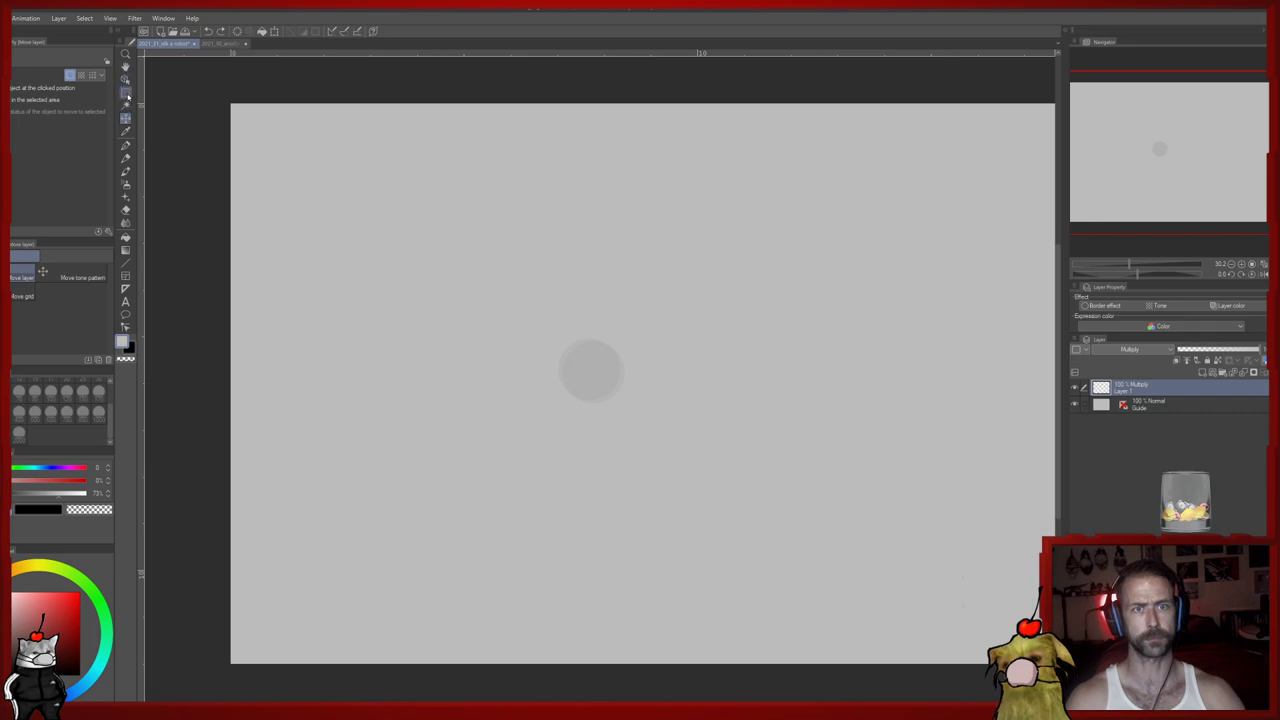
Try out the Mechanical pencil at brush size 1000 with a few strokes, undoing them
{"action": "left_click", "coordinate": [126, 200]}
{"action": "mouse_move", "coordinate": [500, 255]}
{"action": "left_mouse_down"}
{"action": "mouse_move", "coordinate": [629, 571]}
{"action": "mouse_move", "coordinate": [690, 580]}
{"action": "left_mouse_up"}
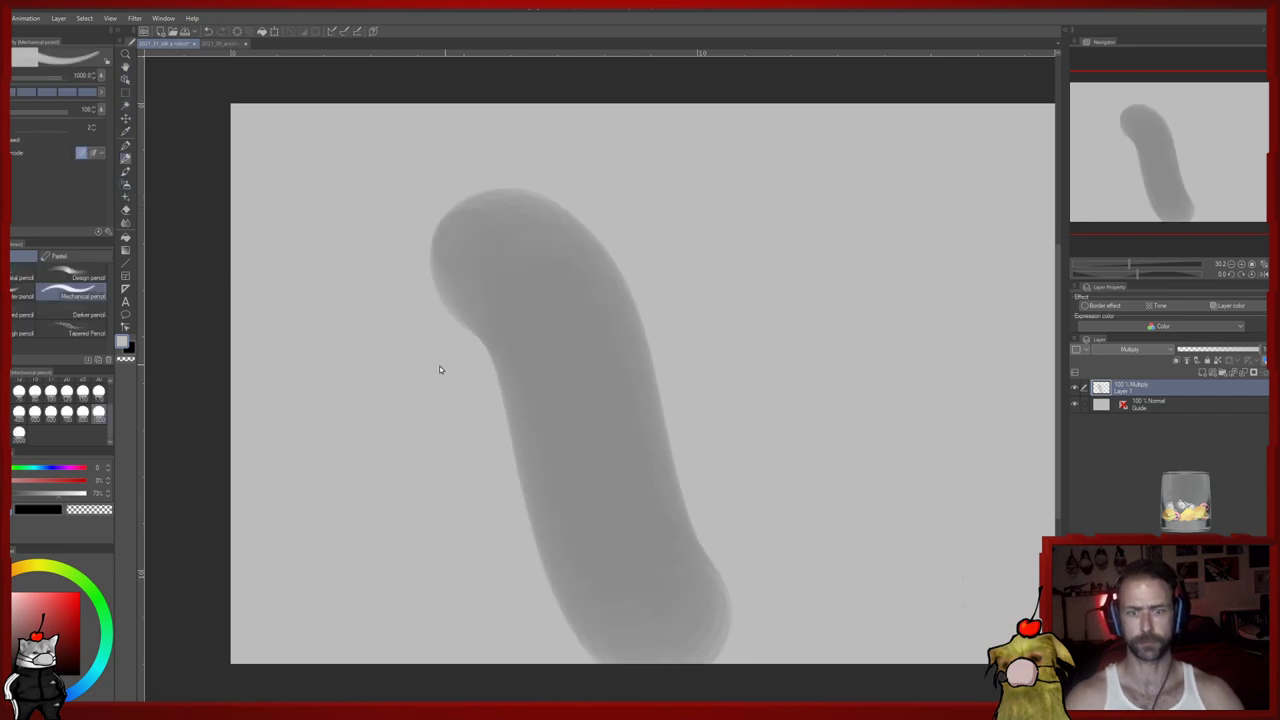
{"action": "key", "text": "ctrl+z"}
{"action": "left_click", "coordinate": [98, 412]}
{"action": "mouse_move", "coordinate": [560, 392]}
{"action": "left_mouse_down"}
{"action": "mouse_move", "coordinate": [573, 440]}
{"action": "mouse_move", "coordinate": [693, 293]}
{"action": "left_mouse_up"}
{"action": "key", "text": "p"}
{"action": "left_click_drag", "start_coordinate": [459, 491], "coordinate": [393, 271]}
{"action": "key", "text": "ctrl+z"}
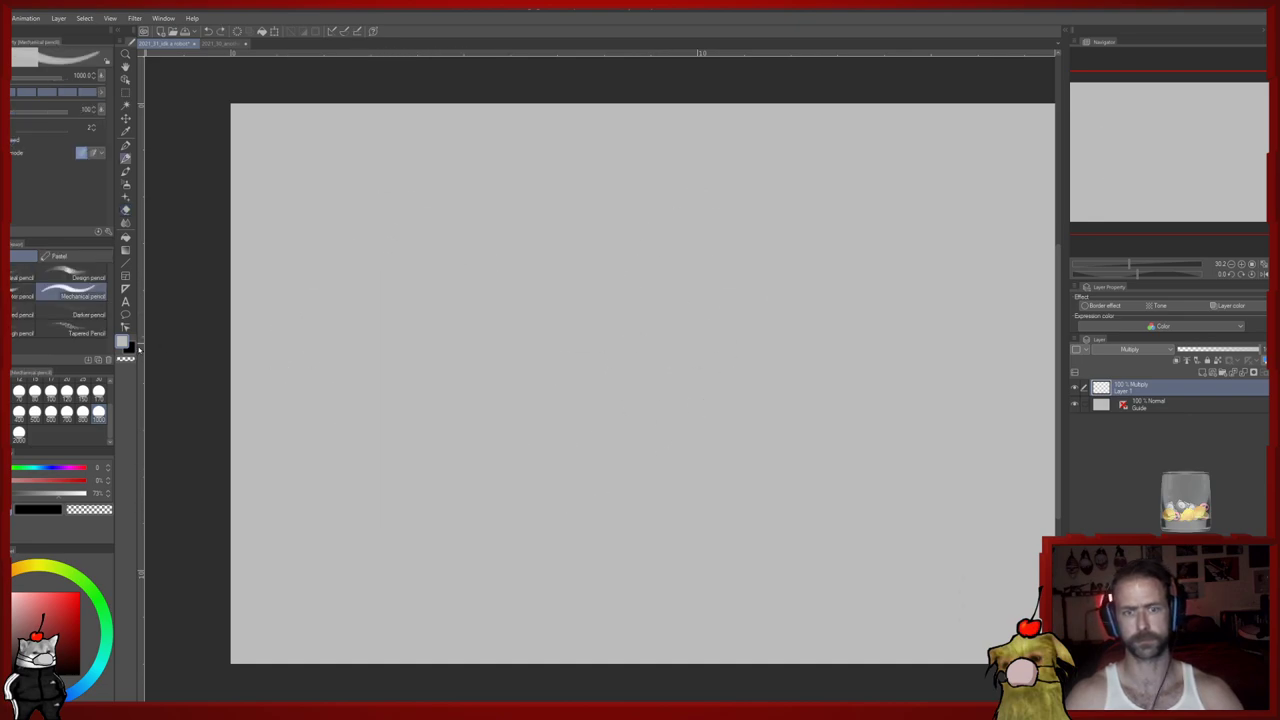
Try out the Mechanical pencil at brush size 170 with curved strokes across the canvas, undoing them
{"action": "left_click", "coordinate": [98, 395]}
{"action": "mouse_move", "coordinate": [393, 217]}
{"action": "left_mouse_down"}
{"action": "mouse_move", "coordinate": [529, 506]}
{"action": "mouse_move", "coordinate": [602, 512]}
{"action": "left_mouse_up"}
{"action": "key", "text": "ctrl+z"}
{"action": "left_click_drag", "start_coordinate": [541, 390], "coordinate": [509, 373]}
{"action": "mouse_move", "coordinate": [454, 223]}
{"action": "left_mouse_down"}
{"action": "mouse_move", "coordinate": [434, 284]}
{"action": "mouse_move", "coordinate": [495, 555]}
{"action": "left_mouse_up"}
{"action": "key", "text": "ctrl+z"}
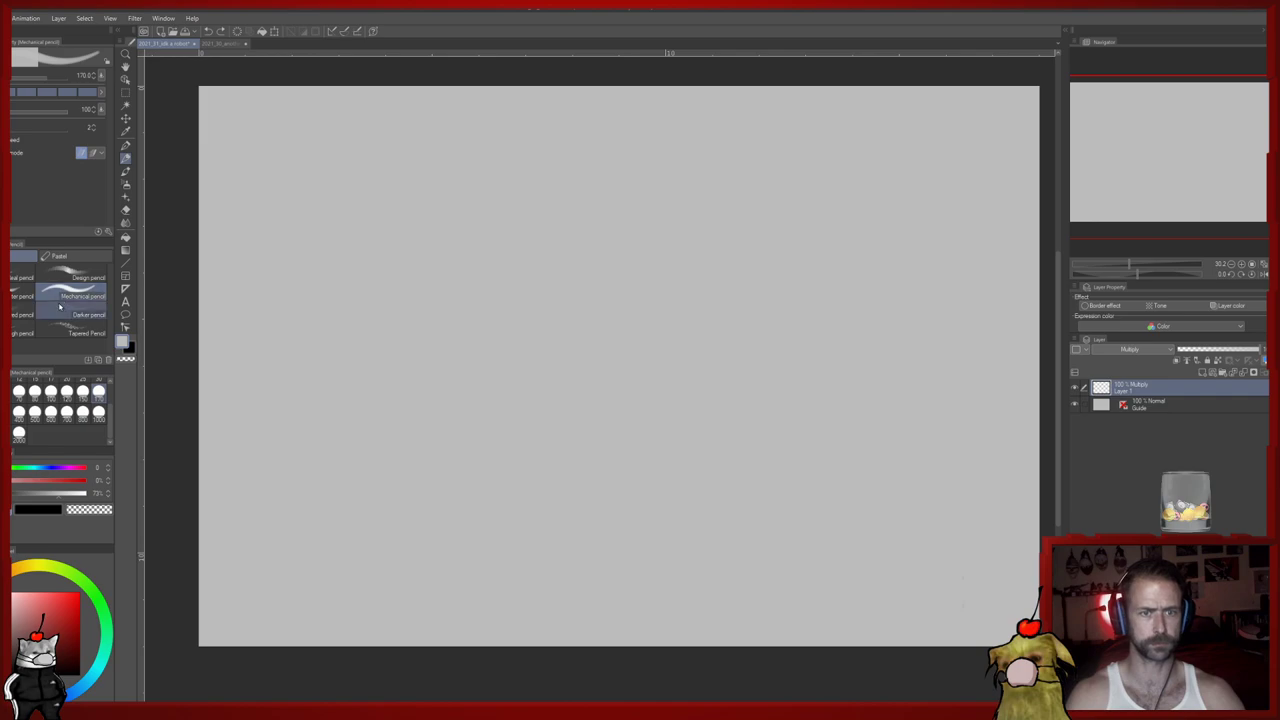
Switch to the Darker pencil at size 70 and opacity 100, trying it with long curved strokes and undoing them
{"action": "left_click", "coordinate": [20, 315]}
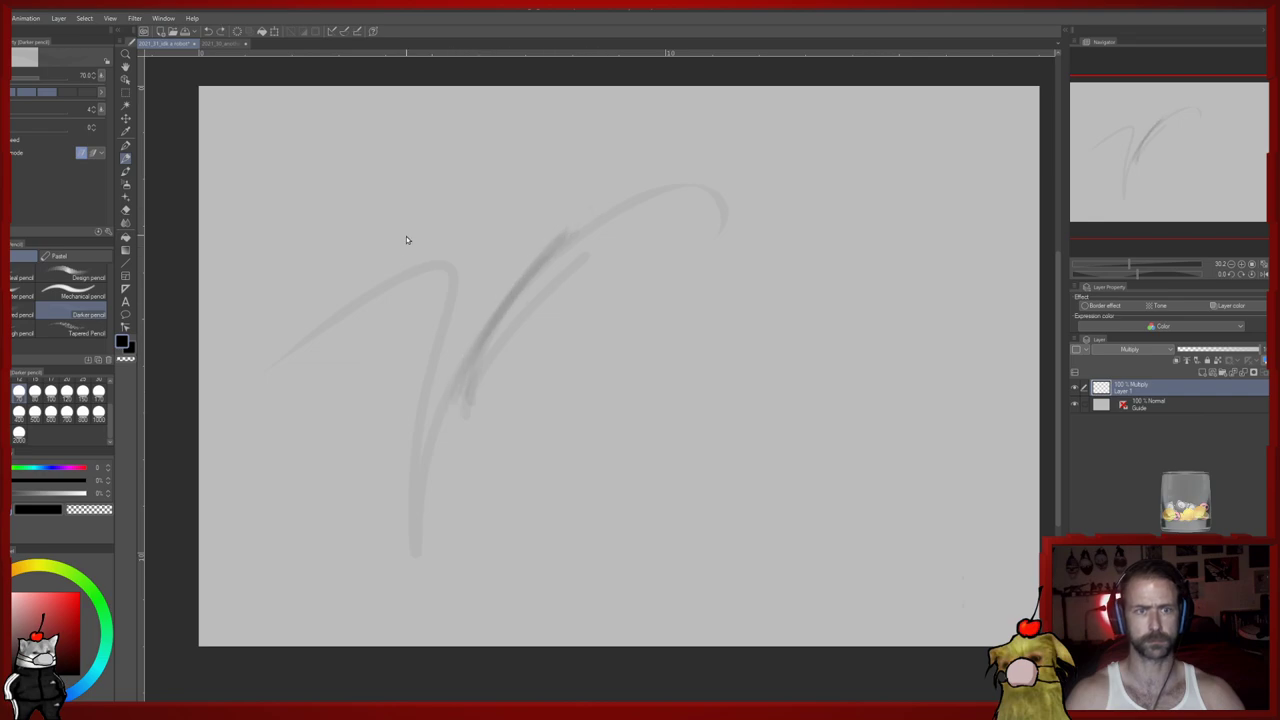
{"action": "key", "text": "ctrl+z"}
{"action": "left_click_drag", "start_coordinate": [480, 143], "coordinate": [455, 605]}
{"action": "key", "text": "ctrl+z"}
{"action": "left_click_drag", "start_coordinate": [343, 487], "coordinate": [530, 188]}
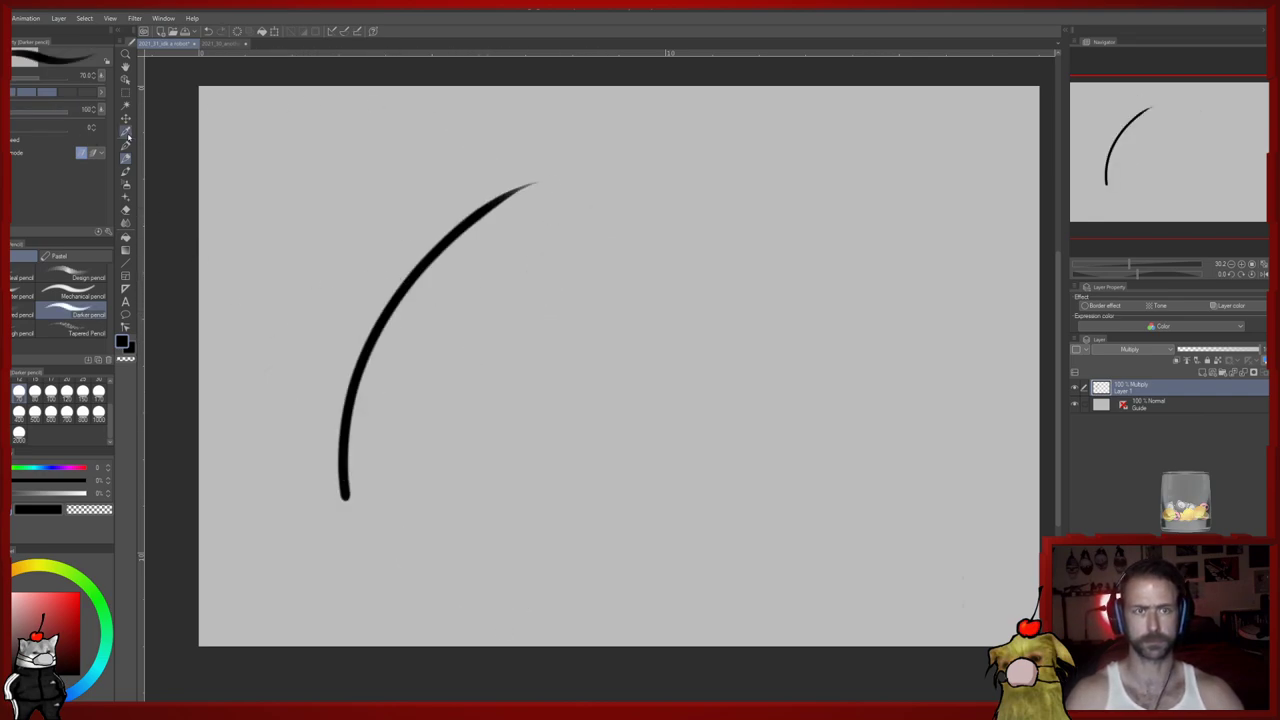
{"action": "key", "text": "ctrl+z"}
{"action": "mouse_move", "coordinate": [371, 155]}
{"action": "left_mouse_down"}
{"action": "mouse_move", "coordinate": [403, 540]}
{"action": "mouse_move", "coordinate": [465, 612]}
{"action": "left_mouse_up"}
{"action": "key", "text": "ctrl+z"}
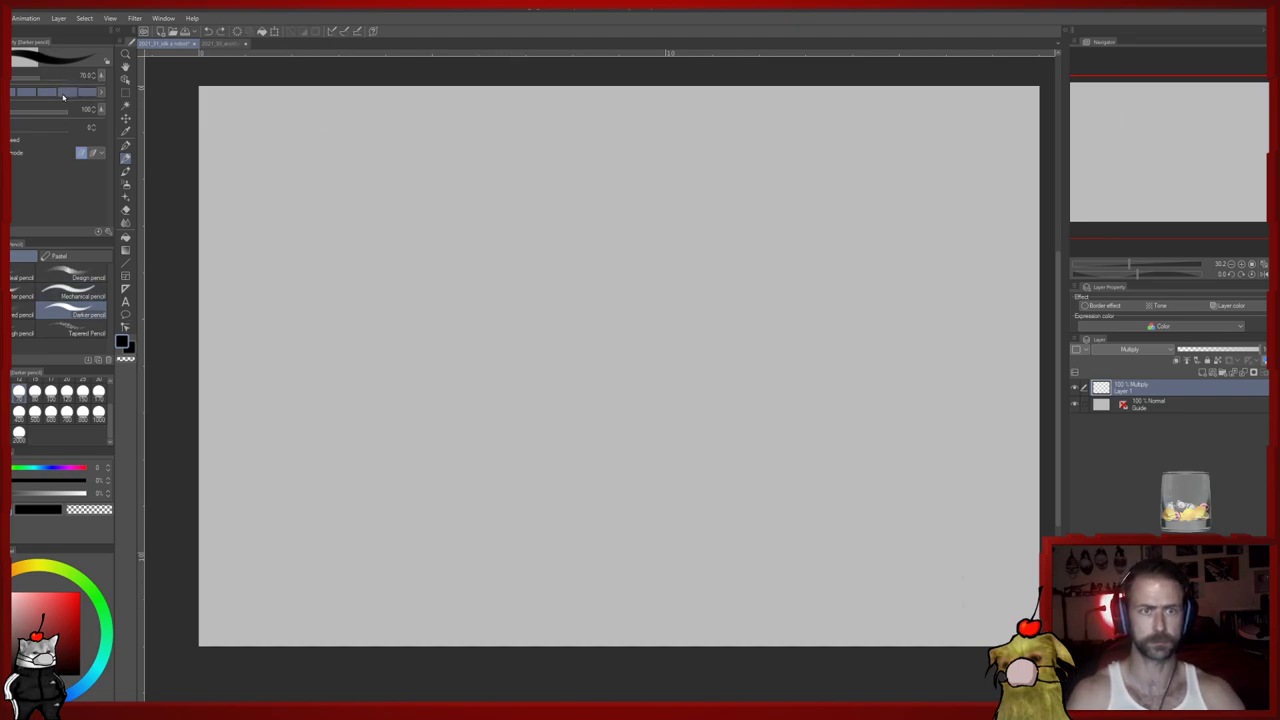
Set the Darker pencil's opacity to 83 and its colour to a light gray of 81% brightness, undoing the test strokes
{"action": "left_click_drag", "start_coordinate": [43, 112], "coordinate": [10, 116]}
{"action": "left_click_drag", "start_coordinate": [336, 151], "coordinate": [440, 640]}
{"action": "key", "text": "ctrl+z"}
{"action": "left_click_drag", "start_coordinate": [52, 116], "coordinate": [65, 117]}
{"action": "left_click_drag", "start_coordinate": [46, 632], "coordinate": [11, 608]}
{"action": "mouse_move", "coordinate": [306, 338]}
{"action": "left_mouse_down"}
{"action": "mouse_move", "coordinate": [409, 520]}
{"action": "mouse_move", "coordinate": [641, 187]}
{"action": "left_mouse_up"}
{"action": "key", "text": "ctrl+z"}
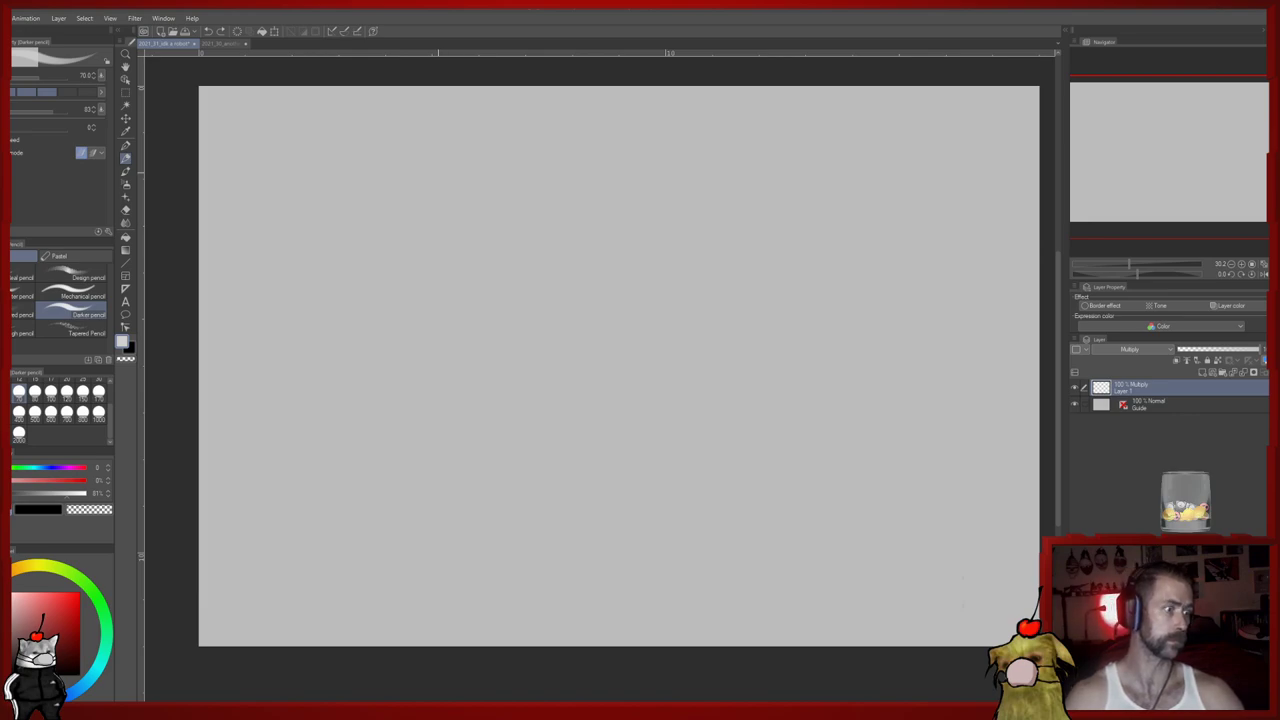
{"action": "left_click_drag", "start_coordinate": [522, 410], "coordinate": [541, 254]}
{"action": "left_click_drag", "start_coordinate": [476, 388], "coordinate": [446, 406]}
{"action": "key", "text": "ctrl+z"}
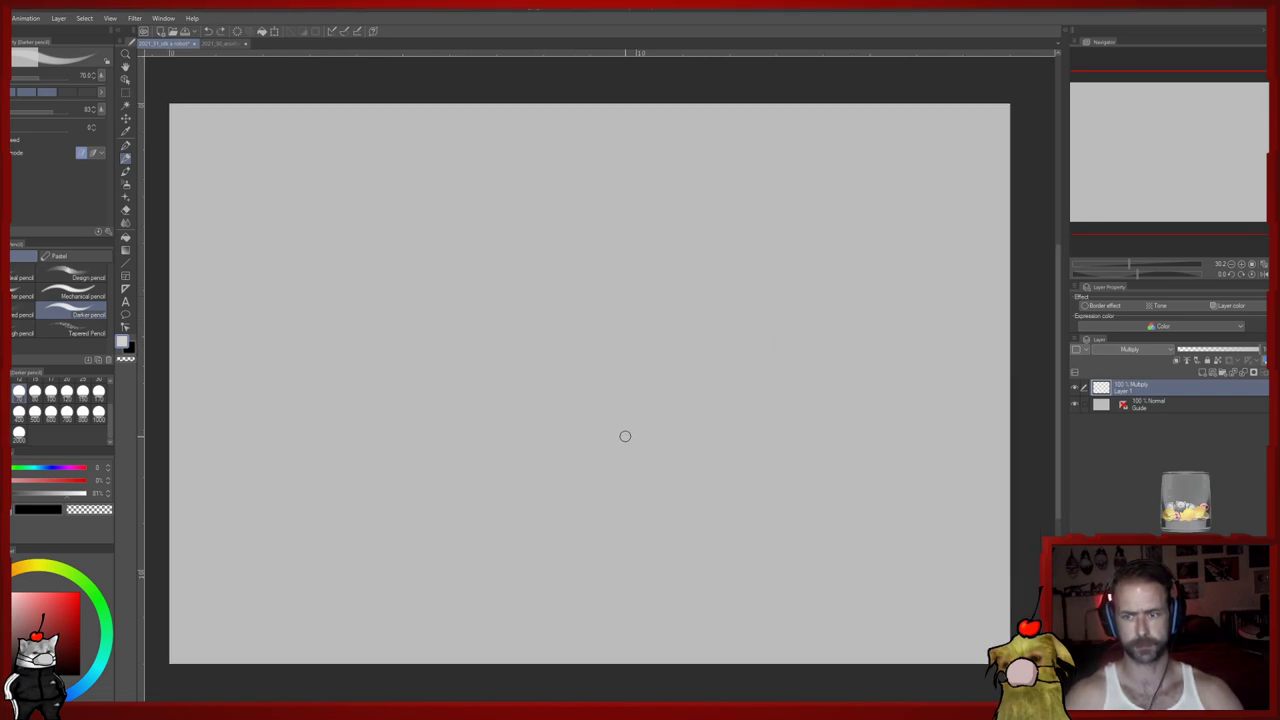
Sketch a jagged ridge line across the canvas with one tall, broad peak and an inner slope line
{"action": "left_click_drag", "start_coordinate": [625, 447], "coordinate": [638, 420]}
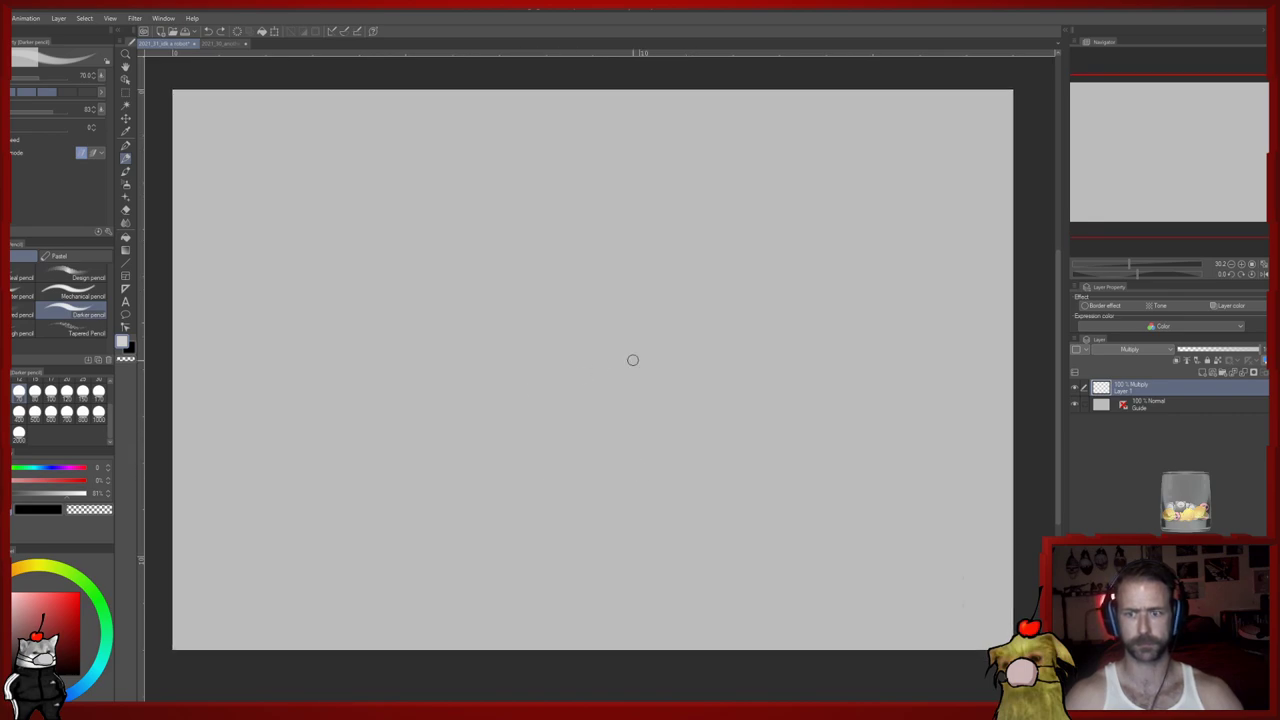
{"action": "mouse_move", "coordinate": [628, 635]}
{"action": "left_mouse_down"}
{"action": "mouse_move", "coordinate": [657, 534]}
{"action": "mouse_move", "coordinate": [666, 309]}
{"action": "mouse_move", "coordinate": [794, 279]}
{"action": "mouse_move", "coordinate": [858, 420]}
{"action": "mouse_move", "coordinate": [956, 574]}
{"action": "left_mouse_up"}
{"action": "mouse_move", "coordinate": [842, 380]}
{"action": "left_mouse_down"}
{"action": "mouse_move", "coordinate": [948, 466]}
{"action": "mouse_move", "coordinate": [1012, 414]}
{"action": "left_mouse_up"}
{"action": "left_click_drag", "start_coordinate": [676, 508], "coordinate": [598, 412]}
{"action": "mouse_move", "coordinate": [600, 440]}
{"action": "left_mouse_down"}
{"action": "mouse_move", "coordinate": [582, 492]}
{"action": "mouse_move", "coordinate": [515, 550]}
{"action": "mouse_move", "coordinate": [430, 490]}
{"action": "mouse_move", "coordinate": [357, 594]}
{"action": "mouse_move", "coordinate": [174, 630]}
{"action": "left_mouse_up"}
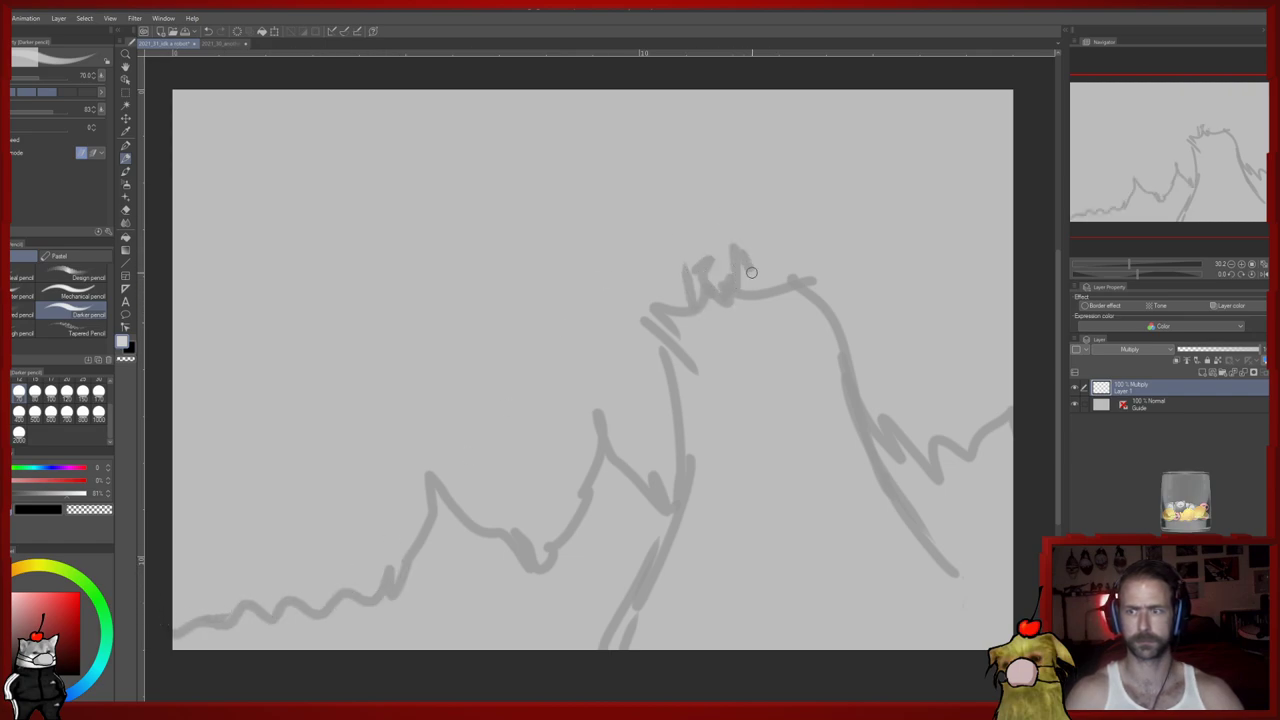
{"action": "mouse_move", "coordinate": [691, 373]}
{"action": "left_mouse_down"}
{"action": "mouse_move", "coordinate": [712, 429]}
{"action": "mouse_move", "coordinate": [740, 406]}
{"action": "mouse_move", "coordinate": [756, 564]}
{"action": "mouse_move", "coordinate": [812, 535]}
{"action": "left_mouse_up"}
{"action": "left_click_drag", "start_coordinate": [685, 443], "coordinate": [674, 432]}
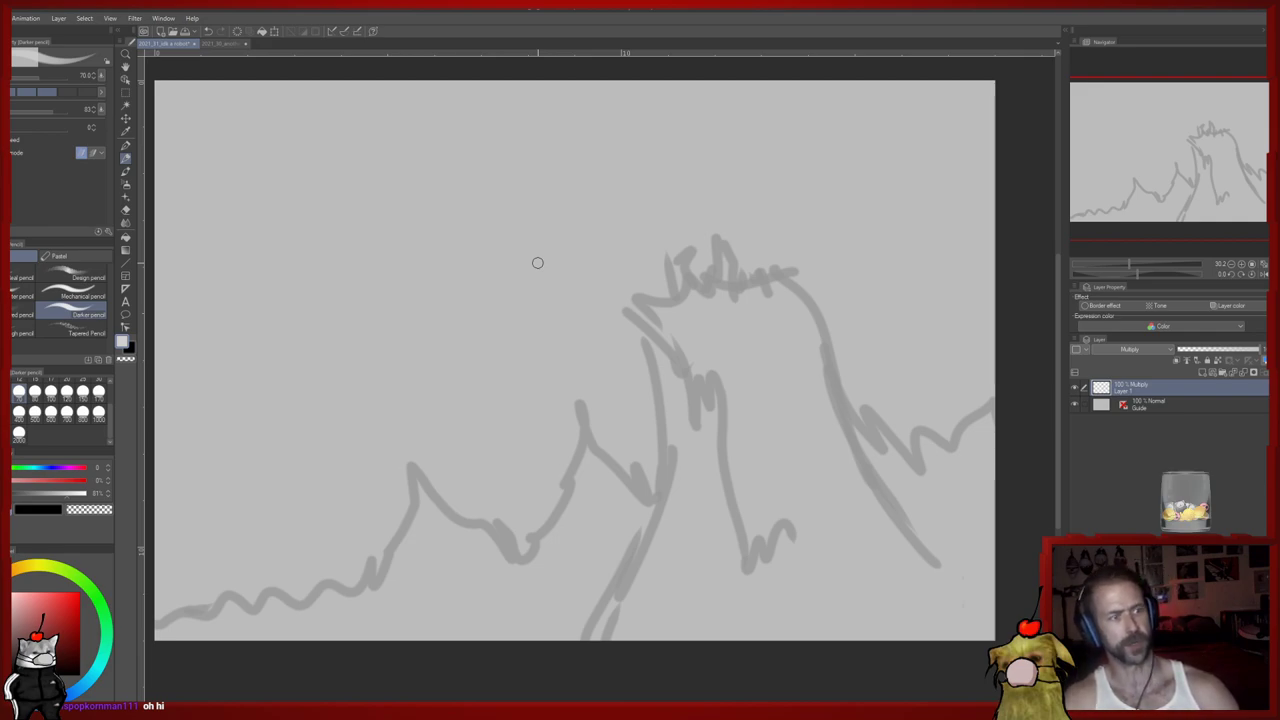
Add short shading strokes beneath the tall peak's top and rework the low ridge at the canvas's left end
{"action": "mouse_move", "coordinate": [745, 395]}
{"action": "left_mouse_down"}
{"action": "mouse_move", "coordinate": [716, 409]}
{"action": "mouse_move", "coordinate": [734, 366]}
{"action": "mouse_move", "coordinate": [804, 304]}
{"action": "mouse_move", "coordinate": [826, 352]}
{"action": "left_mouse_up"}
{"action": "left_click_drag", "start_coordinate": [493, 422], "coordinate": [513, 369]}
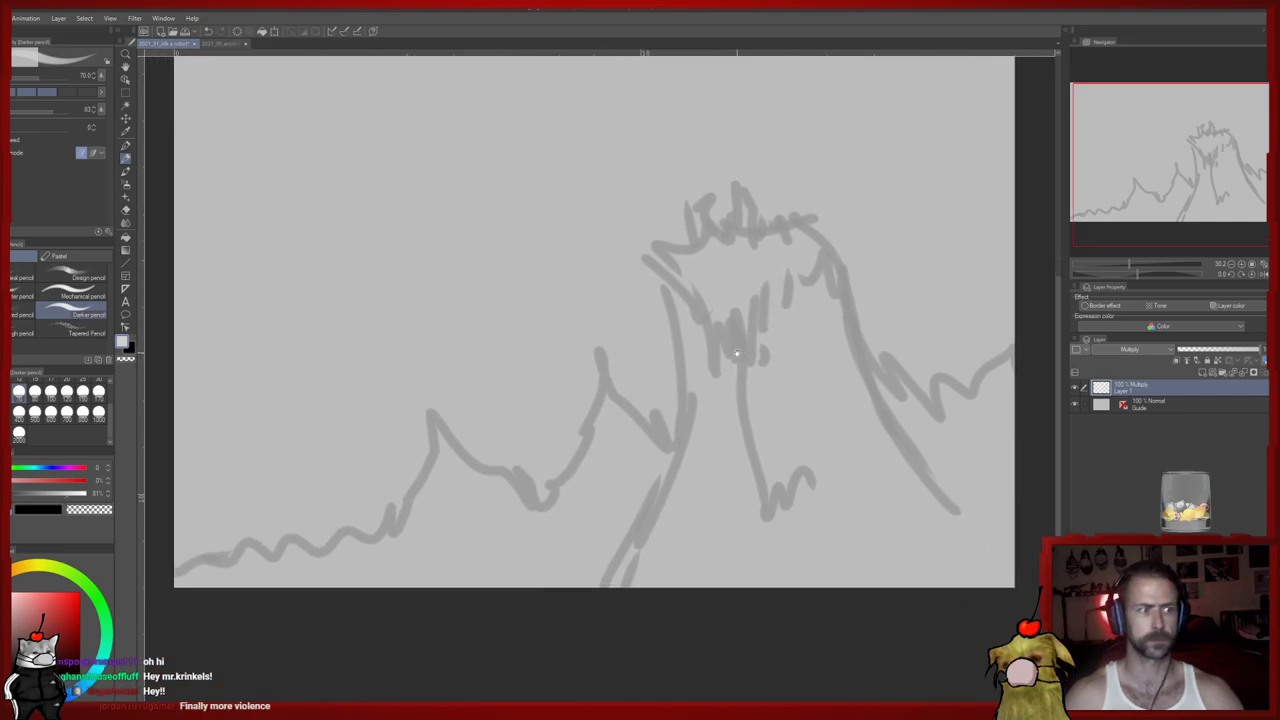
{"action": "left_click_drag", "start_coordinate": [441, 477], "coordinate": [451, 477]}
{"action": "left_click_drag", "start_coordinate": [529, 441], "coordinate": [523, 446]}
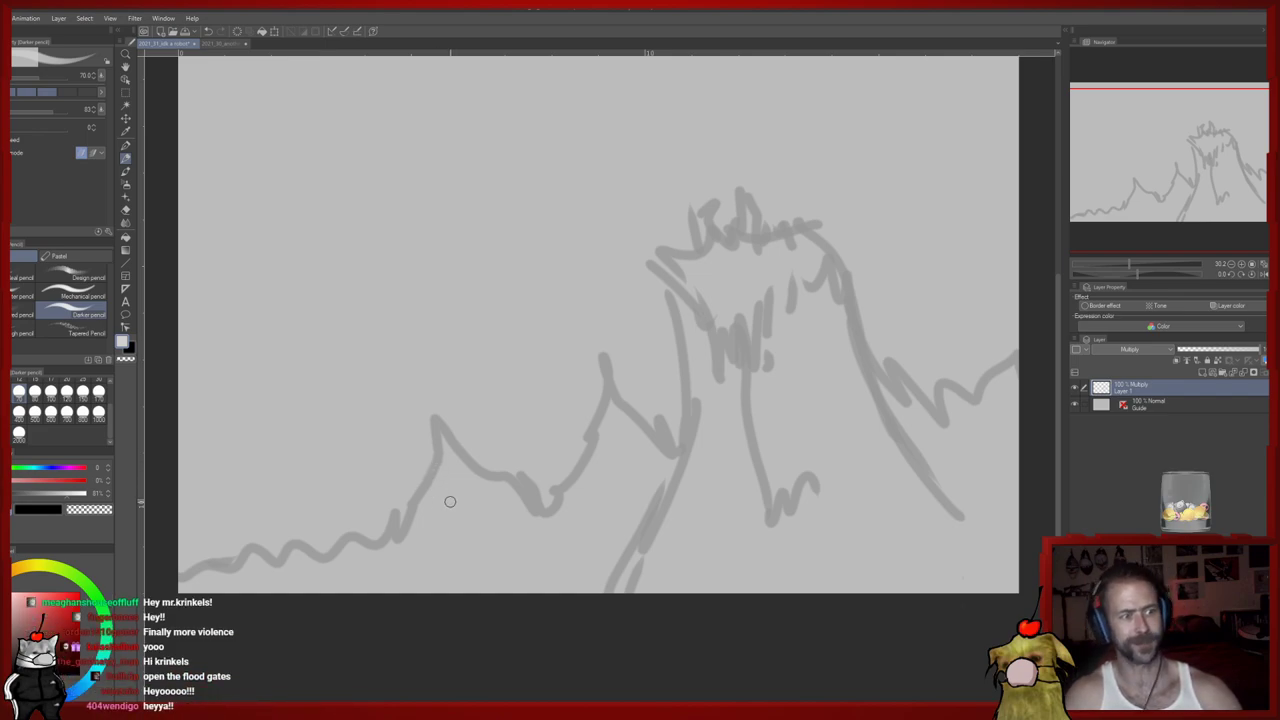
{"action": "mouse_move", "coordinate": [181, 558]}
{"action": "left_mouse_down"}
{"action": "mouse_move", "coordinate": [198, 486]}
{"action": "mouse_move", "coordinate": [208, 521]}
{"action": "mouse_move", "coordinate": [246, 556]}
{"action": "mouse_move", "coordinate": [350, 529]}
{"action": "mouse_move", "coordinate": [482, 481]}
{"action": "left_mouse_up"}
{"action": "mouse_move", "coordinate": [622, 468]}
{"action": "left_mouse_down"}
{"action": "mouse_move", "coordinate": [587, 492]}
{"action": "mouse_move", "coordinate": [605, 510]}
{"action": "left_mouse_up"}
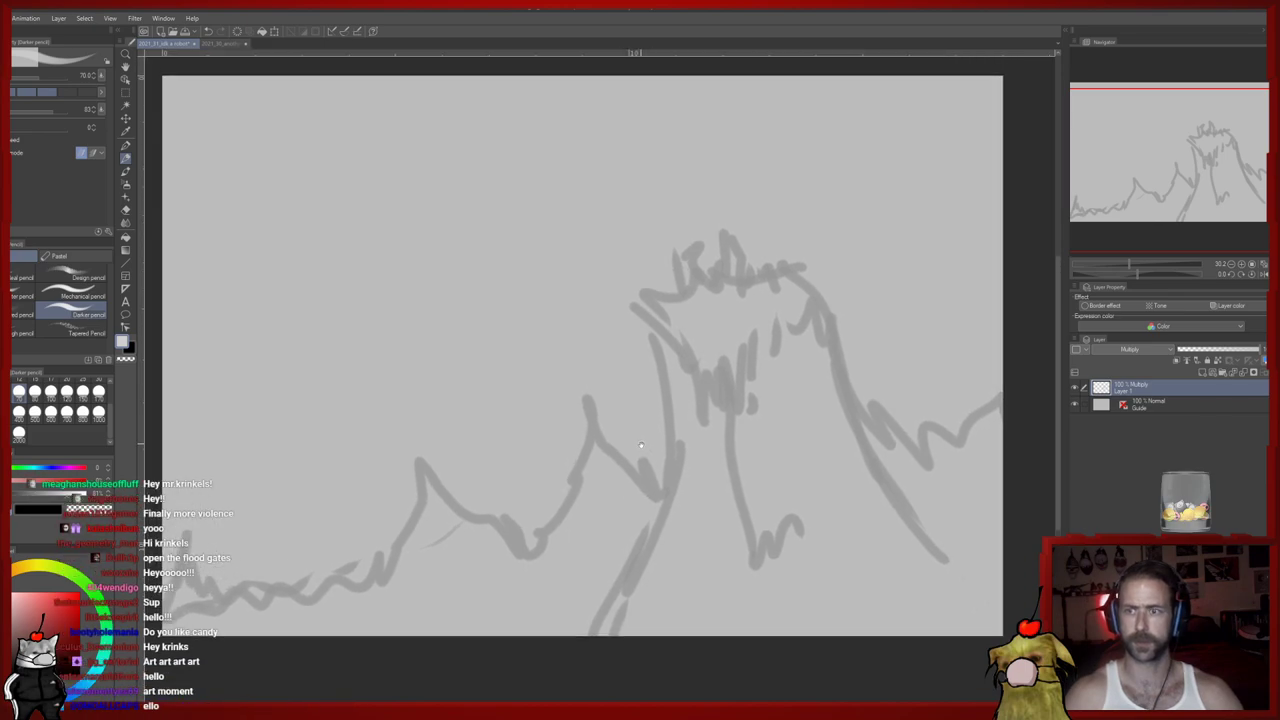
Erase the inner shading and slope lines of the tall peak with the Hard eraser at size 170
{"action": "key", "text": "e"}
{"action": "mouse_move", "coordinate": [718, 359]}
{"action": "left_mouse_down"}
{"action": "mouse_move", "coordinate": [704, 366]}
{"action": "mouse_move", "coordinate": [710, 443]}
{"action": "left_mouse_up"}
{"action": "key", "text": "ctrl+z"}
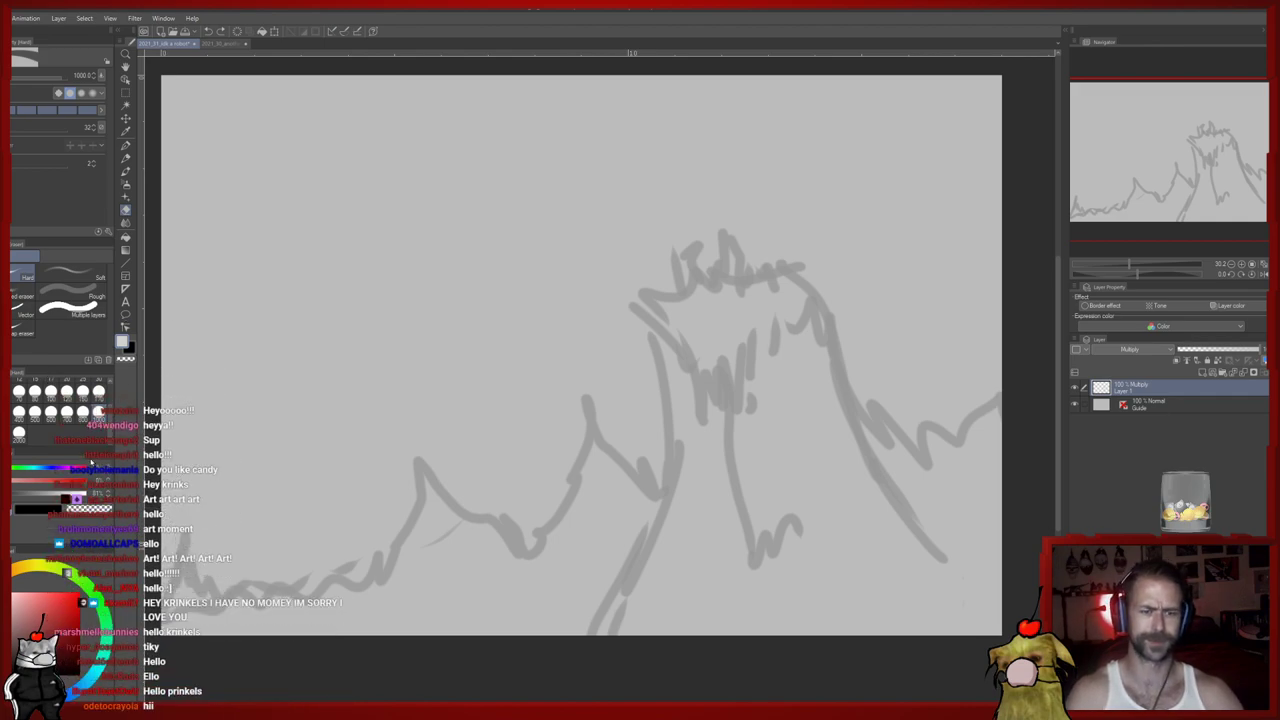
{"action": "left_click", "coordinate": [98, 392]}
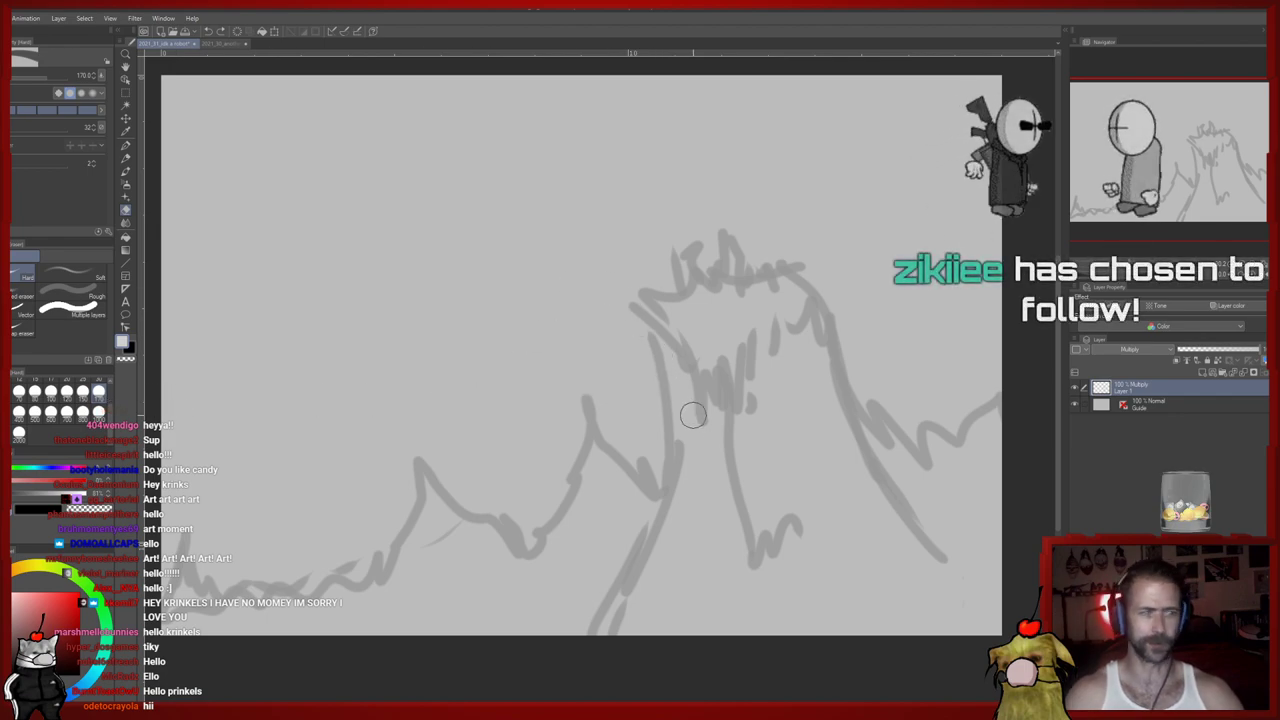
{"action": "mouse_move", "coordinate": [694, 380]}
{"action": "left_mouse_down"}
{"action": "mouse_move", "coordinate": [756, 587]}
{"action": "mouse_move", "coordinate": [789, 386]}
{"action": "left_mouse_up"}
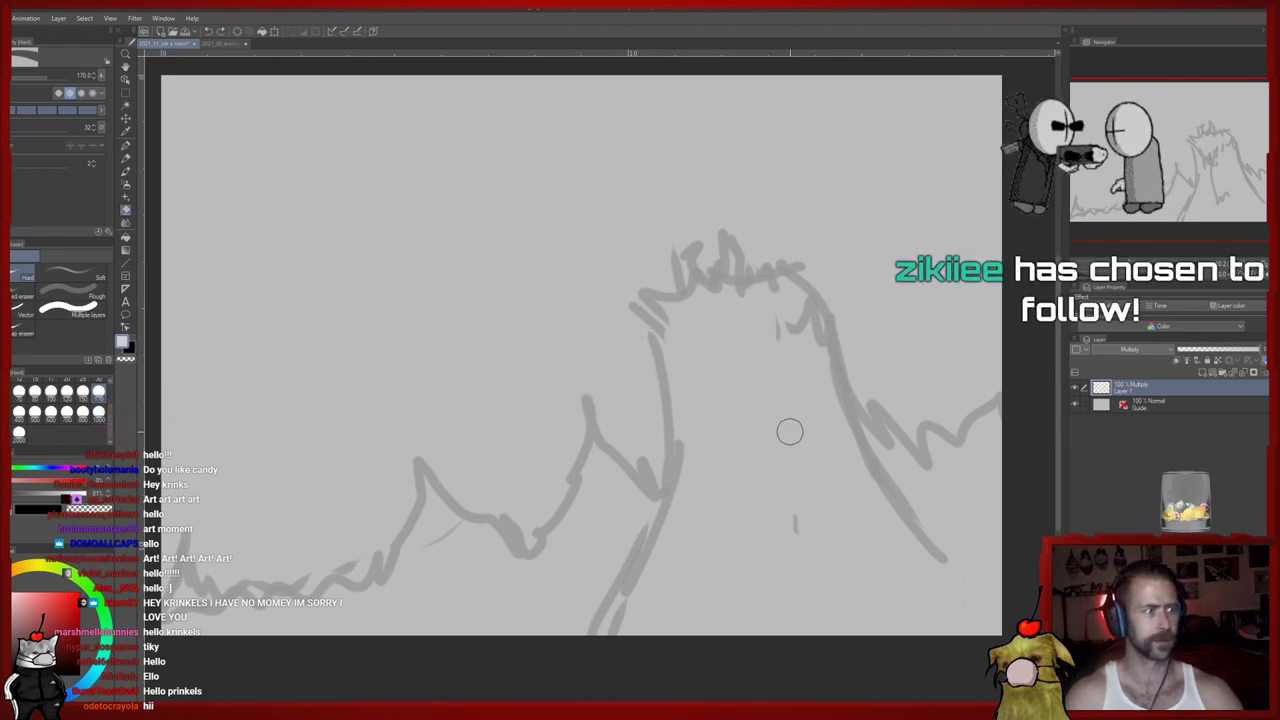
Redraw the tall peak's rim and steep sides and add rocky lines at its base, erasing stray marks
{"action": "key", "text": "p"}
{"action": "mouse_move", "coordinate": [660, 326]}
{"action": "left_mouse_down"}
{"action": "mouse_move", "coordinate": [780, 280]}
{"action": "mouse_move", "coordinate": [822, 464]}
{"action": "mouse_move", "coordinate": [823, 533]}
{"action": "left_mouse_up"}
{"action": "left_click_drag", "start_coordinate": [820, 446], "coordinate": [832, 386]}
{"action": "left_click_drag", "start_coordinate": [668, 396], "coordinate": [696, 543]}
{"action": "mouse_move", "coordinate": [678, 450]}
{"action": "left_mouse_down"}
{"action": "mouse_move", "coordinate": [668, 620]}
{"action": "mouse_move", "coordinate": [613, 553]}
{"action": "left_mouse_up"}
{"action": "key", "text": "e"}
{"action": "key", "text": "p"}
{"action": "mouse_move", "coordinate": [642, 620]}
{"action": "left_mouse_down"}
{"action": "mouse_move", "coordinate": [644, 550]}
{"action": "mouse_move", "coordinate": [624, 620]}
{"action": "left_mouse_up"}
{"action": "mouse_move", "coordinate": [653, 545]}
{"action": "left_mouse_down"}
{"action": "mouse_move", "coordinate": [667, 623]}
{"action": "mouse_move", "coordinate": [668, 468]}
{"action": "mouse_move", "coordinate": [650, 496]}
{"action": "mouse_move", "coordinate": [650, 426]}
{"action": "mouse_move", "coordinate": [636, 425]}
{"action": "mouse_move", "coordinate": [634, 471]}
{"action": "left_mouse_up"}
{"action": "key", "text": "e"}
{"action": "key", "text": "p"}
{"action": "key", "text": "e"}
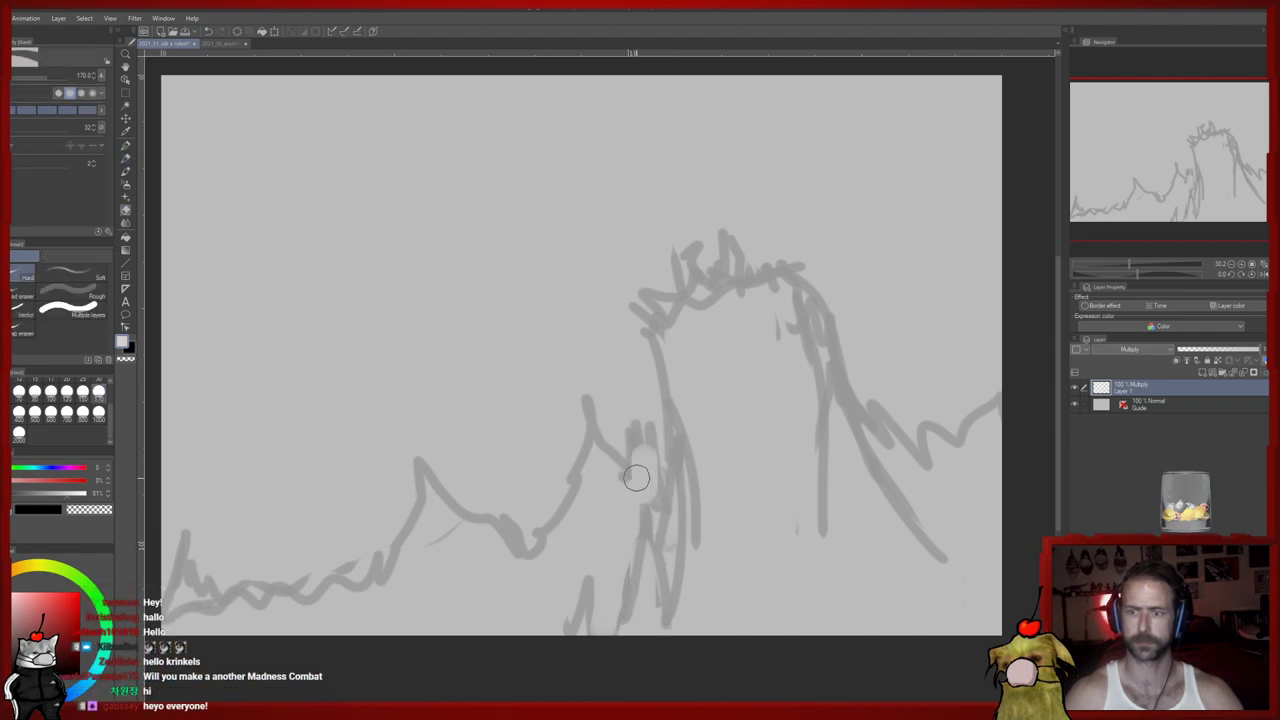
Reshape the smaller peak beside the tall one, erasing its interior and redrawing its outline
{"action": "key", "text": "p"}
{"action": "left_click_drag", "start_coordinate": [581, 393], "coordinate": [567, 498]}
{"action": "key", "text": "e"}
{"action": "left_click_drag", "start_coordinate": [583, 436], "coordinate": [586, 491]}
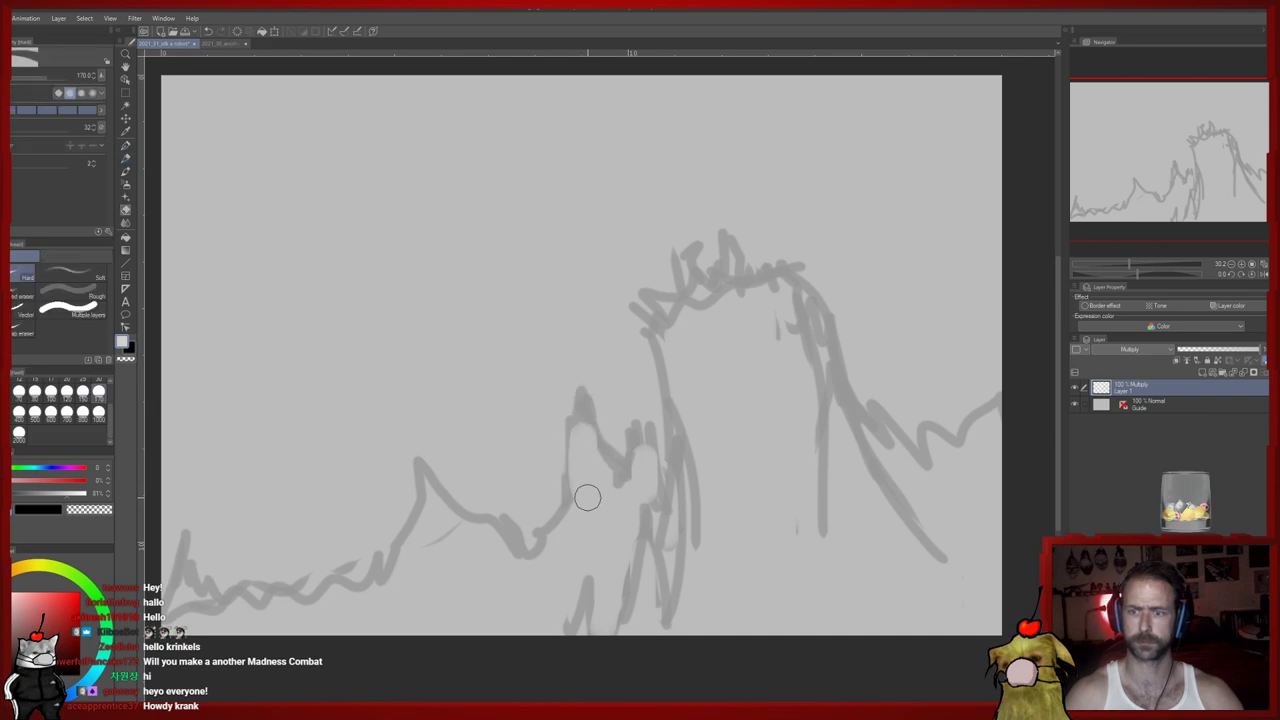
{"action": "key", "text": "p"}
{"action": "left_click_drag", "start_coordinate": [607, 440], "coordinate": [566, 494]}
{"action": "mouse_move", "coordinate": [735, 303]}
{"action": "left_mouse_down"}
{"action": "mouse_move", "coordinate": [686, 297]}
{"action": "mouse_move", "coordinate": [759, 304]}
{"action": "left_mouse_up"}
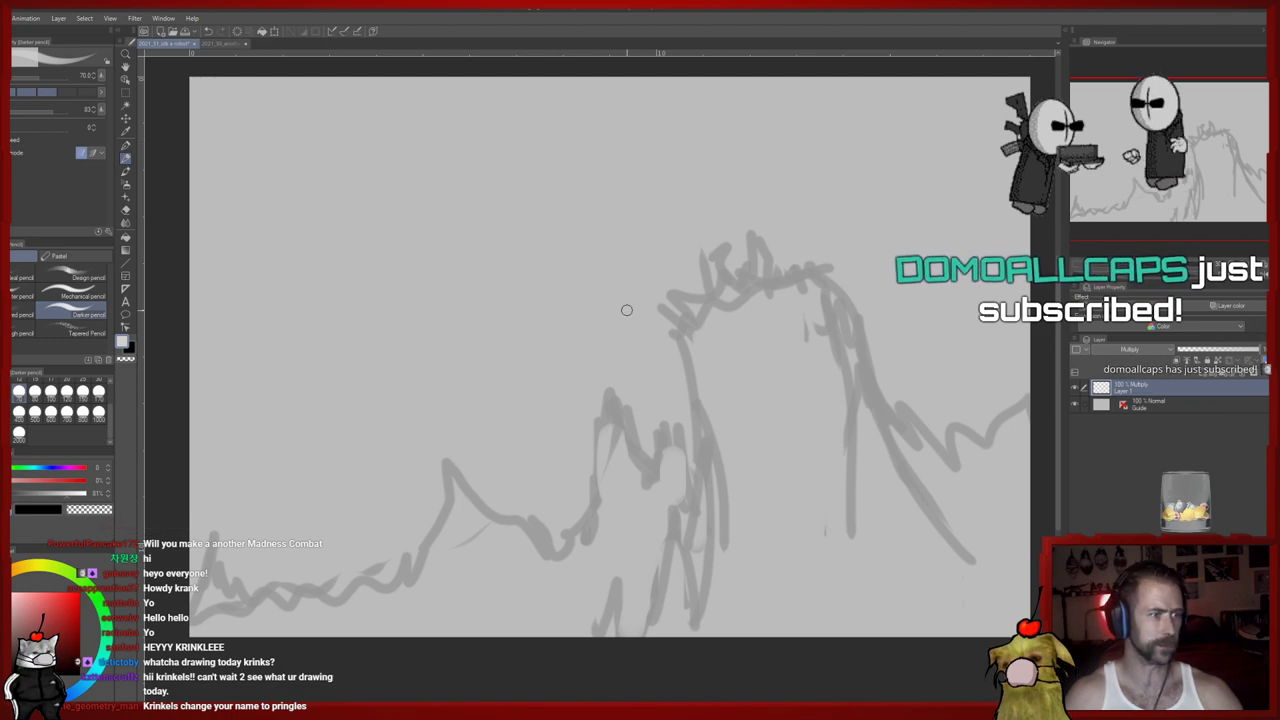
Clear the whole mountain sketch from the layer
{"action": "left_click_drag", "start_coordinate": [614, 348], "coordinate": [602, 344]}
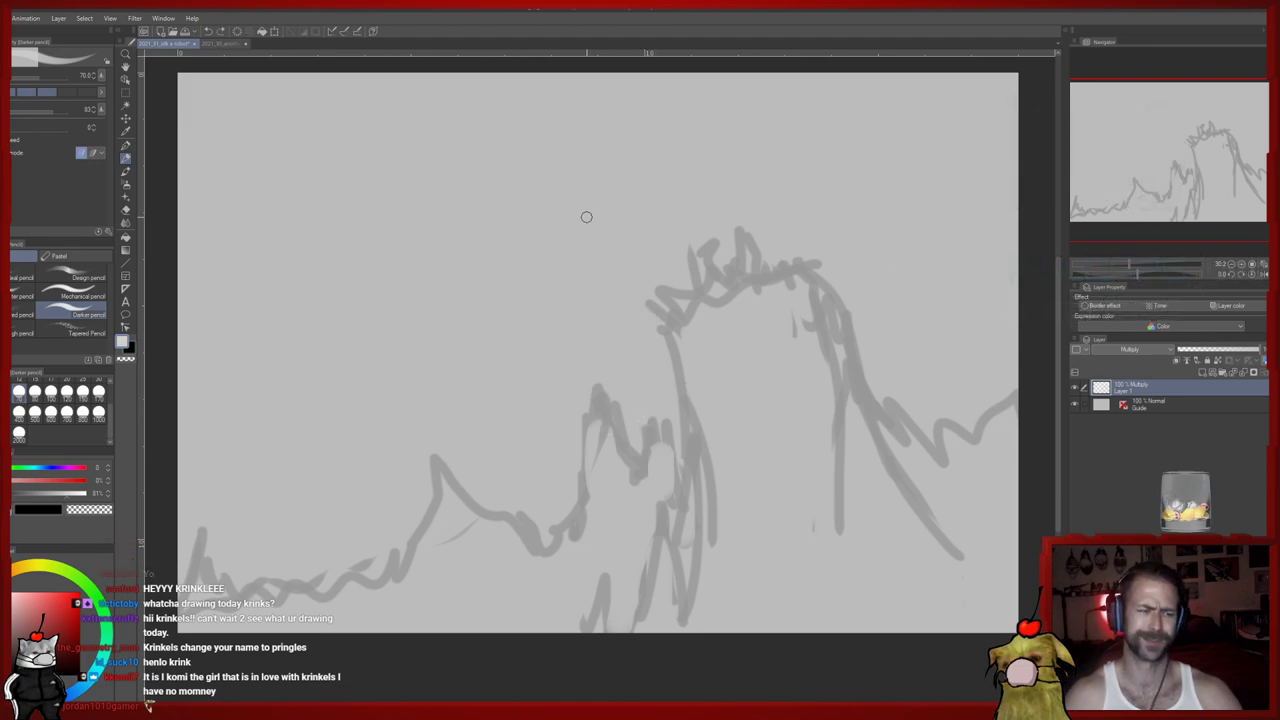
{"action": "left_click_drag", "start_coordinate": [638, 377], "coordinate": [666, 396]}
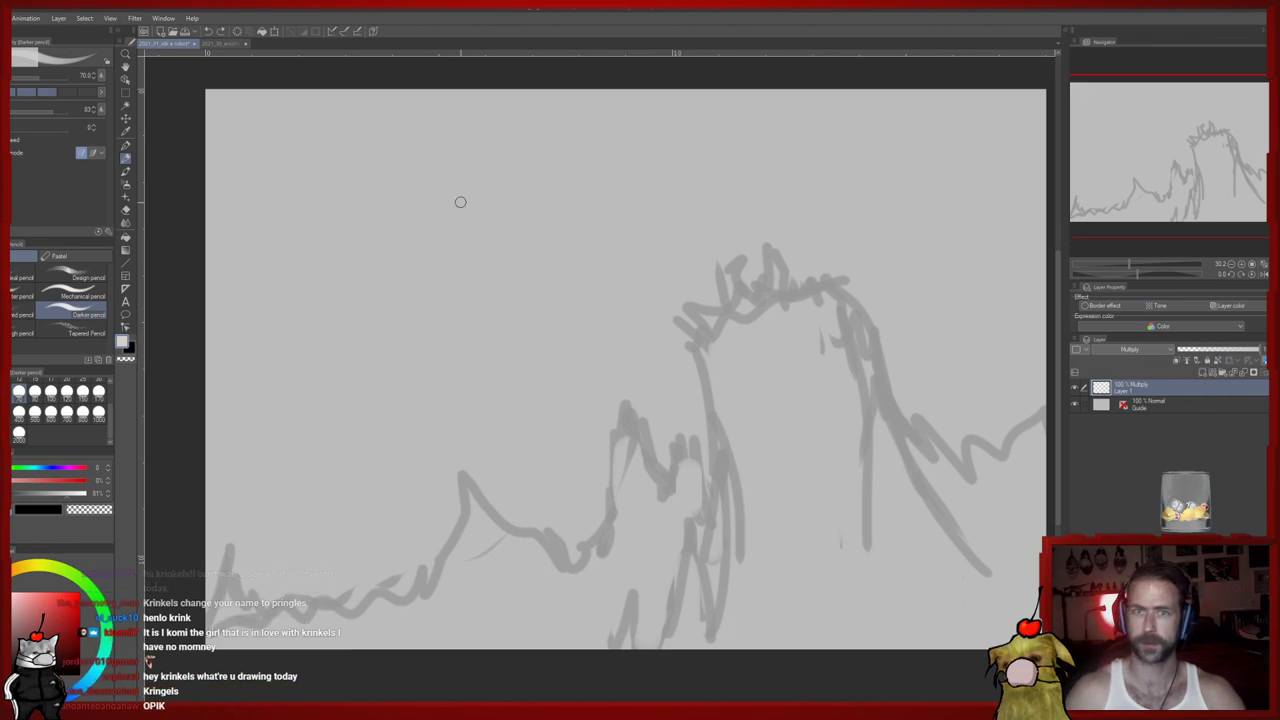
{"action": "left_click", "coordinate": [237, 31]}
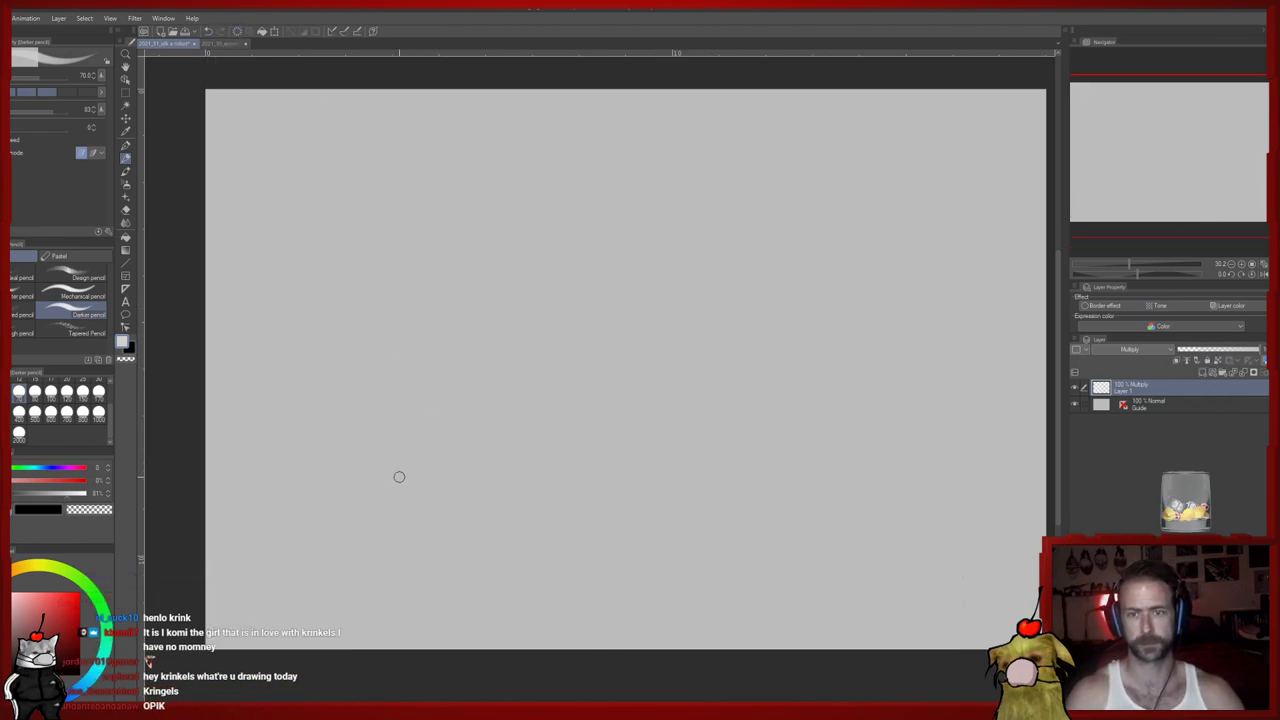
{"action": "mouse_move", "coordinate": [411, 480]}
{"action": "left_mouse_down"}
{"action": "mouse_move", "coordinate": [416, 423]}
{"action": "mouse_move", "coordinate": [373, 309]}
{"action": "left_mouse_up"}
{"action": "left_click_drag", "start_coordinate": [415, 373], "coordinate": [410, 241]}
{"action": "mouse_move", "coordinate": [397, 319]}
{"action": "left_mouse_down"}
{"action": "mouse_move", "coordinate": [406, 268]}
{"action": "mouse_move", "coordinate": [493, 254]}
{"action": "left_mouse_up"}
{"action": "mouse_move", "coordinate": [514, 367]}
{"action": "left_mouse_down"}
{"action": "mouse_move", "coordinate": [560, 234]}
{"action": "mouse_move", "coordinate": [405, 296]}
{"action": "left_mouse_up"}
{"action": "key", "text": "ctrl+z"}
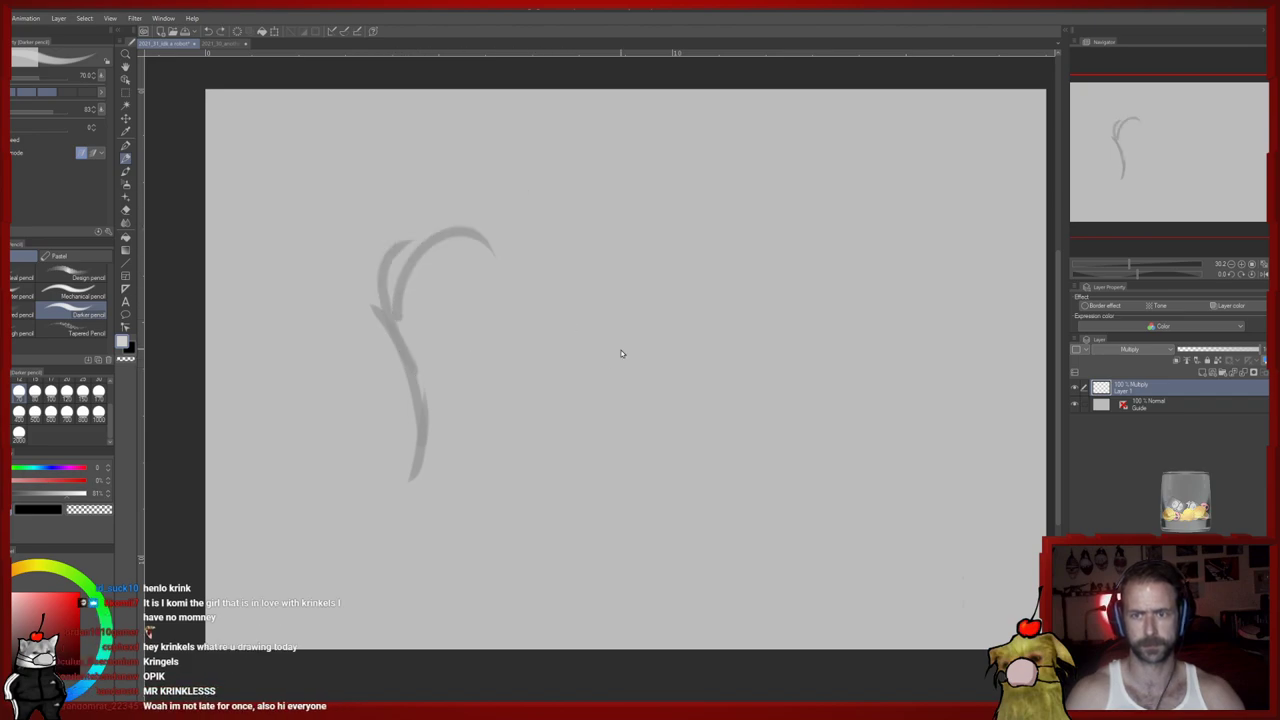
{"action": "key", "text": "ctrl+z"}
{"action": "key", "text": "ctrl+z"}
{"action": "key", "text": "ctrl+z"}
{"action": "key", "text": "ctrl+z"}
{"action": "key", "text": "ctrl+z"}
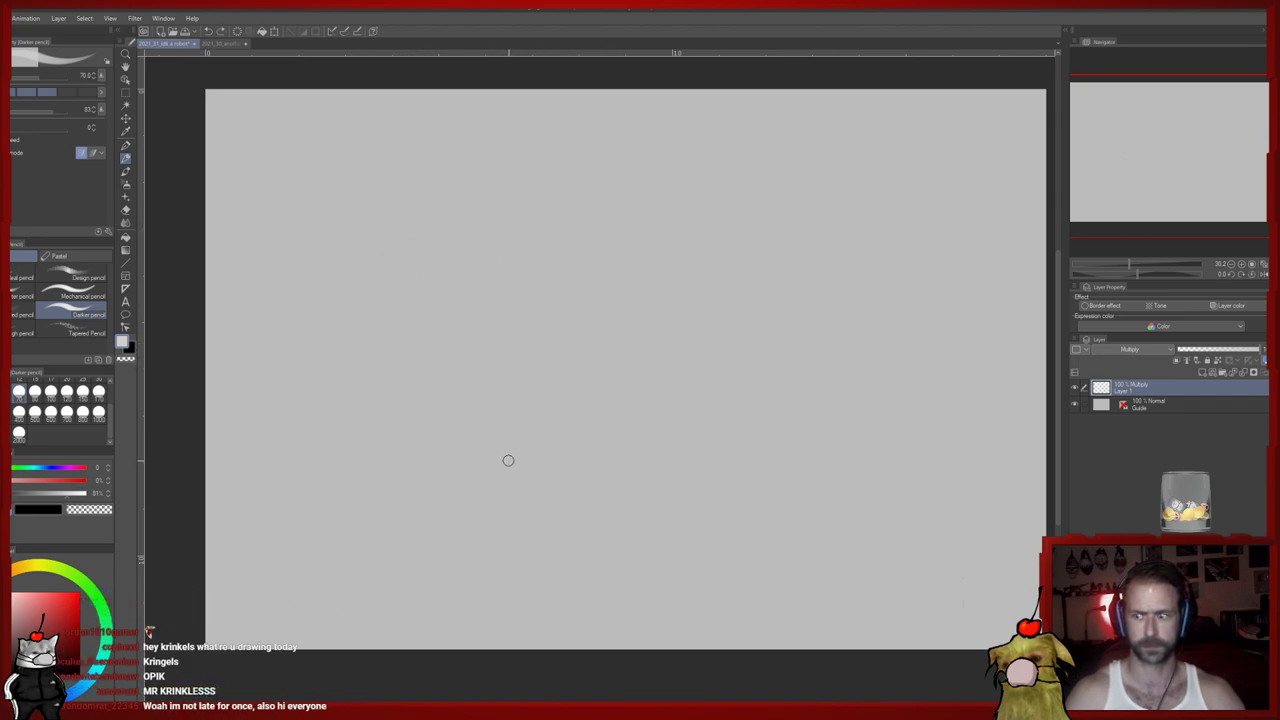
{"action": "mouse_move", "coordinate": [490, 490]}
{"action": "left_mouse_down"}
{"action": "mouse_move", "coordinate": [486, 466]}
{"action": "mouse_move", "coordinate": [509, 491]}
{"action": "mouse_move", "coordinate": [580, 466]}
{"action": "mouse_move", "coordinate": [590, 343]}
{"action": "mouse_move", "coordinate": [420, 465]}
{"action": "mouse_move", "coordinate": [560, 575]}
{"action": "mouse_move", "coordinate": [625, 500]}
{"action": "mouse_move", "coordinate": [471, 335]}
{"action": "mouse_move", "coordinate": [530, 525]}
{"action": "mouse_move", "coordinate": [600, 330]}
{"action": "mouse_move", "coordinate": [580, 290]}
{"action": "mouse_move", "coordinate": [469, 327]}
{"action": "mouse_move", "coordinate": [595, 300]}
{"action": "left_mouse_up"}
{"action": "key", "text": "ctrl+z"}
Sketch a character's rounded head with rough body lines below it, erasing the stray inner lines
{"action": "mouse_move", "coordinate": [525, 352]}
{"action": "left_mouse_down"}
{"action": "mouse_move", "coordinate": [481, 248]}
{"action": "mouse_move", "coordinate": [537, 210]}
{"action": "mouse_move", "coordinate": [548, 355]}
{"action": "left_mouse_up"}
{"action": "mouse_move", "coordinate": [486, 270]}
{"action": "left_mouse_down"}
{"action": "mouse_move", "coordinate": [610, 282]}
{"action": "mouse_move", "coordinate": [560, 318]}
{"action": "mouse_move", "coordinate": [548, 456]}
{"action": "mouse_move", "coordinate": [572, 492]}
{"action": "mouse_move", "coordinate": [588, 388]}
{"action": "left_mouse_up"}
{"action": "key", "text": "e"}
{"action": "mouse_move", "coordinate": [491, 480]}
{"action": "left_mouse_down"}
{"action": "mouse_move", "coordinate": [494, 338]}
{"action": "mouse_move", "coordinate": [541, 384]}
{"action": "mouse_move", "coordinate": [568, 441]}
{"action": "left_mouse_up"}
{"action": "mouse_move", "coordinate": [598, 540]}
{"action": "left_mouse_down"}
{"action": "mouse_move", "coordinate": [614, 537]}
{"action": "mouse_move", "coordinate": [610, 418]}
{"action": "left_mouse_up"}
{"action": "mouse_move", "coordinate": [497, 305]}
{"action": "left_mouse_down"}
{"action": "mouse_move", "coordinate": [523, 334]}
{"action": "mouse_move", "coordinate": [549, 308]}
{"action": "mouse_move", "coordinate": [534, 237]}
{"action": "mouse_move", "coordinate": [500, 310]}
{"action": "mouse_move", "coordinate": [521, 321]}
{"action": "left_mouse_up"}
{"action": "key", "text": "p"}
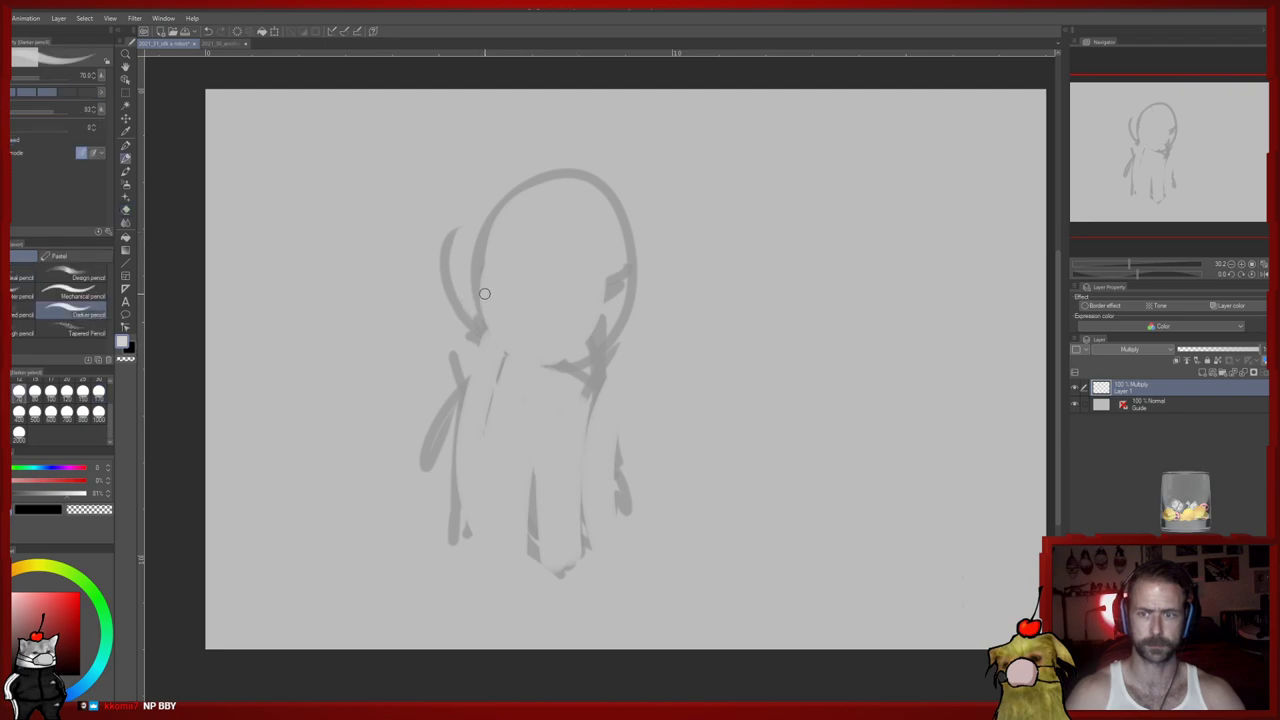
Redraw the character's jaw, collar and front torso lines beneath the head
{"action": "left_click_drag", "start_coordinate": [498, 364], "coordinate": [523, 465]}
{"action": "left_click_drag", "start_coordinate": [523, 380], "coordinate": [545, 587]}
{"action": "mouse_move", "coordinate": [592, 406]}
{"action": "left_mouse_down"}
{"action": "mouse_move", "coordinate": [576, 511]}
{"action": "mouse_move", "coordinate": [576, 461]}
{"action": "left_mouse_up"}
{"action": "left_click_drag", "start_coordinate": [621, 336], "coordinate": [597, 434]}
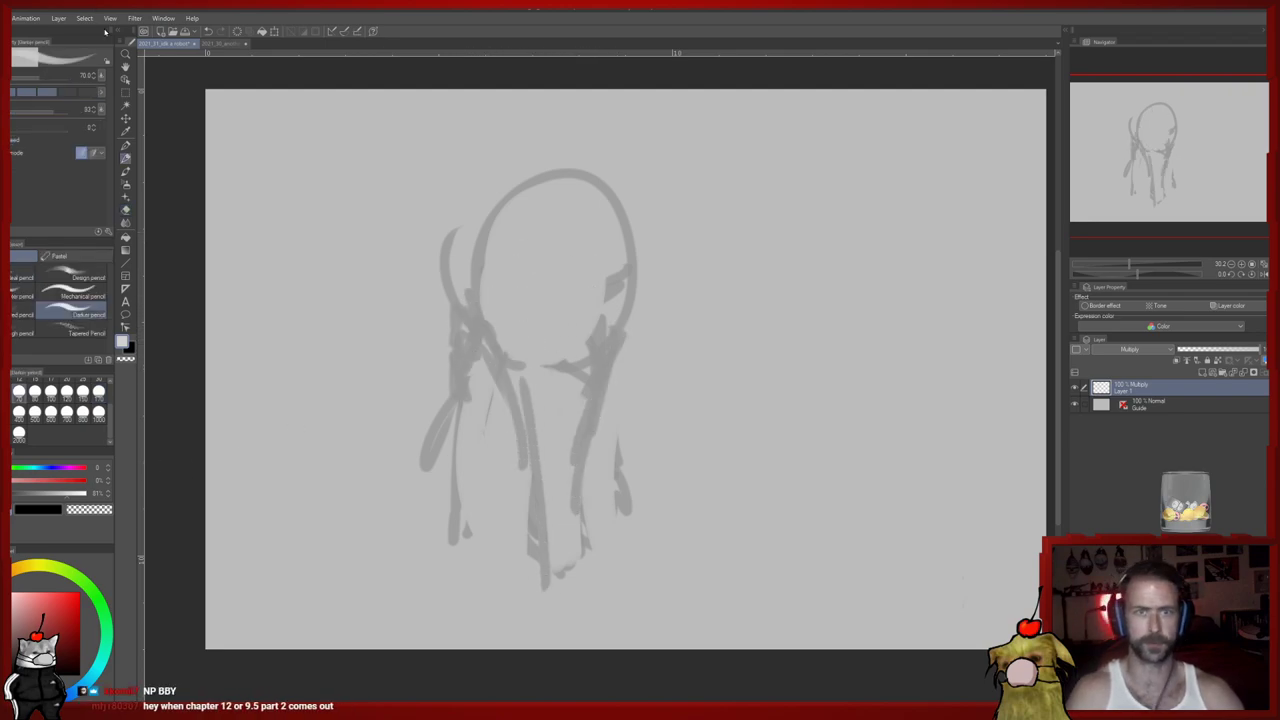
Switch to the red diamond document and draw a rough four-sided outline inside the diamond with the pencil
{"action": "left_click", "coordinate": [226, 45]}
{"action": "left_click_drag", "start_coordinate": [470, 392], "coordinate": [630, 222]}
{"action": "mouse_move", "coordinate": [615, 237]}
{"action": "left_mouse_down"}
{"action": "mouse_move", "coordinate": [726, 376]}
{"action": "mouse_move", "coordinate": [471, 348]}
{"action": "mouse_move", "coordinate": [480, 358]}
{"action": "left_mouse_up"}
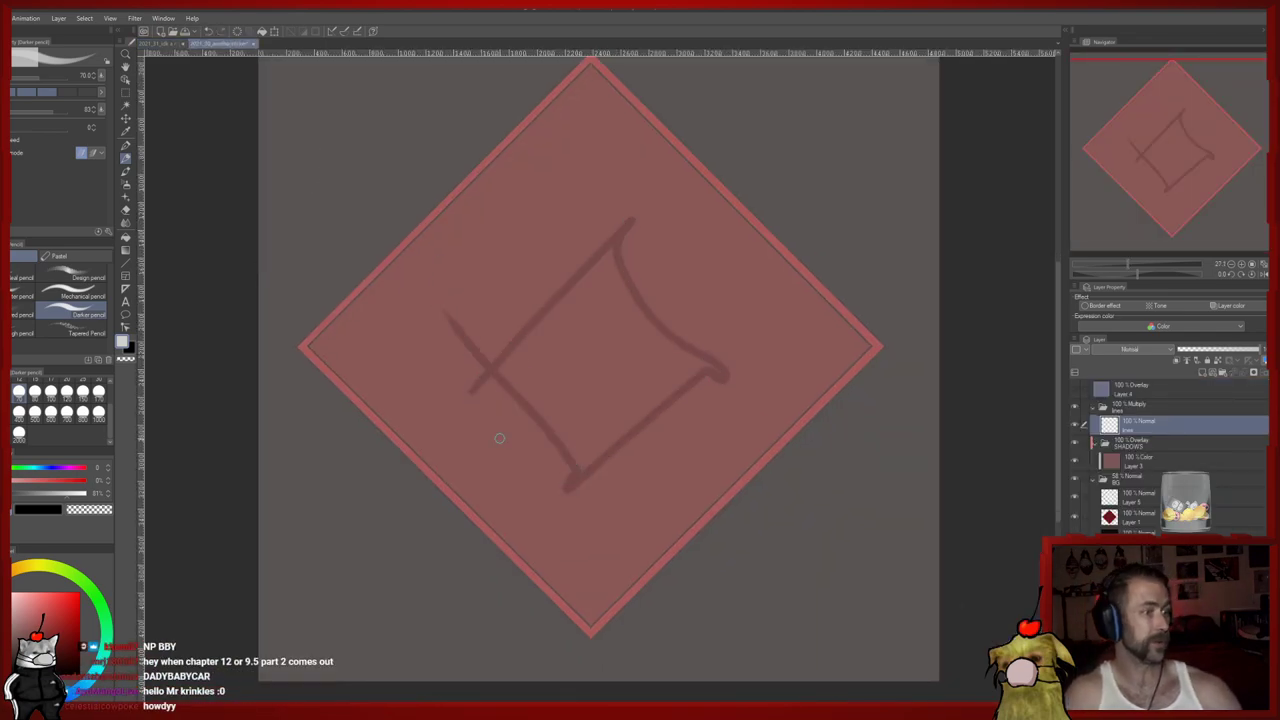
{"action": "left_click_drag", "start_coordinate": [593, 304], "coordinate": [540, 340]}
{"action": "left_click_drag", "start_coordinate": [570, 180], "coordinate": [630, 345]}
{"action": "left_click_drag", "start_coordinate": [525, 300], "coordinate": [680, 228]}
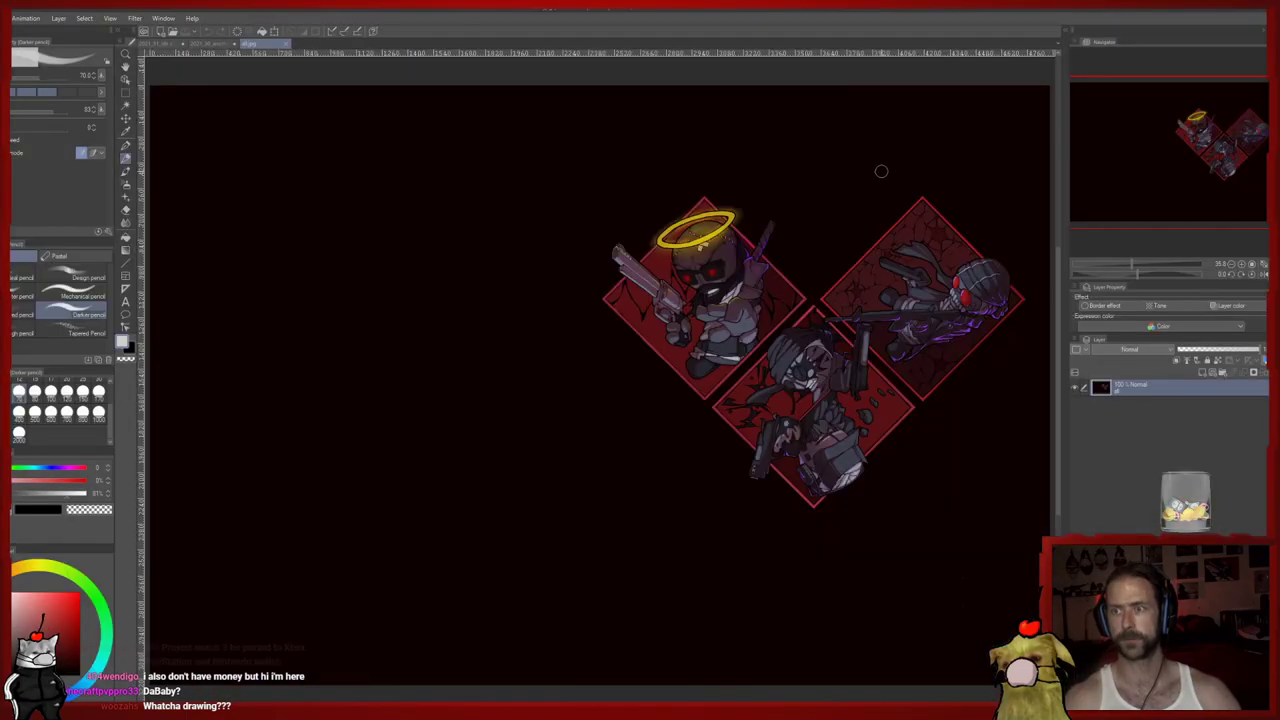
Examine the three diamond-framed character illustrations up close in the all.jpg image
{"action": "scroll", "coordinate": [881, 178], "scroll_direction": "up", "scroll_amount": 2}
{"action": "left_click_drag", "start_coordinate": [879, 245], "coordinate": [737, 198]}
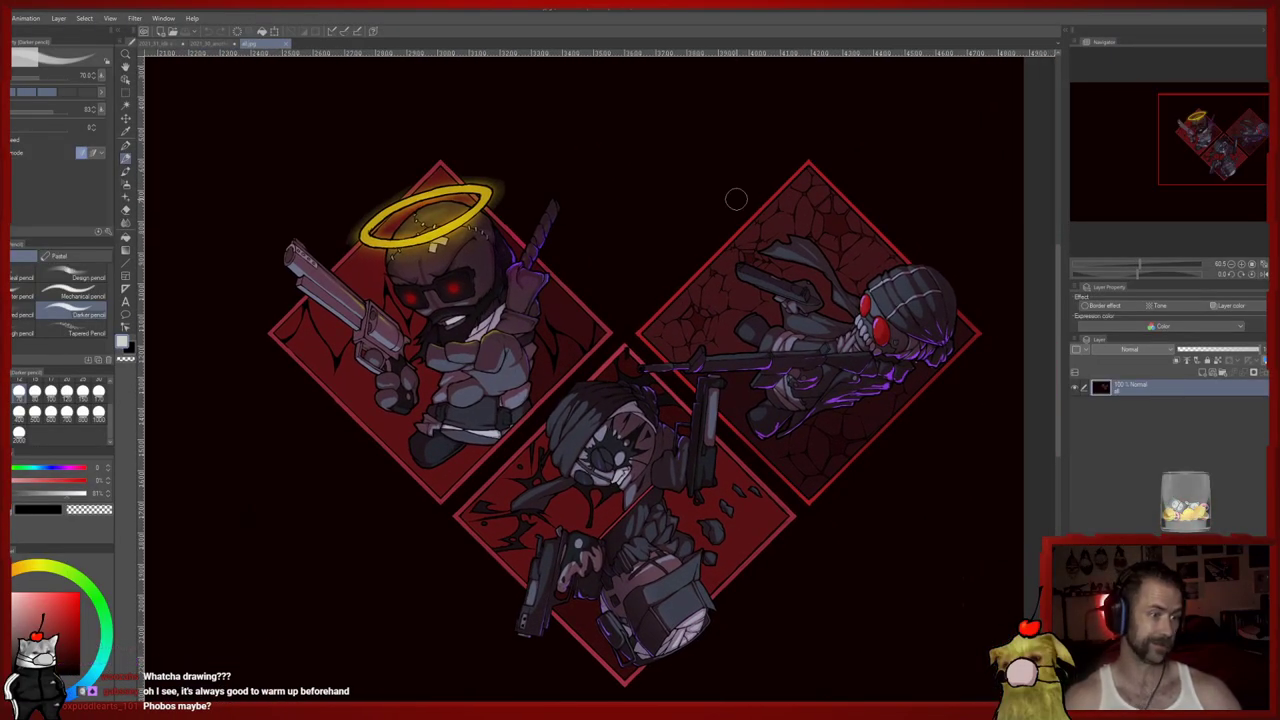
Return to the character sketch and draw a brow line across the face with a mask outline below it
{"action": "left_click", "coordinate": [159, 44]}
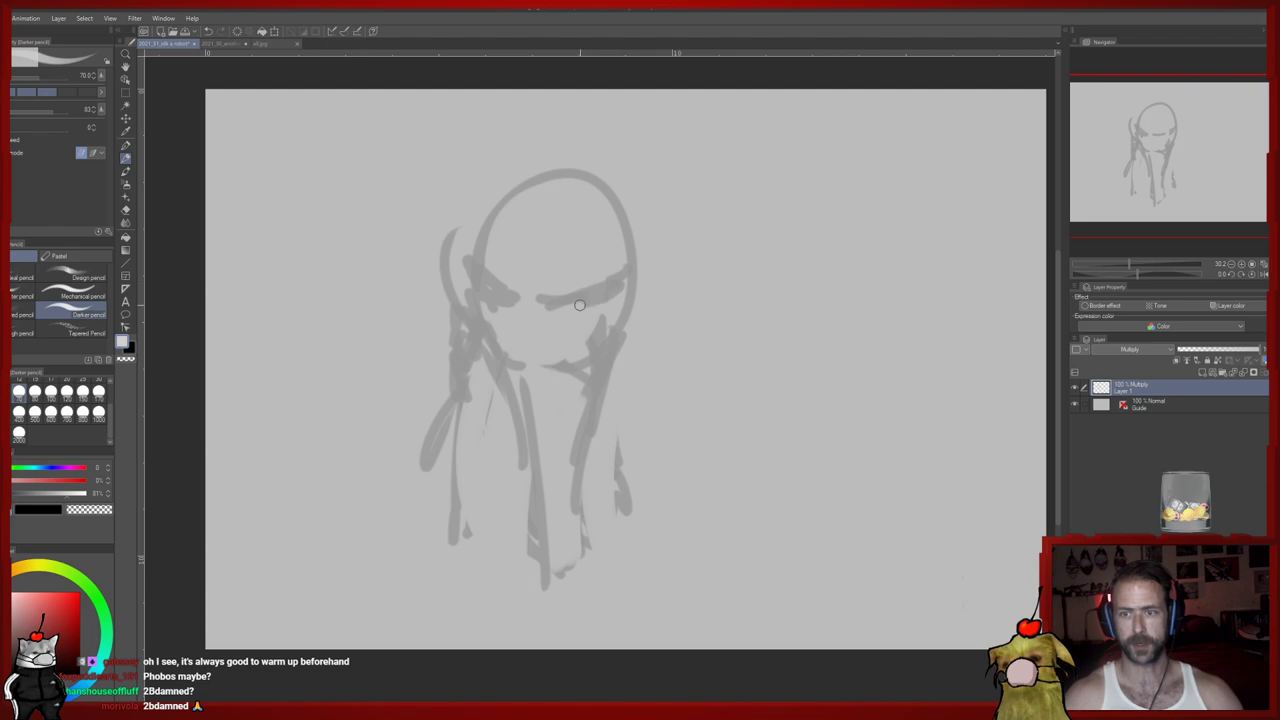
{"action": "mouse_move", "coordinate": [498, 302]}
{"action": "left_mouse_down"}
{"action": "mouse_move", "coordinate": [486, 322]}
{"action": "mouse_move", "coordinate": [557, 371]}
{"action": "left_mouse_up"}
{"action": "left_click_drag", "start_coordinate": [576, 314], "coordinate": [566, 368]}
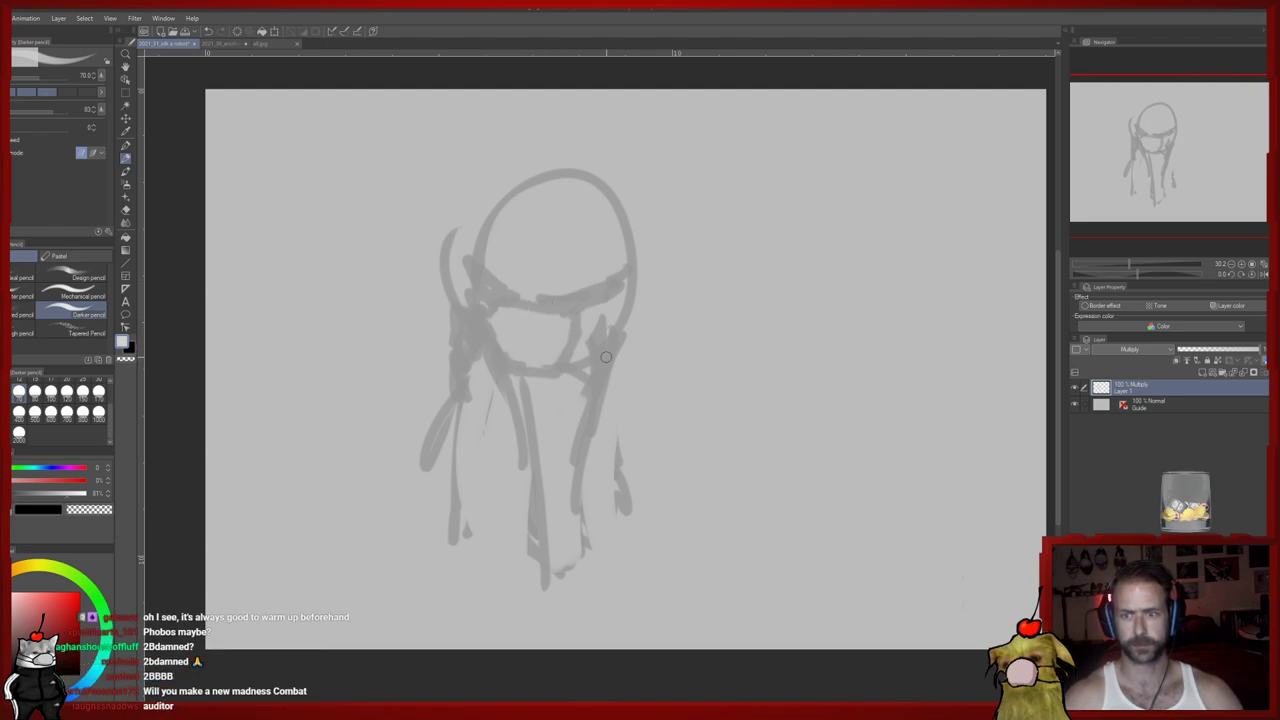
Add a long, raised weapon with a hand beside the character, and a small oval on the side of the head
{"action": "mouse_move", "coordinate": [641, 383]}
{"action": "left_mouse_down"}
{"action": "mouse_move", "coordinate": [625, 405]}
{"action": "mouse_move", "coordinate": [760, 198]}
{"action": "left_mouse_up"}
{"action": "mouse_move", "coordinate": [690, 285]}
{"action": "left_mouse_down"}
{"action": "mouse_move", "coordinate": [640, 380]}
{"action": "mouse_move", "coordinate": [670, 438]}
{"action": "mouse_move", "coordinate": [690, 365]}
{"action": "left_mouse_up"}
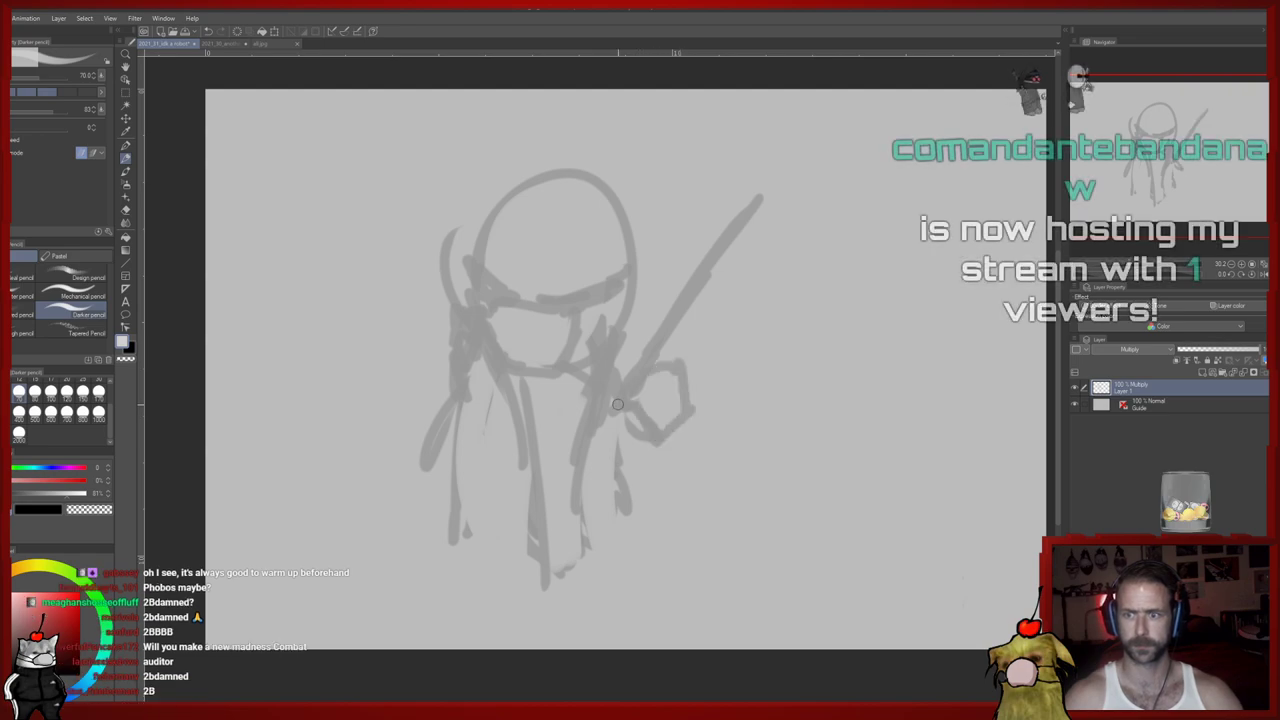
{"action": "left_click_drag", "start_coordinate": [684, 322], "coordinate": [791, 188]}
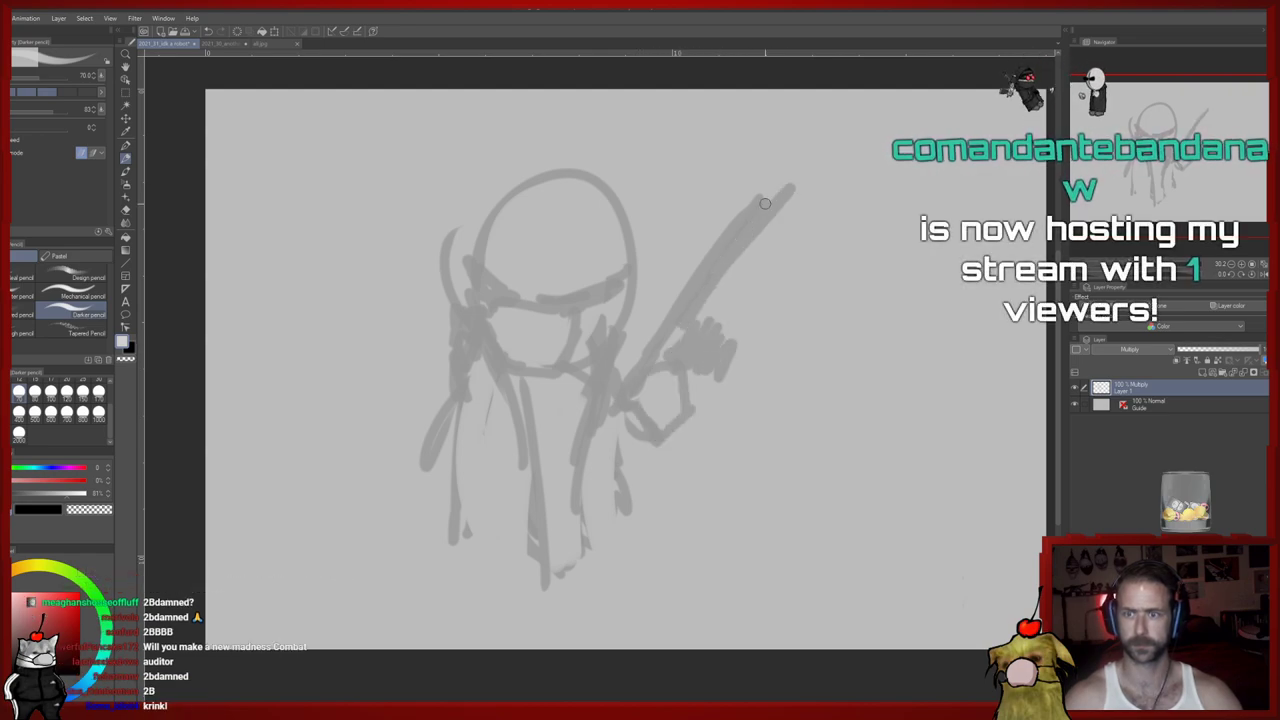
{"action": "left_click_drag", "start_coordinate": [480, 268], "coordinate": [491, 226]}
{"action": "key", "text": "e"}
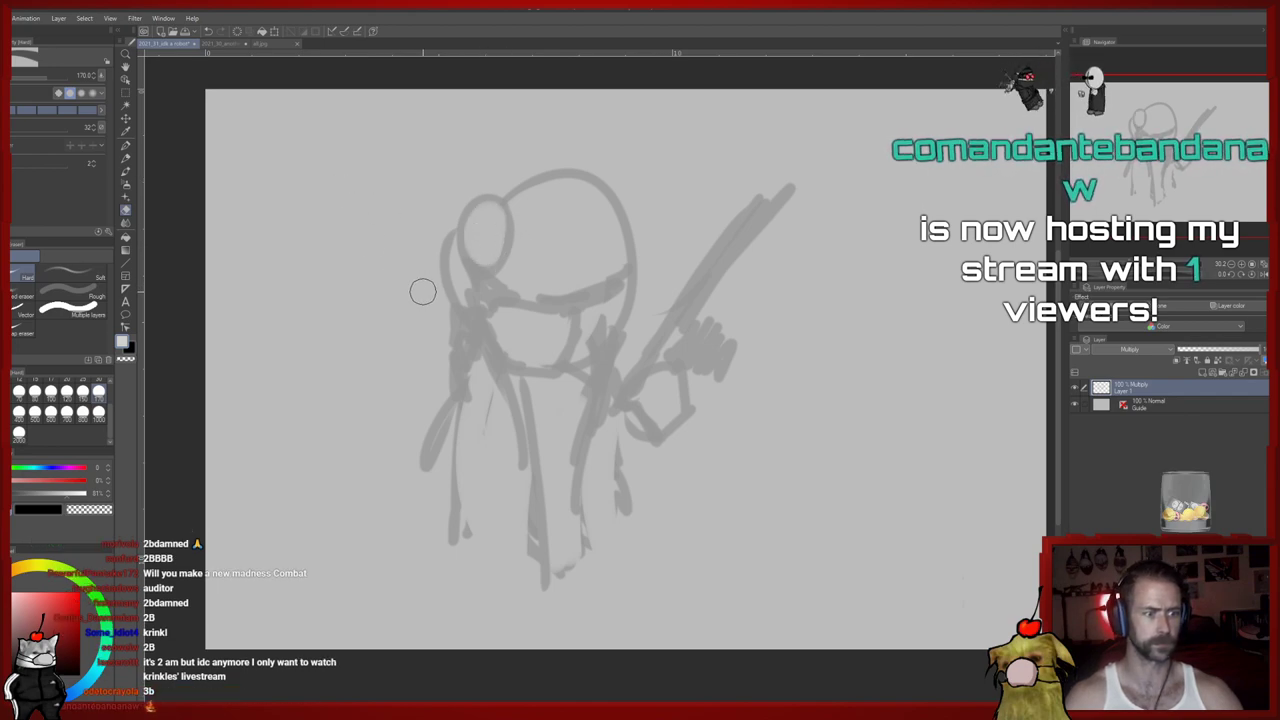
Erase the outer curve beside the head oval and refine the mask and brow edges, switching between pencil and a smaller eraser
{"action": "mouse_move", "coordinate": [423, 226]}
{"action": "left_mouse_down"}
{"action": "mouse_move", "coordinate": [443, 317]}
{"action": "mouse_move", "coordinate": [511, 326]}
{"action": "mouse_move", "coordinate": [503, 368]}
{"action": "mouse_move", "coordinate": [566, 377]}
{"action": "mouse_move", "coordinate": [514, 357]}
{"action": "mouse_move", "coordinate": [499, 322]}
{"action": "mouse_move", "coordinate": [528, 295]}
{"action": "mouse_move", "coordinate": [519, 311]}
{"action": "left_mouse_up"}
{"action": "key", "text": "p"}
{"action": "key", "text": "e"}
{"action": "key", "text": "p"}
{"action": "key", "text": "e"}
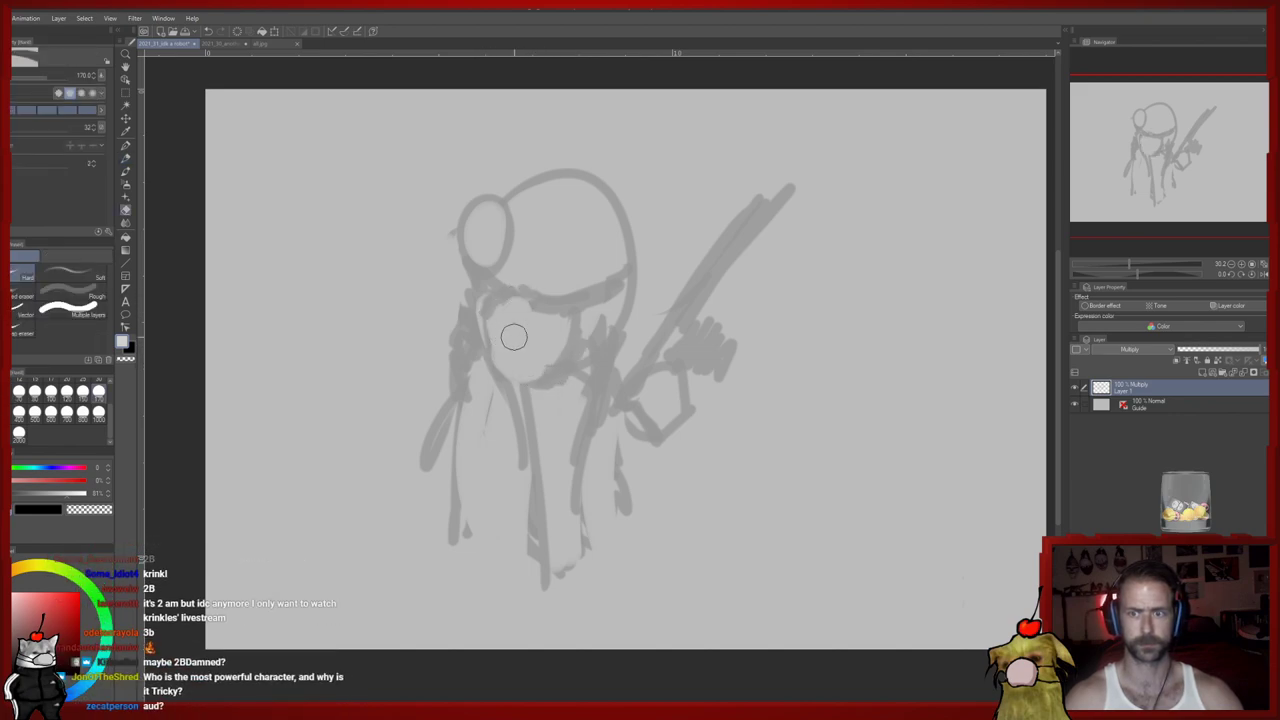
{"action": "key", "text": "p"}
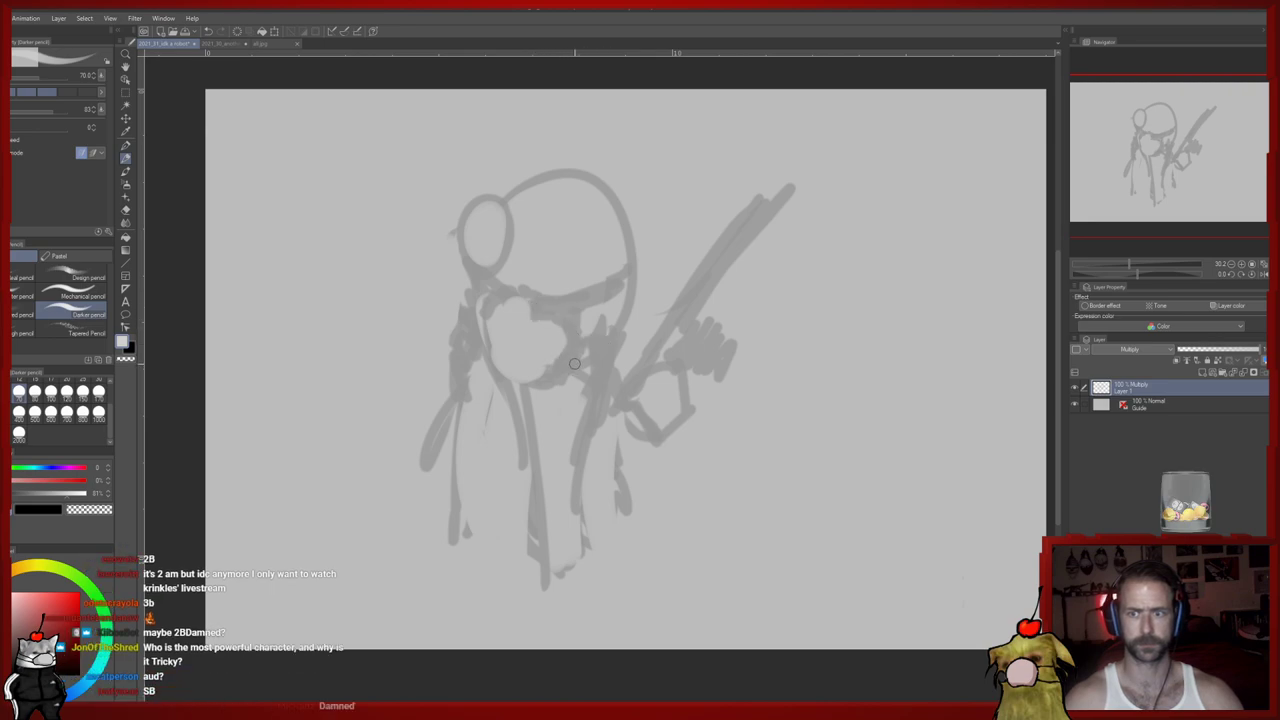
{"action": "key", "text": "e"}
{"action": "left_click", "coordinate": [19, 392]}
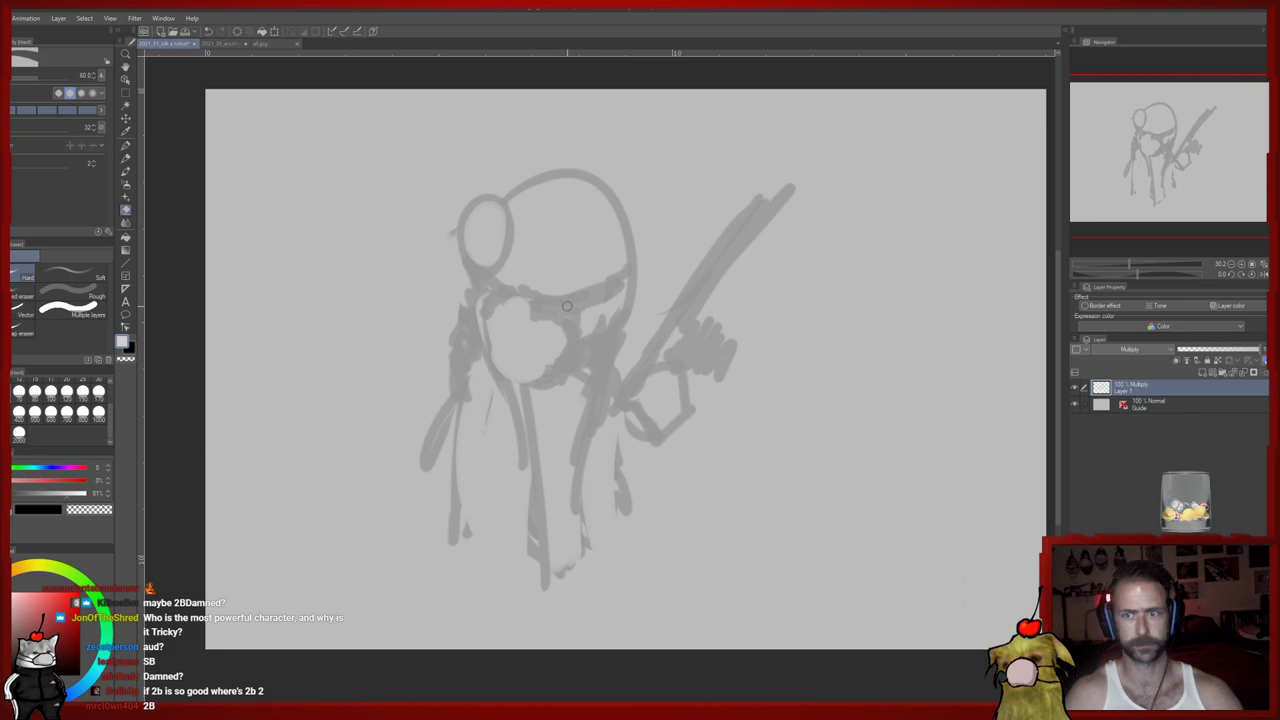
Draw a round fist in front of the character's torso and erase the overlapping lines inside it
{"action": "key", "text": "p"}
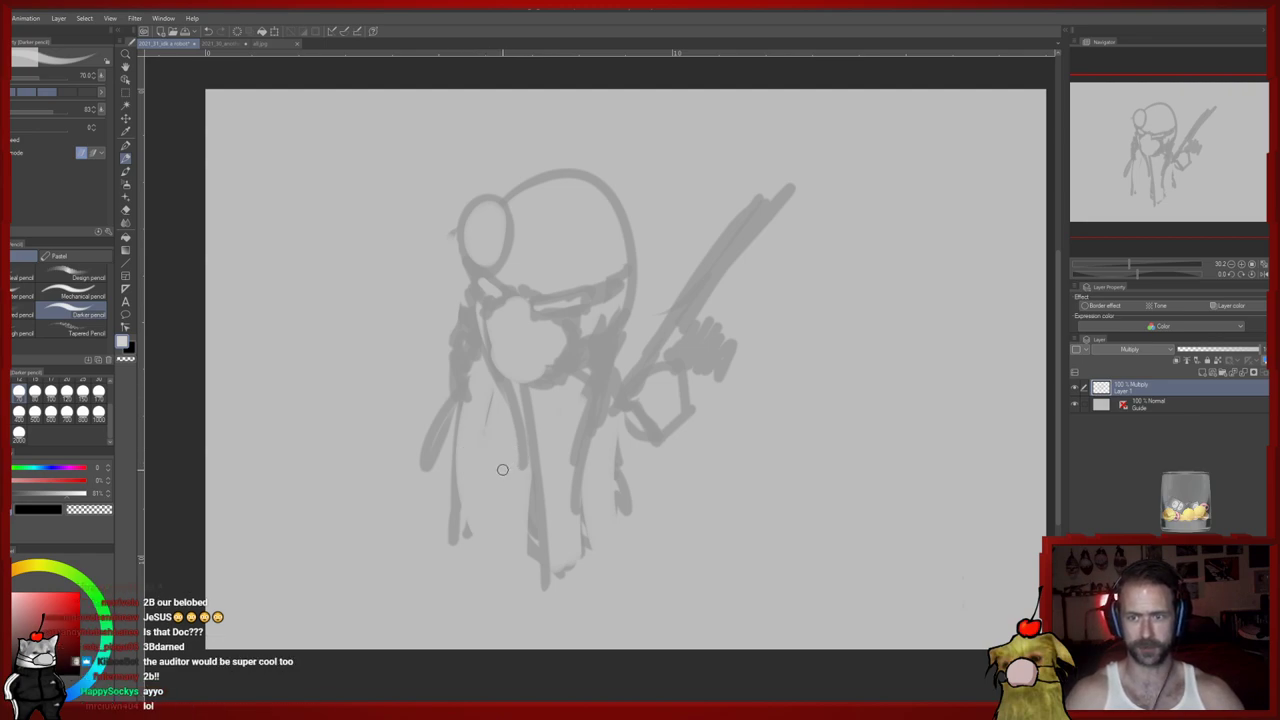
{"action": "mouse_move", "coordinate": [503, 468]}
{"action": "left_mouse_down"}
{"action": "mouse_move", "coordinate": [472, 488]}
{"action": "mouse_move", "coordinate": [545, 455]}
{"action": "mouse_move", "coordinate": [561, 428]}
{"action": "left_mouse_up"}
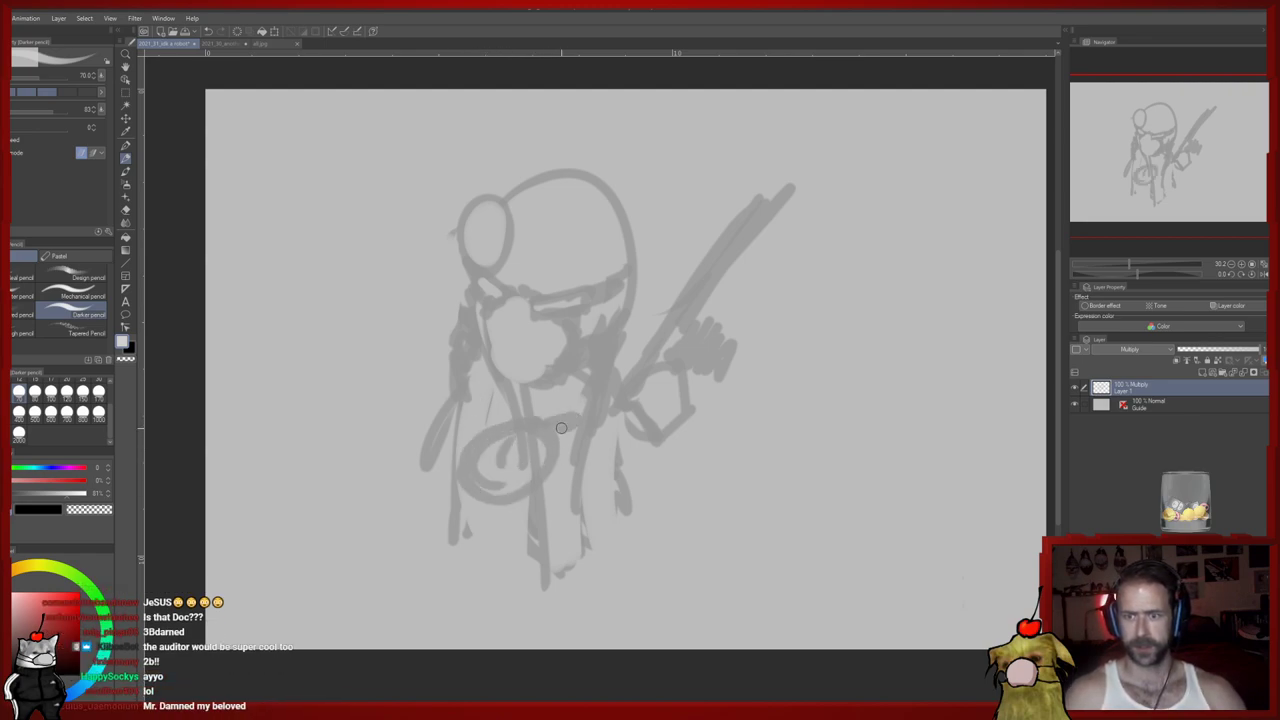
{"action": "key", "text": "e"}
{"action": "mouse_move", "coordinate": [520, 492]}
{"action": "left_mouse_down"}
{"action": "mouse_move", "coordinate": [532, 470]}
{"action": "mouse_move", "coordinate": [505, 445]}
{"action": "mouse_move", "coordinate": [452, 492]}
{"action": "left_mouse_up"}
Pencil a large diamond frame behind the character, leaving gaps where the head and weapon overlap it
{"action": "key", "text": "p"}
{"action": "left_click_drag", "start_coordinate": [530, 634], "coordinate": [273, 416]}
{"action": "left_click_drag", "start_coordinate": [302, 432], "coordinate": [415, 290]}
{"action": "left_click_drag", "start_coordinate": [605, 273], "coordinate": [654, 314]}
{"action": "mouse_move", "coordinate": [704, 361]}
{"action": "left_mouse_down"}
{"action": "mouse_move", "coordinate": [749, 398]}
{"action": "mouse_move", "coordinate": [542, 672]}
{"action": "left_mouse_up"}
{"action": "mouse_move", "coordinate": [628, 417]}
{"action": "left_mouse_down"}
{"action": "mouse_move", "coordinate": [573, 394]}
{"action": "mouse_move", "coordinate": [614, 404]}
{"action": "left_mouse_up"}
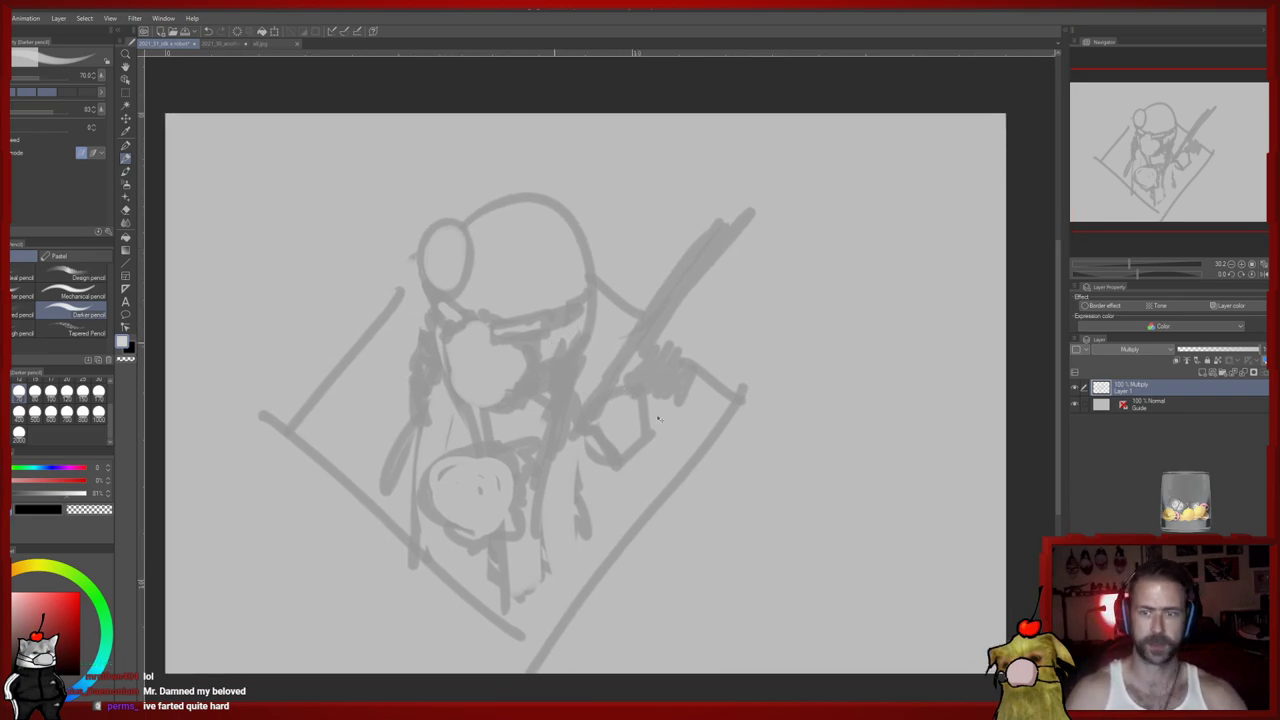
Scale the whole sketch down to about a third and move it to the upper-left corner of the canvas
{"action": "key", "text": "ctrl+t"}
{"action": "mouse_move", "coordinate": [757, 673]}
{"action": "left_mouse_down"}
{"action": "mouse_move", "coordinate": [466, 391]}
{"action": "mouse_move", "coordinate": [429, 320]}
{"action": "left_mouse_up"}
{"action": "left_click_drag", "start_coordinate": [369, 276], "coordinate": [293, 213]}
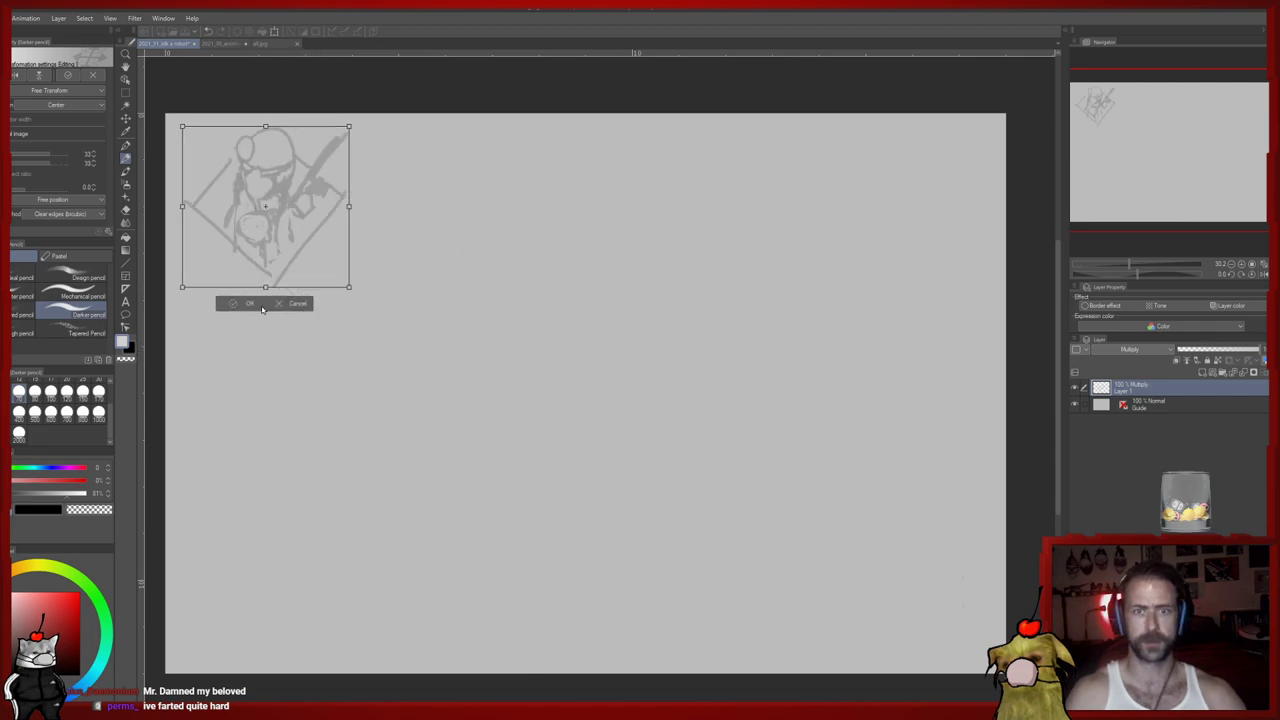
{"action": "left_click", "coordinate": [242, 306]}
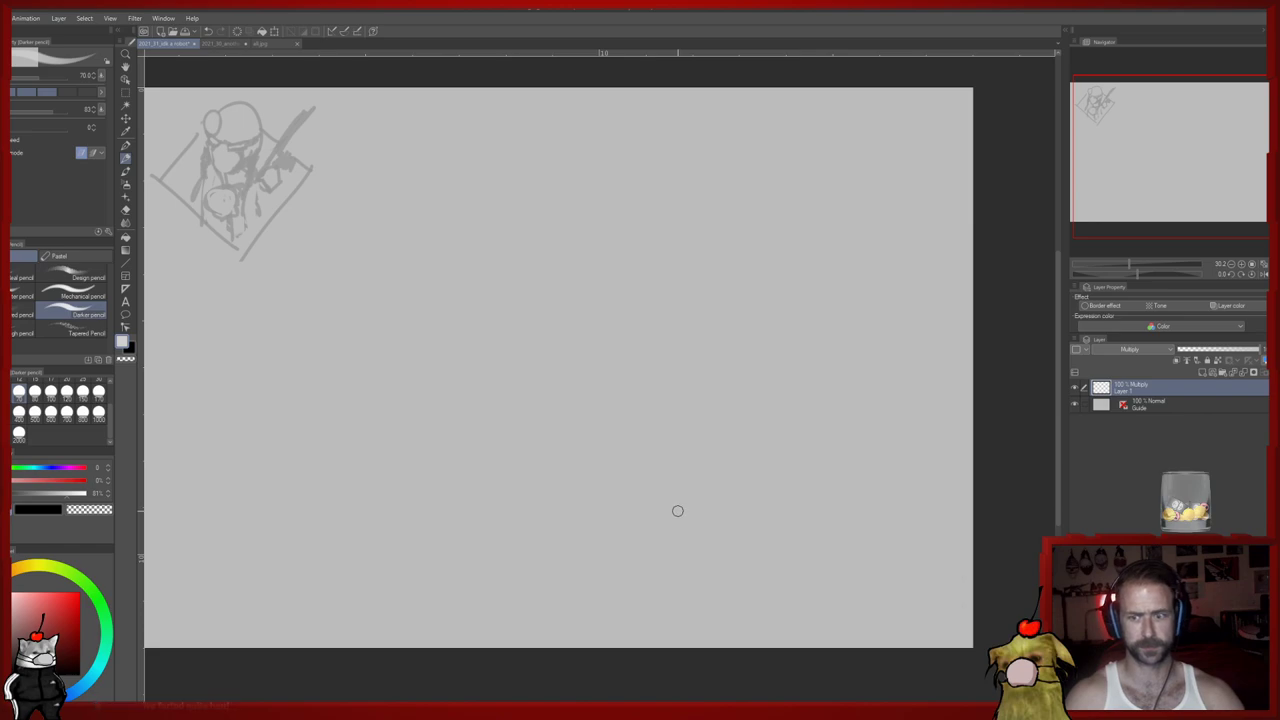
Thicken the edges of the small sketch's diamond frame and extend them past the corners so they cross
{"action": "mouse_move", "coordinate": [565, 427]}
{"action": "left_mouse_down"}
{"action": "mouse_move", "coordinate": [580, 426]}
{"action": "mouse_move", "coordinate": [584, 443]}
{"action": "left_mouse_up"}
{"action": "left_click_drag", "start_coordinate": [274, 257], "coordinate": [339, 181]}
{"action": "mouse_move", "coordinate": [232, 135]}
{"action": "left_mouse_down"}
{"action": "mouse_move", "coordinate": [186, 189]}
{"action": "mouse_move", "coordinate": [279, 266]}
{"action": "mouse_move", "coordinate": [176, 182]}
{"action": "left_mouse_up"}
{"action": "key", "text": "e"}
{"action": "key", "text": "p"}
{"action": "left_click_drag", "start_coordinate": [278, 250], "coordinate": [238, 211]}
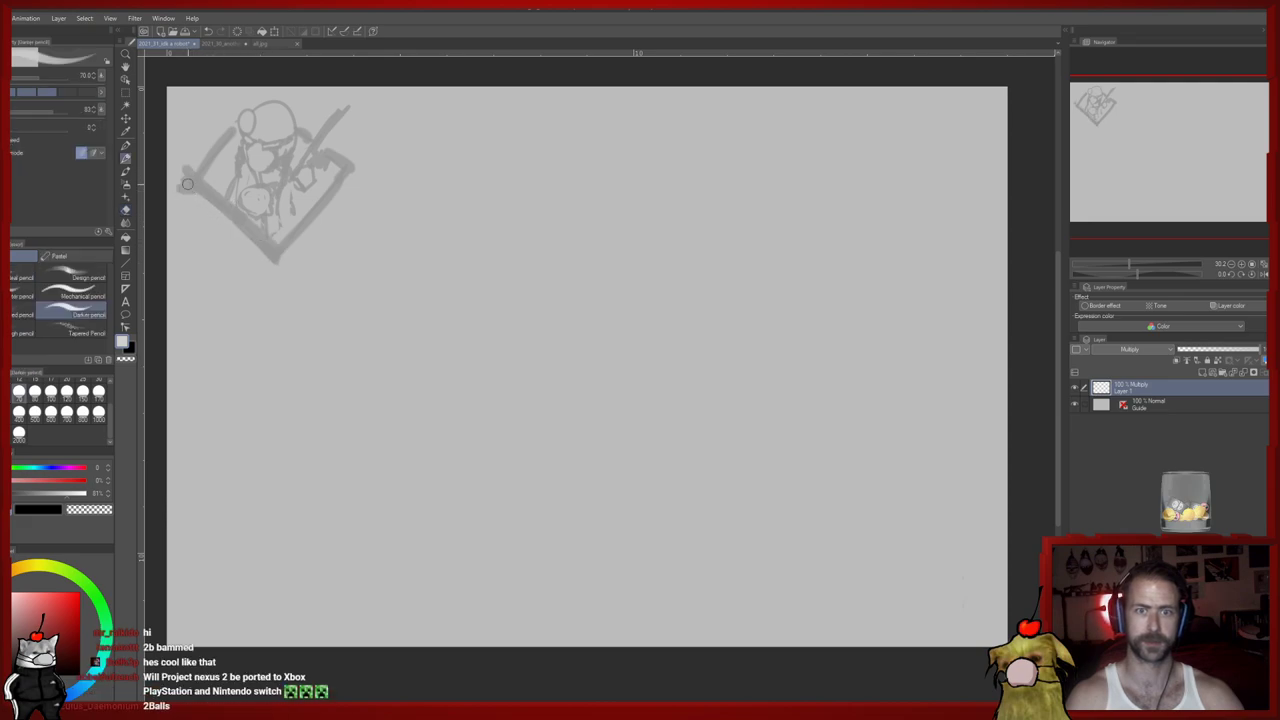
{"action": "key", "text": "e"}
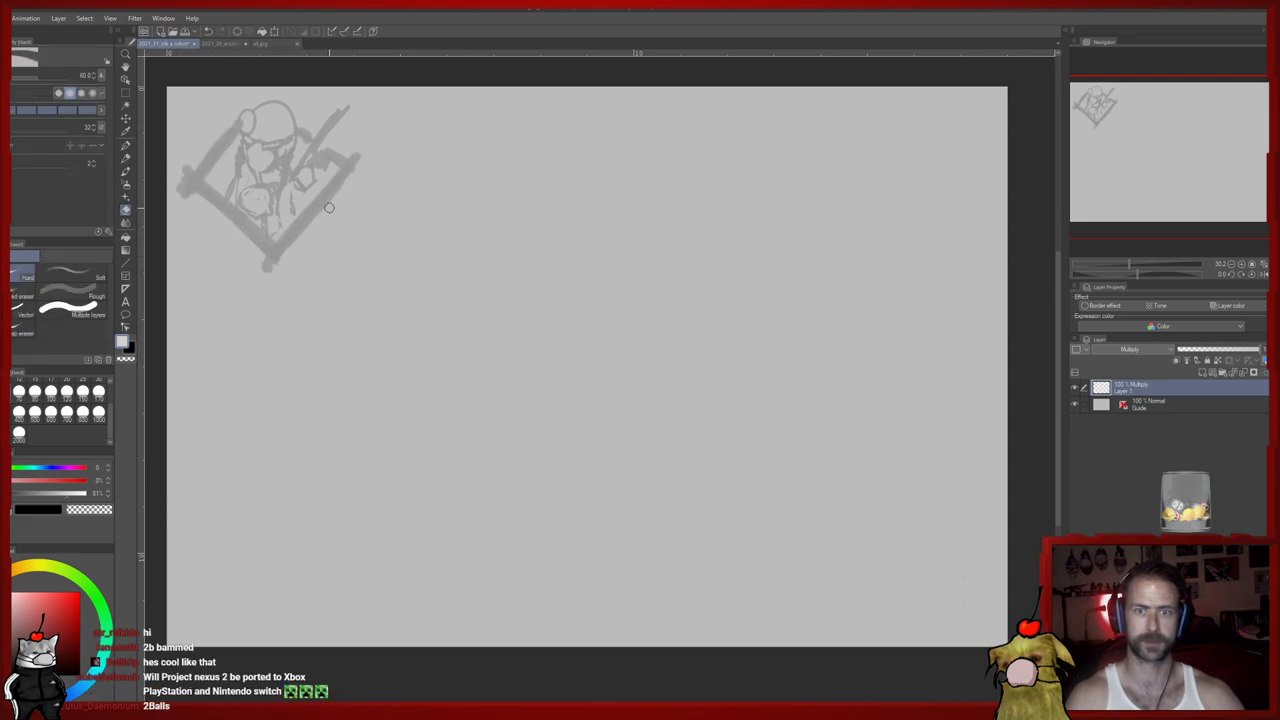
{"action": "key", "text": "p"}
{"action": "left_click_drag", "start_coordinate": [280, 236], "coordinate": [348, 161]}
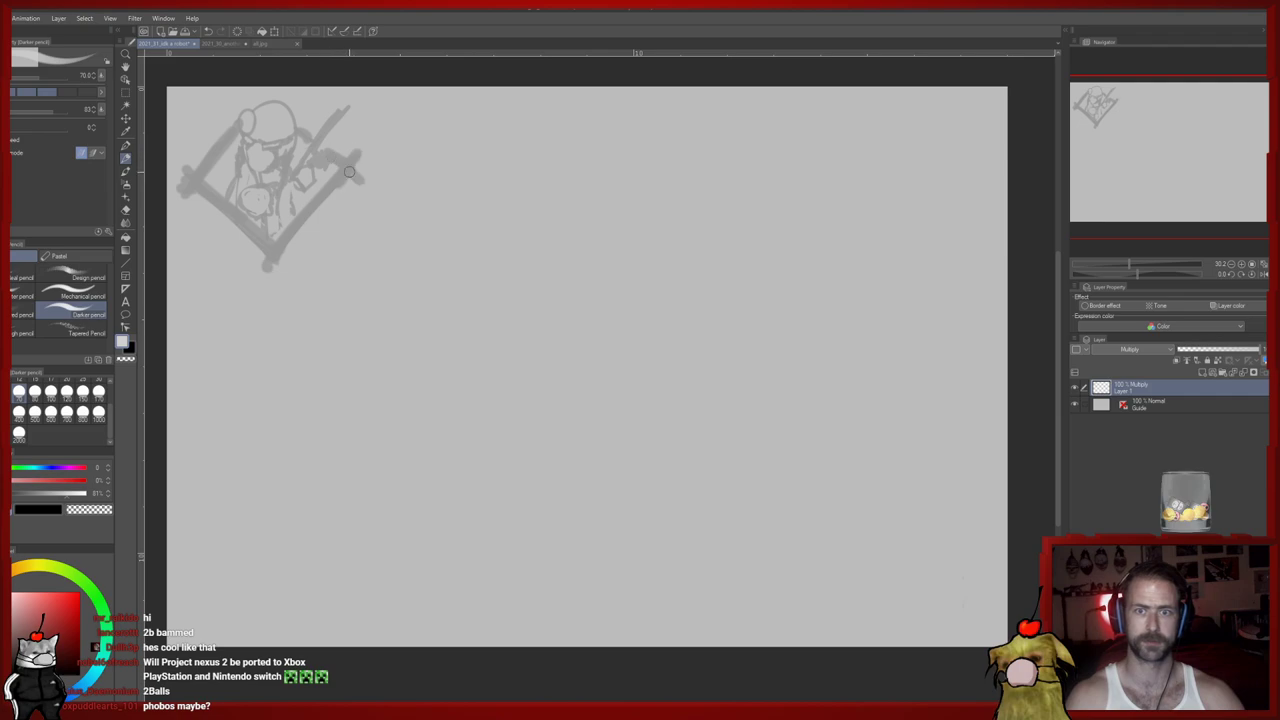
{"action": "left_click_drag", "start_coordinate": [341, 207], "coordinate": [316, 202]}
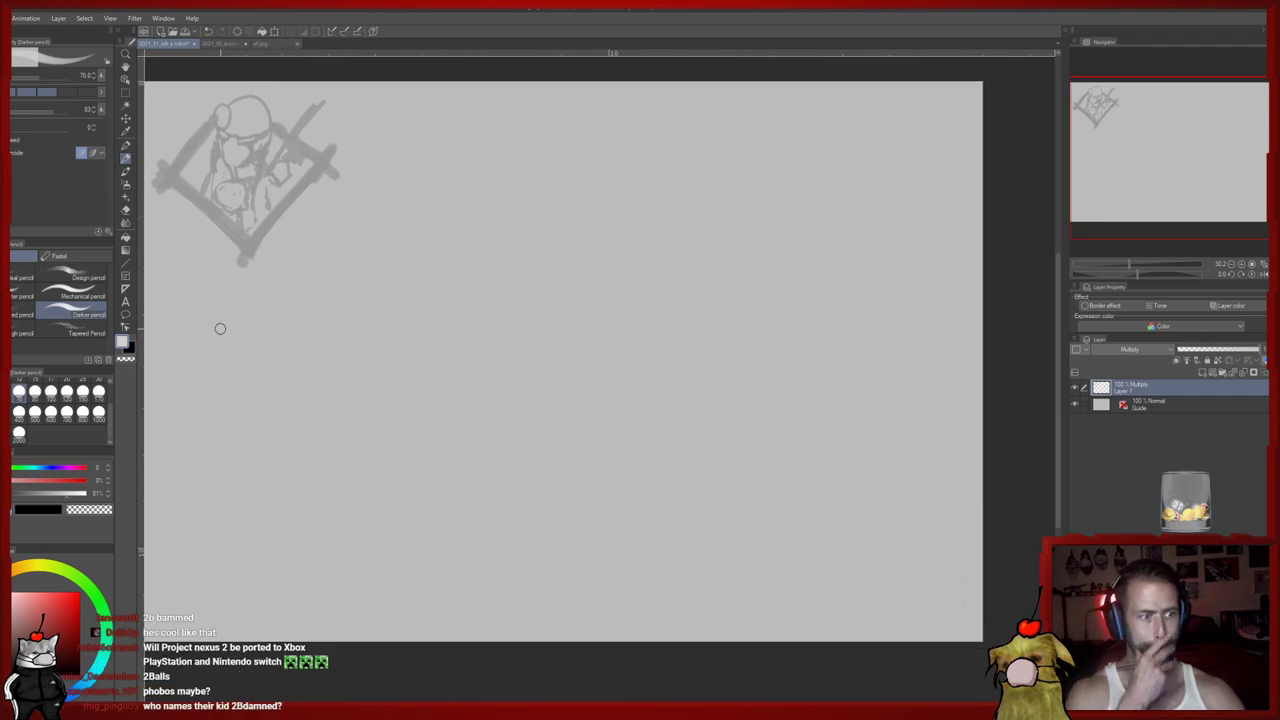
Try two rounded boot shapes with soles below the small diamond sketch, and undo them
{"action": "left_click_drag", "start_coordinate": [501, 394], "coordinate": [499, 392]}
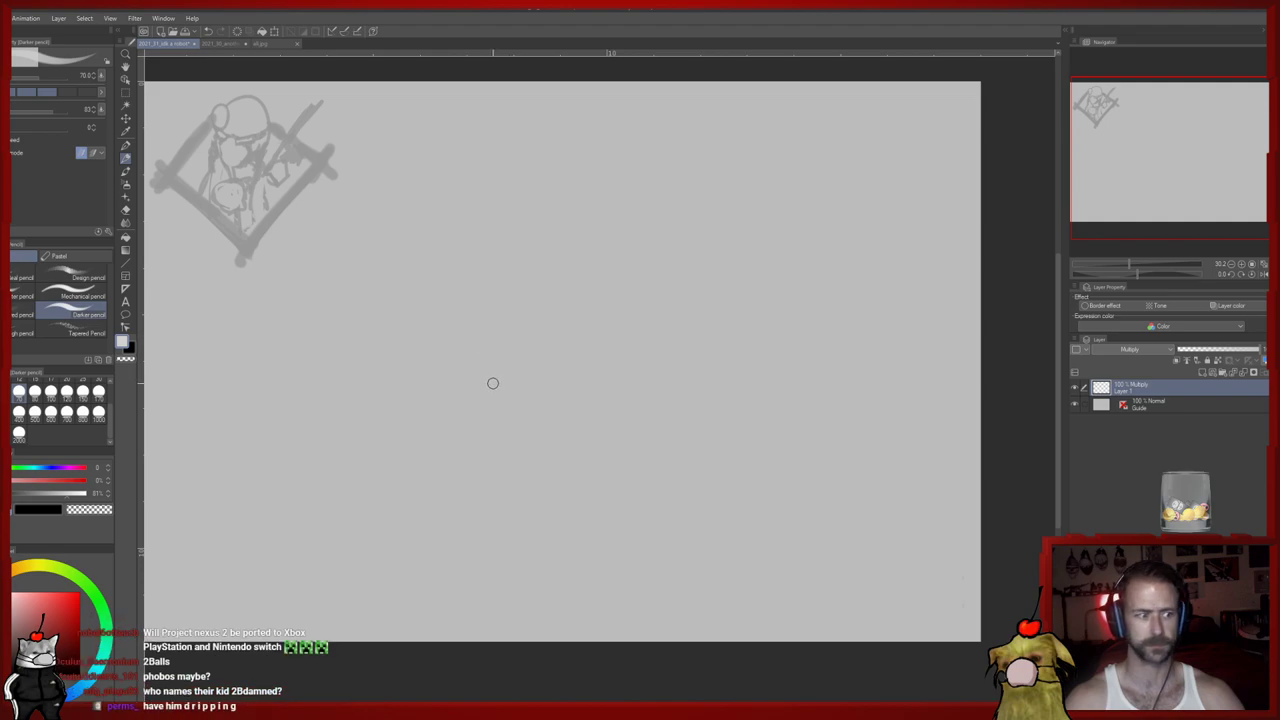
{"action": "left_click_drag", "start_coordinate": [494, 401], "coordinate": [510, 411]}
{"action": "left_click_drag", "start_coordinate": [222, 254], "coordinate": [248, 244]}
{"action": "mouse_move", "coordinate": [260, 262]}
{"action": "left_mouse_down"}
{"action": "mouse_move", "coordinate": [212, 286]}
{"action": "mouse_move", "coordinate": [306, 237]}
{"action": "mouse_move", "coordinate": [329, 277]}
{"action": "mouse_move", "coordinate": [293, 289]}
{"action": "mouse_move", "coordinate": [307, 254]}
{"action": "mouse_move", "coordinate": [255, 275]}
{"action": "left_mouse_up"}
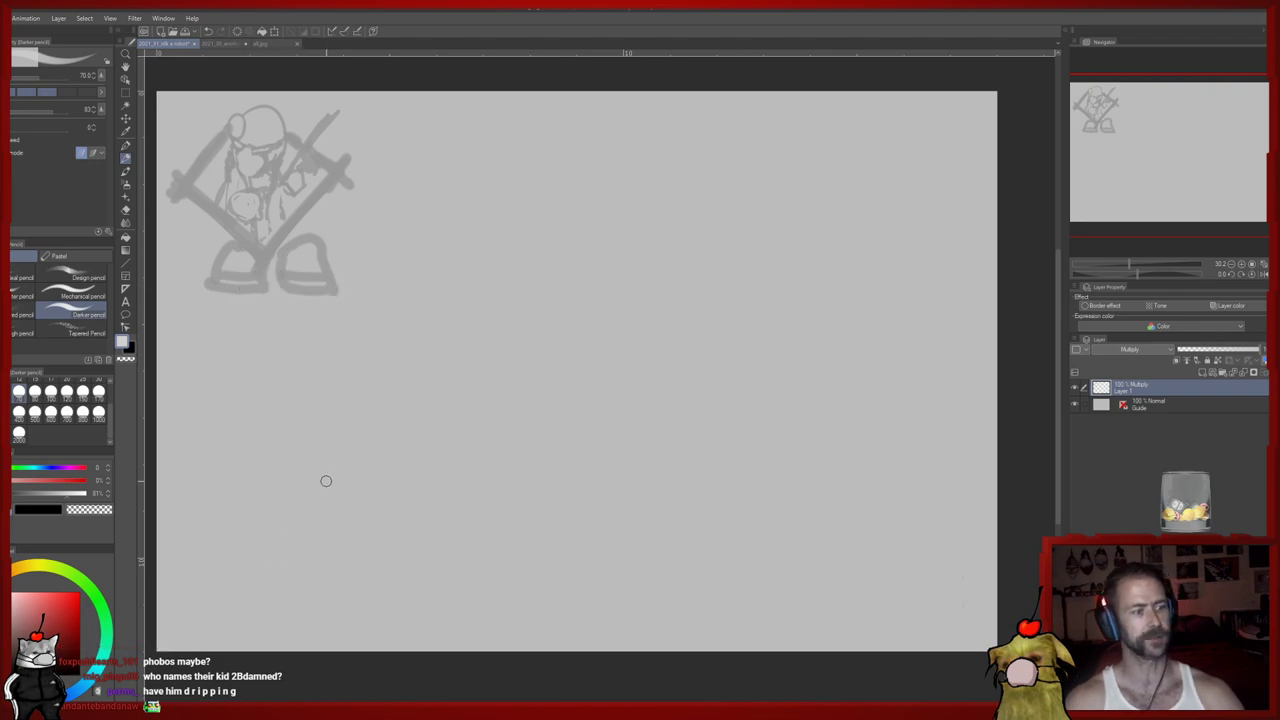
{"action": "left_click_drag", "start_coordinate": [458, 430], "coordinate": [420, 417]}
{"action": "key", "text": "ctrl+z"}
{"action": "key", "text": "ctrl+z"}
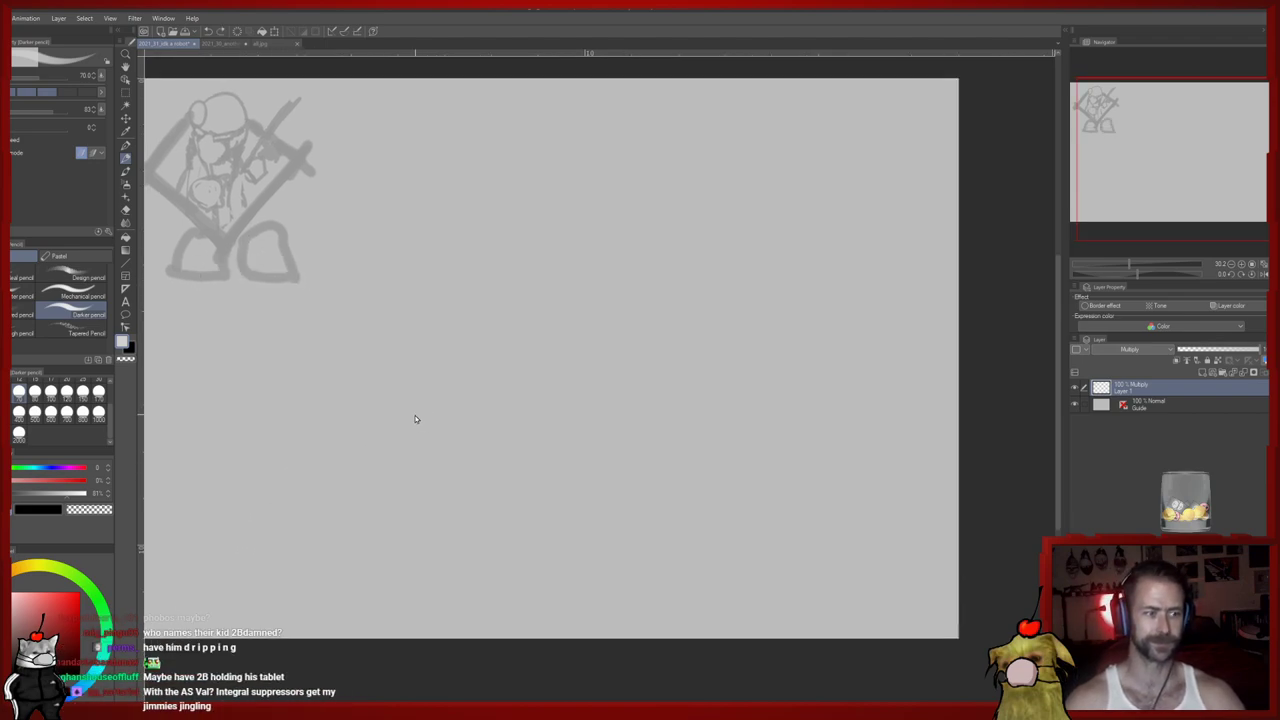
{"action": "scroll", "coordinate": [415, 418], "scroll_direction": "up", "scroll_amount": 1}
{"action": "key", "text": "ctrl+z"}
{"action": "key", "text": "ctrl+z"}
{"action": "key", "text": "ctrl+z"}
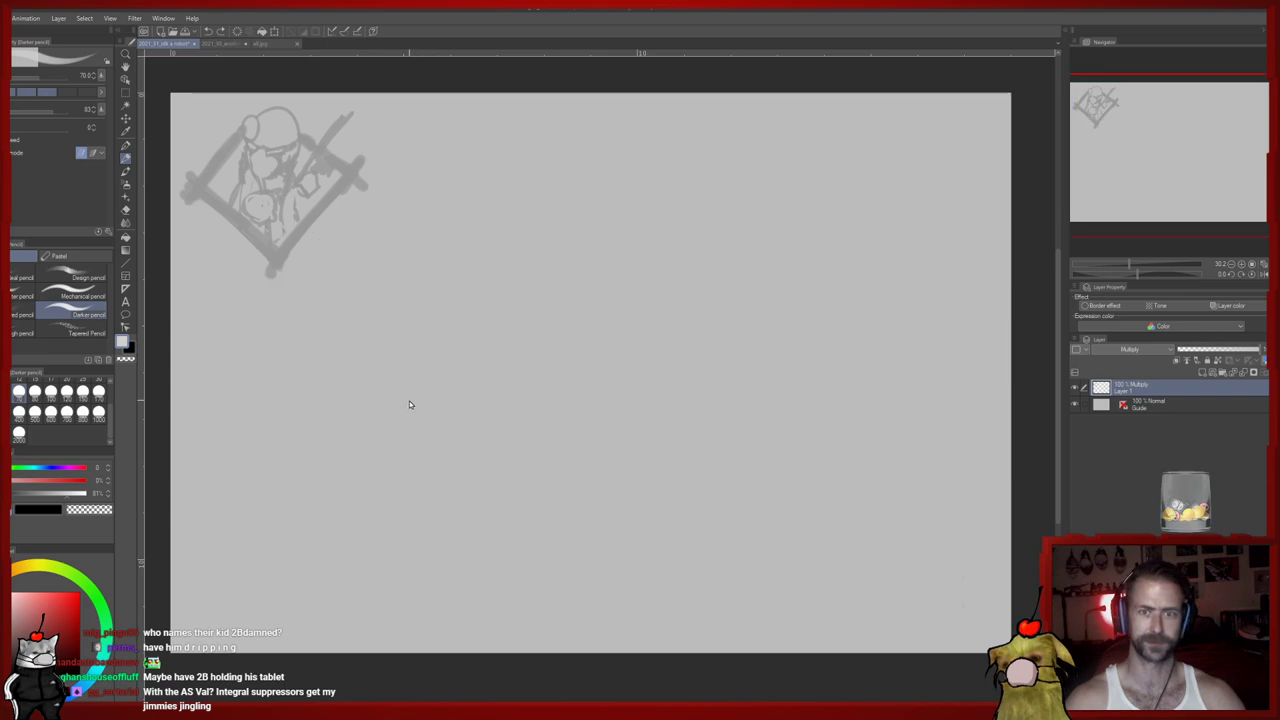
{"action": "scroll", "coordinate": [423, 408], "scroll_direction": "down", "scroll_amount": 1}
{"action": "left_click_drag", "start_coordinate": [447, 409], "coordinate": [467, 466]}
{"action": "left_click_drag", "start_coordinate": [581, 414], "coordinate": [602, 388]}
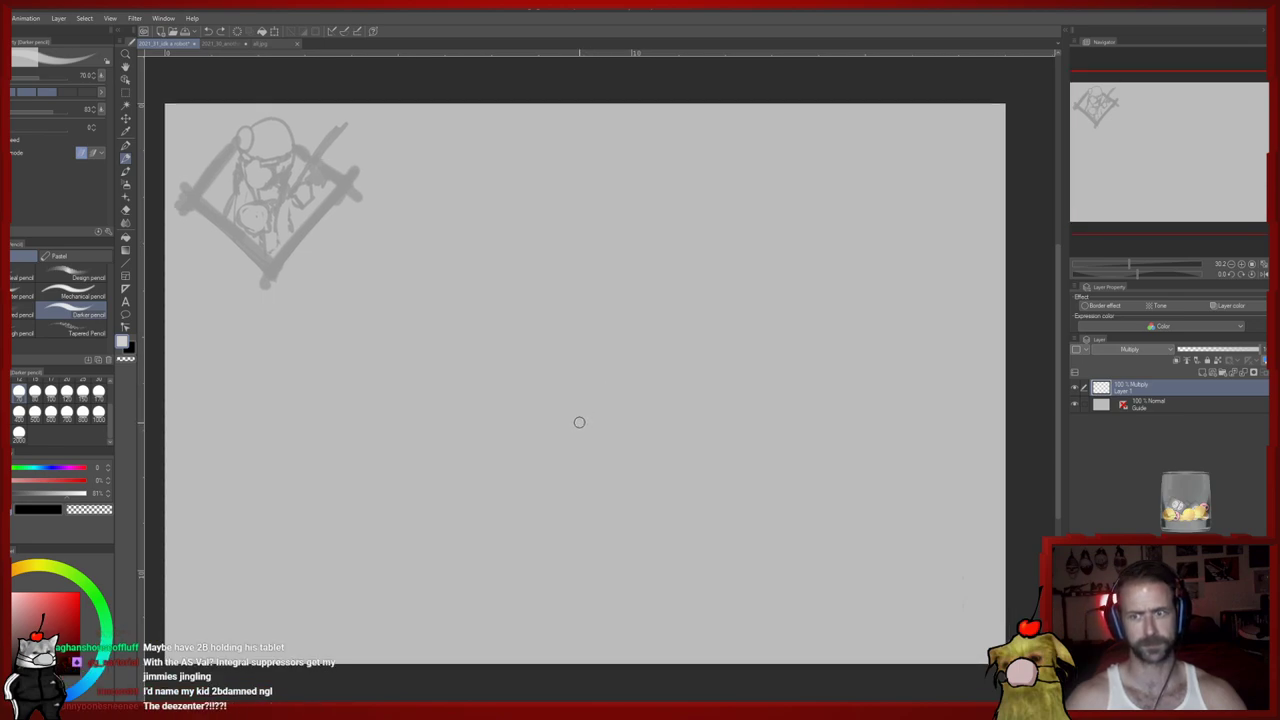
{"action": "left_click_drag", "start_coordinate": [583, 409], "coordinate": [573, 386]}
Switch to the all.jpg image, try a rough diamond containing a figure eight above the illustrations, and undo it
{"action": "left_click", "coordinate": [223, 45]}
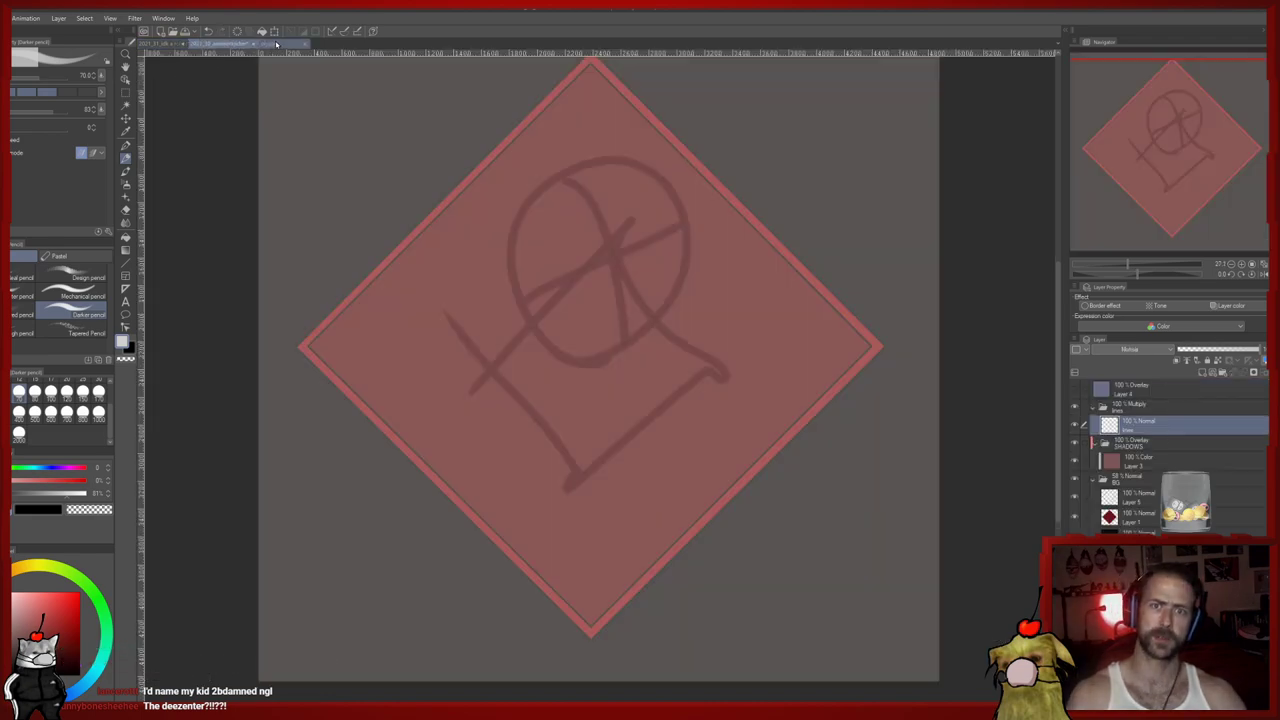
{"action": "left_click", "coordinate": [278, 45]}
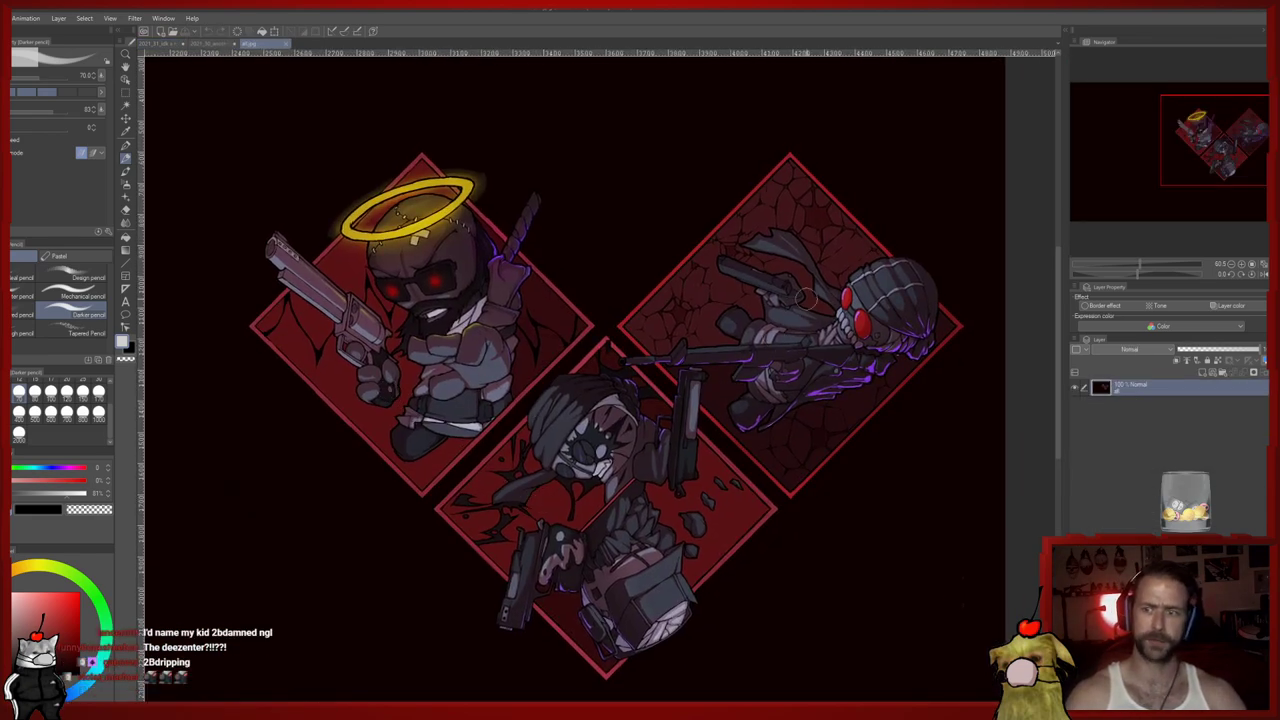
{"action": "scroll", "coordinate": [520, 250], "scroll_direction": "up", "scroll_amount": 2}
{"action": "mouse_move", "coordinate": [566, 292]}
{"action": "left_mouse_down"}
{"action": "mouse_move", "coordinate": [469, 187]}
{"action": "mouse_move", "coordinate": [586, 88]}
{"action": "mouse_move", "coordinate": [697, 203]}
{"action": "mouse_move", "coordinate": [605, 290]}
{"action": "left_mouse_up"}
{"action": "mouse_move", "coordinate": [582, 195]}
{"action": "left_mouse_down"}
{"action": "mouse_move", "coordinate": [610, 183]}
{"action": "mouse_move", "coordinate": [563, 226]}
{"action": "mouse_move", "coordinate": [600, 222]}
{"action": "left_mouse_up"}
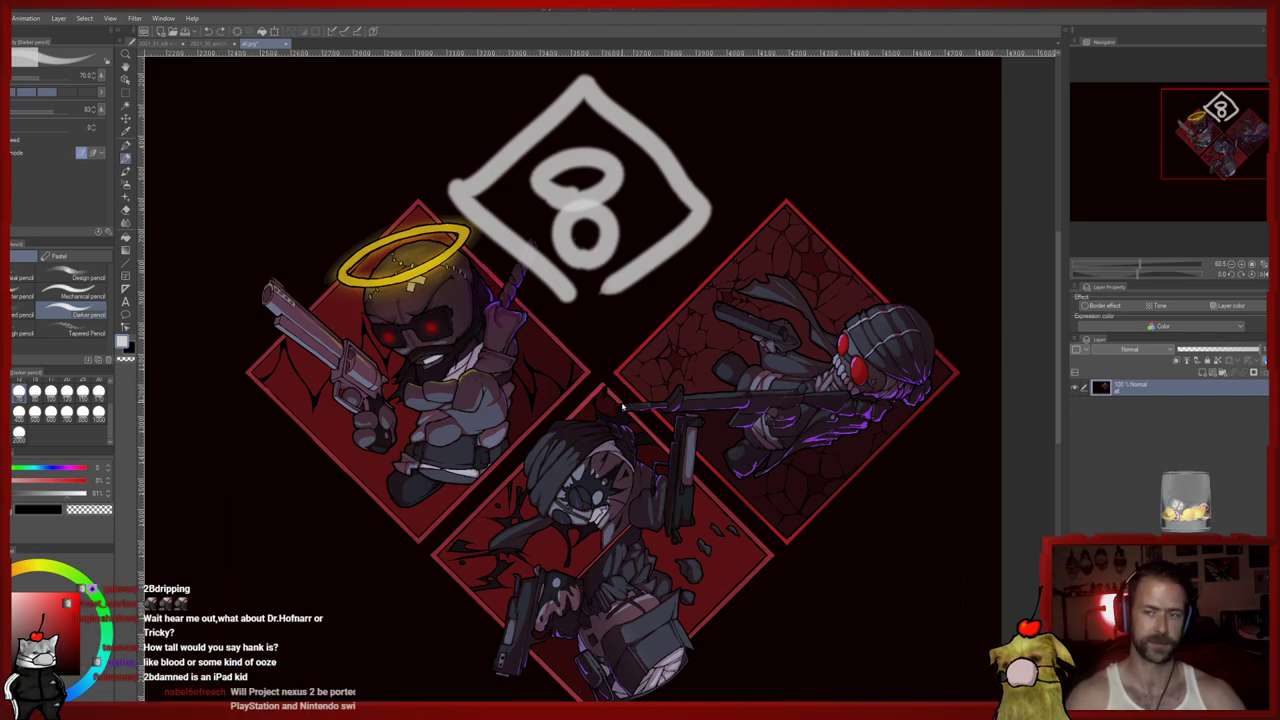
{"action": "key", "text": "ctrl+z"}
{"action": "key", "text": "ctrl+z"}
{"action": "key", "text": "ctrl+z"}
{"action": "left_click_drag", "start_coordinate": [618, 400], "coordinate": [568, 330]}
Return to the gray character sketch and pencil a large diamond outline across the empty canvas
{"action": "left_click", "coordinate": [204, 47]}
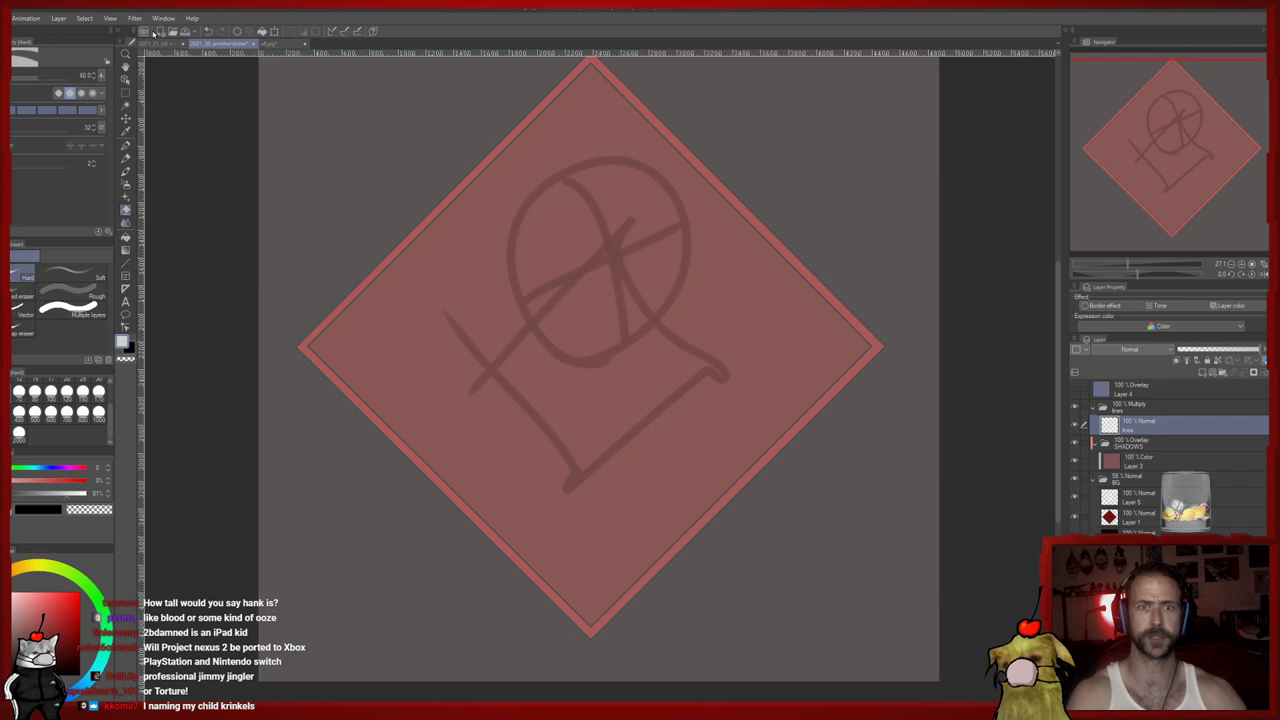
{"action": "left_click", "coordinate": [163, 45]}
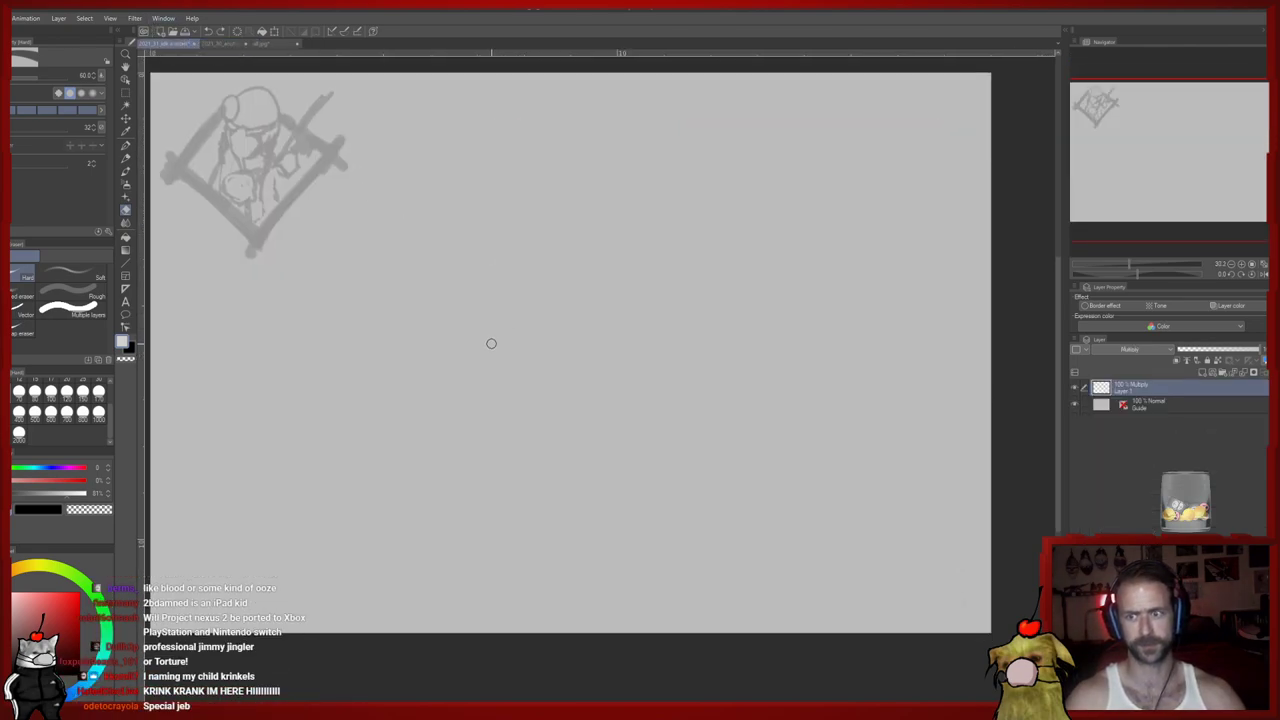
{"action": "key", "text": "p"}
{"action": "mouse_move", "coordinate": [585, 550]}
{"action": "left_mouse_down"}
{"action": "mouse_move", "coordinate": [392, 385]}
{"action": "mouse_move", "coordinate": [628, 116]}
{"action": "mouse_move", "coordinate": [830, 273]}
{"action": "mouse_move", "coordinate": [896, 332]}
{"action": "mouse_move", "coordinate": [913, 367]}
{"action": "mouse_move", "coordinate": [699, 599]}
{"action": "mouse_move", "coordinate": [572, 560]}
{"action": "left_mouse_up"}
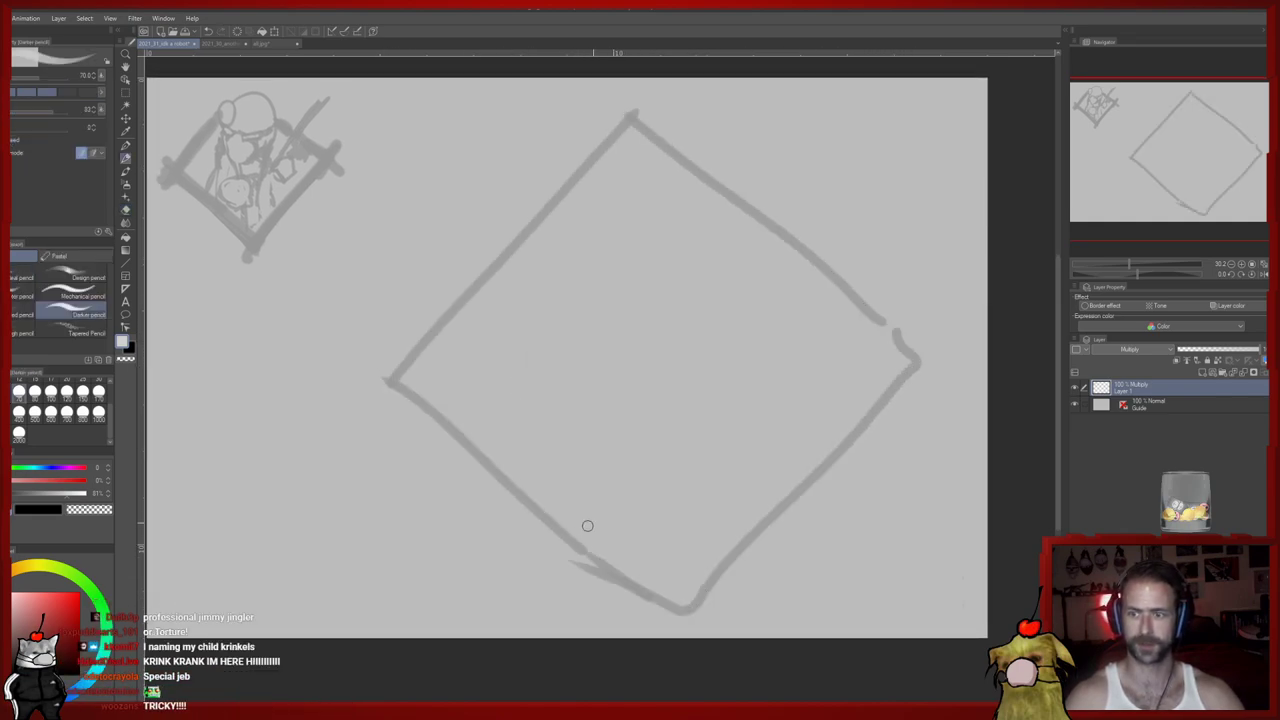
Draw a large round head with two angry slanted eyes over the diamond's upper corner, erasing overlapping lines
{"action": "mouse_move", "coordinate": [594, 371]}
{"action": "left_mouse_down"}
{"action": "mouse_move", "coordinate": [528, 186]}
{"action": "mouse_move", "coordinate": [551, 289]}
{"action": "mouse_move", "coordinate": [514, 214]}
{"action": "mouse_move", "coordinate": [545, 172]}
{"action": "mouse_move", "coordinate": [615, 380]}
{"action": "left_mouse_up"}
{"action": "key", "text": "e"}
{"action": "left_click_drag", "start_coordinate": [536, 224], "coordinate": [524, 238]}
{"action": "mouse_move", "coordinate": [564, 302]}
{"action": "left_mouse_down"}
{"action": "mouse_move", "coordinate": [644, 287]}
{"action": "mouse_move", "coordinate": [716, 220]}
{"action": "mouse_move", "coordinate": [744, 232]}
{"action": "mouse_move", "coordinate": [706, 284]}
{"action": "mouse_move", "coordinate": [654, 305]}
{"action": "mouse_move", "coordinate": [527, 308]}
{"action": "mouse_move", "coordinate": [503, 322]}
{"action": "mouse_move", "coordinate": [570, 341]}
{"action": "left_mouse_up"}
{"action": "key", "text": "p"}
{"action": "key", "text": "e"}
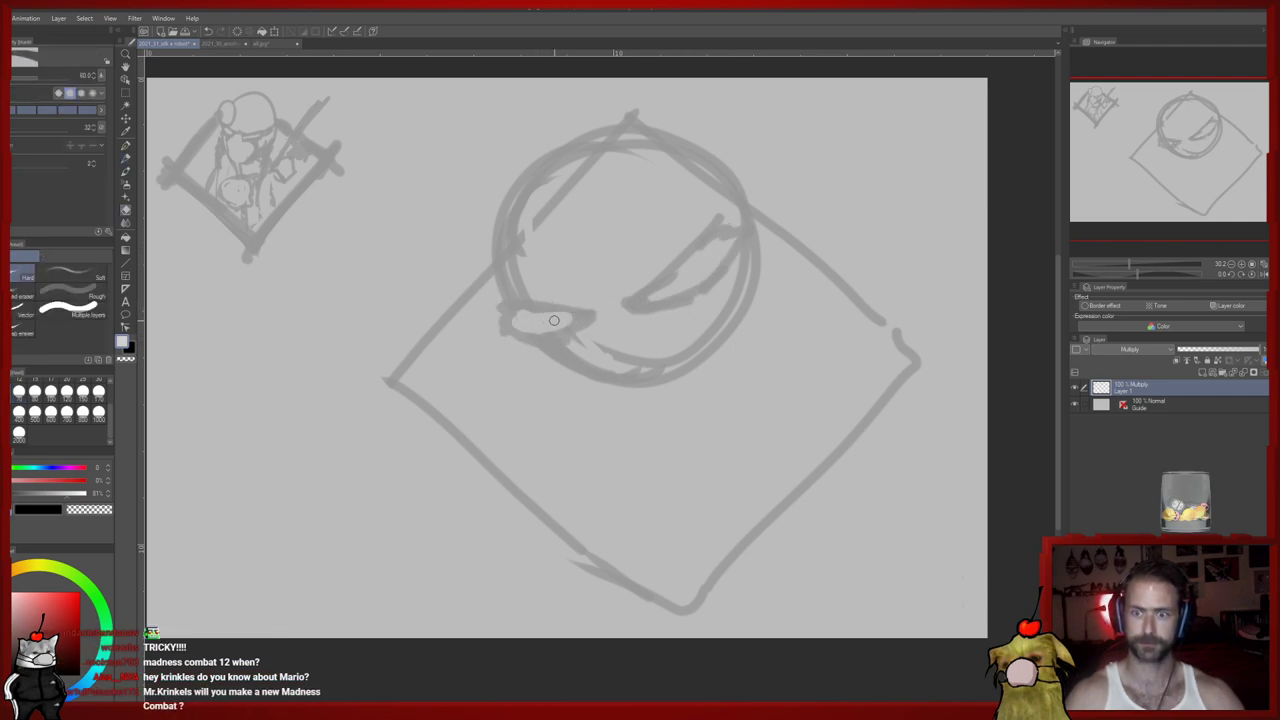
Add two short rectangular pieces sticking out below the jaw of the large head
{"action": "key", "text": "p"}
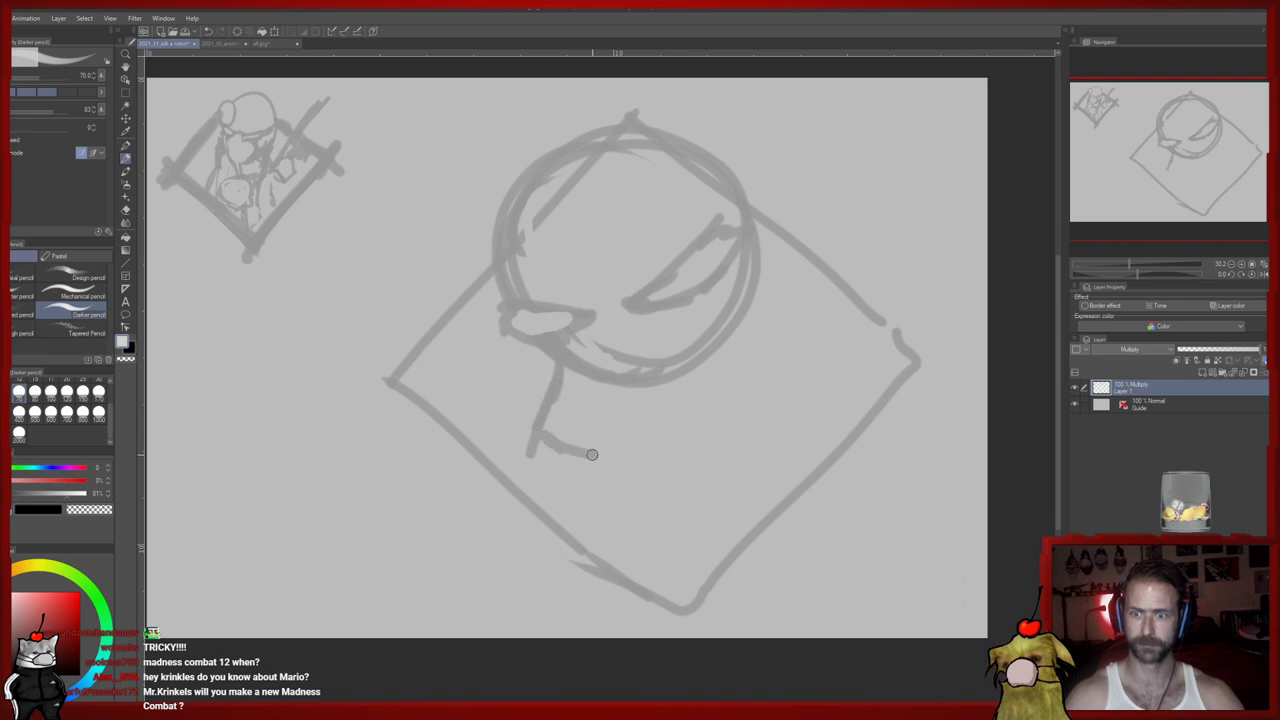
{"action": "left_click_drag", "start_coordinate": [593, 454], "coordinate": [602, 385]}
{"action": "mouse_move", "coordinate": [688, 343]}
{"action": "left_mouse_down"}
{"action": "mouse_move", "coordinate": [754, 411]}
{"action": "mouse_move", "coordinate": [767, 351]}
{"action": "mouse_move", "coordinate": [702, 314]}
{"action": "left_mouse_up"}
{"action": "left_click_drag", "start_coordinate": [698, 316], "coordinate": [737, 342]}
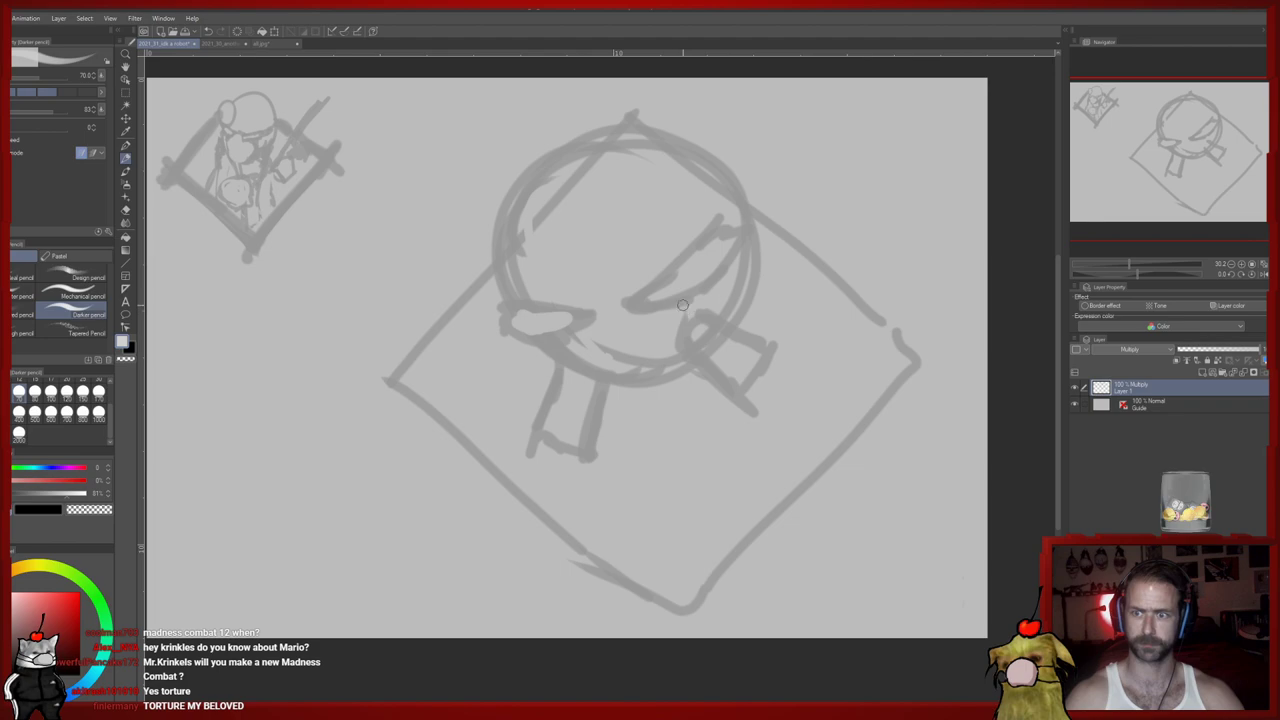
Draw two long spikes protruding from the top of the head, one angled outward and one upright
{"action": "left_click_drag", "start_coordinate": [464, 120], "coordinate": [522, 172]}
{"action": "left_click_drag", "start_coordinate": [456, 108], "coordinate": [531, 169]}
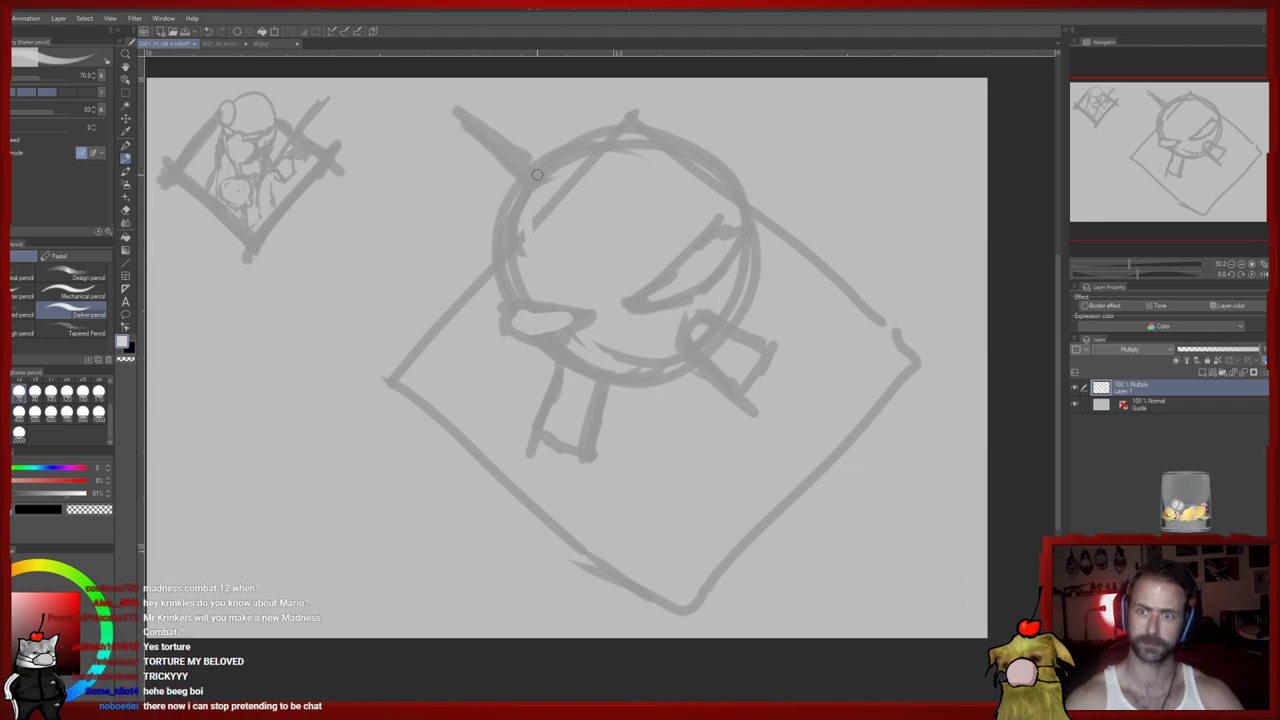
{"action": "mouse_move", "coordinate": [624, 158]}
{"action": "left_mouse_down"}
{"action": "mouse_move", "coordinate": [605, 200]}
{"action": "mouse_move", "coordinate": [653, 120]}
{"action": "left_mouse_up"}
{"action": "left_click_drag", "start_coordinate": [658, 121], "coordinate": [649, 184]}
{"action": "left_click_drag", "start_coordinate": [645, 228], "coordinate": [633, 127]}
Sketch the torso line below the head and a set of fingers gripping the diamond's upper-right edge
{"action": "mouse_move", "coordinate": [574, 317]}
{"action": "left_mouse_down"}
{"action": "mouse_move", "coordinate": [597, 398]}
{"action": "mouse_move", "coordinate": [562, 440]}
{"action": "mouse_move", "coordinate": [559, 476]}
{"action": "mouse_move", "coordinate": [583, 472]}
{"action": "left_mouse_up"}
{"action": "left_click_drag", "start_coordinate": [798, 237], "coordinate": [756, 194]}
{"action": "mouse_move", "coordinate": [765, 208]}
{"action": "left_mouse_down"}
{"action": "mouse_move", "coordinate": [784, 134]}
{"action": "mouse_move", "coordinate": [777, 207]}
{"action": "mouse_move", "coordinate": [818, 176]}
{"action": "mouse_move", "coordinate": [826, 272]}
{"action": "mouse_move", "coordinate": [862, 222]}
{"action": "mouse_move", "coordinate": [870, 240]}
{"action": "left_mouse_up"}
Draw a clenched hand over the diamond's lower-left edge and a curved body line reaching its lower-right edge
{"action": "mouse_move", "coordinate": [395, 378]}
{"action": "left_mouse_down"}
{"action": "mouse_move", "coordinate": [428, 344]}
{"action": "mouse_move", "coordinate": [480, 407]}
{"action": "left_mouse_up"}
{"action": "mouse_move", "coordinate": [477, 458]}
{"action": "left_mouse_down"}
{"action": "mouse_move", "coordinate": [405, 428]}
{"action": "mouse_move", "coordinate": [413, 399]}
{"action": "left_mouse_up"}
{"action": "mouse_move", "coordinate": [429, 456]}
{"action": "left_mouse_down"}
{"action": "mouse_move", "coordinate": [466, 434]}
{"action": "mouse_move", "coordinate": [462, 418]}
{"action": "mouse_move", "coordinate": [475, 431]}
{"action": "left_mouse_up"}
{"action": "key", "text": "e"}
{"action": "key", "text": "p"}
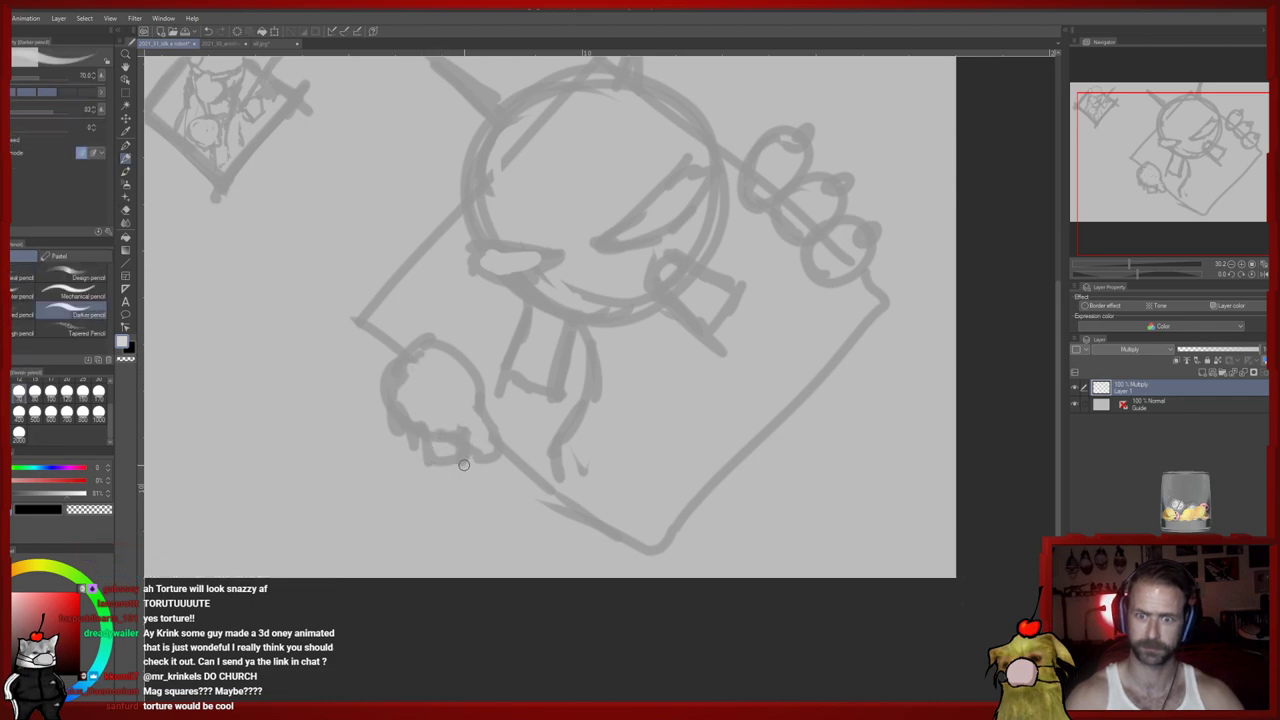
{"action": "mouse_move", "coordinate": [716, 238]}
{"action": "left_mouse_down"}
{"action": "mouse_move", "coordinate": [810, 326]}
{"action": "mouse_move", "coordinate": [822, 366]}
{"action": "left_mouse_up"}
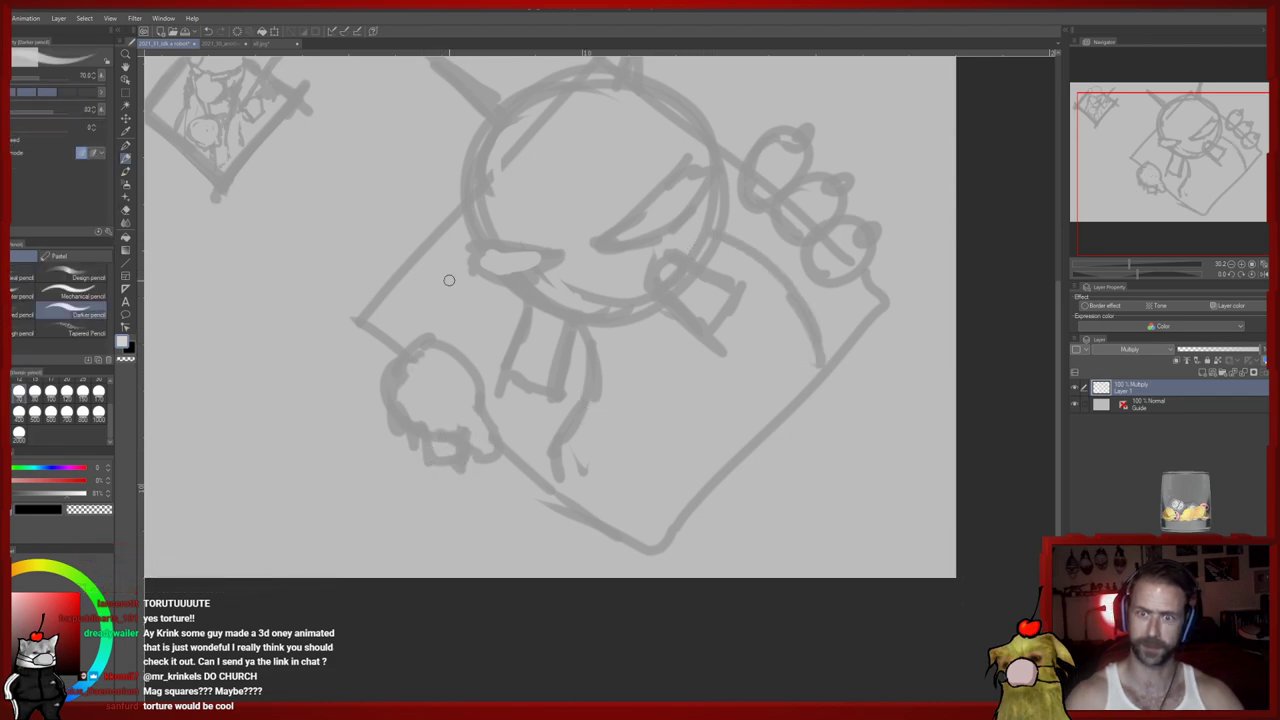
Select the canvas area beside the small sketch with a rectangle and remove the large spiked character from it
{"action": "scroll", "coordinate": [425, 255], "scroll_direction": "down", "scroll_amount": 2}
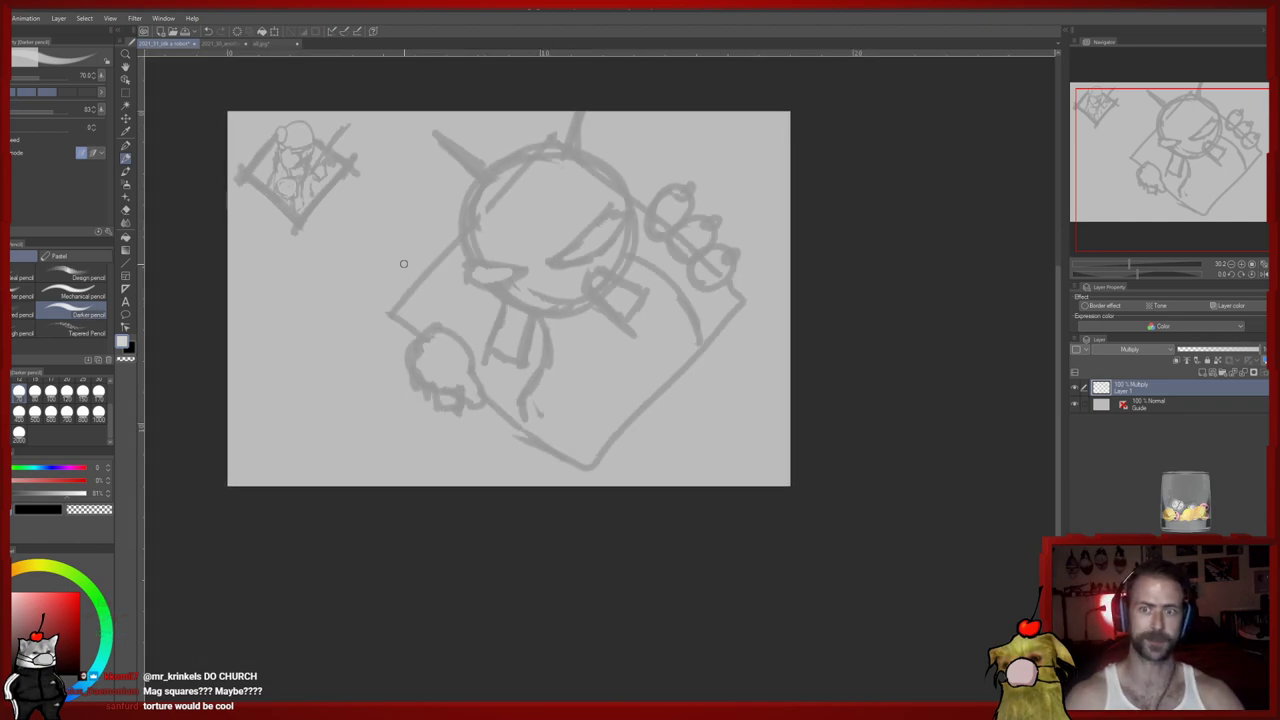
{"action": "left_click", "coordinate": [125, 92]}
{"action": "left_click_drag", "start_coordinate": [351, 104], "coordinate": [864, 508]}
{"action": "key", "text": "Delete"}
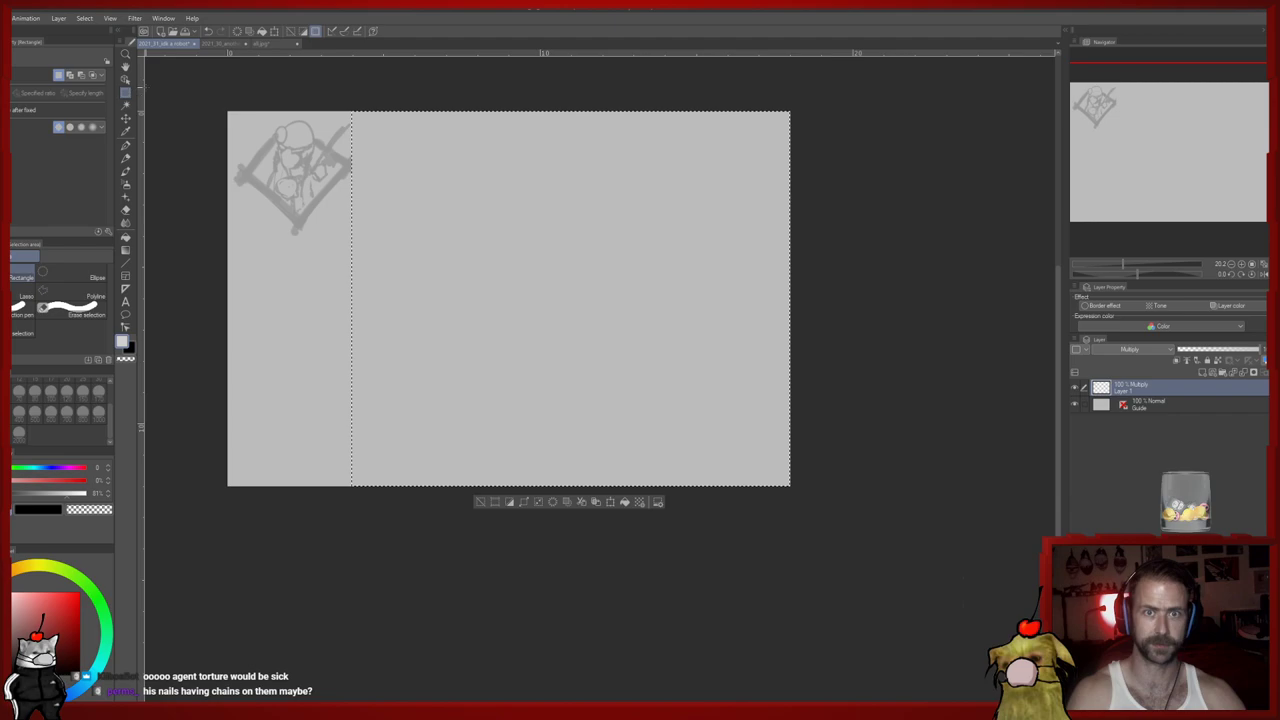
Switch to the red diamond document, clear the old outline from the lines layer, and paste the spiked character sketch
{"action": "left_click", "coordinate": [222, 44]}
{"action": "key", "text": "ctrl+v"}
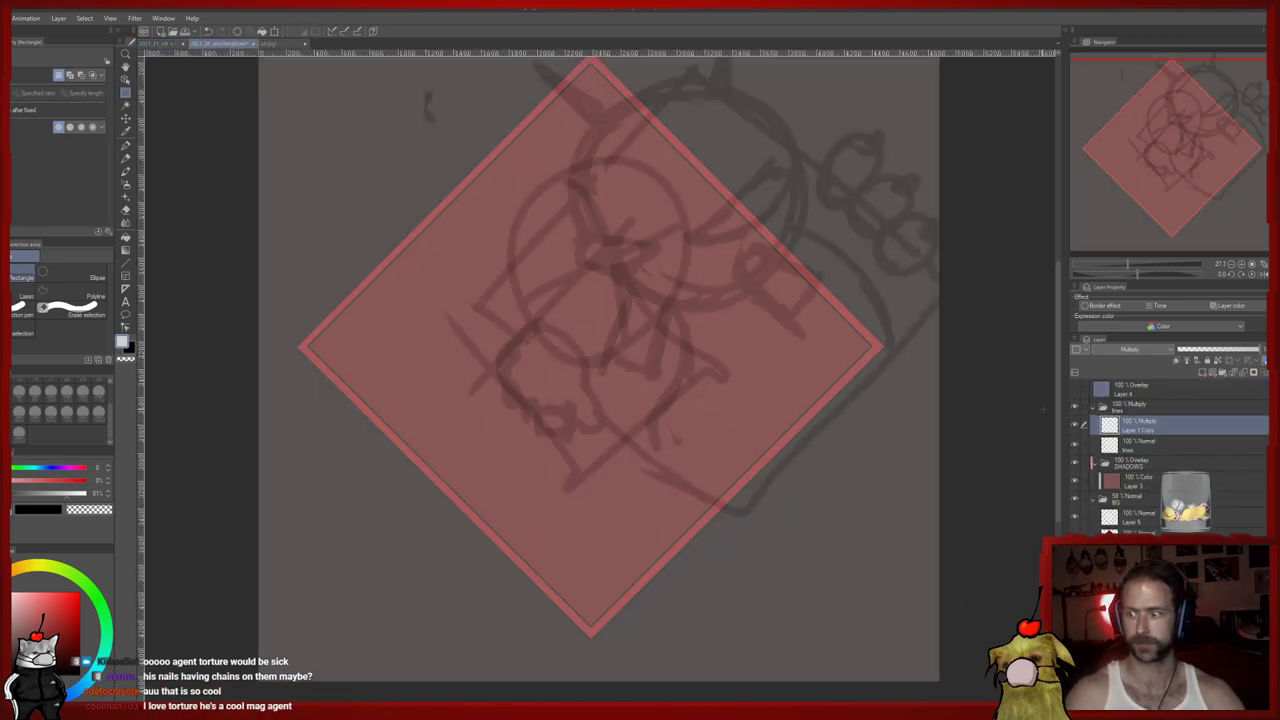
{"action": "key", "text": "ctrl+z"}
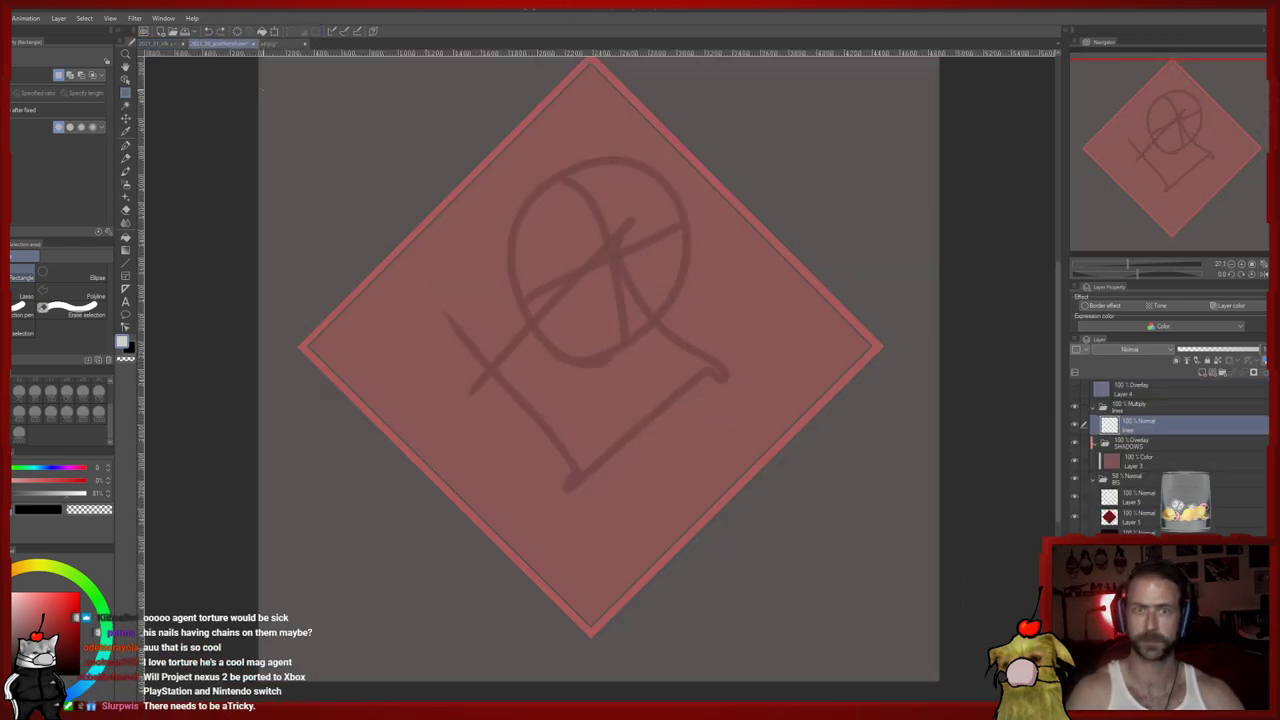
{"action": "key", "text": "Delete"}
{"action": "key", "text": "ctrl+v"}
Shift the pasted character sketch leftward with the Move layer tool so it sits over the red diamond
{"action": "left_click_drag", "start_coordinate": [618, 366], "coordinate": [589, 401]}
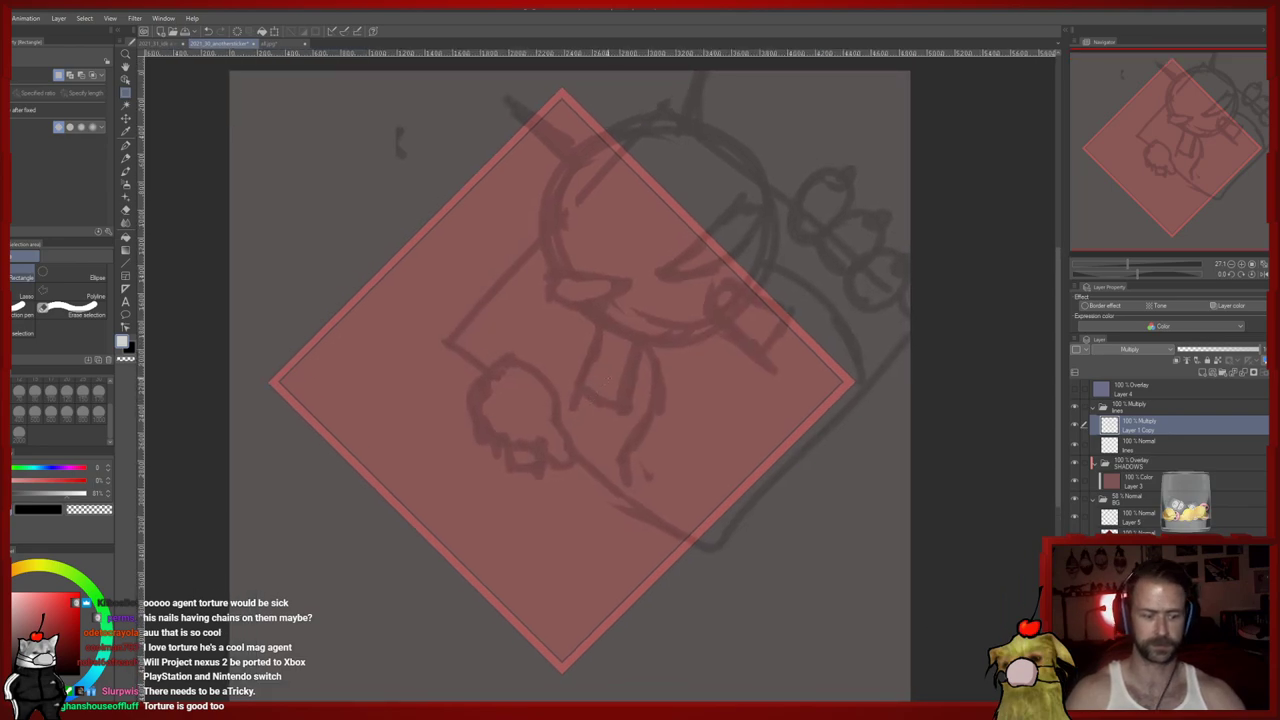
{"action": "left_click", "coordinate": [126, 118]}
{"action": "mouse_move", "coordinate": [761, 223]}
{"action": "left_mouse_down"}
{"action": "mouse_move", "coordinate": [599, 287]}
{"action": "mouse_move", "coordinate": [648, 216]}
{"action": "mouse_move", "coordinate": [660, 220]}
{"action": "left_mouse_up"}
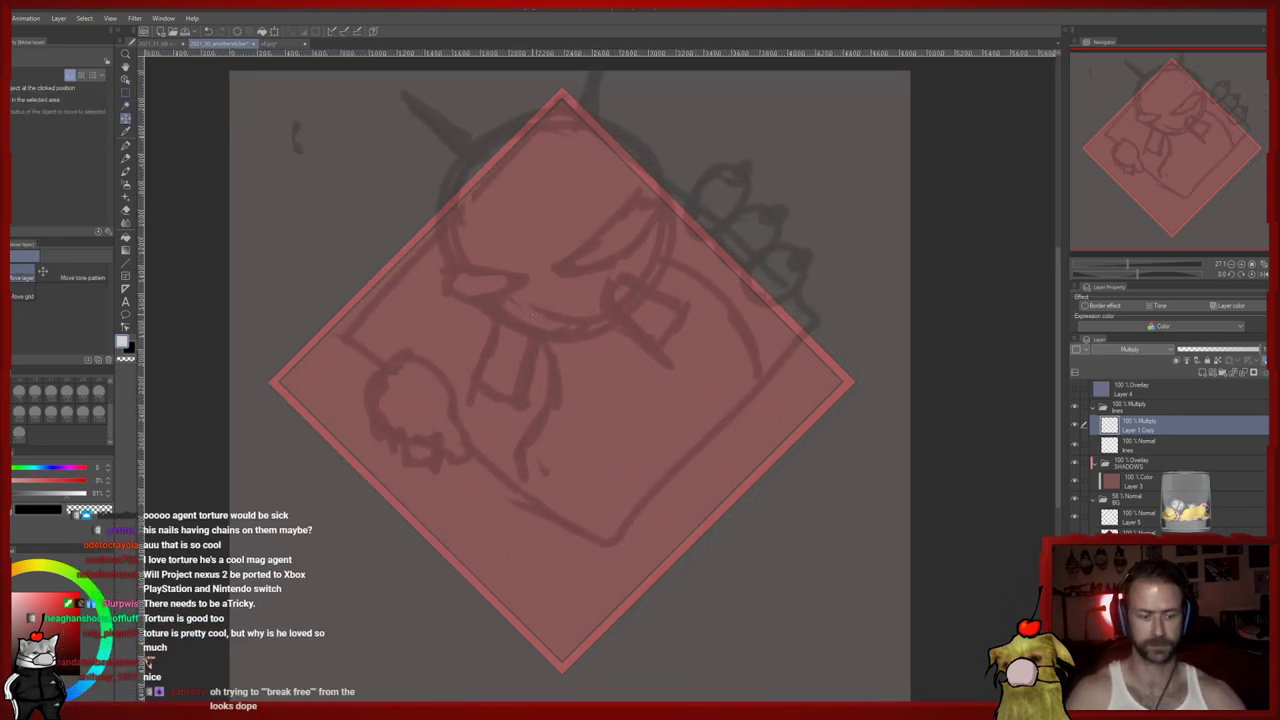
Enlarge the pasted character sketch with Free Transform to about 123% wide and 133% high so it overflows the red diamond
{"action": "key", "text": "ctrl+t"}
{"action": "left_click_drag", "start_coordinate": [556, 549], "coordinate": [545, 698]}
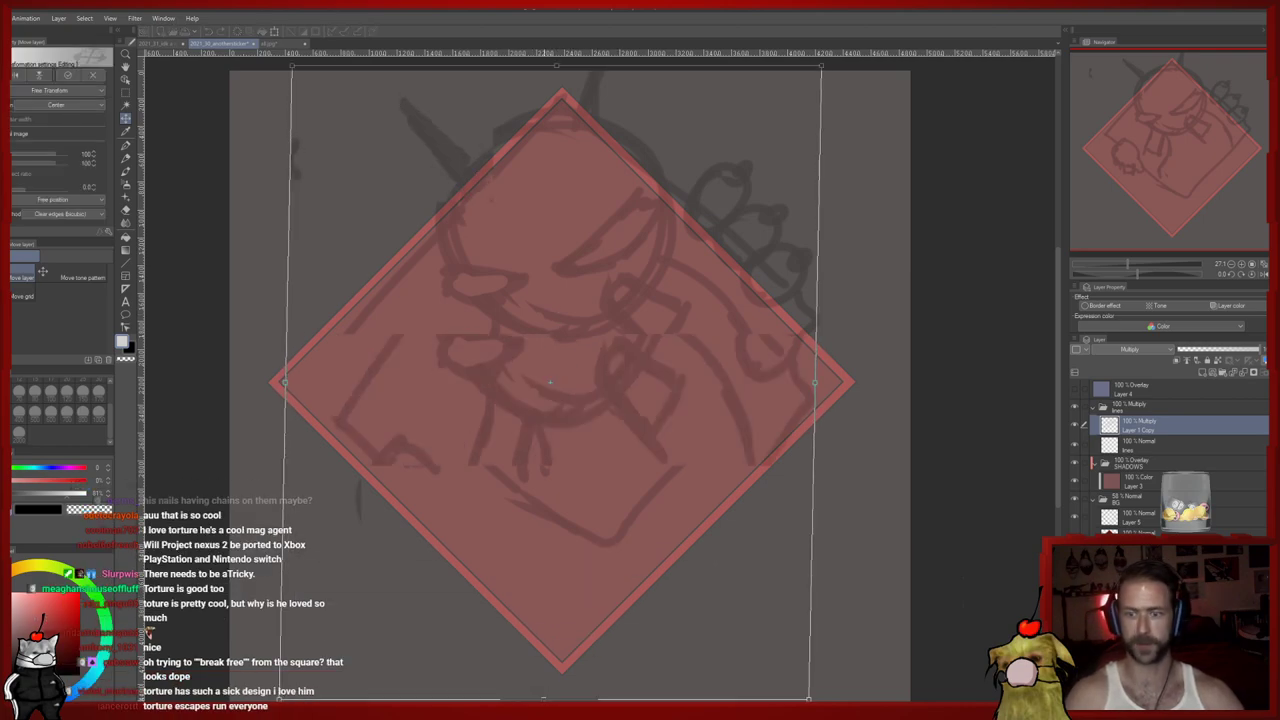
{"action": "left_click_drag", "start_coordinate": [815, 390], "coordinate": [881, 377]}
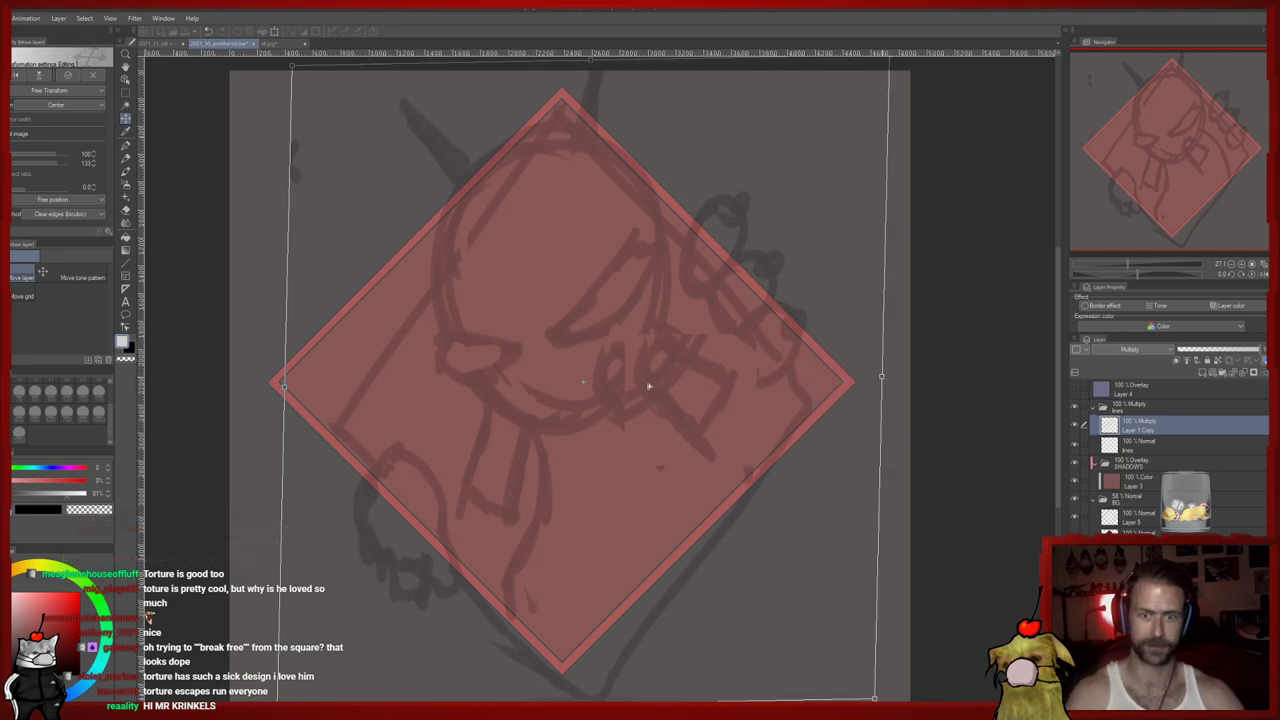
{"action": "left_click_drag", "start_coordinate": [283, 386], "coordinate": [231, 395]}
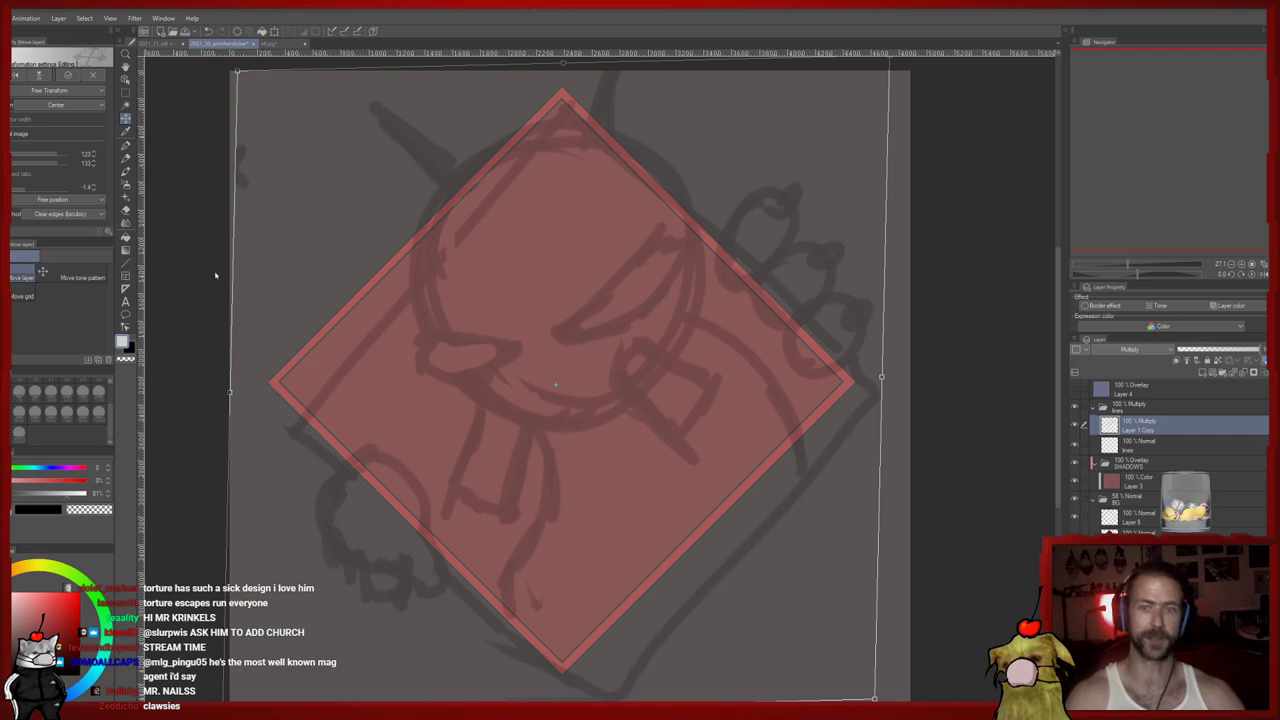
{"action": "key", "text": "Return"}
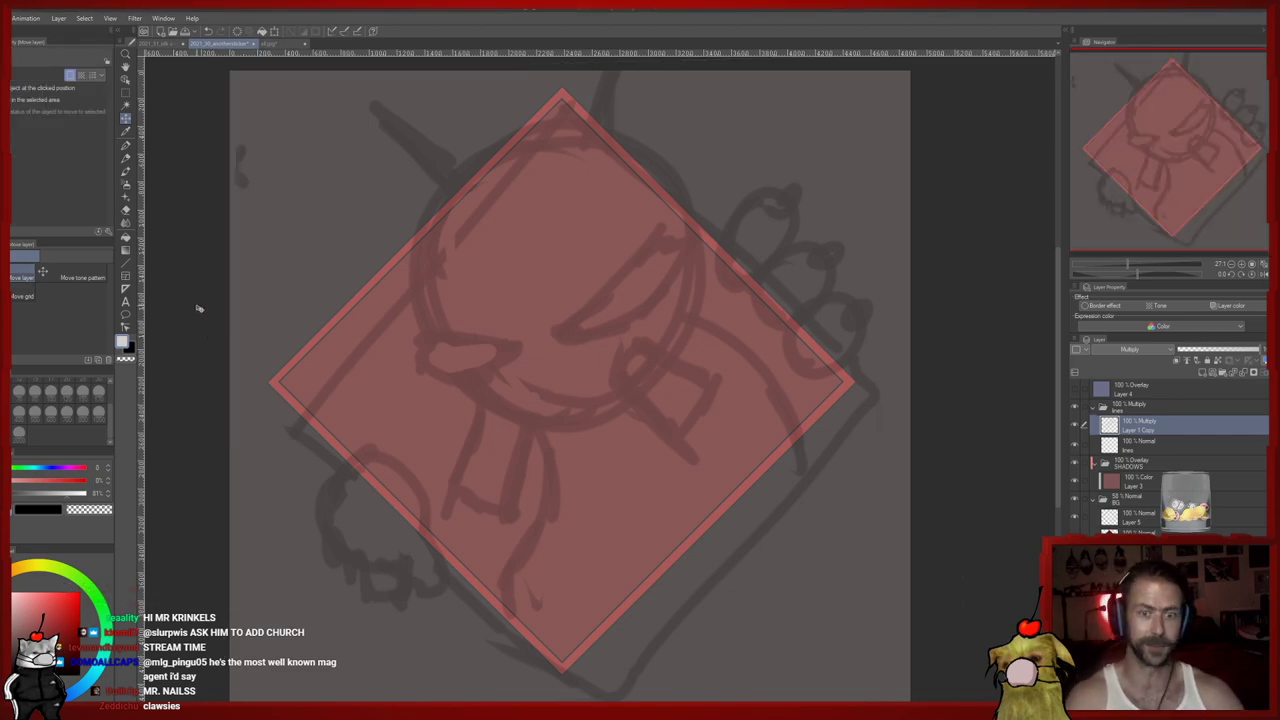
{"action": "key", "text": "p"}
{"action": "left_click_drag", "start_coordinate": [255, 339], "coordinate": [440, 436]}
{"action": "key", "text": "ctrl+z"}
Switch to the small concept sketch document and close it, returning to the red diamond document
{"action": "left_click", "coordinate": [160, 43]}
{"action": "mouse_move", "coordinate": [257, 146]}
{"action": "left_mouse_down"}
{"action": "mouse_move", "coordinate": [314, 112]}
{"action": "mouse_move", "coordinate": [299, 107]}
{"action": "left_mouse_up"}
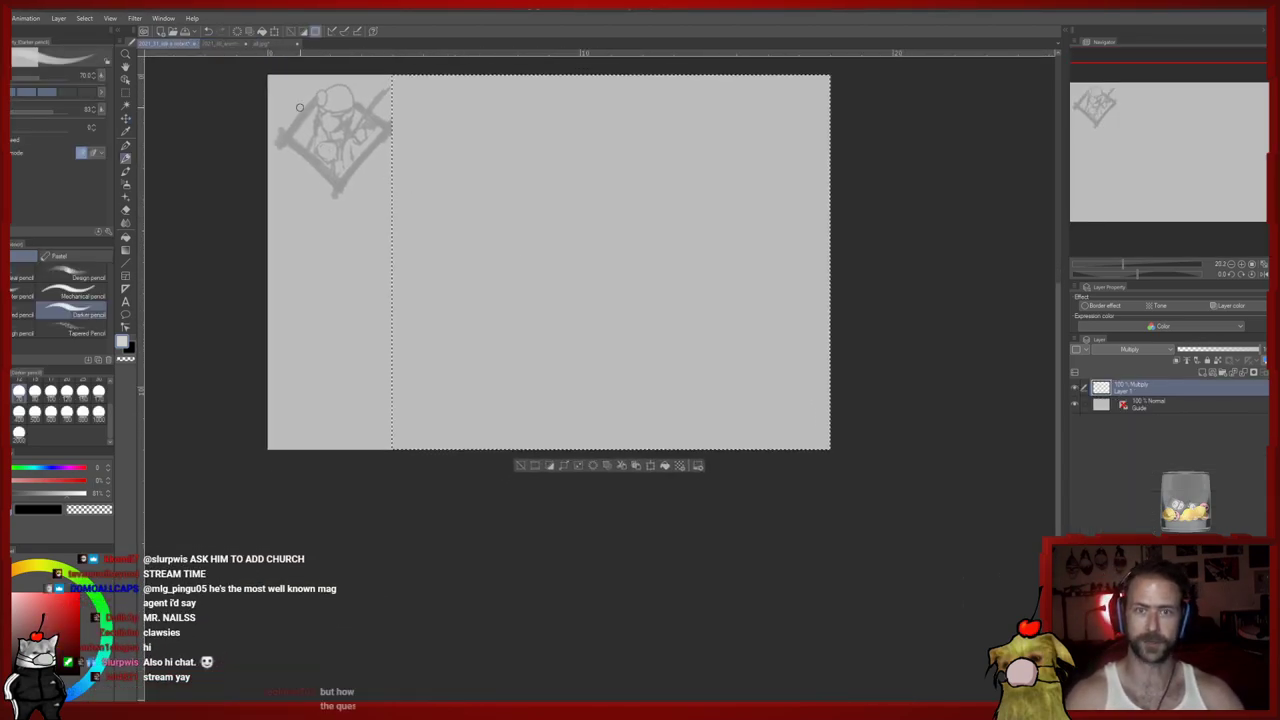
{"action": "left_click", "coordinate": [211, 45]}
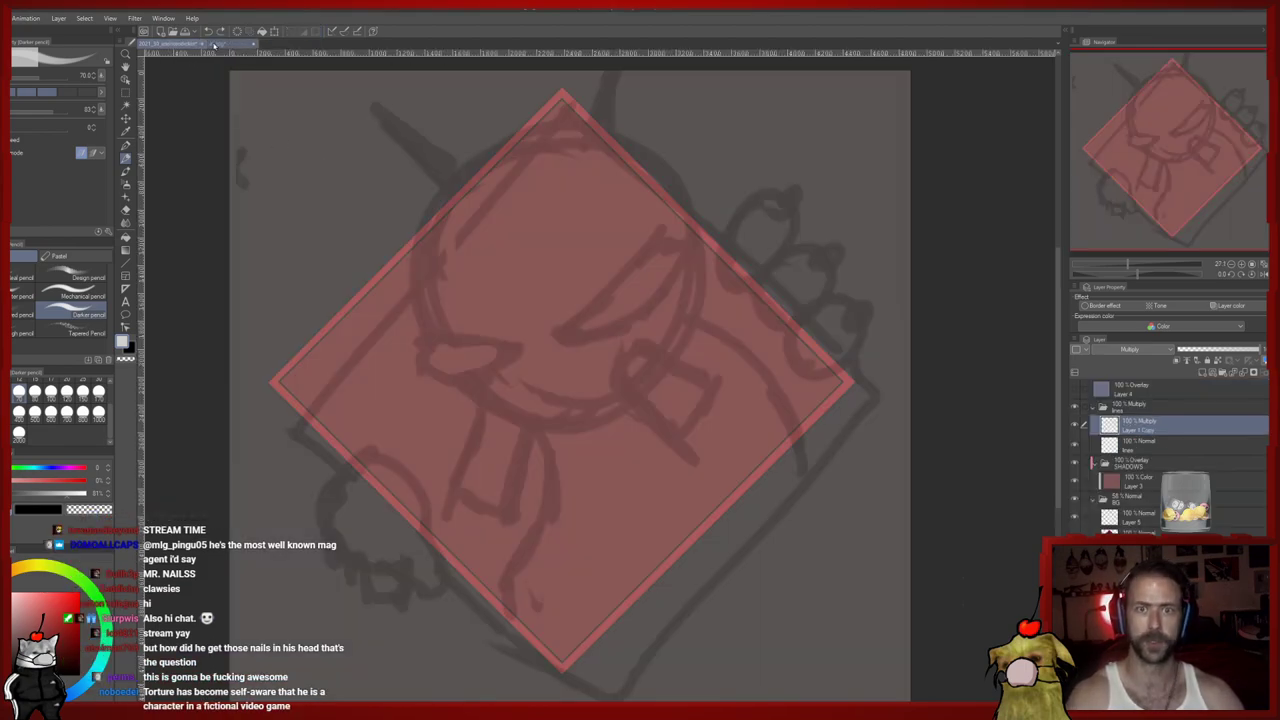
Switch to the three-sticker layout document and draw a large white diamond outline beside the stickers
{"action": "left_click", "coordinate": [222, 44]}
{"action": "left_click_drag", "start_coordinate": [545, 303], "coordinate": [624, 266]}
{"action": "scroll", "coordinate": [580, 315], "scroll_direction": "down", "scroll_amount": 2}
{"action": "left_click_drag", "start_coordinate": [525, 328], "coordinate": [632, 323]}
{"action": "left_click_drag", "start_coordinate": [530, 308], "coordinate": [652, 435]}
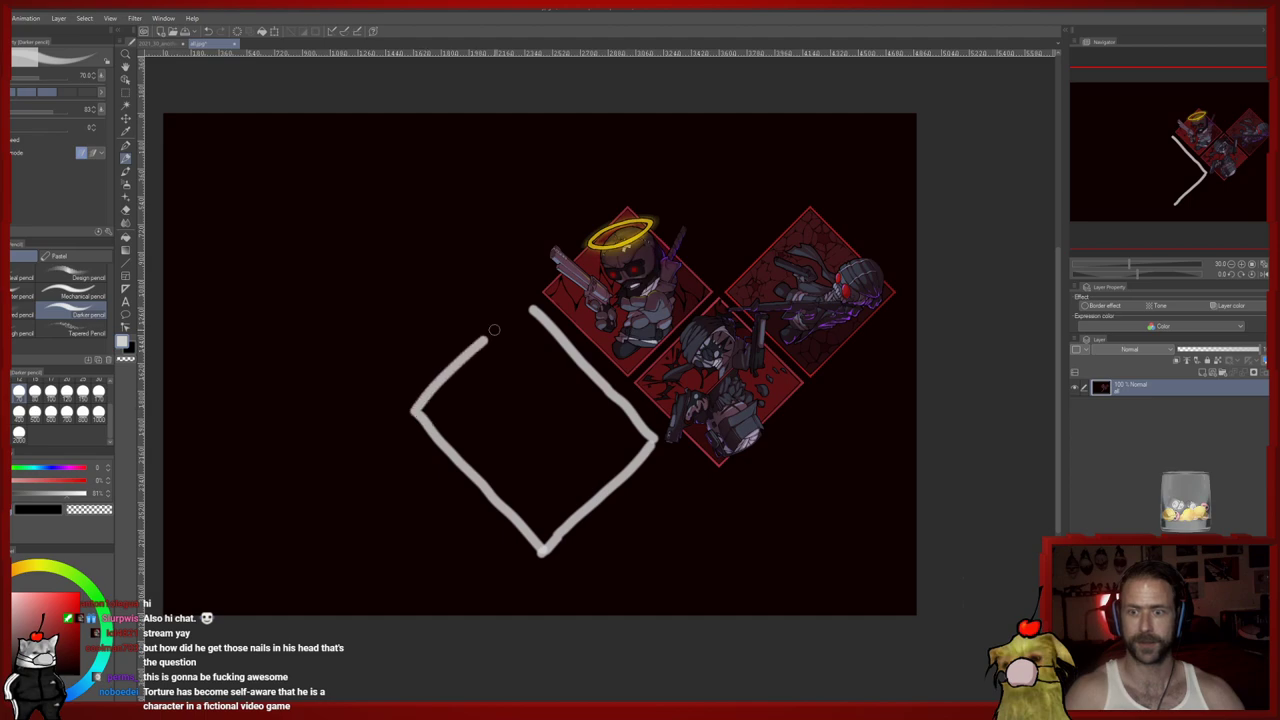
Draw three smaller diamond outlines in a diagonal row beside the large one and a simple smiling face inside it
{"action": "mouse_move", "coordinate": [450, 239]}
{"action": "left_mouse_down"}
{"action": "mouse_move", "coordinate": [401, 287]}
{"action": "mouse_move", "coordinate": [447, 333]}
{"action": "mouse_move", "coordinate": [499, 293]}
{"action": "mouse_move", "coordinate": [440, 219]}
{"action": "mouse_move", "coordinate": [387, 264]}
{"action": "mouse_move", "coordinate": [443, 342]}
{"action": "mouse_move", "coordinate": [360, 281]}
{"action": "mouse_move", "coordinate": [305, 345]}
{"action": "mouse_move", "coordinate": [353, 402]}
{"action": "mouse_move", "coordinate": [421, 350]}
{"action": "left_mouse_up"}
{"action": "key", "text": "ctrl+z"}
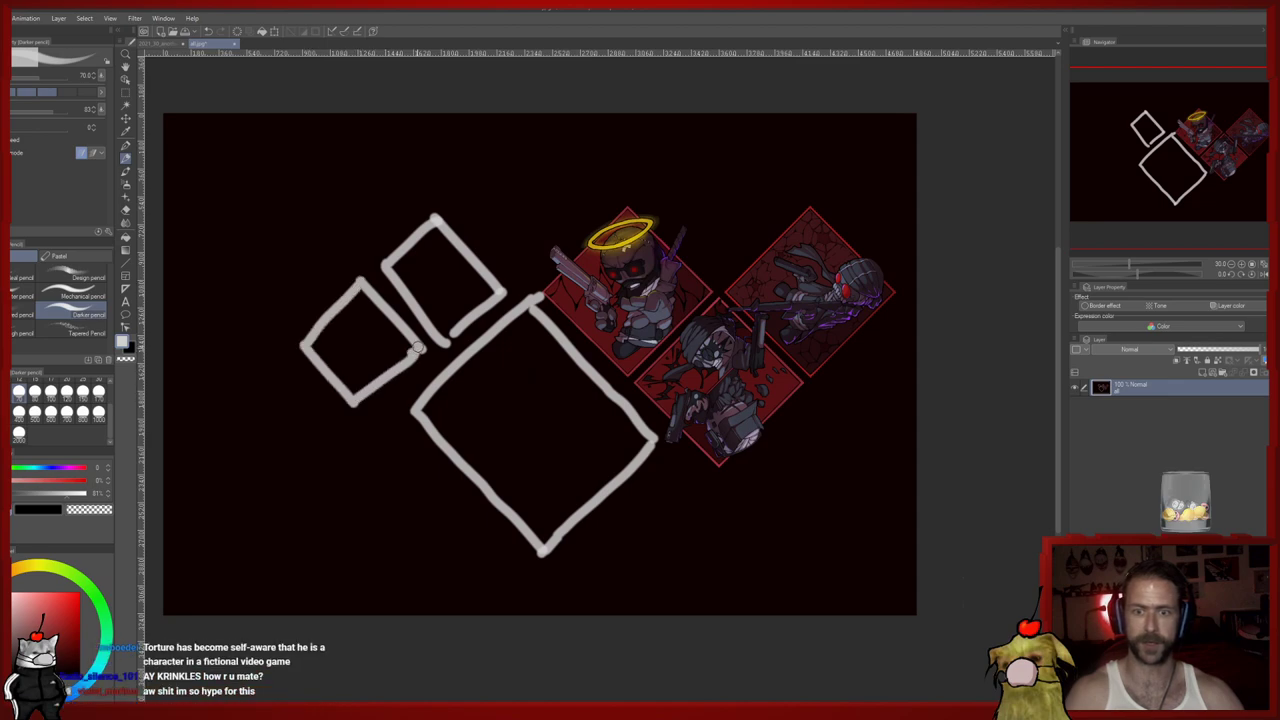
{"action": "left_click_drag", "start_coordinate": [379, 396], "coordinate": [319, 341]}
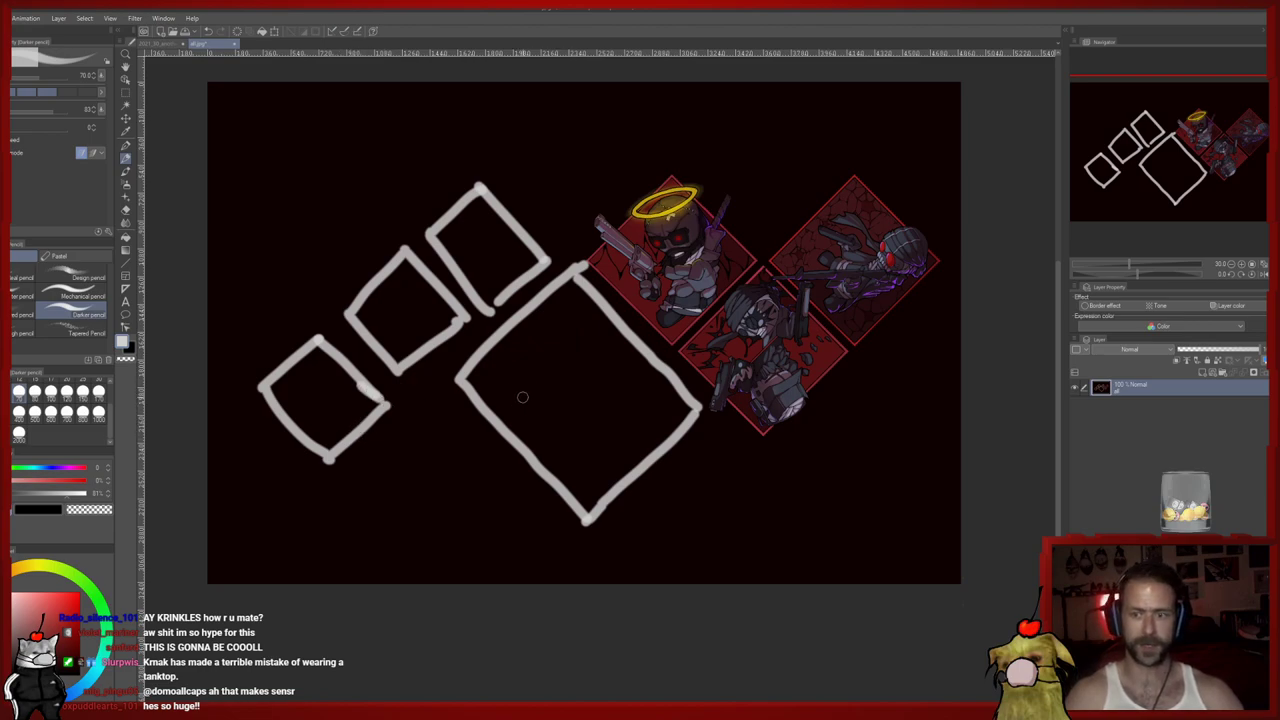
{"action": "mouse_move", "coordinate": [600, 322]}
{"action": "left_mouse_down"}
{"action": "mouse_move", "coordinate": [598, 436]}
{"action": "mouse_move", "coordinate": [588, 323]}
{"action": "left_mouse_up"}
{"action": "left_click", "coordinate": [568, 378]}
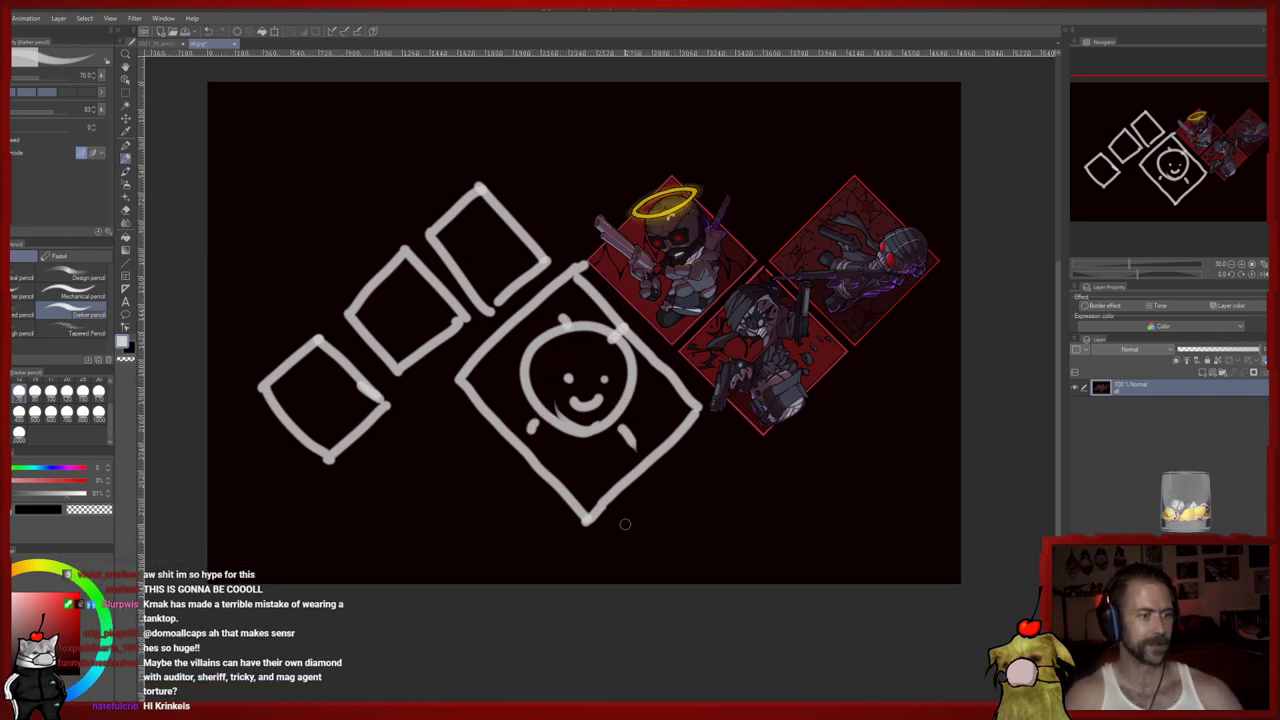
{"action": "left_click_drag", "start_coordinate": [596, 329], "coordinate": [584, 344]}
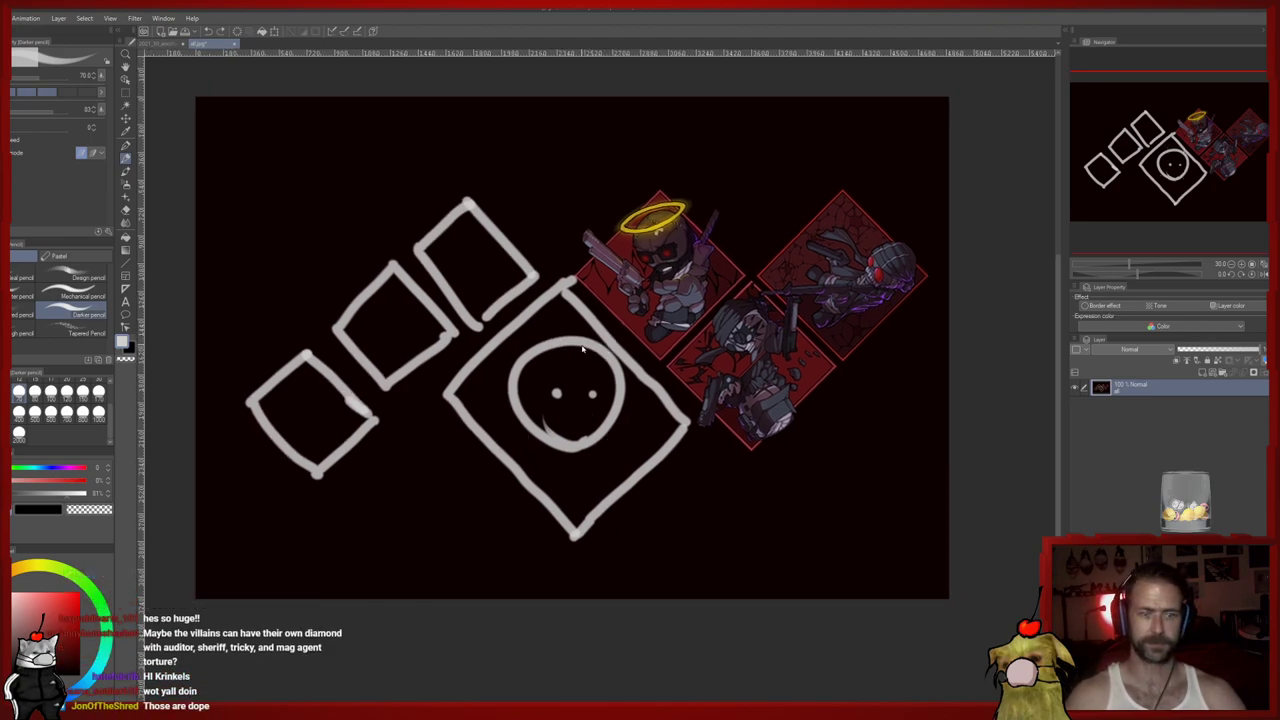
Undo all the white diamond outlines and the face drawn on the sticker layout
{"action": "key", "text": "ctrl+z"}
{"action": "key", "text": "ctrl+z"}
{"action": "key", "text": "ctrl+z"}
{"action": "key", "text": "ctrl+z"}
{"action": "key", "text": "ctrl+z"}
{"action": "key", "text": "ctrl+z"}
{"action": "key", "text": "ctrl+z"}
{"action": "key", "text": "ctrl+z"}
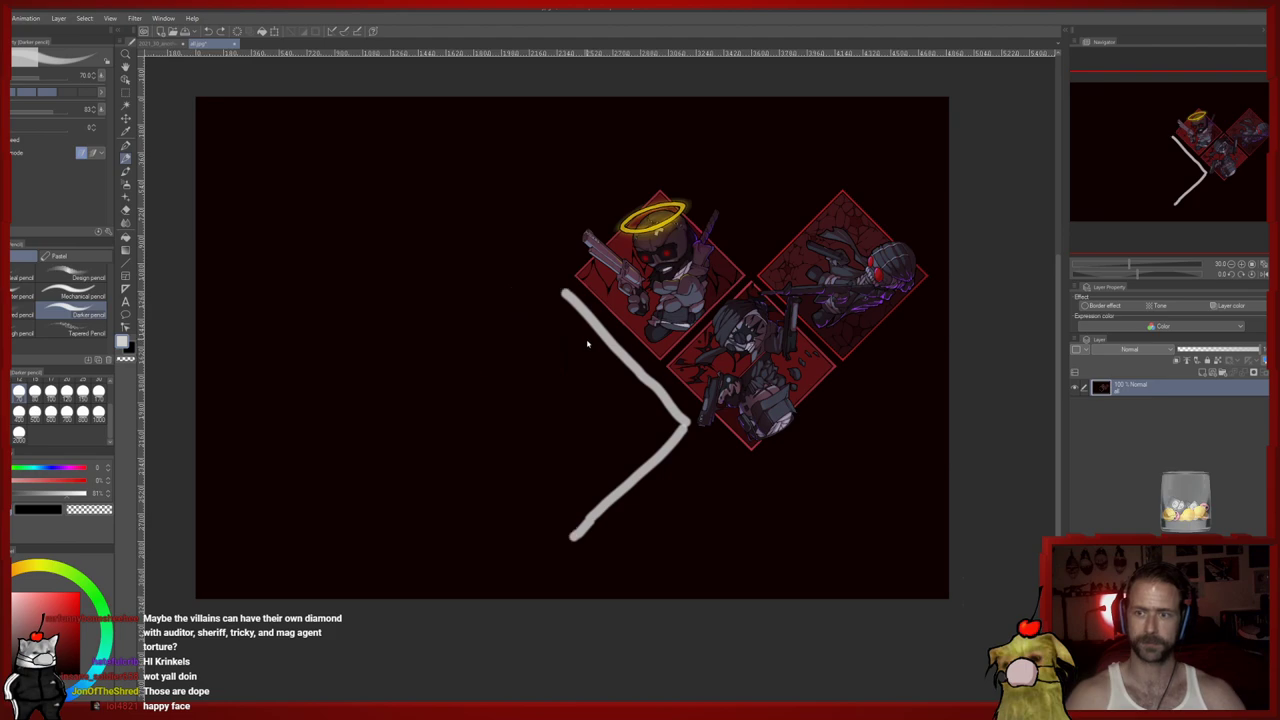
{"action": "key", "text": "ctrl+z"}
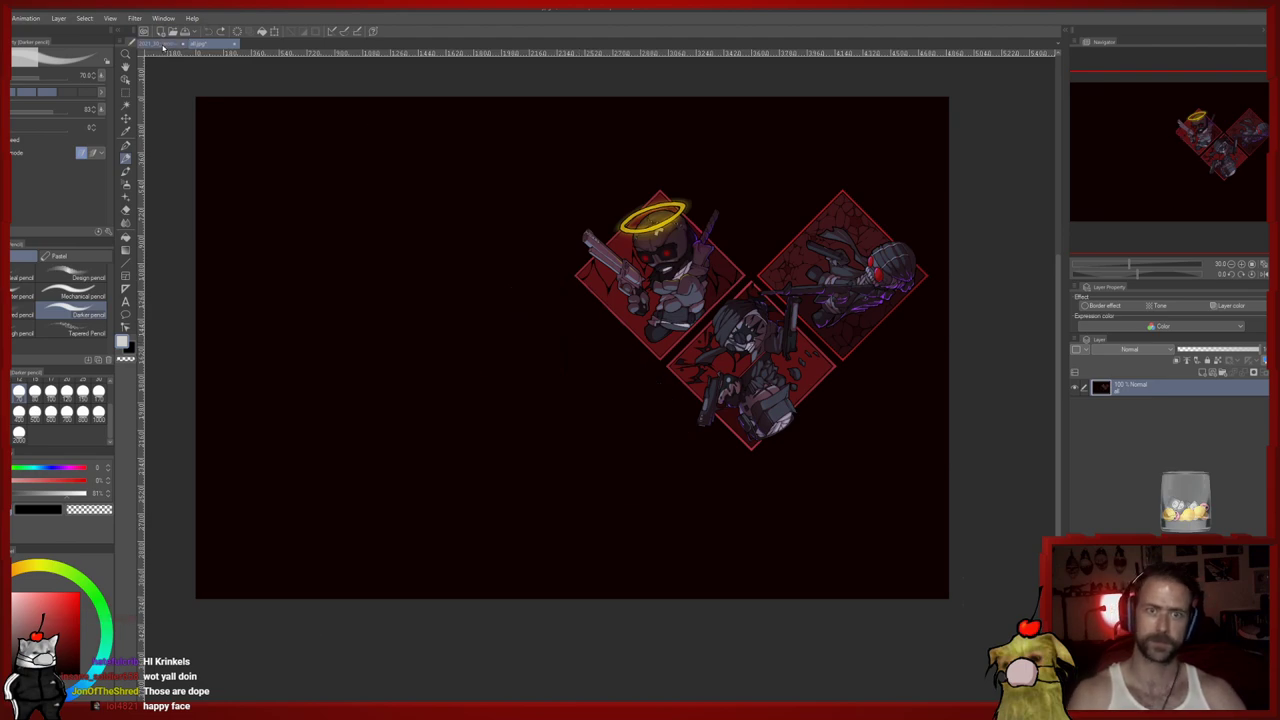
Return to the red diamond document and erase the lower-left hand, the mouth and the doubled inner head lines
{"action": "left_click", "coordinate": [163, 45]}
{"action": "key", "text": "e"}
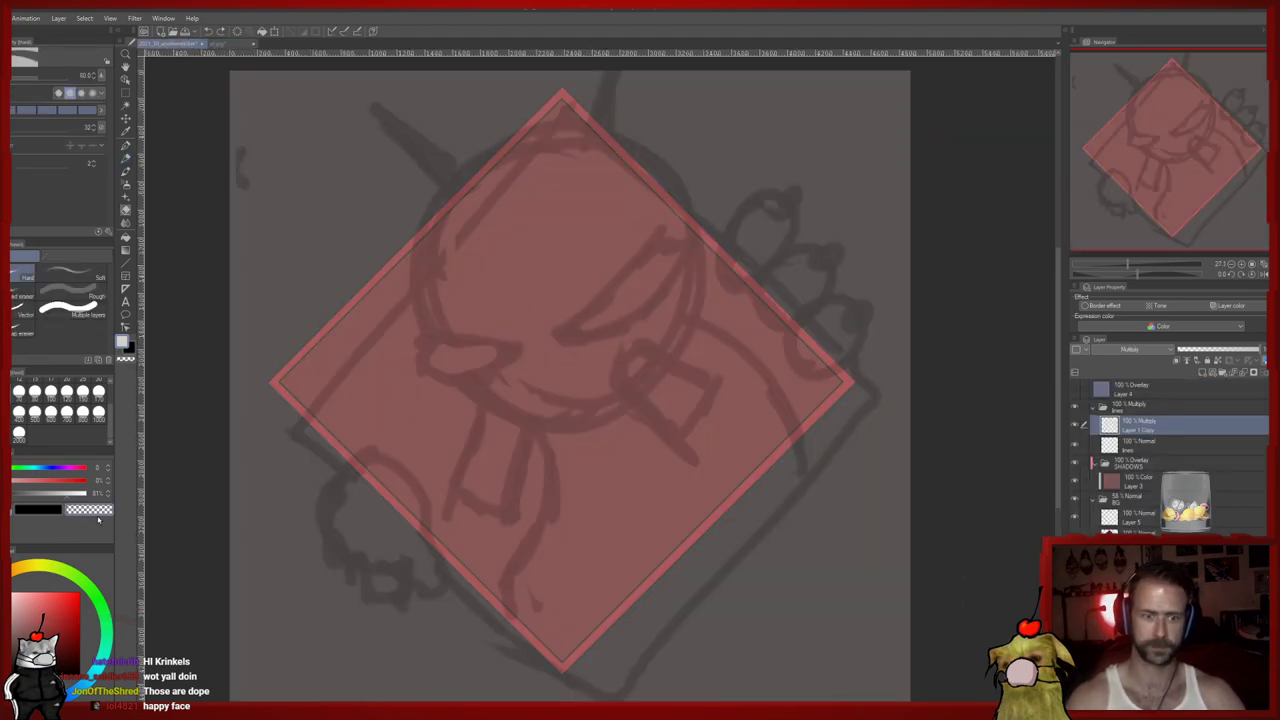
{"action": "left_click_drag", "start_coordinate": [357, 549], "coordinate": [310, 437]}
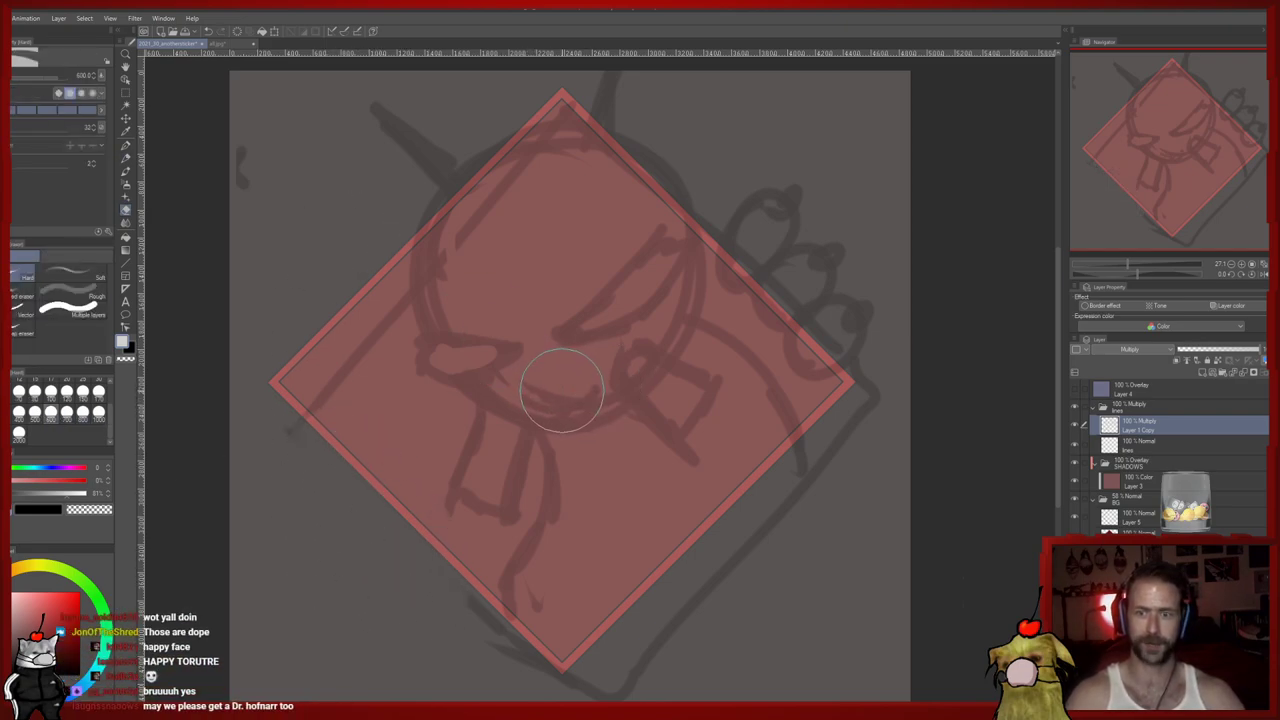
{"action": "left_click", "coordinate": [67, 392]}
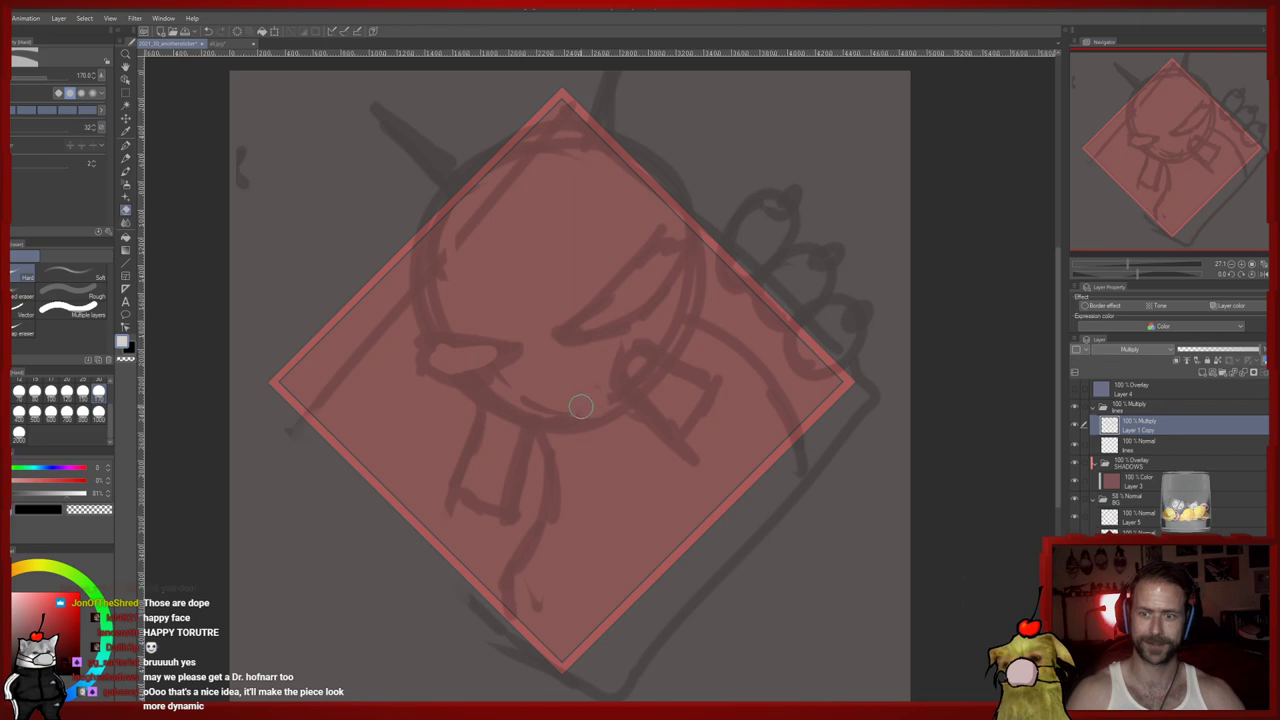
{"action": "mouse_move", "coordinate": [432, 280]}
{"action": "left_mouse_down"}
{"action": "mouse_move", "coordinate": [498, 182]}
{"action": "mouse_move", "coordinate": [482, 183]}
{"action": "mouse_move", "coordinate": [454, 250]}
{"action": "mouse_move", "coordinate": [465, 265]}
{"action": "mouse_move", "coordinate": [584, 189]}
{"action": "left_mouse_up"}
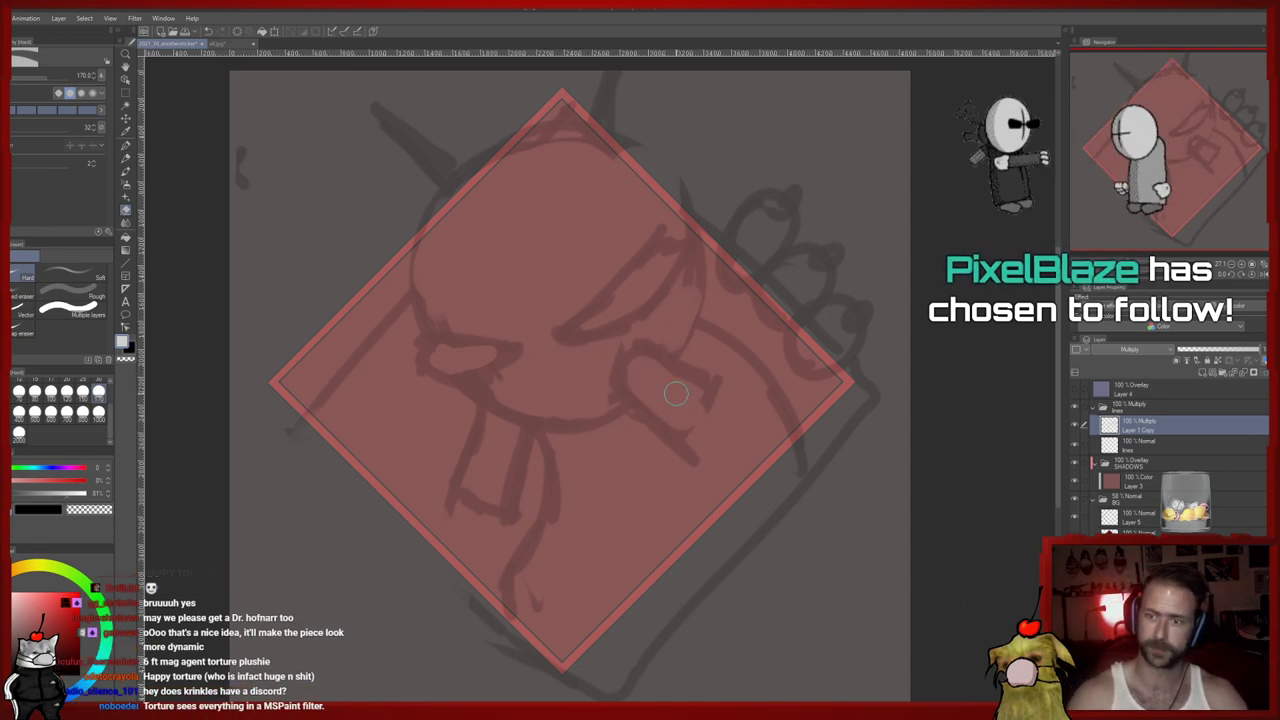
Sketch a cluster of rounded finger shapes below the chin, an arm line toward the diamond's lower tip and a closed right-hand sleeve end
{"action": "key", "text": "p"}
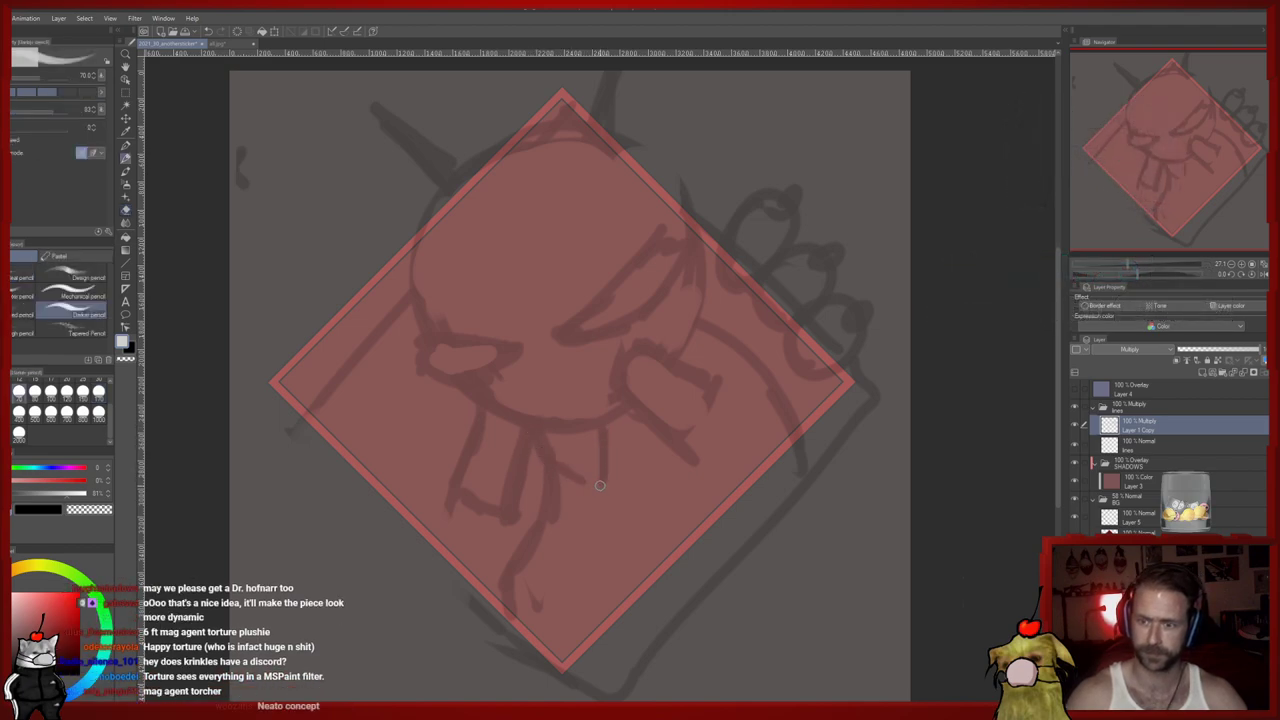
{"action": "key", "text": "e"}
{"action": "key", "text": "p"}
{"action": "mouse_move", "coordinate": [584, 492]}
{"action": "left_mouse_down"}
{"action": "mouse_move", "coordinate": [602, 524]}
{"action": "mouse_move", "coordinate": [620, 484]}
{"action": "left_mouse_up"}
{"action": "key", "text": "e"}
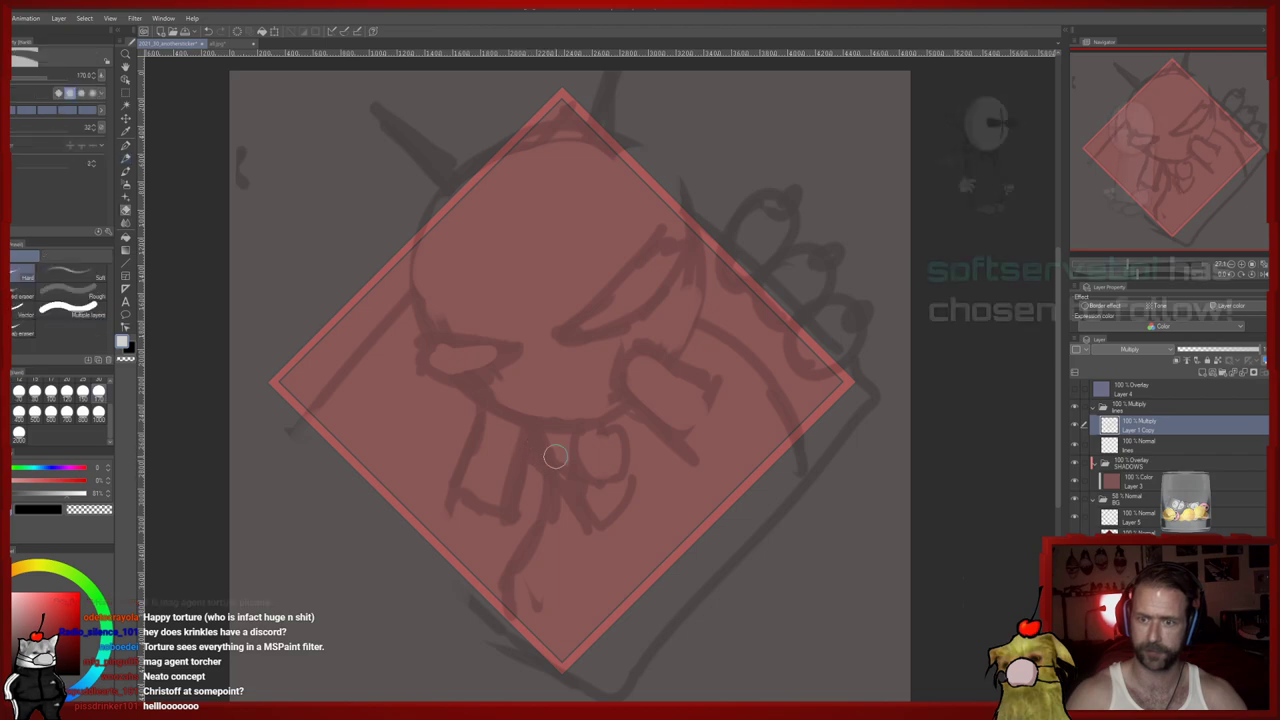
{"action": "key", "text": "p"}
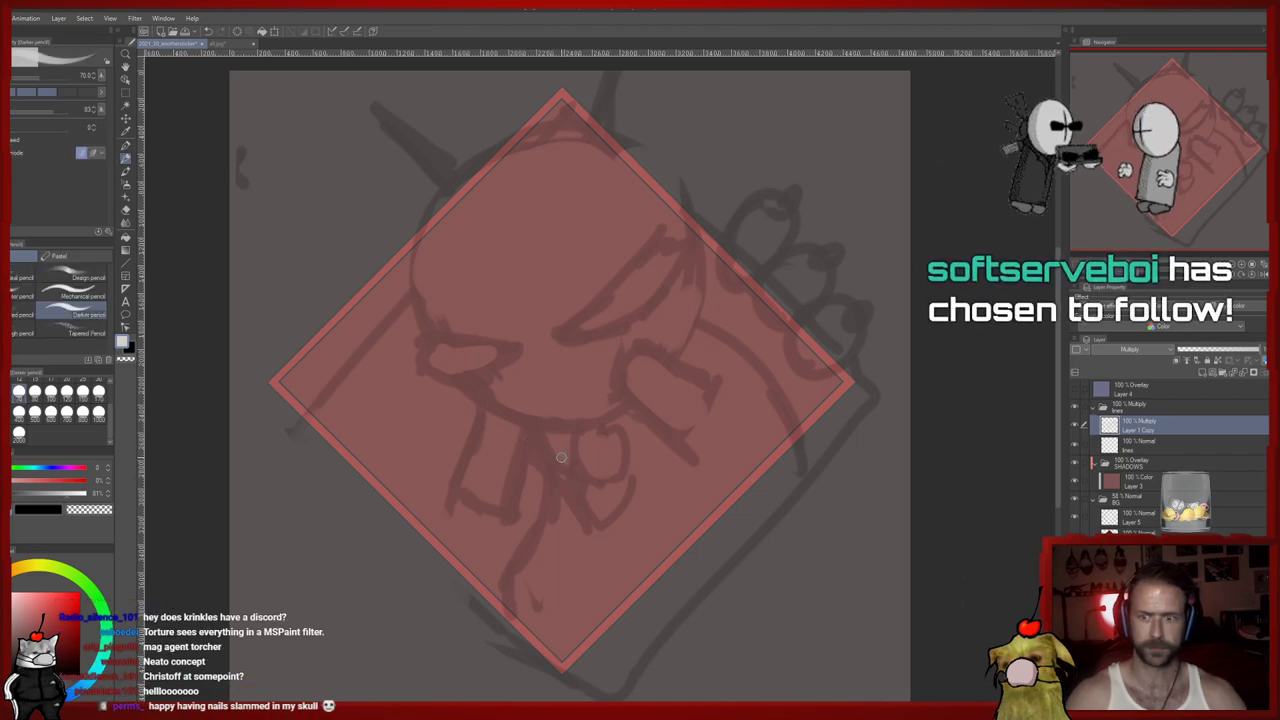
{"action": "key", "text": "e"}
{"action": "left_click_drag", "start_coordinate": [552, 449], "coordinate": [560, 464]}
{"action": "key", "text": "p"}
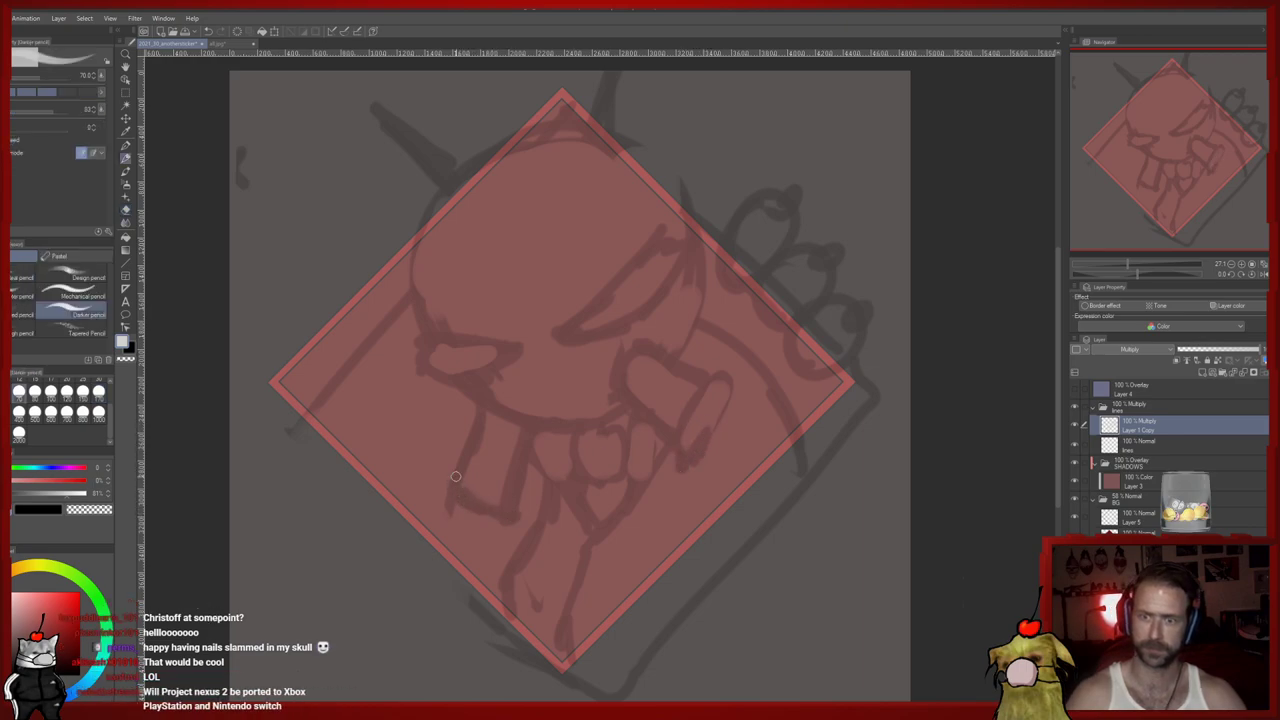
Draw angry brows, a cross between the eyes and a small smile, and clean up stray lines on the head
{"action": "mouse_move", "coordinate": [537, 399]}
{"action": "left_mouse_down"}
{"action": "mouse_move", "coordinate": [581, 379]}
{"action": "mouse_move", "coordinate": [521, 295]}
{"action": "left_mouse_up"}
{"action": "mouse_move", "coordinate": [524, 346]}
{"action": "left_mouse_down"}
{"action": "mouse_move", "coordinate": [576, 330]}
{"action": "mouse_move", "coordinate": [622, 206]}
{"action": "left_mouse_up"}
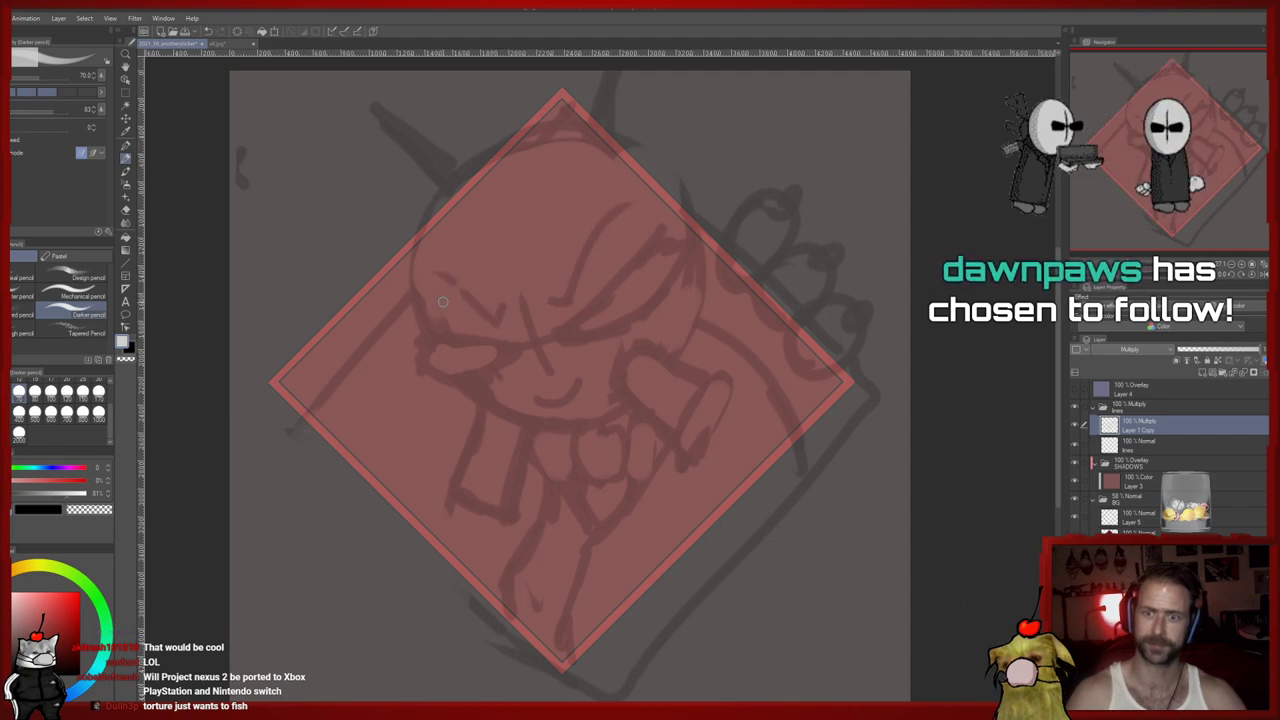
{"action": "key", "text": "e"}
{"action": "left_click_drag", "start_coordinate": [457, 329], "coordinate": [438, 300]}
{"action": "left_click_drag", "start_coordinate": [474, 237], "coordinate": [489, 308]}
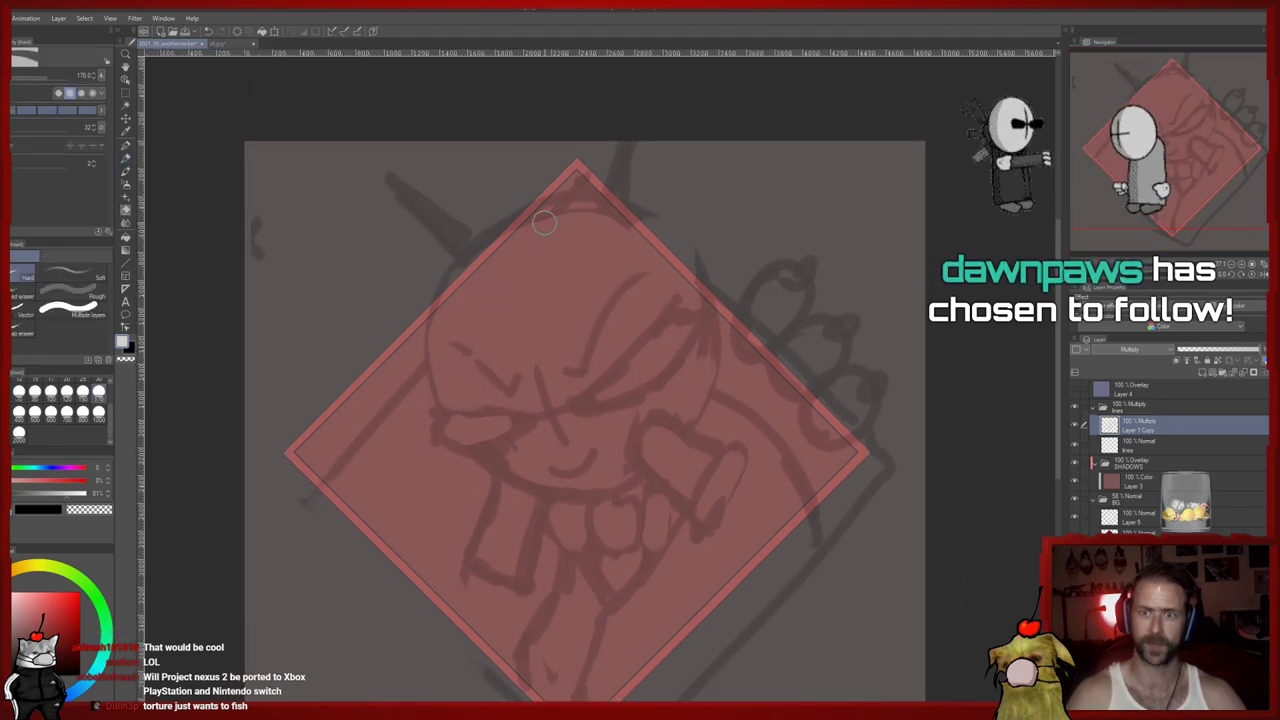
Sketch spiky hair with a rounded forelock over the top of the head and touch up the head's side outlines
{"action": "key", "text": "p"}
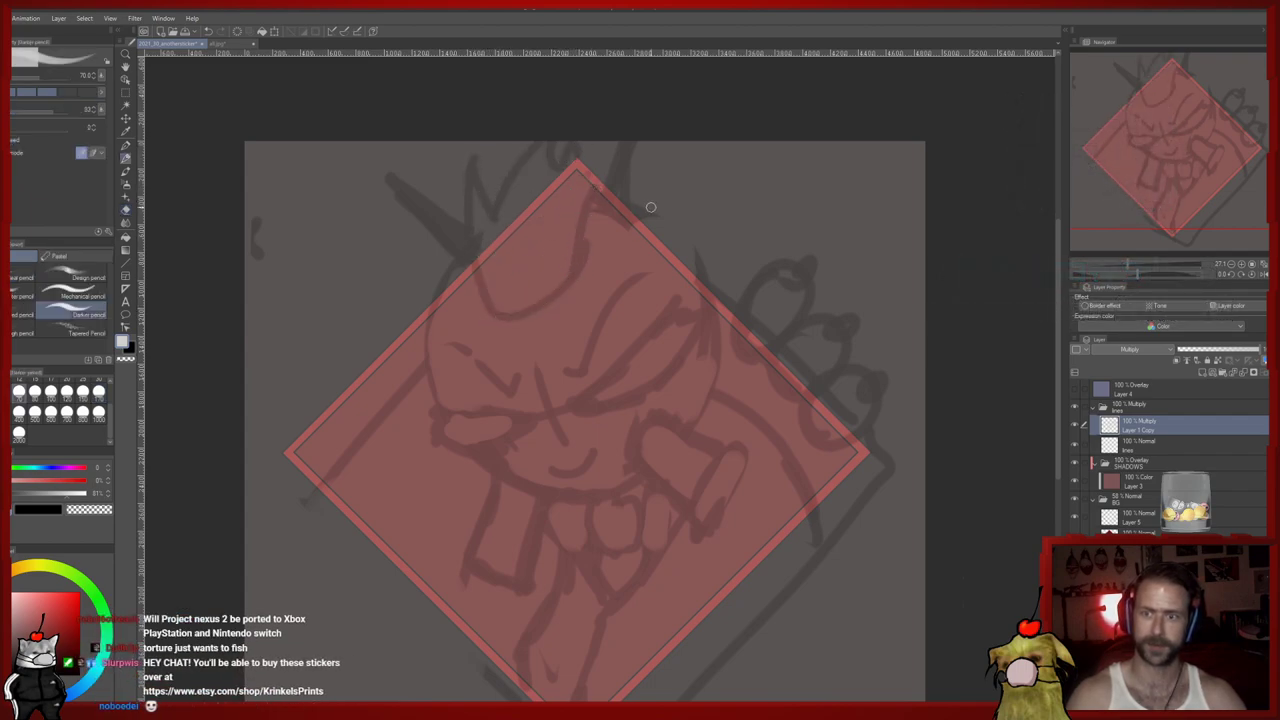
{"action": "key", "text": "e"}
{"action": "left_click_drag", "start_coordinate": [690, 255], "coordinate": [672, 228]}
{"action": "key", "text": "p"}
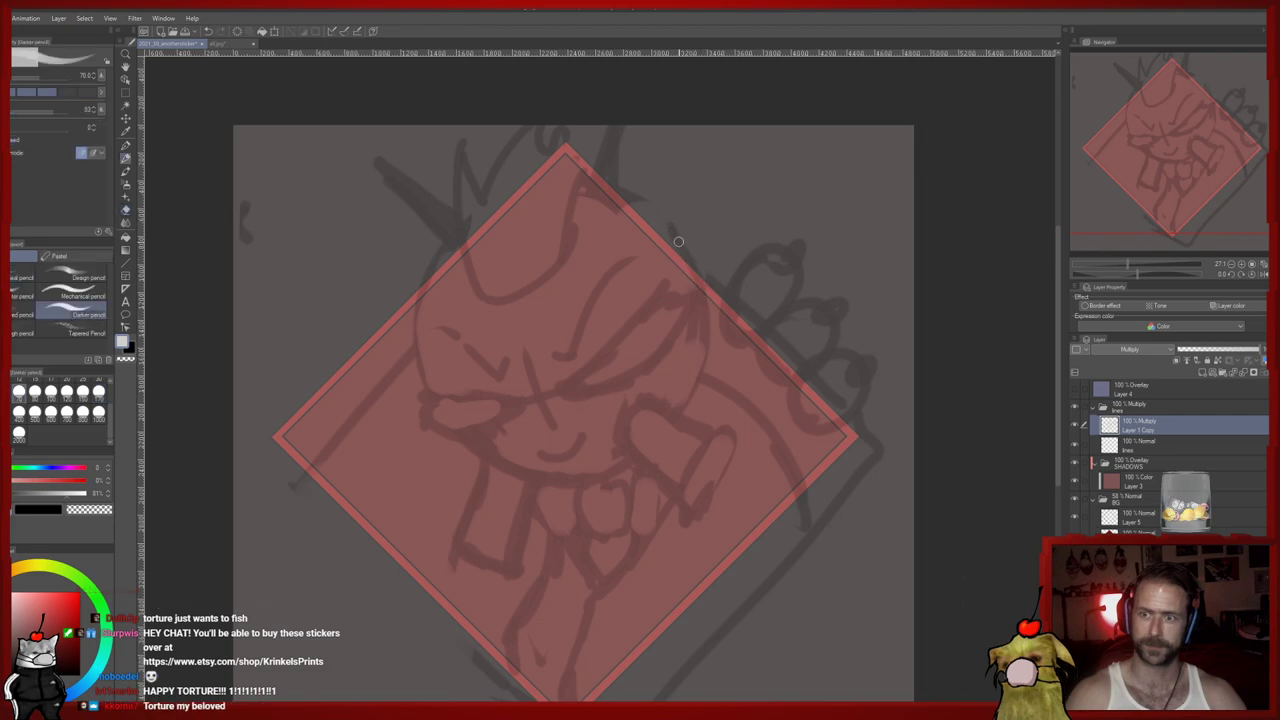
{"action": "left_click_drag", "start_coordinate": [712, 312], "coordinate": [696, 236]}
{"action": "left_click_drag", "start_coordinate": [415, 449], "coordinate": [461, 417]}
Erase the left shoulder line, the lower-right body outline and the gripping hand over the diamond's upper-right edge
{"action": "key", "text": "e"}
{"action": "left_click_drag", "start_coordinate": [350, 364], "coordinate": [369, 324]}
{"action": "left_click_drag", "start_coordinate": [440, 243], "coordinate": [405, 275]}
{"action": "mouse_move", "coordinate": [508, 546]}
{"action": "left_mouse_down"}
{"action": "mouse_move", "coordinate": [571, 602]}
{"action": "mouse_move", "coordinate": [746, 546]}
{"action": "mouse_move", "coordinate": [753, 511]}
{"action": "left_mouse_up"}
{"action": "left_click_drag", "start_coordinate": [884, 332], "coordinate": [853, 385]}
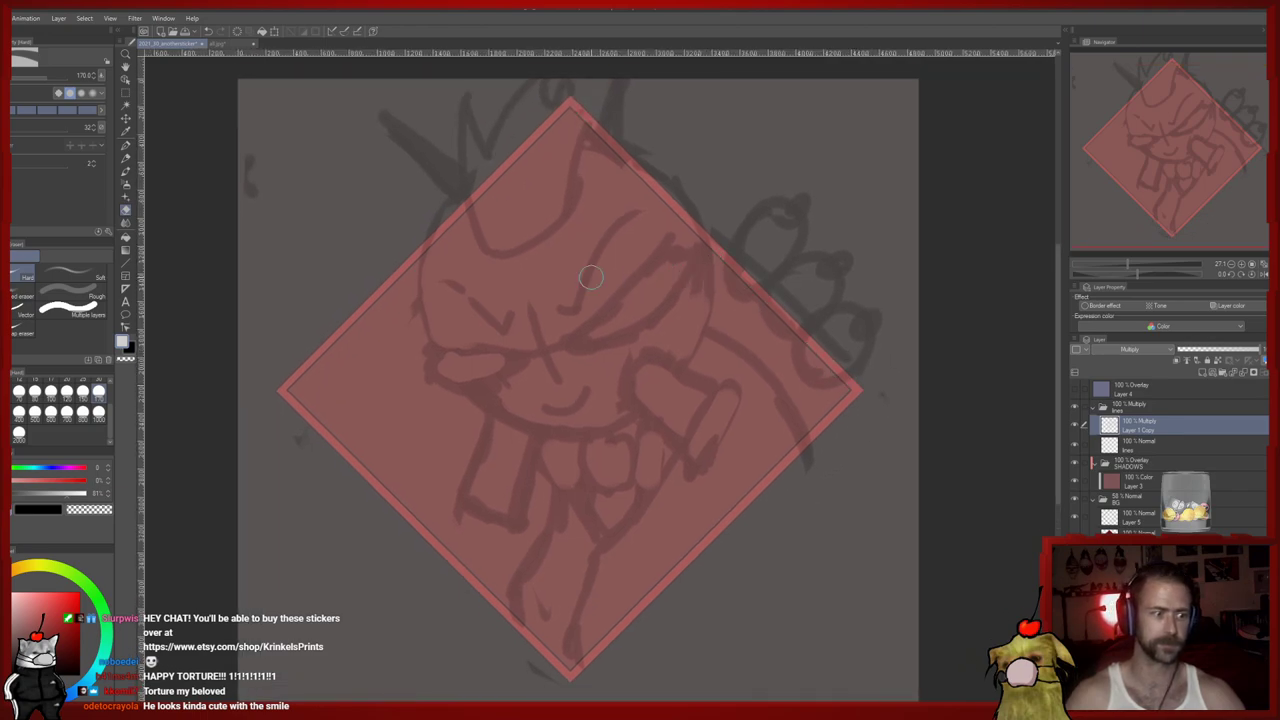
{"action": "left_click_drag", "start_coordinate": [613, 337], "coordinate": [597, 352]}
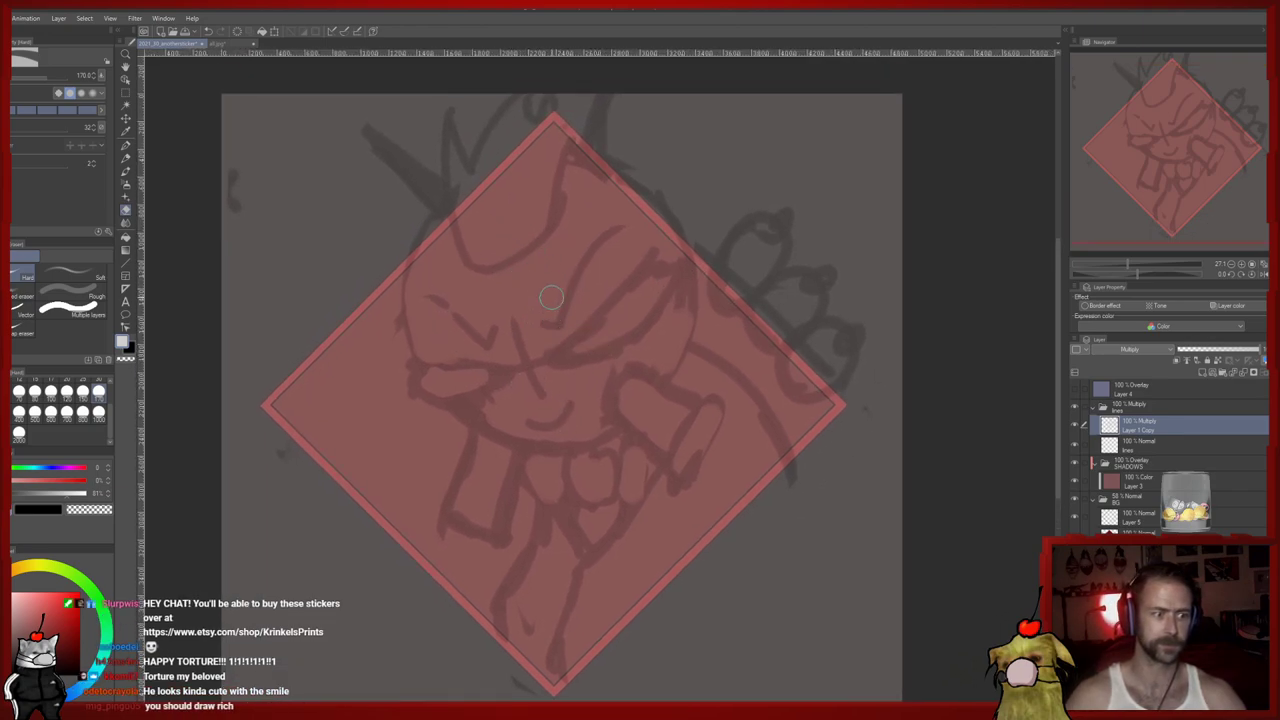
{"action": "mouse_move", "coordinate": [848, 376]}
{"action": "left_mouse_down"}
{"action": "mouse_move", "coordinate": [769, 247]}
{"action": "mouse_move", "coordinate": [843, 300]}
{"action": "mouse_move", "coordinate": [877, 348]}
{"action": "mouse_move", "coordinate": [785, 312]}
{"action": "mouse_move", "coordinate": [722, 254]}
{"action": "left_mouse_up"}
{"action": "left_click_drag", "start_coordinate": [642, 259], "coordinate": [666, 295]}
Draw wavy hair locks running down the right side of the head outside the diamond
{"action": "key", "text": "p"}
{"action": "mouse_move", "coordinate": [632, 176]}
{"action": "left_mouse_down"}
{"action": "mouse_move", "coordinate": [711, 238]}
{"action": "mouse_move", "coordinate": [730, 305]}
{"action": "left_mouse_up"}
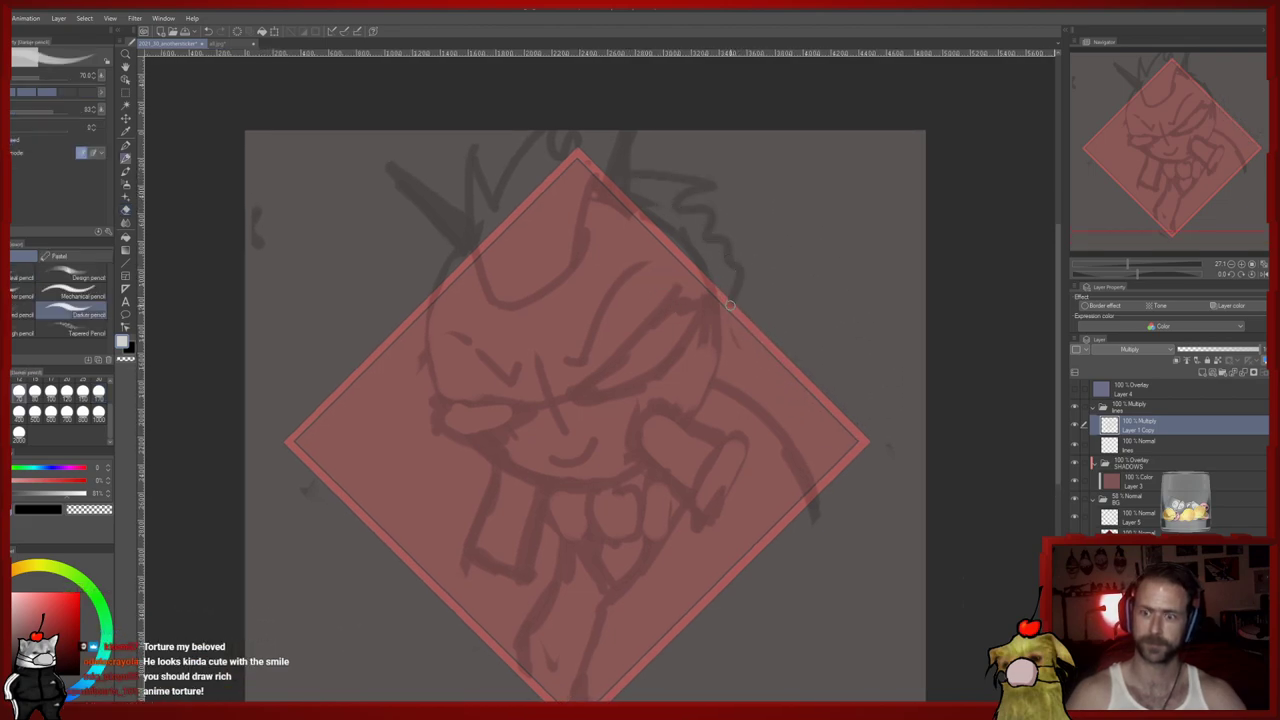
{"action": "mouse_move", "coordinate": [585, 538]}
{"action": "left_mouse_down"}
{"action": "mouse_move", "coordinate": [625, 494]}
{"action": "mouse_move", "coordinate": [594, 437]}
{"action": "left_mouse_up"}
{"action": "key", "text": "e"}
{"action": "key", "text": "p"}
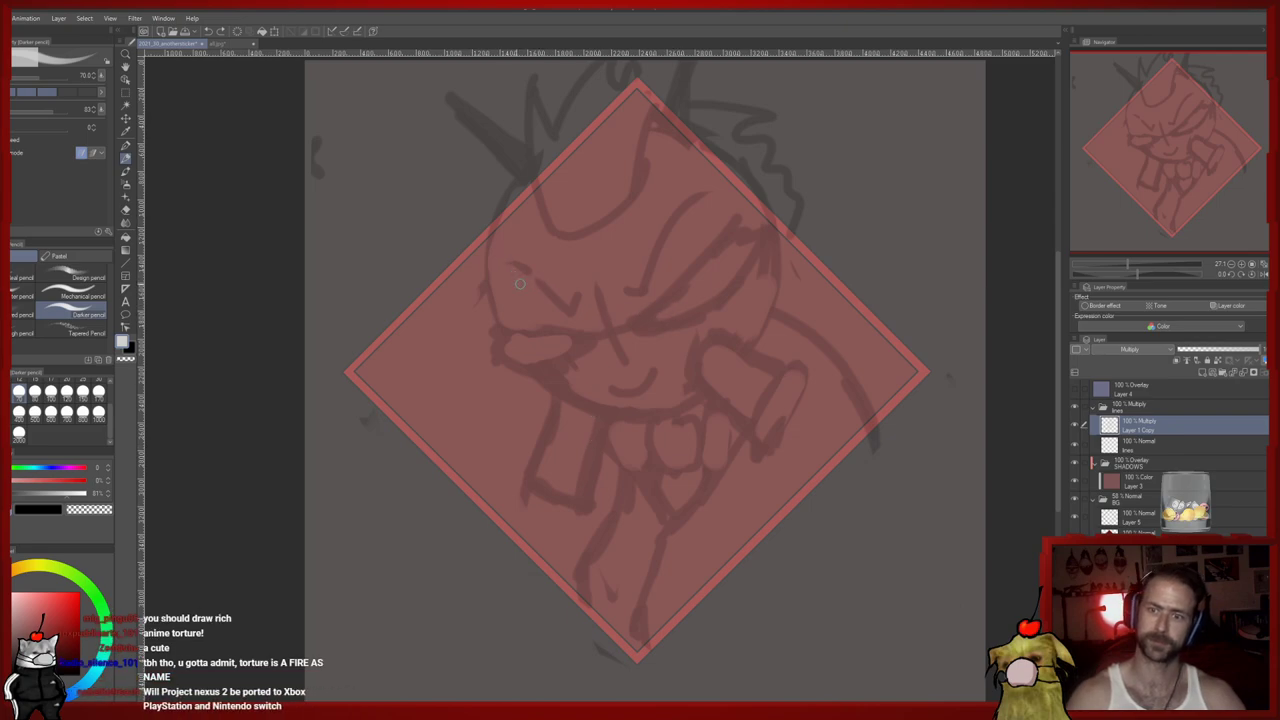
Erase the hair and the smile, and redraw the curved top of the bald head between the two spikes
{"action": "key", "text": "e"}
{"action": "left_click_drag", "start_coordinate": [466, 251], "coordinate": [486, 246]}
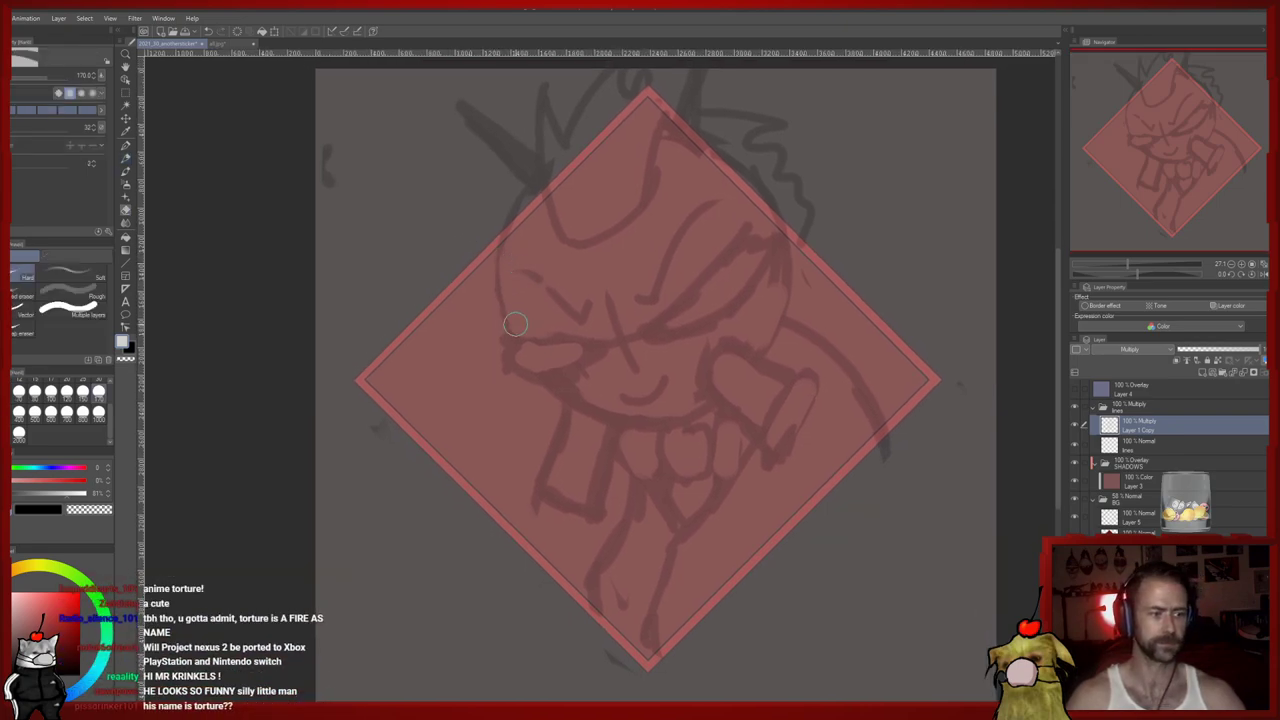
{"action": "left_click_drag", "start_coordinate": [515, 323], "coordinate": [500, 288]}
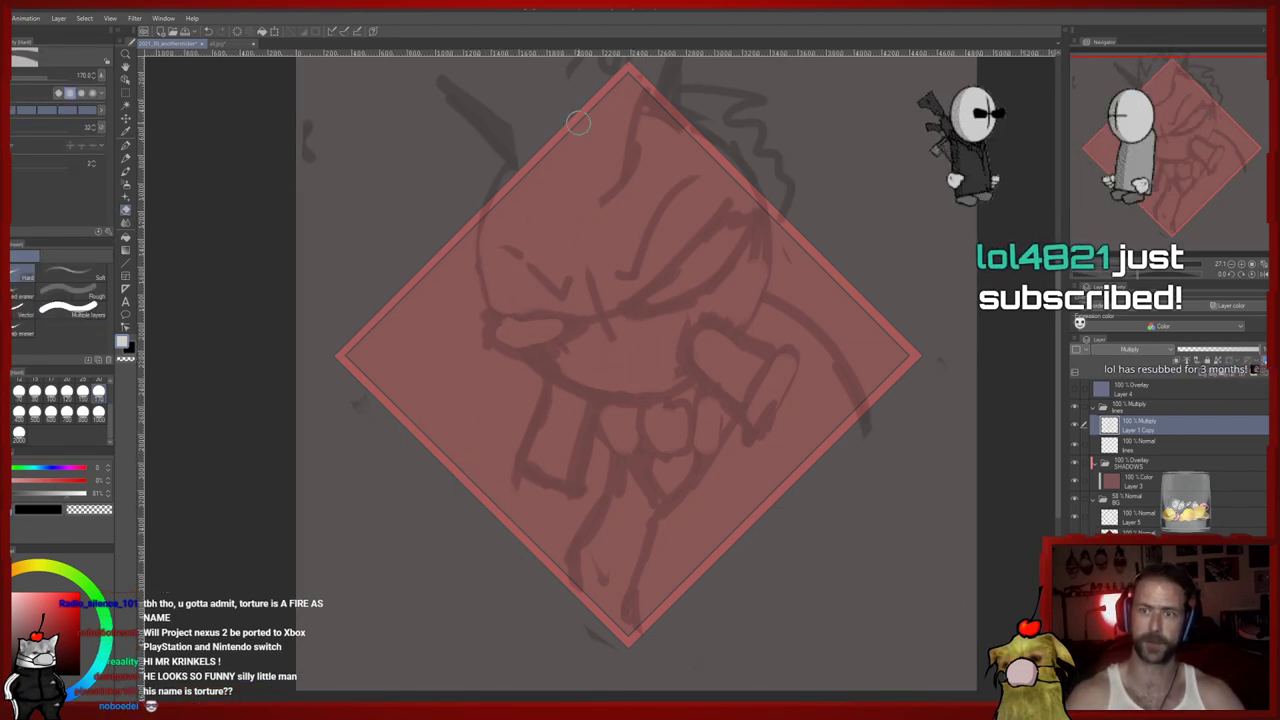
{"action": "left_click_drag", "start_coordinate": [638, 112], "coordinate": [620, 160]}
{"action": "mouse_move", "coordinate": [768, 135]}
{"action": "left_mouse_down"}
{"action": "mouse_move", "coordinate": [763, 168]}
{"action": "mouse_move", "coordinate": [711, 111]}
{"action": "mouse_move", "coordinate": [782, 204]}
{"action": "left_mouse_up"}
{"action": "left_click_drag", "start_coordinate": [745, 259], "coordinate": [753, 284]}
{"action": "key", "text": "p"}
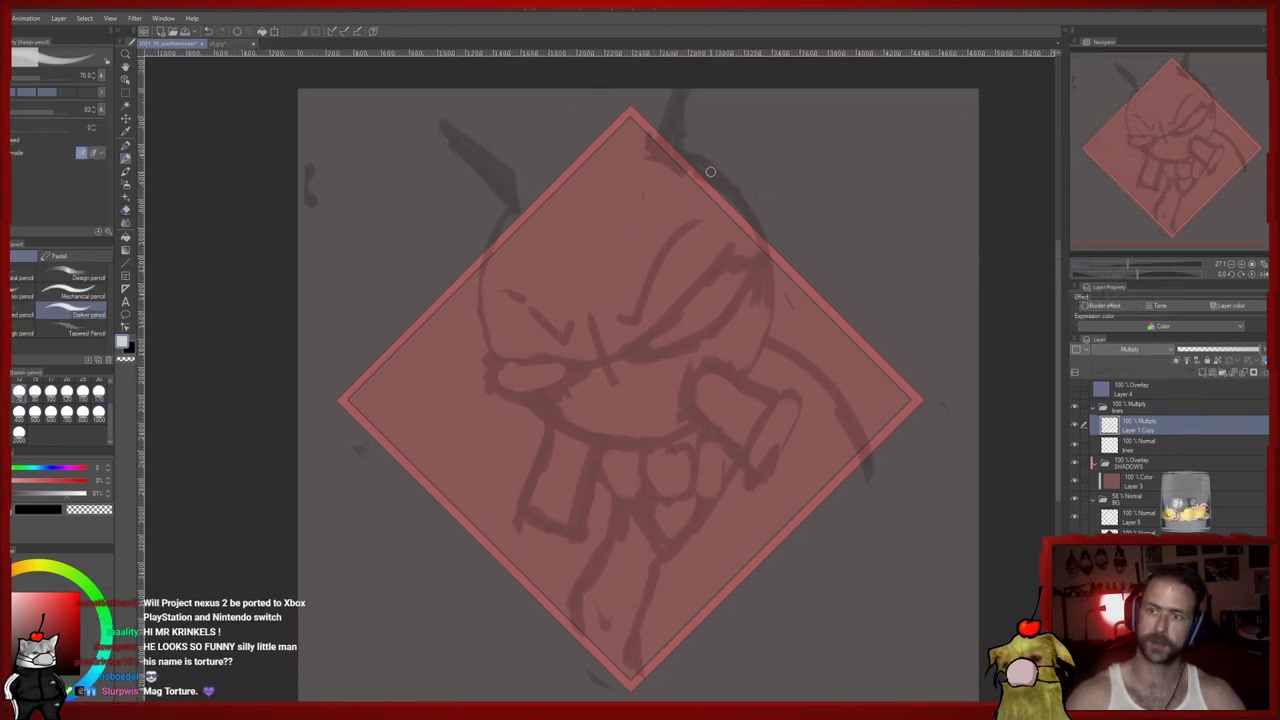
{"action": "left_click_drag", "start_coordinate": [522, 229], "coordinate": [550, 247]}
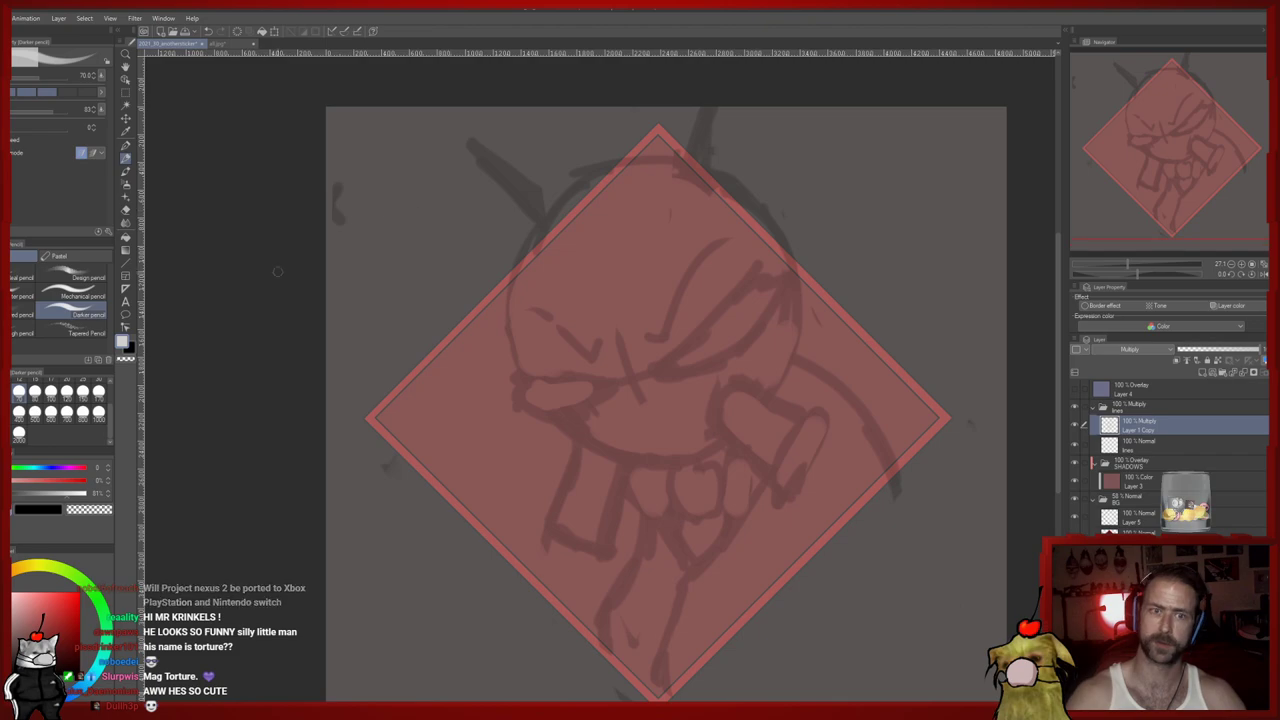
Free-transform the character sketch, pulling its upper corners outward to enlarge it to about 107% wide and 105% high
{"action": "key", "text": "ctrl+shift+t"}
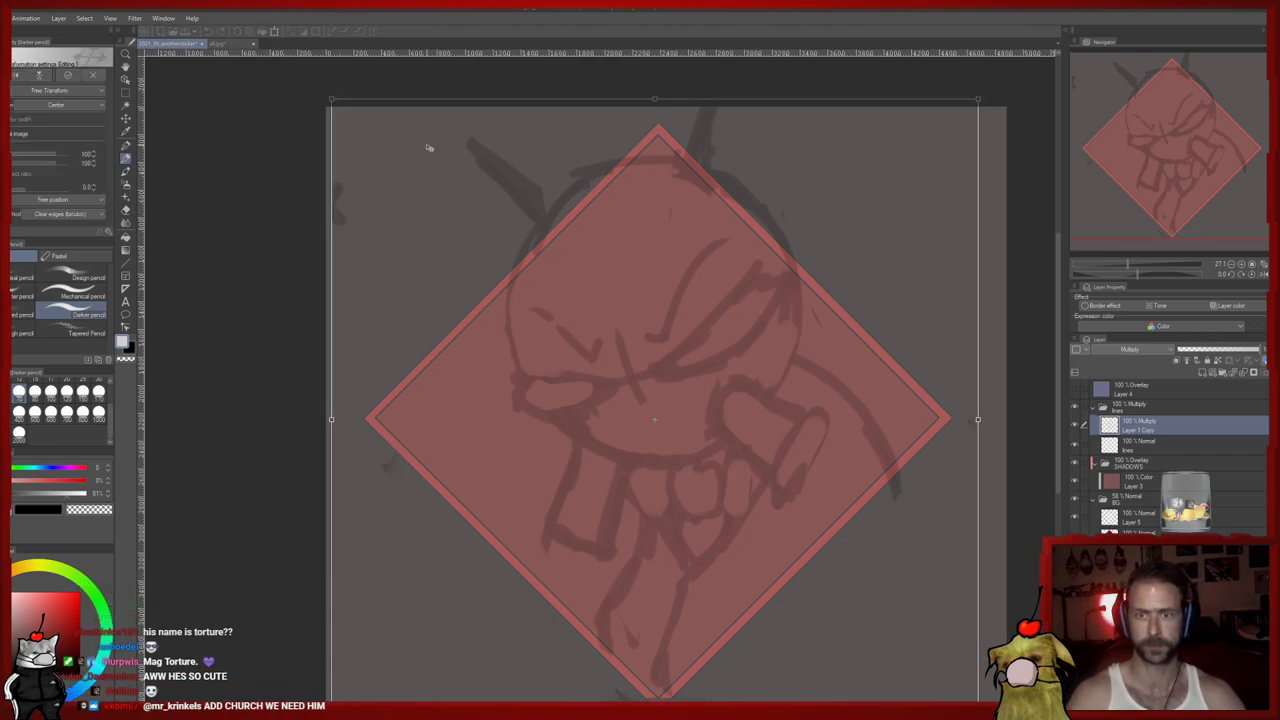
{"action": "left_click_drag", "start_coordinate": [332, 102], "coordinate": [293, 72]}
{"action": "left_click_drag", "start_coordinate": [977, 99], "coordinate": [984, 69]}
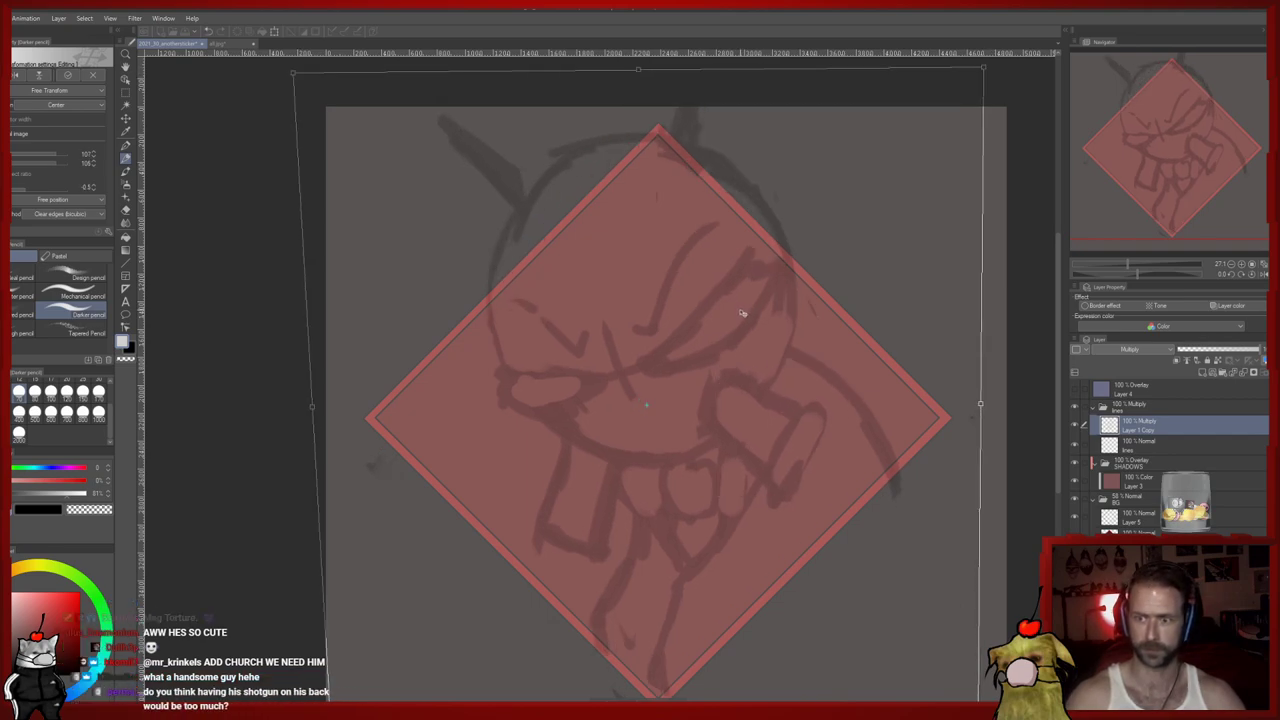
{"action": "scroll", "coordinate": [514, 606], "scroll_direction": "down", "scroll_amount": 3}
{"action": "left_click_drag", "start_coordinate": [308, 624], "coordinate": [310, 626]}
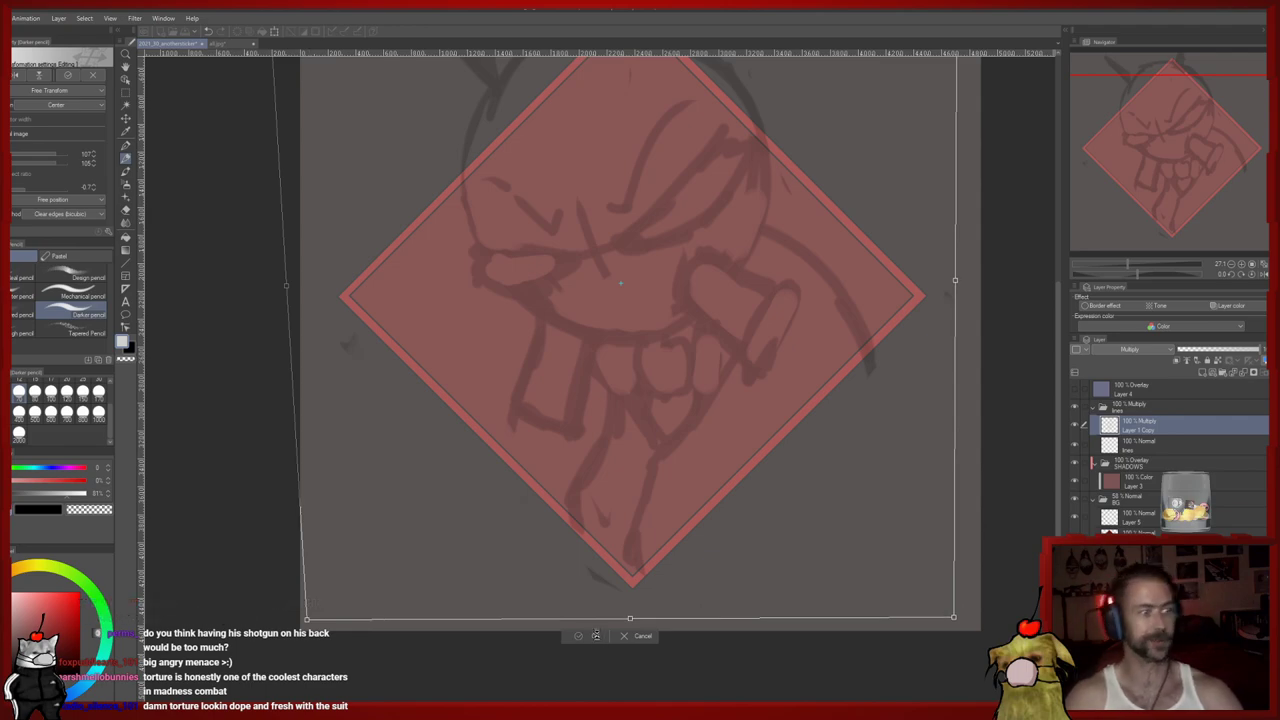
{"action": "left_click", "coordinate": [596, 636]}
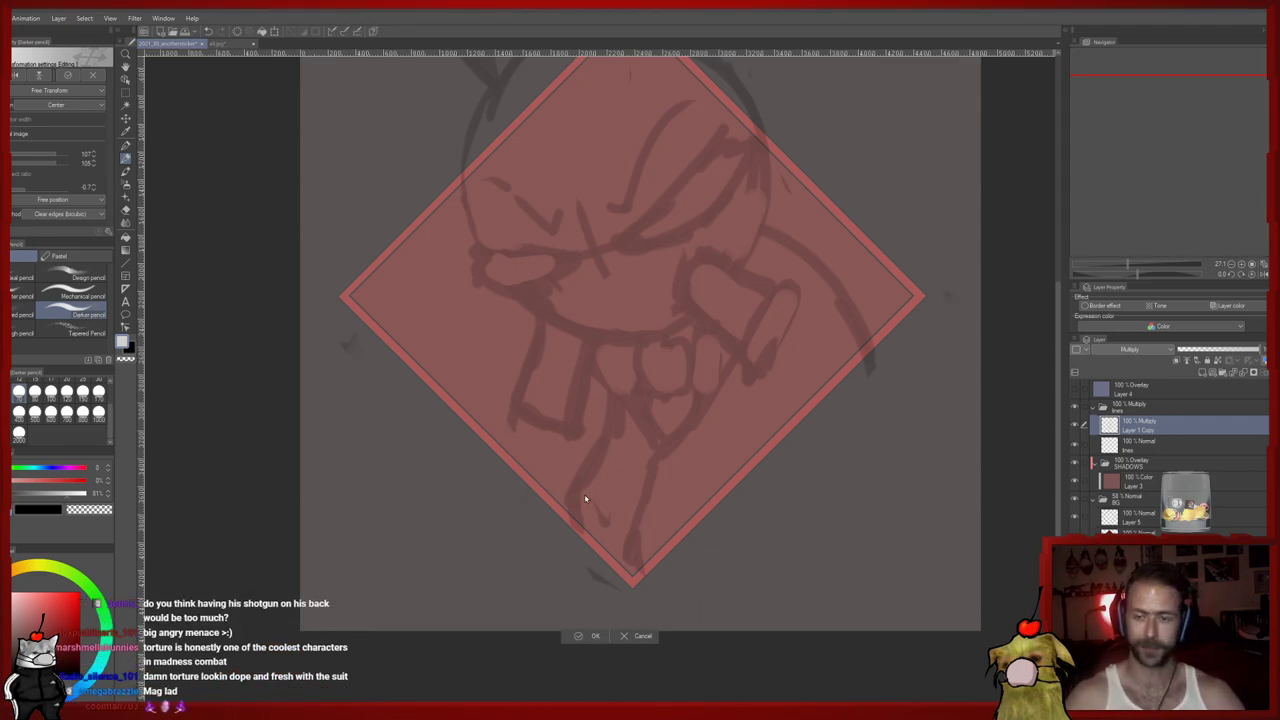
{"action": "left_click", "coordinate": [596, 636]}
Erase the two body lines below the clenched hand and redraw them more jaggedly down to the diamond's lower corner
{"action": "key", "text": "e"}
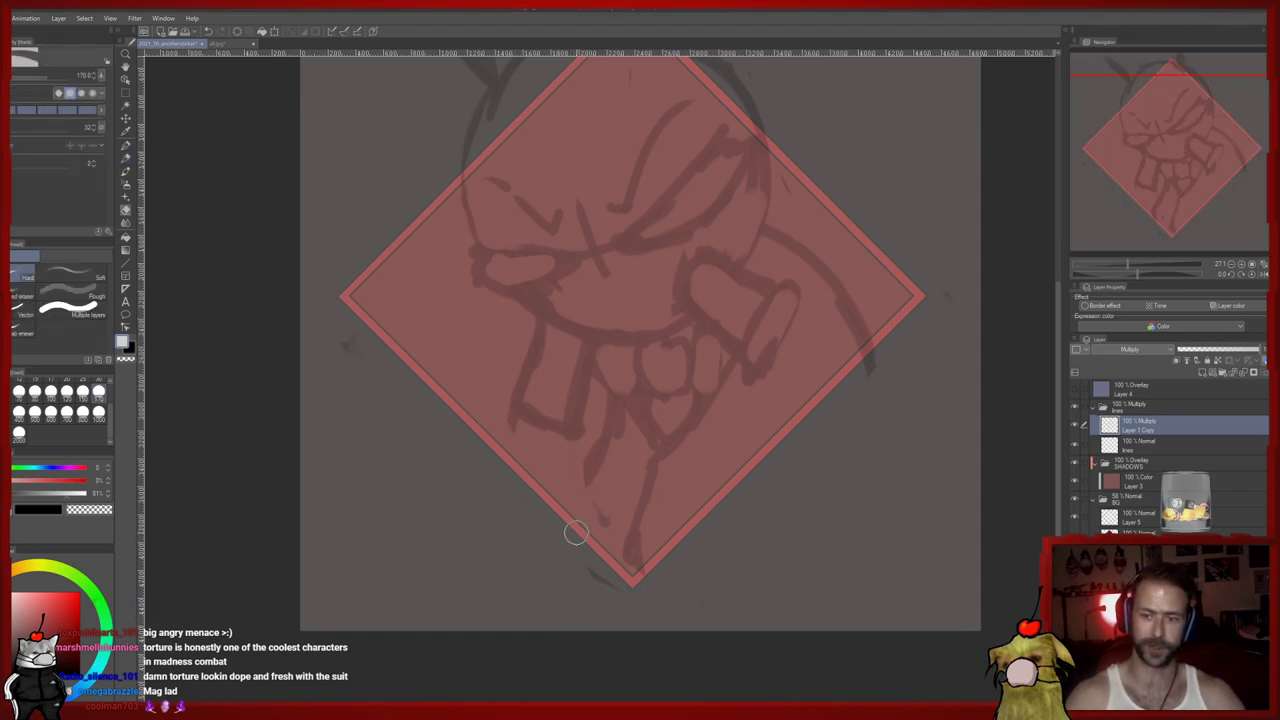
{"action": "key", "text": "p"}
{"action": "left_click_drag", "start_coordinate": [624, 518], "coordinate": [629, 573]}
{"action": "key", "text": "e"}
{"action": "left_click_drag", "start_coordinate": [637, 568], "coordinate": [652, 477]}
{"action": "key", "text": "p"}
Rework the right shoulder line with an angular, split end and sketch a boxy block between the head and the shoulder
{"action": "key", "text": "space"}
{"action": "mouse_move", "coordinate": [823, 354]}
{"action": "left_mouse_down"}
{"action": "mouse_move", "coordinate": [840, 396]}
{"action": "mouse_move", "coordinate": [872, 368]}
{"action": "mouse_move", "coordinate": [843, 331]}
{"action": "left_mouse_up"}
{"action": "key", "text": "e"}
{"action": "key", "text": "p"}
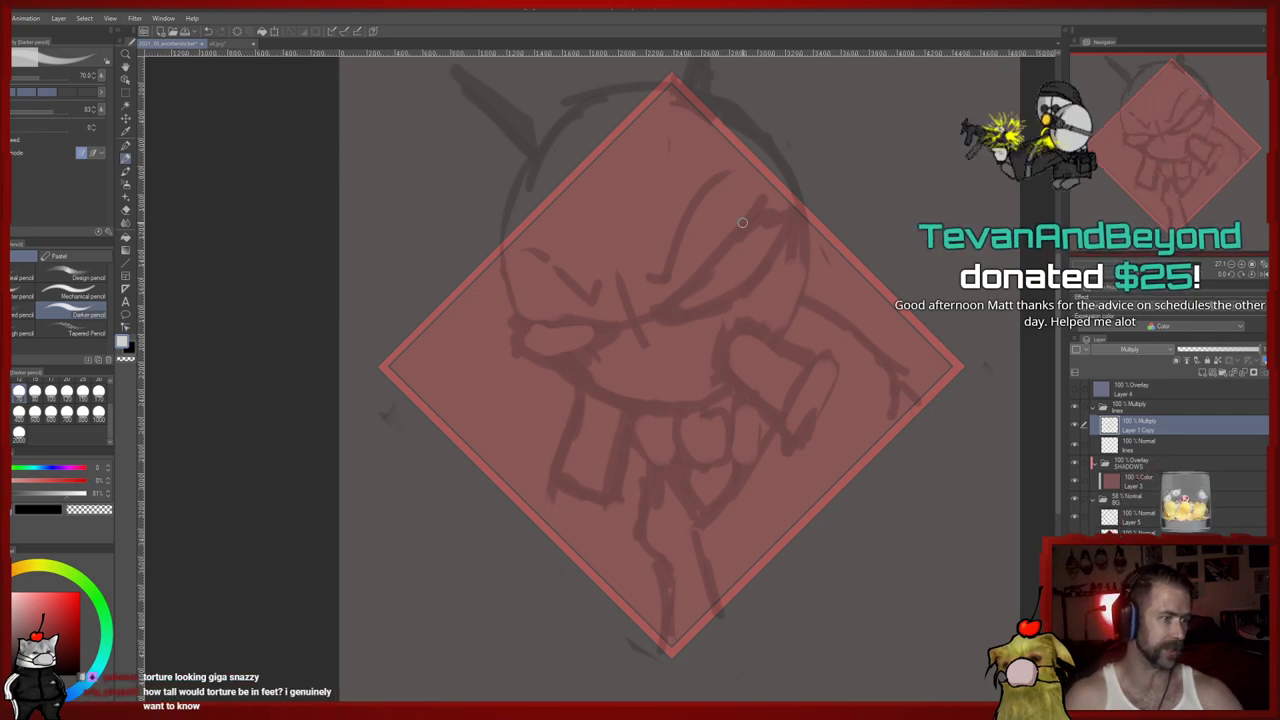
{"action": "key", "text": "e"}
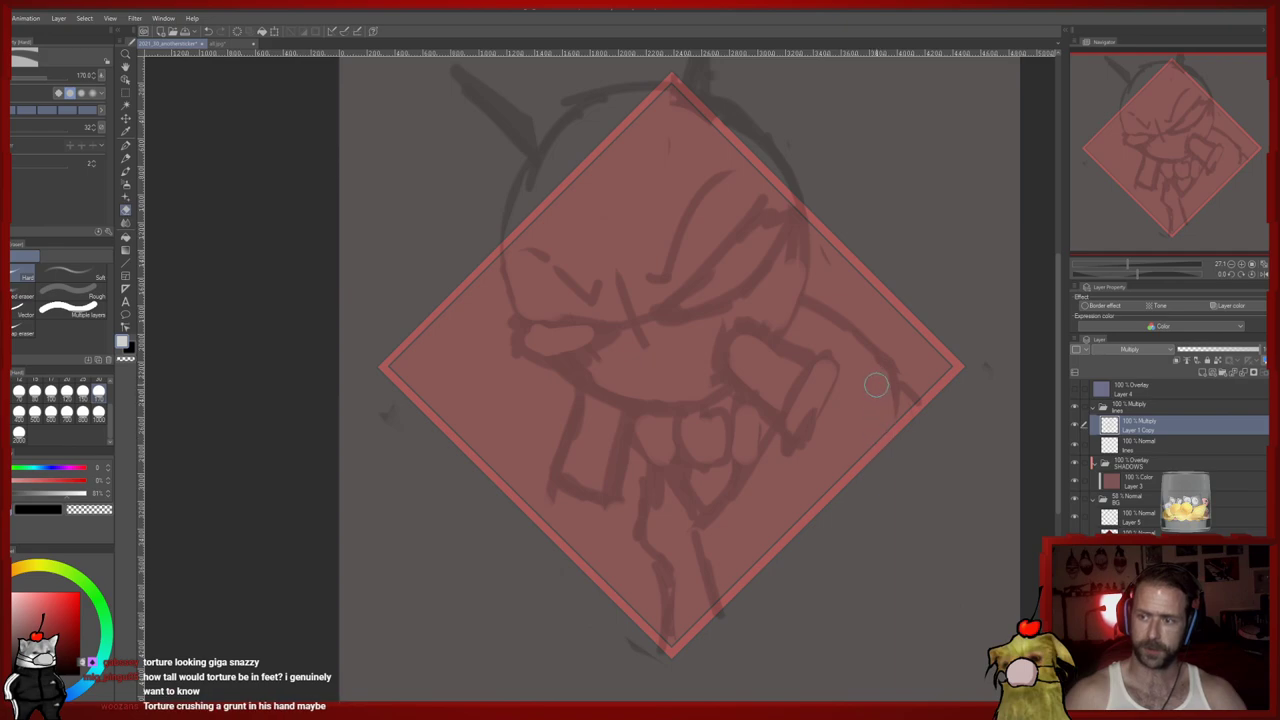
{"action": "key", "text": "p"}
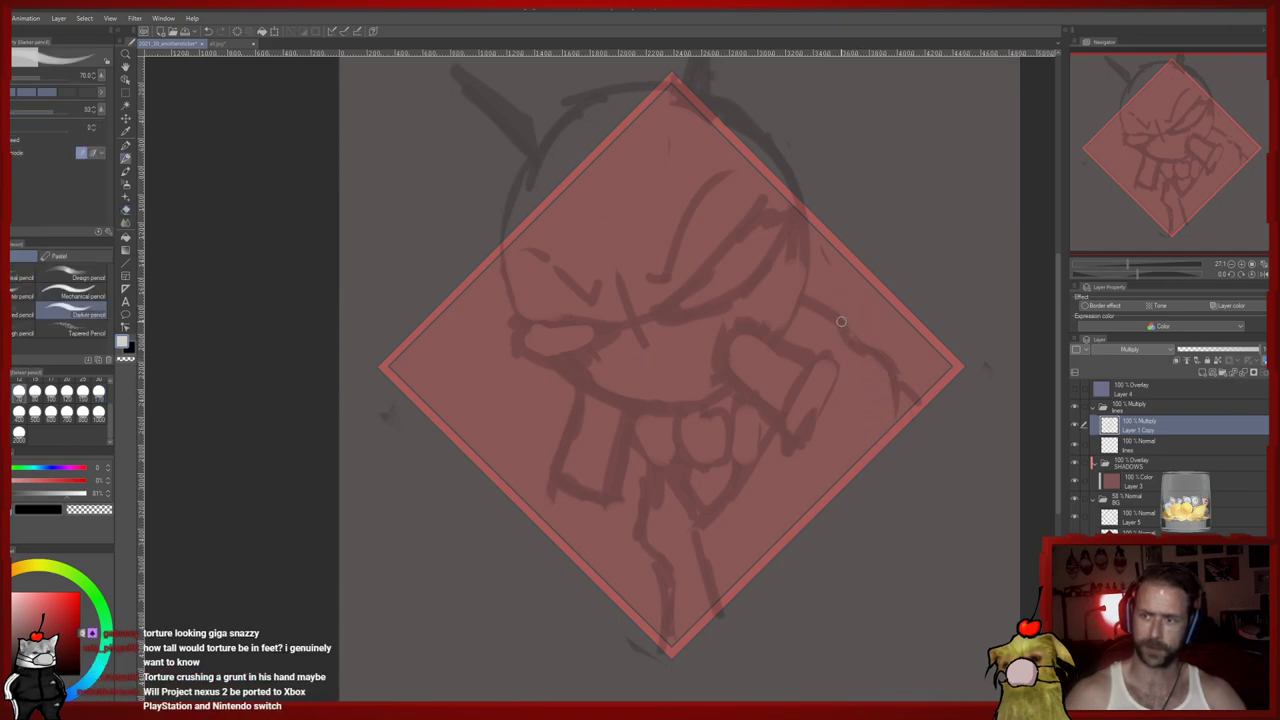
{"action": "key", "text": "e"}
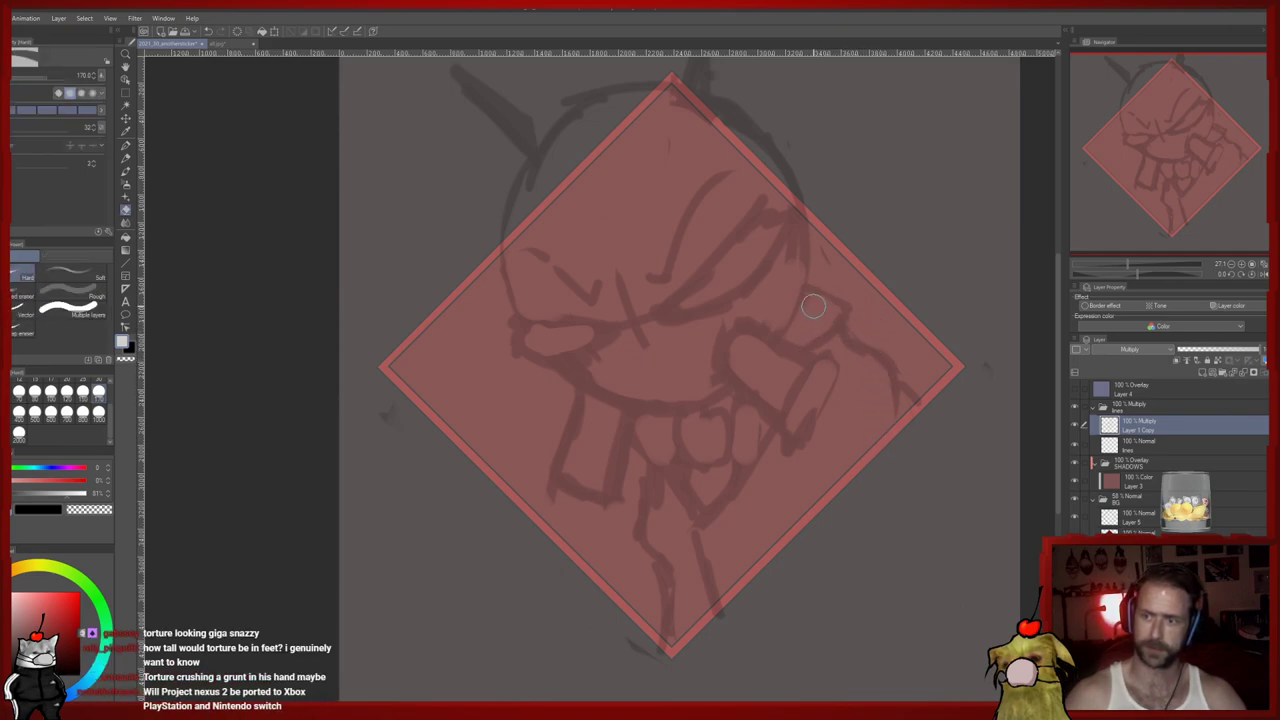
{"action": "key", "text": "p"}
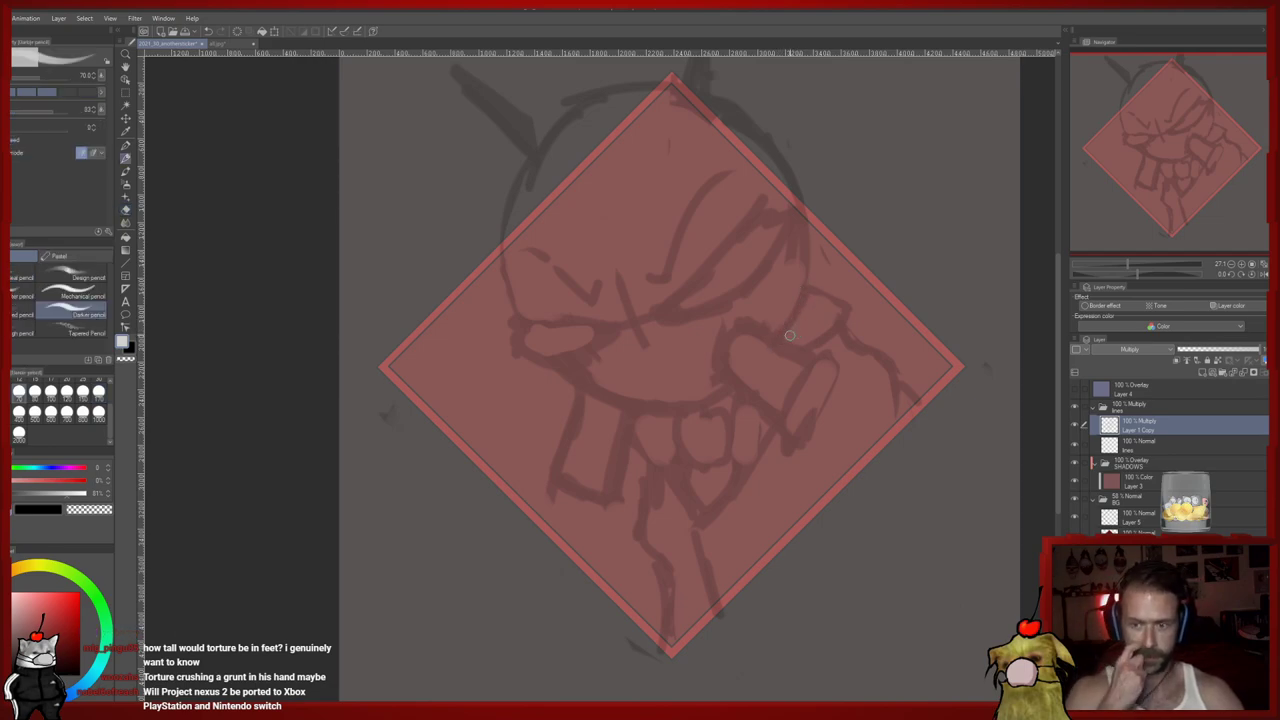
Erase and redraw the outer edge of the rectangular flap below the left side of the jaw
{"action": "key", "text": "e"}
{"action": "key", "text": "p"}
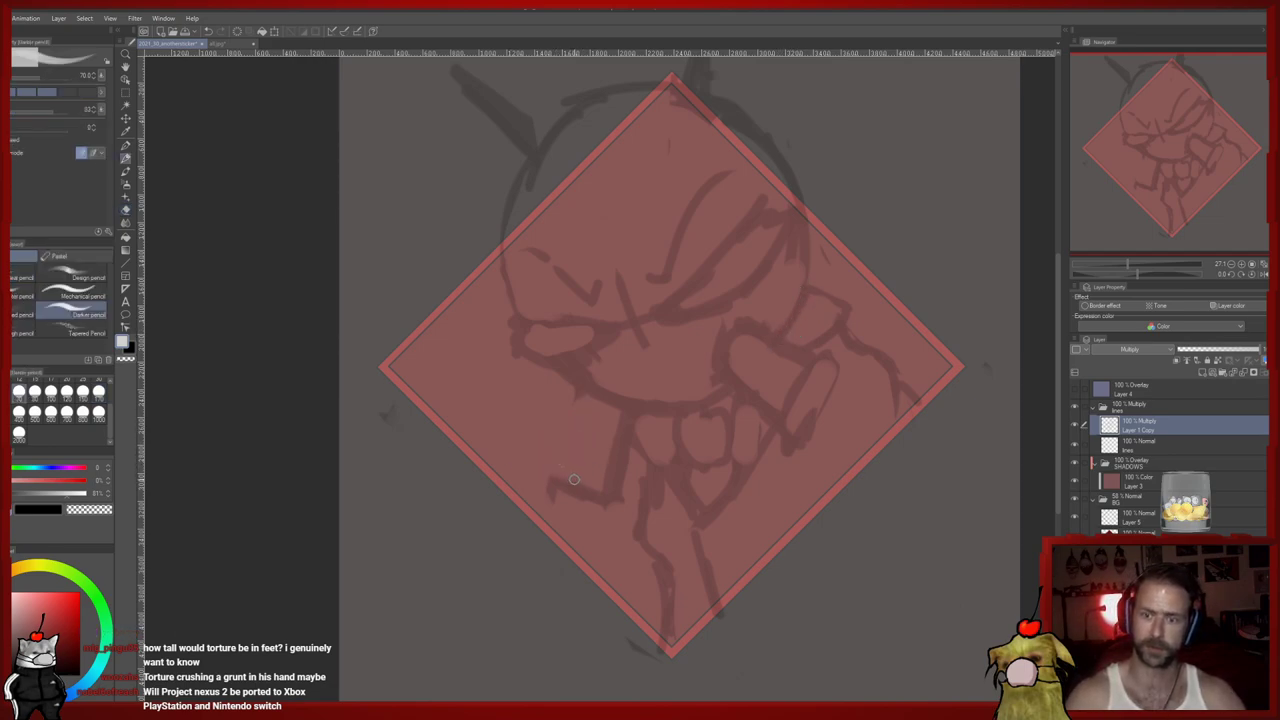
{"action": "left_click_drag", "start_coordinate": [667, 264], "coordinate": [642, 186]}
{"action": "left_click_drag", "start_coordinate": [574, 311], "coordinate": [538, 439]}
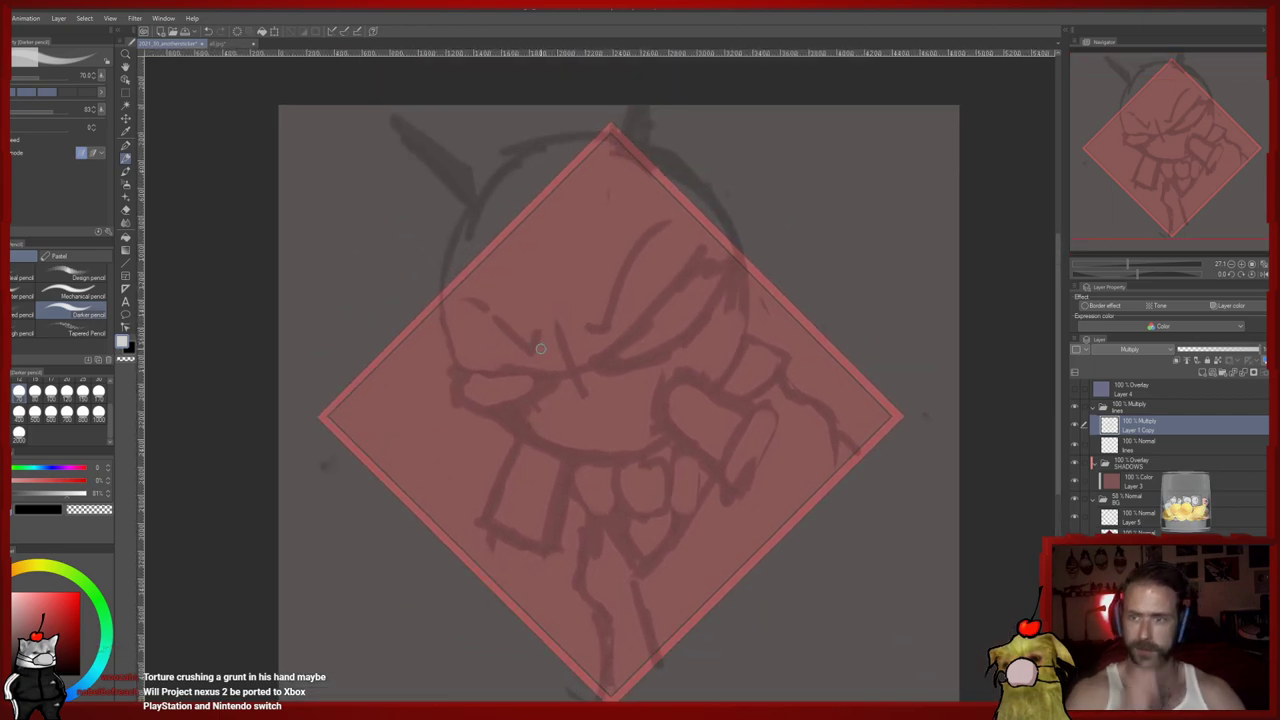
Extend the canvas upward with an extra strip above the diamond and spikes
{"action": "scroll", "coordinate": [530, 373], "scroll_direction": "down", "scroll_amount": 3}
{"action": "scroll", "coordinate": [530, 375], "scroll_direction": "up", "scroll_amount": 2}
{"action": "left_click_drag", "start_coordinate": [412, 153], "coordinate": [410, 174]}
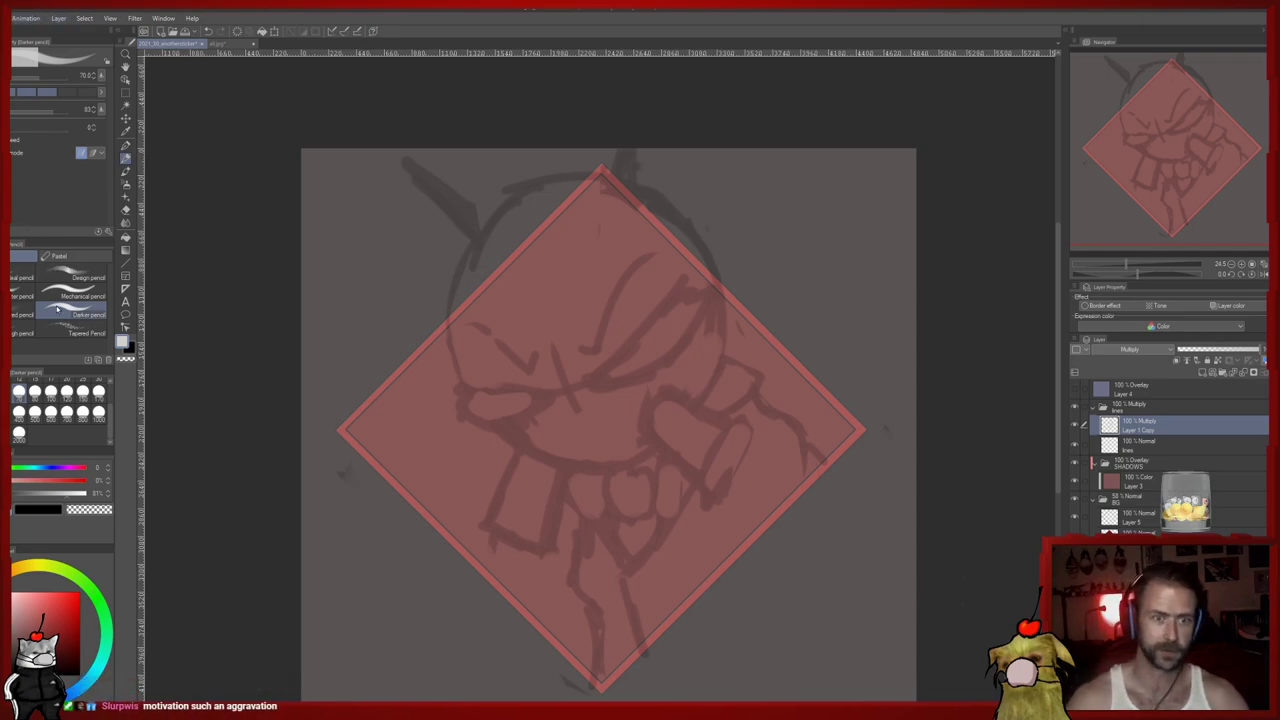
{"action": "key", "text": "ctrl+t"}
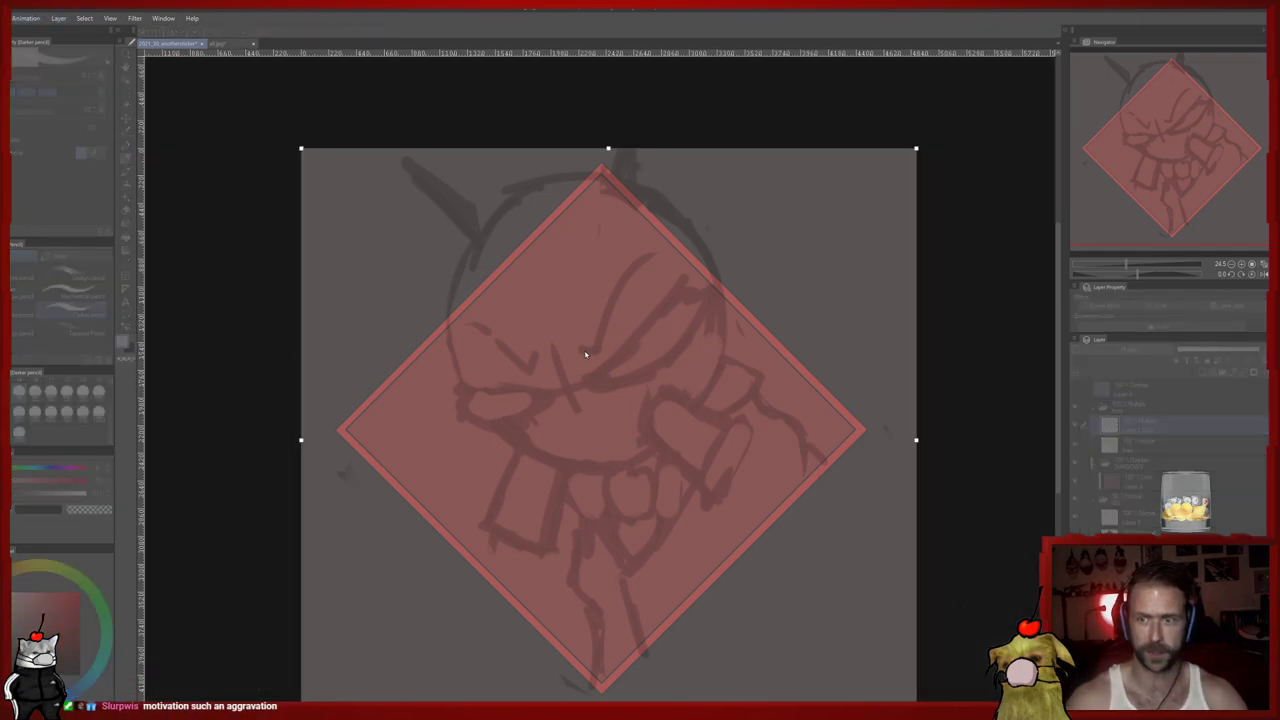
{"action": "left_click_drag", "start_coordinate": [610, 150], "coordinate": [609, 112]}
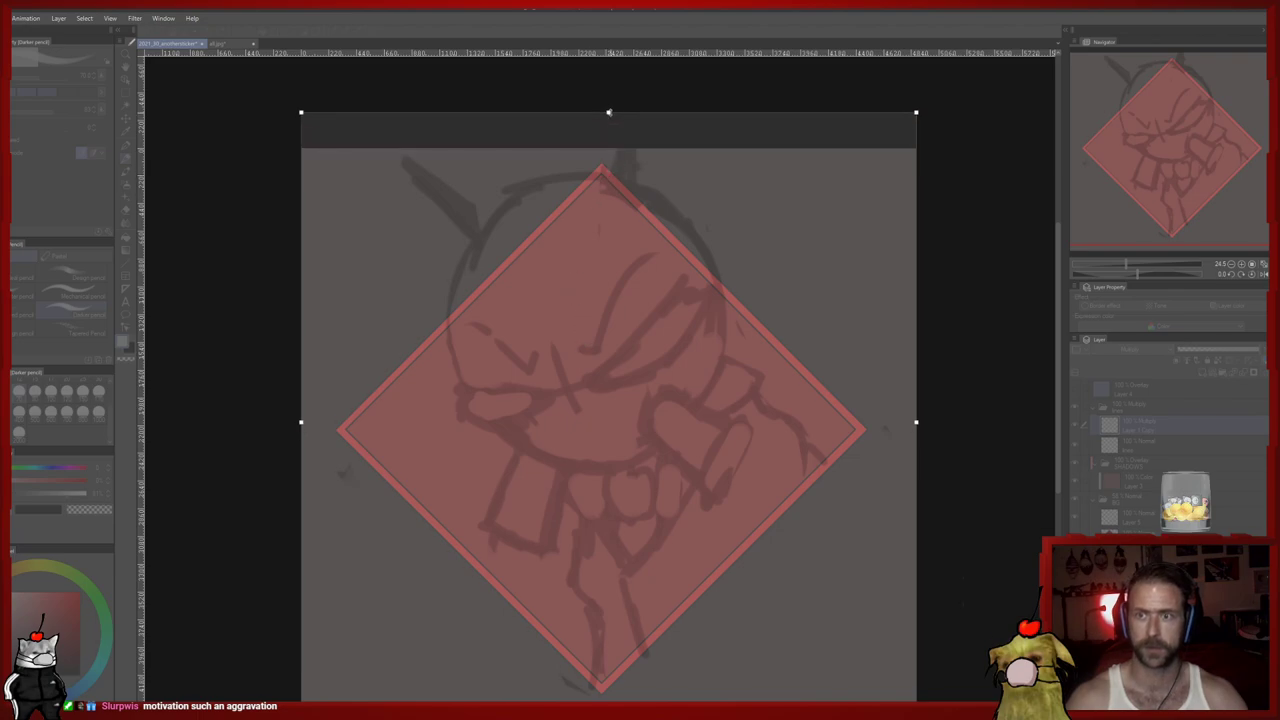
{"action": "key", "text": "Return"}
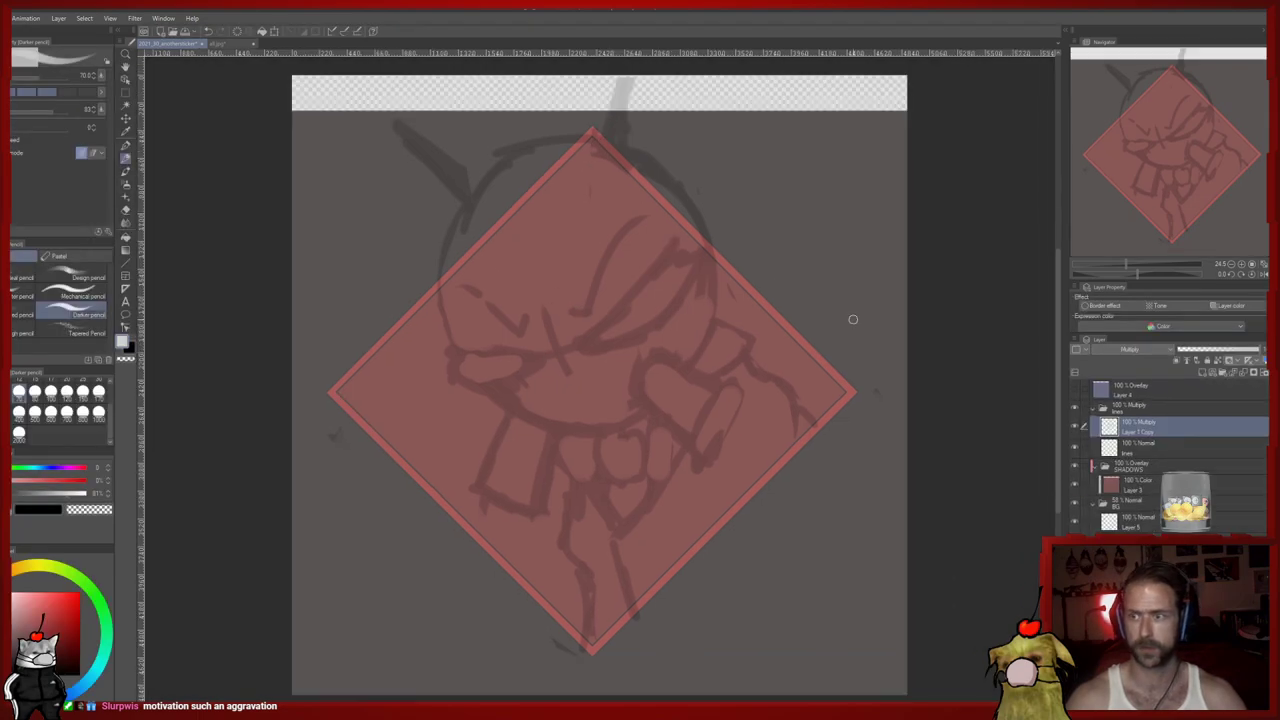
Paint over the transparent strip at the canvas top with a size 1000 pencil, using grey sampled from the background
{"action": "left_click", "coordinate": [1140, 575]}
{"action": "mouse_move", "coordinate": [753, 289]}
{"action": "left_mouse_down"}
{"action": "mouse_move", "coordinate": [791, 343]}
{"action": "mouse_move", "coordinate": [782, 385]}
{"action": "left_mouse_up"}
{"action": "left_click", "coordinate": [886, 286], "text": "alt"}
{"action": "left_click_drag", "start_coordinate": [860, 201], "coordinate": [934, 172]}
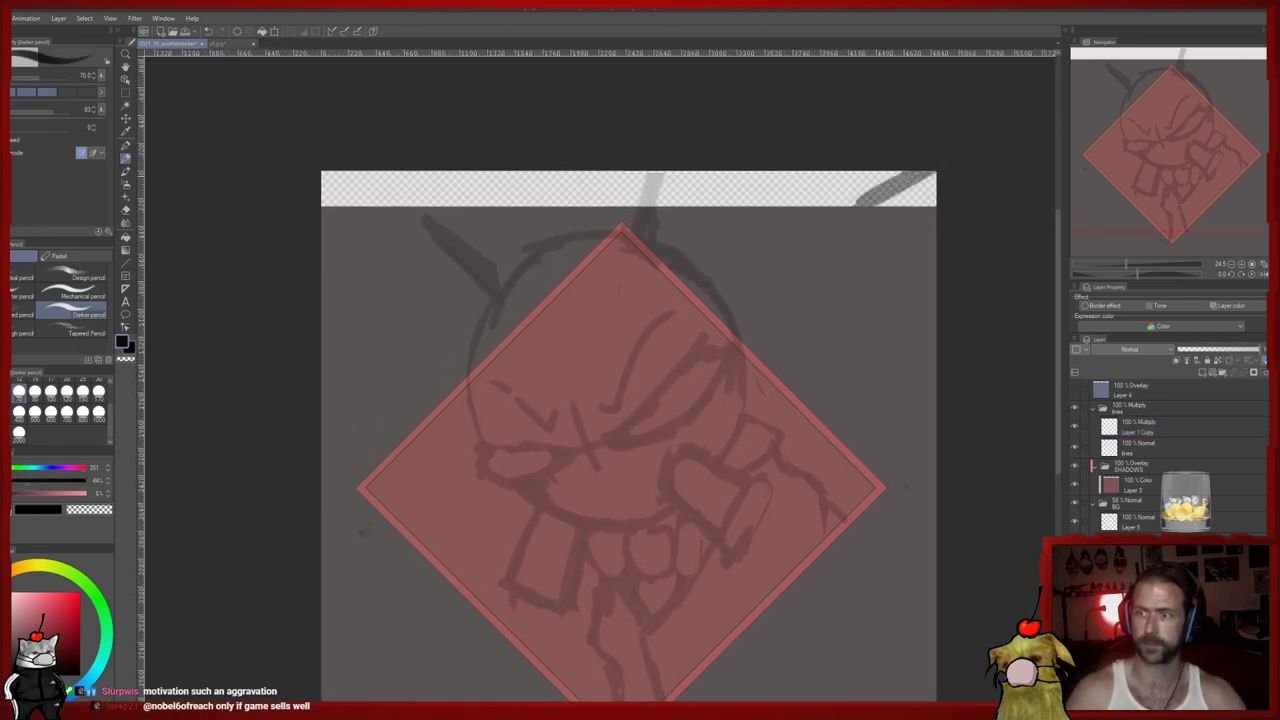
{"action": "left_click", "coordinate": [100, 412]}
{"action": "left_click_drag", "start_coordinate": [319, 206], "coordinate": [885, 194]}
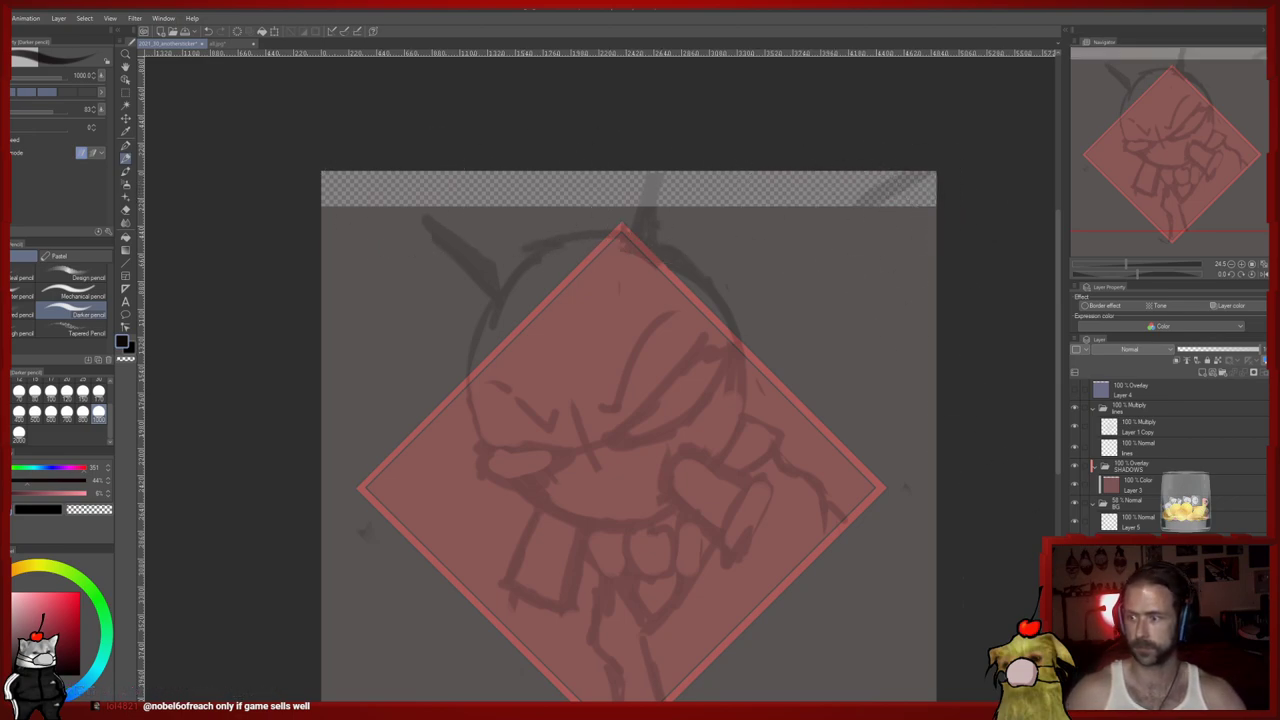
{"action": "key", "text": "x"}
{"action": "mouse_move", "coordinate": [914, 206]}
{"action": "left_mouse_down"}
{"action": "mouse_move", "coordinate": [714, 196]}
{"action": "mouse_move", "coordinate": [337, 209]}
{"action": "left_mouse_up"}
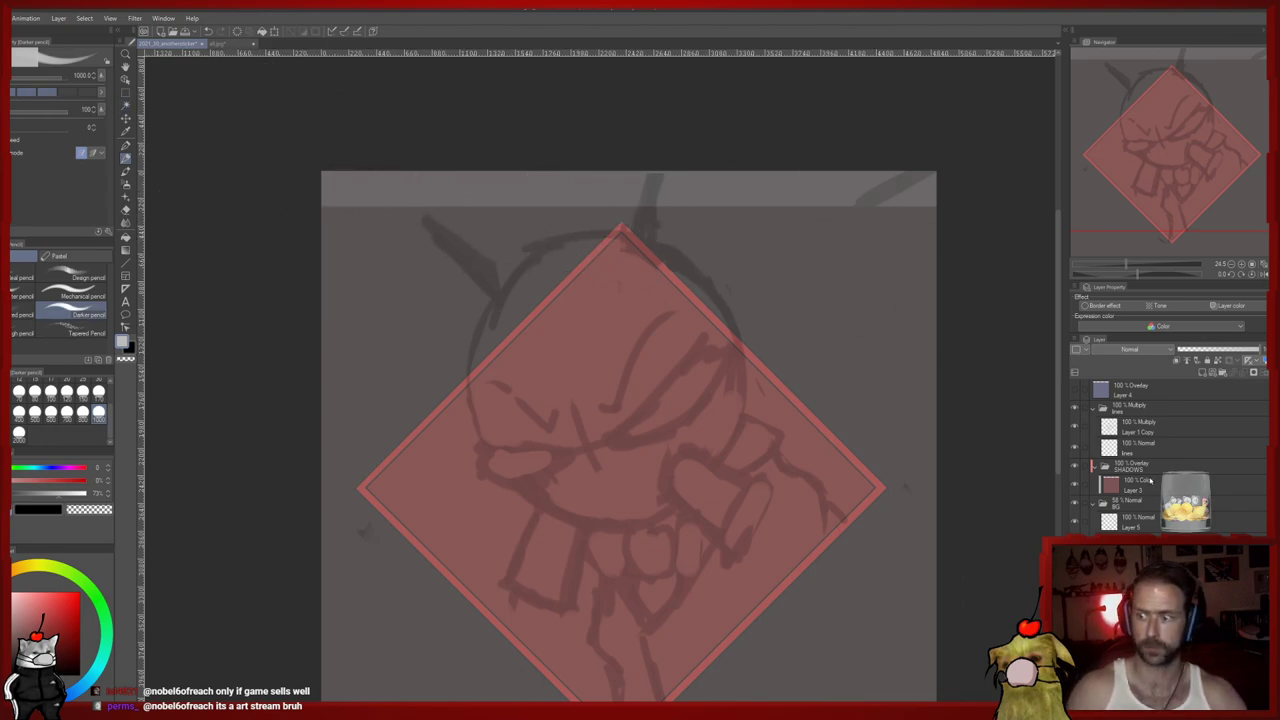
{"action": "left_click", "coordinate": [825, 251], "text": "alt"}
{"action": "mouse_move", "coordinate": [955, 191]}
{"action": "left_mouse_down"}
{"action": "mouse_move", "coordinate": [724, 180]}
{"action": "mouse_move", "coordinate": [158, 224]}
{"action": "left_mouse_up"}
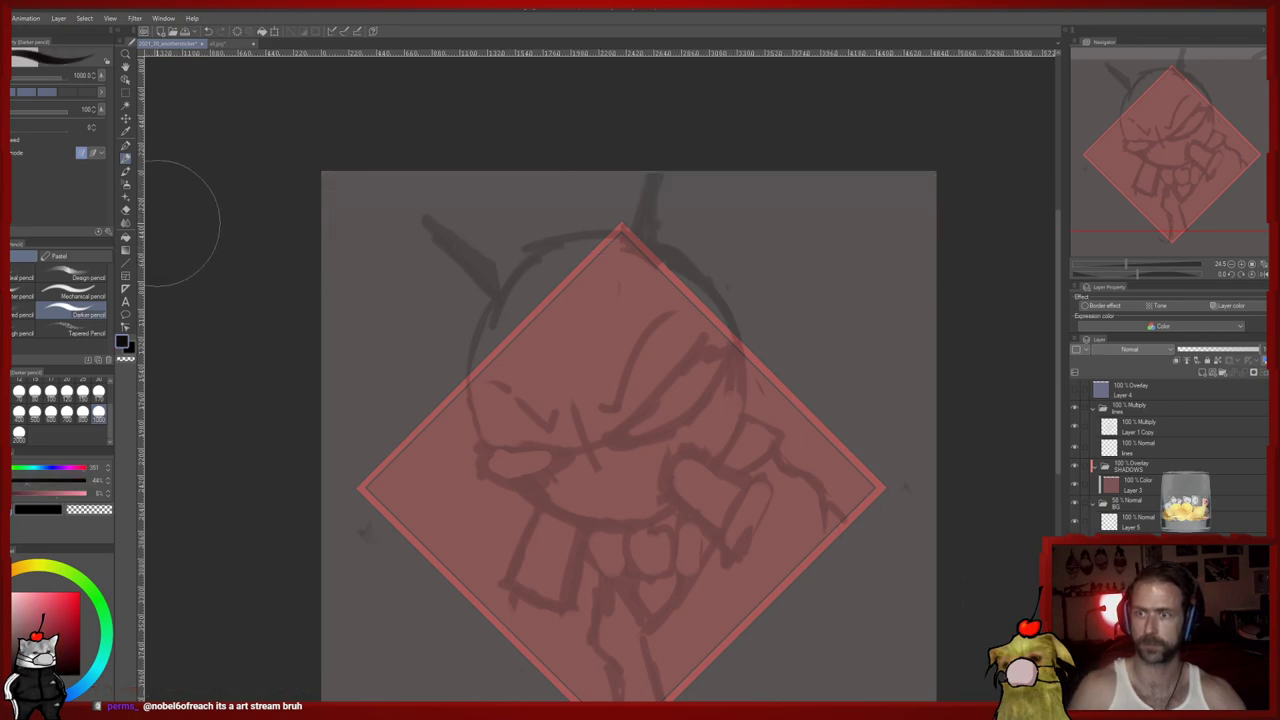
Make the Multiply layer Layer 1 Copy active, sample its line colour and set the pencil size to 80, undoing the trial stroke
{"action": "mouse_move", "coordinate": [560, 286]}
{"action": "left_mouse_down"}
{"action": "mouse_move", "coordinate": [577, 208]}
{"action": "mouse_move", "coordinate": [566, 242]}
{"action": "left_mouse_up"}
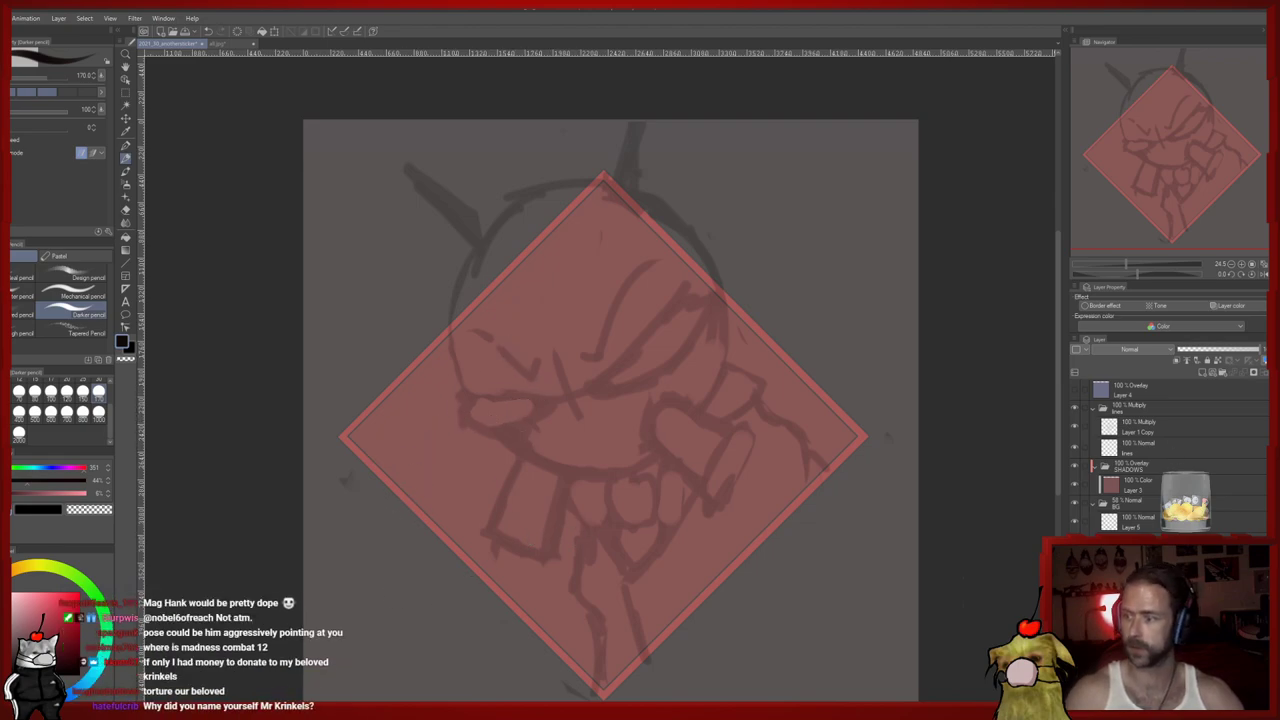
{"action": "left_click", "coordinate": [1074, 428]}
{"action": "left_click", "coordinate": [1074, 428]}
{"action": "left_click", "coordinate": [1162, 430]}
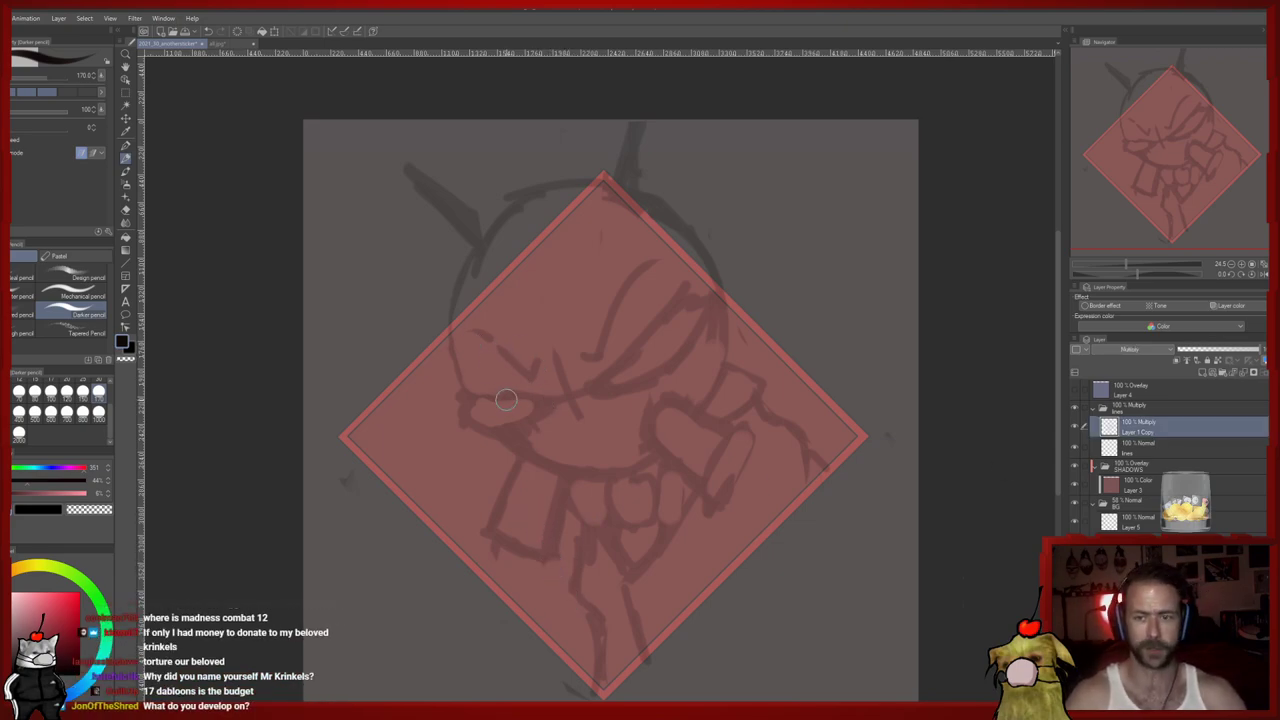
{"action": "left_click", "coordinate": [531, 428], "text": "alt"}
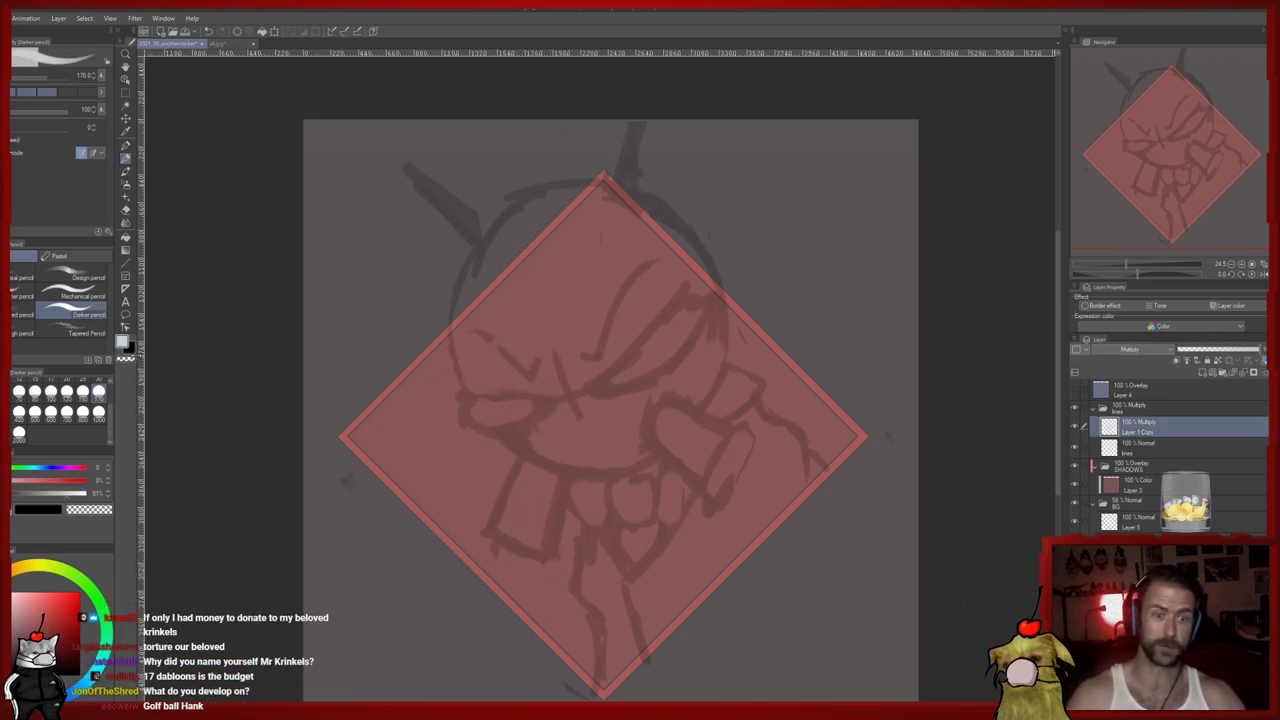
{"action": "left_click", "coordinate": [35, 393]}
{"action": "left_click_drag", "start_coordinate": [586, 331], "coordinate": [576, 601]}
{"action": "key", "text": "ctrl+z"}
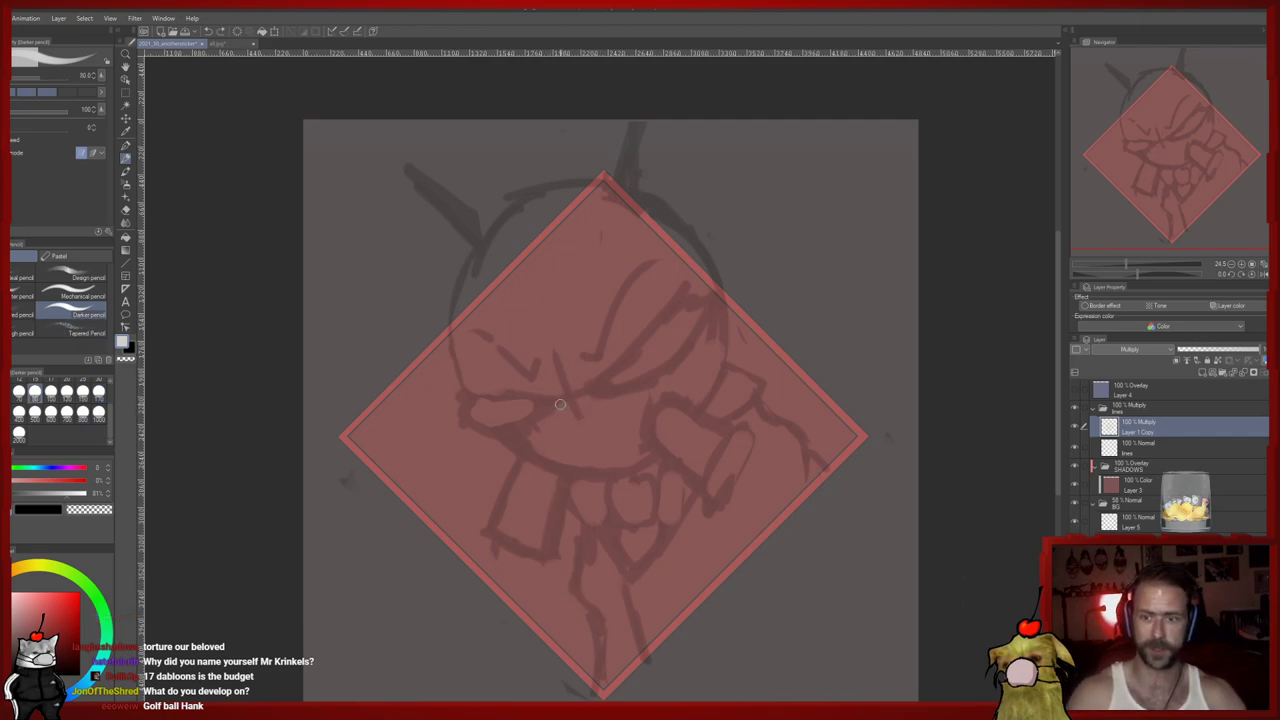
Erase parts of both head spikes to trim them into shorter, thinner points
{"action": "left_click_drag", "start_coordinate": [563, 408], "coordinate": [589, 467]}
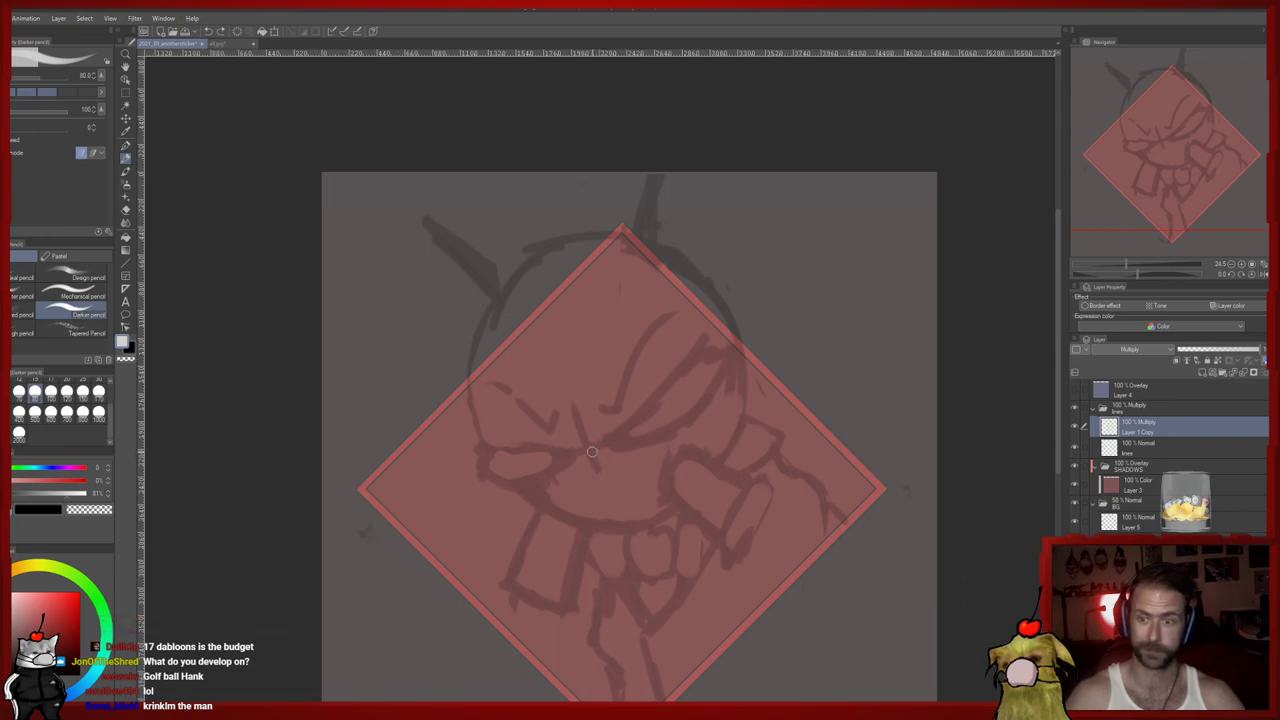
{"action": "left_click_drag", "start_coordinate": [680, 368], "coordinate": [692, 342]}
{"action": "key", "text": "e"}
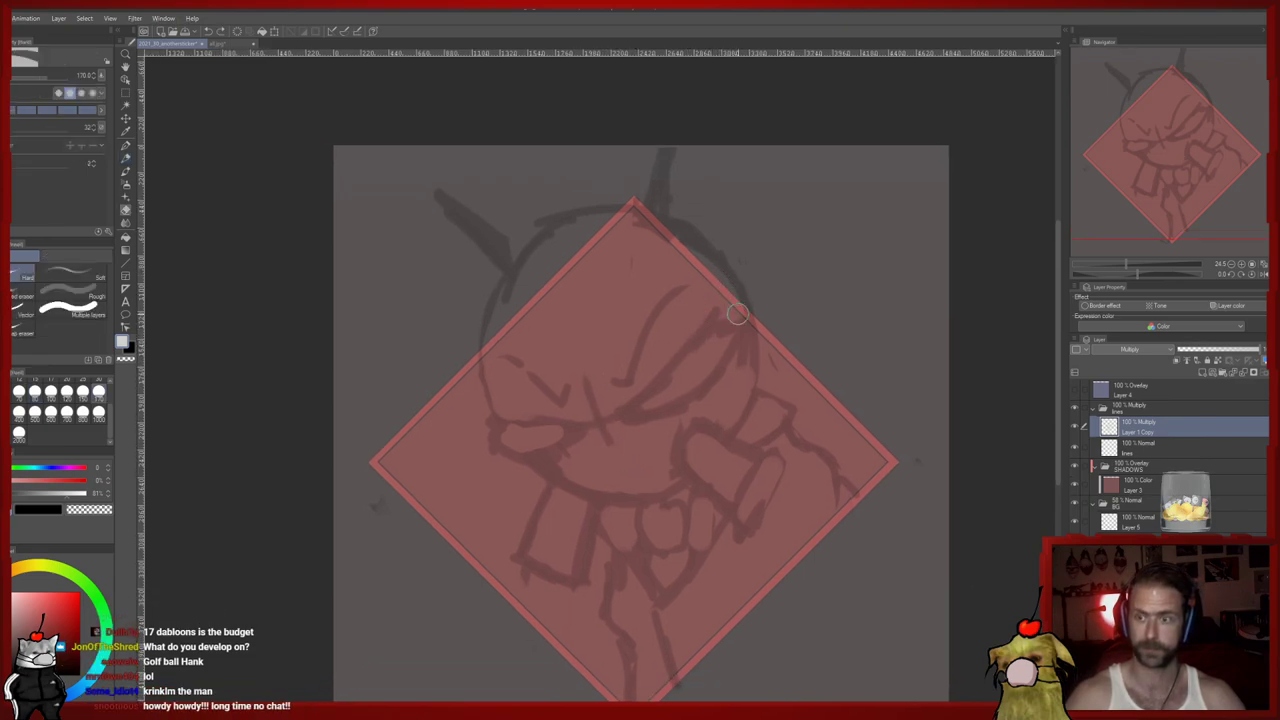
{"action": "left_click_drag", "start_coordinate": [738, 301], "coordinate": [728, 312]}
{"action": "left_click_drag", "start_coordinate": [664, 210], "coordinate": [659, 141]}
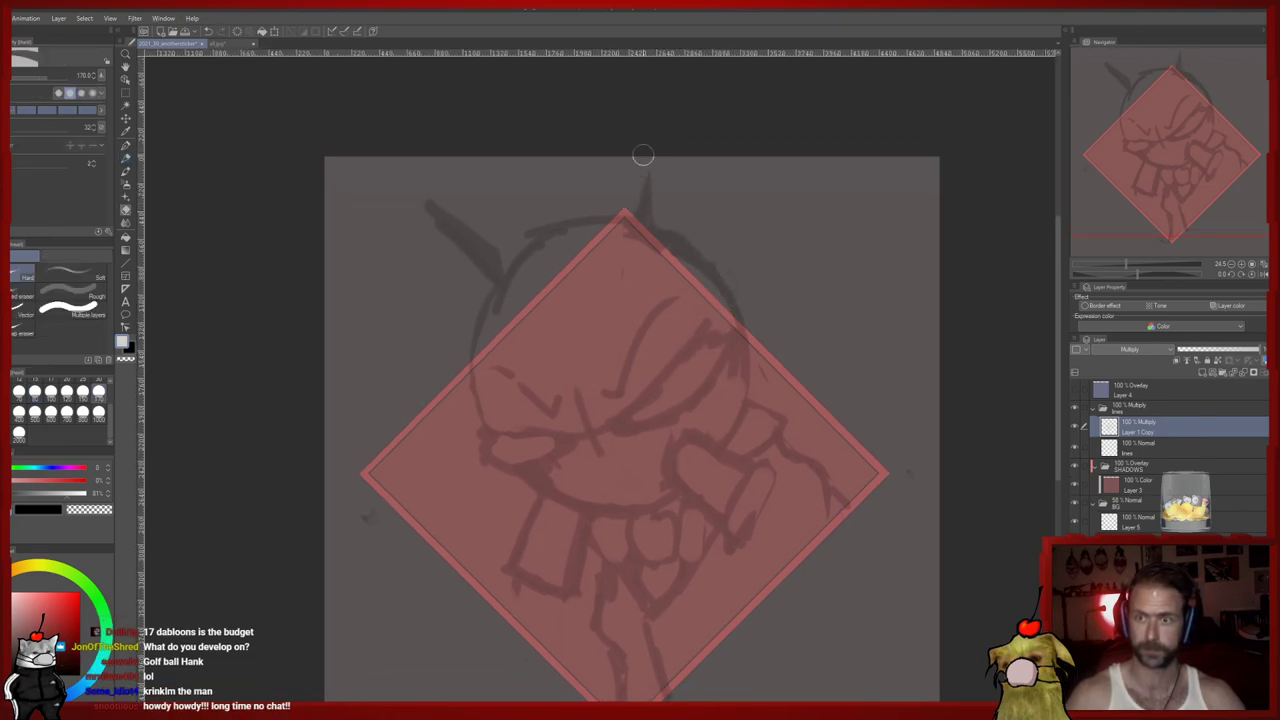
{"action": "left_click_drag", "start_coordinate": [491, 237], "coordinate": [420, 203]}
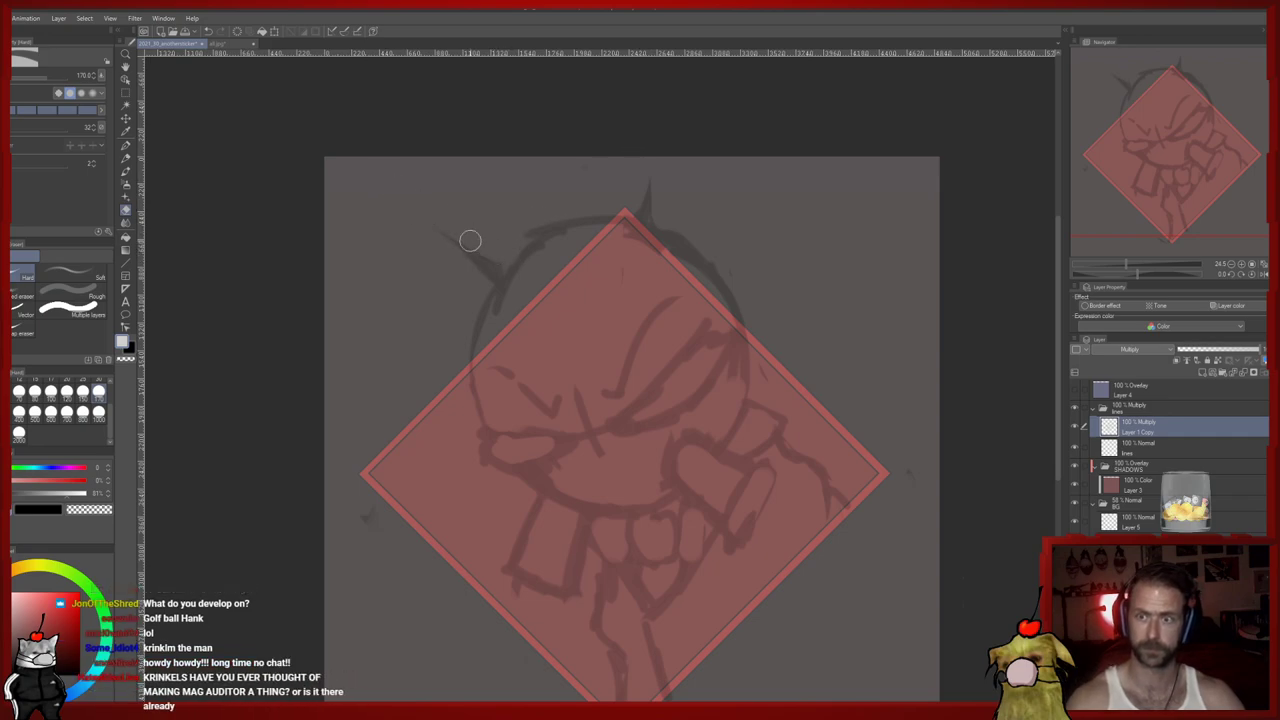
Erase the left spike and redraw it as a thin pointed spike with a size 40 pencil
{"action": "key", "text": "p"}
{"action": "key", "text": "p"}
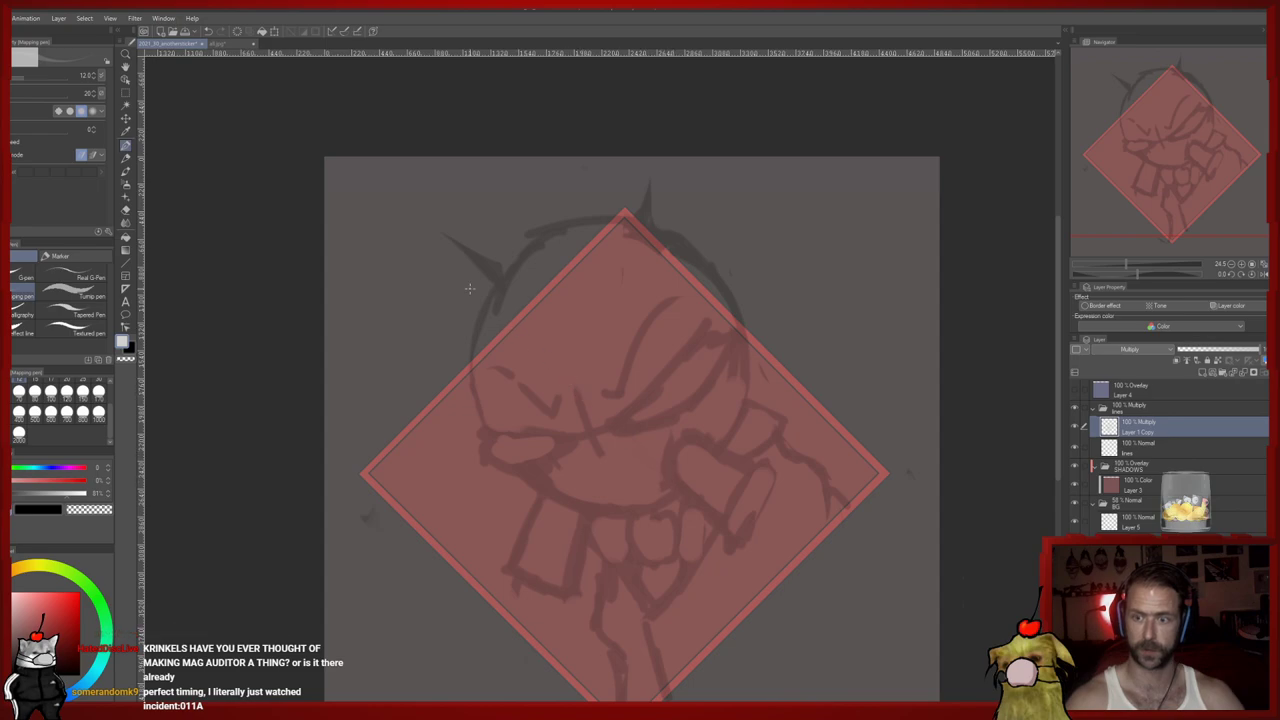
{"action": "key", "text": "e"}
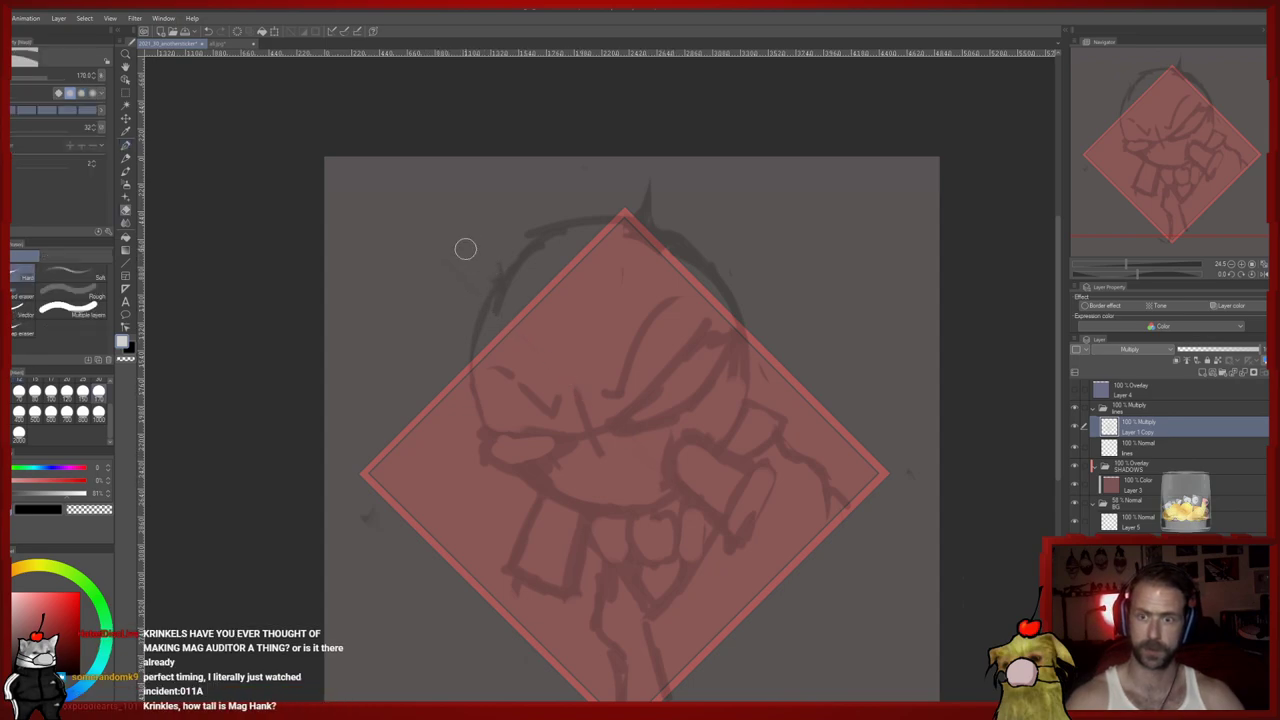
{"action": "key", "text": "p"}
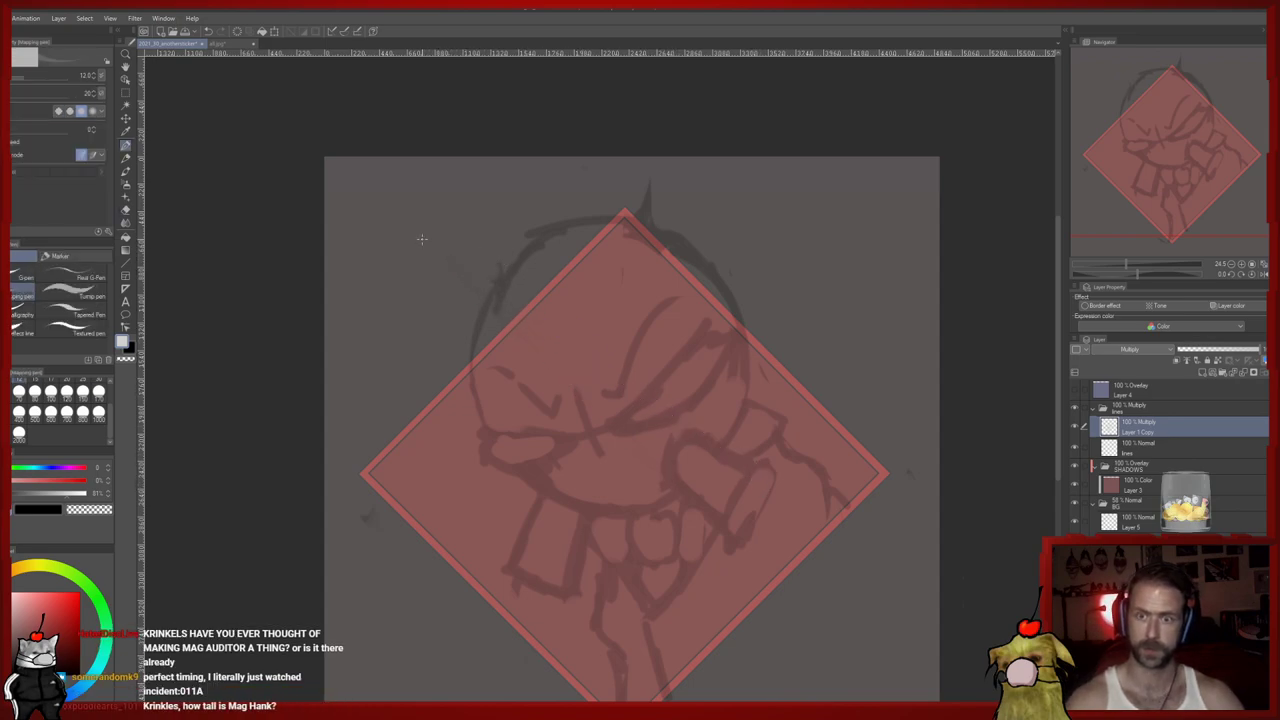
{"action": "key", "text": "p"}
{"action": "left_click_drag", "start_coordinate": [493, 284], "coordinate": [430, 243]}
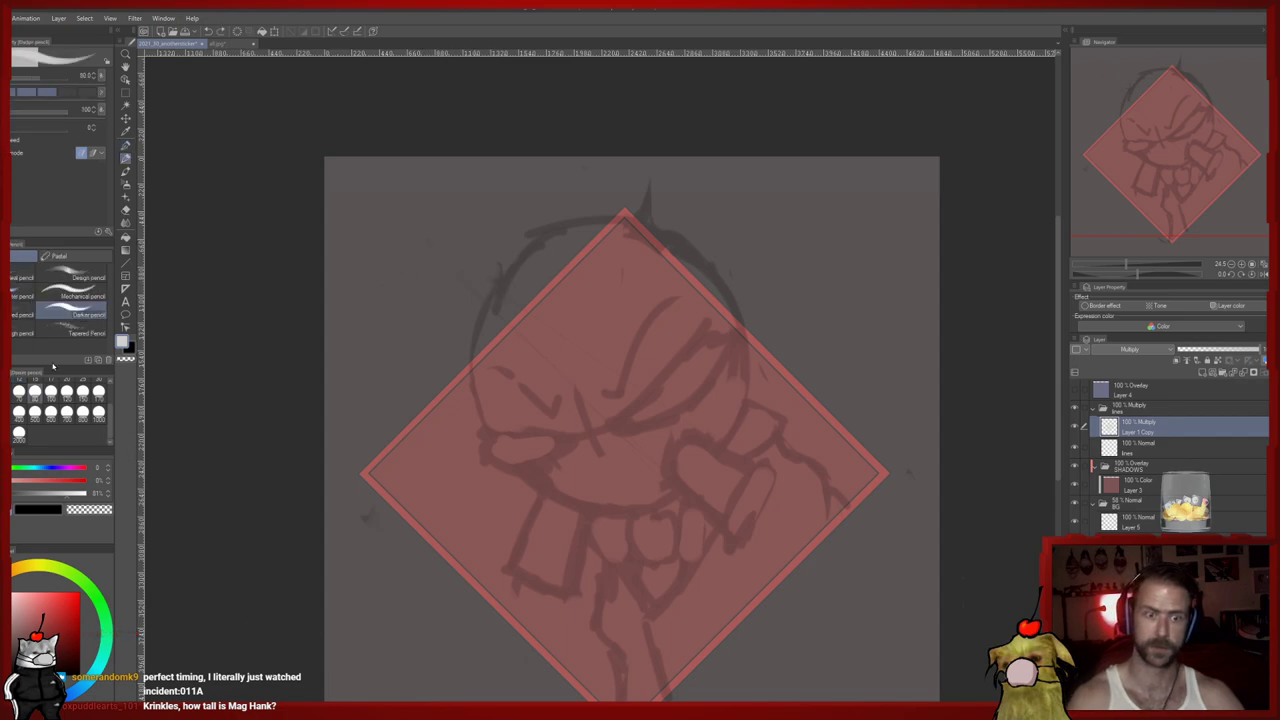
{"action": "key", "text": "bracketleft"}
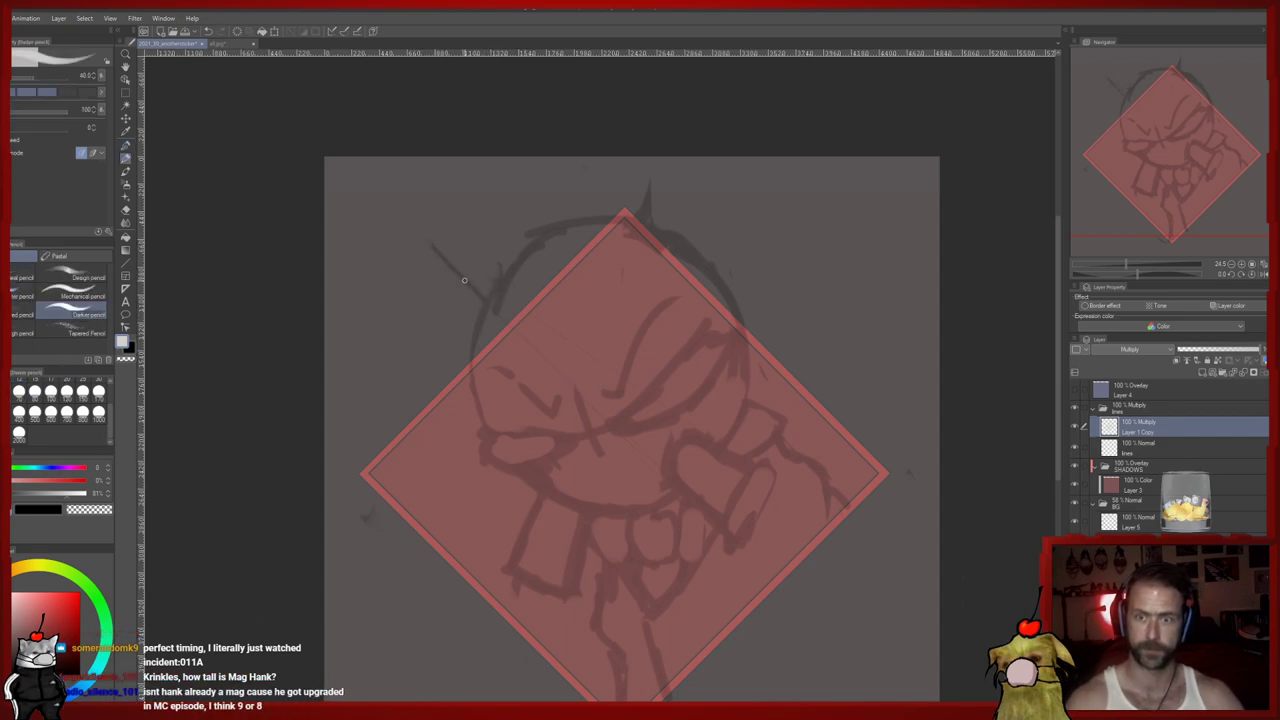
Redraw the right spike's outline as a taller, sharper point above the diamond's upper corner
{"action": "key", "text": "p"}
{"action": "mouse_move", "coordinate": [512, 565]}
{"action": "left_mouse_down"}
{"action": "mouse_move", "coordinate": [663, 123]}
{"action": "mouse_move", "coordinate": [650, 168]}
{"action": "left_mouse_up"}
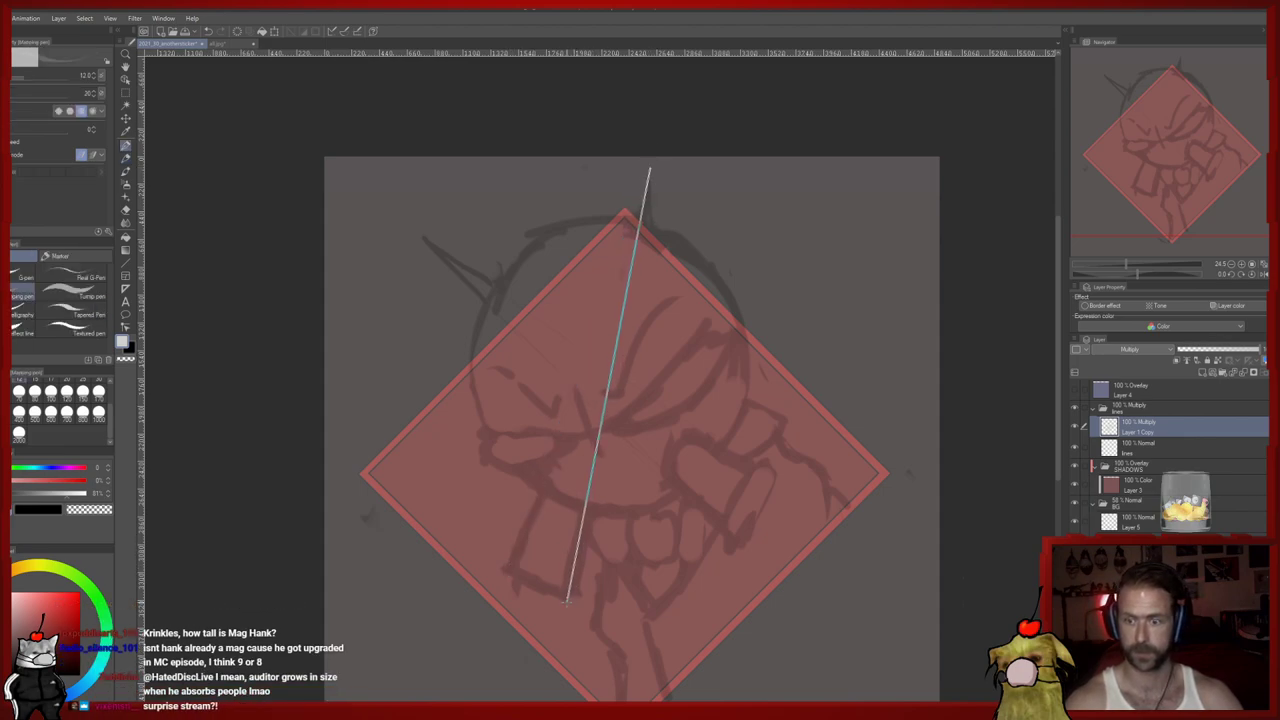
{"action": "key", "text": "p"}
{"action": "left_click_drag", "start_coordinate": [642, 182], "coordinate": [629, 217]}
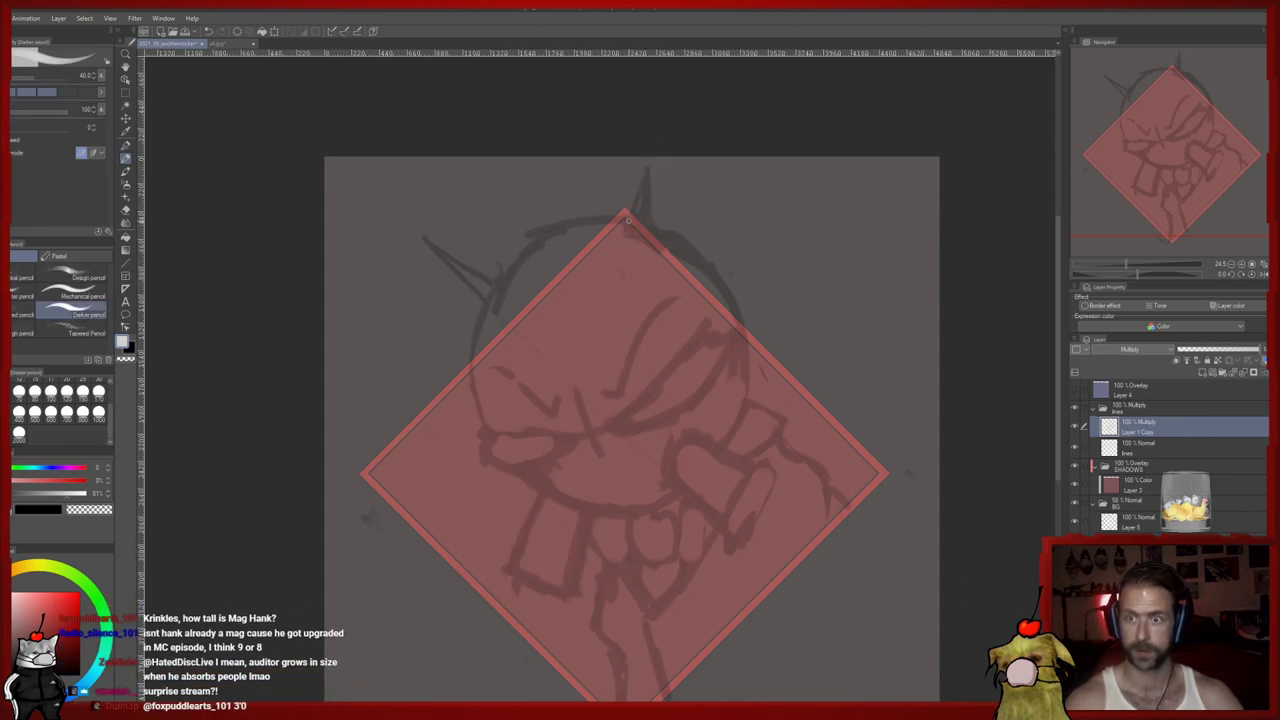
Thin the right spike with a size 40 eraser and redraw it with a small rounded base over the diamond's upper corner
{"action": "key", "text": "e"}
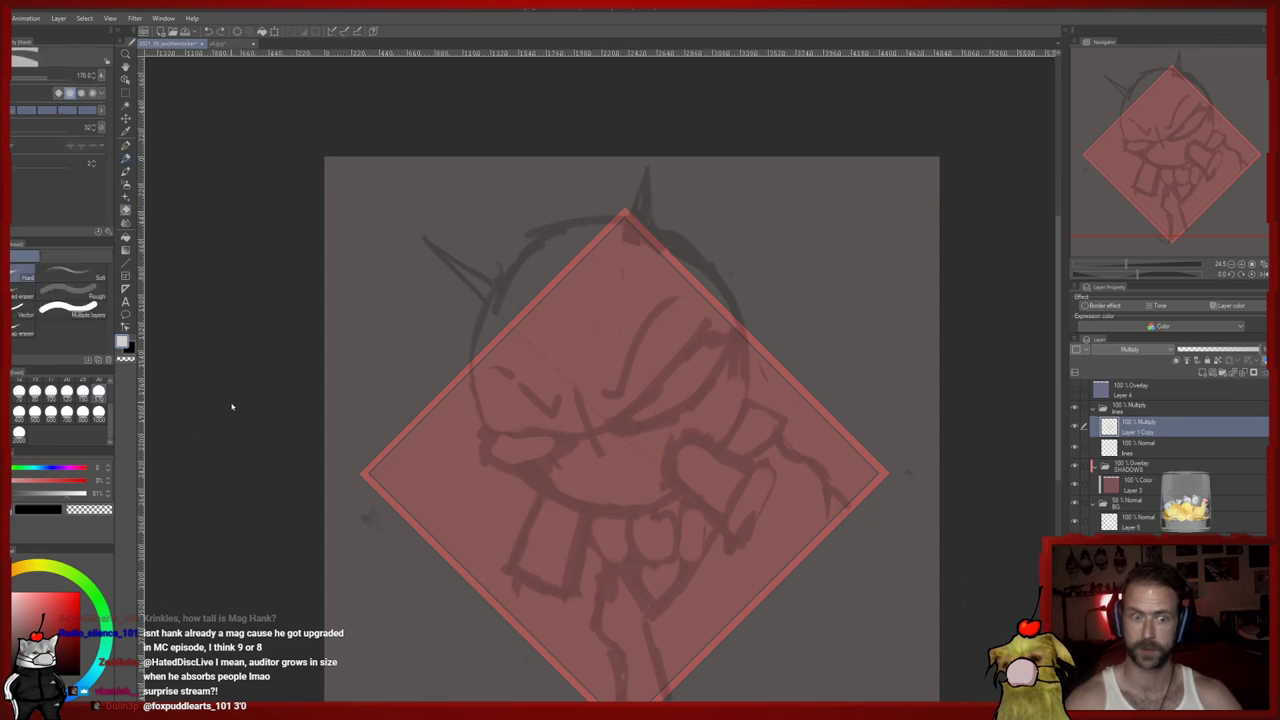
{"action": "left_click", "coordinate": [98, 394]}
{"action": "left_click", "coordinate": [2, 392]}
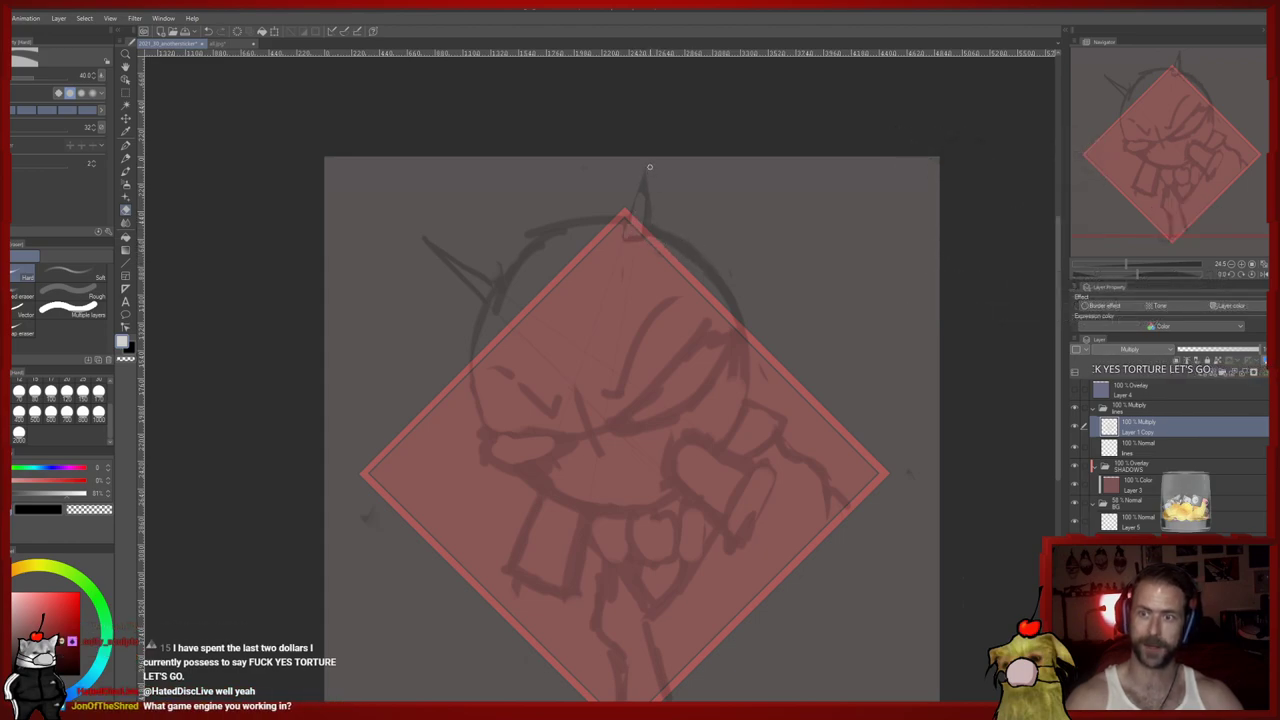
{"action": "key", "text": "p"}
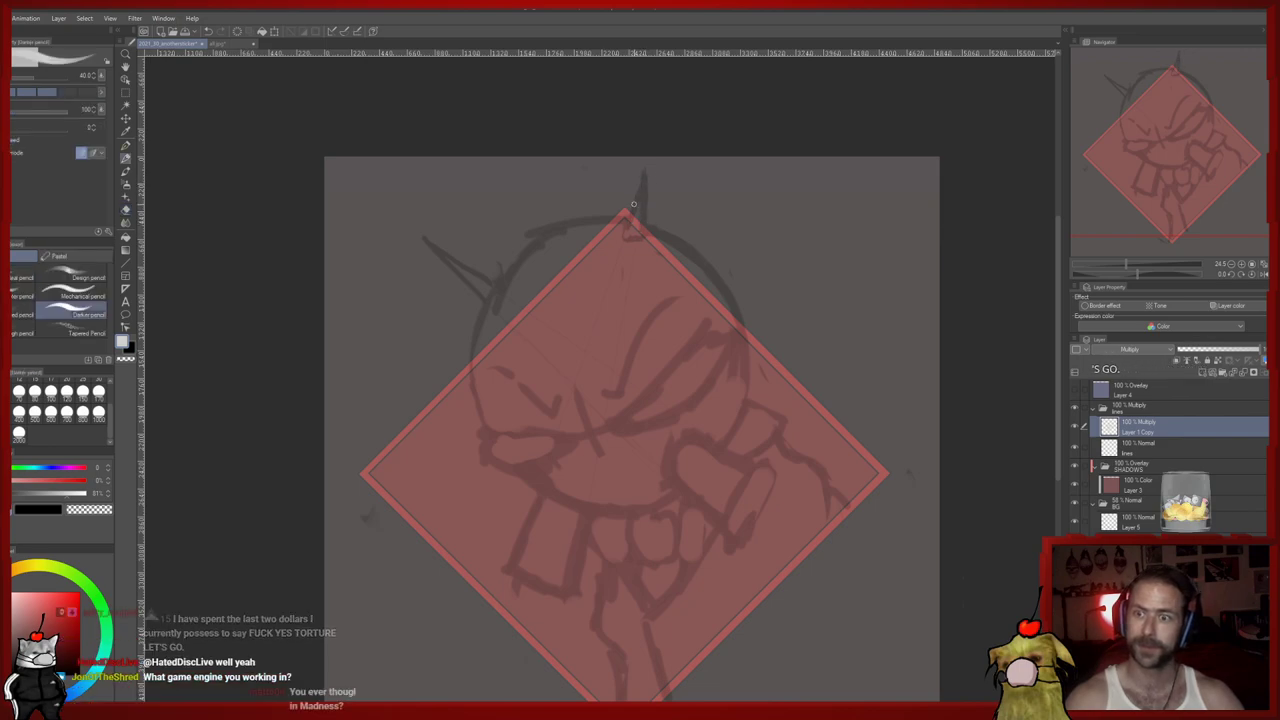
{"action": "key", "text": "e"}
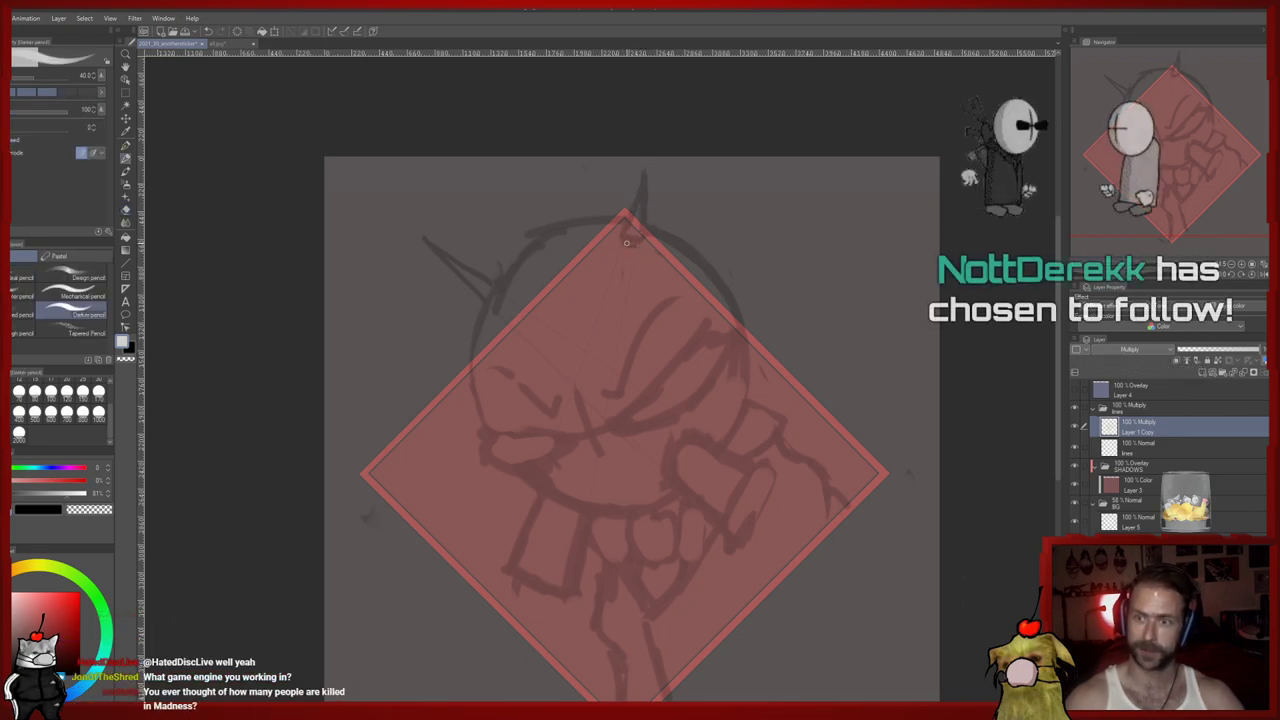
{"action": "mouse_move", "coordinate": [541, 376]}
{"action": "left_mouse_down"}
{"action": "mouse_move", "coordinate": [537, 351]}
{"action": "mouse_move", "coordinate": [522, 362]}
{"action": "left_mouse_up"}
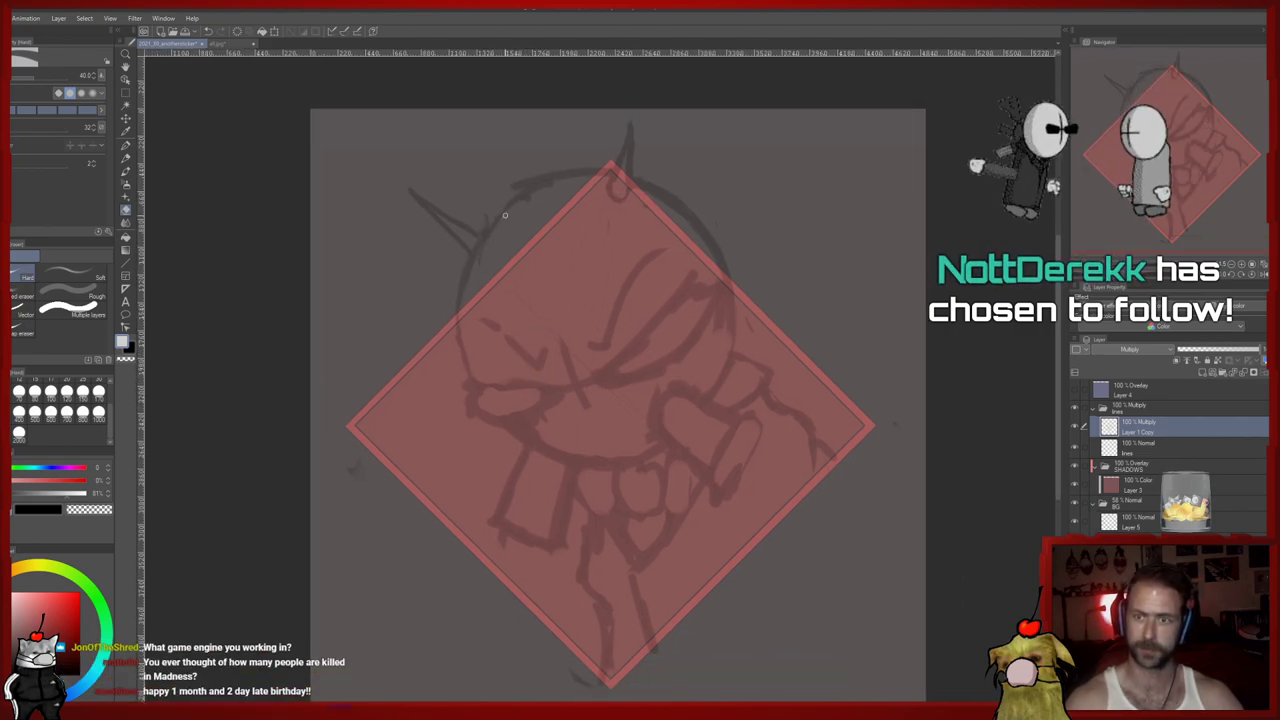
Erase the thick upper-left head outline with a size 170 eraser and redraw it as a thinner, smoother pencil curve
{"action": "left_click", "coordinate": [99, 413]}
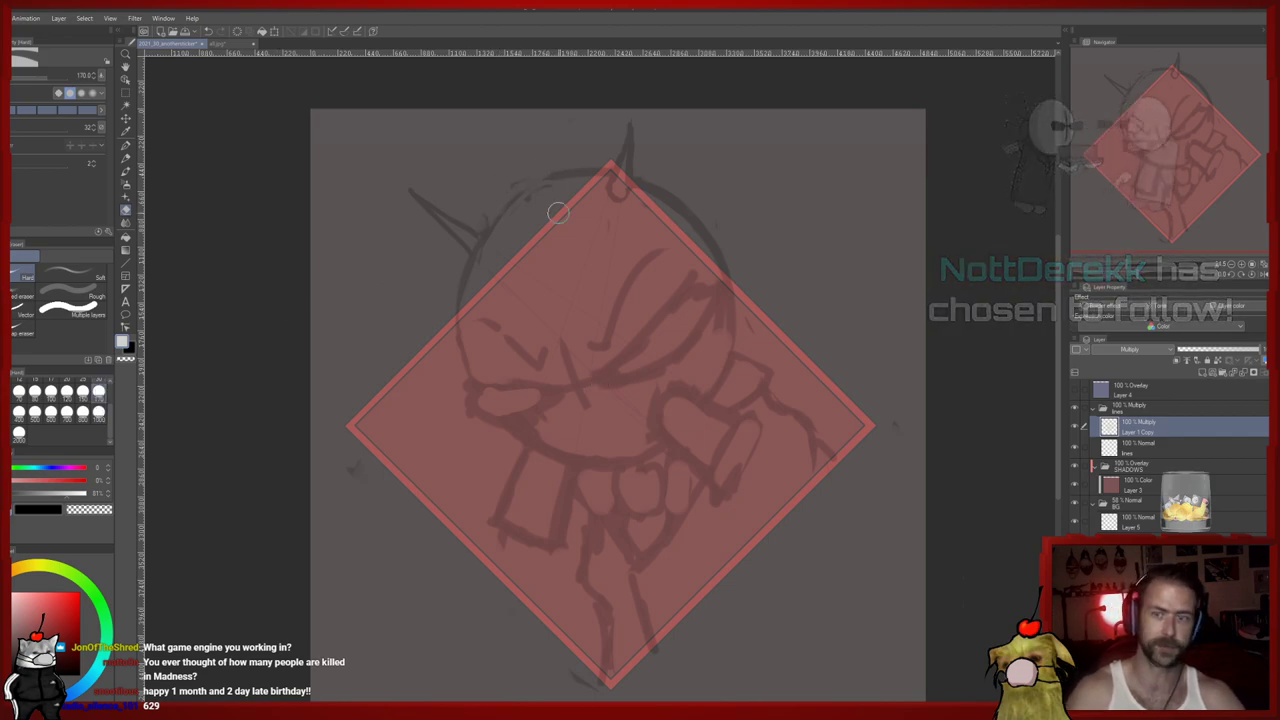
{"action": "key", "text": "p"}
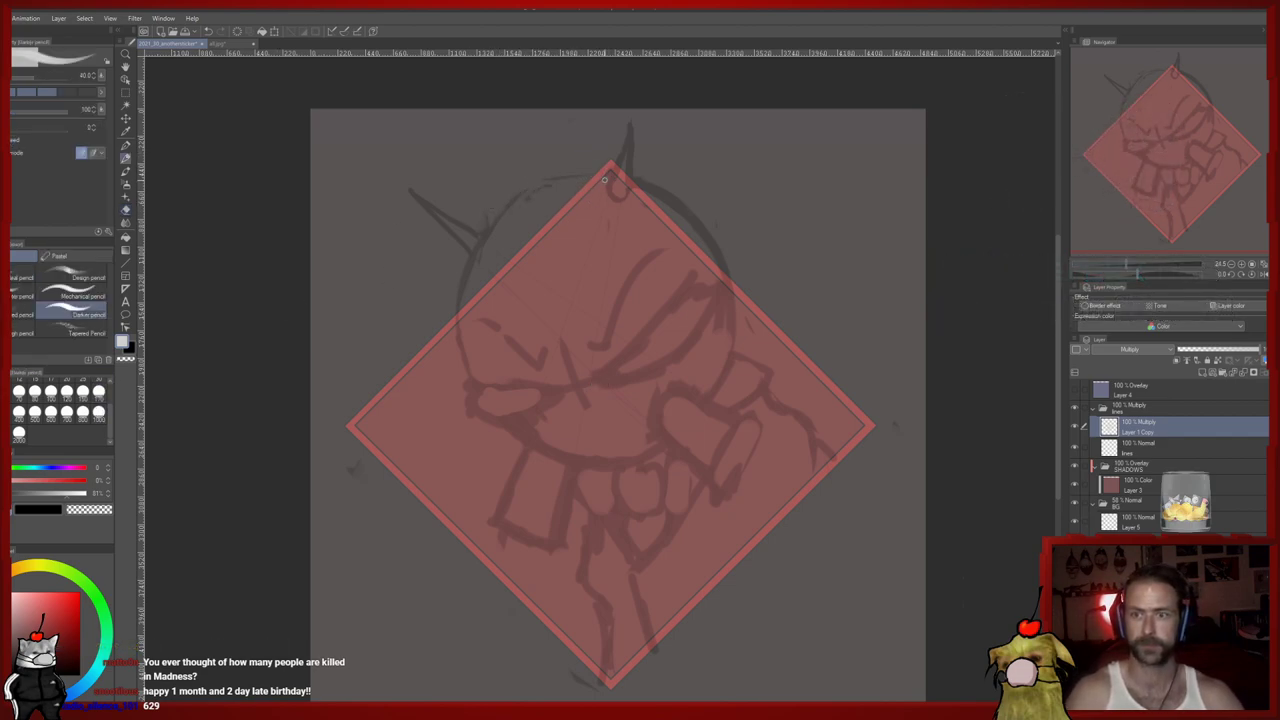
{"action": "scroll", "coordinate": [517, 390], "scroll_direction": "down", "scroll_amount": 1}
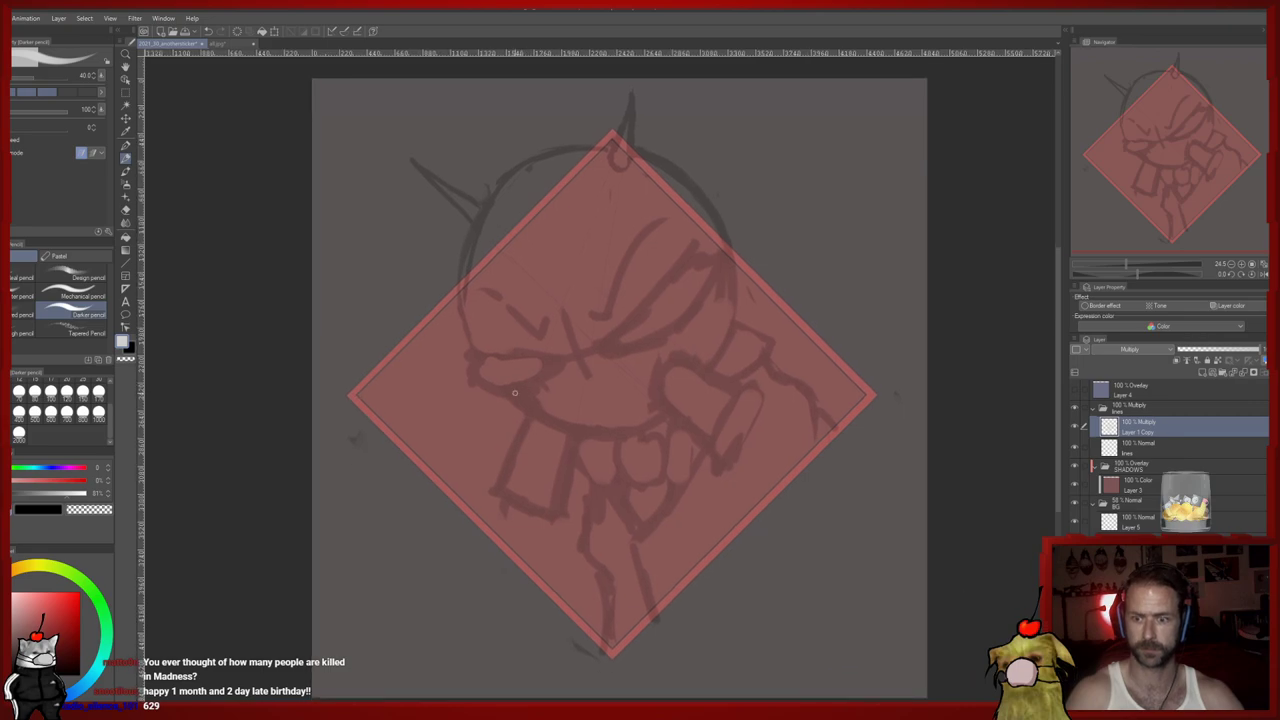
Lasso the neck lines to remove them and erase the clenched hand, torso and shoulder lines around the collar flaps
{"action": "key", "text": "e"}
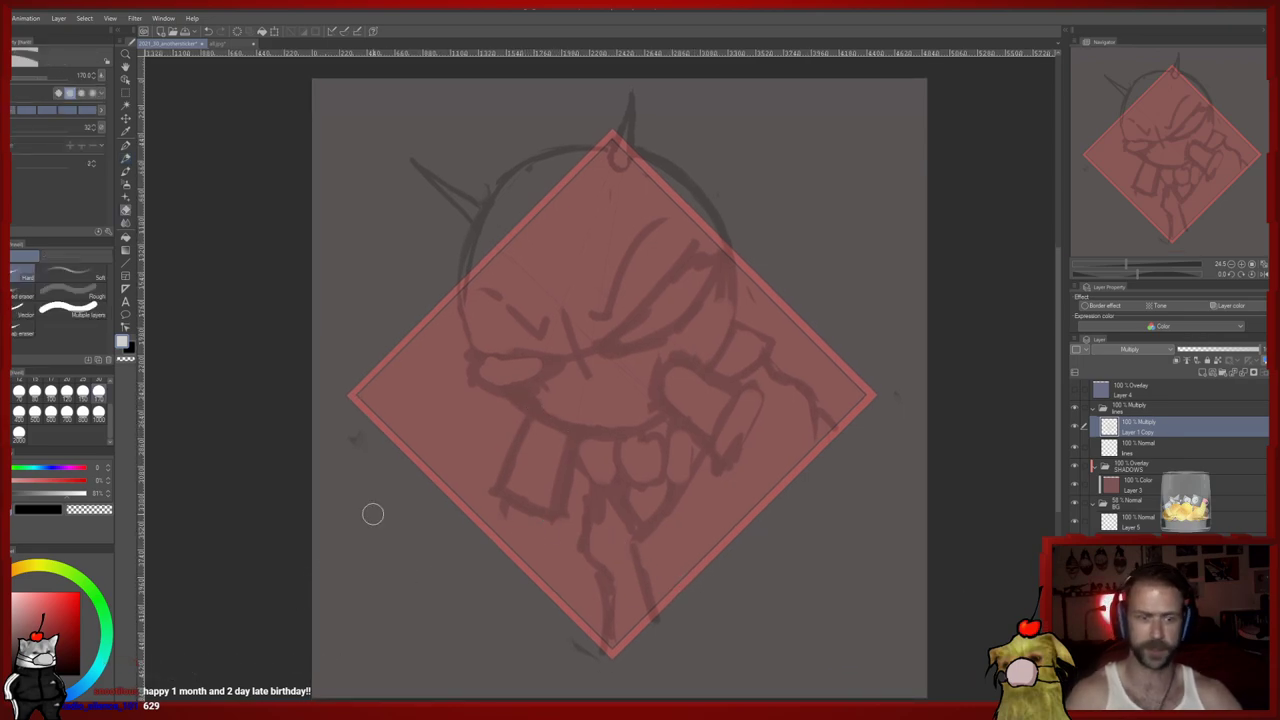
{"action": "left_click", "coordinate": [125, 92]}
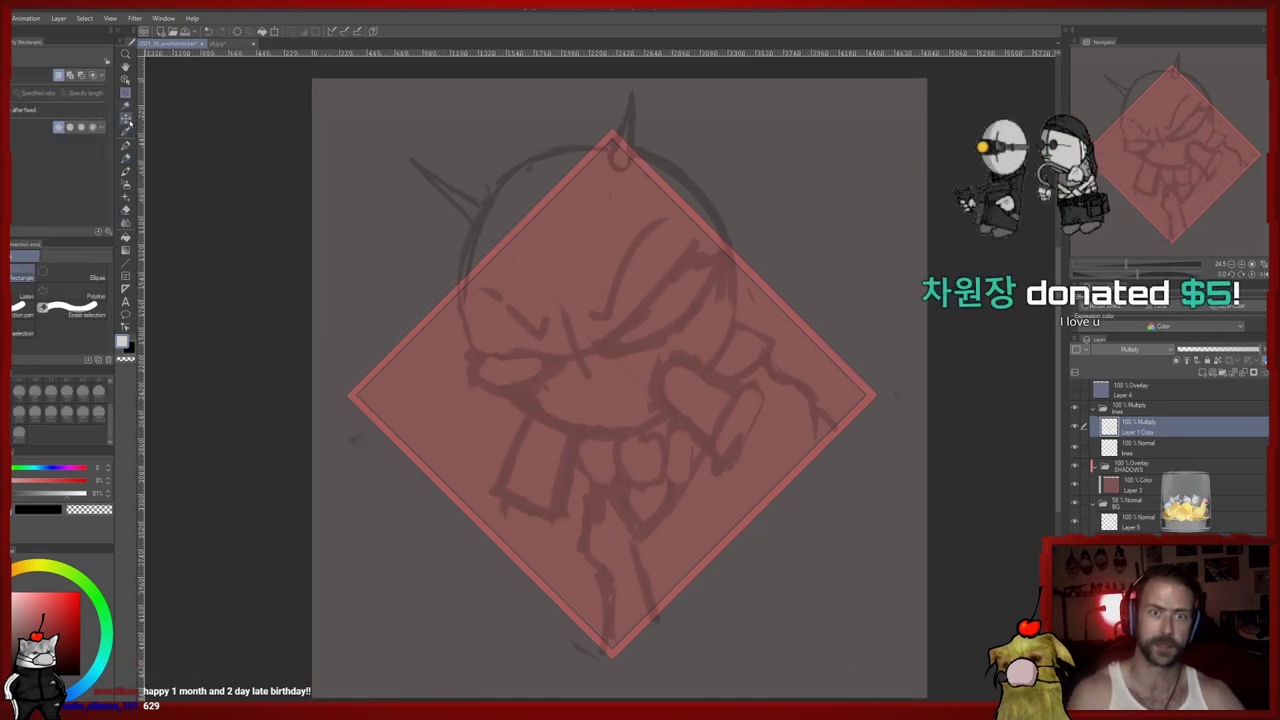
{"action": "left_click", "coordinate": [27, 296]}
{"action": "mouse_move", "coordinate": [668, 573]}
{"action": "left_mouse_down"}
{"action": "mouse_move", "coordinate": [566, 631]}
{"action": "mouse_move", "coordinate": [557, 598]}
{"action": "left_mouse_up"}
{"action": "key", "text": "ctrl+d"}
{"action": "key", "text": "e"}
{"action": "mouse_move", "coordinate": [594, 508]}
{"action": "left_mouse_down"}
{"action": "mouse_move", "coordinate": [600, 586]}
{"action": "mouse_move", "coordinate": [590, 517]}
{"action": "mouse_move", "coordinate": [621, 471]}
{"action": "mouse_move", "coordinate": [654, 538]}
{"action": "mouse_move", "coordinate": [686, 492]}
{"action": "mouse_move", "coordinate": [632, 562]}
{"action": "mouse_move", "coordinate": [647, 574]}
{"action": "mouse_move", "coordinate": [632, 501]}
{"action": "left_mouse_up"}
{"action": "left_click_drag", "start_coordinate": [808, 414], "coordinate": [786, 386]}
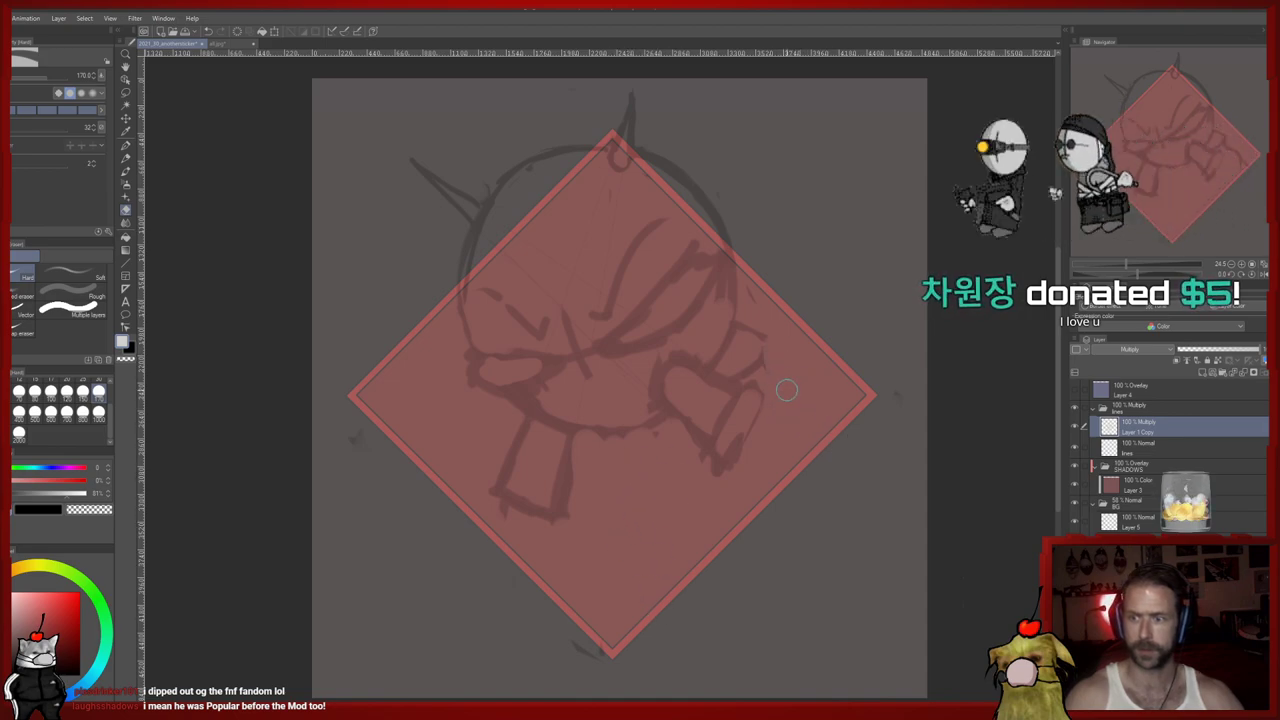
Undo the trial chest line, then scale the drawing to 110 and shift it so the head overlaps the diamond's left edges
{"action": "key", "text": "p"}
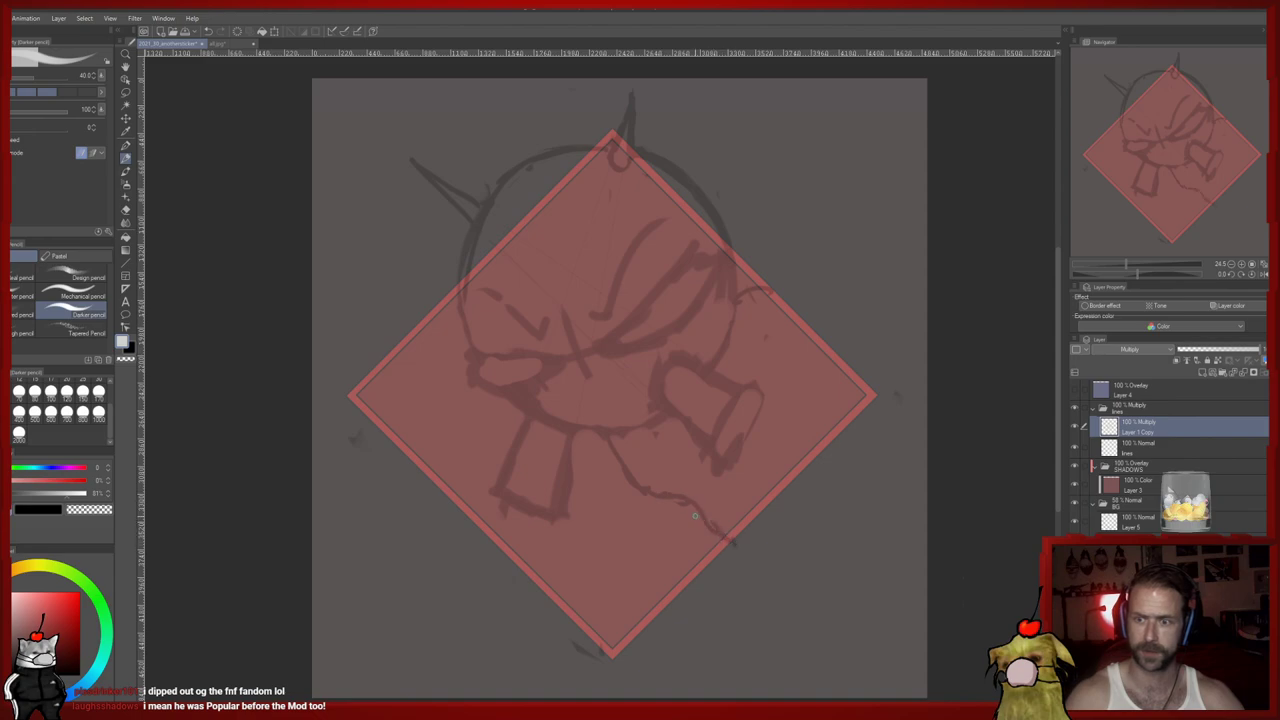
{"action": "key", "text": "ctrl+z"}
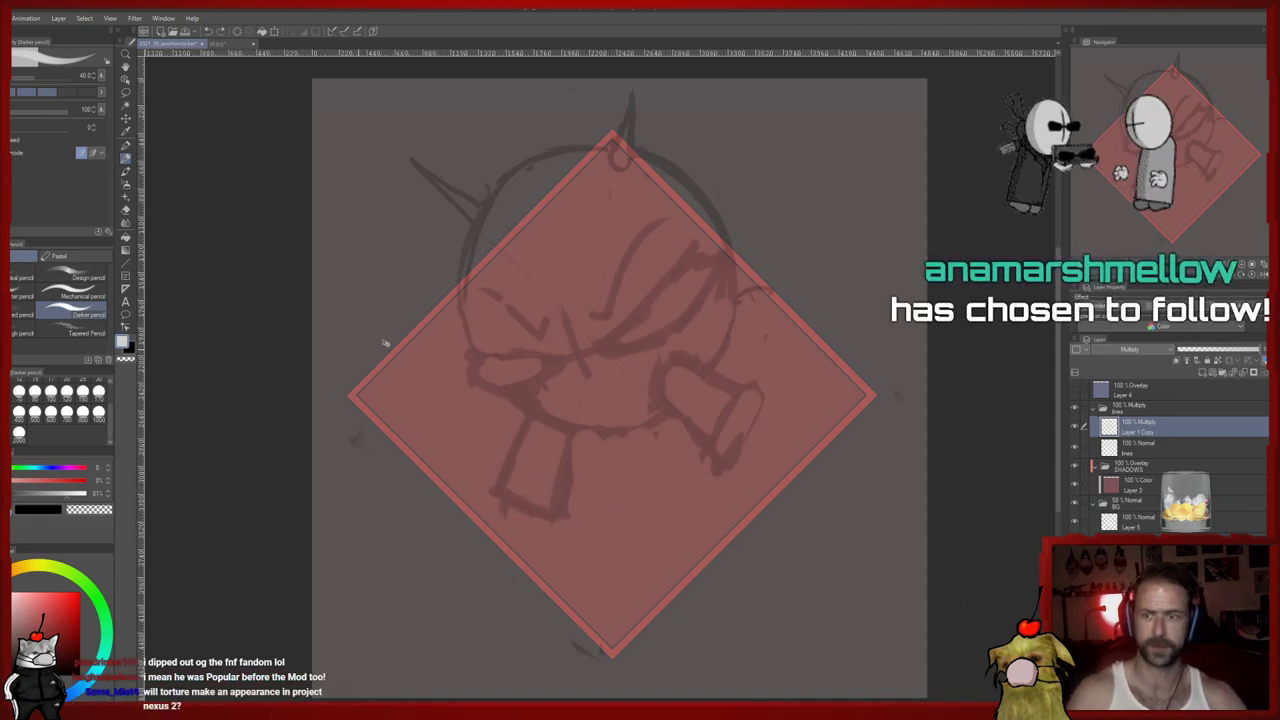
{"action": "key", "text": "ctrl+t"}
{"action": "left_click_drag", "start_coordinate": [287, 687], "coordinate": [224, 717]}
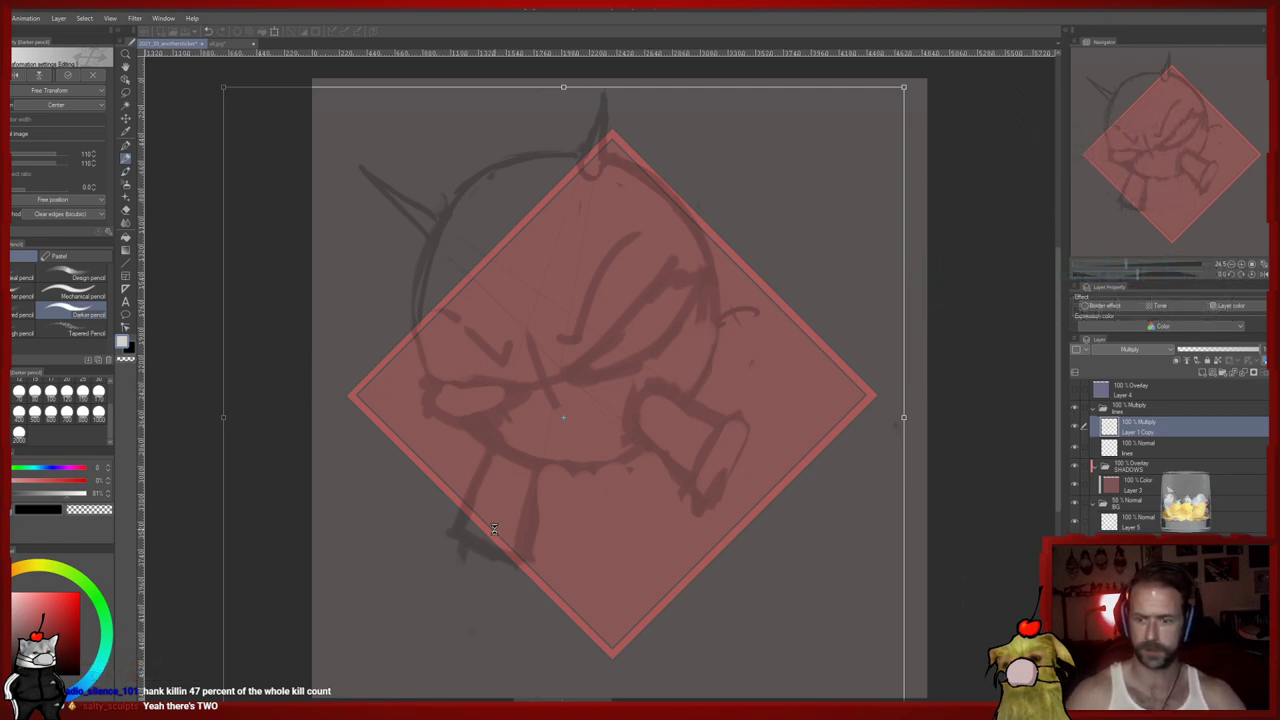
{"action": "key", "text": "Return"}
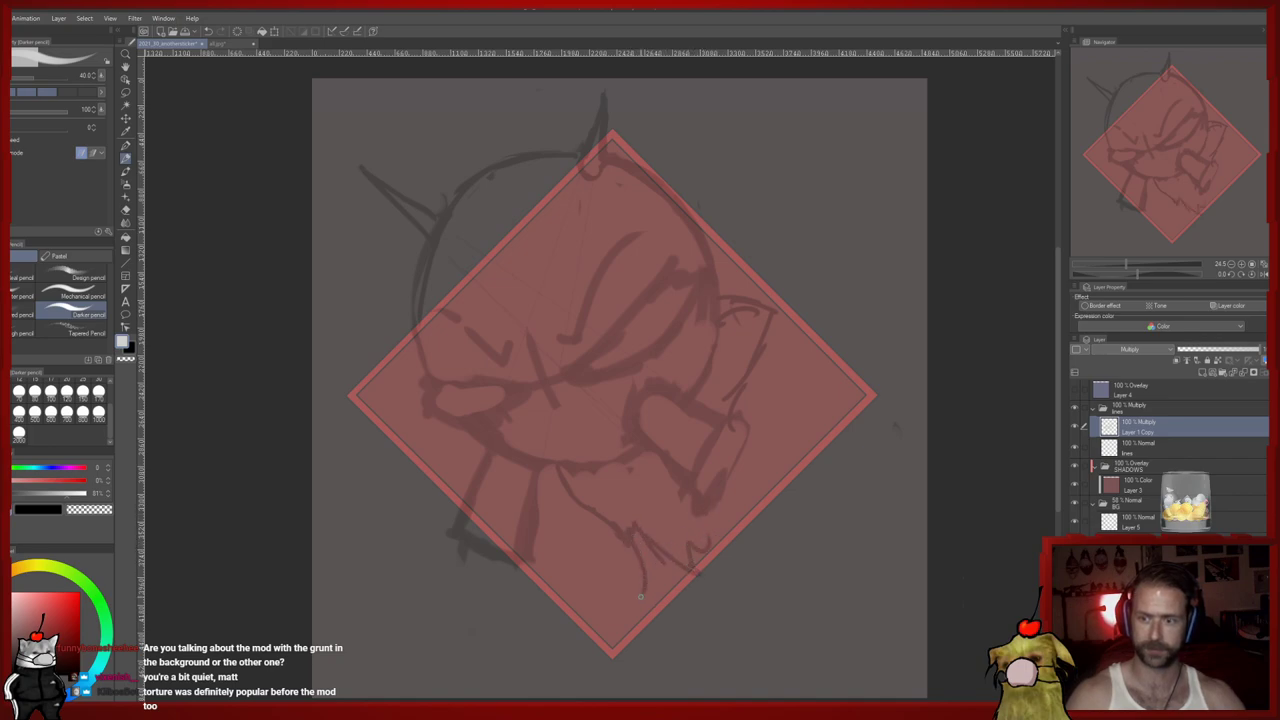
Sketch the torso's ragged lower folds, trace inside the diamond's right edges and clean up the shoulder line beside the head
{"action": "left_click_drag", "start_coordinate": [624, 632], "coordinate": [645, 585]}
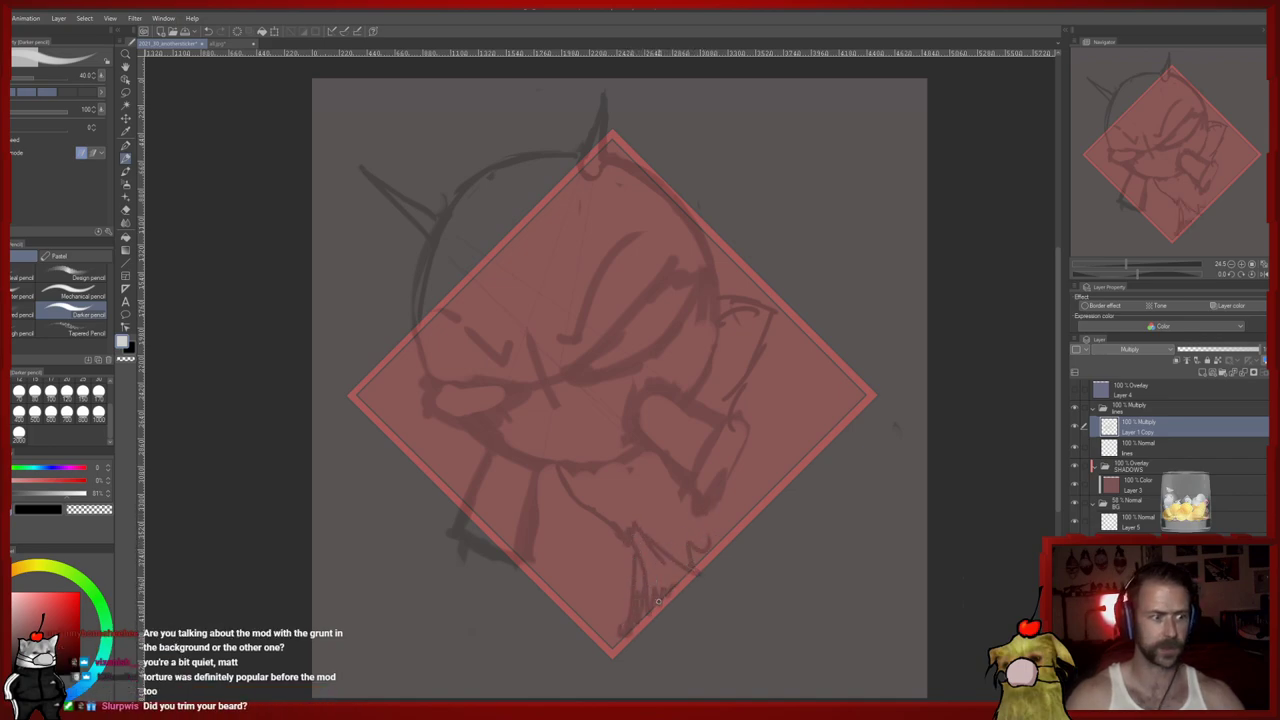
{"action": "left_click_drag", "start_coordinate": [680, 582], "coordinate": [820, 450]}
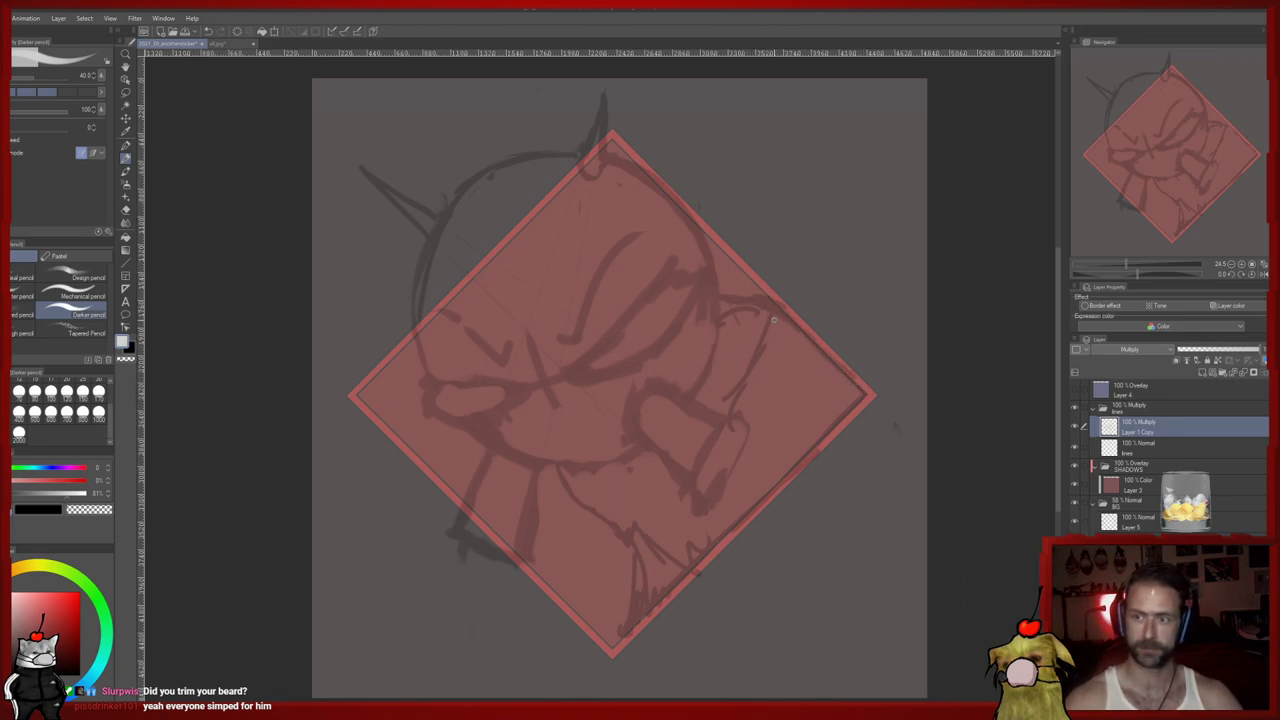
{"action": "key", "text": "e"}
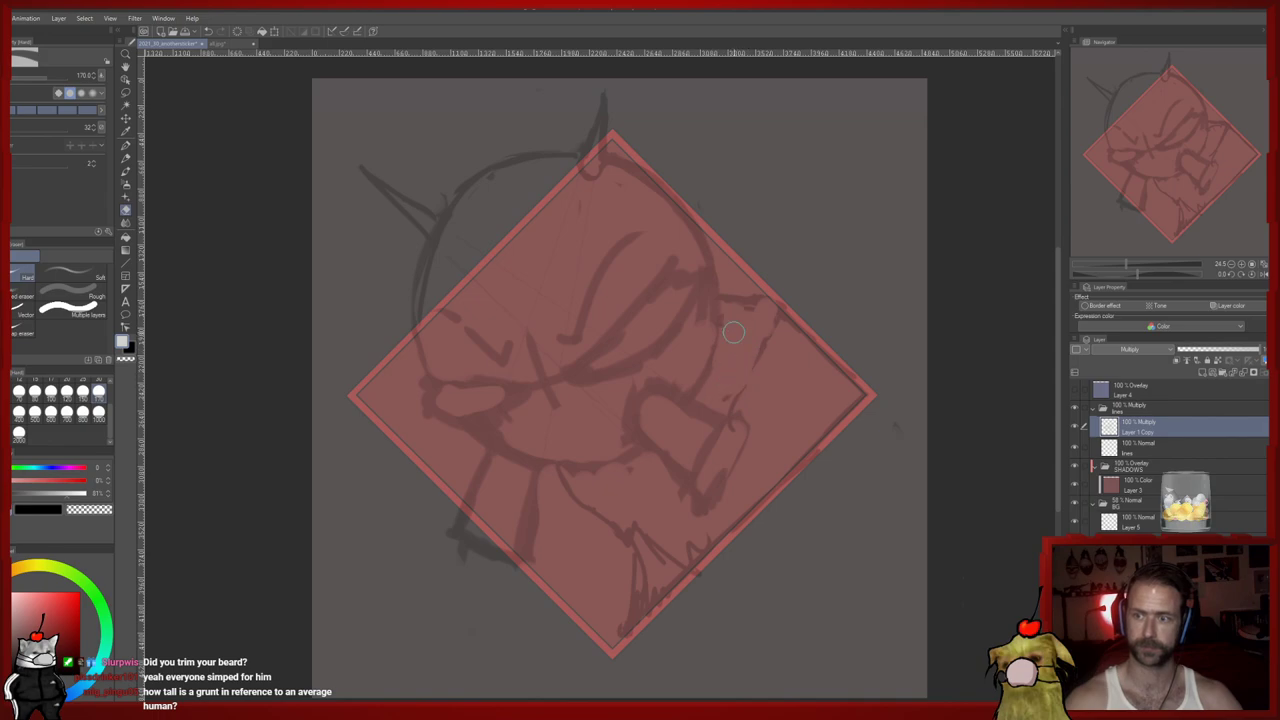
{"action": "key", "text": "p"}
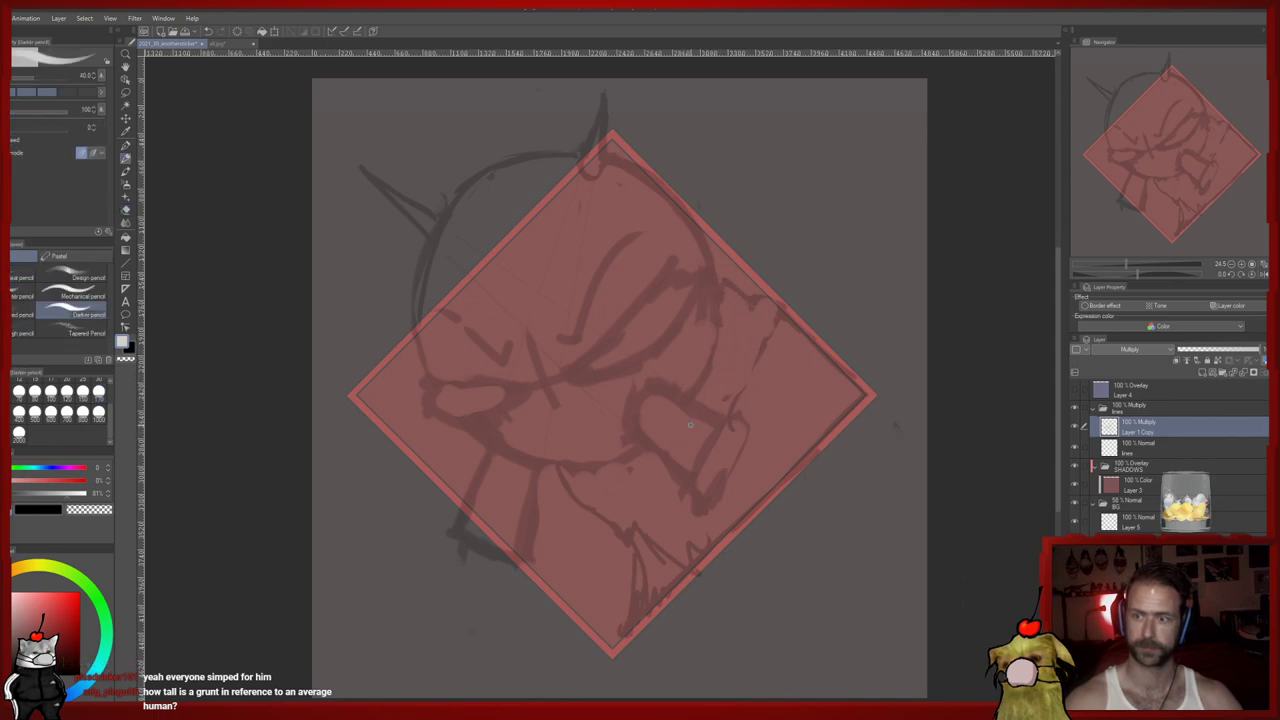
Draw the segmented shoulder band behind the right collar flap and the first jagged pieces beneath the chin
{"action": "left_click_drag", "start_coordinate": [759, 390], "coordinate": [739, 415]}
{"action": "key", "text": "e"}
{"action": "key", "text": "p"}
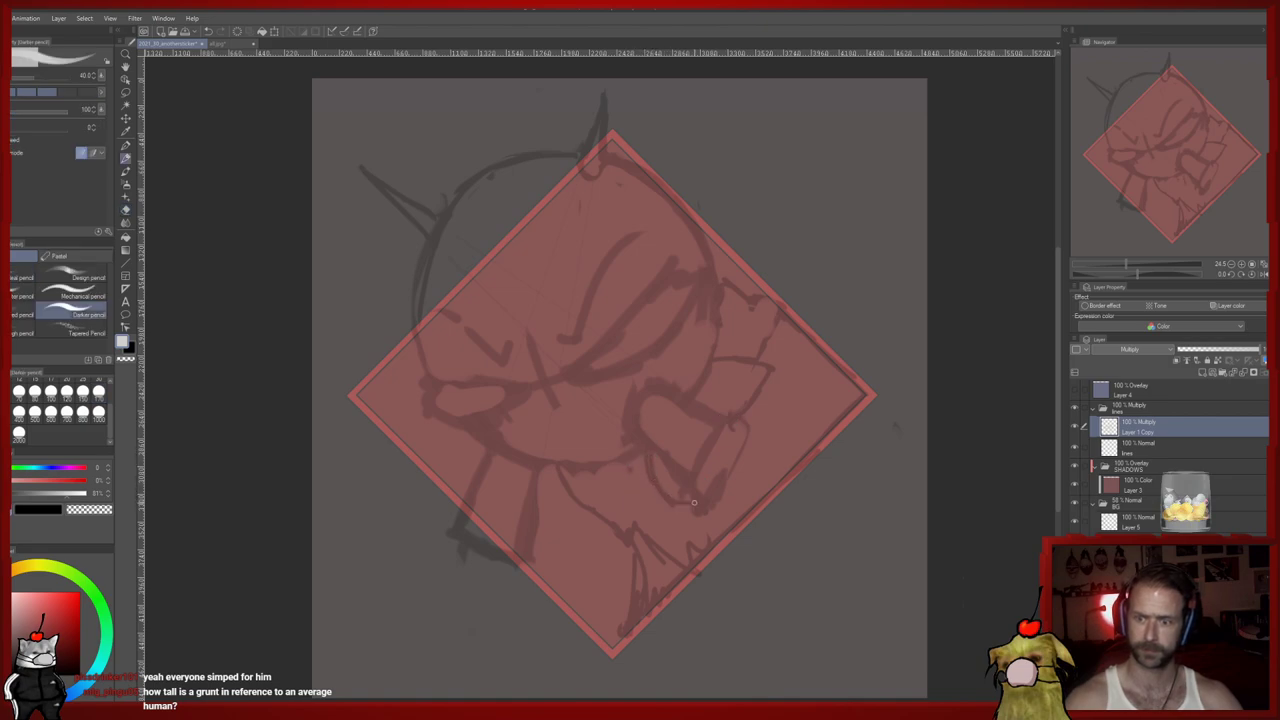
{"action": "key", "text": "e"}
{"action": "key", "text": "p"}
{"action": "left_click_drag", "start_coordinate": [639, 553], "coordinate": [612, 523]}
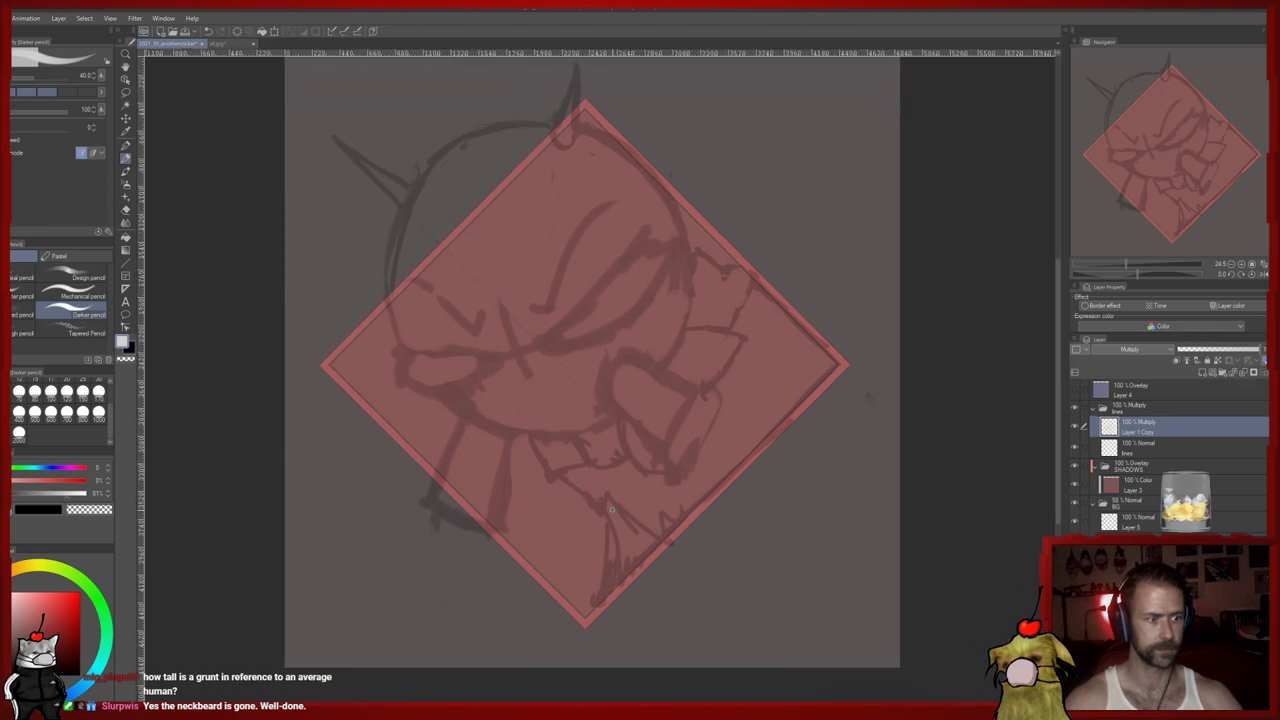
Rework the jagged pieces and folds below the chin and scribble shading beside the right collar flap
{"action": "key", "text": "e"}
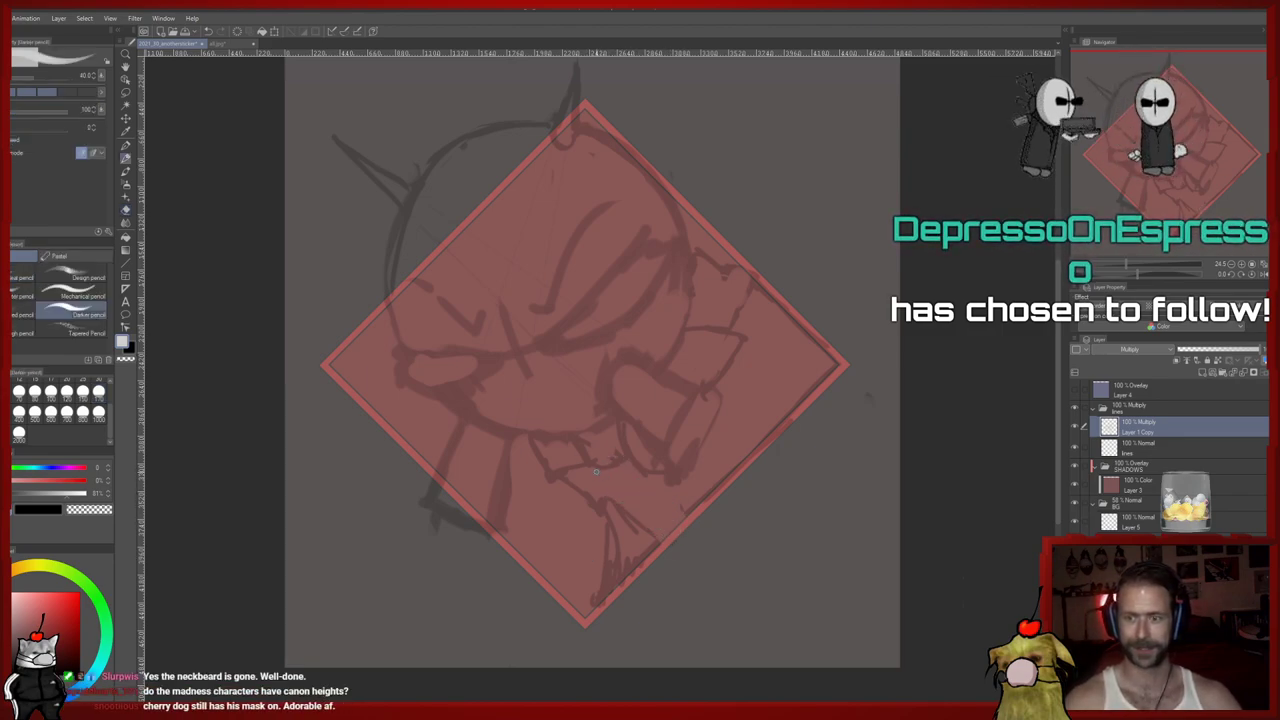
{"action": "key", "text": "p"}
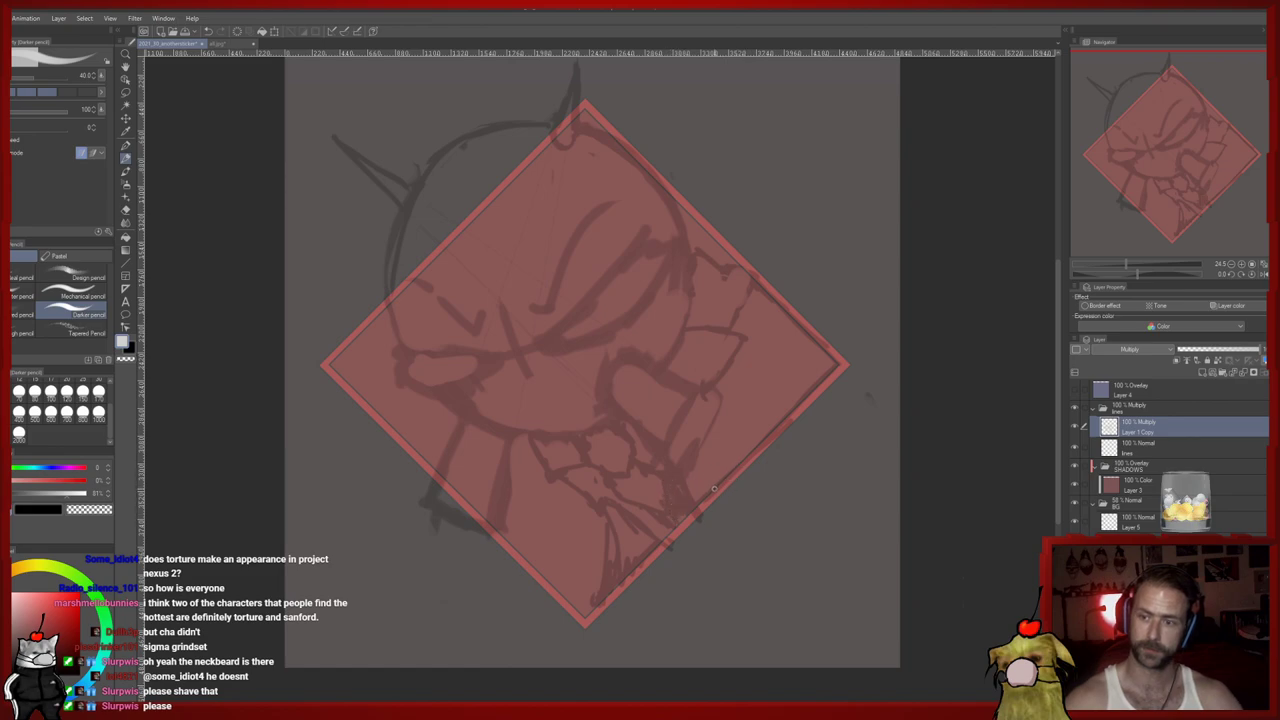
{"action": "left_click_drag", "start_coordinate": [710, 438], "coordinate": [706, 492]}
{"action": "left_click_drag", "start_coordinate": [700, 442], "coordinate": [689, 473]}
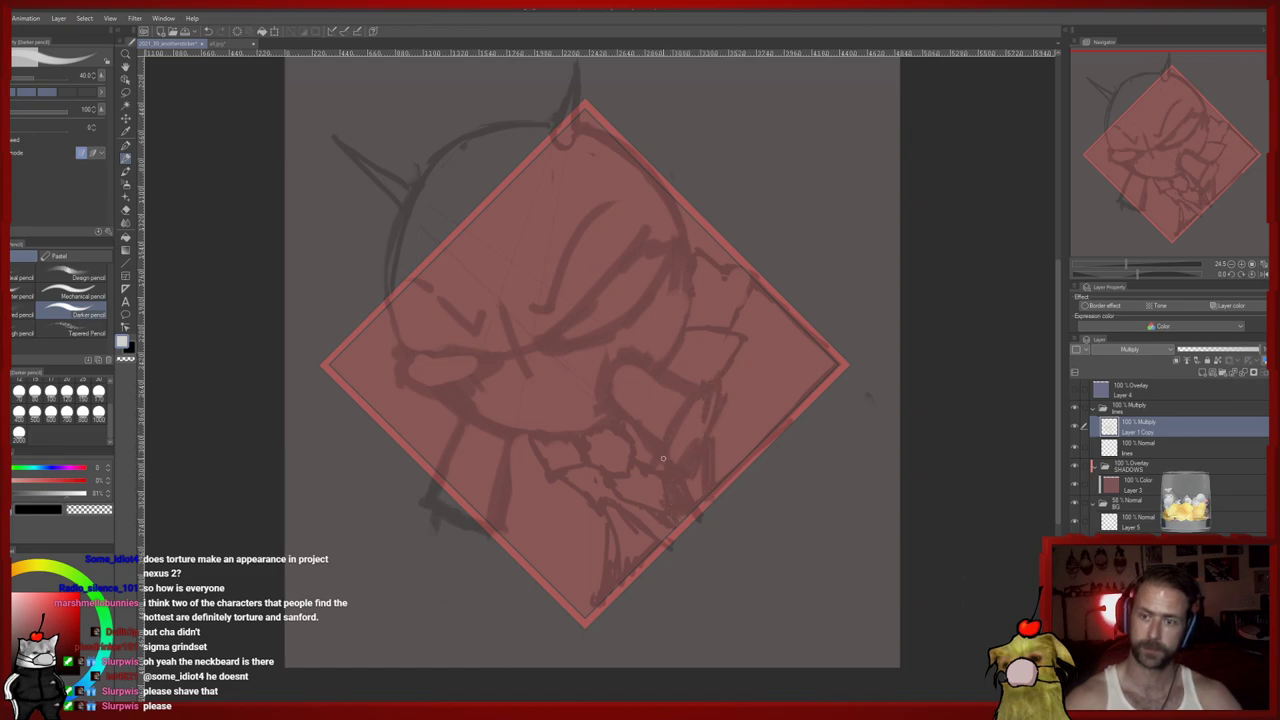
{"action": "left_click_drag", "start_coordinate": [588, 441], "coordinate": [615, 435]}
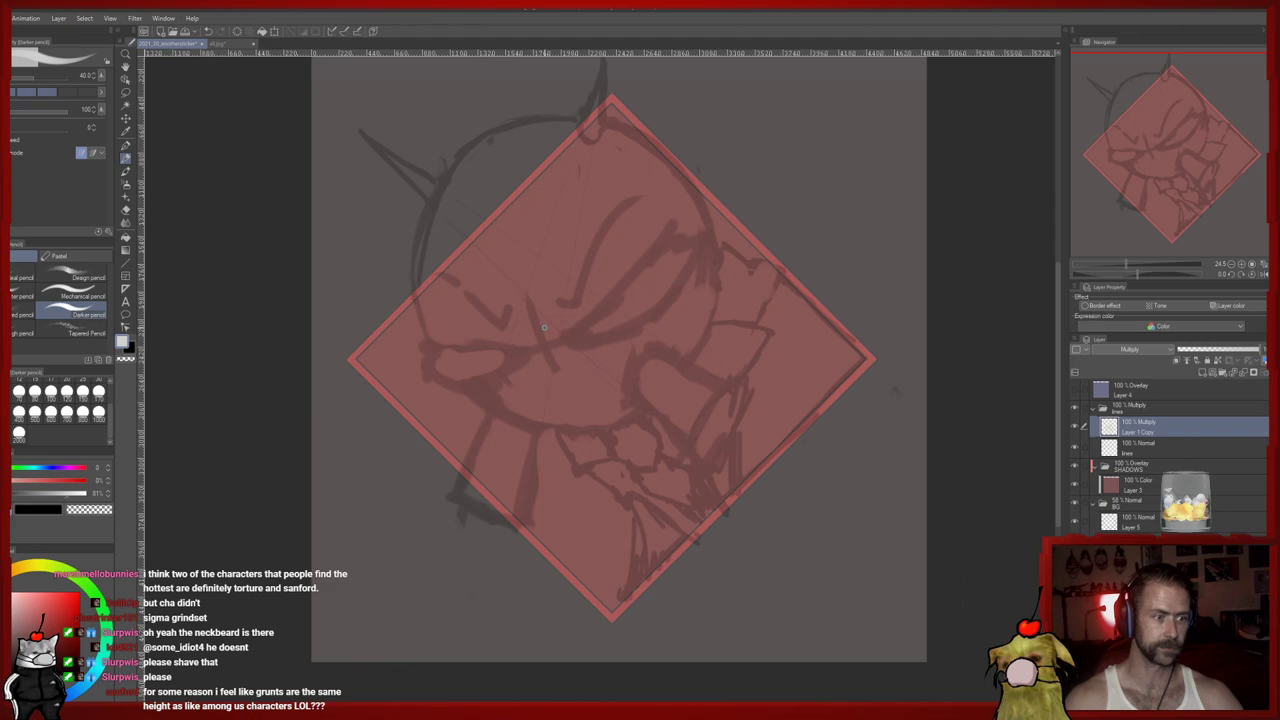
{"action": "left_click_drag", "start_coordinate": [612, 389], "coordinate": [592, 371]}
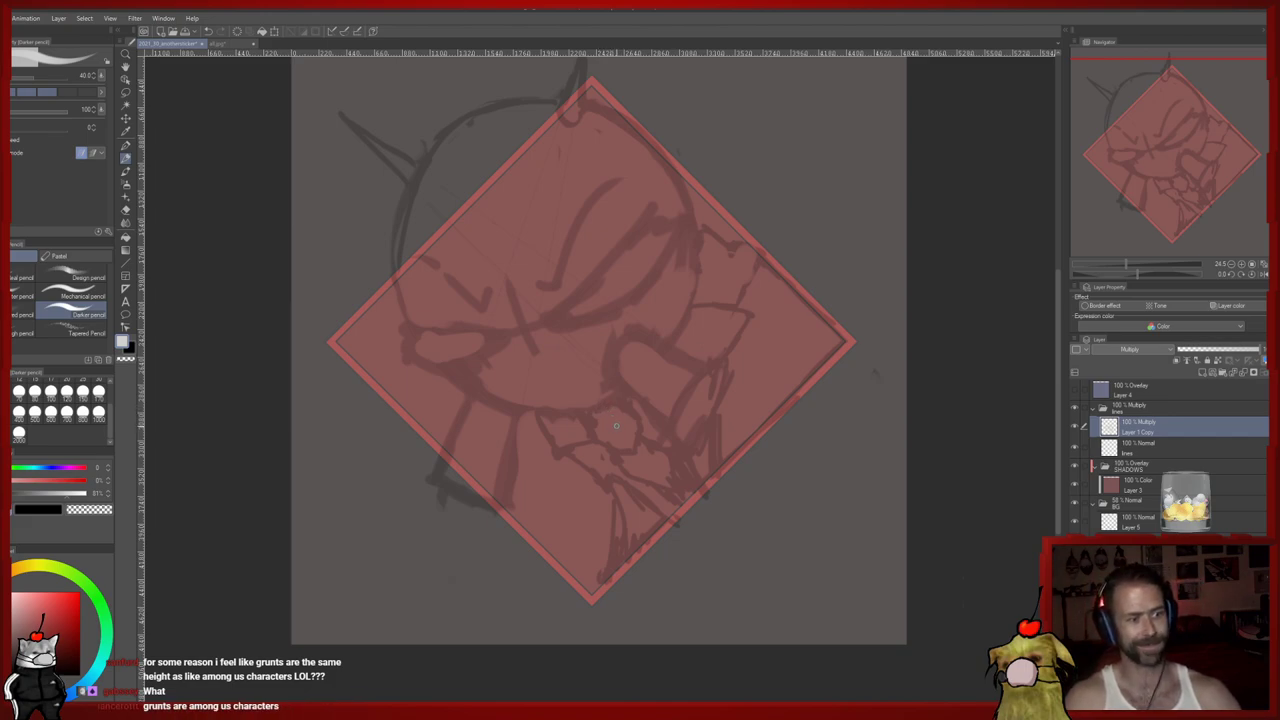
{"action": "key", "text": "e"}
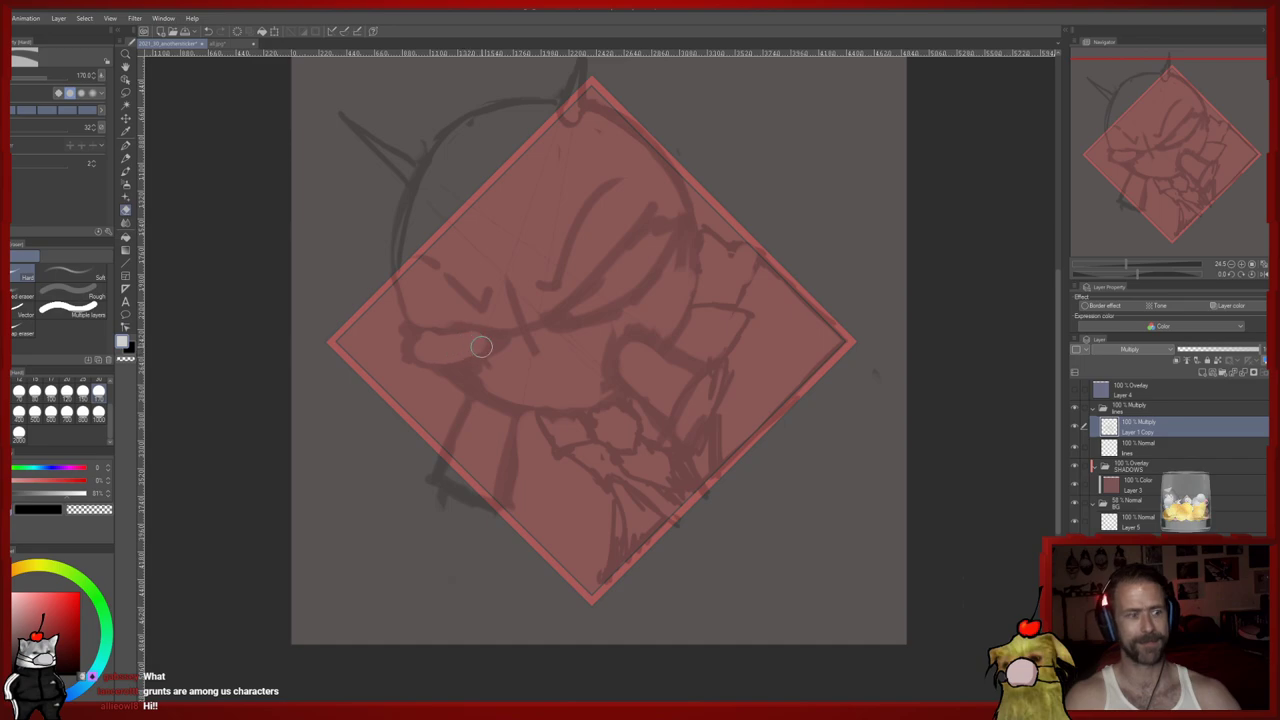
{"action": "mouse_move", "coordinate": [467, 338]}
{"action": "left_mouse_down"}
{"action": "mouse_move", "coordinate": [496, 336]}
{"action": "mouse_move", "coordinate": [480, 599]}
{"action": "left_mouse_up"}
{"action": "key", "text": "p"}
{"action": "key", "text": "ctrl+z"}
{"action": "left_click_drag", "start_coordinate": [443, 455], "coordinate": [415, 486]}
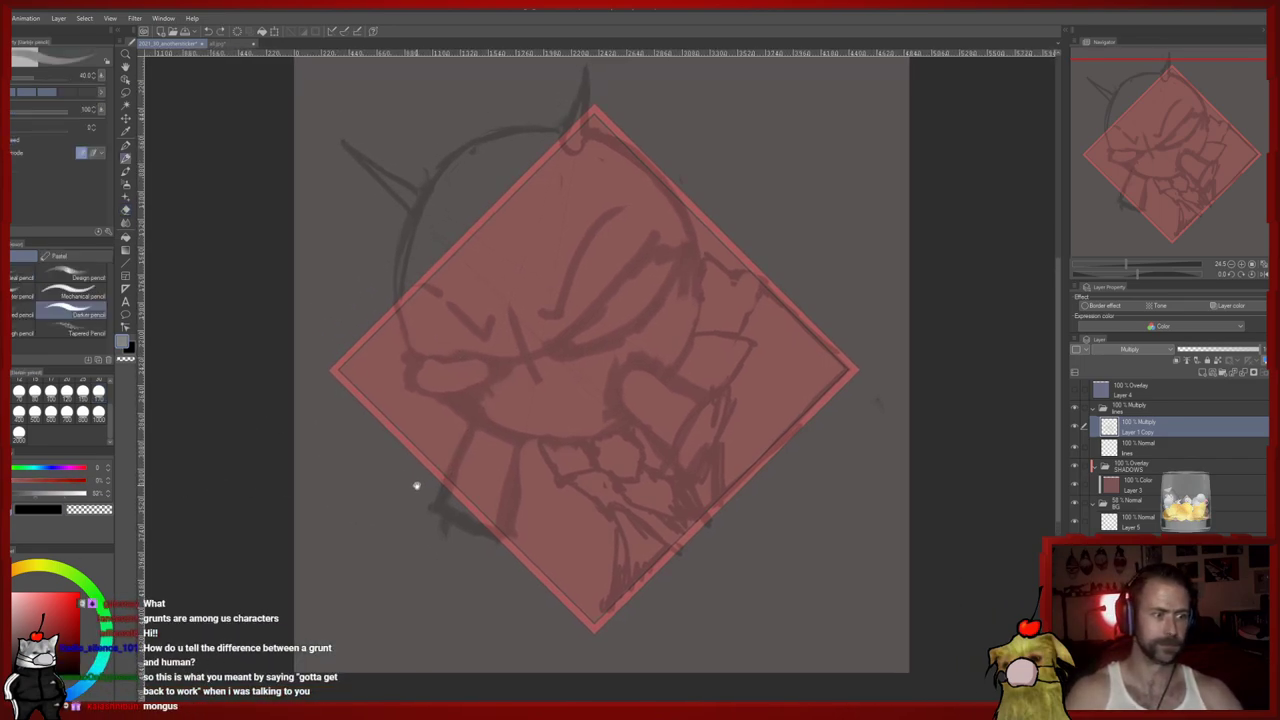
Choose a much thinner, lighter pencil and trace a fine contour along the head's left side from the cheek to the crown
{"action": "scroll", "coordinate": [410, 460], "scroll_direction": "up", "scroll_amount": 3}
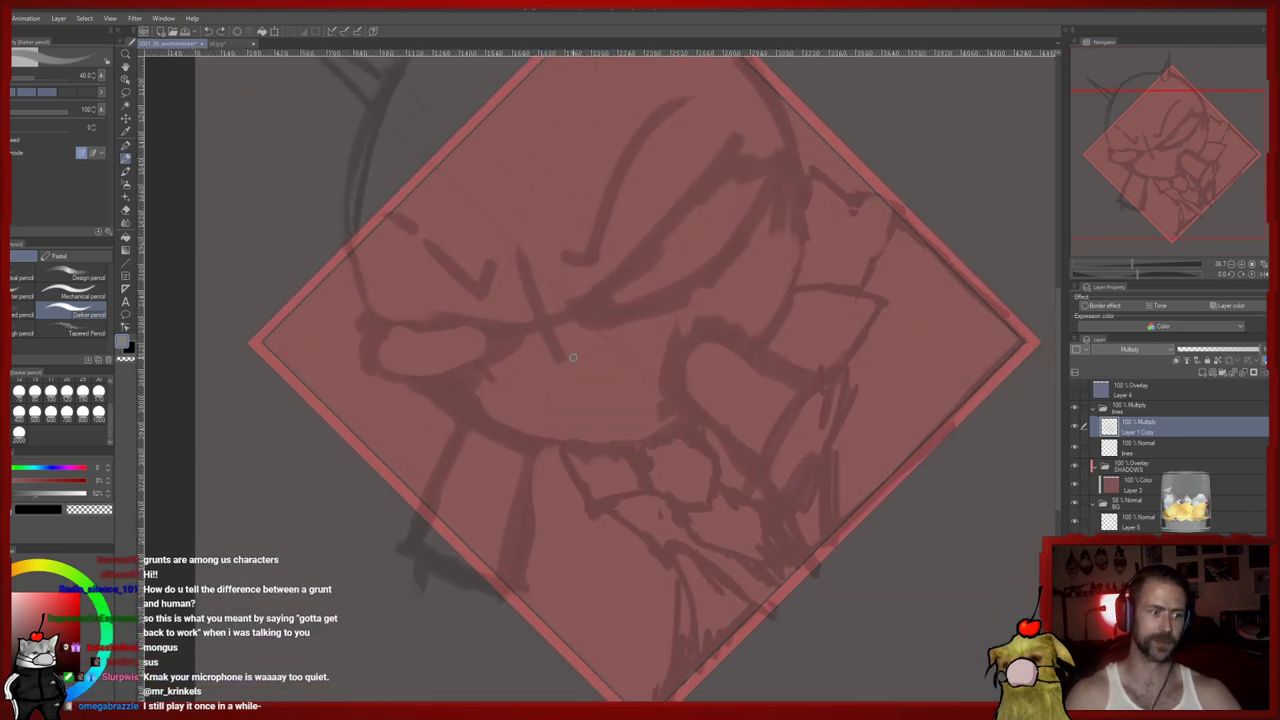
{"action": "left_click_drag", "start_coordinate": [477, 304], "coordinate": [472, 330]}
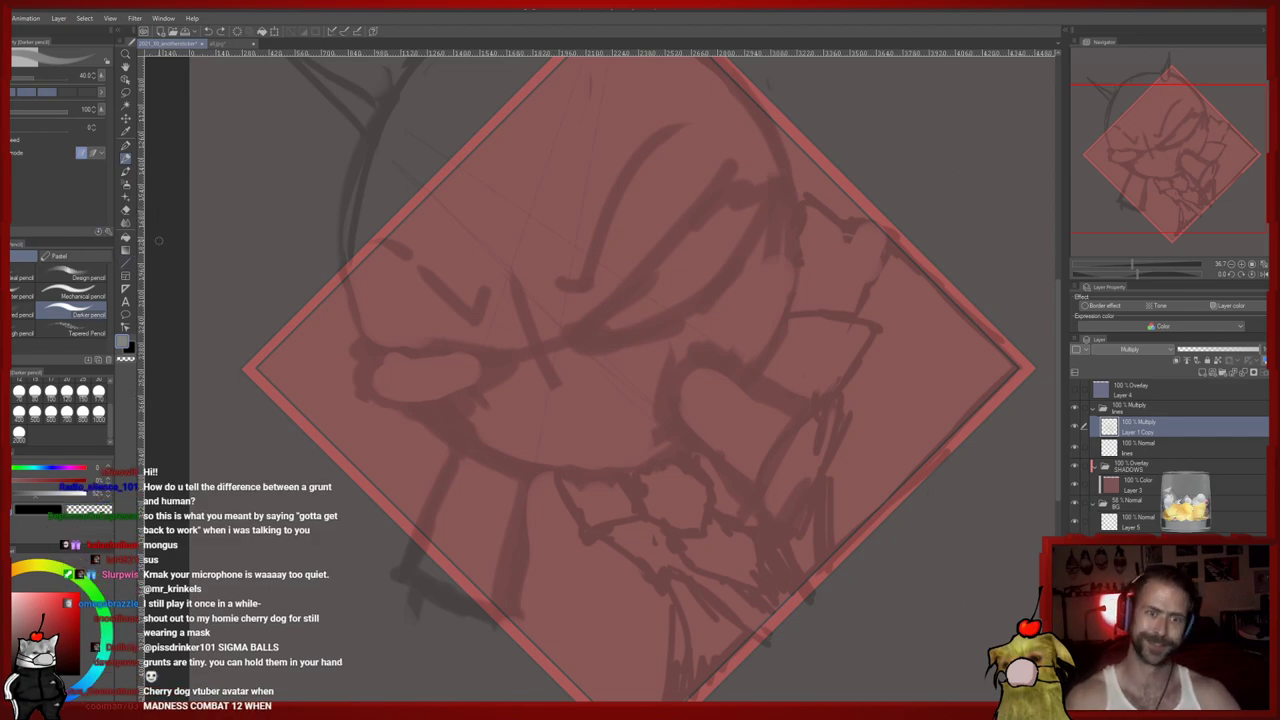
{"action": "left_click_drag", "start_coordinate": [84, 396], "coordinate": [96, 431]}
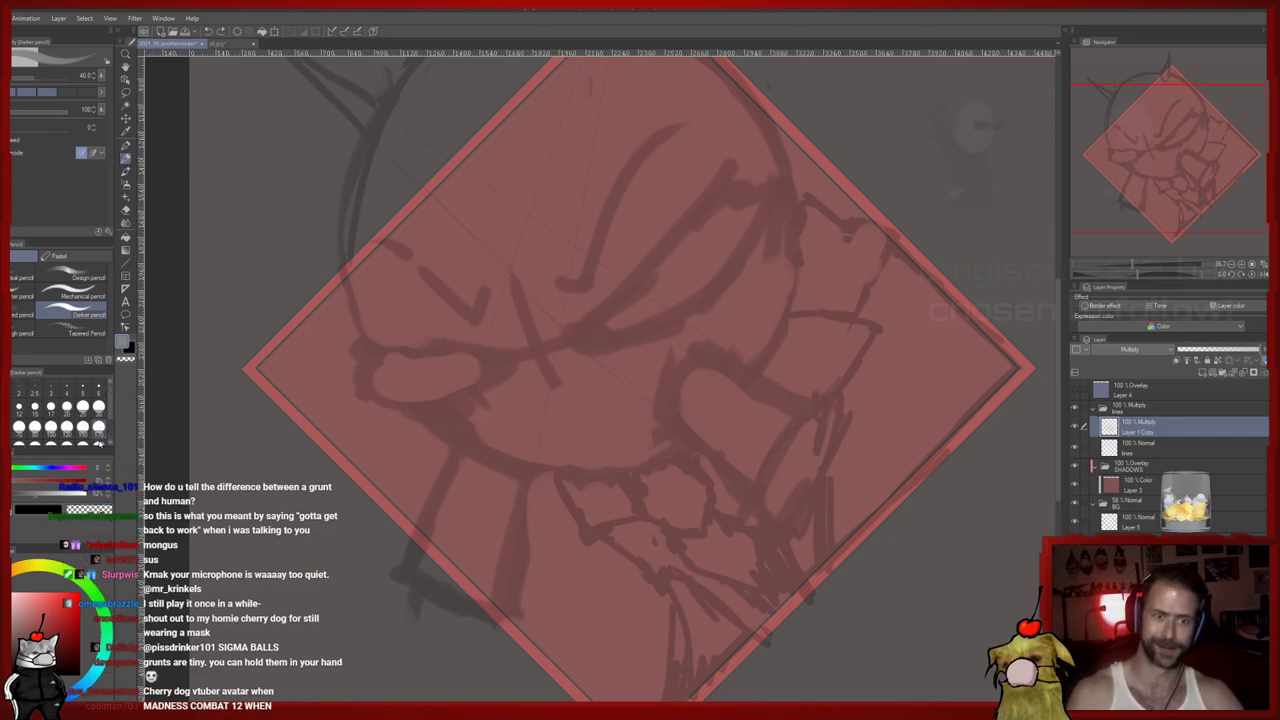
{"action": "left_click", "coordinate": [18, 408]}
{"action": "left_click_drag", "start_coordinate": [571, 384], "coordinate": [561, 442]}
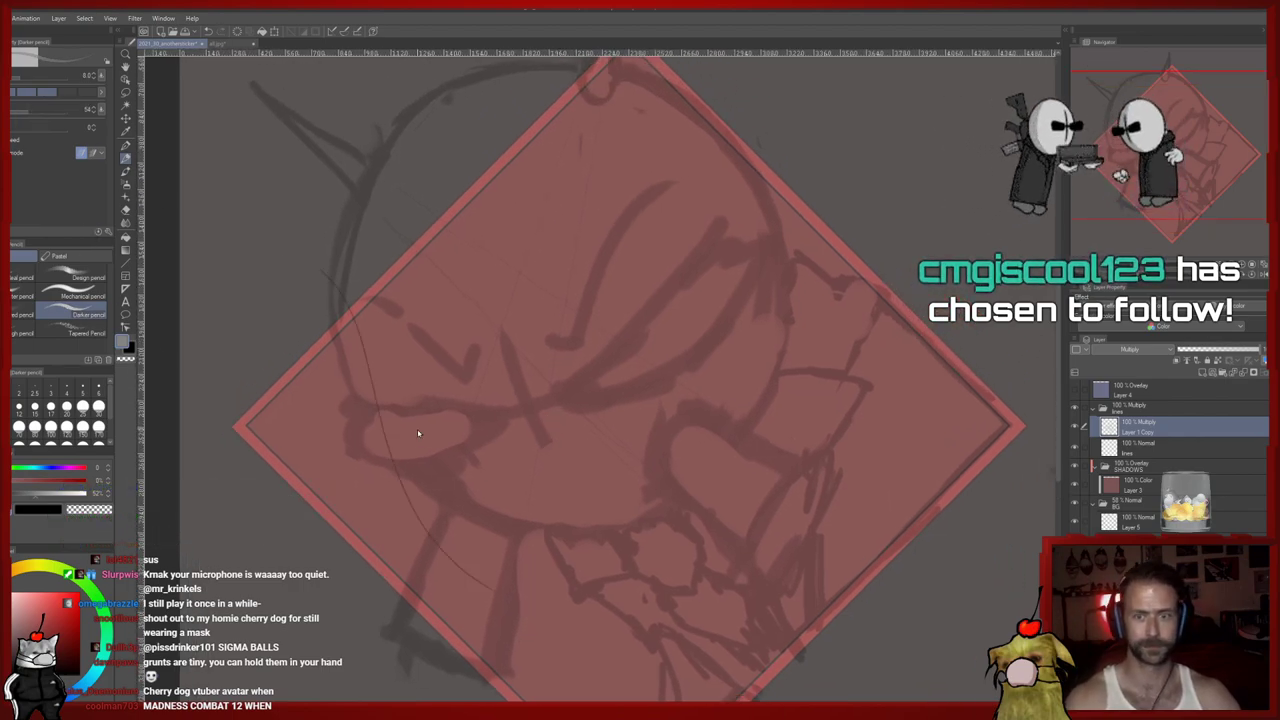
{"action": "left_click_drag", "start_coordinate": [371, 394], "coordinate": [363, 430]}
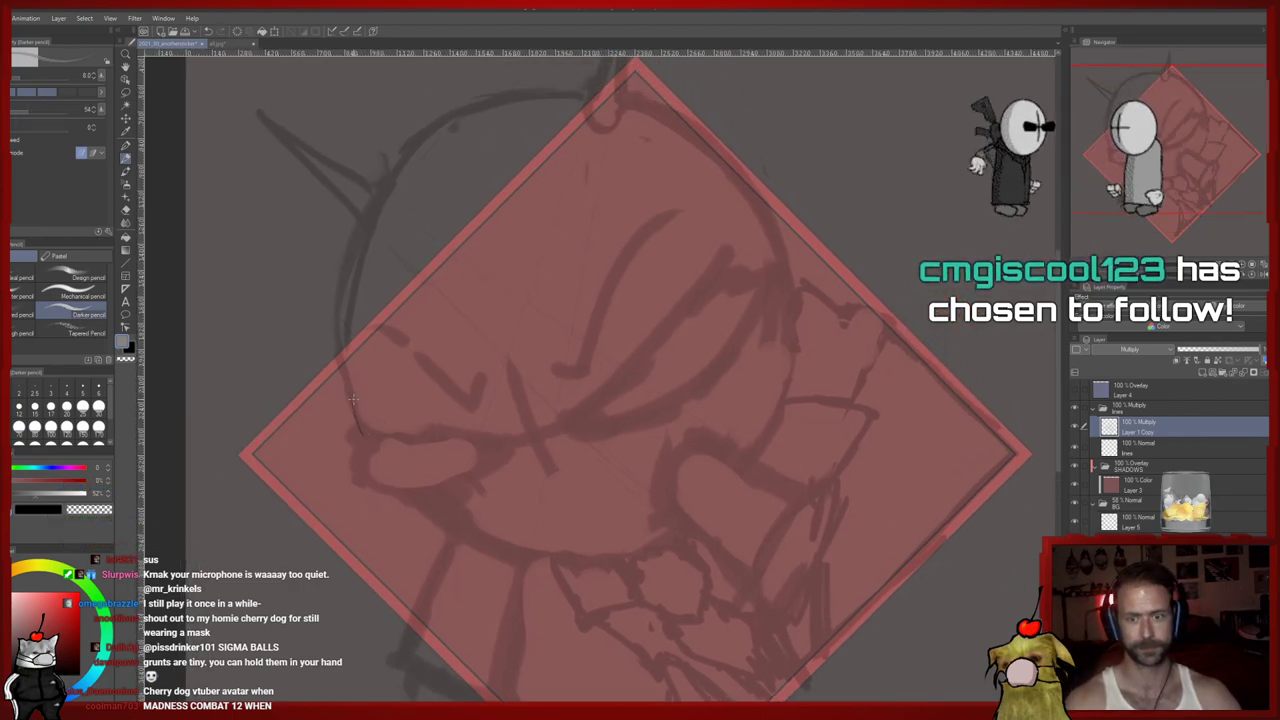
{"action": "left_click_drag", "start_coordinate": [346, 338], "coordinate": [336, 368]}
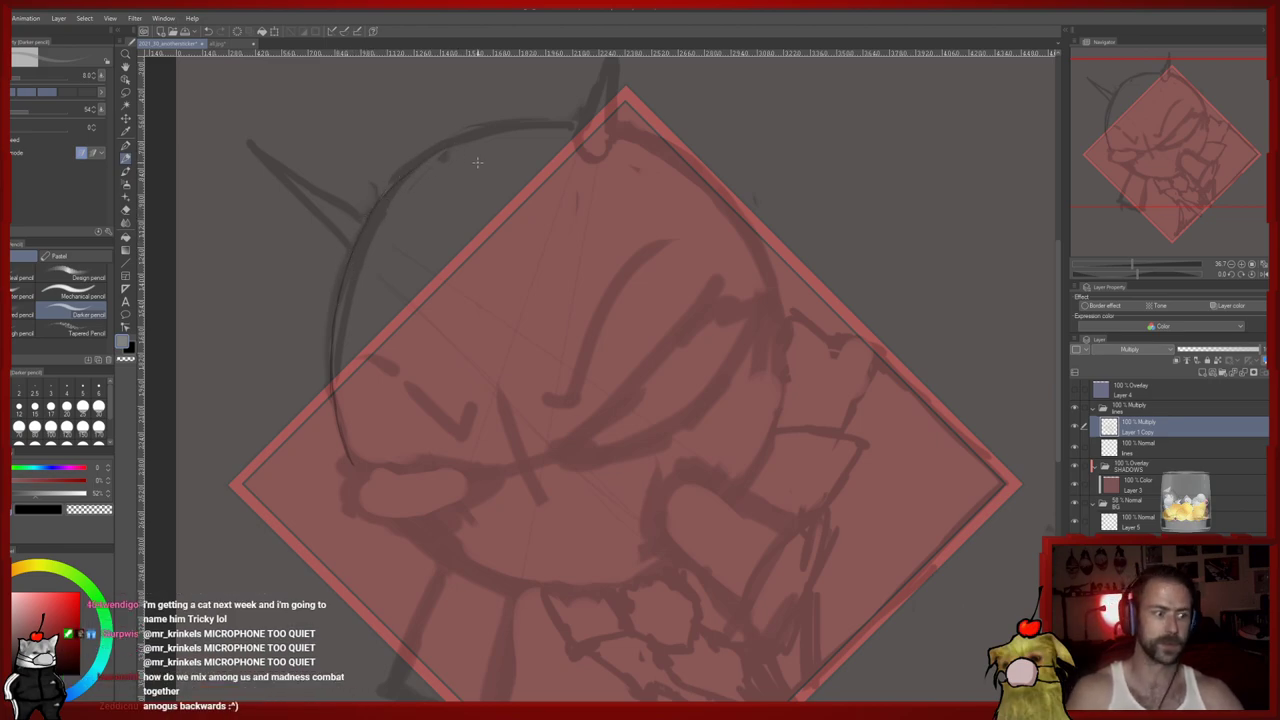
{"action": "left_click_drag", "start_coordinate": [459, 181], "coordinate": [451, 177]}
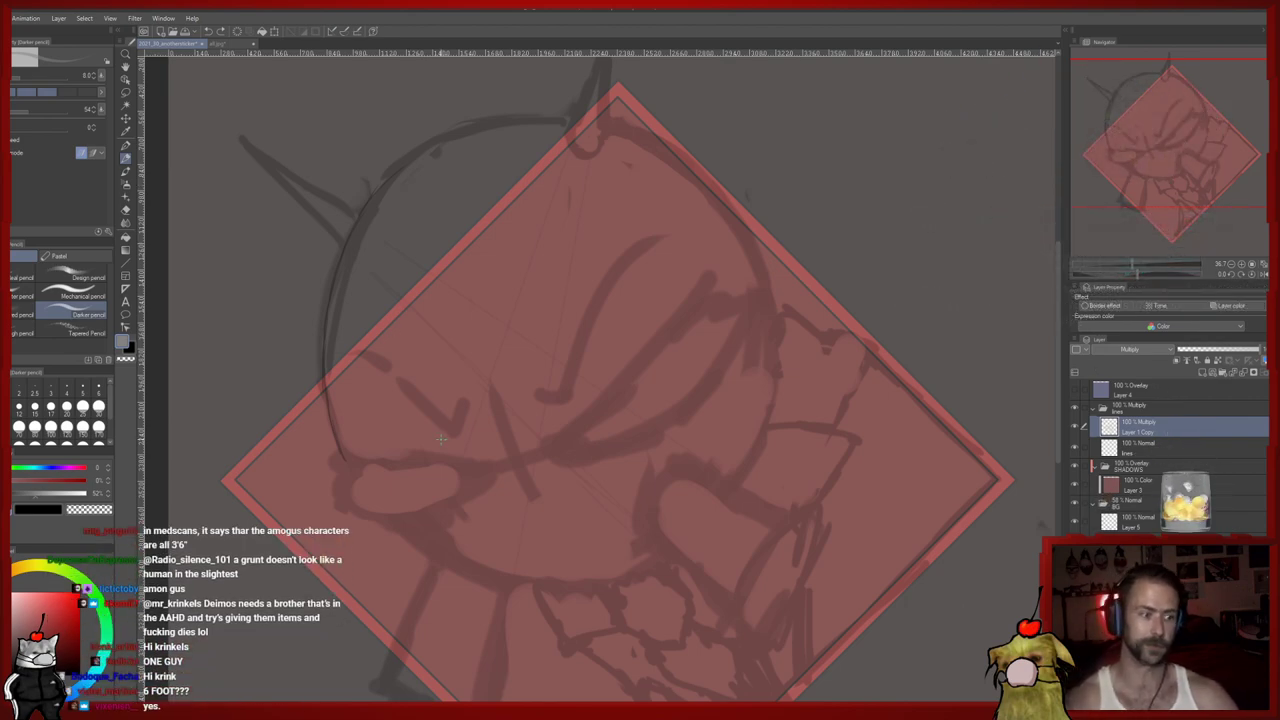
Refine the fine contour over the head's upper-left curve and erase the thick rough strokes and stray marks around it
{"action": "key", "text": "e"}
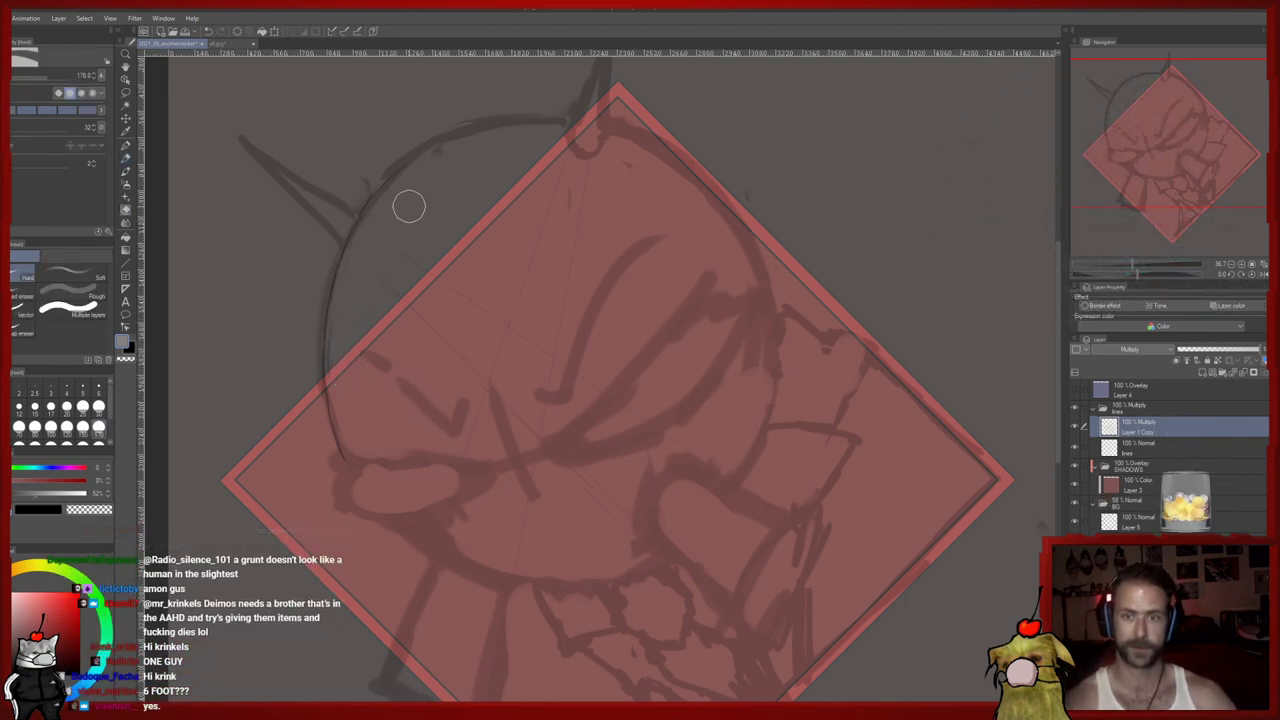
{"action": "key", "text": "p"}
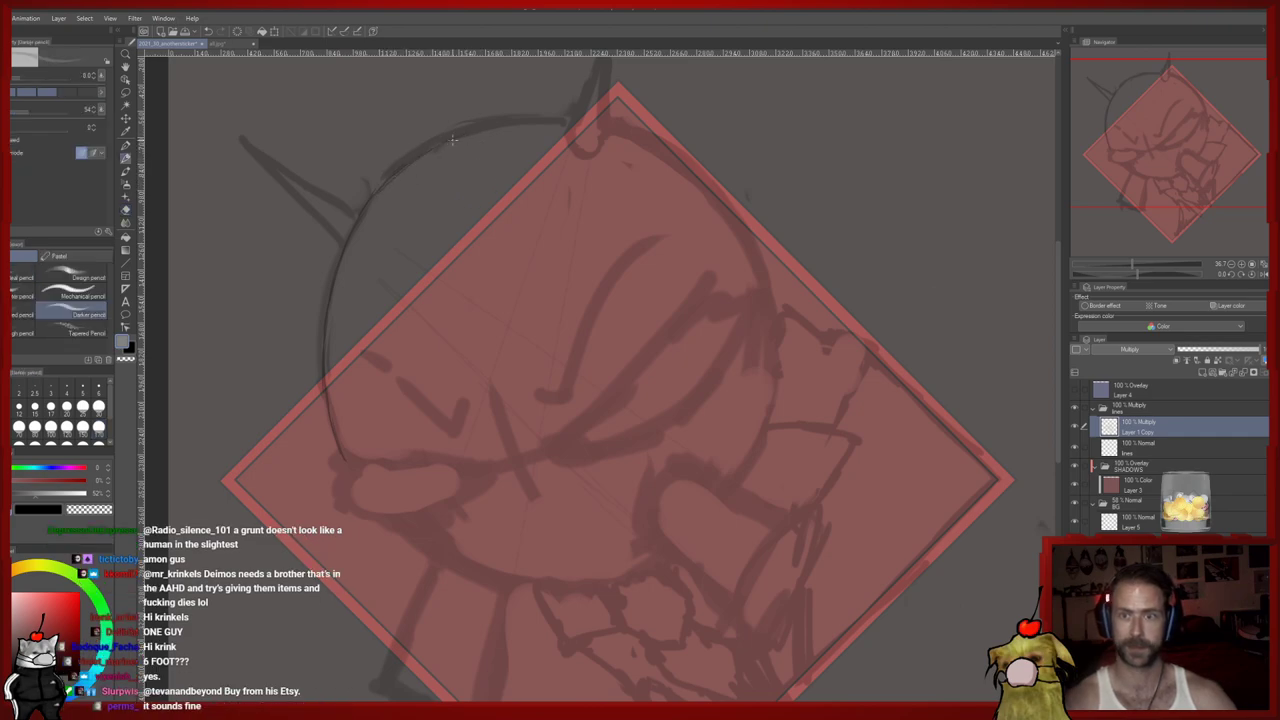
{"action": "key", "text": "e"}
{"action": "left_click_drag", "start_coordinate": [430, 127], "coordinate": [406, 152]}
{"action": "left_click_drag", "start_coordinate": [394, 231], "coordinate": [397, 197]}
{"action": "mouse_move", "coordinate": [423, 263]}
{"action": "left_mouse_down"}
{"action": "mouse_move", "coordinate": [388, 324]}
{"action": "mouse_move", "coordinate": [416, 313]}
{"action": "left_mouse_up"}
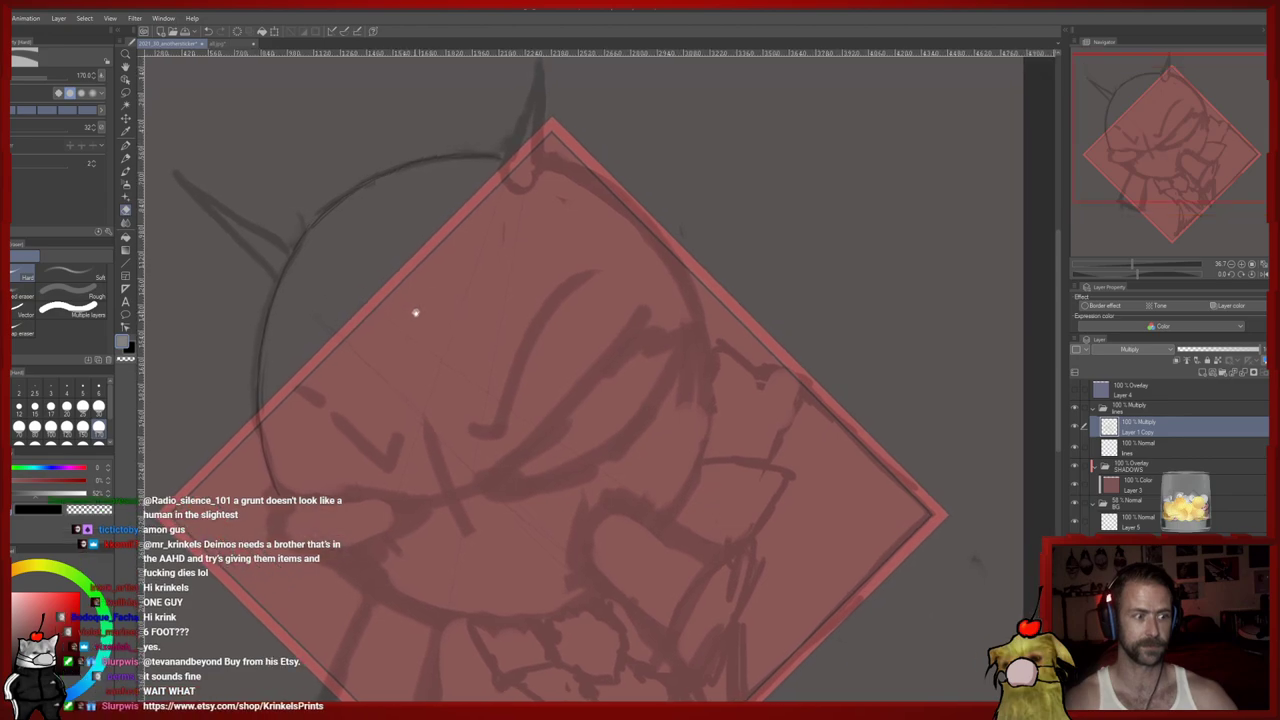
{"action": "left_click_drag", "start_coordinate": [634, 320], "coordinate": [617, 306]}
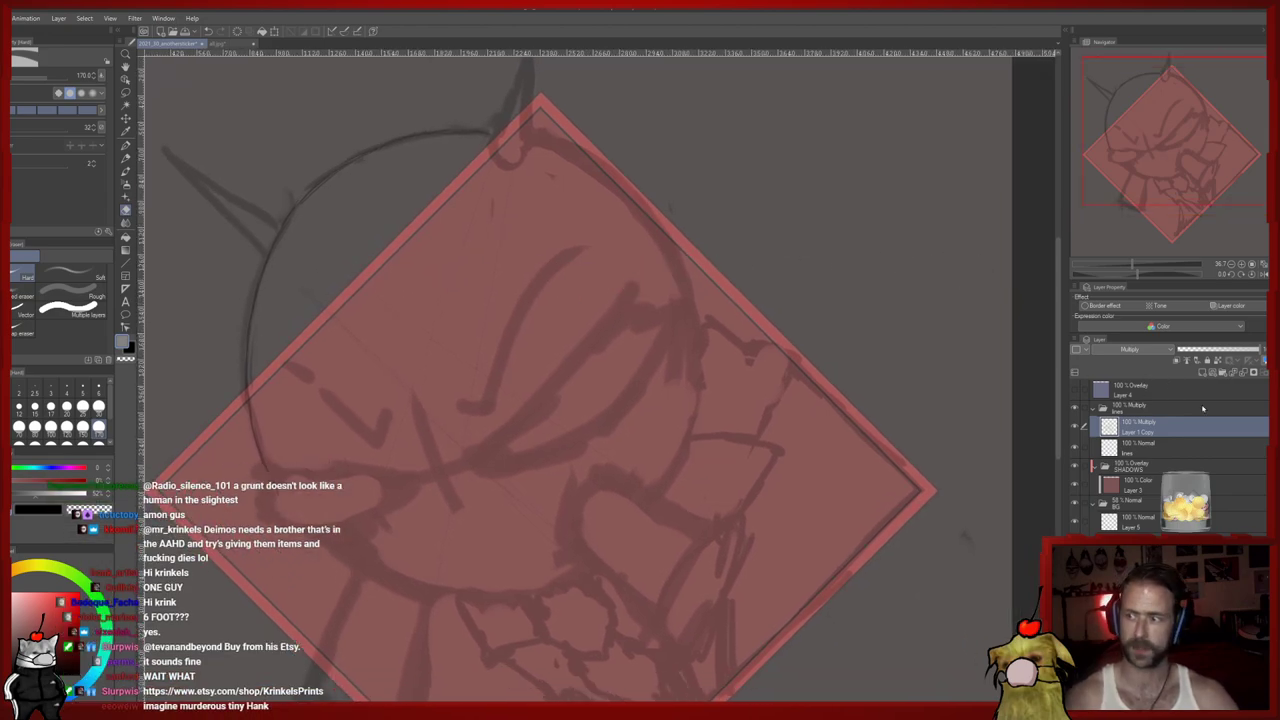
{"action": "left_click_drag", "start_coordinate": [551, 175], "coordinate": [557, 205]}
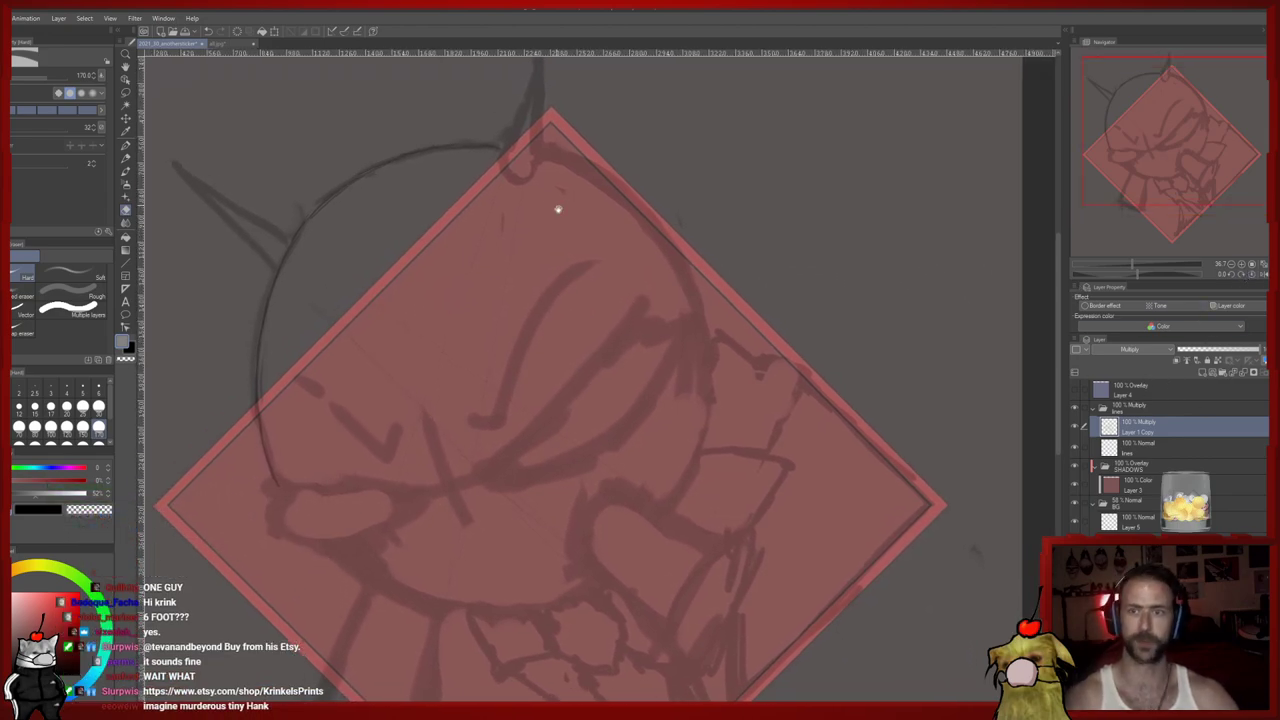
Mirror the canvas view, trace a fine contour down the head's opposite side and erase the thick rough line around it
{"action": "left_click", "coordinate": [1248, 272]}
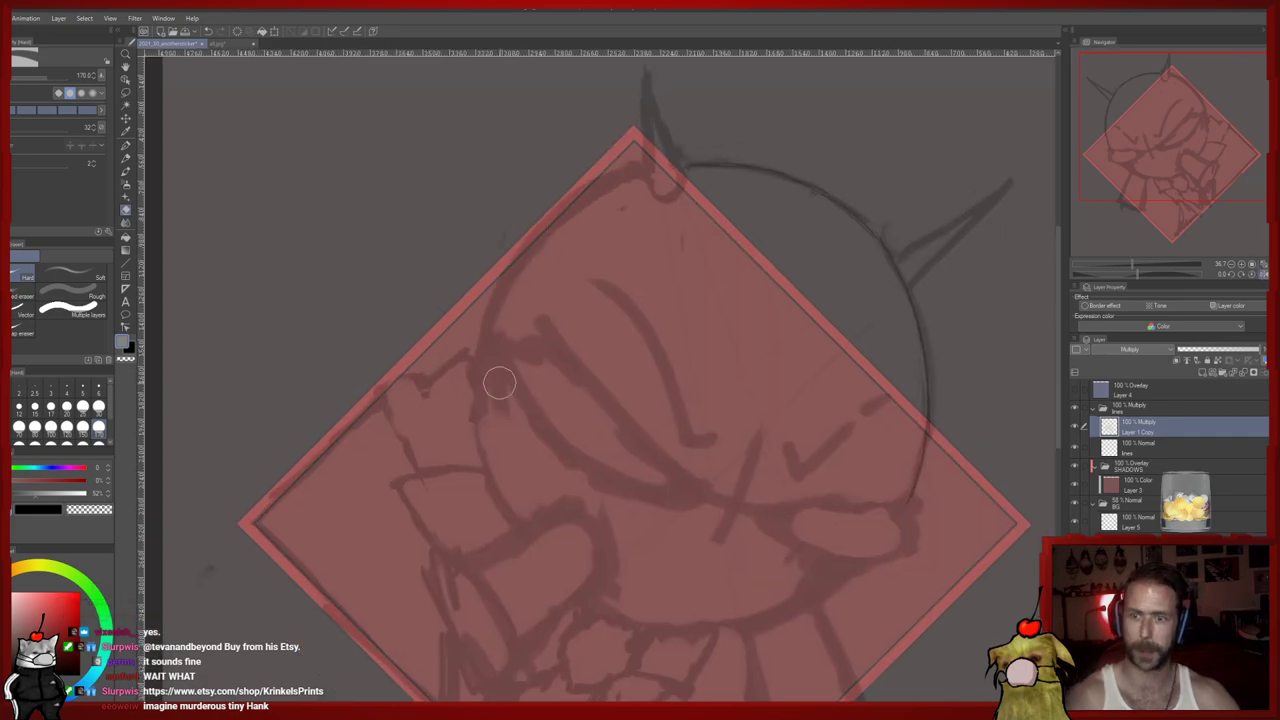
{"action": "key", "text": "p"}
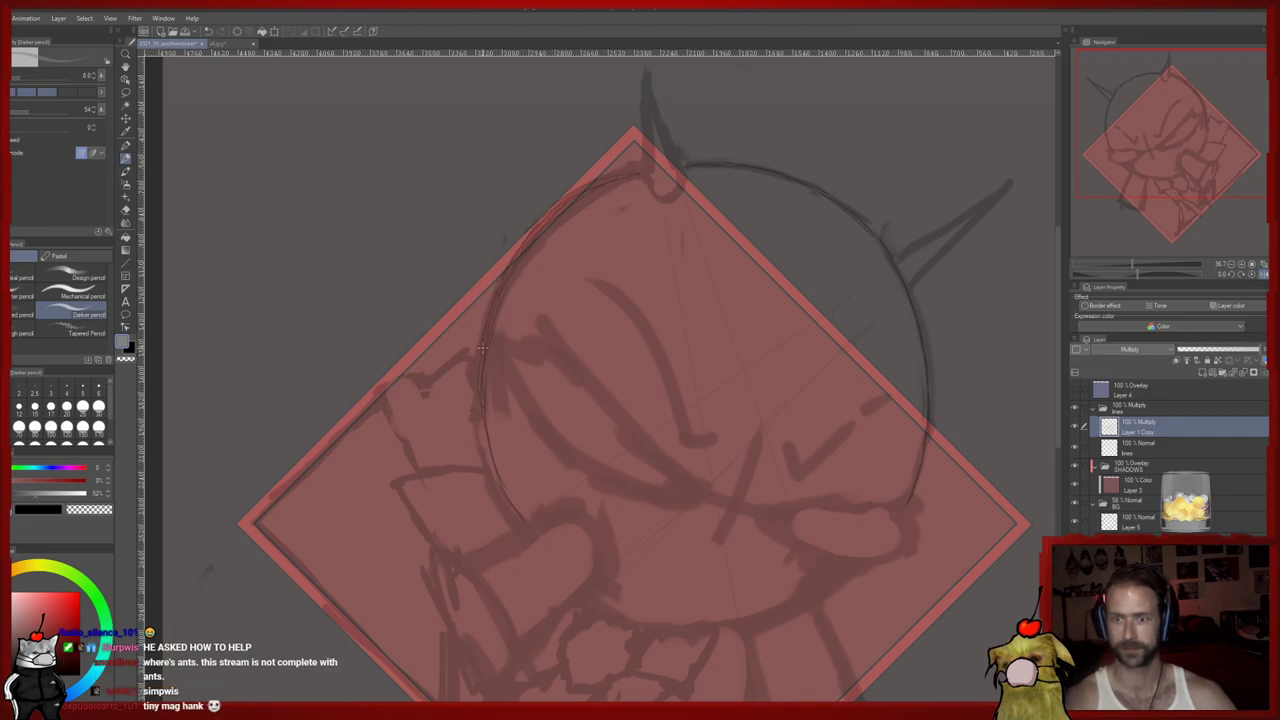
{"action": "key", "text": "e"}
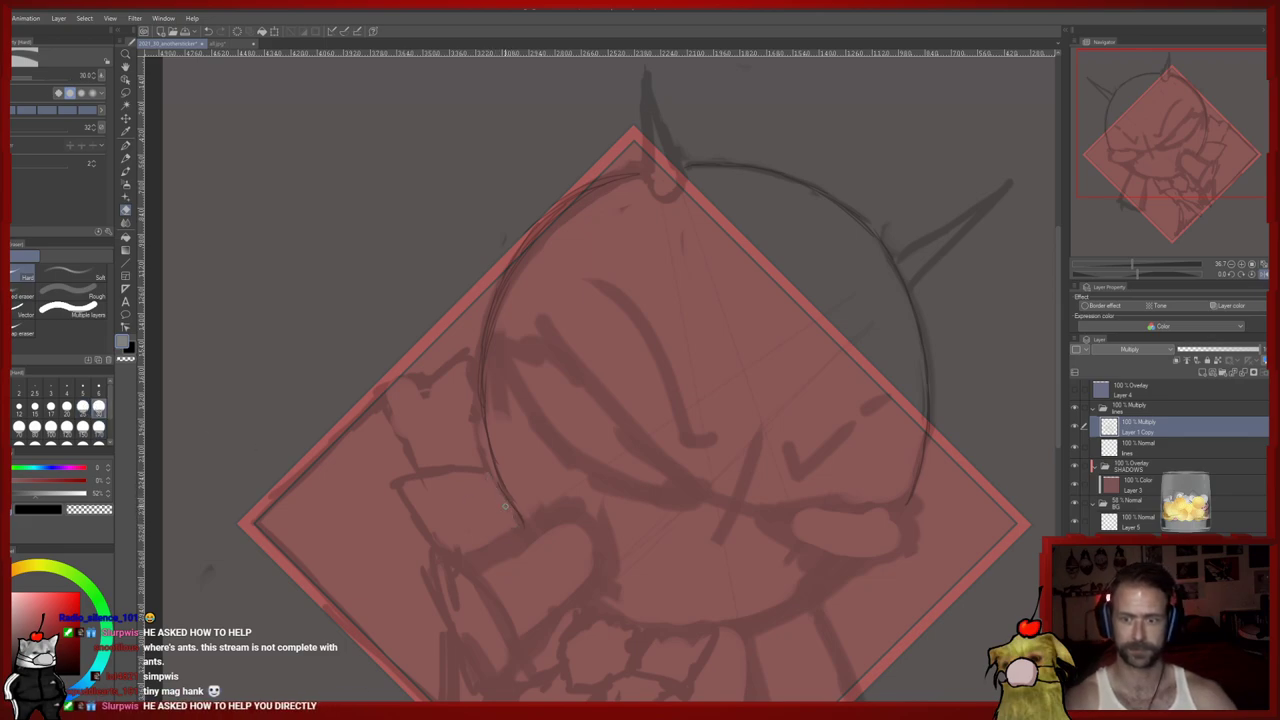
{"action": "left_click_drag", "start_coordinate": [479, 434], "coordinate": [477, 342]}
{"action": "left_click_drag", "start_coordinate": [493, 389], "coordinate": [508, 294]}
{"action": "key", "text": "bracketright"}
{"action": "key", "text": "bracketright"}
{"action": "key", "text": "bracketright"}
{"action": "mouse_move", "coordinate": [489, 388]}
{"action": "left_mouse_down"}
{"action": "mouse_move", "coordinate": [487, 338]}
{"action": "mouse_move", "coordinate": [500, 385]}
{"action": "mouse_move", "coordinate": [518, 263]}
{"action": "mouse_move", "coordinate": [562, 215]}
{"action": "mouse_move", "coordinate": [524, 251]}
{"action": "mouse_move", "coordinate": [585, 203]}
{"action": "left_mouse_up"}
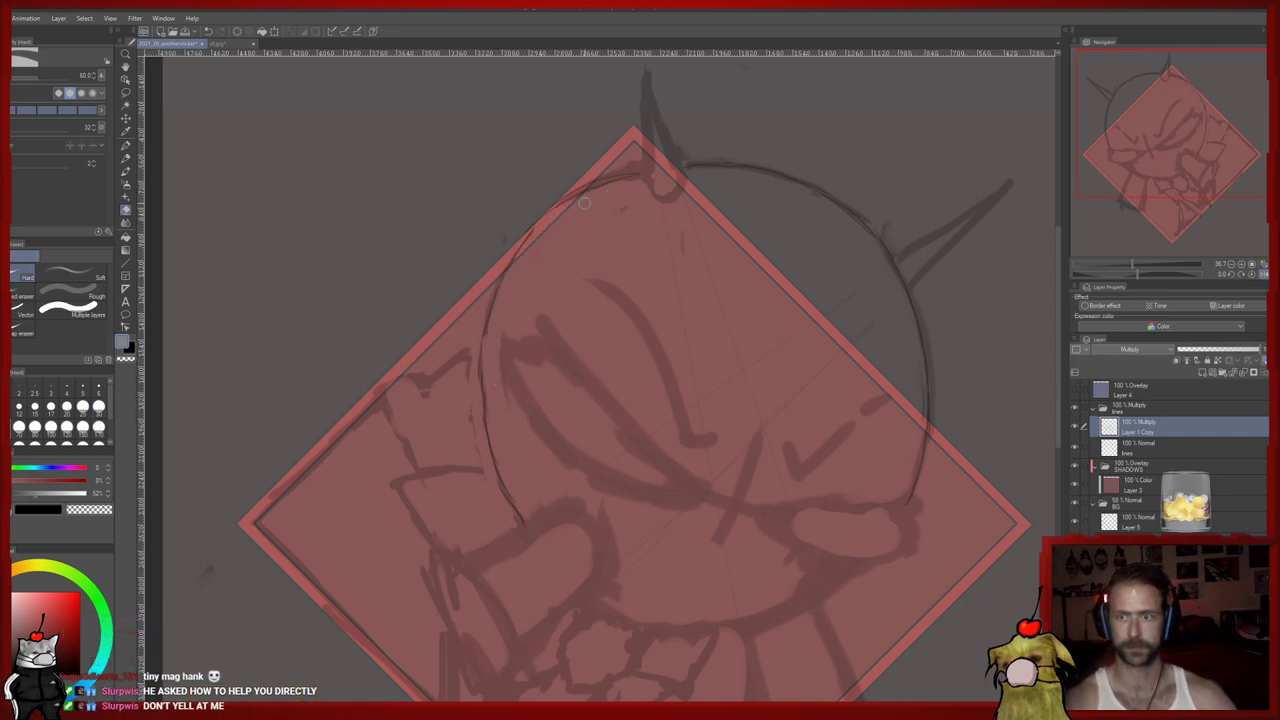
{"action": "mouse_move", "coordinate": [540, 245]}
{"action": "left_mouse_down"}
{"action": "mouse_move", "coordinate": [552, 220]}
{"action": "mouse_move", "coordinate": [634, 162]}
{"action": "left_mouse_up"}
Complete the thin contour up to the crown spike, restore the unmirrored view and trace a fine jaw line beneath the face
{"action": "key", "text": "p"}
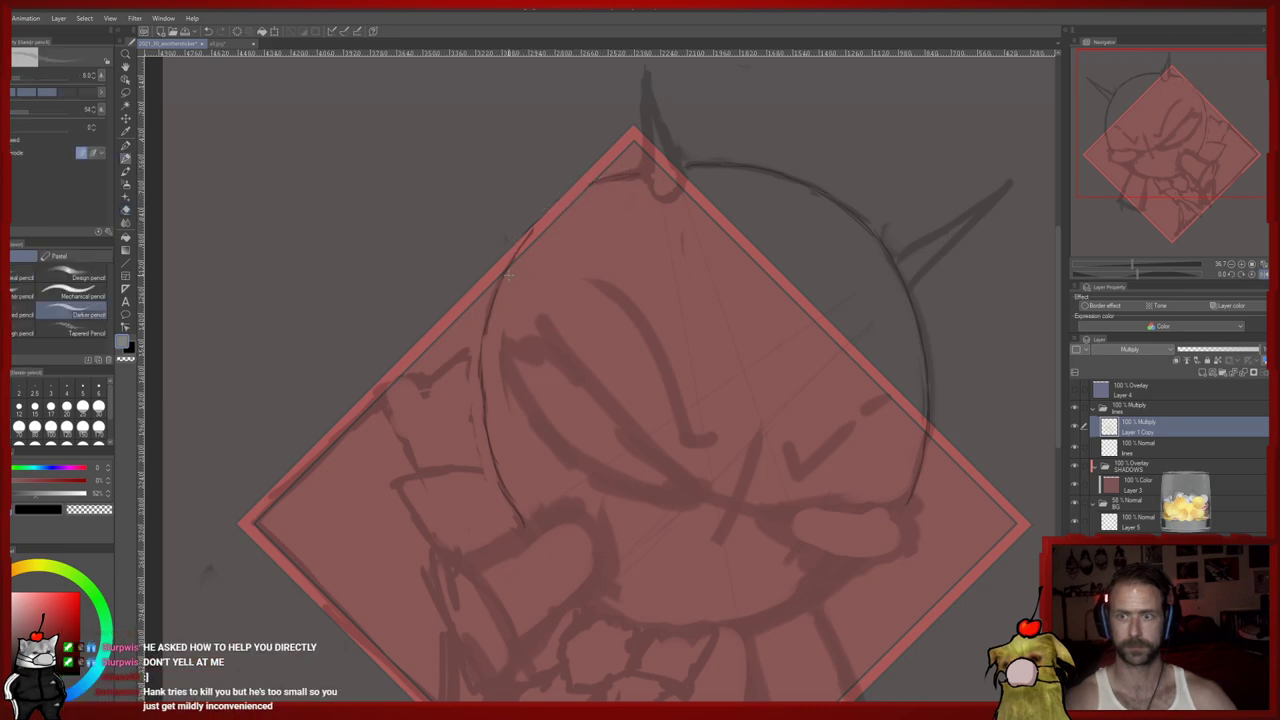
{"action": "left_click_drag", "start_coordinate": [584, 189], "coordinate": [640, 174]}
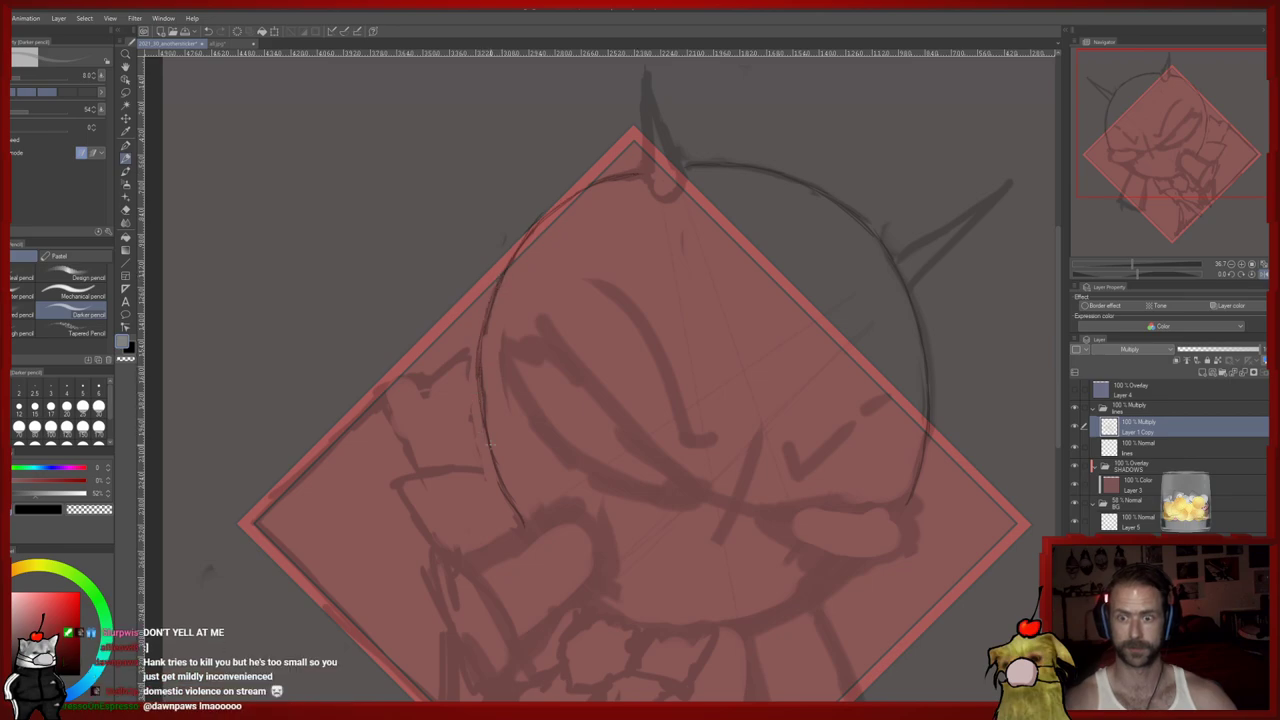
{"action": "left_click", "coordinate": [1252, 276]}
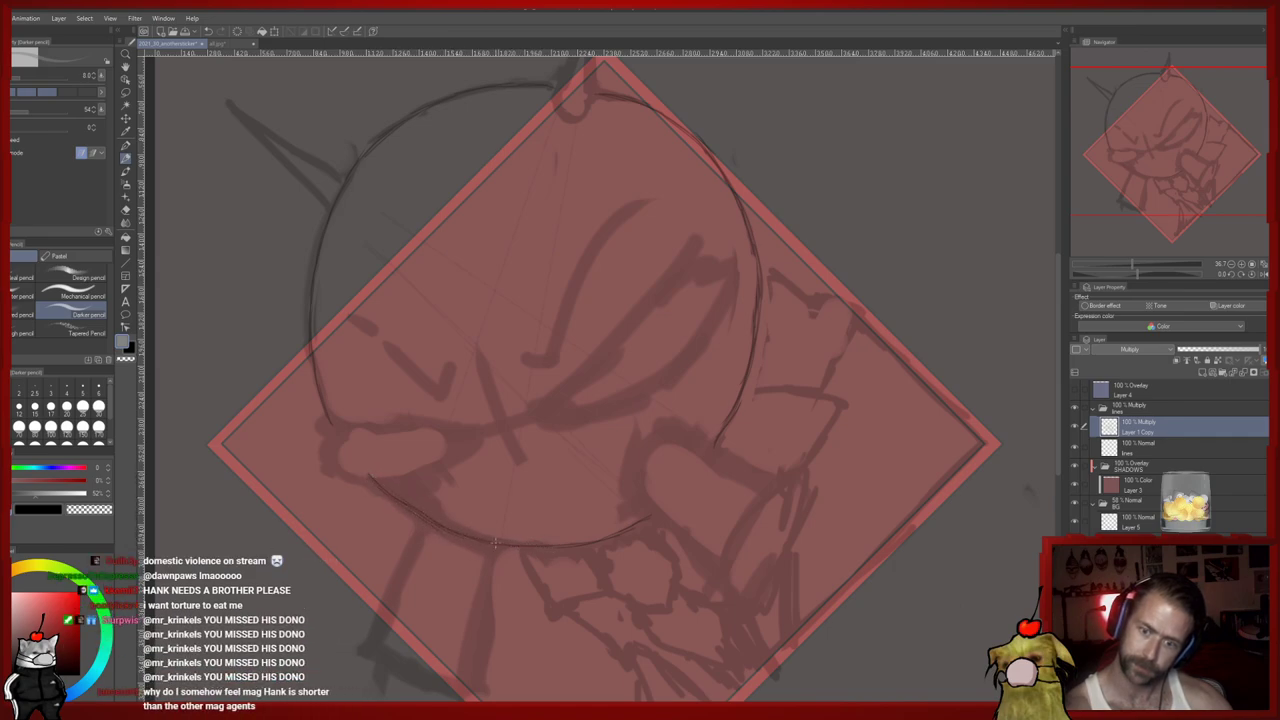
{"action": "key", "text": "e"}
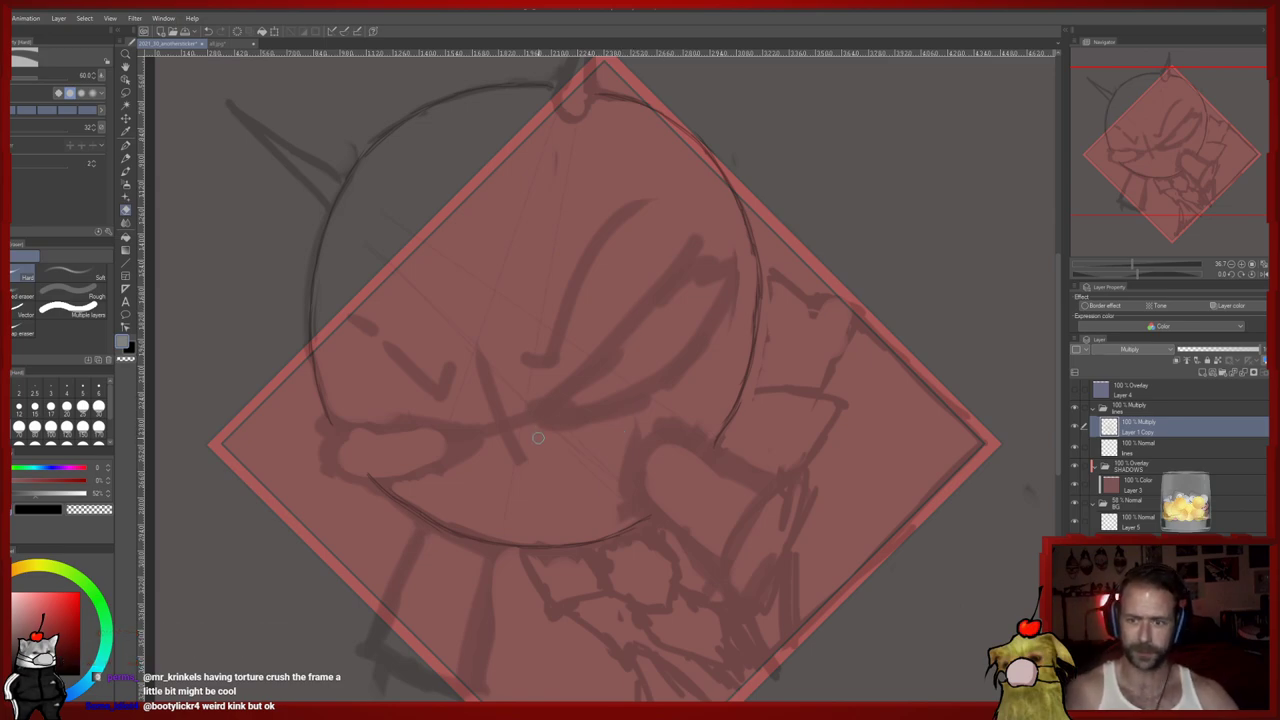
Trace a fine line from the large eye's inner corner along its upper edge and erase the thick sketch strokes inside
{"action": "key", "text": "p"}
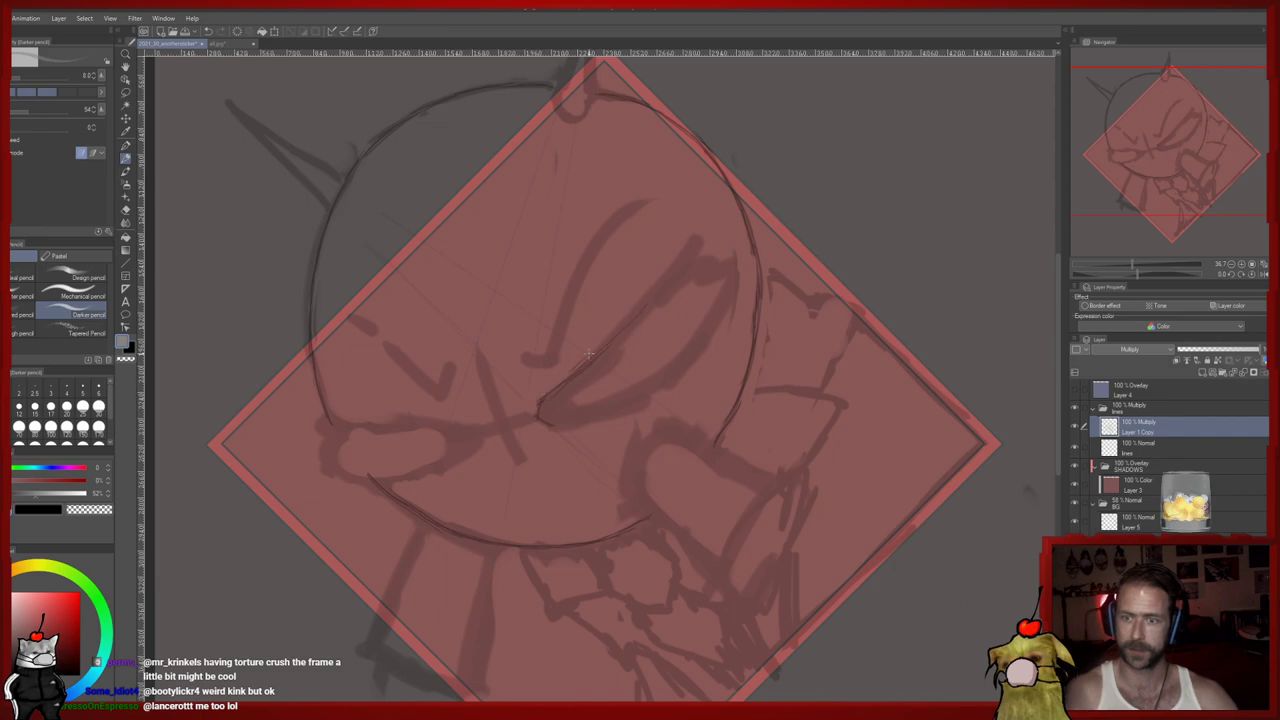
{"action": "key", "text": "e"}
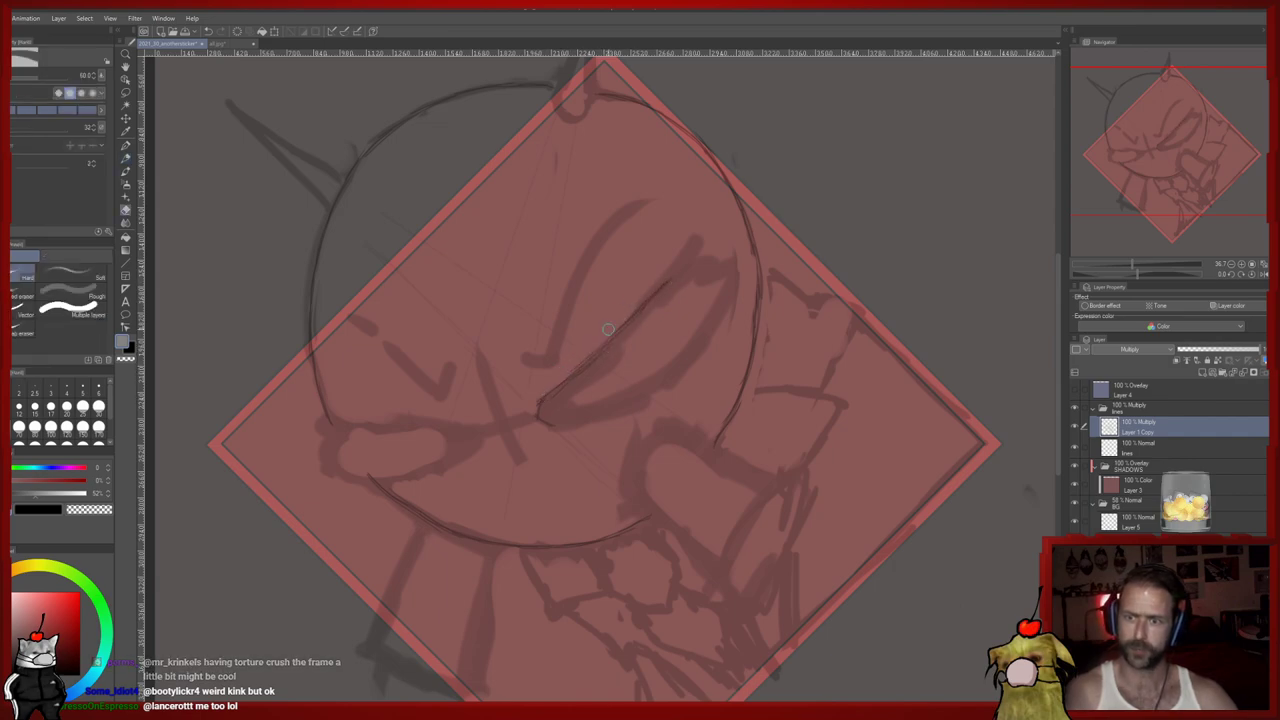
{"action": "key", "text": "]"}
{"action": "mouse_move", "coordinate": [616, 356]}
{"action": "left_mouse_down"}
{"action": "mouse_move", "coordinate": [636, 327]}
{"action": "mouse_move", "coordinate": [559, 407]}
{"action": "mouse_move", "coordinate": [651, 378]}
{"action": "left_mouse_up"}
Trace the large eye's lower edge with a thin line and erase the thick stroke beneath it
{"action": "key", "text": "p"}
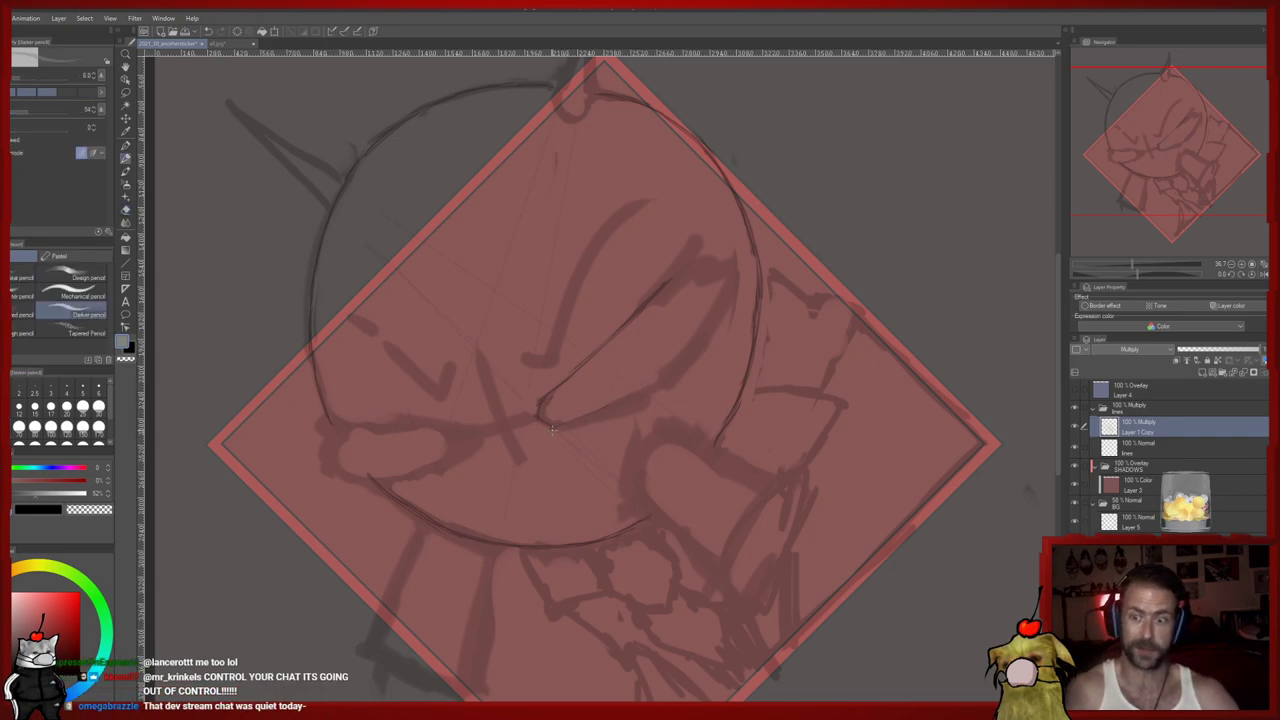
{"action": "key", "text": "e"}
{"action": "left_click_drag", "start_coordinate": [694, 349], "coordinate": [658, 388]}
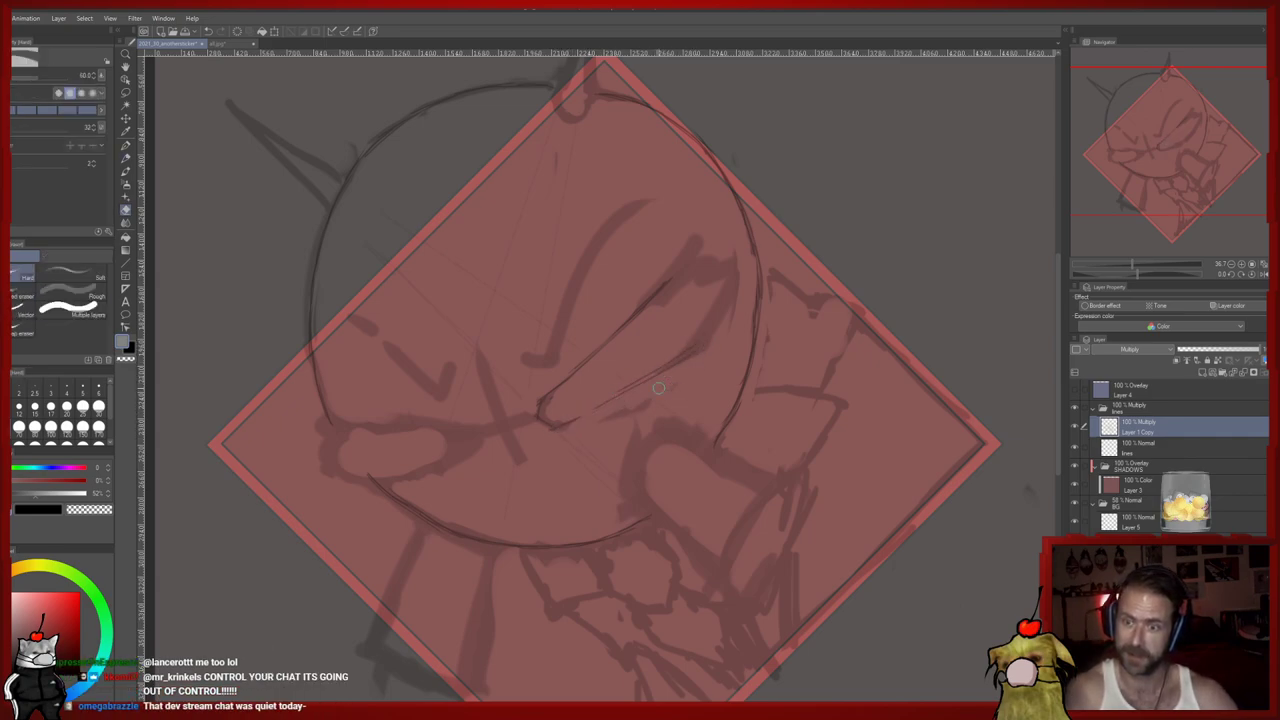
{"action": "key", "text": "p"}
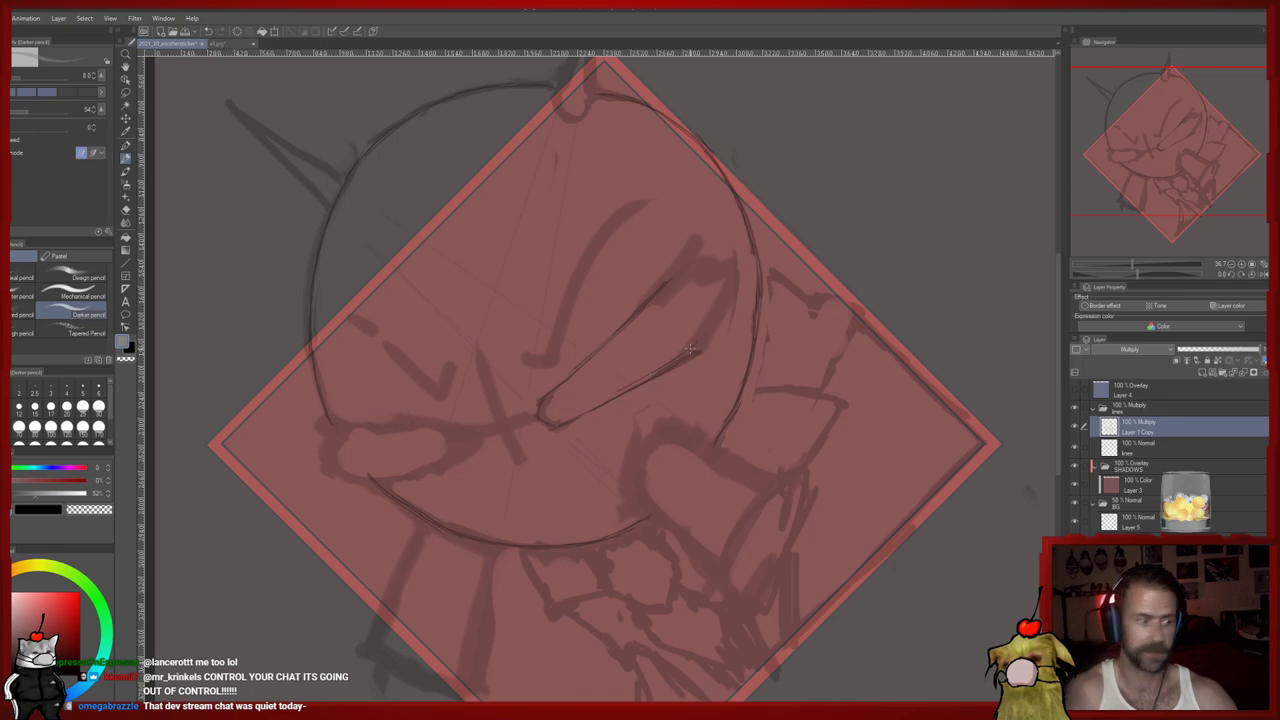
{"action": "left_click_drag", "start_coordinate": [685, 319], "coordinate": [687, 315]}
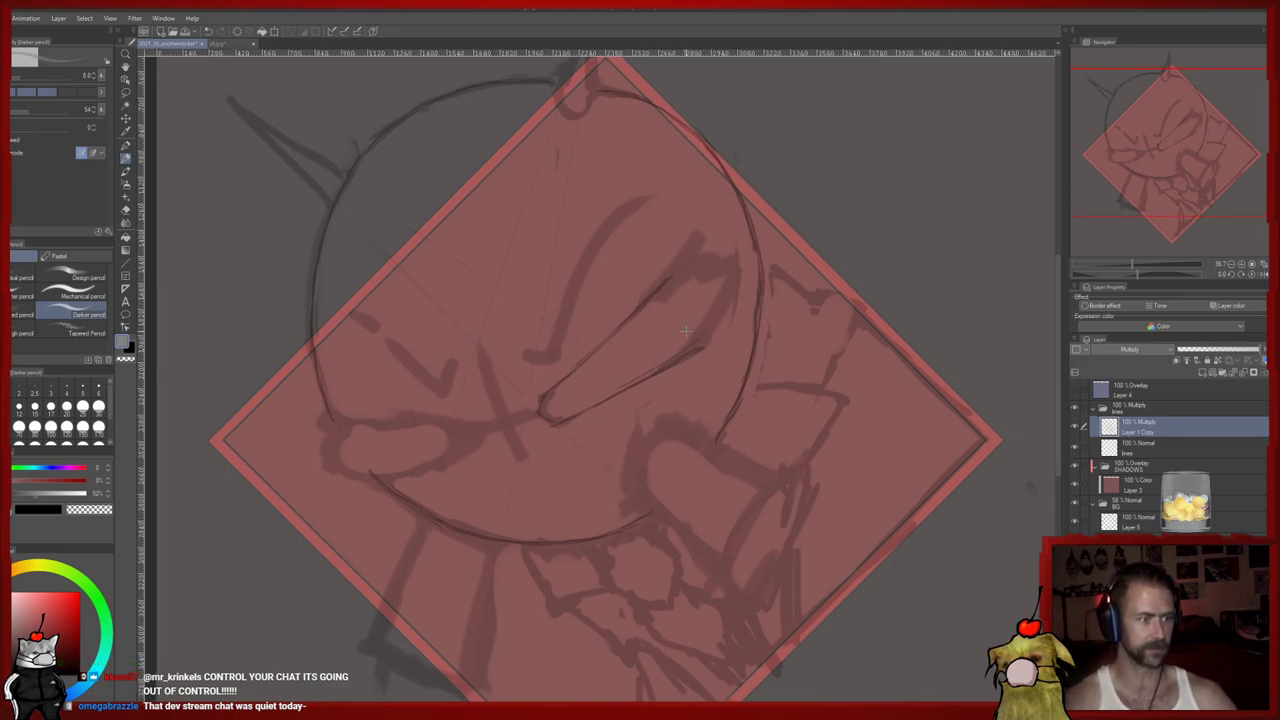
Close the large eye's outer end with thin straight edges and erase the thick brow strokes above both eyes
{"action": "key", "text": "e"}
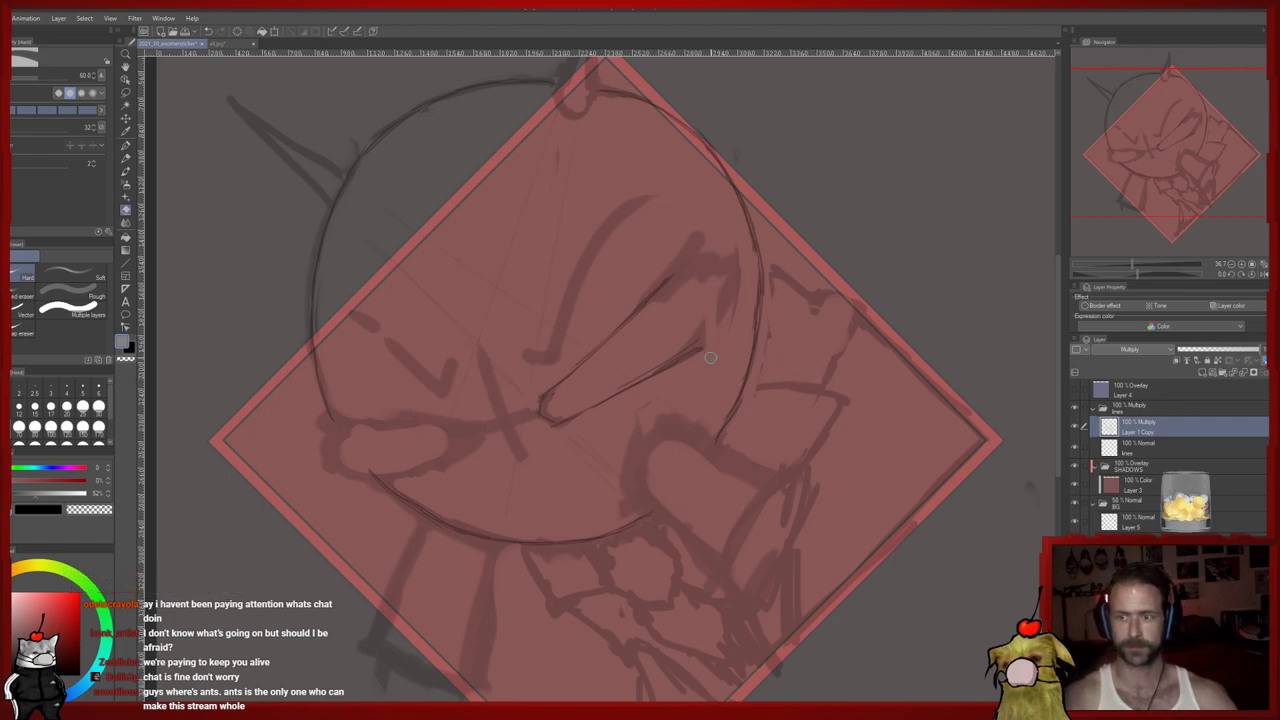
{"action": "key", "text": "p"}
{"action": "mouse_move", "coordinate": [668, 296]}
{"action": "left_mouse_down"}
{"action": "mouse_move", "coordinate": [651, 295]}
{"action": "mouse_move", "coordinate": [702, 299]}
{"action": "mouse_move", "coordinate": [682, 287]}
{"action": "left_mouse_up"}
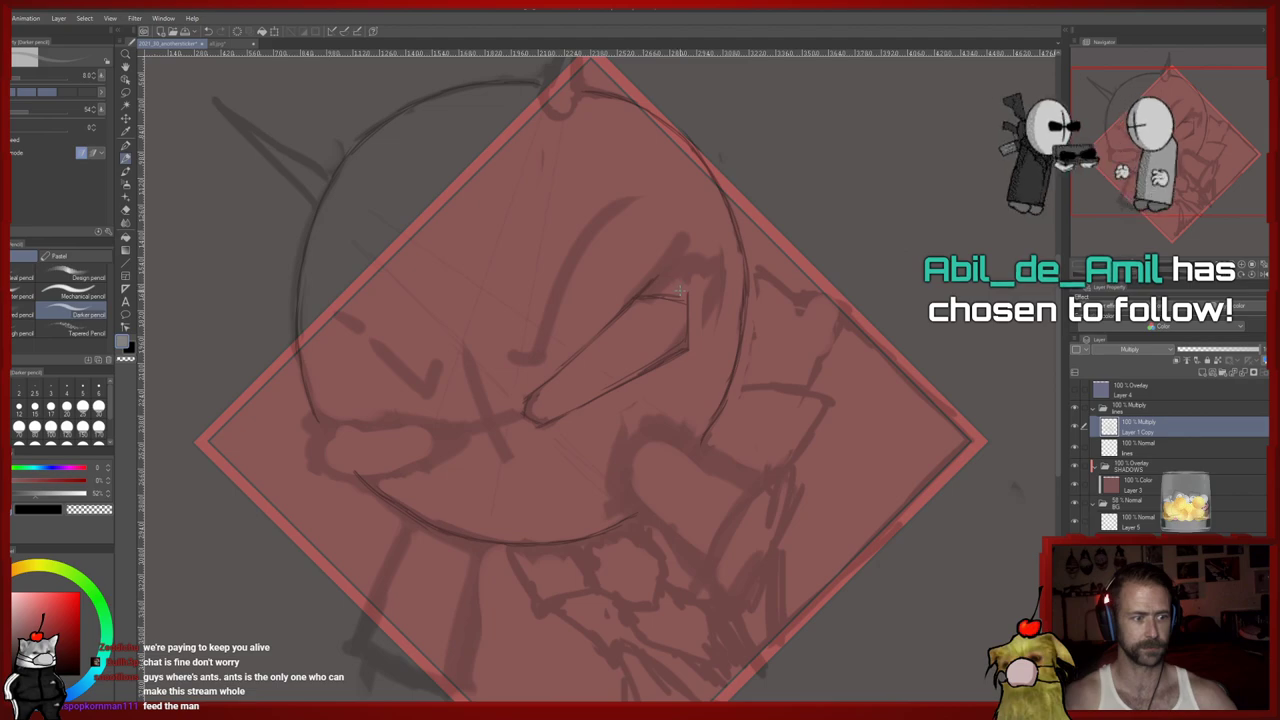
{"action": "key", "text": "e"}
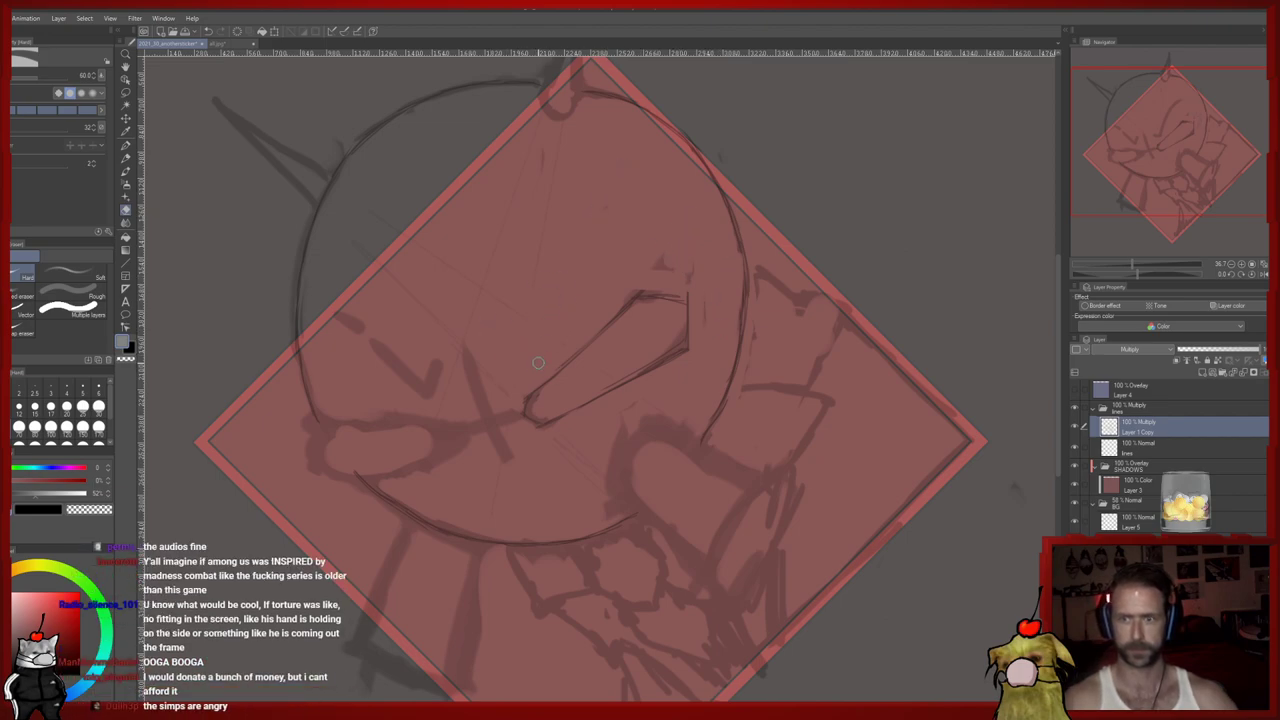
{"action": "mouse_move", "coordinate": [533, 337]}
{"action": "left_mouse_down"}
{"action": "mouse_move", "coordinate": [579, 309]}
{"action": "mouse_move", "coordinate": [568, 342]}
{"action": "mouse_move", "coordinate": [480, 368]}
{"action": "left_mouse_up"}
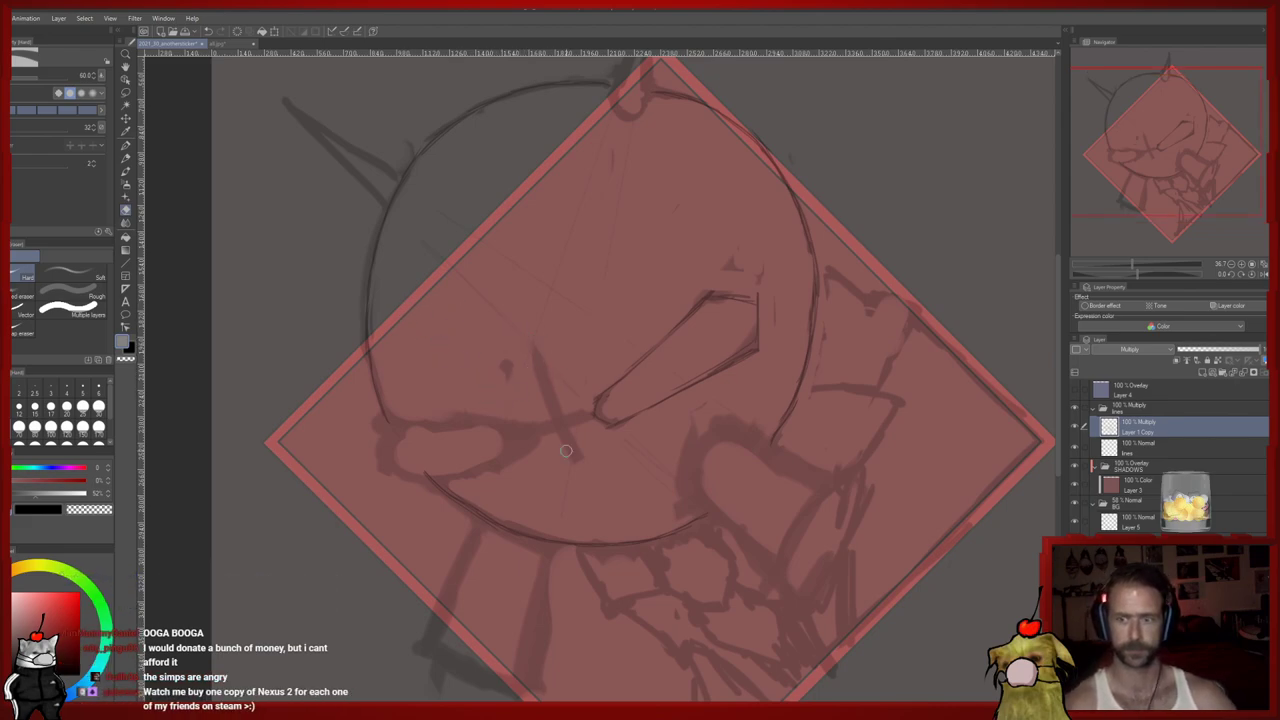
Outline the face cross's long curved bar with two thin tapering lines and erase the thick stroke between them
{"action": "key", "text": "p"}
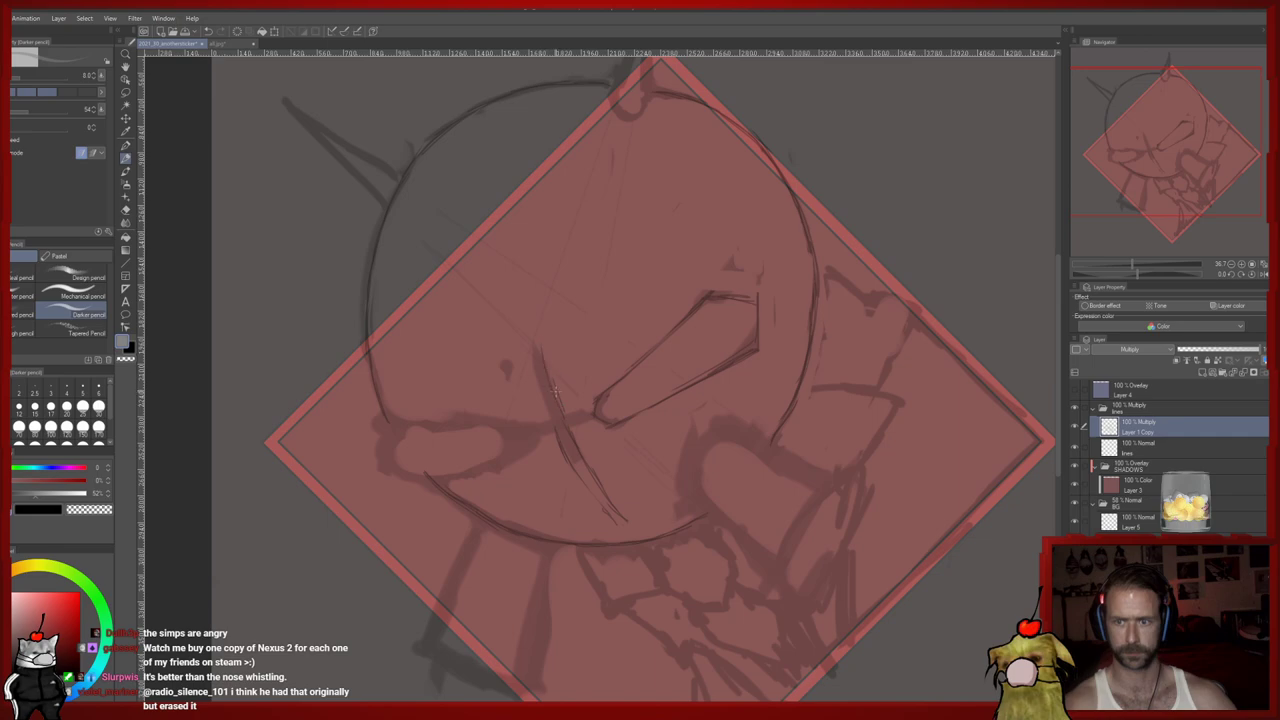
{"action": "left_click_drag", "start_coordinate": [552, 408], "coordinate": [520, 311]}
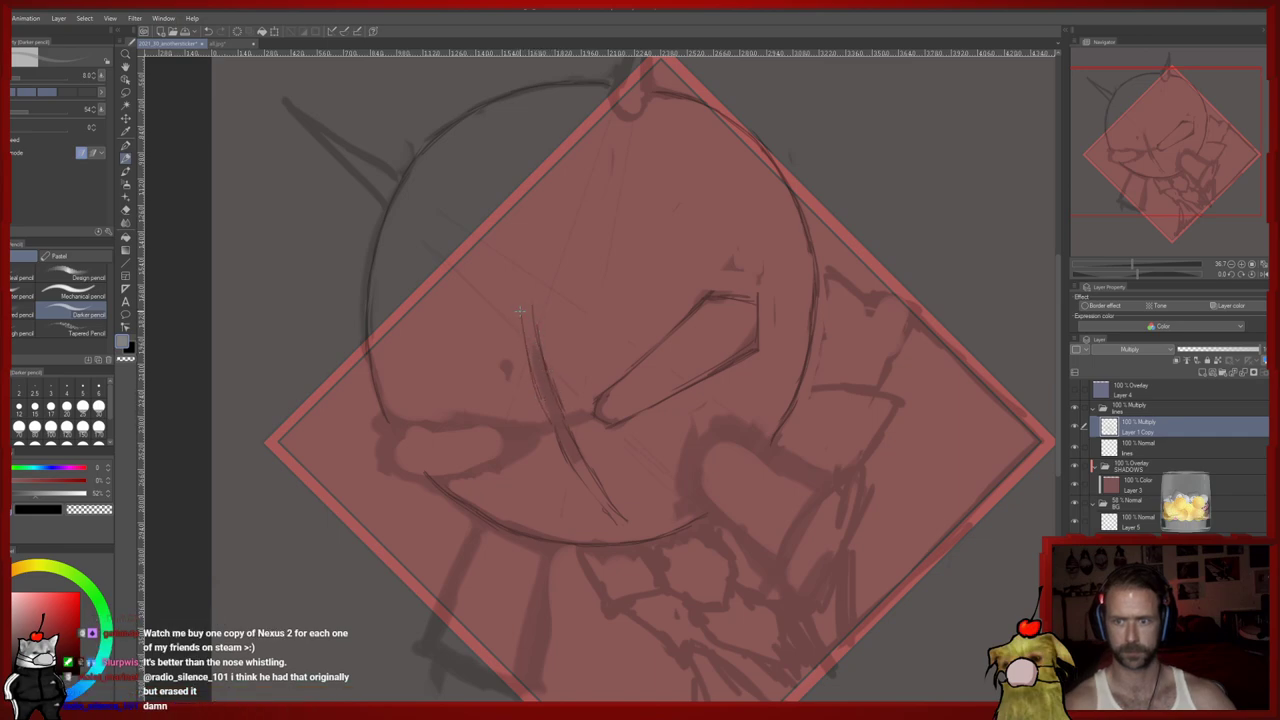
{"action": "key", "text": "e"}
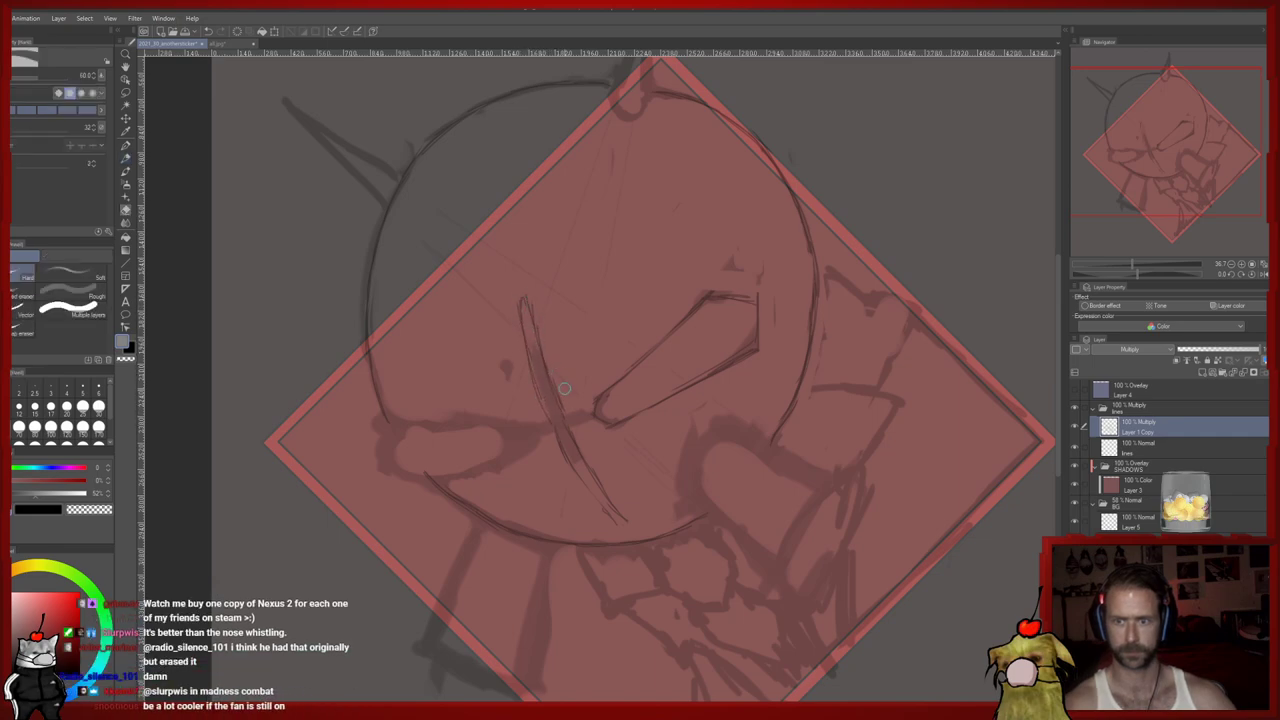
{"action": "left_click_drag", "start_coordinate": [532, 352], "coordinate": [591, 488]}
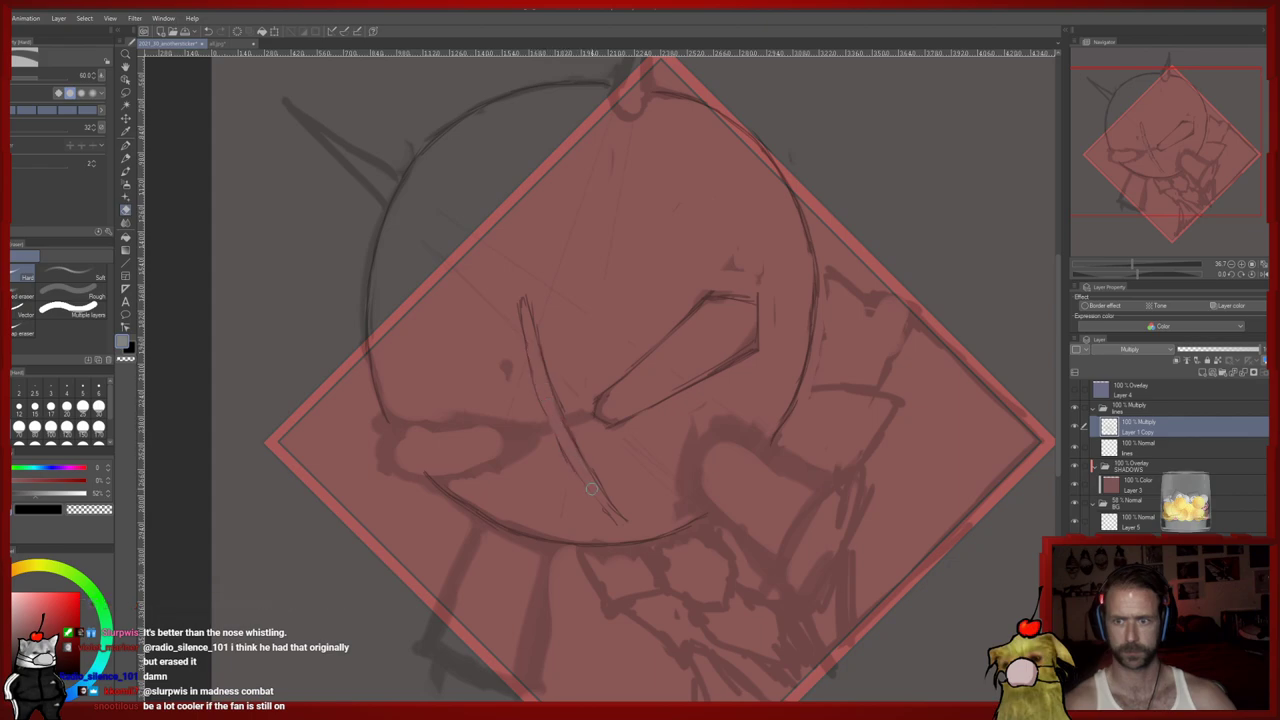
Erase the thick stroke between the eyes and outline the cross's short horizontal bar with thin lines
{"action": "key", "text": "p"}
{"action": "key", "text": "e"}
{"action": "left_click_drag", "start_coordinate": [525, 433], "coordinate": [597, 414]}
{"action": "key", "text": "p"}
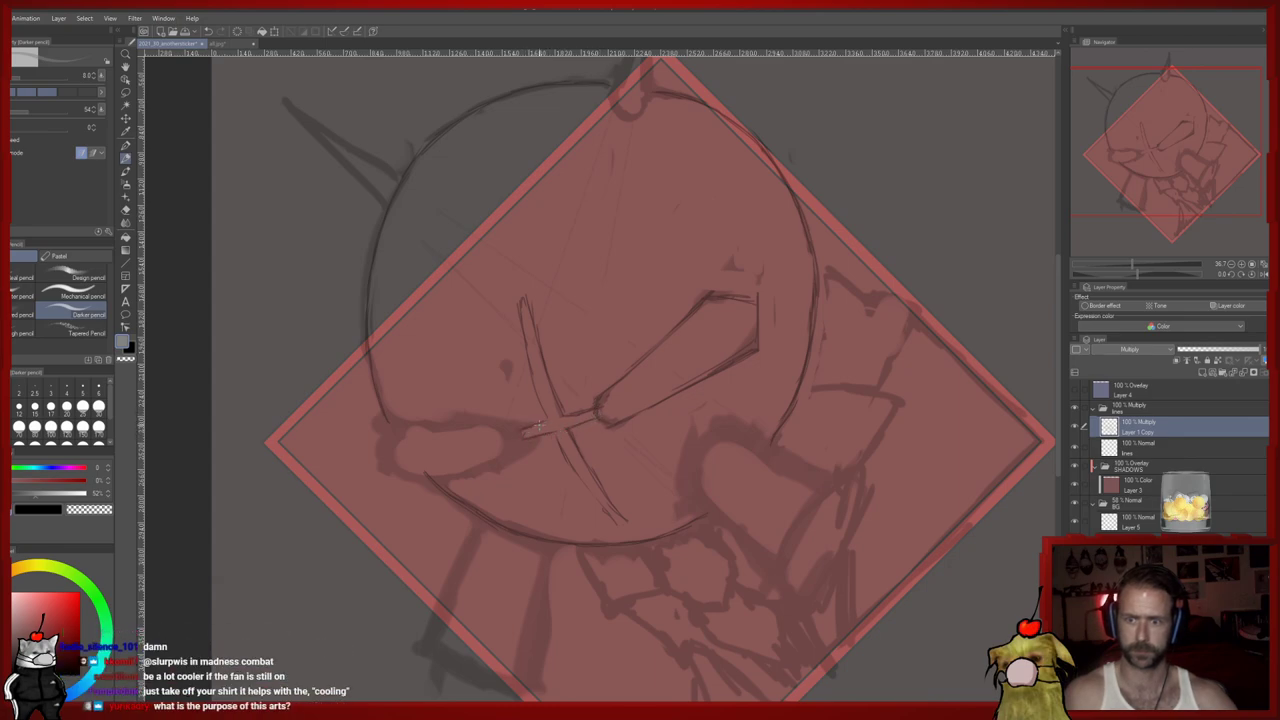
Mirror the canvas view, trace a thin angular outline of the smaller eye and erase the thick rough outline around its outer end
{"action": "left_click", "coordinate": [1264, 275]}
{"action": "left_click_drag", "start_coordinate": [758, 394], "coordinate": [682, 356]}
{"action": "left_click_drag", "start_coordinate": [651, 427], "coordinate": [722, 409]}
{"action": "scroll", "coordinate": [664, 382], "scroll_direction": "down", "scroll_amount": 2}
{"action": "scroll", "coordinate": [663, 380], "scroll_direction": "down", "scroll_amount": 1}
{"action": "scroll", "coordinate": [660, 385], "scroll_direction": "up", "scroll_amount": 3}
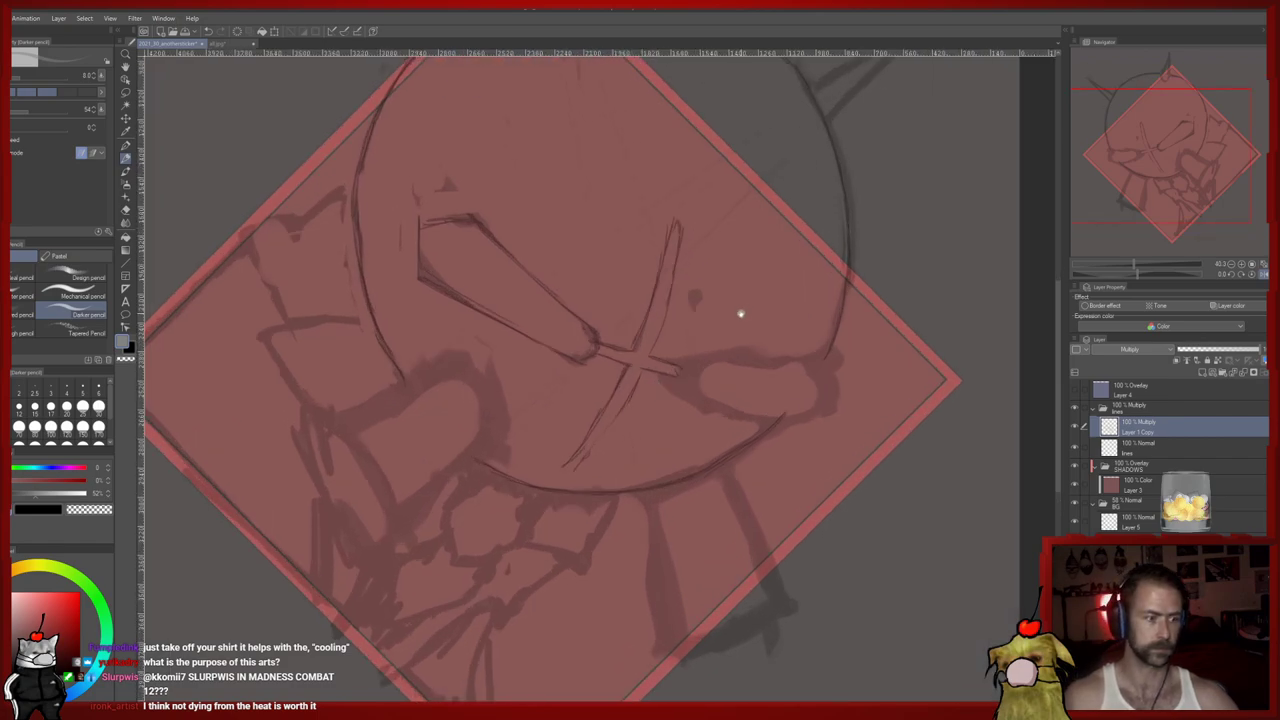
{"action": "left_click_drag", "start_coordinate": [740, 314], "coordinate": [722, 326]}
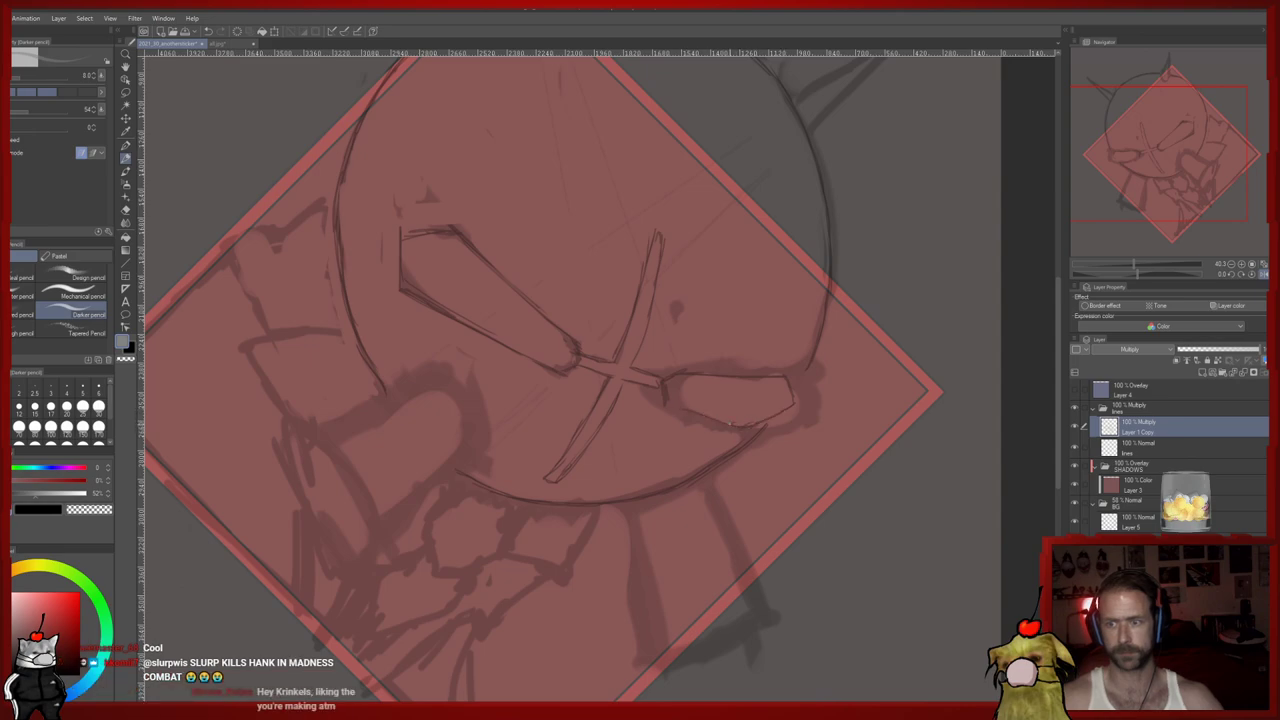
{"action": "key", "text": "e"}
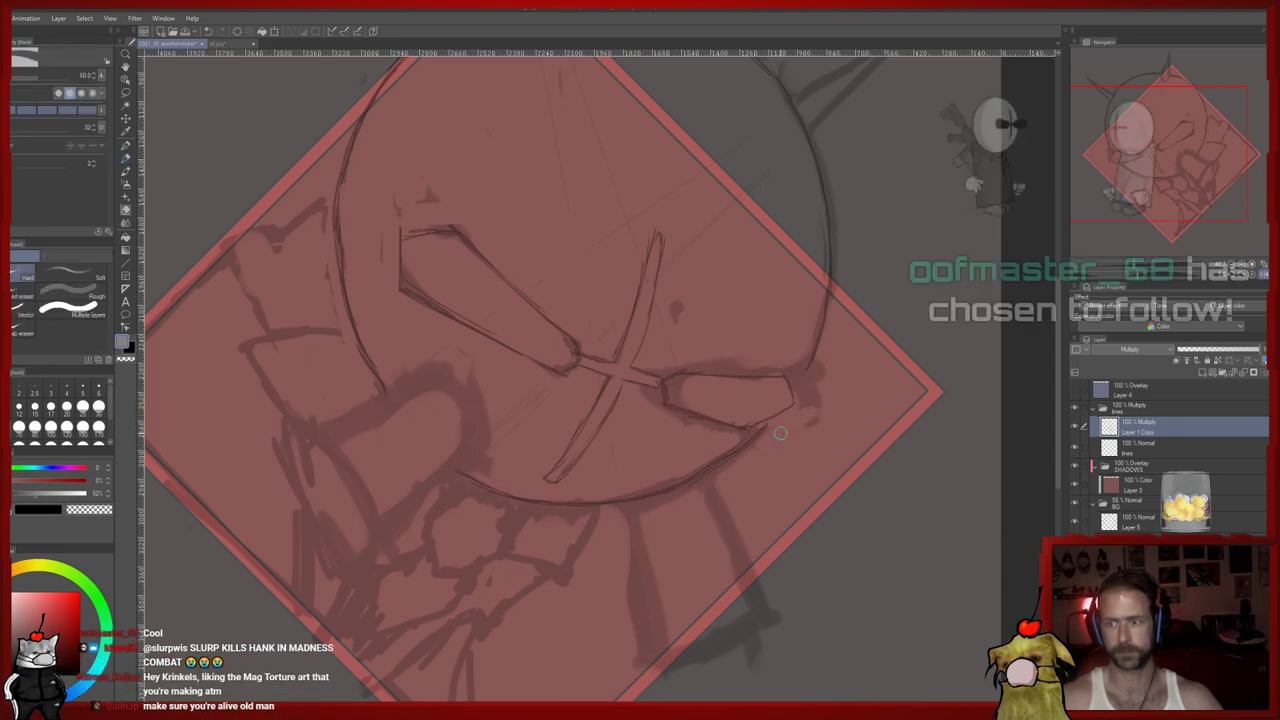
{"action": "left_click_drag", "start_coordinate": [821, 424], "coordinate": [801, 422]}
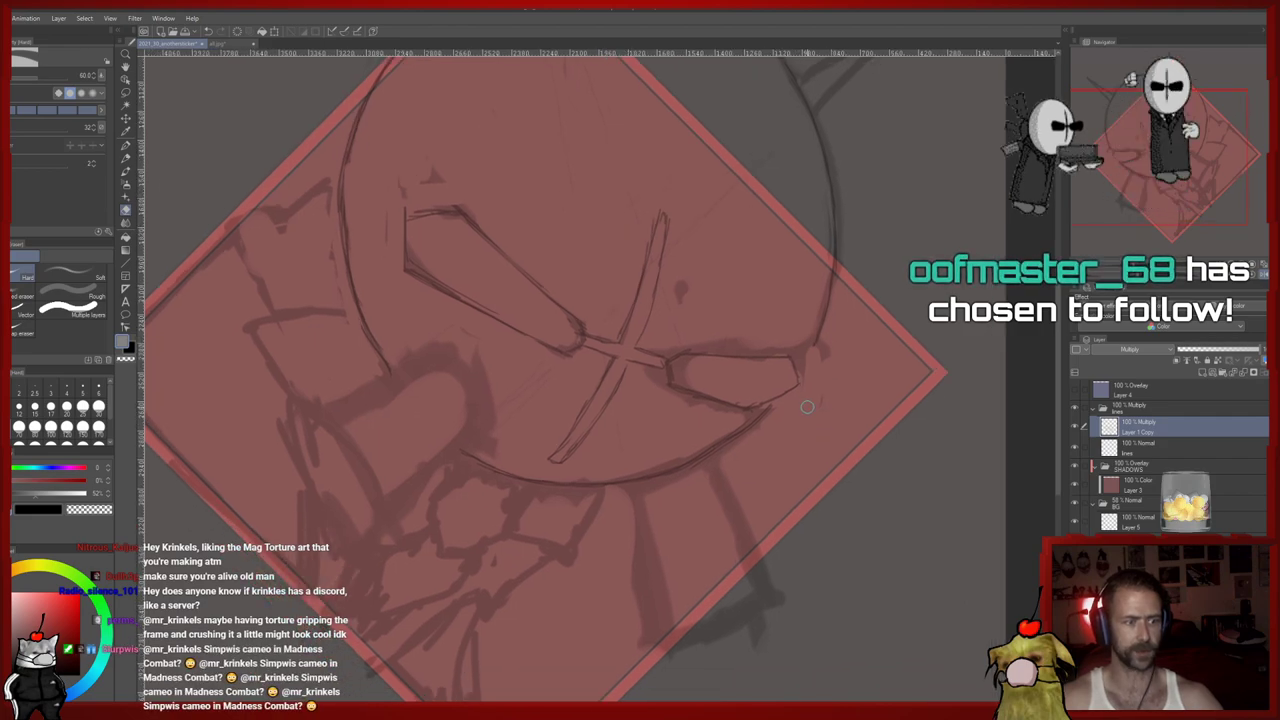
Join the fine head contour and jaw line at the smaller eye's outer corner and erase the leftover thick strokes around that eye
{"action": "key", "text": "p"}
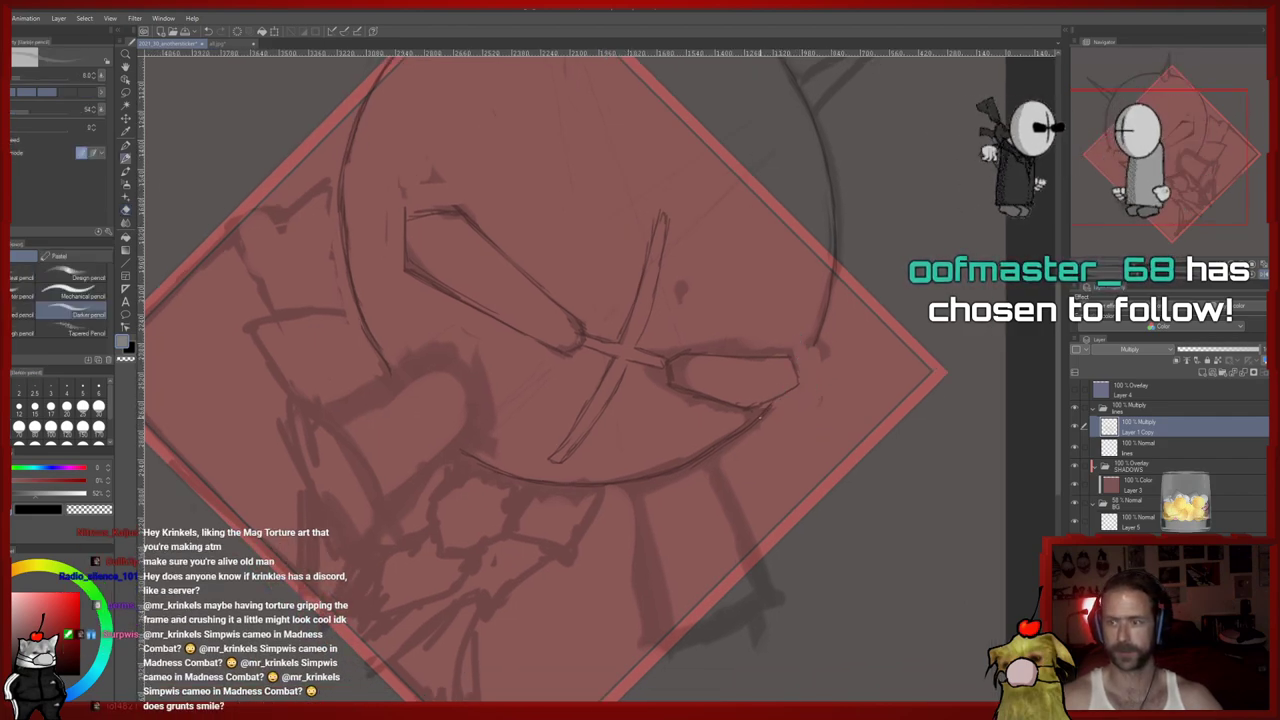
{"action": "key", "text": "e"}
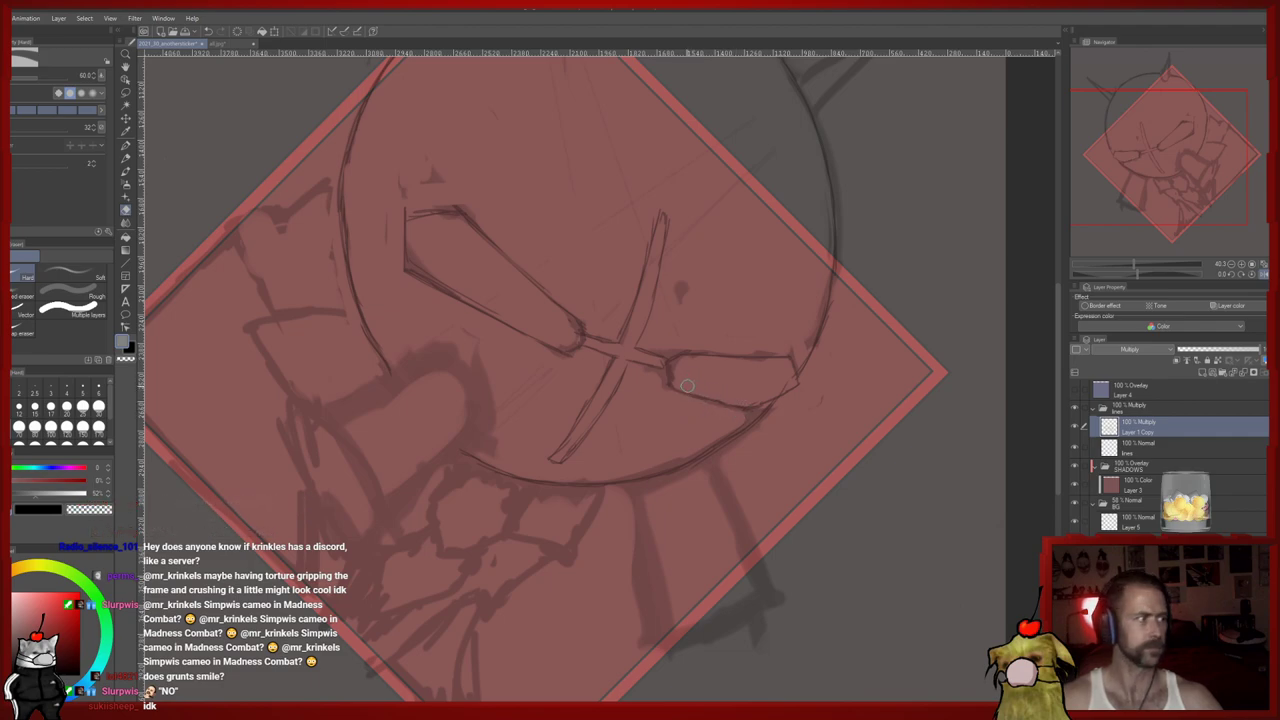
{"action": "left_click_drag", "start_coordinate": [692, 396], "coordinate": [687, 373]}
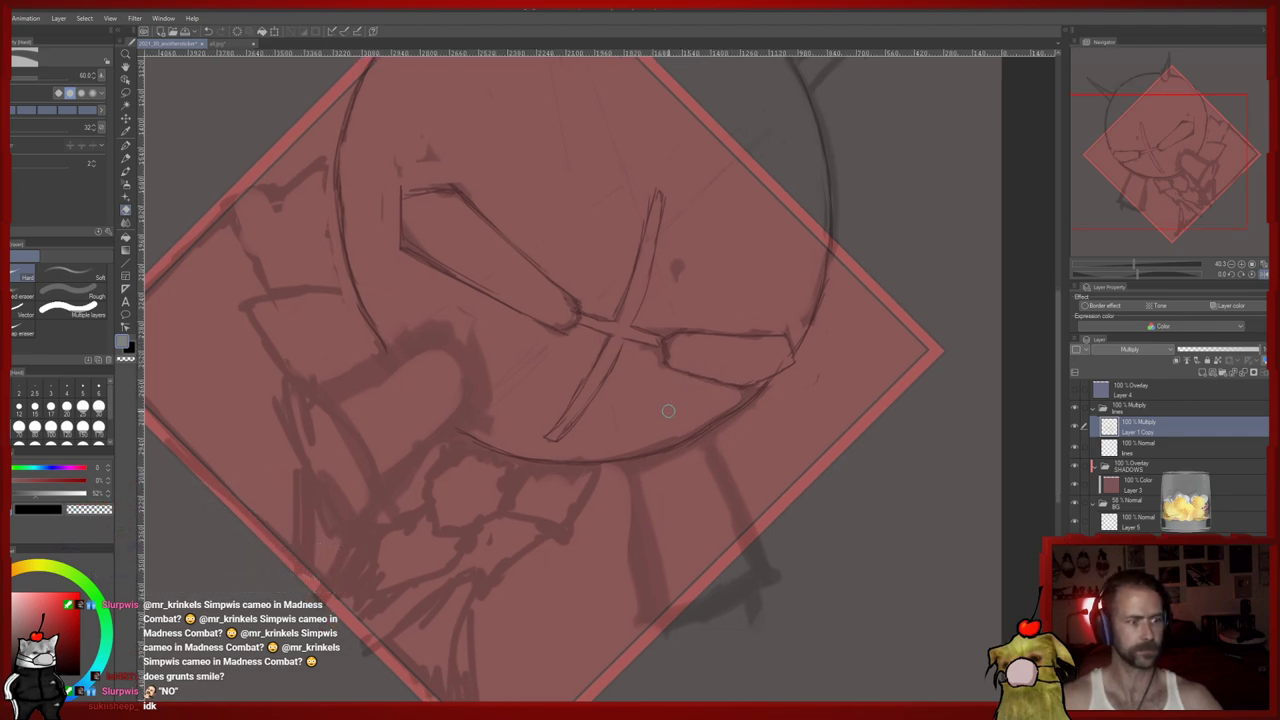
Try a small curved cat-like mouth across the lower arm of the face cross, erasing a gap in the arm for it
{"action": "left_click_drag", "start_coordinate": [666, 414], "coordinate": [726, 383]}
{"action": "key", "text": "p"}
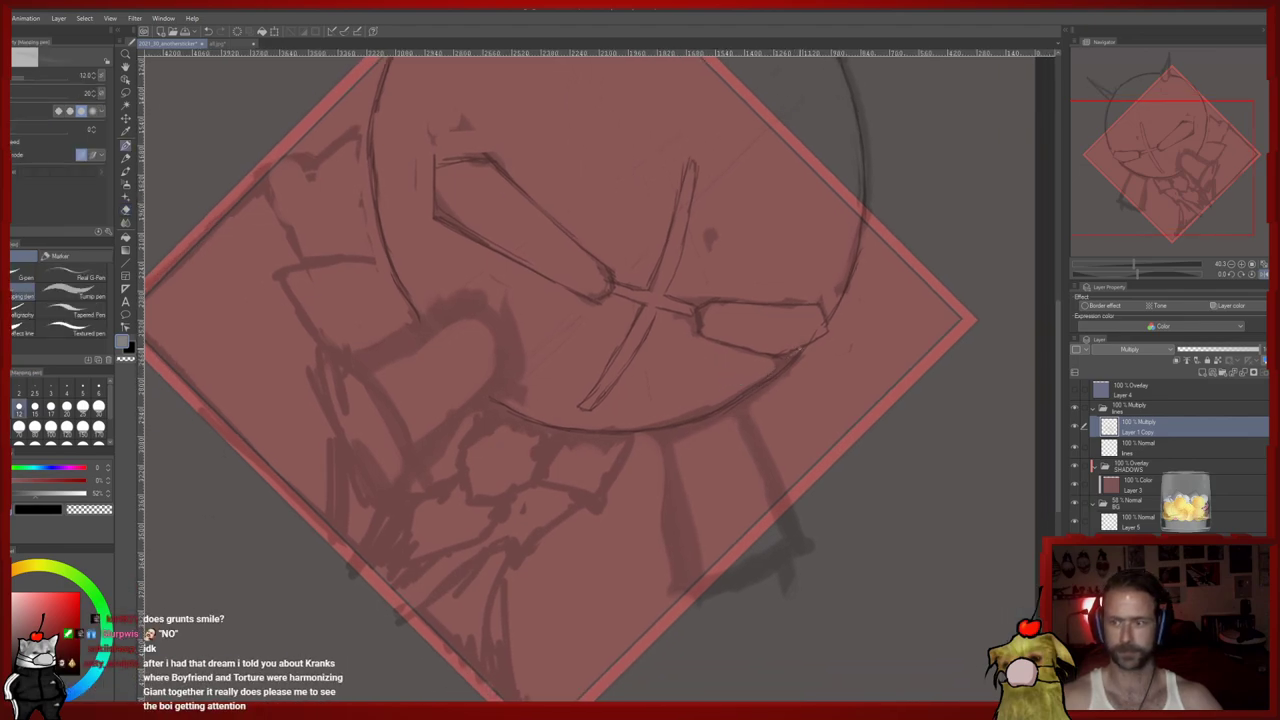
{"action": "key", "text": "p"}
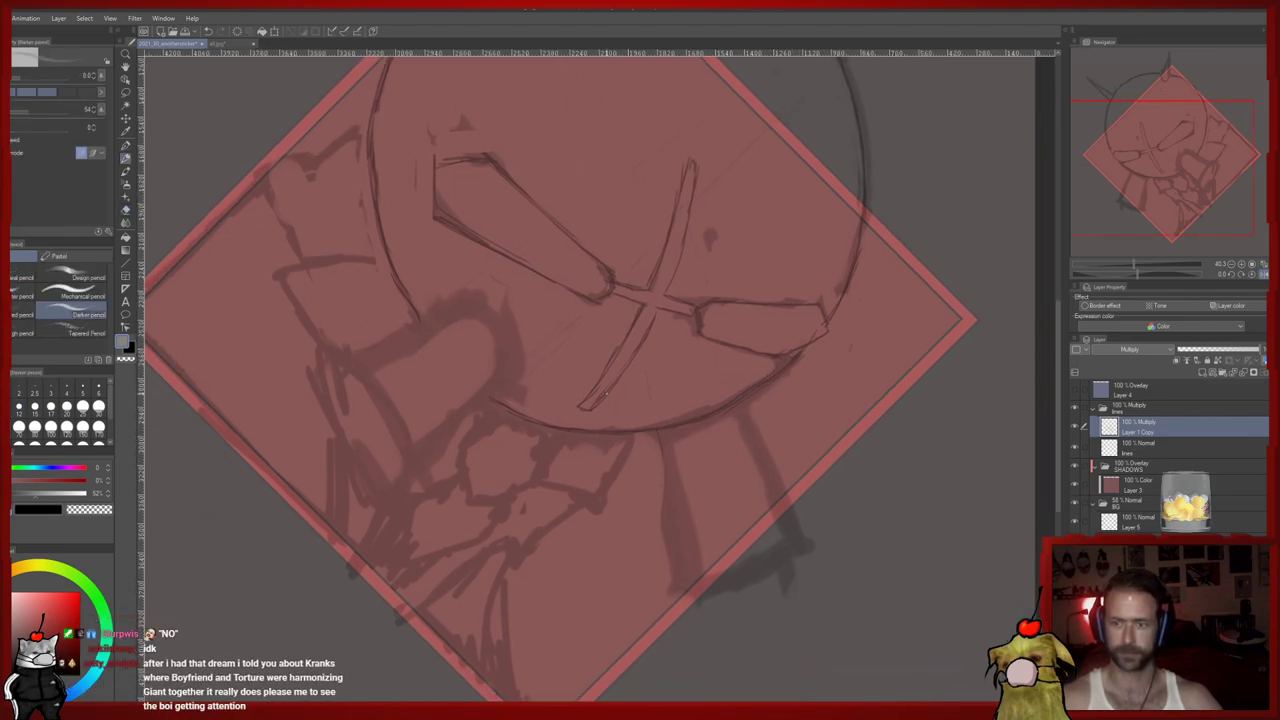
{"action": "left_click_drag", "start_coordinate": [589, 423], "coordinate": [588, 430]}
{"action": "key", "text": "e"}
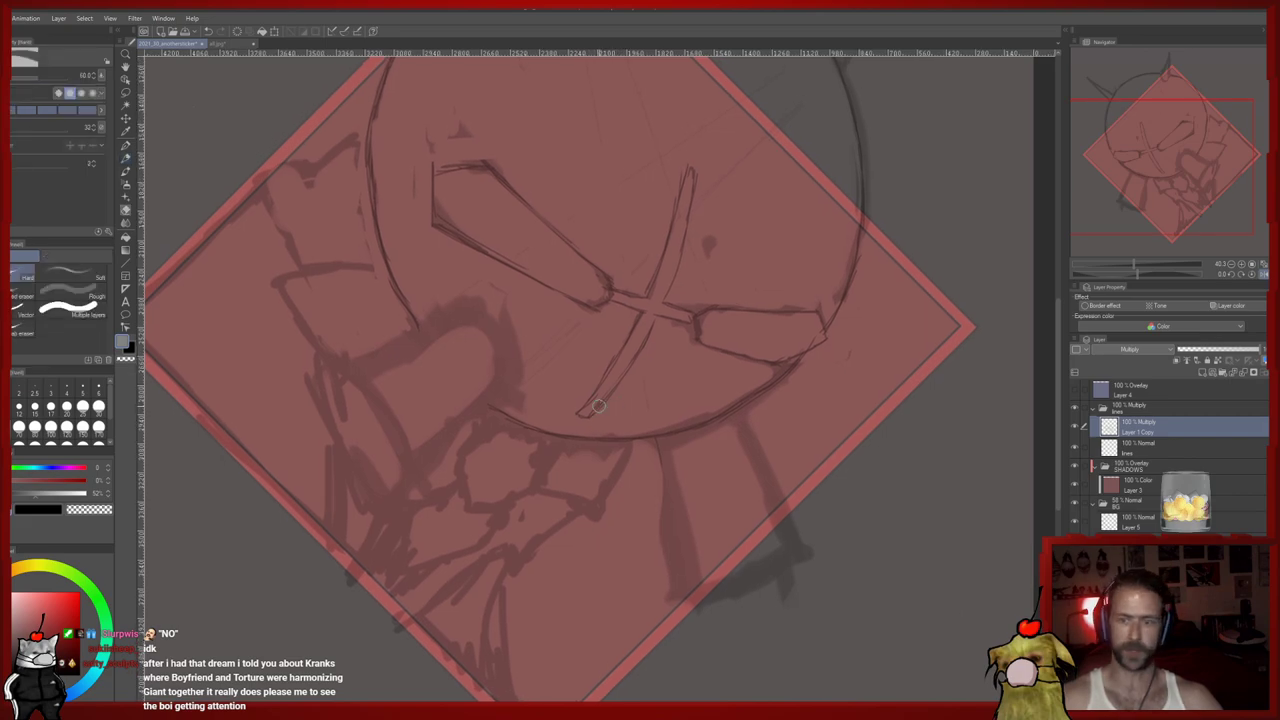
{"action": "key", "text": "p"}
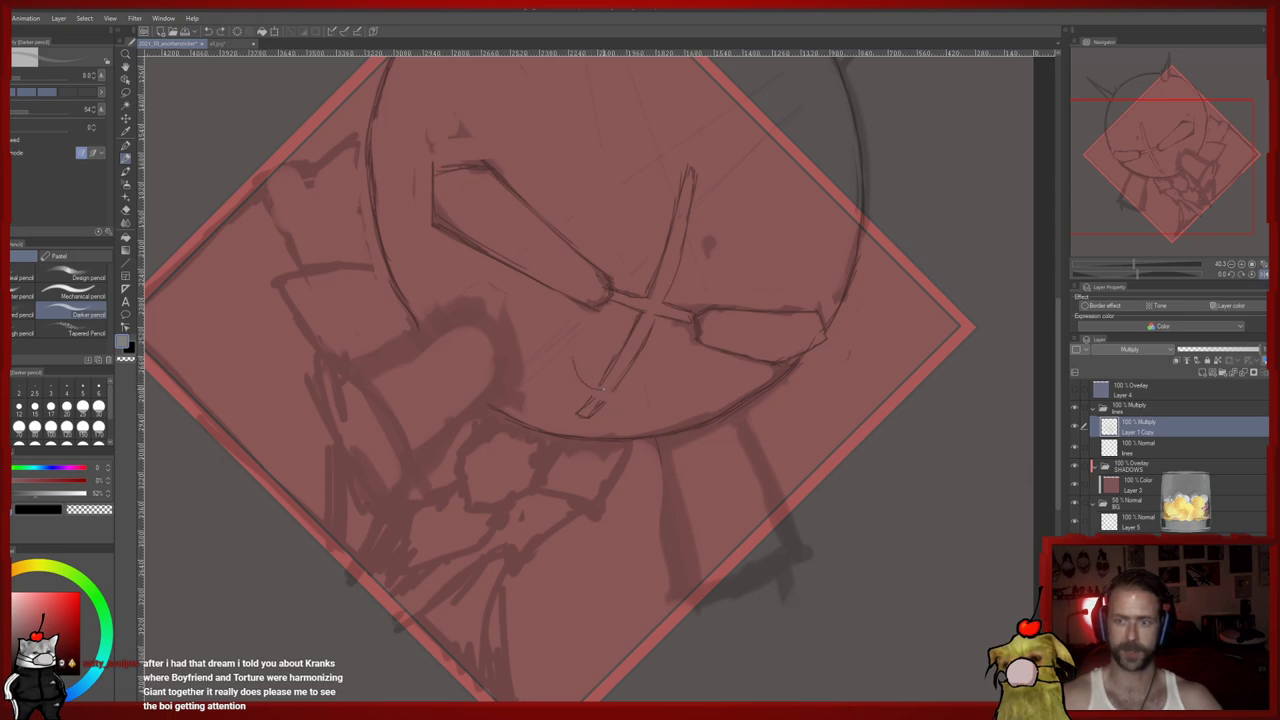
{"action": "left_click_drag", "start_coordinate": [645, 380], "coordinate": [645, 376]}
Trace the two long sides of the tapered block below the jaw with thin lines and erase the thick strokes along them
{"action": "left_click_drag", "start_coordinate": [700, 363], "coordinate": [651, 394]}
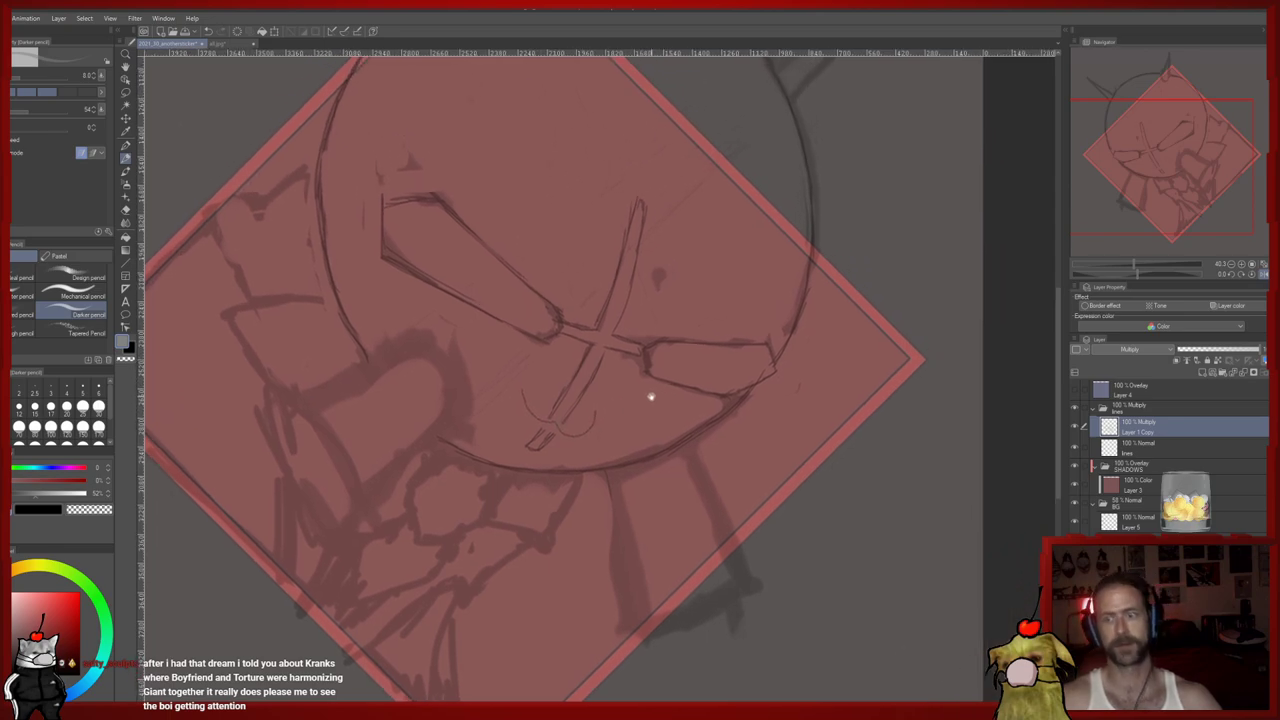
{"action": "left_click_drag", "start_coordinate": [648, 519], "coordinate": [638, 481]}
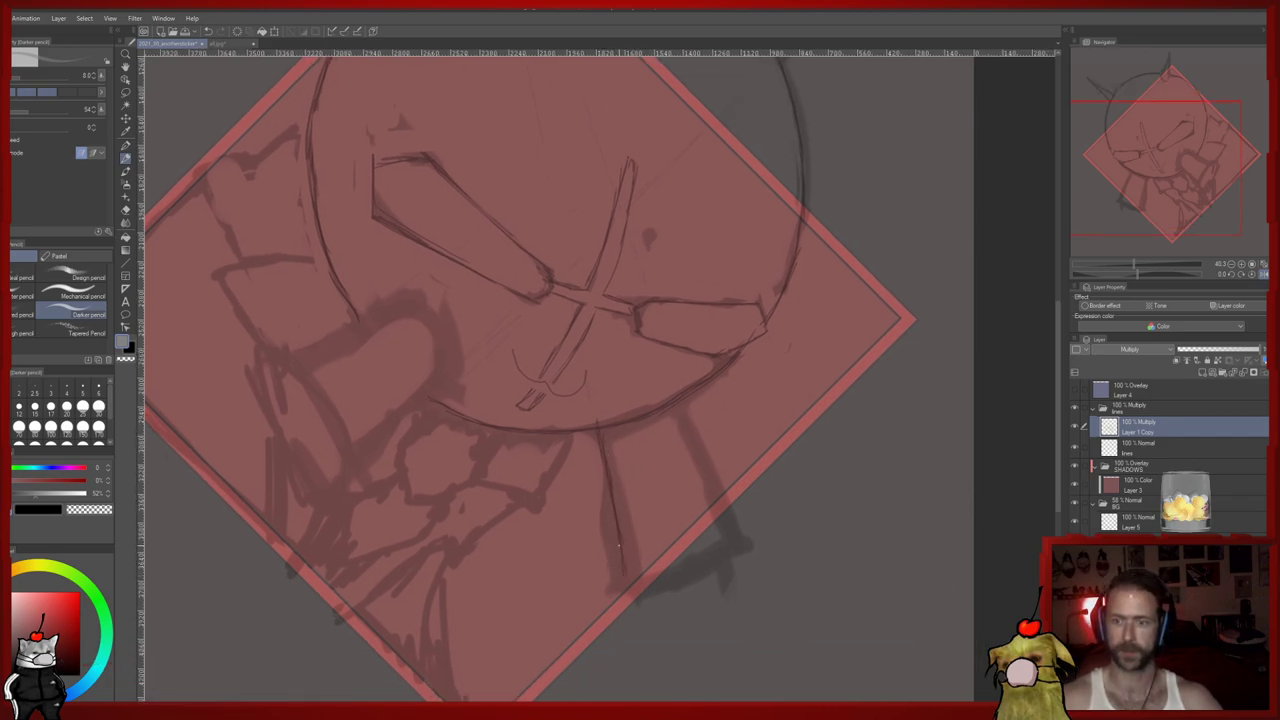
{"action": "key", "text": "e"}
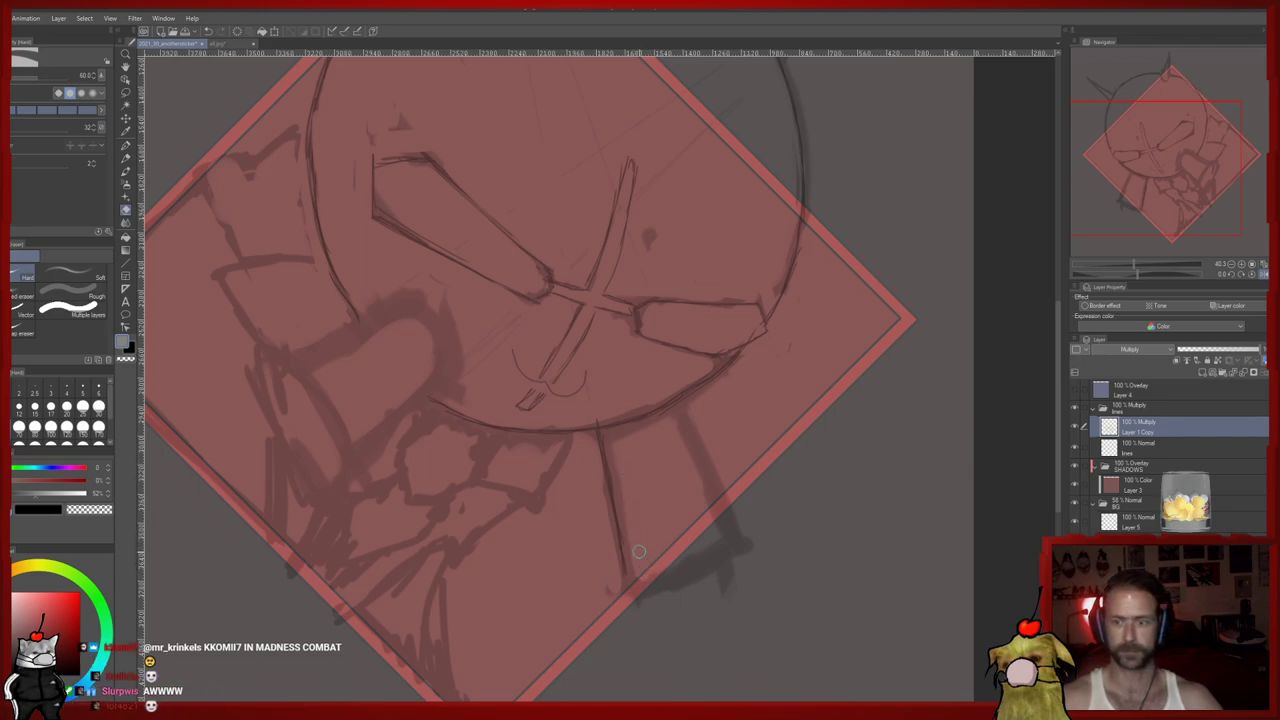
{"action": "left_click_drag", "start_coordinate": [634, 469], "coordinate": [624, 469]}
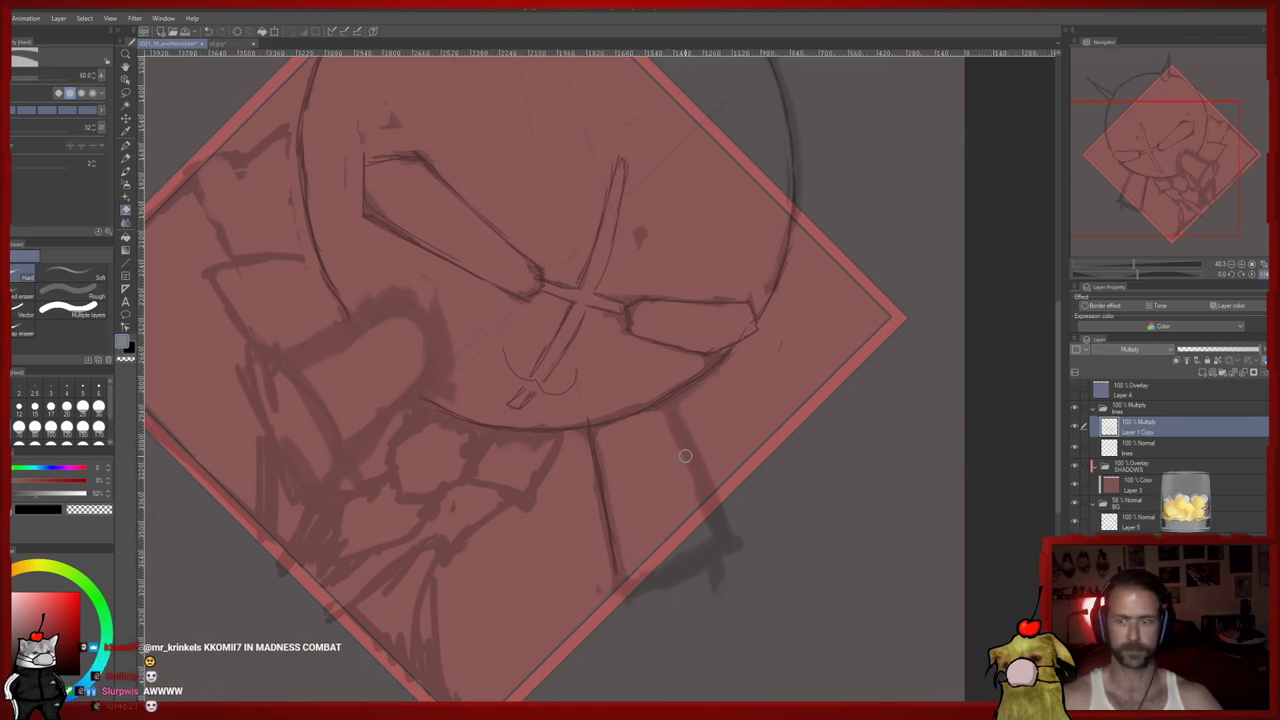
{"action": "key", "text": "p"}
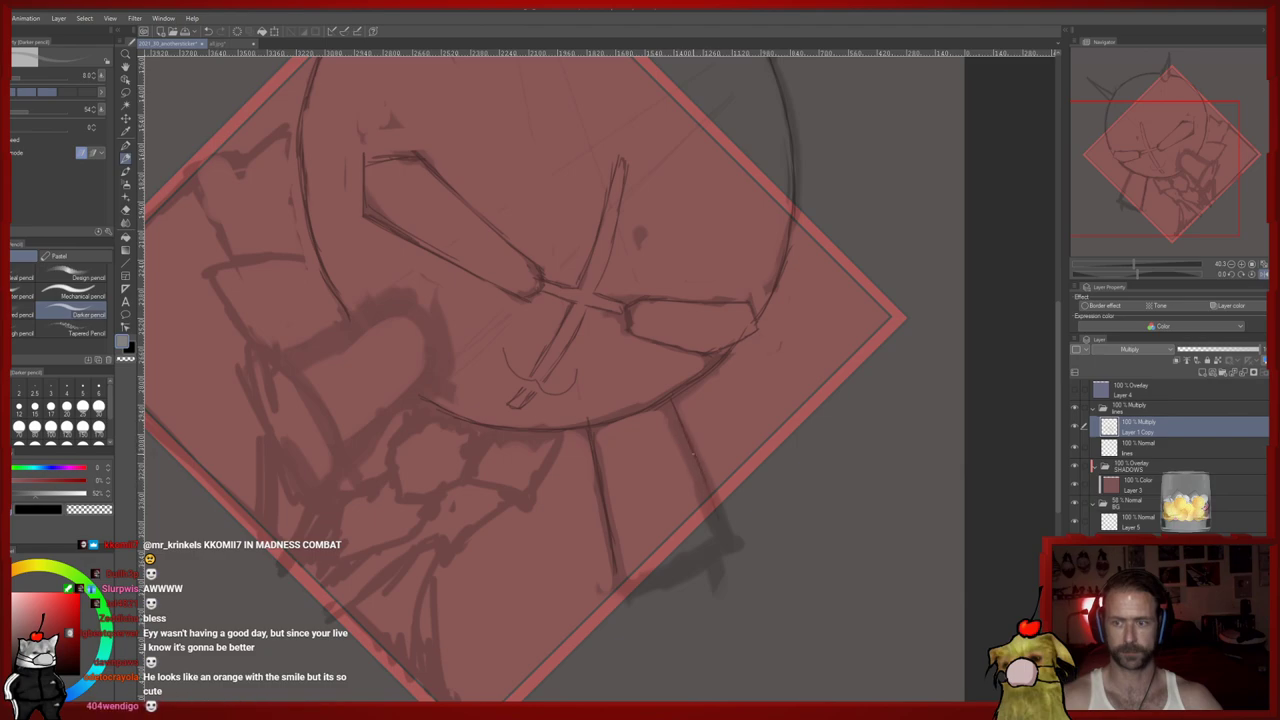
{"action": "left_click_drag", "start_coordinate": [723, 486], "coordinate": [690, 415]}
{"action": "mouse_move", "coordinate": [648, 452]}
{"action": "left_mouse_down"}
{"action": "mouse_move", "coordinate": [660, 446]}
{"action": "mouse_move", "coordinate": [653, 471]}
{"action": "left_mouse_up"}
{"action": "scroll", "coordinate": [643, 505], "scroll_direction": "up", "scroll_amount": 1}
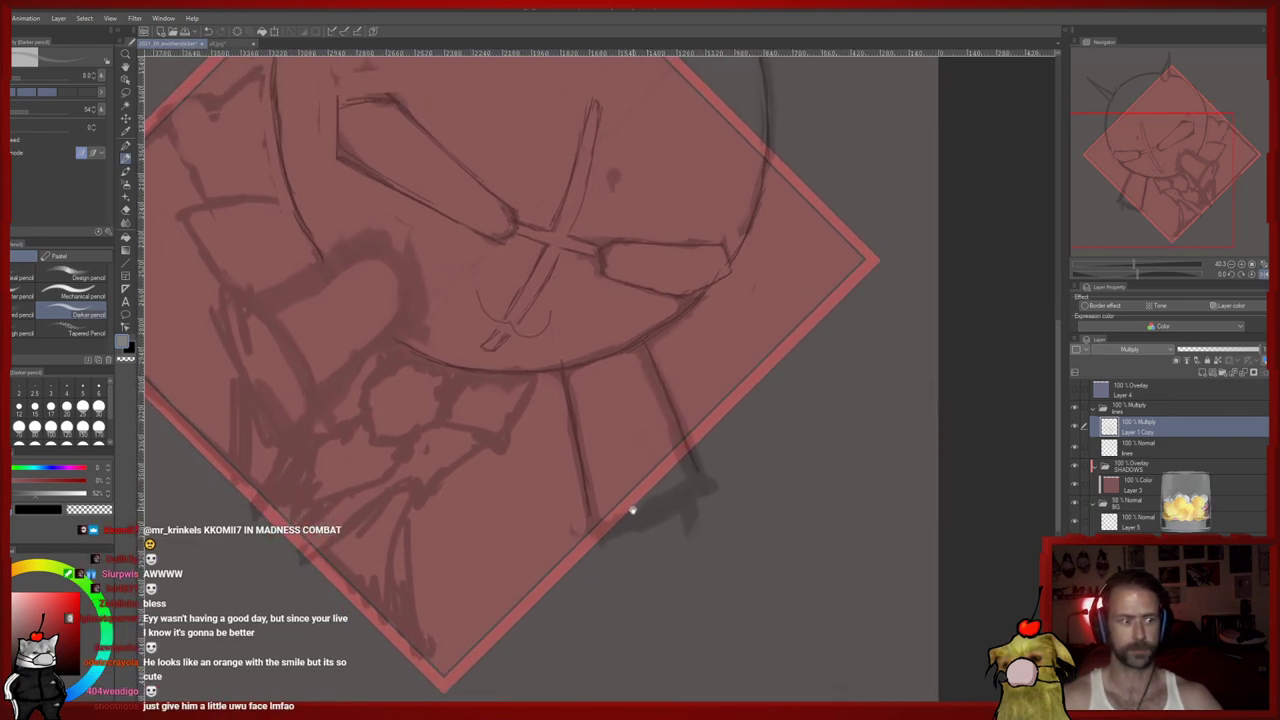
Try replacing the curved mouth with a thin angular mouth line and add small arched pupils inside both eyes
{"action": "scroll", "coordinate": [632, 512], "scroll_direction": "up", "scroll_amount": 4}
{"action": "key", "text": "e"}
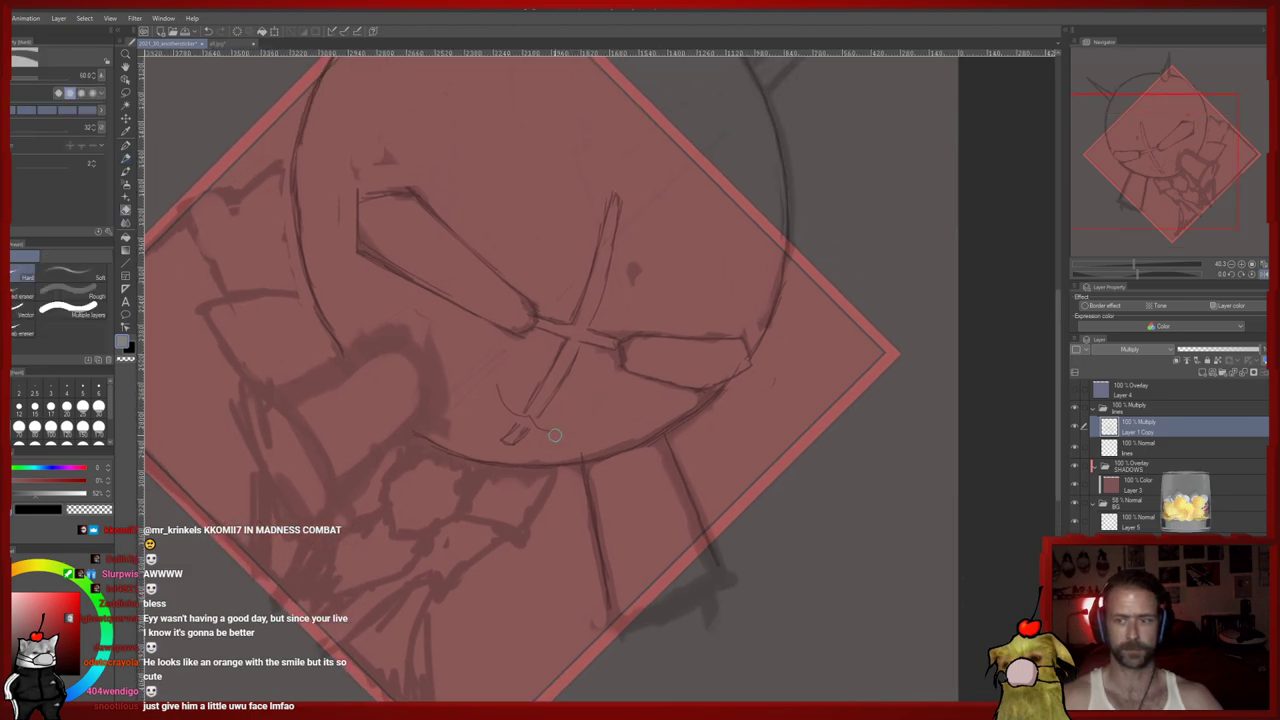
{"action": "left_click_drag", "start_coordinate": [526, 417], "coordinate": [499, 392]}
{"action": "key", "text": "p"}
{"action": "left_click_drag", "start_coordinate": [458, 286], "coordinate": [481, 283]}
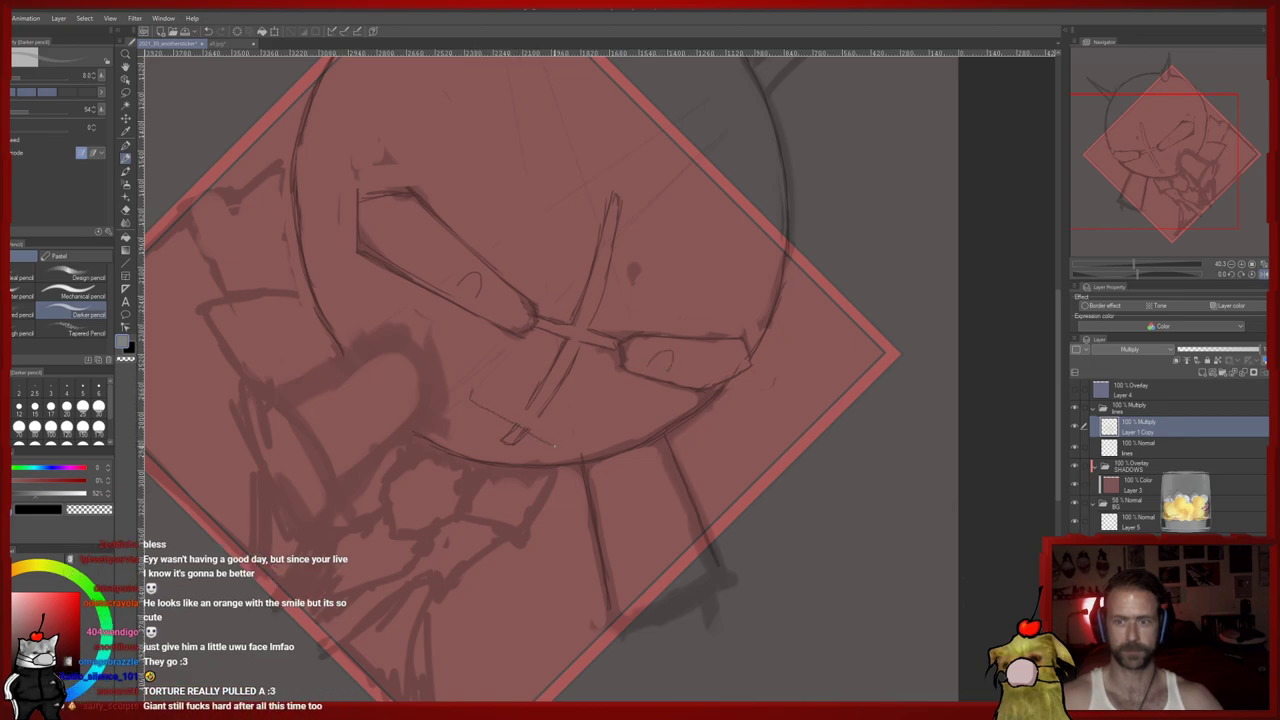
Close the outer end of the tapered block below the jaw with a thin curve and erase the thick strokes around it
{"action": "scroll", "coordinate": [651, 523], "scroll_direction": "down", "scroll_amount": 2}
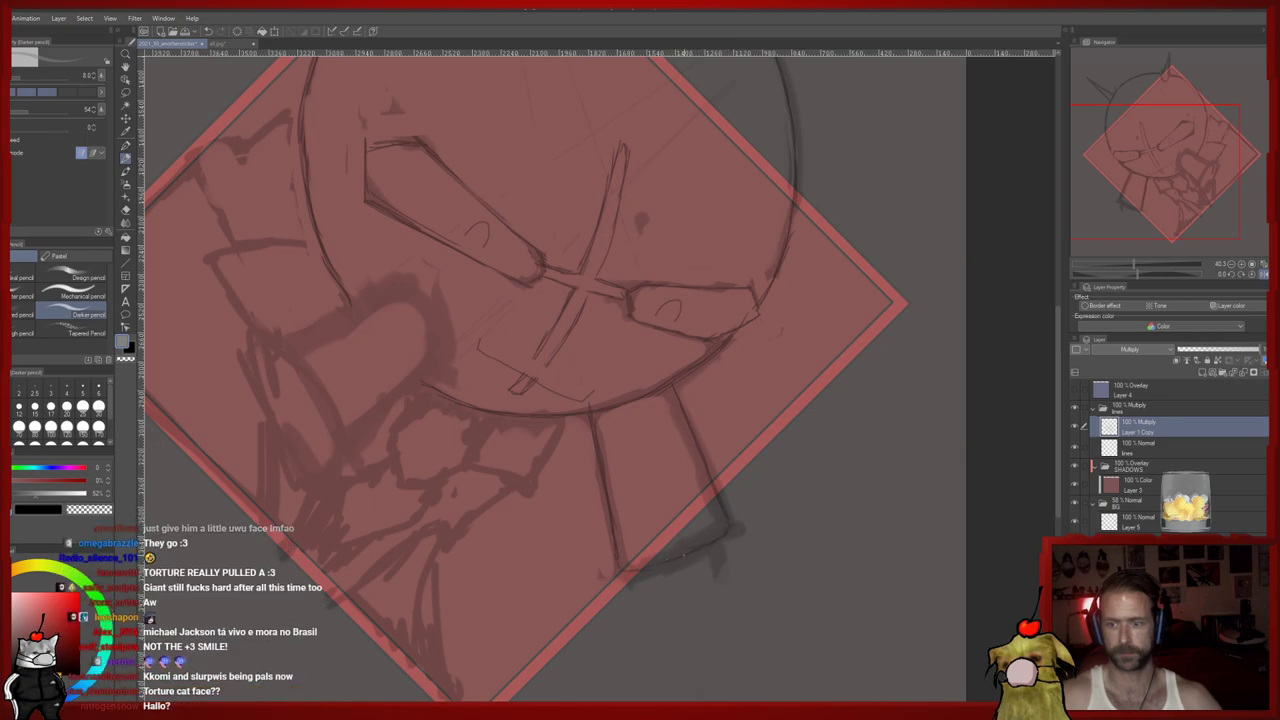
{"action": "key", "text": "e"}
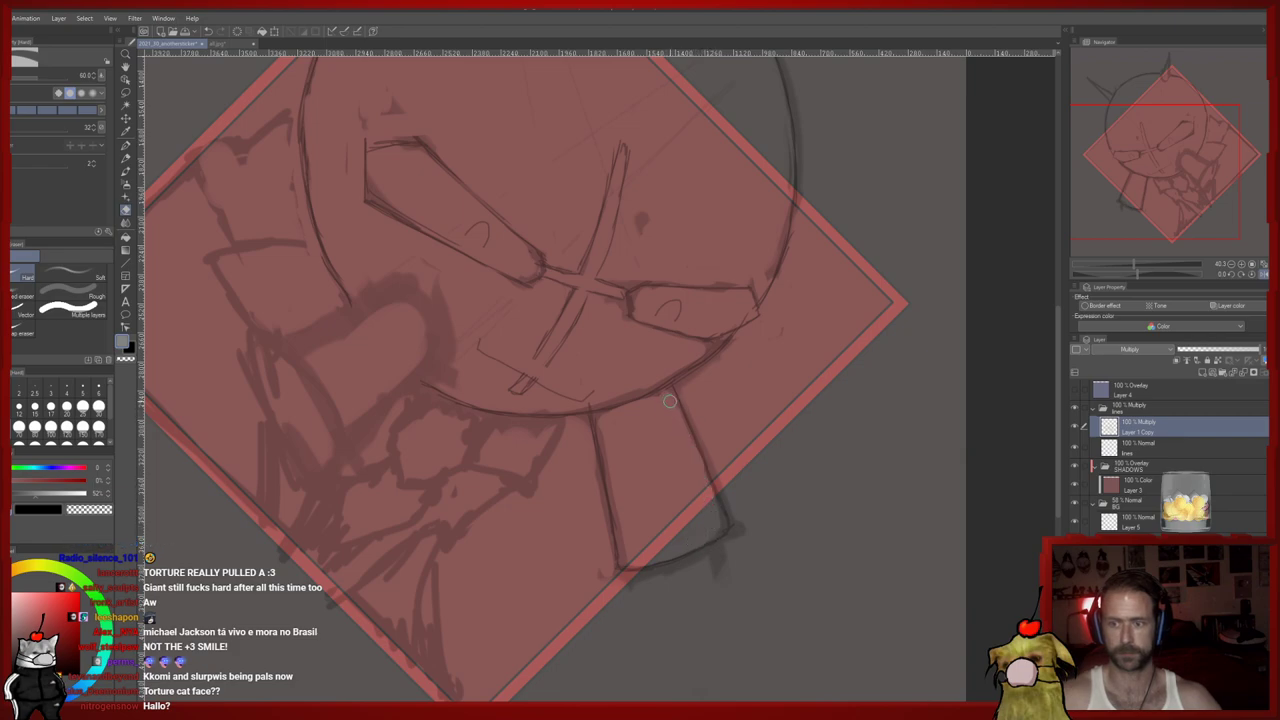
{"action": "left_click_drag", "start_coordinate": [646, 457], "coordinate": [640, 430]}
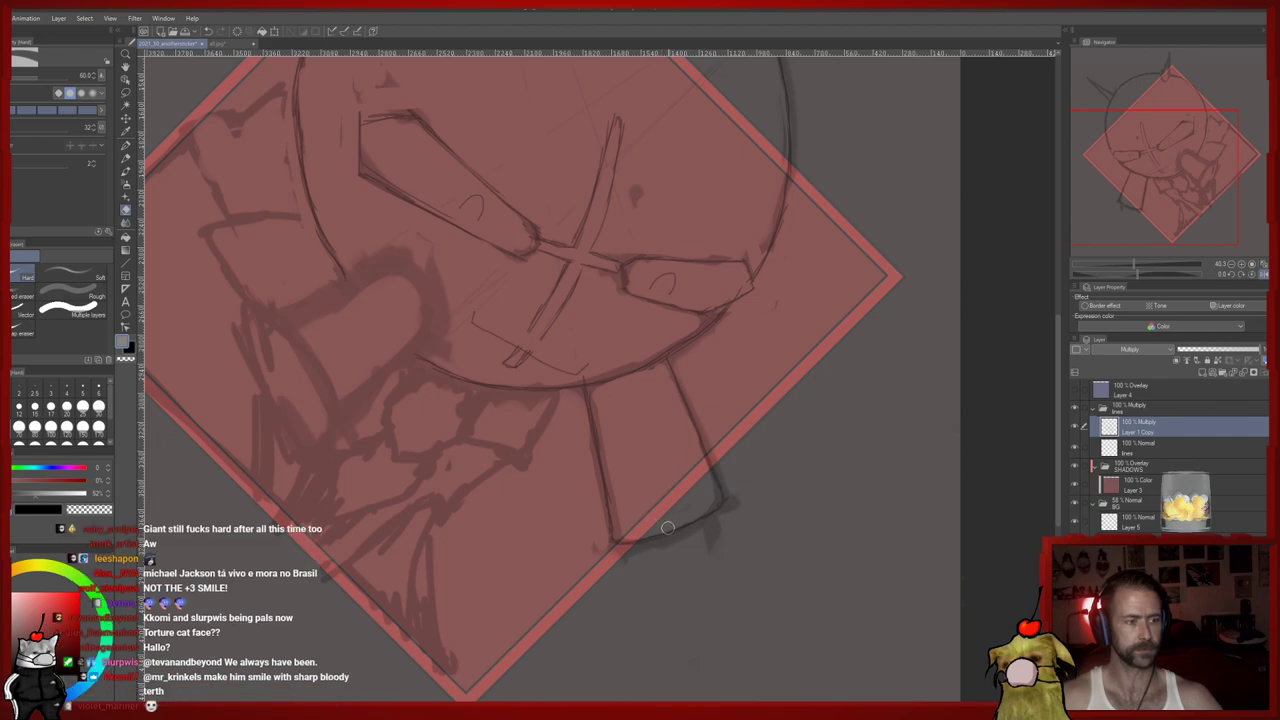
{"action": "mouse_move", "coordinate": [691, 537]}
{"action": "left_mouse_down"}
{"action": "mouse_move", "coordinate": [734, 509]}
{"action": "mouse_move", "coordinate": [646, 544]}
{"action": "mouse_move", "coordinate": [731, 583]}
{"action": "mouse_move", "coordinate": [755, 624]}
{"action": "left_mouse_up"}
{"action": "key", "text": "p"}
{"action": "mouse_move", "coordinate": [630, 544]}
{"action": "left_mouse_down"}
{"action": "mouse_move", "coordinate": [617, 466]}
{"action": "mouse_move", "coordinate": [643, 454]}
{"action": "left_mouse_up"}
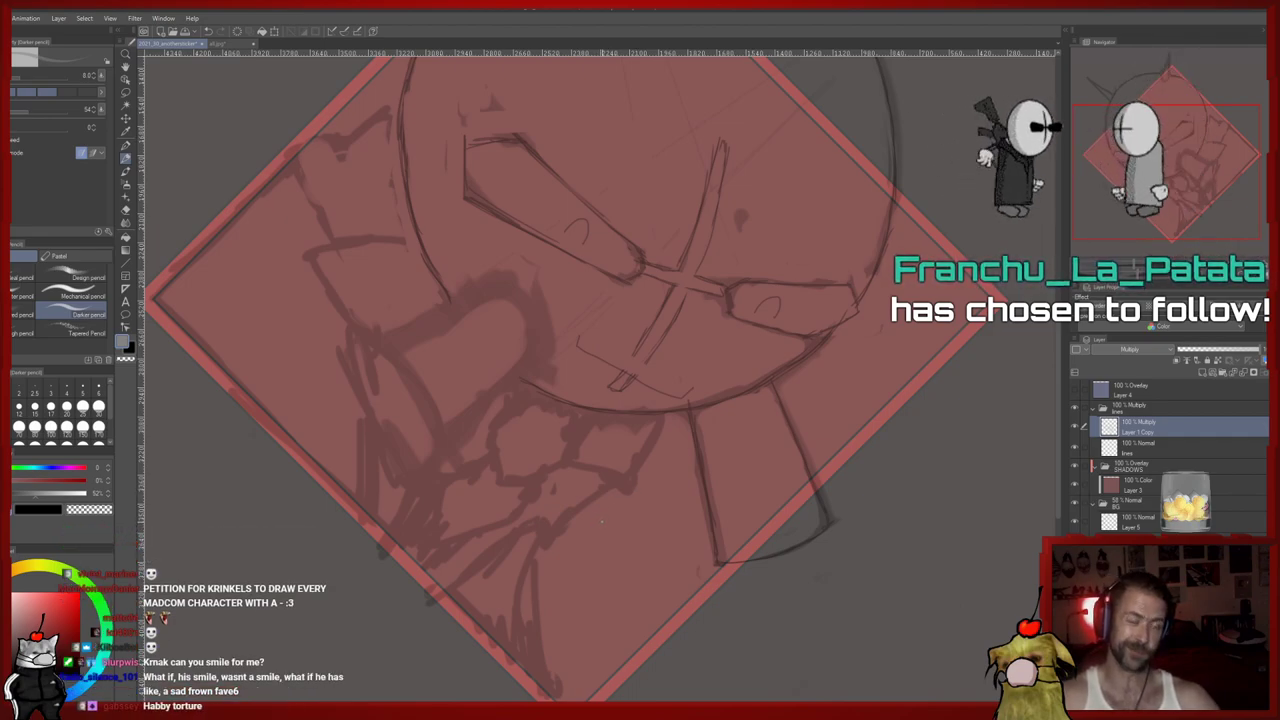
Erase the trial mouth and pupils and redraw the lower arm of the face cross
{"action": "left_click_drag", "start_coordinate": [626, 501], "coordinate": [608, 599]}
{"action": "key", "text": "e"}
{"action": "left_click_drag", "start_coordinate": [556, 437], "coordinate": [637, 481]}
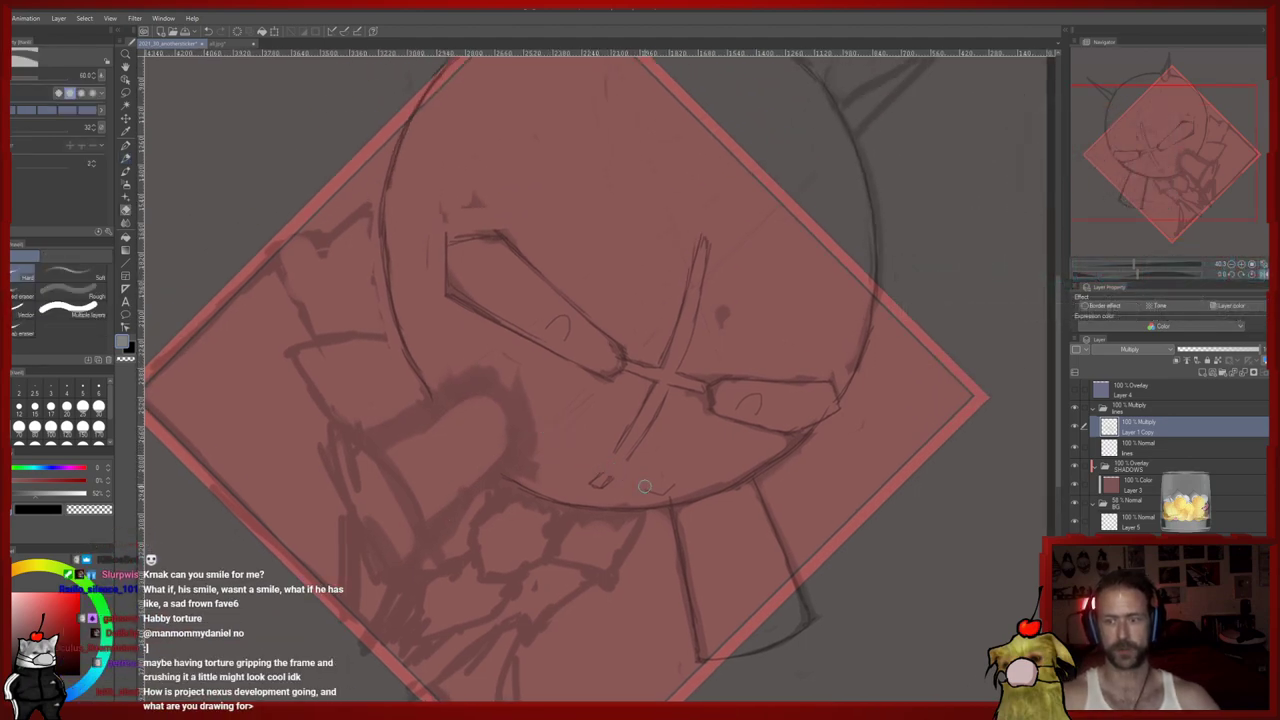
{"action": "key", "text": "p"}
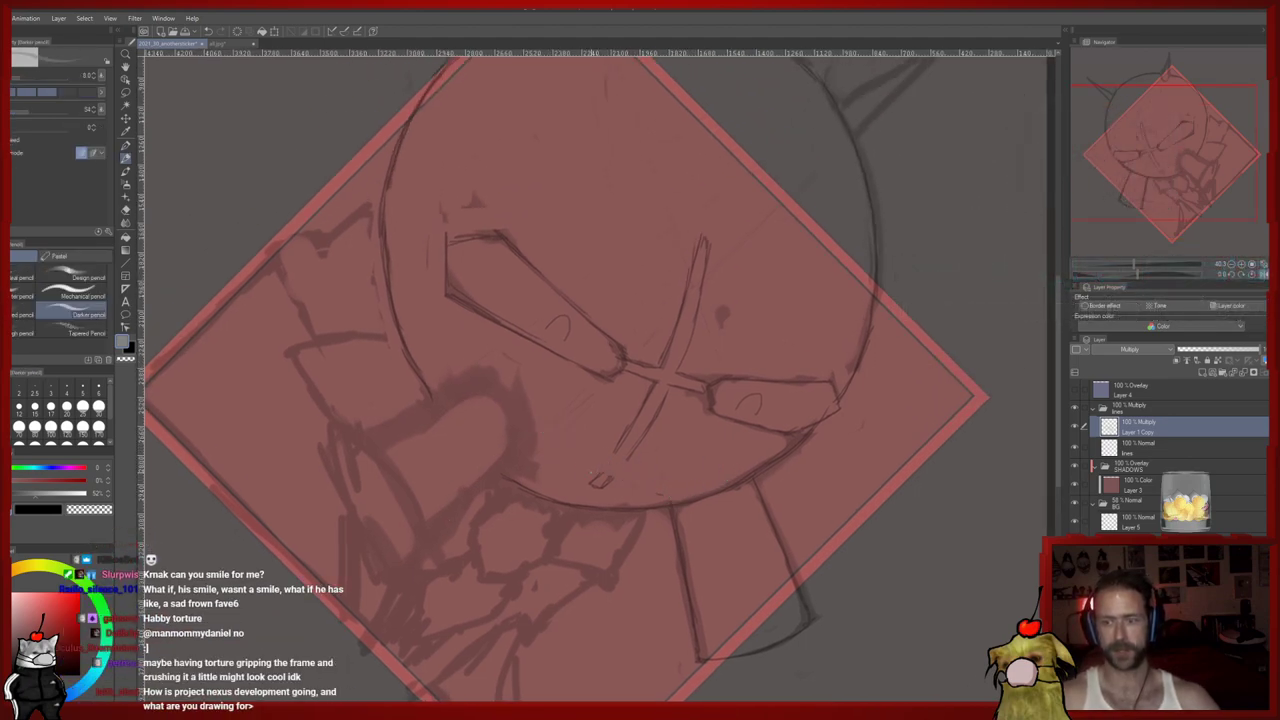
{"action": "key", "text": "e"}
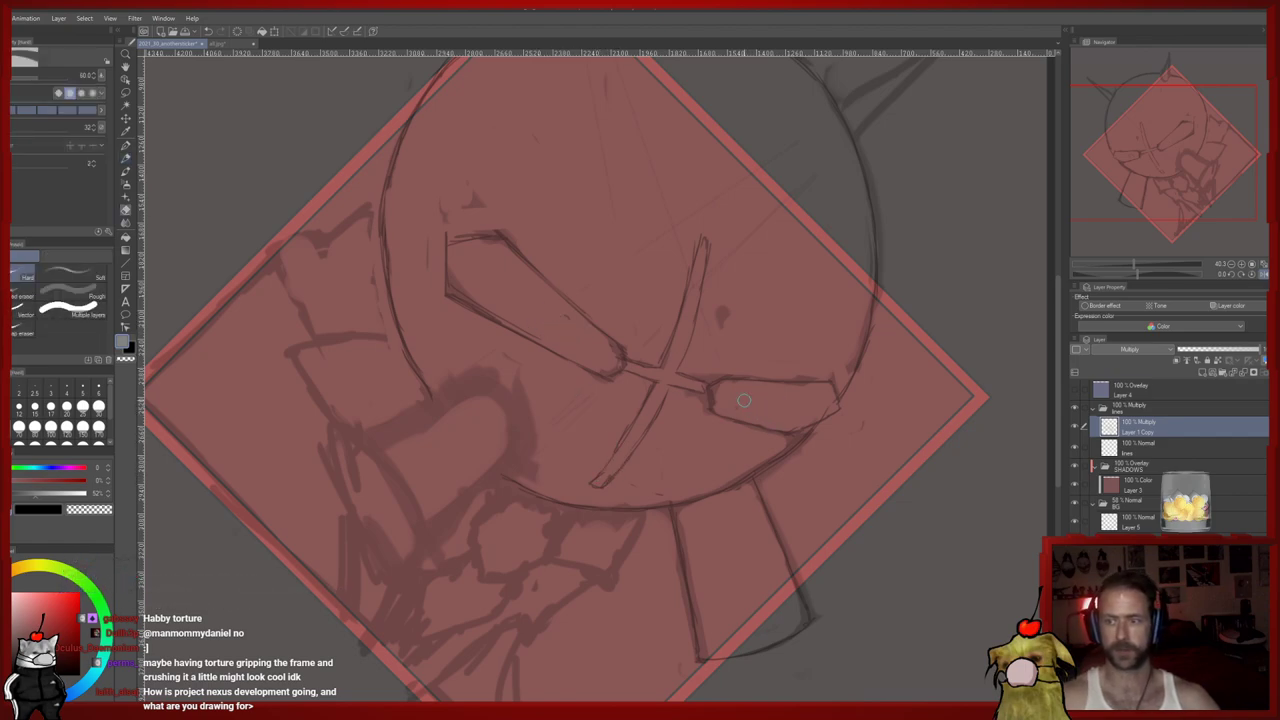
Retrace the slanted spike on the side of the head with thin lines, ruling faint straight guides from its edges across the face
{"action": "scroll", "coordinate": [743, 400], "scroll_direction": "down", "scroll_amount": 3}
{"action": "key", "text": "p"}
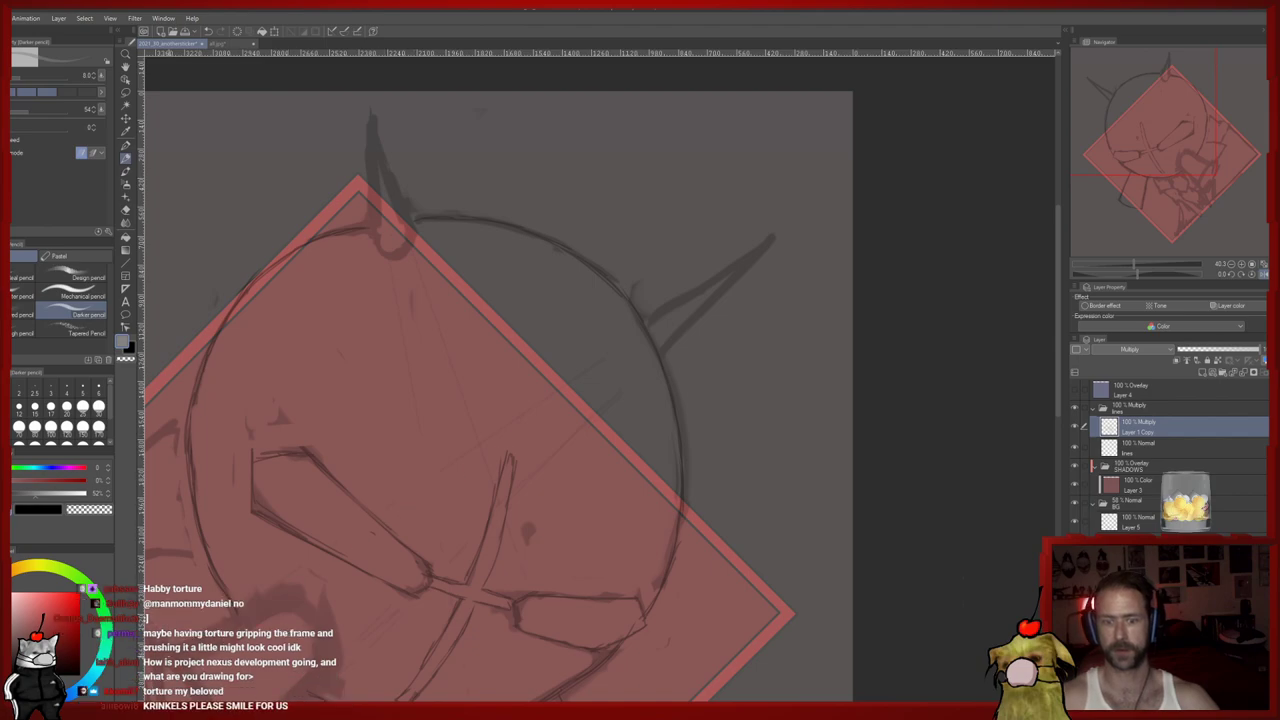
{"action": "key", "text": "p"}
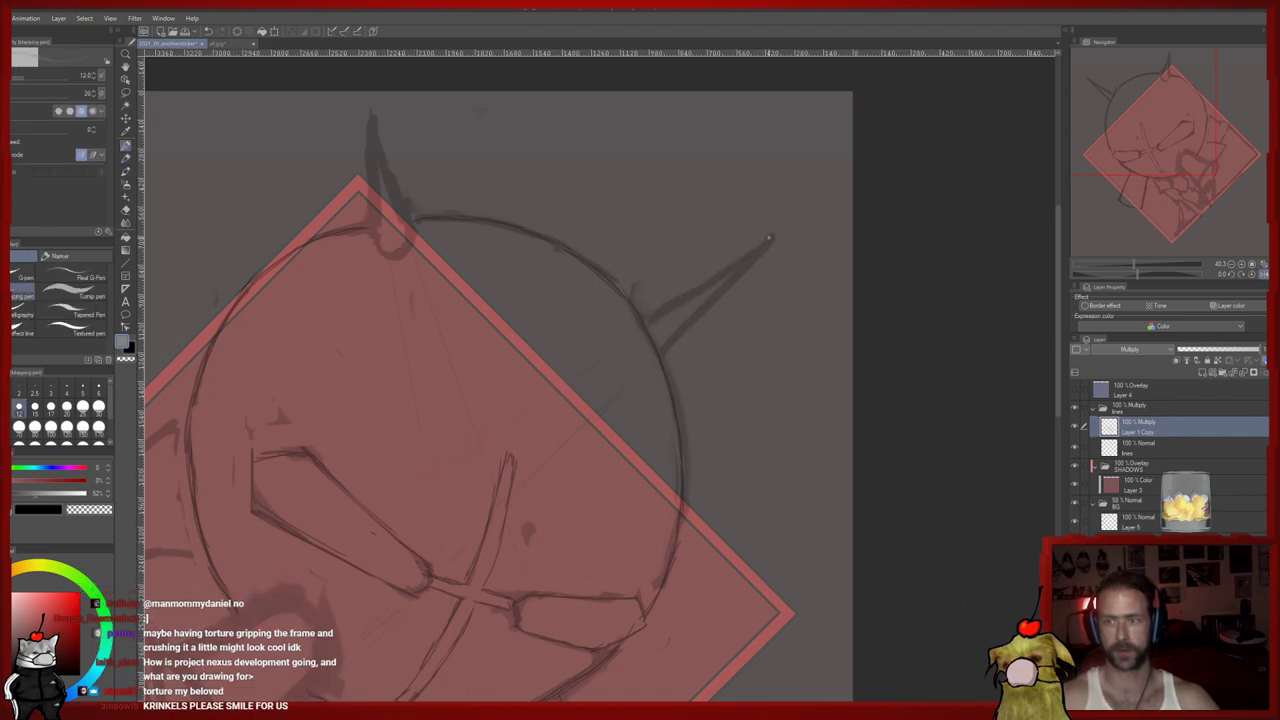
{"action": "key", "text": "p"}
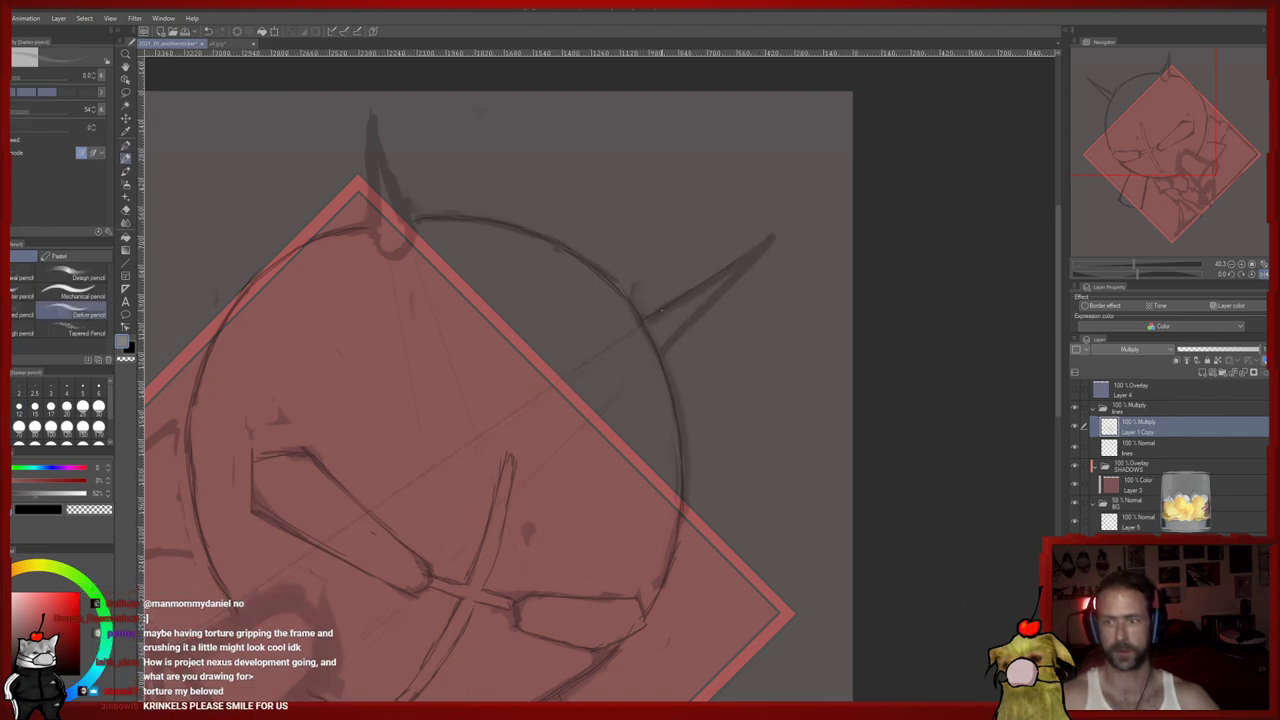
{"action": "left_click_drag", "start_coordinate": [668, 349], "coordinate": [780, 213]}
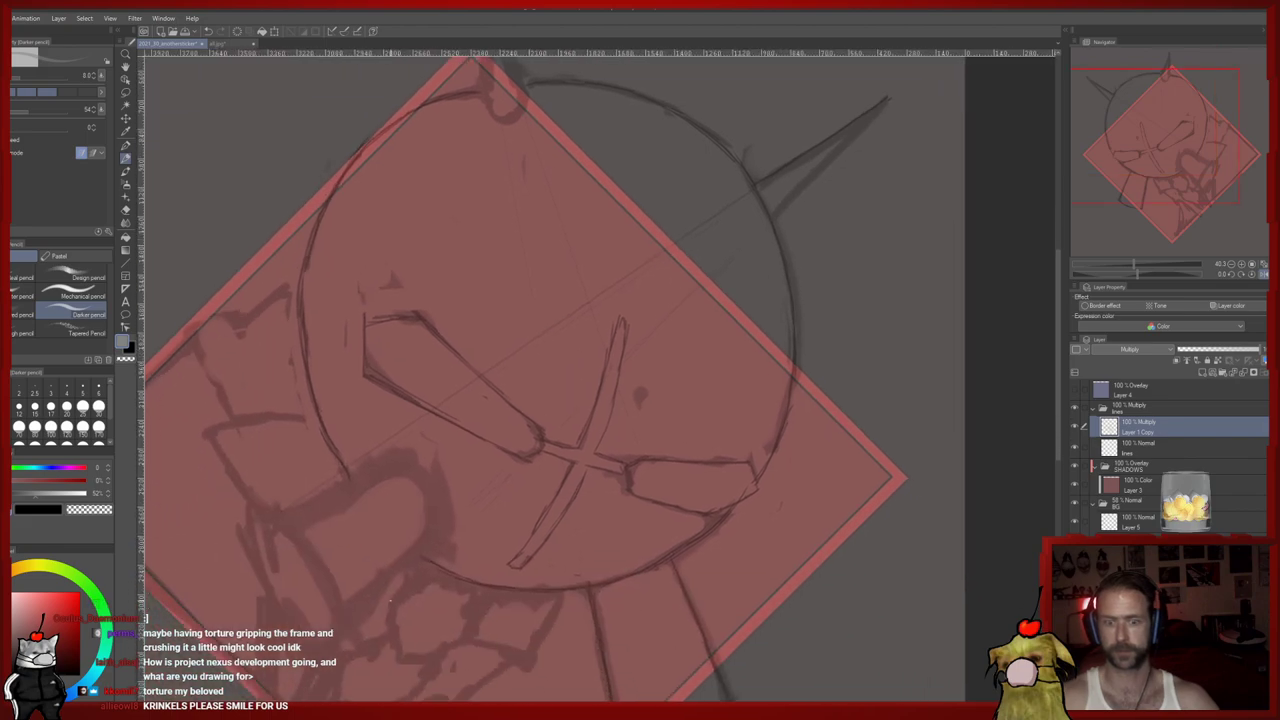
{"action": "key", "text": "p"}
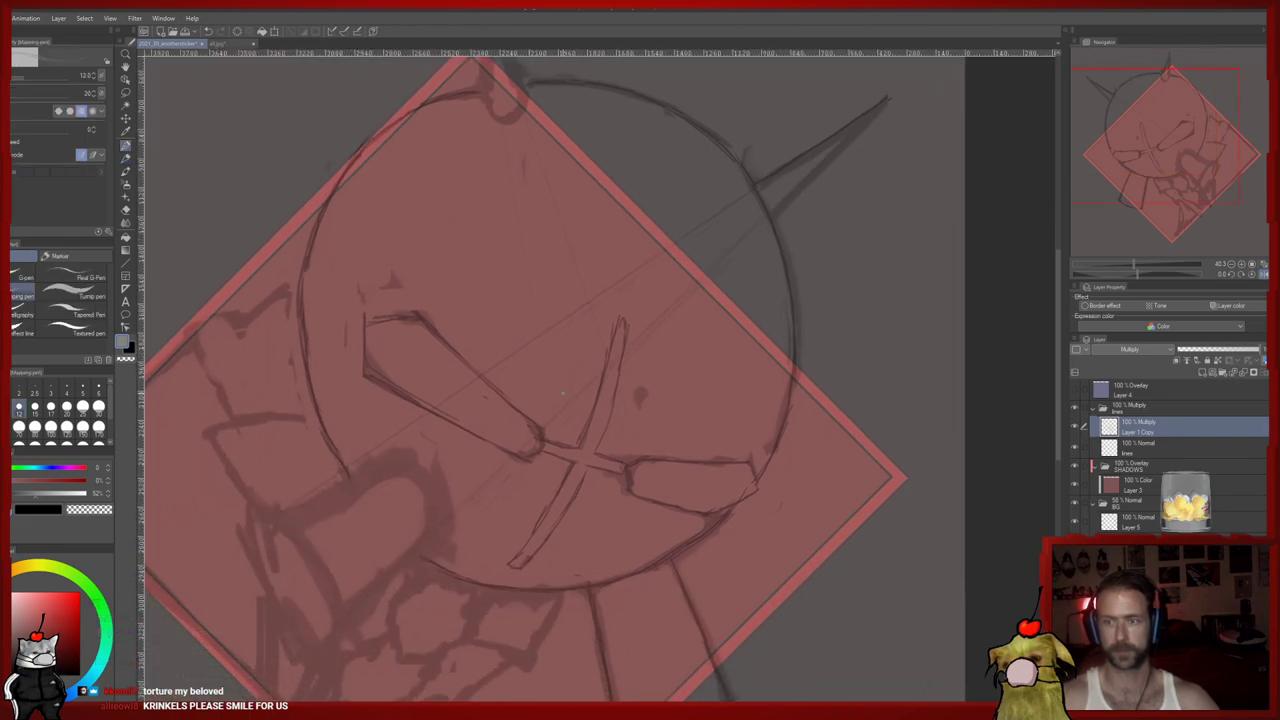
{"action": "key", "text": "p"}
{"action": "mouse_move", "coordinate": [741, 303]}
{"action": "left_mouse_down"}
{"action": "mouse_move", "coordinate": [760, 283]}
{"action": "mouse_move", "coordinate": [772, 293]}
{"action": "left_mouse_up"}
{"action": "mouse_move", "coordinate": [606, 571]}
{"action": "left_mouse_down"}
{"action": "mouse_move", "coordinate": [591, 454]}
{"action": "mouse_move", "coordinate": [631, 688]}
{"action": "left_mouse_up"}
Rule faint straight guides from the spike on top of the head across the face and redraw the block's outer edge below the jaw
{"action": "key", "text": "p"}
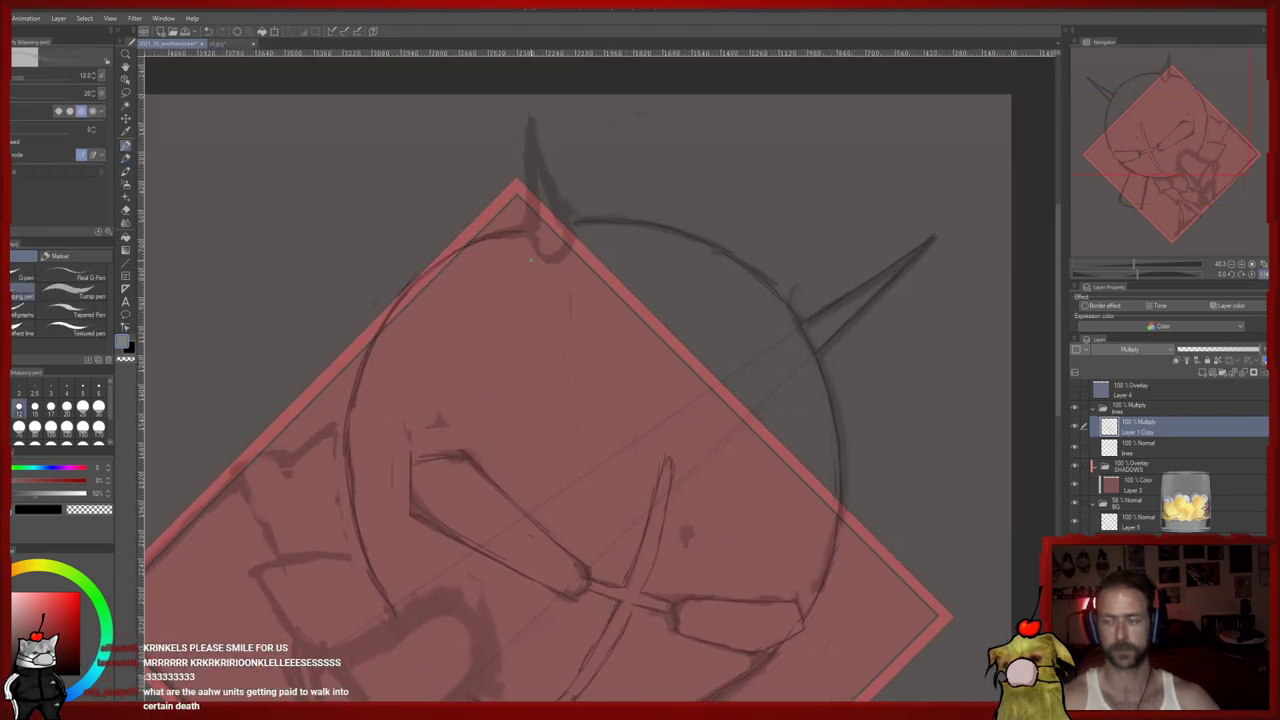
{"action": "scroll", "coordinate": [524, 272], "scroll_direction": "down", "scroll_amount": 1}
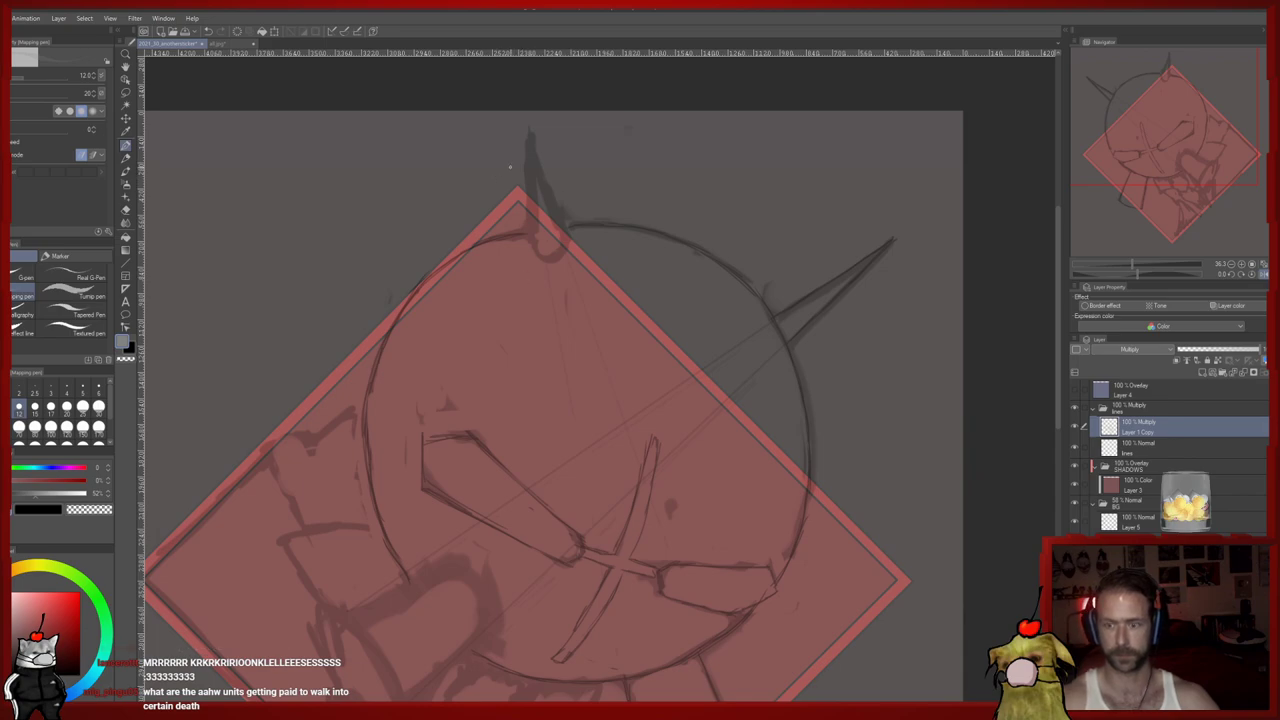
{"action": "left_click", "coordinate": [519, 124], "text": "shift"}
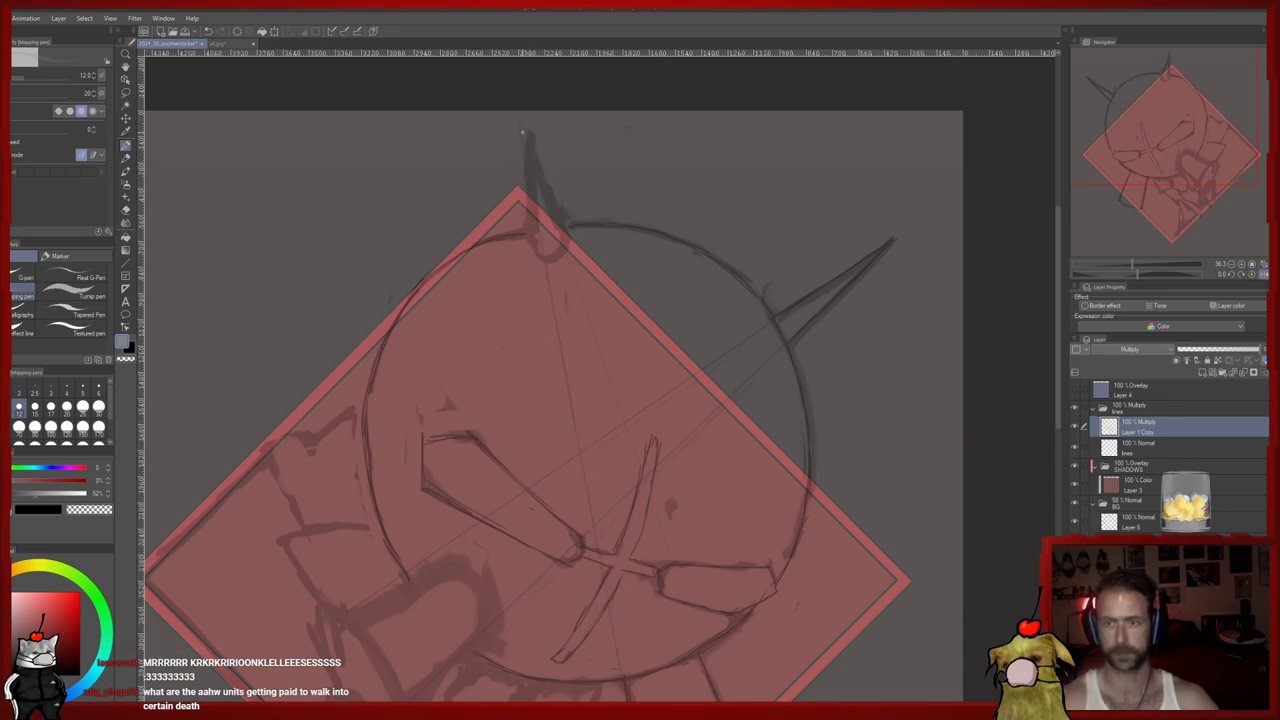
{"action": "left_click_drag", "start_coordinate": [539, 230], "coordinate": [506, 105]}
{"action": "left_click", "coordinate": [716, 656], "text": "shift"}
{"action": "left_click_drag", "start_coordinate": [626, 423], "coordinate": [632, 433]}
{"action": "key", "text": "e"}
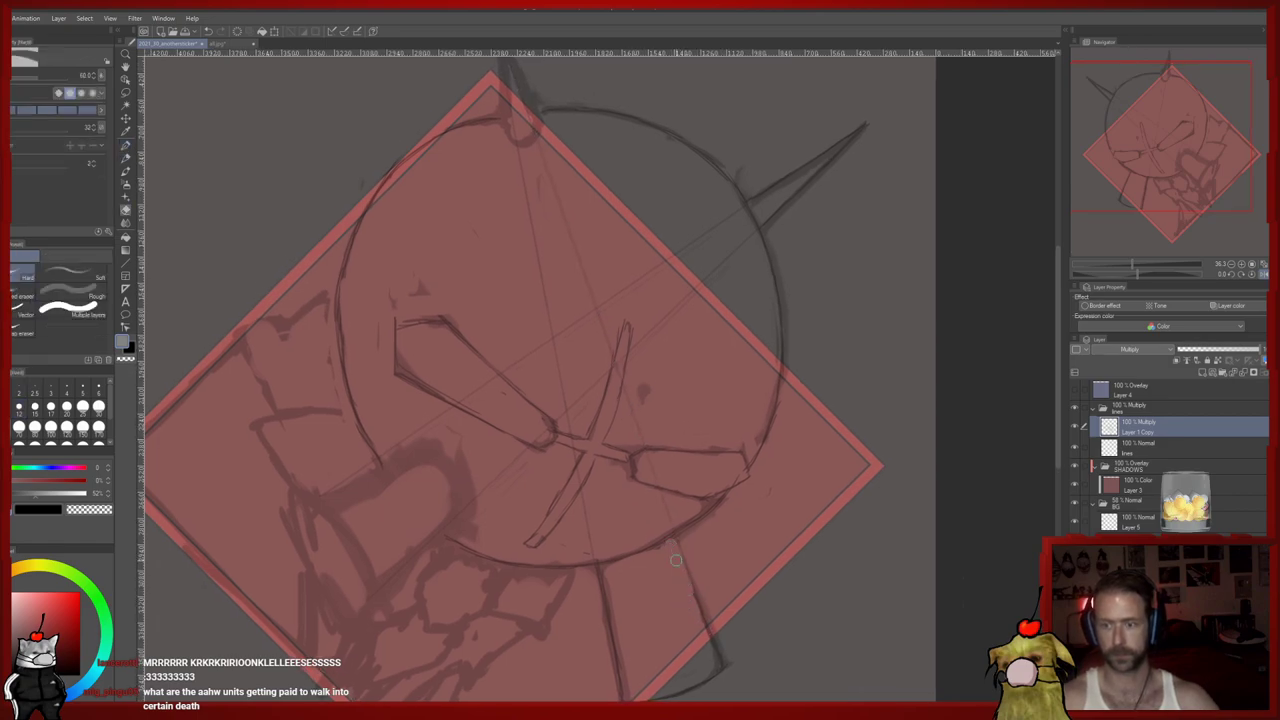
{"action": "key", "text": "p"}
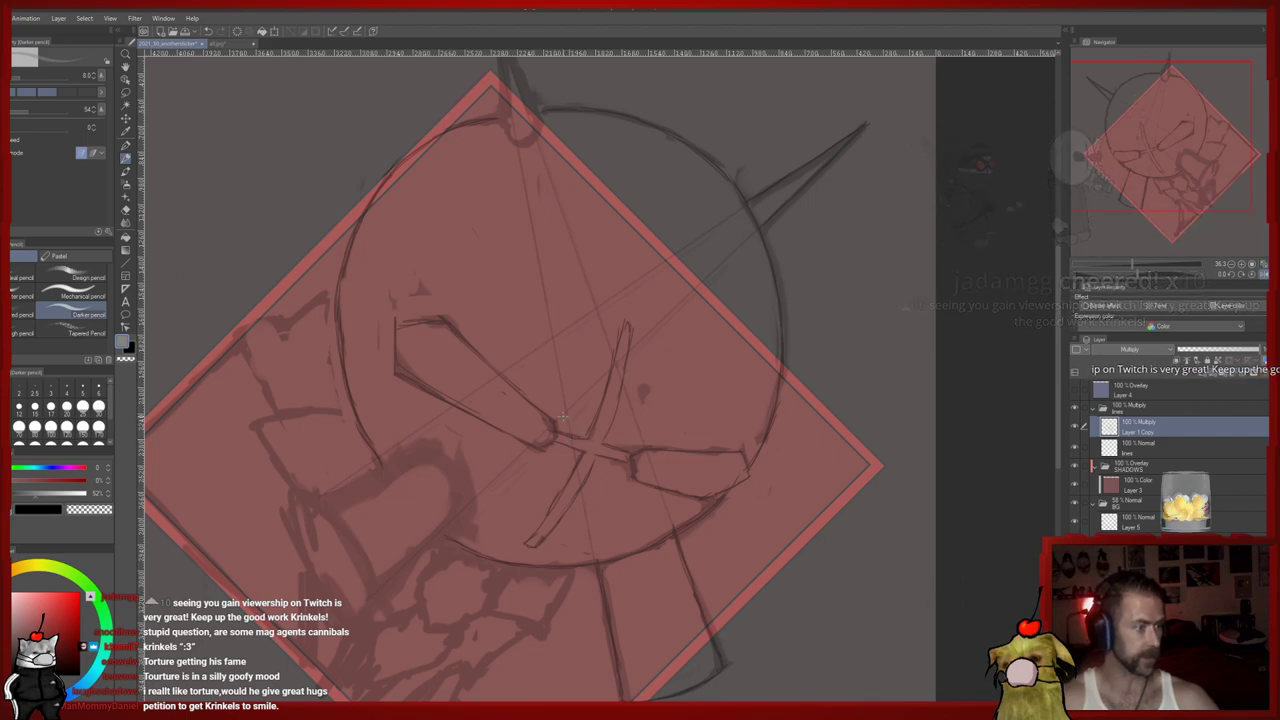
Trace the spike on top of the head with thin tapering lines and a rounded base, and erase the thick strokes around it
{"action": "scroll", "coordinate": [600, 437], "scroll_direction": "up", "scroll_amount": 3}
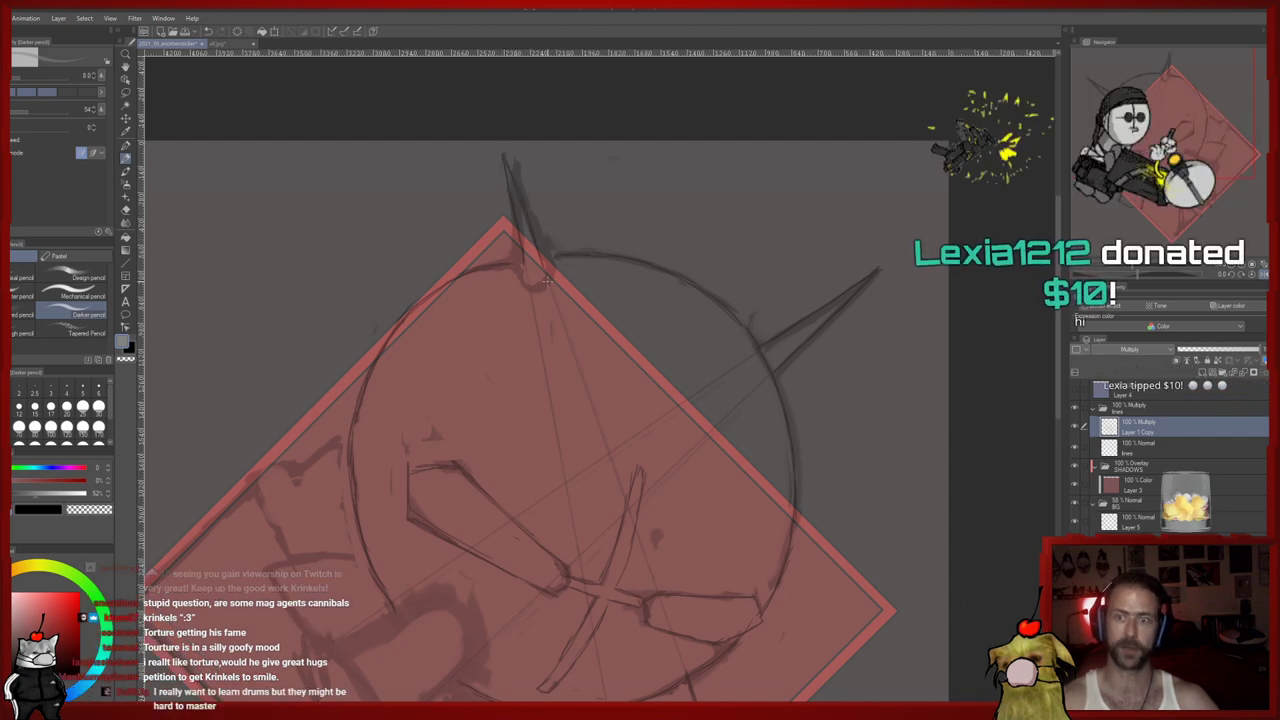
{"action": "key", "text": "e"}
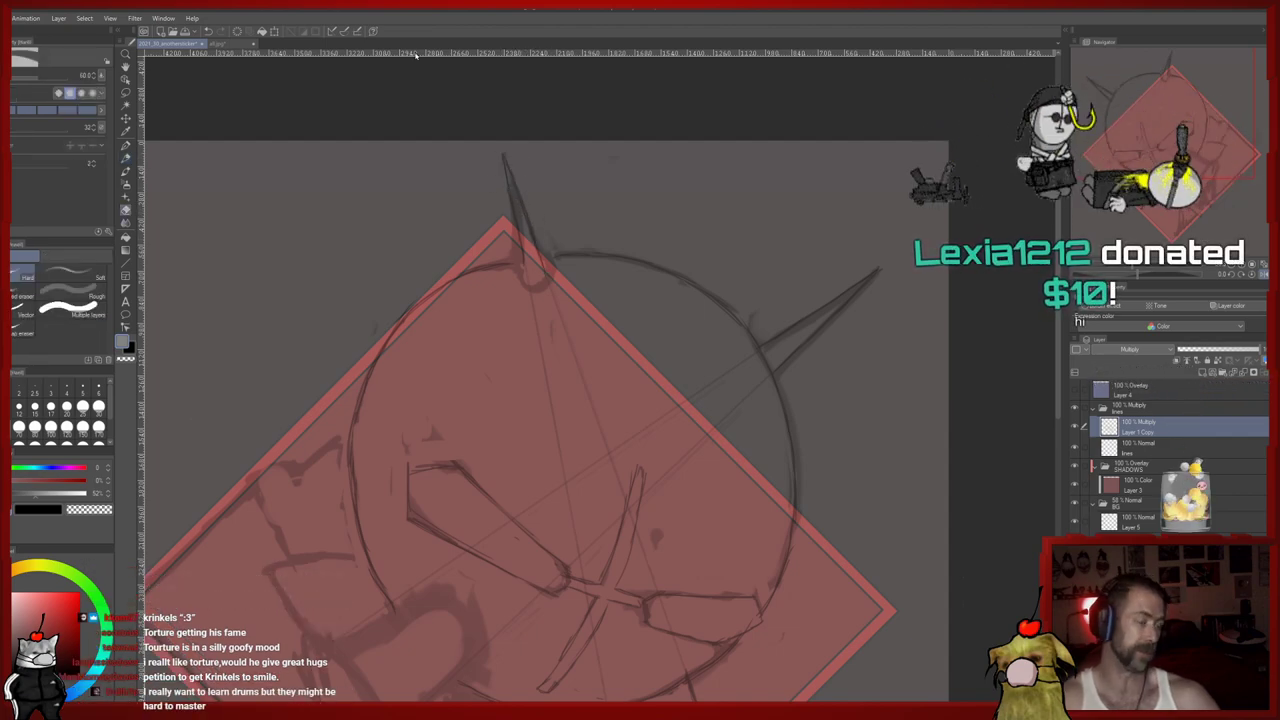
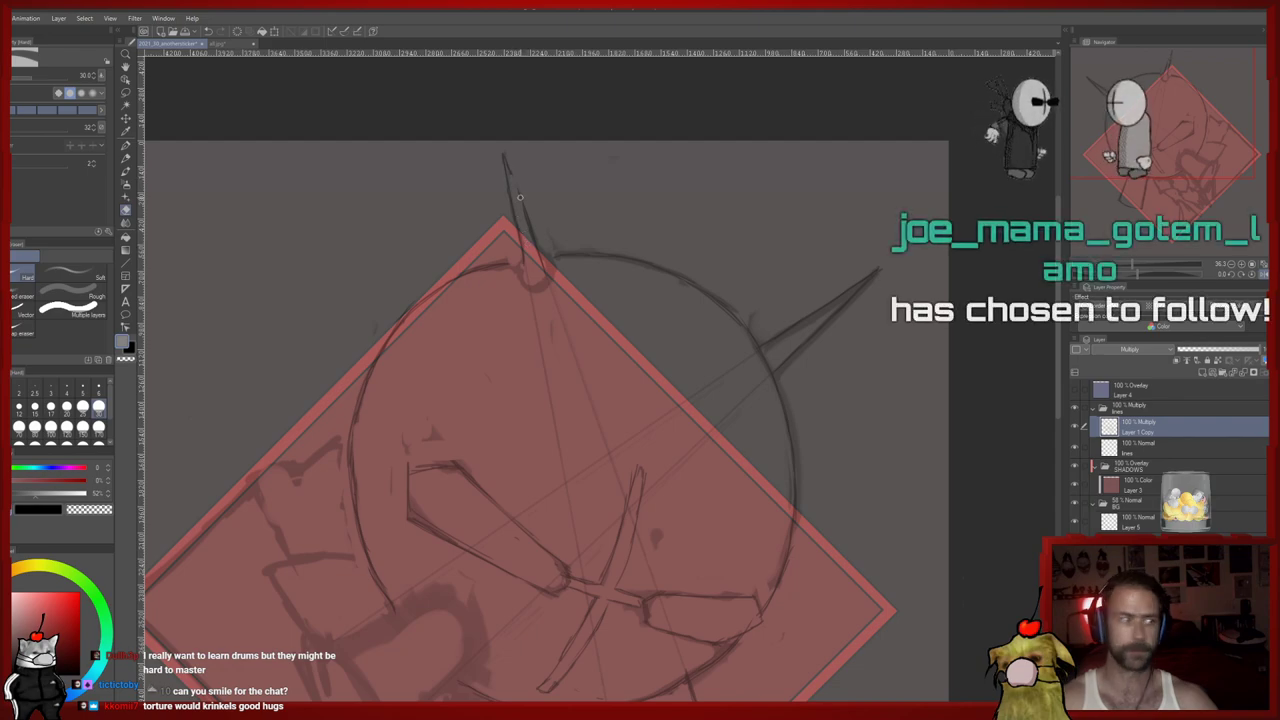
{"action": "scroll", "coordinate": [519, 200], "scroll_direction": "up", "scroll_amount": 1}
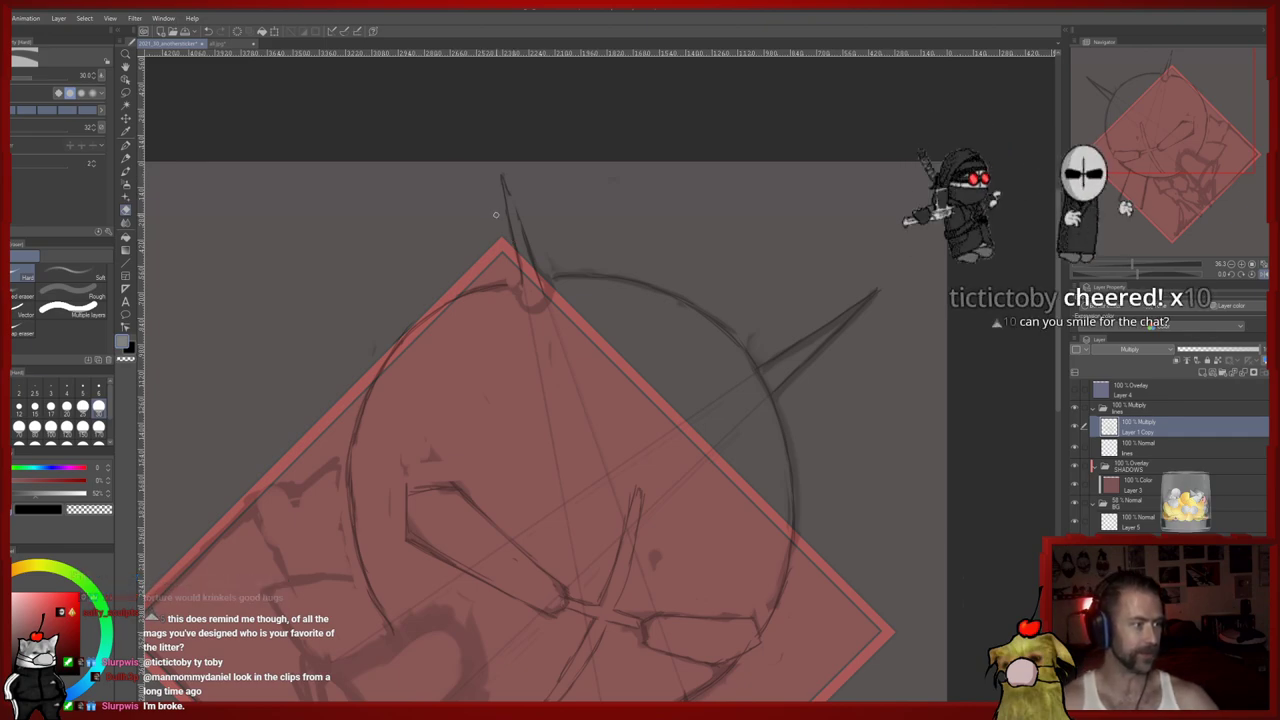
{"action": "key", "text": "p"}
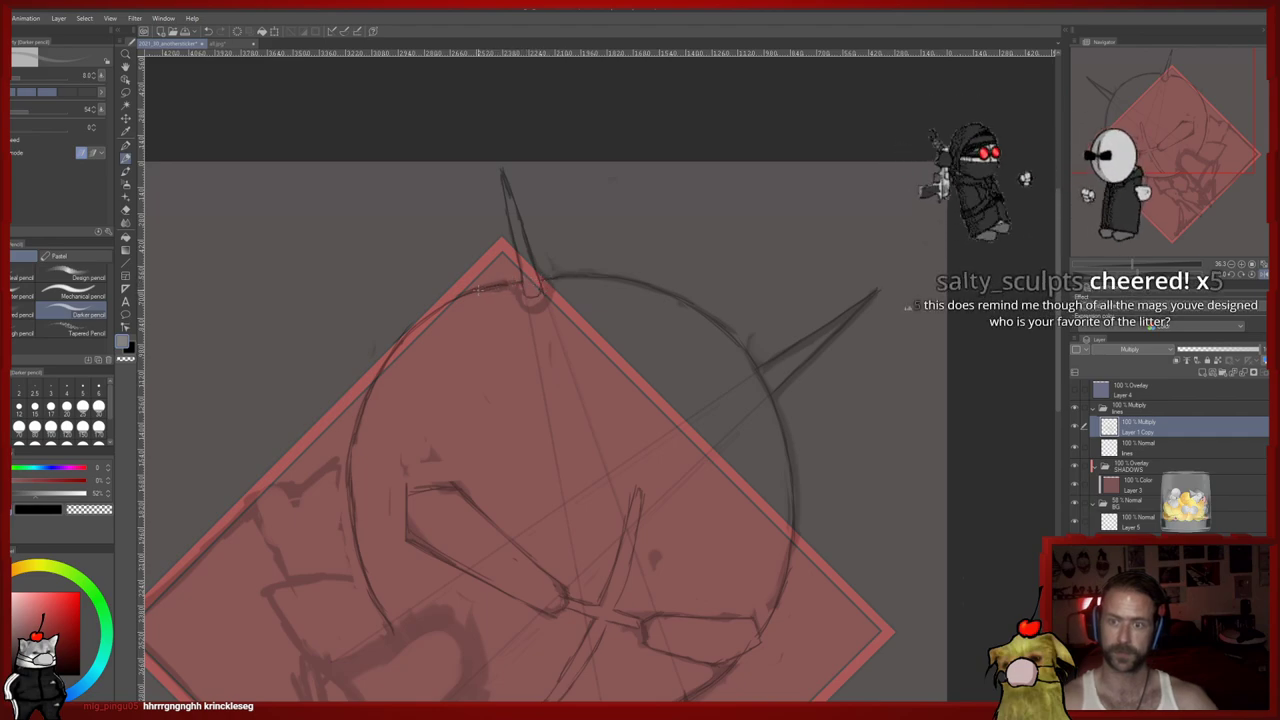
{"action": "key", "text": "e"}
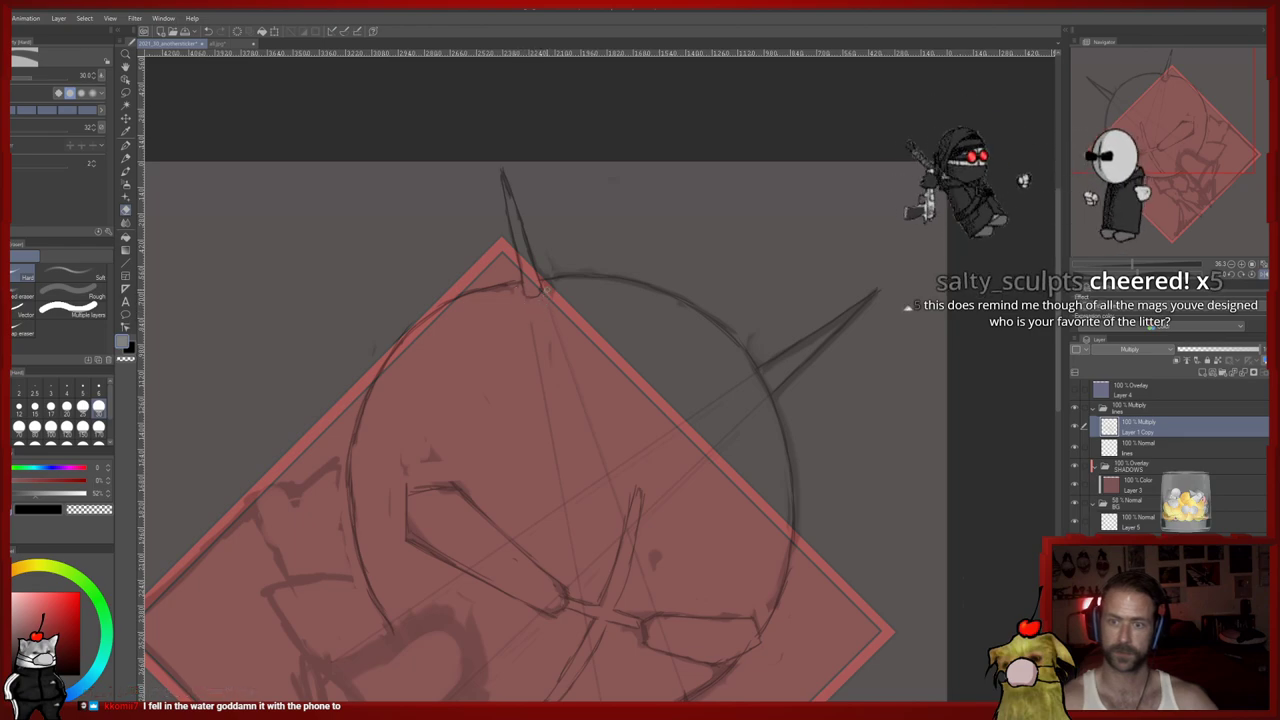
Erase the faint straight guides from both spikes across the face with a size 150 eraser
{"action": "left_click", "coordinate": [83, 428]}
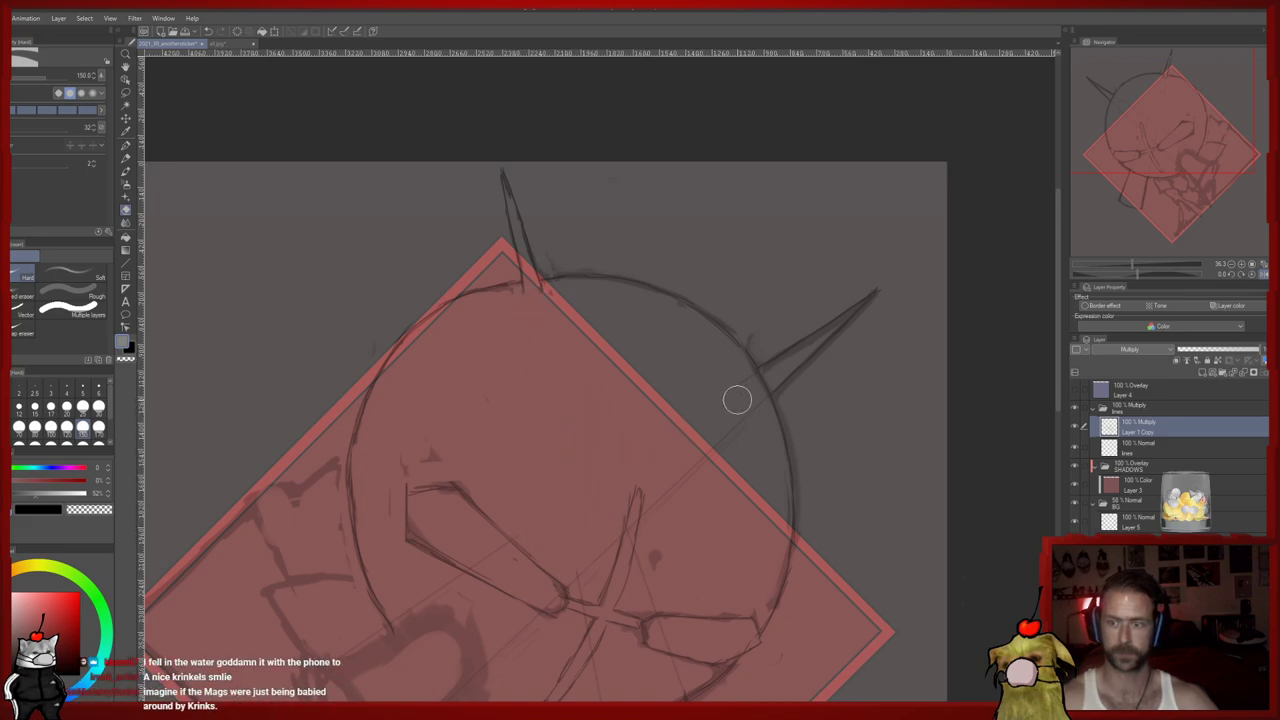
{"action": "left_click_drag", "start_coordinate": [712, 448], "coordinate": [674, 489]}
{"action": "mouse_move", "coordinate": [660, 536]}
{"action": "left_mouse_down"}
{"action": "mouse_move", "coordinate": [703, 383]}
{"action": "mouse_move", "coordinate": [675, 524]}
{"action": "left_mouse_up"}
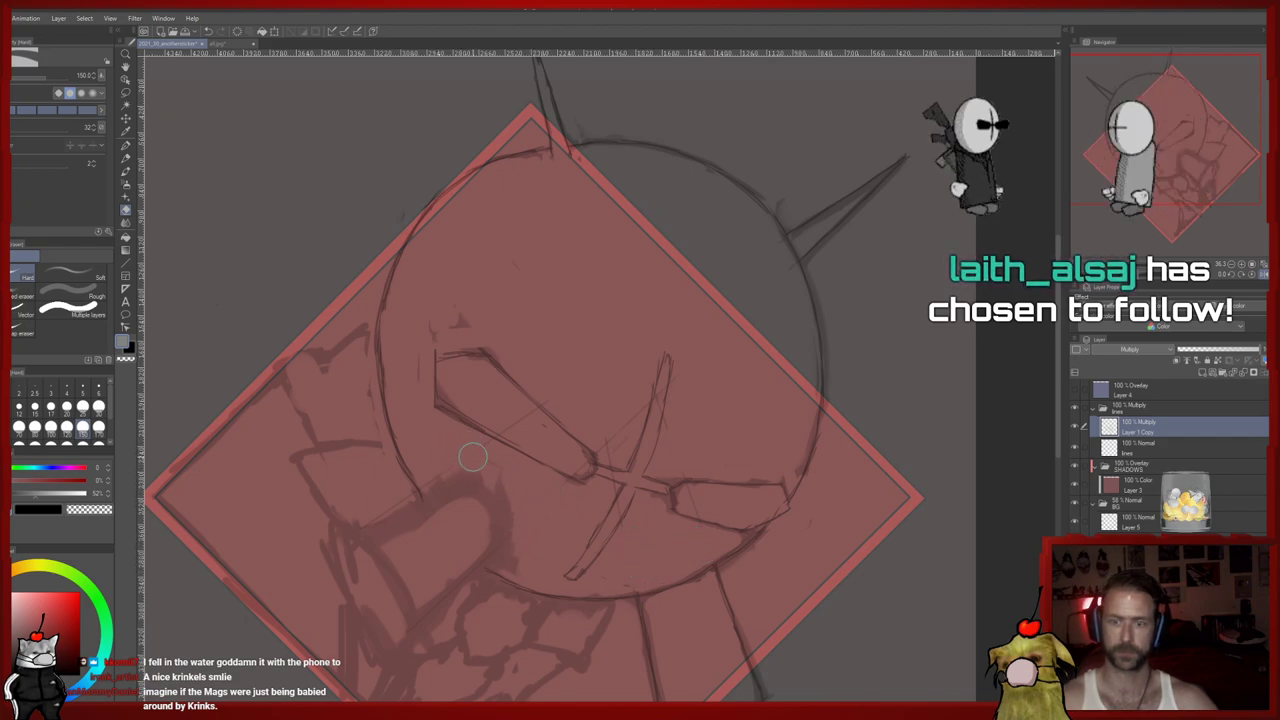
{"action": "left_click_drag", "start_coordinate": [447, 458], "coordinate": [501, 409]}
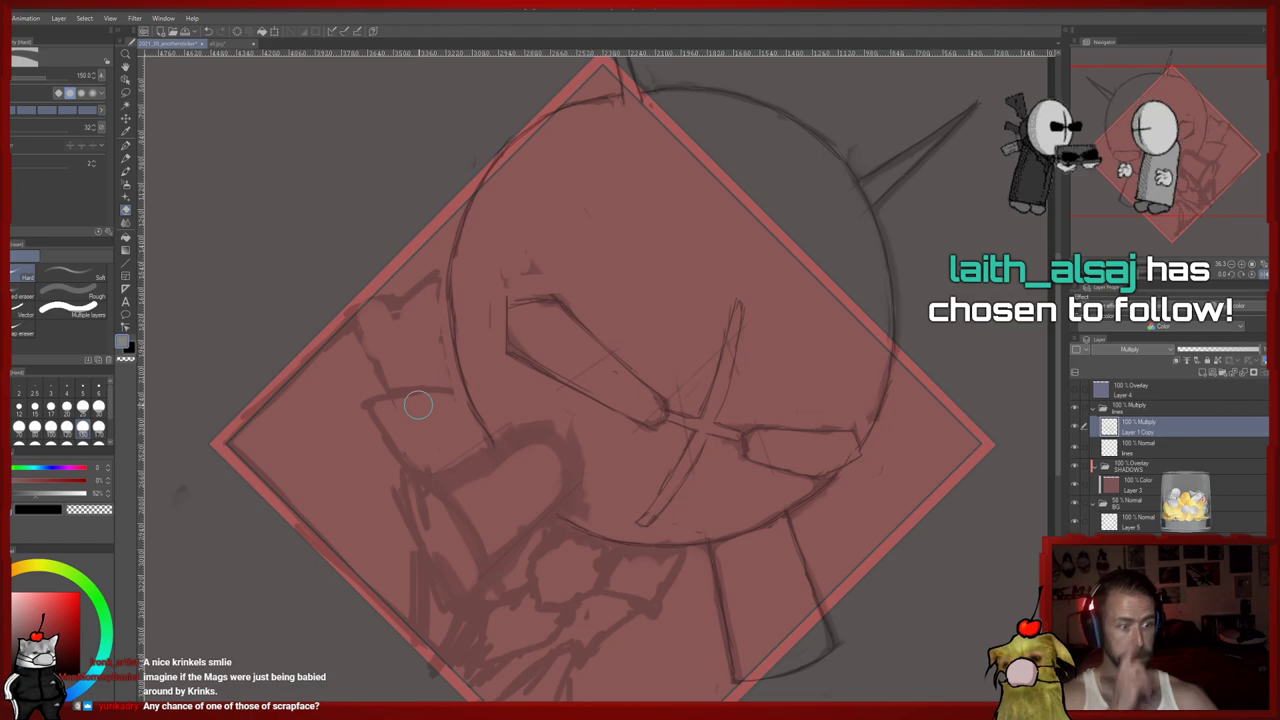
Trace the thick rounded cylinder beside the jaw with thin lines and erase the rough strokes around its sides
{"action": "left_click_drag", "start_coordinate": [606, 465], "coordinate": [607, 403]}
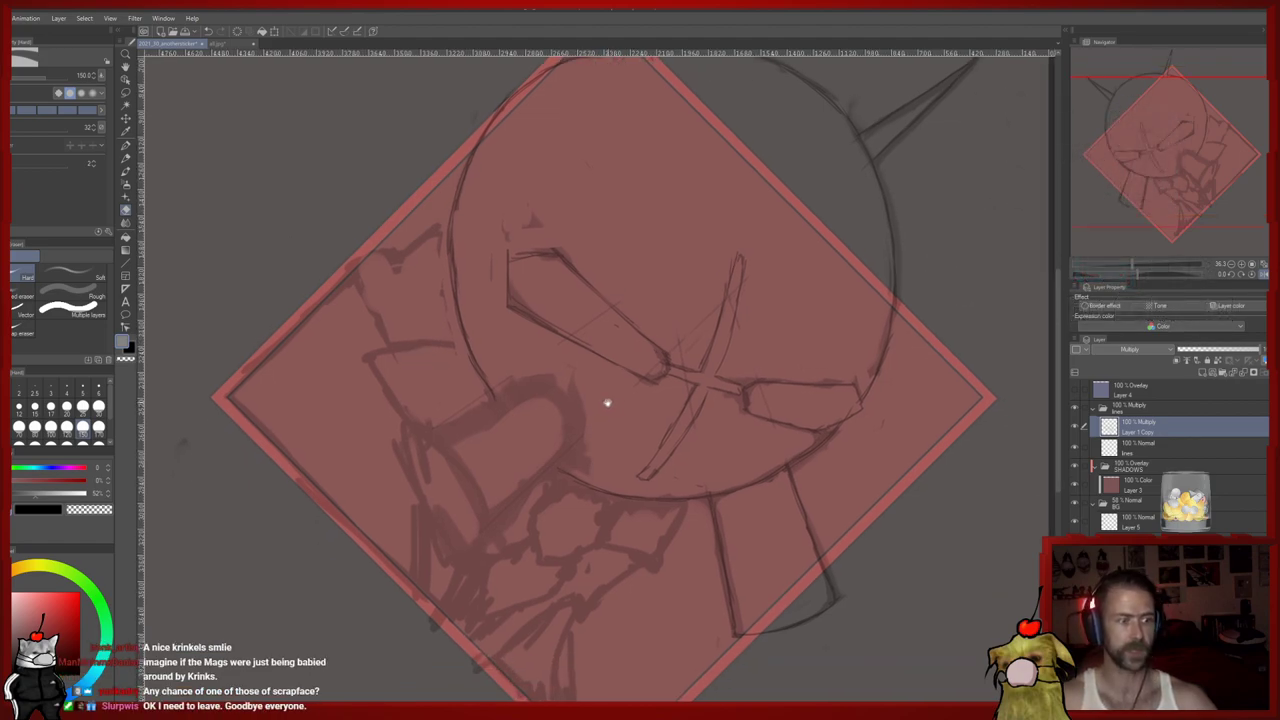
{"action": "key", "text": "p"}
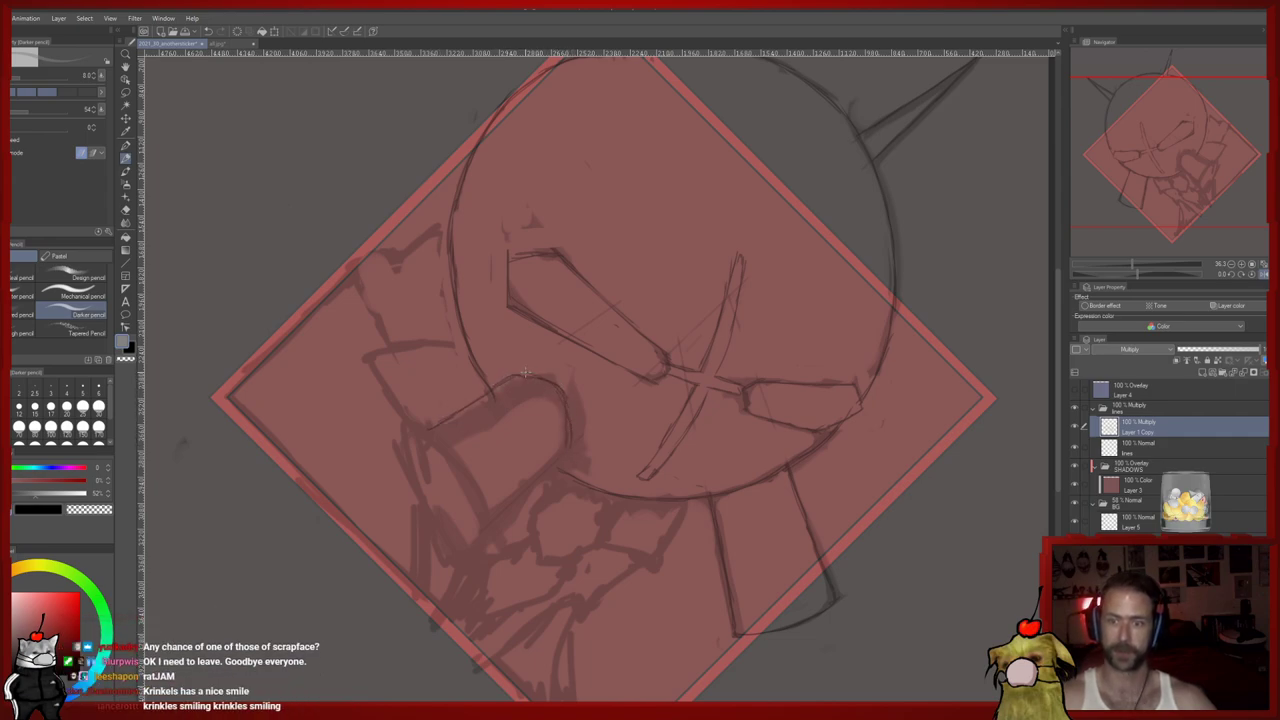
{"action": "key", "text": "e"}
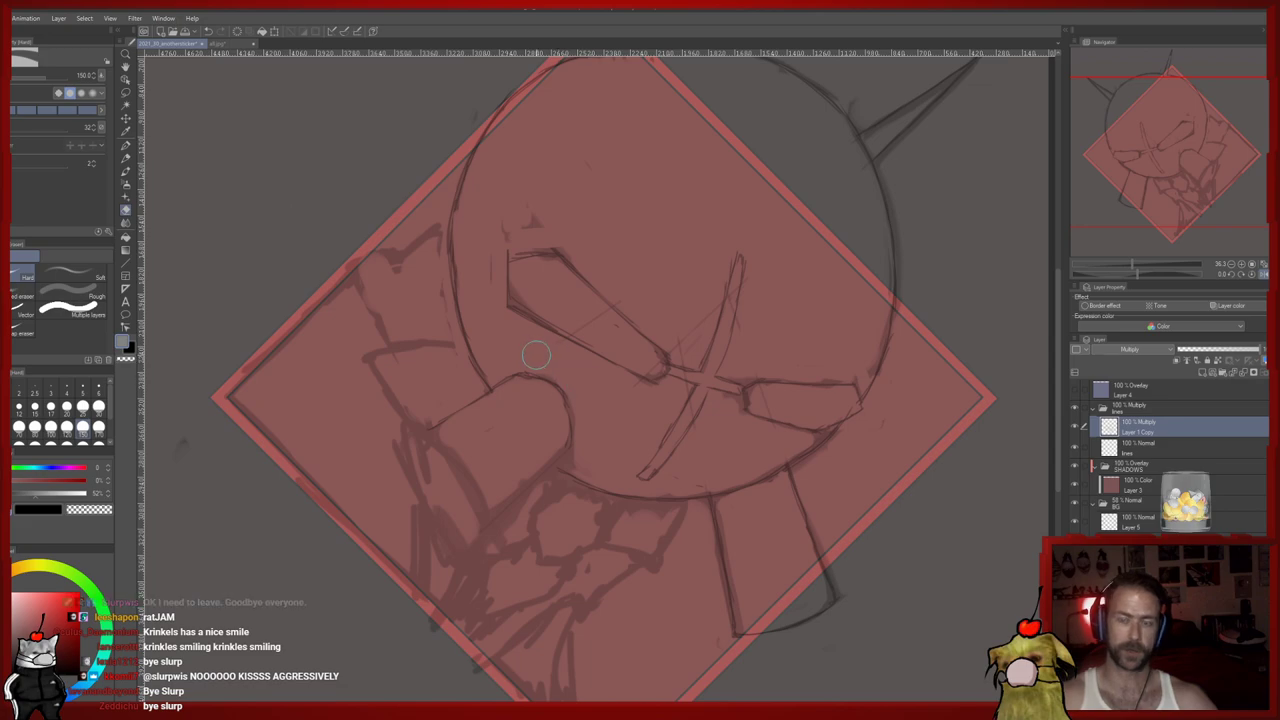
{"action": "left_click_drag", "start_coordinate": [503, 406], "coordinate": [505, 372]}
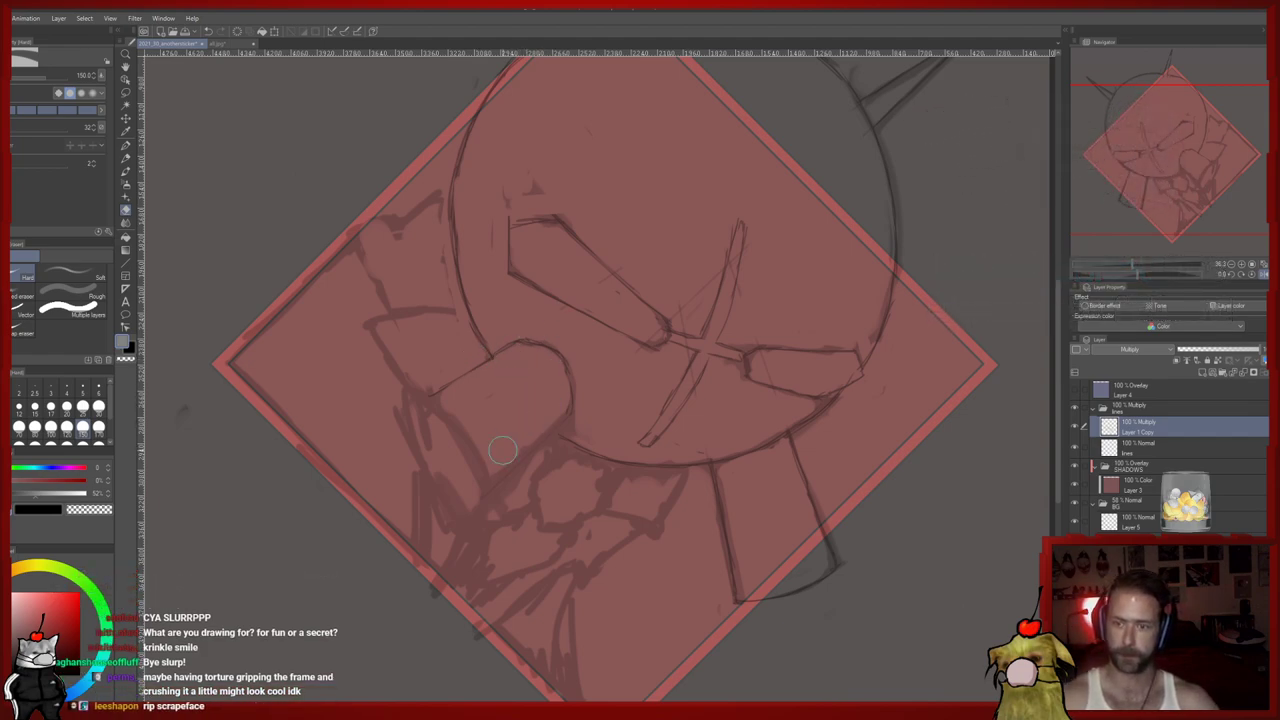
Trace the cylinder's open end as a thin narrow ellipse and erase the thick strokes along its rim
{"action": "key", "text": "p"}
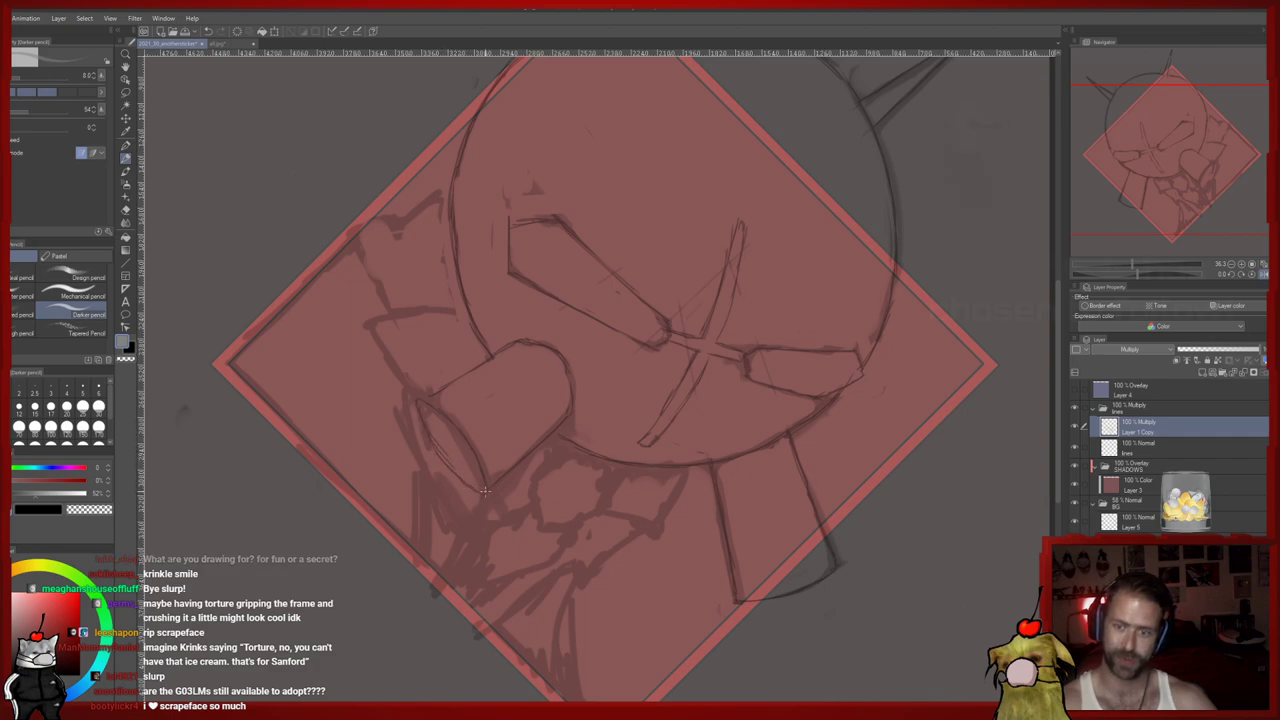
{"action": "key", "text": "e"}
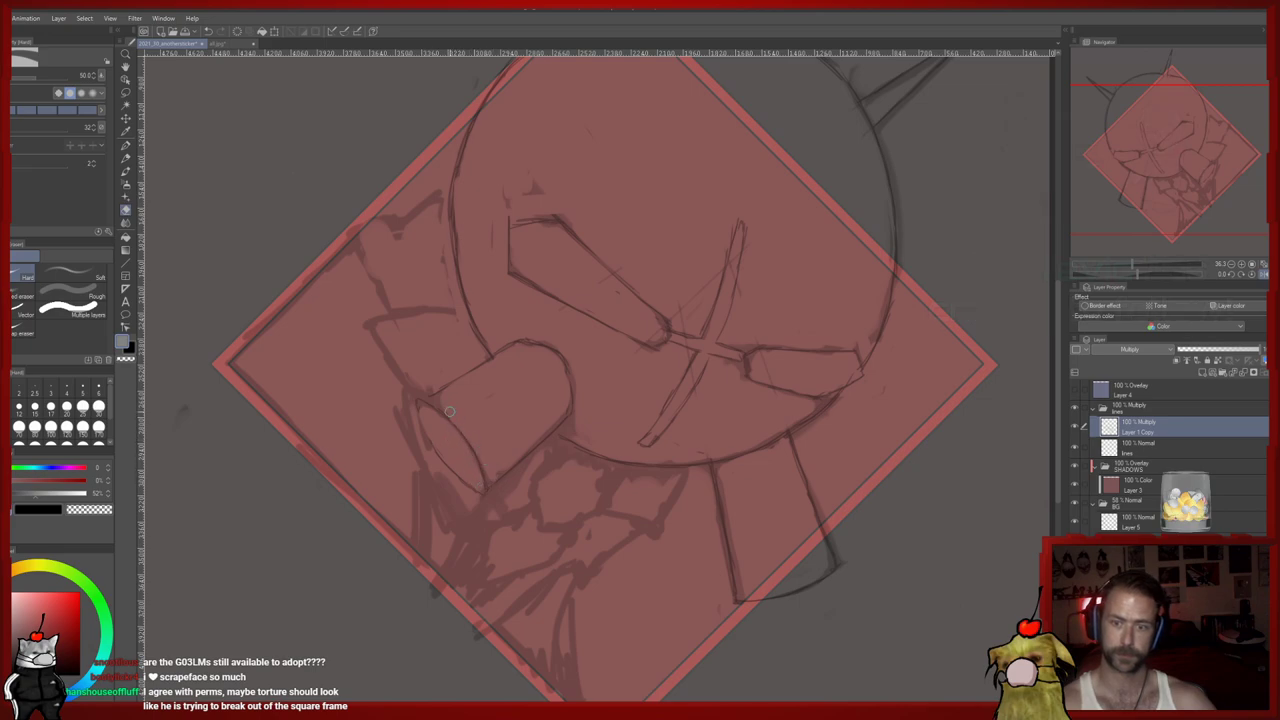
{"action": "mouse_move", "coordinate": [456, 381]}
{"action": "left_mouse_down"}
{"action": "mouse_move", "coordinate": [448, 368]}
{"action": "mouse_move", "coordinate": [439, 409]}
{"action": "left_mouse_up"}
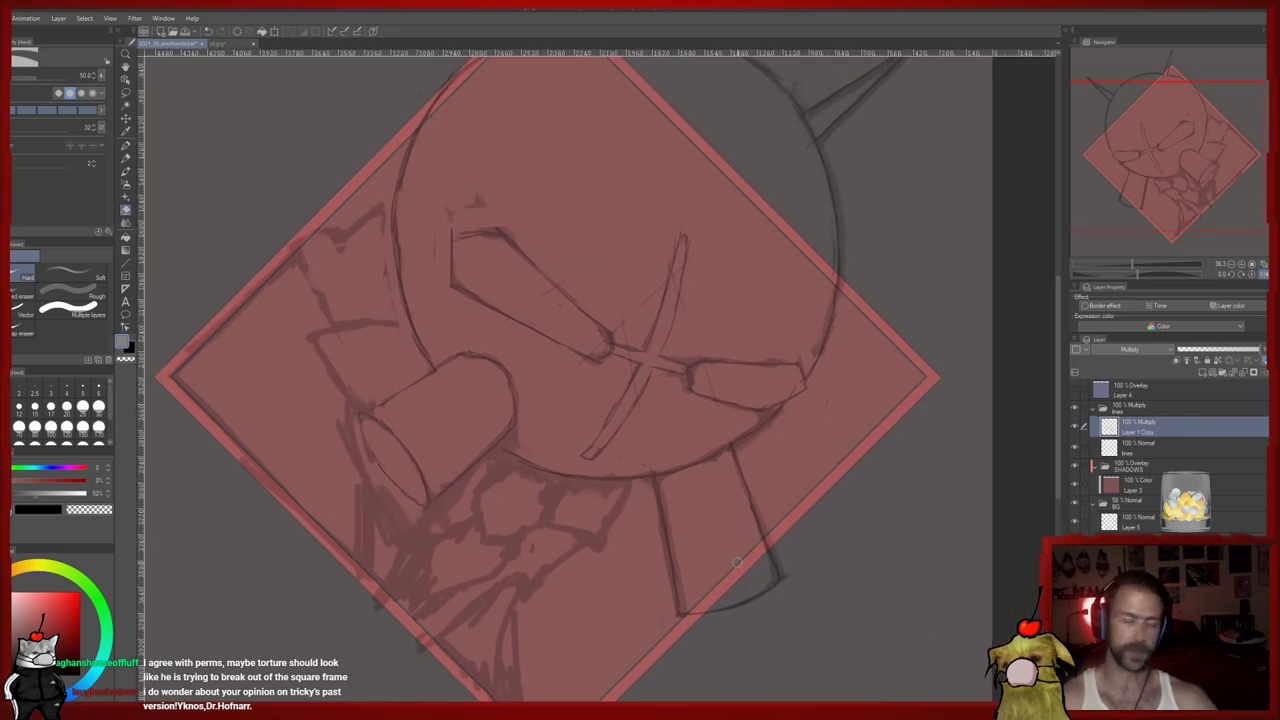
{"action": "mouse_move", "coordinate": [609, 455]}
{"action": "left_mouse_down"}
{"action": "mouse_move", "coordinate": [652, 445]}
{"action": "mouse_move", "coordinate": [606, 338]}
{"action": "left_mouse_up"}
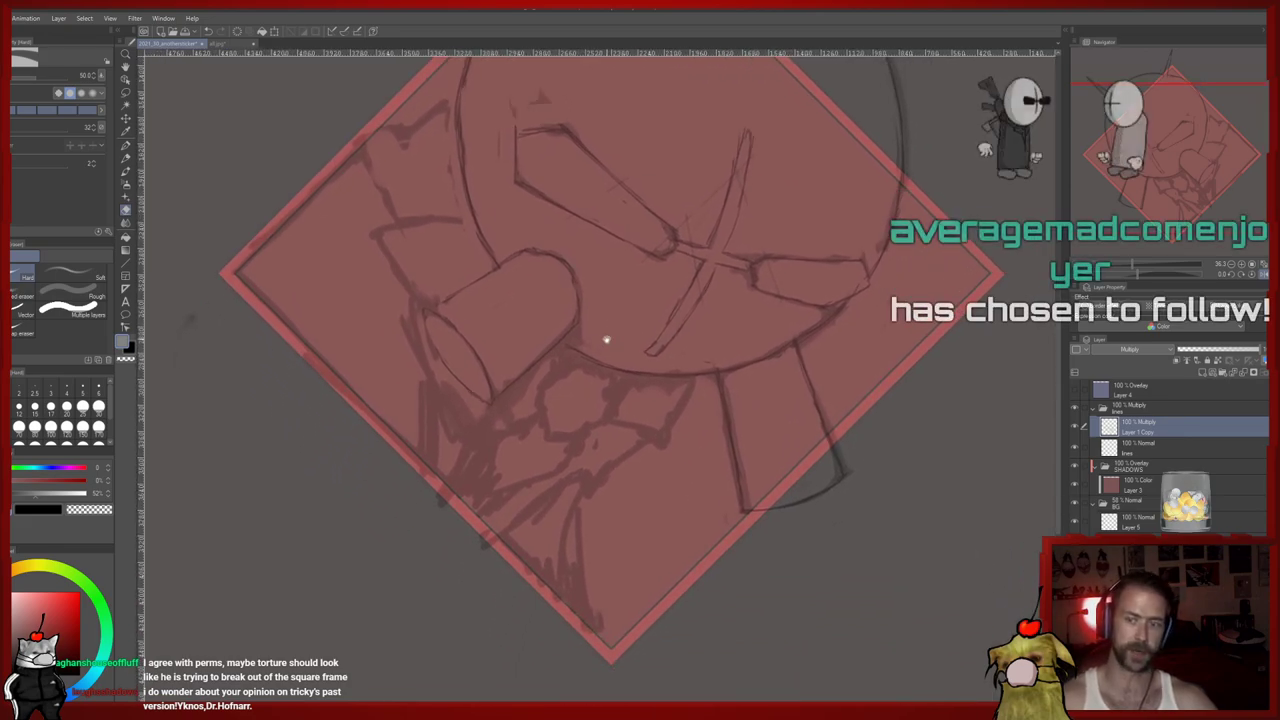
{"action": "scroll", "coordinate": [470, 400], "scroll_direction": "up", "scroll_amount": 6}
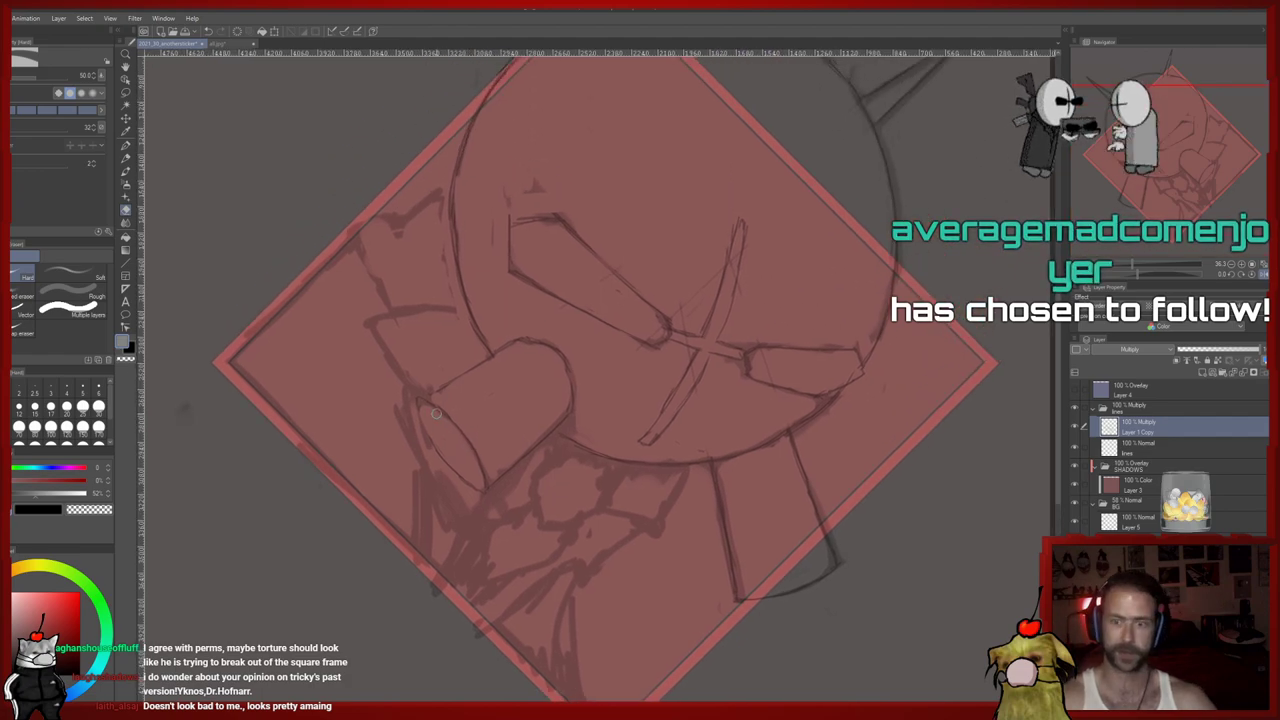
{"action": "key", "text": "p"}
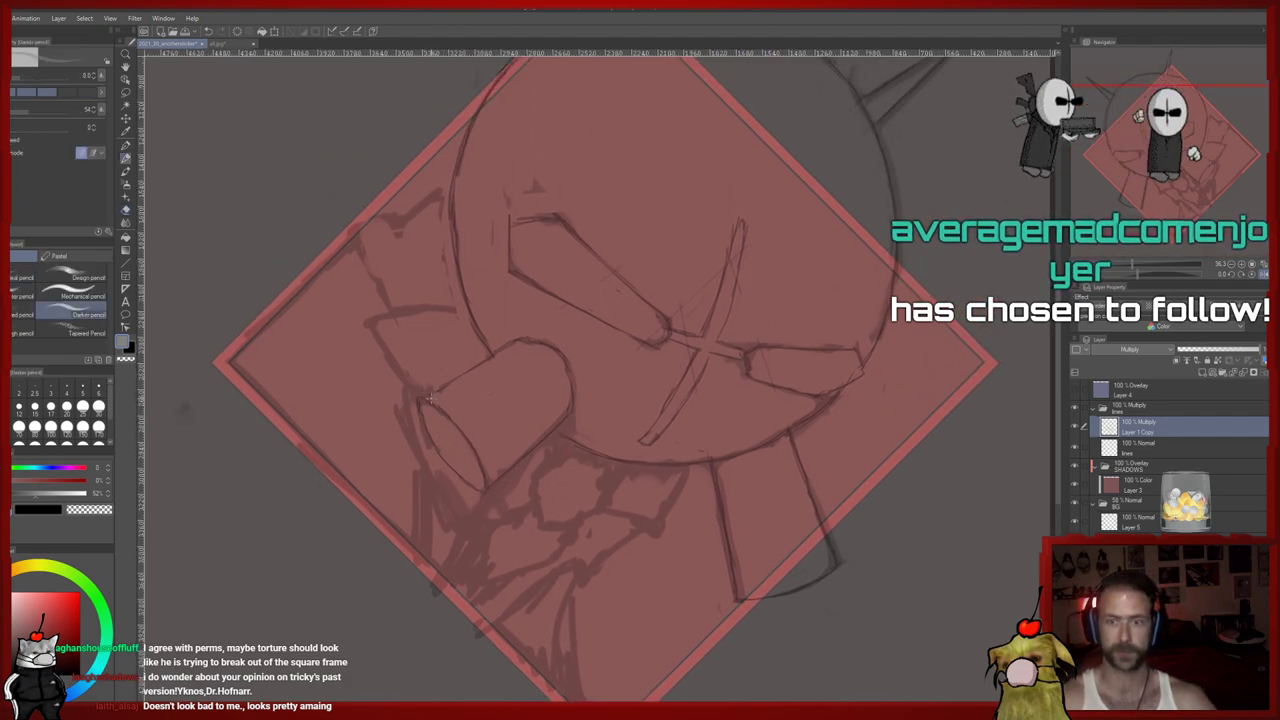
Flip the canvas view horizontally and sketch rough placement circles for the hands over the frame's edges
{"action": "scroll", "coordinate": [420, 430], "scroll_direction": "up", "scroll_amount": 3}
{"action": "scroll", "coordinate": [397, 407], "scroll_direction": "right", "scroll_amount": 2}
{"action": "scroll", "coordinate": [412, 430], "scroll_direction": "down", "scroll_amount": 6}
{"action": "scroll", "coordinate": [430, 420], "scroll_direction": "up", "scroll_amount": 2}
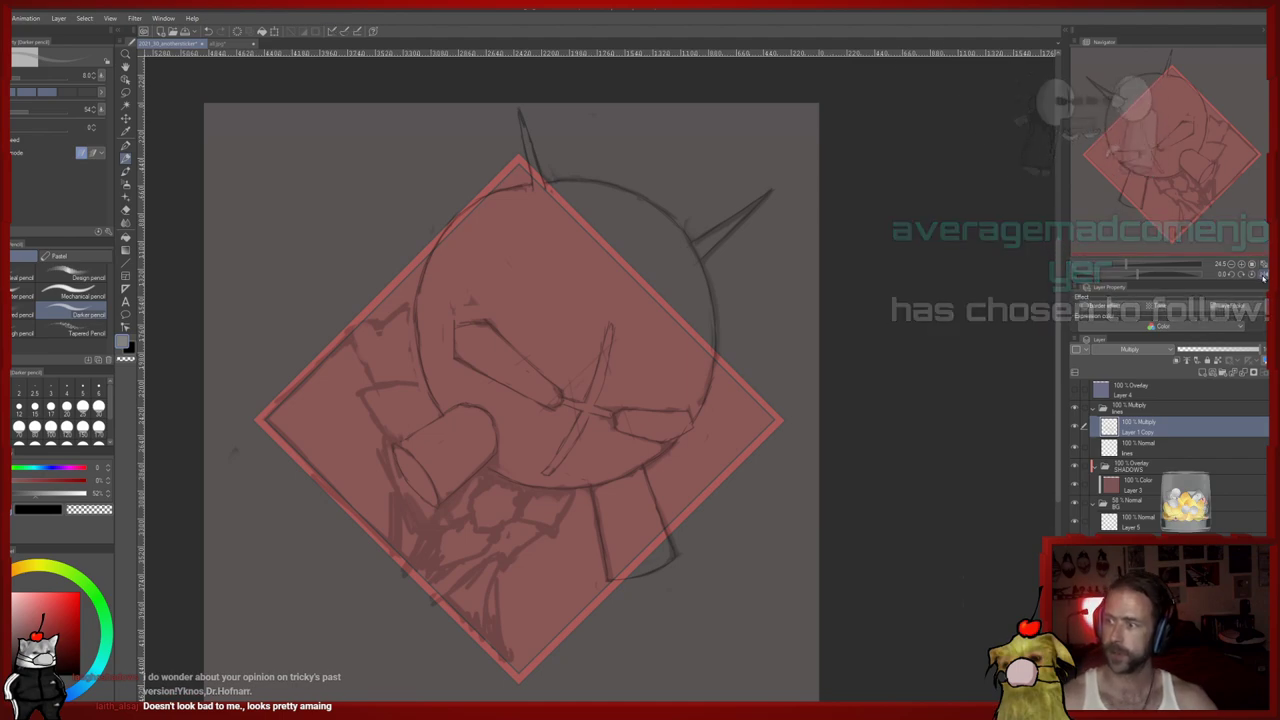
{"action": "key", "text": "h"}
{"action": "left_click_drag", "start_coordinate": [701, 360], "coordinate": [666, 309]}
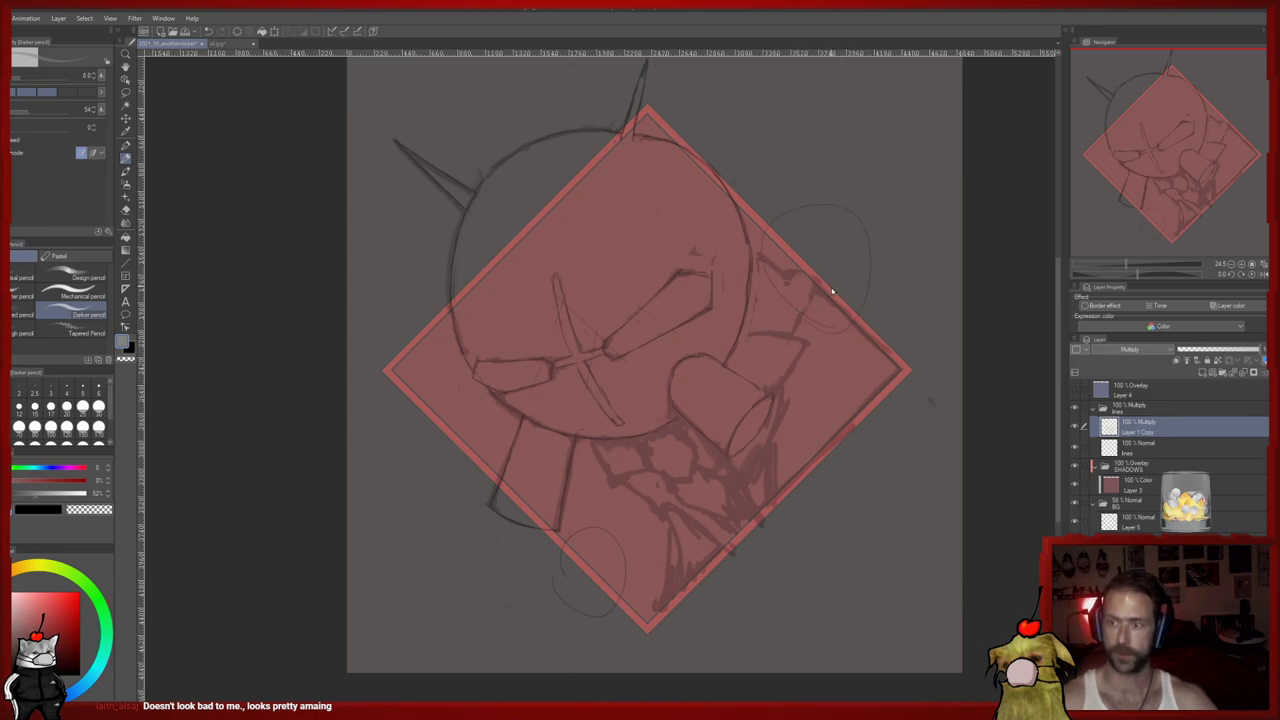
Sketch a rounded hand outline gripping the frame's lower edge with a size 30 pencil and erase the block's end inside it
{"action": "mouse_move", "coordinate": [691, 507]}
{"action": "left_mouse_down"}
{"action": "mouse_move", "coordinate": [612, 541]}
{"action": "mouse_move", "coordinate": [688, 458]}
{"action": "left_mouse_up"}
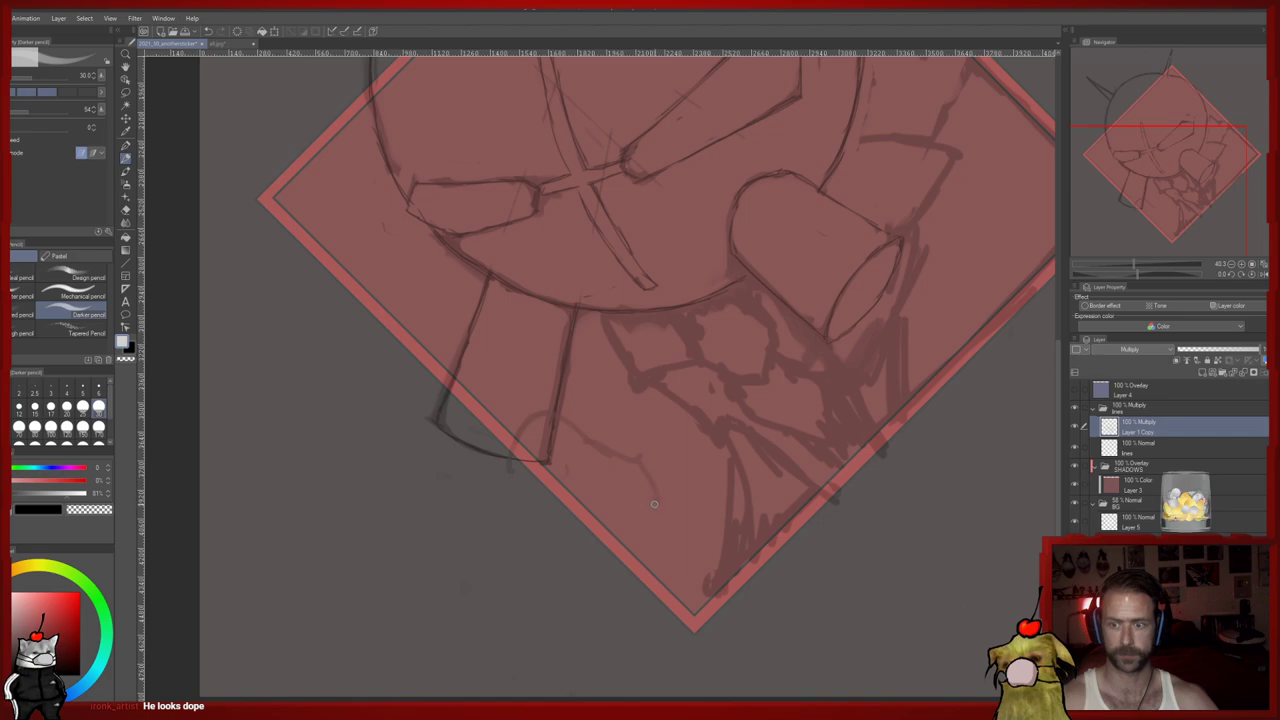
{"action": "mouse_move", "coordinate": [609, 613]}
{"action": "left_mouse_down"}
{"action": "mouse_move", "coordinate": [591, 540]}
{"action": "mouse_move", "coordinate": [585, 575]}
{"action": "mouse_move", "coordinate": [604, 534]}
{"action": "left_mouse_up"}
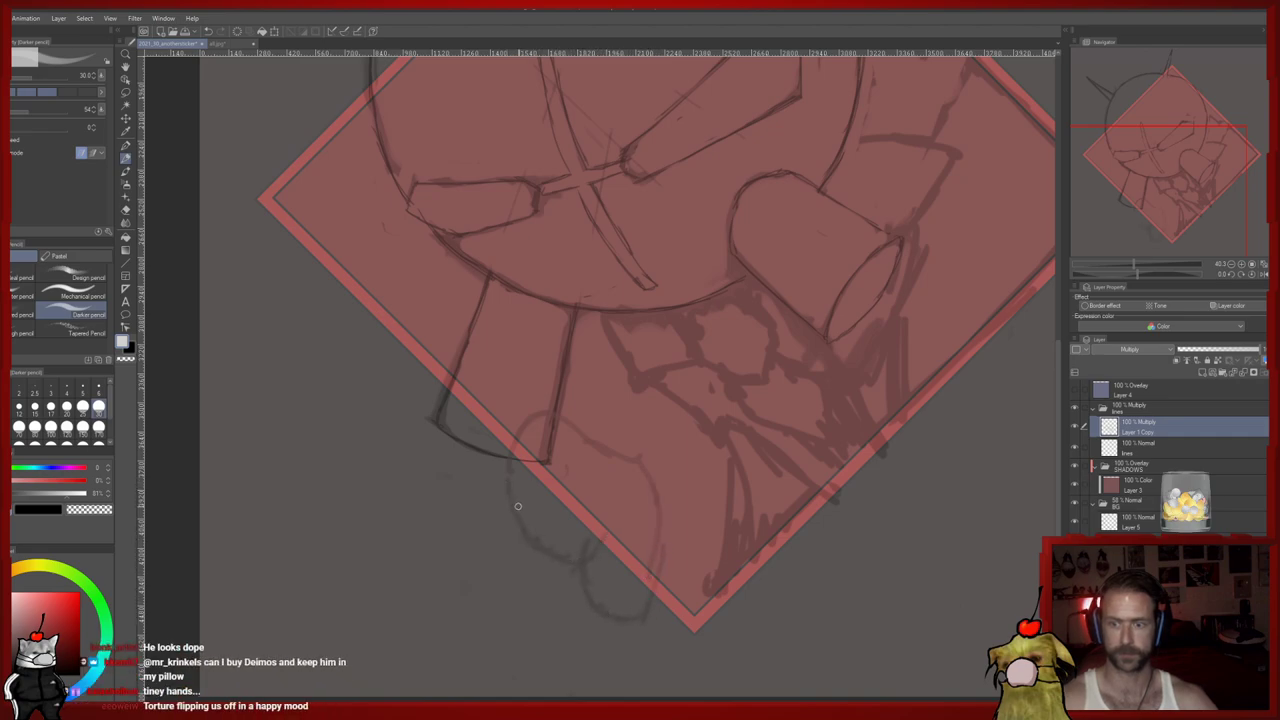
{"action": "key", "text": "e"}
{"action": "left_click_drag", "start_coordinate": [567, 461], "coordinate": [546, 445]}
{"action": "mouse_move", "coordinate": [531, 448]}
{"action": "left_mouse_down"}
{"action": "mouse_move", "coordinate": [440, 550]}
{"action": "mouse_move", "coordinate": [455, 623]}
{"action": "left_mouse_up"}
Sketch a trial hand with one raised clawed finger and curled finger marks outside the frame's upper edge
{"action": "key", "text": "p"}
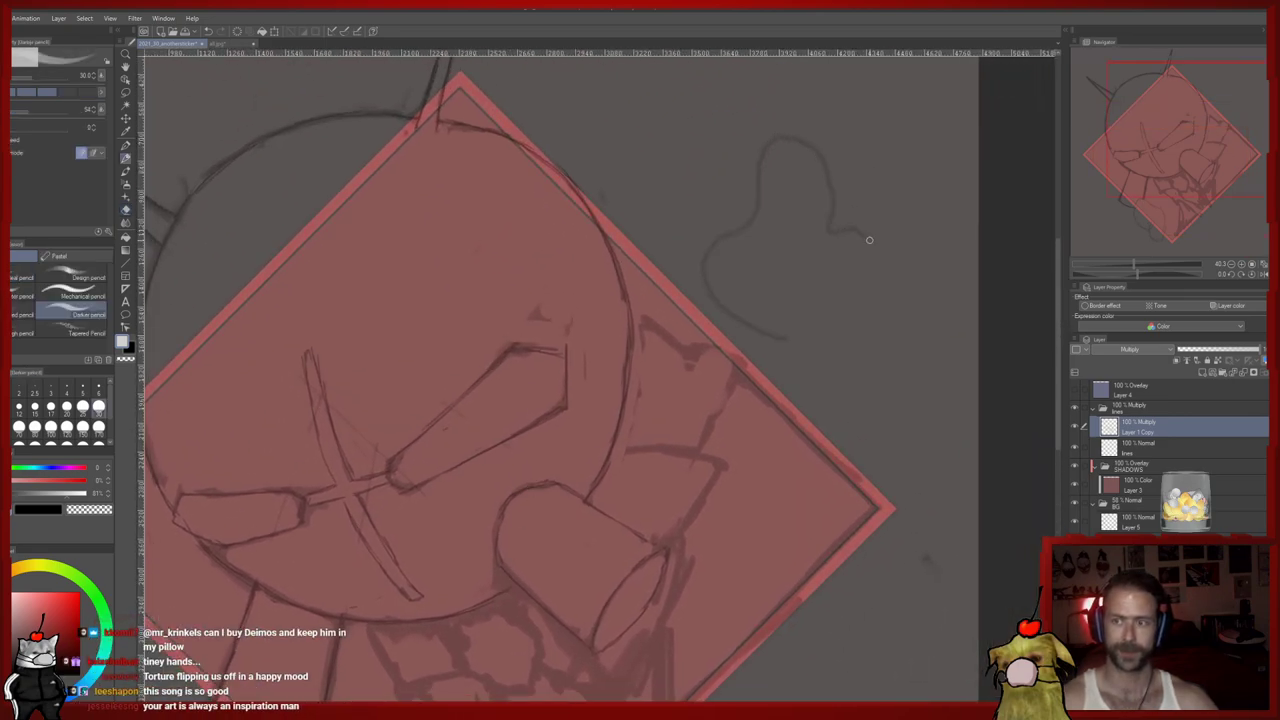
{"action": "left_click_drag", "start_coordinate": [841, 252], "coordinate": [843, 269]}
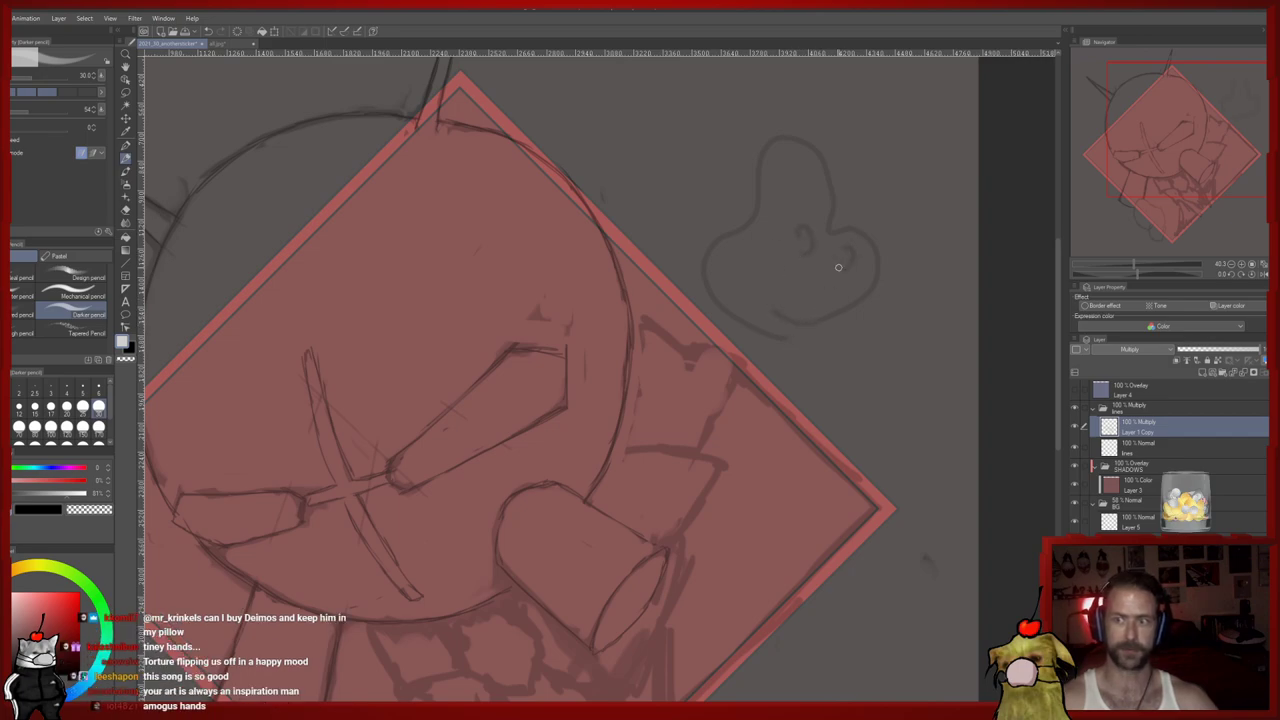
{"action": "left_click_drag", "start_coordinate": [796, 143], "coordinate": [781, 185]}
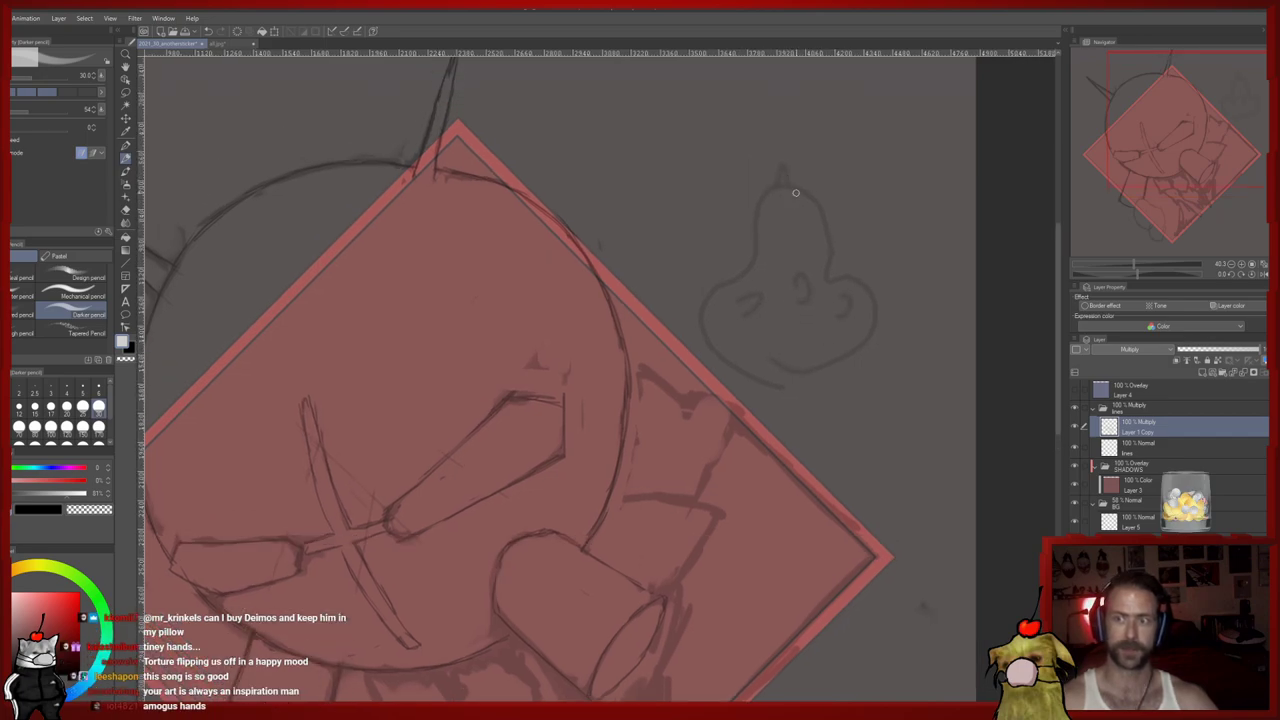
{"action": "key", "text": "e"}
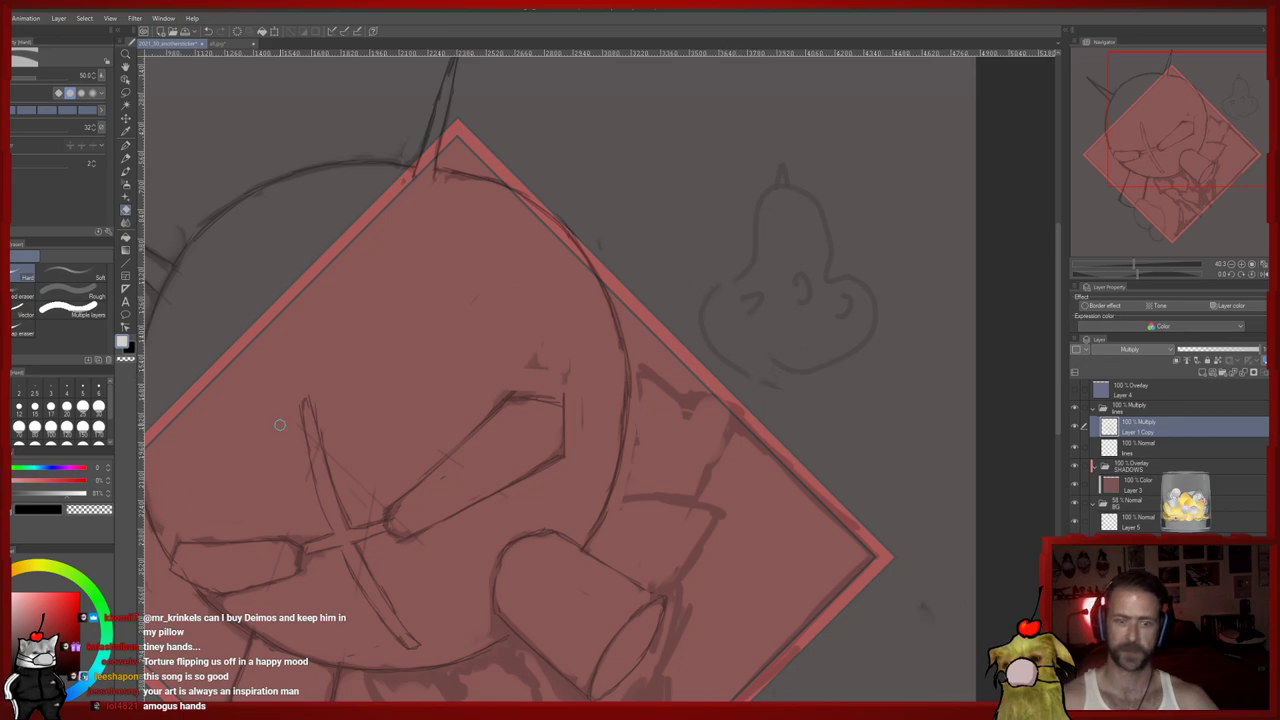
Erase the clawed hand above the frame and the rough hand outline on the frame's lower edge with a size 170 eraser
{"action": "left_click", "coordinate": [98, 428]}
{"action": "mouse_move", "coordinate": [806, 381]}
{"action": "left_mouse_down"}
{"action": "mouse_move", "coordinate": [692, 285]}
{"action": "mouse_move", "coordinate": [743, 262]}
{"action": "mouse_move", "coordinate": [761, 129]}
{"action": "mouse_move", "coordinate": [798, 172]}
{"action": "mouse_move", "coordinate": [851, 352]}
{"action": "left_mouse_up"}
{"action": "left_click_drag", "start_coordinate": [705, 349], "coordinate": [750, 134]}
{"action": "left_click_drag", "start_coordinate": [477, 376], "coordinate": [580, 276]}
{"action": "left_click_drag", "start_coordinate": [489, 534], "coordinate": [526, 434]}
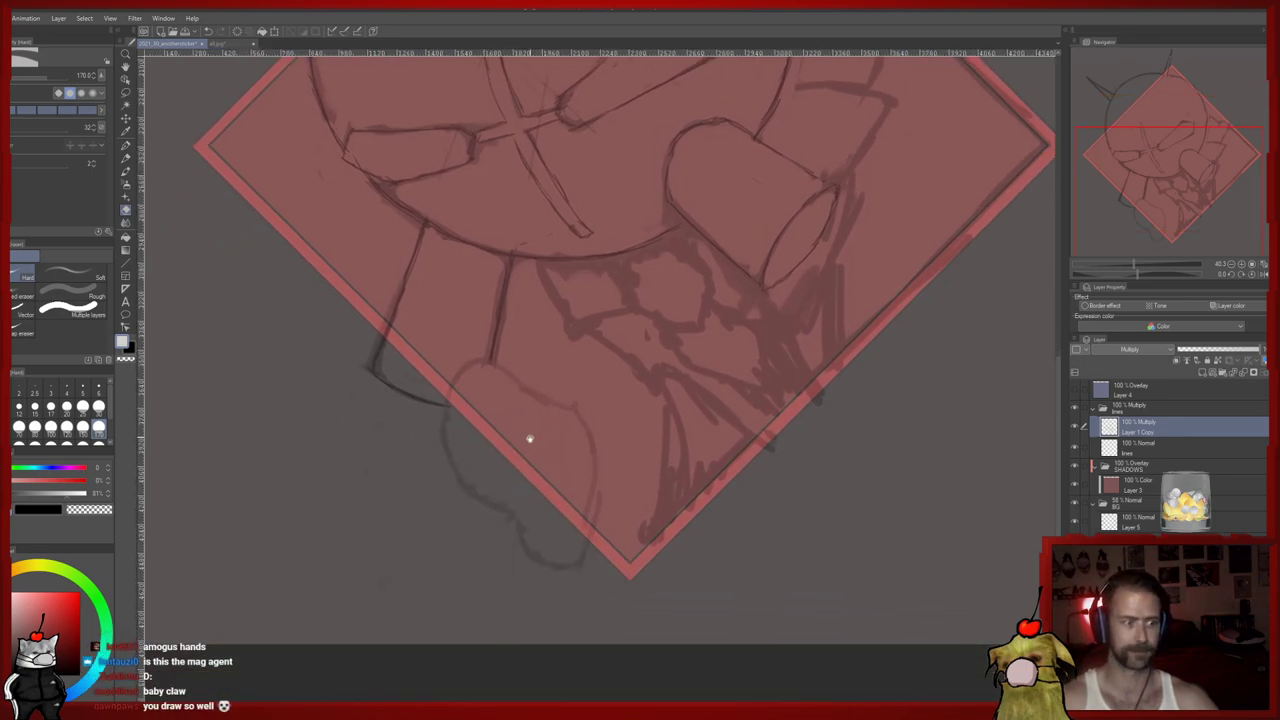
{"action": "mouse_move", "coordinate": [560, 581]}
{"action": "left_mouse_down"}
{"action": "mouse_move", "coordinate": [558, 528]}
{"action": "mouse_move", "coordinate": [499, 497]}
{"action": "mouse_move", "coordinate": [497, 423]}
{"action": "left_mouse_up"}
Redraw the rounded hand outline over the frame's lower edge, and erase part of its underside and the face cross's lower tip
{"action": "key", "text": "p"}
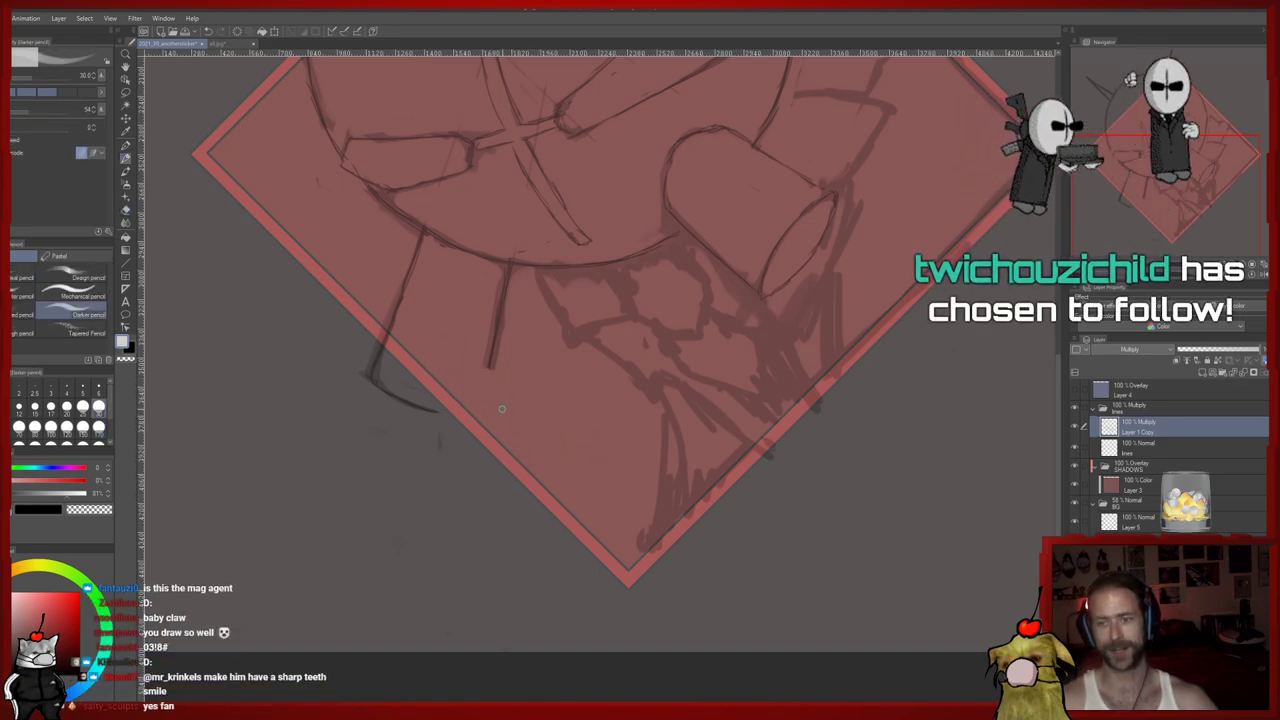
{"action": "mouse_move", "coordinate": [460, 402]}
{"action": "left_mouse_down"}
{"action": "mouse_move", "coordinate": [566, 384]}
{"action": "mouse_move", "coordinate": [591, 474]}
{"action": "left_mouse_up"}
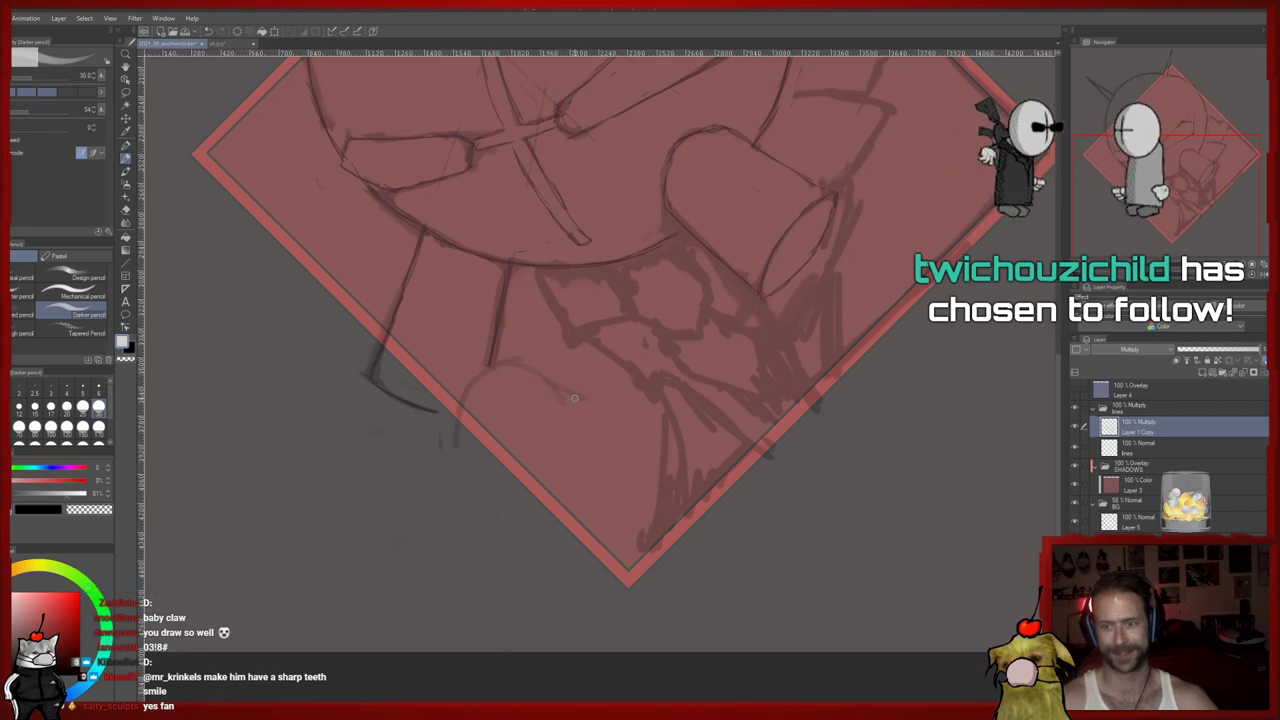
{"action": "mouse_move", "coordinate": [551, 537]}
{"action": "left_mouse_down"}
{"action": "mouse_move", "coordinate": [528, 537]}
{"action": "mouse_move", "coordinate": [466, 488]}
{"action": "left_mouse_up"}
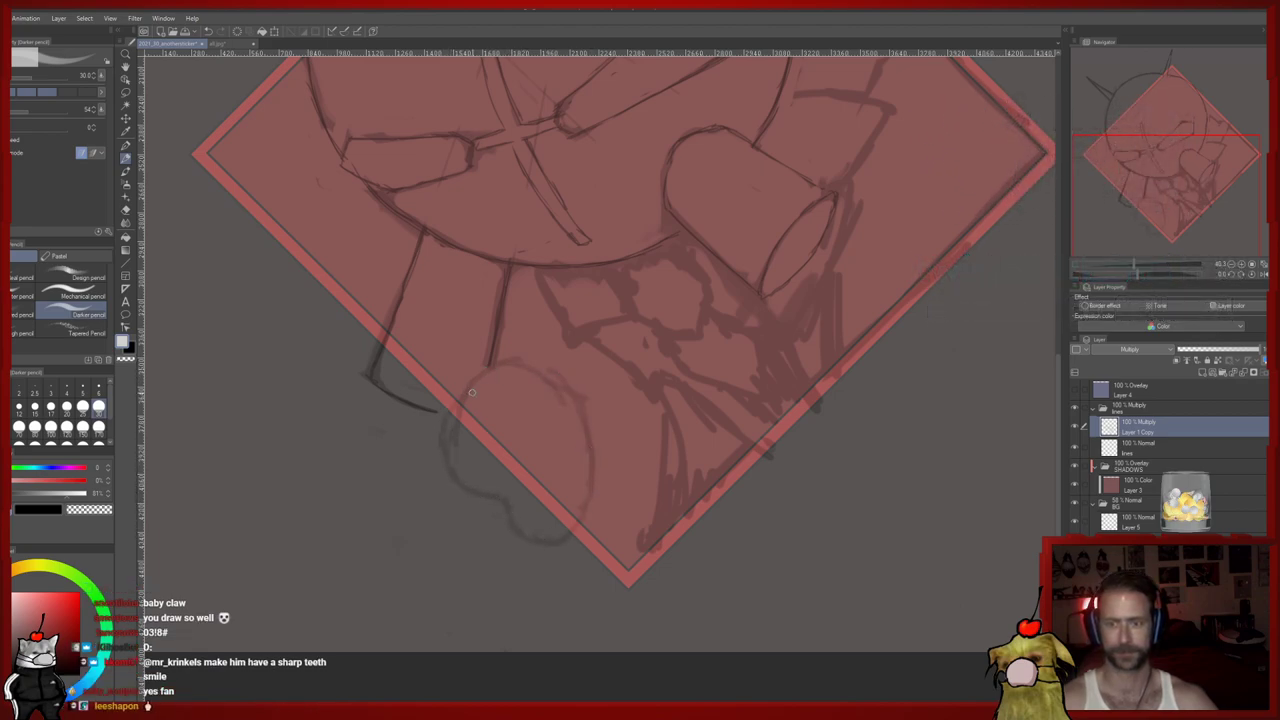
{"action": "key", "text": "e"}
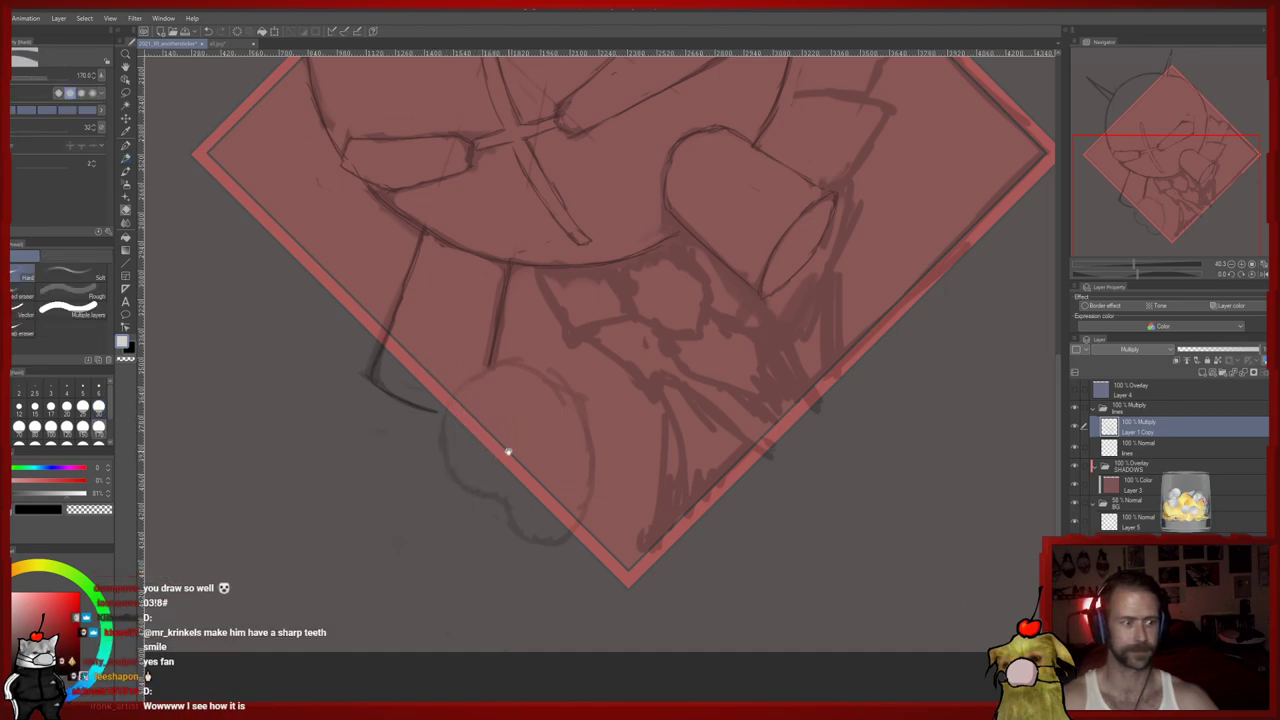
{"action": "left_click_drag", "start_coordinate": [508, 450], "coordinate": [504, 438]}
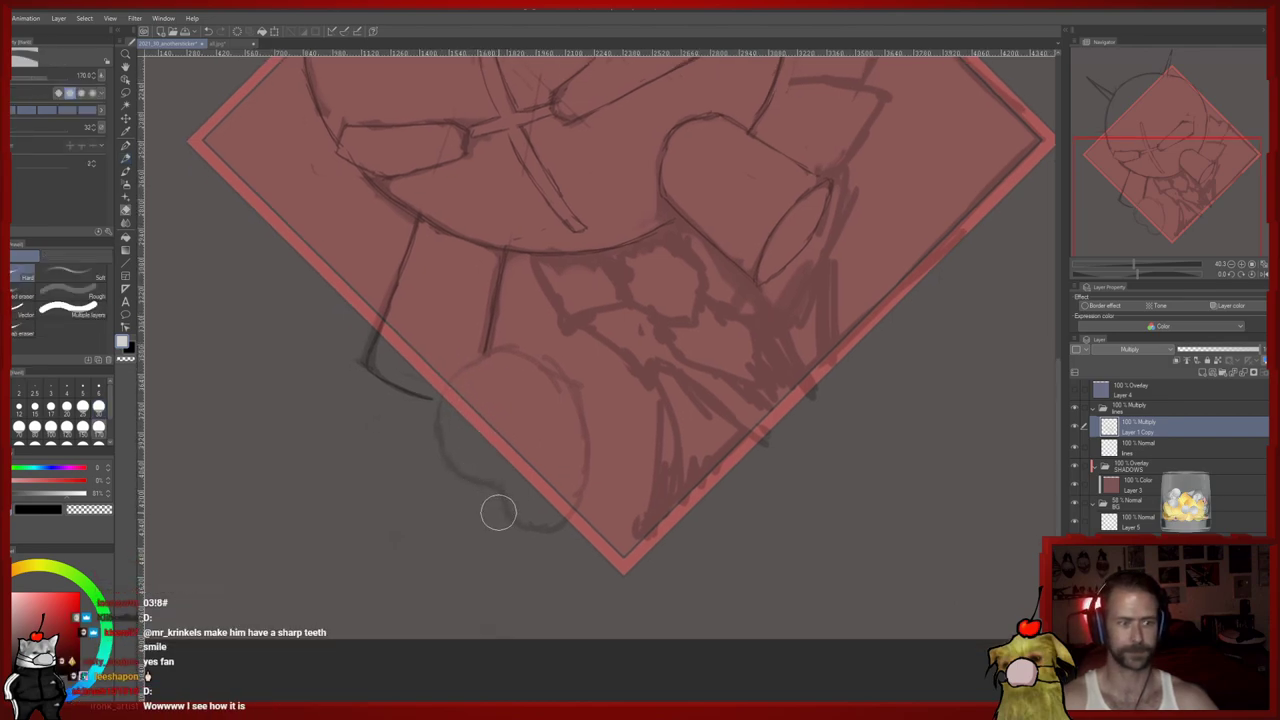
{"action": "scroll", "coordinate": [499, 497], "scroll_direction": "up", "scroll_amount": 5}
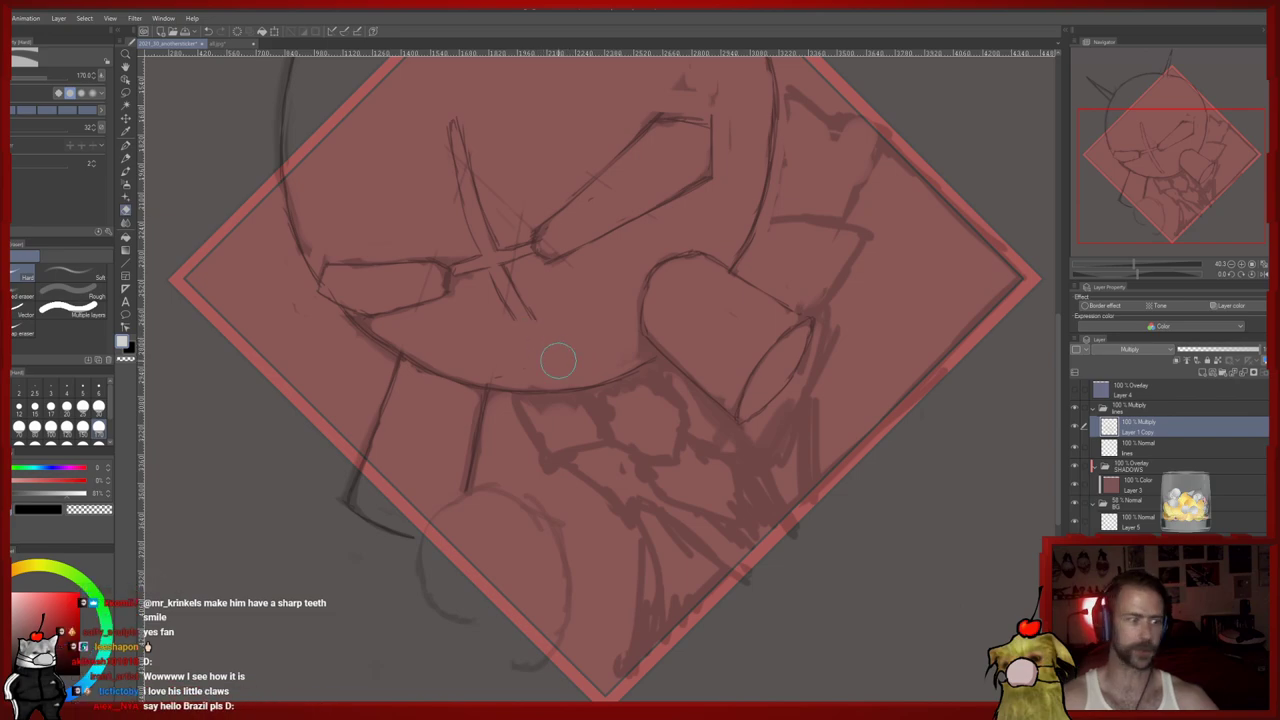
Sketch a trial grin with pointed teeth across the lower face
{"action": "key", "text": "p"}
{"action": "mouse_move", "coordinate": [411, 362]}
{"action": "left_mouse_down"}
{"action": "mouse_move", "coordinate": [530, 332]}
{"action": "mouse_move", "coordinate": [624, 284]}
{"action": "left_mouse_up"}
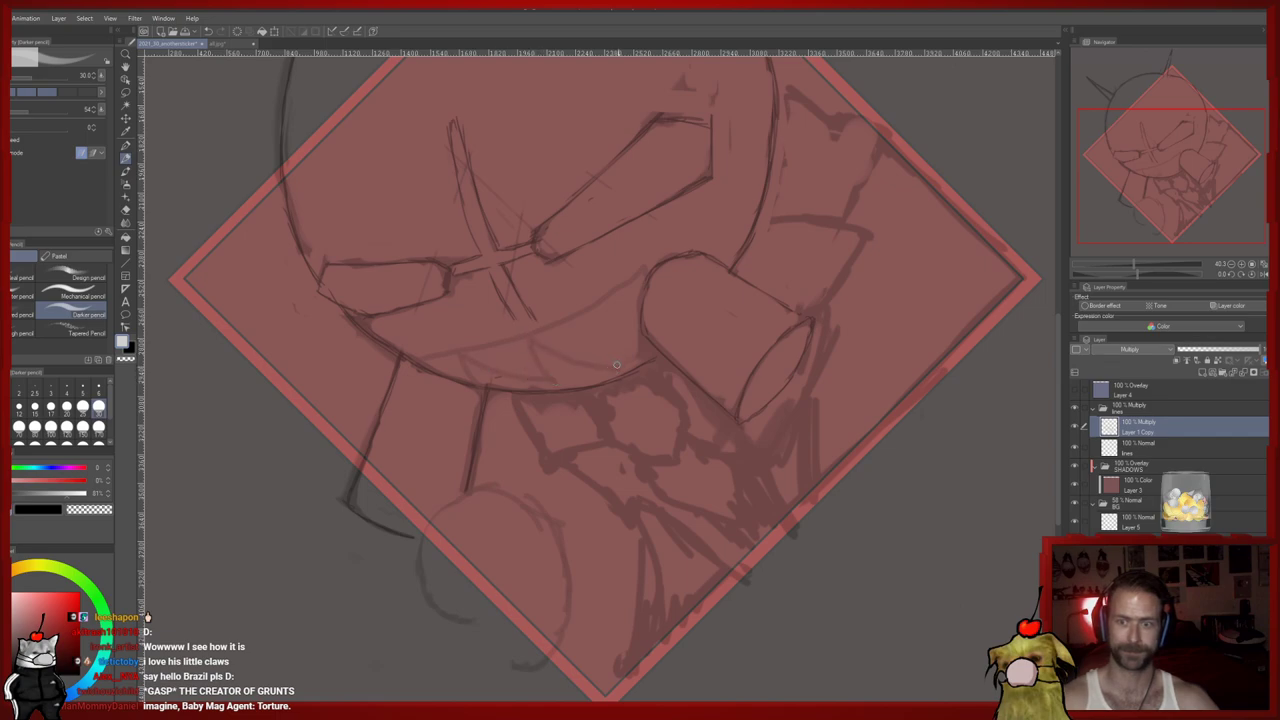
{"action": "scroll", "coordinate": [636, 316], "scroll_direction": "up", "scroll_amount": 10}
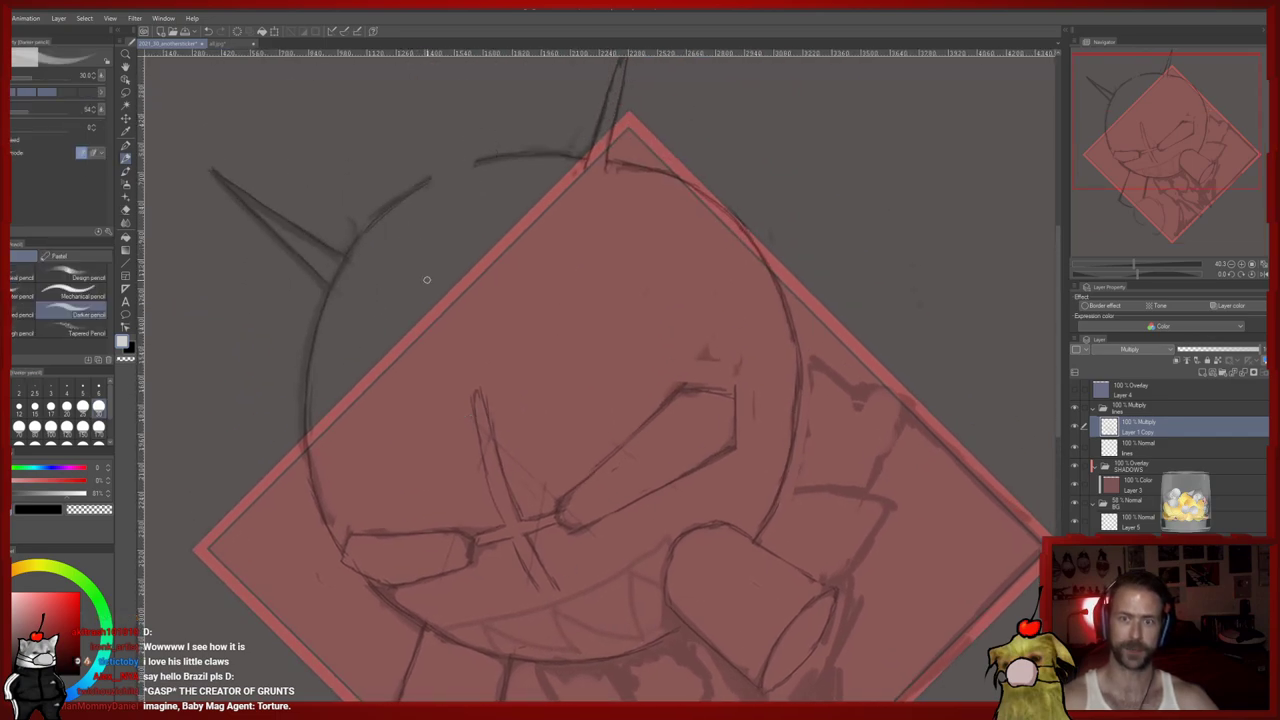
{"action": "scroll", "coordinate": [543, 457], "scroll_direction": "down", "scroll_amount": 7}
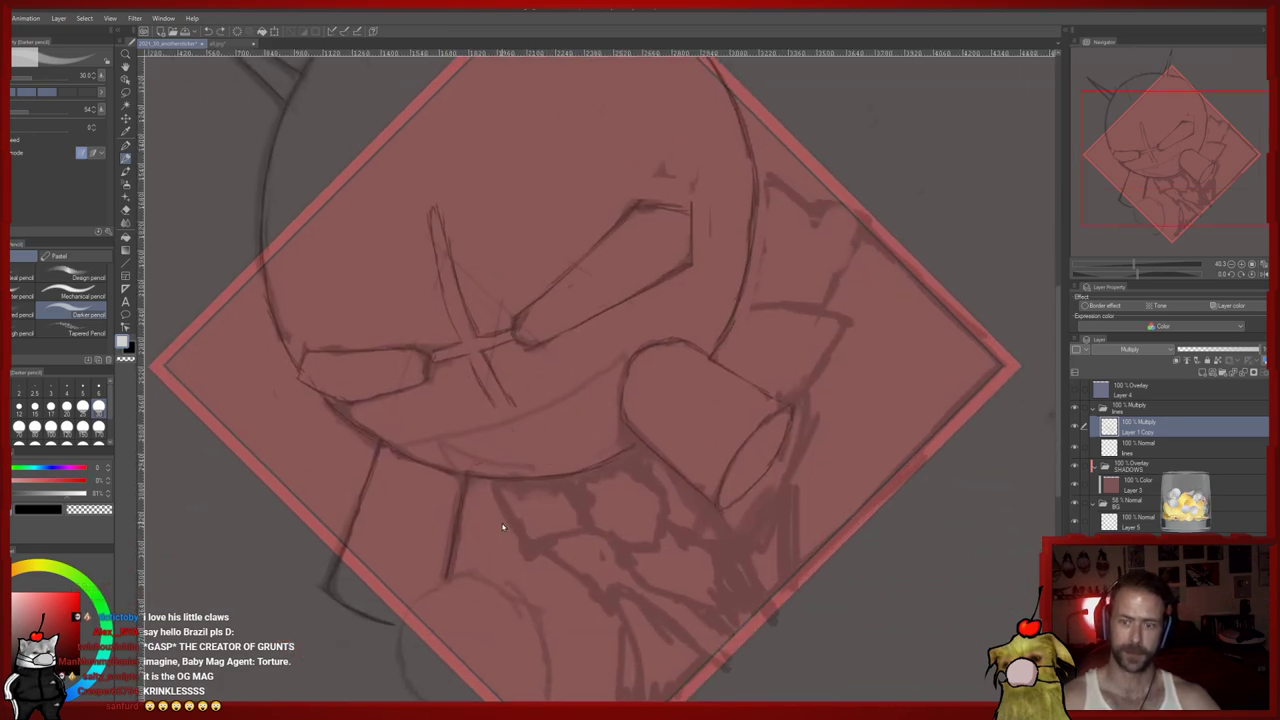
Redraw the hand's underside with separate finger bumps, add knuckle marks, and sketch a curved smile line on the lower face
{"action": "scroll", "coordinate": [504, 436], "scroll_direction": "down", "scroll_amount": 10}
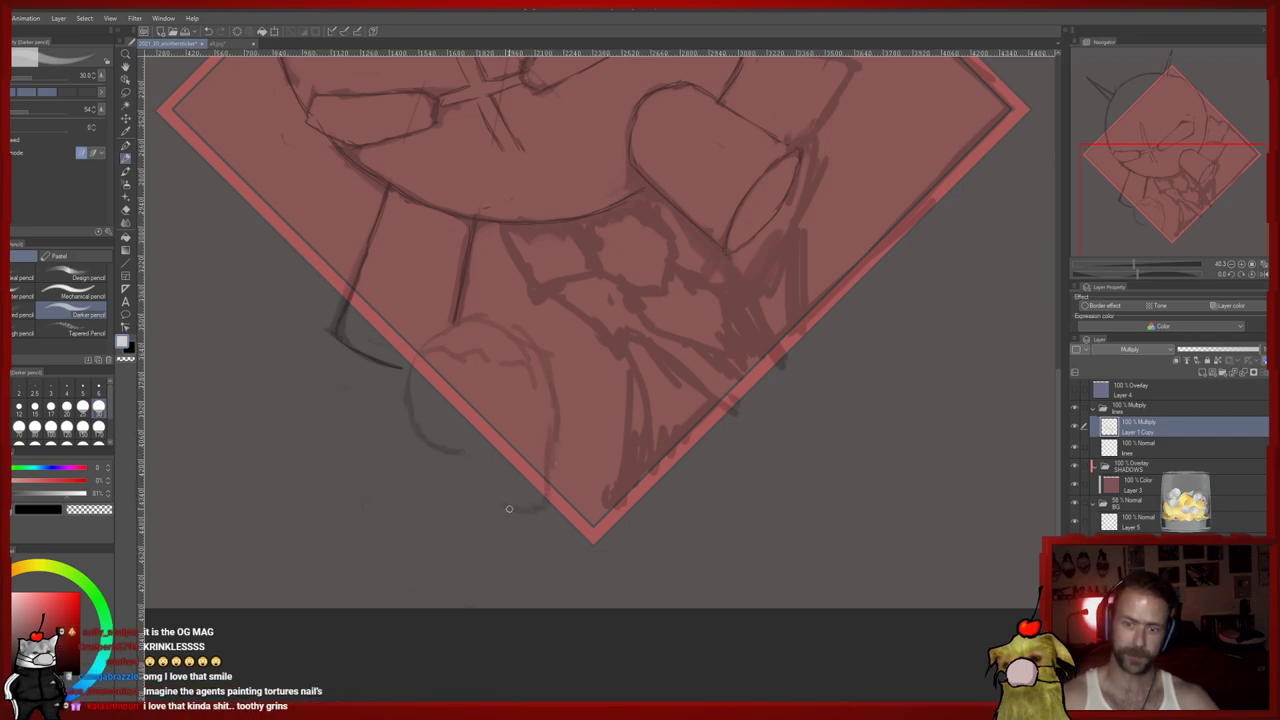
{"action": "key", "text": "e"}
{"action": "mouse_move", "coordinate": [460, 450]}
{"action": "left_mouse_down"}
{"action": "mouse_move", "coordinate": [395, 402]}
{"action": "mouse_move", "coordinate": [462, 448]}
{"action": "left_mouse_up"}
{"action": "key", "text": "p"}
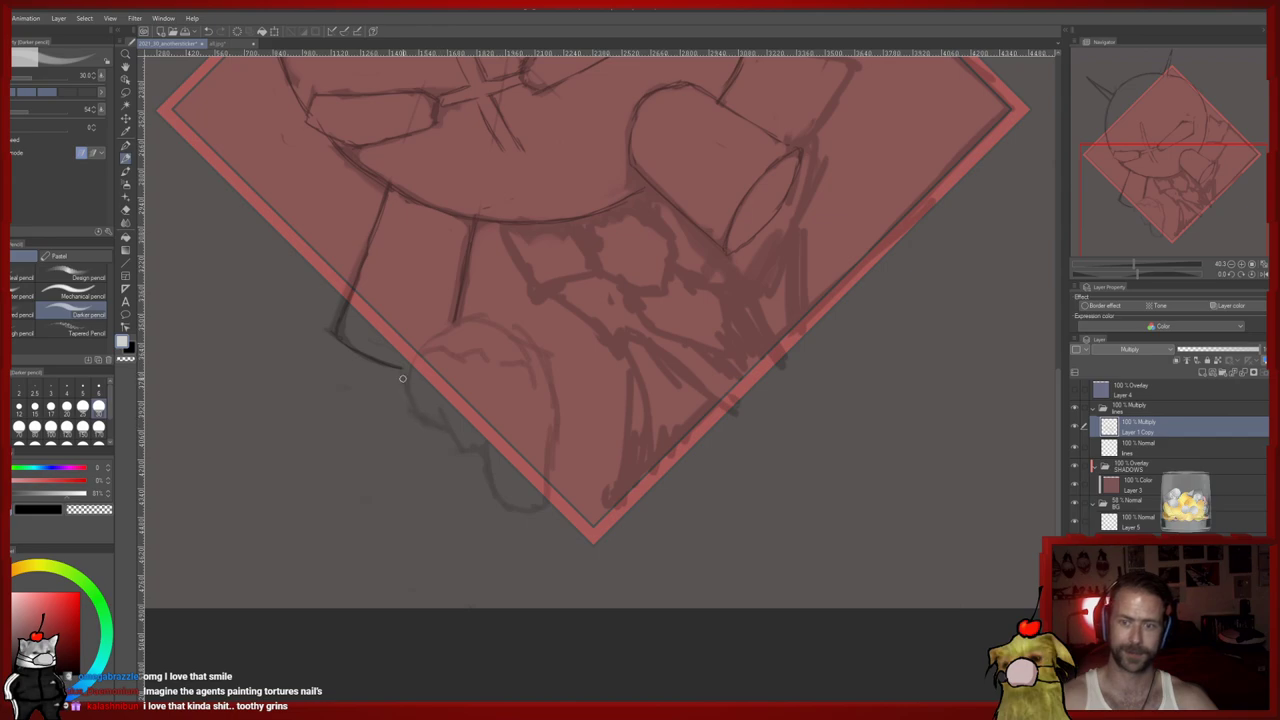
{"action": "key", "text": "space"}
{"action": "mouse_move", "coordinate": [444, 369]}
{"action": "left_mouse_down"}
{"action": "mouse_move", "coordinate": [440, 427]}
{"action": "mouse_move", "coordinate": [401, 381]}
{"action": "left_mouse_up"}
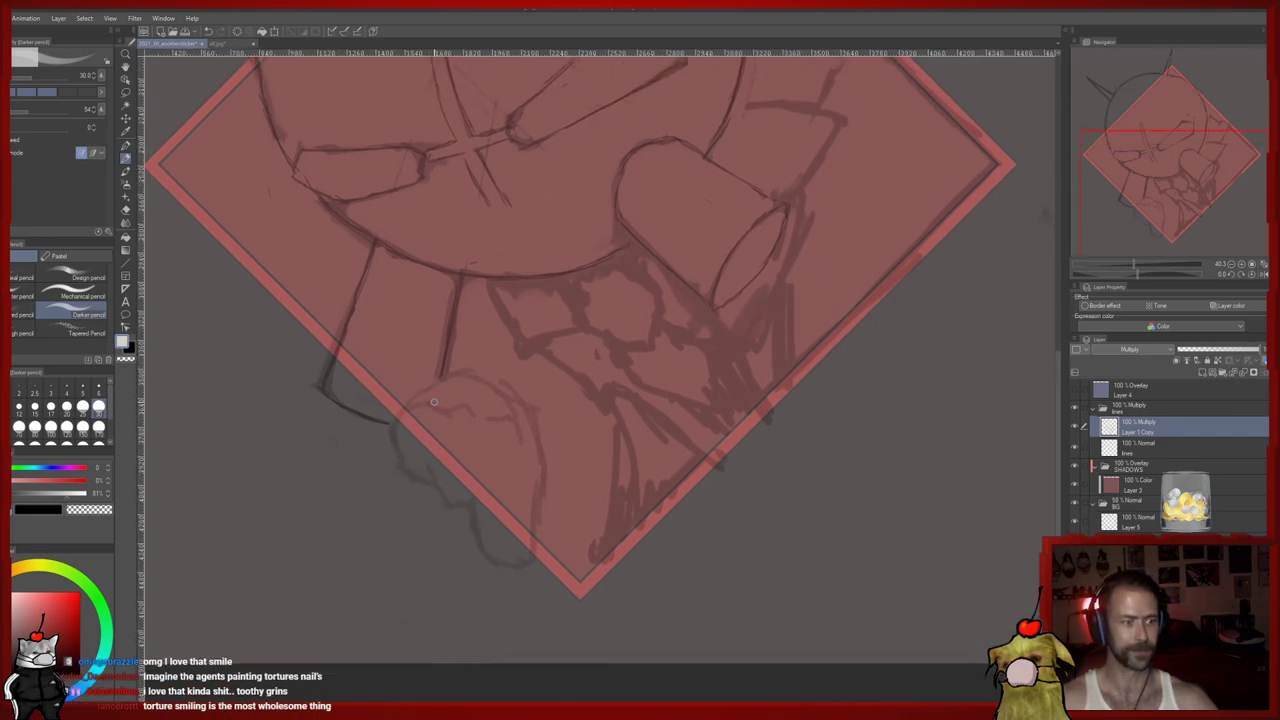
{"action": "mouse_move", "coordinate": [490, 379]}
{"action": "left_mouse_down"}
{"action": "mouse_move", "coordinate": [477, 406]}
{"action": "mouse_move", "coordinate": [486, 423]}
{"action": "mouse_move", "coordinate": [453, 352]}
{"action": "left_mouse_up"}
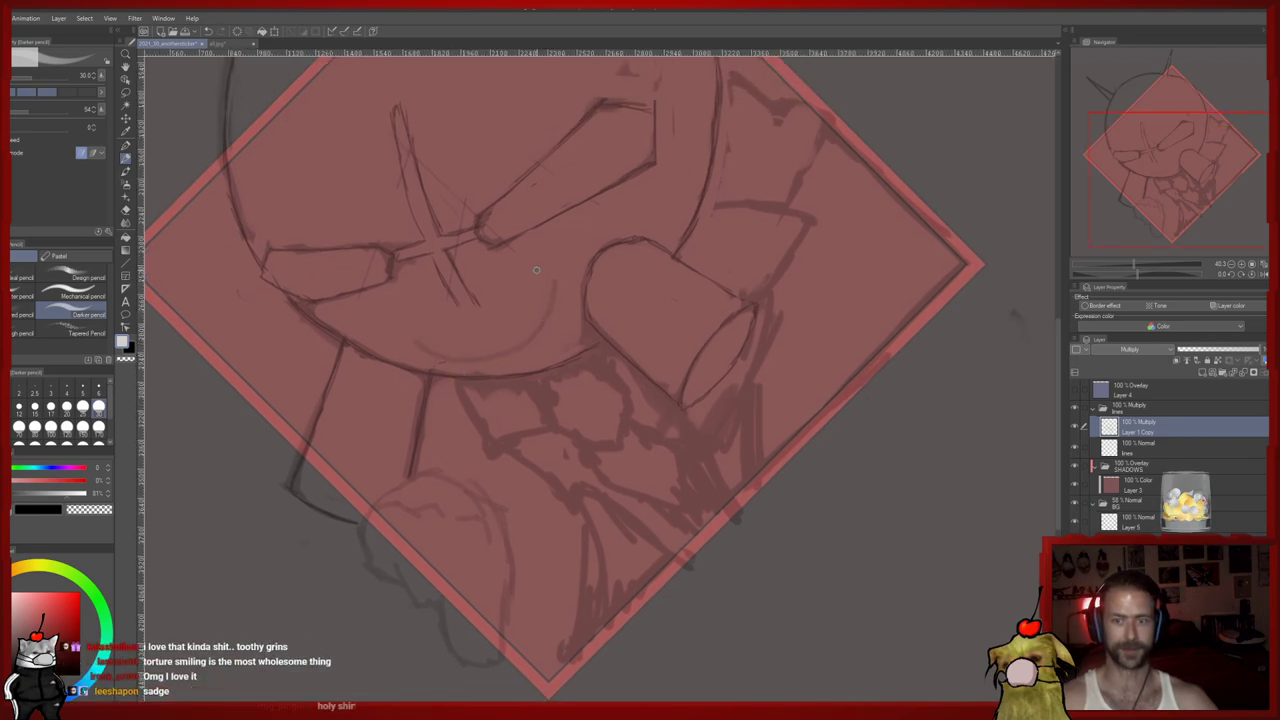
Shade a pupil into each eye shape and add a short corner mark at the upper end of the smile line
{"action": "left_click_drag", "start_coordinate": [432, 354], "coordinate": [536, 386]}
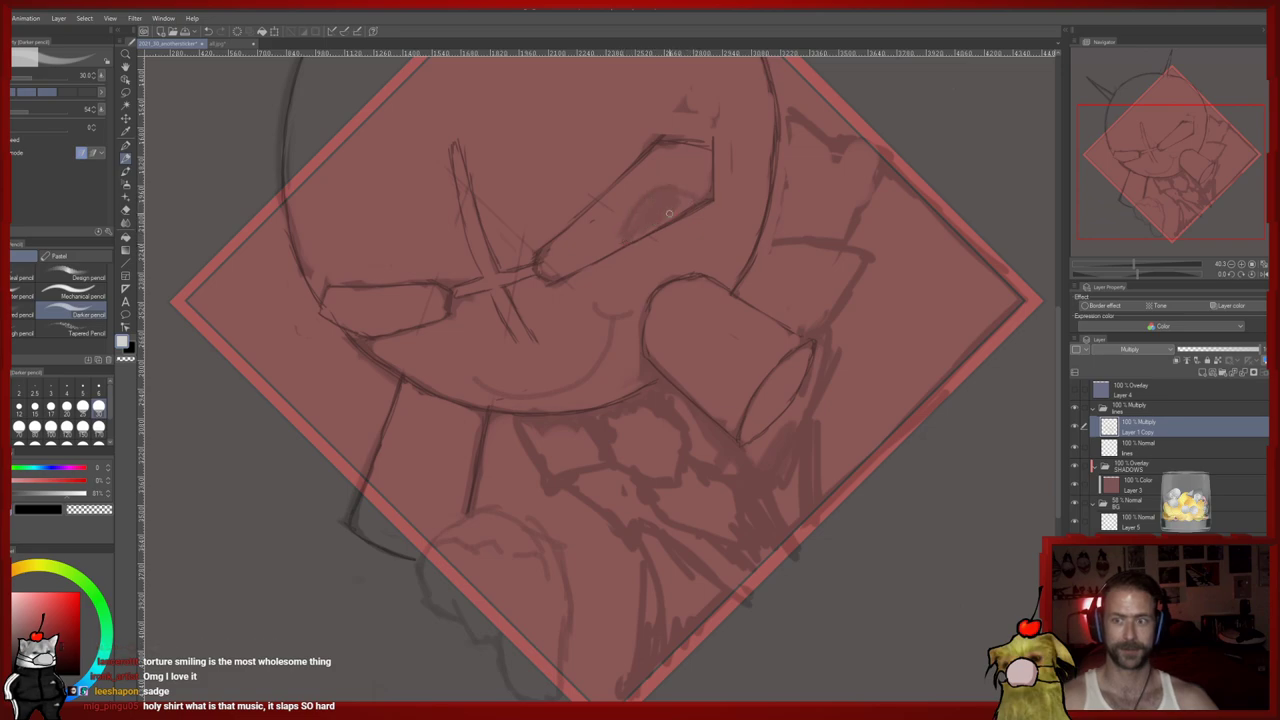
{"action": "left_click_drag", "start_coordinate": [430, 297], "coordinate": [433, 309]}
{"action": "left_click_drag", "start_coordinate": [657, 409], "coordinate": [641, 398]}
Try shortening the face cross's lower end and sketching a rounded nose beneath it, and undo the attempt
{"action": "key", "text": "e"}
{"action": "mouse_move", "coordinate": [520, 335]}
{"action": "left_mouse_down"}
{"action": "mouse_move", "coordinate": [496, 311]}
{"action": "mouse_move", "coordinate": [511, 297]}
{"action": "mouse_move", "coordinate": [464, 322]}
{"action": "mouse_move", "coordinate": [510, 348]}
{"action": "mouse_move", "coordinate": [538, 326]}
{"action": "left_mouse_up"}
{"action": "key", "text": "p"}
{"action": "left_click_drag", "start_coordinate": [598, 402], "coordinate": [625, 424]}
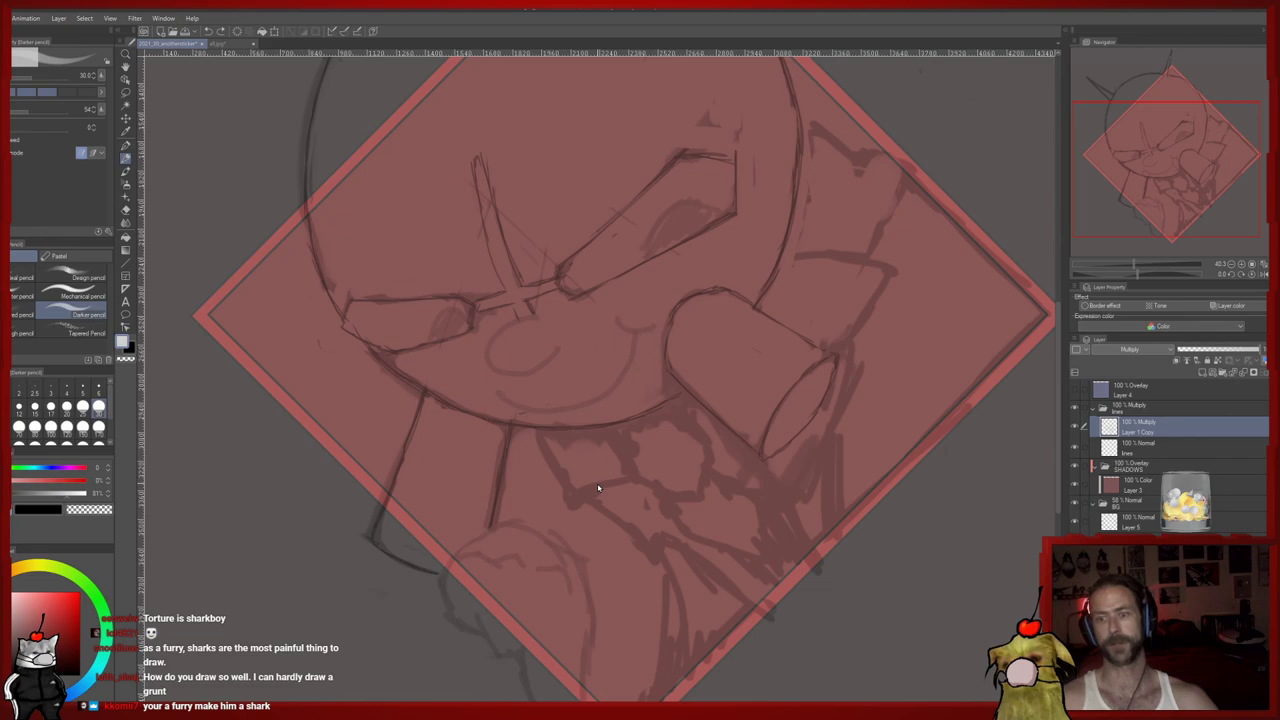
{"action": "key", "text": "ctrl+z"}
Erase the lowest finger of the hand over the lower-left frame edge and redraw it longer toward the bottom corner
{"action": "left_click_drag", "start_coordinate": [567, 449], "coordinate": [566, 386]}
{"action": "left_click_drag", "start_coordinate": [586, 472], "coordinate": [575, 415]}
{"action": "scroll", "coordinate": [578, 469], "scroll_direction": "down", "scroll_amount": 4}
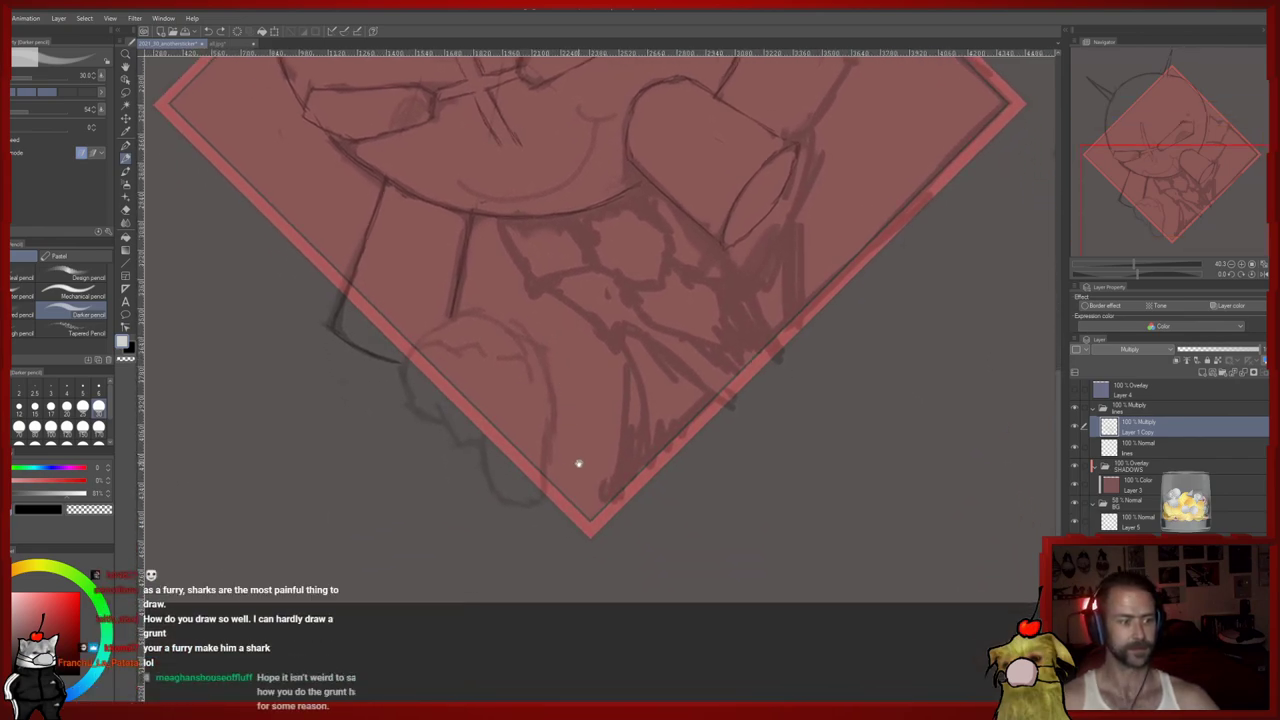
{"action": "scroll", "coordinate": [577, 485], "scroll_direction": "up", "scroll_amount": 10}
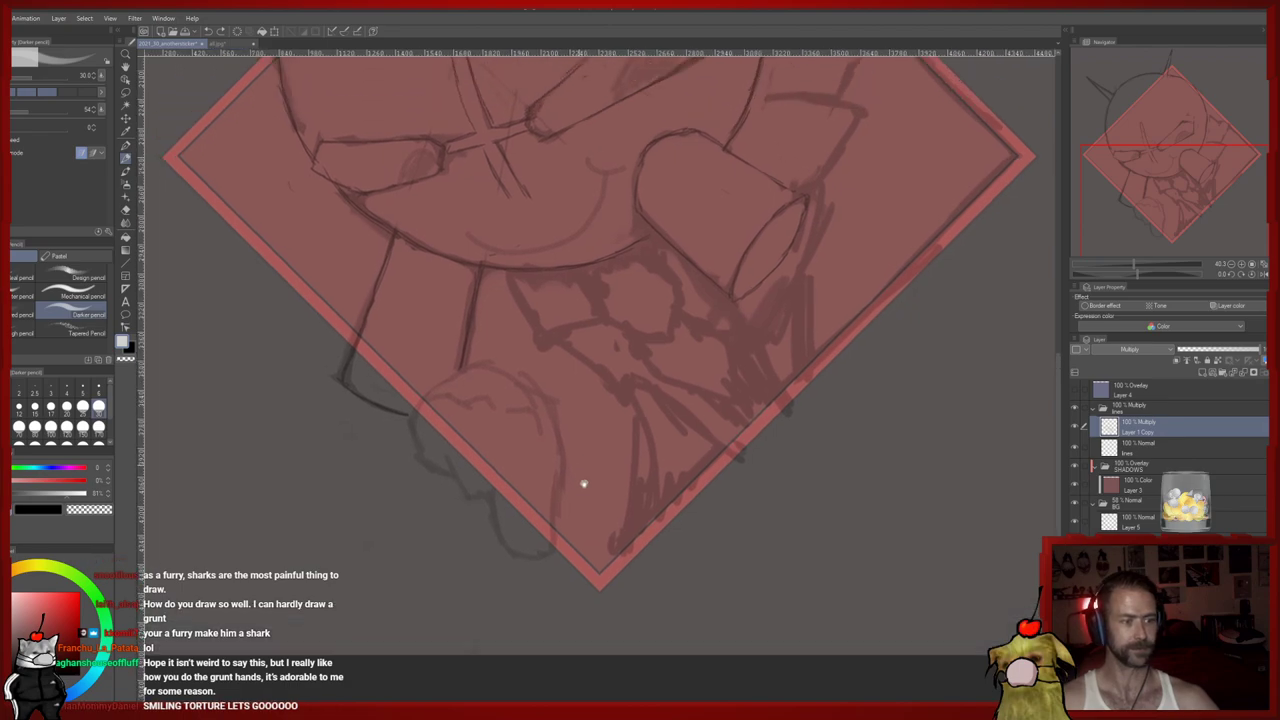
{"action": "scroll", "coordinate": [534, 306], "scroll_direction": "down", "scroll_amount": 7}
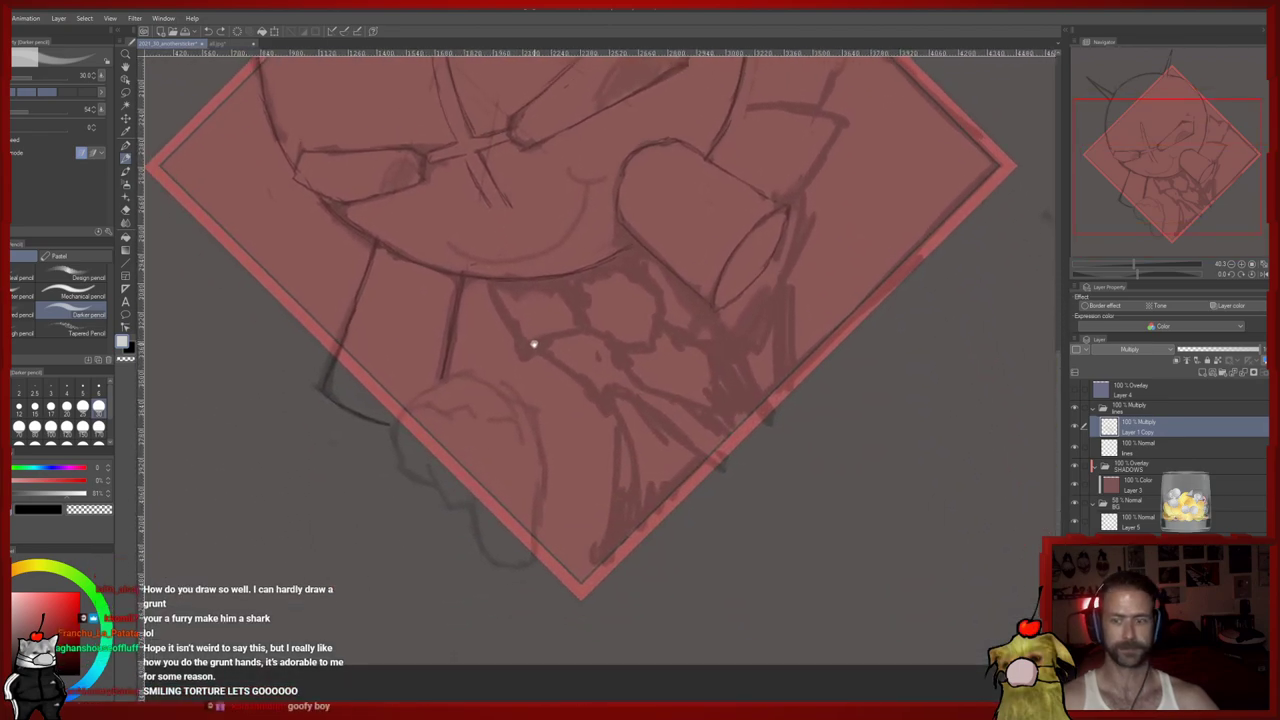
{"action": "key", "text": "e"}
{"action": "mouse_move", "coordinate": [533, 450]}
{"action": "left_mouse_down"}
{"action": "mouse_move", "coordinate": [500, 422]}
{"action": "mouse_move", "coordinate": [488, 487]}
{"action": "mouse_move", "coordinate": [447, 509]}
{"action": "mouse_move", "coordinate": [413, 458]}
{"action": "mouse_move", "coordinate": [444, 430]}
{"action": "left_mouse_up"}
{"action": "mouse_move", "coordinate": [468, 488]}
{"action": "left_mouse_down"}
{"action": "mouse_move", "coordinate": [500, 486]}
{"action": "mouse_move", "coordinate": [510, 546]}
{"action": "left_mouse_up"}
{"action": "key", "text": "p"}
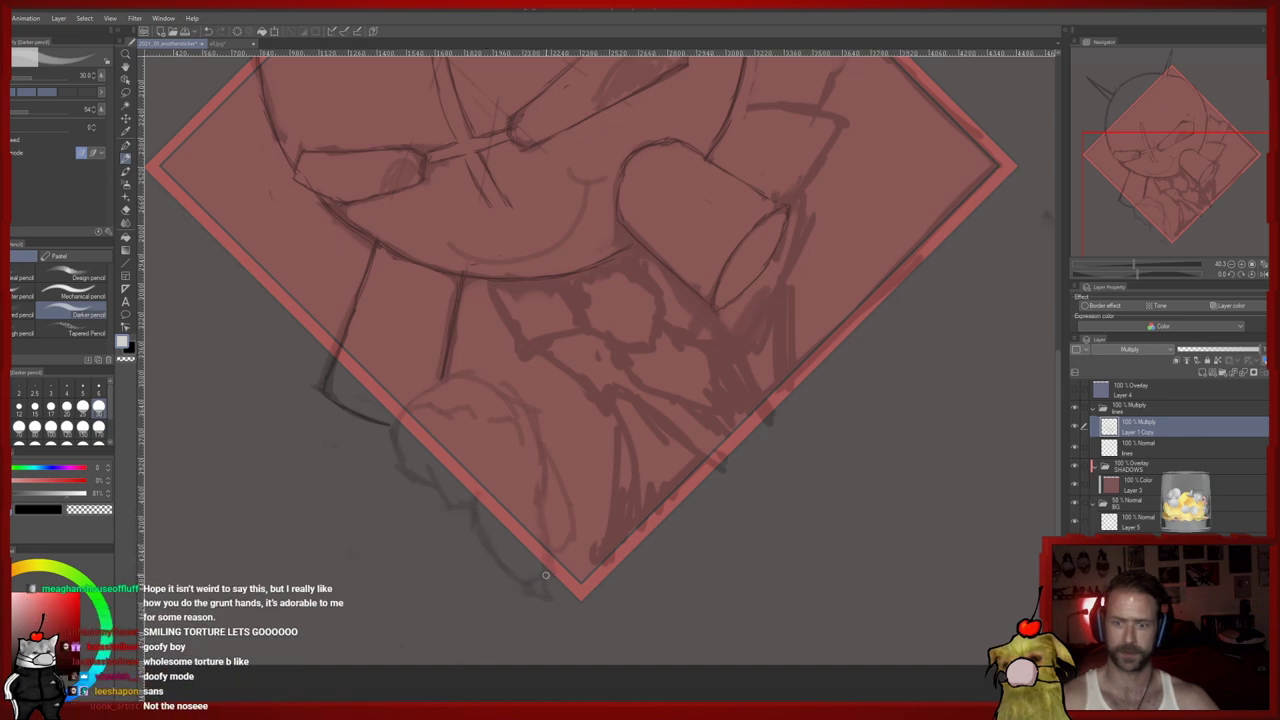
Refine the side contour and knuckle marks of the lower-left hand, and give its longest finger a pointed tip
{"action": "left_click_drag", "start_coordinate": [522, 486], "coordinate": [531, 537]}
{"action": "key", "text": "e"}
{"action": "left_click_drag", "start_coordinate": [505, 433], "coordinate": [531, 451]}
{"action": "key", "text": "p"}
{"action": "key", "text": "e"}
{"action": "key", "text": "p"}
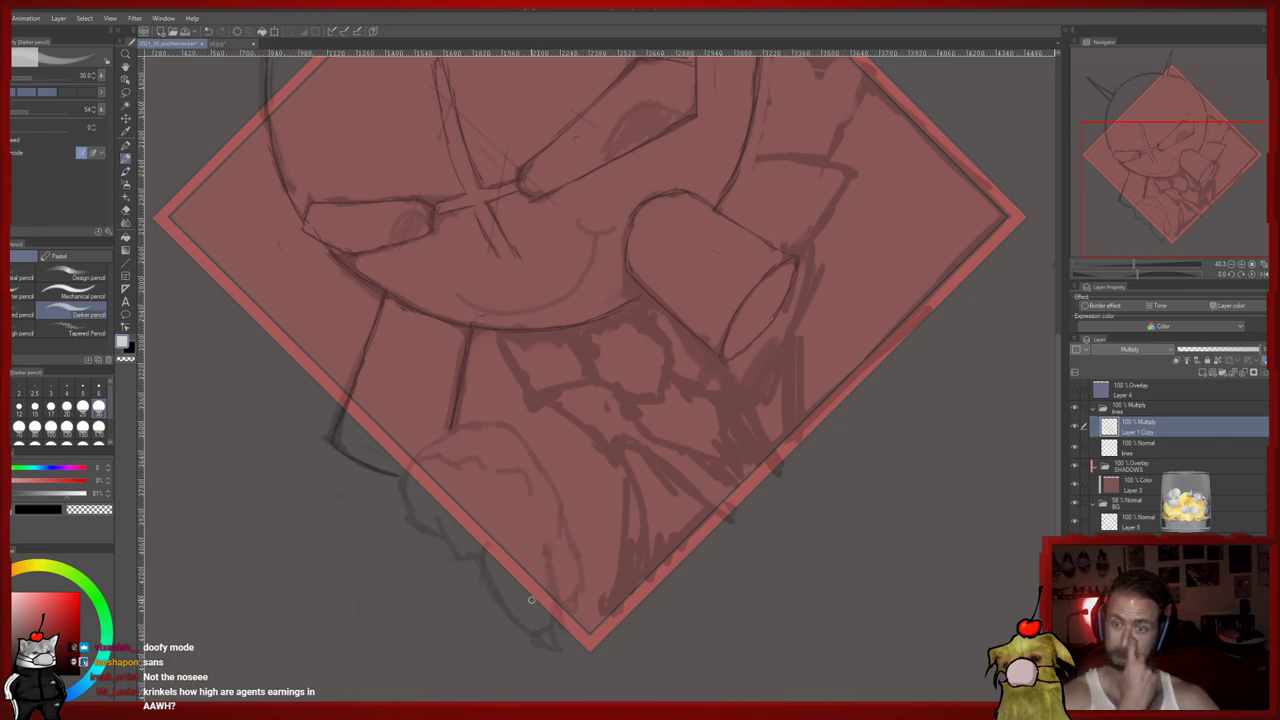
Erase both pupils and the smile line, and redraw the face cross's lower arm longer toward the chin
{"action": "left_click_drag", "start_coordinate": [554, 394], "coordinate": [508, 482]}
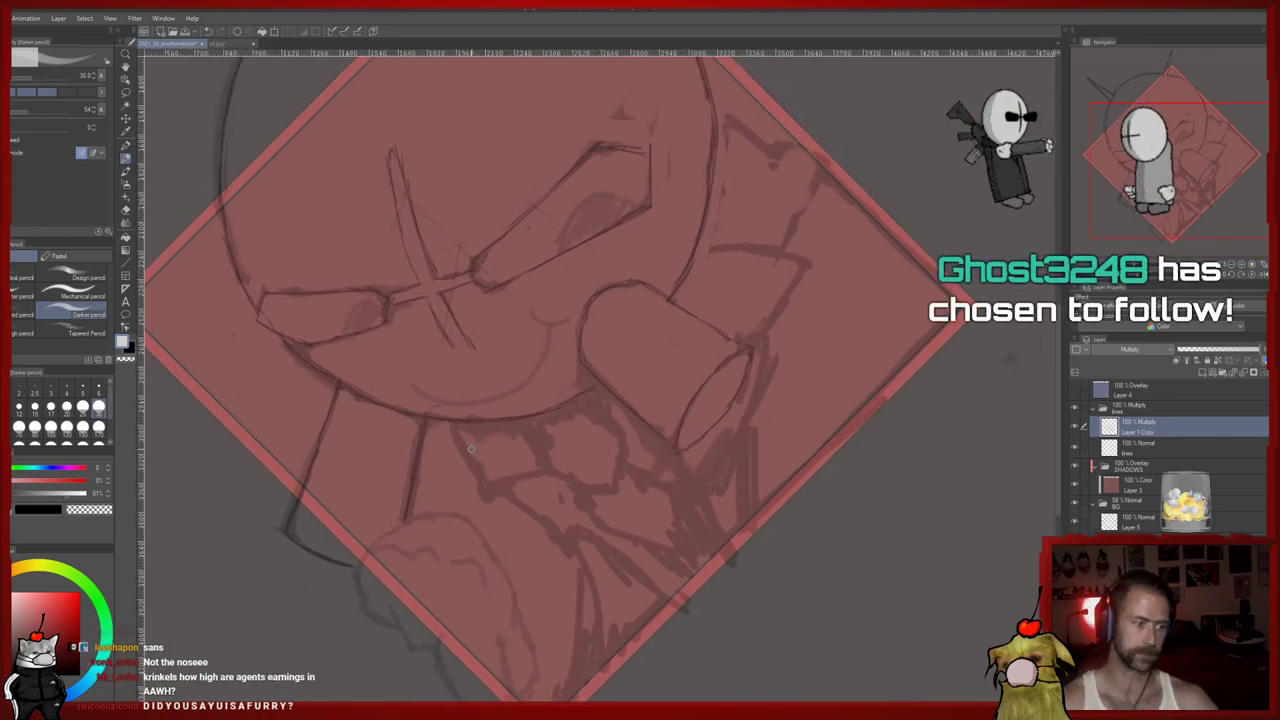
{"action": "mouse_move", "coordinate": [588, 347]}
{"action": "left_mouse_down"}
{"action": "mouse_move", "coordinate": [544, 489]}
{"action": "mouse_move", "coordinate": [600, 334]}
{"action": "left_mouse_up"}
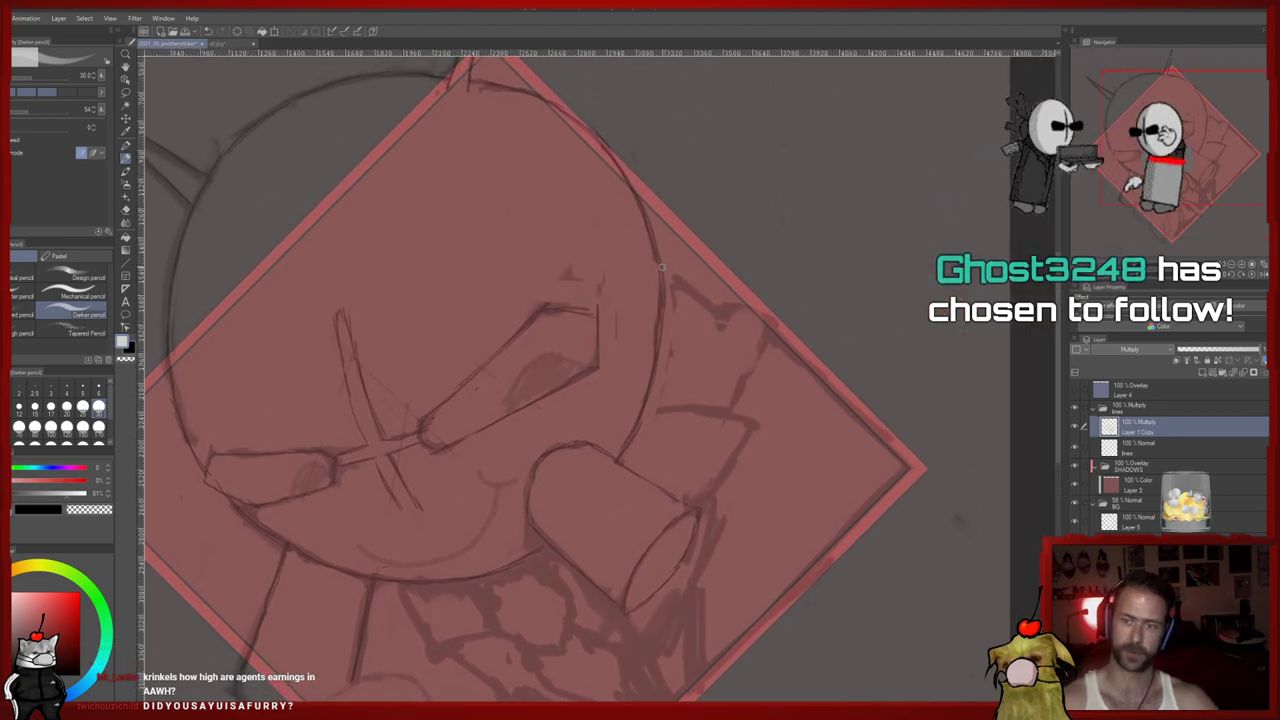
{"action": "key", "text": "e"}
{"action": "left_click_drag", "start_coordinate": [509, 363], "coordinate": [553, 354]}
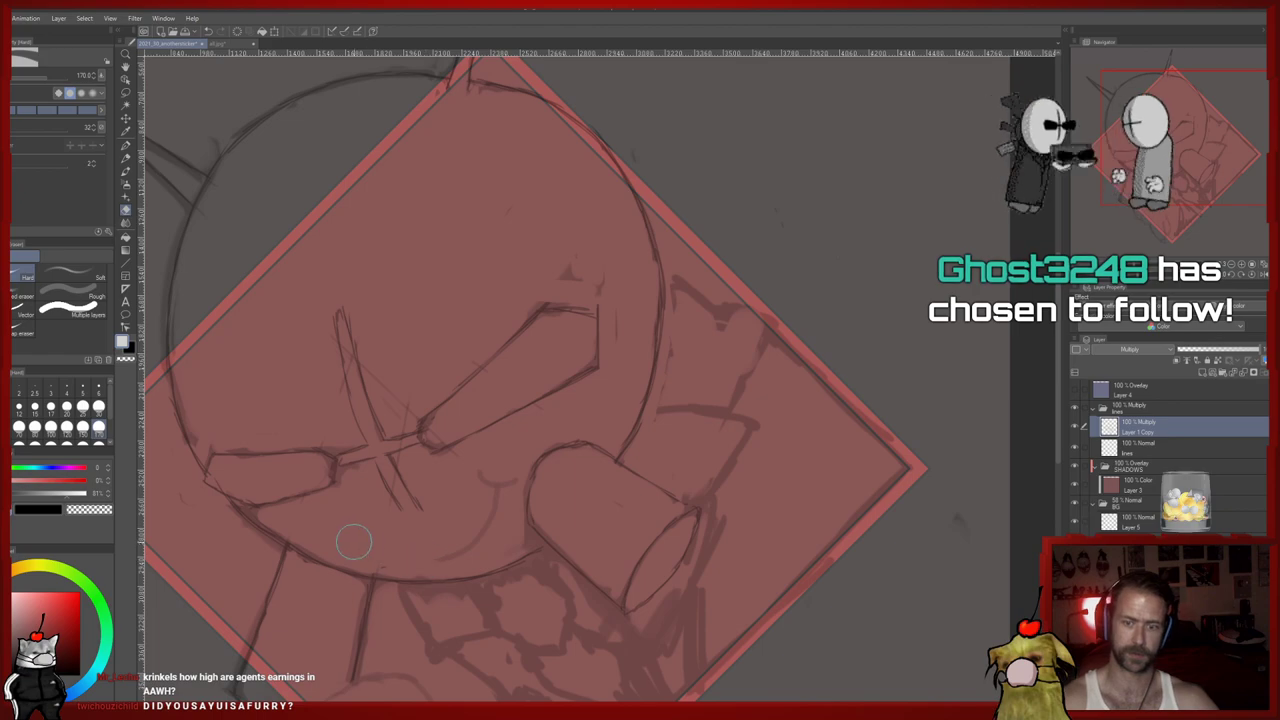
{"action": "key", "text": "p"}
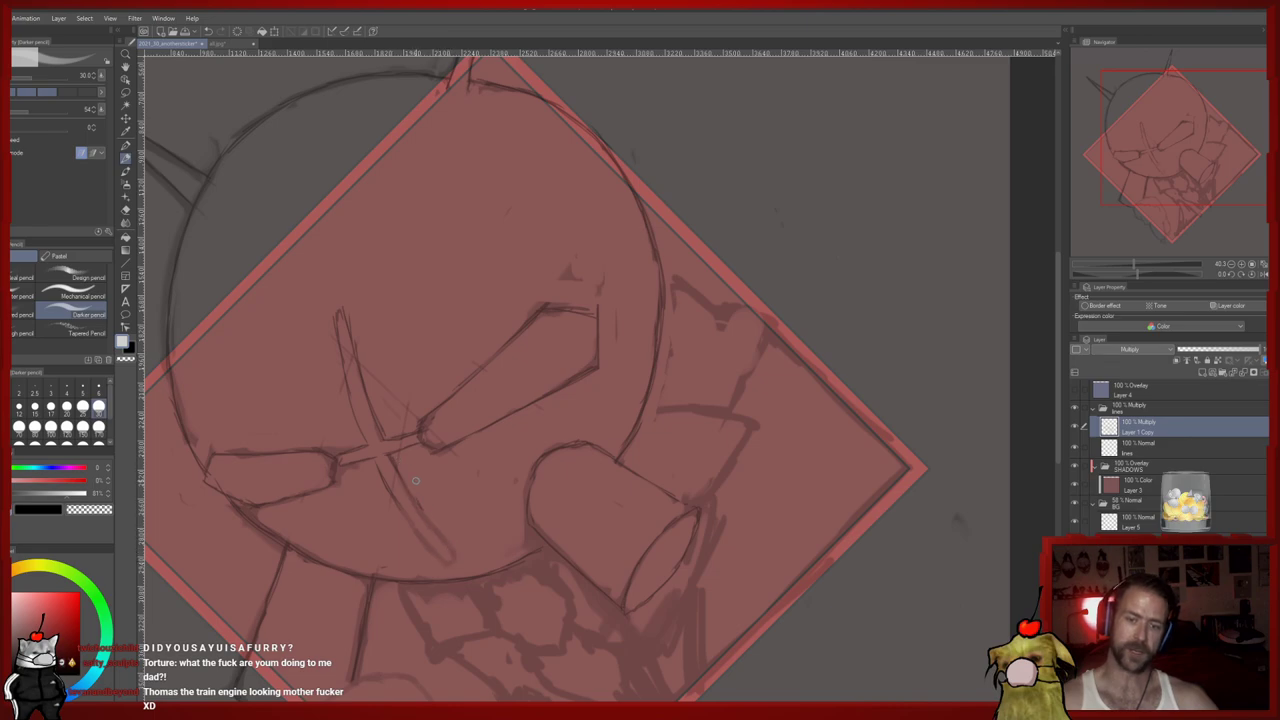
{"action": "left_click_drag", "start_coordinate": [444, 485], "coordinate": [428, 496]}
Erase part of the raised arm's end and sketch three rounded fingers curling over the upper-right frame edge
{"action": "left_click_drag", "start_coordinate": [636, 311], "coordinate": [640, 349]}
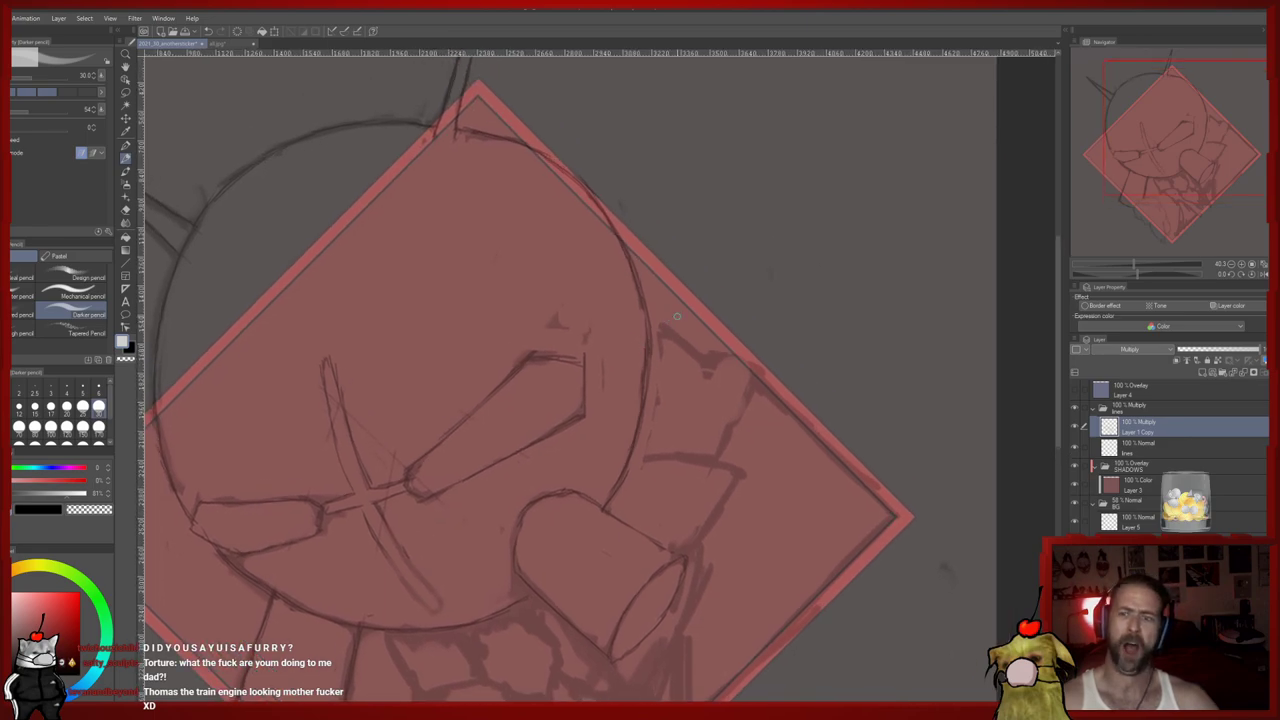
{"action": "key", "text": "e"}
{"action": "key", "text": "p"}
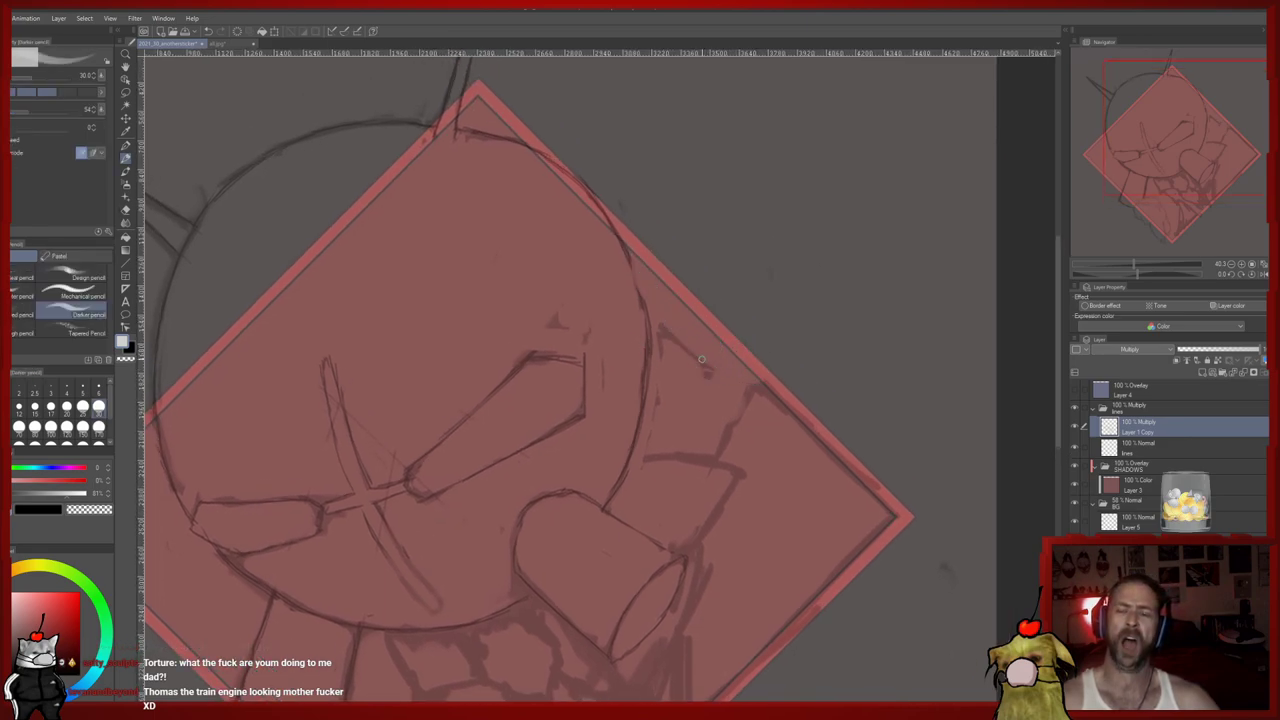
{"action": "mouse_move", "coordinate": [638, 289]}
{"action": "left_mouse_down"}
{"action": "mouse_move", "coordinate": [669, 242]}
{"action": "mouse_move", "coordinate": [687, 281]}
{"action": "mouse_move", "coordinate": [665, 325]}
{"action": "mouse_move", "coordinate": [648, 312]}
{"action": "mouse_move", "coordinate": [708, 338]}
{"action": "mouse_move", "coordinate": [690, 339]}
{"action": "mouse_move", "coordinate": [729, 292]}
{"action": "mouse_move", "coordinate": [740, 362]}
{"action": "left_mouse_up"}
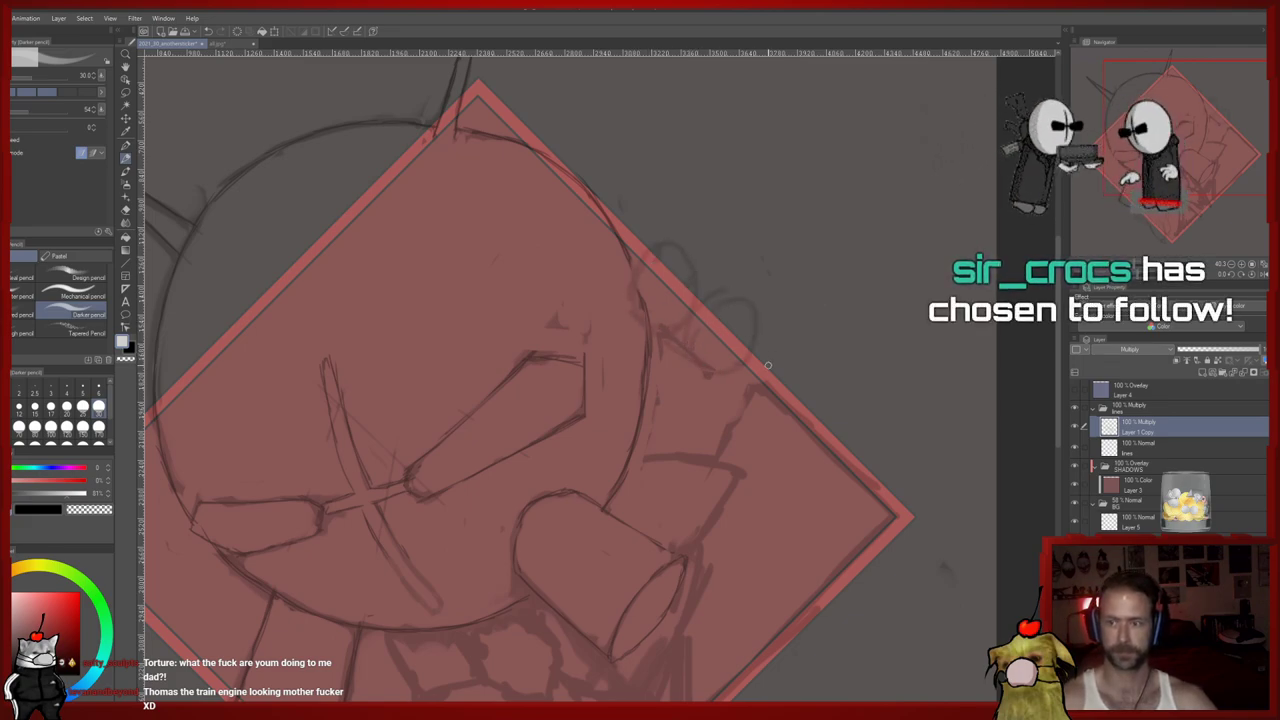
{"action": "left_click_drag", "start_coordinate": [805, 336], "coordinate": [798, 388]}
Erase the first fingers on the upper-right frame edge and sketch a larger rounded hand there, overlapping the head outline
{"action": "key", "text": "e"}
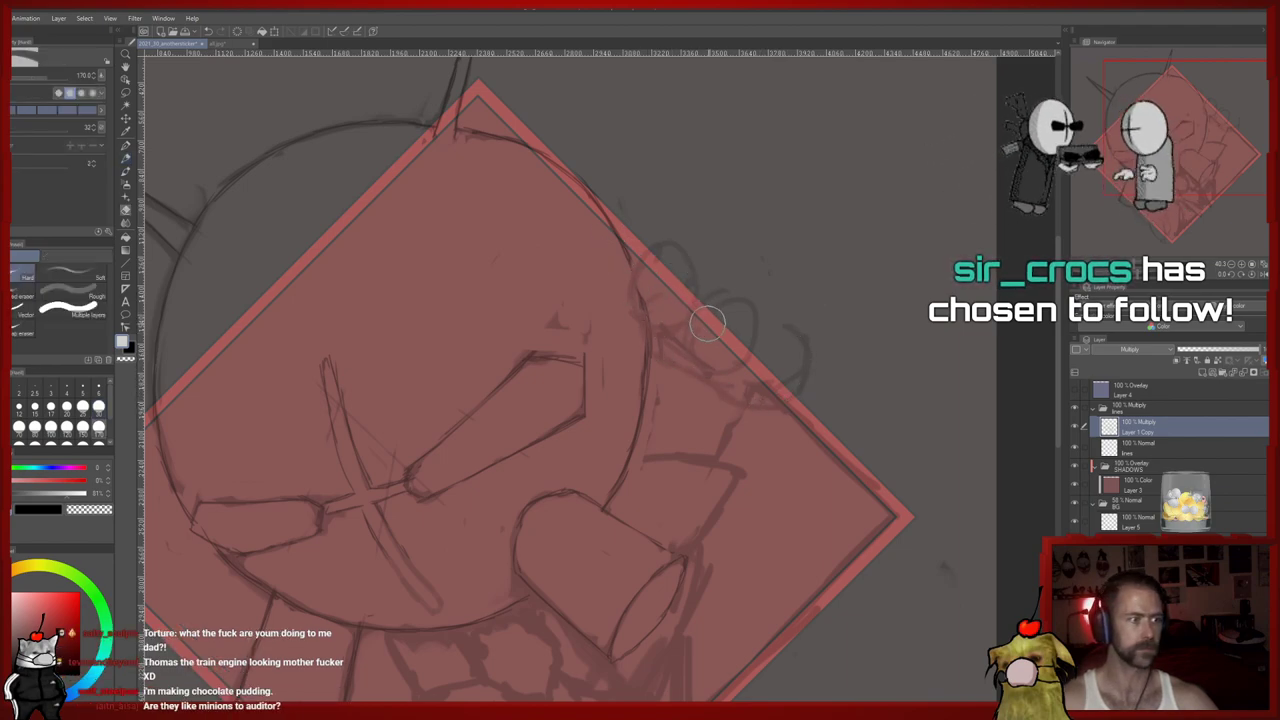
{"action": "left_click_drag", "start_coordinate": [699, 341], "coordinate": [720, 294]}
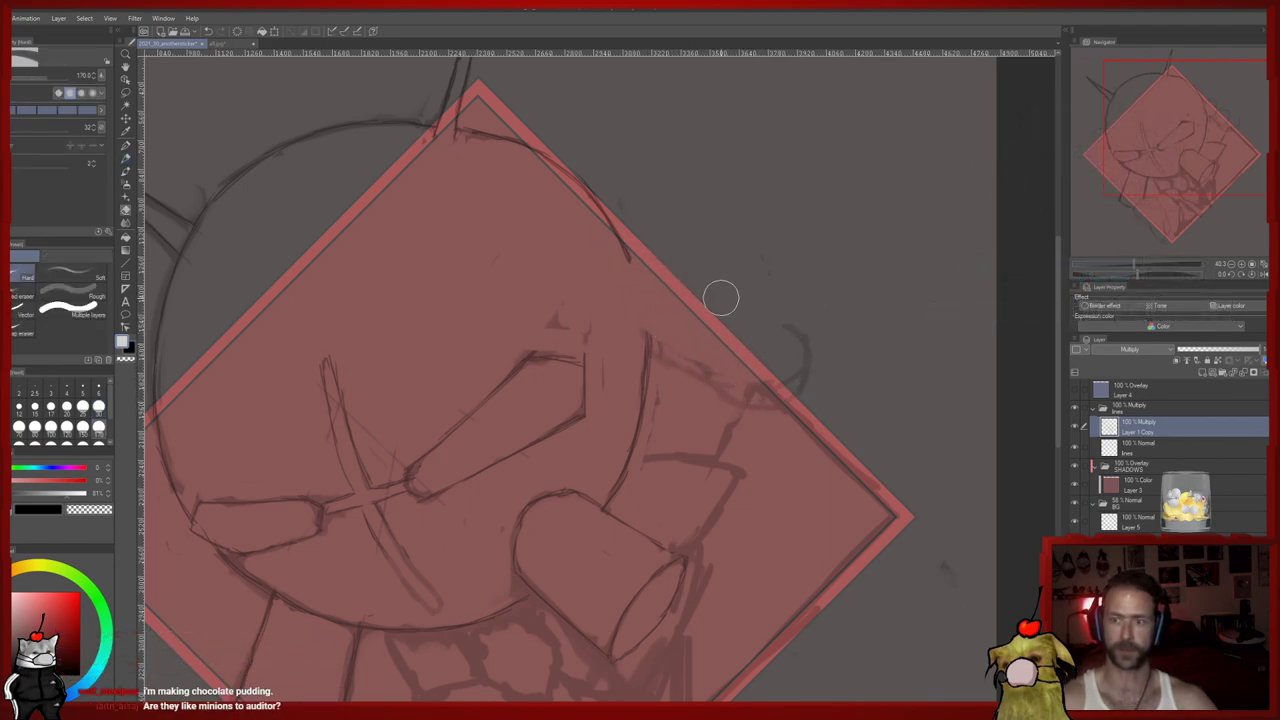
{"action": "key", "text": "p"}
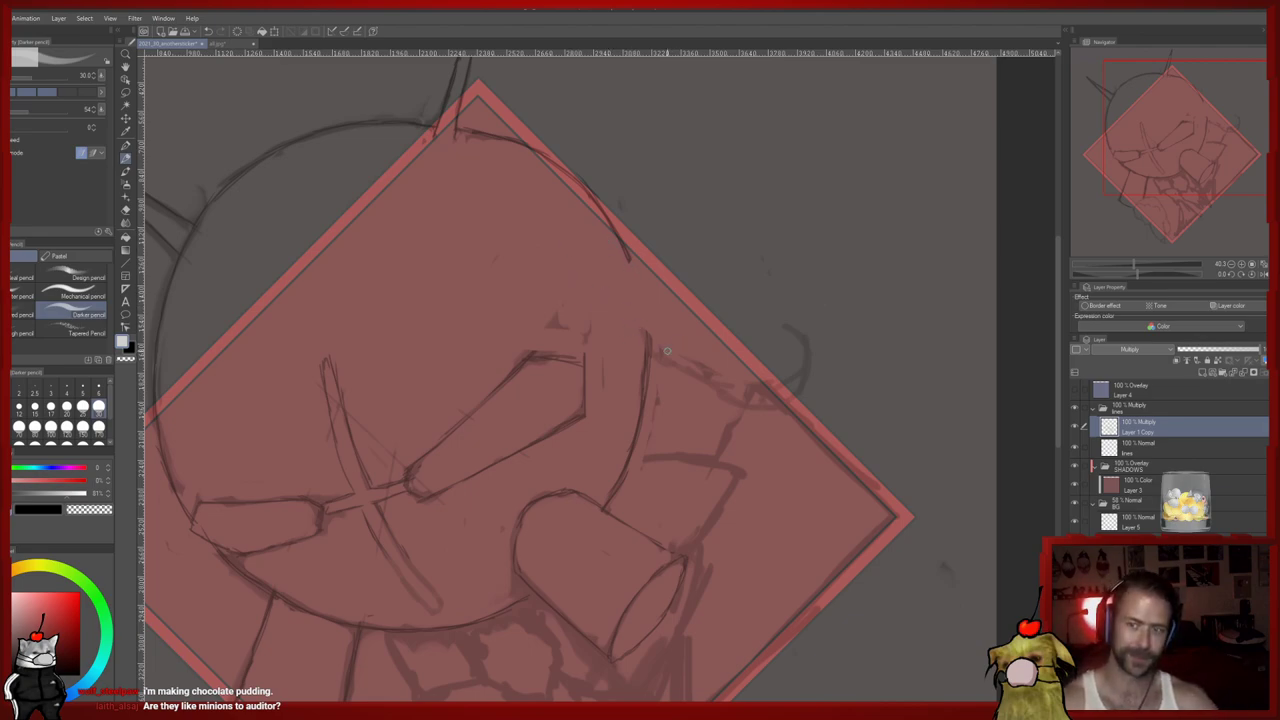
{"action": "left_click_drag", "start_coordinate": [647, 282], "coordinate": [636, 314]}
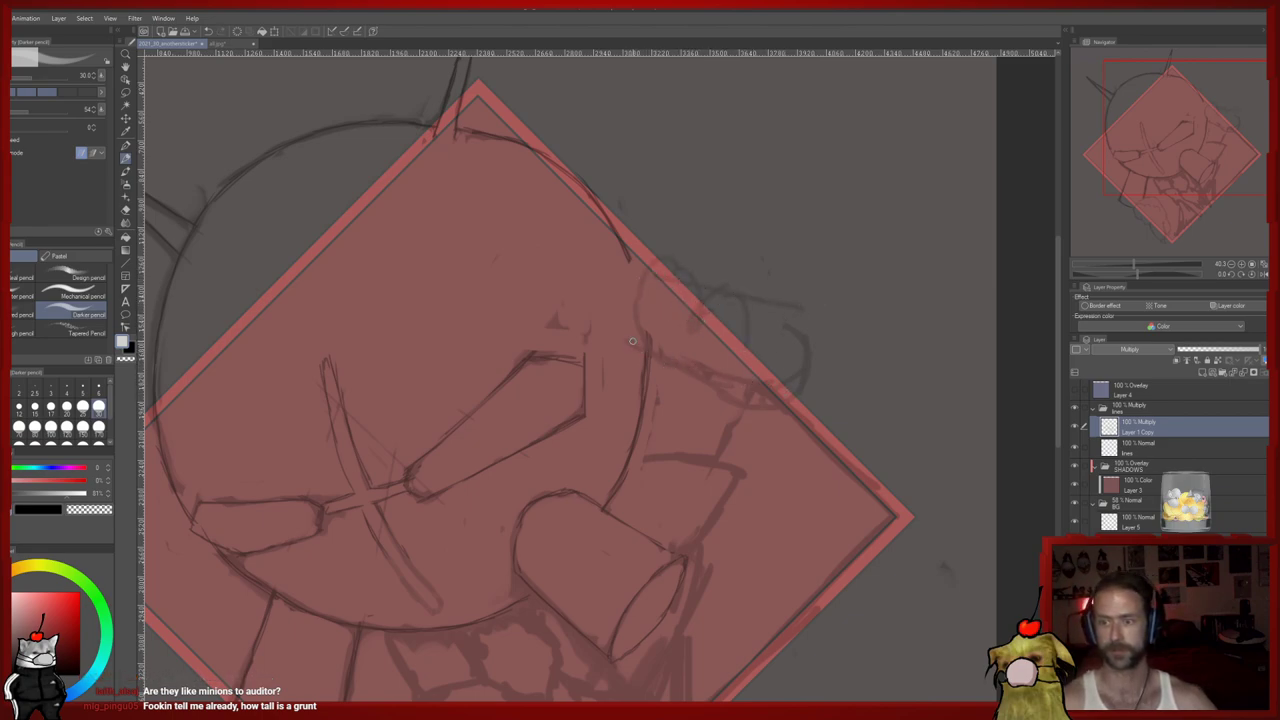
{"action": "left_click_drag", "start_coordinate": [606, 292], "coordinate": [686, 252]}
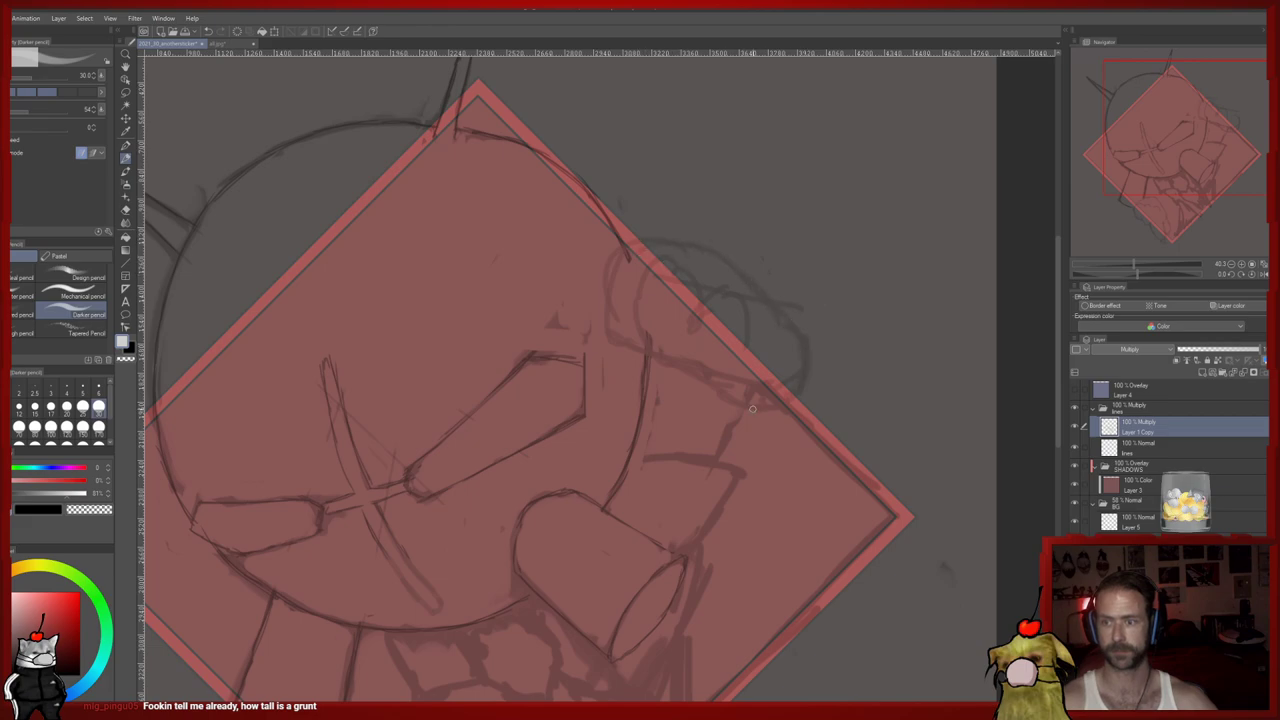
Erase the rounded hand on the upper-right edge and sketch a new palm contour with one finger over the frame
{"action": "key", "text": "e"}
{"action": "mouse_move", "coordinate": [697, 331]}
{"action": "left_mouse_down"}
{"action": "mouse_move", "coordinate": [778, 375]}
{"action": "mouse_move", "coordinate": [755, 400]}
{"action": "mouse_move", "coordinate": [739, 362]}
{"action": "mouse_move", "coordinate": [731, 374]}
{"action": "mouse_move", "coordinate": [763, 374]}
{"action": "mouse_move", "coordinate": [789, 400]}
{"action": "mouse_move", "coordinate": [632, 318]}
{"action": "mouse_move", "coordinate": [616, 333]}
{"action": "mouse_move", "coordinate": [621, 313]}
{"action": "mouse_move", "coordinate": [675, 273]}
{"action": "mouse_move", "coordinate": [723, 290]}
{"action": "left_mouse_up"}
{"action": "key", "text": "ctrl+z"}
{"action": "key", "text": "ctrl+z"}
{"action": "key", "text": "p"}
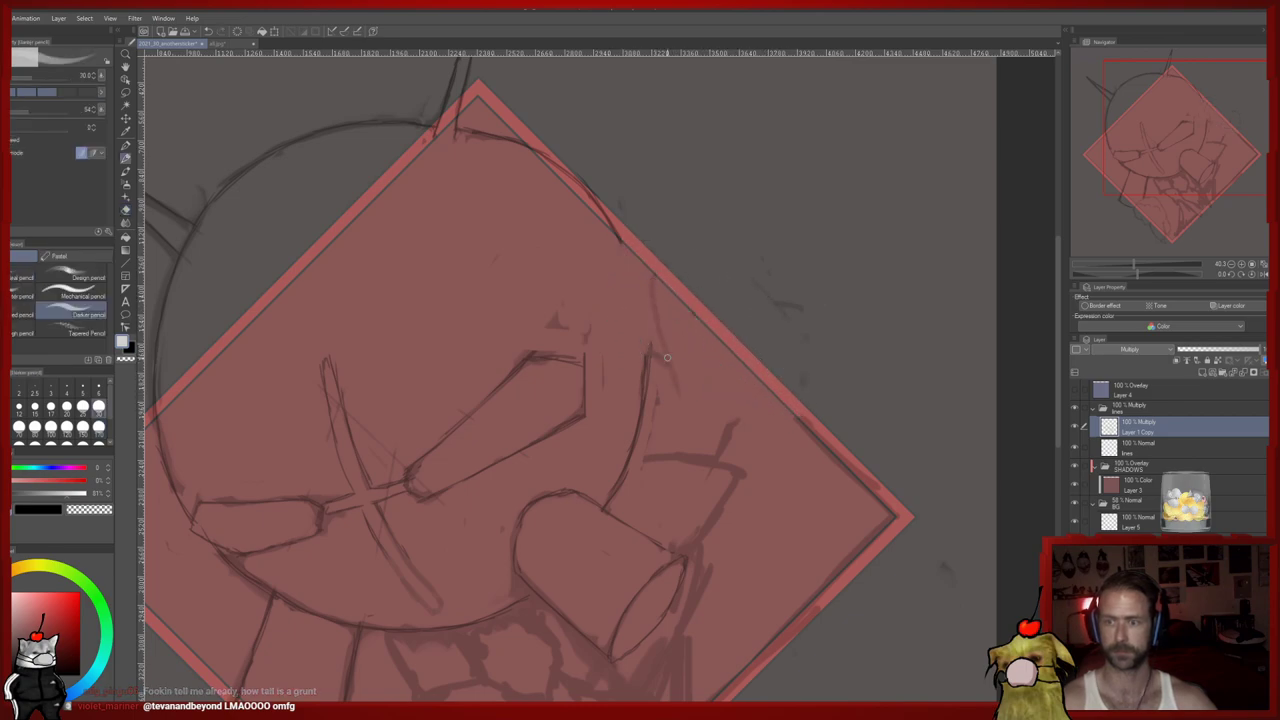
{"action": "mouse_move", "coordinate": [739, 416]}
{"action": "left_mouse_down"}
{"action": "mouse_move", "coordinate": [806, 416]}
{"action": "mouse_move", "coordinate": [821, 398]}
{"action": "mouse_move", "coordinate": [773, 339]}
{"action": "mouse_move", "coordinate": [727, 340]}
{"action": "mouse_move", "coordinate": [797, 371]}
{"action": "left_mouse_up"}
{"action": "key", "text": "e"}
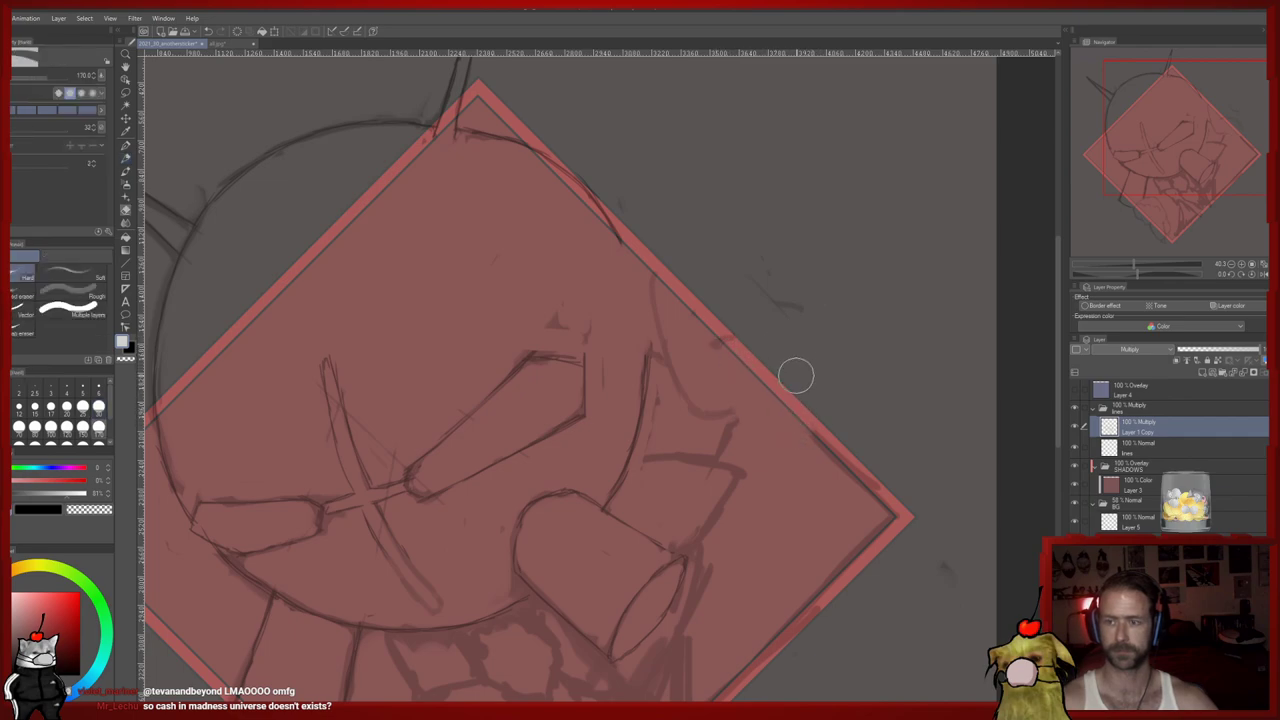
{"action": "key", "text": "p"}
{"action": "left_click_drag", "start_coordinate": [746, 418], "coordinate": [771, 420]}
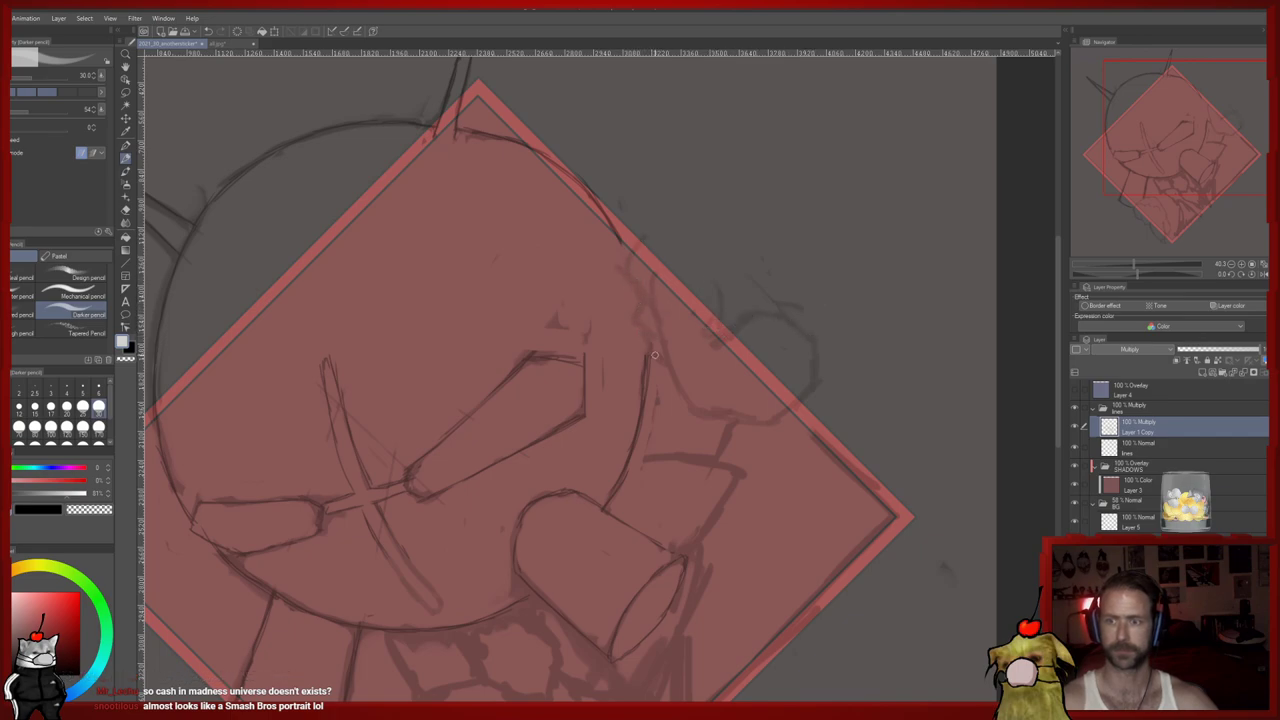
Add angular fingers to the upper-right hand and clean up the overlapping lines between them
{"action": "key", "text": "e"}
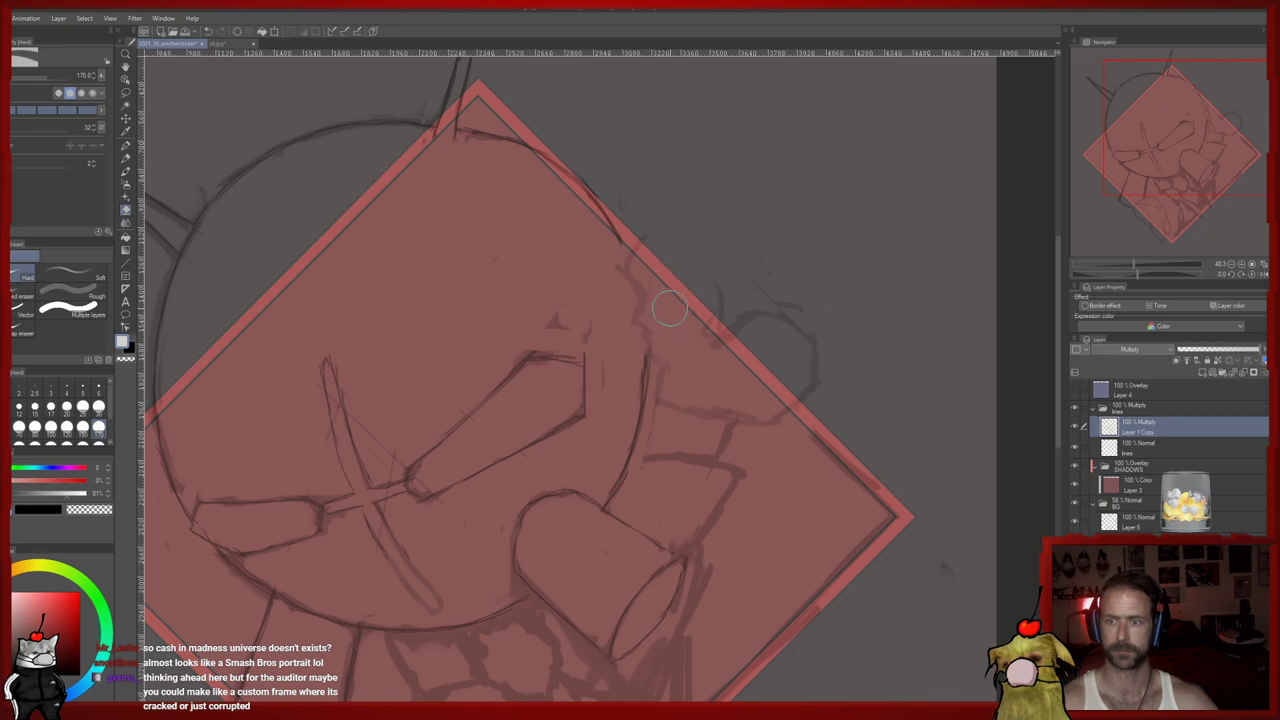
{"action": "key", "text": "p"}
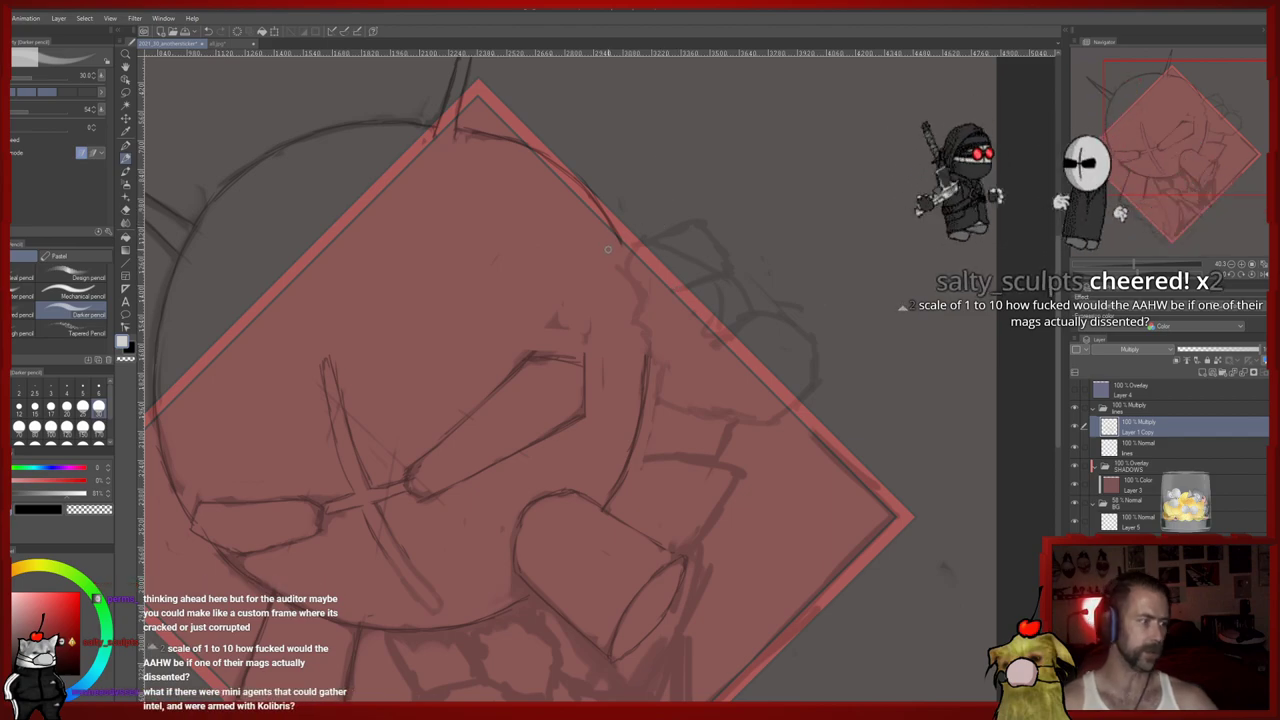
{"action": "key", "text": "e"}
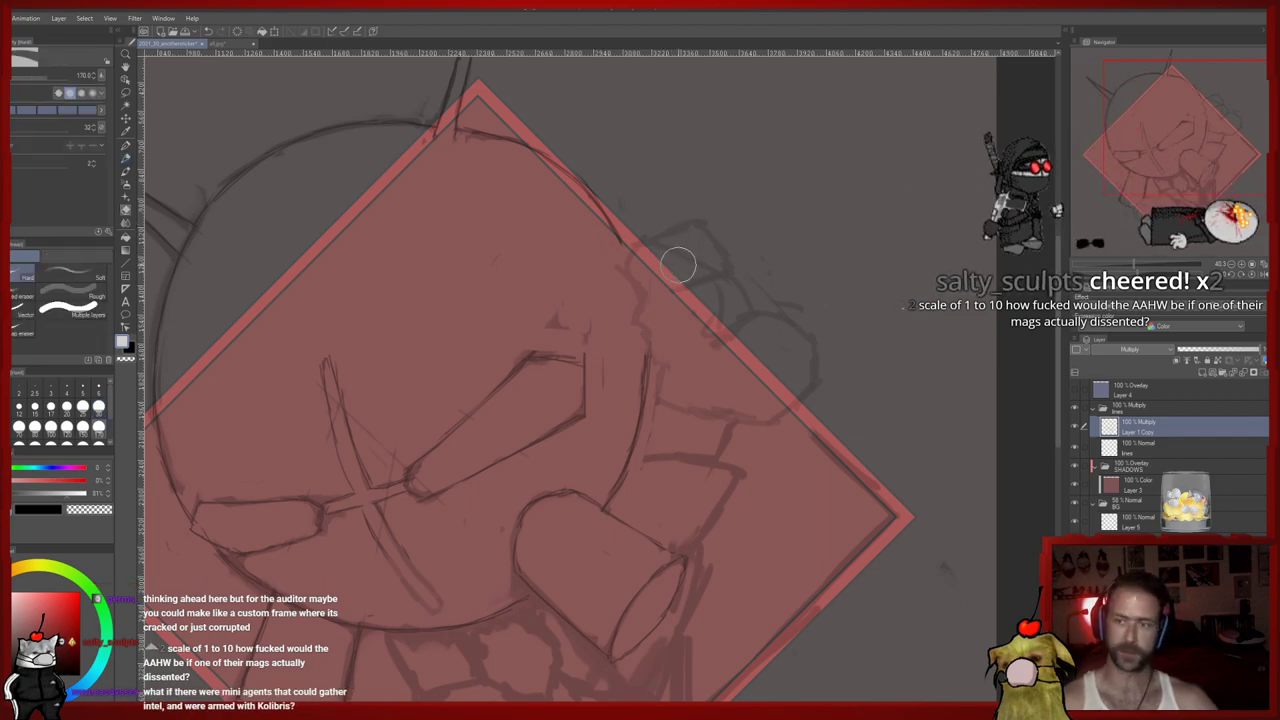
{"action": "key", "text": "p"}
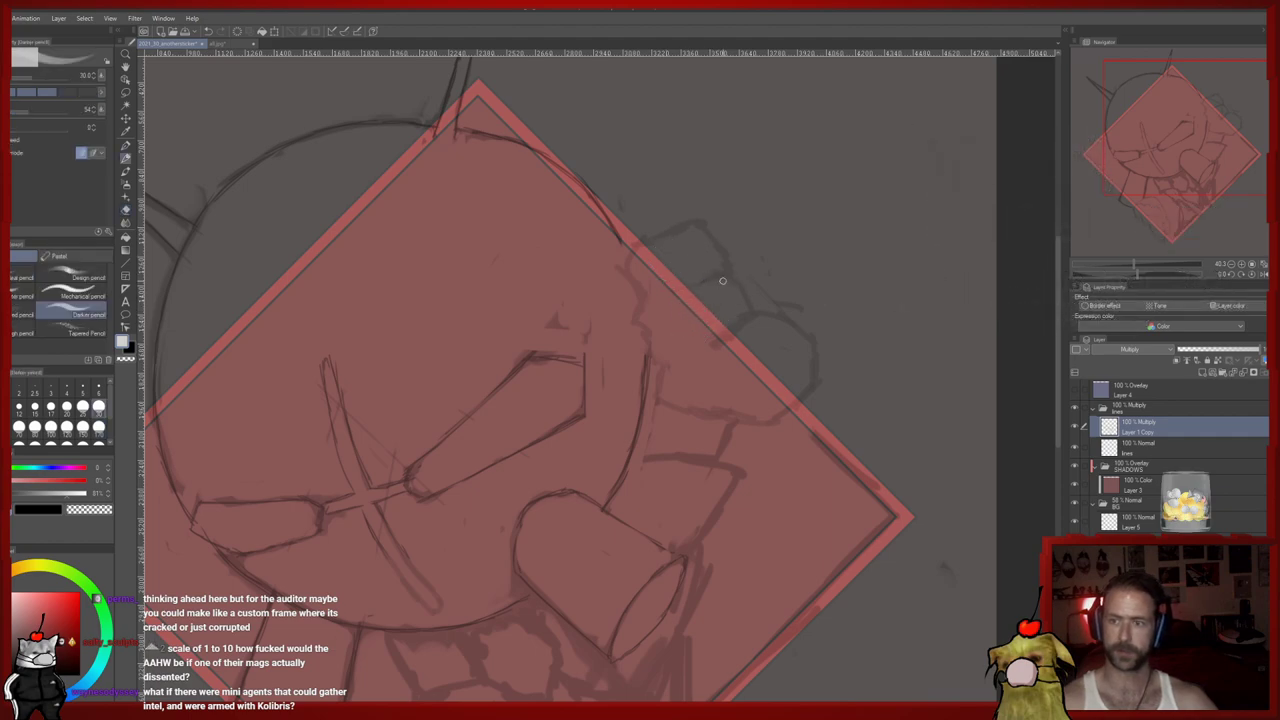
{"action": "key", "text": "e"}
{"action": "left_click_drag", "start_coordinate": [748, 334], "coordinate": [731, 352]}
{"action": "key", "text": "p"}
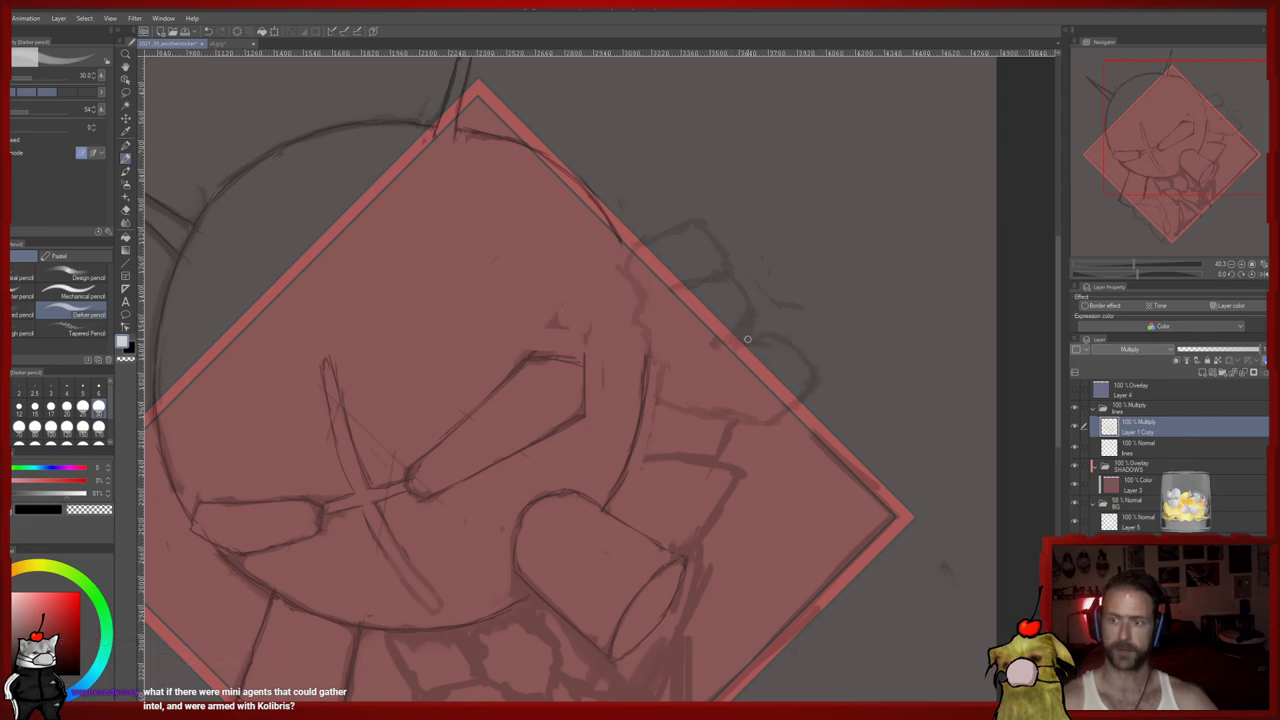
Erase the hand sketches over the upper-right and lower-left frame edges with the size 170 eraser
{"action": "left_click_drag", "start_coordinate": [742, 347], "coordinate": [868, 124]}
{"action": "scroll", "coordinate": [812, 232], "scroll_direction": "down", "scroll_amount": 1}
{"action": "scroll", "coordinate": [804, 238], "scroll_direction": "down", "scroll_amount": 1}
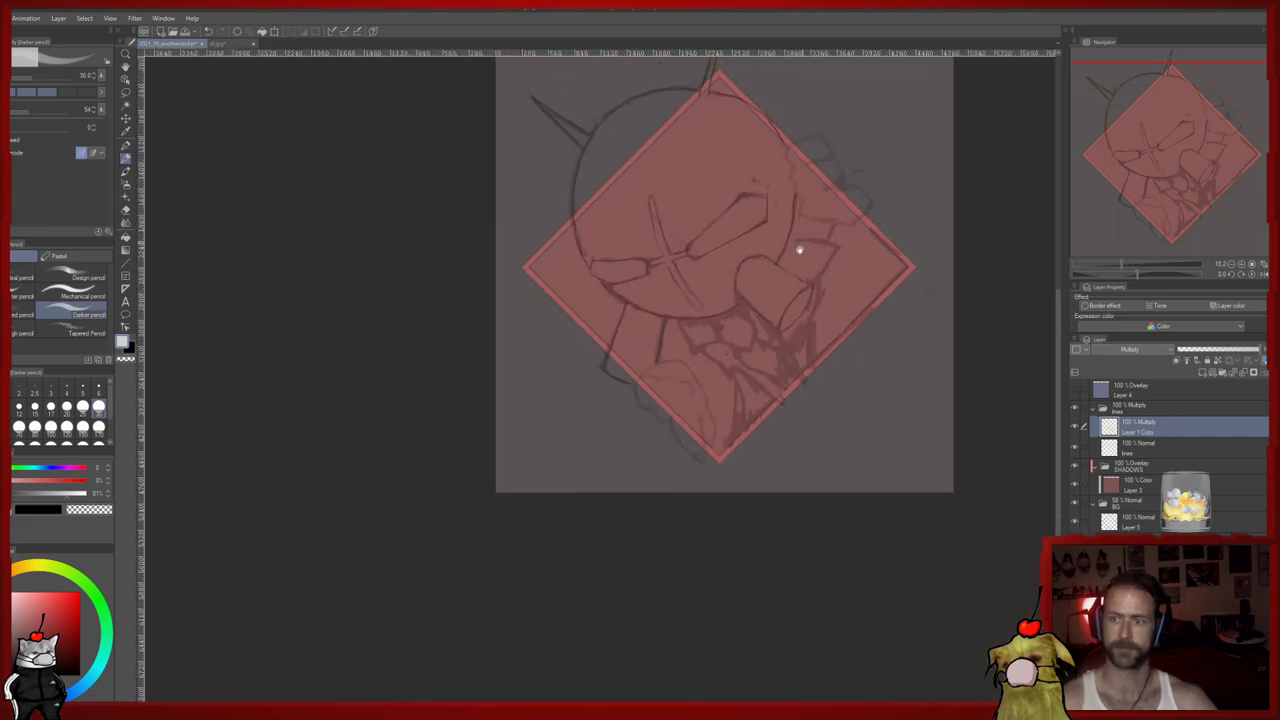
{"action": "left_click_drag", "start_coordinate": [803, 243], "coordinate": [713, 354]}
{"action": "scroll", "coordinate": [713, 354], "scroll_direction": "up", "scroll_amount": 1}
{"action": "key", "text": "e"}
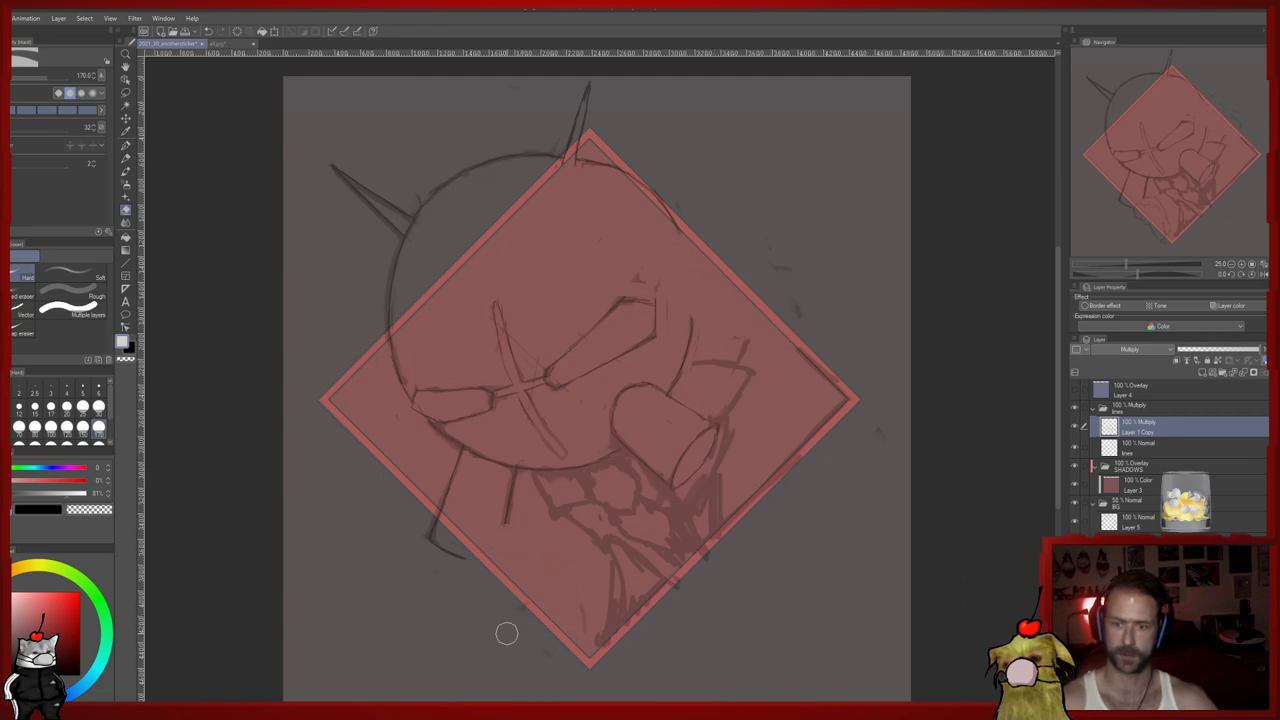
Sketch a hand gripping the frame near its left corner, with knuckle lines and pointed nails on the fingers
{"action": "key", "text": "p"}
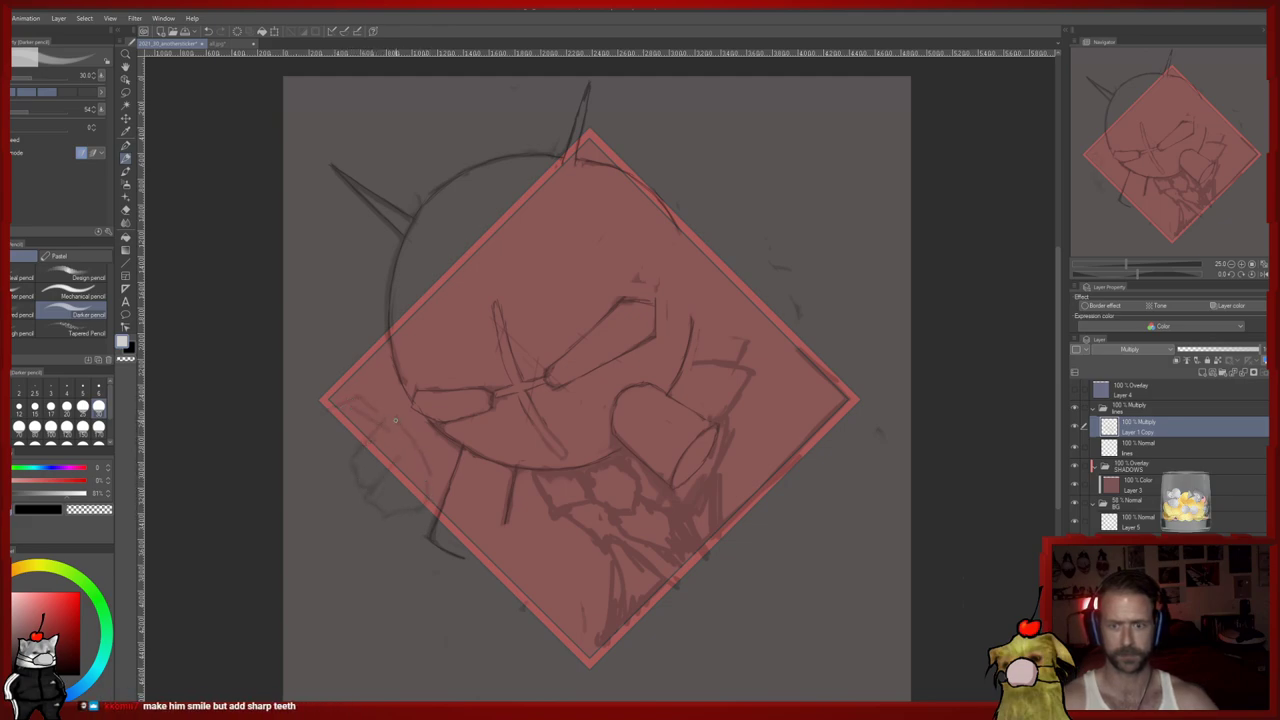
{"action": "key", "text": "e"}
{"action": "left_click_drag", "start_coordinate": [423, 471], "coordinate": [387, 516]}
{"action": "key", "text": "p"}
{"action": "key", "text": "e"}
{"action": "mouse_move", "coordinate": [363, 466]}
{"action": "left_mouse_down"}
{"action": "mouse_move", "coordinate": [371, 423]}
{"action": "mouse_move", "coordinate": [390, 424]}
{"action": "left_mouse_up"}
{"action": "key", "text": "p"}
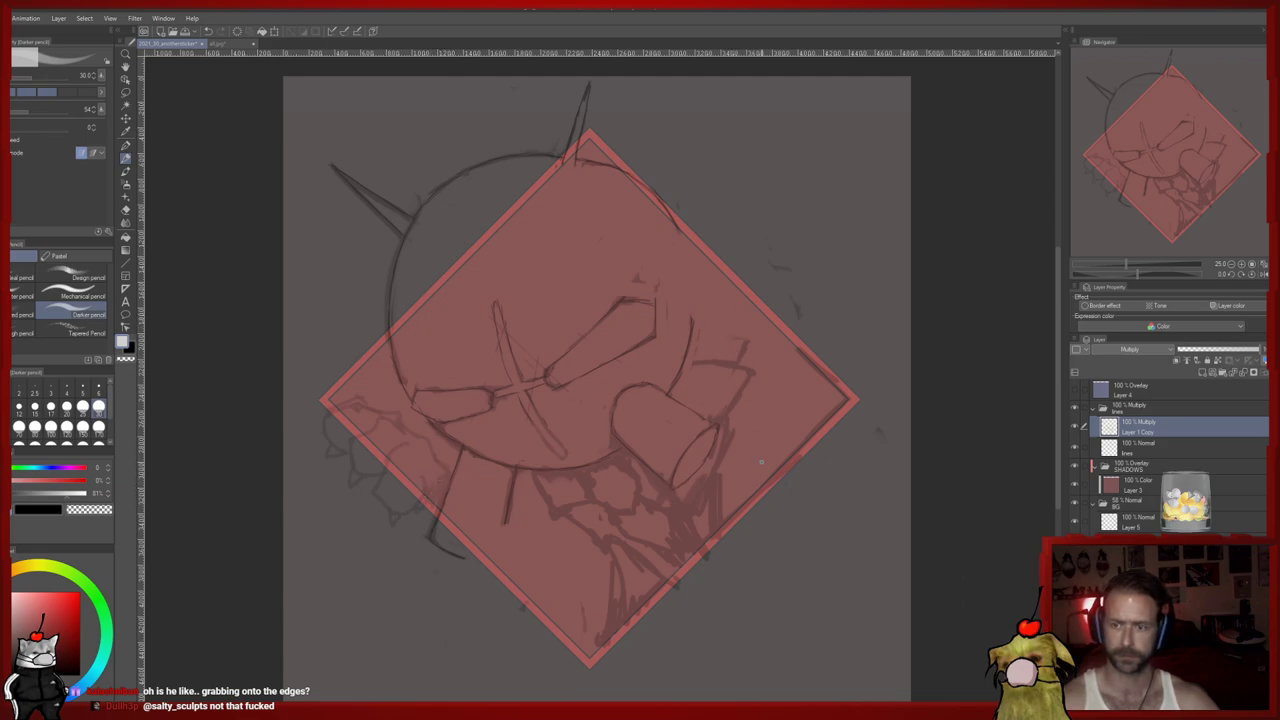
Sketch a second hand gripping the frame's right corner, and redraw the head's right contour and the shoulder line
{"action": "key", "text": "e"}
{"action": "key", "text": "p"}
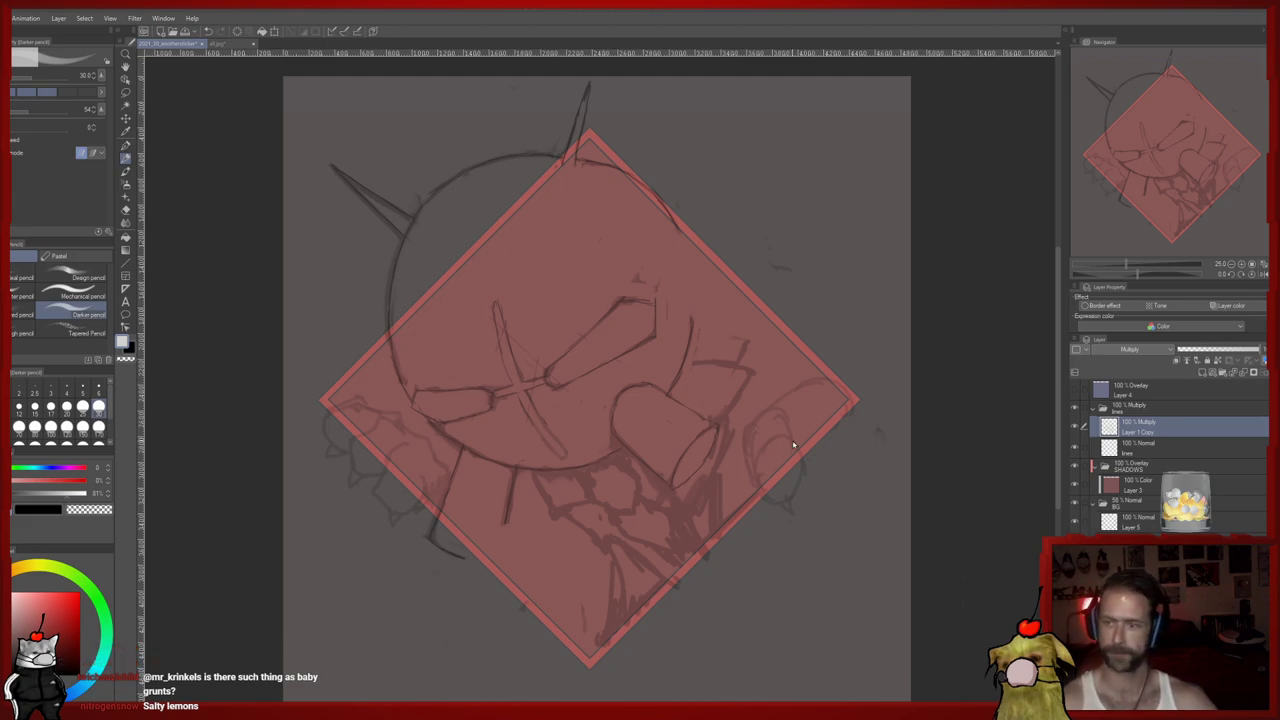
{"action": "key", "text": "e"}
{"action": "key", "text": "p"}
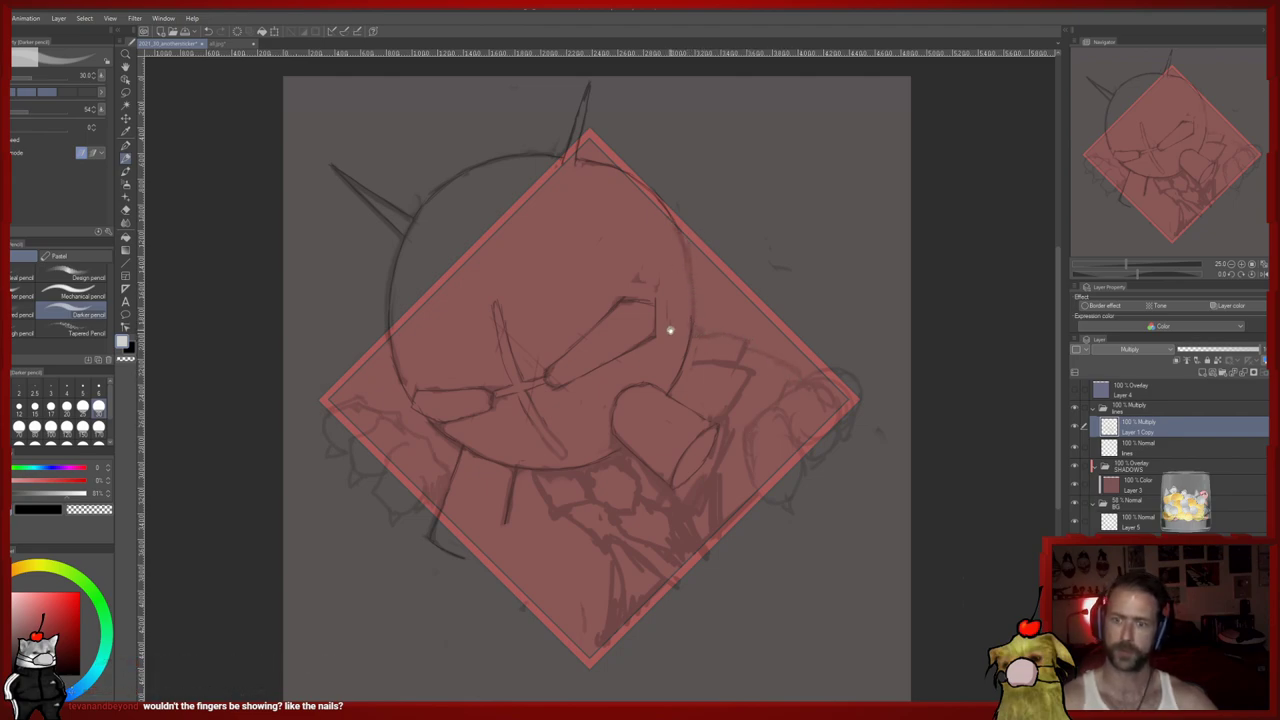
{"action": "left_click_drag", "start_coordinate": [670, 330], "coordinate": [760, 272]}
{"action": "scroll", "coordinate": [706, 291], "scroll_direction": "up", "scroll_amount": 4}
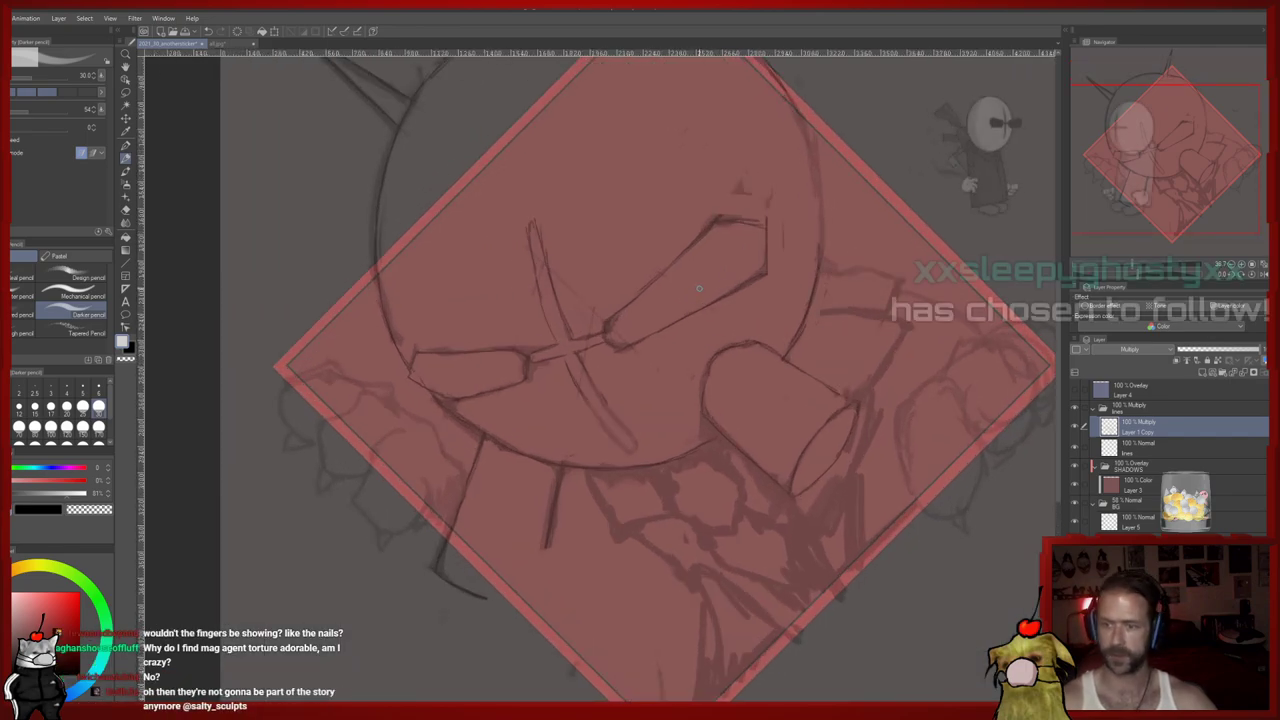
{"action": "left_click_drag", "start_coordinate": [628, 475], "coordinate": [682, 432]}
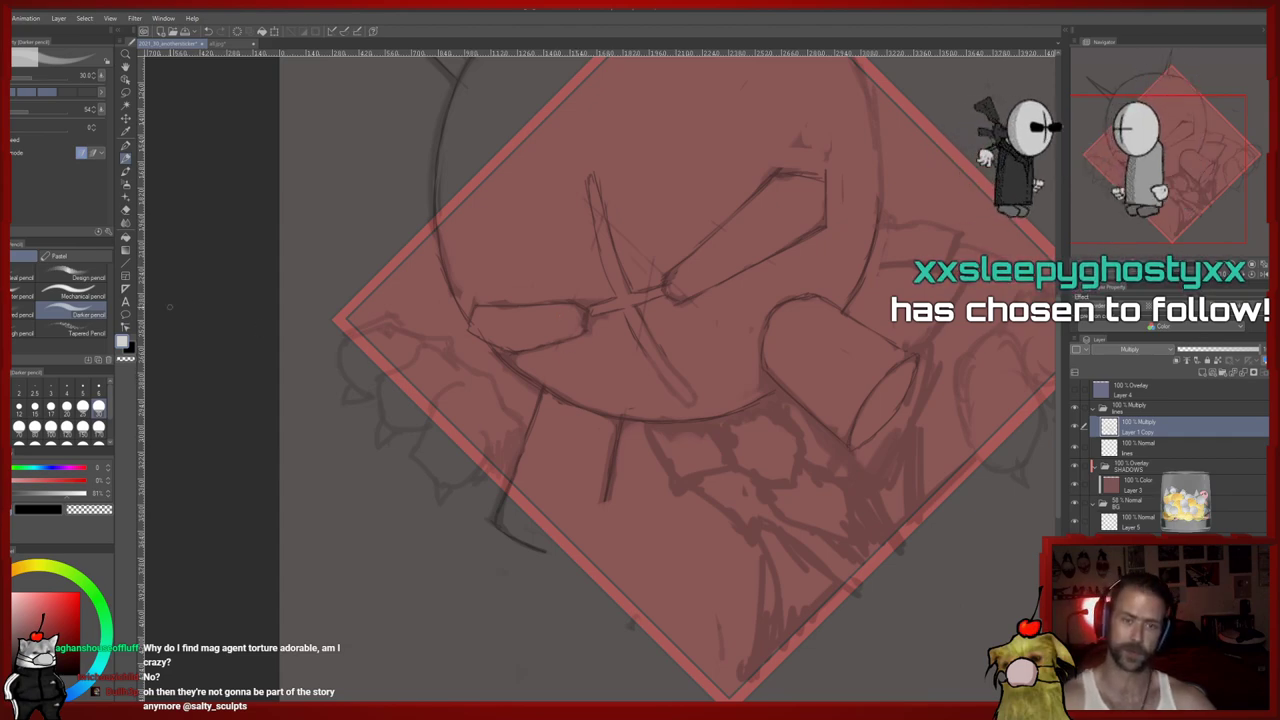
Sketch the lowest finger of the hand near the frame's left corner and close the strap's lower end with the size 12 Darker pencil
{"action": "left_click", "coordinate": [548, 387], "text": "alt"}
{"action": "left_click_drag", "start_coordinate": [595, 338], "coordinate": [550, 537]}
{"action": "key", "text": "ctrl+z"}
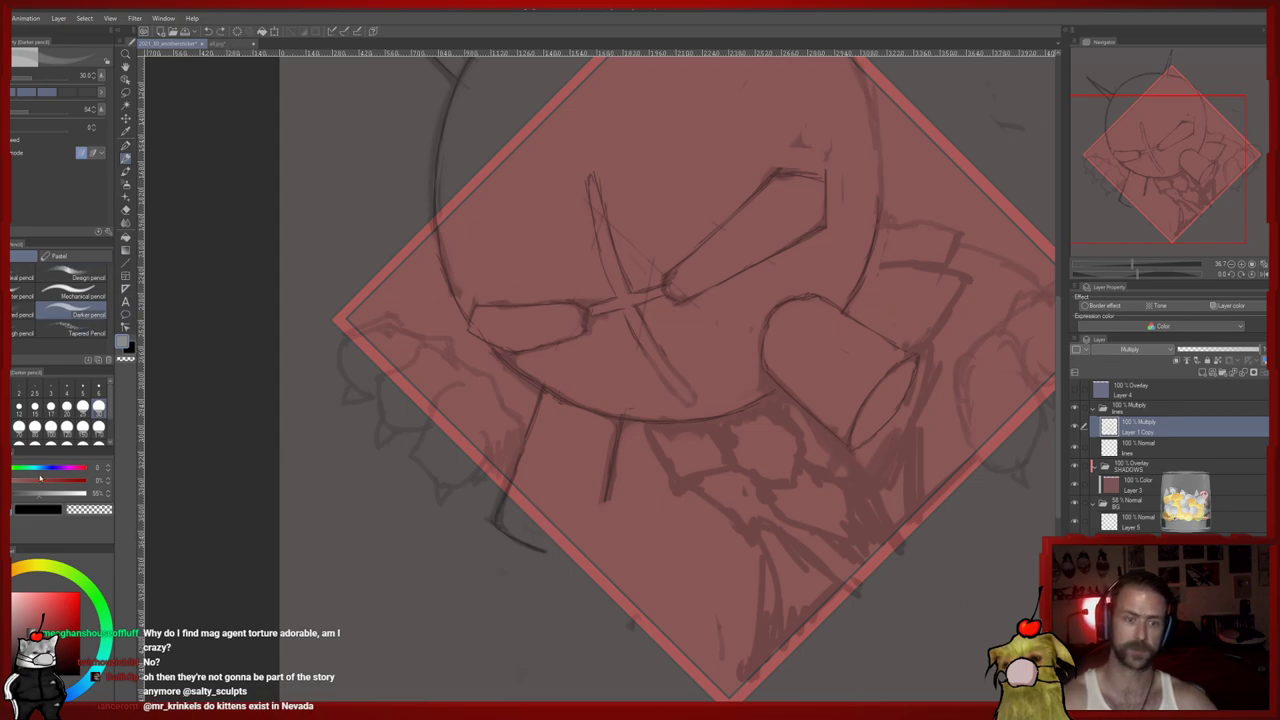
{"action": "left_click", "coordinate": [98, 386]}
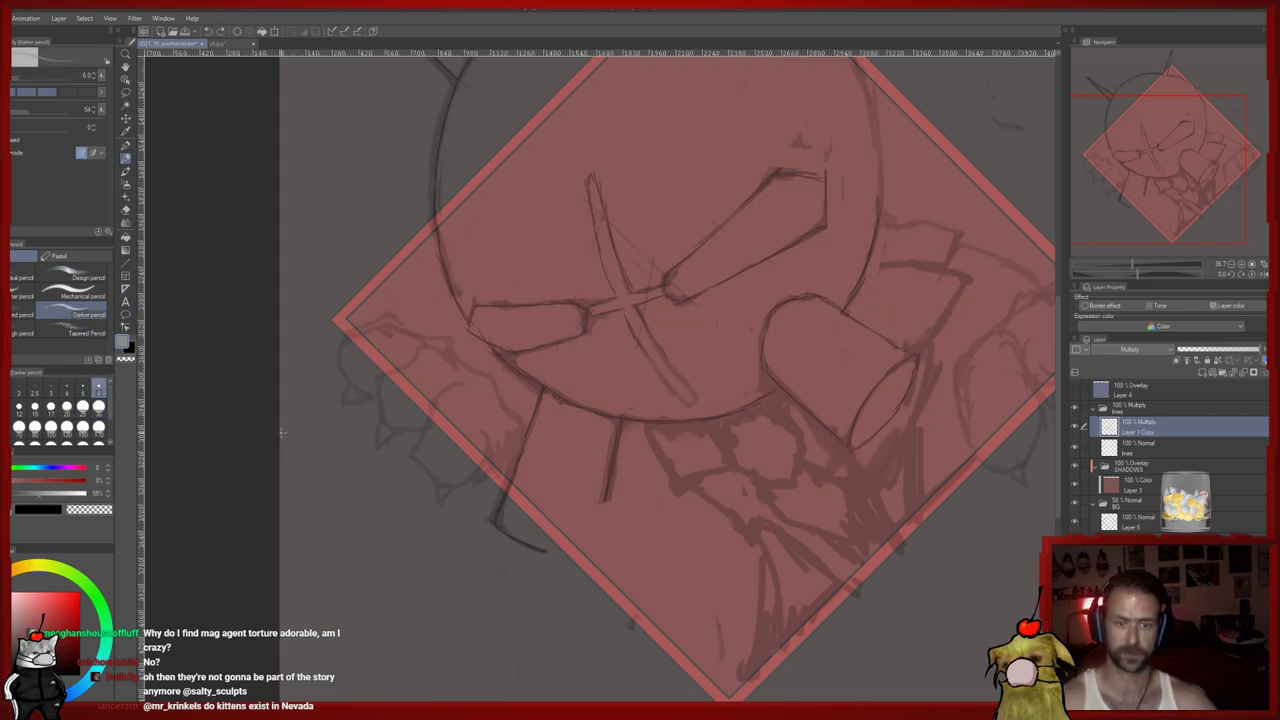
{"action": "left_click", "coordinate": [19, 408]}
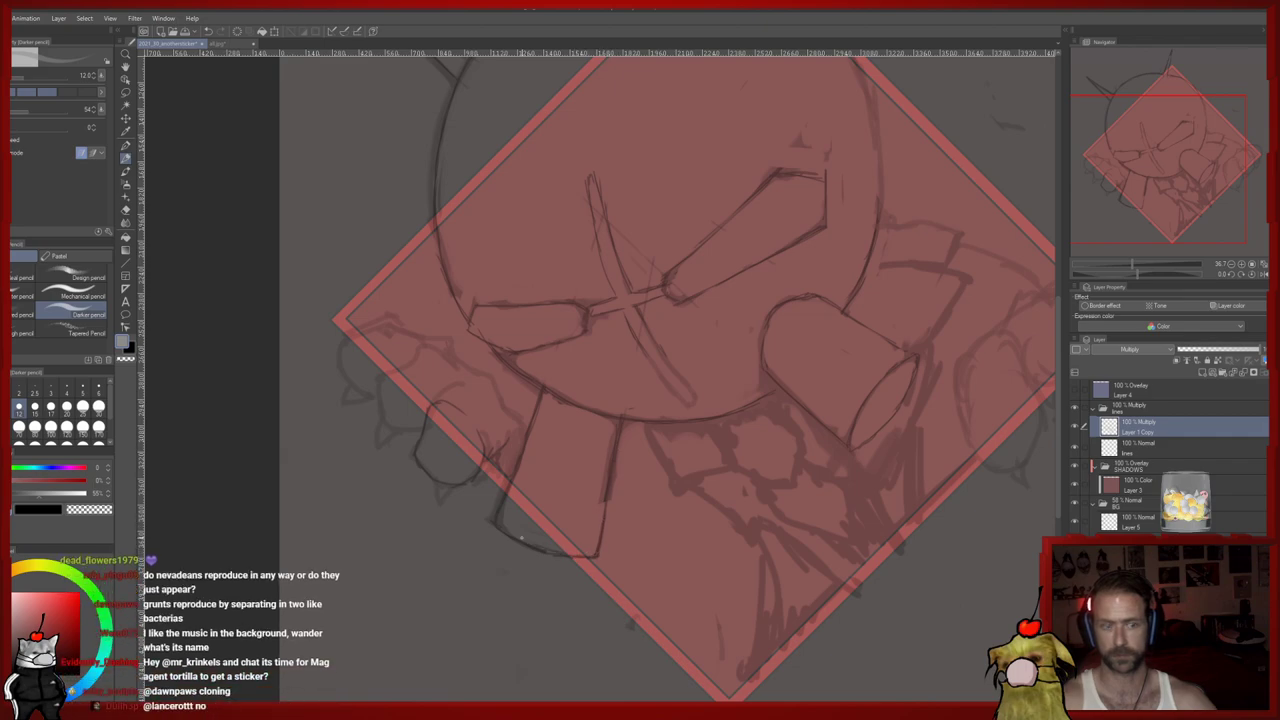
{"action": "left_click_drag", "start_coordinate": [616, 432], "coordinate": [605, 436]}
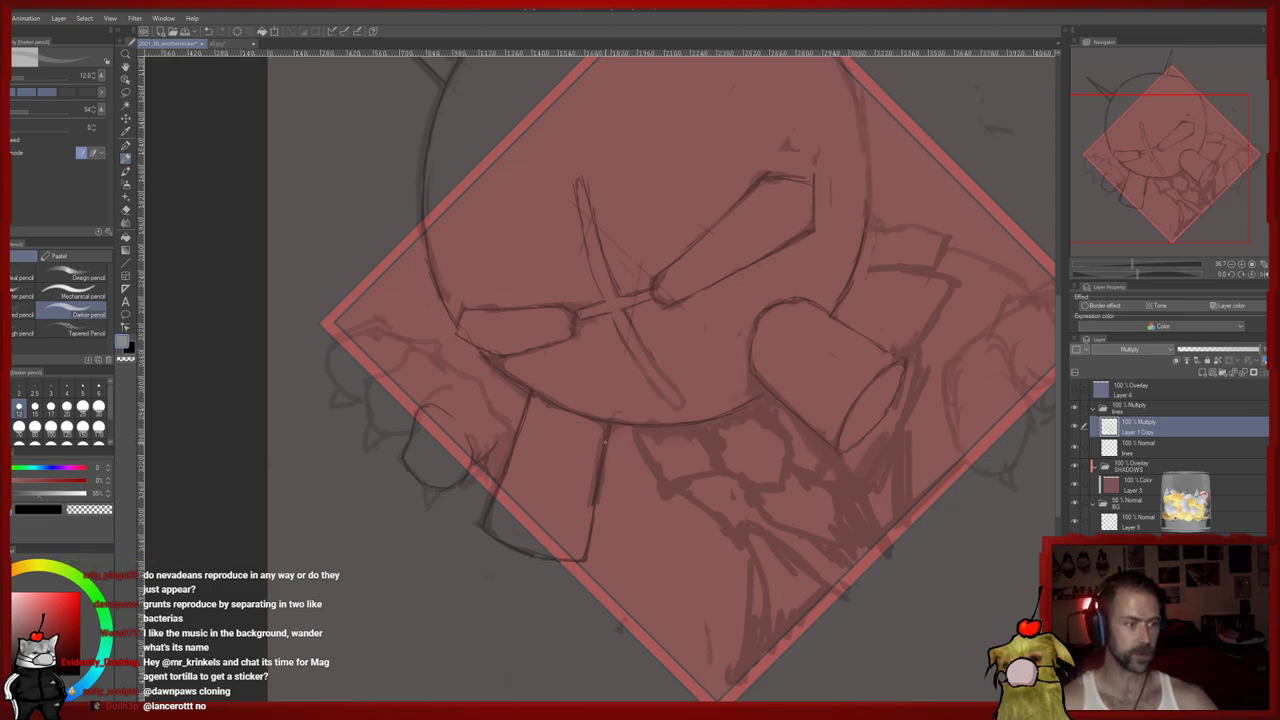
{"action": "scroll", "coordinate": [621, 381], "scroll_direction": "up", "scroll_amount": 4}
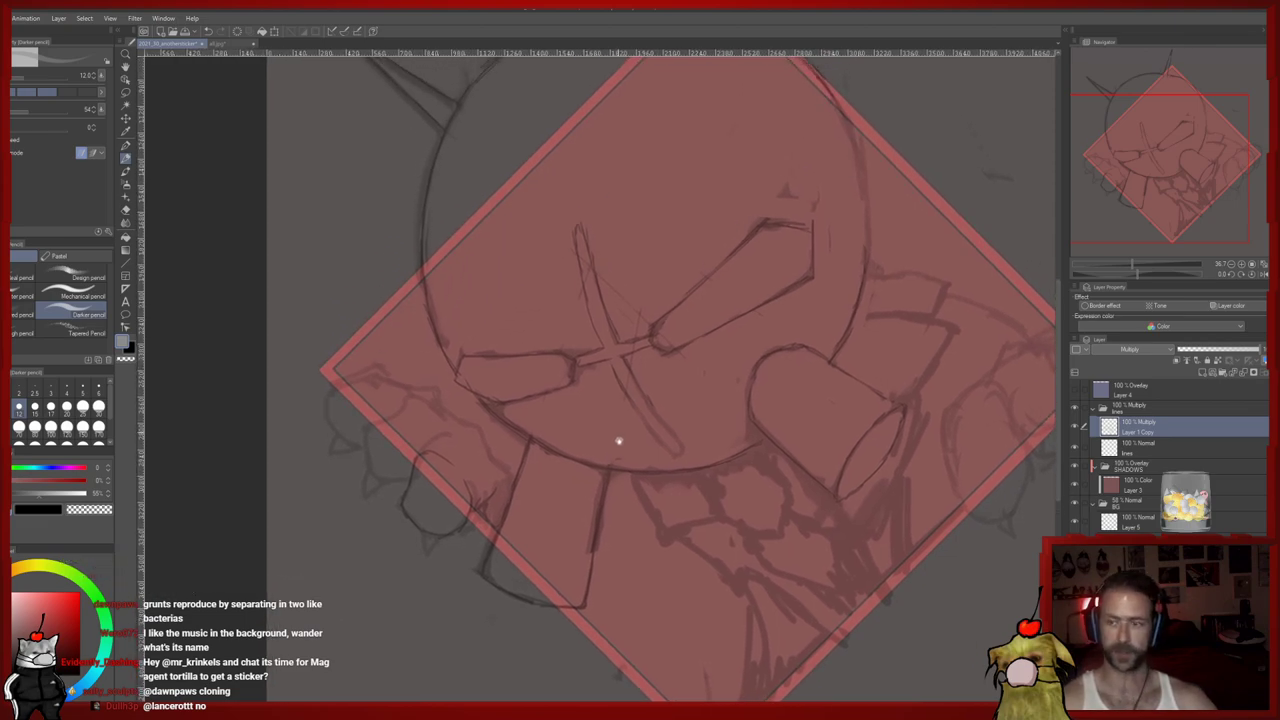
{"action": "mouse_move", "coordinate": [498, 243]}
{"action": "left_mouse_down"}
{"action": "mouse_move", "coordinate": [576, 218]}
{"action": "mouse_move", "coordinate": [578, 180]}
{"action": "left_mouse_up"}
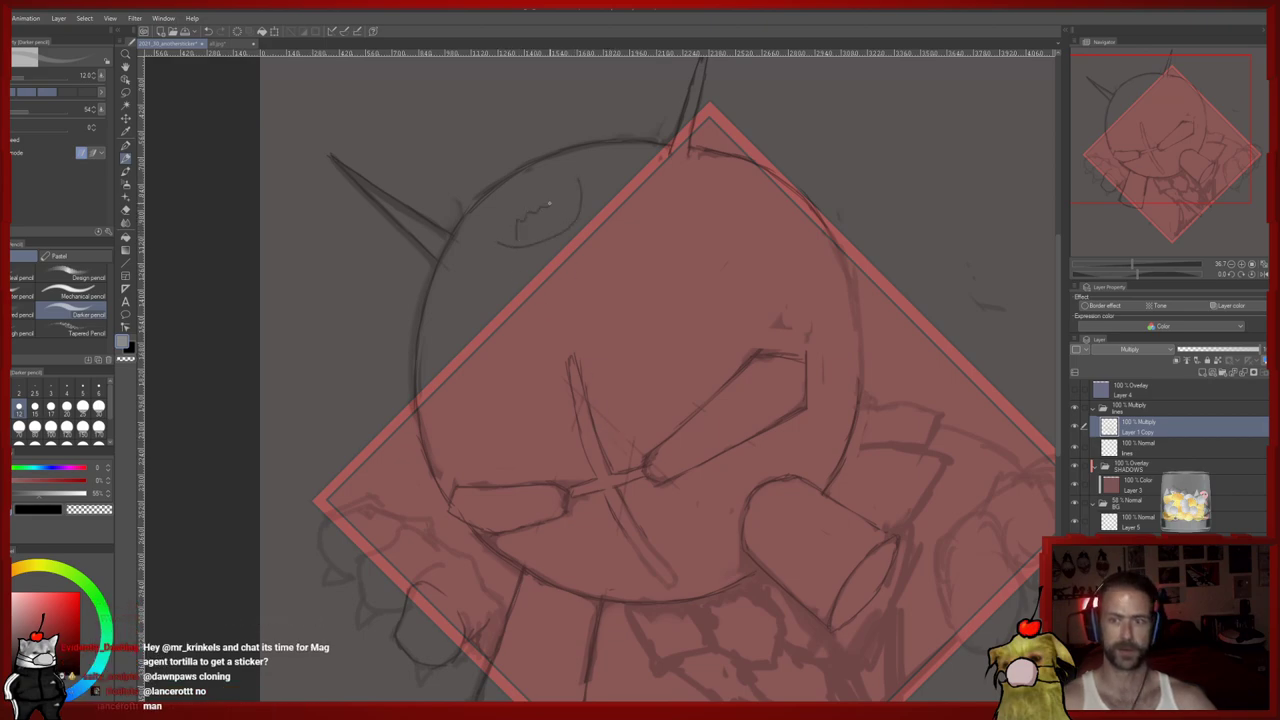
{"action": "mouse_move", "coordinate": [552, 194]}
{"action": "left_mouse_down"}
{"action": "mouse_move", "coordinate": [533, 203]}
{"action": "mouse_move", "coordinate": [532, 240]}
{"action": "mouse_move", "coordinate": [557, 223]}
{"action": "left_mouse_up"}
{"action": "key", "text": "e"}
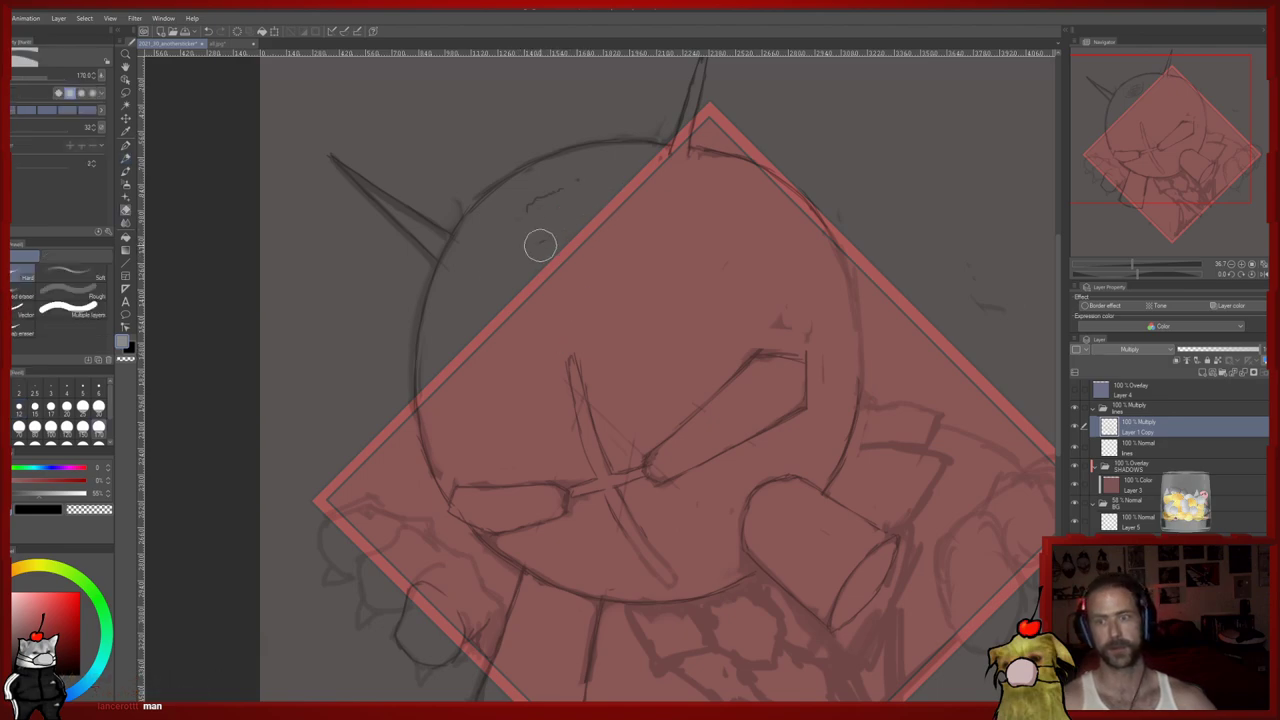
{"action": "scroll", "coordinate": [571, 289], "scroll_direction": "down", "scroll_amount": 2}
{"action": "left_click_drag", "start_coordinate": [465, 258], "coordinate": [512, 212]}
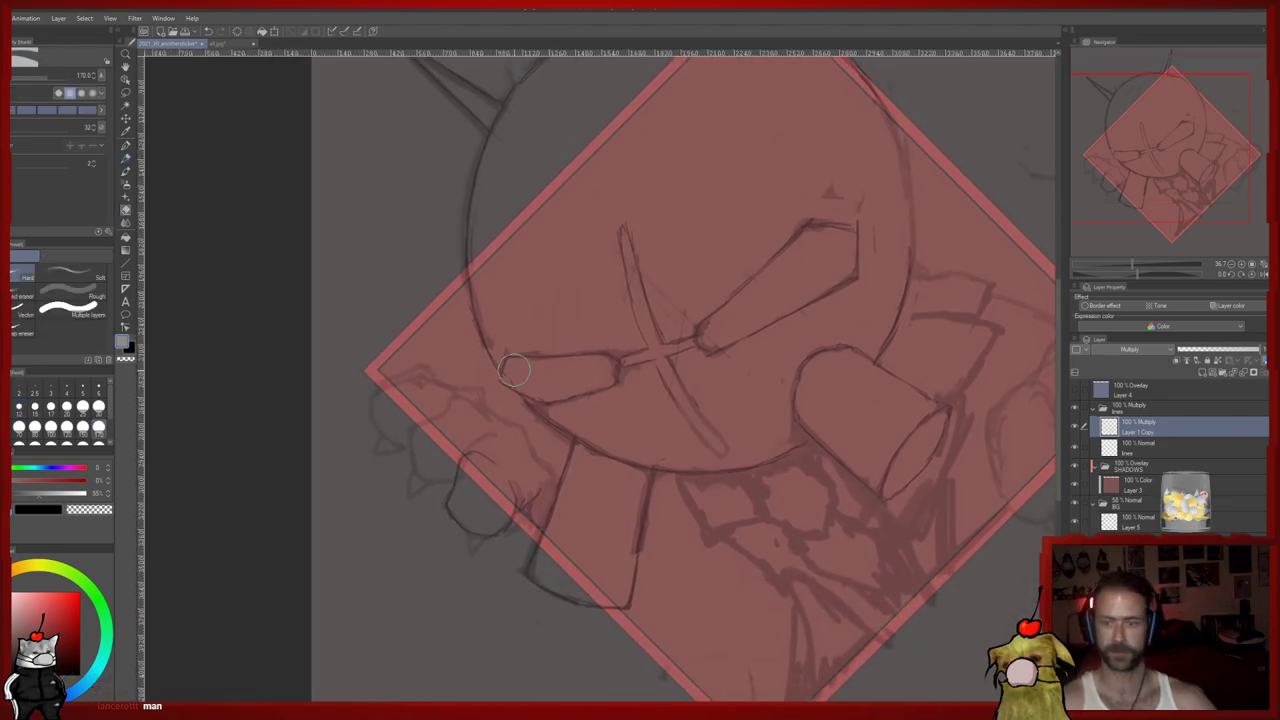
Add a pointed nail to the left hand's lowest finger, darken its neighbour's outline, and set the eraser size to 25
{"action": "key", "text": "p"}
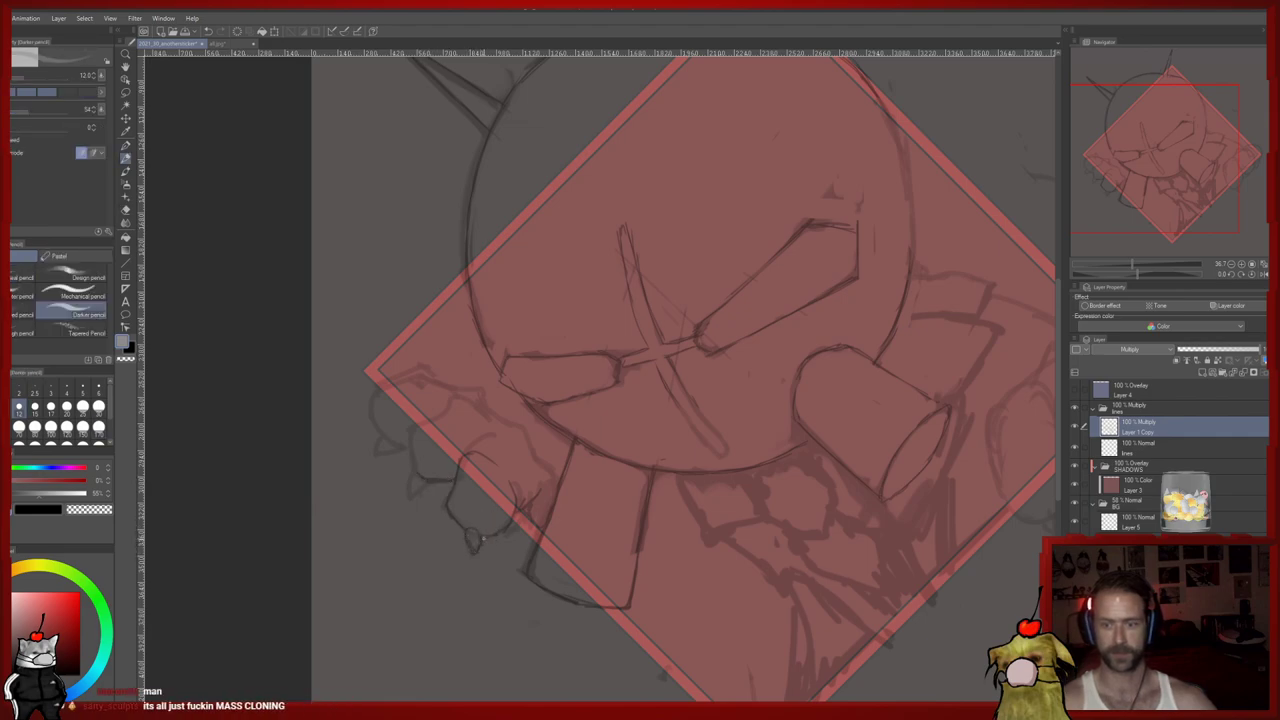
{"action": "left_click_drag", "start_coordinate": [500, 521], "coordinate": [511, 531]}
{"action": "key", "text": "e"}
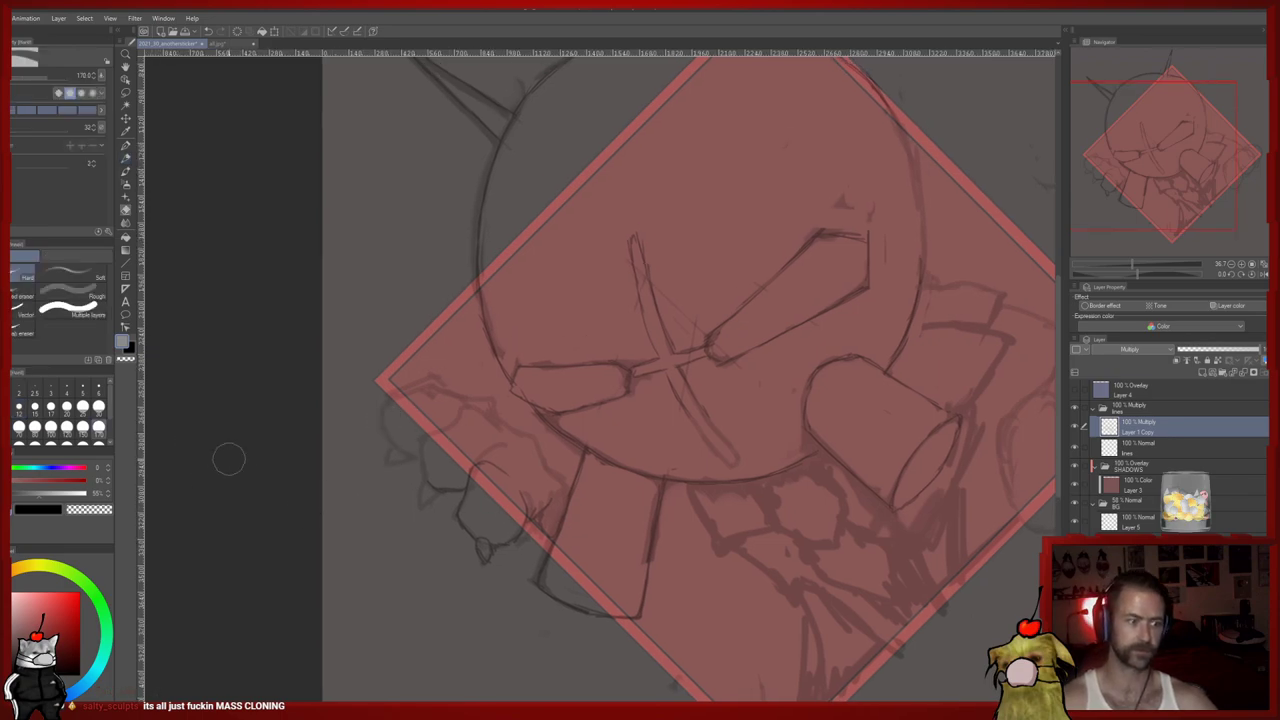
{"action": "left_click", "coordinate": [83, 407]}
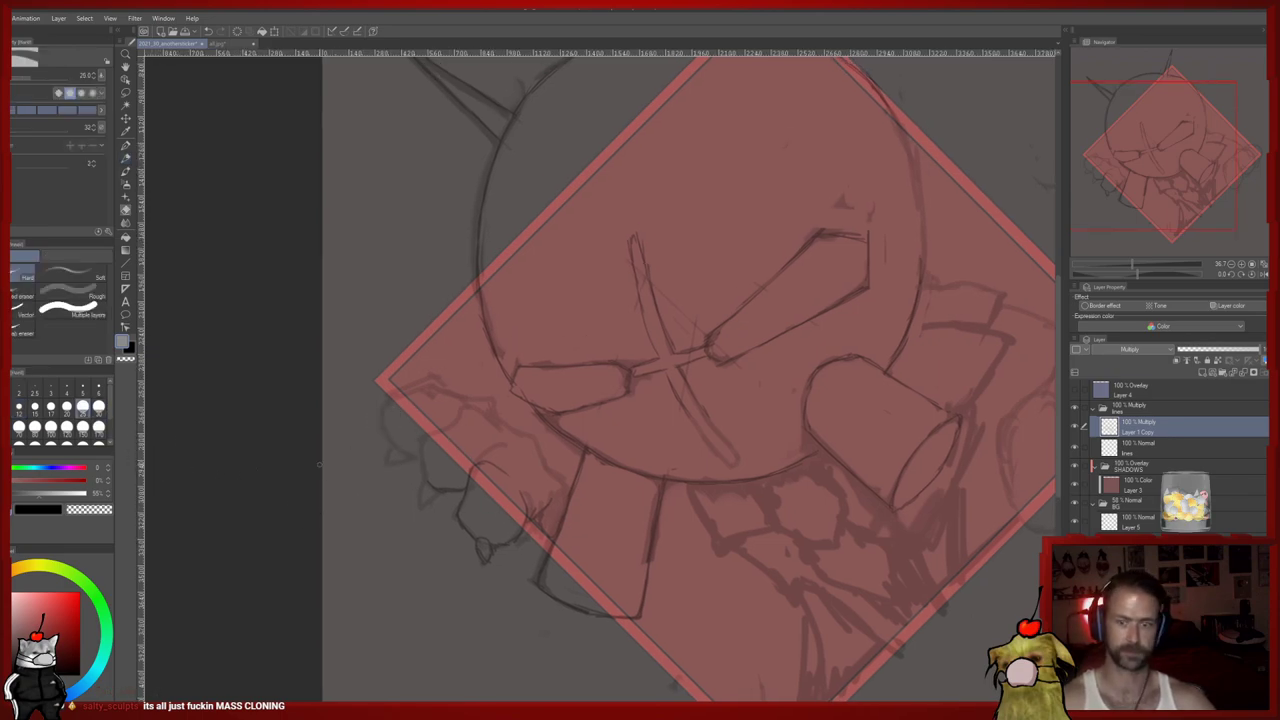
Outline the left hand's middle finger with its nail and knuckle, and draw the curved back of the hand beside the strap
{"action": "key", "text": "p"}
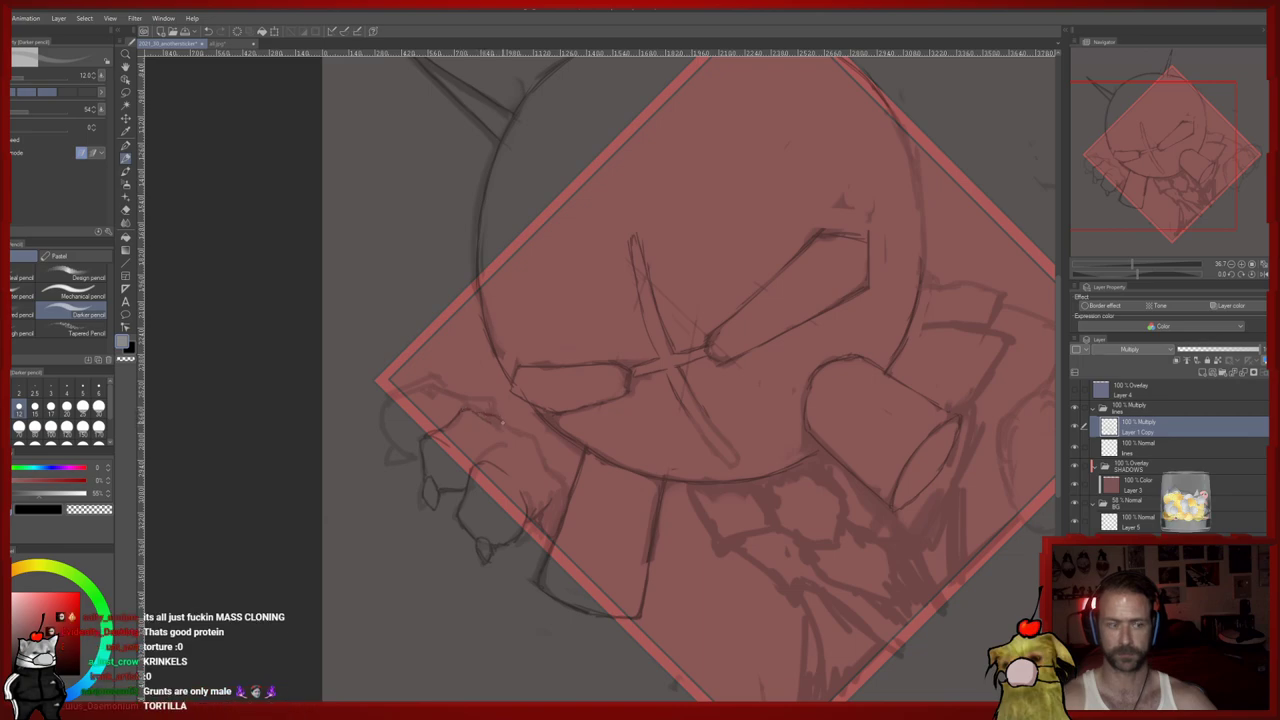
{"action": "mouse_move", "coordinate": [491, 451]}
{"action": "left_mouse_down"}
{"action": "mouse_move", "coordinate": [511, 429]}
{"action": "mouse_move", "coordinate": [473, 448]}
{"action": "left_mouse_up"}
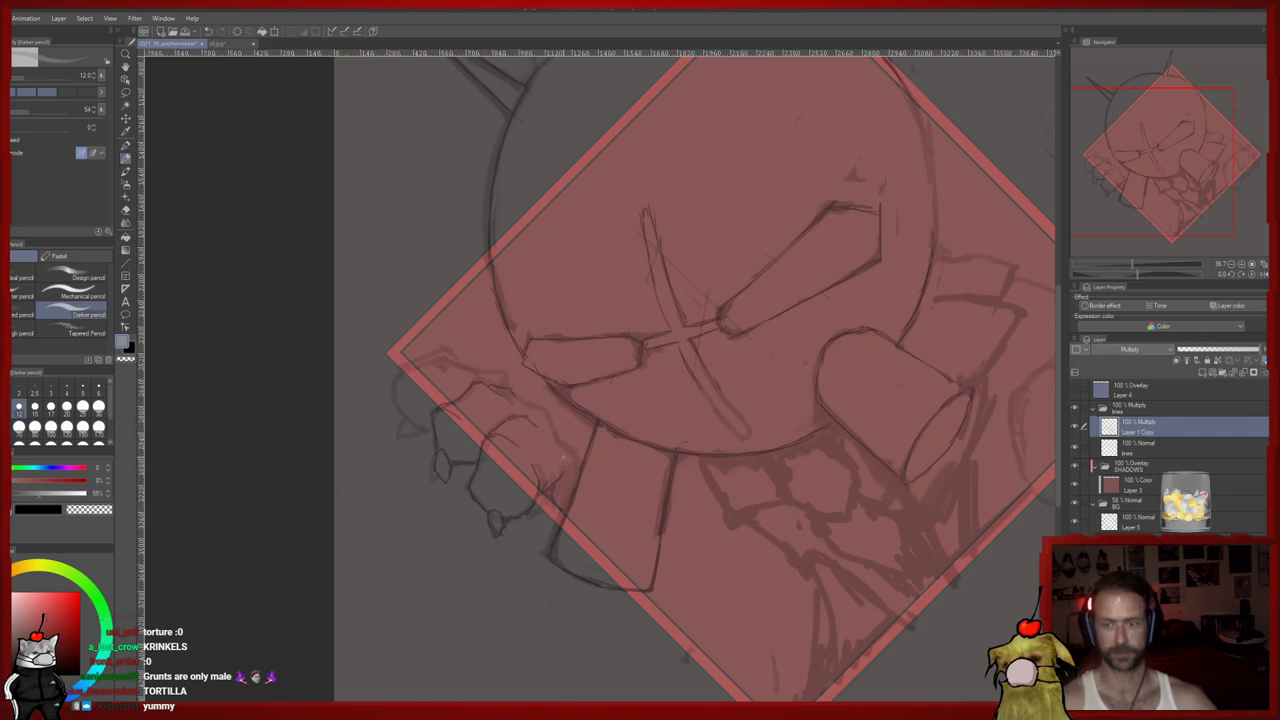
{"action": "key", "text": "e"}
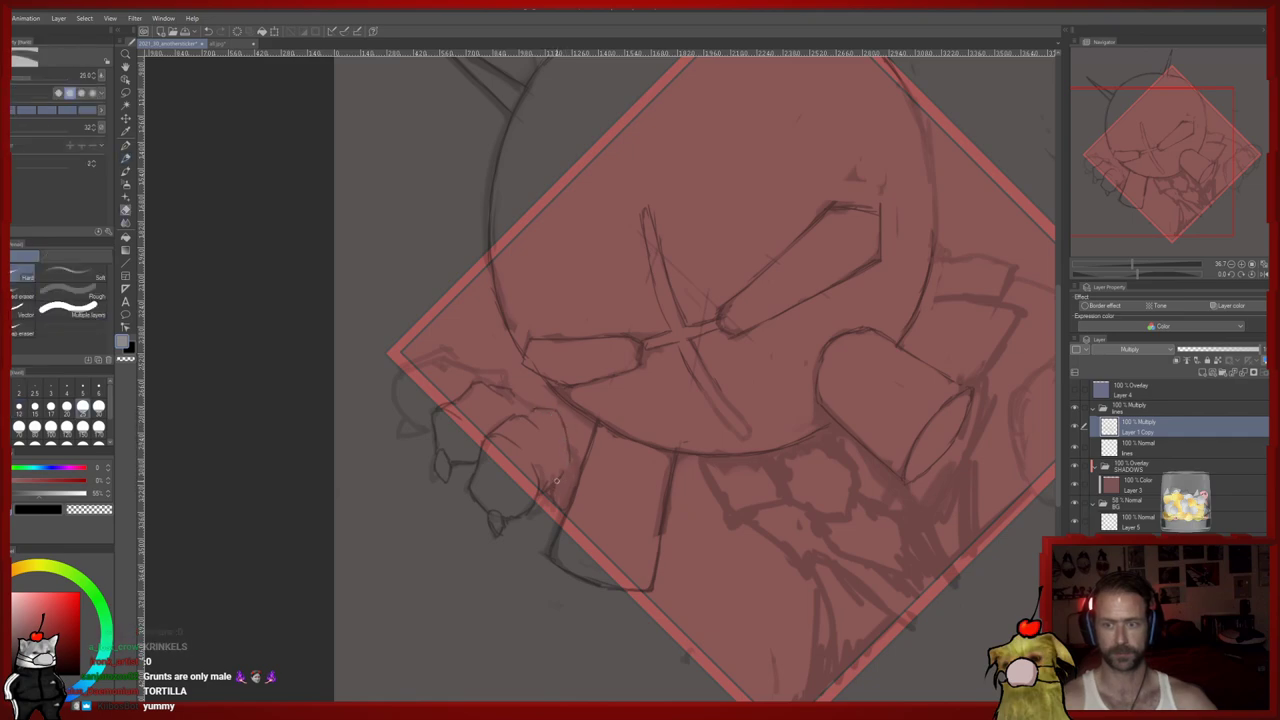
Refine the outer contour and lower edge of the left paw's front finger with the Darker pencil and the eraser
{"action": "key", "text": "p"}
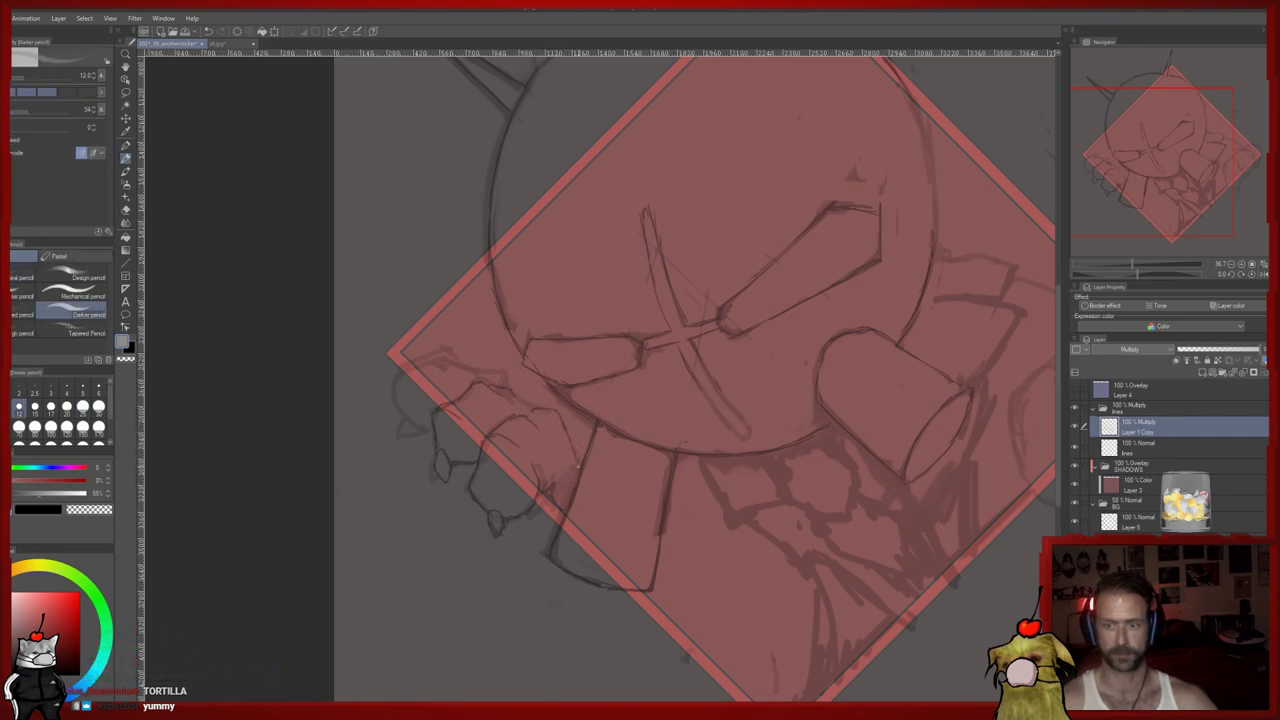
{"action": "left_click_drag", "start_coordinate": [556, 437], "coordinate": [574, 457]}
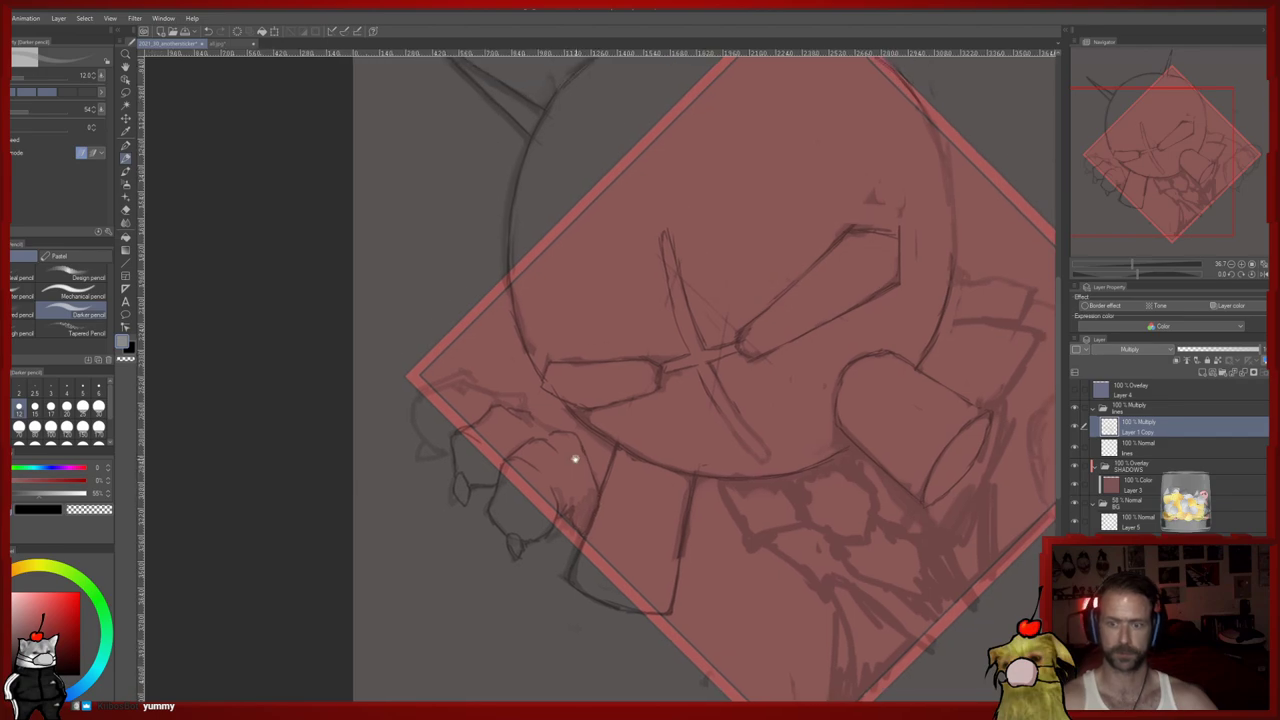
{"action": "key", "text": "e"}
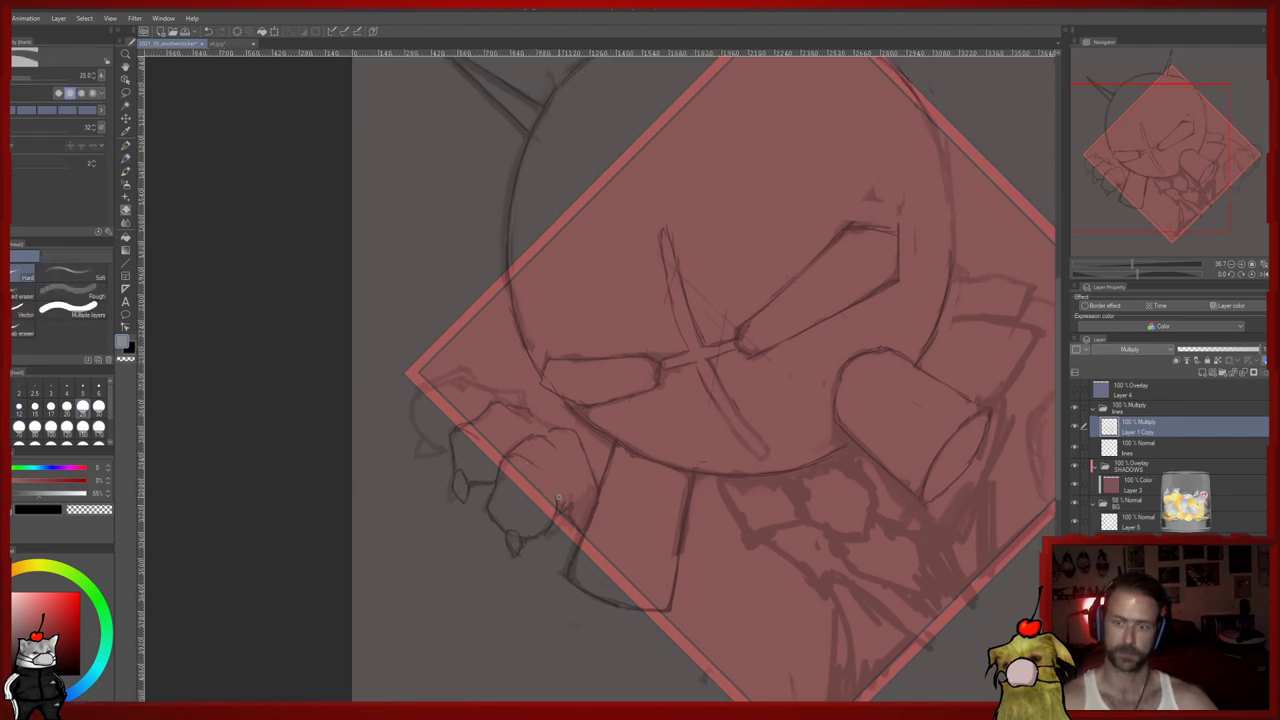
{"action": "key", "text": "p"}
{"action": "key", "text": "e"}
{"action": "key", "text": "p"}
Set the pen to brush size 3 and touch up the knuckle lines on the left paw's front finger
{"action": "key", "text": "p"}
{"action": "key", "text": "p"}
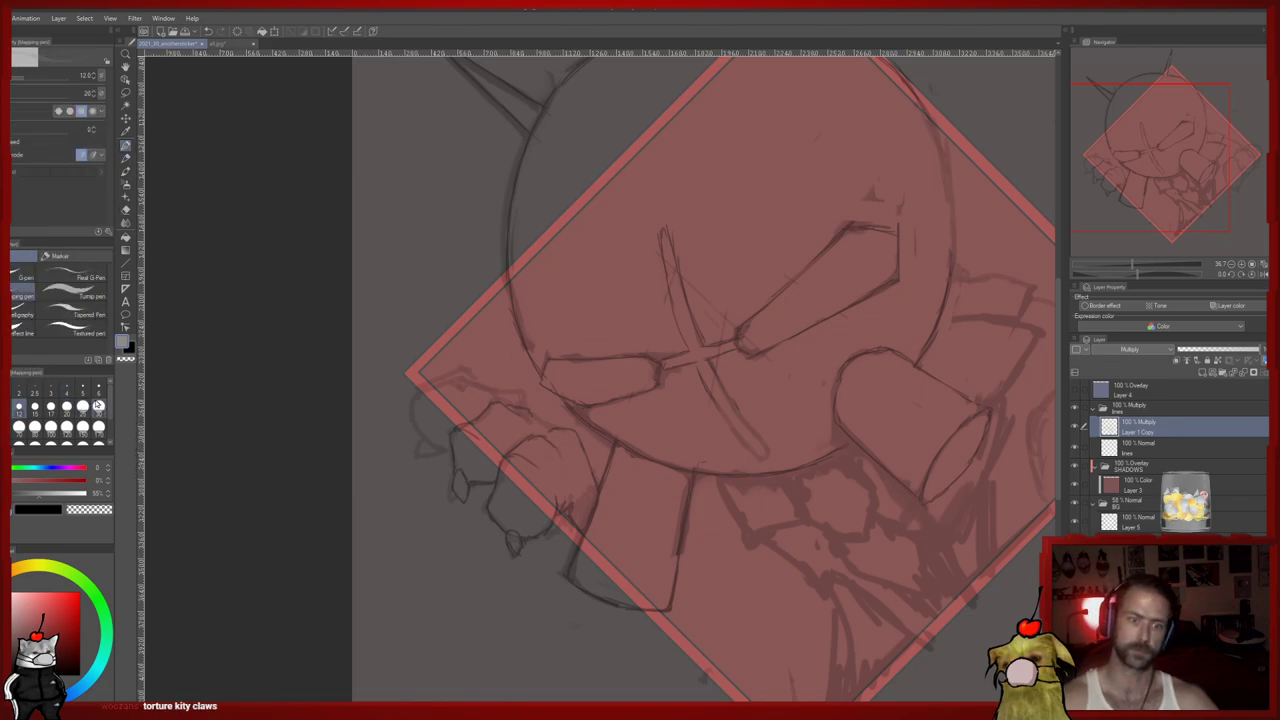
{"action": "key", "text": "p"}
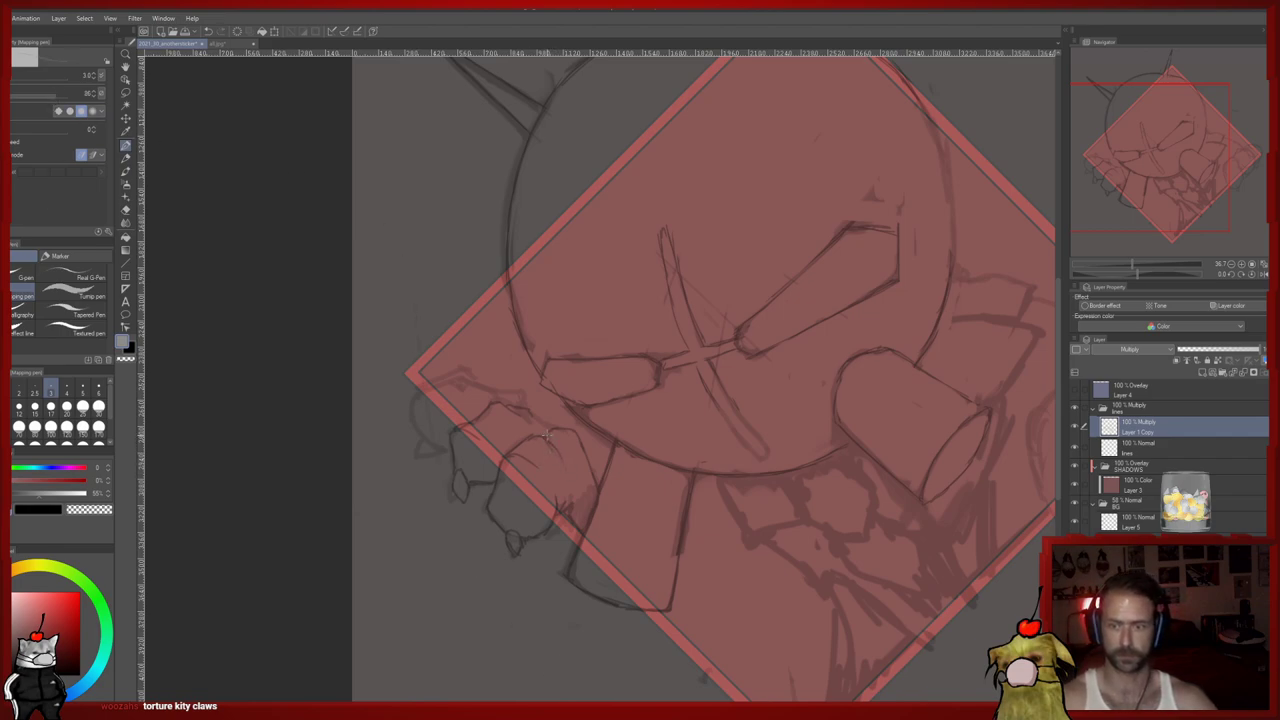
{"action": "key", "text": "e"}
{"action": "left_click_drag", "start_coordinate": [545, 432], "coordinate": [552, 438]}
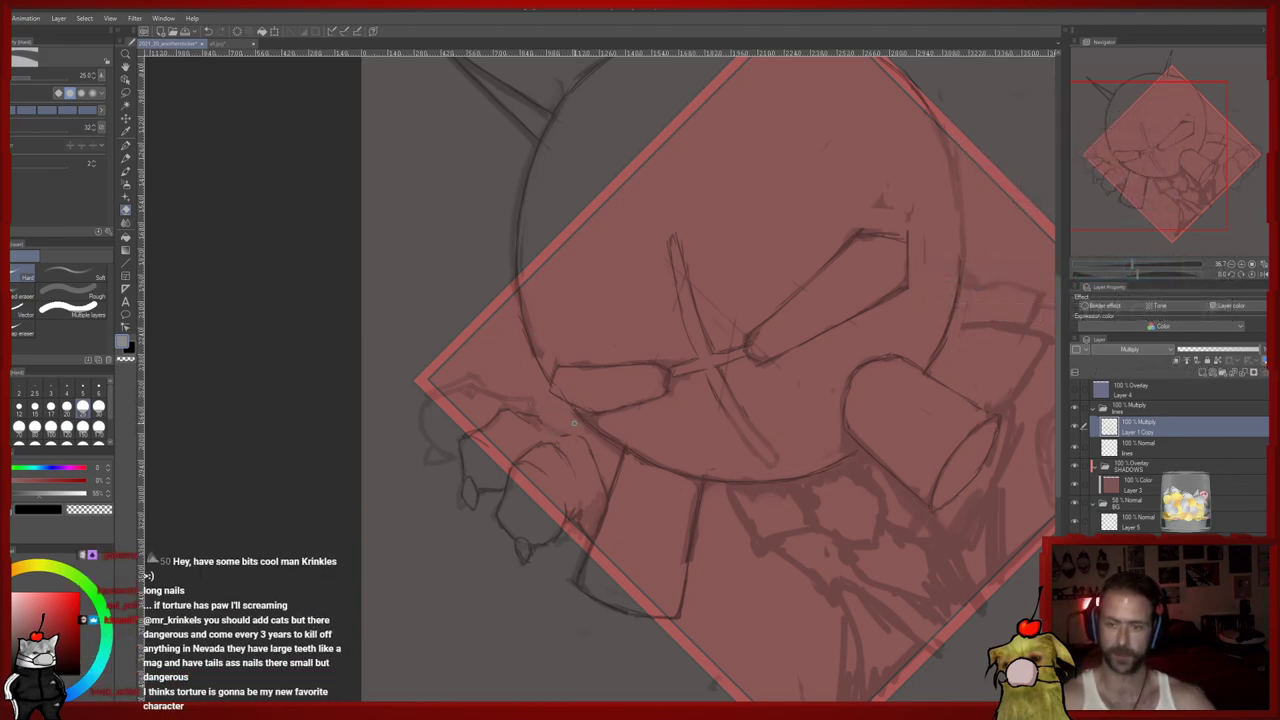
Sketch the middle finger's knuckle edge and the outer finger with its claw on the left paw, erasing stray marks
{"action": "key", "text": "p"}
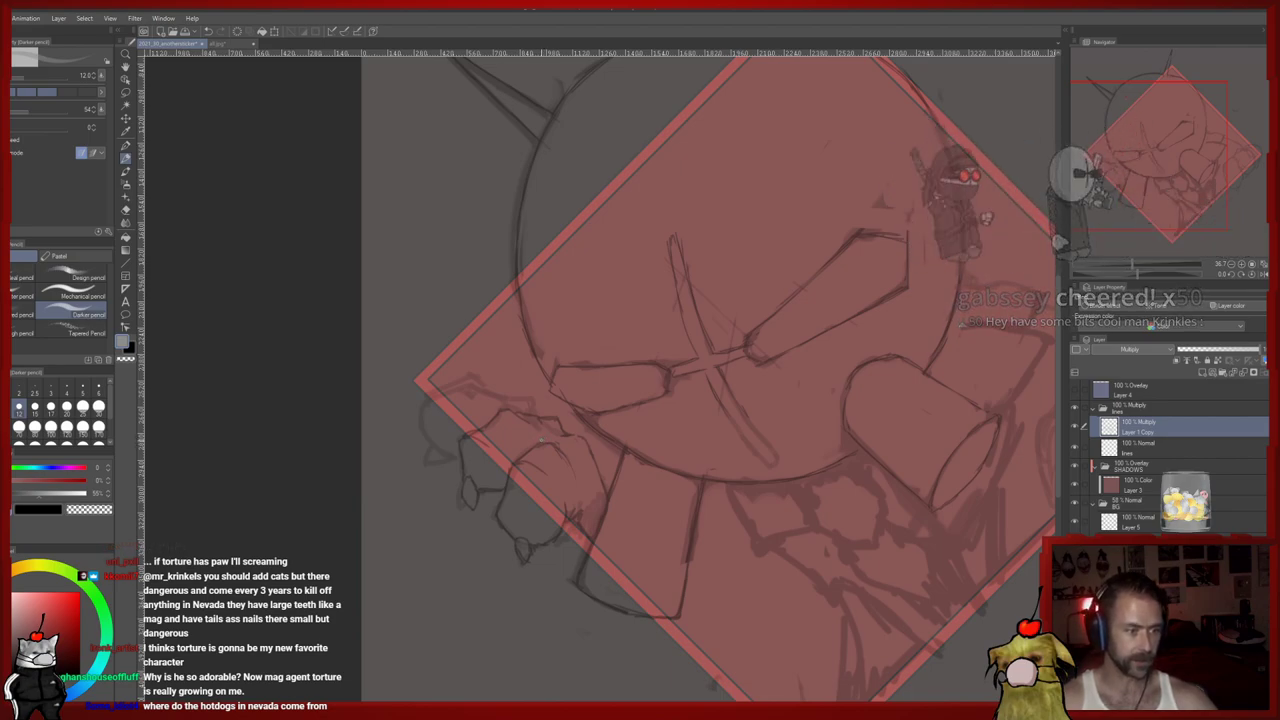
{"action": "key", "text": "e"}
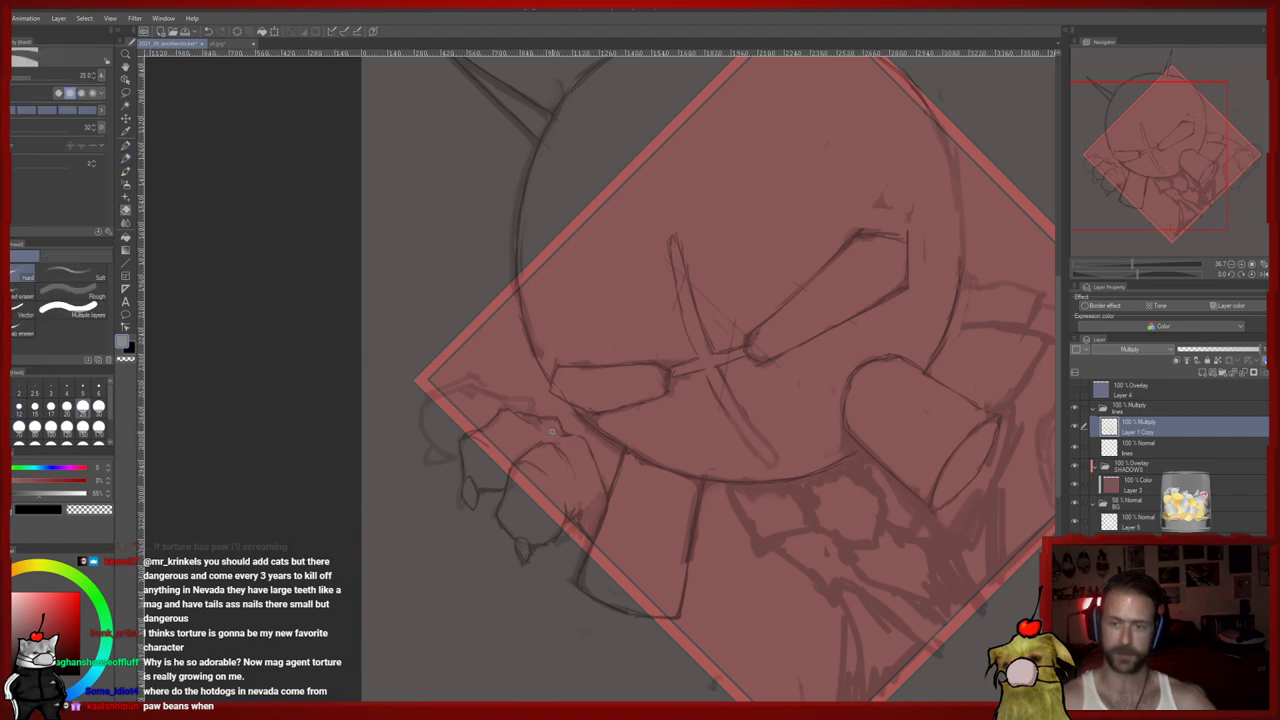
{"action": "key", "text": "p"}
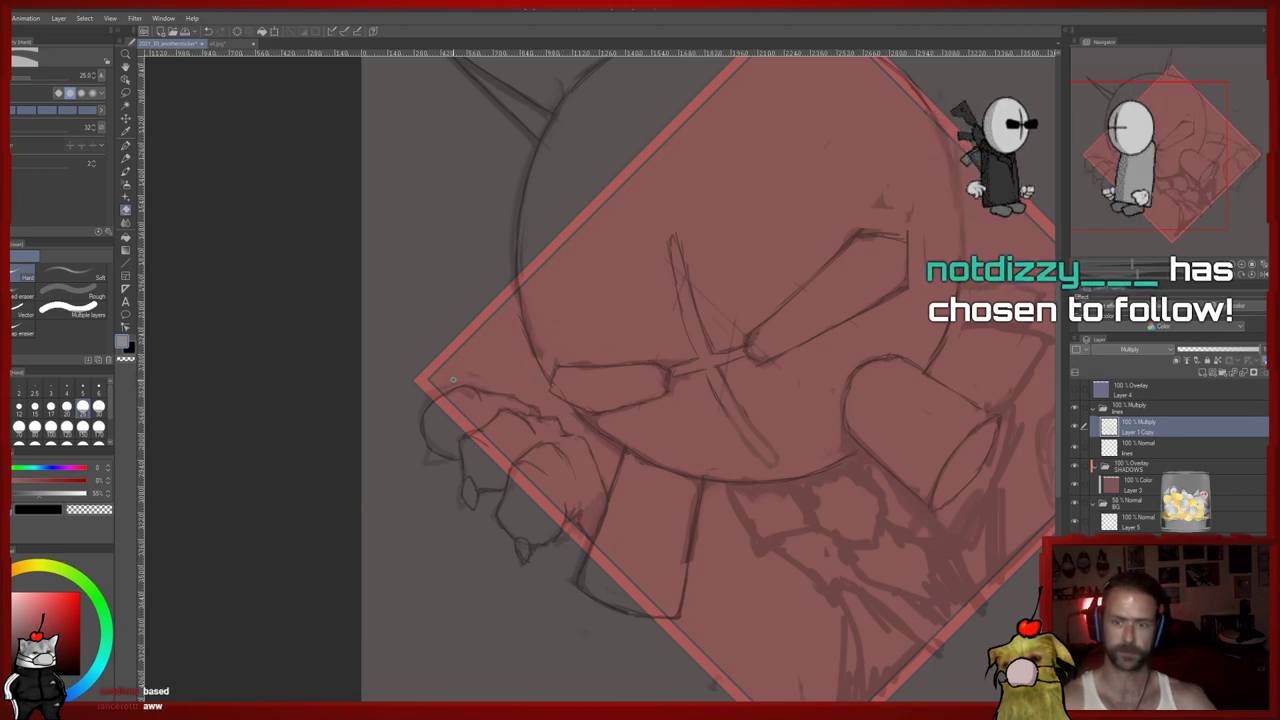
{"action": "key", "text": "p"}
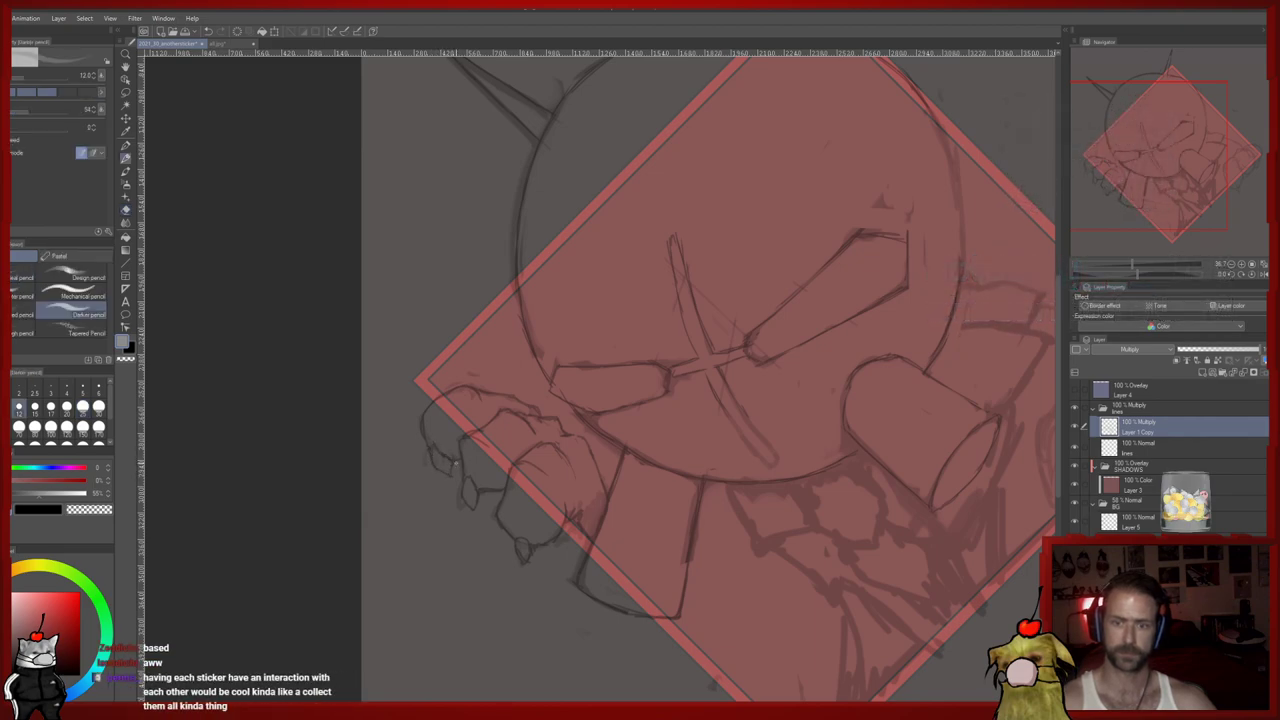
{"action": "left_click_drag", "start_coordinate": [476, 432], "coordinate": [456, 415]}
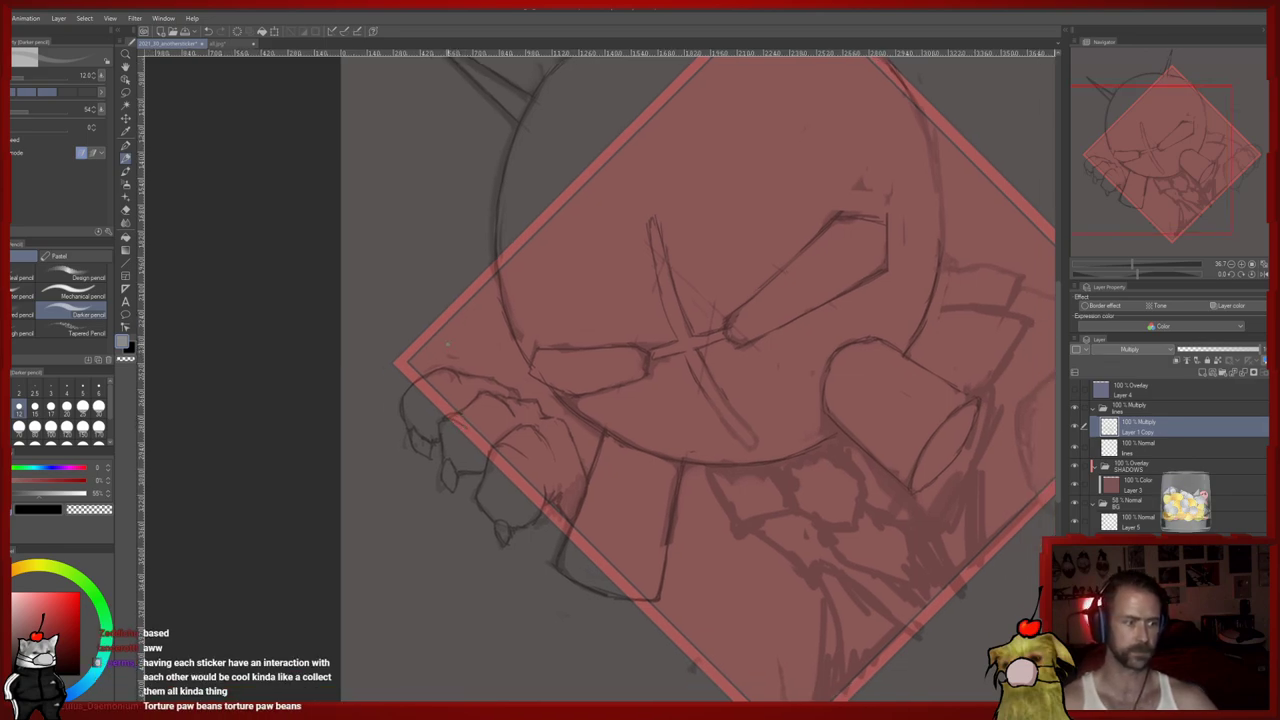
Undo the last pen stroke and clean up the short lines where the left paw's front finger meets the adjoining limb
{"action": "left_click_drag", "start_coordinate": [566, 376], "coordinate": [517, 305]}
{"action": "key", "text": "p"}
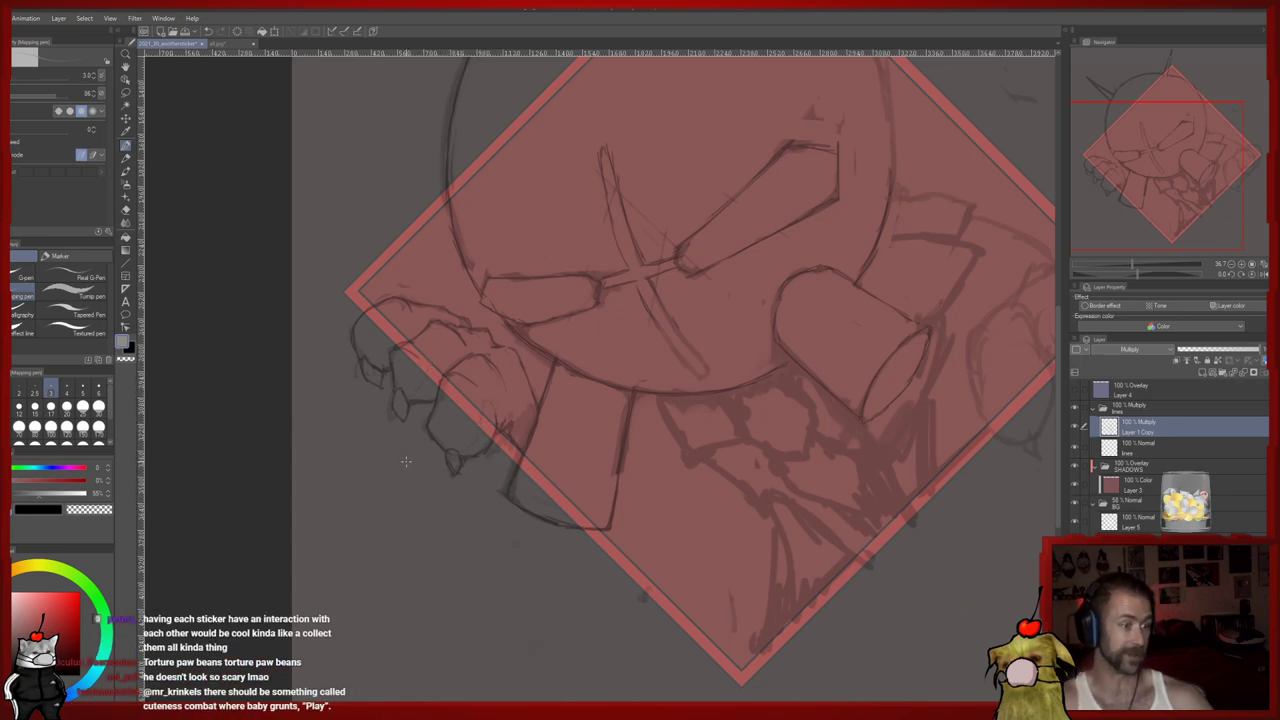
{"action": "key", "text": "ctrl+z"}
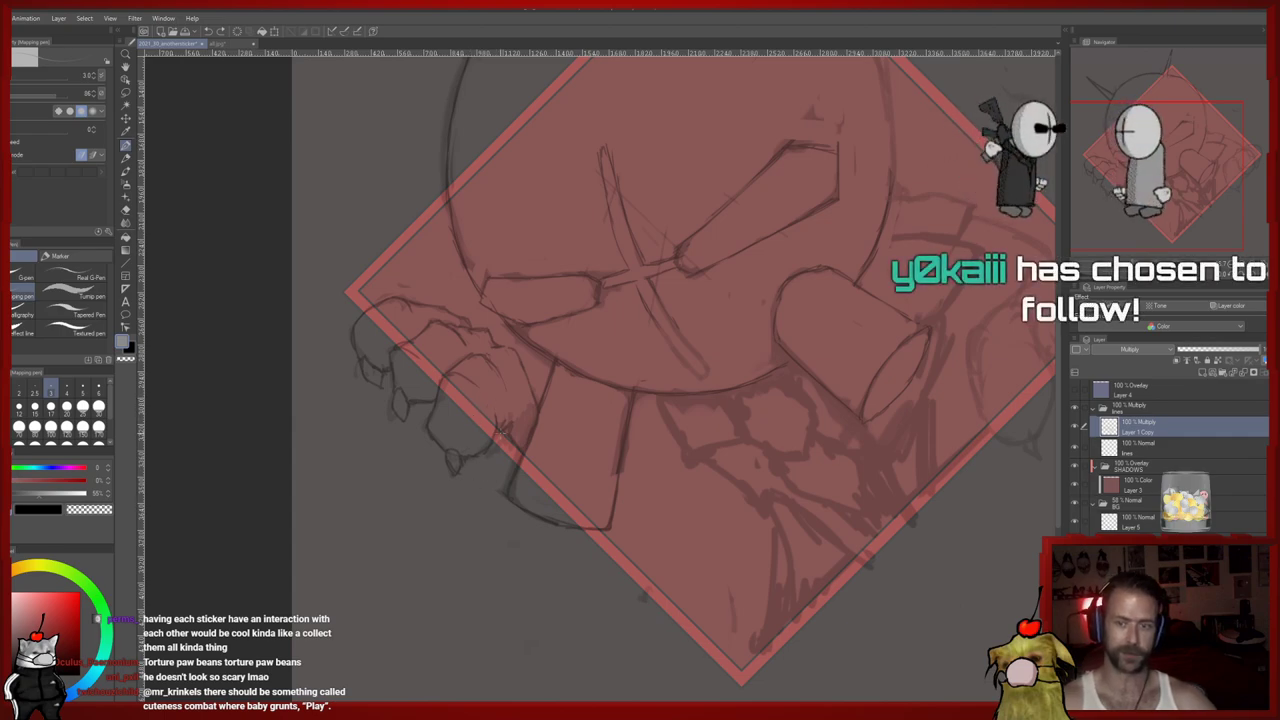
{"action": "key", "text": "p"}
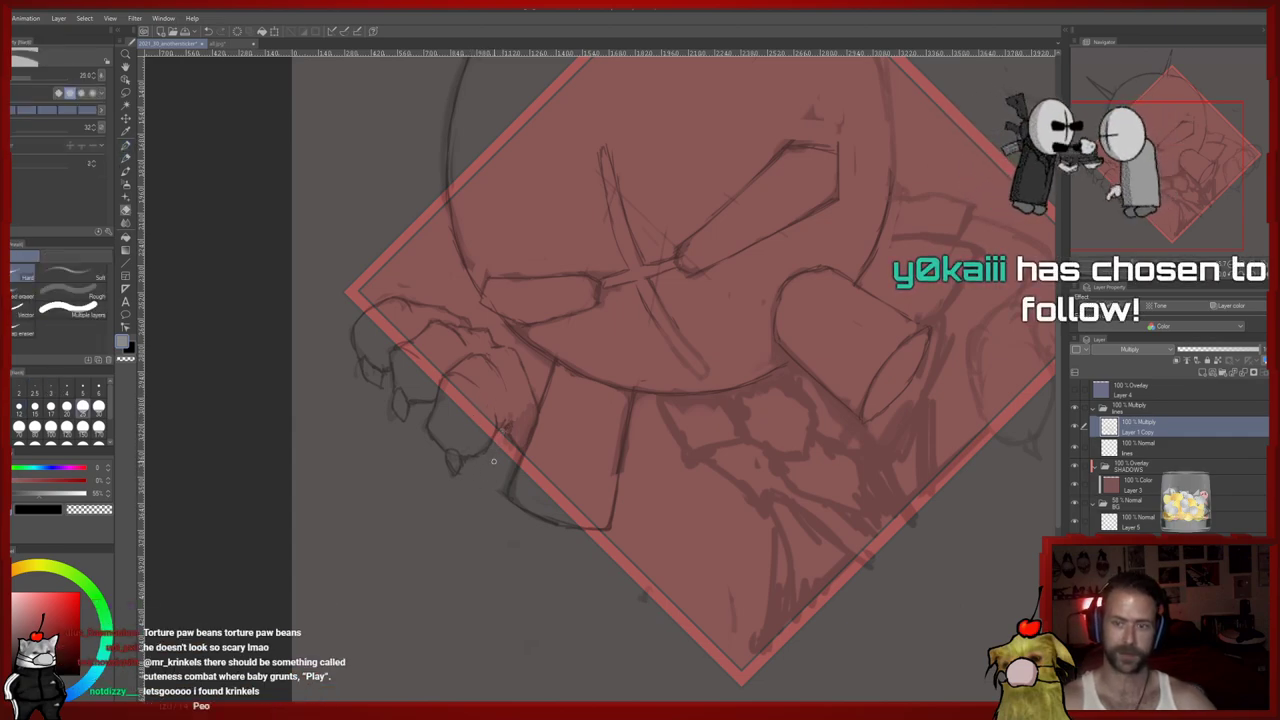
{"action": "scroll", "coordinate": [506, 430], "scroll_direction": "up", "scroll_amount": 2}
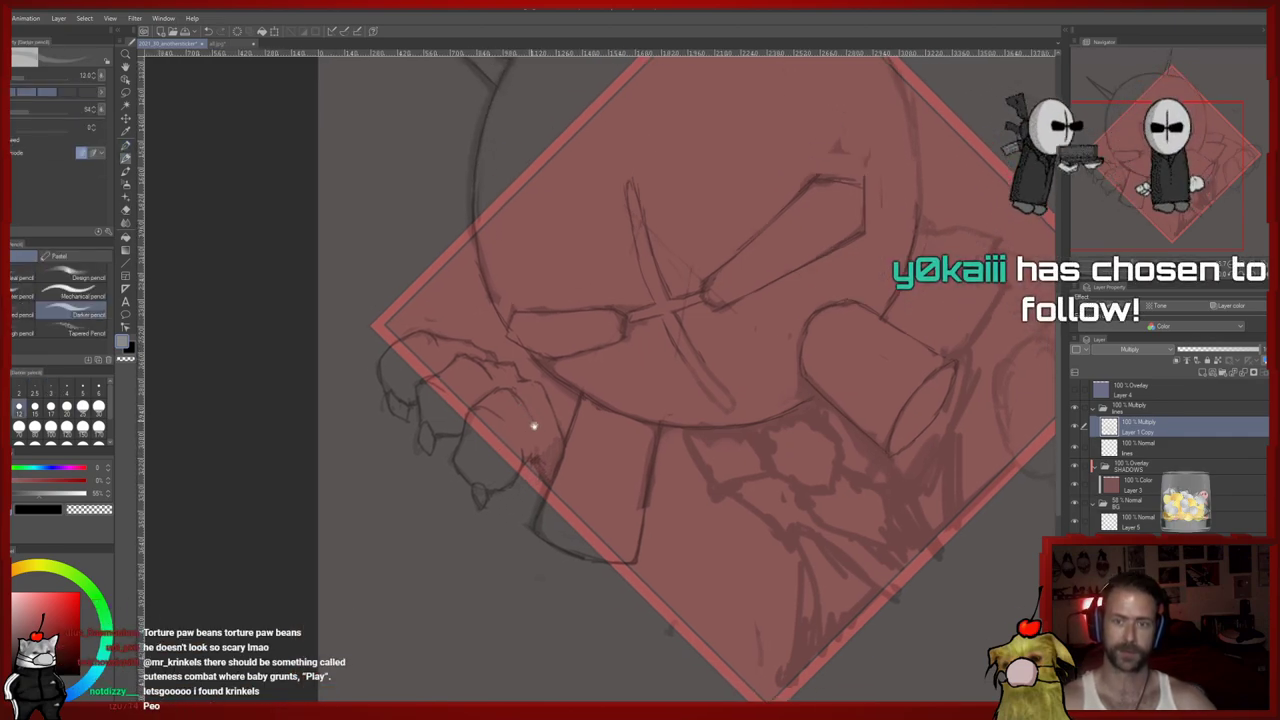
{"action": "key", "text": "p"}
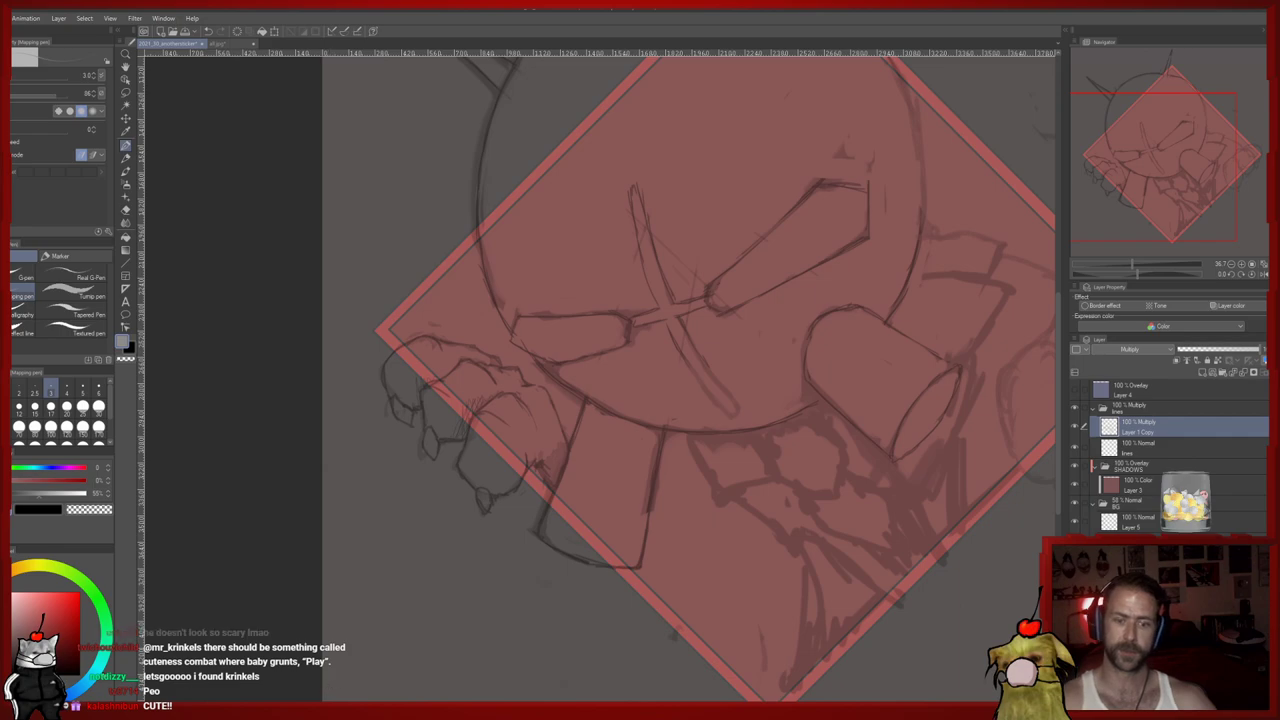
View the reference image of the finished diamond stickers and close it to return to the sketch
{"action": "left_click", "coordinate": [219, 46]}
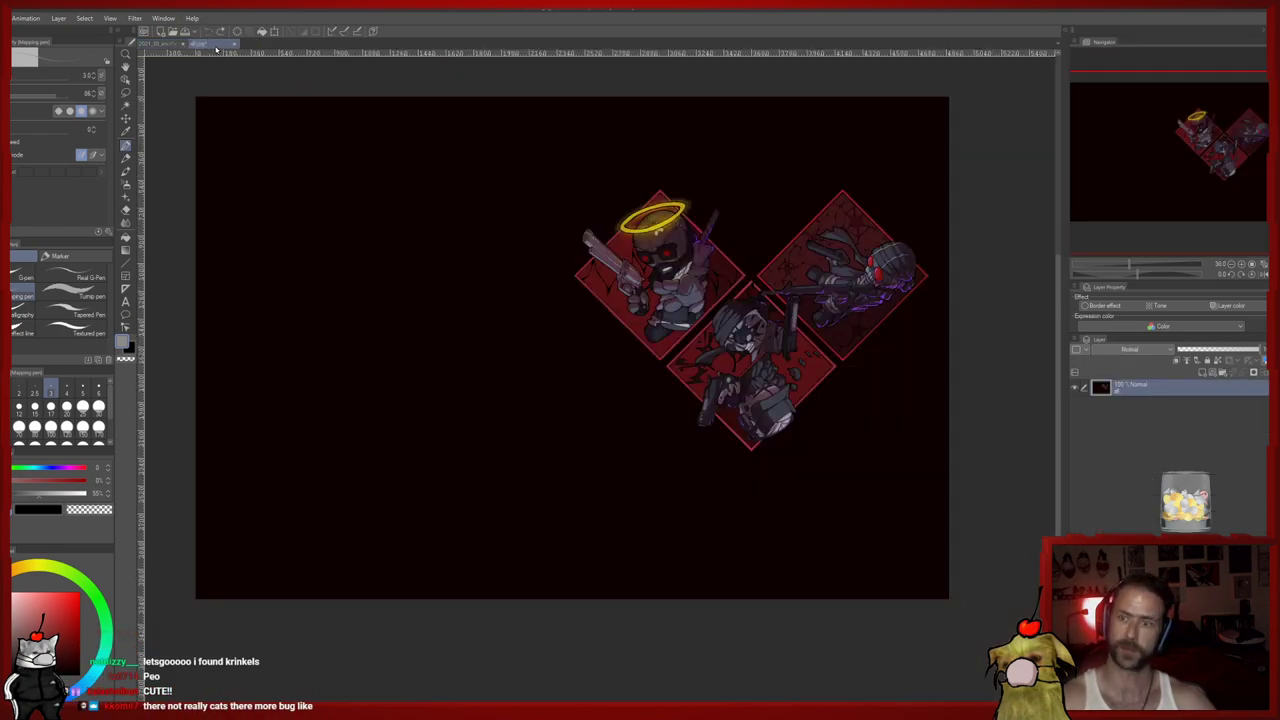
{"action": "mouse_move", "coordinate": [305, 216]}
{"action": "left_mouse_down"}
{"action": "mouse_move", "coordinate": [310, 365]}
{"action": "mouse_move", "coordinate": [465, 240]}
{"action": "mouse_move", "coordinate": [520, 372]}
{"action": "mouse_move", "coordinate": [240, 370]}
{"action": "left_mouse_up"}
{"action": "left_click", "coordinate": [234, 46]}
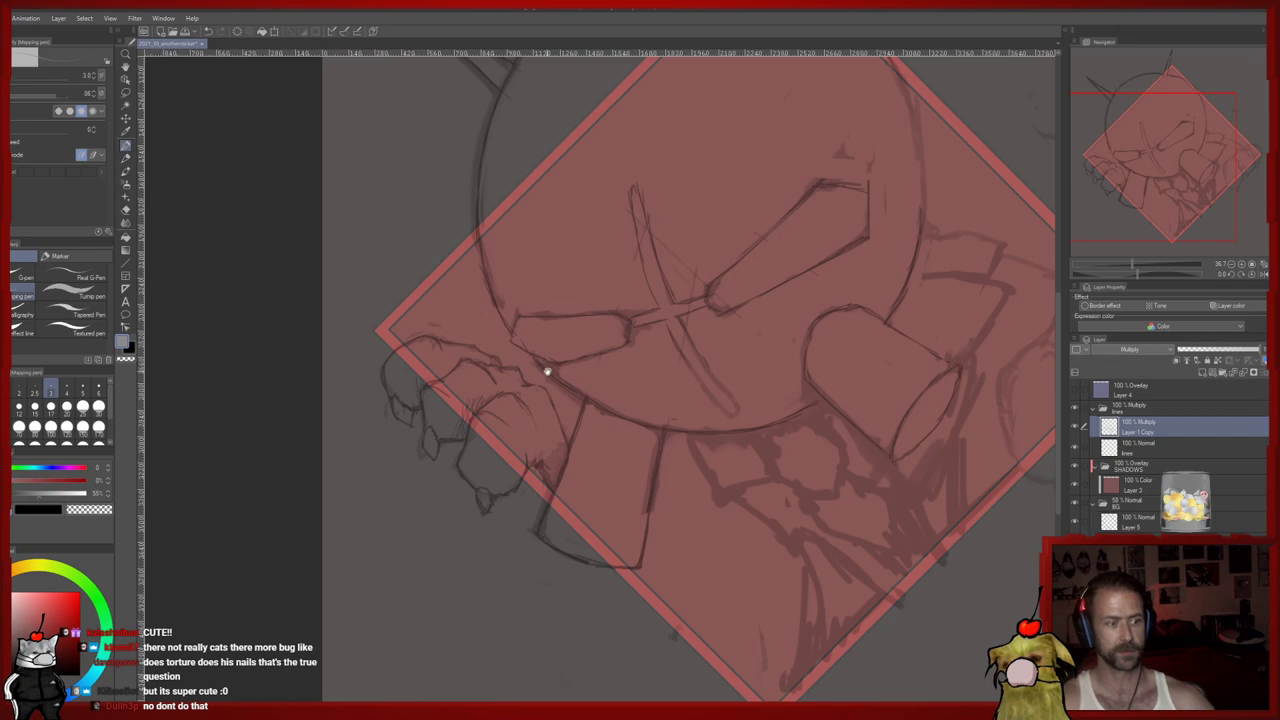
Sketch the right paw's front finger outline and its small rounded claw with the Darker pencil
{"action": "left_click_drag", "start_coordinate": [547, 371], "coordinate": [533, 353]}
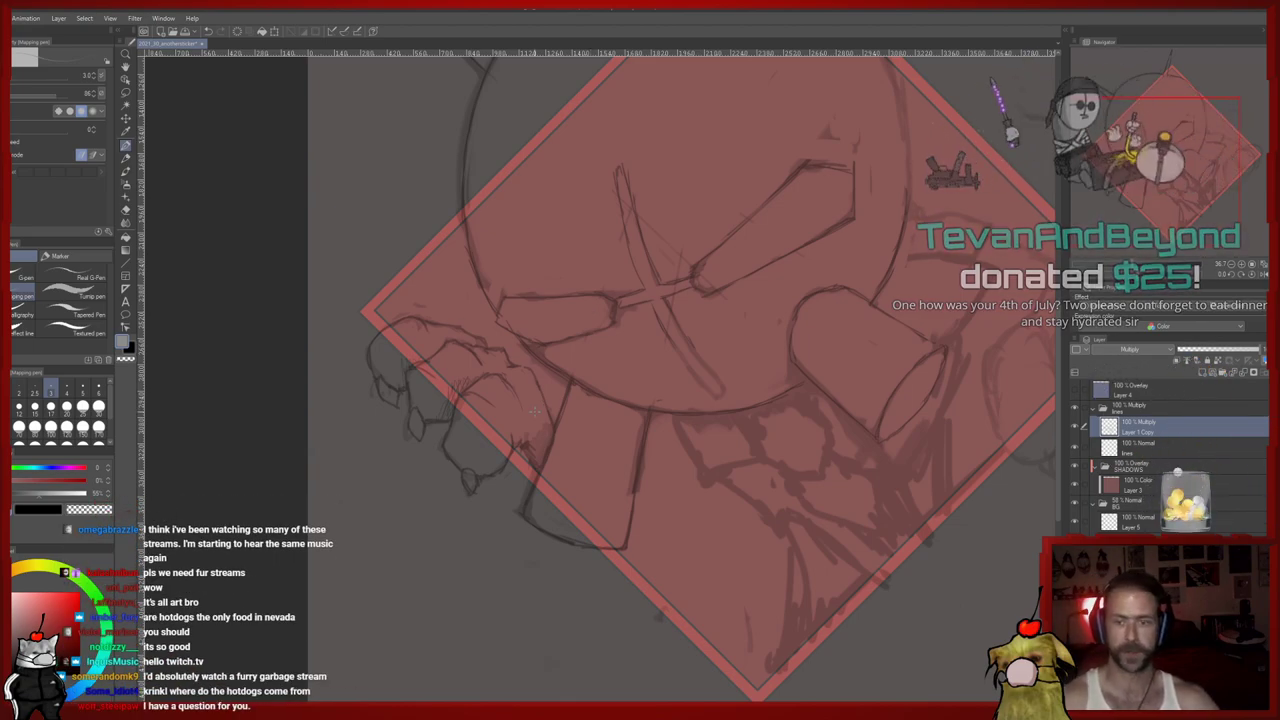
{"action": "left_click_drag", "start_coordinate": [631, 331], "coordinate": [406, 400]}
{"action": "key", "text": "p"}
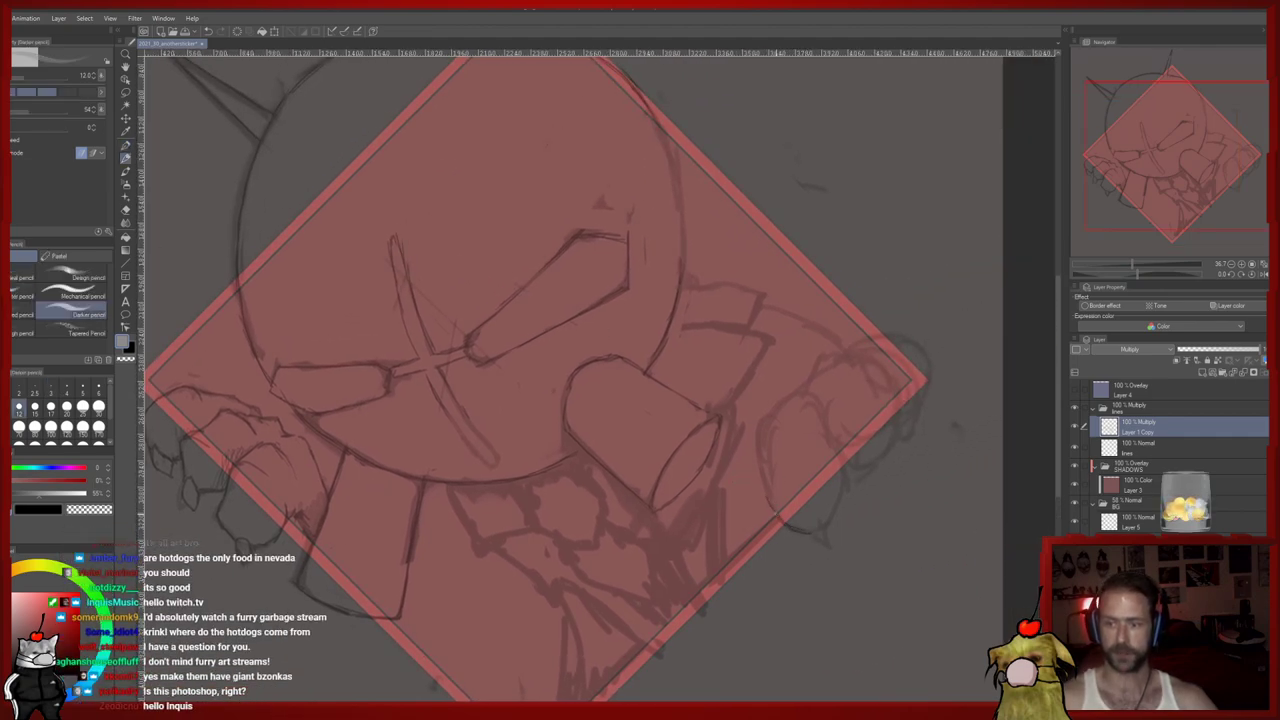
{"action": "left_click_drag", "start_coordinate": [762, 474], "coordinate": [709, 414]}
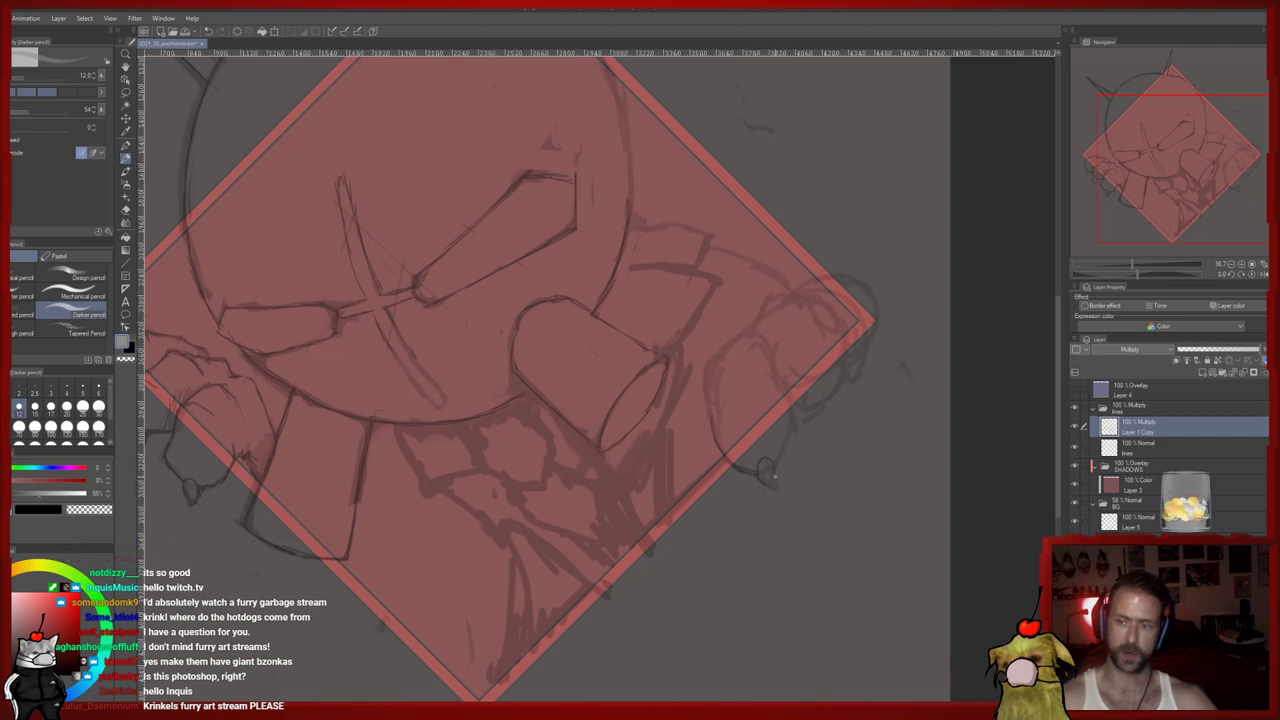
{"action": "key", "text": "e"}
{"action": "key", "text": "p"}
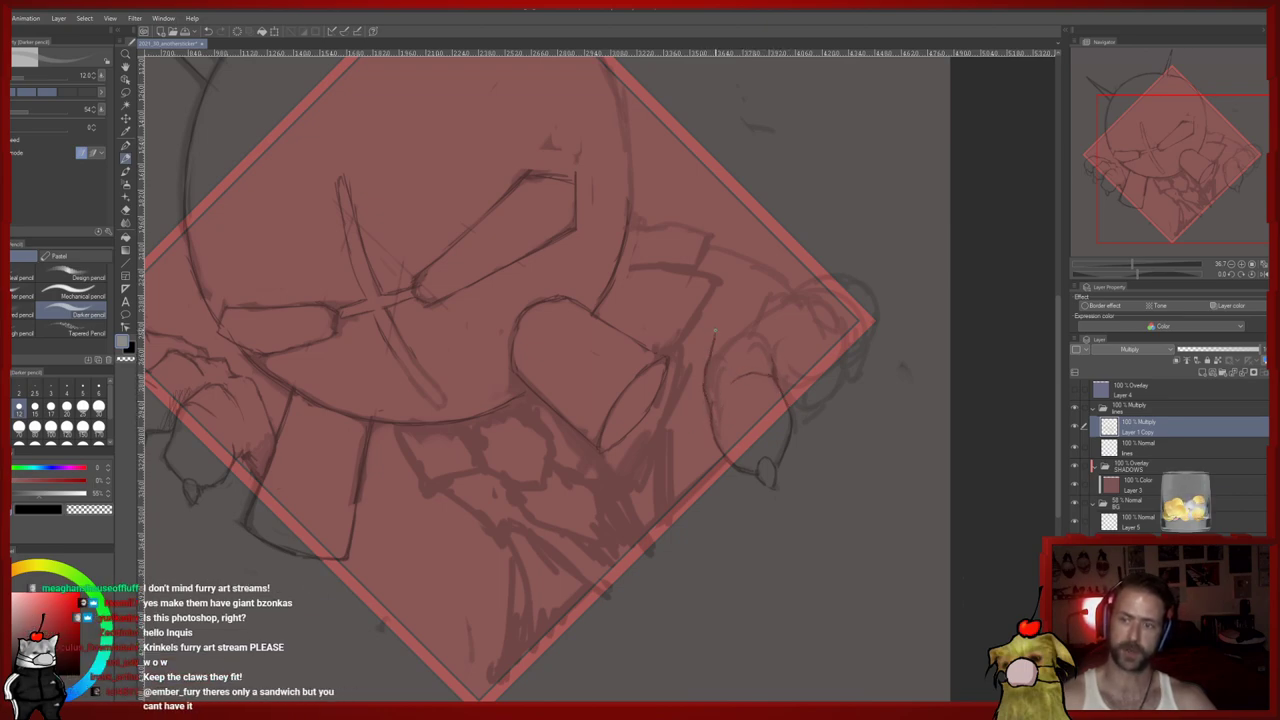
Add the jagged knuckle edge on top of the right paw's front finger and outline the middle finger behind it
{"action": "key", "text": "e"}
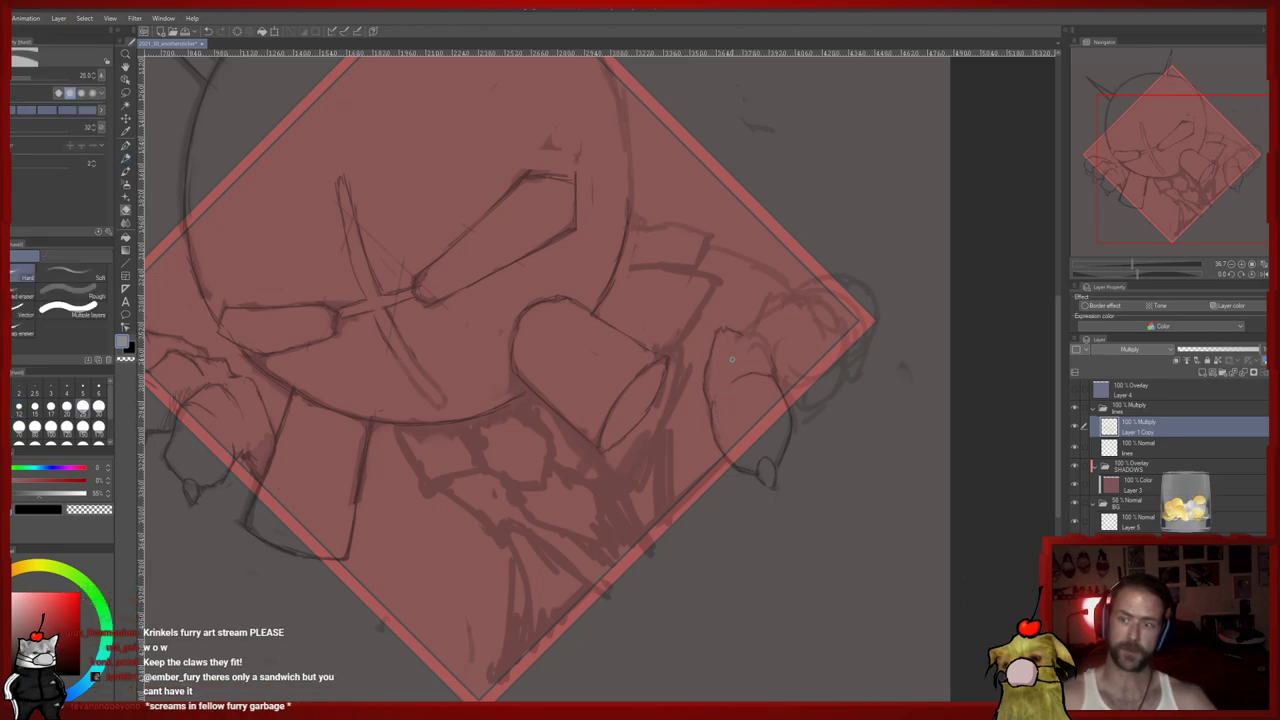
{"action": "key", "text": "p"}
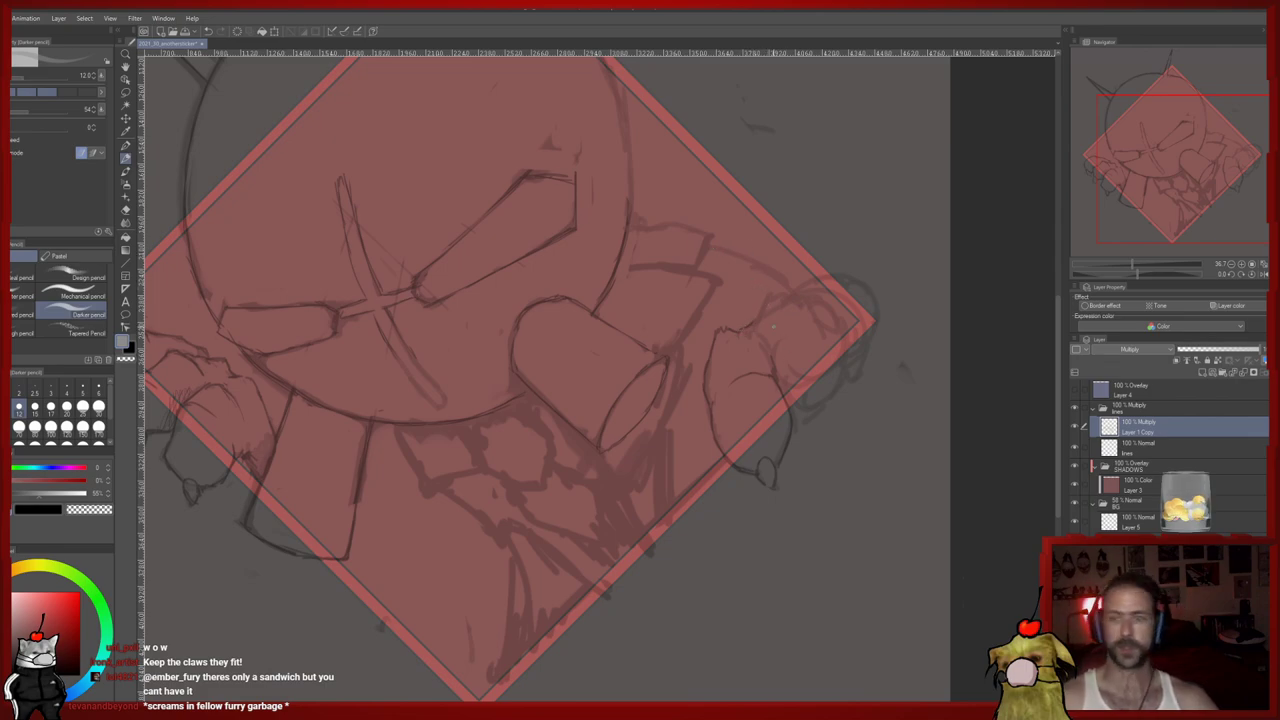
{"action": "left_click_drag", "start_coordinate": [768, 305], "coordinate": [750, 323]}
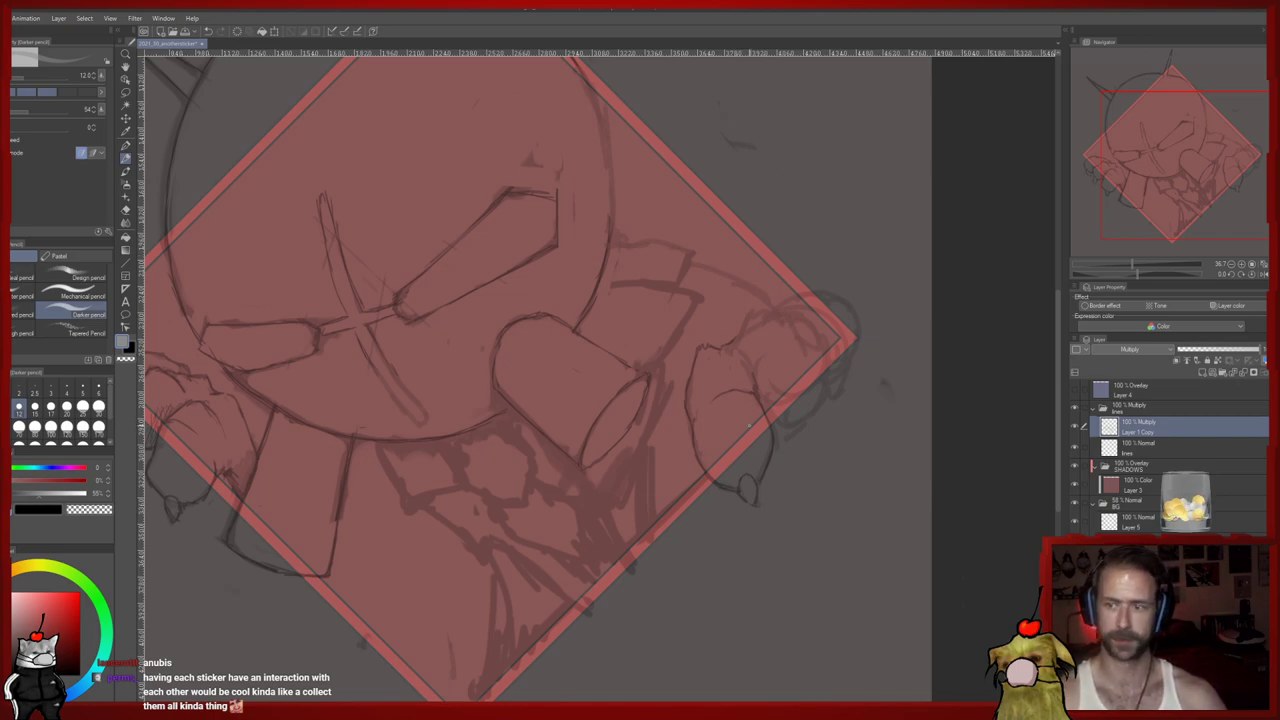
{"action": "left_click_drag", "start_coordinate": [782, 380], "coordinate": [754, 357]}
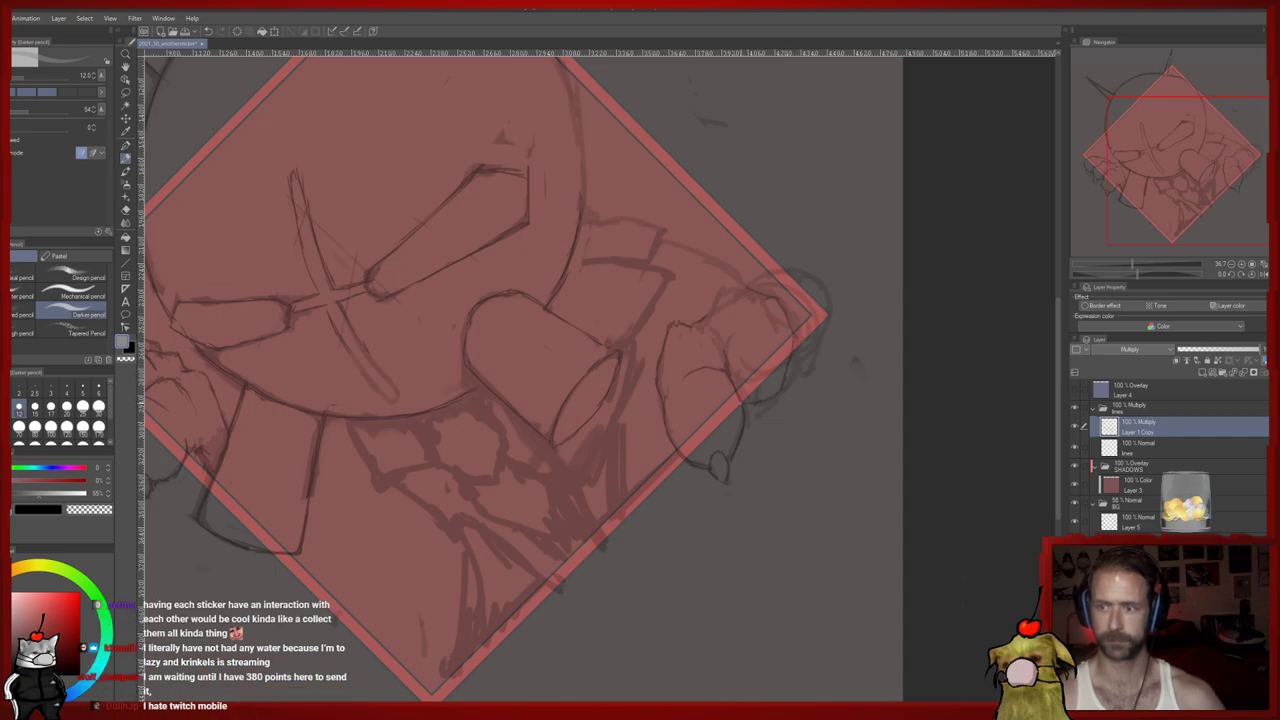
Set the eraser size to 120, clean up inside the right paw's middle finger, and sketch its jagged knuckle edge
{"action": "key", "text": "e"}
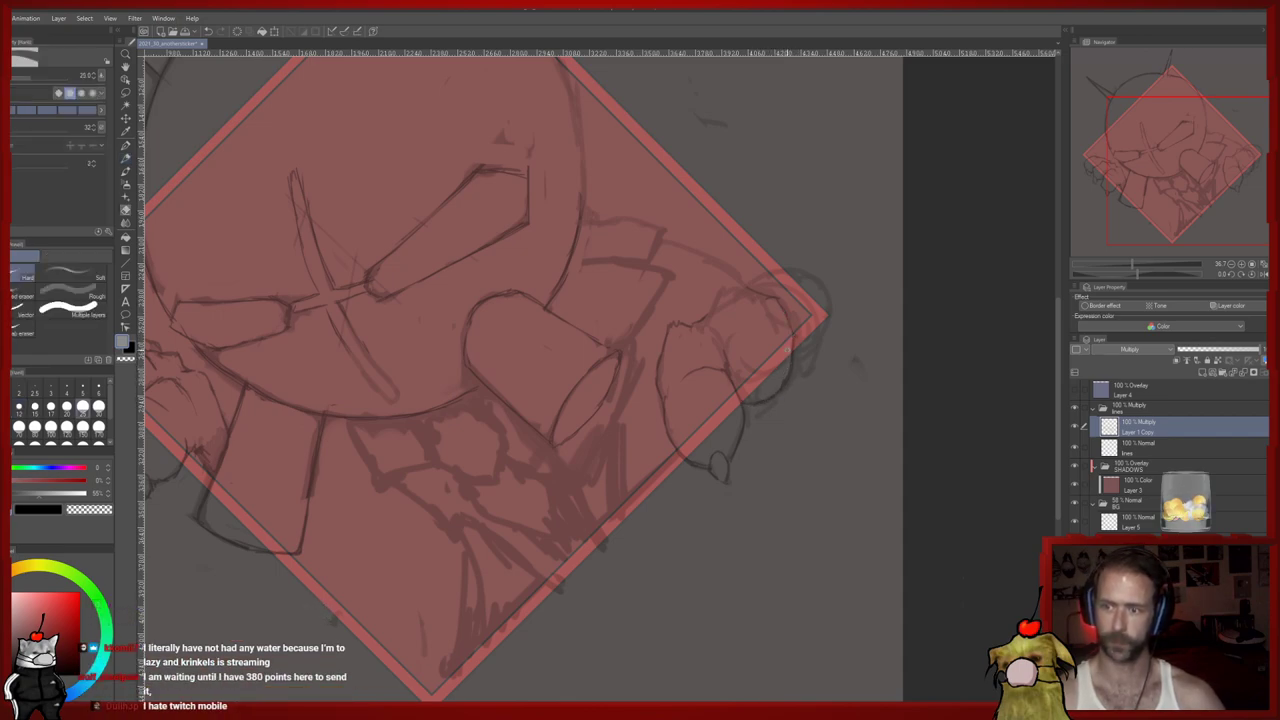
{"action": "left_click", "coordinate": [67, 428]}
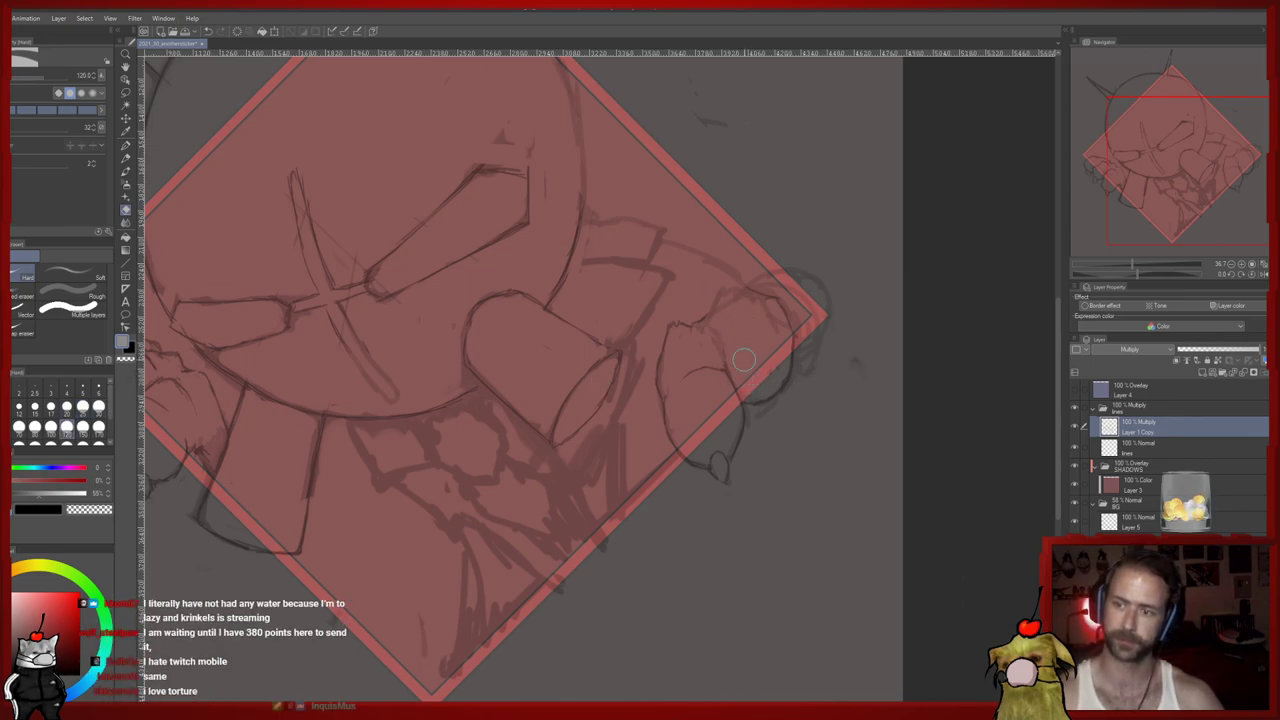
{"action": "key", "text": "p"}
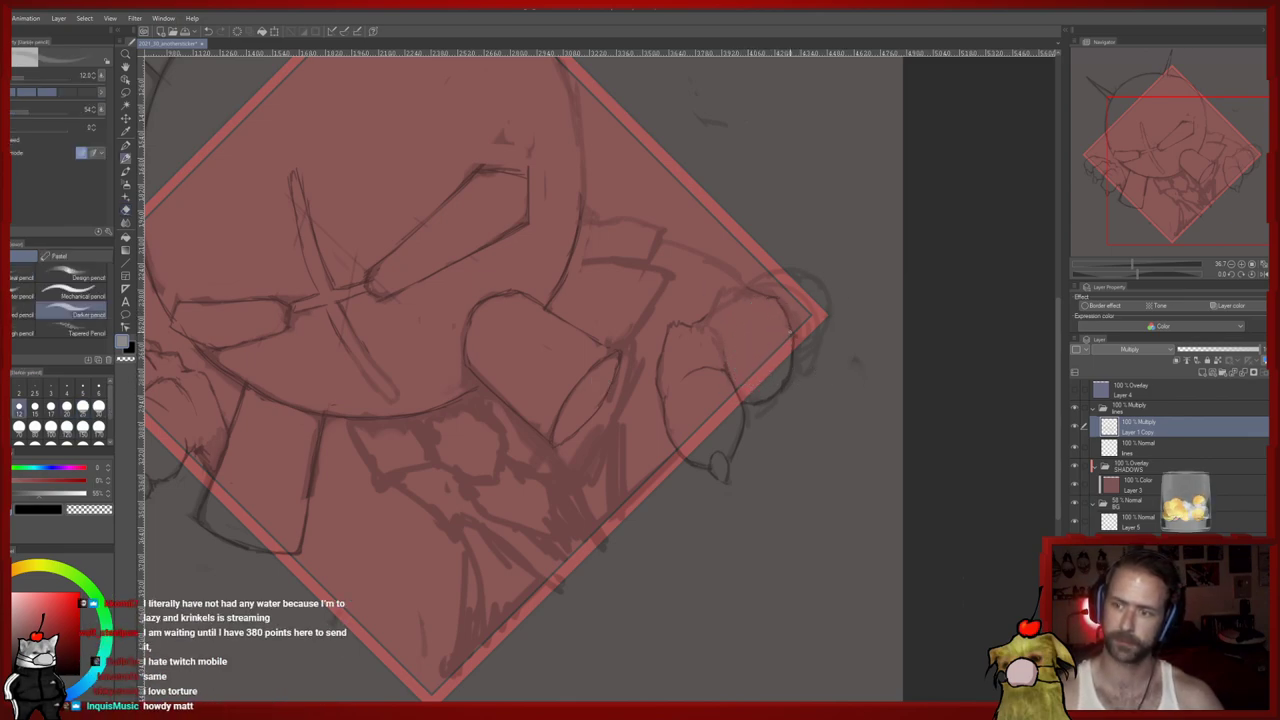
{"action": "key", "text": "p"}
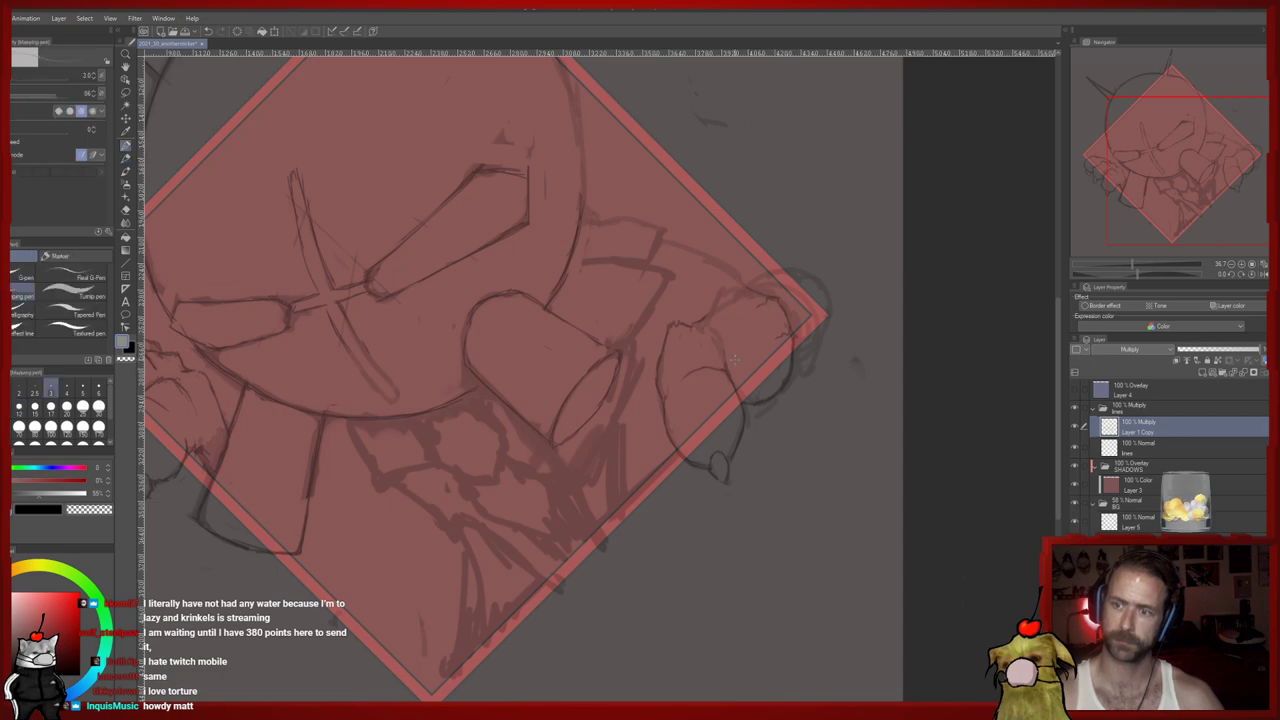
{"action": "key", "text": "p"}
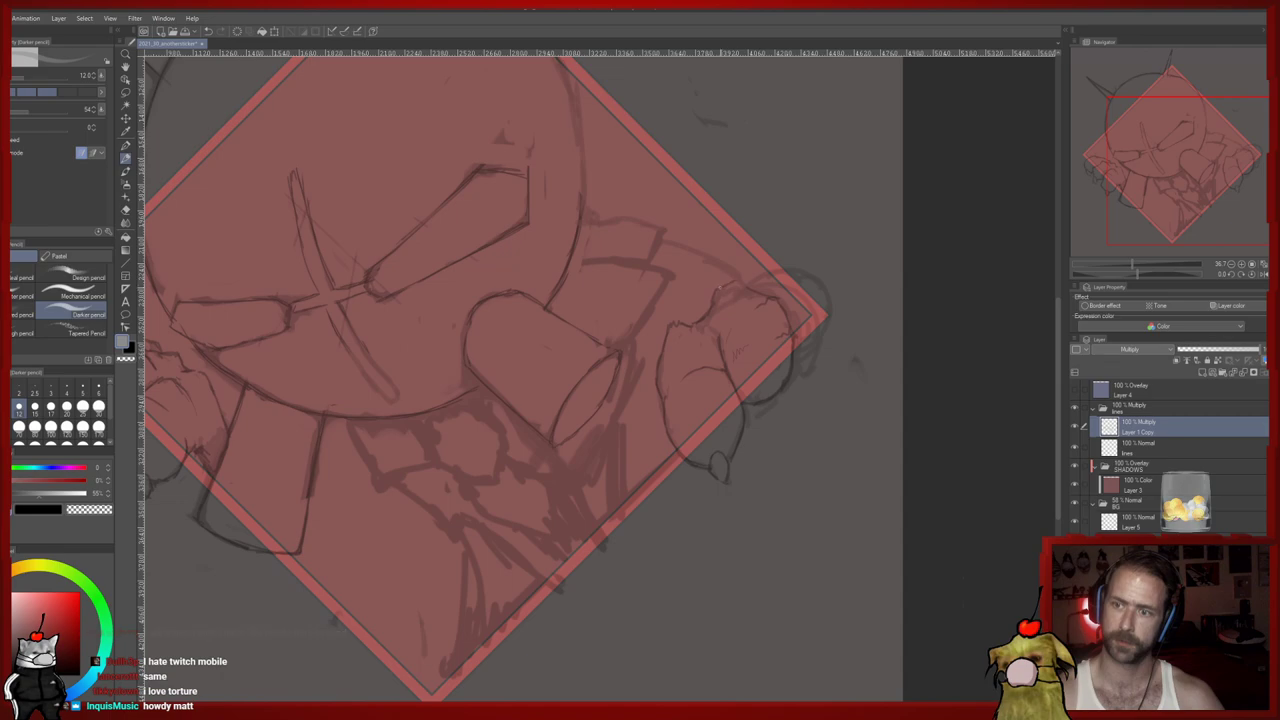
{"action": "key", "text": "p"}
{"action": "key", "text": "p"}
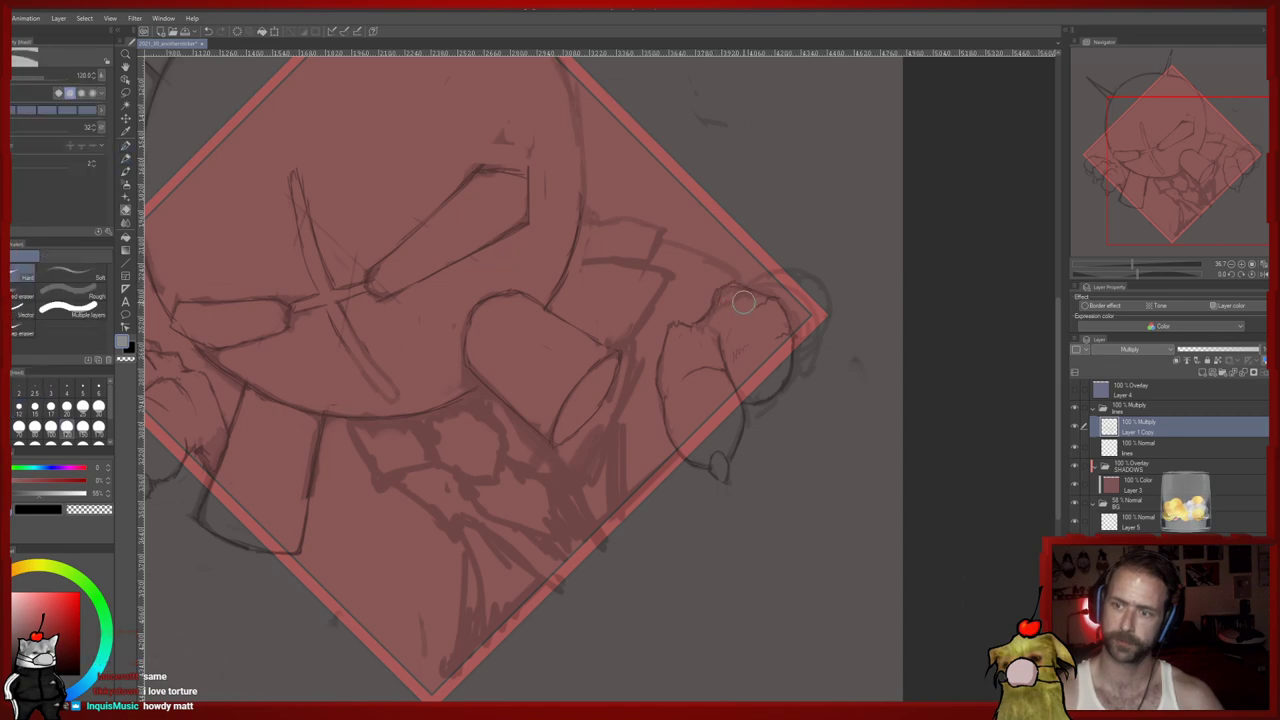
Sketch the small claw on the right paw's middle finger and the outline of the back finger behind it with the Darker pencil
{"action": "key", "text": "p"}
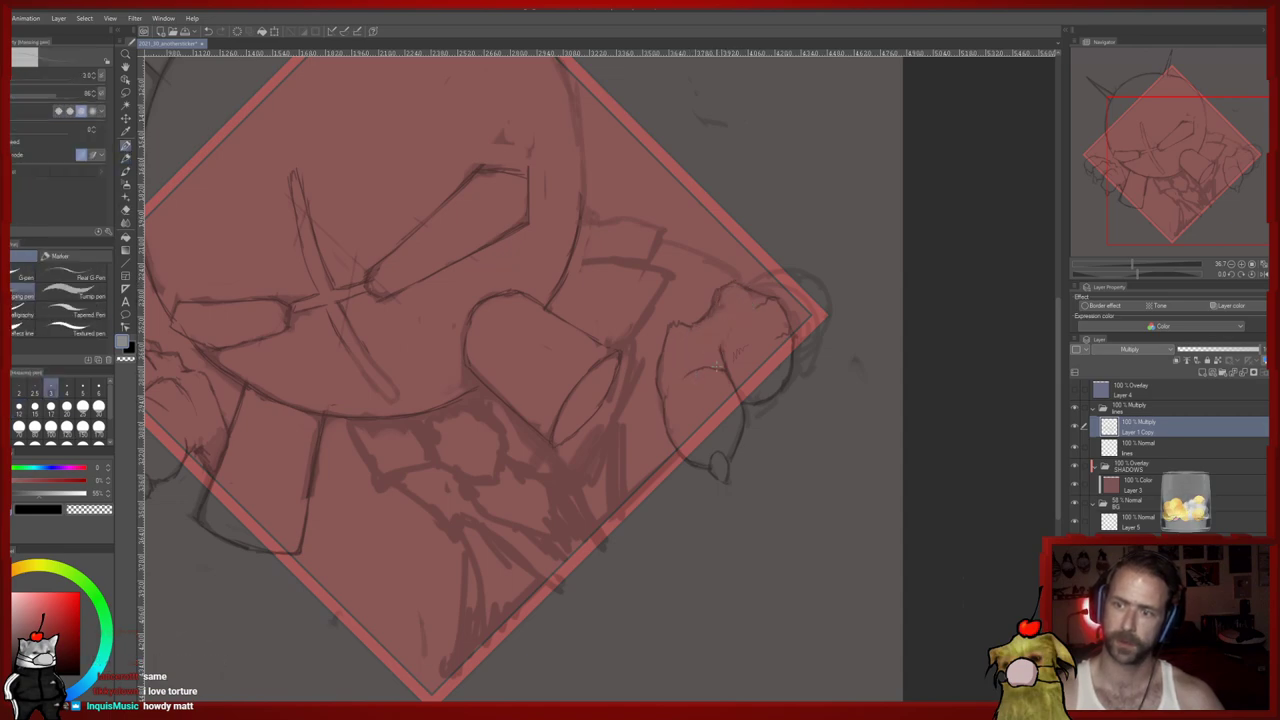
{"action": "key", "text": "p"}
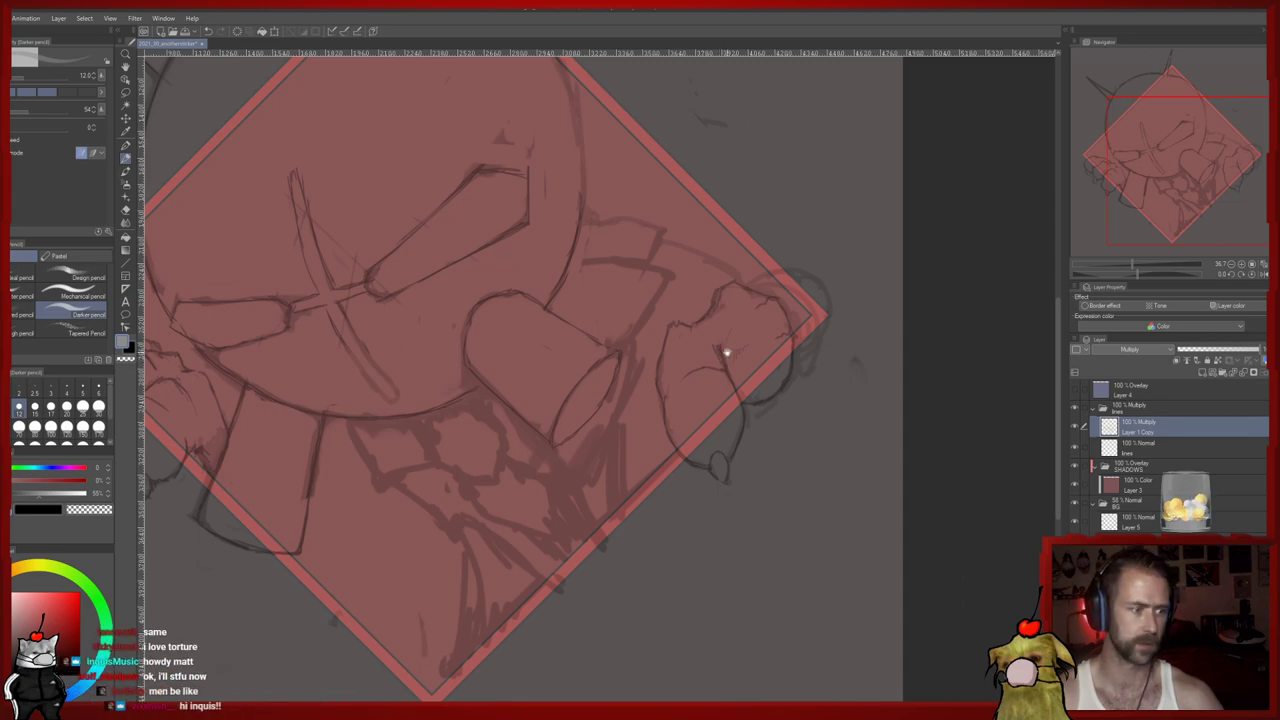
{"action": "left_click_drag", "start_coordinate": [726, 351], "coordinate": [715, 347]}
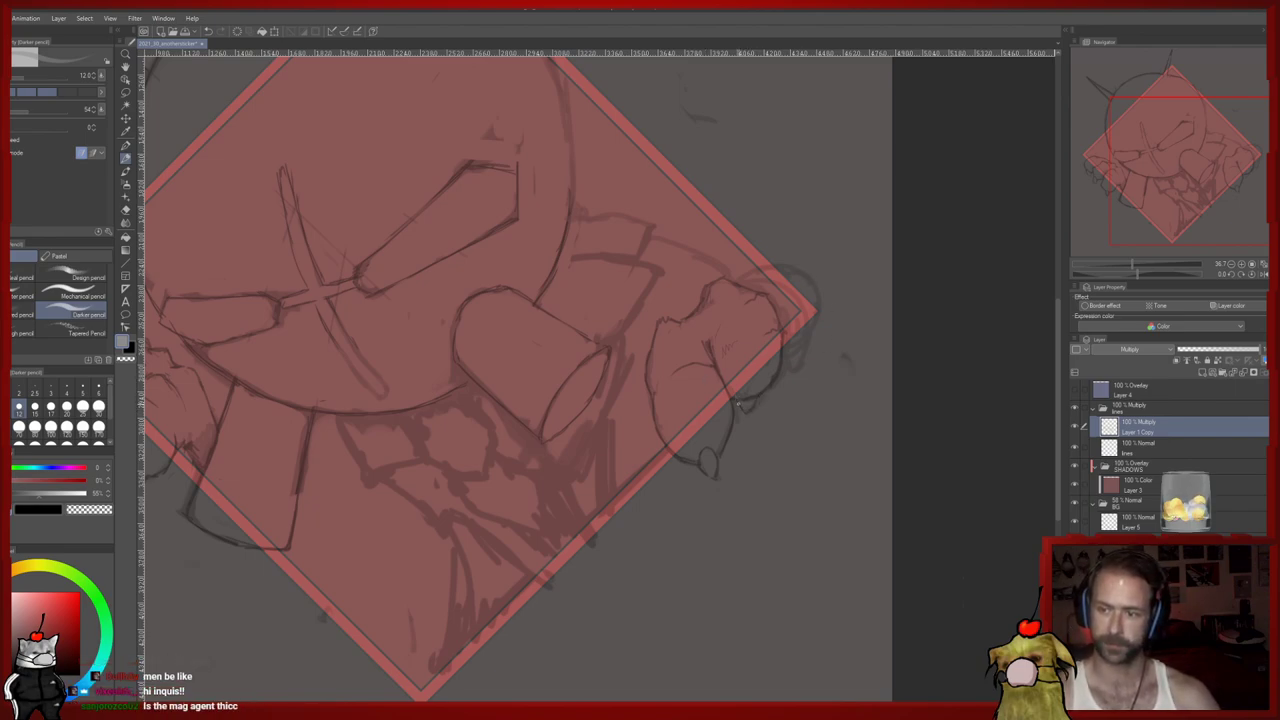
{"action": "mouse_move", "coordinate": [770, 378]}
{"action": "left_mouse_down"}
{"action": "mouse_move", "coordinate": [756, 377]}
{"action": "mouse_move", "coordinate": [798, 334]}
{"action": "mouse_move", "coordinate": [783, 288]}
{"action": "left_mouse_up"}
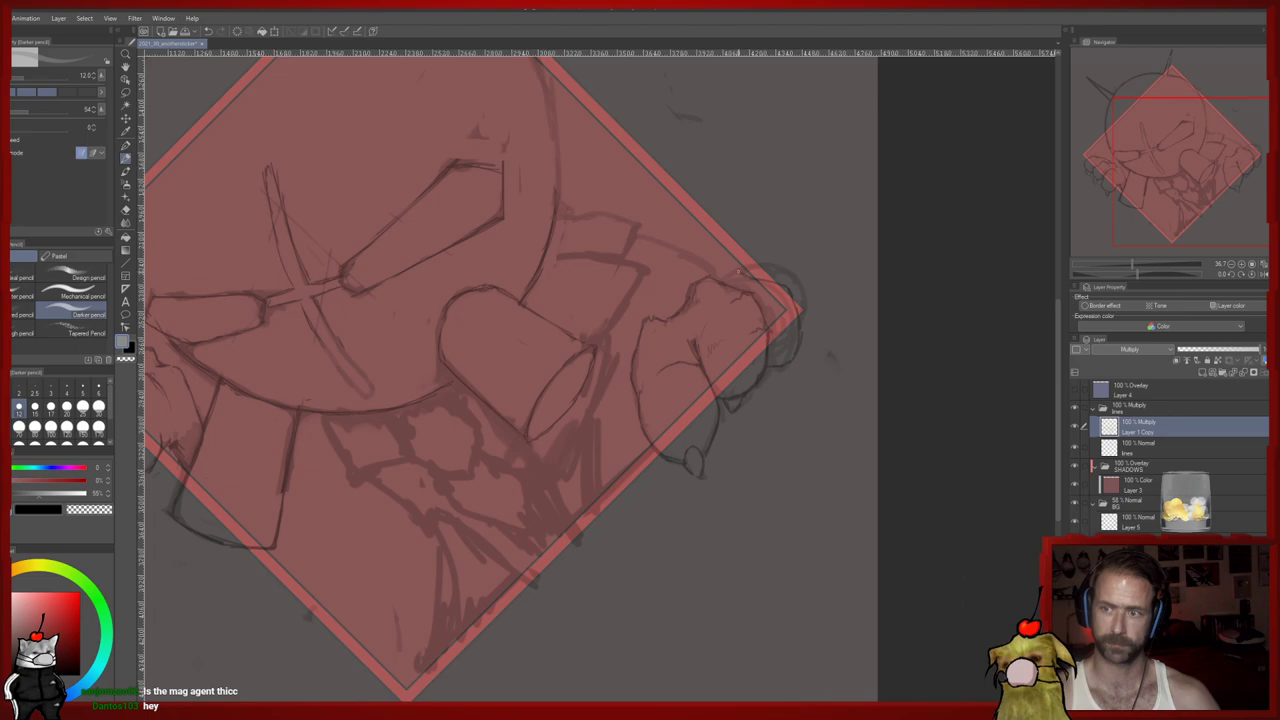
Set the eraser size to 30, erase the rough lines around the right paw's back finger, and redraw its outline and claw
{"action": "key", "text": "e"}
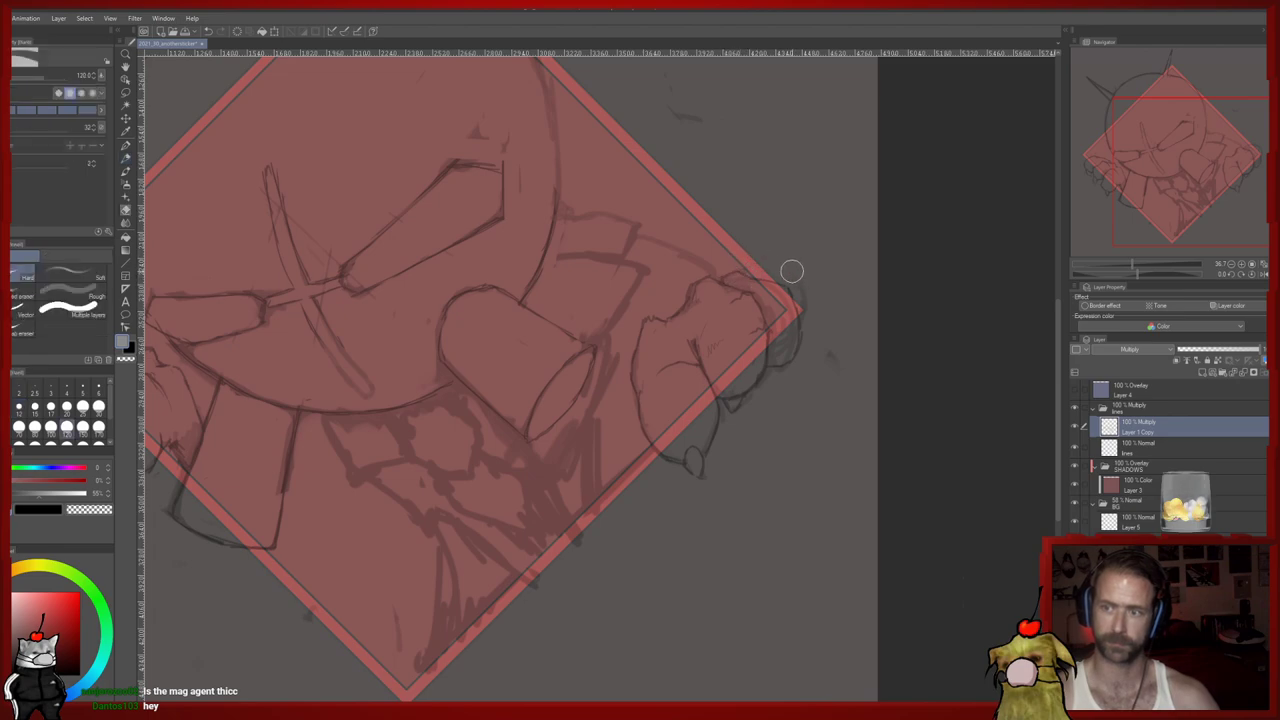
{"action": "left_click", "coordinate": [98, 408]}
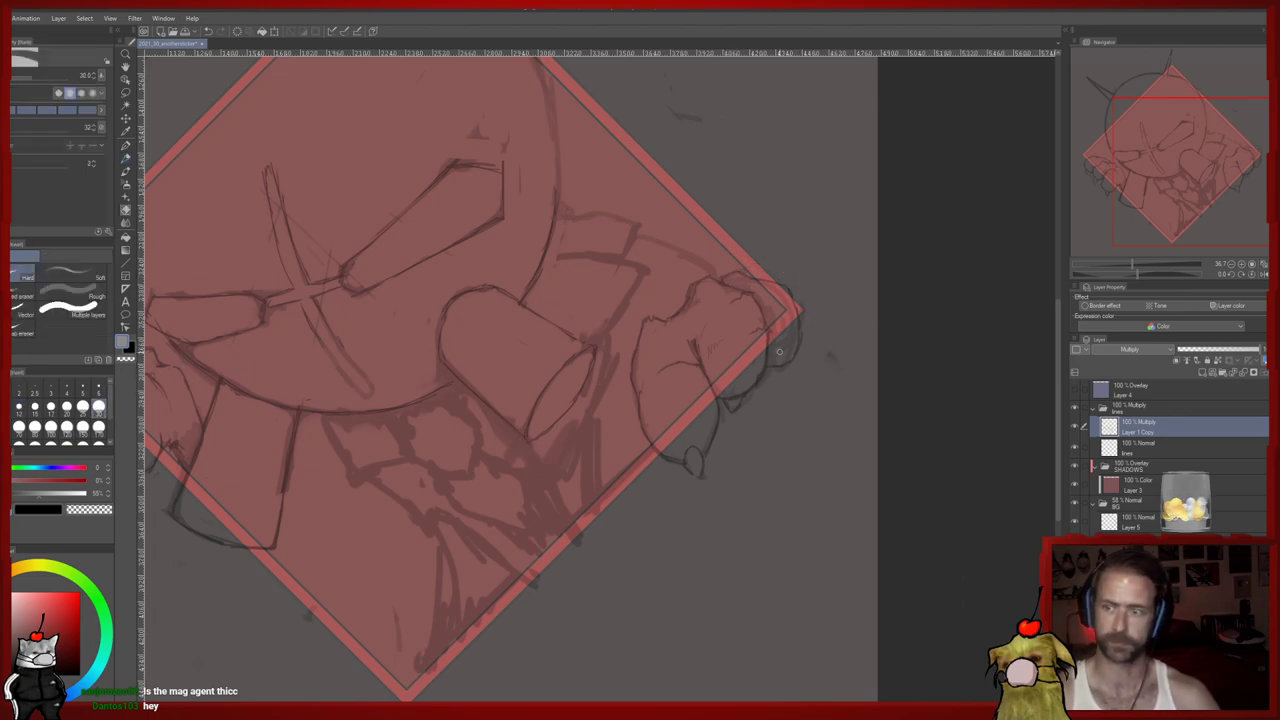
{"action": "mouse_move", "coordinate": [780, 340]}
{"action": "left_mouse_down"}
{"action": "mouse_move", "coordinate": [800, 357]}
{"action": "mouse_move", "coordinate": [798, 318]}
{"action": "left_mouse_up"}
{"action": "key", "text": "p"}
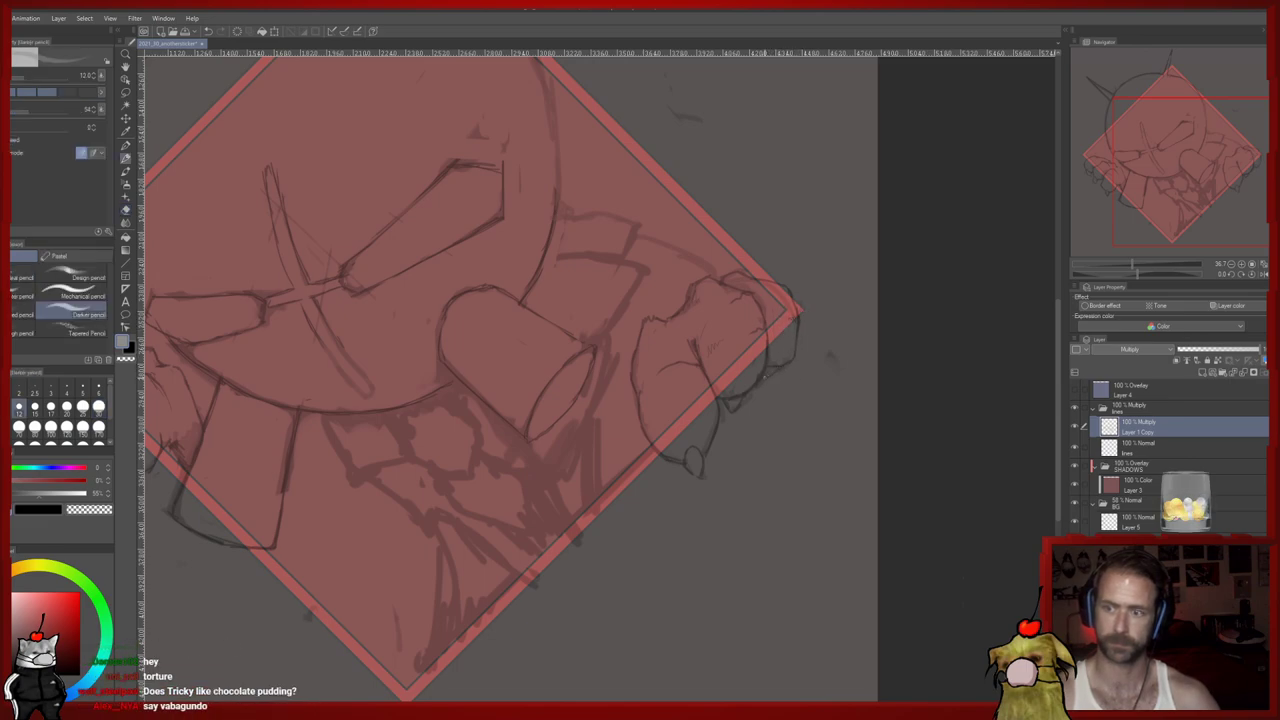
{"action": "key", "text": "p"}
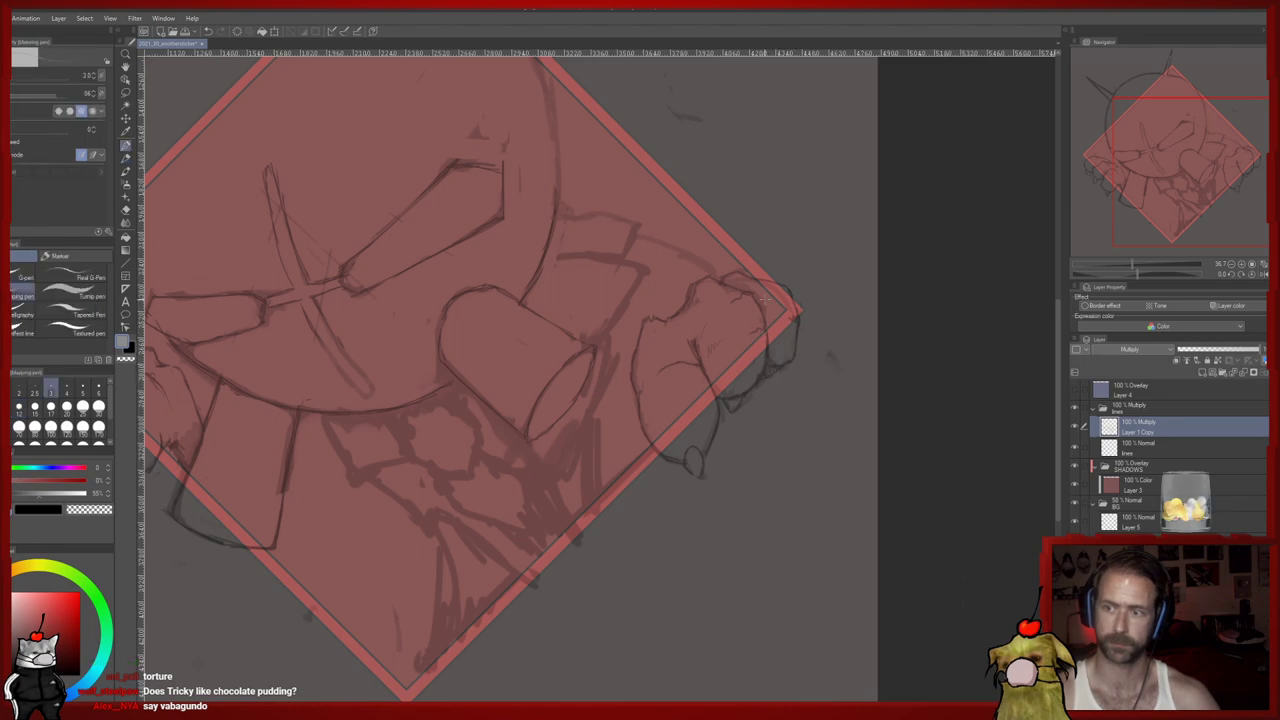
Clean up the knuckle edges inside the right paw and sketch short crease lines where the front and middle fingers meet
{"action": "key", "text": "e"}
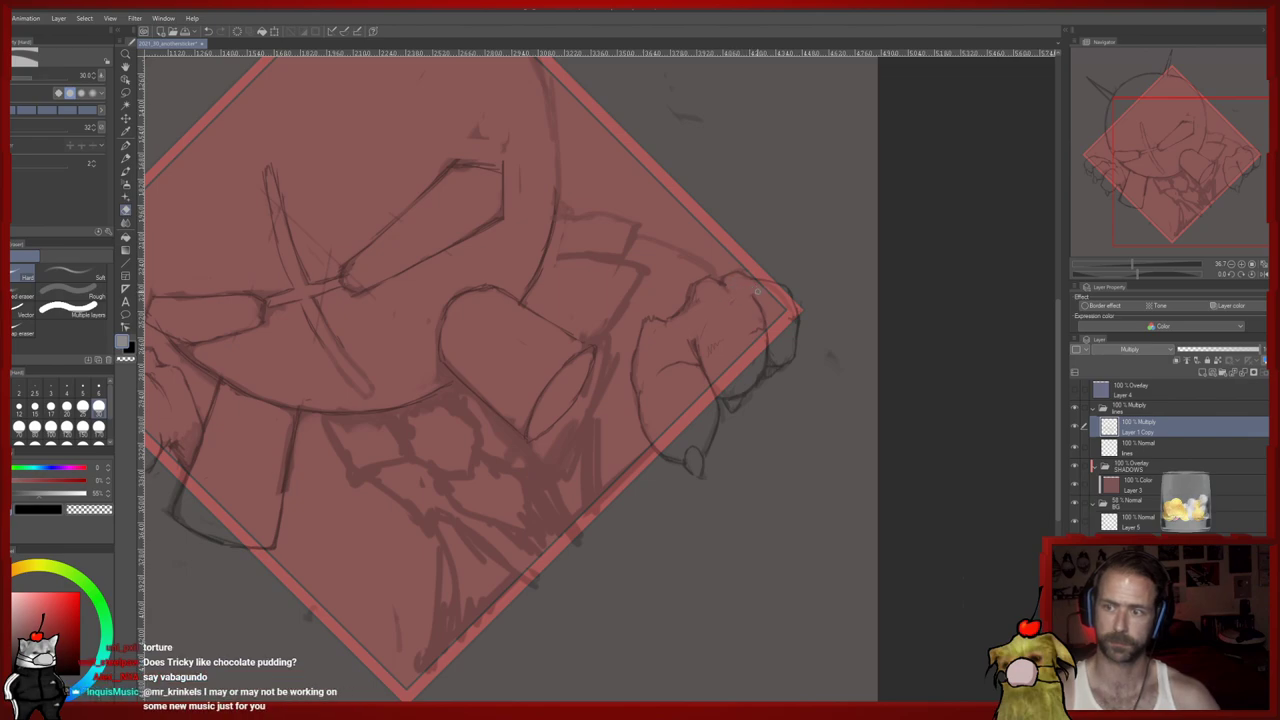
{"action": "key", "text": "p"}
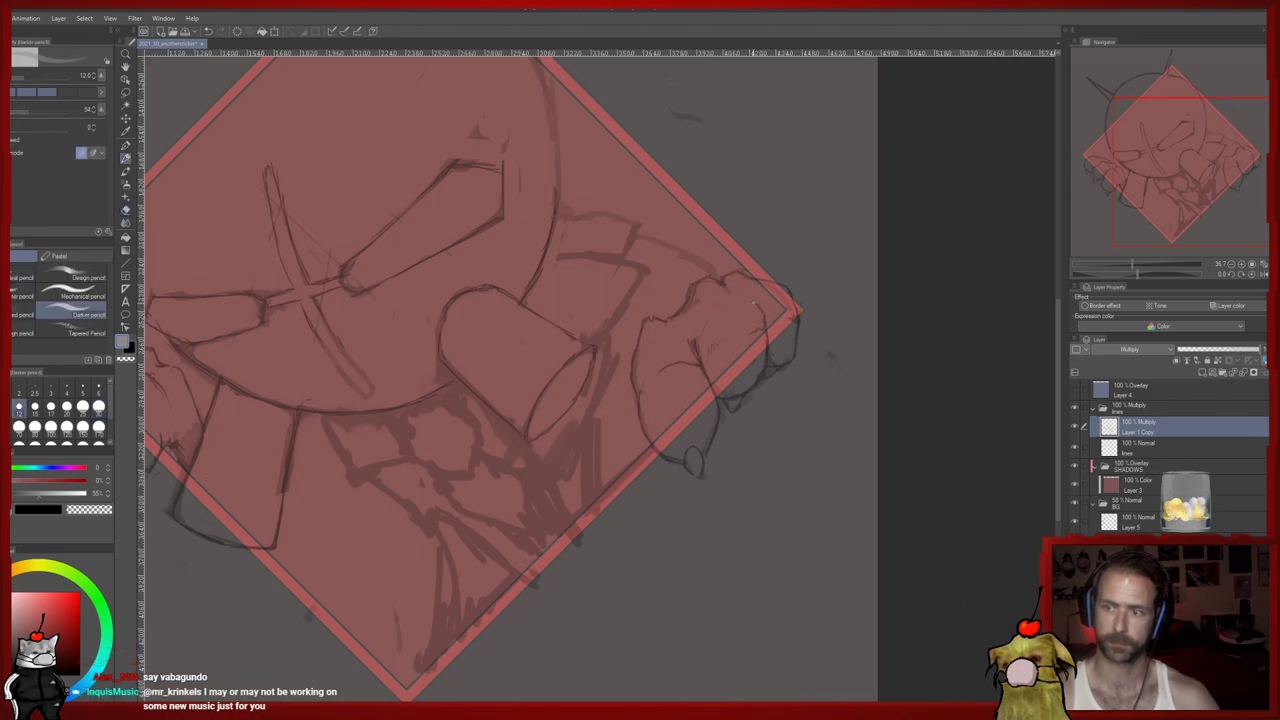
{"action": "key", "text": "e"}
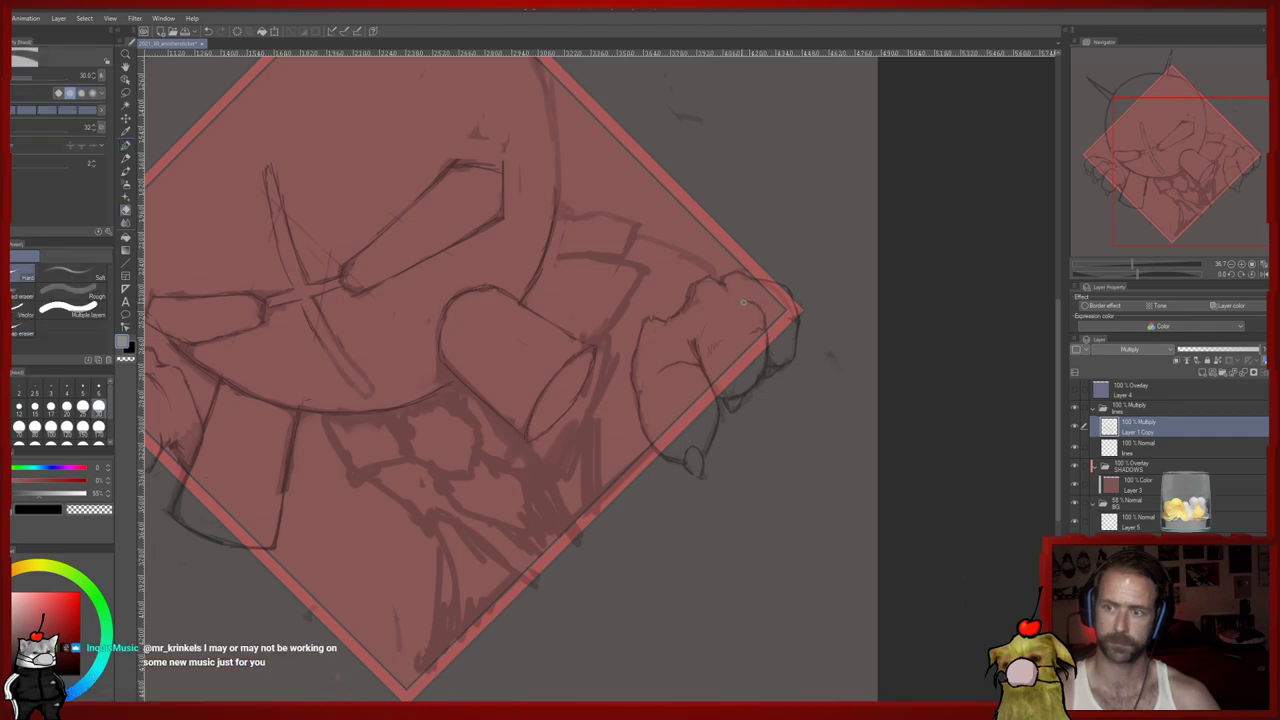
{"action": "key", "text": "p"}
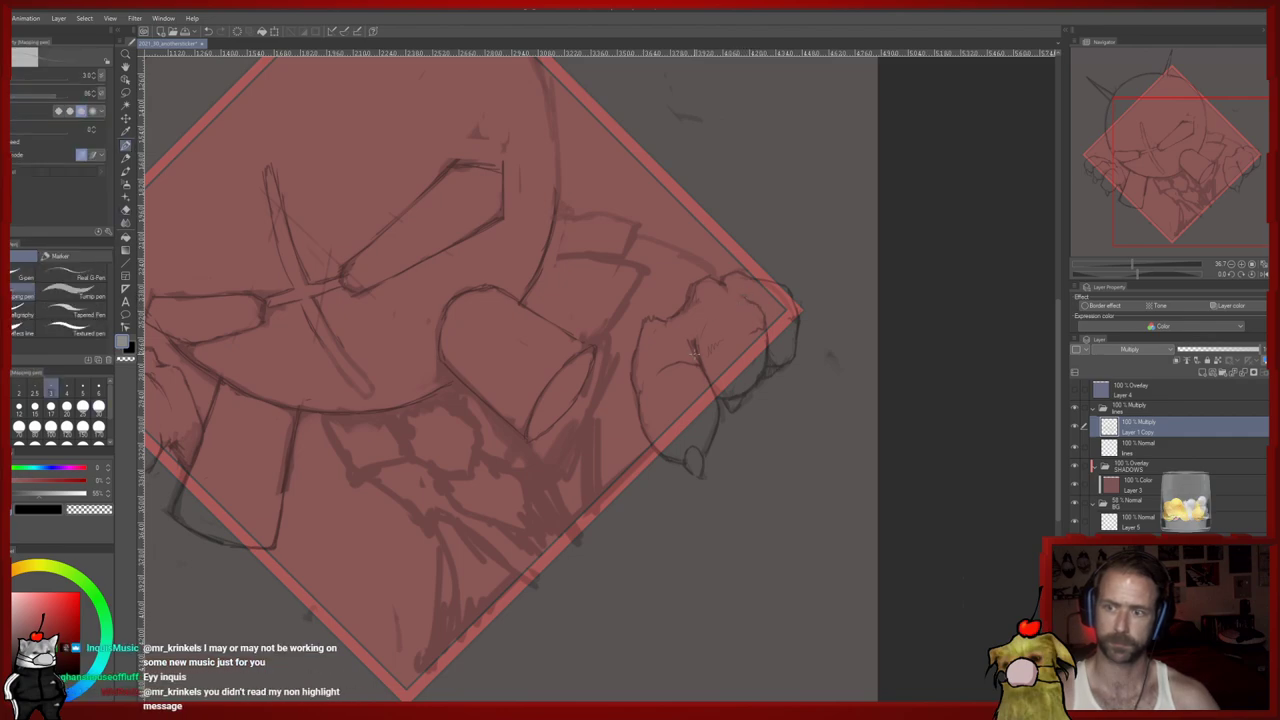
{"action": "key", "text": "e"}
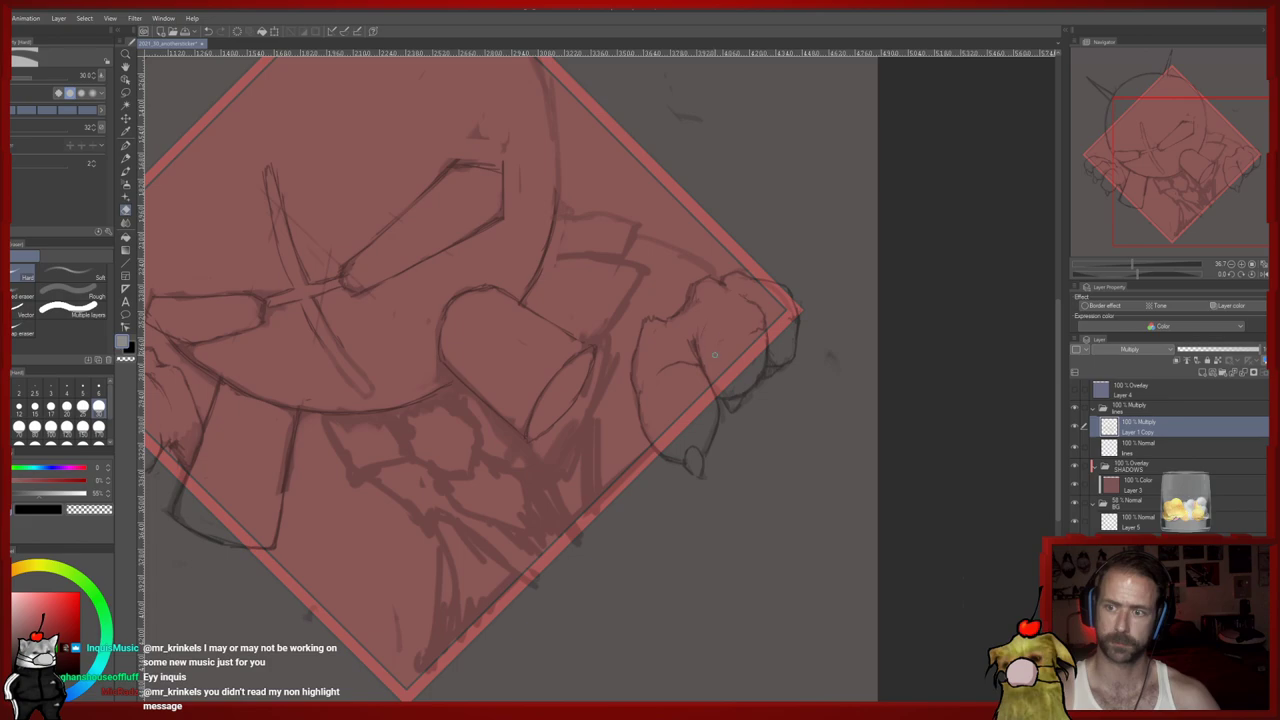
{"action": "key", "text": "p"}
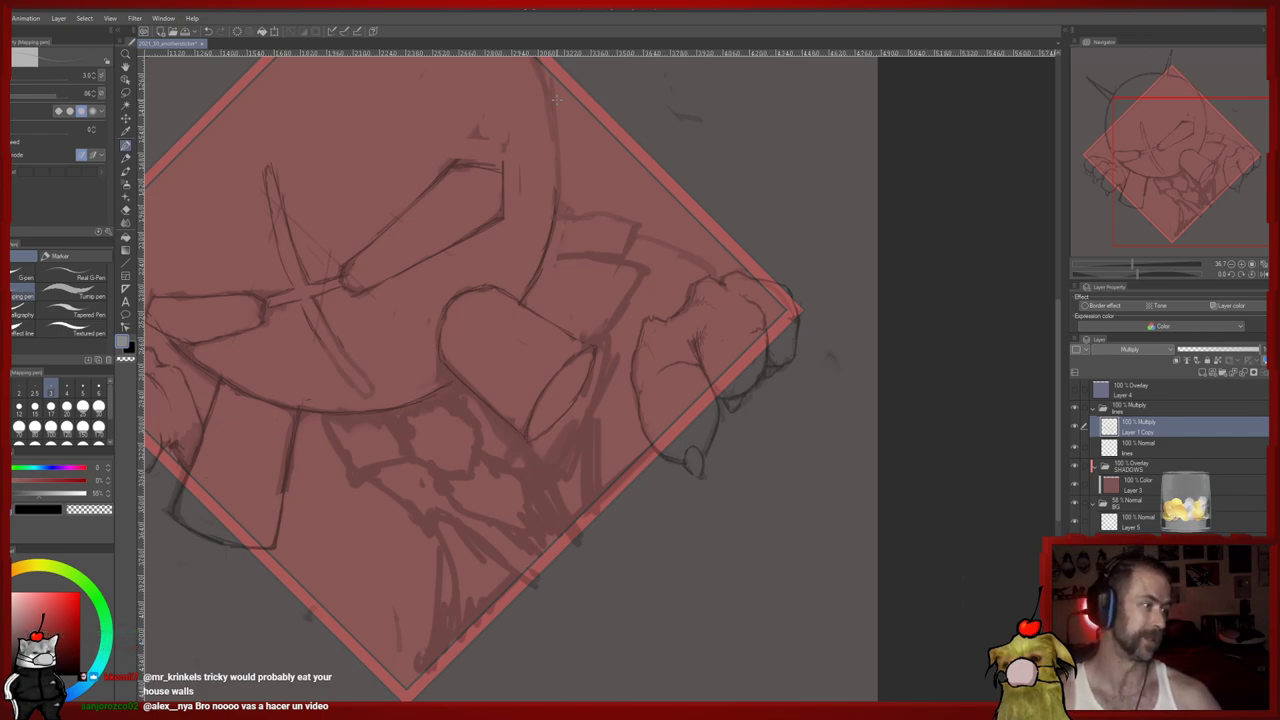
Redraw the elliptical rim at the open end of the cylinder on the face with the Darker pencil
{"action": "key", "text": "p"}
{"action": "left_click_drag", "start_coordinate": [556, 100], "coordinate": [632, 57]}
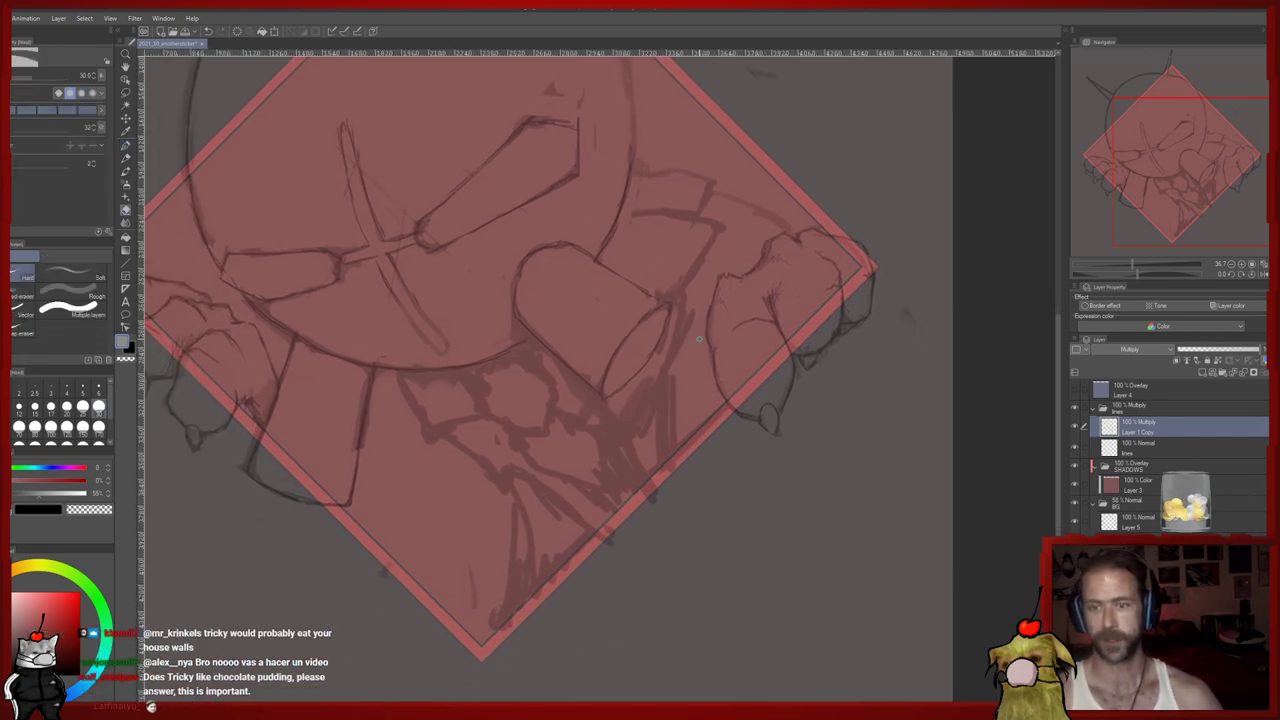
{"action": "key", "text": "p"}
{"action": "left_click_drag", "start_coordinate": [605, 397], "coordinate": [634, 379]}
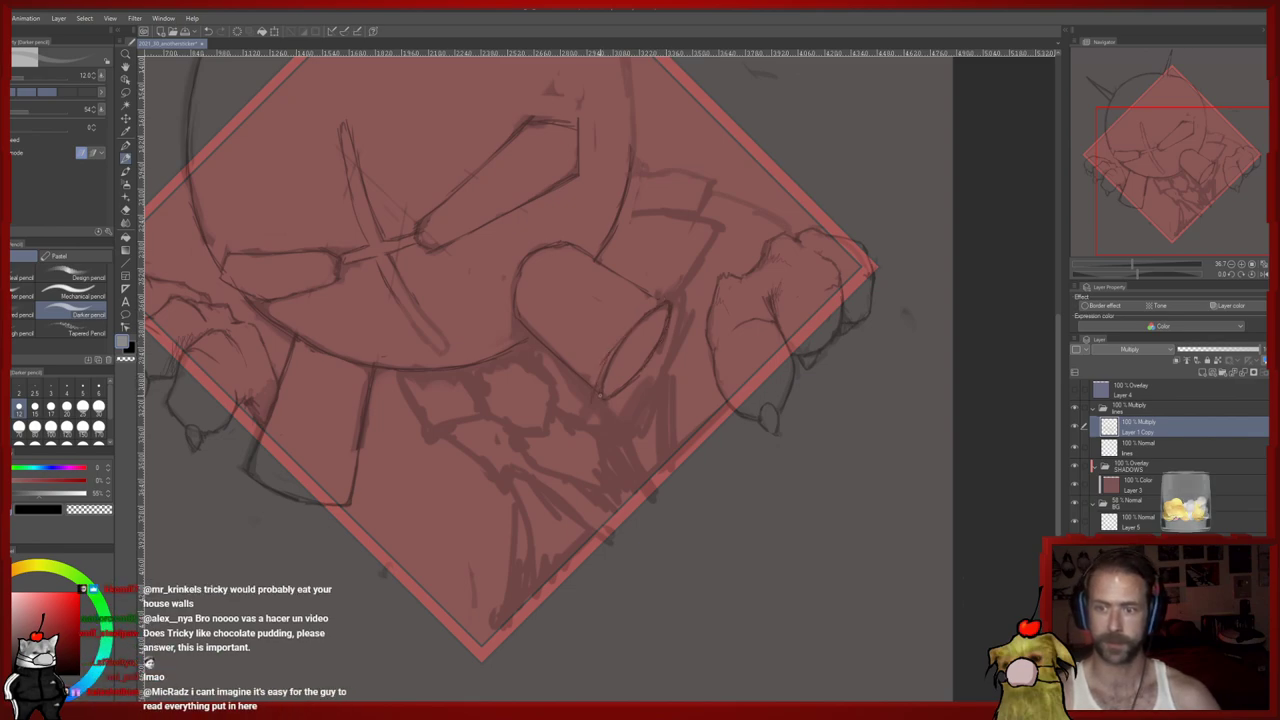
Clean up the lower arm of the X mark on the face and redraw it with a closed, blunt end
{"action": "key", "text": "e"}
{"action": "scroll", "coordinate": [640, 366], "scroll_direction": "up", "scroll_amount": 4}
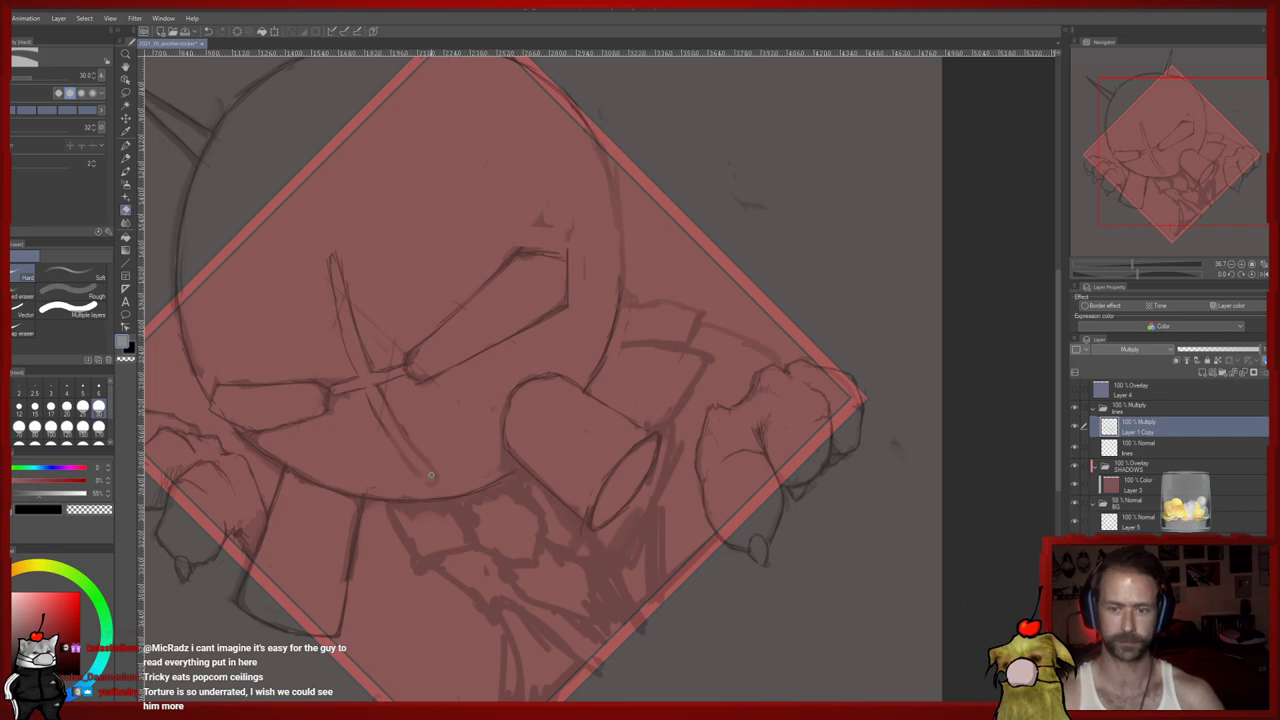
{"action": "key", "text": "p"}
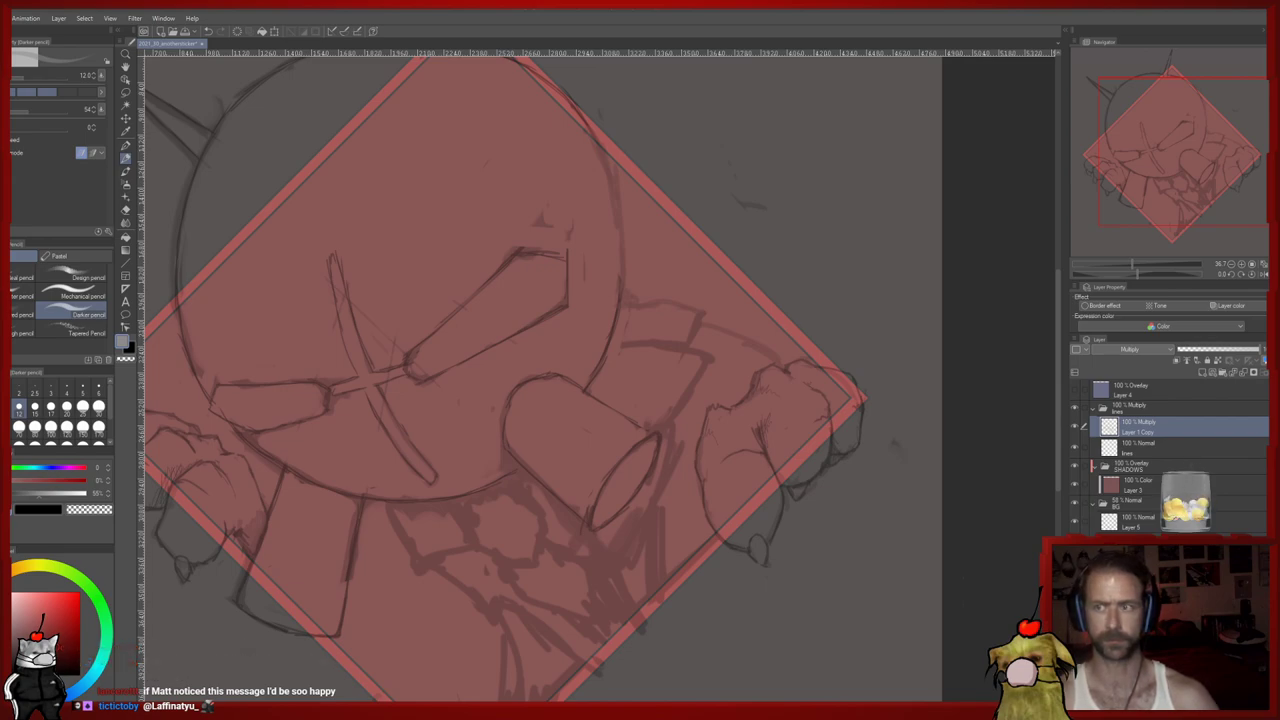
Outline the folded cloth piece under the chin and the rounded knot beside it, erasing the rough marks around them
{"action": "left_click_drag", "start_coordinate": [604, 340], "coordinate": [690, 245]}
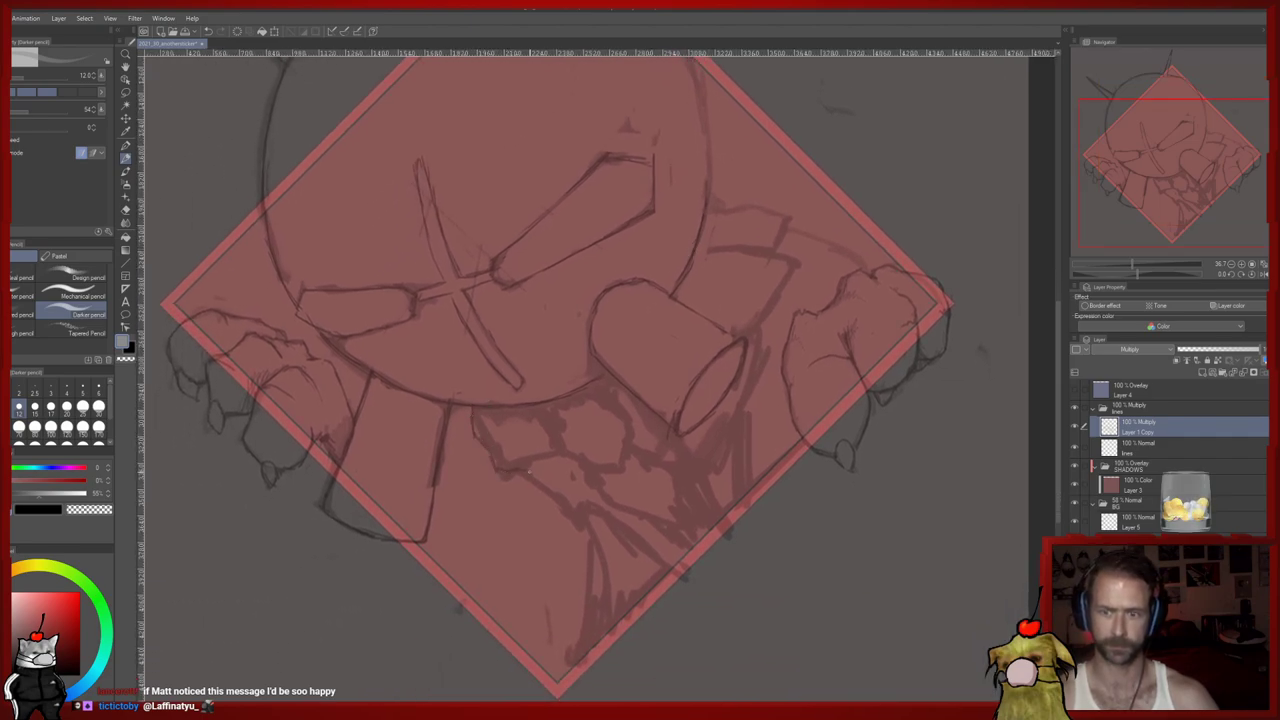
{"action": "left_click_drag", "start_coordinate": [544, 406], "coordinate": [542, 469]}
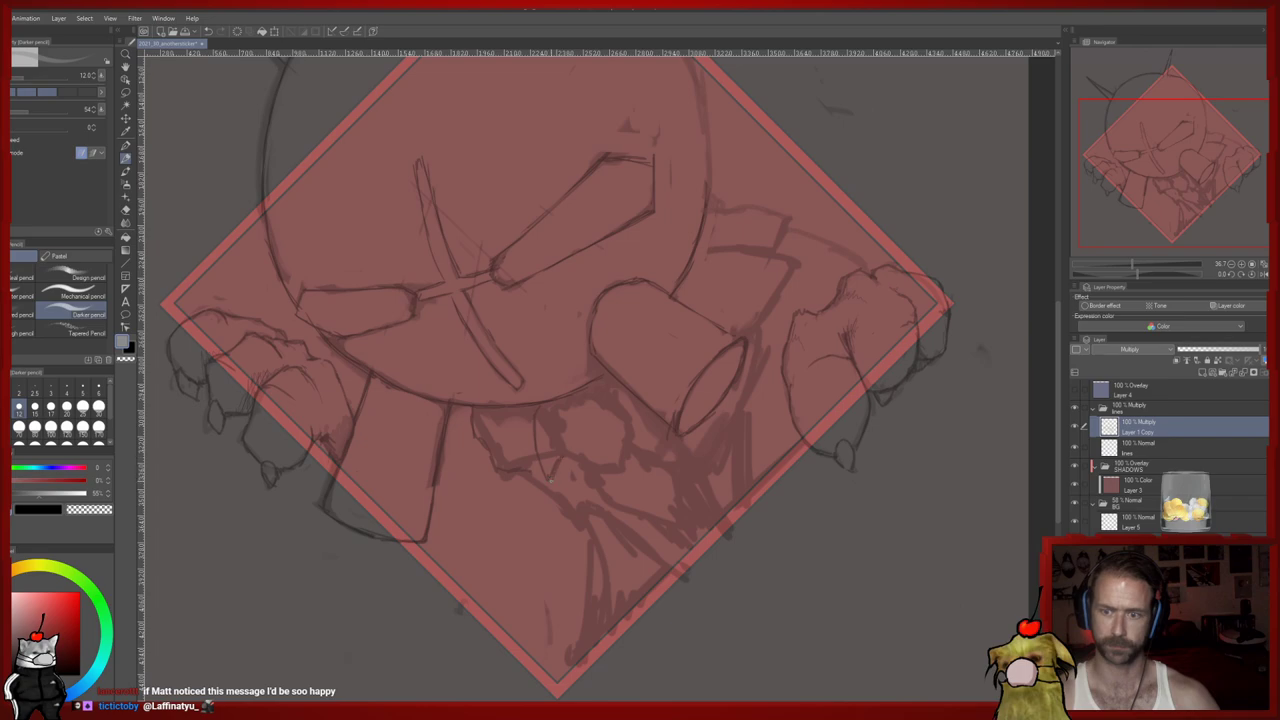
{"action": "key", "text": "e"}
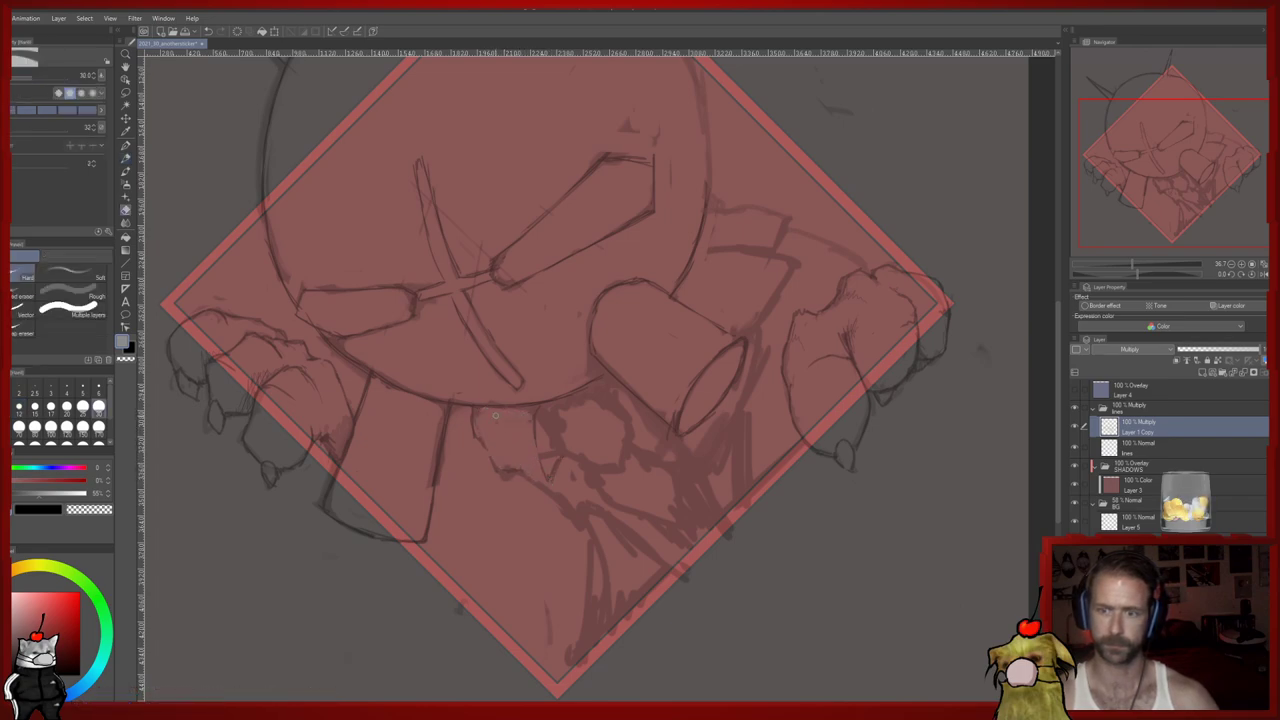
{"action": "key", "text": "p"}
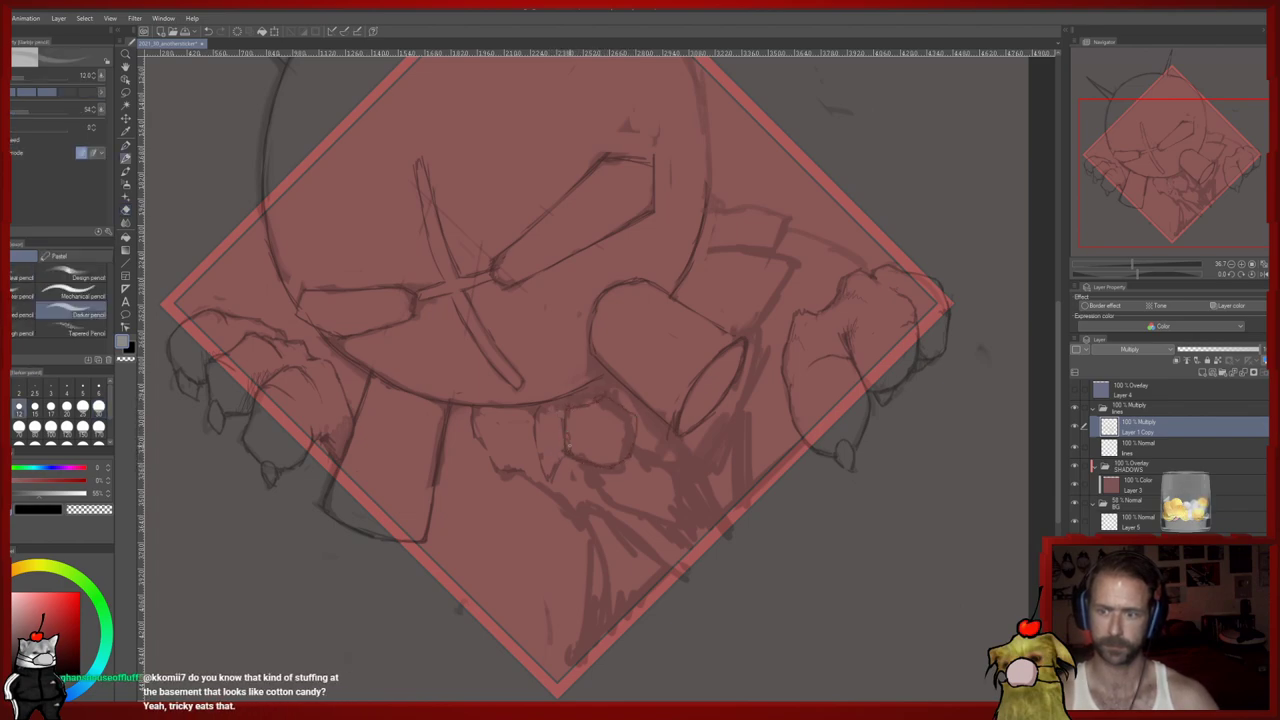
Erase the rough lines around the rounded knot under the chin, then redraw its top edge and the adjoining cloth outline
{"action": "key", "text": "e"}
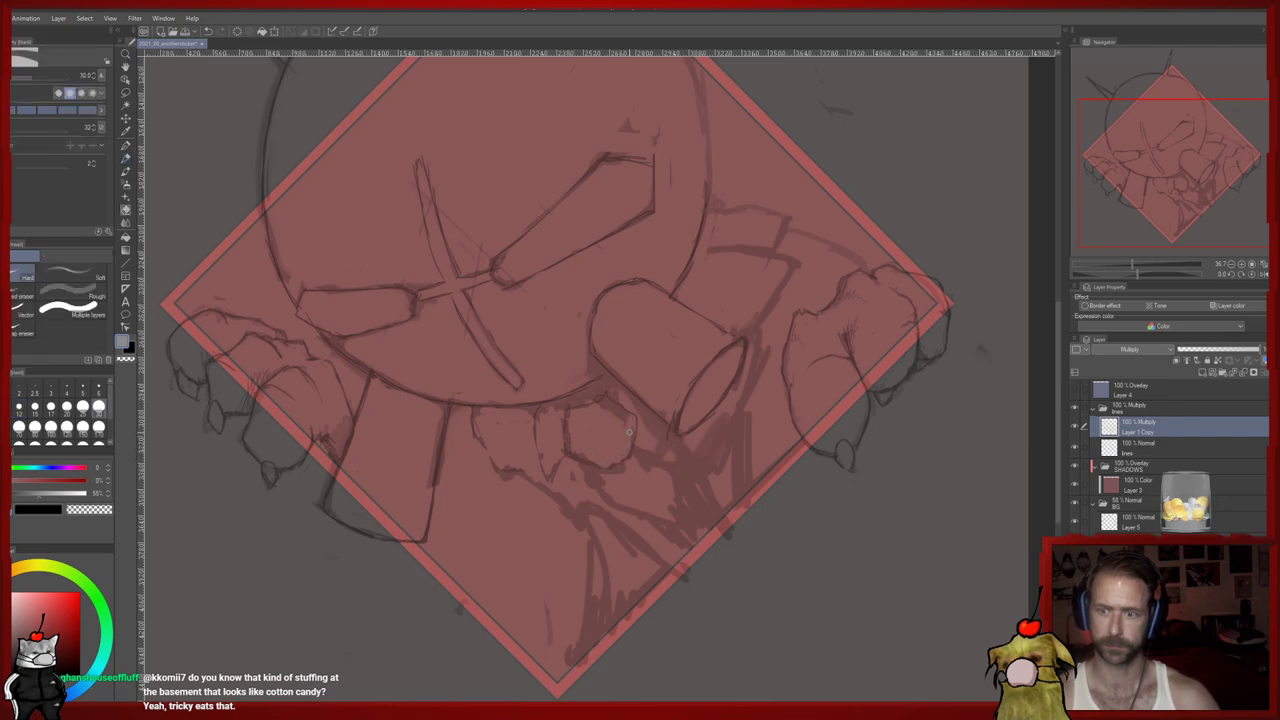
{"action": "mouse_move", "coordinate": [594, 393]}
{"action": "left_mouse_down"}
{"action": "mouse_move", "coordinate": [610, 386]}
{"action": "mouse_move", "coordinate": [548, 407]}
{"action": "left_mouse_up"}
{"action": "key", "text": "p"}
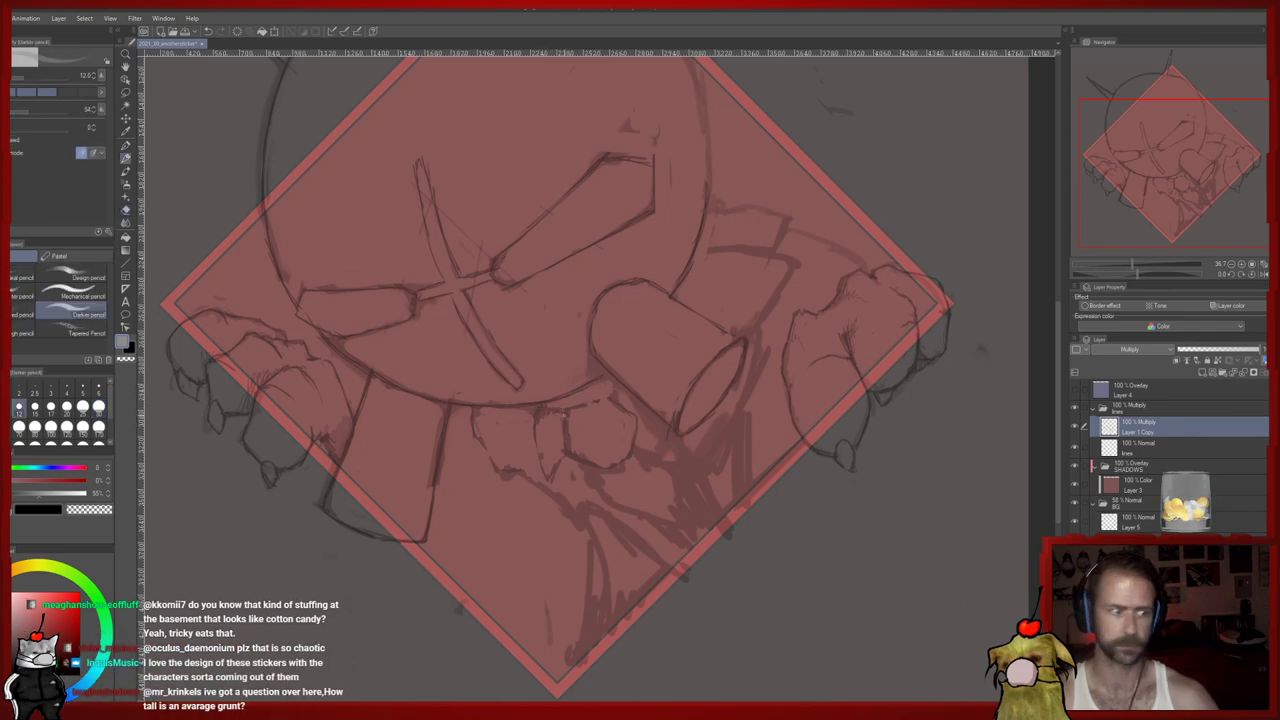
{"action": "left_click_drag", "start_coordinate": [569, 446], "coordinate": [565, 428]}
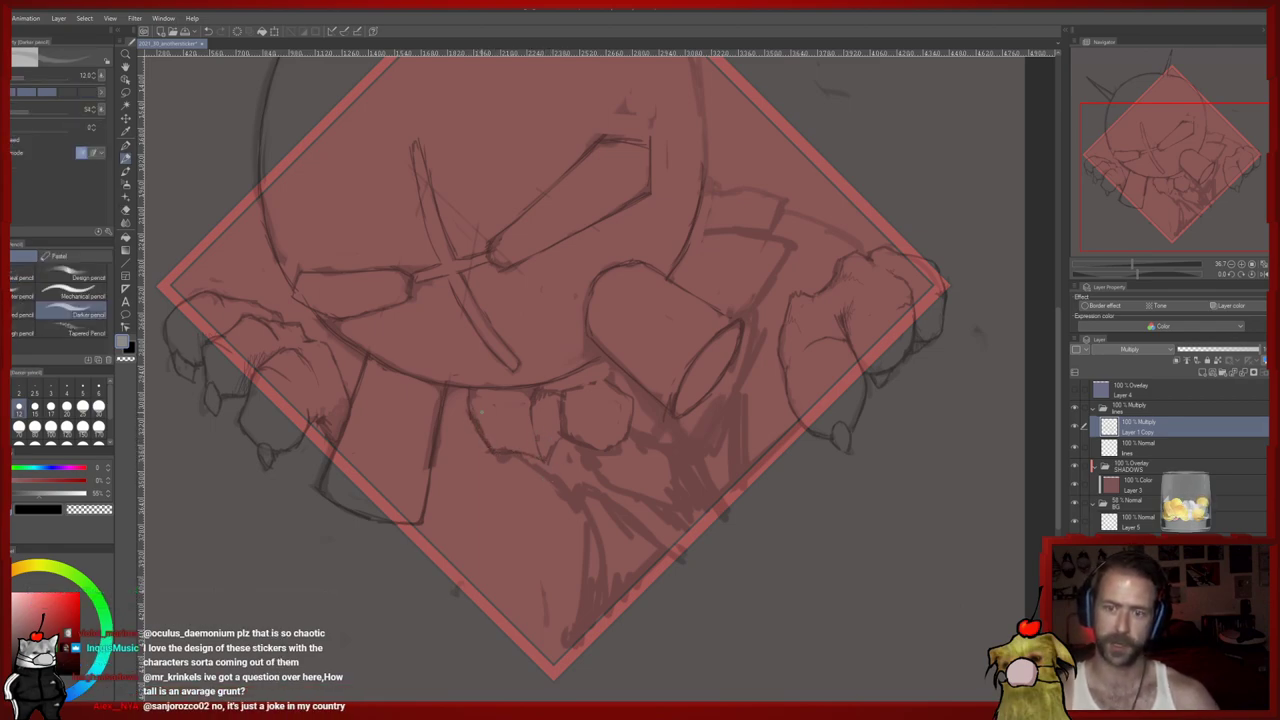
Erase the rough lines below the folded cloth piece and outline the cloth tail hanging from the knot toward the frame
{"action": "key", "text": "e"}
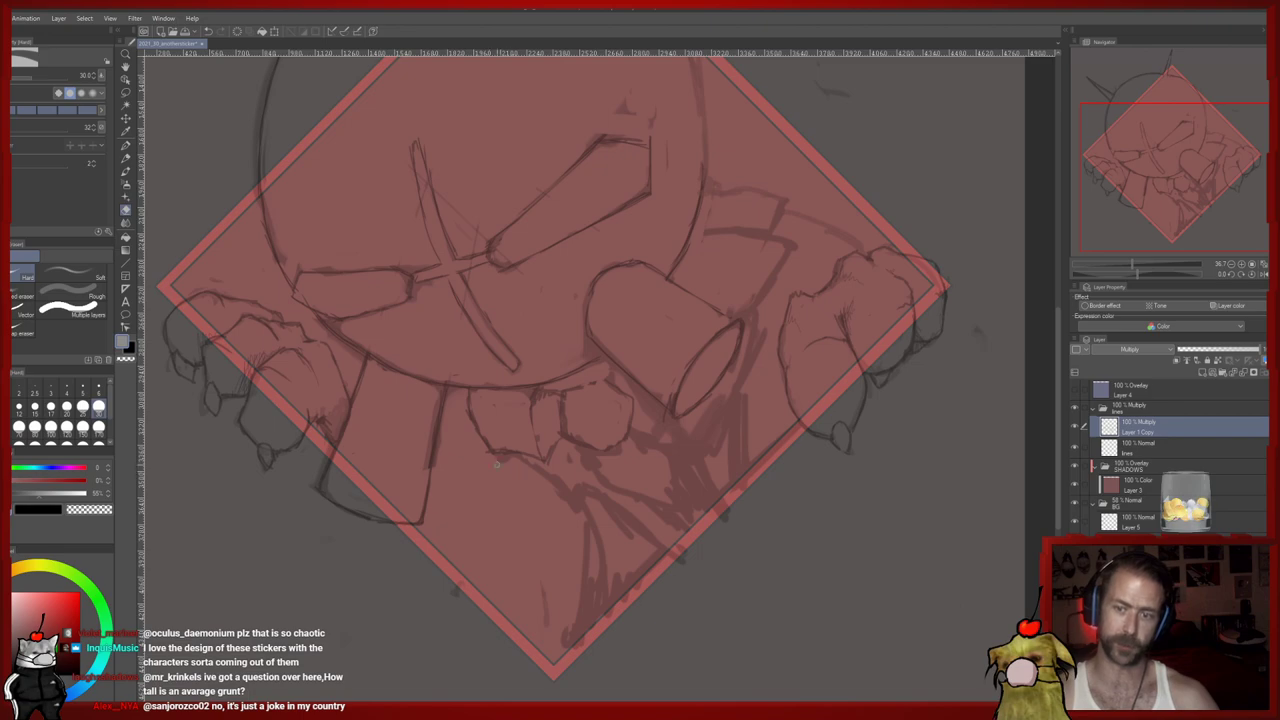
{"action": "left_click_drag", "start_coordinate": [543, 465], "coordinate": [489, 437]}
{"action": "left_click_drag", "start_coordinate": [561, 470], "coordinate": [537, 446]}
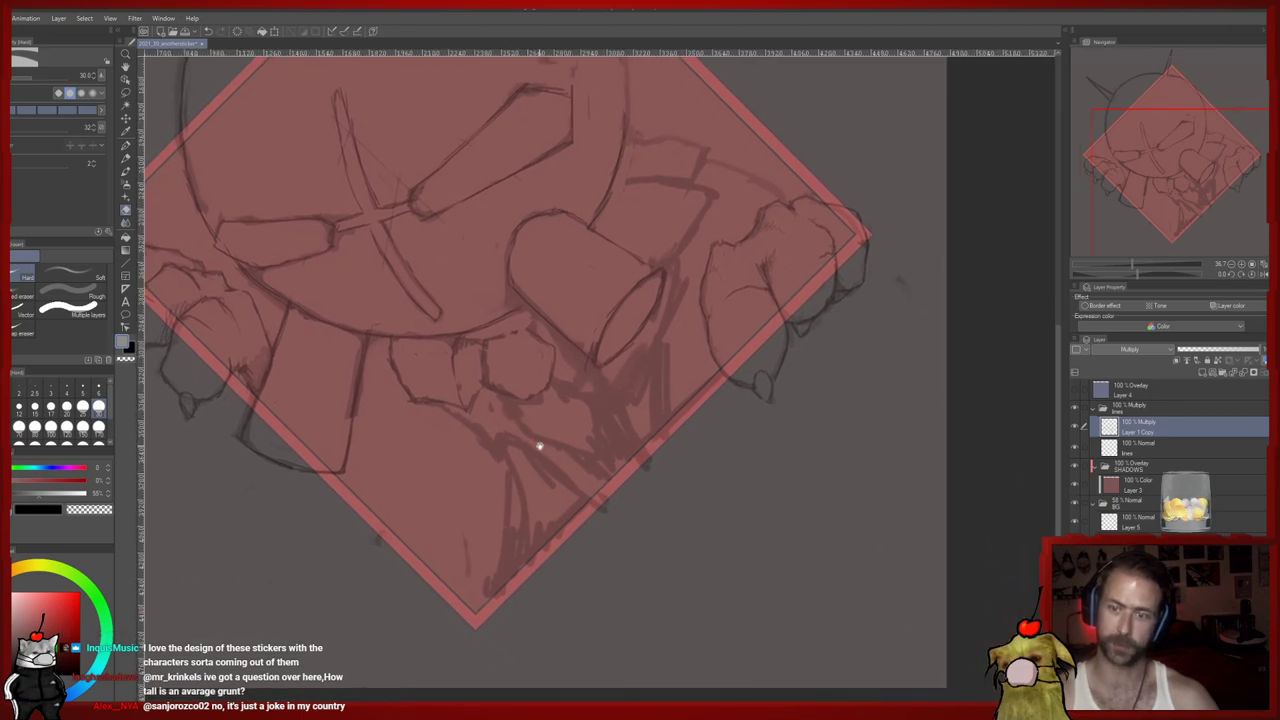
{"action": "key", "text": "p"}
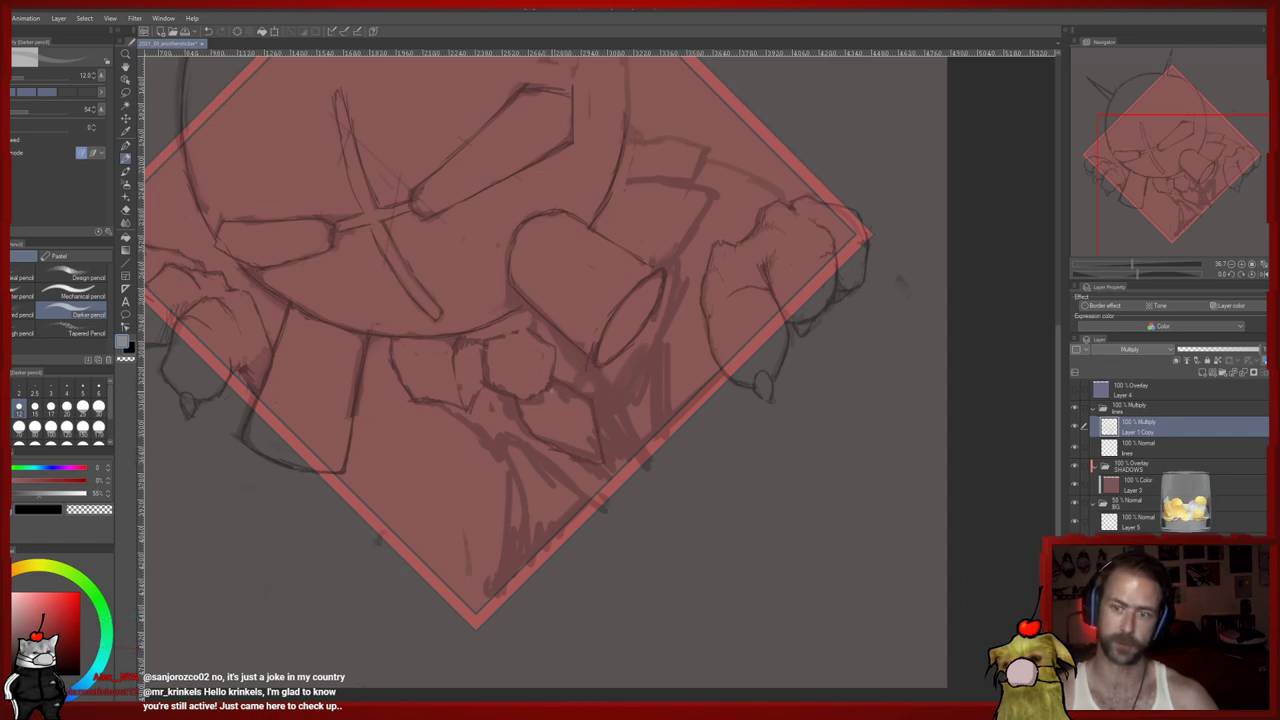
Clean up the gap between the folded cloth piece and the knot, and sketch the narrow fold lines there
{"action": "key", "text": "e"}
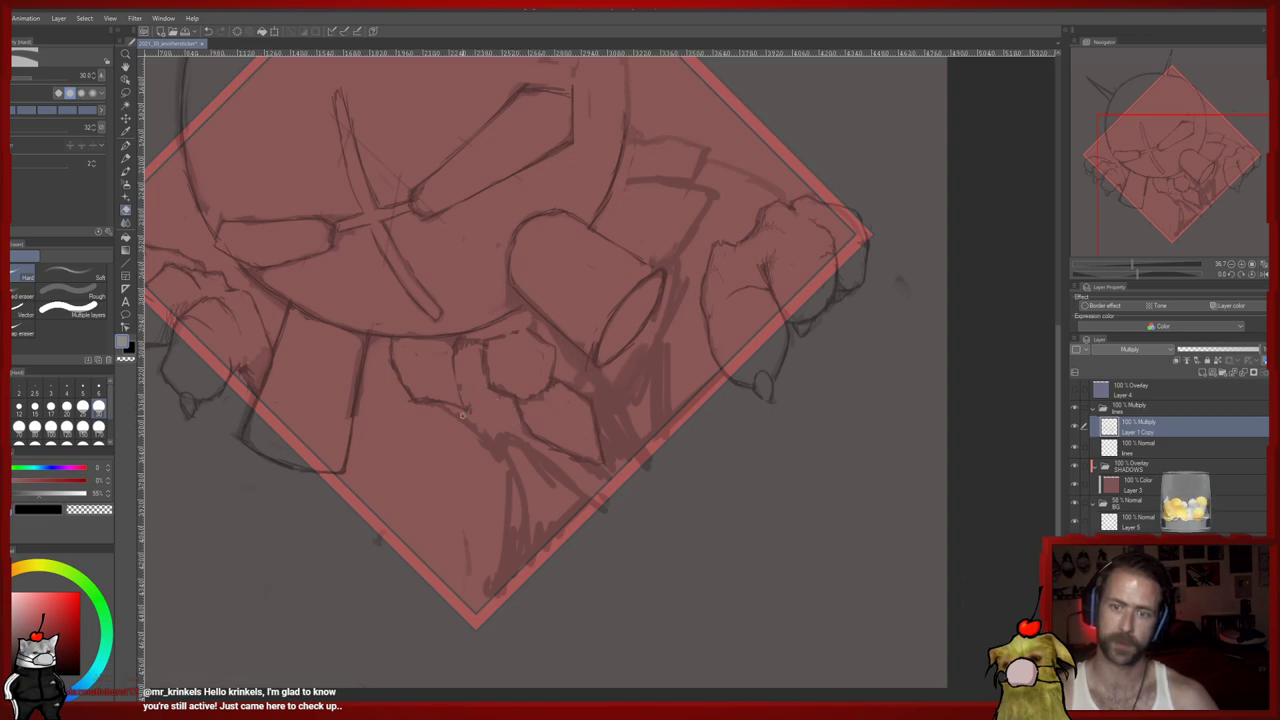
{"action": "key", "text": "p"}
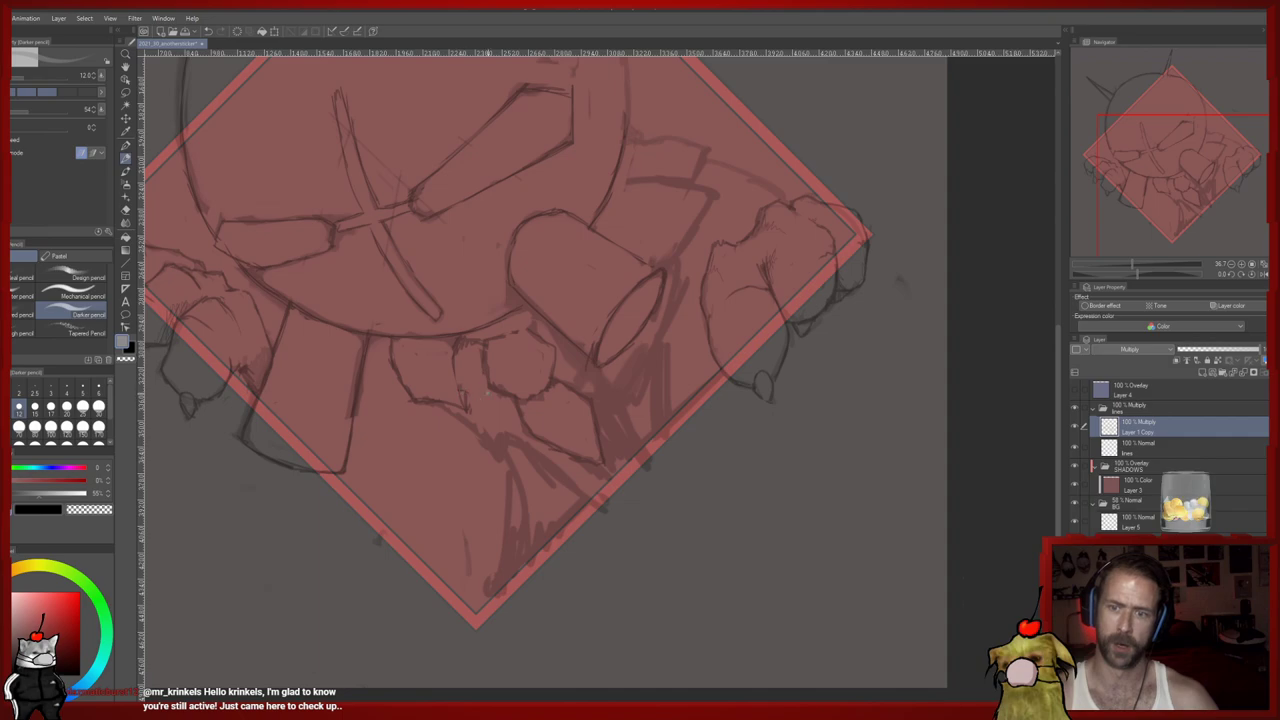
{"action": "left_click_drag", "start_coordinate": [518, 428], "coordinate": [474, 376]}
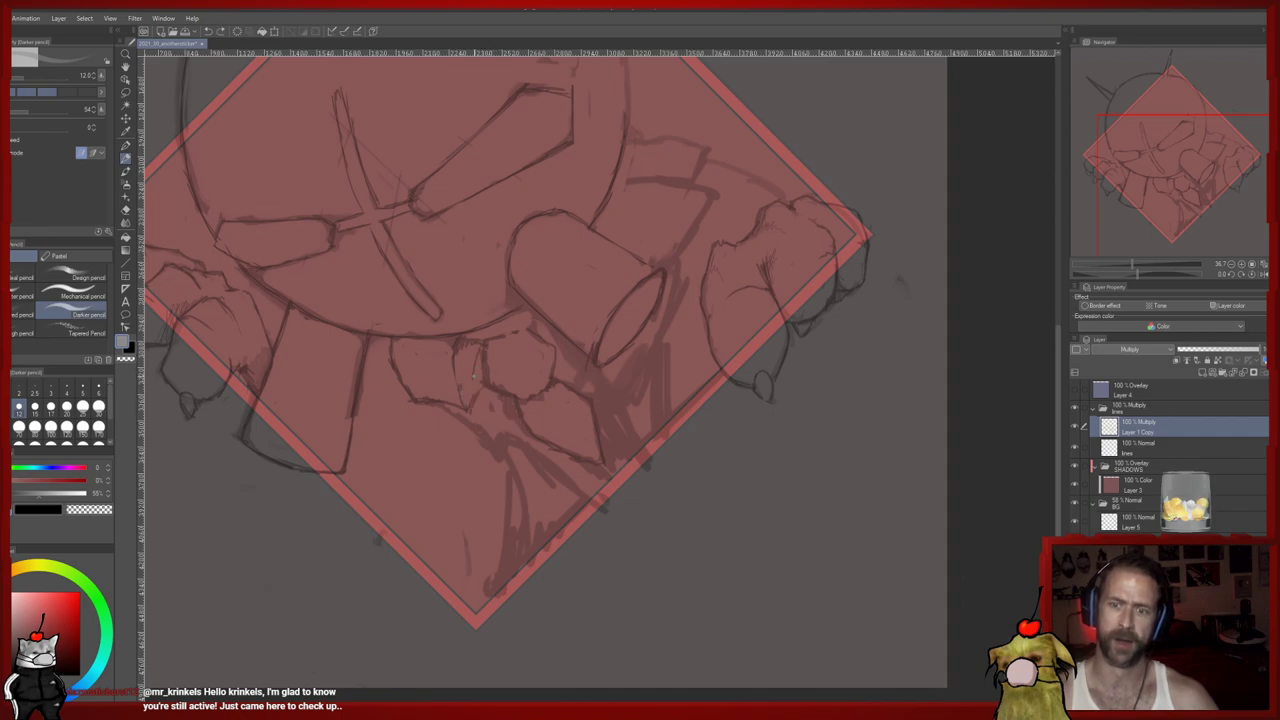
{"action": "key", "text": "e"}
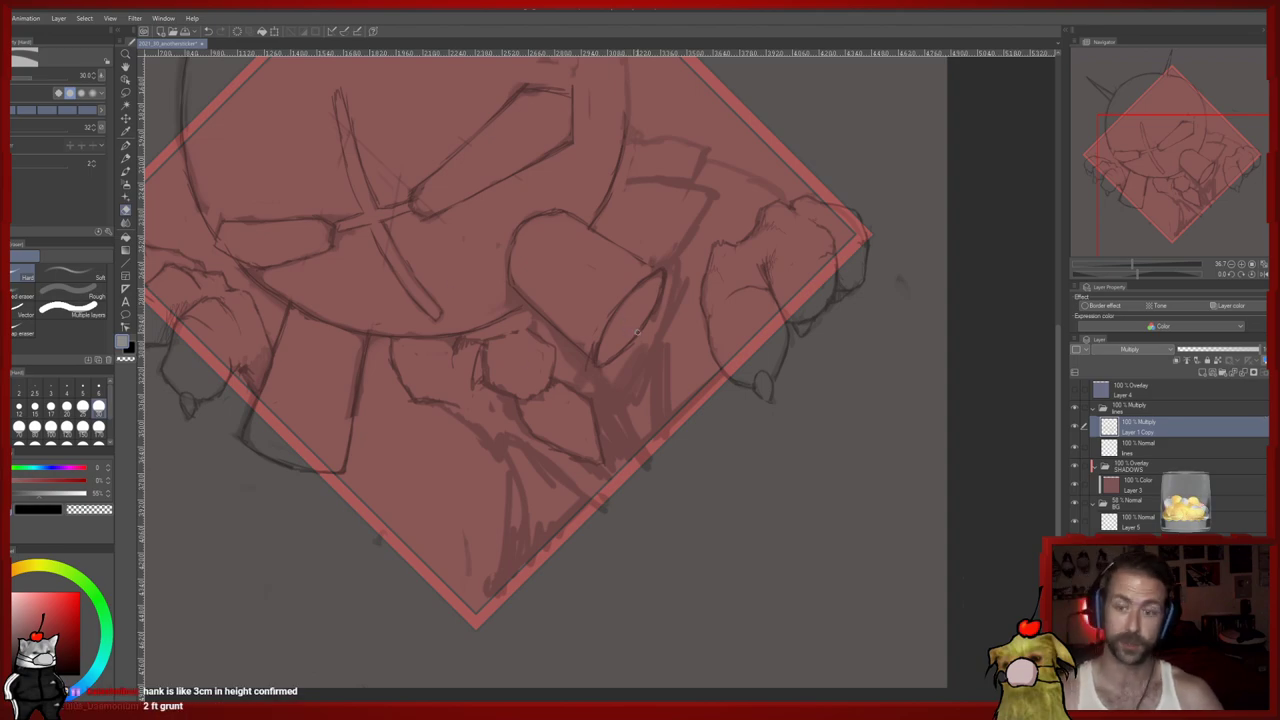
In a mirrored view, sketch the cloth edge running from the folded piece to the tail, erasing the overlapping lines in the gap beside the knot
{"action": "left_click", "coordinate": [1264, 274]}
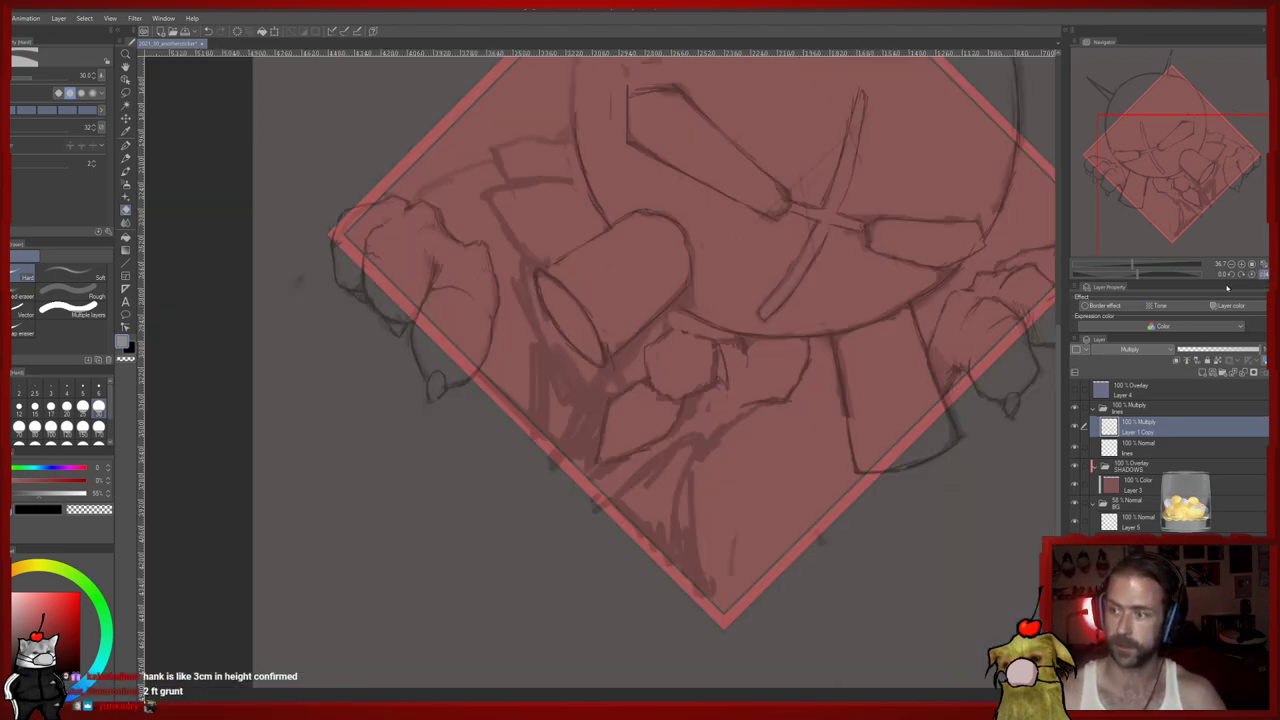
{"action": "left_click_drag", "start_coordinate": [815, 396], "coordinate": [666, 321]}
{"action": "key", "text": "p"}
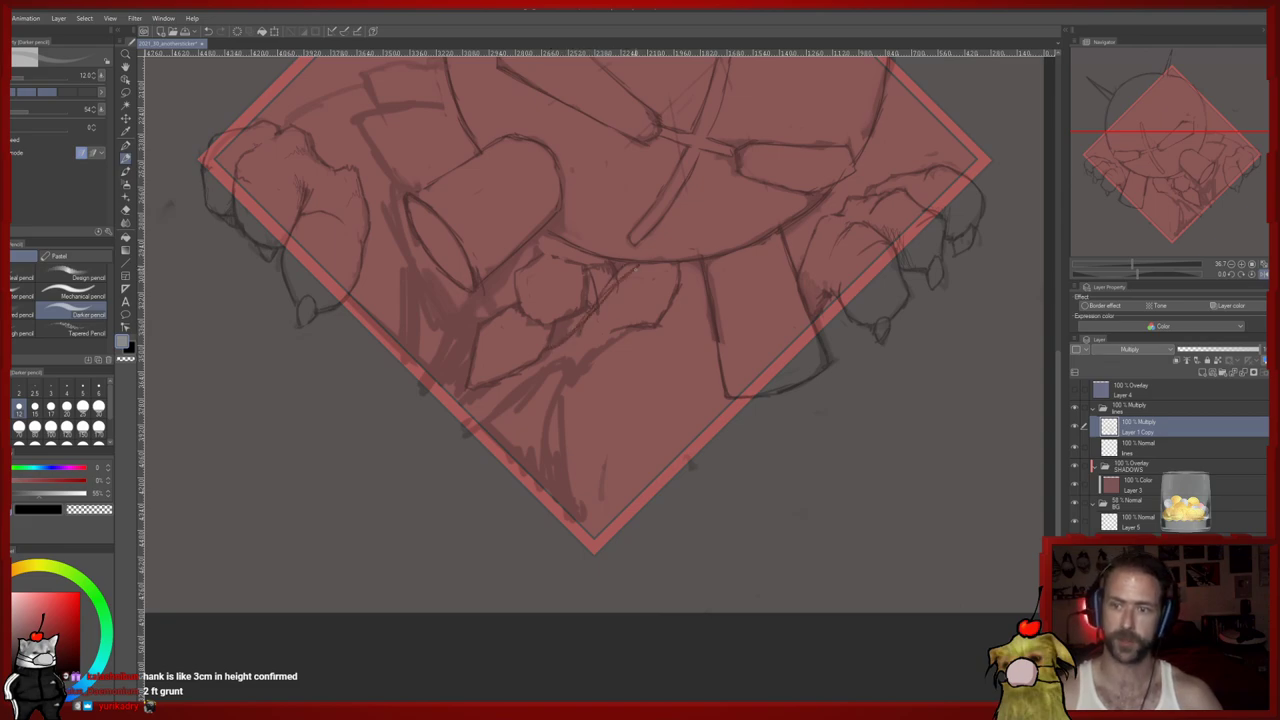
{"action": "key", "text": "e"}
{"action": "key", "text": "p"}
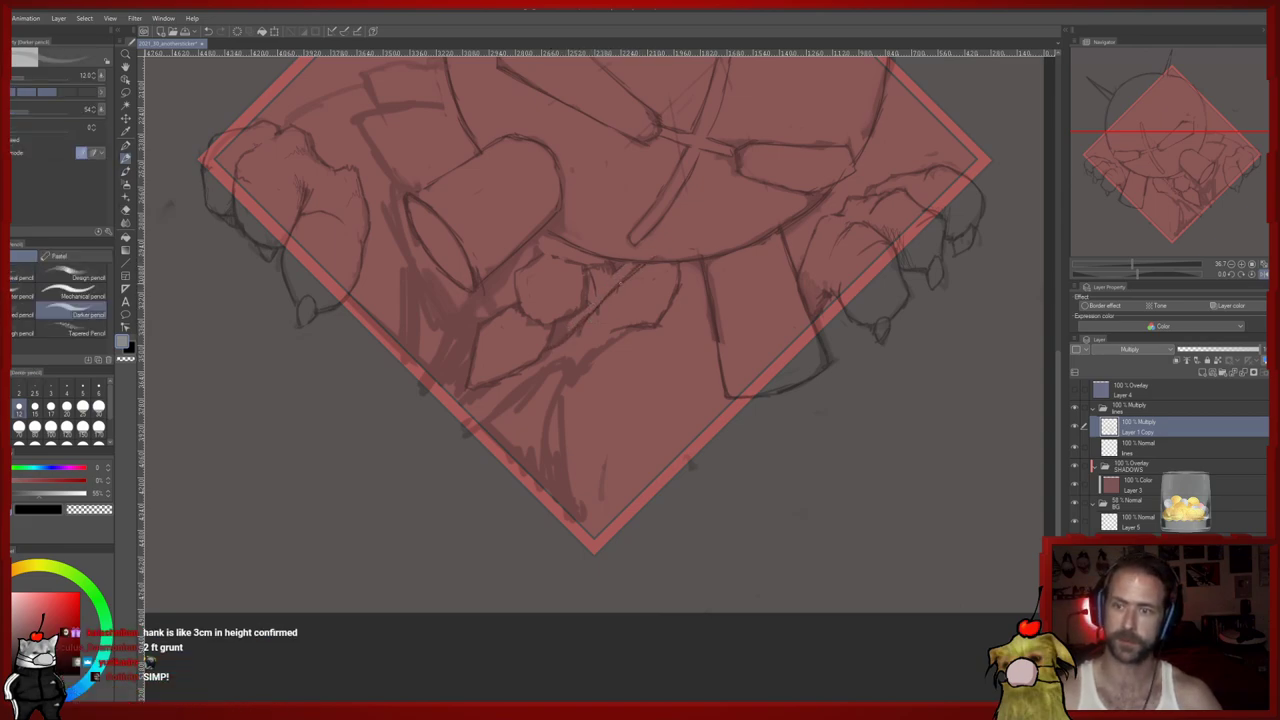
{"action": "key", "text": "e"}
{"action": "left_click_drag", "start_coordinate": [635, 322], "coordinate": [588, 346]}
{"action": "key", "text": "p"}
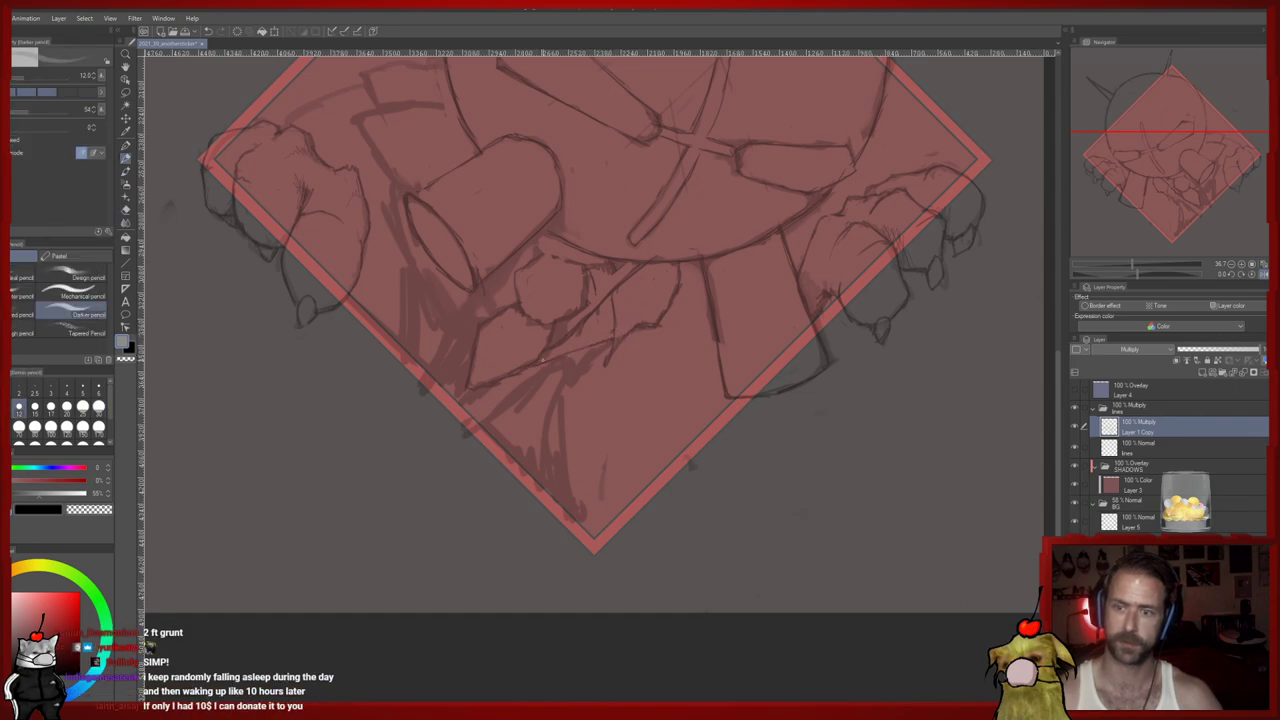
{"action": "key", "text": "e"}
{"action": "key", "text": "p"}
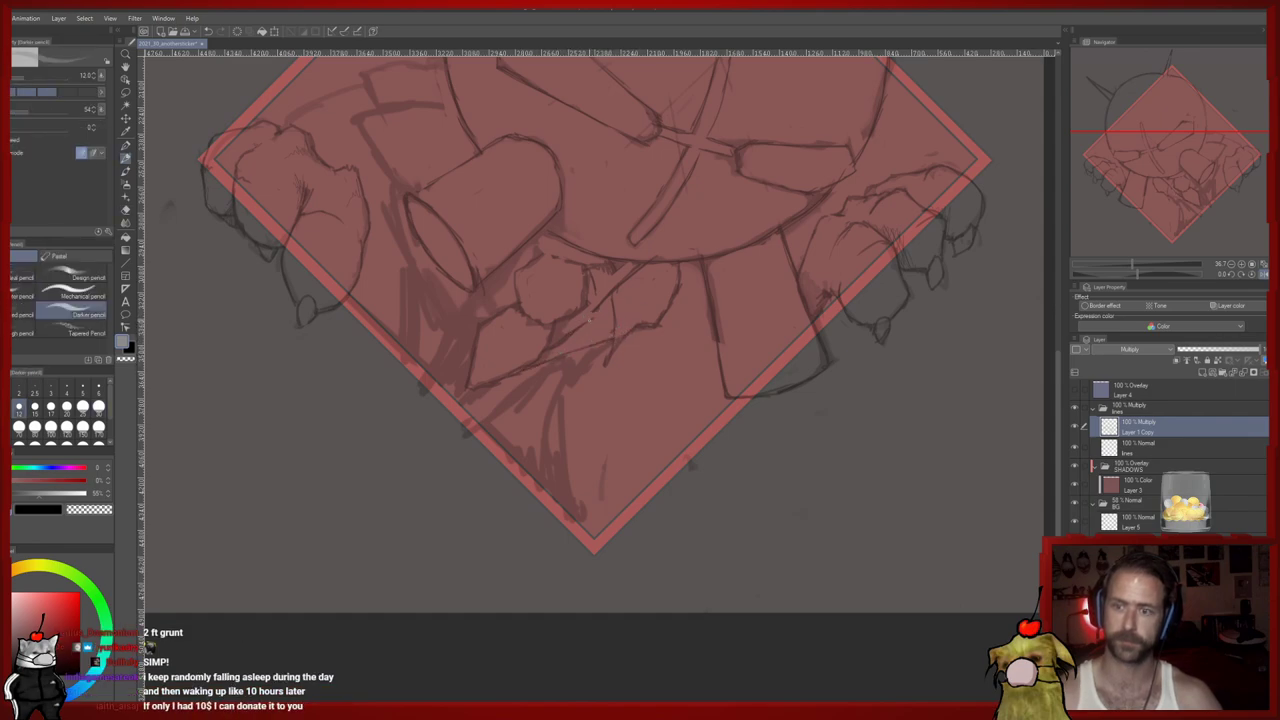
{"action": "mouse_move", "coordinate": [587, 371]}
{"action": "left_mouse_down"}
{"action": "mouse_move", "coordinate": [629, 363]}
{"action": "mouse_move", "coordinate": [555, 439]}
{"action": "left_mouse_up"}
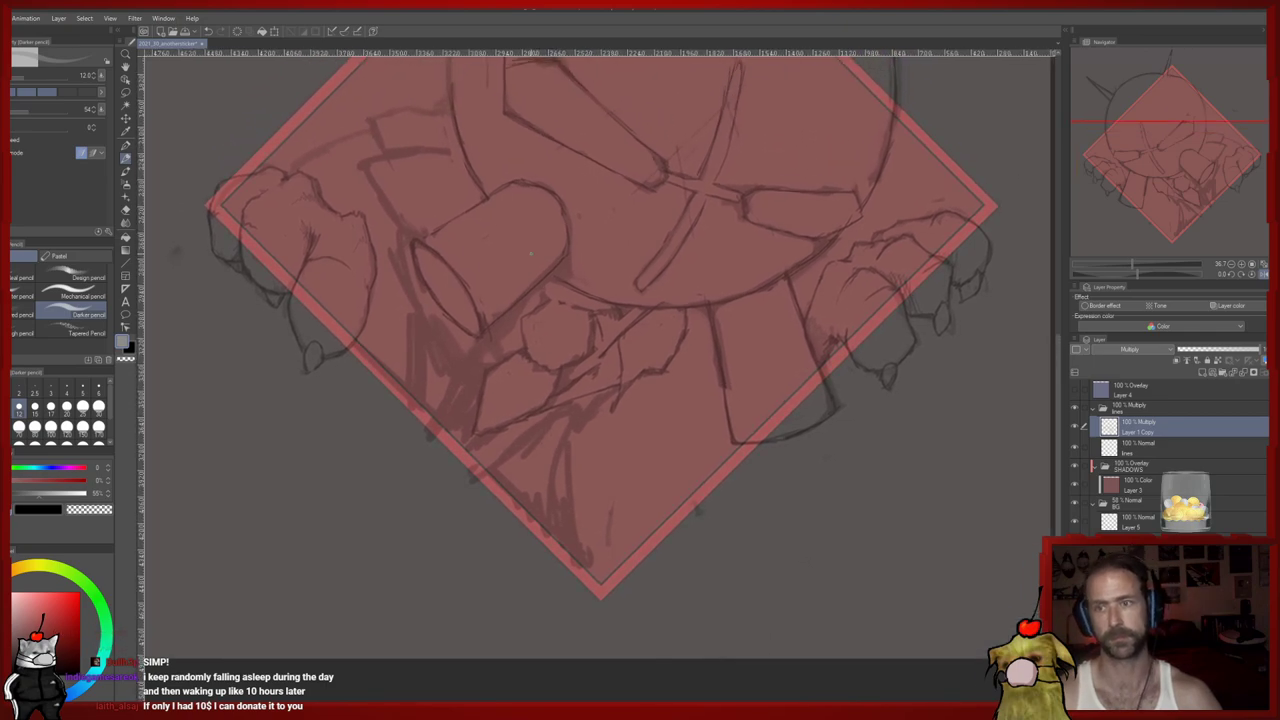
Restore the unmirrored view, erase the rough marks below the knot, and draw long cloth strands hanging from it toward the frame
{"action": "left_click", "coordinate": [1263, 275]}
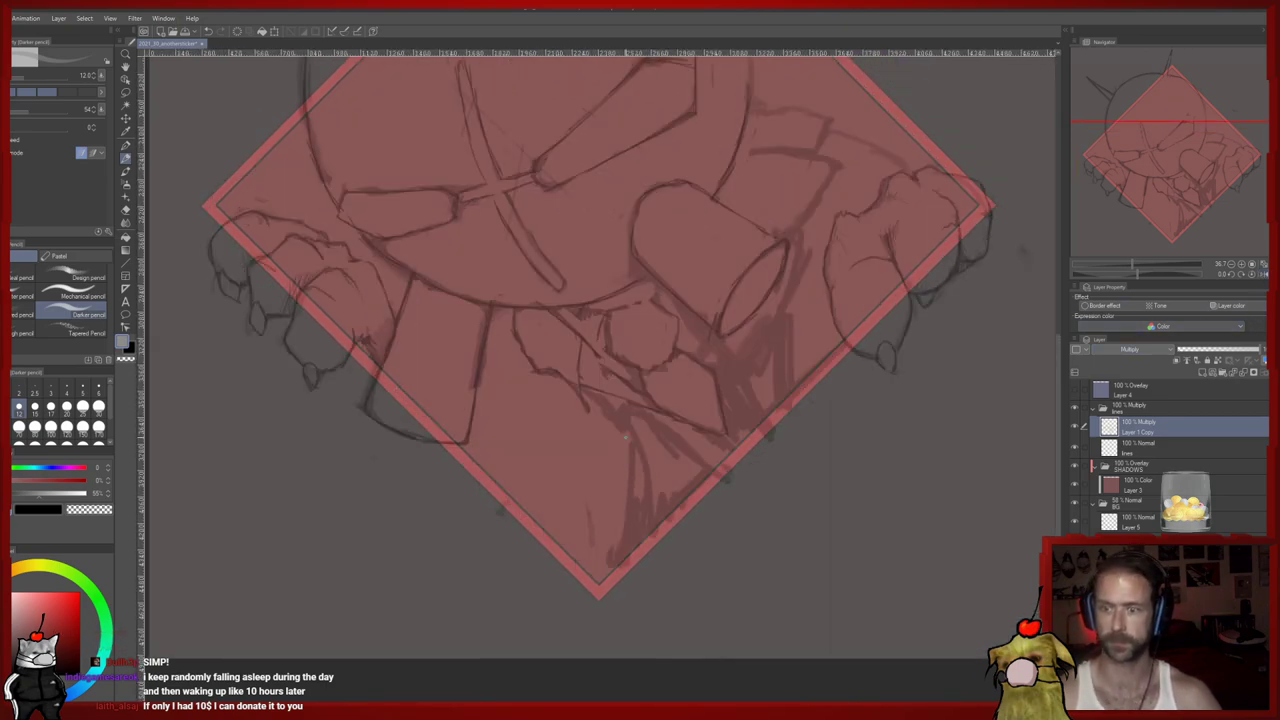
{"action": "key", "text": "e"}
{"action": "mouse_move", "coordinate": [602, 394]}
{"action": "left_mouse_down"}
{"action": "mouse_move", "coordinate": [673, 440]}
{"action": "mouse_move", "coordinate": [642, 421]}
{"action": "left_mouse_up"}
{"action": "key", "text": "p"}
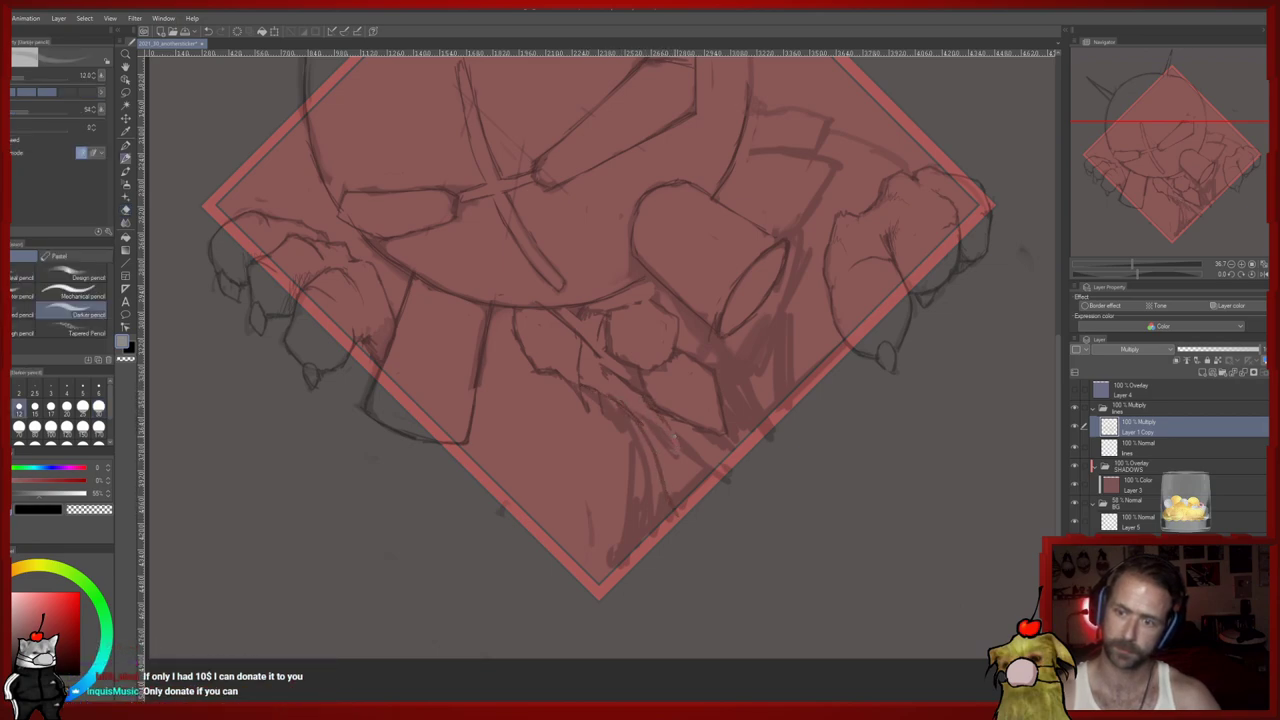
{"action": "key", "text": "e"}
{"action": "mouse_move", "coordinate": [698, 458]}
{"action": "left_mouse_down"}
{"action": "mouse_move", "coordinate": [715, 472]}
{"action": "mouse_move", "coordinate": [620, 398]}
{"action": "left_mouse_up"}
{"action": "key", "text": "p"}
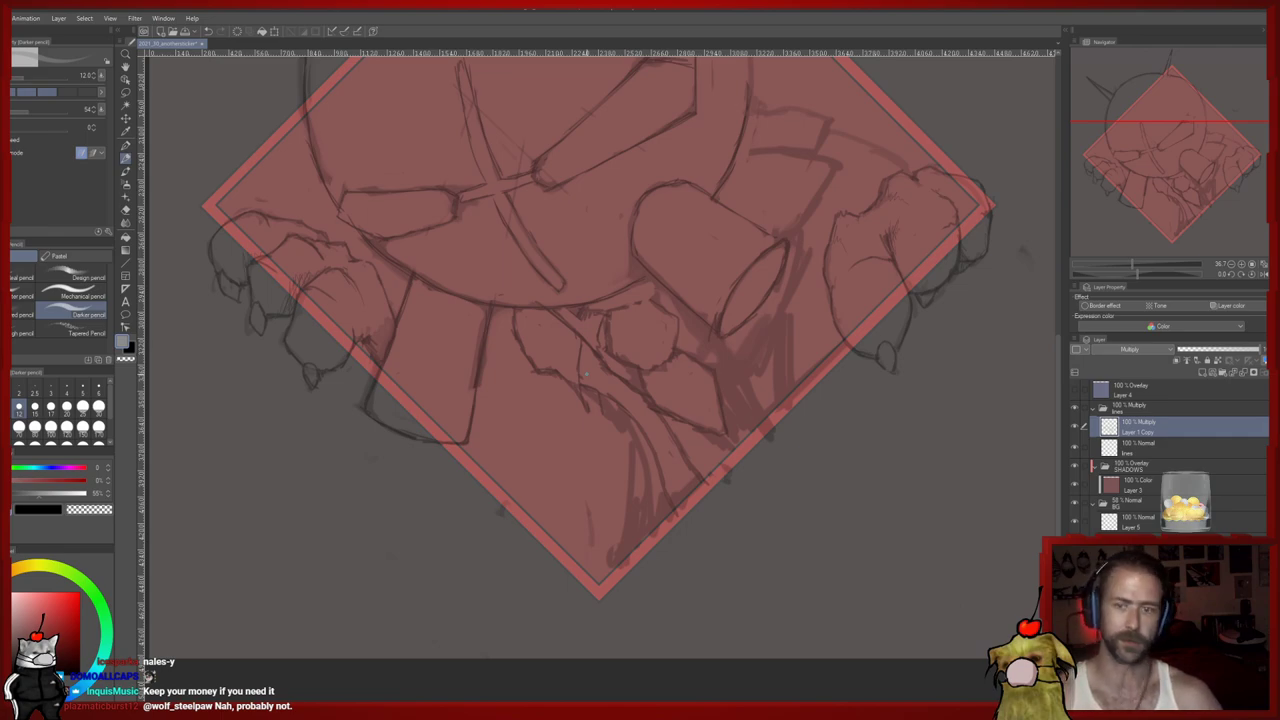
Erase the rough scribbles in the frame's lower corner and outline the jagged outer edge of the hanging cloth tail
{"action": "mouse_move", "coordinate": [608, 423]}
{"action": "left_mouse_down"}
{"action": "mouse_move", "coordinate": [582, 408]}
{"action": "mouse_move", "coordinate": [606, 438]}
{"action": "mouse_move", "coordinate": [592, 514]}
{"action": "mouse_move", "coordinate": [605, 540]}
{"action": "mouse_move", "coordinate": [628, 522]}
{"action": "mouse_move", "coordinate": [634, 486]}
{"action": "mouse_move", "coordinate": [618, 494]}
{"action": "mouse_move", "coordinate": [606, 408]}
{"action": "left_mouse_up"}
{"action": "key", "text": "e"}
{"action": "key", "text": "p"}
{"action": "key", "text": "e"}
{"action": "key", "text": "p"}
{"action": "key", "text": "p"}
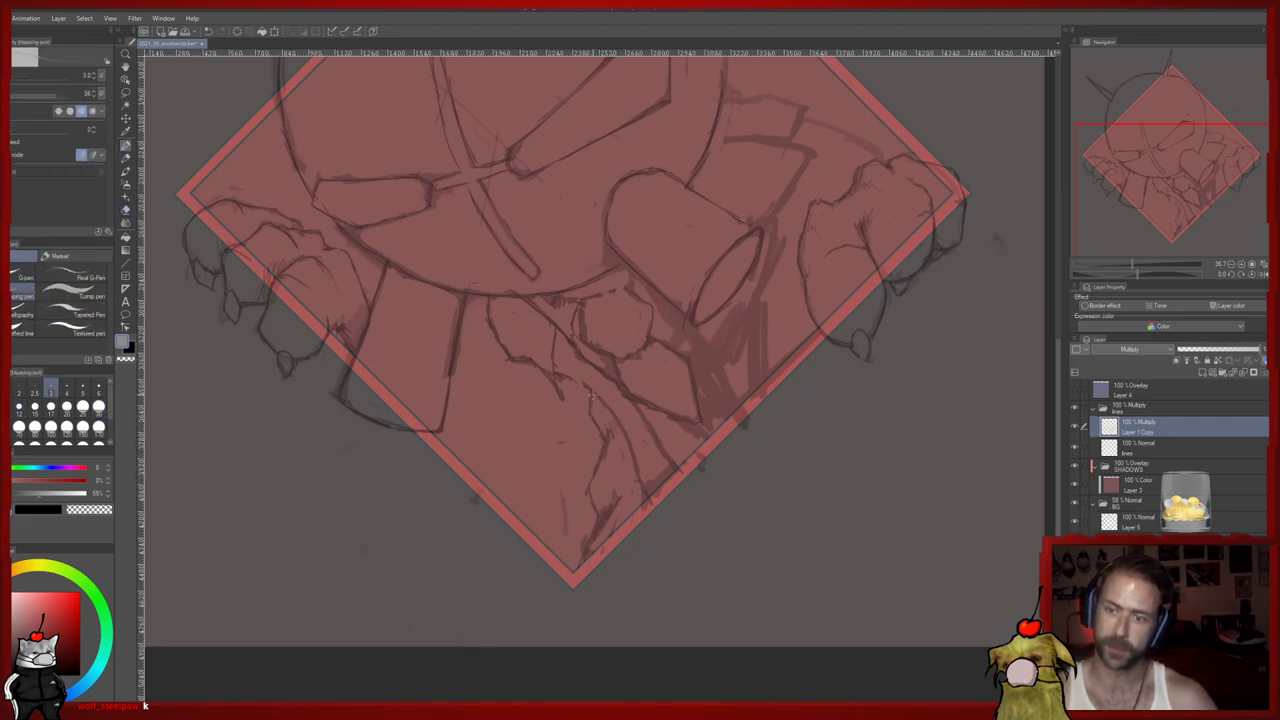
{"action": "left_click_drag", "start_coordinate": [578, 370], "coordinate": [589, 406]}
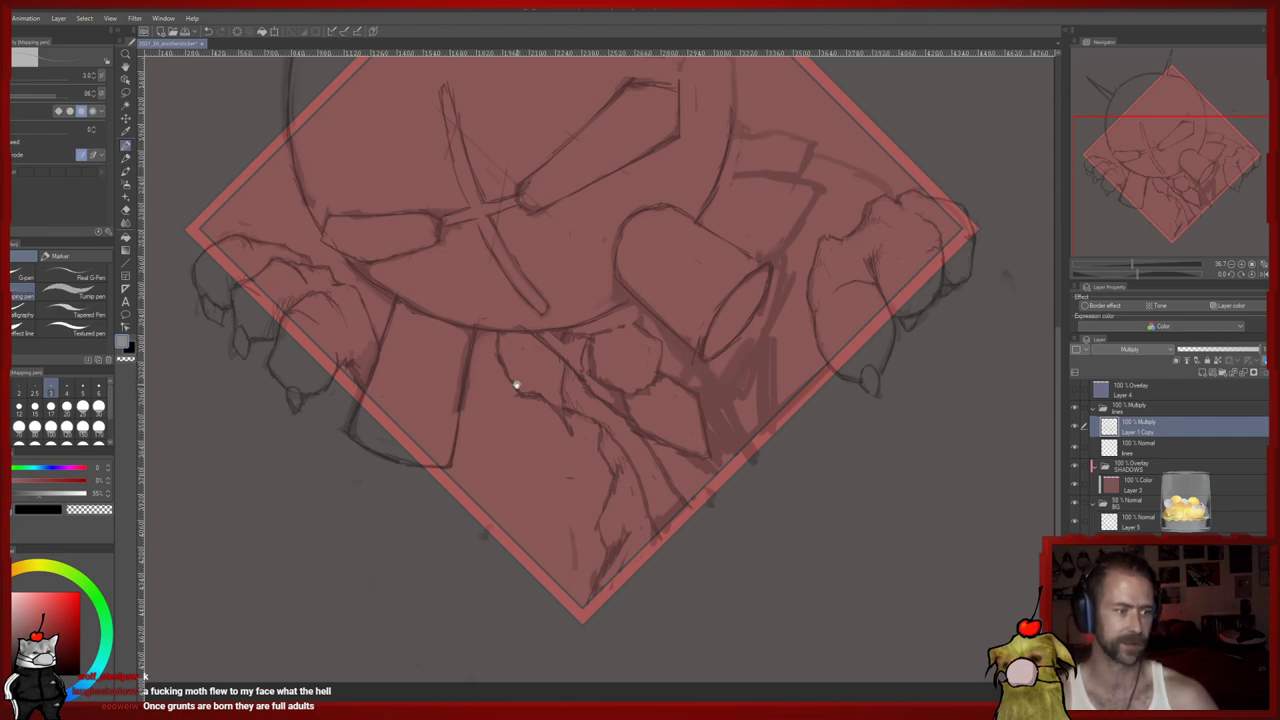
{"action": "left_click_drag", "start_coordinate": [526, 374], "coordinate": [512, 350]}
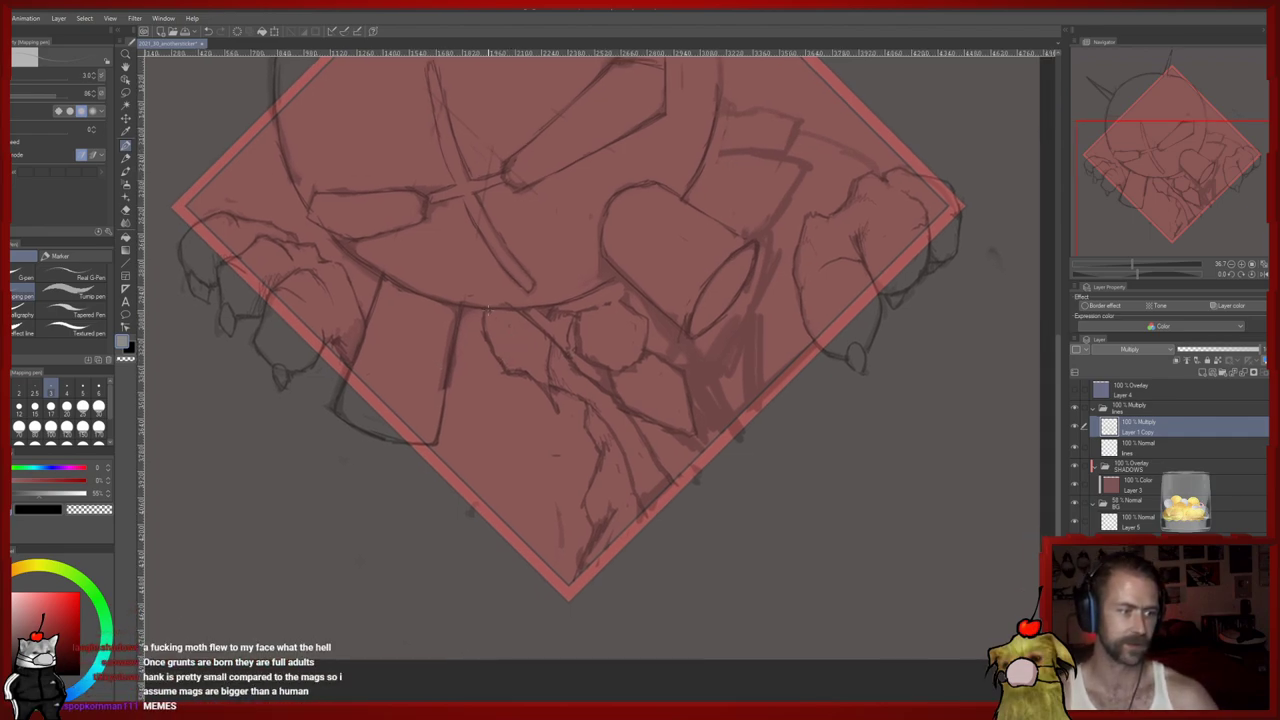
{"action": "key", "text": "p"}
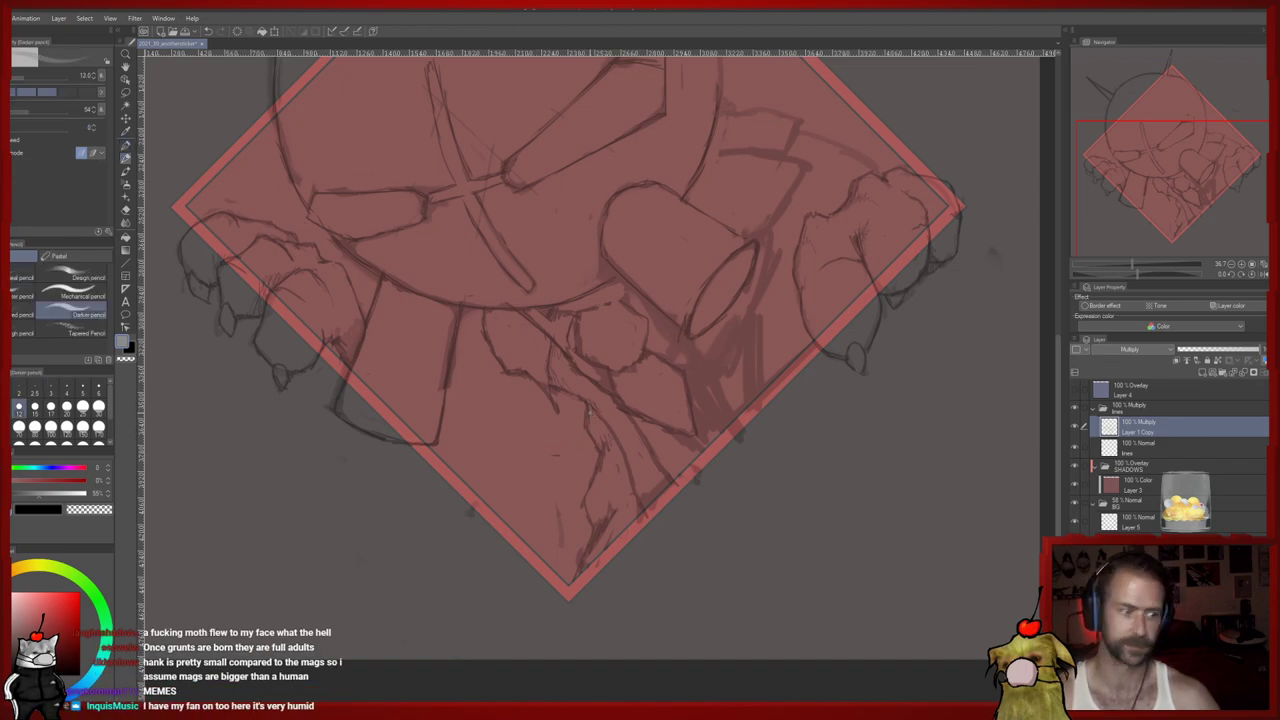
{"action": "key", "text": "p"}
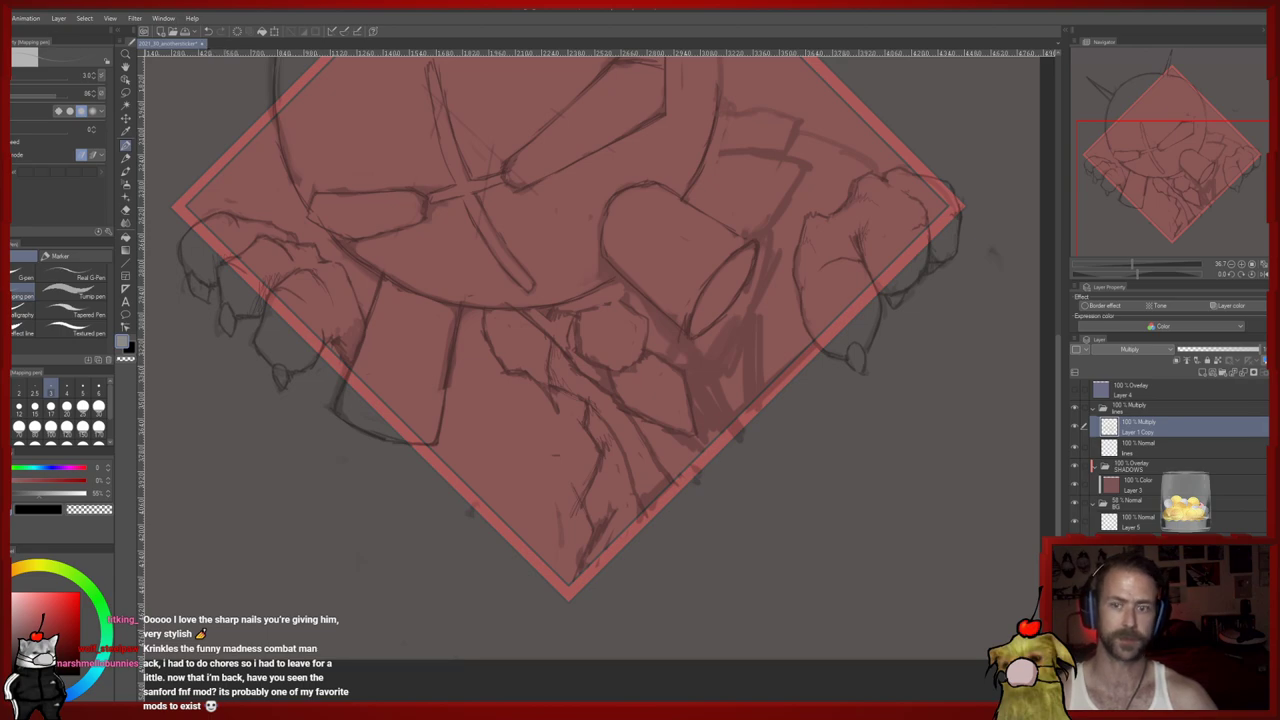
Paste the copied photo of the clay figure into a separate canvas, examine the figure, and return to the sticker sketch
{"action": "left_click", "coordinate": [892, 348]}
{"action": "key", "text": "ctrl+v"}
{"action": "left_click_drag", "start_coordinate": [488, 204], "coordinate": [588, 235]}
{"action": "scroll", "coordinate": [614, 276], "scroll_direction": "up", "scroll_amount": 2}
{"action": "scroll", "coordinate": [645, 308], "scroll_direction": "up", "scroll_amount": 2}
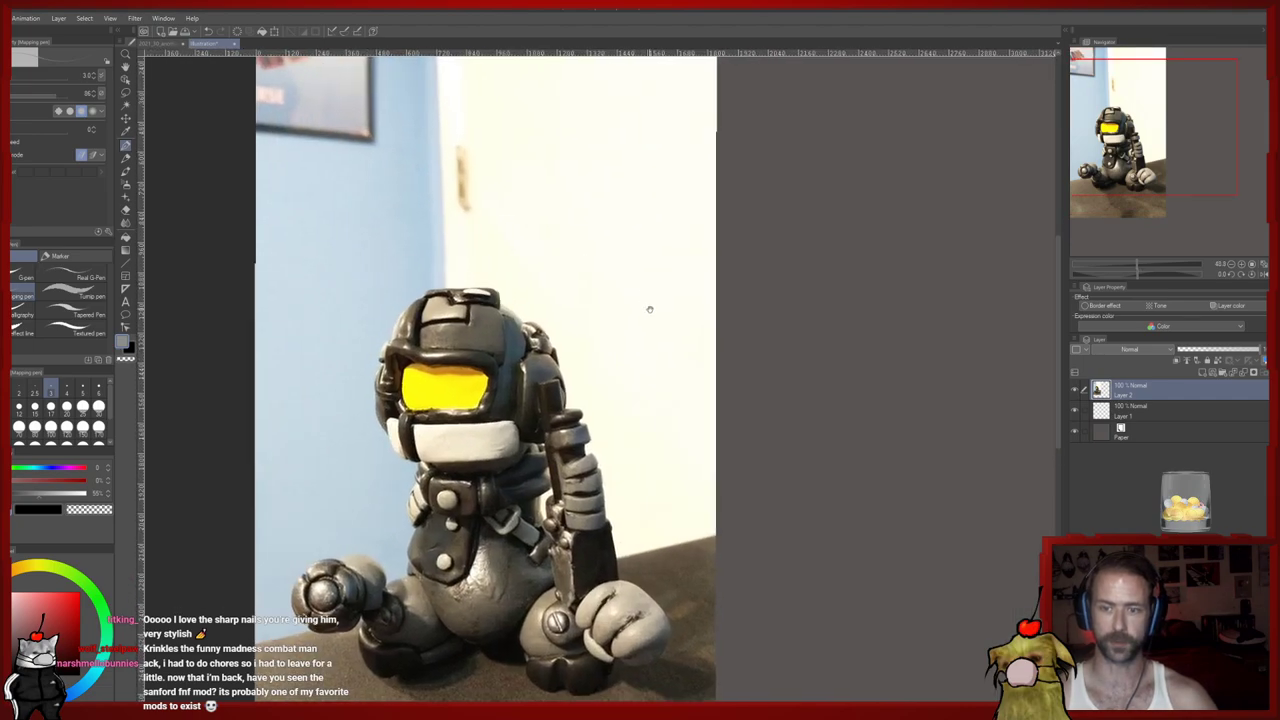
{"action": "left_click_drag", "start_coordinate": [645, 308], "coordinate": [673, 227]}
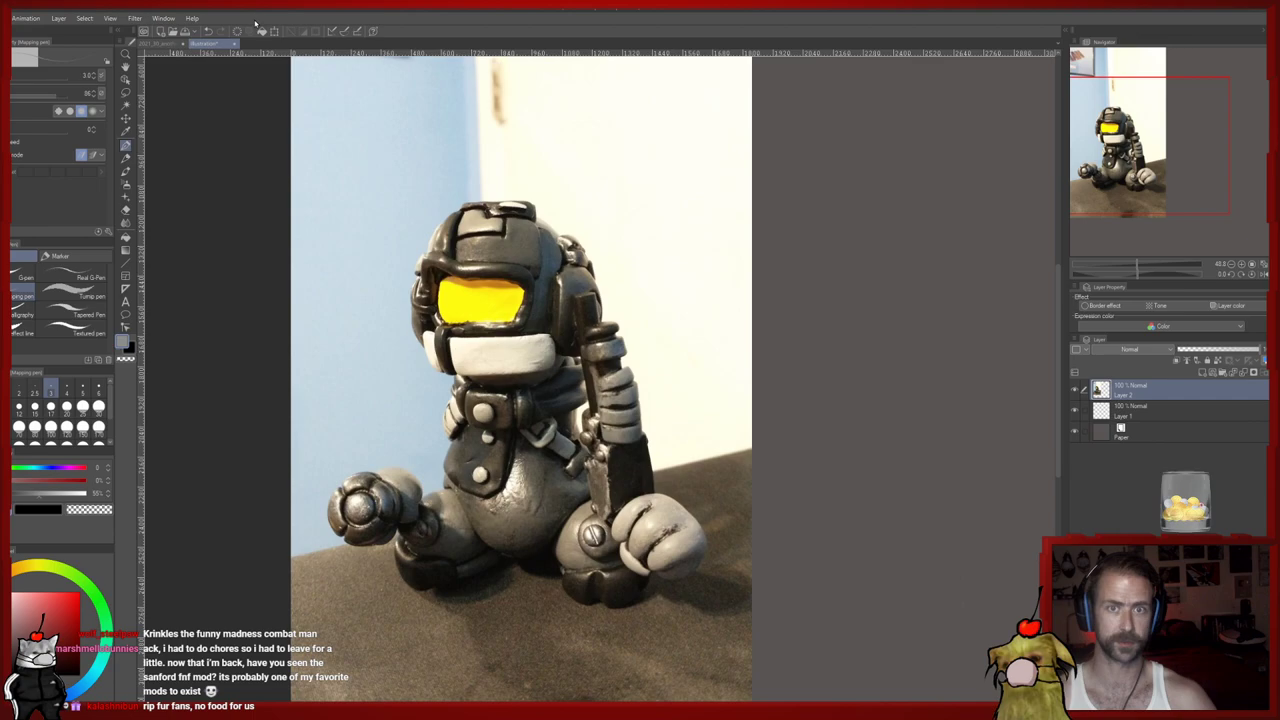
{"action": "key", "text": "ctrl+Tab"}
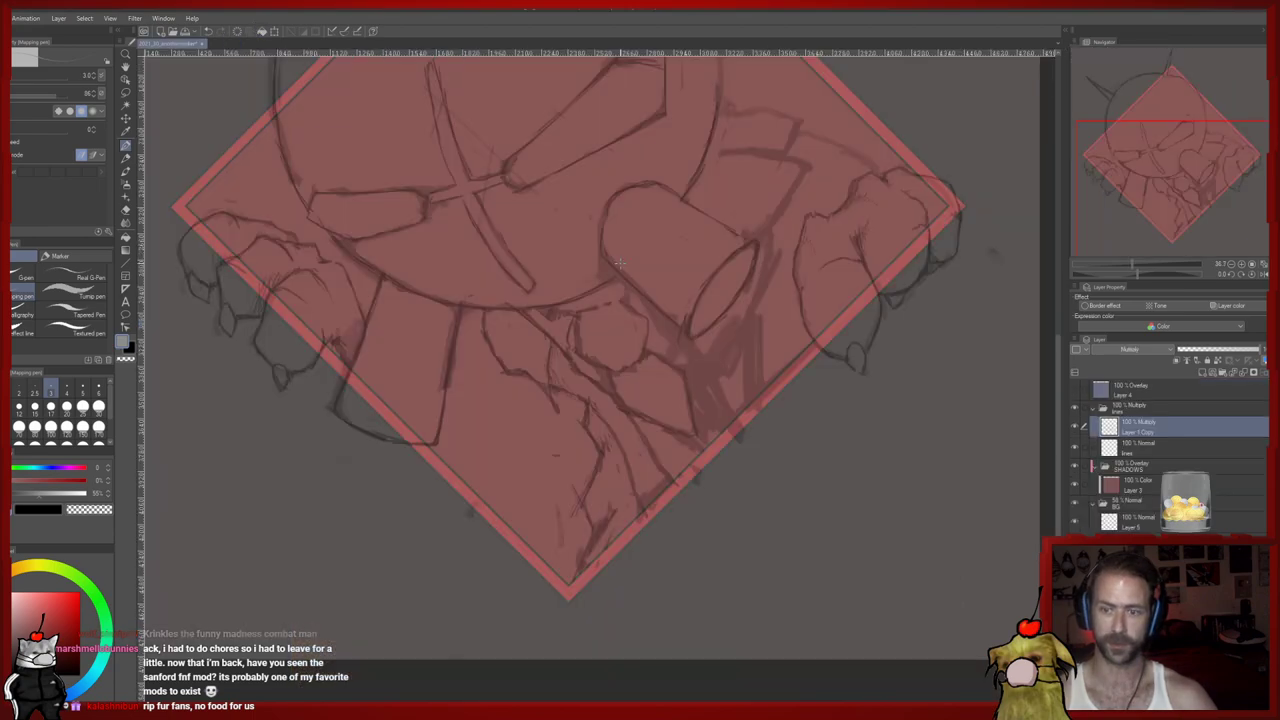
Sketch branching inner fold lines down the middle of the hanging cloth tail with the darker pencil, cleaning up where they meet
{"action": "left_click_drag", "start_coordinate": [637, 383], "coordinate": [685, 485]}
{"action": "left_click_drag", "start_coordinate": [663, 414], "coordinate": [627, 408]}
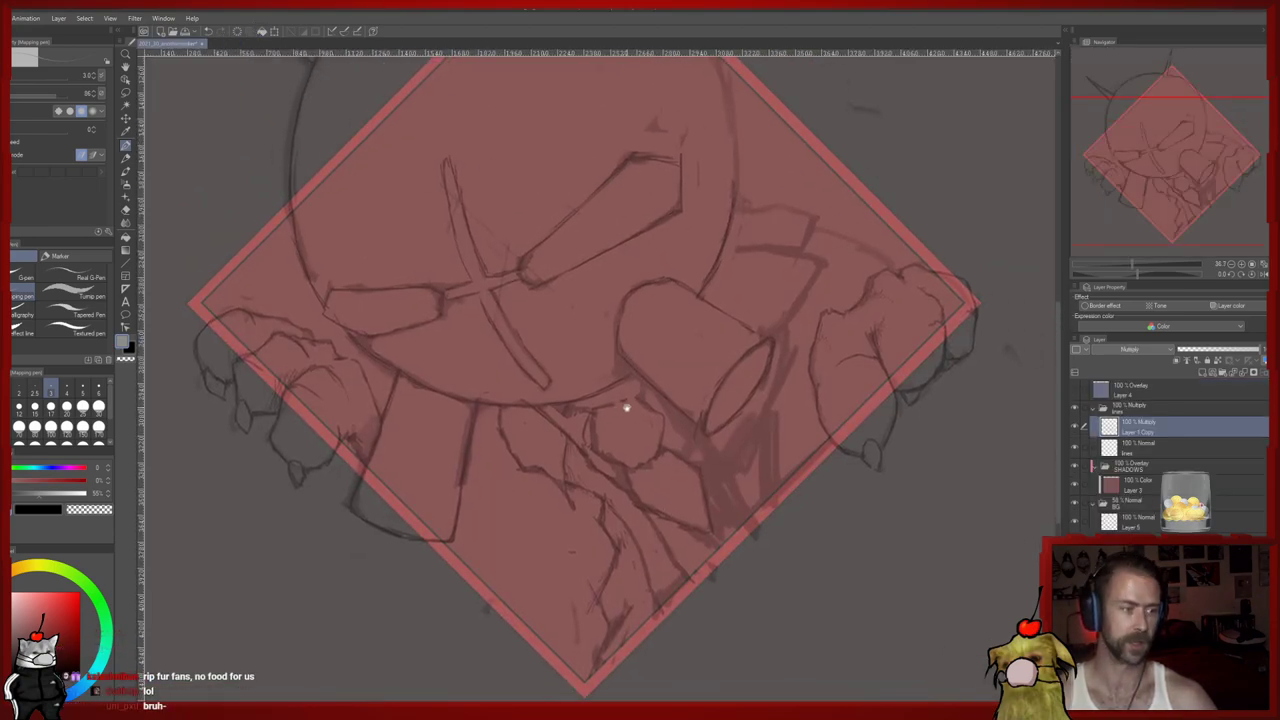
{"action": "left_click_drag", "start_coordinate": [543, 369], "coordinate": [483, 343]}
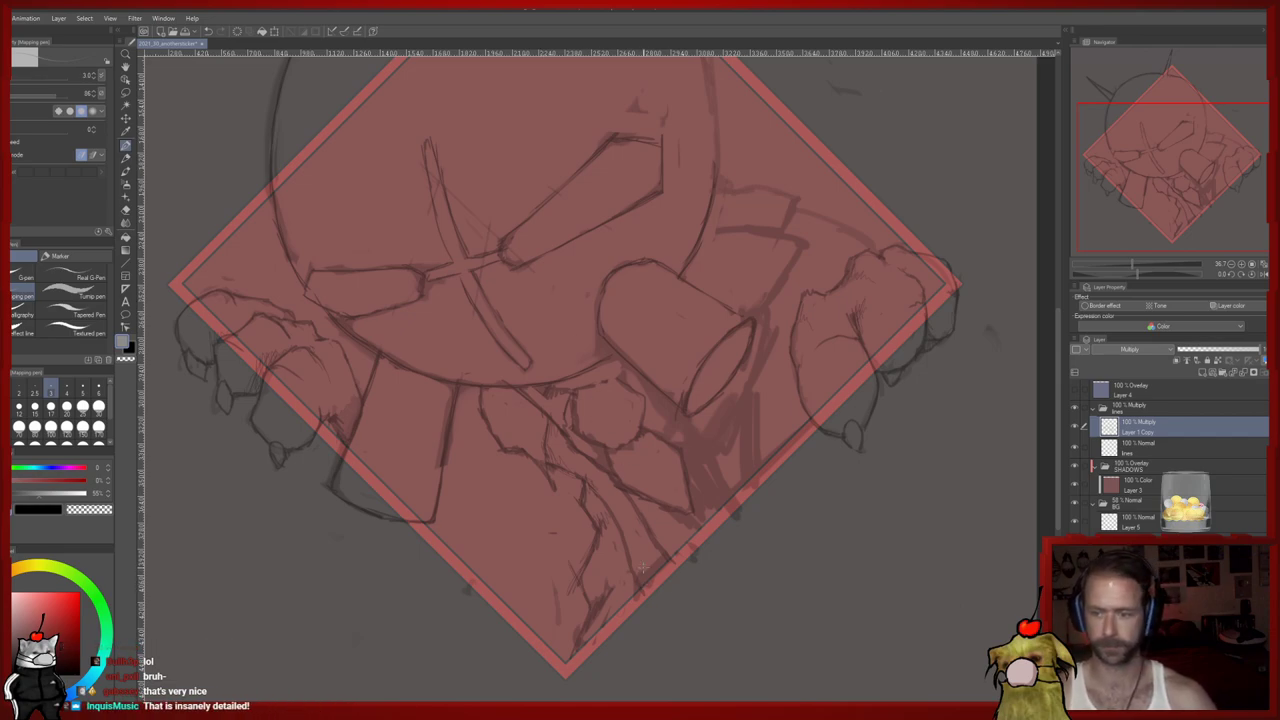
{"action": "key", "text": "p"}
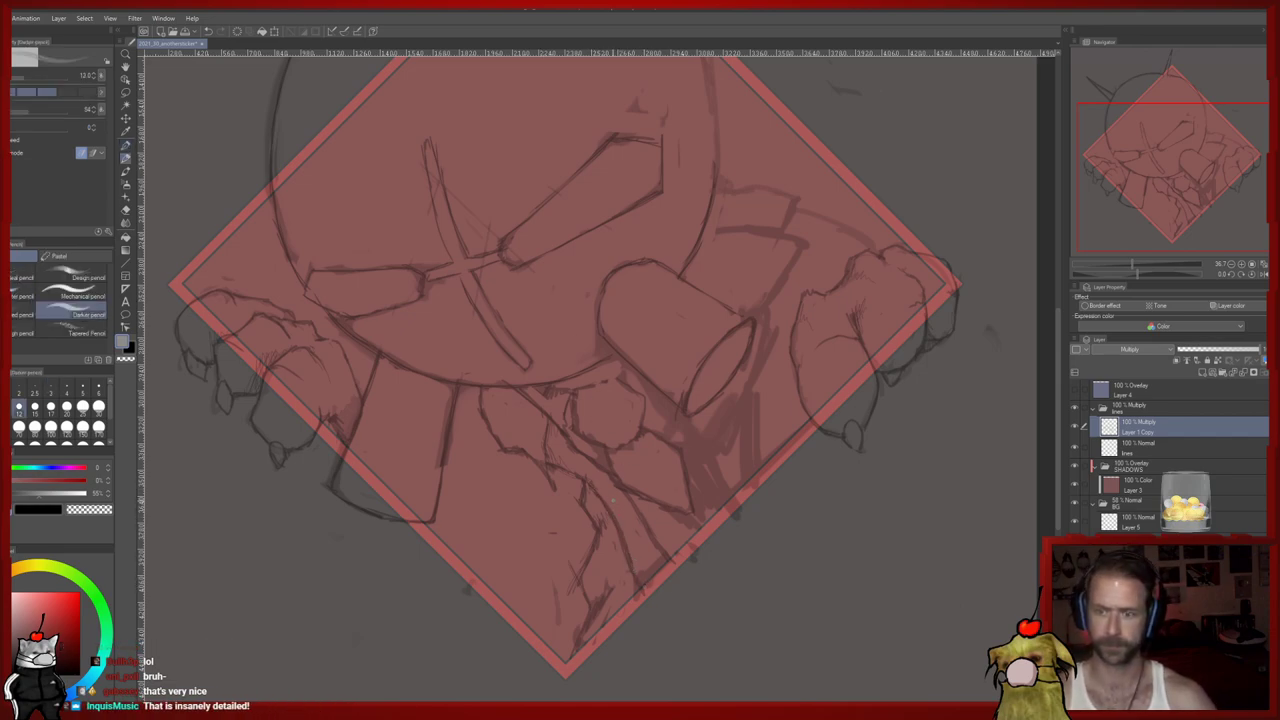
{"action": "left_click_drag", "start_coordinate": [603, 470], "coordinate": [621, 515]}
{"action": "key", "text": "p"}
{"action": "key", "text": "p"}
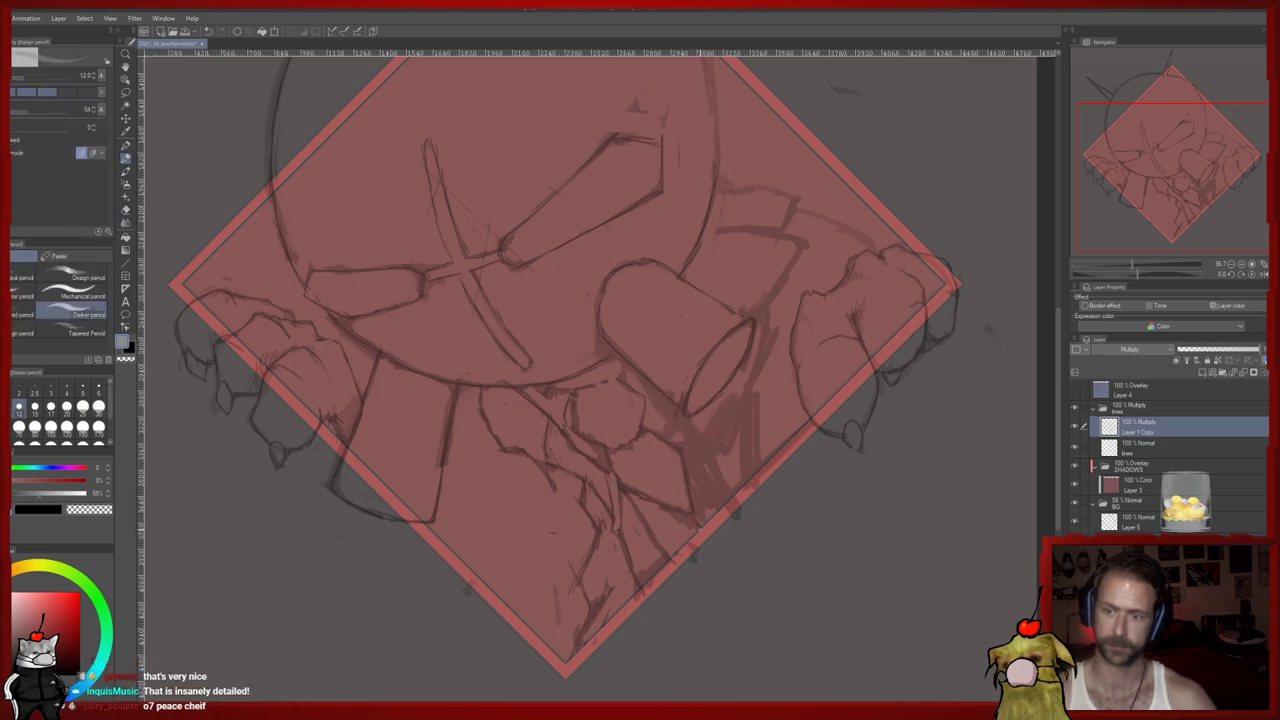
{"action": "left_click_drag", "start_coordinate": [689, 491], "coordinate": [612, 516]}
{"action": "key", "text": "e"}
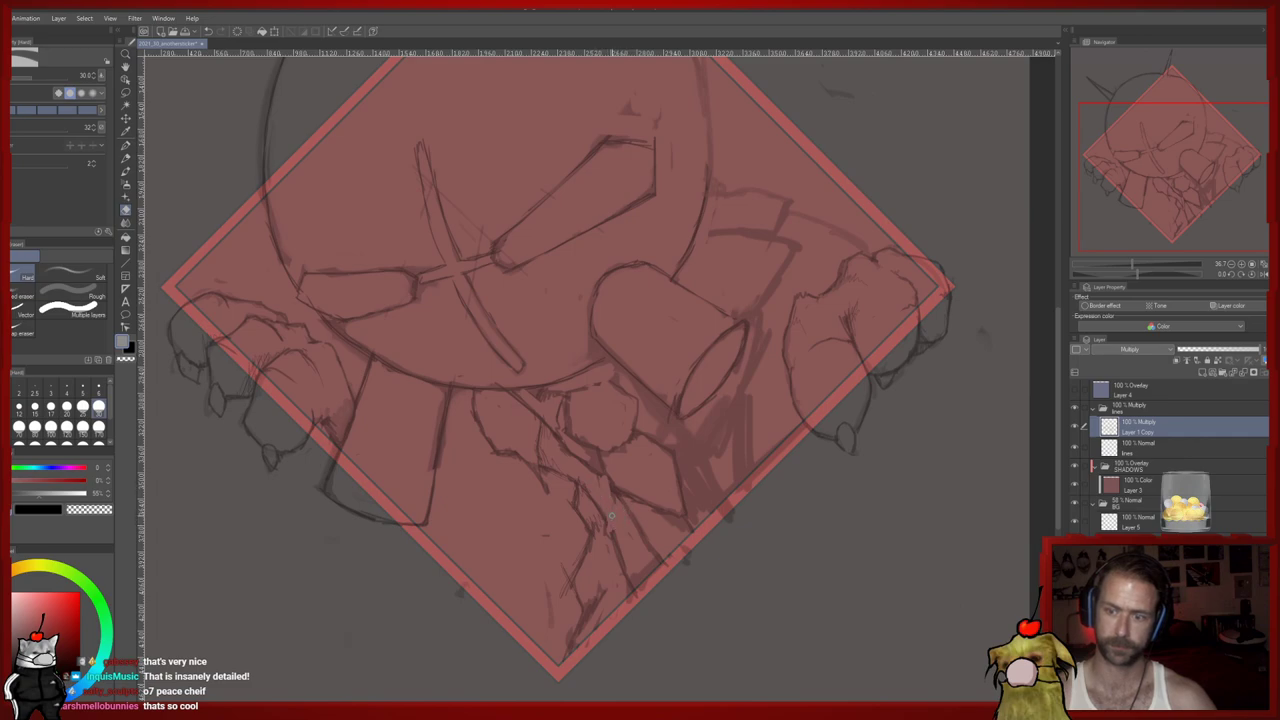
{"action": "key", "text": "p"}
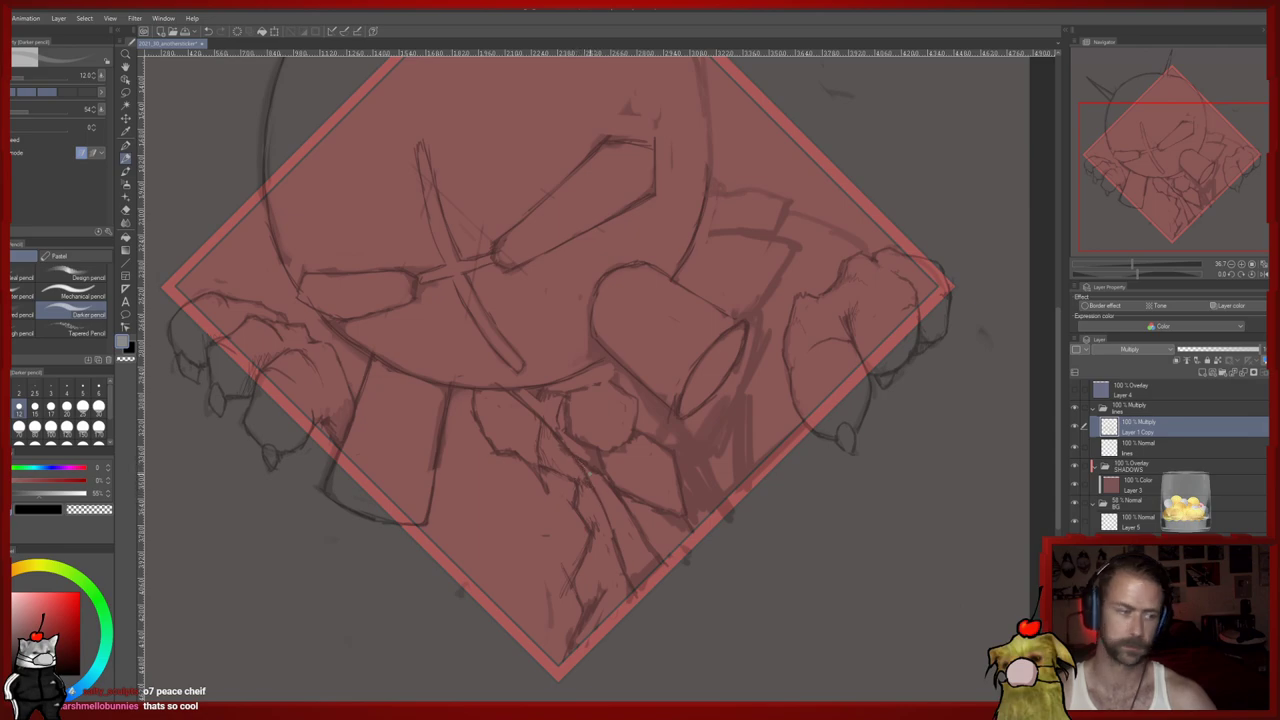
Draw the cloth edge from beneath the cylinder down to the frame, and erase the rough shading between it and the knot
{"action": "left_click_drag", "start_coordinate": [596, 463], "coordinate": [555, 422]}
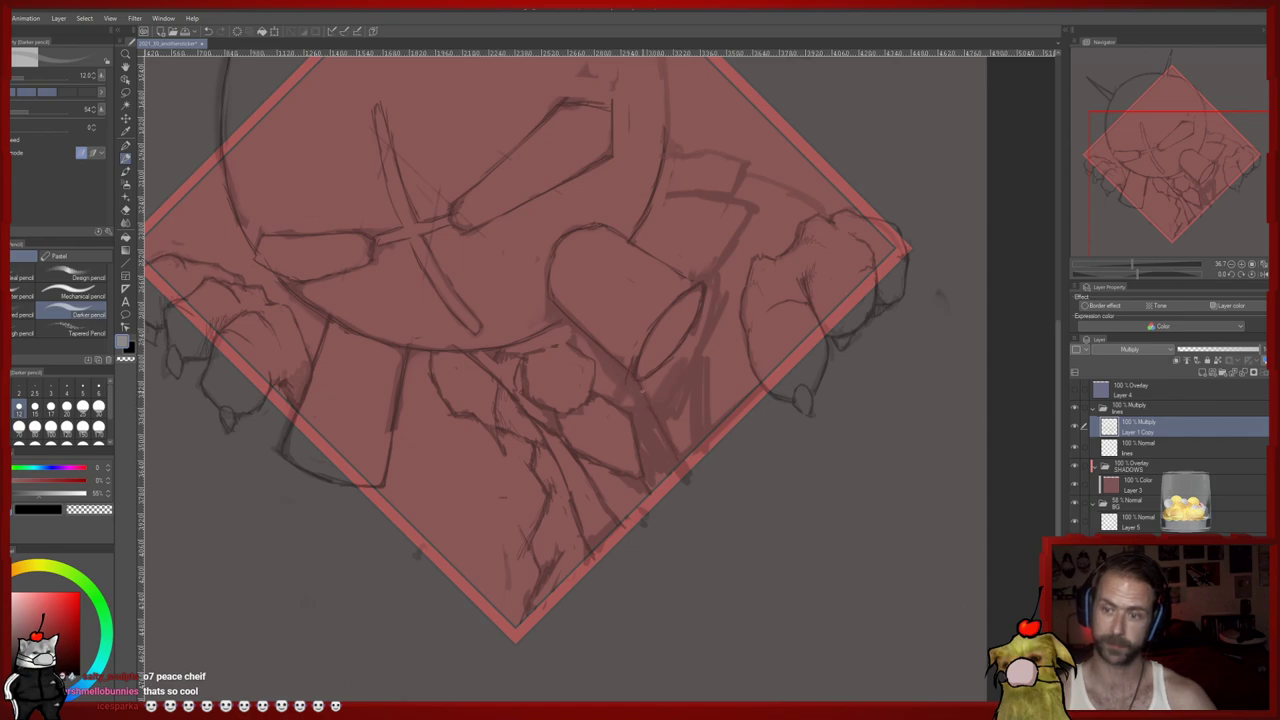
{"action": "key", "text": "e"}
{"action": "mouse_move", "coordinate": [643, 410]}
{"action": "left_mouse_down"}
{"action": "mouse_move", "coordinate": [650, 473]}
{"action": "mouse_move", "coordinate": [653, 414]}
{"action": "mouse_move", "coordinate": [664, 459]}
{"action": "left_mouse_up"}
{"action": "left_click_drag", "start_coordinate": [635, 399], "coordinate": [604, 356]}
{"action": "key", "text": "p"}
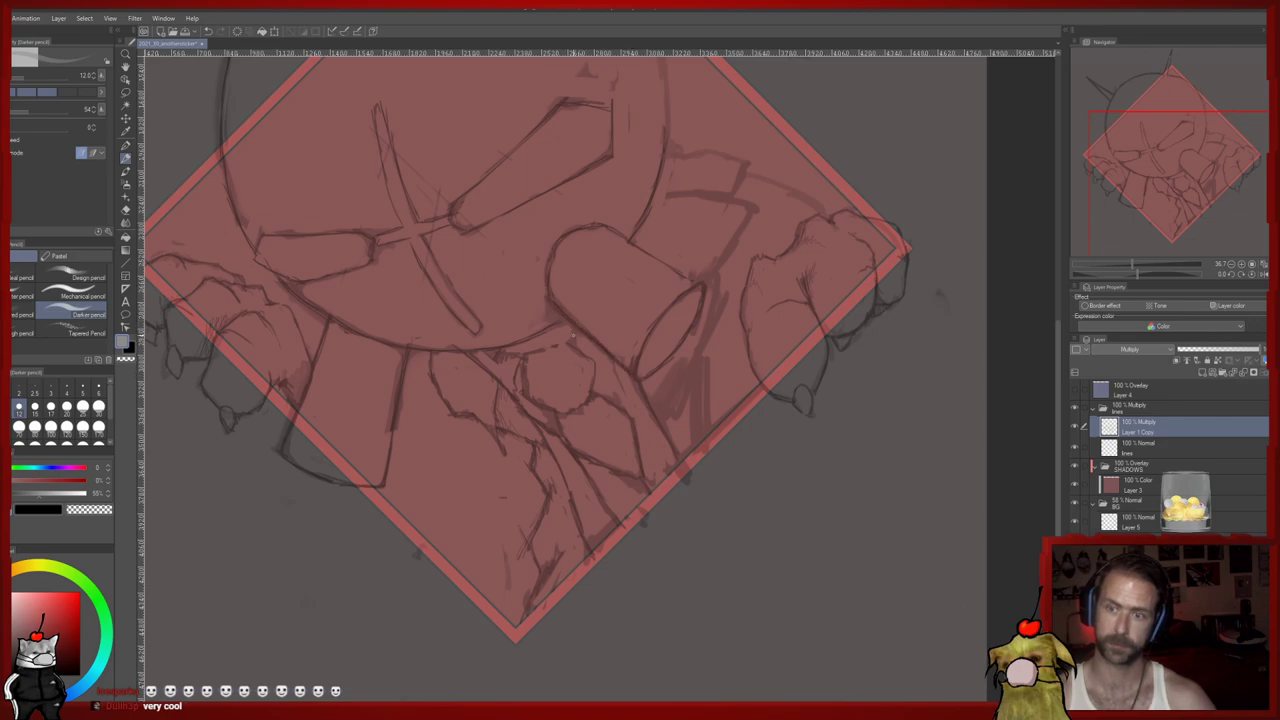
{"action": "left_click_drag", "start_coordinate": [569, 338], "coordinate": [612, 371]}
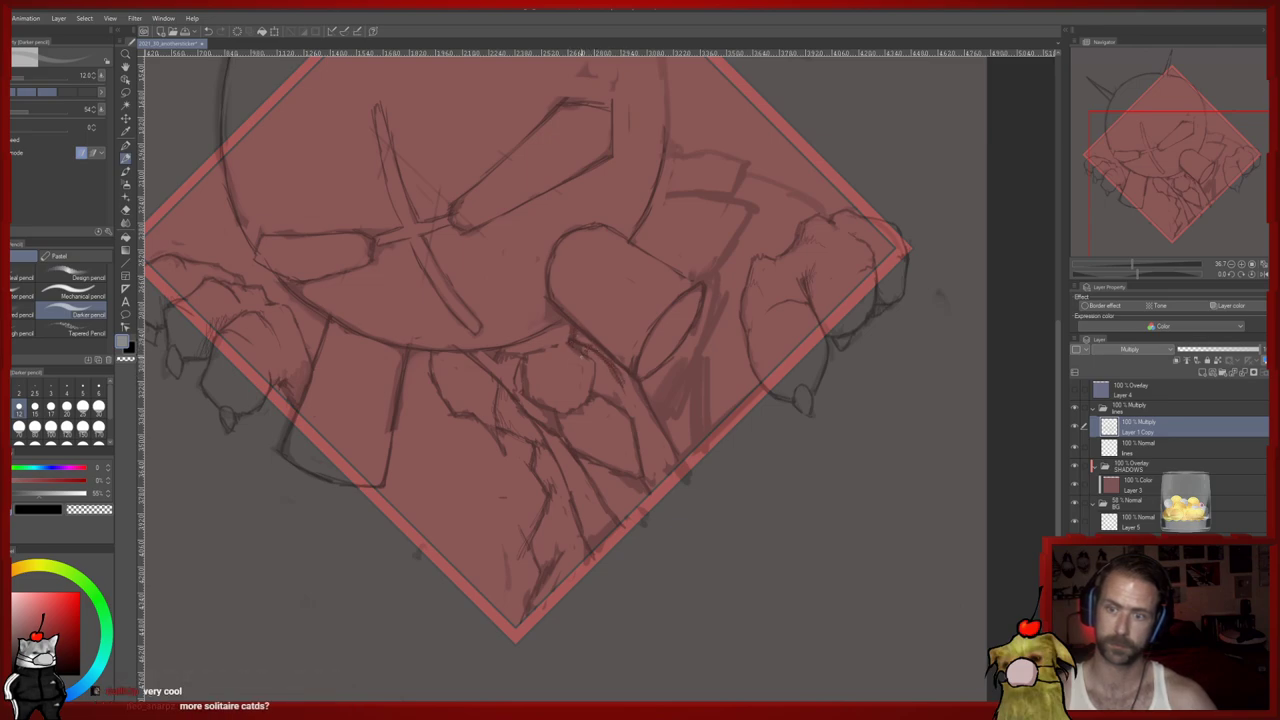
Erase the inner strands of the hanging cloth tail and draw a single edge line from its upper bend to the frame
{"action": "key", "text": "e"}
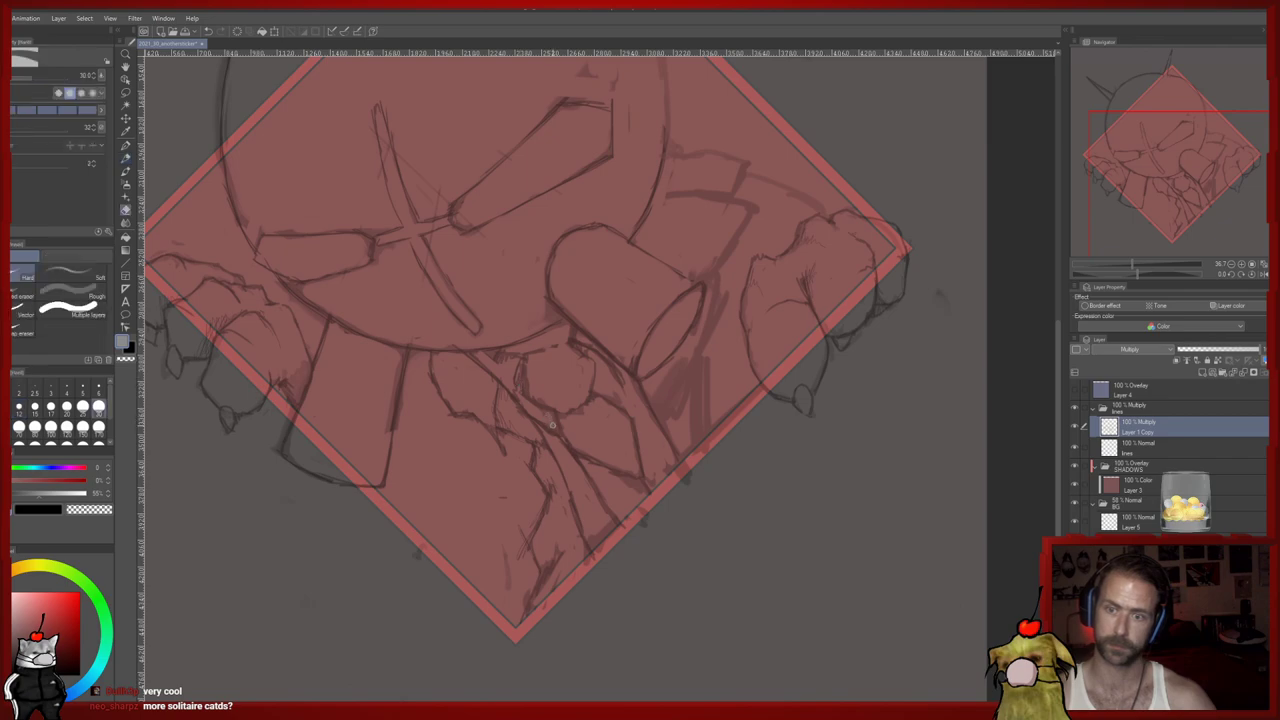
{"action": "left_click_drag", "start_coordinate": [608, 346], "coordinate": [558, 321]}
{"action": "mouse_move", "coordinate": [597, 364]}
{"action": "left_mouse_down"}
{"action": "mouse_move", "coordinate": [601, 400]}
{"action": "mouse_move", "coordinate": [649, 280]}
{"action": "mouse_move", "coordinate": [564, 251]}
{"action": "left_mouse_up"}
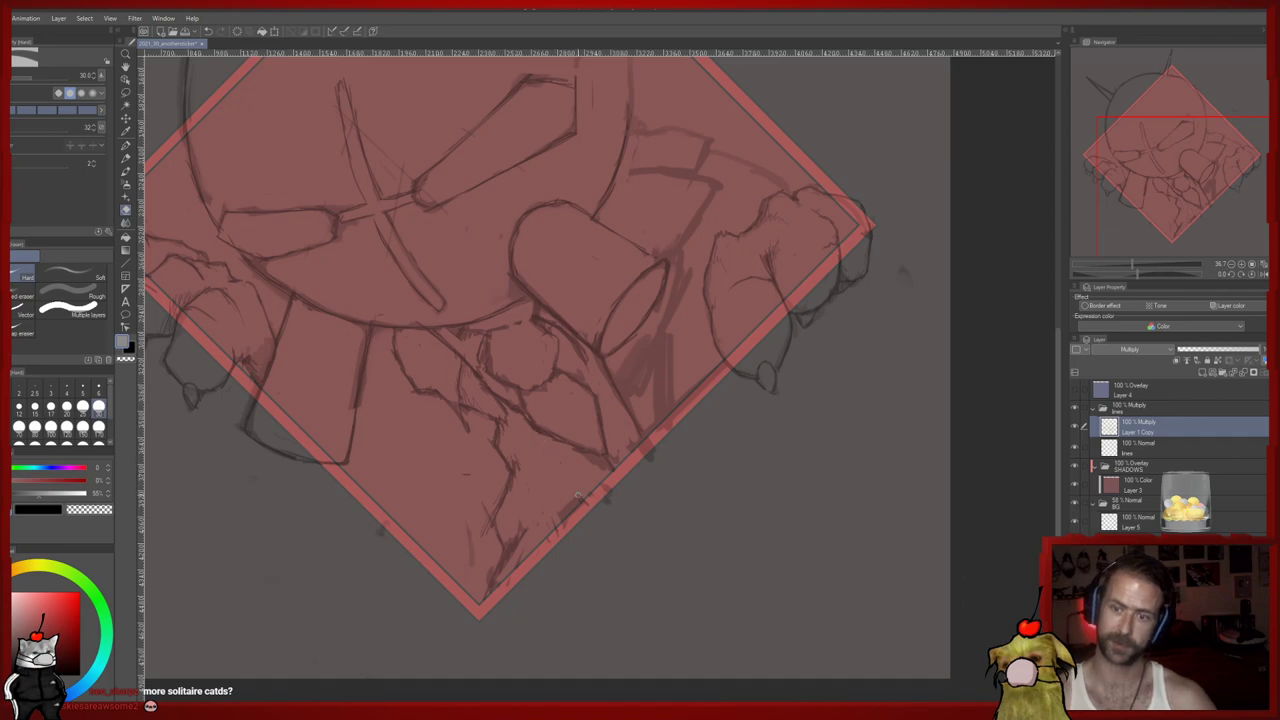
{"action": "key", "text": "p"}
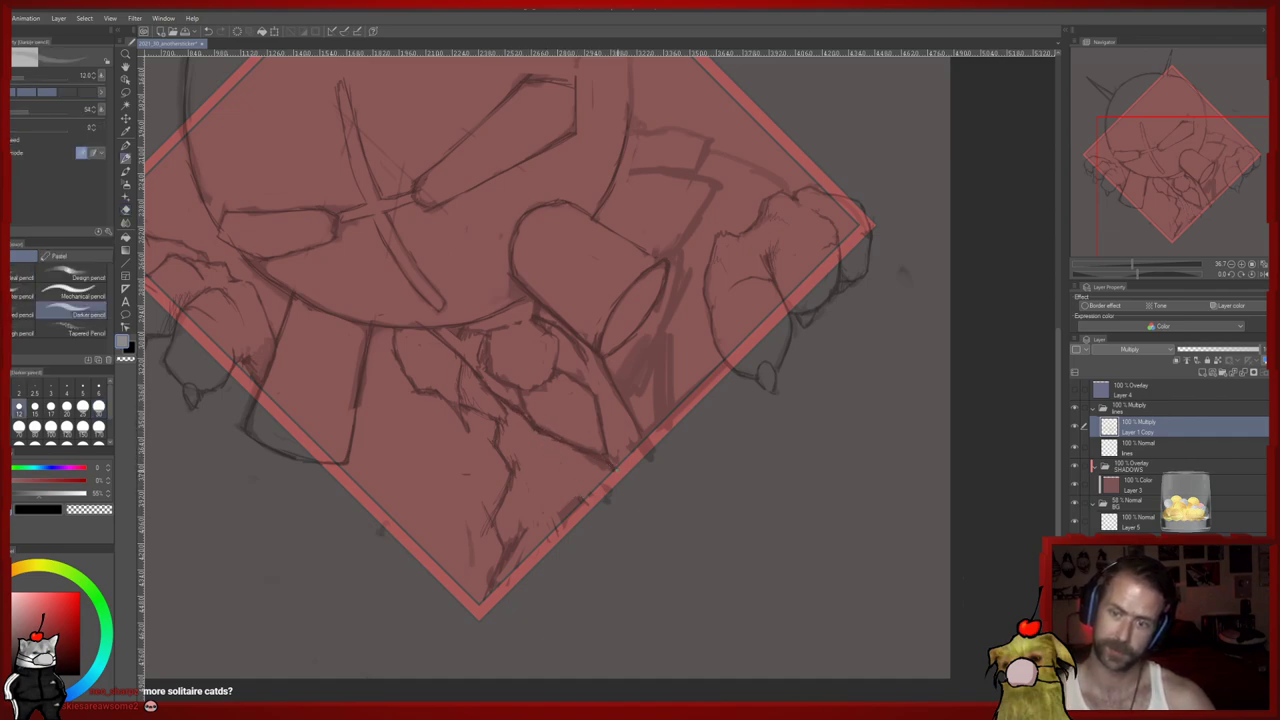
{"action": "left_click_drag", "start_coordinate": [604, 468], "coordinate": [514, 440]}
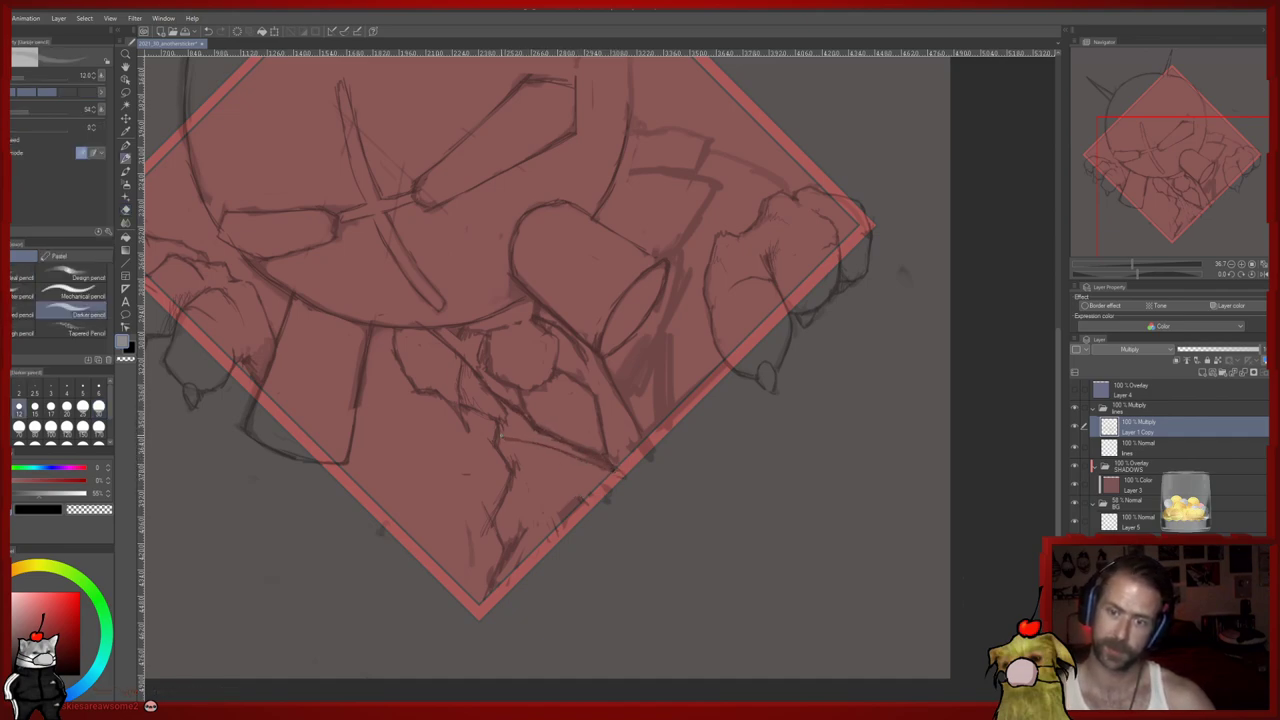
Erase the lower end of the folded cloth piece under the chin, then redraw its bottom edge and curved inner fold line
{"action": "key", "text": "e"}
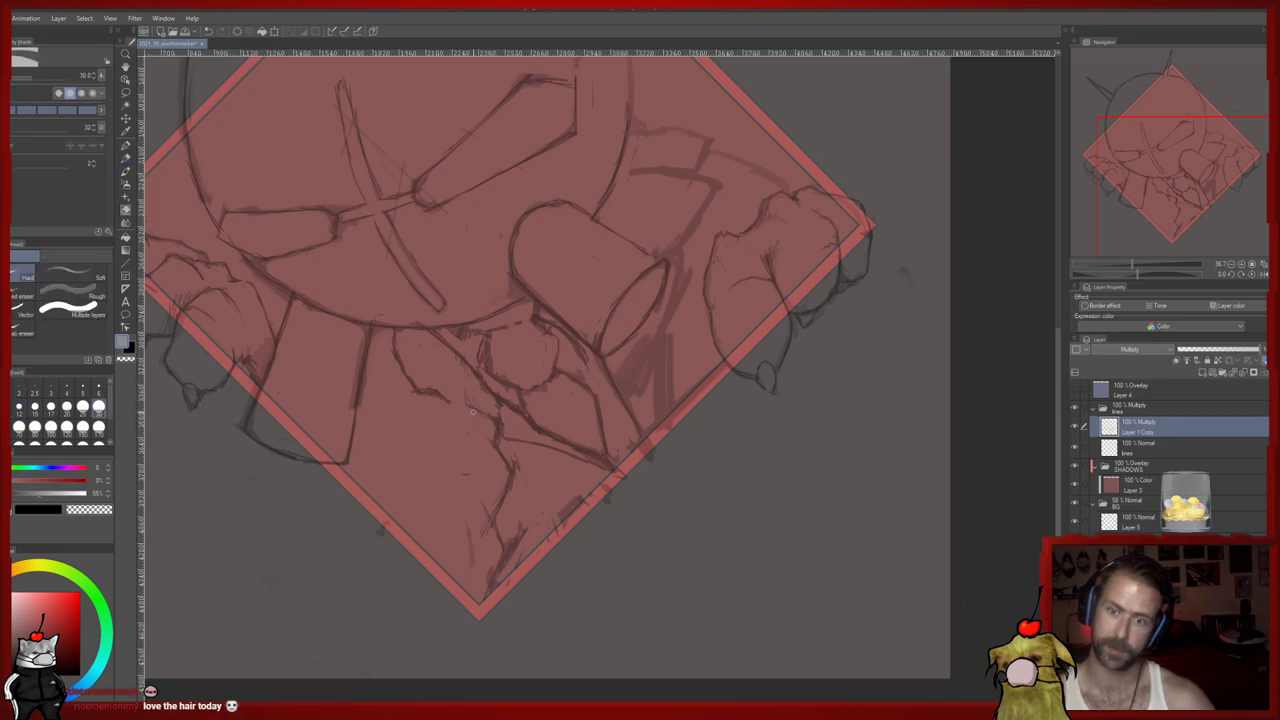
{"action": "key", "text": "p"}
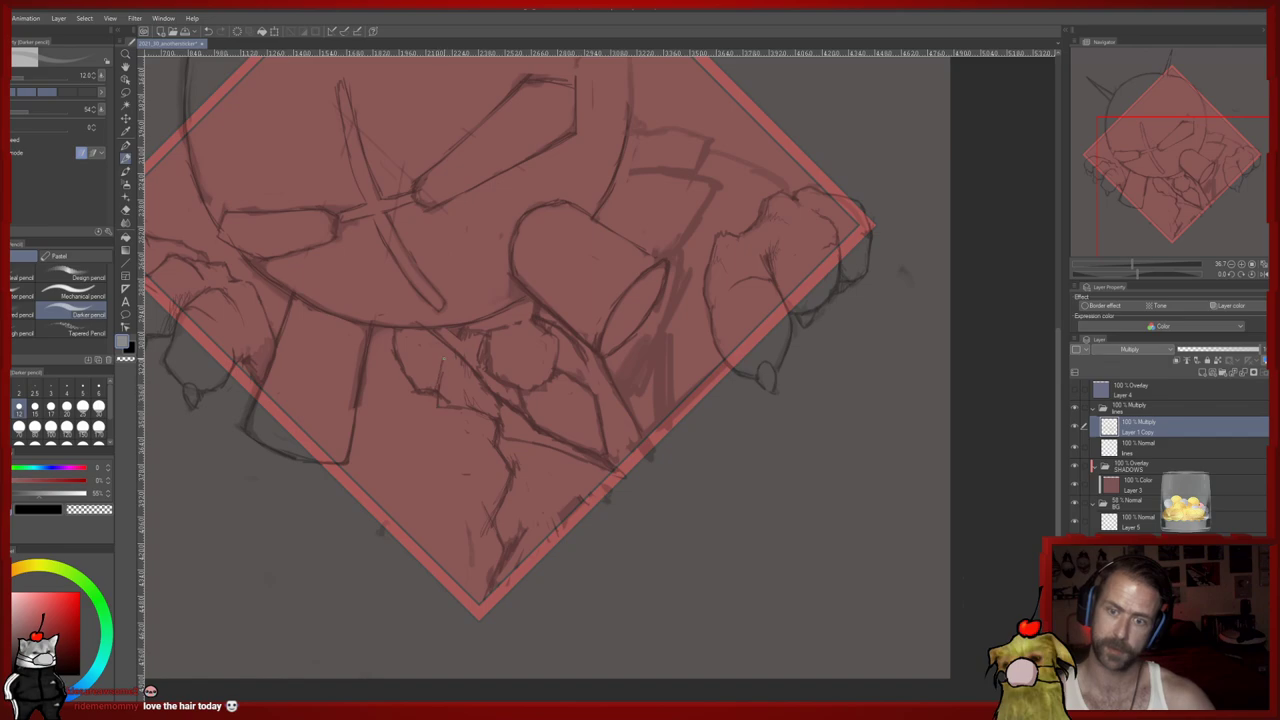
{"action": "key", "text": "e"}
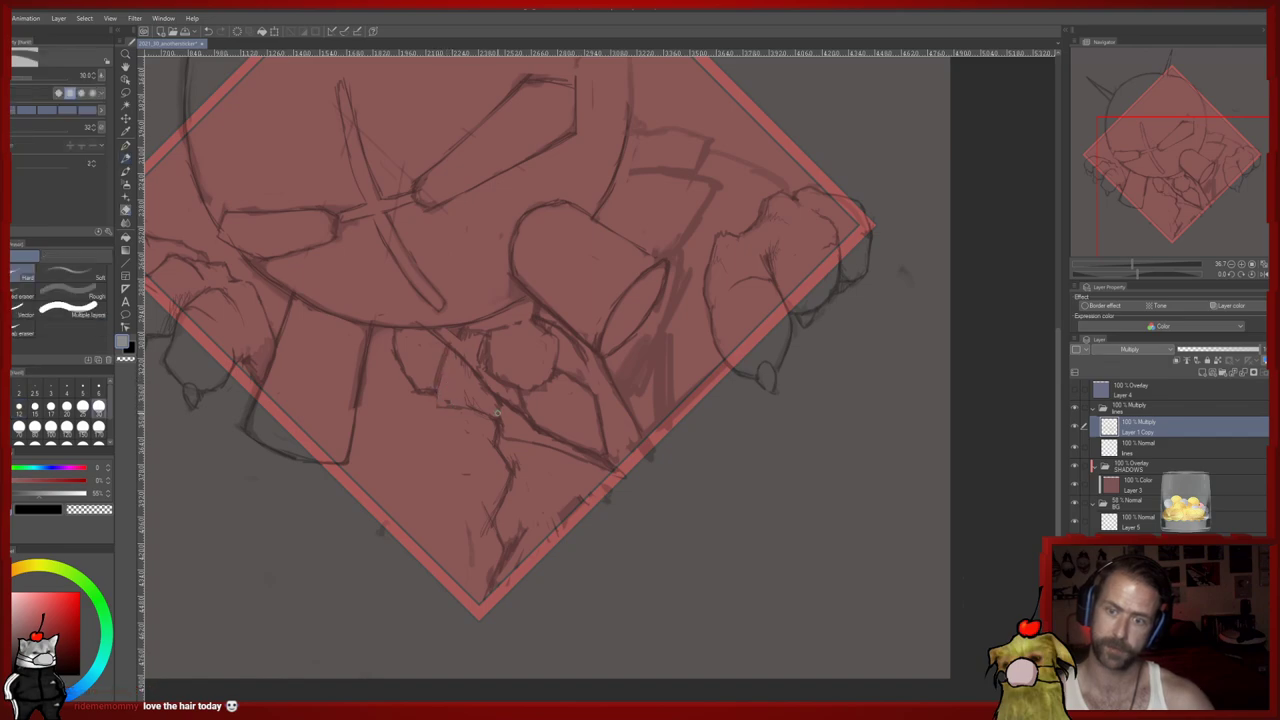
{"action": "key", "text": "p"}
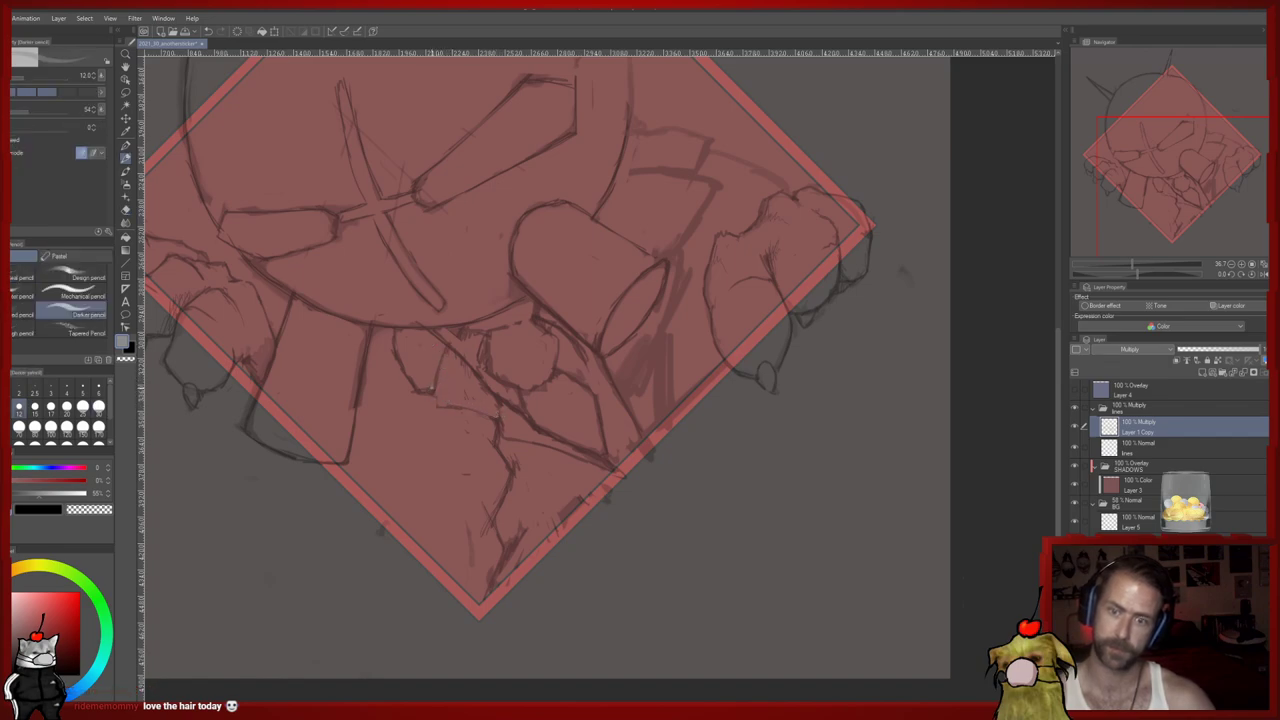
{"action": "key", "text": "e"}
{"action": "left_click_drag", "start_coordinate": [434, 386], "coordinate": [446, 349]}
{"action": "key", "text": "p"}
{"action": "left_click_drag", "start_coordinate": [437, 392], "coordinate": [449, 354]}
{"action": "key", "text": "e"}
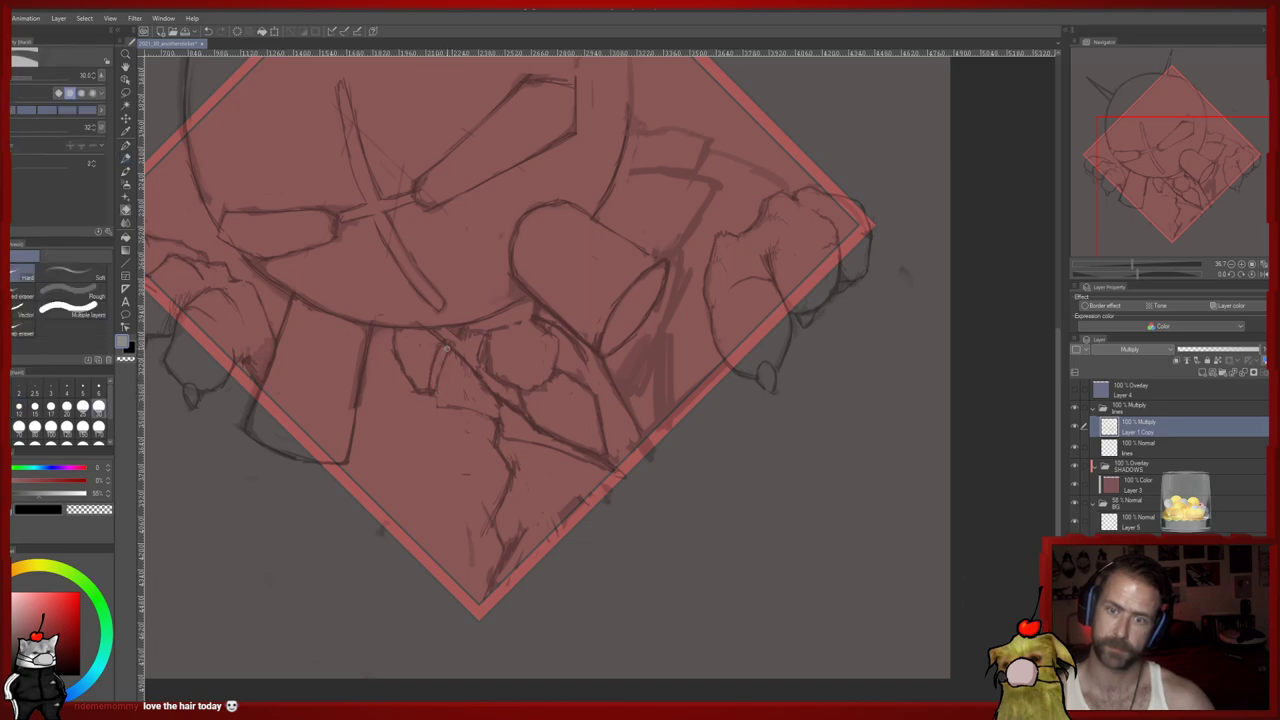
Erase the slanted cloth edge beneath the cylinder and redraw it with the darker pencil, meeting the folded cloth's lower corner at the frame
{"action": "key", "text": "p"}
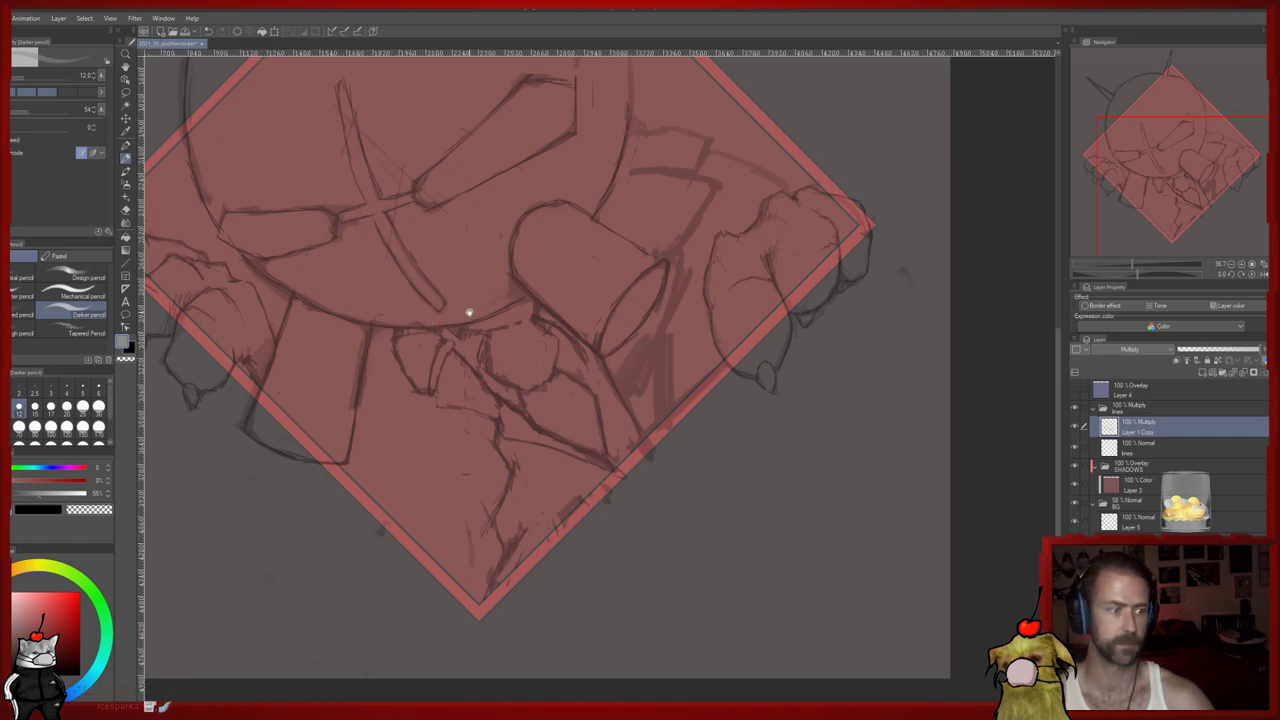
{"action": "left_click_drag", "start_coordinate": [467, 312], "coordinate": [389, 316]}
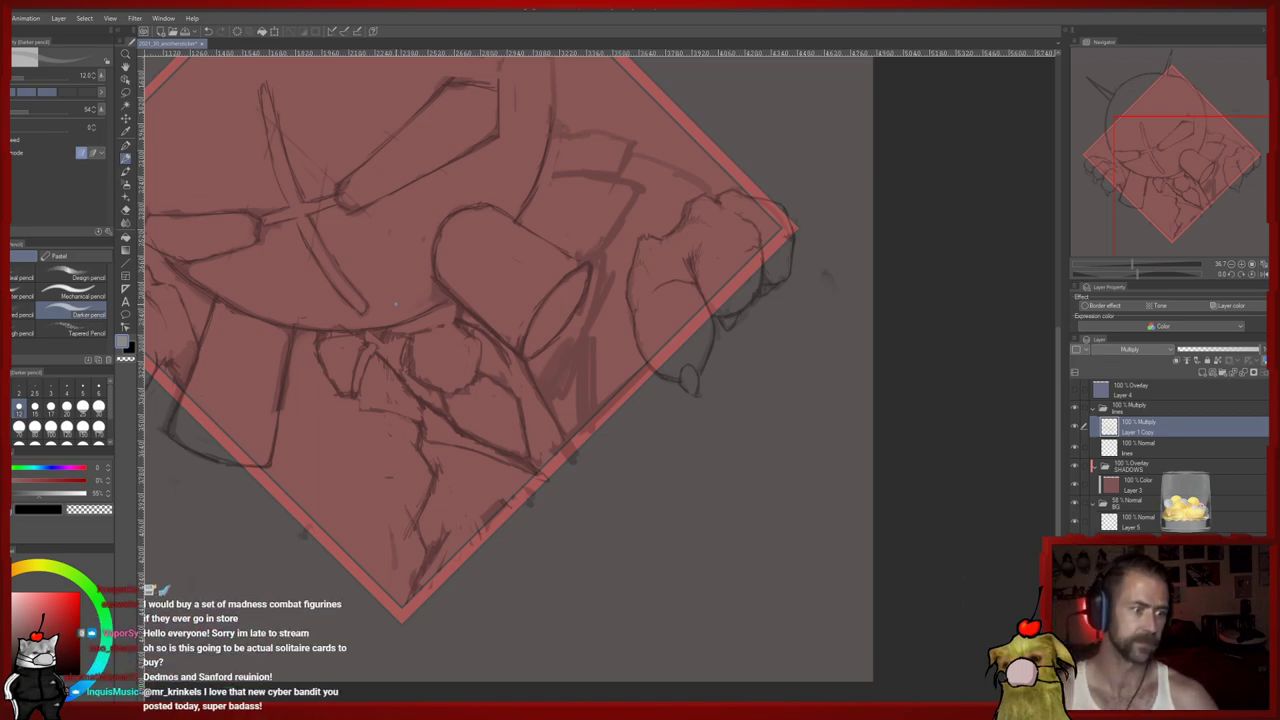
{"action": "left_click_drag", "start_coordinate": [620, 283], "coordinate": [554, 331]}
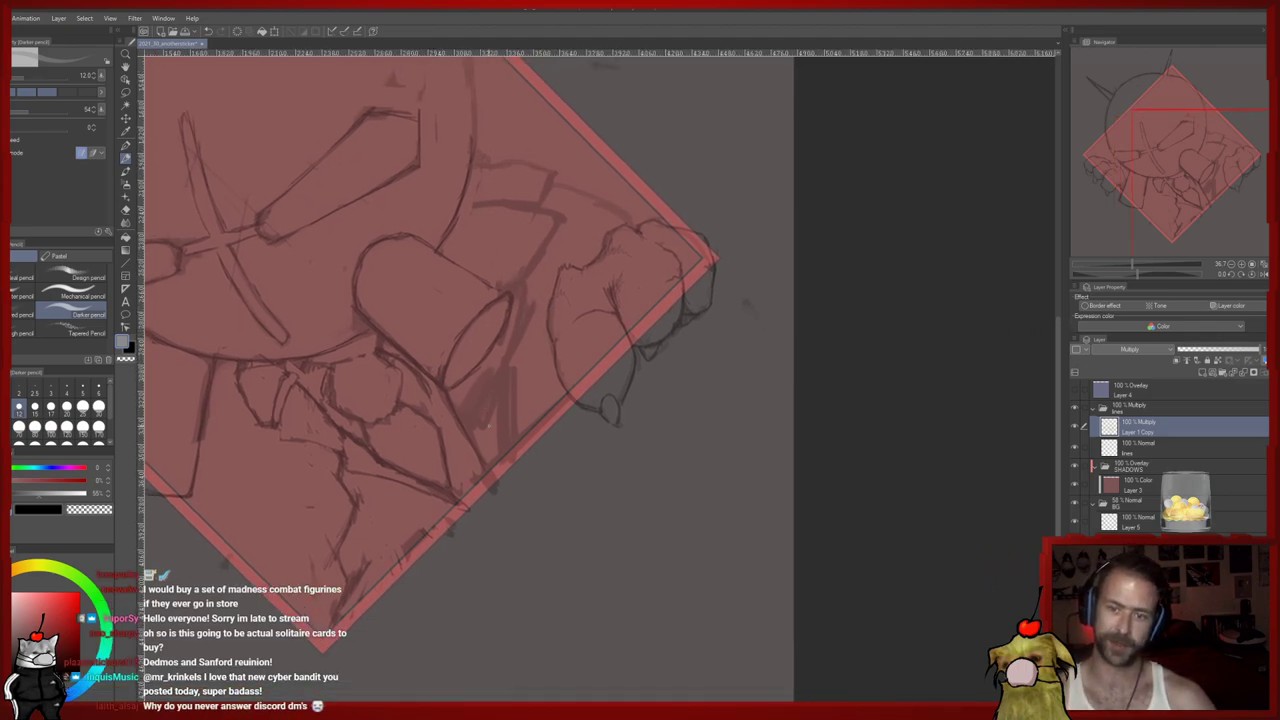
{"action": "key", "text": "e"}
{"action": "left_click_drag", "start_coordinate": [449, 396], "coordinate": [484, 467]}
{"action": "key", "text": "p"}
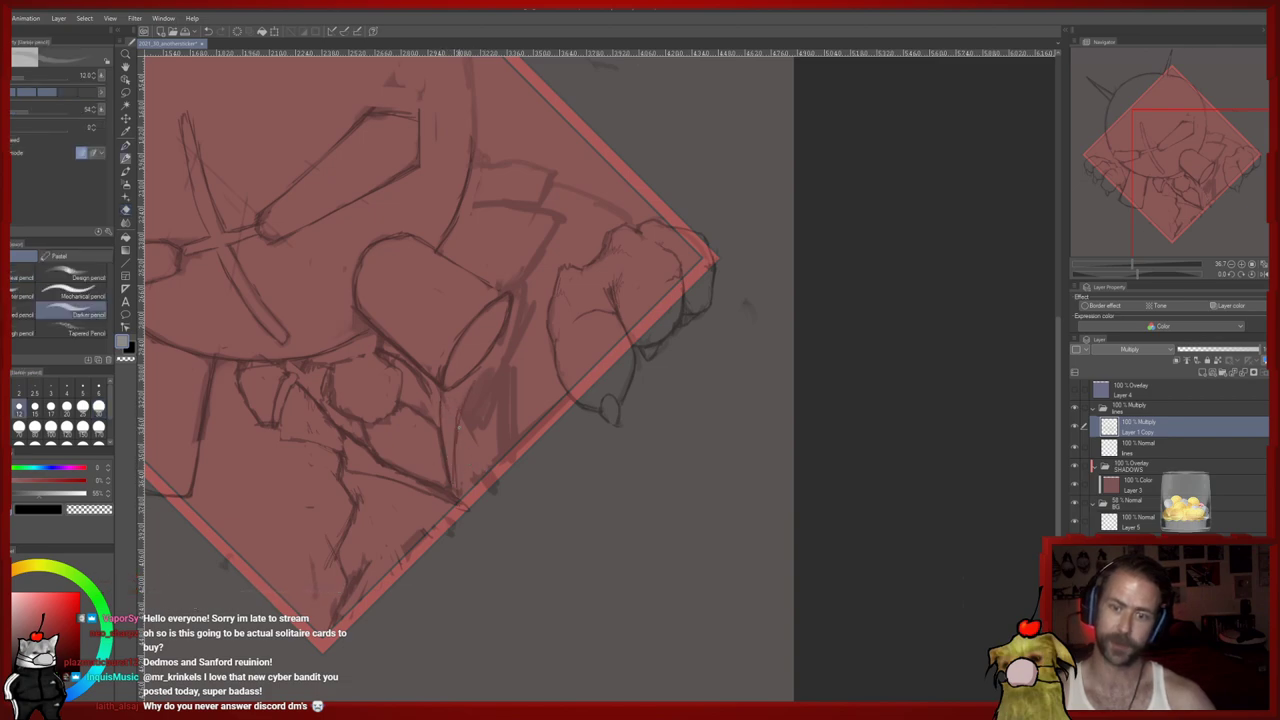
Erase the rough shading between the cylinder and the frame, then clear stray marks along the frame's lower edge with a size 170 eraser
{"action": "key", "text": "e"}
{"action": "left_click_drag", "start_coordinate": [470, 378], "coordinate": [470, 430]}
{"action": "left_click_drag", "start_coordinate": [500, 356], "coordinate": [476, 432]}
{"action": "left_click_drag", "start_coordinate": [514, 368], "coordinate": [502, 440]}
{"action": "mouse_move", "coordinate": [514, 390]}
{"action": "left_mouse_down"}
{"action": "mouse_move", "coordinate": [496, 464]}
{"action": "mouse_move", "coordinate": [540, 387]}
{"action": "left_mouse_up"}
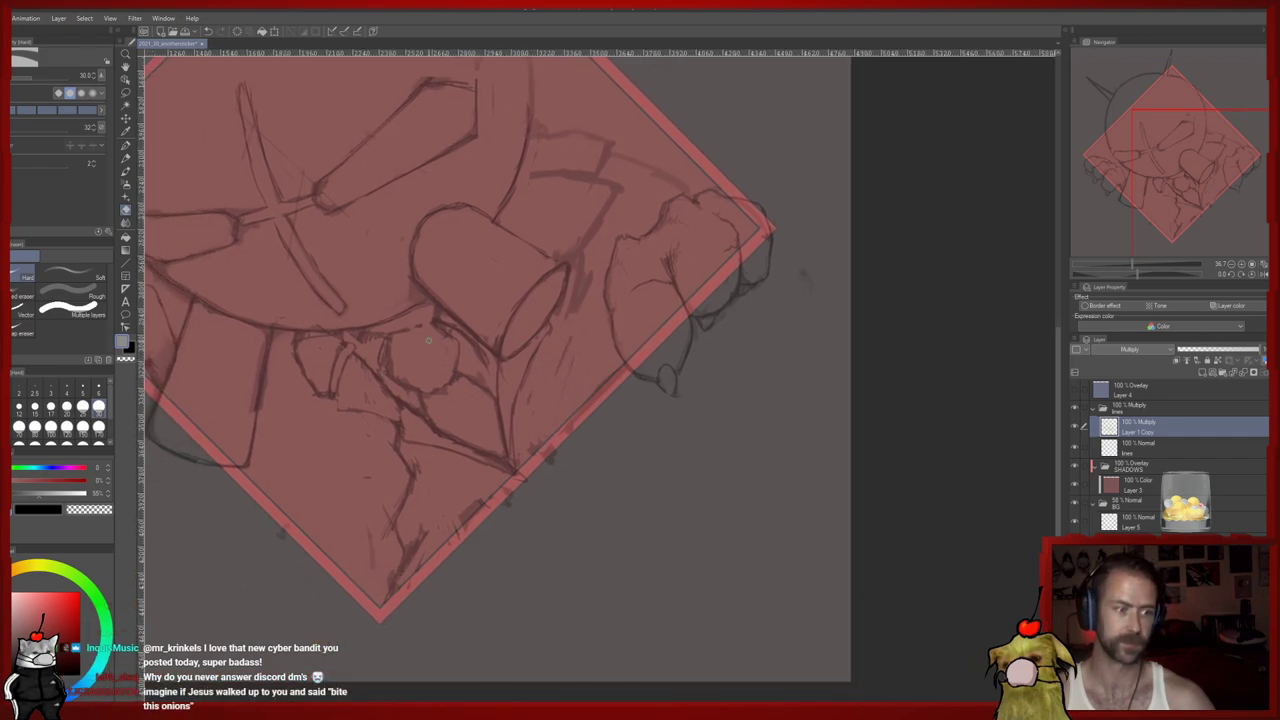
{"action": "left_click", "coordinate": [98, 426]}
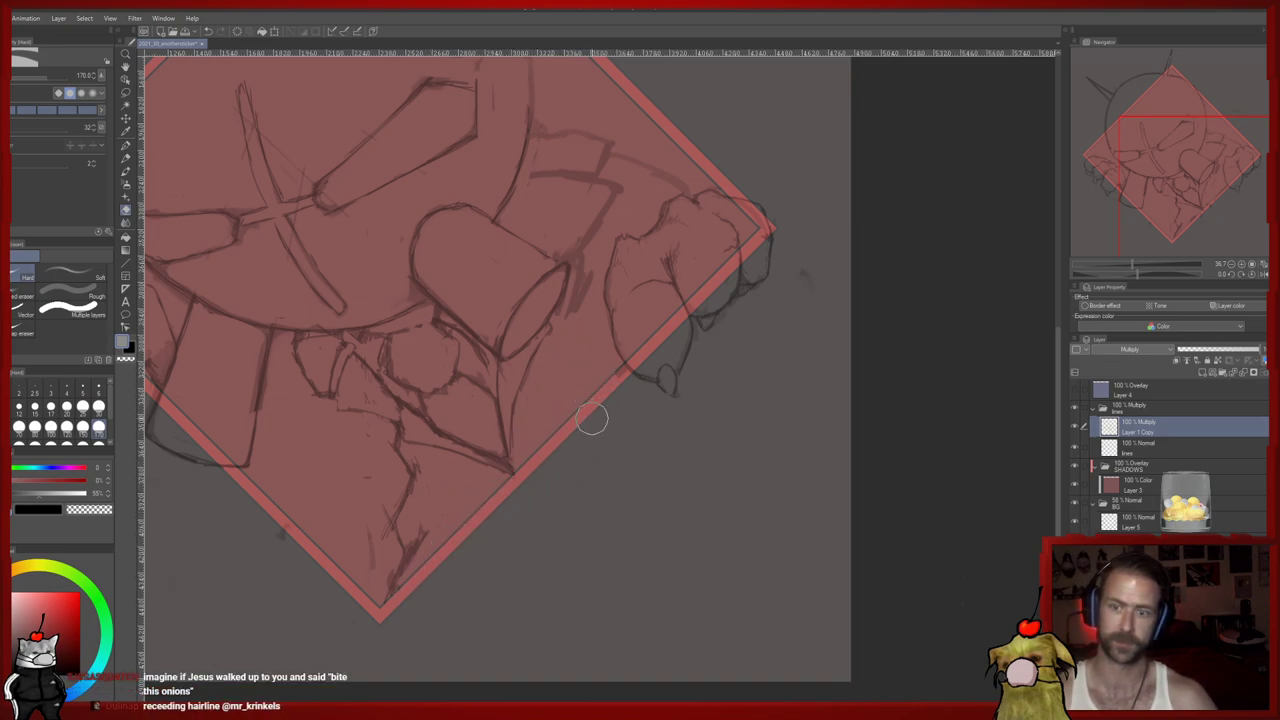
{"action": "scroll", "coordinate": [591, 423], "scroll_direction": "up", "scroll_amount": 2}
Erase the thick rough strokes above the cylinder and redraw them as clean, banded sleeve outlines beside the head
{"action": "key", "text": "p"}
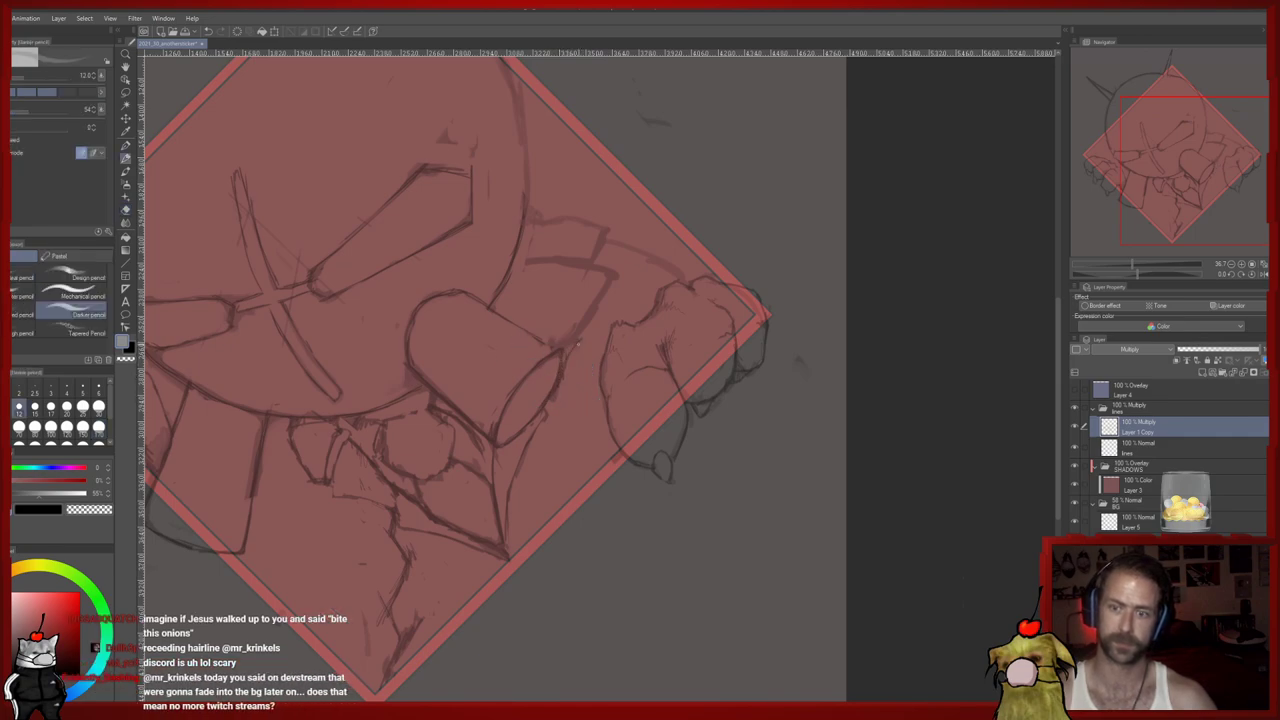
{"action": "key", "text": "e"}
{"action": "mouse_move", "coordinate": [601, 297]}
{"action": "left_mouse_down"}
{"action": "mouse_move", "coordinate": [566, 323]}
{"action": "mouse_move", "coordinate": [562, 280]}
{"action": "mouse_move", "coordinate": [597, 271]}
{"action": "left_mouse_up"}
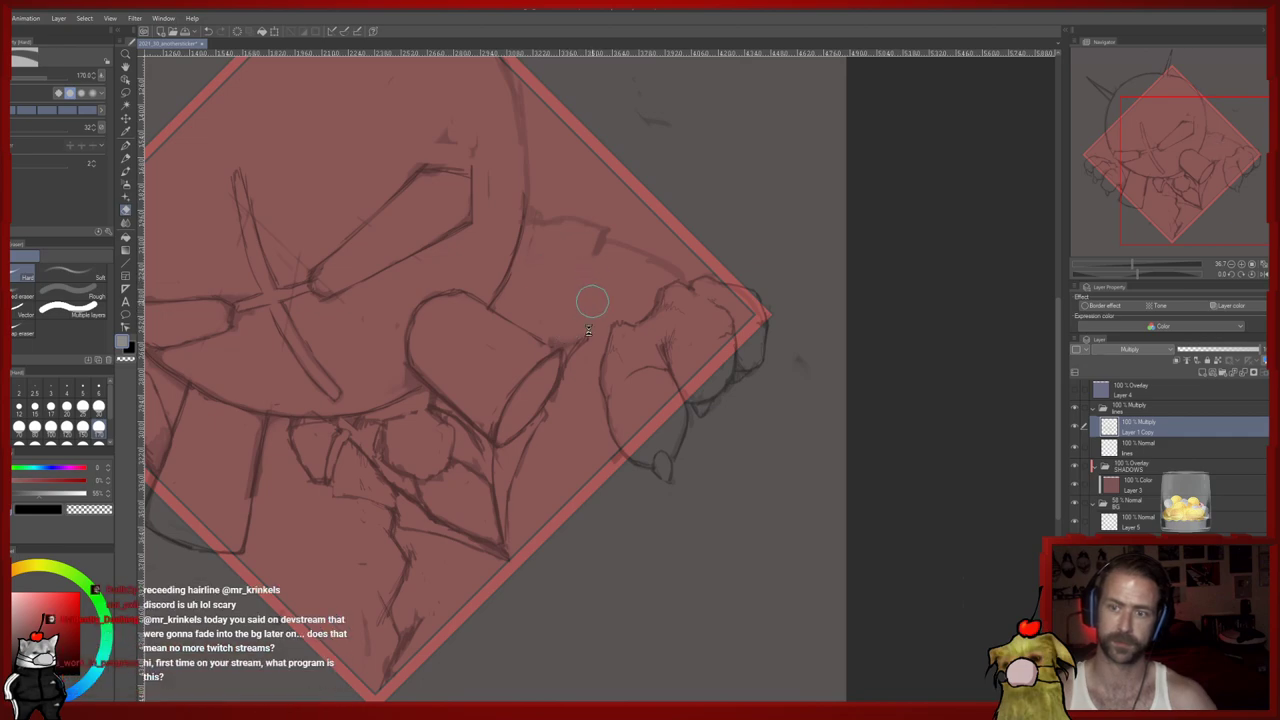
{"action": "key", "text": "p"}
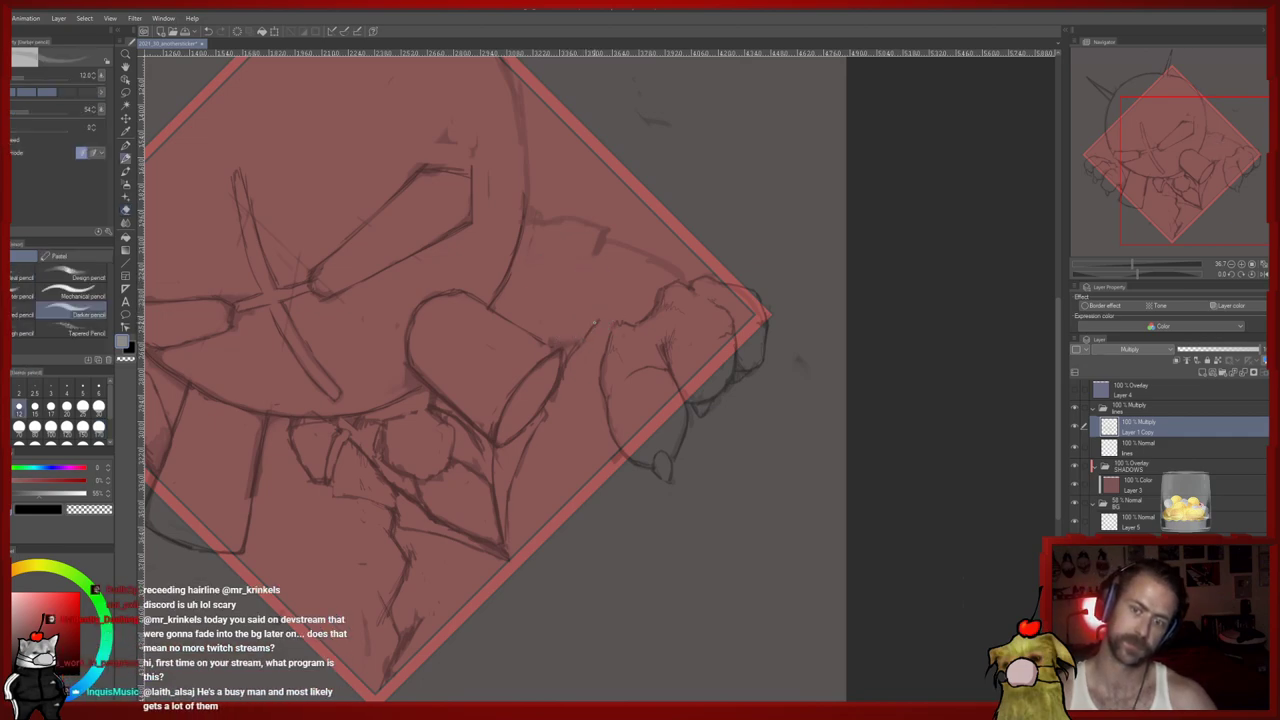
{"action": "mouse_move", "coordinate": [594, 313]}
{"action": "left_mouse_down"}
{"action": "mouse_move", "coordinate": [536, 292]}
{"action": "mouse_move", "coordinate": [506, 310]}
{"action": "left_mouse_up"}
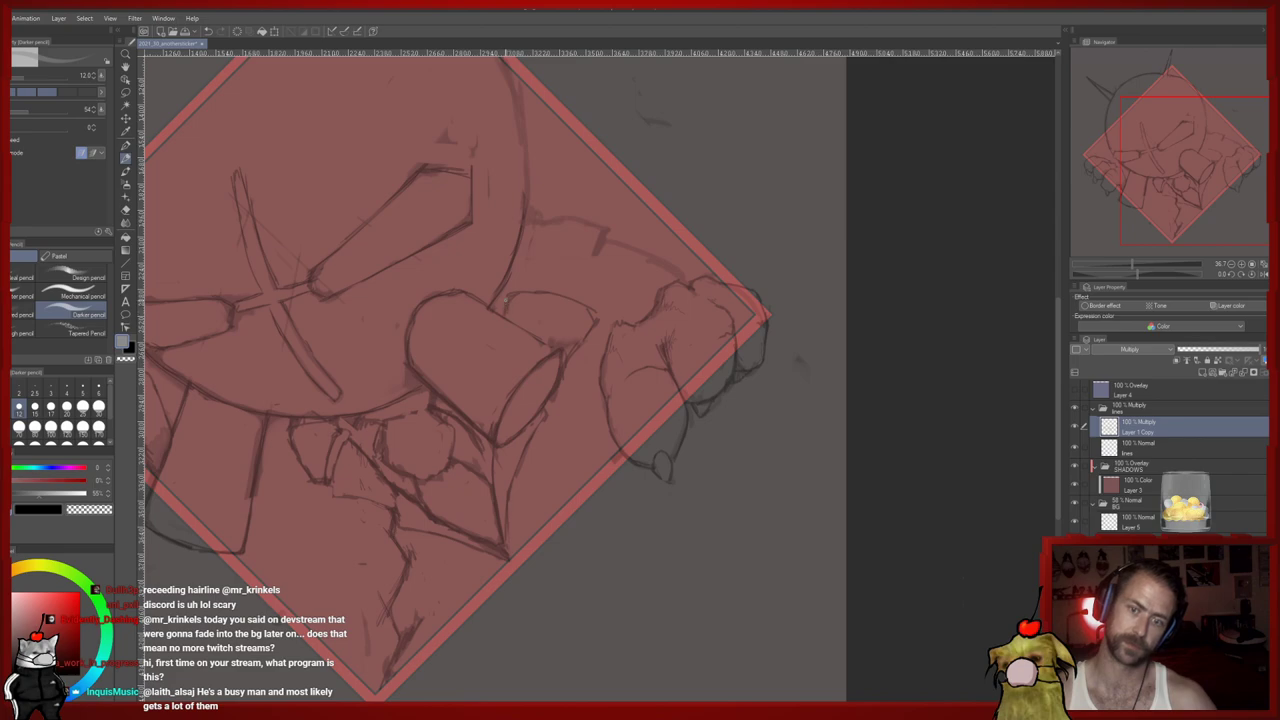
{"action": "mouse_move", "coordinate": [580, 284]}
{"action": "left_mouse_down"}
{"action": "mouse_move", "coordinate": [516, 273]}
{"action": "mouse_move", "coordinate": [508, 293]}
{"action": "mouse_move", "coordinate": [582, 286]}
{"action": "left_mouse_up"}
{"action": "left_click_drag", "start_coordinate": [602, 229], "coordinate": [530, 212]}
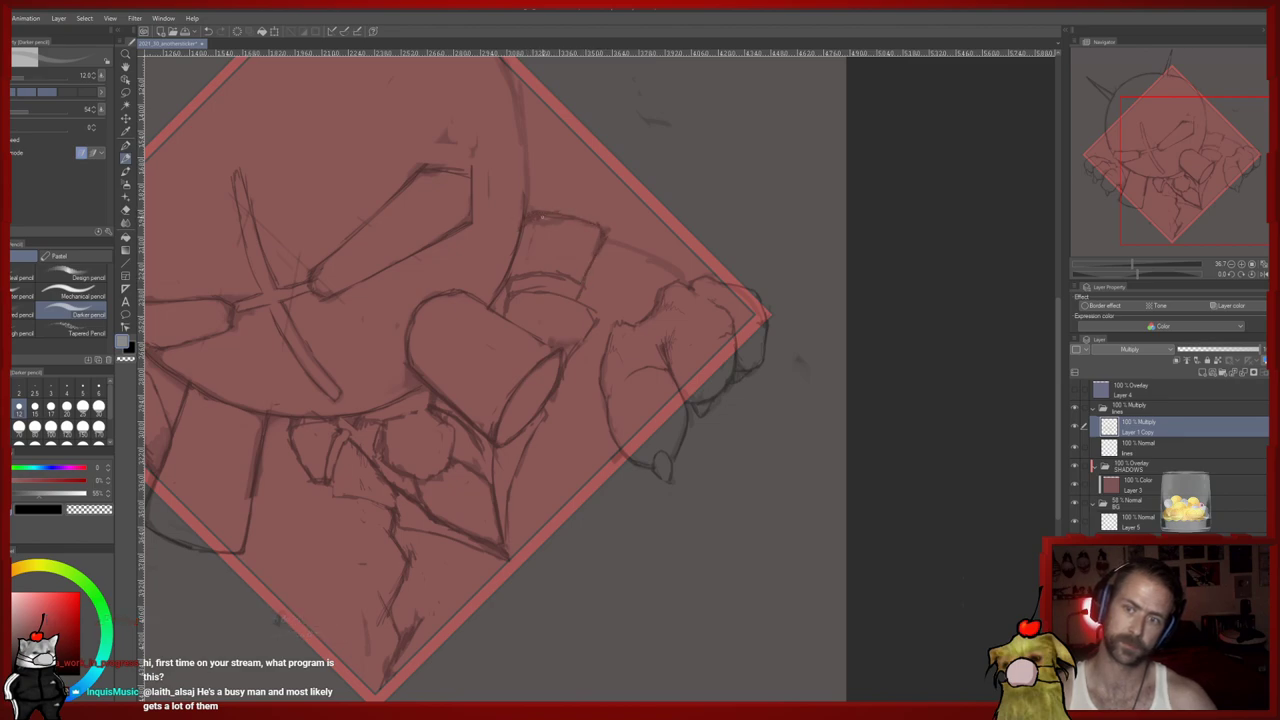
Darken the head contour beside the sleeve, then sketch a bumpy outline linking the sleeve to the raised hand
{"action": "left_click_drag", "start_coordinate": [556, 235], "coordinate": [602, 387]}
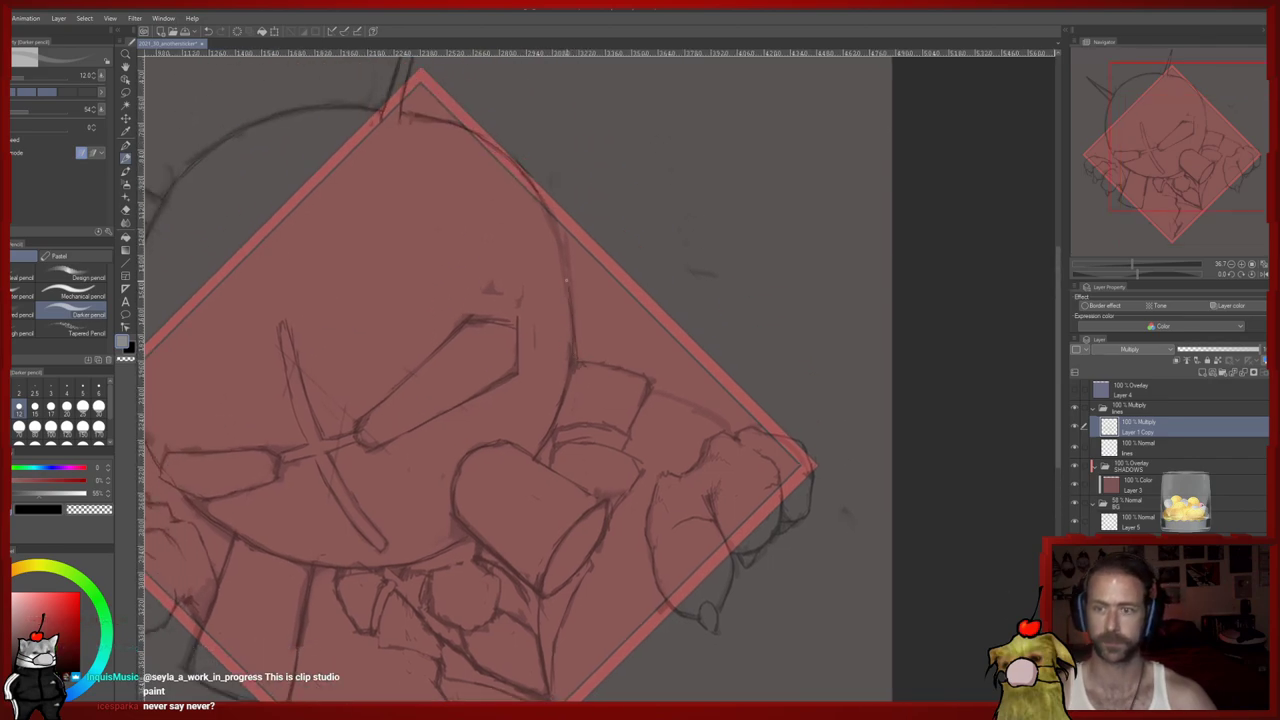
{"action": "left_click_drag", "start_coordinate": [555, 257], "coordinate": [574, 180]}
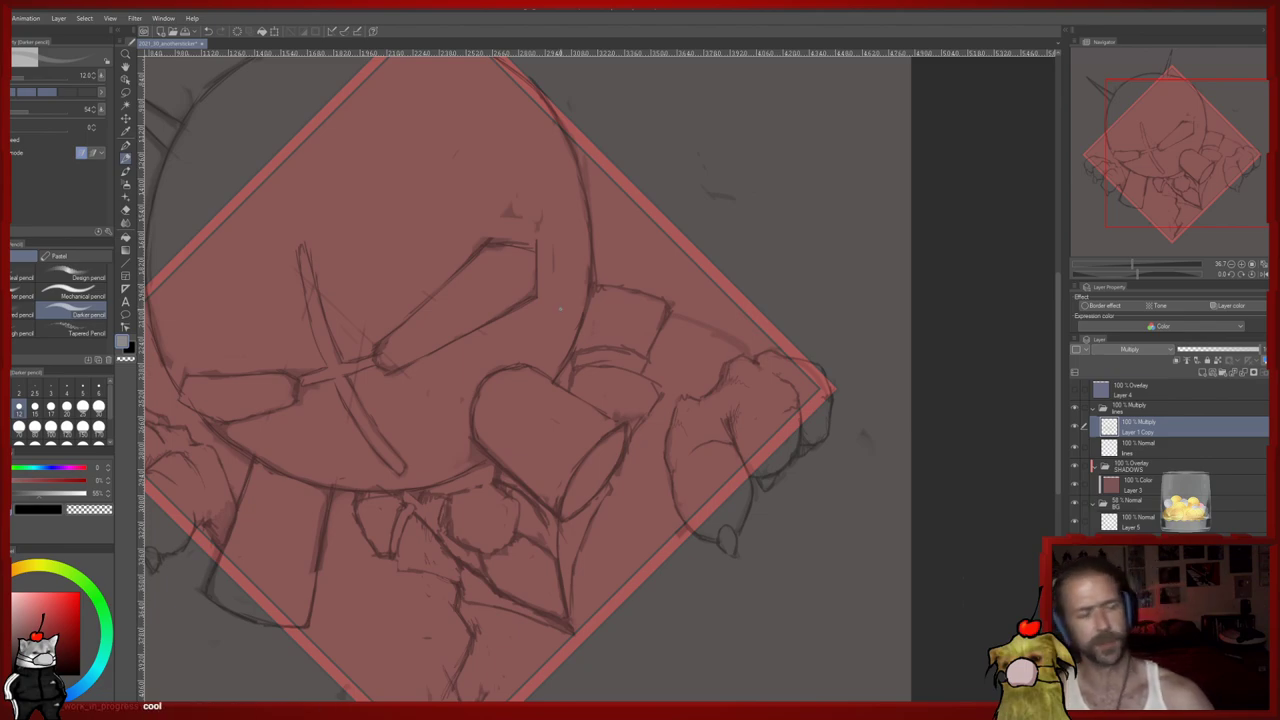
{"action": "left_click_drag", "start_coordinate": [561, 315], "coordinate": [551, 317]}
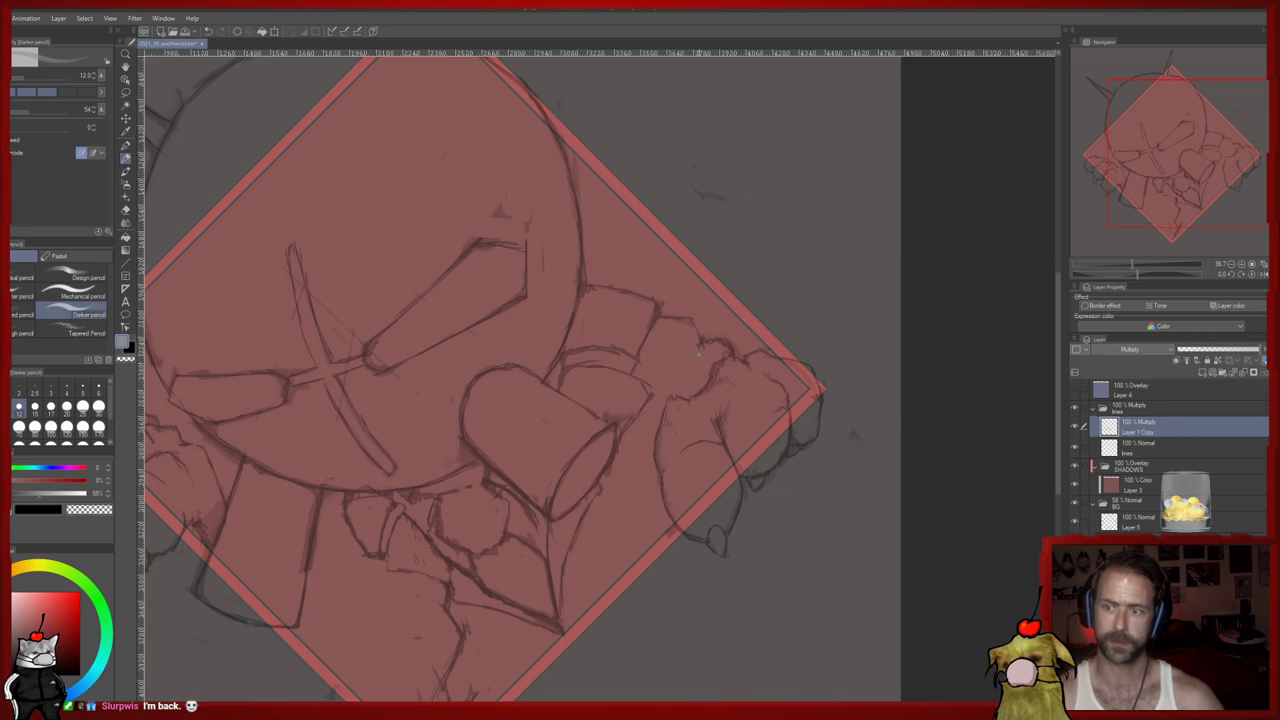
Add fine hatching along the frame between the cloth edge and the raised hand with a size 3 mapping pen
{"action": "key", "text": "p"}
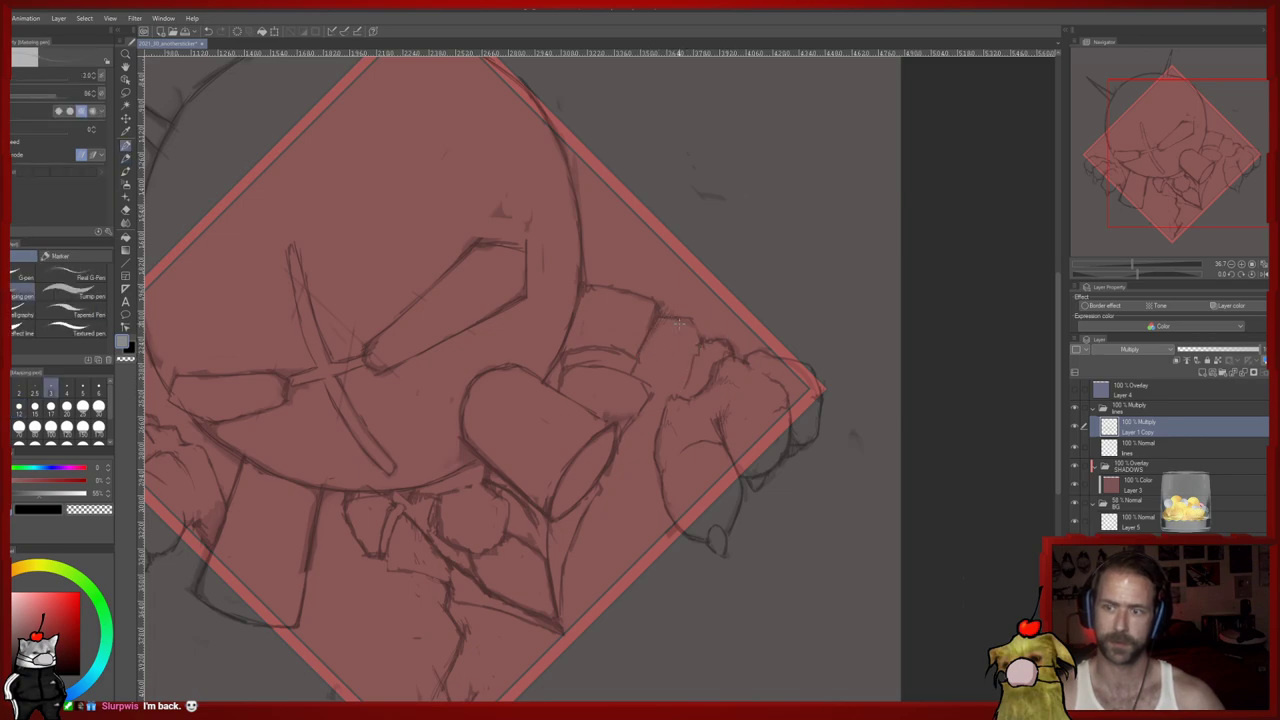
{"action": "scroll", "coordinate": [678, 323], "scroll_direction": "down", "scroll_amount": 3}
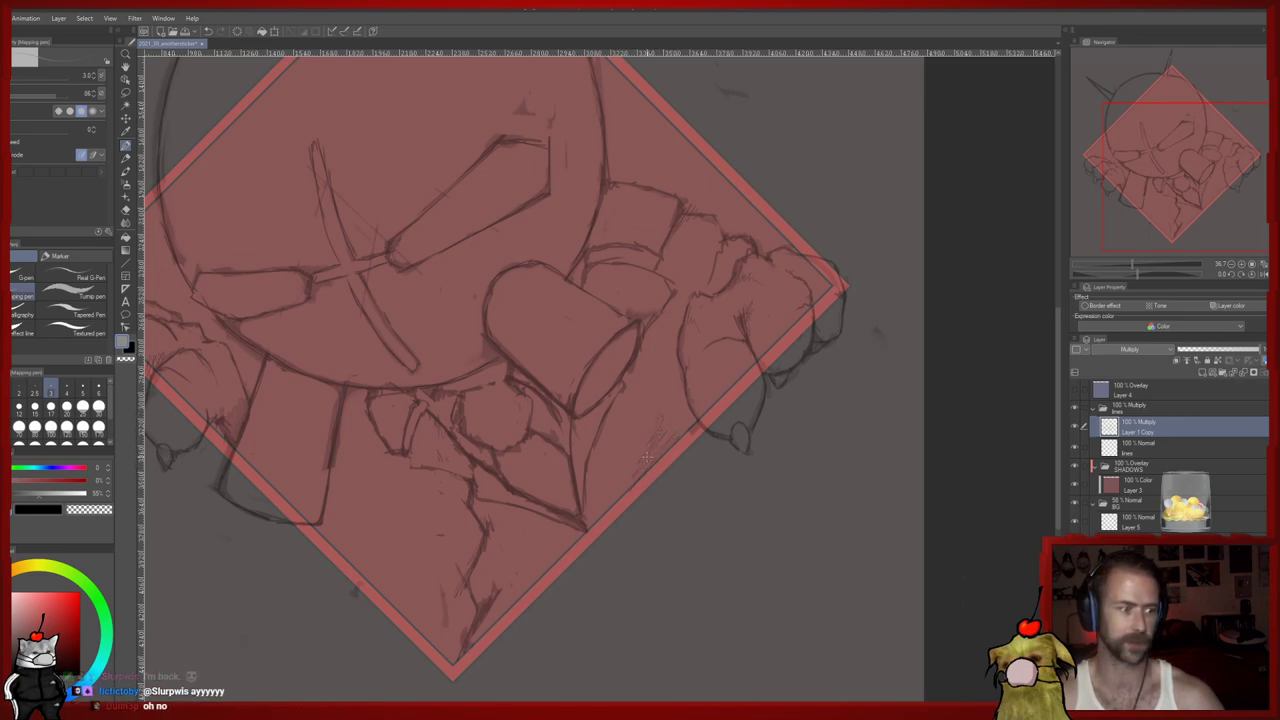
{"action": "left_click_drag", "start_coordinate": [619, 470], "coordinate": [657, 428]}
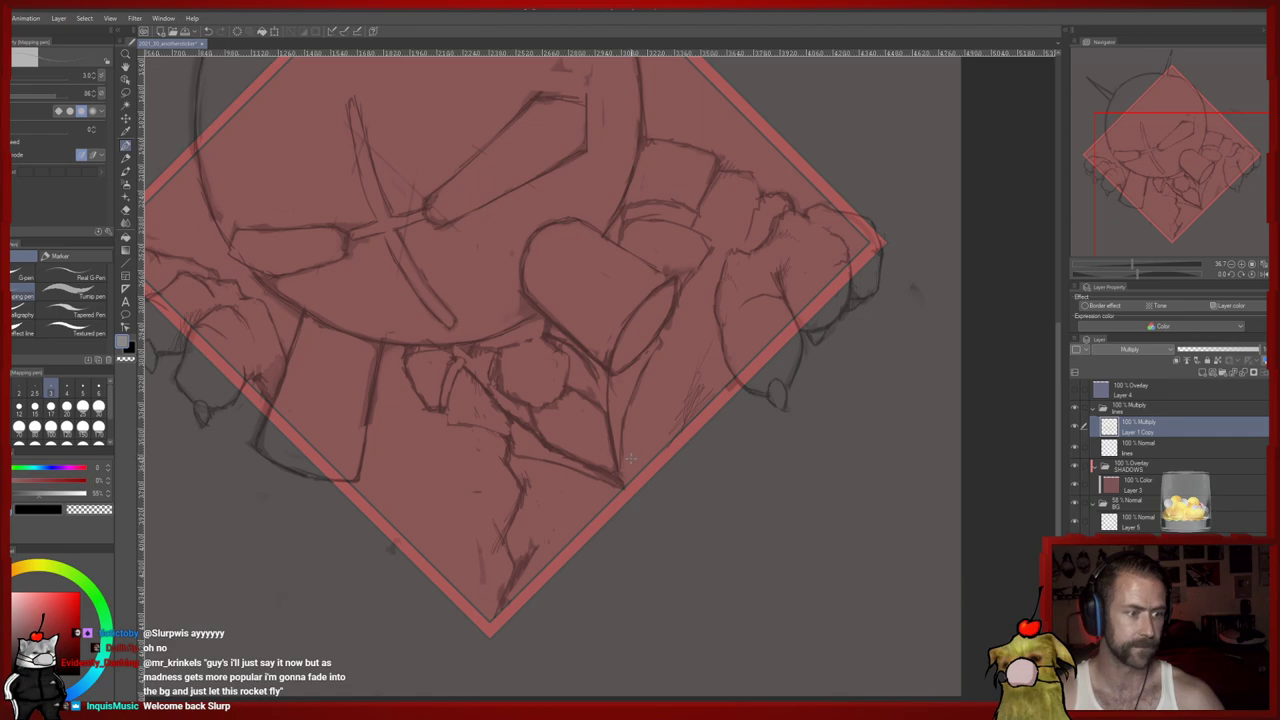
{"action": "key", "text": "e"}
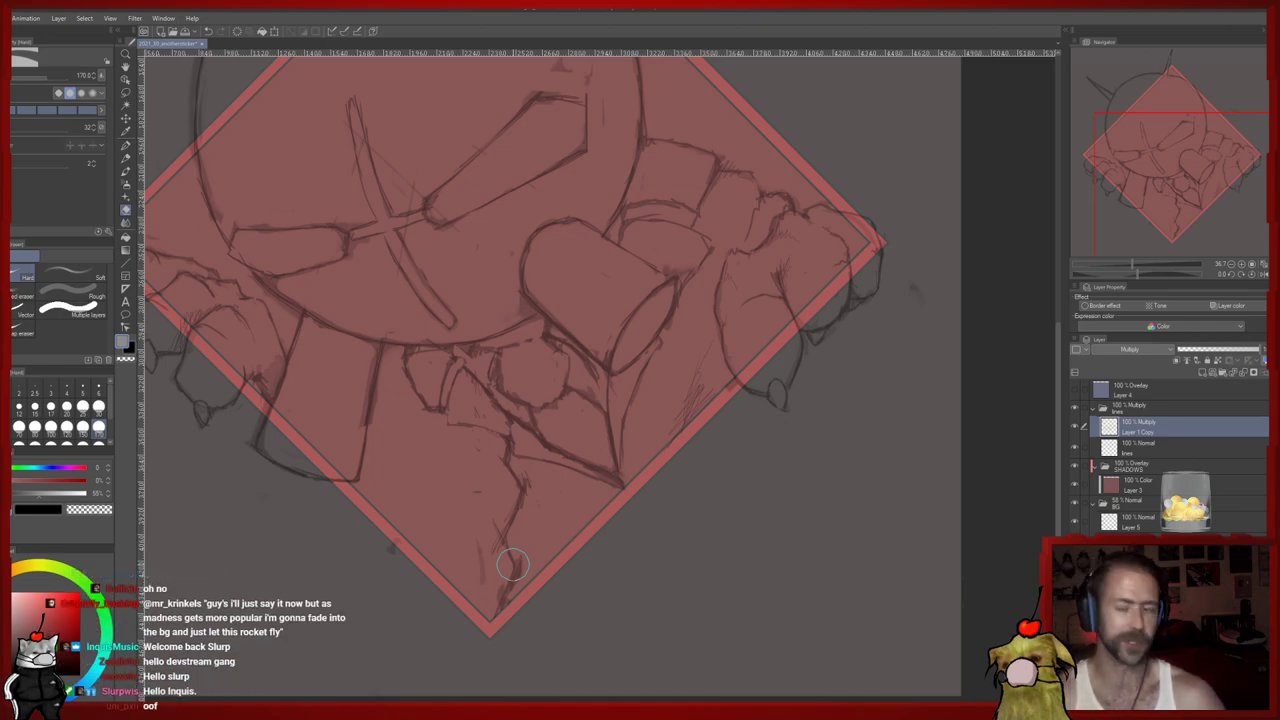
{"action": "key", "text": "p"}
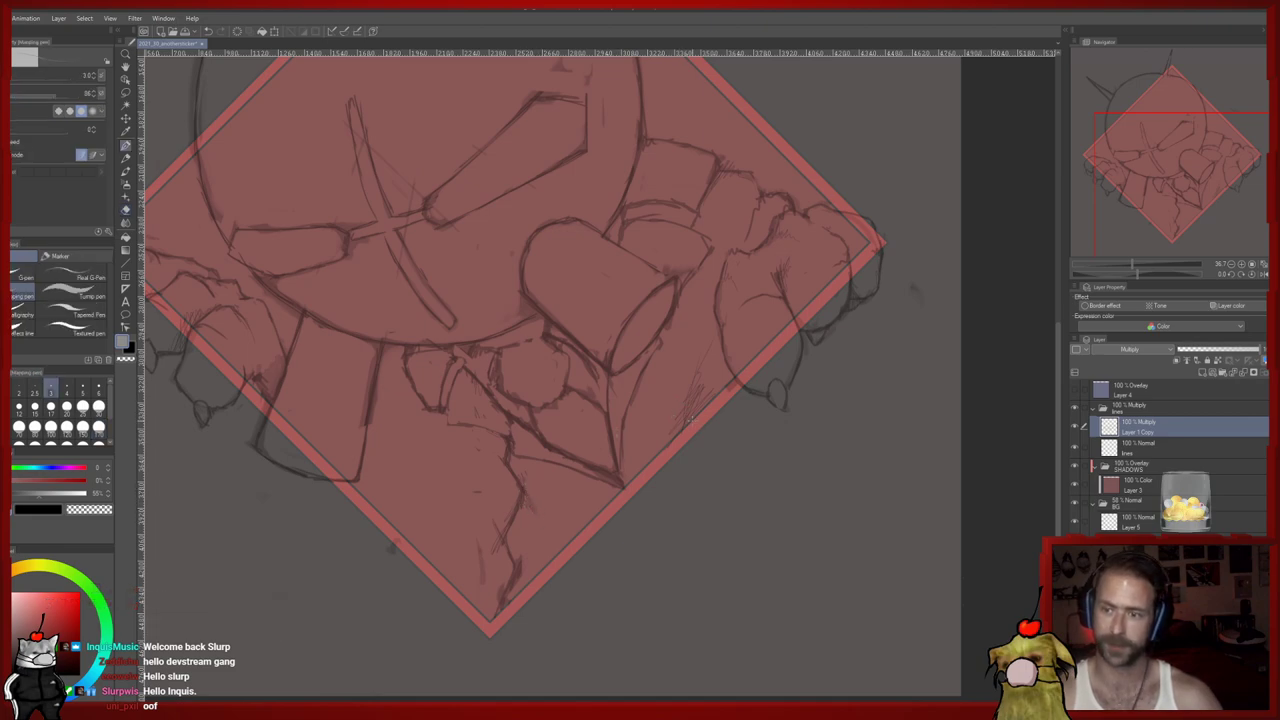
{"action": "key", "text": "p"}
{"action": "key", "text": "p"}
{"action": "key", "text": "p"}
{"action": "key", "text": "p"}
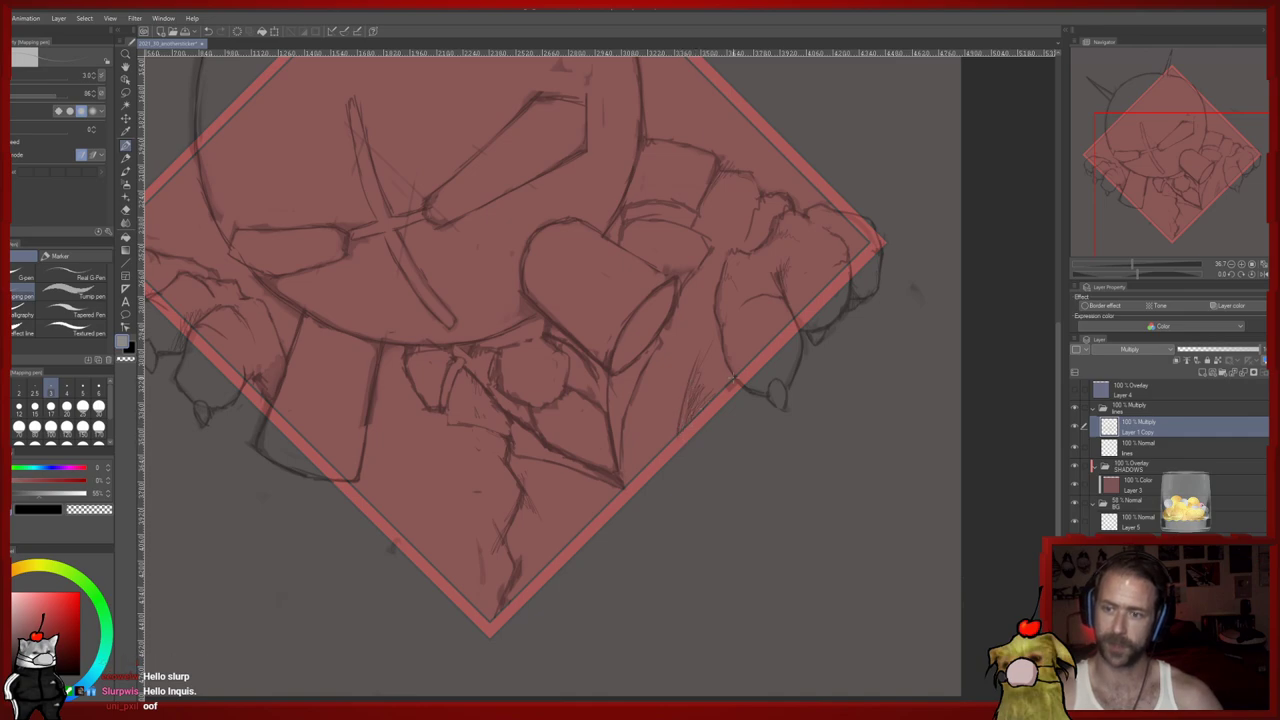
Erase the stray mark outside the frame beside the raised hand and tidy the finger outline at the frame's corner
{"action": "key", "text": "e"}
{"action": "left_click_drag", "start_coordinate": [810, 352], "coordinate": [732, 366]}
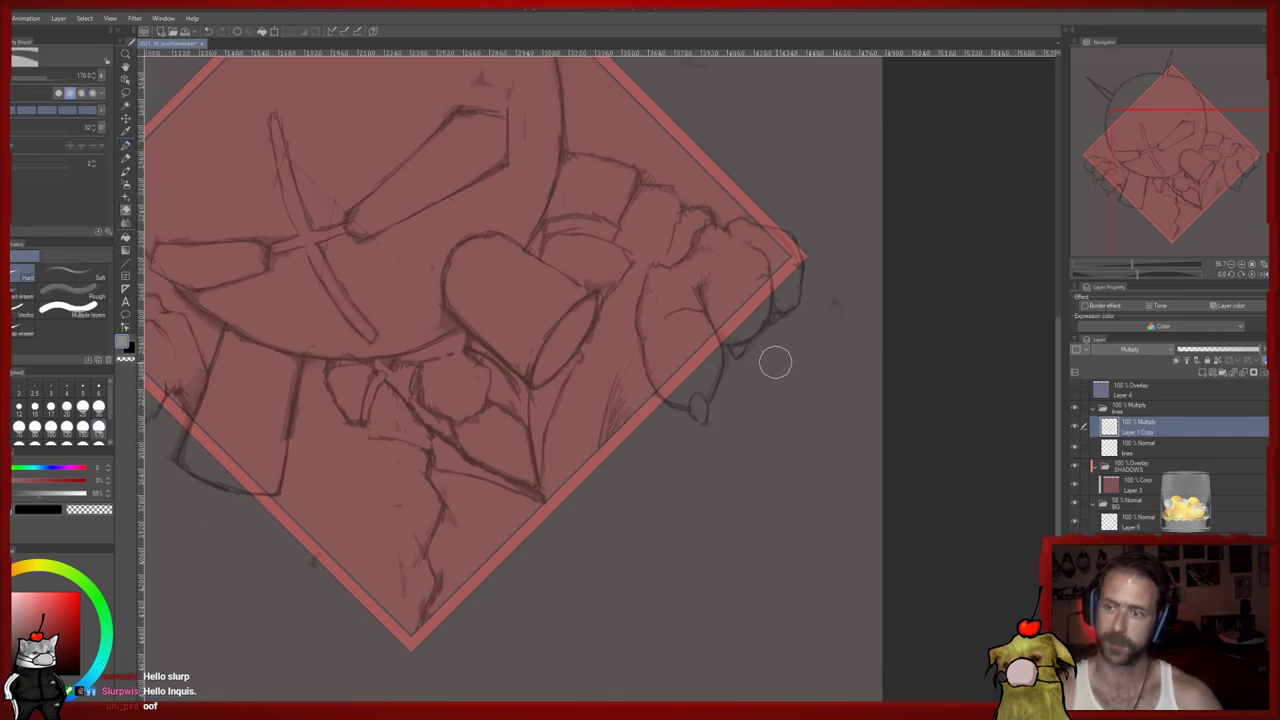
{"action": "left_click_drag", "start_coordinate": [843, 317], "coordinate": [855, 292]}
{"action": "scroll", "coordinate": [866, 311], "scroll_direction": "up", "scroll_amount": 2}
{"action": "key", "text": "p"}
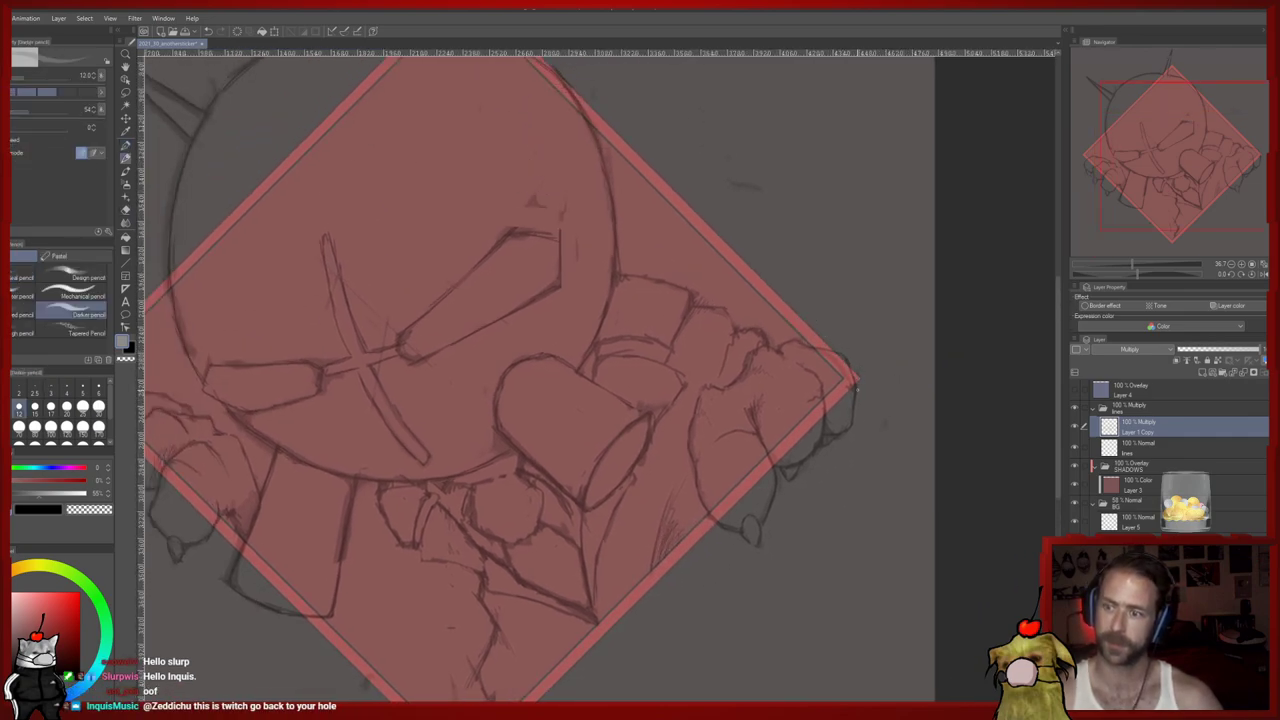
{"action": "key", "text": "e"}
{"action": "left_click_drag", "start_coordinate": [836, 374], "coordinate": [843, 363]}
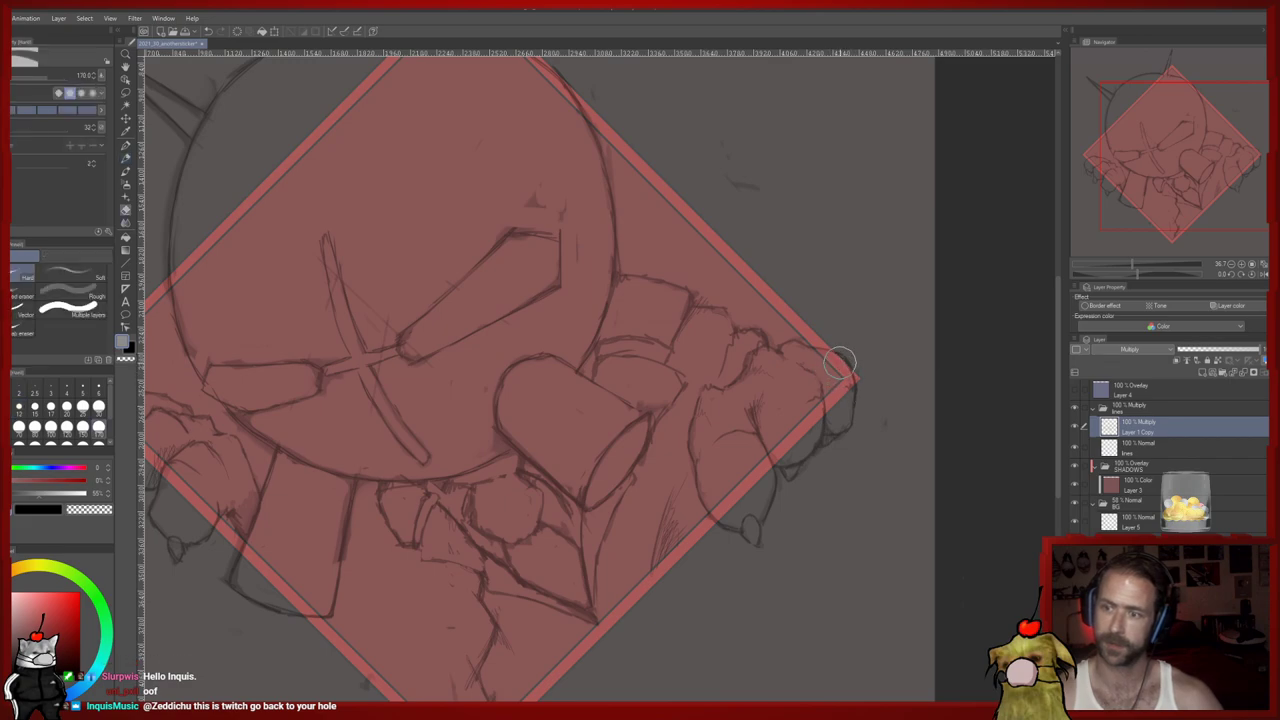
{"action": "key", "text": "p"}
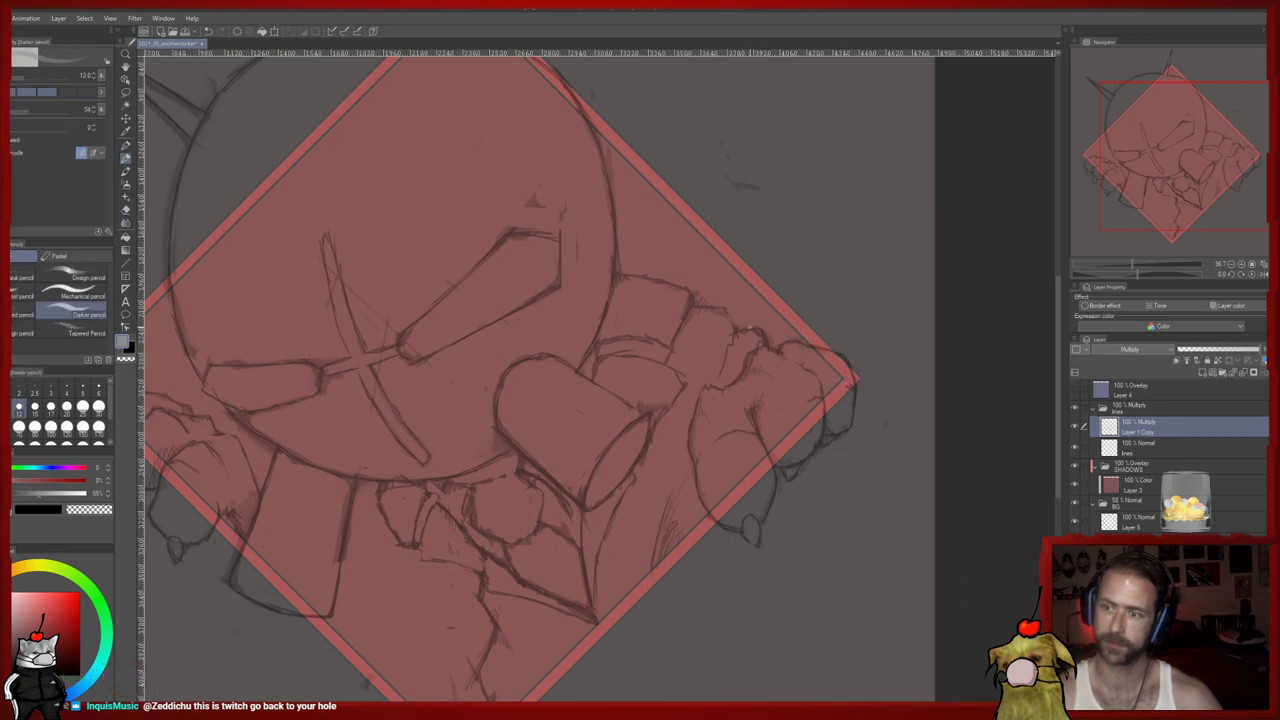
Clean up the cloth strip beside the other hand with a size 80 eraser, and refine its long inner edge with the darker pencil
{"action": "mouse_move", "coordinate": [622, 277]}
{"action": "left_mouse_down"}
{"action": "mouse_move", "coordinate": [766, 249]}
{"action": "mouse_move", "coordinate": [823, 186]}
{"action": "left_mouse_up"}
{"action": "key", "text": "e"}
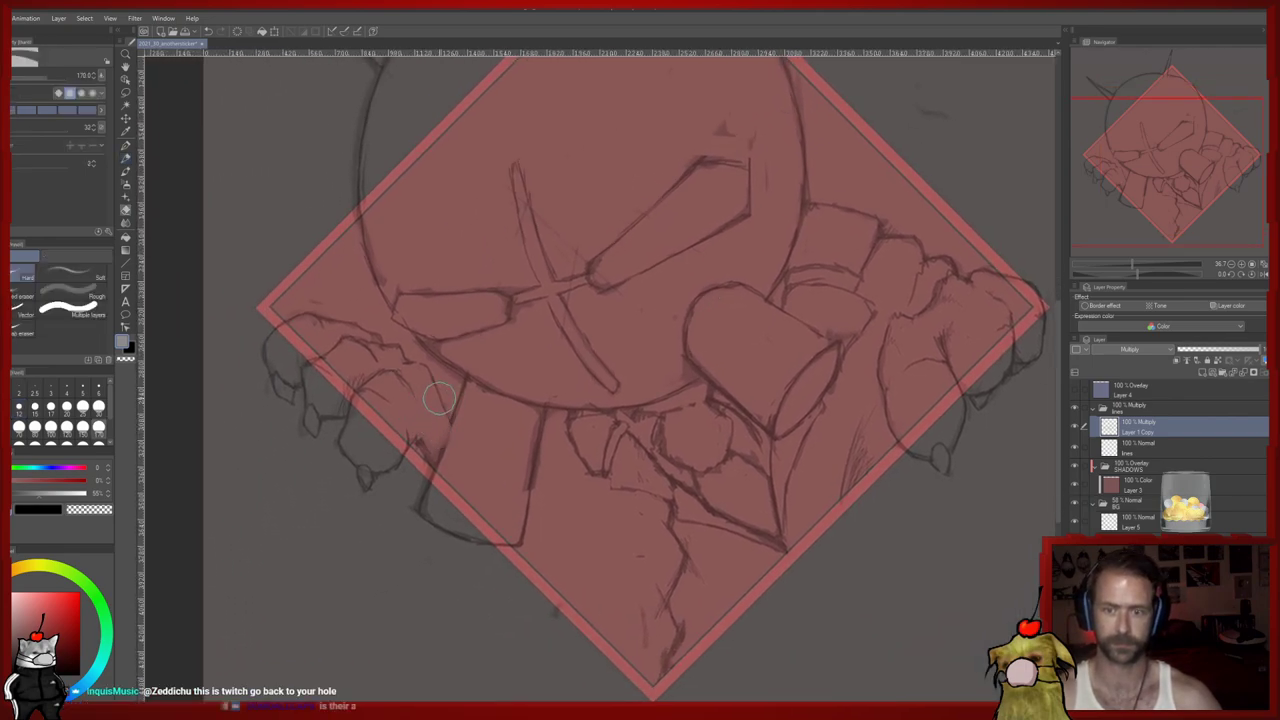
{"action": "left_click", "coordinate": [35, 429]}
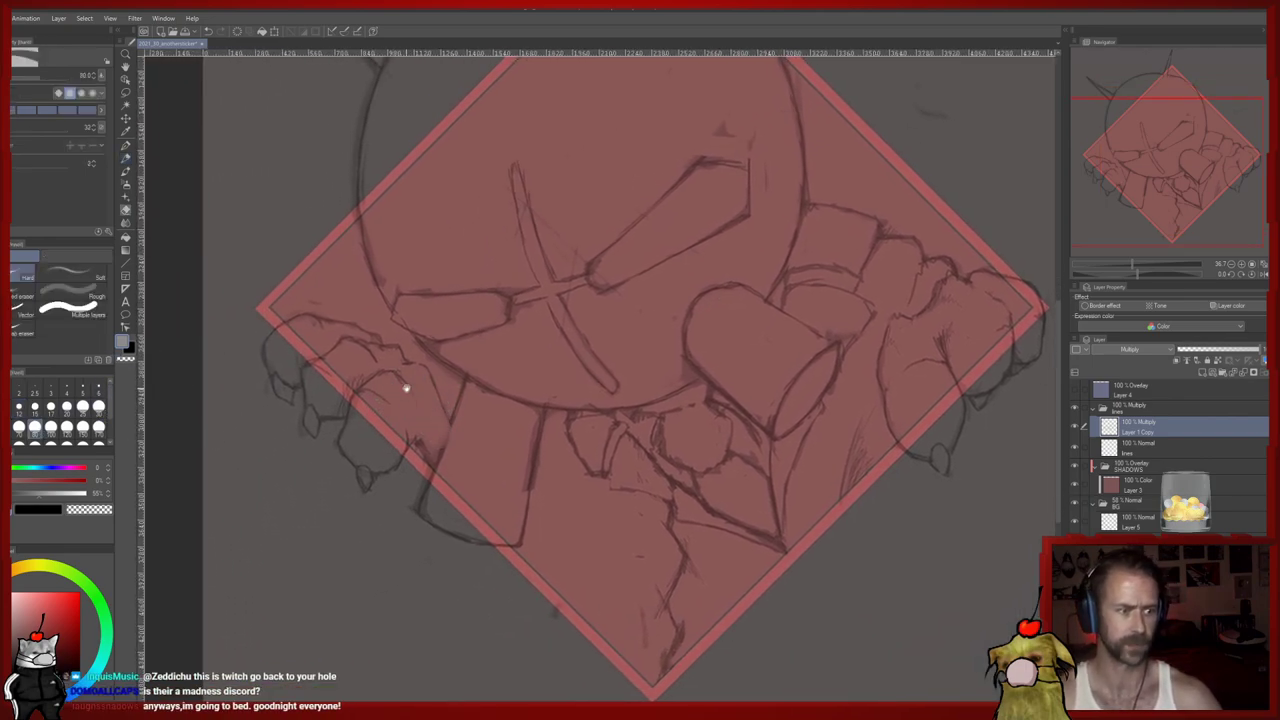
{"action": "left_click_drag", "start_coordinate": [406, 388], "coordinate": [396, 389]}
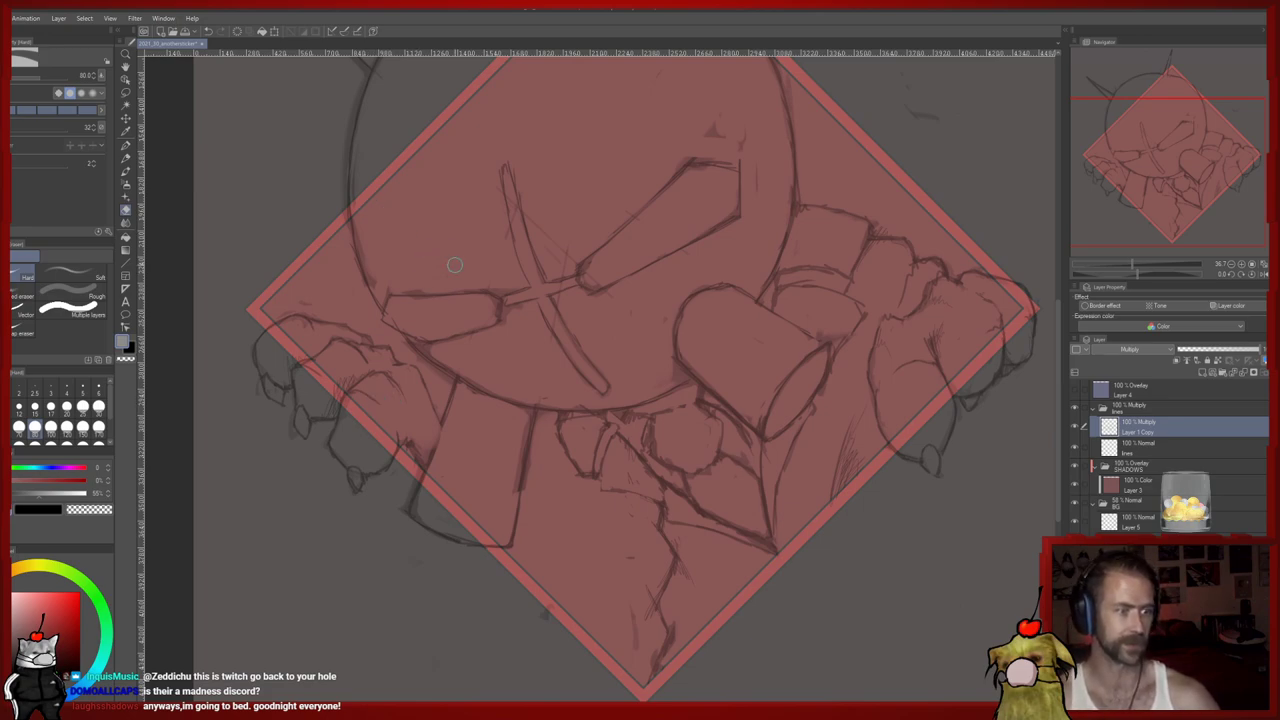
{"action": "mouse_move", "coordinate": [462, 369]}
{"action": "left_mouse_down"}
{"action": "mouse_move", "coordinate": [471, 357]}
{"action": "mouse_move", "coordinate": [461, 380]}
{"action": "left_mouse_up"}
{"action": "key", "text": "p"}
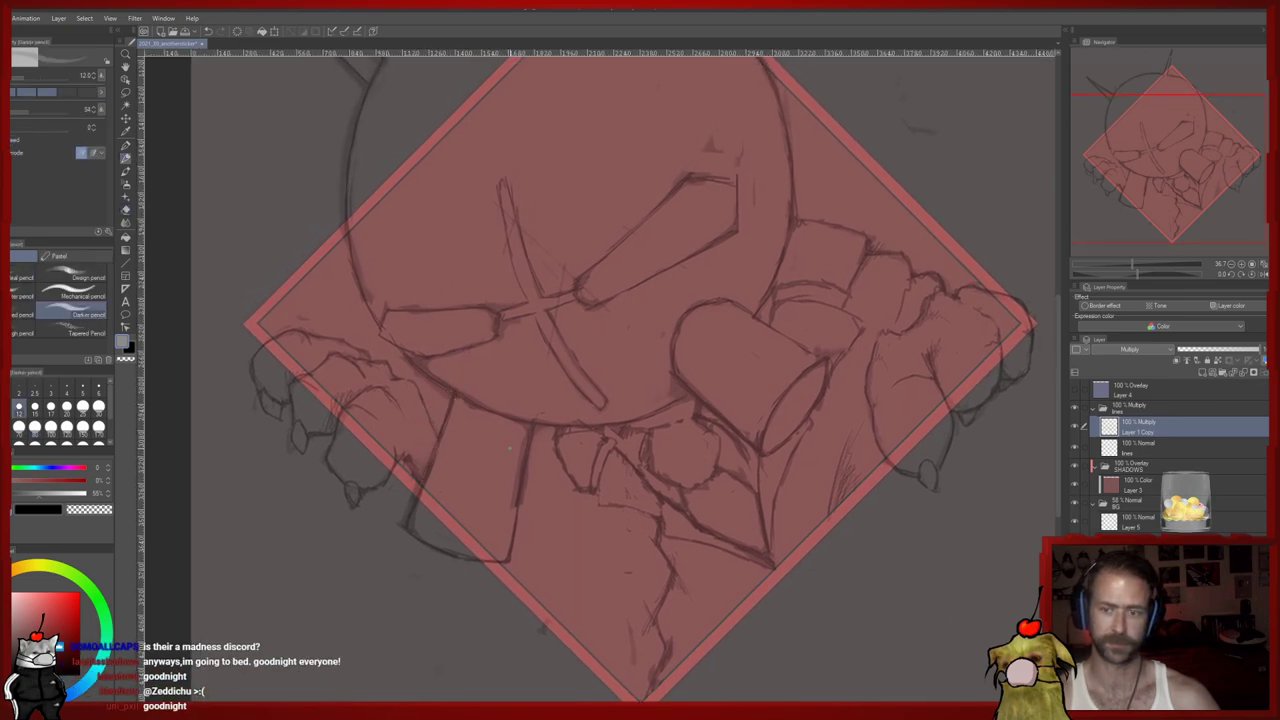
{"action": "key", "text": "e"}
{"action": "mouse_move", "coordinate": [507, 511]}
{"action": "left_mouse_down"}
{"action": "mouse_move", "coordinate": [521, 430]}
{"action": "mouse_move", "coordinate": [513, 528]}
{"action": "left_mouse_up"}
{"action": "key", "text": "p"}
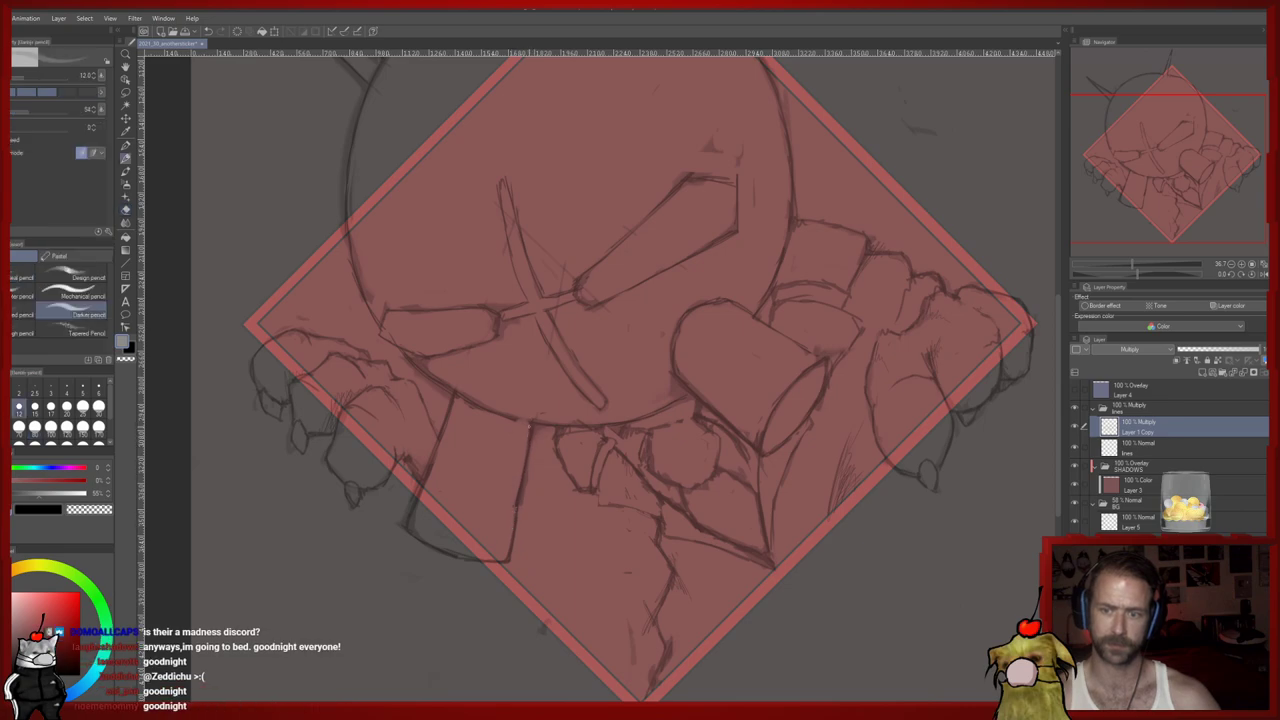
{"action": "left_click_drag", "start_coordinate": [508, 411], "coordinate": [499, 505]}
Sketch a faint line from the cloth strip's lower corner across the tail, and a thin fold line below the cylinder's open end
{"action": "left_click_drag", "start_coordinate": [636, 292], "coordinate": [585, 414]}
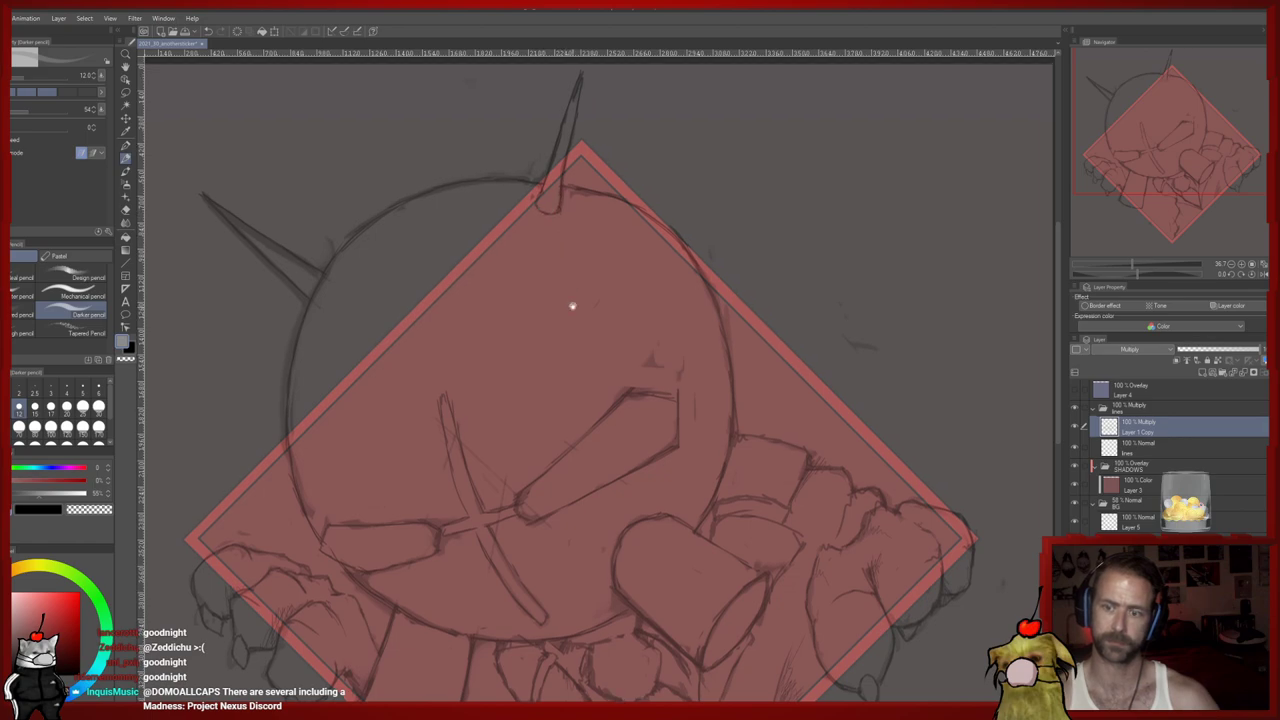
{"action": "left_click_drag", "start_coordinate": [573, 306], "coordinate": [577, 194]}
{"action": "scroll", "coordinate": [556, 320], "scroll_direction": "down", "scroll_amount": 5}
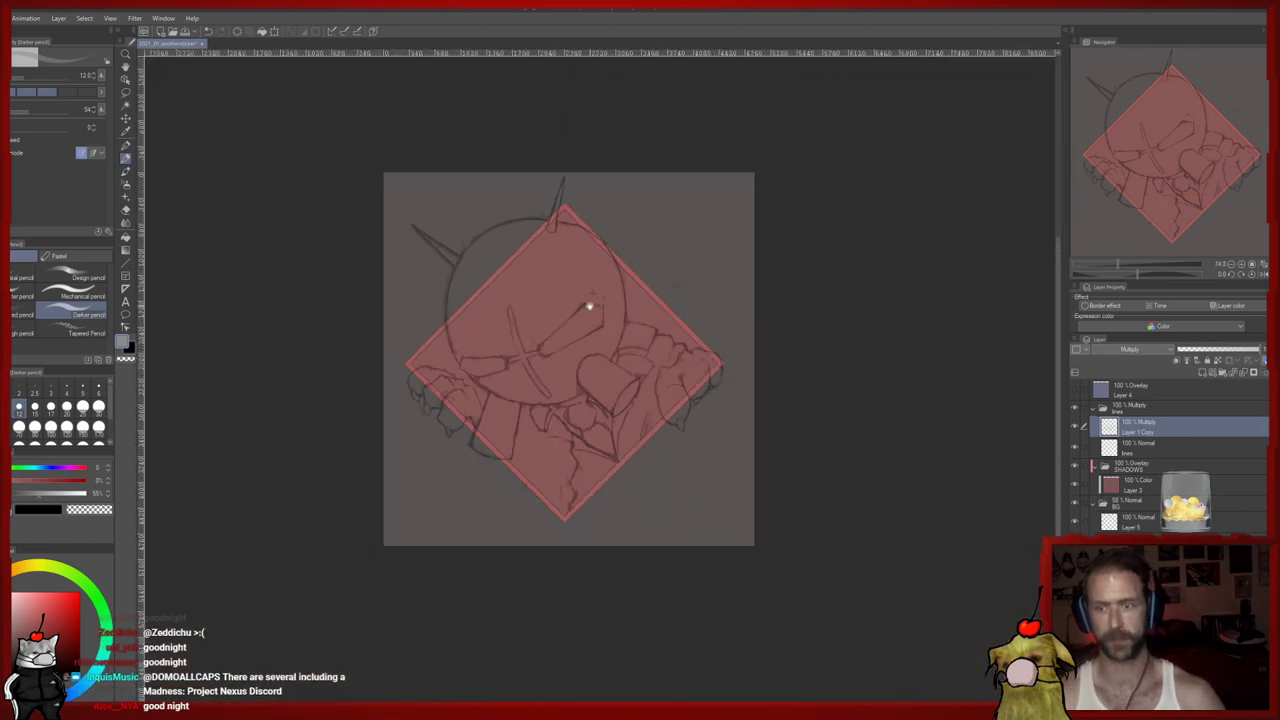
{"action": "scroll", "coordinate": [585, 315], "scroll_direction": "up", "scroll_amount": 2}
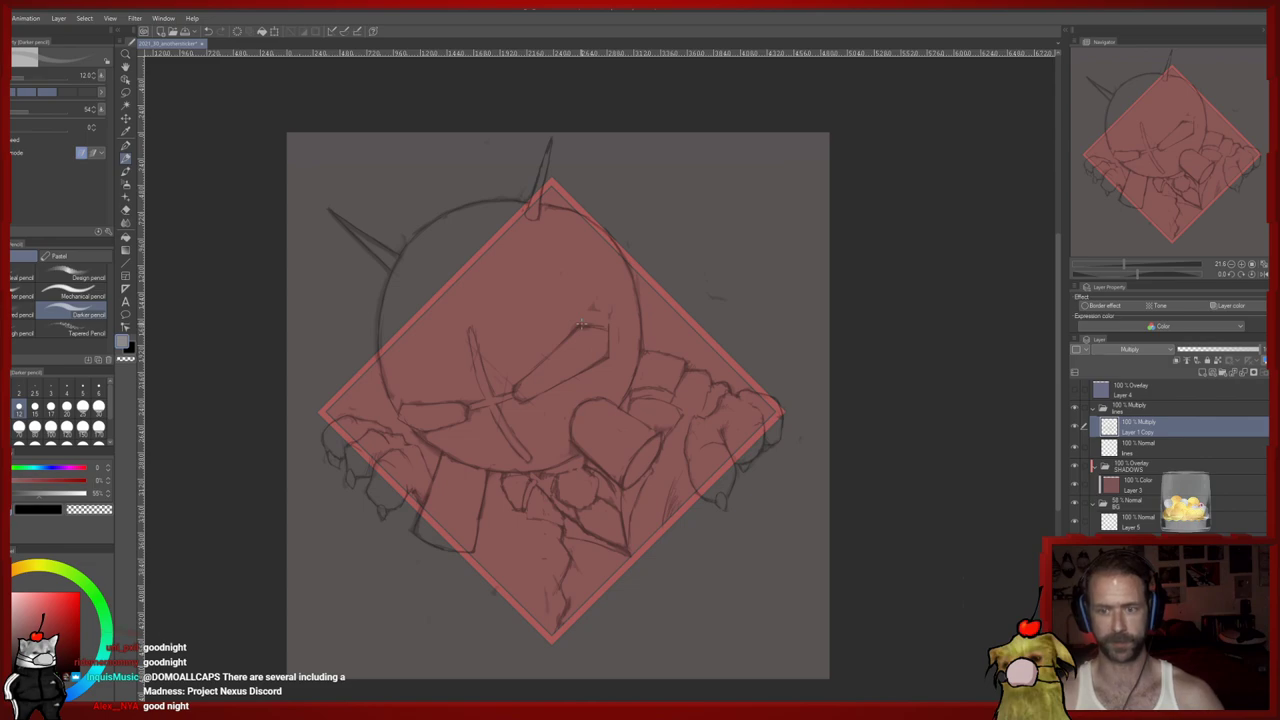
{"action": "scroll", "coordinate": [580, 325], "scroll_direction": "up", "scroll_amount": 3}
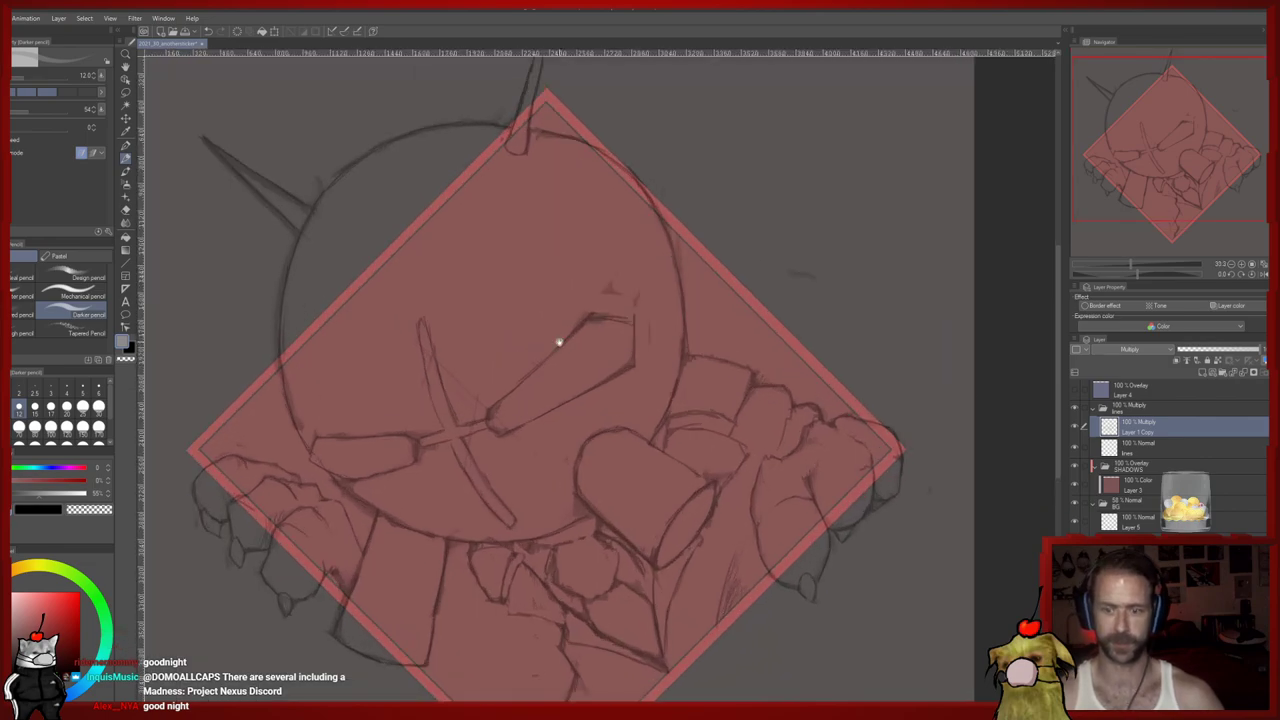
{"action": "left_click_drag", "start_coordinate": [559, 342], "coordinate": [582, 189]}
{"action": "key", "text": "p"}
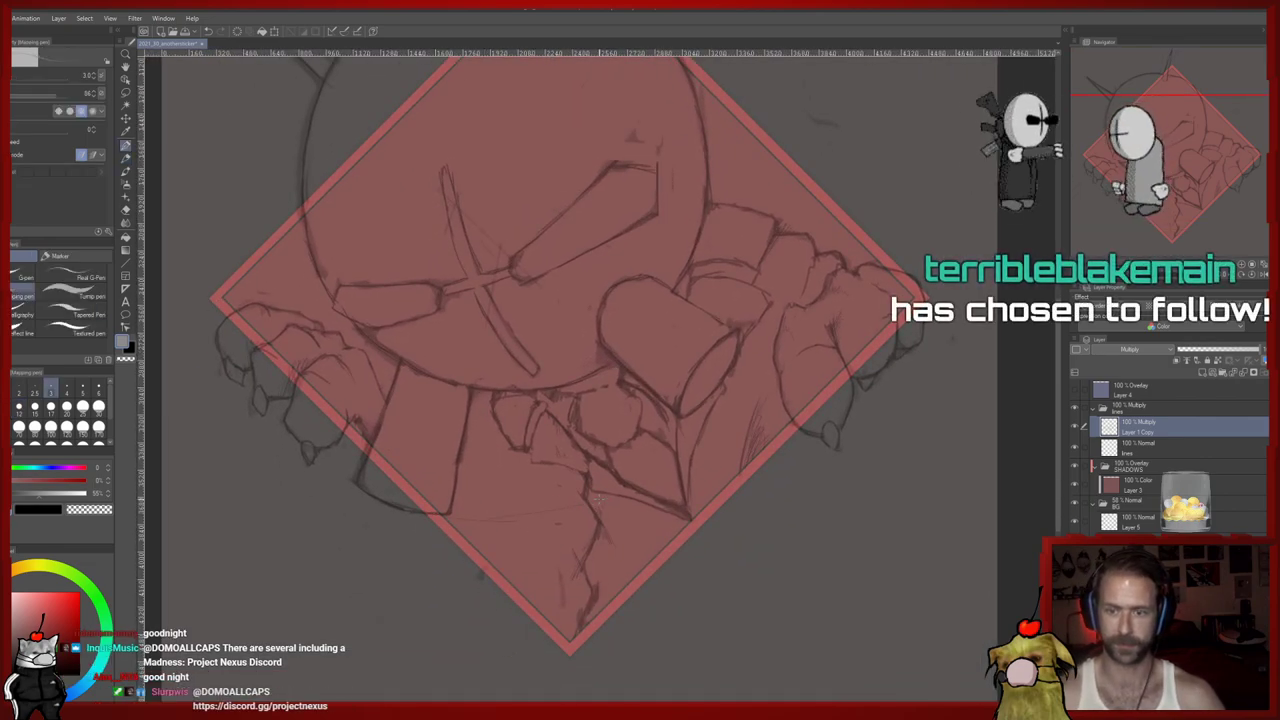
{"action": "key", "text": "p"}
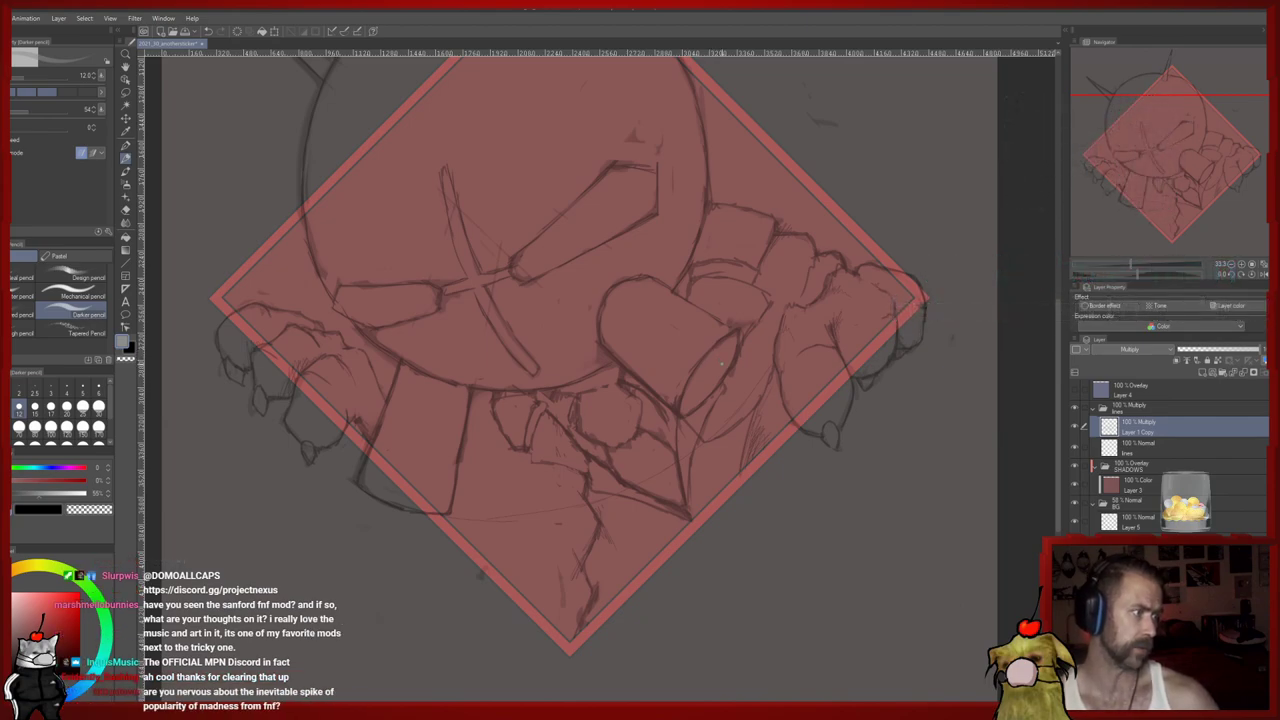
Extend the cylinder toward the frame by sketching a new open end, and erase its old end with the size 80 eraser
{"action": "key", "text": "p"}
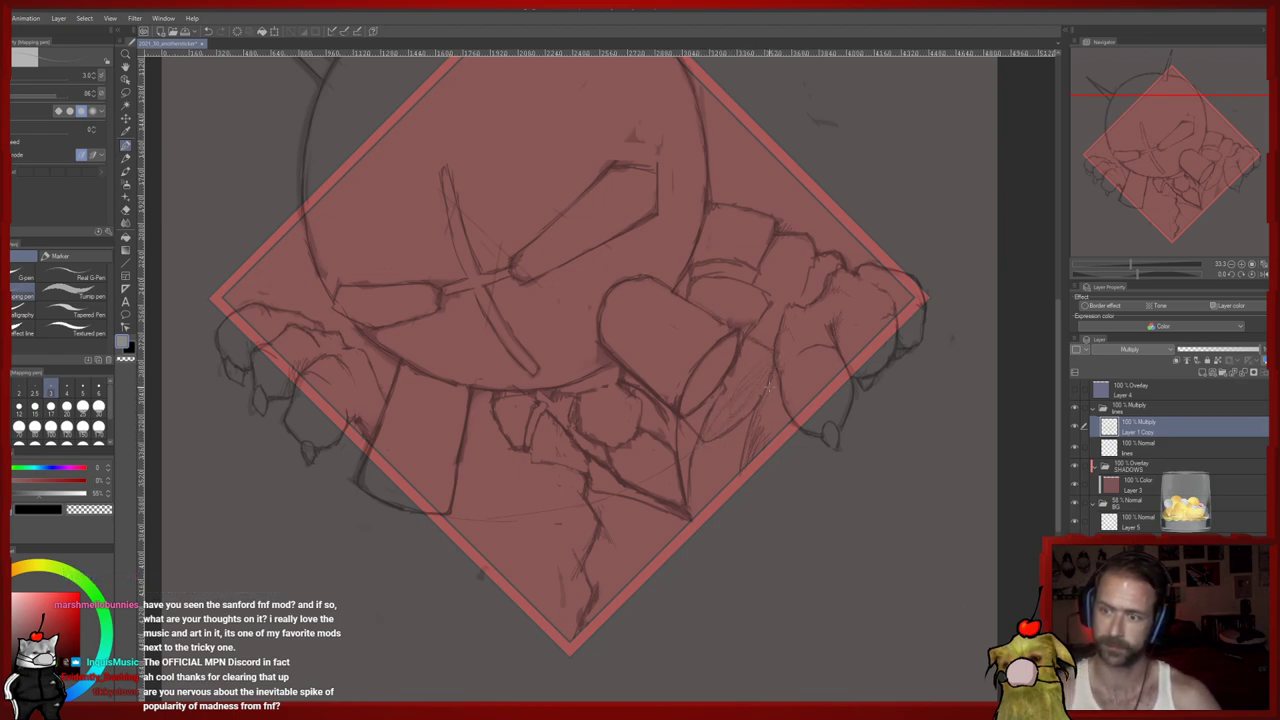
{"action": "key", "text": "e"}
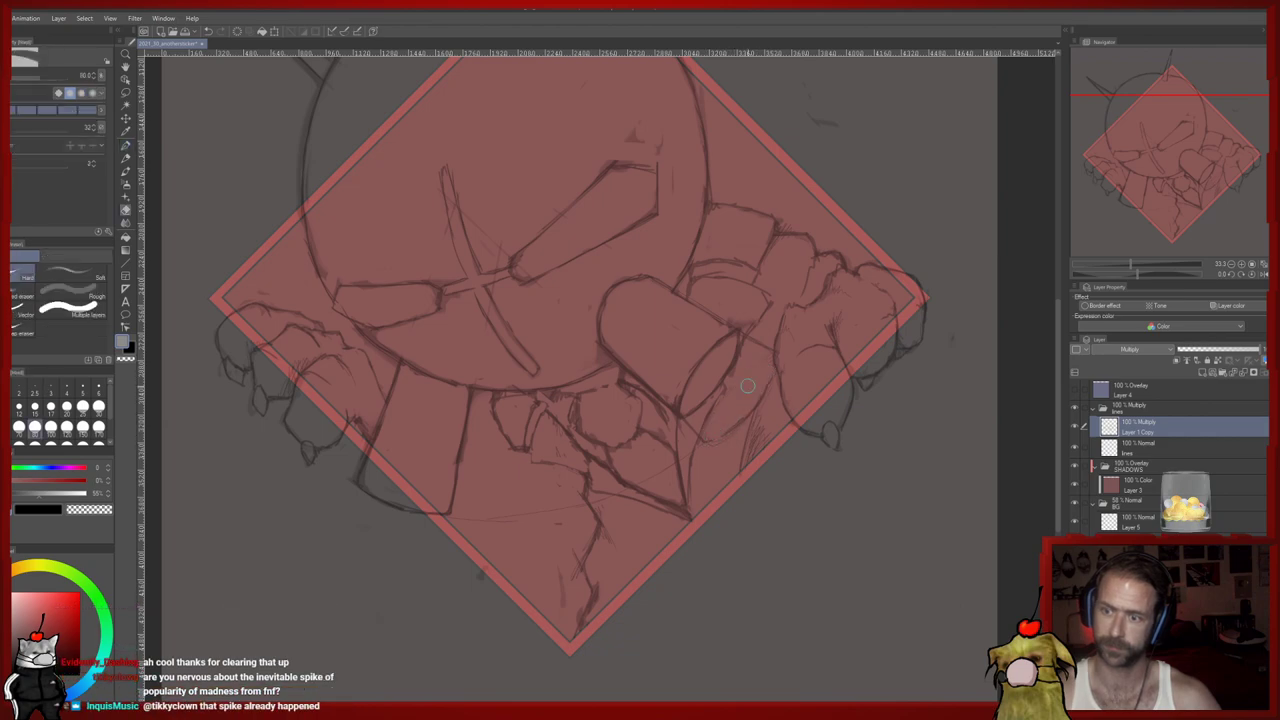
{"action": "key", "text": "p"}
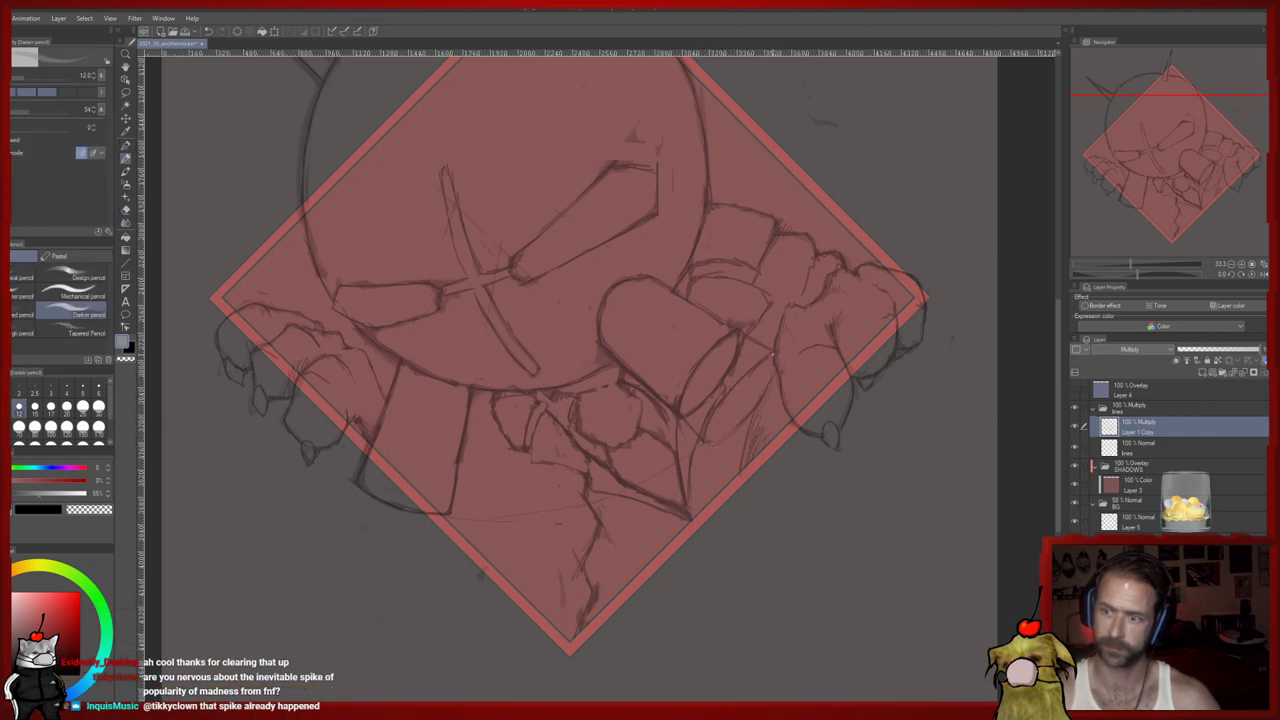
{"action": "key", "text": "e"}
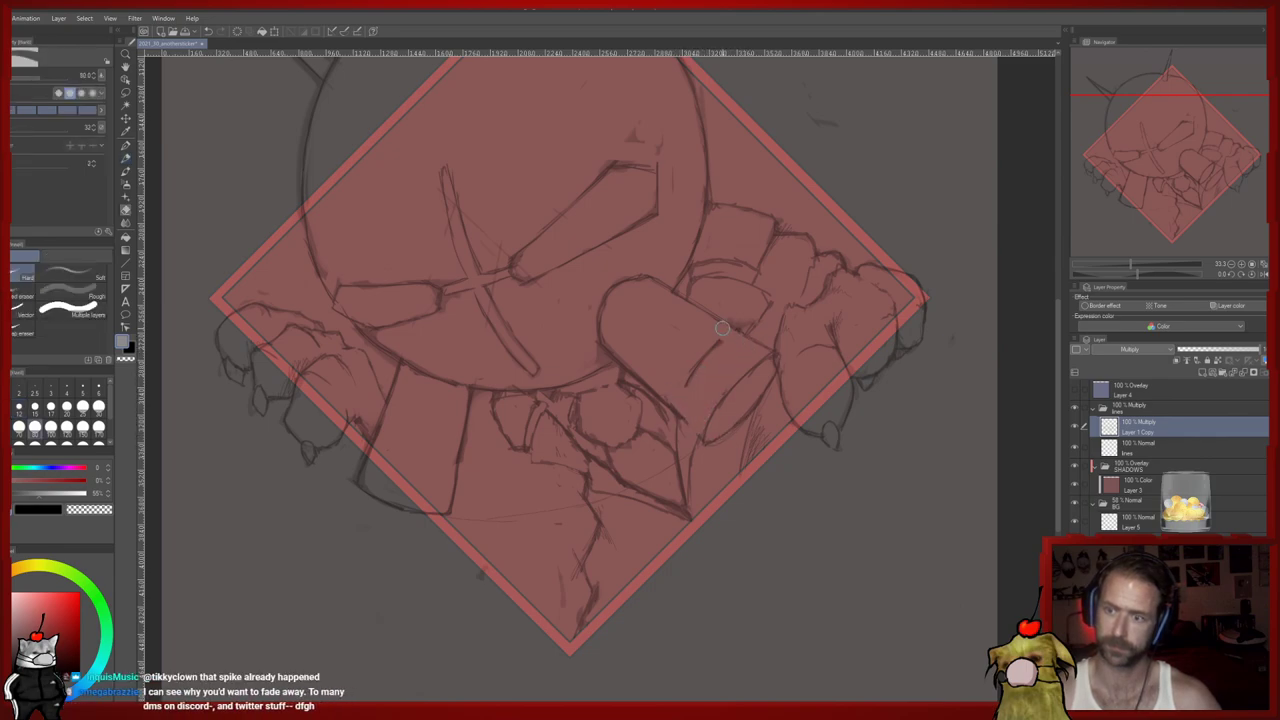
Mirror the canvas view, strengthen the cylinder's edges and rim with the size 12 darker pencil, and clean up the lines beneath it
{"action": "left_click", "coordinate": [1263, 275]}
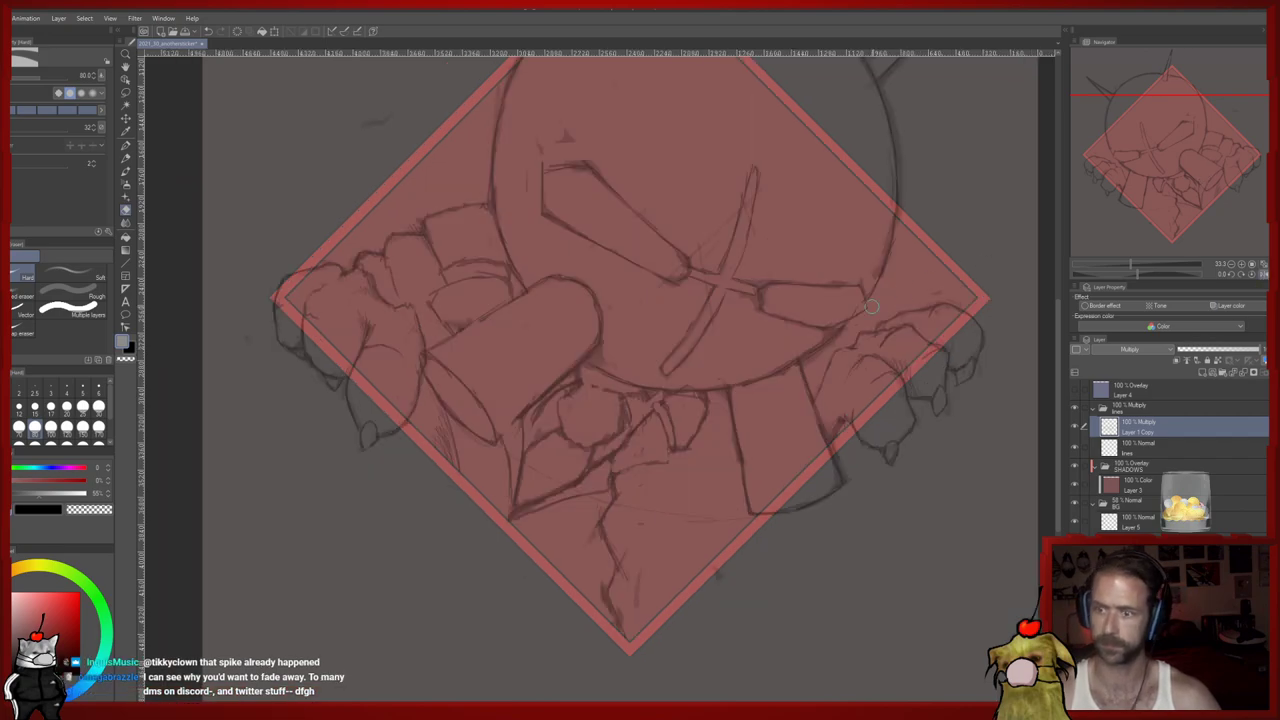
{"action": "key", "text": "p"}
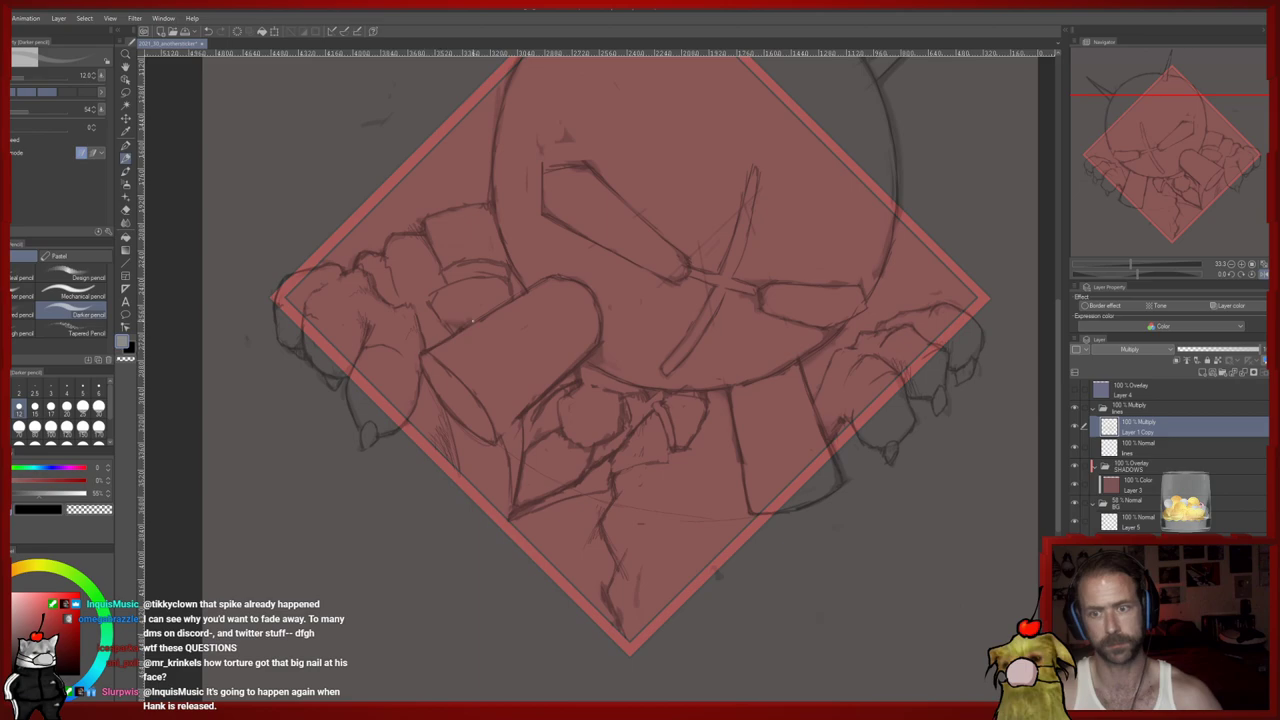
{"action": "left_click_drag", "start_coordinate": [653, 388], "coordinate": [626, 408]}
{"action": "key", "text": "e"}
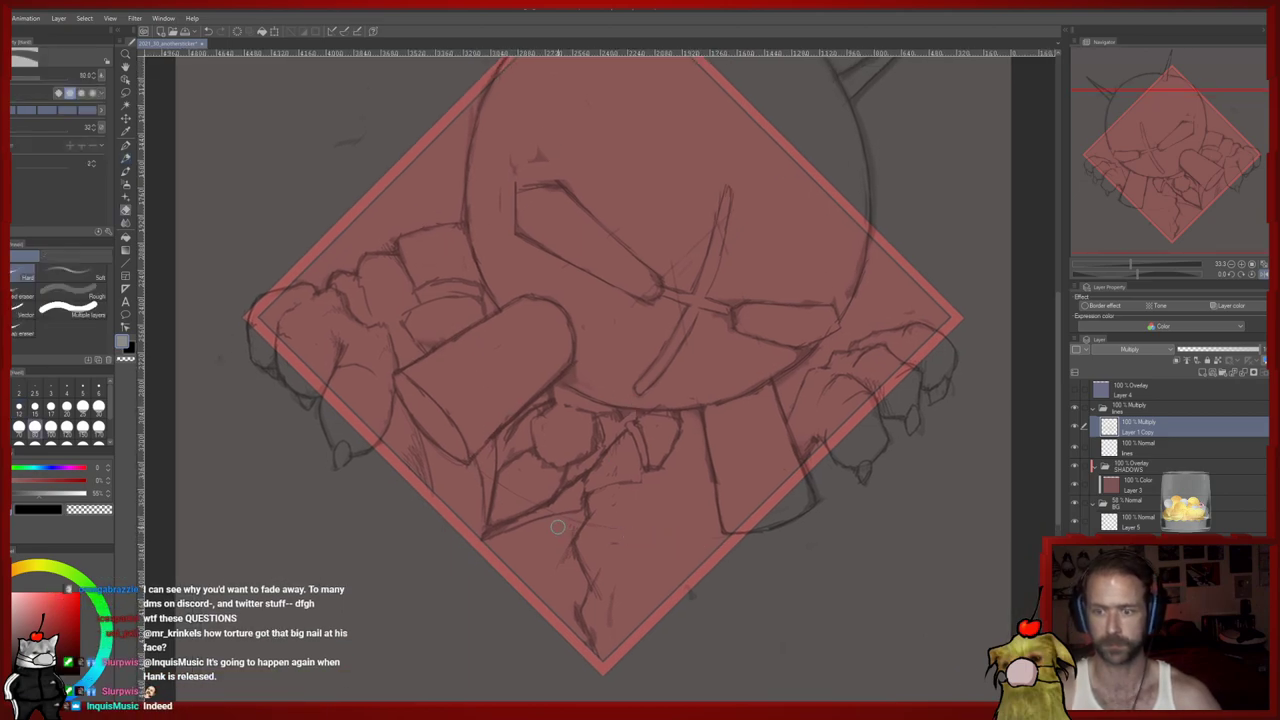
{"action": "scroll", "coordinate": [540, 490], "scroll_direction": "up", "scroll_amount": 2}
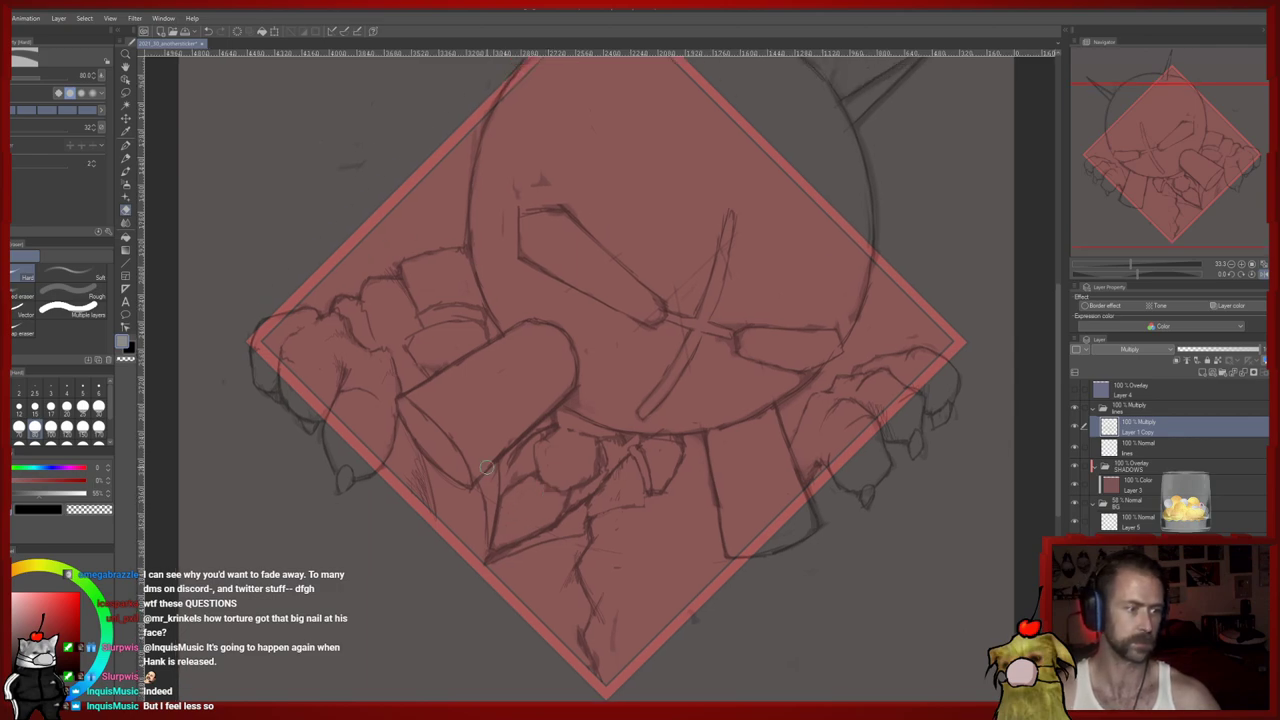
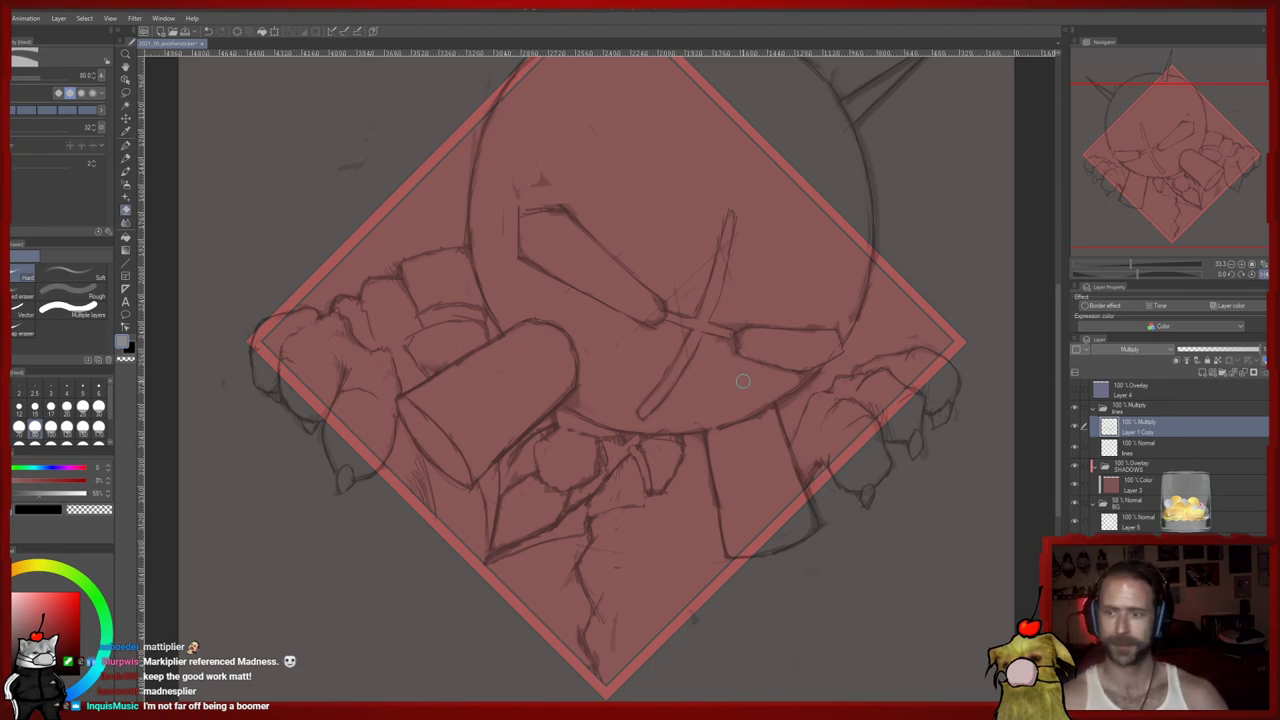
{"action": "left_click_drag", "start_coordinate": [652, 563], "coordinate": [661, 511]}
{"action": "key", "text": "p"}
{"action": "left_click_drag", "start_coordinate": [697, 466], "coordinate": [682, 648]}
{"action": "key", "text": "ctrl+z"}
{"action": "mouse_move", "coordinate": [630, 422]}
{"action": "left_mouse_down"}
{"action": "mouse_move", "coordinate": [637, 446]}
{"action": "mouse_move", "coordinate": [582, 558]}
{"action": "left_mouse_up"}
{"action": "mouse_move", "coordinate": [250, 410]}
{"action": "left_mouse_down"}
{"action": "mouse_move", "coordinate": [560, 240]}
{"action": "mouse_move", "coordinate": [622, 394]}
{"action": "left_mouse_up"}
{"action": "key", "text": "ctrl+z"}
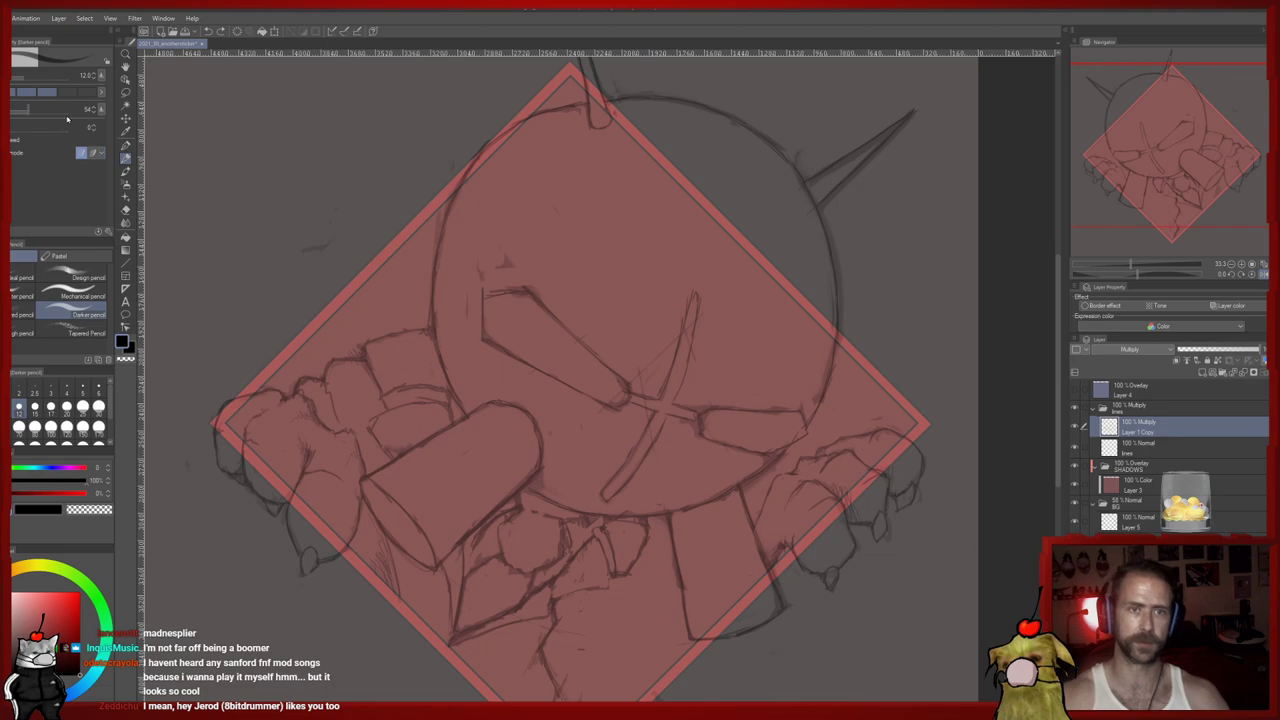
Set the darker pencil's density to 100, try a stroke across the forehead and undo it
{"action": "left_click", "coordinate": [68, 111]}
{"action": "mouse_move", "coordinate": [450, 163]}
{"action": "left_mouse_down"}
{"action": "mouse_move", "coordinate": [311, 619]}
{"action": "mouse_move", "coordinate": [667, 187]}
{"action": "left_mouse_up"}
{"action": "key", "text": "ctrl+z"}
{"action": "key", "text": "ctrl+z"}
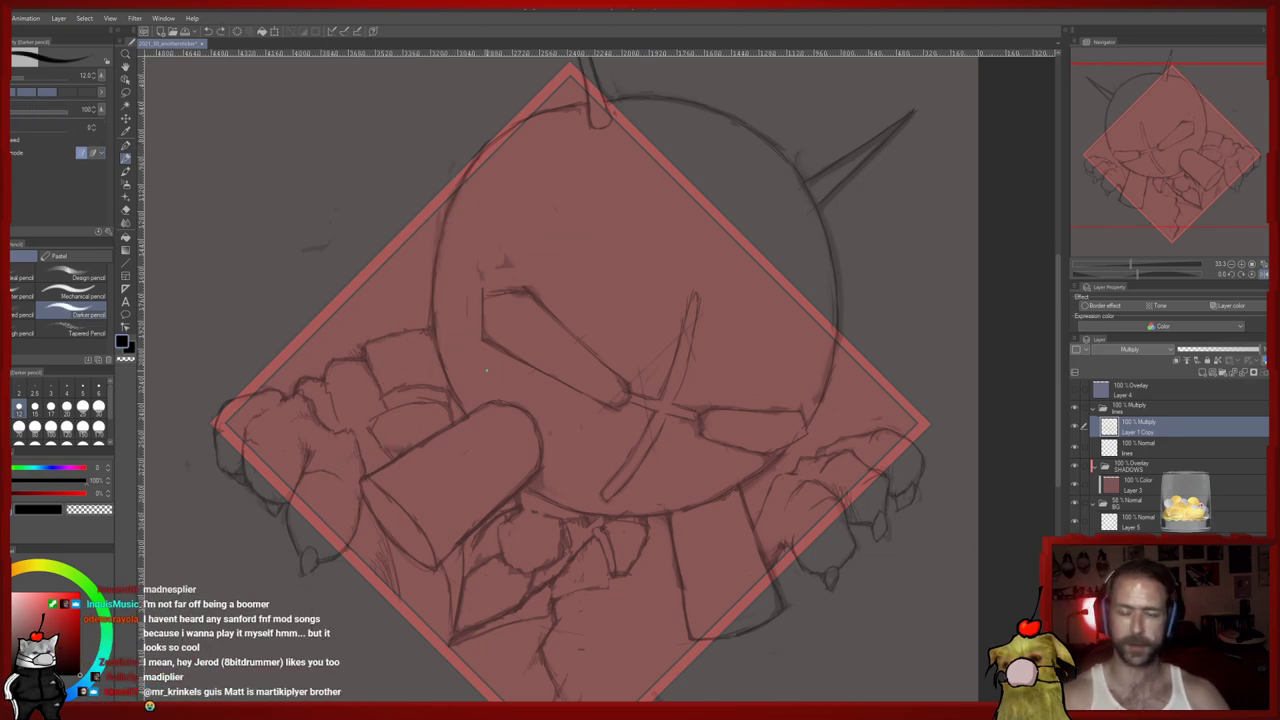
Draw a thin guide line continuing the head's curve across the cylinder with the size 3 mapping pen
{"action": "scroll", "coordinate": [547, 374], "scroll_direction": "up", "scroll_amount": 3}
{"action": "left_click_drag", "start_coordinate": [480, 356], "coordinate": [461, 412]}
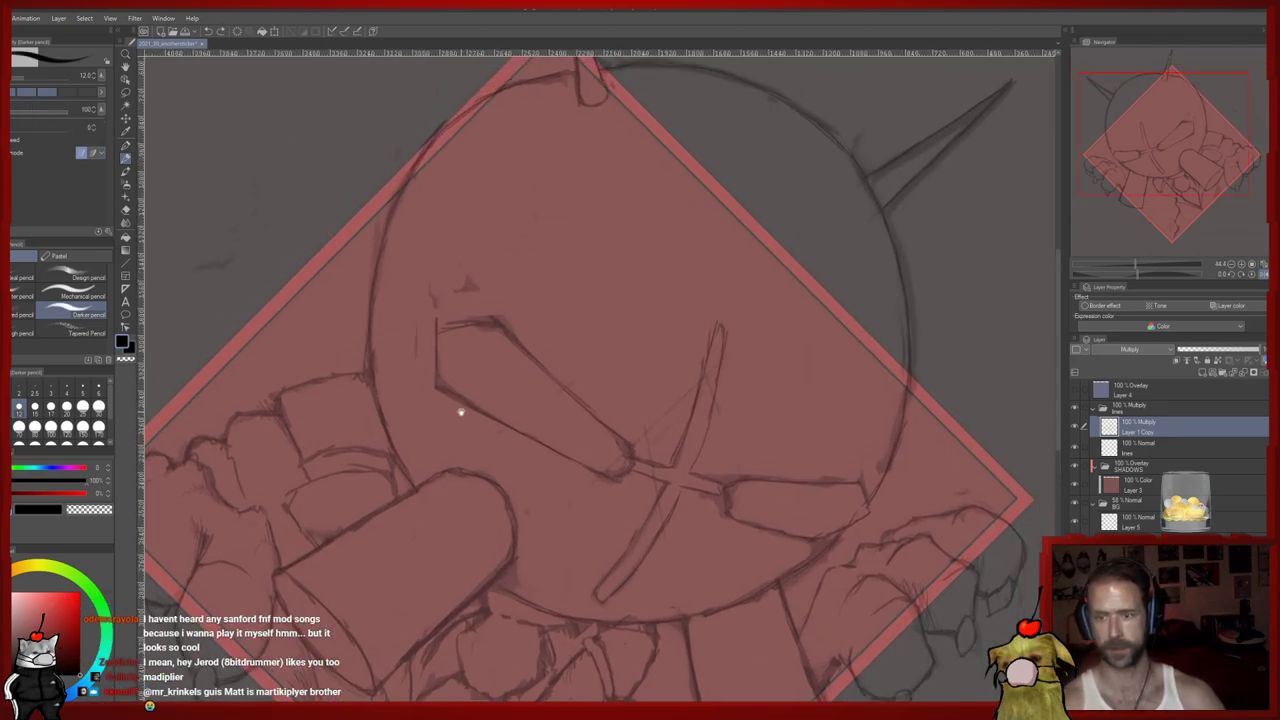
{"action": "scroll", "coordinate": [430, 430], "scroll_direction": "up", "scroll_amount": 1}
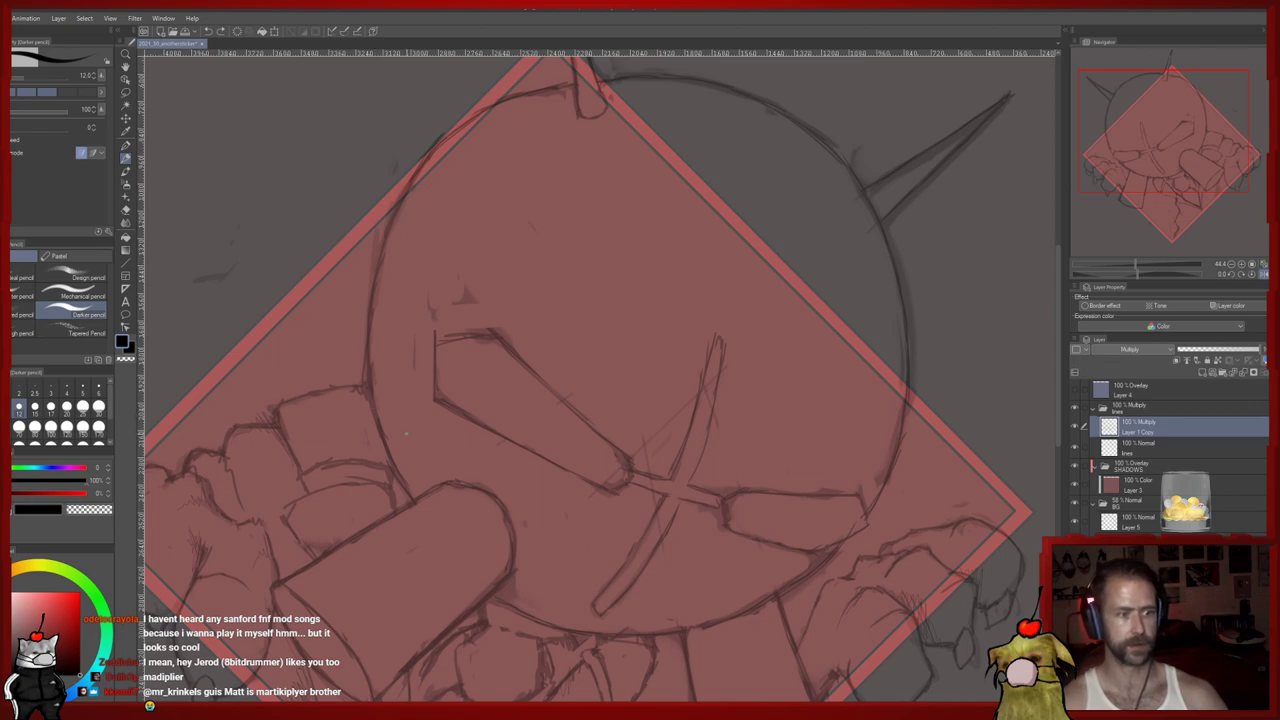
{"action": "left_click_drag", "start_coordinate": [411, 437], "coordinate": [403, 438]}
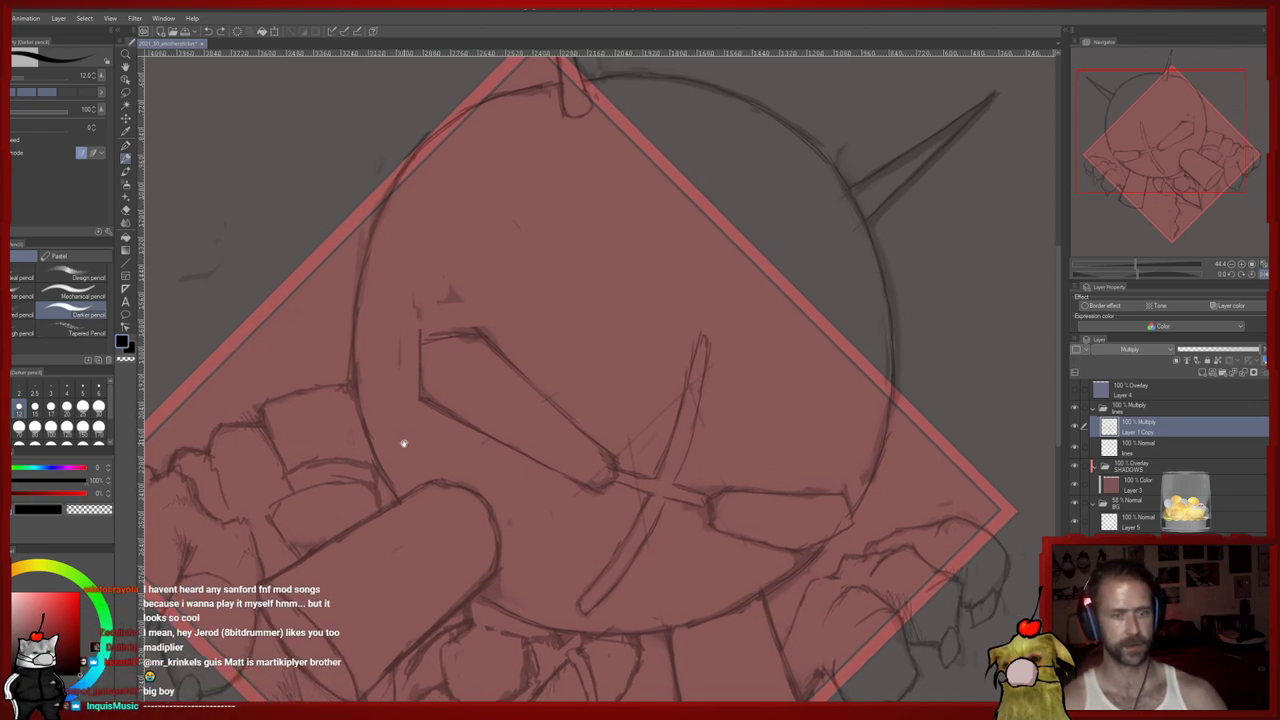
{"action": "key", "text": "p"}
{"action": "left_click_drag", "start_coordinate": [487, 601], "coordinate": [425, 541]}
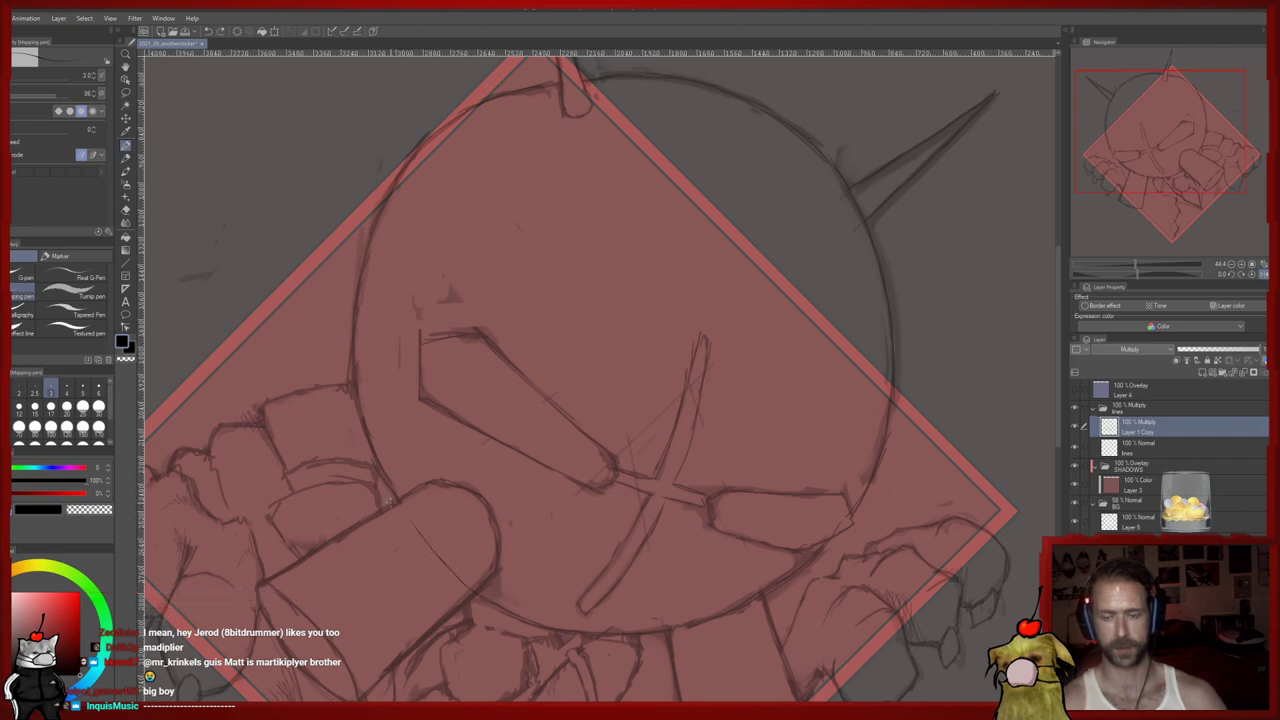
Ink the head's edge in black from the cylinder up to eye level, reducing the darker pencil to size 7
{"action": "key", "text": "p"}
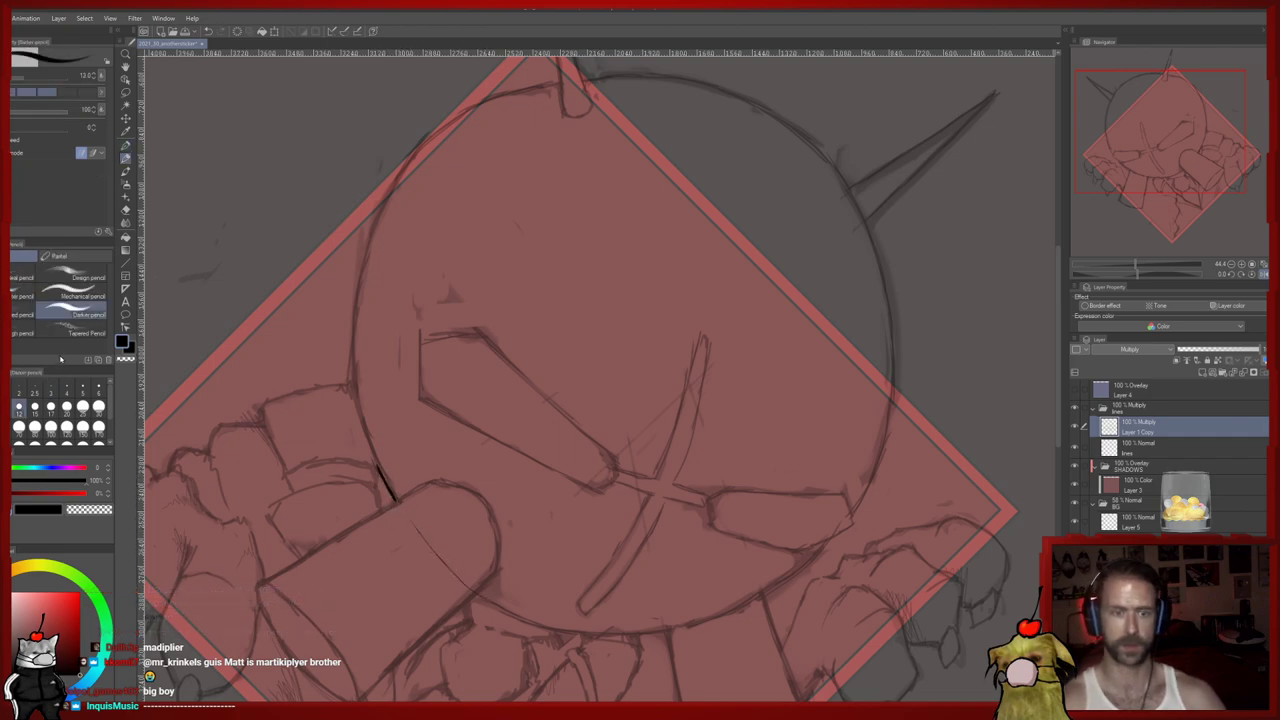
{"action": "key", "text": "bracketleft"}
{"action": "left_click_drag", "start_coordinate": [293, 315], "coordinate": [450, 605]}
{"action": "key", "text": "ctrl+z"}
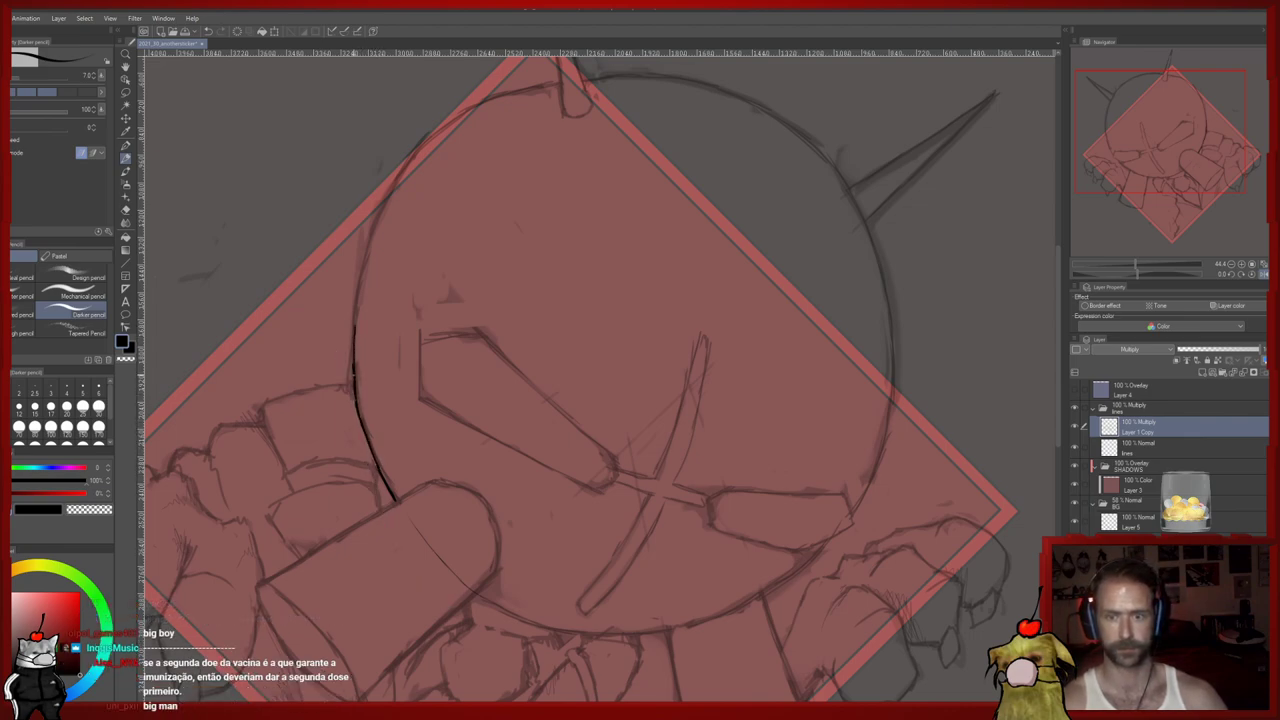
{"action": "left_click_drag", "start_coordinate": [367, 272], "coordinate": [371, 261]}
{"action": "key", "text": "ctrl+z"}
{"action": "left_click_drag", "start_coordinate": [355, 328], "coordinate": [361, 272]}
{"action": "key", "text": "ctrl+z"}
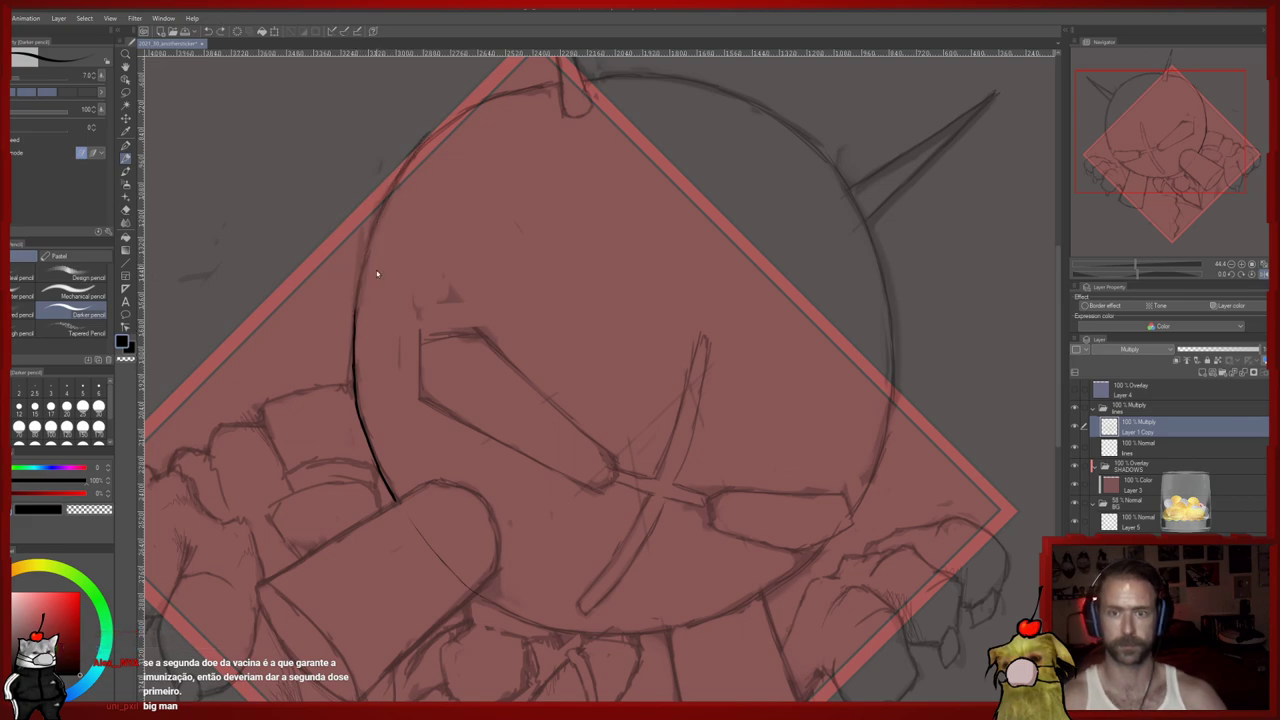
{"action": "left_click_drag", "start_coordinate": [363, 270], "coordinate": [407, 168]}
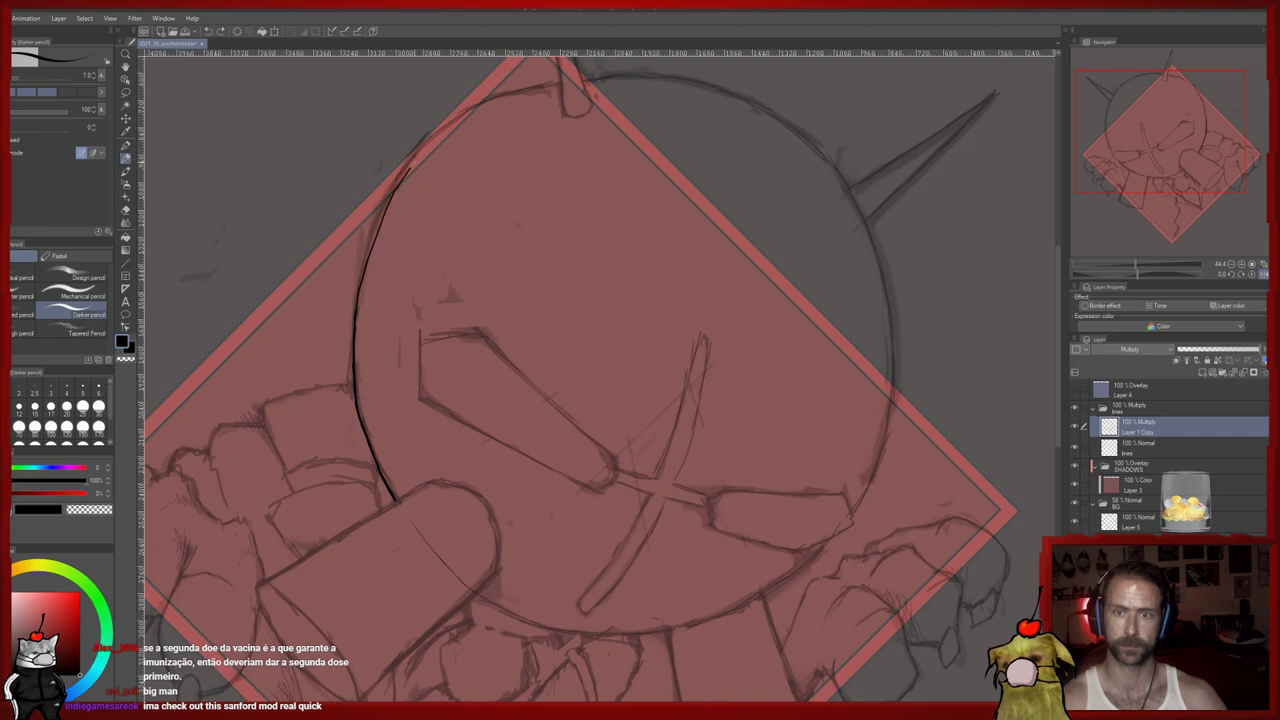
{"action": "mouse_move", "coordinate": [511, 95]}
{"action": "left_mouse_down"}
{"action": "mouse_move", "coordinate": [559, 87]}
{"action": "mouse_move", "coordinate": [503, 204]}
{"action": "left_mouse_up"}
{"action": "key", "text": "ctrl+z"}
Thin the sketch lines above the inked edge with the size 40 eraser, and ink the head's outline in black up to the top spike
{"action": "key", "text": "e"}
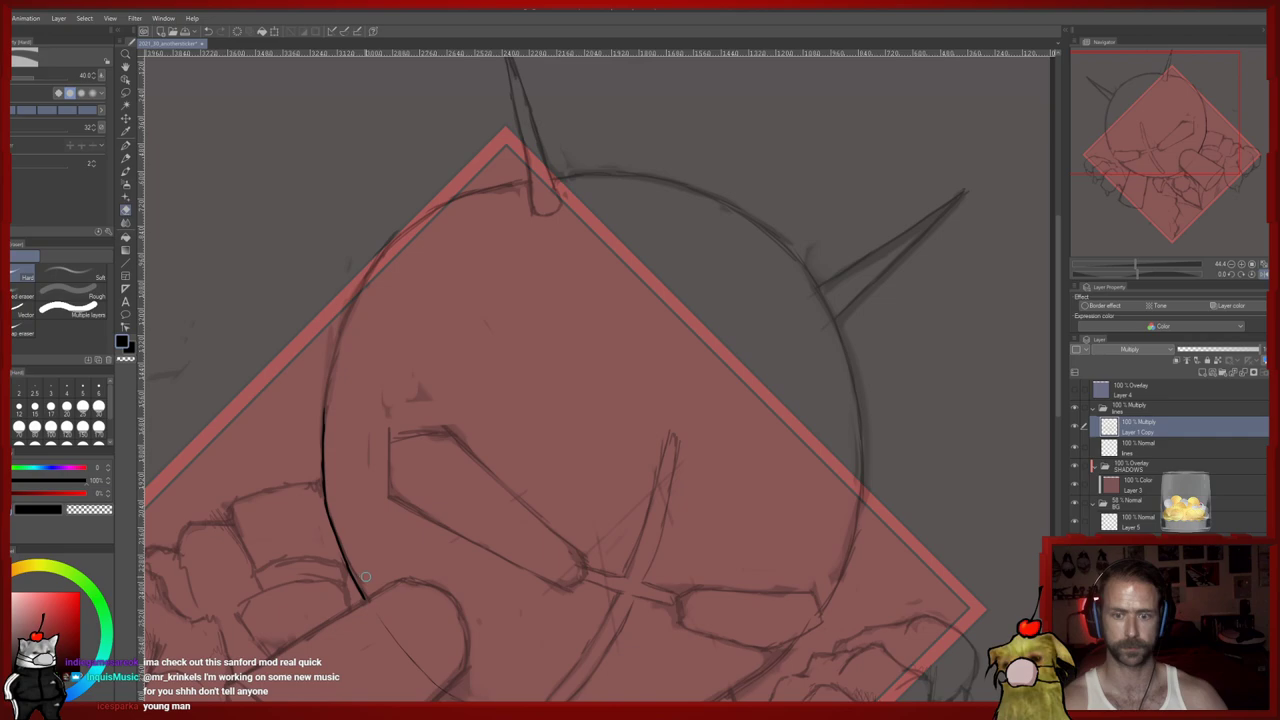
{"action": "left_click_drag", "start_coordinate": [331, 436], "coordinate": [345, 289]}
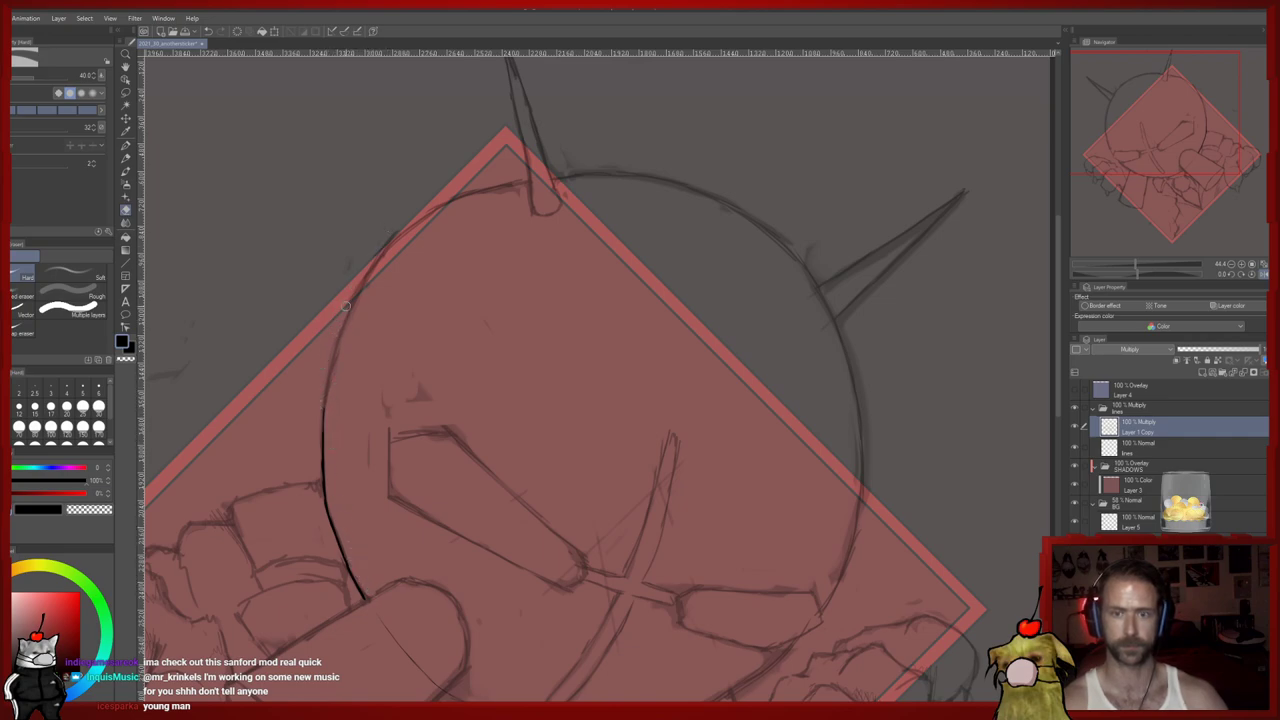
{"action": "key", "text": "p"}
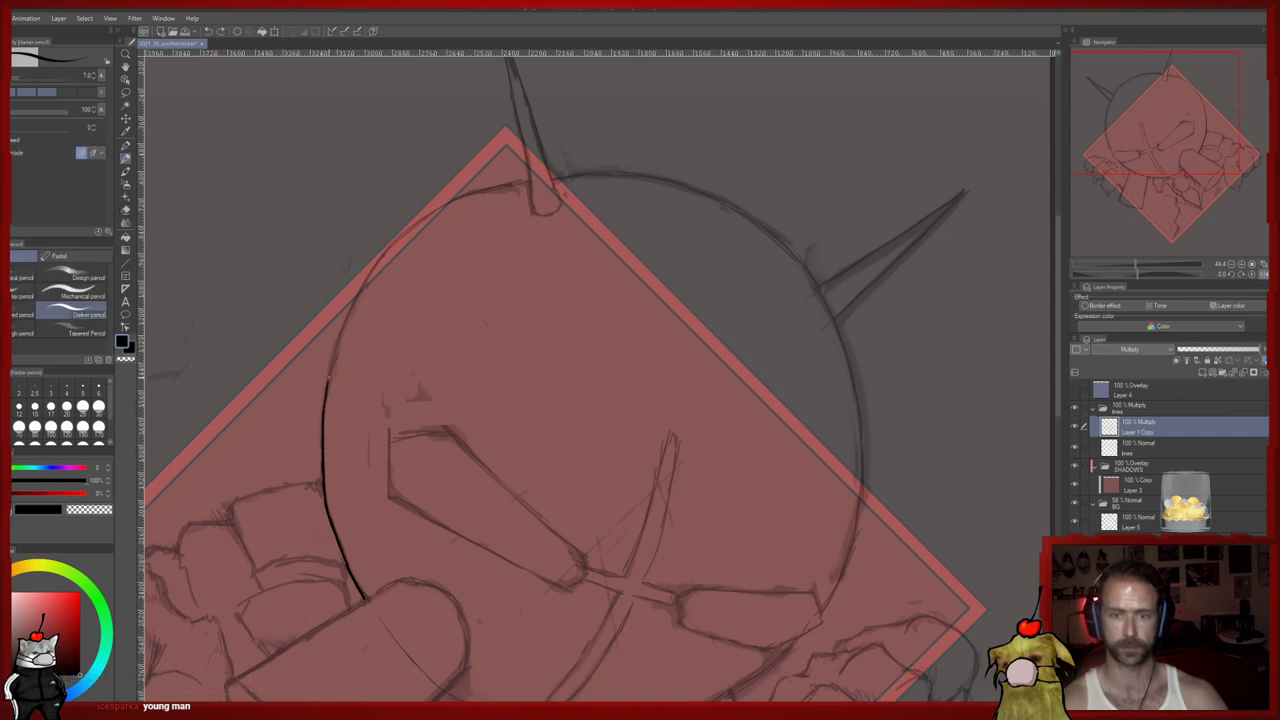
{"action": "mouse_move", "coordinate": [350, 326]}
{"action": "left_mouse_down"}
{"action": "mouse_move", "coordinate": [392, 244]}
{"action": "mouse_move", "coordinate": [464, 197]}
{"action": "mouse_move", "coordinate": [530, 183]}
{"action": "mouse_move", "coordinate": [450, 204]}
{"action": "left_mouse_up"}
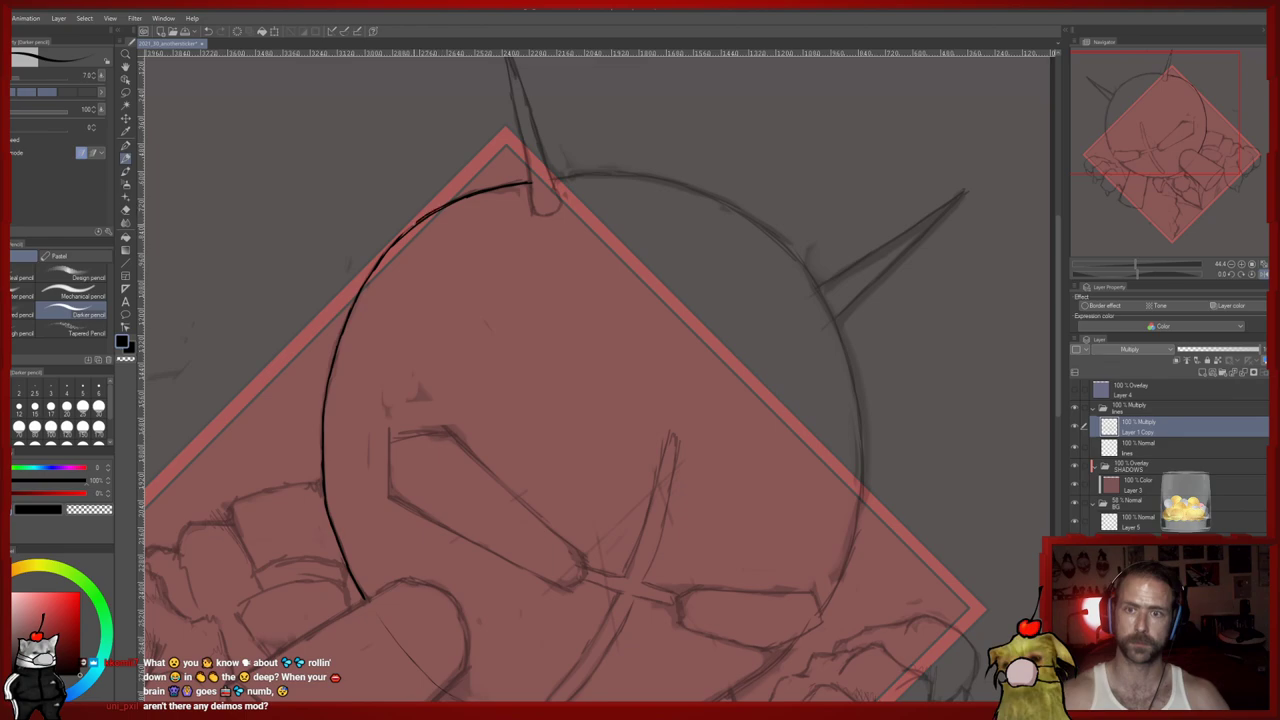
Trim the newly inked head curve where it crosses the frame with the size 40 eraser, and retouch it with the darker pencil
{"action": "key", "text": "e"}
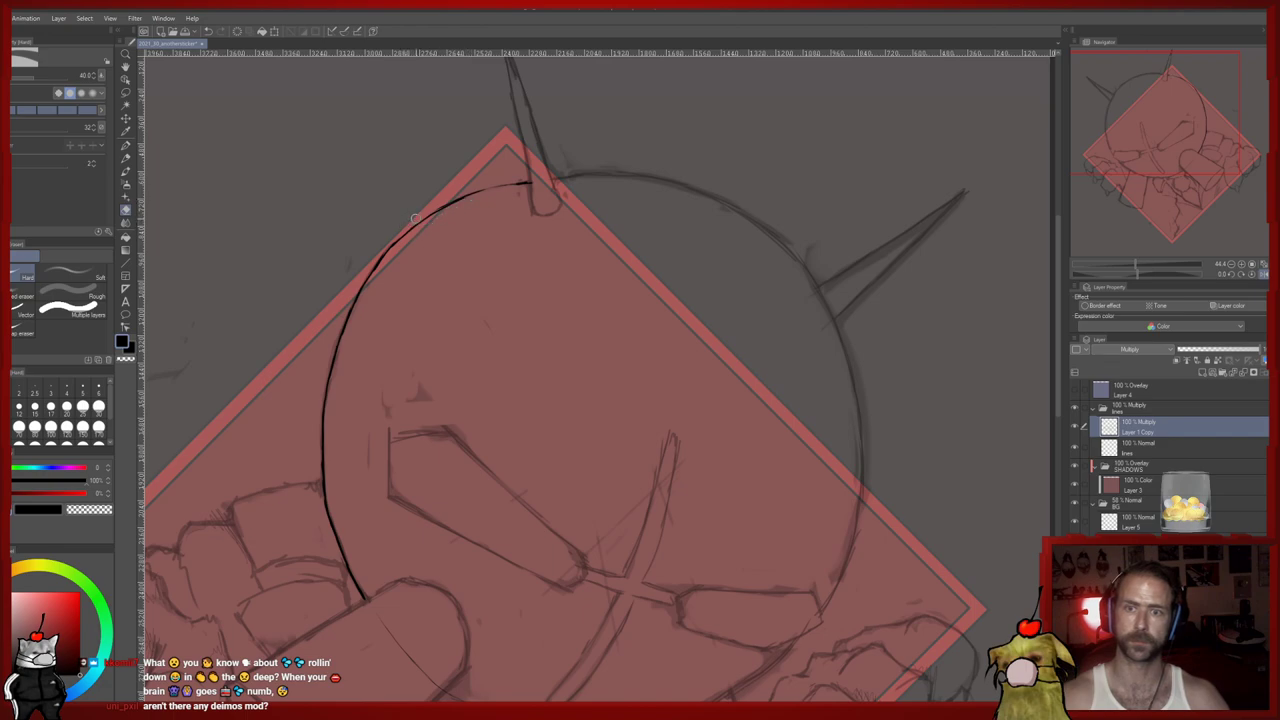
{"action": "key", "text": "p"}
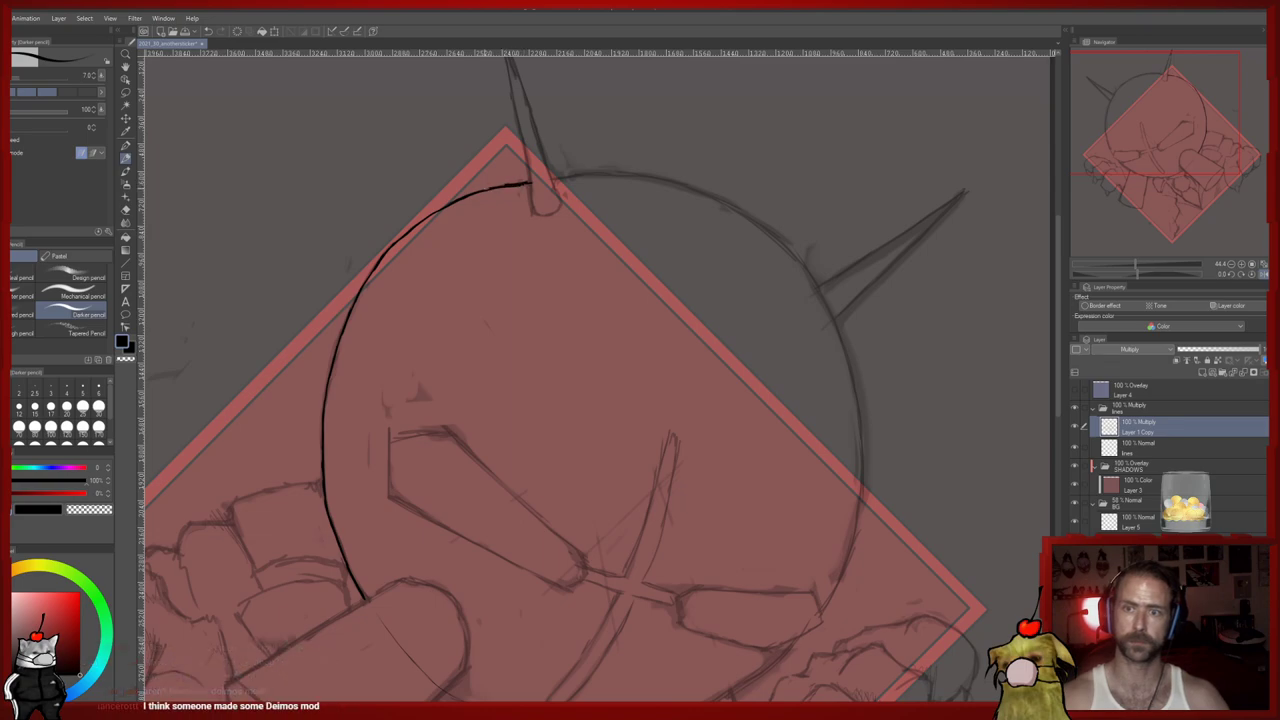
{"action": "key", "text": "e"}
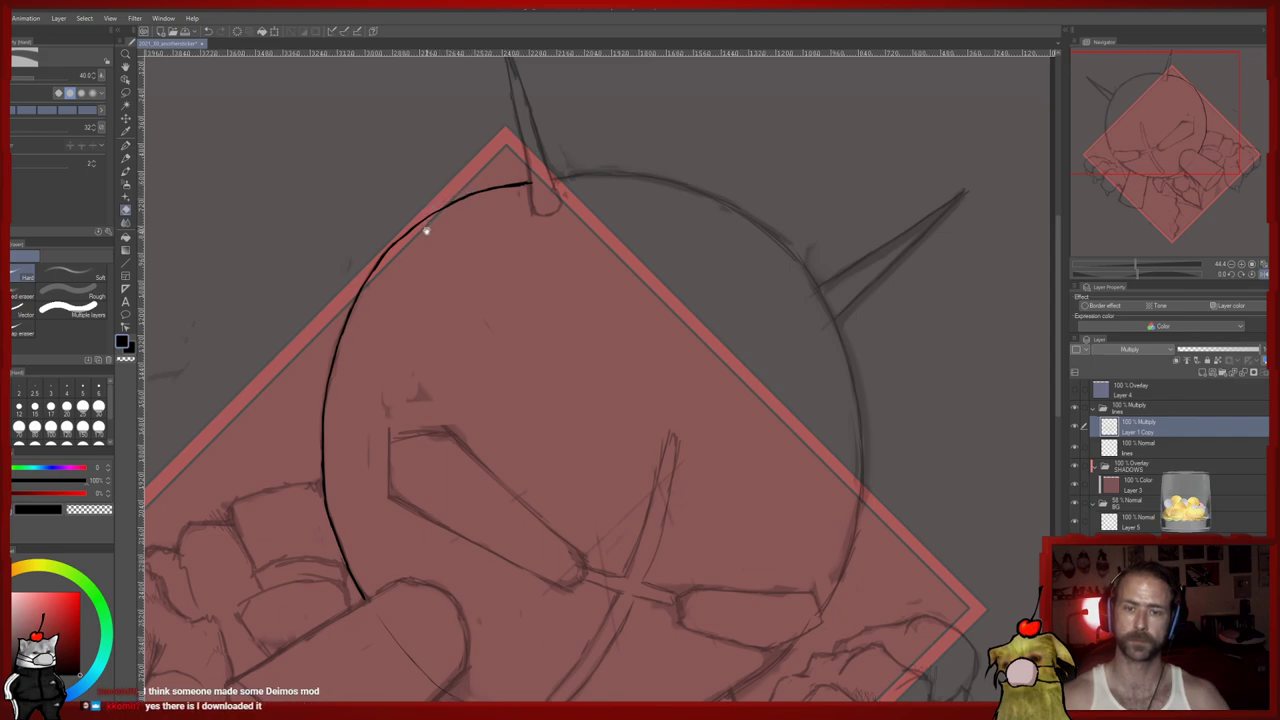
{"action": "left_click_drag", "start_coordinate": [426, 231], "coordinate": [457, 192]}
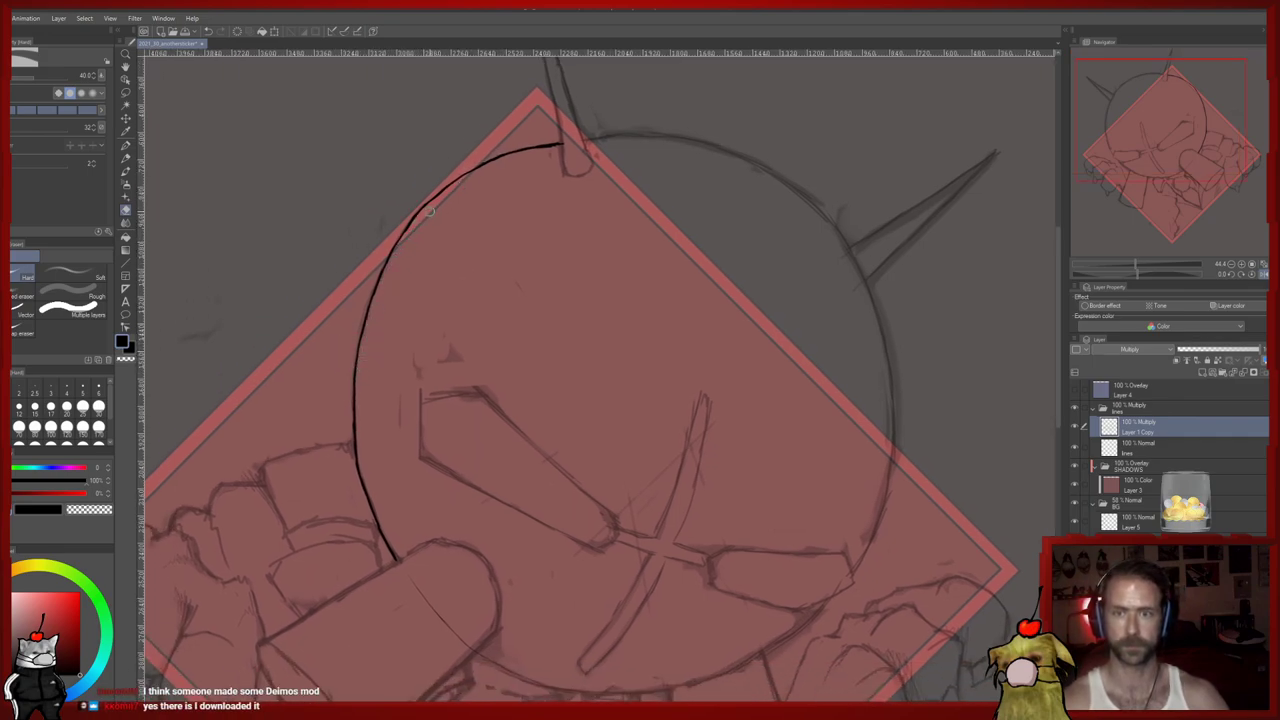
{"action": "key", "text": "p"}
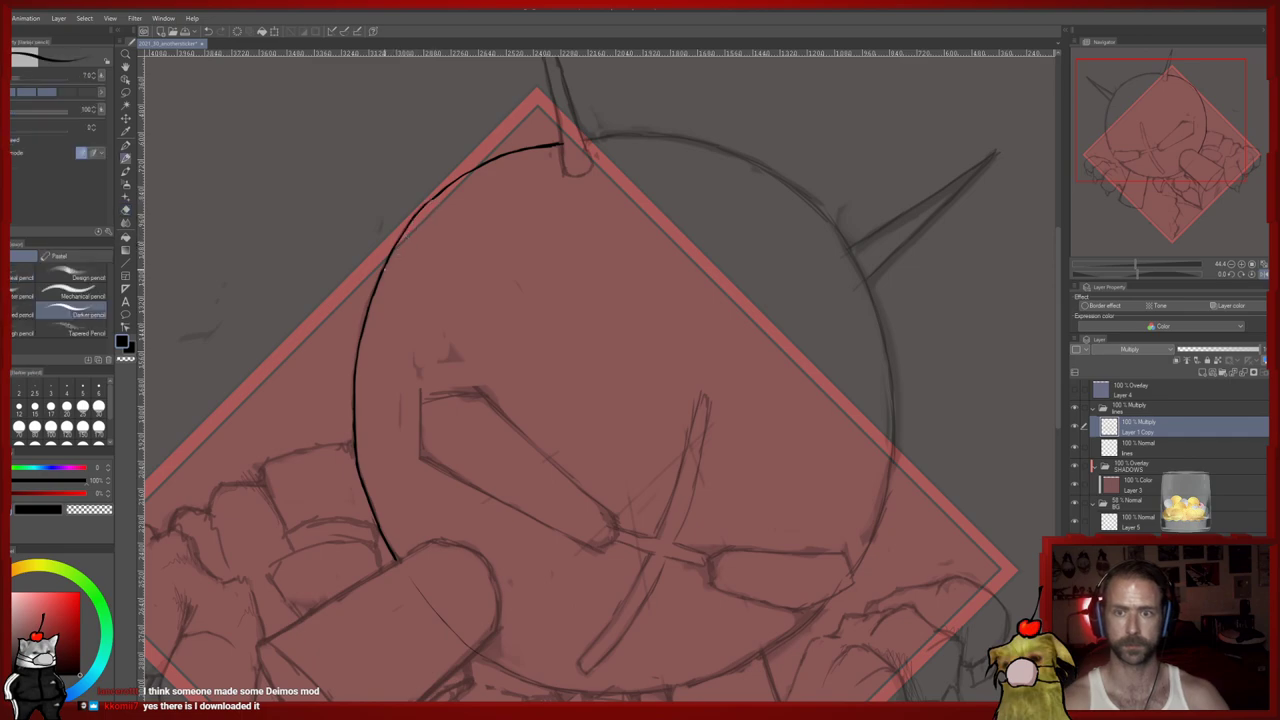
Flip the canvas view and ink the other side of the head in black from the narrow eye past the side spike to the top spike
{"action": "mouse_move", "coordinate": [519, 289]}
{"action": "left_mouse_down"}
{"action": "mouse_move", "coordinate": [418, 323]}
{"action": "mouse_move", "coordinate": [493, 393]}
{"action": "mouse_move", "coordinate": [471, 343]}
{"action": "mouse_move", "coordinate": [473, 357]}
{"action": "left_mouse_up"}
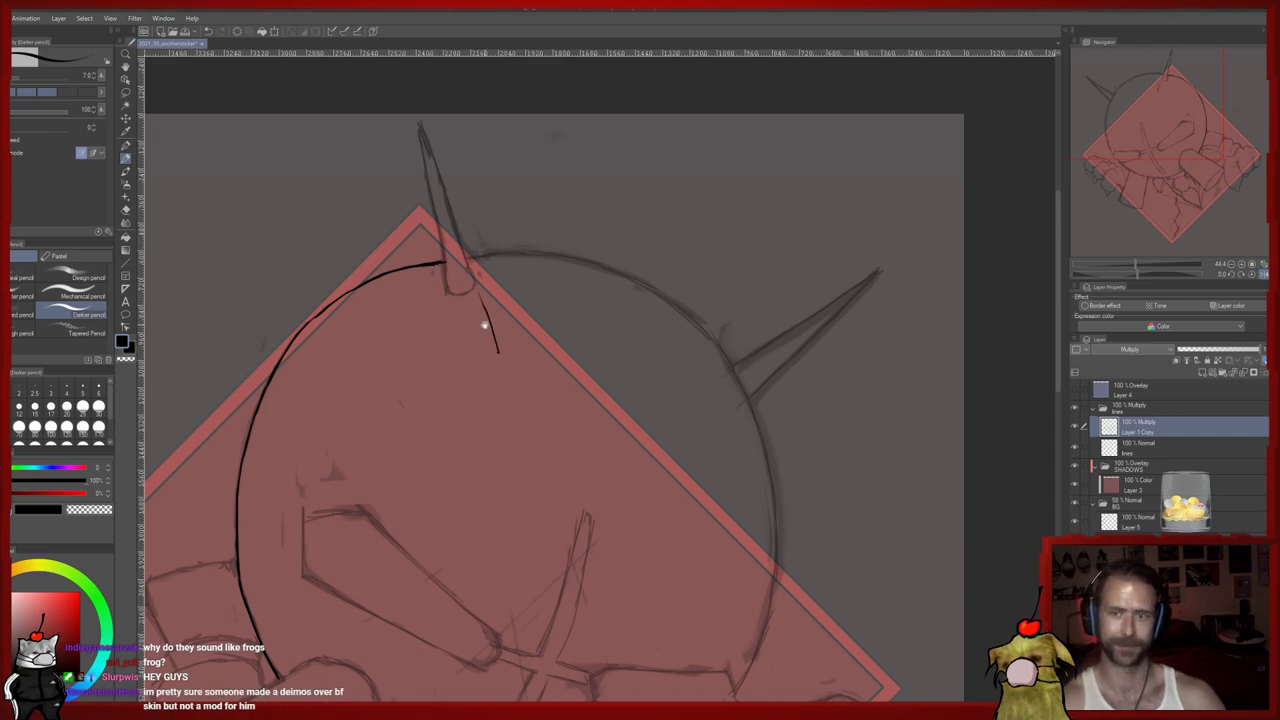
{"action": "left_click_drag", "start_coordinate": [483, 323], "coordinate": [505, 394]}
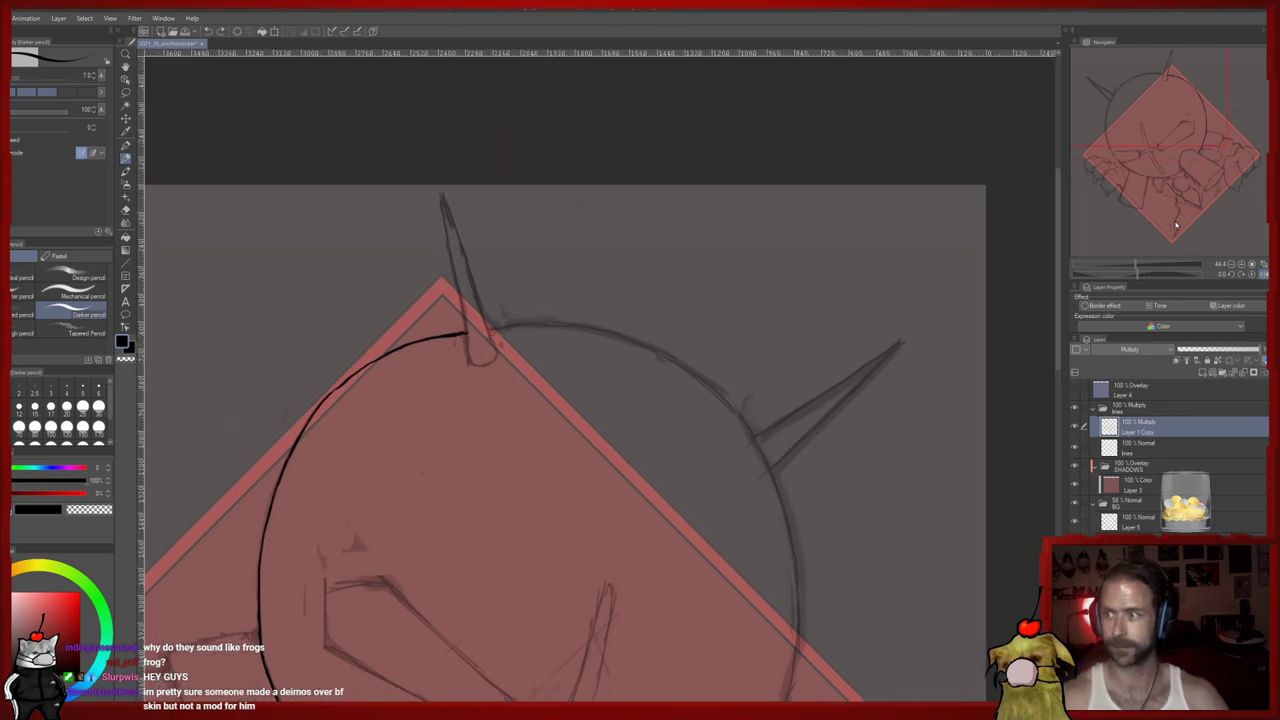
{"action": "left_click", "coordinate": [1264, 276]}
{"action": "left_click_drag", "start_coordinate": [835, 433], "coordinate": [759, 249]}
{"action": "scroll", "coordinate": [759, 248], "scroll_direction": "up", "scroll_amount": 3}
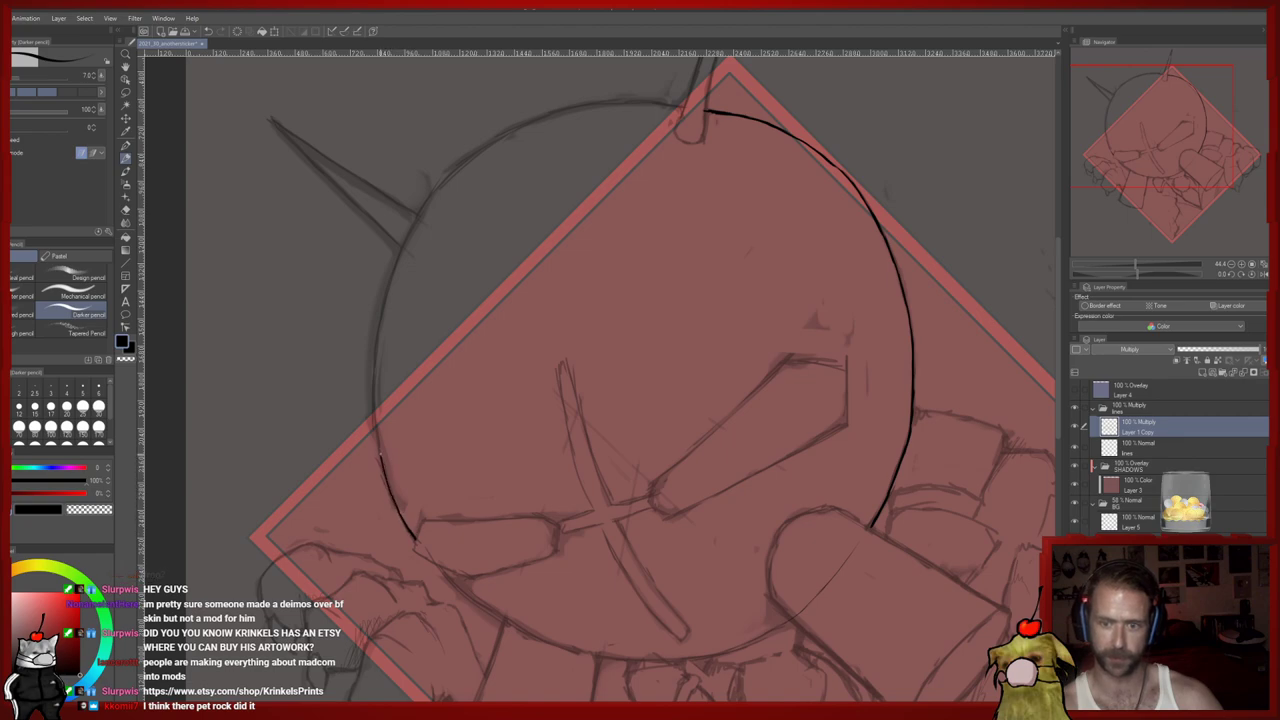
{"action": "left_click_drag", "start_coordinate": [375, 378], "coordinate": [391, 271]}
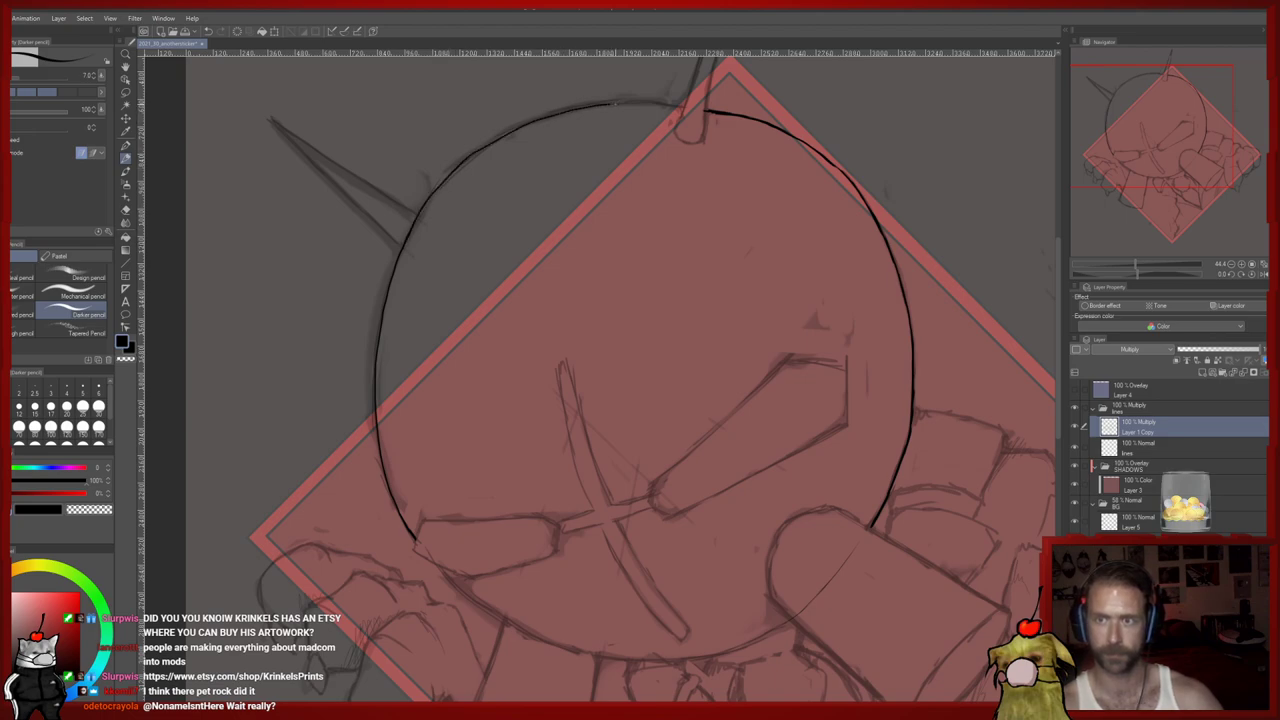
{"action": "left_click_drag", "start_coordinate": [694, 189], "coordinate": [677, 251]}
Erase the leftover sketch lines along the curve between the two spikes with the size 40 eraser, and return to the darker pencil
{"action": "key", "text": "e"}
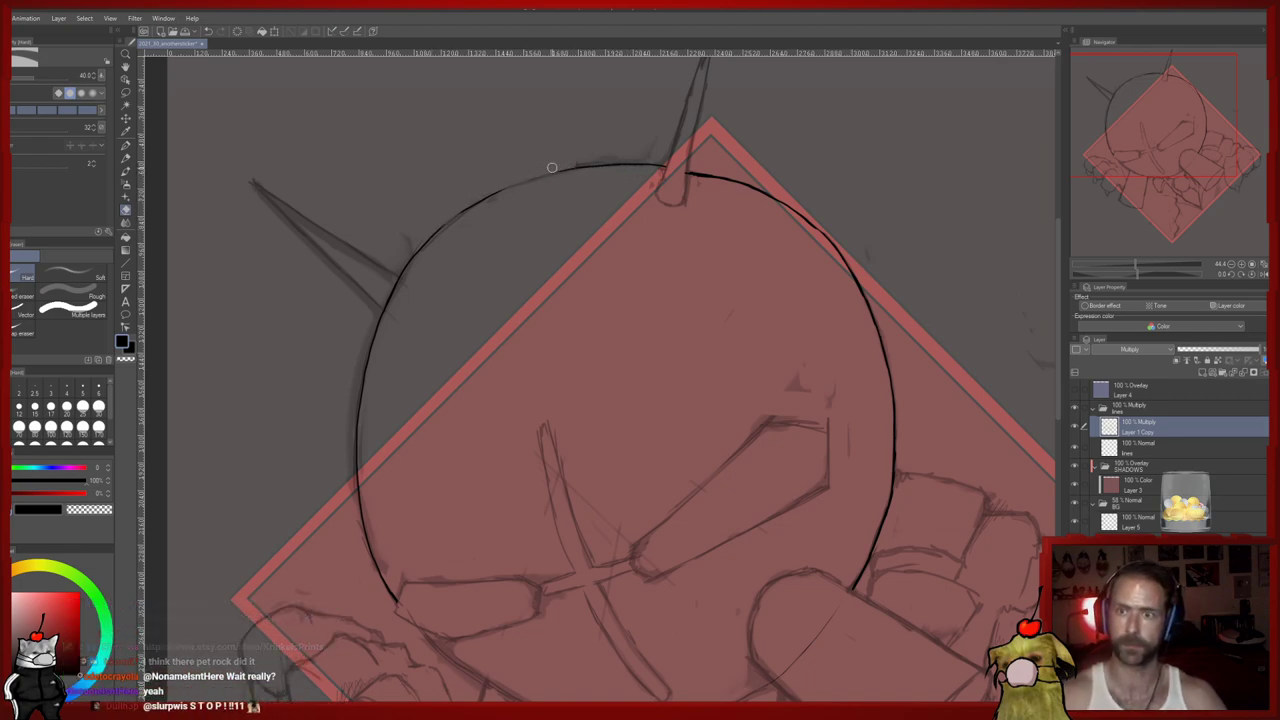
{"action": "left_click_drag", "start_coordinate": [471, 225], "coordinate": [511, 207]}
{"action": "mouse_move", "coordinate": [454, 246]}
{"action": "left_mouse_down"}
{"action": "mouse_move", "coordinate": [424, 268]}
{"action": "mouse_move", "coordinate": [454, 238]}
{"action": "left_mouse_up"}
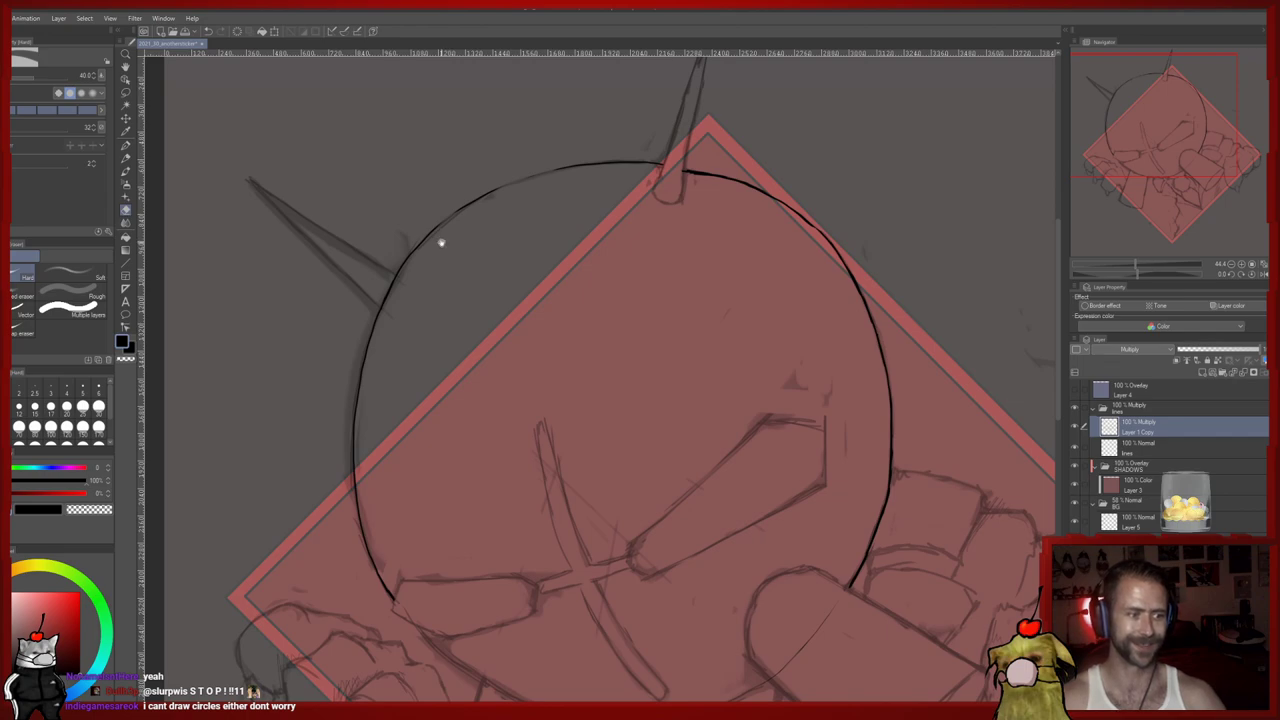
{"action": "key", "text": "p"}
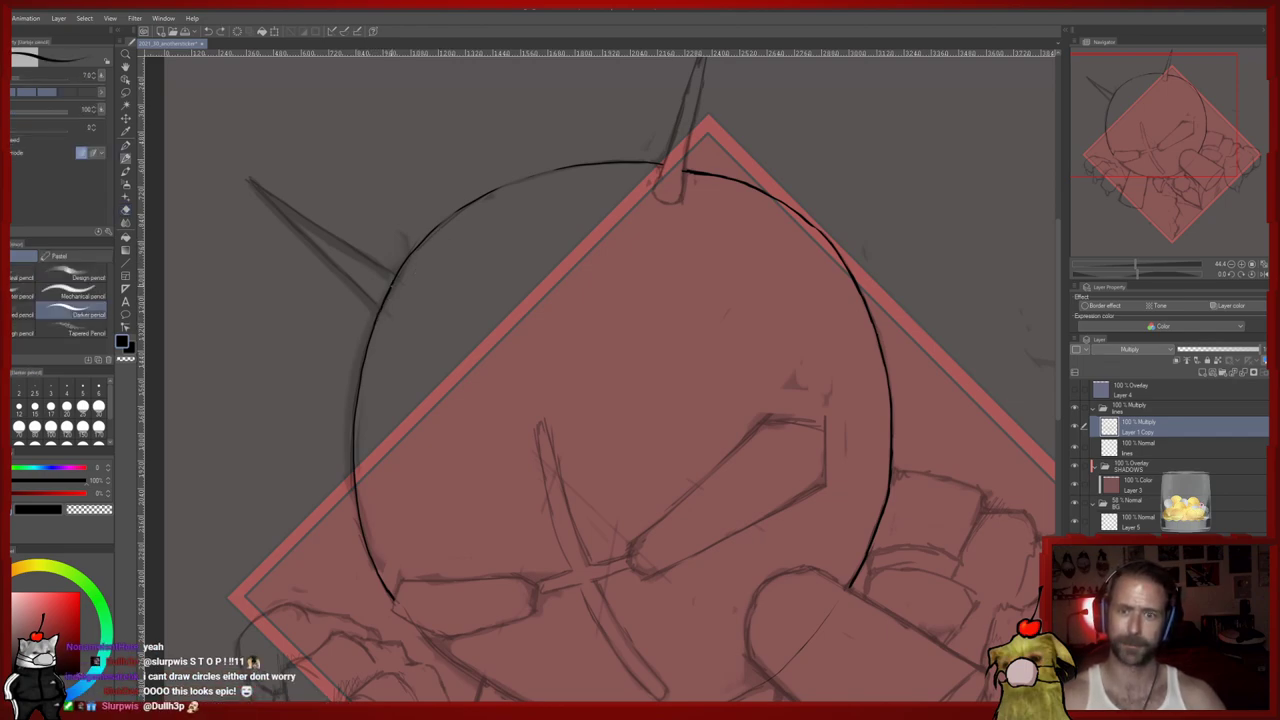
Retouch the inked head curve between the side spike and the top spike with the size 7 darker pencil and the eraser
{"action": "left_click_drag", "start_coordinate": [412, 254], "coordinate": [447, 218]}
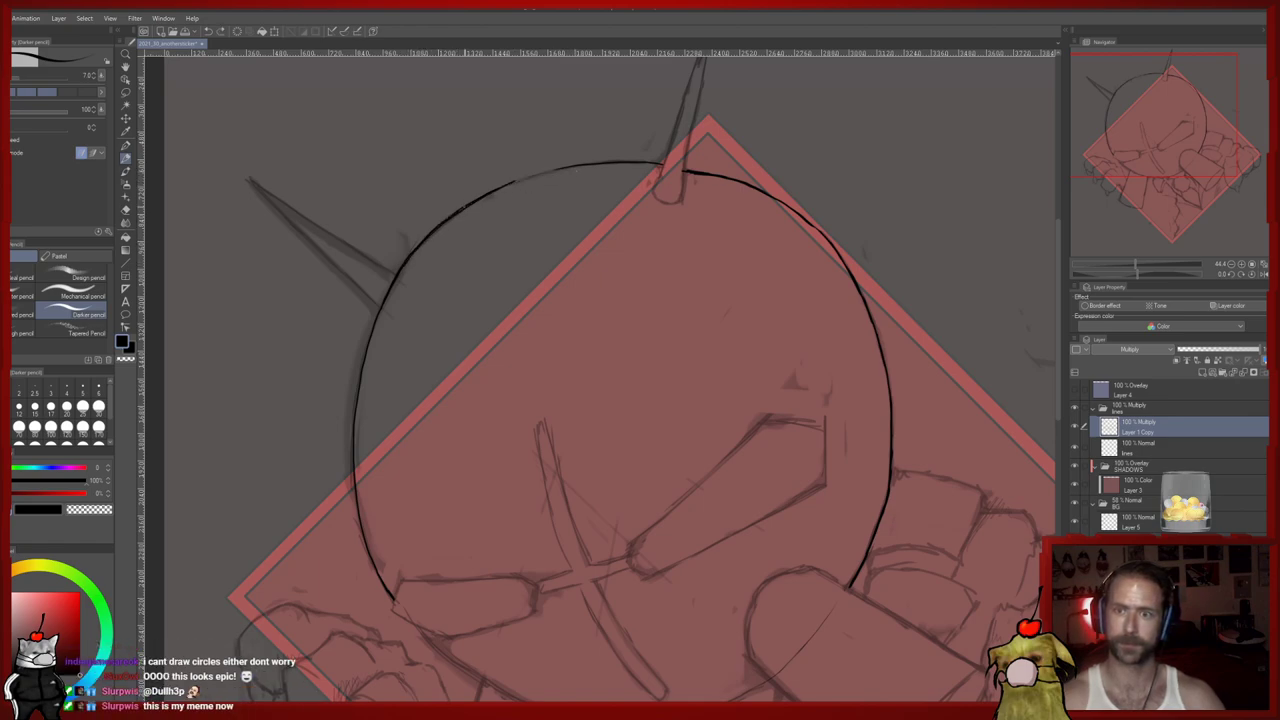
{"action": "left_click_drag", "start_coordinate": [518, 182], "coordinate": [569, 169]}
{"action": "key", "text": "ctrl+z"}
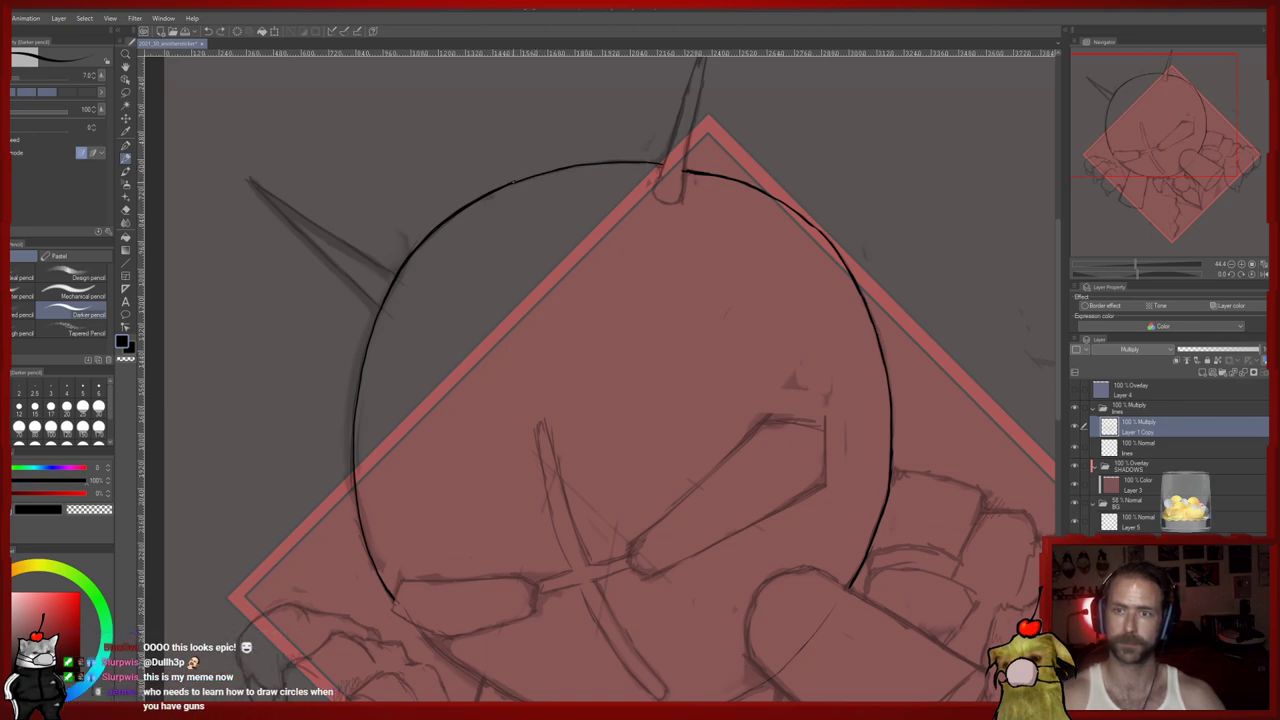
{"action": "key", "text": "e"}
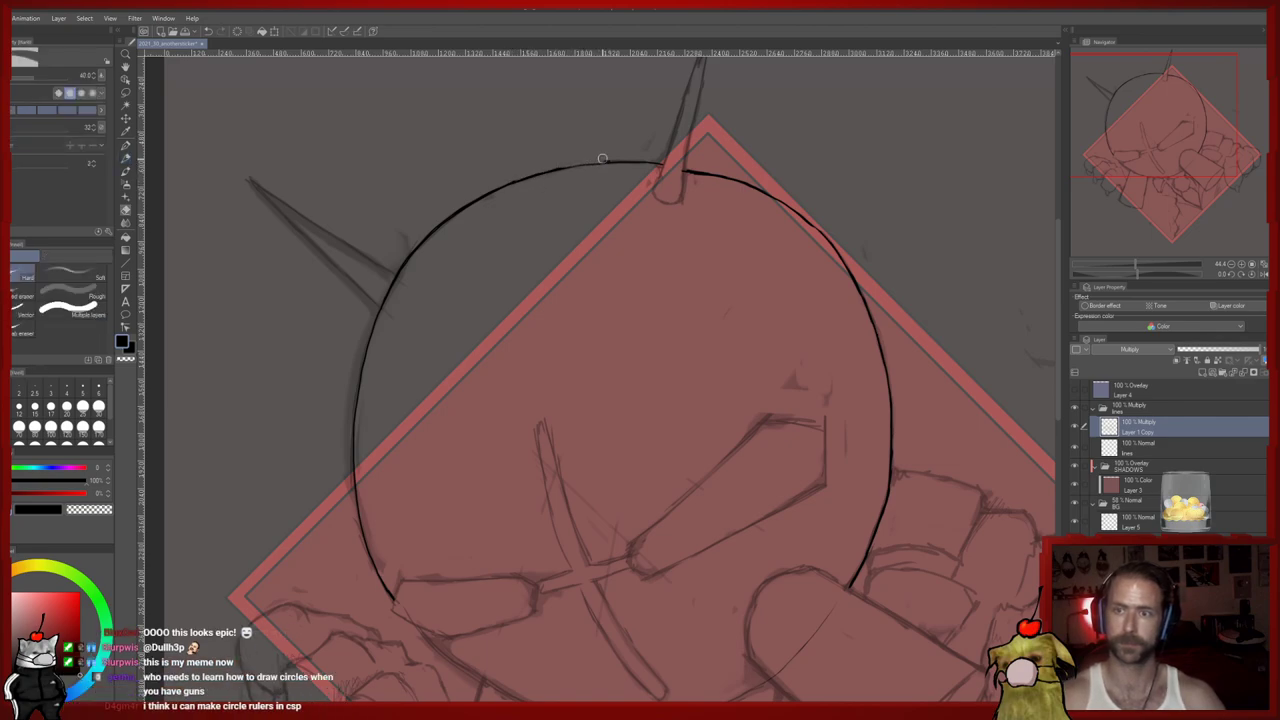
{"action": "key", "text": "p"}
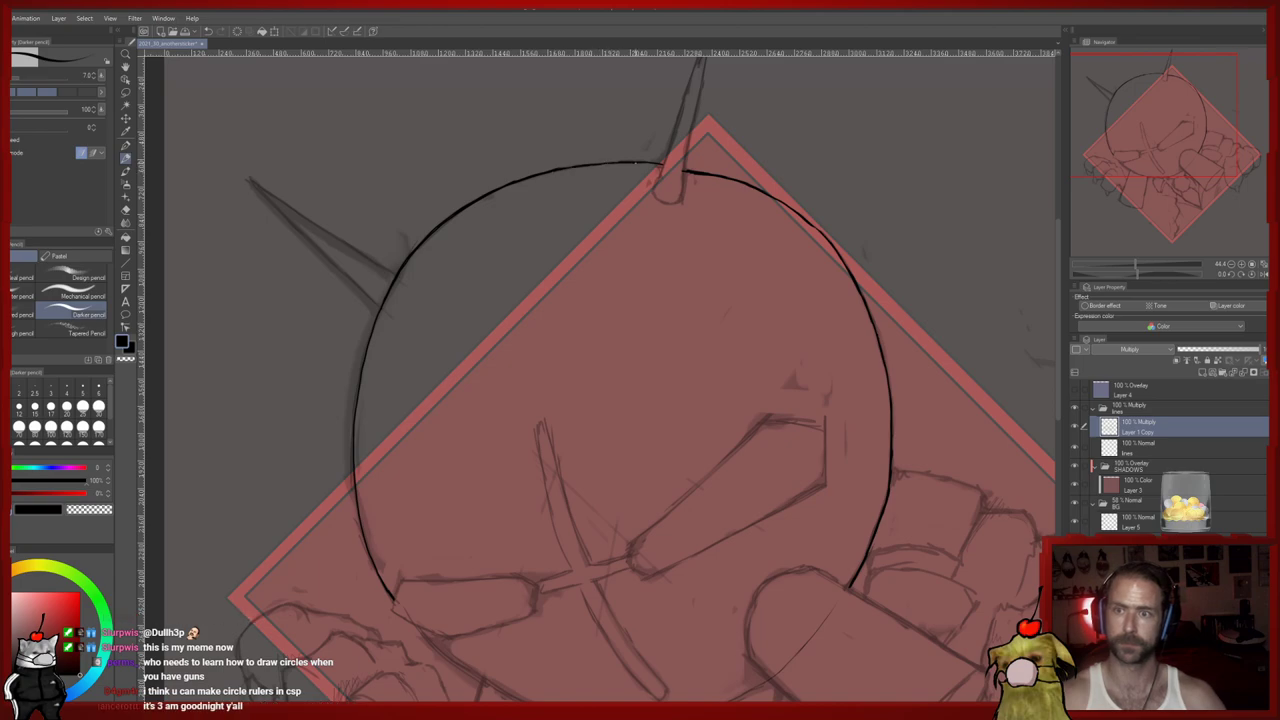
Touch up the base of the top spike with the size 40 eraser and return to the darker pencil
{"action": "mouse_move", "coordinate": [638, 203]}
{"action": "left_mouse_down"}
{"action": "mouse_move", "coordinate": [549, 277]}
{"action": "mouse_move", "coordinate": [563, 301]}
{"action": "mouse_move", "coordinate": [551, 294]}
{"action": "left_mouse_up"}
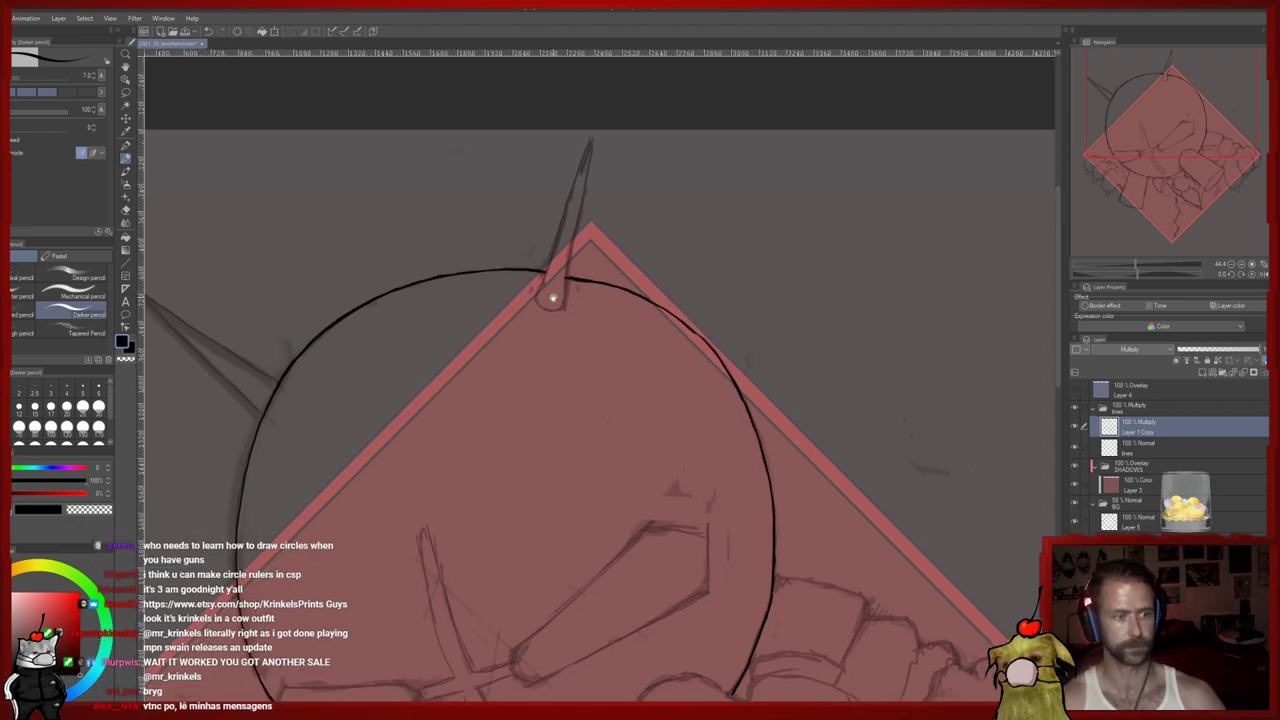
{"action": "key", "text": "e"}
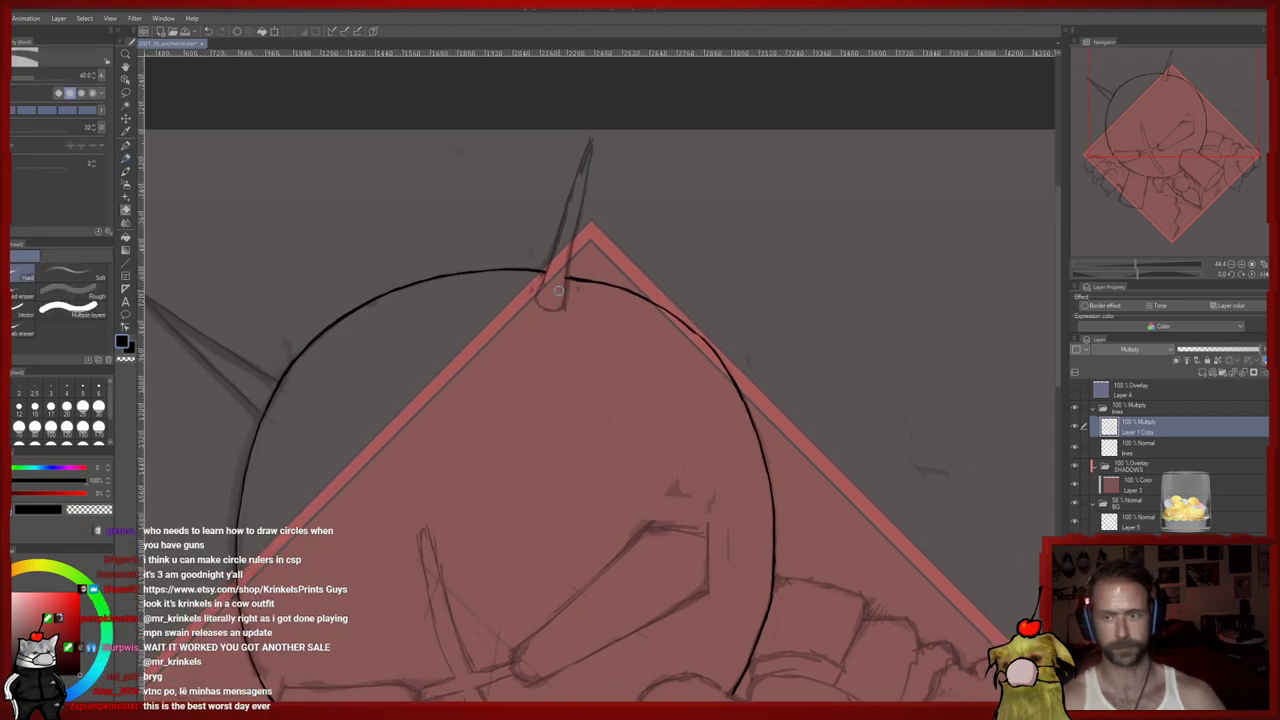
{"action": "left_click_drag", "start_coordinate": [554, 290], "coordinate": [540, 306]}
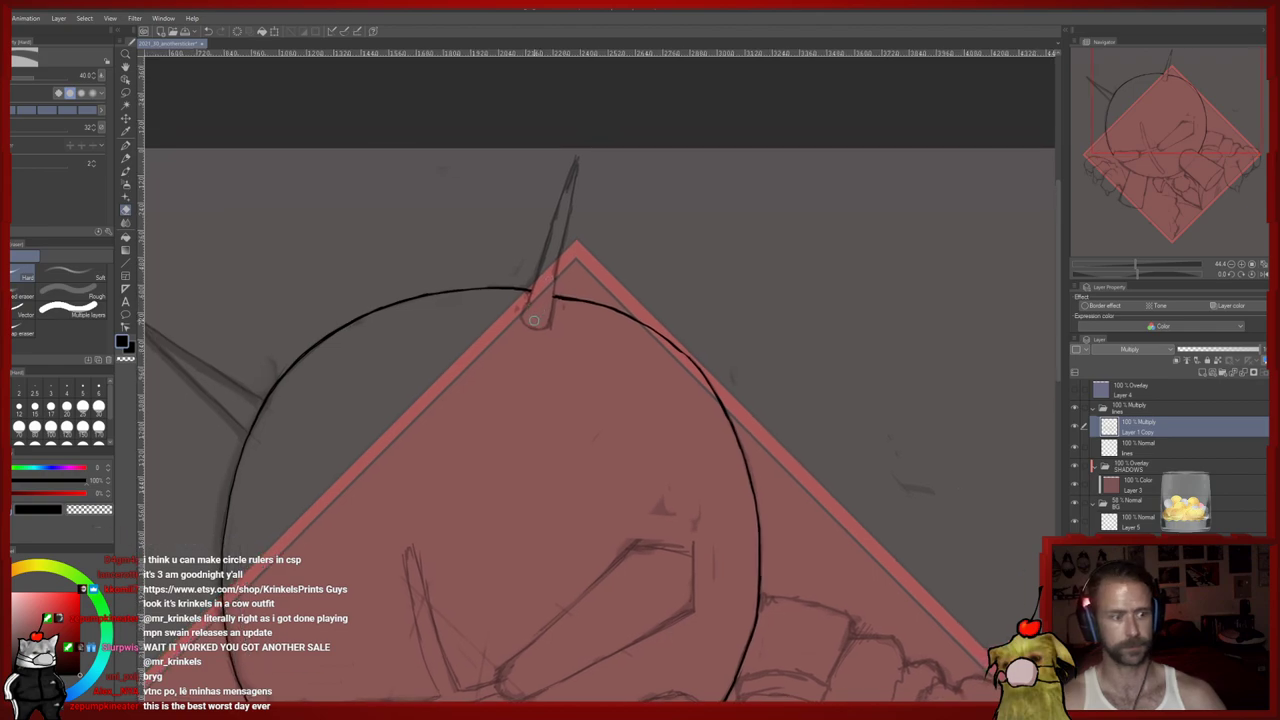
{"action": "key", "text": "p"}
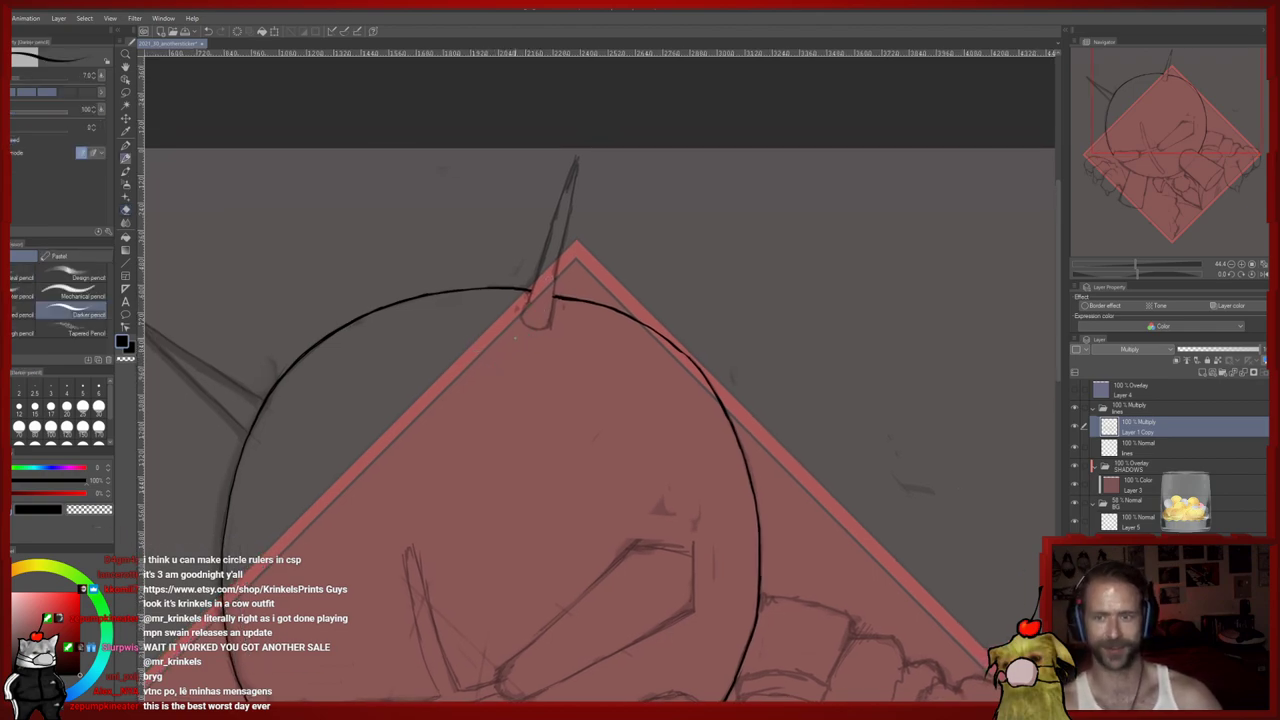
{"action": "left_click_drag", "start_coordinate": [523, 313], "coordinate": [580, 188]}
{"action": "left_click_drag", "start_coordinate": [573, 315], "coordinate": [554, 277]}
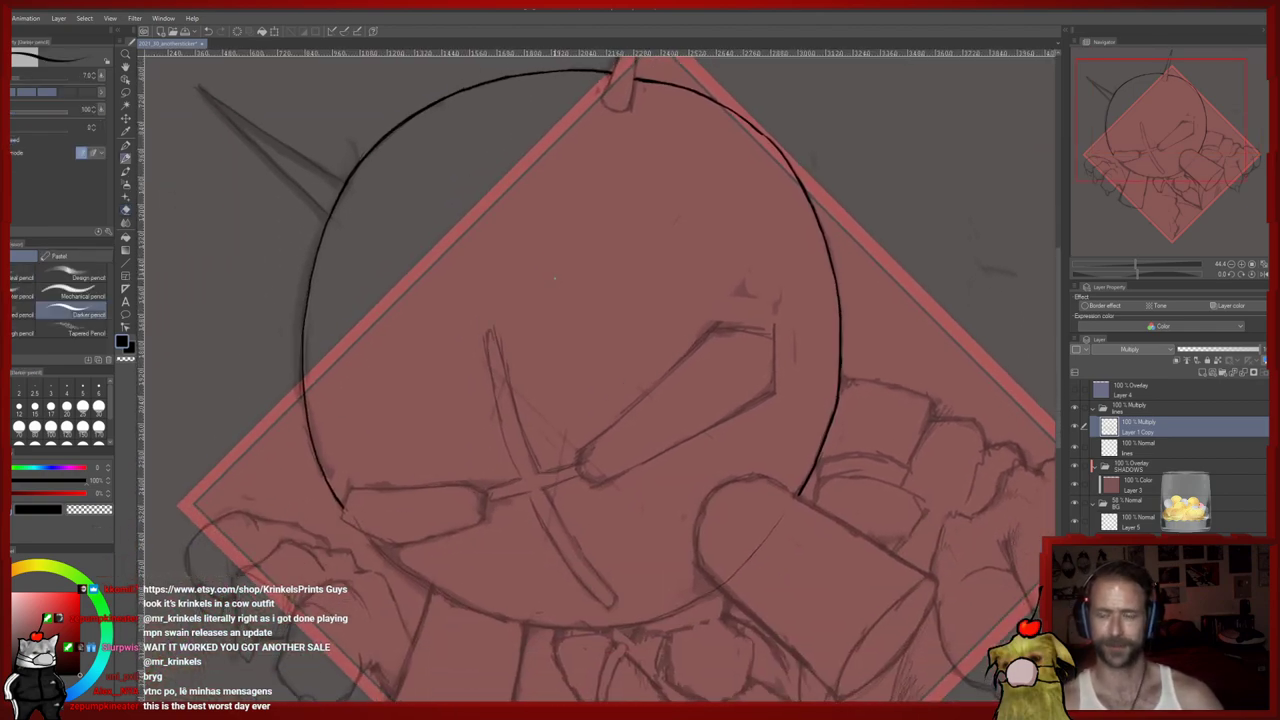
{"action": "scroll", "coordinate": [519, 266], "scroll_direction": "down", "scroll_amount": 2}
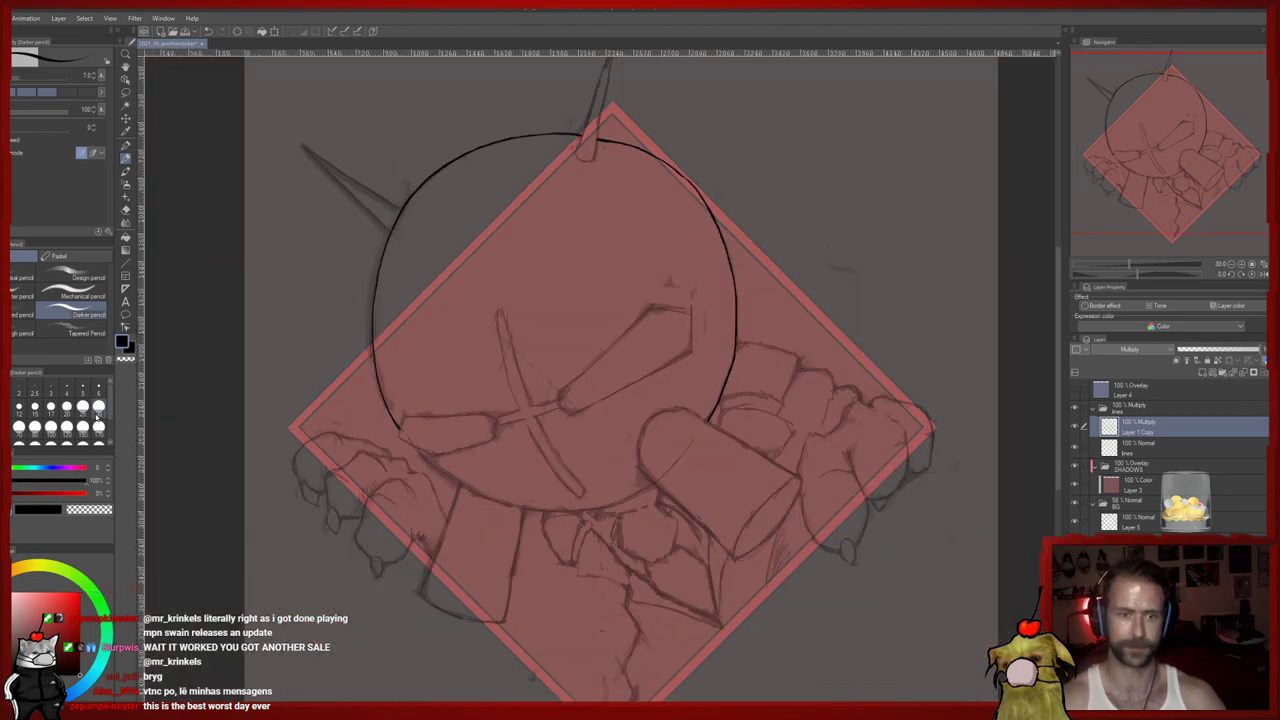
Set the darker pencil's brush size to 2000
{"action": "left_click", "coordinate": [98, 428]}
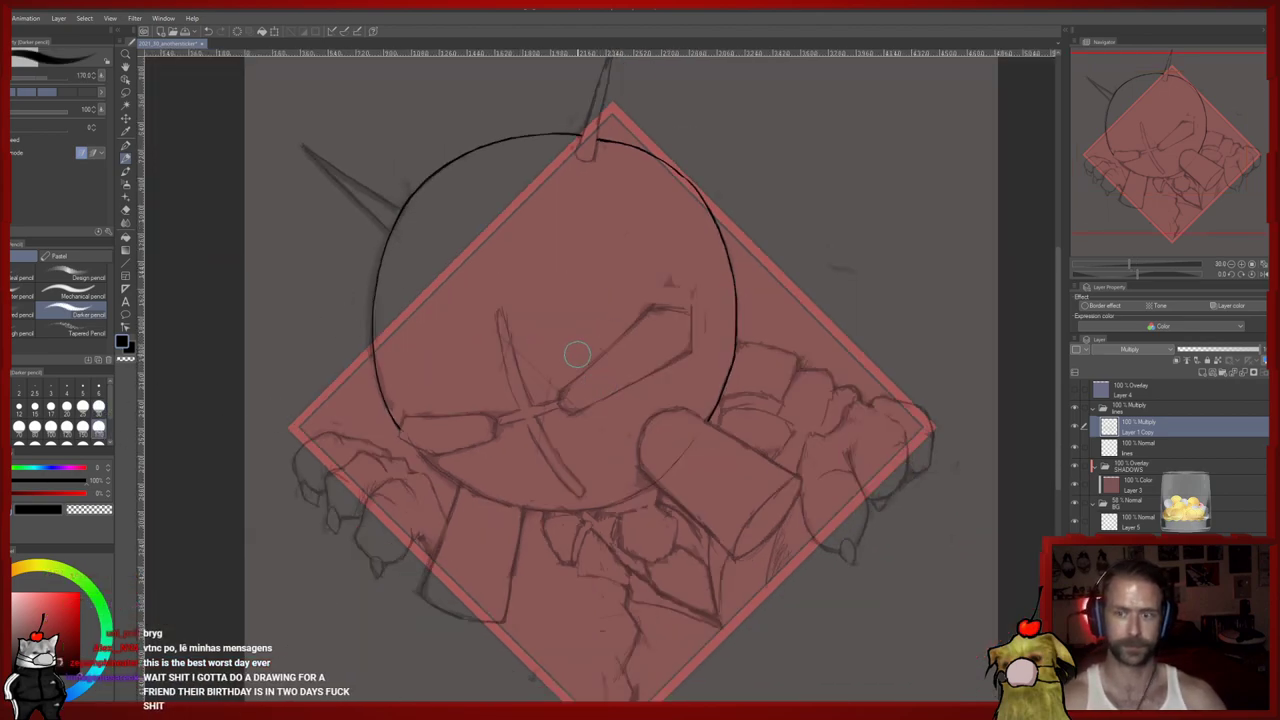
{"action": "mouse_move", "coordinate": [111, 402]}
{"action": "left_mouse_down"}
{"action": "mouse_move", "coordinate": [113, 436]}
{"action": "mouse_move", "coordinate": [105, 418]}
{"action": "mouse_move", "coordinate": [101, 431]}
{"action": "left_mouse_up"}
{"action": "left_click", "coordinate": [98, 419]}
{"action": "left_click", "coordinate": [56, 434]}
{"action": "left_click", "coordinate": [95, 434]}
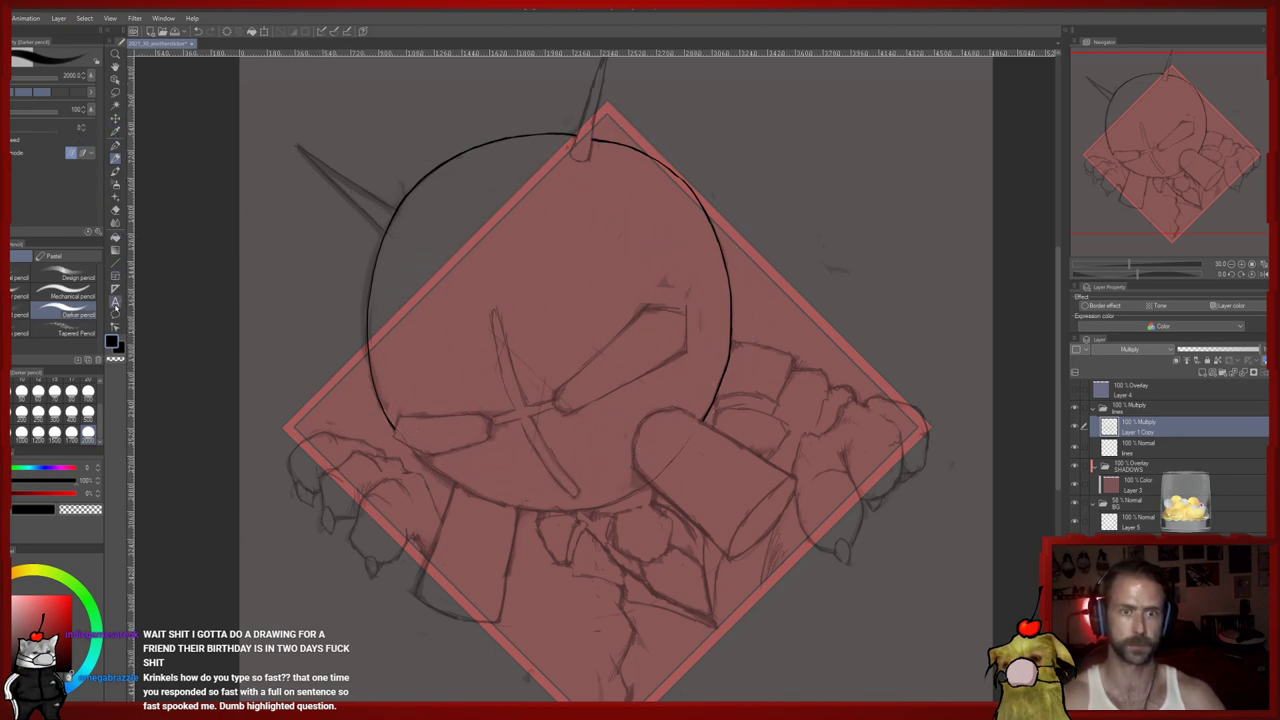
Make an elliptical selection and fit it around the head's outline from the top curve down to the chin
{"action": "left_click", "coordinate": [115, 91]}
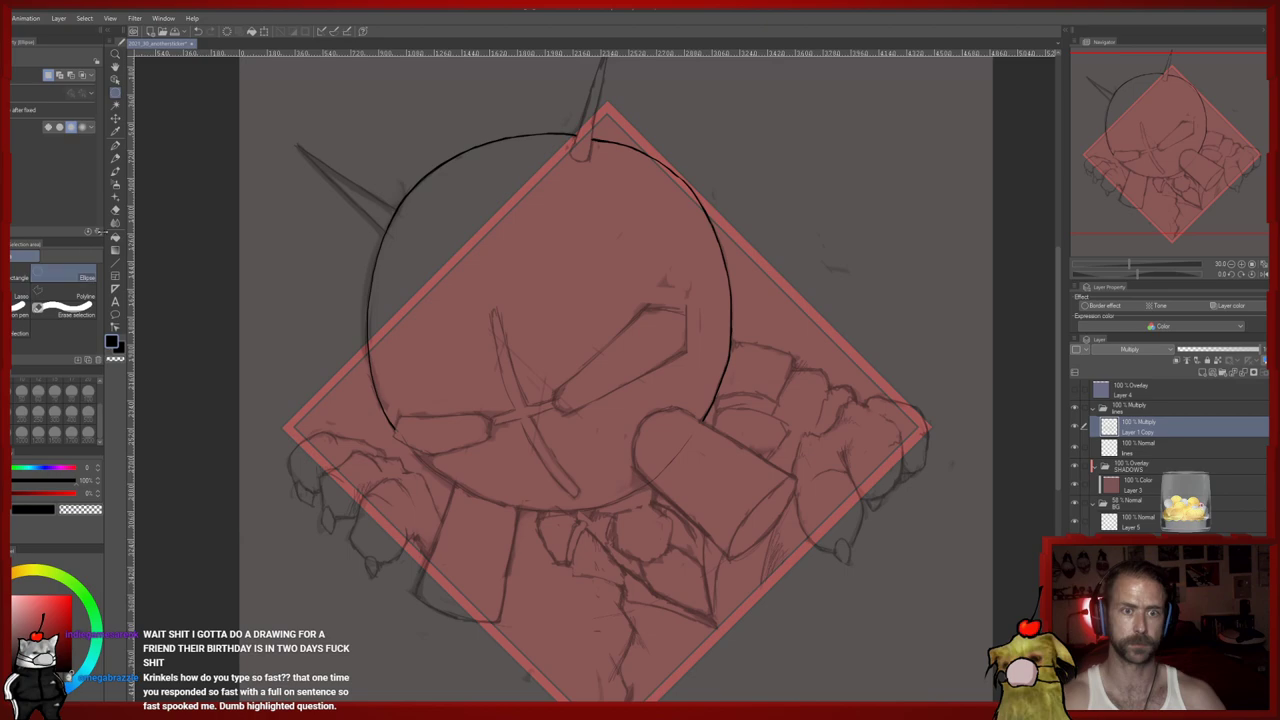
{"action": "left_click_drag", "start_coordinate": [310, 125], "coordinate": [735, 525]}
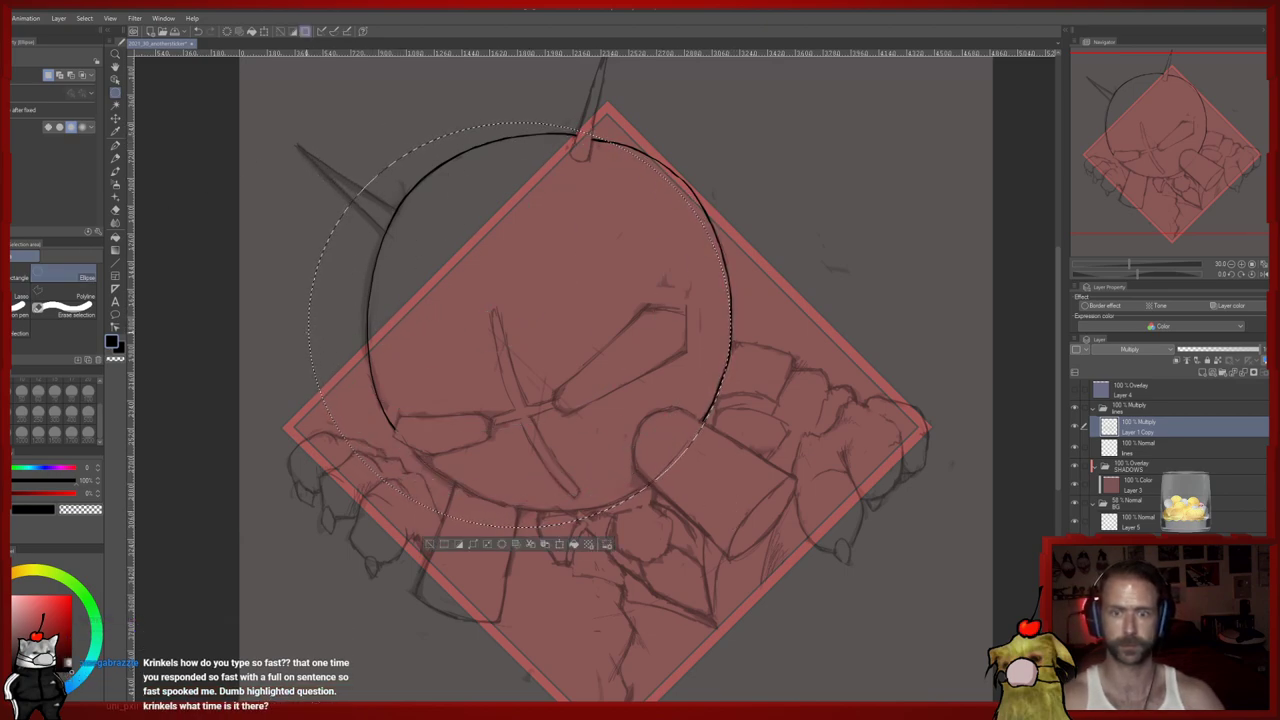
{"action": "left_click_drag", "start_coordinate": [620, 373], "coordinate": [363, 130]}
{"action": "left_click_drag", "start_coordinate": [543, 312], "coordinate": [544, 325]}
{"action": "left_click_drag", "start_coordinate": [725, 522], "coordinate": [733, 511]}
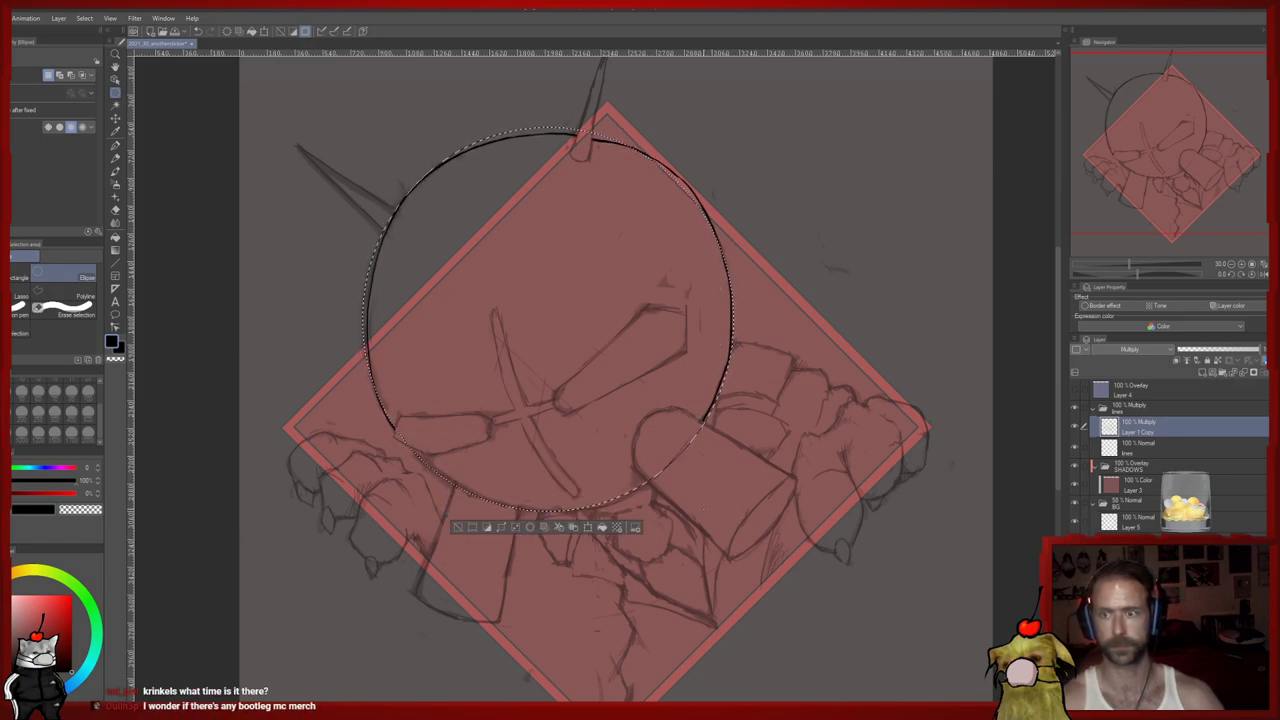
Fill the elliptical selection with black on a new layer above the line layers, and deselect it
{"action": "left_click", "coordinate": [1202, 374]}
{"action": "key", "text": "p"}
{"action": "mouse_move", "coordinate": [595, 325]}
{"action": "left_mouse_down"}
{"action": "mouse_move", "coordinate": [571, 289]}
{"action": "mouse_move", "coordinate": [391, 429]}
{"action": "mouse_move", "coordinate": [463, 519]}
{"action": "left_mouse_up"}
{"action": "key", "text": "m"}
{"action": "key", "text": "ctrl+d"}
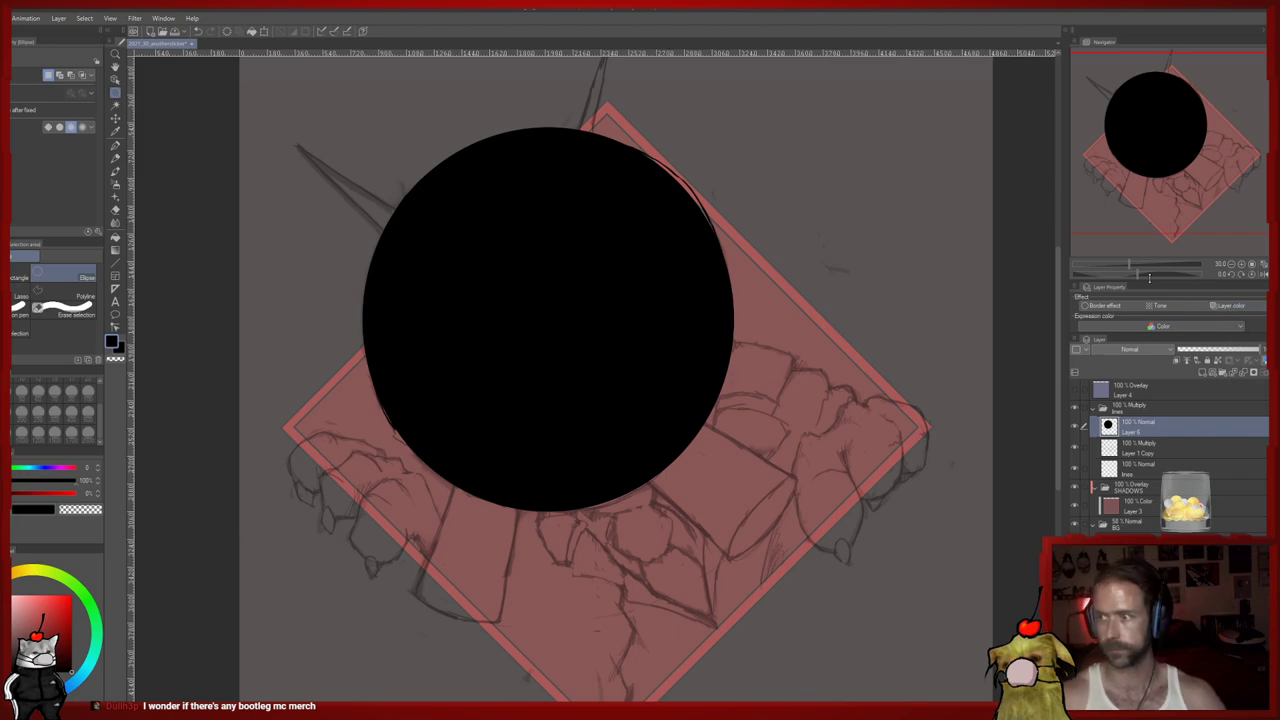
Lower the black circle layer's opacity, compare the circle with the lines on Layer 1 Copy, and set the eraser to size 100
{"action": "left_click_drag", "start_coordinate": [1193, 352], "coordinate": [1188, 356]}
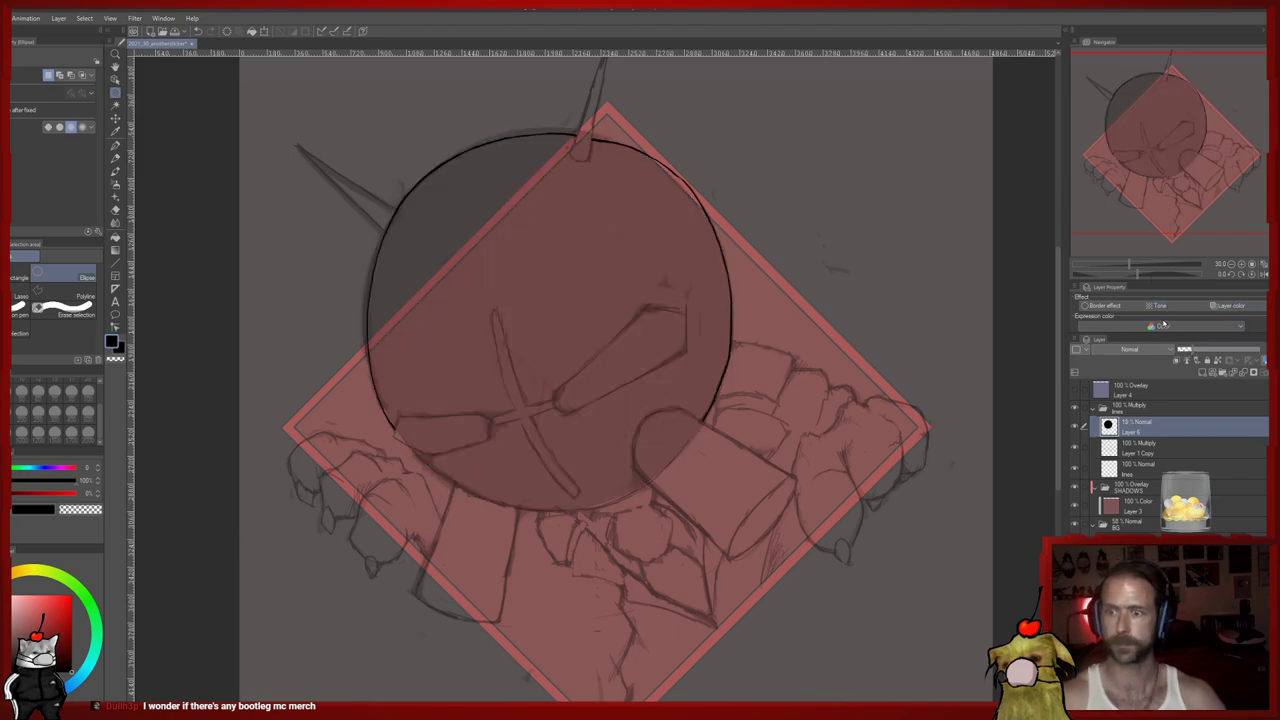
{"action": "scroll", "coordinate": [865, 258], "scroll_direction": "up", "scroll_amount": 3}
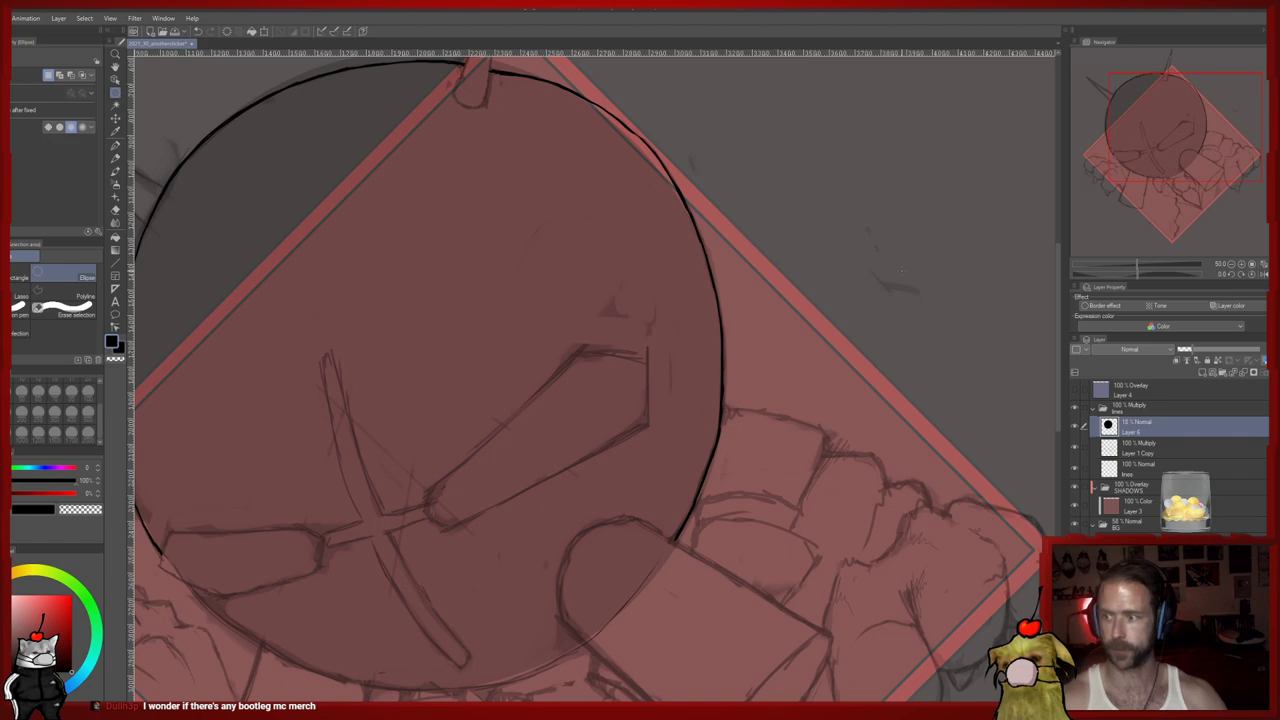
{"action": "left_click", "coordinate": [1140, 450]}
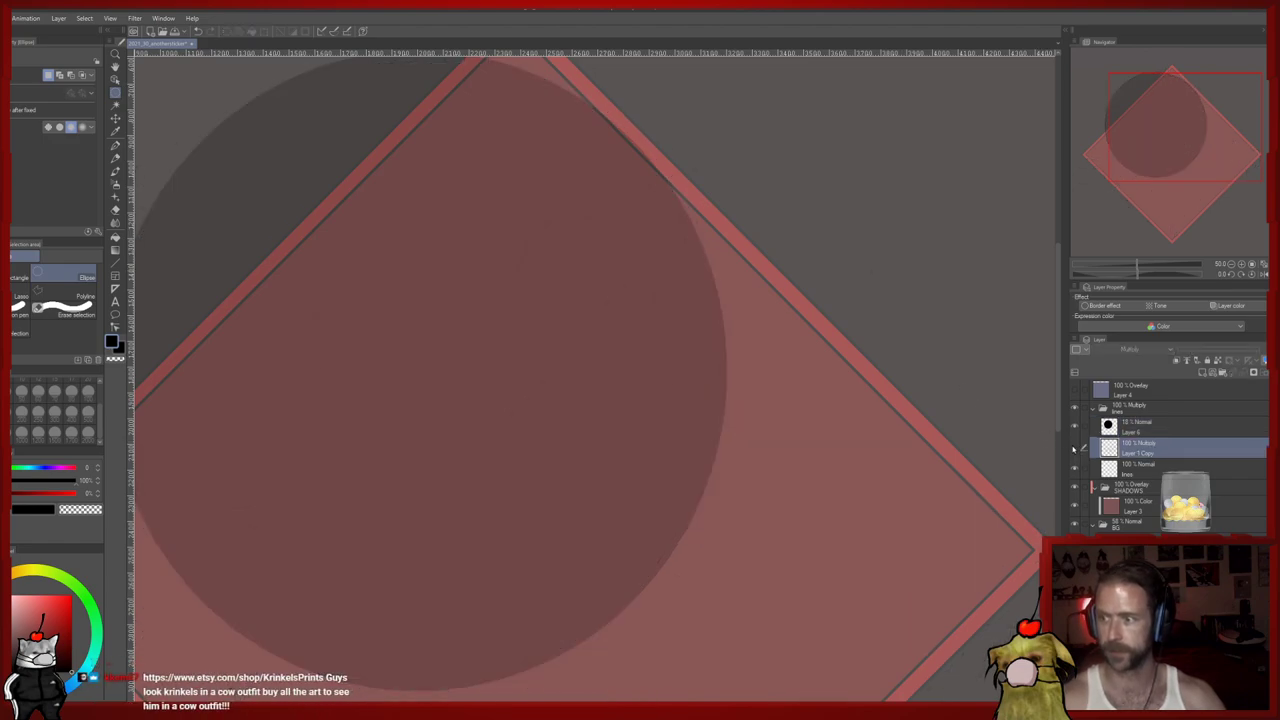
{"action": "left_click_drag", "start_coordinate": [510, 393], "coordinate": [681, 468]}
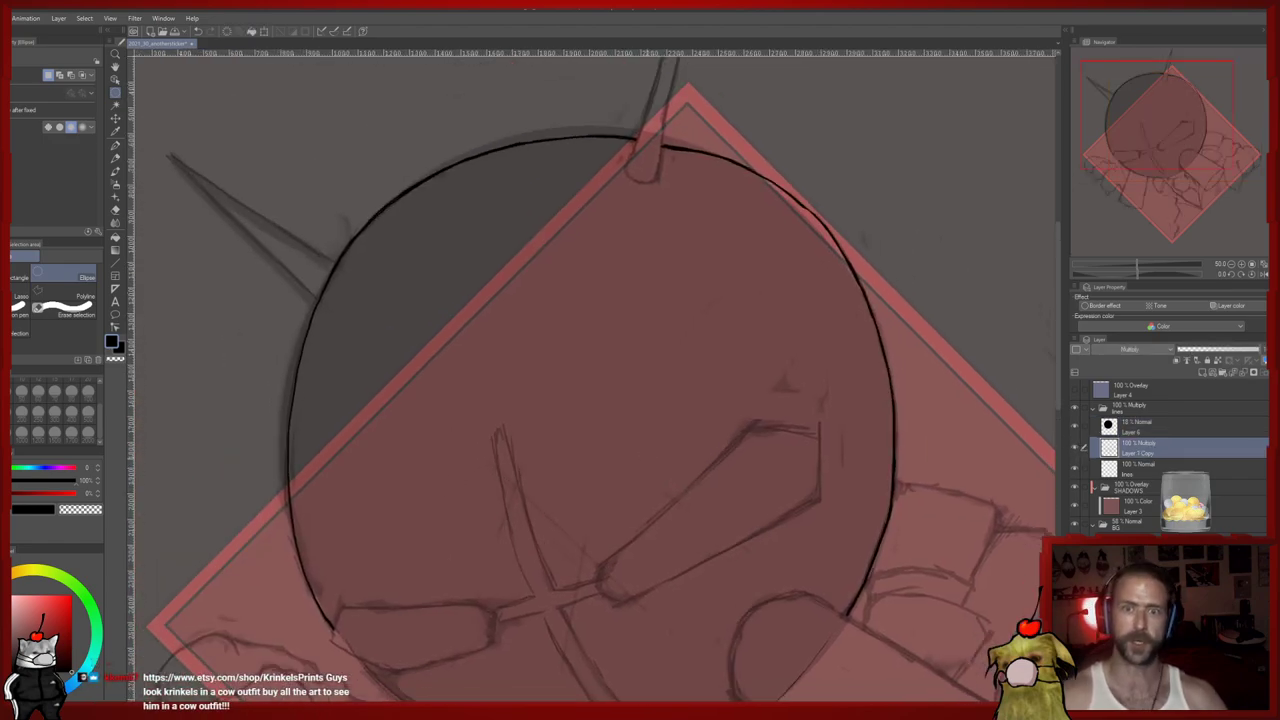
{"action": "key", "text": "e"}
{"action": "left_click", "coordinate": [94, 397]}
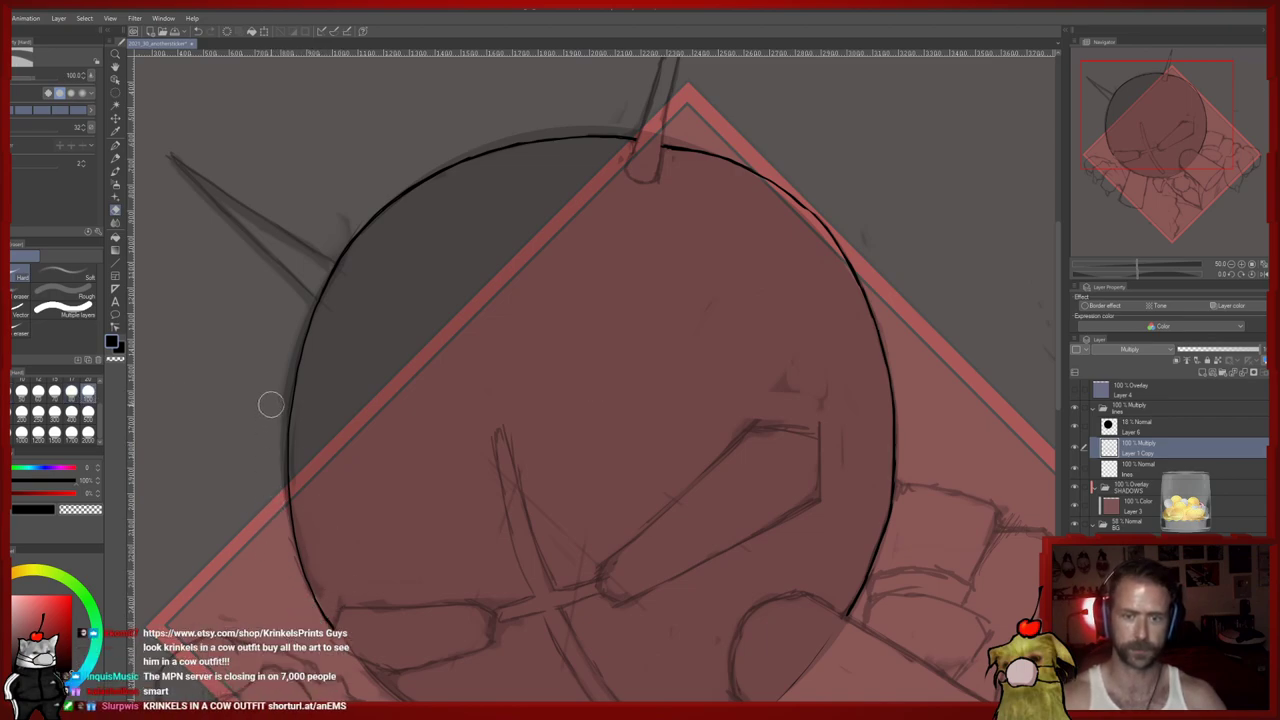
Lock the transparent pixels of the circle layer and recolour the circle bright red
{"action": "left_click", "coordinate": [1146, 428]}
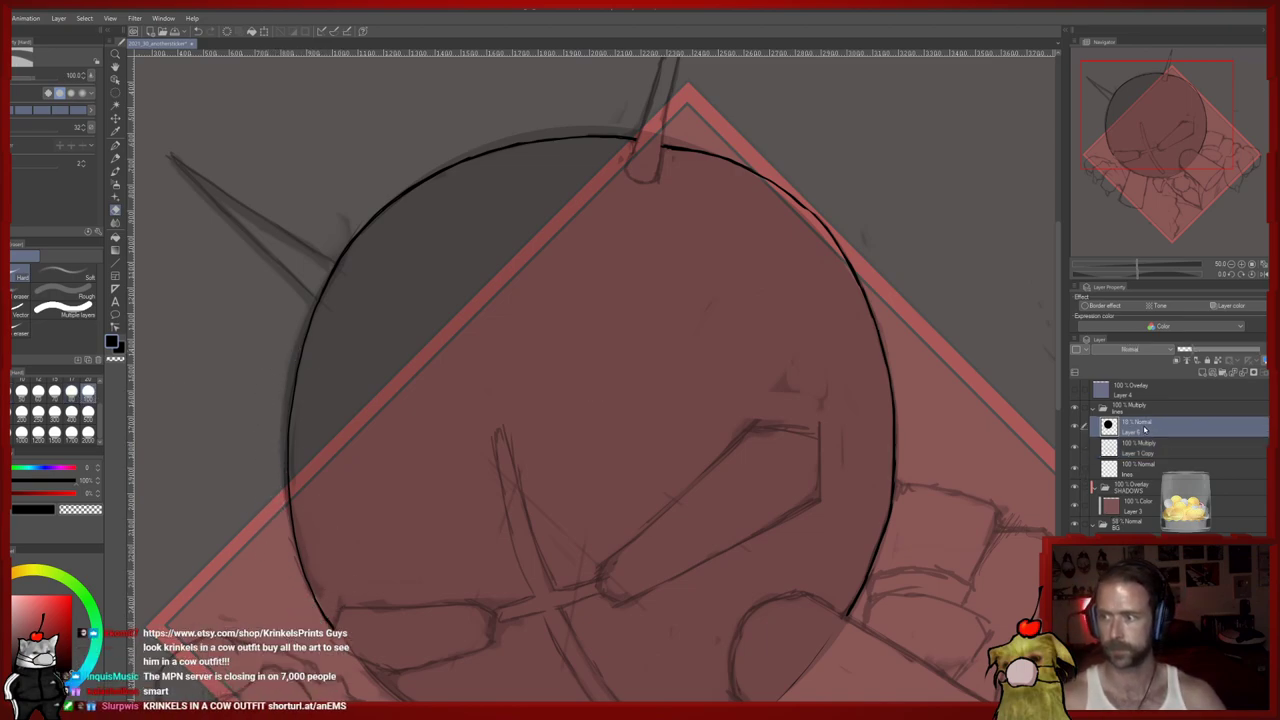
{"action": "key", "text": "p"}
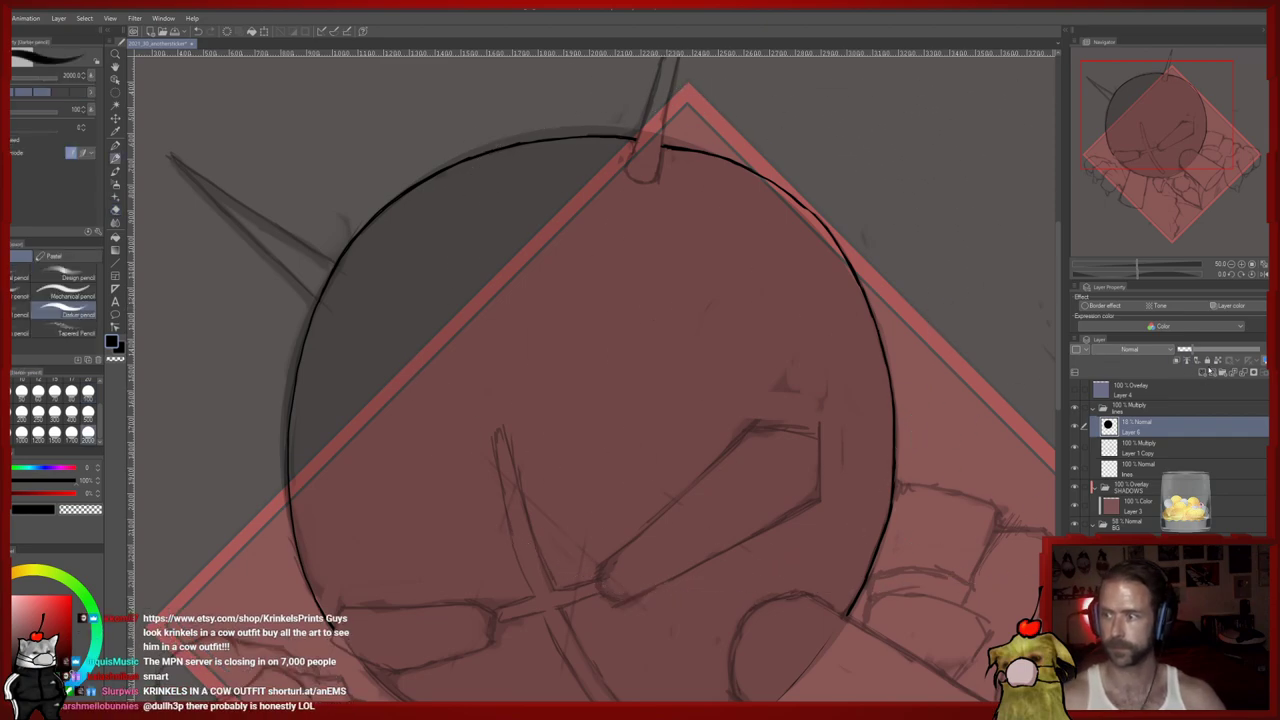
{"action": "left_click", "coordinate": [1218, 362]}
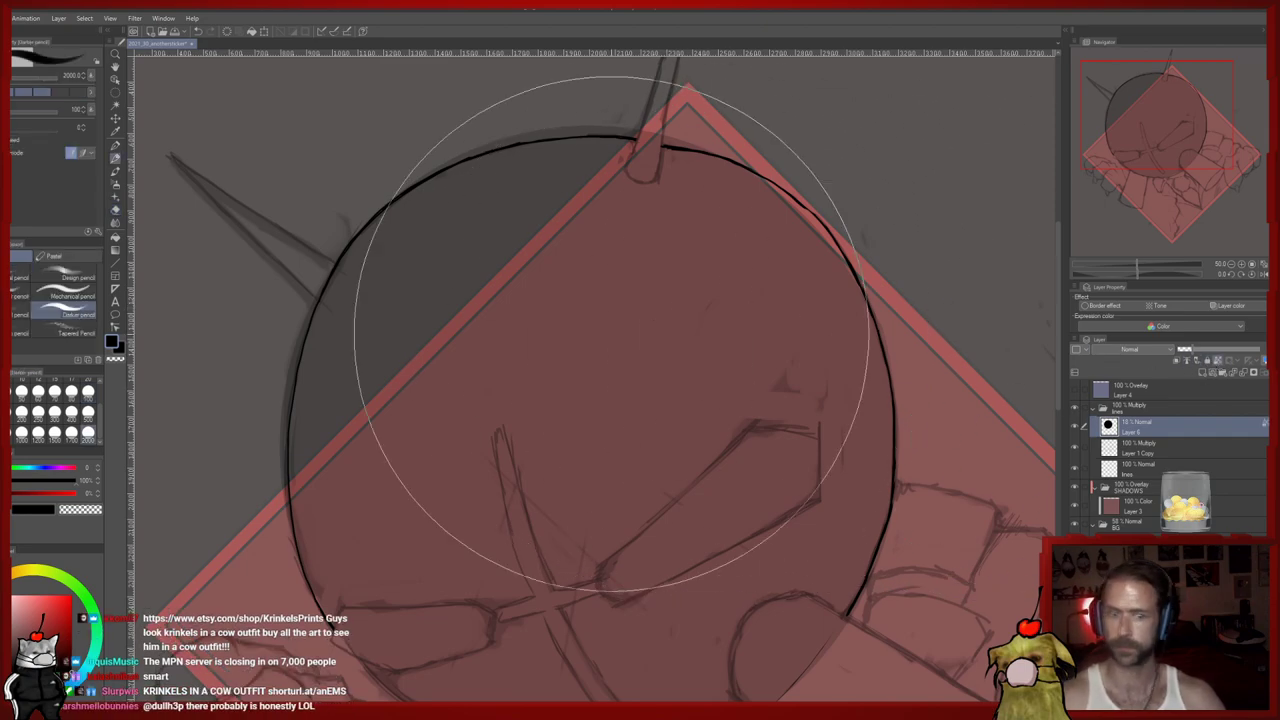
{"action": "left_click", "coordinate": [71, 596]}
{"action": "mouse_move", "coordinate": [398, 465]}
{"action": "left_mouse_down"}
{"action": "mouse_move", "coordinate": [392, 397]}
{"action": "mouse_move", "coordinate": [217, 397]}
{"action": "left_mouse_up"}
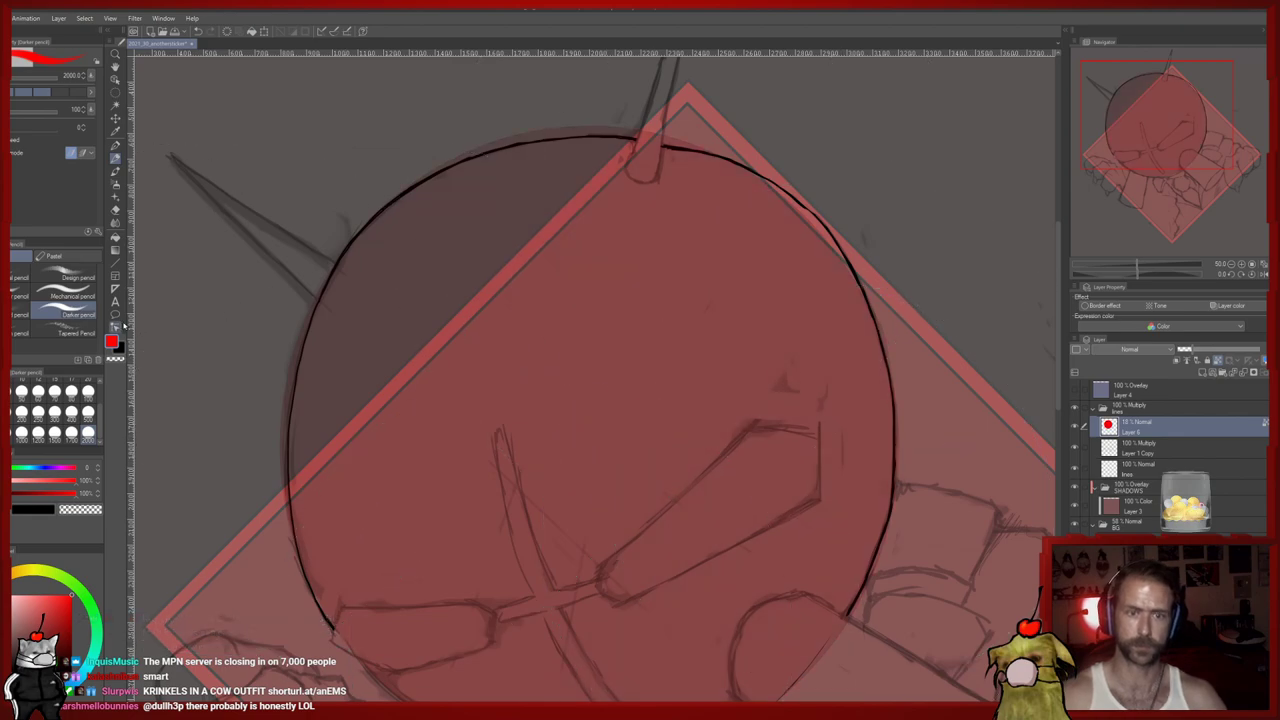
Recolour the guide circle magenta and after that yellow to compare it with the red frame
{"action": "left_click", "coordinate": [60, 471]}
{"action": "mouse_move", "coordinate": [326, 497]}
{"action": "left_mouse_down"}
{"action": "mouse_move", "coordinate": [353, 367]}
{"action": "mouse_move", "coordinate": [339, 481]}
{"action": "left_mouse_up"}
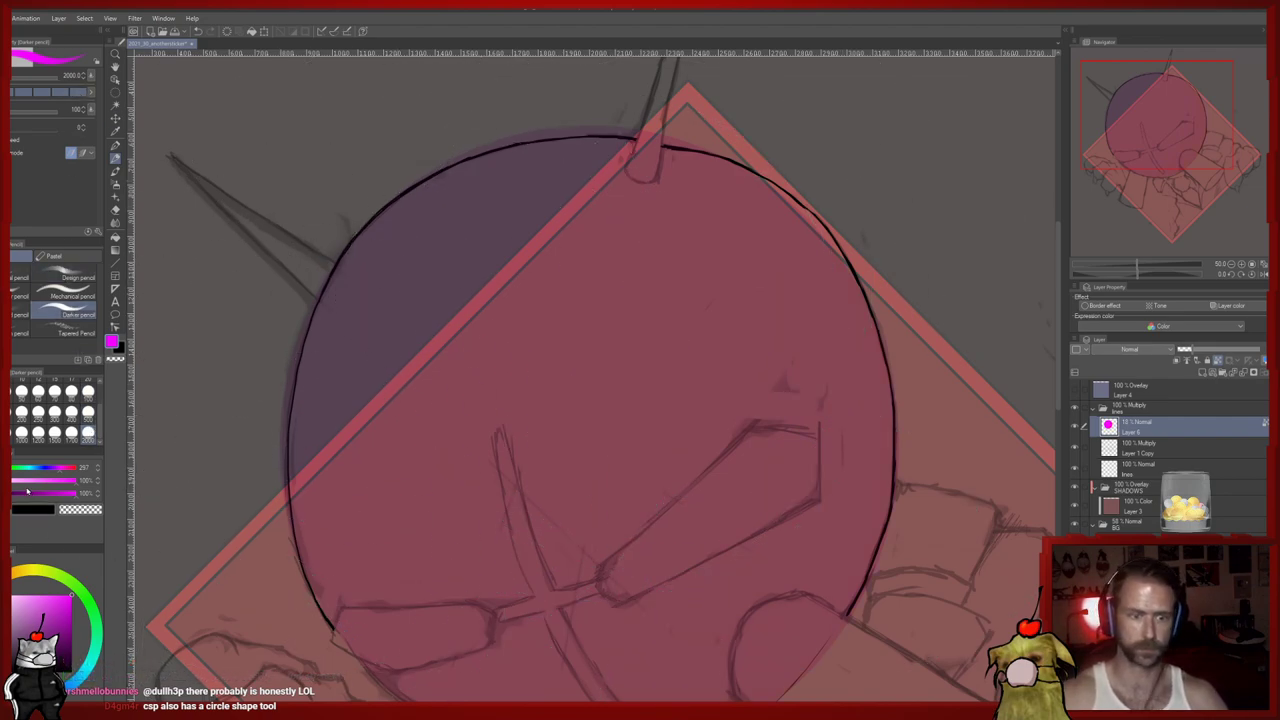
{"action": "left_click", "coordinate": [4, 468]}
{"action": "mouse_move", "coordinate": [336, 436]}
{"action": "left_mouse_down"}
{"action": "mouse_move", "coordinate": [265, 435]}
{"action": "mouse_move", "coordinate": [643, 671]}
{"action": "mouse_move", "coordinate": [816, 453]}
{"action": "left_mouse_up"}
{"action": "scroll", "coordinate": [654, 323], "scroll_direction": "down", "scroll_amount": 3}
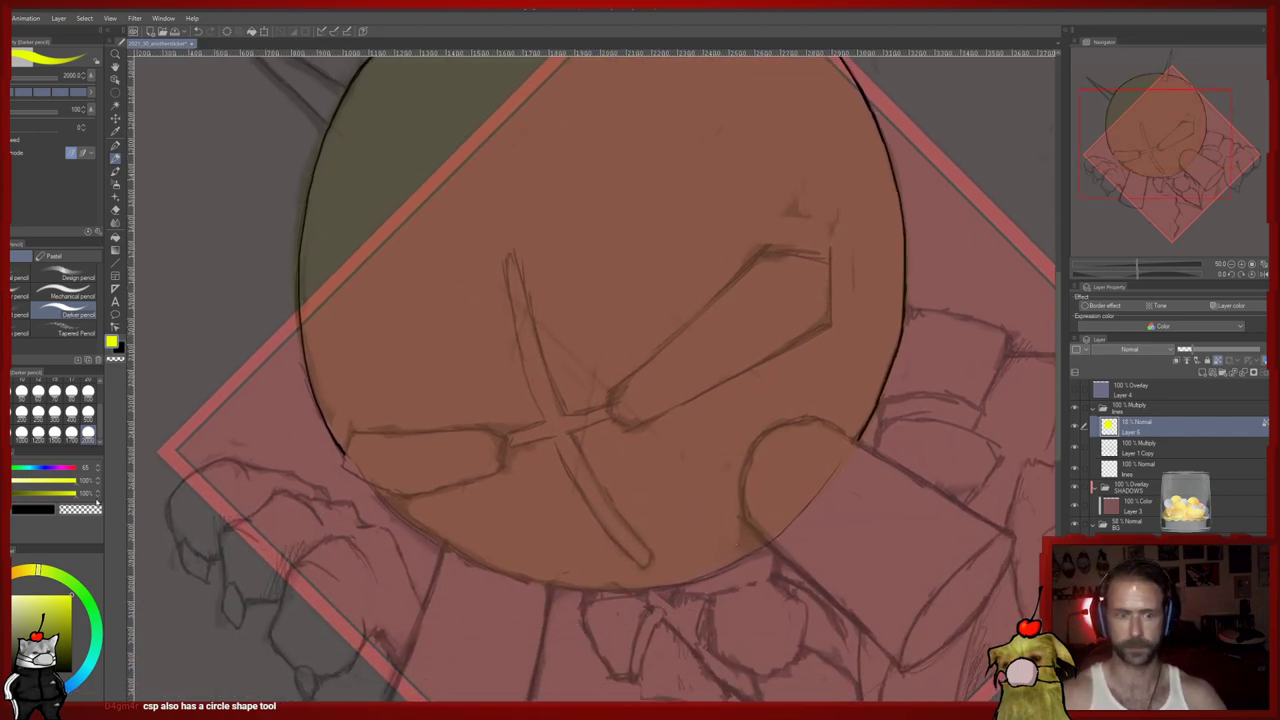
Recolour the guide circle bright green and set its layer opacity to 41%
{"action": "left_click_drag", "start_coordinate": [51, 467], "coordinate": [19, 467]}
{"action": "mouse_move", "coordinate": [427, 472]}
{"action": "left_mouse_down"}
{"action": "mouse_move", "coordinate": [411, 496]}
{"action": "mouse_move", "coordinate": [866, 463]}
{"action": "left_mouse_up"}
{"action": "scroll", "coordinate": [603, 491], "scroll_direction": "up", "scroll_amount": 2}
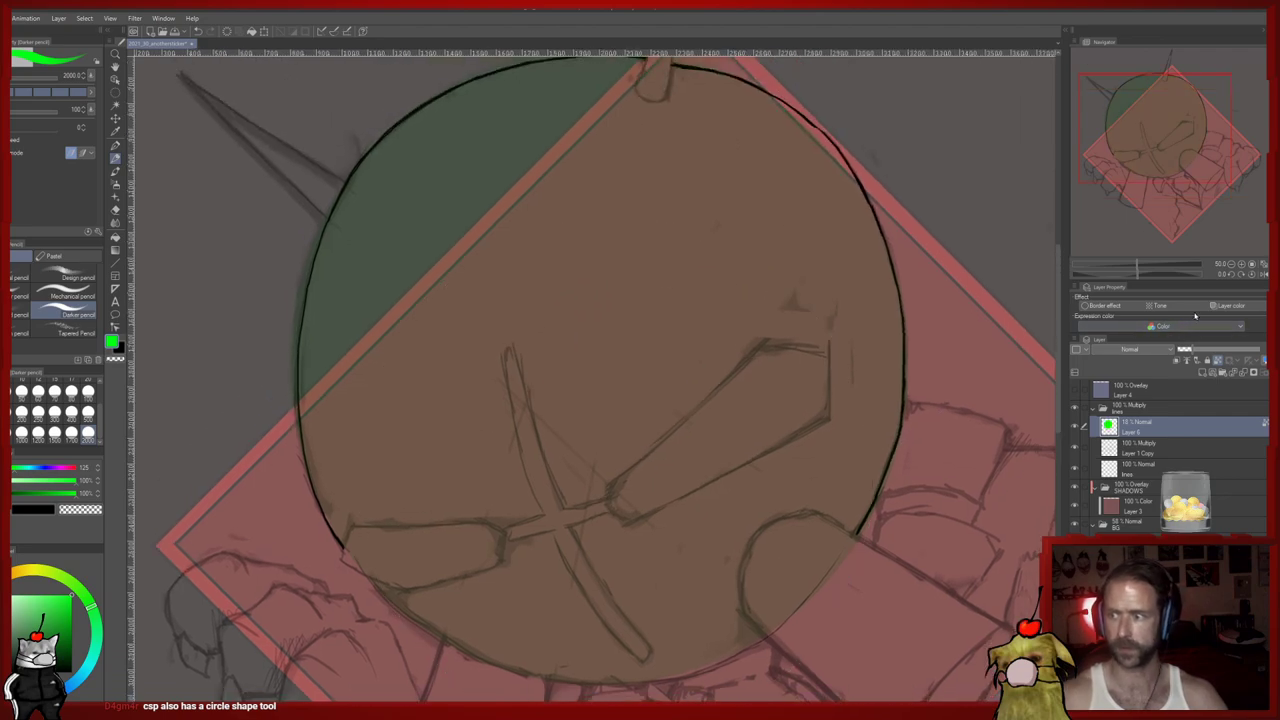
{"action": "left_click", "coordinate": [1213, 351]}
{"action": "left_click_drag", "start_coordinate": [705, 386], "coordinate": [711, 414]}
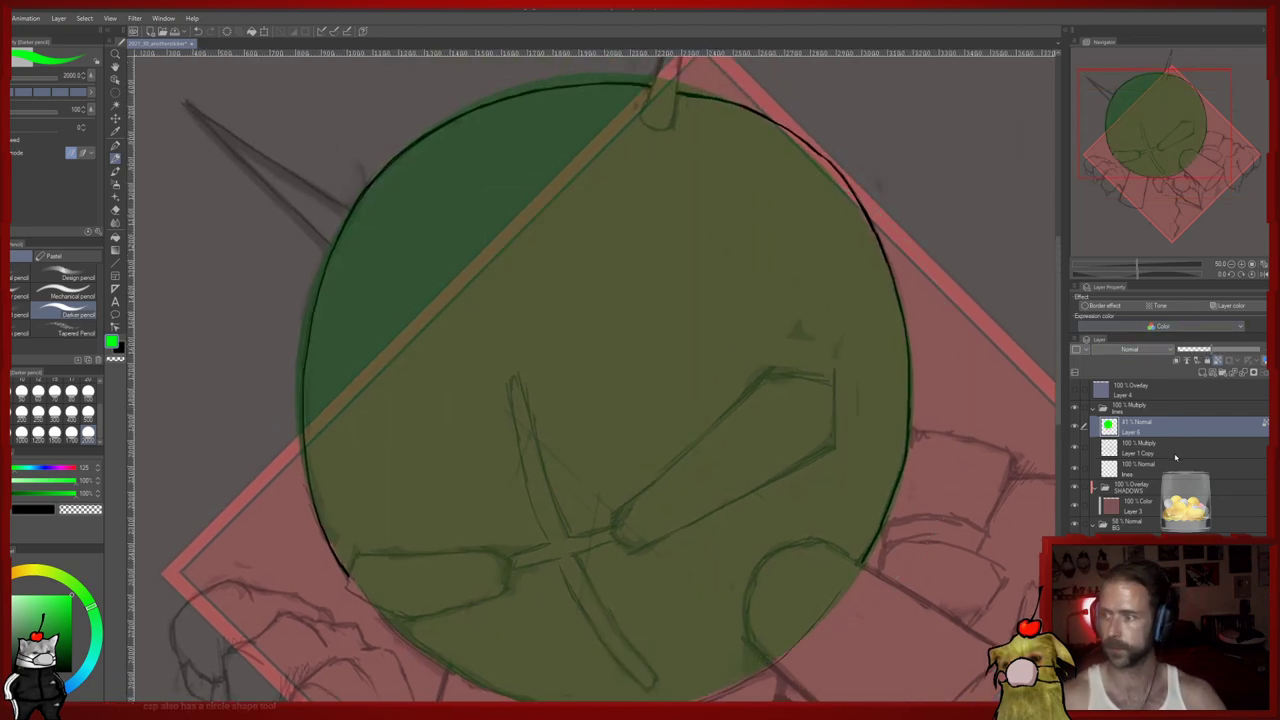
On Layer 1 Copy, set a black size 6 darker pencil and erase the head outline below the side spike with the size 100 eraser
{"action": "left_click", "coordinate": [1170, 453]}
{"action": "left_click", "coordinate": [71, 672]}
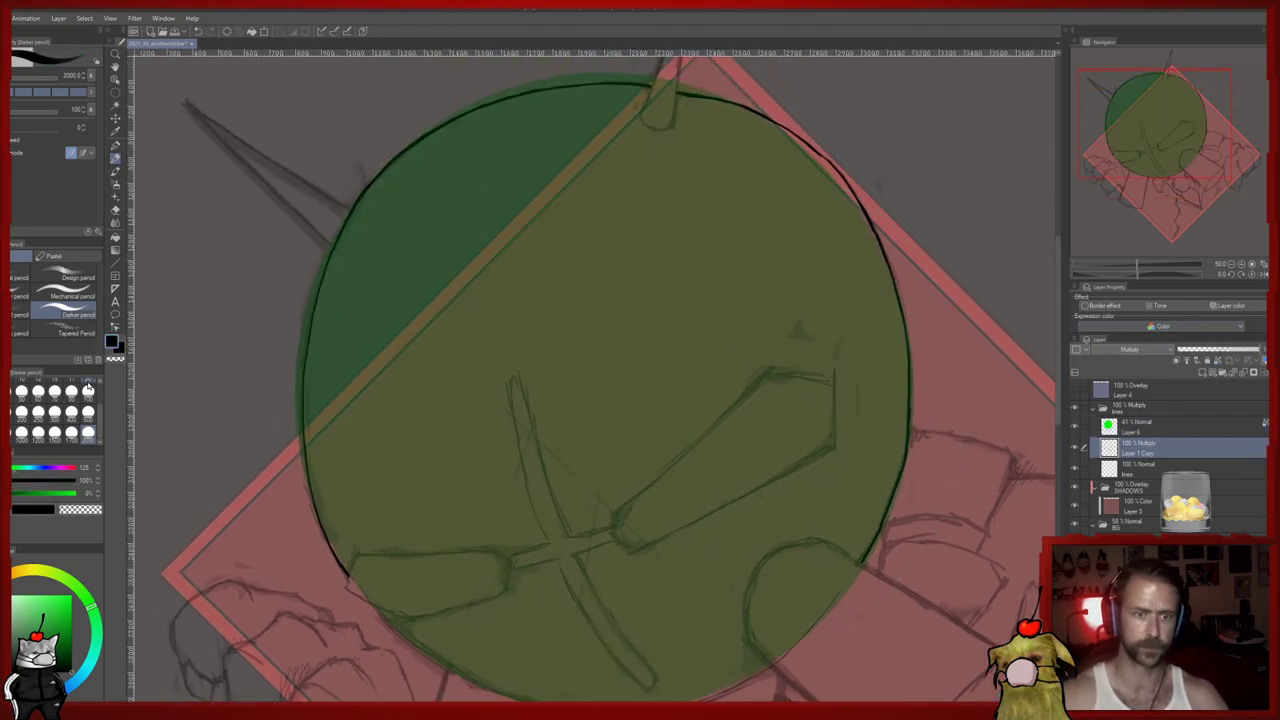
{"action": "scroll", "coordinate": [88, 392], "scroll_direction": "up", "scroll_amount": 3}
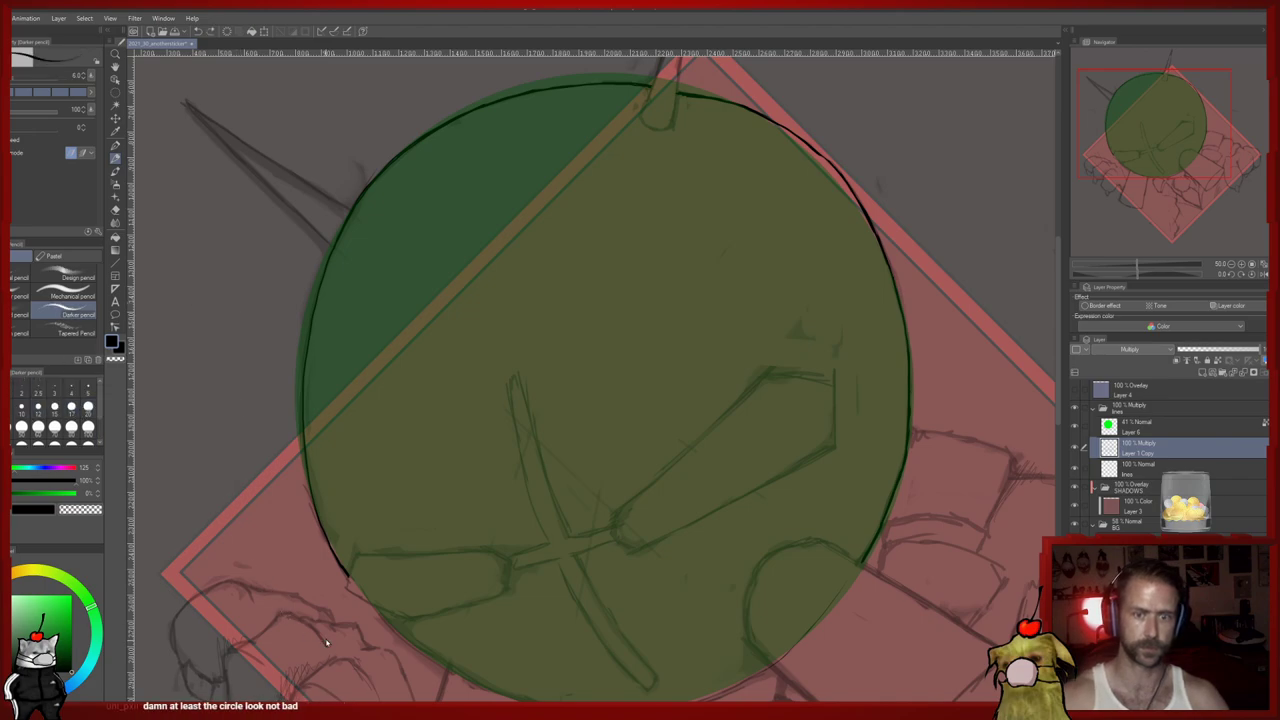
{"action": "key", "text": "e"}
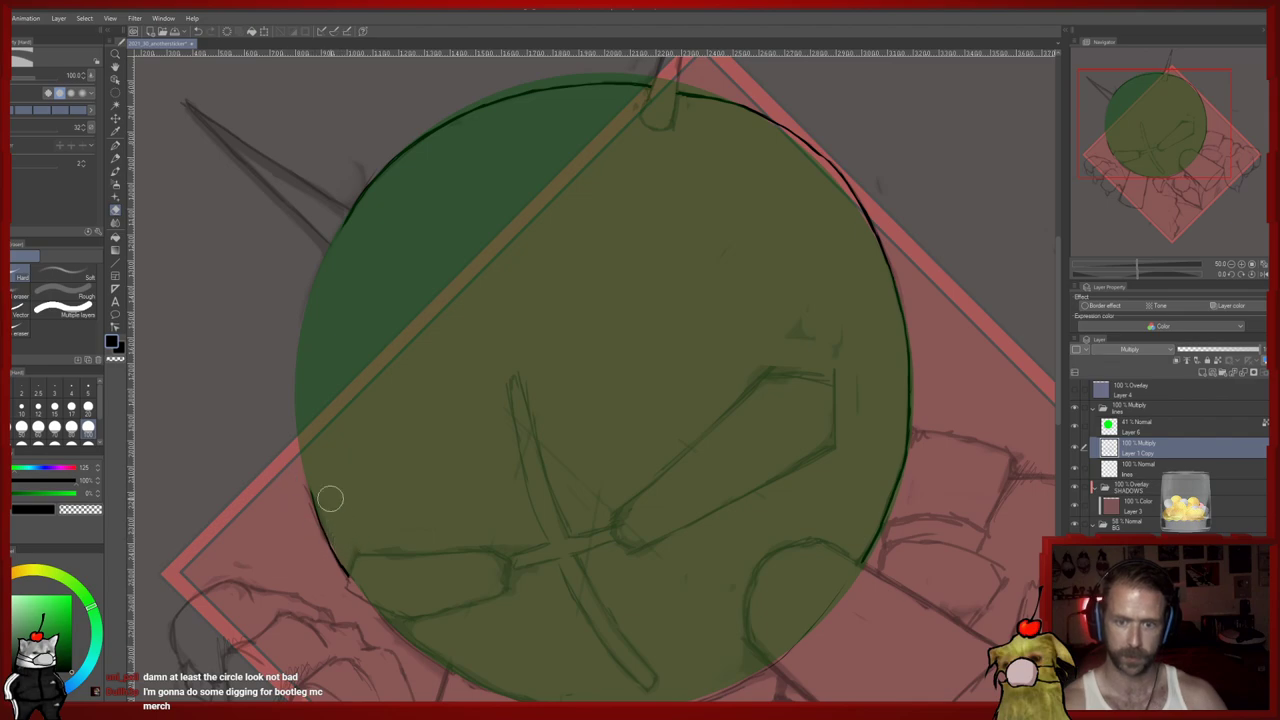
Re-ink the head's outline in black along the green circle's edge, from the narrow eye up to the side spike
{"action": "key", "text": "p"}
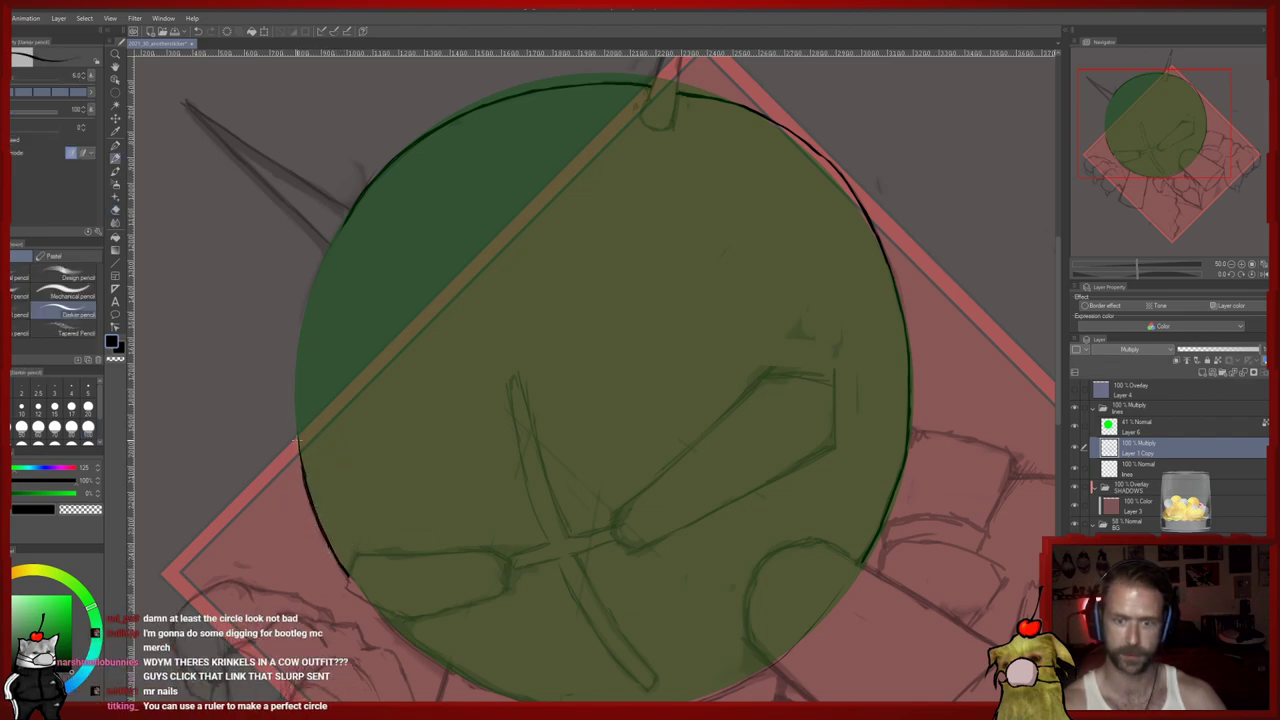
{"action": "left_click_drag", "start_coordinate": [297, 403], "coordinate": [329, 546]}
{"action": "left_click_drag", "start_coordinate": [296, 356], "coordinate": [295, 408]}
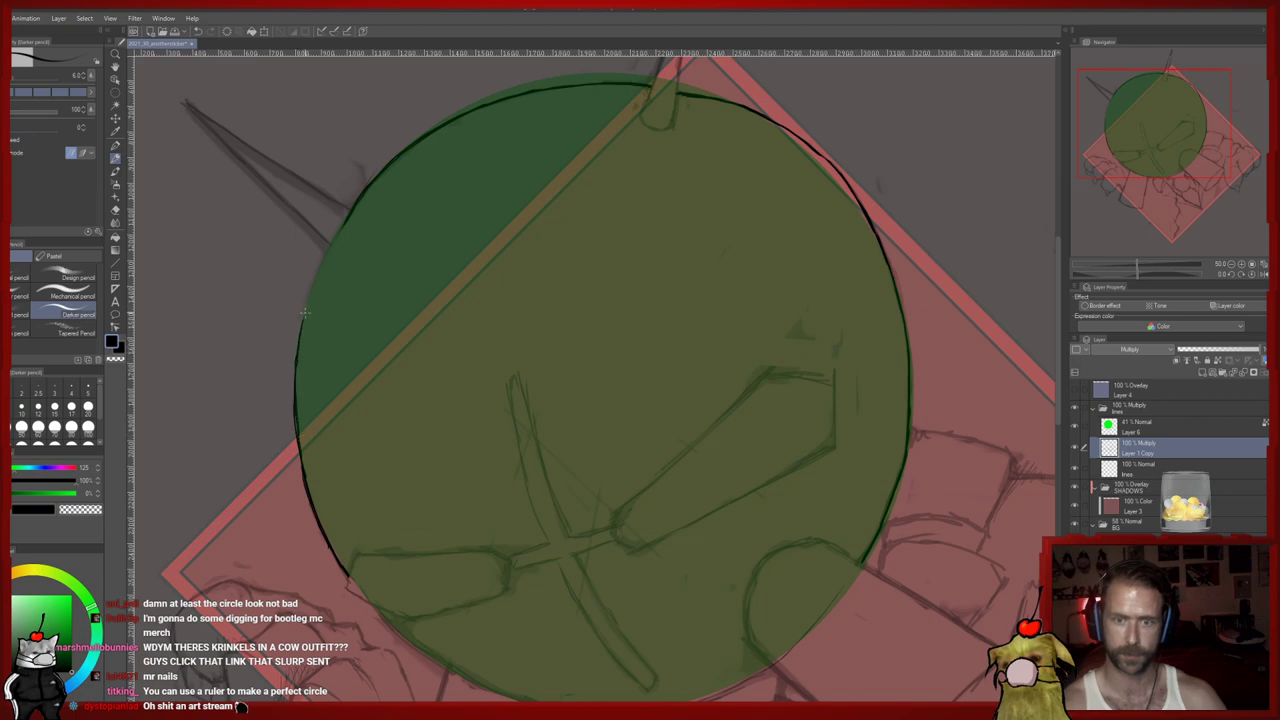
{"action": "left_click_drag", "start_coordinate": [365, 252], "coordinate": [364, 286]}
{"action": "left_click_drag", "start_coordinate": [394, 244], "coordinate": [388, 248]}
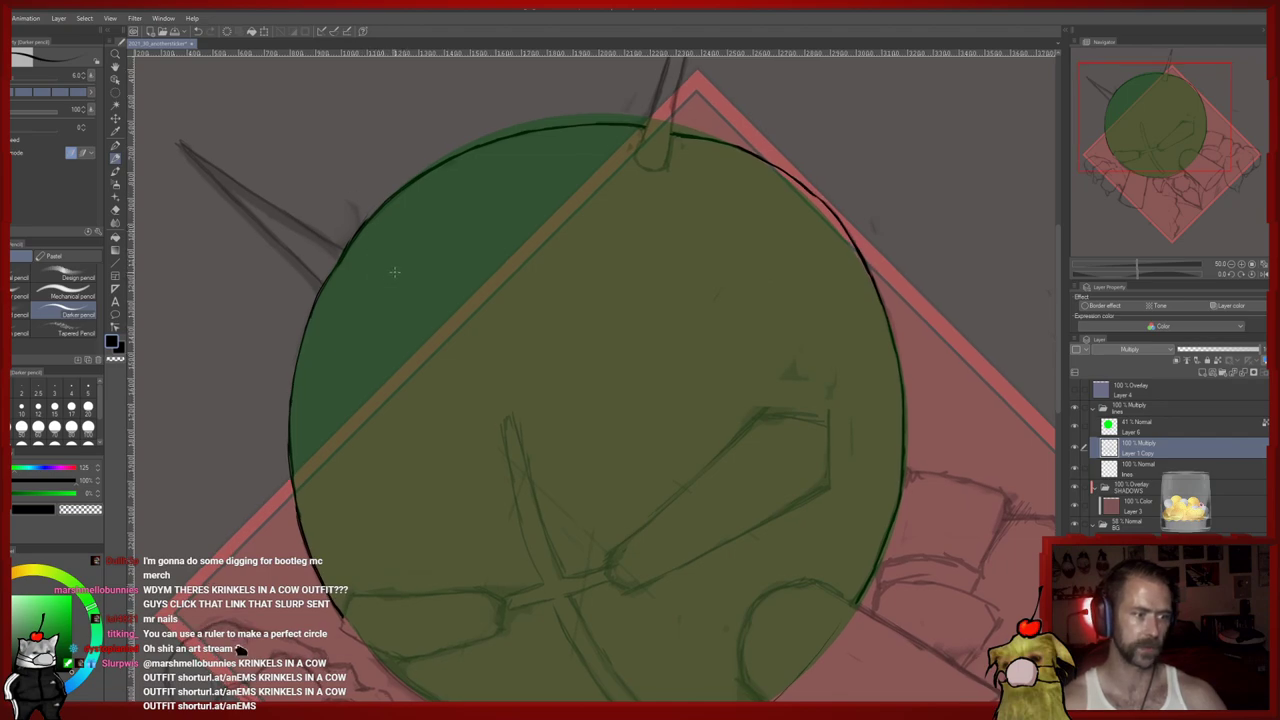
Erase the head outline between the side spike and the top spike and re-ink it in black along the green circle's edge
{"action": "key", "text": "e"}
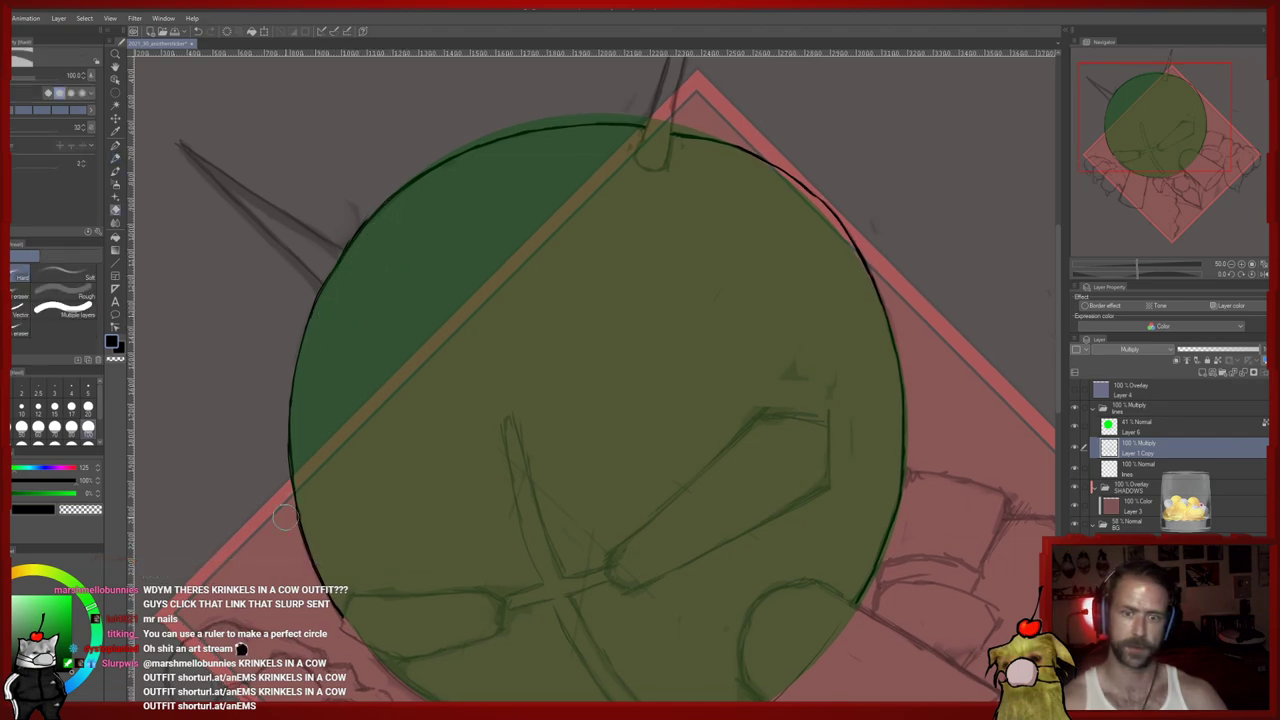
{"action": "left_click_drag", "start_coordinate": [308, 492], "coordinate": [304, 406]}
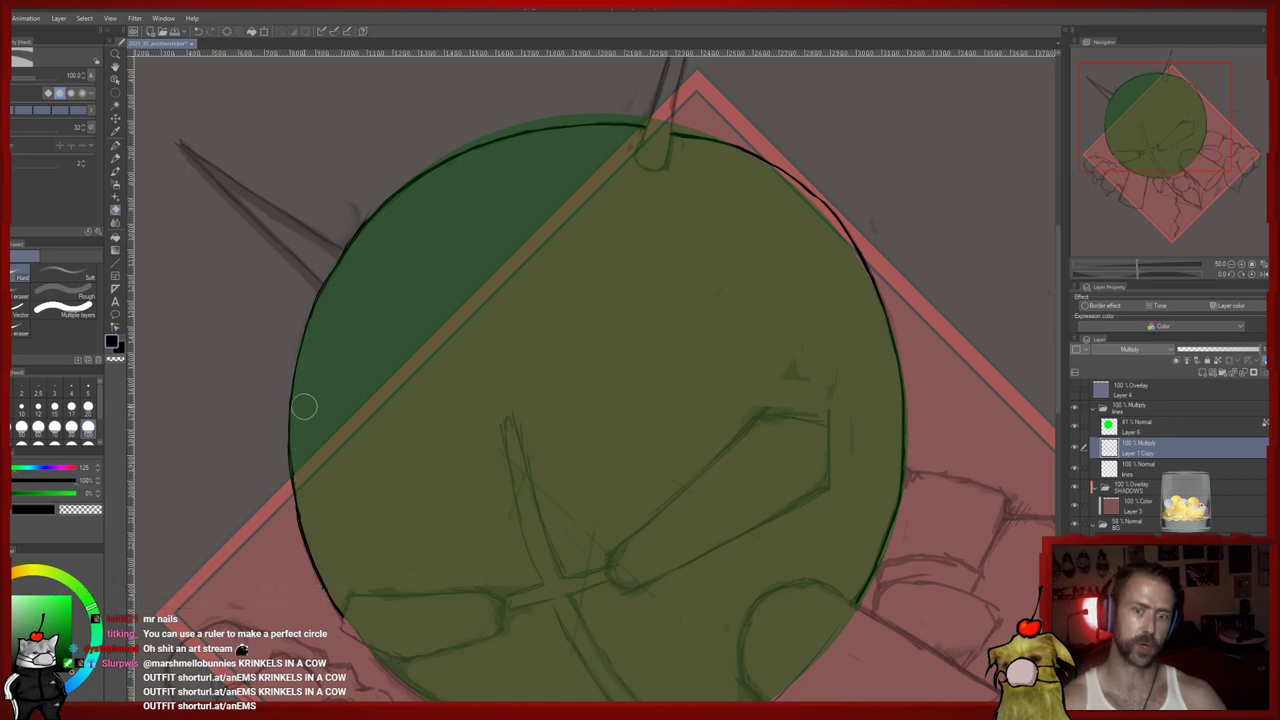
{"action": "mouse_move", "coordinate": [418, 202]}
{"action": "left_mouse_down"}
{"action": "mouse_move", "coordinate": [494, 151]}
{"action": "mouse_move", "coordinate": [414, 194]}
{"action": "mouse_move", "coordinate": [540, 140]}
{"action": "mouse_move", "coordinate": [615, 132]}
{"action": "left_mouse_up"}
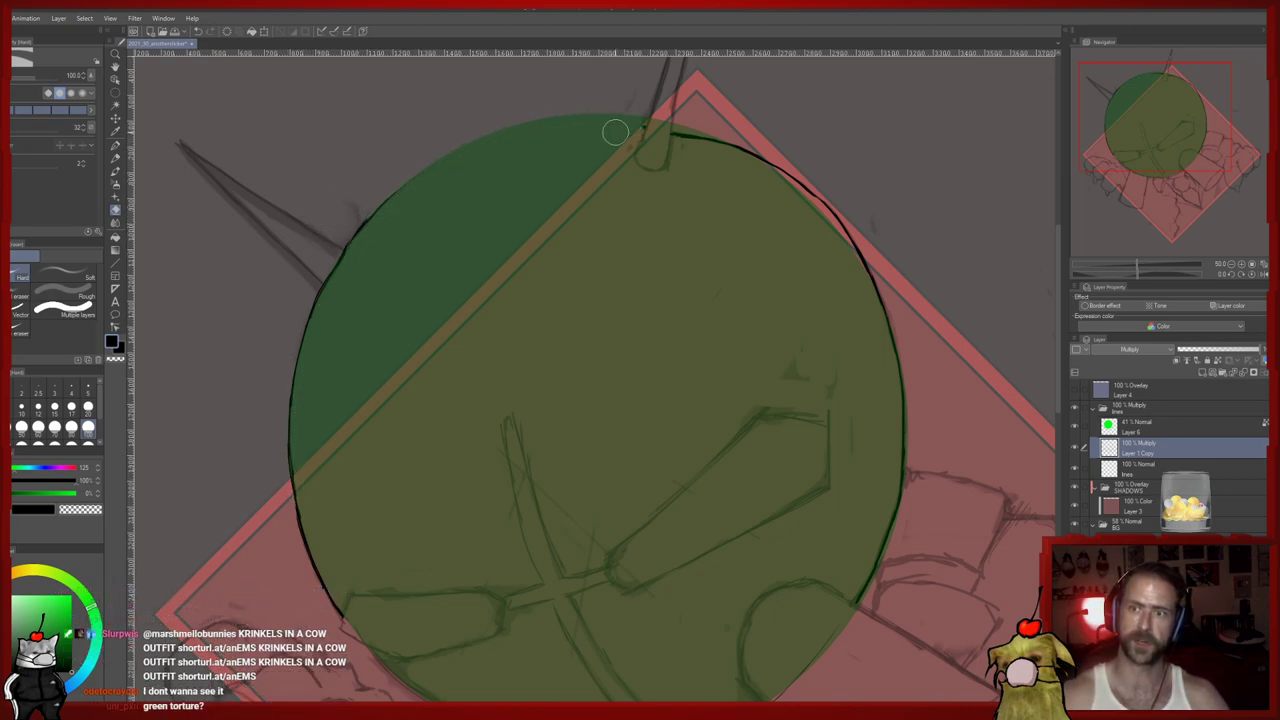
{"action": "left_click_drag", "start_coordinate": [448, 238], "coordinate": [451, 278]}
{"action": "key", "text": "p"}
{"action": "mouse_move", "coordinate": [396, 234]}
{"action": "left_mouse_down"}
{"action": "mouse_move", "coordinate": [366, 265]}
{"action": "mouse_move", "coordinate": [478, 180]}
{"action": "left_mouse_up"}
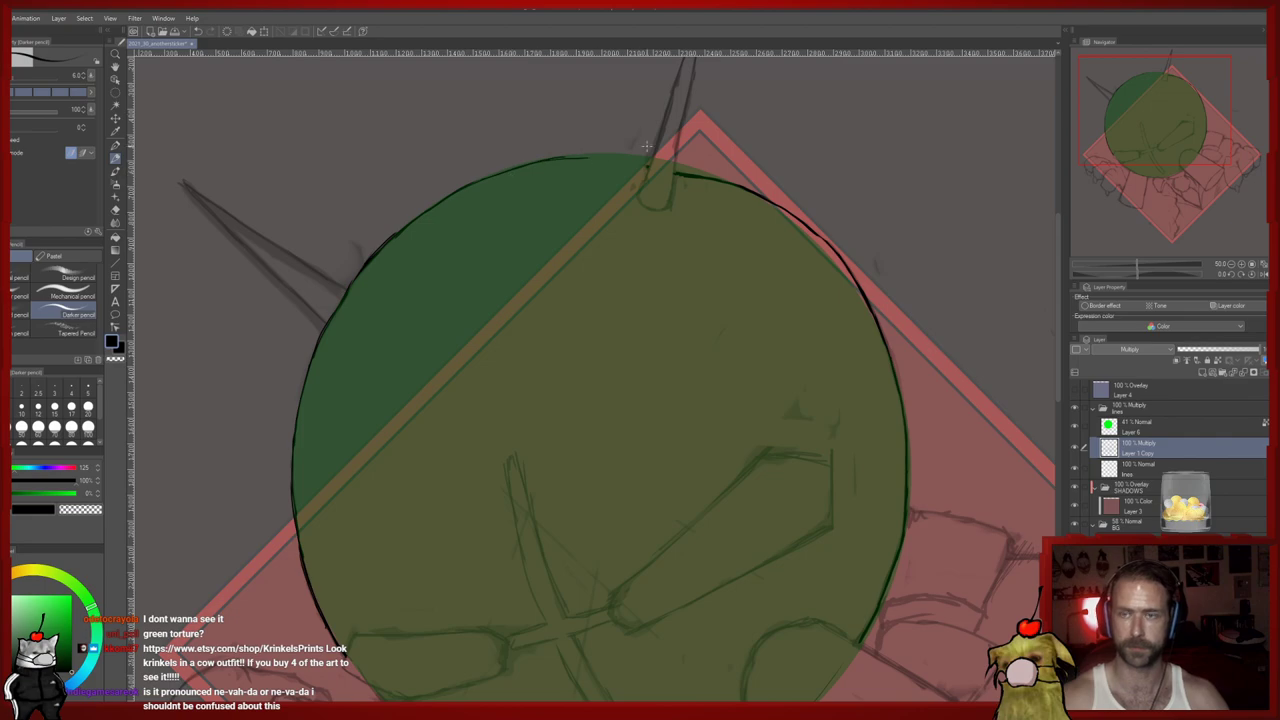
Mirror the canvas view and erase the head outline on the face's far side, from the top spike down to the raised finger
{"action": "left_click", "coordinate": [1264, 275]}
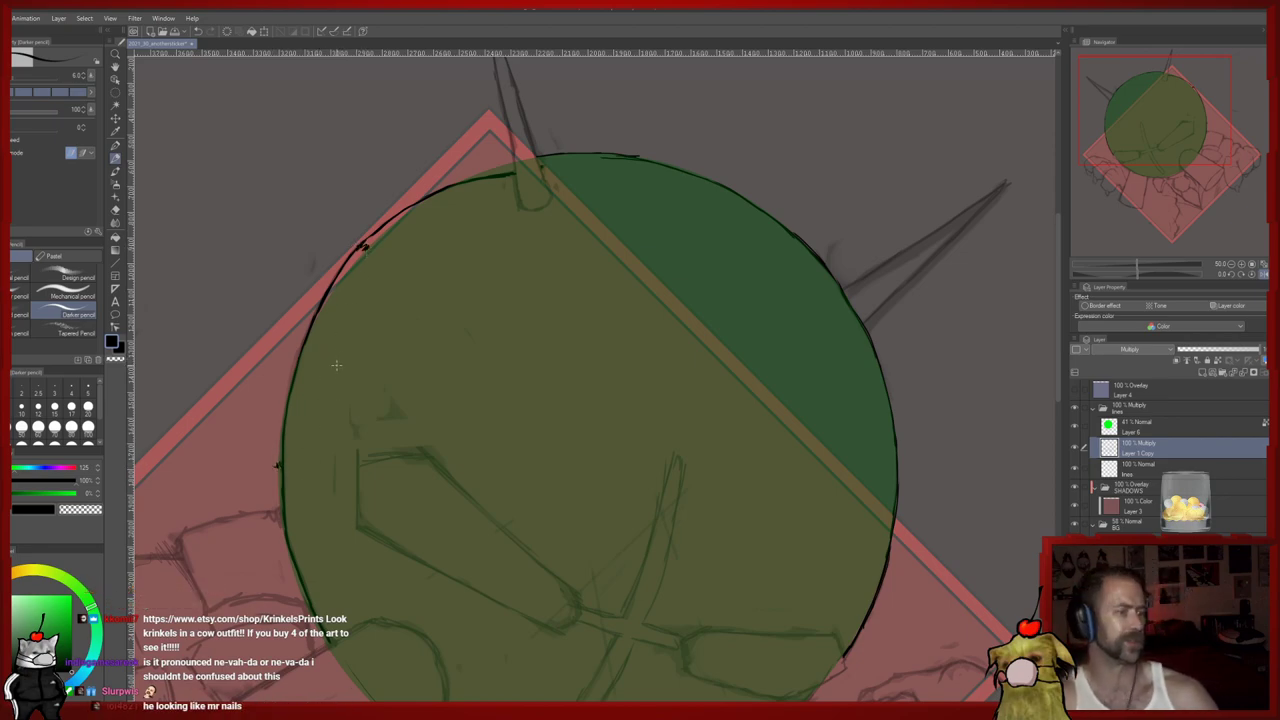
{"action": "key", "text": "e"}
{"action": "mouse_move", "coordinate": [285, 535]}
{"action": "left_mouse_down"}
{"action": "mouse_move", "coordinate": [324, 307]}
{"action": "mouse_move", "coordinate": [286, 408]}
{"action": "mouse_move", "coordinate": [353, 258]}
{"action": "mouse_move", "coordinate": [447, 182]}
{"action": "mouse_move", "coordinate": [506, 175]}
{"action": "left_mouse_up"}
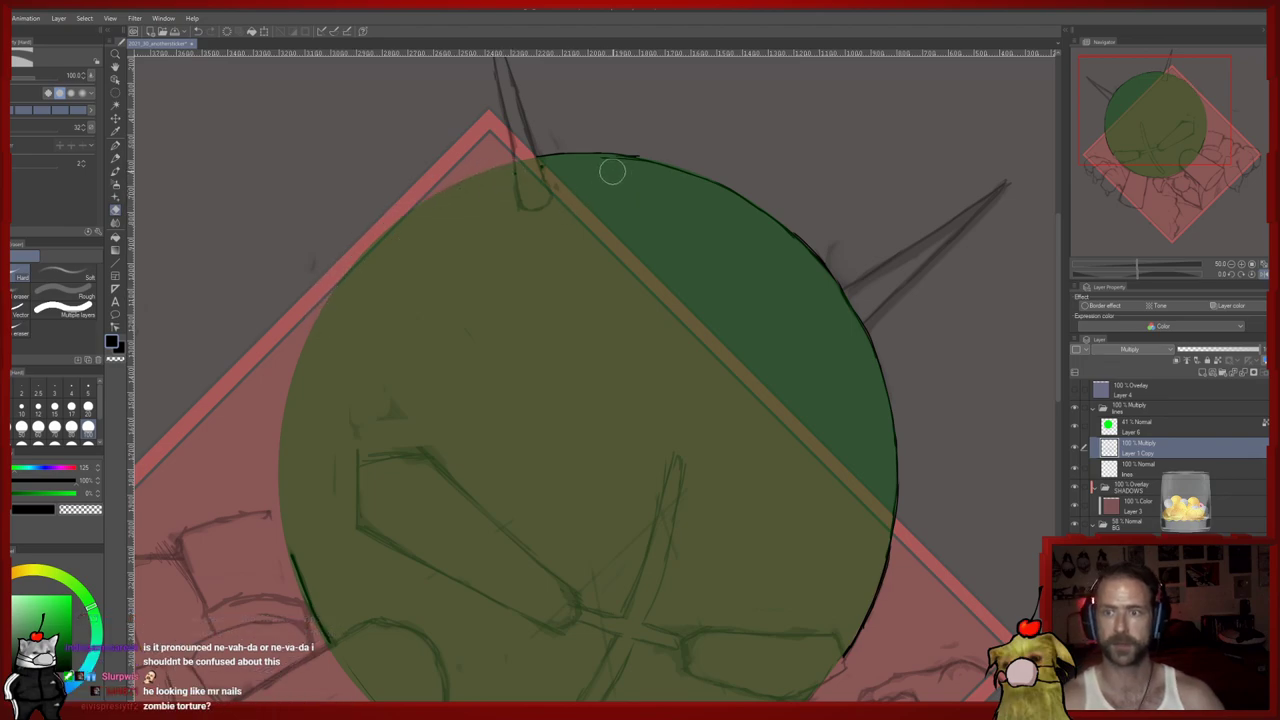
{"action": "key", "text": "p"}
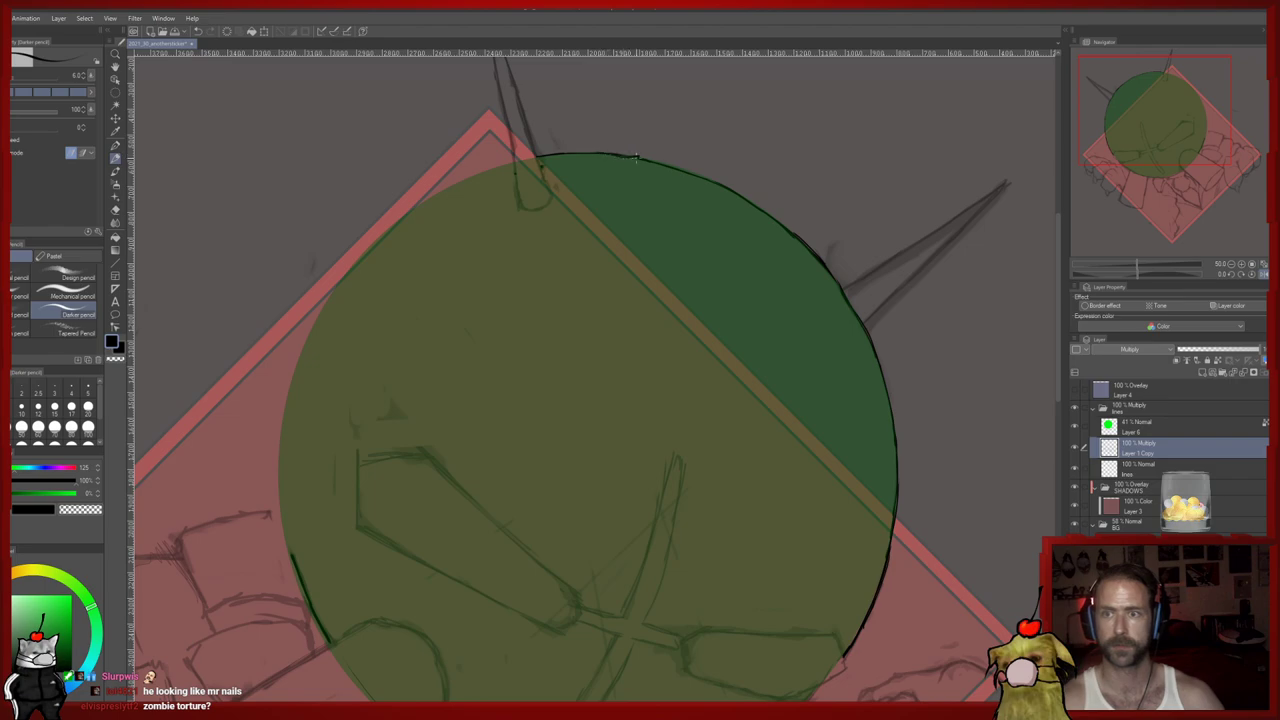
{"action": "key", "text": "e"}
{"action": "left_click_drag", "start_coordinate": [331, 642], "coordinate": [303, 554]}
Re-ink the head outline along the green circle from the raised finger up to the top spike, erasing the stray line ends
{"action": "key", "text": "p"}
{"action": "left_click_drag", "start_coordinate": [303, 604], "coordinate": [322, 636]}
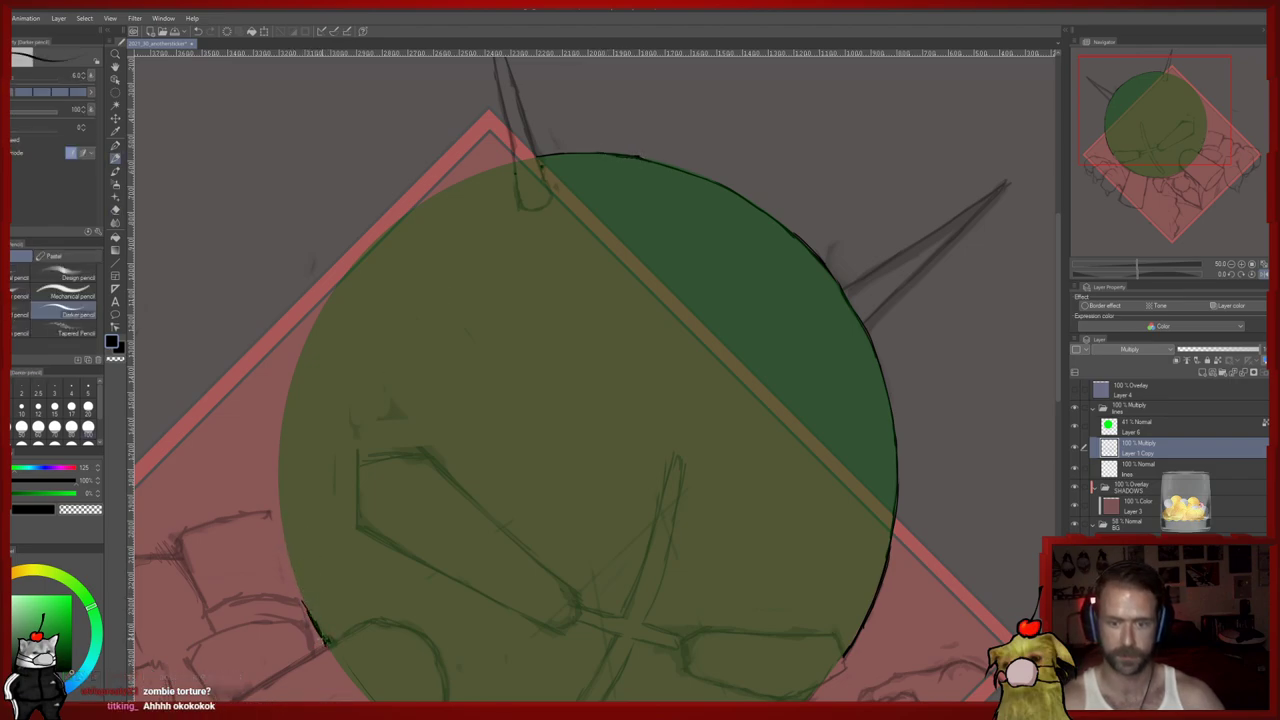
{"action": "mouse_move", "coordinate": [293, 575]}
{"action": "left_mouse_down"}
{"action": "mouse_move", "coordinate": [281, 446]}
{"action": "mouse_move", "coordinate": [282, 497]}
{"action": "left_mouse_up"}
{"action": "mouse_move", "coordinate": [283, 422]}
{"action": "left_mouse_down"}
{"action": "mouse_move", "coordinate": [328, 297]}
{"action": "mouse_move", "coordinate": [305, 348]}
{"action": "mouse_move", "coordinate": [371, 247]}
{"action": "mouse_move", "coordinate": [337, 286]}
{"action": "mouse_move", "coordinate": [412, 211]}
{"action": "left_mouse_up"}
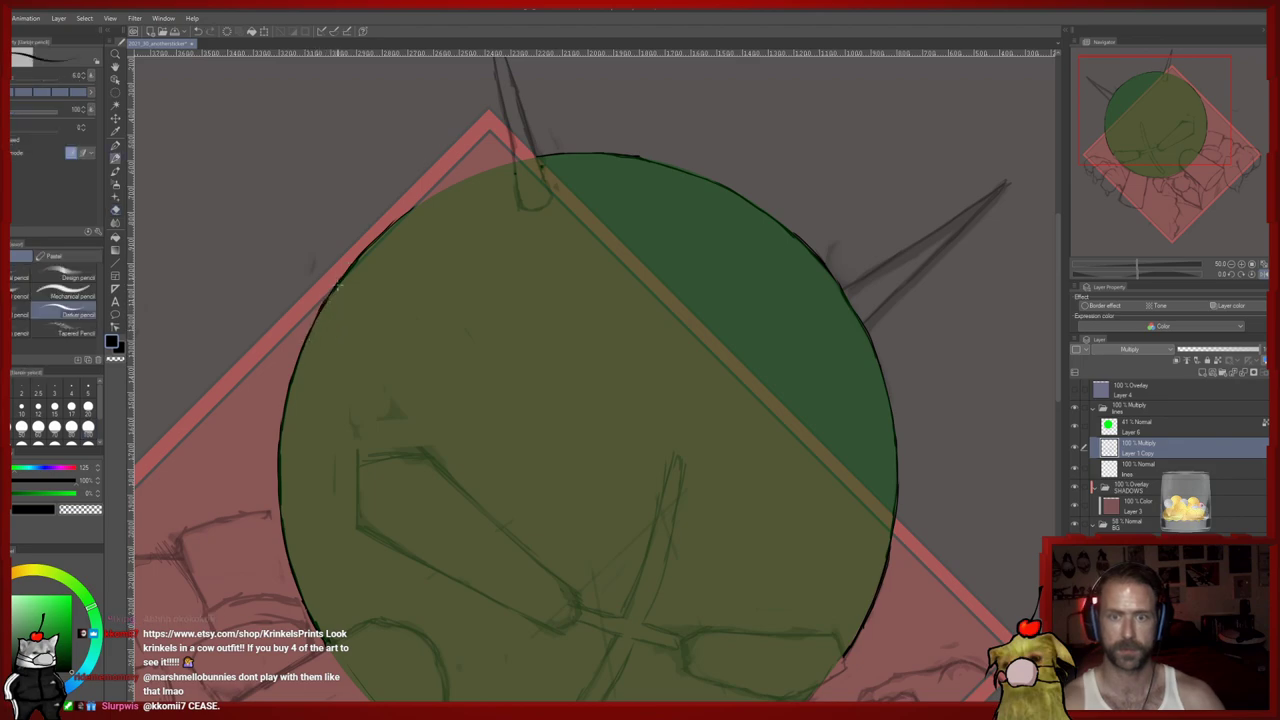
{"action": "left_click_drag", "start_coordinate": [425, 203], "coordinate": [462, 183]}
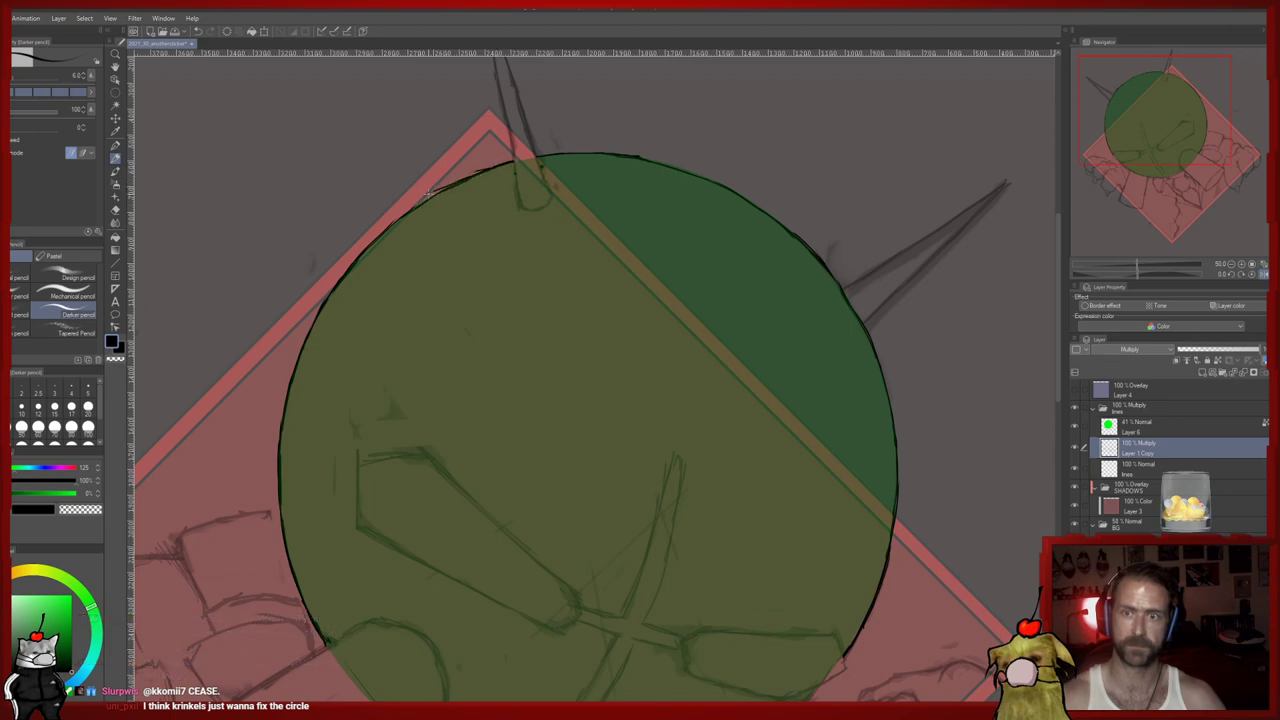
{"action": "key", "text": "e"}
{"action": "left_click_drag", "start_coordinate": [406, 204], "coordinate": [474, 158]}
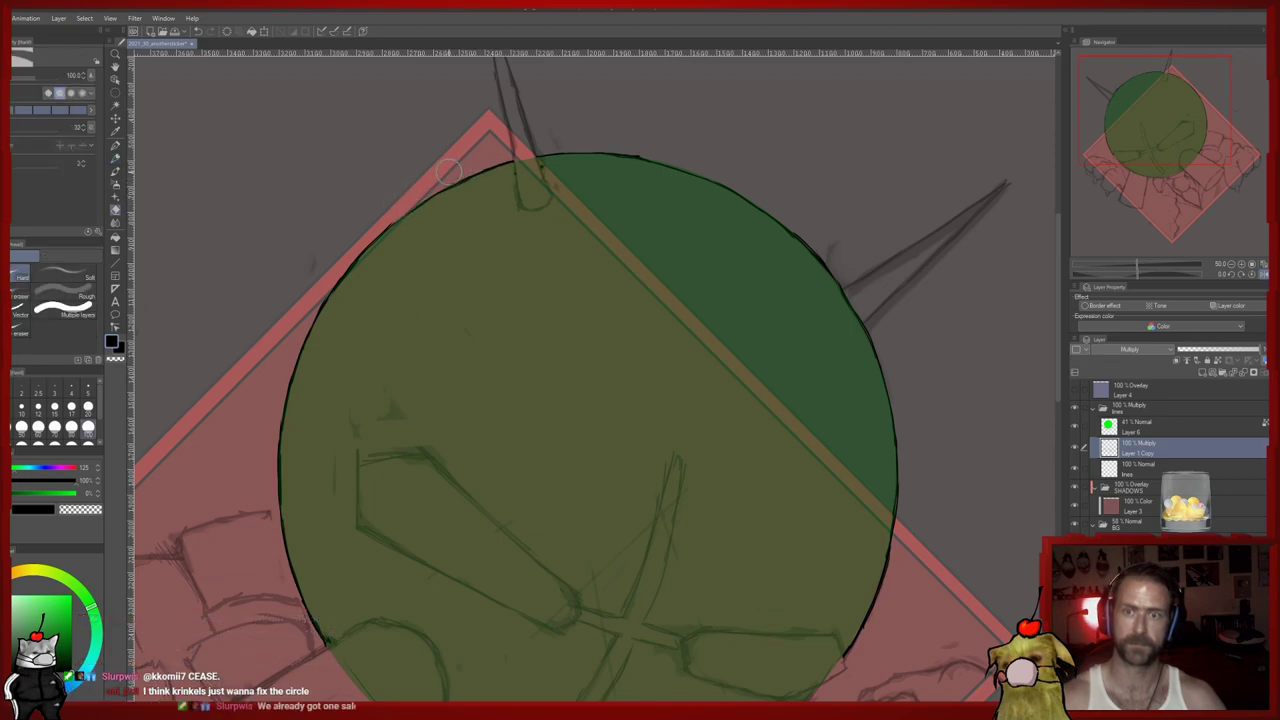
Ink the chin line in black along the green circle's lower edge, from the raised finger to the narrow eye's outer corner
{"action": "key", "text": "p"}
{"action": "scroll", "coordinate": [371, 197], "scroll_direction": "down", "scroll_amount": 5}
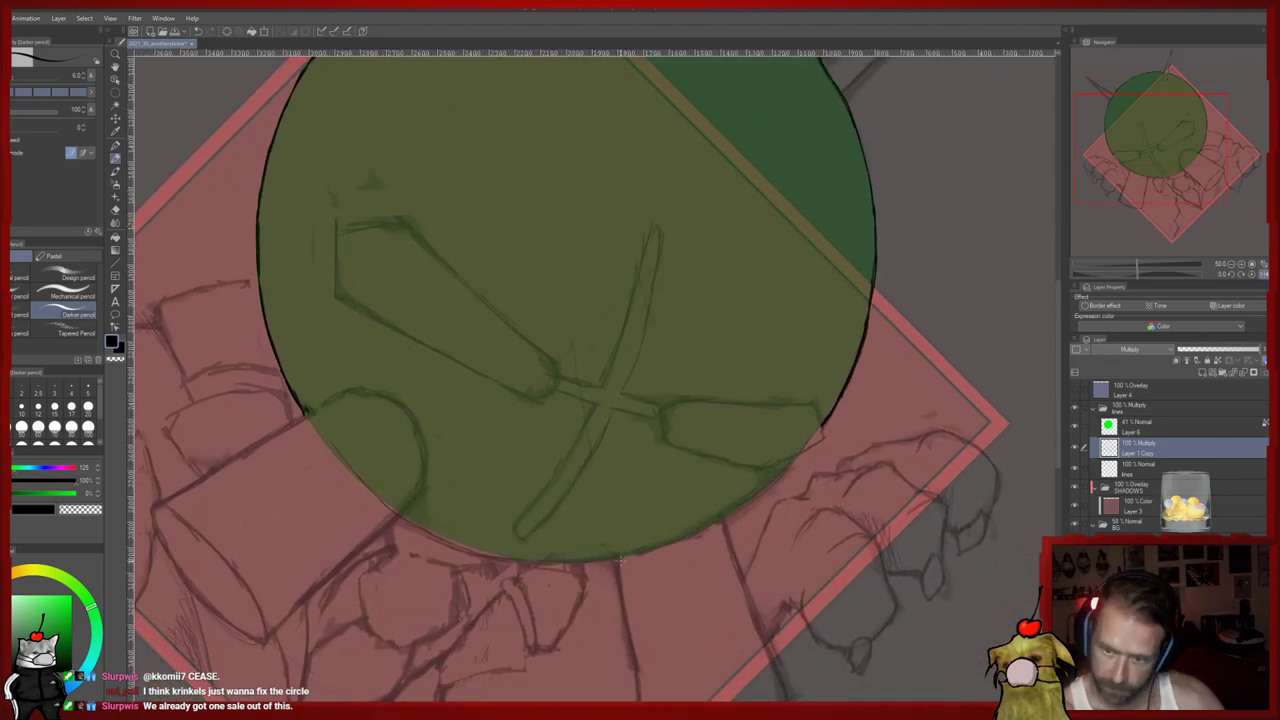
{"action": "left_click_drag", "start_coordinate": [620, 558], "coordinate": [537, 559]}
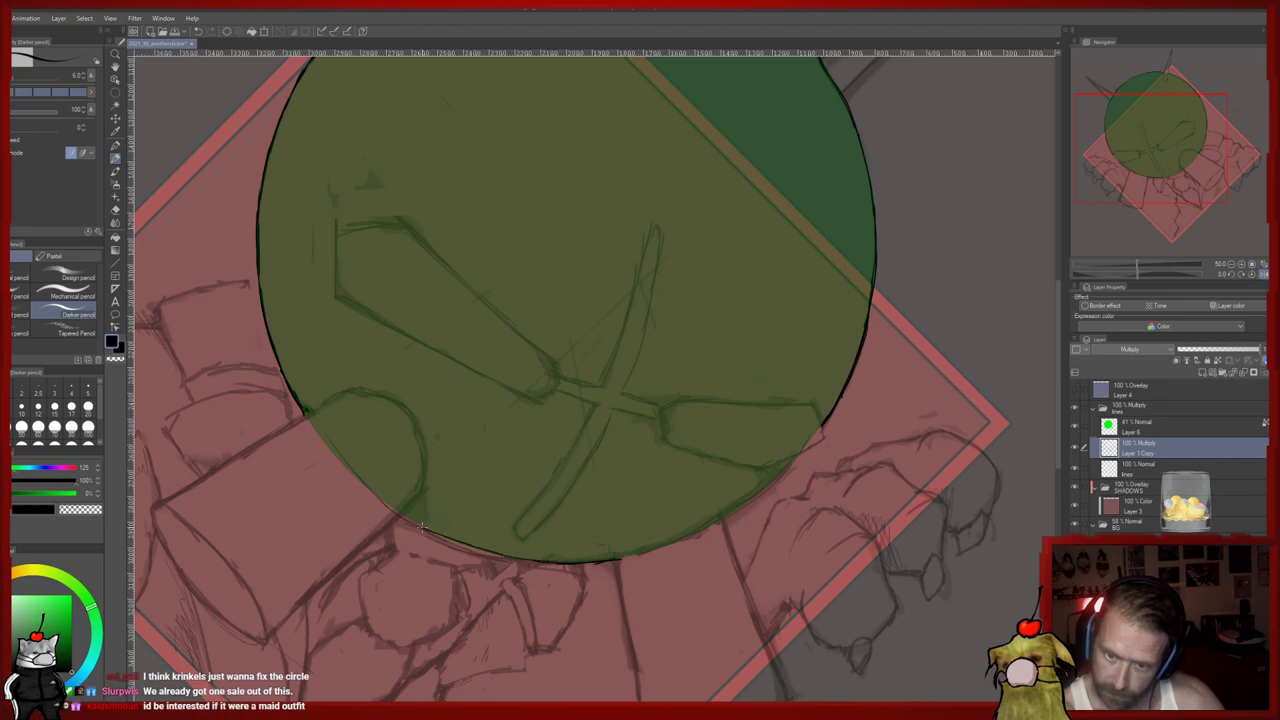
{"action": "left_click_drag", "start_coordinate": [444, 523], "coordinate": [394, 497]}
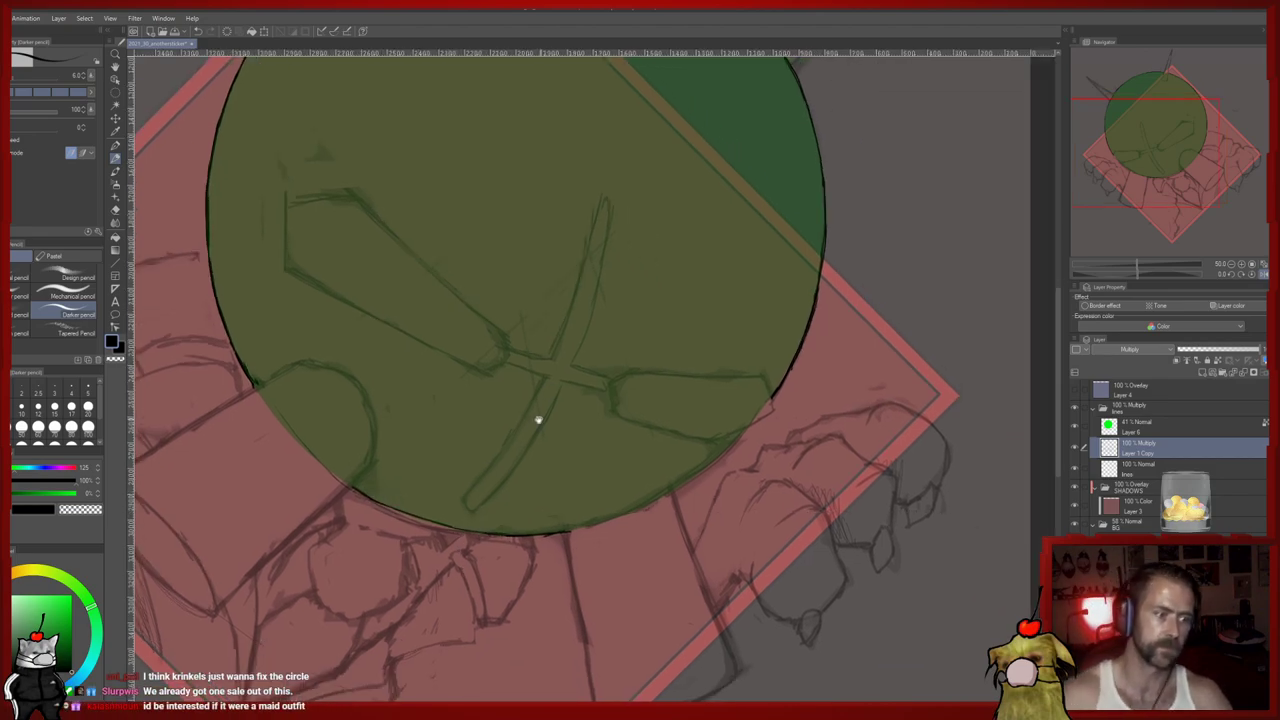
{"action": "left_click_drag", "start_coordinate": [478, 431], "coordinate": [460, 408]}
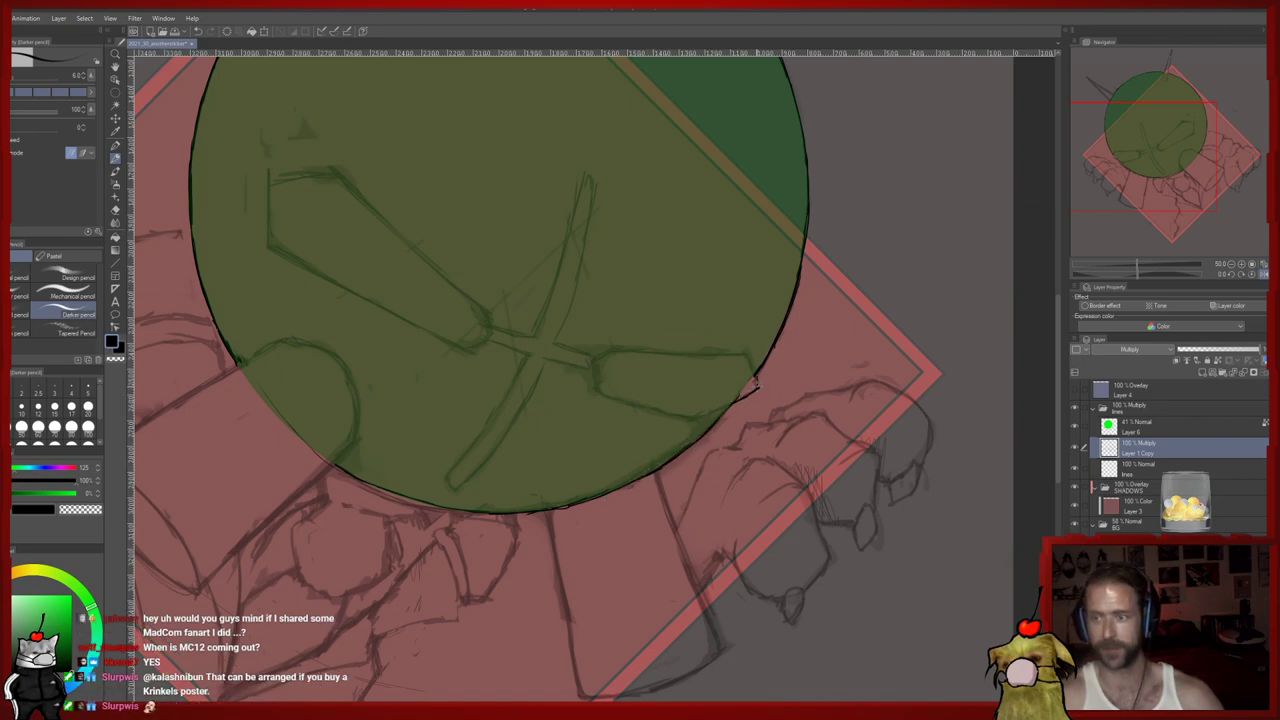
{"action": "key", "text": "e"}
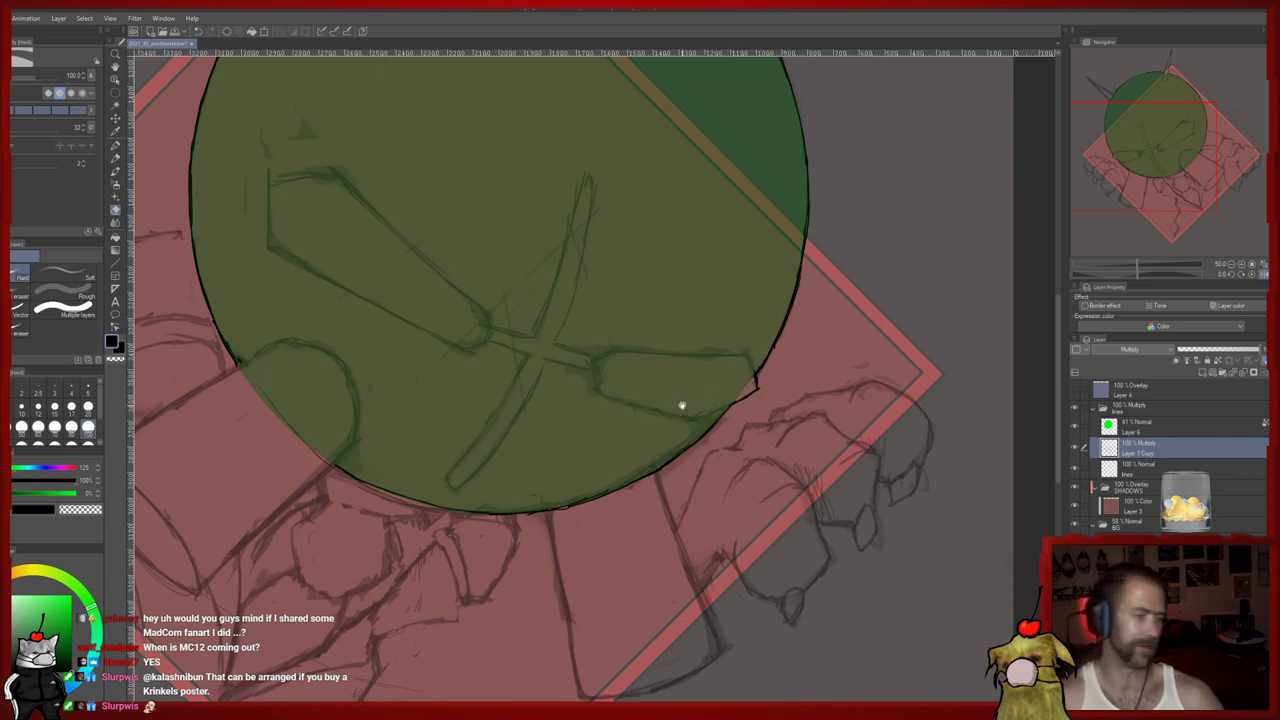
{"action": "left_click_drag", "start_coordinate": [685, 402], "coordinate": [661, 453]}
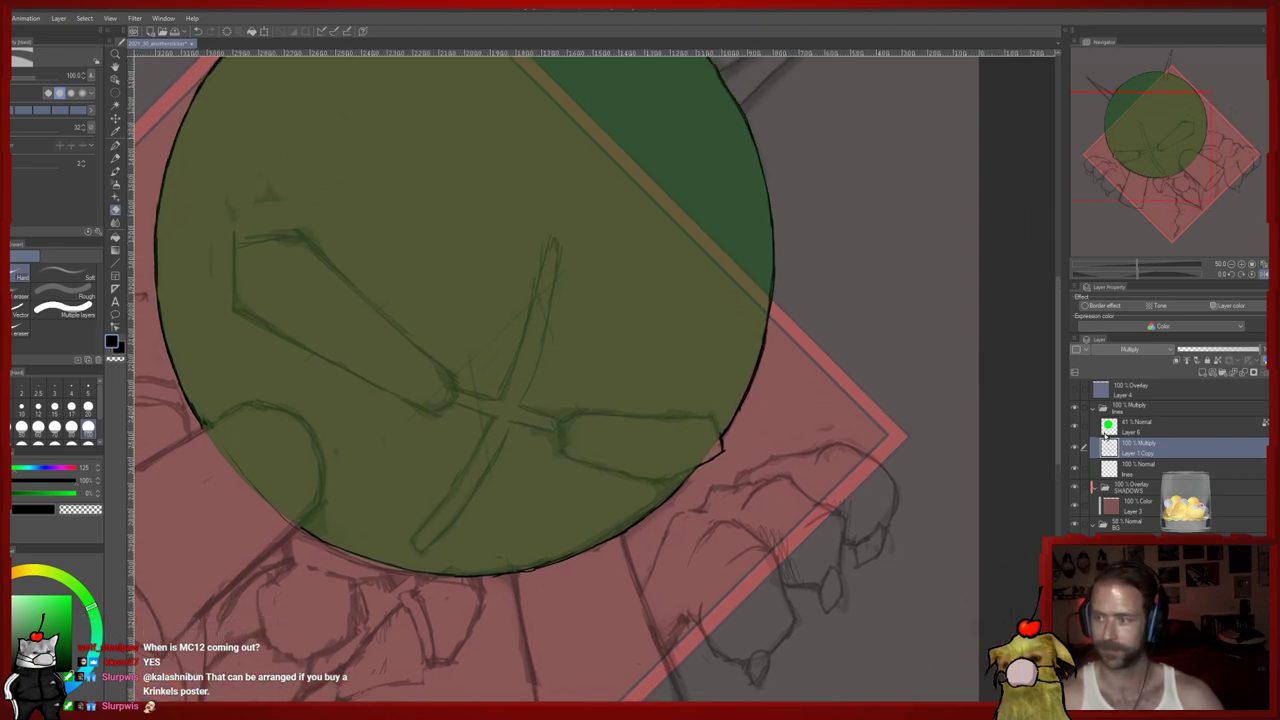
Hide the green guide circle's layer and mirror the canvas view back to its original orientation
{"action": "left_click", "coordinate": [1074, 425]}
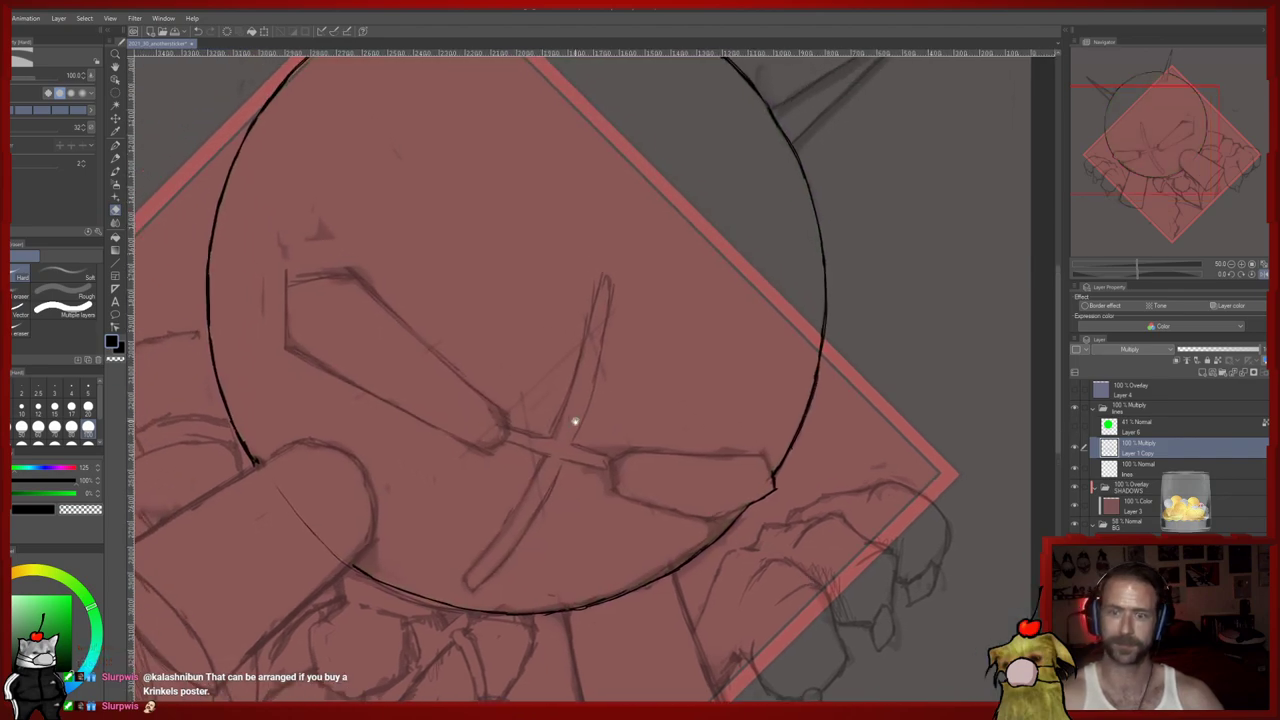
{"action": "mouse_move", "coordinate": [567, 423]}
{"action": "left_mouse_down"}
{"action": "mouse_move", "coordinate": [579, 457]}
{"action": "mouse_move", "coordinate": [583, 443]}
{"action": "left_mouse_up"}
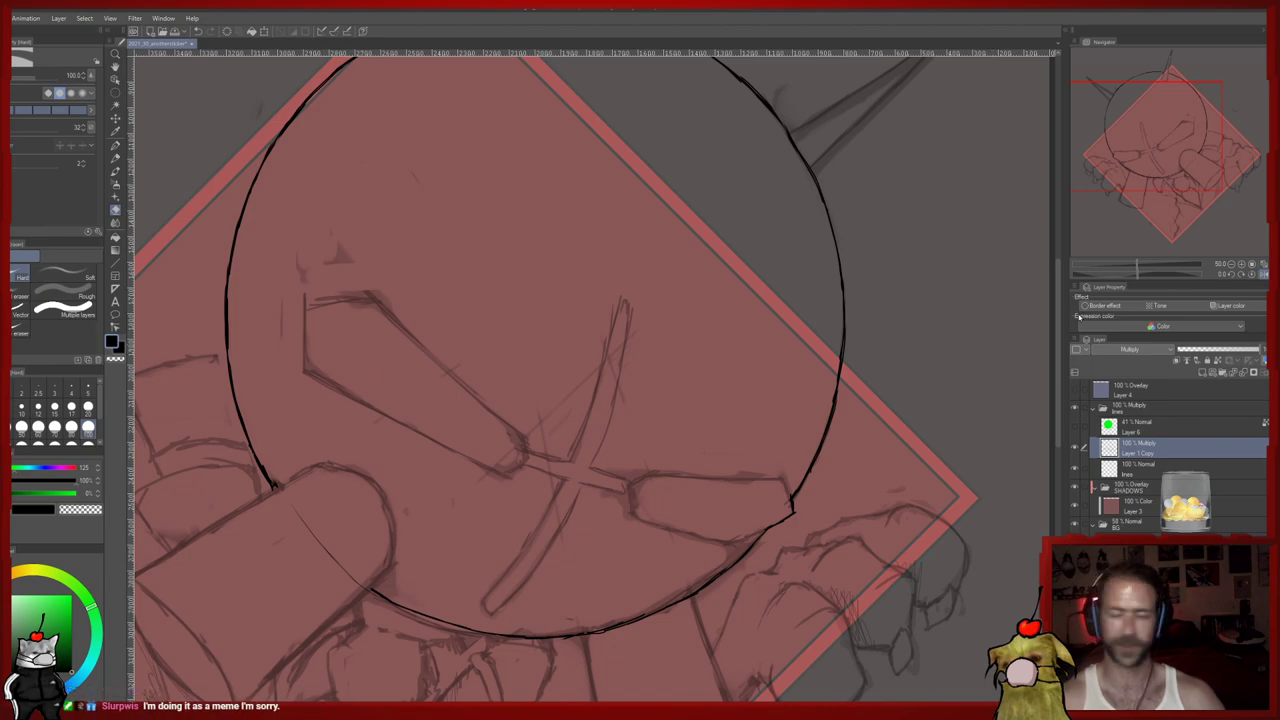
{"action": "left_click", "coordinate": [1263, 273]}
{"action": "left_click_drag", "start_coordinate": [763, 391], "coordinate": [773, 381]}
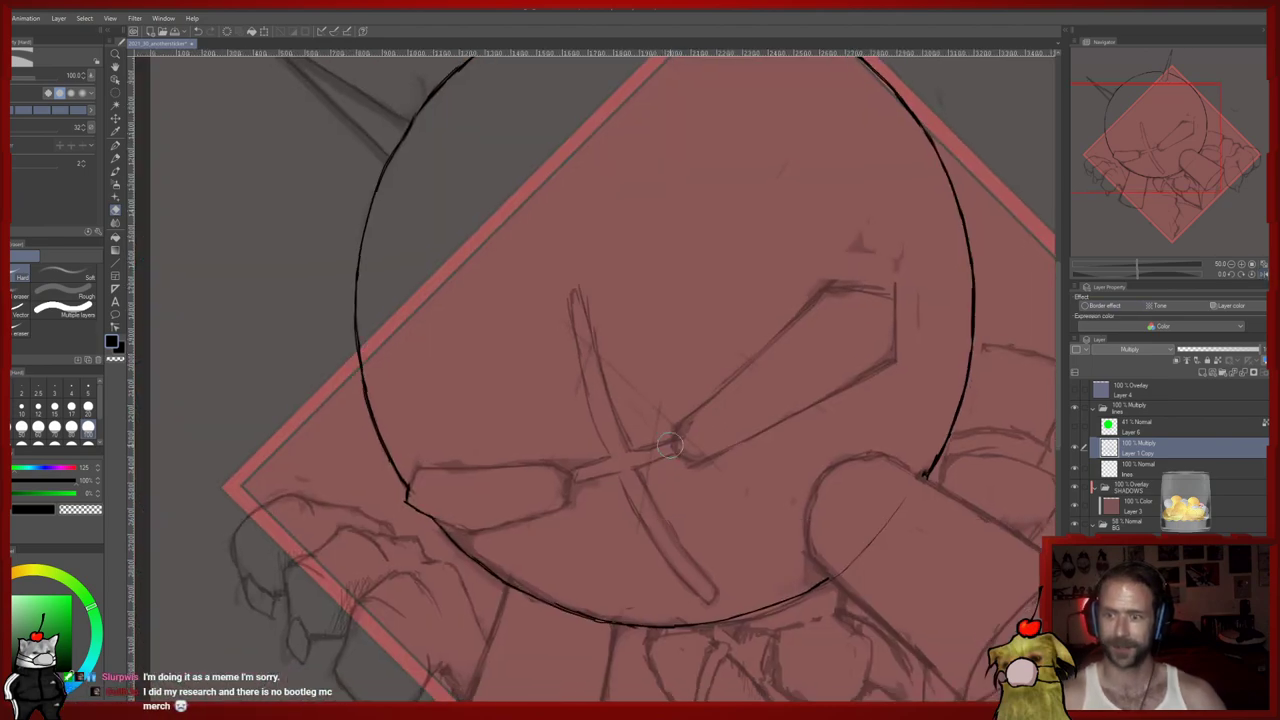
Set the eraser size to 40 and ink the wide eye's long slanted upper edge in black, trimming the rough strokes along it
{"action": "key", "text": "p"}
{"action": "key", "text": "e"}
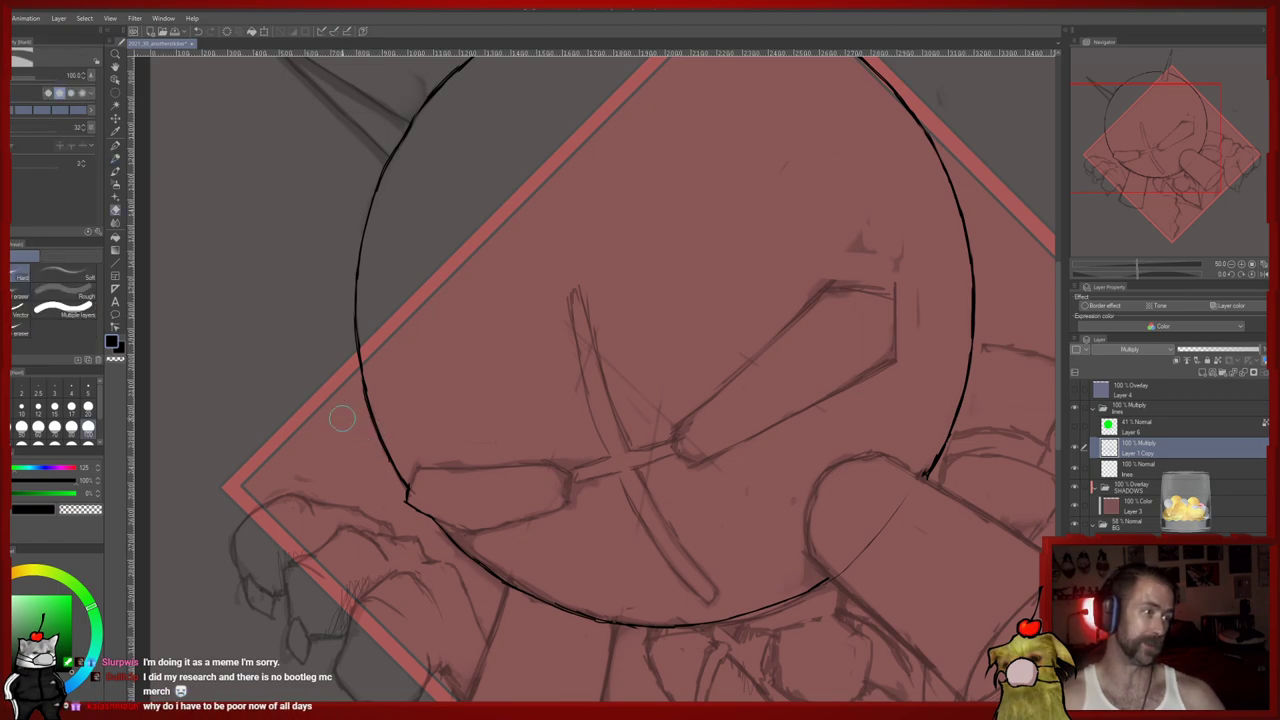
{"action": "left_click", "coordinate": [85, 412]}
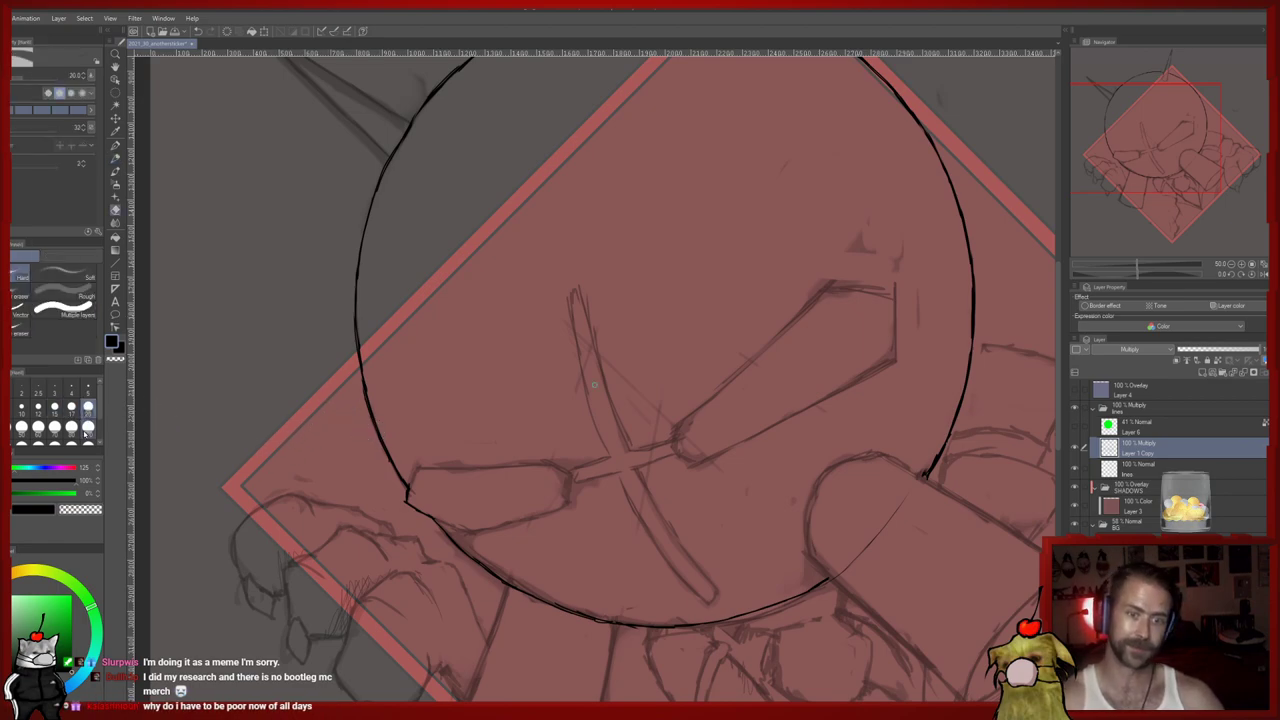
{"action": "key", "text": "p"}
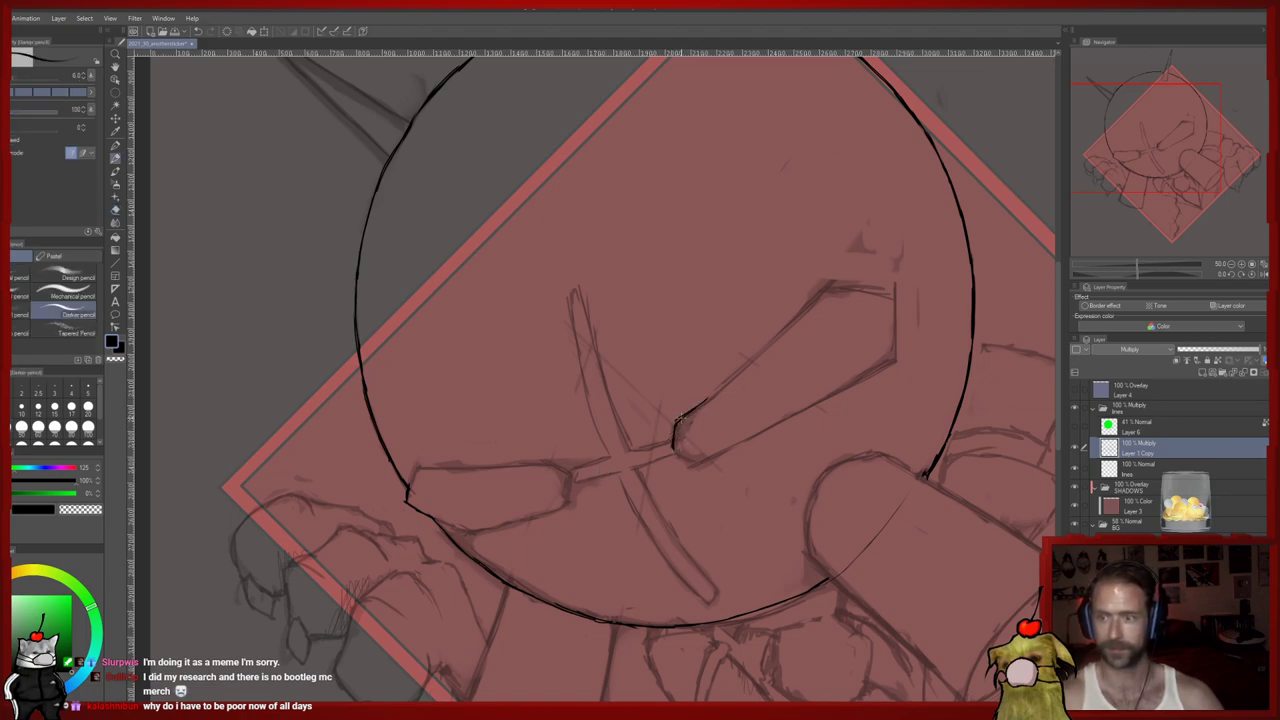
{"action": "left_click_drag", "start_coordinate": [700, 403], "coordinate": [750, 359]}
{"action": "key", "text": "e"}
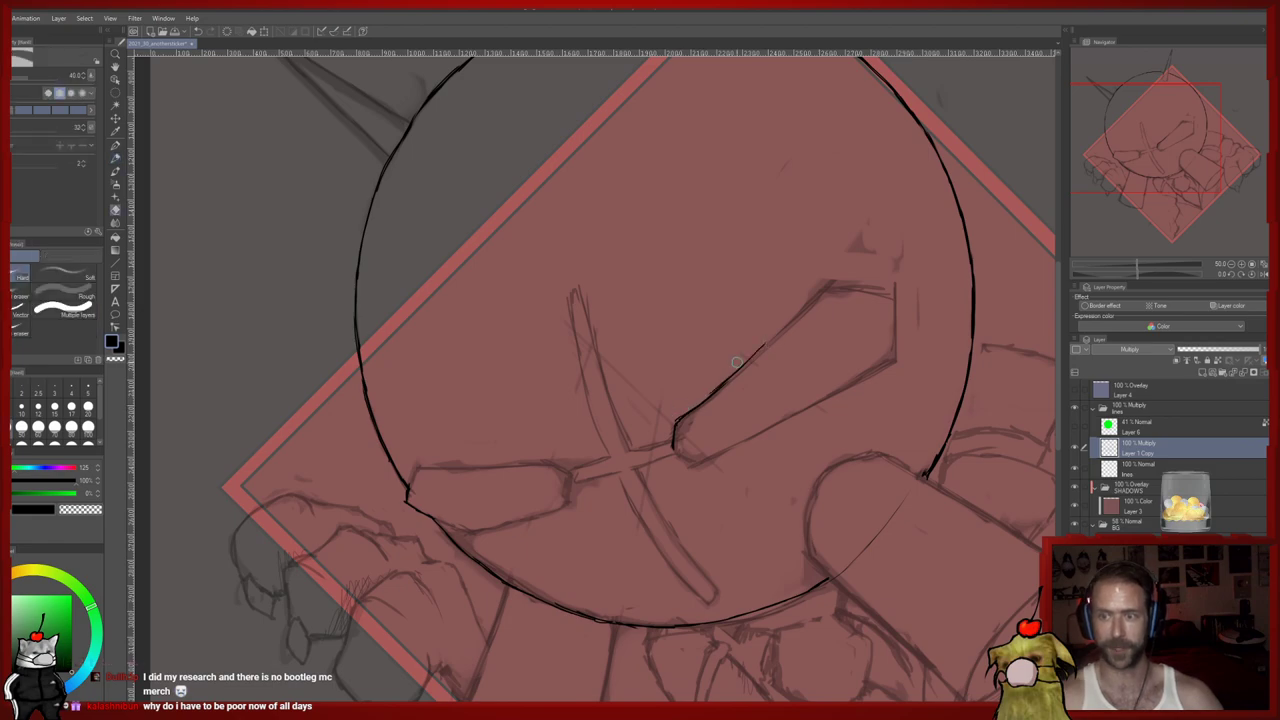
{"action": "left_click_drag", "start_coordinate": [702, 393], "coordinate": [815, 297]}
{"action": "key", "text": "p"}
{"action": "mouse_move", "coordinate": [769, 340]}
{"action": "left_mouse_down"}
{"action": "mouse_move", "coordinate": [825, 289]}
{"action": "mouse_move", "coordinate": [683, 431]}
{"action": "left_mouse_up"}
Ink the wide eye's short top edge and vertical outer edge, and erase the sketch smudges around them
{"action": "key", "text": "e"}
{"action": "mouse_move", "coordinate": [772, 408]}
{"action": "left_mouse_down"}
{"action": "mouse_move", "coordinate": [686, 409]}
{"action": "mouse_move", "coordinate": [661, 441]}
{"action": "mouse_move", "coordinate": [686, 441]}
{"action": "left_mouse_up"}
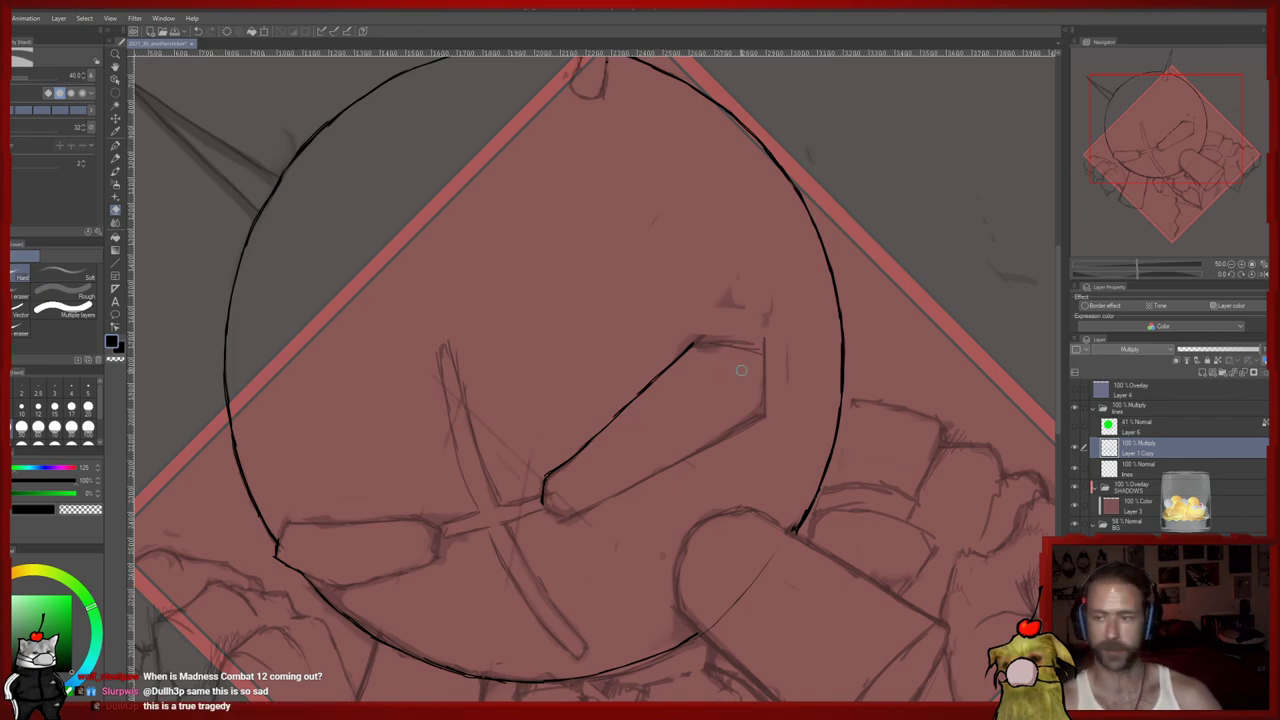
{"action": "key", "text": "p"}
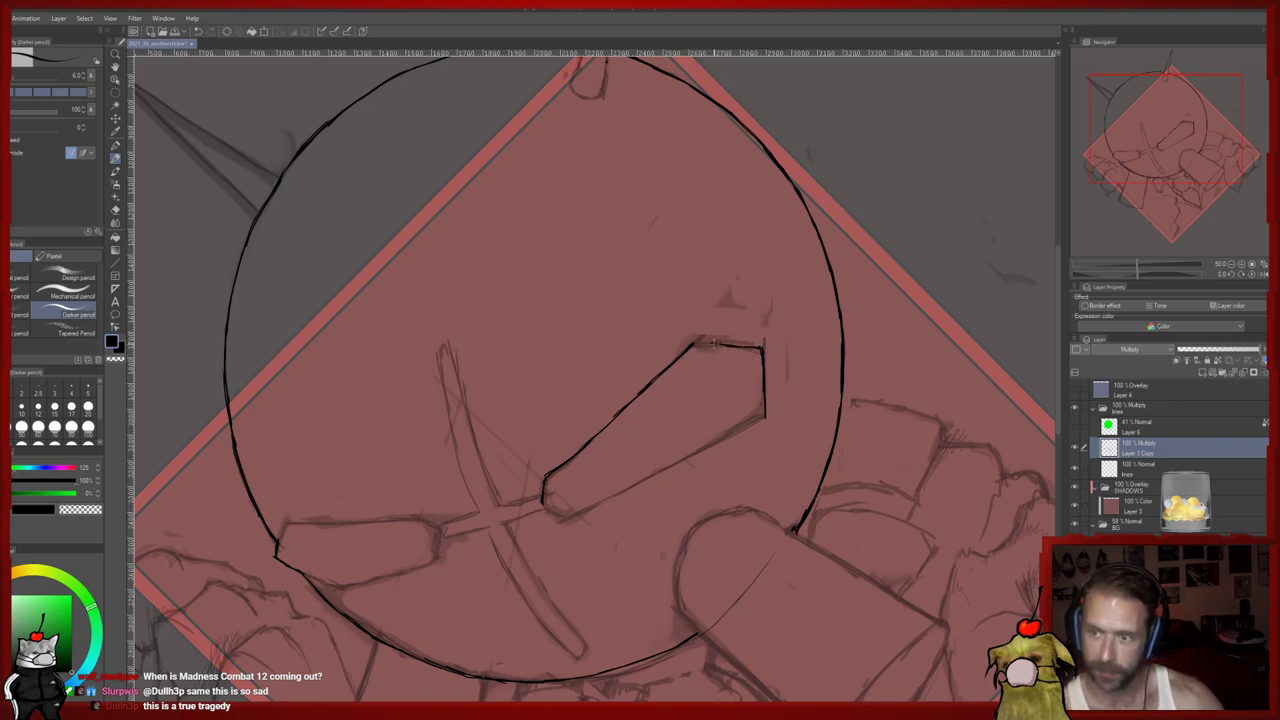
{"action": "key", "text": "e"}
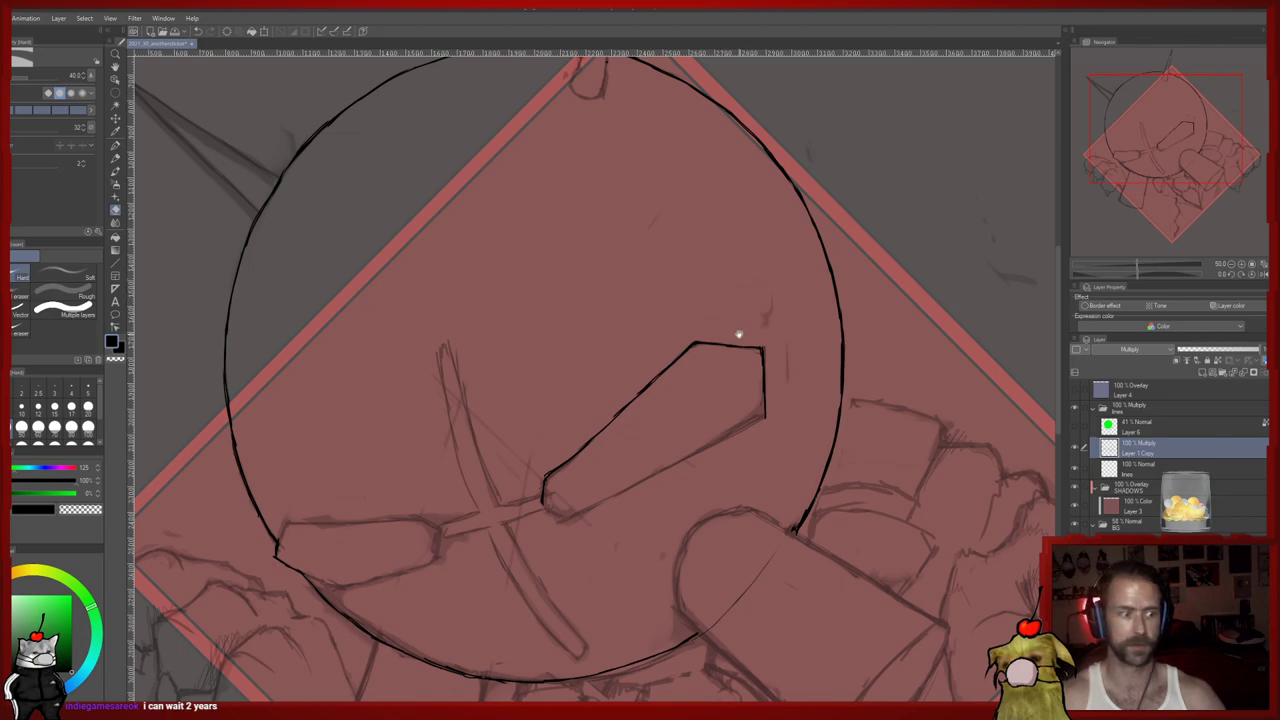
{"action": "scroll", "coordinate": [738, 334], "scroll_direction": "down", "scroll_amount": 1}
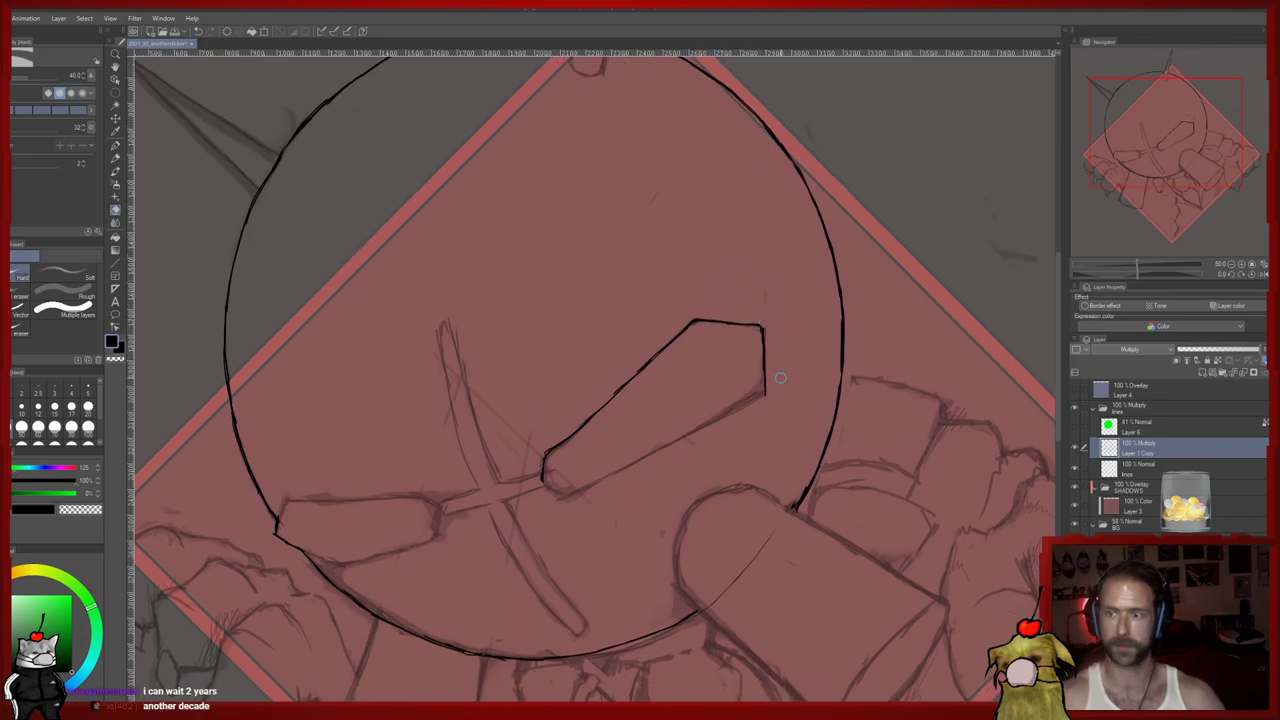
{"action": "left_click_drag", "start_coordinate": [780, 378], "coordinate": [842, 292]}
Ink the wide eye's blunt inner corner and long lower edge in black to close its outline
{"action": "key", "text": "p"}
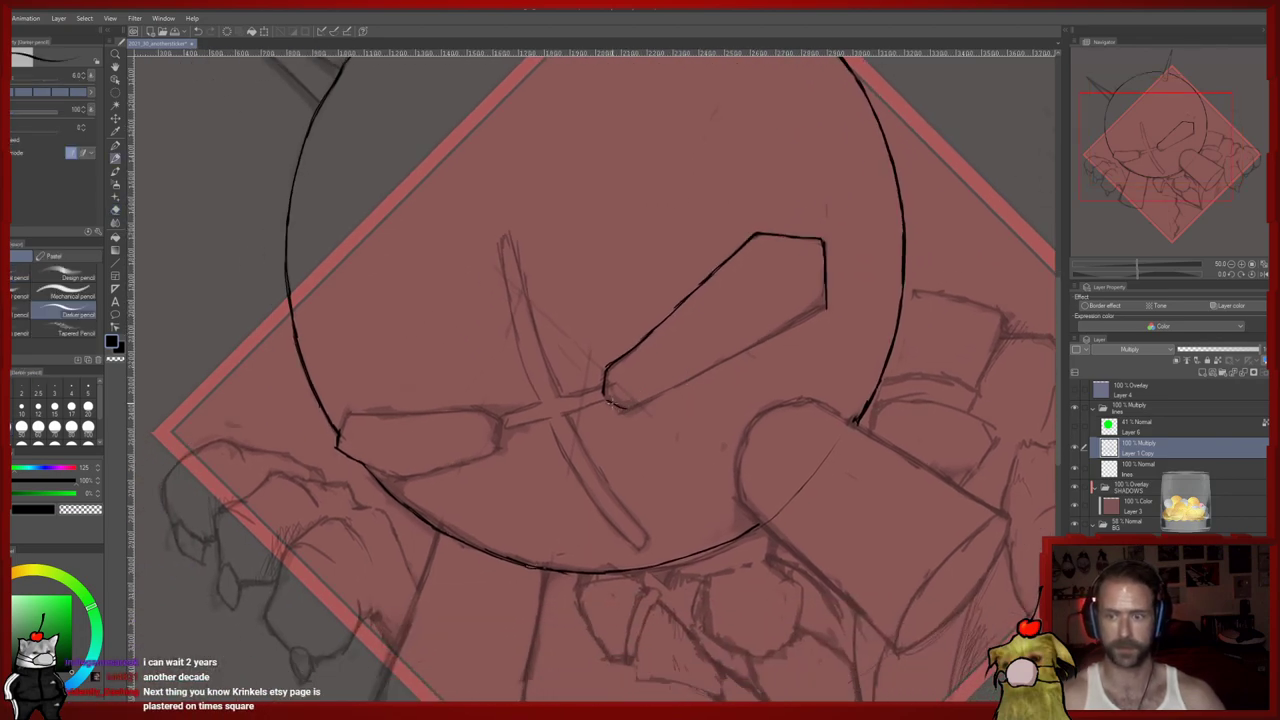
{"action": "scroll", "coordinate": [651, 377], "scroll_direction": "down", "scroll_amount": 1}
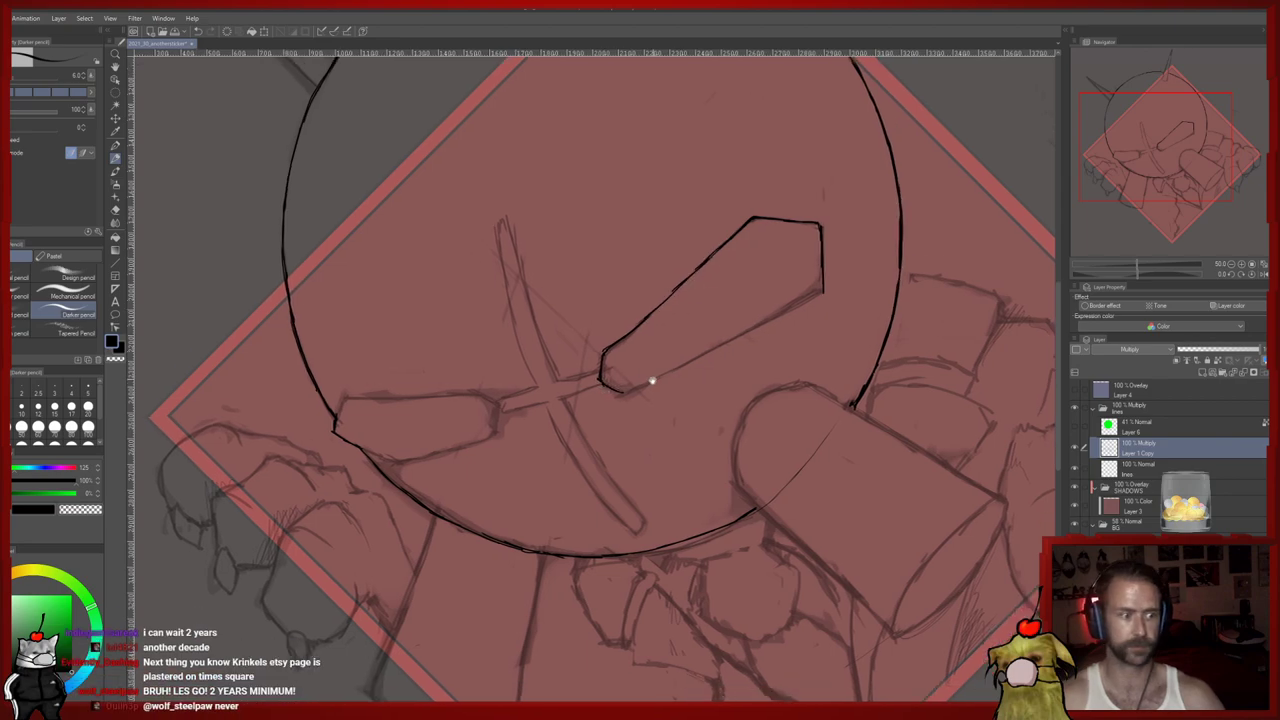
{"action": "left_click_drag", "start_coordinate": [627, 417], "coordinate": [624, 420]}
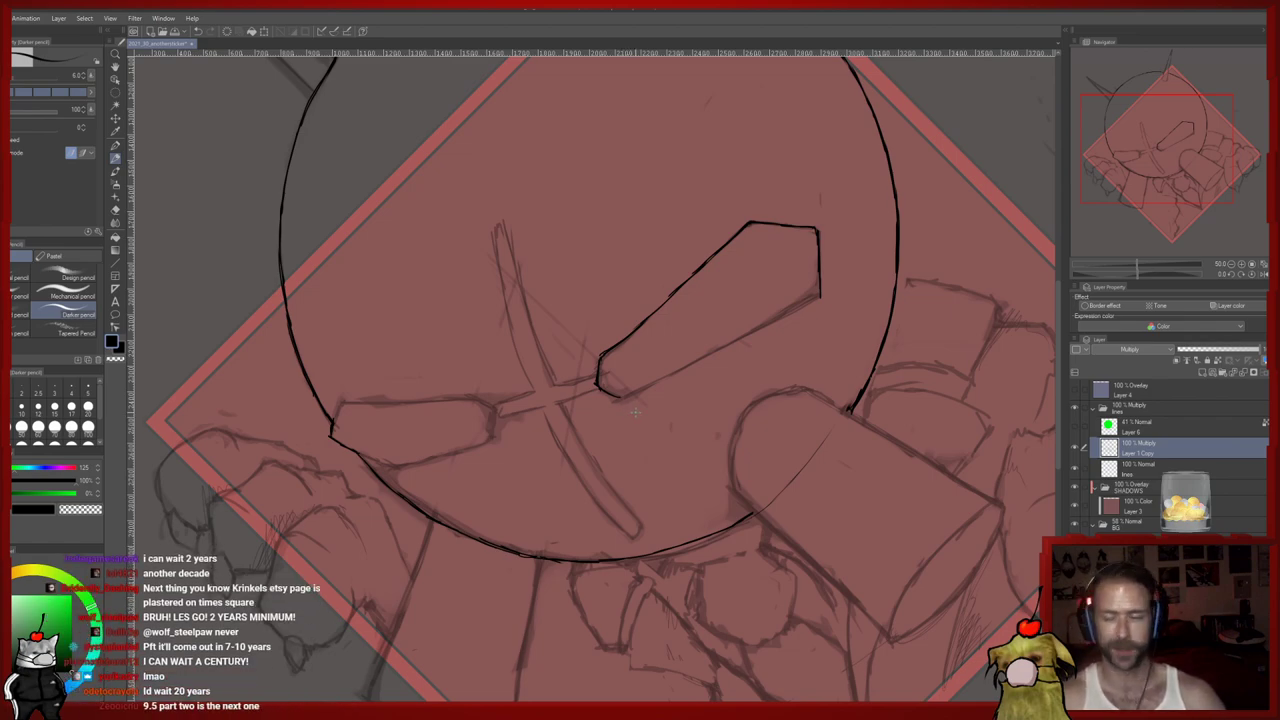
{"action": "key", "text": "e"}
{"action": "key", "text": "p"}
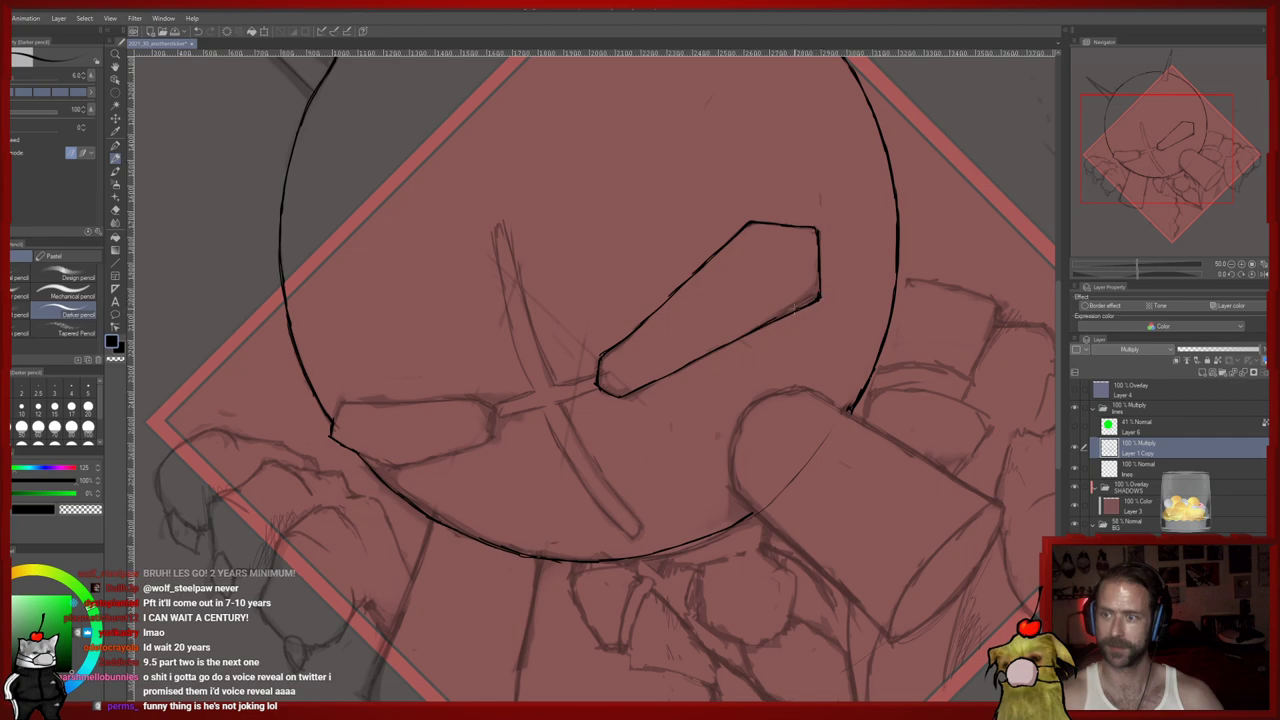
Erase the leftover sketch strokes around the wide eye's lower edge and corners to clean up its inked outline
{"action": "key", "text": "e"}
{"action": "mouse_move", "coordinate": [751, 342]}
{"action": "left_mouse_down"}
{"action": "mouse_move", "coordinate": [771, 313]}
{"action": "mouse_move", "coordinate": [808, 281]}
{"action": "left_mouse_up"}
{"action": "key", "text": "p"}
{"action": "key", "text": "e"}
{"action": "left_click_drag", "start_coordinate": [682, 360], "coordinate": [729, 403]}
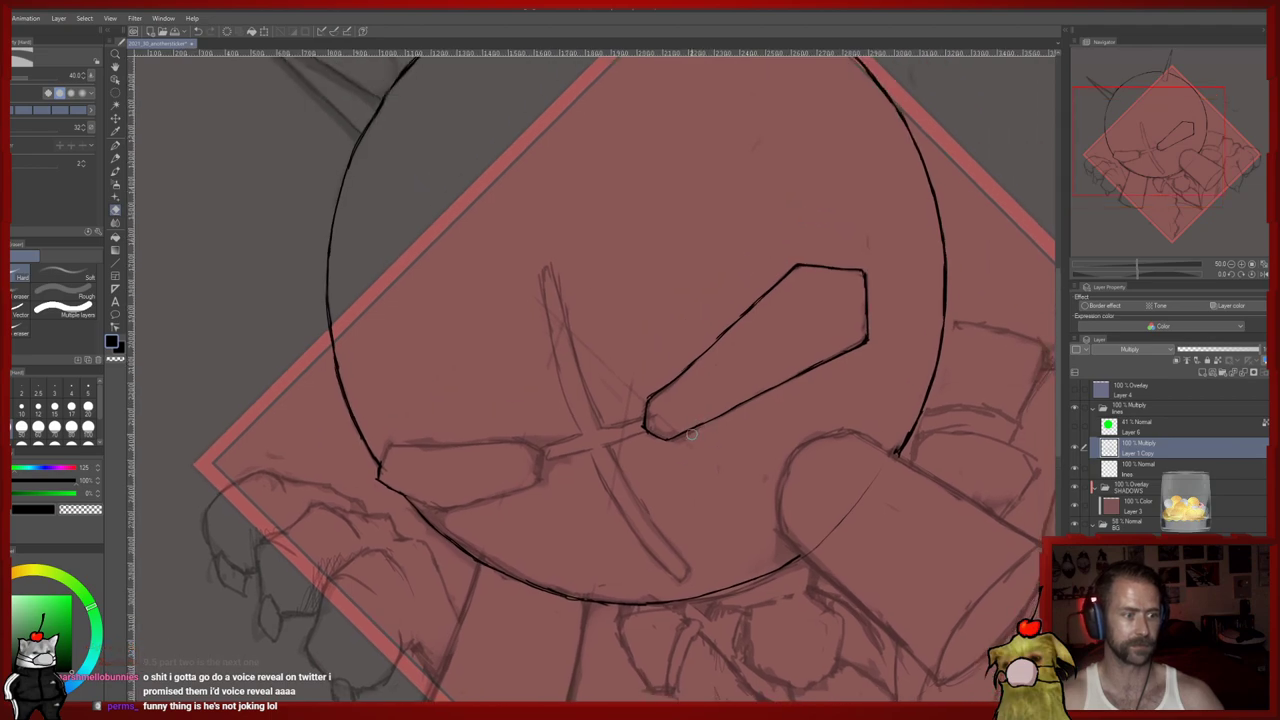
{"action": "left_click_drag", "start_coordinate": [686, 440], "coordinate": [686, 420]}
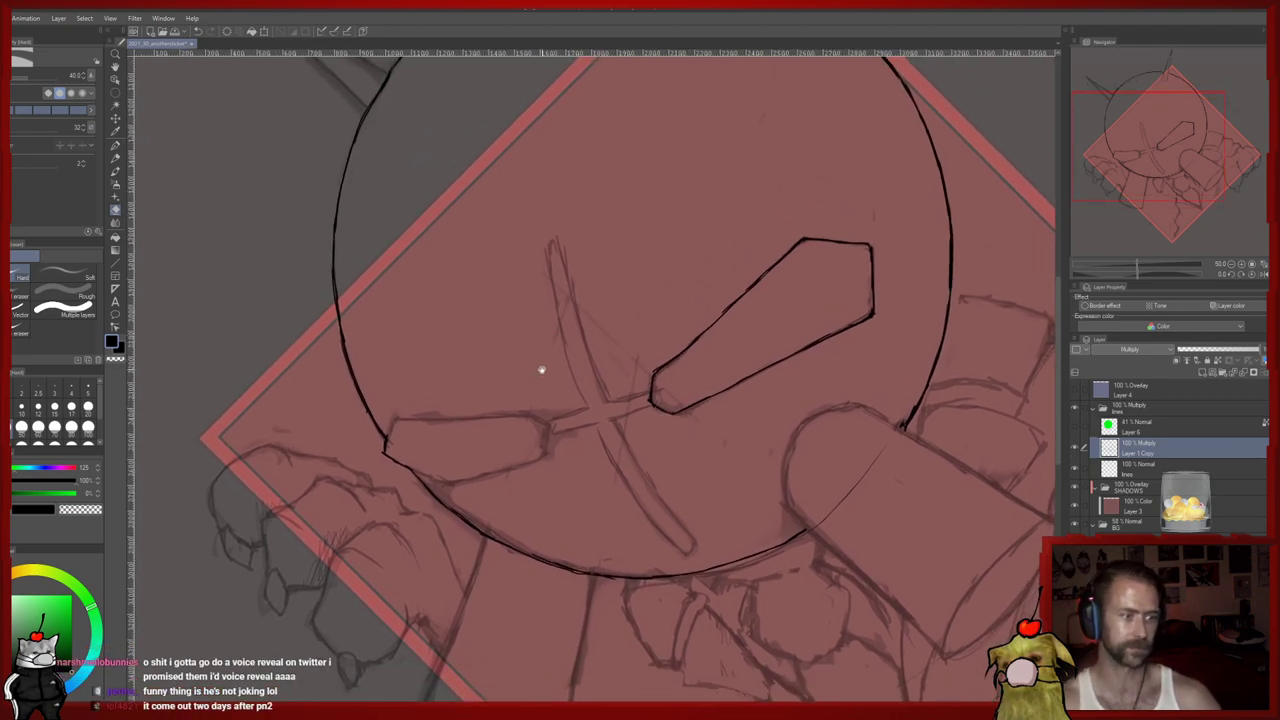
{"action": "left_click_drag", "start_coordinate": [571, 310], "coordinate": [577, 297]}
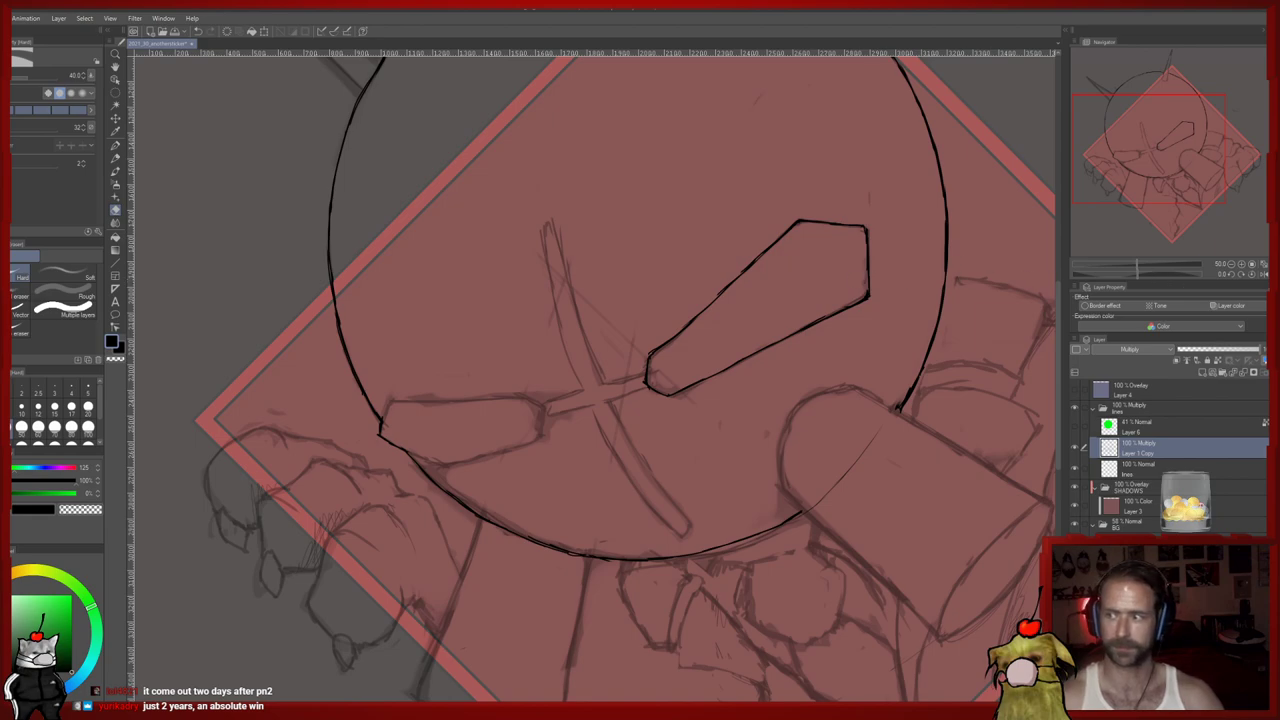
Ink the narrow eye's angled inner corner in black
{"action": "left_click", "coordinate": [1264, 276]}
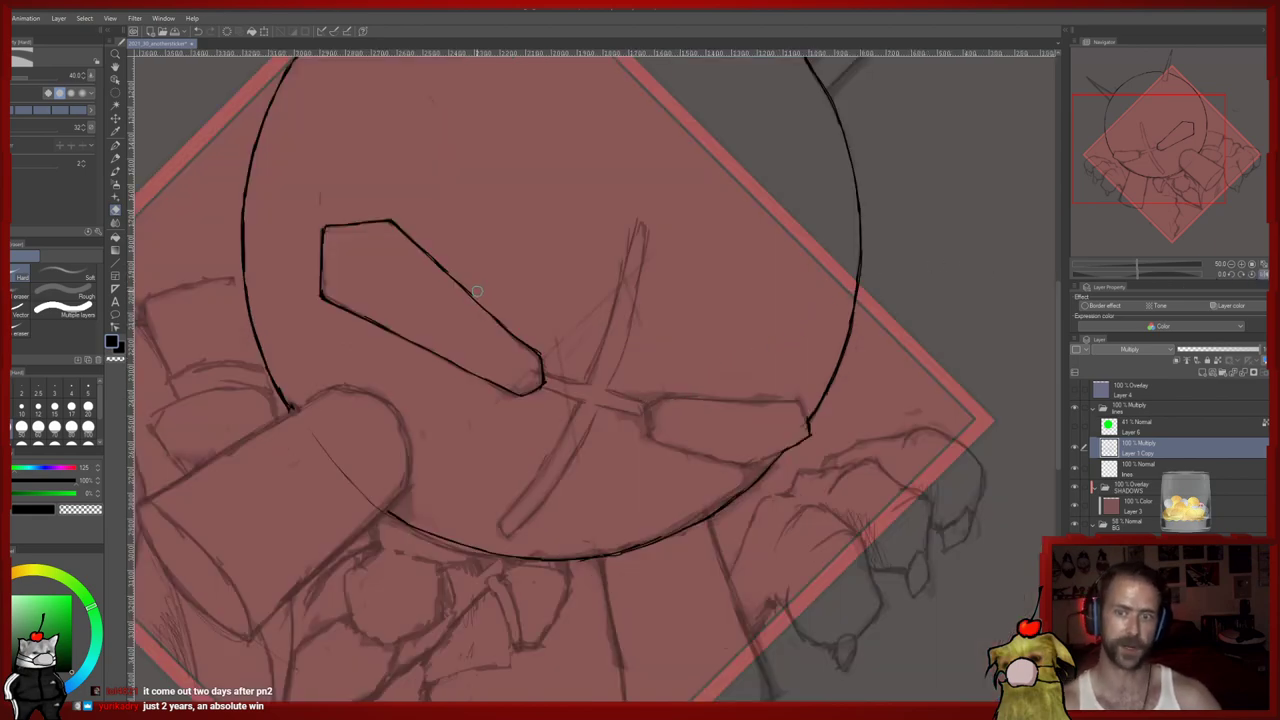
{"action": "key", "text": "p"}
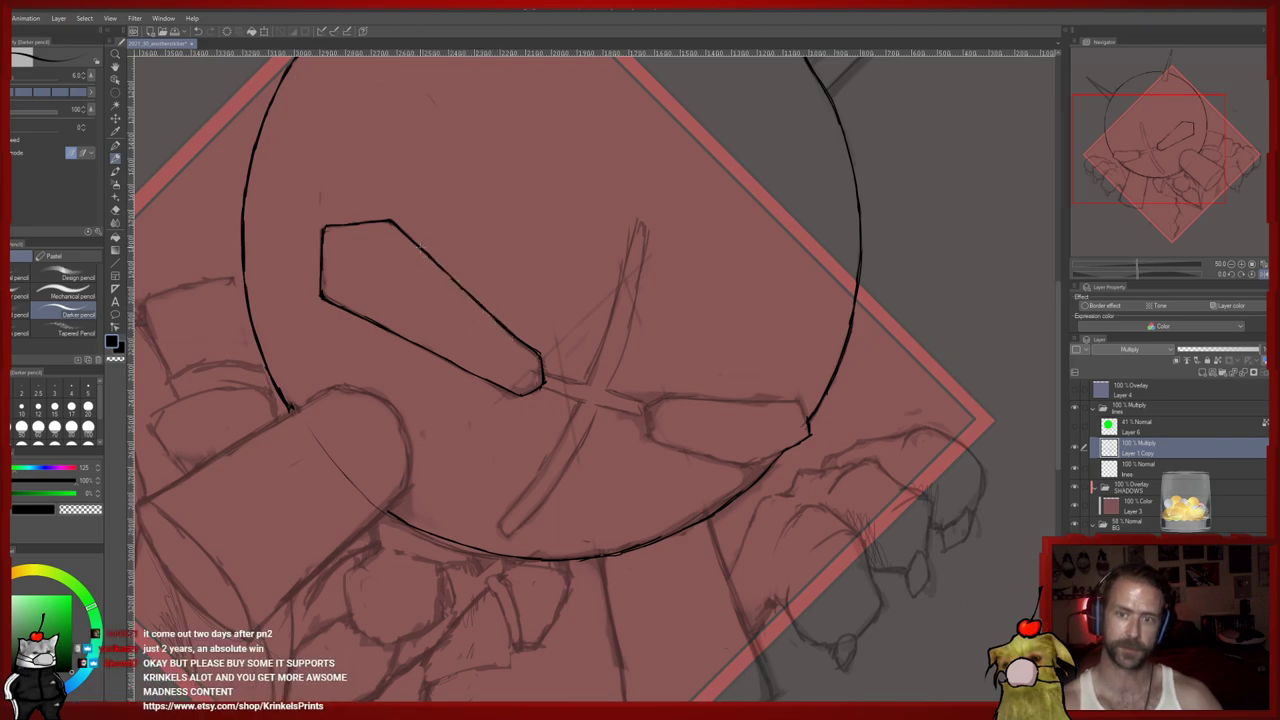
{"action": "key", "text": "e"}
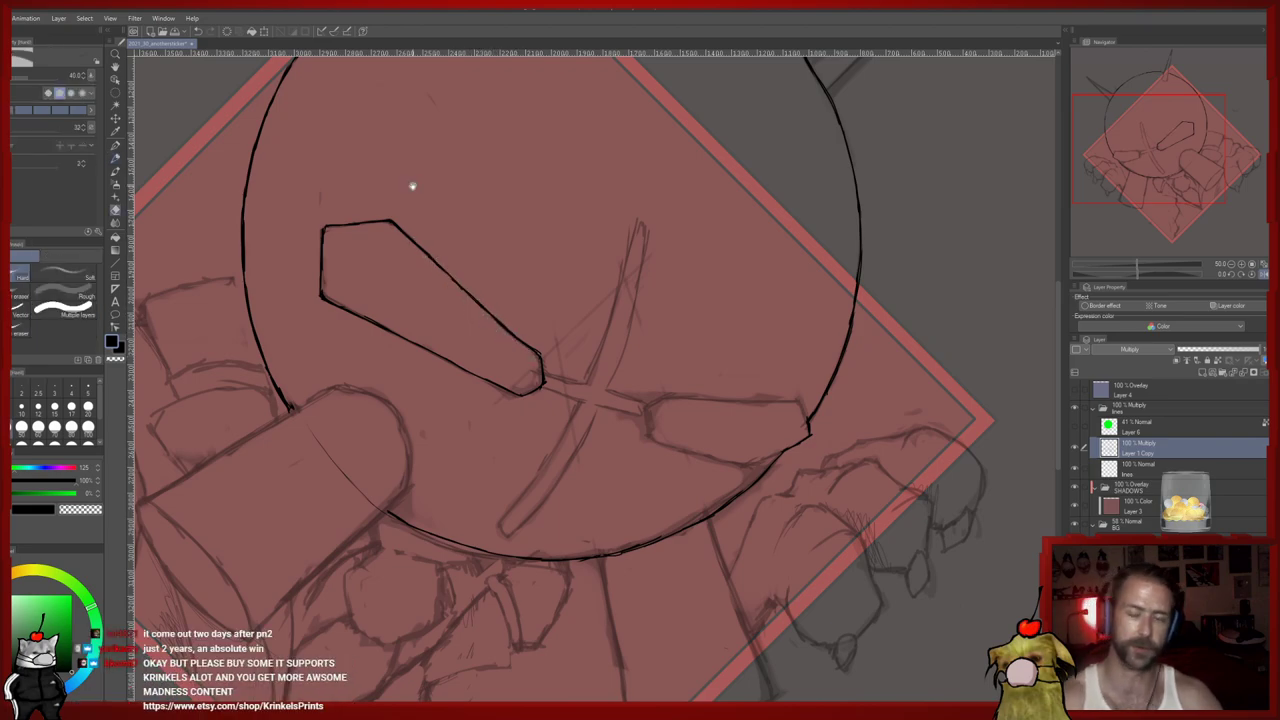
{"action": "left_click_drag", "start_coordinate": [799, 374], "coordinate": [777, 334]}
{"action": "key", "text": "p"}
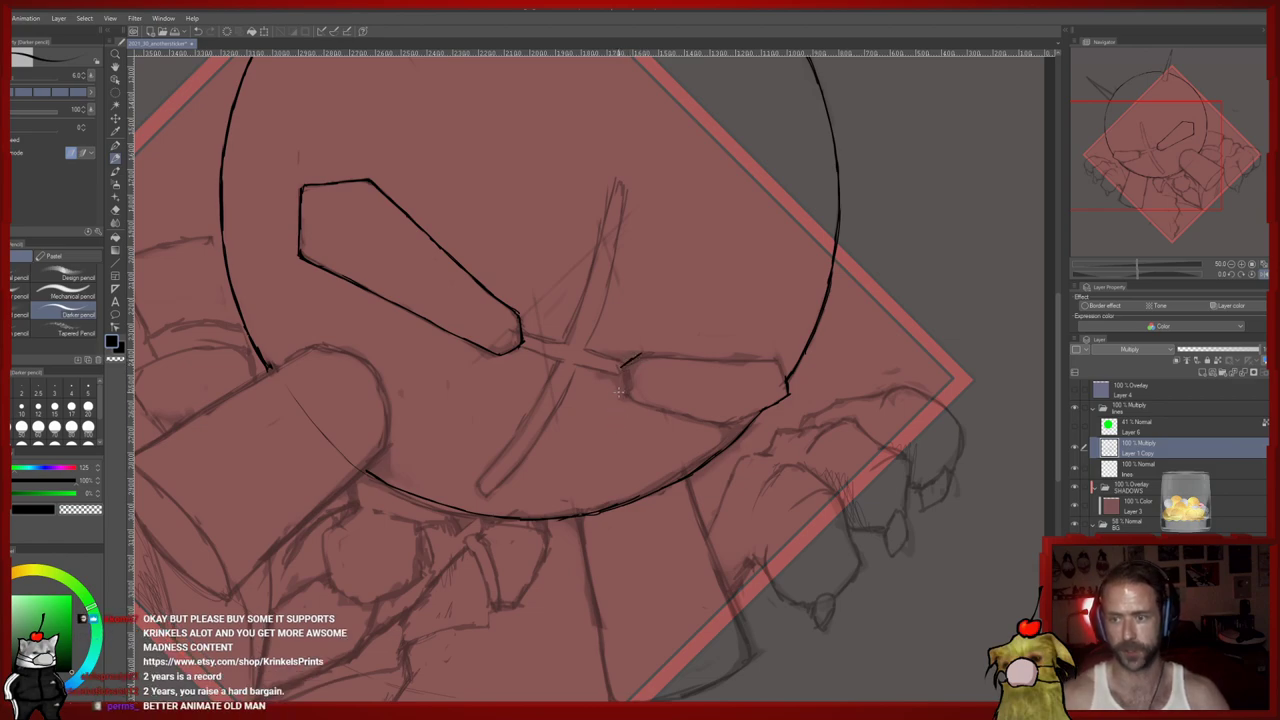
{"action": "key", "text": "e"}
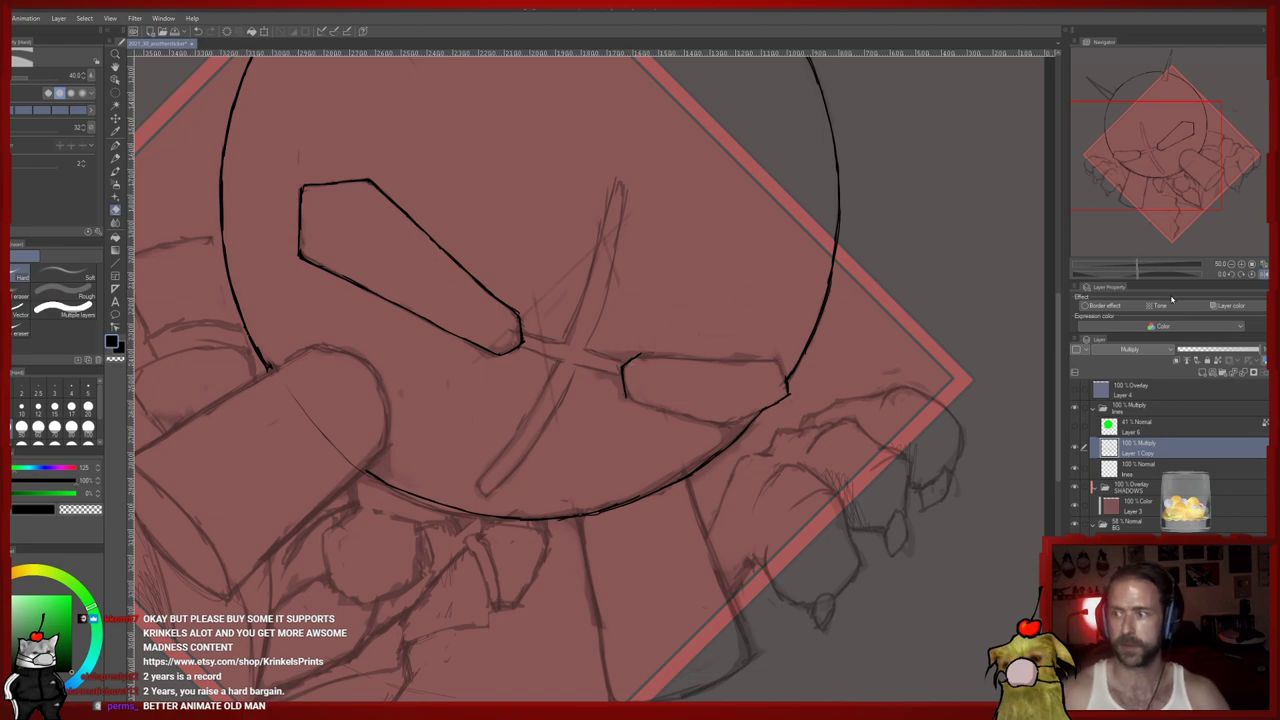
Ink the narrow eye's long upper edge and its short slanted outer edge, erasing the stray sketch strokes beside them
{"action": "left_click", "coordinate": [1231, 275]}
{"action": "left_click", "coordinate": [1231, 275]}
{"action": "left_click", "coordinate": [1231, 275]}
{"action": "left_click", "coordinate": [1231, 275]}
{"action": "key", "text": "ctrl+plus"}
{"action": "key", "text": "ctrl+plus"}
{"action": "left_click", "coordinate": [1240, 276]}
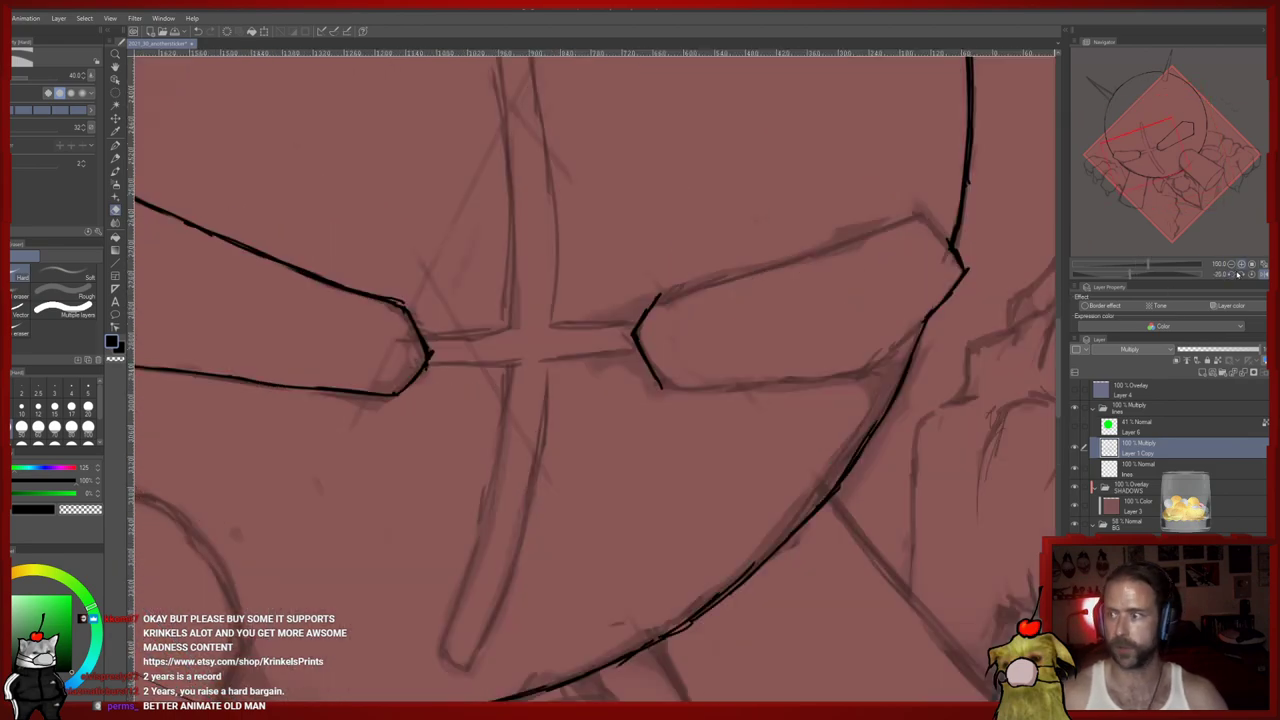
{"action": "left_click", "coordinate": [1239, 276]}
{"action": "left_click", "coordinate": [1239, 276]}
{"action": "left_click", "coordinate": [1239, 276]}
{"action": "left_click_drag", "start_coordinate": [847, 314], "coordinate": [789, 329]}
{"action": "key", "text": "p"}
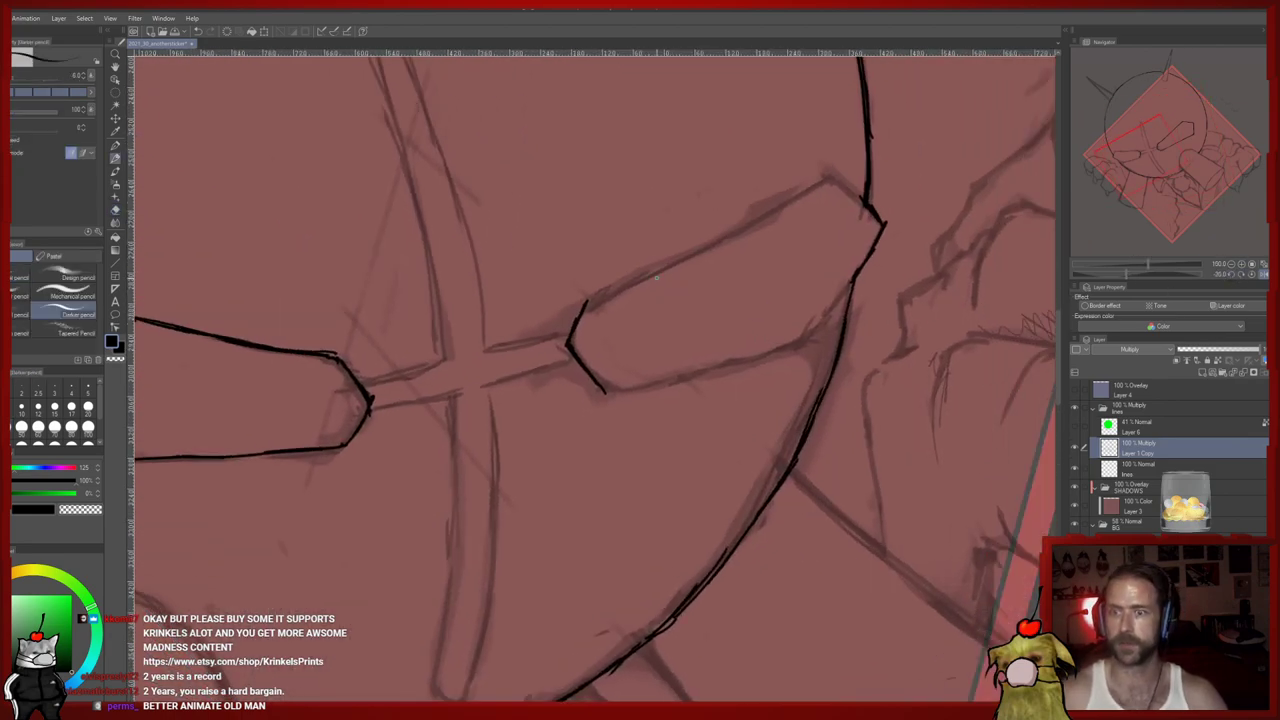
{"action": "mouse_move", "coordinate": [588, 298]}
{"action": "left_mouse_down"}
{"action": "mouse_move", "coordinate": [822, 188]}
{"action": "mouse_move", "coordinate": [763, 229]}
{"action": "mouse_move", "coordinate": [598, 307]}
{"action": "mouse_move", "coordinate": [836, 180]}
{"action": "mouse_move", "coordinate": [866, 208]}
{"action": "mouse_move", "coordinate": [849, 204]}
{"action": "left_mouse_up"}
{"action": "key", "text": "e"}
{"action": "key", "text": "p"}
{"action": "key", "text": "e"}
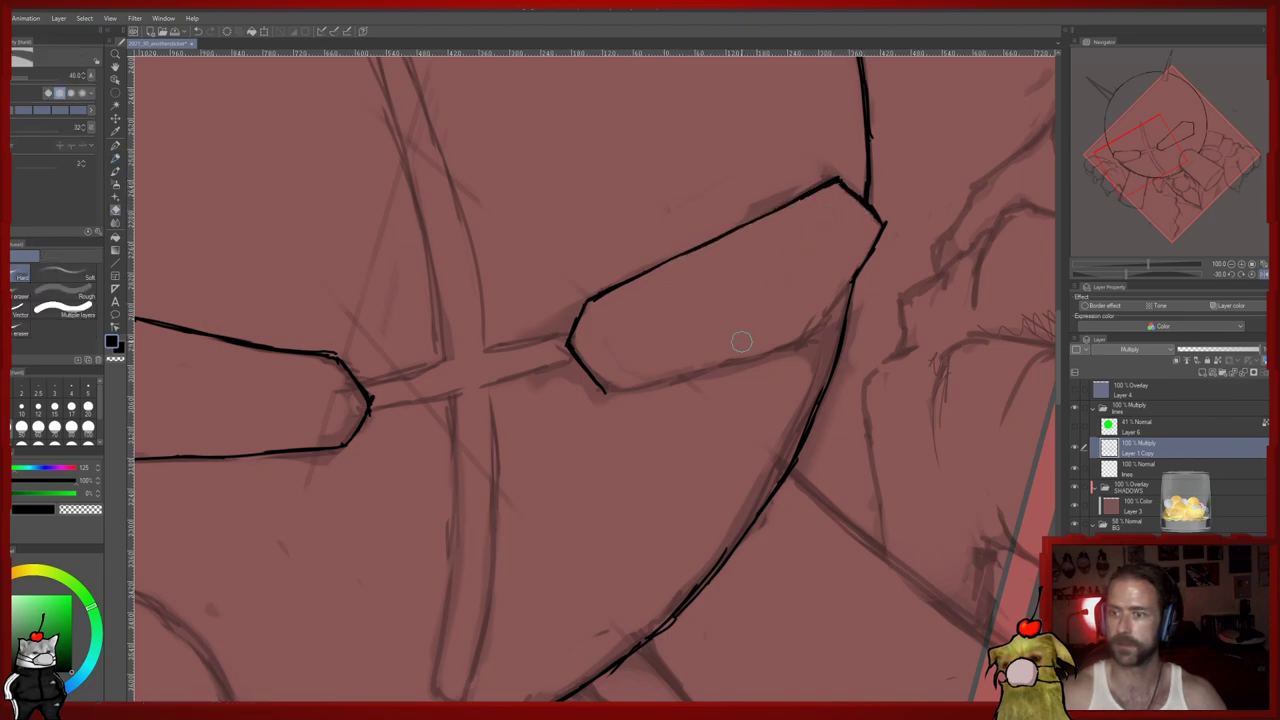
Ink the narrow eye's lower edge and outer lower corner to close its outline, and clean up where it meets the head's outline
{"action": "key", "text": "p"}
{"action": "mouse_move", "coordinate": [630, 386]}
{"action": "left_mouse_down"}
{"action": "mouse_move", "coordinate": [724, 370]}
{"action": "mouse_move", "coordinate": [822, 330]}
{"action": "left_mouse_up"}
{"action": "key", "text": "e"}
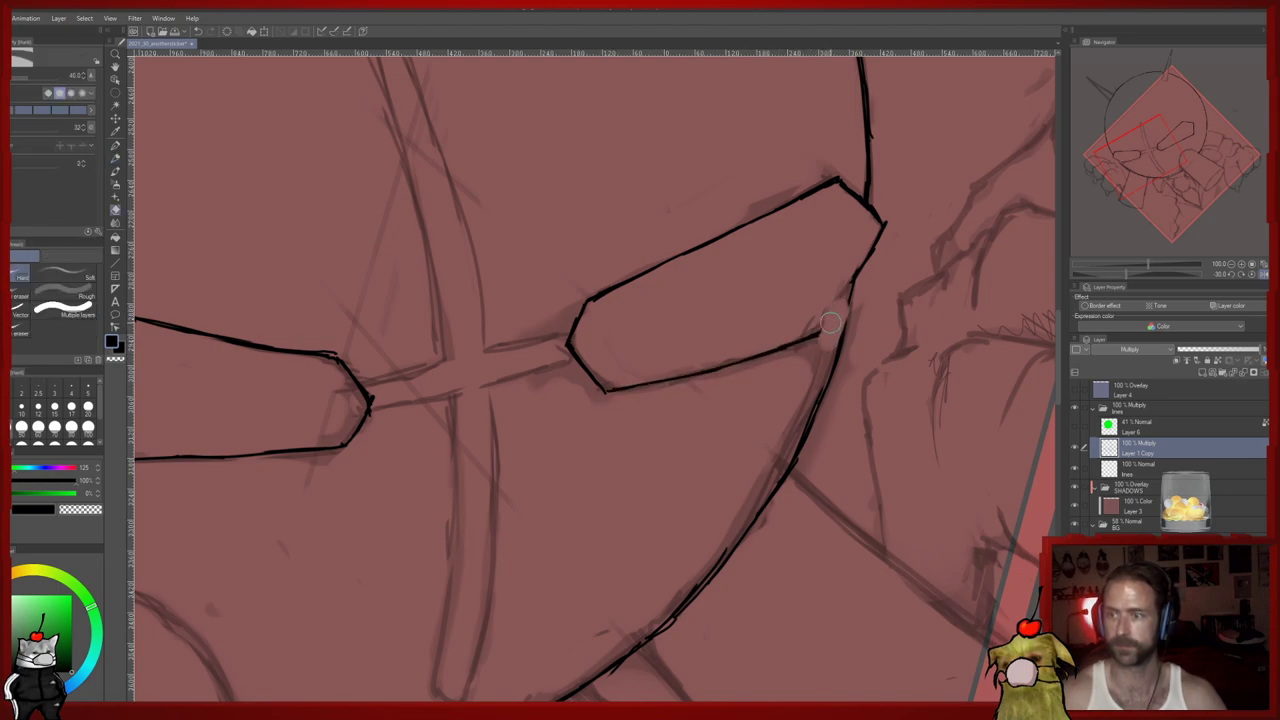
{"action": "key", "text": "p"}
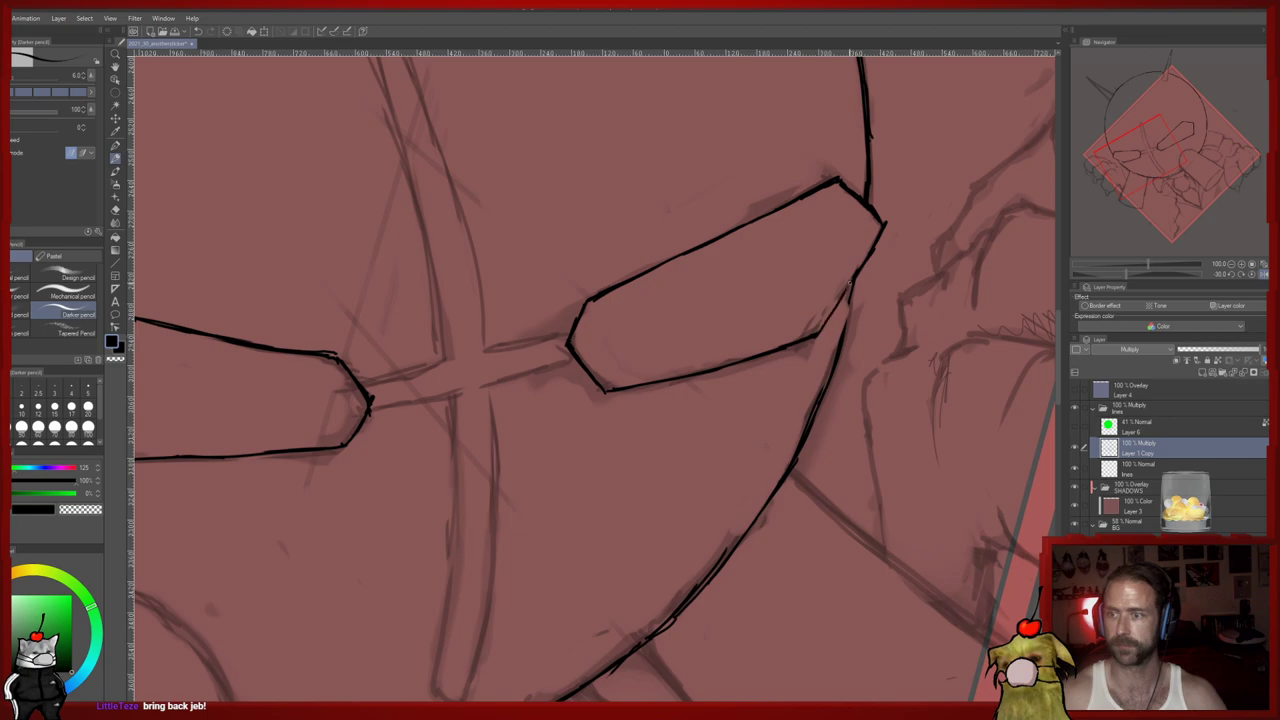
{"action": "key", "text": "e"}
{"action": "mouse_move", "coordinate": [863, 231]}
{"action": "left_mouse_down"}
{"action": "mouse_move", "coordinate": [835, 279]}
{"action": "mouse_move", "coordinate": [821, 393]}
{"action": "left_mouse_up"}
{"action": "key", "text": "p"}
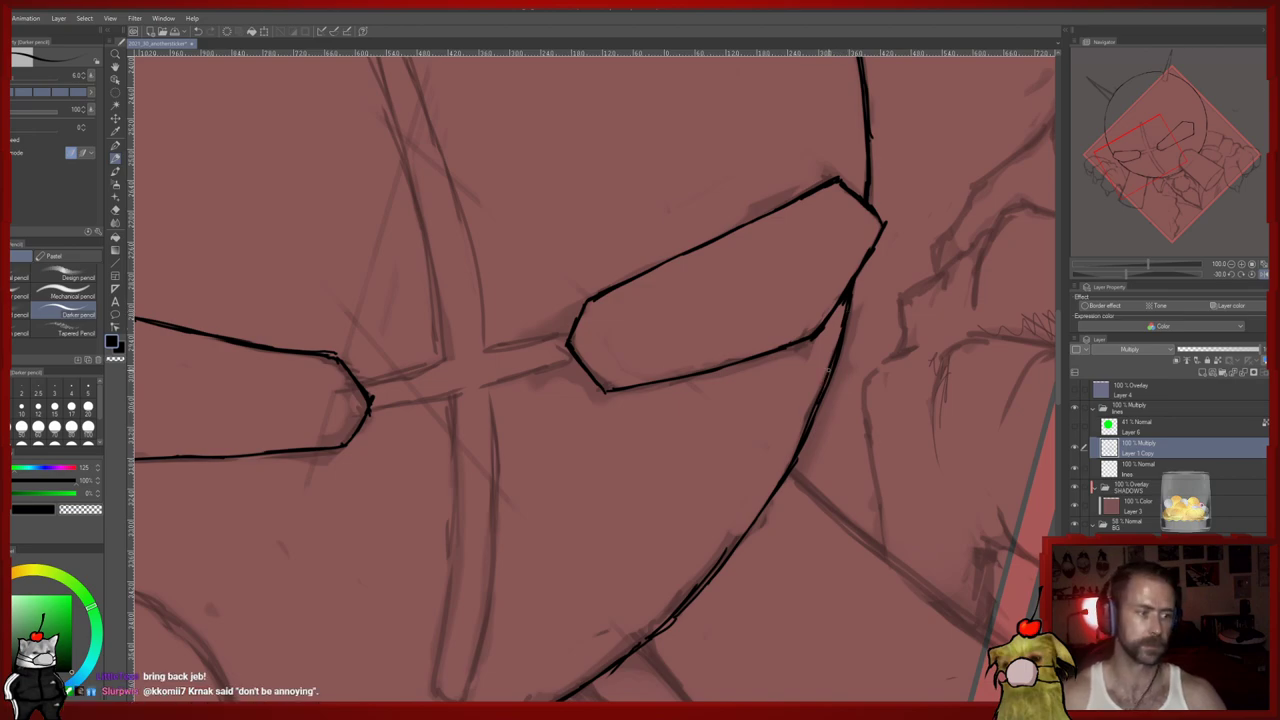
Erase the part of the head's outline that runs through the cylinder overlapping the lower face
{"action": "scroll", "coordinate": [800, 389], "scroll_direction": "down", "scroll_amount": 6}
{"action": "left_click_drag", "start_coordinate": [800, 389], "coordinate": [799, 336]}
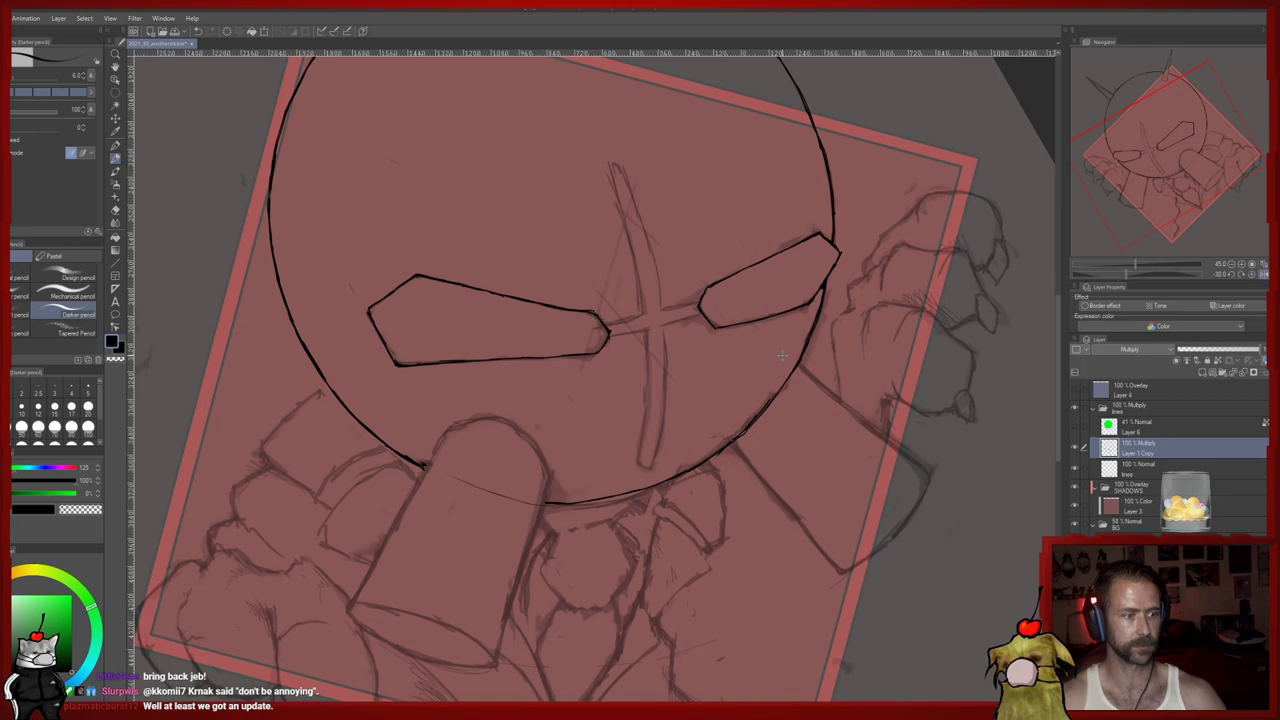
{"action": "left_click_drag", "start_coordinate": [743, 371], "coordinate": [793, 347]}
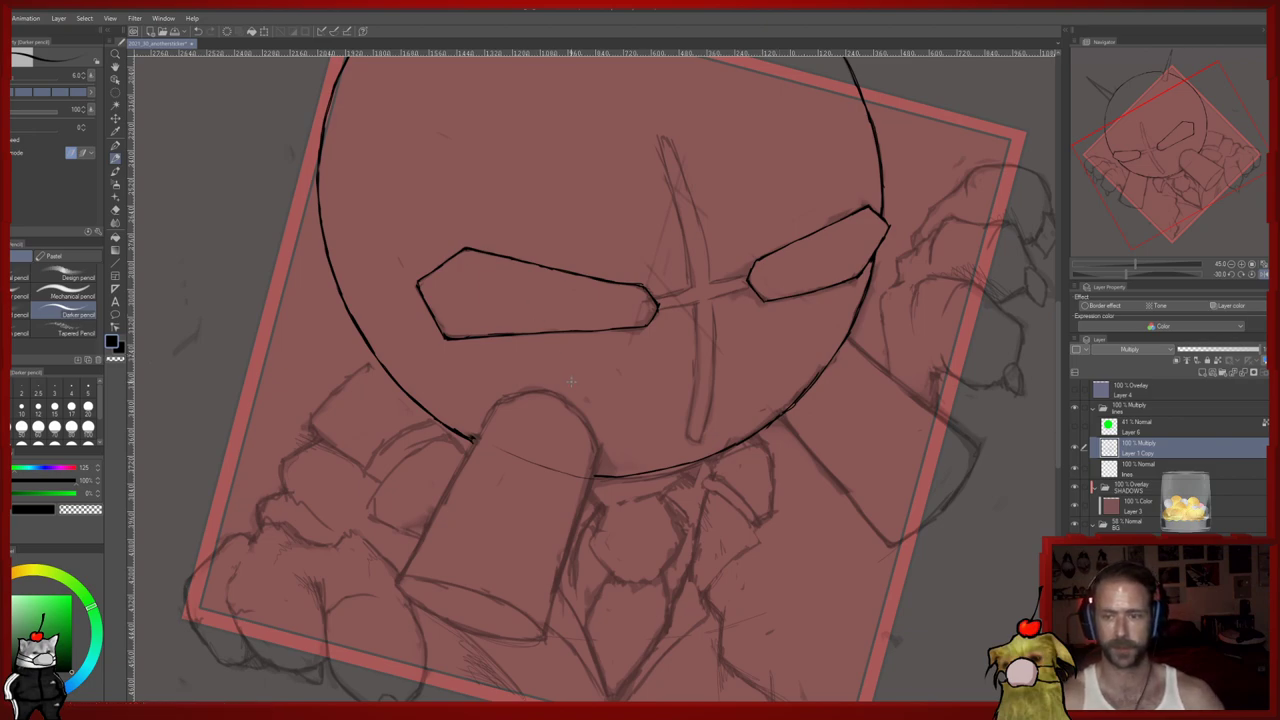
{"action": "key", "text": "e"}
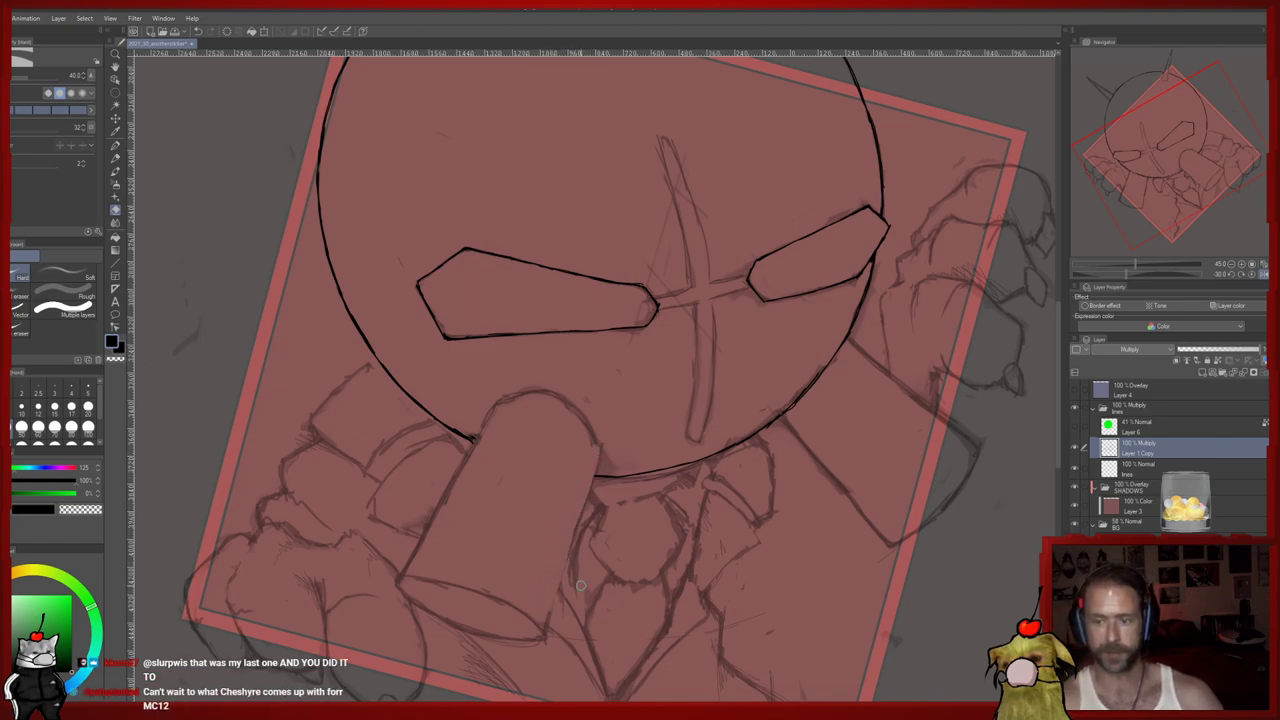
Ink both long straight sides of the cylinder in black and erase the rough strokes along them
{"action": "key", "text": "p"}
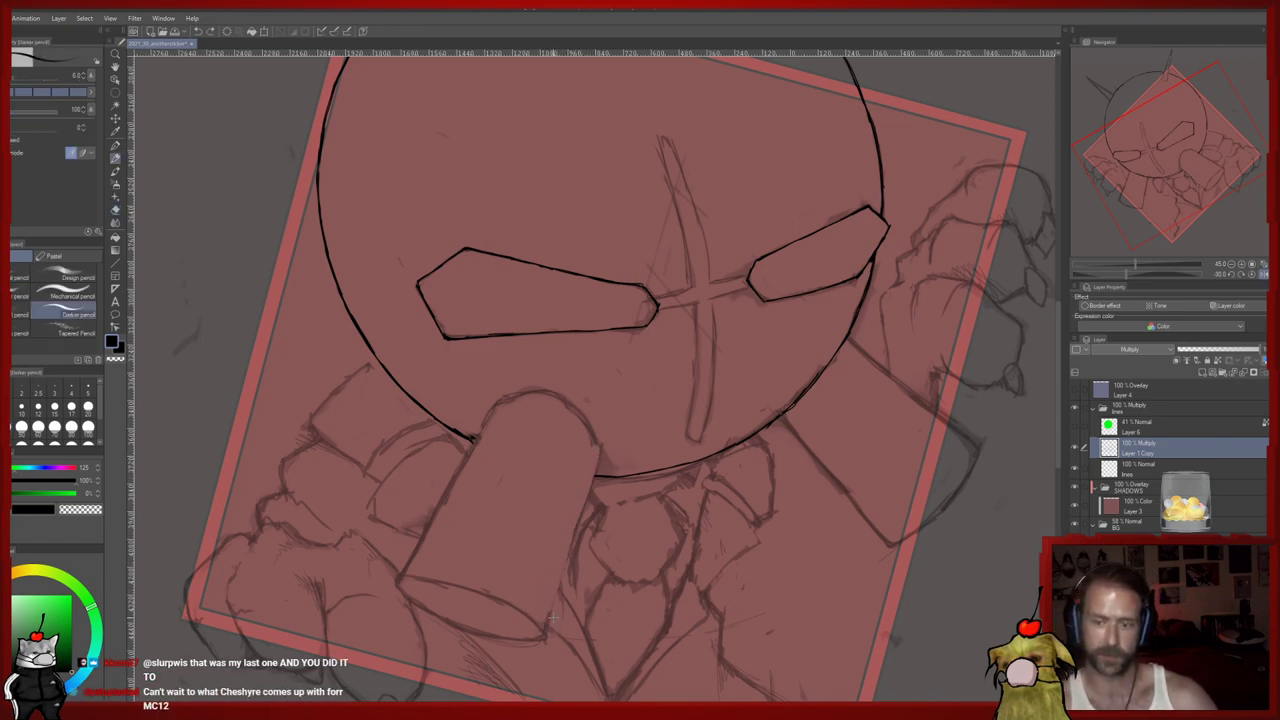
{"action": "left_click_drag", "start_coordinate": [545, 633], "coordinate": [601, 452]}
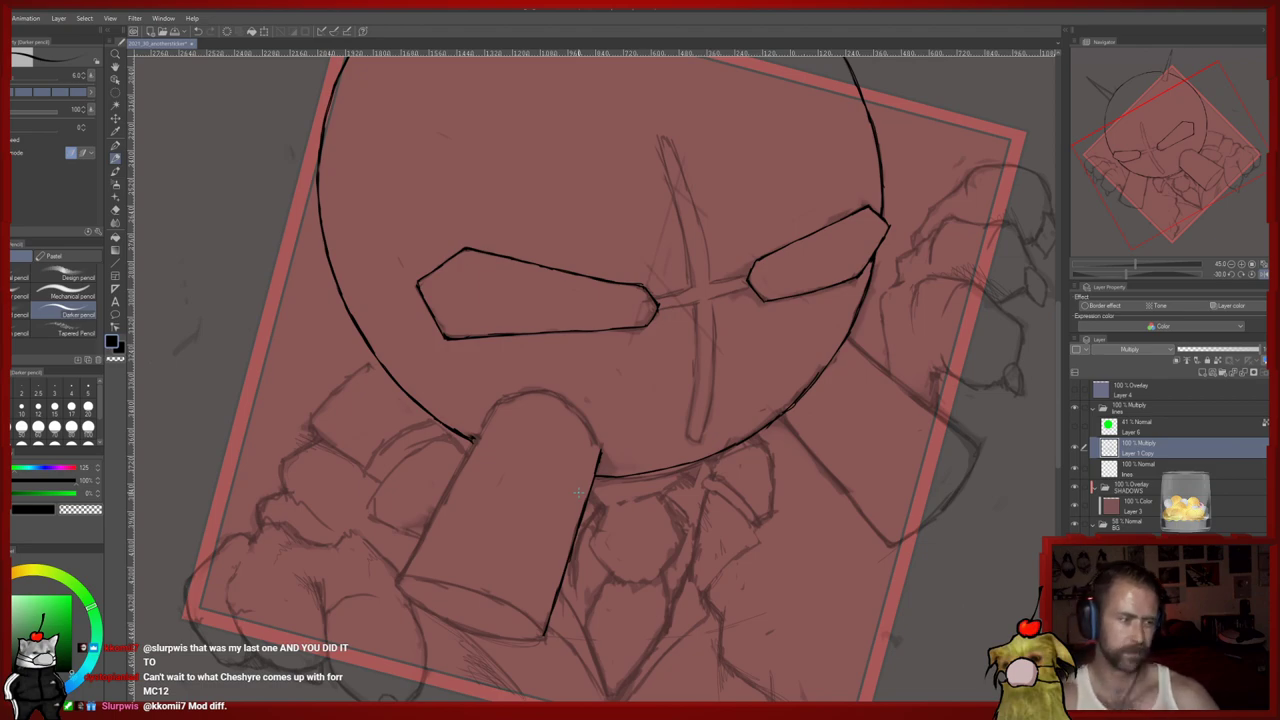
{"action": "left_click_drag", "start_coordinate": [566, 451], "coordinate": [574, 434]}
{"action": "mouse_move", "coordinate": [535, 388]}
{"action": "left_mouse_down"}
{"action": "mouse_move", "coordinate": [509, 416]}
{"action": "mouse_move", "coordinate": [522, 402]}
{"action": "left_mouse_up"}
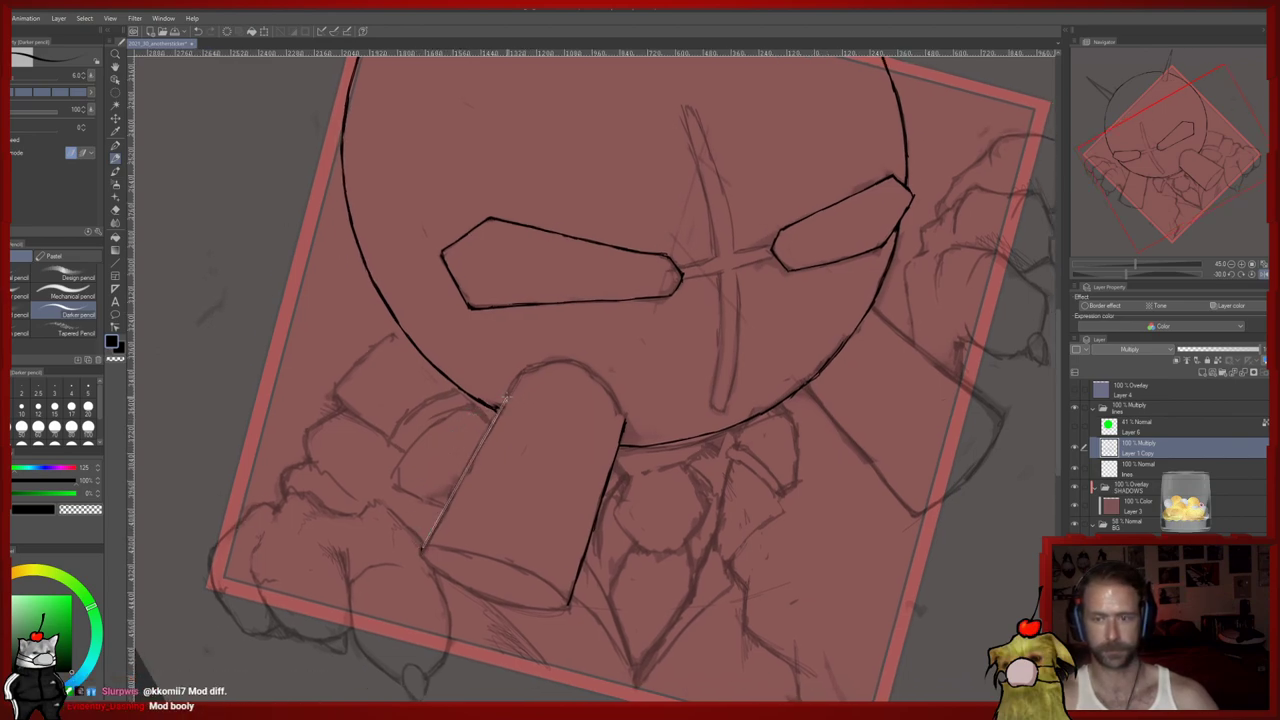
{"action": "key", "text": "e"}
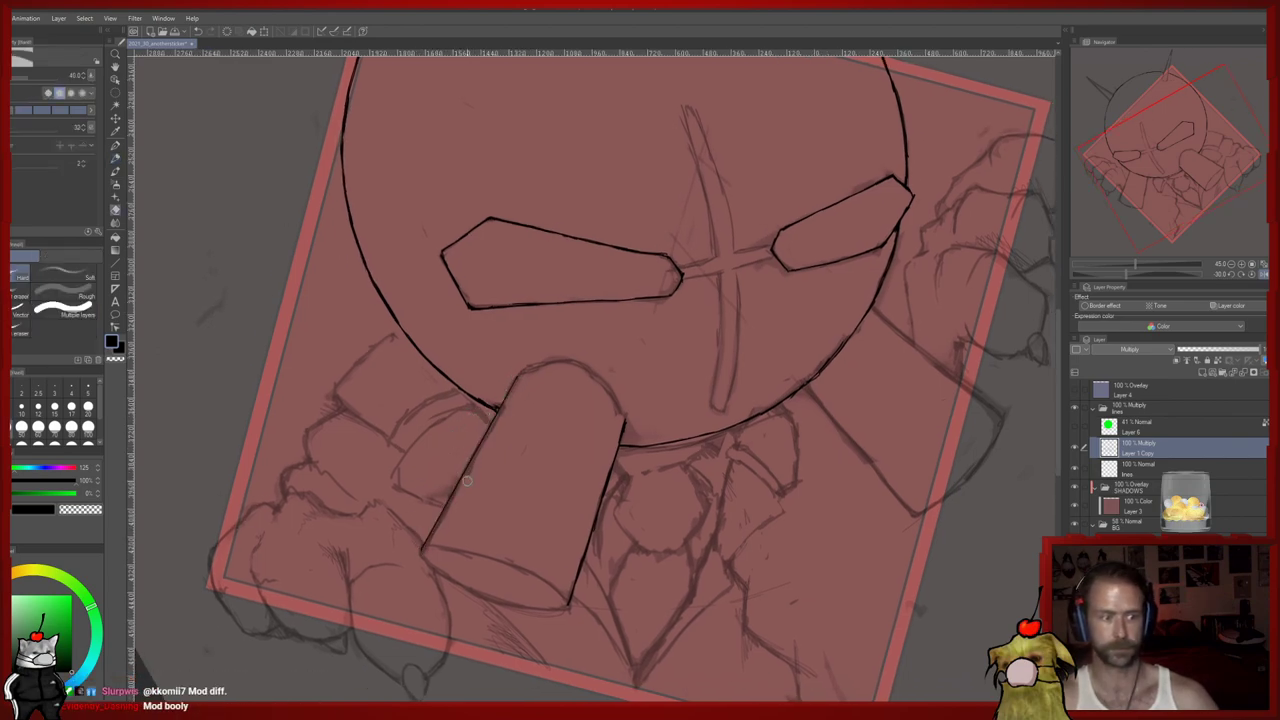
{"action": "mouse_move", "coordinate": [437, 537]}
{"action": "left_mouse_down"}
{"action": "mouse_move", "coordinate": [485, 449]}
{"action": "mouse_move", "coordinate": [474, 473]}
{"action": "left_mouse_up"}
{"action": "key", "text": "p"}
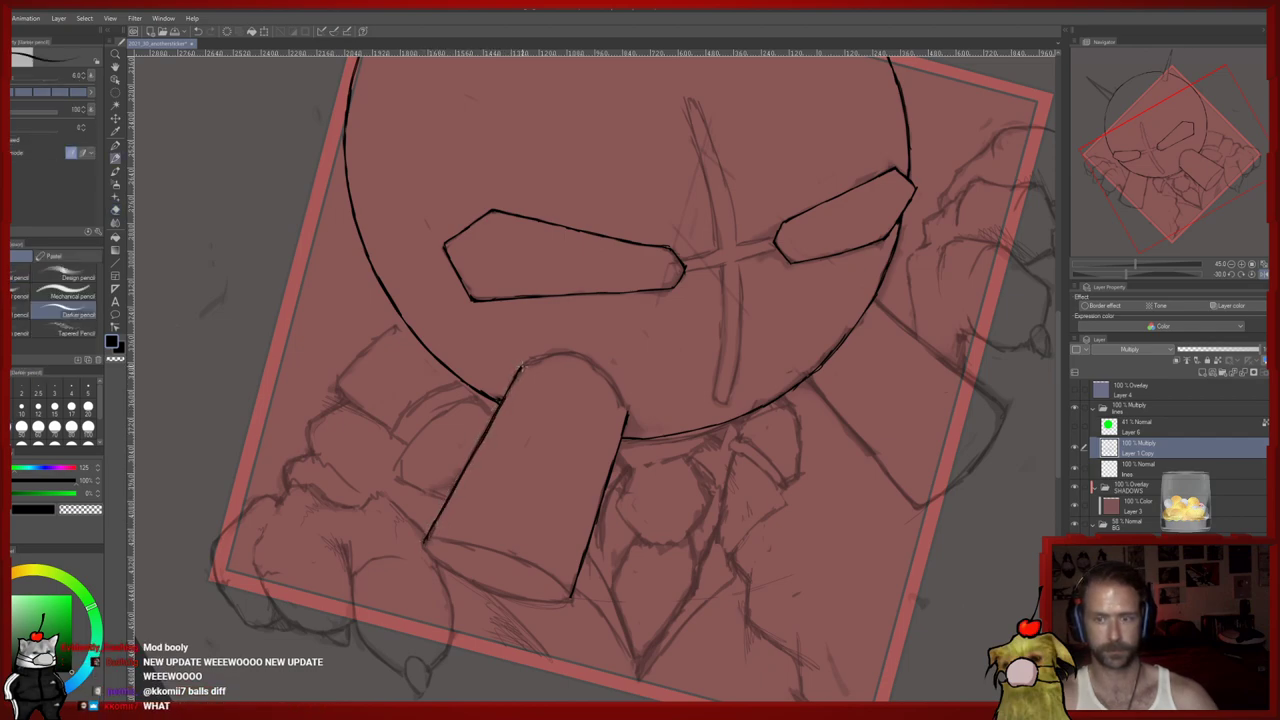
Ink the cylinder's rounded upper end in black and erase the leftover sketch lines around the curve
{"action": "left_click_drag", "start_coordinate": [541, 379], "coordinate": [526, 403]}
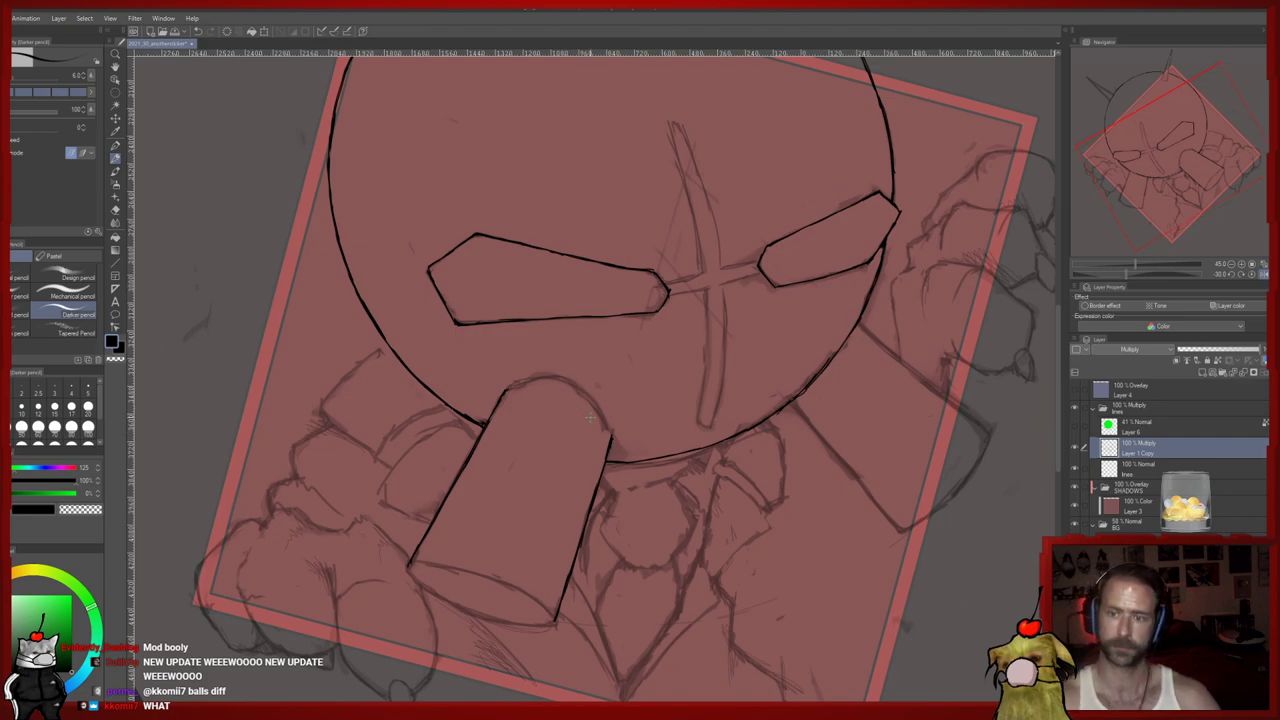
{"action": "left_click_drag", "start_coordinate": [604, 413], "coordinate": [518, 380]}
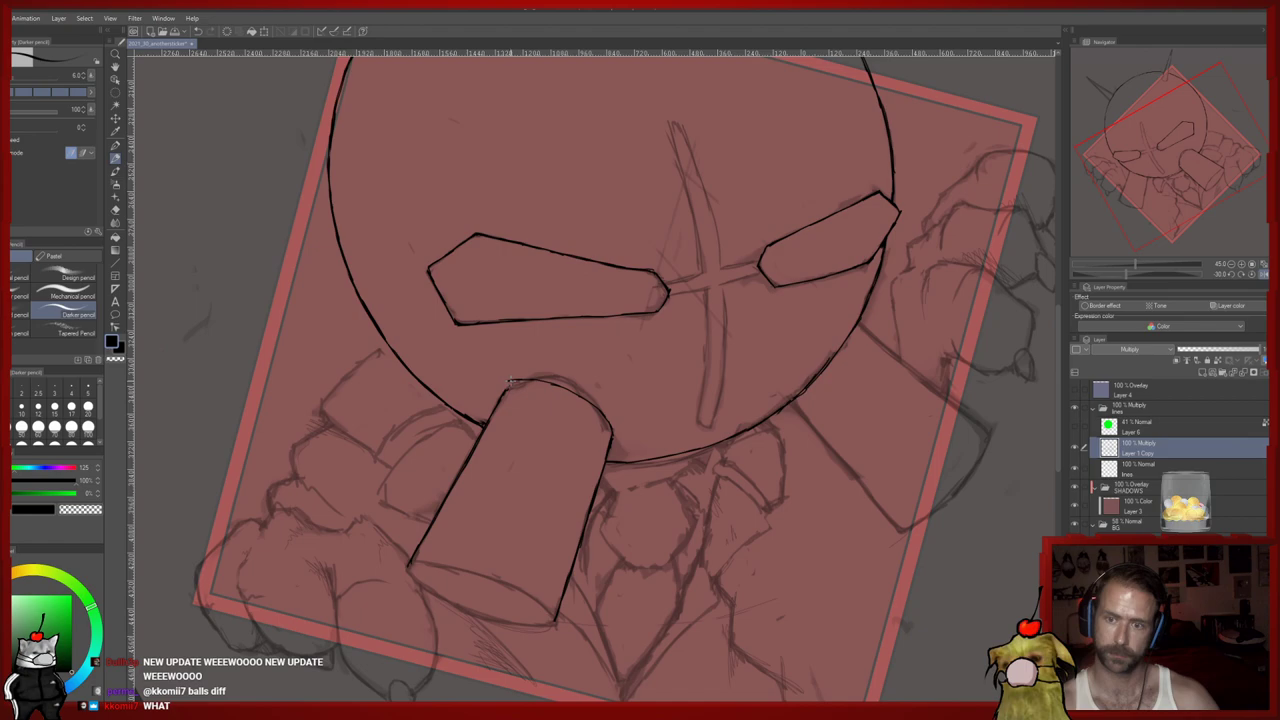
{"action": "key", "text": "e"}
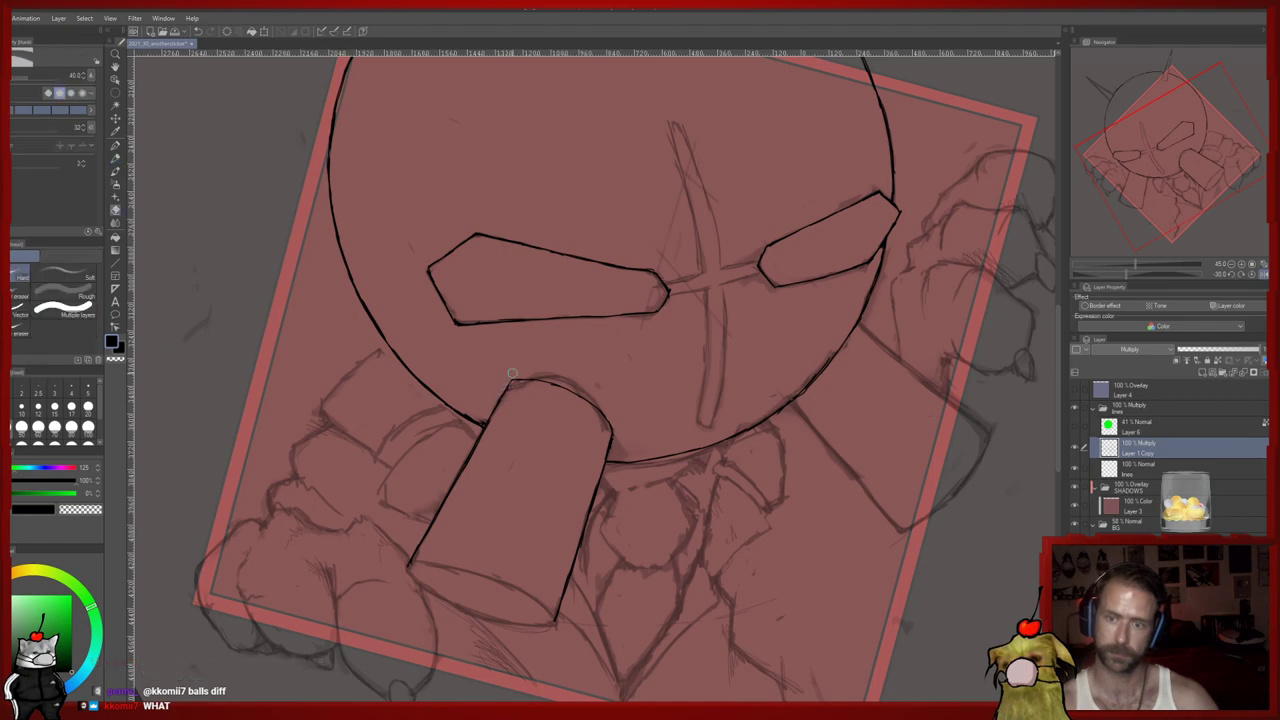
{"action": "left_click_drag", "start_coordinate": [510, 380], "coordinate": [532, 376]}
{"action": "key", "text": "p"}
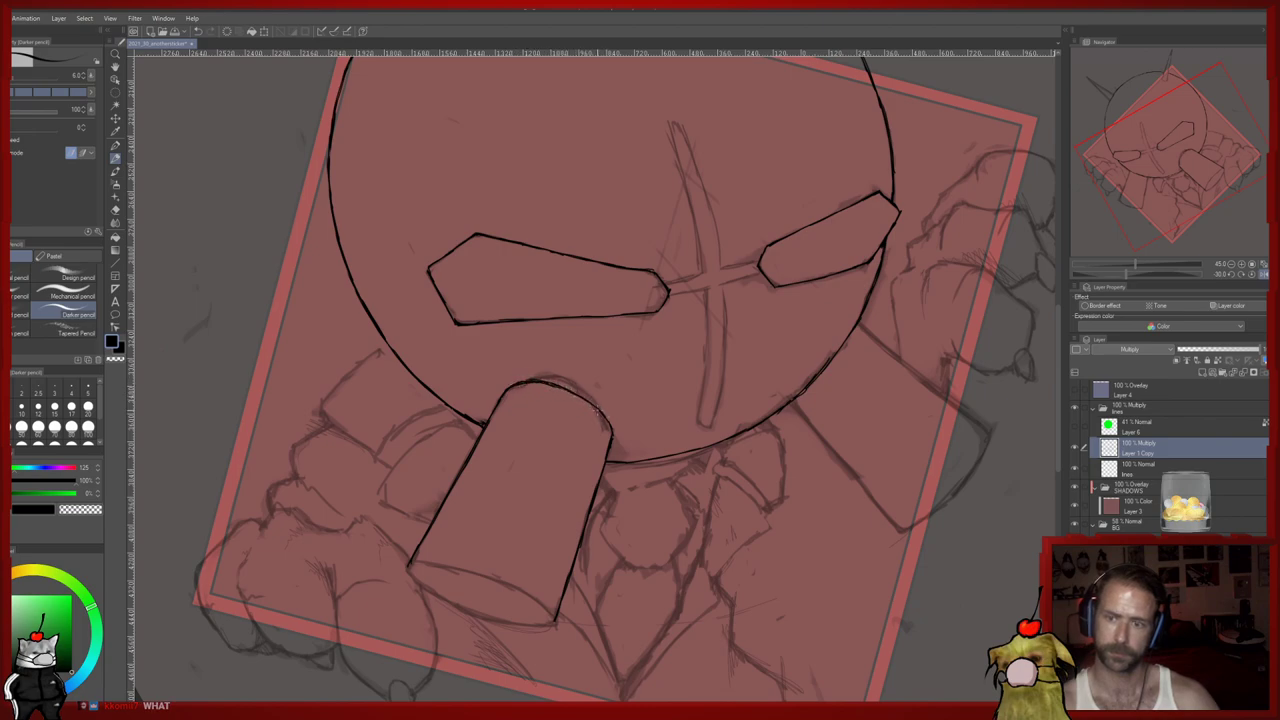
{"action": "key", "text": "e"}
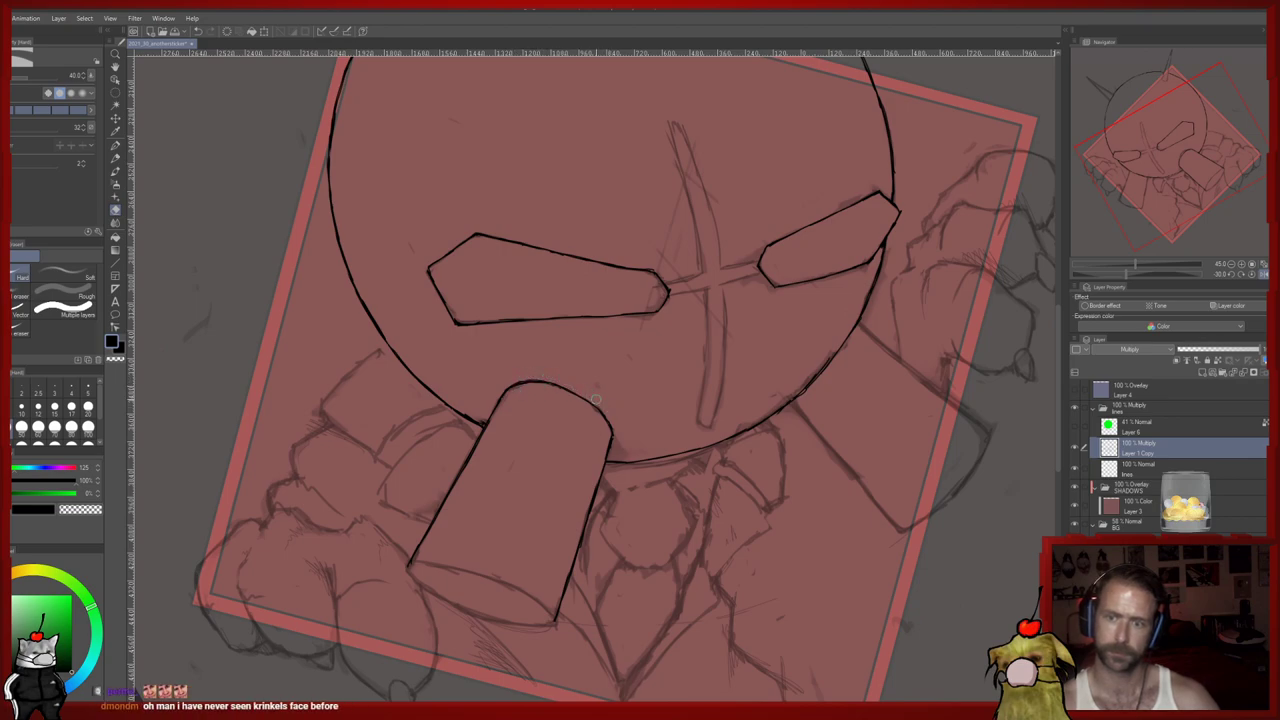
Ink the elliptical open end of the cylinder in black and erase the sketch remnants around it
{"action": "left_click_drag", "start_coordinate": [583, 382], "coordinate": [529, 338]}
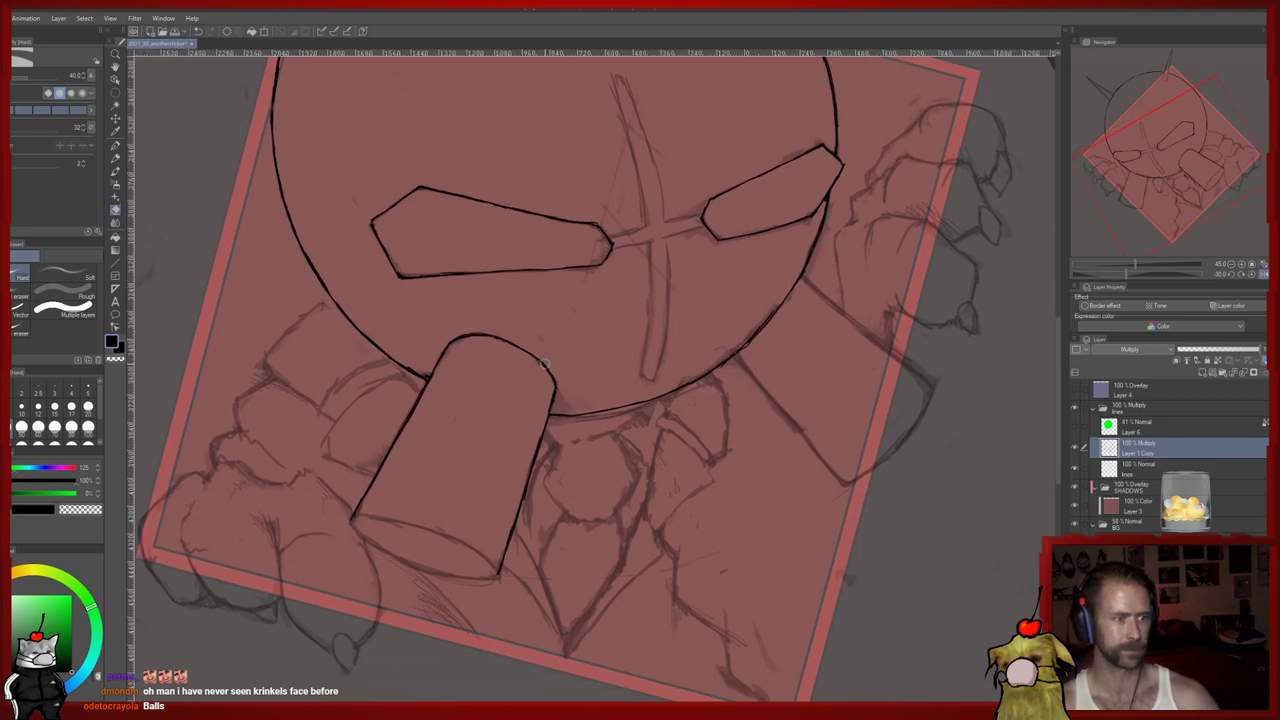
{"action": "left_click_drag", "start_coordinate": [561, 358], "coordinate": [534, 343]}
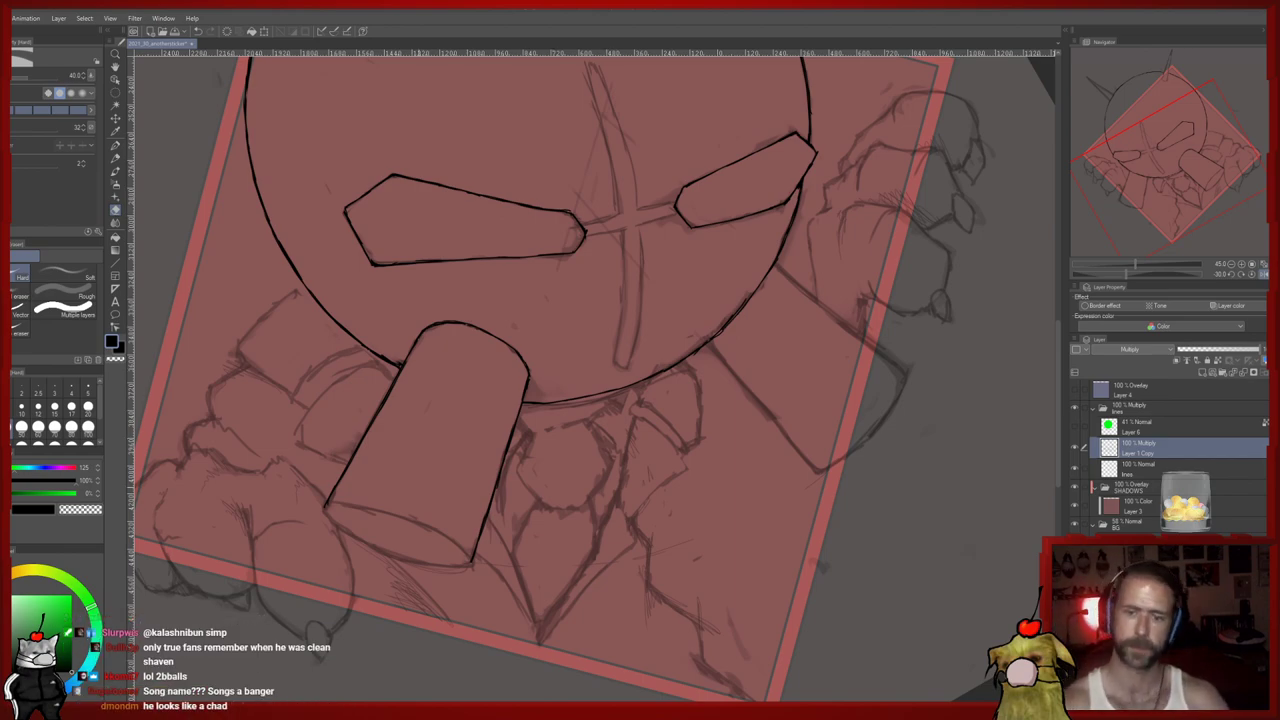
{"action": "key", "text": "p"}
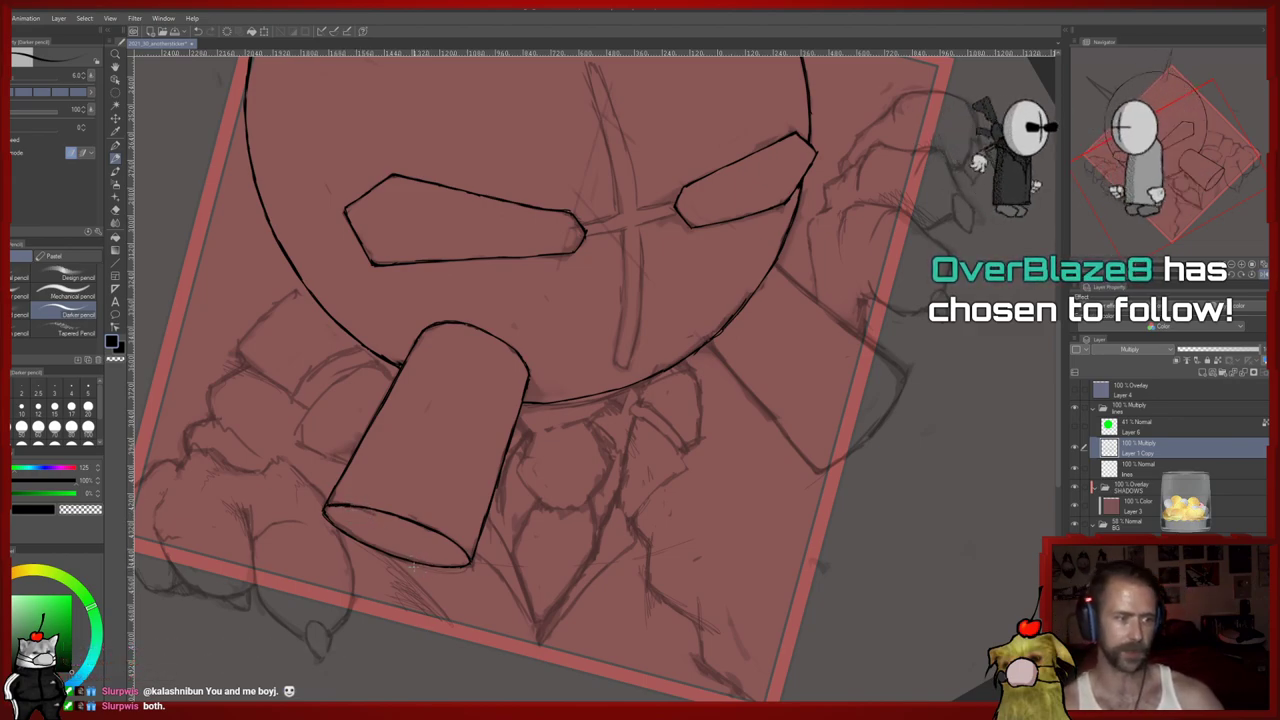
{"action": "key", "text": "e"}
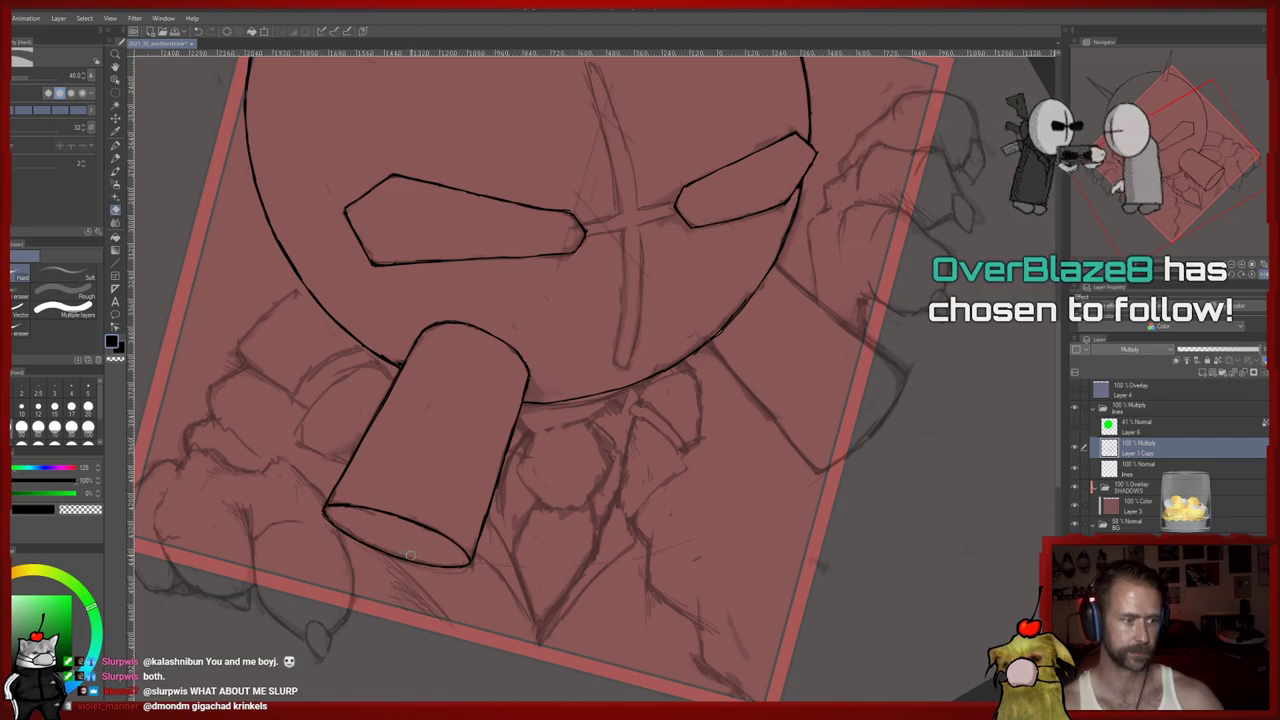
{"action": "left_click_drag", "start_coordinate": [412, 519], "coordinate": [407, 522]}
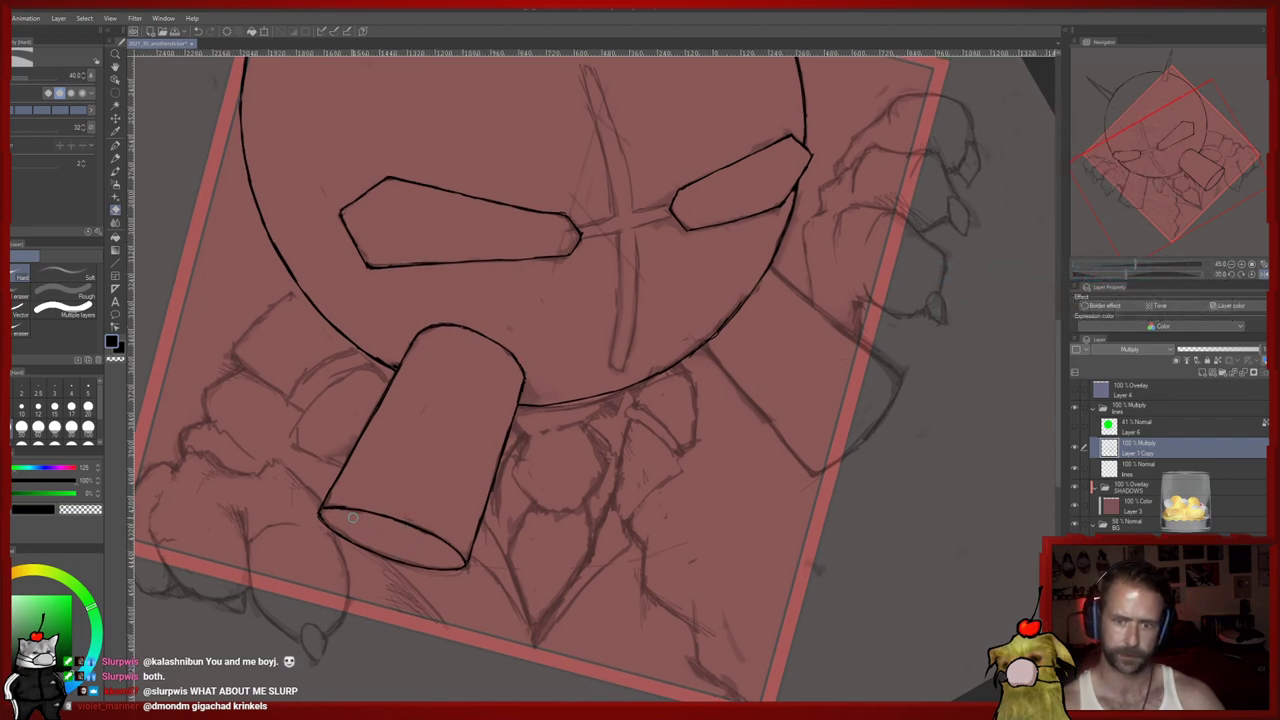
Draw a thin curved line across the cylinder, following the rim of its open end, with the Mapping pen at size 3
{"action": "left_click_drag", "start_coordinate": [490, 379], "coordinate": [486, 497]}
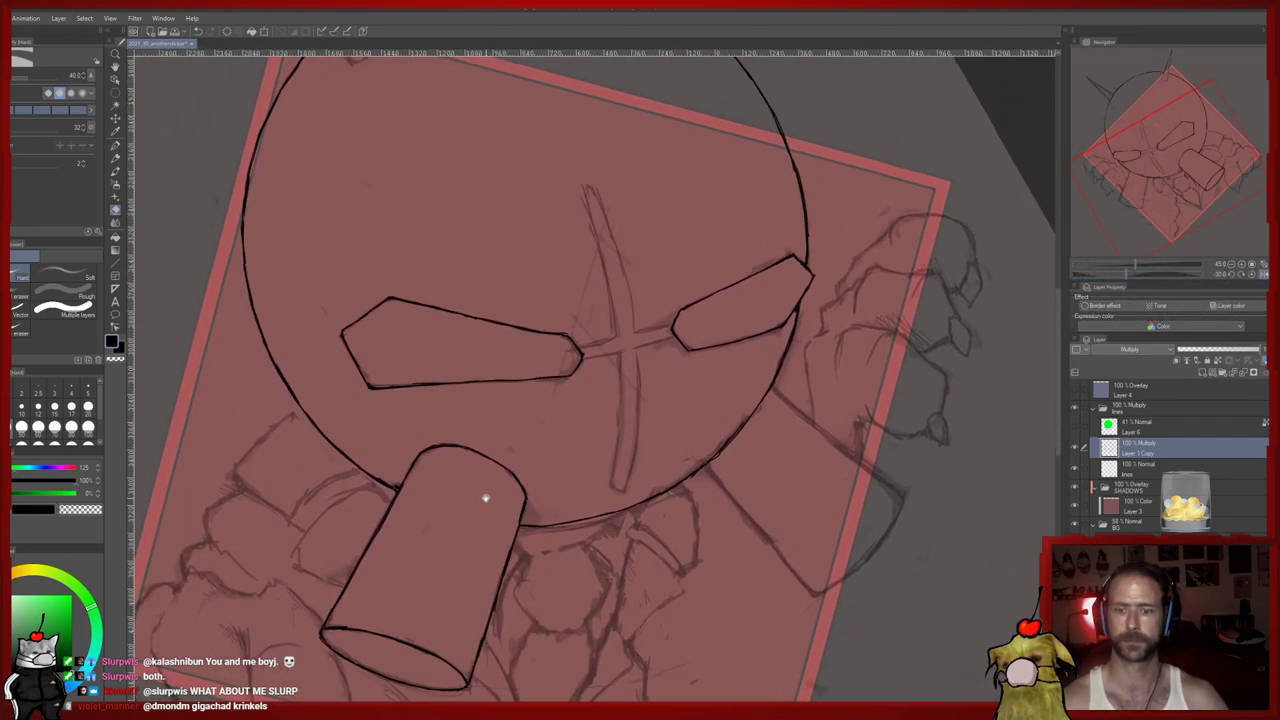
{"action": "scroll", "coordinate": [477, 491], "scroll_direction": "down", "scroll_amount": 3}
{"action": "scroll", "coordinate": [489, 472], "scroll_direction": "up", "scroll_amount": 3}
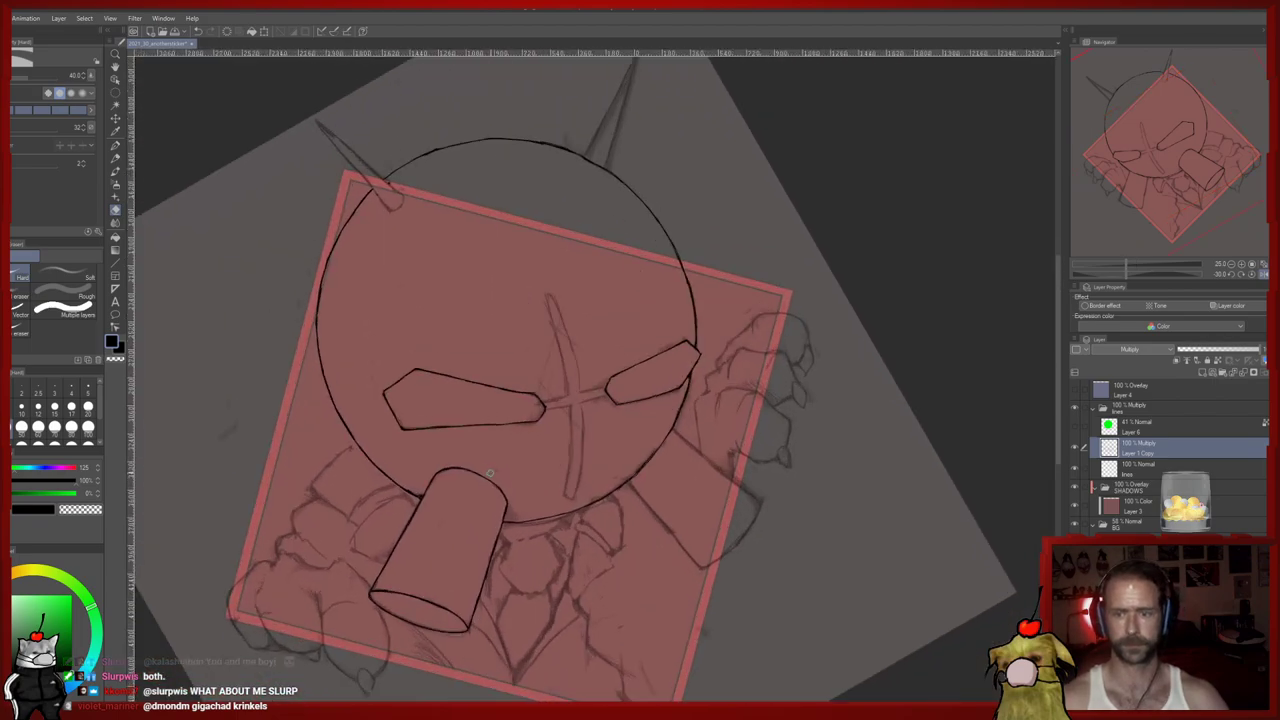
{"action": "left_click_drag", "start_coordinate": [483, 602], "coordinate": [537, 424]}
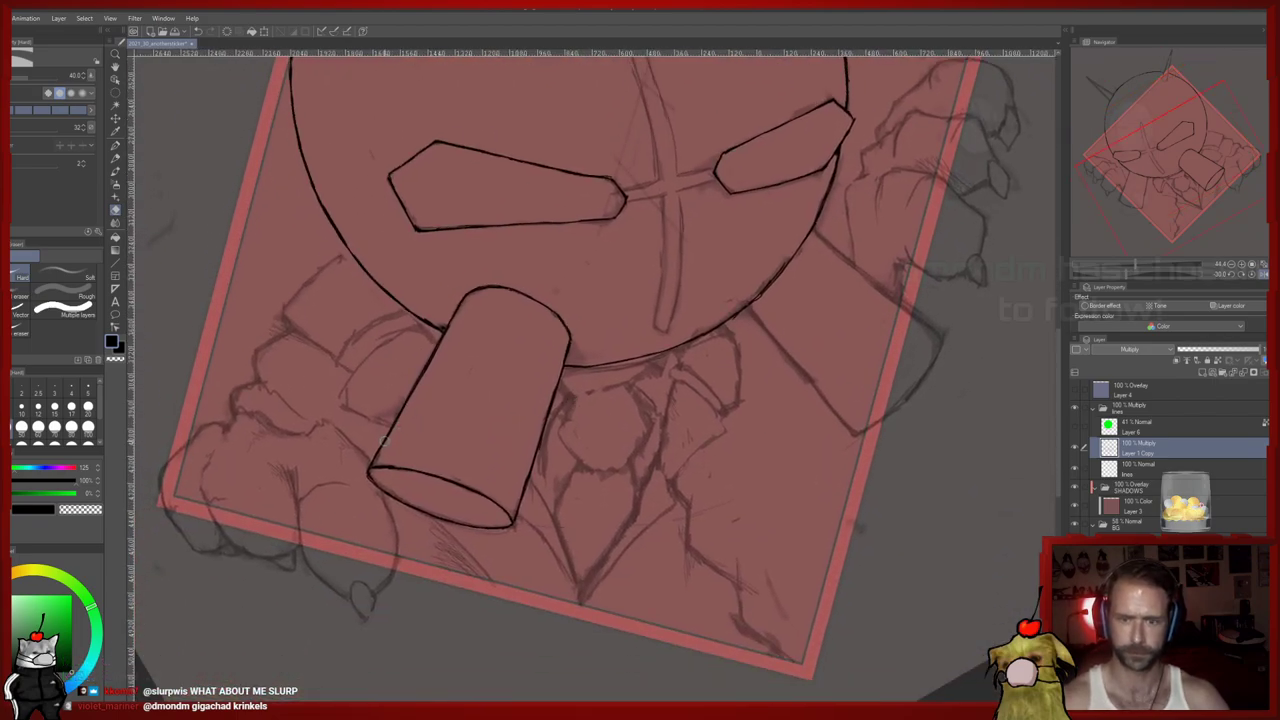
{"action": "key", "text": "p"}
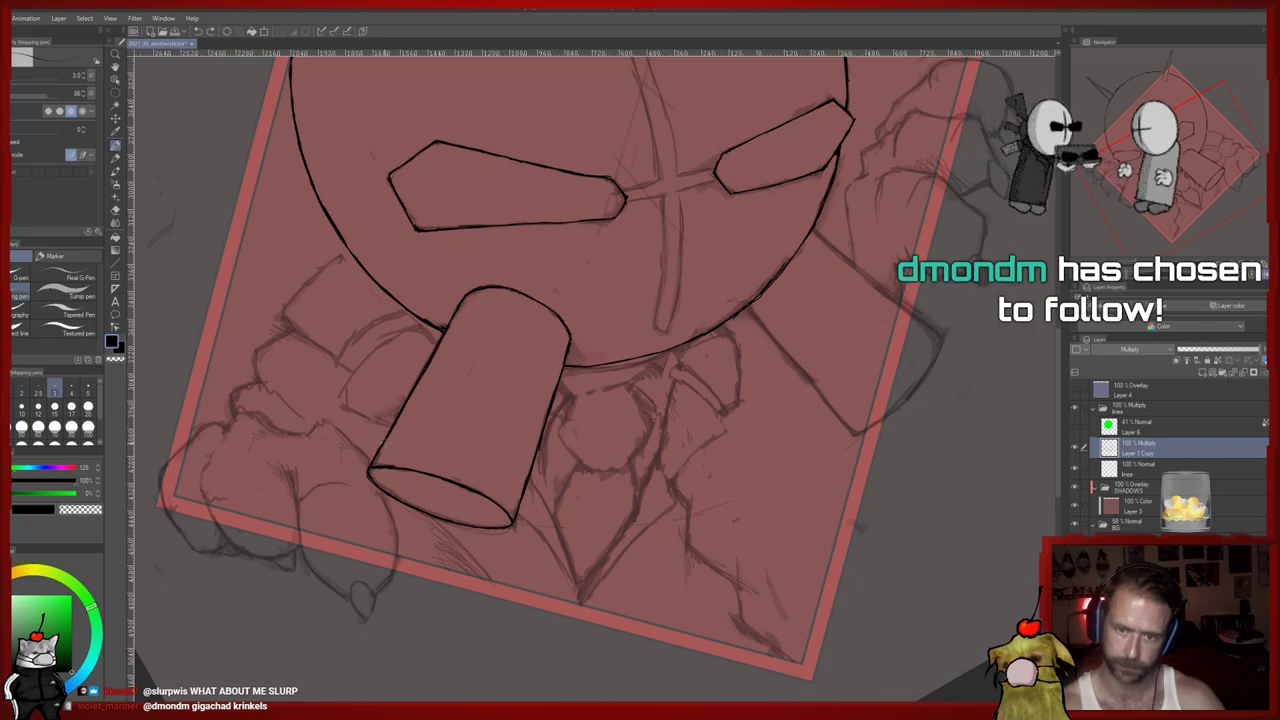
{"action": "left_click_drag", "start_coordinate": [386, 443], "coordinate": [495, 473]}
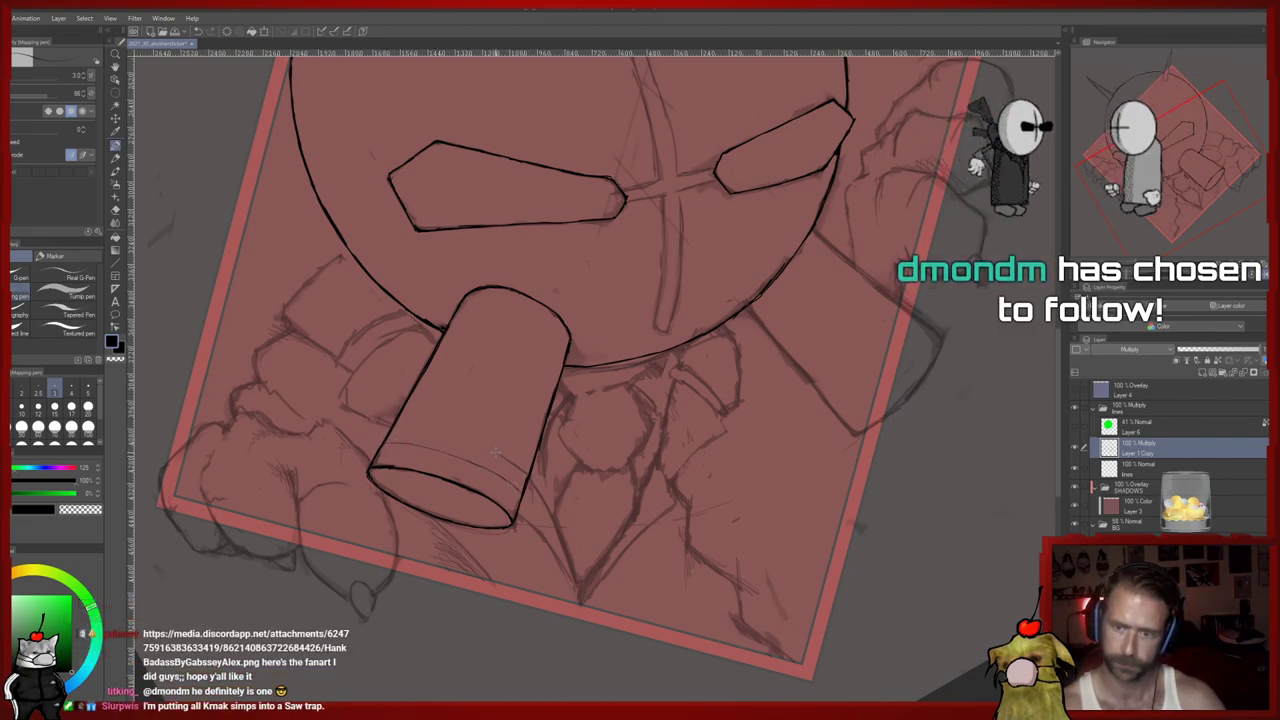
{"action": "key", "text": "e"}
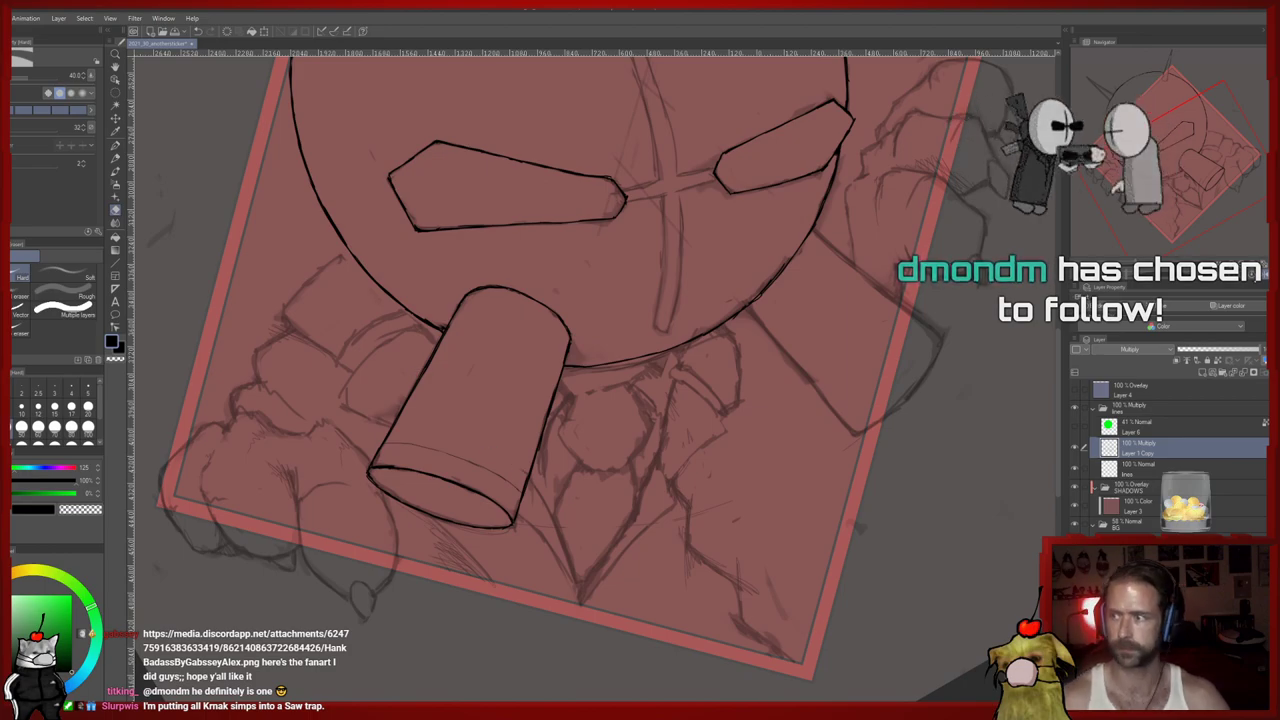
Flip the canvas view and draw a second thin curved guide line across the cylinder, parallel to the first, with the Mapping pen at size 3
{"action": "left_click", "coordinate": [1260, 275]}
{"action": "key", "text": "p"}
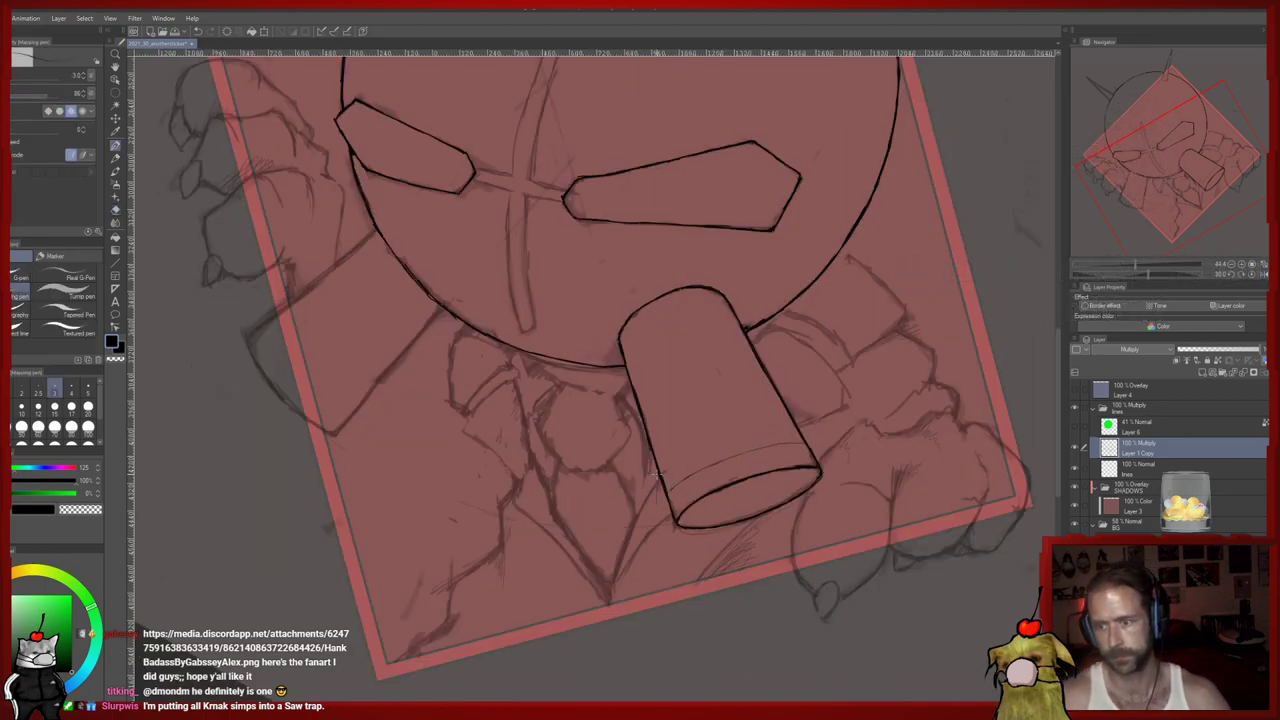
{"action": "left_click_drag", "start_coordinate": [664, 464], "coordinate": [775, 419]}
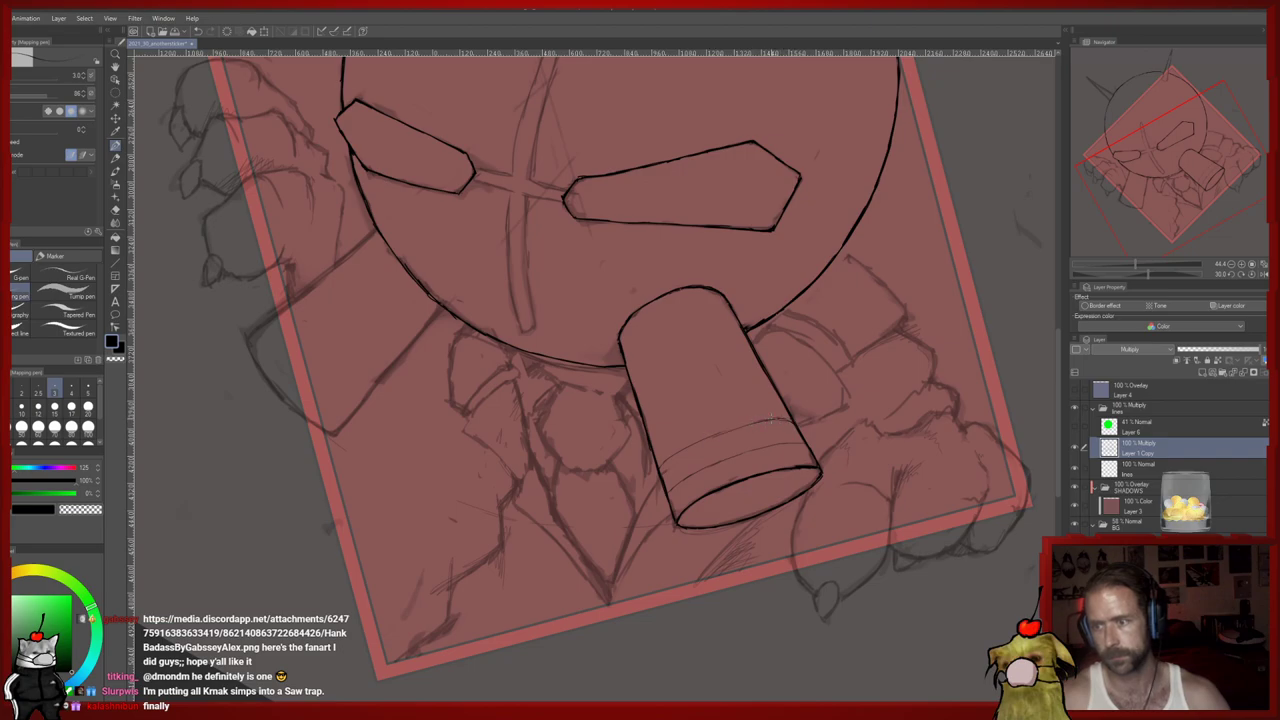
{"action": "key", "text": "e"}
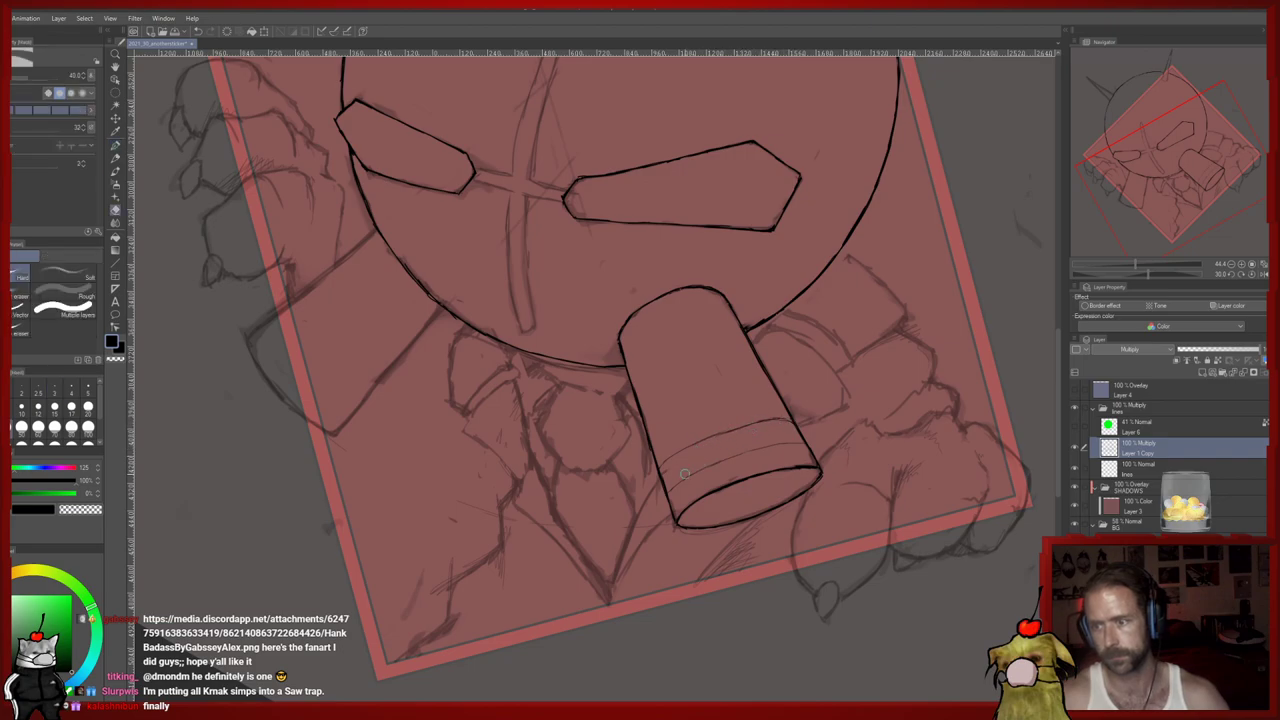
{"action": "key", "text": "p"}
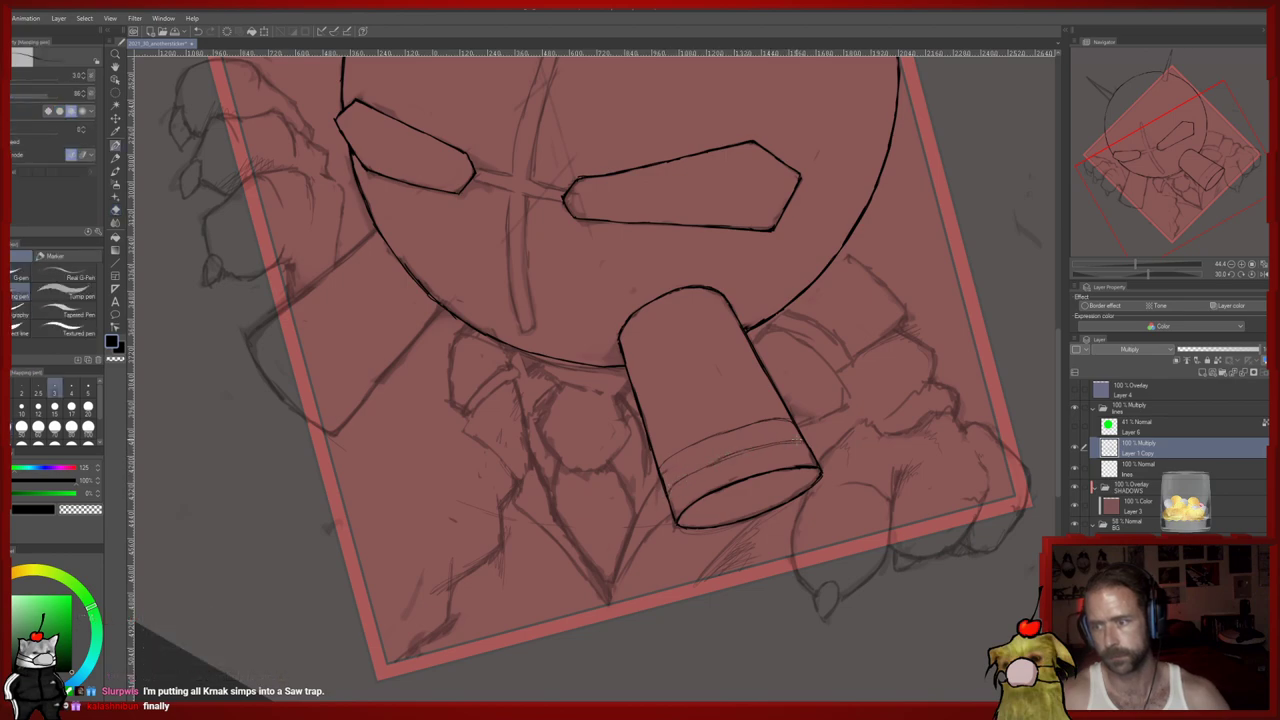
Ink the back edge and rounded corners of the cylinder's rim with the Darker pencil at size 6, erasing the side lines that cross it
{"action": "key", "text": "e"}
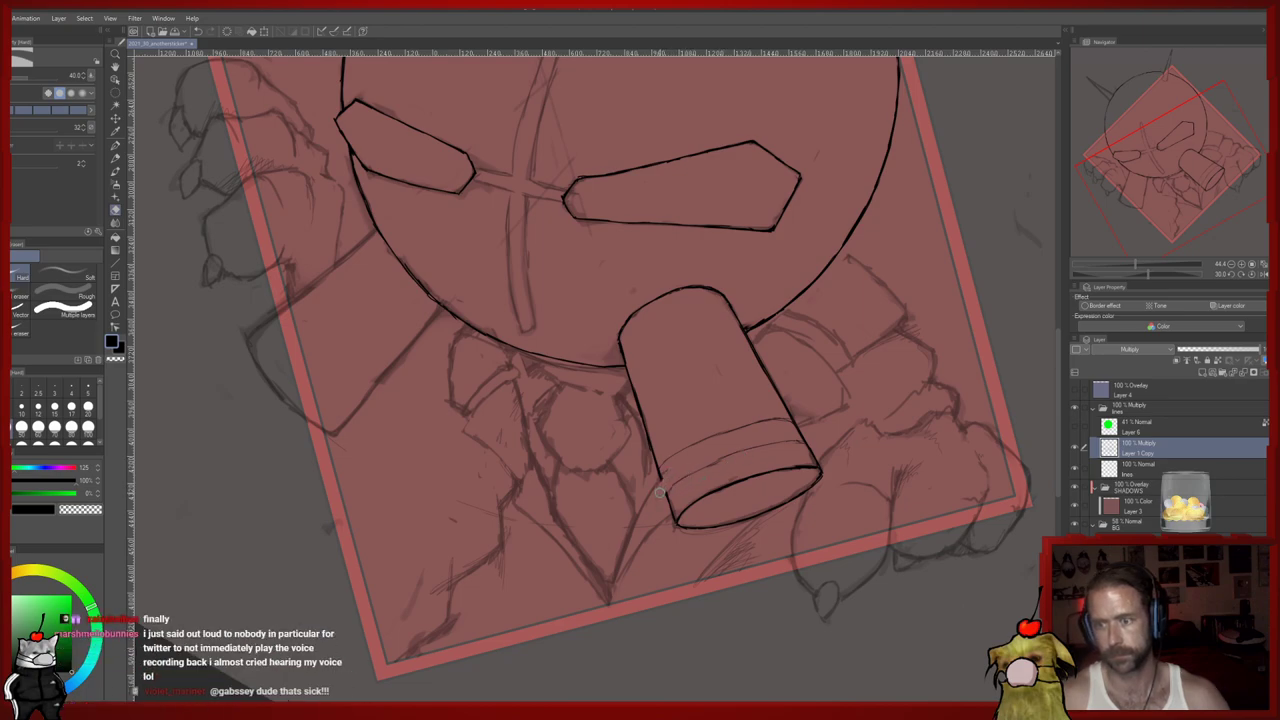
{"action": "key", "text": "p"}
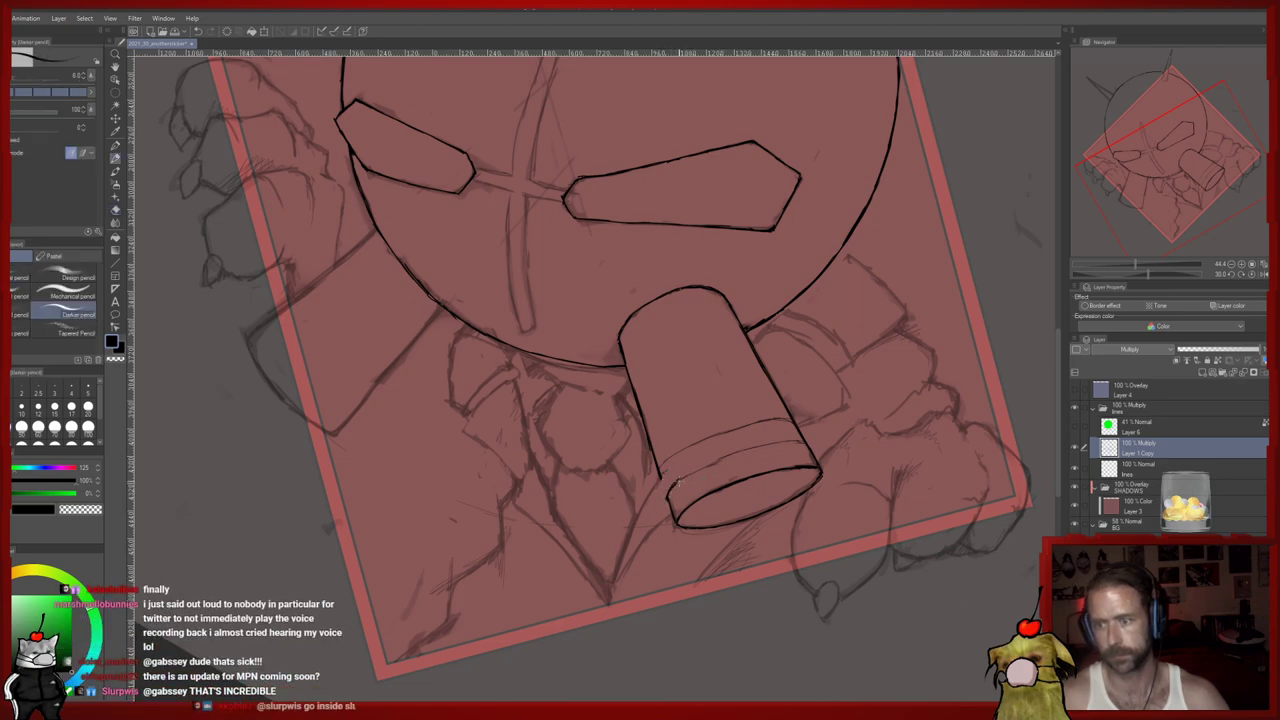
{"action": "key", "text": "e"}
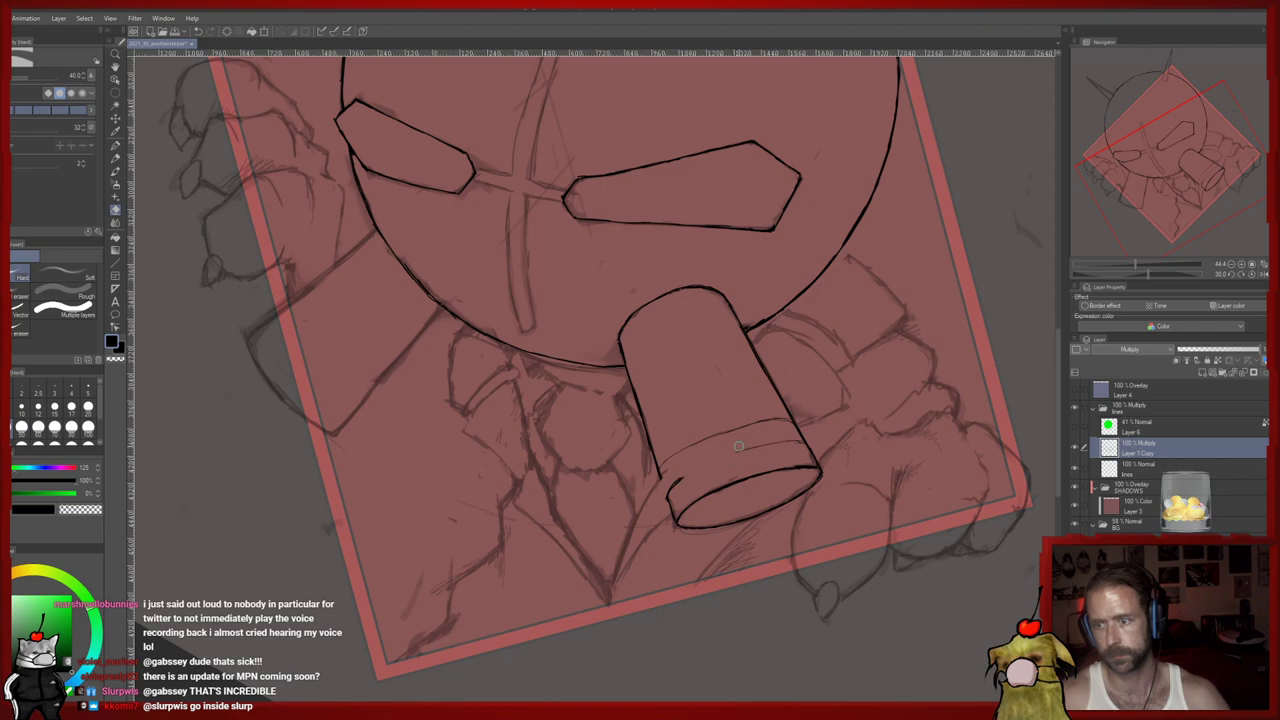
{"action": "key", "text": "p"}
{"action": "left_click_drag", "start_coordinate": [698, 469], "coordinate": [736, 450]}
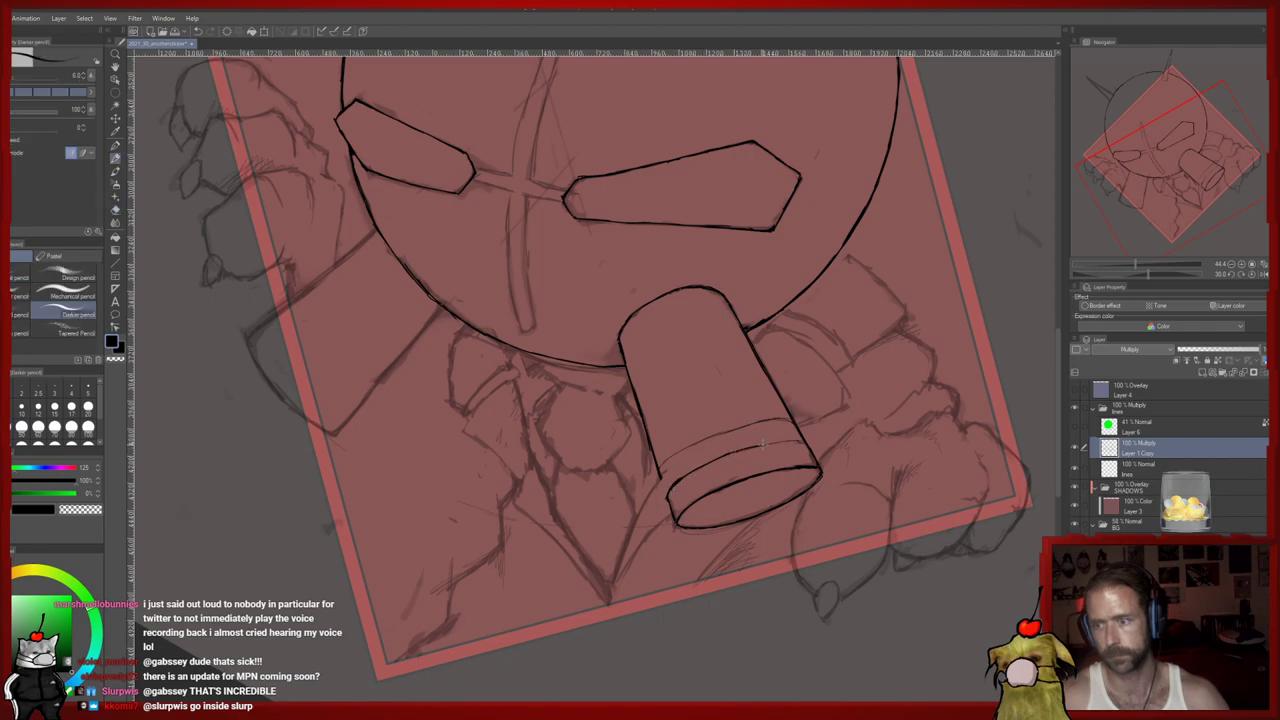
{"action": "key", "text": "e"}
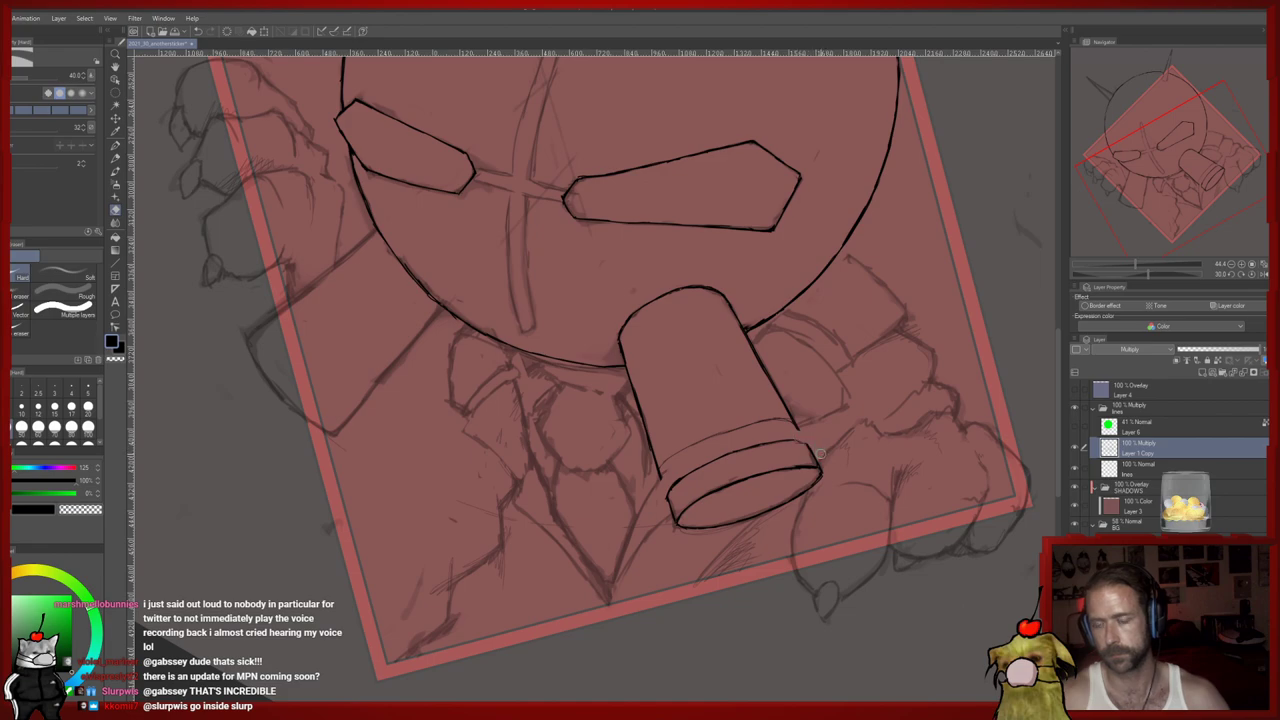
{"action": "key", "text": "p"}
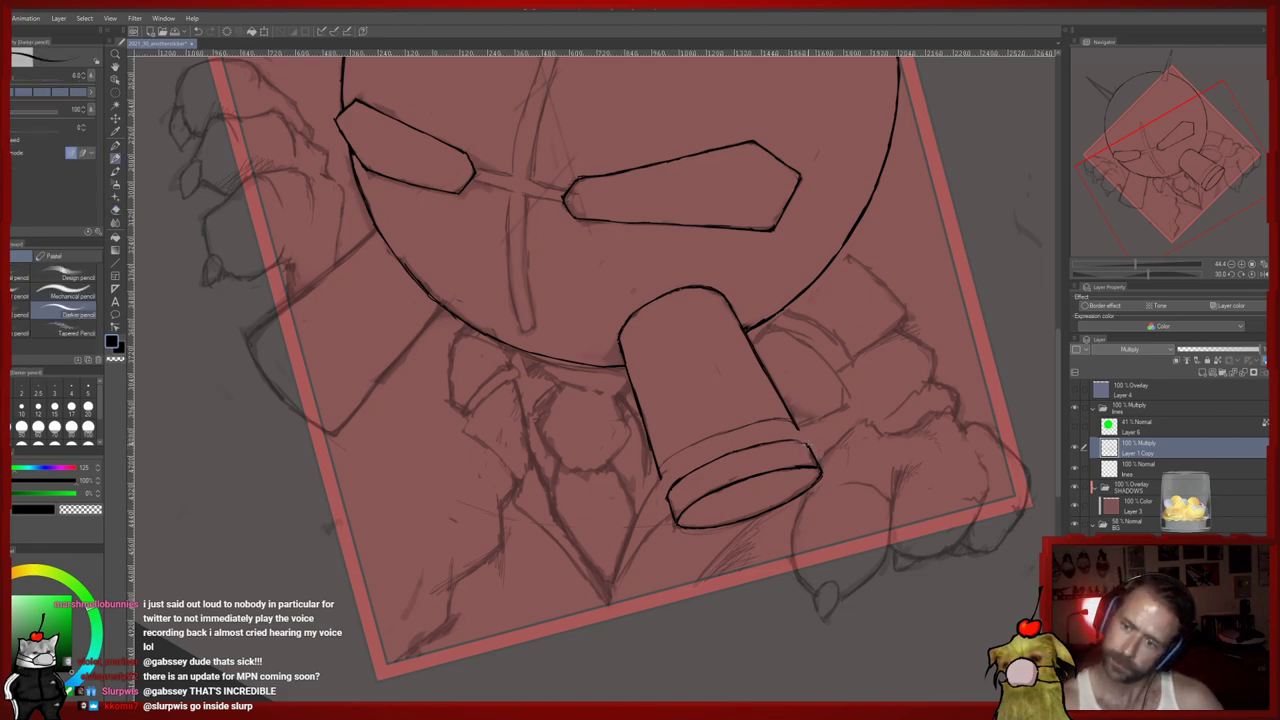
{"action": "key", "text": "e"}
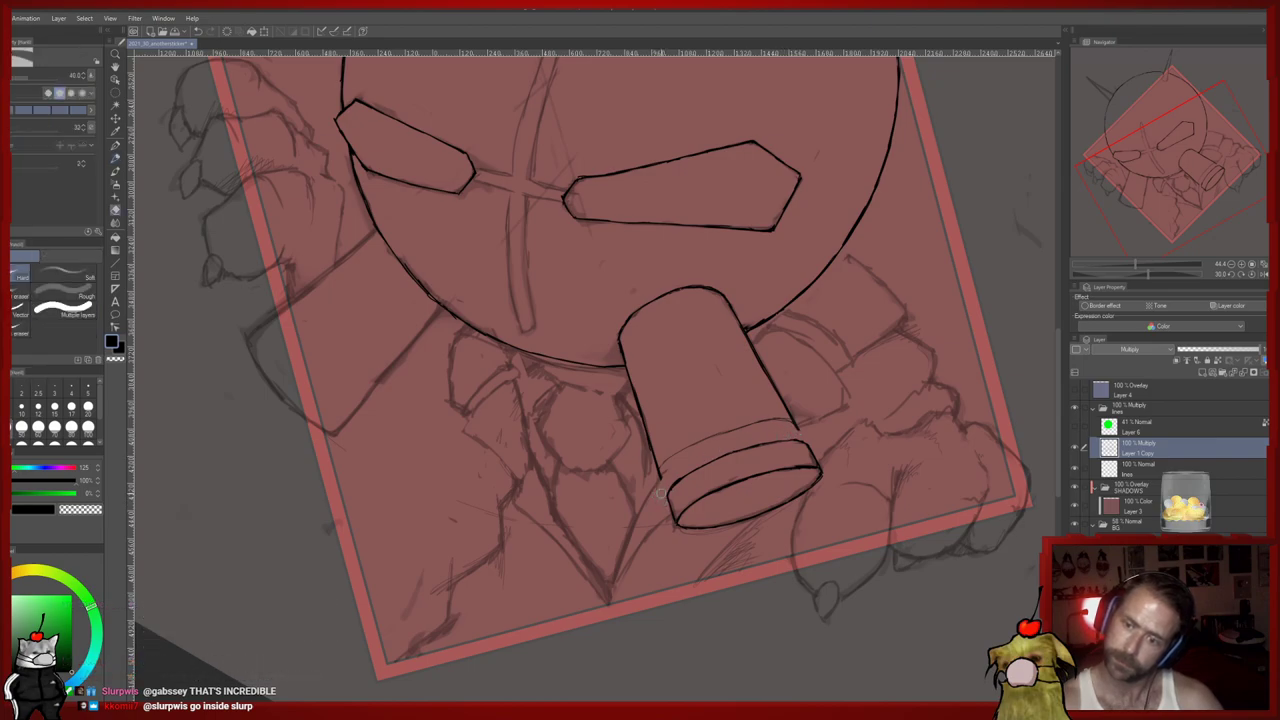
Ink the narrow groove above the cylinder's rim in black and erase the side line where the groove cuts in
{"action": "key", "text": "p"}
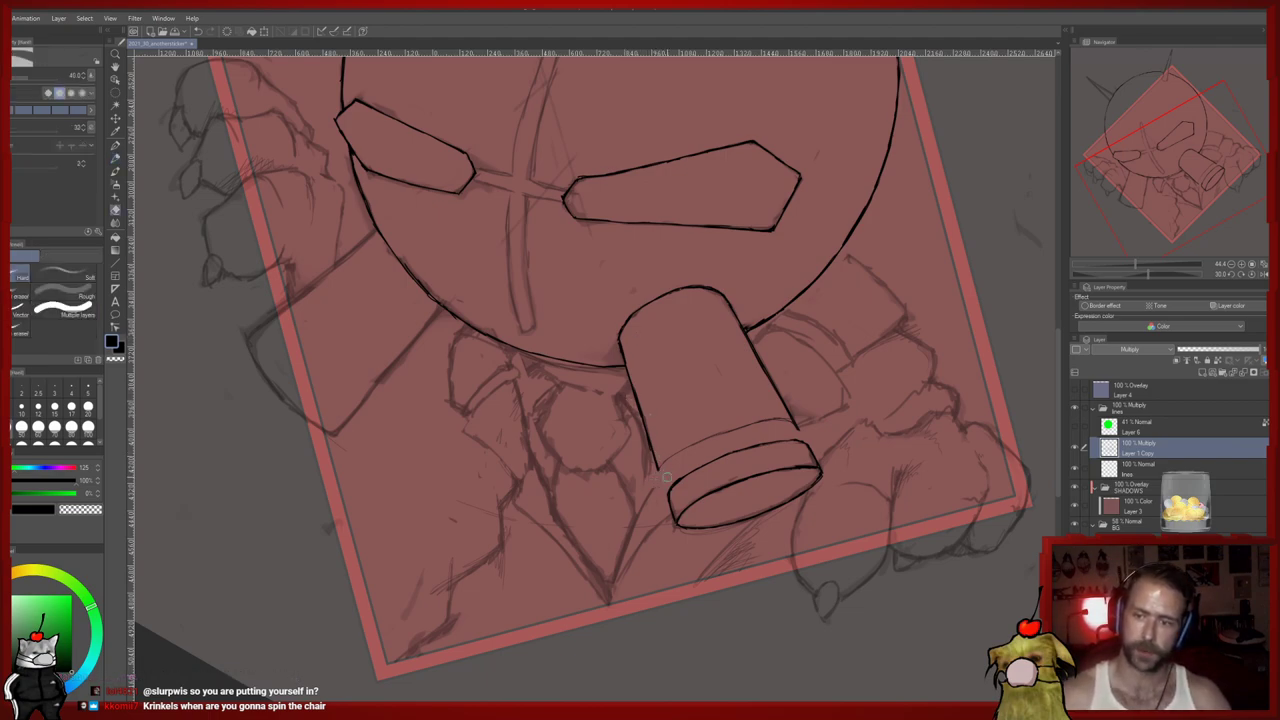
{"action": "key", "text": "e"}
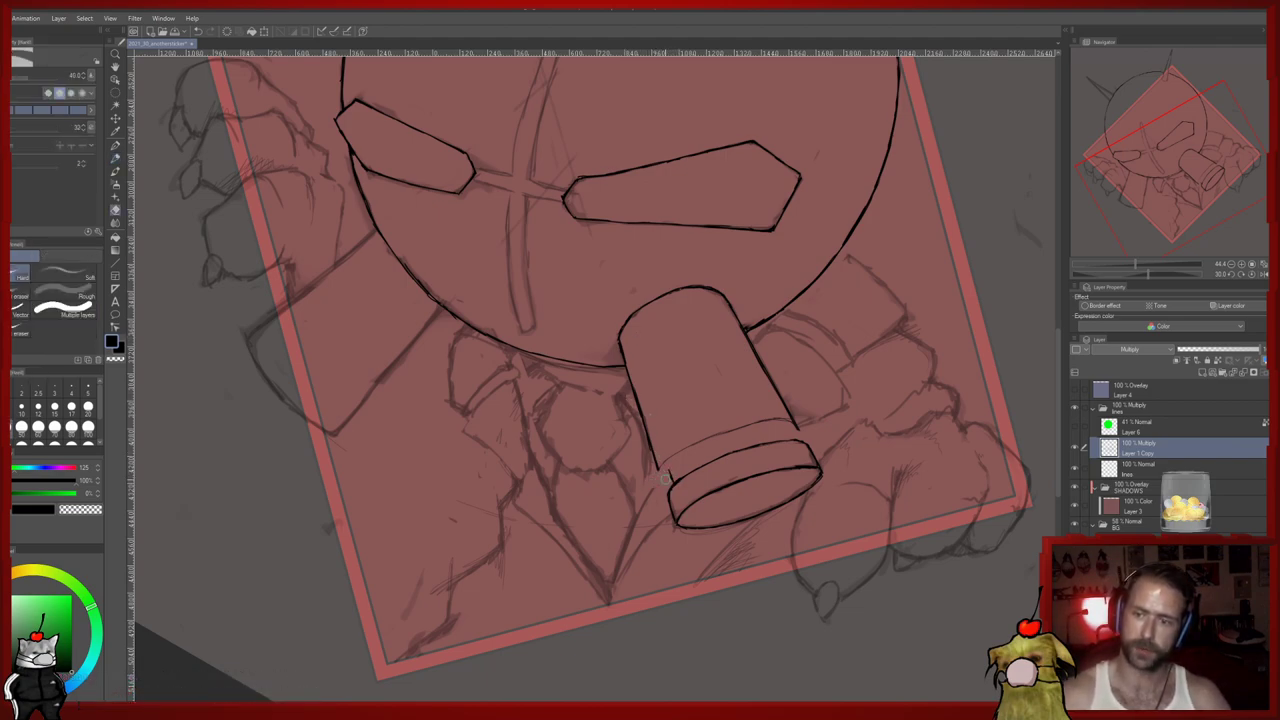
{"action": "key", "text": "p"}
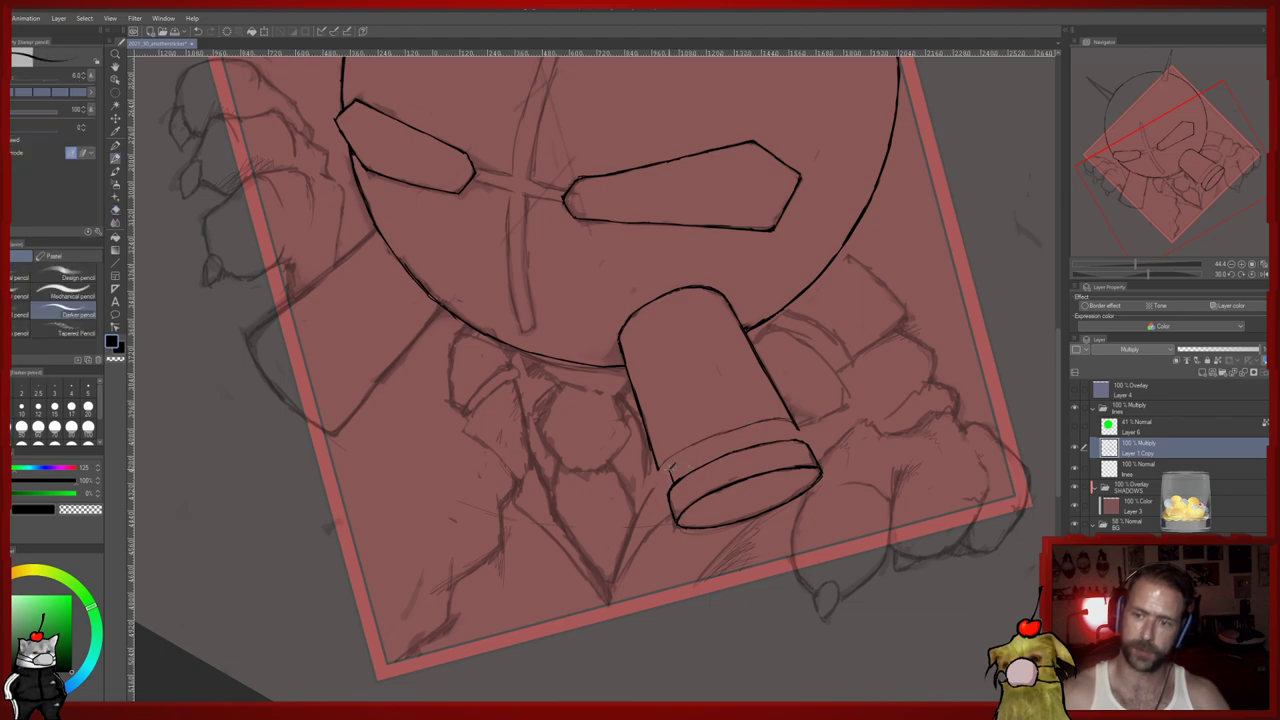
{"action": "left_click_drag", "start_coordinate": [670, 465], "coordinate": [766, 432]}
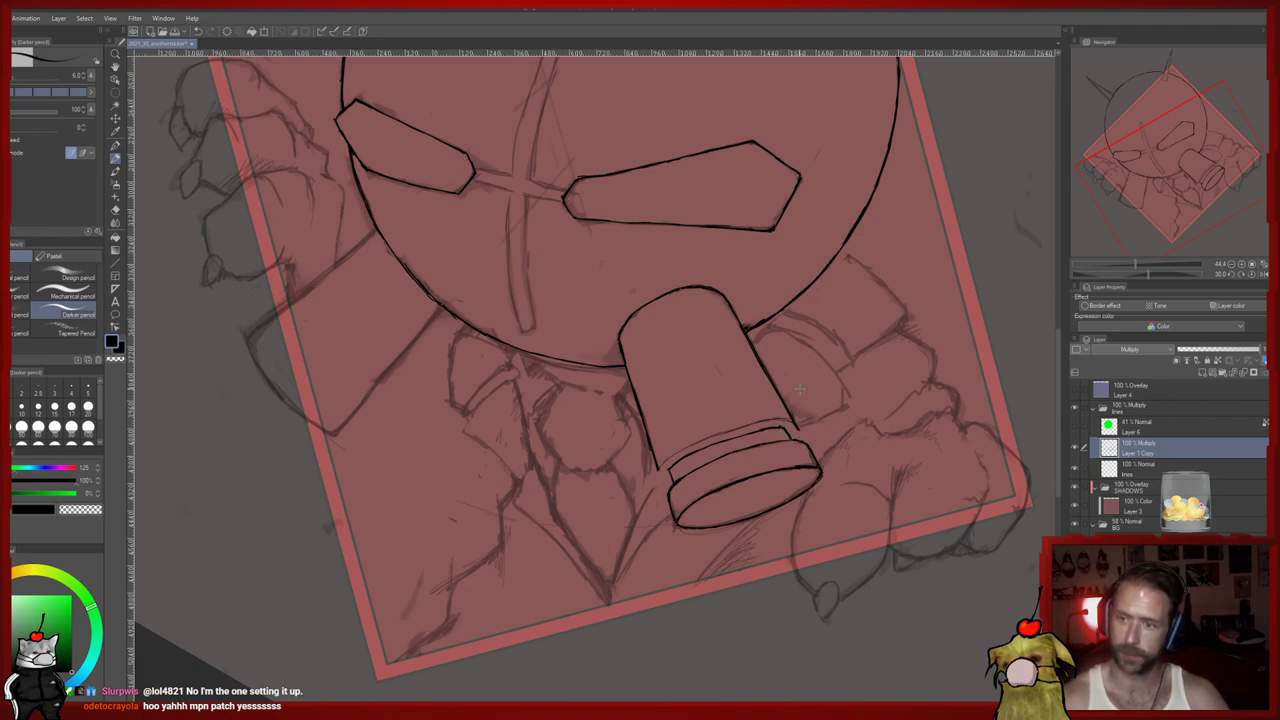
{"action": "key", "text": "e"}
{"action": "left_click_drag", "start_coordinate": [801, 425], "coordinate": [798, 432]}
{"action": "key", "text": "p"}
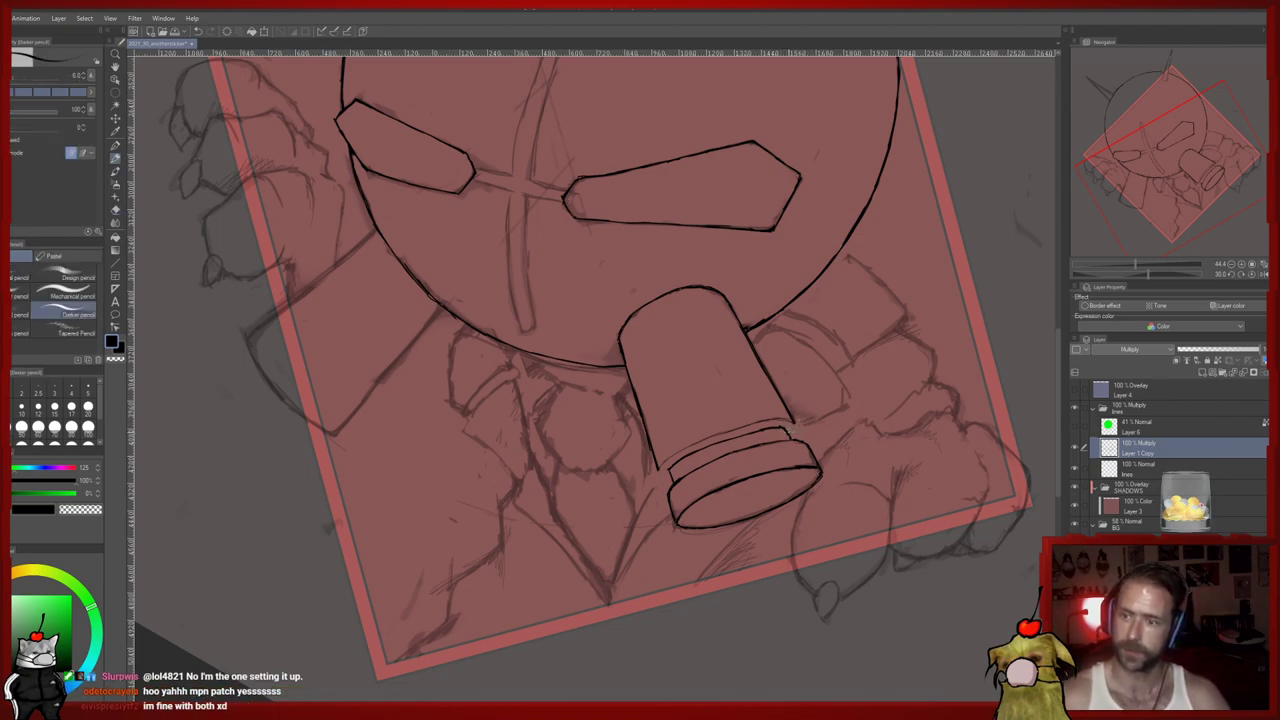
Close the groove's ends at both cylinder sides, darken its upper curve and erase the stray marks around it
{"action": "left_click_drag", "start_coordinate": [662, 458], "coordinate": [683, 437]}
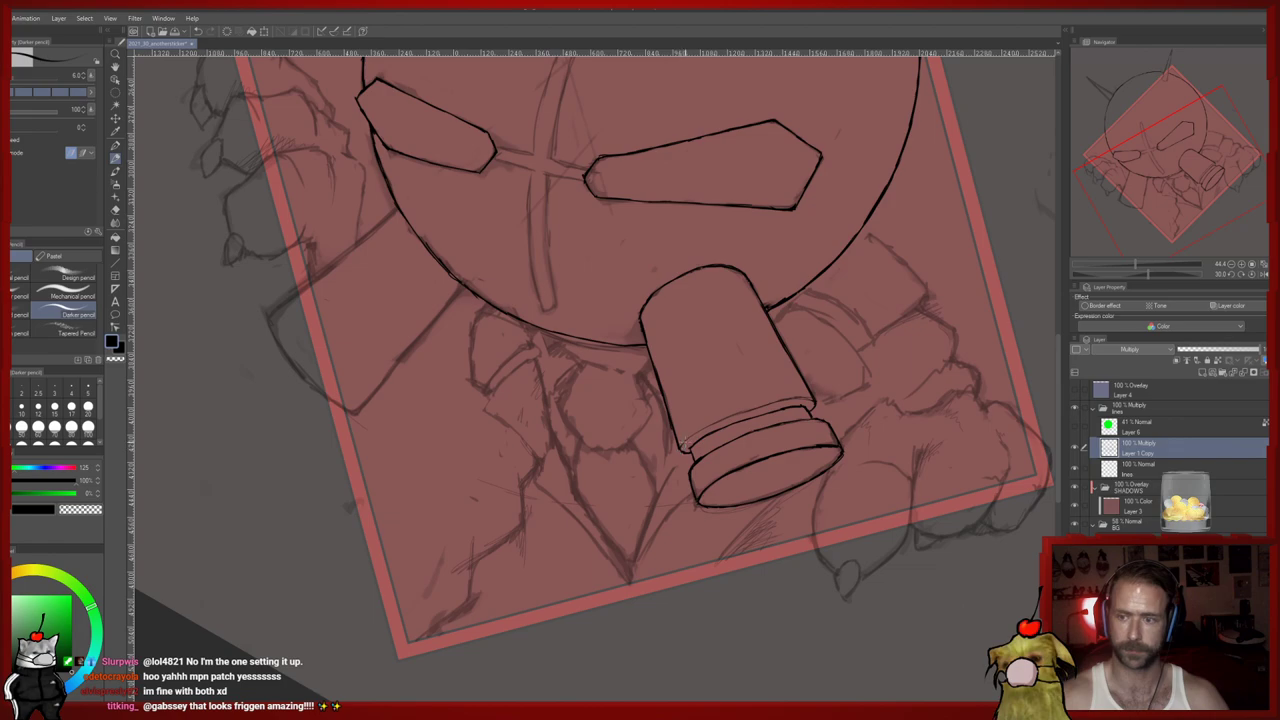
{"action": "key", "text": "e"}
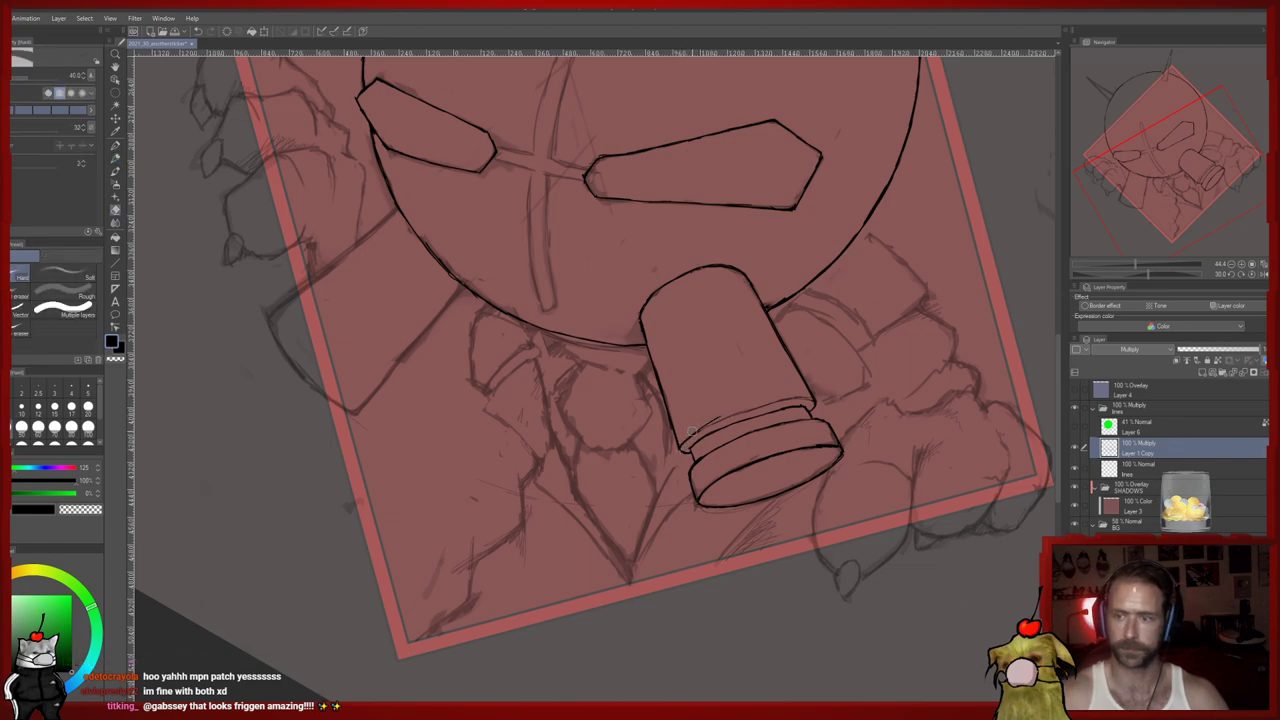
{"action": "key", "text": "p"}
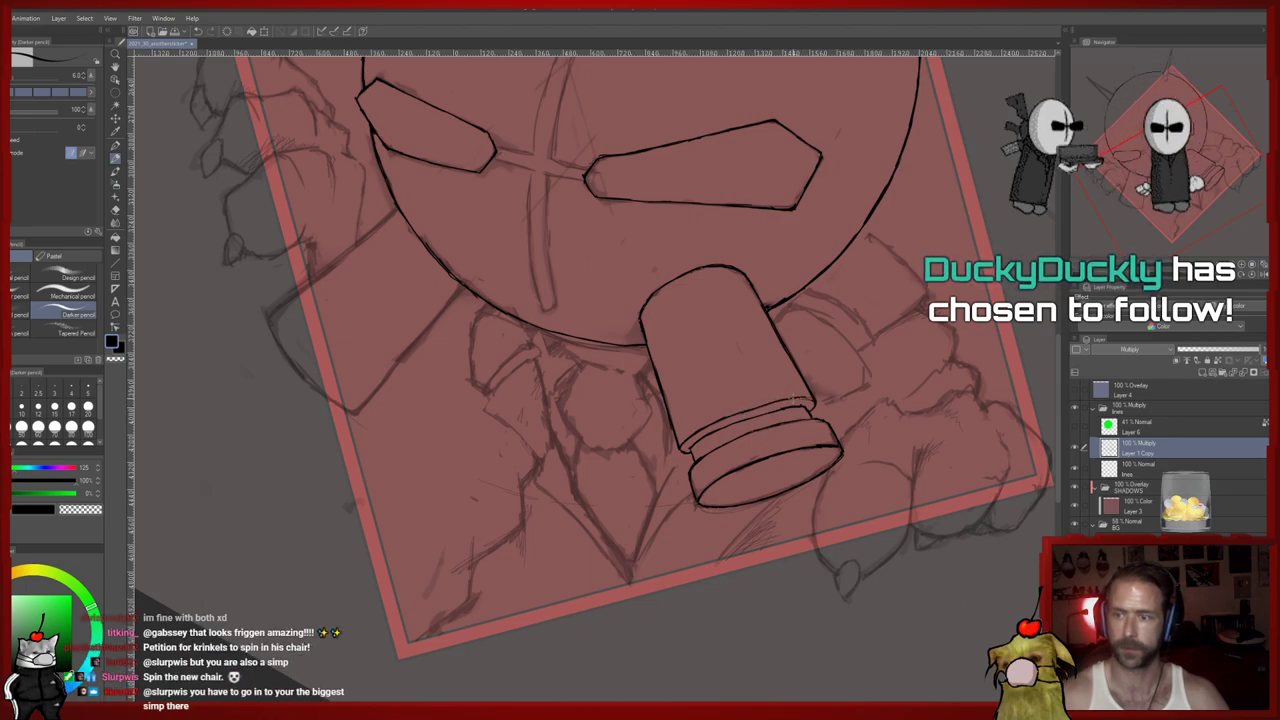
{"action": "key", "text": "e"}
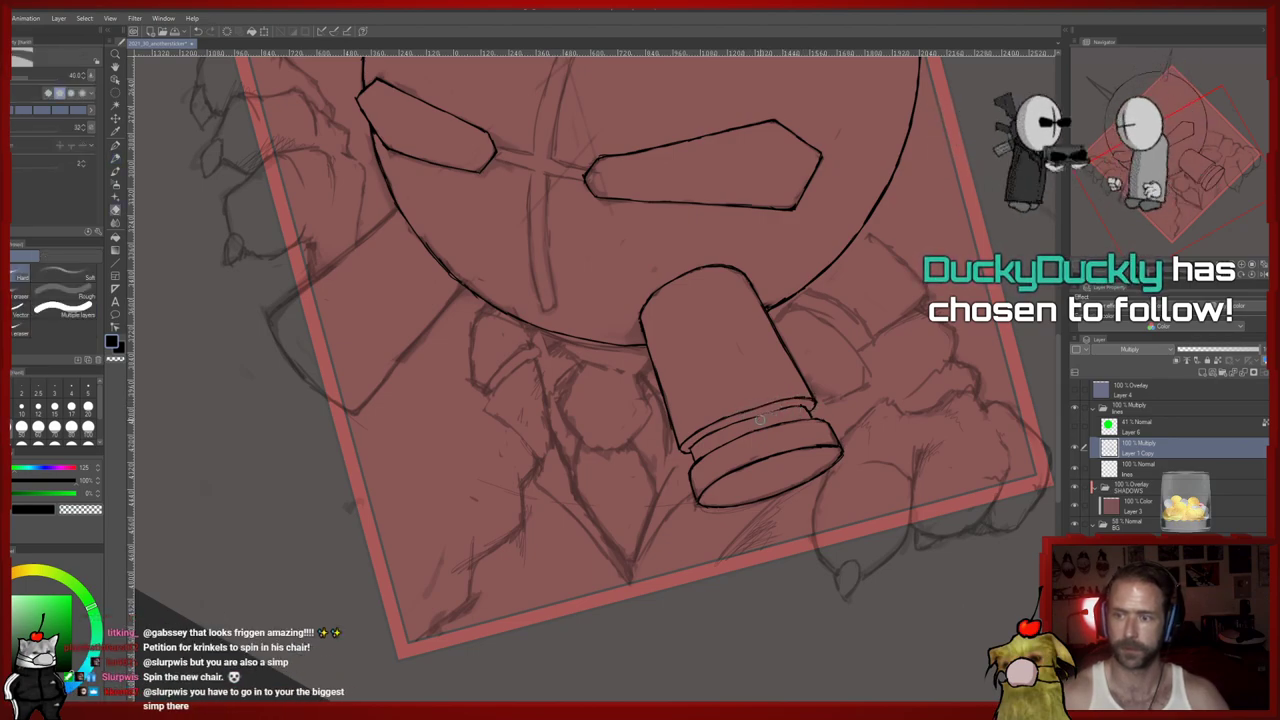
{"action": "key", "text": "p"}
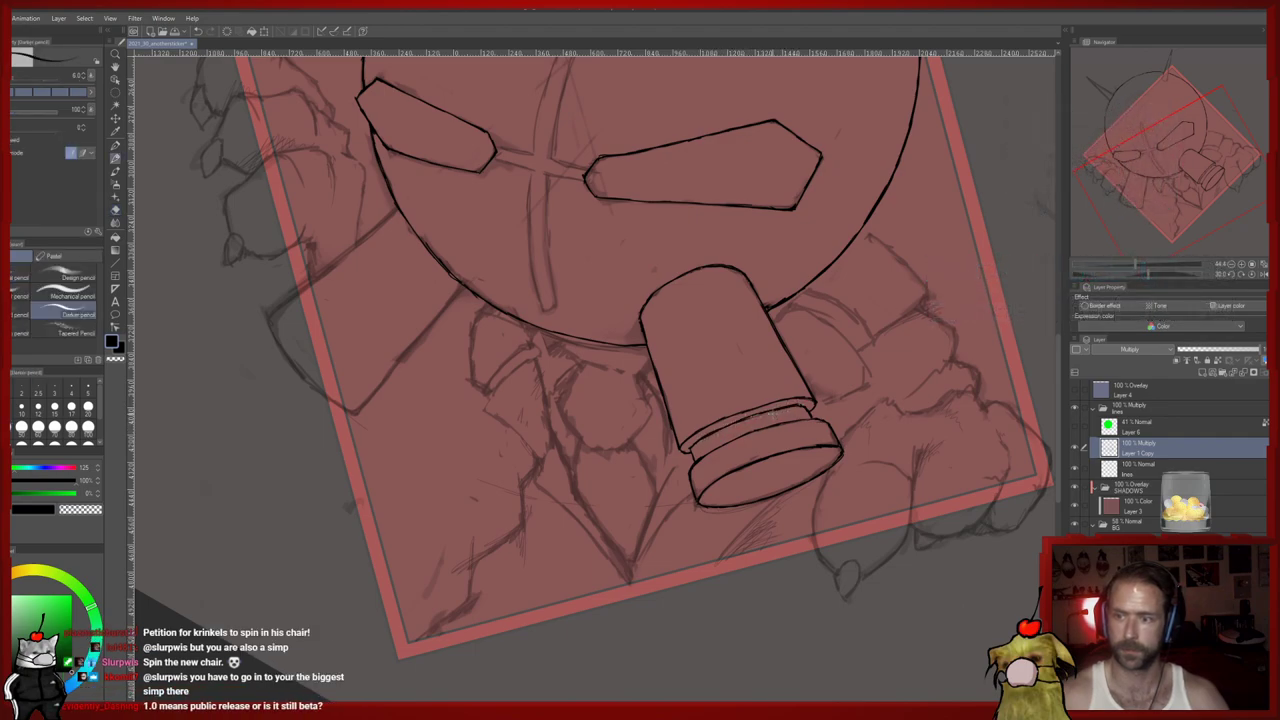
{"action": "key", "text": "e"}
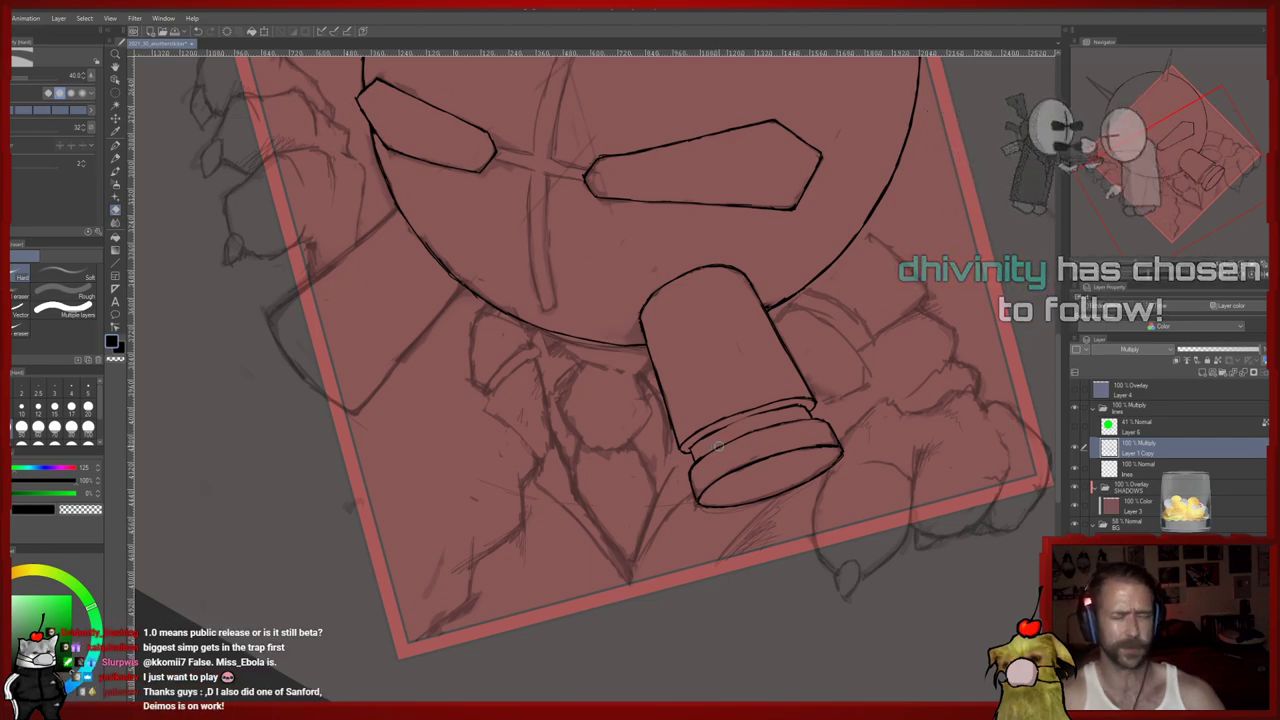
Ink a straight black line along the upper edge of the rectangular shape extending from the head's lower left and erase the rough strokes beside it
{"action": "left_click_drag", "start_coordinate": [757, 417], "coordinate": [740, 463]}
{"action": "scroll", "coordinate": [739, 463], "scroll_direction": "up", "scroll_amount": 2}
{"action": "scroll", "coordinate": [680, 420], "scroll_direction": "left", "scroll_amount": 5}
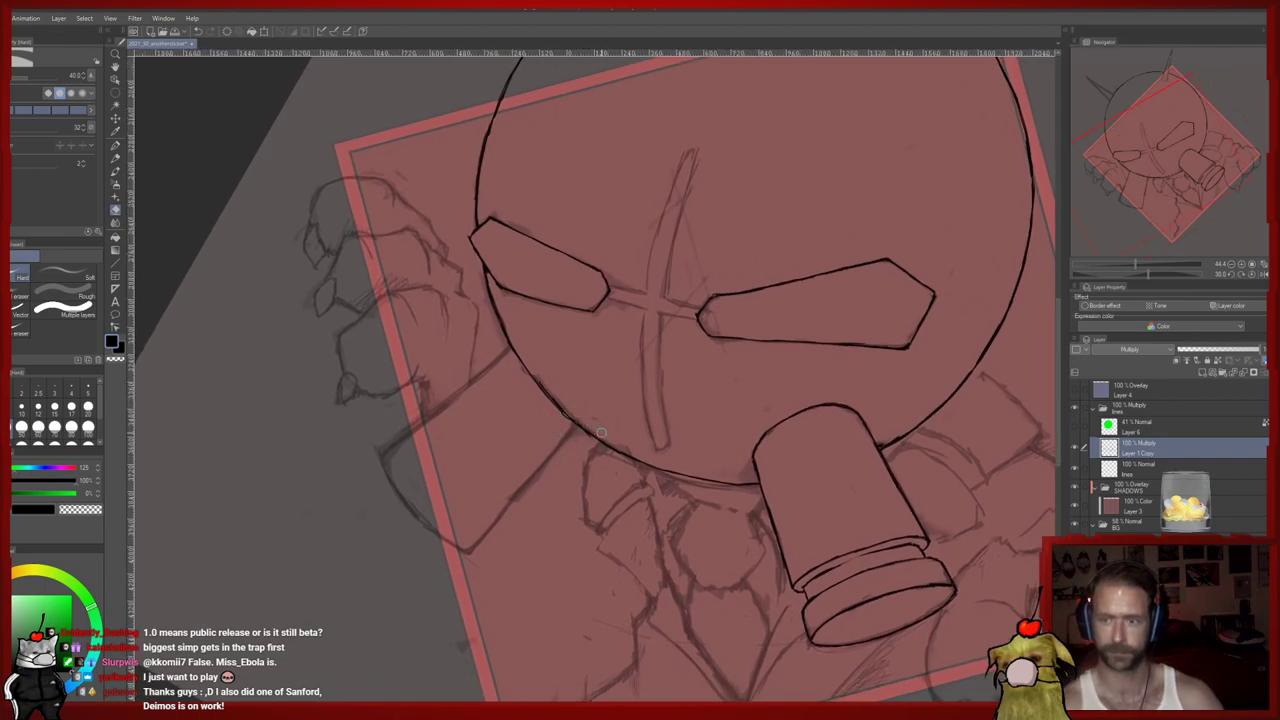
{"action": "key", "text": "p"}
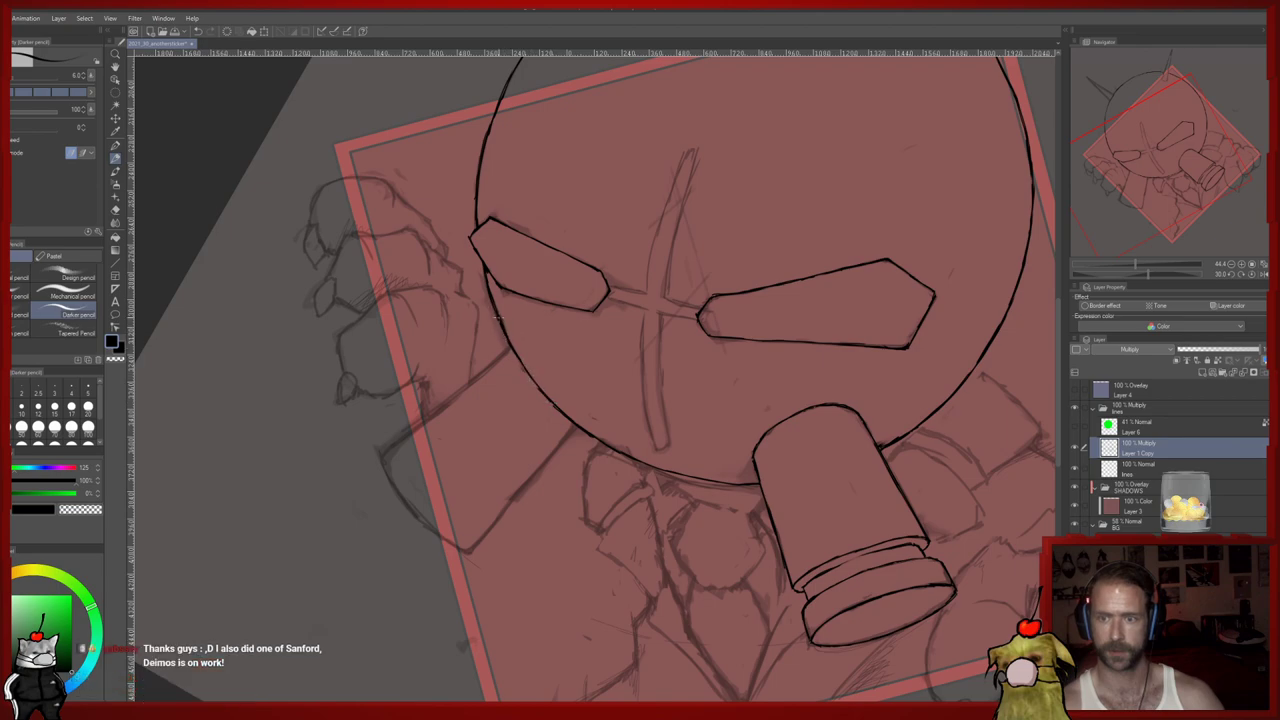
{"action": "key", "text": "p"}
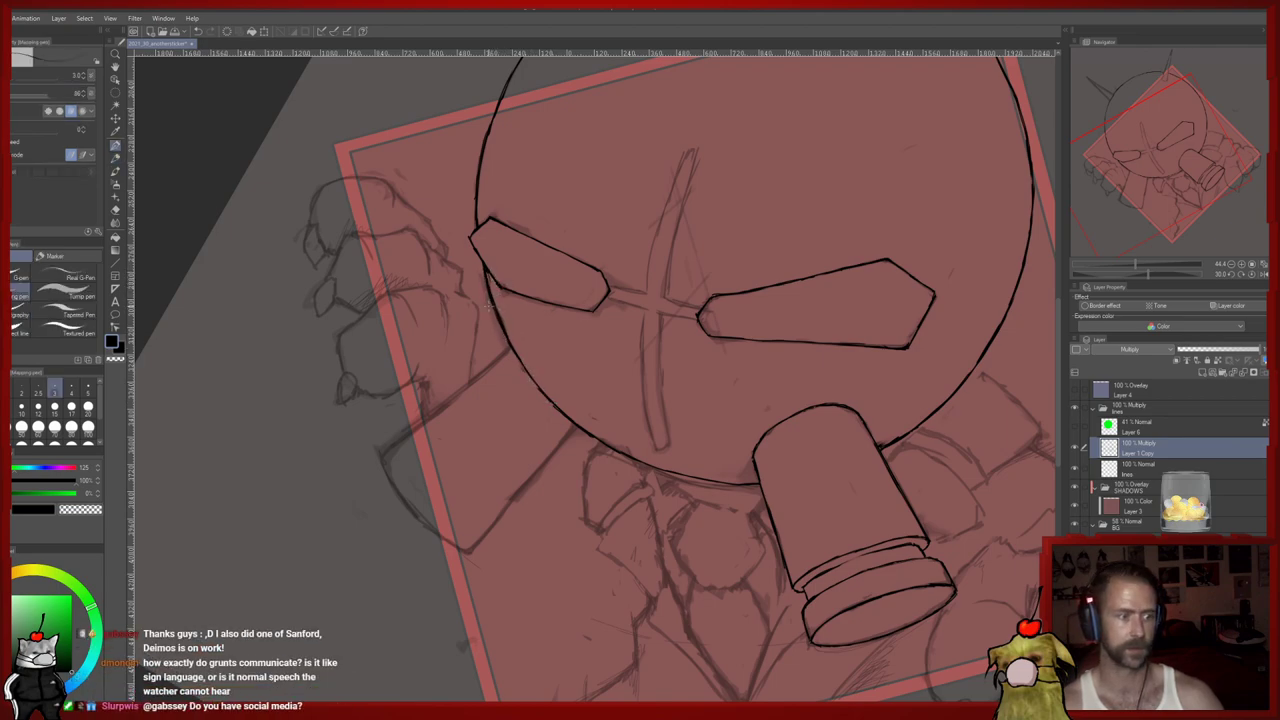
{"action": "left_click_drag", "start_coordinate": [484, 318], "coordinate": [480, 309]}
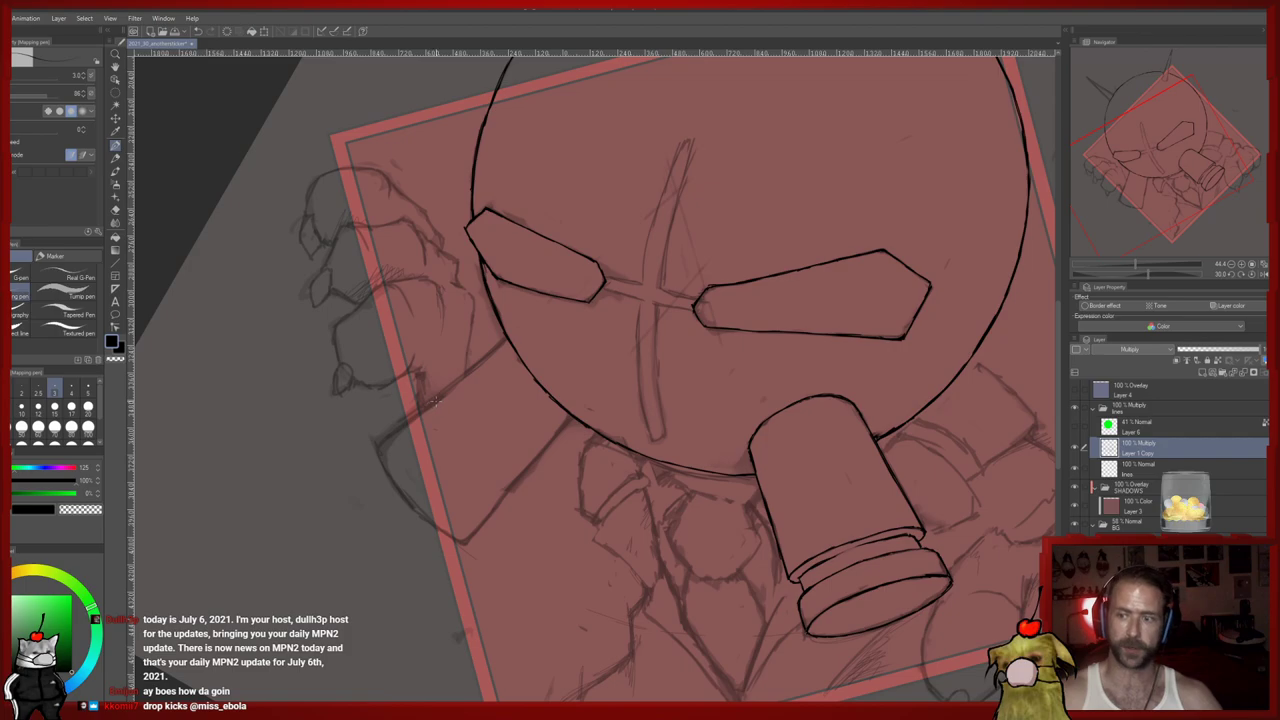
{"action": "mouse_move", "coordinate": [415, 427]}
{"action": "left_mouse_down"}
{"action": "mouse_move", "coordinate": [358, 621]}
{"action": "mouse_move", "coordinate": [419, 489]}
{"action": "left_mouse_up"}
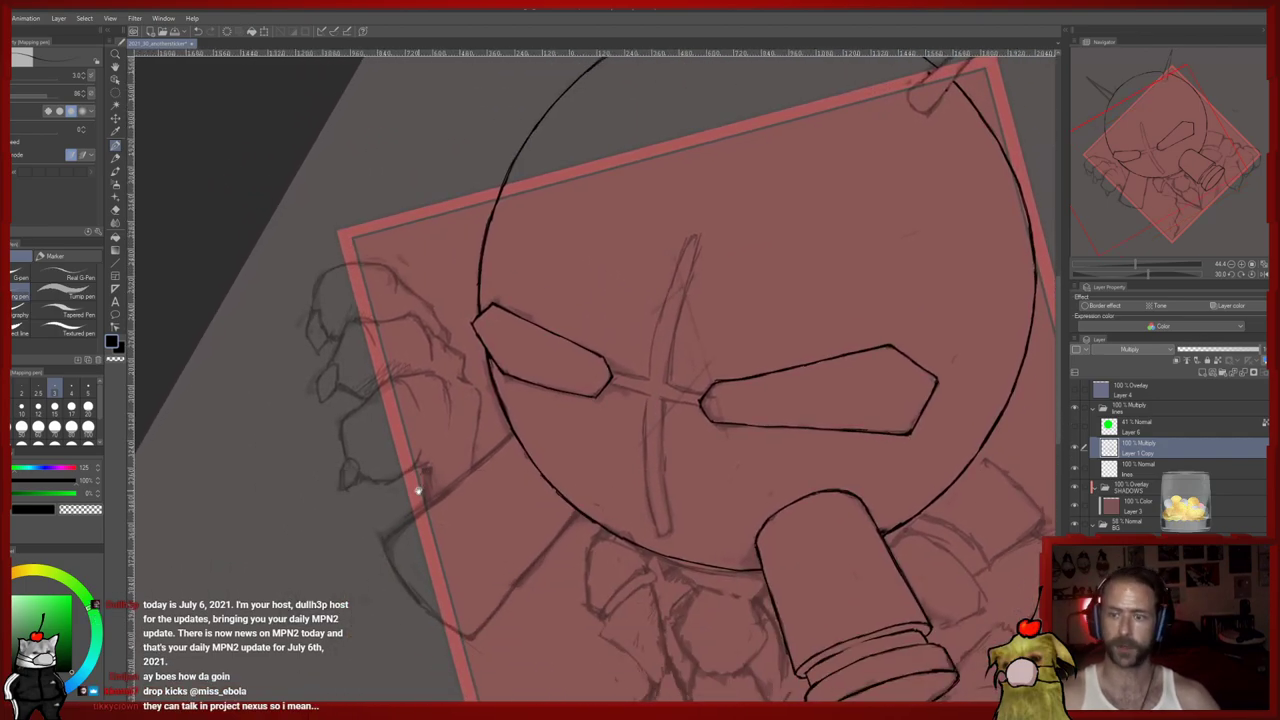
{"action": "key", "text": "p"}
{"action": "left_click", "coordinate": [384, 540]}
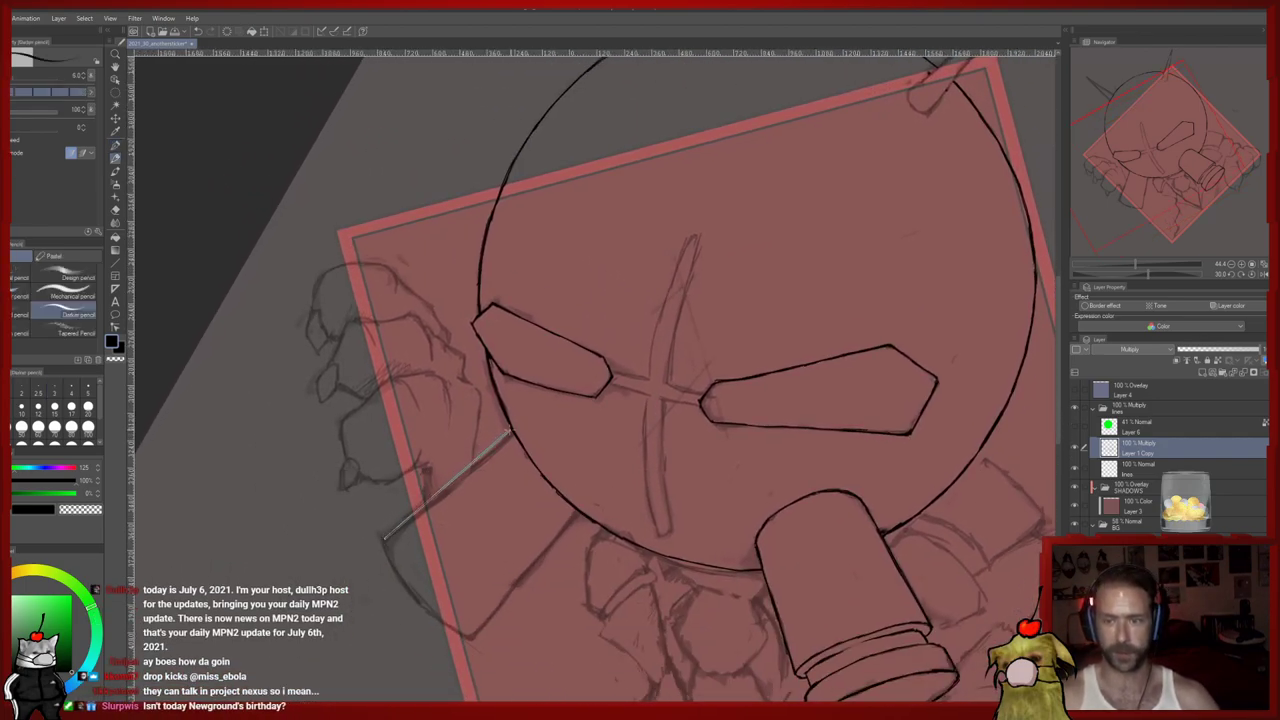
{"action": "left_click", "coordinate": [513, 434], "text": "shift"}
{"action": "key", "text": "e"}
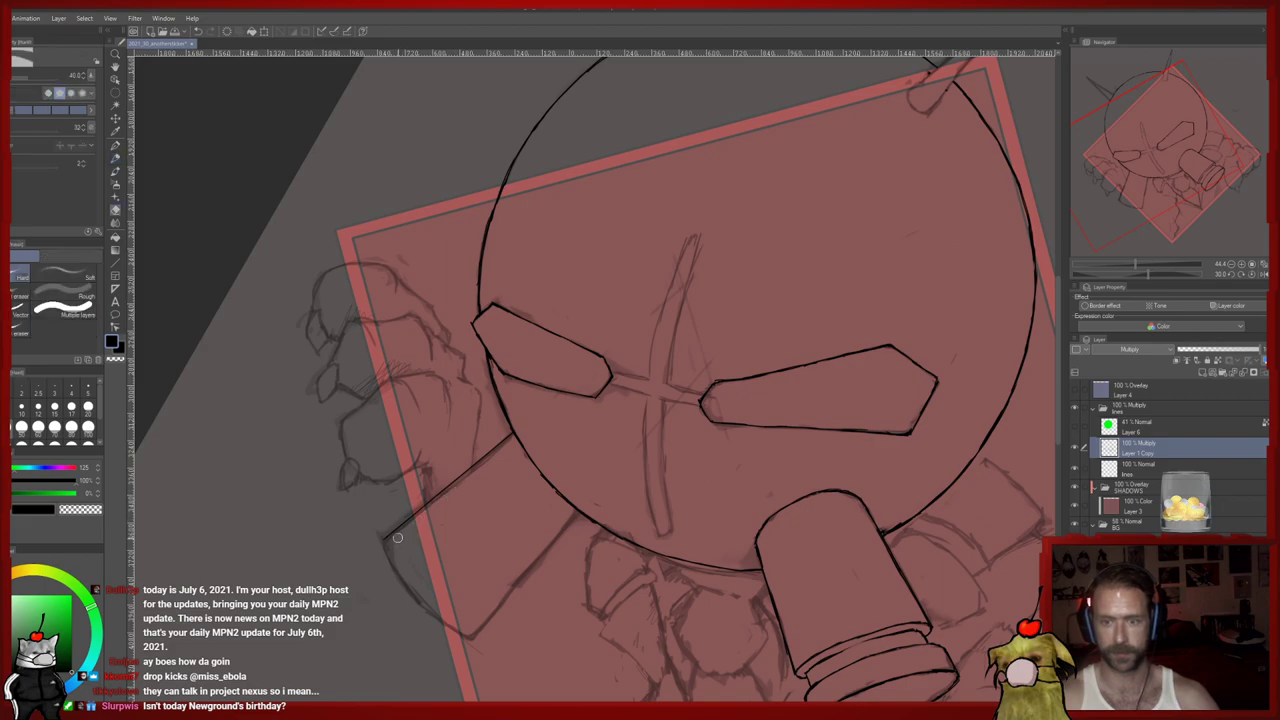
Ink a straight black line along the rectangular shape's lower edge, from its outer corner to the head, and erase the sketch strokes along it
{"action": "left_click_drag", "start_coordinate": [469, 584], "coordinate": [457, 502]}
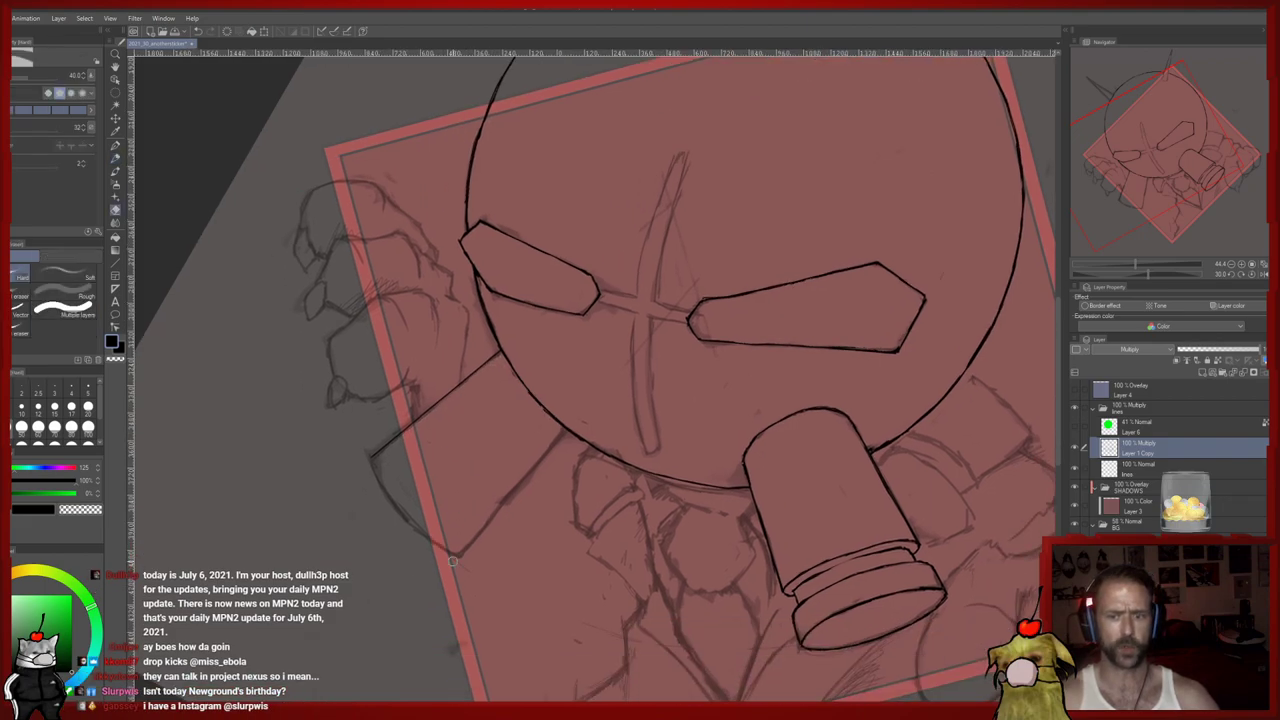
{"action": "key", "text": "p"}
{"action": "left_click", "coordinate": [460, 557]}
{"action": "key", "text": "e"}
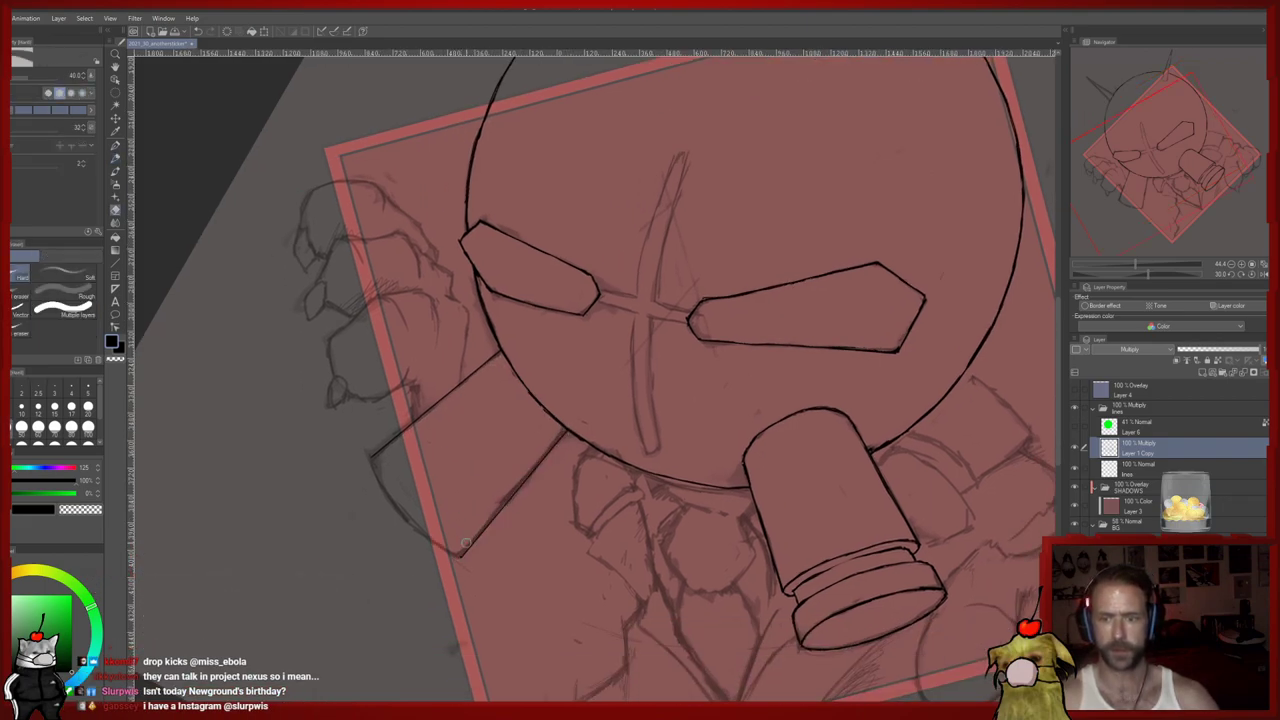
{"action": "left_click_drag", "start_coordinate": [547, 444], "coordinate": [558, 432]}
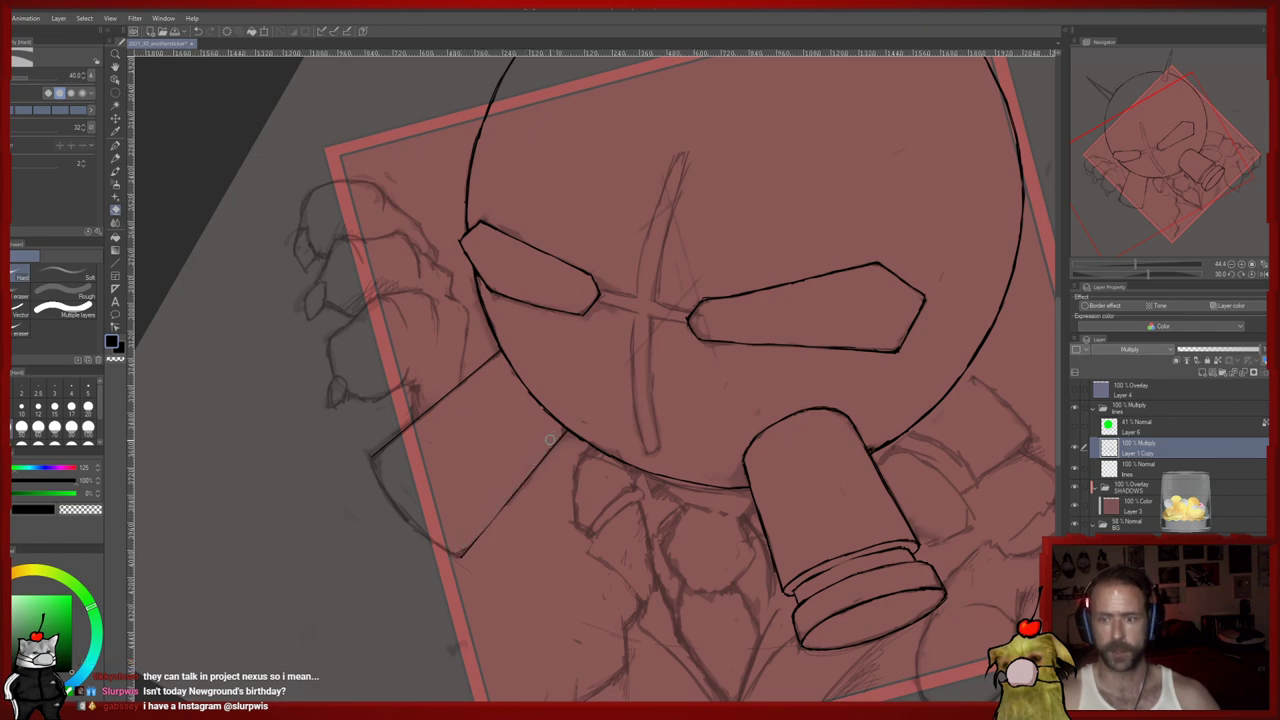
Thicken the rectangular shape's lower and upper straight edges with the Darker pencil at size 6 and tidy where they meet the head
{"action": "key", "text": "p"}
{"action": "left_click_drag", "start_coordinate": [470, 544], "coordinate": [545, 459]}
{"action": "left_click_drag", "start_coordinate": [510, 500], "coordinate": [565, 435]}
{"action": "key", "text": "e"}
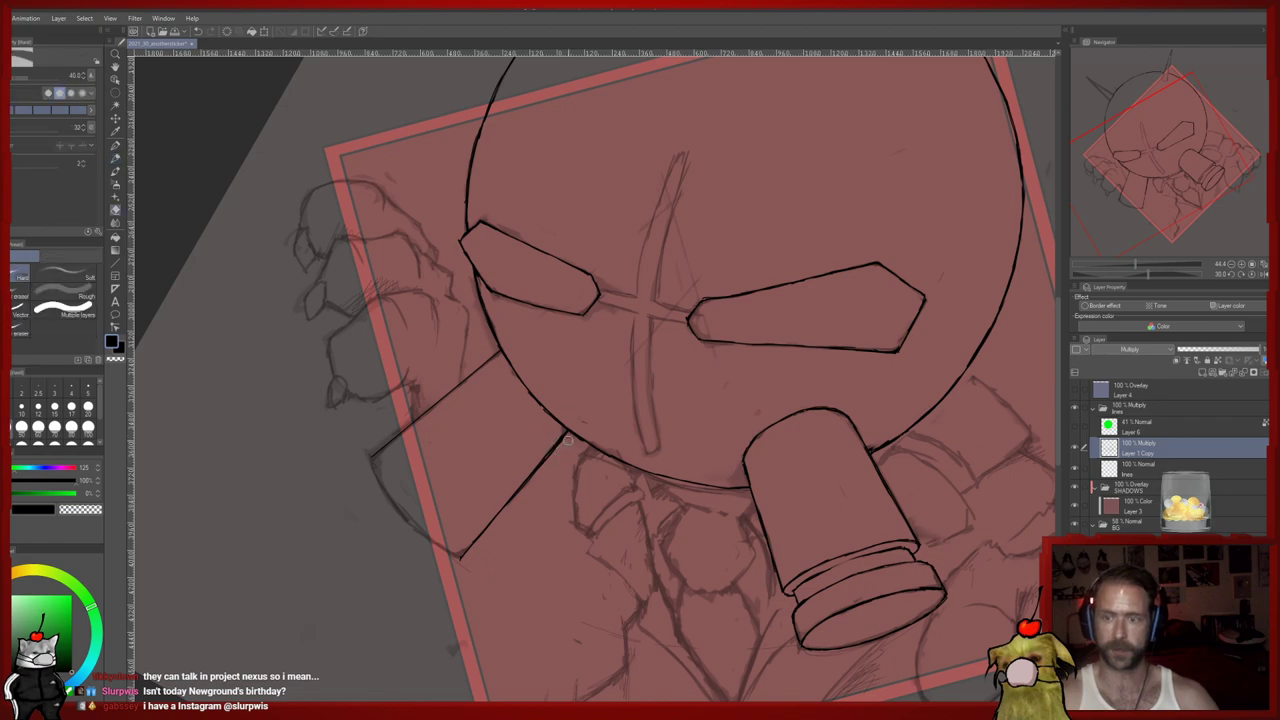
{"action": "key", "text": "p"}
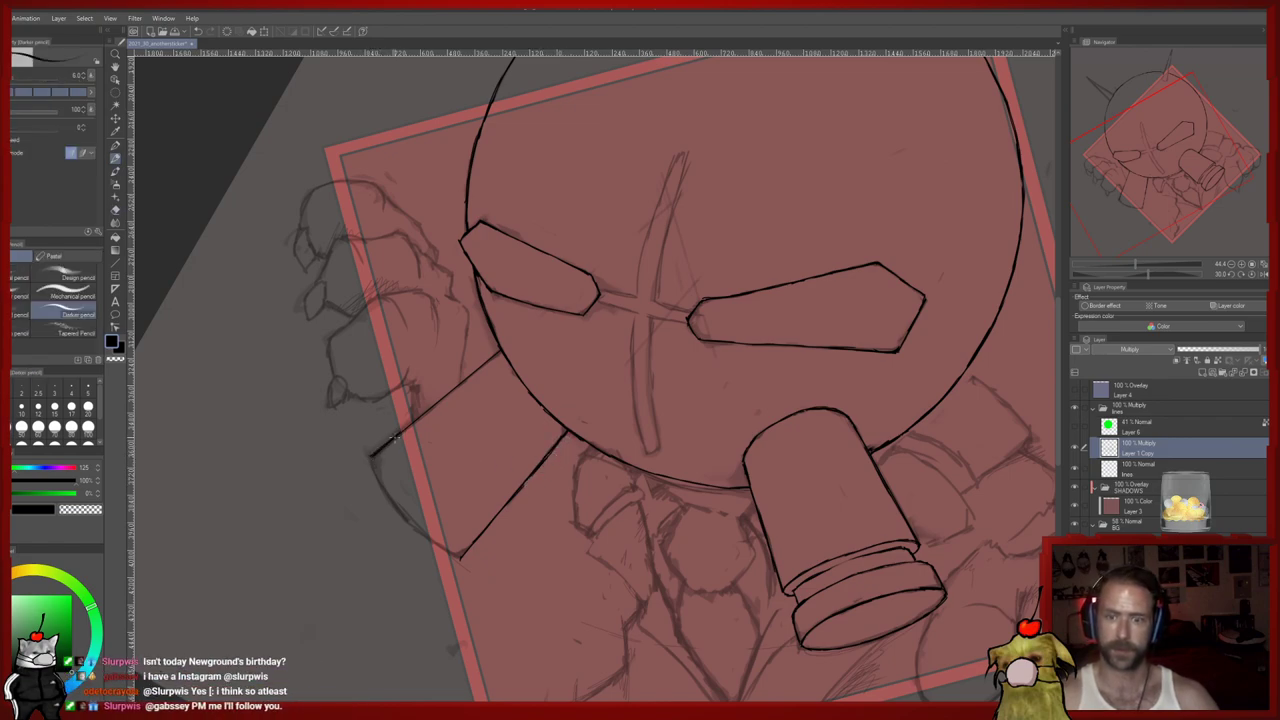
{"action": "left_click_drag", "start_coordinate": [486, 372], "coordinate": [510, 405]}
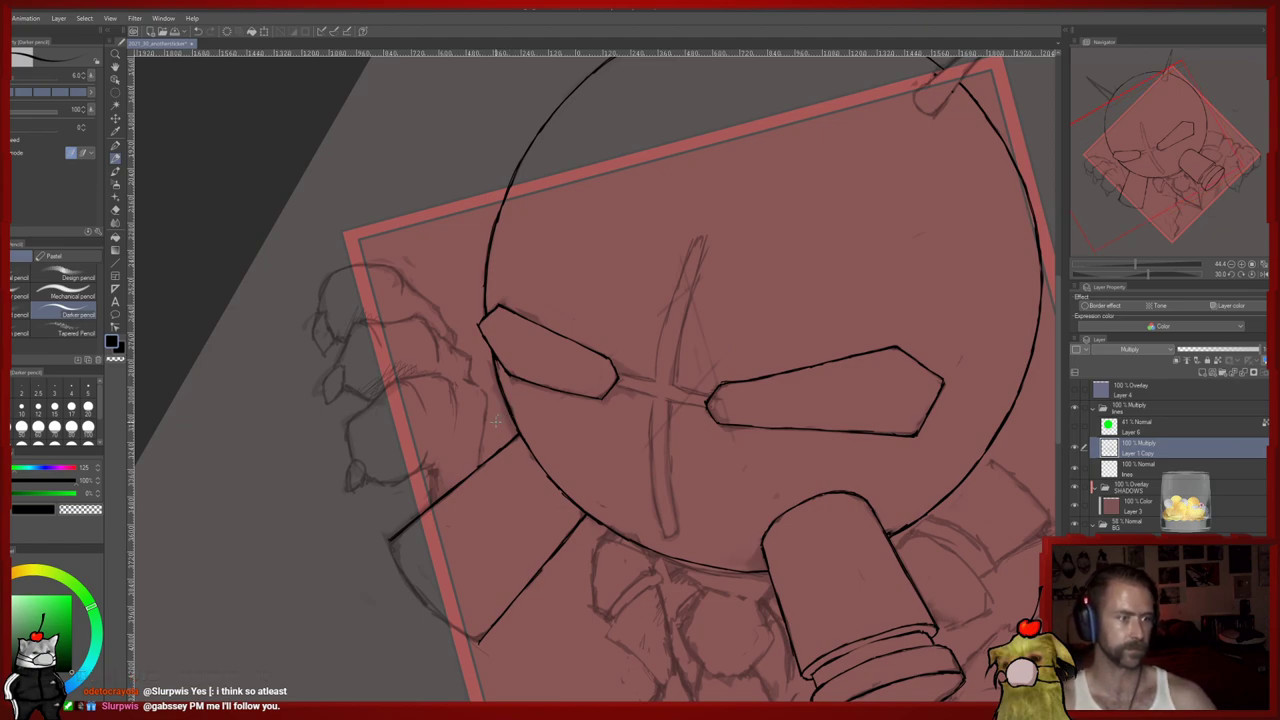
Ink a black curve closing the rectangular shape's outer end between its two corners and erase the sketch strokes along it
{"action": "scroll", "coordinate": [495, 415], "scroll_direction": "down", "scroll_amount": 2}
{"action": "scroll", "coordinate": [500, 420], "scroll_direction": "up", "scroll_amount": 2}
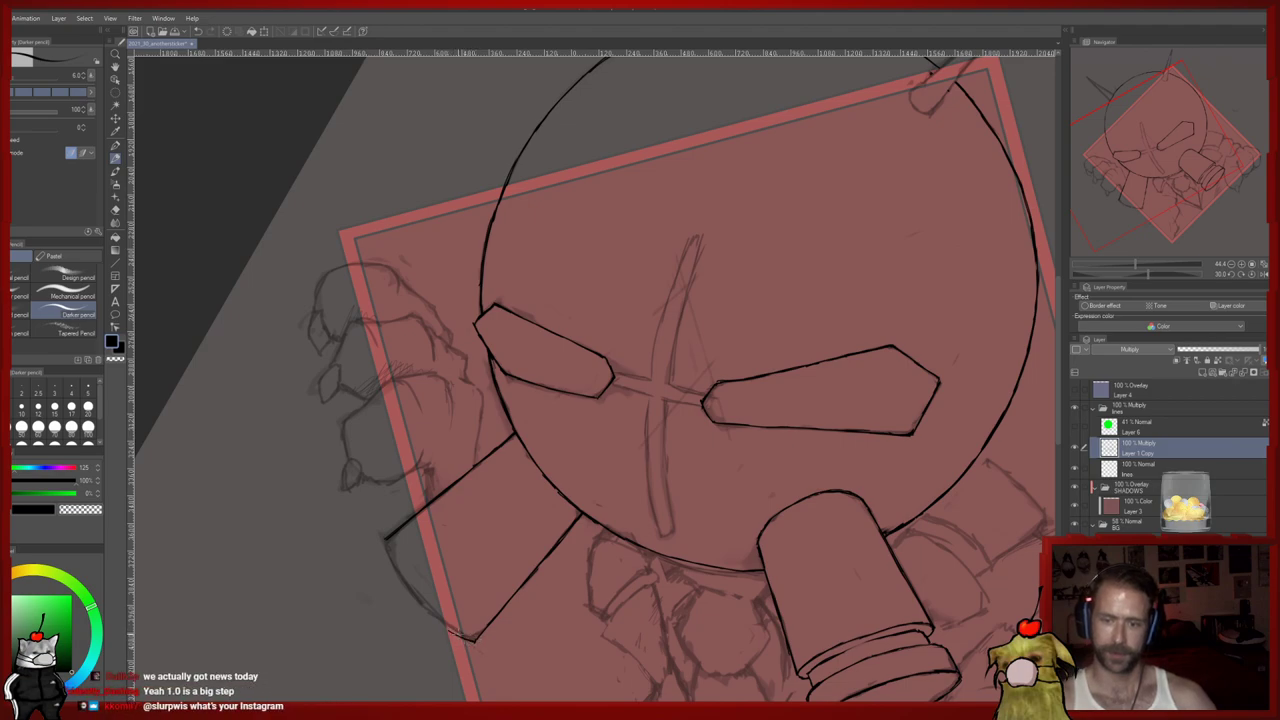
{"action": "mouse_move", "coordinate": [450, 632]}
{"action": "left_mouse_down"}
{"action": "mouse_move", "coordinate": [384, 538]}
{"action": "mouse_move", "coordinate": [411, 591]}
{"action": "left_mouse_up"}
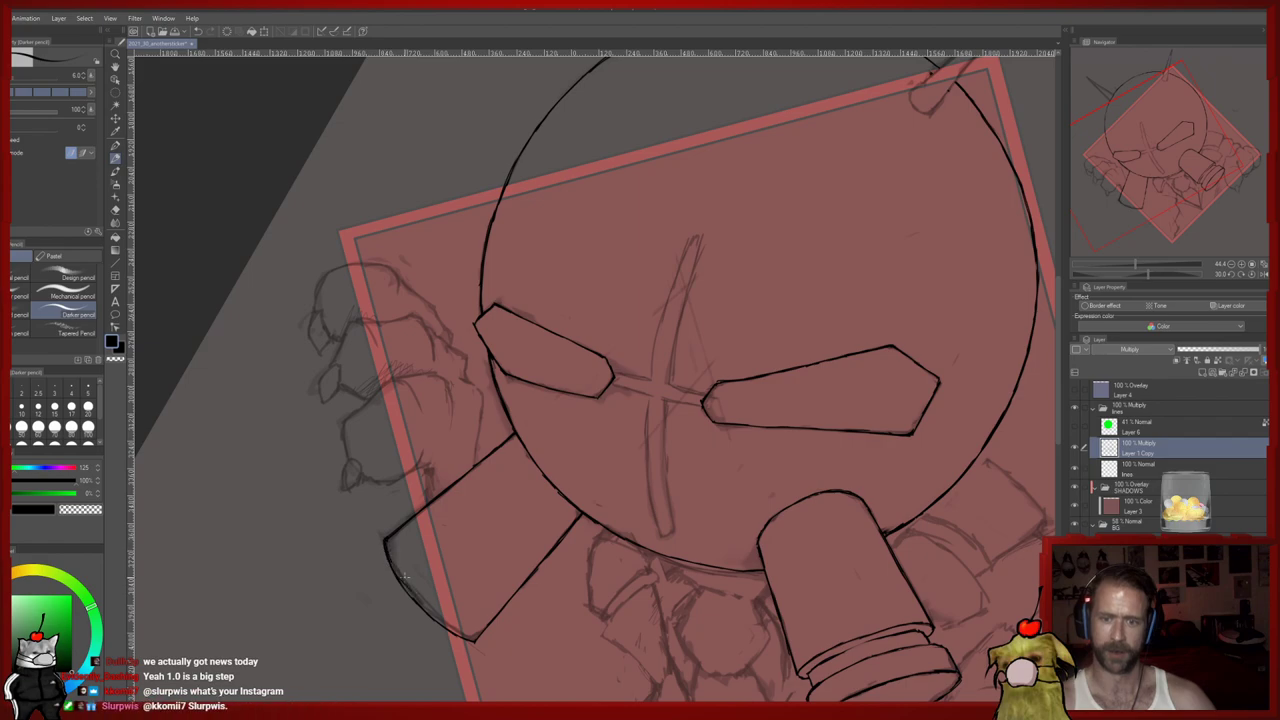
{"action": "key", "text": "e"}
{"action": "mouse_move", "coordinate": [465, 631]}
{"action": "left_mouse_down"}
{"action": "mouse_move", "coordinate": [421, 594]}
{"action": "mouse_move", "coordinate": [395, 541]}
{"action": "left_mouse_up"}
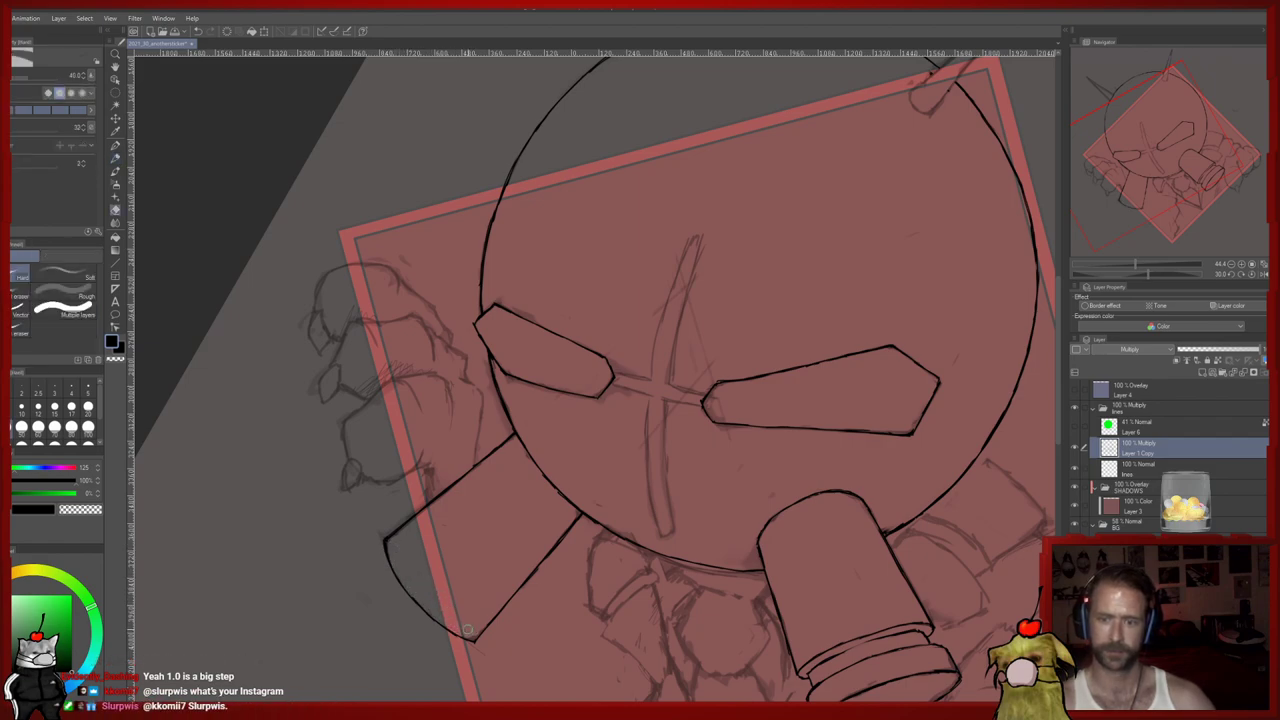
Sketch a thin curve parallel to the shape's outer end with the Mapping pen at size 3 and erase a gap in the upper edge
{"action": "key", "text": "p"}
{"action": "mouse_move", "coordinate": [405, 587]}
{"action": "left_mouse_down"}
{"action": "mouse_move", "coordinate": [393, 564]}
{"action": "mouse_move", "coordinate": [413, 521]}
{"action": "left_mouse_up"}
{"action": "key", "text": "p"}
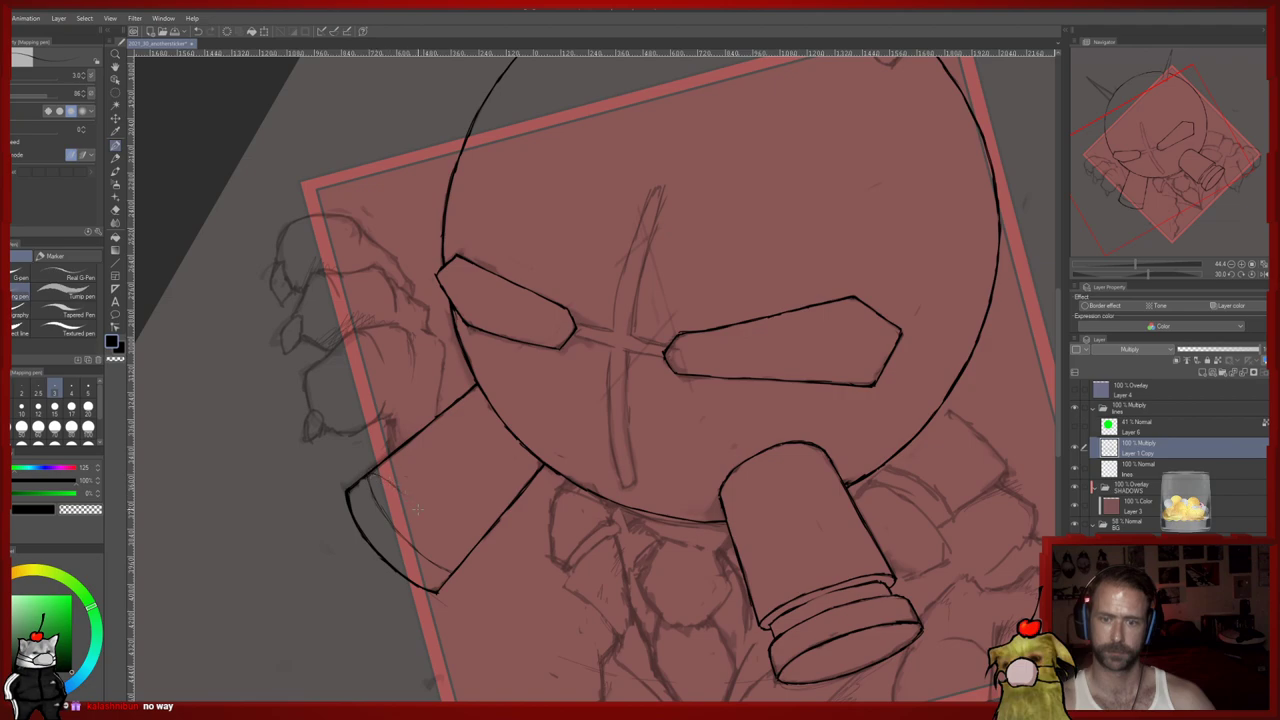
{"action": "key", "text": "e"}
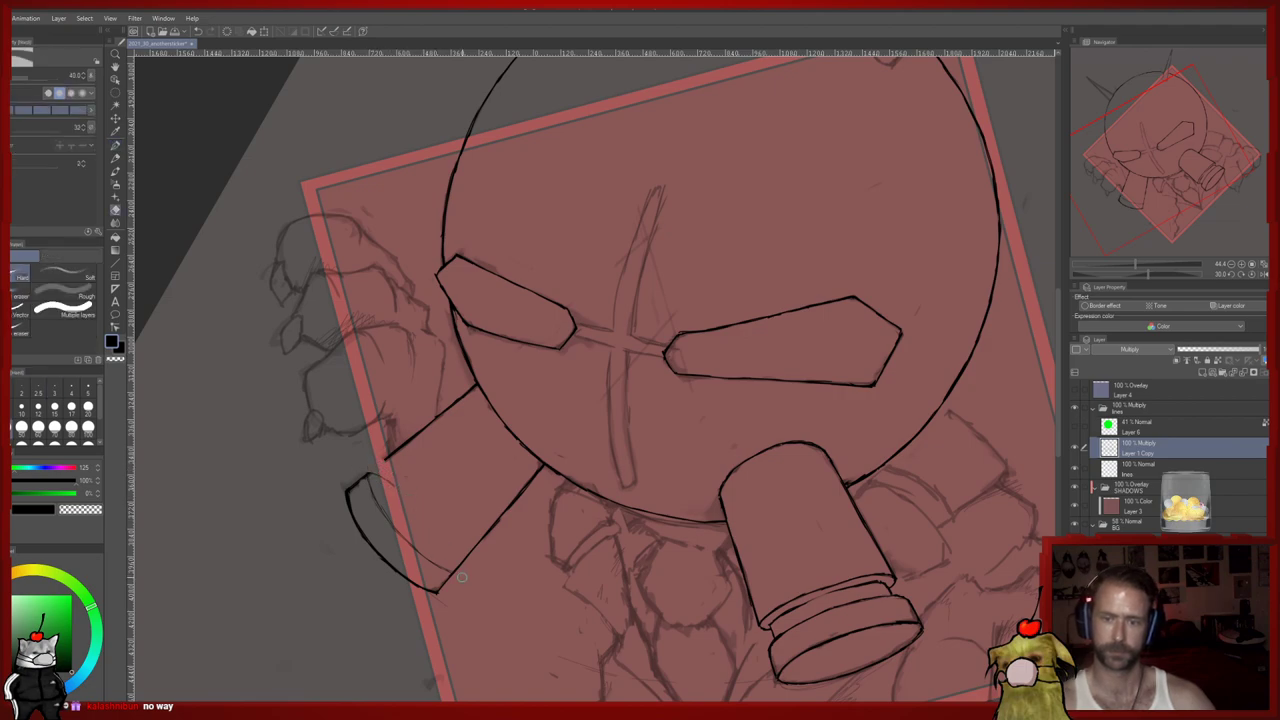
{"action": "key", "text": "p"}
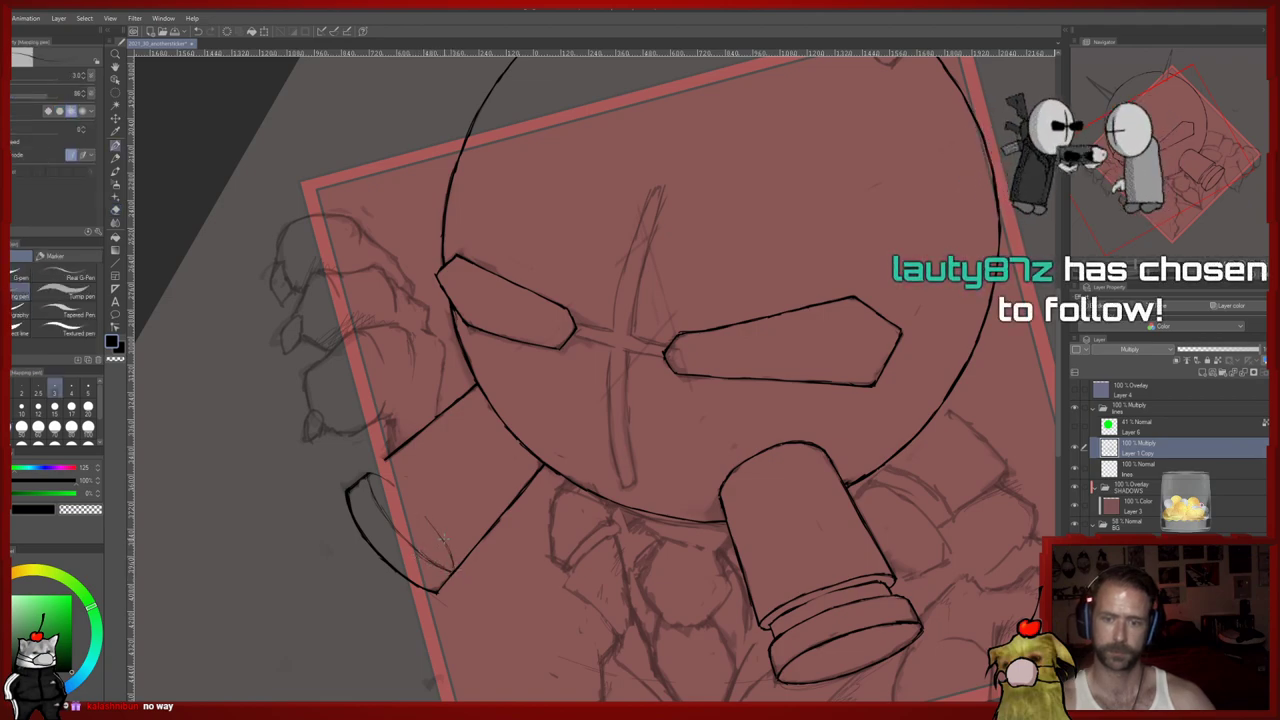
{"action": "key", "text": "e"}
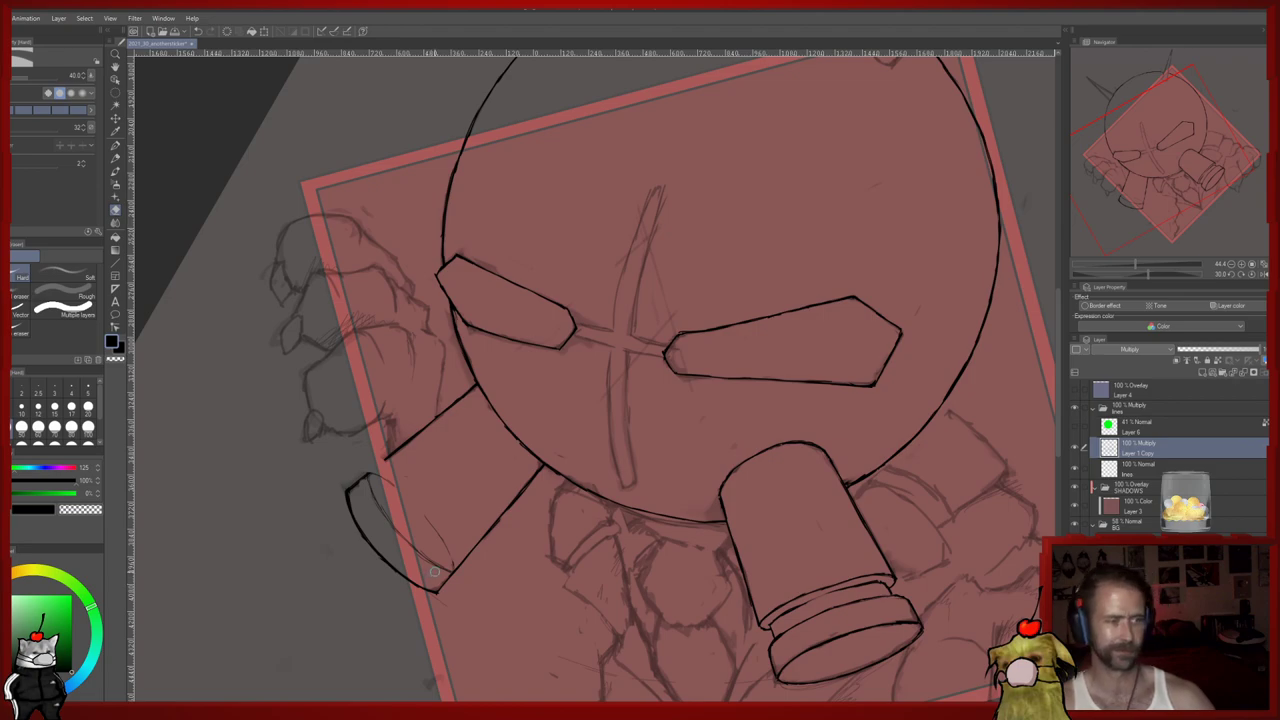
Sketch a second thin curve beside the first to form a groove and erase the shape's lower edge between them
{"action": "key", "text": "p"}
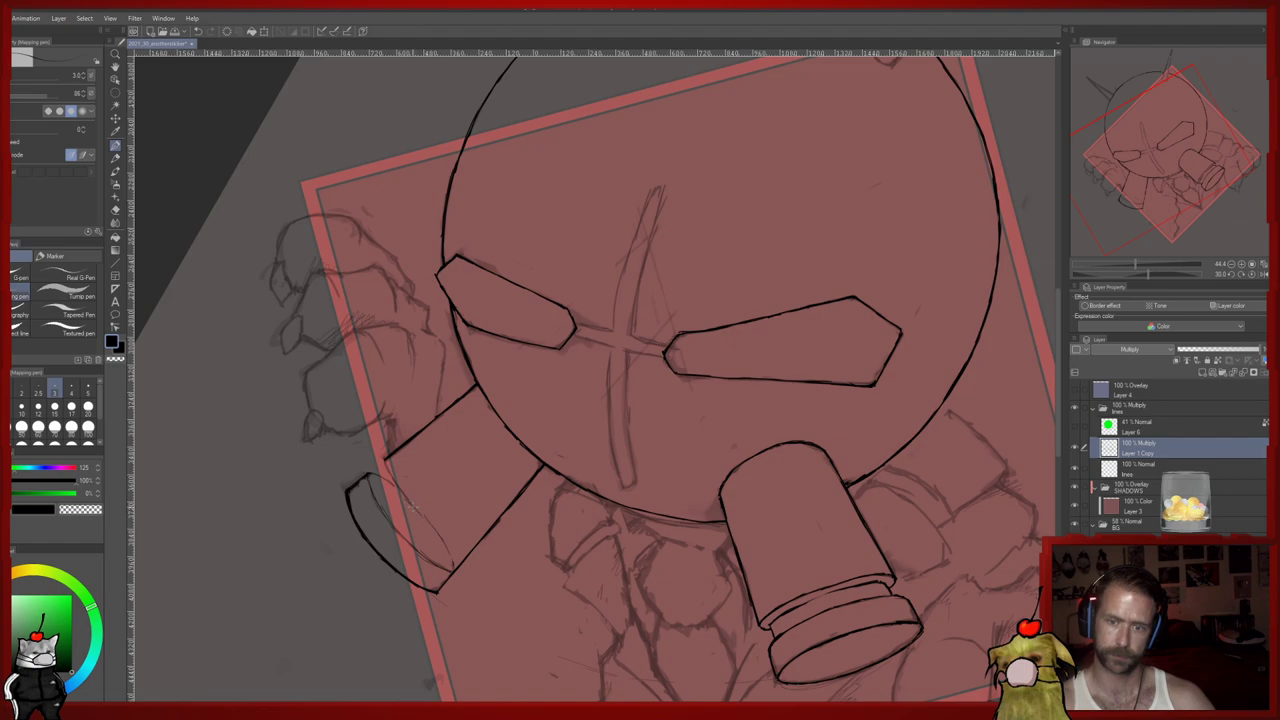
{"action": "key", "text": "e"}
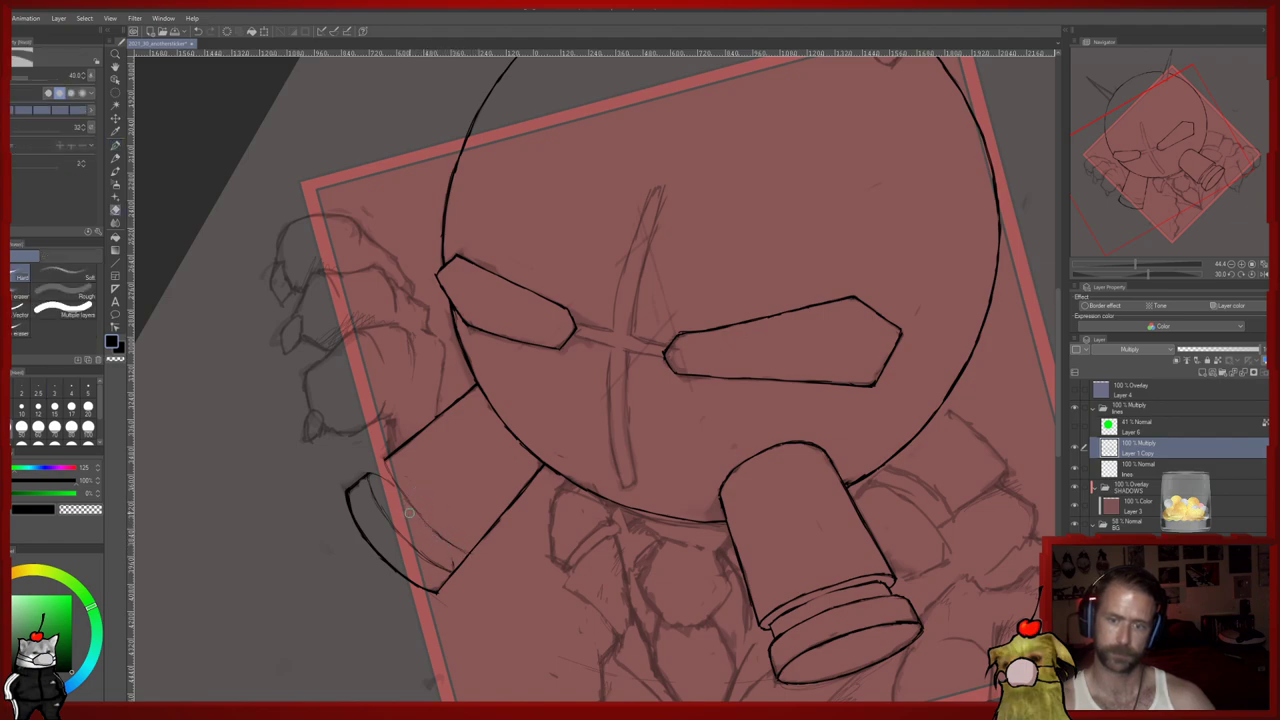
{"action": "key", "text": "p"}
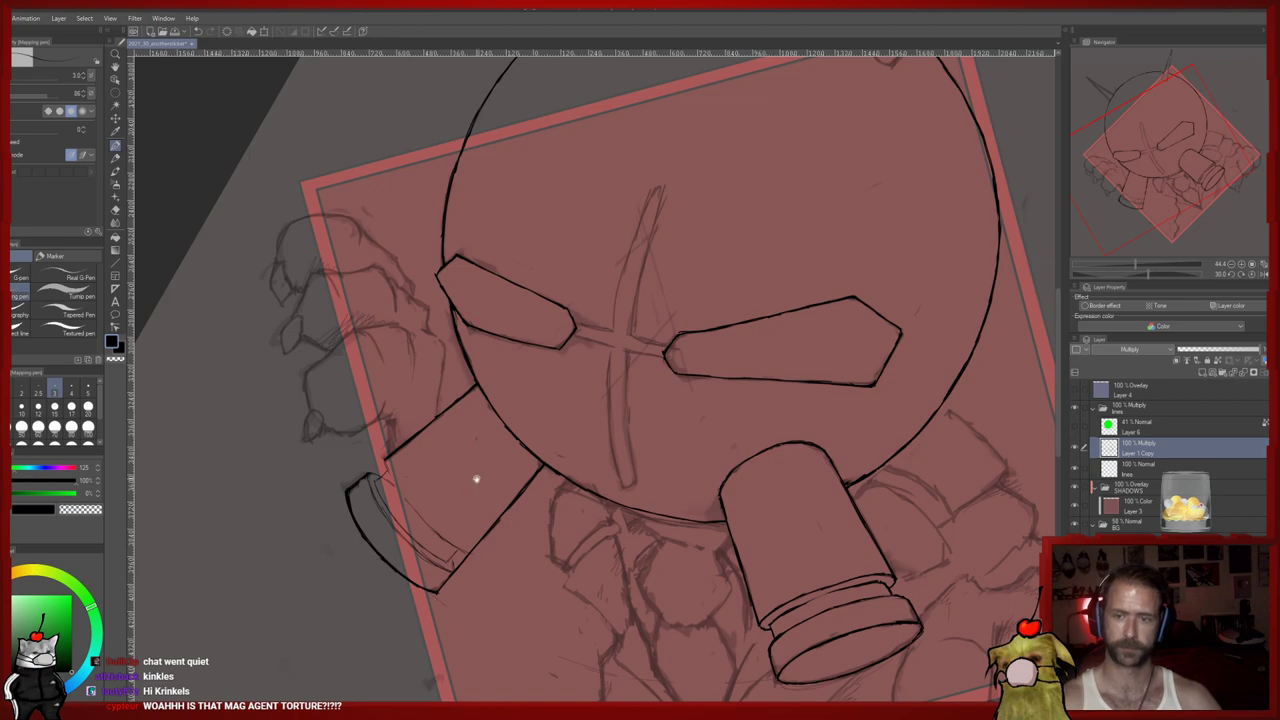
{"action": "left_click_drag", "start_coordinate": [478, 479], "coordinate": [486, 443]}
{"action": "key", "text": "e"}
{"action": "left_click_drag", "start_coordinate": [469, 526], "coordinate": [469, 537]}
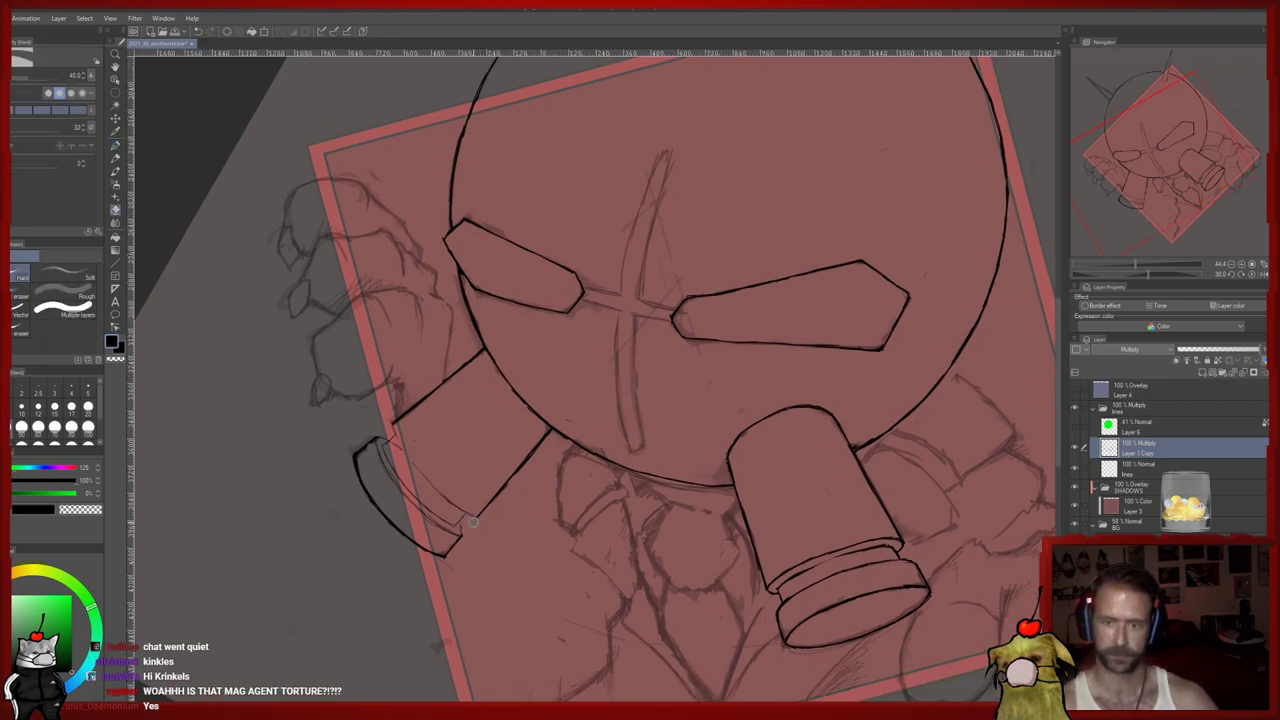
Ink the groove's two curves and ends with the Darker pencil at size 6 and set the hard eraser to size 20 for cleanup
{"action": "key", "text": "p"}
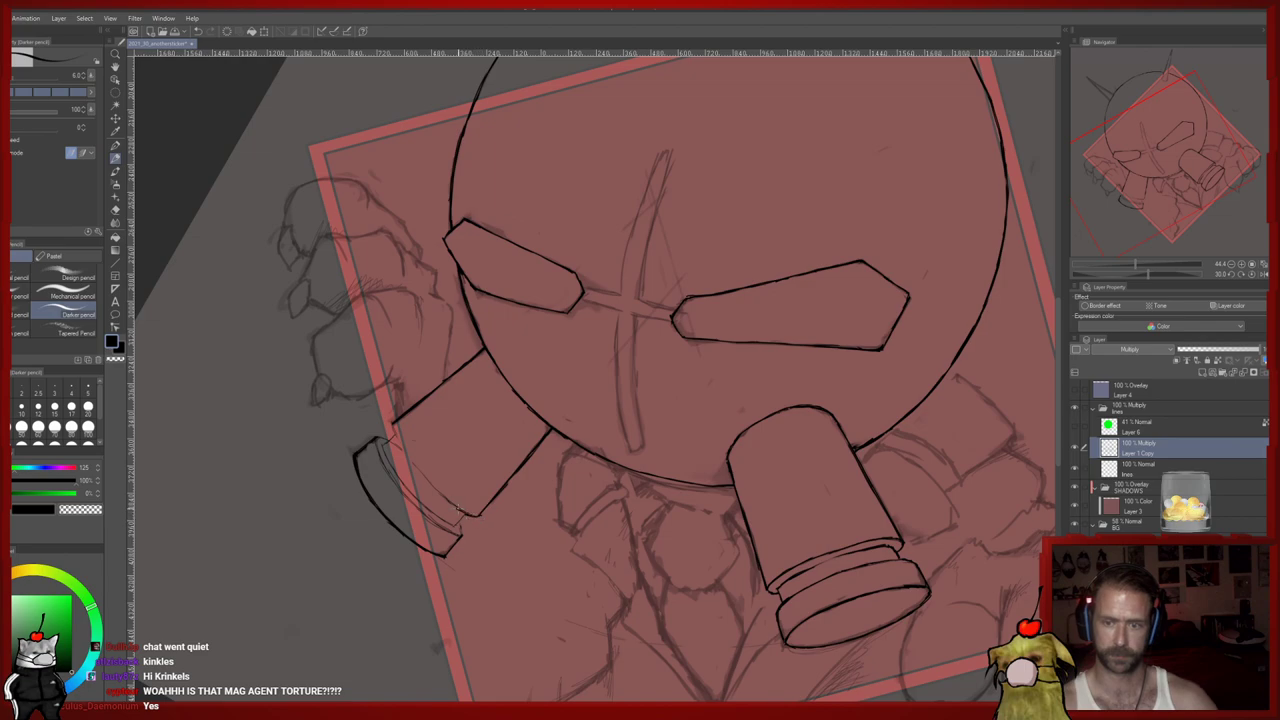
{"action": "mouse_move", "coordinate": [426, 476]}
{"action": "left_mouse_down"}
{"action": "mouse_move", "coordinate": [395, 425]}
{"action": "mouse_move", "coordinate": [415, 426]}
{"action": "left_mouse_up"}
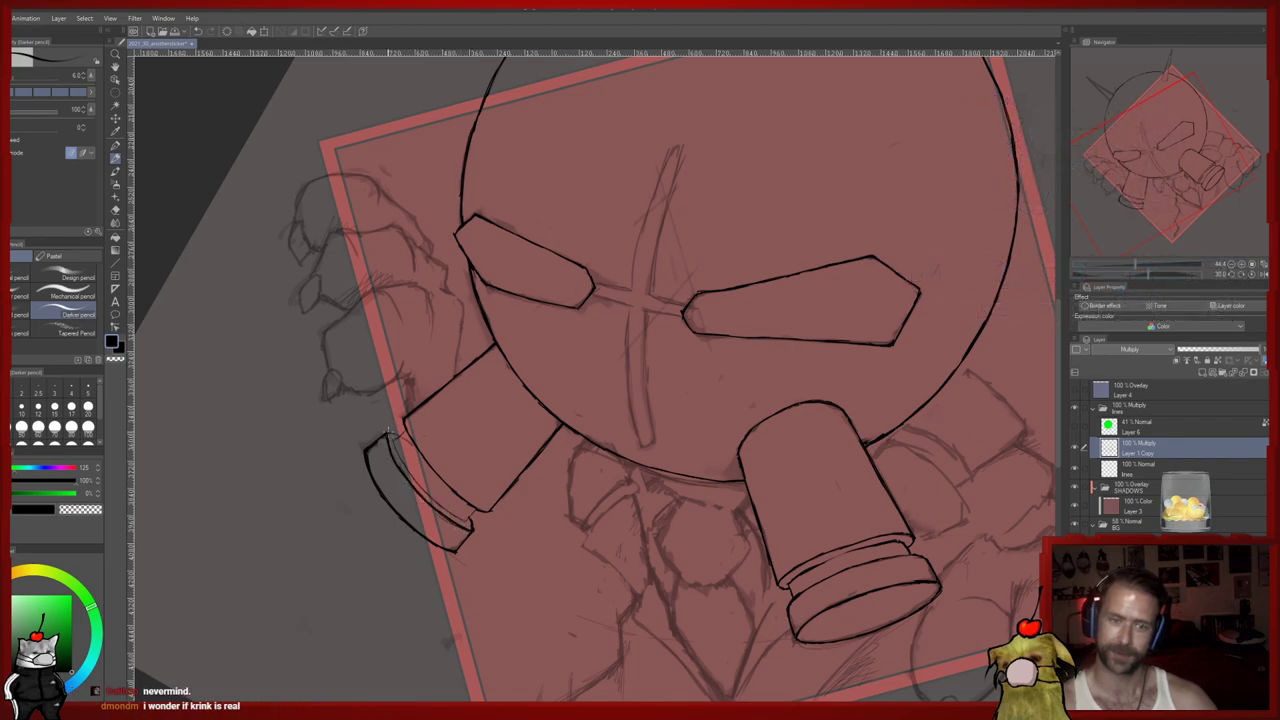
{"action": "key", "text": "e"}
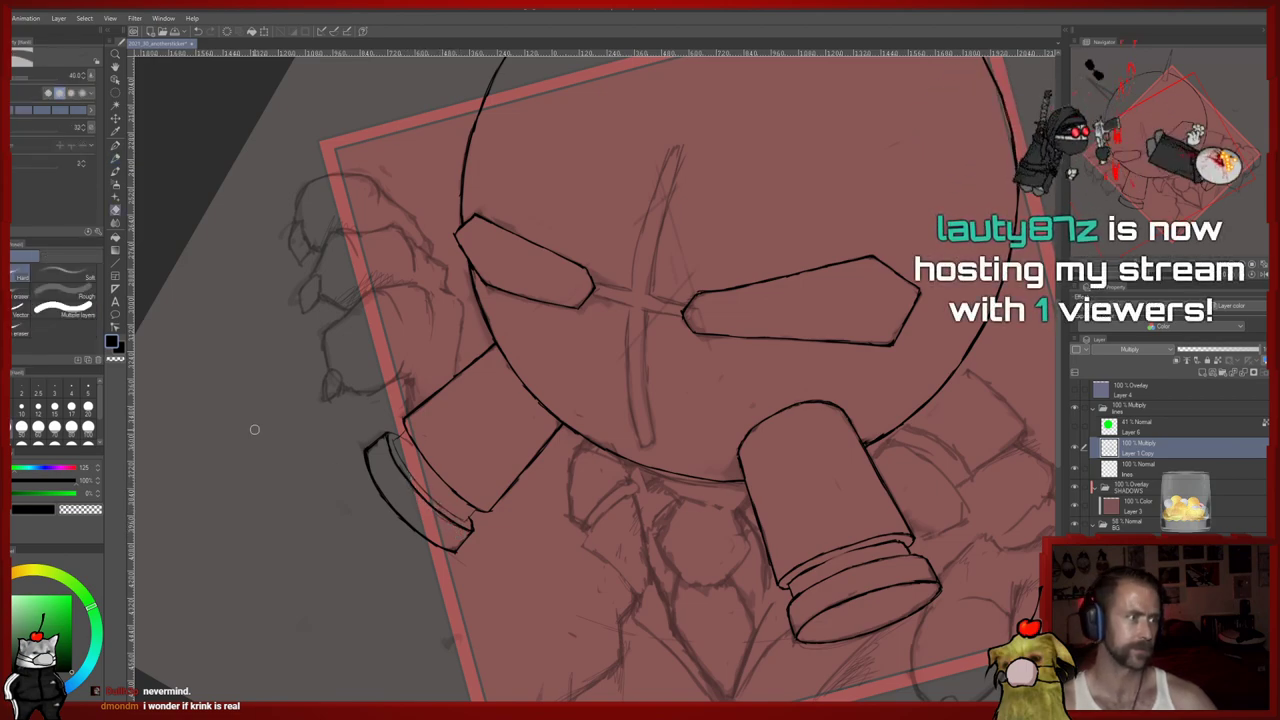
{"action": "left_click", "coordinate": [88, 409]}
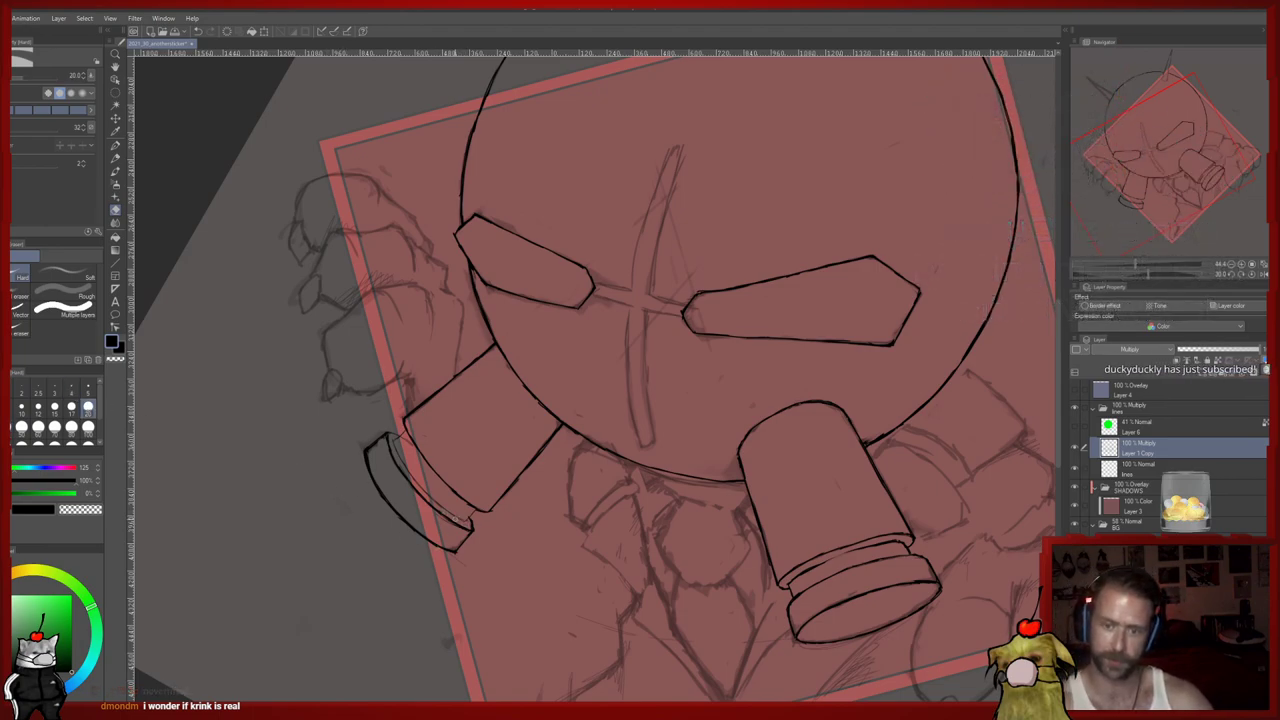
{"action": "key", "text": "p"}
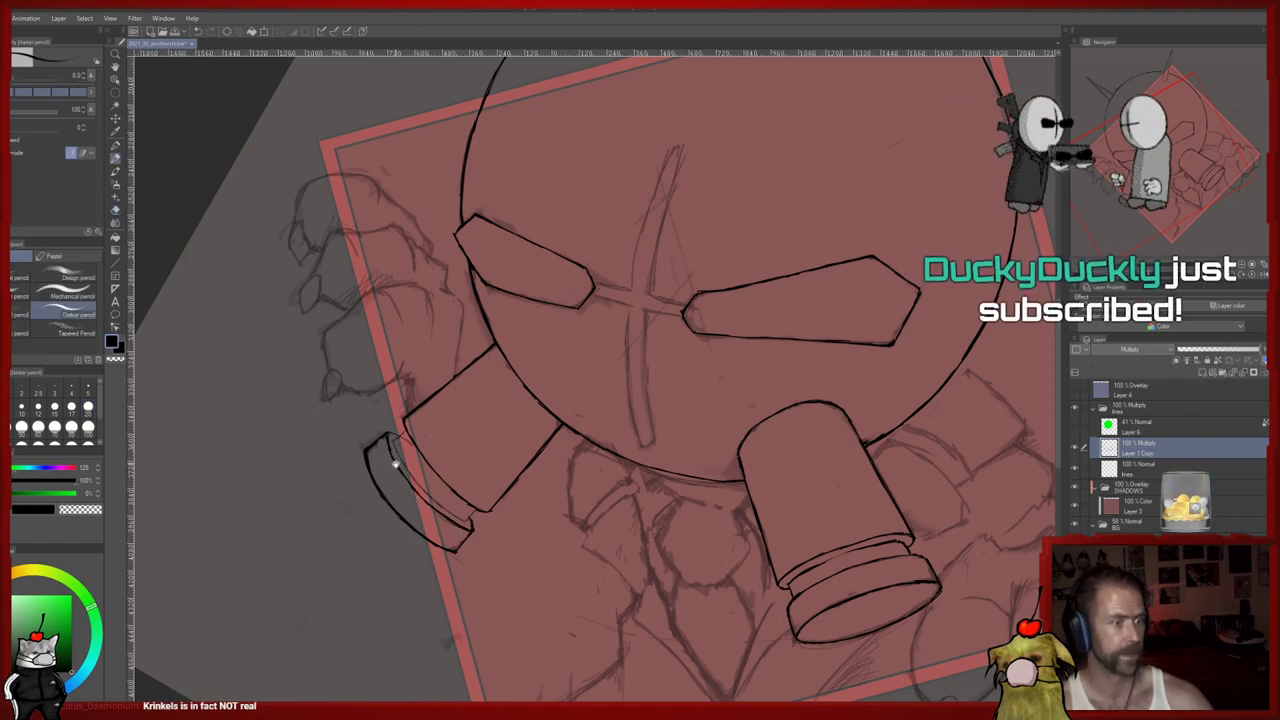
{"action": "left_click_drag", "start_coordinate": [397, 466], "coordinate": [380, 449]}
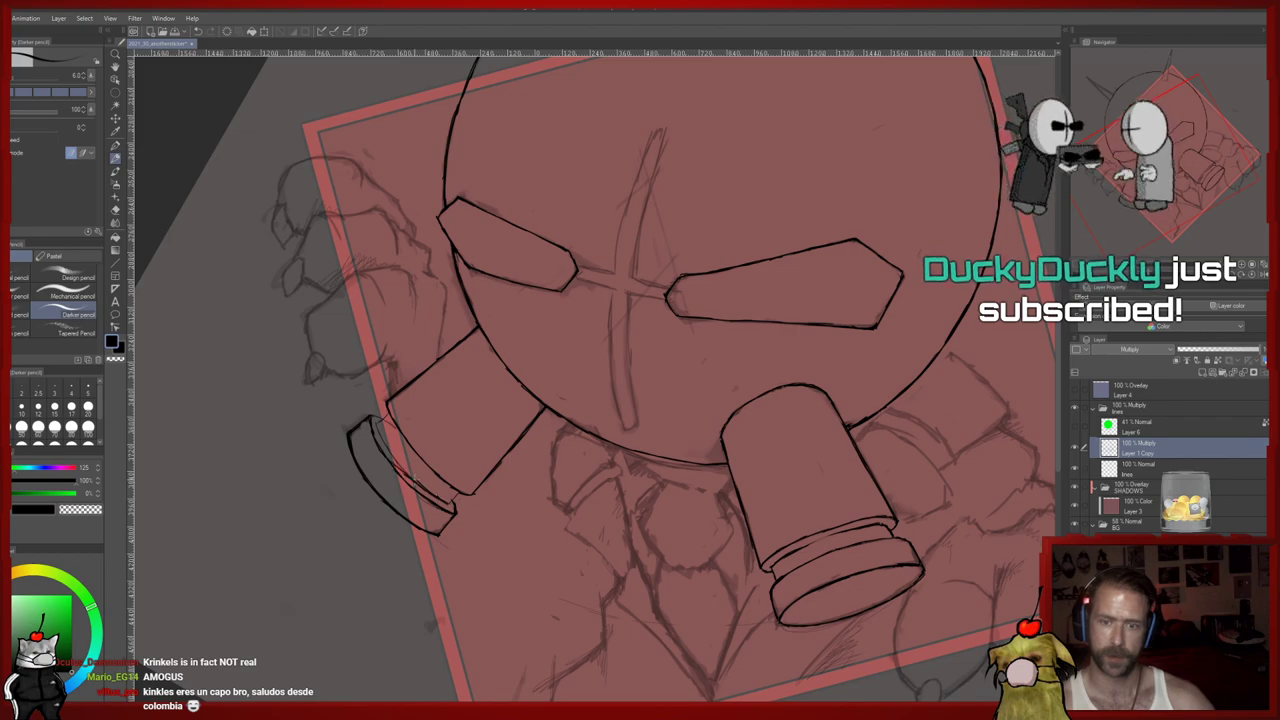
Redraw and clean up the curved inner rim lines on the left canister's end cap, alternating the Darker pencil and Hard eraser
{"action": "key", "text": "e"}
{"action": "key", "text": "p"}
{"action": "key", "text": "e"}
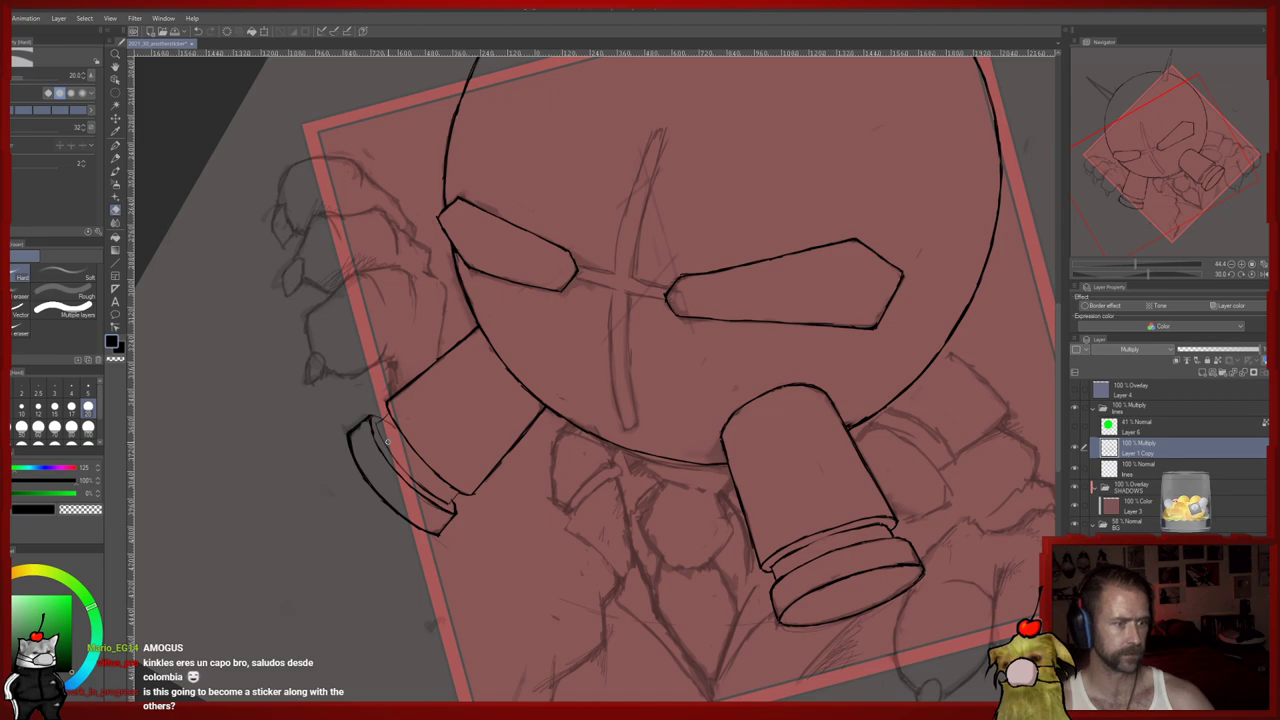
{"action": "left_click_drag", "start_coordinate": [388, 442], "coordinate": [388, 448]}
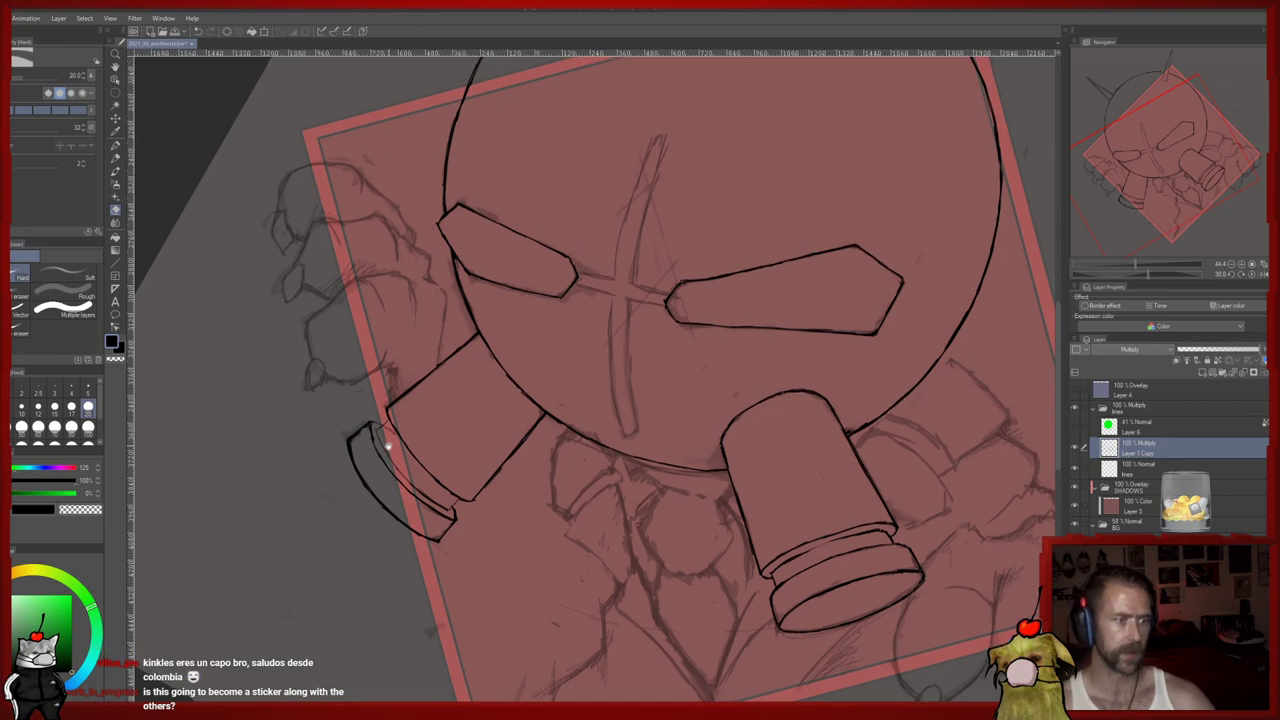
{"action": "key", "text": "p"}
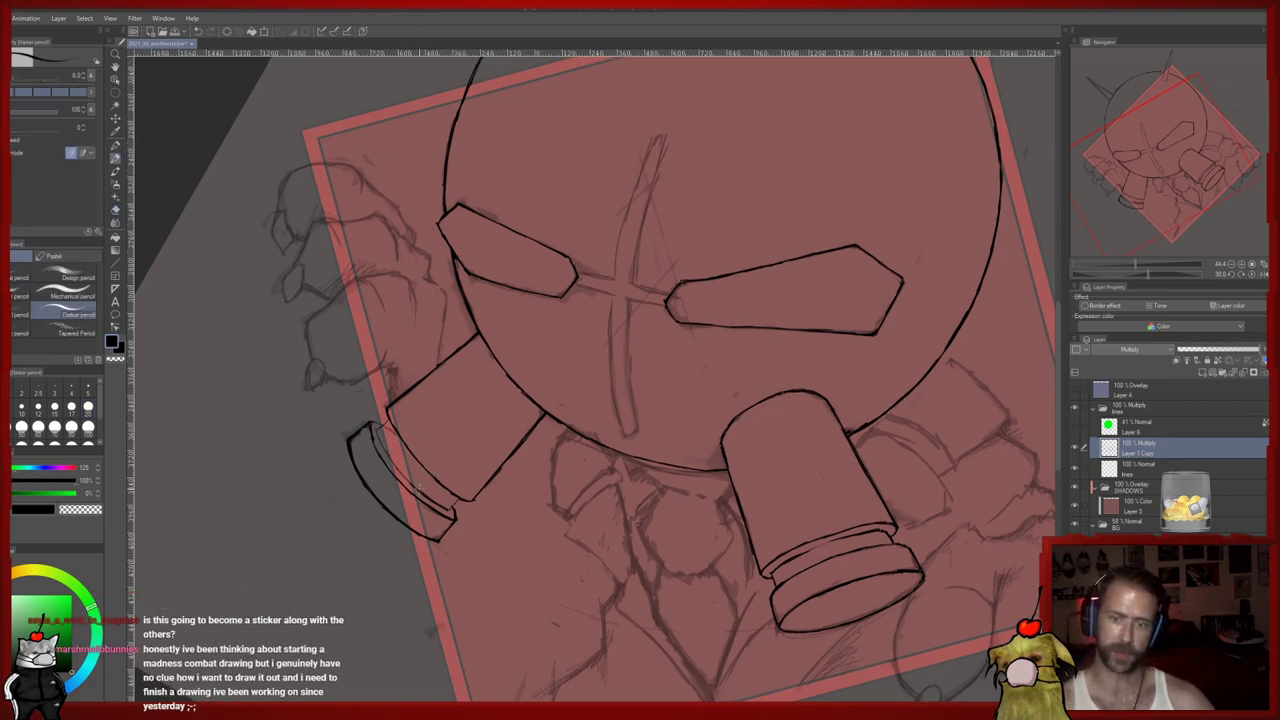
{"action": "key", "text": "e"}
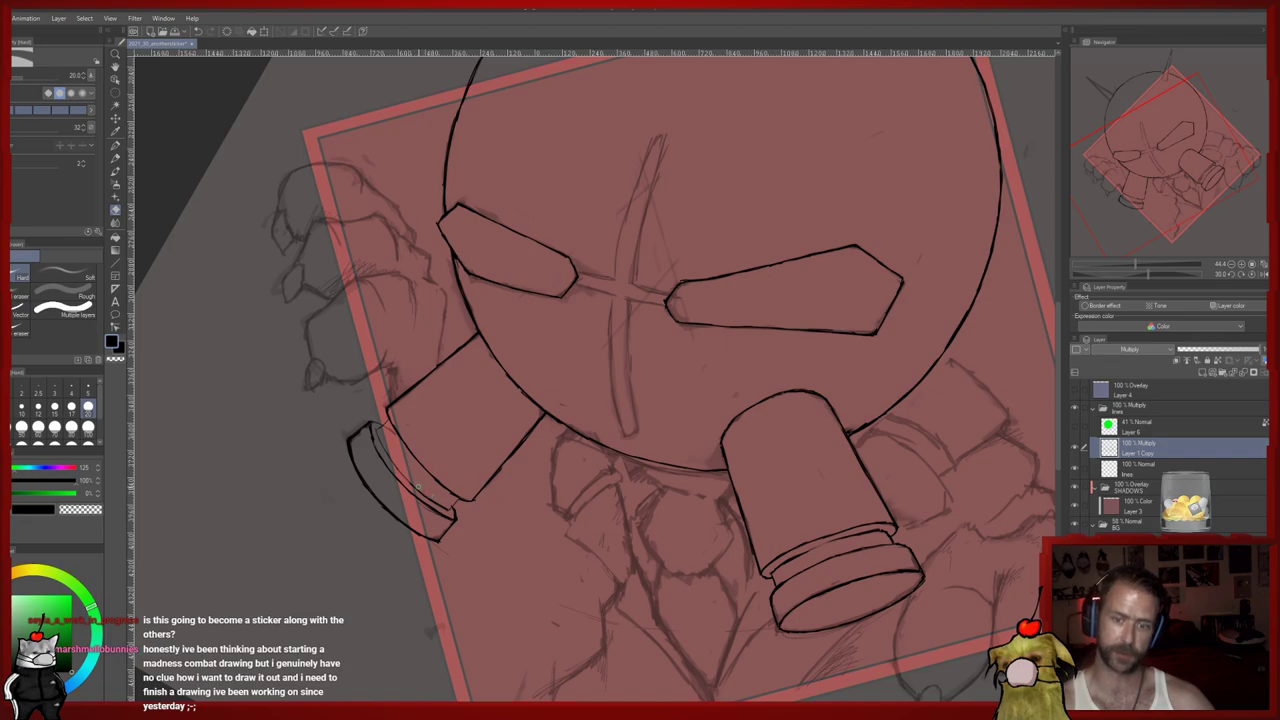
{"action": "key", "text": "p"}
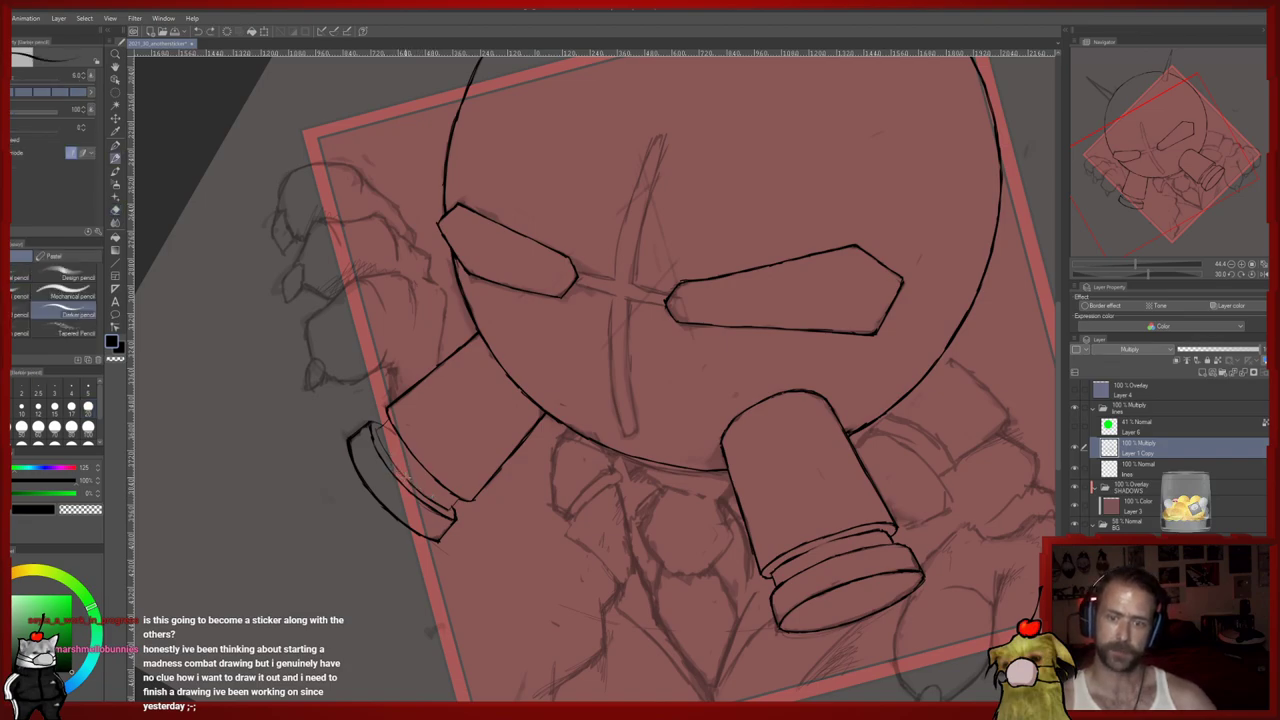
{"action": "key", "text": "e"}
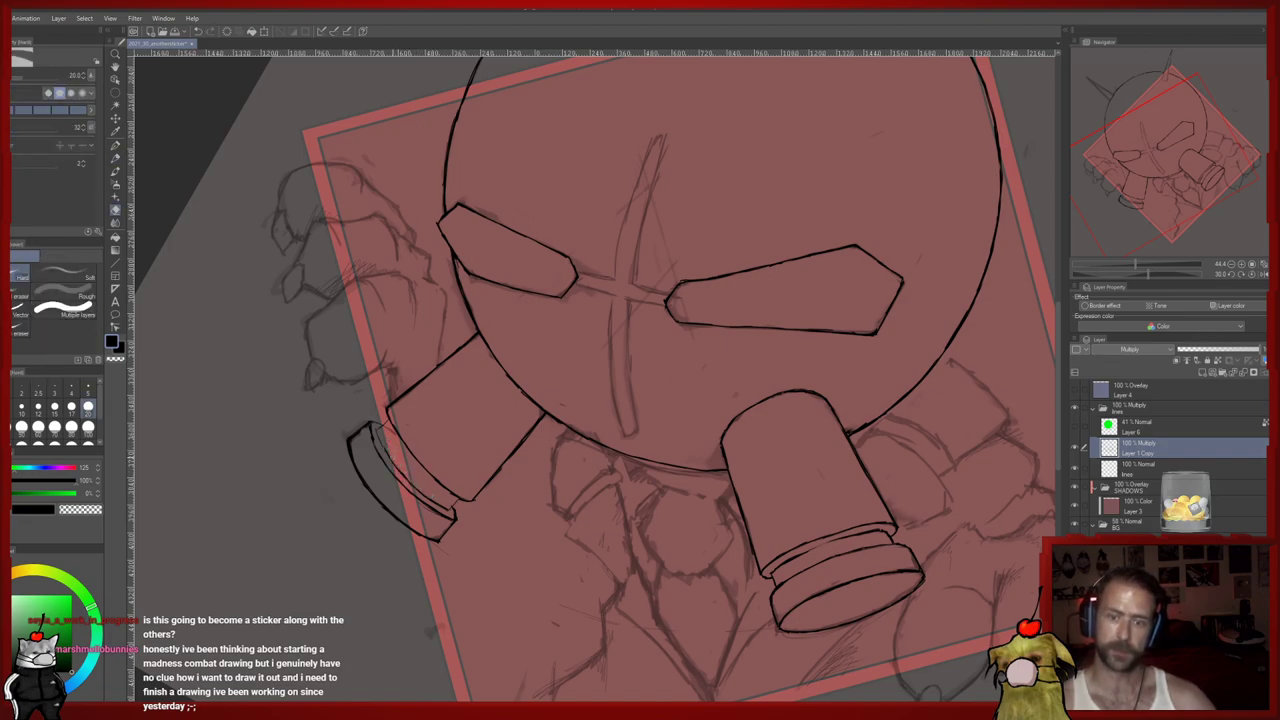
{"action": "key", "text": "p"}
{"action": "key", "text": "e"}
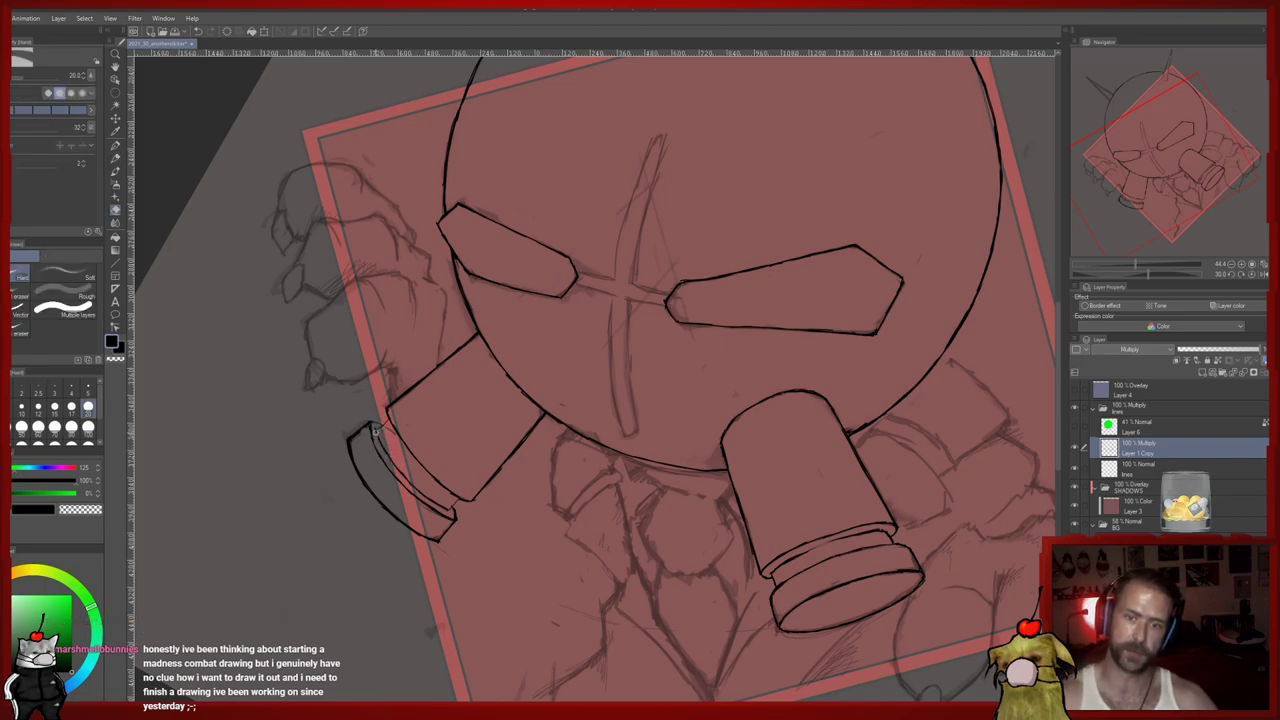
Refine the narrow groove between the left canister's body and its cap, tidying the line ends with pencil and eraser
{"action": "key", "text": "p"}
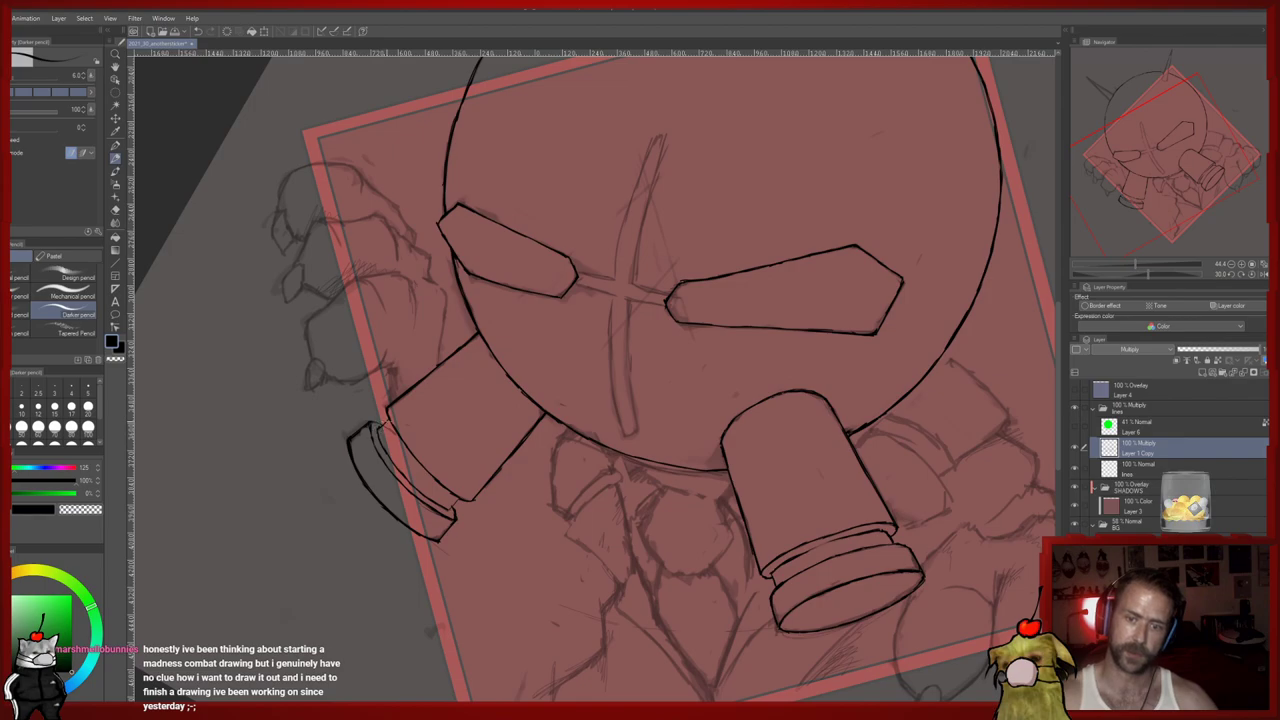
{"action": "key", "text": "e"}
{"action": "key", "text": "p"}
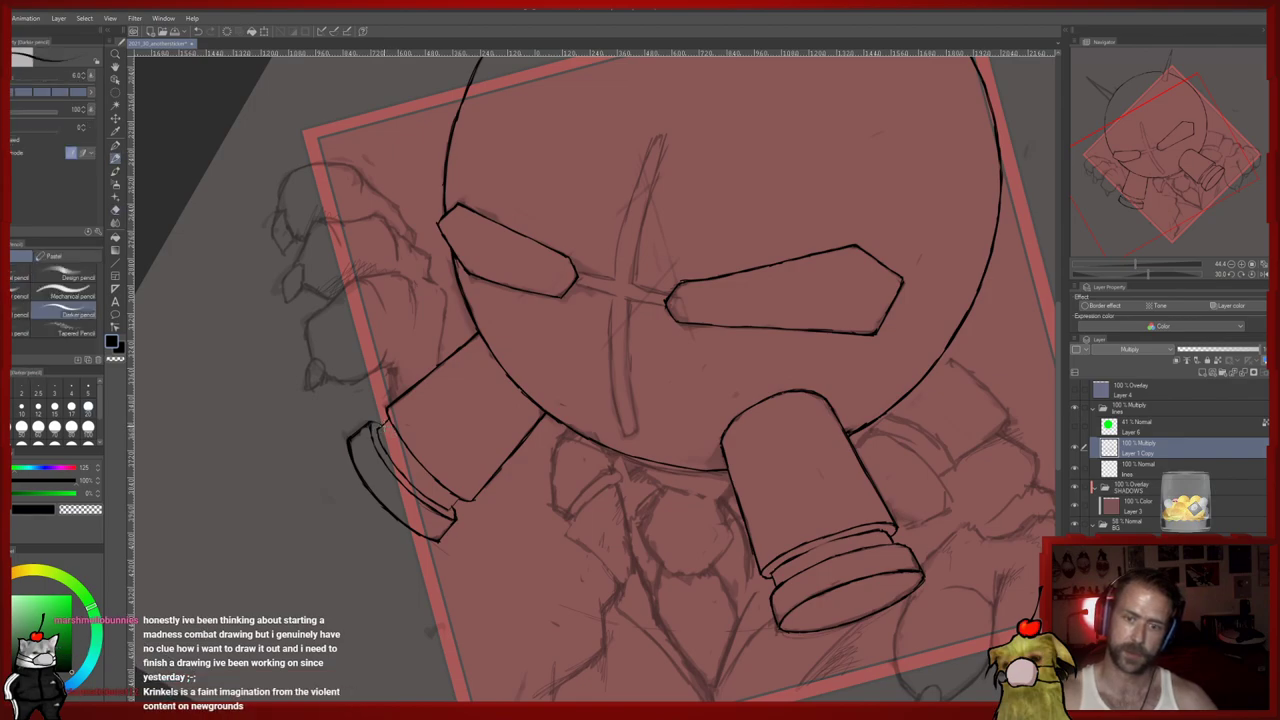
{"action": "key", "text": "e"}
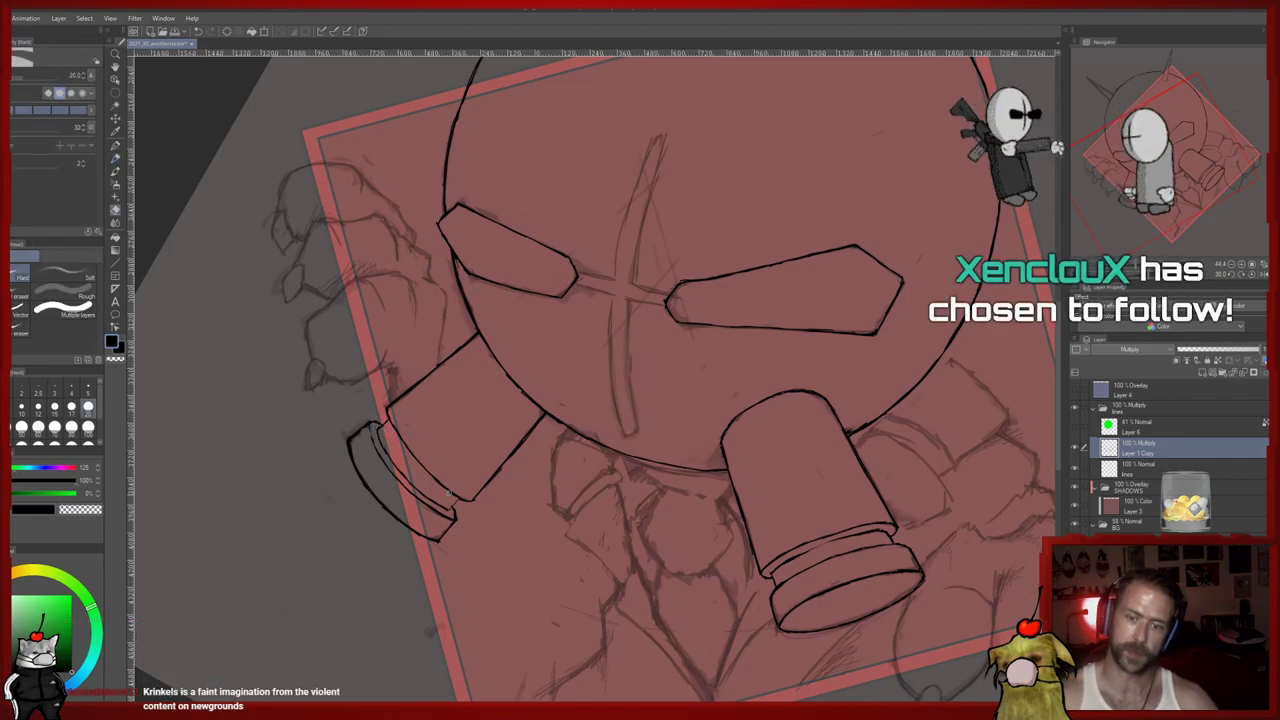
{"action": "key", "text": "p"}
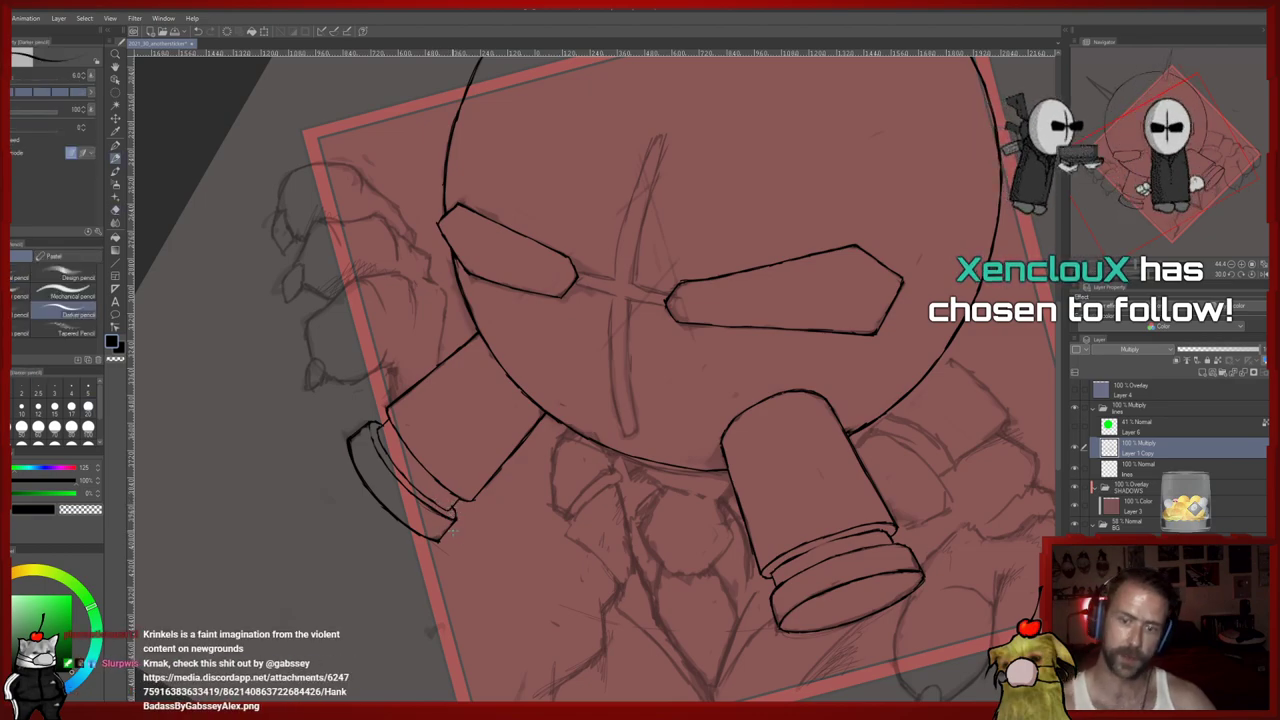
{"action": "key", "text": "e"}
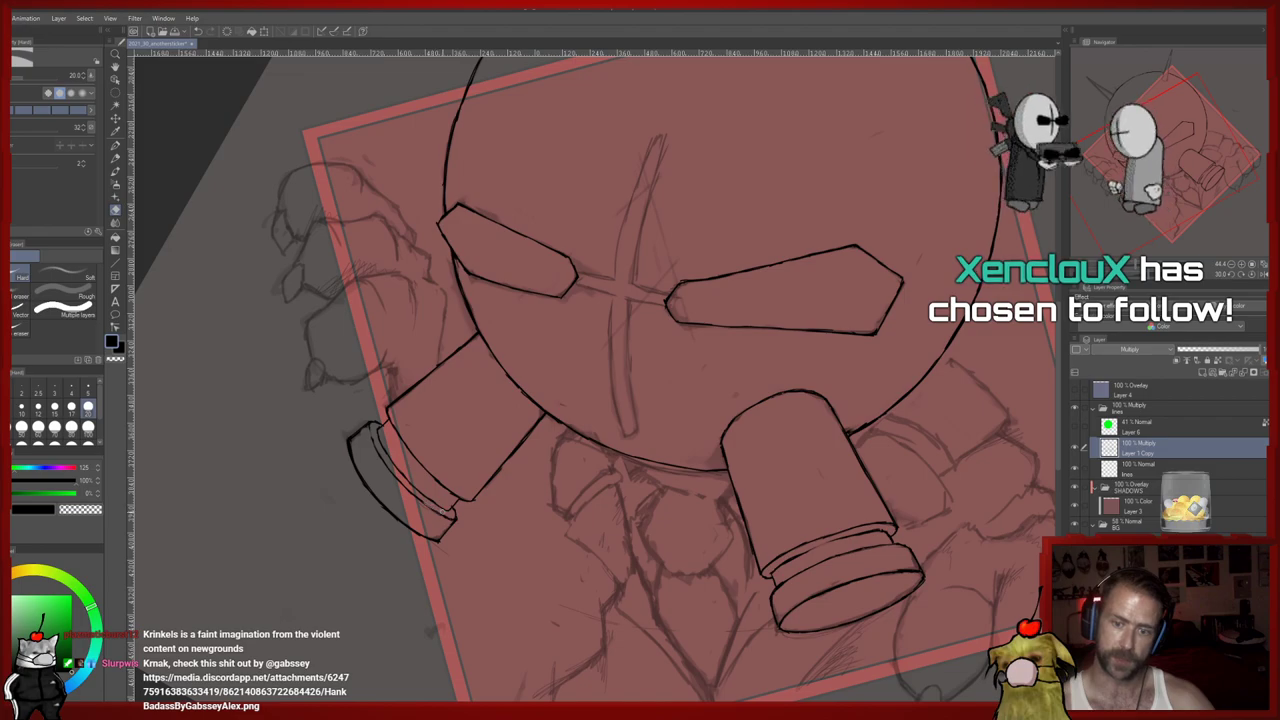
{"action": "key", "text": "p"}
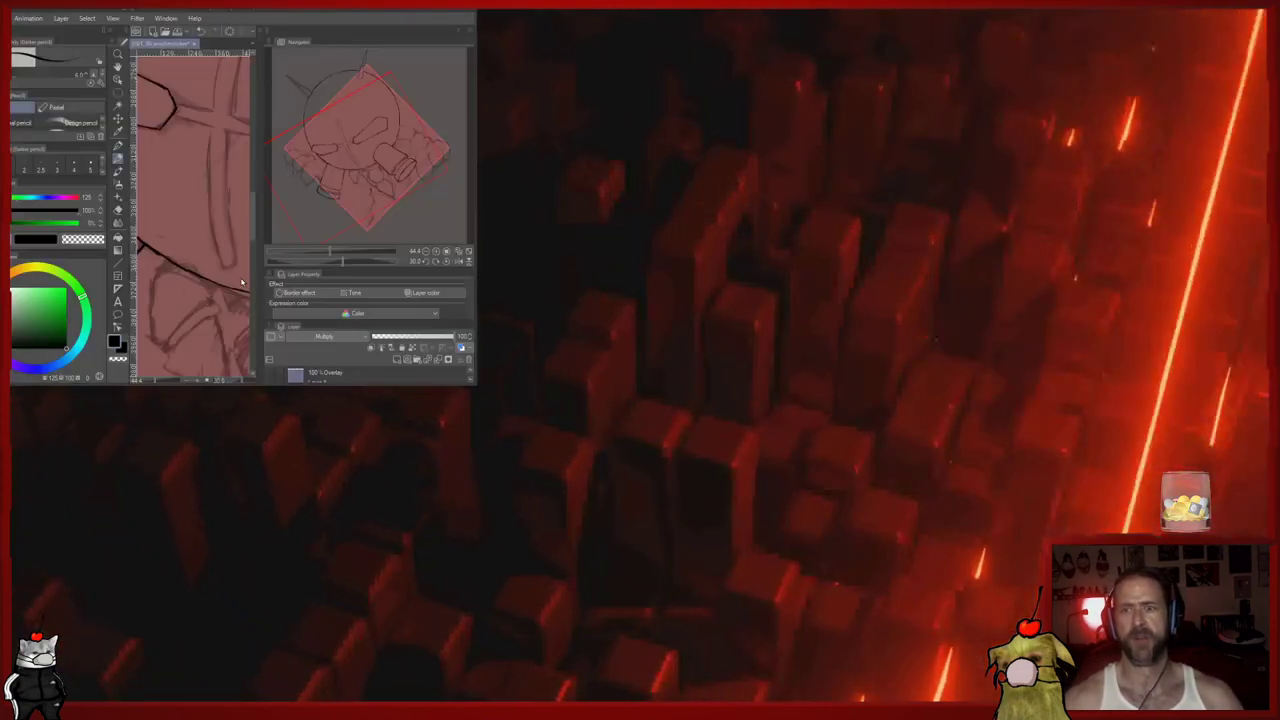
Add the fan-art image on a new layer, move that layer above the Overlay layer, and frame the picture for viewing
{"action": "key", "text": "ctrl+shift+n"}
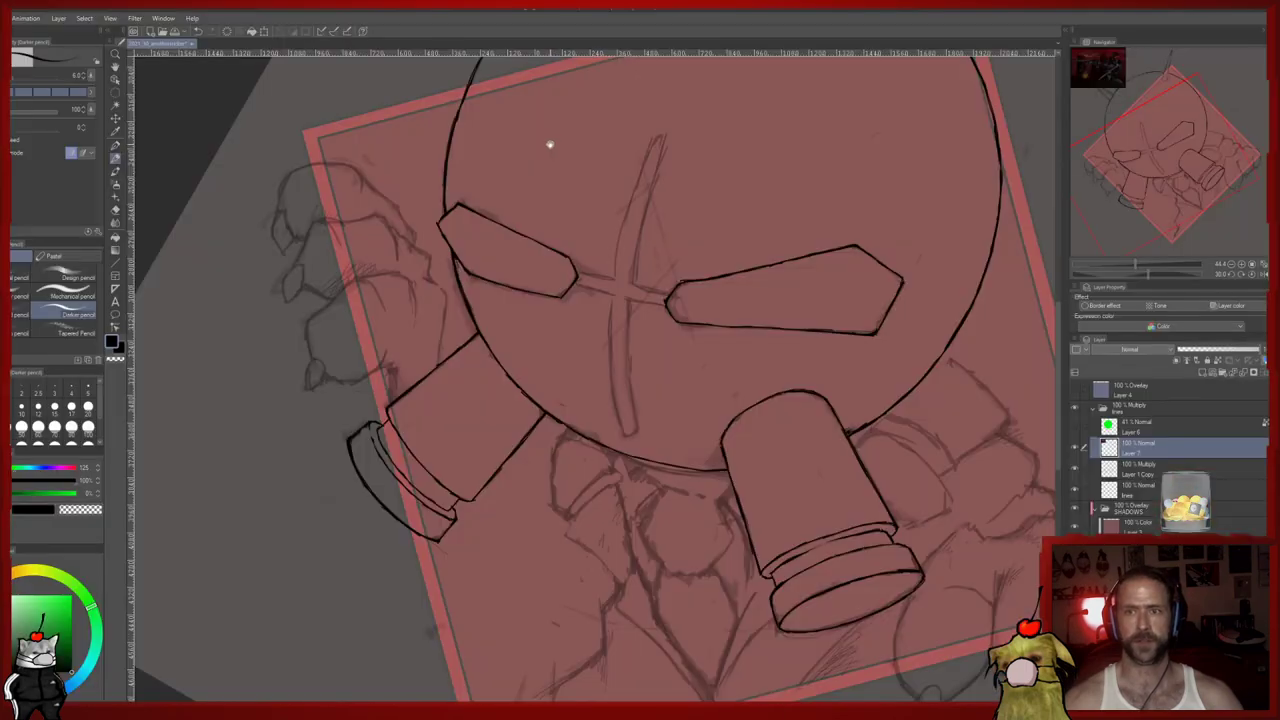
{"action": "left_click_drag", "start_coordinate": [550, 145], "coordinate": [803, 429]}
{"action": "left_click_drag", "start_coordinate": [692, 203], "coordinate": [280, 508]}
{"action": "scroll", "coordinate": [458, 408], "scroll_direction": "up", "scroll_amount": 4}
{"action": "scroll", "coordinate": [458, 408], "scroll_direction": "up", "scroll_amount": 1}
{"action": "left_click_drag", "start_coordinate": [489, 338], "coordinate": [506, 380]}
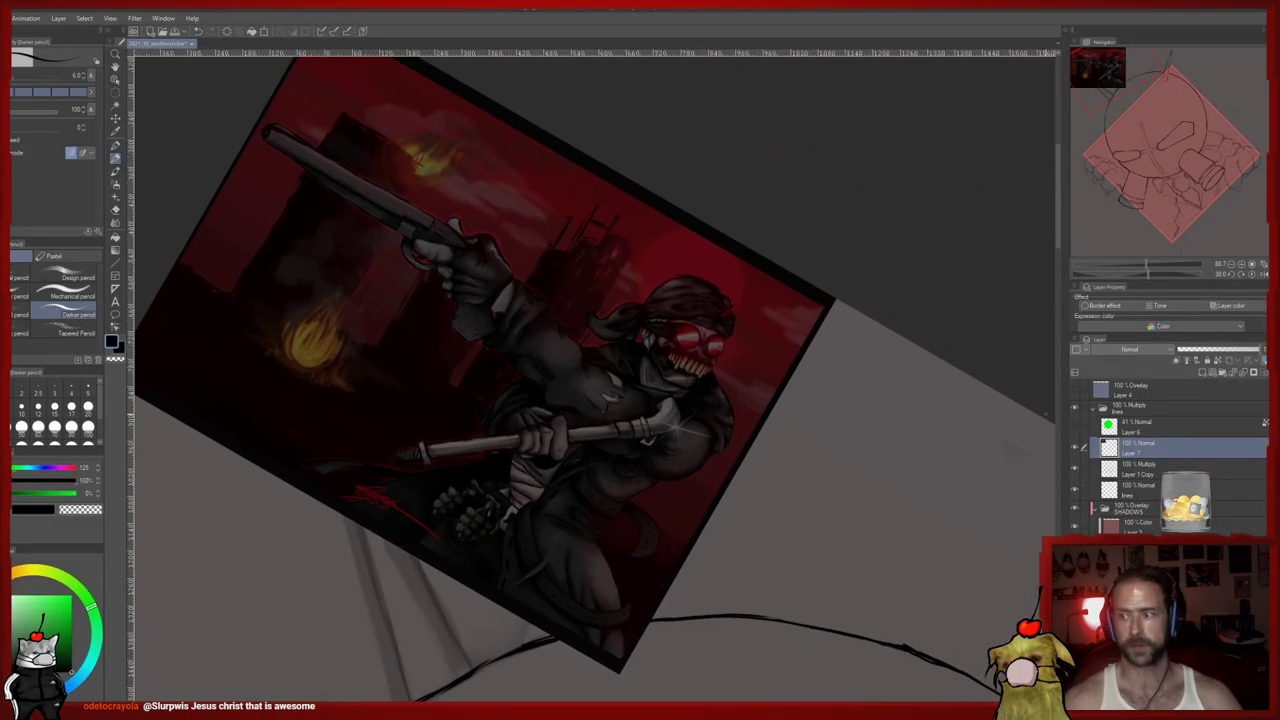
{"action": "left_click_drag", "start_coordinate": [1196, 410], "coordinate": [1196, 386]}
{"action": "left_click_drag", "start_coordinate": [737, 383], "coordinate": [816, 395]}
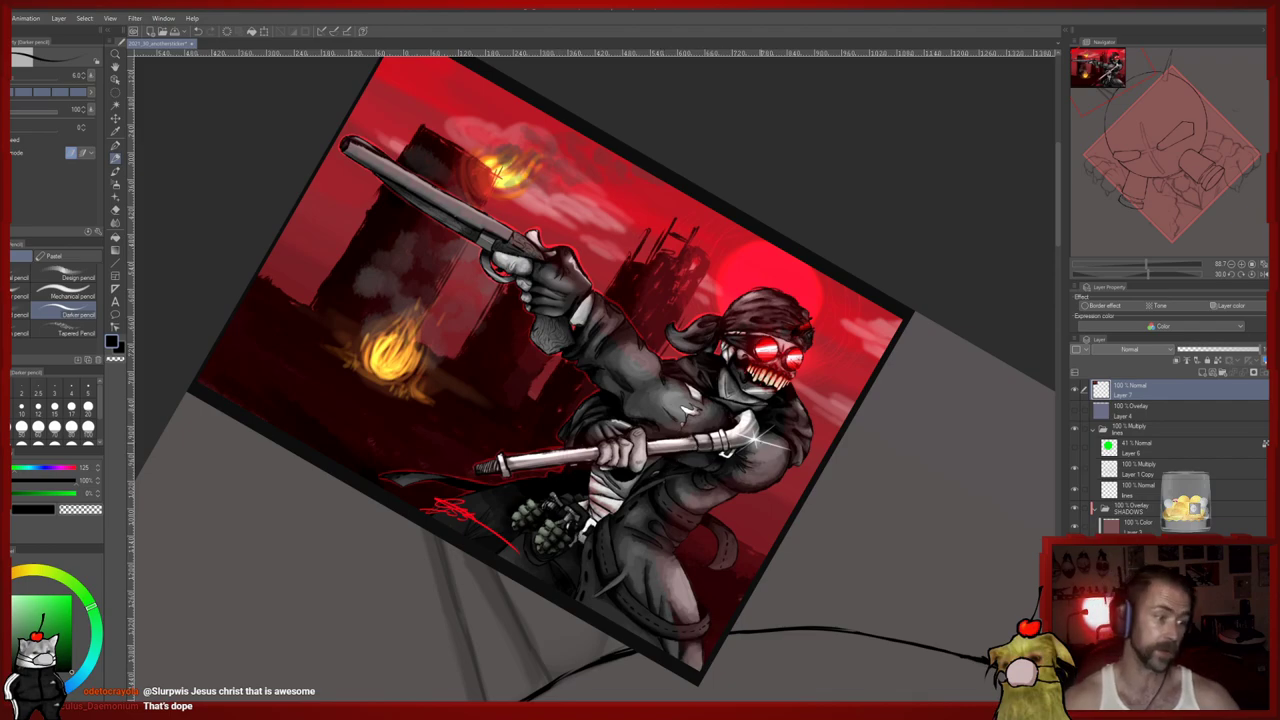
Delete the fan-art layer and return to the masked face drawing
{"action": "left_click", "coordinate": [1274, 372]}
{"action": "left_click_drag", "start_coordinate": [871, 466], "coordinate": [724, 178]}
{"action": "scroll", "coordinate": [743, 420], "scroll_direction": "down", "scroll_amount": 5}
{"action": "left_click_drag", "start_coordinate": [710, 490], "coordinate": [681, 218]}
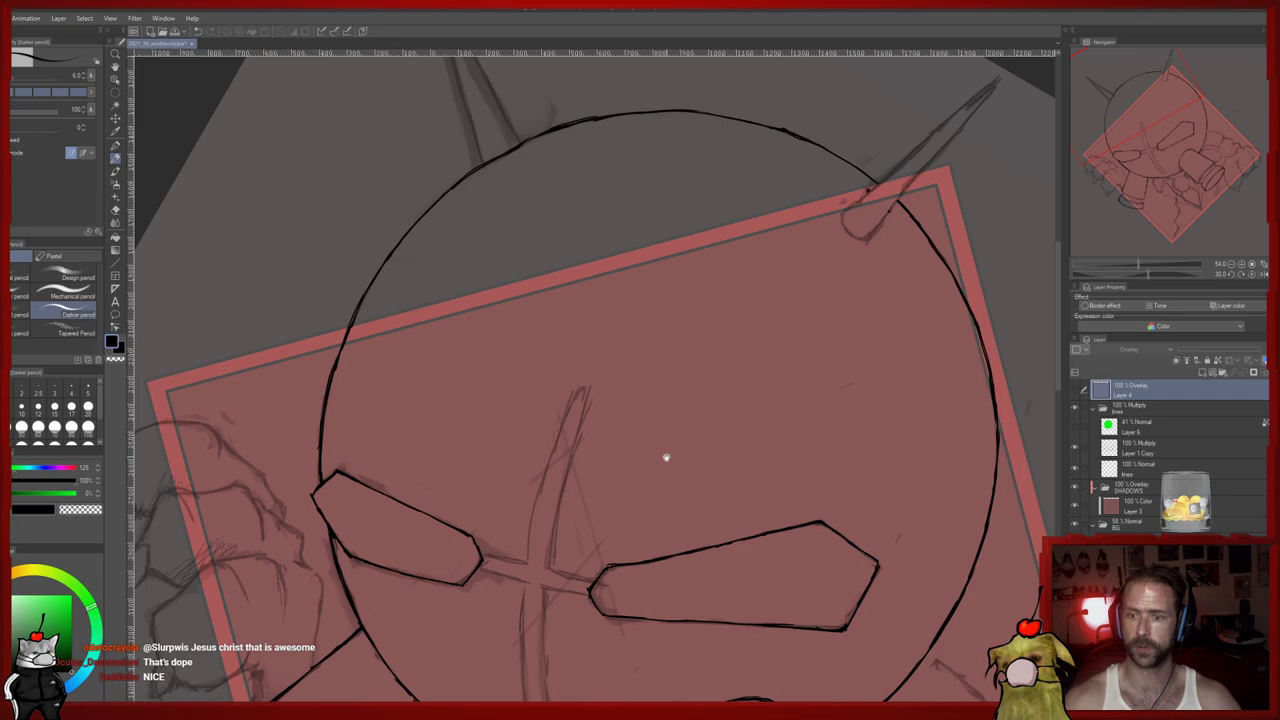
{"action": "left_click_drag", "start_coordinate": [666, 457], "coordinate": [714, 186]}
{"action": "mouse_move", "coordinate": [623, 437]}
{"action": "left_mouse_down"}
{"action": "mouse_move", "coordinate": [709, 323]}
{"action": "mouse_move", "coordinate": [686, 376]}
{"action": "left_mouse_up"}
{"action": "scroll", "coordinate": [685, 376], "scroll_direction": "up", "scroll_amount": 2}
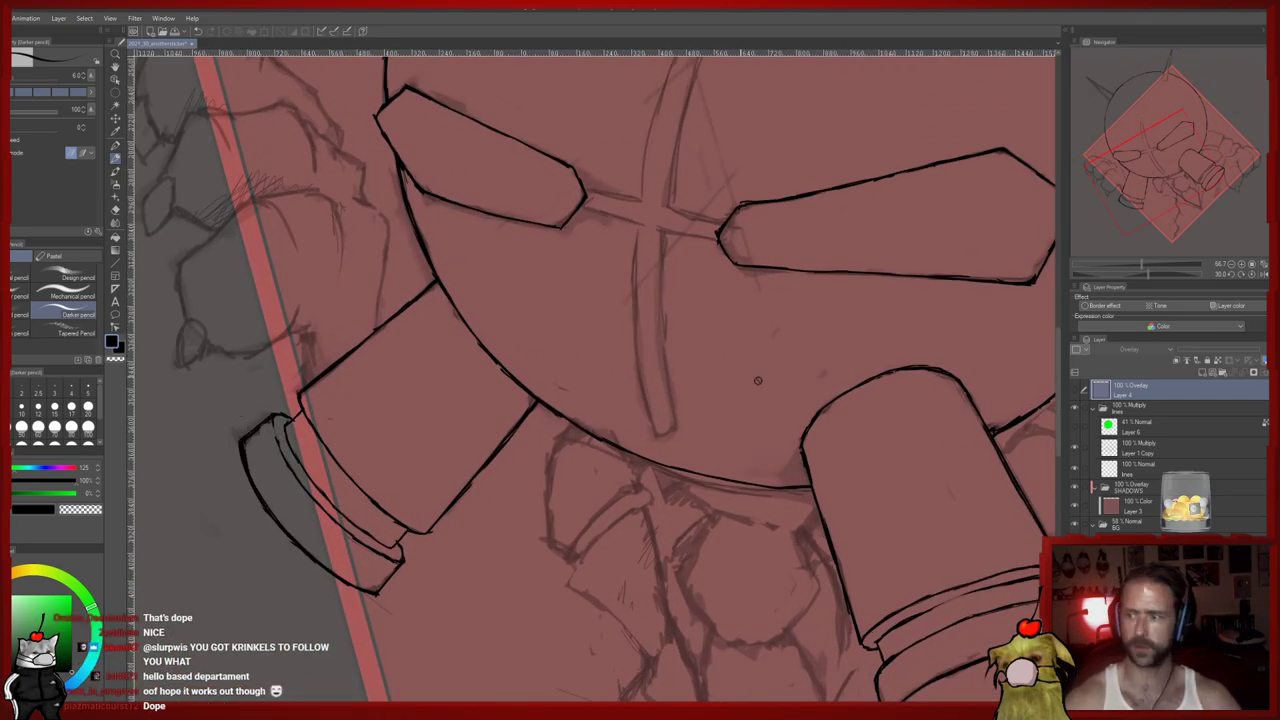
Make Layer 1 Copy the active drawing layer and check its line art by hiding and showing it
{"action": "left_click", "coordinate": [1155, 450]}
{"action": "left_click", "coordinate": [1075, 448]}
{"action": "left_click", "coordinate": [1075, 448]}
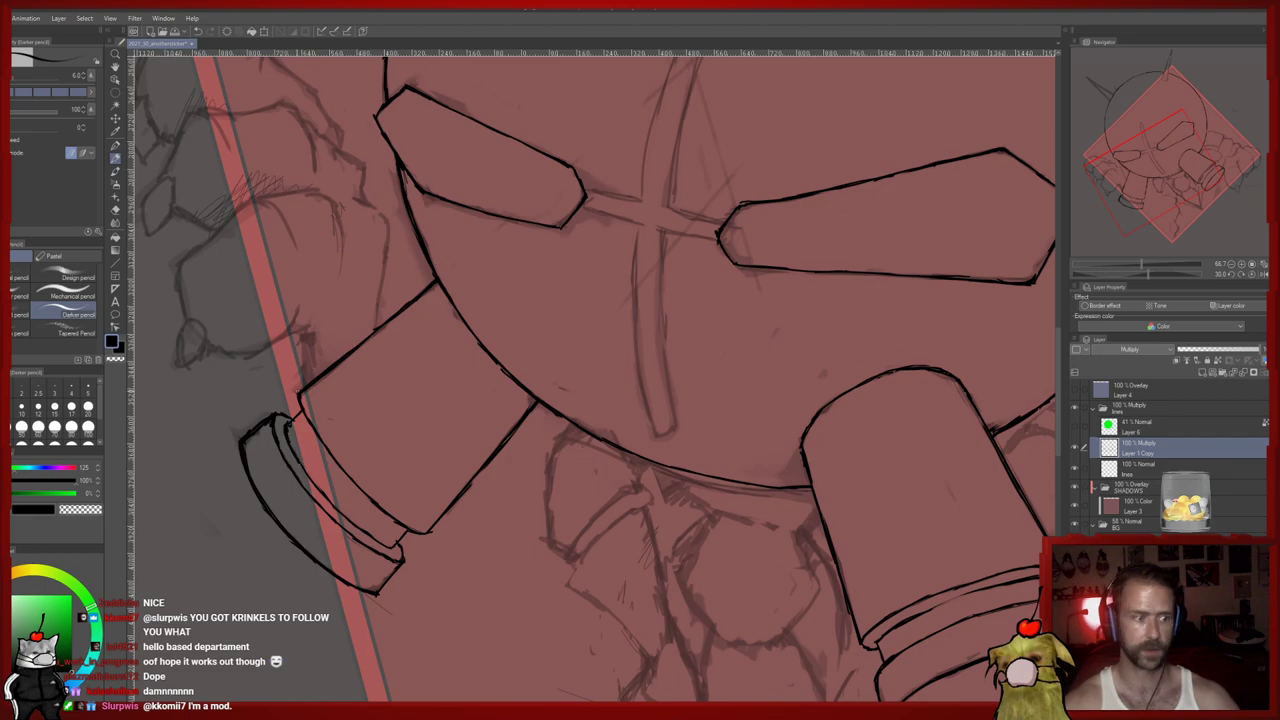
{"action": "scroll", "coordinate": [265, 410], "scroll_direction": "down", "scroll_amount": 5}
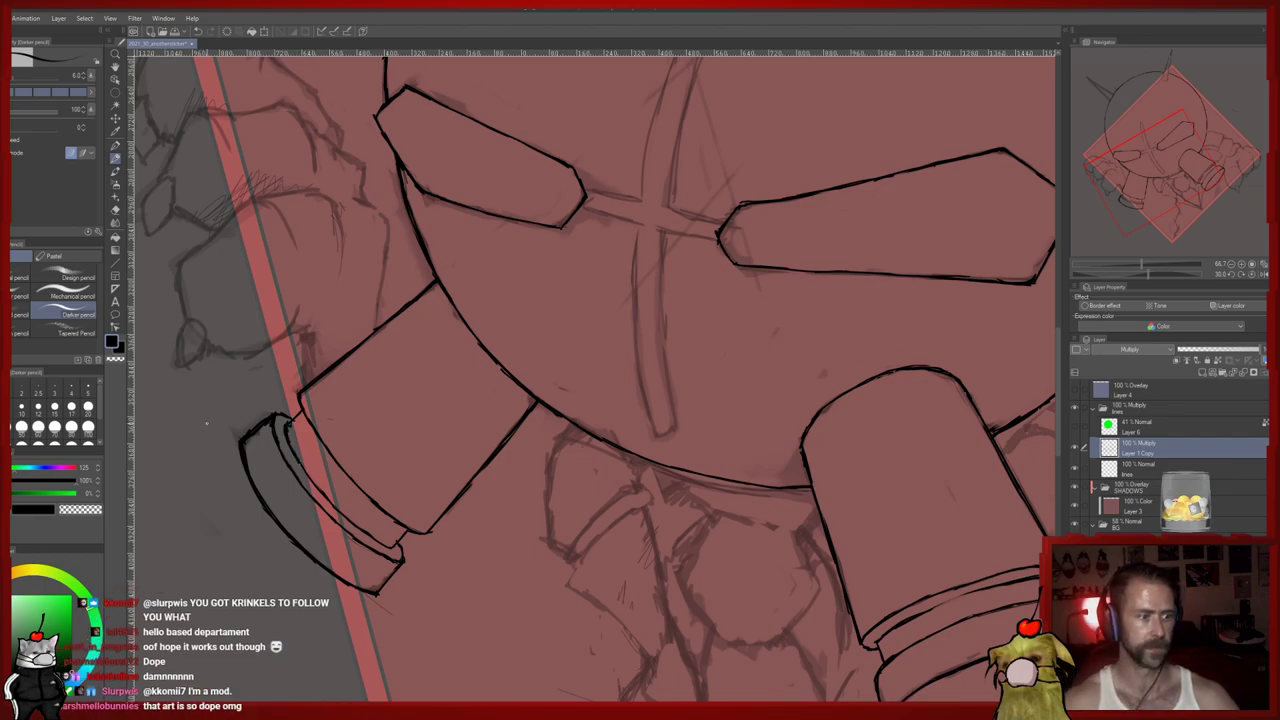
{"action": "scroll", "coordinate": [265, 410], "scroll_direction": "up", "scroll_amount": 3}
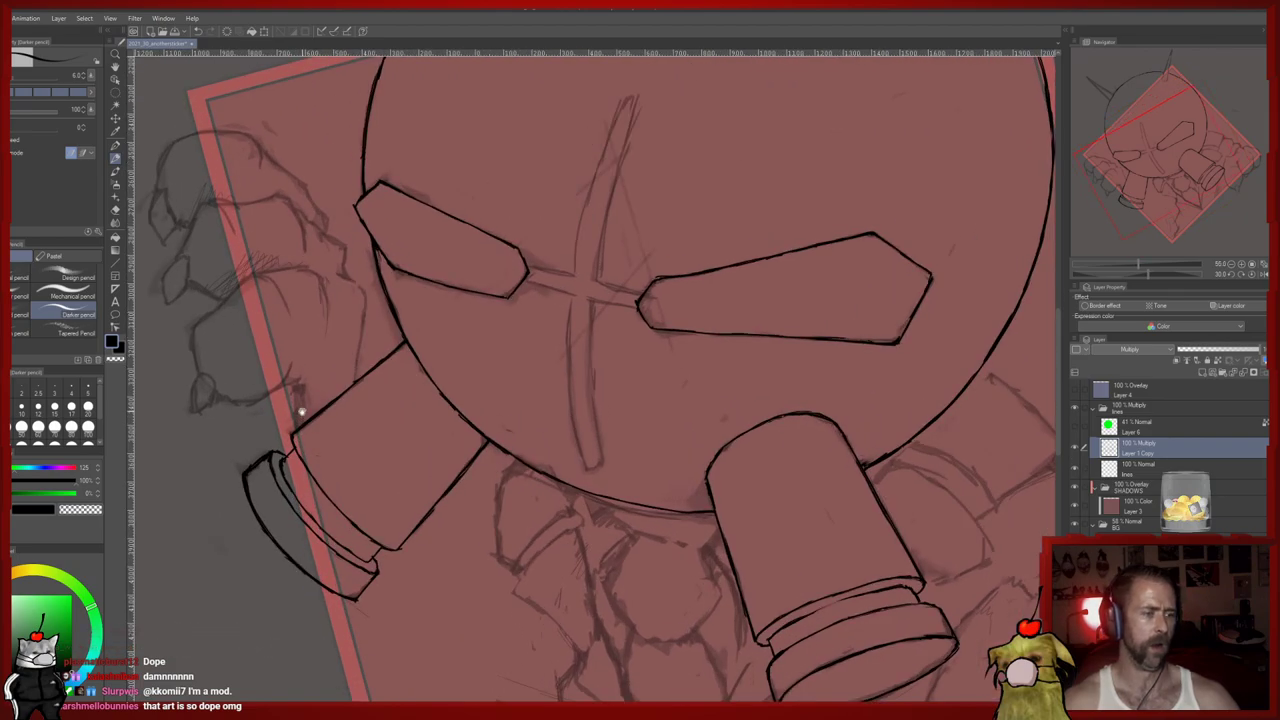
{"action": "left_click_drag", "start_coordinate": [302, 411], "coordinate": [307, 439]}
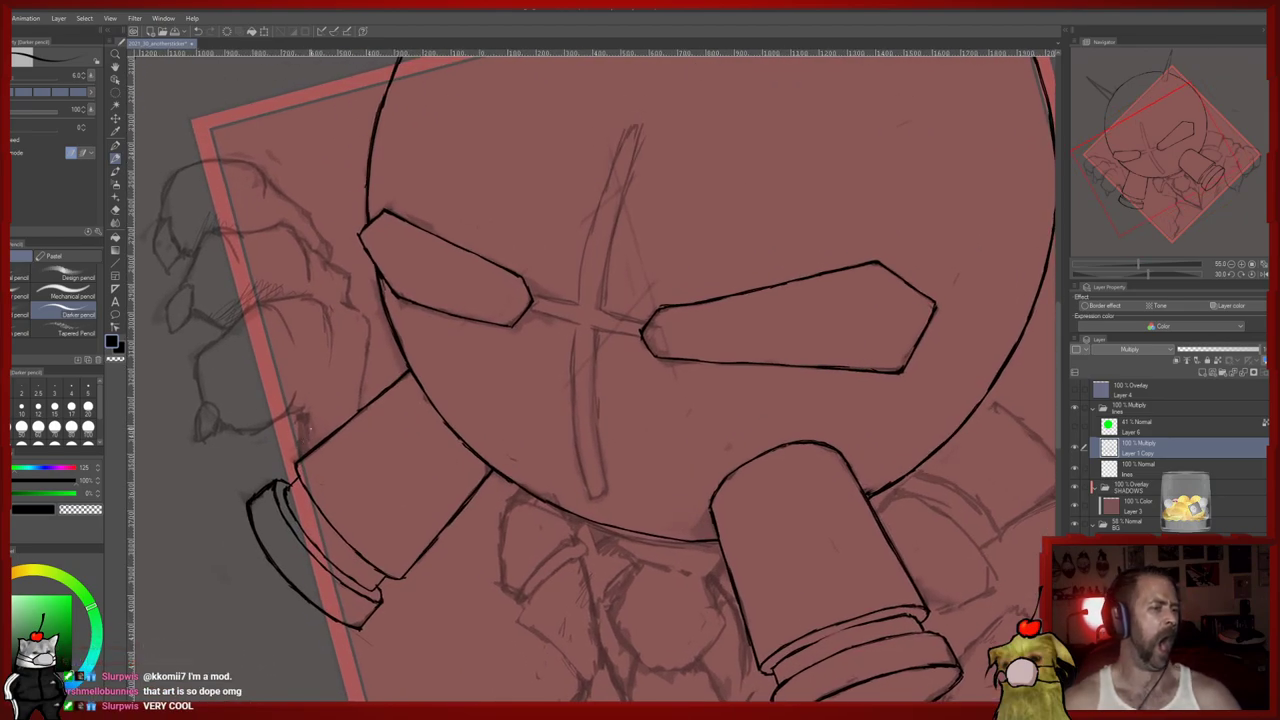
Ink the two long edges of the right spike on the head over its sketch, meeting at the pointed tip
{"action": "left_click_drag", "start_coordinate": [552, 290], "coordinate": [504, 388]}
{"action": "mouse_move", "coordinate": [609, 230]}
{"action": "left_mouse_down"}
{"action": "mouse_move", "coordinate": [474, 390]}
{"action": "mouse_move", "coordinate": [360, 456]}
{"action": "left_mouse_up"}
{"action": "left_click_drag", "start_coordinate": [604, 271], "coordinate": [760, 135]}
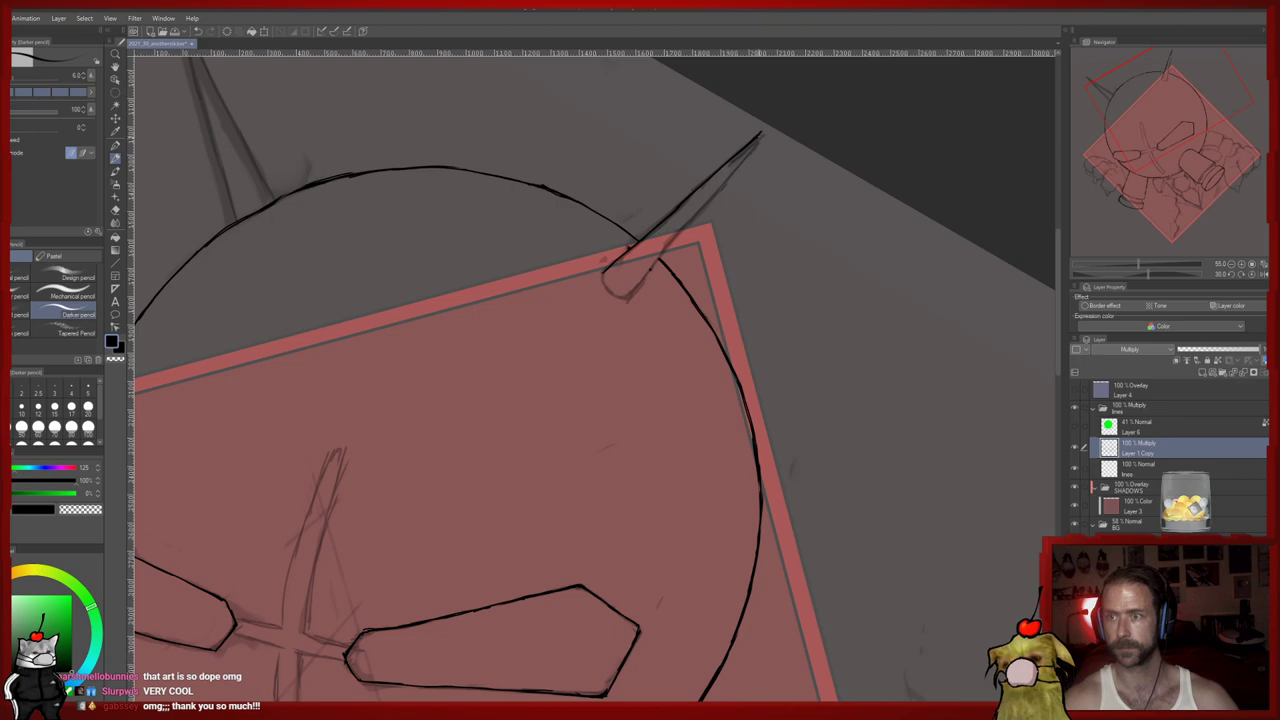
{"action": "left_click_drag", "start_coordinate": [630, 298], "coordinate": [726, 176]}
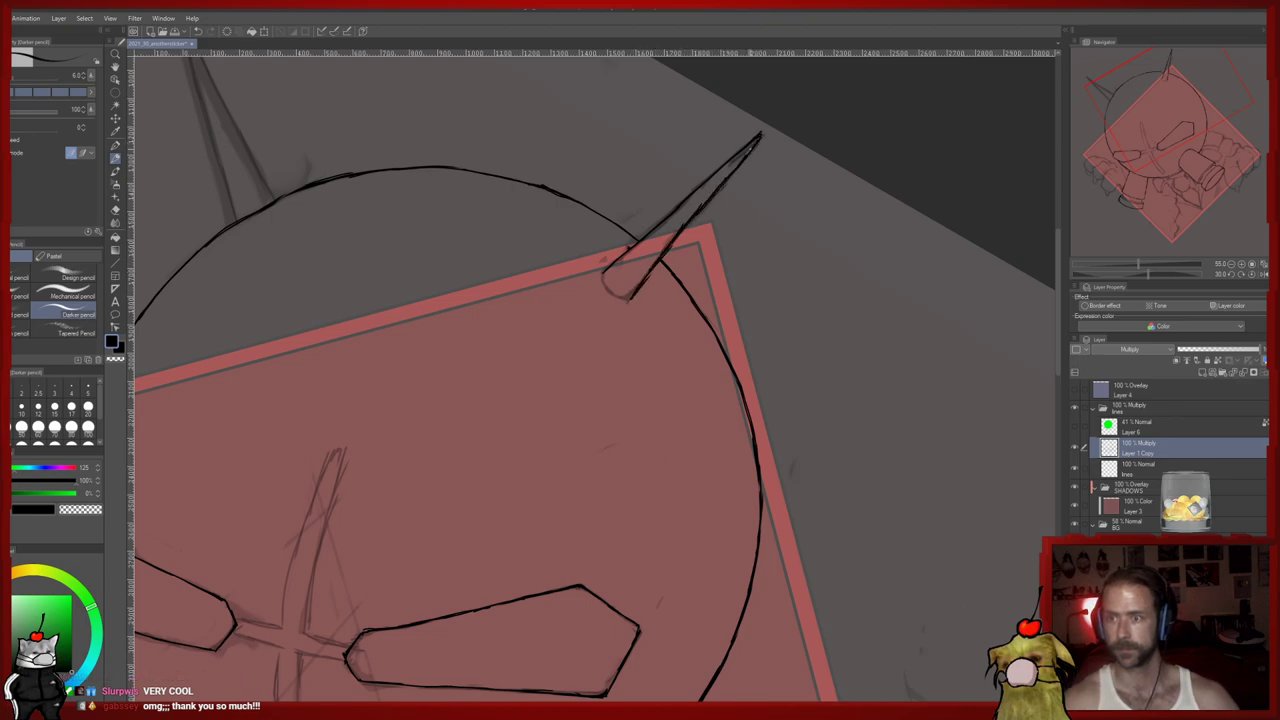
Ink the right spike's rounded base, erase stray line ends, and thin and redraw its lower edge near the tip
{"action": "key", "text": "e"}
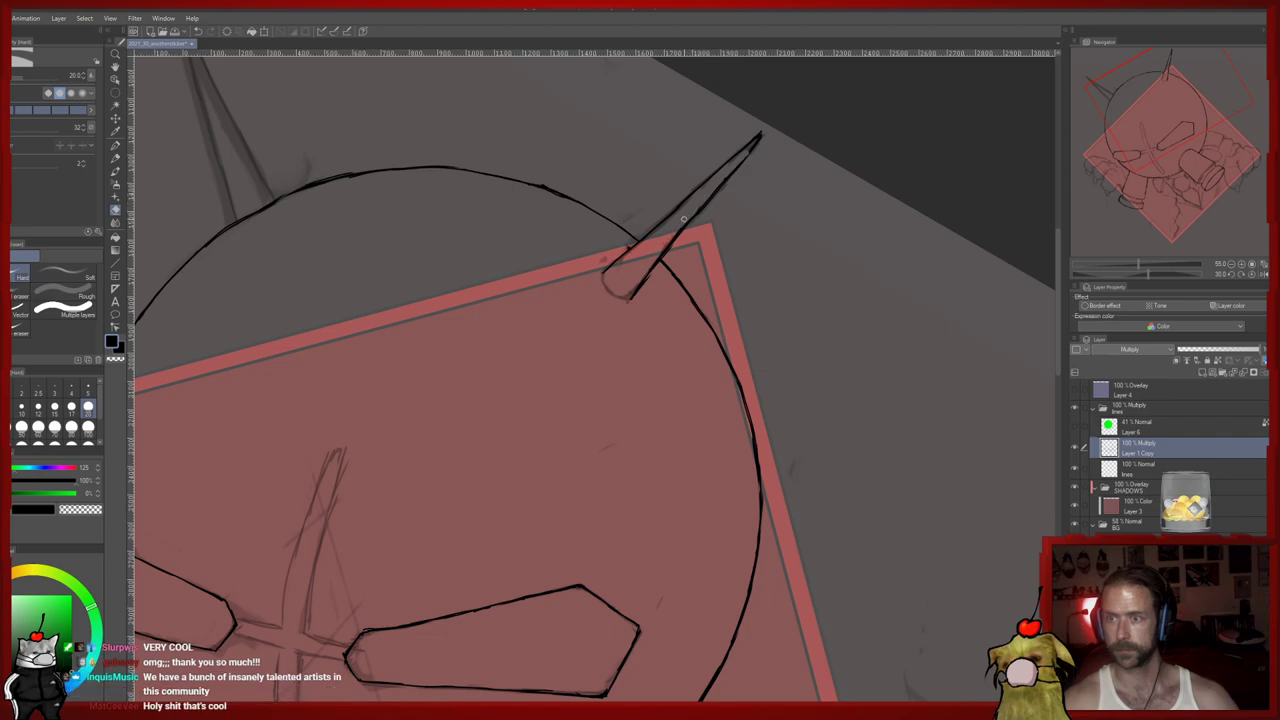
{"action": "left_click_drag", "start_coordinate": [645, 278], "coordinate": [628, 306]}
{"action": "key", "text": "p"}
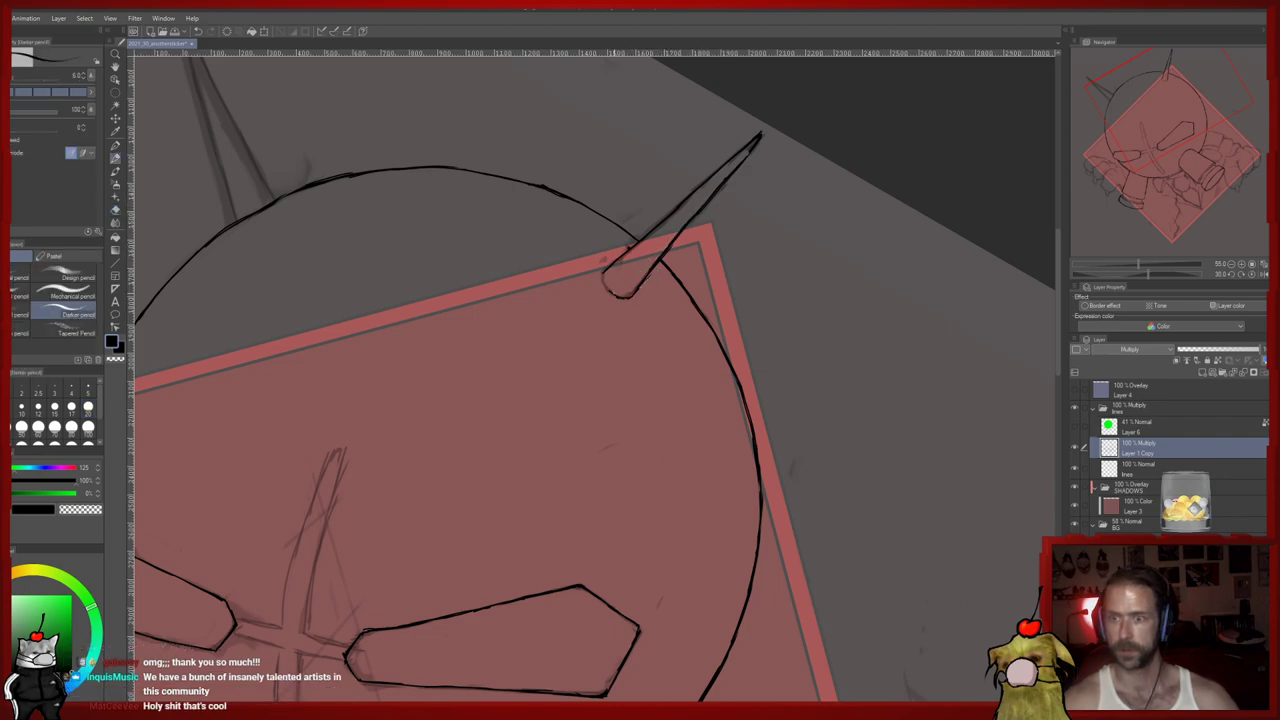
{"action": "key", "text": "e"}
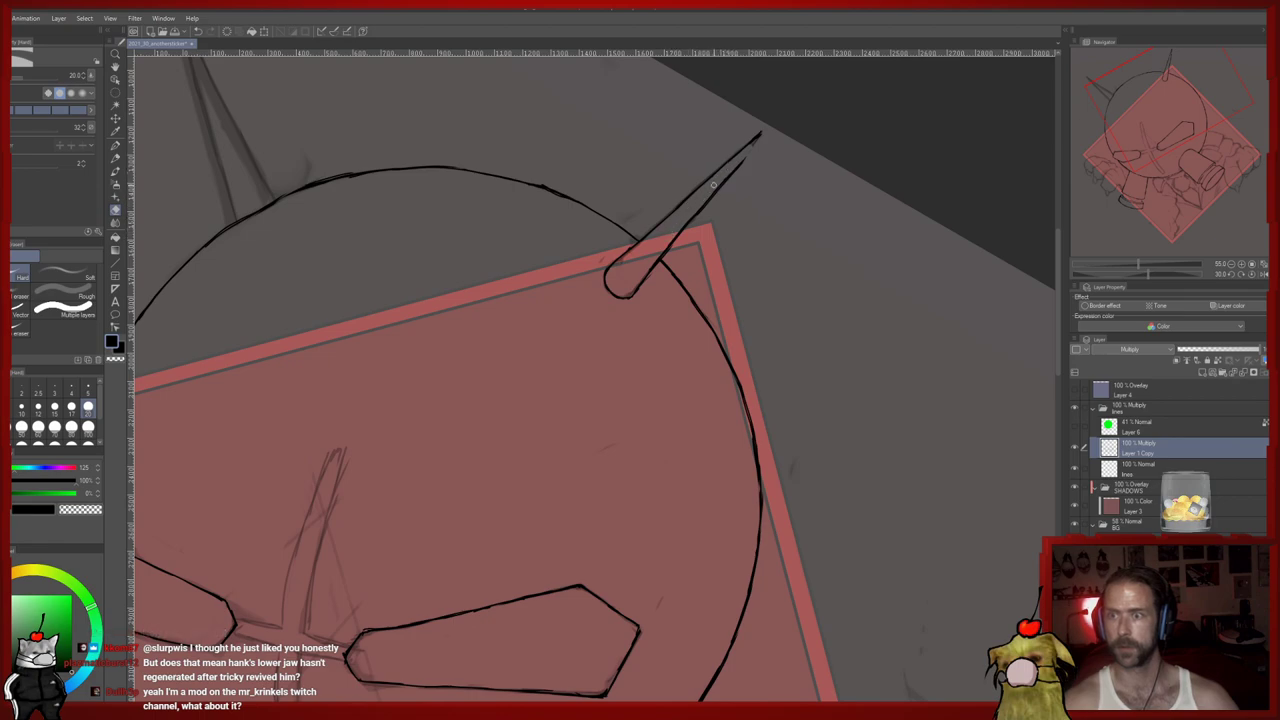
{"action": "left_click_drag", "start_coordinate": [706, 197], "coordinate": [735, 166]}
{"action": "key", "text": "p"}
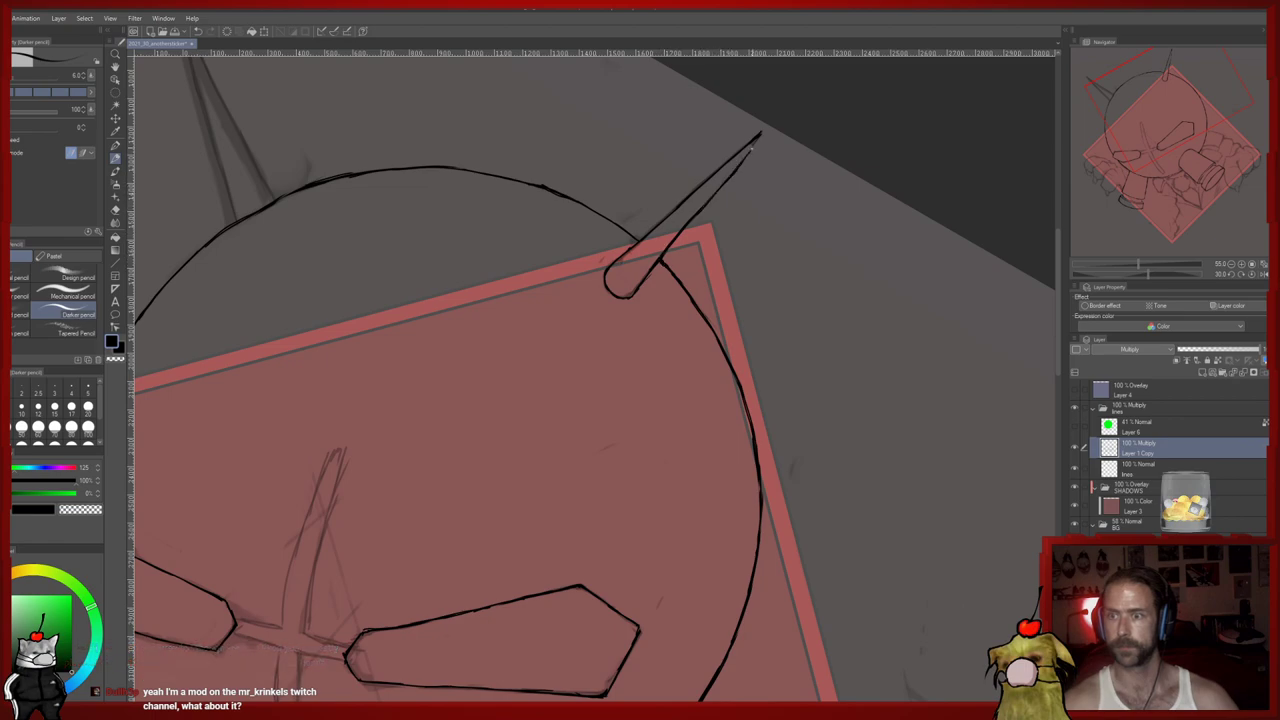
Ink the left spike on top of the head with two straight lines running from the head outline to the tip
{"action": "left_click_drag", "start_coordinate": [638, 268], "coordinate": [769, 342]}
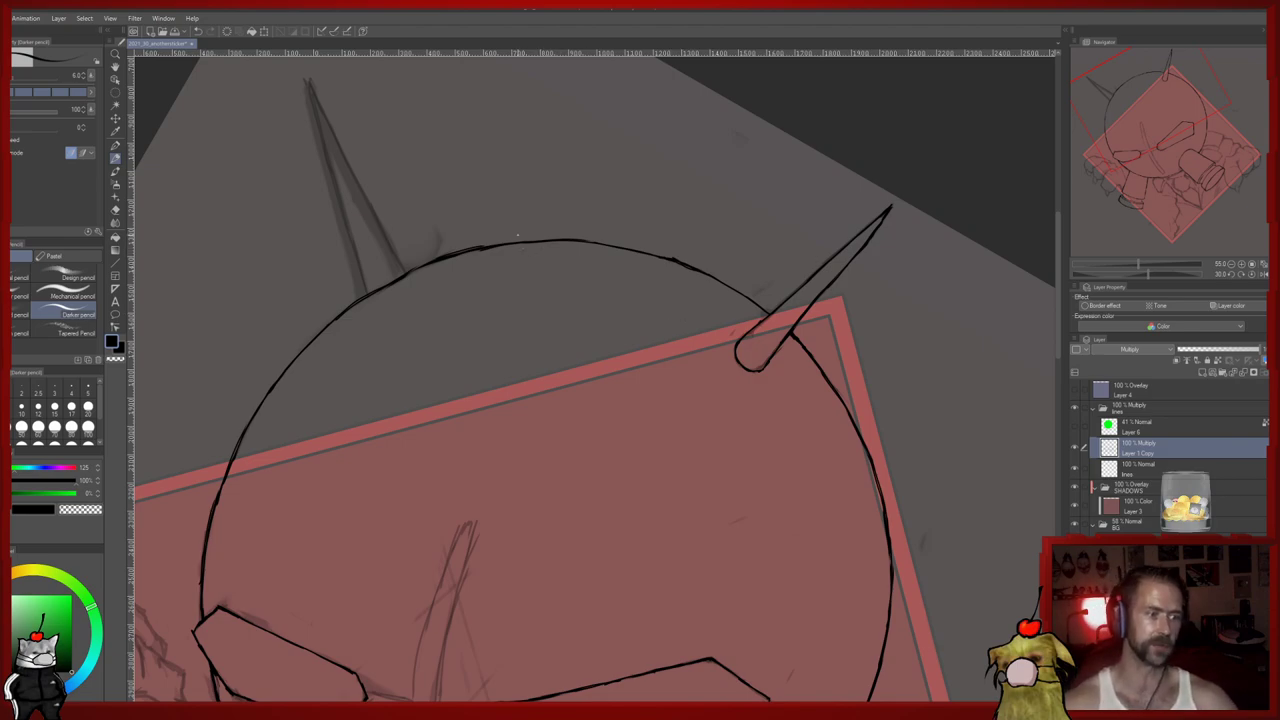
{"action": "left_click_drag", "start_coordinate": [507, 264], "coordinate": [574, 310]}
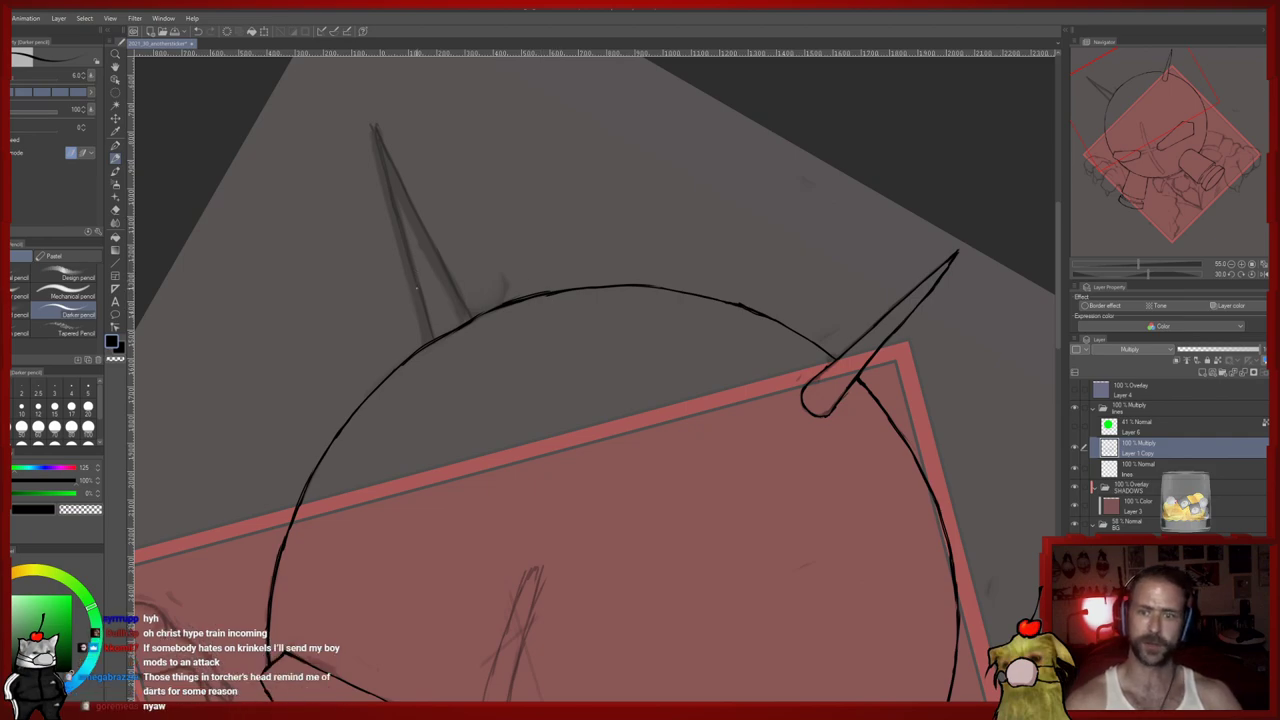
{"action": "left_click", "coordinate": [433, 339]}
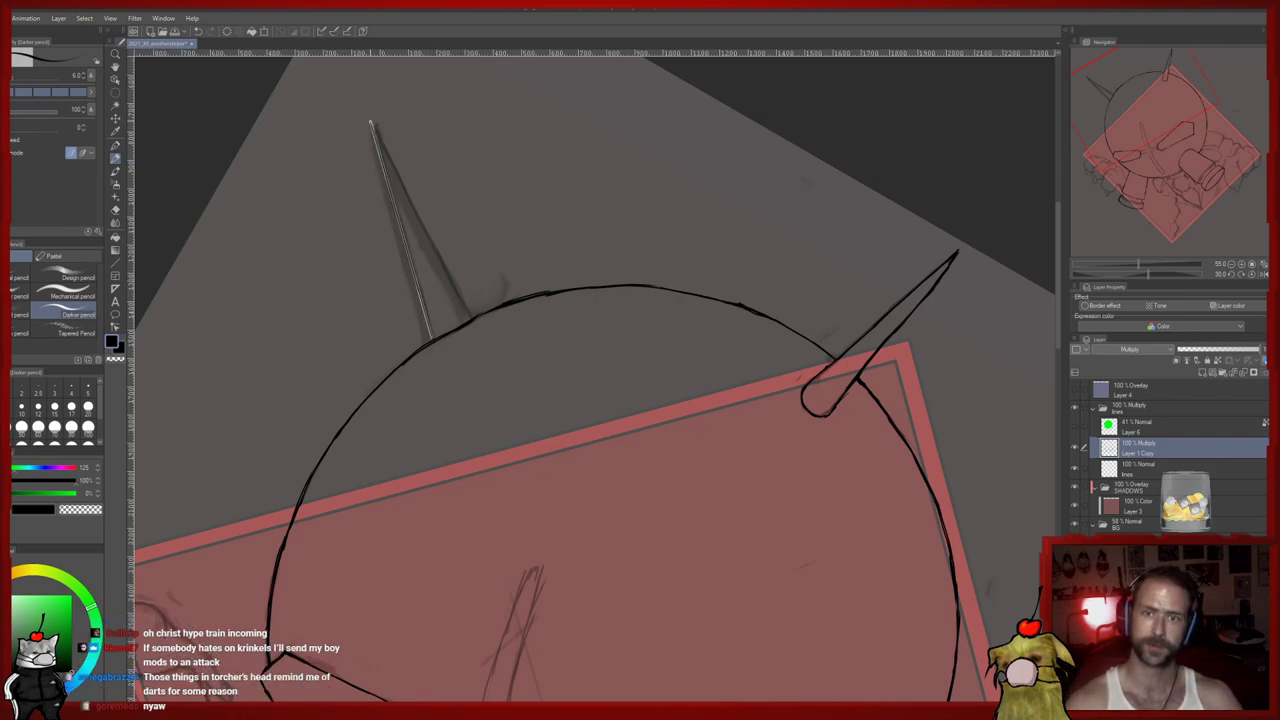
{"action": "left_click", "coordinate": [371, 123], "text": "shift"}
{"action": "left_click_drag", "start_coordinate": [458, 293], "coordinate": [480, 340]}
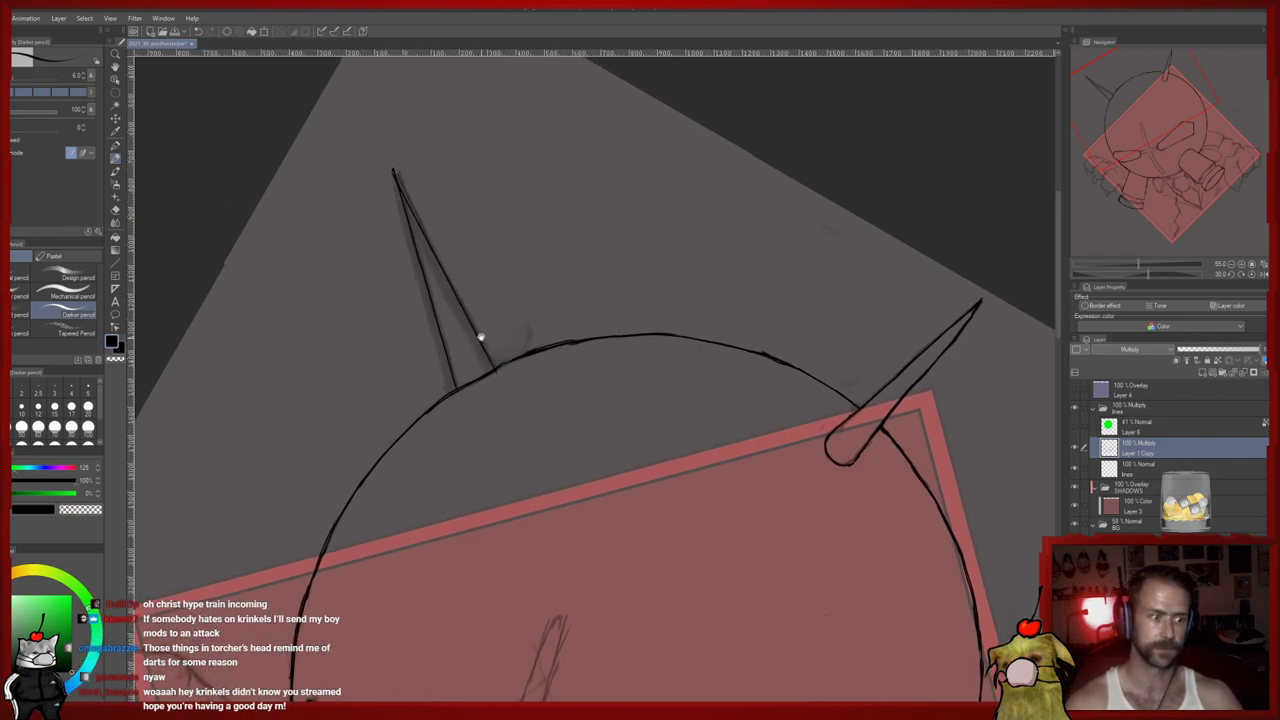
Erase the left spike's tip to shorten it into a clean point, and return to the Darker pencil
{"action": "key", "text": "e"}
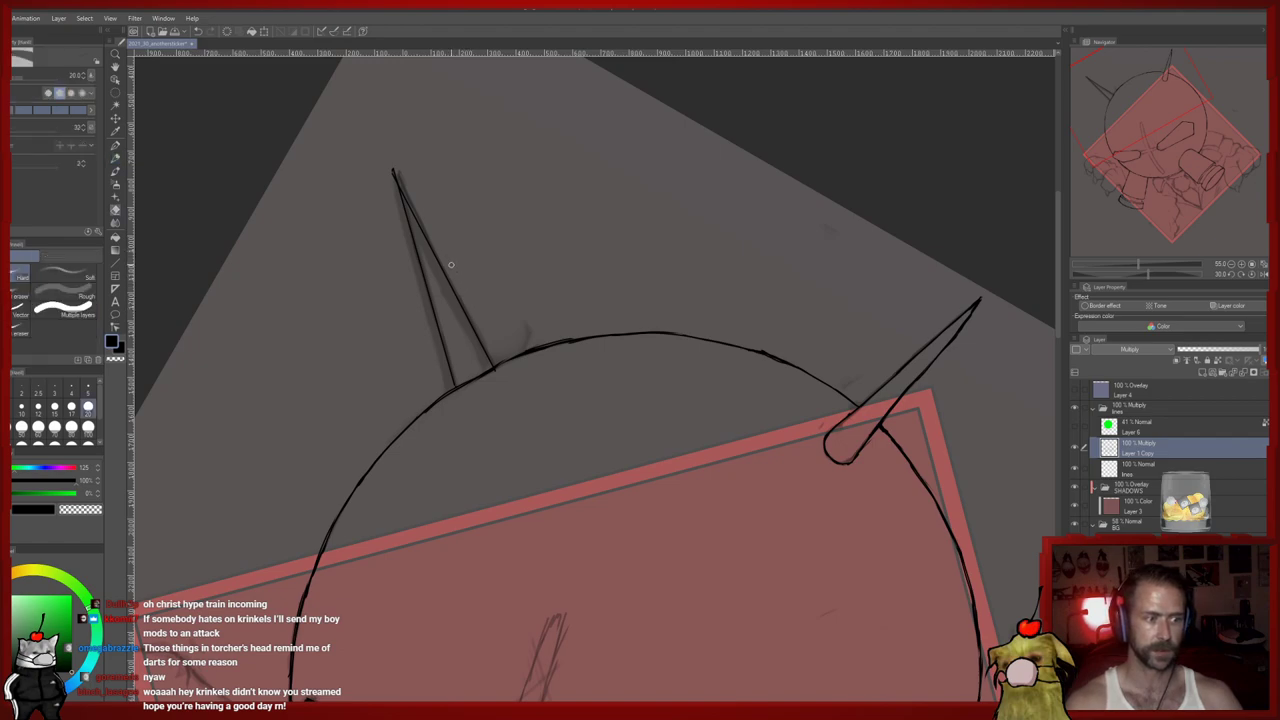
{"action": "mouse_move", "coordinate": [394, 172]}
{"action": "left_mouse_down"}
{"action": "mouse_move", "coordinate": [442, 244]}
{"action": "mouse_move", "coordinate": [394, 162]}
{"action": "mouse_move", "coordinate": [405, 194]}
{"action": "left_mouse_up"}
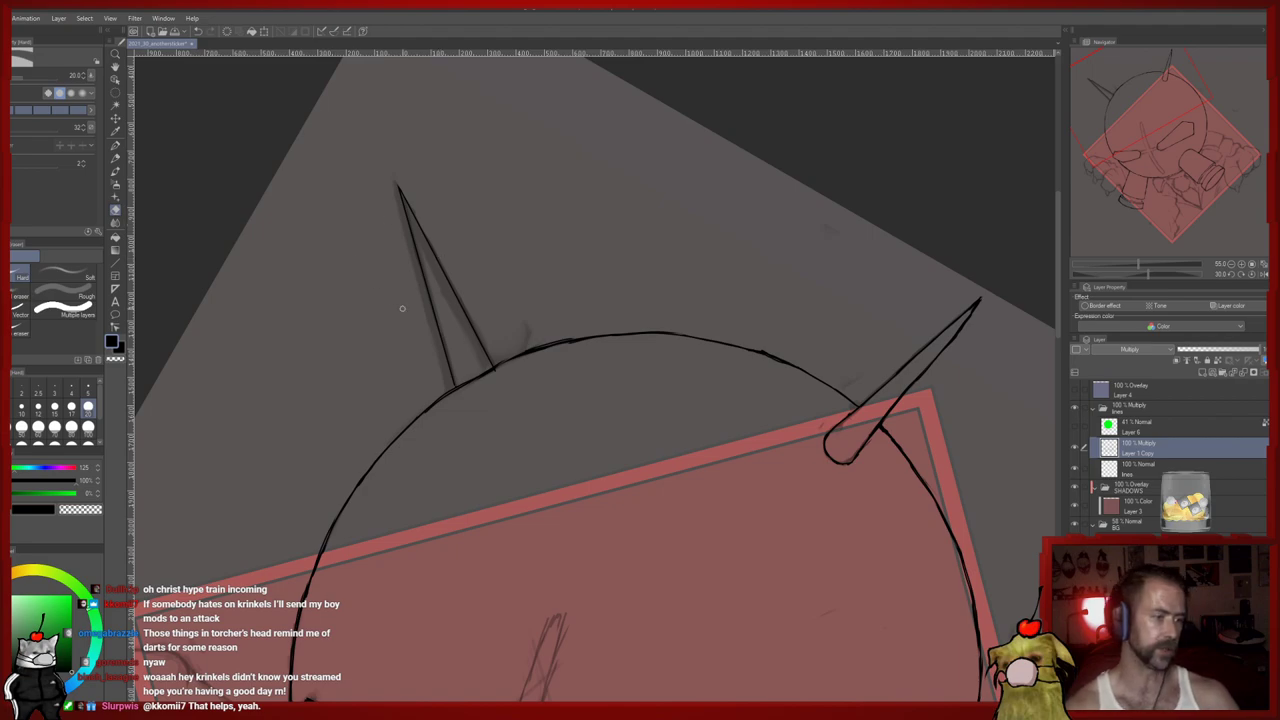
{"action": "key", "text": "p"}
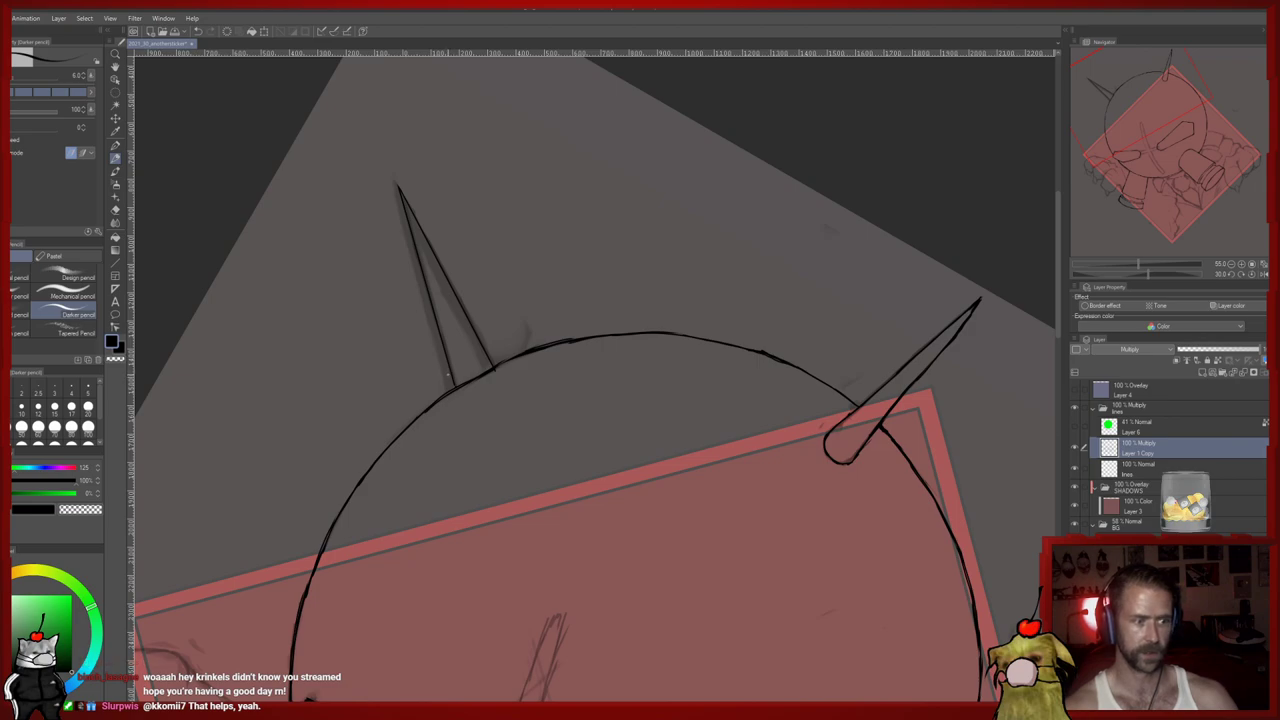
Darken the left edge of the left head spike and erase the rough sketch shading inside and around it
{"action": "mouse_move", "coordinate": [453, 386]}
{"action": "left_mouse_down"}
{"action": "mouse_move", "coordinate": [423, 269]}
{"action": "mouse_move", "coordinate": [446, 385]}
{"action": "left_mouse_up"}
{"action": "key", "text": "e"}
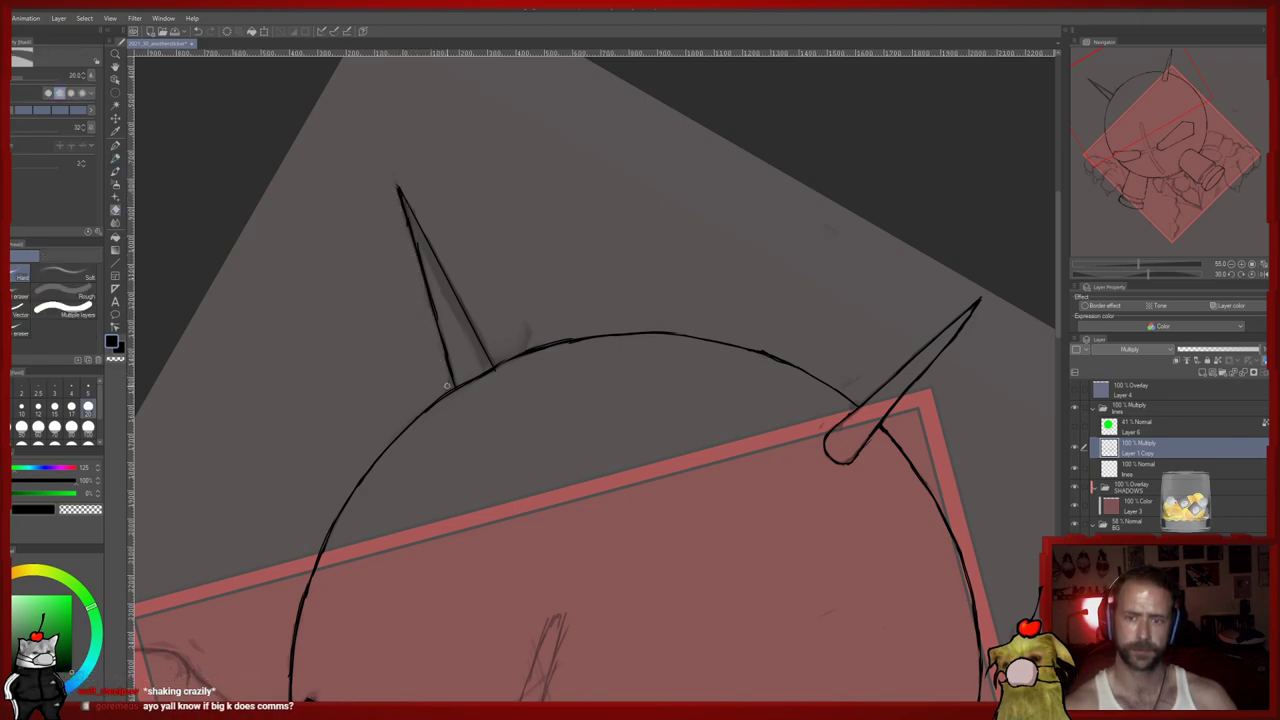
{"action": "left_click_drag", "start_coordinate": [433, 290], "coordinate": [442, 328]}
{"action": "mouse_move", "coordinate": [419, 236]}
{"action": "left_mouse_down"}
{"action": "mouse_move", "coordinate": [430, 288]}
{"action": "mouse_move", "coordinate": [421, 244]}
{"action": "mouse_move", "coordinate": [480, 358]}
{"action": "left_mouse_up"}
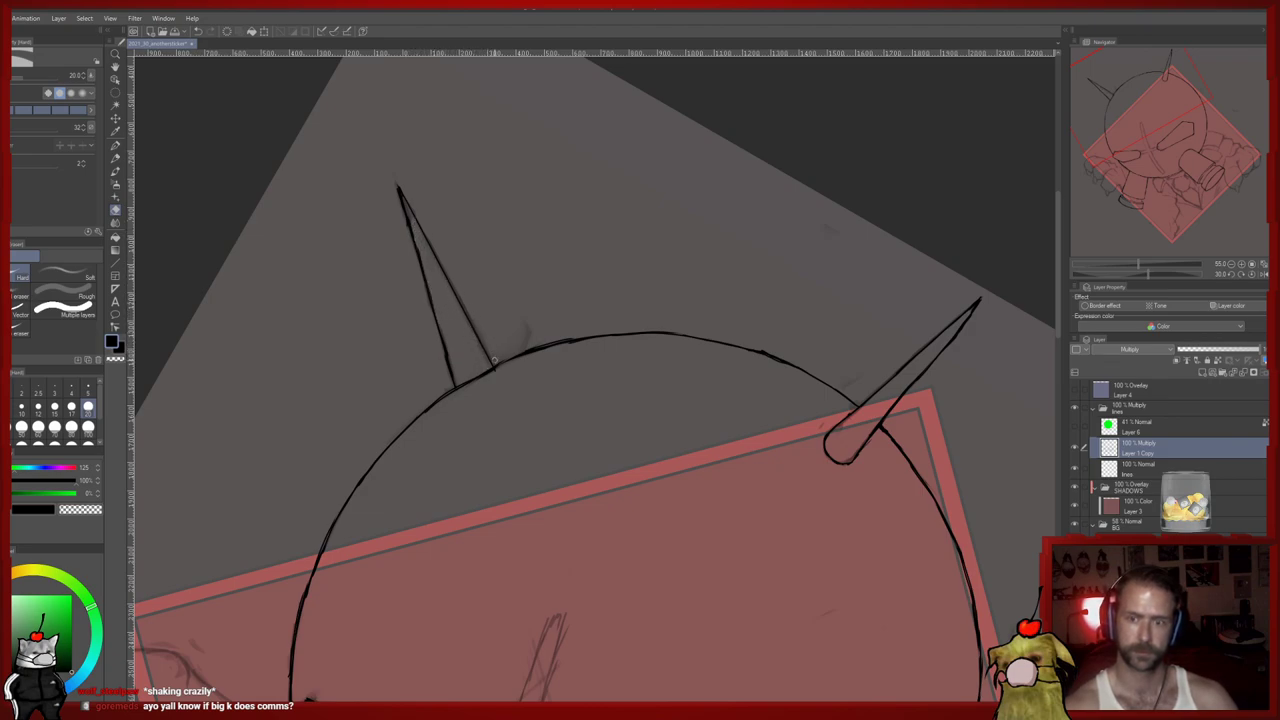
{"action": "left_click_drag", "start_coordinate": [478, 324], "coordinate": [398, 184]}
Redraw the left spike's right edge near the tip with the Darker pencil and trim the excess line with the eraser
{"action": "key", "text": "p"}
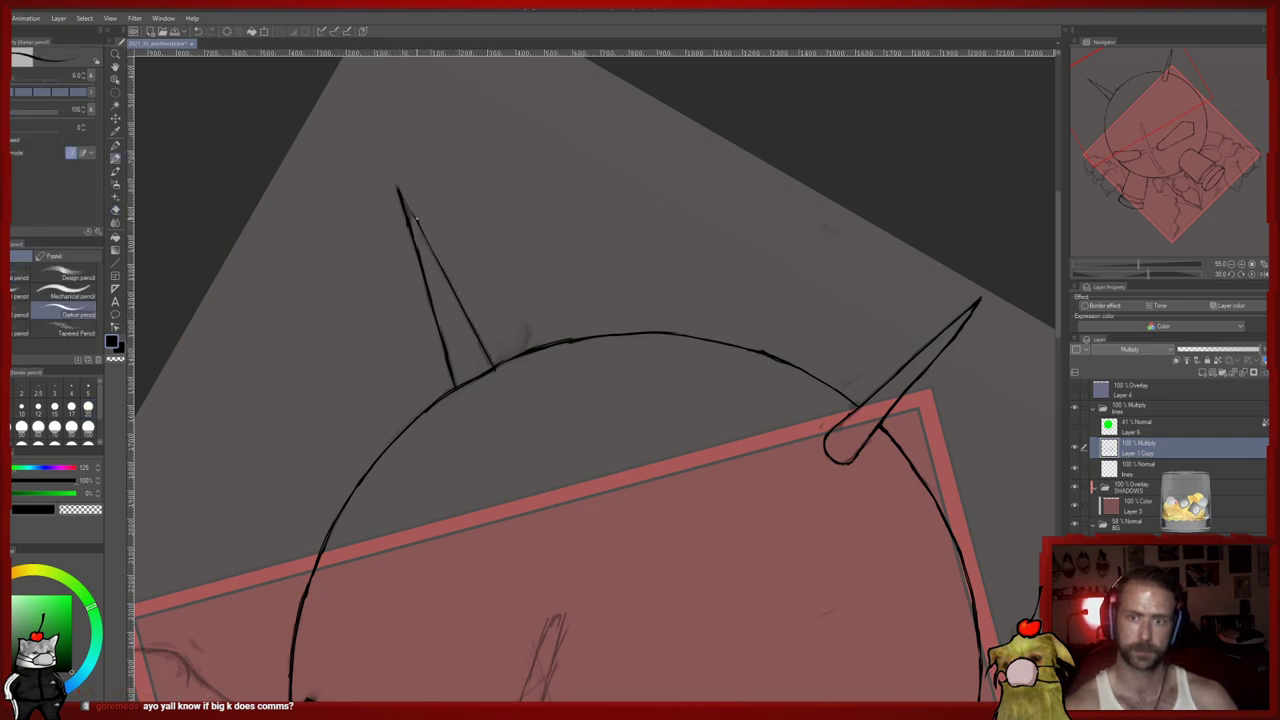
{"action": "key", "text": "e"}
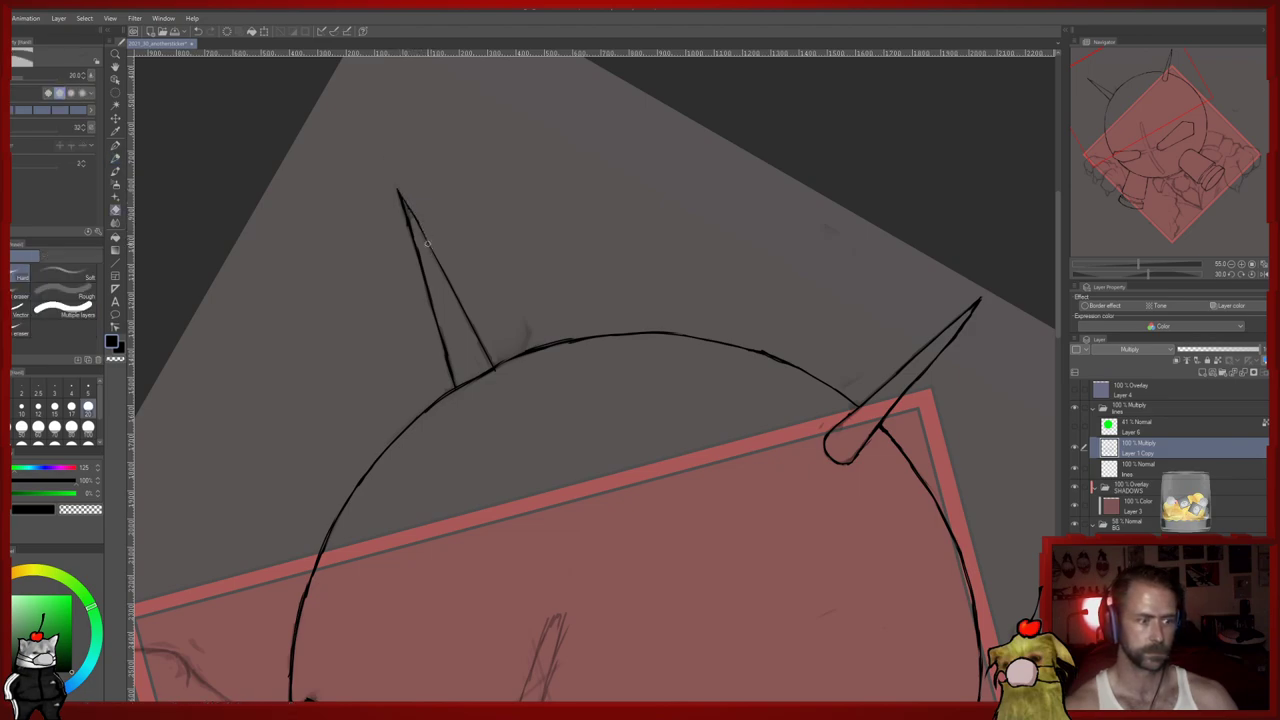
{"action": "key", "text": "p"}
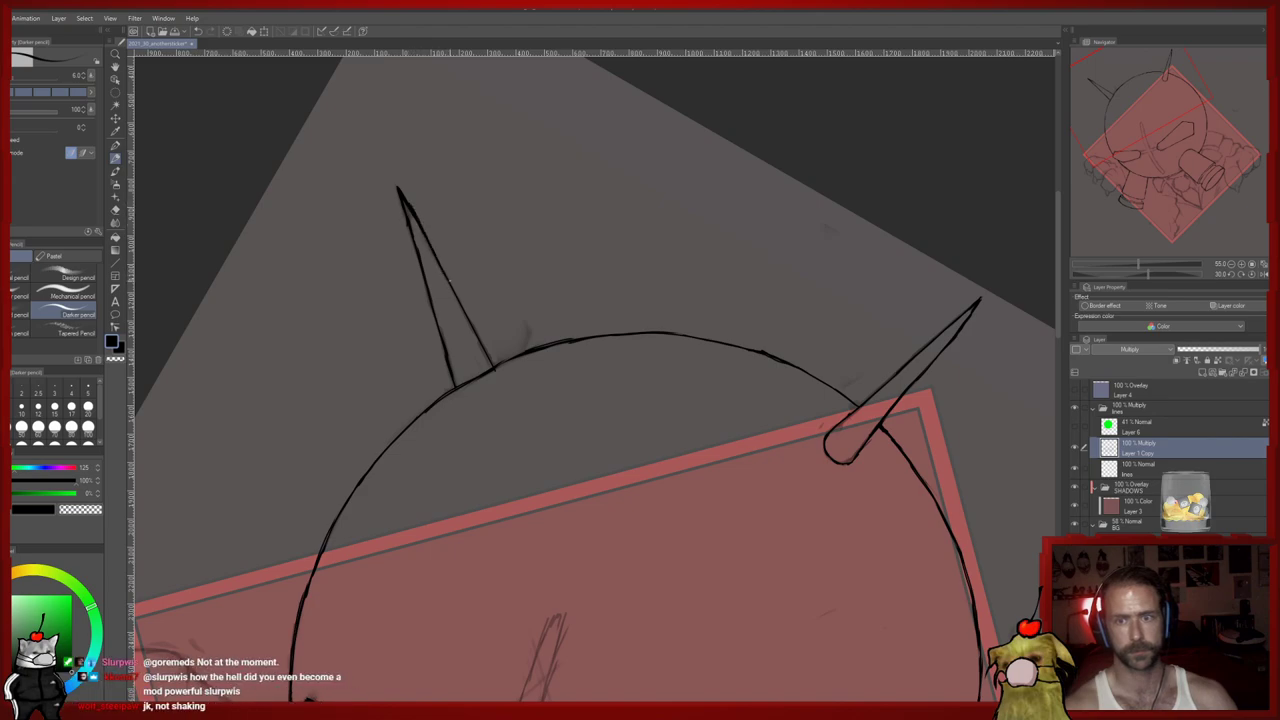
{"action": "key", "text": "e"}
{"action": "left_click_drag", "start_coordinate": [430, 240], "coordinate": [401, 177]}
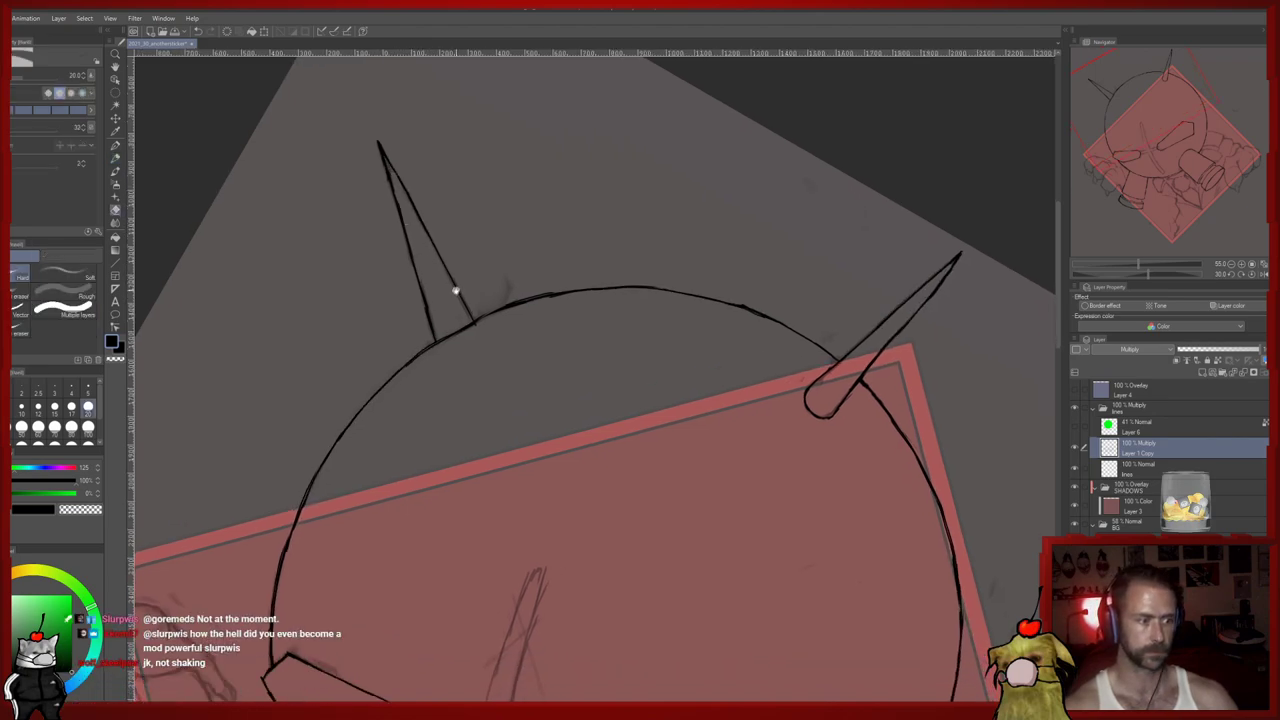
Reinforce the left spike's right edge with a pencil stroke from near its base up towards the tip
{"action": "left_click_drag", "start_coordinate": [456, 290], "coordinate": [457, 307]}
{"action": "scroll", "coordinate": [422, 264], "scroll_direction": "up", "scroll_amount": 1}
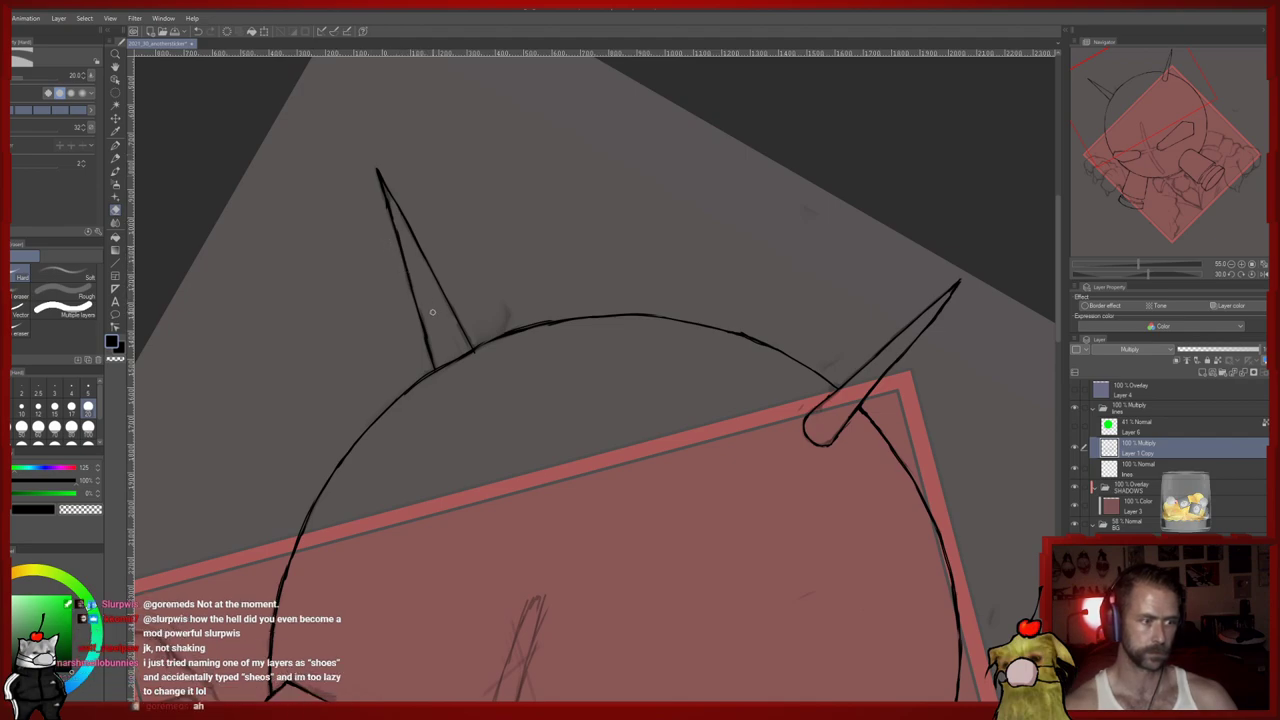
{"action": "key", "text": "p"}
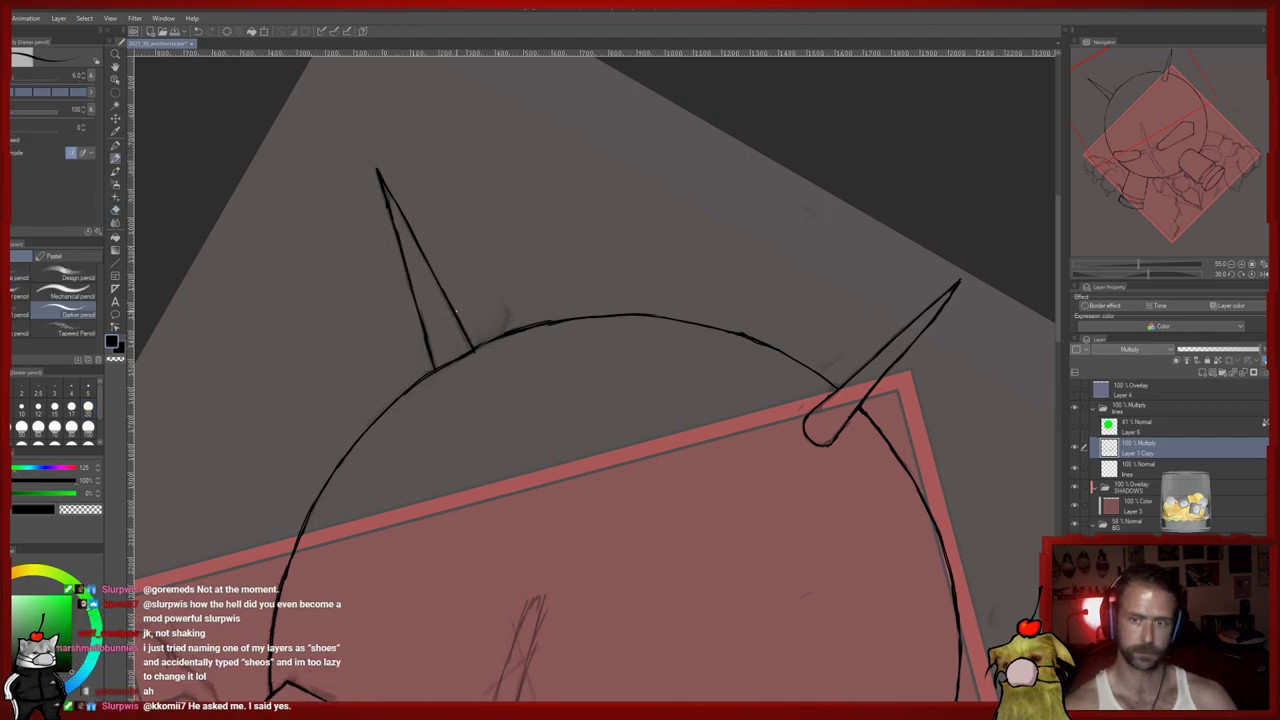
{"action": "left_click_drag", "start_coordinate": [446, 288], "coordinate": [399, 204]}
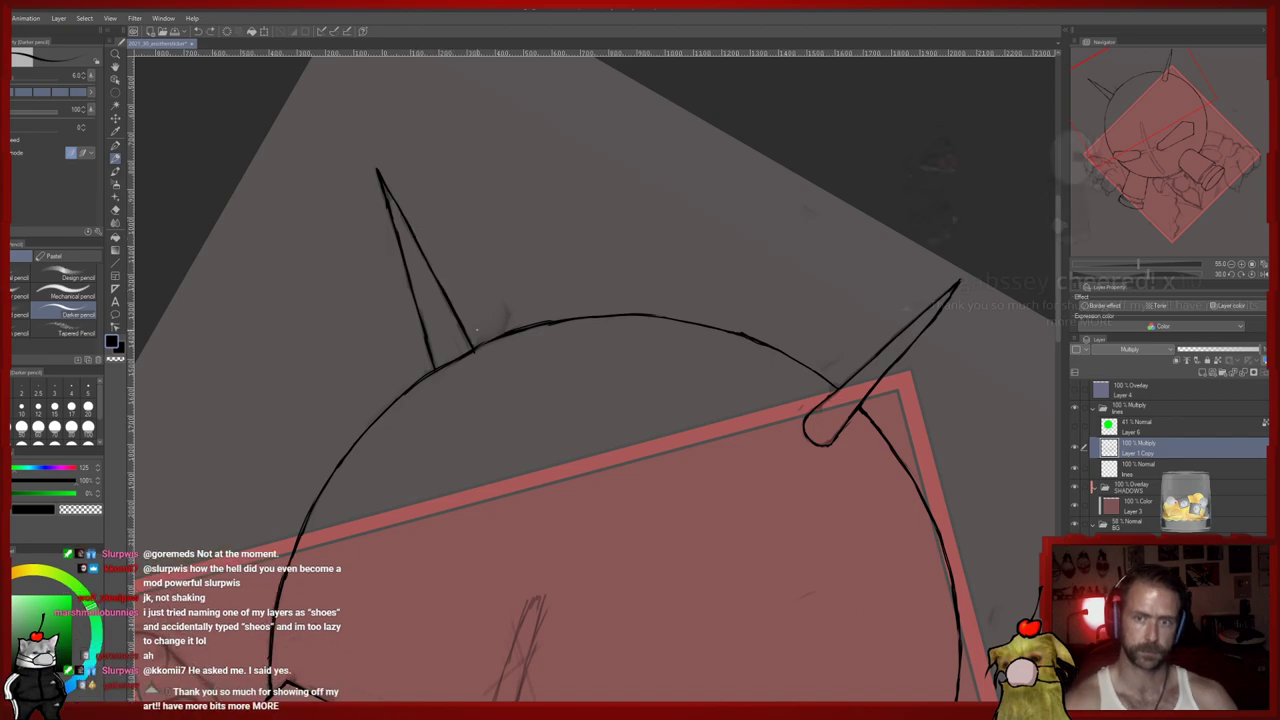
Erase the sketch smudges beside the left spike's base and tidy the line work where it meets the head outline
{"action": "key", "text": "e"}
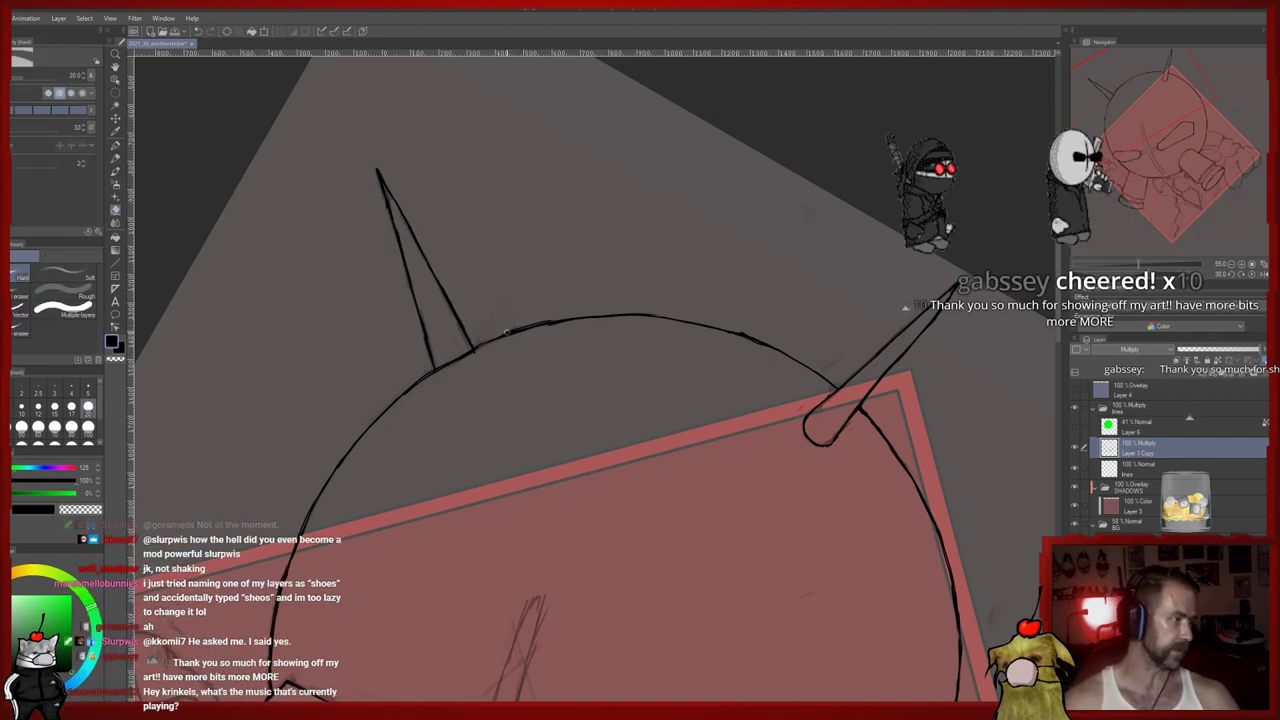
{"action": "mouse_move", "coordinate": [500, 343]}
{"action": "left_mouse_down"}
{"action": "mouse_move", "coordinate": [478, 329]}
{"action": "mouse_move", "coordinate": [500, 357]}
{"action": "mouse_move", "coordinate": [495, 322]}
{"action": "left_mouse_up"}
{"action": "key", "text": "p"}
{"action": "left_click_drag", "start_coordinate": [424, 302], "coordinate": [445, 291]}
{"action": "key", "text": "e"}
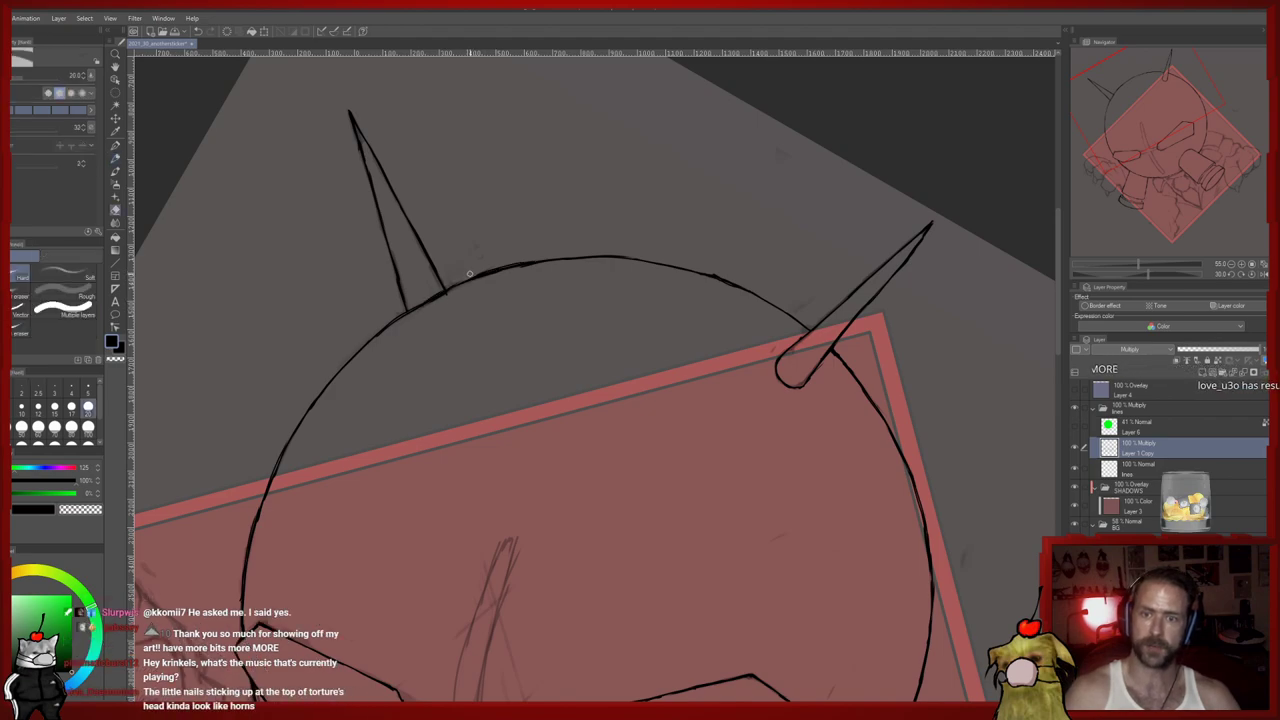
{"action": "left_click_drag", "start_coordinate": [477, 300], "coordinate": [502, 259]}
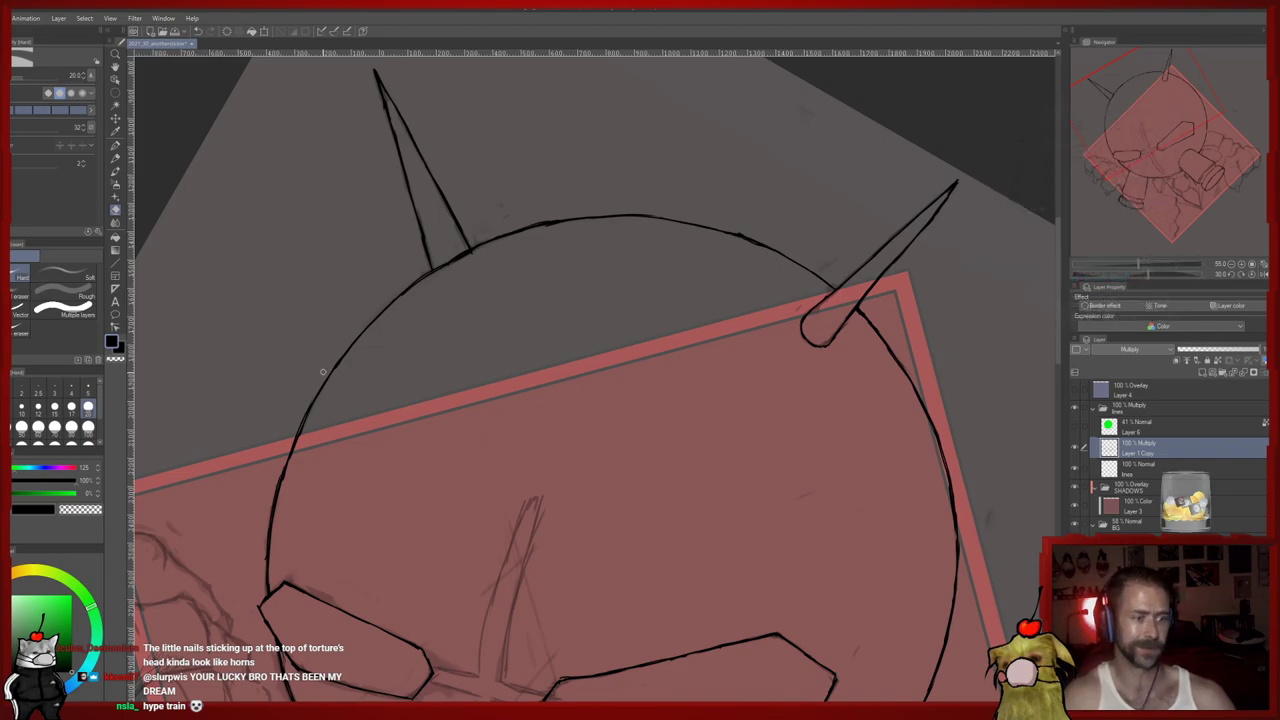
Retouch the upper-left arc of the head outline with the Darker pencil, up to the left spike's base
{"action": "scroll", "coordinate": [423, 266], "scroll_direction": "down", "scroll_amount": 3}
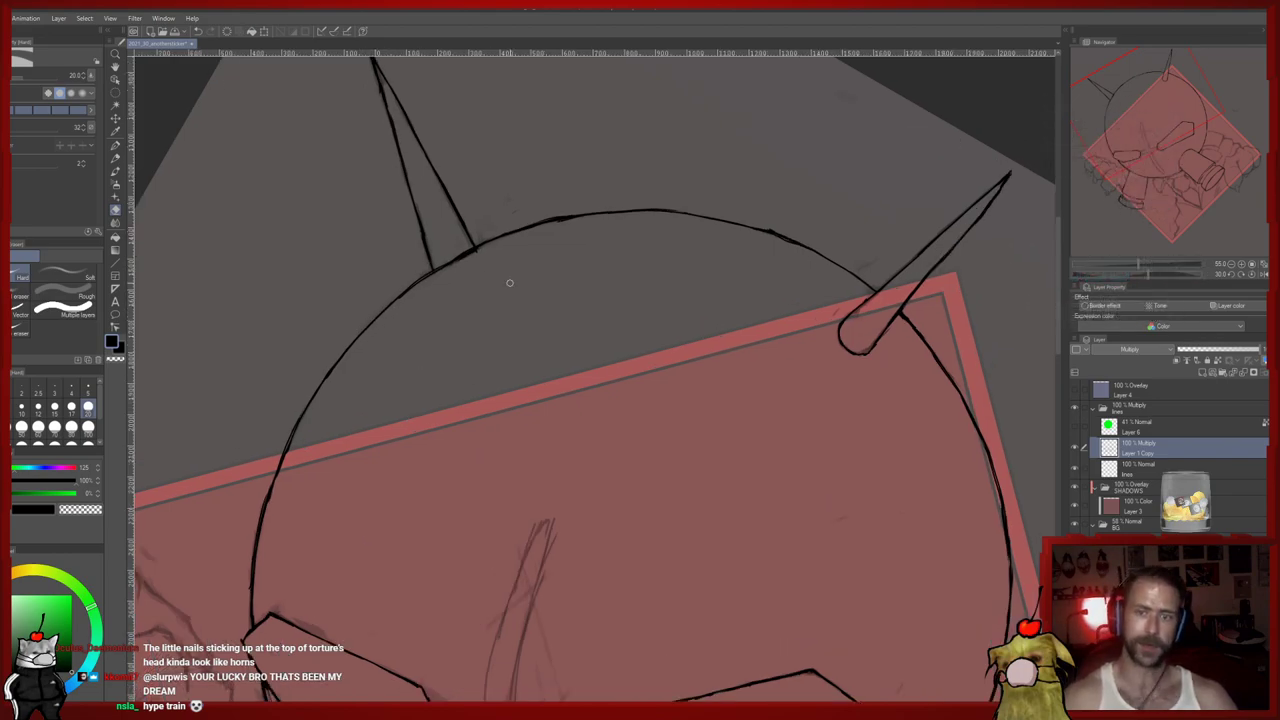
{"action": "scroll", "coordinate": [486, 286], "scroll_direction": "up", "scroll_amount": 2}
{"action": "left_click_drag", "start_coordinate": [486, 380], "coordinate": [522, 354]}
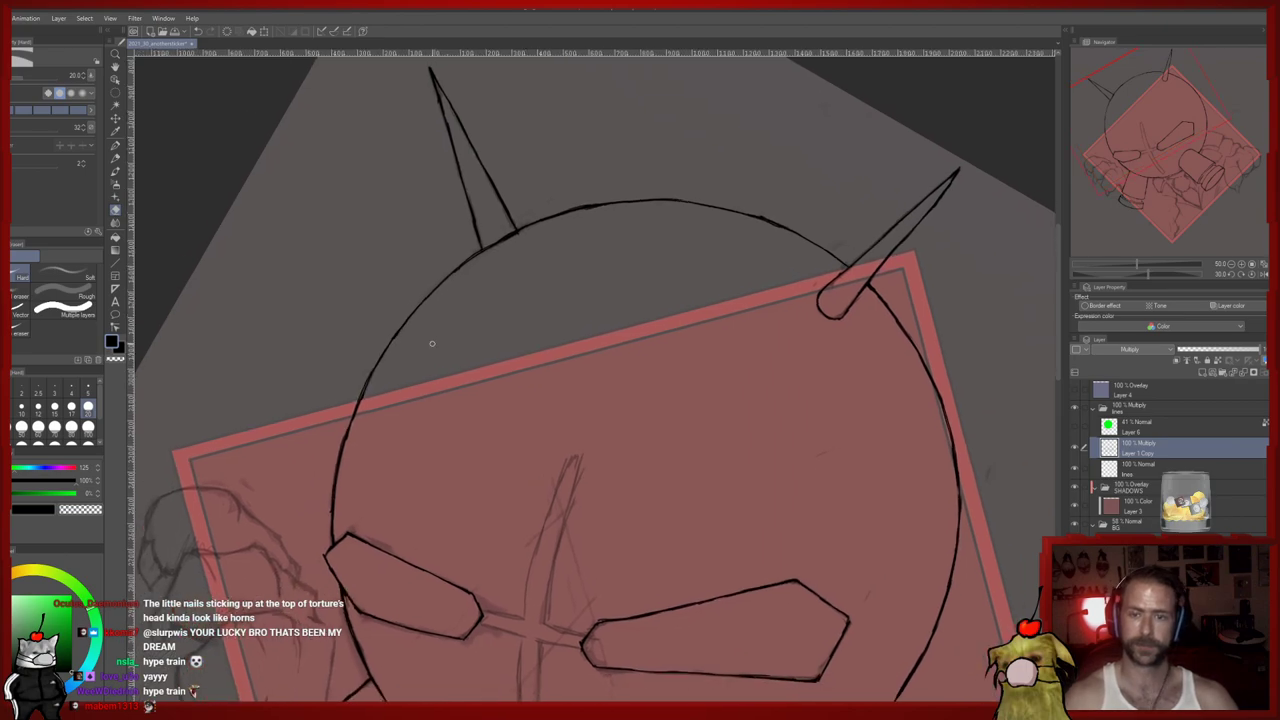
{"action": "key", "text": "p"}
{"action": "left_click_drag", "start_coordinate": [373, 374], "coordinate": [477, 256]}
{"action": "left_click_drag", "start_coordinate": [407, 551], "coordinate": [418, 260]}
Ink the left edge of the collar piece under the mask, beside the left canister, down to its lower corner
{"action": "scroll", "coordinate": [557, 255], "scroll_direction": "down", "scroll_amount": 4}
{"action": "mouse_move", "coordinate": [557, 255]}
{"action": "left_mouse_down"}
{"action": "mouse_move", "coordinate": [558, 351]}
{"action": "mouse_move", "coordinate": [552, 322]}
{"action": "left_mouse_up"}
{"action": "scroll", "coordinate": [567, 350], "scroll_direction": "up", "scroll_amount": 1}
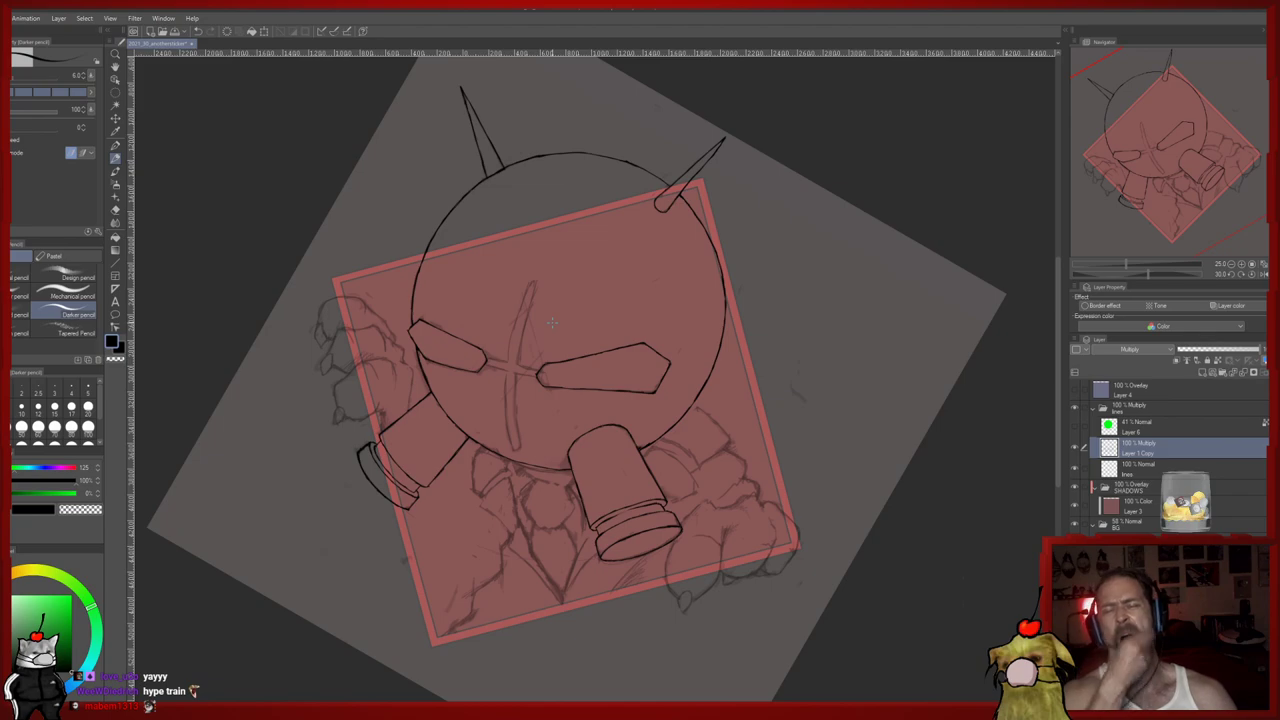
{"action": "scroll", "coordinate": [551, 322], "scroll_direction": "up", "scroll_amount": 3}
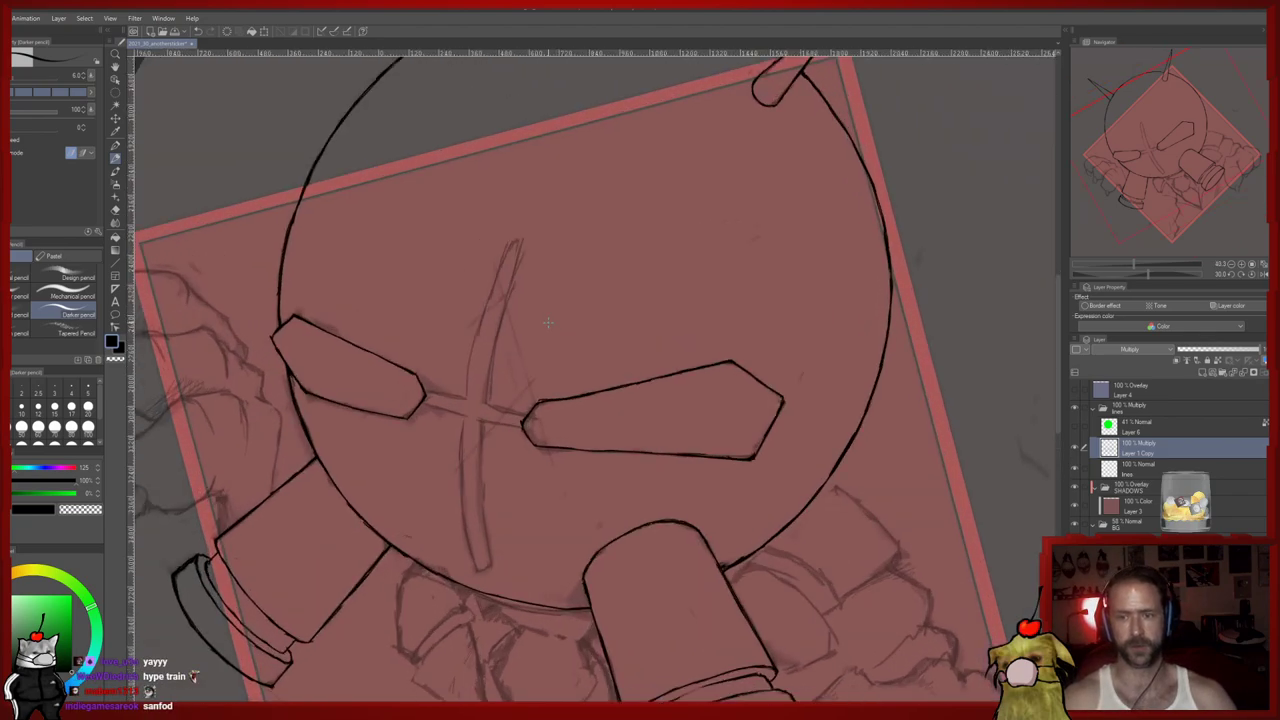
{"action": "left_click_drag", "start_coordinate": [548, 323], "coordinate": [563, 300]}
{"action": "left_click_drag", "start_coordinate": [492, 549], "coordinate": [489, 531]}
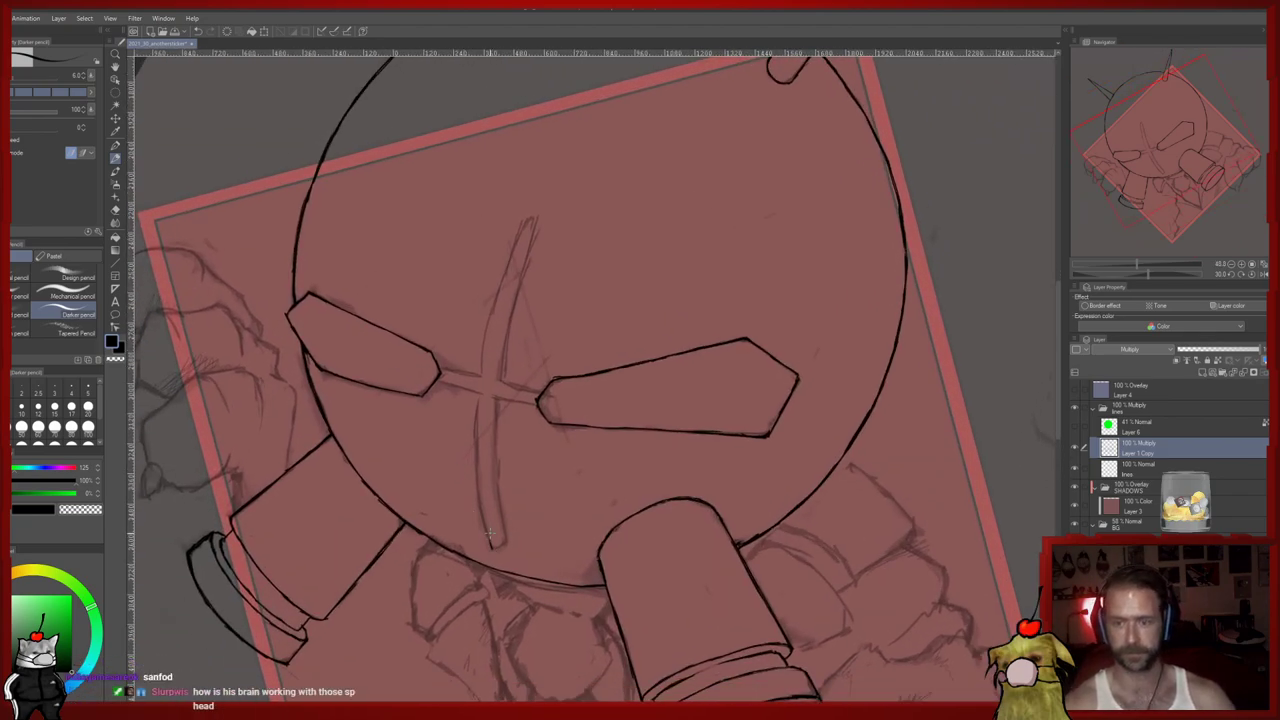
{"action": "scroll", "coordinate": [486, 437], "scroll_direction": "down", "scroll_amount": 5}
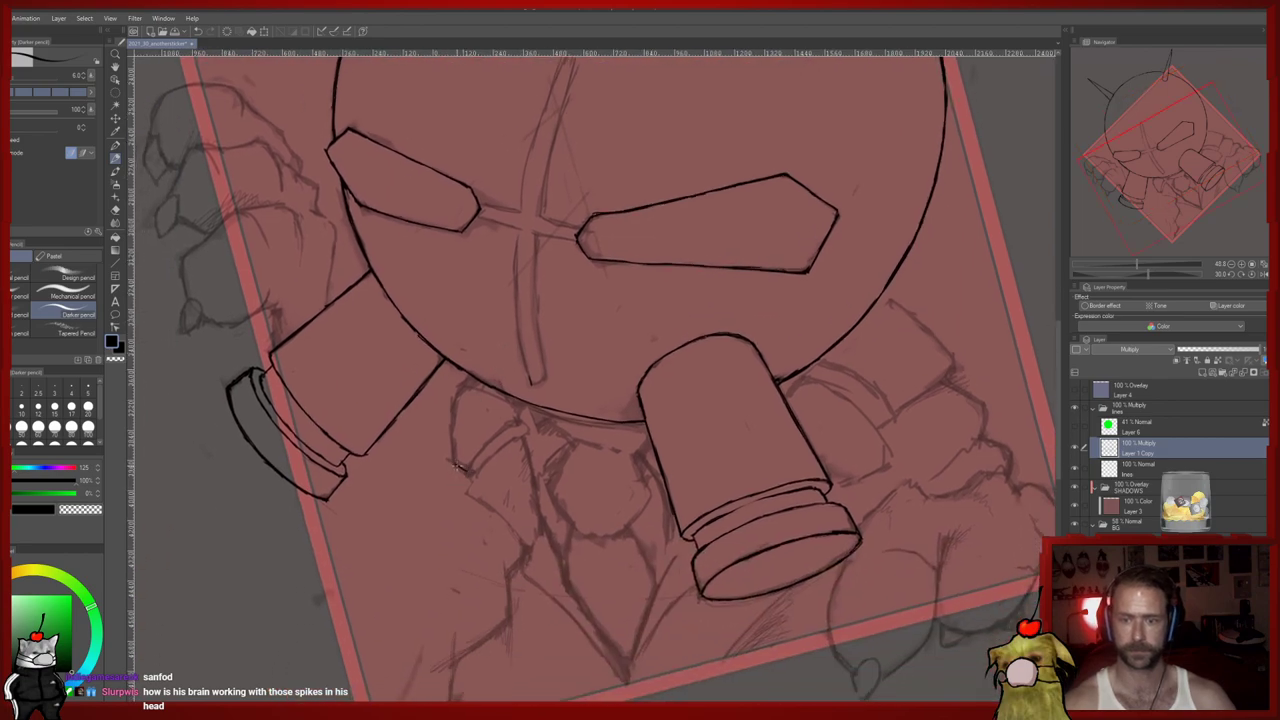
{"action": "mouse_move", "coordinate": [455, 463]}
{"action": "left_mouse_down"}
{"action": "mouse_move", "coordinate": [453, 402]}
{"action": "mouse_move", "coordinate": [467, 377]}
{"action": "mouse_move", "coordinate": [457, 389]}
{"action": "left_mouse_up"}
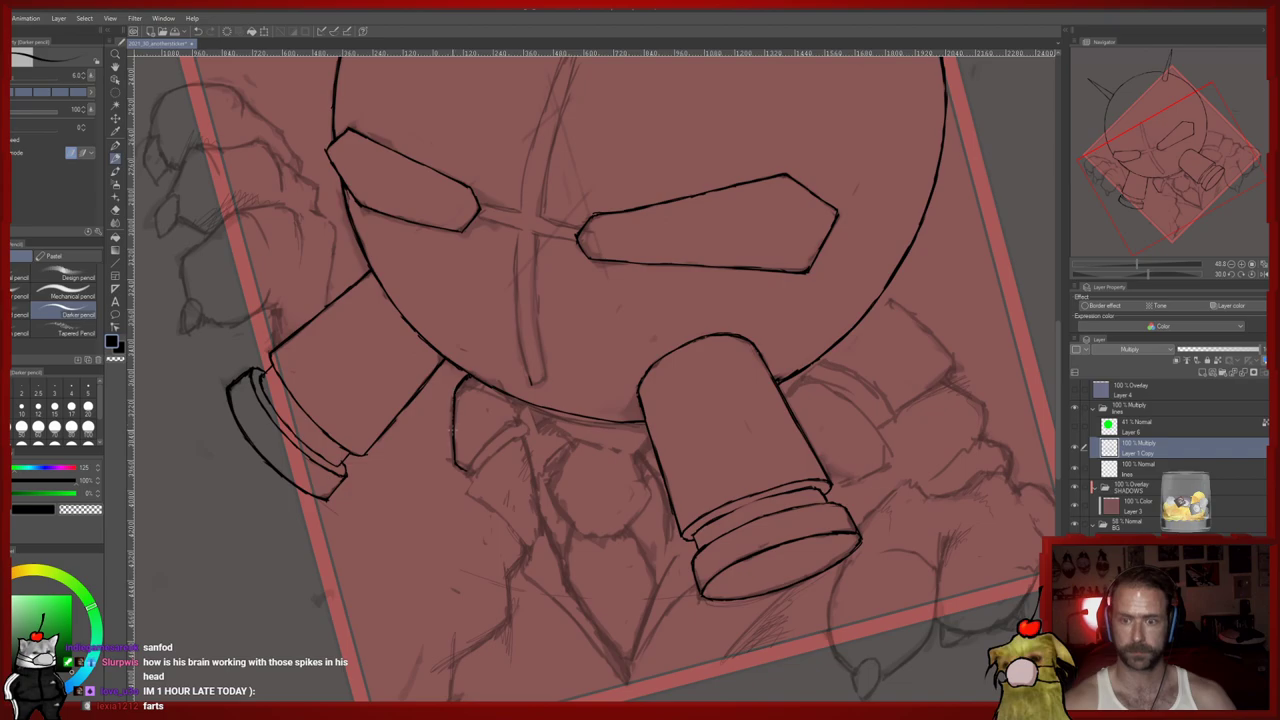
{"action": "key", "text": "e"}
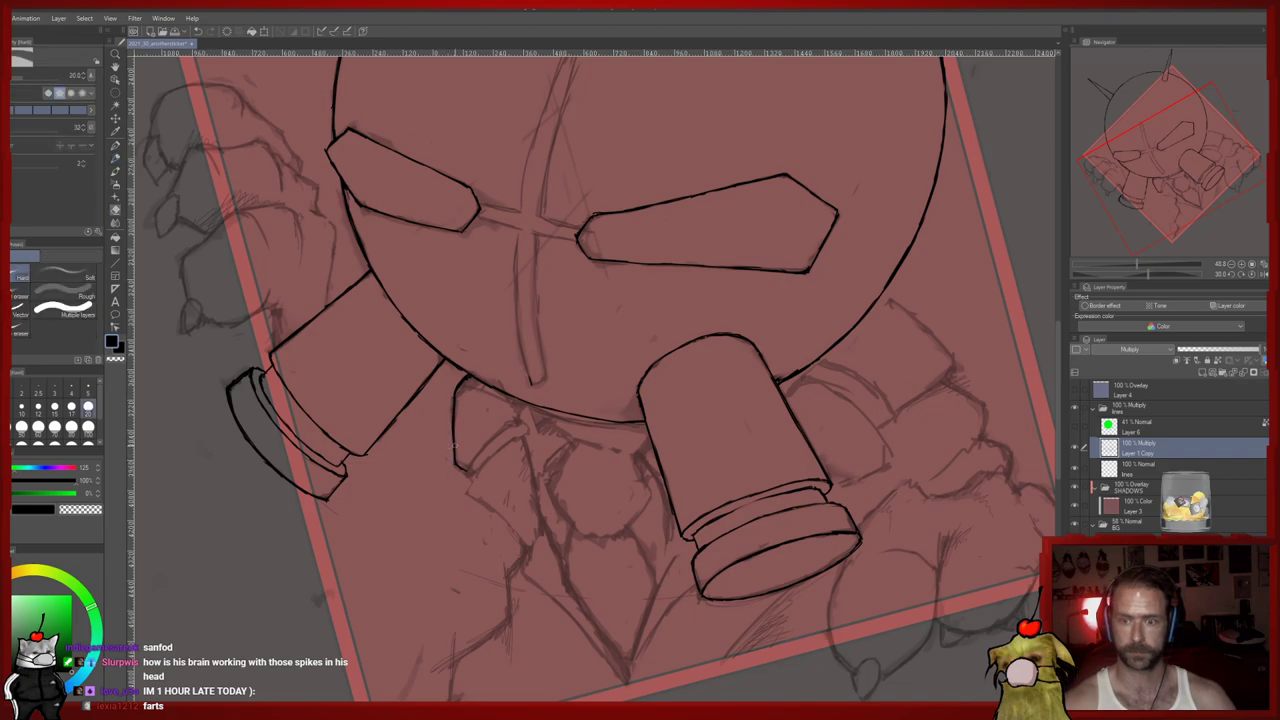
{"action": "key", "text": "p"}
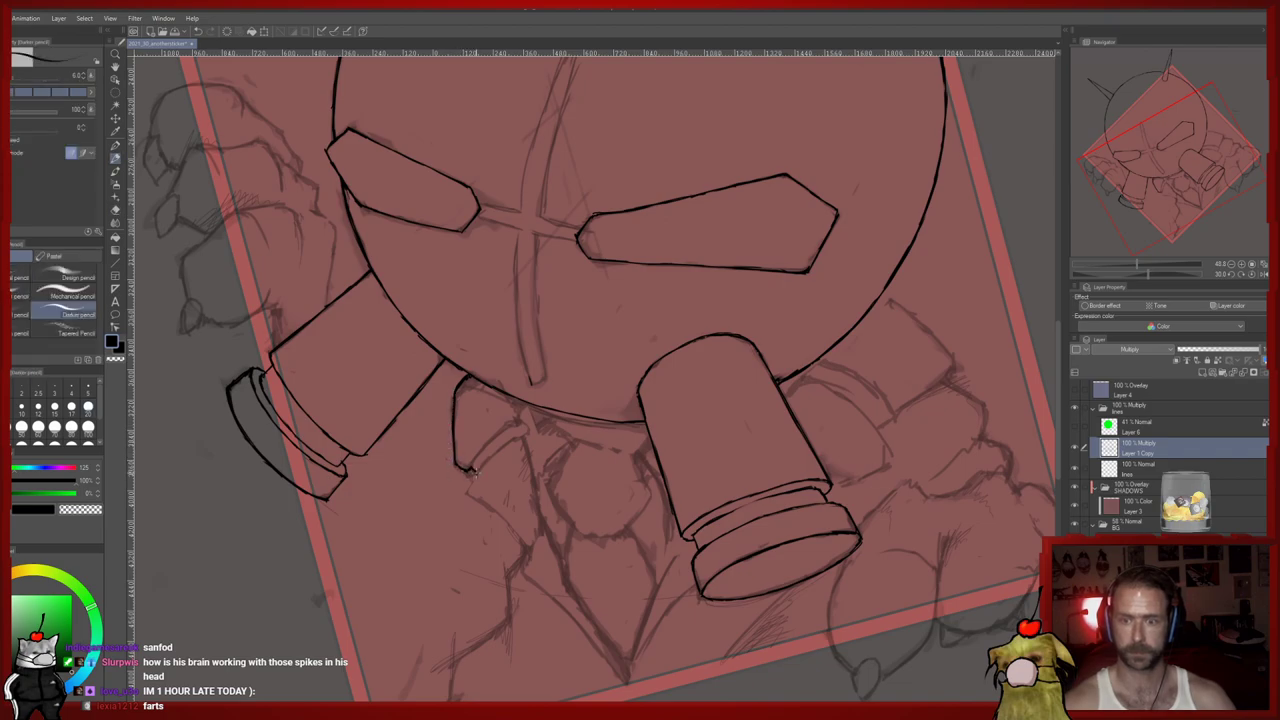
Clean up the collar piece's outline with the eraser and ink its lower edge rising from the bottom corner
{"action": "key", "text": "e"}
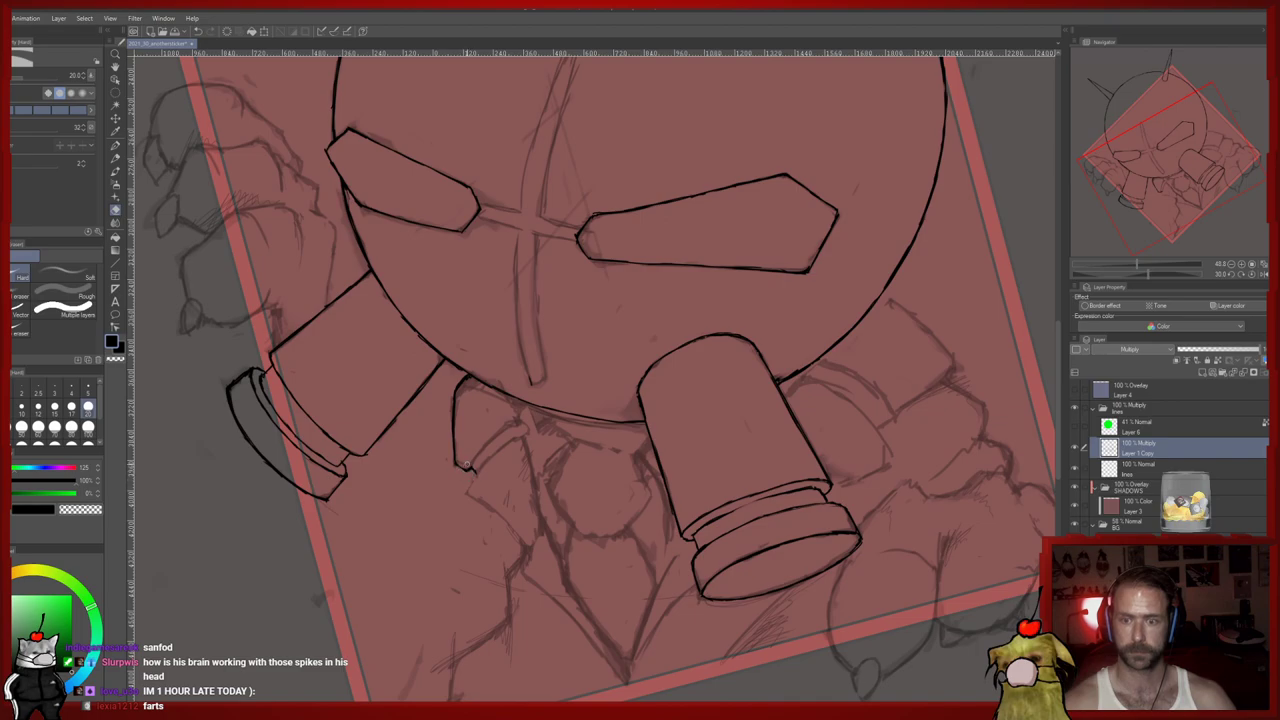
{"action": "left_click_drag", "start_coordinate": [460, 402], "coordinate": [475, 383]}
{"action": "key", "text": "p"}
{"action": "left_click_drag", "start_coordinate": [468, 466], "coordinate": [500, 432]}
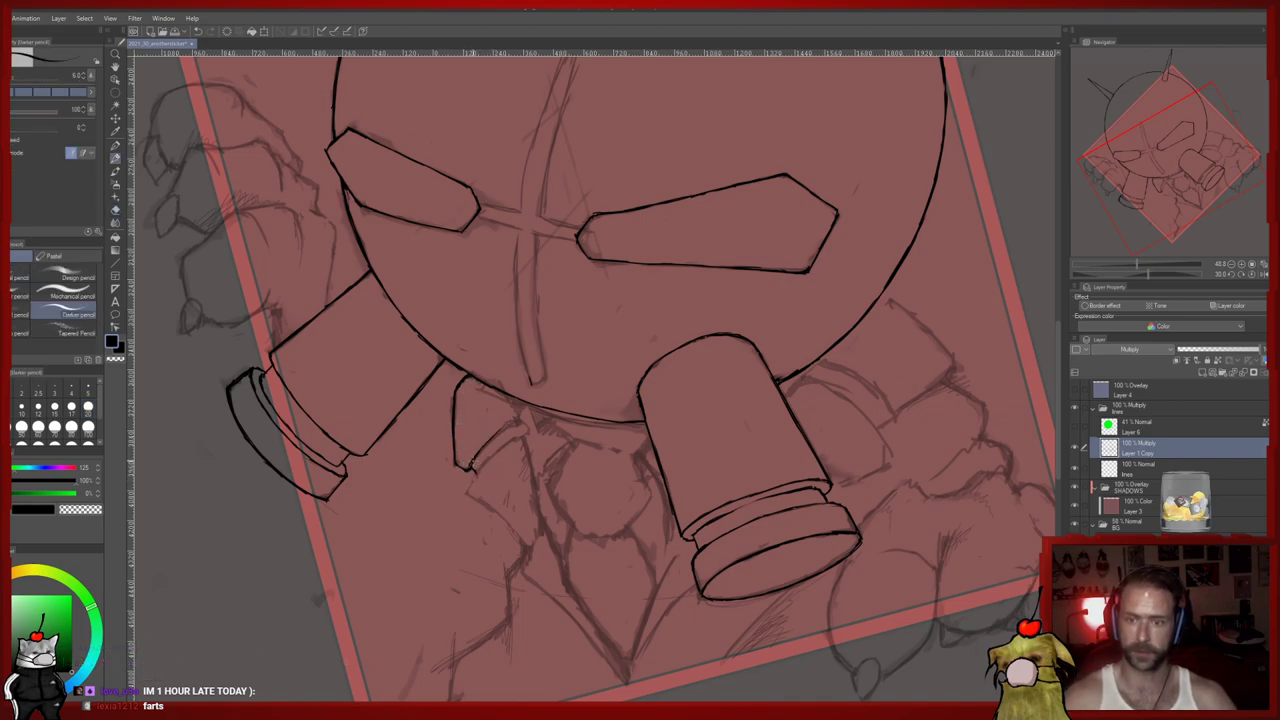
{"action": "key", "text": "e"}
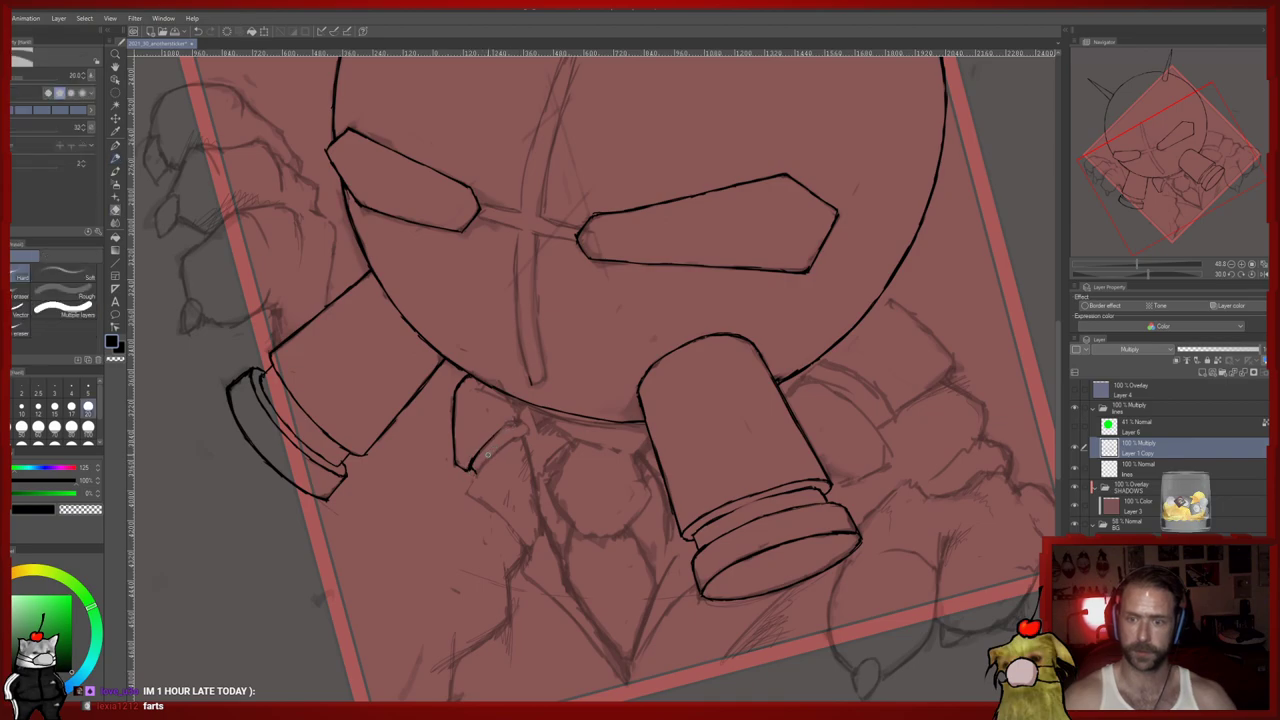
Ink the short line running down from the collar piece's lower corner and refine the adjoining edge
{"action": "scroll", "coordinate": [492, 450], "scroll_direction": "down", "scroll_amount": 2}
{"action": "key", "text": "p"}
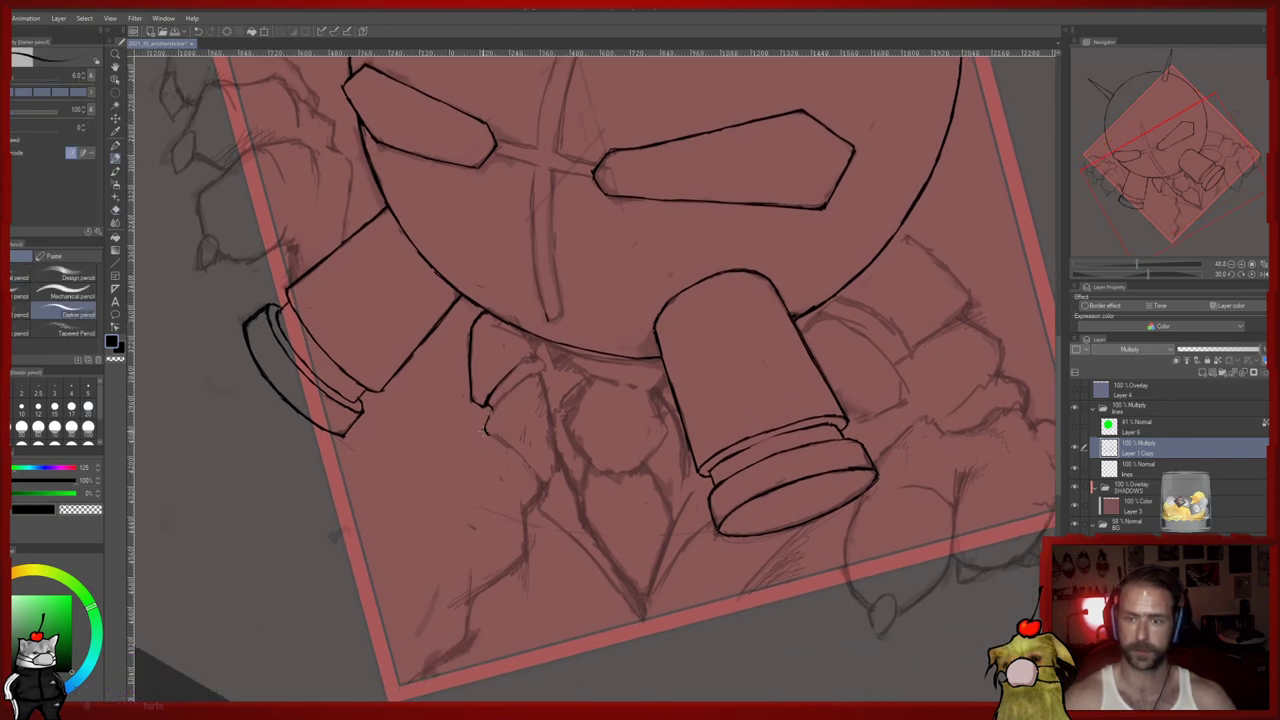
{"action": "key", "text": "e"}
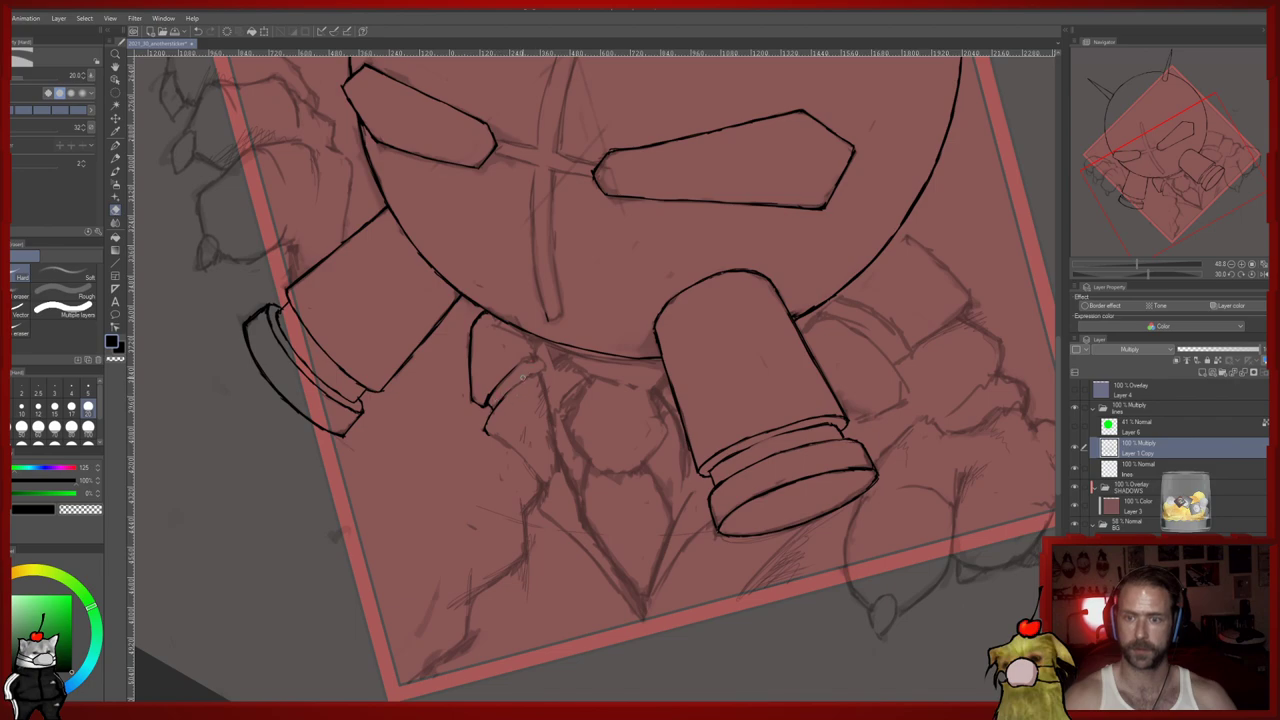
{"action": "key", "text": "p"}
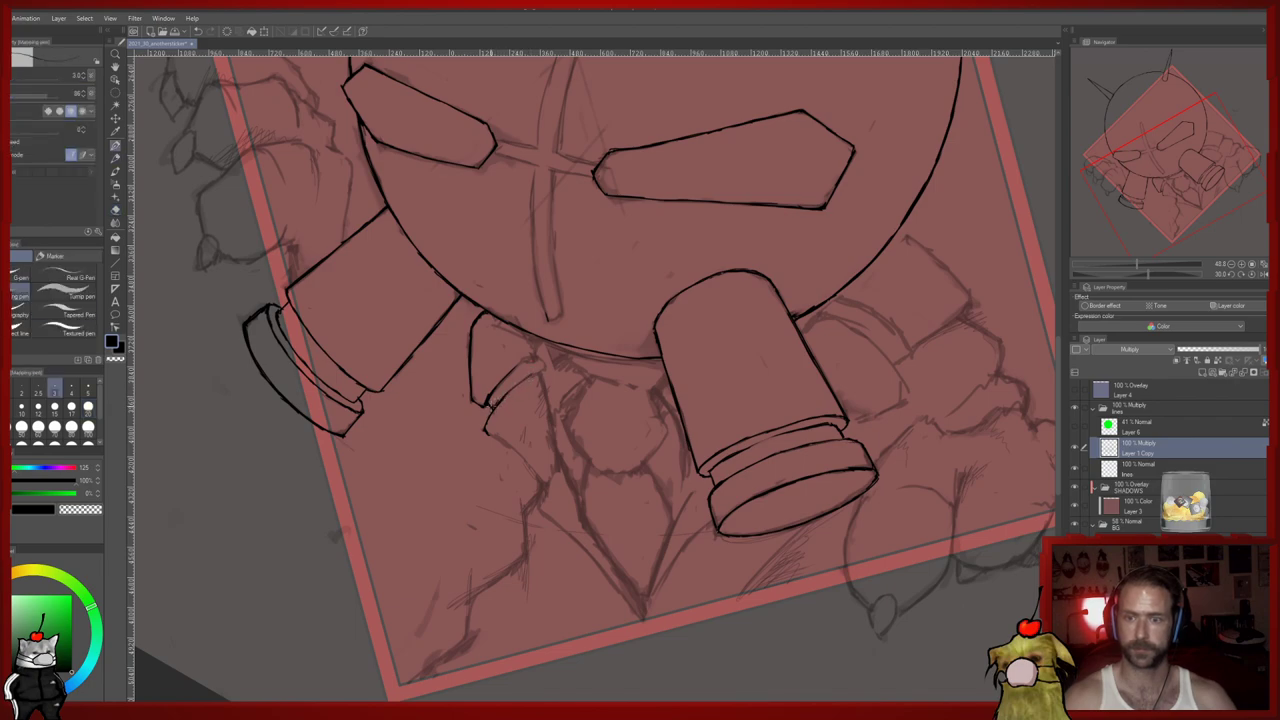
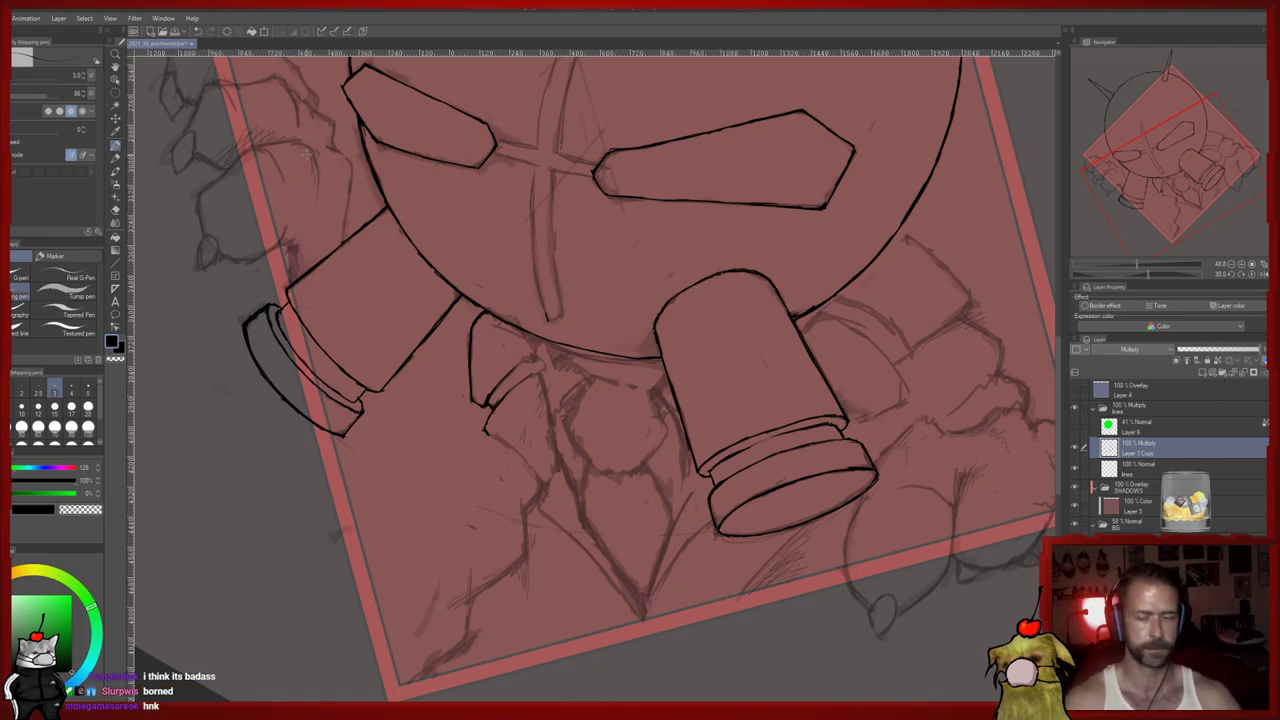
Ink the jagged clothing fold with the Darker pencil from the frame's lower-left corner up towards the collar, including its small side creases
{"action": "left_click_drag", "start_coordinate": [489, 437], "coordinate": [451, 359]}
{"action": "key", "text": "p"}
{"action": "left_click_drag", "start_coordinate": [376, 604], "coordinate": [412, 558]}
{"action": "left_click_drag", "start_coordinate": [398, 572], "coordinate": [422, 546]}
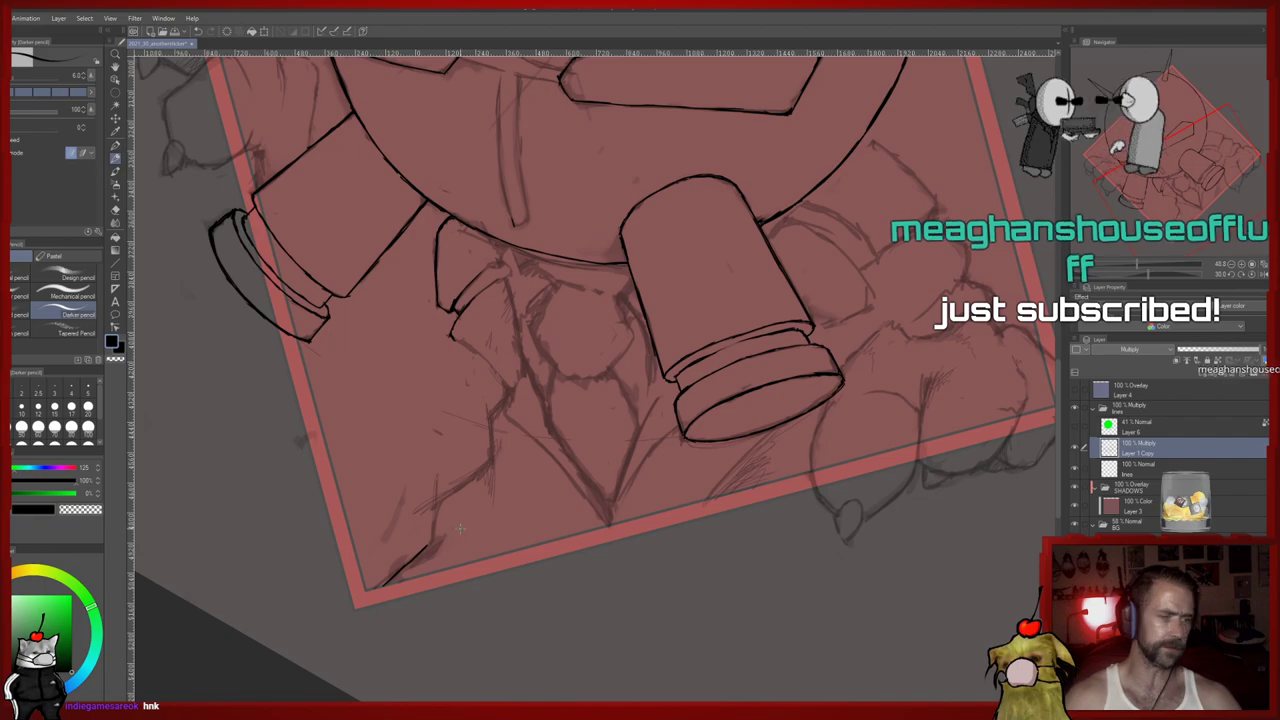
{"action": "mouse_move", "coordinate": [430, 543]}
{"action": "left_mouse_down"}
{"action": "mouse_move", "coordinate": [474, 525]}
{"action": "mouse_move", "coordinate": [432, 514]}
{"action": "mouse_move", "coordinate": [491, 461]}
{"action": "left_mouse_up"}
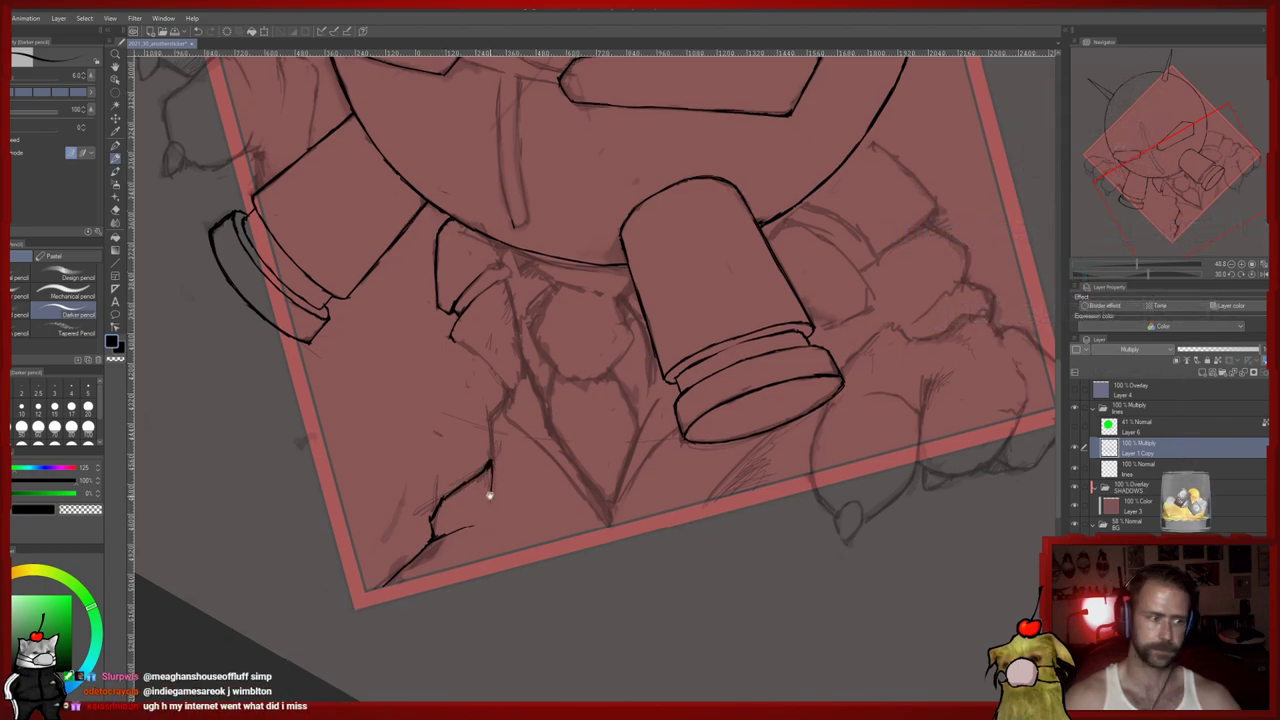
{"action": "scroll", "coordinate": [487, 490], "scroll_direction": "up", "scroll_amount": 2}
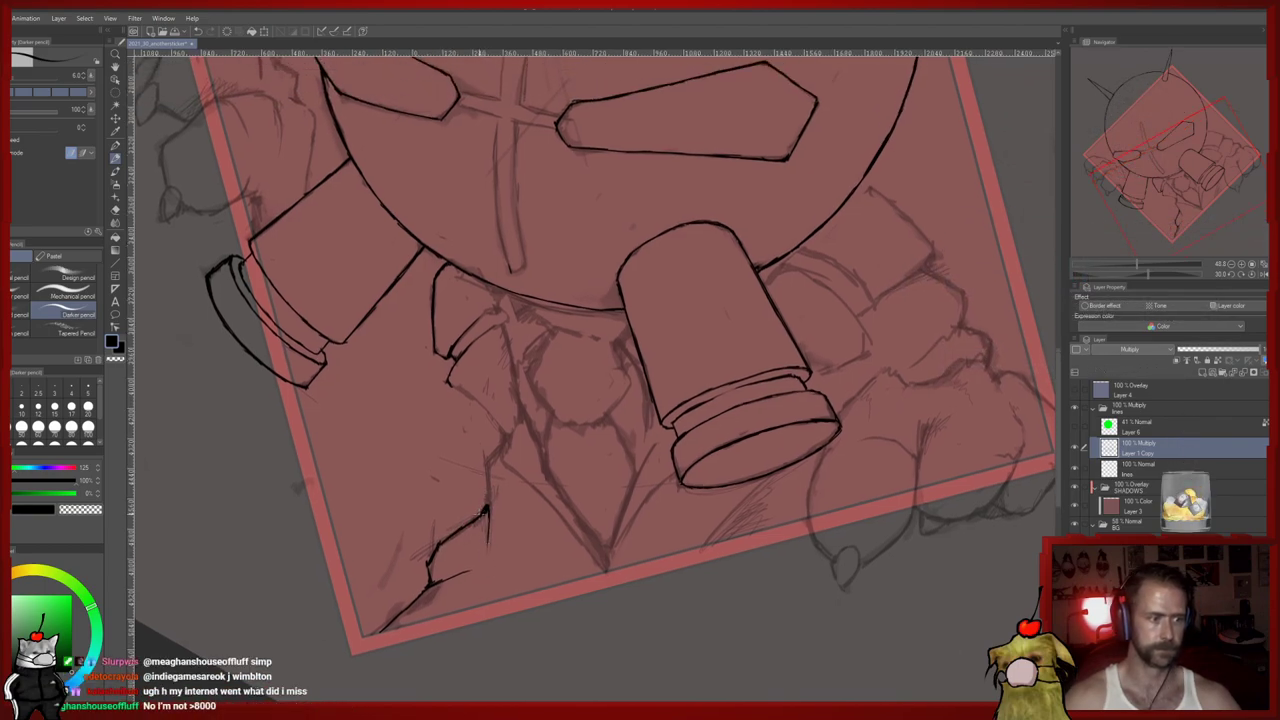
{"action": "scroll", "coordinate": [481, 510], "scroll_direction": "up", "scroll_amount": 1}
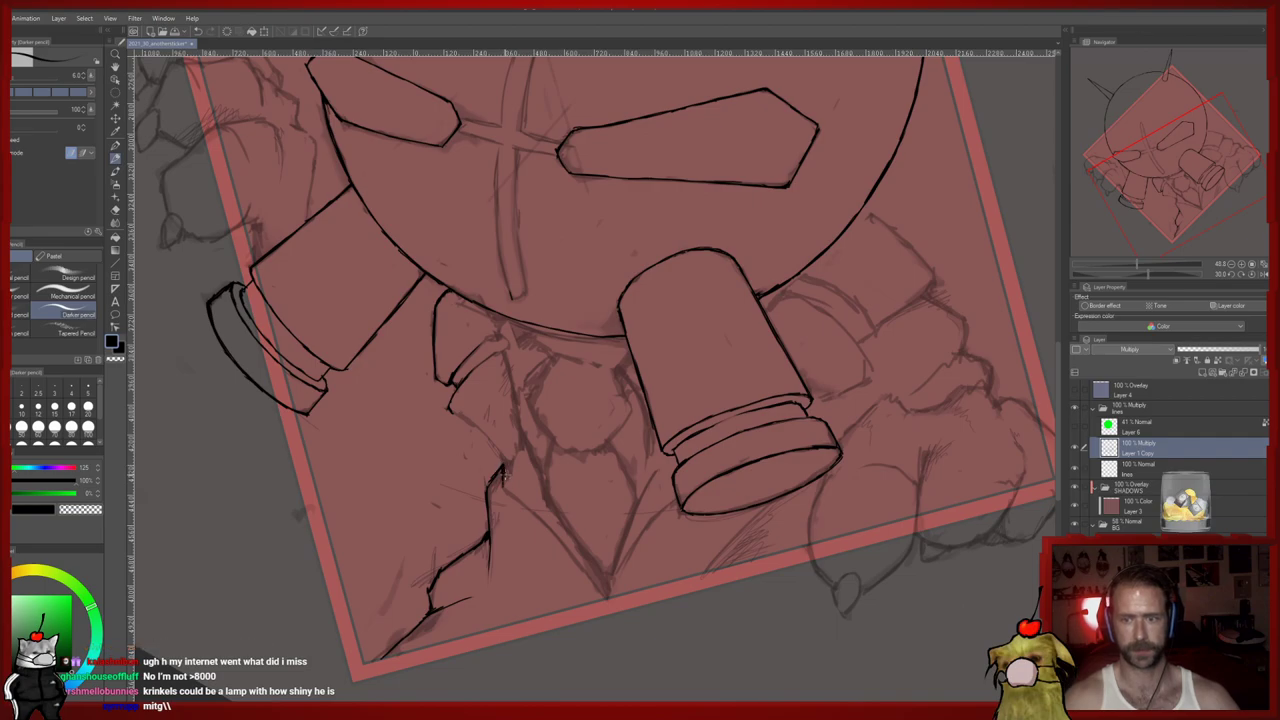
Ink the curved line from below the collar piece down to the top of the jagged fold
{"action": "key", "text": "e"}
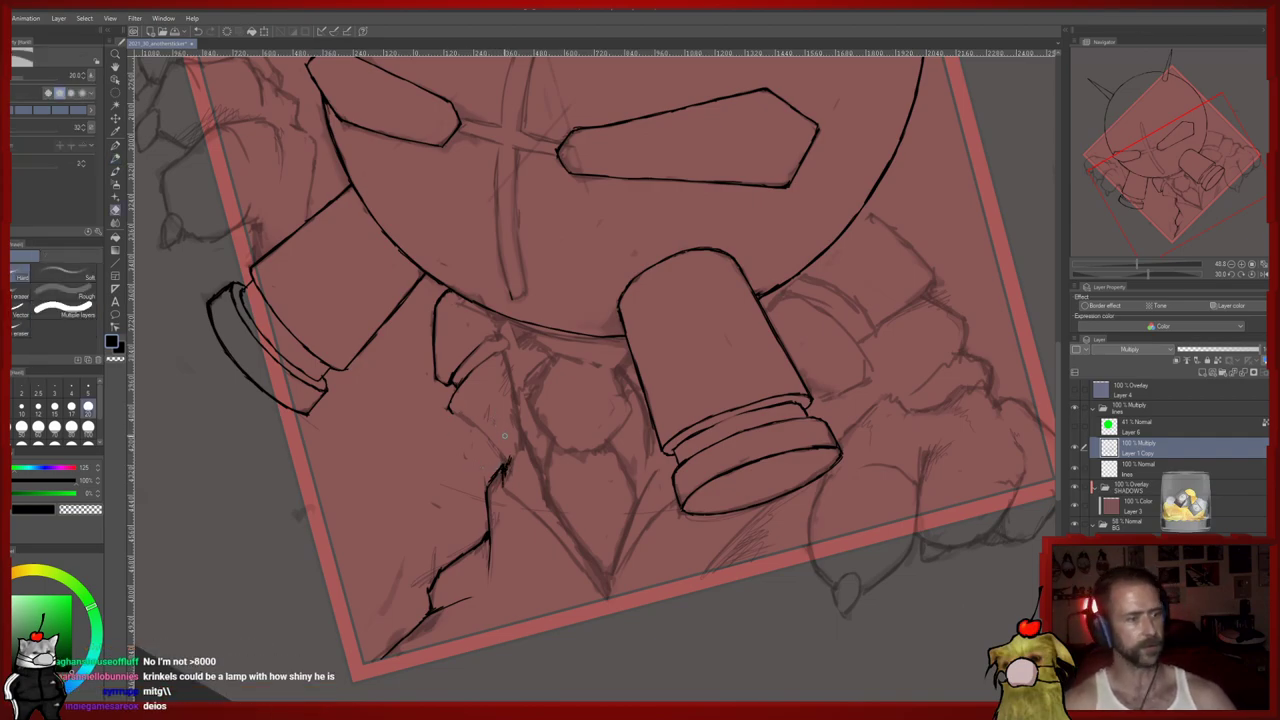
{"action": "key", "text": "p"}
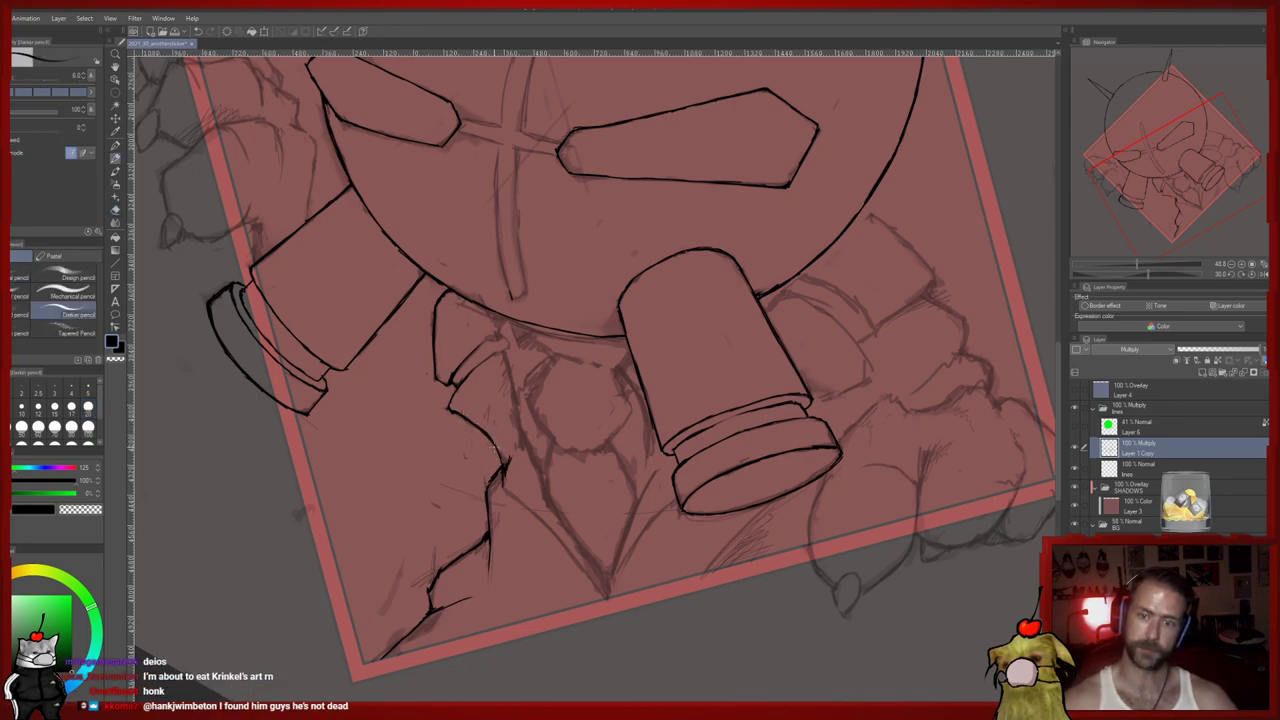
{"action": "key", "text": "e"}
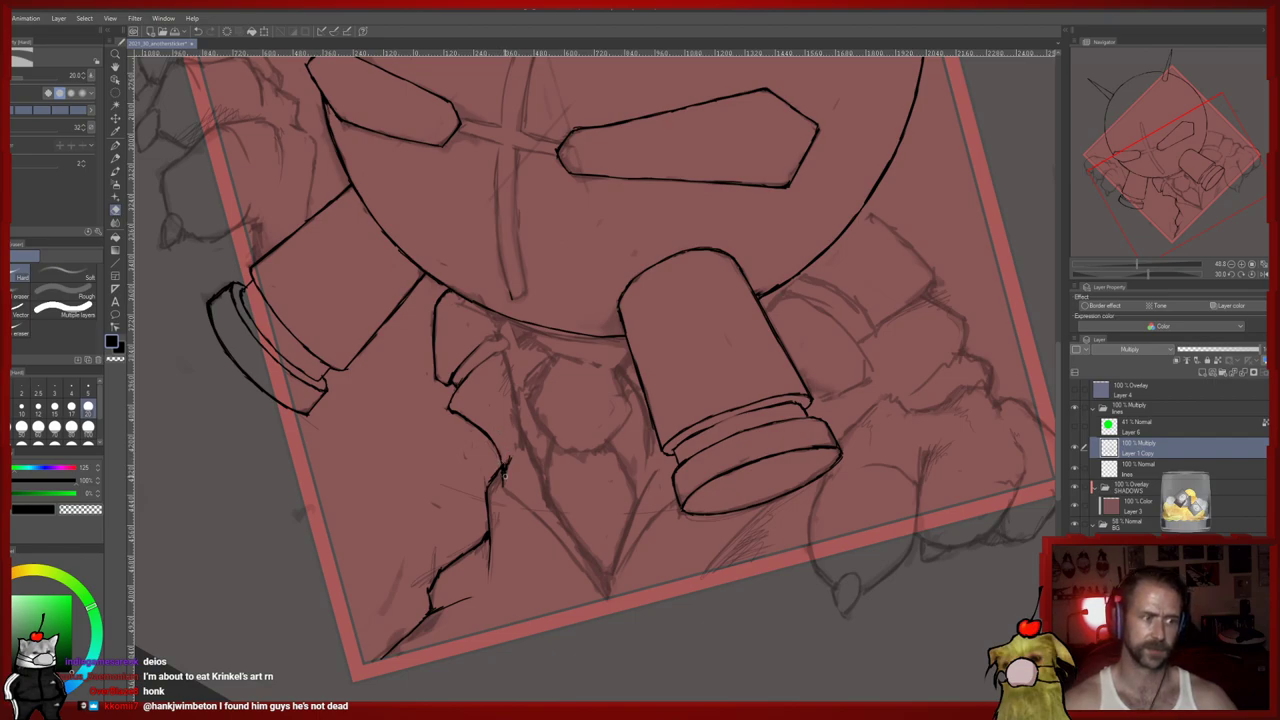
Ink the diagonal line from the top of the jagged fold down to the V-shaped clothing point and clean up where they join
{"action": "left_click_drag", "start_coordinate": [502, 478], "coordinate": [492, 462]}
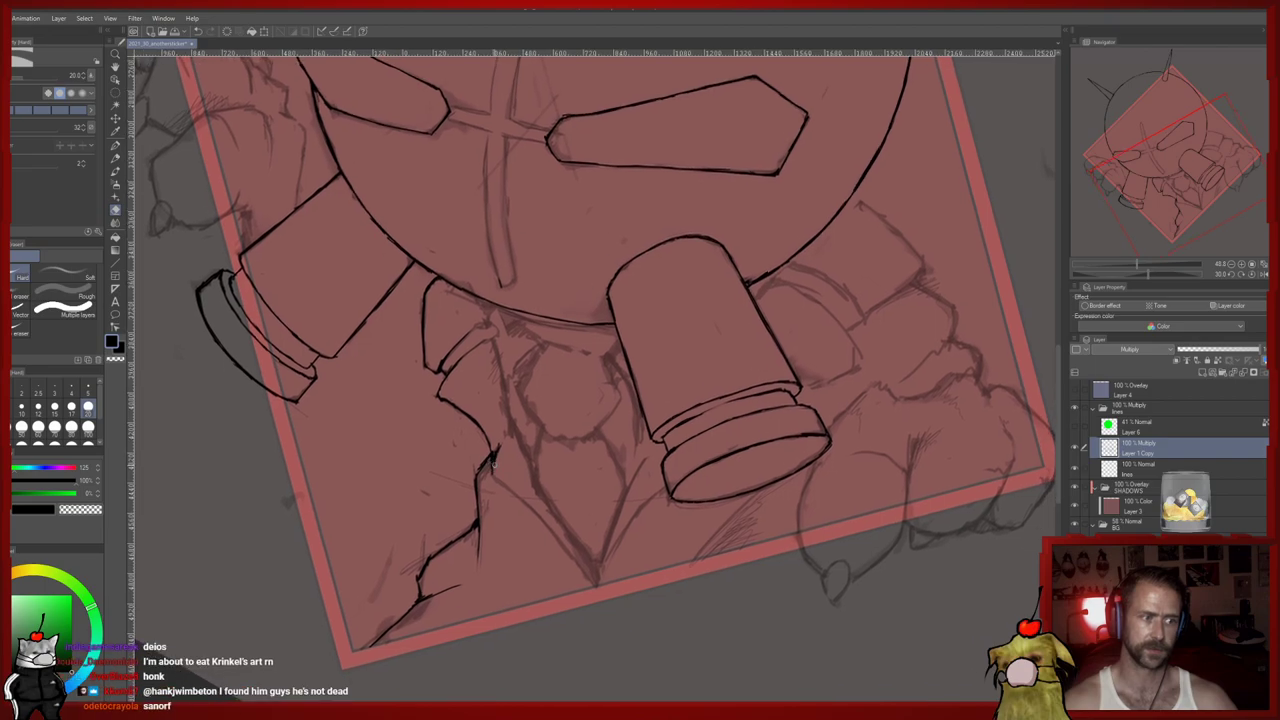
{"action": "key", "text": "p"}
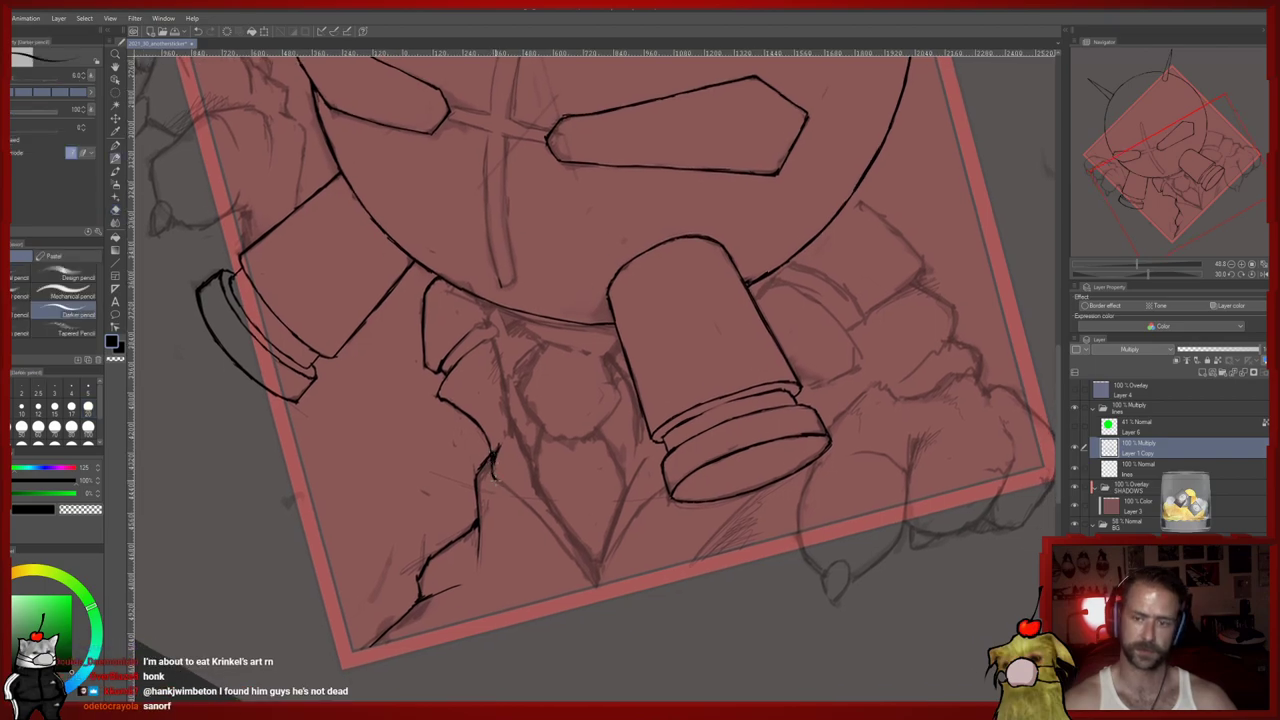
{"action": "key", "text": "e"}
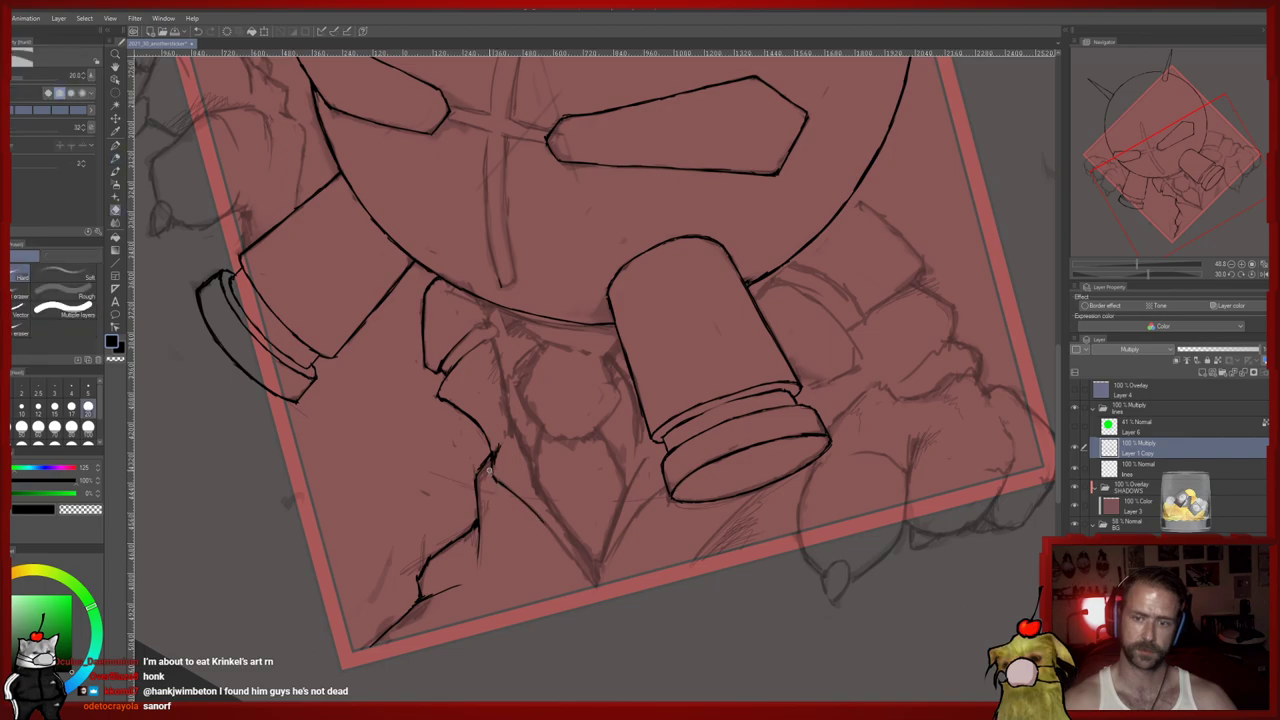
{"action": "key", "text": "p"}
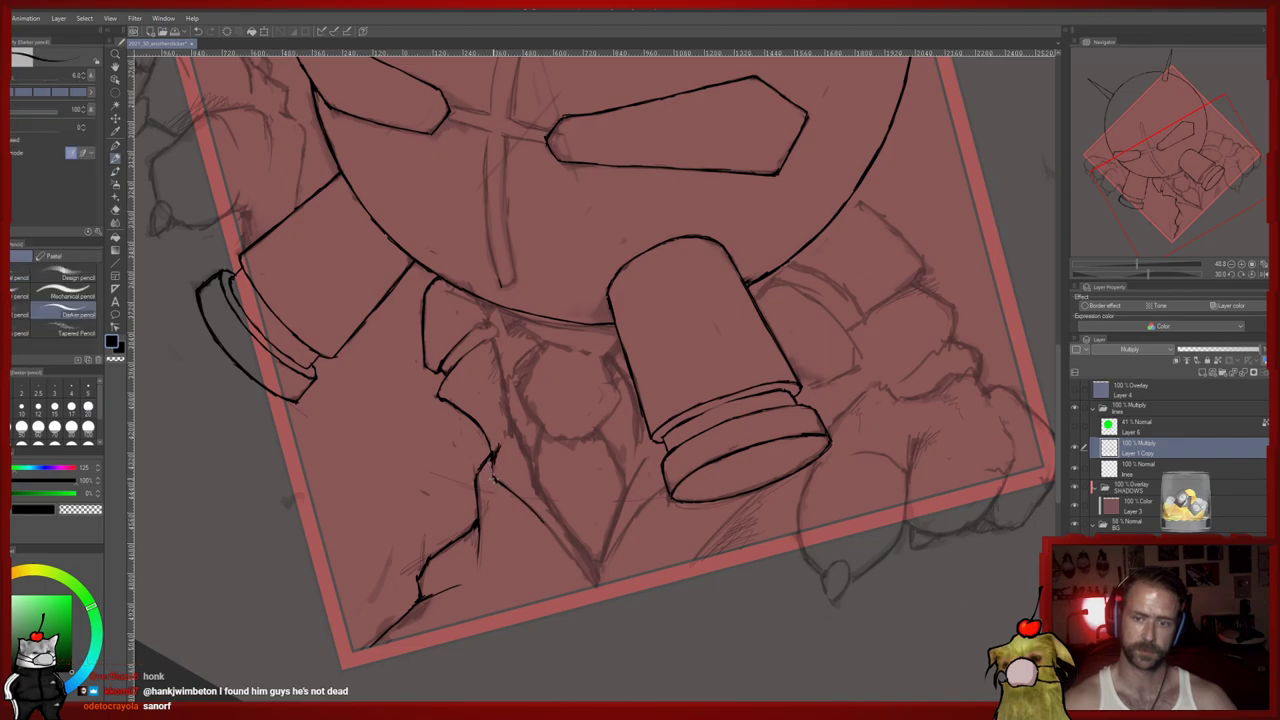
{"action": "key", "text": "e"}
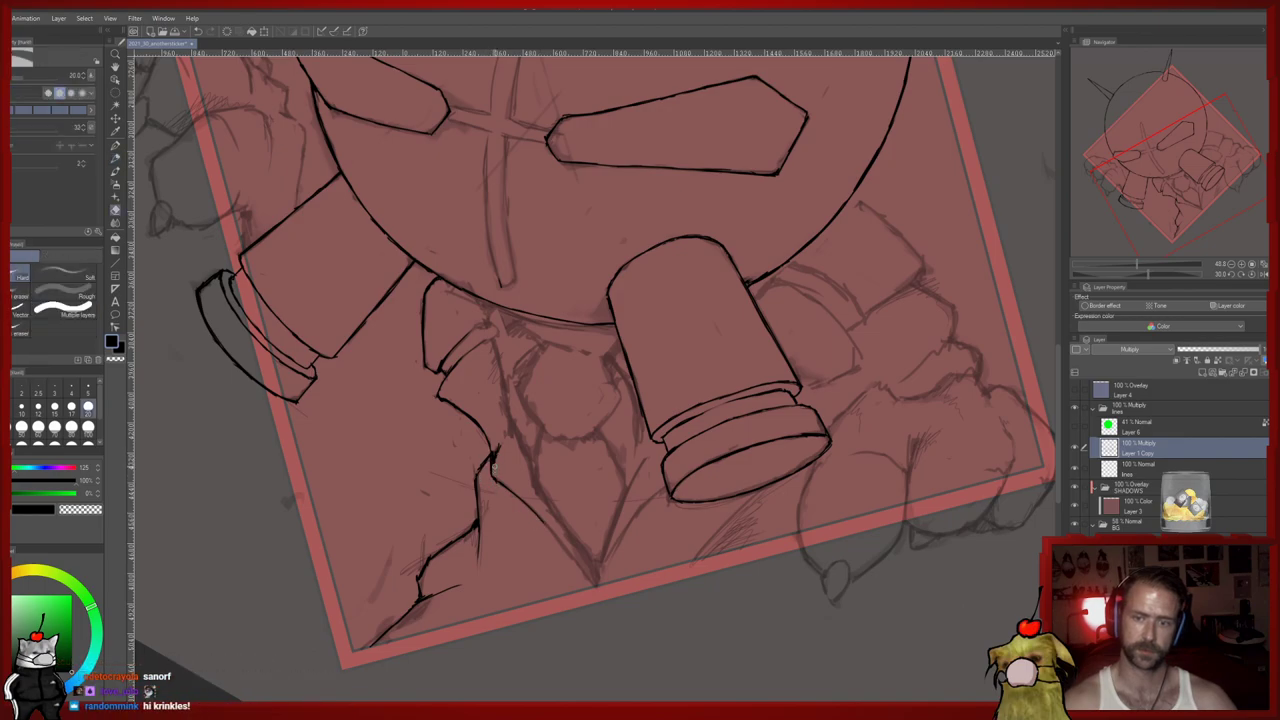
{"action": "key", "text": "p"}
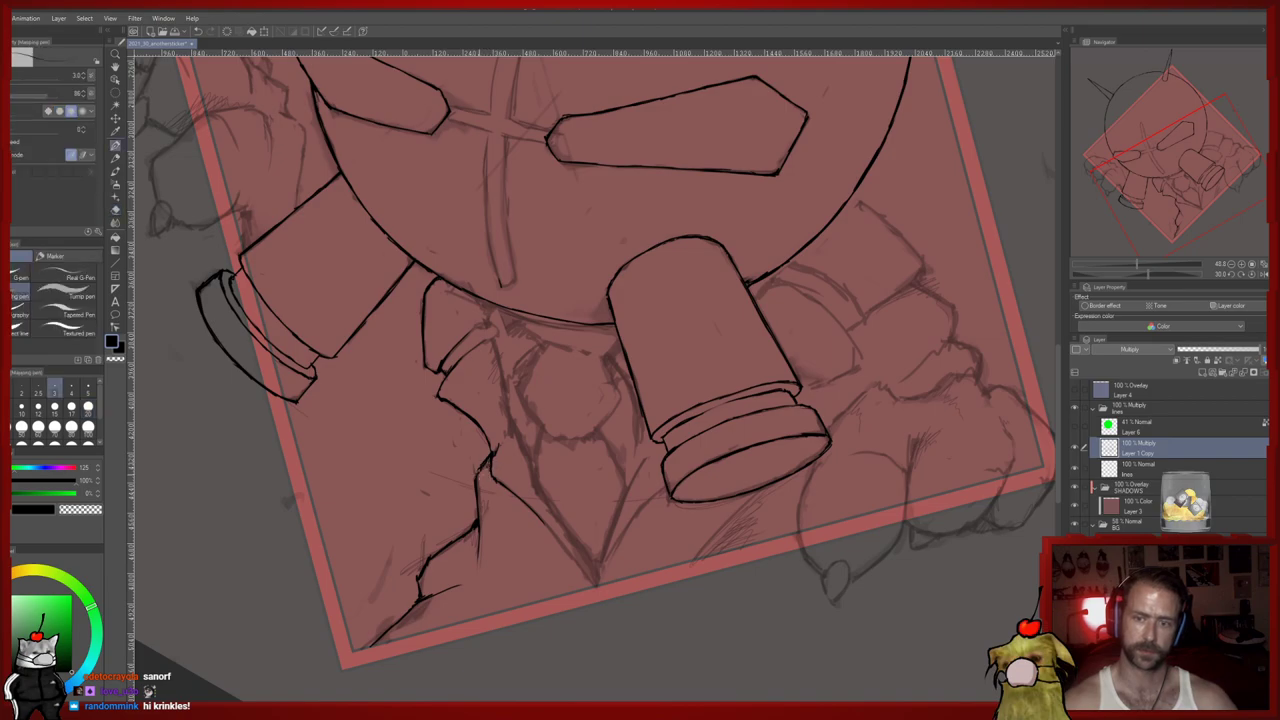
Refine the jagged clothing fold's line from the frame corner to its top with the eraser and Darker pencil
{"action": "left_click_drag", "start_coordinate": [435, 529], "coordinate": [451, 474]}
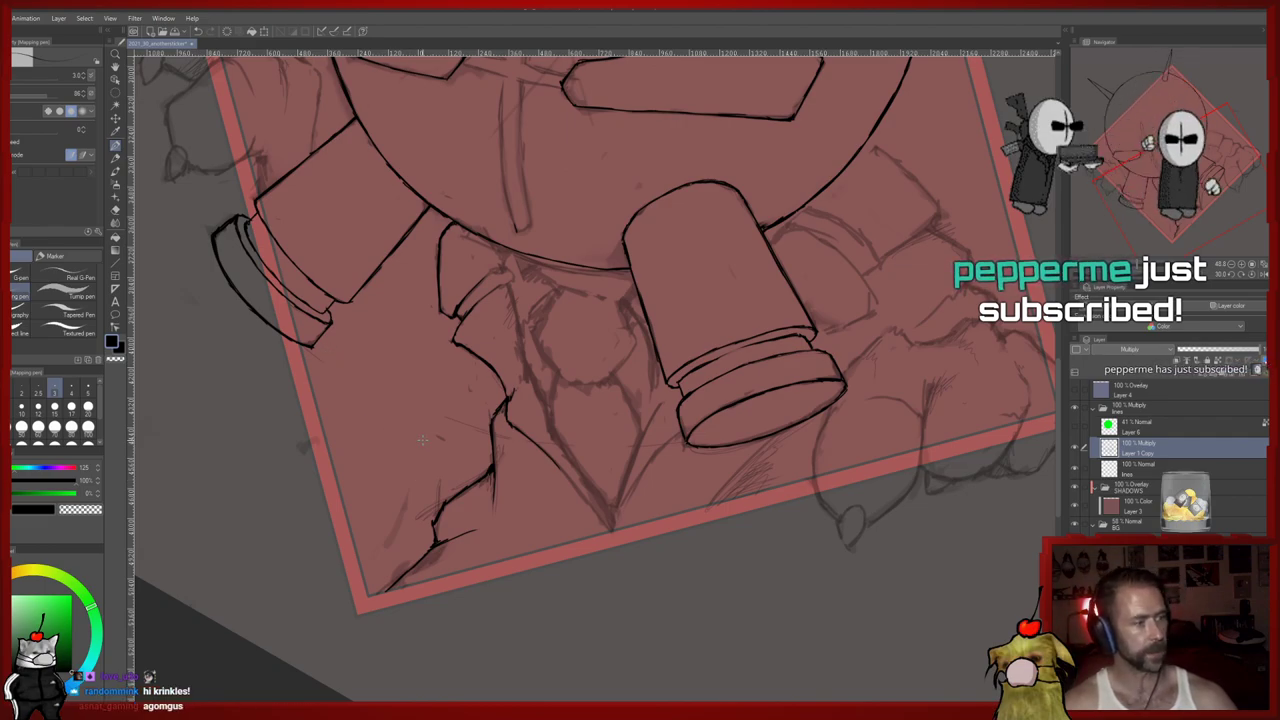
{"action": "left_click_drag", "start_coordinate": [438, 465], "coordinate": [451, 429]}
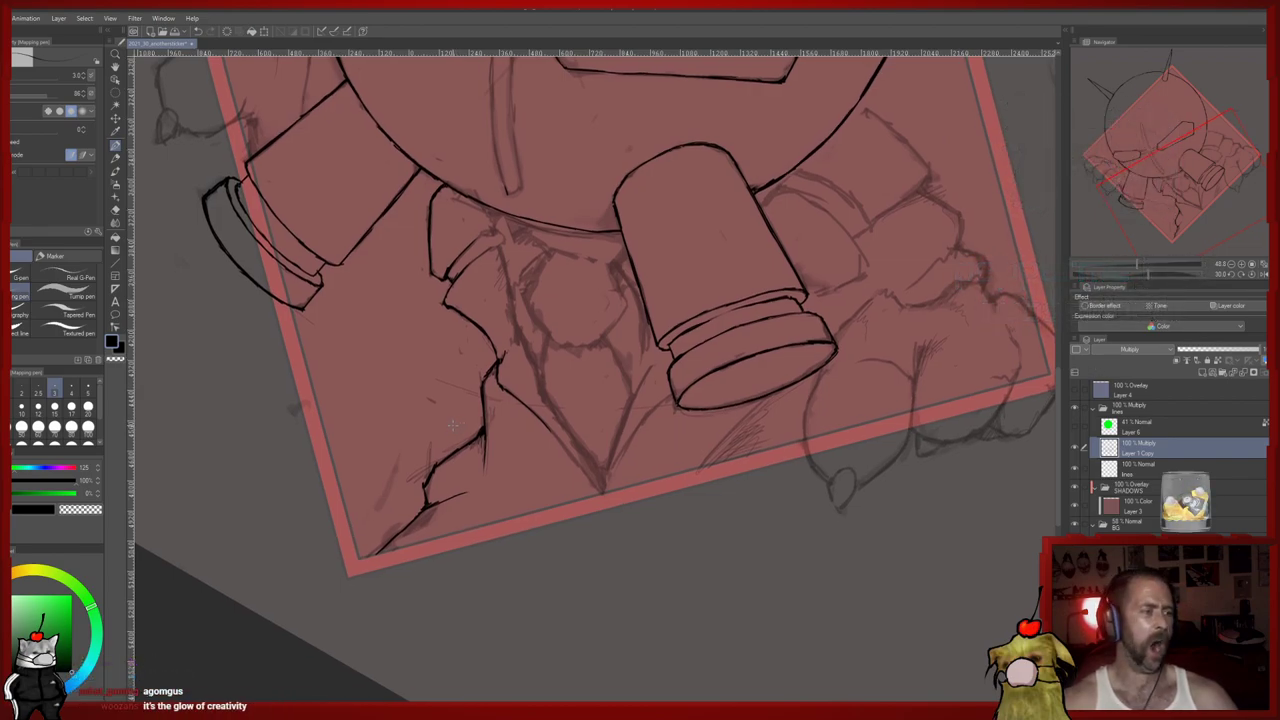
{"action": "left_click_drag", "start_coordinate": [429, 419], "coordinate": [443, 392]}
{"action": "key", "text": "e"}
{"action": "key", "text": "p"}
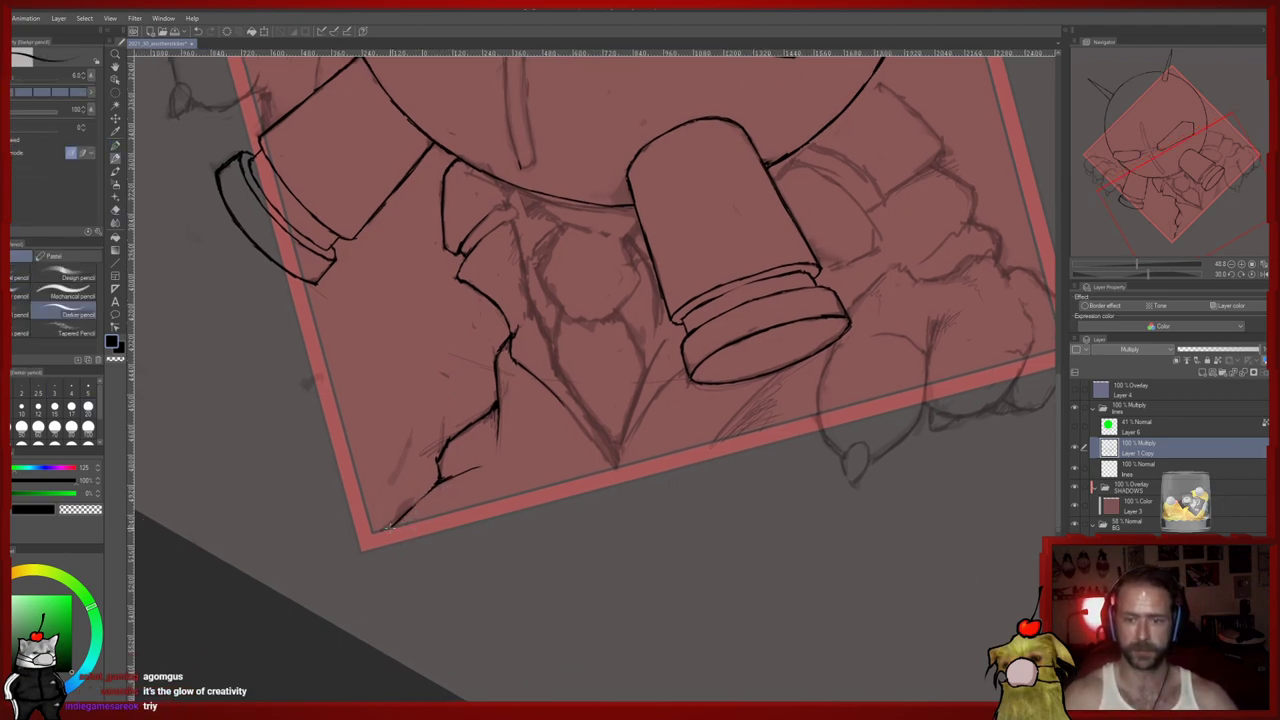
{"action": "key", "text": "e"}
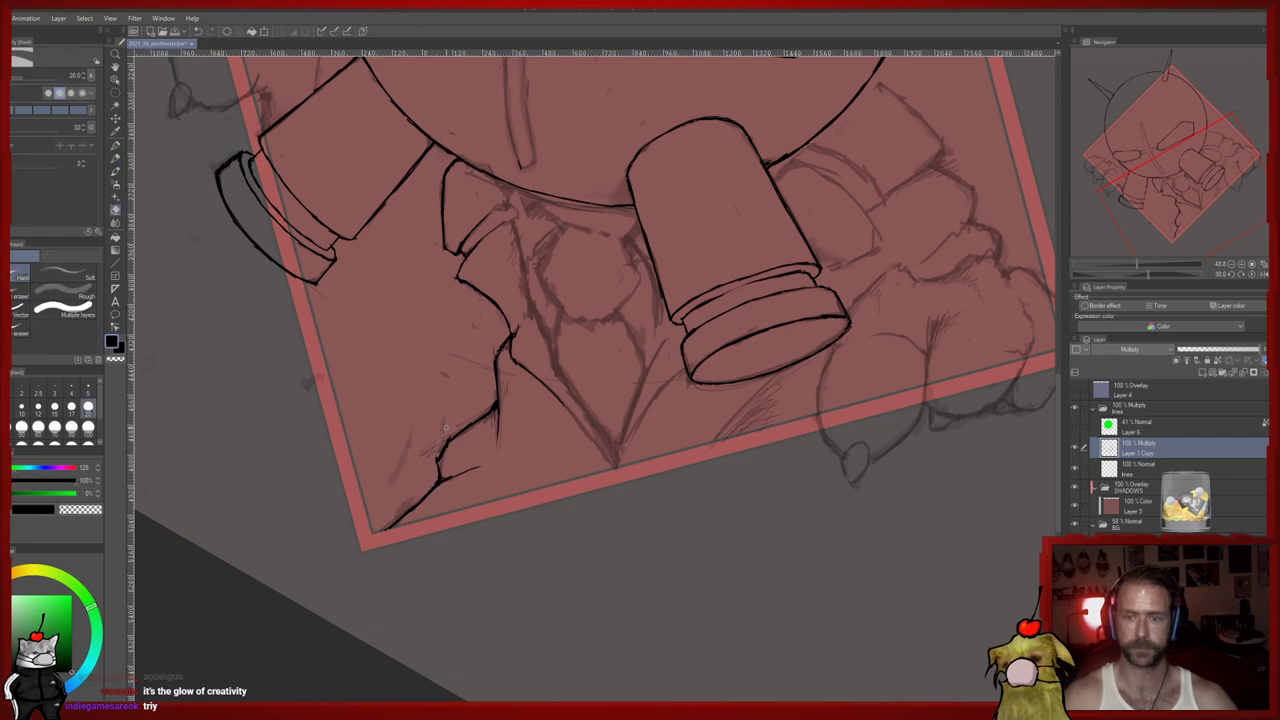
{"action": "key", "text": "p"}
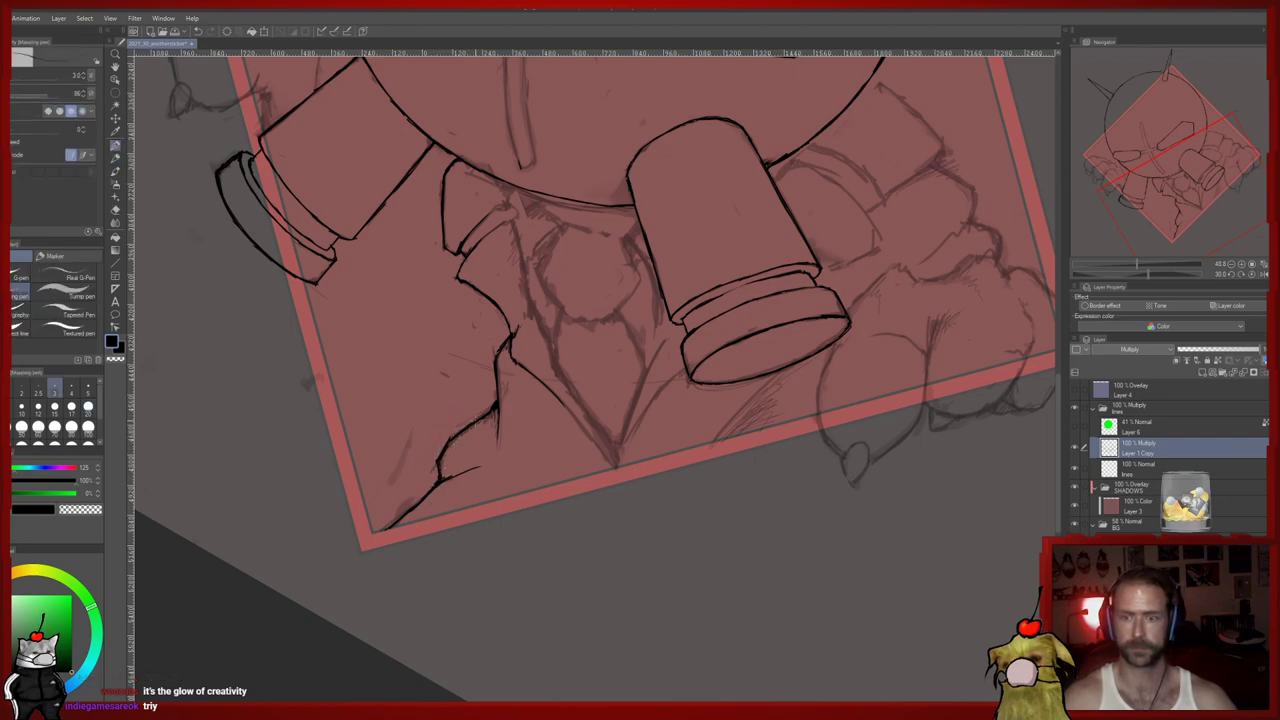
{"action": "key", "text": "e"}
{"action": "scroll", "coordinate": [490, 408], "scroll_direction": "up", "scroll_amount": 3}
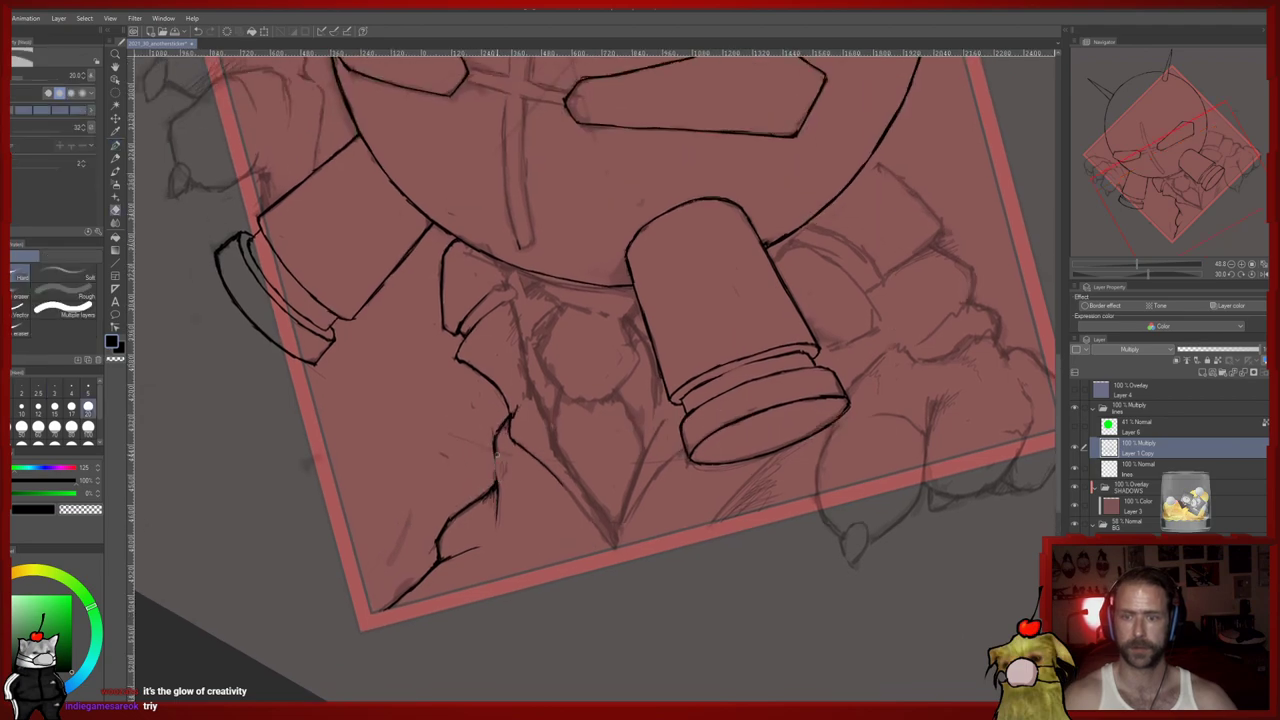
{"action": "key", "text": "p"}
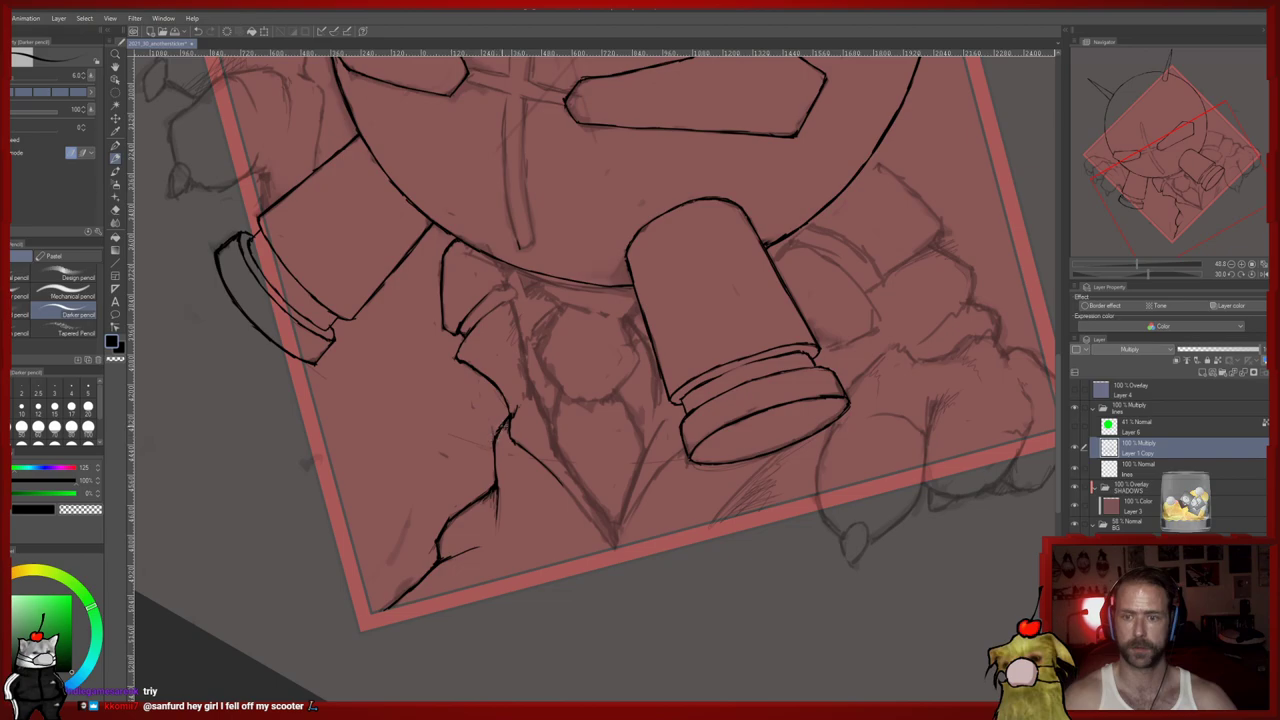
{"action": "key", "text": "e"}
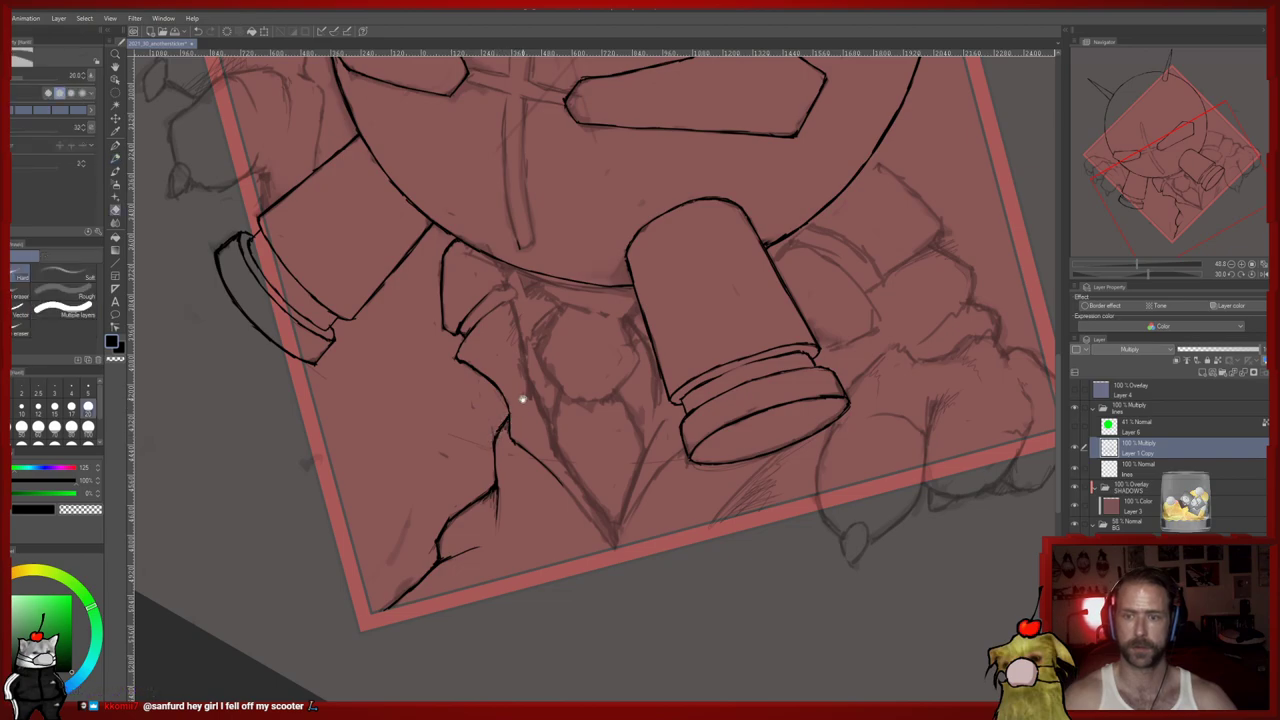
Ink the underside of the lowest finger and its pointed claw on the hand beside the mask with the Darker pencil
{"action": "left_click_drag", "start_coordinate": [523, 399], "coordinate": [519, 503]}
{"action": "left_click_drag", "start_coordinate": [432, 422], "coordinate": [540, 520]}
{"action": "left_click_drag", "start_coordinate": [403, 392], "coordinate": [474, 474]}
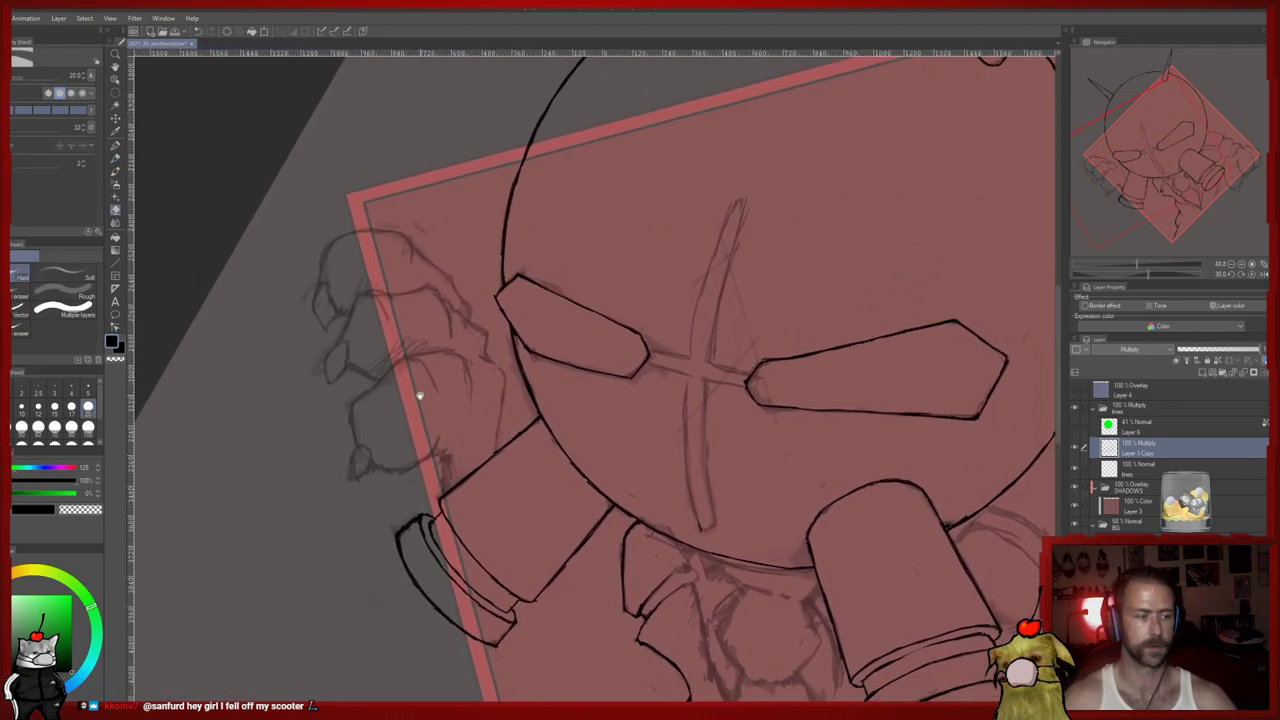
{"action": "scroll", "coordinate": [412, 390], "scroll_direction": "up", "scroll_amount": 1}
{"action": "left_click_drag", "start_coordinate": [454, 390], "coordinate": [495, 391]}
{"action": "scroll", "coordinate": [464, 413], "scroll_direction": "left", "scroll_amount": 1}
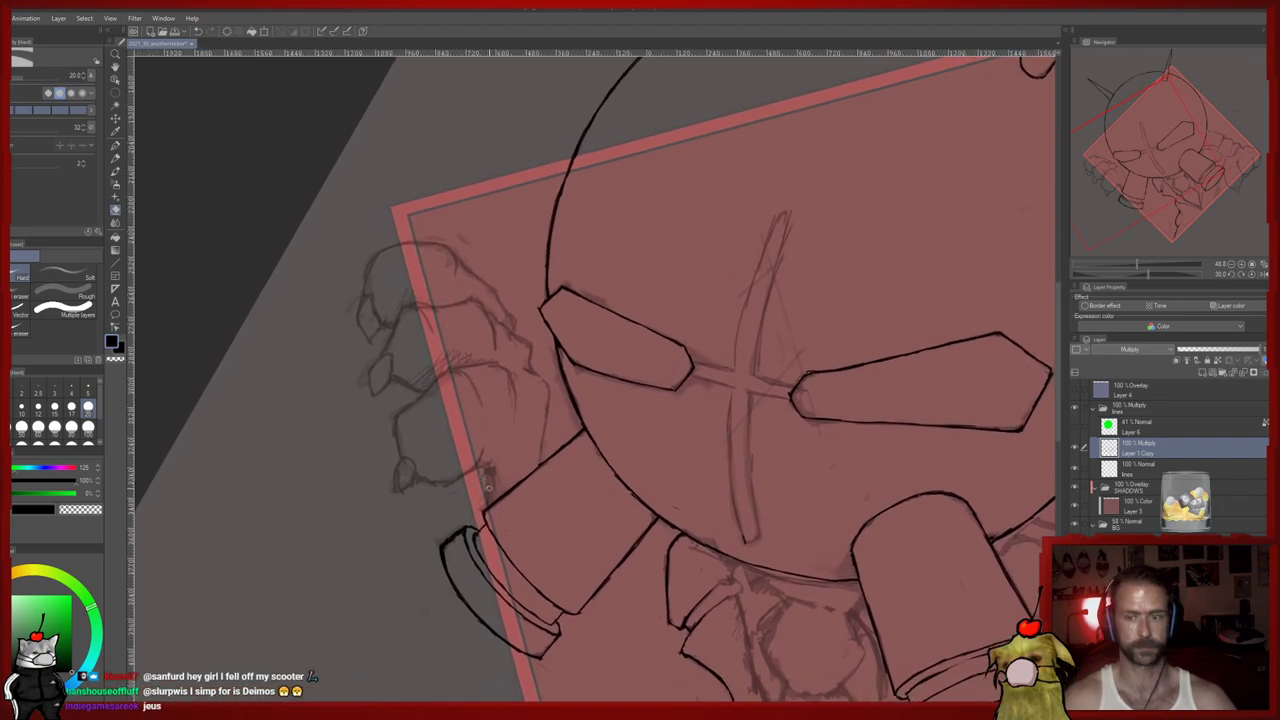
{"action": "key", "text": "p"}
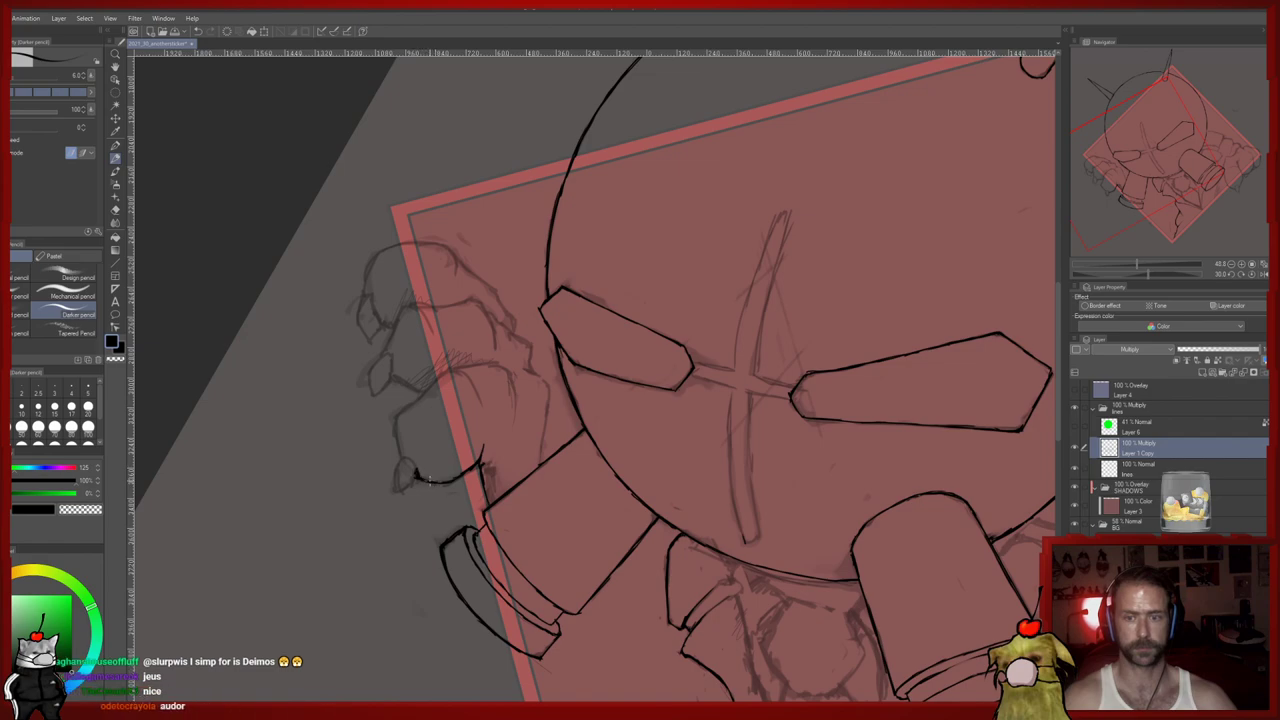
{"action": "scroll", "coordinate": [477, 456], "scroll_direction": "down", "scroll_amount": 1}
{"action": "scroll", "coordinate": [477, 456], "scroll_direction": "right", "scroll_amount": 1}
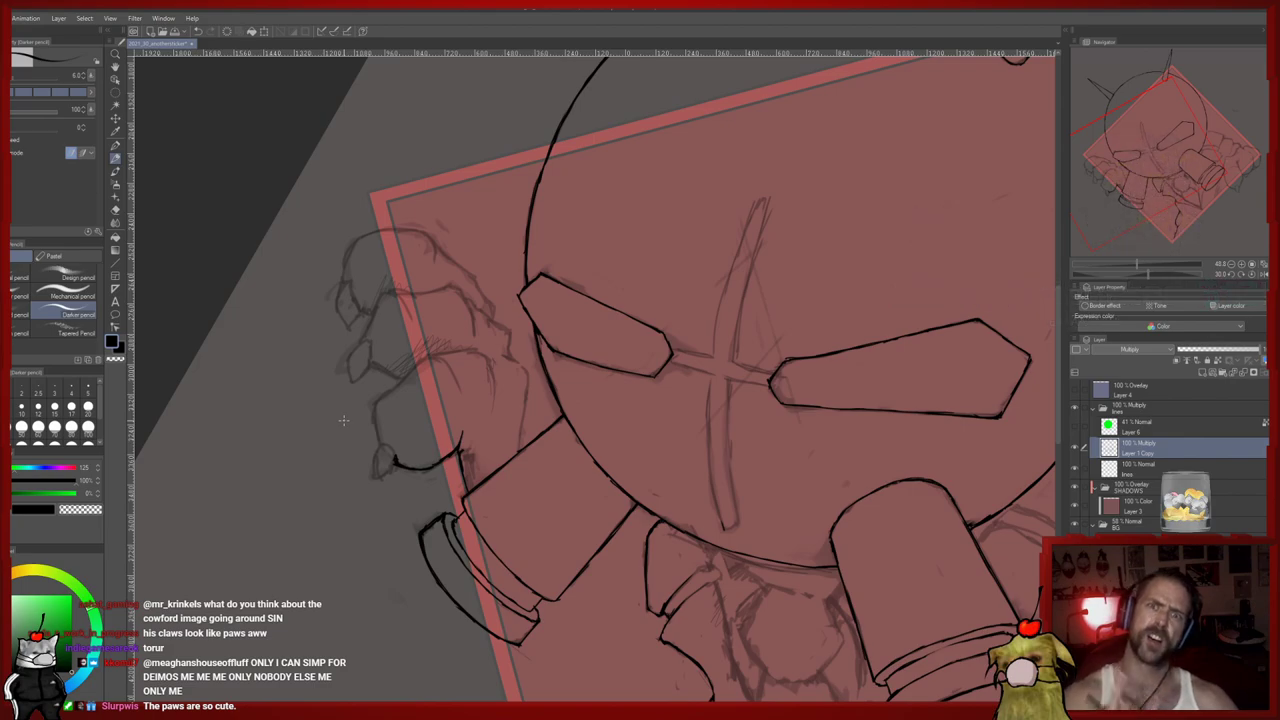
{"action": "left_click_drag", "start_coordinate": [387, 390], "coordinate": [402, 397]}
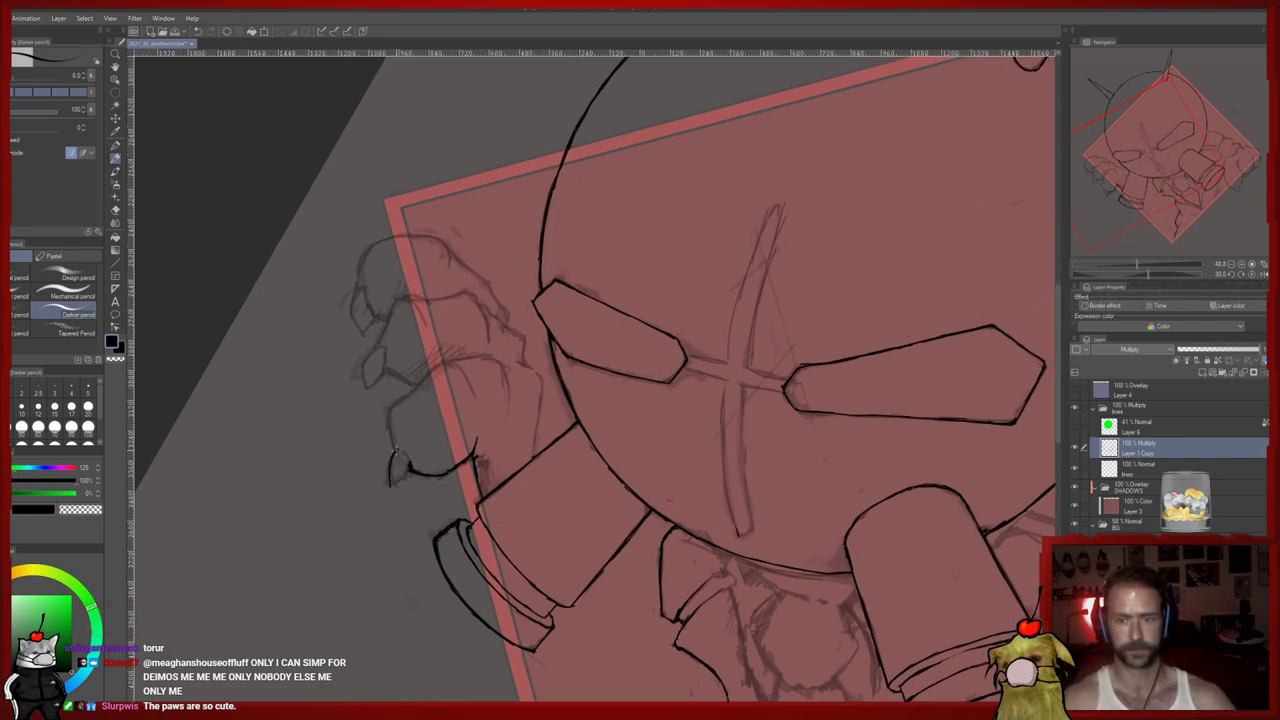
Doodle a tiny seated horned character with face, canisters, body, feet and raised paw in the blank margin outside the frame
{"action": "left_click_drag", "start_coordinate": [551, 164], "coordinate": [329, 517]}
{"action": "left_click_drag", "start_coordinate": [580, 594], "coordinate": [197, 343]}
{"action": "left_click_drag", "start_coordinate": [541, 417], "coordinate": [384, 415]}
{"action": "mouse_move", "coordinate": [648, 369]}
{"action": "left_mouse_down"}
{"action": "mouse_move", "coordinate": [639, 333]}
{"action": "mouse_move", "coordinate": [678, 316]}
{"action": "mouse_move", "coordinate": [695, 338]}
{"action": "mouse_move", "coordinate": [660, 358]}
{"action": "left_mouse_up"}
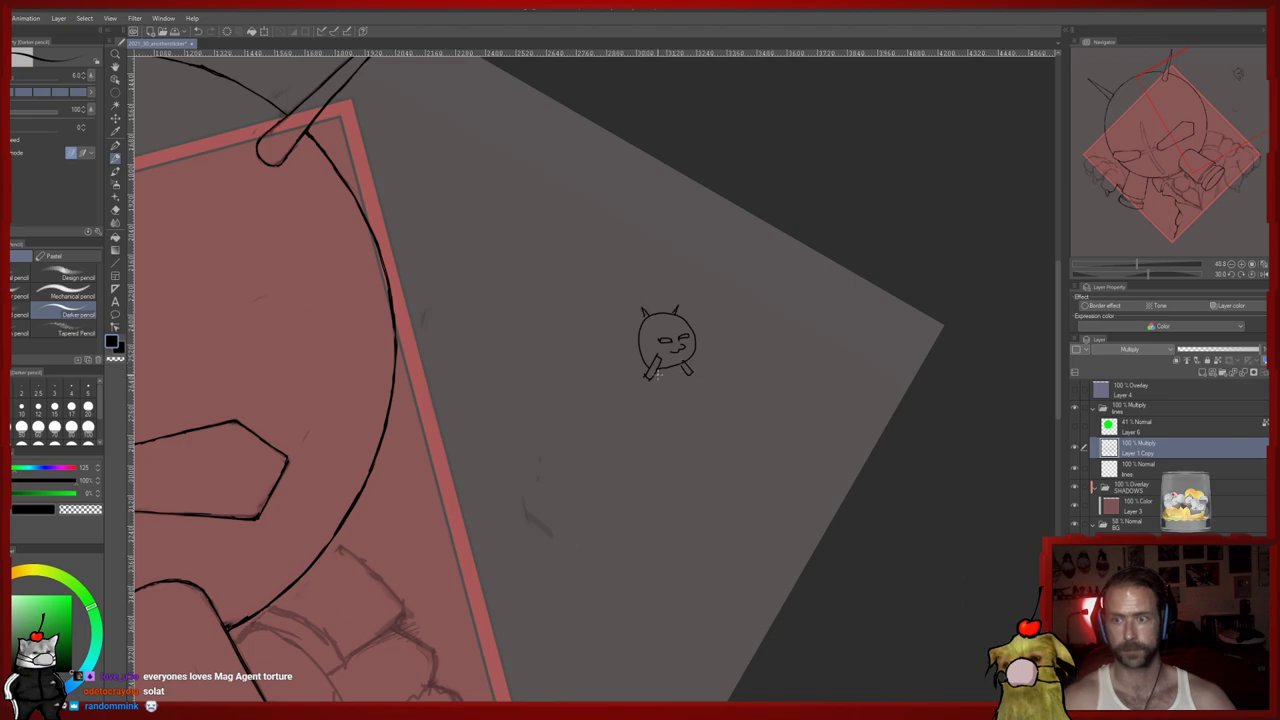
{"action": "left_click_drag", "start_coordinate": [681, 390], "coordinate": [692, 396]}
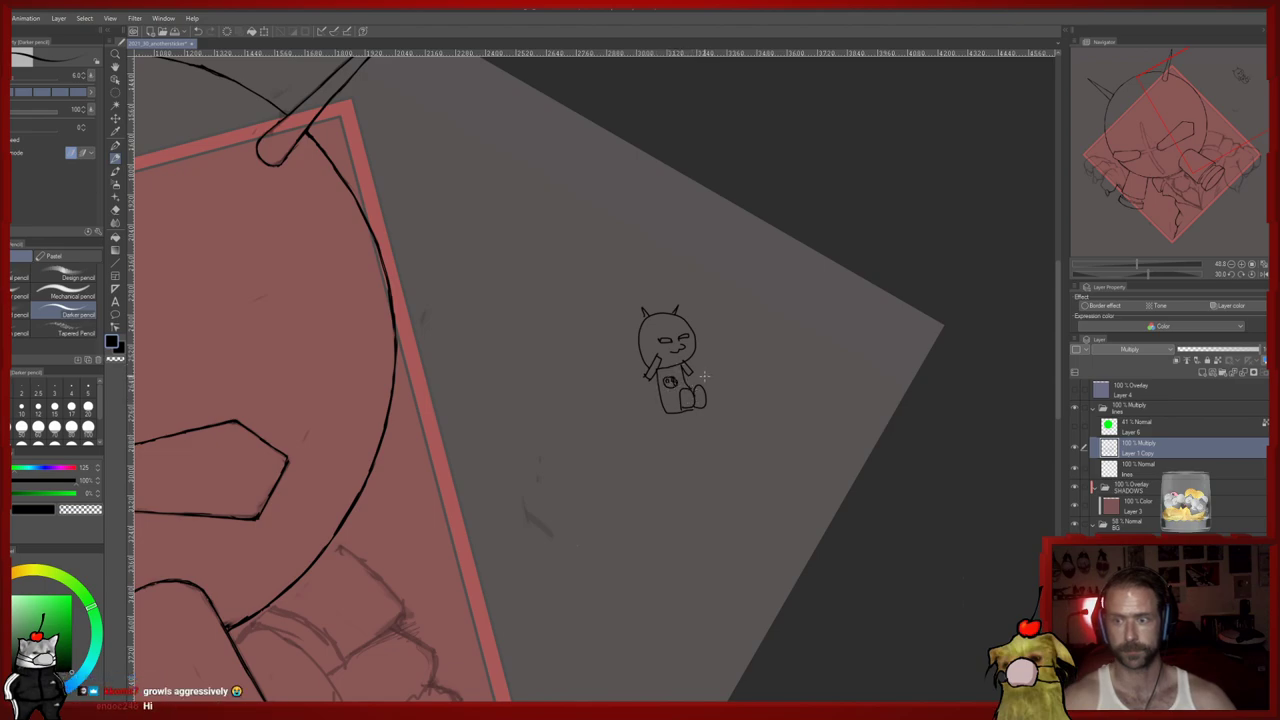
{"action": "left_click_drag", "start_coordinate": [708, 357], "coordinate": [704, 373]}
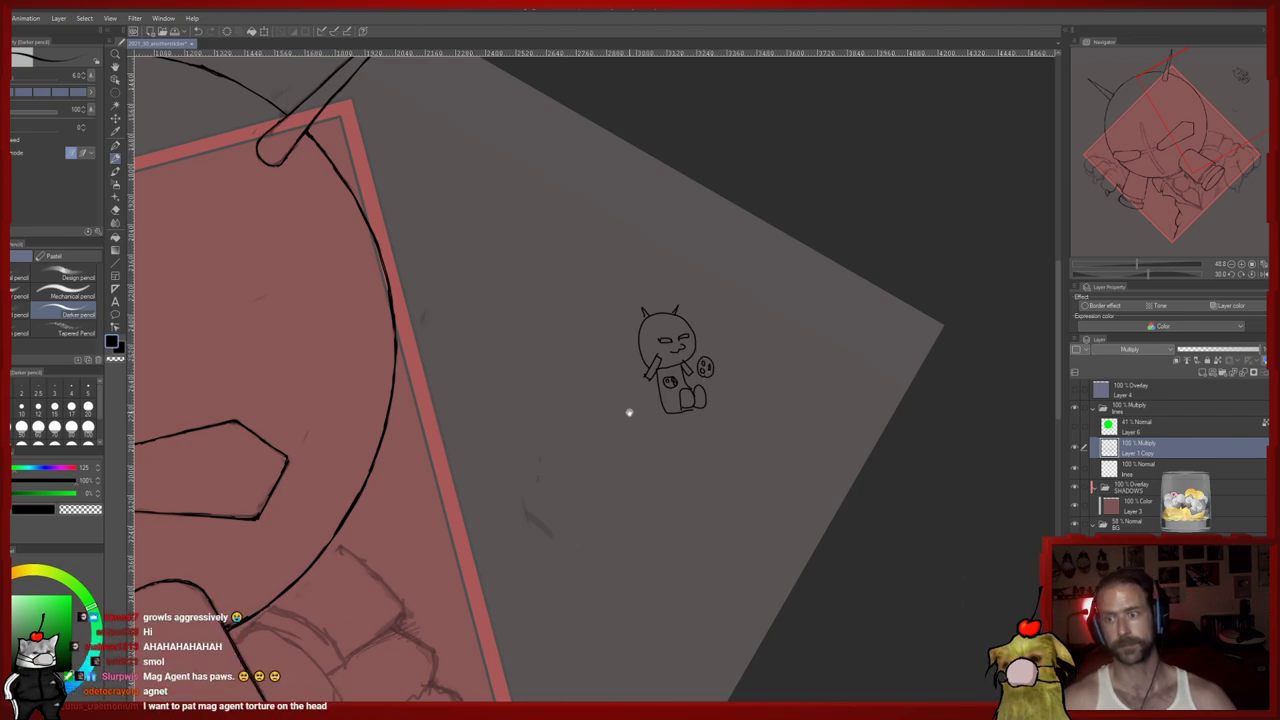
Ink the outer and upper edges of the hand's lowest finger up to its curved knuckle, and clean up the corner
{"action": "scroll", "coordinate": [629, 409], "scroll_direction": "up", "scroll_amount": 5}
{"action": "left_click_drag", "start_coordinate": [493, 510], "coordinate": [586, 463]}
{"action": "left_click_drag", "start_coordinate": [425, 418], "coordinate": [577, 526]}
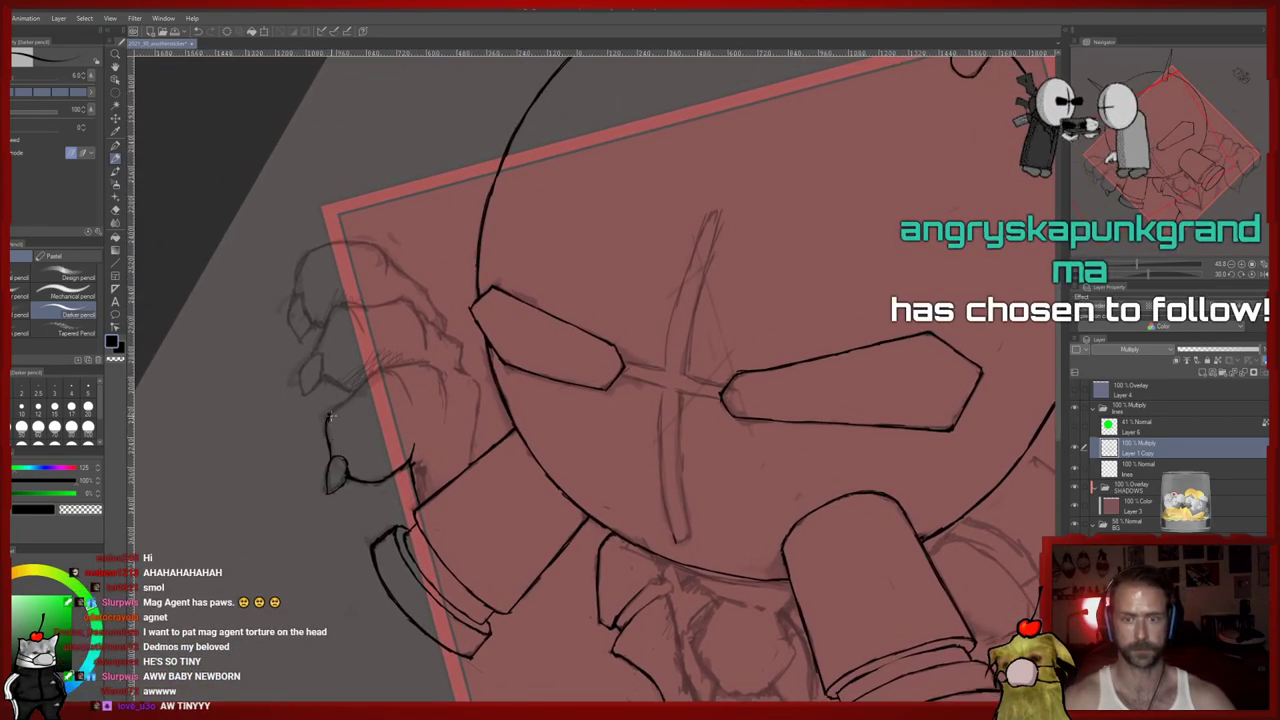
{"action": "left_click_drag", "start_coordinate": [327, 381], "coordinate": [301, 403]}
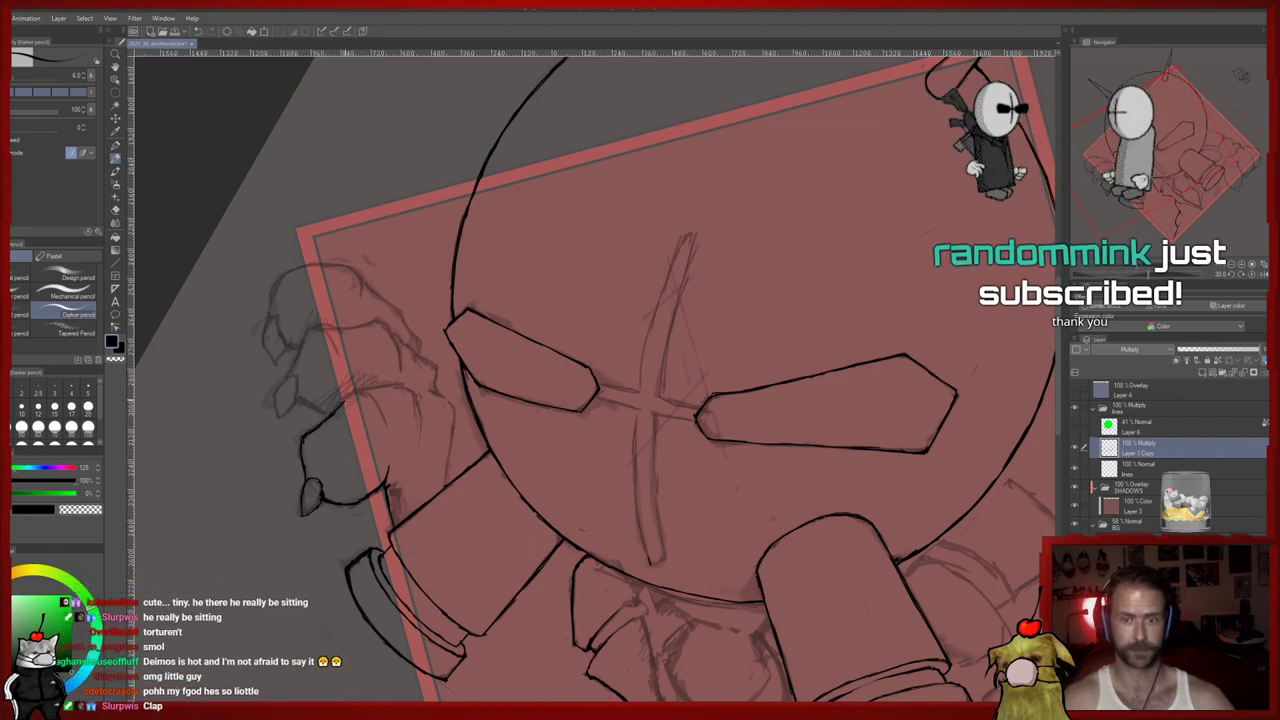
{"action": "key", "text": "e"}
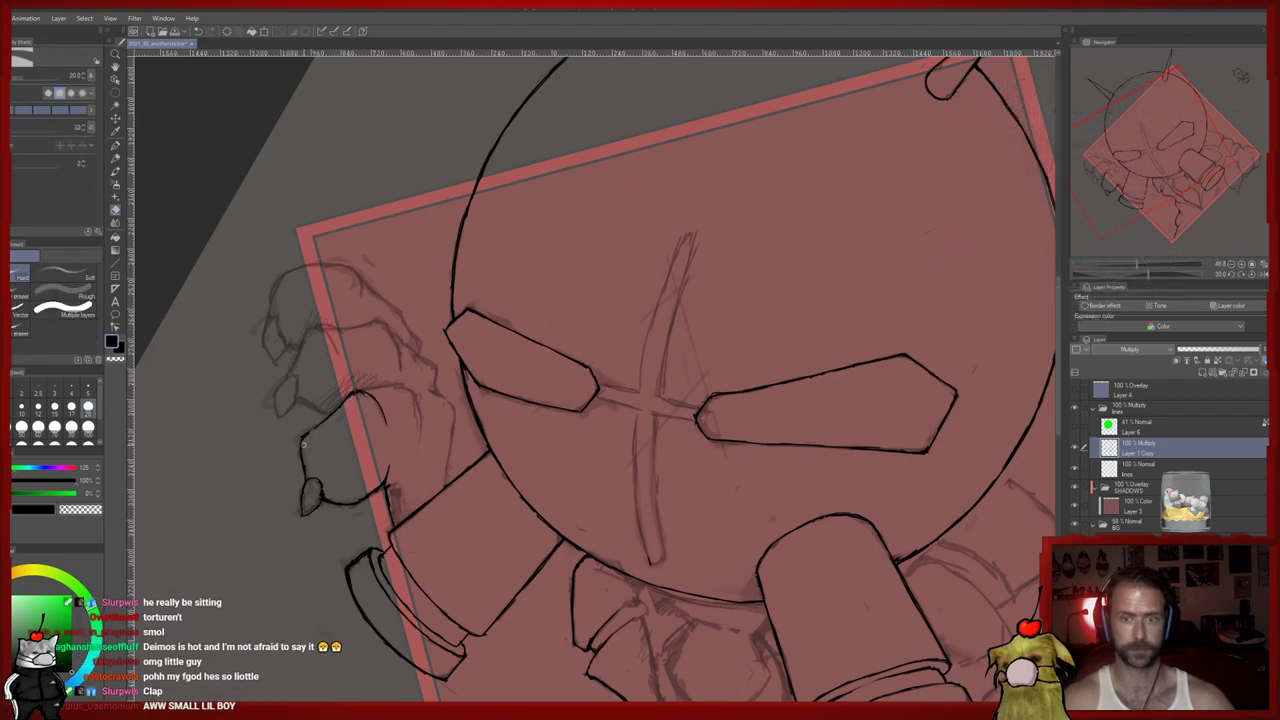
{"action": "key", "text": "p"}
Ink the hand's middle finger with its pointed claw, lower edge and upper outline
{"action": "left_click_drag", "start_coordinate": [335, 405], "coordinate": [329, 486]}
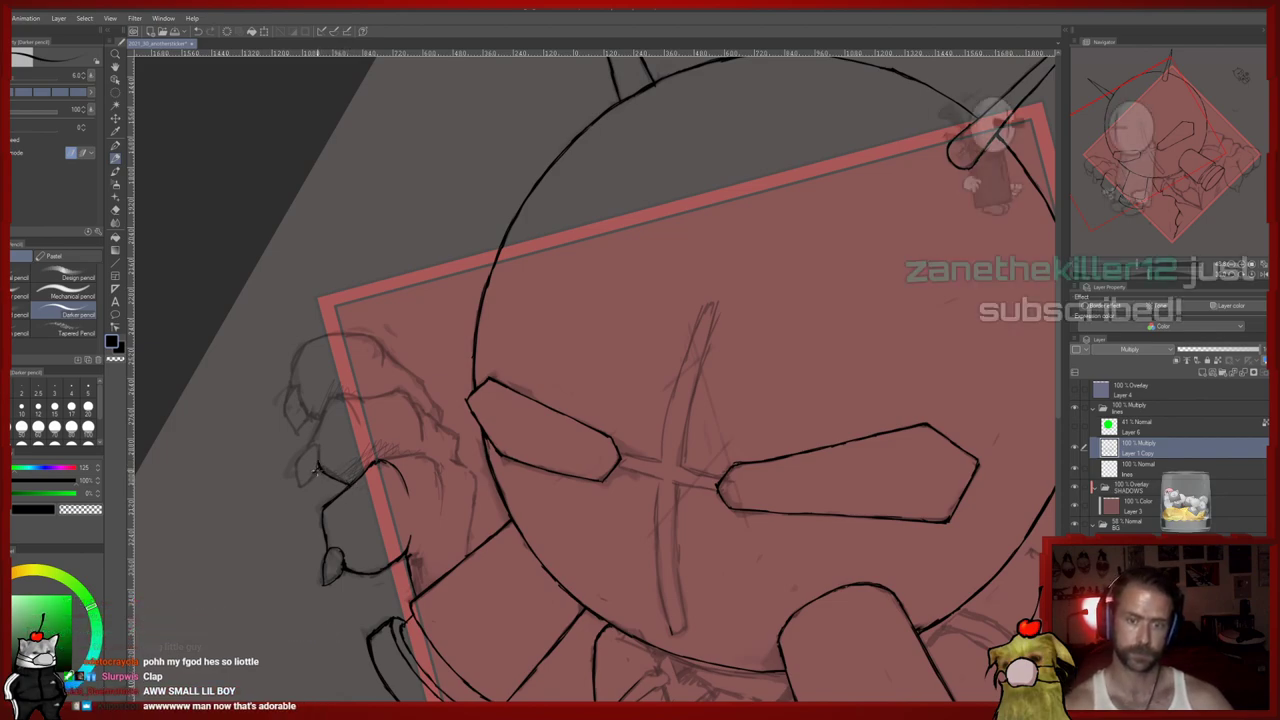
{"action": "left_click_drag", "start_coordinate": [320, 458], "coordinate": [347, 421]}
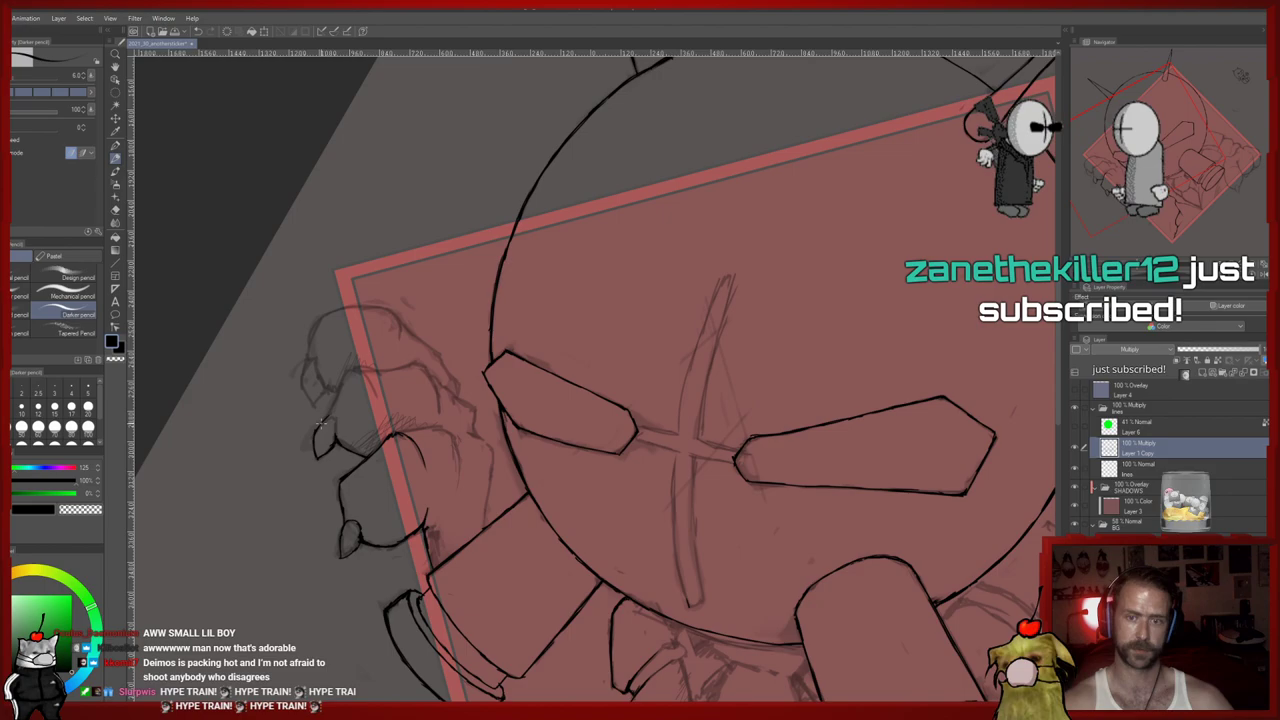
{"action": "left_click_drag", "start_coordinate": [326, 420], "coordinate": [321, 438]}
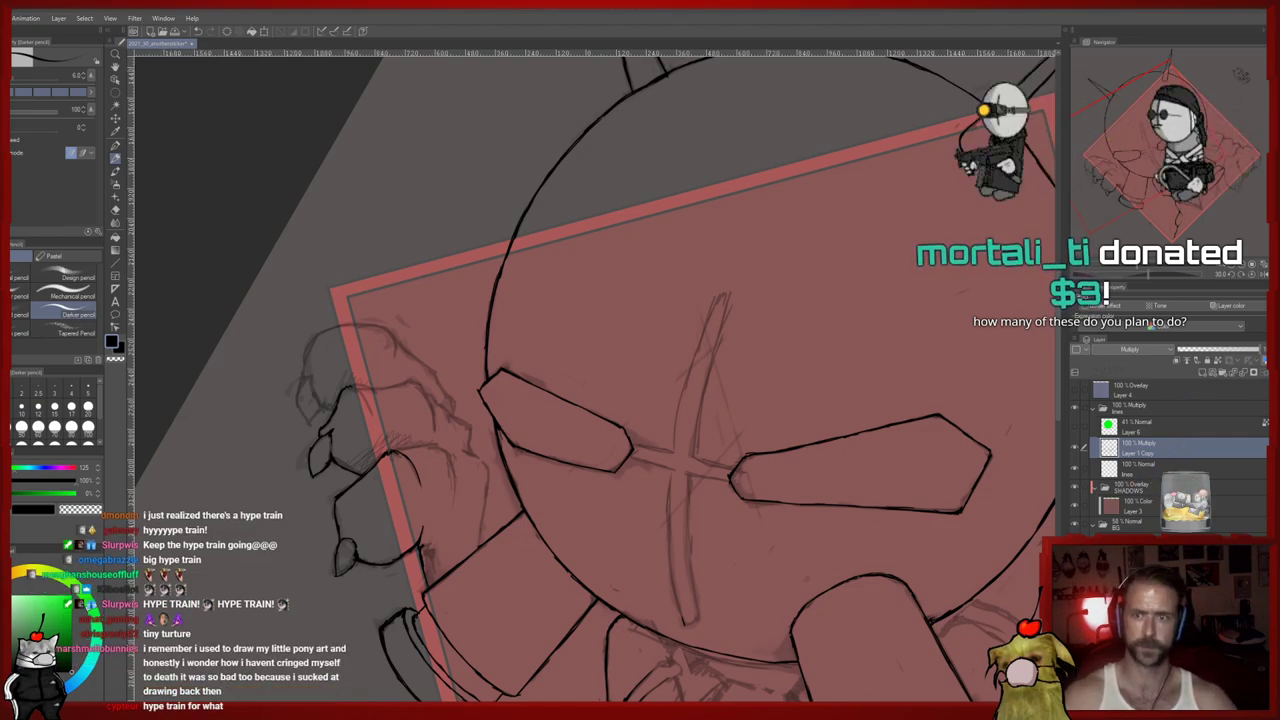
Look at the other open document with the finished diamond-framed character artworks, and return to the line art
{"action": "key", "text": "ctrl+Tab"}
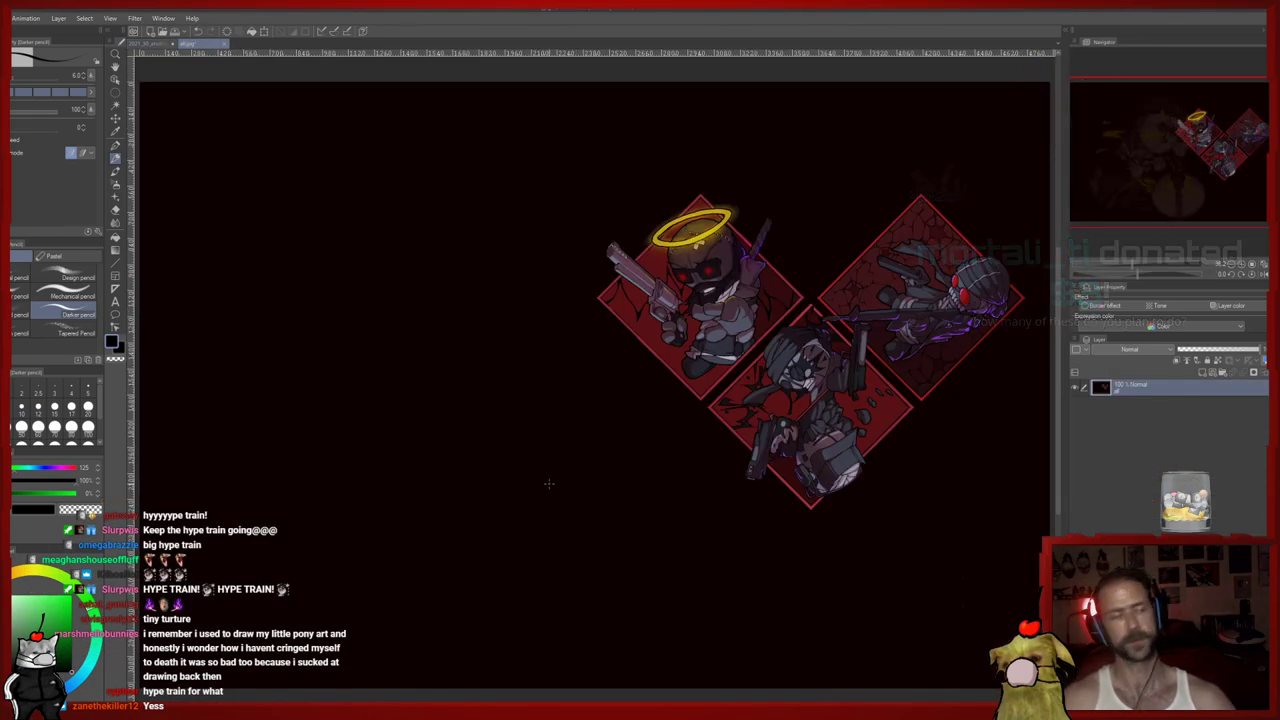
{"action": "scroll", "coordinate": [543, 485], "scroll_direction": "down", "scroll_amount": 1}
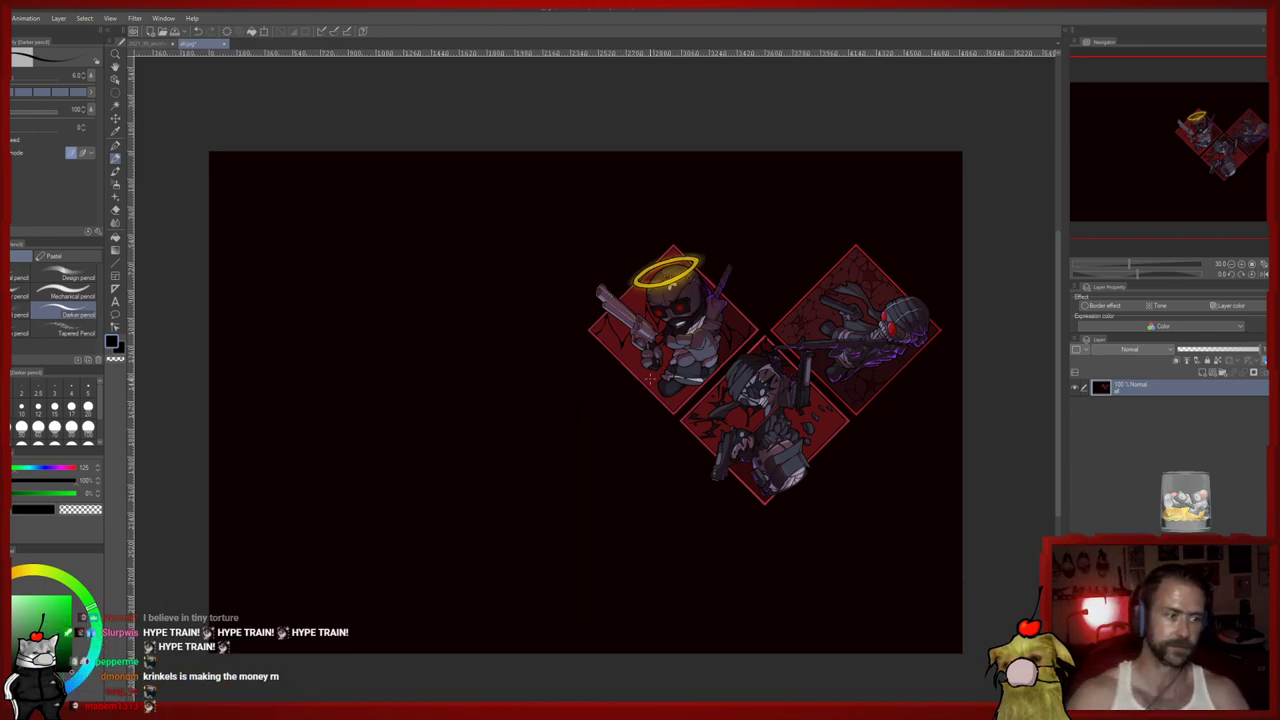
{"action": "left_click", "coordinate": [150, 45]}
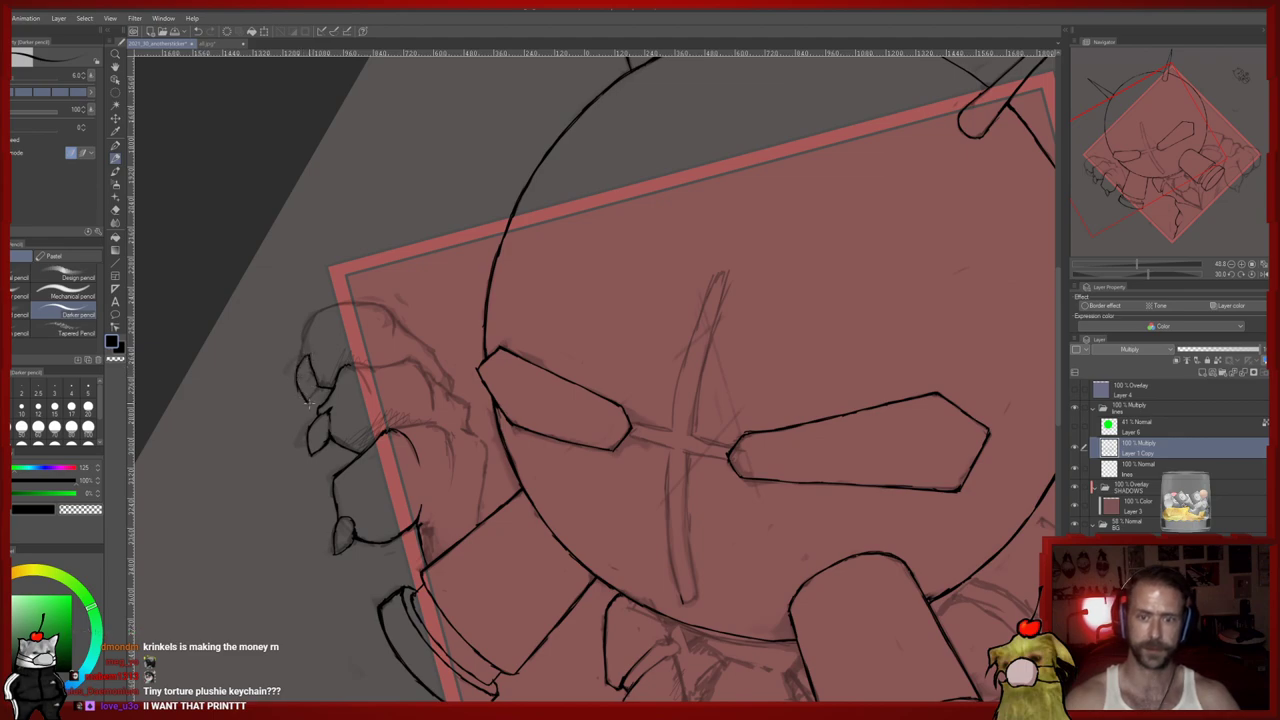
Ink the outer edge of the hand's uppermost finger above its claw, and tidy the finger lines
{"action": "key", "text": "e"}
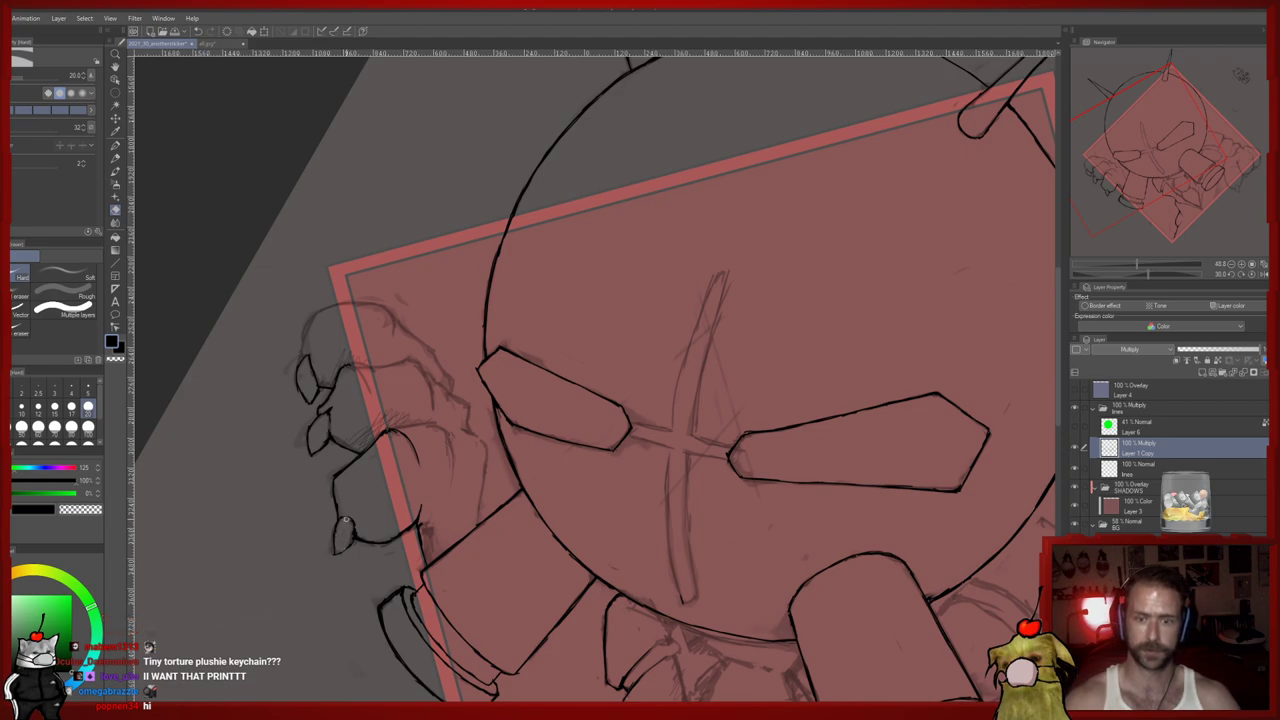
{"action": "key", "text": "p"}
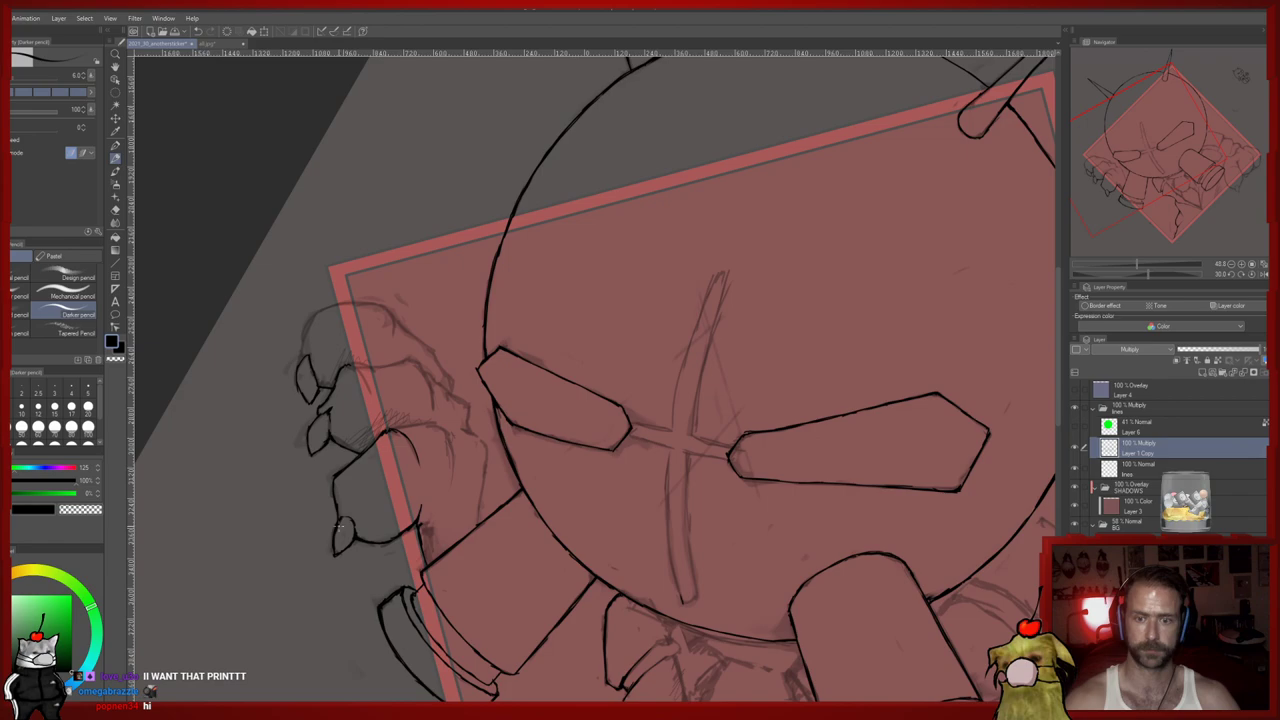
{"action": "left_click_drag", "start_coordinate": [363, 452], "coordinate": [372, 490]}
{"action": "scroll", "coordinate": [372, 488], "scroll_direction": "down", "scroll_amount": 2}
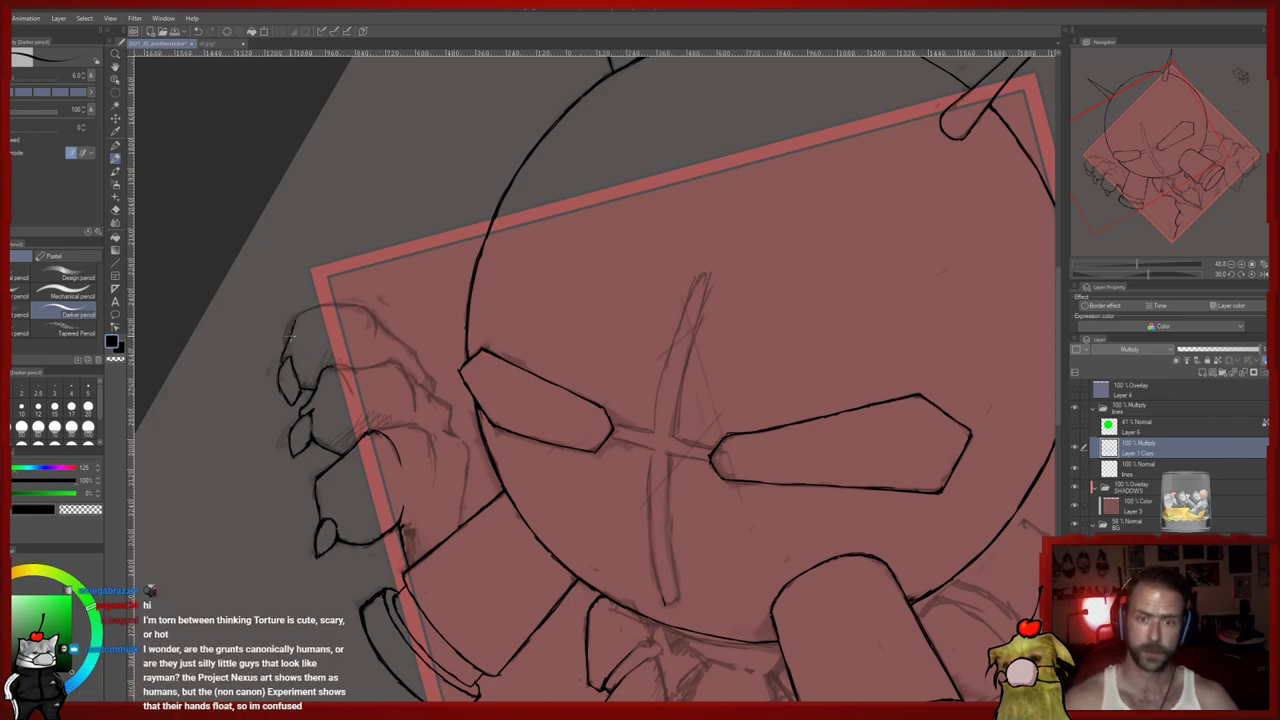
{"action": "key", "text": "e"}
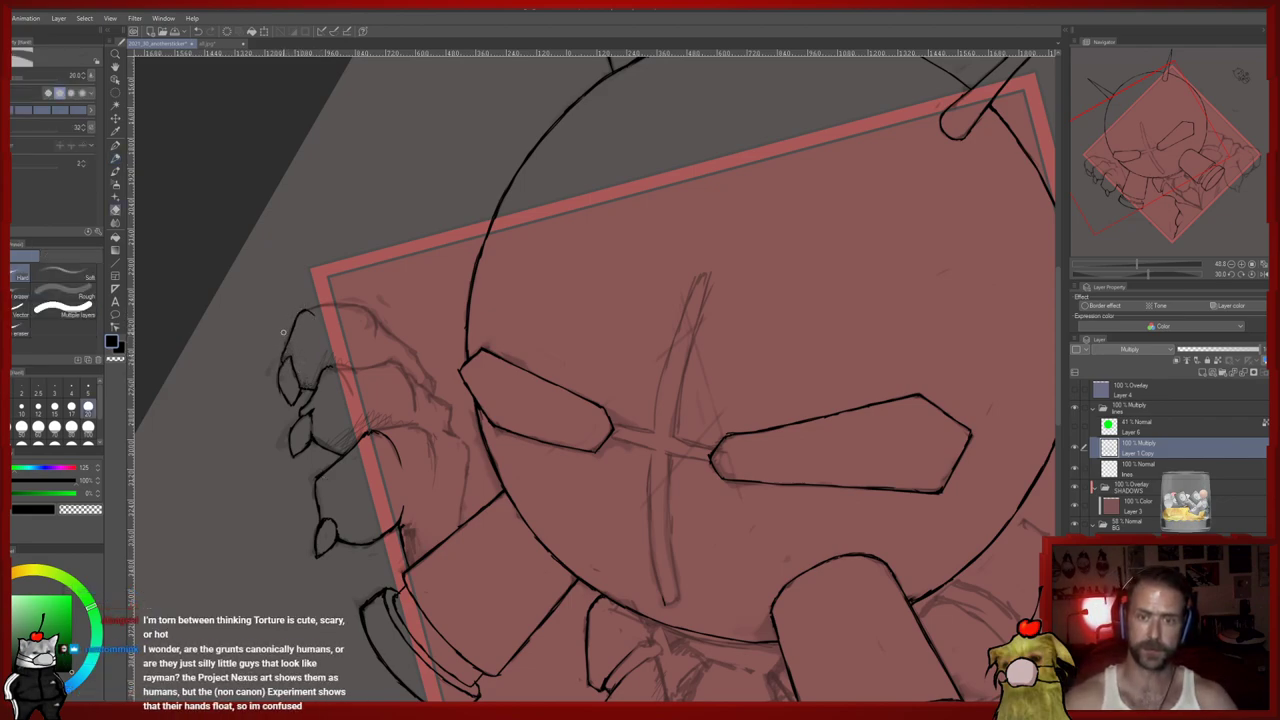
Examine the line art in mirrored view, from the tiny margin doodle across the mask back to the clawed hand
{"action": "left_click", "coordinate": [1264, 275]}
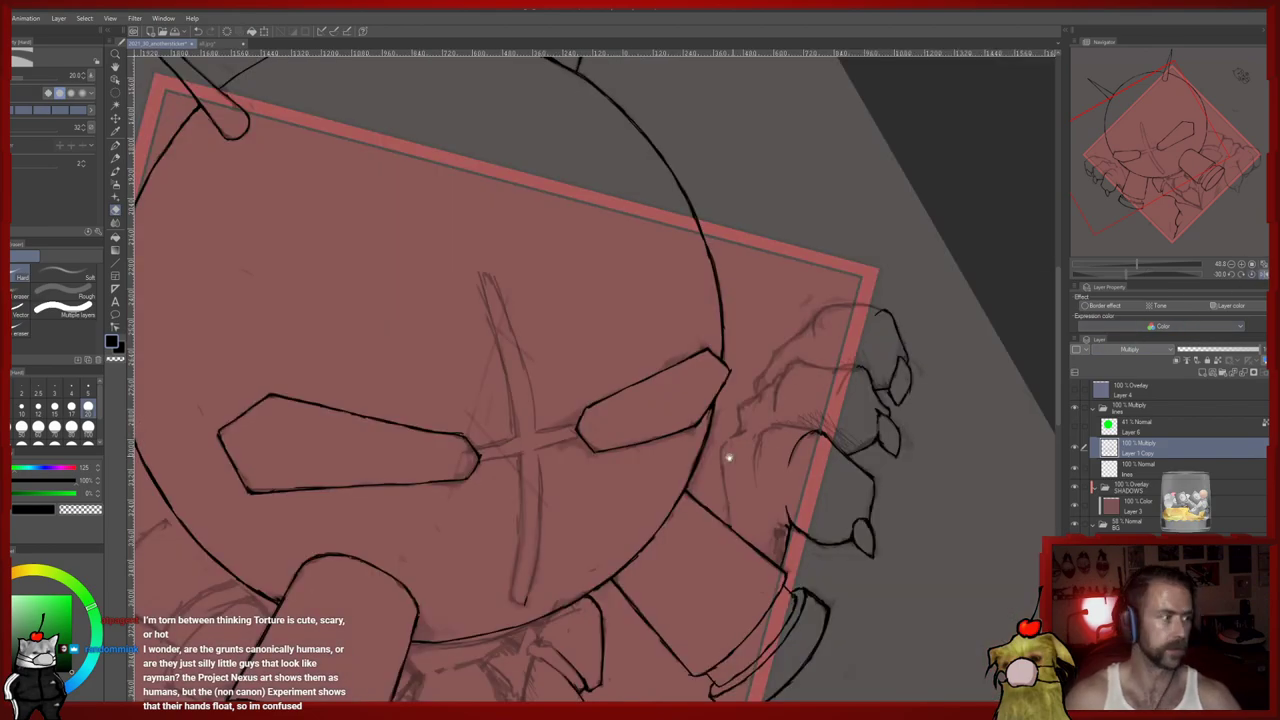
{"action": "left_click_drag", "start_coordinate": [590, 405], "coordinate": [614, 363]}
{"action": "left_click_drag", "start_coordinate": [570, 292], "coordinate": [559, 324]}
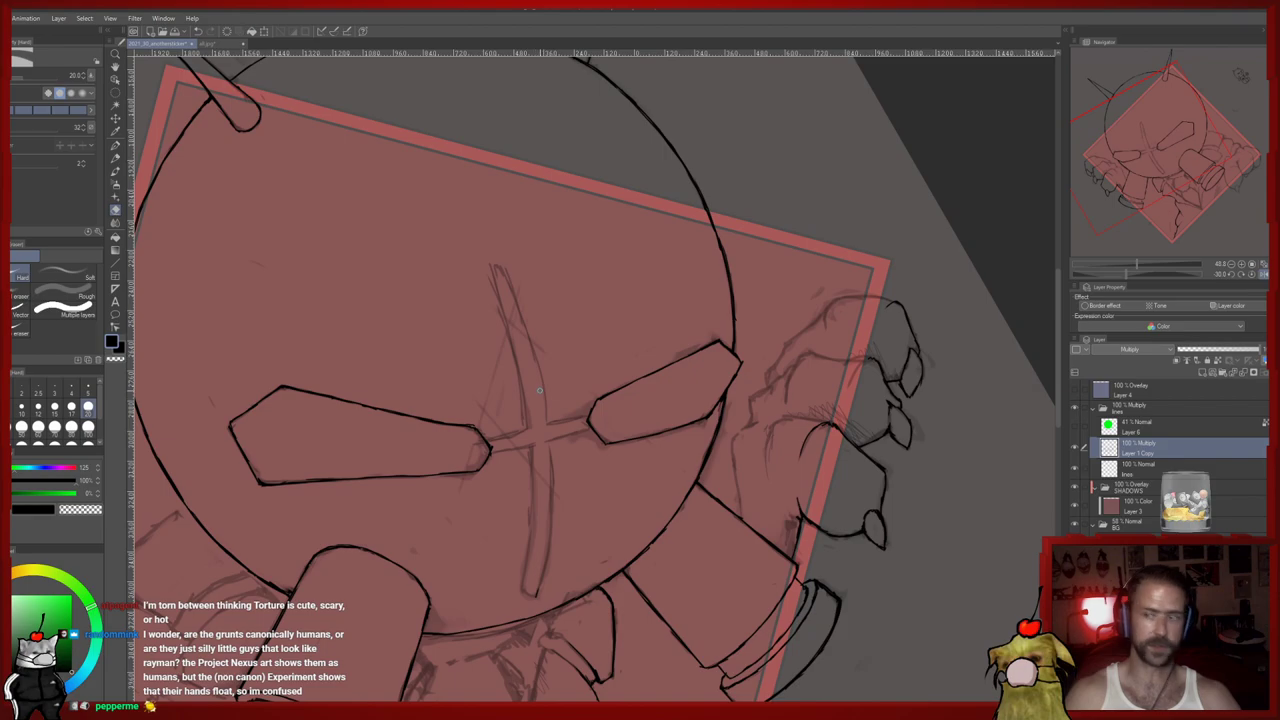
{"action": "left_click_drag", "start_coordinate": [239, 479], "coordinate": [506, 489]}
{"action": "left_click_drag", "start_coordinate": [286, 520], "coordinate": [578, 465]}
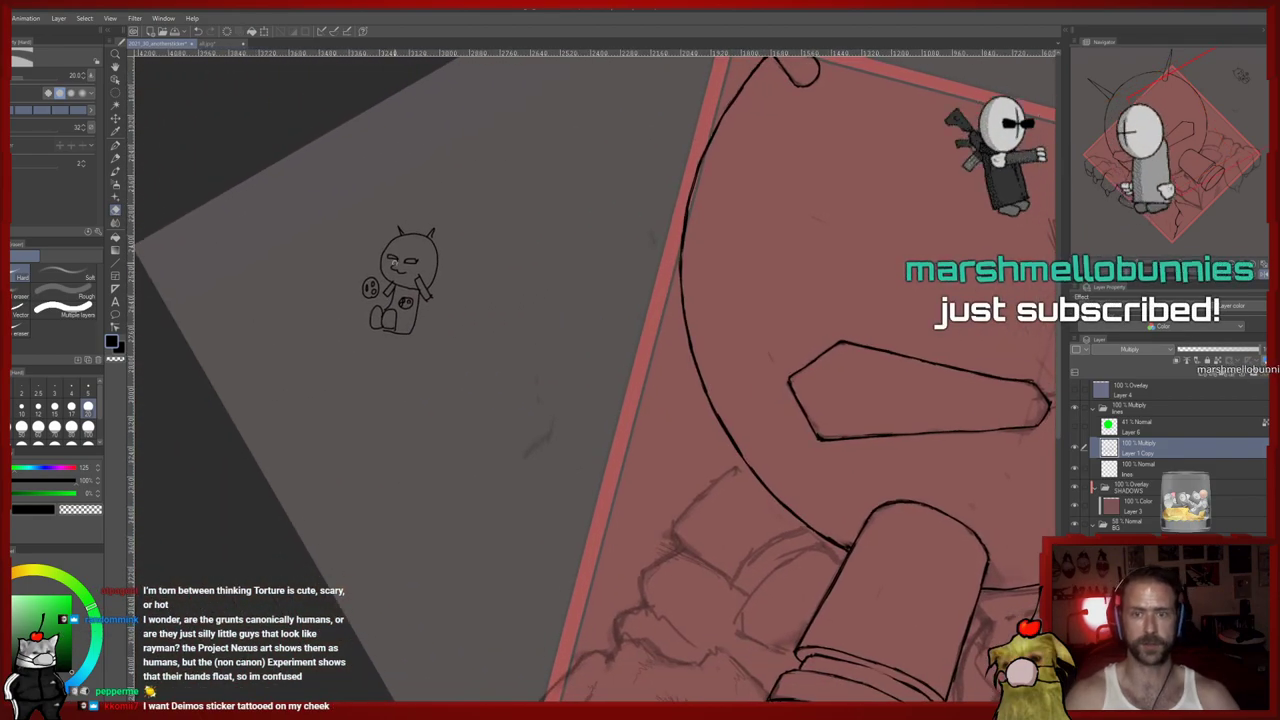
{"action": "left_click_drag", "start_coordinate": [512, 320], "coordinate": [363, 309]}
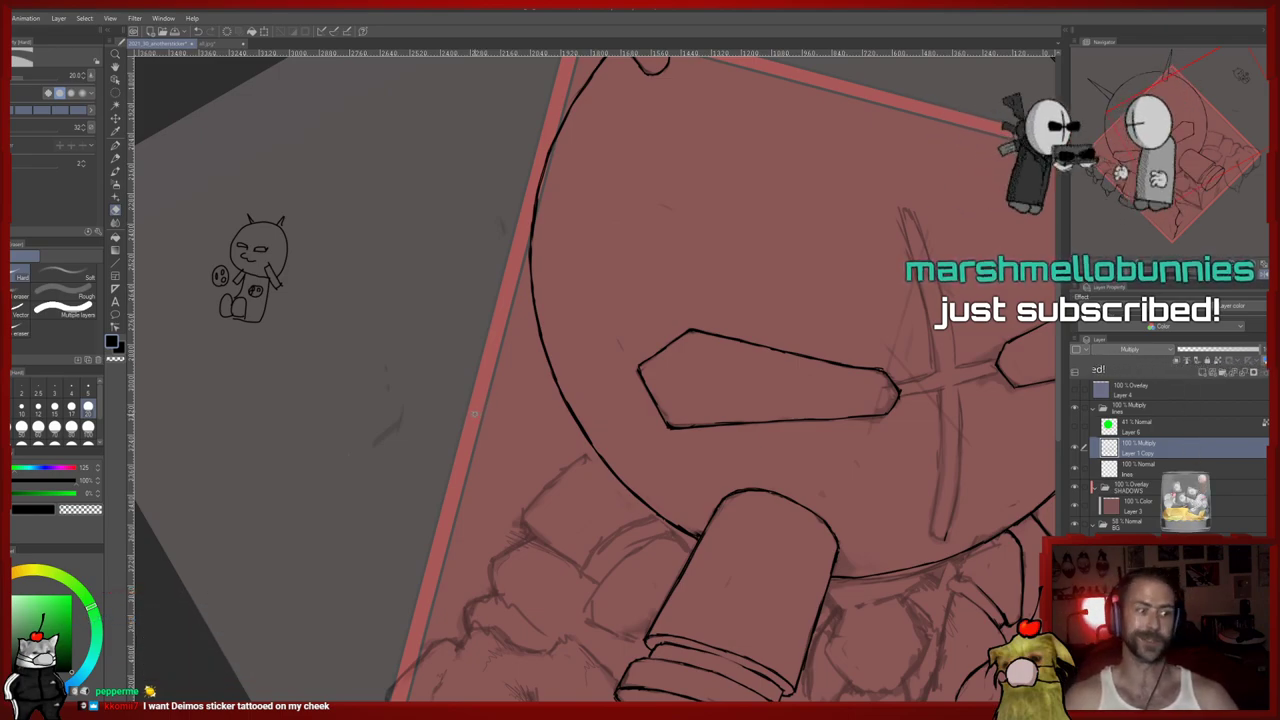
{"action": "left_click_drag", "start_coordinate": [480, 414], "coordinate": [366, 348]}
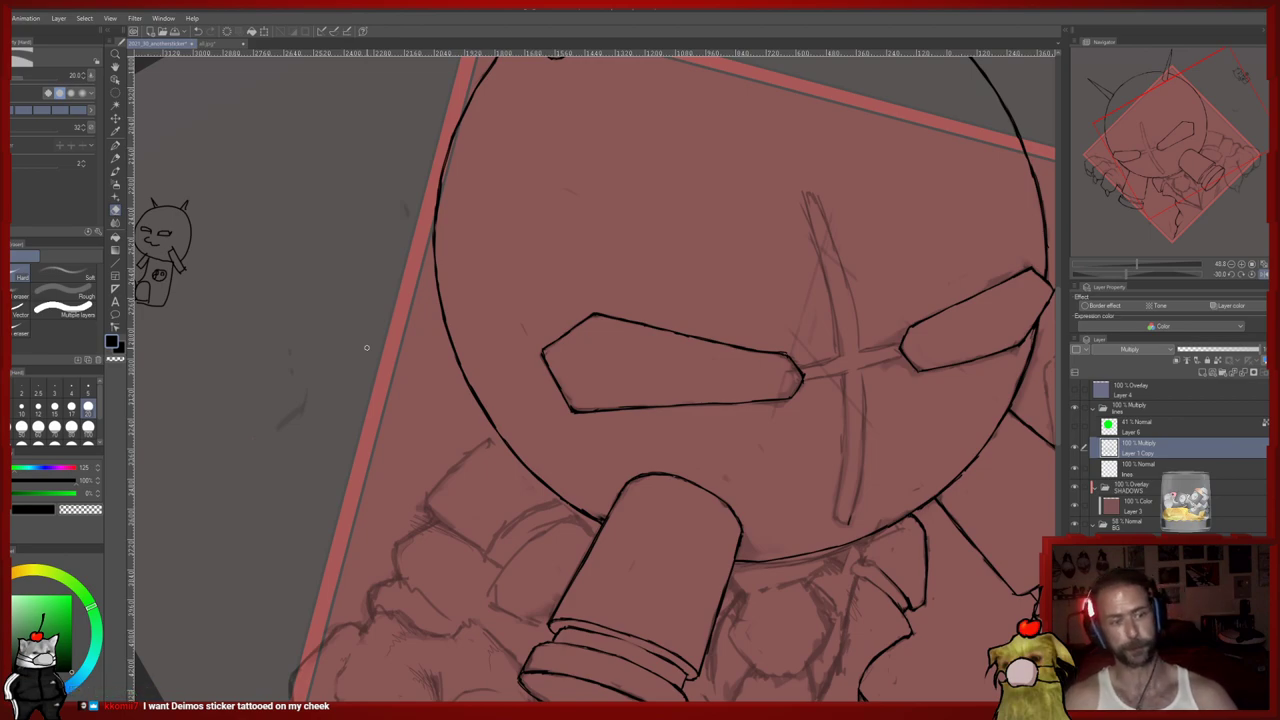
{"action": "left_click_drag", "start_coordinate": [575, 442], "coordinate": [381, 370]}
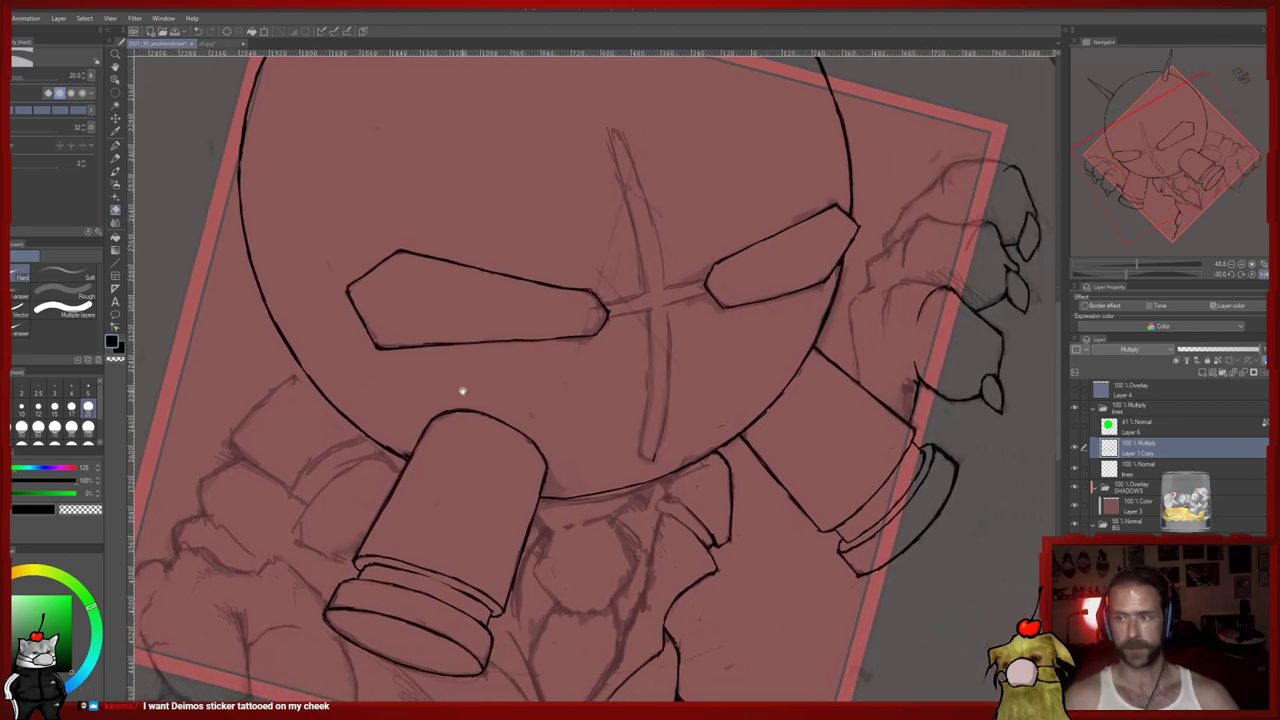
{"action": "left_click_drag", "start_coordinate": [487, 273], "coordinate": [261, 370]}
Ink the back edge of the hand down to the canister and the crease lines at the lowest finger's knuckle, cleaning up stray strokes
{"action": "key", "text": "p"}
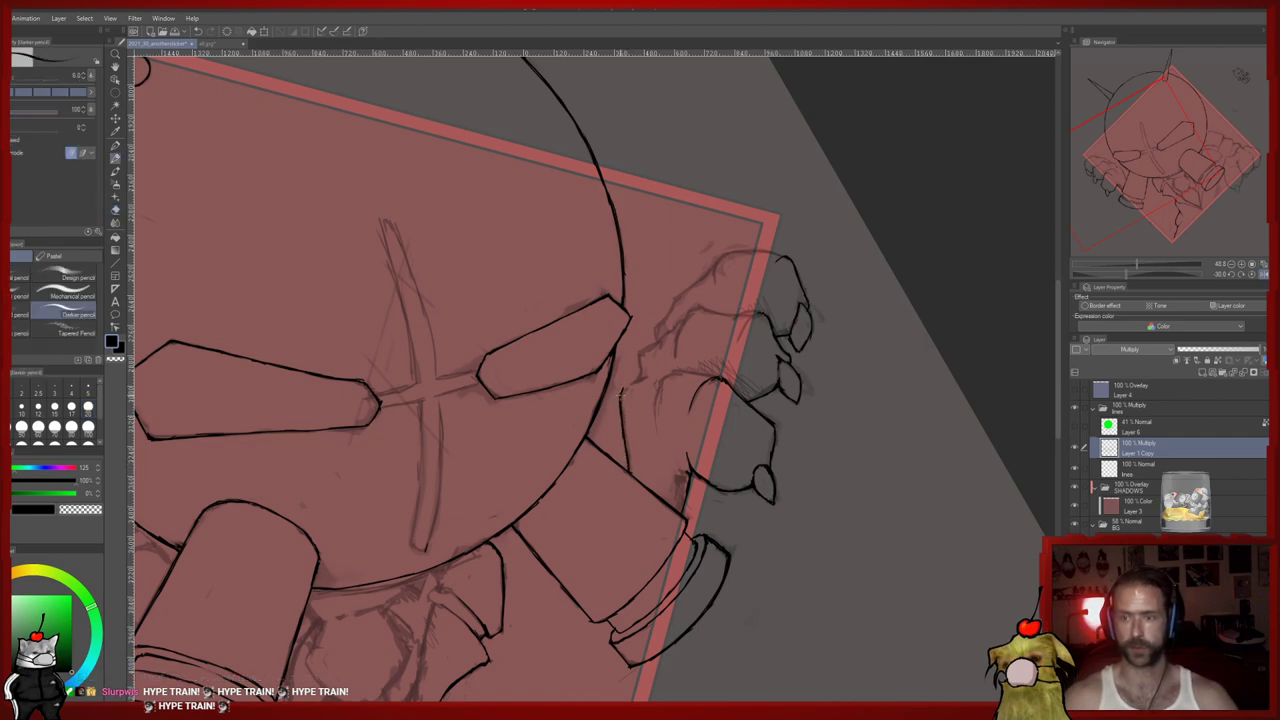
{"action": "key", "text": "e"}
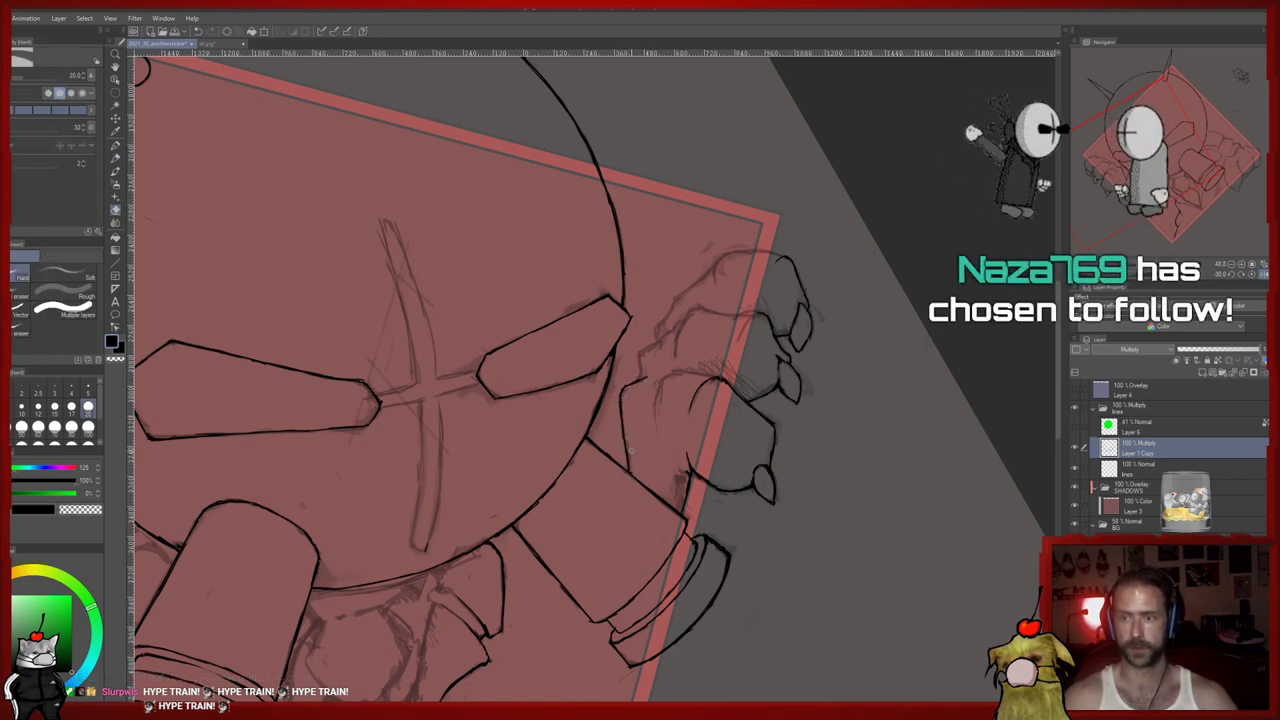
{"action": "key", "text": "p"}
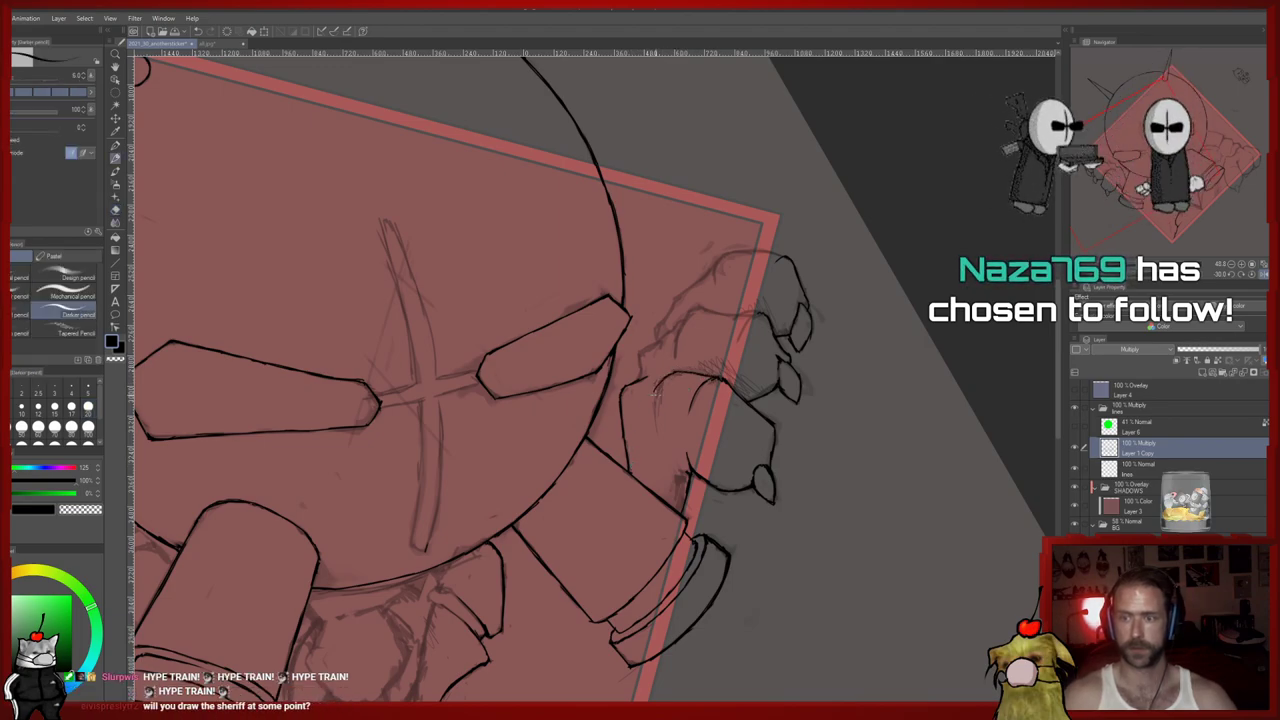
{"action": "key", "text": "e"}
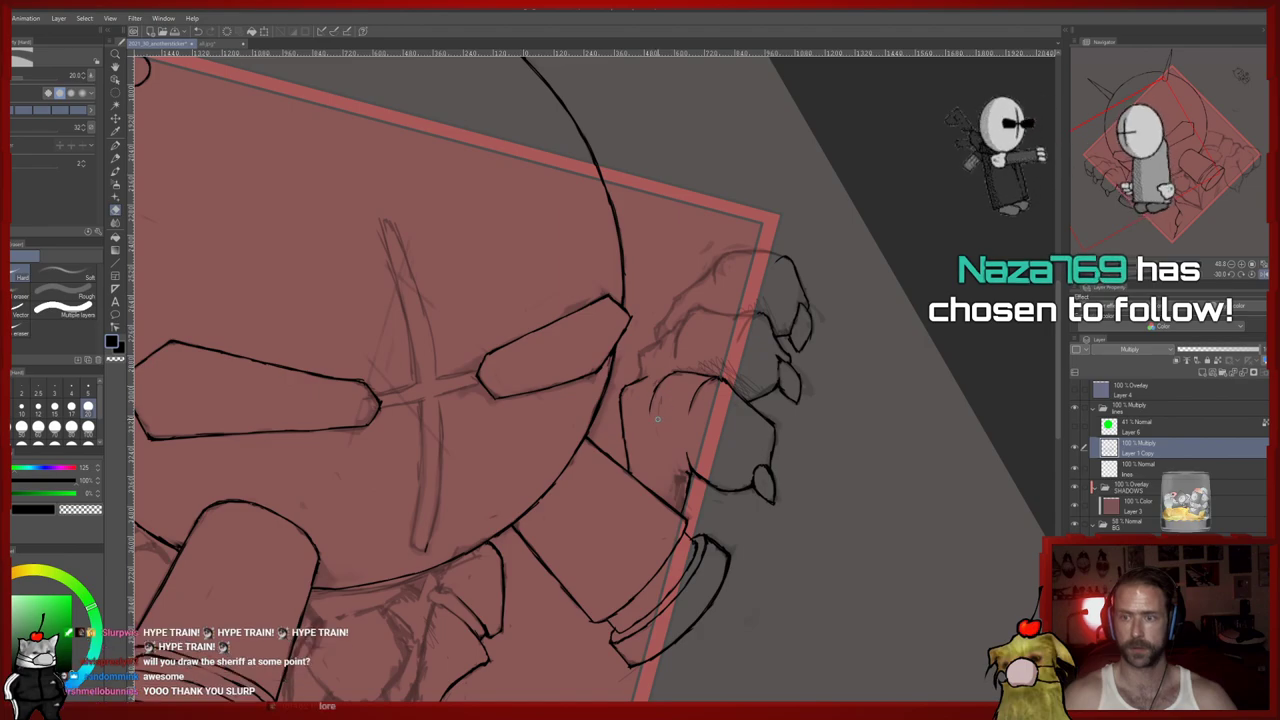
{"action": "key", "text": "p"}
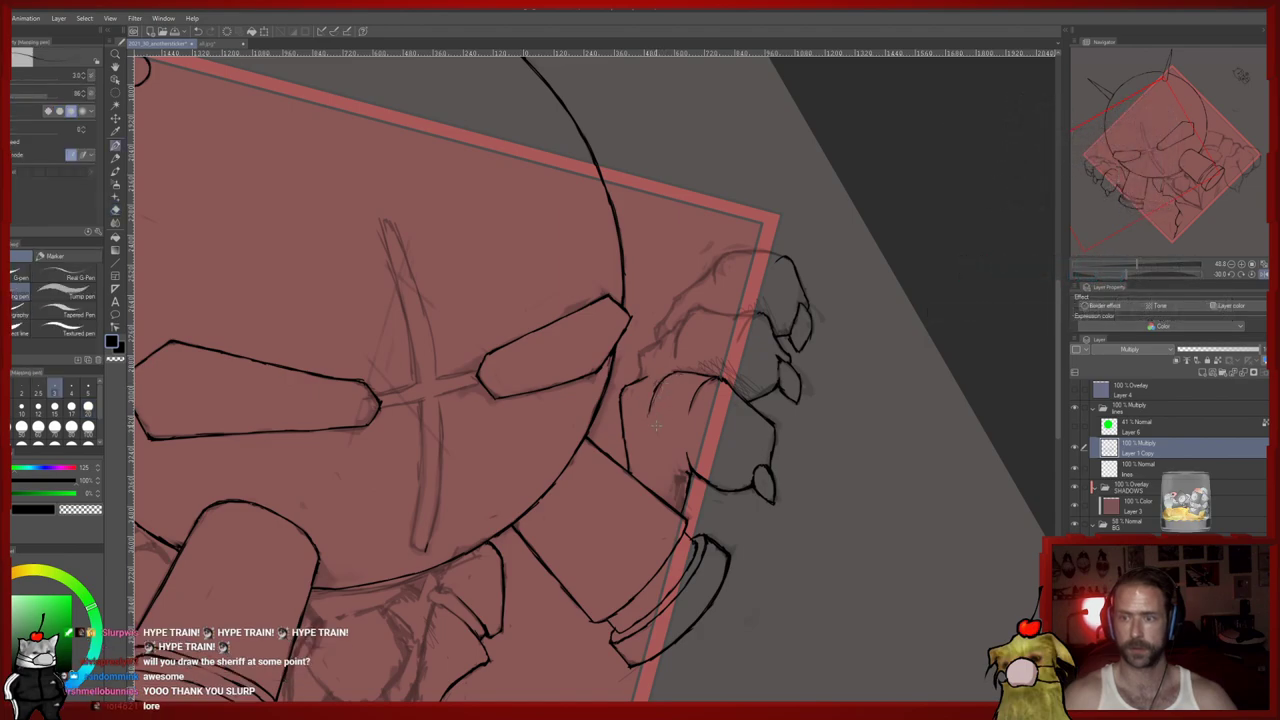
{"action": "key", "text": "e"}
{"action": "key", "text": "p"}
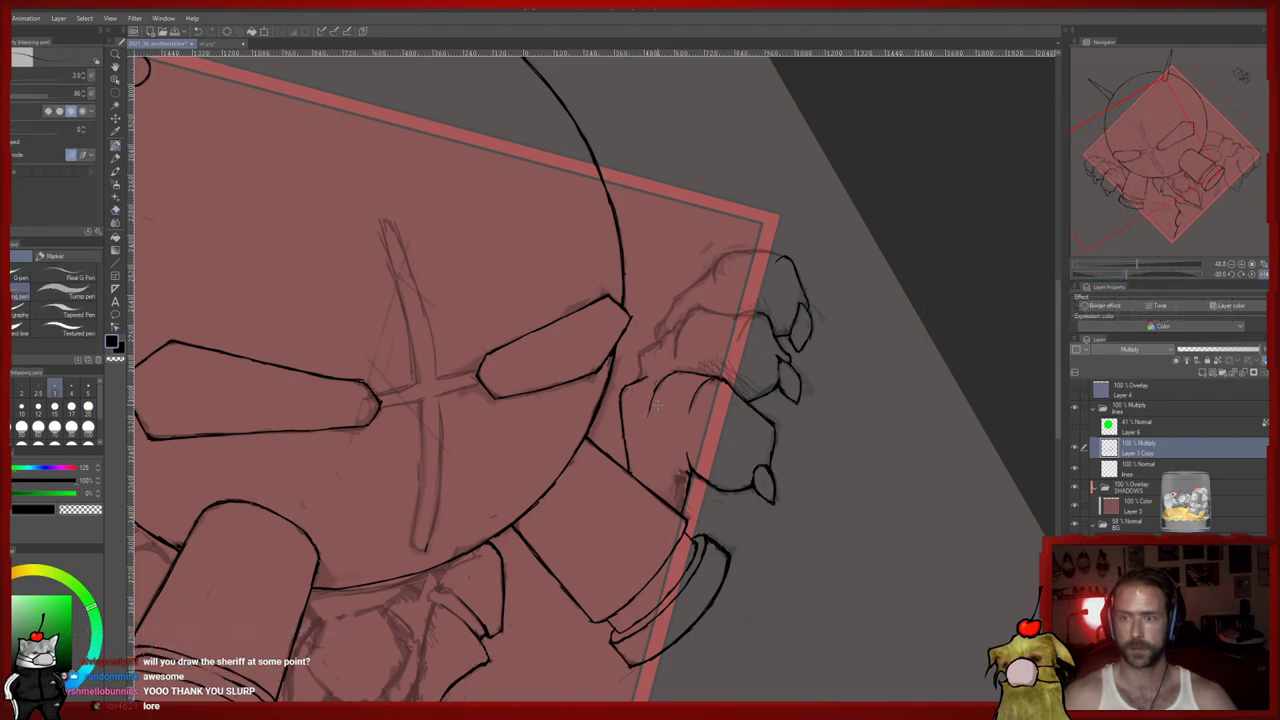
{"action": "key", "text": "p"}
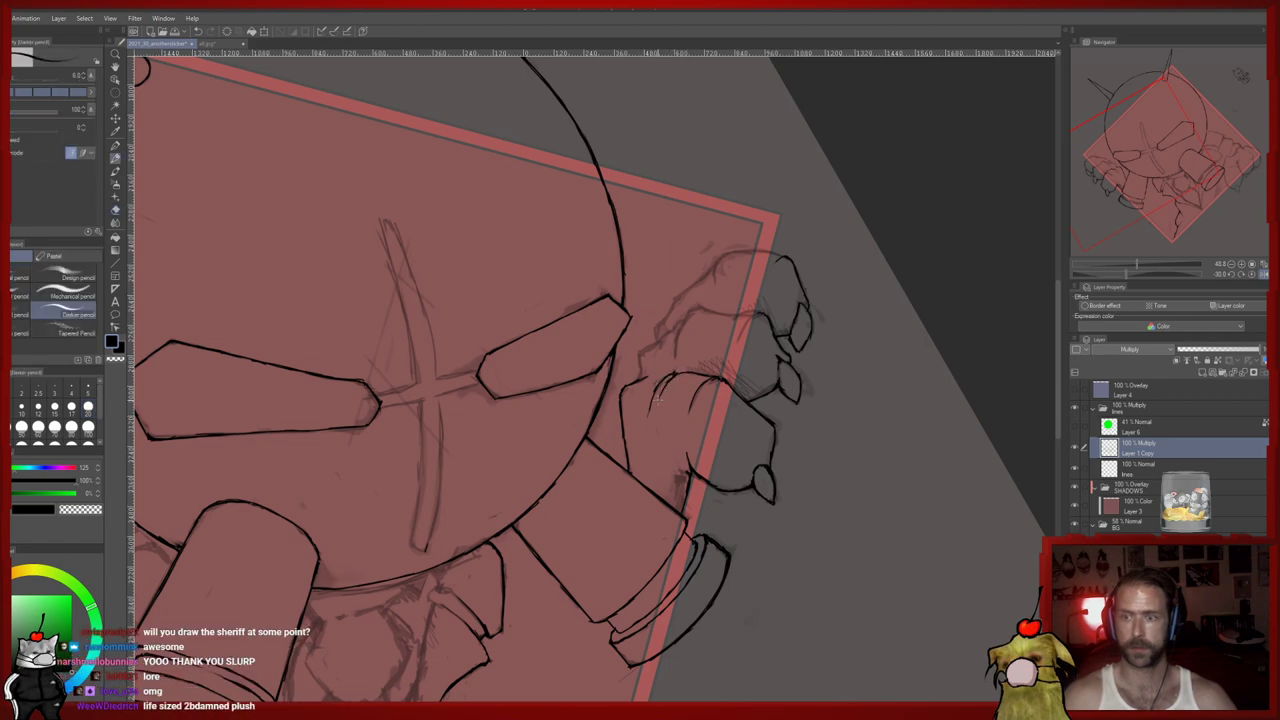
{"action": "key", "text": "e"}
{"action": "mouse_move", "coordinate": [657, 430]}
{"action": "left_mouse_down"}
{"action": "mouse_move", "coordinate": [640, 404]}
{"action": "mouse_move", "coordinate": [617, 403]}
{"action": "mouse_move", "coordinate": [636, 460]}
{"action": "left_mouse_up"}
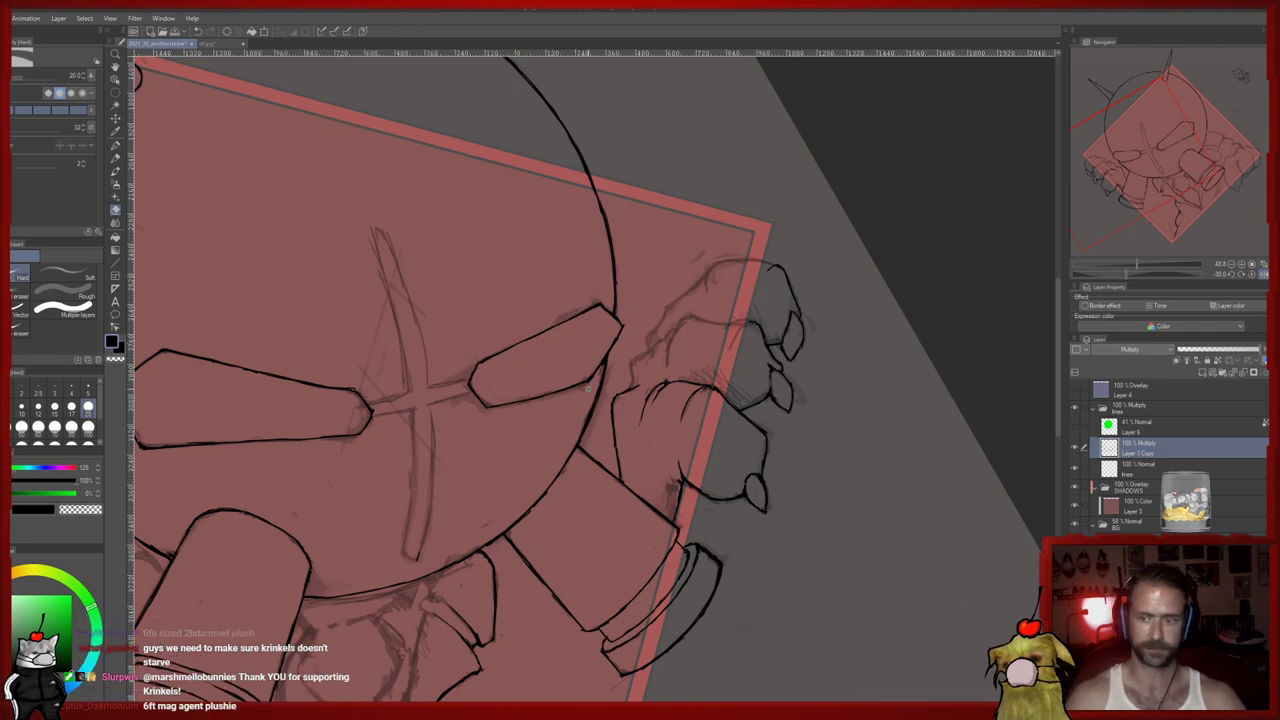
Ink the jagged edge at the back of the hand just above the lowest finger's knuckle
{"action": "key", "text": "p"}
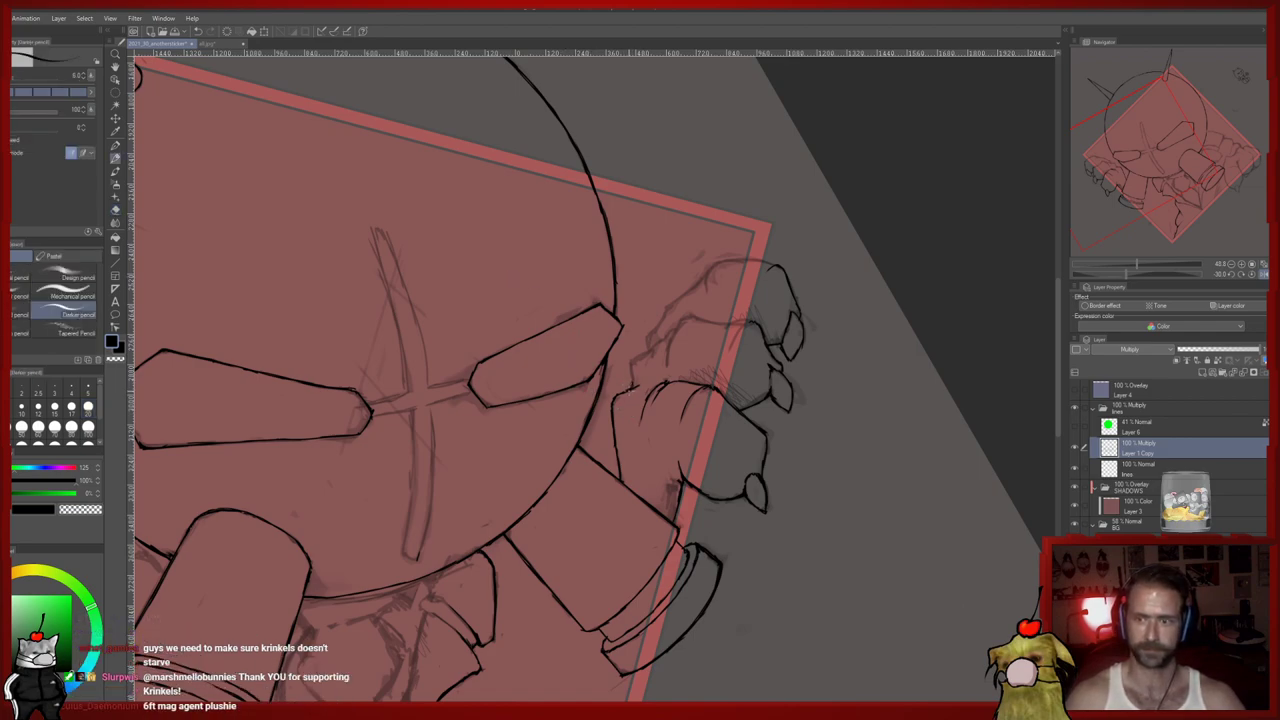
{"action": "left_click_drag", "start_coordinate": [632, 366], "coordinate": [572, 344]}
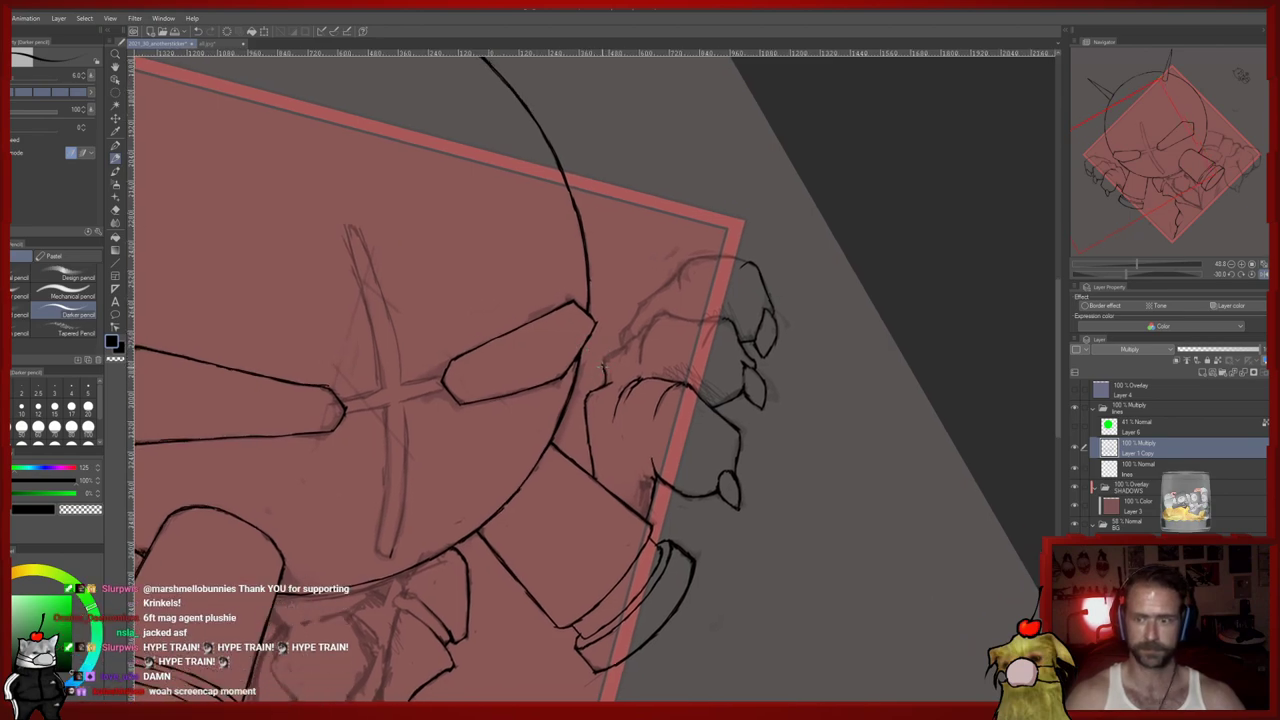
{"action": "key", "text": "e"}
{"action": "left_click_drag", "start_coordinate": [624, 342], "coordinate": [609, 367]}
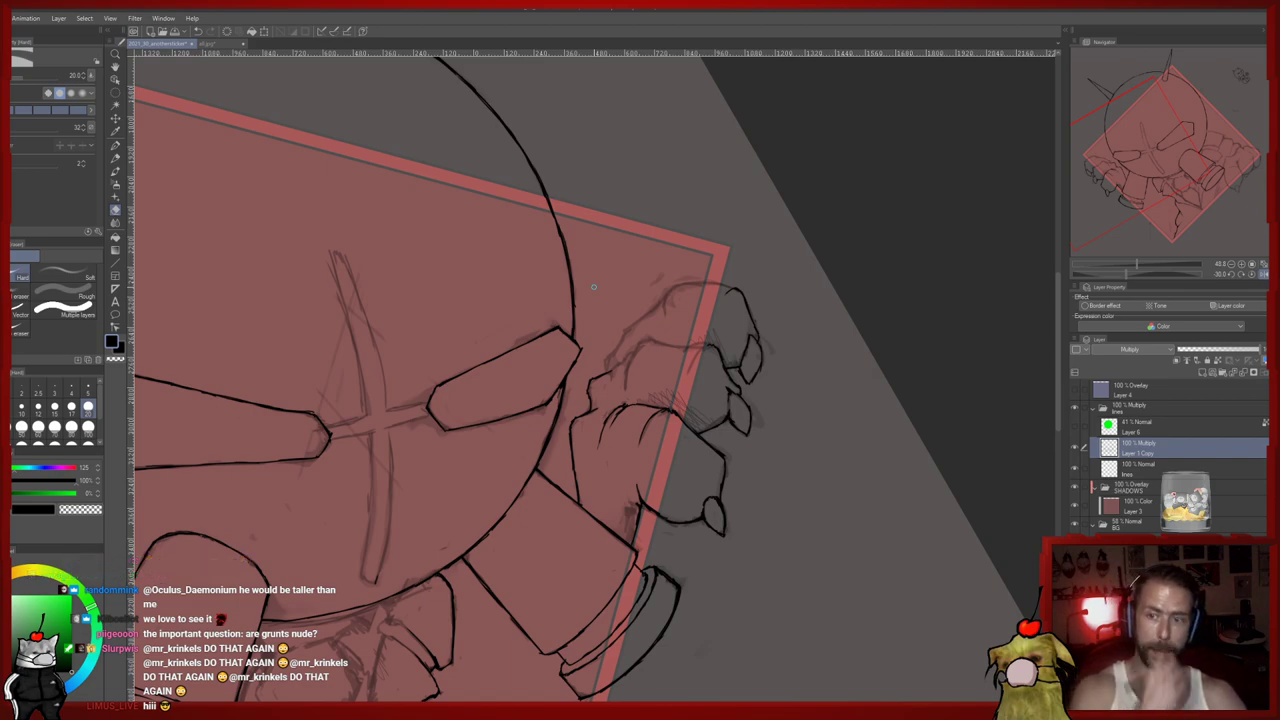
Add small wrinkle marks with the Mapping pen inside the back edge of the hand, and clean them up
{"action": "key", "text": "p"}
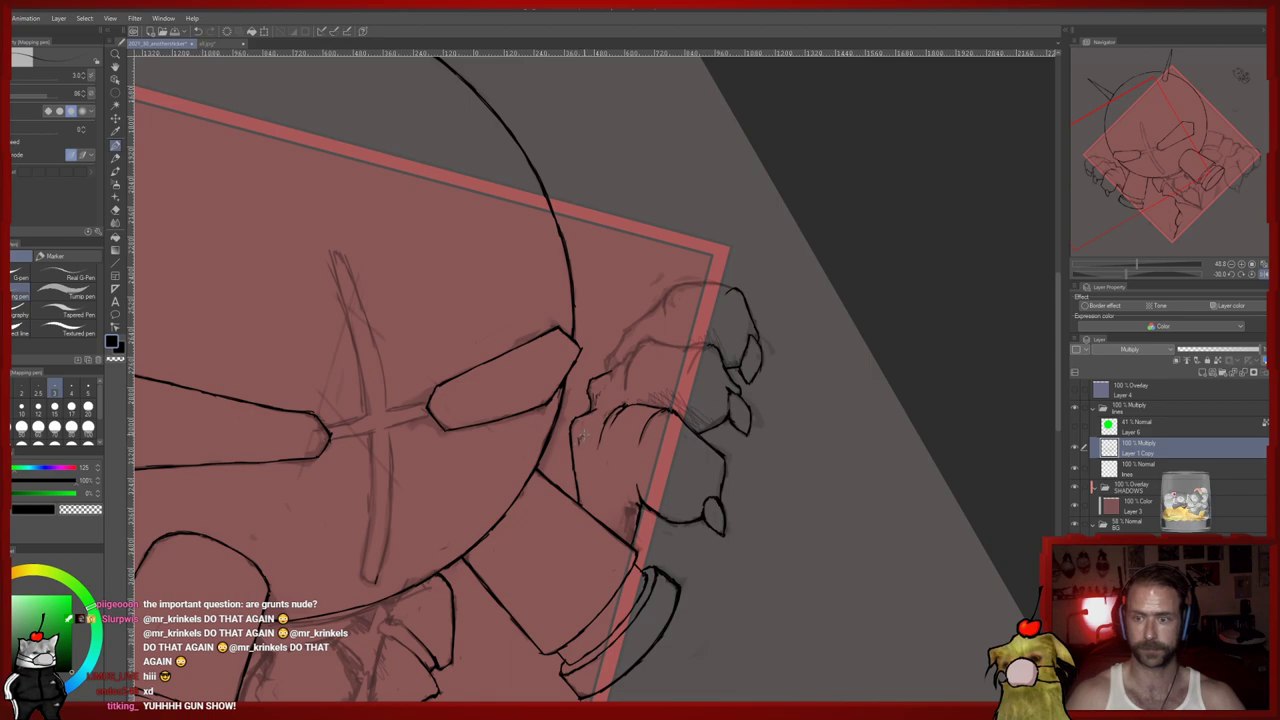
{"action": "key", "text": "e"}
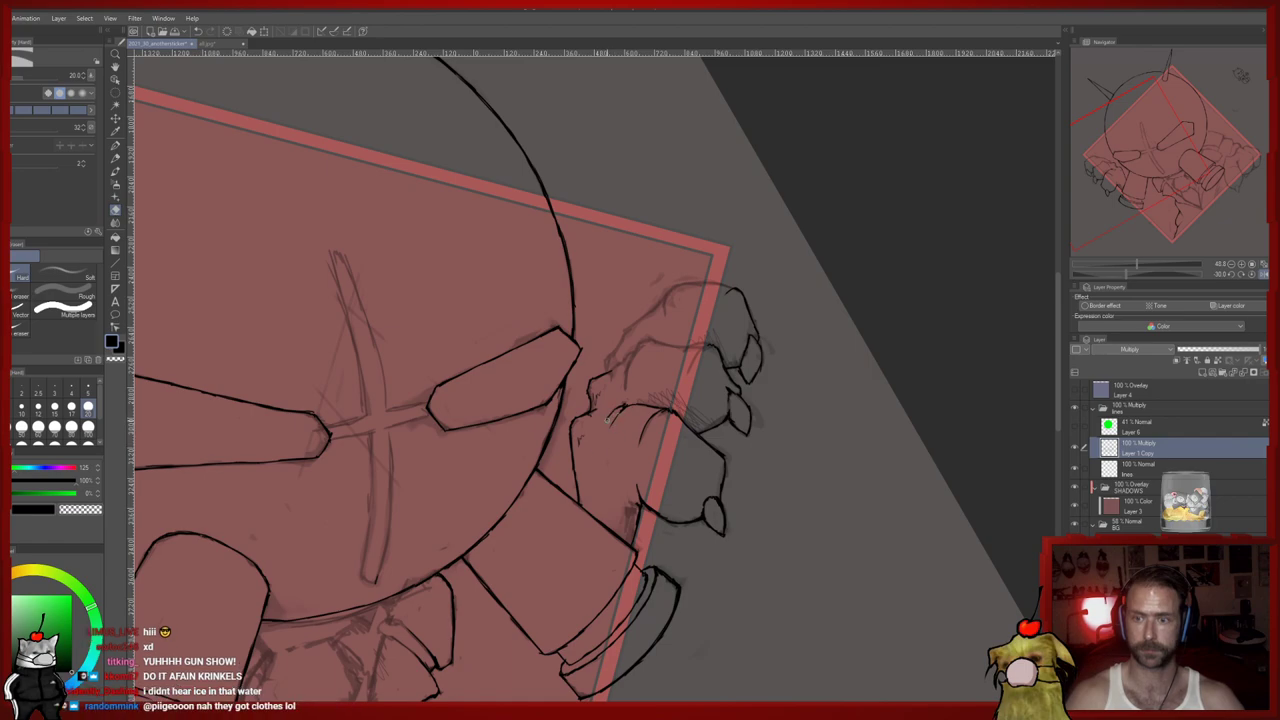
{"action": "key", "text": "p"}
Ink the bumpy back edge of the uppermost finger from the hand's jagged edge up to its knuckle, and tidy the strokes
{"action": "left_click_drag", "start_coordinate": [623, 406], "coordinate": [611, 429]}
{"action": "left_click_drag", "start_coordinate": [564, 371], "coordinate": [563, 409]}
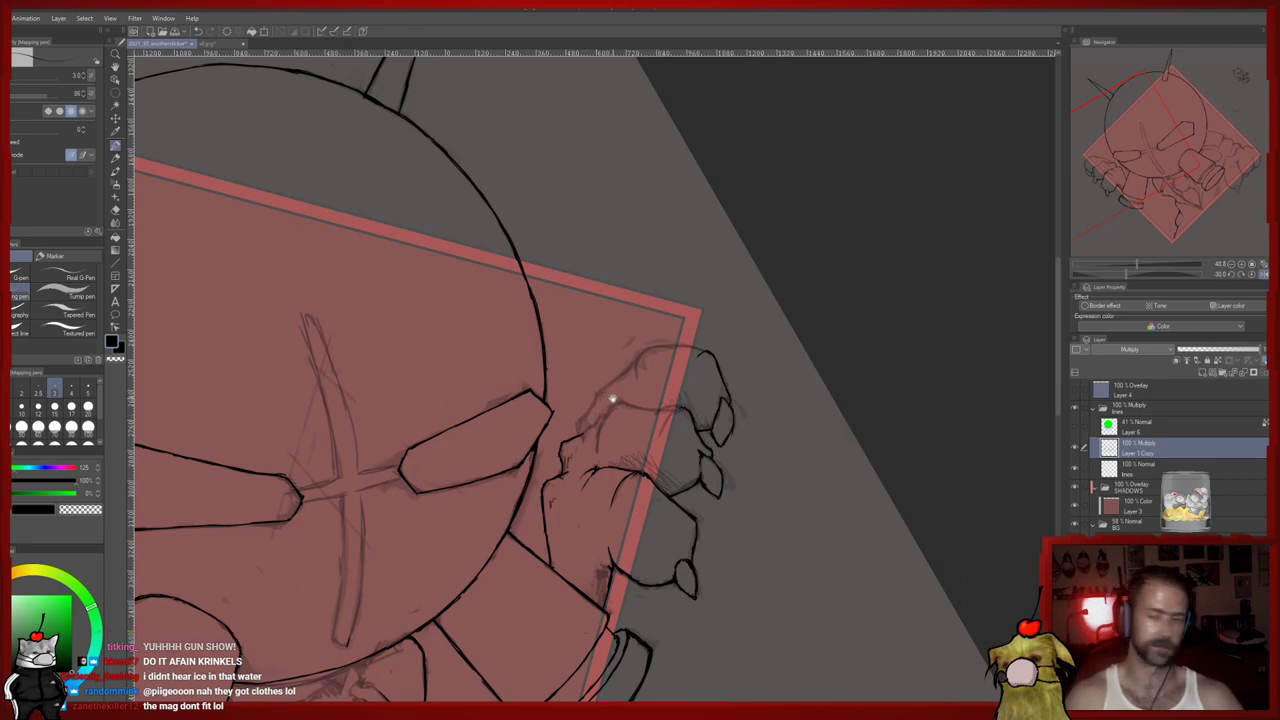
{"action": "left_click_drag", "start_coordinate": [600, 408], "coordinate": [576, 441]}
{"action": "key", "text": "p"}
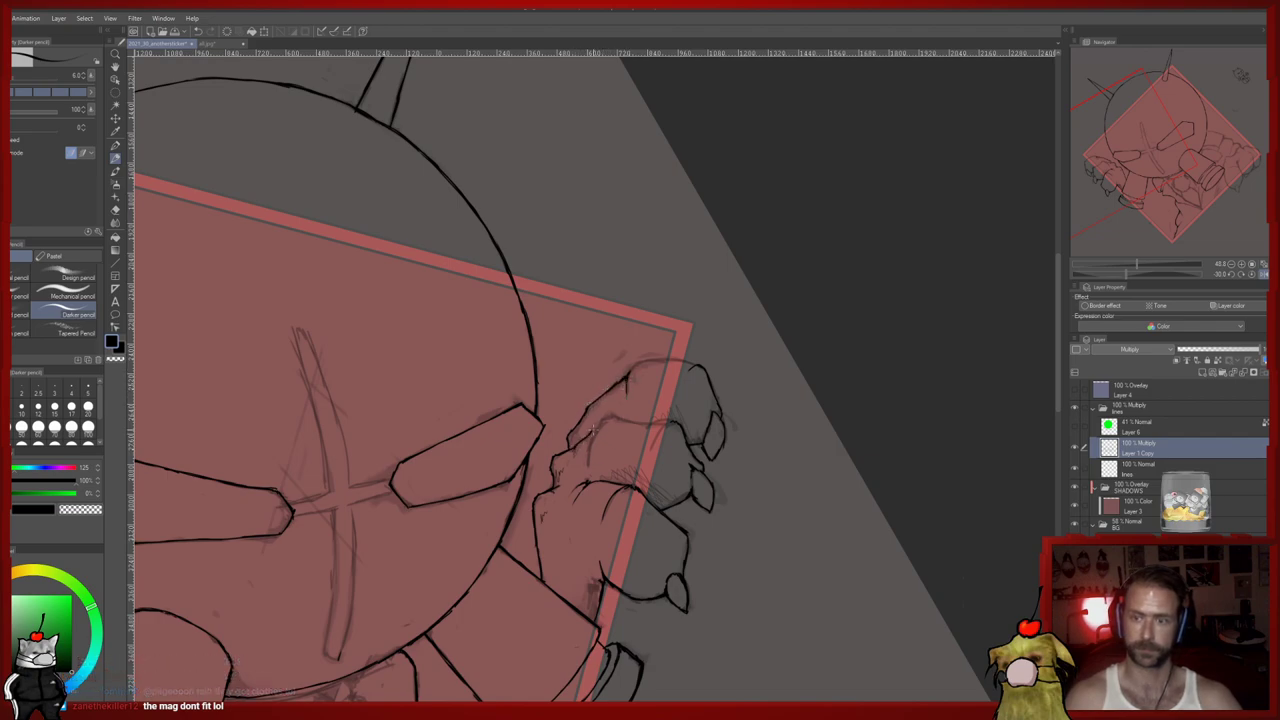
{"action": "key", "text": "e"}
{"action": "left_click_drag", "start_coordinate": [605, 429], "coordinate": [582, 413]}
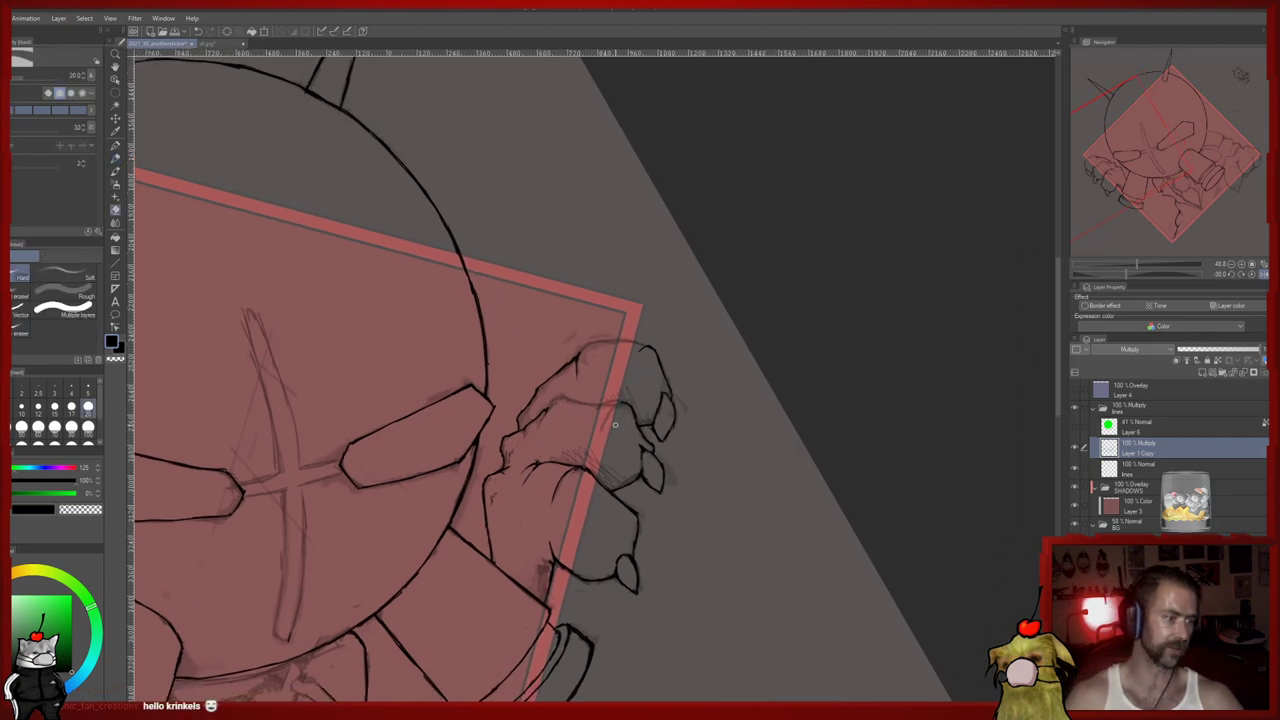
Unmirror and rotate the view, and ink the top outline of the uppermost finger across its knuckle
{"action": "left_click", "coordinate": [1263, 276]}
{"action": "left_click_drag", "start_coordinate": [917, 380], "coordinate": [752, 381]}
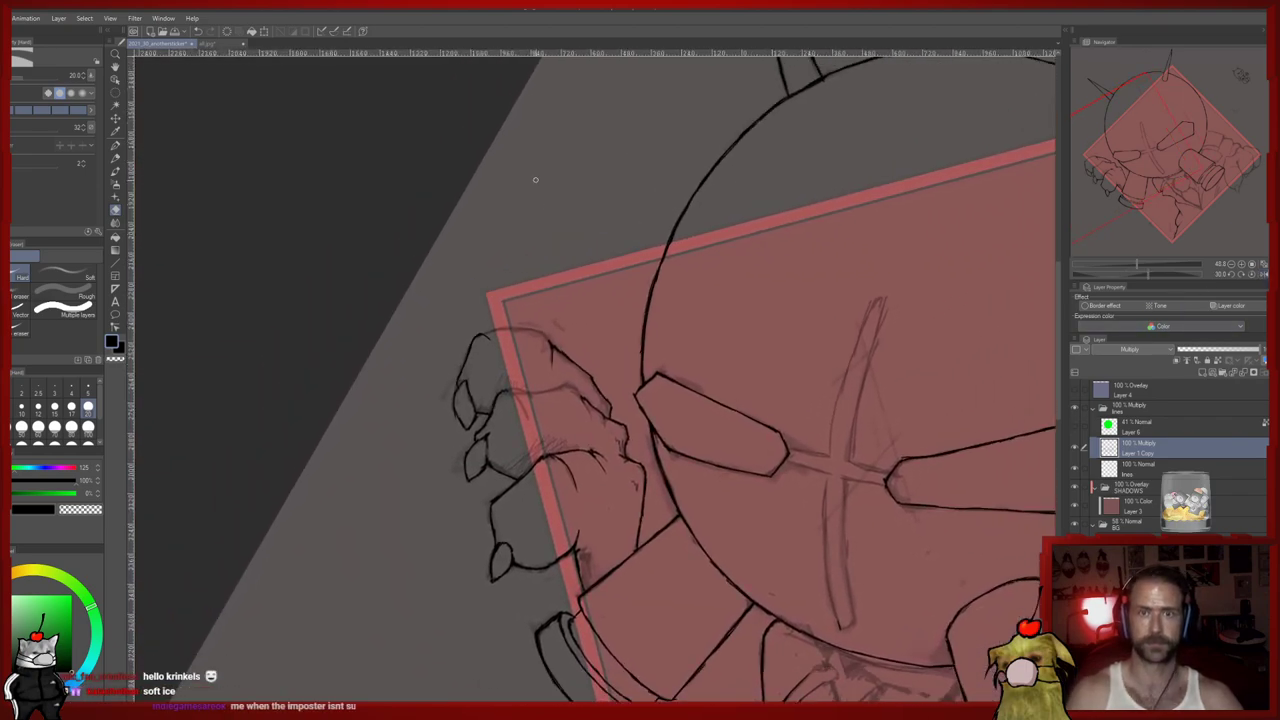
{"action": "left_click", "coordinate": [1240, 277]}
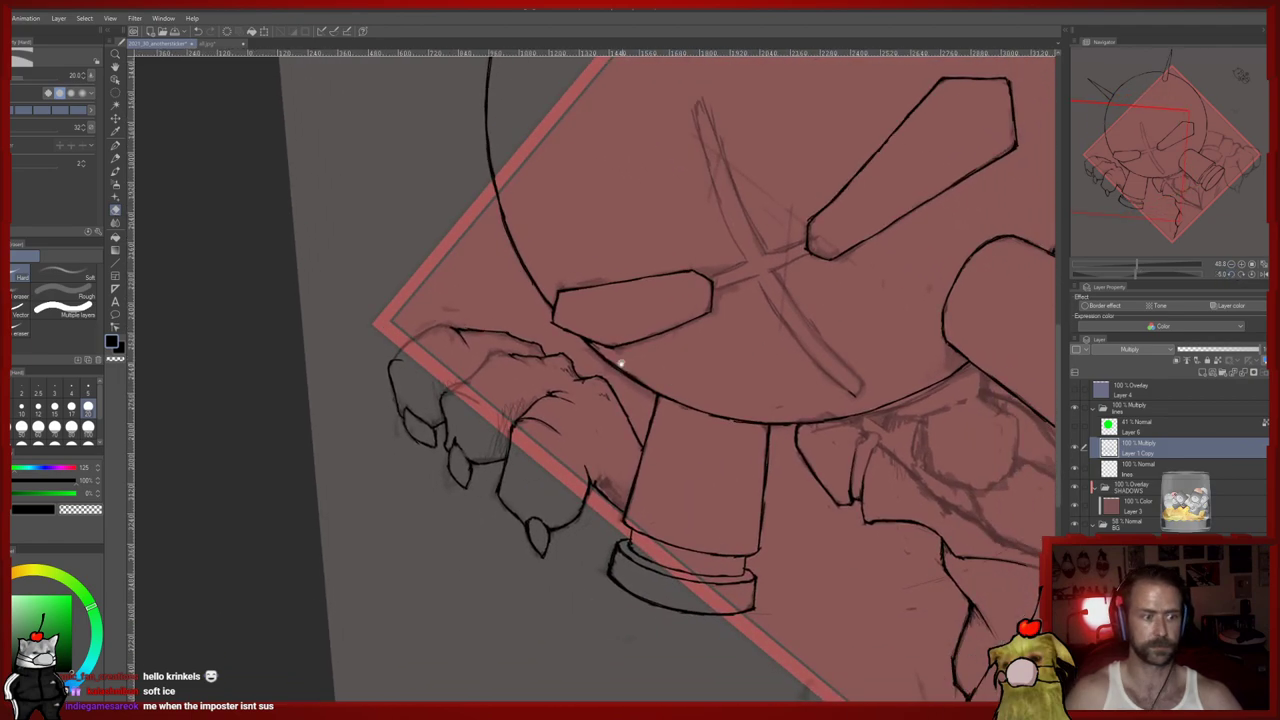
{"action": "left_click_drag", "start_coordinate": [621, 364], "coordinate": [619, 382]}
{"action": "key", "text": "p"}
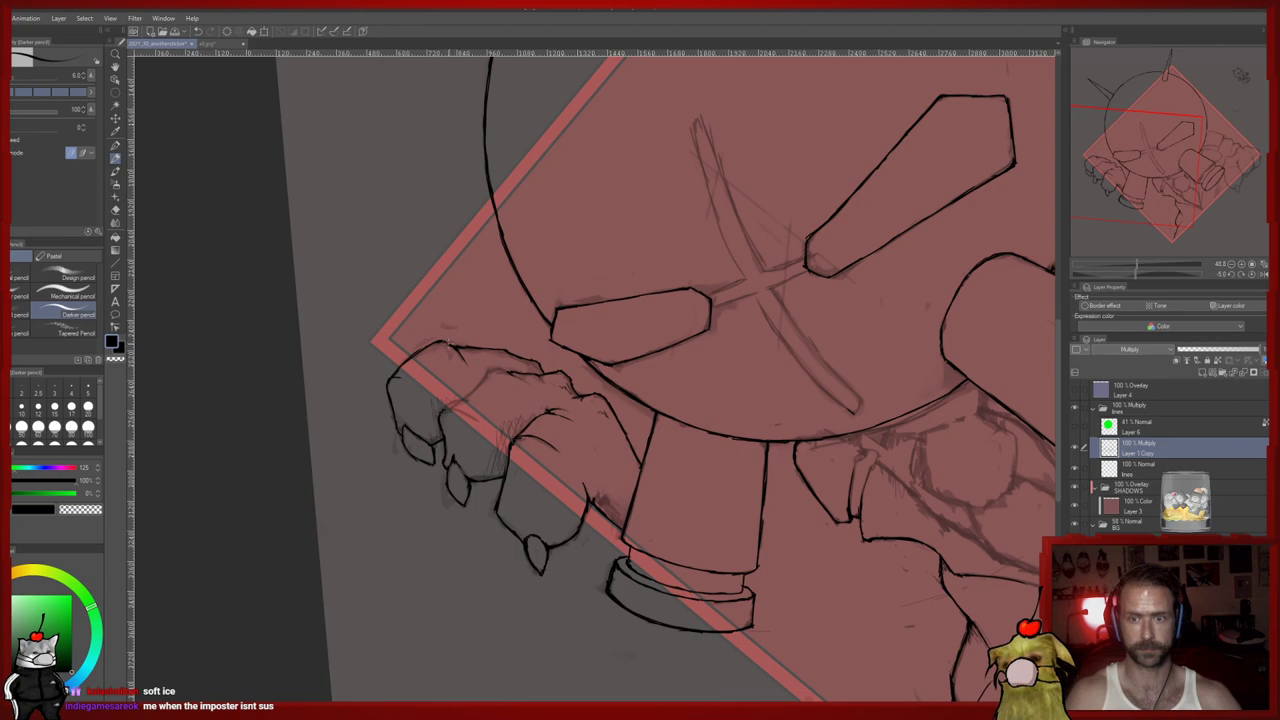
{"action": "key", "text": "e"}
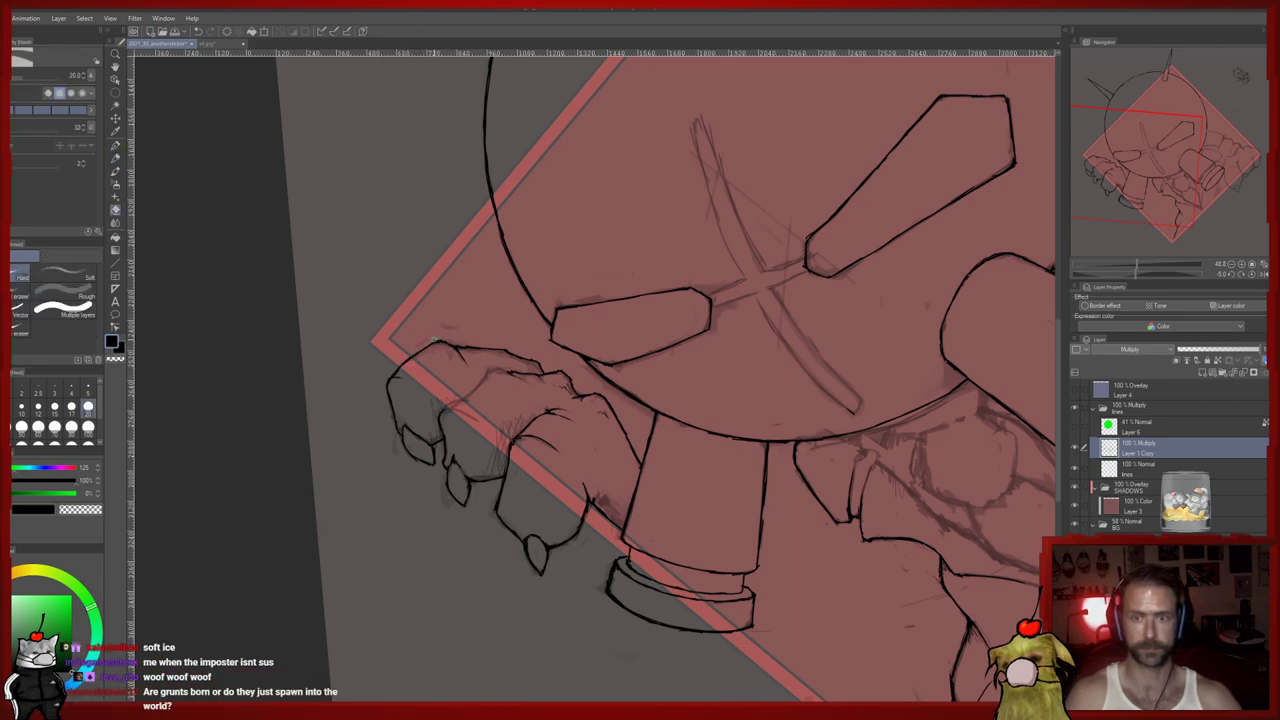
Ink the middle finger's upper outline from above its claw back to the knuckle, and clean up the line
{"action": "key", "text": "p"}
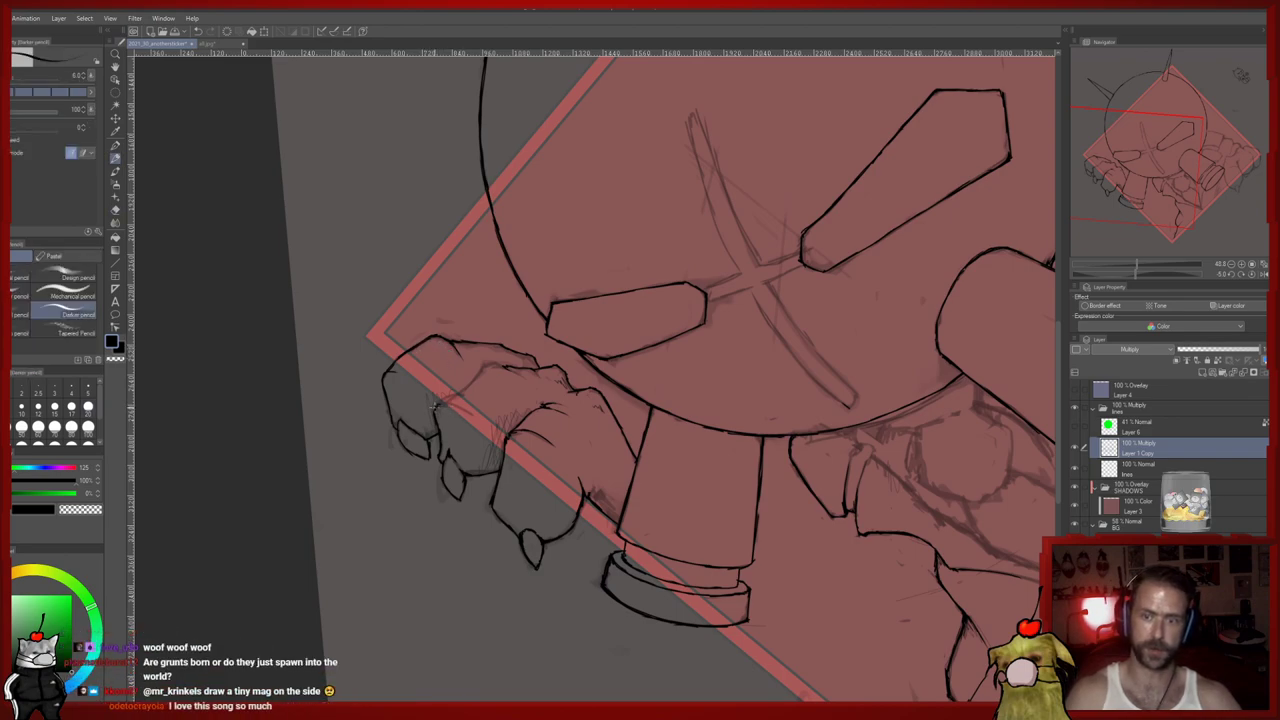
{"action": "key", "text": "e"}
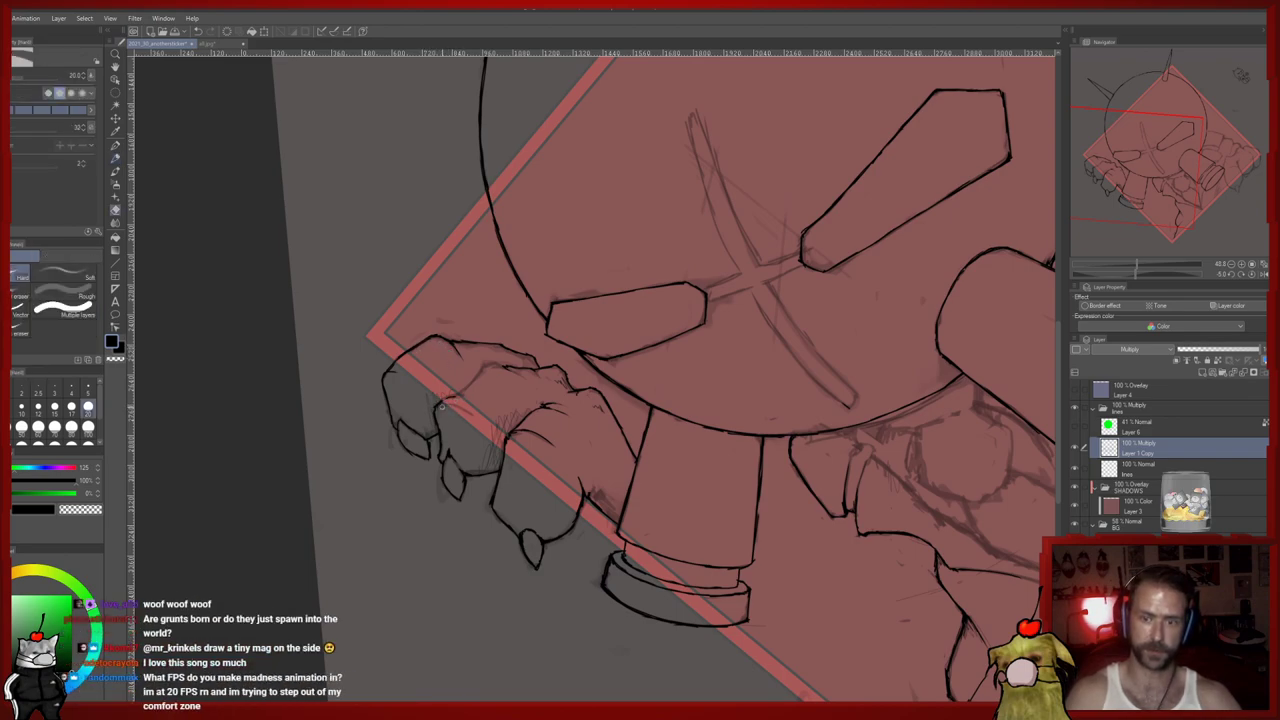
{"action": "key", "text": "p"}
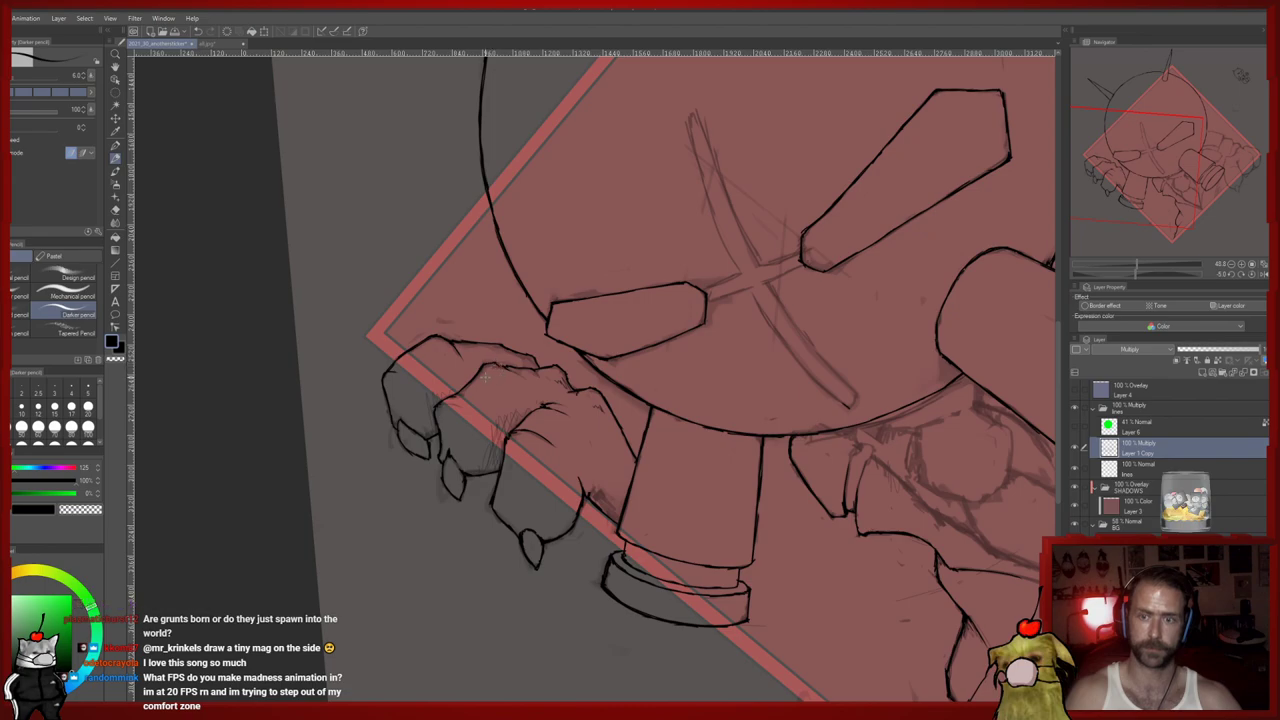
{"action": "key", "text": "e"}
{"action": "key", "text": "p"}
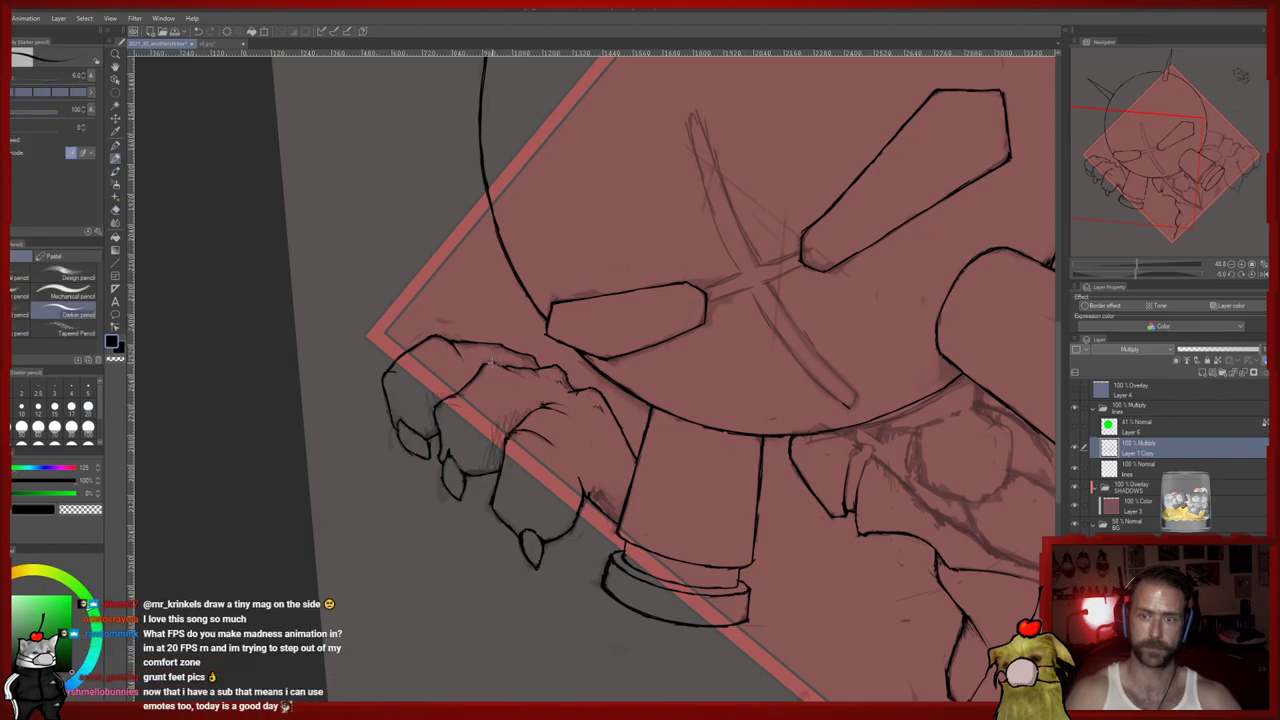
{"action": "left_click_drag", "start_coordinate": [490, 367], "coordinate": [452, 433]}
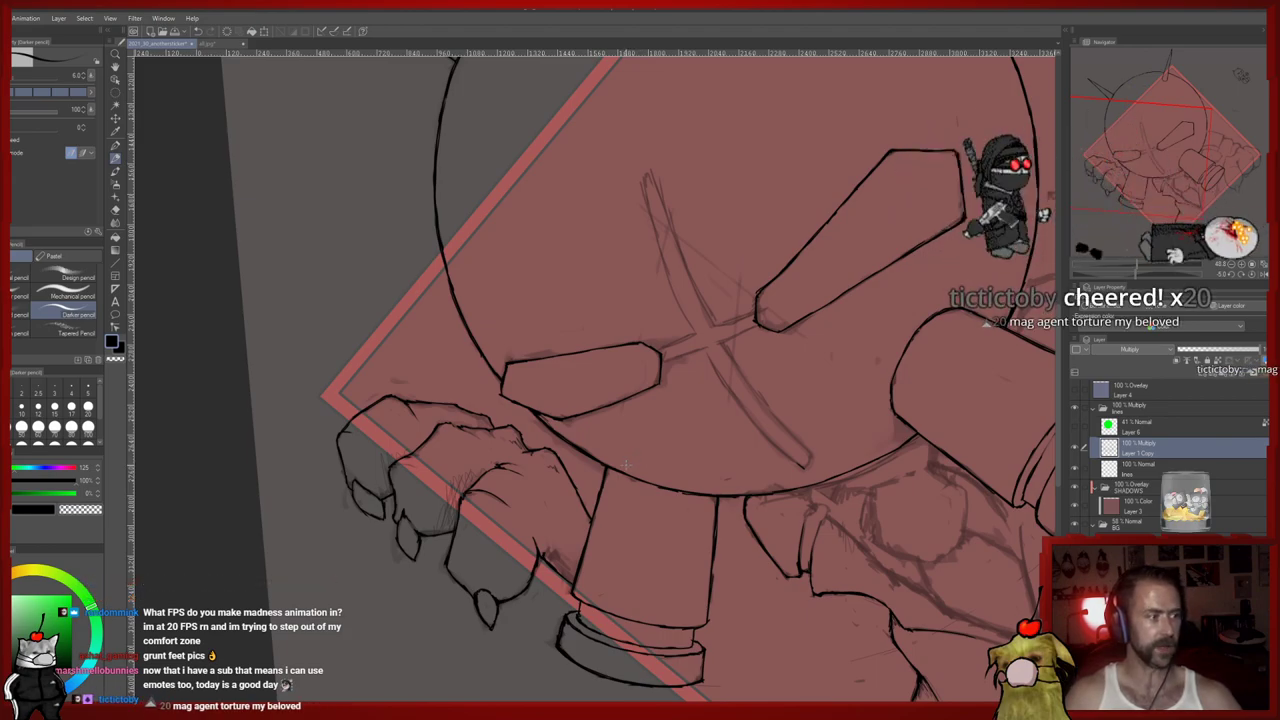
Touch up the small full-body doodle of the character beside the main drawing with the eraser and Darker pencil
{"action": "key", "text": "e"}
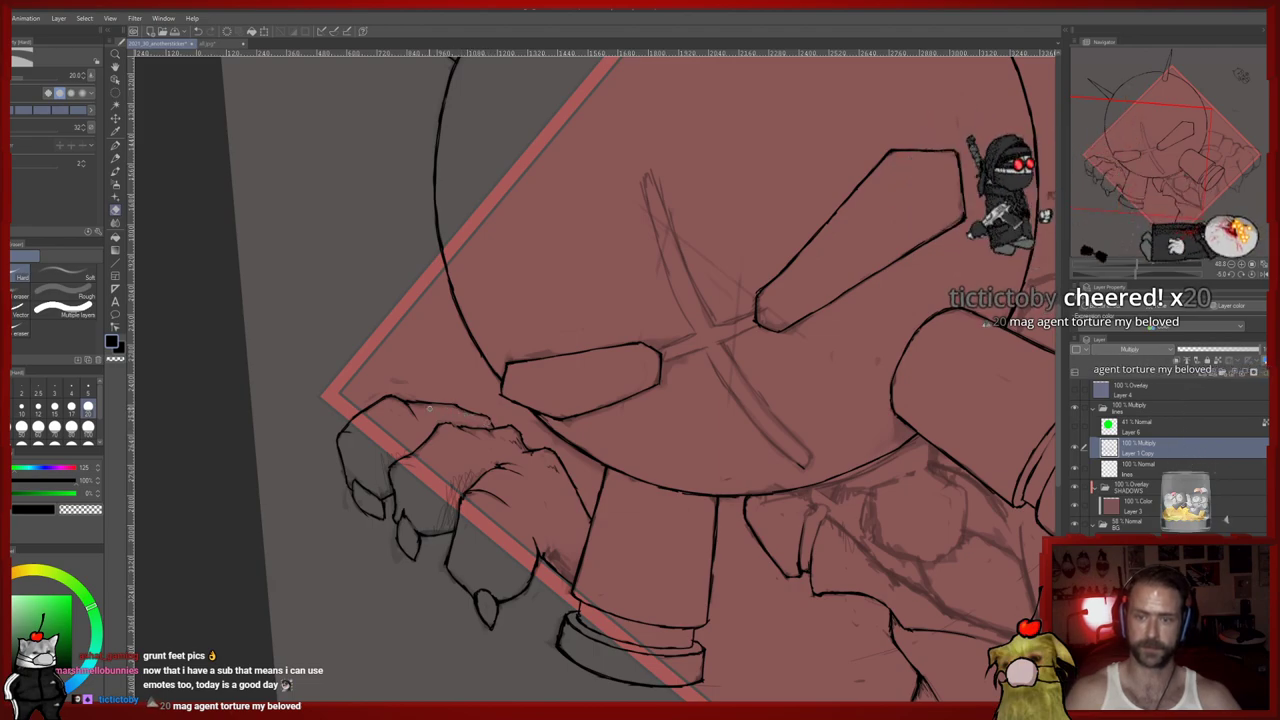
{"action": "key", "text": "p"}
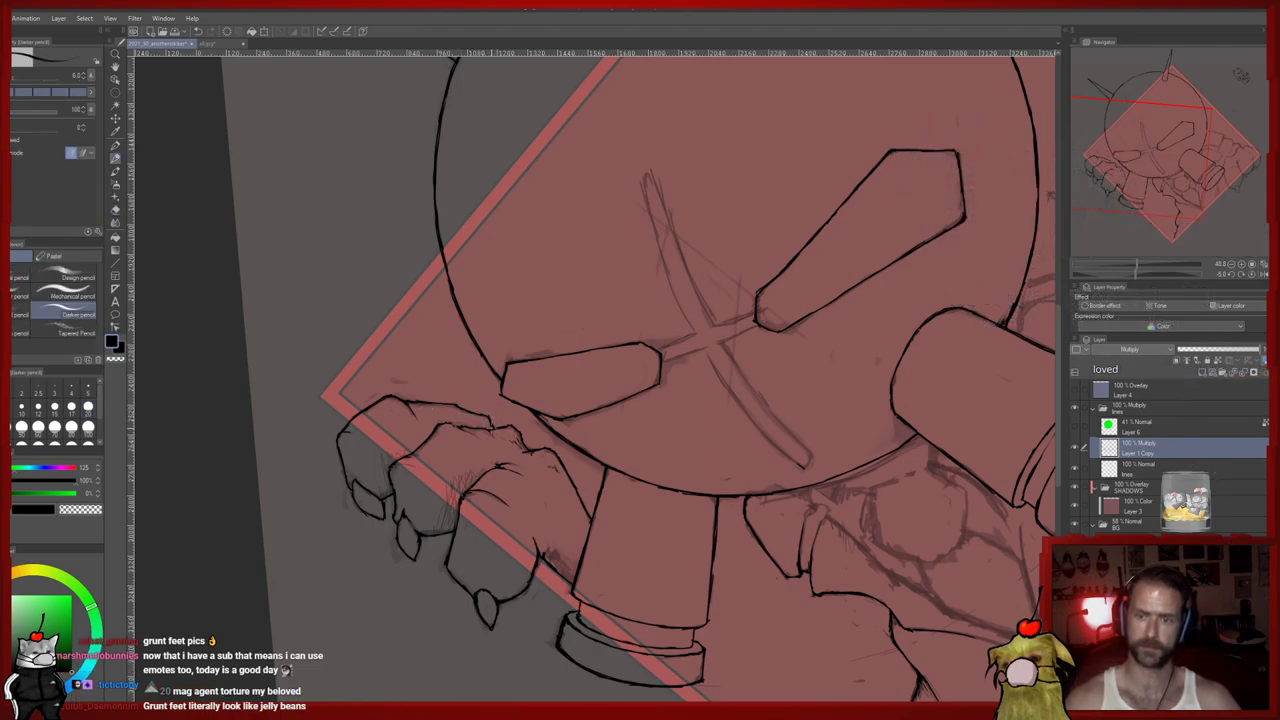
{"action": "left_click_drag", "start_coordinate": [493, 374], "coordinate": [420, 417]}
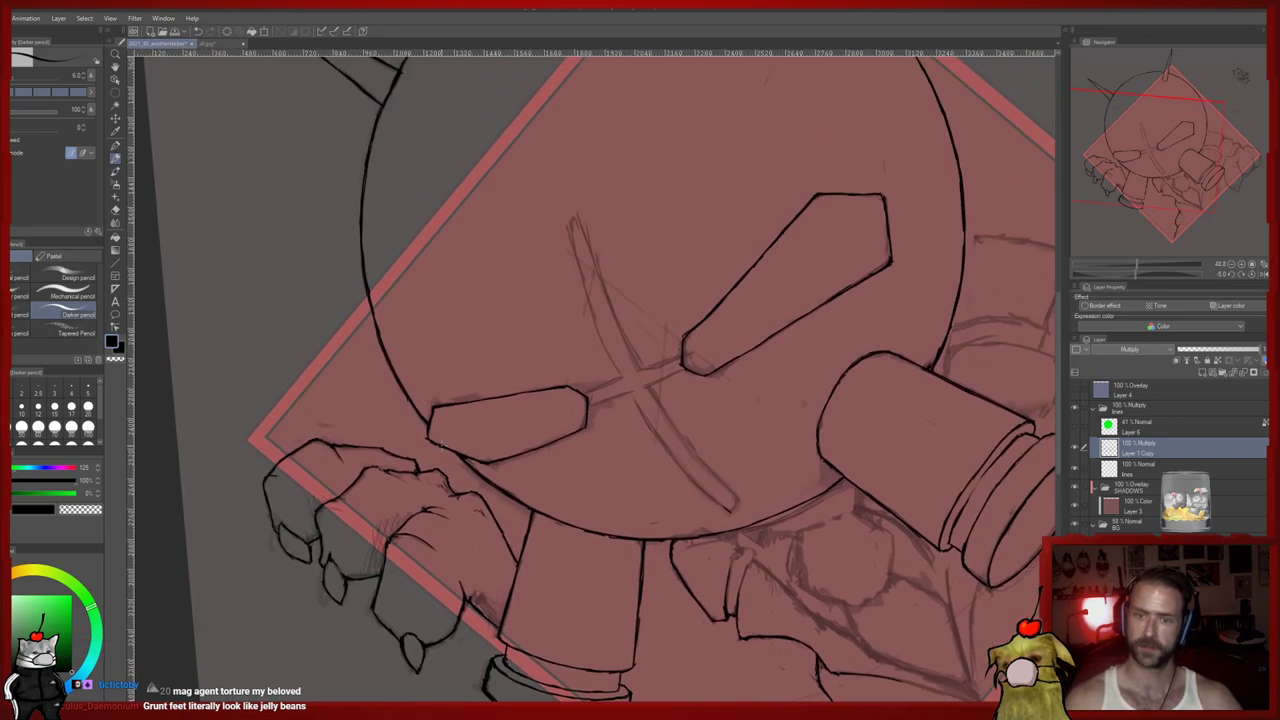
{"action": "mouse_move", "coordinate": [443, 418]}
{"action": "left_mouse_down"}
{"action": "mouse_move", "coordinate": [439, 509]}
{"action": "mouse_move", "coordinate": [407, 459]}
{"action": "mouse_move", "coordinate": [411, 412]}
{"action": "left_mouse_up"}
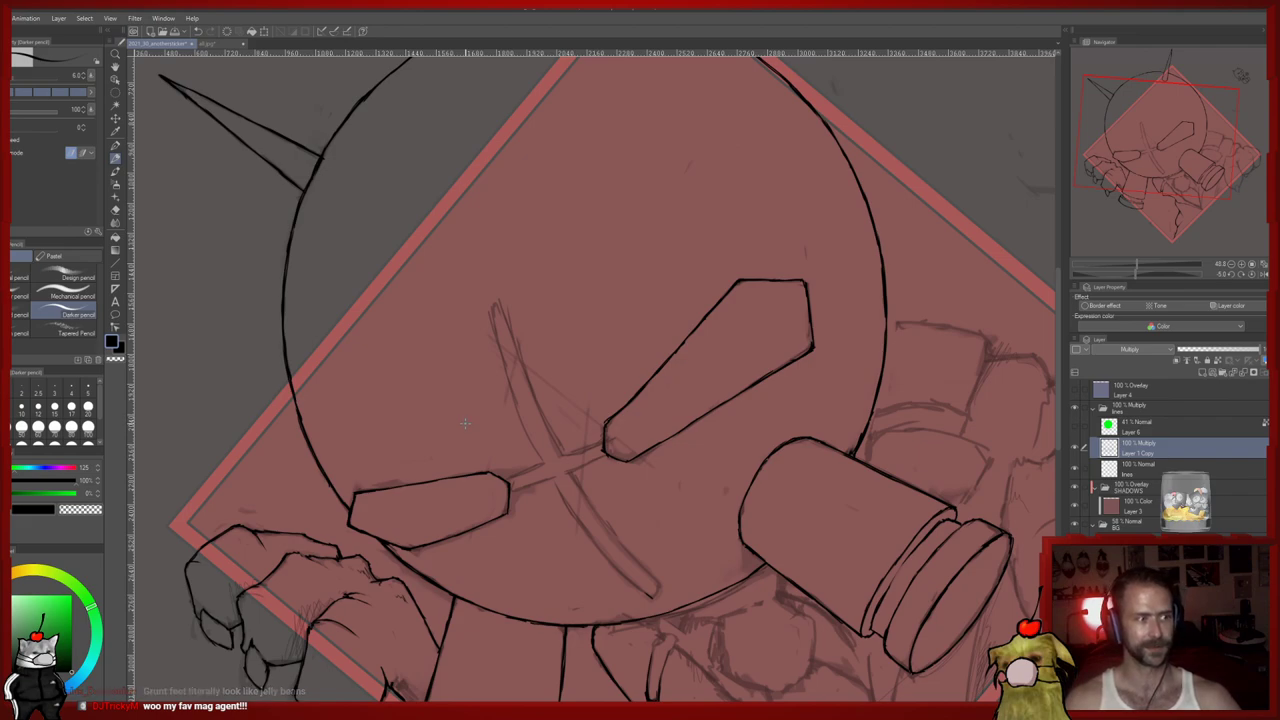
{"action": "left_click_drag", "start_coordinate": [499, 444], "coordinate": [477, 391]}
{"action": "left_click_drag", "start_coordinate": [638, 349], "coordinate": [371, 491]}
{"action": "left_click_drag", "start_coordinate": [362, 418], "coordinate": [390, 514]}
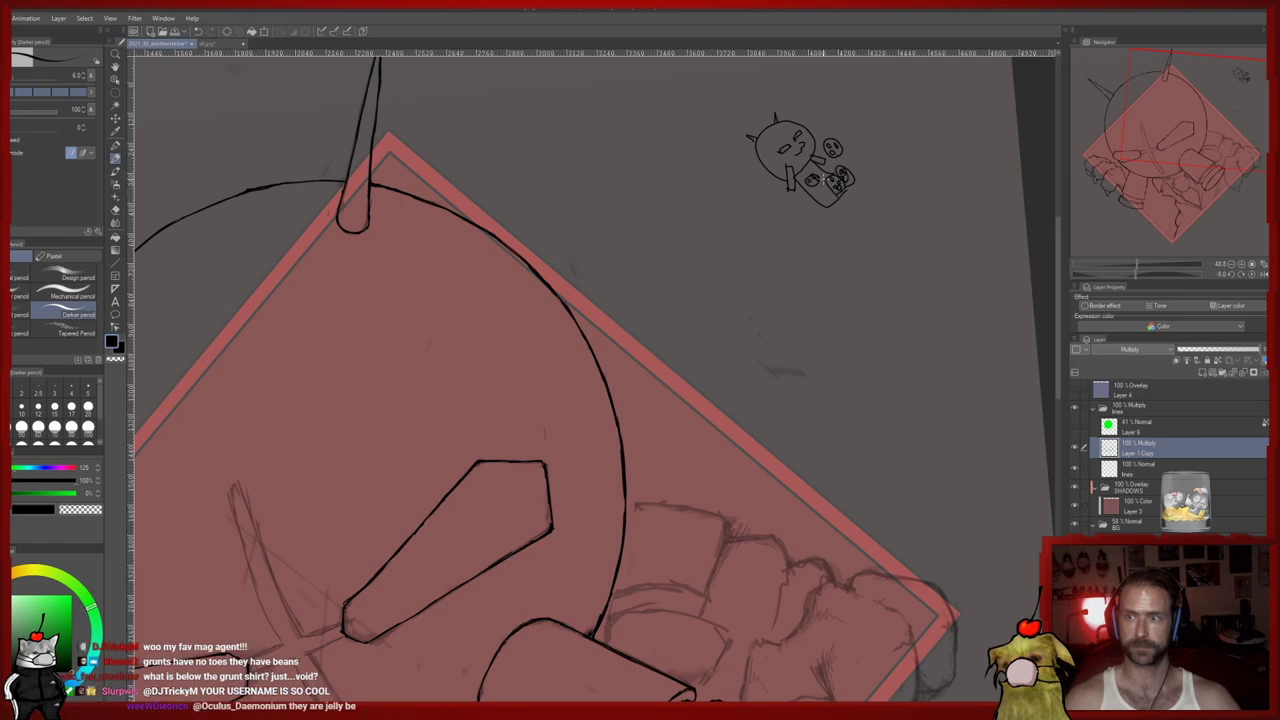
{"action": "key", "text": "e"}
{"action": "left_click_drag", "start_coordinate": [812, 182], "coordinate": [835, 147]}
{"action": "key", "text": "p"}
{"action": "key", "text": "e"}
{"action": "key", "text": "p"}
{"action": "left_click_drag", "start_coordinate": [777, 266], "coordinate": [836, 201]}
{"action": "left_click_drag", "start_coordinate": [631, 388], "coordinate": [728, 215]}
{"action": "mouse_move", "coordinate": [485, 455]}
{"action": "left_mouse_down"}
{"action": "mouse_move", "coordinate": [480, 398]}
{"action": "mouse_move", "coordinate": [506, 369]}
{"action": "mouse_move", "coordinate": [498, 378]}
{"action": "left_mouse_up"}
{"action": "mouse_move", "coordinate": [526, 443]}
{"action": "left_mouse_down"}
{"action": "mouse_move", "coordinate": [506, 404]}
{"action": "mouse_move", "coordinate": [652, 329]}
{"action": "mouse_move", "coordinate": [568, 369]}
{"action": "mouse_move", "coordinate": [646, 333]}
{"action": "left_mouse_up"}
{"action": "key", "text": "e"}
{"action": "mouse_move", "coordinate": [586, 361]}
{"action": "left_mouse_down"}
{"action": "mouse_move", "coordinate": [628, 341]}
{"action": "mouse_move", "coordinate": [618, 349]}
{"action": "left_mouse_up"}
{"action": "key", "text": "p"}
{"action": "key", "text": "ctrl+z"}
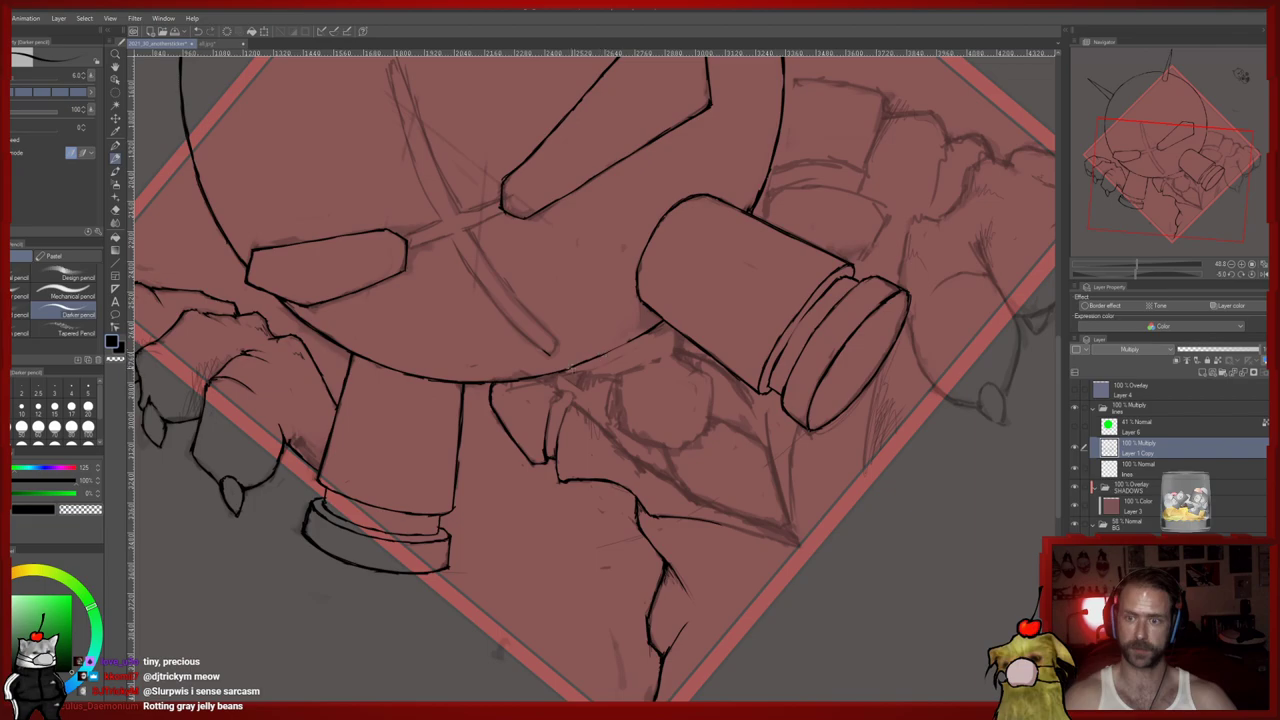
{"action": "key", "text": "e"}
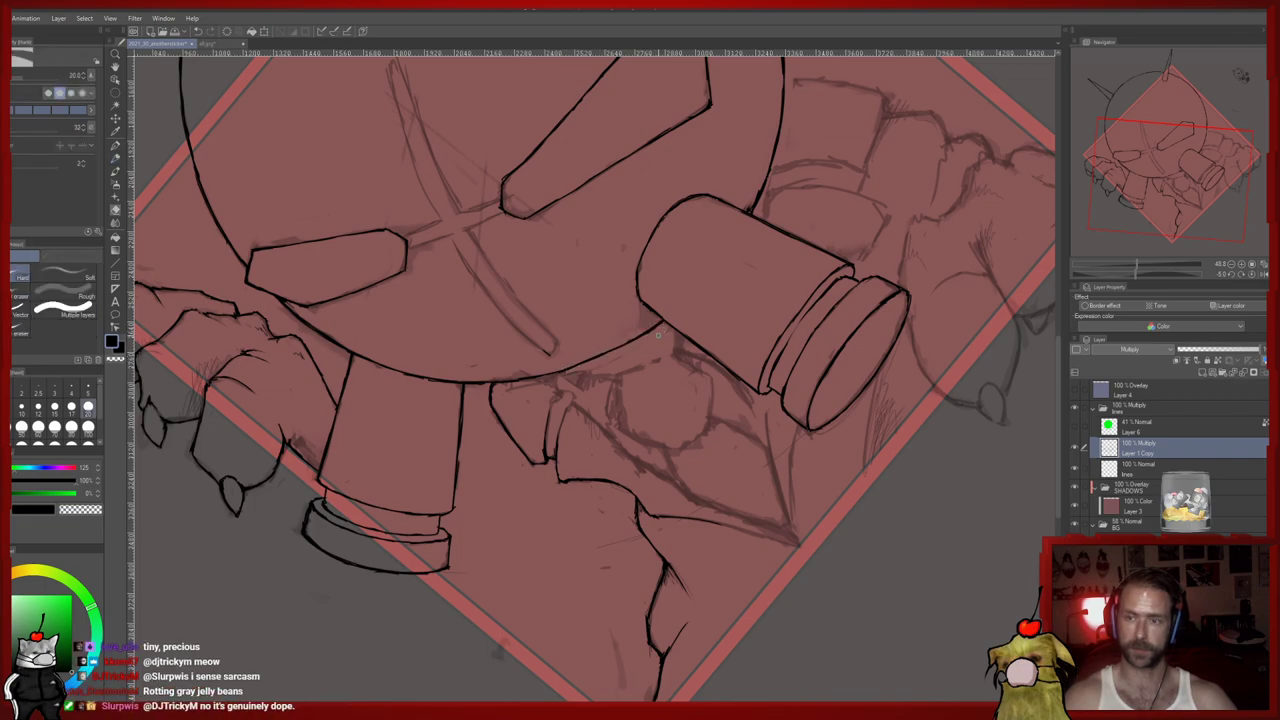
{"action": "left_click_drag", "start_coordinate": [561, 386], "coordinate": [654, 353]}
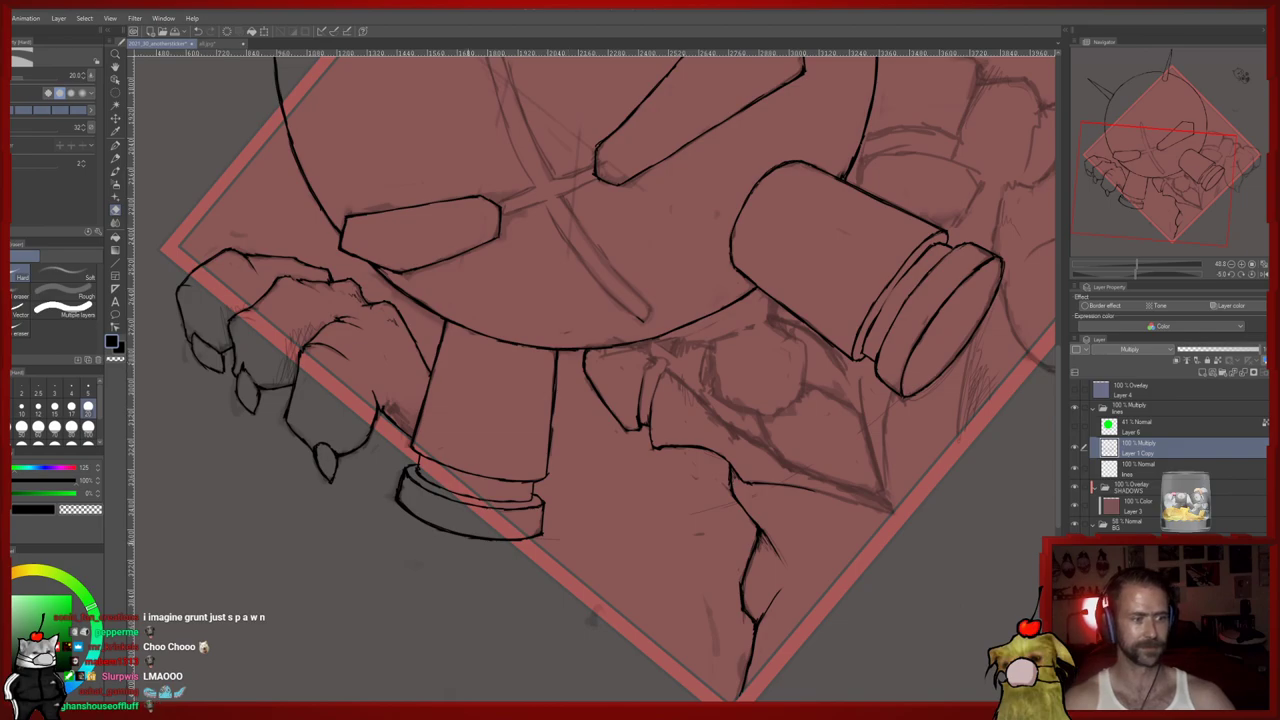
Touch up both side edges of the lower canister near its cap with the Darker pencil, and erase the excess
{"action": "left_click_drag", "start_coordinate": [475, 545], "coordinate": [472, 563]}
{"action": "key", "text": "p"}
{"action": "left_click_drag", "start_coordinate": [530, 501], "coordinate": [530, 516]}
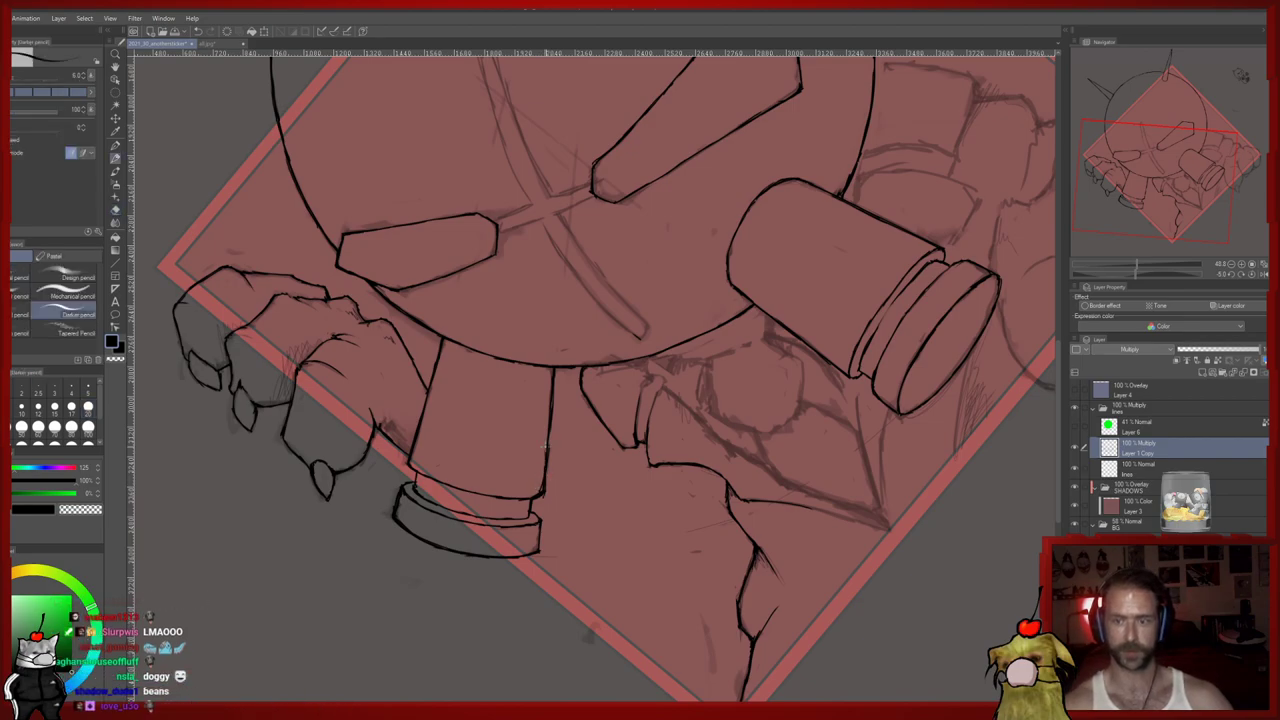
{"action": "key", "text": "e"}
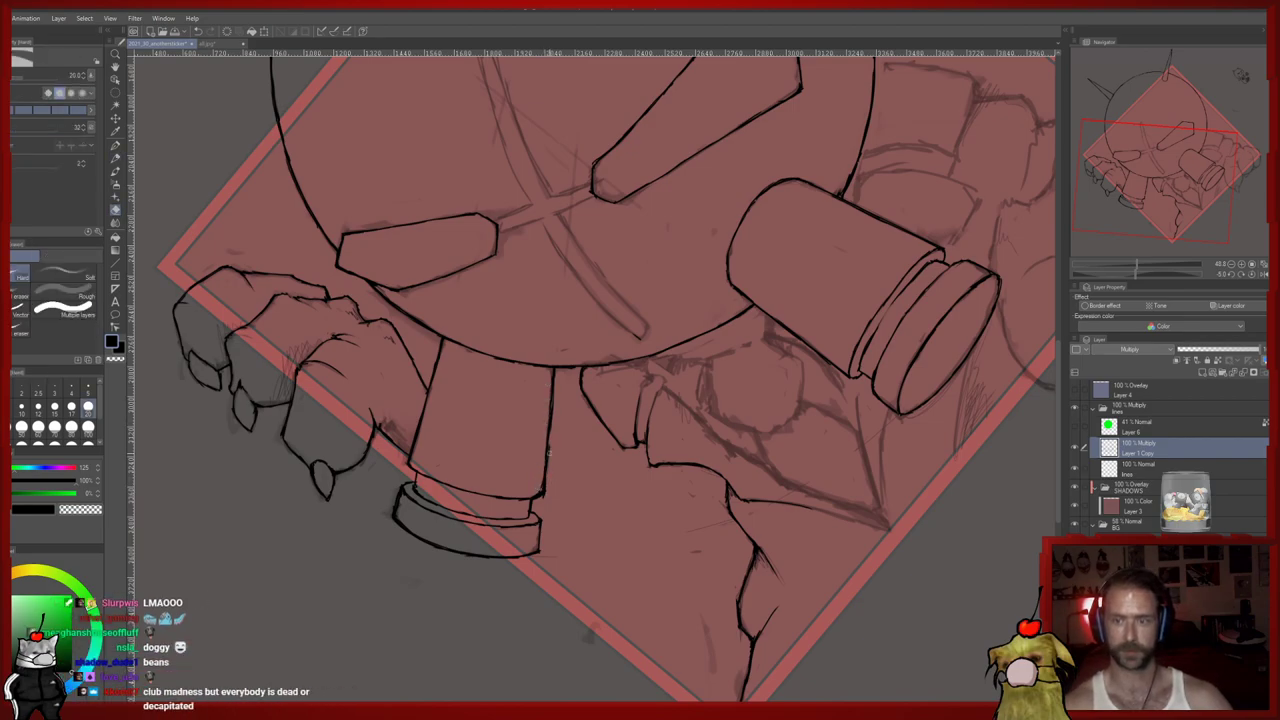
{"action": "left_click_drag", "start_coordinate": [541, 490], "coordinate": [561, 508]}
{"action": "key", "text": "p"}
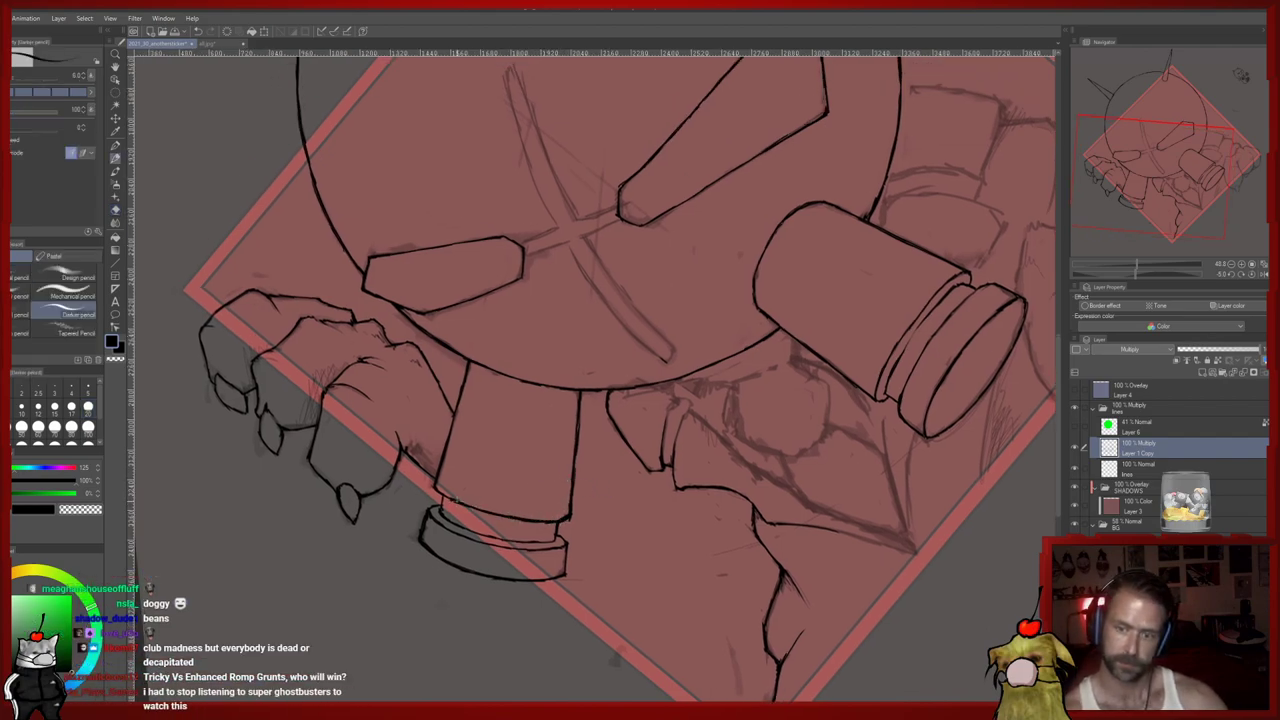
{"action": "mouse_move", "coordinate": [454, 501]}
{"action": "left_mouse_down"}
{"action": "mouse_move", "coordinate": [434, 490]}
{"action": "mouse_move", "coordinate": [447, 474]}
{"action": "left_mouse_up"}
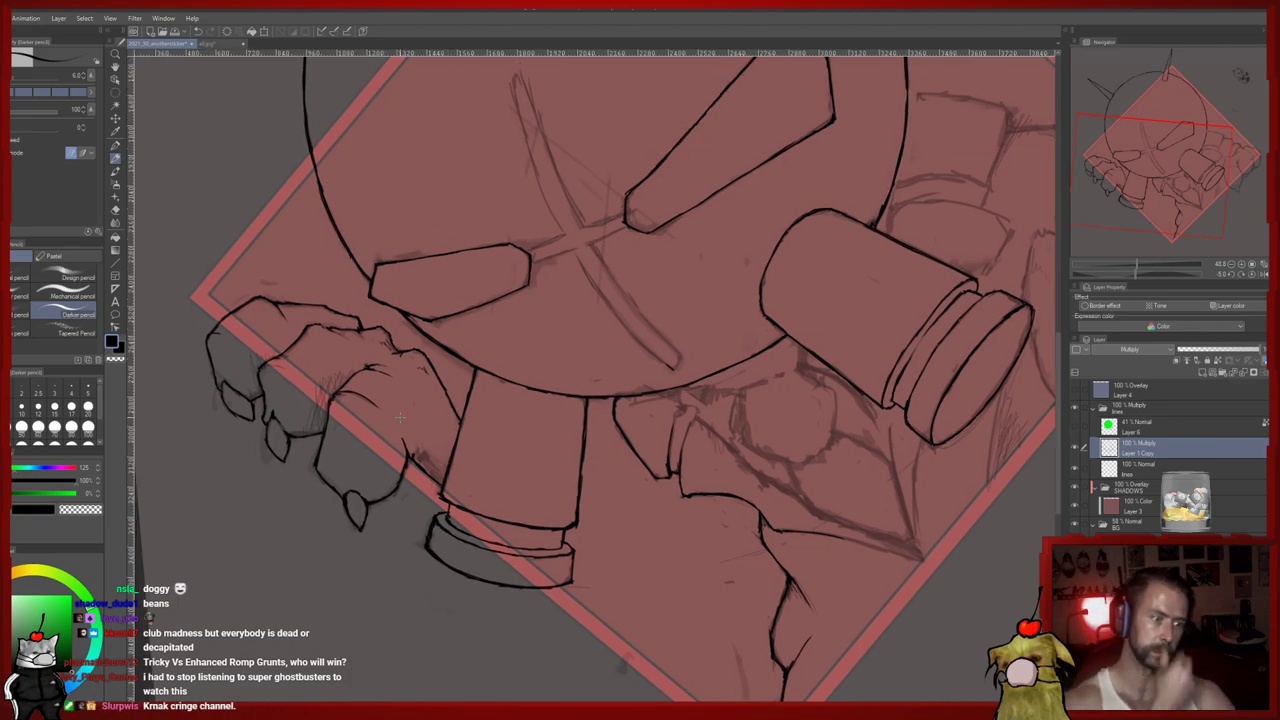
Ink the nearest finger's lower outline on the second hand, from the angled canister's cap down to the claw, and clean it up
{"action": "left_click_drag", "start_coordinate": [598, 343], "coordinate": [565, 335]}
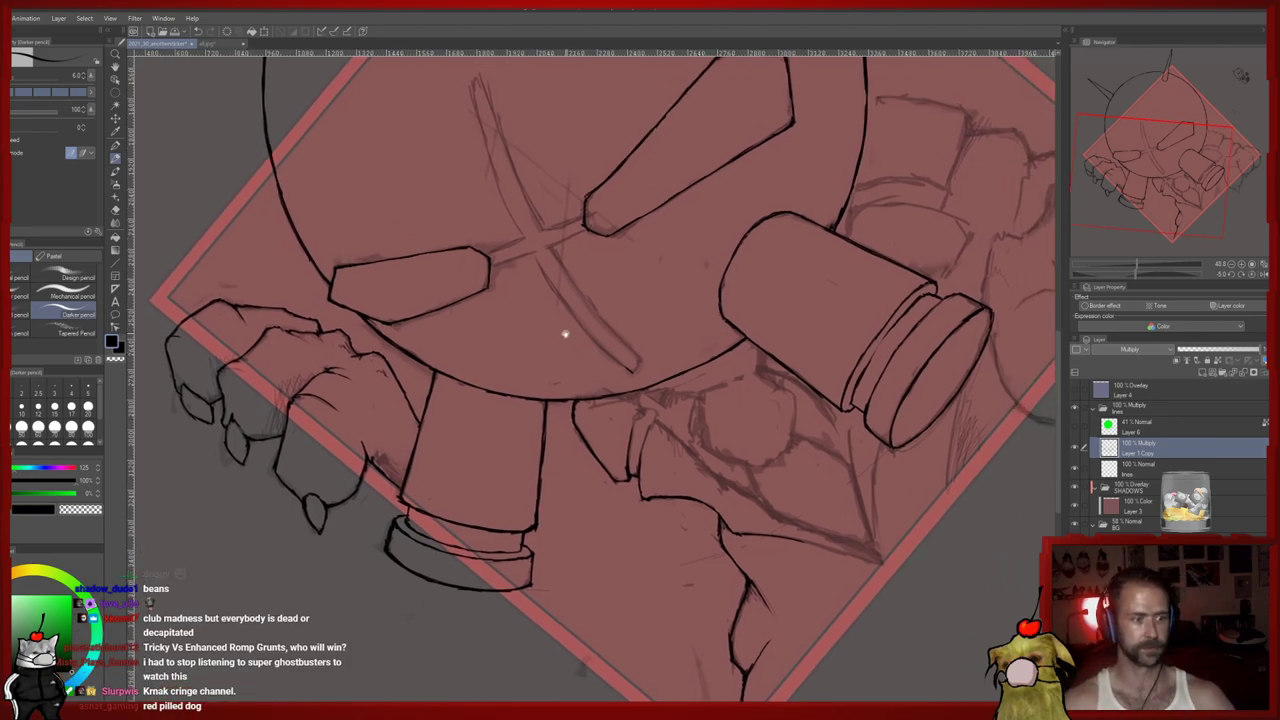
{"action": "mouse_move", "coordinate": [584, 388]}
{"action": "left_mouse_down"}
{"action": "mouse_move", "coordinate": [560, 386]}
{"action": "mouse_move", "coordinate": [568, 397]}
{"action": "left_mouse_up"}
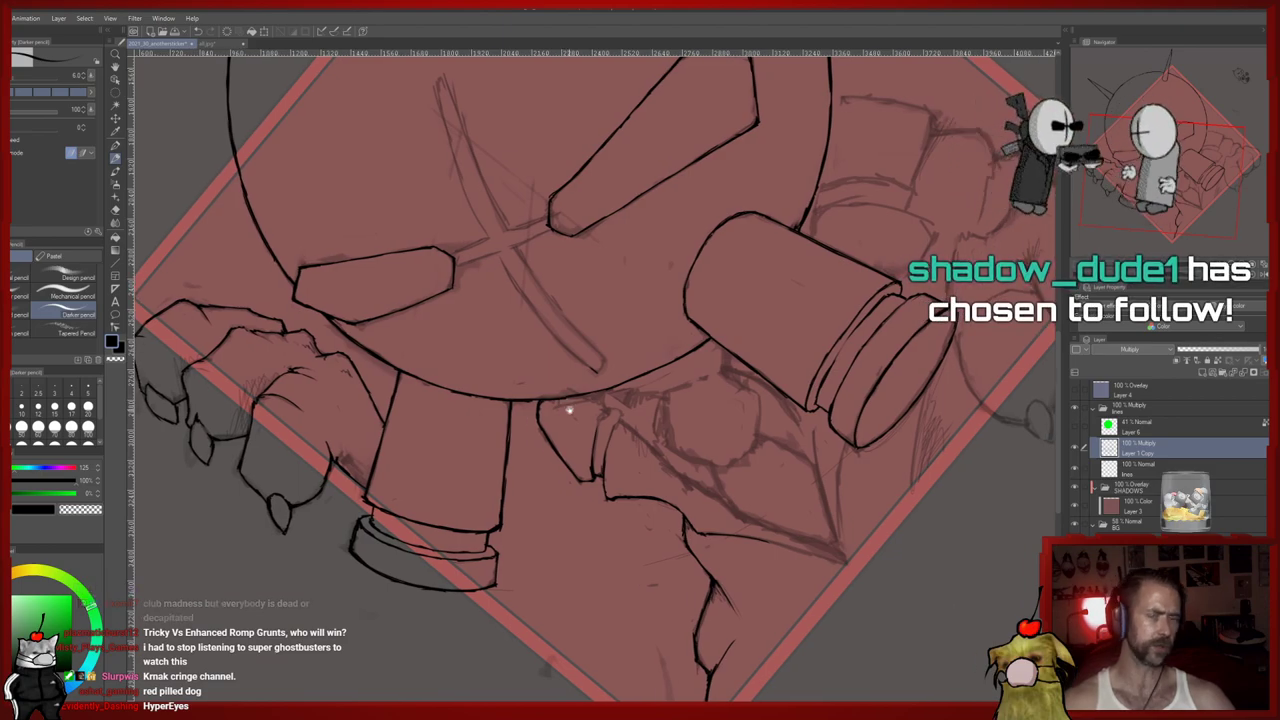
{"action": "left_click_drag", "start_coordinate": [580, 441], "coordinate": [494, 426]}
{"action": "left_click_drag", "start_coordinate": [563, 473], "coordinate": [591, 447]}
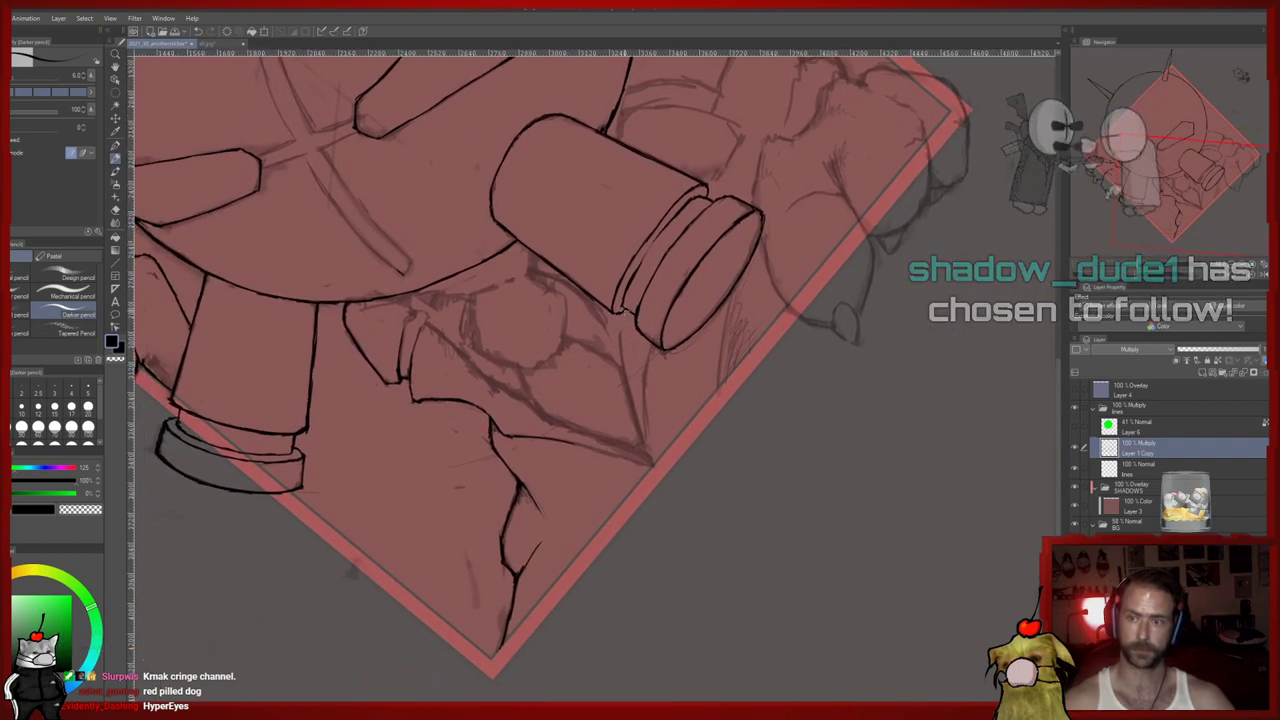
{"action": "left_click_drag", "start_coordinate": [661, 304], "coordinate": [520, 463]}
{"action": "left_click_drag", "start_coordinate": [660, 482], "coordinate": [690, 487]}
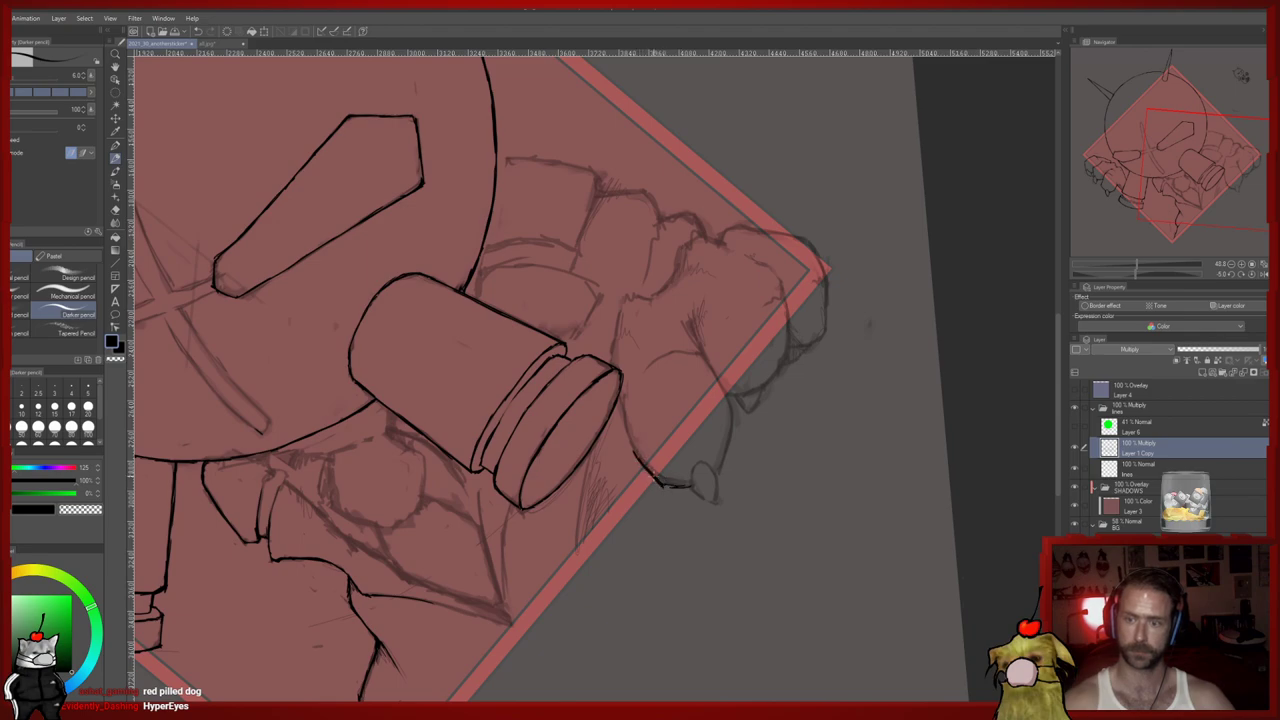
{"action": "key", "text": "e"}
{"action": "mouse_move", "coordinate": [636, 445]}
{"action": "left_mouse_down"}
{"action": "mouse_move", "coordinate": [652, 472]}
{"action": "mouse_move", "coordinate": [622, 408]}
{"action": "left_mouse_up"}
{"action": "key", "text": "p"}
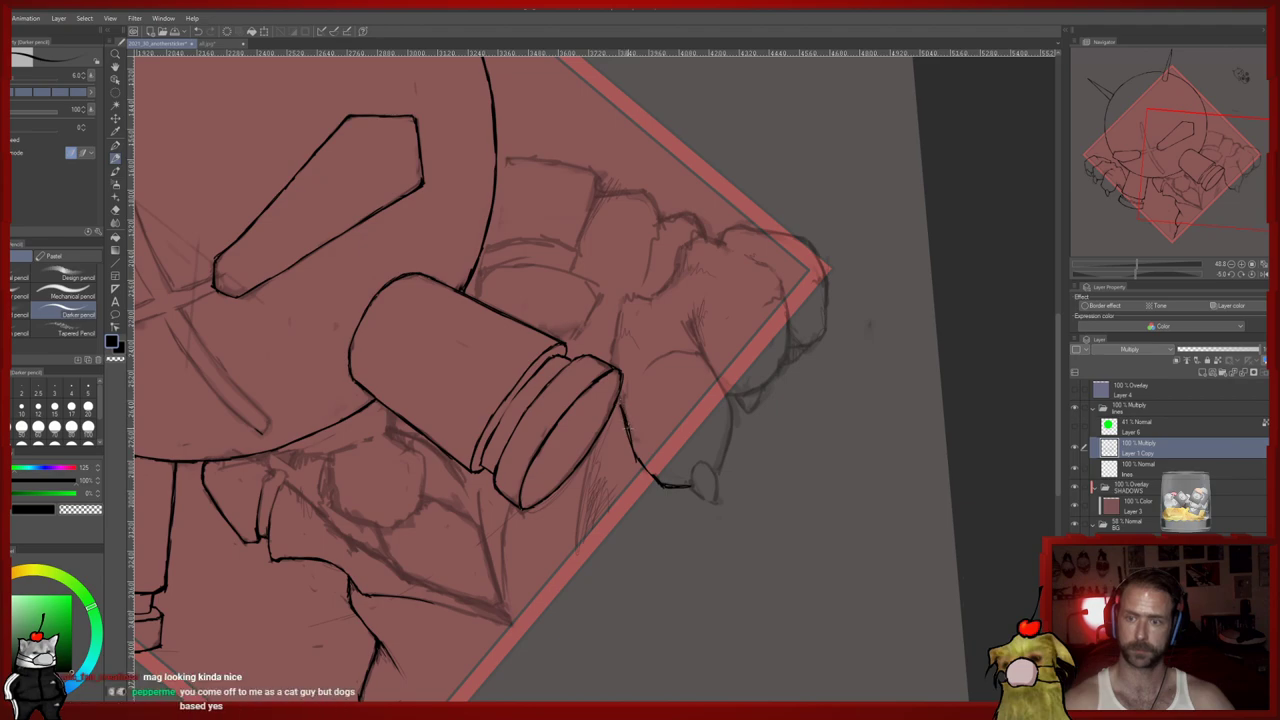
{"action": "key", "text": "e"}
{"action": "key", "text": "p"}
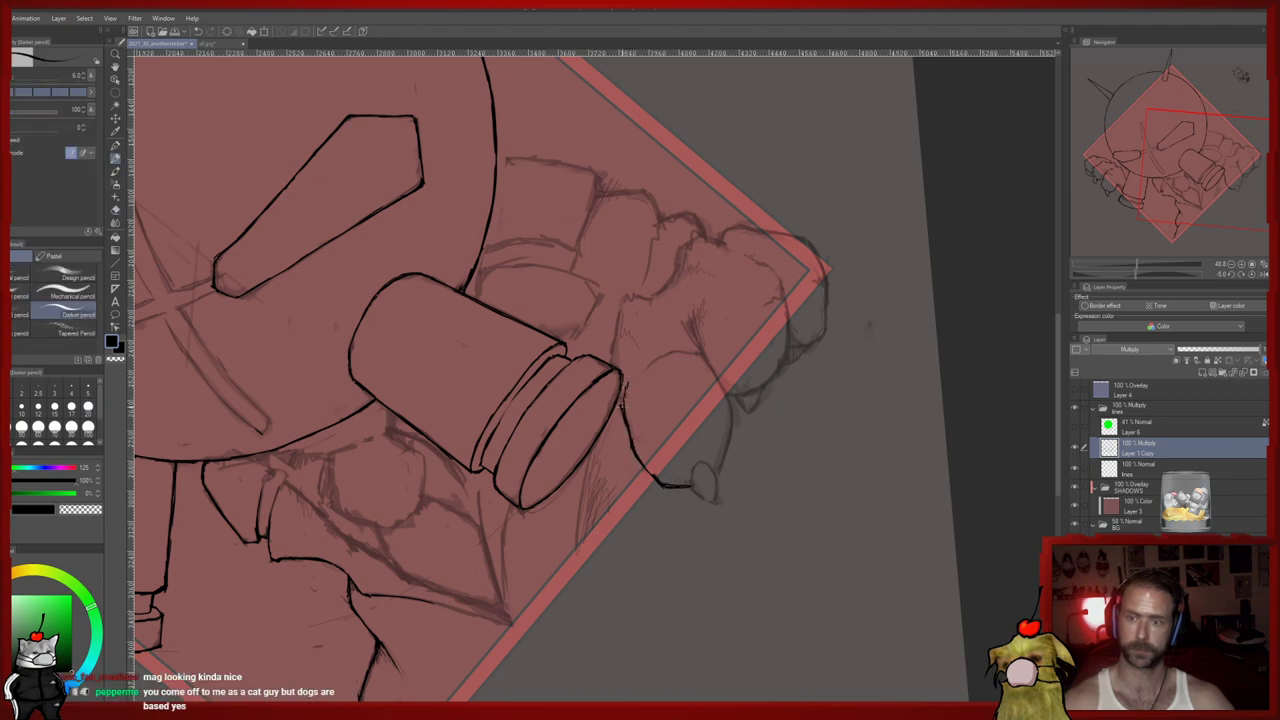
Ink the second hand's back edge rising from the canister cap, and add small wrinkle marks inside it with the Mapping pen
{"action": "left_click_drag", "start_coordinate": [611, 358], "coordinate": [619, 309]}
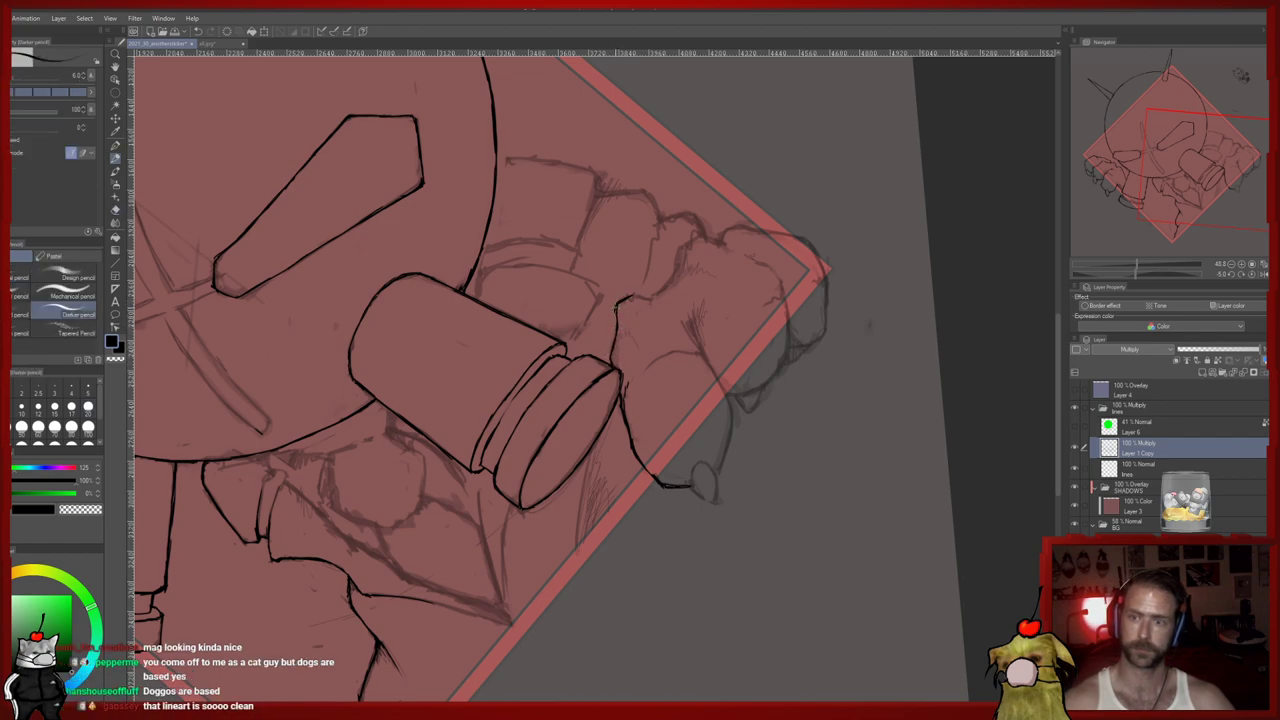
{"action": "key", "text": "p"}
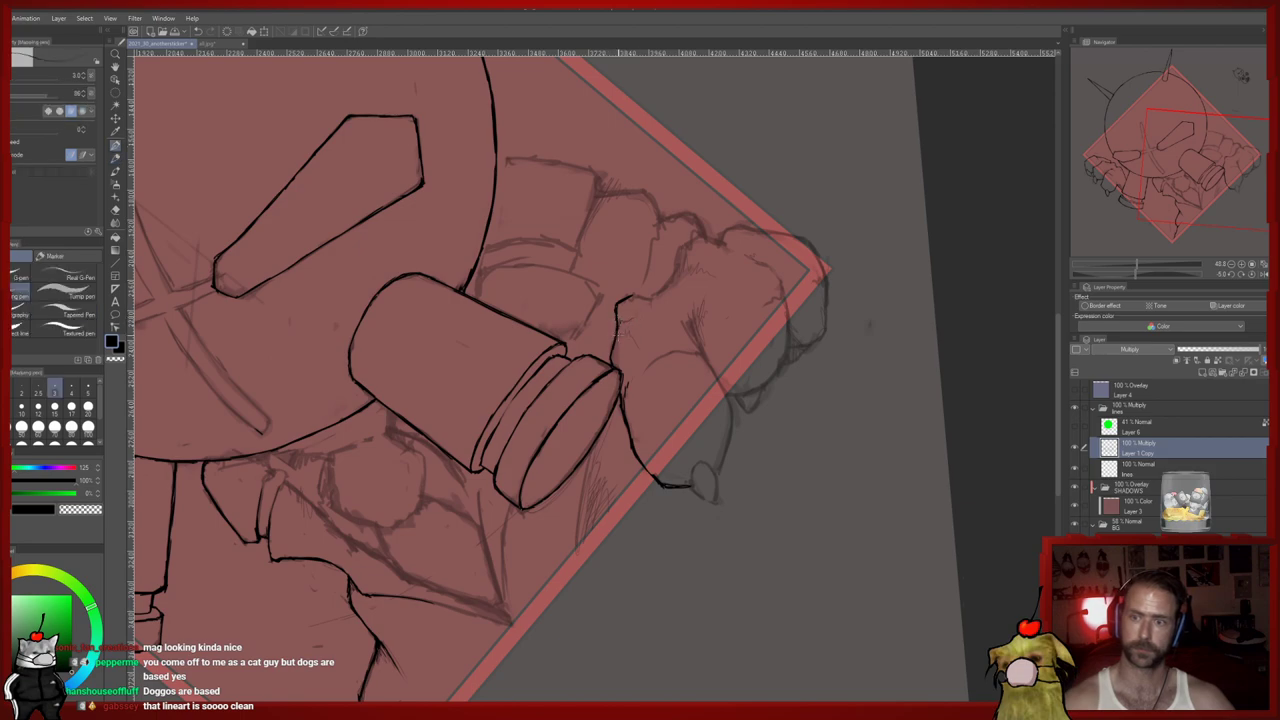
{"action": "key", "text": "e"}
{"action": "key", "text": "p"}
{"action": "mouse_move", "coordinate": [662, 327]}
{"action": "left_mouse_down"}
{"action": "mouse_move", "coordinate": [652, 366]}
{"action": "mouse_move", "coordinate": [634, 366]}
{"action": "left_mouse_up"}
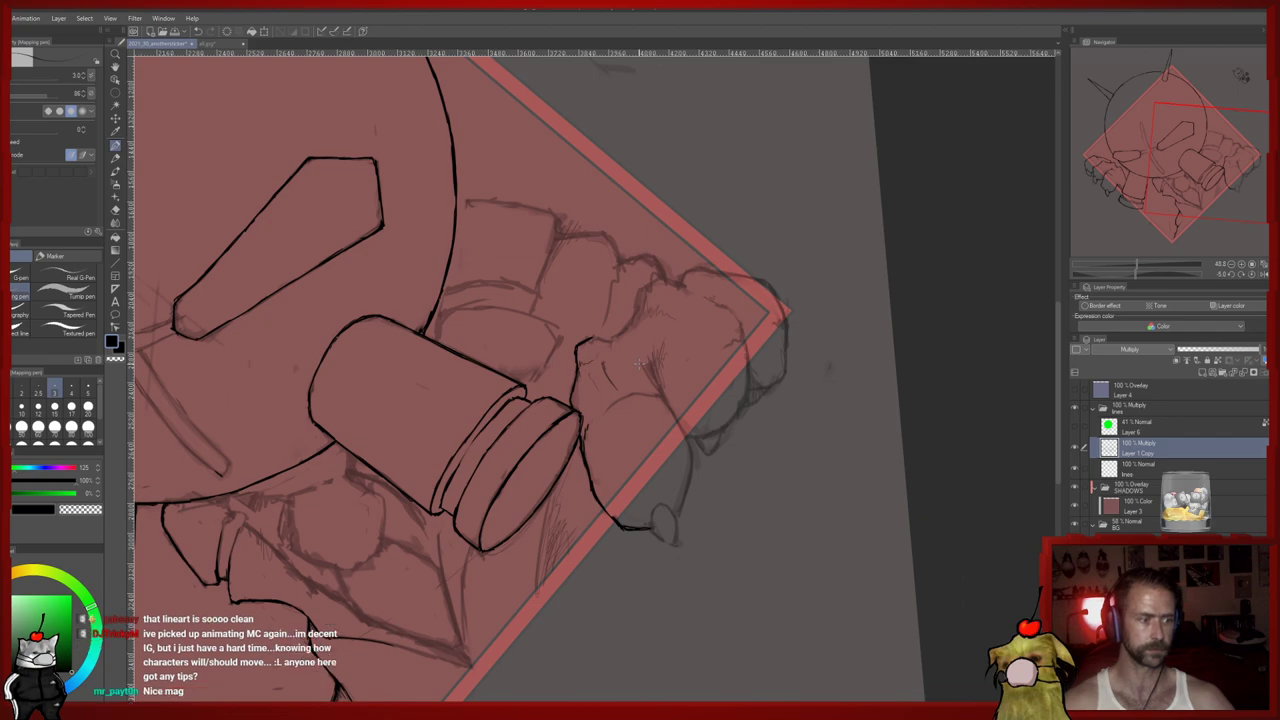
{"action": "left_click_drag", "start_coordinate": [647, 369], "coordinate": [633, 357]}
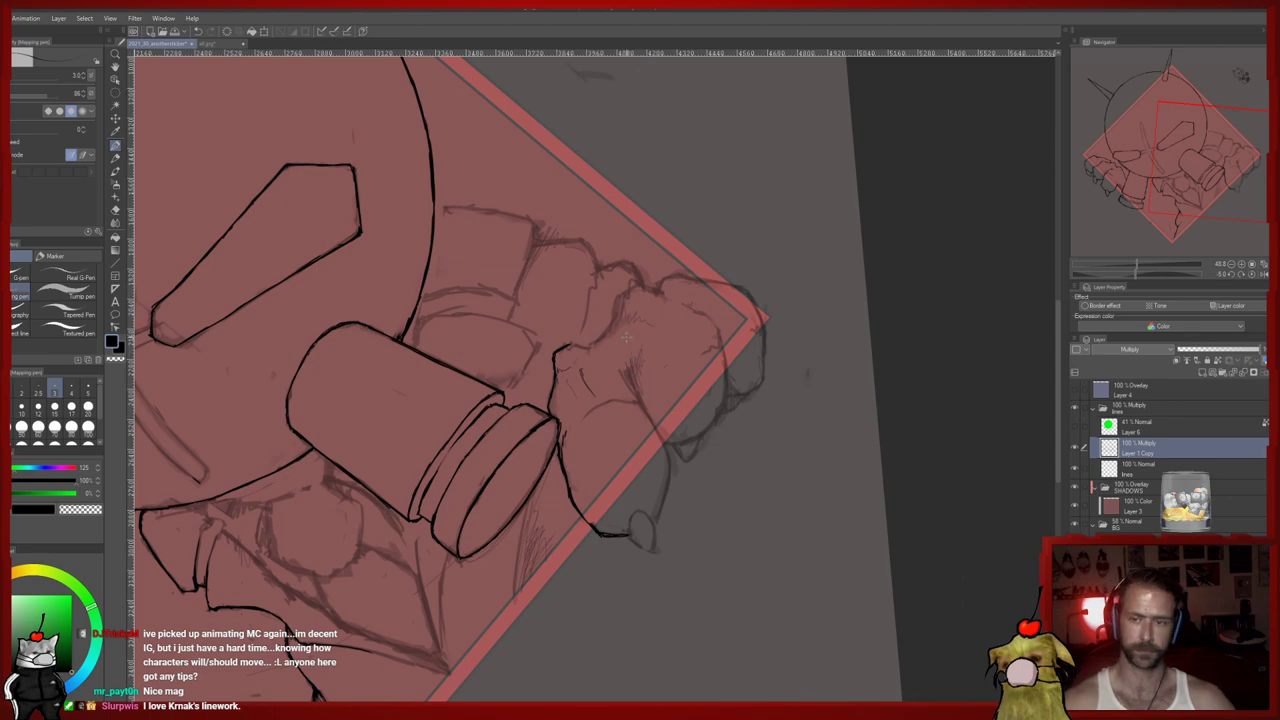
Ink the bumpy back edge of the second hand up over its knuckles with the Darker pencil, and tidy the line
{"action": "key", "text": "p"}
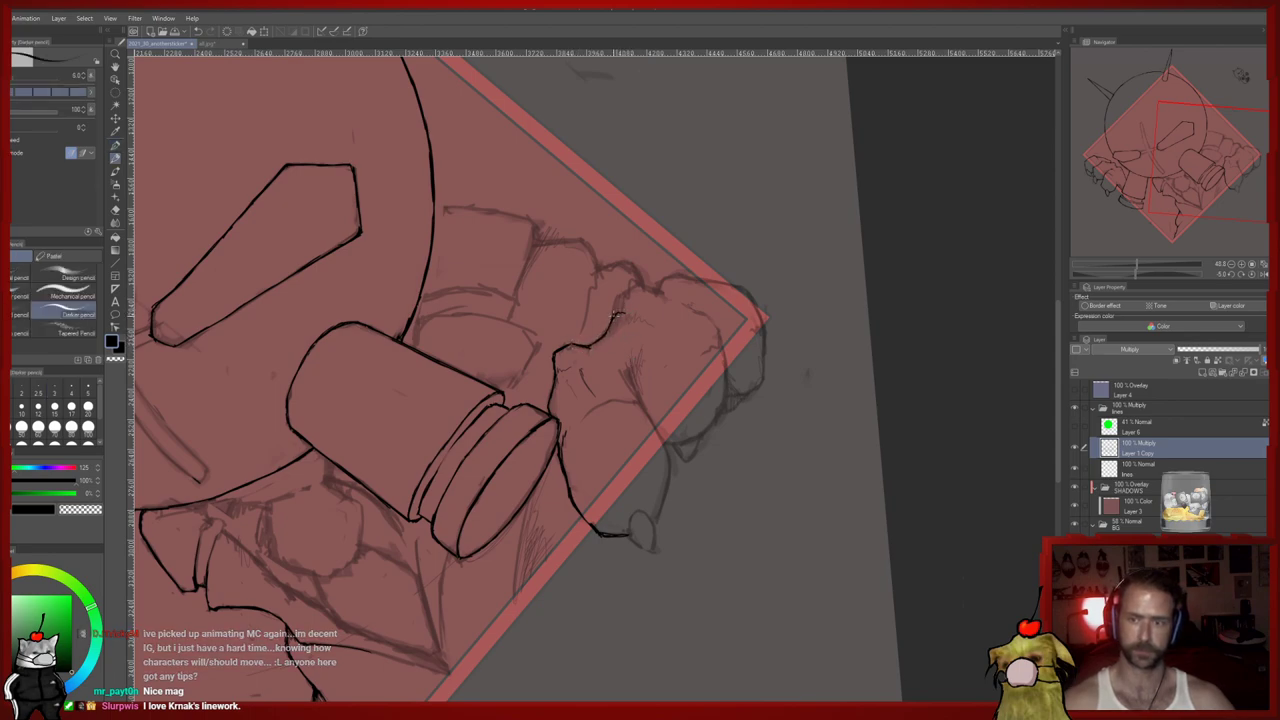
{"action": "mouse_move", "coordinate": [622, 298]}
{"action": "left_mouse_down"}
{"action": "mouse_move", "coordinate": [645, 283]}
{"action": "mouse_move", "coordinate": [618, 307]}
{"action": "left_mouse_up"}
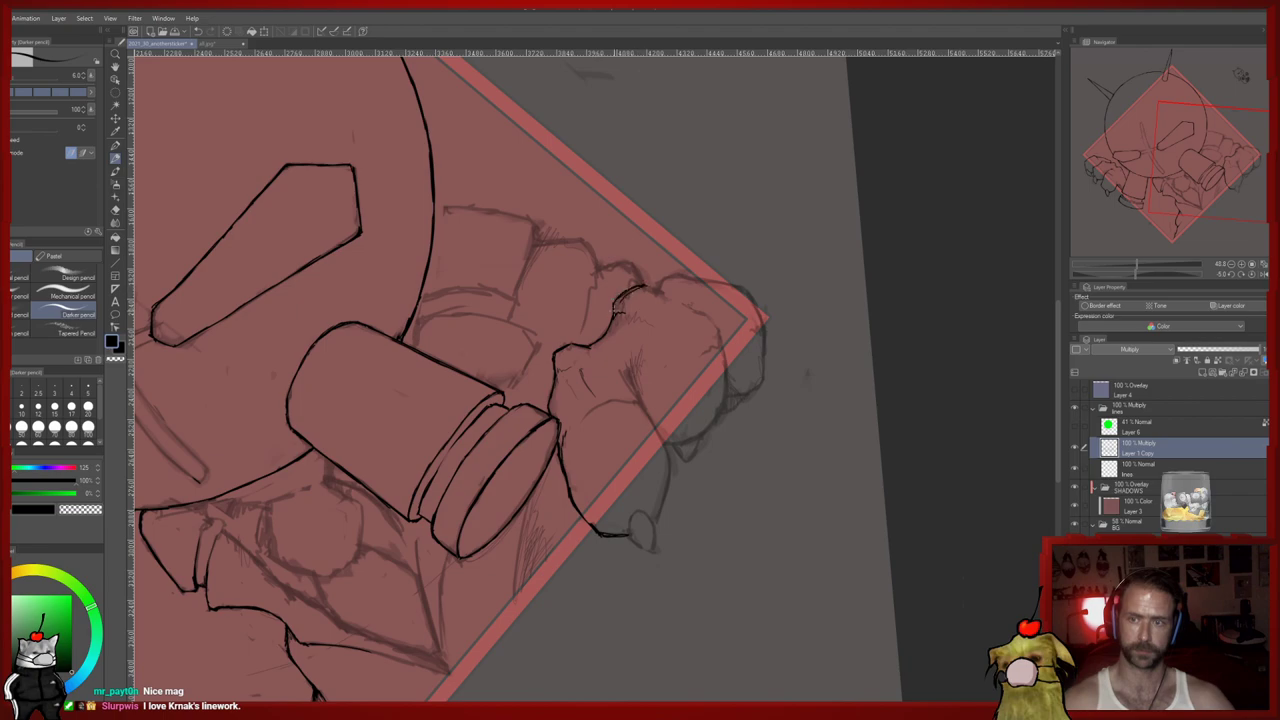
{"action": "key", "text": "e"}
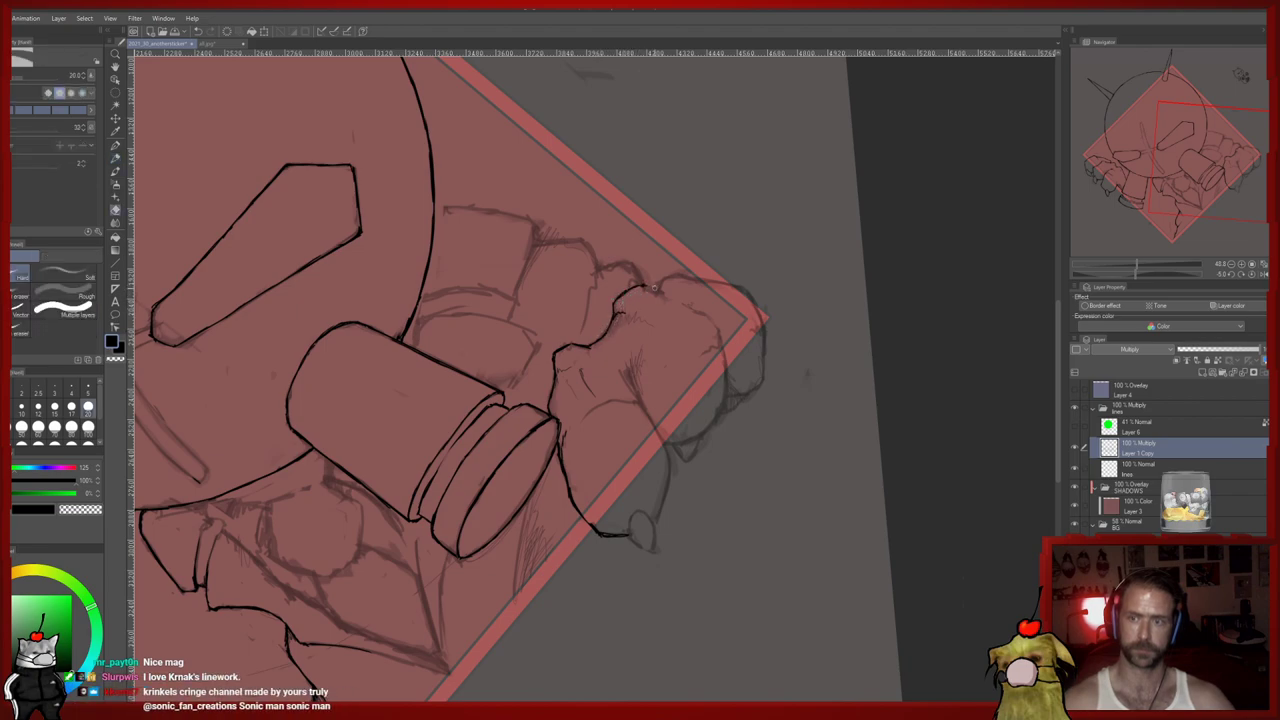
{"action": "key", "text": "p"}
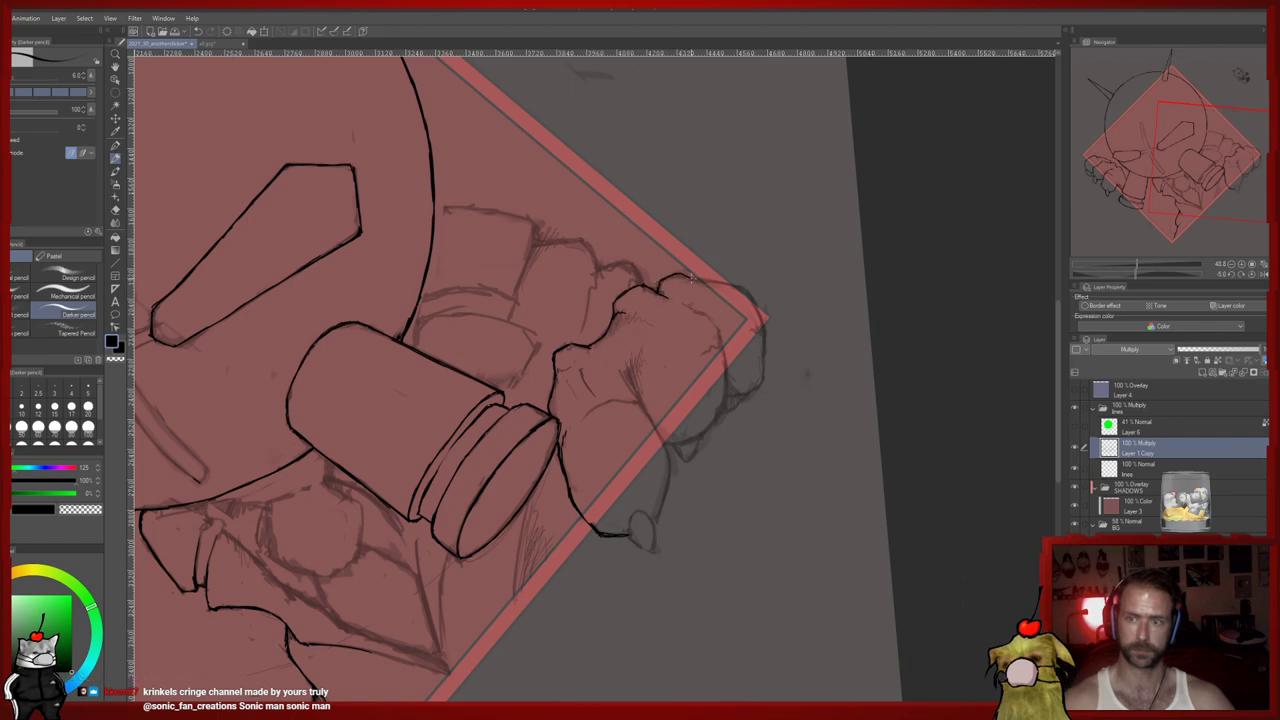
{"action": "key", "text": "p"}
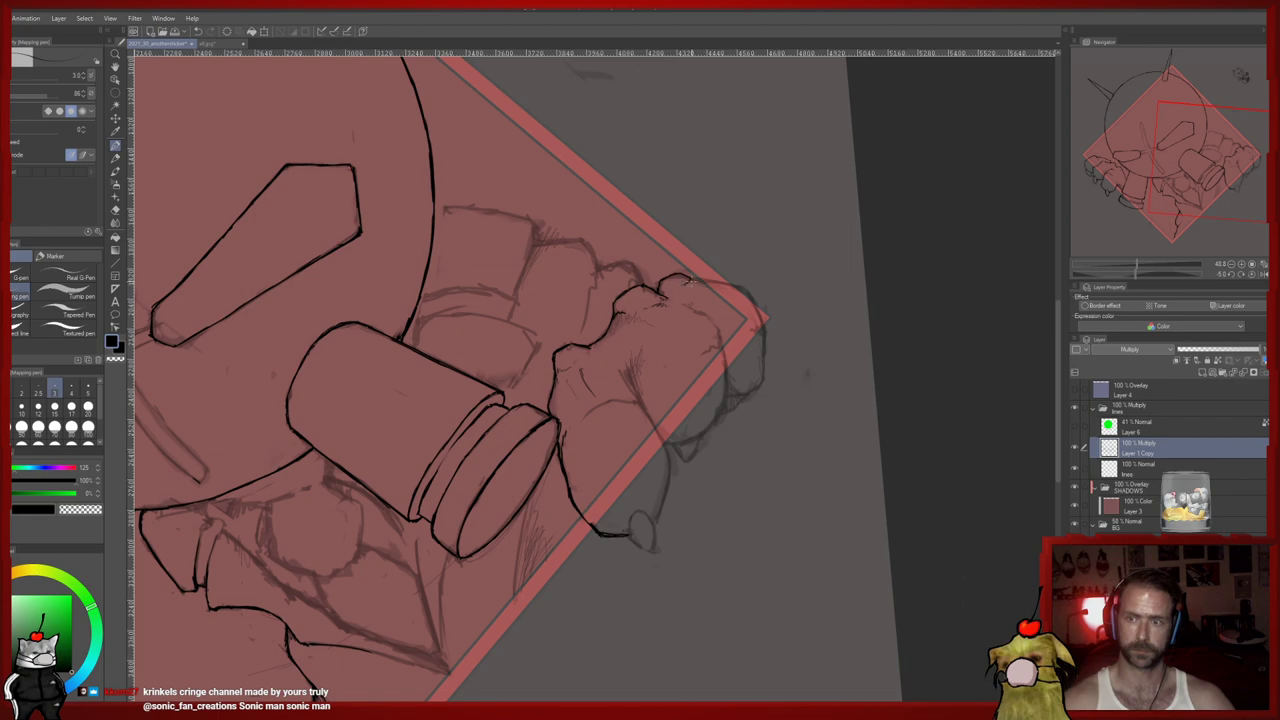
Mirror the view and ink the farthest finger's outline from its knuckle around to the fingertip, cleaning up the strokes
{"action": "left_click", "coordinate": [1264, 275]}
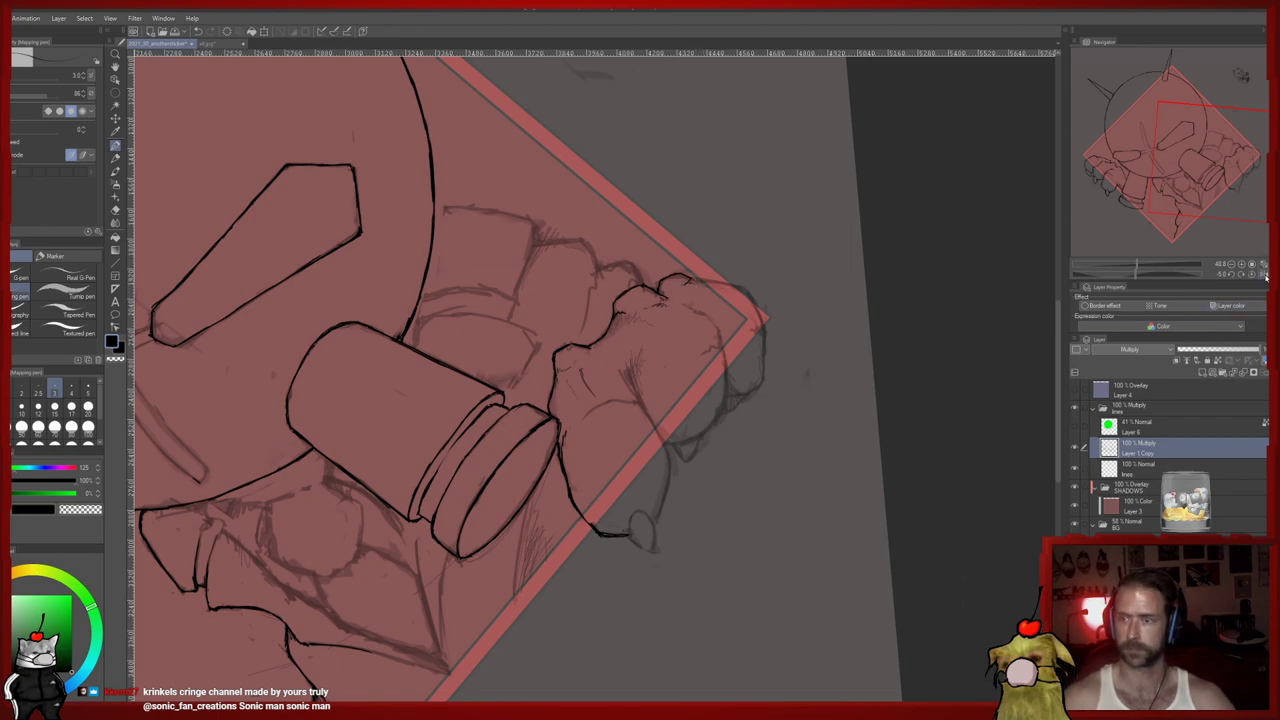
{"action": "left_click_drag", "start_coordinate": [734, 396], "coordinate": [795, 377]}
{"action": "key", "text": "p"}
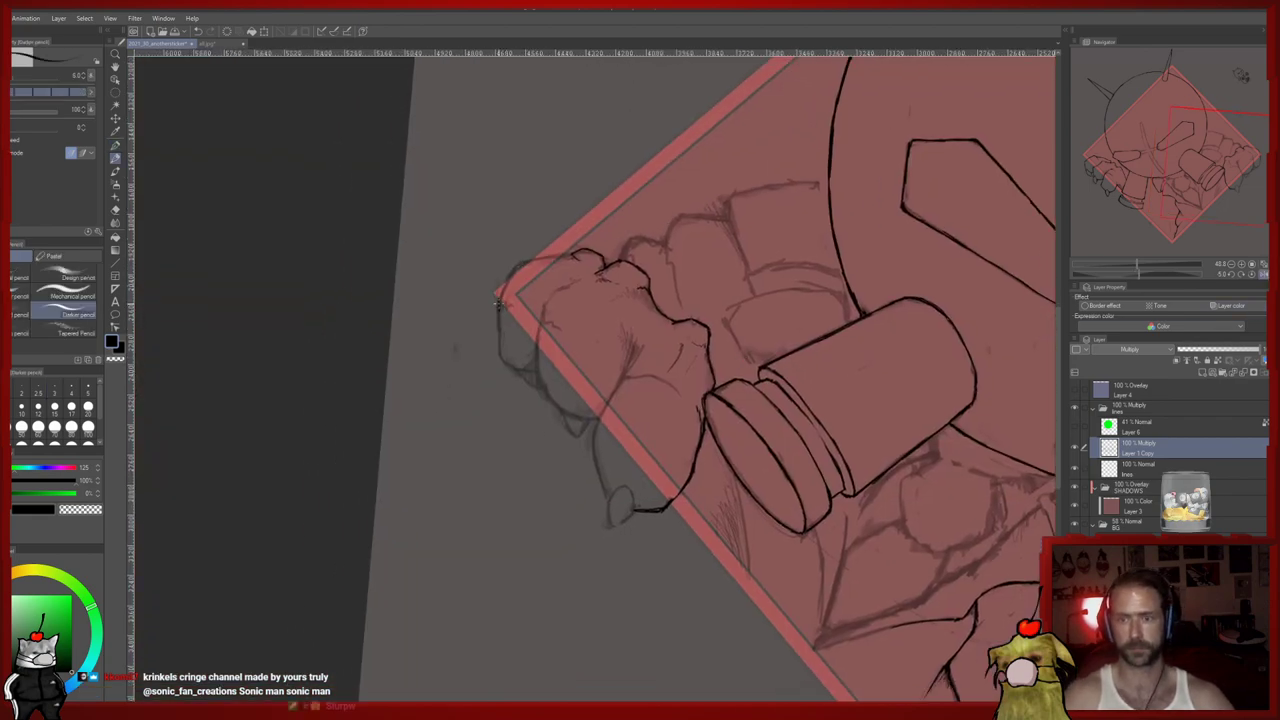
{"action": "left_click_drag", "start_coordinate": [515, 262], "coordinate": [568, 254]}
{"action": "key", "text": "e"}
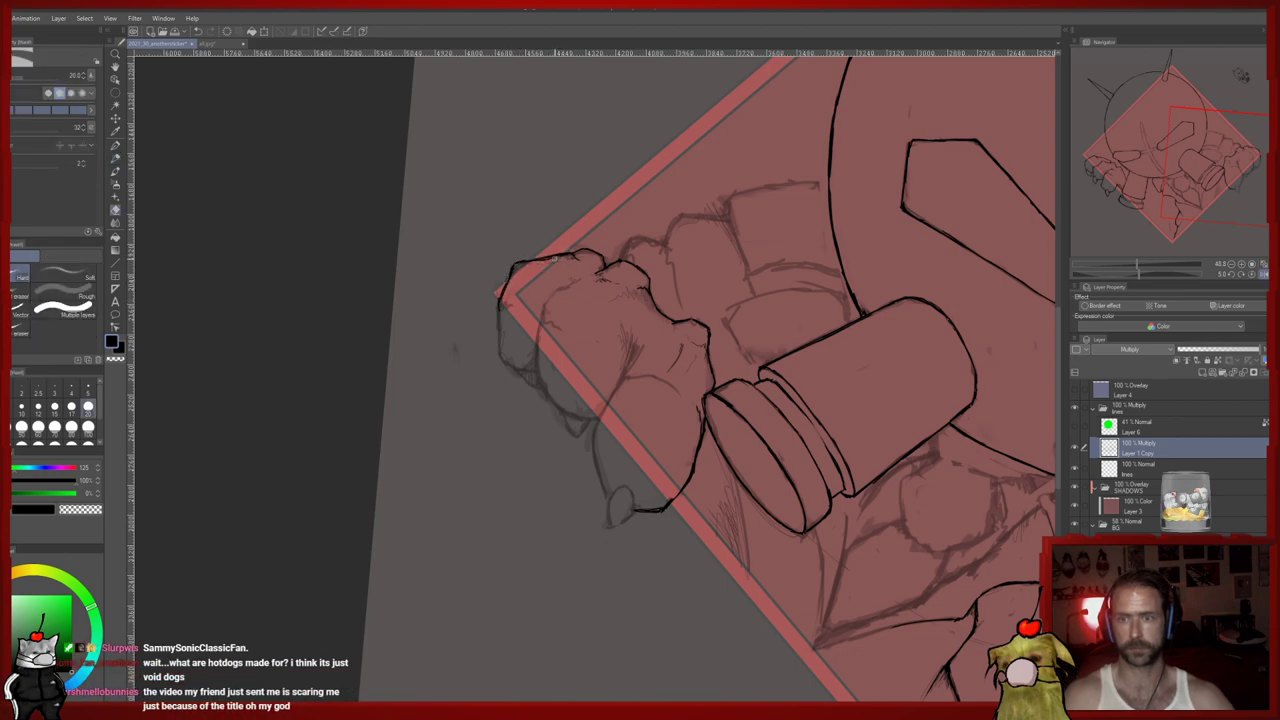
{"action": "key", "text": "p"}
{"action": "left_click_drag", "start_coordinate": [515, 263], "coordinate": [541, 258]}
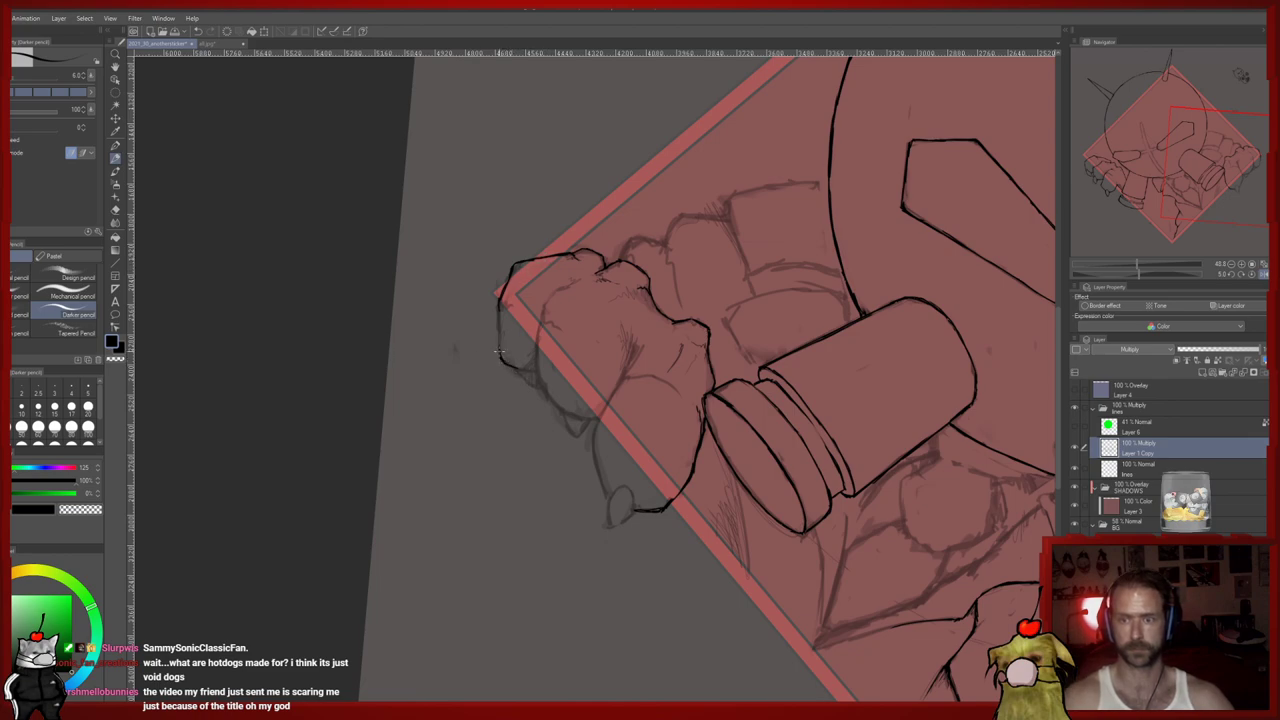
{"action": "key", "text": "e"}
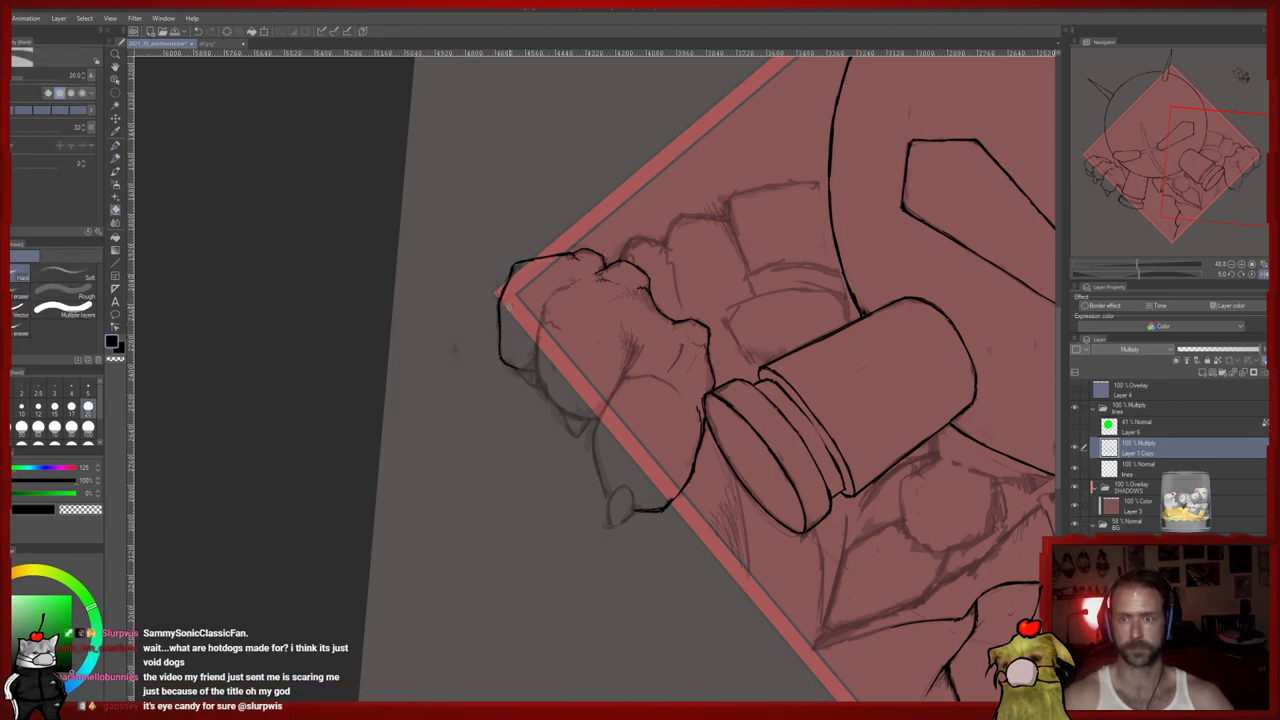
Ink the second hand's middle finger outline from the knuckle down toward its claw, close the farthest fingertip, and clean up the lines
{"action": "key", "text": "p"}
{"action": "left_click_drag", "start_coordinate": [503, 310], "coordinate": [512, 317]}
{"action": "key", "text": "p"}
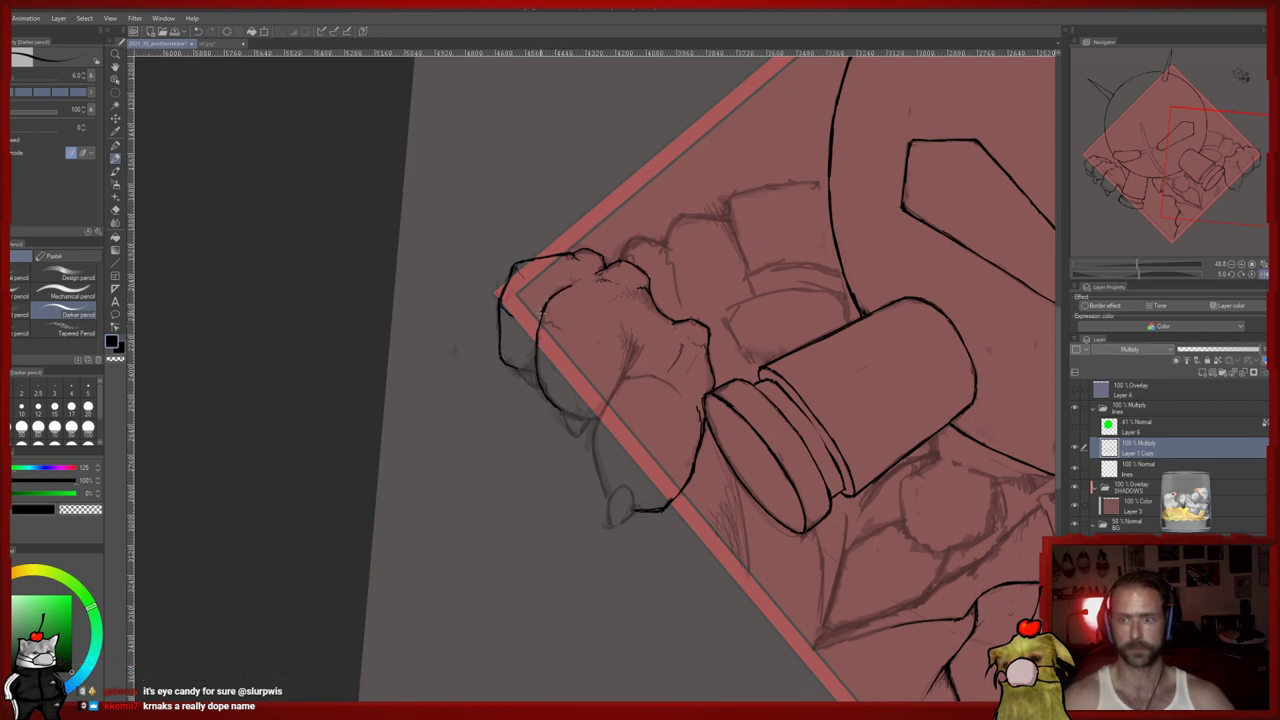
{"action": "key", "text": "e"}
{"action": "key", "text": "p"}
{"action": "mouse_move", "coordinate": [537, 340]}
{"action": "left_mouse_down"}
{"action": "mouse_move", "coordinate": [558, 288]}
{"action": "mouse_move", "coordinate": [540, 336]}
{"action": "mouse_move", "coordinate": [542, 324]}
{"action": "left_mouse_up"}
{"action": "key", "text": "e"}
{"action": "key", "text": "p"}
{"action": "key", "text": "e"}
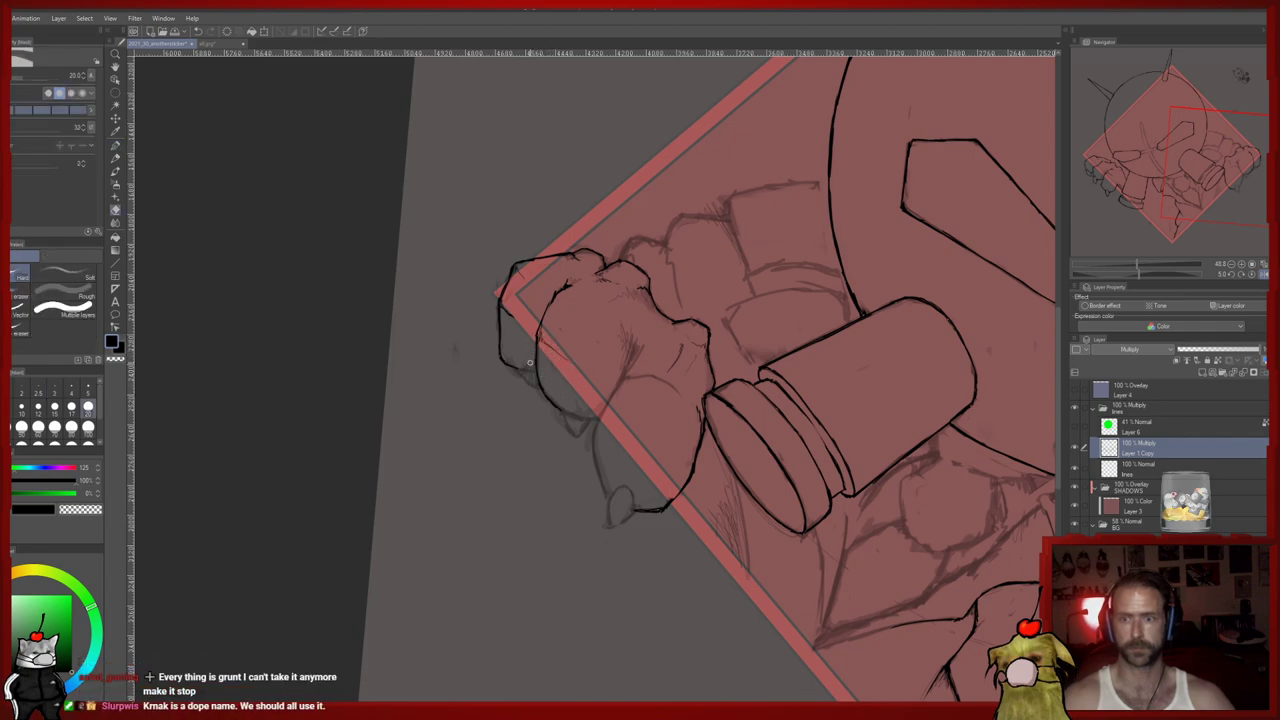
{"action": "key", "text": "p"}
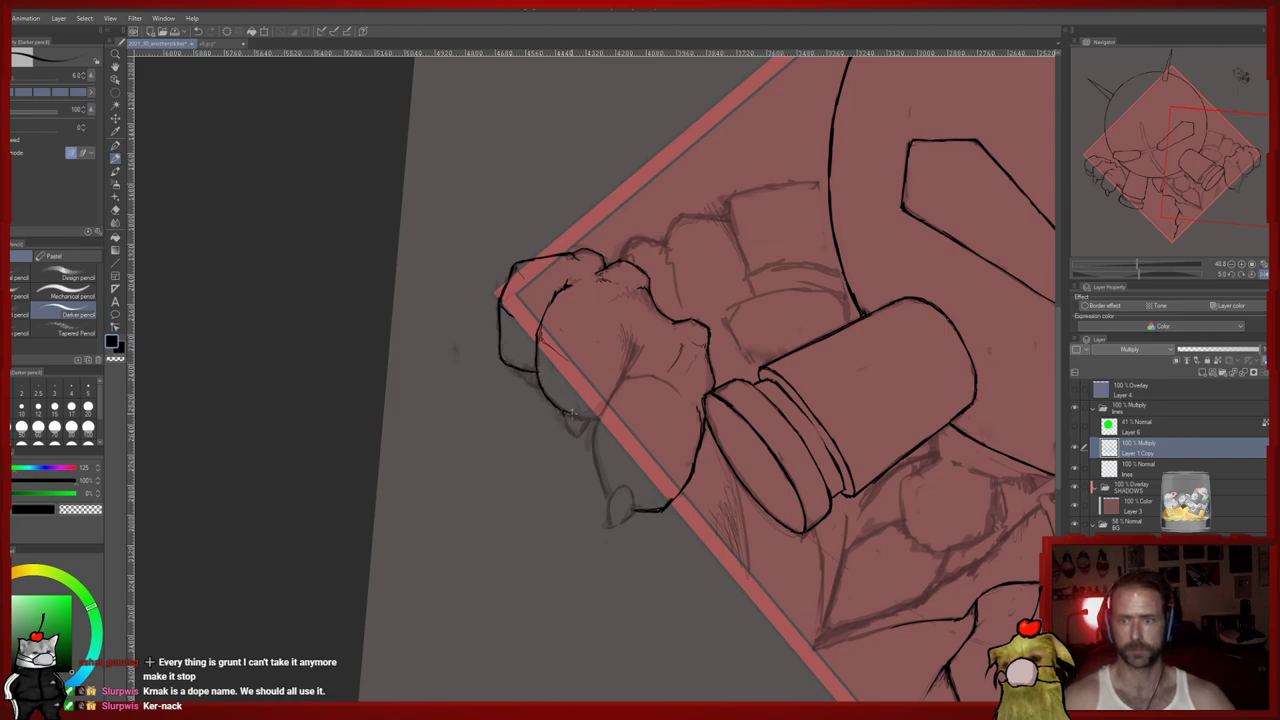
Ink the middle finger's pointed claw and close its fingertip, and ink the outer edge of the nearest finger with the Darker pencil
{"action": "left_click_drag", "start_coordinate": [582, 418], "coordinate": [582, 431]}
{"action": "key", "text": "e"}
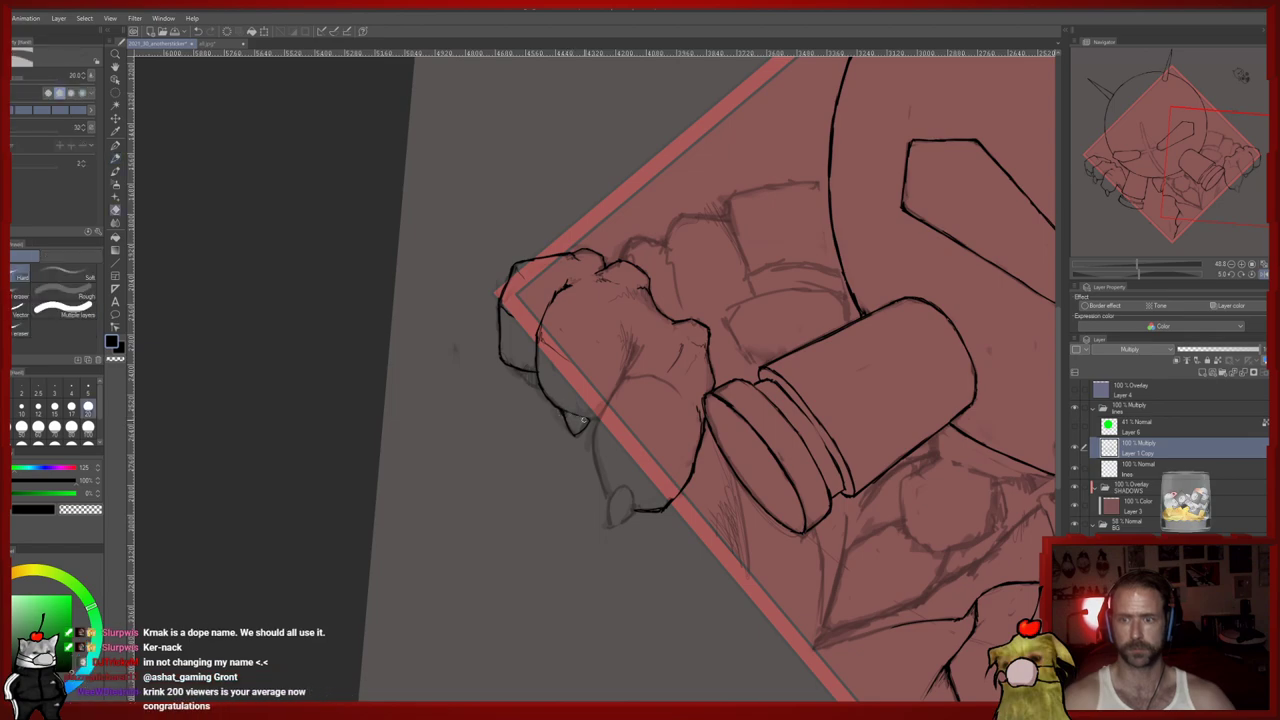
{"action": "key", "text": "p"}
{"action": "left_click_drag", "start_coordinate": [577, 433], "coordinate": [572, 416]}
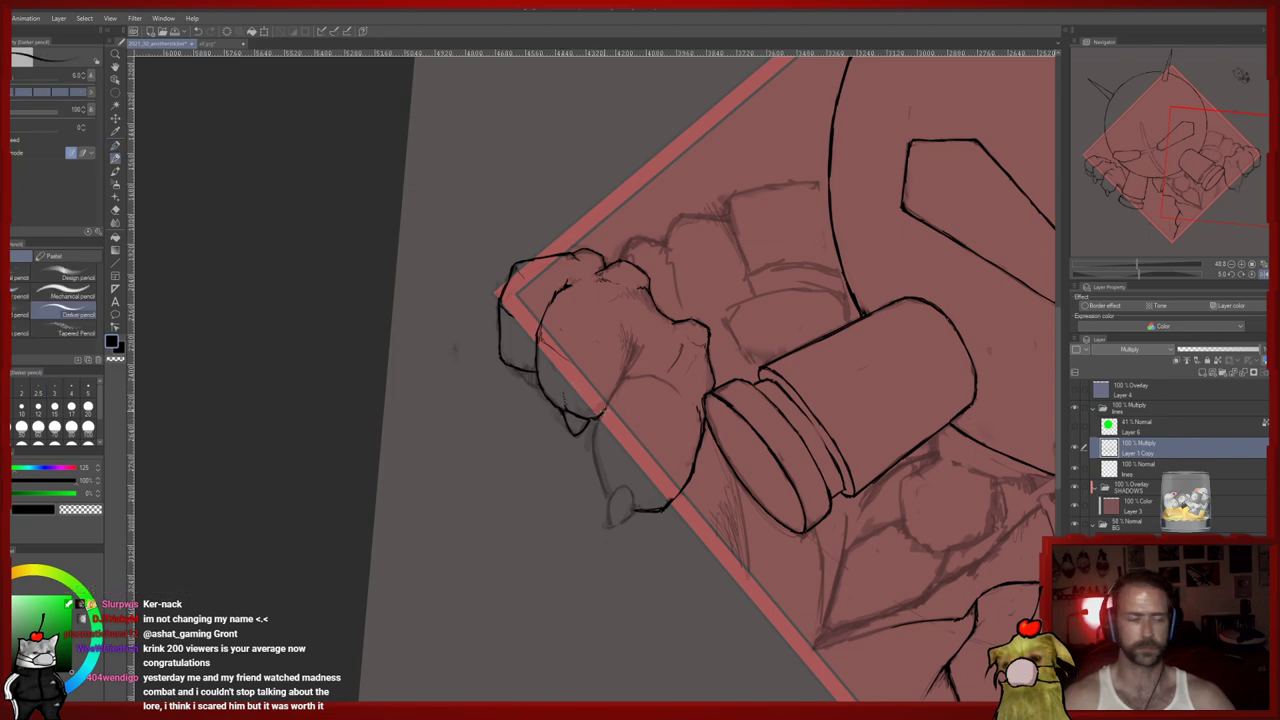
{"action": "left_click_drag", "start_coordinate": [601, 447], "coordinate": [583, 425]}
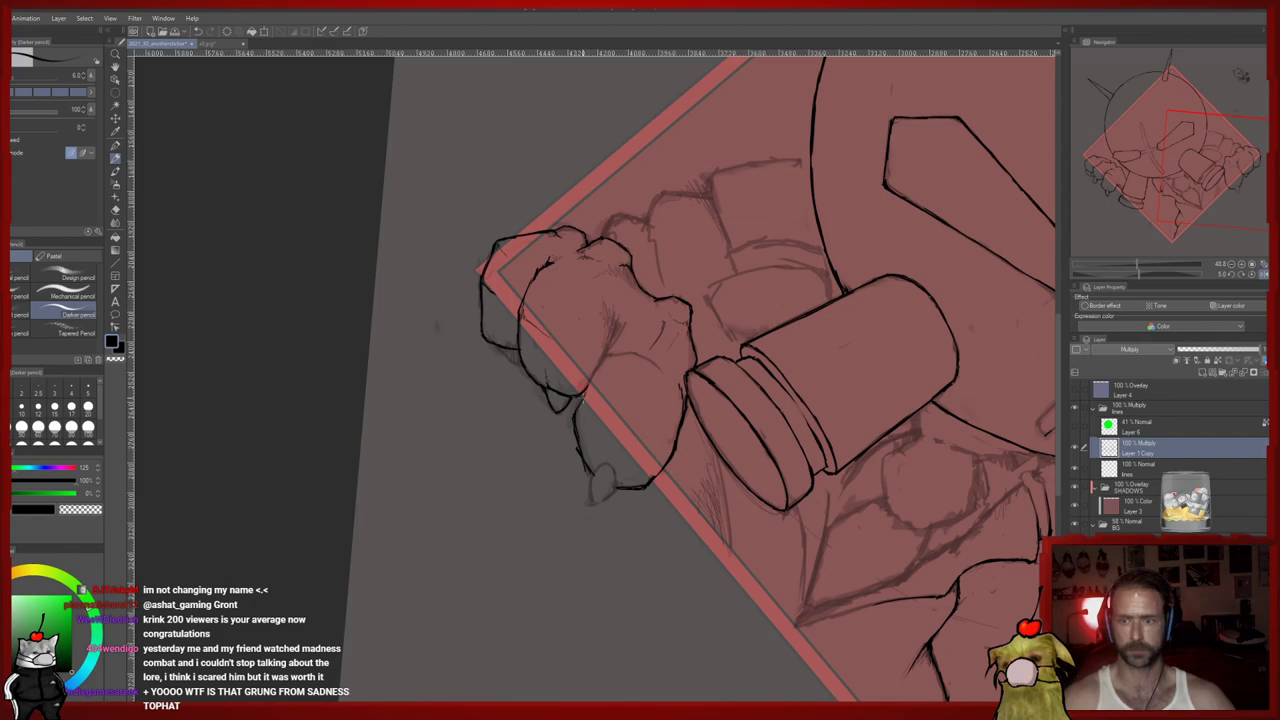
Ink the dark crease between the second hand's middle and nearest fingers up to the knuckles, and clean up its edges
{"action": "left_click_drag", "start_coordinate": [607, 353], "coordinate": [619, 318]}
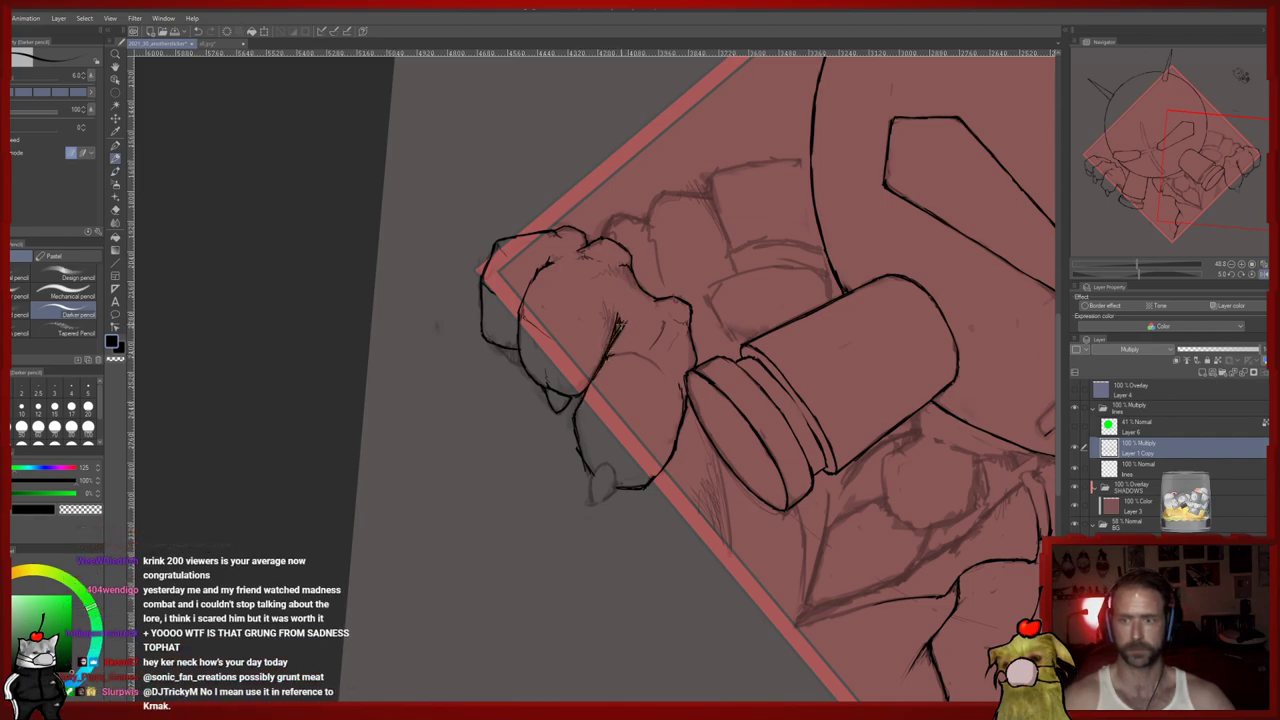
{"action": "key", "text": "p"}
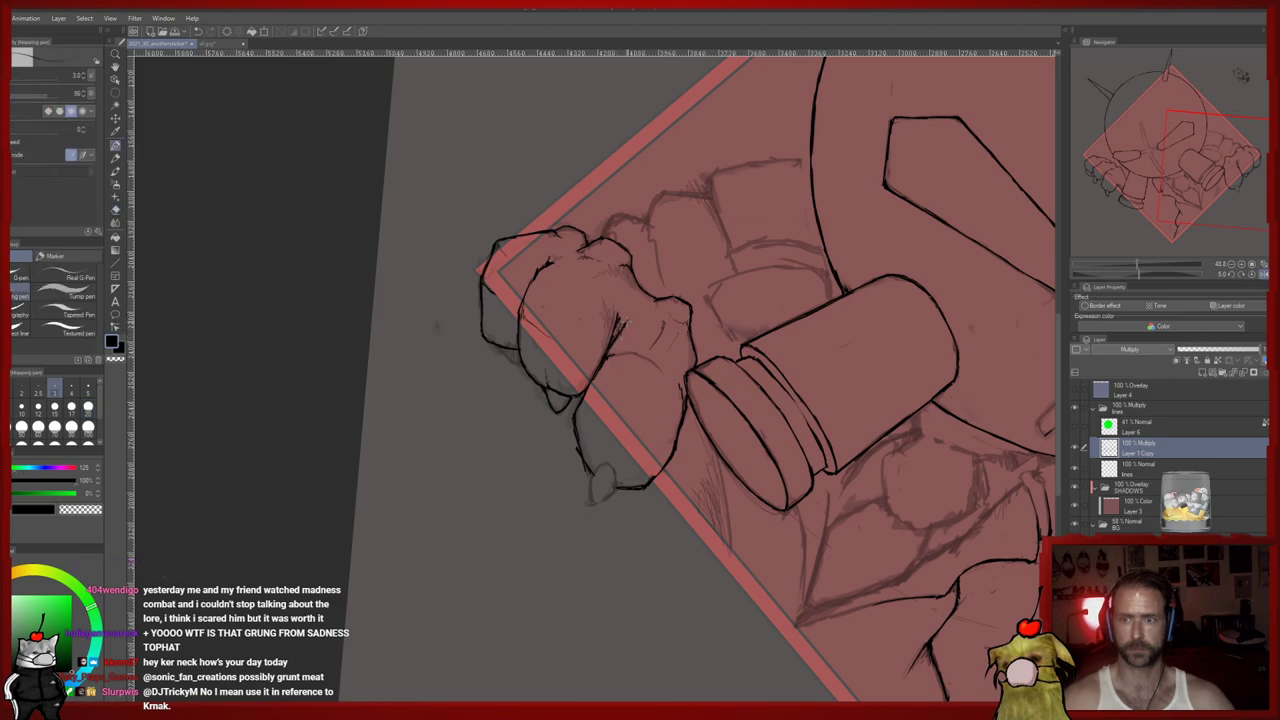
{"action": "key", "text": "e"}
{"action": "left_click_drag", "start_coordinate": [613, 313], "coordinate": [606, 340]}
{"action": "key", "text": "p"}
{"action": "key", "text": "e"}
{"action": "left_click_drag", "start_coordinate": [618, 316], "coordinate": [612, 332]}
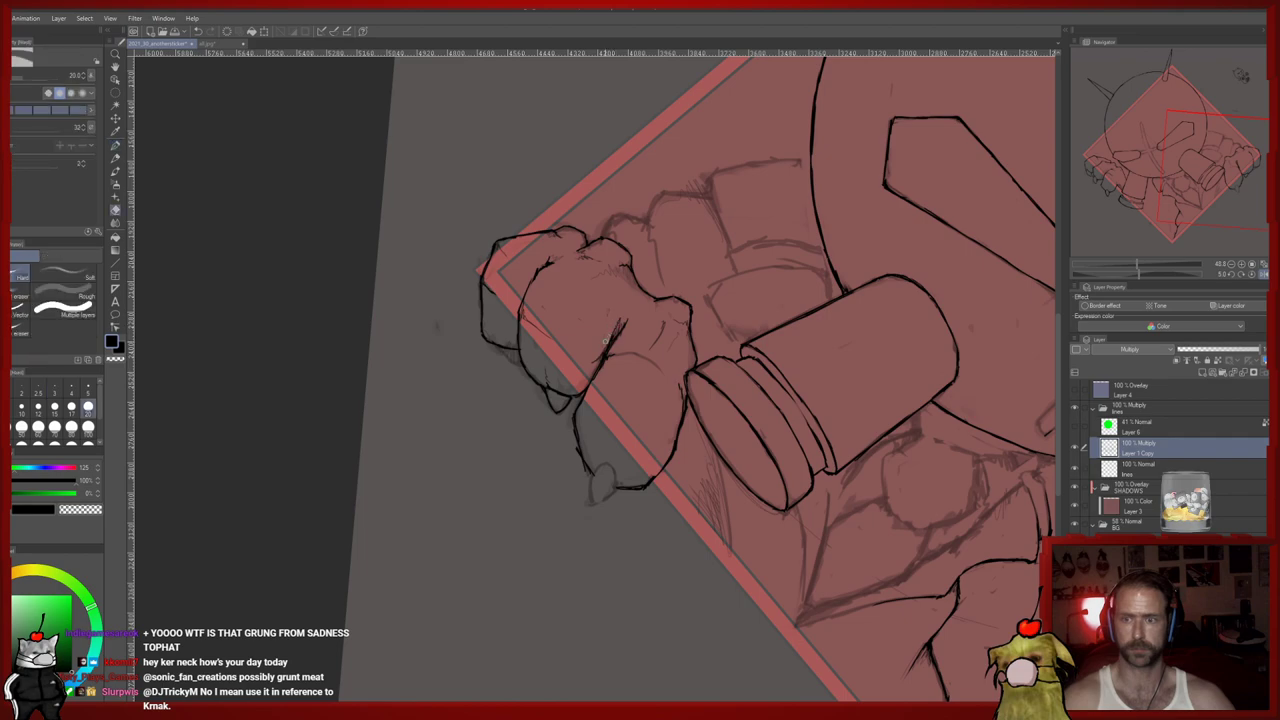
{"action": "key", "text": "p"}
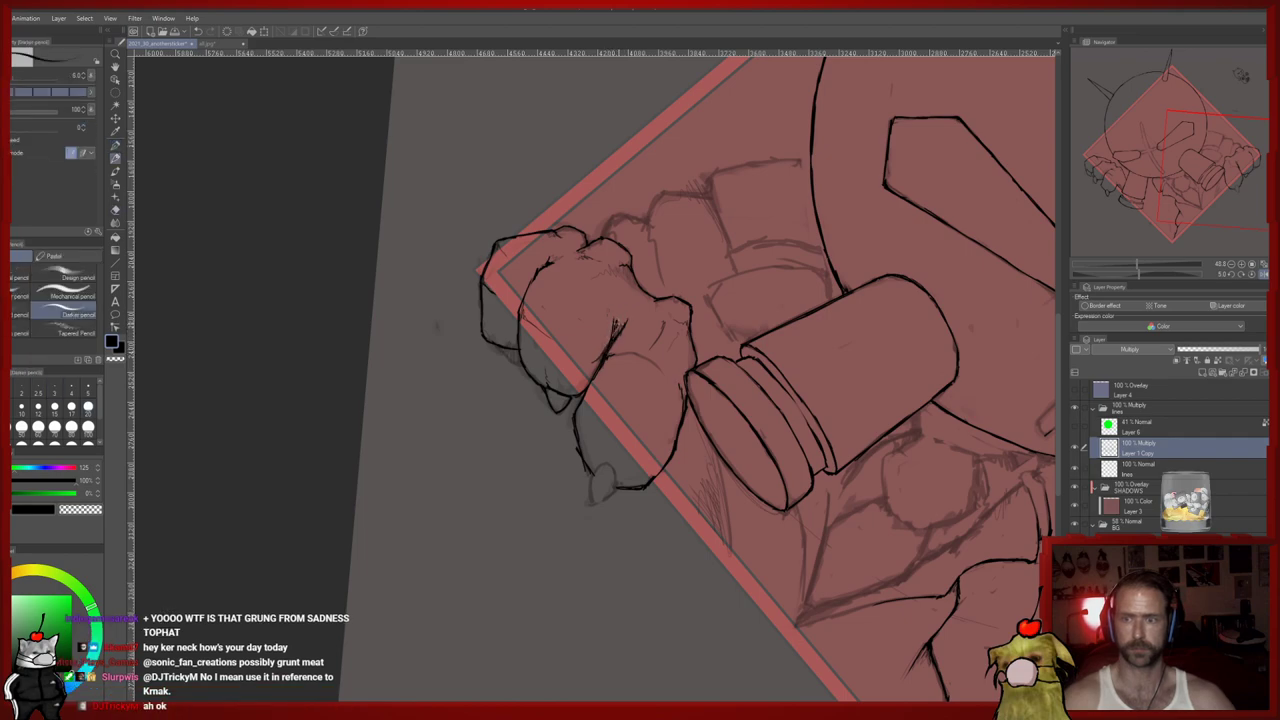
{"action": "left_click_drag", "start_coordinate": [617, 322], "coordinate": [591, 386]}
{"action": "key", "text": "p"}
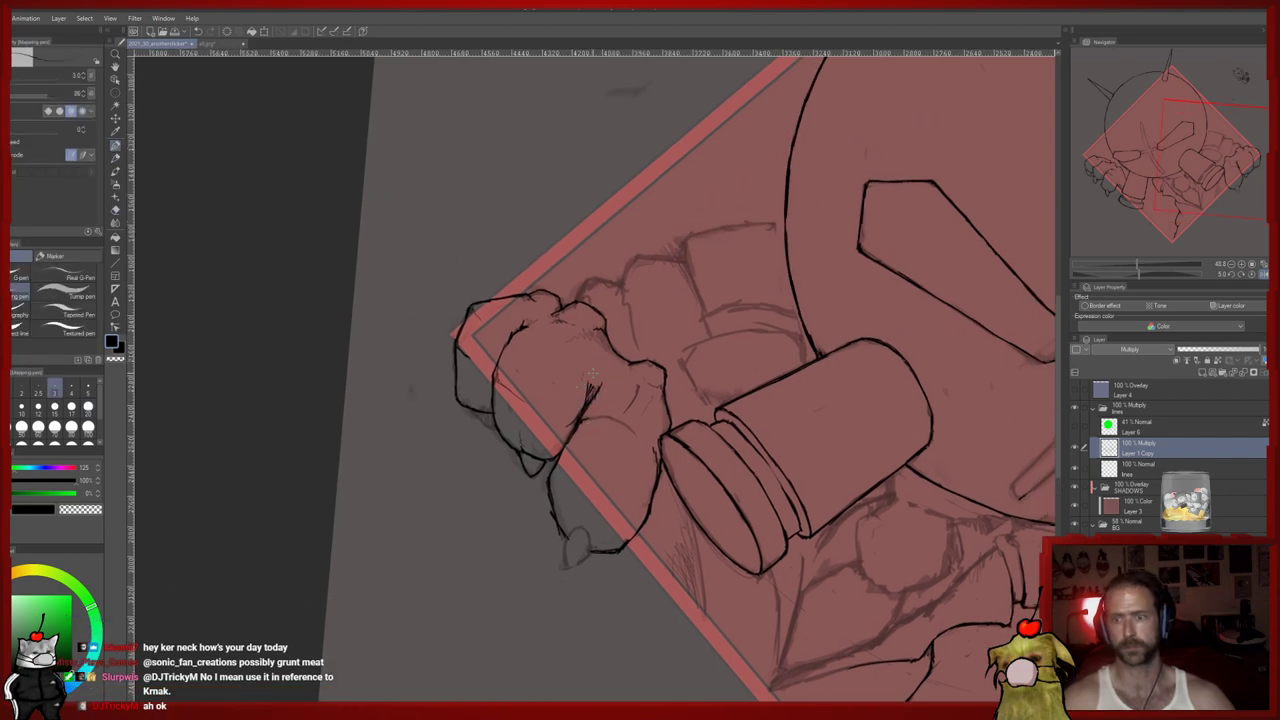
{"action": "key", "text": "ctrl+z"}
{"action": "mouse_move", "coordinate": [566, 401]}
{"action": "left_mouse_down"}
{"action": "mouse_move", "coordinate": [573, 450]}
{"action": "mouse_move", "coordinate": [509, 463]}
{"action": "left_mouse_up"}
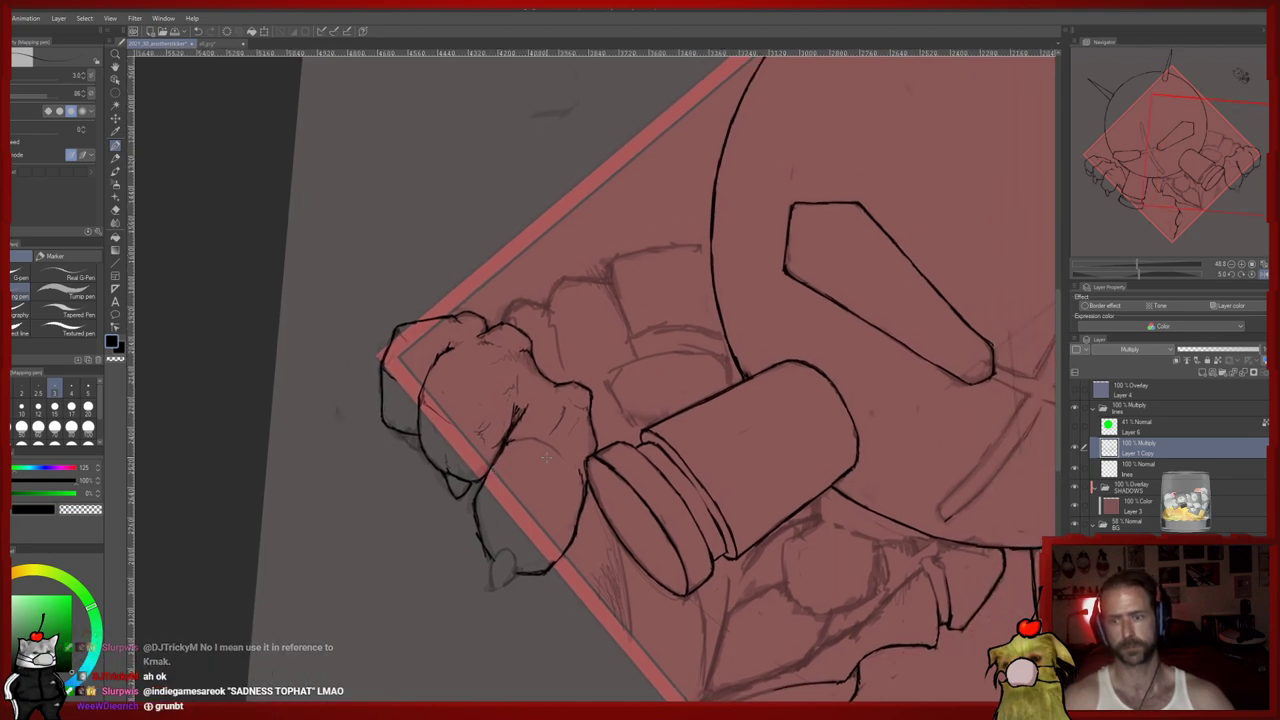
Add a small curved wrinkle below the nearest finger's knuckle with the Mapping pen
{"action": "key", "text": "e"}
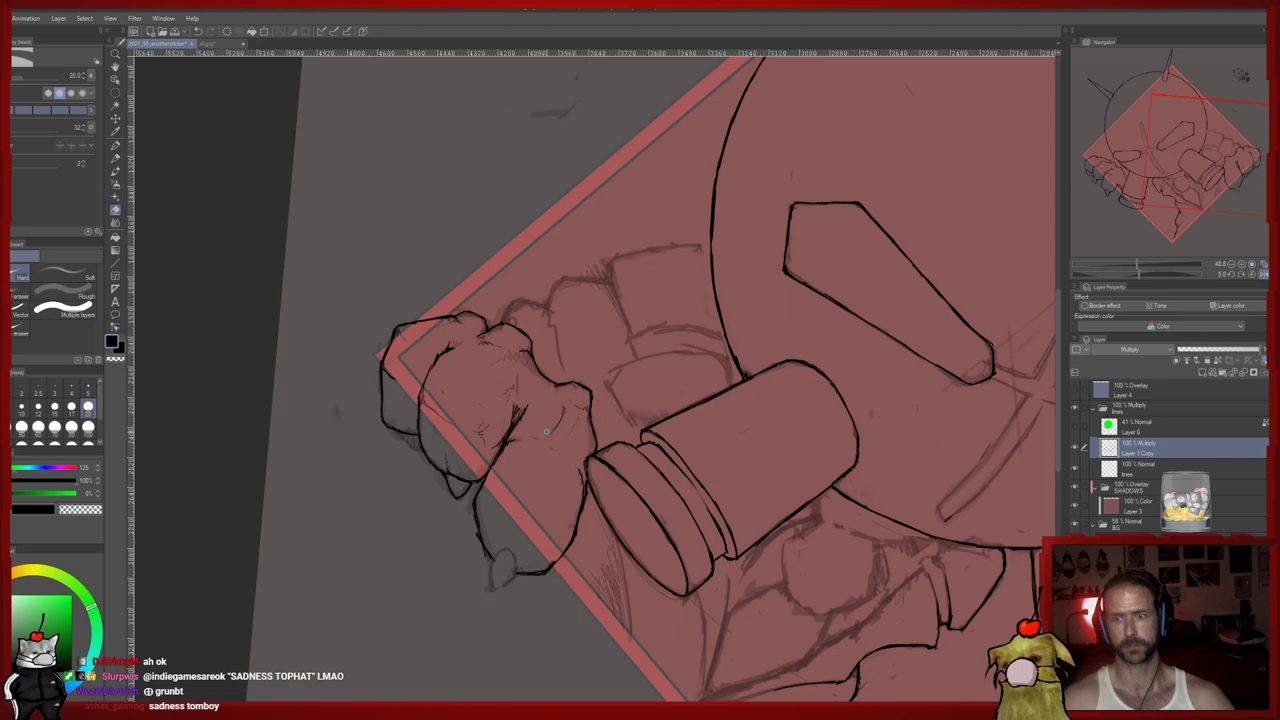
{"action": "key", "text": "p"}
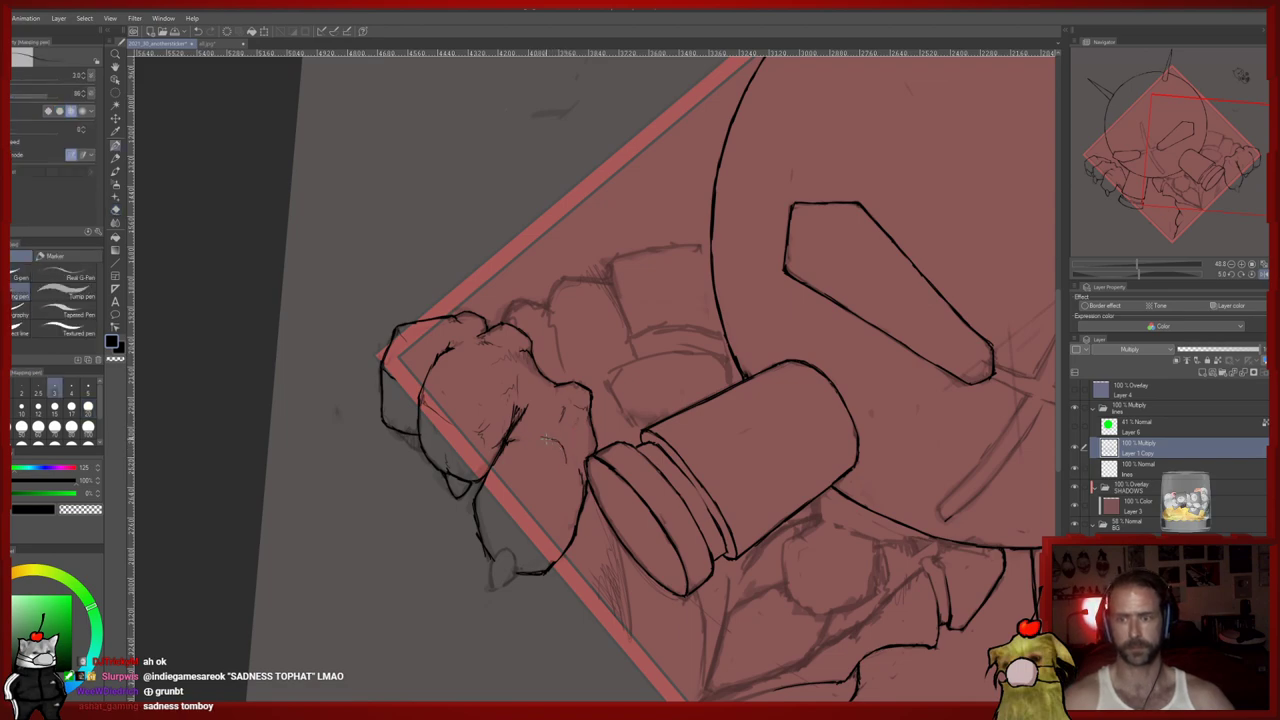
{"action": "scroll", "coordinate": [560, 440], "scroll_direction": "down", "scroll_amount": 5}
{"action": "left_click_drag", "start_coordinate": [611, 474], "coordinate": [568, 426]}
{"action": "scroll", "coordinate": [569, 426], "scroll_direction": "up", "scroll_amount": 3}
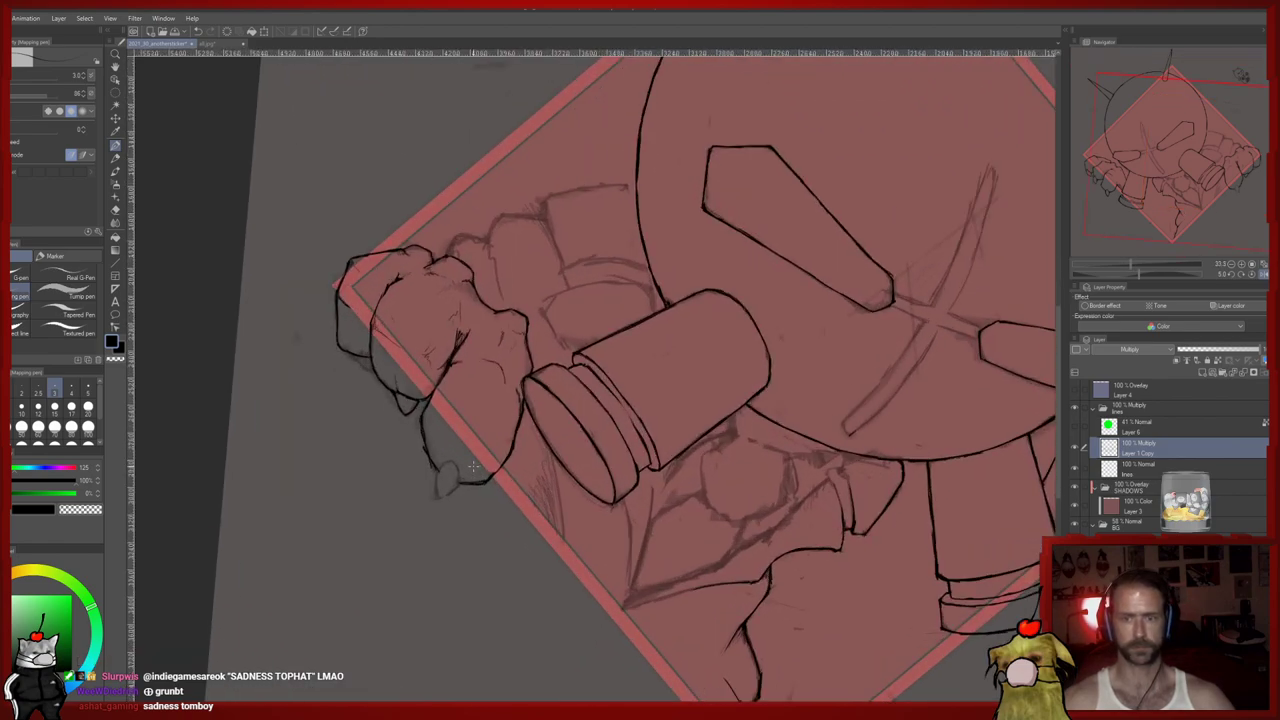
{"action": "scroll", "coordinate": [481, 432], "scroll_direction": "up", "scroll_amount": 2}
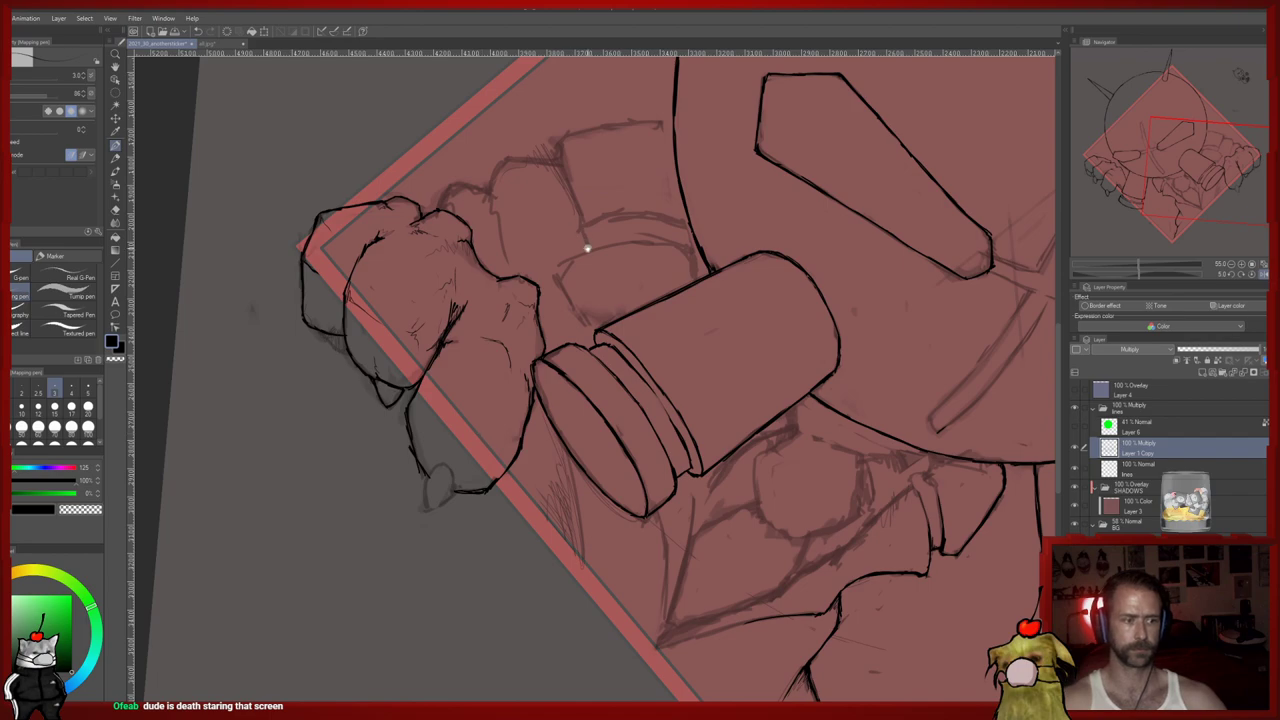
{"action": "left_click_drag", "start_coordinate": [587, 248], "coordinate": [588, 284]}
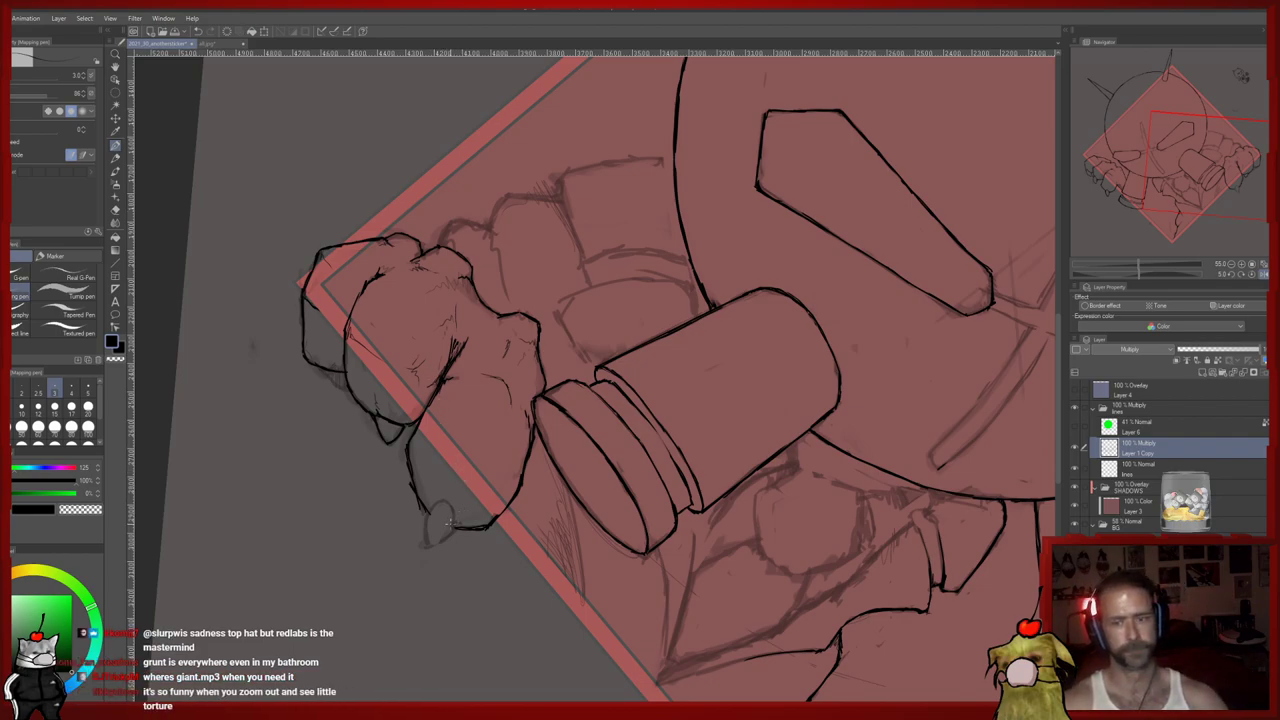
Ink the nearest finger's small pointed claw with the Darker pencil and tidy the fingertip outline around it
{"action": "key", "text": "e"}
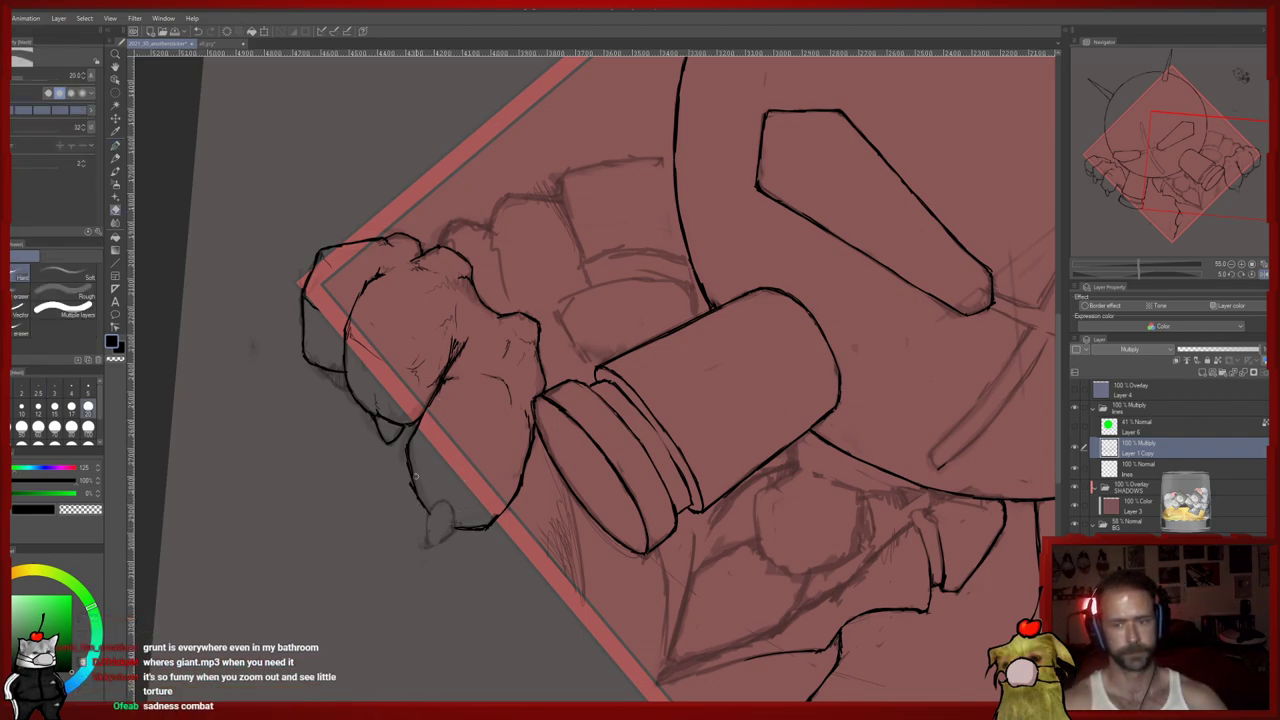
{"action": "key", "text": "p"}
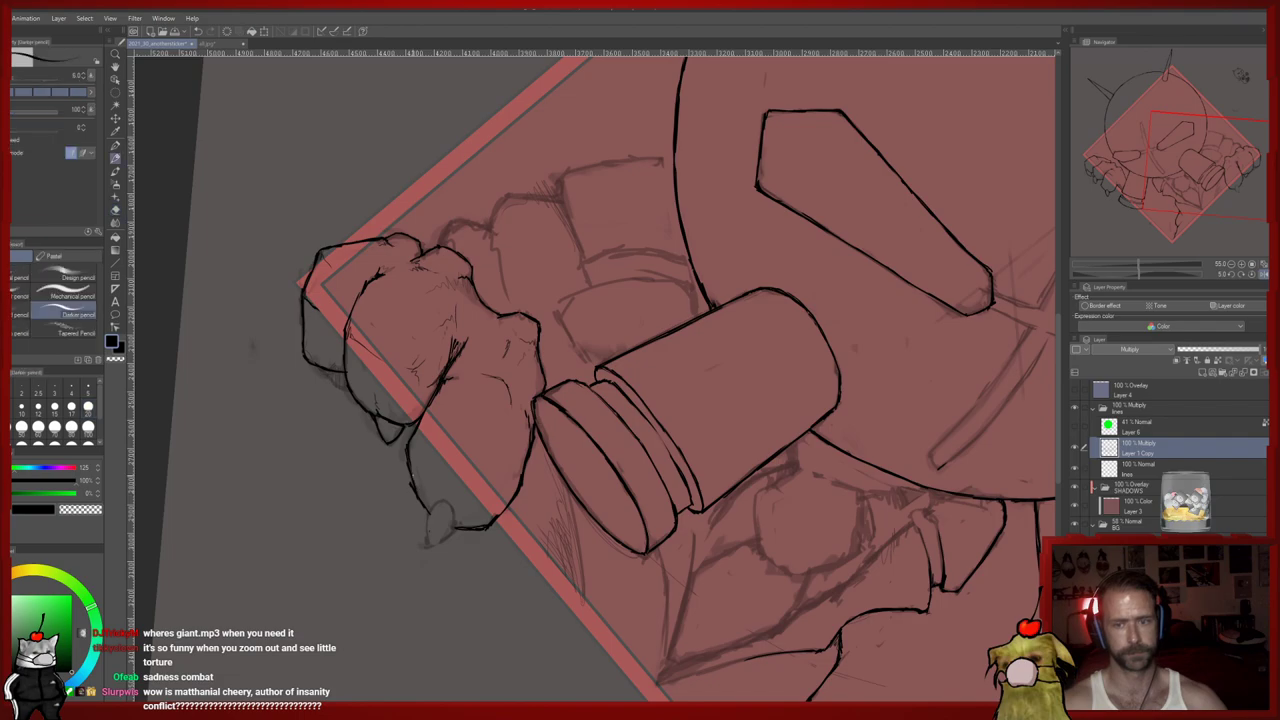
{"action": "left_click_drag", "start_coordinate": [428, 516], "coordinate": [428, 544]}
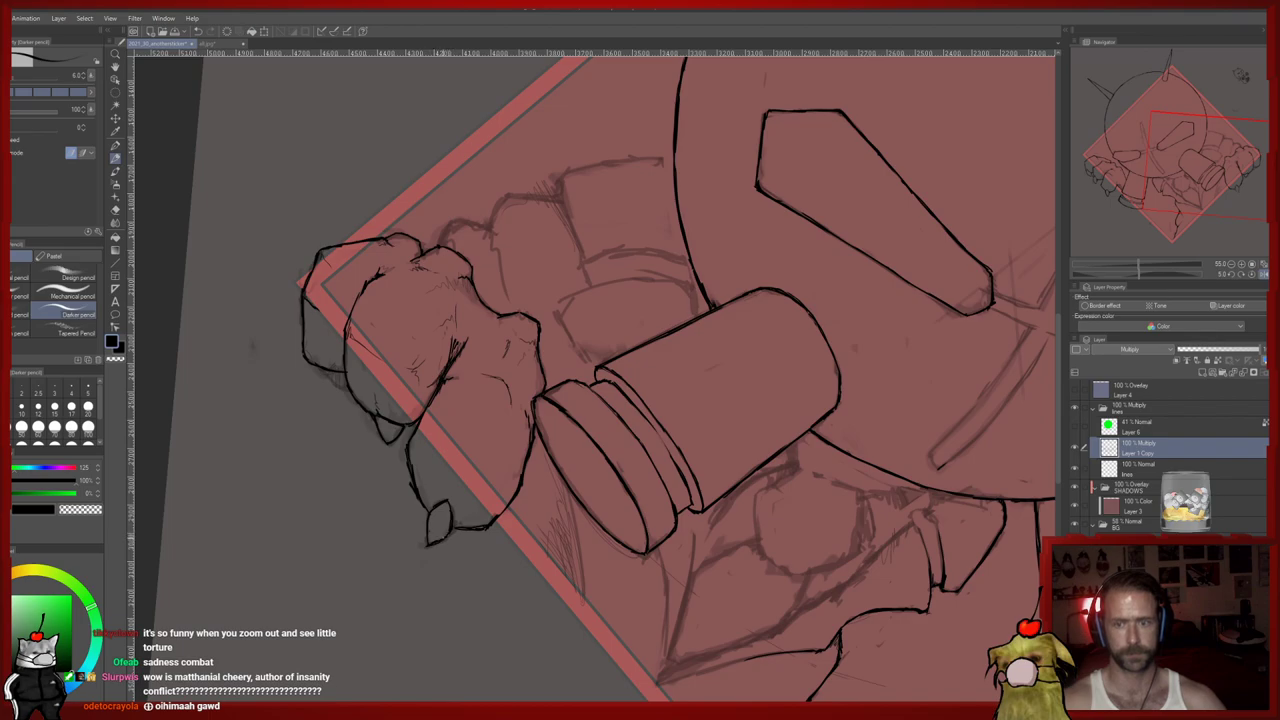
{"action": "key", "text": "e"}
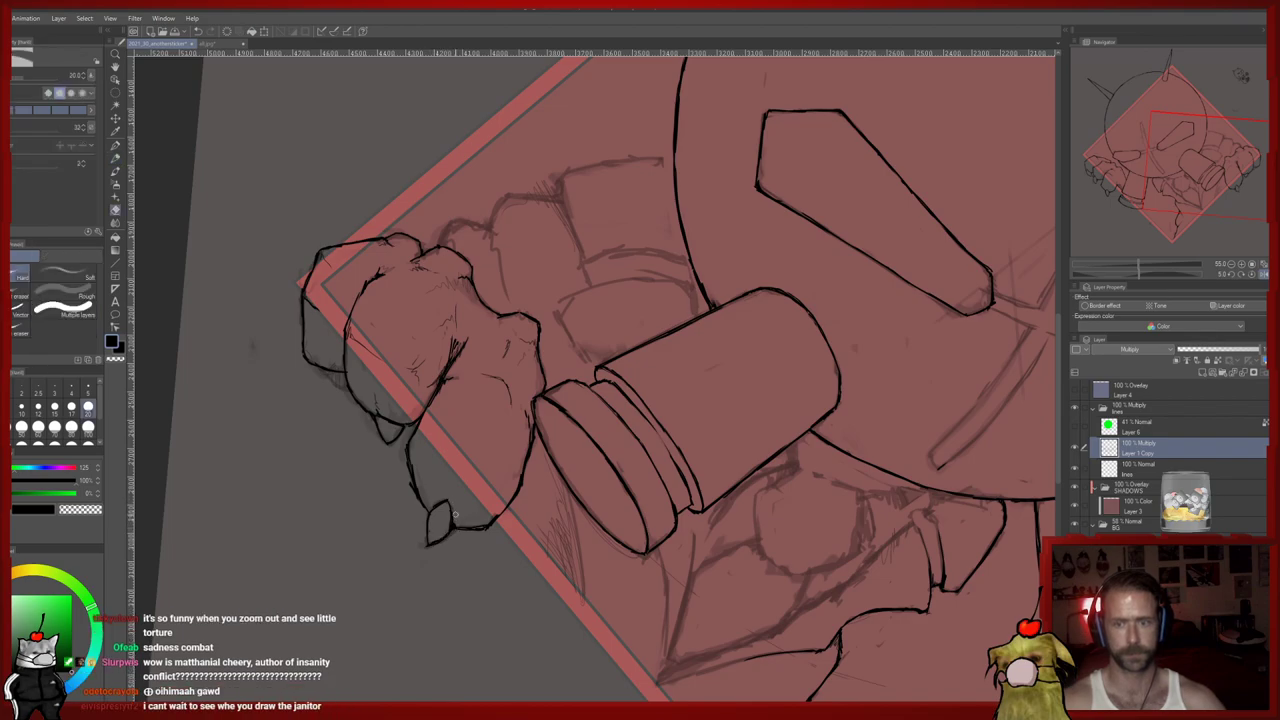
{"action": "key", "text": "p"}
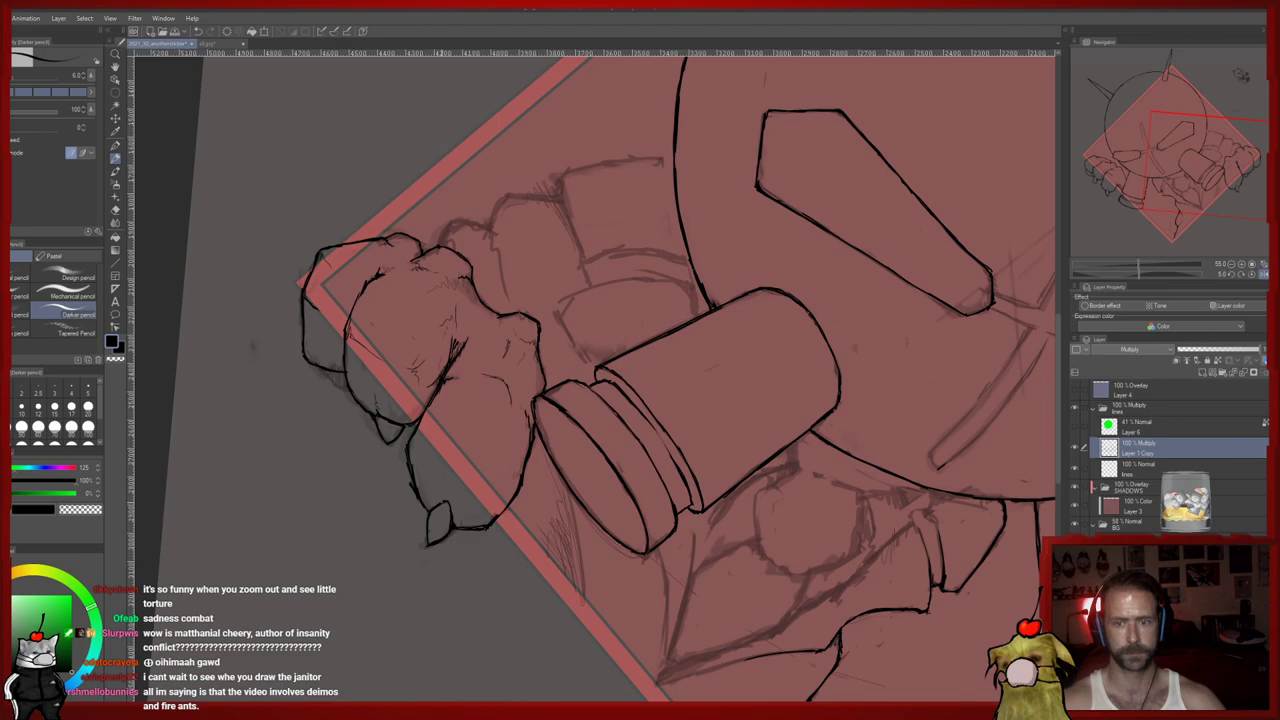
Add small wrinkle marks just above the nearest finger's claw with the Mapping pen
{"action": "key", "text": "p"}
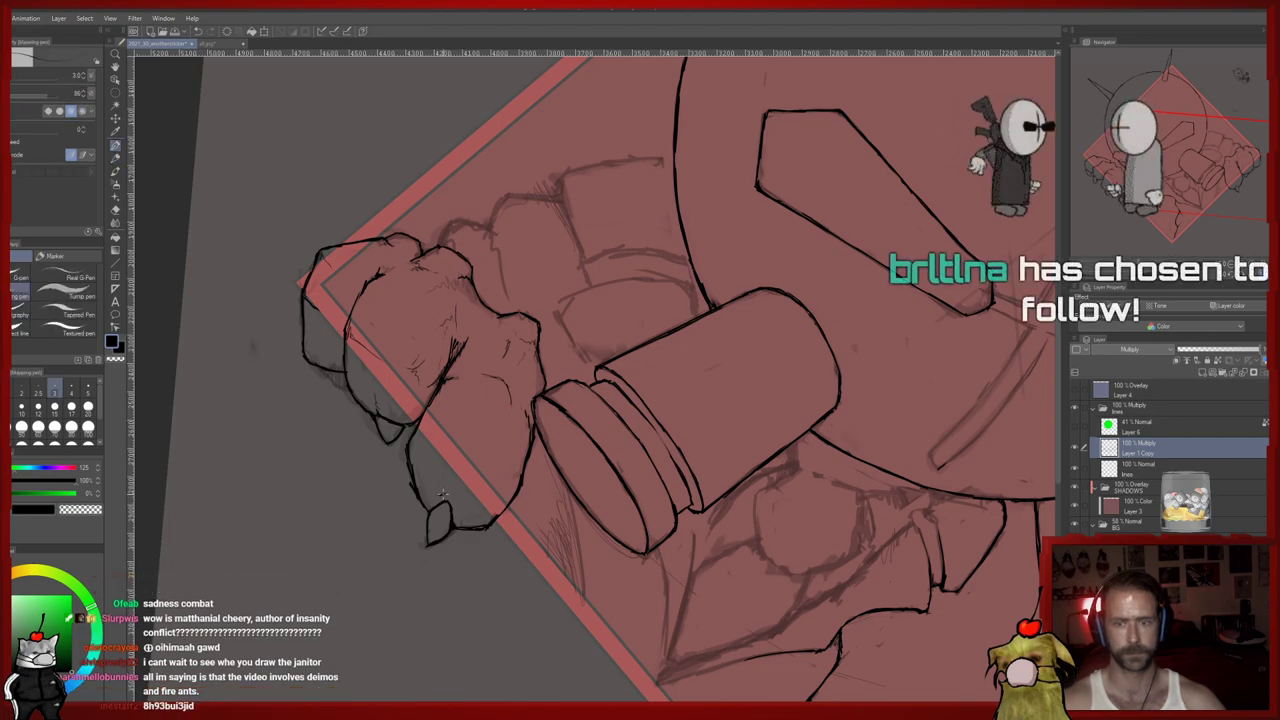
{"action": "left_click_drag", "start_coordinate": [477, 501], "coordinate": [469, 489]}
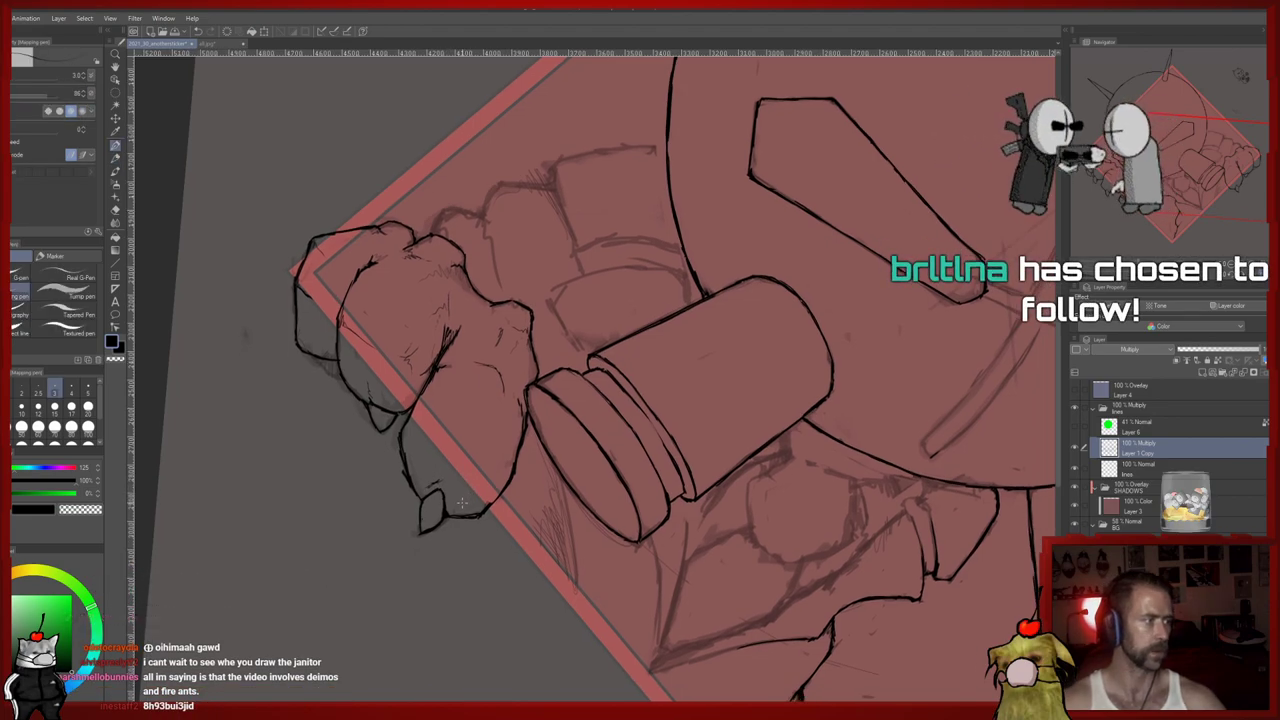
{"action": "key", "text": "e"}
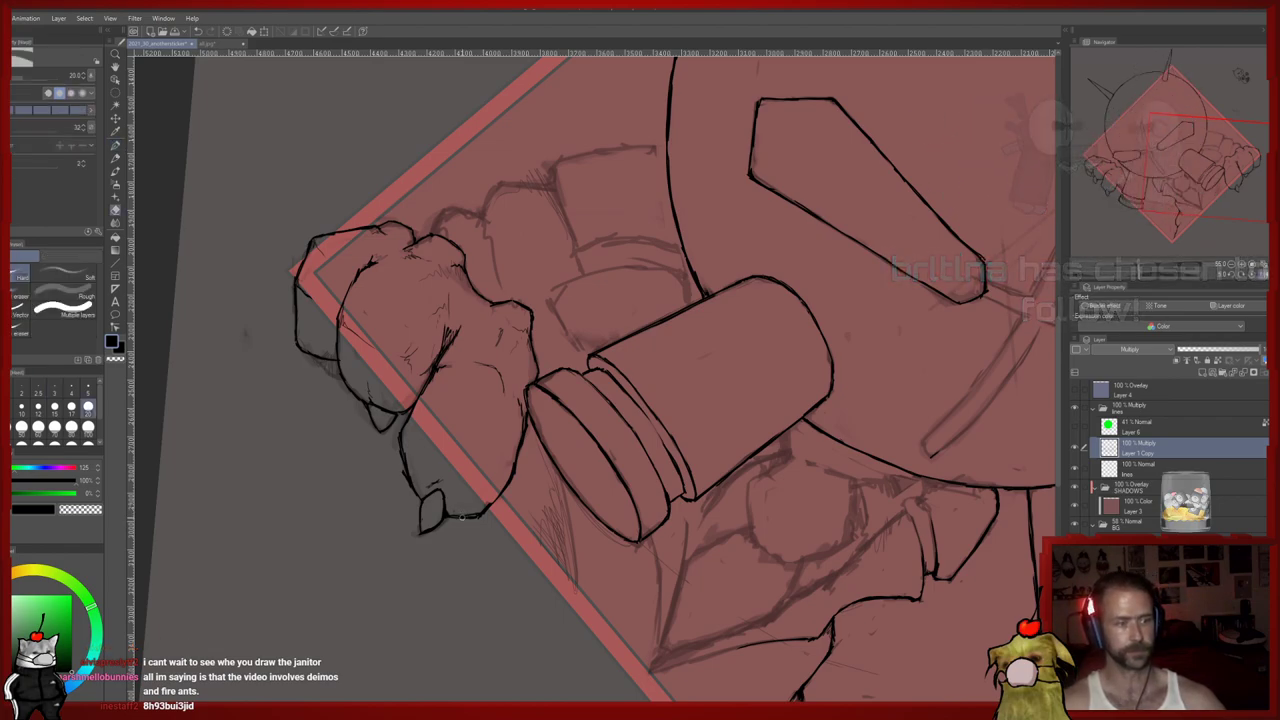
Ink the two rounded segments rising behind the second hand and the line dividing them from the next segment with the Darker pencil
{"action": "mouse_move", "coordinate": [466, 516]}
{"action": "left_mouse_down"}
{"action": "mouse_move", "coordinate": [430, 576]}
{"action": "mouse_move", "coordinate": [421, 560]}
{"action": "mouse_move", "coordinate": [434, 613]}
{"action": "left_mouse_up"}
{"action": "key", "text": "p"}
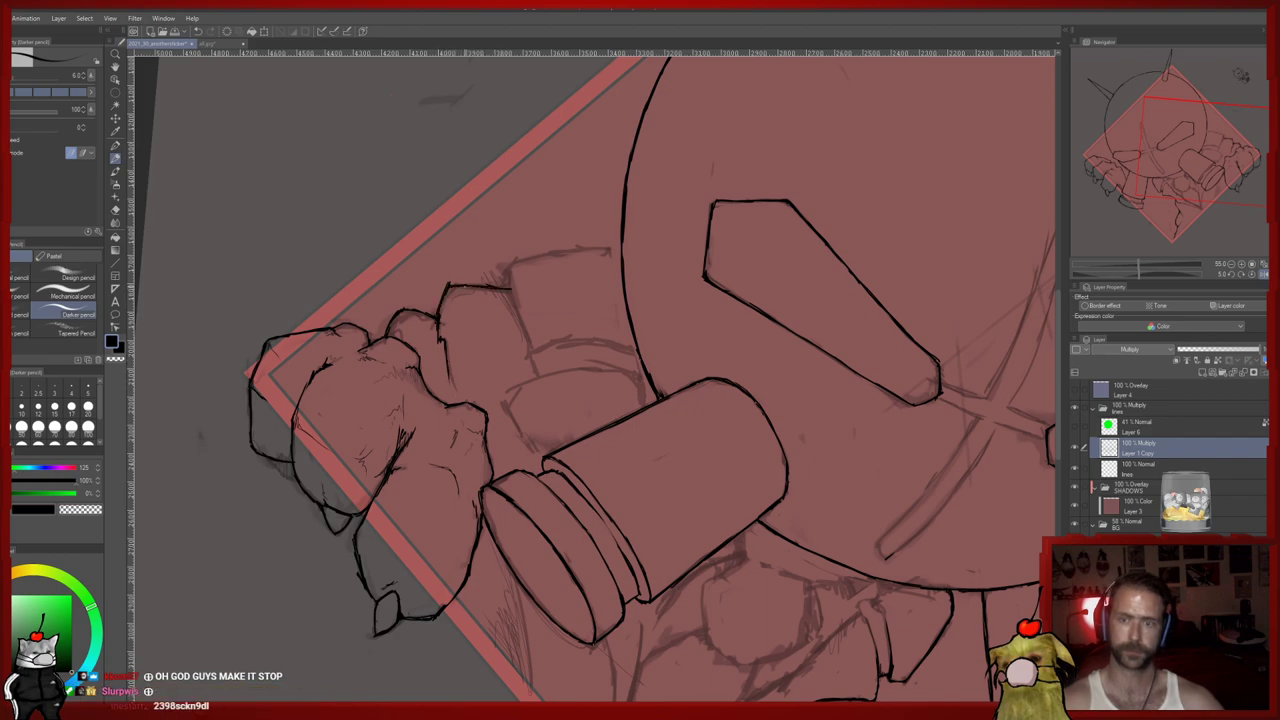
{"action": "key", "text": "e"}
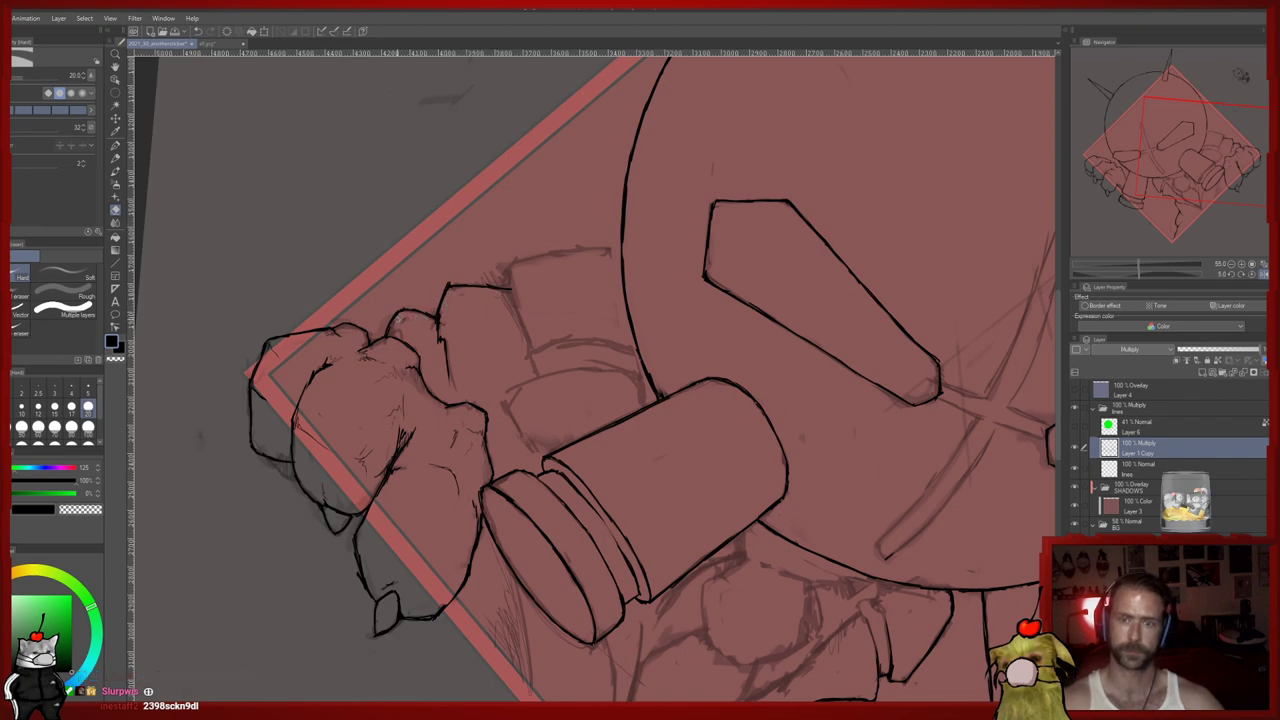
{"action": "left_click_drag", "start_coordinate": [500, 302], "coordinate": [492, 331]}
{"action": "key", "text": "p"}
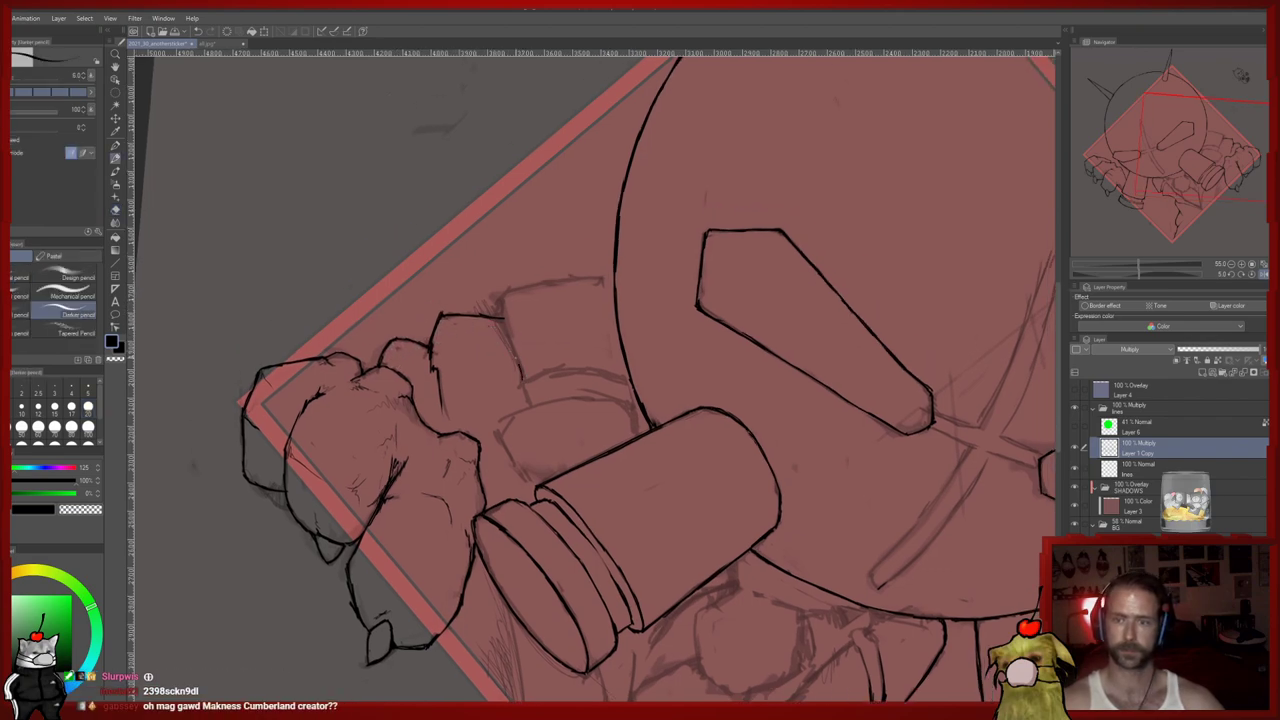
Rework the dividing line beside the largest segment behind the hand, and tidy the corner where it meets the upper edge
{"action": "key", "text": "e"}
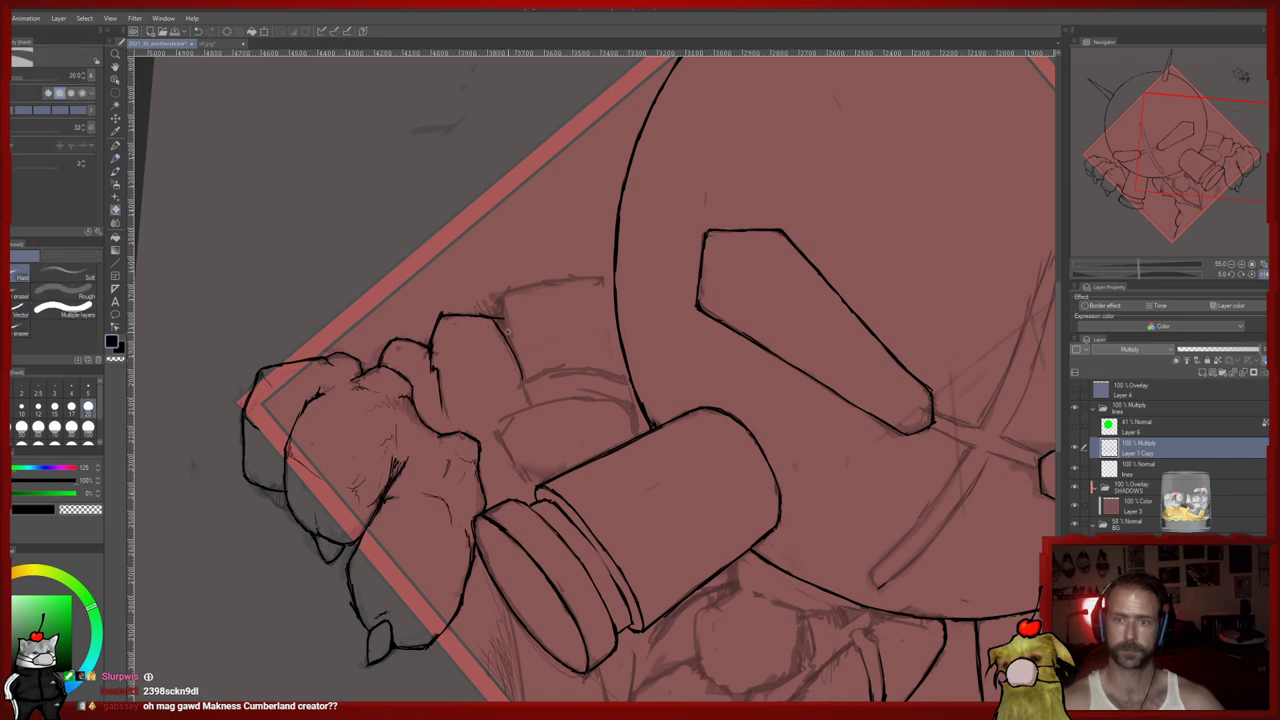
{"action": "key", "text": "ctrl+z"}
{"action": "key", "text": "p"}
{"action": "left_click_drag", "start_coordinate": [522, 374], "coordinate": [503, 327]}
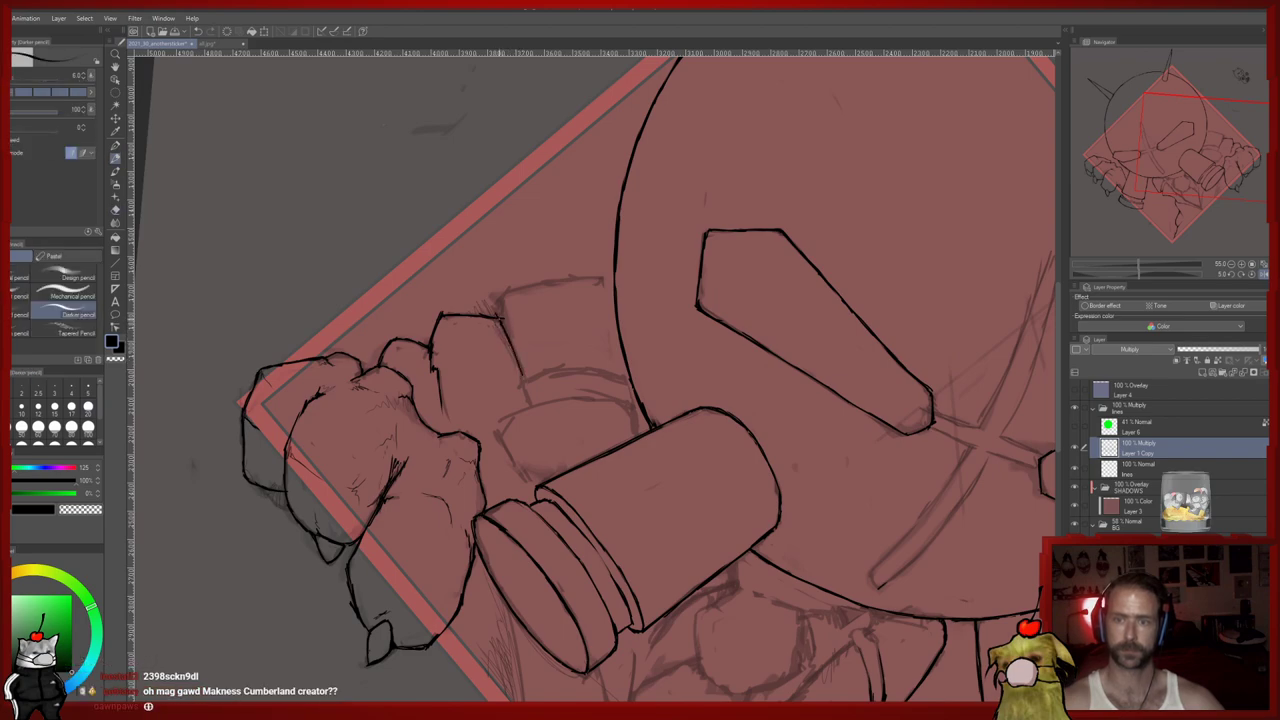
{"action": "key", "text": "e"}
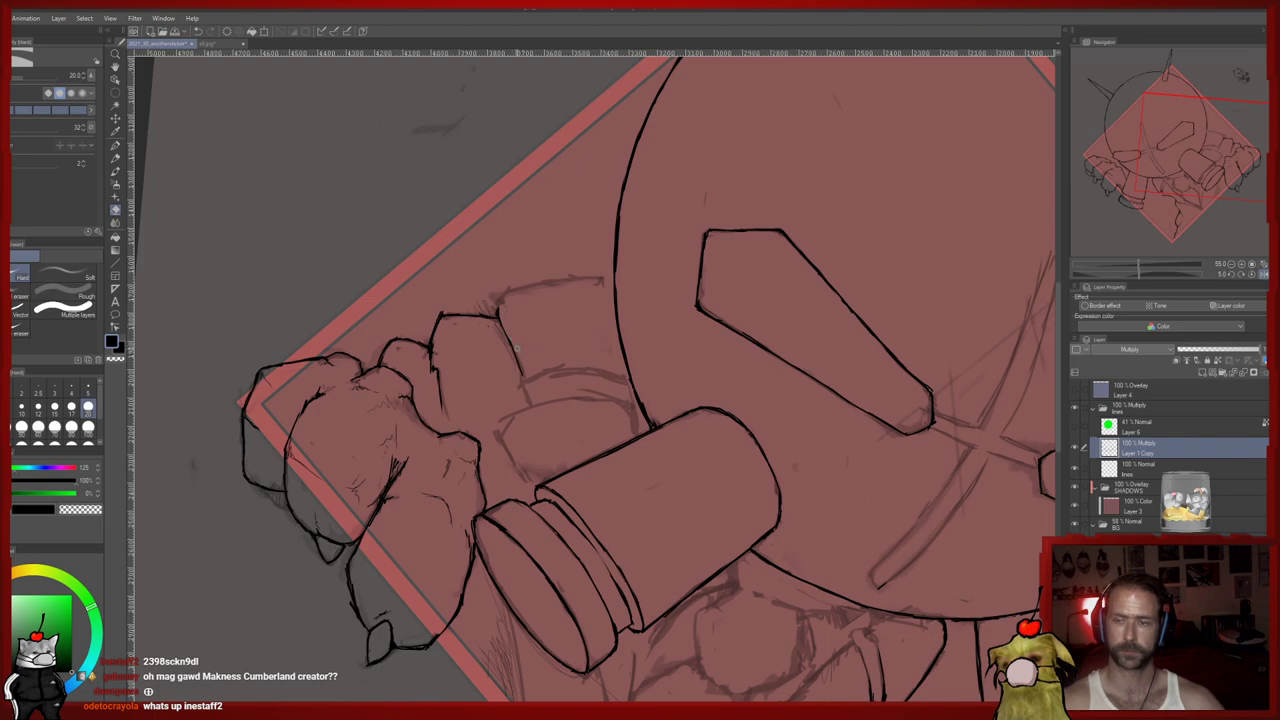
{"action": "key", "text": "p"}
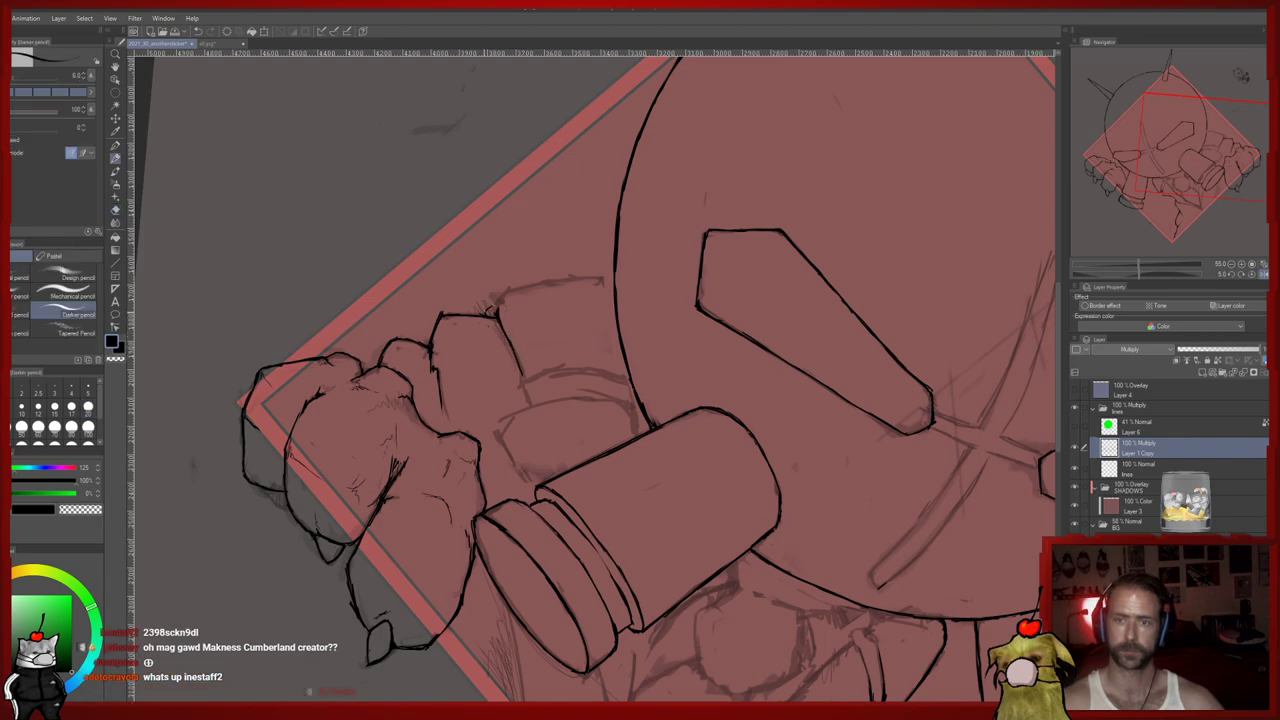
Ink the upper edge of the largest segment behind the hand across to the head's outline, and darken the corner where they meet
{"action": "key", "text": "e"}
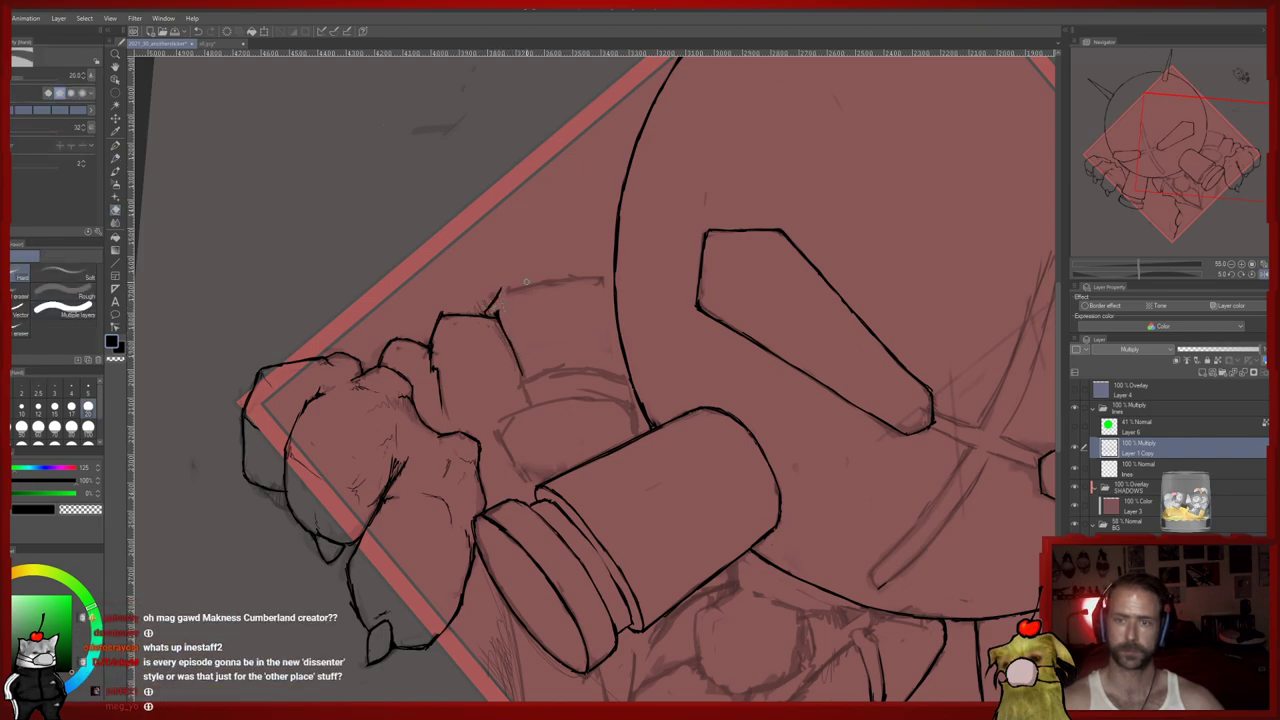
{"action": "key", "text": "p"}
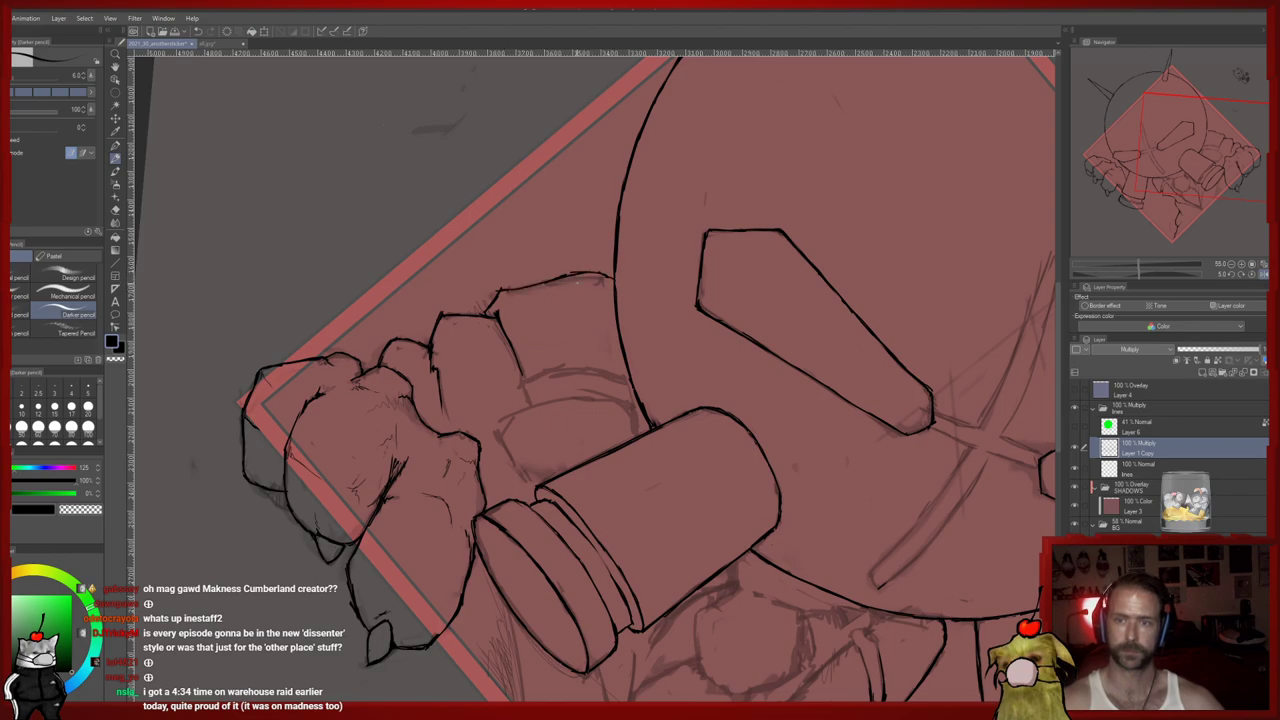
{"action": "key", "text": "e"}
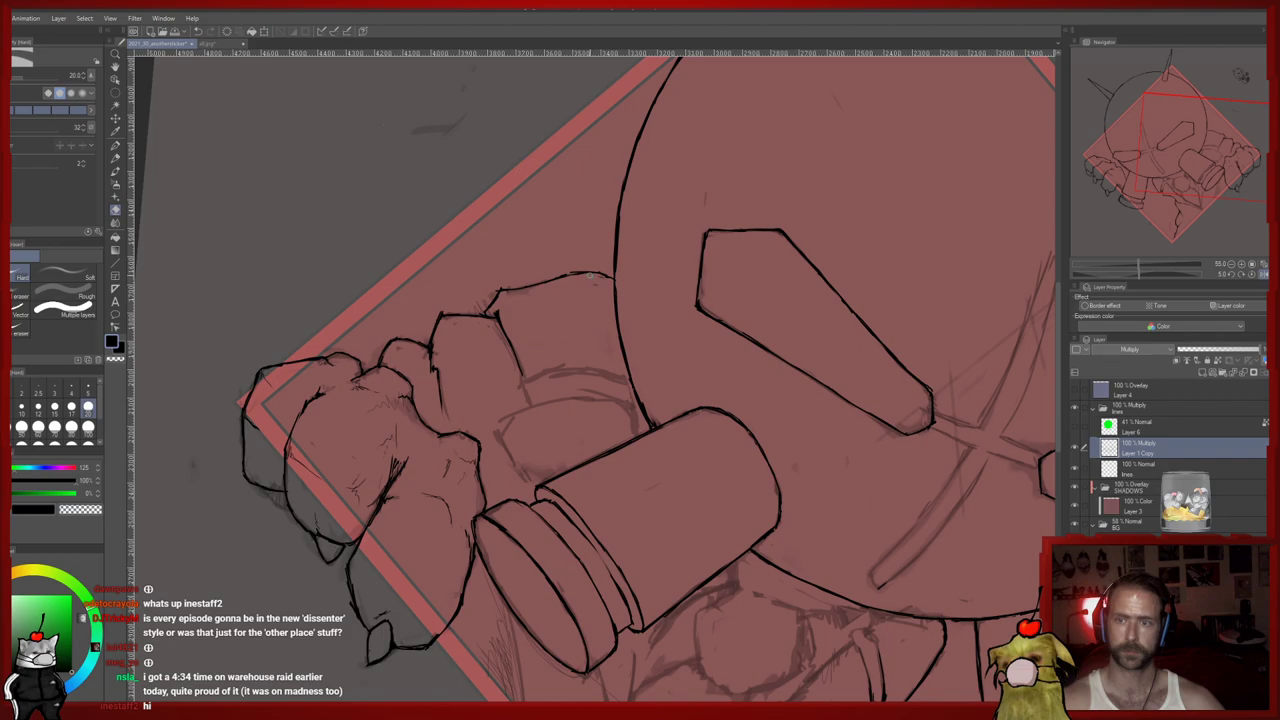
{"action": "key", "text": "p"}
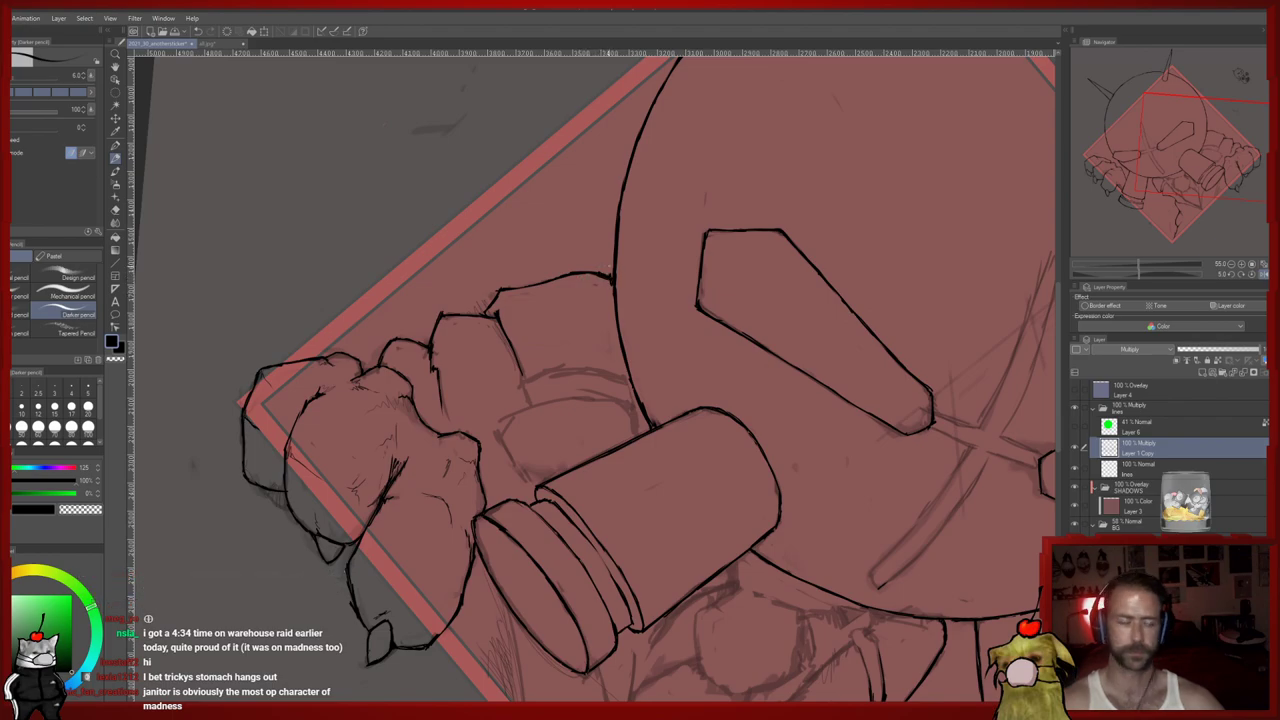
{"action": "left_click_drag", "start_coordinate": [638, 317], "coordinate": [608, 295]}
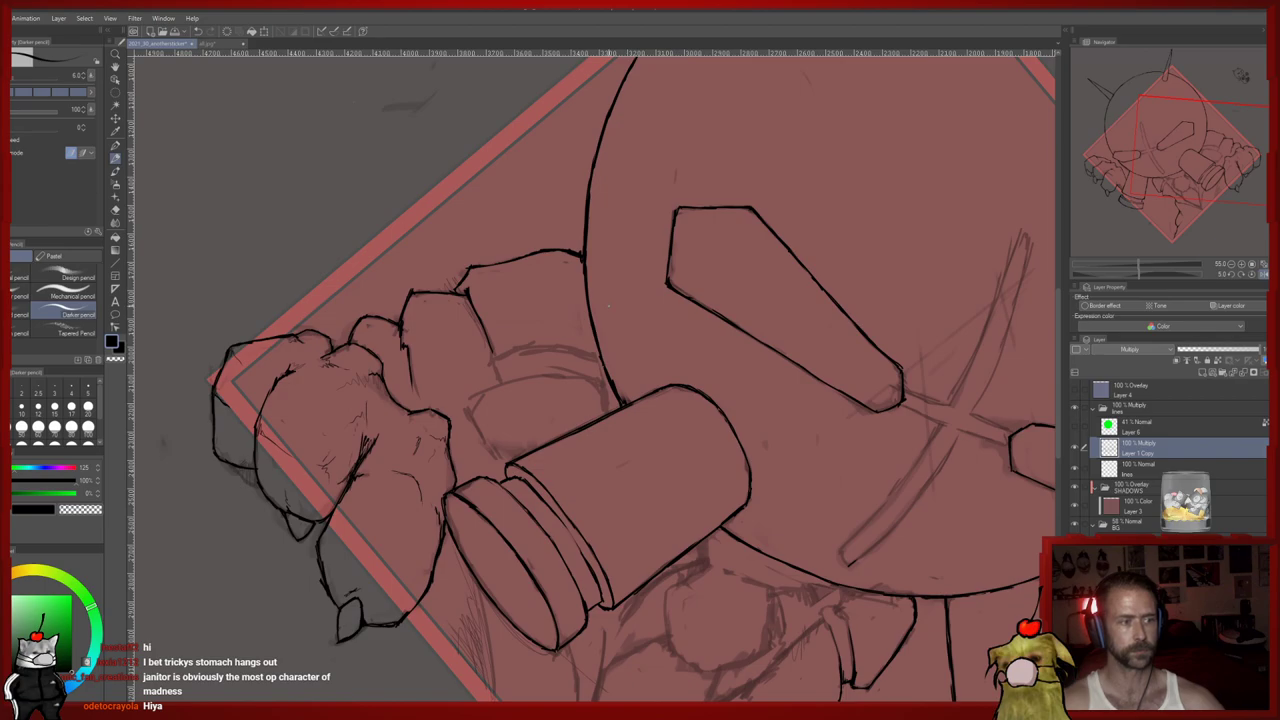
{"action": "mouse_move", "coordinate": [614, 311]}
{"action": "left_mouse_down"}
{"action": "mouse_move", "coordinate": [597, 278]}
{"action": "mouse_move", "coordinate": [610, 313]}
{"action": "left_mouse_up"}
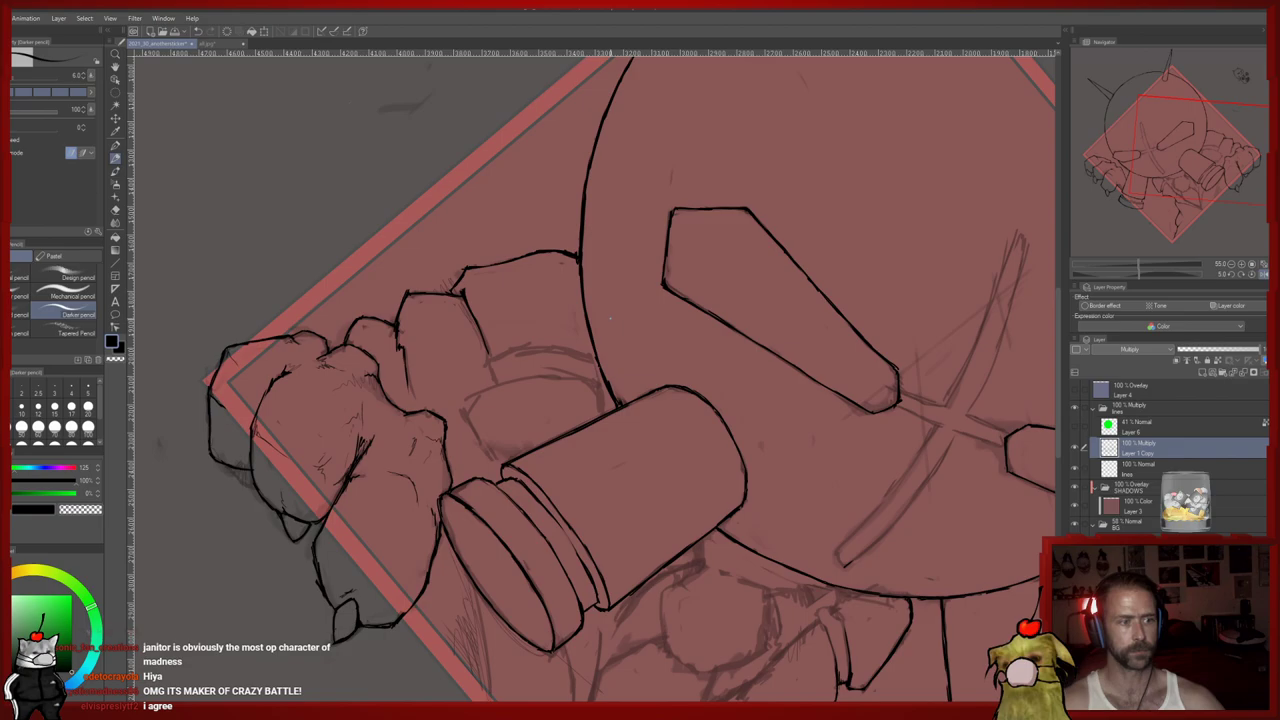
Ink the outer curve of the rounded shape behind the canister down to the canister's edge with the Darker pencil
{"action": "mouse_move", "coordinate": [611, 320]}
{"action": "left_mouse_down"}
{"action": "mouse_move", "coordinate": [611, 346]}
{"action": "mouse_move", "coordinate": [605, 335]}
{"action": "left_mouse_up"}
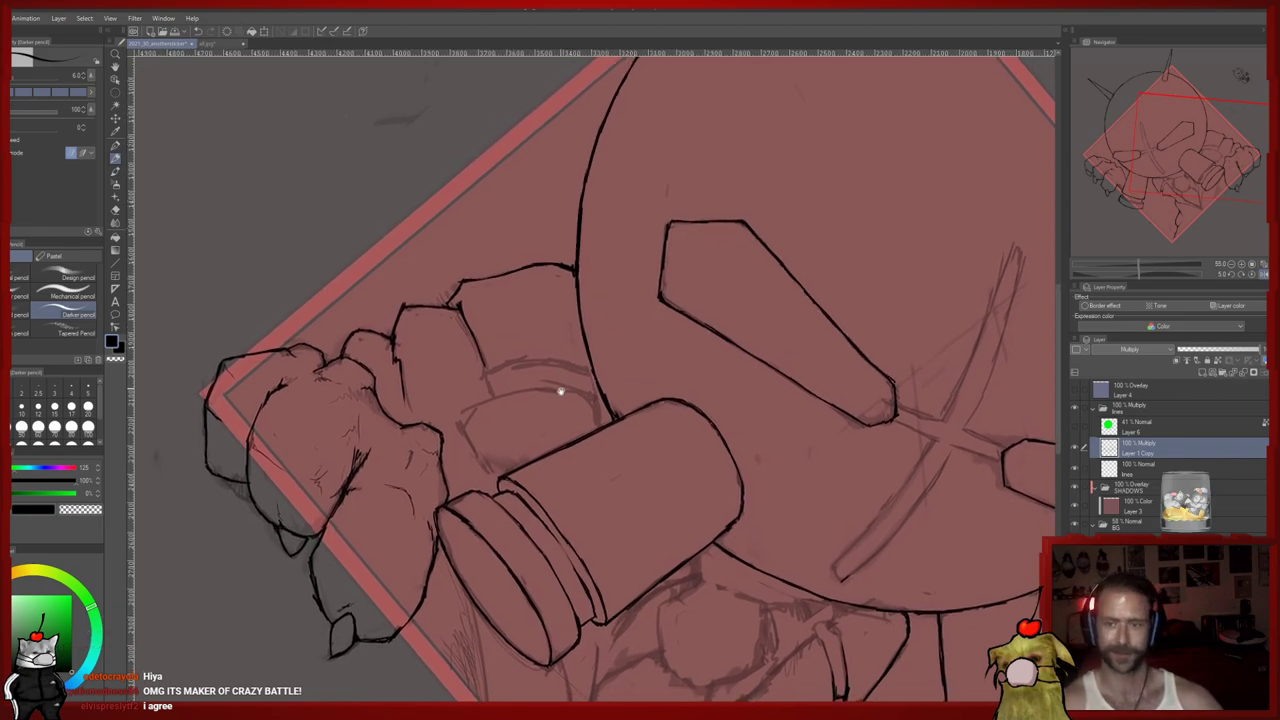
{"action": "left_click_drag", "start_coordinate": [560, 391], "coordinate": [525, 320]}
{"action": "left_click", "coordinate": [1264, 274]}
{"action": "left_click_drag", "start_coordinate": [860, 376], "coordinate": [784, 369]}
{"action": "mouse_move", "coordinate": [743, 318]}
{"action": "left_mouse_down"}
{"action": "mouse_move", "coordinate": [749, 374]}
{"action": "mouse_move", "coordinate": [727, 352]}
{"action": "mouse_move", "coordinate": [763, 368]}
{"action": "mouse_move", "coordinate": [738, 379]}
{"action": "left_mouse_up"}
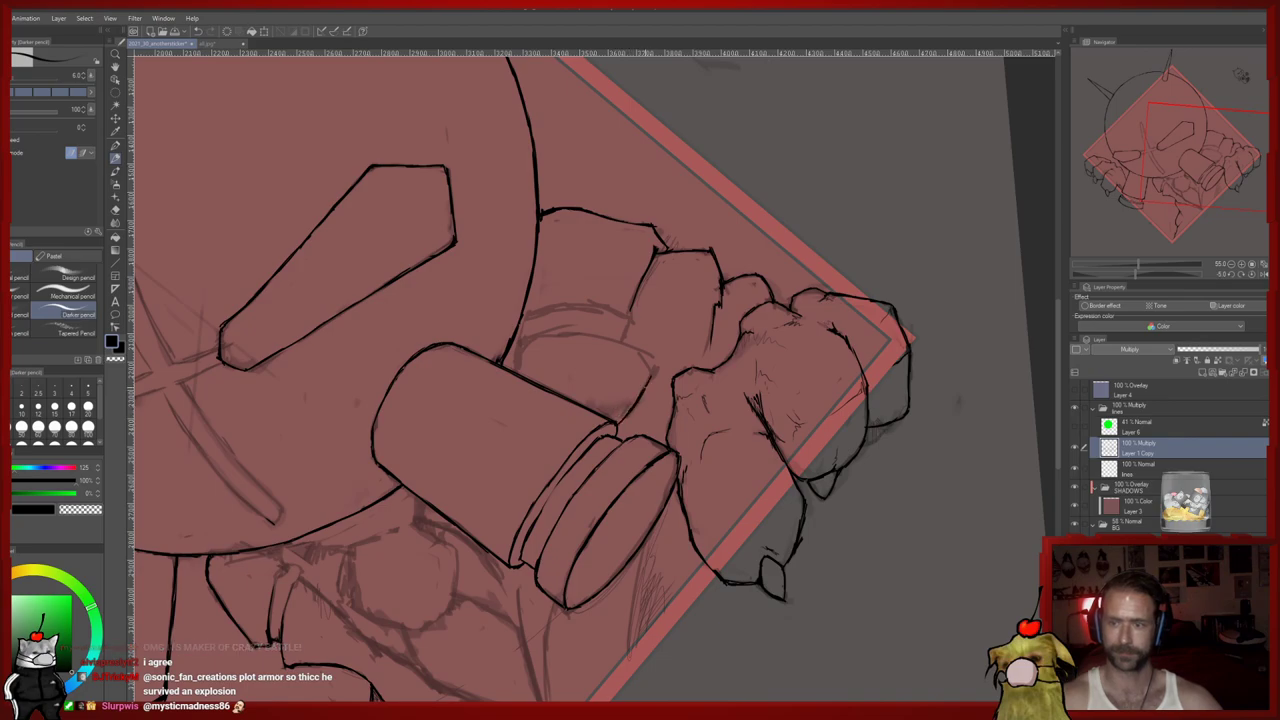
{"action": "key", "text": "e"}
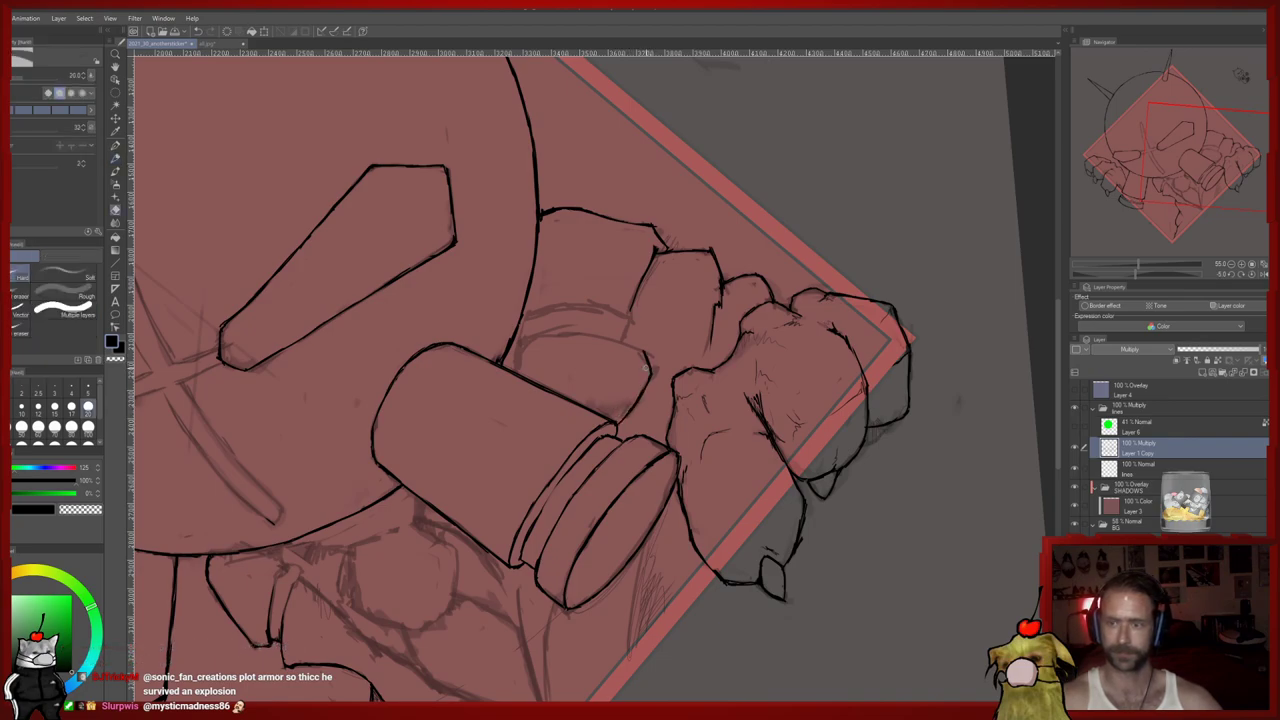
{"action": "mouse_move", "coordinate": [621, 405]}
{"action": "left_mouse_down"}
{"action": "mouse_move", "coordinate": [597, 412]}
{"action": "mouse_move", "coordinate": [600, 401]}
{"action": "left_mouse_up"}
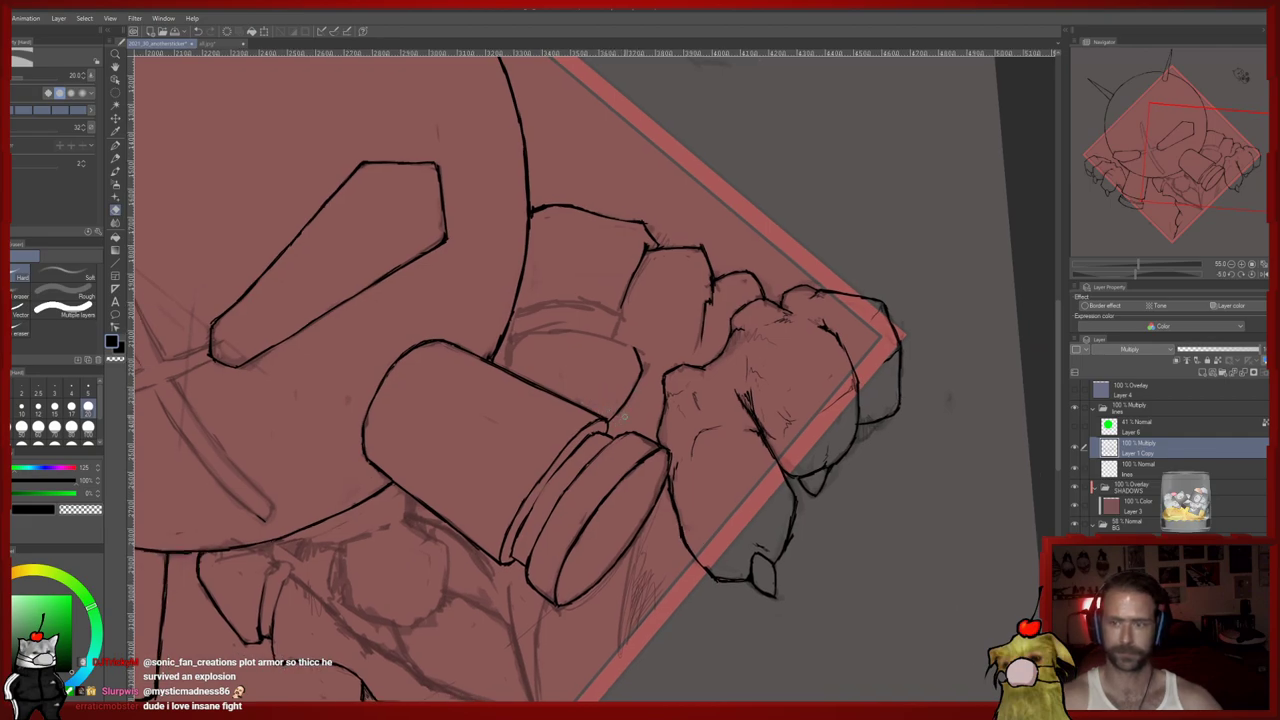
{"action": "key", "text": "p"}
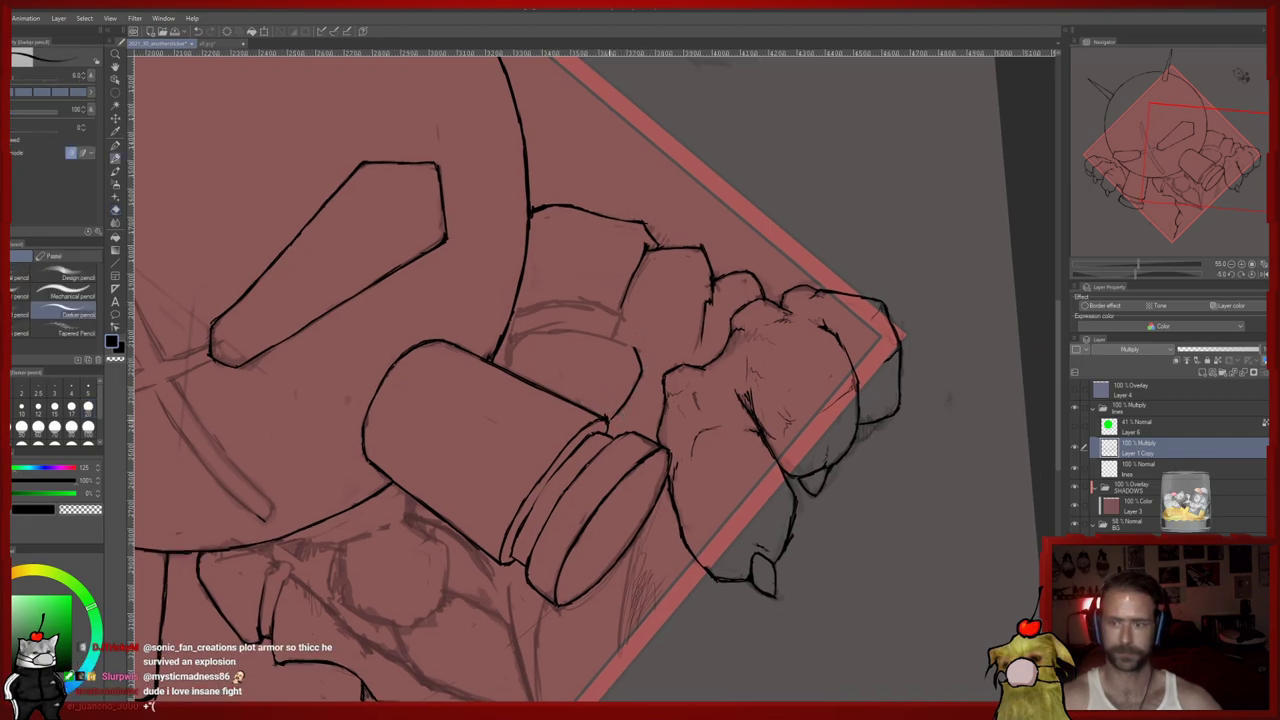
{"action": "left_click_drag", "start_coordinate": [619, 394], "coordinate": [641, 421]}
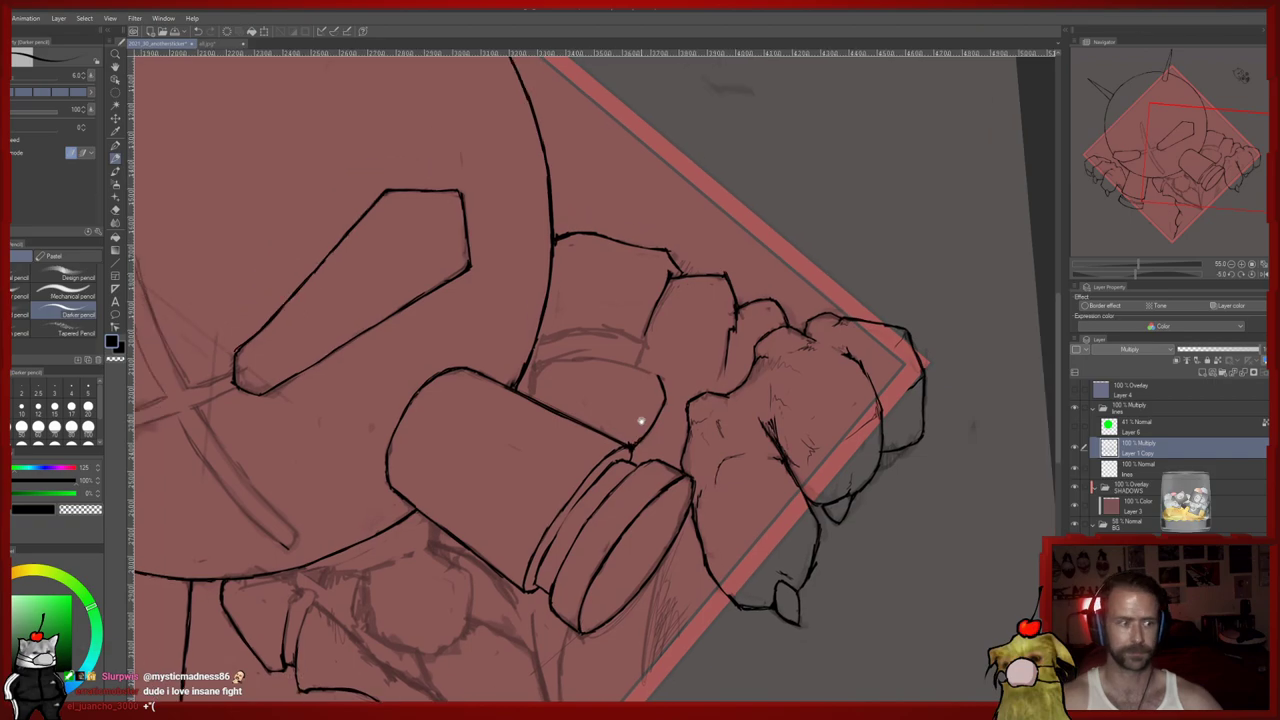
Ink the upper edge of the rounded shape behind the canister across to the canister's side, and tidy the corner there
{"action": "left_click", "coordinate": [1257, 279]}
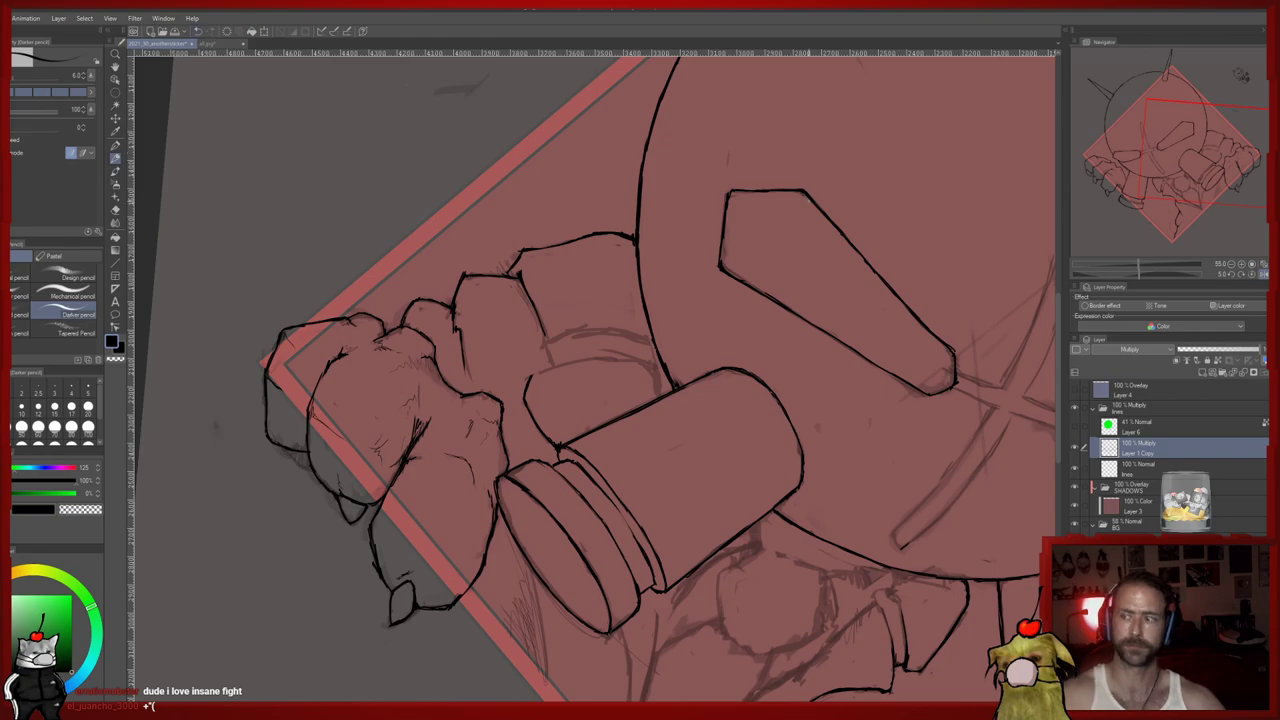
{"action": "left_click", "coordinate": [1234, 279]}
{"action": "left_click", "coordinate": [1234, 279]}
{"action": "left_click", "coordinate": [1234, 279]}
{"action": "left_click", "coordinate": [1234, 279]}
{"action": "left_click", "coordinate": [1234, 279]}
{"action": "left_click", "coordinate": [1234, 279]}
{"action": "left_click_drag", "start_coordinate": [671, 423], "coordinate": [559, 395]}
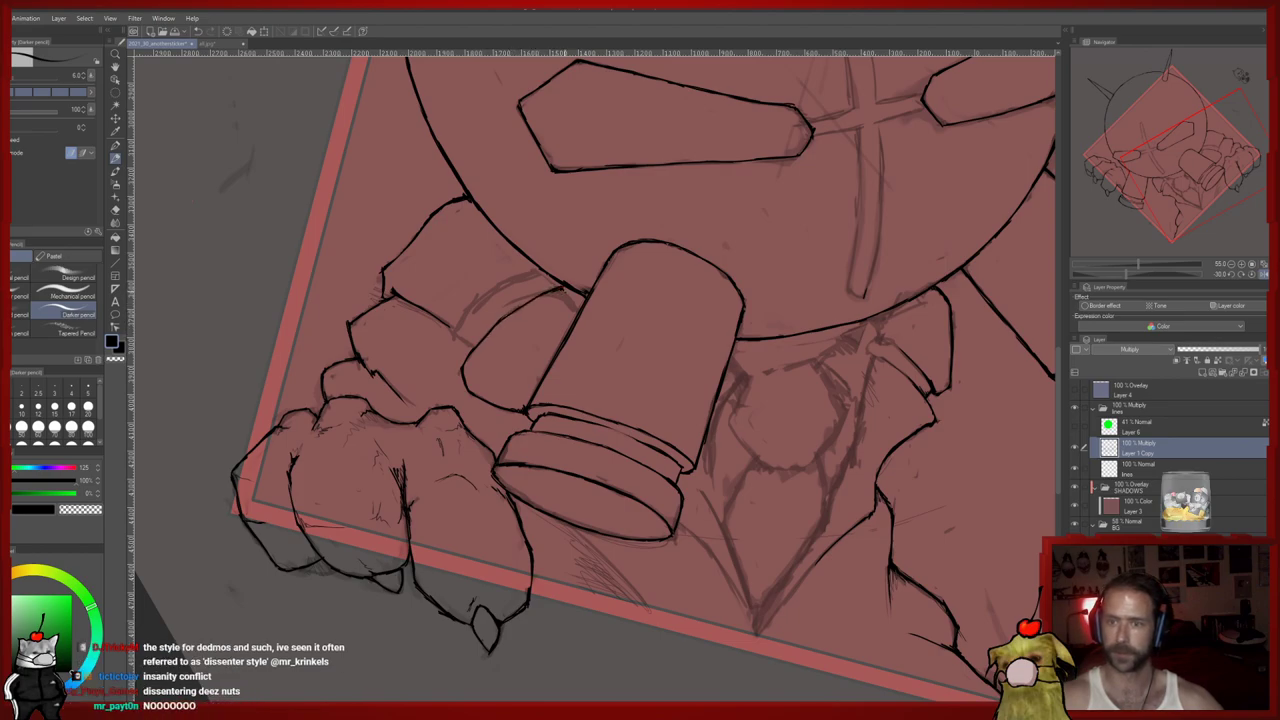
{"action": "key", "text": "e"}
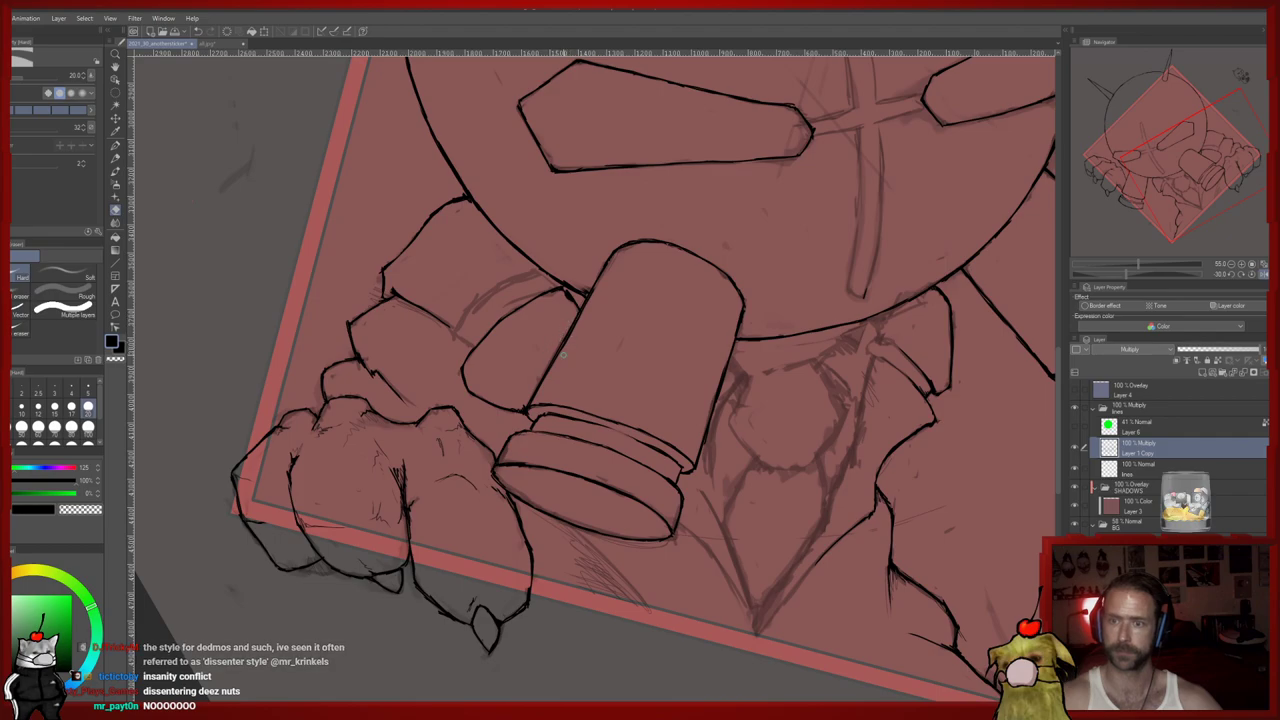
{"action": "key", "text": "p"}
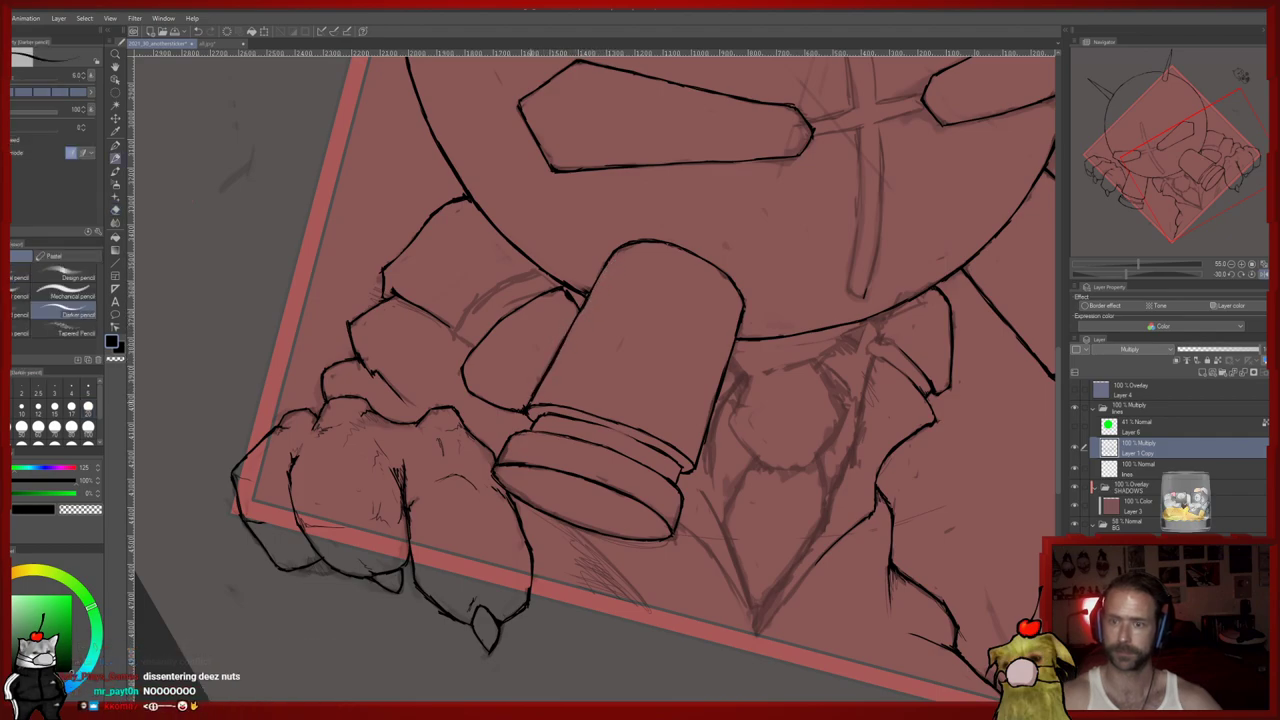
Shade the small gap where the rounded shape meets the canister and the head's outline with the Mapping pen
{"action": "left_click_drag", "start_coordinate": [558, 348], "coordinate": [536, 390]}
{"action": "key", "text": "p"}
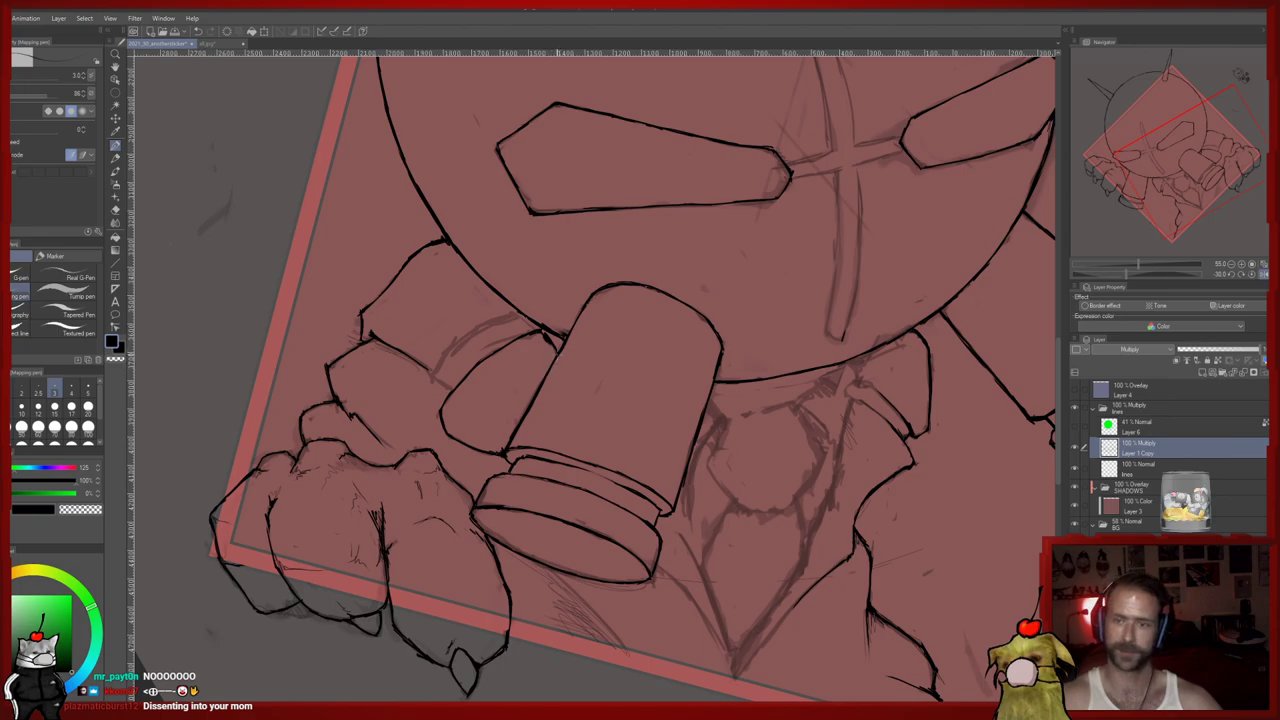
{"action": "key", "text": "p"}
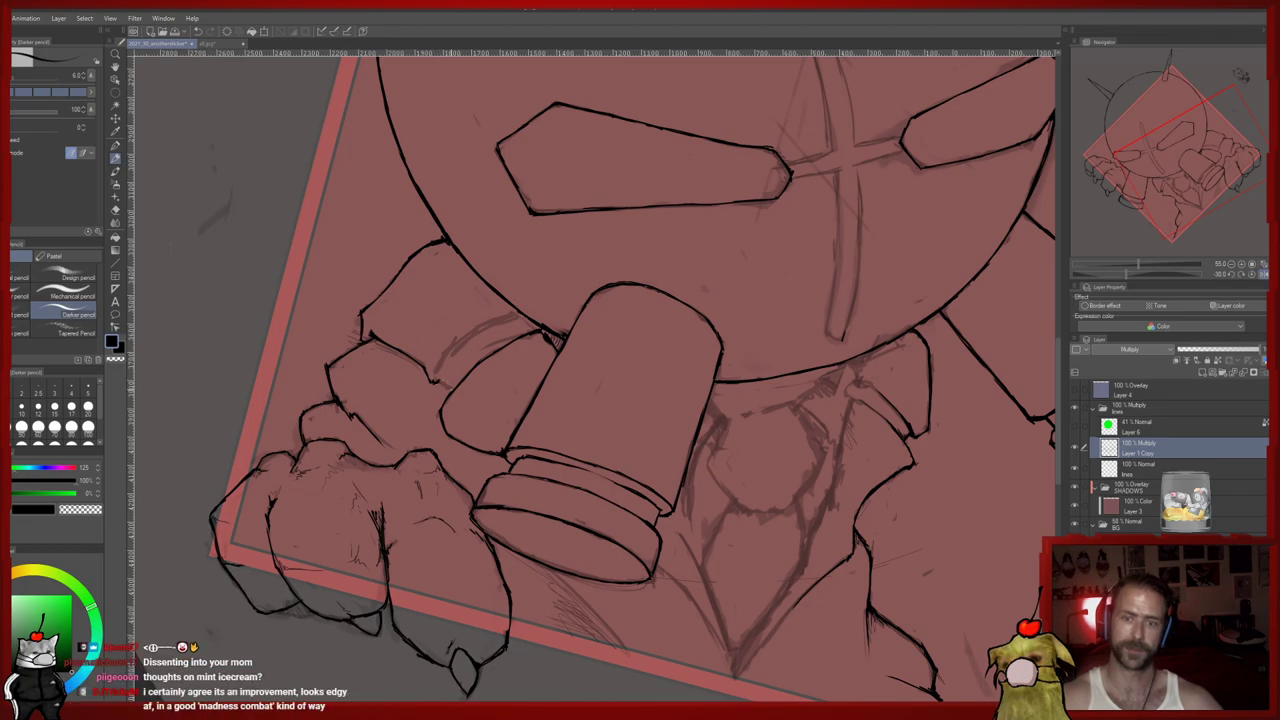
Ink the curved band line above the rounded shape, from the segment's divider to the head's outline, and clean up its edges
{"action": "key", "text": "e"}
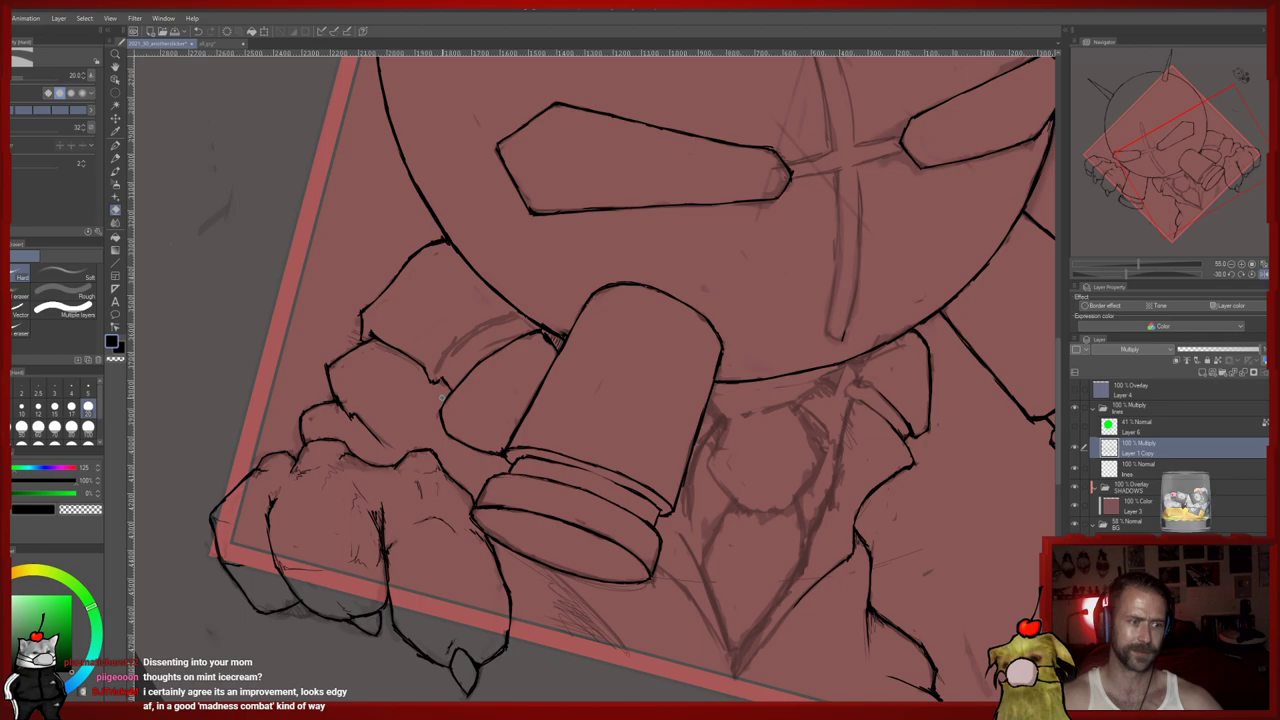
{"action": "key", "text": "p"}
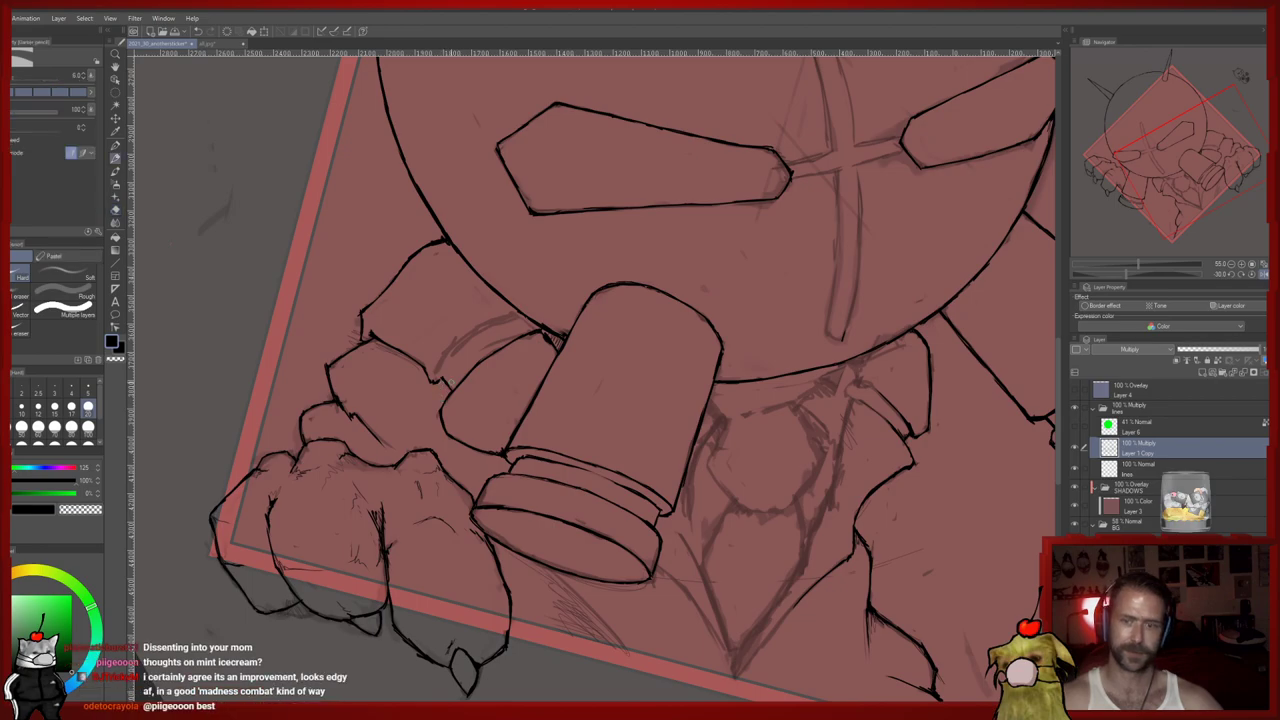
{"action": "key", "text": "e"}
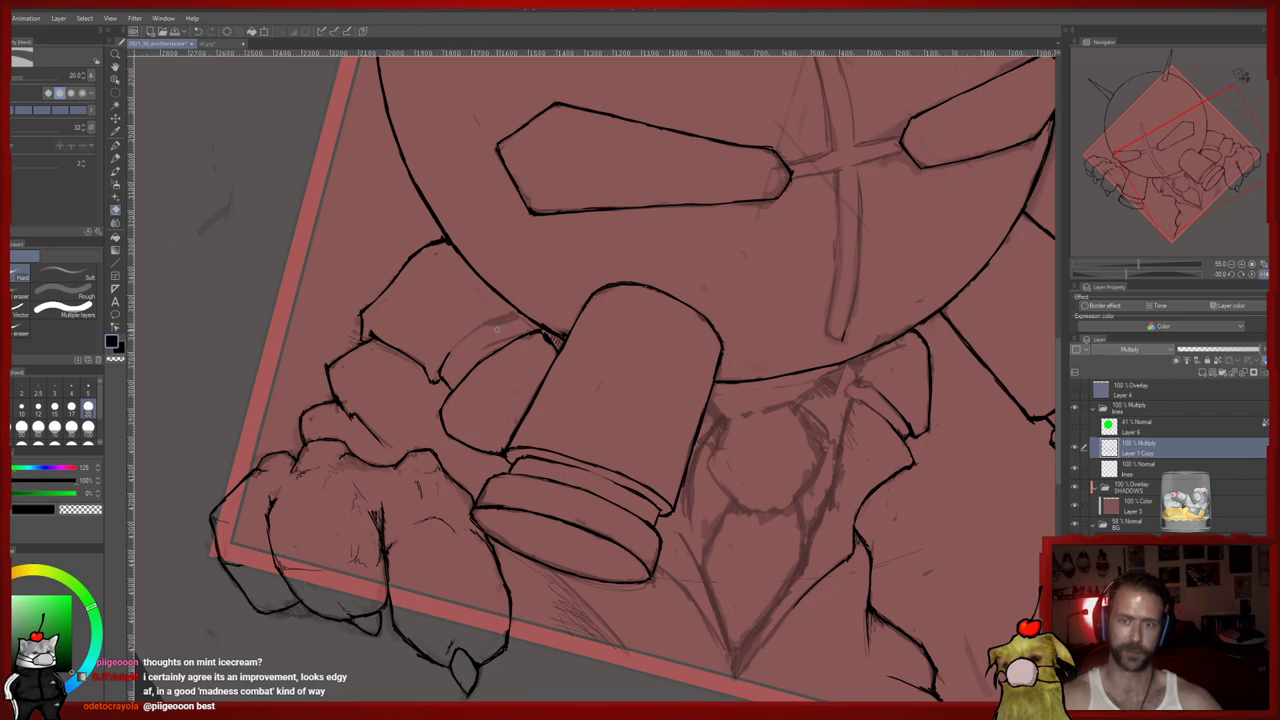
{"action": "key", "text": "p"}
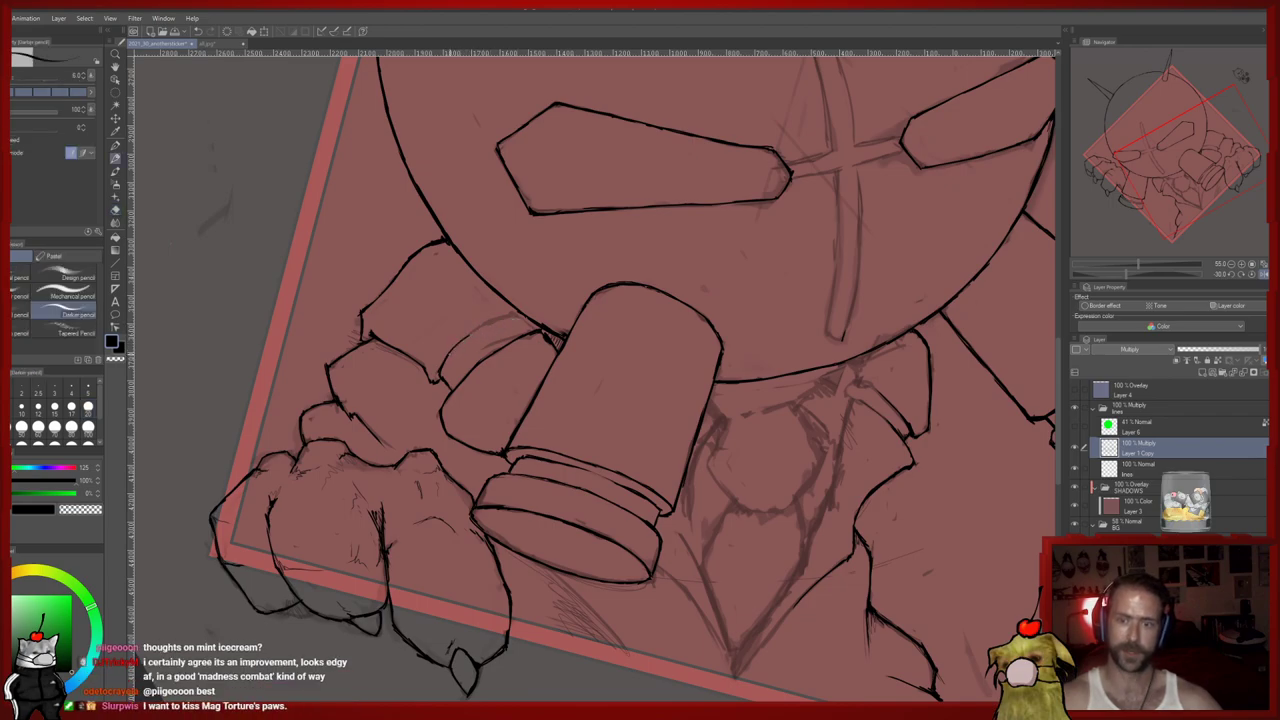
{"action": "left_click_drag", "start_coordinate": [473, 333], "coordinate": [519, 313]}
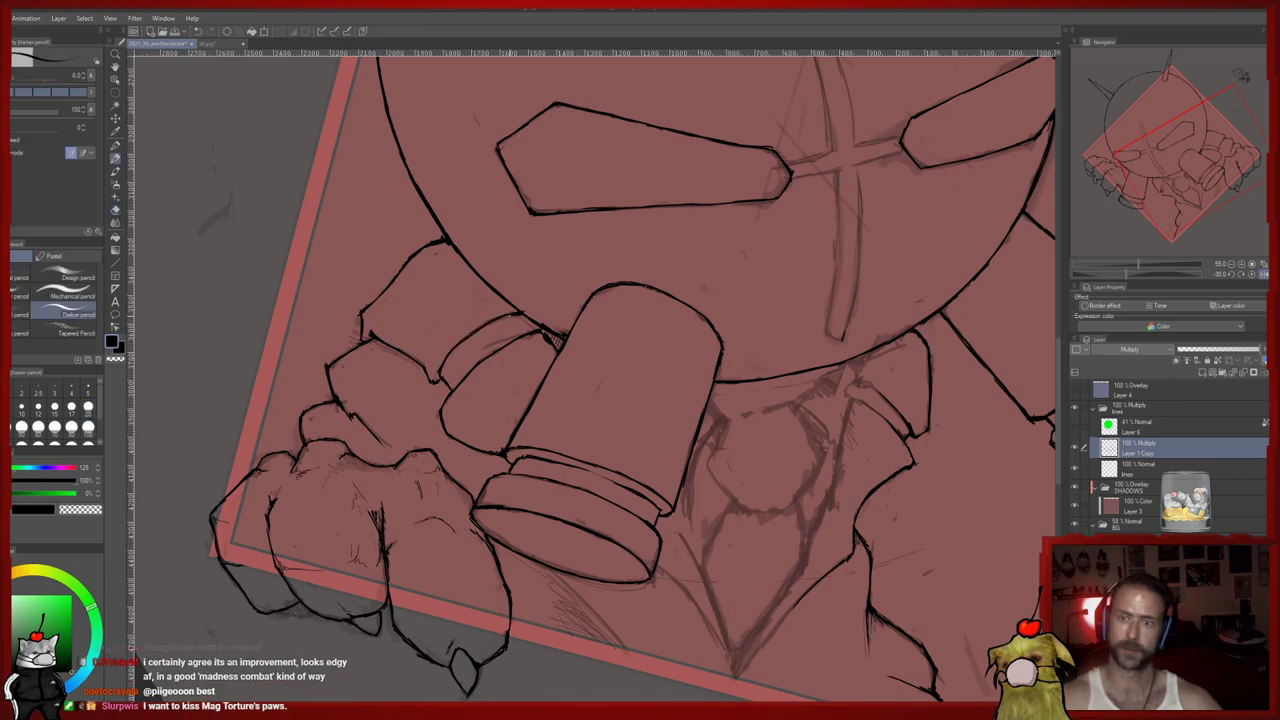
{"action": "key", "text": "e"}
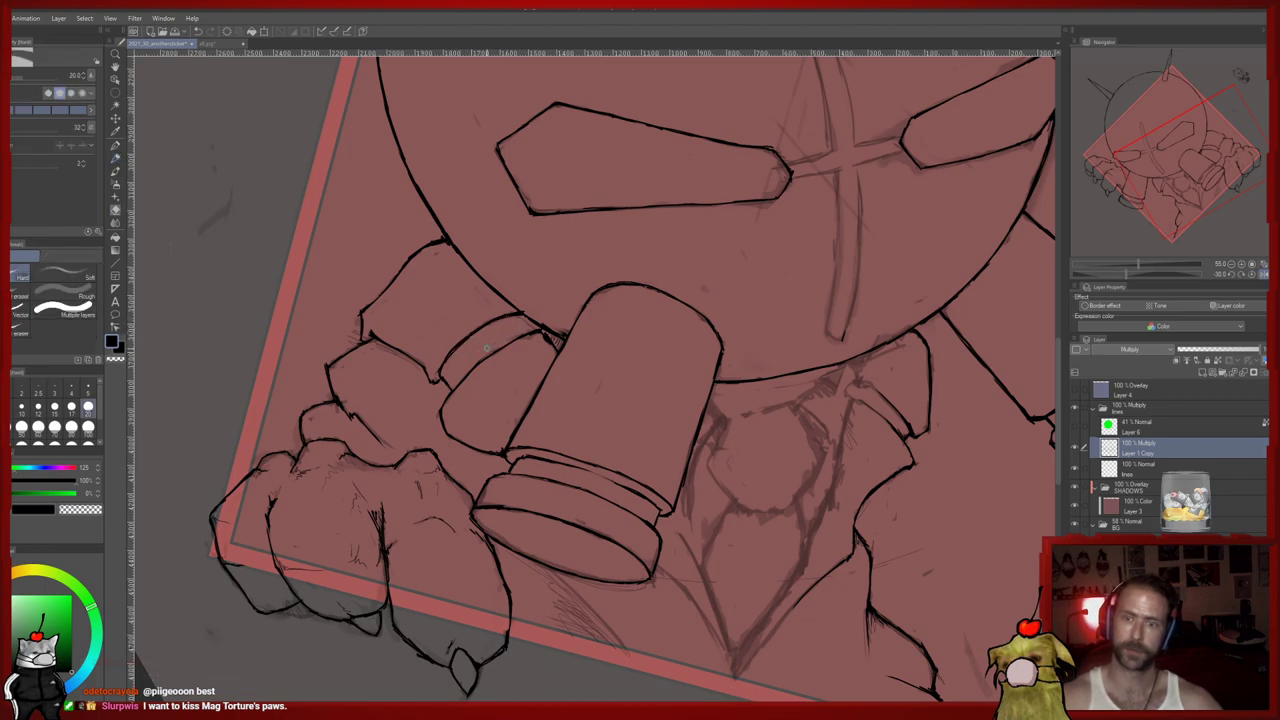
{"action": "key", "text": "p"}
{"action": "key", "text": "p"}
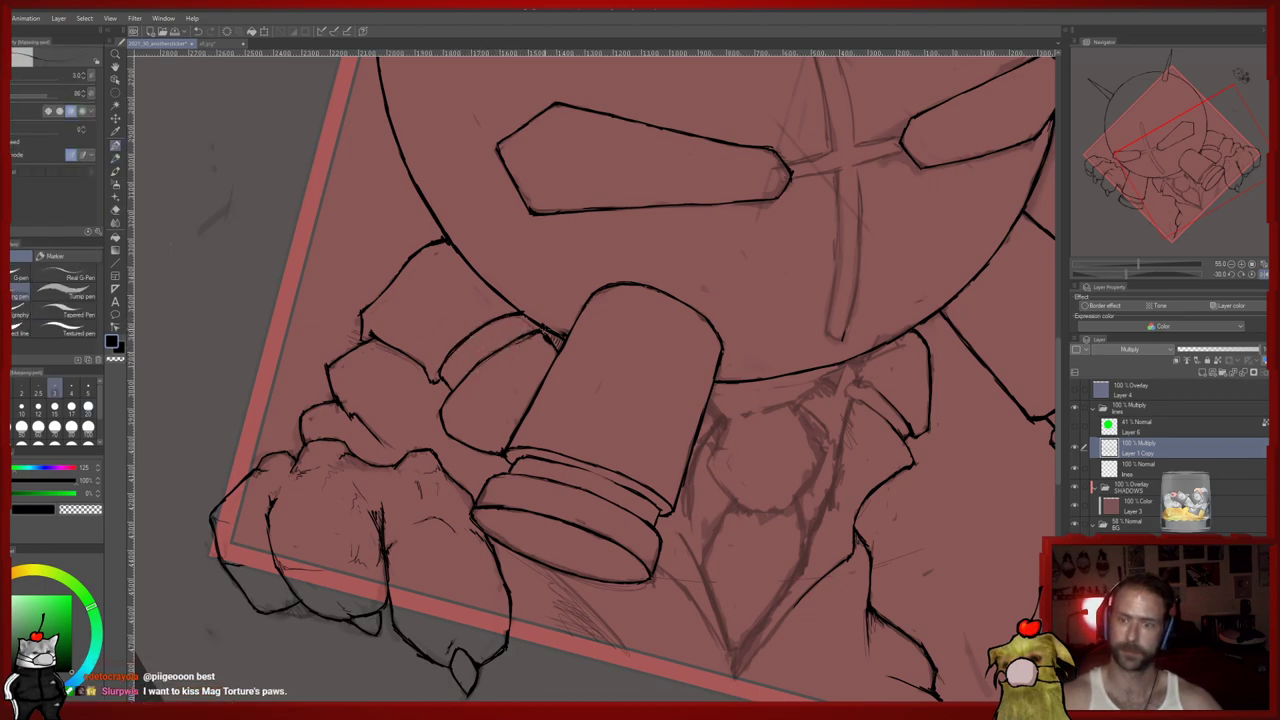
{"action": "key", "text": "e"}
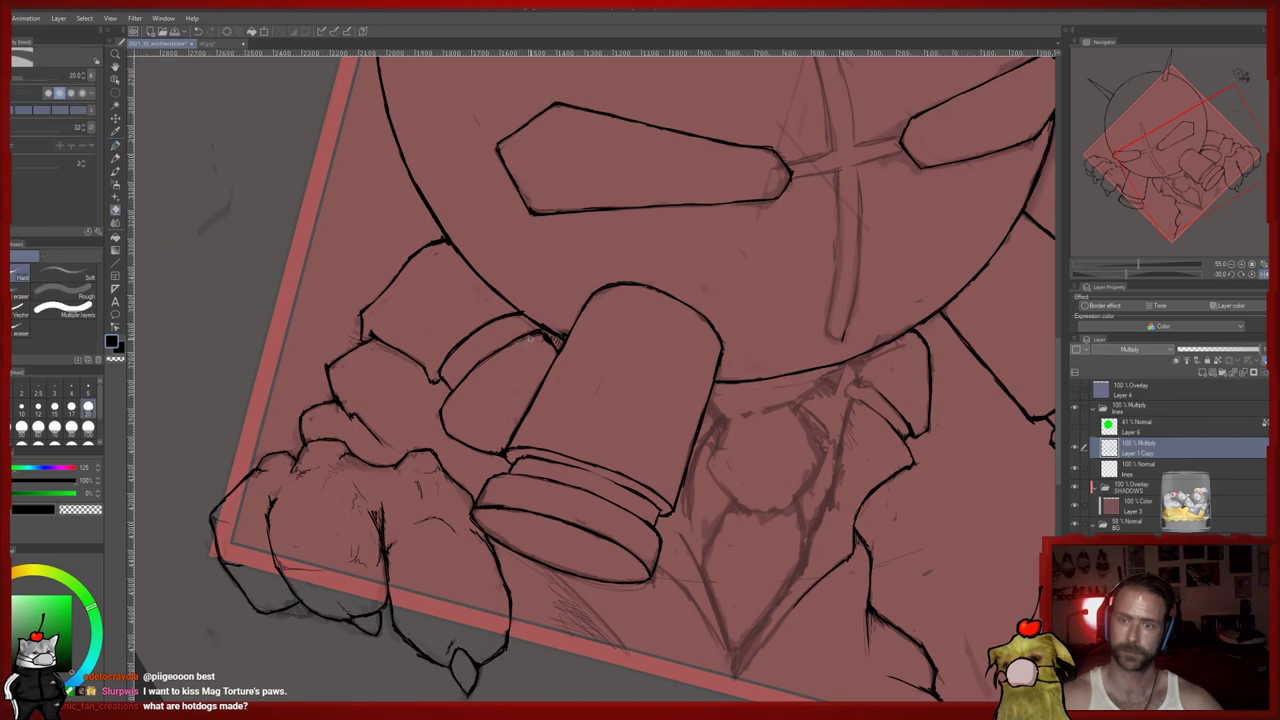
Rework the outer corner of the largest segment behind the hand, and add fine wrinkle marks inside it with the Mapping pen
{"action": "key", "text": "p"}
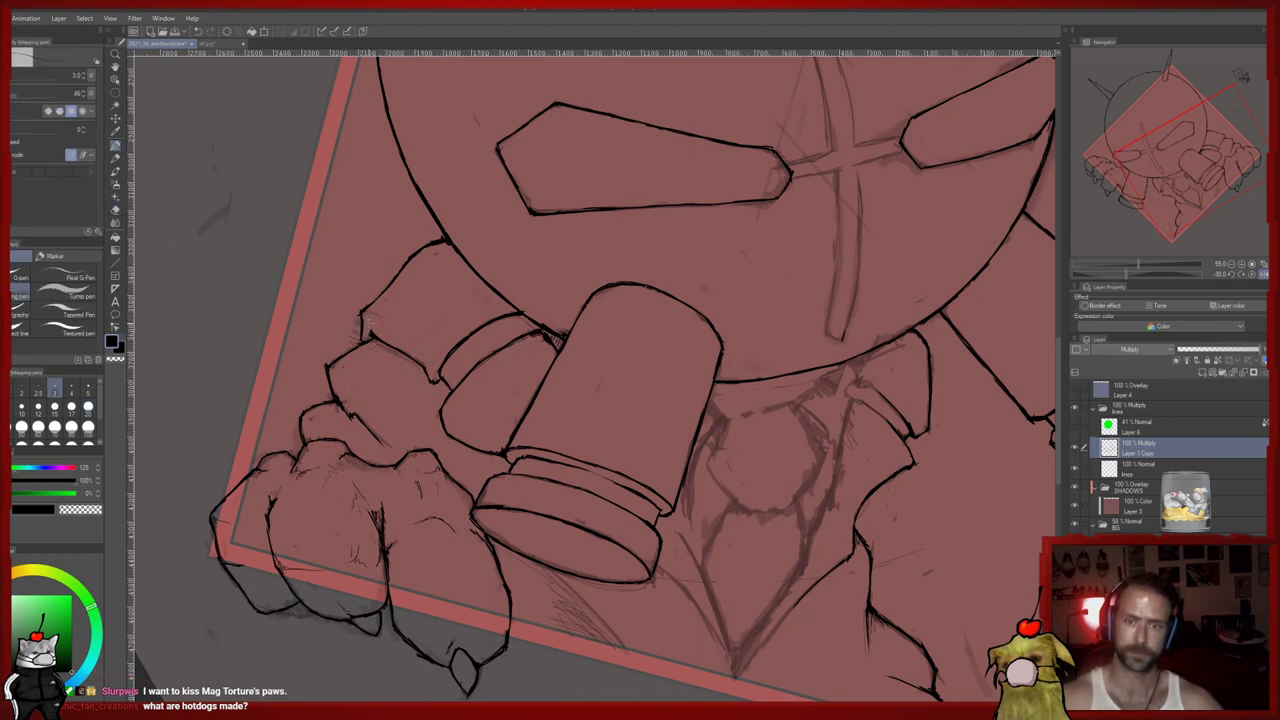
{"action": "key", "text": "p"}
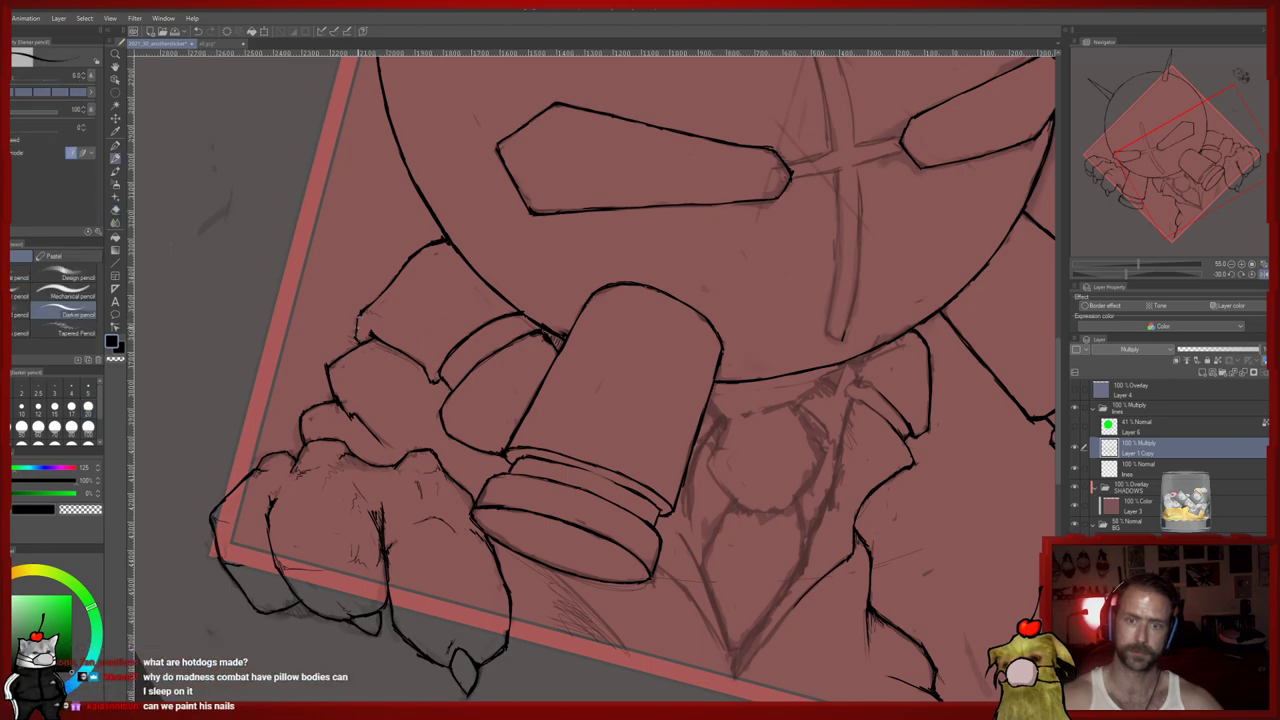
{"action": "key", "text": "p"}
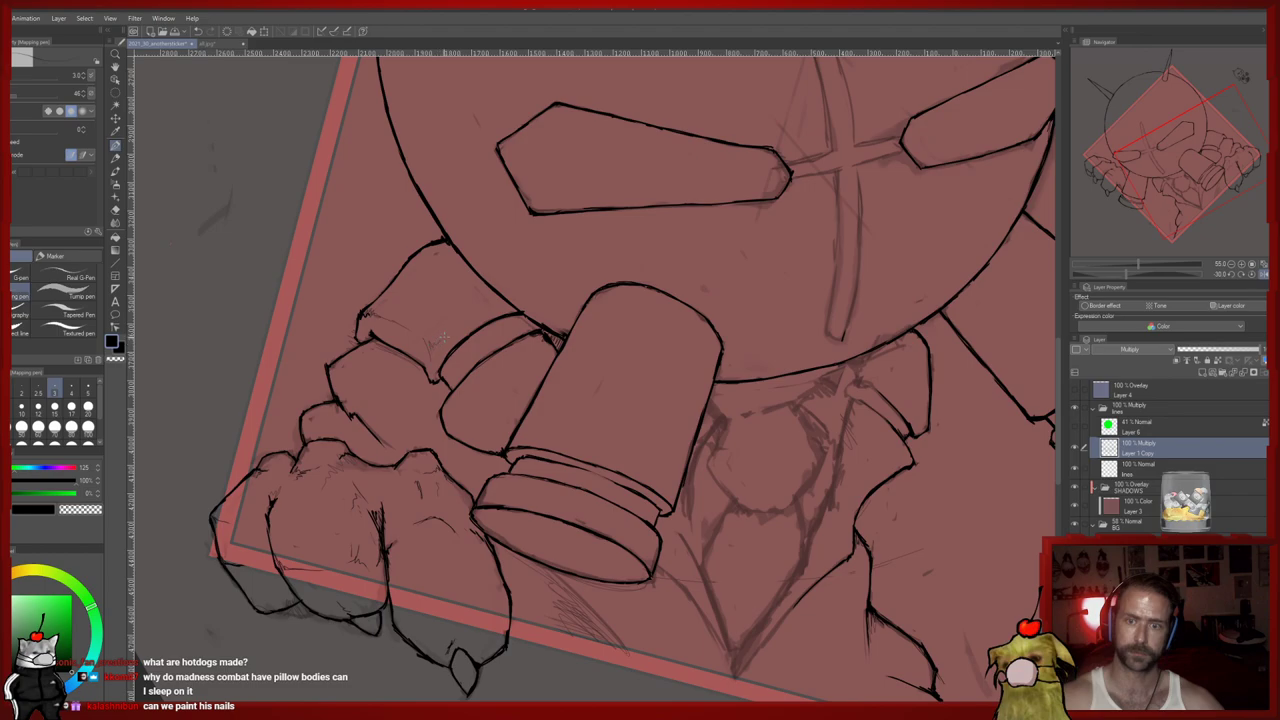
{"action": "left_click_drag", "start_coordinate": [435, 360], "coordinate": [455, 330]}
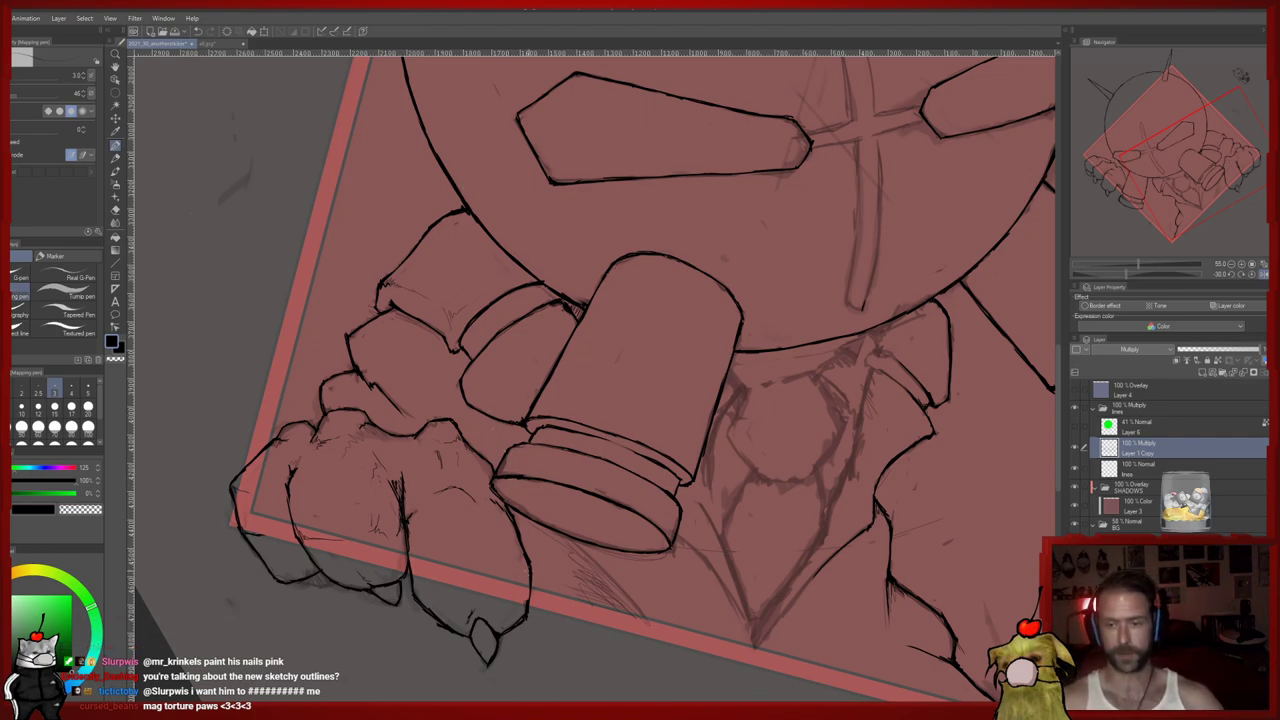
{"action": "key", "text": "p"}
{"action": "key", "text": "e"}
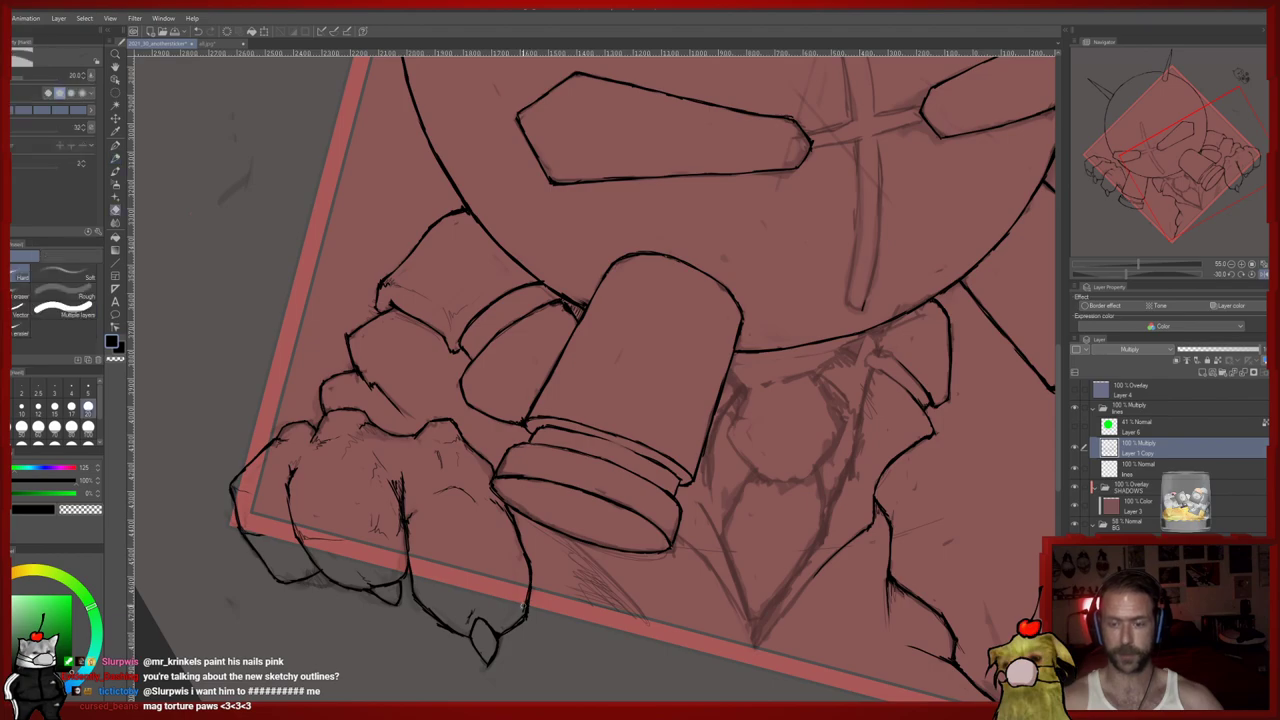
{"action": "key", "text": "p"}
Examine the line art as a whole with the canvas unmirrored and its rotation reset to 0
{"action": "scroll", "coordinate": [560, 467], "scroll_direction": "down", "scroll_amount": 7}
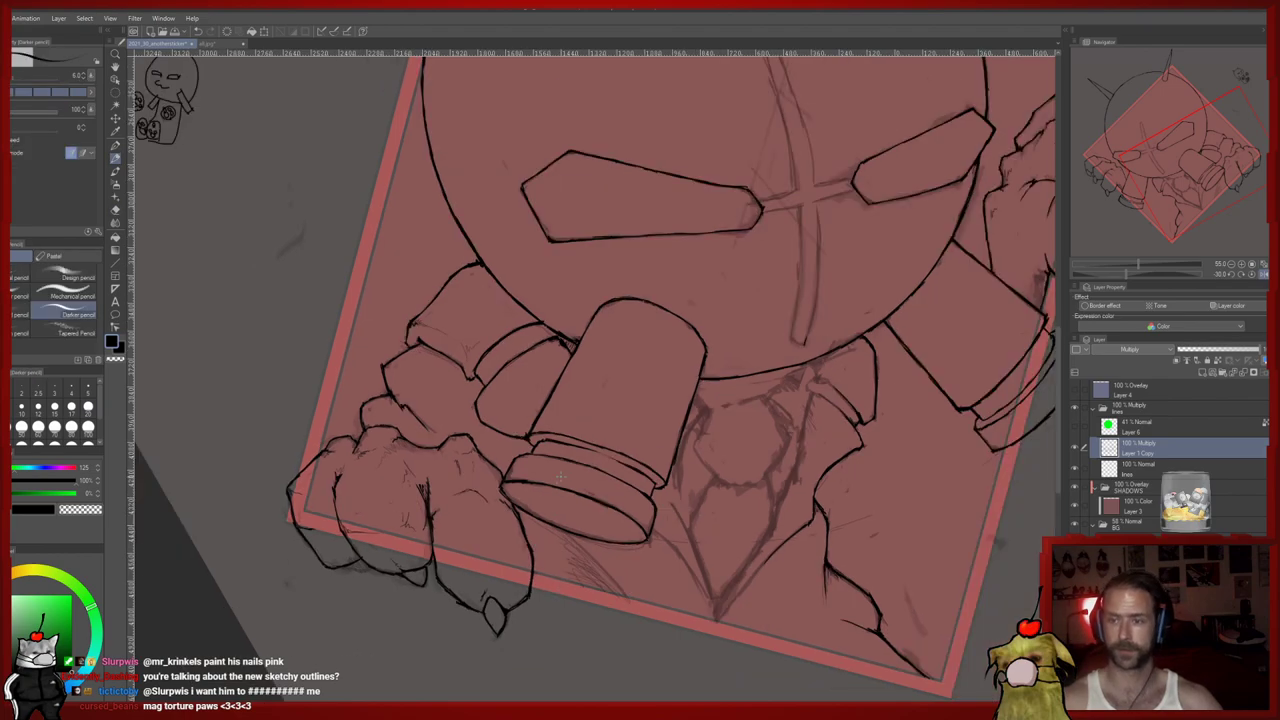
{"action": "left_click_drag", "start_coordinate": [648, 428], "coordinate": [577, 470]}
{"action": "scroll", "coordinate": [575, 469], "scroll_direction": "down", "scroll_amount": 3}
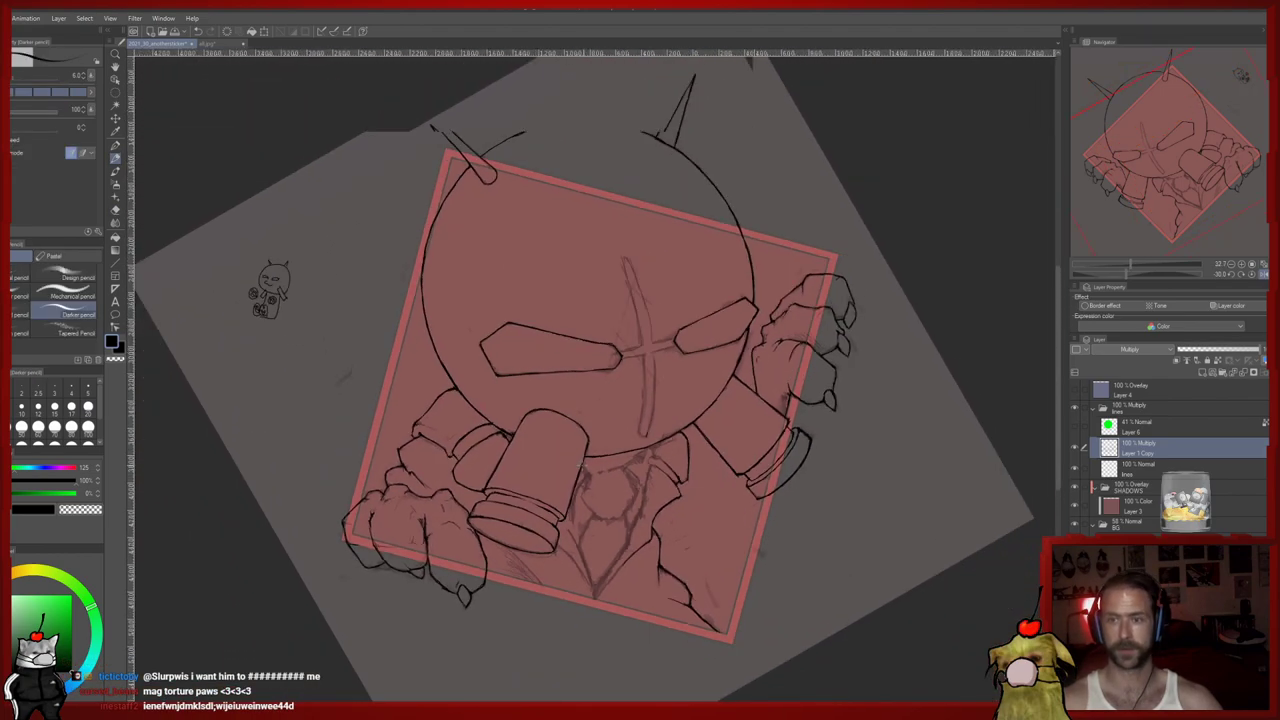
{"action": "scroll", "coordinate": [600, 147], "scroll_direction": "up", "scroll_amount": 1}
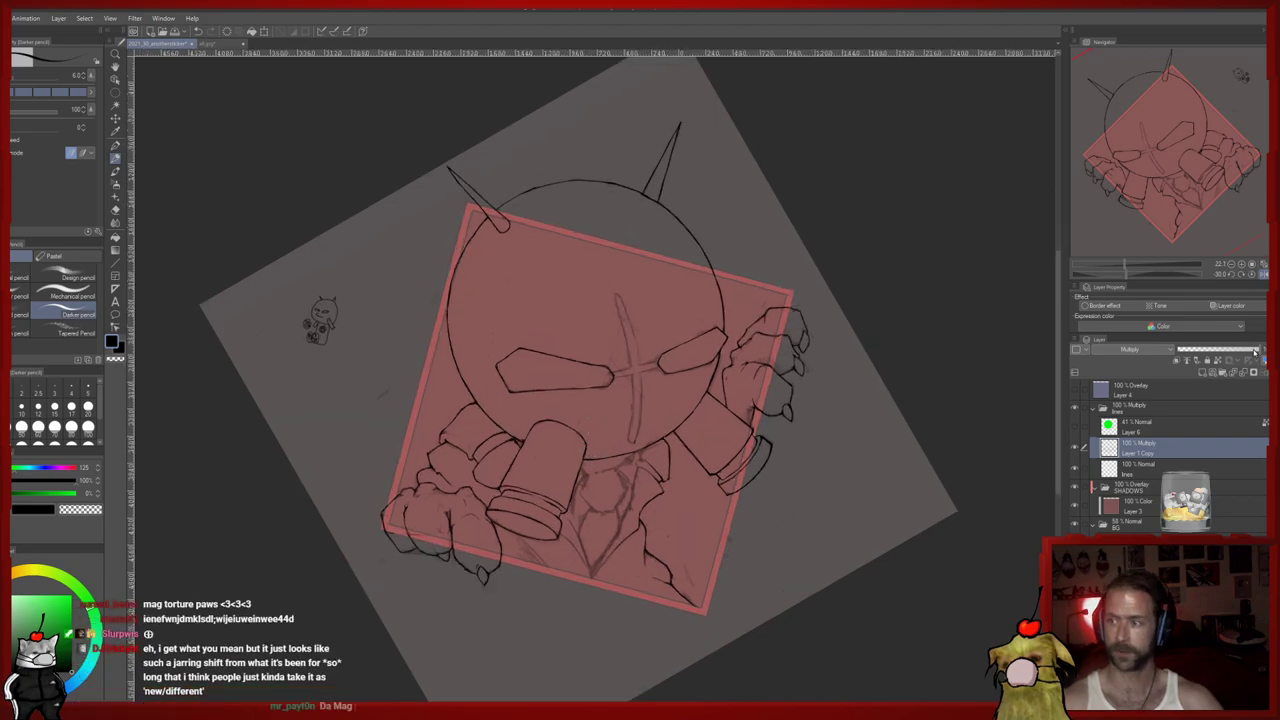
{"action": "key", "text": "h"}
{"action": "left_click_drag", "start_coordinate": [890, 350], "coordinate": [877, 308]}
{"action": "left_click", "coordinate": [1251, 275]}
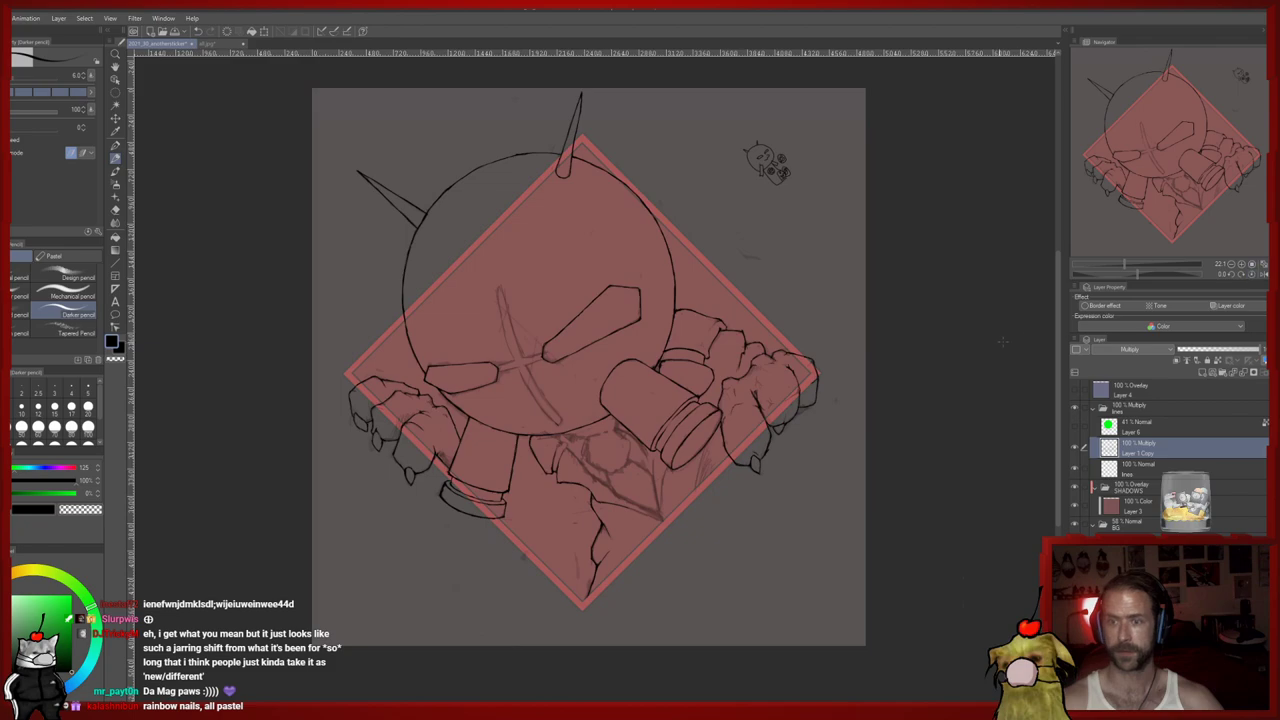
{"action": "left_click_drag", "start_coordinate": [898, 356], "coordinate": [929, 368]}
{"action": "scroll", "coordinate": [762, 403], "scroll_direction": "up", "scroll_amount": 4}
{"action": "scroll", "coordinate": [644, 435], "scroll_direction": "up", "scroll_amount": 2}
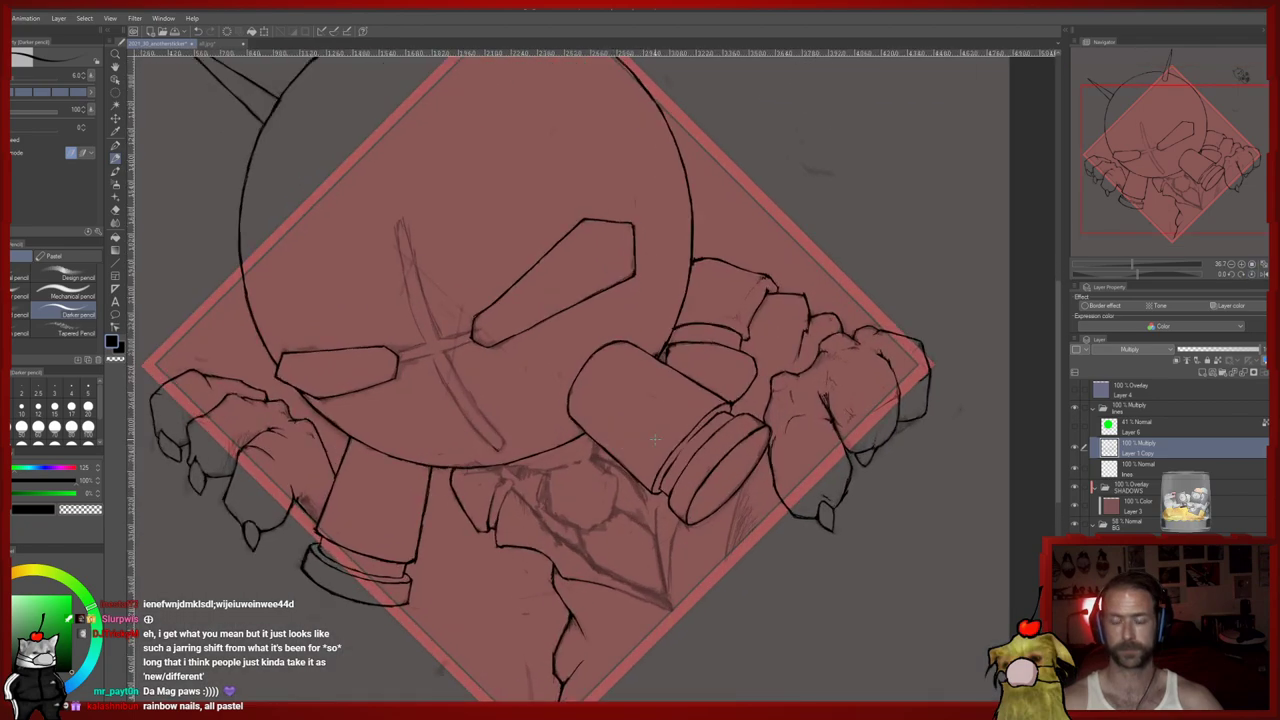
{"action": "scroll", "coordinate": [613, 449], "scroll_direction": "up", "scroll_amount": 2}
Ink the clothing line from the canister's rim down to the frame's lower edge, and erase the stray marks around it
{"action": "left_click_drag", "start_coordinate": [454, 518], "coordinate": [521, 384]}
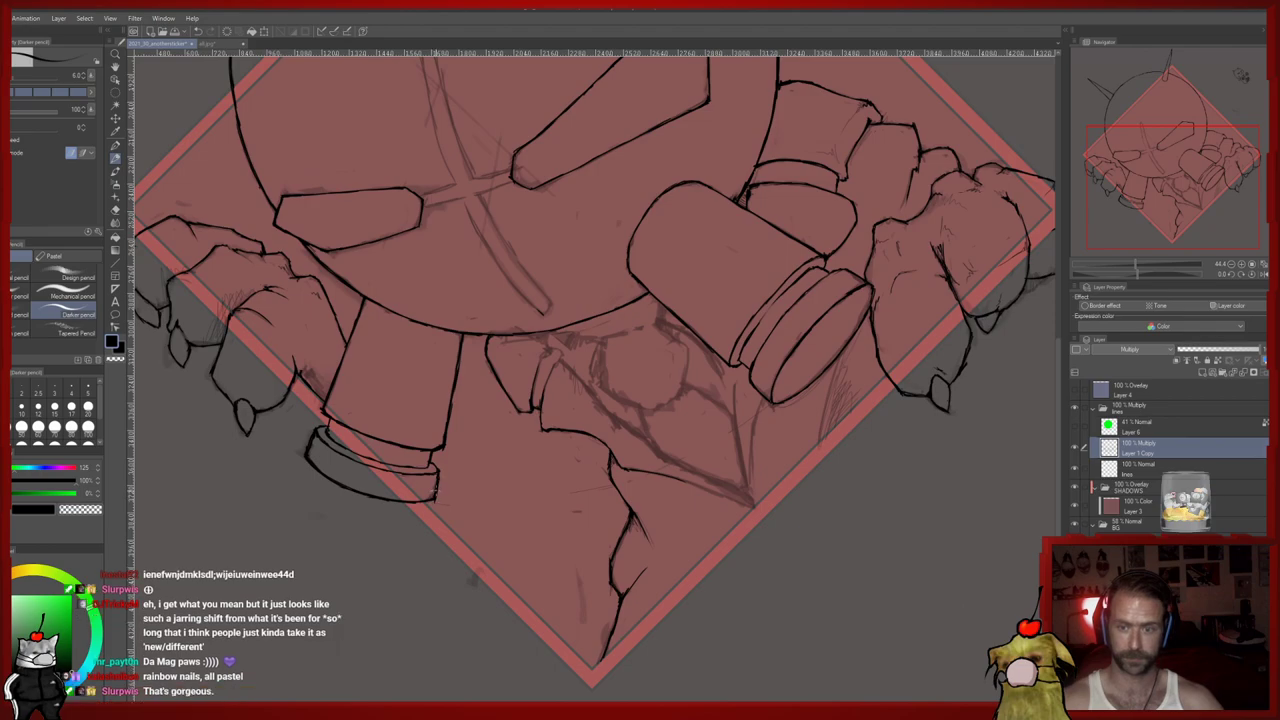
{"action": "left_click_drag", "start_coordinate": [405, 502], "coordinate": [379, 462]}
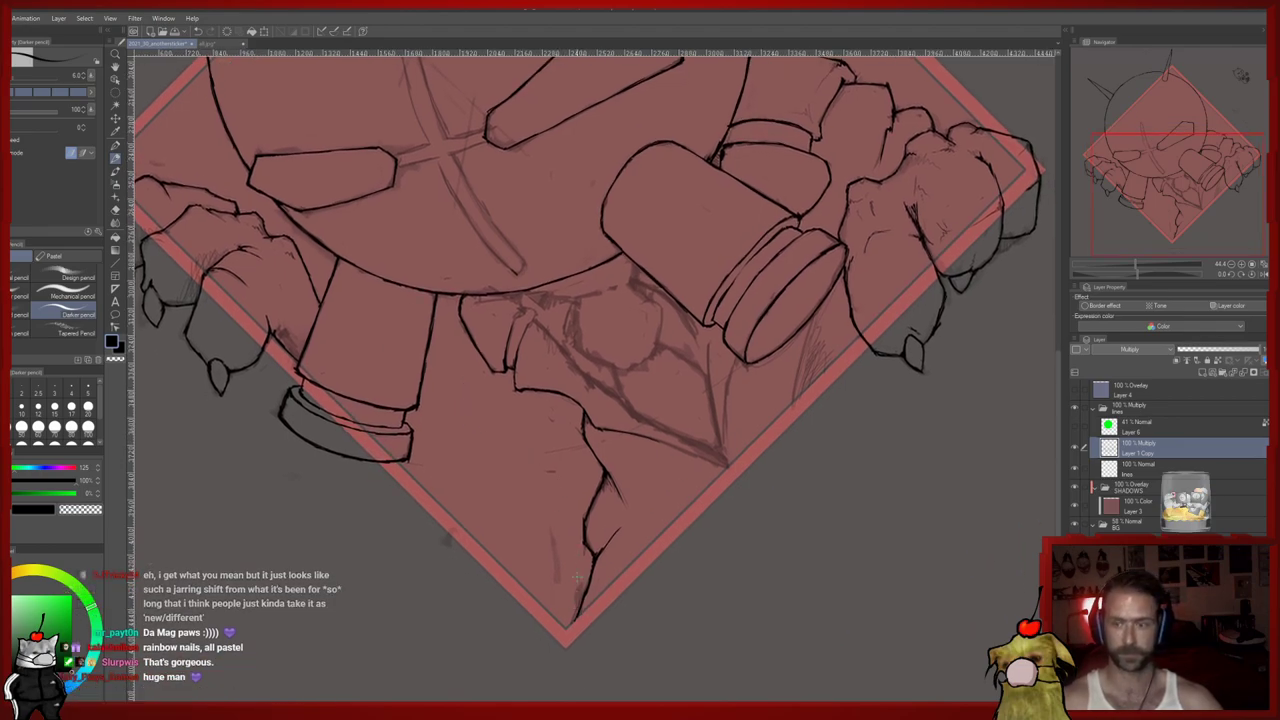
{"action": "left_click_drag", "start_coordinate": [657, 433], "coordinate": [600, 568]}
{"action": "key", "text": "e"}
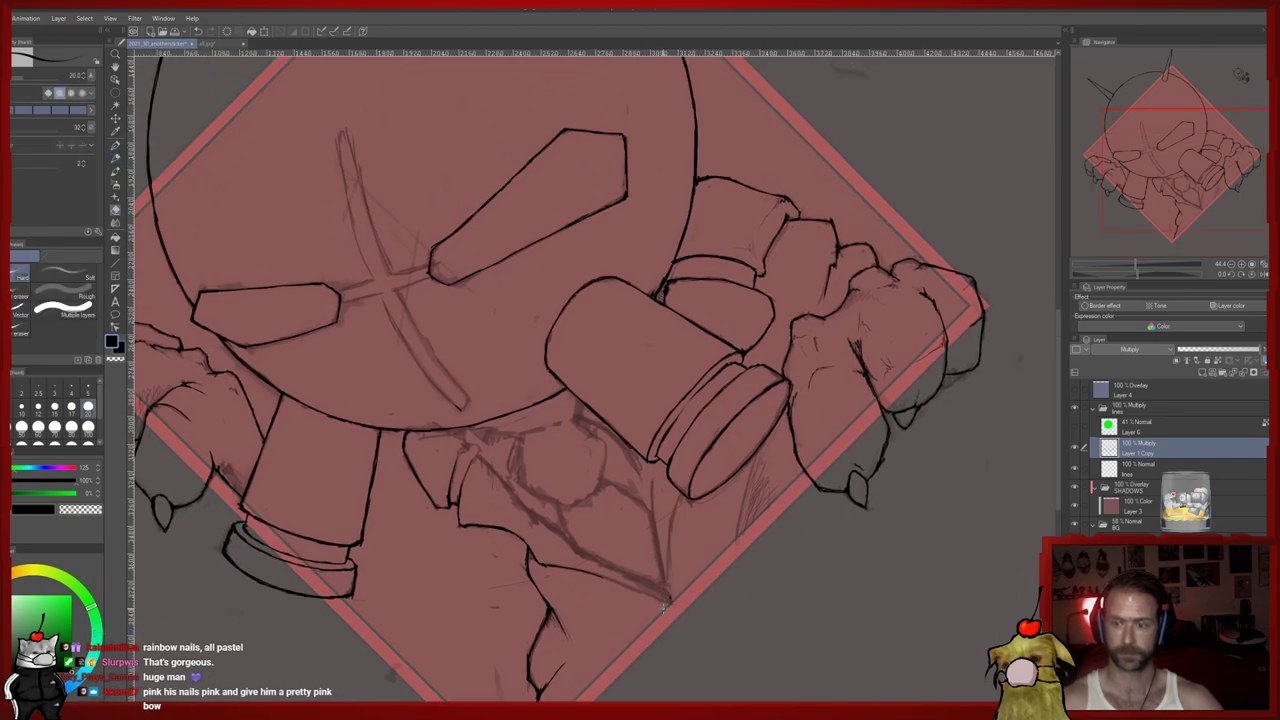
{"action": "left_click_drag", "start_coordinate": [669, 602], "coordinate": [652, 463]}
{"action": "key", "text": "p"}
{"action": "key", "text": "e"}
{"action": "left_click_drag", "start_coordinate": [656, 556], "coordinate": [654, 485]}
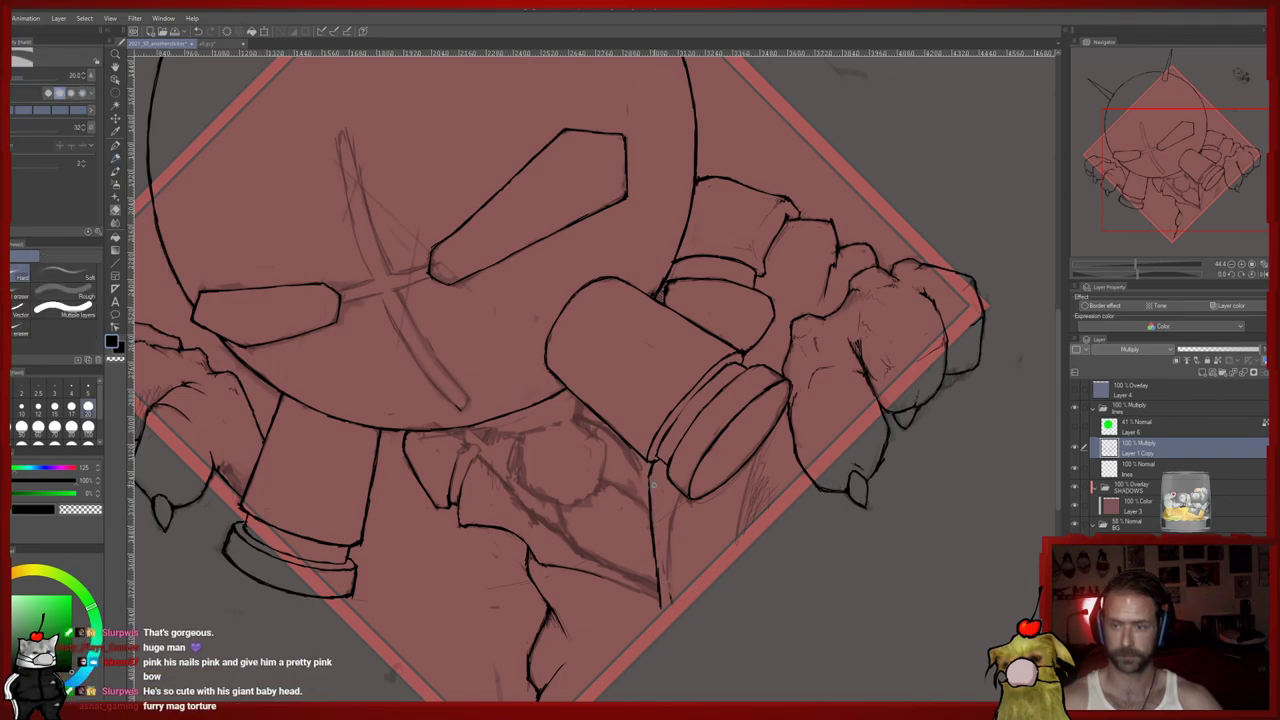
{"action": "left_click_drag", "start_coordinate": [664, 585], "coordinate": [643, 552]}
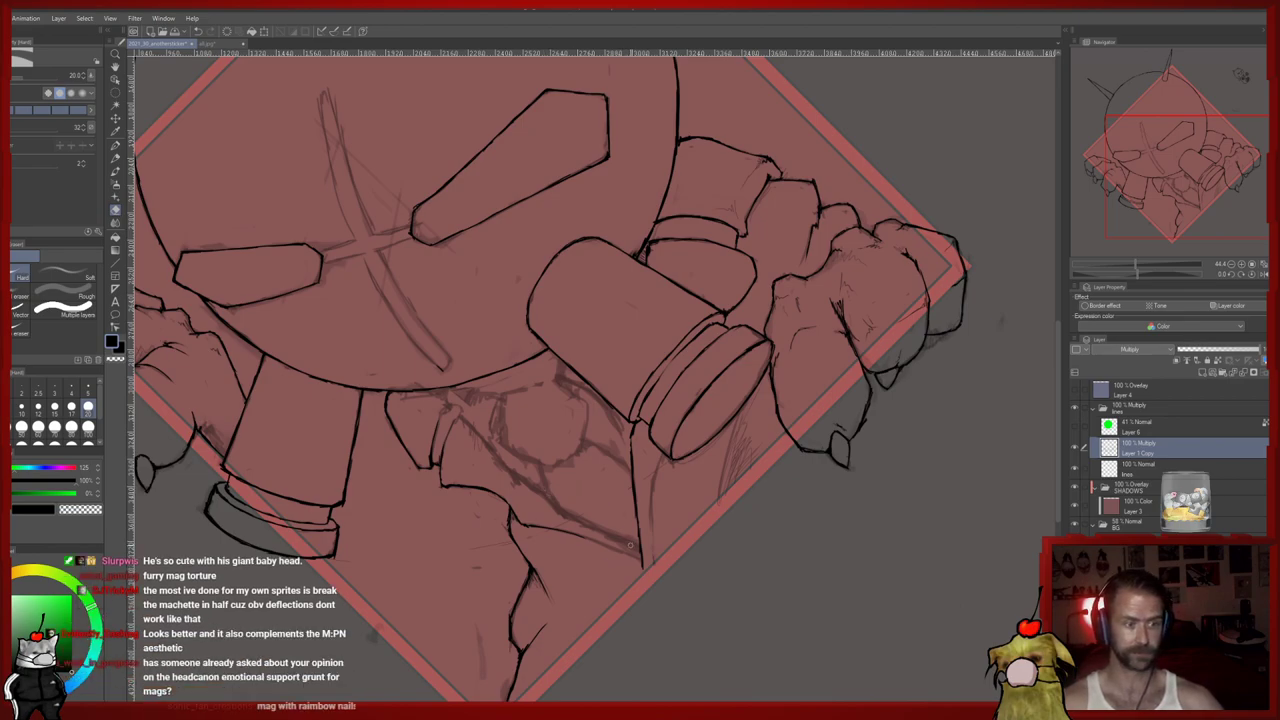
Refine the clothing line below the canister's rim with the Darker pencil, erasing its uneven edges down to the frame
{"action": "key", "text": "p"}
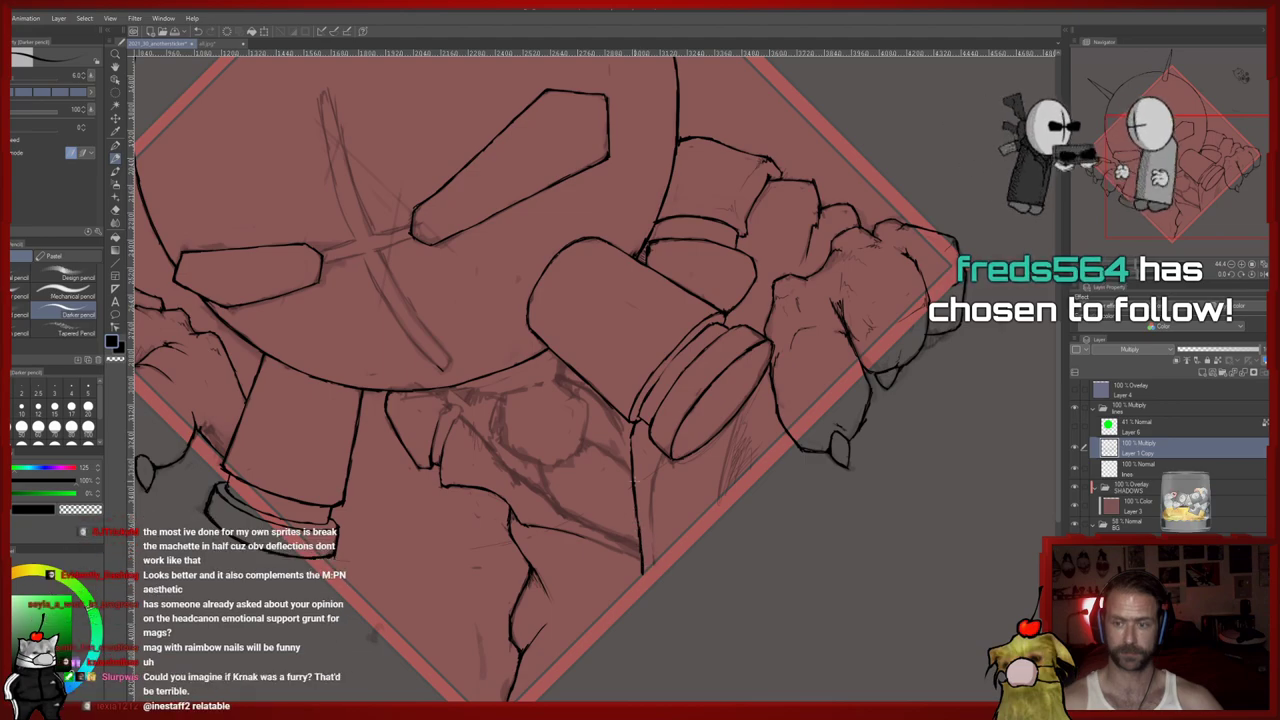
{"action": "key", "text": "e"}
{"action": "key", "text": "p"}
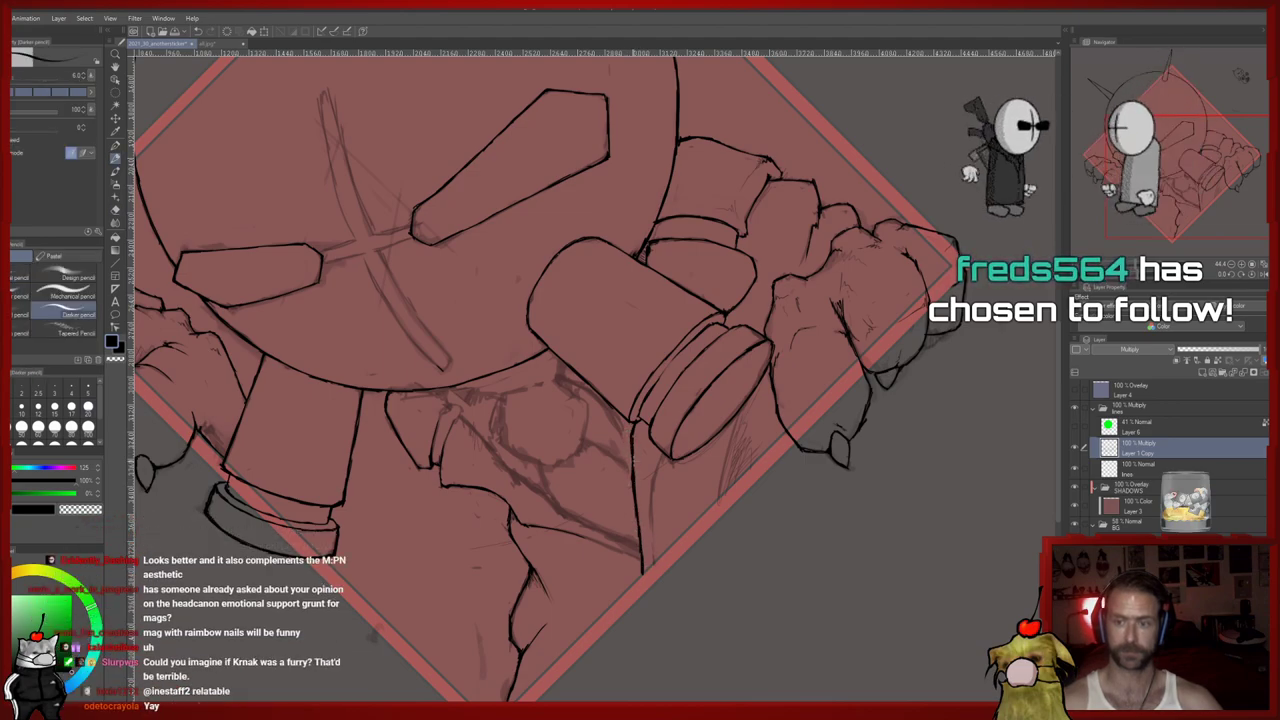
{"action": "left_click_drag", "start_coordinate": [634, 483], "coordinate": [632, 460]}
{"action": "key", "text": "e"}
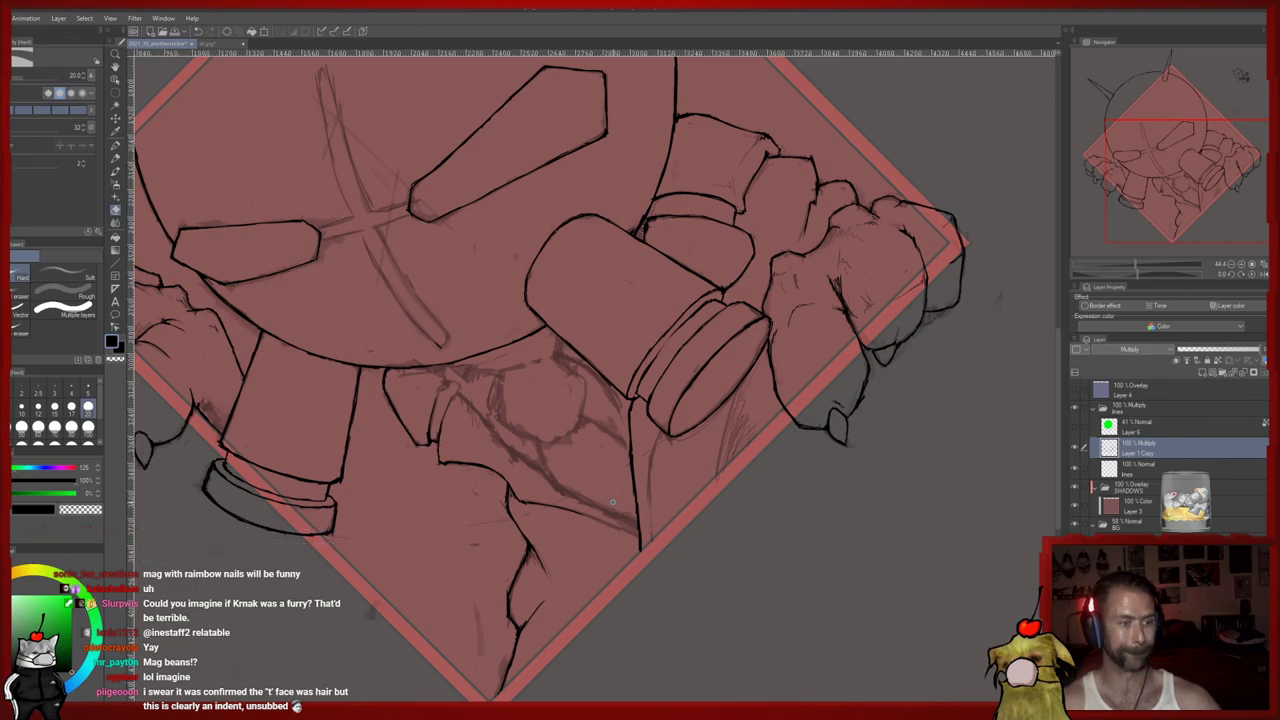
{"action": "scroll", "coordinate": [620, 499], "scroll_direction": "down", "scroll_amount": 4}
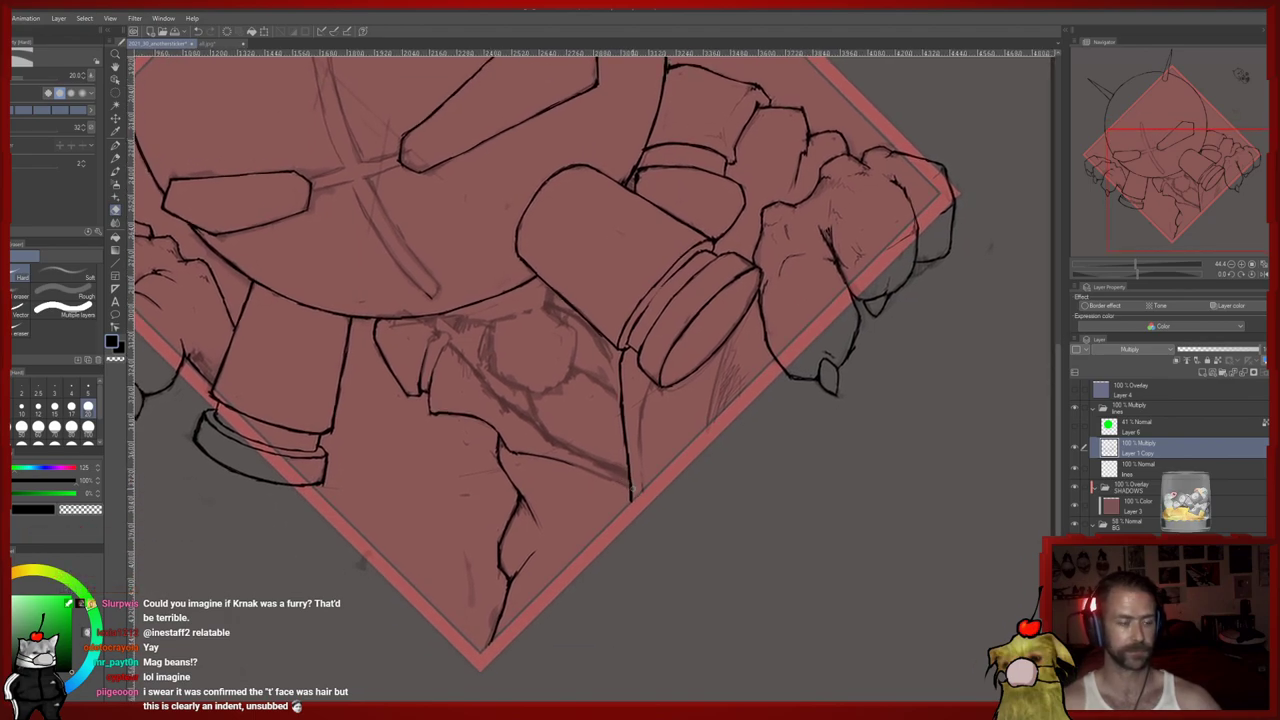
{"action": "mouse_move", "coordinate": [633, 489]}
{"action": "left_mouse_down"}
{"action": "mouse_move", "coordinate": [645, 570]}
{"action": "mouse_move", "coordinate": [633, 542]}
{"action": "left_mouse_up"}
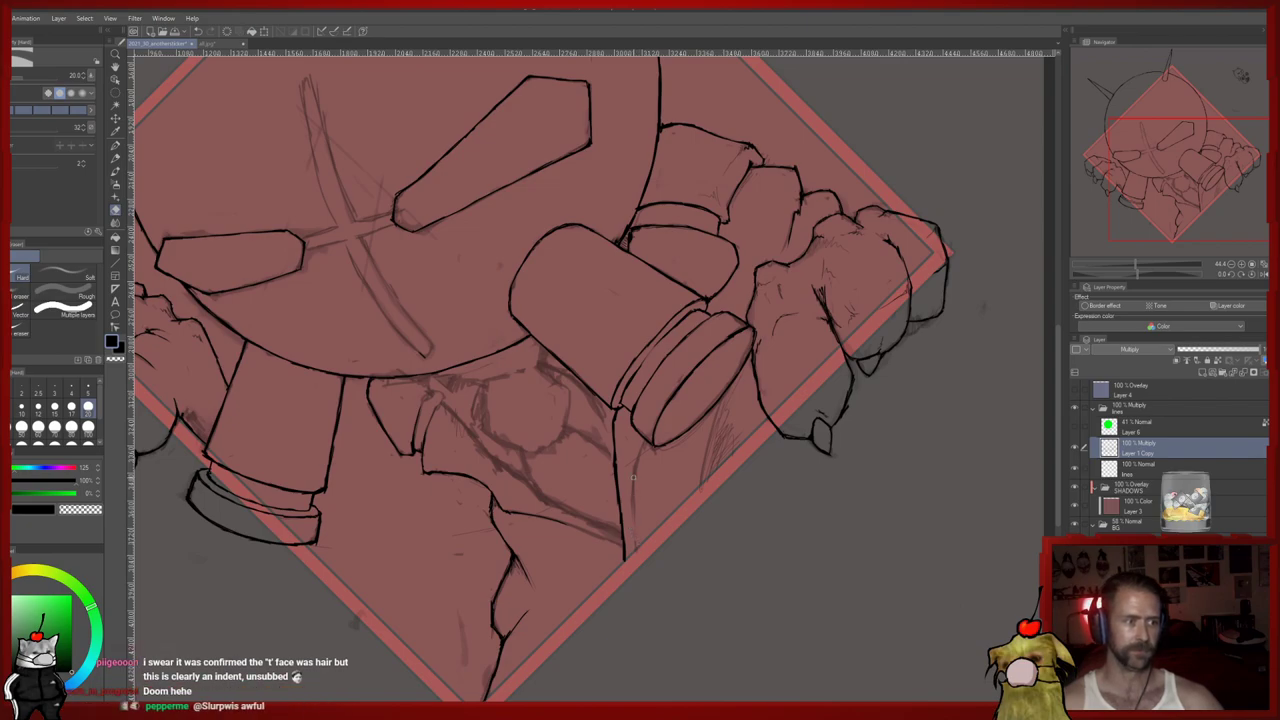
Ink a second clothing line beside the first, curving from the canister's rim to the frame's edge, and clean it up
{"action": "left_click_drag", "start_coordinate": [766, 438], "coordinate": [768, 419]}
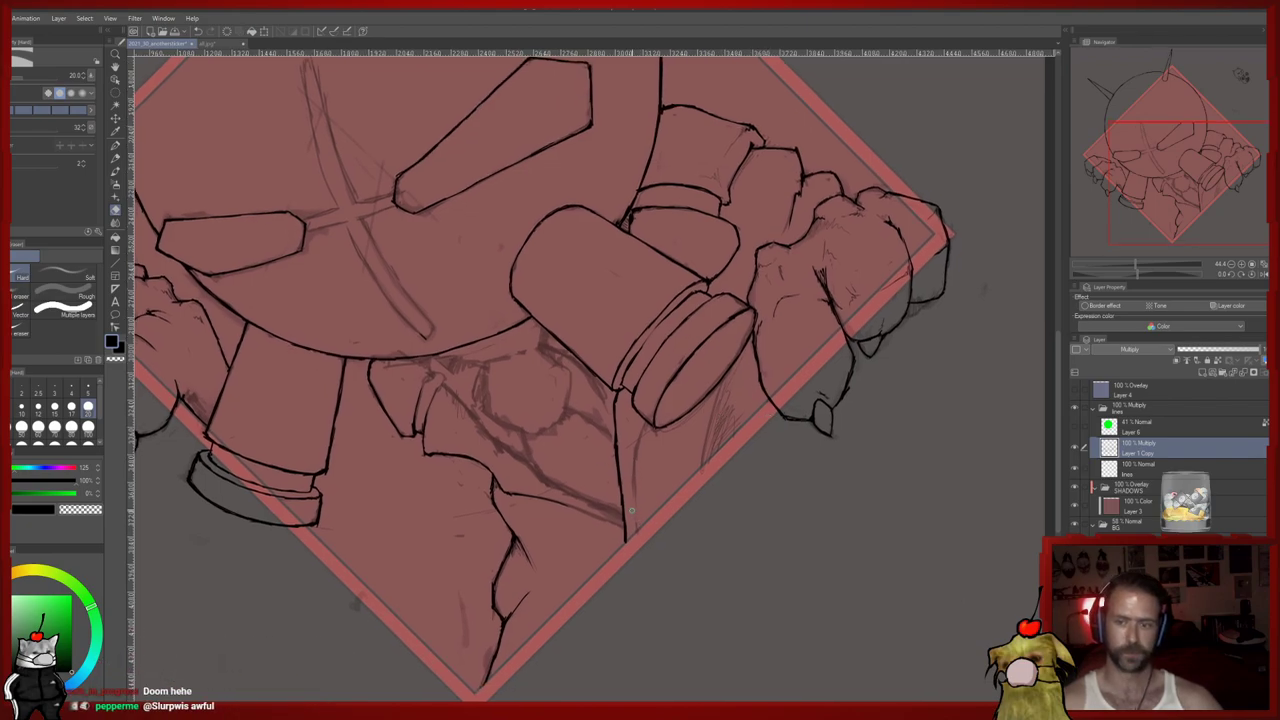
{"action": "key", "text": "p"}
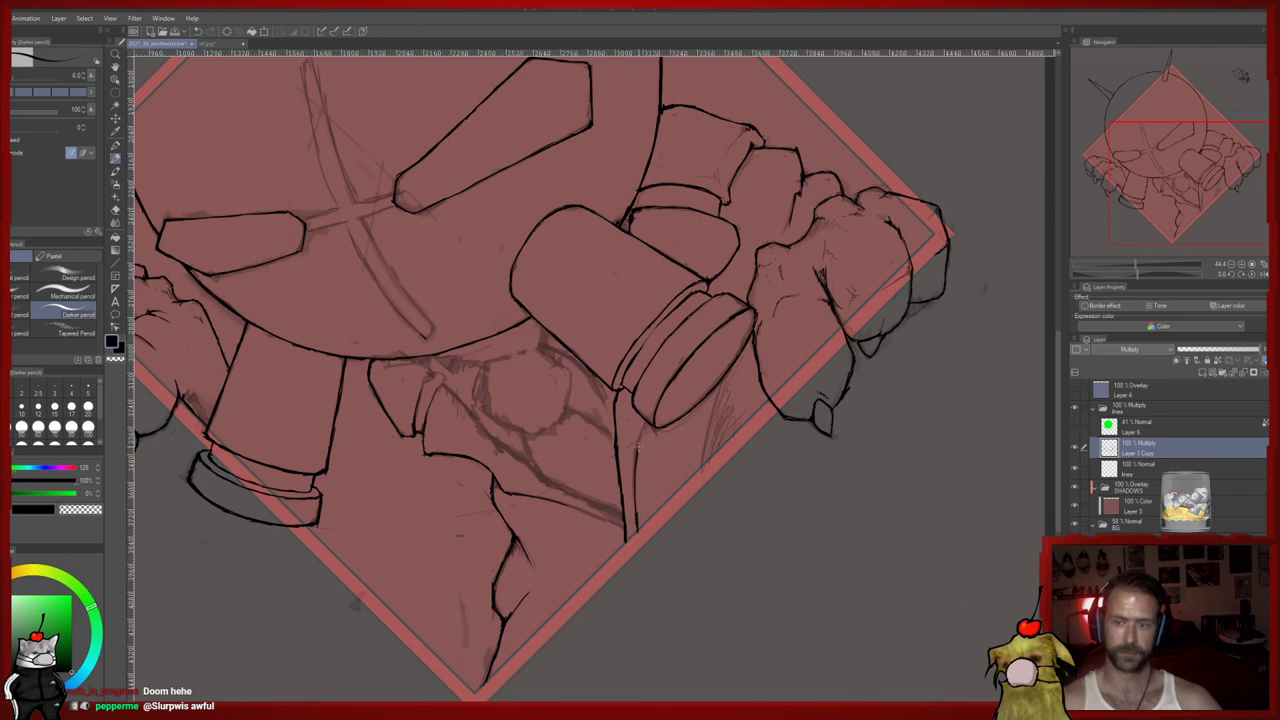
{"action": "key", "text": "e"}
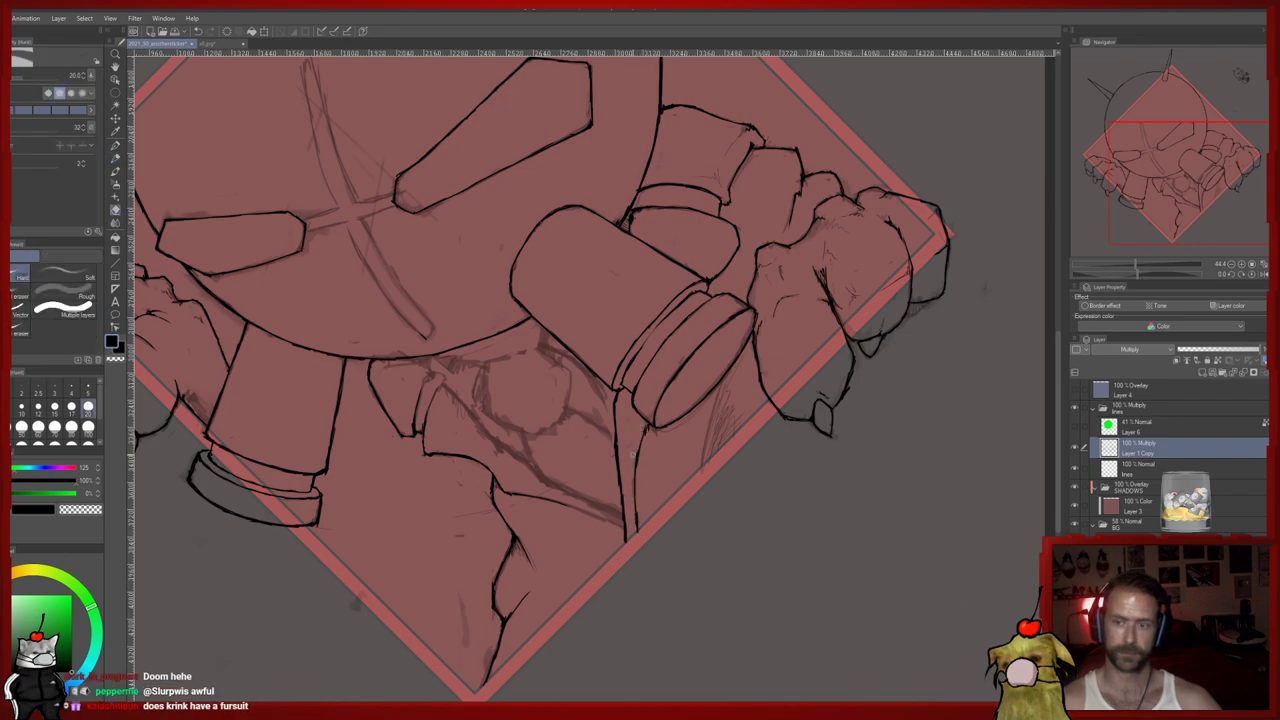
{"action": "key", "text": "p"}
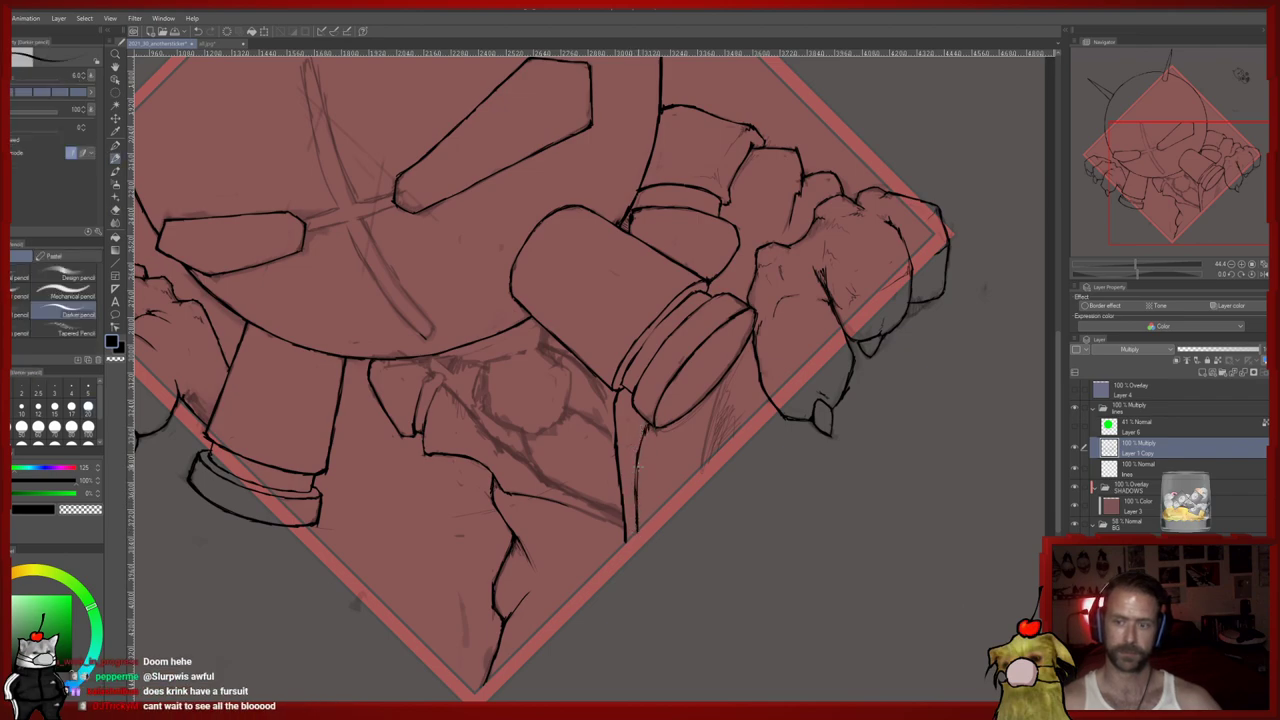
{"action": "key", "text": "e"}
{"action": "left_click_drag", "start_coordinate": [642, 456], "coordinate": [638, 513]}
{"action": "key", "text": "p"}
Add a curved inner contour to the rounded segment behind the canister, and hatch the neighbouring finger segments with the Mapping pen
{"action": "left_click_drag", "start_coordinate": [669, 420], "coordinate": [642, 514]}
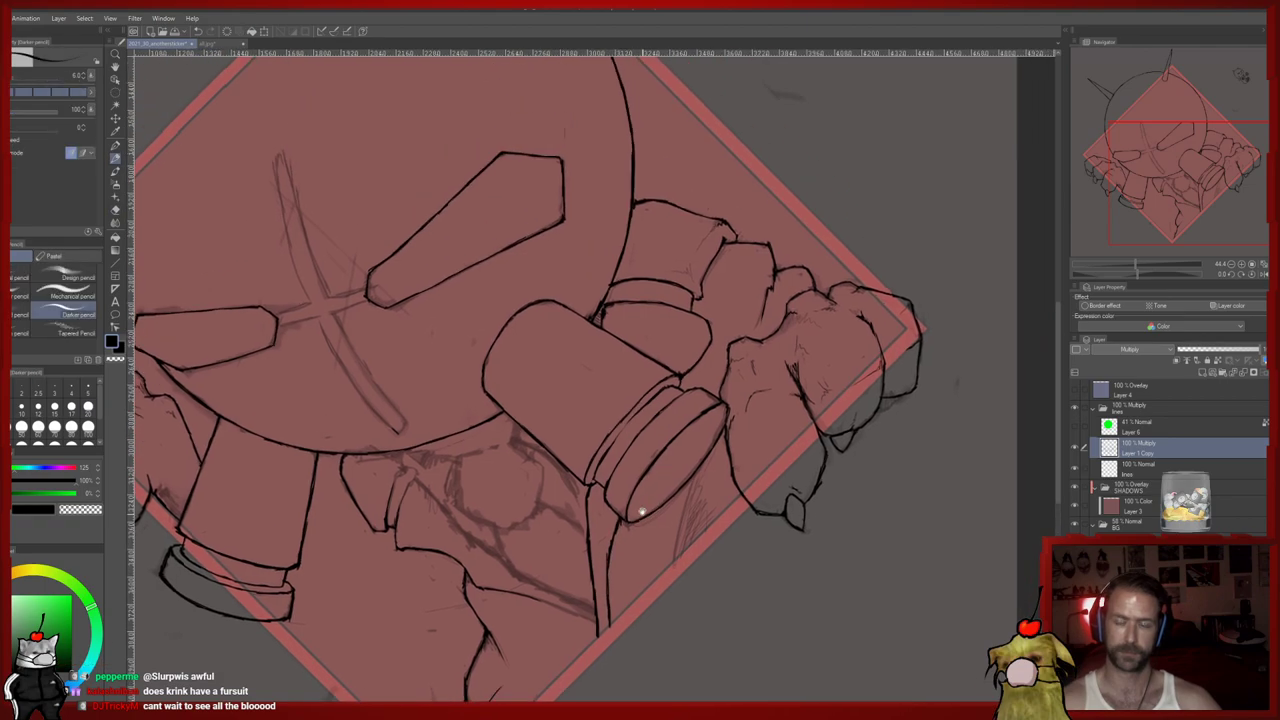
{"action": "key", "text": "p"}
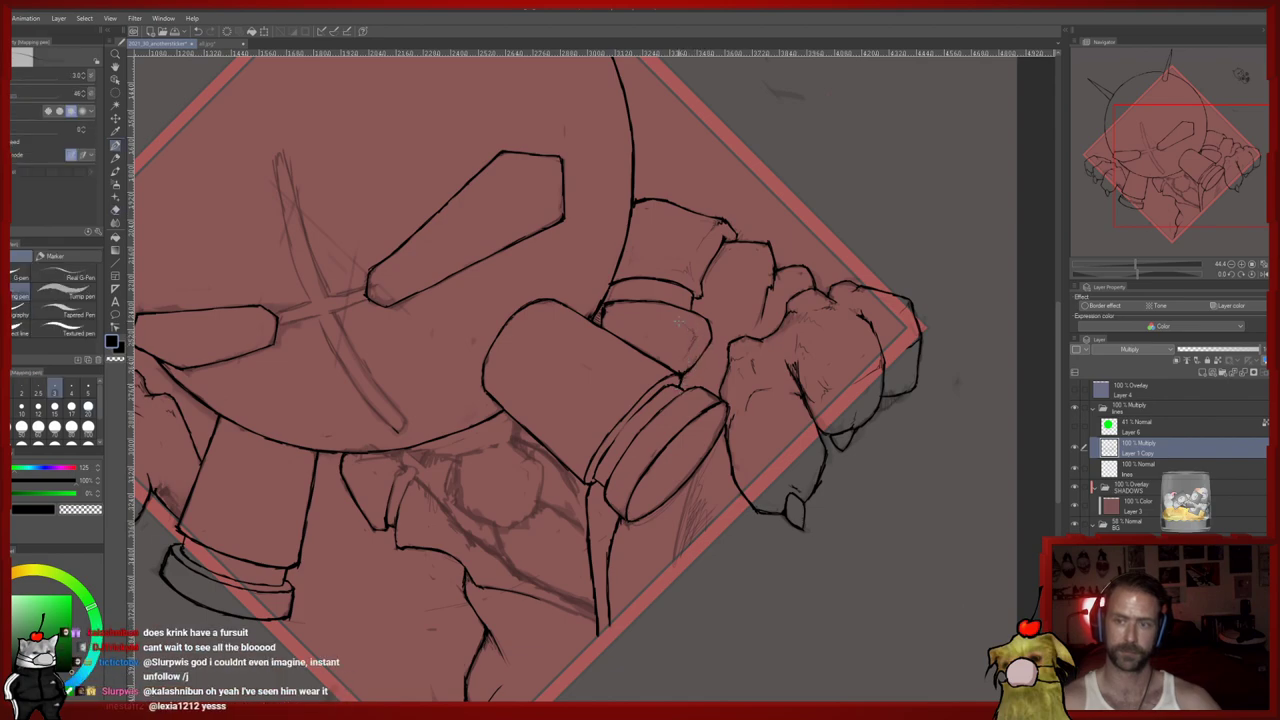
{"action": "key", "text": "e"}
{"action": "key", "text": "p"}
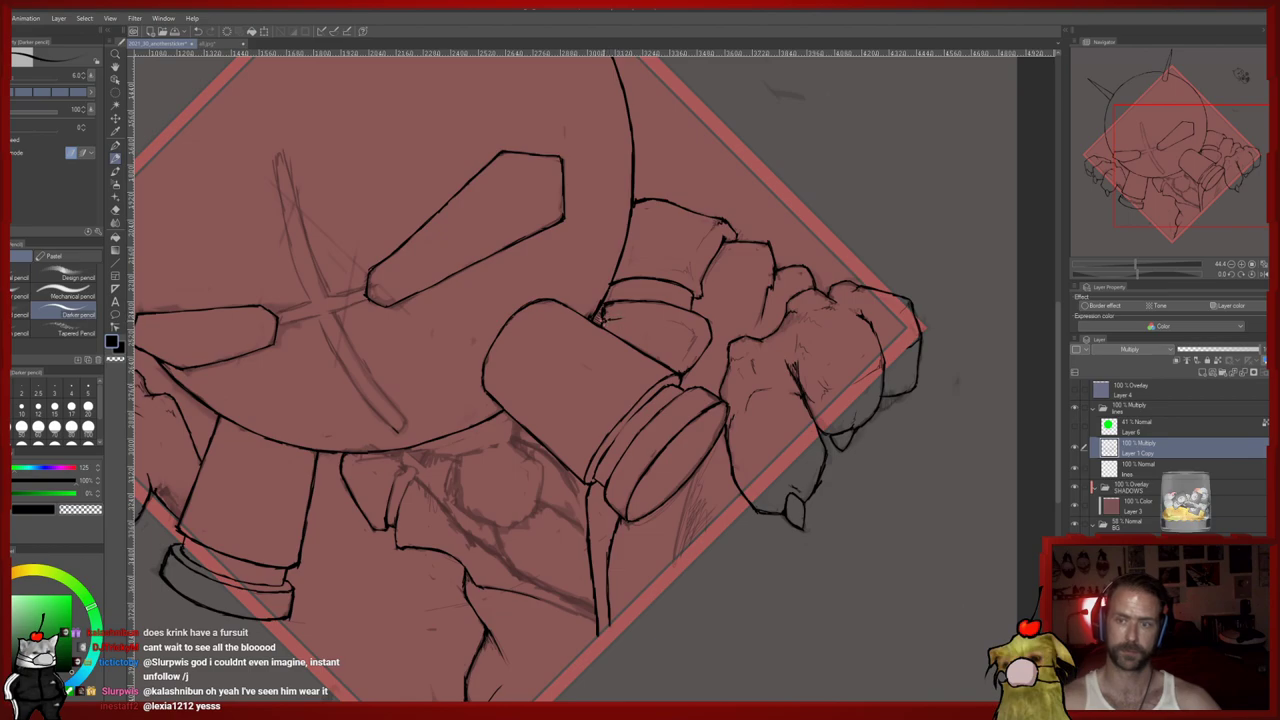
{"action": "key", "text": "p"}
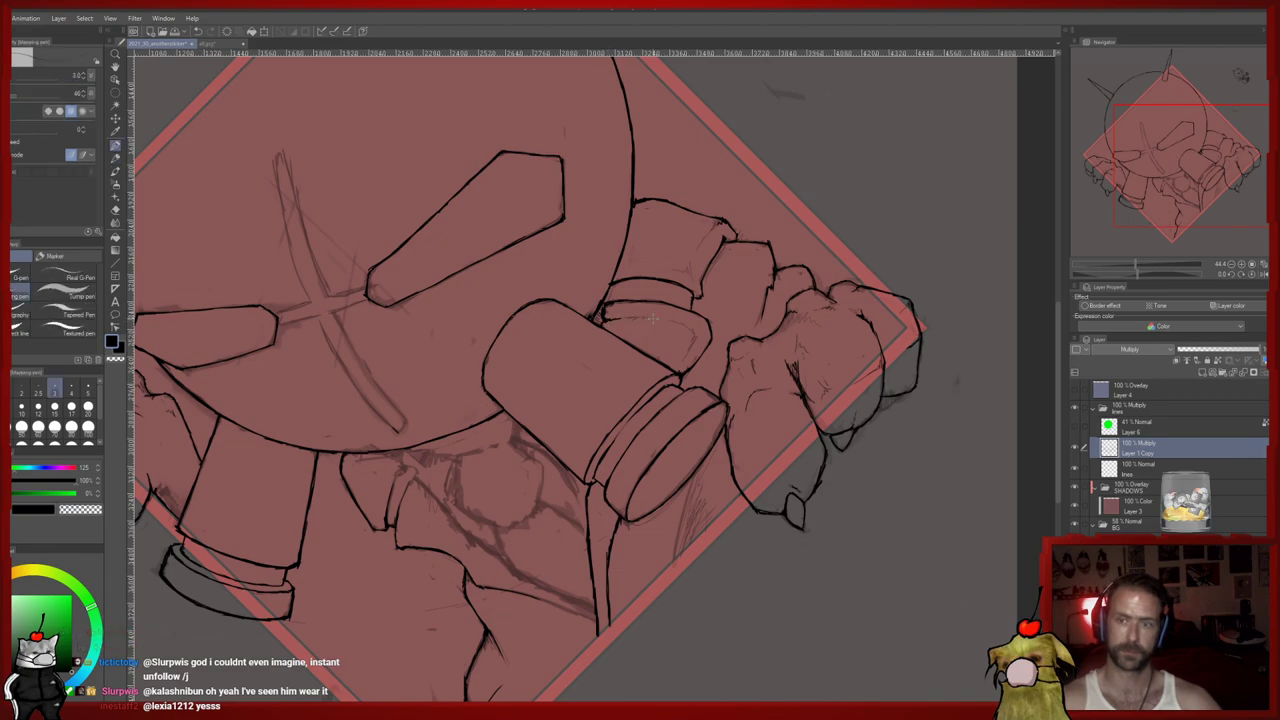
{"action": "key", "text": "e"}
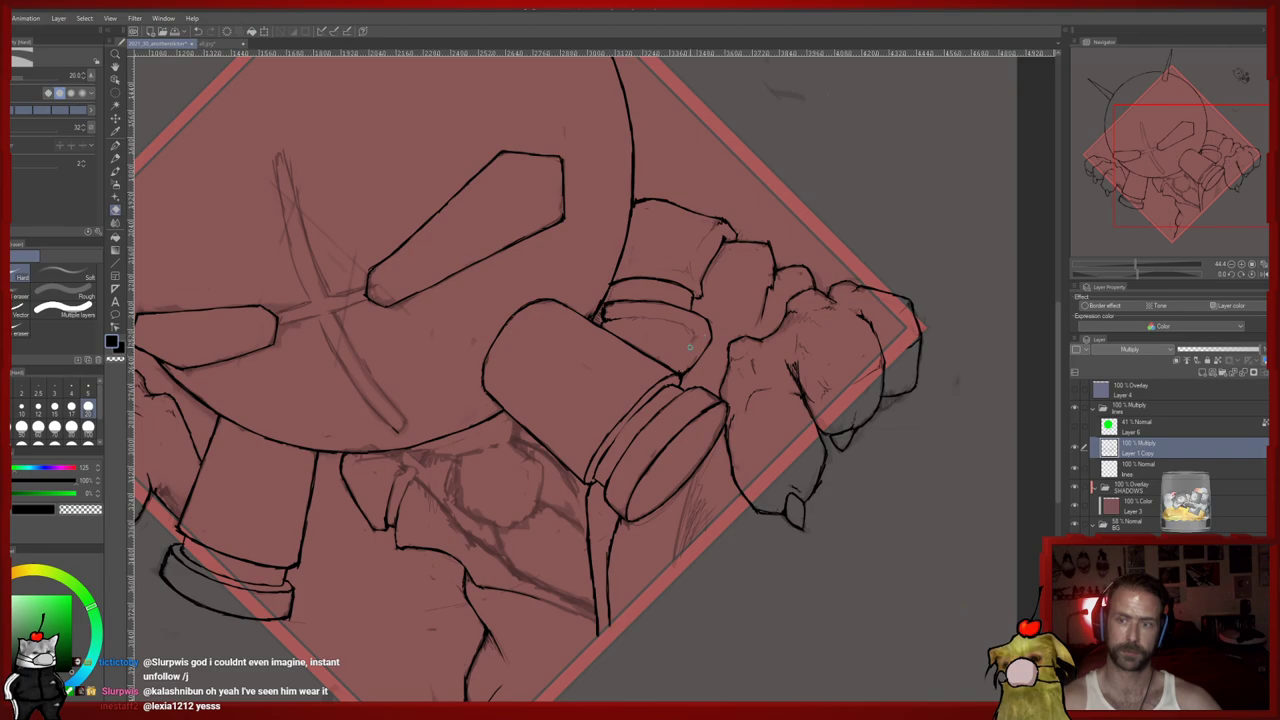
{"action": "key", "text": "p"}
{"action": "key", "text": "p"}
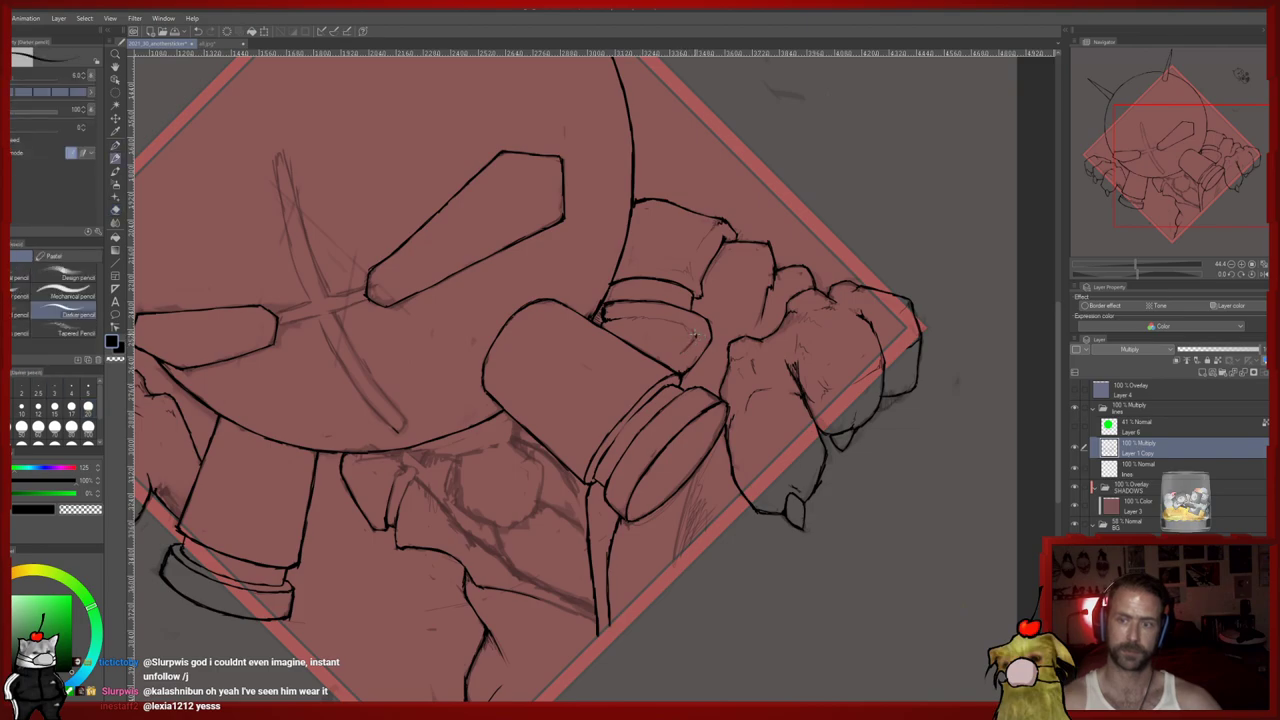
{"action": "key", "text": "p"}
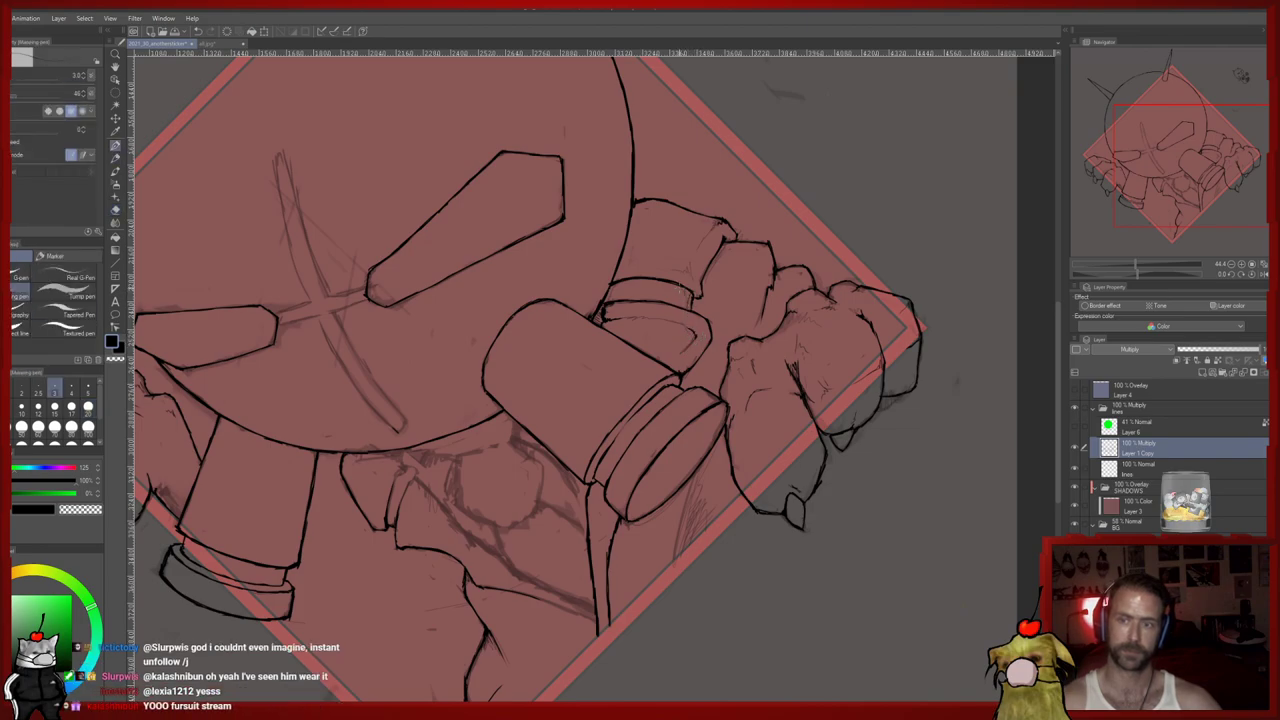
{"action": "key", "text": "period"}
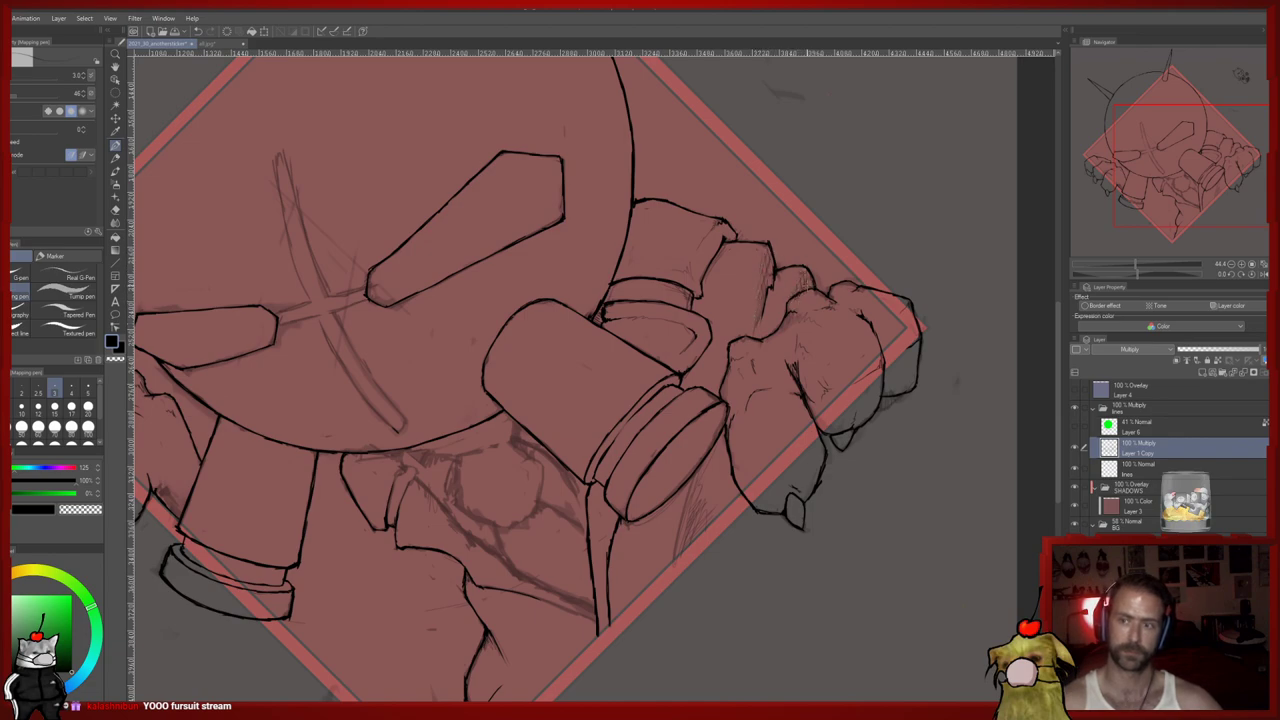
Ink the long diagonal fold line from the narrow vertical strip up toward the collar flap, erasing its rough spots
{"action": "left_click_drag", "start_coordinate": [729, 363], "coordinate": [783, 325]}
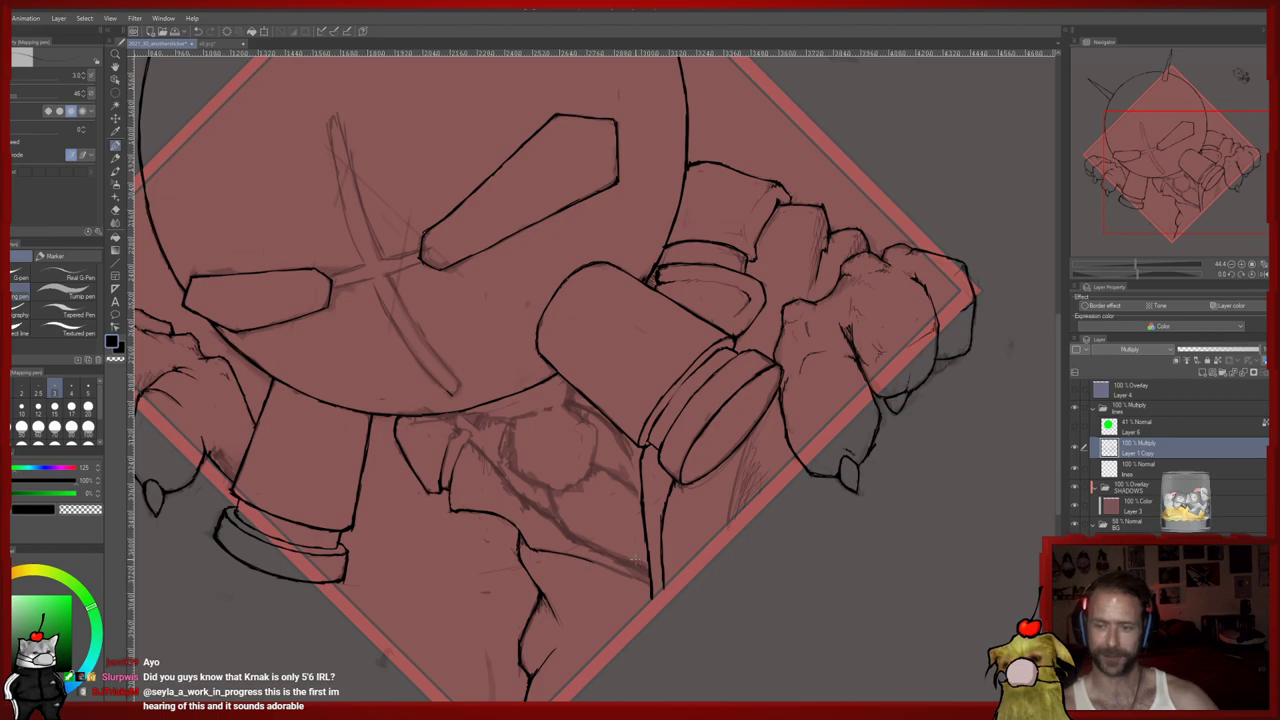
{"action": "key", "text": "p"}
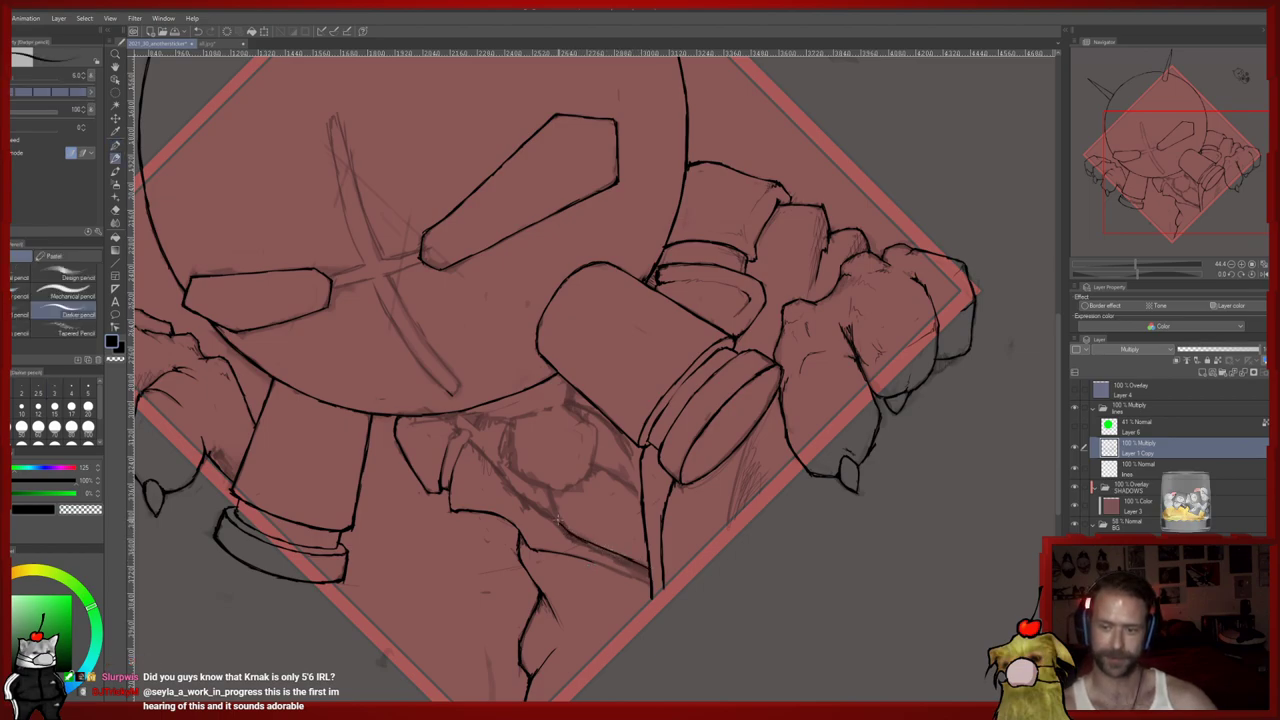
{"action": "key", "text": "e"}
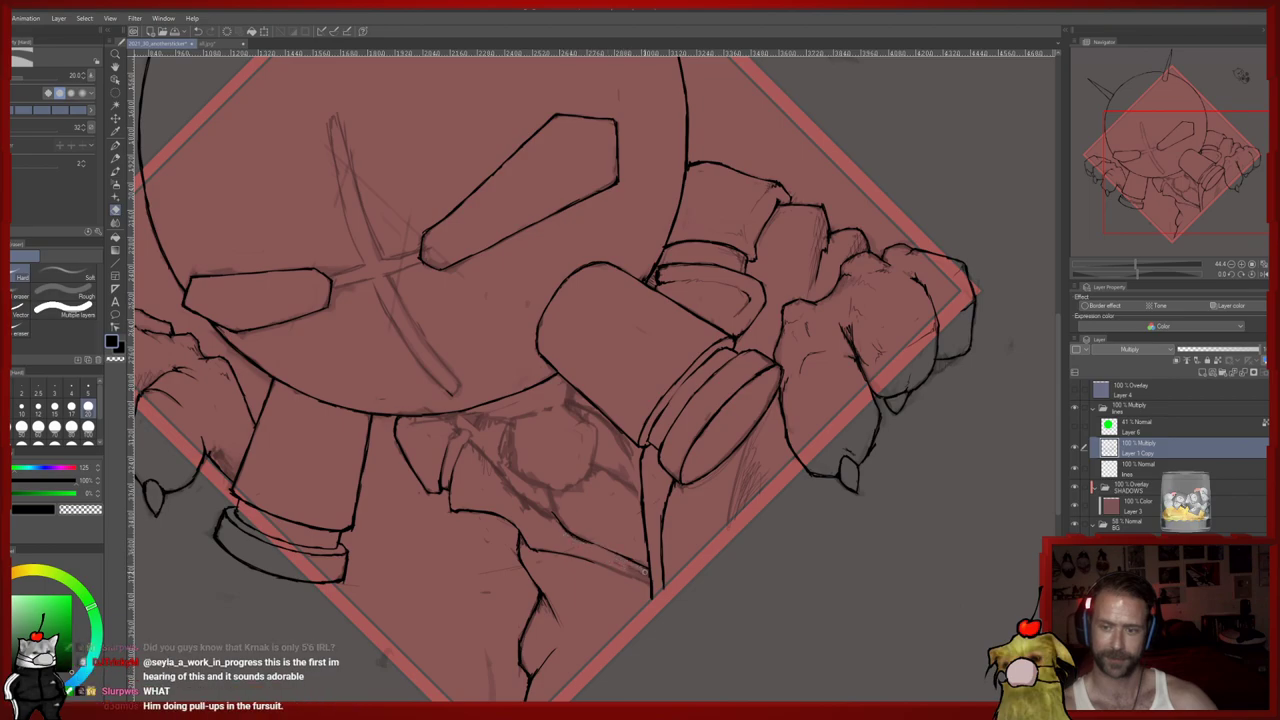
{"action": "left_click_drag", "start_coordinate": [611, 552], "coordinate": [606, 548]}
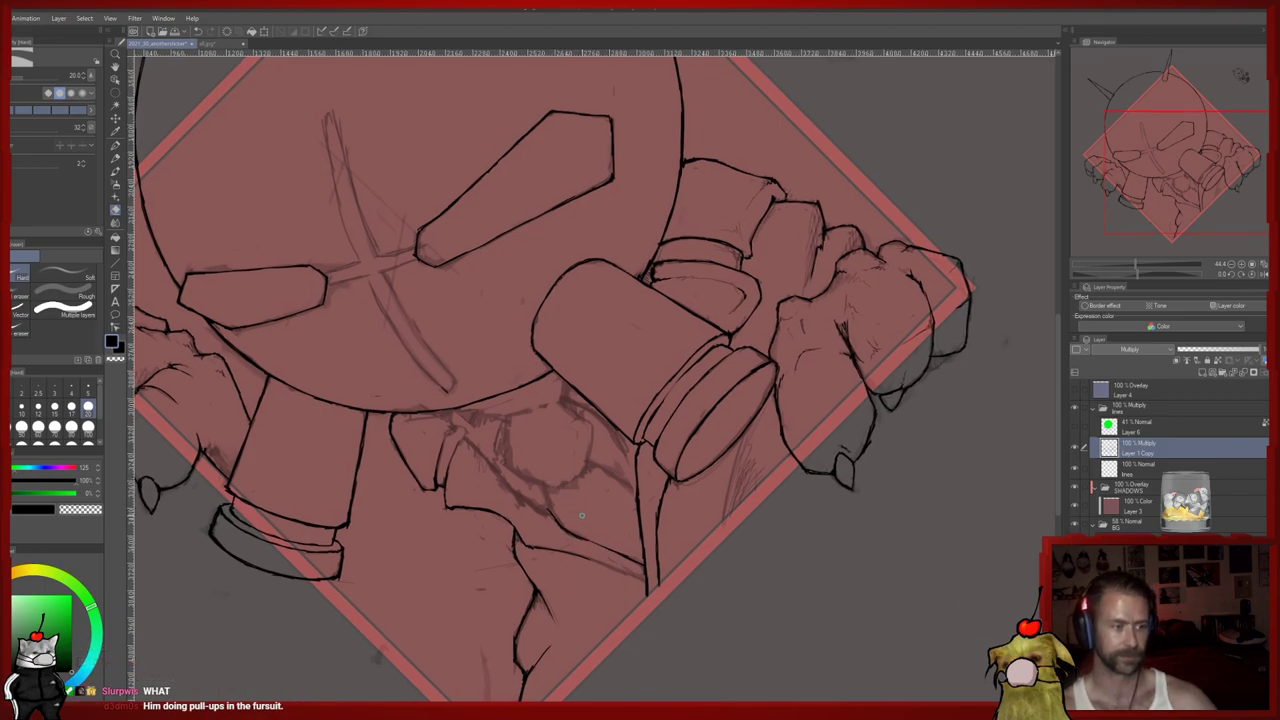
{"action": "key", "text": "p"}
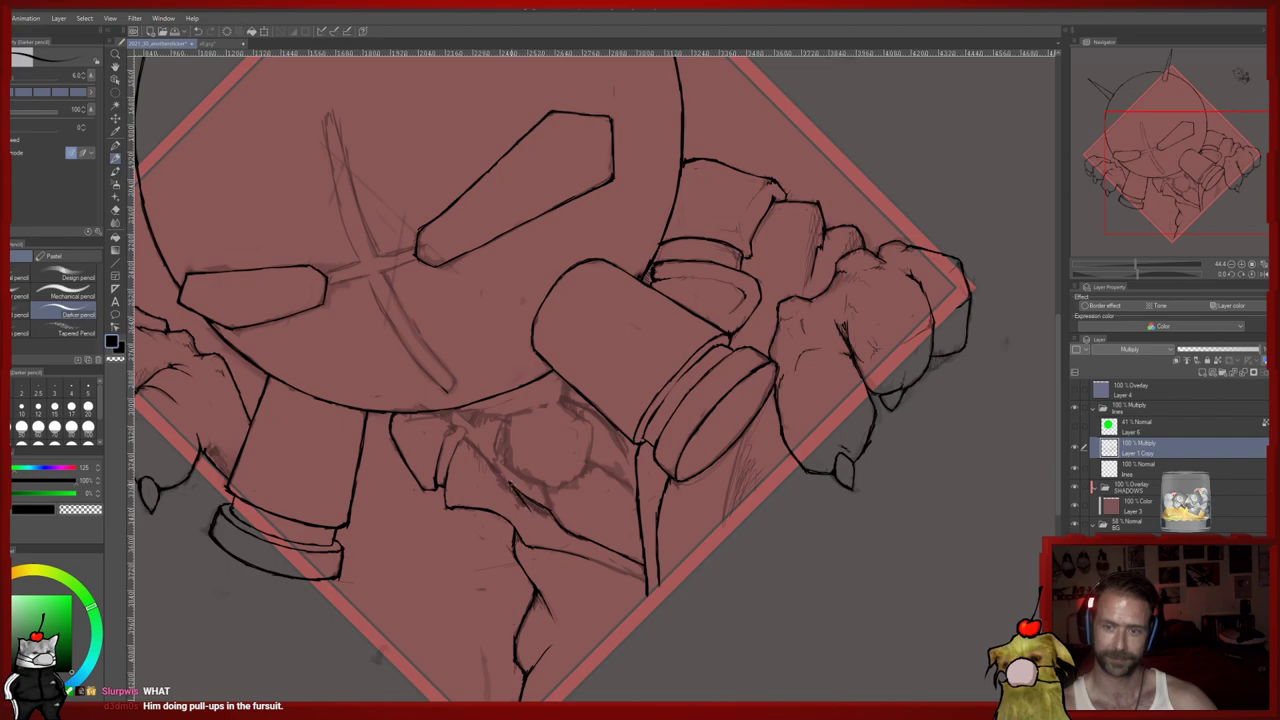
{"action": "left_click_drag", "start_coordinate": [489, 459], "coordinate": [465, 437]}
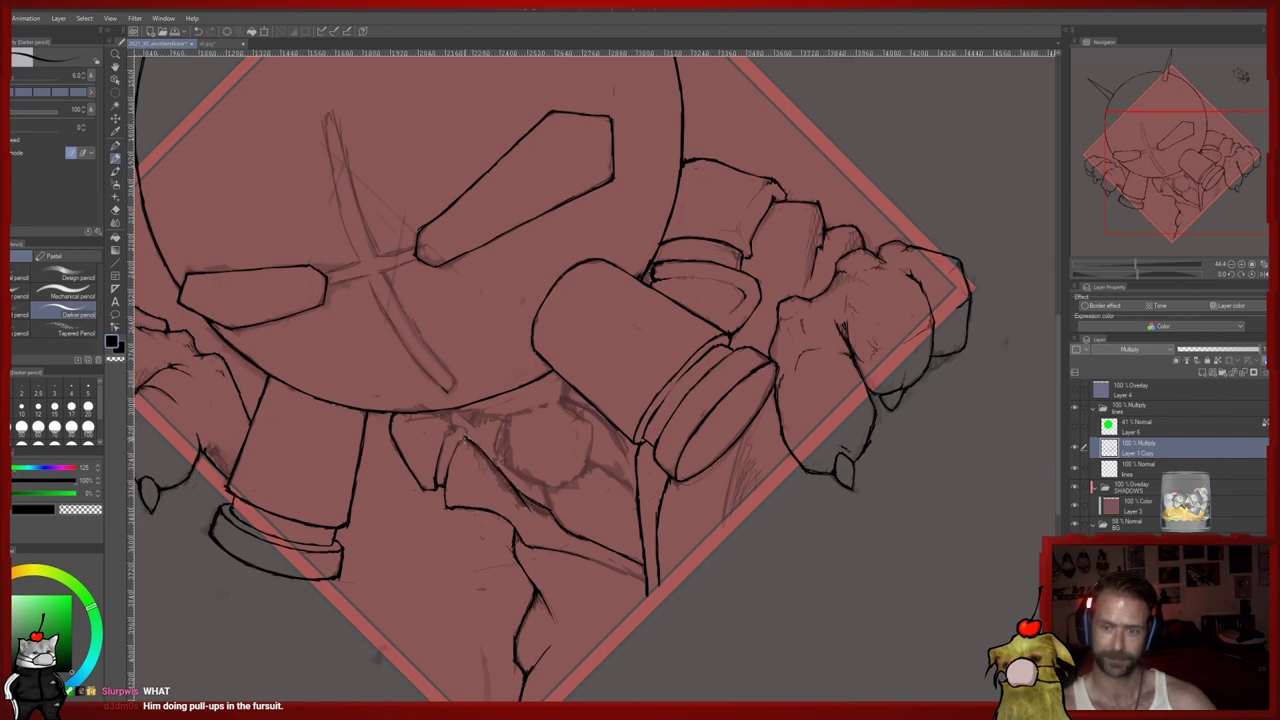
Soften the fold line's upper tip with the Blend tool, and clean up the corner beside the small collar flap
{"action": "key", "text": "j"}
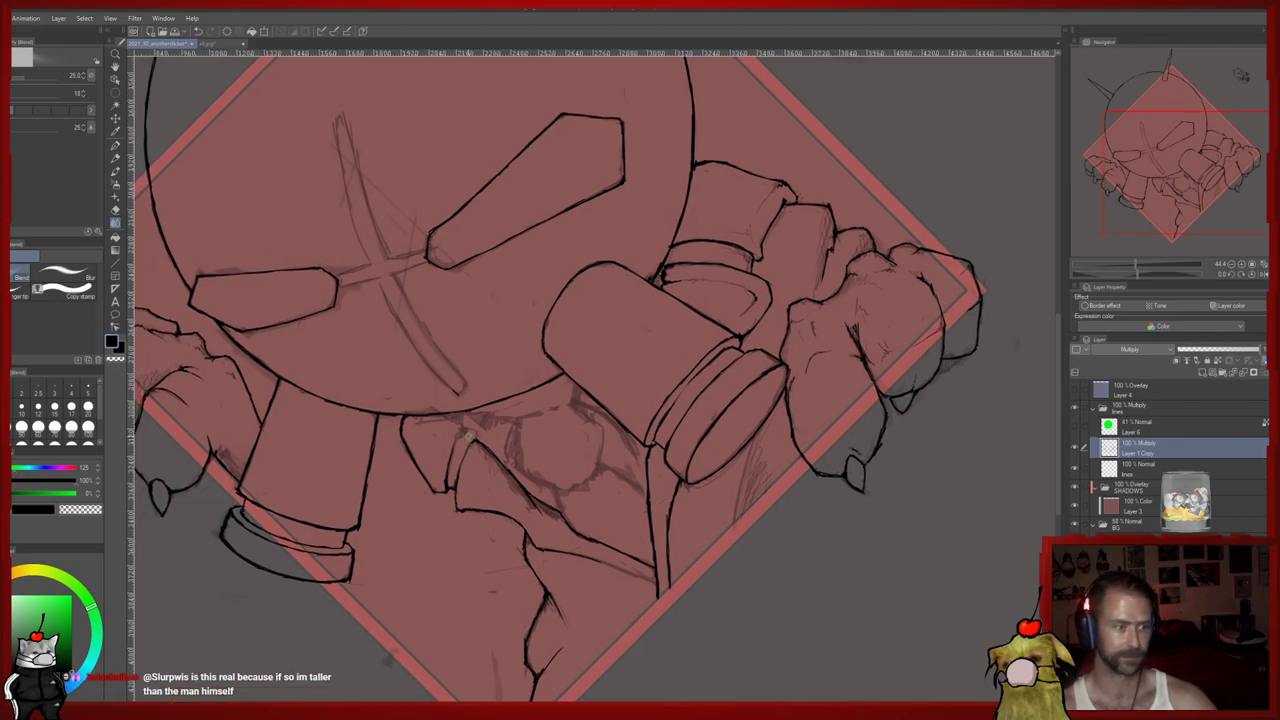
{"action": "left_click_drag", "start_coordinate": [473, 433], "coordinate": [485, 411]}
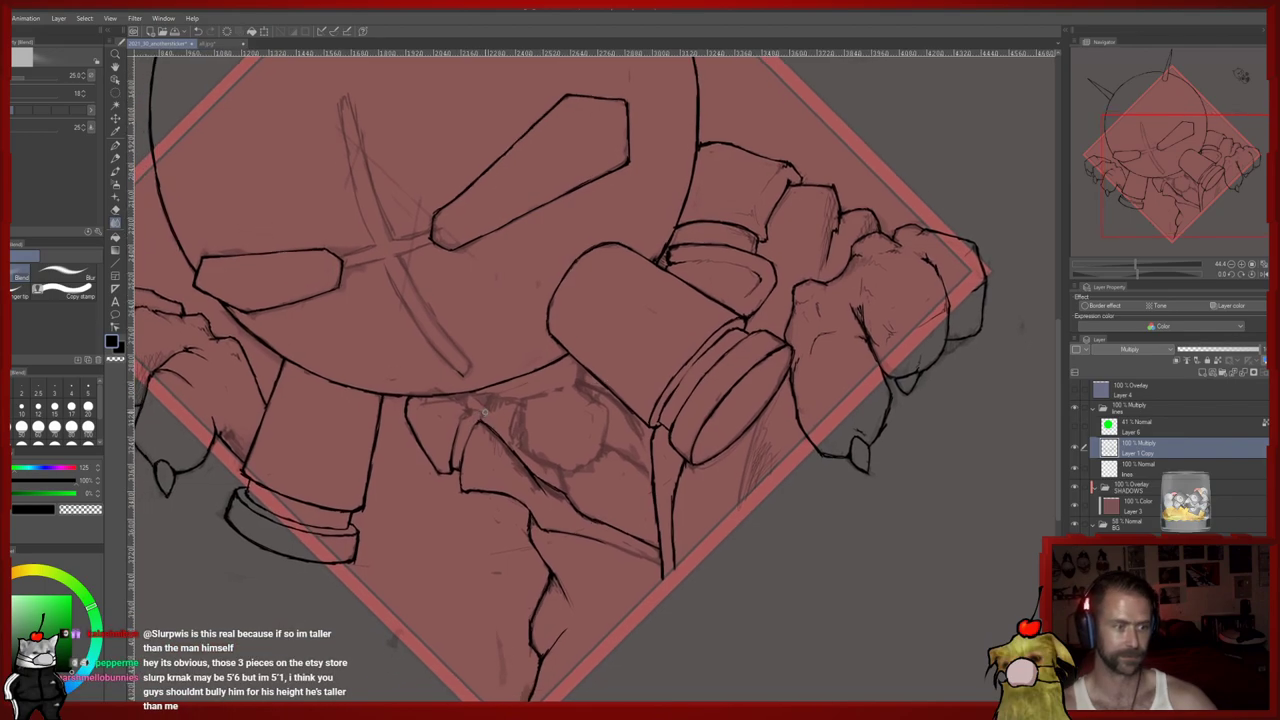
{"action": "key", "text": "p"}
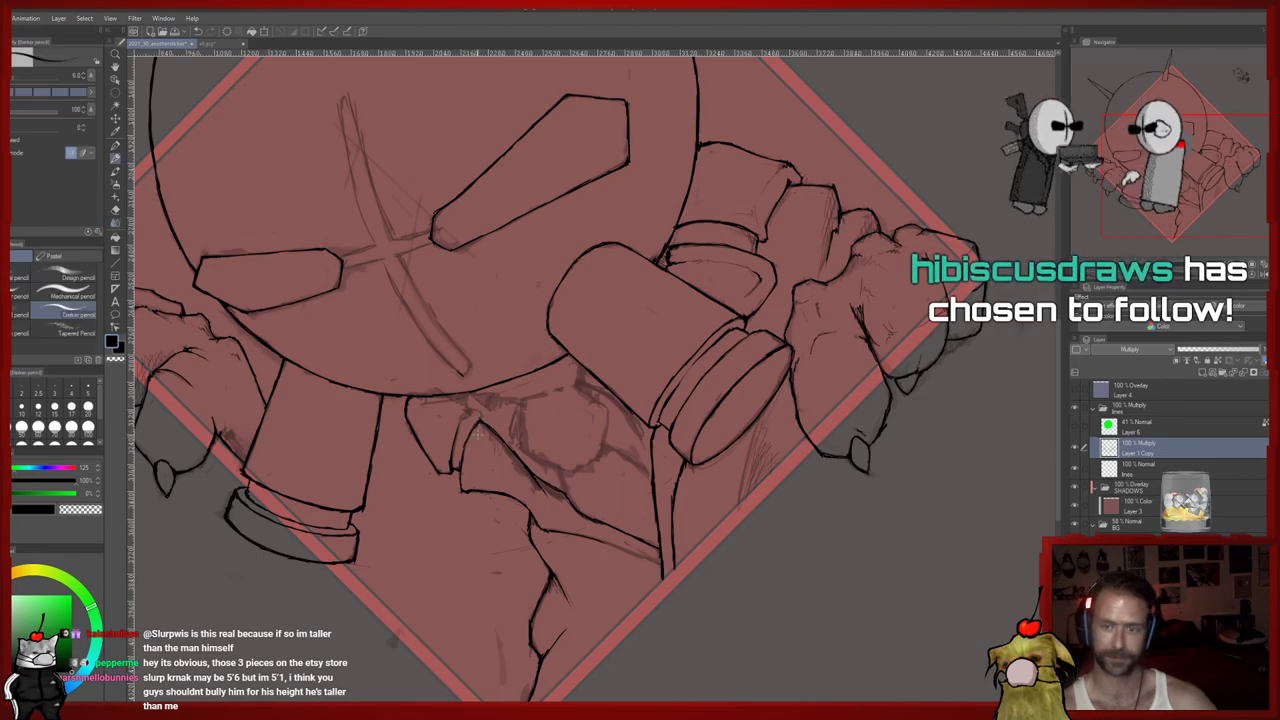
{"action": "key", "text": "e"}
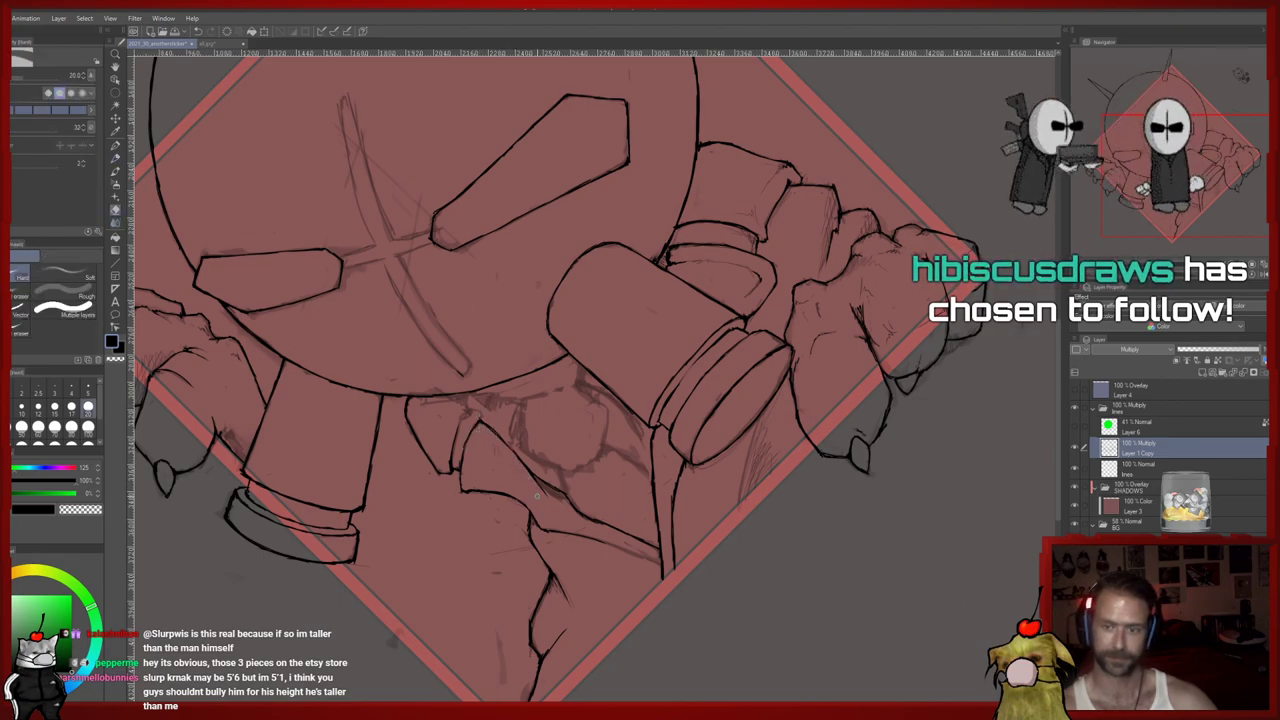
Connect the fold's tip to the head's outline with a short line, and refine the small collar flap's edges and inner lines
{"action": "key", "text": "p"}
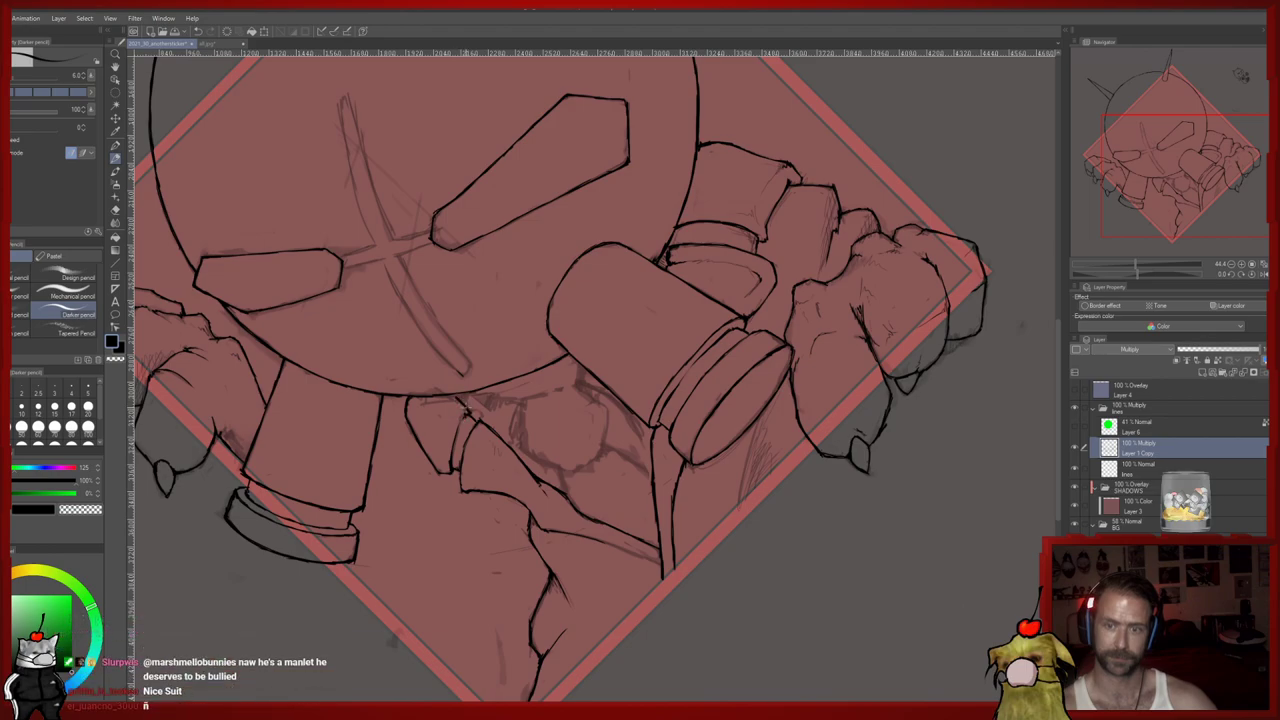
{"action": "left_click_drag", "start_coordinate": [461, 396], "coordinate": [457, 396]}
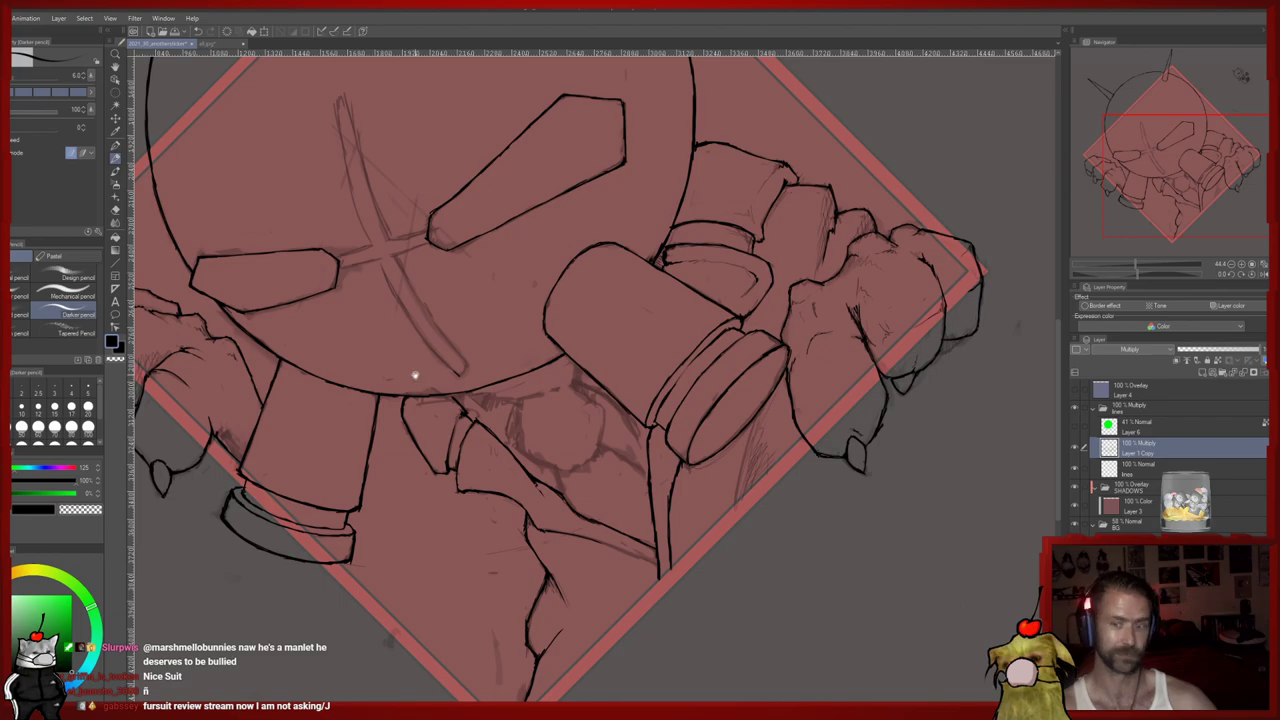
{"action": "key", "text": "e"}
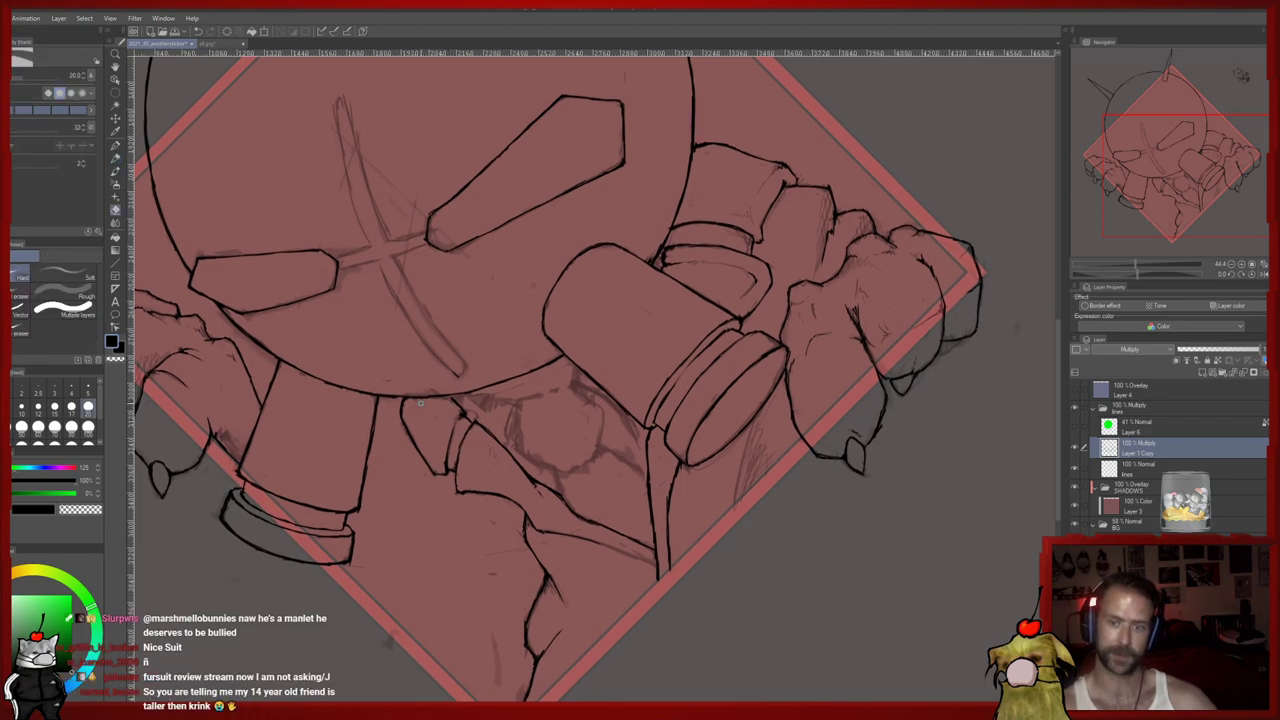
{"action": "key", "text": "p"}
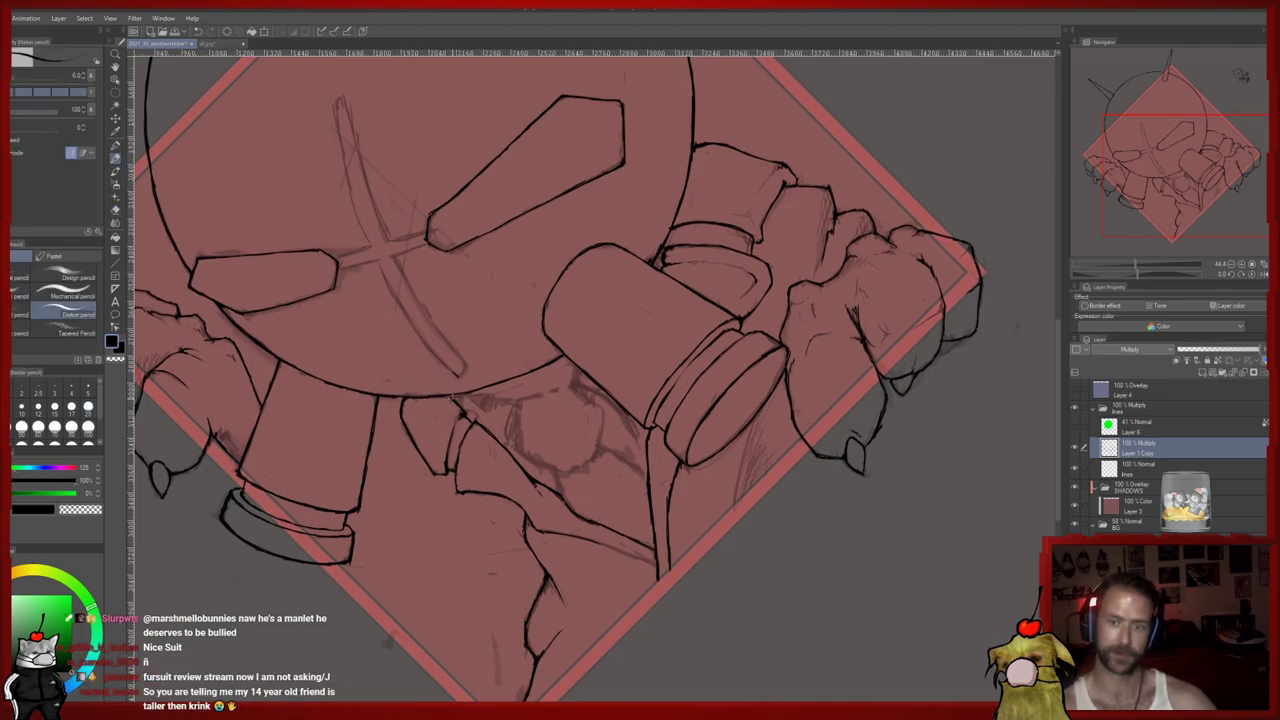
{"action": "key", "text": "p"}
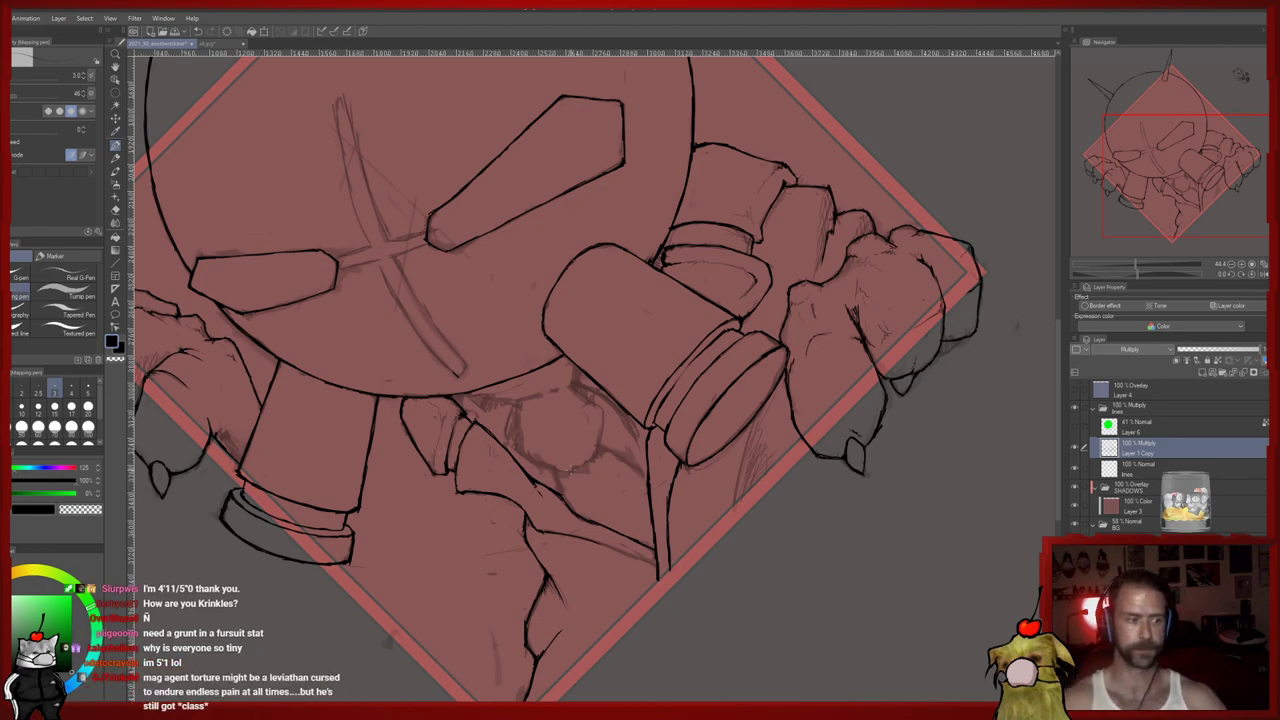
Outline the rounded knot at the centre of the collar over its sketch, using the Darker pencil and Mapping pen
{"action": "left_click_drag", "start_coordinate": [530, 507], "coordinate": [512, 499]}
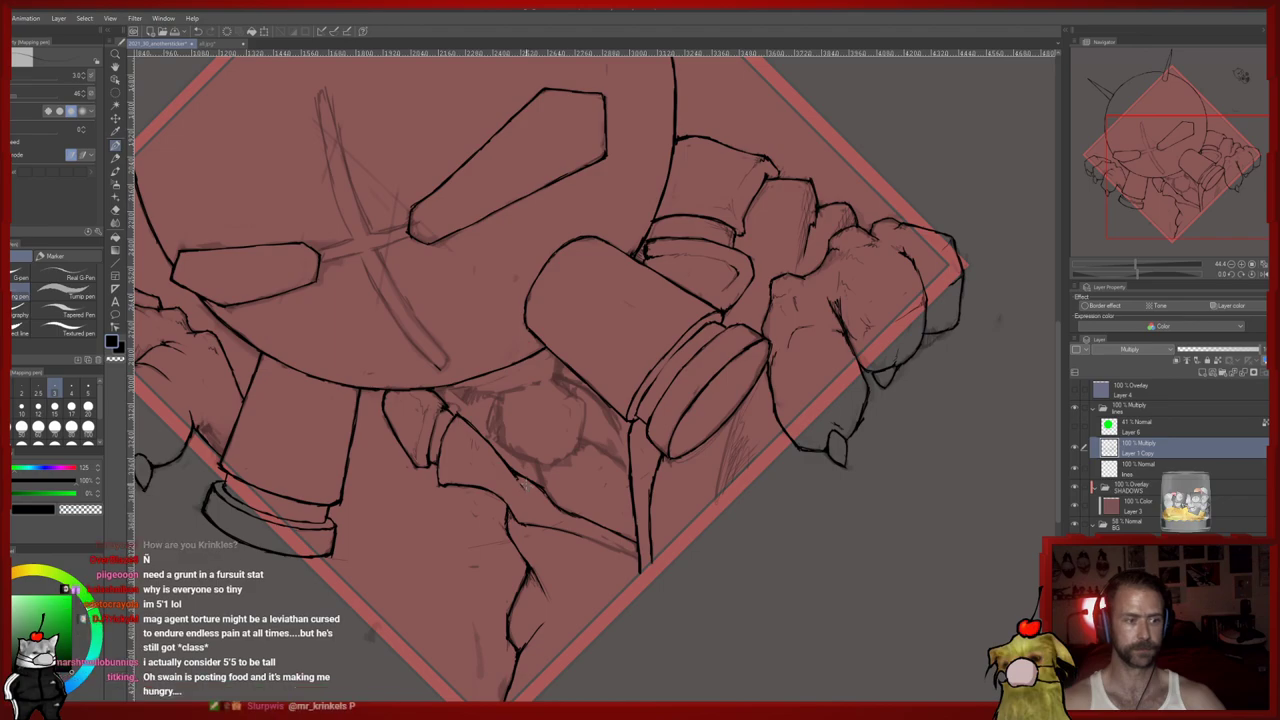
{"action": "key", "text": "p"}
{"action": "left_click_drag", "start_coordinate": [526, 482], "coordinate": [525, 486]}
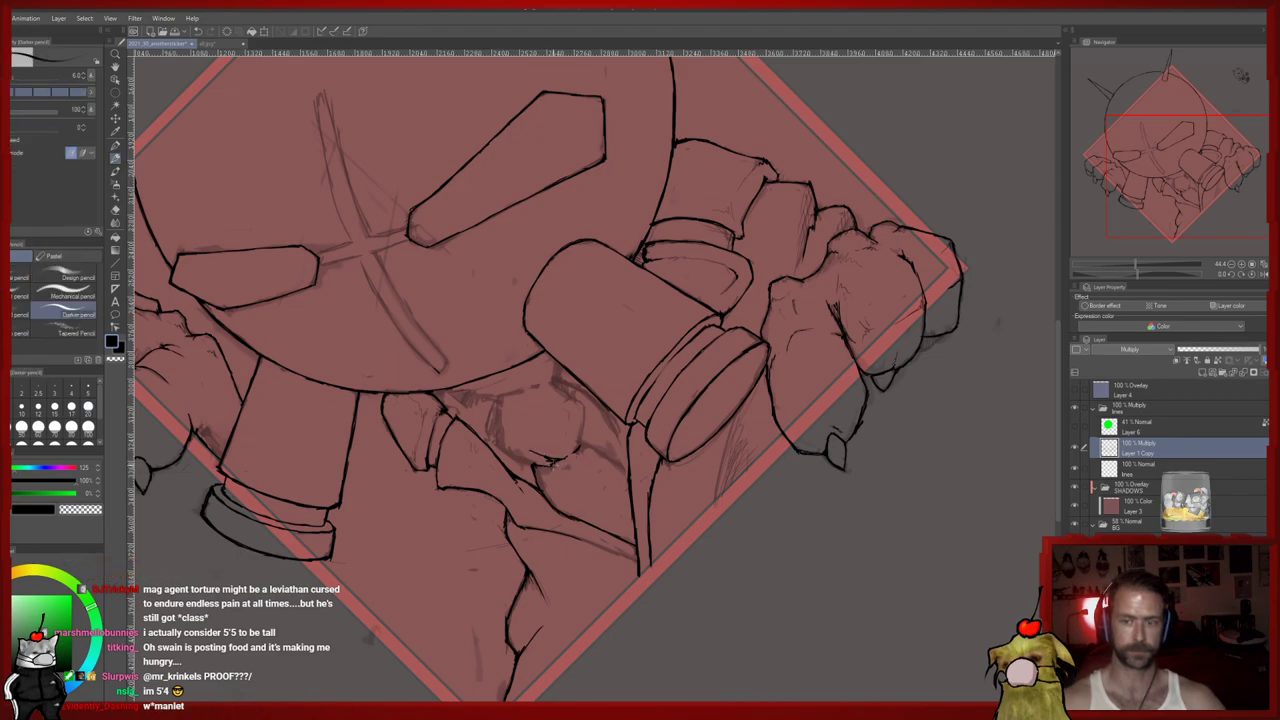
{"action": "key", "text": "p"}
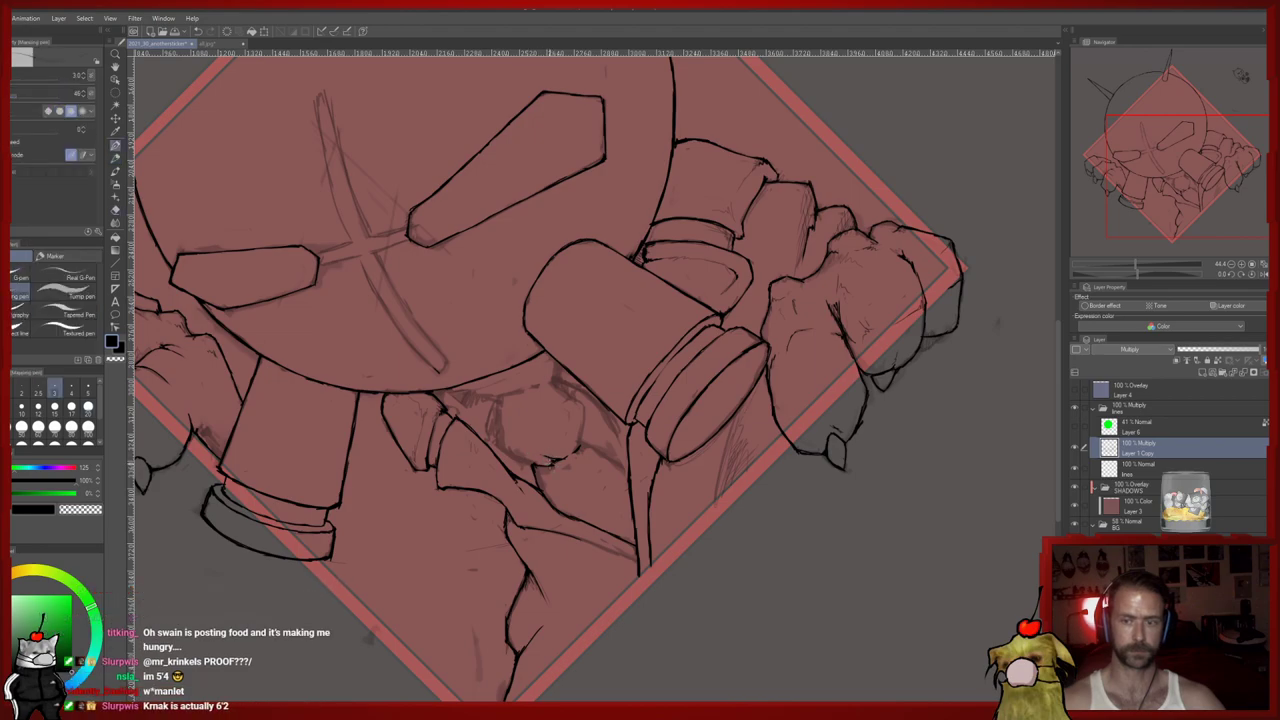
{"action": "key", "text": "p"}
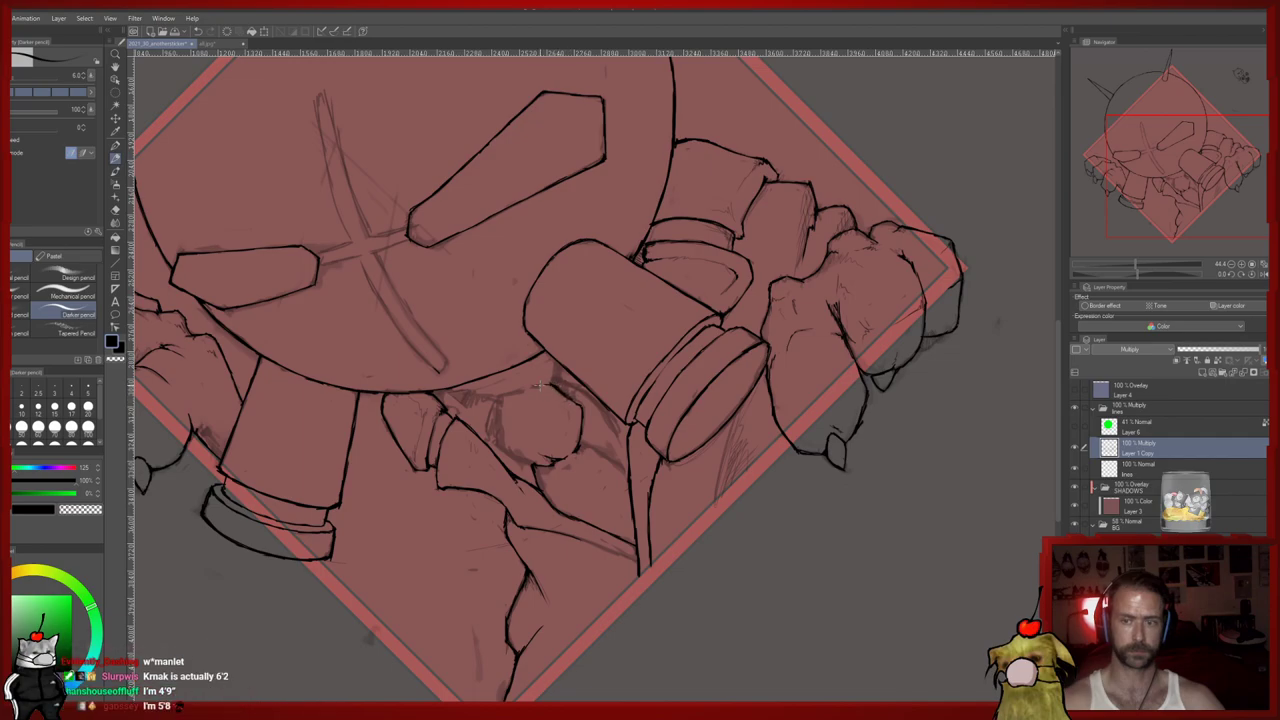
{"action": "mouse_move", "coordinate": [494, 433]}
{"action": "left_mouse_down"}
{"action": "mouse_move", "coordinate": [498, 448]}
{"action": "mouse_move", "coordinate": [540, 462]}
{"action": "left_mouse_up"}
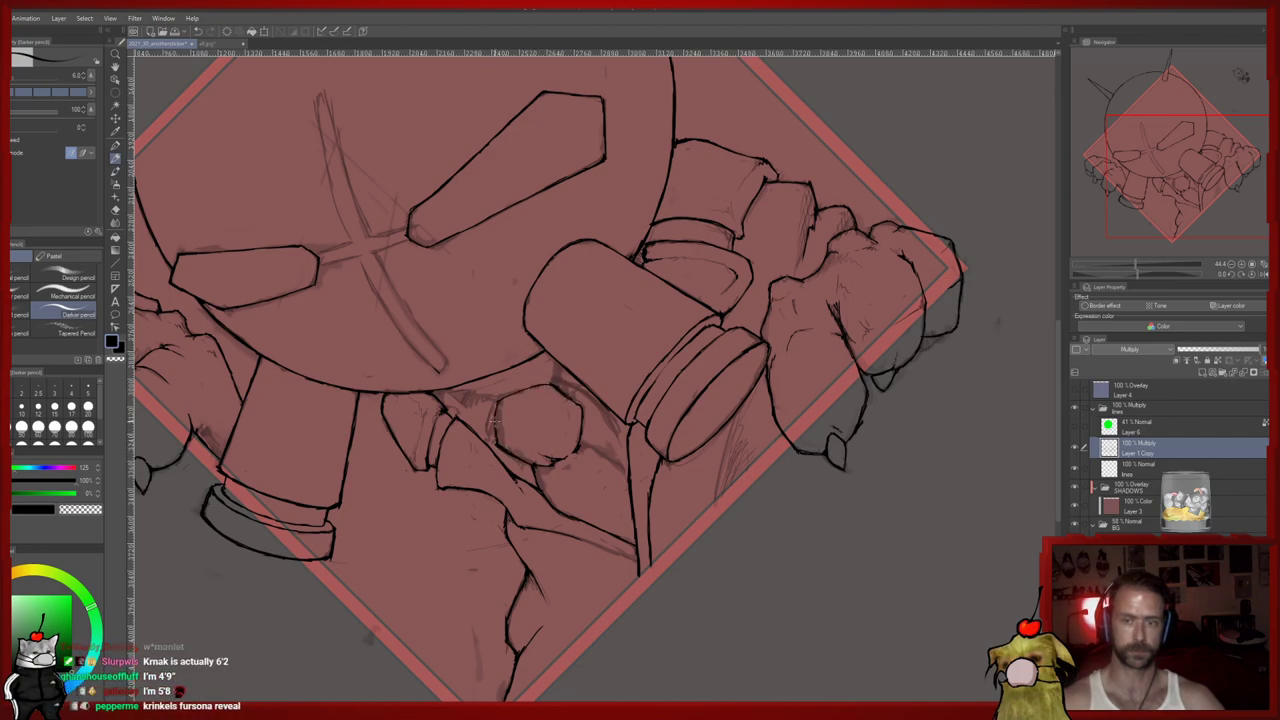
Clean up the knot's outline with the Hard eraser, and add small crease marks inside it with the Mapping pen
{"action": "key", "text": "e"}
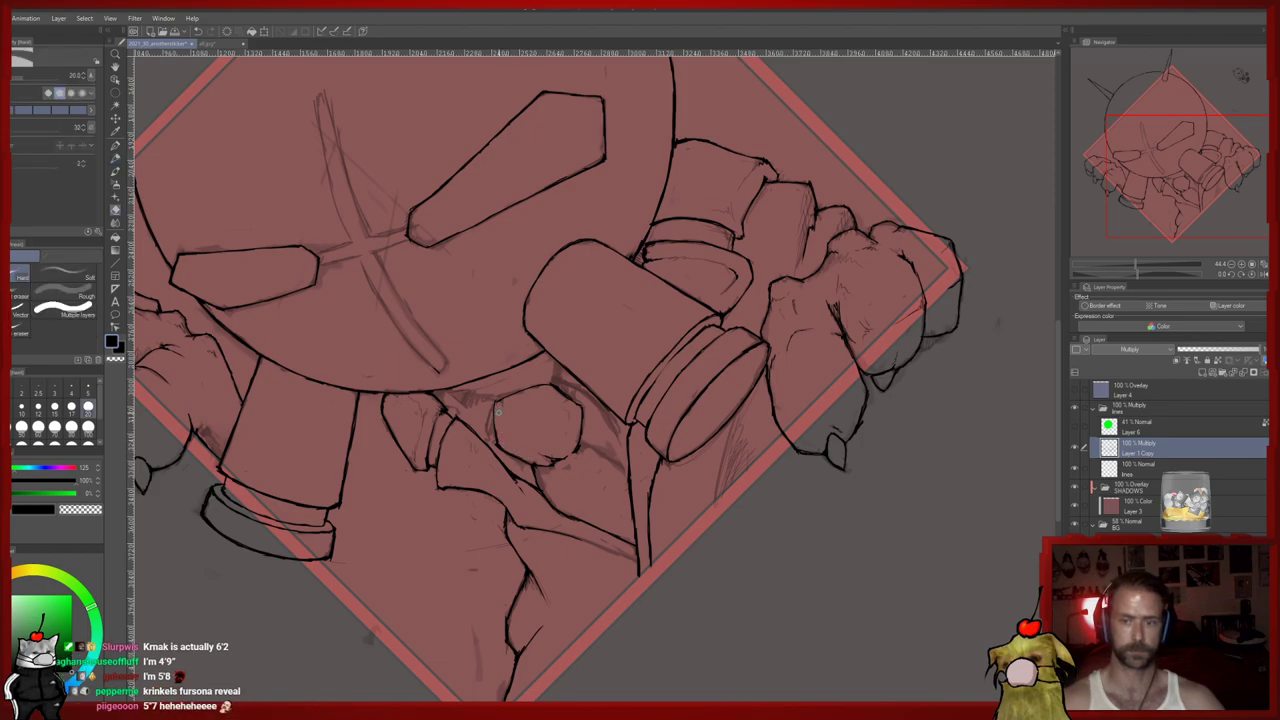
{"action": "key", "text": "p"}
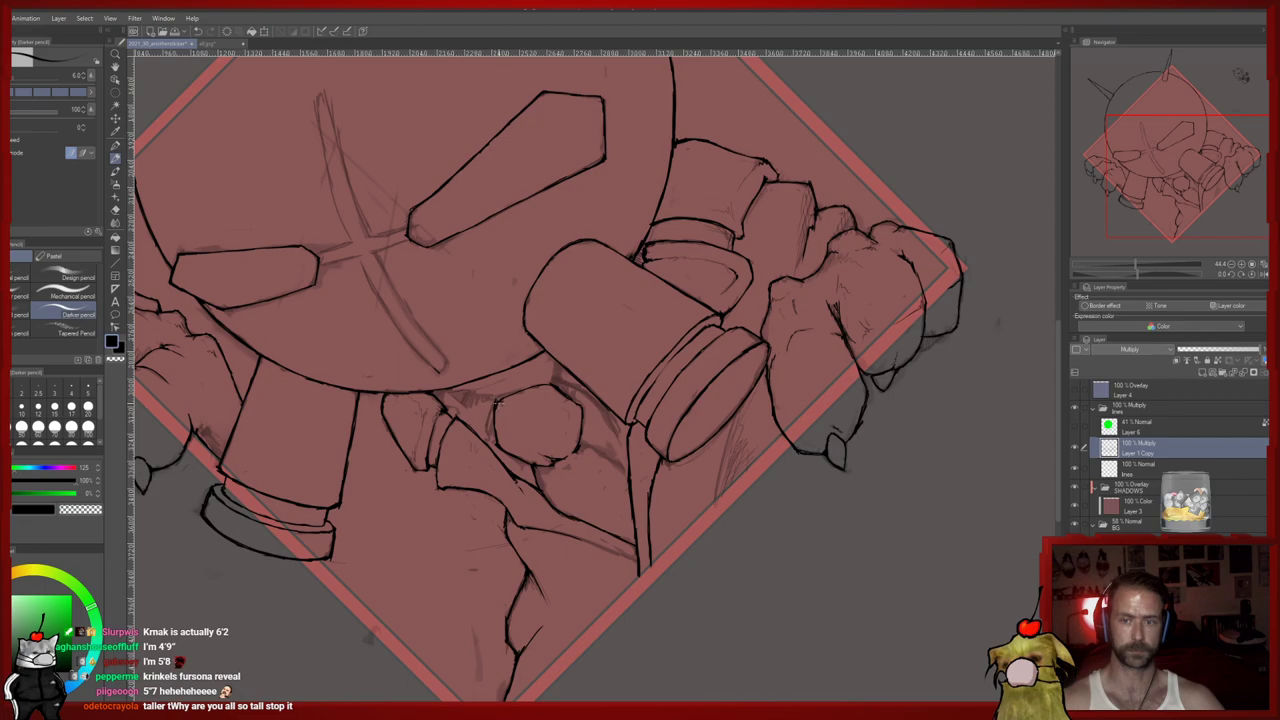
{"action": "key", "text": "p"}
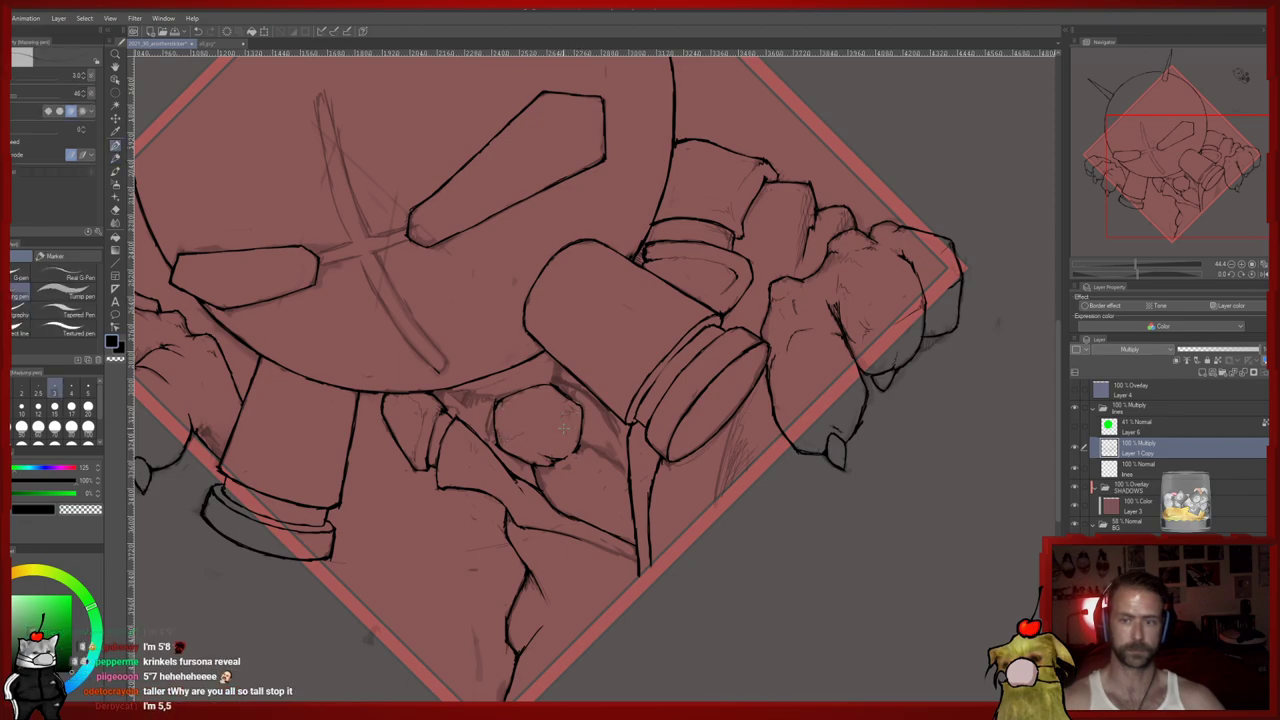
{"action": "key", "text": "e"}
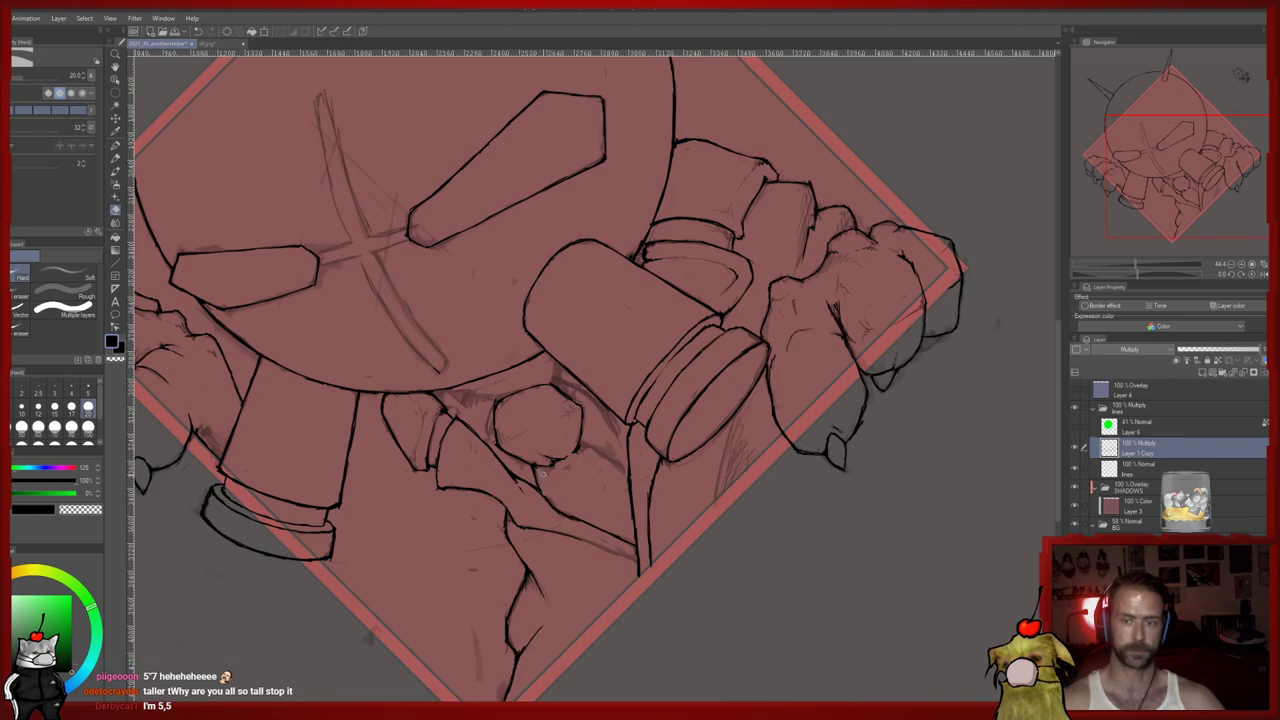
{"action": "key", "text": "p"}
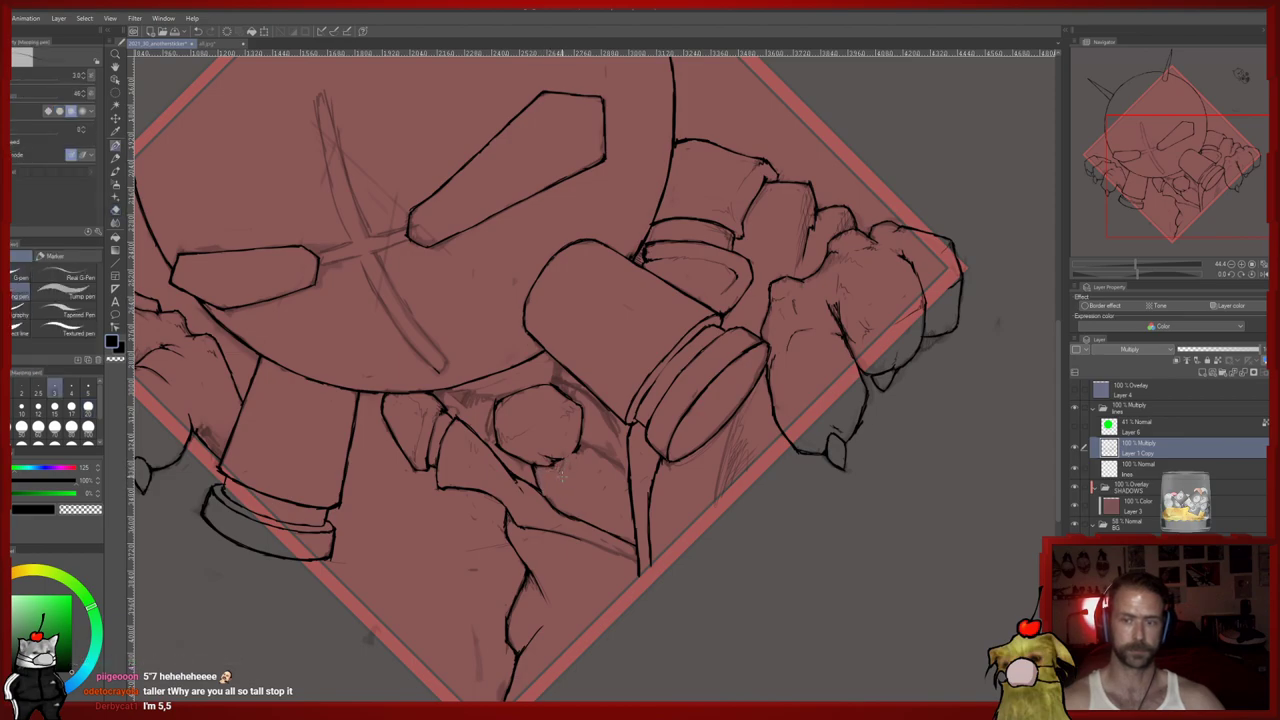
Draw the cloth fold lines from the knot's lower edge to the narrow vertical strip with the Darker pencil, erasing rough spots
{"action": "key", "text": "p"}
{"action": "mouse_move", "coordinate": [564, 462]}
{"action": "left_mouse_down"}
{"action": "mouse_move", "coordinate": [572, 452]}
{"action": "mouse_move", "coordinate": [628, 474]}
{"action": "left_mouse_up"}
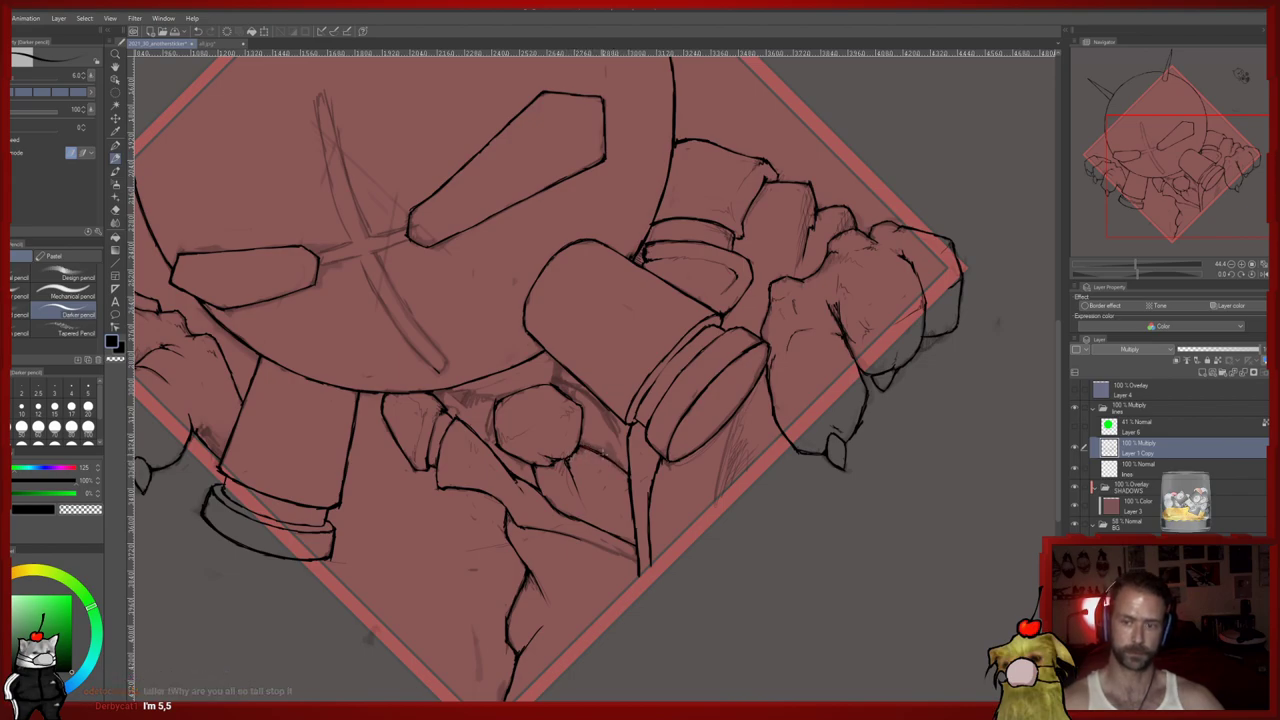
{"action": "key", "text": "e"}
{"action": "left_click_drag", "start_coordinate": [606, 440], "coordinate": [611, 452]}
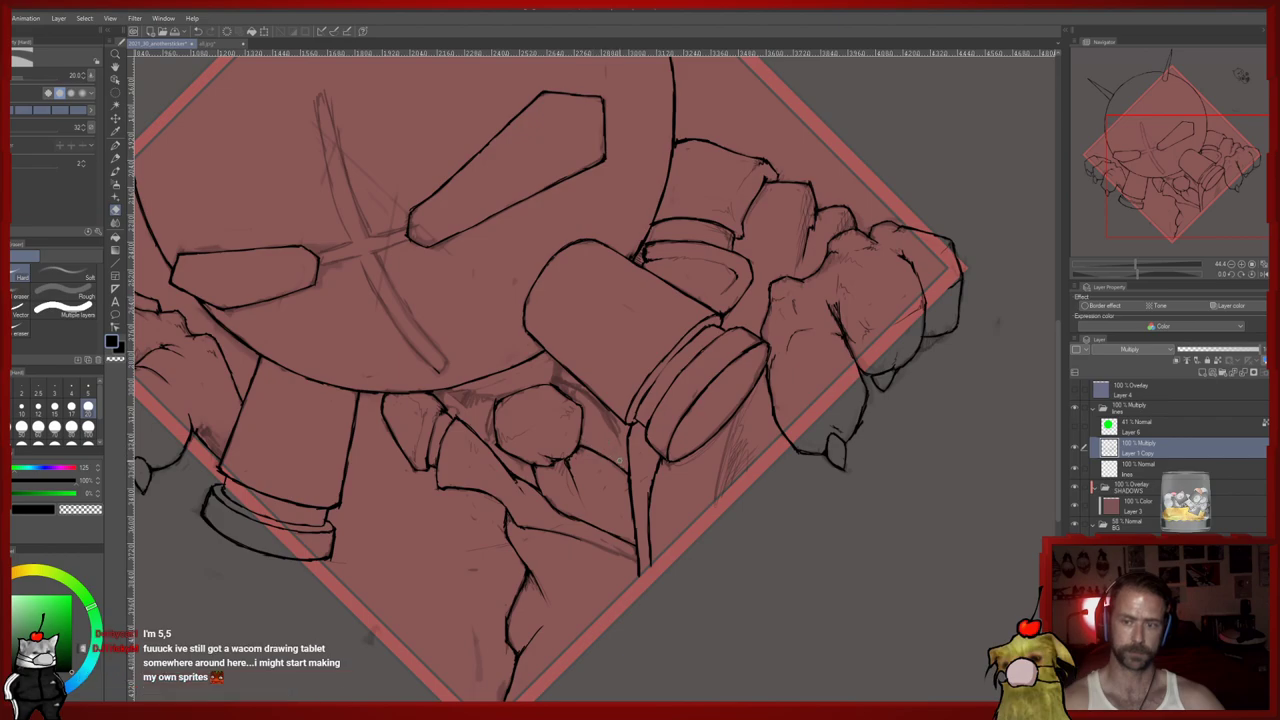
{"action": "key", "text": "p"}
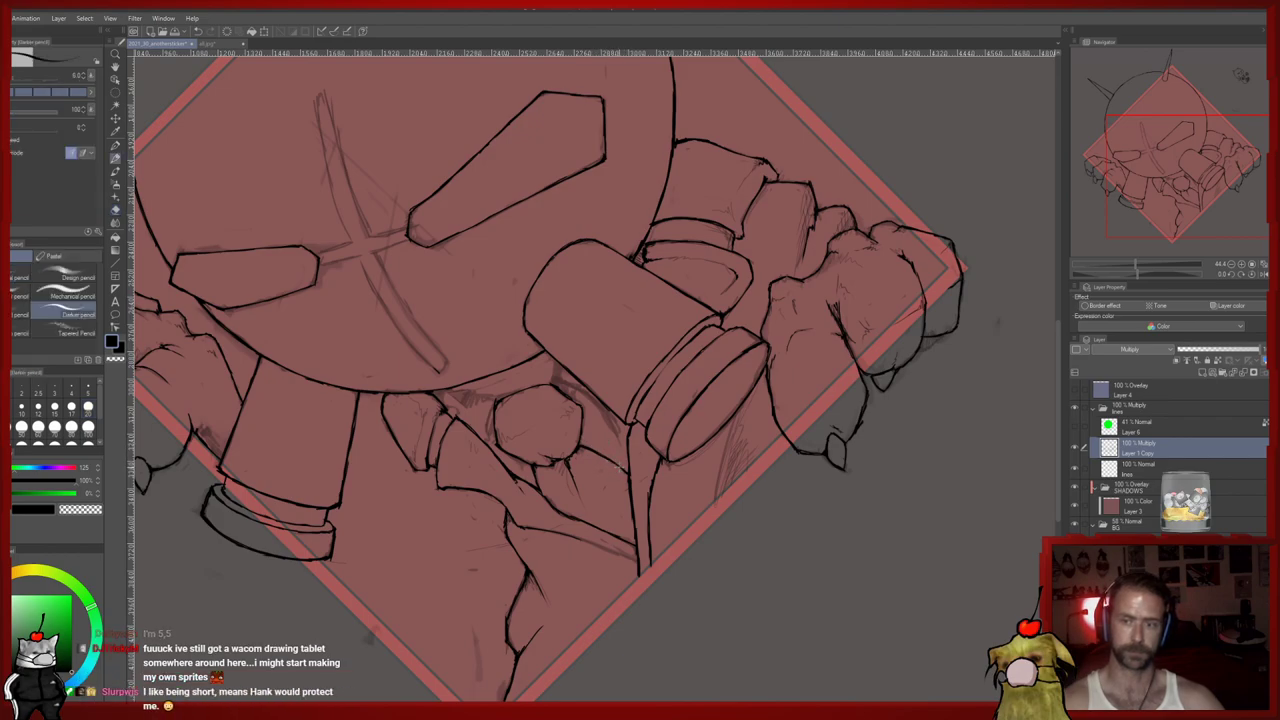
{"action": "mouse_move", "coordinate": [583, 443]}
{"action": "left_mouse_down"}
{"action": "mouse_move", "coordinate": [575, 455]}
{"action": "mouse_move", "coordinate": [553, 414]}
{"action": "left_mouse_up"}
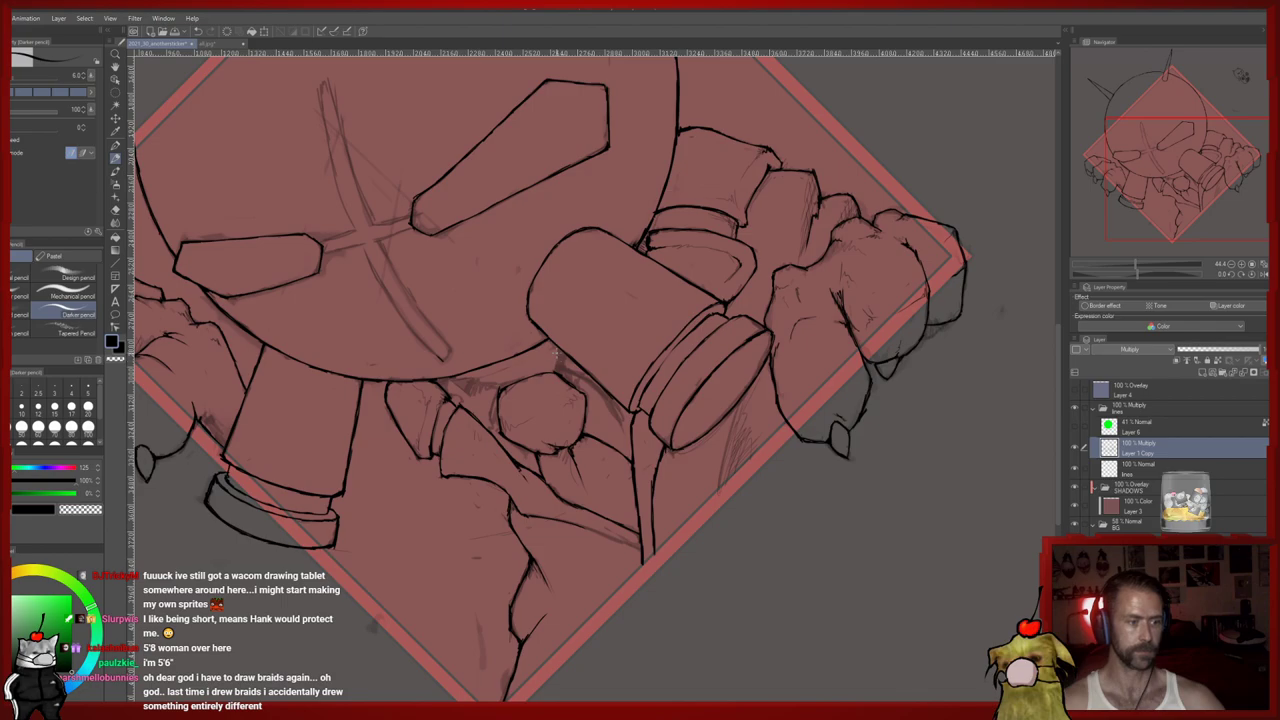
{"action": "mouse_move", "coordinate": [556, 353]}
{"action": "left_mouse_down"}
{"action": "mouse_move", "coordinate": [586, 343]}
{"action": "mouse_move", "coordinate": [586, 447]}
{"action": "mouse_move", "coordinate": [466, 658]}
{"action": "left_mouse_up"}
{"action": "mouse_move", "coordinate": [464, 323]}
{"action": "left_mouse_down"}
{"action": "mouse_move", "coordinate": [462, 368]}
{"action": "mouse_move", "coordinate": [471, 303]}
{"action": "mouse_move", "coordinate": [497, 346]}
{"action": "mouse_move", "coordinate": [463, 384]}
{"action": "left_mouse_up"}
{"action": "left_click_drag", "start_coordinate": [458, 410], "coordinate": [458, 434]}
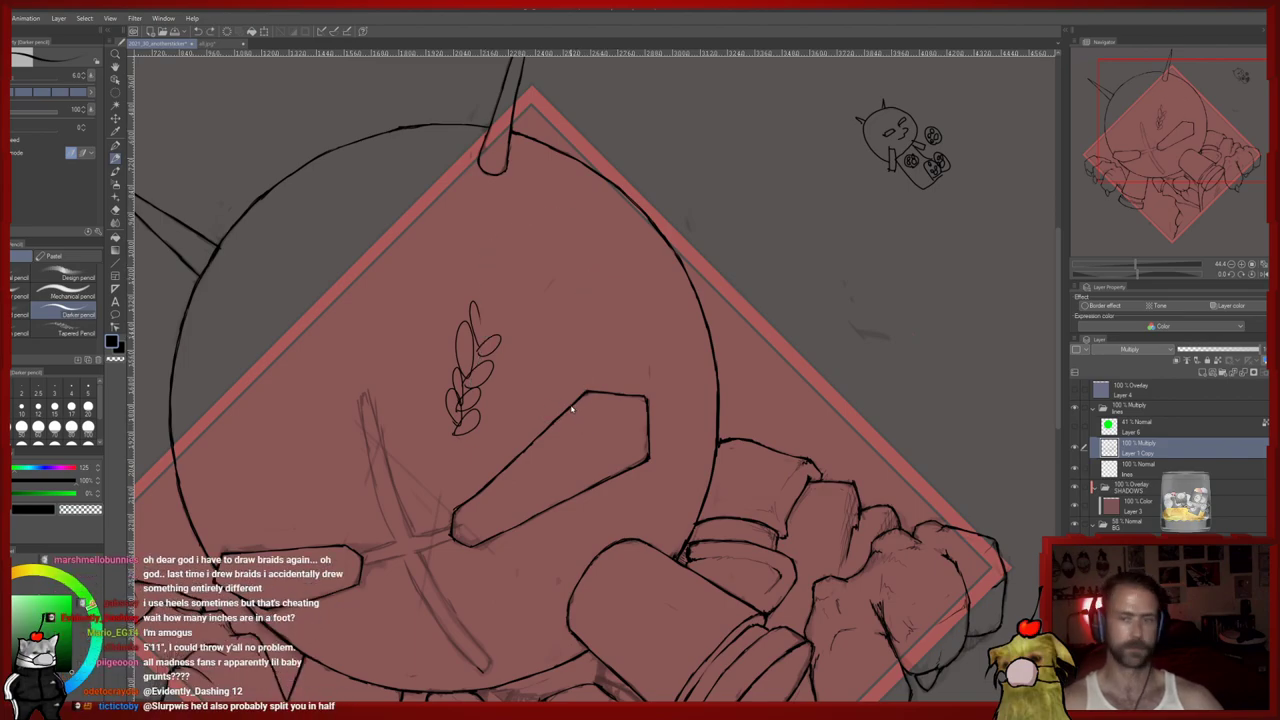
{"action": "key", "text": "ctrl+z"}
{"action": "key", "text": "ctrl+z"}
{"action": "key", "text": "ctrl+z"}
{"action": "key", "text": "ctrl+z"}
{"action": "key", "text": "ctrl+z"}
{"action": "key", "text": "ctrl+z"}
{"action": "key", "text": "ctrl+z"}
{"action": "key", "text": "ctrl+z"}
{"action": "mouse_move", "coordinate": [557, 498]}
{"action": "left_mouse_down"}
{"action": "mouse_move", "coordinate": [517, 243]}
{"action": "mouse_move", "coordinate": [506, 249]}
{"action": "mouse_move", "coordinate": [513, 464]}
{"action": "mouse_move", "coordinate": [485, 412]}
{"action": "left_mouse_up"}
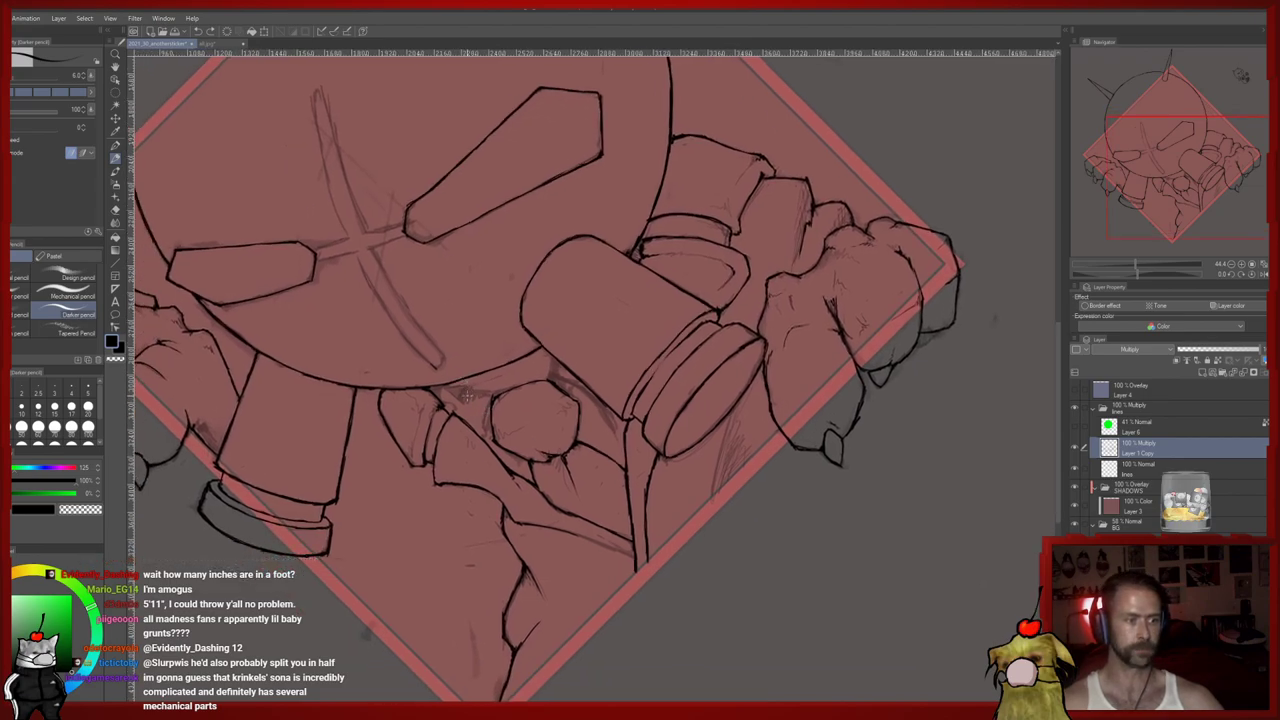
Ink a short curved cloth line along the knot's side facing the small collar flap, and tidy it
{"action": "left_click_drag", "start_coordinate": [467, 396], "coordinate": [489, 371]}
{"action": "left_click_drag", "start_coordinate": [509, 416], "coordinate": [505, 388]}
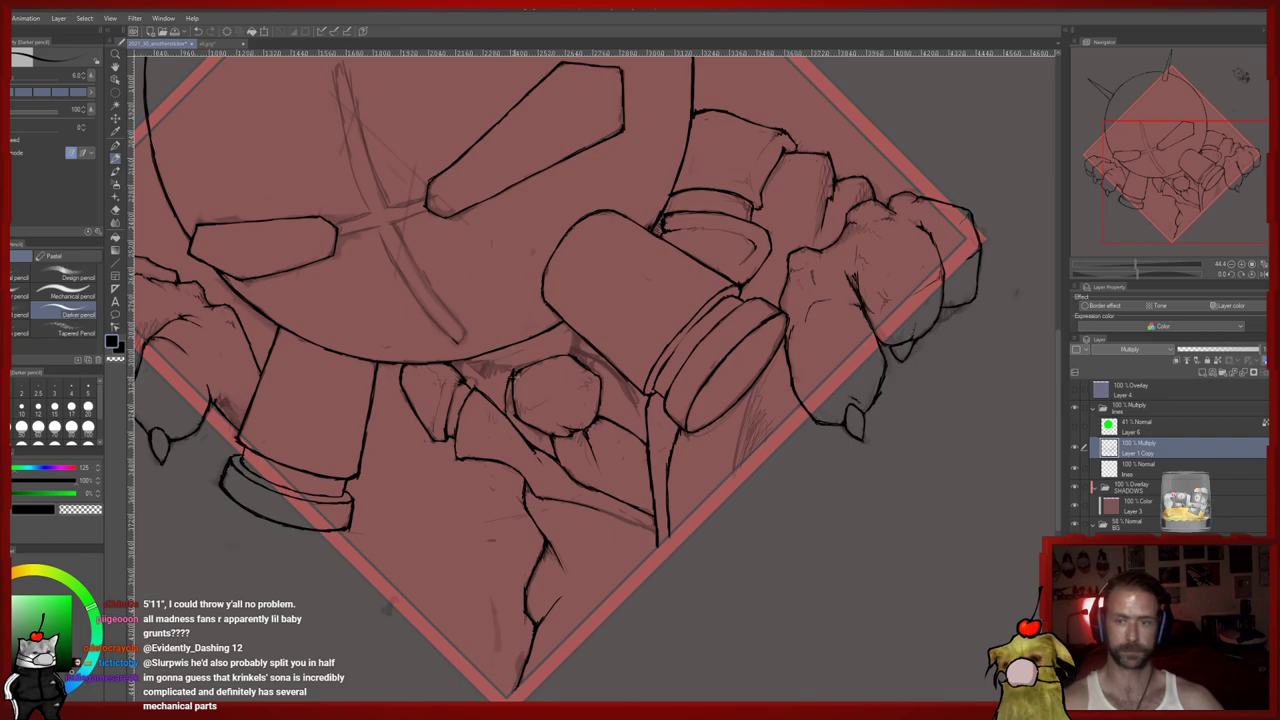
{"action": "key", "text": "p"}
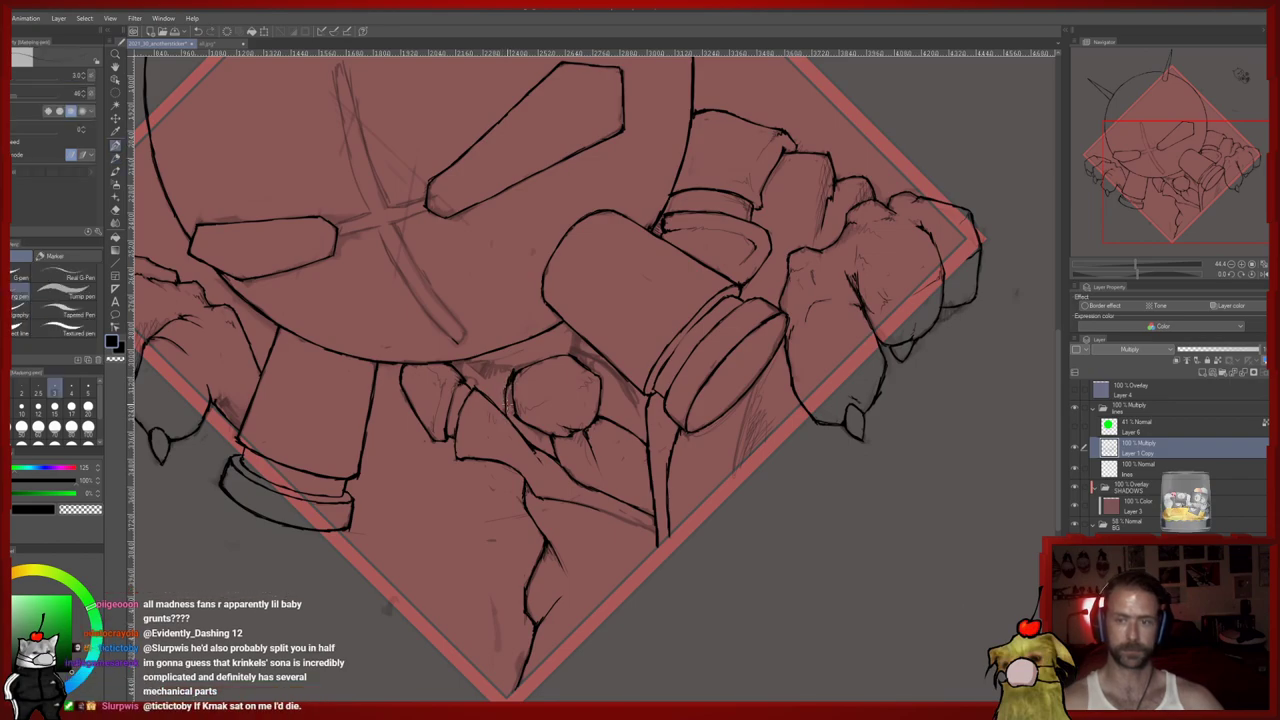
{"action": "key", "text": "e"}
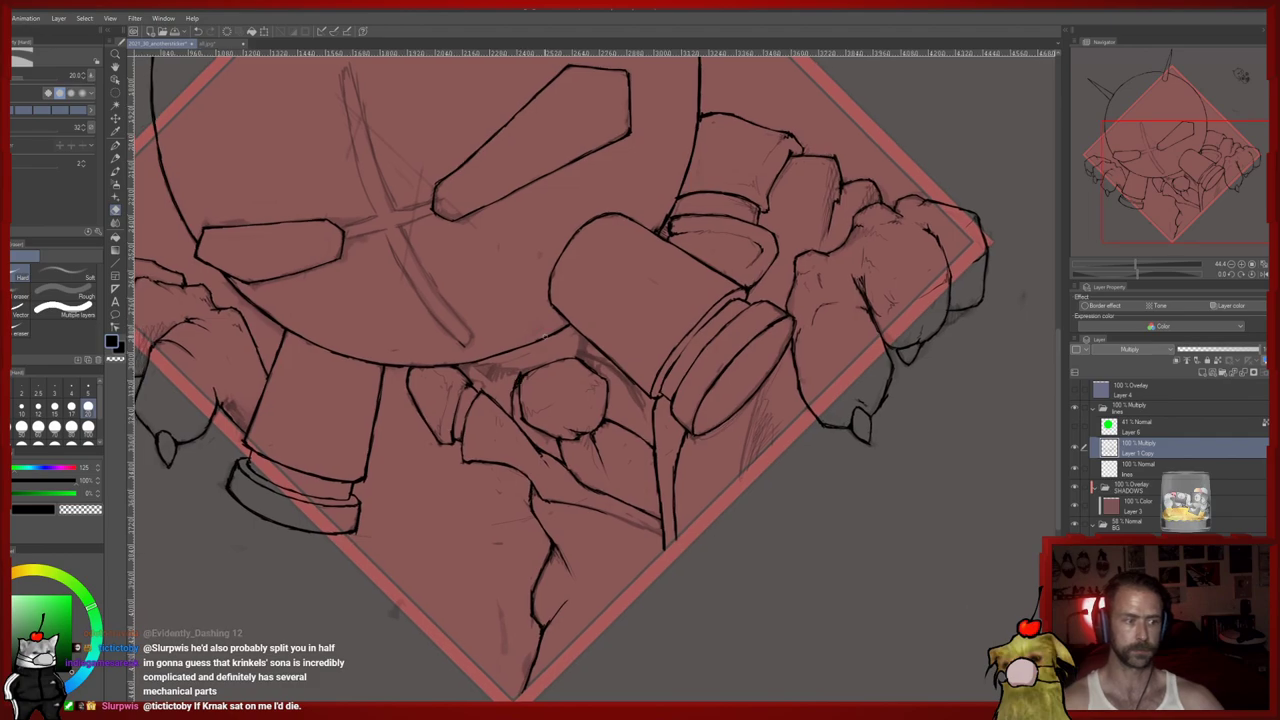
Mirror the canvas view, and draw the cloth's upper edge from the knot toward the small collar flap, erasing stray marks
{"action": "left_click", "coordinate": [1263, 275]}
{"action": "key", "text": "p"}
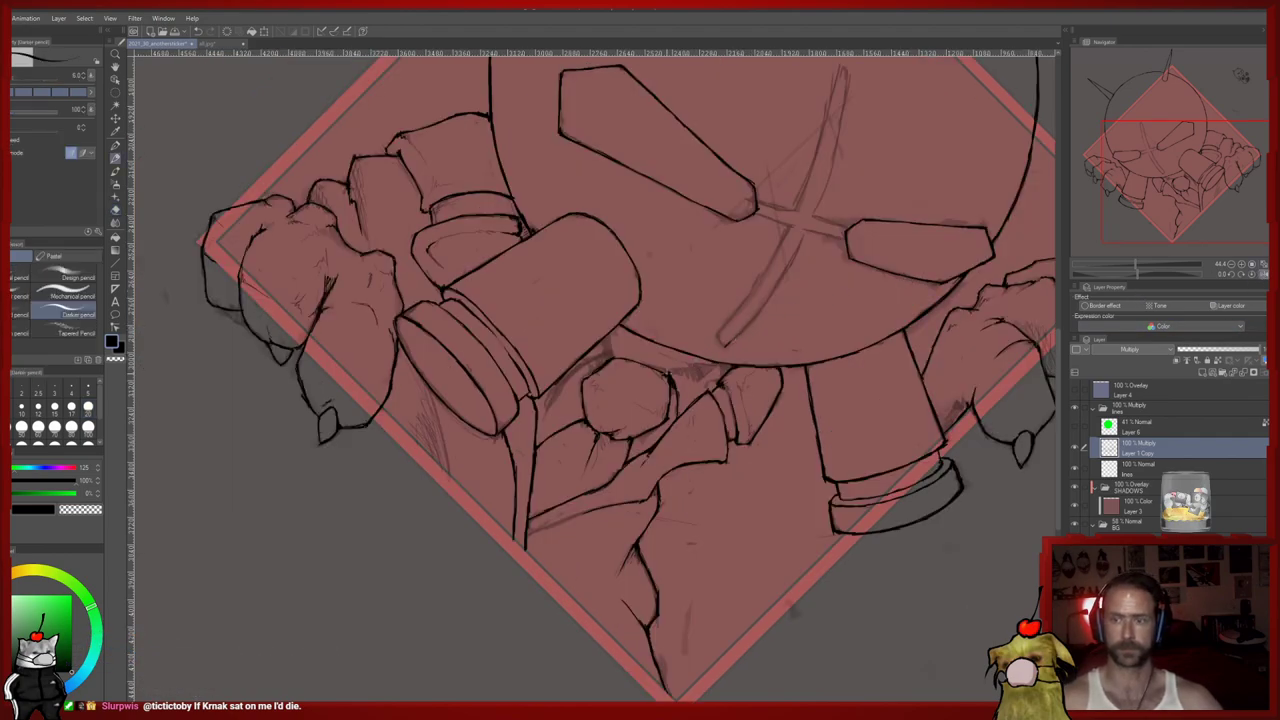
{"action": "mouse_move", "coordinate": [667, 370]}
{"action": "left_mouse_down"}
{"action": "mouse_move", "coordinate": [705, 363]}
{"action": "mouse_move", "coordinate": [714, 380]}
{"action": "left_mouse_up"}
{"action": "key", "text": "e"}
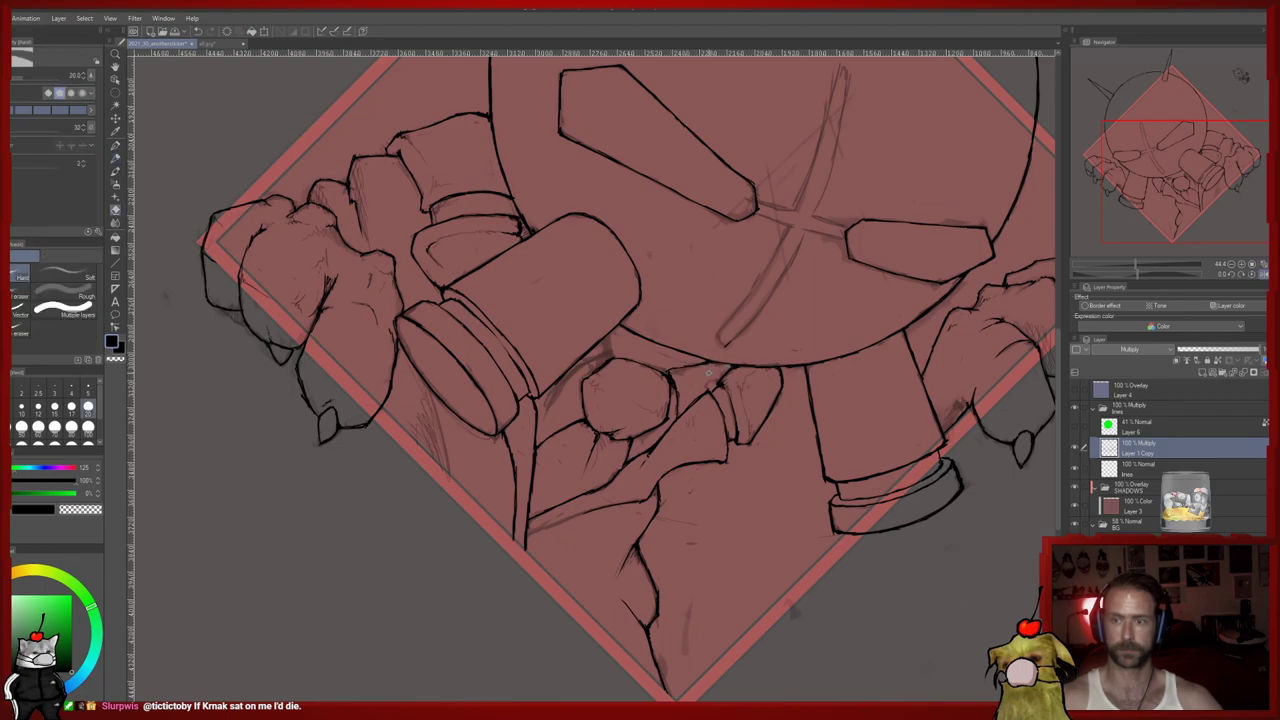
{"action": "key", "text": "p"}
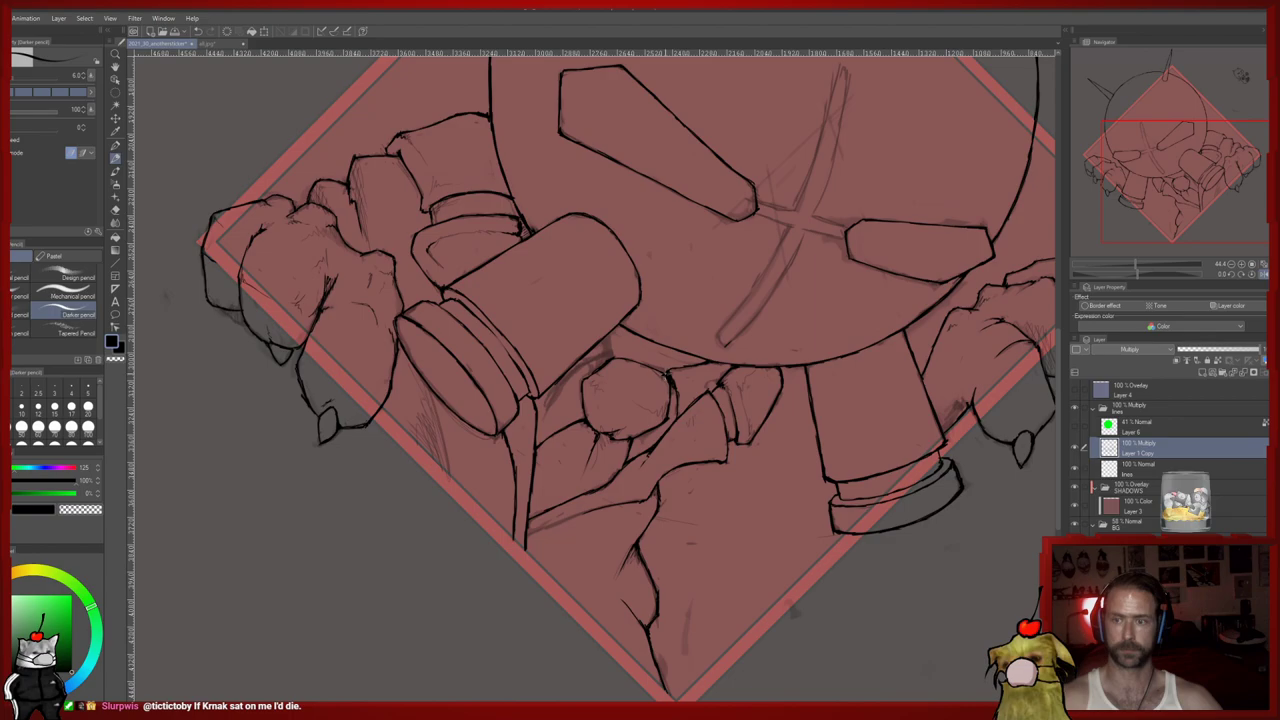
Add fine crease lines to the cloth between the knot and the small collar flap, and erase excess marks around them
{"action": "key", "text": "p"}
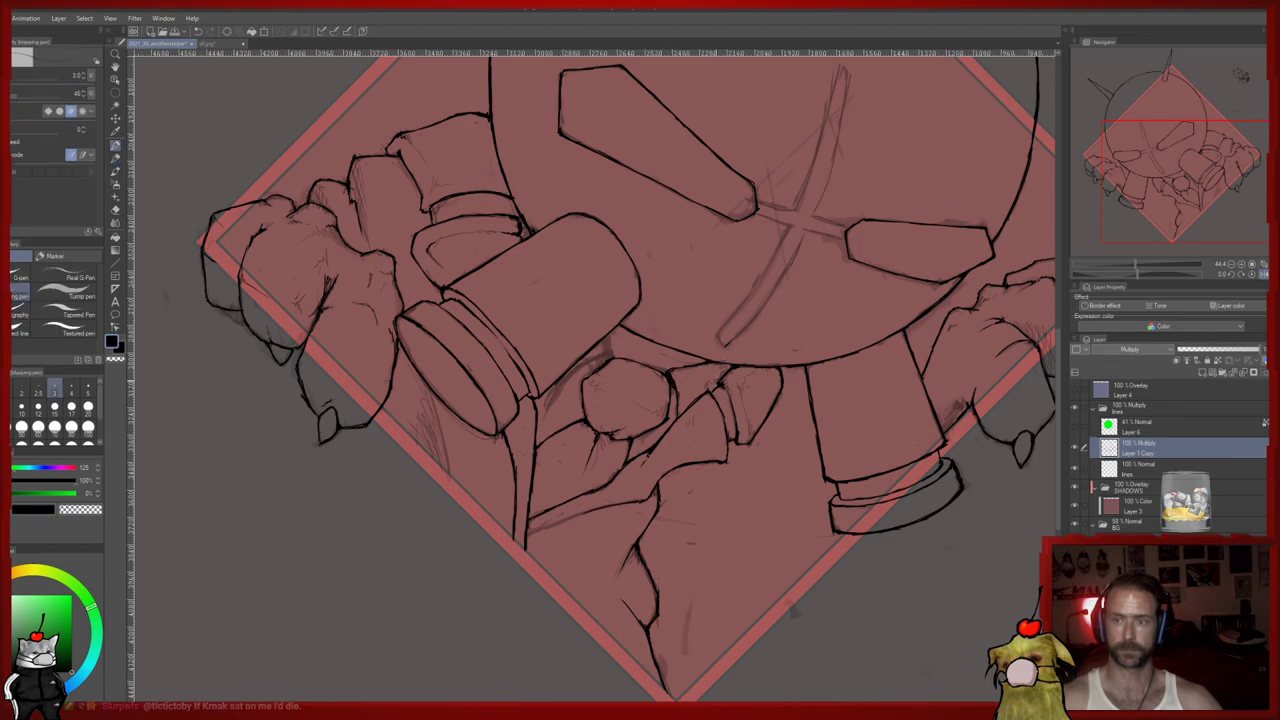
{"action": "key", "text": "e"}
{"action": "key", "text": "p"}
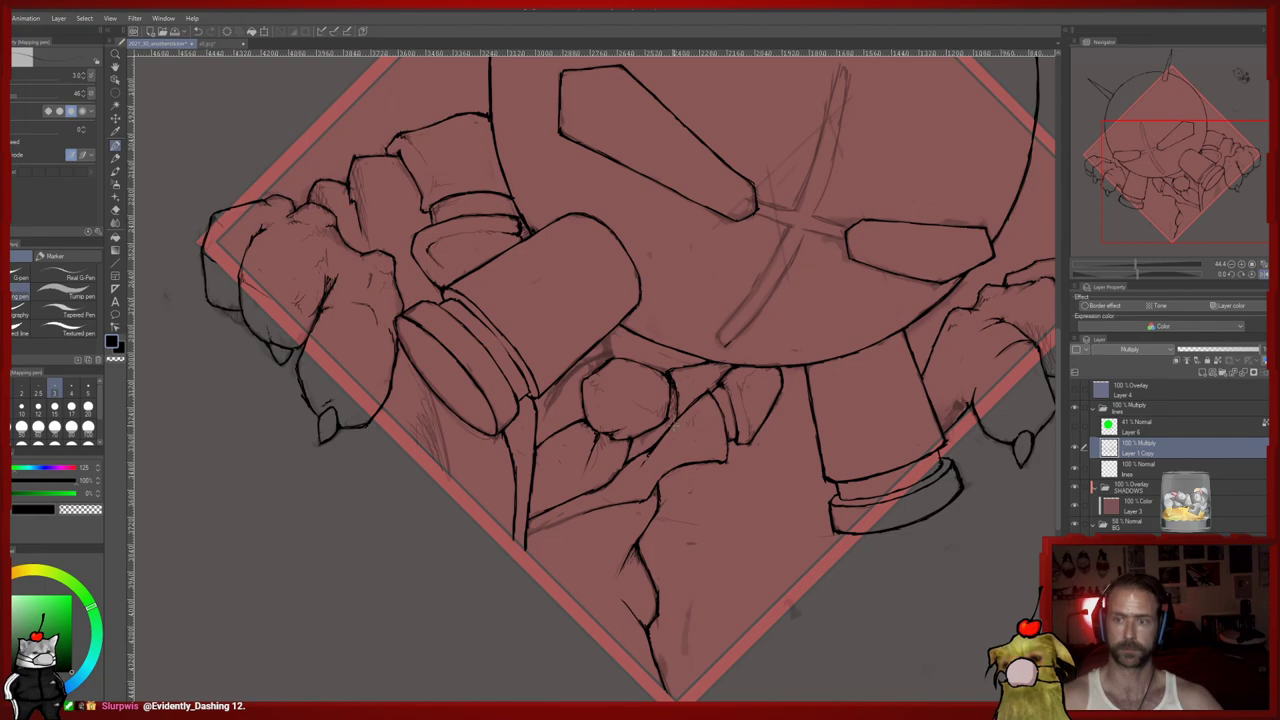
{"action": "key", "text": "e"}
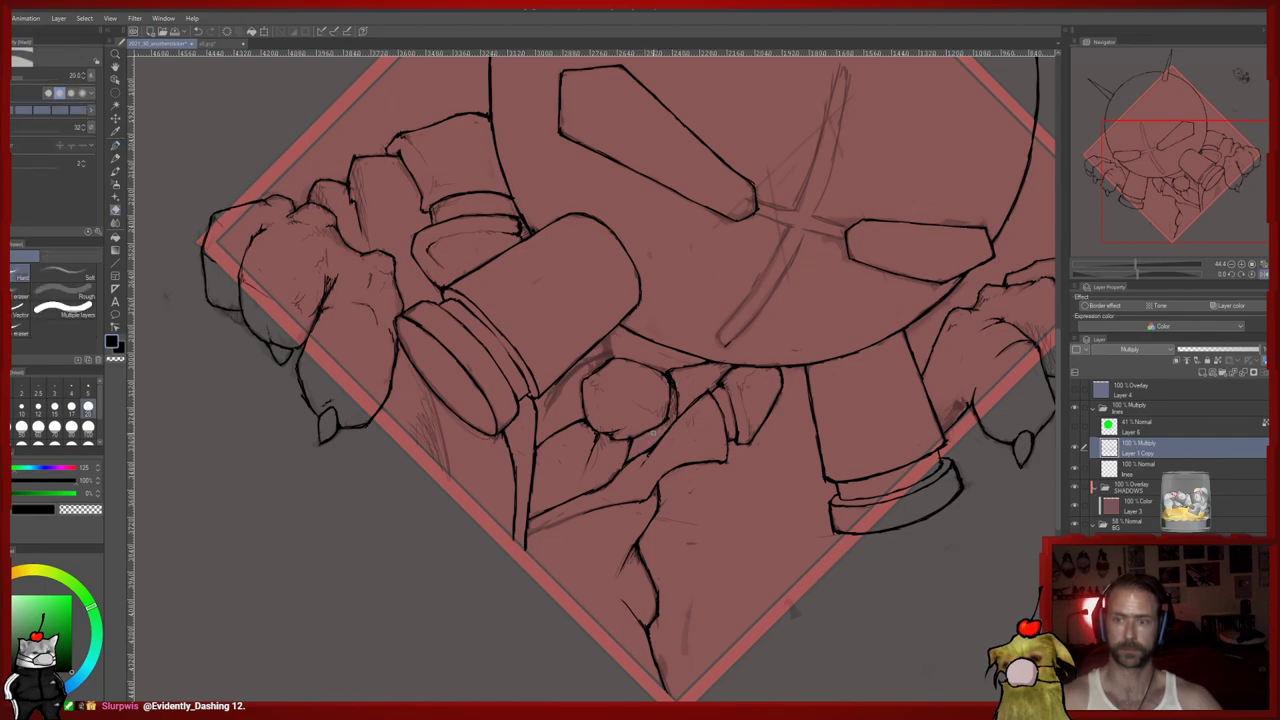
{"action": "left_click_drag", "start_coordinate": [627, 471], "coordinate": [631, 457]}
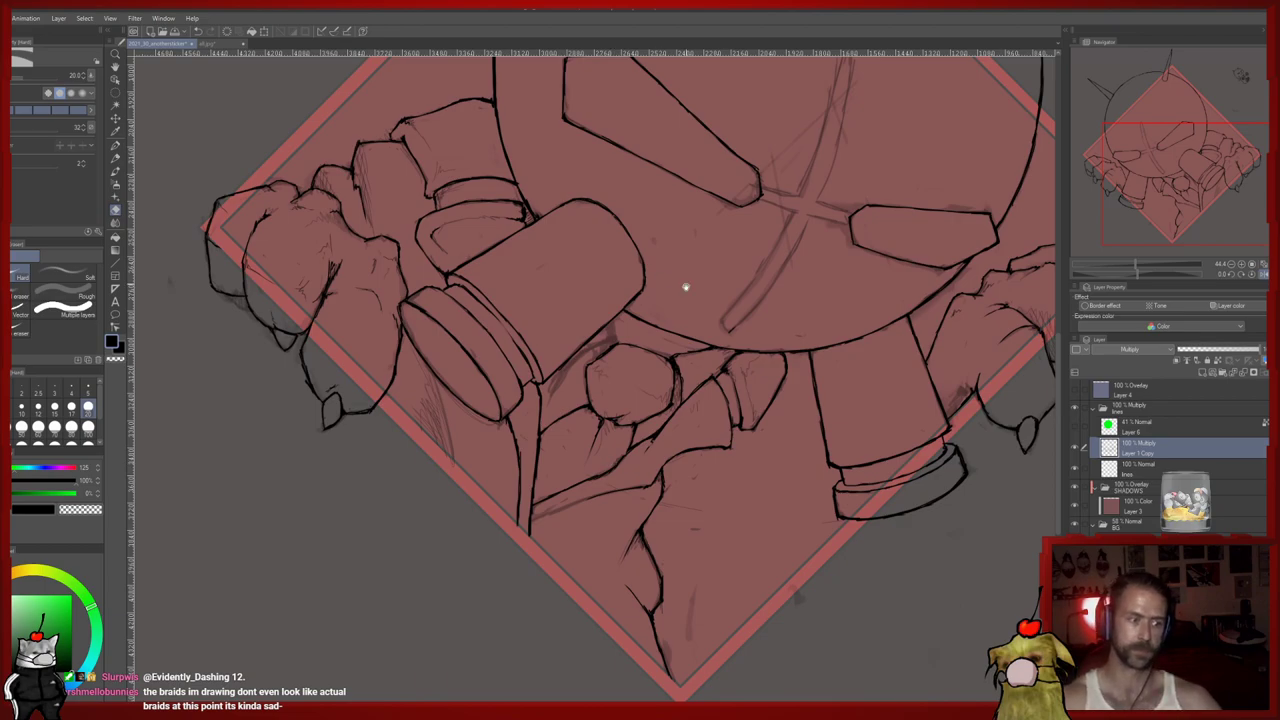
{"action": "left_click_drag", "start_coordinate": [666, 277], "coordinate": [660, 265]}
Ink the fold between the large canister's underside and the knot, cleaning up its corners with the eraser
{"action": "key", "text": "p"}
{"action": "key", "text": "p"}
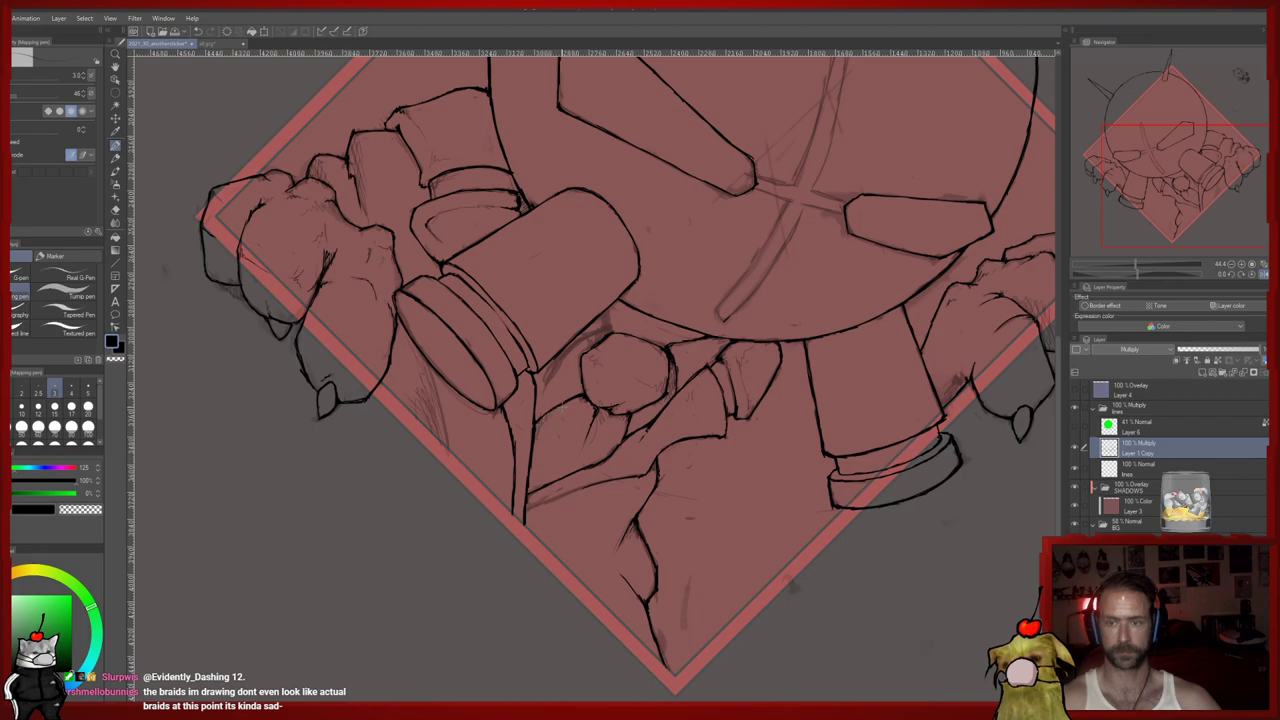
{"action": "mouse_move", "coordinate": [552, 415]}
{"action": "left_mouse_down"}
{"action": "mouse_move", "coordinate": [548, 452]}
{"action": "mouse_move", "coordinate": [612, 408]}
{"action": "left_mouse_up"}
{"action": "key", "text": "p"}
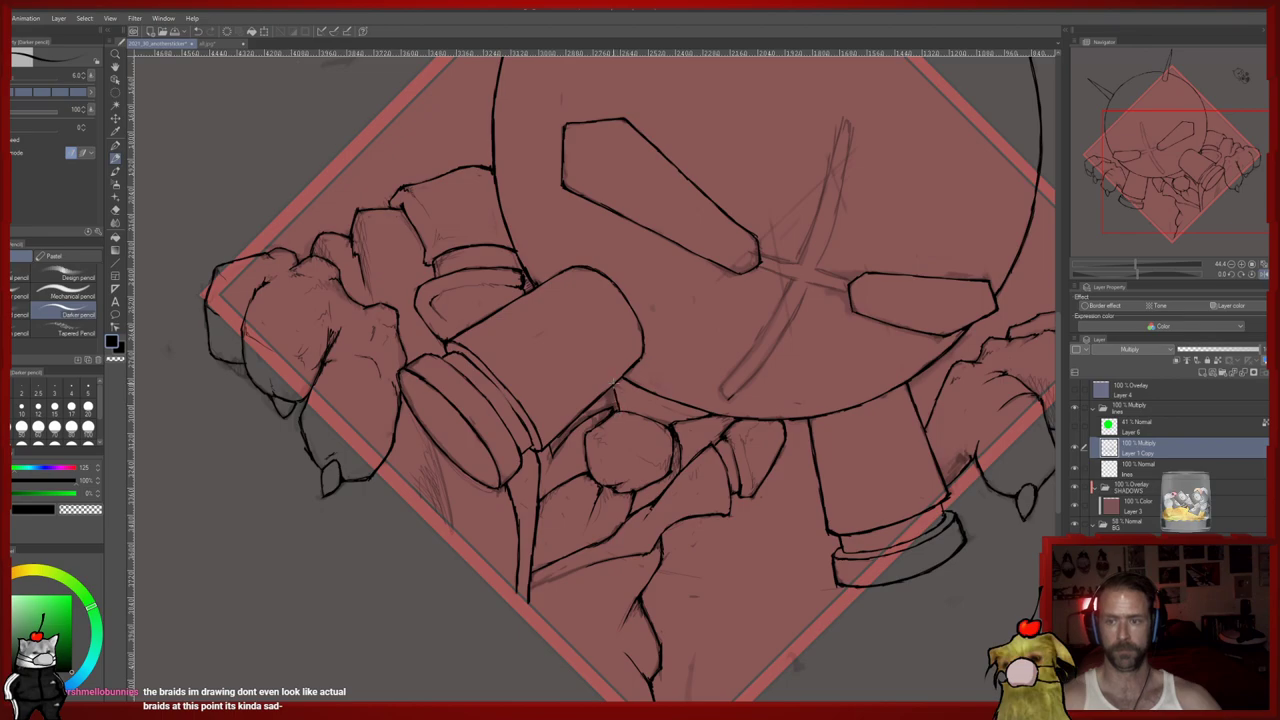
{"action": "key", "text": "e"}
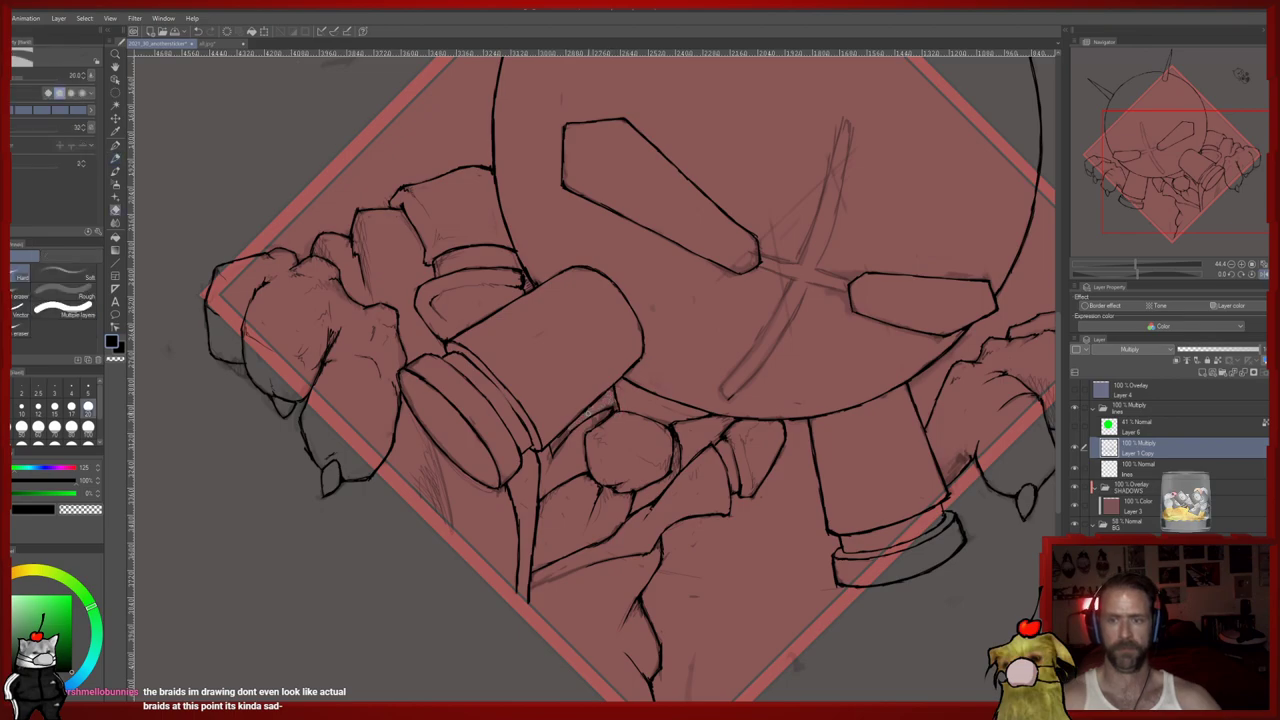
{"action": "key", "text": "p"}
{"action": "key", "text": "e"}
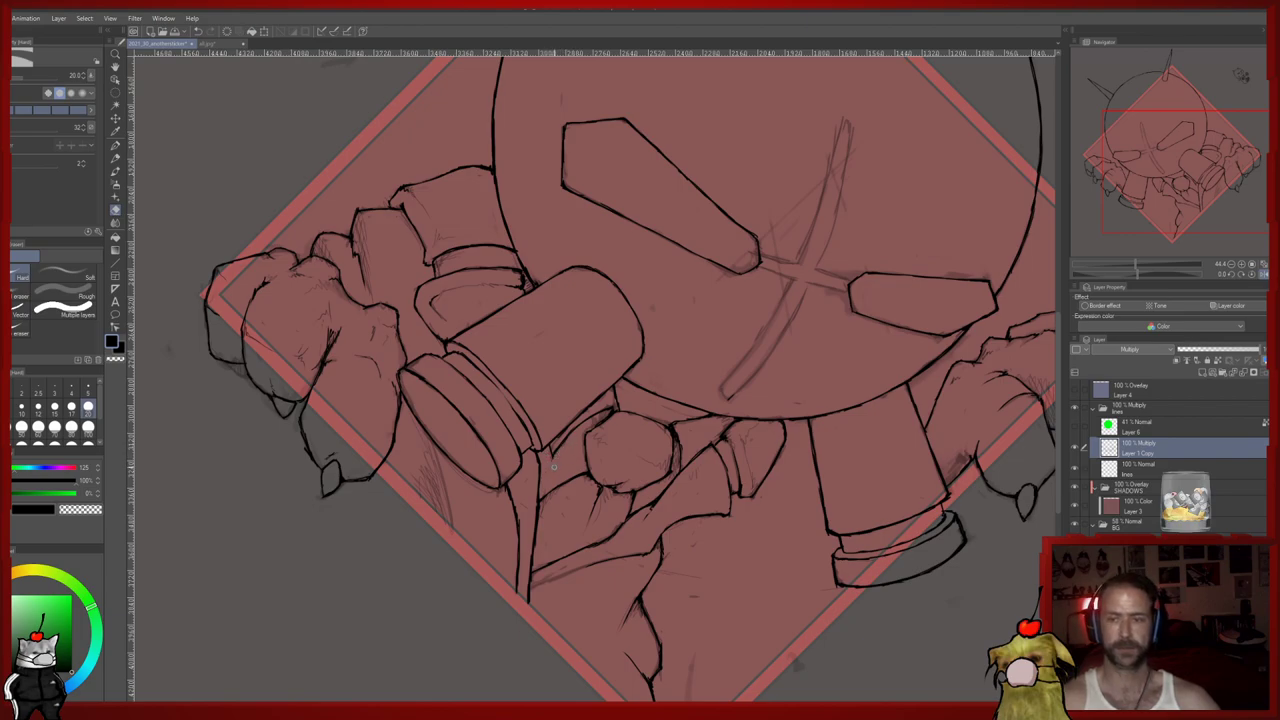
{"action": "key", "text": "p"}
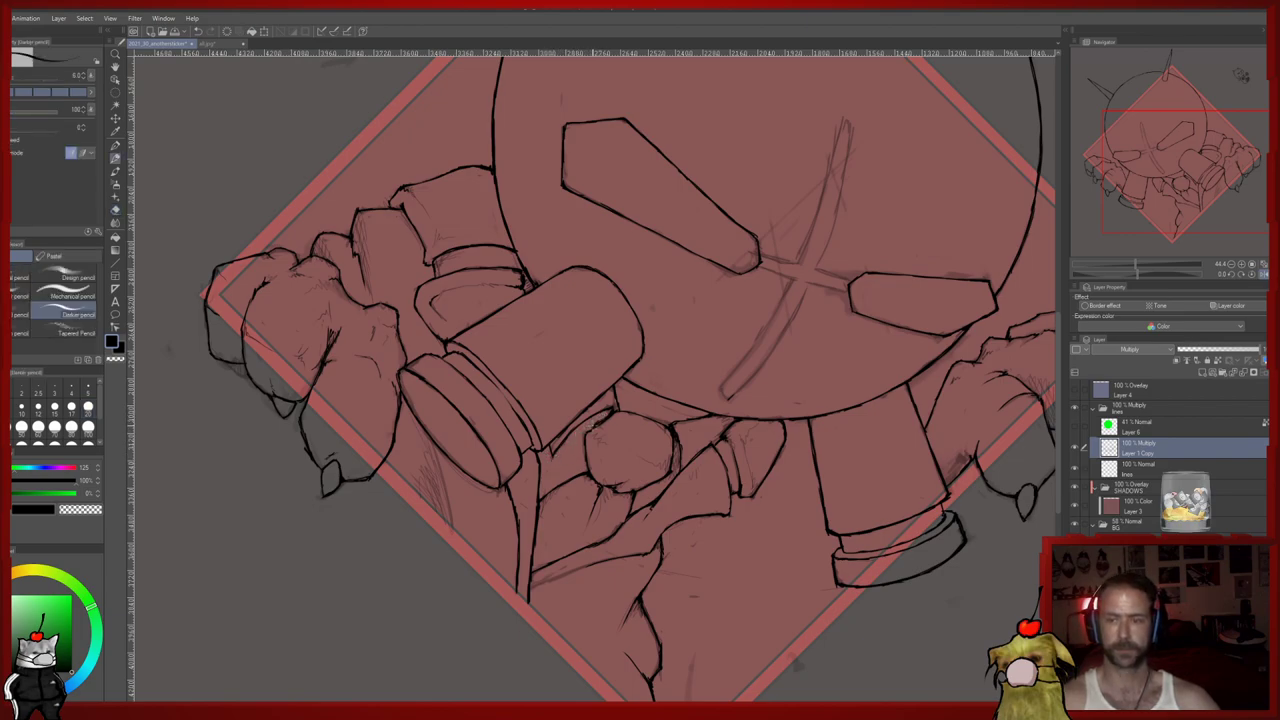
Refine the knot's side edge and the neighbouring folds with short Mapping pen strokes, erasing the excess
{"action": "key", "text": "p"}
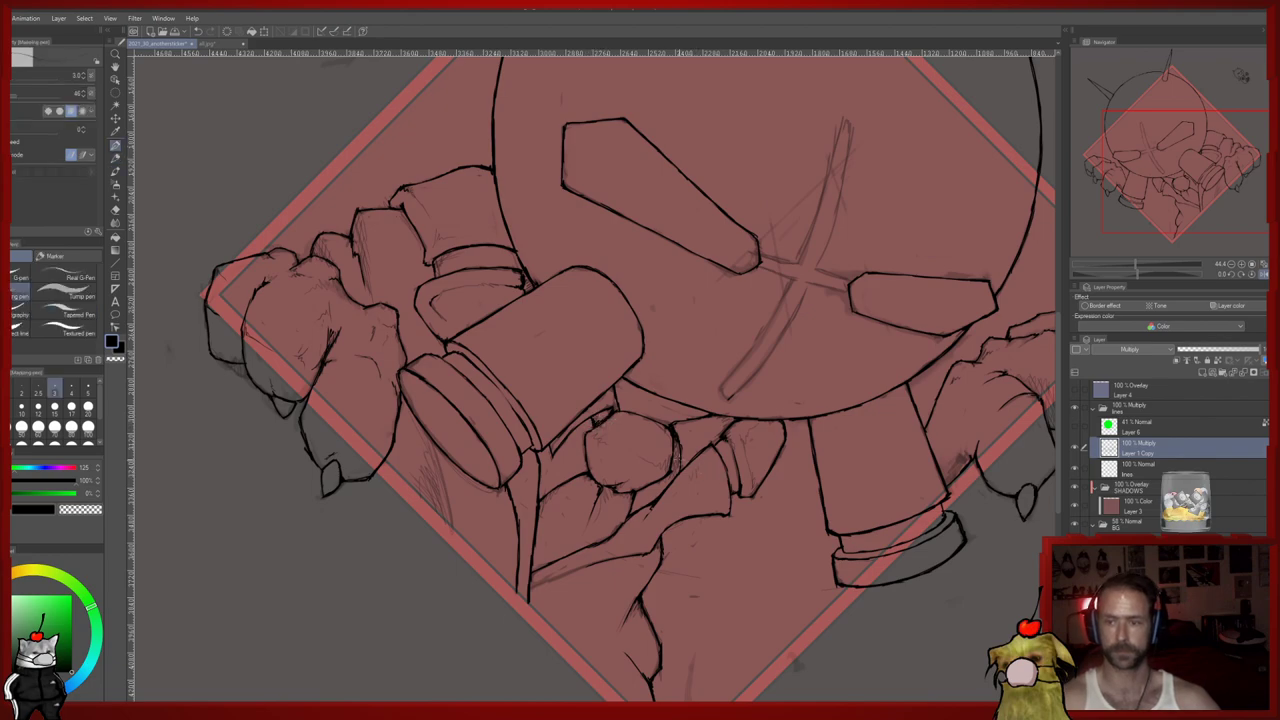
{"action": "key", "text": "p"}
{"action": "key", "text": "p"}
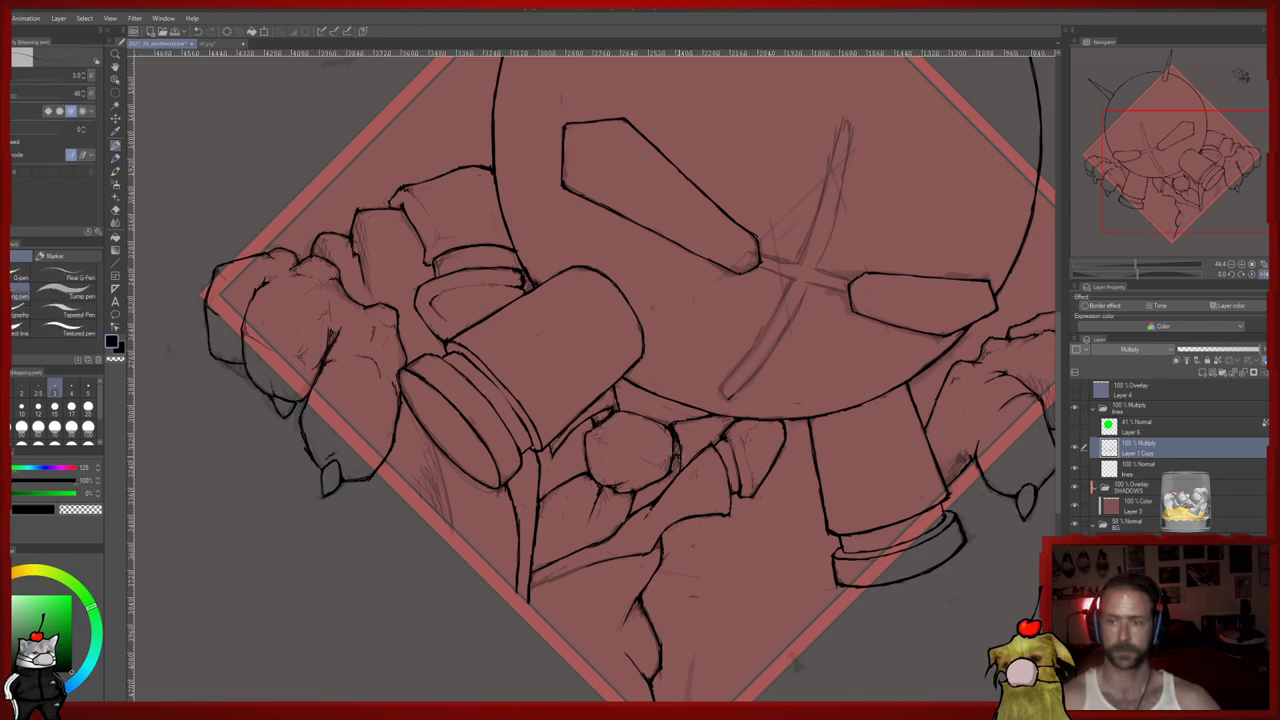
{"action": "key", "text": "e"}
{"action": "left_click_drag", "start_coordinate": [677, 438], "coordinate": [677, 454]}
{"action": "key", "text": "p"}
{"action": "key", "text": "p"}
{"action": "key", "text": "p"}
{"action": "key", "text": "p"}
{"action": "key", "text": "p"}
{"action": "key", "text": "p"}
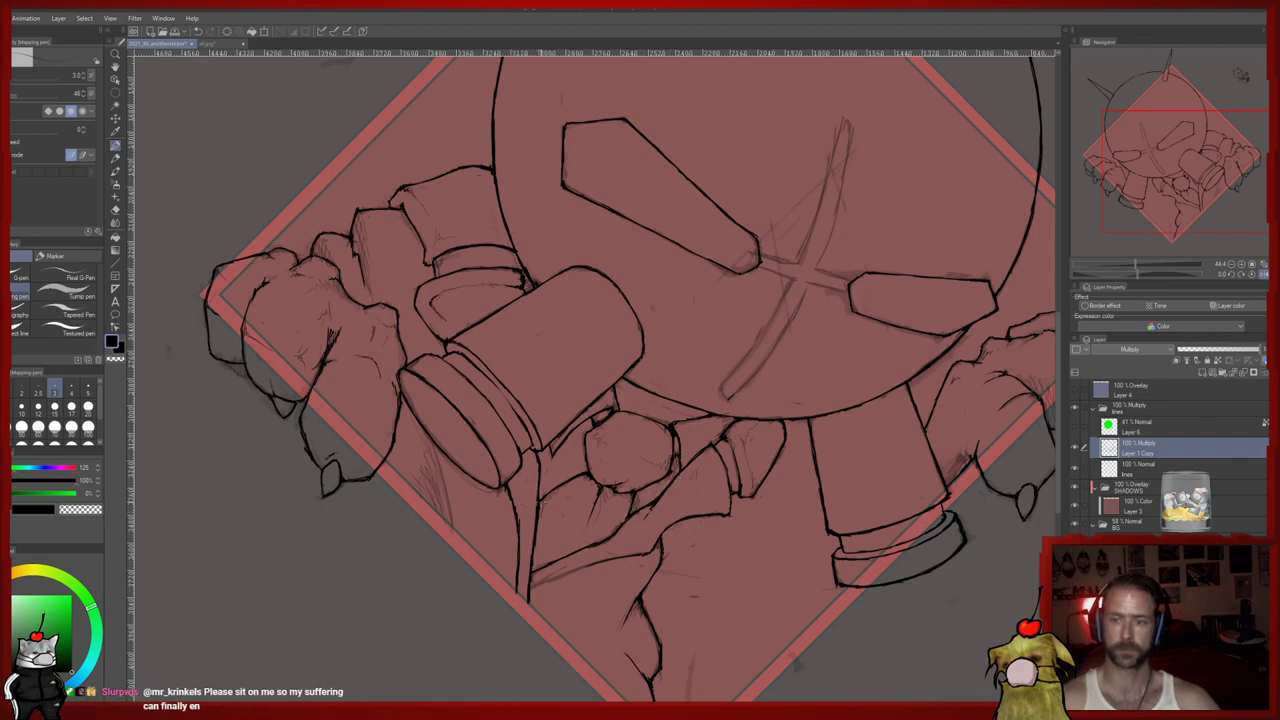
{"action": "scroll", "coordinate": [739, 301], "scroll_direction": "down", "scroll_amount": 2}
{"action": "scroll", "coordinate": [739, 301], "scroll_direction": "down", "scroll_amount": 1}
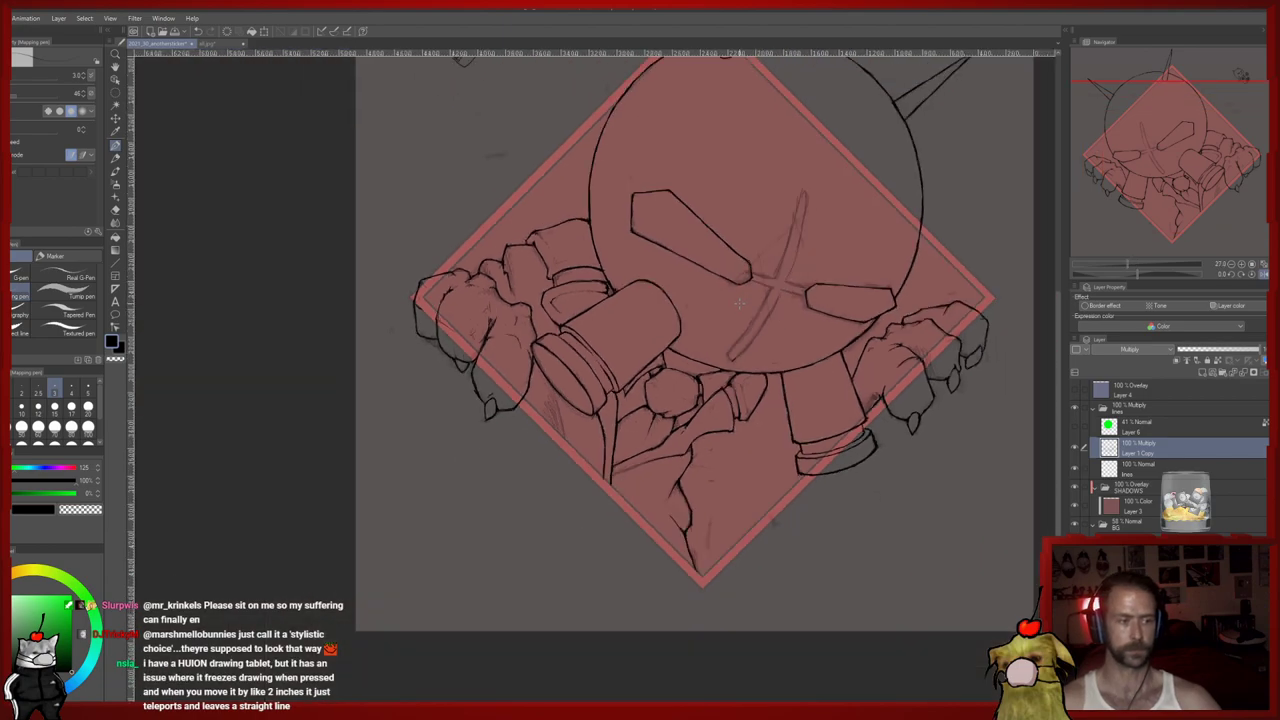
Touch up the rim lines of the small canister beside the head with pencil and Mapping pen, erasing the excess
{"action": "scroll", "coordinate": [739, 301], "scroll_direction": "up", "scroll_amount": 2}
{"action": "left_click_drag", "start_coordinate": [740, 305], "coordinate": [712, 280]}
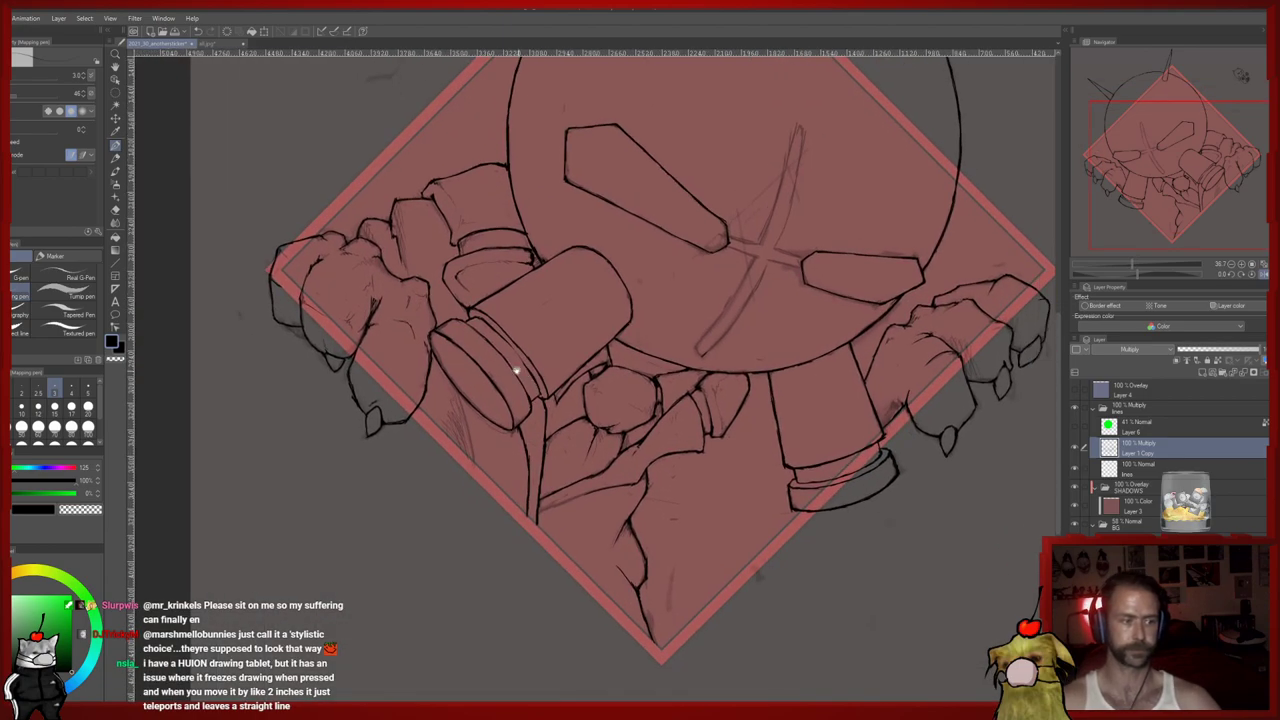
{"action": "left_click_drag", "start_coordinate": [554, 338], "coordinate": [534, 346]}
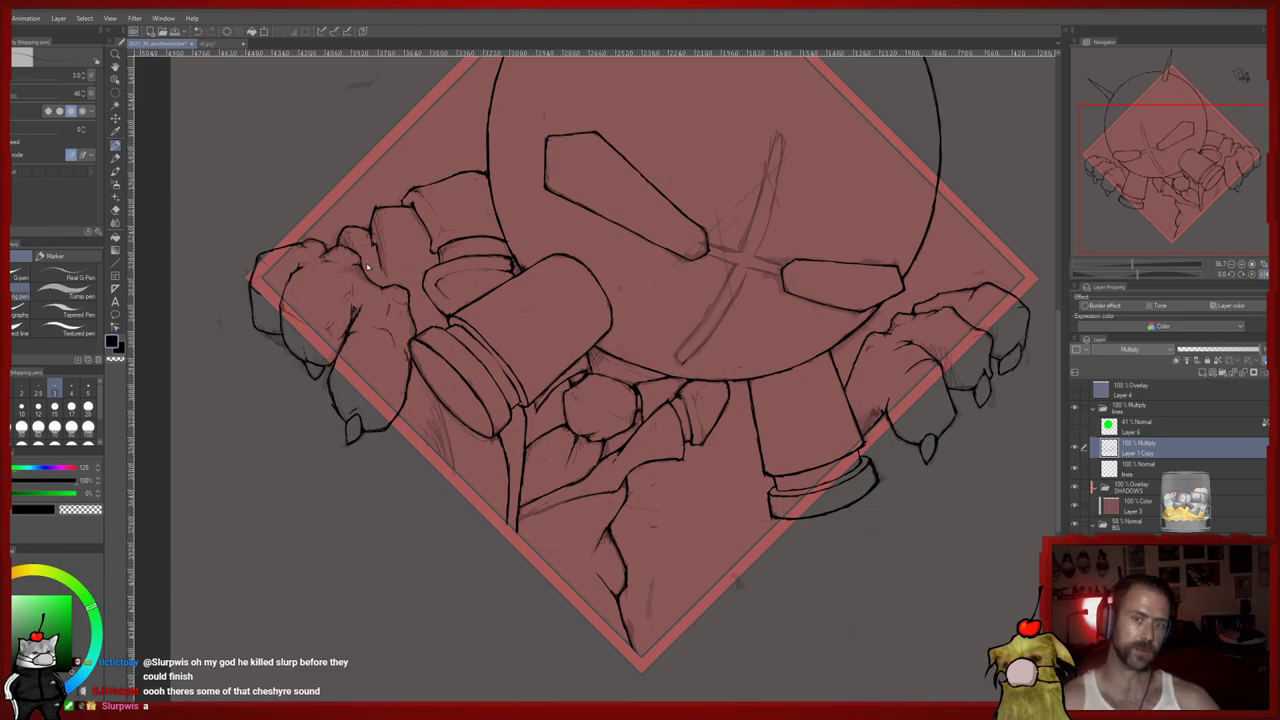
{"action": "mouse_move", "coordinate": [519, 340]}
{"action": "left_mouse_down"}
{"action": "mouse_move", "coordinate": [557, 489]}
{"action": "mouse_move", "coordinate": [543, 331]}
{"action": "left_mouse_up"}
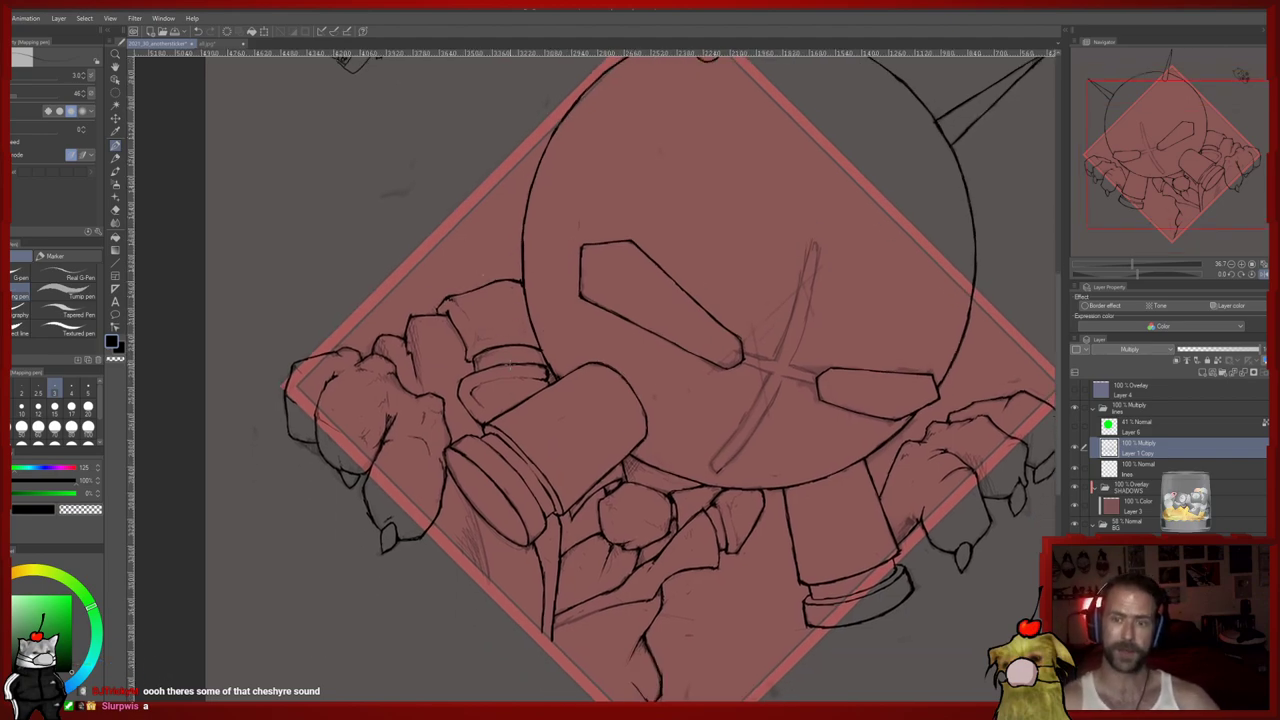
{"action": "key", "text": "p"}
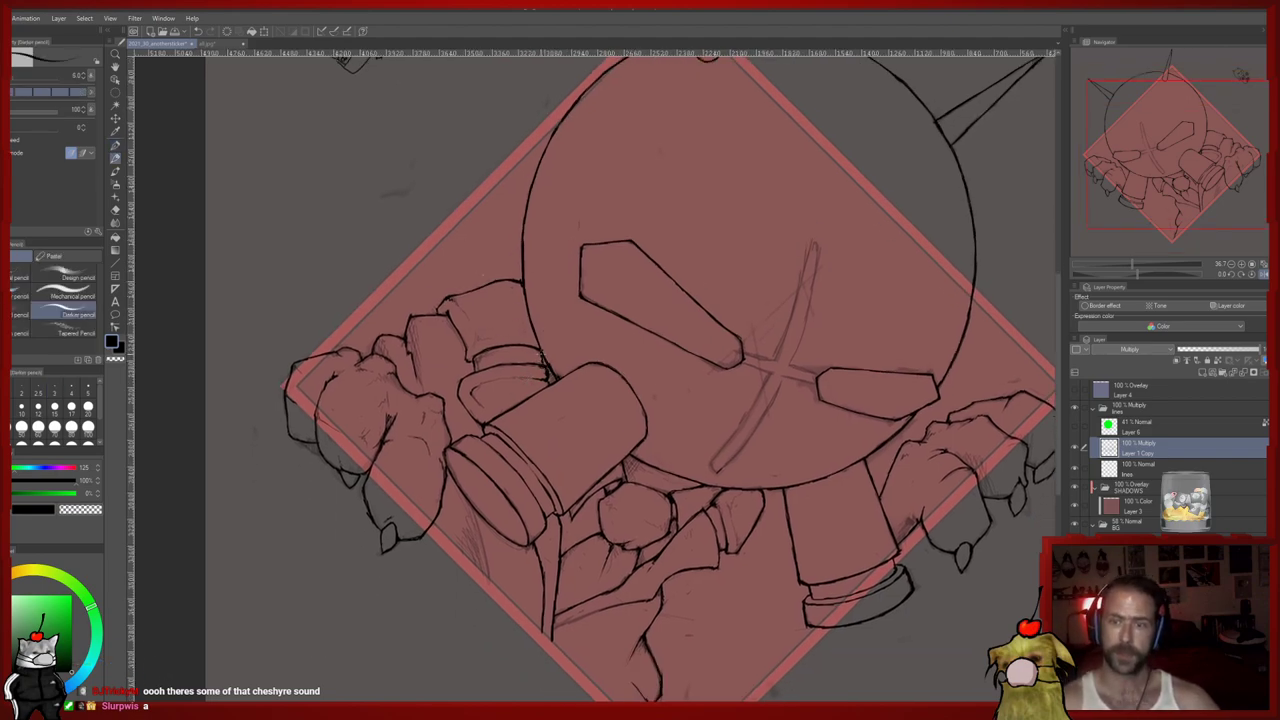
{"action": "key", "text": "p"}
{"action": "left_click_drag", "start_coordinate": [525, 386], "coordinate": [565, 341]}
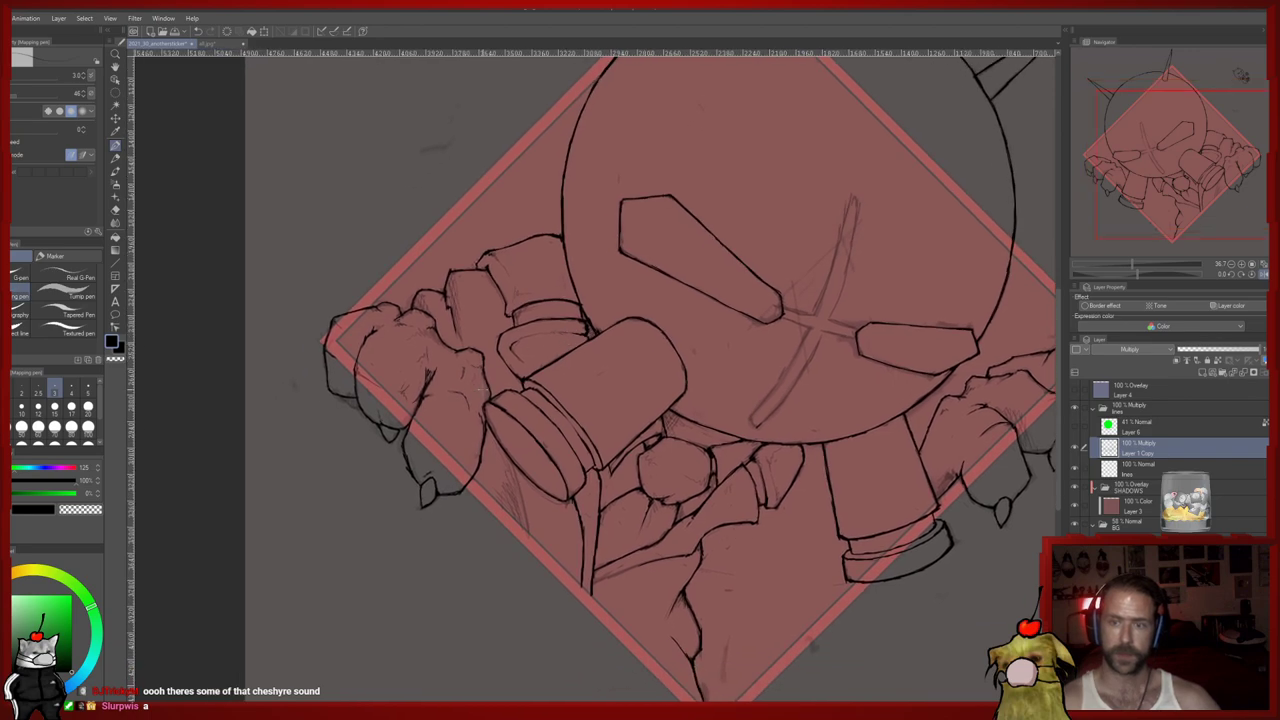
{"action": "key", "text": "p"}
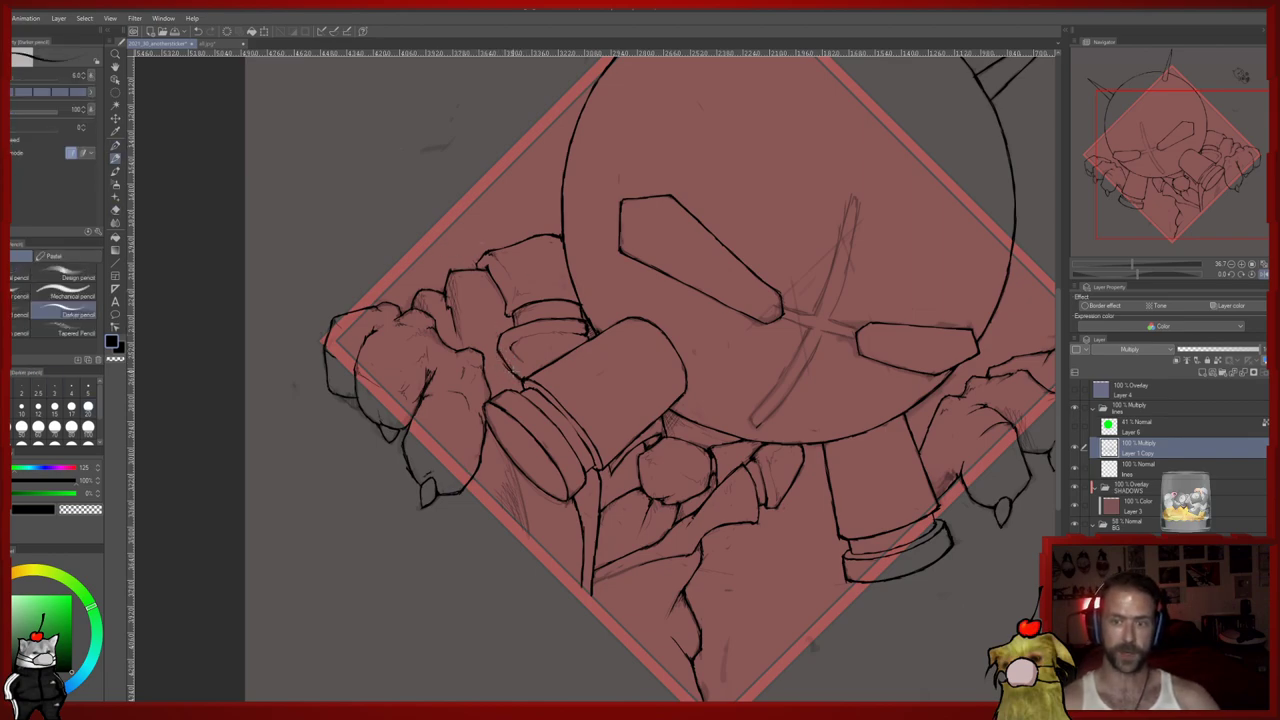
{"action": "key", "text": "e"}
{"action": "key", "text": "p"}
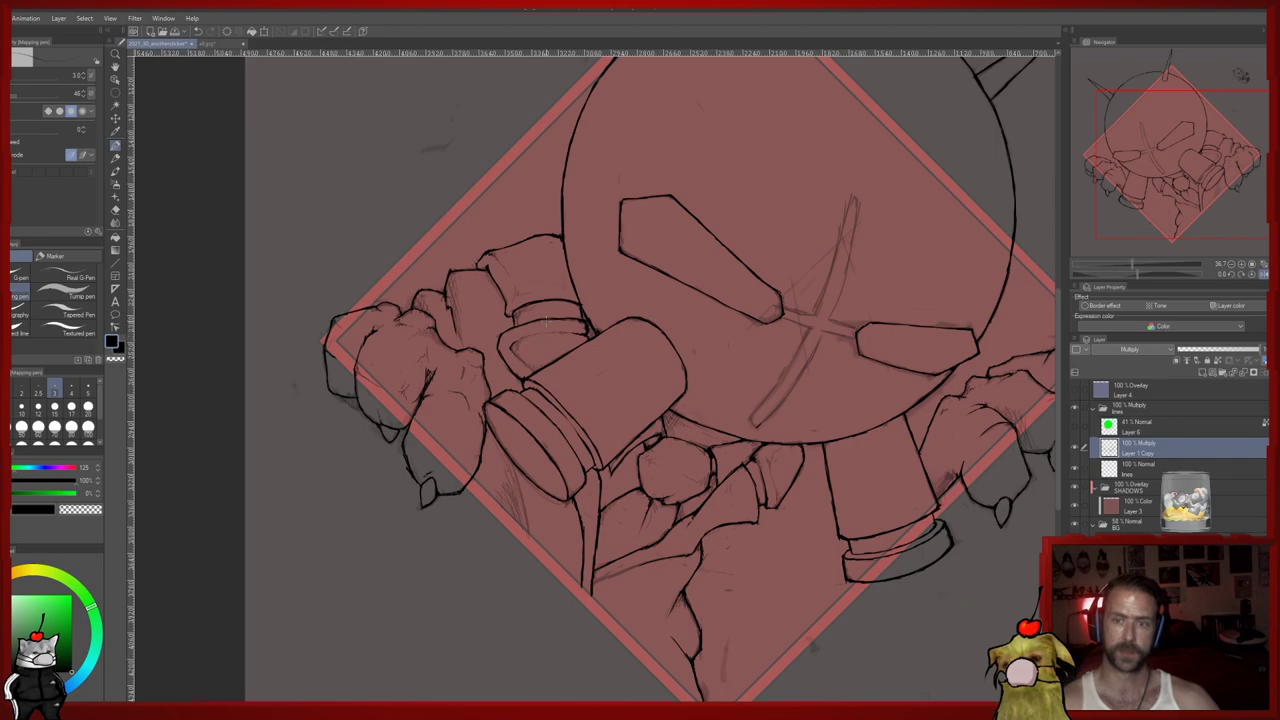
{"action": "left_click_drag", "start_coordinate": [542, 298], "coordinate": [530, 323]}
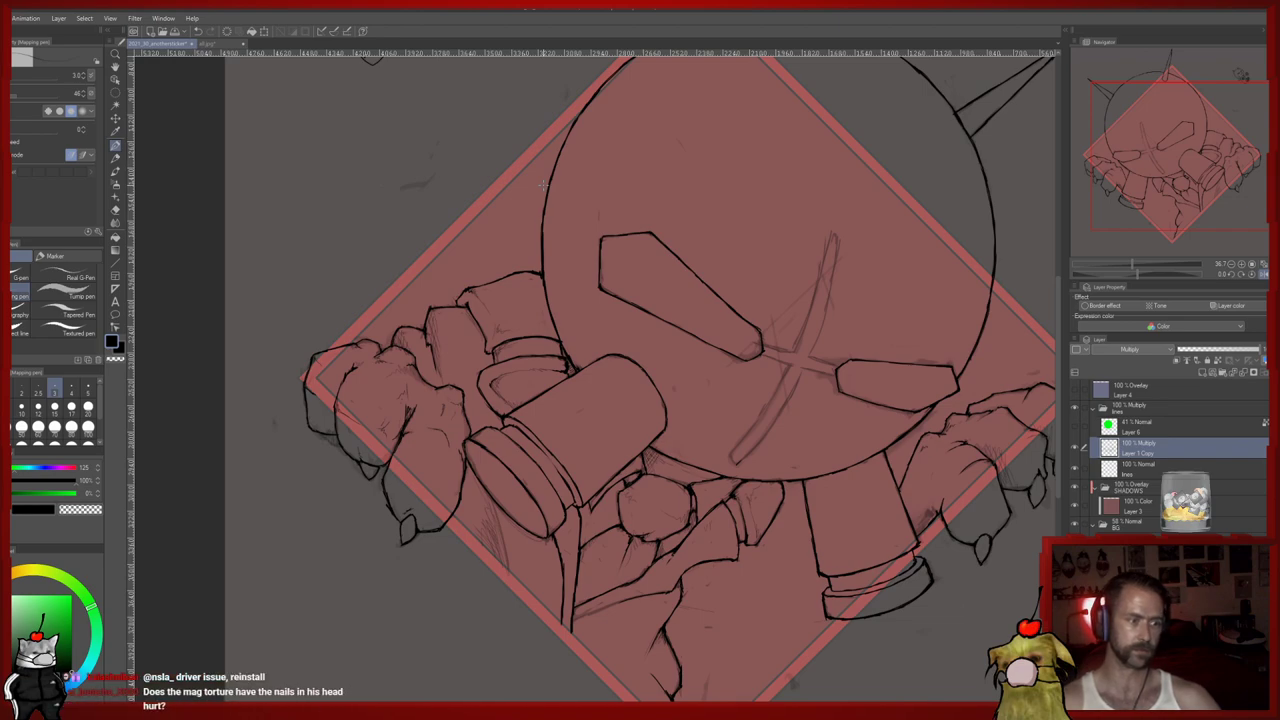
Refine the long cloth fold below the knot and large canister with Darker pencil and Mapping pen strokes, erasing stray marks
{"action": "left_click_drag", "start_coordinate": [615, 417], "coordinate": [469, 320]}
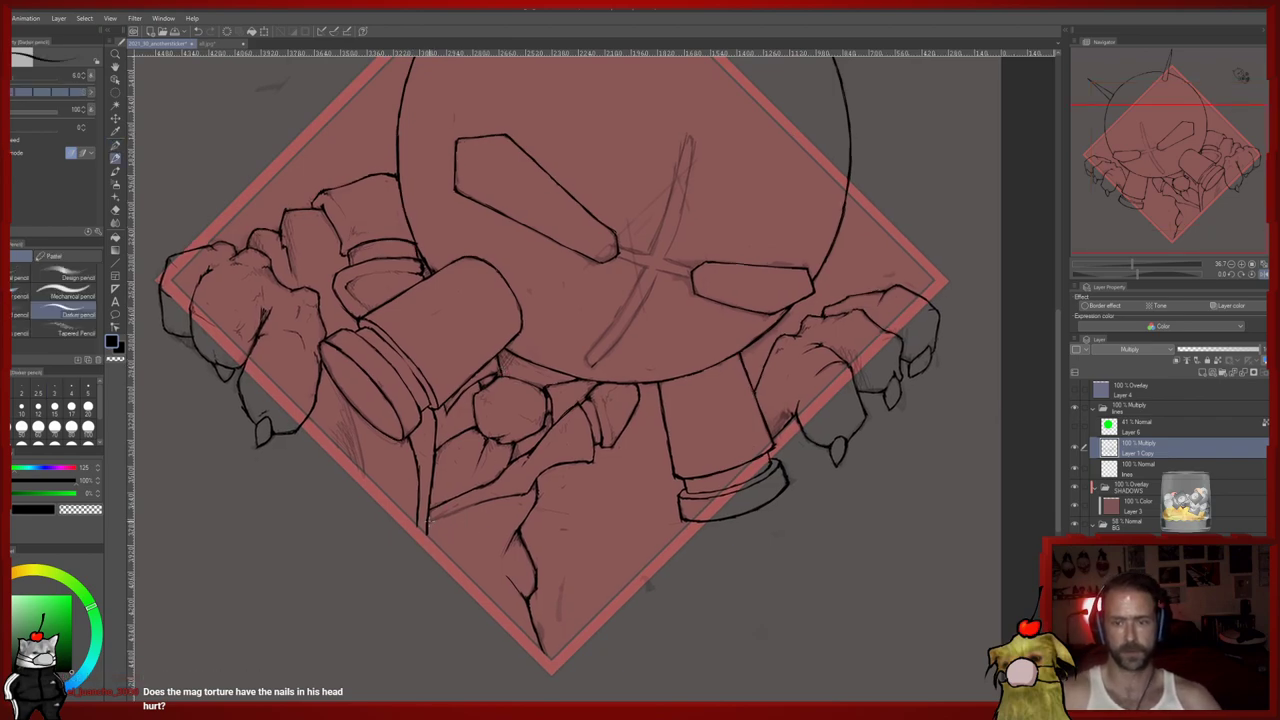
{"action": "key", "text": "e"}
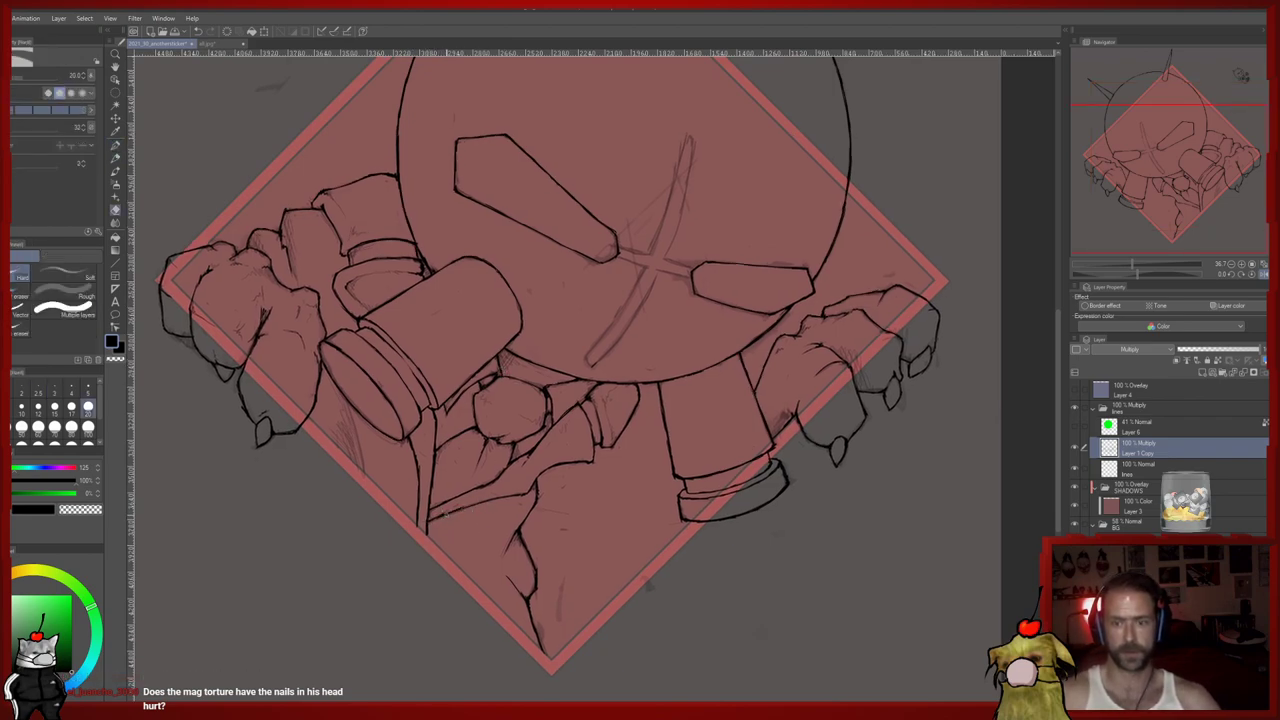
{"action": "key", "text": "p"}
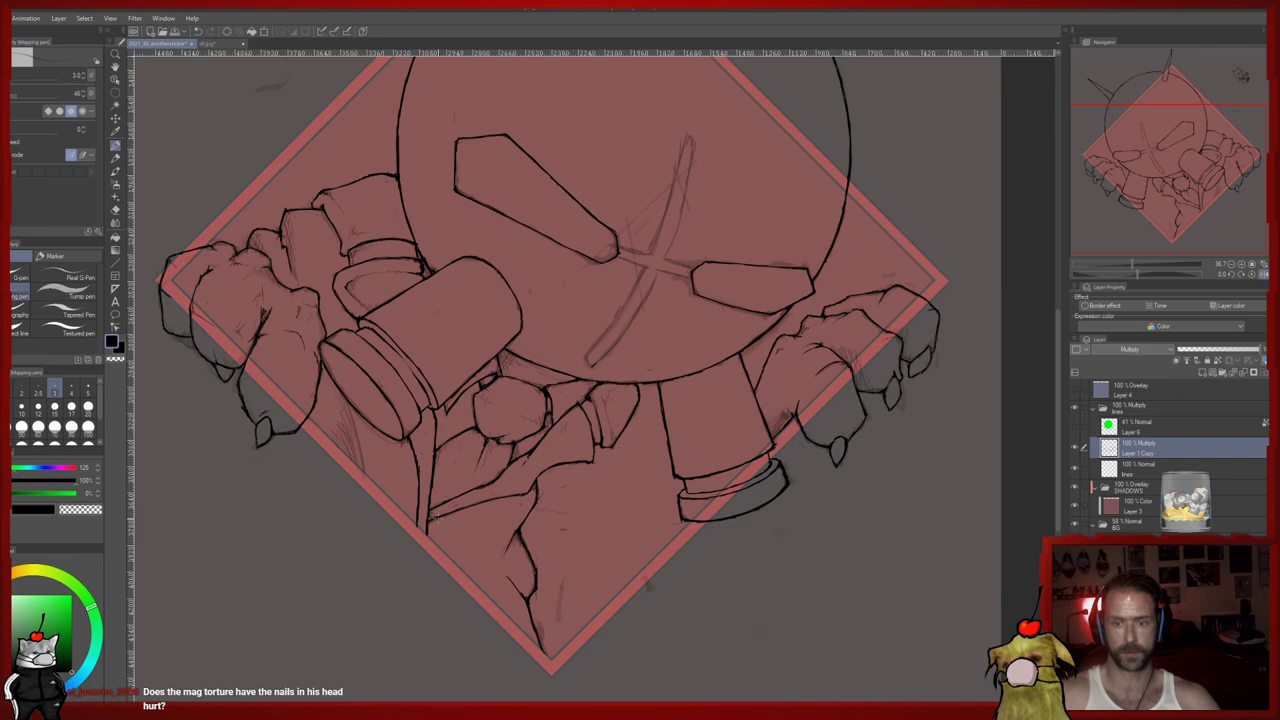
{"action": "key", "text": "e"}
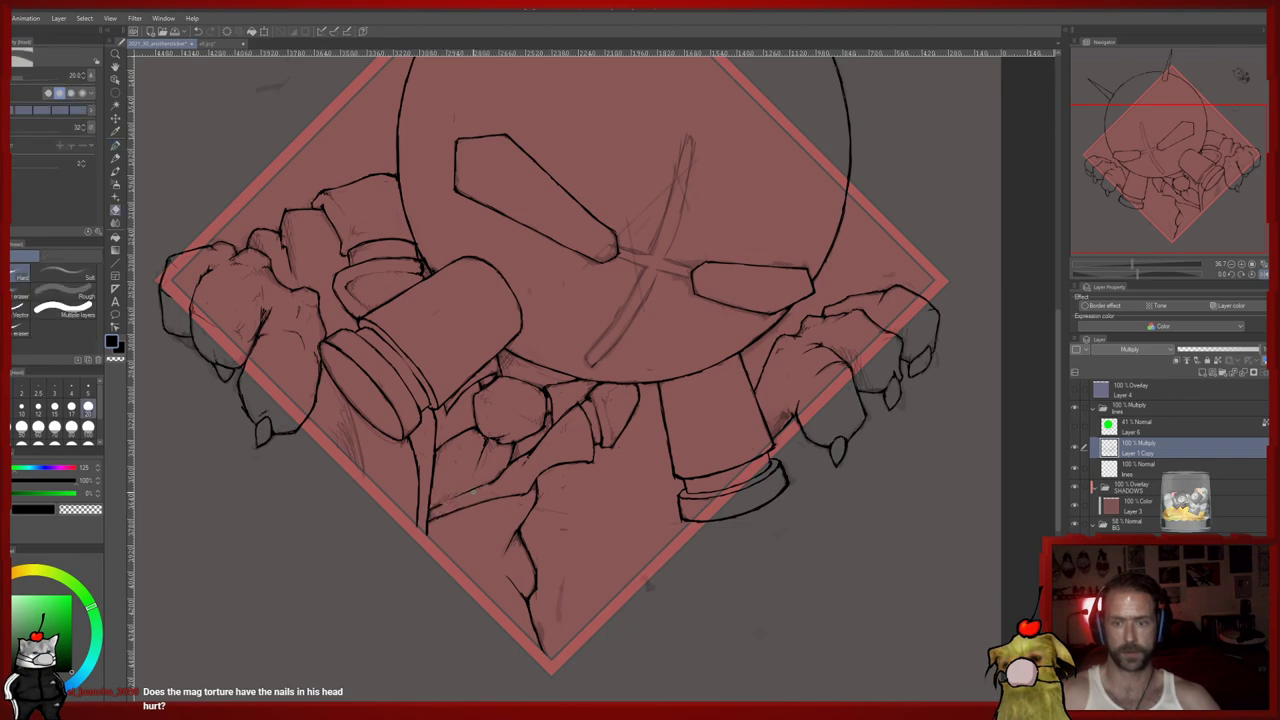
{"action": "key", "text": "p"}
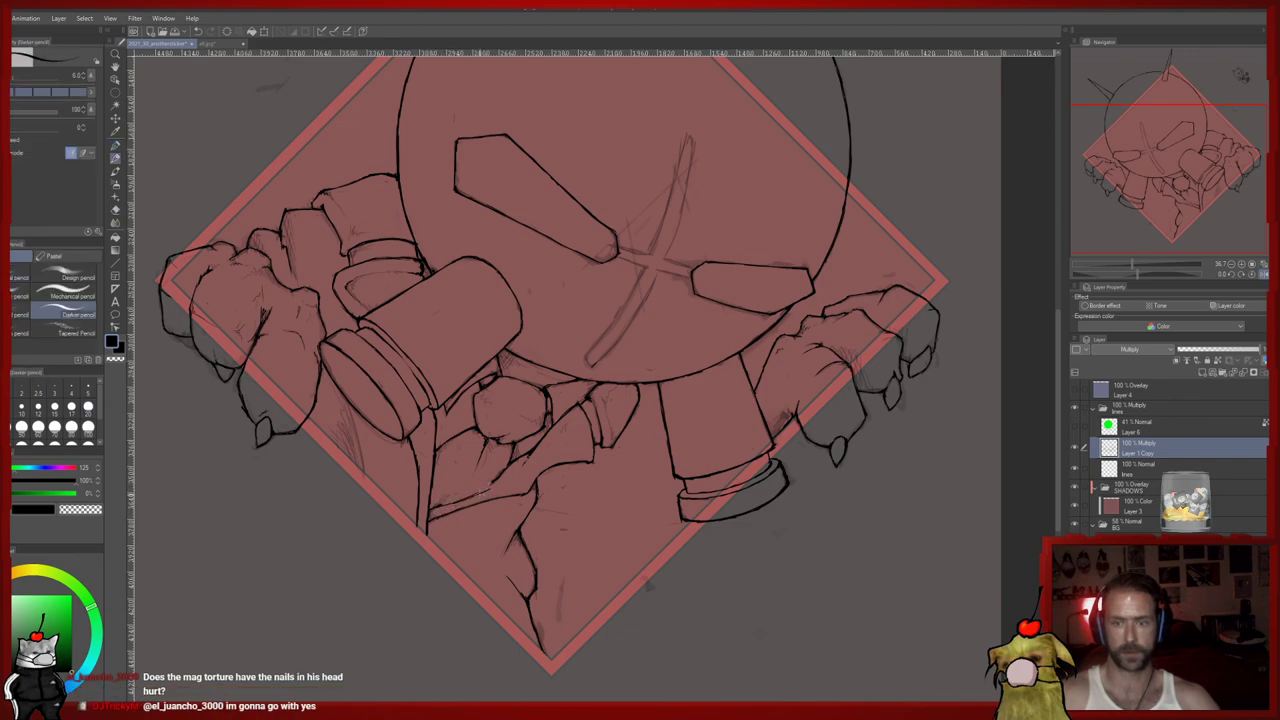
{"action": "left_click_drag", "start_coordinate": [489, 488], "coordinate": [472, 496]}
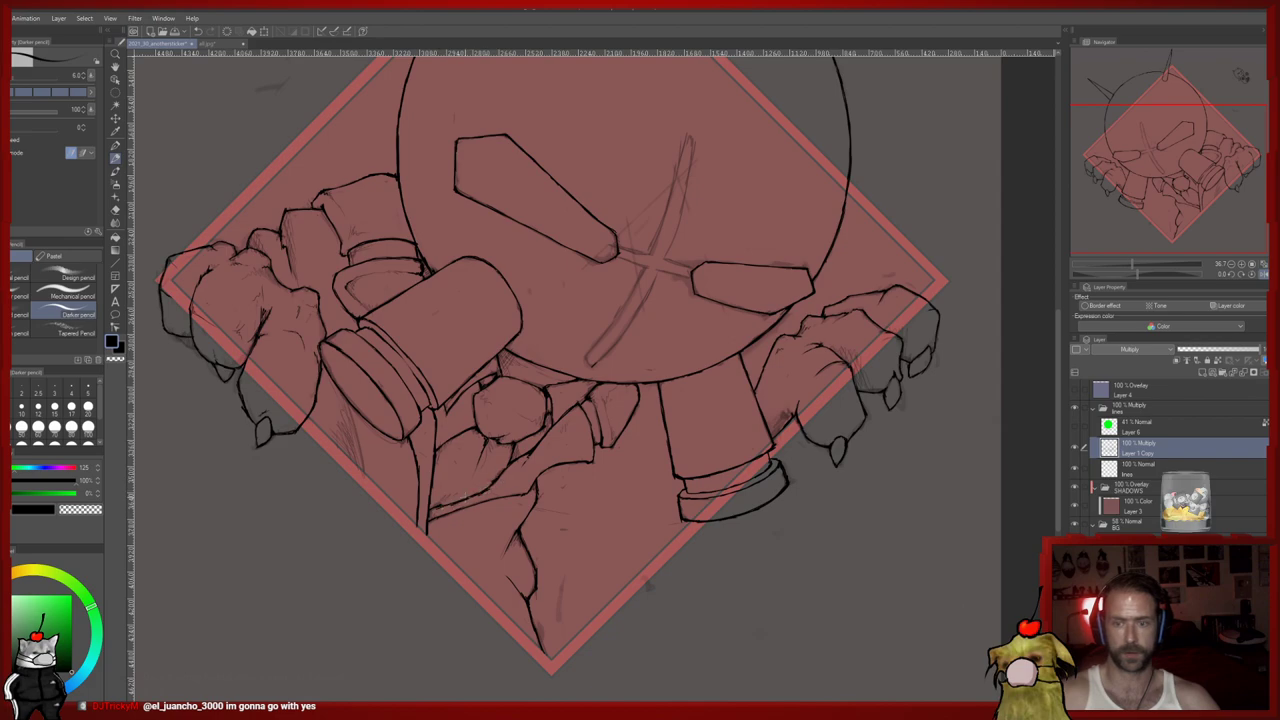
{"action": "key", "text": "e"}
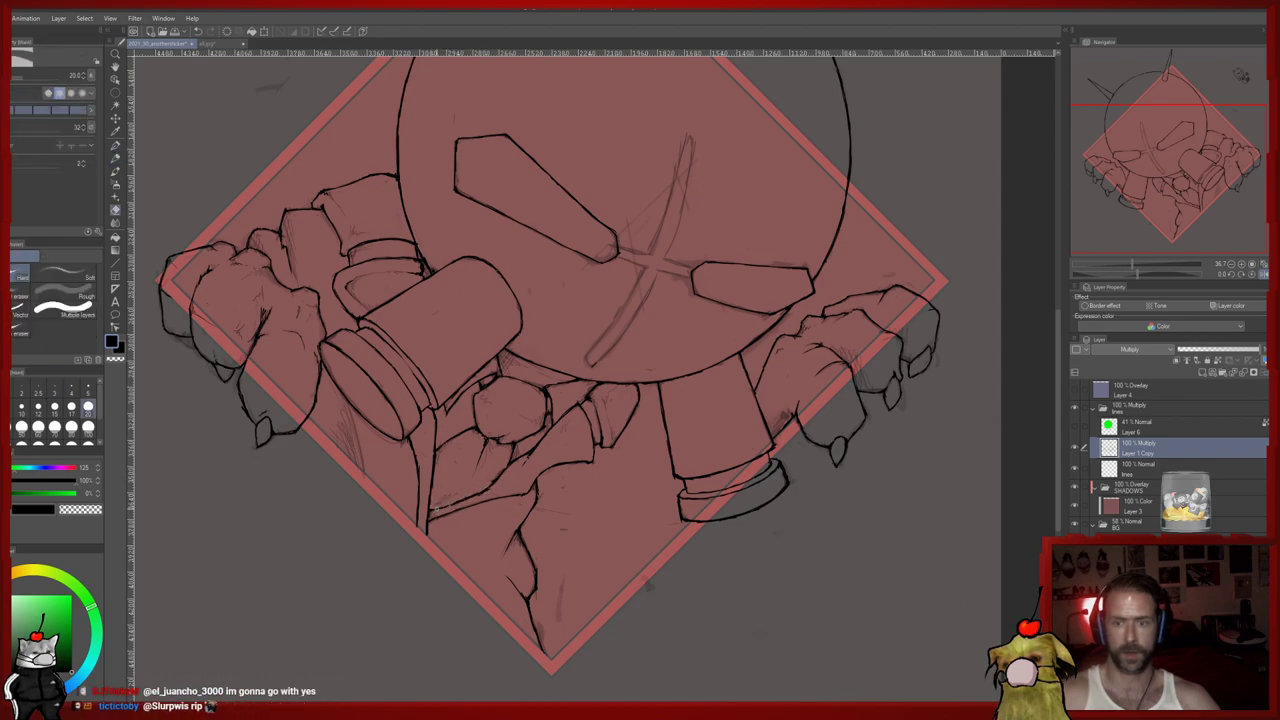
{"action": "key", "text": "p"}
{"action": "key", "text": "p"}
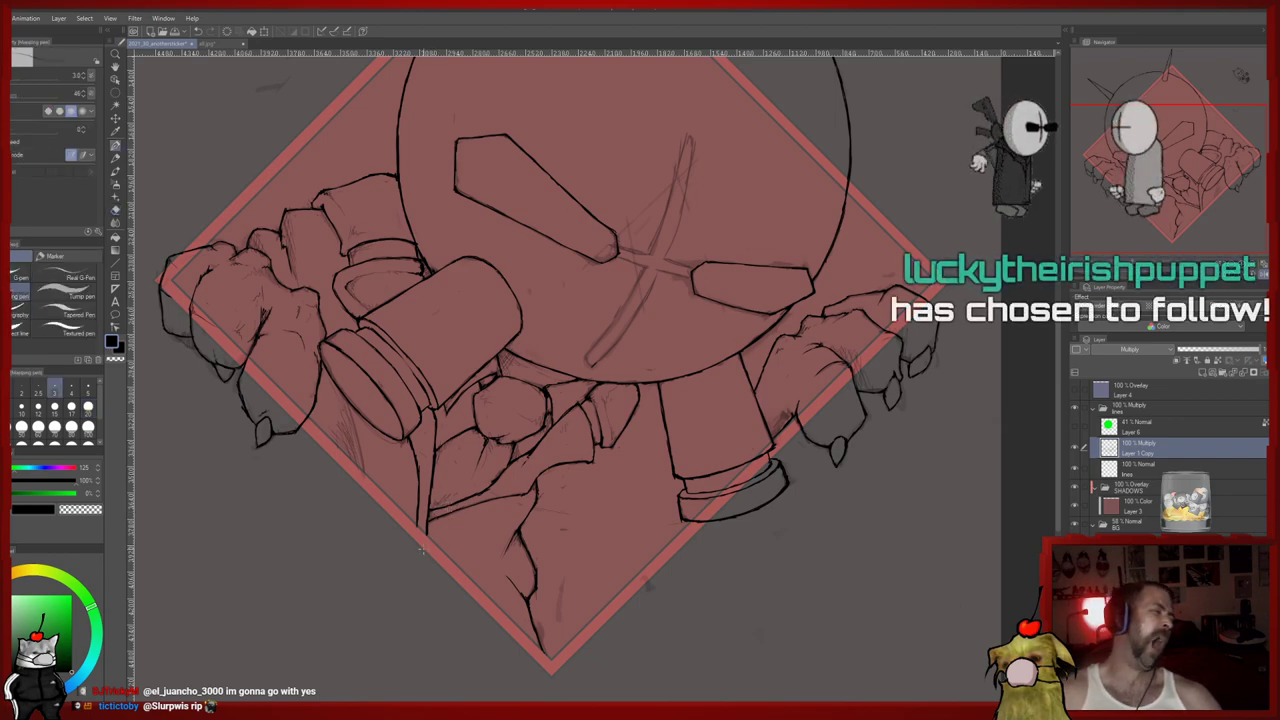
Darken the jagged clothing crease above the diamond frame's lowest corner with the Darker pencil
{"action": "left_click_drag", "start_coordinate": [426, 554], "coordinate": [440, 548]}
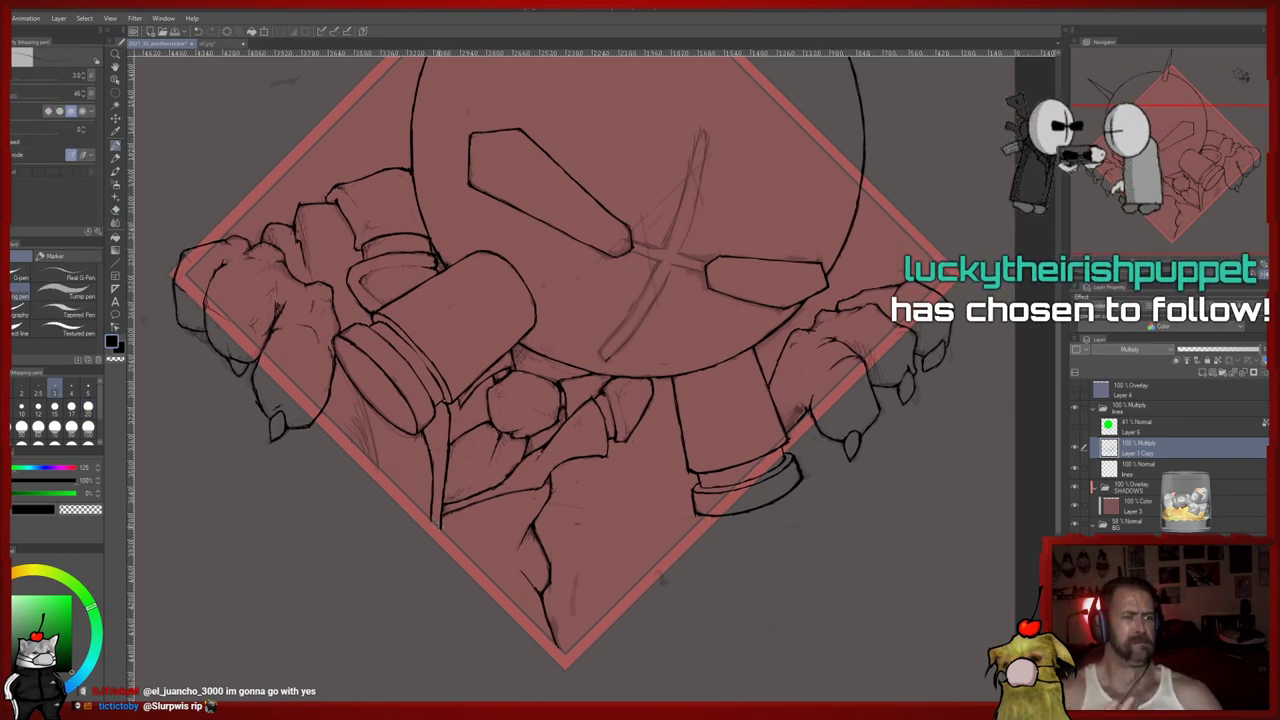
{"action": "key", "text": "p"}
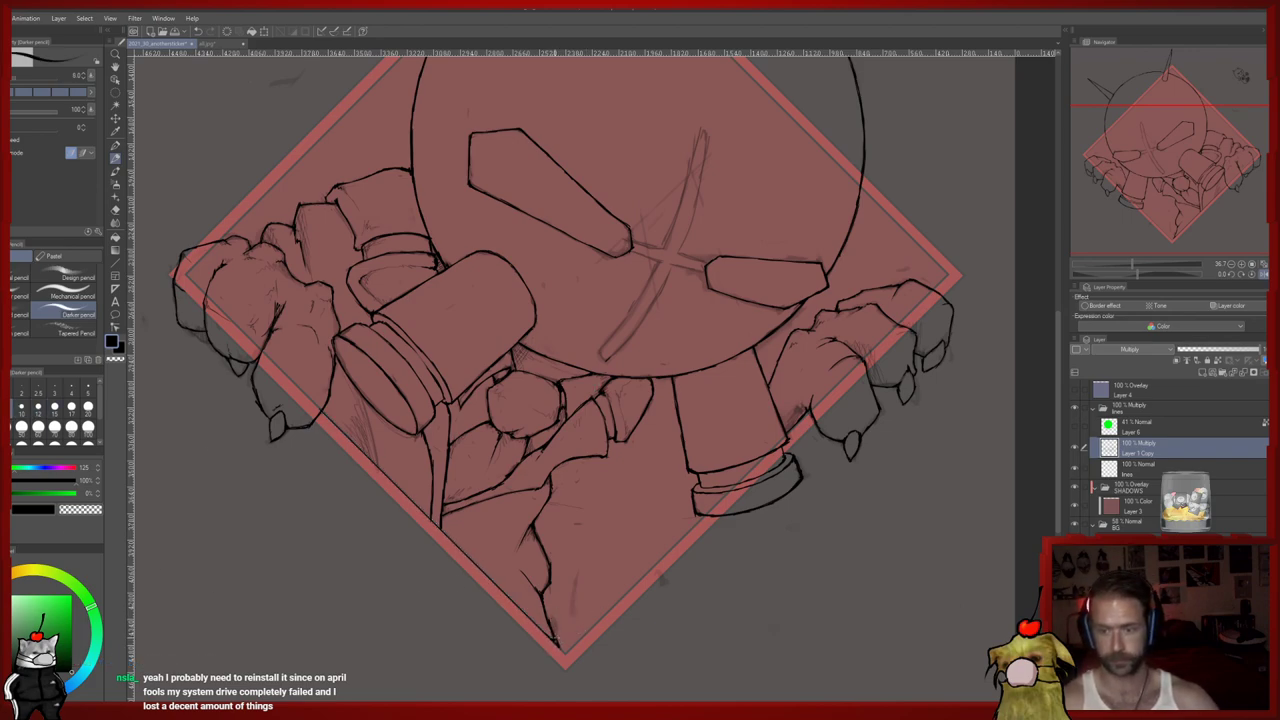
{"action": "mouse_move", "coordinate": [541, 600]}
{"action": "left_mouse_down"}
{"action": "mouse_move", "coordinate": [553, 623]}
{"action": "mouse_move", "coordinate": [548, 556]}
{"action": "left_mouse_up"}
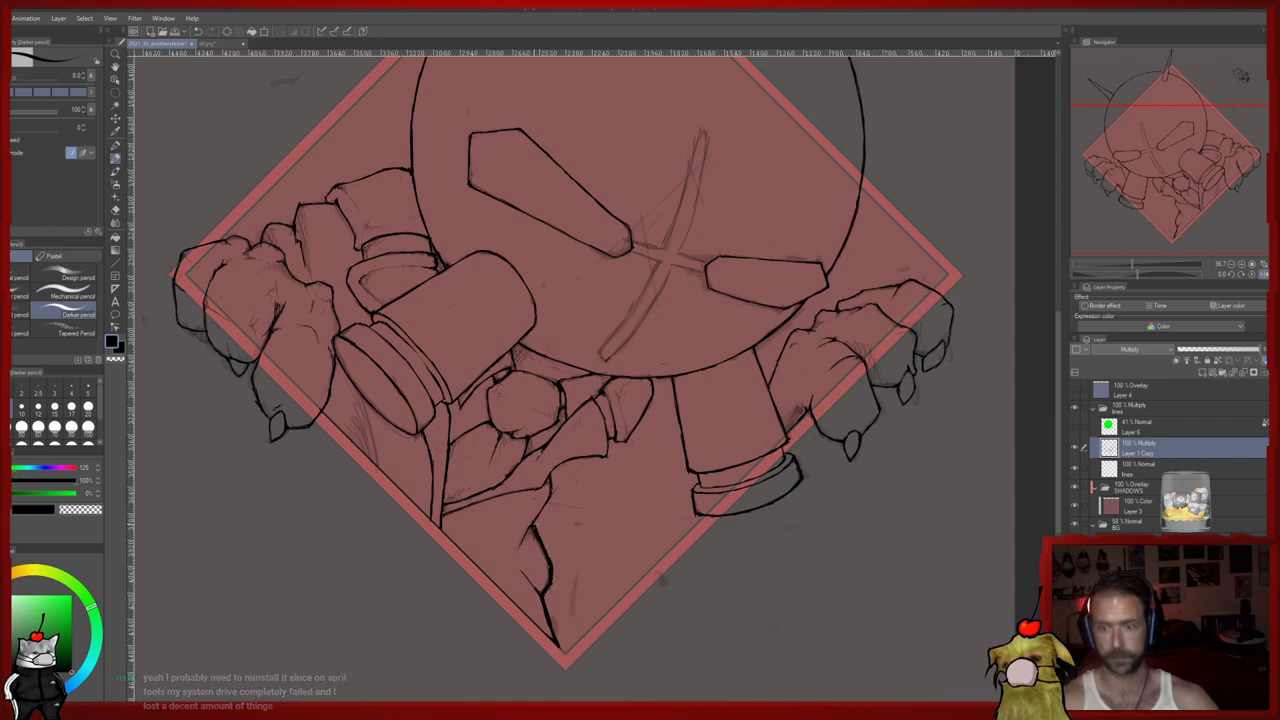
Thicken the ink line along the jagged crack in the lower part of the diamond with the Darker pencil
{"action": "mouse_move", "coordinate": [537, 518]}
{"action": "left_mouse_down"}
{"action": "mouse_move", "coordinate": [552, 471]}
{"action": "mouse_move", "coordinate": [535, 489]}
{"action": "left_mouse_up"}
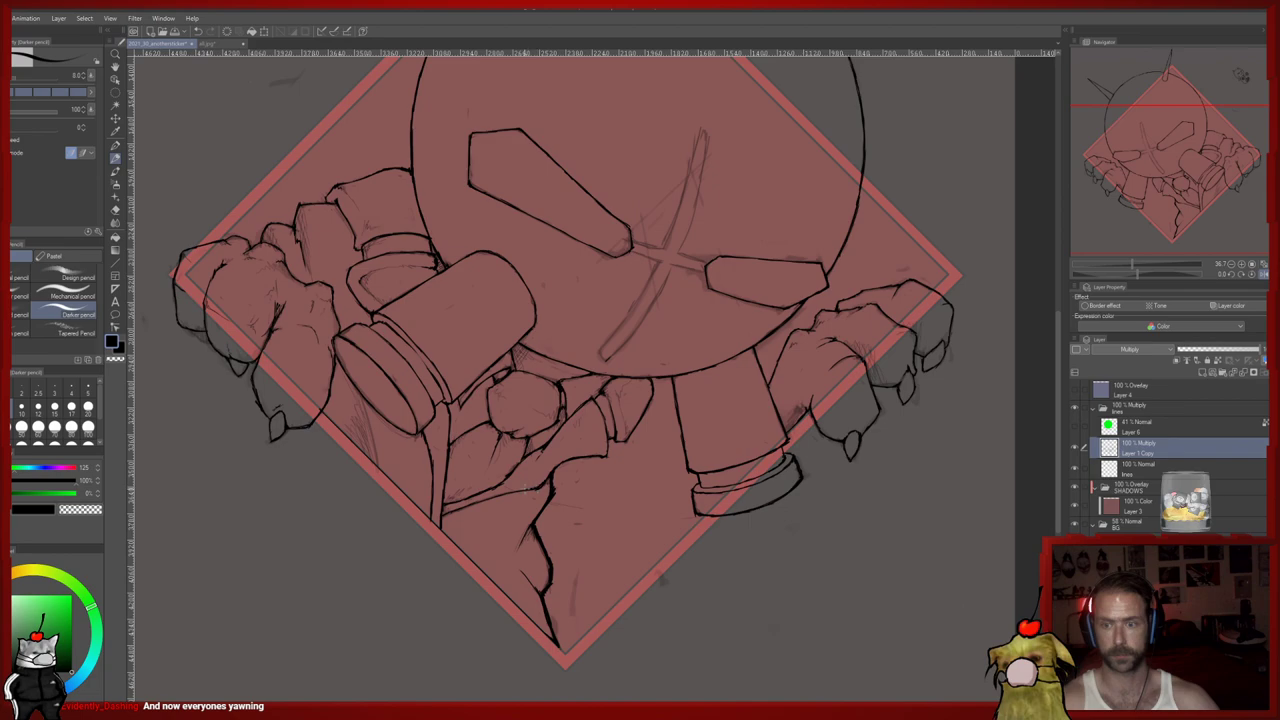
{"action": "mouse_move", "coordinate": [552, 476]}
{"action": "left_mouse_down"}
{"action": "mouse_move", "coordinate": [583, 459]}
{"action": "mouse_move", "coordinate": [542, 499]}
{"action": "left_mouse_up"}
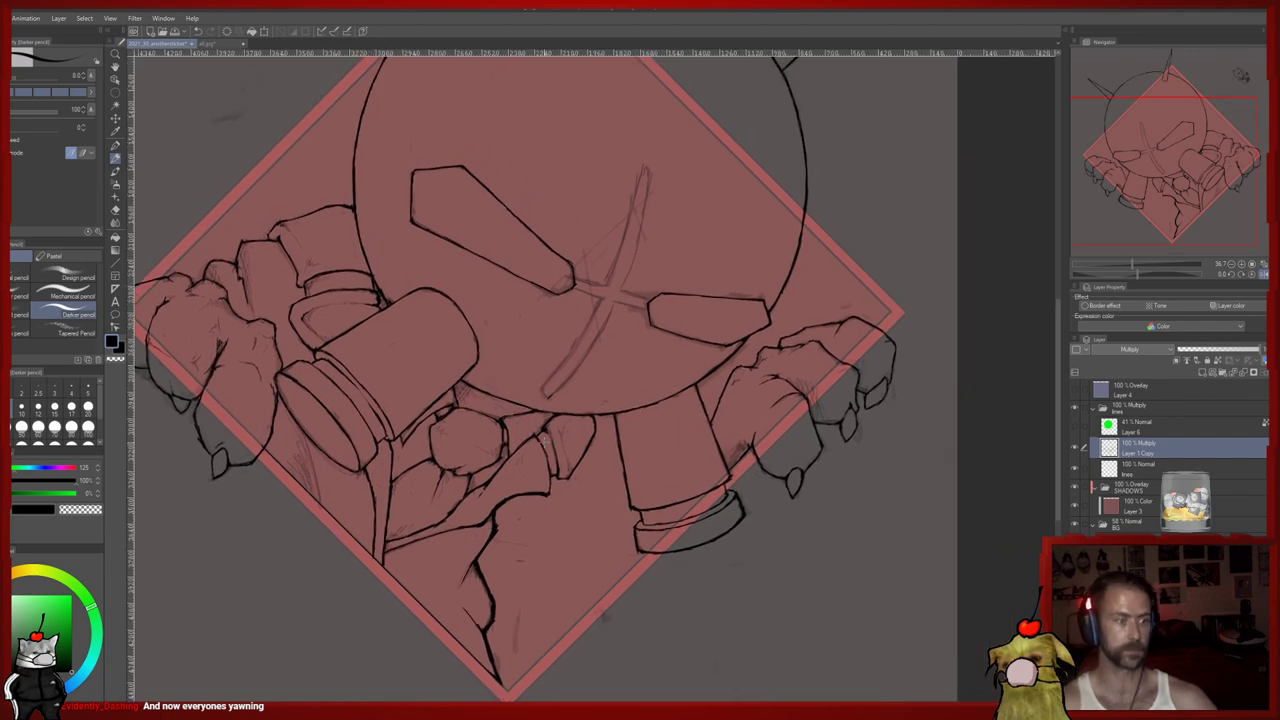
{"action": "left_click_drag", "start_coordinate": [537, 413], "coordinate": [537, 421]}
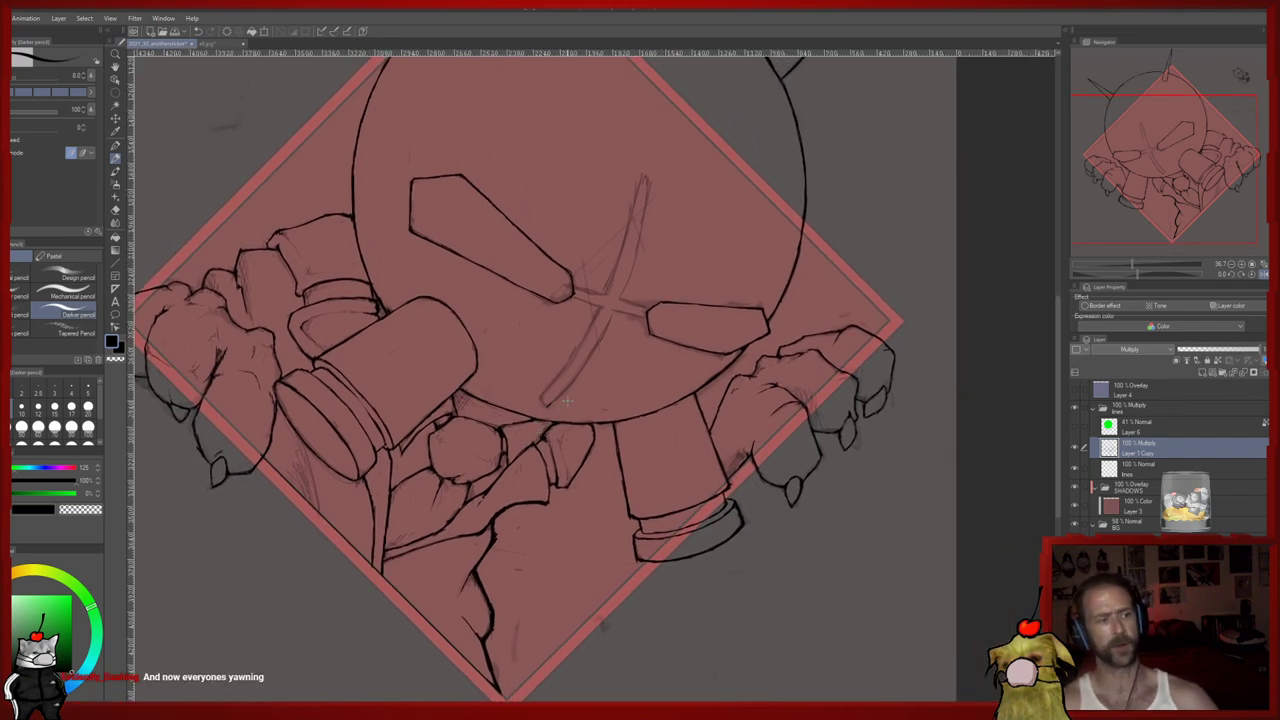
{"action": "left_click_drag", "start_coordinate": [583, 414], "coordinate": [561, 425]}
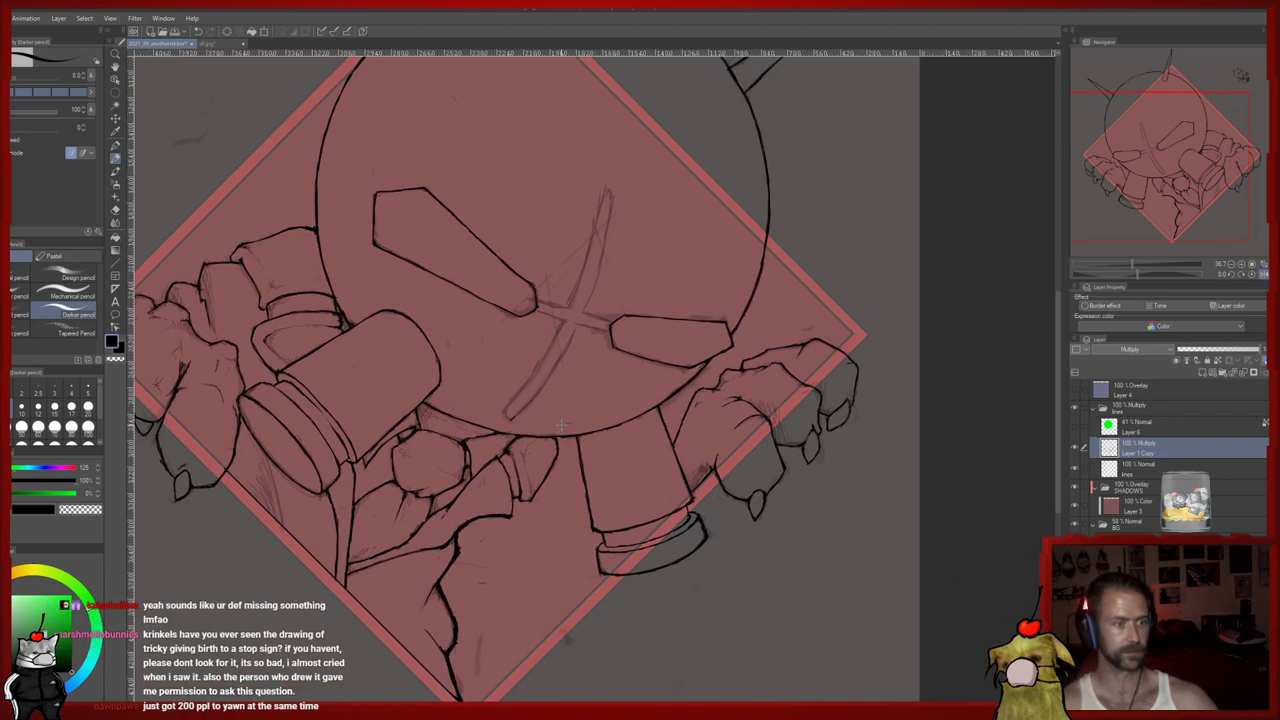
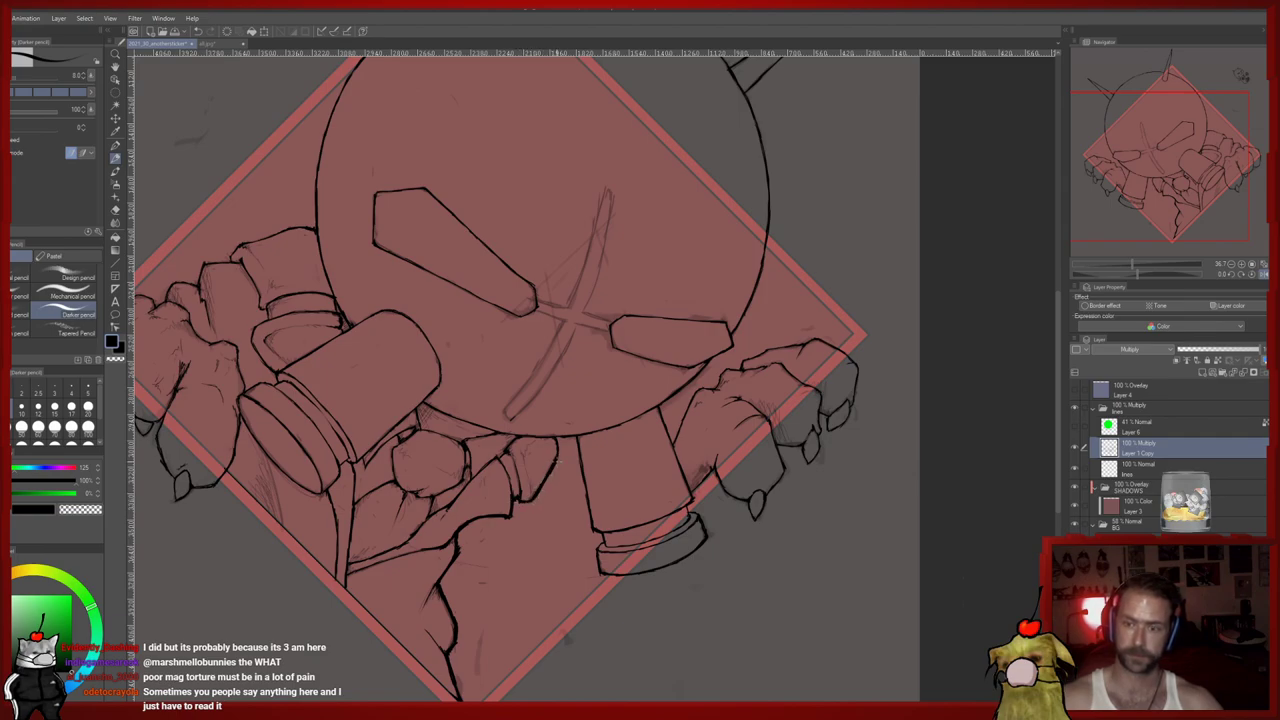
Thicken the edge of the cuffed cylinder beneath the head and the upper line of its ring, cleaning stray marks with the eraser
{"action": "mouse_move", "coordinate": [559, 437]}
{"action": "left_mouse_down"}
{"action": "mouse_move", "coordinate": [581, 434]}
{"action": "mouse_move", "coordinate": [591, 471]}
{"action": "left_mouse_up"}
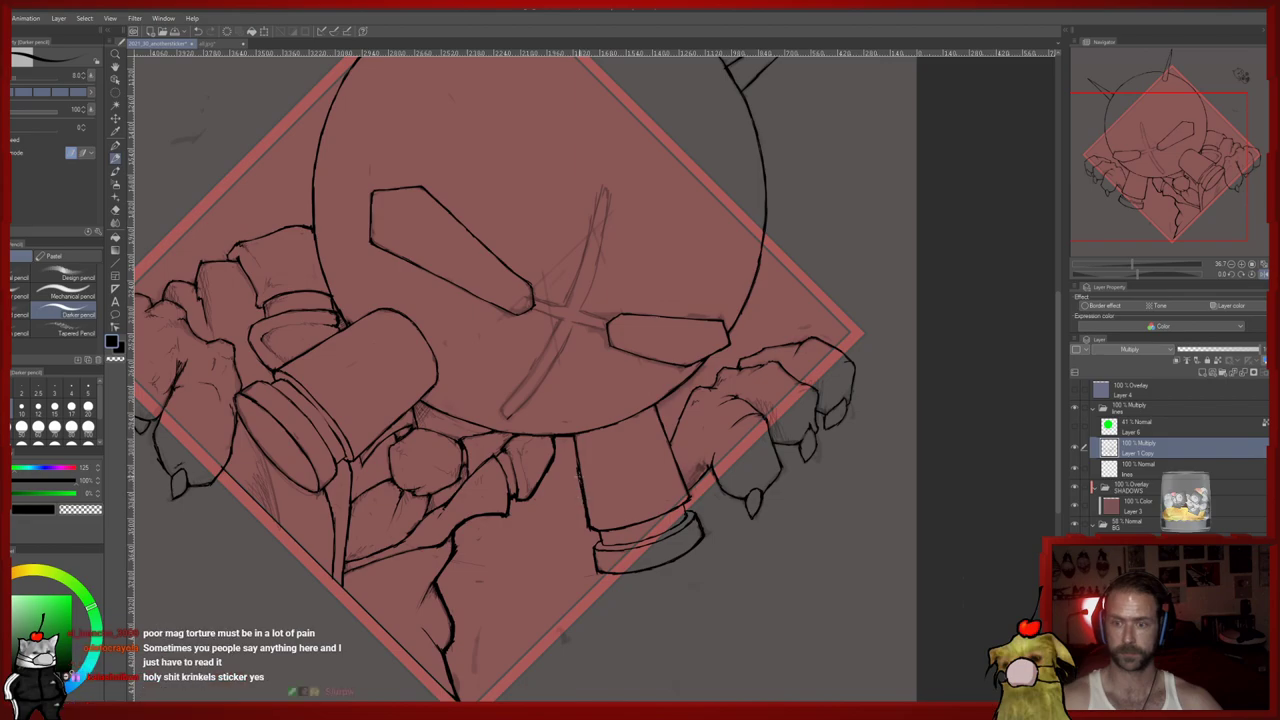
{"action": "mouse_move", "coordinate": [588, 512]}
{"action": "left_mouse_down"}
{"action": "mouse_move", "coordinate": [551, 447]}
{"action": "mouse_move", "coordinate": [536, 459]}
{"action": "mouse_move", "coordinate": [545, 483]}
{"action": "left_mouse_up"}
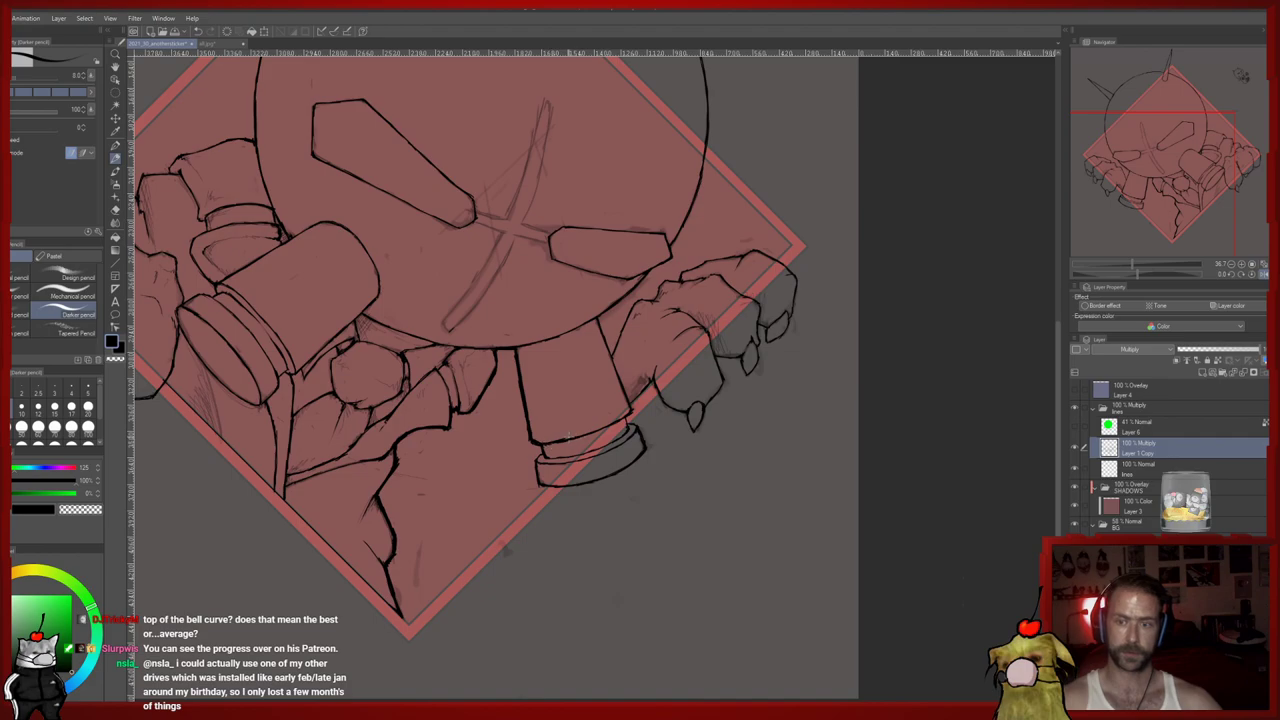
{"action": "key", "text": "e"}
{"action": "left_click_drag", "start_coordinate": [546, 458], "coordinate": [549, 448]}
{"action": "key", "text": "p"}
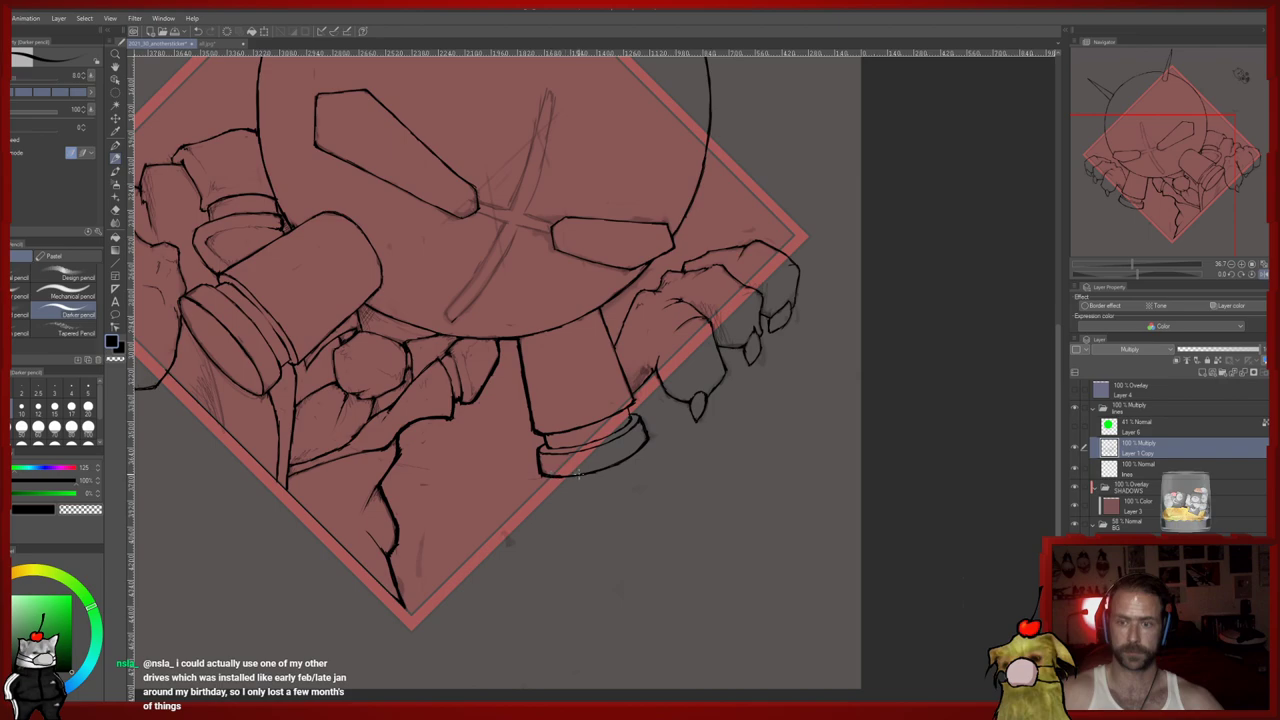
Darken the bottom rim of the cylinder's cuff and clean up its outer edge with the hard eraser
{"action": "left_click_drag", "start_coordinate": [556, 478], "coordinate": [610, 469]}
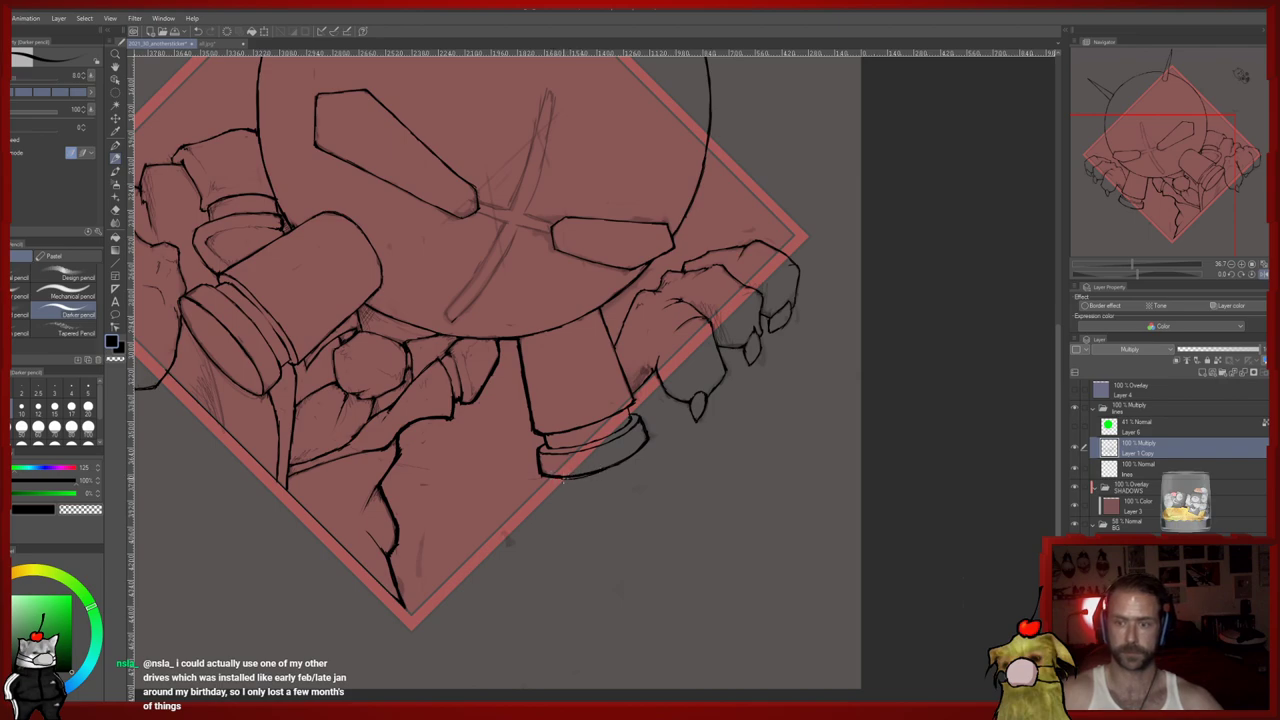
{"action": "key", "text": "e"}
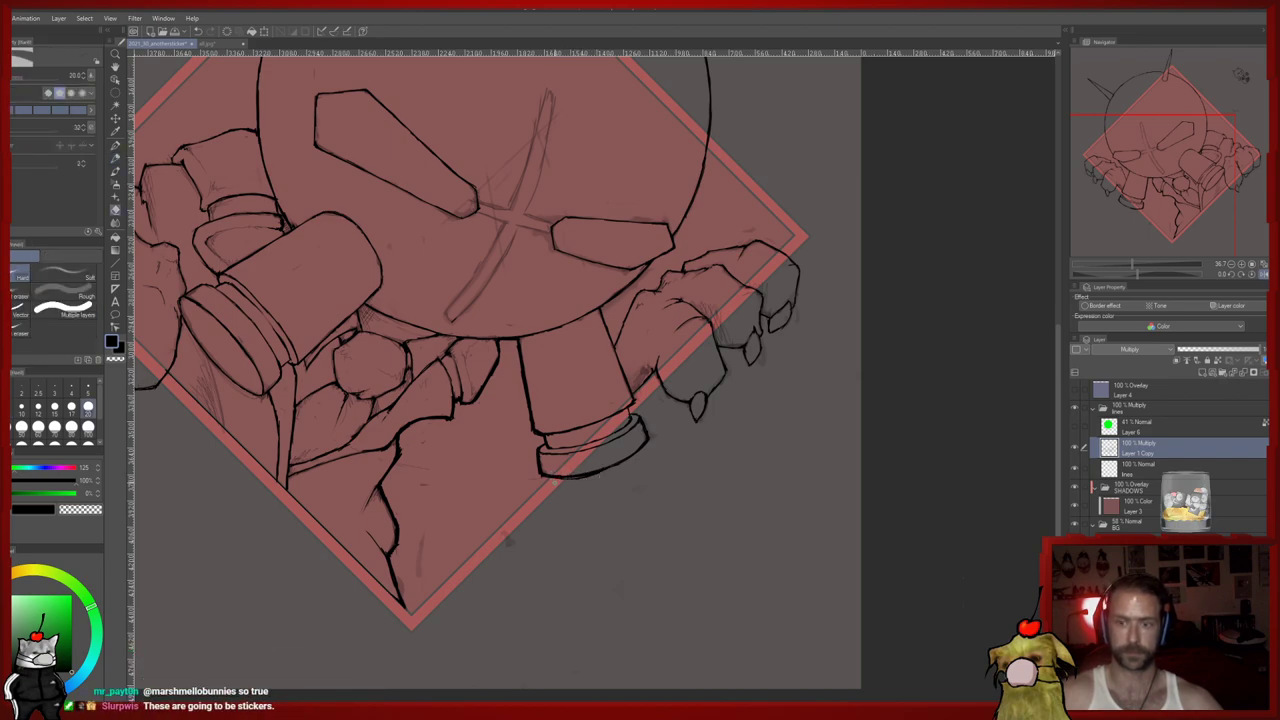
{"action": "left_click_drag", "start_coordinate": [603, 474], "coordinate": [591, 472]}
{"action": "left_click_drag", "start_coordinate": [622, 431], "coordinate": [614, 450]}
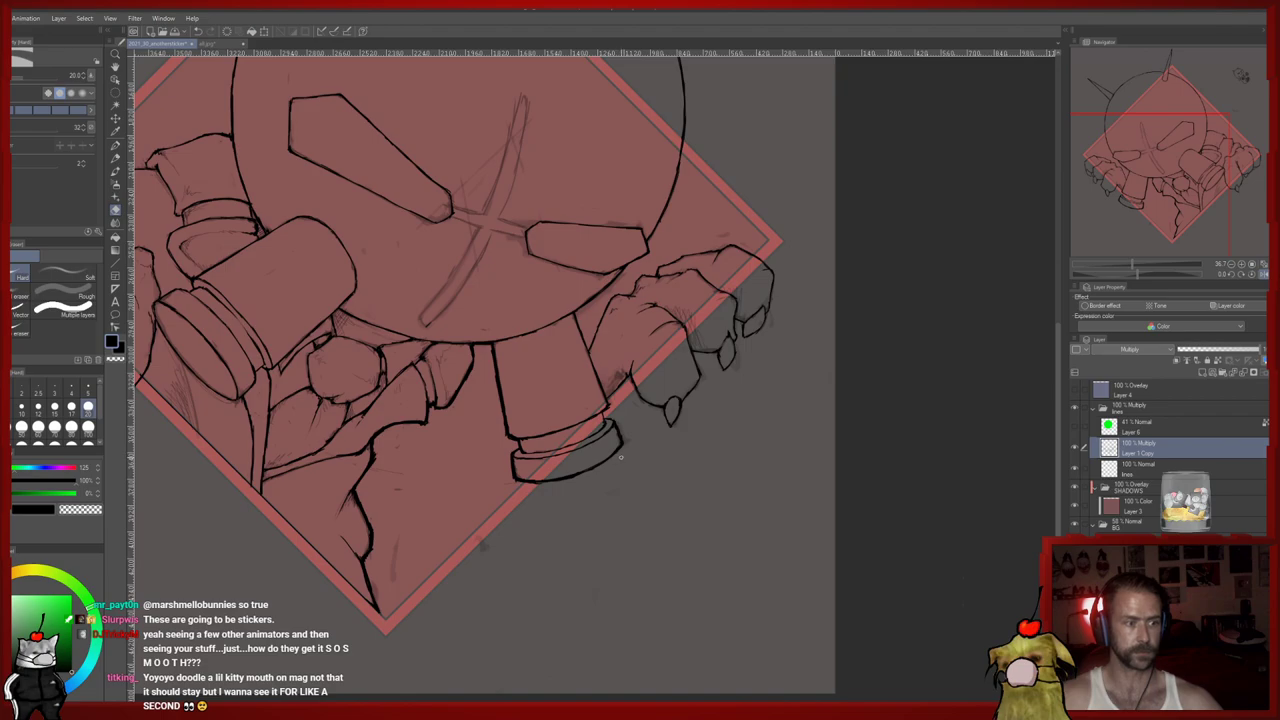
{"action": "left_click_drag", "start_coordinate": [629, 457], "coordinate": [626, 469]}
{"action": "key", "text": "p"}
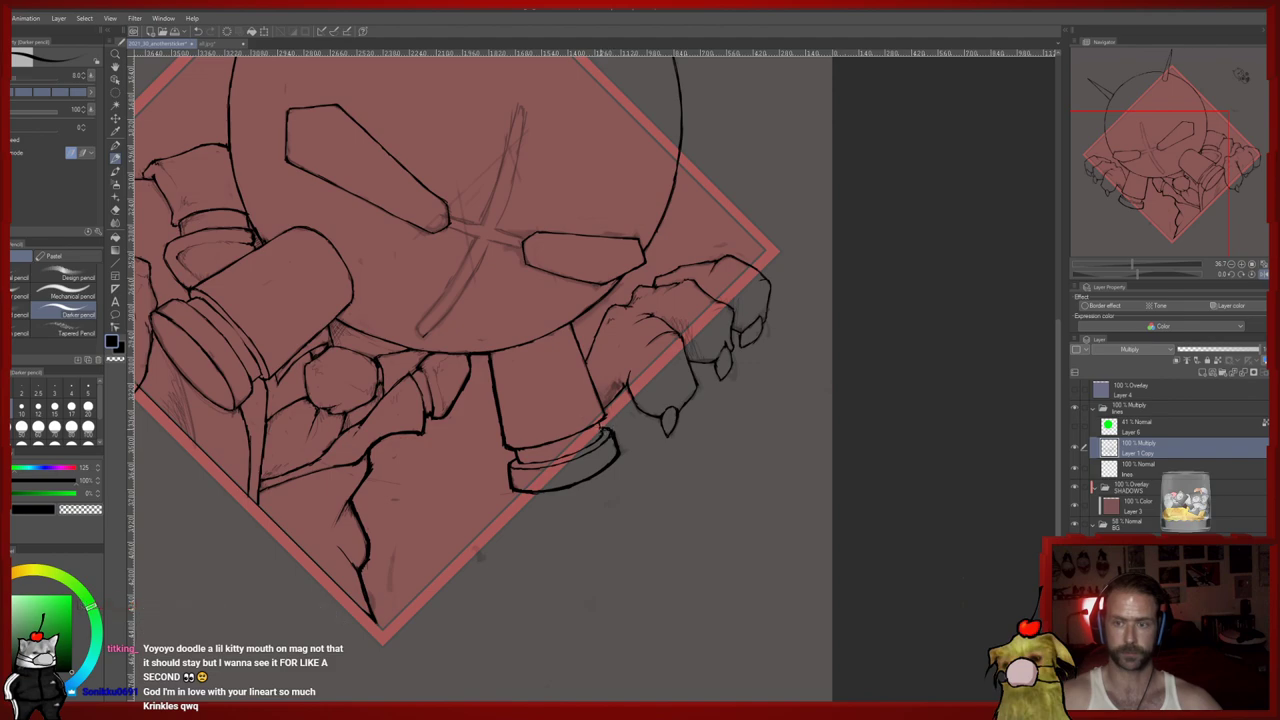
Thicken the side of the cuffed cylinder facing the clawed hand and the contour where the hand's nearest finger begins
{"action": "left_click_drag", "start_coordinate": [610, 418], "coordinate": [595, 497]}
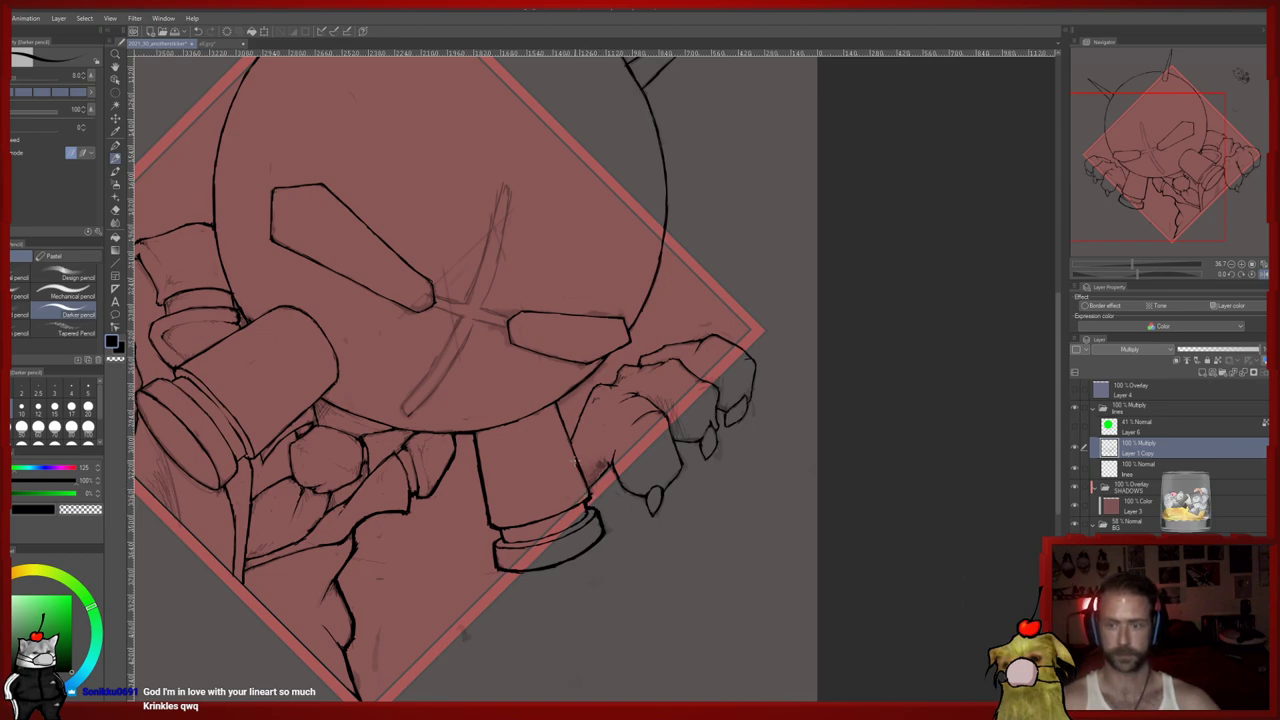
{"action": "key", "text": "e"}
{"action": "key", "text": "p"}
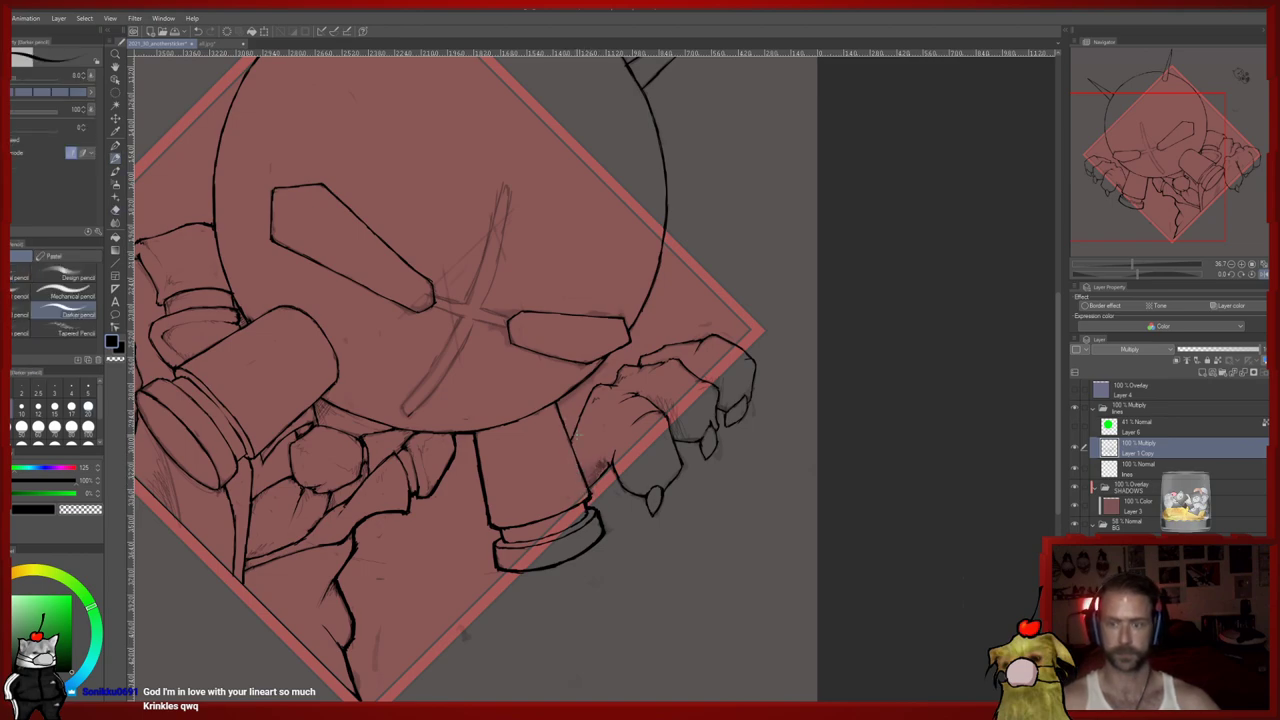
{"action": "left_click_drag", "start_coordinate": [590, 488], "coordinate": [602, 473]}
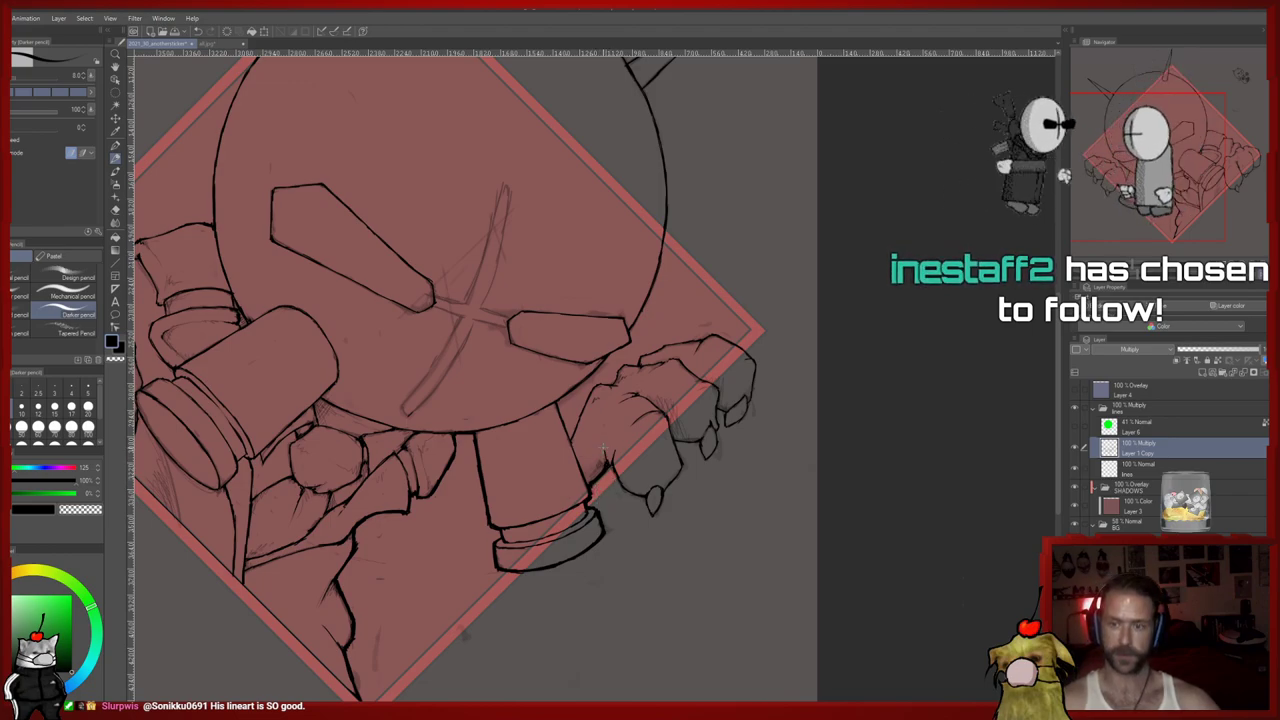
{"action": "key", "text": "e"}
{"action": "key", "text": "p"}
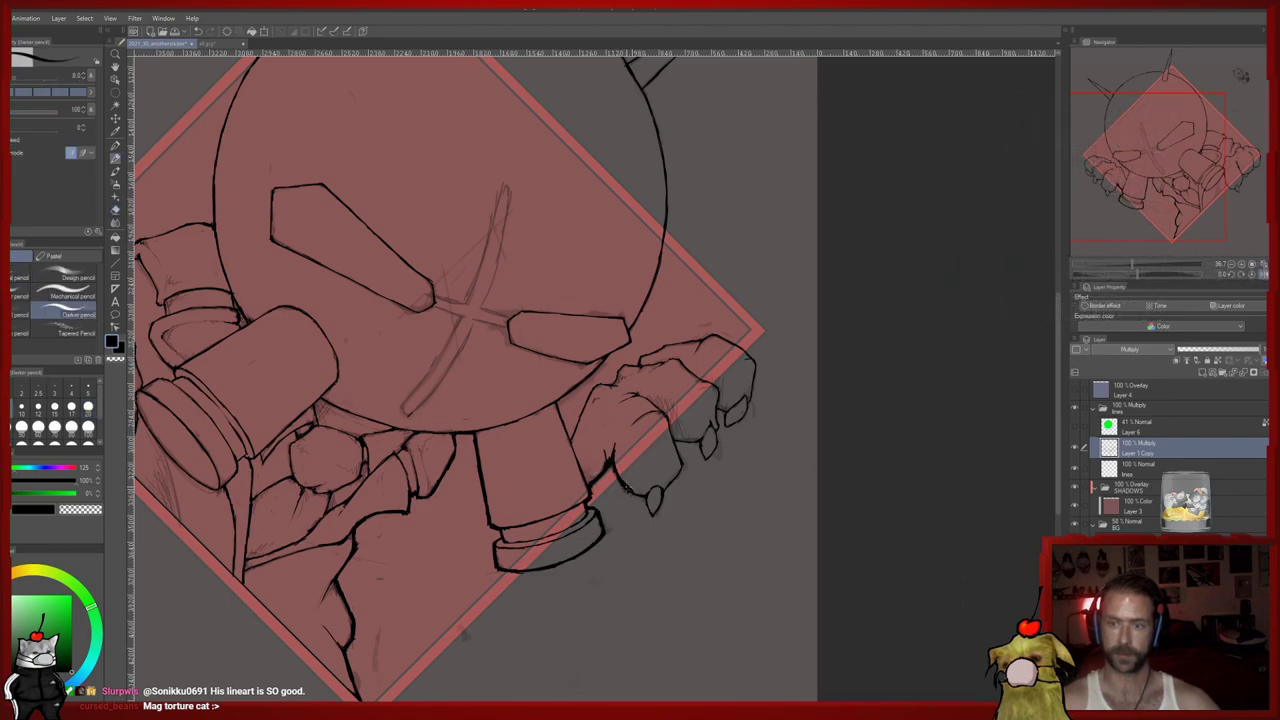
Clean up and thicken the outlines of the clawed hand's nearest finger and its claw
{"action": "key", "text": "e"}
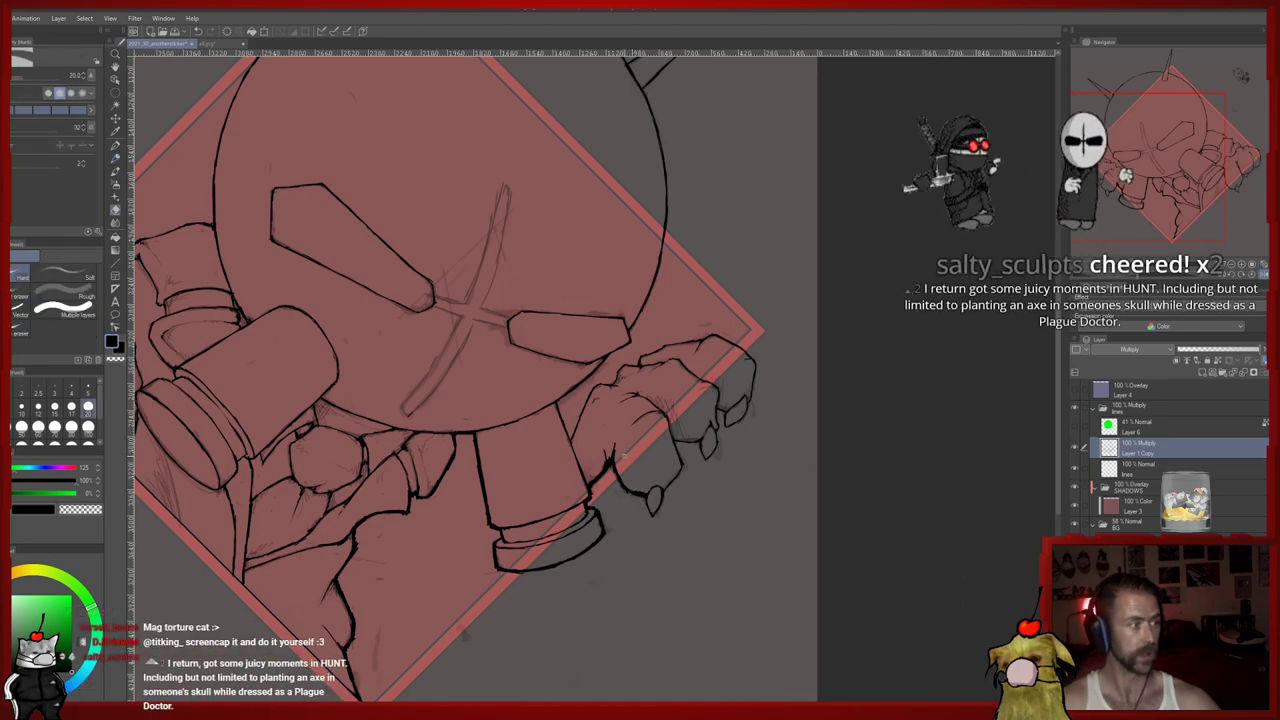
{"action": "left_click_drag", "start_coordinate": [643, 469], "coordinate": [628, 453]}
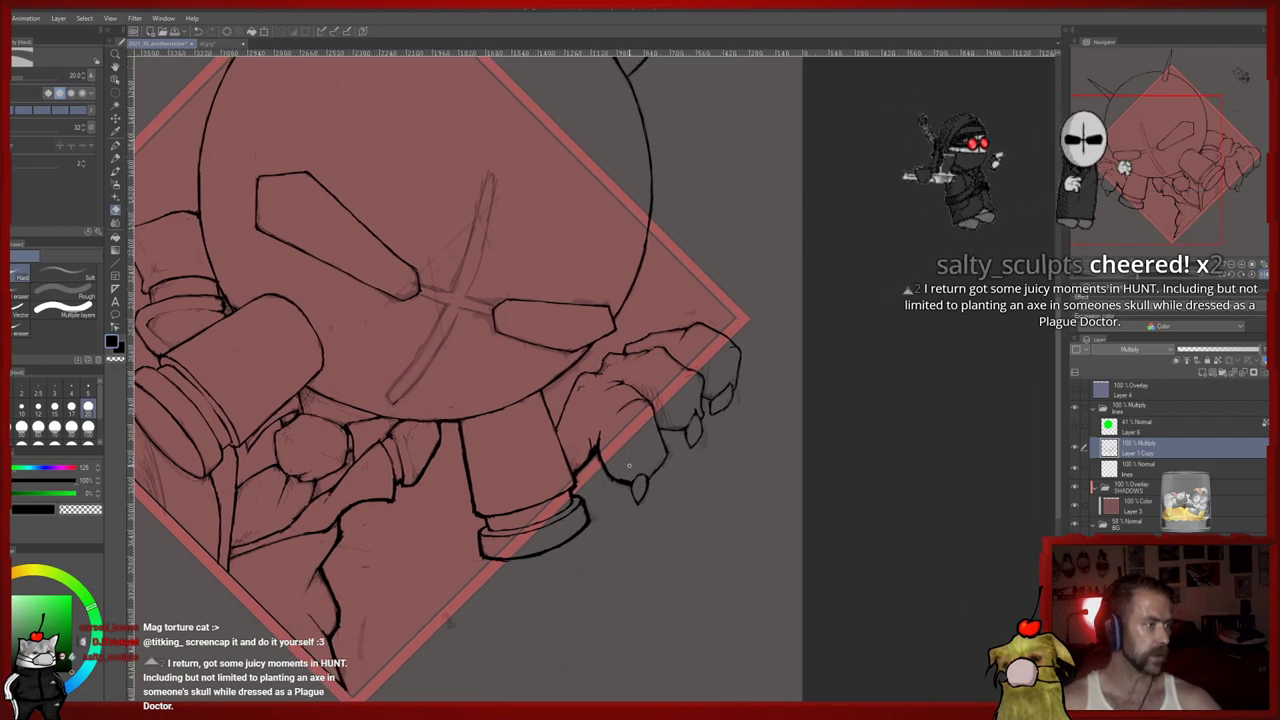
{"action": "left_click_drag", "start_coordinate": [629, 460], "coordinate": [603, 436]}
{"action": "key", "text": "p"}
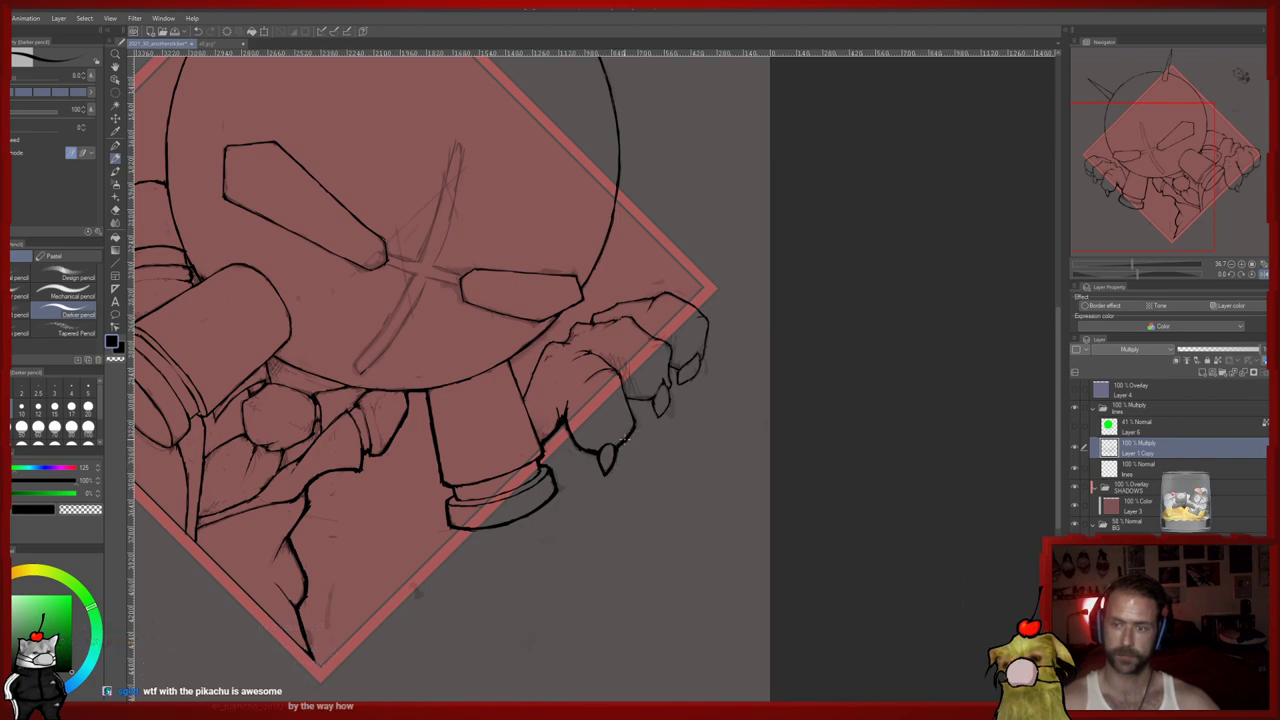
{"action": "left_click_drag", "start_coordinate": [632, 436], "coordinate": [627, 477]}
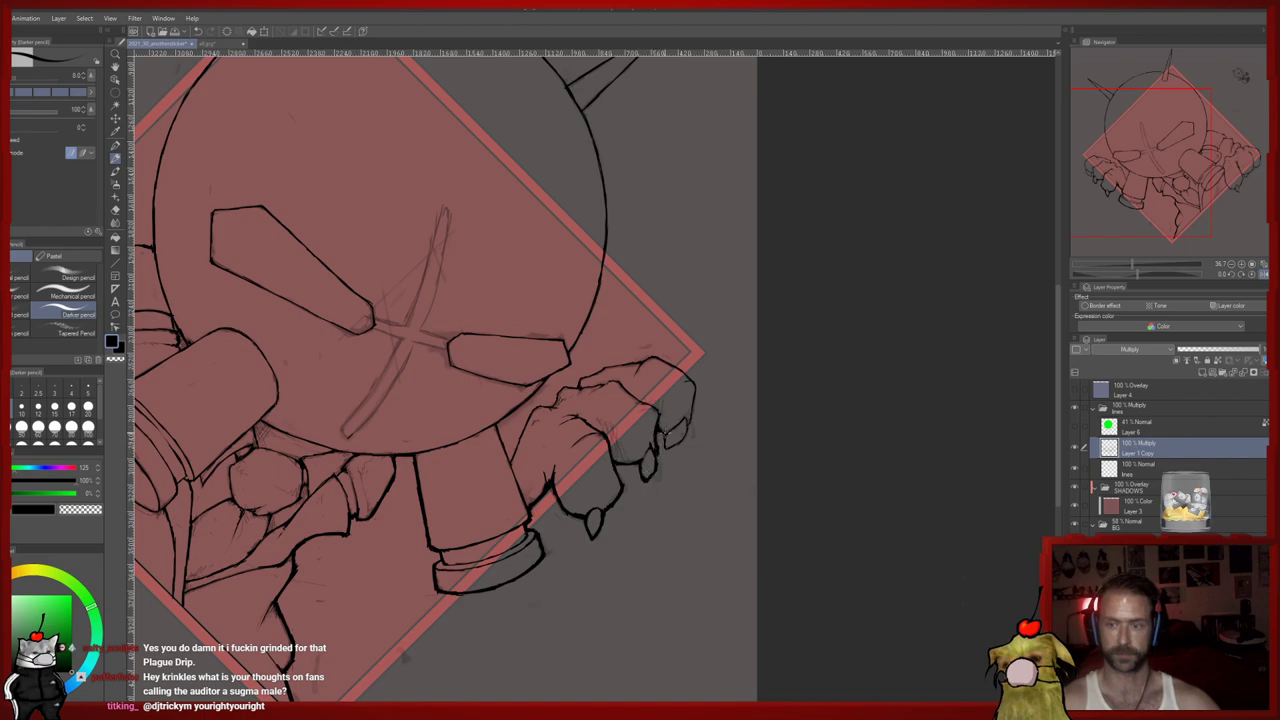
Thicken the outlines of the middle and outermost fingers and claws on the hand beside the cuffed cylinder
{"action": "left_click_drag", "start_coordinate": [668, 432], "coordinate": [638, 422]}
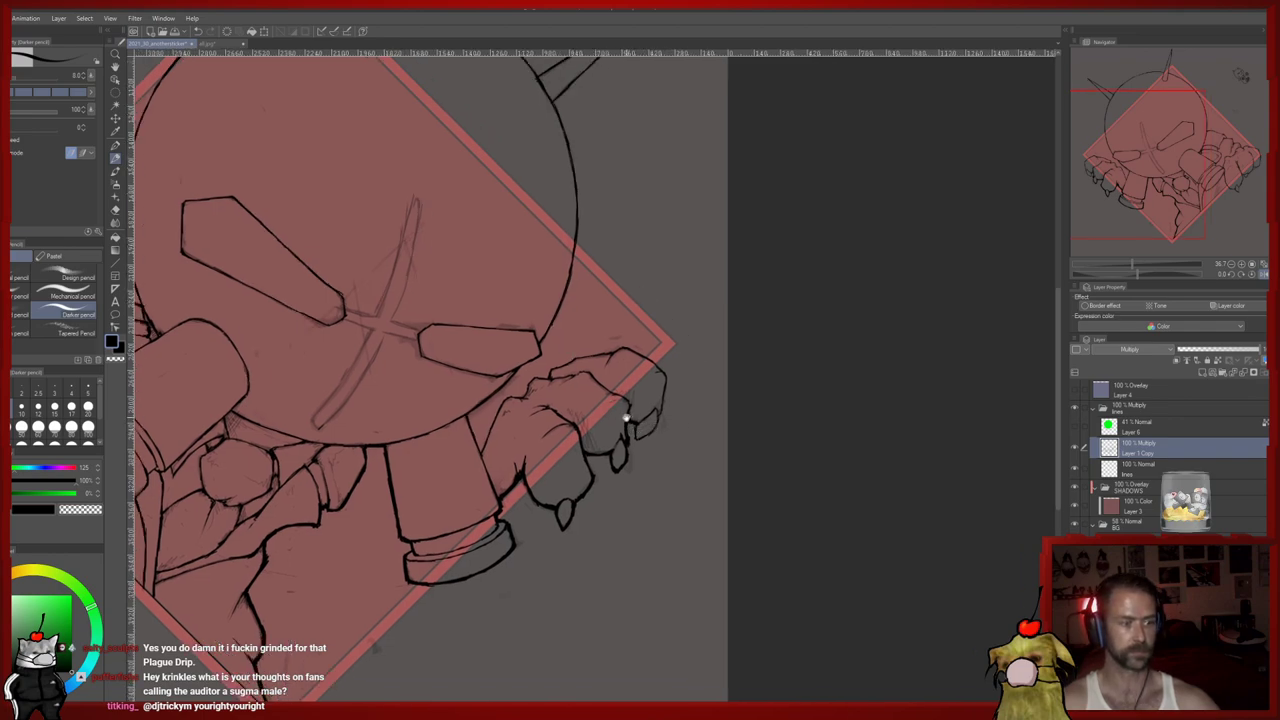
{"action": "left_click_drag", "start_coordinate": [625, 424], "coordinate": [621, 420]}
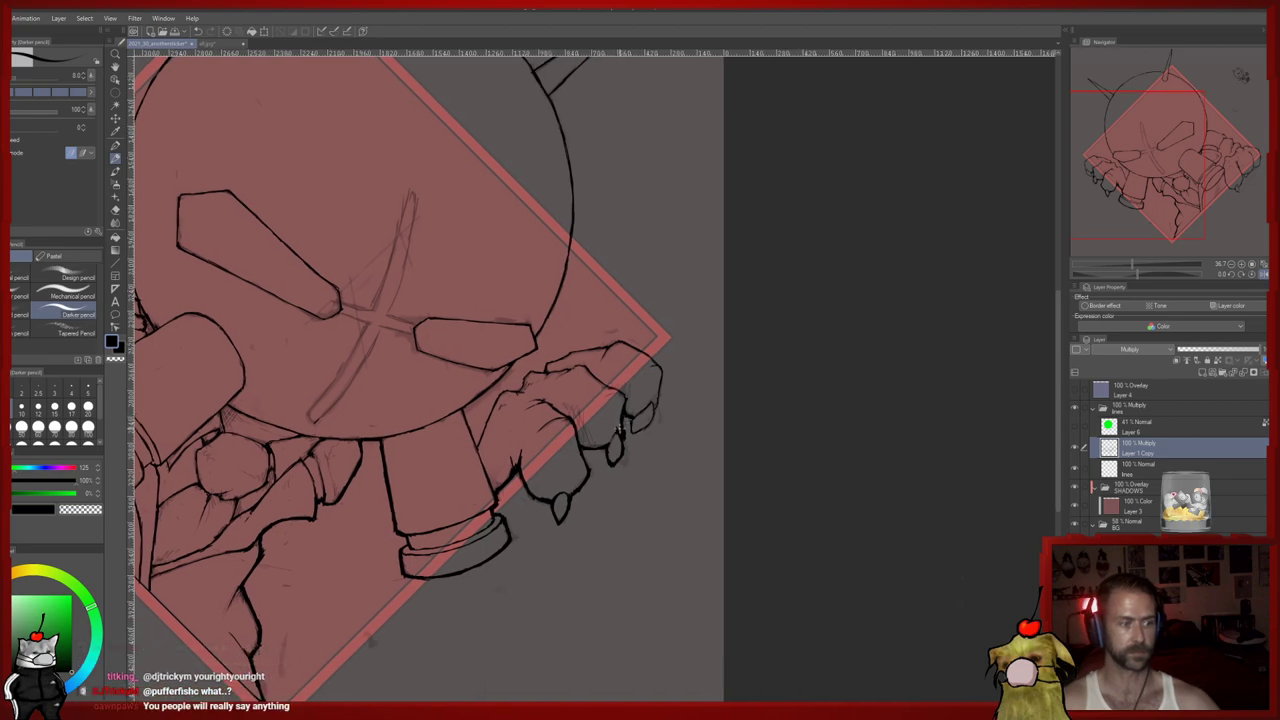
{"action": "left_click_drag", "start_coordinate": [613, 441], "coordinate": [600, 446]}
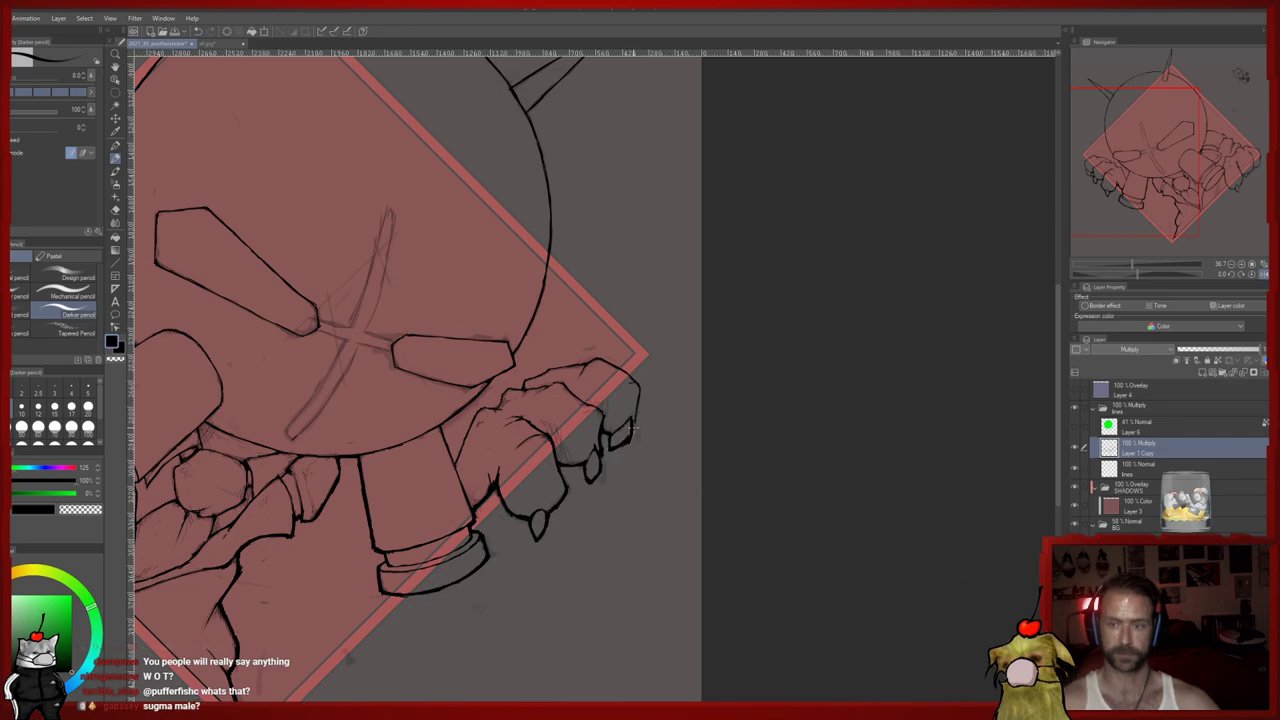
{"action": "left_click_drag", "start_coordinate": [636, 413], "coordinate": [626, 468]}
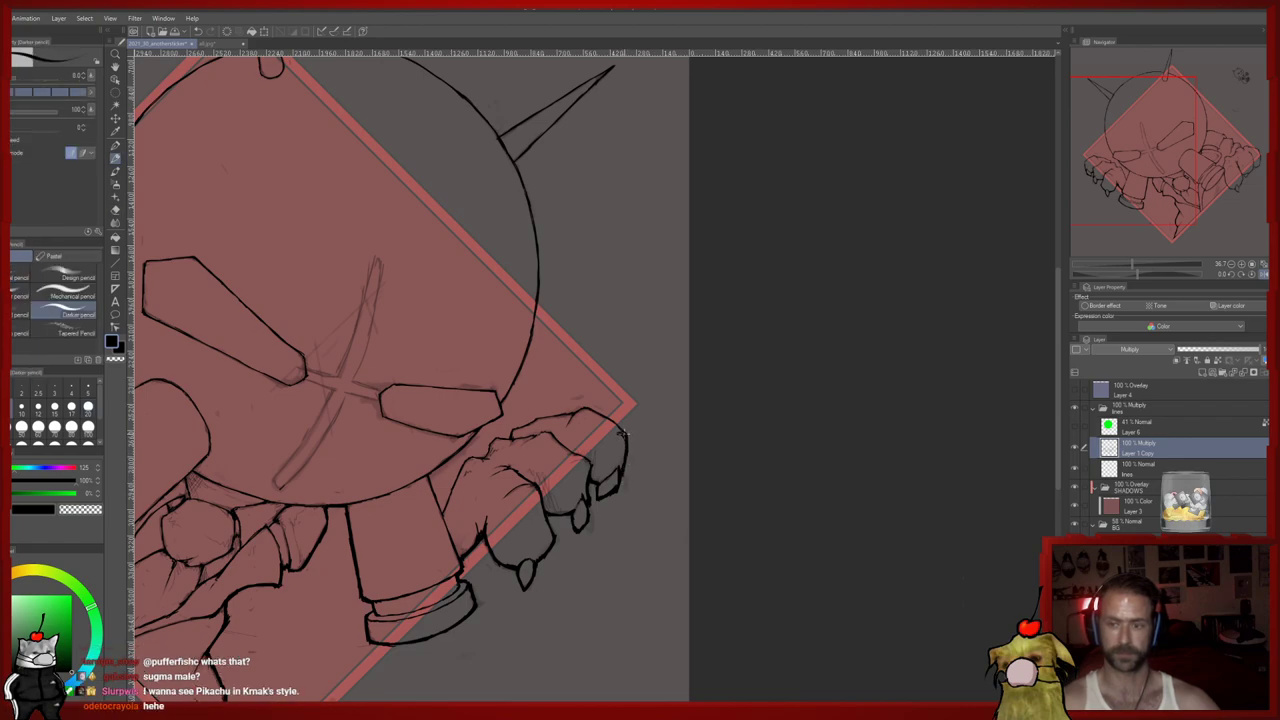
{"action": "key", "text": "e"}
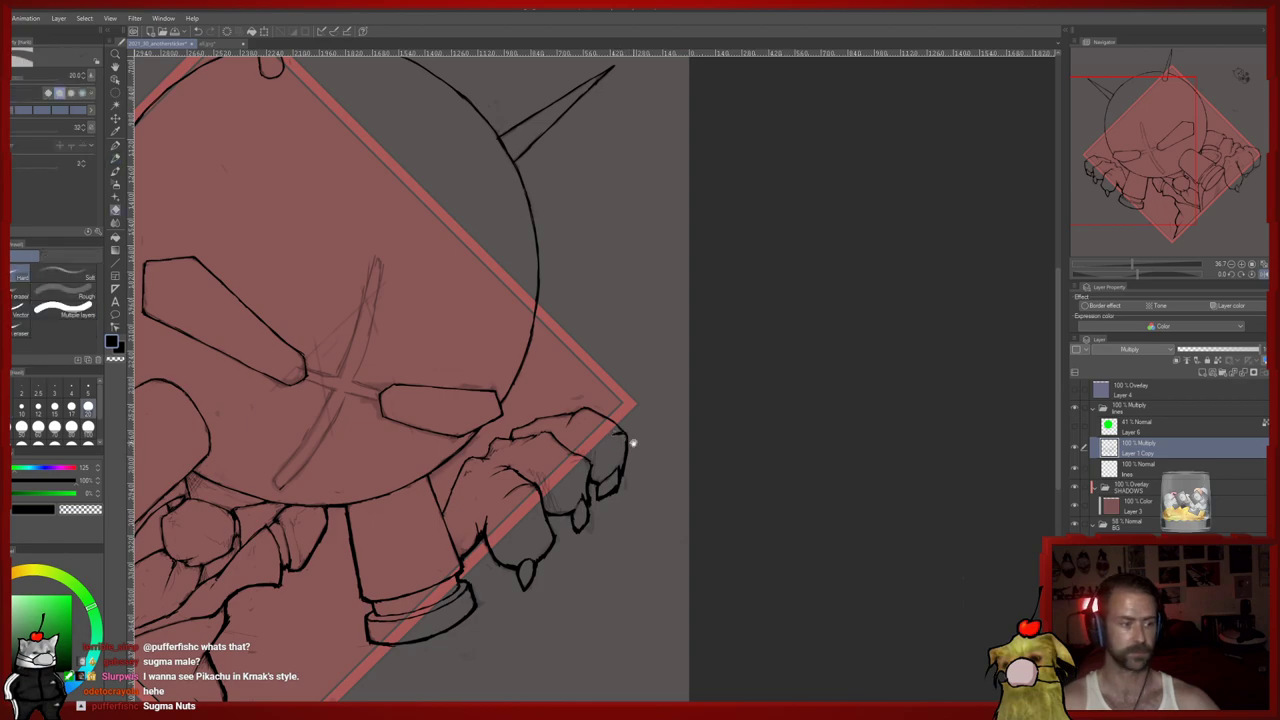
{"action": "left_click_drag", "start_coordinate": [632, 442], "coordinate": [616, 461]}
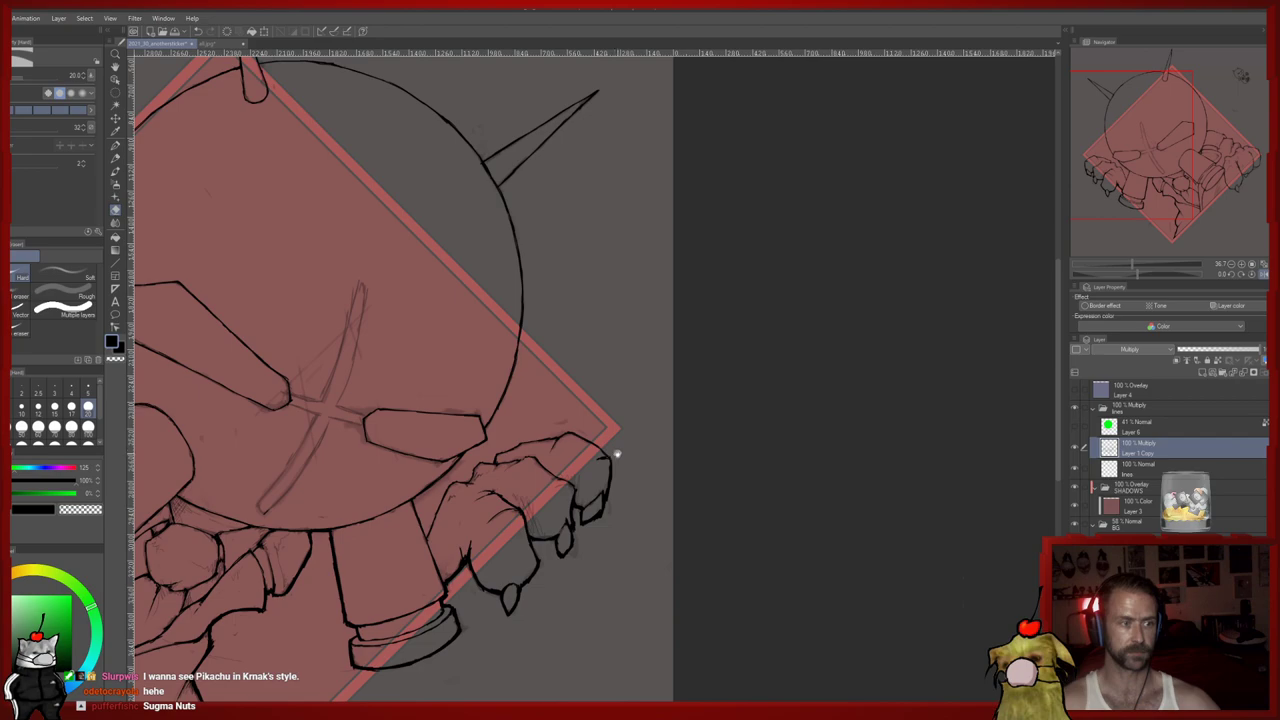
Flip the canvas view horizontally and strengthen the line between the cuffed cylinder and the clawed hand
{"action": "left_click", "coordinate": [1264, 274]}
{"action": "left_click_drag", "start_coordinate": [678, 454], "coordinate": [436, 411]}
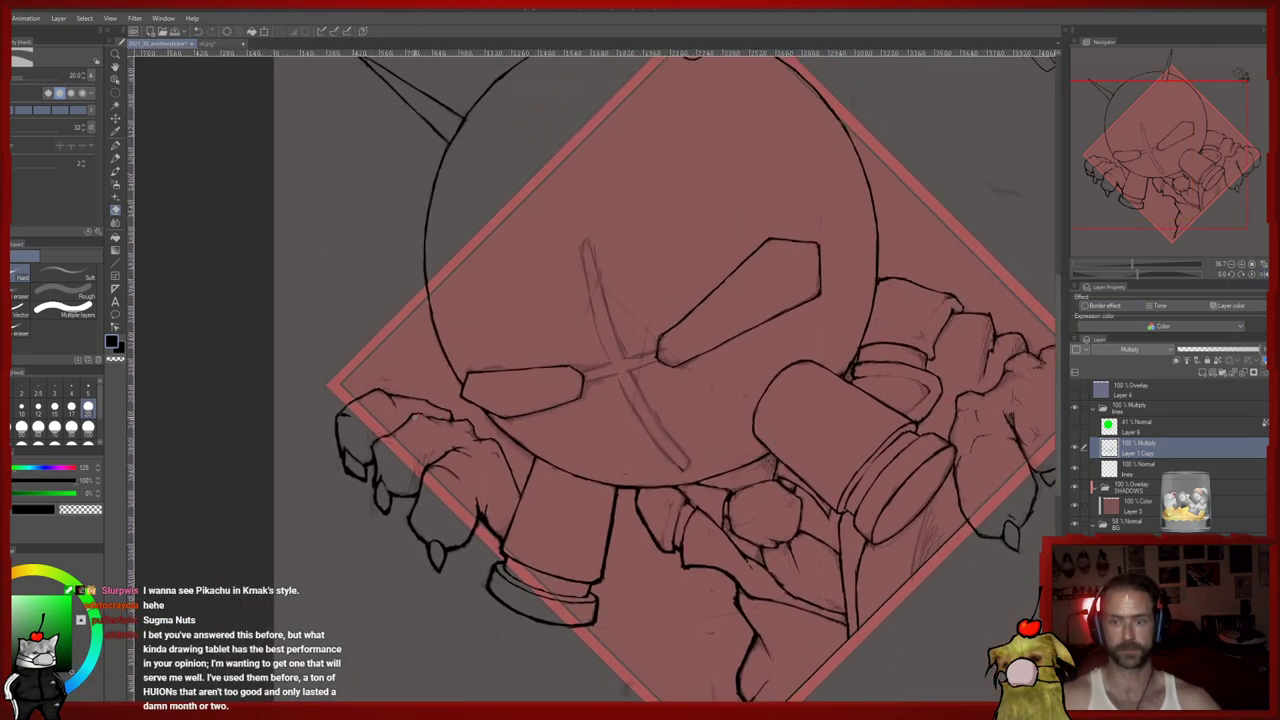
{"action": "key", "text": "p"}
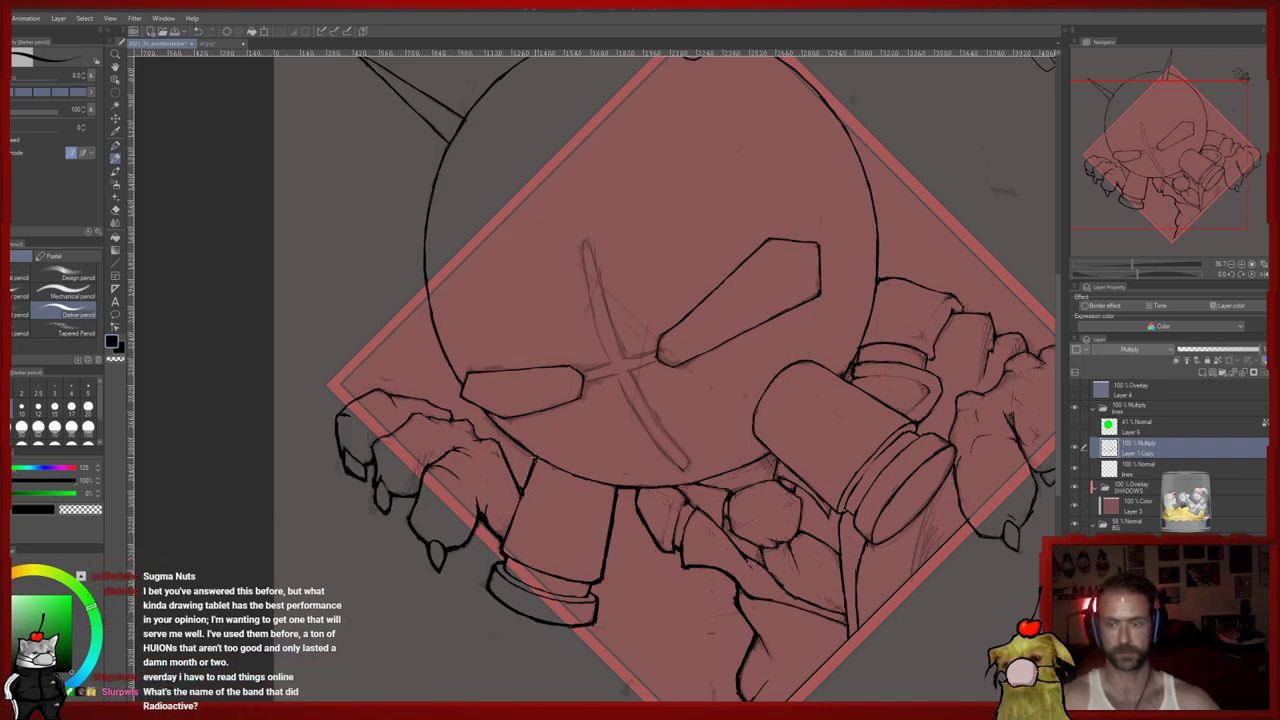
{"action": "key", "text": "e"}
{"action": "key", "text": "p"}
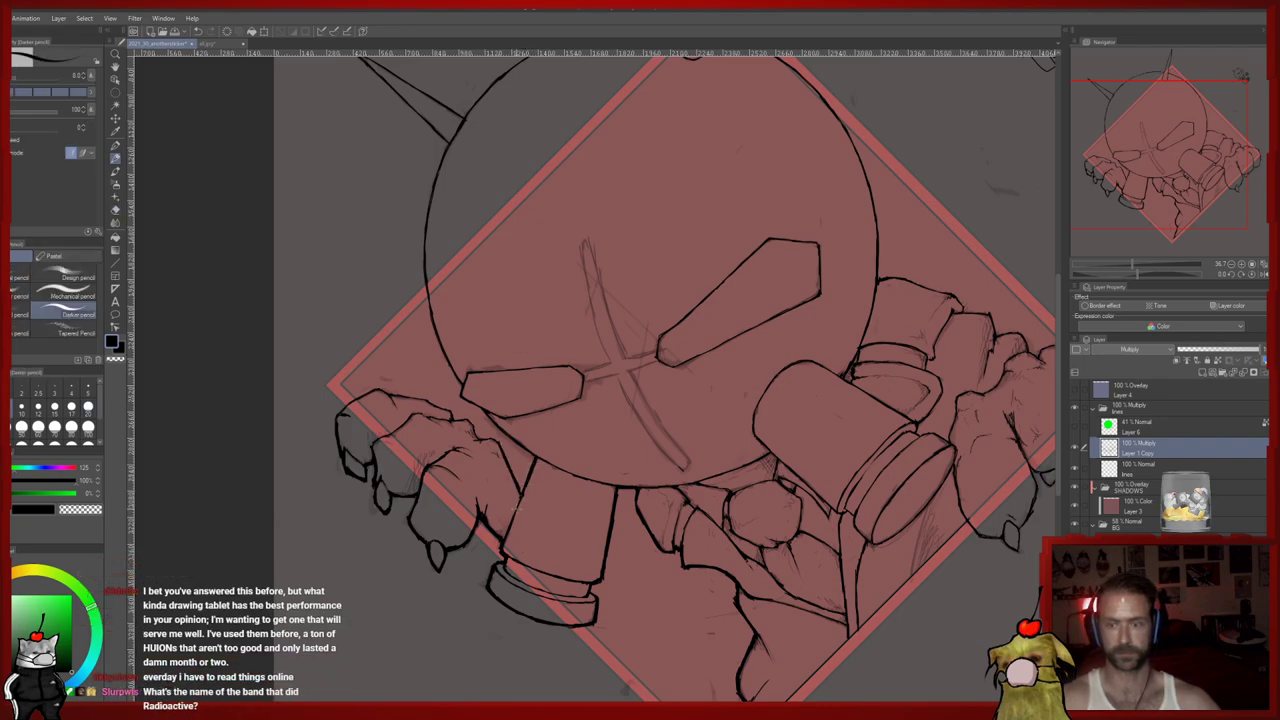
{"action": "left_click_drag", "start_coordinate": [511, 517], "coordinate": [525, 531]}
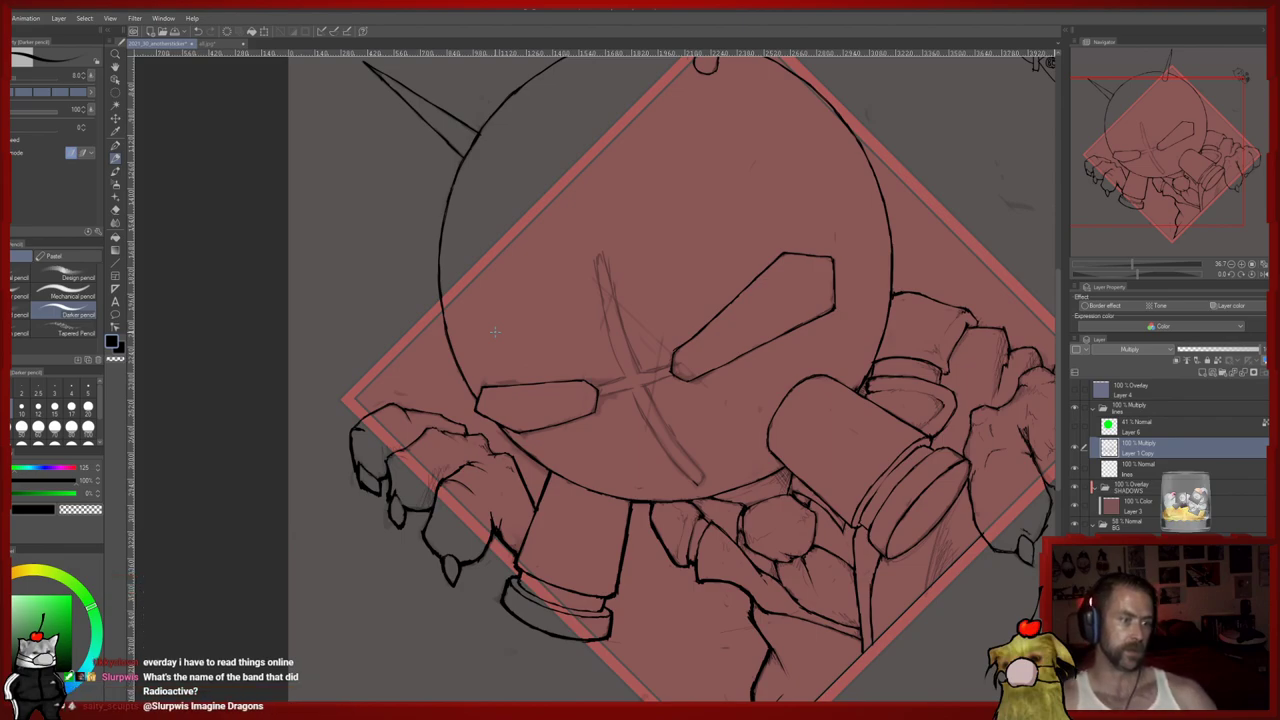
{"action": "scroll", "coordinate": [494, 331], "scroll_direction": "up", "scroll_amount": 2}
{"action": "scroll", "coordinate": [494, 331], "scroll_direction": "down", "scroll_amount": 2}
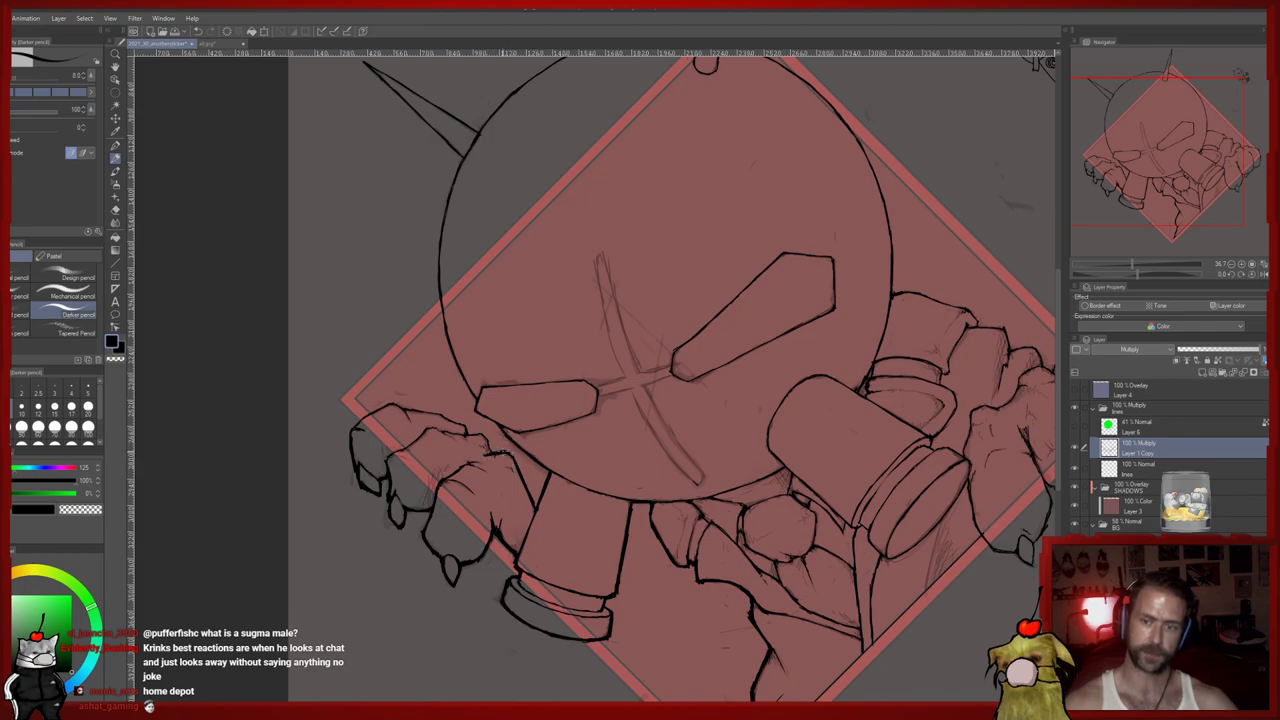
{"action": "key", "text": "e"}
{"action": "key", "text": "p"}
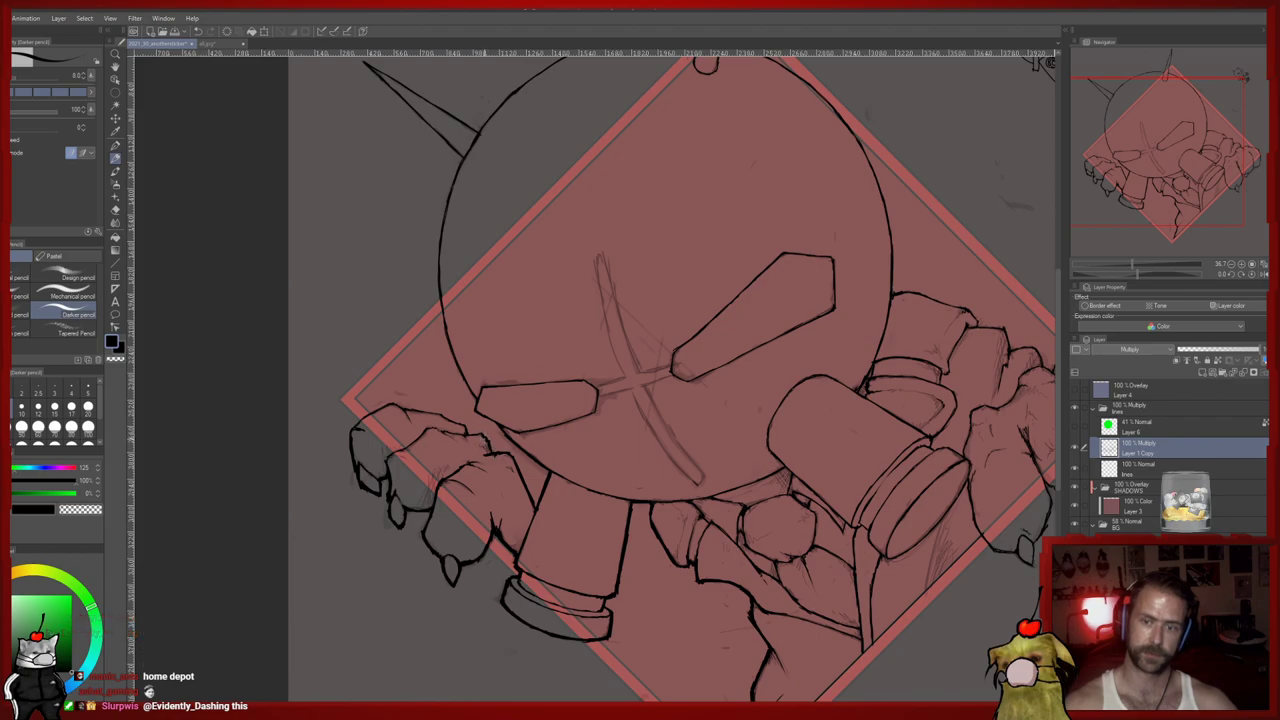
{"action": "scroll", "coordinate": [466, 436], "scroll_direction": "down", "scroll_amount": 3}
{"action": "scroll", "coordinate": [466, 436], "scroll_direction": "up", "scroll_amount": 3}
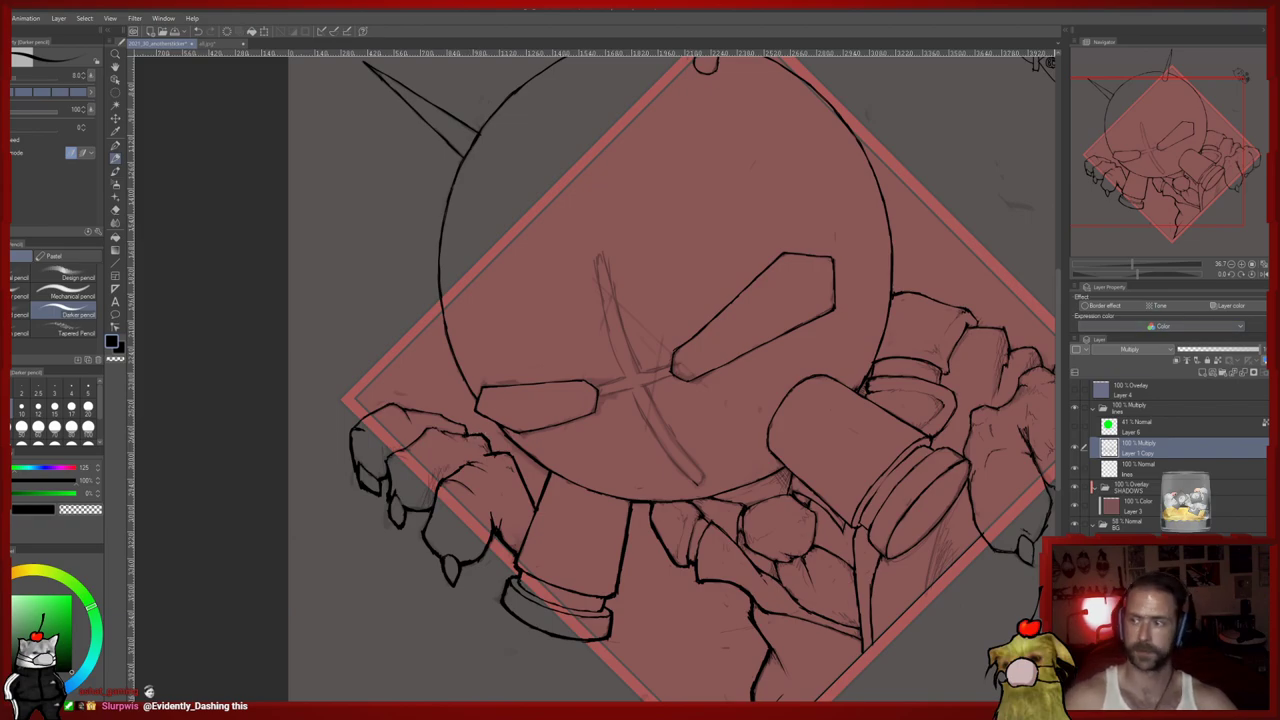
Flip the canvas view back and thicken the line where the clawed hand meets the underside of the head
{"action": "left_click", "coordinate": [1237, 276]}
{"action": "left_click_drag", "start_coordinate": [771, 443], "coordinate": [757, 425]}
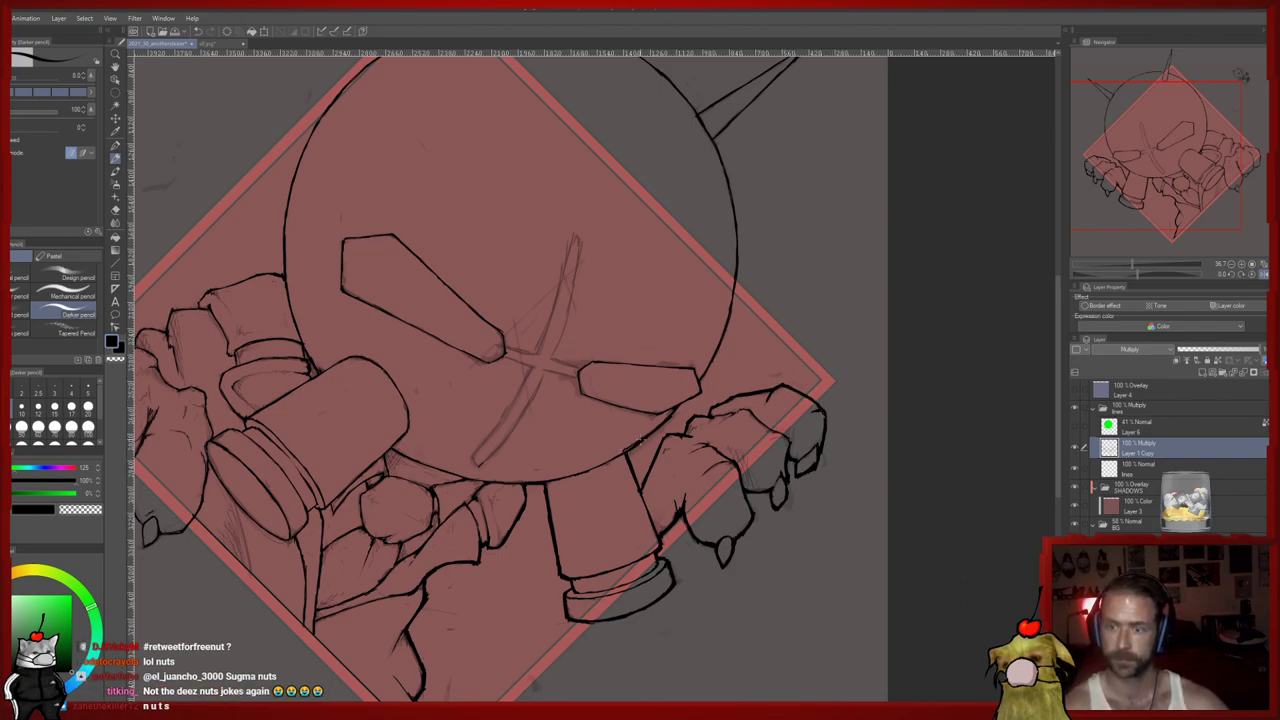
{"action": "key", "text": "e"}
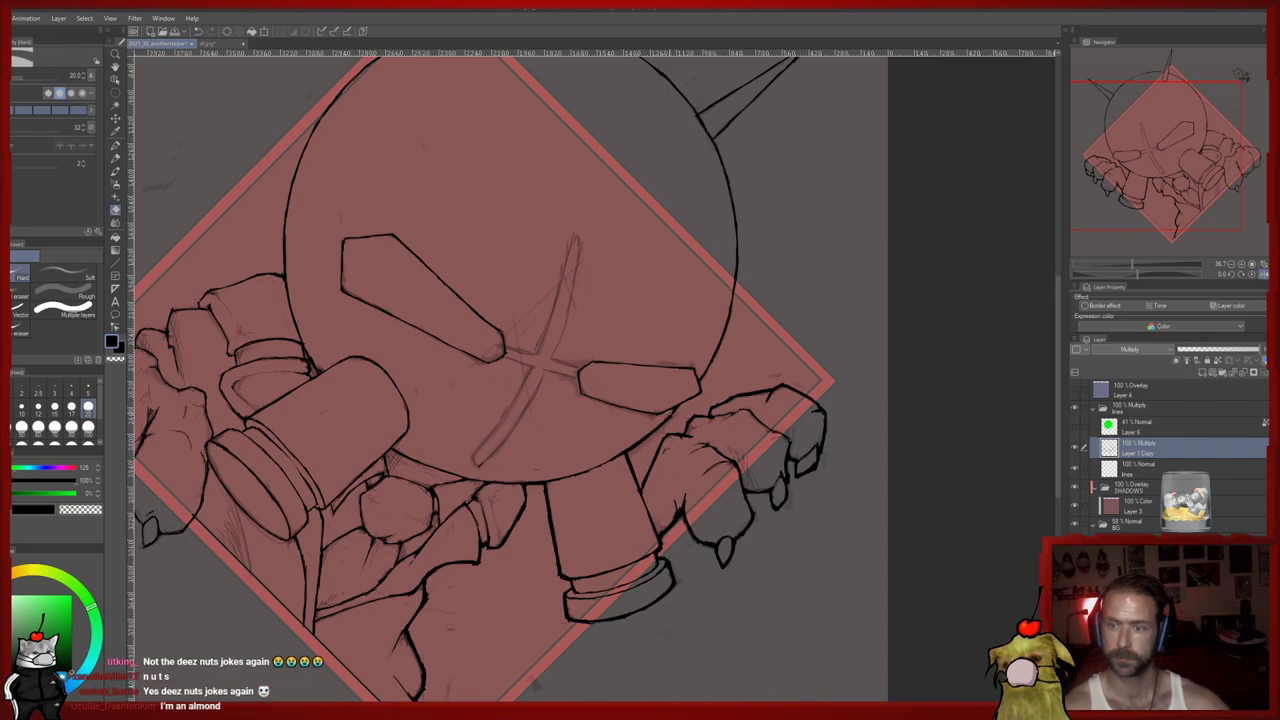
Set the pencil size to 10 and thicken the side of the round head's outline below the slanted horn
{"action": "key", "text": "p"}
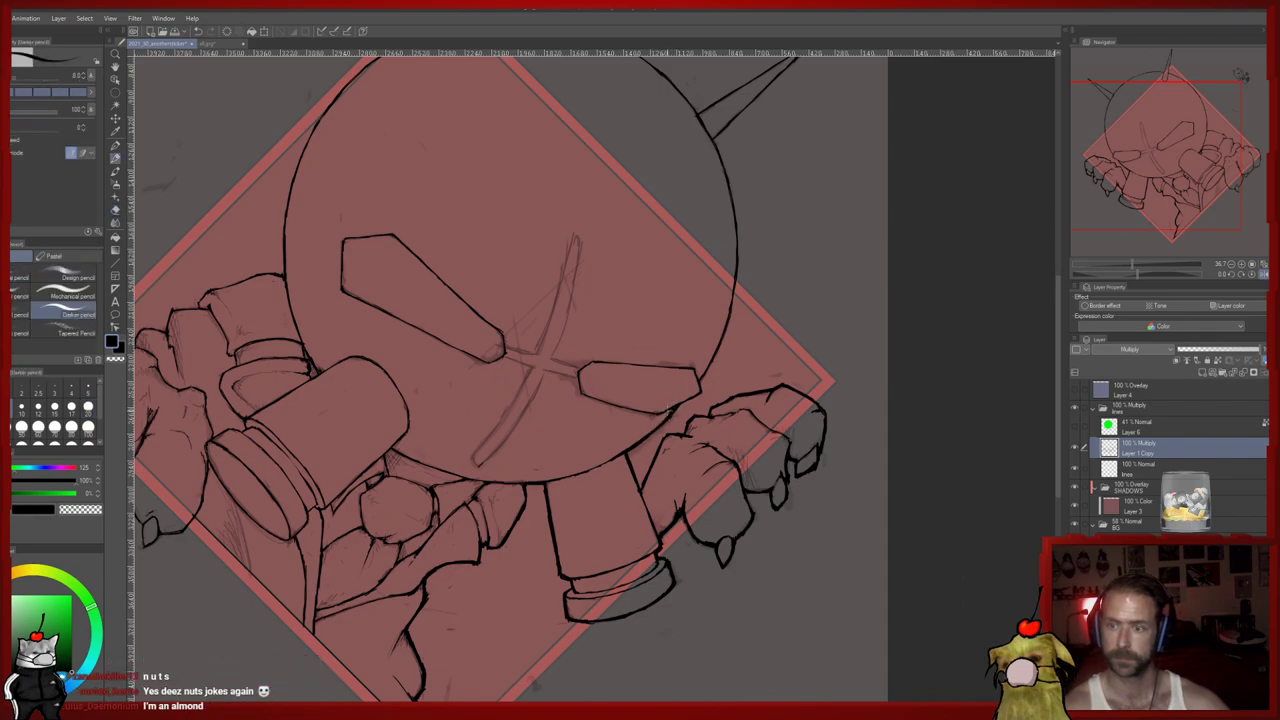
{"action": "mouse_move", "coordinate": [700, 377]}
{"action": "left_mouse_down"}
{"action": "mouse_move", "coordinate": [677, 447]}
{"action": "mouse_move", "coordinate": [551, 423]}
{"action": "left_mouse_up"}
{"action": "left_click", "coordinate": [23, 409]}
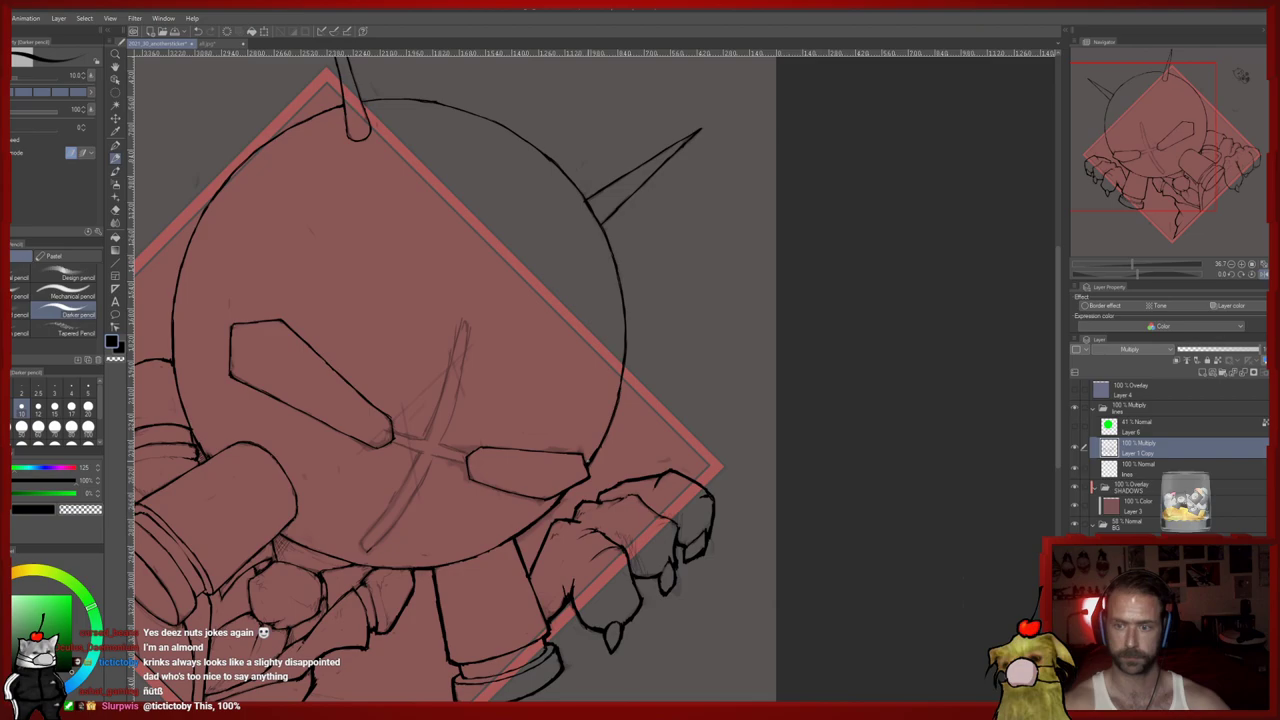
{"action": "left_click_drag", "start_coordinate": [618, 402], "coordinate": [625, 355]}
{"action": "left_click_drag", "start_coordinate": [618, 302], "coordinate": [630, 430]}
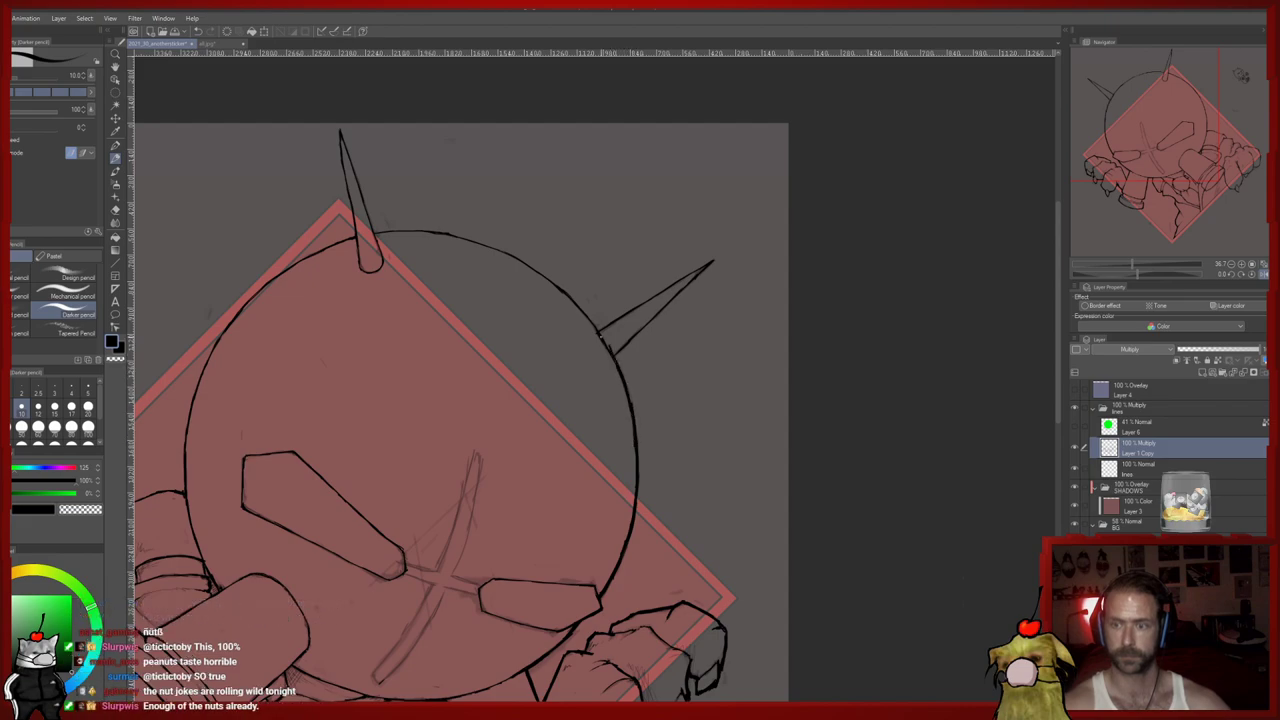
Thicken the lower edge of the slanted horn from its base to the tip, trimming stray marks with the eraser
{"action": "key", "text": "e"}
{"action": "key", "text": "p"}
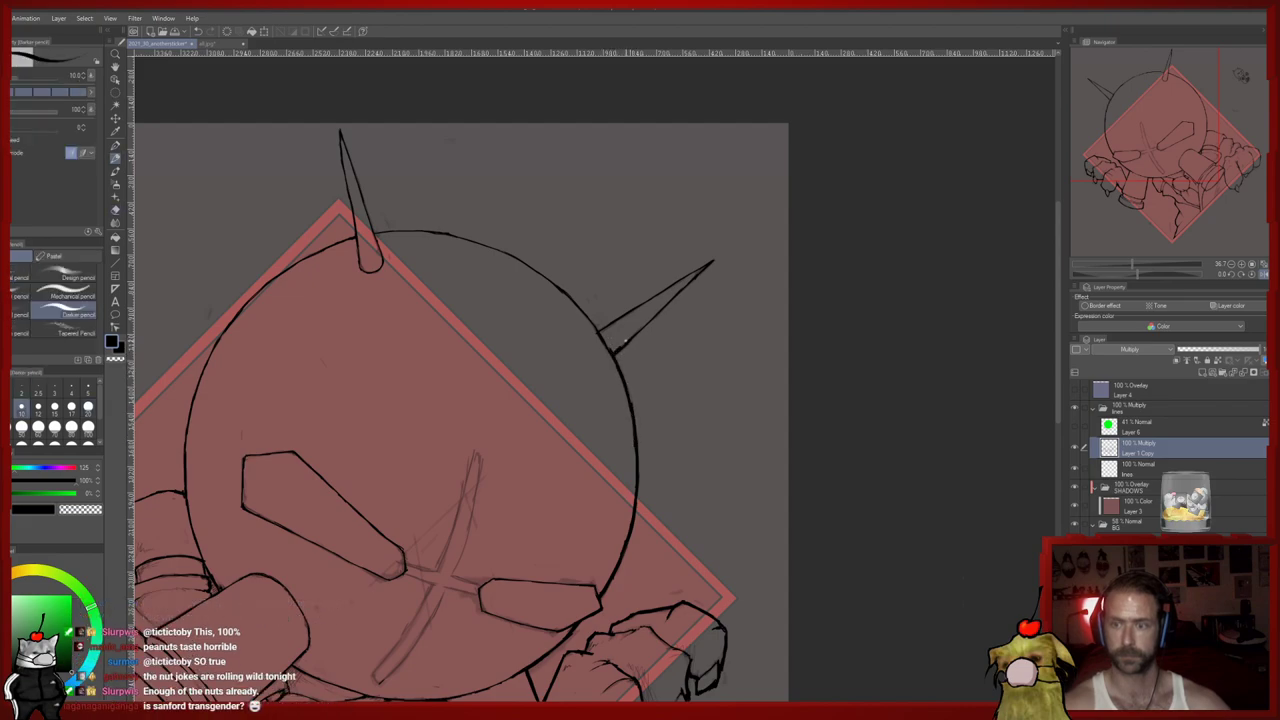
{"action": "key", "text": "e"}
{"action": "key", "text": "p"}
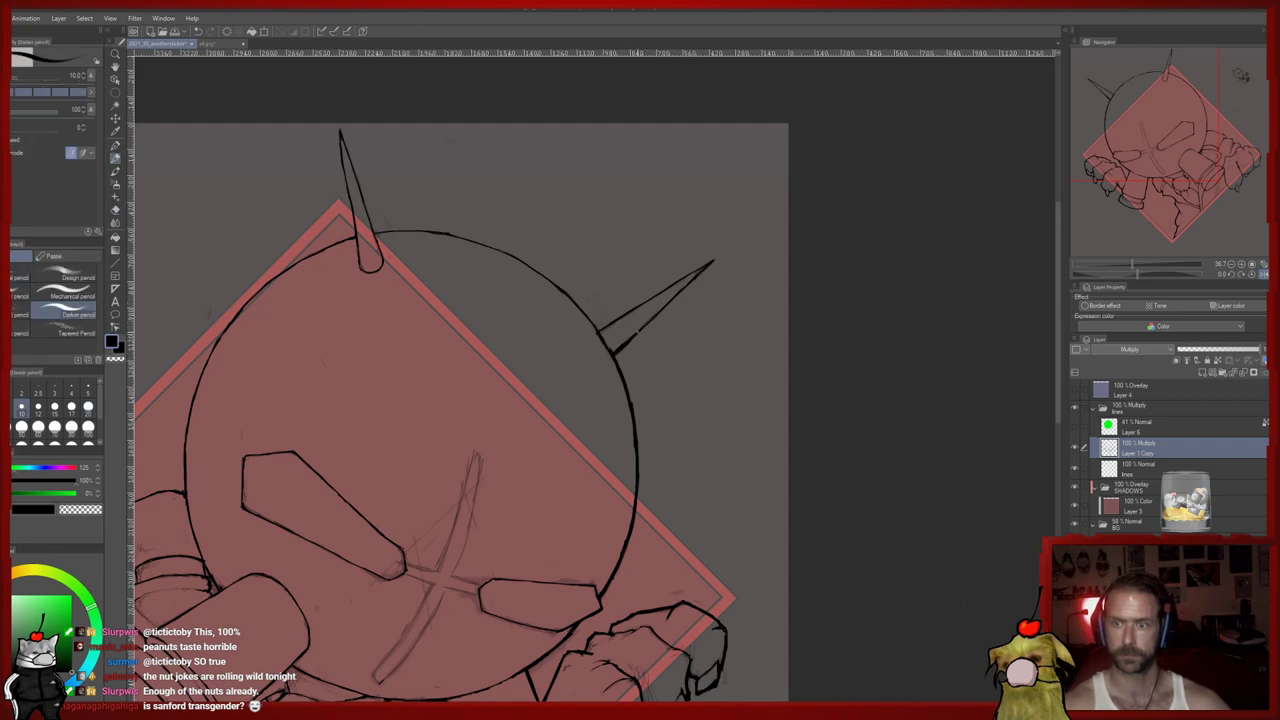
{"action": "key", "text": "e"}
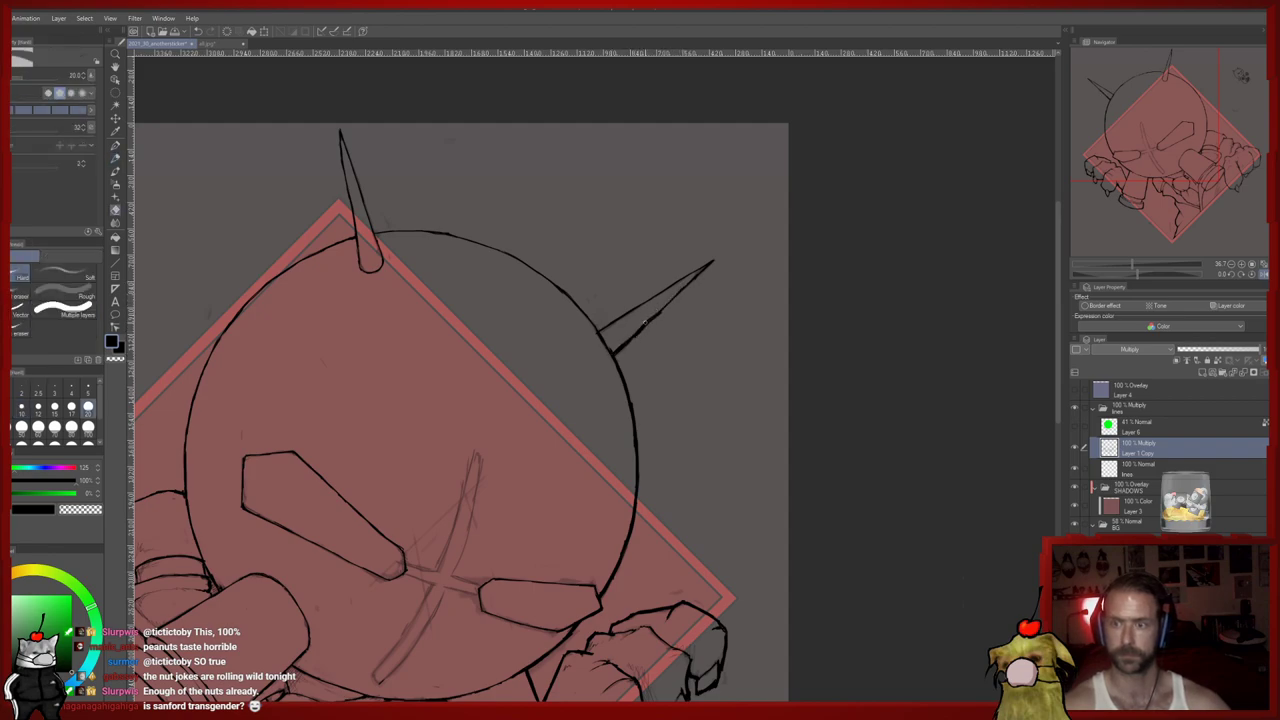
{"action": "key", "text": "p"}
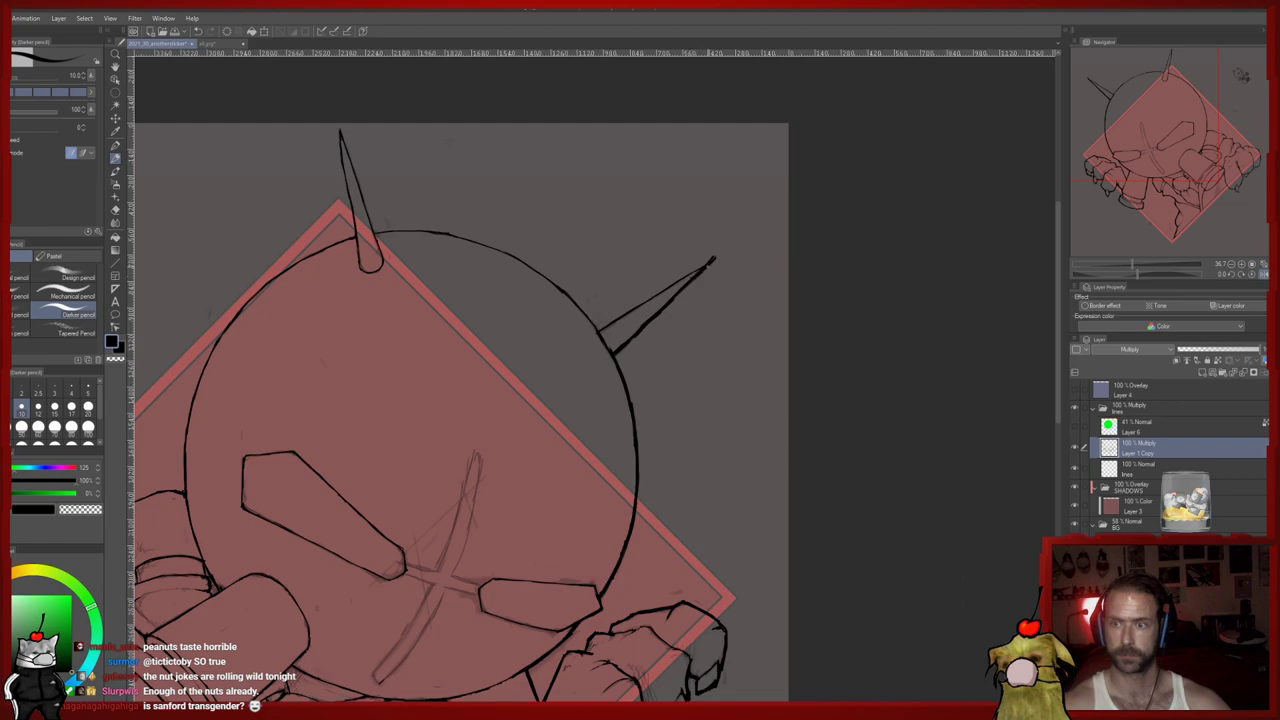
{"action": "key", "text": "e"}
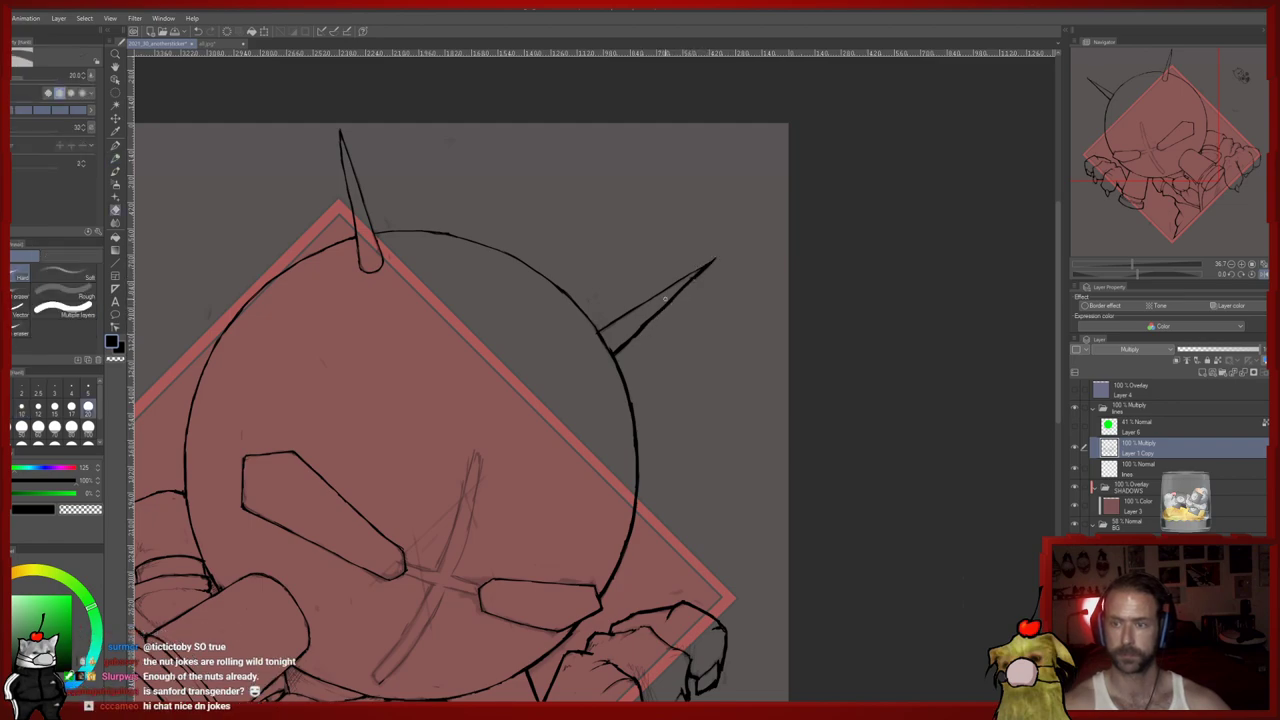
{"action": "key", "text": "p"}
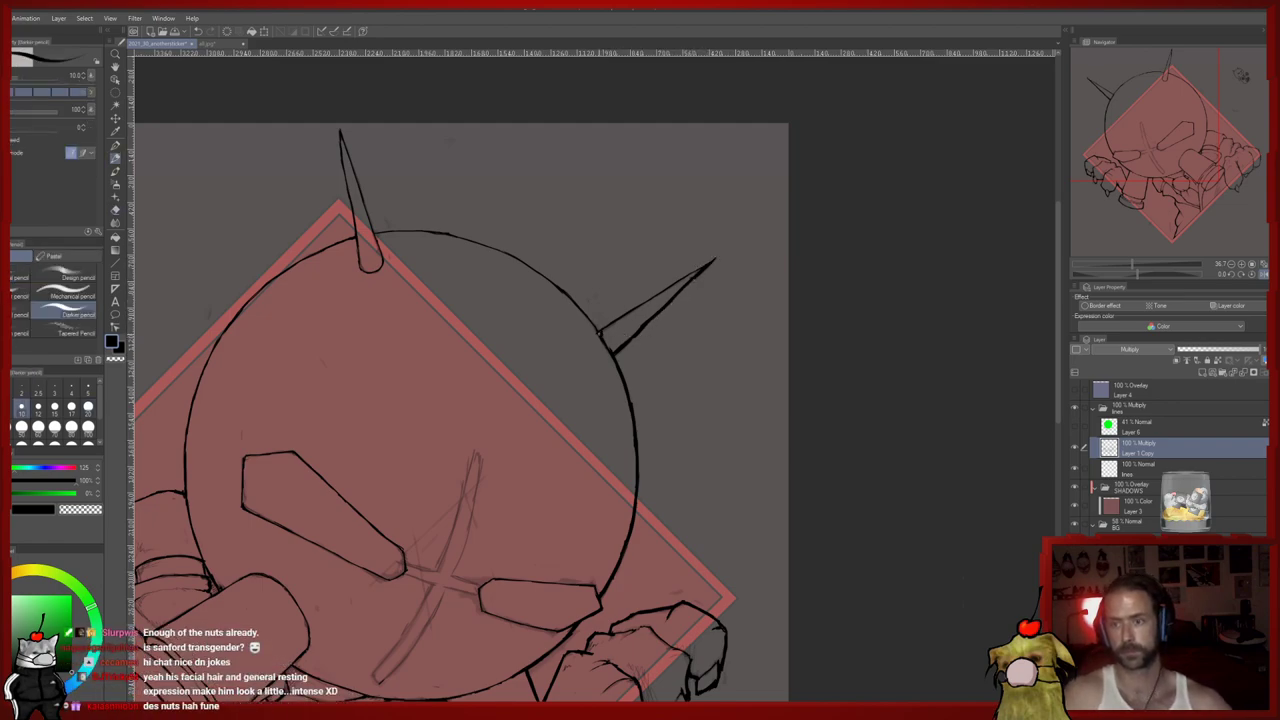
Thicken the upper edge of the slanted horn and trim its tip to a slightly shorter, sharp point
{"action": "mouse_move", "coordinate": [601, 332]}
{"action": "left_mouse_down"}
{"action": "mouse_move", "coordinate": [716, 258]}
{"action": "mouse_move", "coordinate": [689, 286]}
{"action": "left_mouse_up"}
{"action": "key", "text": "e"}
{"action": "key", "text": "p"}
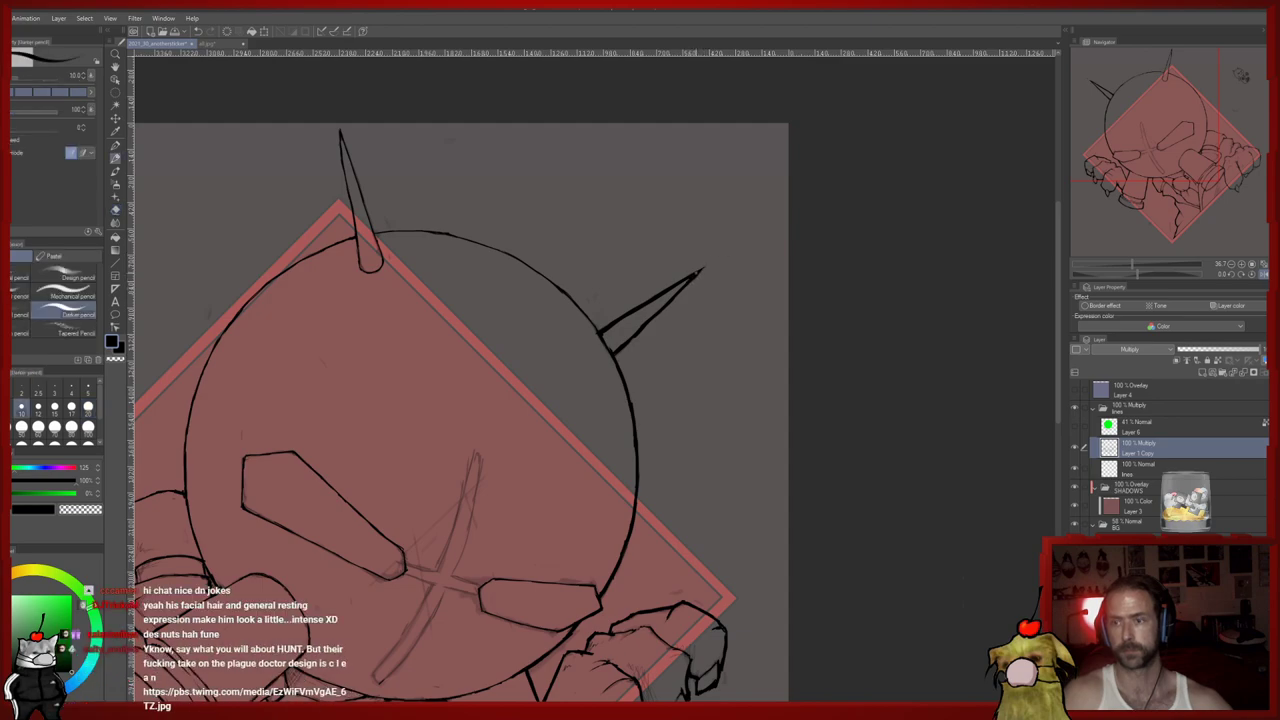
{"action": "key", "text": "e"}
{"action": "key", "text": "p"}
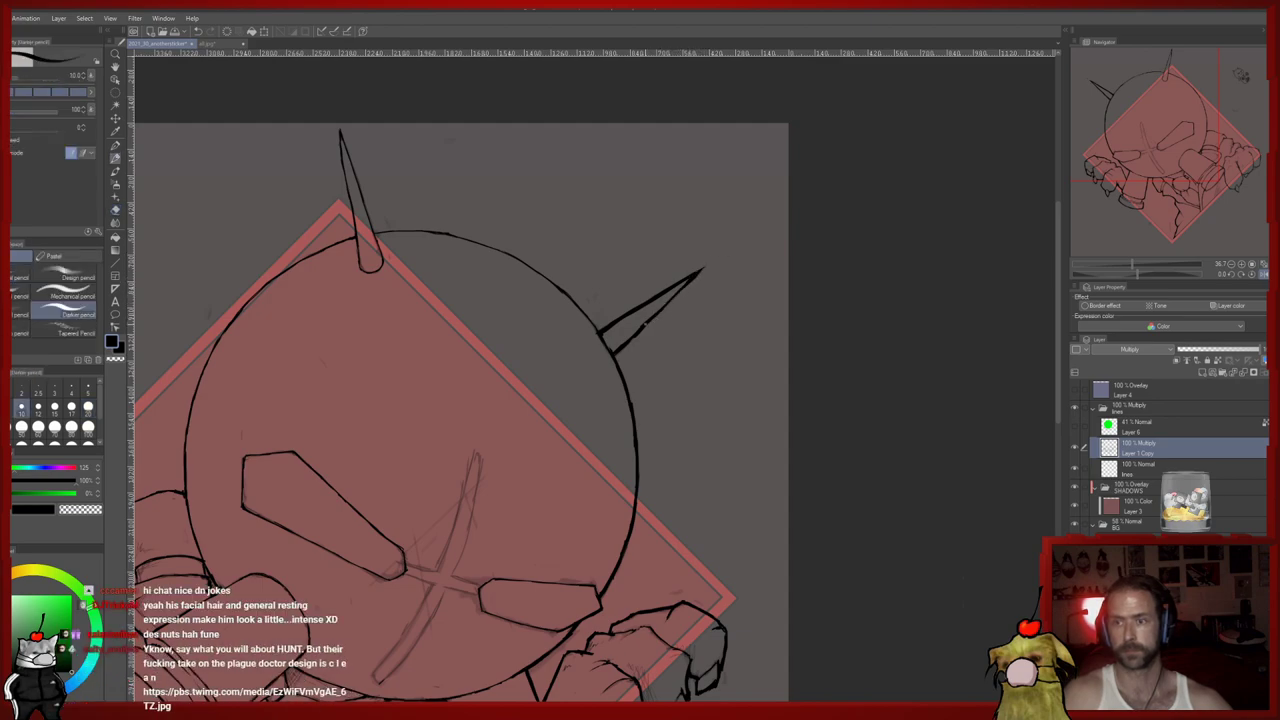
{"action": "left_click_drag", "start_coordinate": [620, 355], "coordinate": [626, 421]}
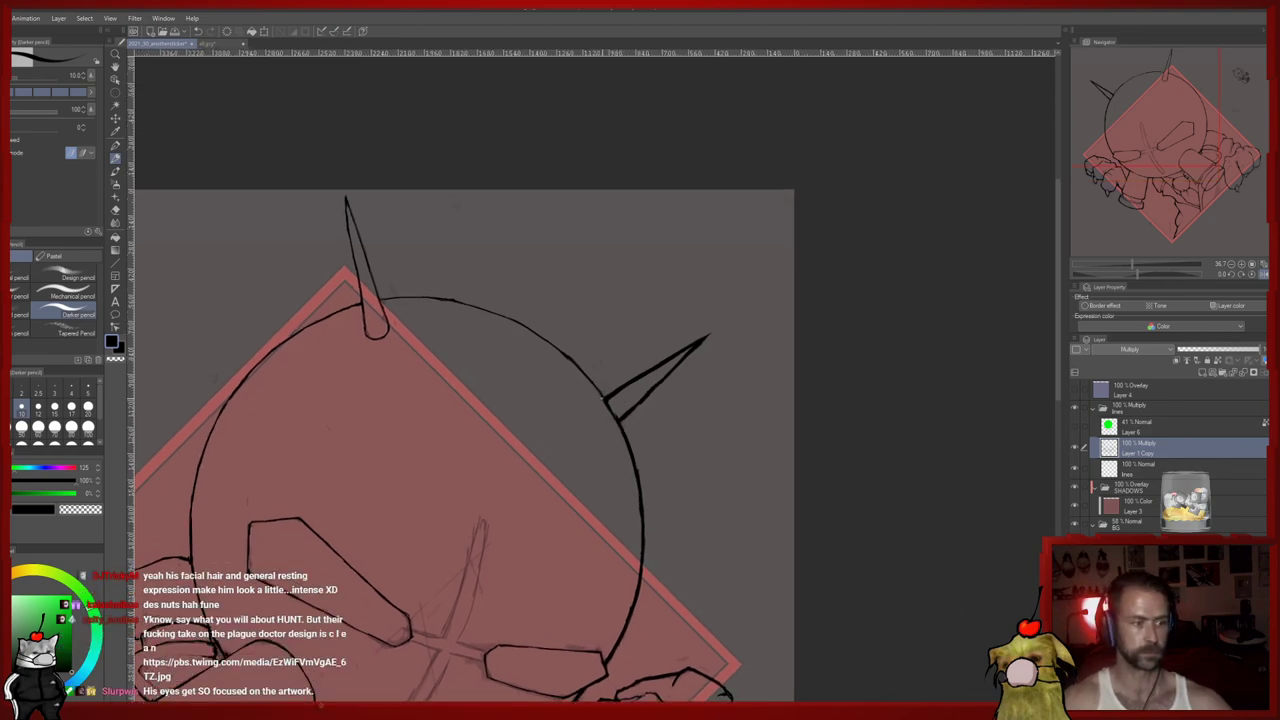
{"action": "left_click_drag", "start_coordinate": [608, 391], "coordinate": [587, 372]}
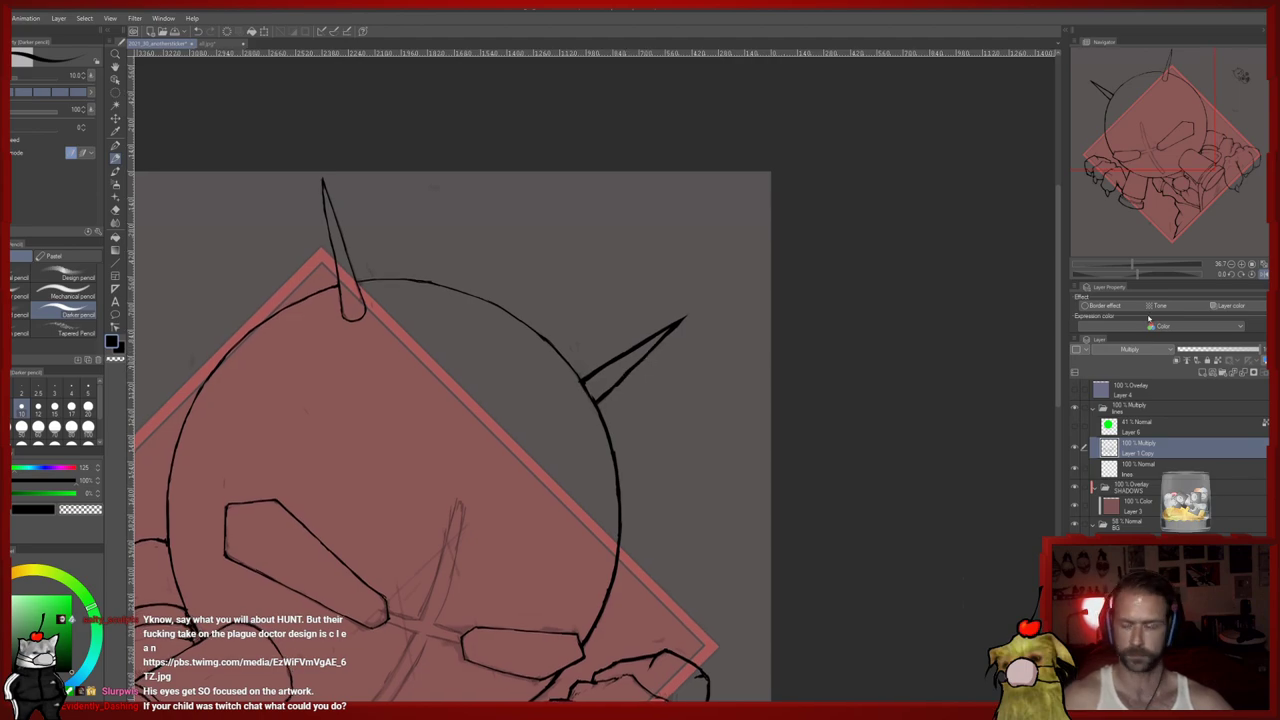
Flip the canvas view horizontally and thicken the head outline from the slanted horn up toward the crown
{"action": "left_click", "coordinate": [1263, 274]}
{"action": "left_click_drag", "start_coordinate": [661, 392], "coordinate": [694, 374]}
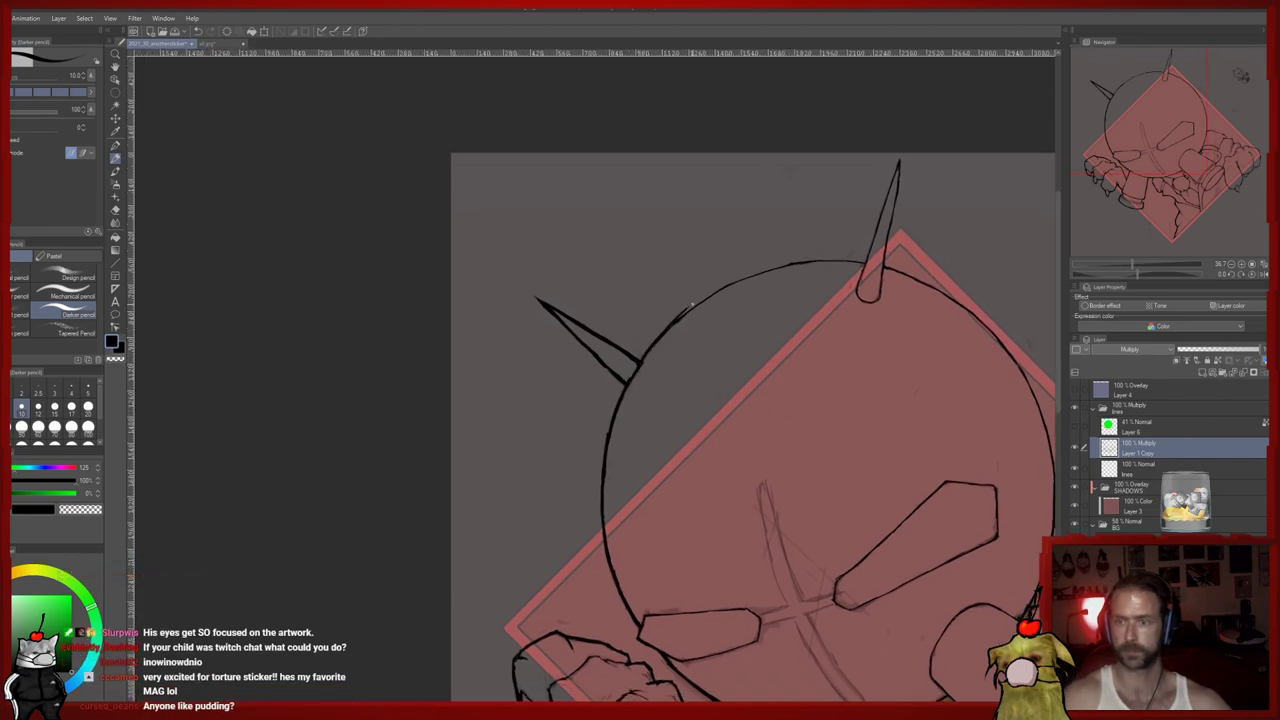
{"action": "key", "text": "e"}
{"action": "key", "text": "p"}
{"action": "left_click_drag", "start_coordinate": [668, 326], "coordinate": [739, 280]}
{"action": "key", "text": "e"}
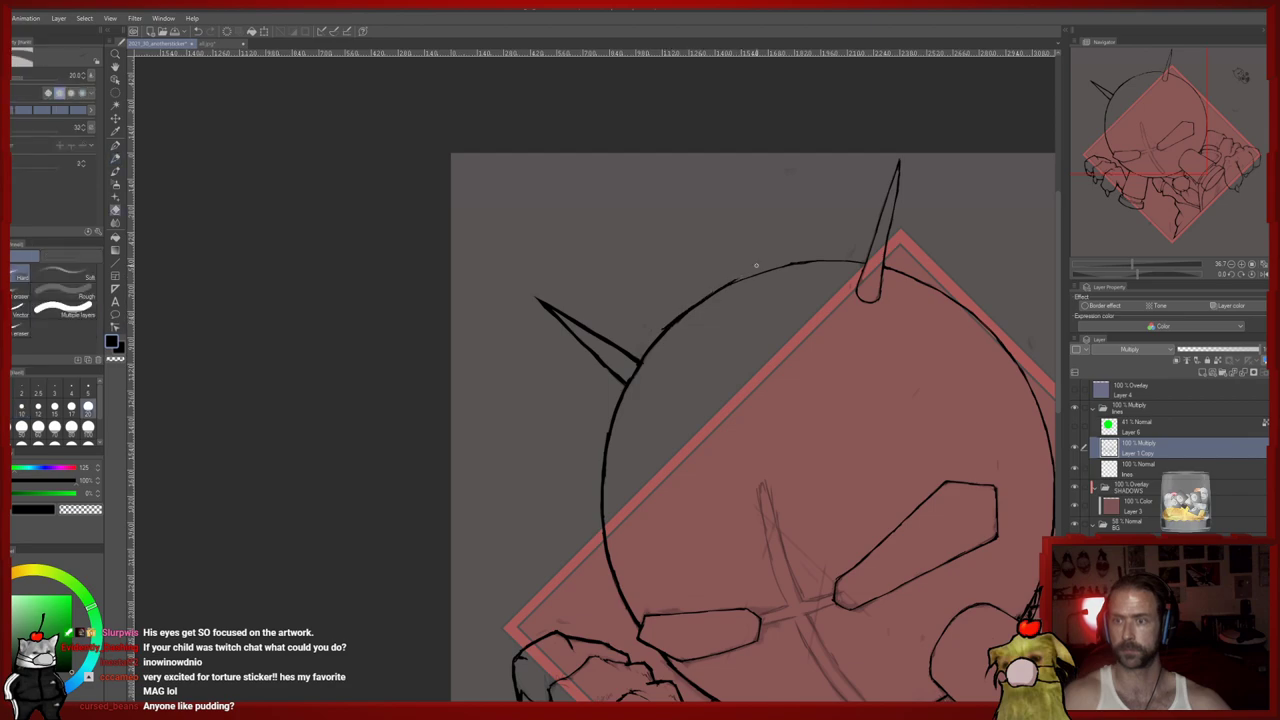
{"action": "key", "text": "p"}
{"action": "left_click_drag", "start_coordinate": [794, 262], "coordinate": [821, 257]}
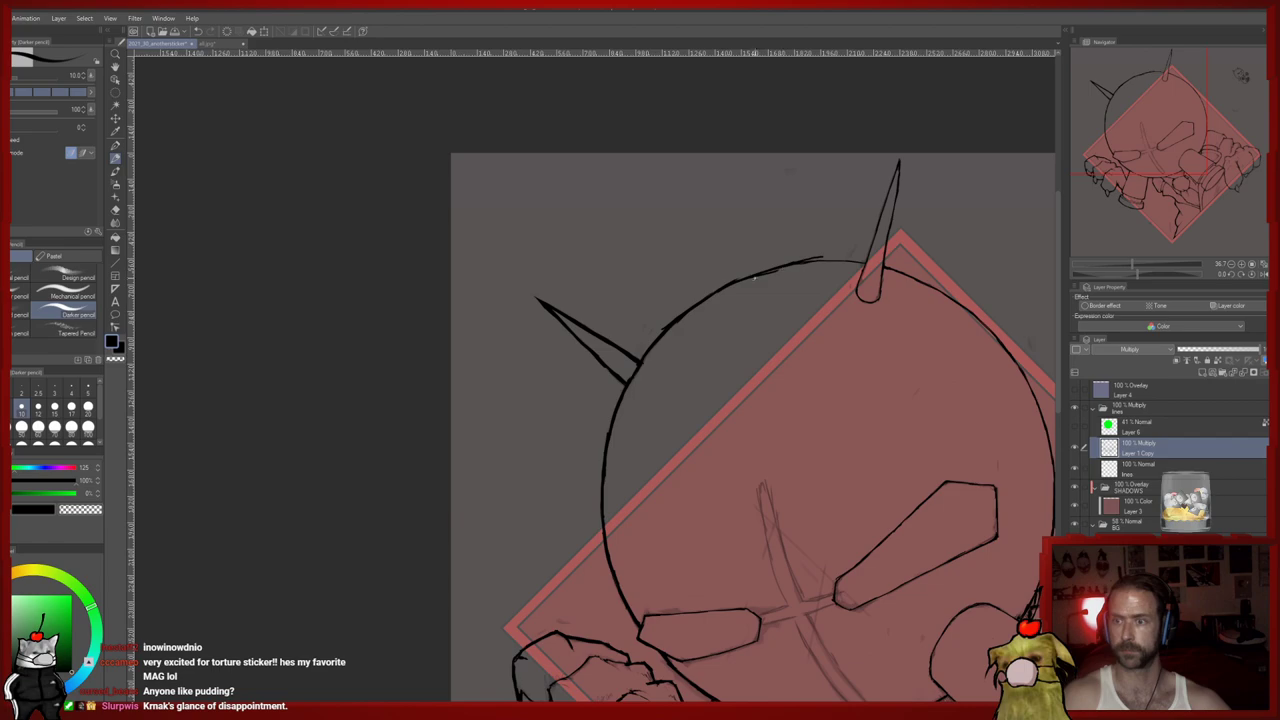
Smooth and thicken the crown of the head outline up to the upright horn, erasing rough overlapping strokes
{"action": "key", "text": "e"}
{"action": "mouse_move", "coordinate": [765, 288]}
{"action": "left_mouse_down"}
{"action": "mouse_move", "coordinate": [678, 342]}
{"action": "mouse_move", "coordinate": [748, 312]}
{"action": "left_mouse_up"}
{"action": "key", "text": "p"}
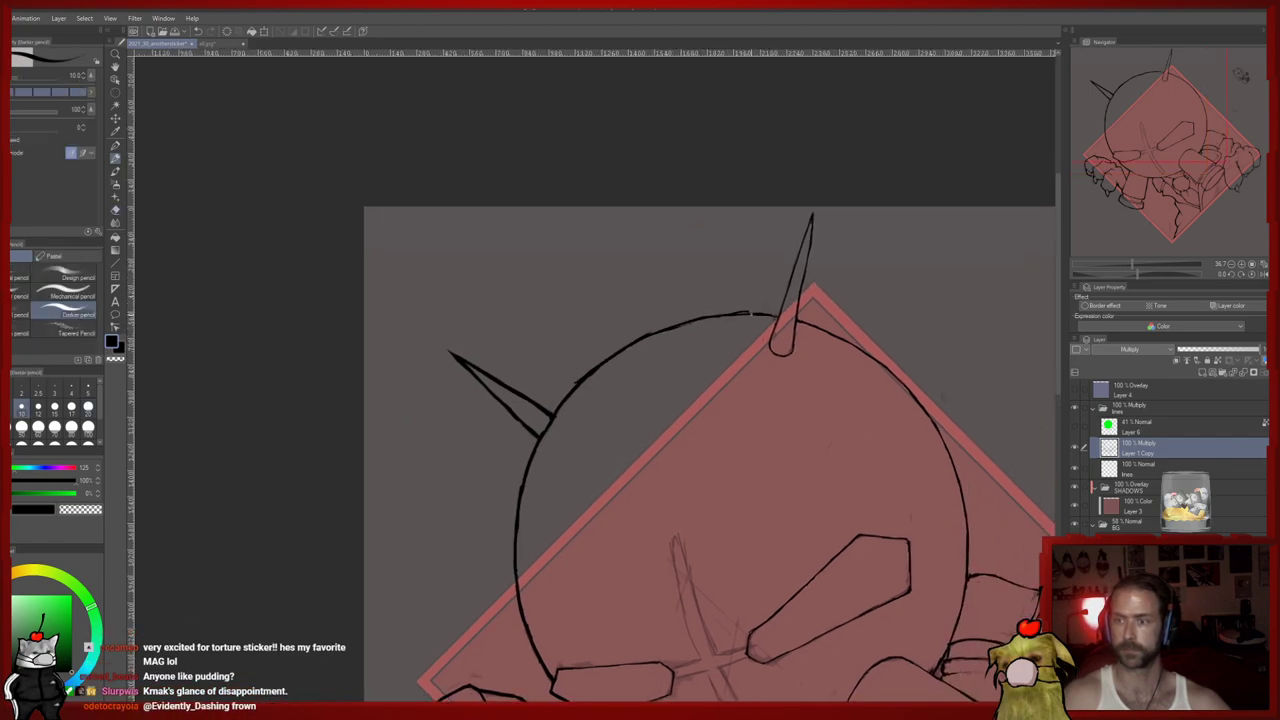
{"action": "left_click_drag", "start_coordinate": [730, 316], "coordinate": [690, 322]}
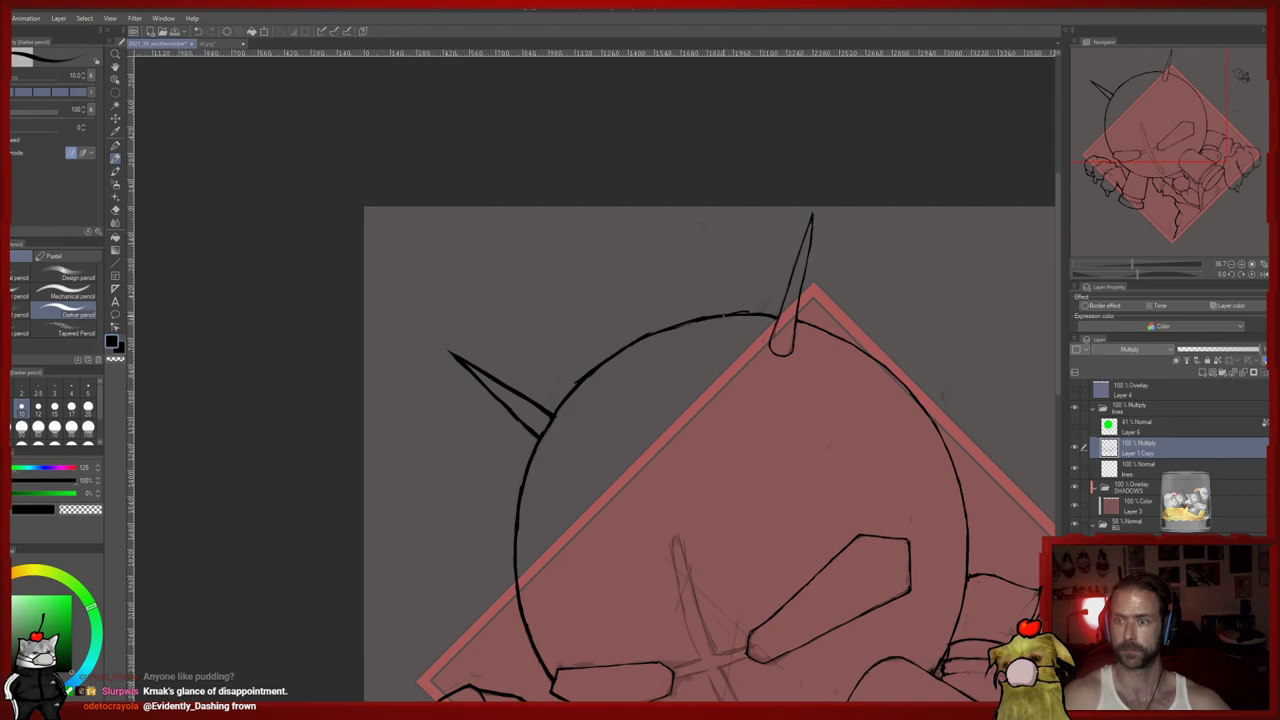
{"action": "key", "text": "e"}
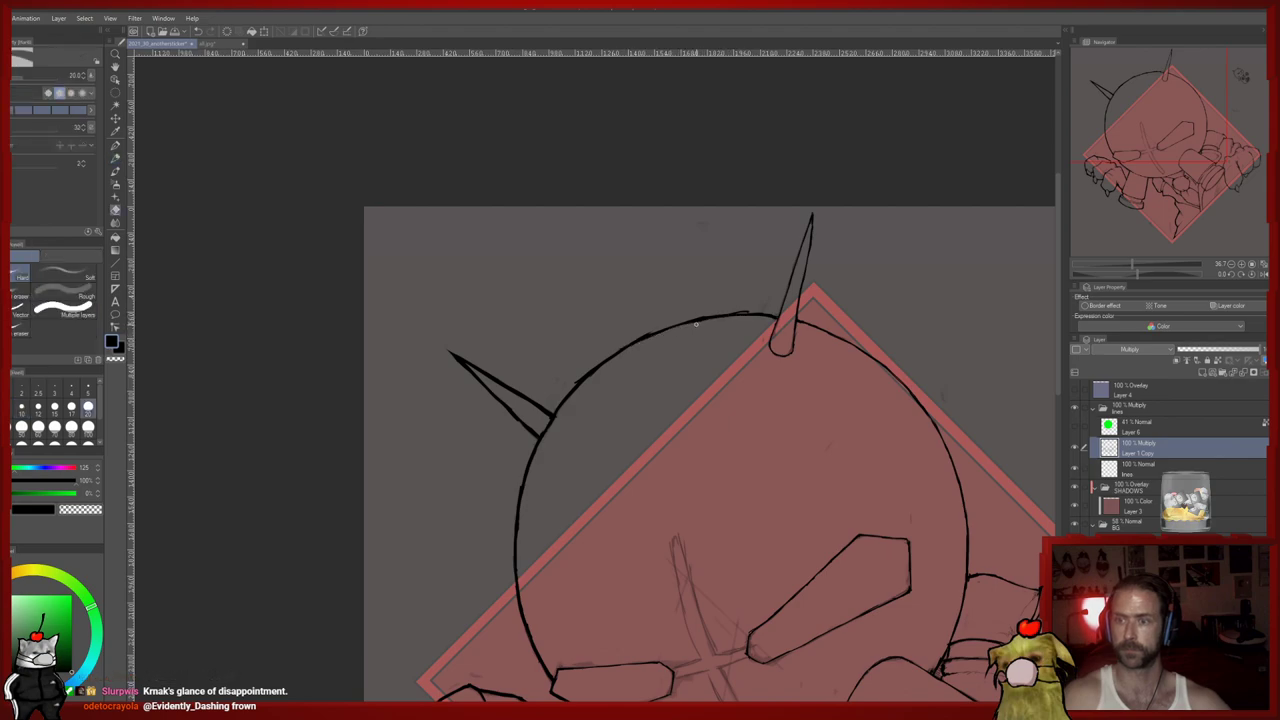
{"action": "left_click_drag", "start_coordinate": [640, 337], "coordinate": [710, 315]}
{"action": "key", "text": "p"}
{"action": "key", "text": "e"}
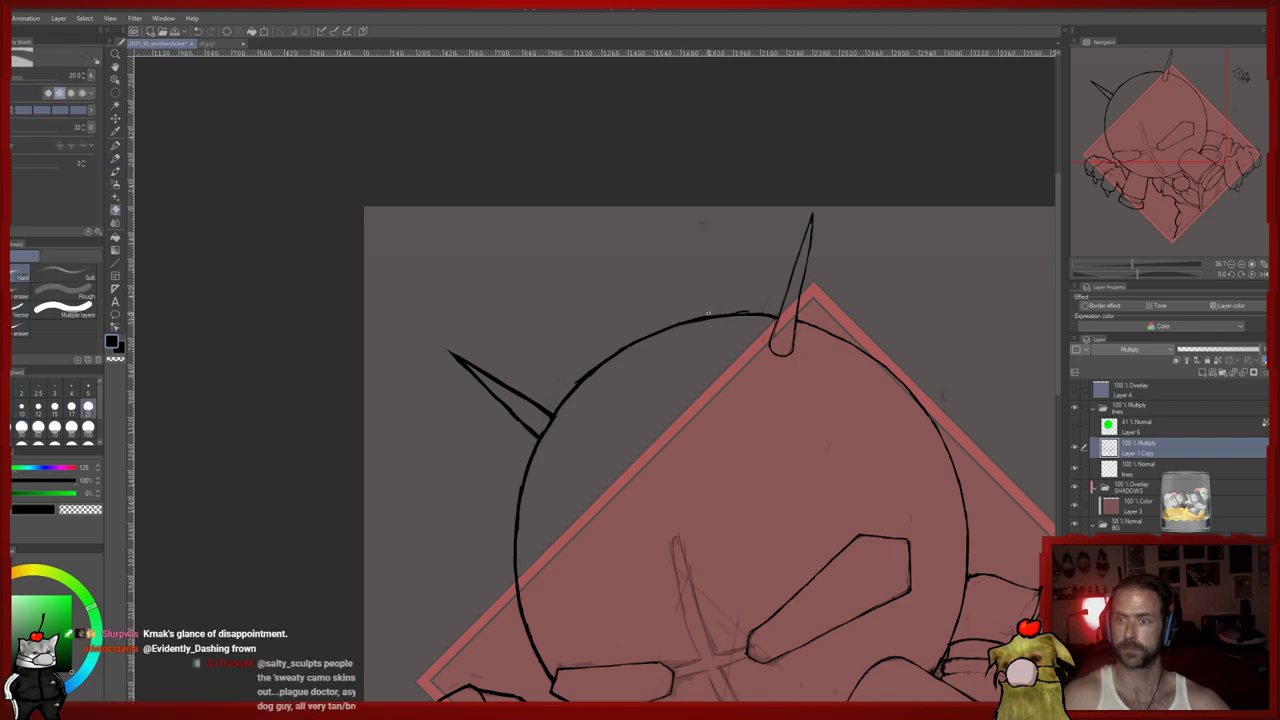
{"action": "mouse_move", "coordinate": [731, 331]}
{"action": "left_mouse_down"}
{"action": "mouse_move", "coordinate": [677, 349]}
{"action": "mouse_move", "coordinate": [624, 405]}
{"action": "left_mouse_up"}
{"action": "key", "text": "p"}
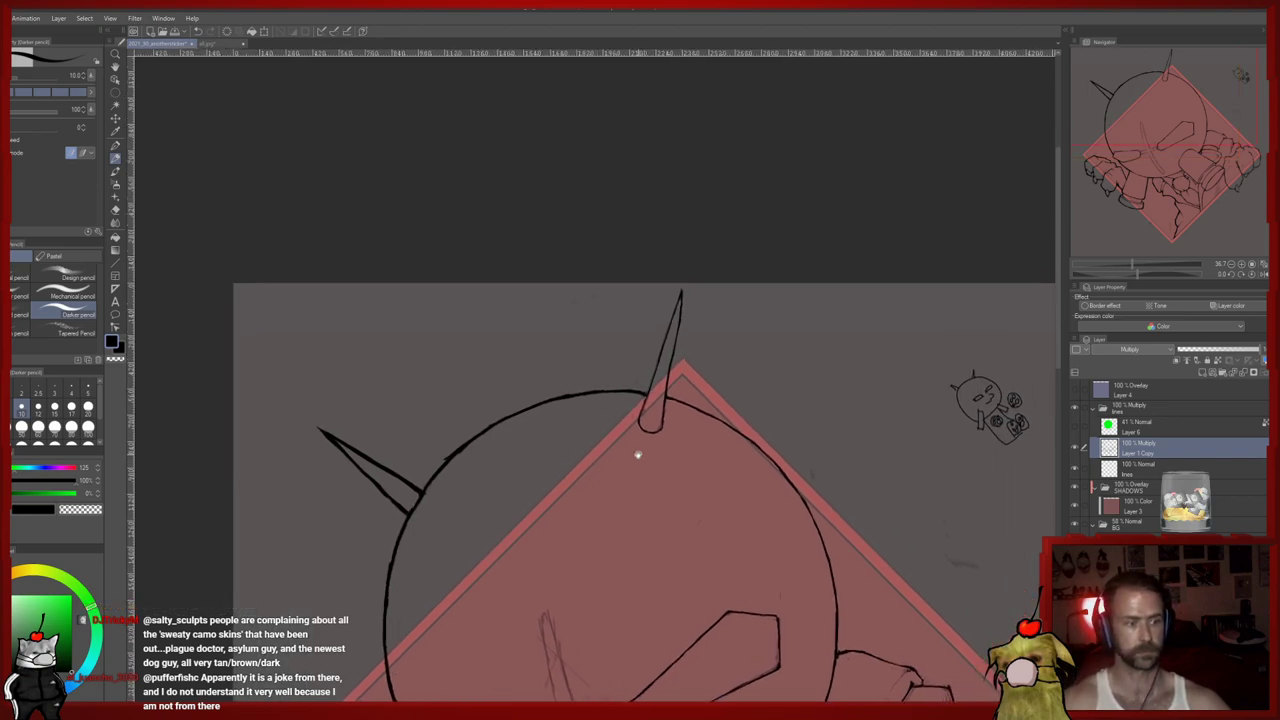
Thicken both edges and the rounded base of the upright horn, cleaning its tip with the eraser
{"action": "left_click_drag", "start_coordinate": [637, 455], "coordinate": [626, 440]}
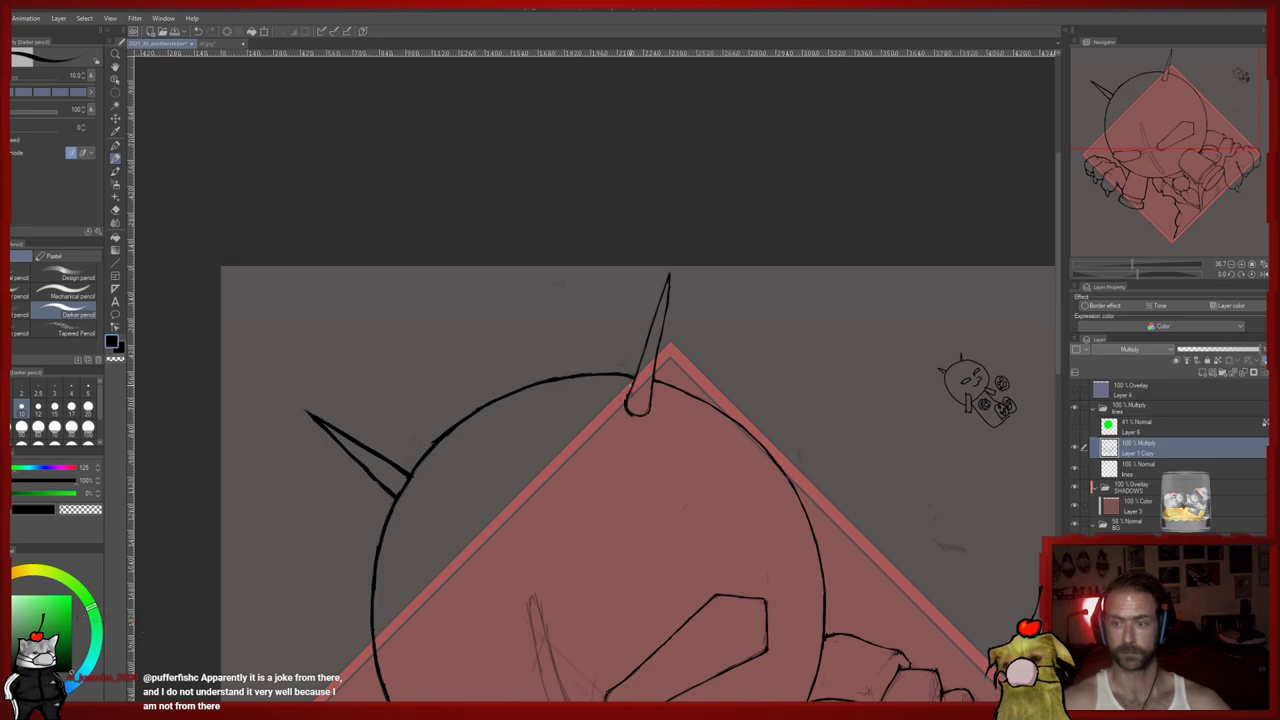
{"action": "left_click_drag", "start_coordinate": [653, 316], "coordinate": [666, 276]}
{"action": "key", "text": "e"}
{"action": "left_click_drag", "start_coordinate": [645, 326], "coordinate": [667, 289]}
{"action": "key", "text": "p"}
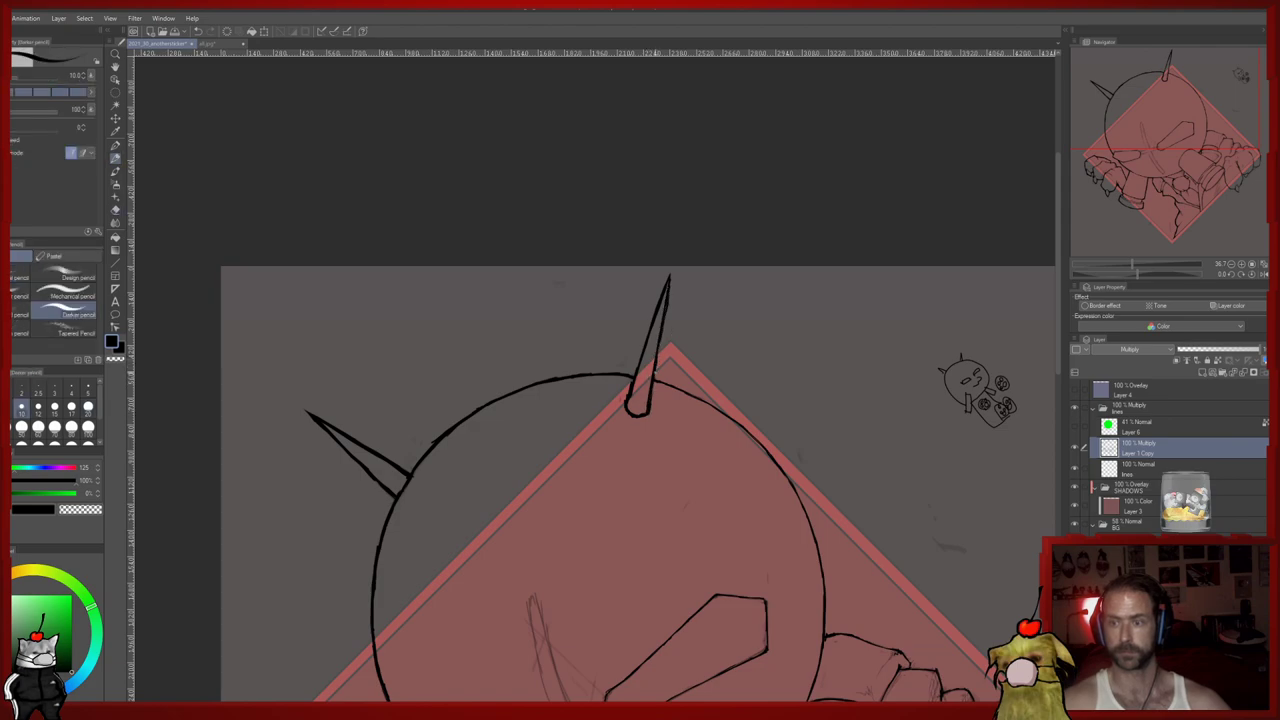
Thicken the head outline on the far side, from above the knuckled hand up toward the upright horn
{"action": "left_click_drag", "start_coordinate": [713, 531], "coordinate": [669, 423]}
{"action": "mouse_move", "coordinate": [745, 601]}
{"action": "left_mouse_down"}
{"action": "mouse_move", "coordinate": [647, 539]}
{"action": "mouse_move", "coordinate": [665, 530]}
{"action": "left_mouse_up"}
{"action": "left_click_drag", "start_coordinate": [678, 472], "coordinate": [671, 516]}
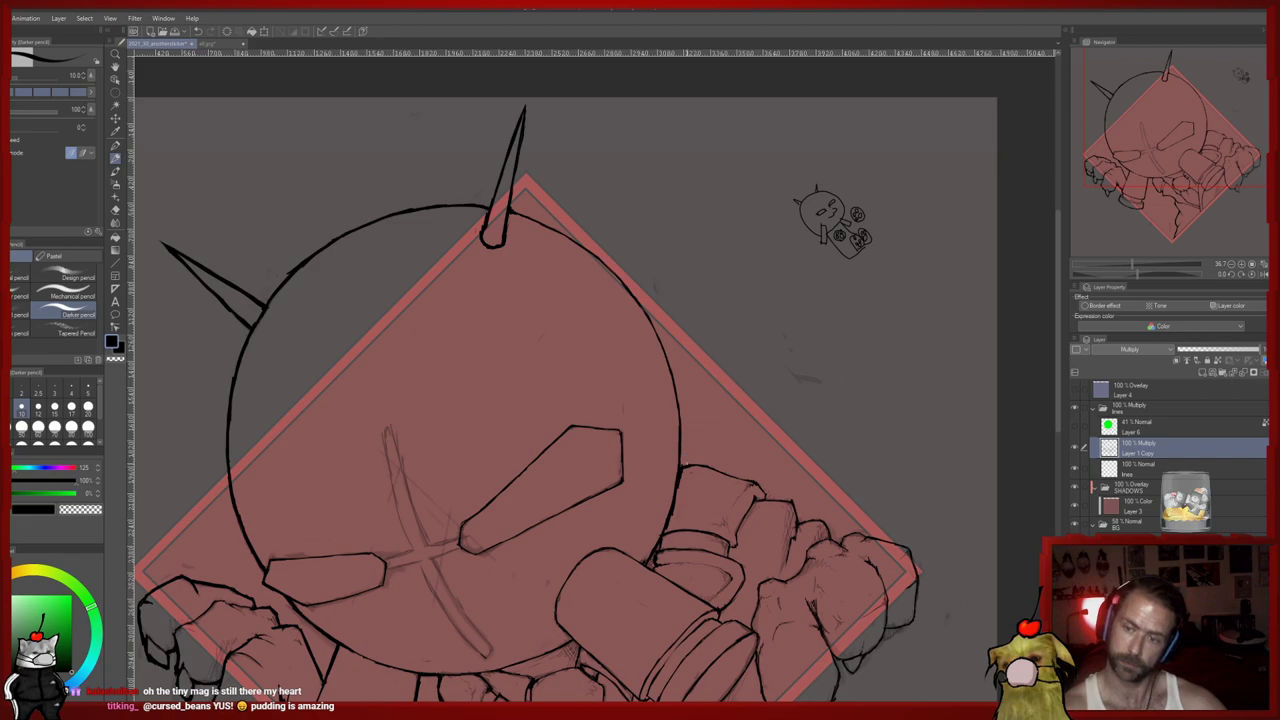
{"action": "scroll", "coordinate": [677, 405], "scroll_direction": "down", "scroll_amount": 2}
{"action": "scroll", "coordinate": [677, 405], "scroll_direction": "up", "scroll_amount": 2}
{"action": "key", "text": "e"}
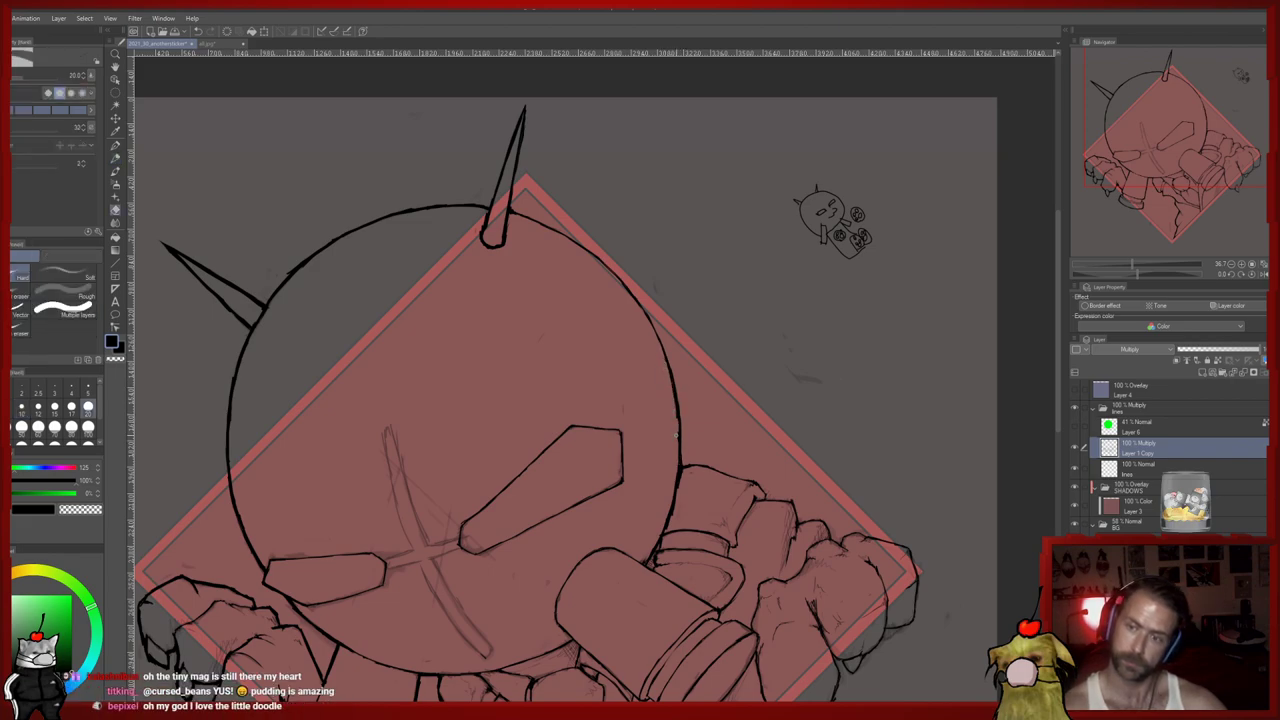
{"action": "mouse_move", "coordinate": [667, 388]}
{"action": "left_mouse_down"}
{"action": "mouse_move", "coordinate": [674, 449]}
{"action": "mouse_move", "coordinate": [659, 385]}
{"action": "mouse_move", "coordinate": [615, 328]}
{"action": "mouse_move", "coordinate": [690, 442]}
{"action": "mouse_move", "coordinate": [640, 384]}
{"action": "mouse_move", "coordinate": [592, 360]}
{"action": "left_mouse_up"}
{"action": "key", "text": "p"}
{"action": "key", "text": "e"}
{"action": "key", "text": "p"}
{"action": "key", "text": "e"}
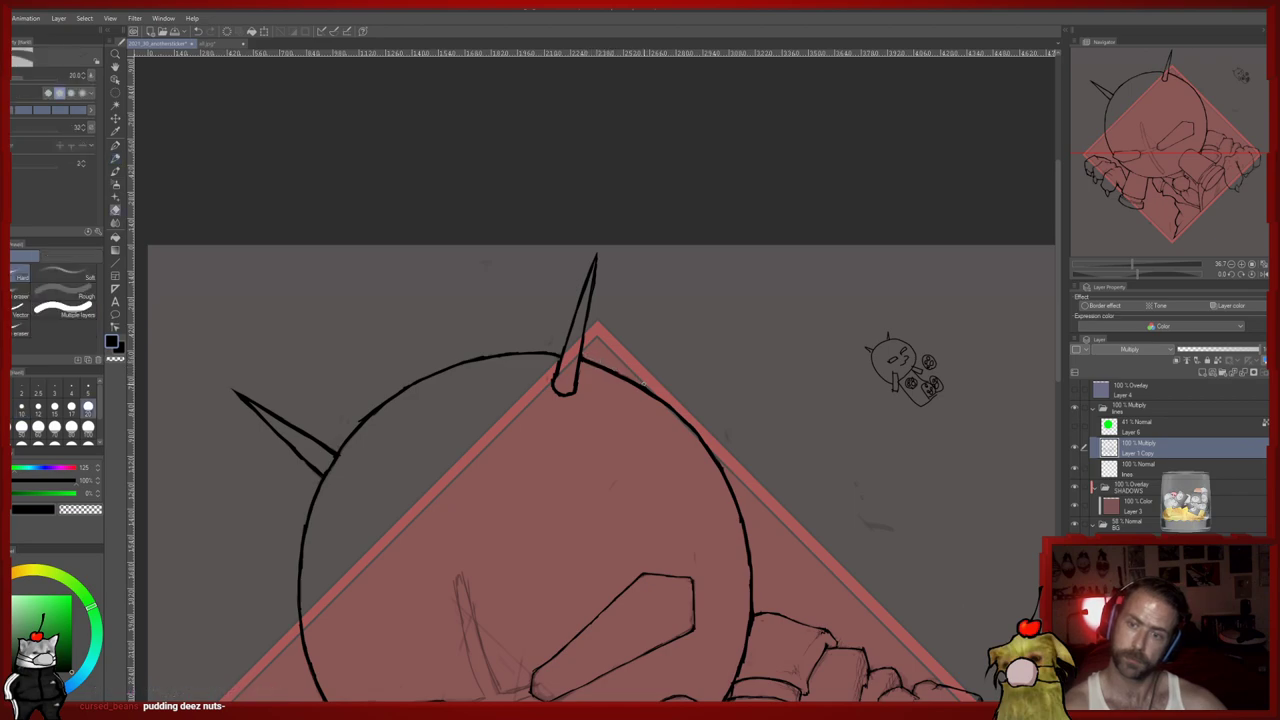
Refine the head outline just beside the upright horn's base, alternating eraser and pencil strokes
{"action": "mouse_move", "coordinate": [582, 362]}
{"action": "left_mouse_down"}
{"action": "mouse_move", "coordinate": [668, 408]}
{"action": "mouse_move", "coordinate": [615, 374]}
{"action": "left_mouse_up"}
{"action": "key", "text": "p"}
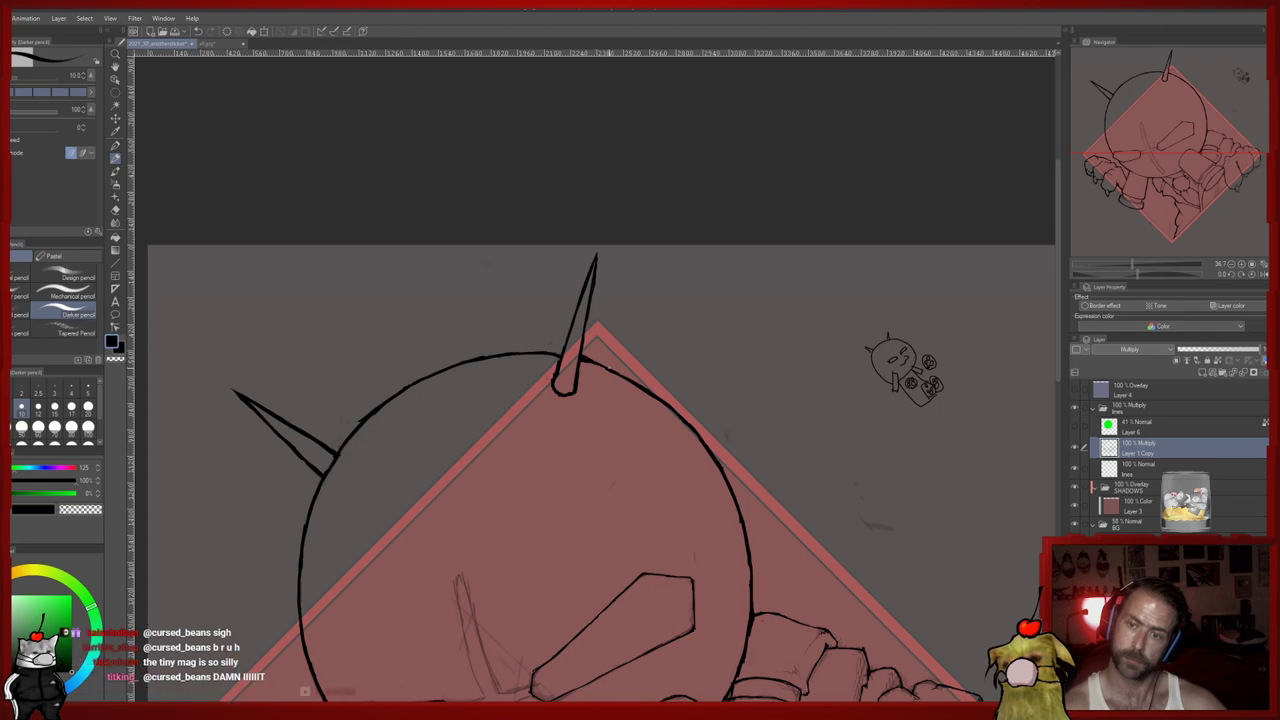
{"action": "key", "text": "e"}
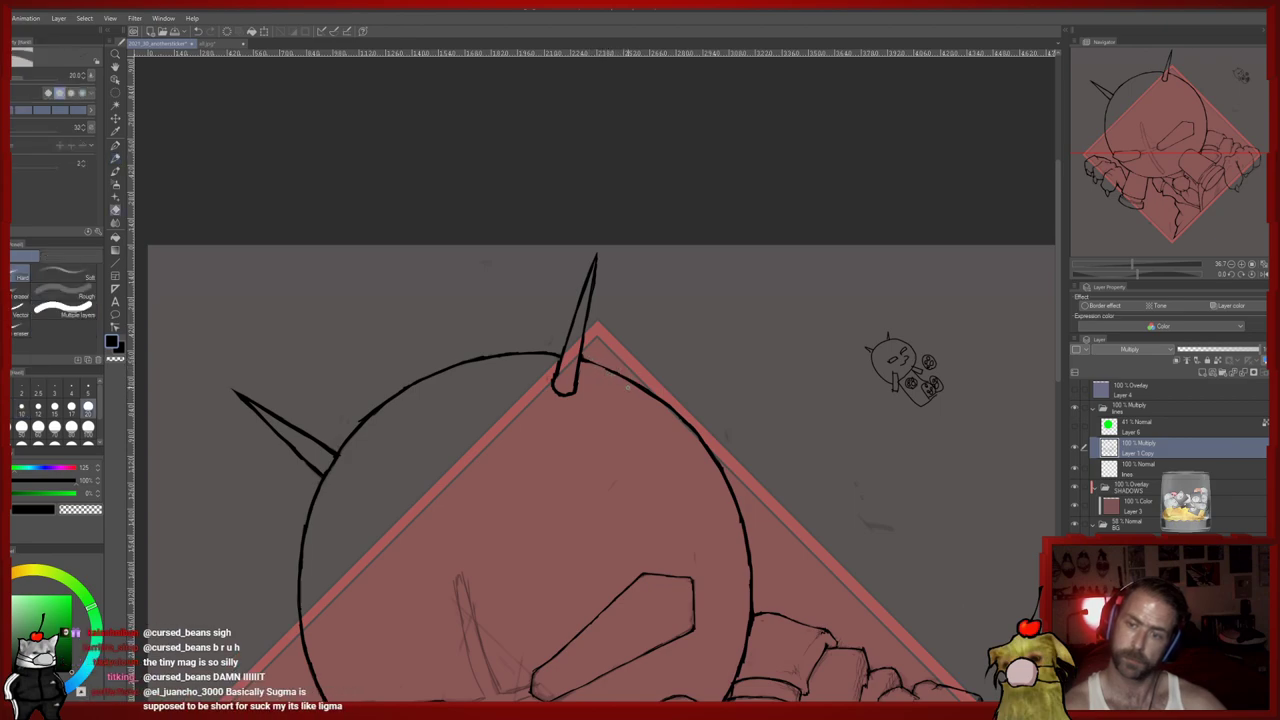
{"action": "key", "text": "p"}
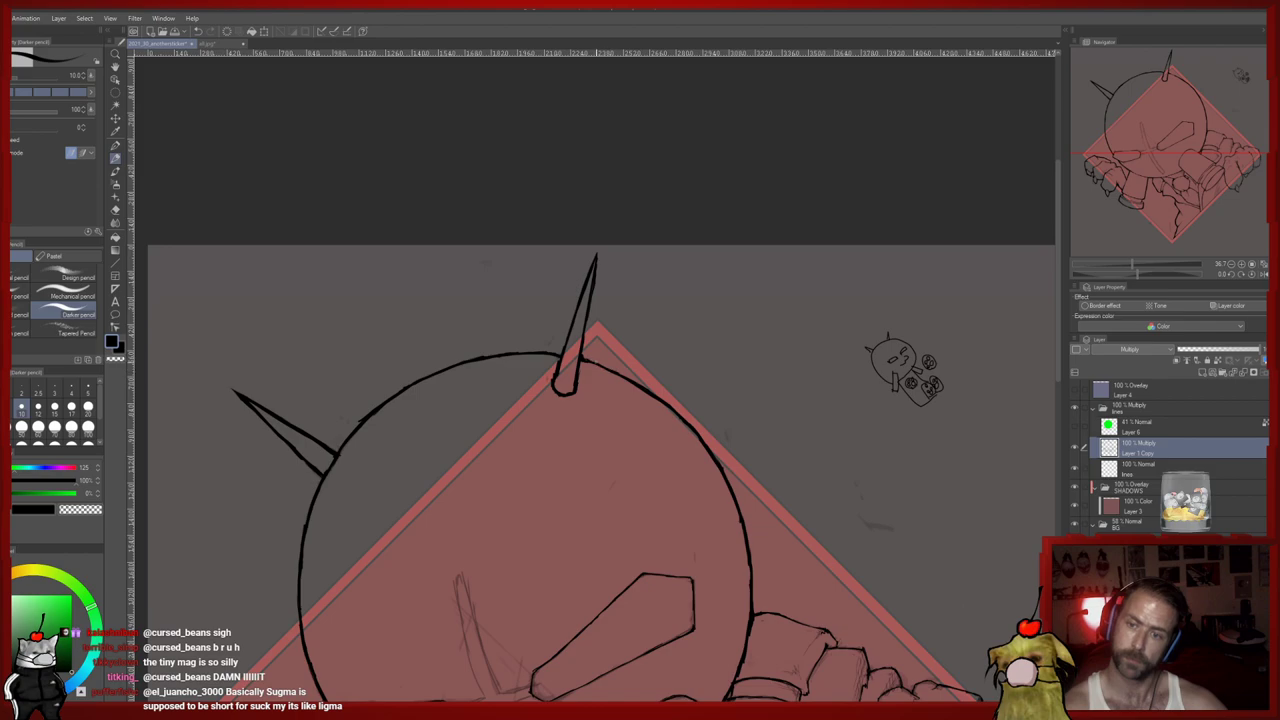
{"action": "left_click_drag", "start_coordinate": [589, 359], "coordinate": [615, 371]}
Erase the small character doodle outside the diamond frame, using a hard eraser at size 100
{"action": "mouse_move", "coordinate": [731, 371]}
{"action": "left_mouse_down"}
{"action": "mouse_move", "coordinate": [663, 351]}
{"action": "mouse_move", "coordinate": [595, 296]}
{"action": "left_mouse_up"}
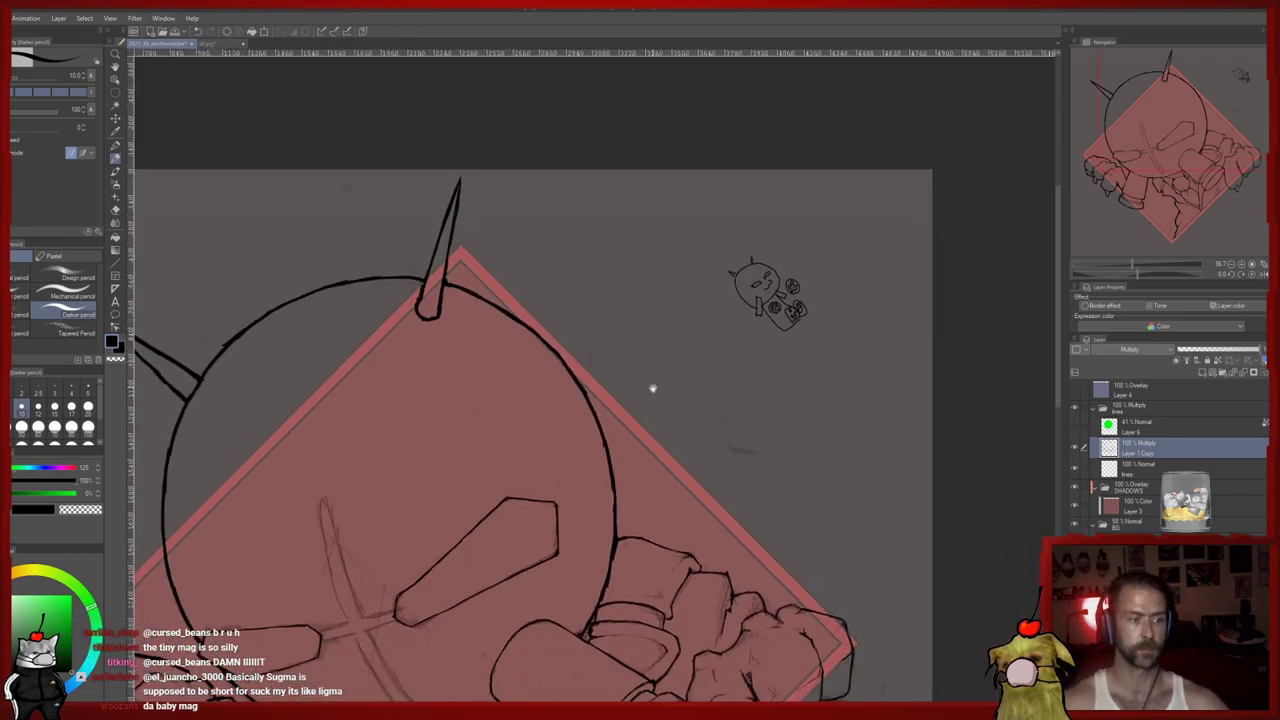
{"action": "key", "text": "e"}
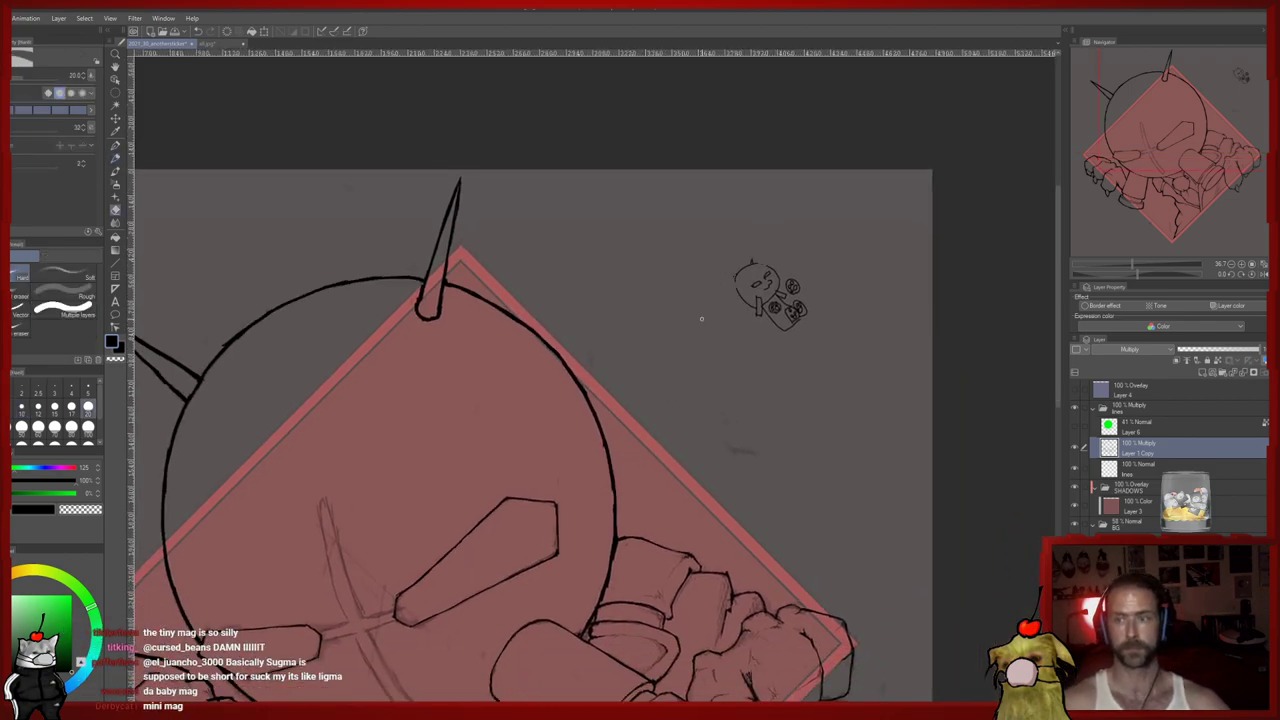
{"action": "mouse_move", "coordinate": [770, 285]}
{"action": "left_mouse_down"}
{"action": "mouse_move", "coordinate": [790, 310]}
{"action": "mouse_move", "coordinate": [786, 249]}
{"action": "mouse_move", "coordinate": [795, 318]}
{"action": "left_mouse_up"}
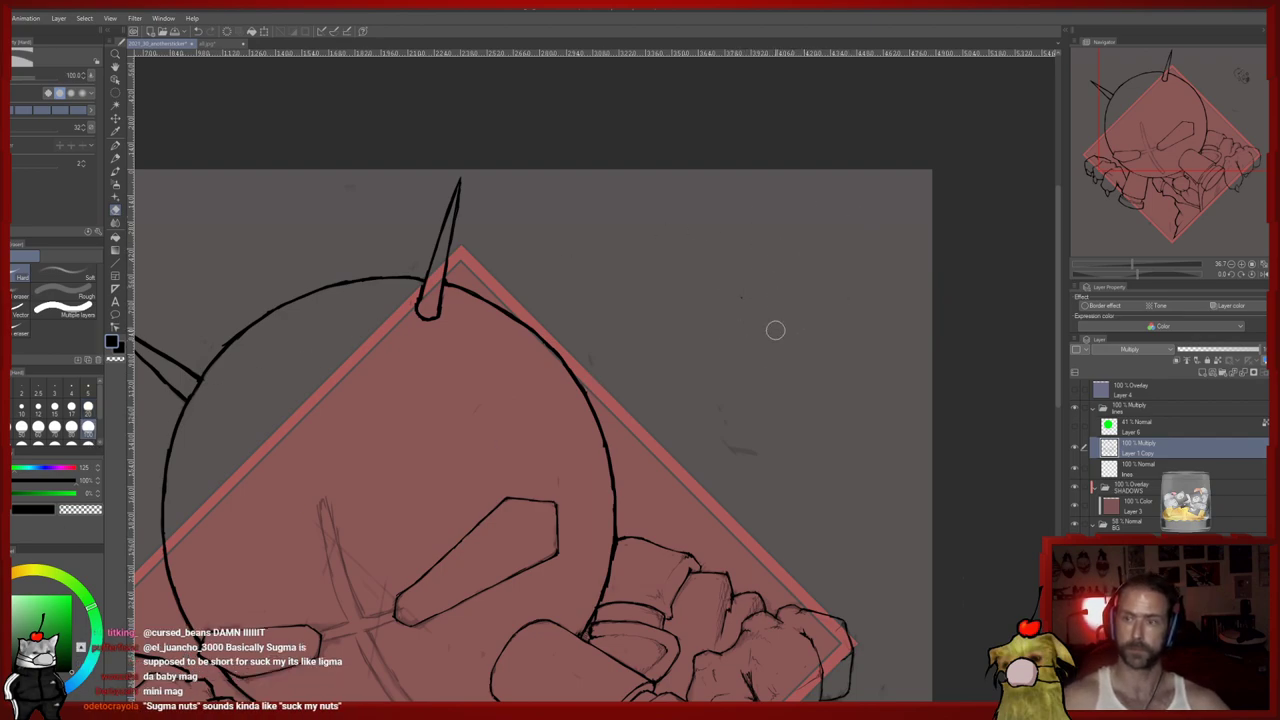
Strengthen the underside of the head outline between the two cuffed cylinders with the pencil
{"action": "scroll", "coordinate": [670, 370], "scroll_direction": "down", "scroll_amount": 5}
{"action": "key", "text": "p"}
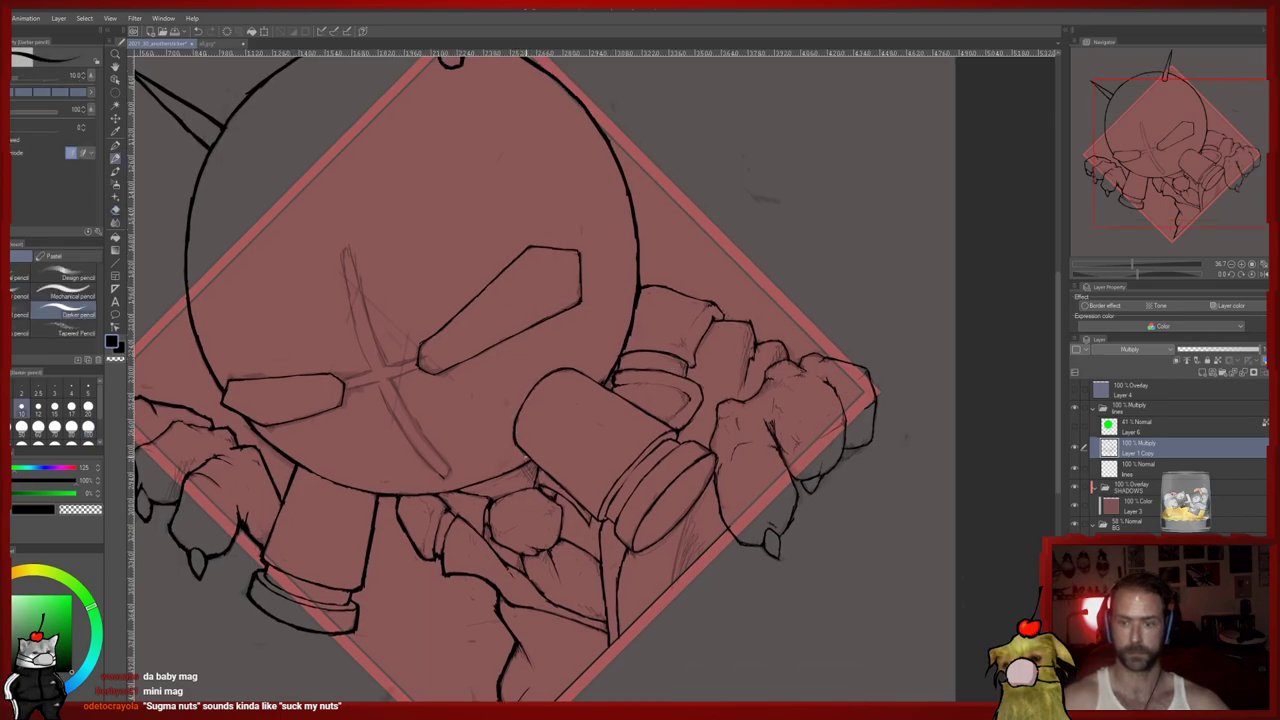
{"action": "left_click_drag", "start_coordinate": [505, 480], "coordinate": [513, 452]}
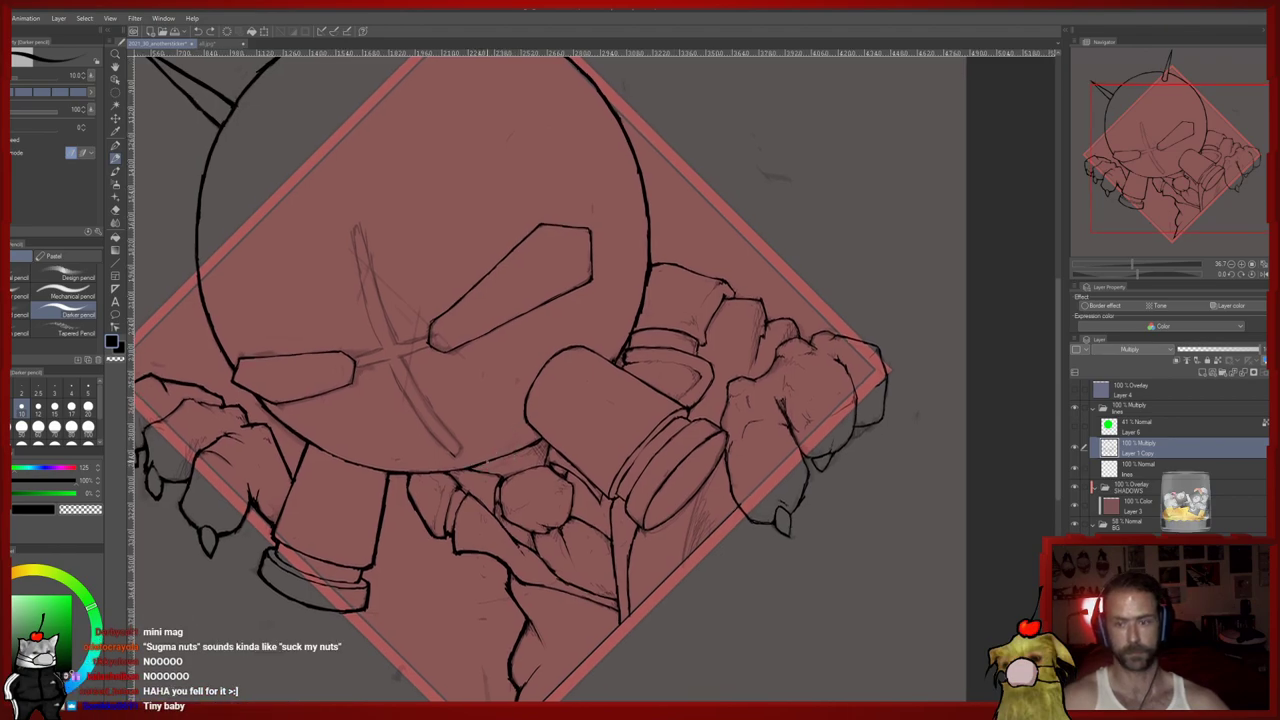
{"action": "left_click_drag", "start_coordinate": [540, 447], "coordinate": [454, 549]}
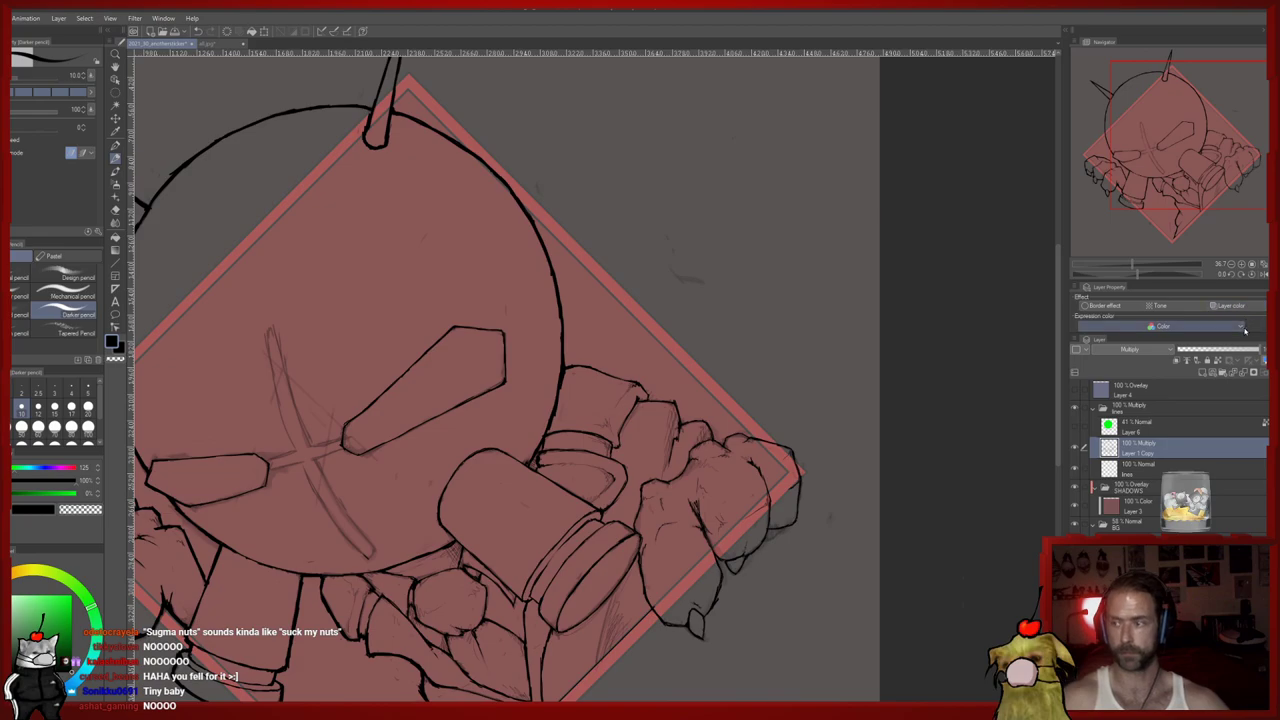
Mirror the view horizontally and thicken the top outline of the fist's outermost finger, cleaning up with the hard eraser at size 17
{"action": "left_click", "coordinate": [1264, 274]}
{"action": "left_click_drag", "start_coordinate": [871, 428], "coordinate": [901, 377]}
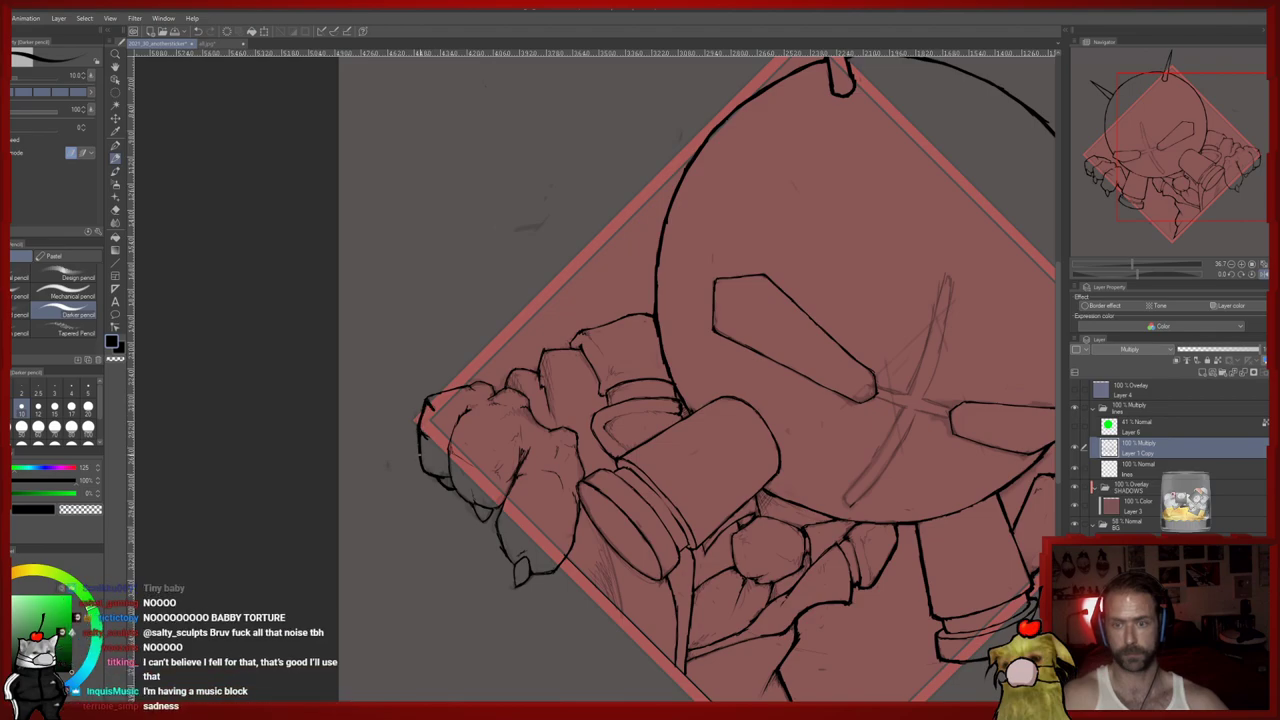
{"action": "key", "text": "e"}
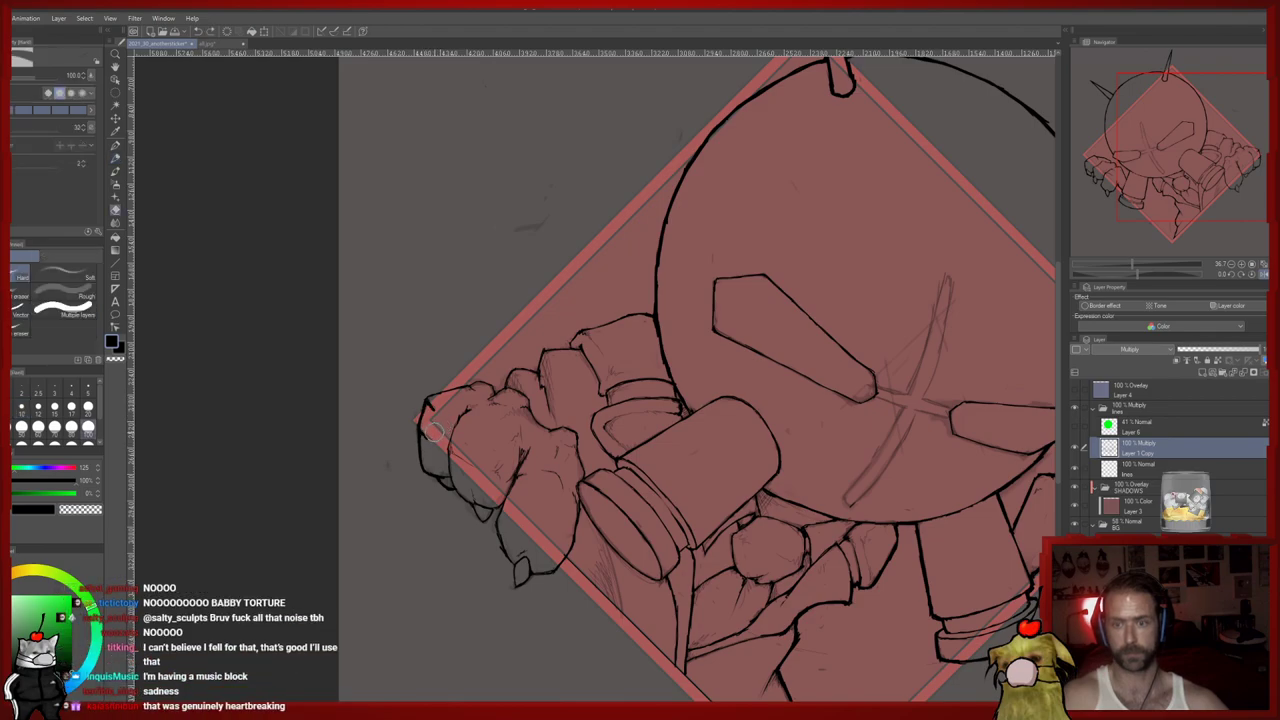
{"action": "left_click", "coordinate": [71, 406]}
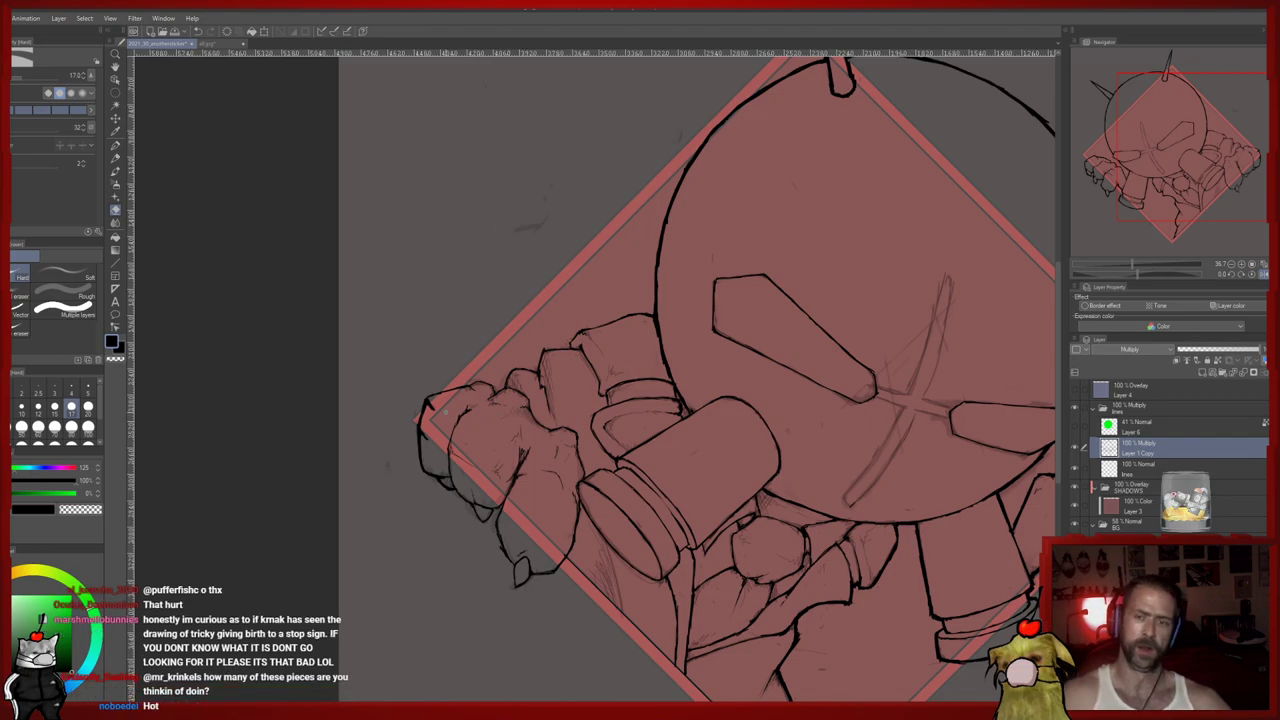
{"action": "key", "text": "p"}
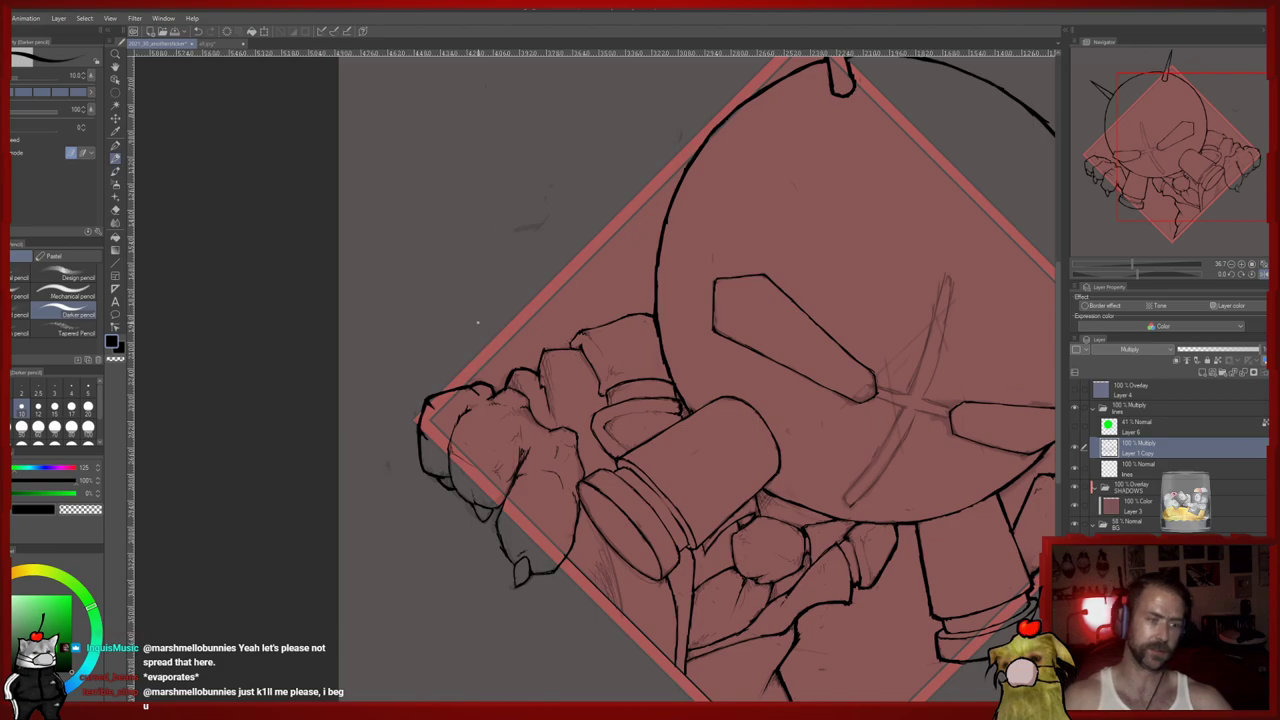
Check the finished diamond stickers in the other open document, then return to the line art
{"action": "left_click", "coordinate": [208, 44]}
{"action": "left_click_drag", "start_coordinate": [537, 374], "coordinate": [464, 365]}
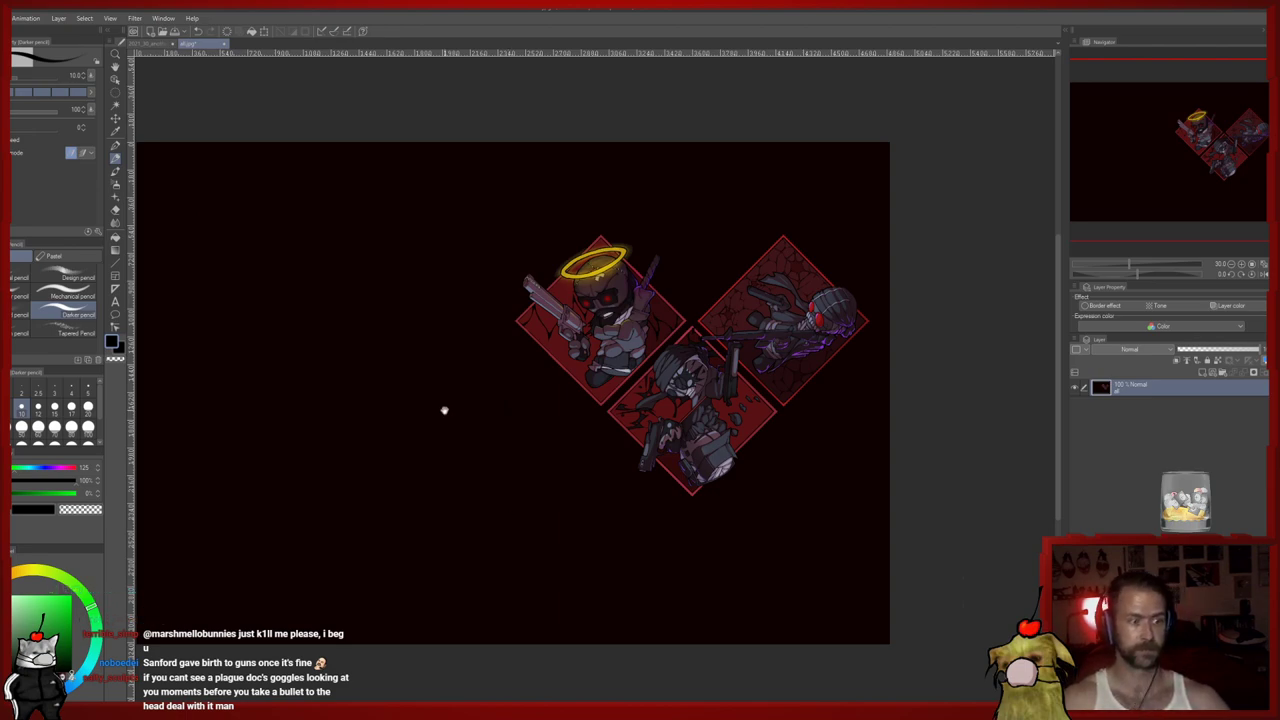
{"action": "left_click_drag", "start_coordinate": [443, 409], "coordinate": [491, 391]}
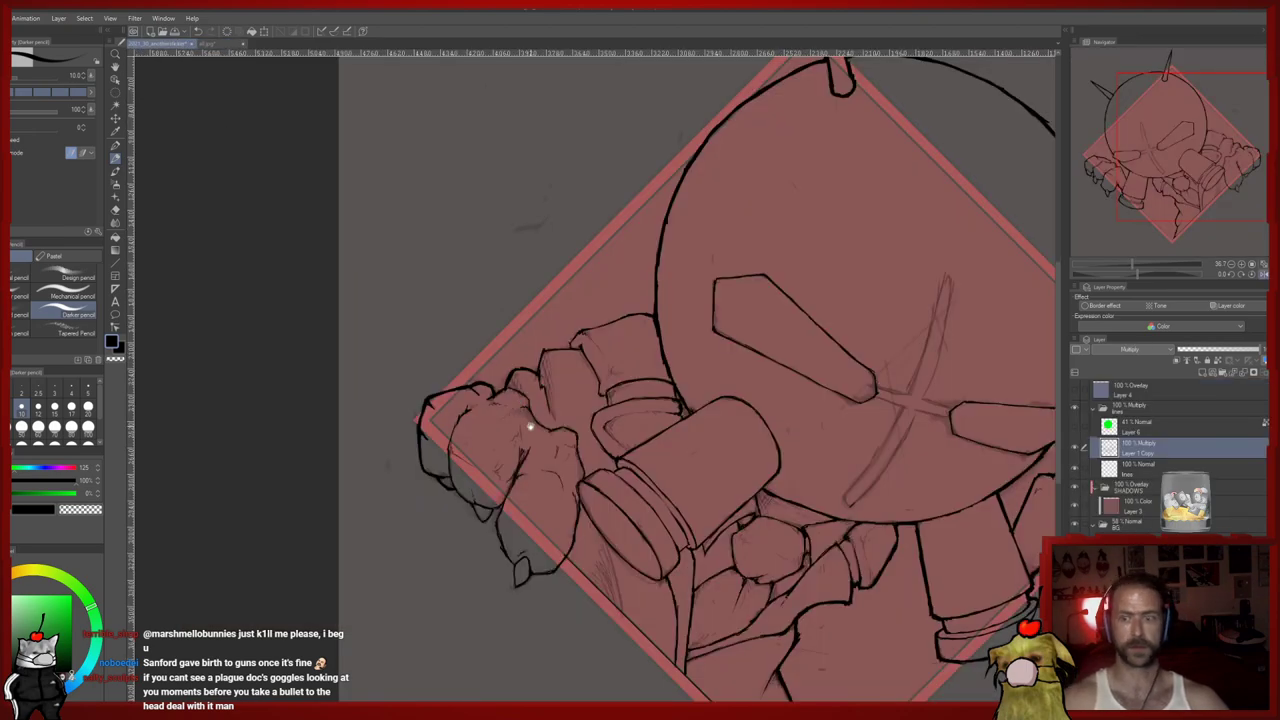
Thicken the upper contour of the clawed fist from its knuckles to the wrist beside the head, using pencil and eraser
{"action": "left_click_drag", "start_coordinate": [530, 426], "coordinate": [523, 406]}
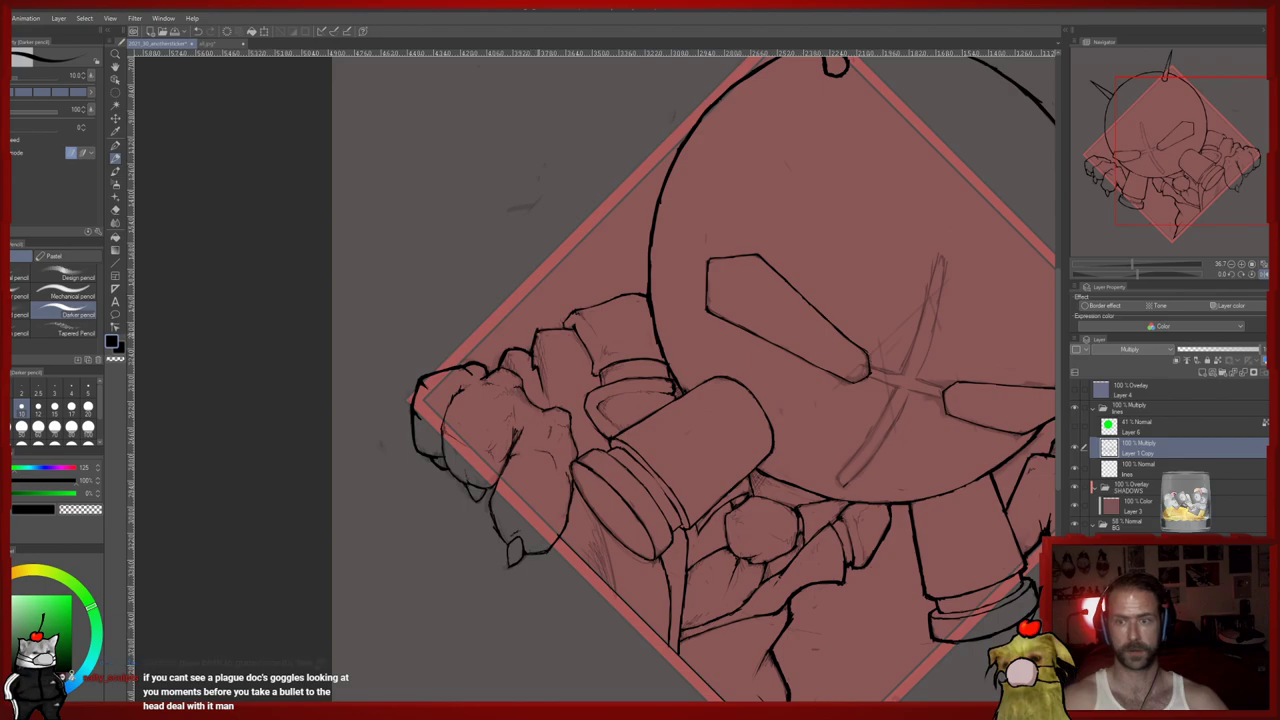
{"action": "key", "text": "e"}
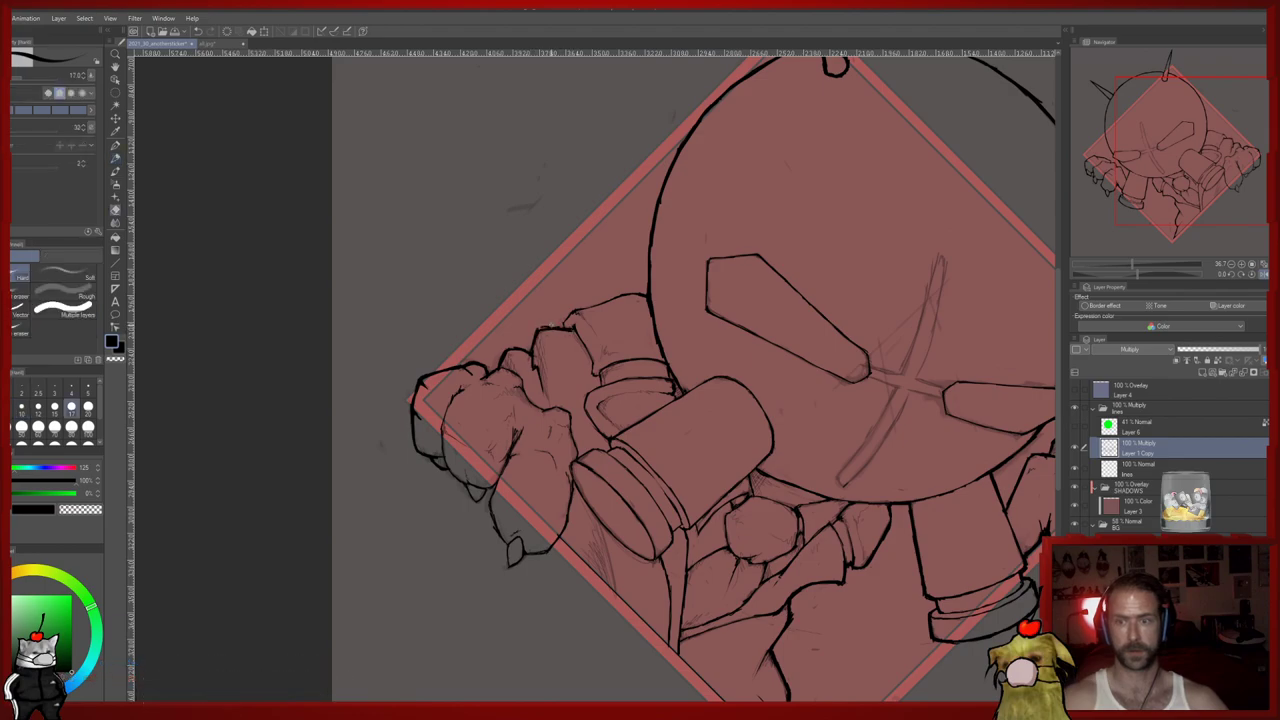
{"action": "key", "text": "p"}
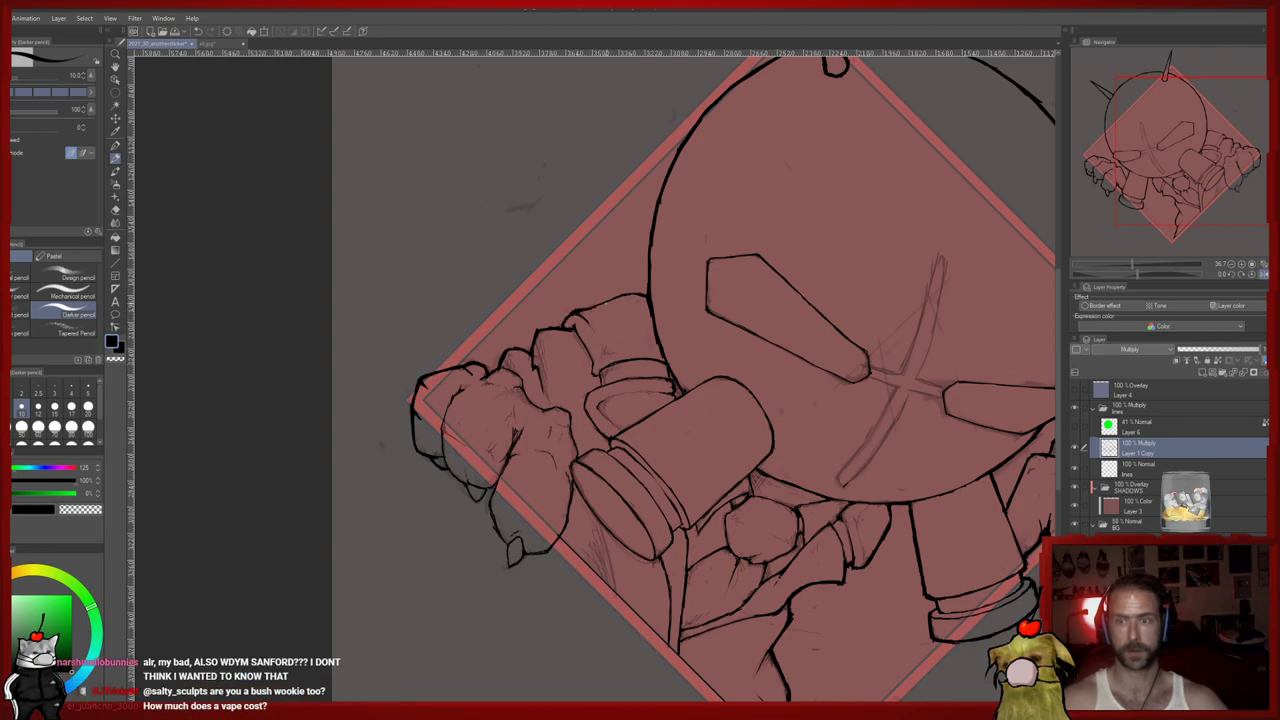
{"action": "left_click_drag", "start_coordinate": [621, 298], "coordinate": [645, 297]}
{"action": "mouse_move", "coordinate": [557, 388]}
{"action": "left_mouse_down"}
{"action": "mouse_move", "coordinate": [558, 344]}
{"action": "mouse_move", "coordinate": [603, 396]}
{"action": "left_mouse_up"}
Ink the fingers and claws hanging past the diamond's edge, including the lowest finger's tip, alternating eraser and pencil strokes
{"action": "scroll", "coordinate": [533, 410], "scroll_direction": "down", "scroll_amount": 3}
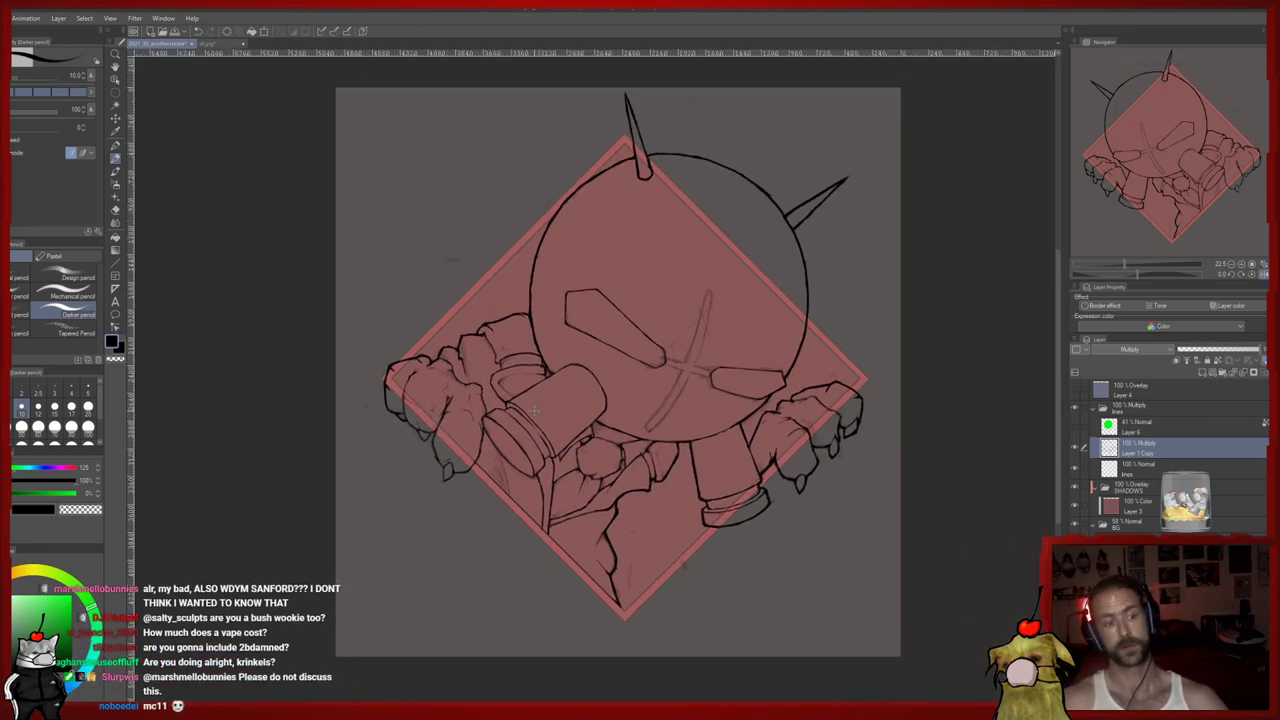
{"action": "scroll", "coordinate": [545, 416], "scroll_direction": "up", "scroll_amount": 2}
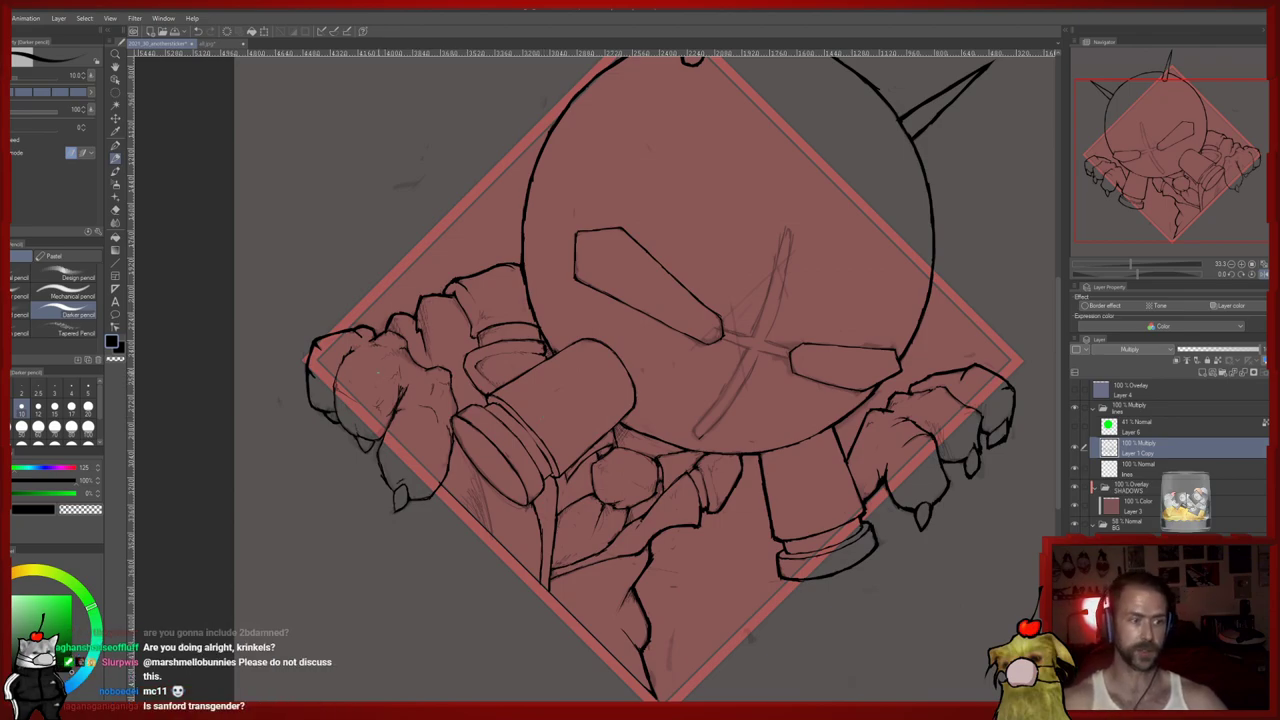
{"action": "scroll", "coordinate": [410, 374], "scroll_direction": "up", "scroll_amount": 2}
{"action": "scroll", "coordinate": [409, 373], "scroll_direction": "up", "scroll_amount": 1}
{"action": "scroll", "coordinate": [409, 373], "scroll_direction": "up", "scroll_amount": 1}
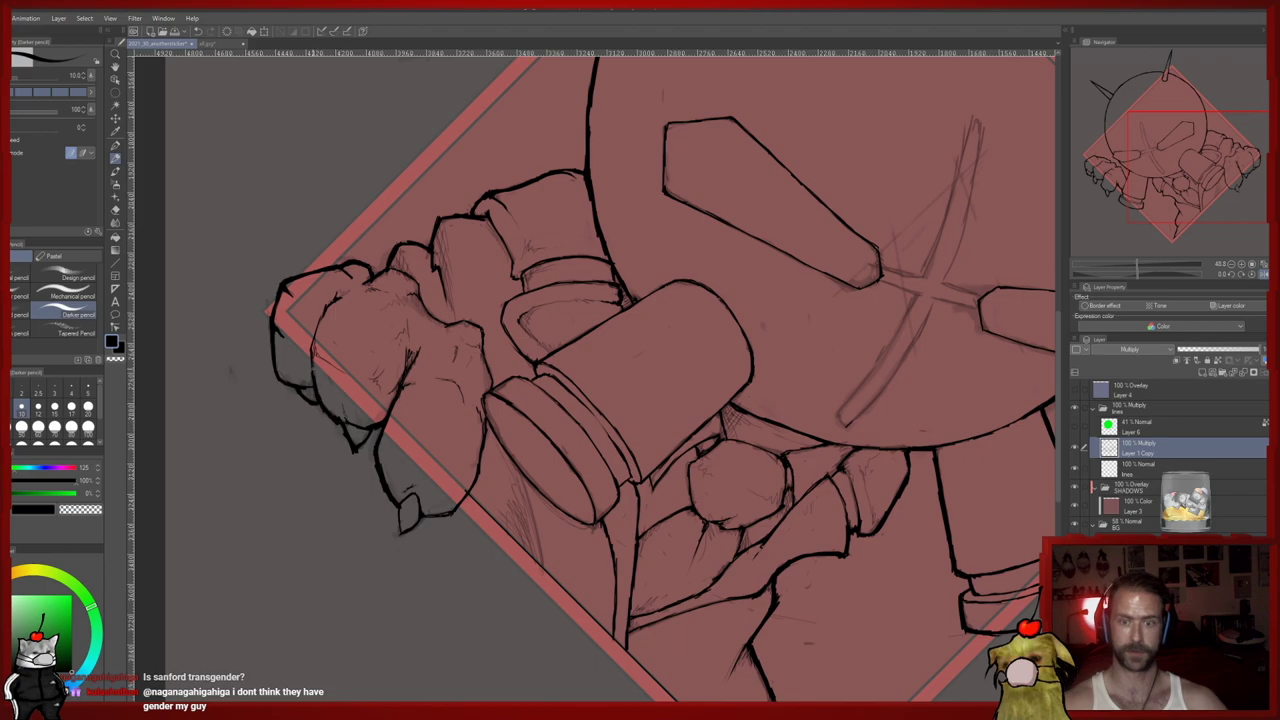
{"action": "key", "text": "e"}
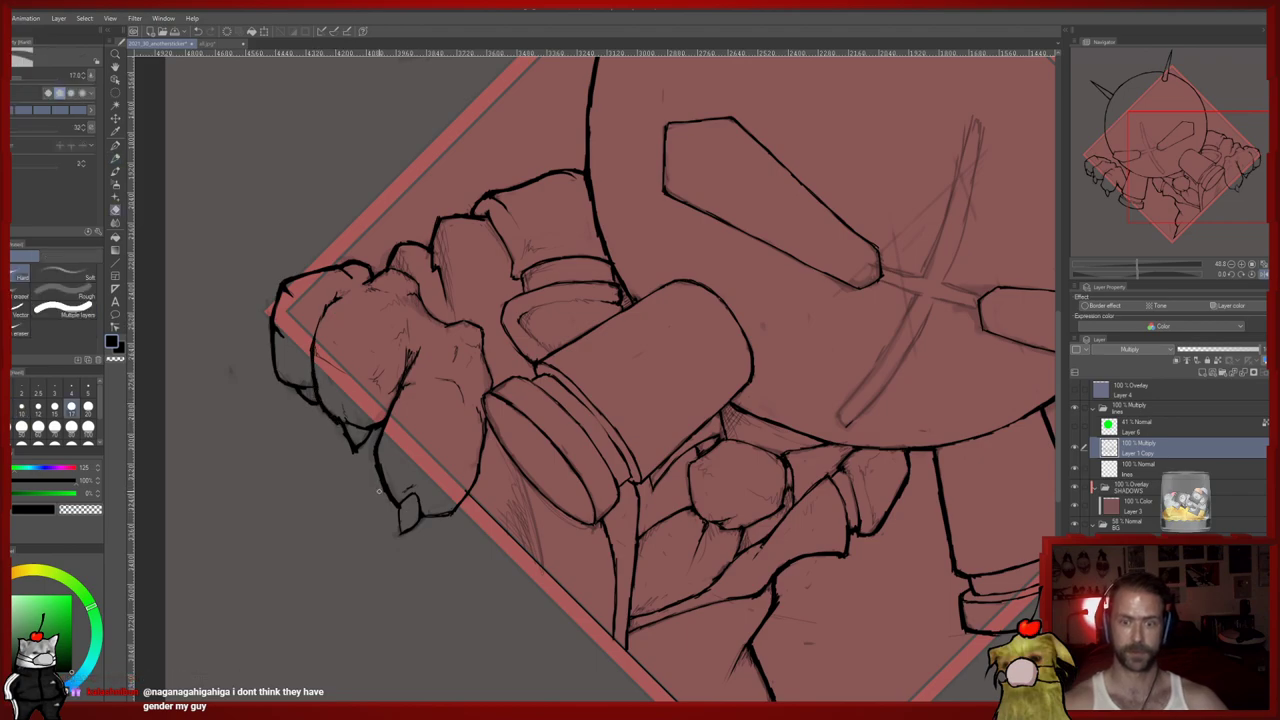
{"action": "left_click_drag", "start_coordinate": [377, 467], "coordinate": [363, 384]}
{"action": "left_click_drag", "start_coordinate": [391, 457], "coordinate": [368, 436]}
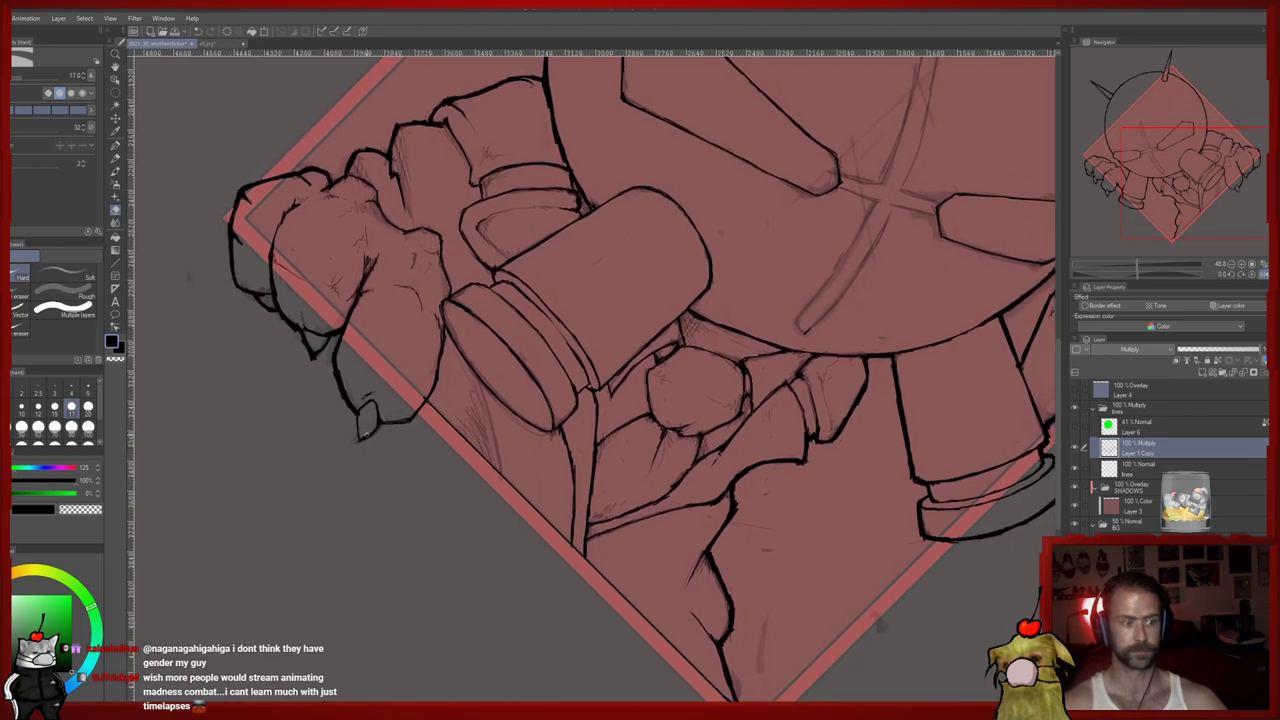
{"action": "key", "text": "p"}
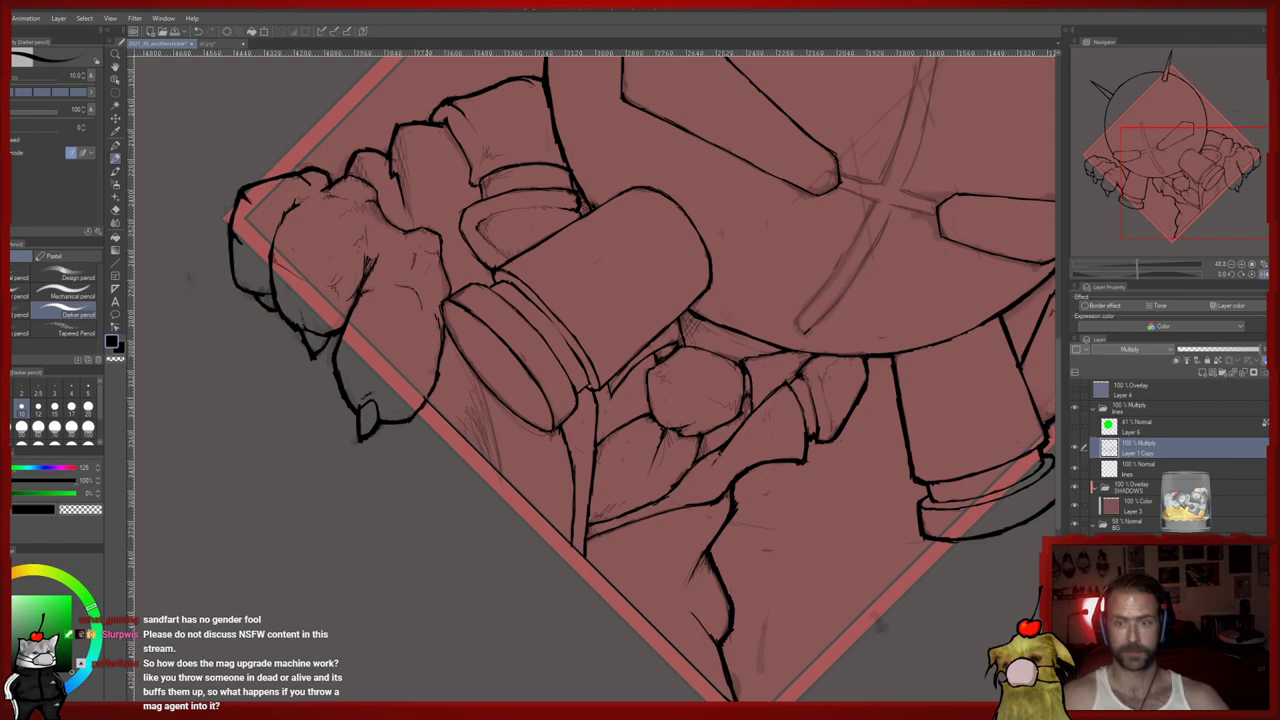
{"action": "key", "text": "e"}
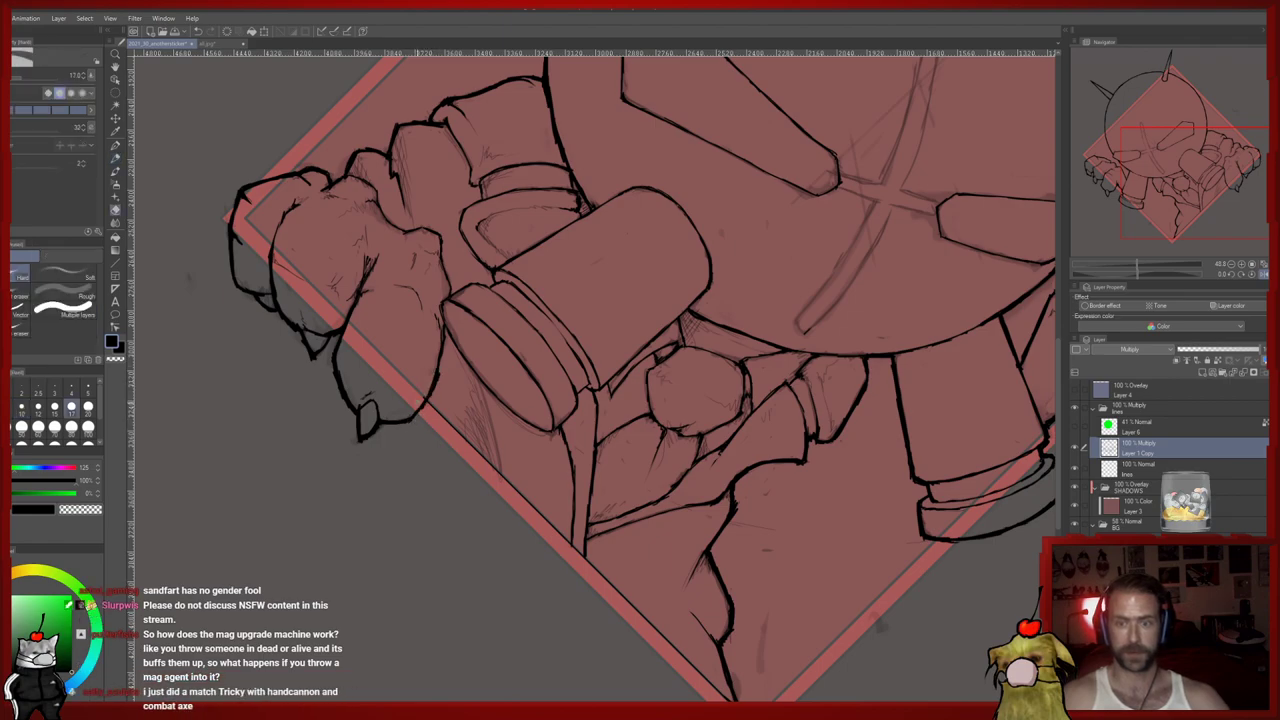
{"action": "key", "text": "p"}
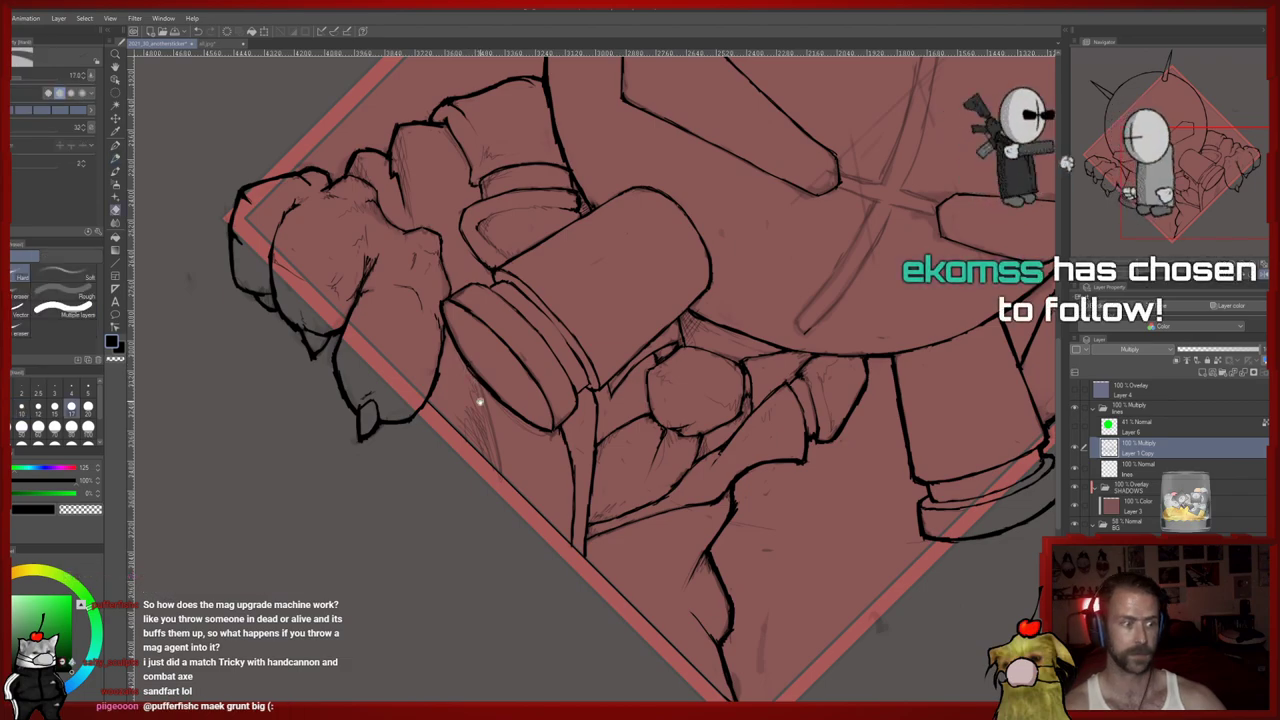
Ink the curved fold line running from behind the large cylinder's rim down to the diamond's edge, trimming it with the eraser
{"action": "key", "text": "e"}
{"action": "left_click_drag", "start_coordinate": [491, 457], "coordinate": [473, 419]}
{"action": "key", "text": "p"}
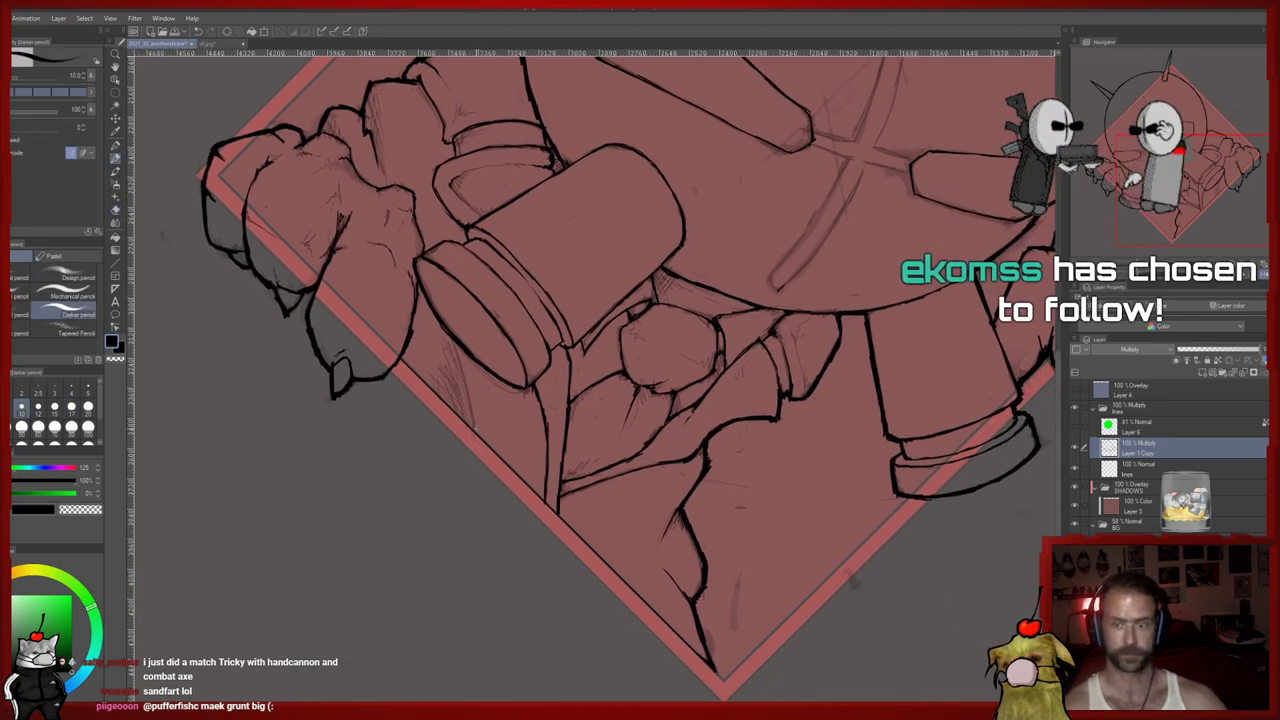
{"action": "left_click_drag", "start_coordinate": [475, 399], "coordinate": [483, 451]}
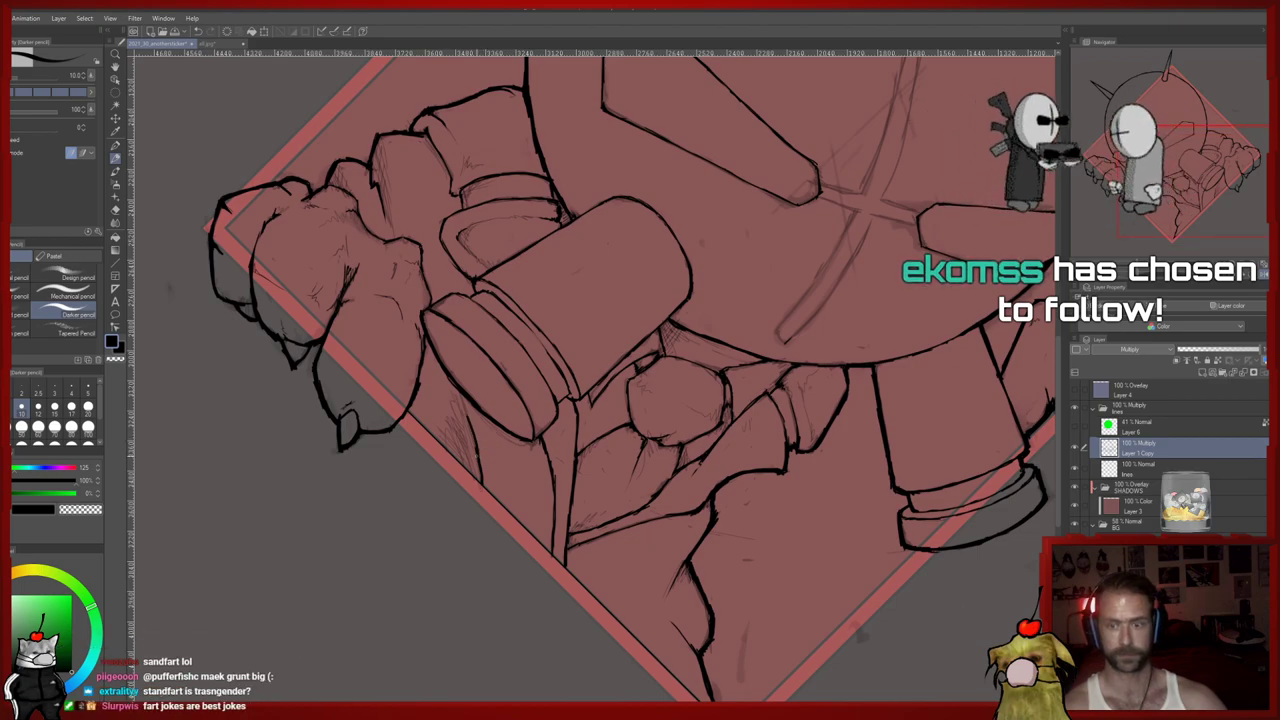
{"action": "key", "text": "e"}
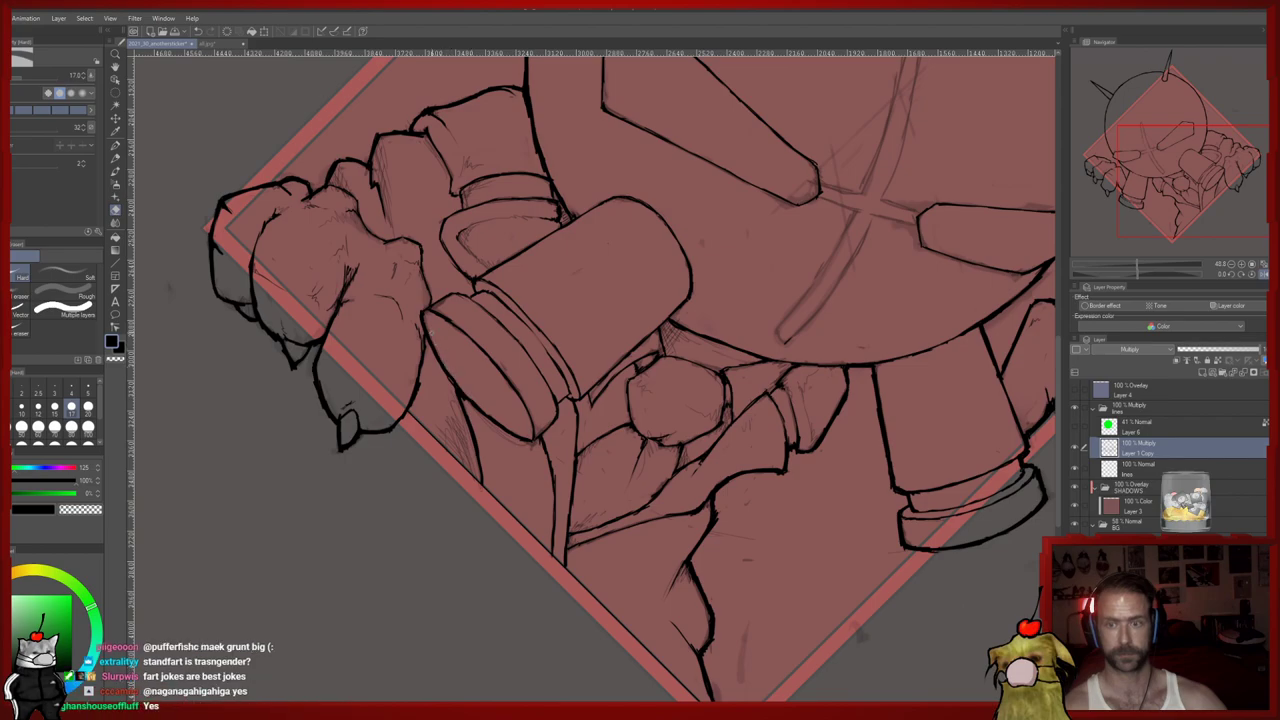
{"action": "mouse_move", "coordinate": [488, 427]}
{"action": "left_mouse_down"}
{"action": "mouse_move", "coordinate": [457, 371]}
{"action": "mouse_move", "coordinate": [458, 401]}
{"action": "mouse_move", "coordinate": [449, 364]}
{"action": "mouse_move", "coordinate": [483, 448]}
{"action": "left_mouse_up"}
{"action": "key", "text": "p"}
{"action": "key", "text": "e"}
{"action": "key", "text": "p"}
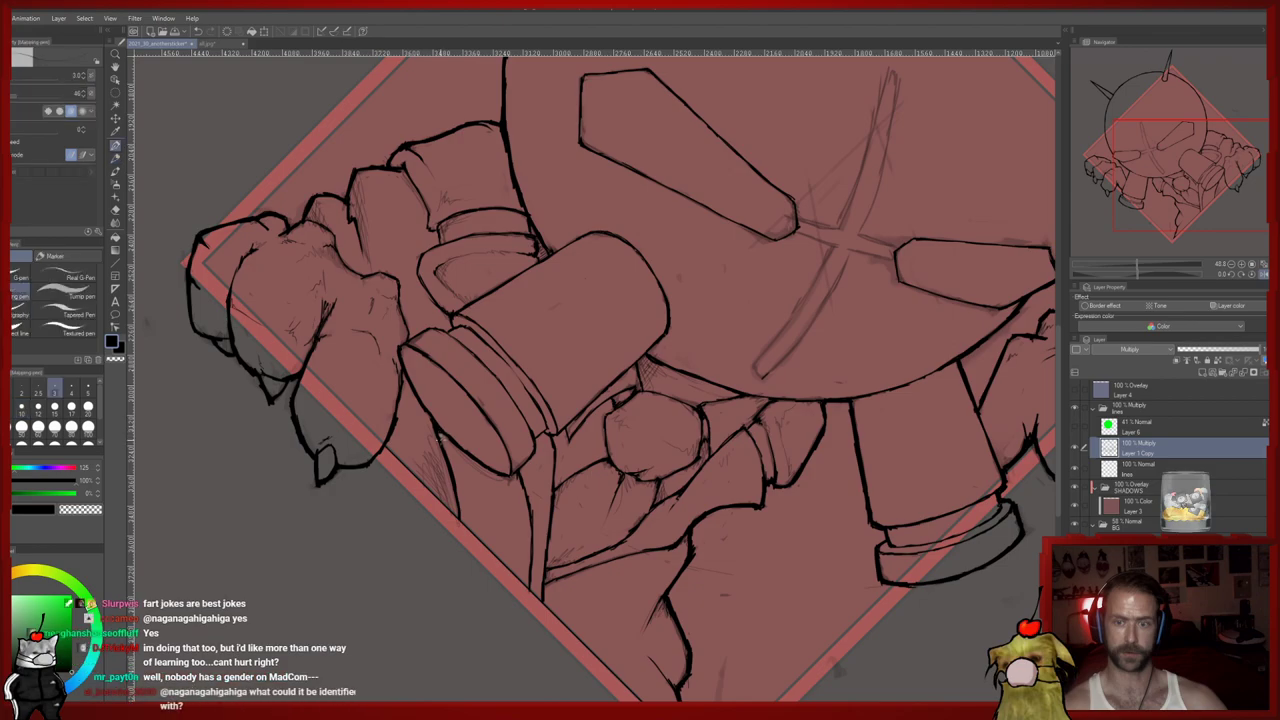
Strengthen the long narrow strip's outline below the large cylinder's rim, down to the diamond's edge, with pencil and eraser
{"action": "key", "text": "p"}
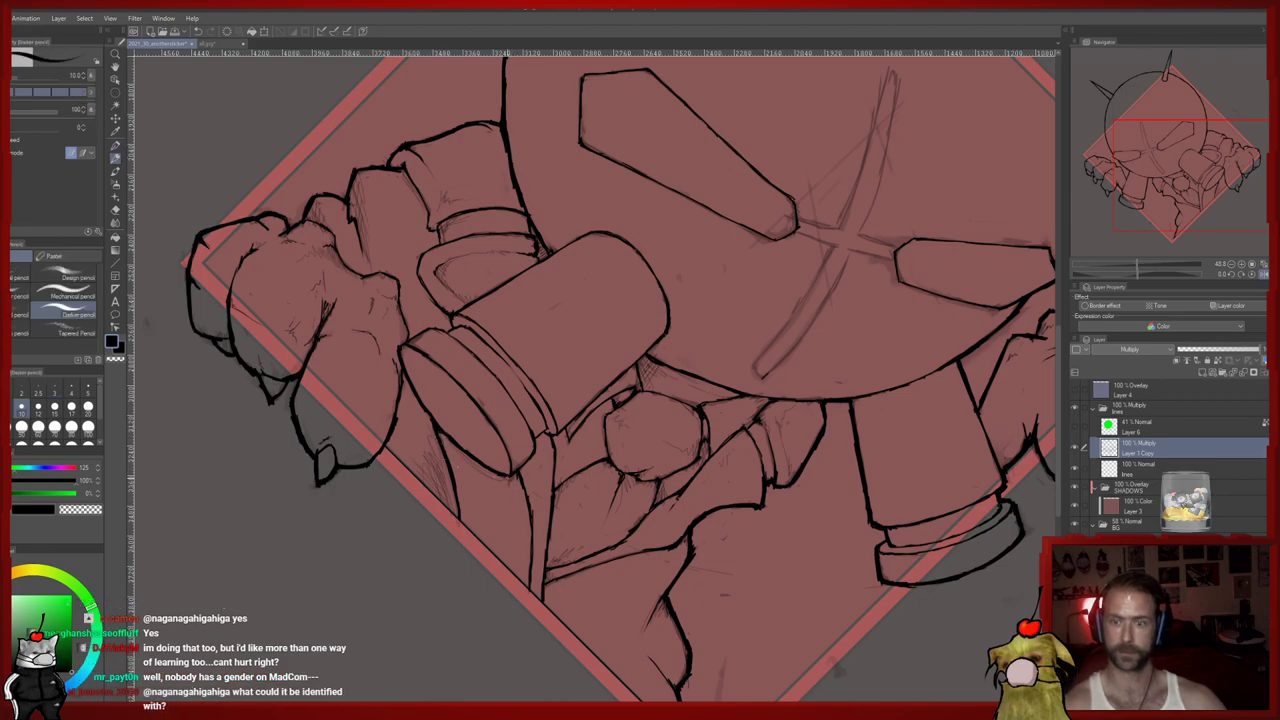
{"action": "key", "text": "e"}
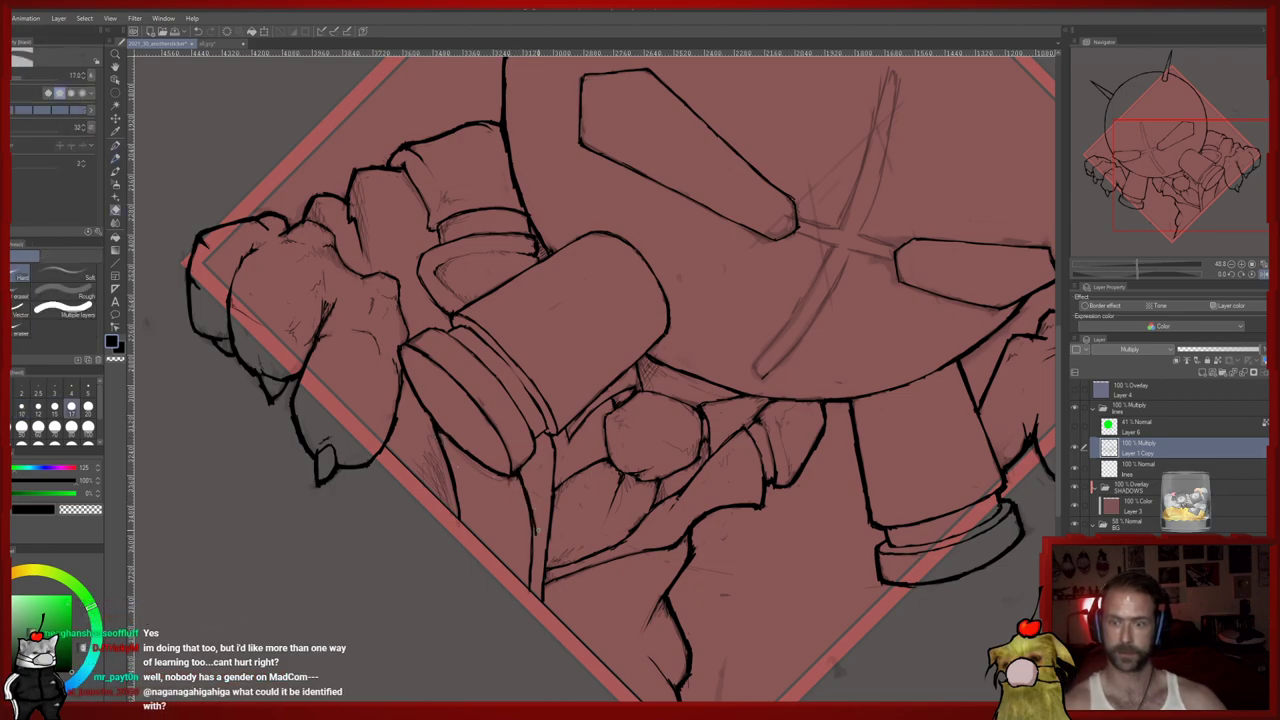
{"action": "mouse_move", "coordinate": [534, 496]}
{"action": "left_mouse_down"}
{"action": "mouse_move", "coordinate": [535, 514]}
{"action": "mouse_move", "coordinate": [523, 474]}
{"action": "left_mouse_up"}
{"action": "key", "text": "p"}
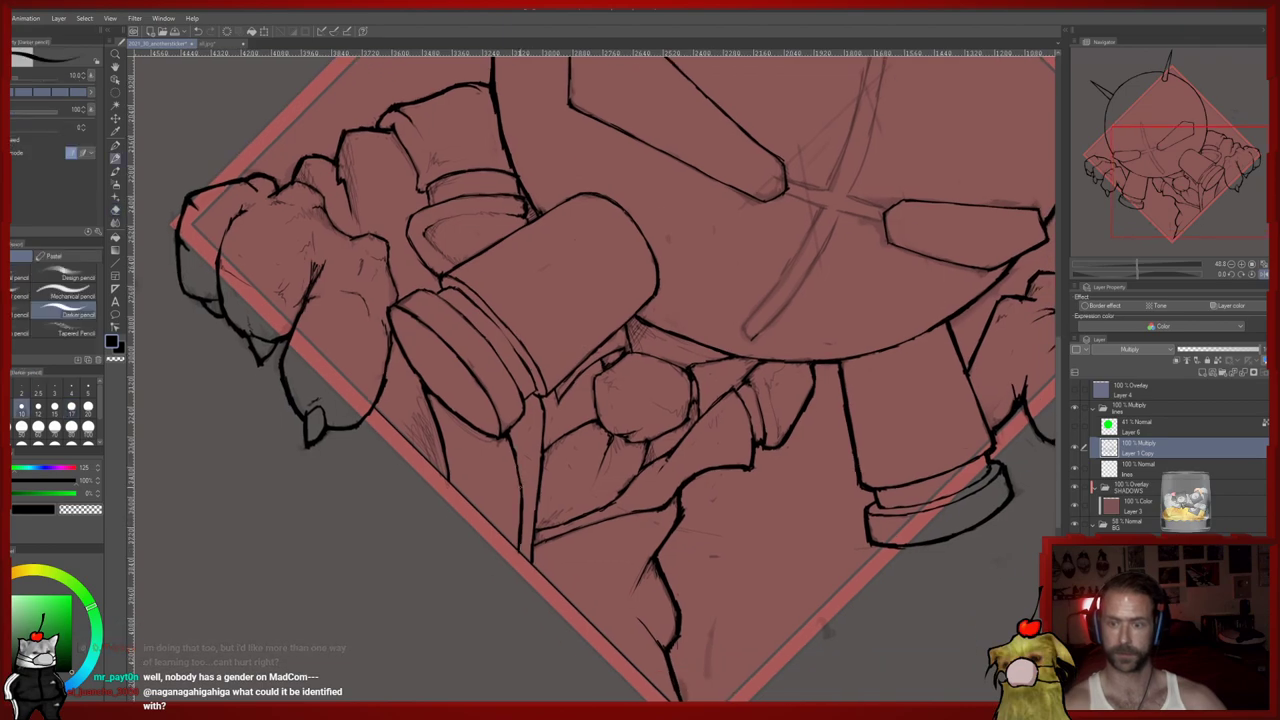
{"action": "left_click_drag", "start_coordinate": [513, 466], "coordinate": [529, 509]}
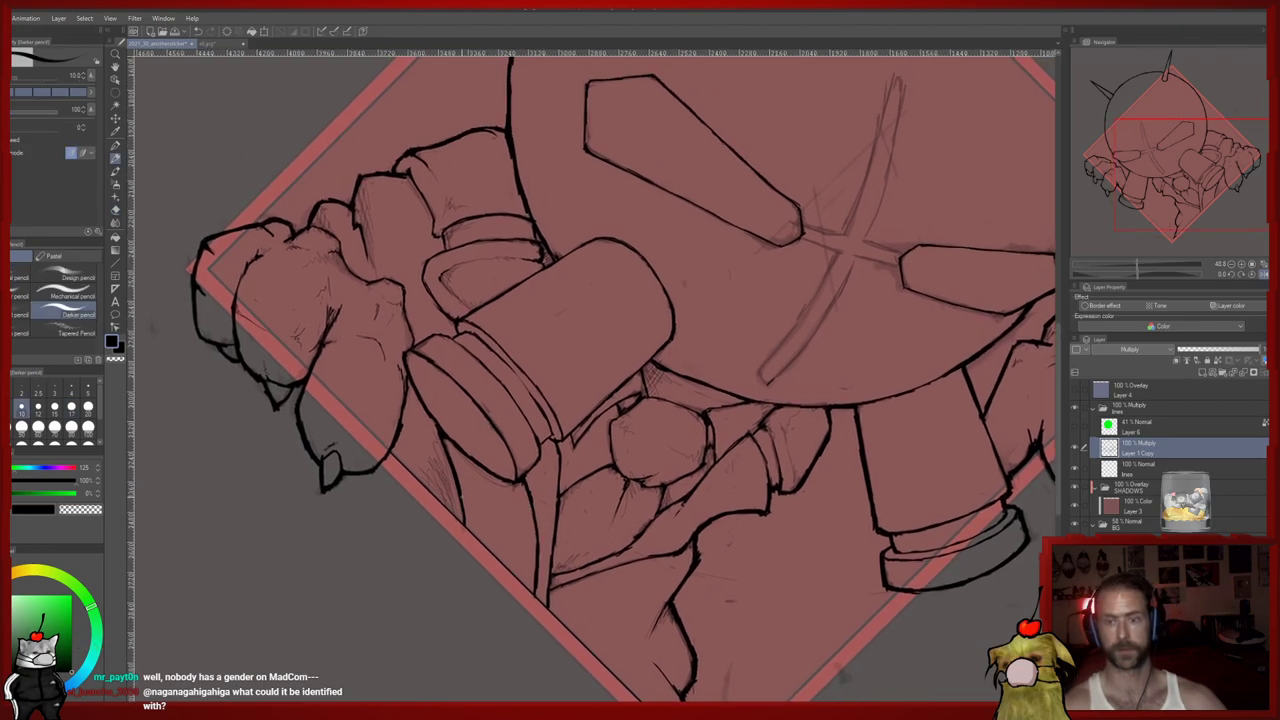
Clean up the rough sketch hatching beside the curved fold line under the cylinder's rim
{"action": "key", "text": "e"}
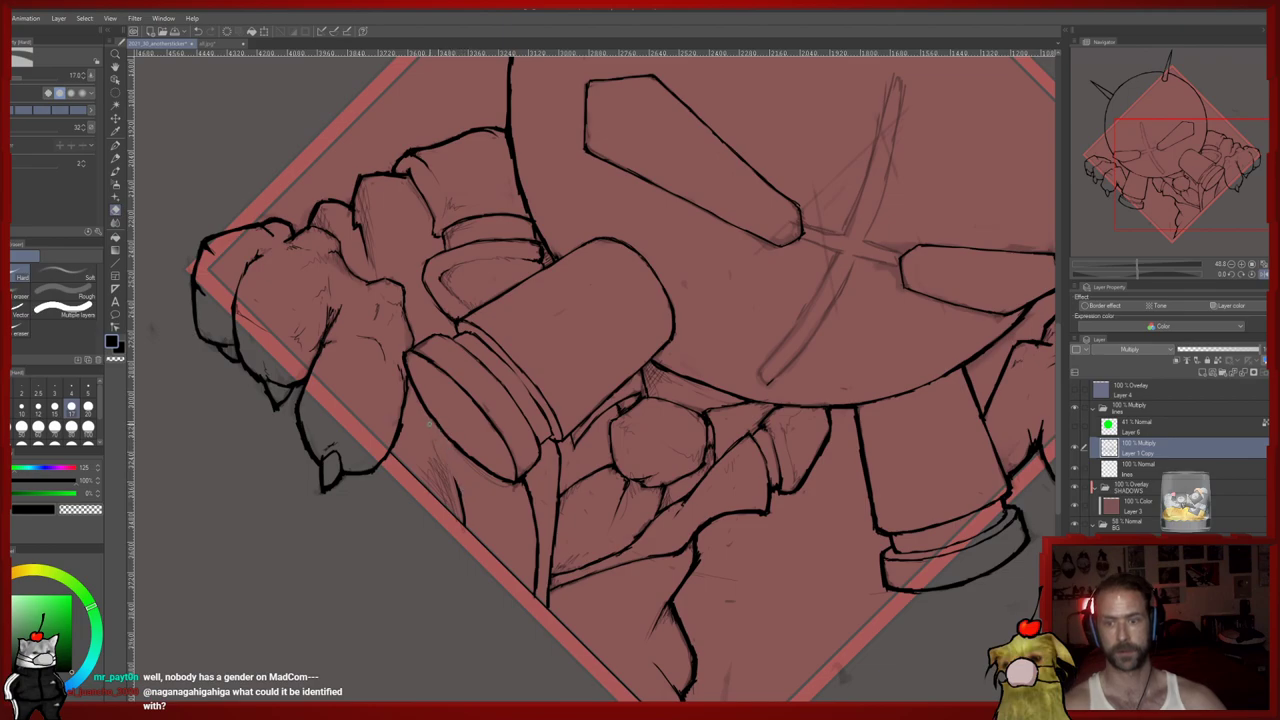
{"action": "key", "text": "p"}
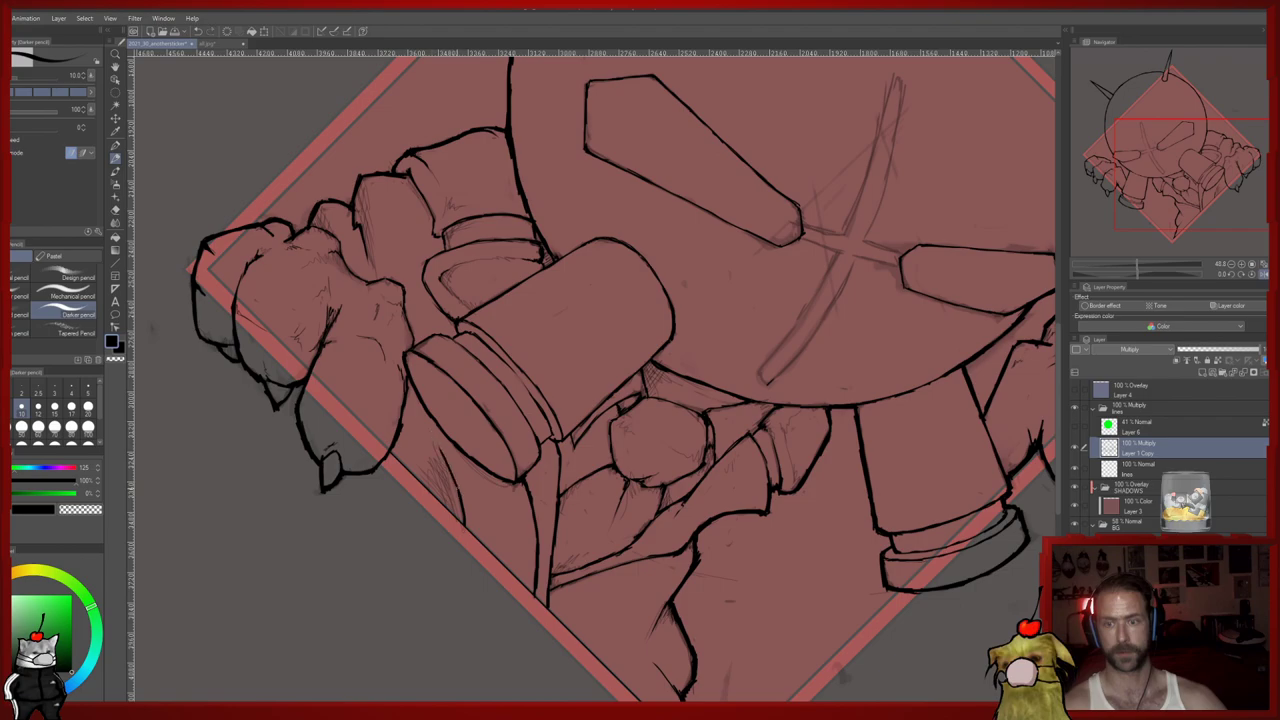
{"action": "key", "text": "p"}
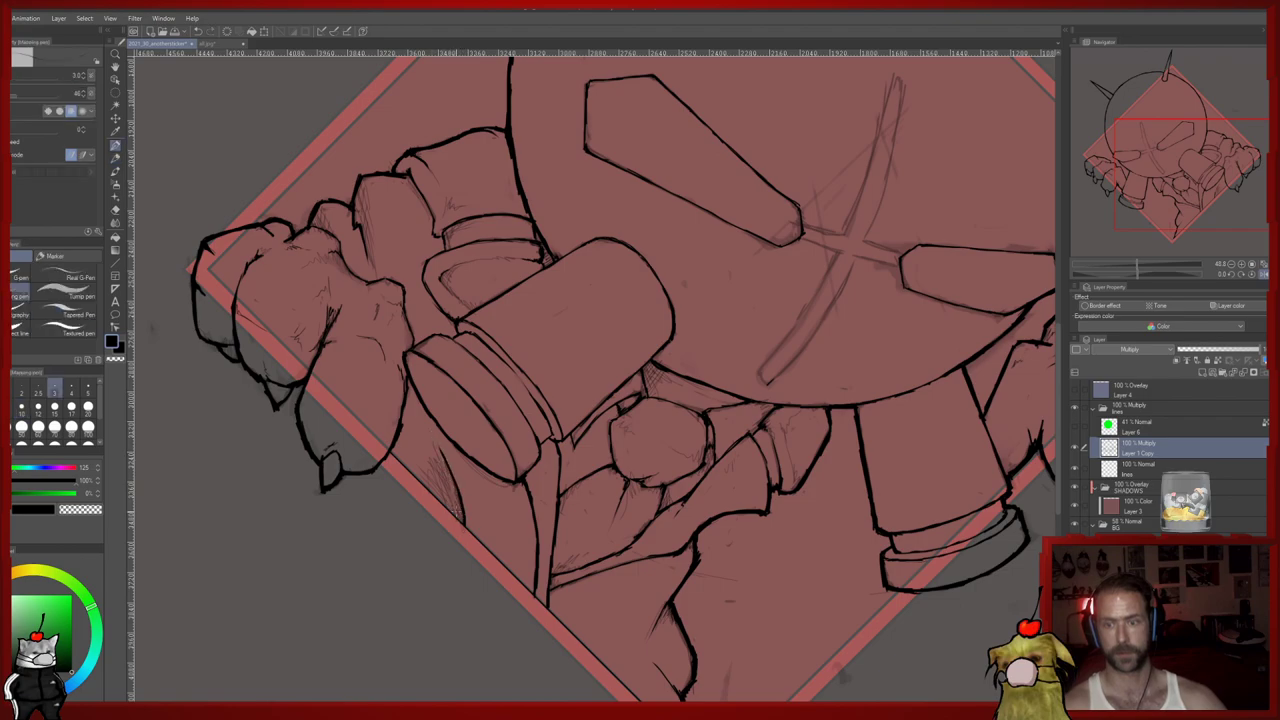
{"action": "key", "text": "e"}
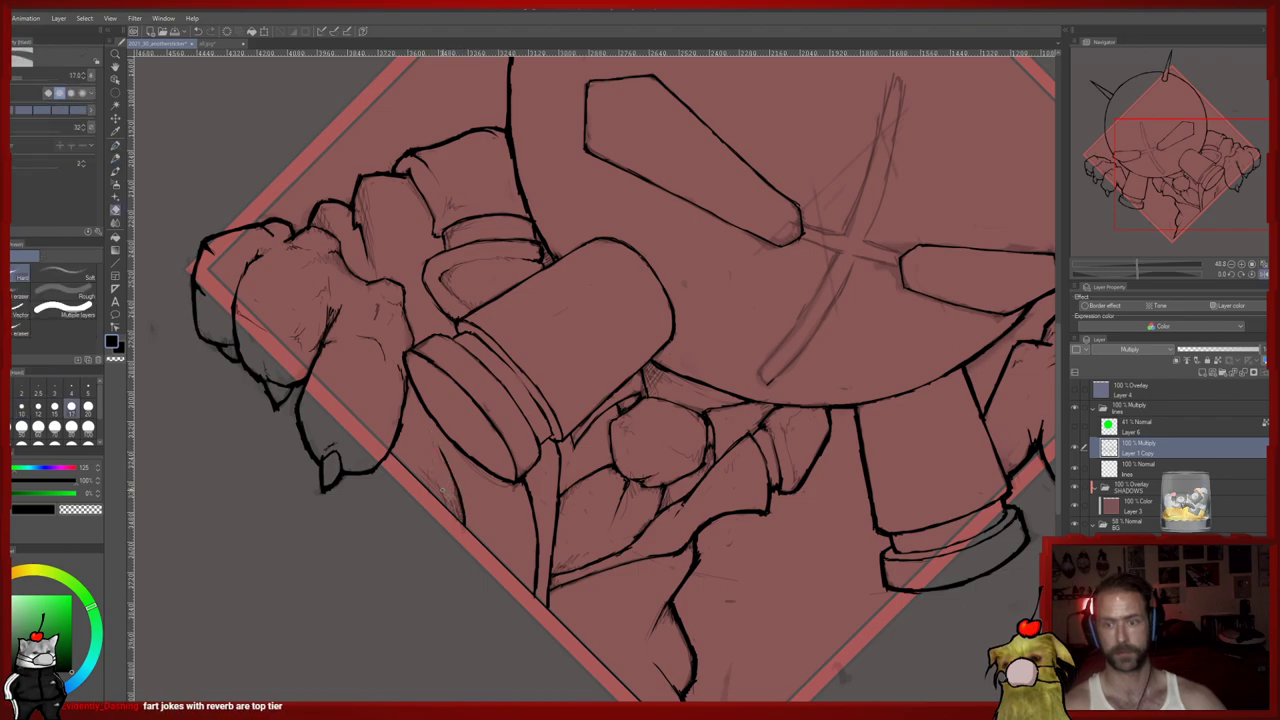
{"action": "key", "text": "p"}
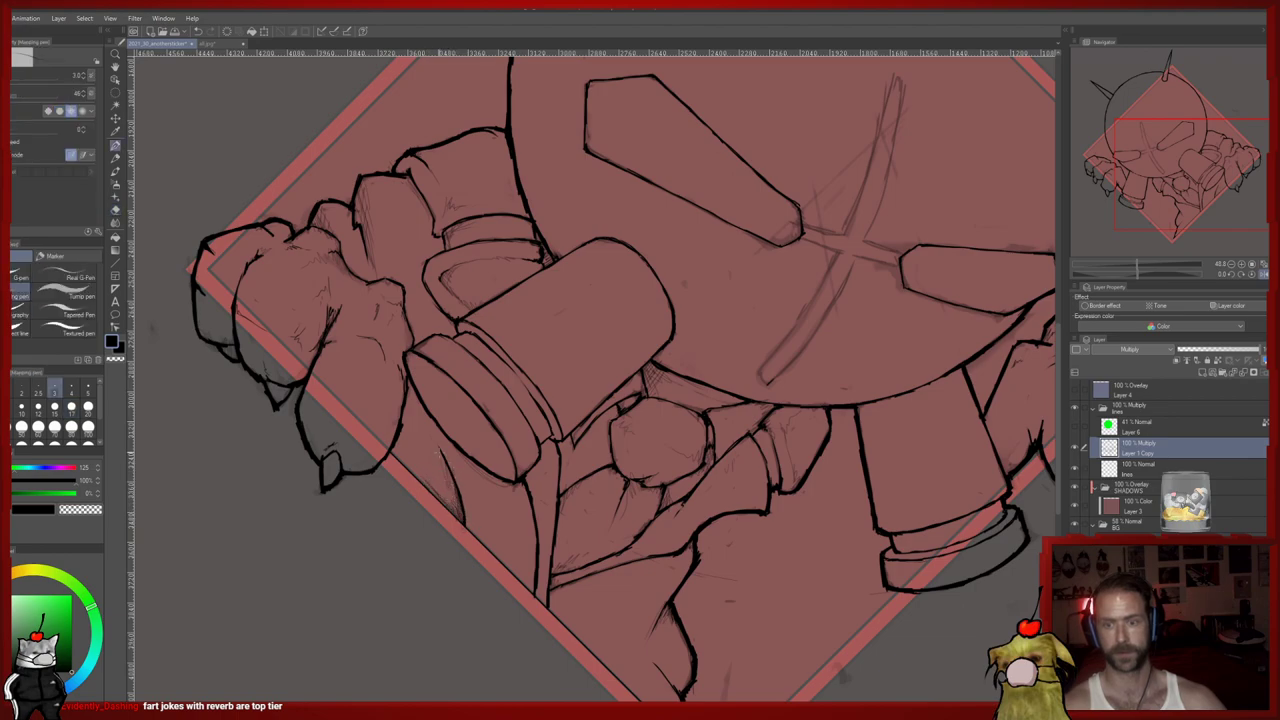
Refine the lines of the fist's knuckles and fingers beside the cuffed cylinder, alternating pencil and eraser
{"action": "left_click_drag", "start_coordinate": [355, 217], "coordinate": [405, 332]}
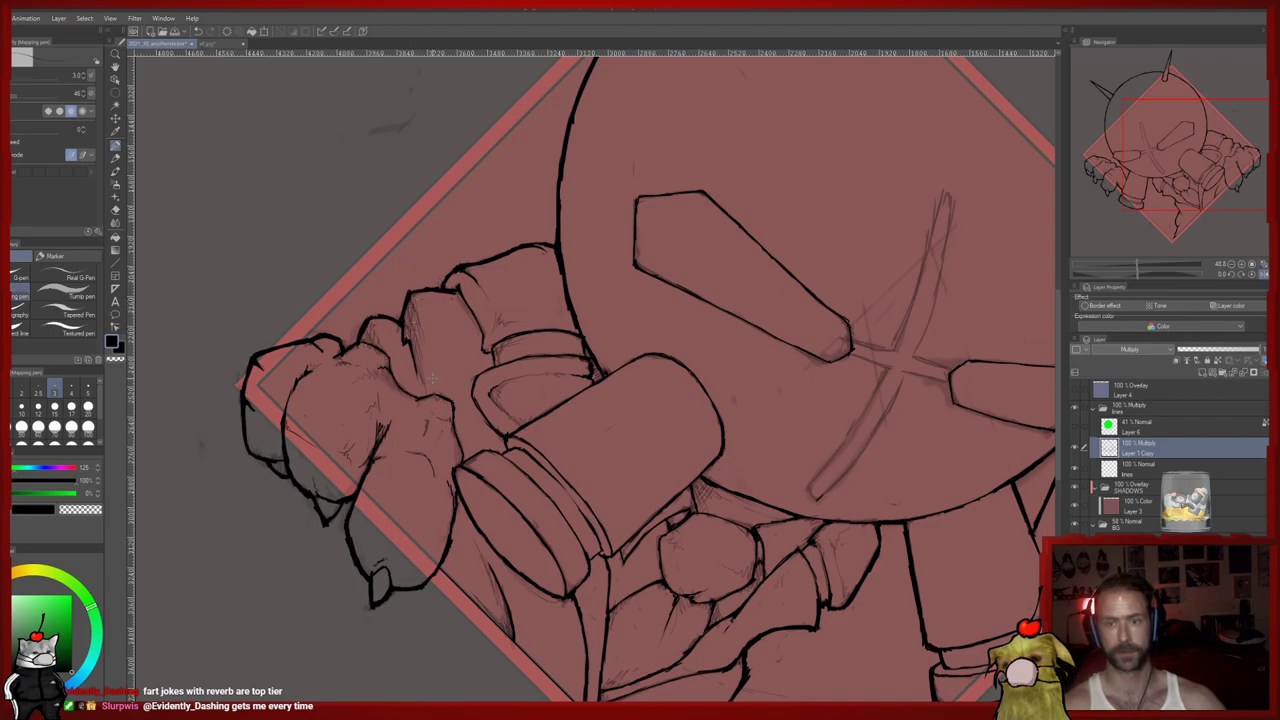
{"action": "key", "text": "p"}
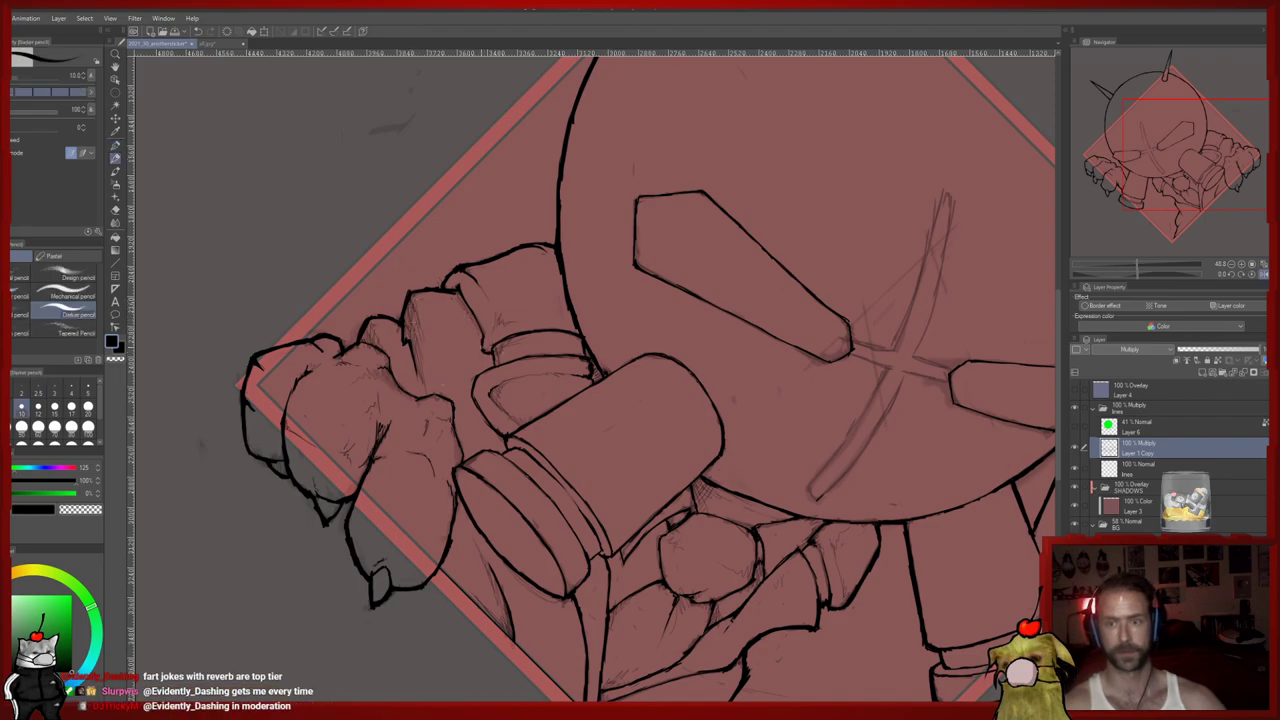
{"action": "key", "text": "e"}
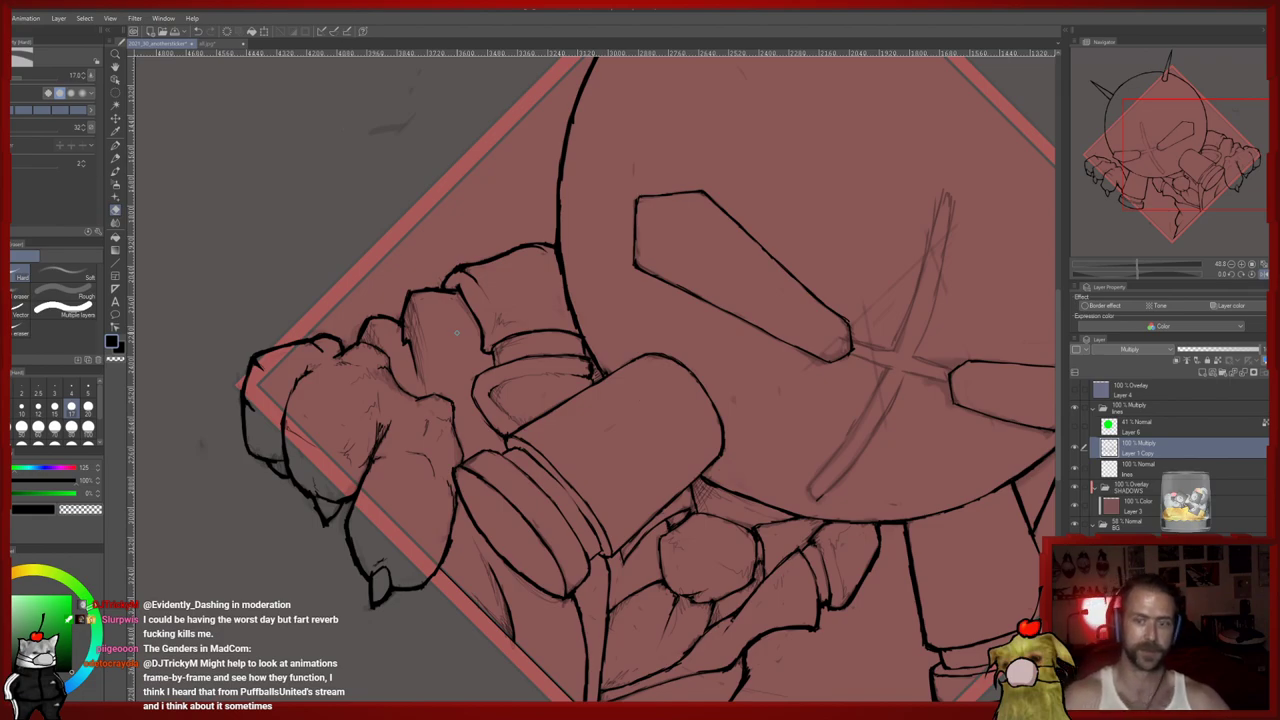
{"action": "key", "text": "p"}
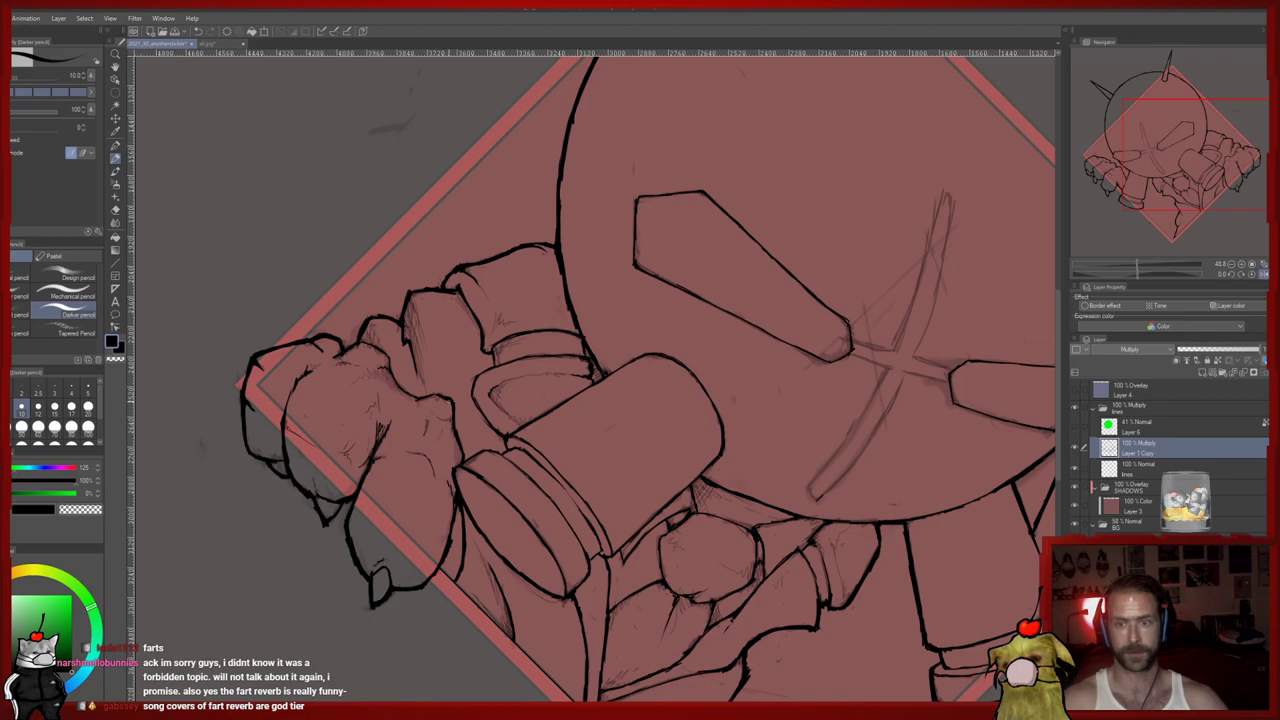
{"action": "left_click_drag", "start_coordinate": [494, 417], "coordinate": [367, 415]}
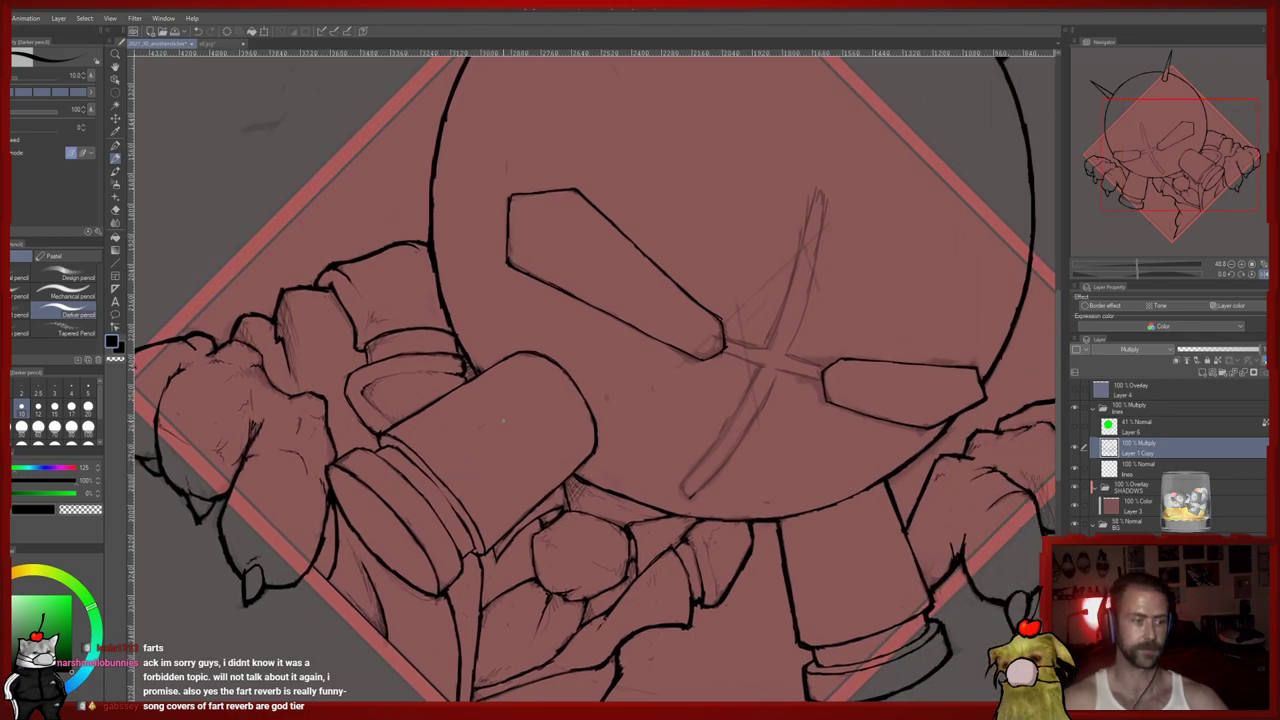
Refine the ridge lines of the large cylinder's rim with a size 6 pencil, trimming them with the eraser
{"action": "scroll", "coordinate": [503, 420], "scroll_direction": "down", "scroll_amount": 2}
{"action": "scroll", "coordinate": [652, 437], "scroll_direction": "up", "scroll_amount": 2}
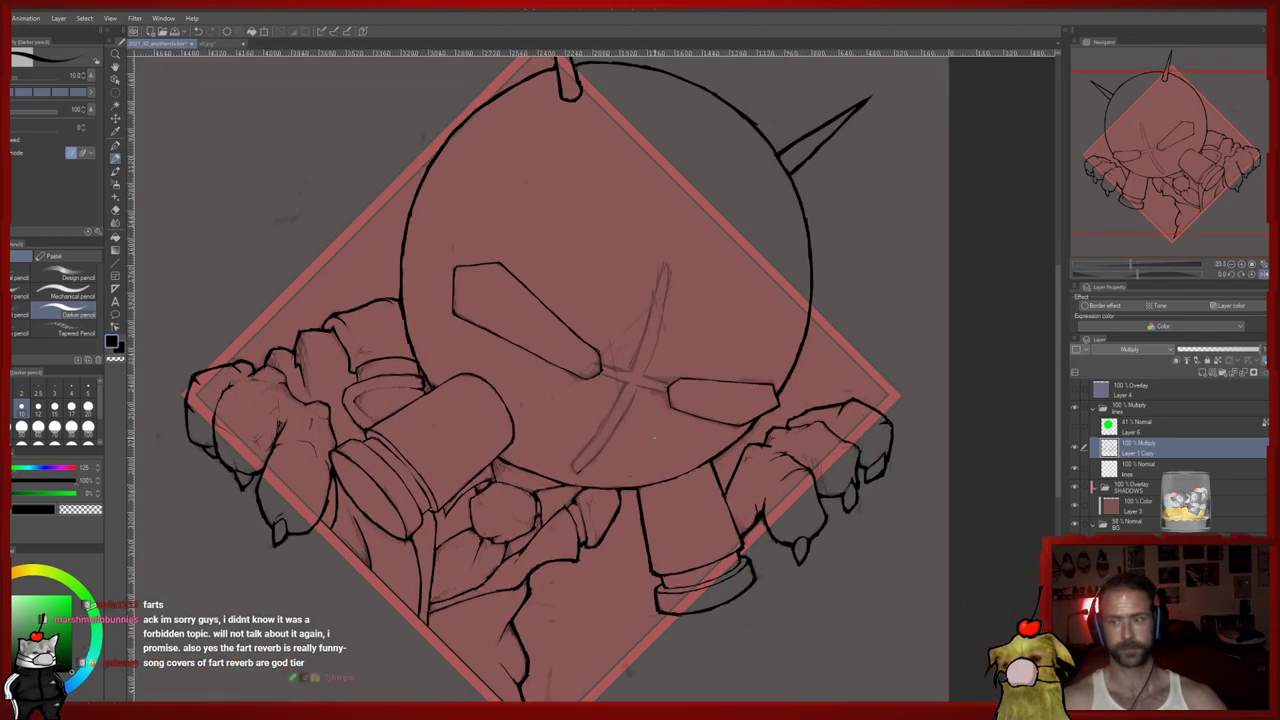
{"action": "scroll", "coordinate": [654, 437], "scroll_direction": "up", "scroll_amount": 3}
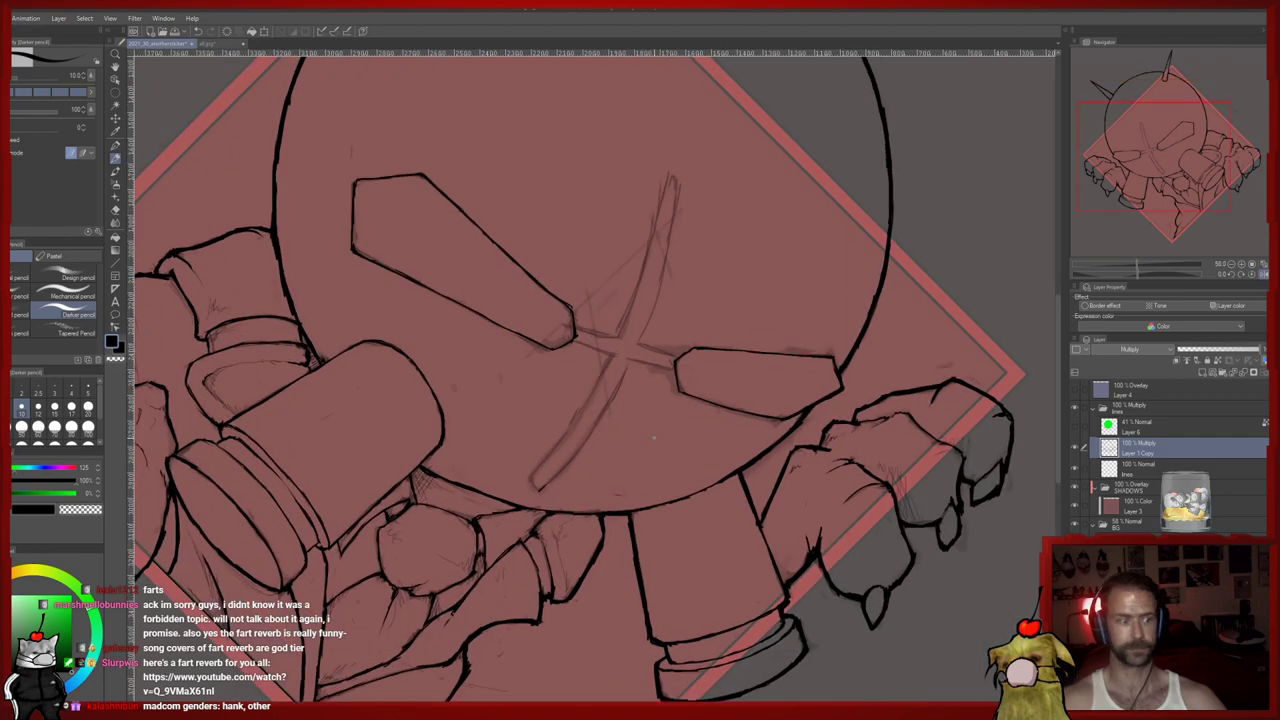
{"action": "left_click_drag", "start_coordinate": [608, 417], "coordinate": [571, 371]}
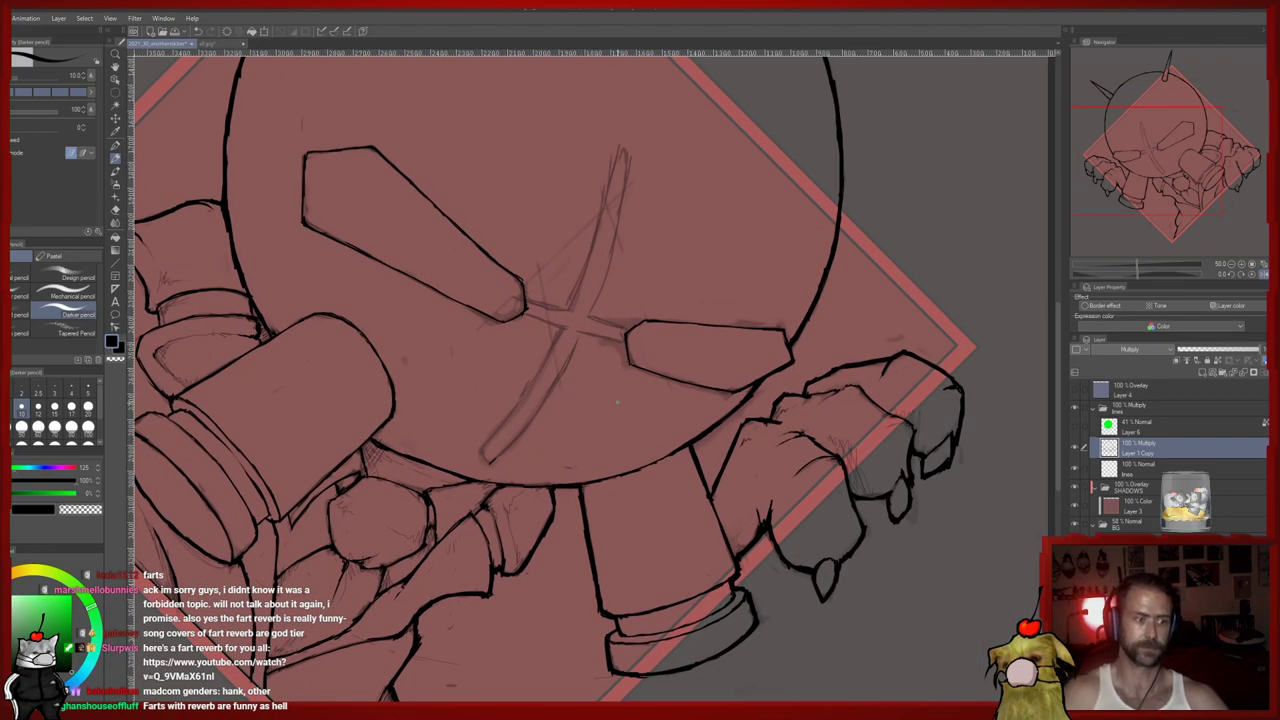
{"action": "left_click", "coordinate": [2, 408]}
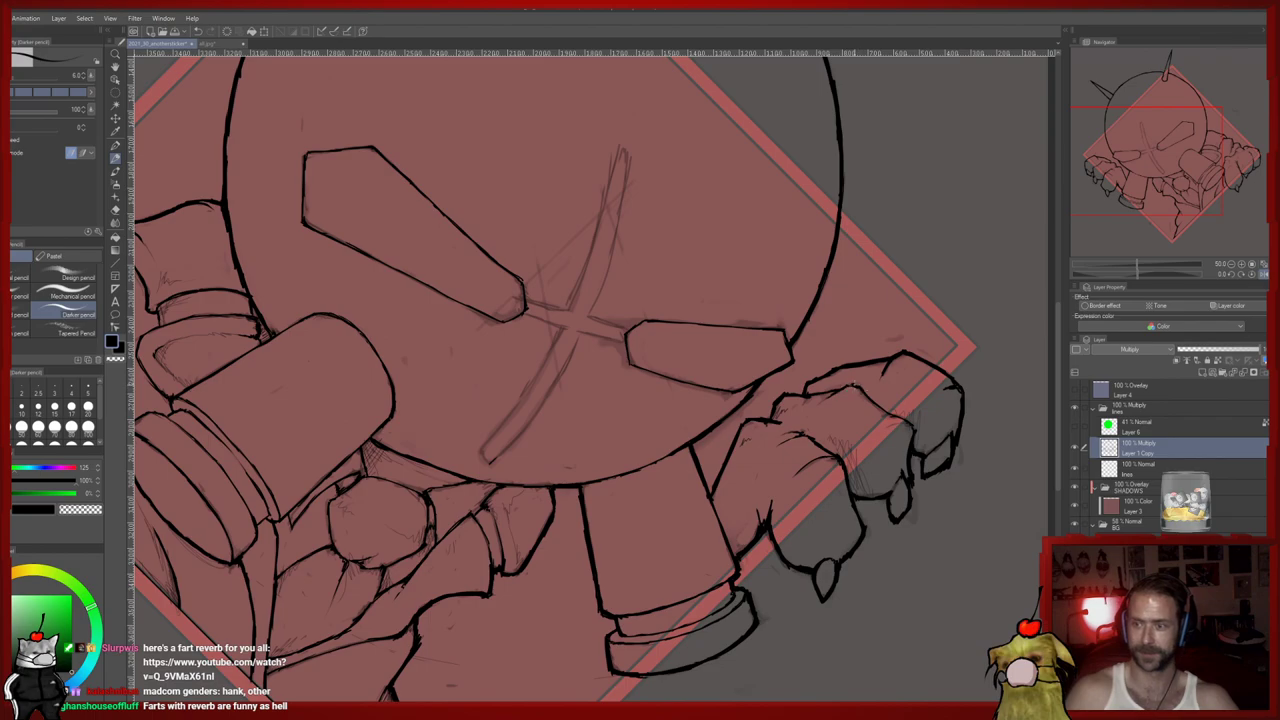
{"action": "left_click_drag", "start_coordinate": [784, 433], "coordinate": [783, 421]}
{"action": "left_click_drag", "start_coordinate": [683, 469], "coordinate": [863, 435]}
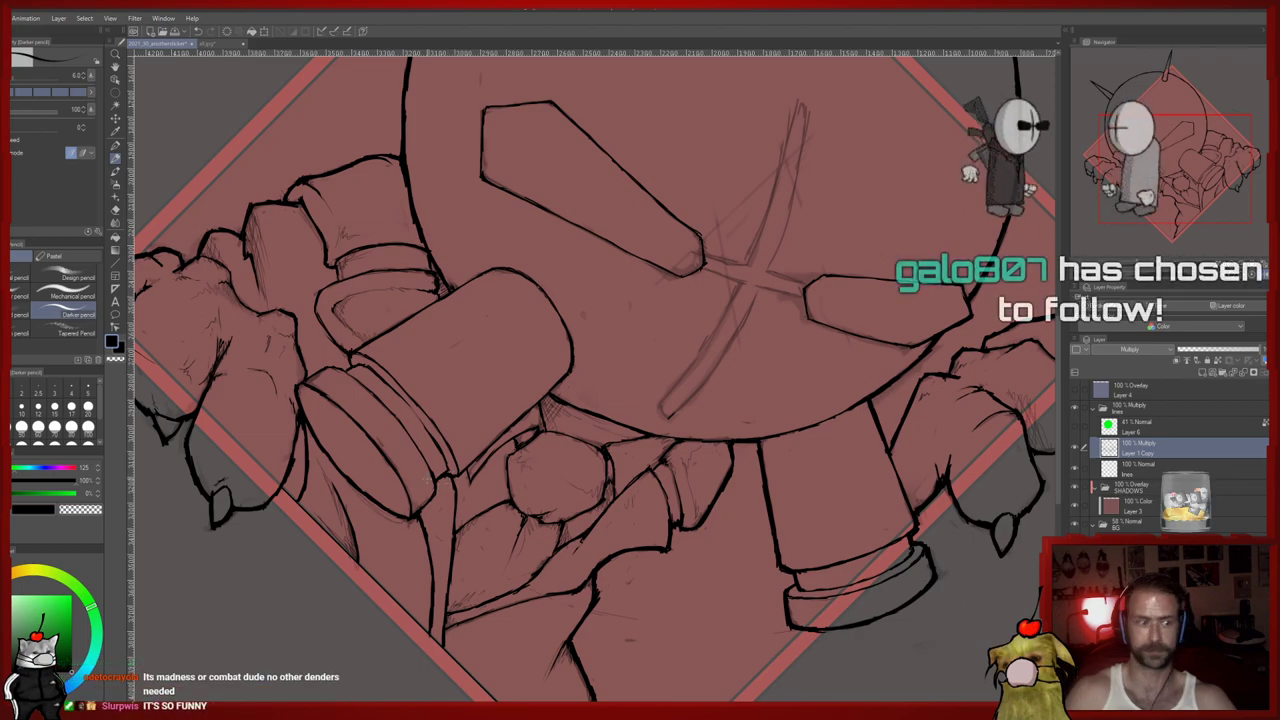
{"action": "left_click_drag", "start_coordinate": [445, 373], "coordinate": [443, 387]}
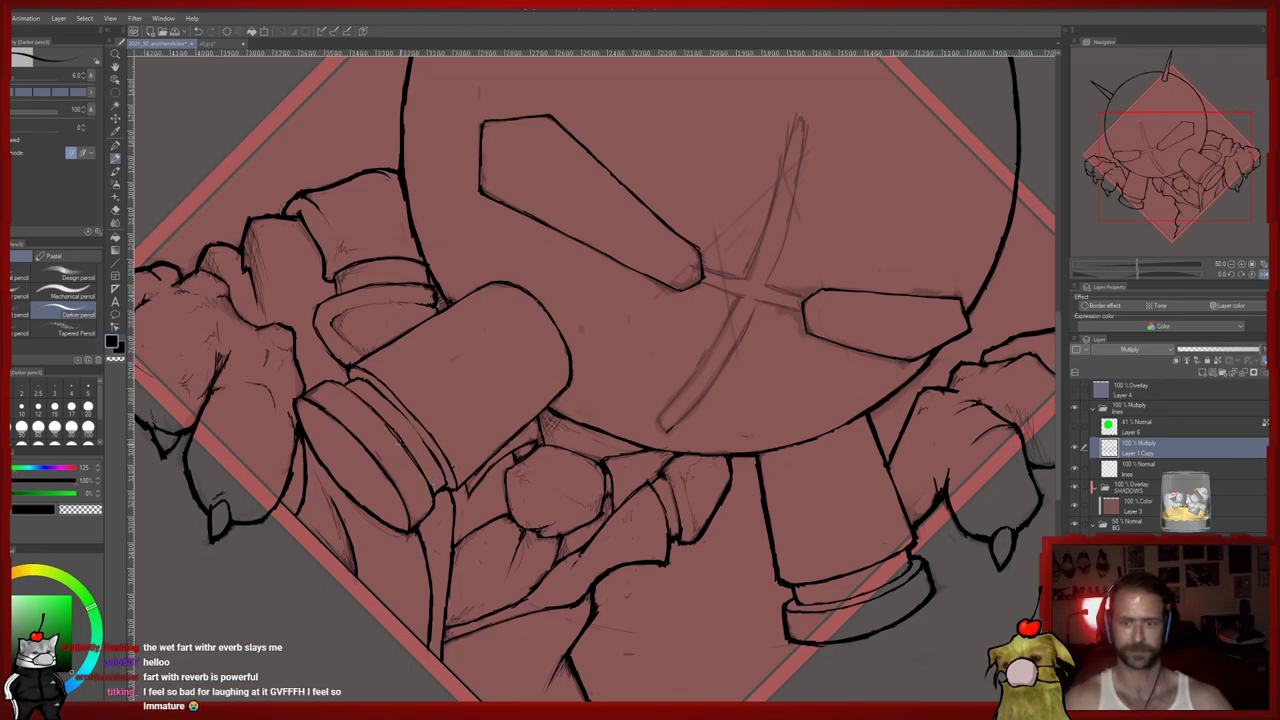
{"action": "key", "text": "e"}
{"action": "key", "text": "p"}
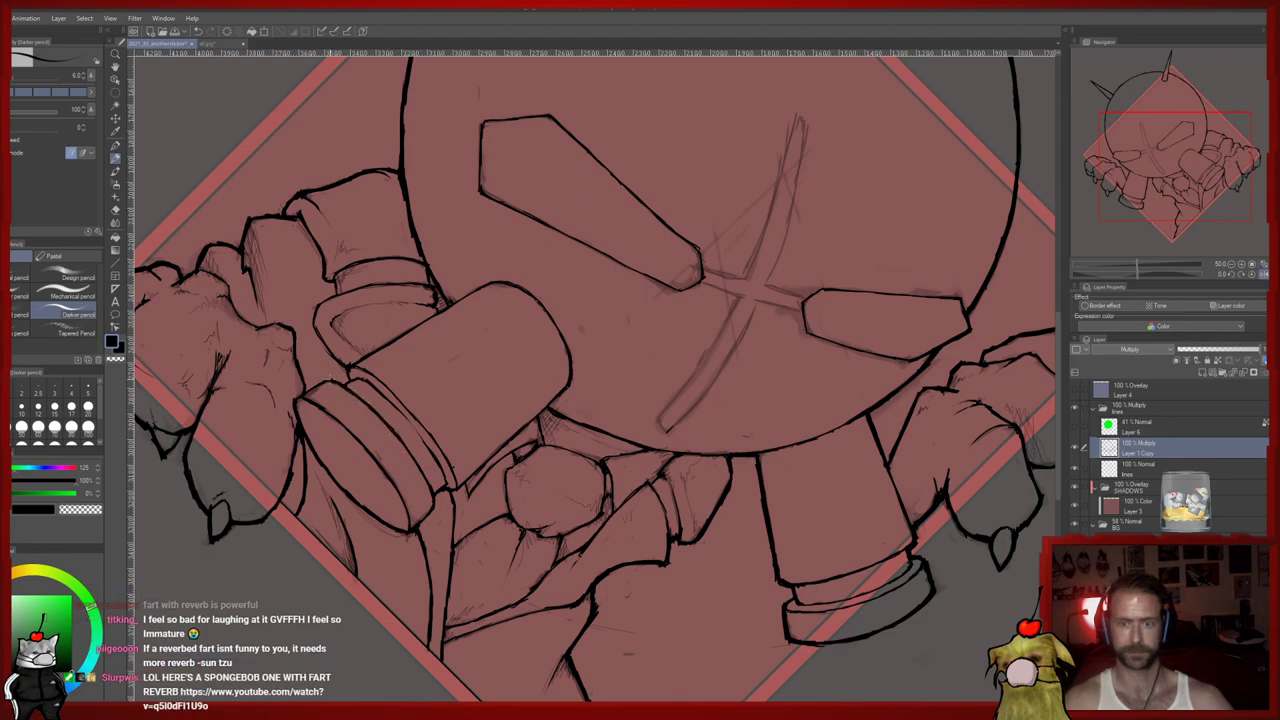
Clean up the corner where the large cylinder's rim meets the narrow strip, alternating eraser and pencil
{"action": "left_click_drag", "start_coordinate": [333, 420], "coordinate": [280, 437]}
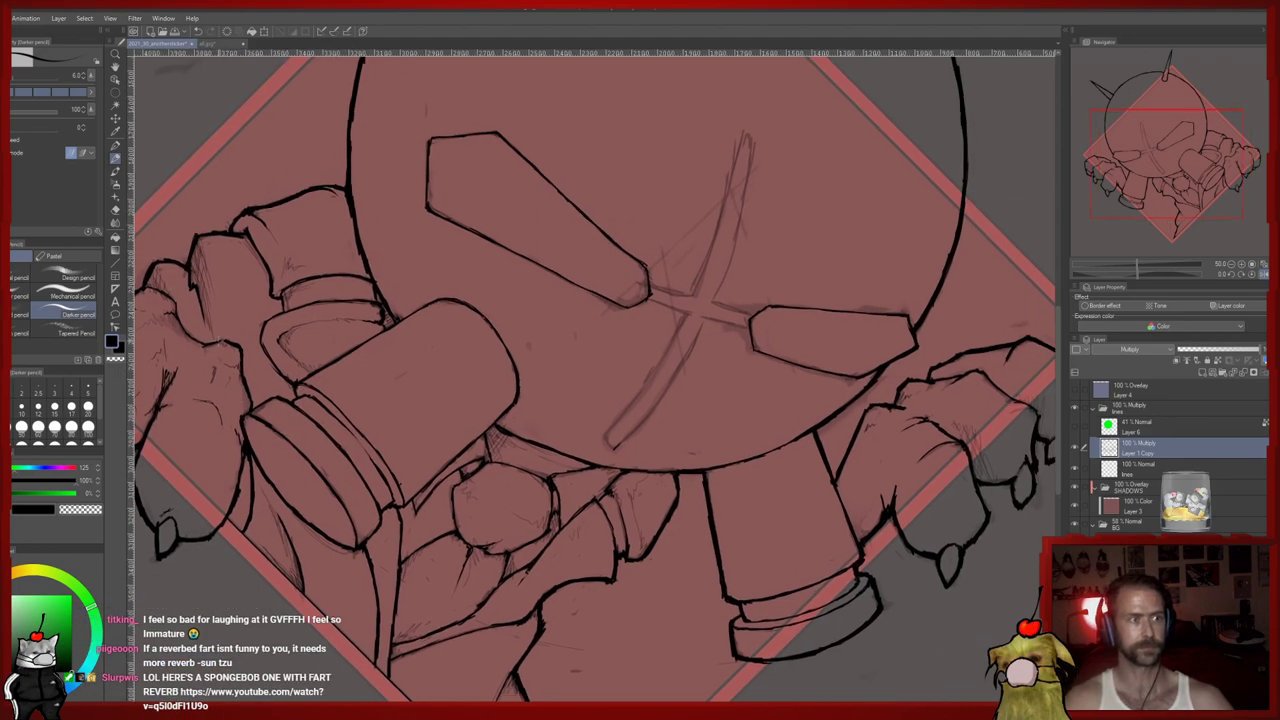
{"action": "key", "text": "e"}
{"action": "key", "text": "p"}
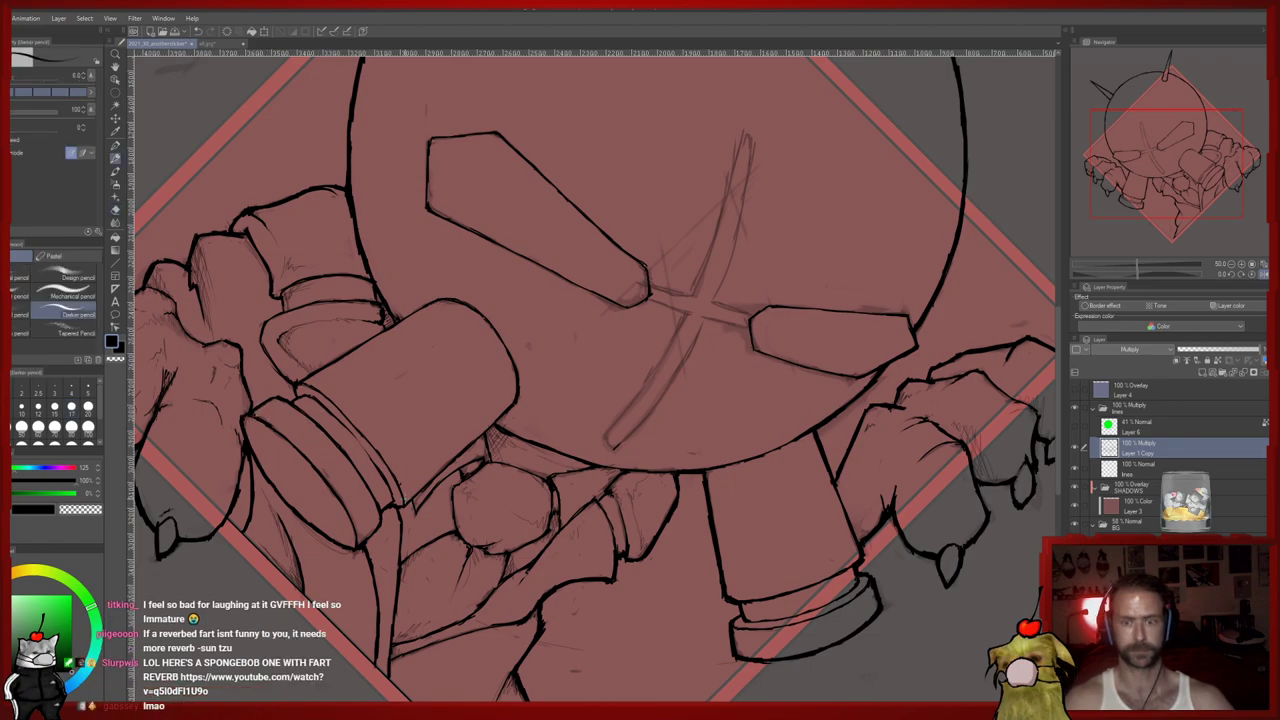
{"action": "key", "text": "e"}
{"action": "key", "text": "p"}
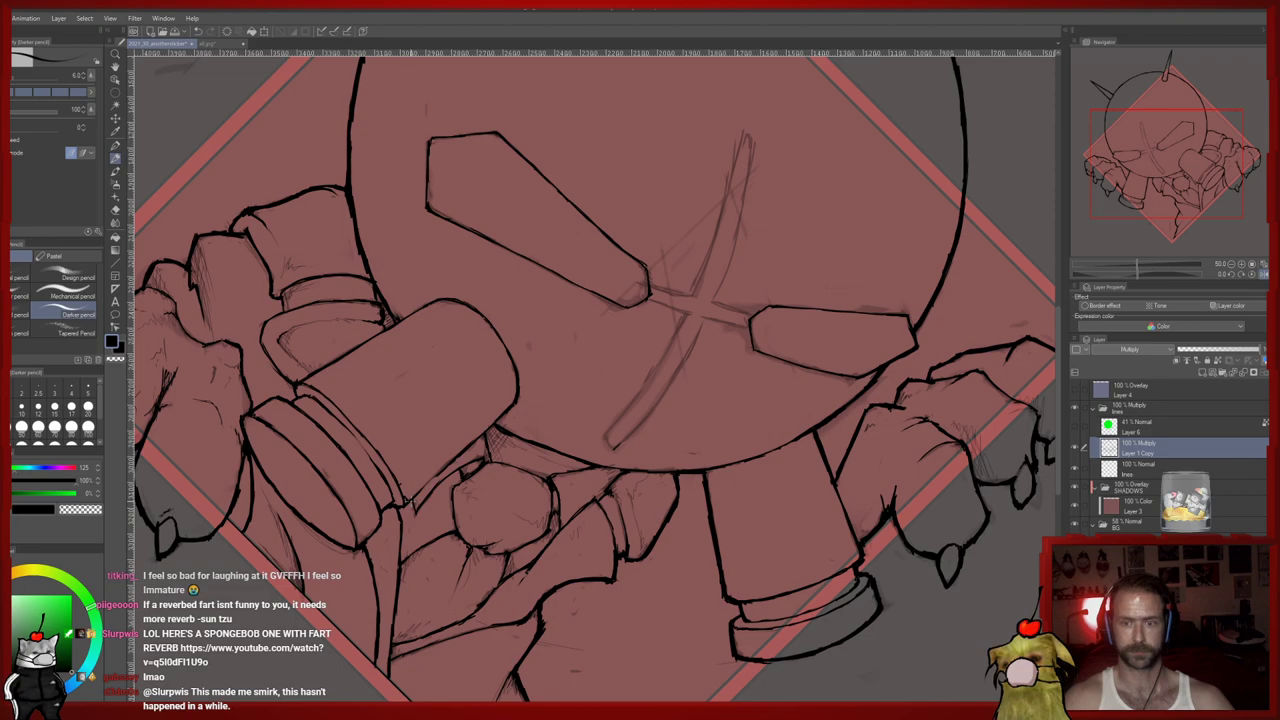
Touch up the torso and fist outlines near the diamond's lower edge with a size 8 pencil and the eraser
{"action": "scroll", "coordinate": [428, 462], "scroll_direction": "down", "scroll_amount": 4}
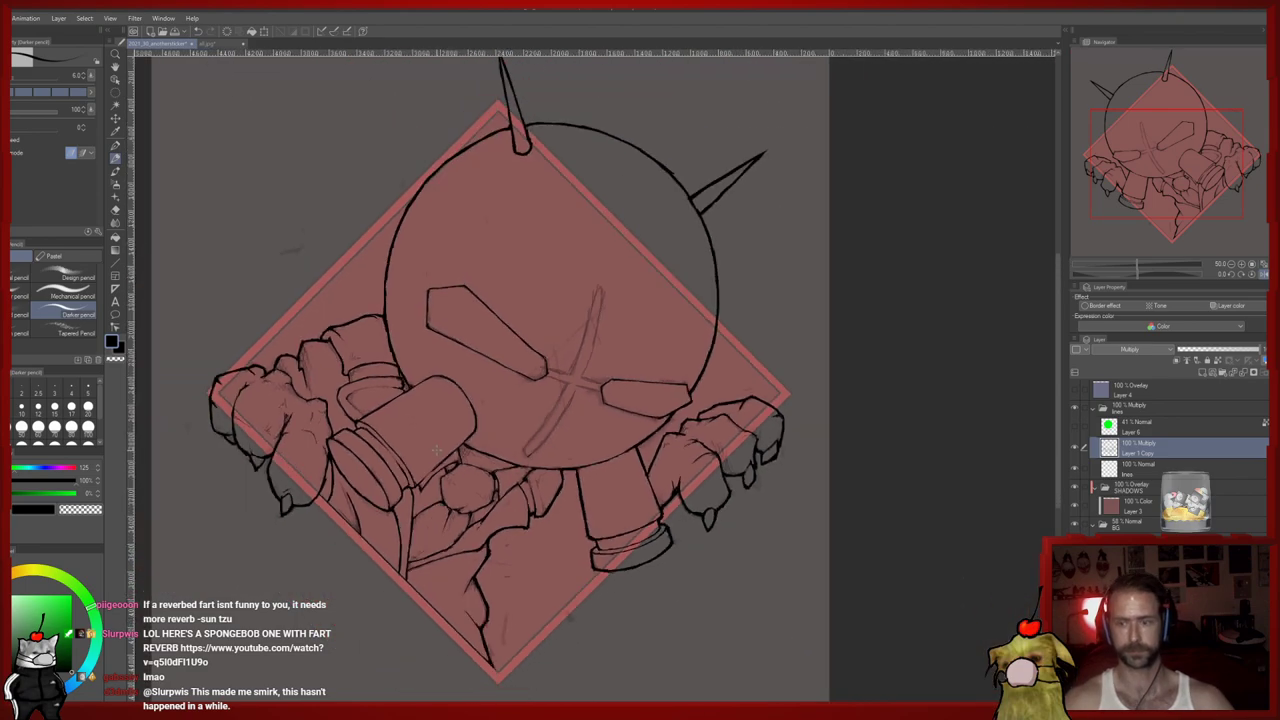
{"action": "scroll", "coordinate": [470, 453], "scroll_direction": "up", "scroll_amount": 2}
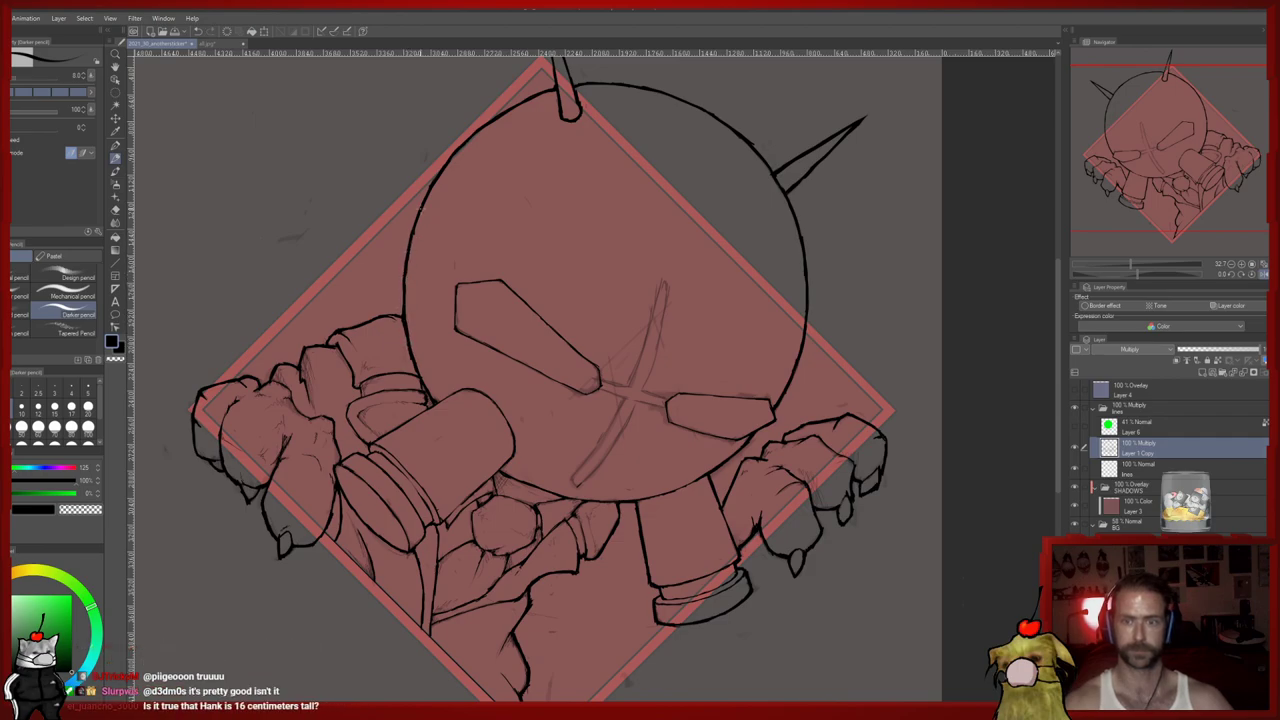
{"action": "left_click_drag", "start_coordinate": [546, 169], "coordinate": [598, 148]}
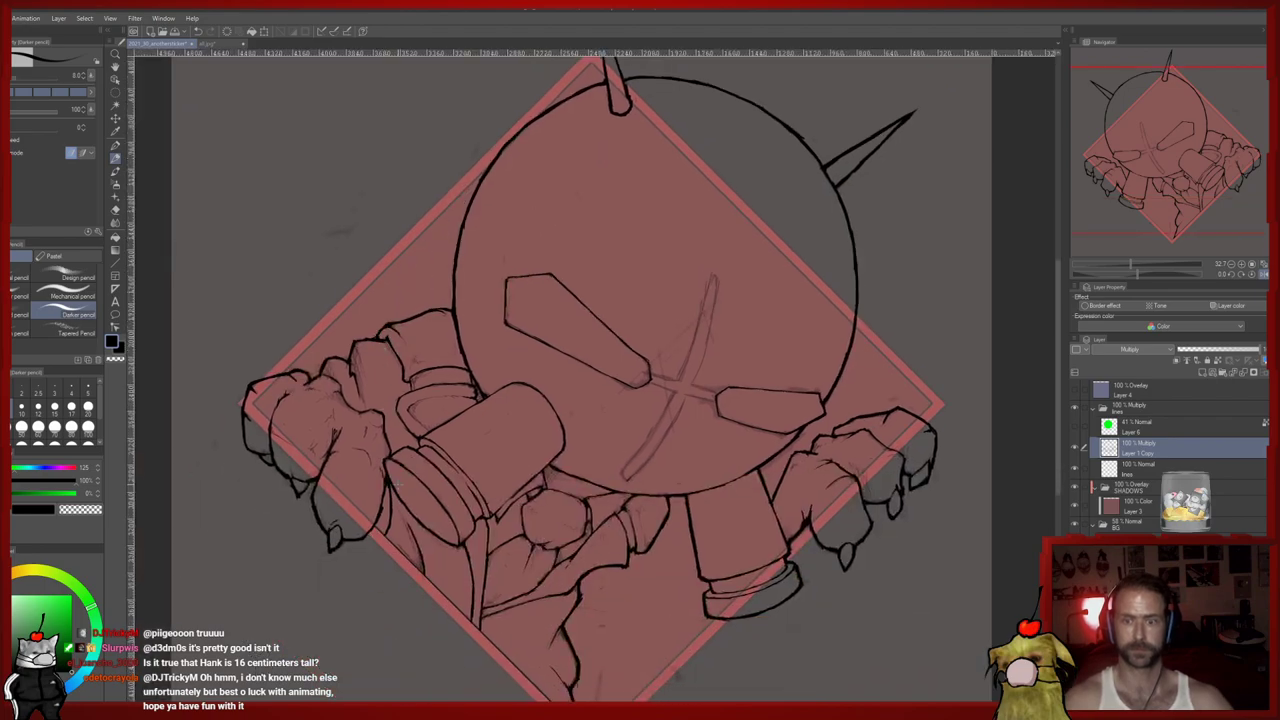
{"action": "left_click_drag", "start_coordinate": [484, 633], "coordinate": [430, 515]}
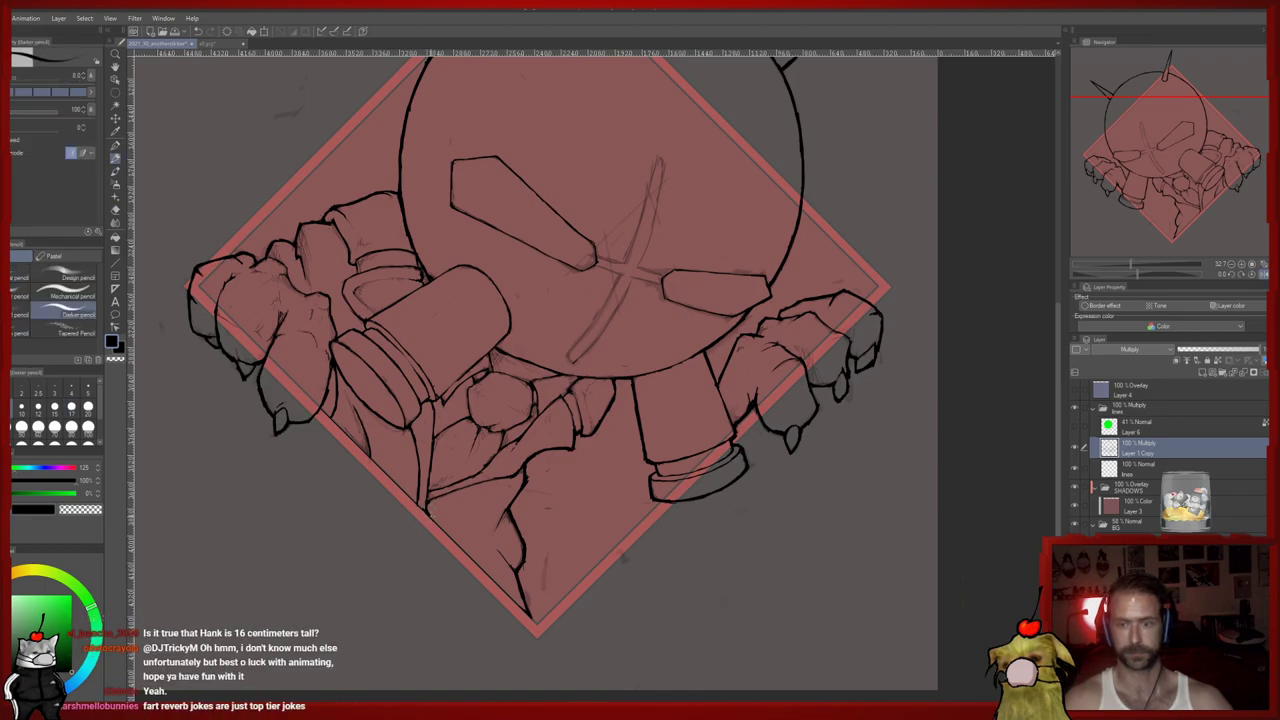
{"action": "left_click_drag", "start_coordinate": [540, 430], "coordinate": [546, 398]}
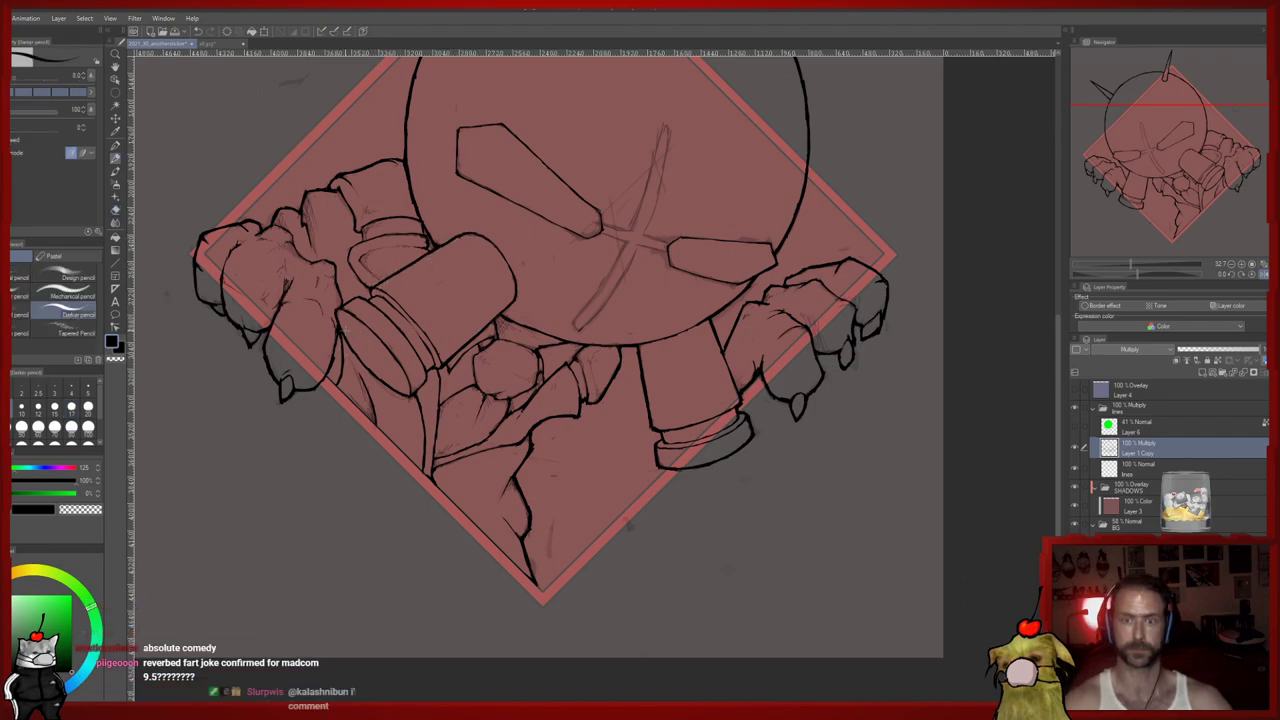
{"action": "left_click_drag", "start_coordinate": [363, 328], "coordinate": [419, 423]}
{"action": "key", "text": "e"}
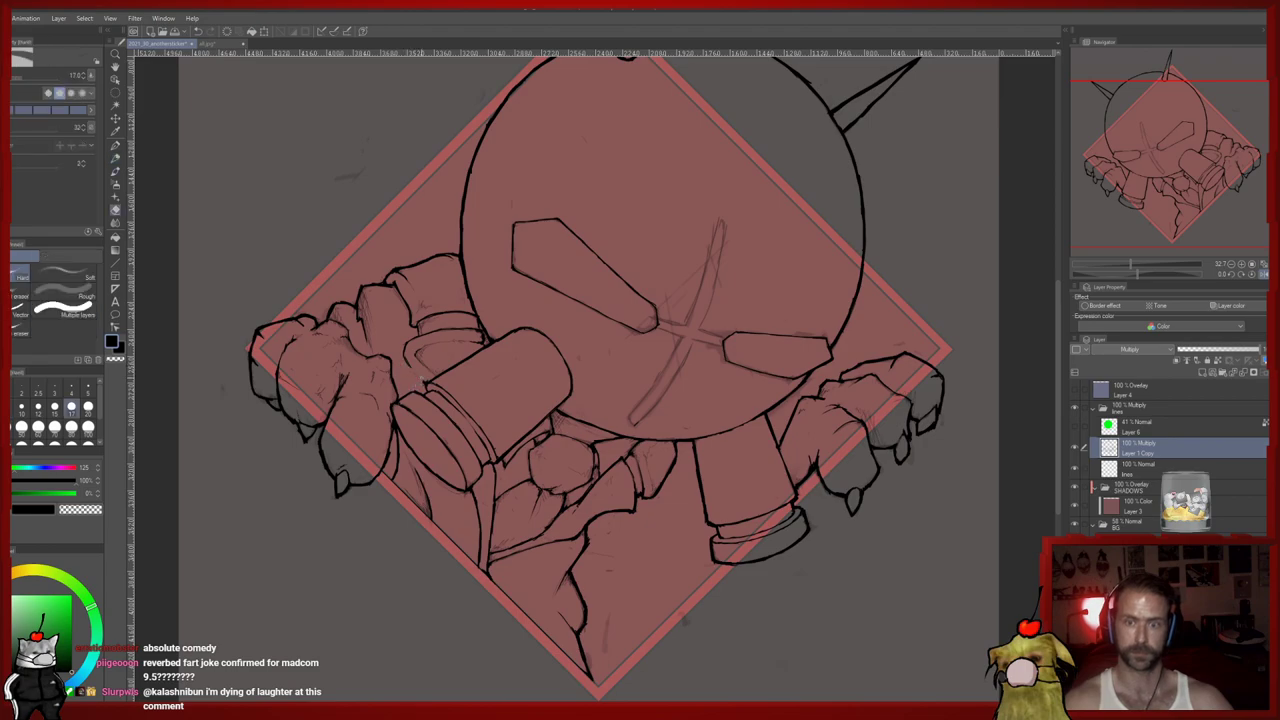
{"action": "key", "text": "p"}
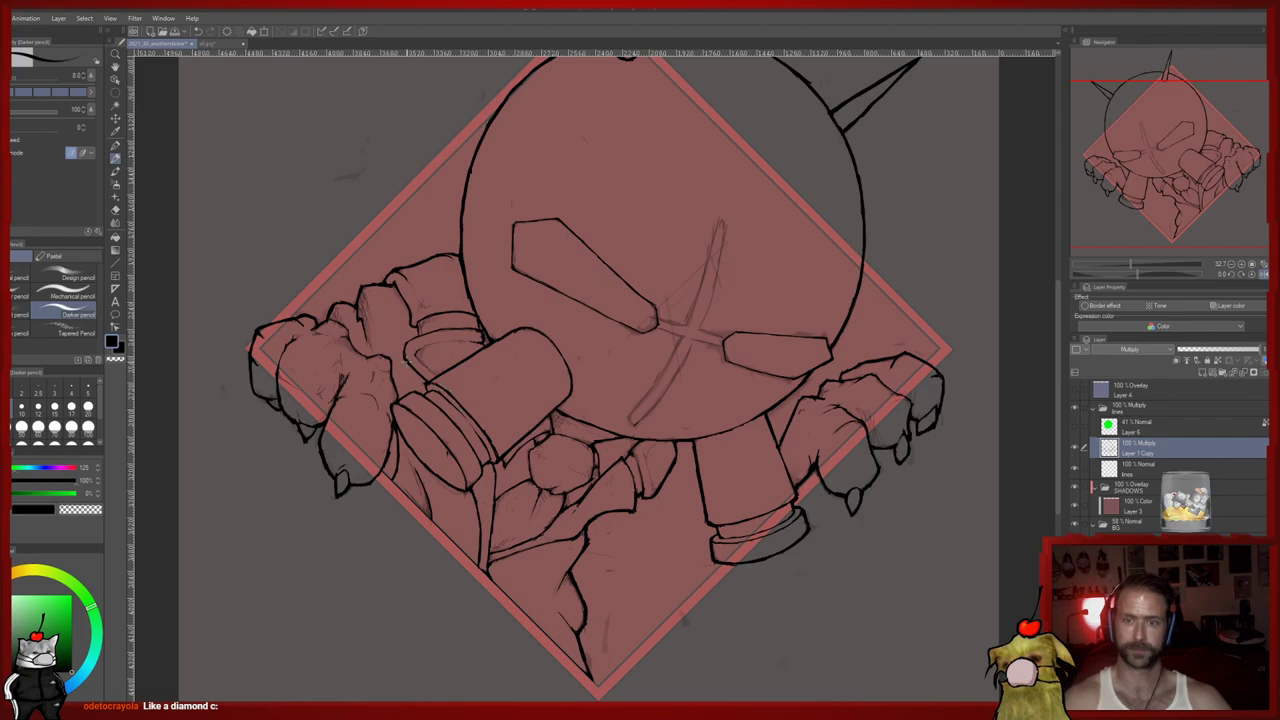
Rotate the canvas view to level the mask and refine the smaller eye's outline with pencil and eraser
{"action": "left_click_drag", "start_coordinate": [524, 305], "coordinate": [437, 374]}
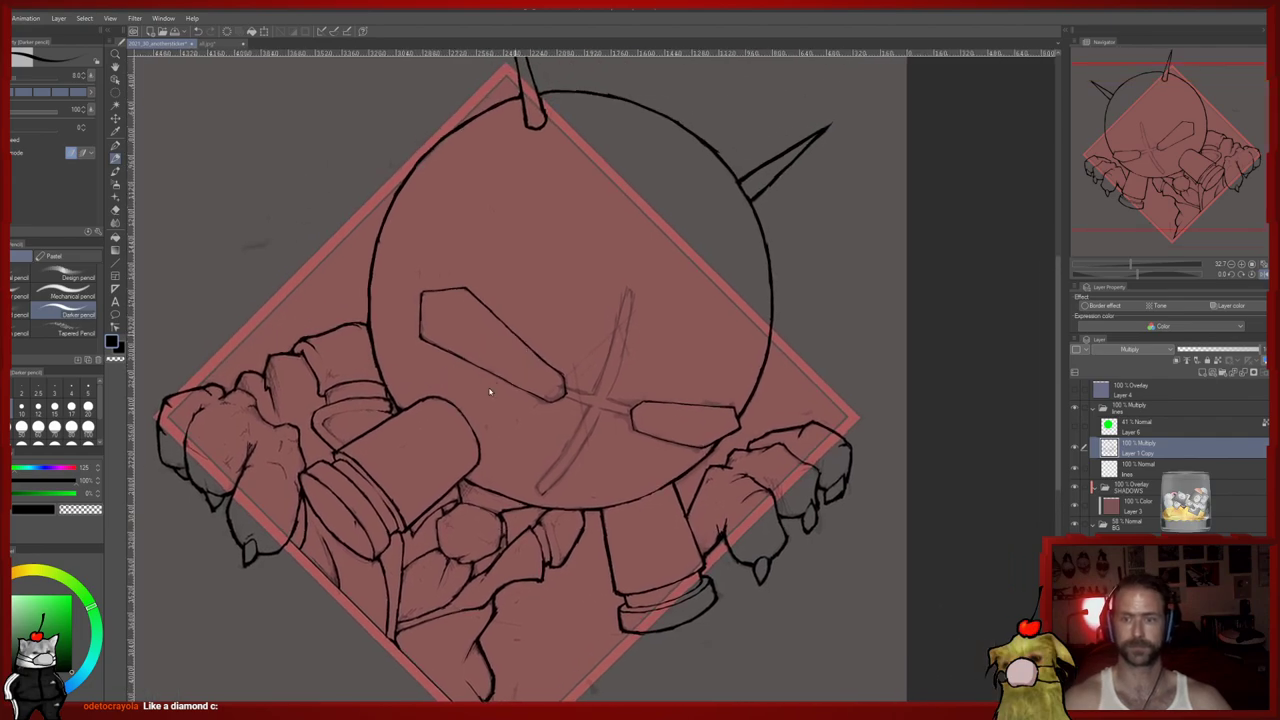
{"action": "left_click_drag", "start_coordinate": [690, 440], "coordinate": [686, 403]}
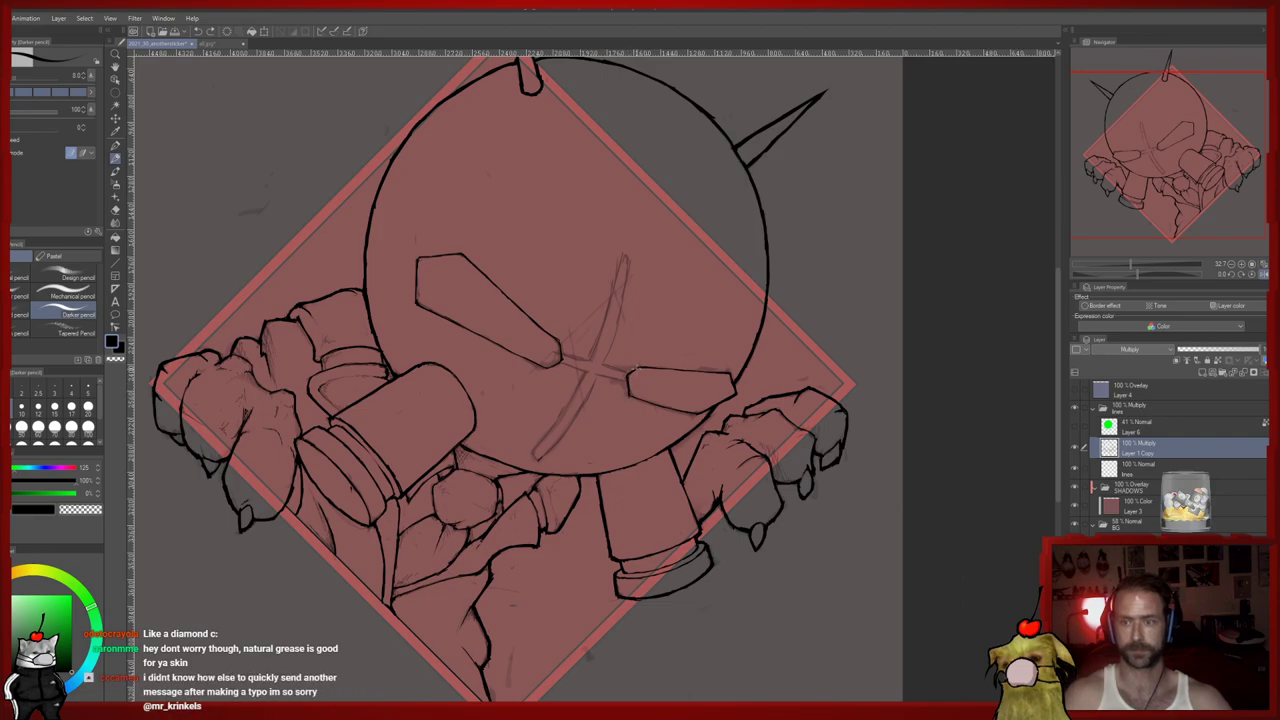
{"action": "left_click", "coordinate": [1232, 276]}
{"action": "left_click", "coordinate": [1232, 276]}
{"action": "left_click", "coordinate": [1232, 276]}
{"action": "left_click", "coordinate": [1232, 276]}
{"action": "left_click", "coordinate": [1232, 276]}
{"action": "left_click", "coordinate": [1242, 276]}
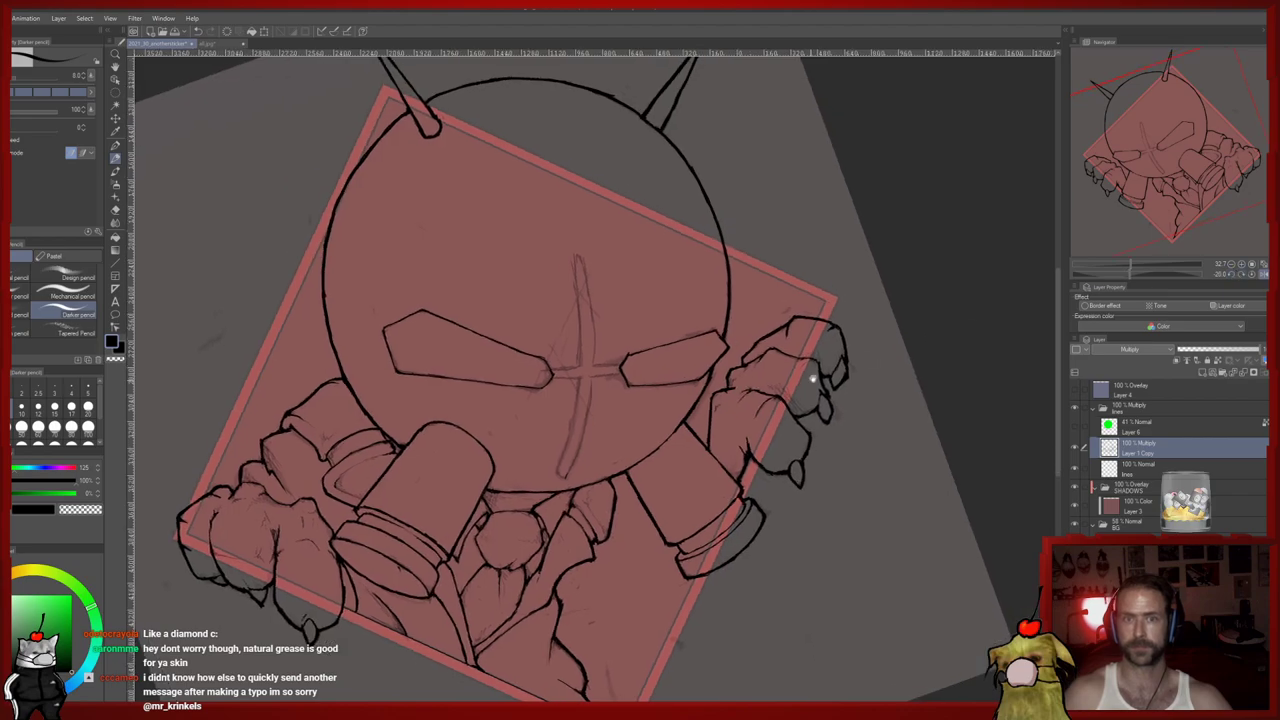
{"action": "left_click_drag", "start_coordinate": [814, 374], "coordinate": [848, 449]}
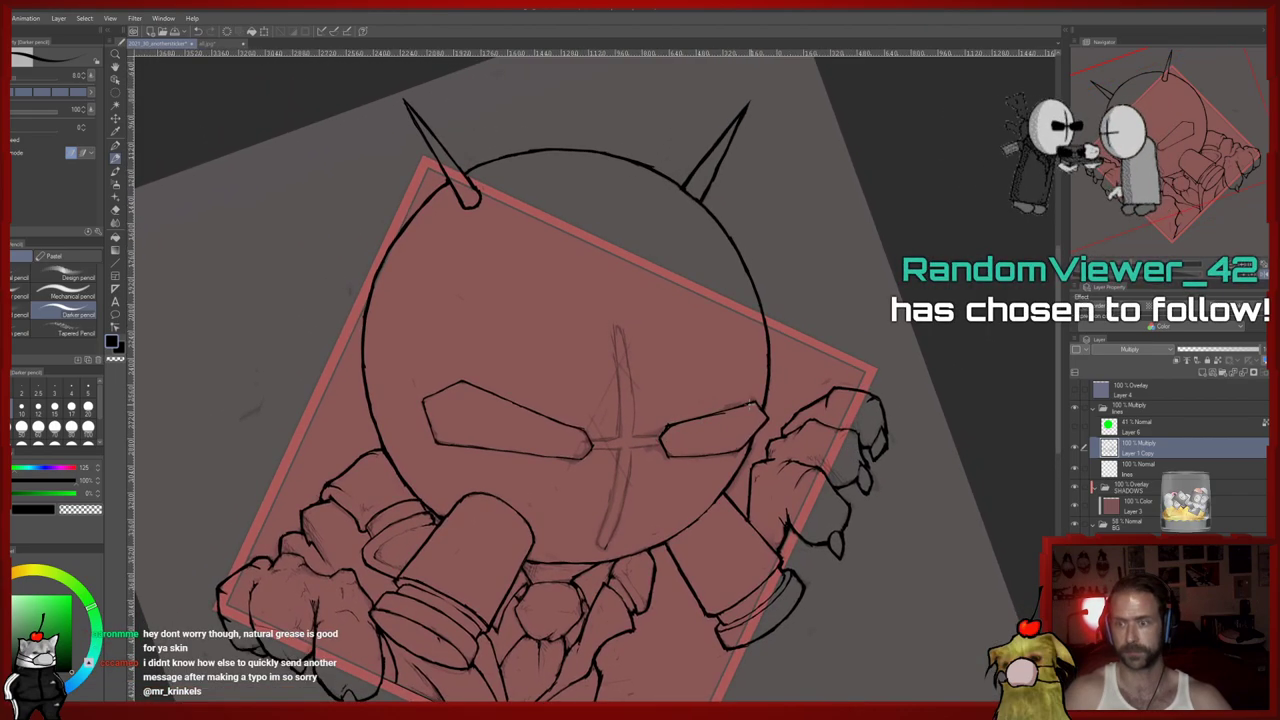
{"action": "key", "text": "e"}
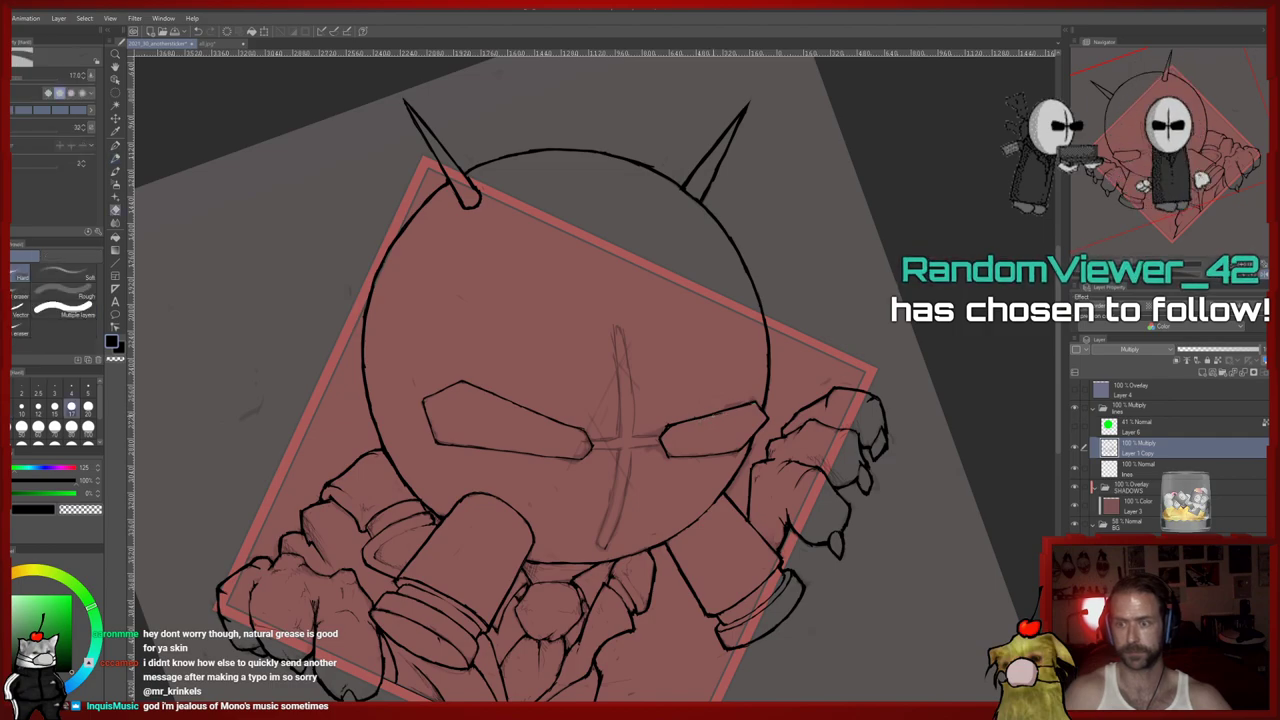
{"action": "scroll", "coordinate": [684, 437], "scroll_direction": "down", "scroll_amount": 1}
{"action": "key", "text": "p"}
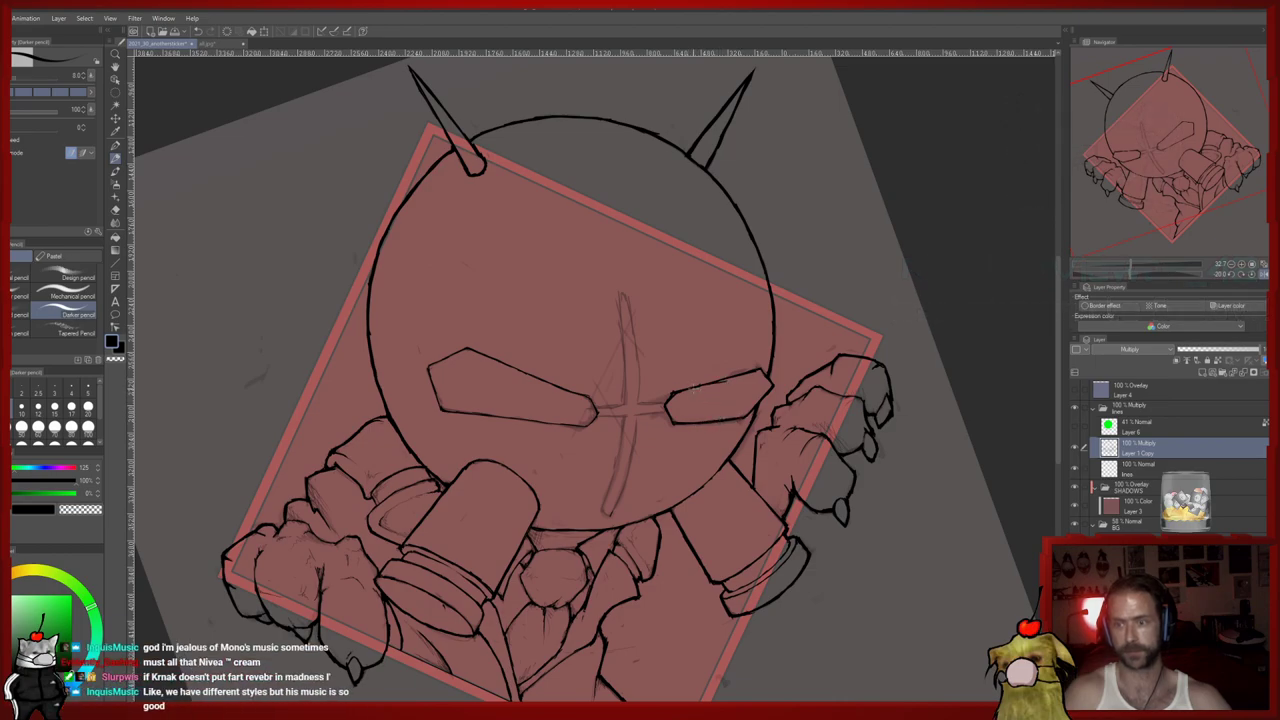
{"action": "key", "text": "e"}
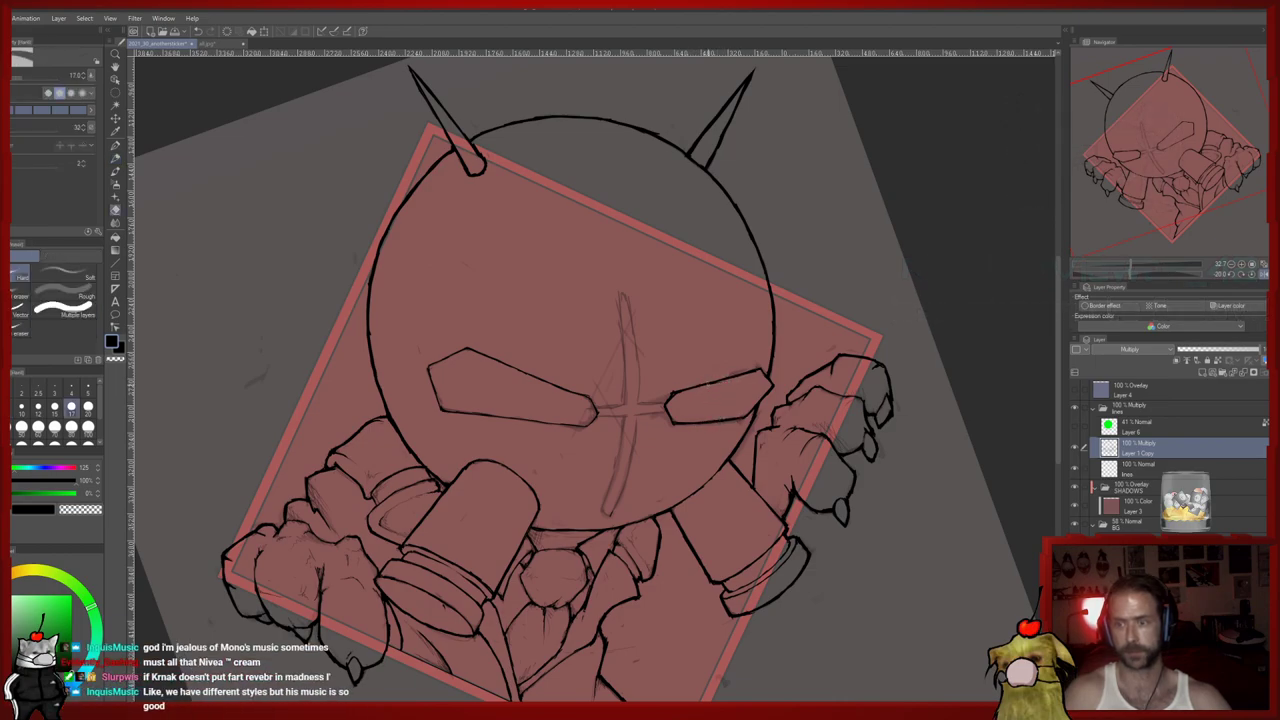
{"action": "left_click_drag", "start_coordinate": [691, 406], "coordinate": [686, 406]}
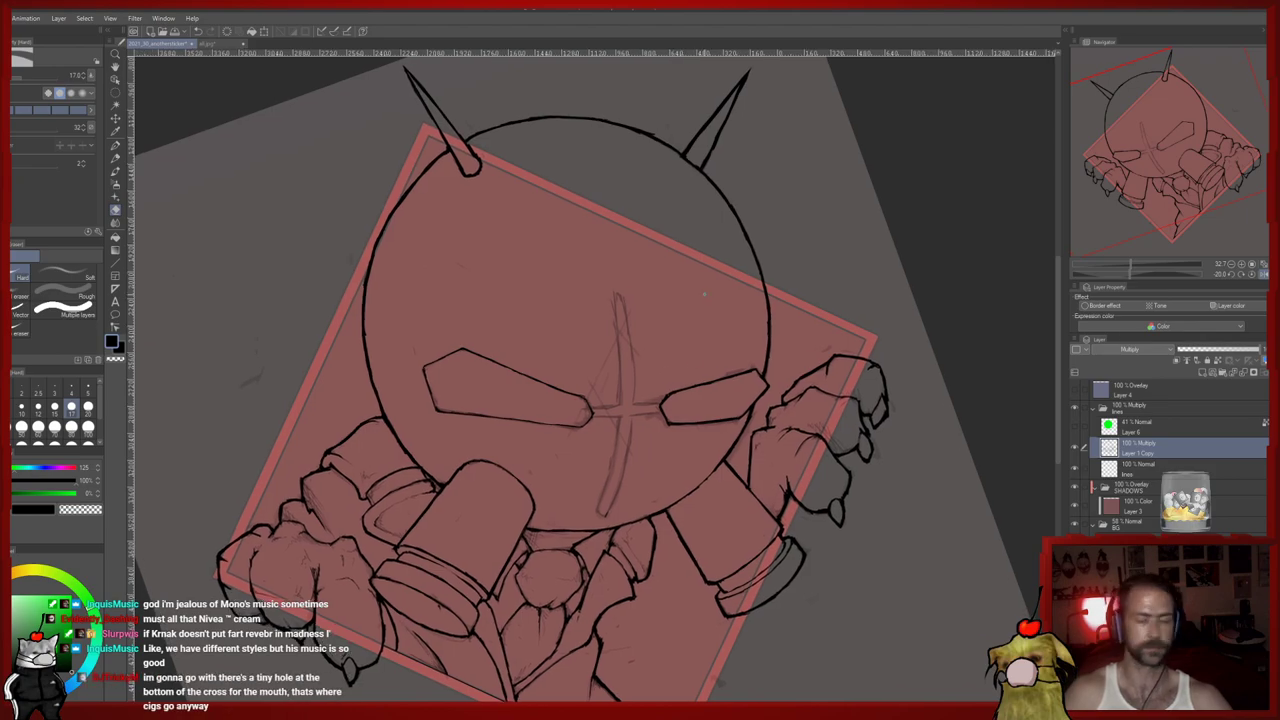
Flip the canvas view horizontally and thicken the lower edge of the mask's larger eye, trimming it with the eraser
{"action": "left_click", "coordinate": [1263, 274]}
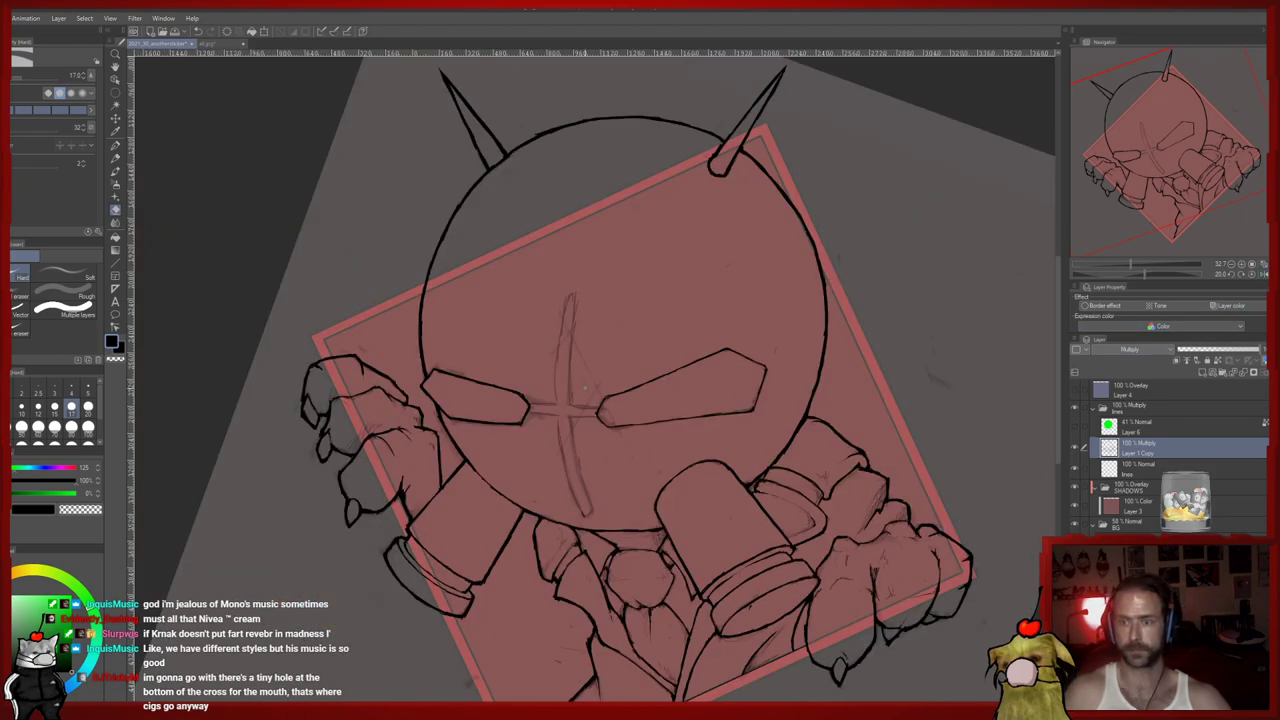
{"action": "key", "text": "p"}
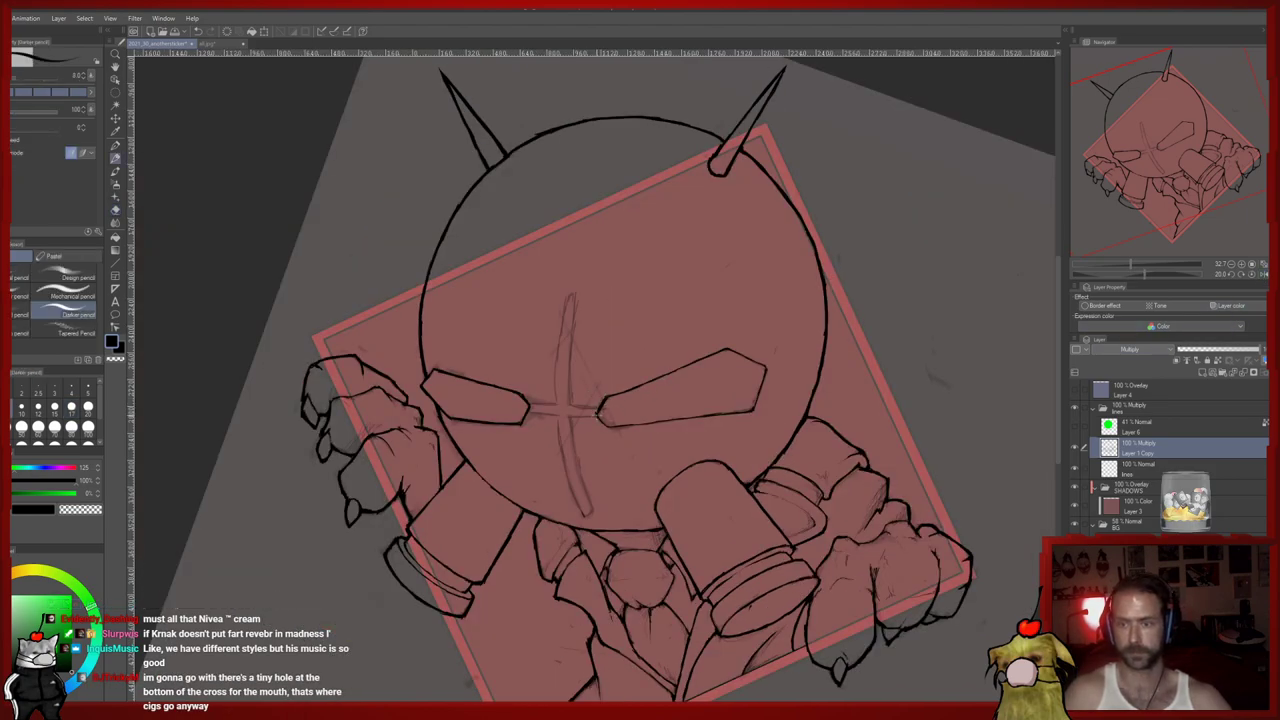
{"action": "key", "text": "e"}
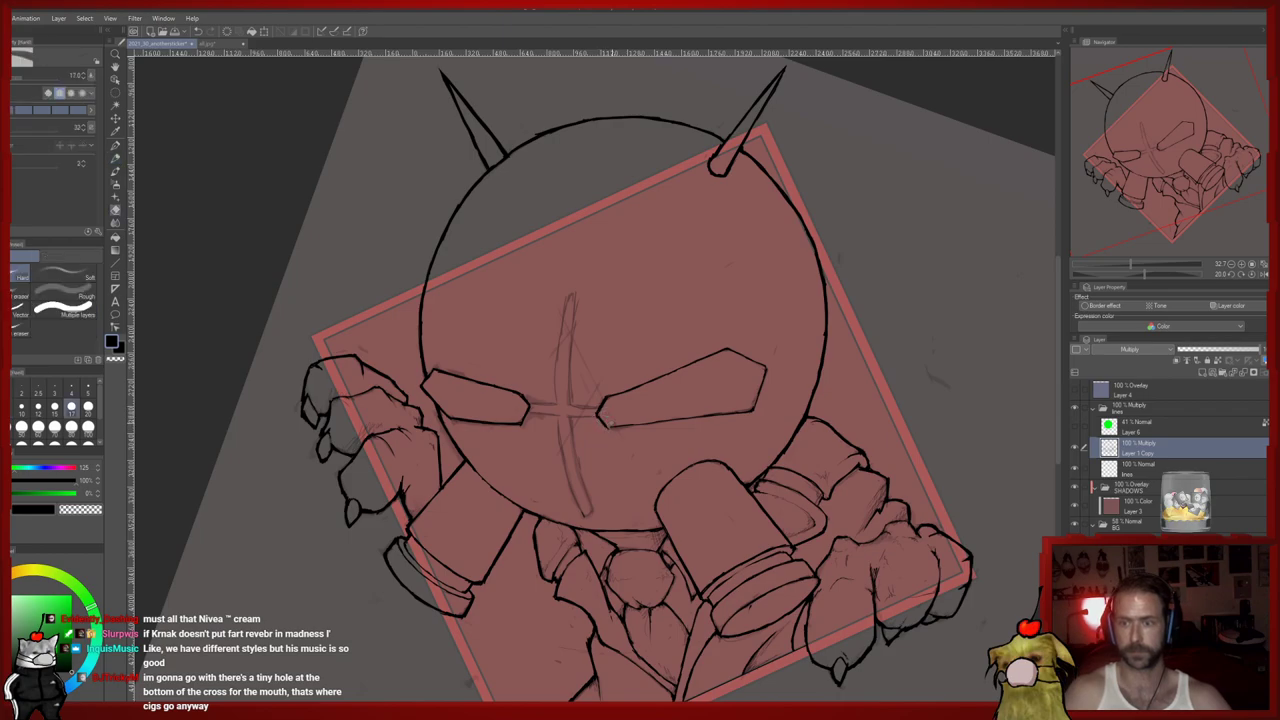
{"action": "key", "text": "p"}
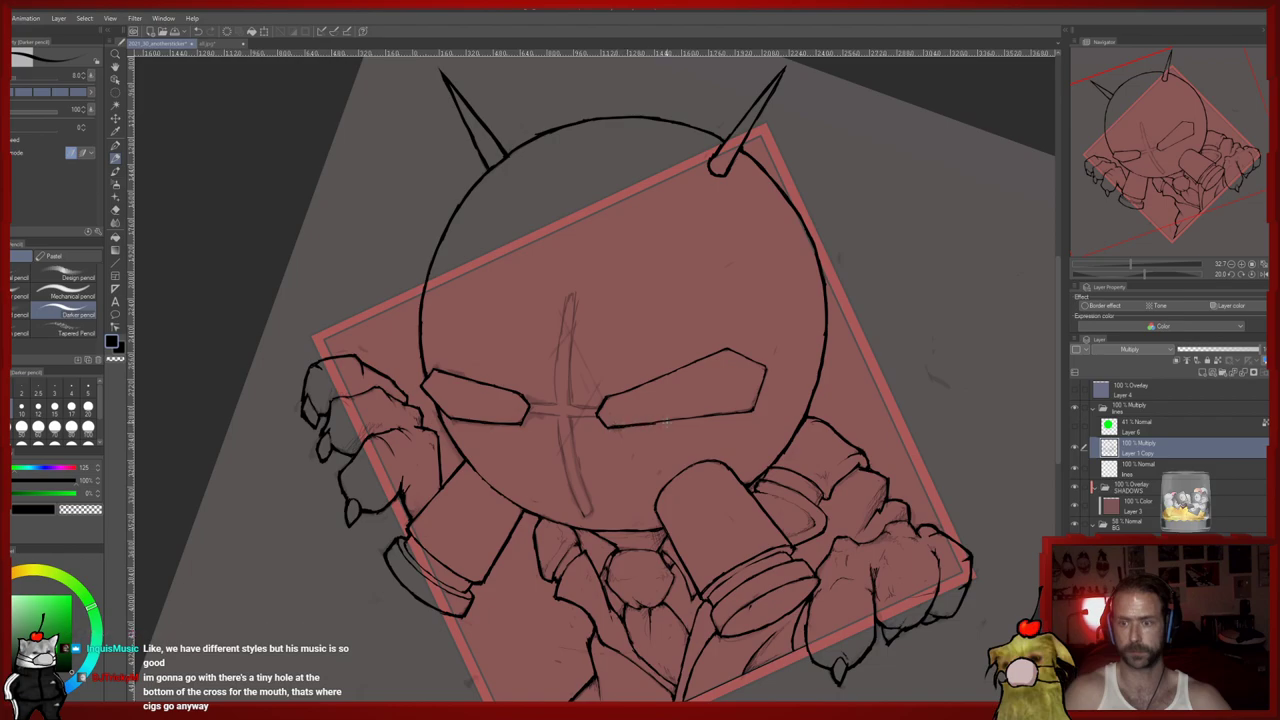
{"action": "key", "text": "e"}
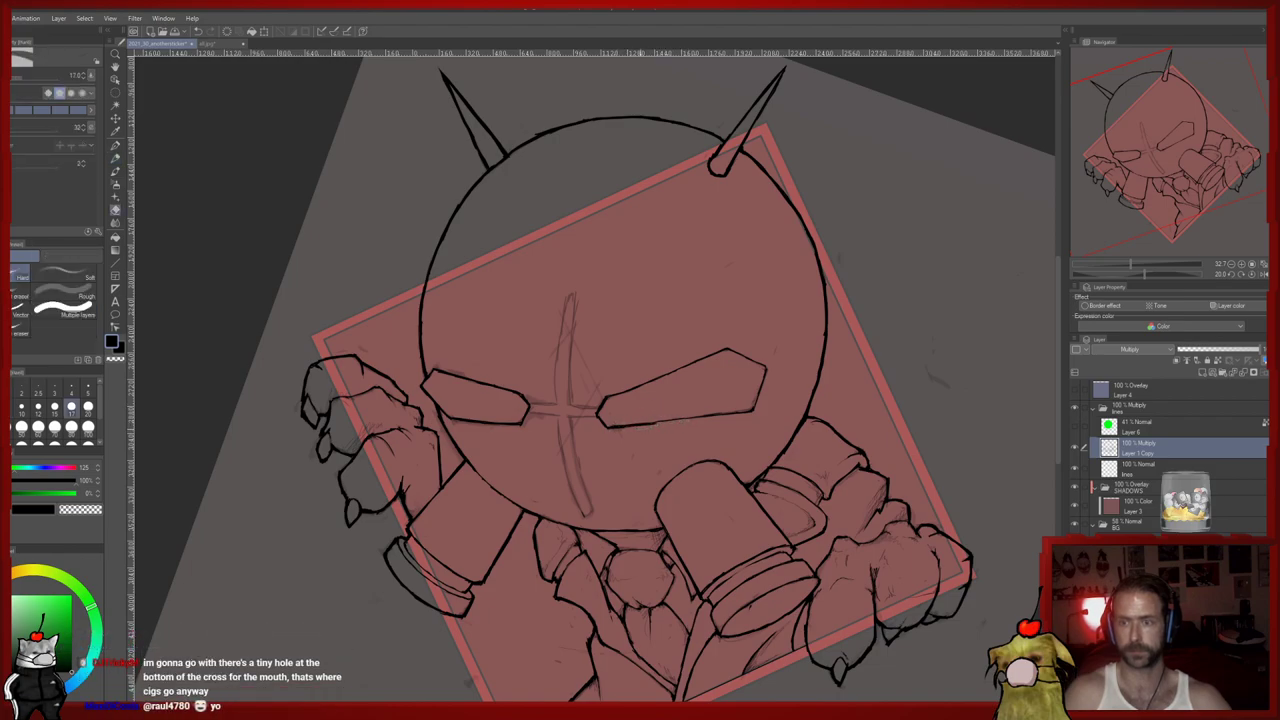
{"action": "key", "text": "p"}
{"action": "left_click_drag", "start_coordinate": [612, 426], "coordinate": [754, 408]}
{"action": "left_click_drag", "start_coordinate": [606, 428], "coordinate": [750, 410]}
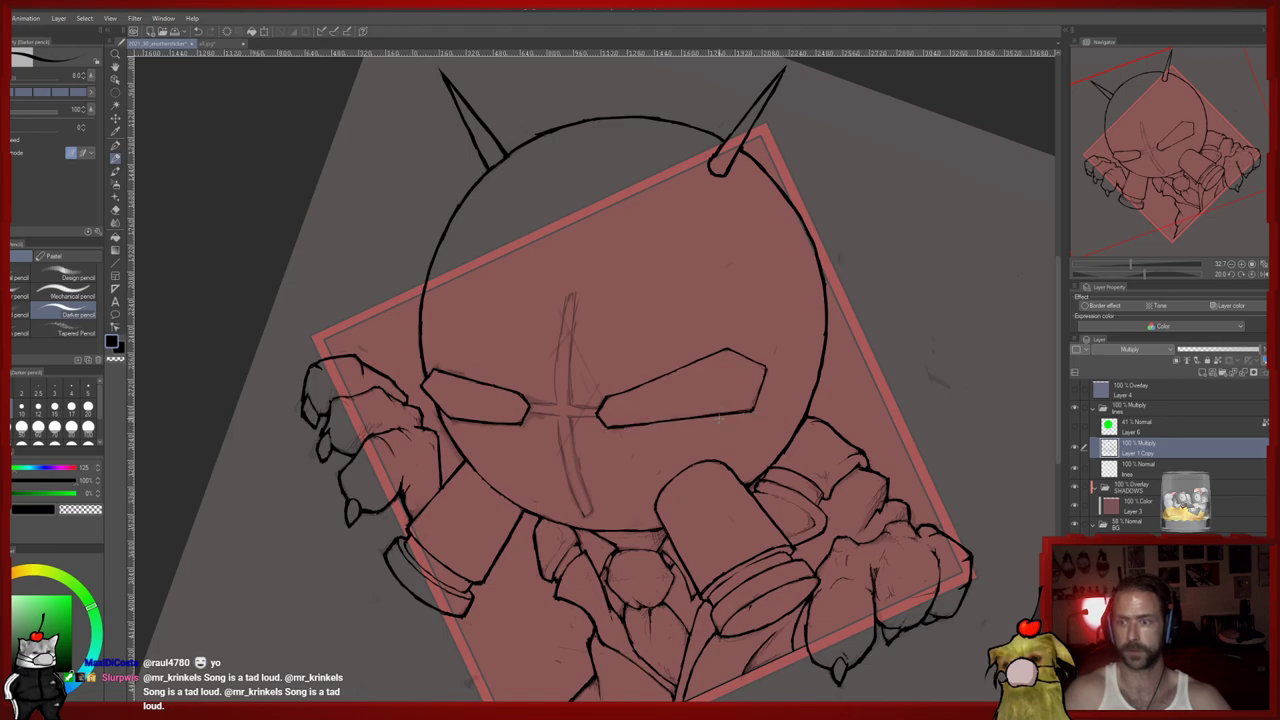
Refine the upper edge and outer corner of the mask's larger eye with pencil and eraser, and reset the canvas rotation to 0
{"action": "mouse_move", "coordinate": [613, 393]}
{"action": "left_mouse_down"}
{"action": "mouse_move", "coordinate": [726, 348]}
{"action": "mouse_move", "coordinate": [602, 403]}
{"action": "left_mouse_up"}
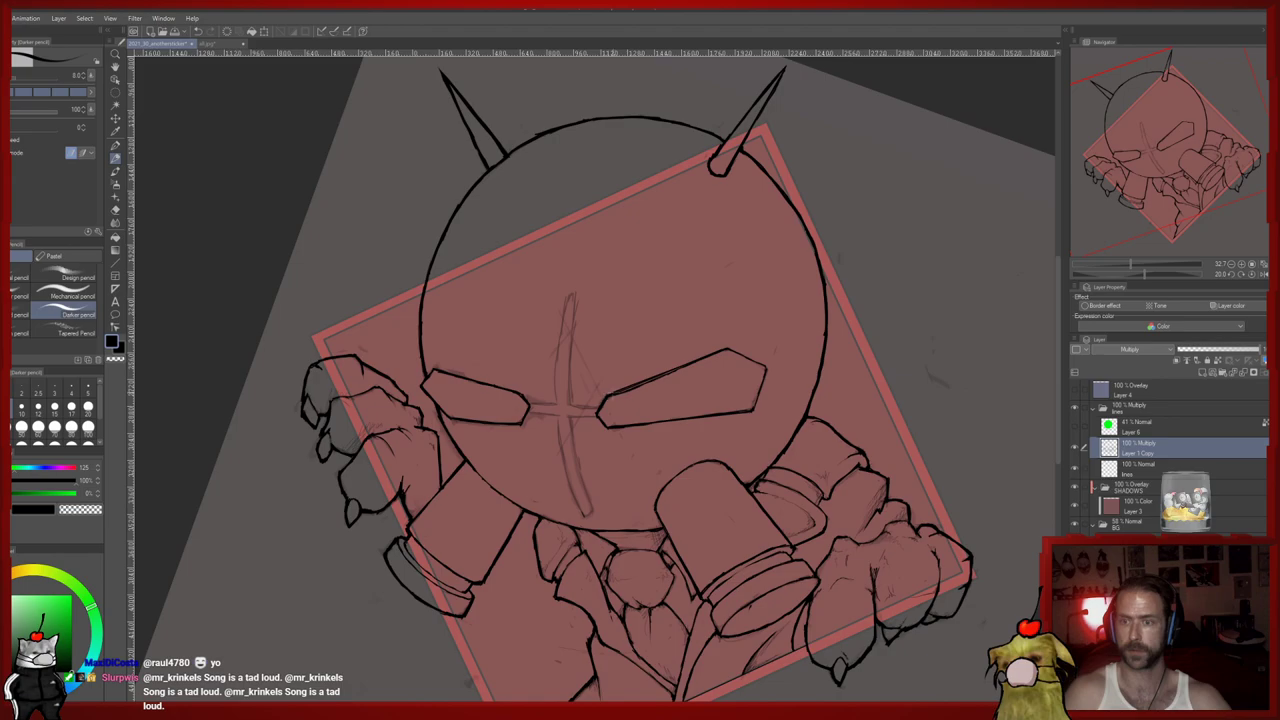
{"action": "key", "text": "e"}
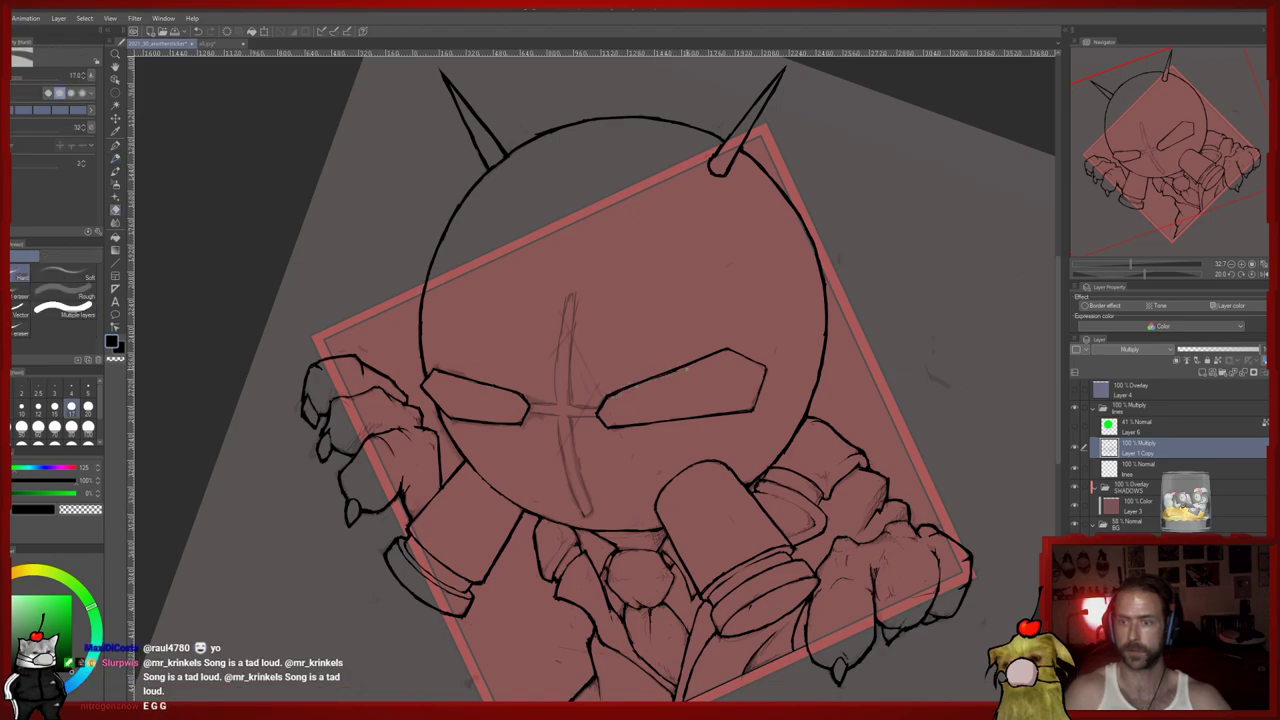
{"action": "key", "text": "p"}
{"action": "key", "text": "e"}
{"action": "key", "text": "p"}
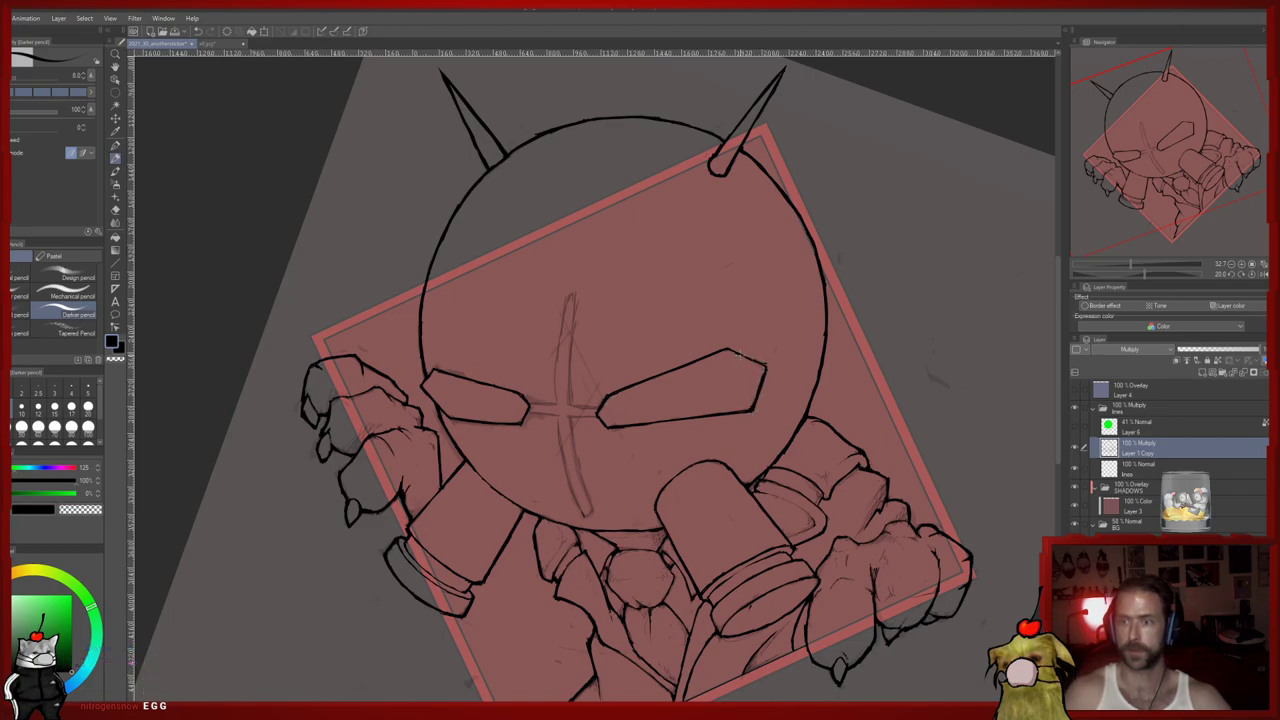
{"action": "key", "text": "e"}
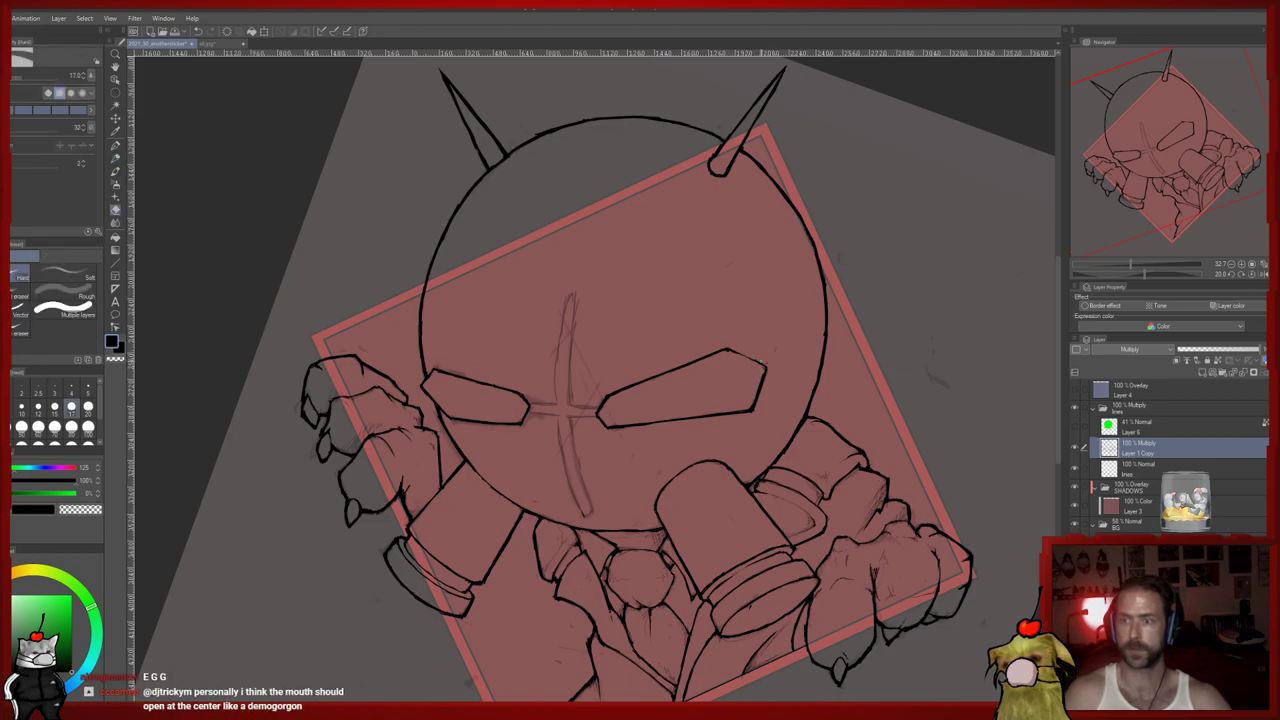
{"action": "left_click", "coordinate": [1253, 275]}
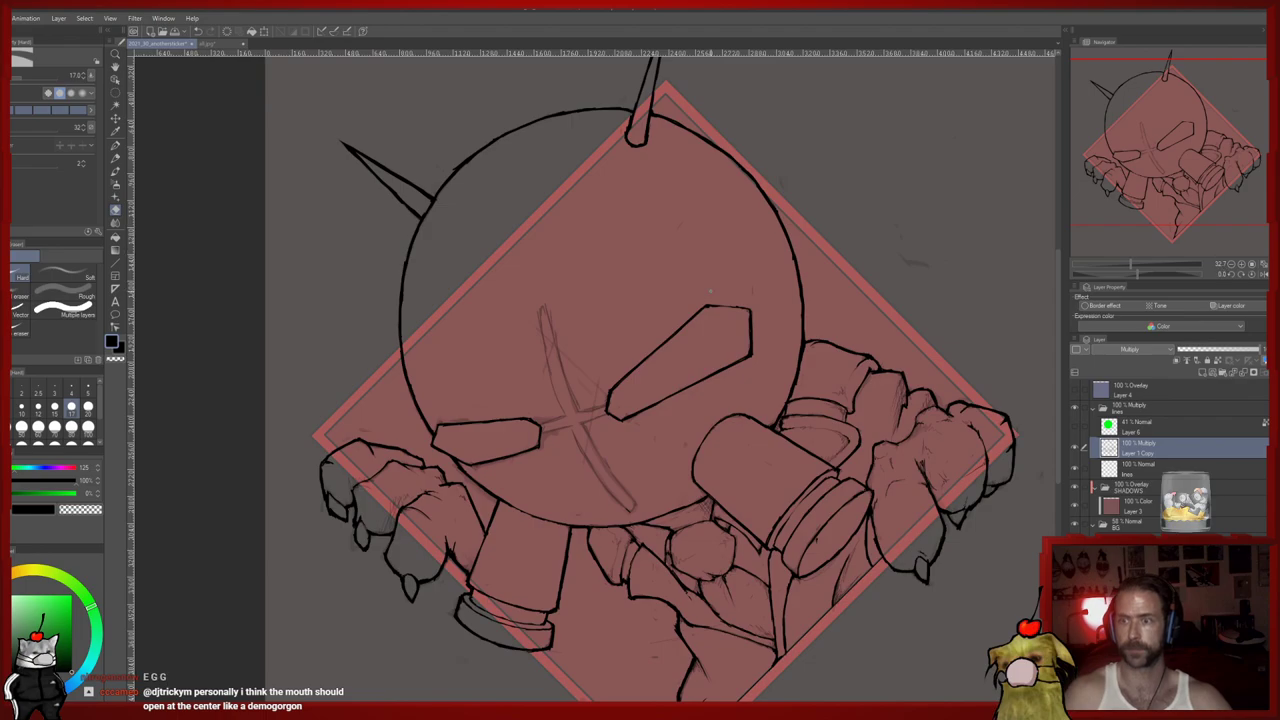
Draw thin crease lines across the mask's face and forehead with a size 3 mapping pen, erasing where needed
{"action": "key", "text": "p"}
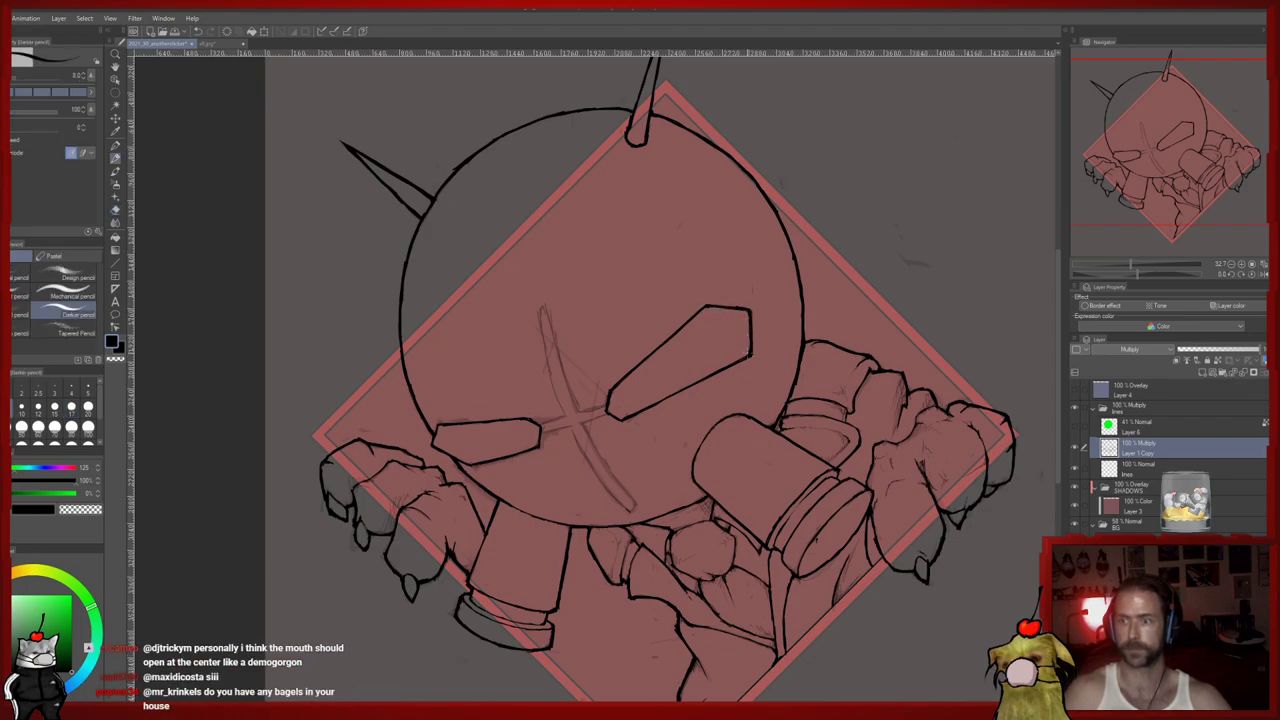
{"action": "left_click_drag", "start_coordinate": [795, 426], "coordinate": [719, 398]}
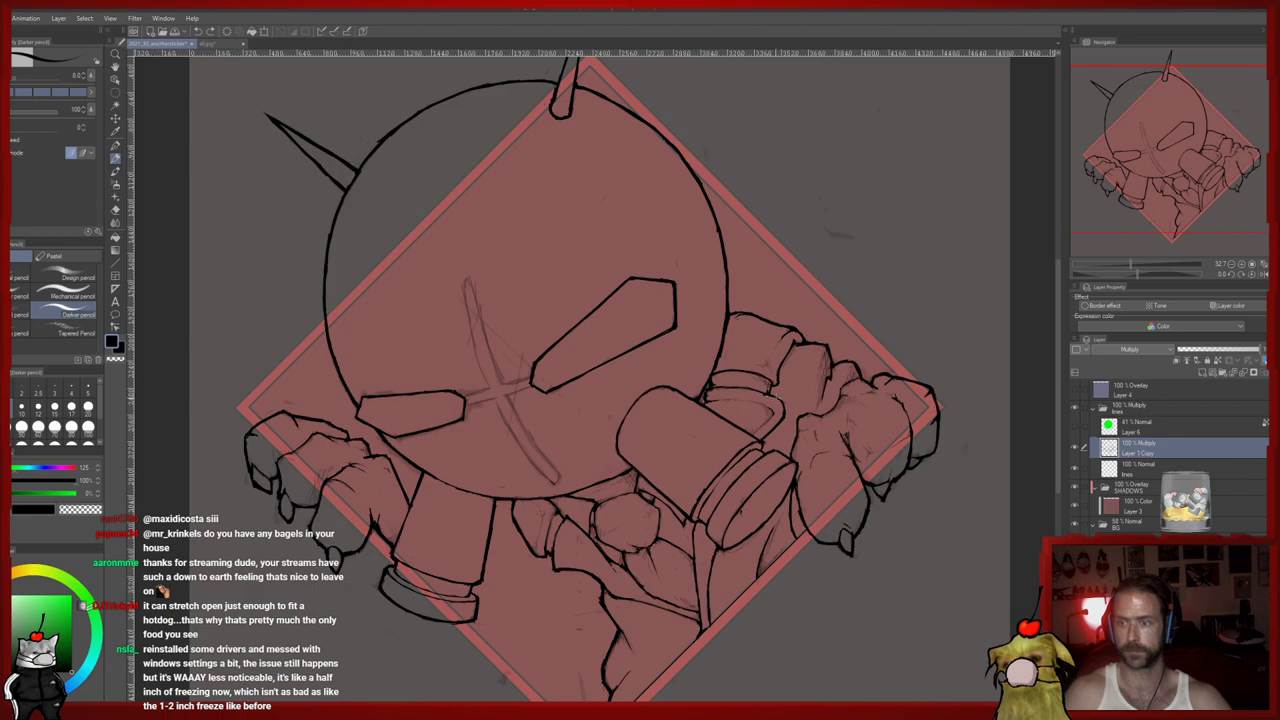
{"action": "left_click_drag", "start_coordinate": [714, 460], "coordinate": [728, 430]}
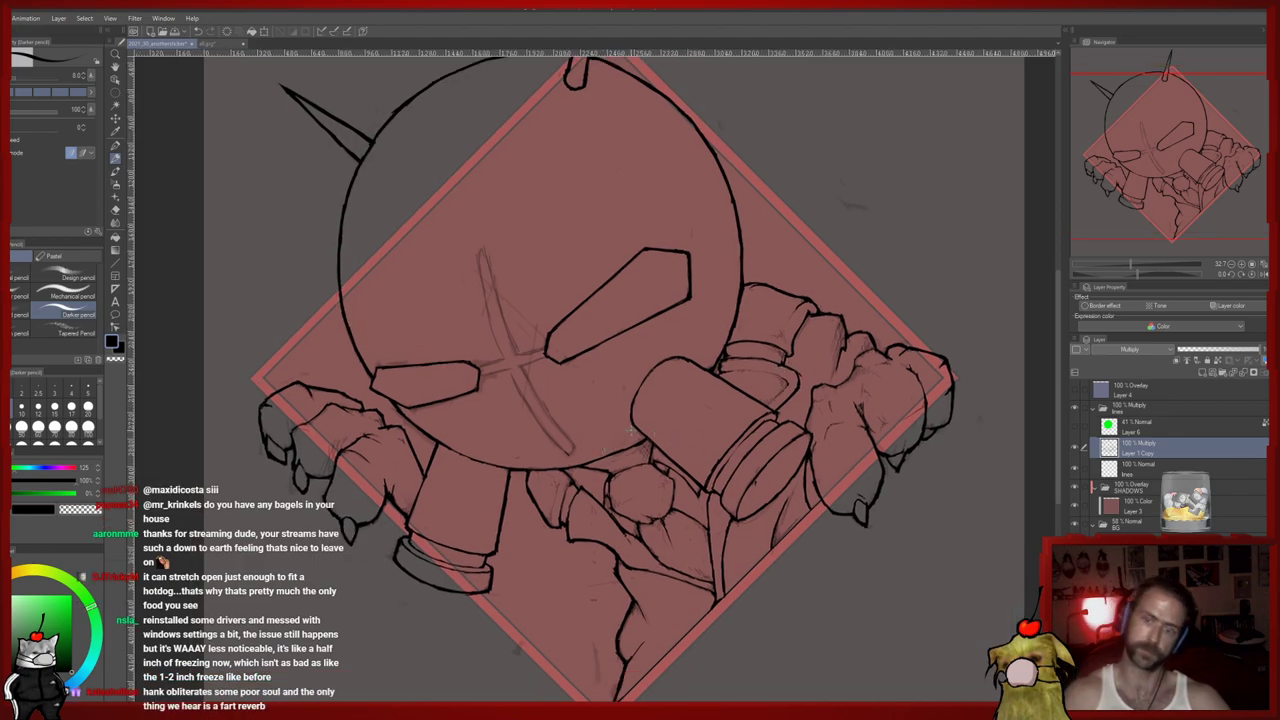
{"action": "left_click_drag", "start_coordinate": [635, 420], "coordinate": [664, 534]}
{"action": "key", "text": "p"}
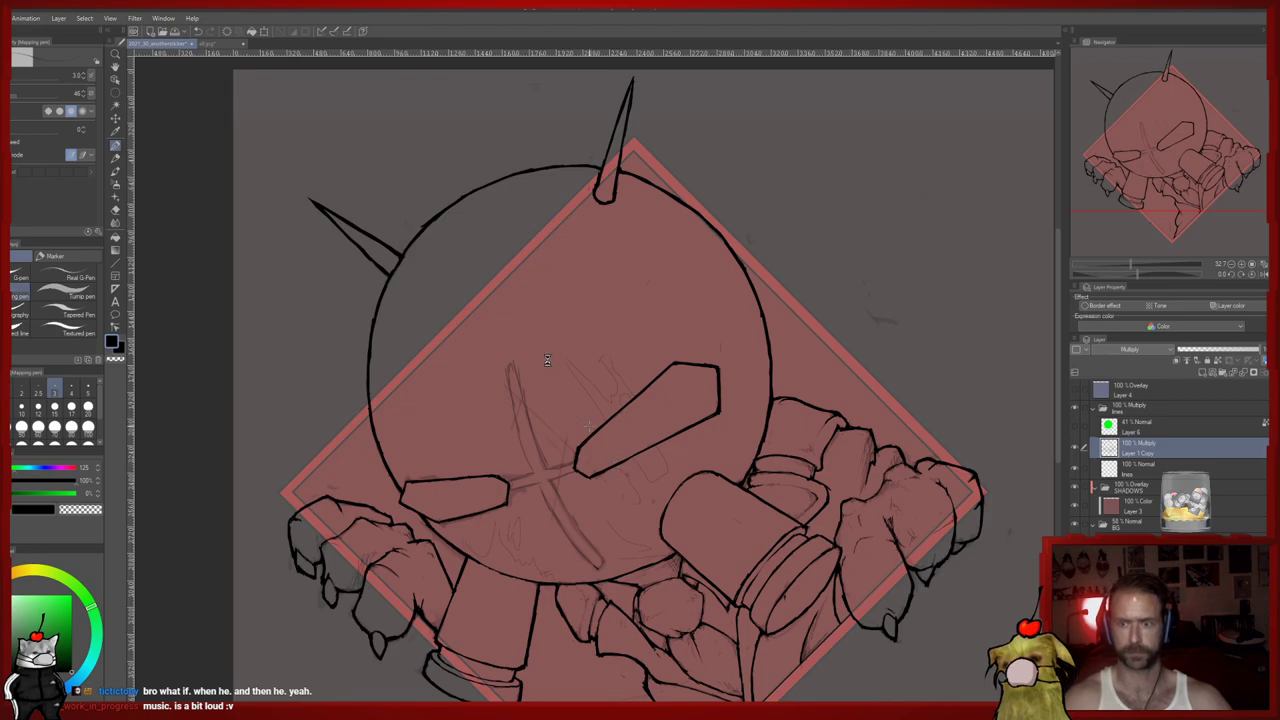
{"action": "key", "text": "e"}
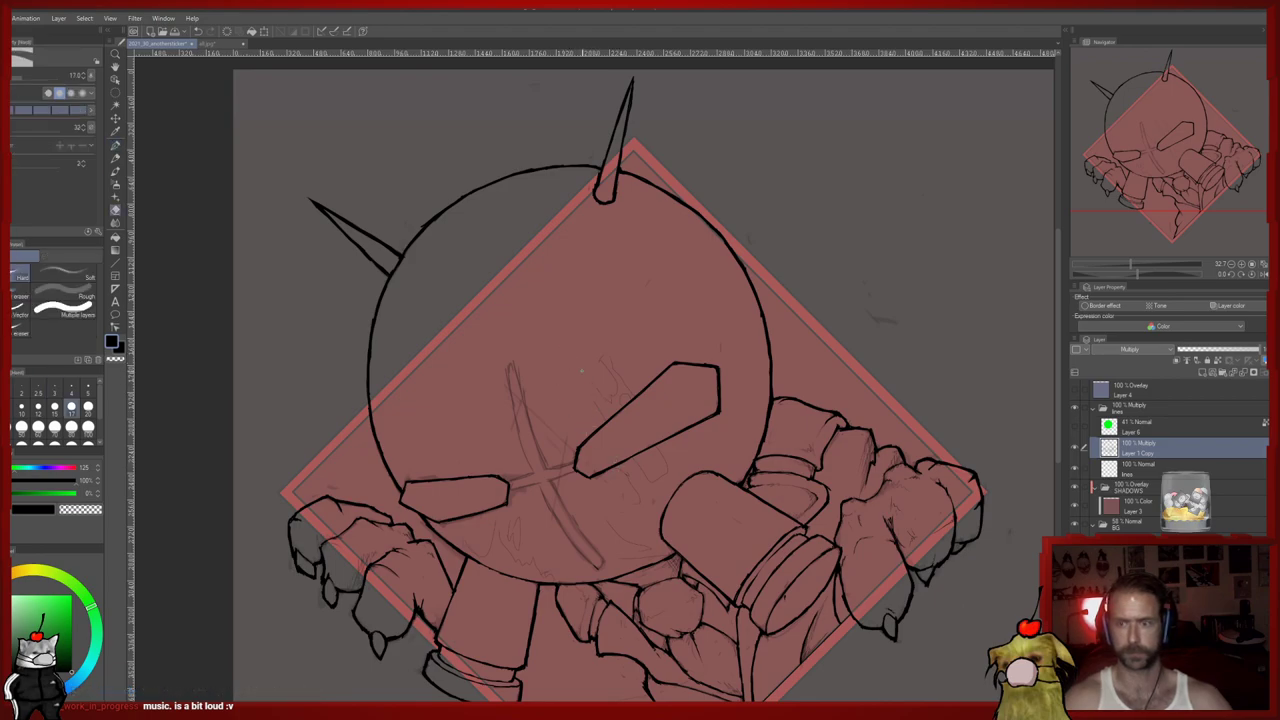
{"action": "key", "text": "p"}
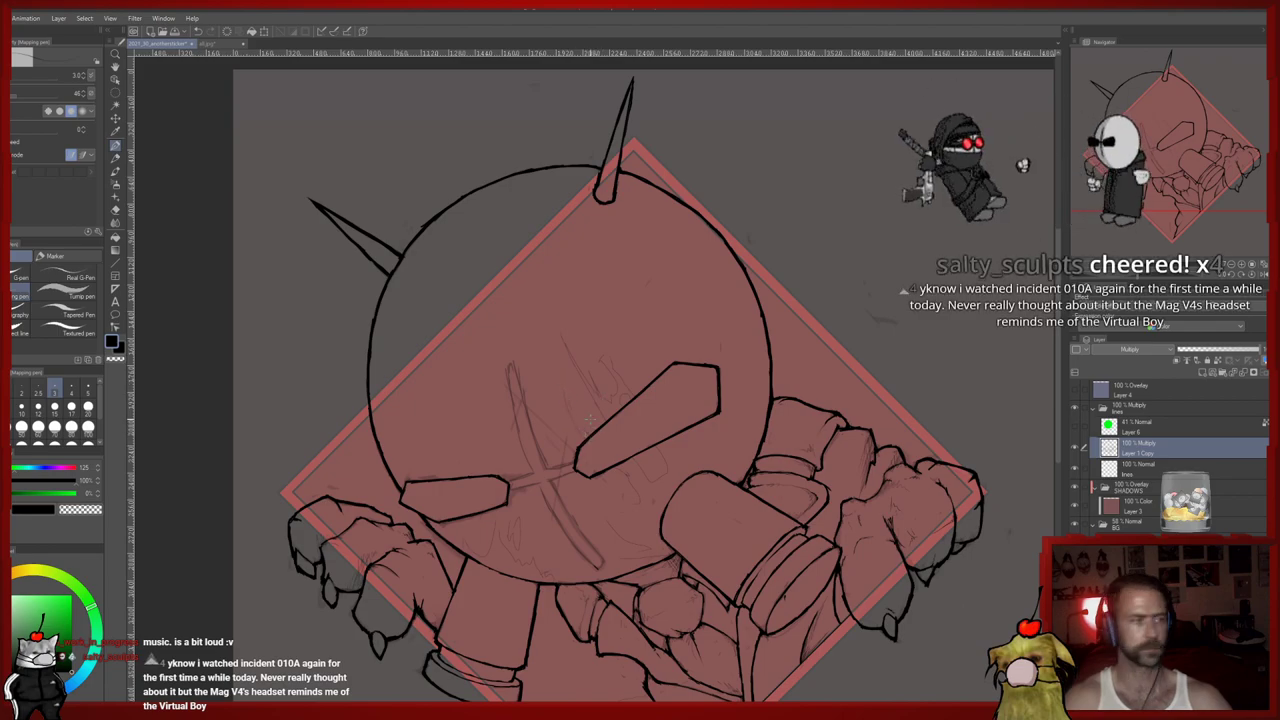
{"action": "left_click_drag", "start_coordinate": [593, 465], "coordinate": [571, 437]}
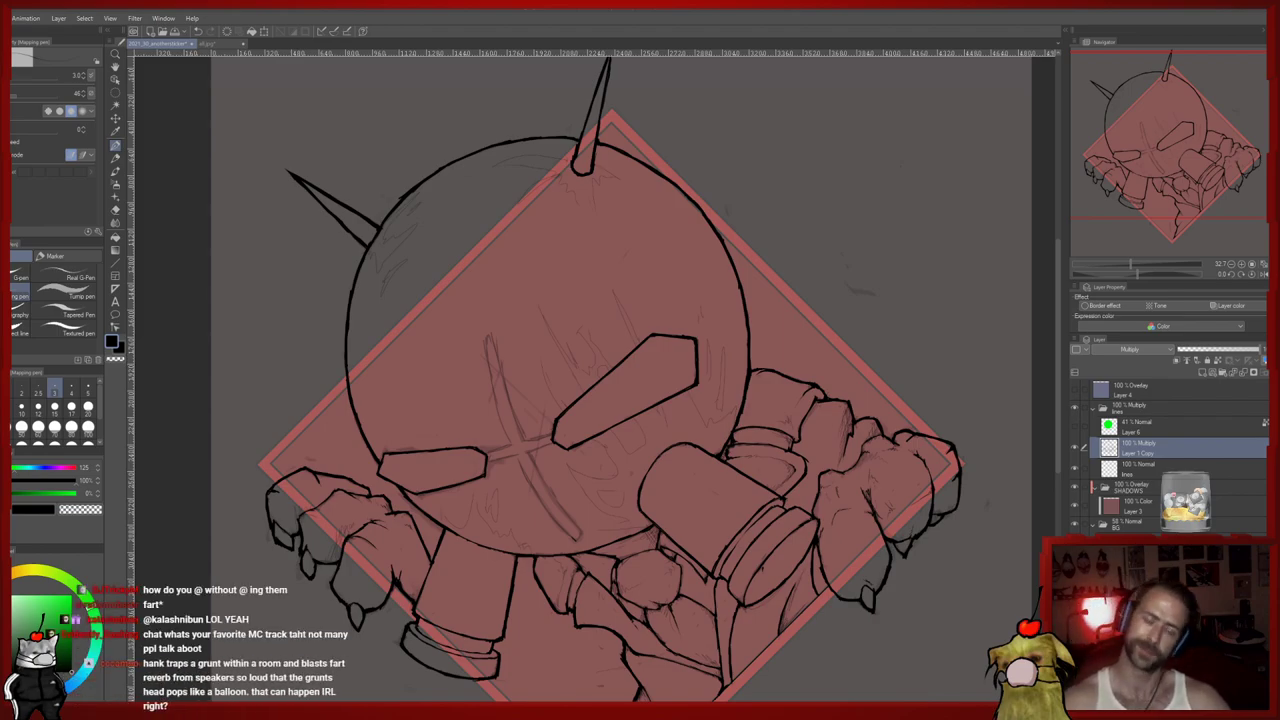
{"action": "scroll", "coordinate": [618, 480], "scroll_direction": "down", "scroll_amount": 2}
{"action": "scroll", "coordinate": [745, 550], "scroll_direction": "up", "scroll_amount": 2}
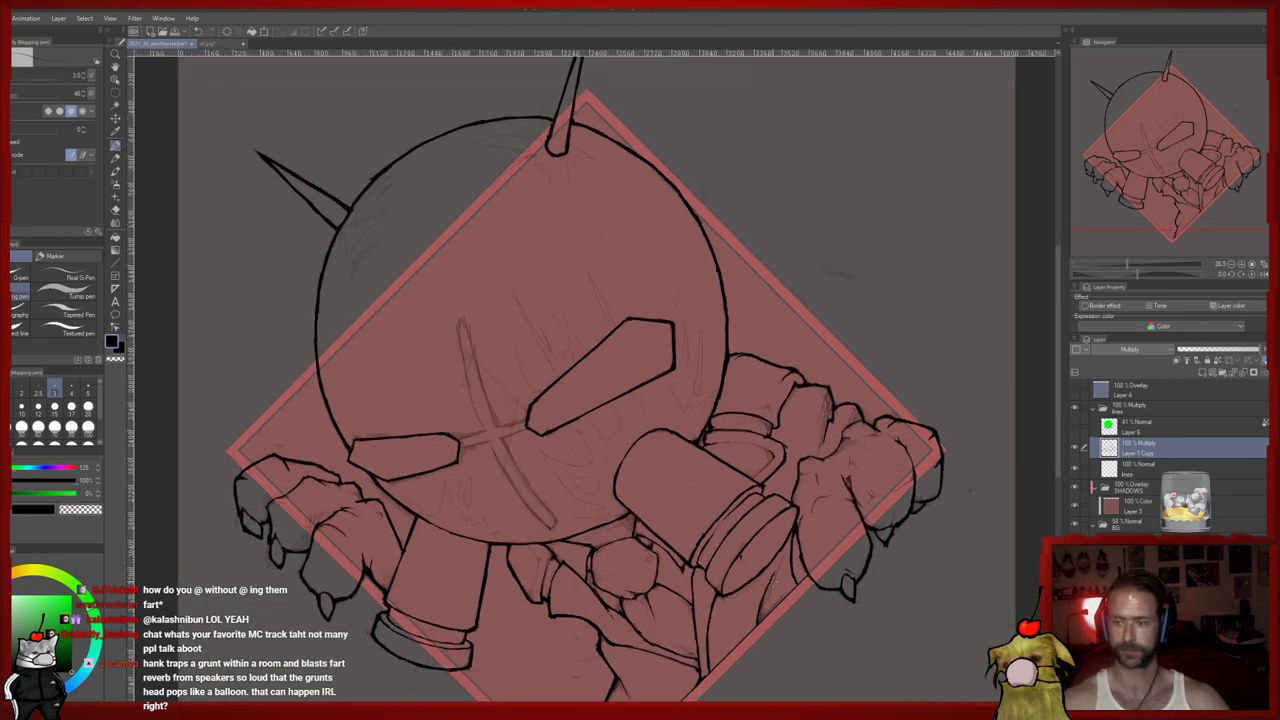
Ink a thicker pencil line where the body meets the diamond's lower edge, below the large cylinder
{"action": "left_click_drag", "start_coordinate": [809, 606], "coordinate": [829, 419]}
{"action": "scroll", "coordinate": [829, 419], "scroll_direction": "up", "scroll_amount": 3}
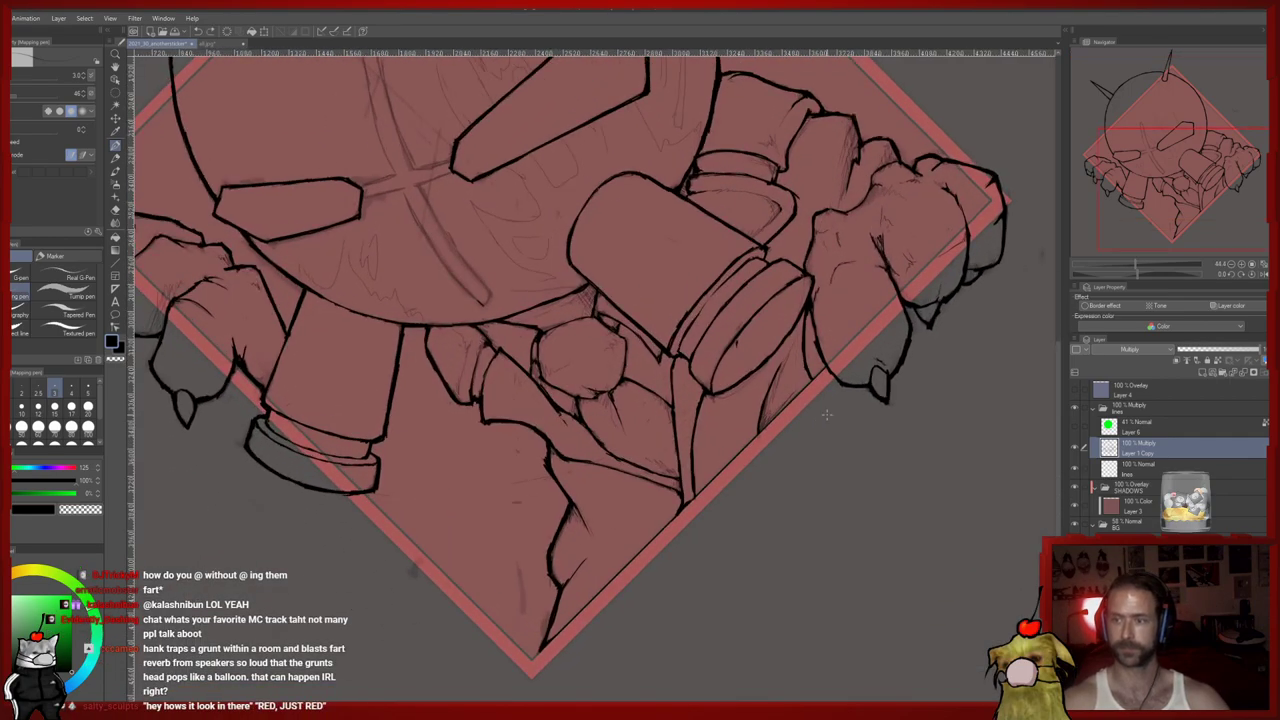
{"action": "key", "text": "p"}
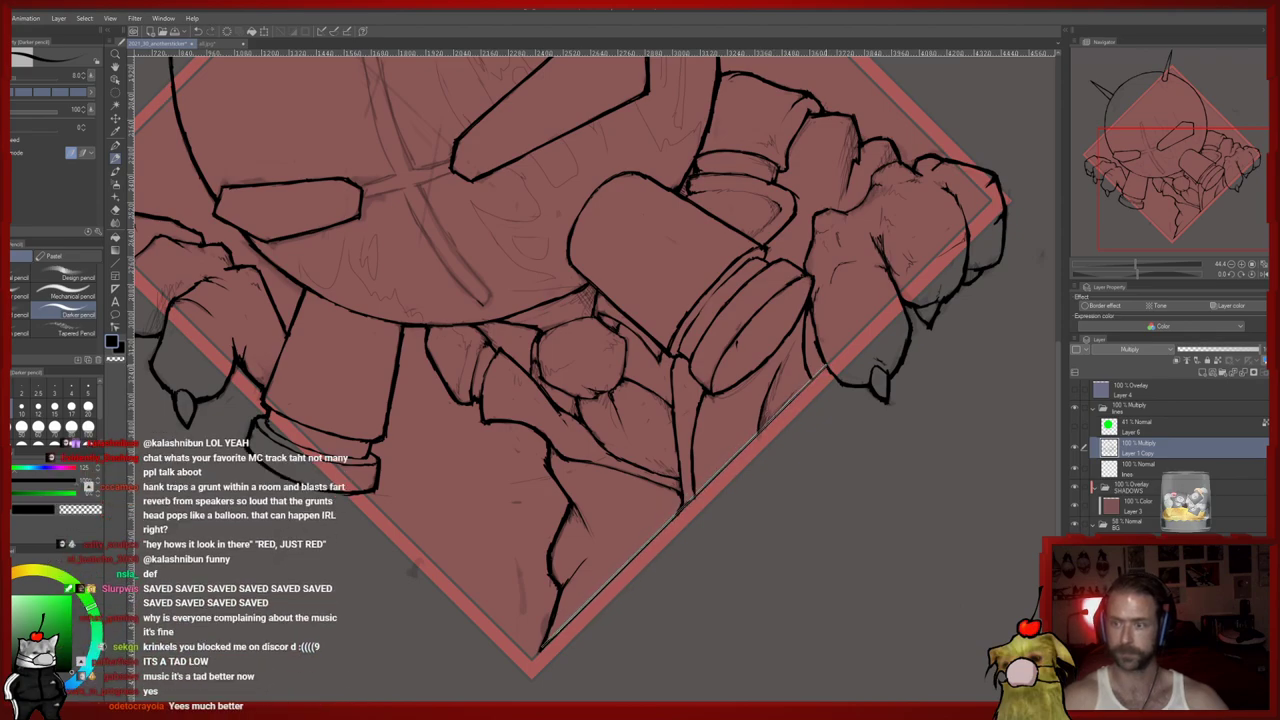
{"action": "left_click_drag", "start_coordinate": [813, 367], "coordinate": [762, 452]}
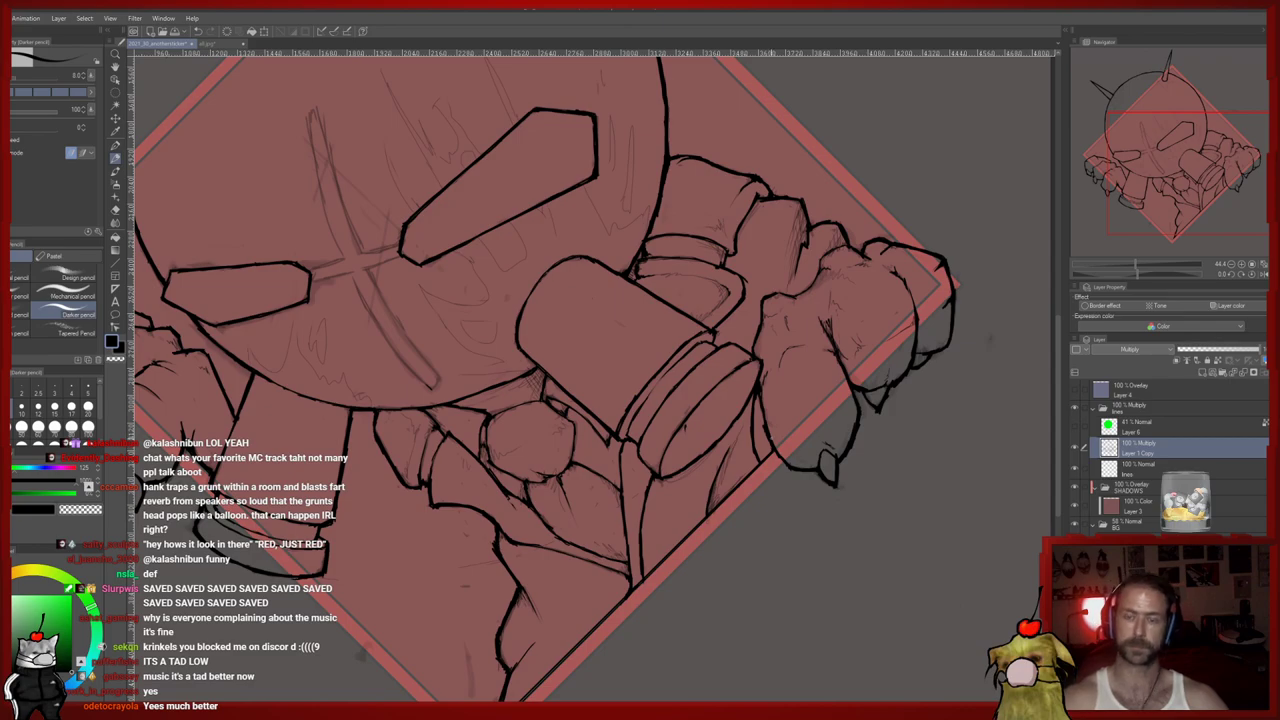
{"action": "scroll", "coordinate": [715, 415], "scroll_direction": "down", "scroll_amount": 4}
{"action": "left_click_drag", "start_coordinate": [670, 418], "coordinate": [702, 453]}
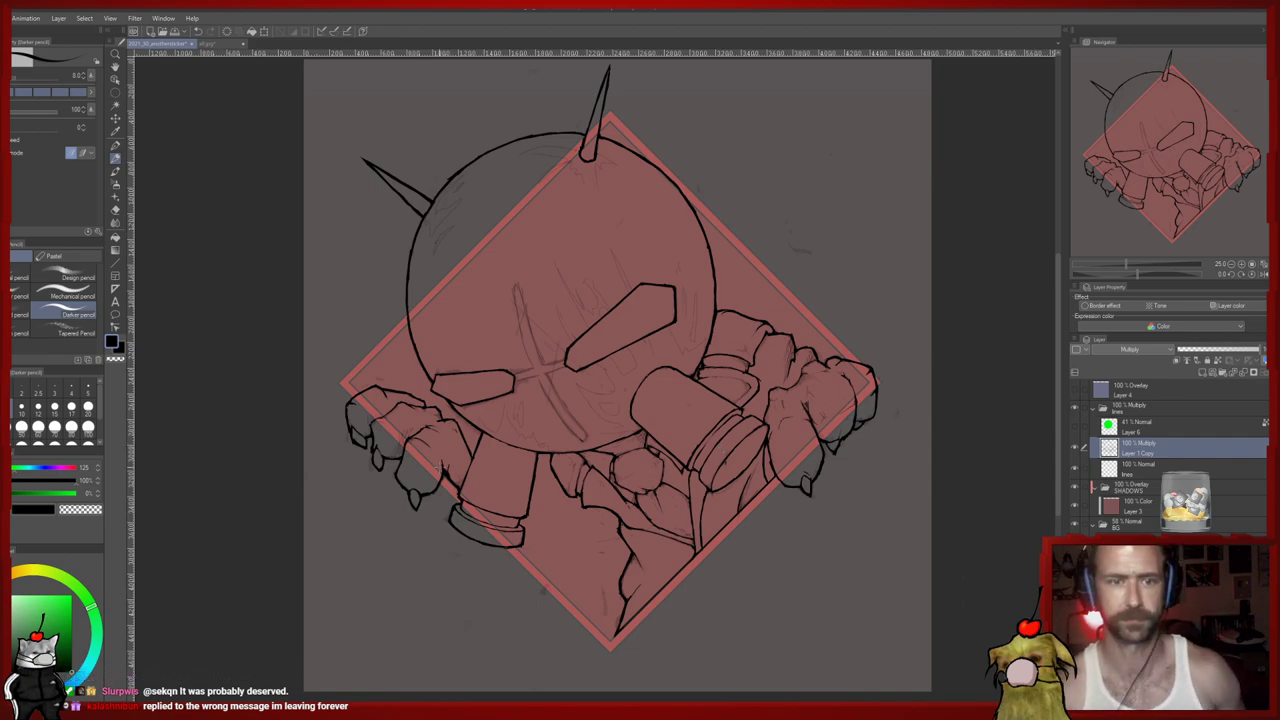
Reveal stray marks around the character with an auto selection on Layer 1 Copy and erase them with a size 100 hard eraser
{"action": "left_click", "coordinate": [116, 107]}
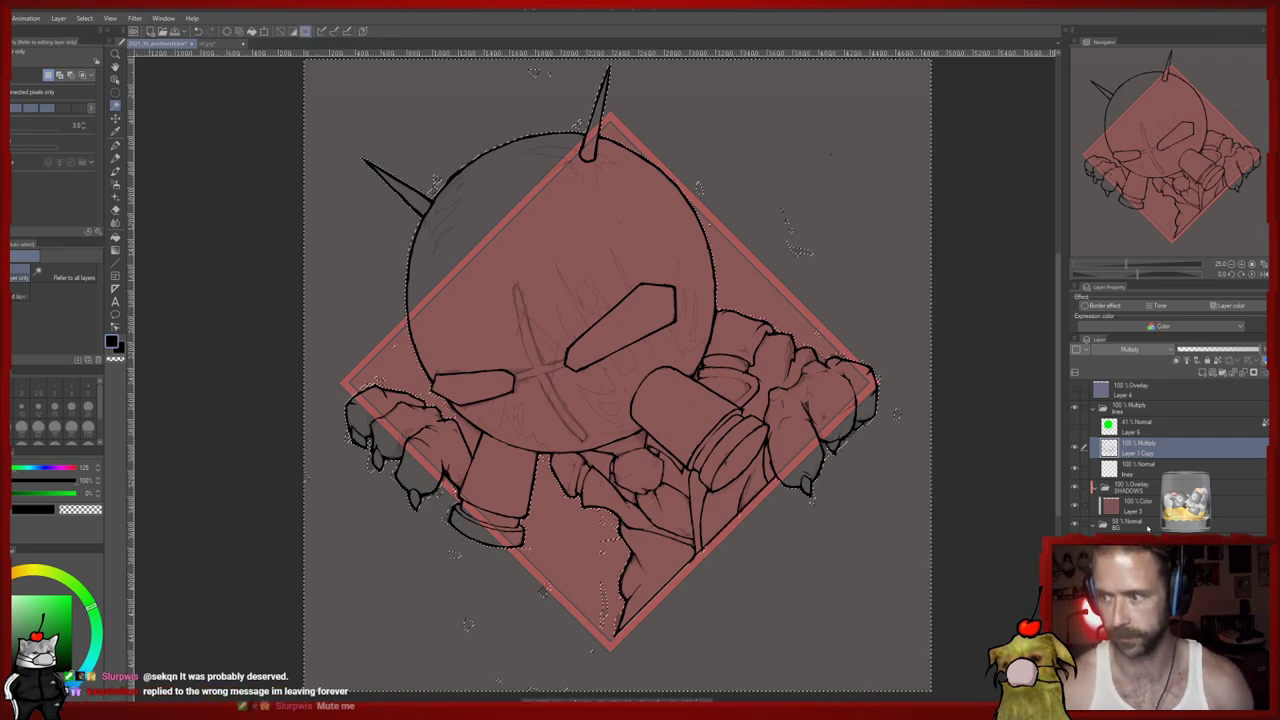
{"action": "left_click", "coordinate": [1076, 448]}
{"action": "left_click", "coordinate": [1076, 448]}
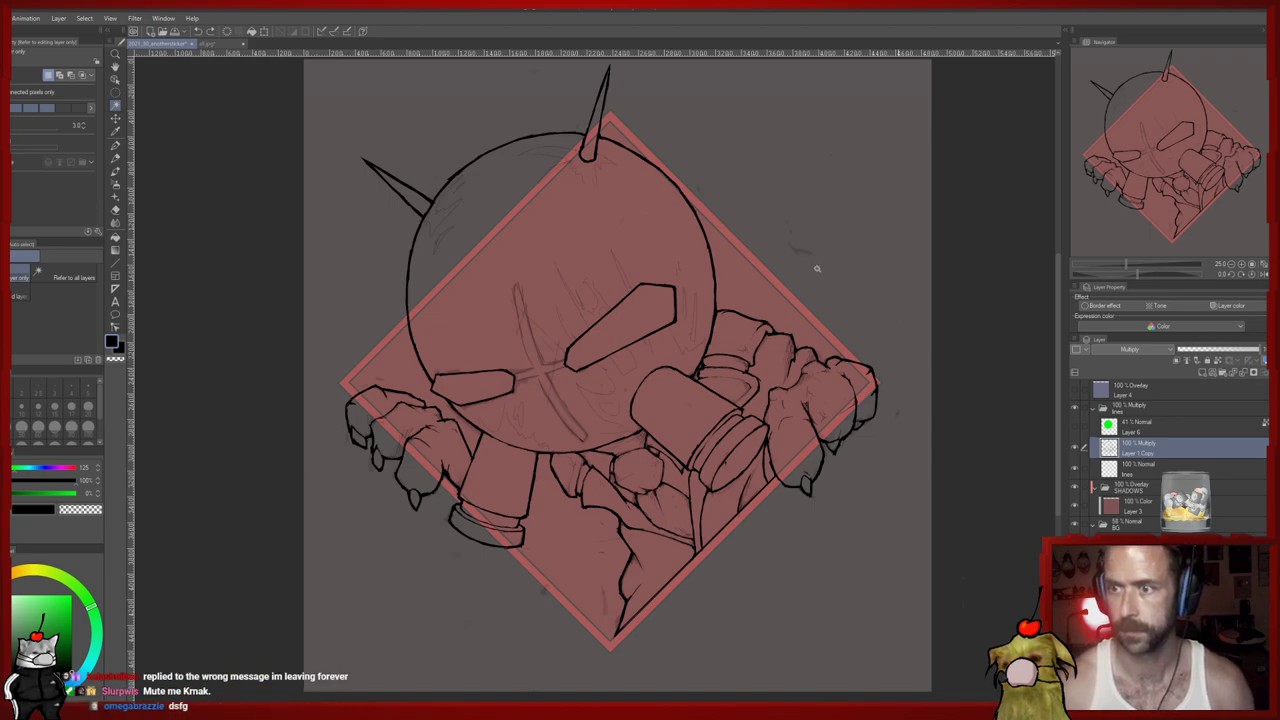
{"action": "key", "text": "e"}
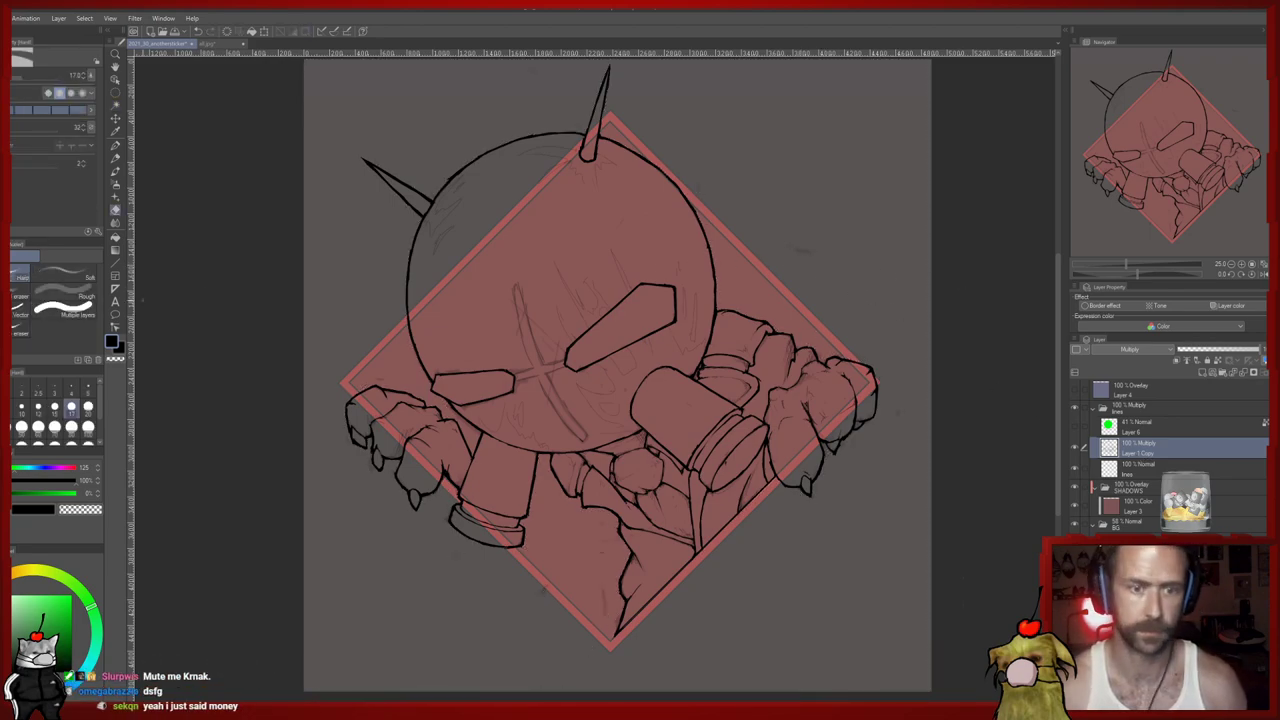
{"action": "left_click", "coordinate": [88, 427]}
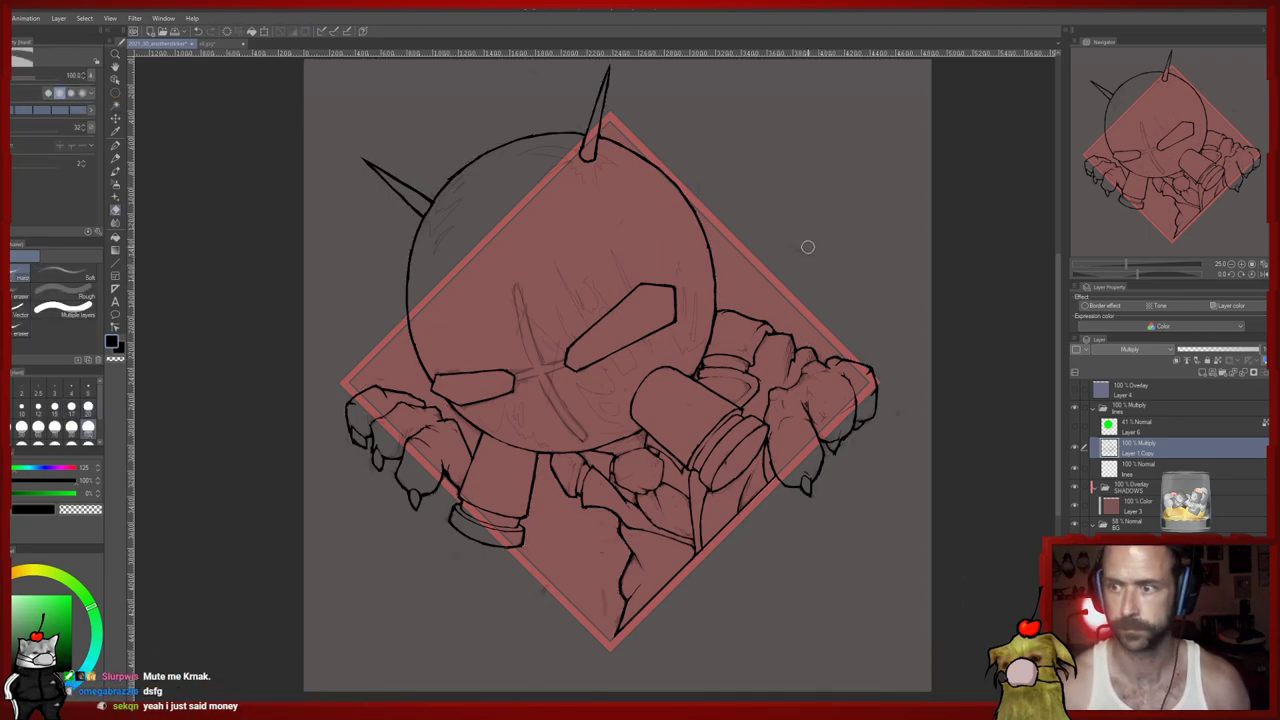
{"action": "left_click_drag", "start_coordinate": [526, 108], "coordinate": [541, 136]}
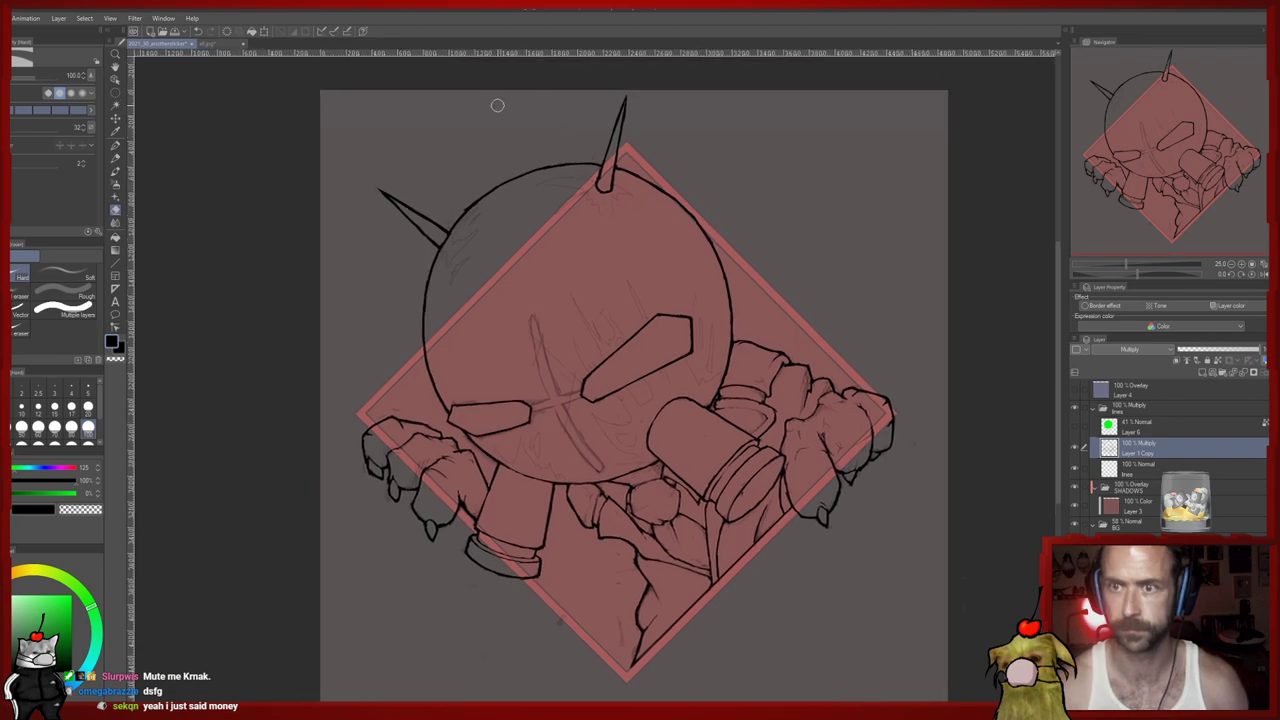
Show the Layer 4 overlay and paint its blue-grey colour over the uncovered upper strip of the canvas with a size 500 darker pencil
{"action": "left_click", "coordinate": [1164, 395]}
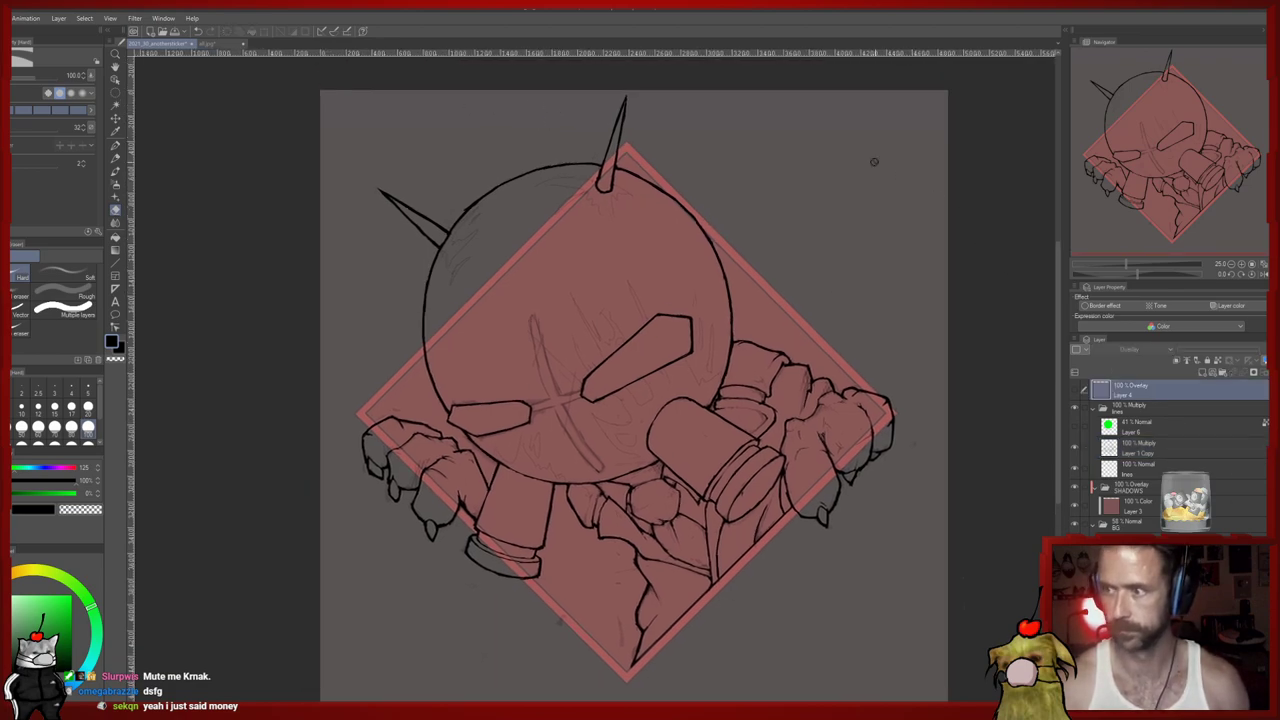
{"action": "key", "text": "p"}
{"action": "key", "text": "p"}
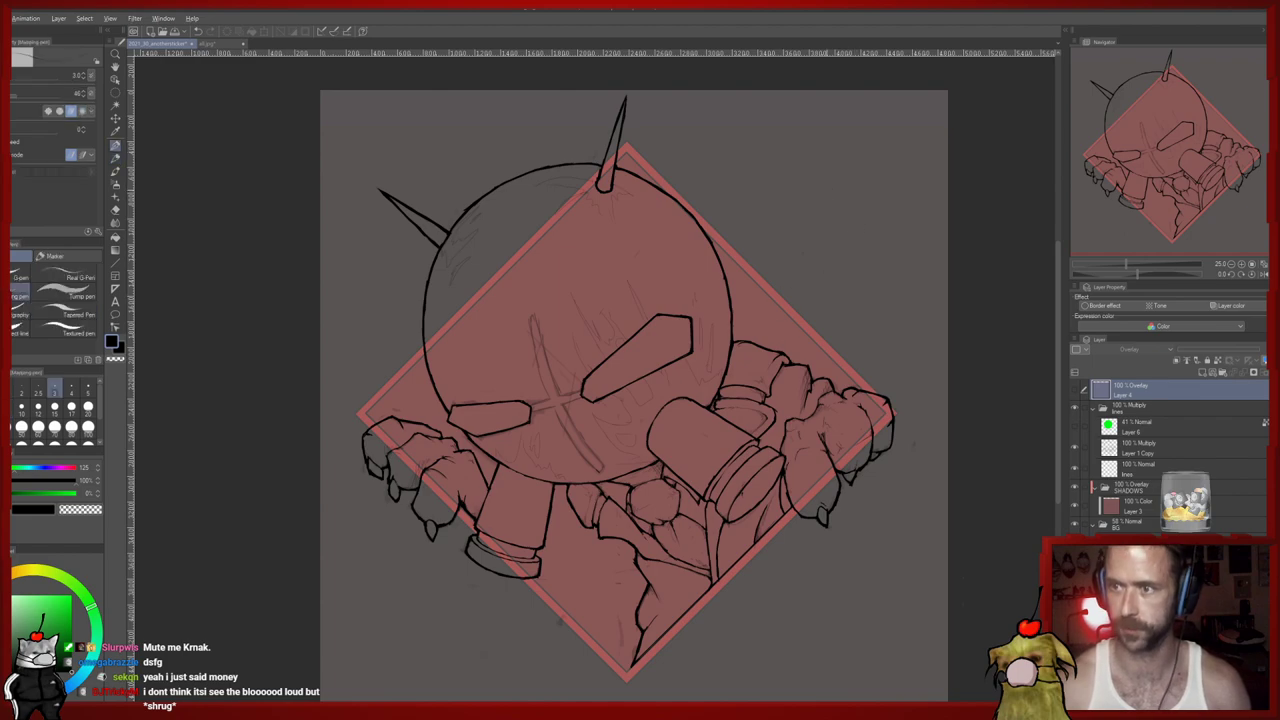
{"action": "left_click", "coordinate": [1075, 391]}
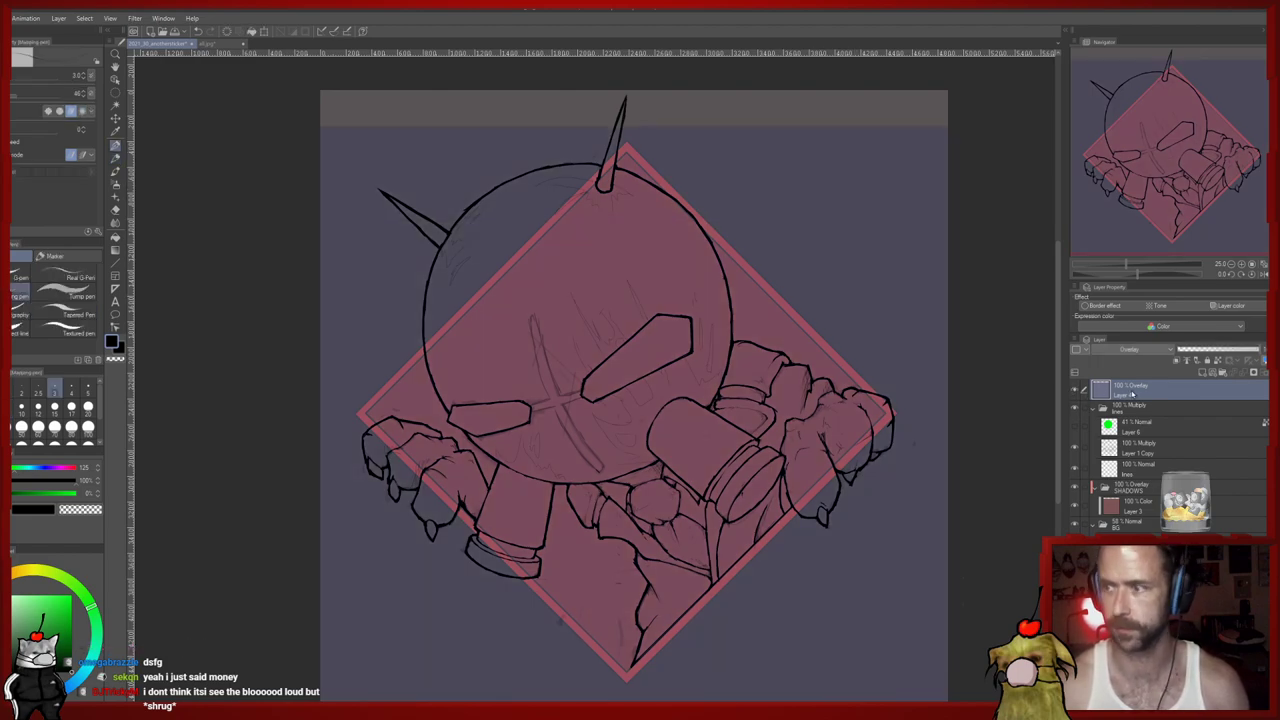
{"action": "key", "text": "p"}
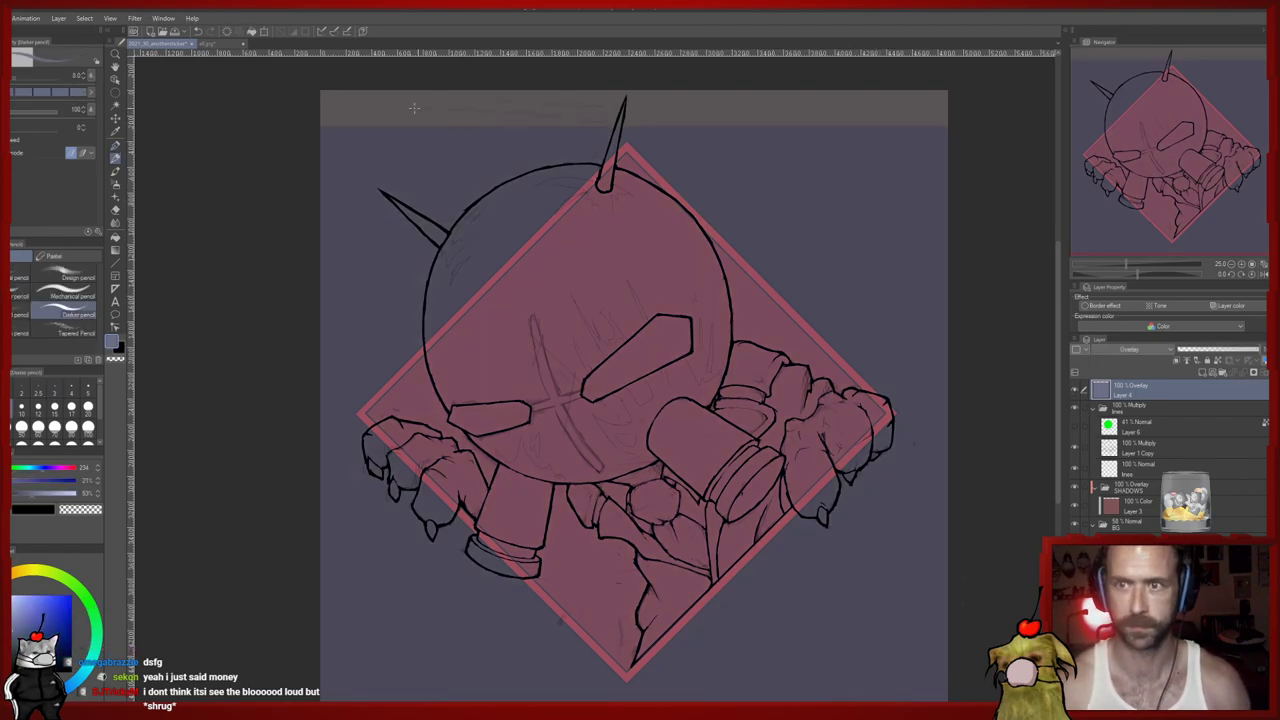
{"action": "left_click", "coordinate": [88, 429]}
{"action": "left_click_drag", "start_coordinate": [580, 95], "coordinate": [200, 125]}
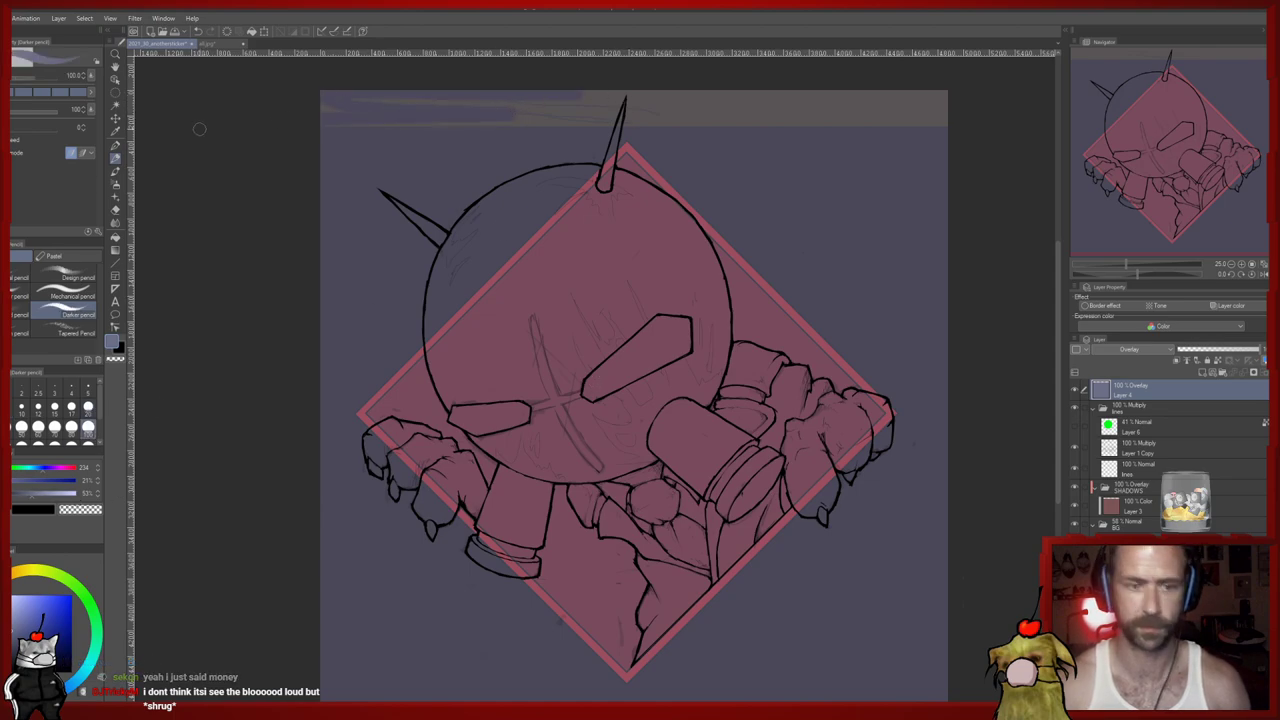
{"action": "key", "text": "ctrl+z"}
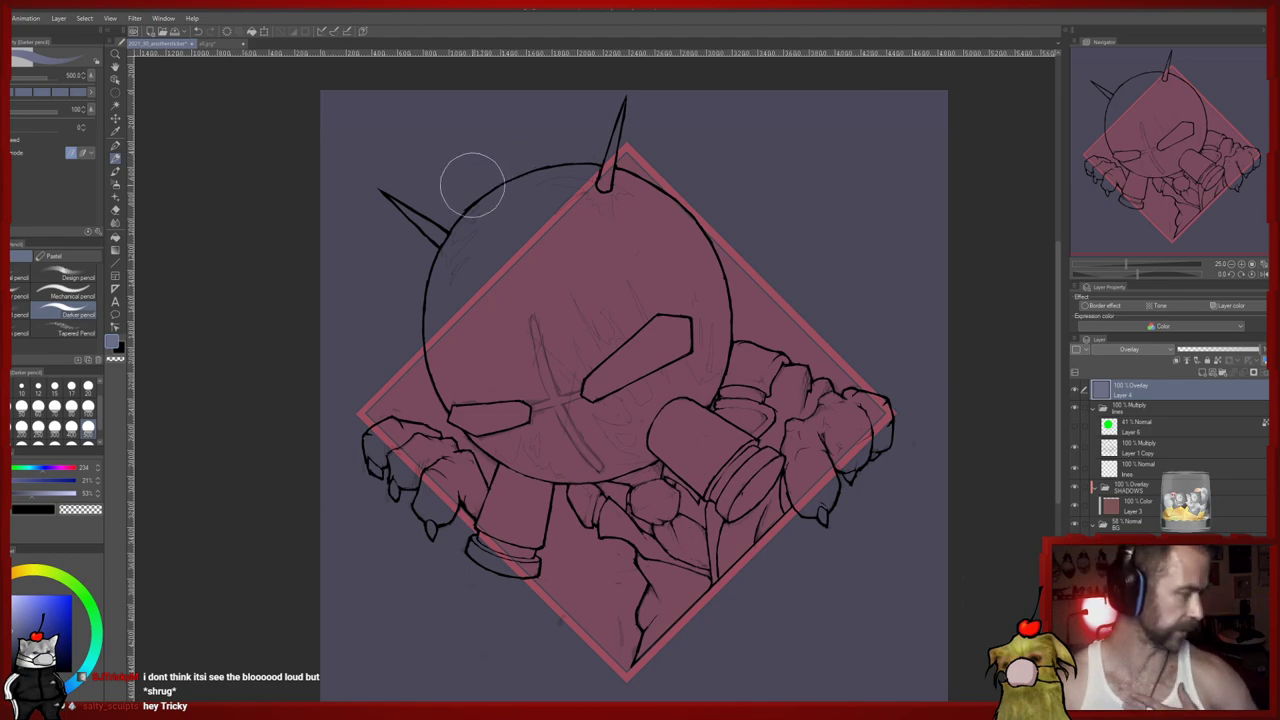
Hide Layer 3 in the SHADOWS folder and the Layer 4 overlay
{"action": "left_click", "coordinate": [1138, 485]}
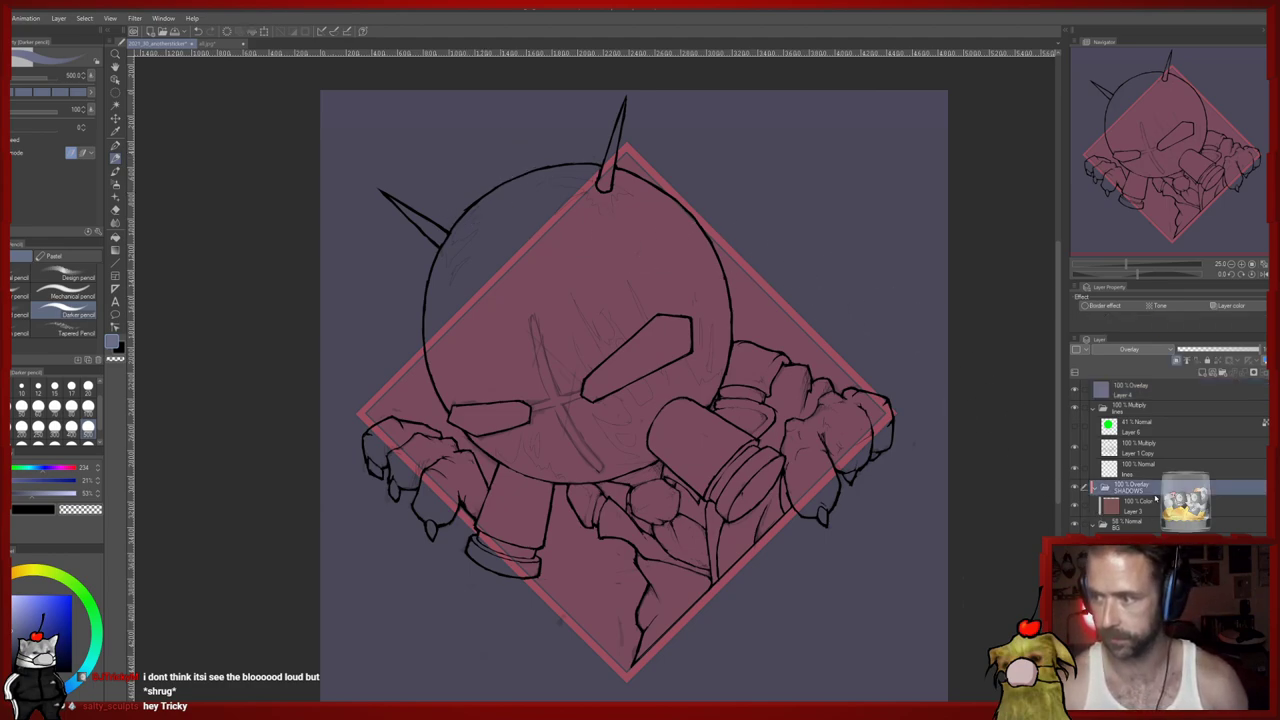
{"action": "left_click", "coordinate": [1140, 505]}
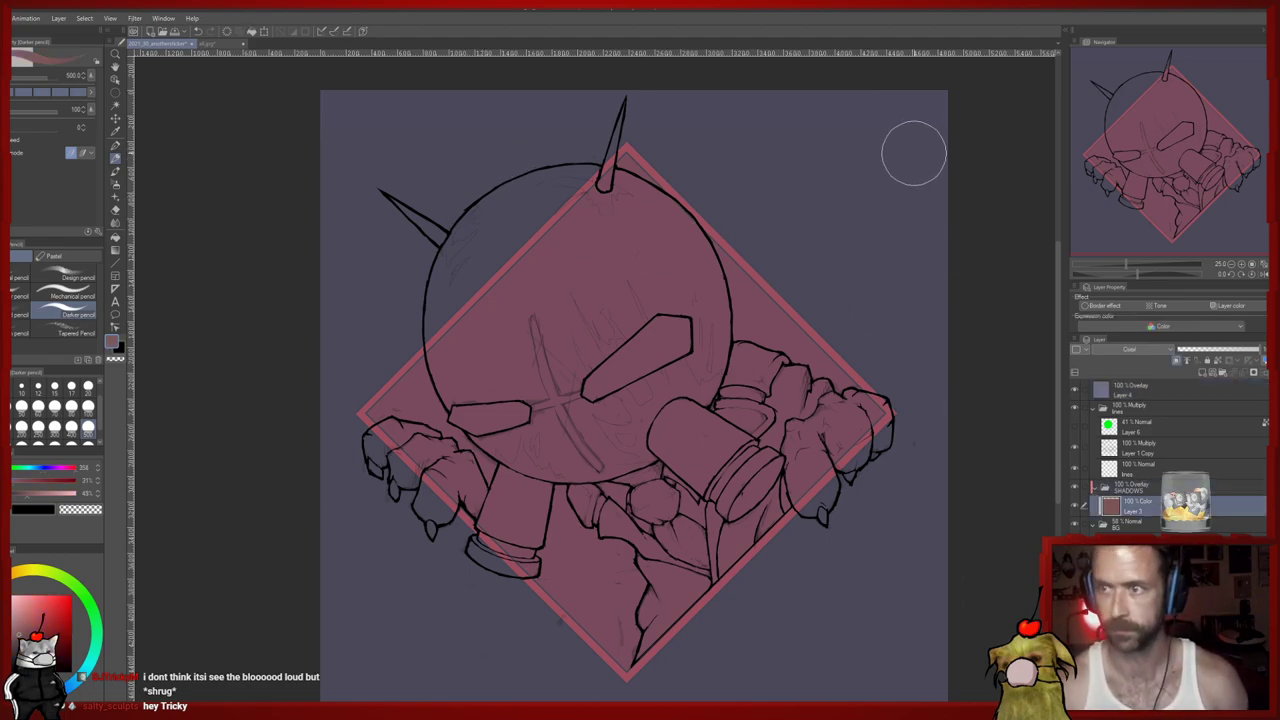
{"action": "key", "text": "x"}
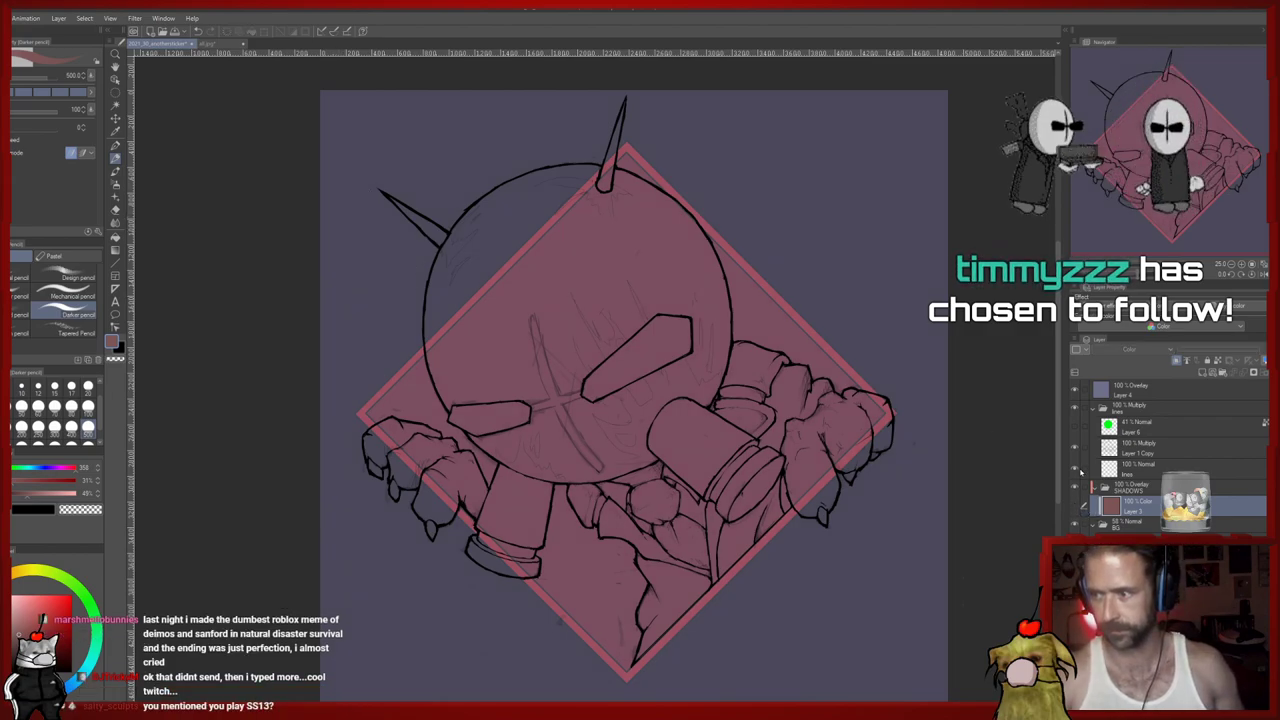
{"action": "left_click", "coordinate": [1075, 390]}
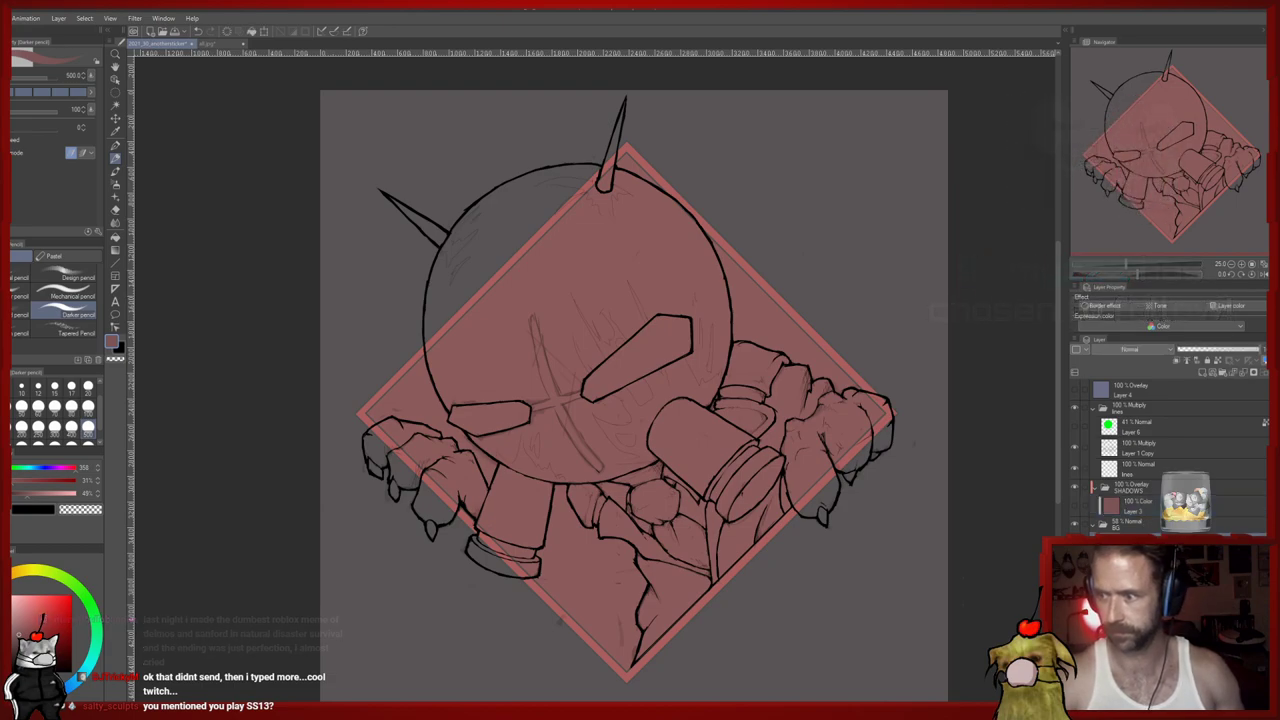
Select the BG folder and add a new raster layer
{"action": "left_click", "coordinate": [1140, 543]}
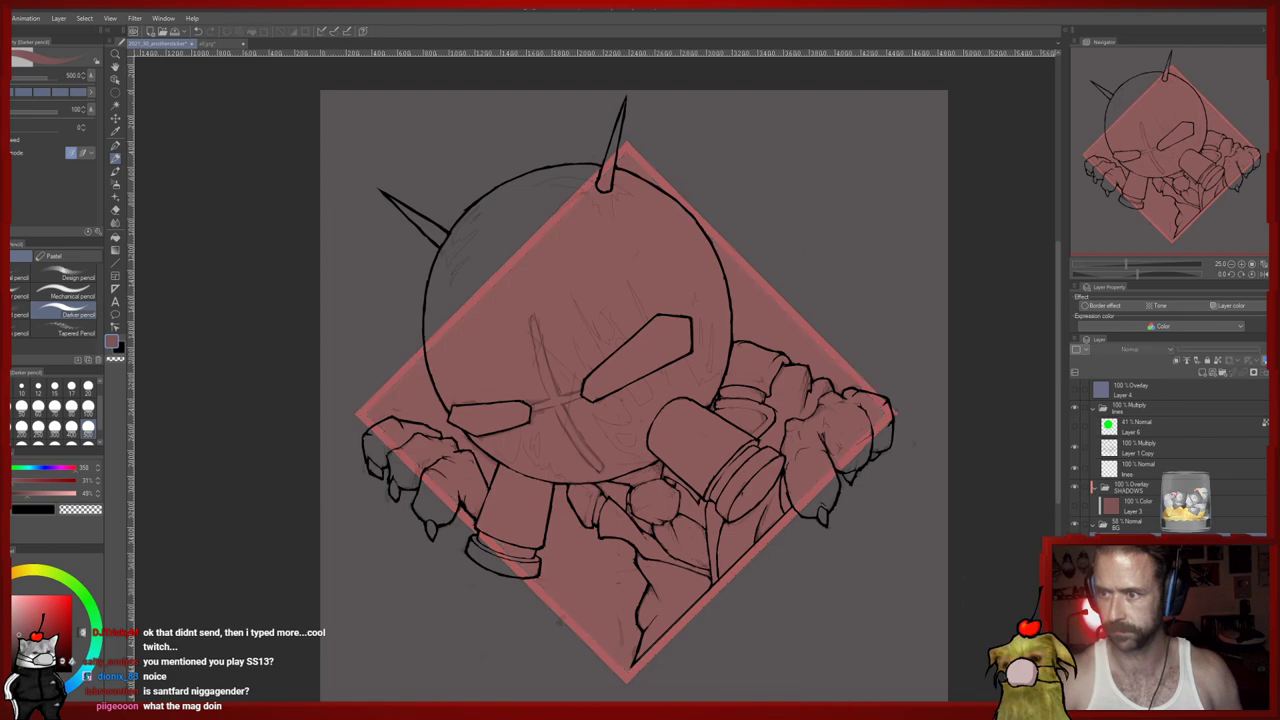
{"action": "left_click", "coordinate": [1136, 526]}
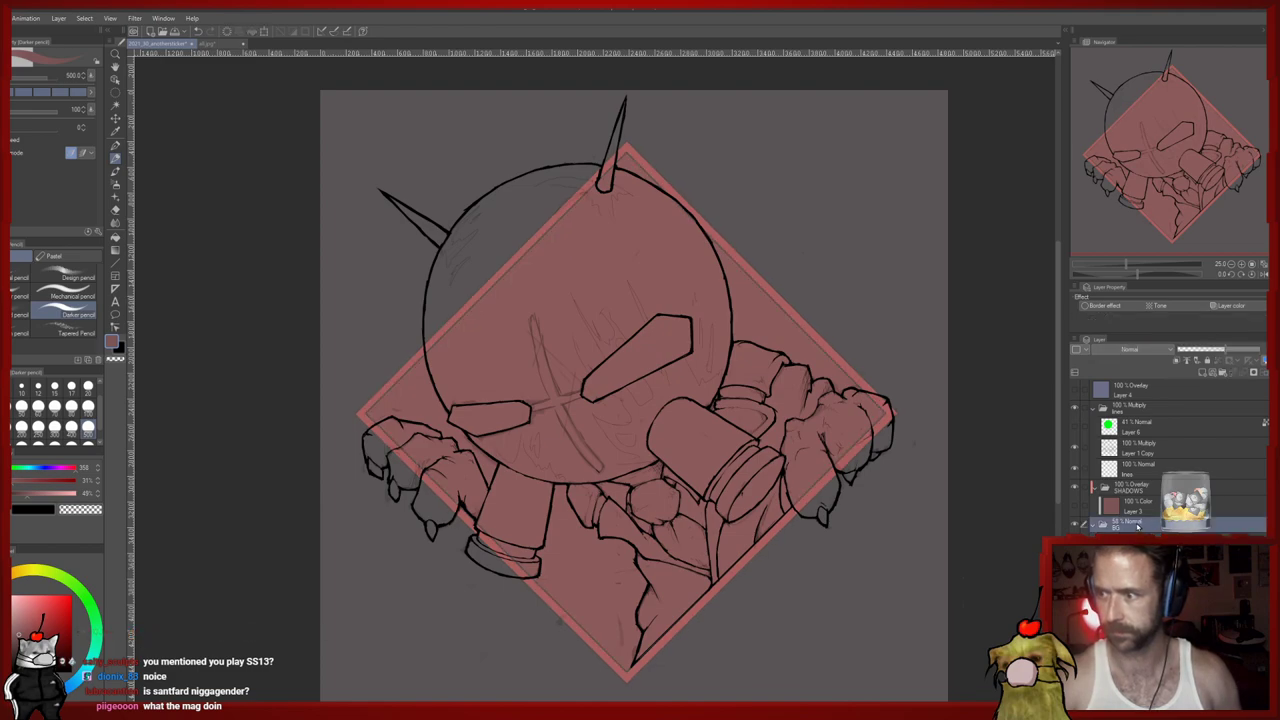
{"action": "left_click", "coordinate": [1201, 374]}
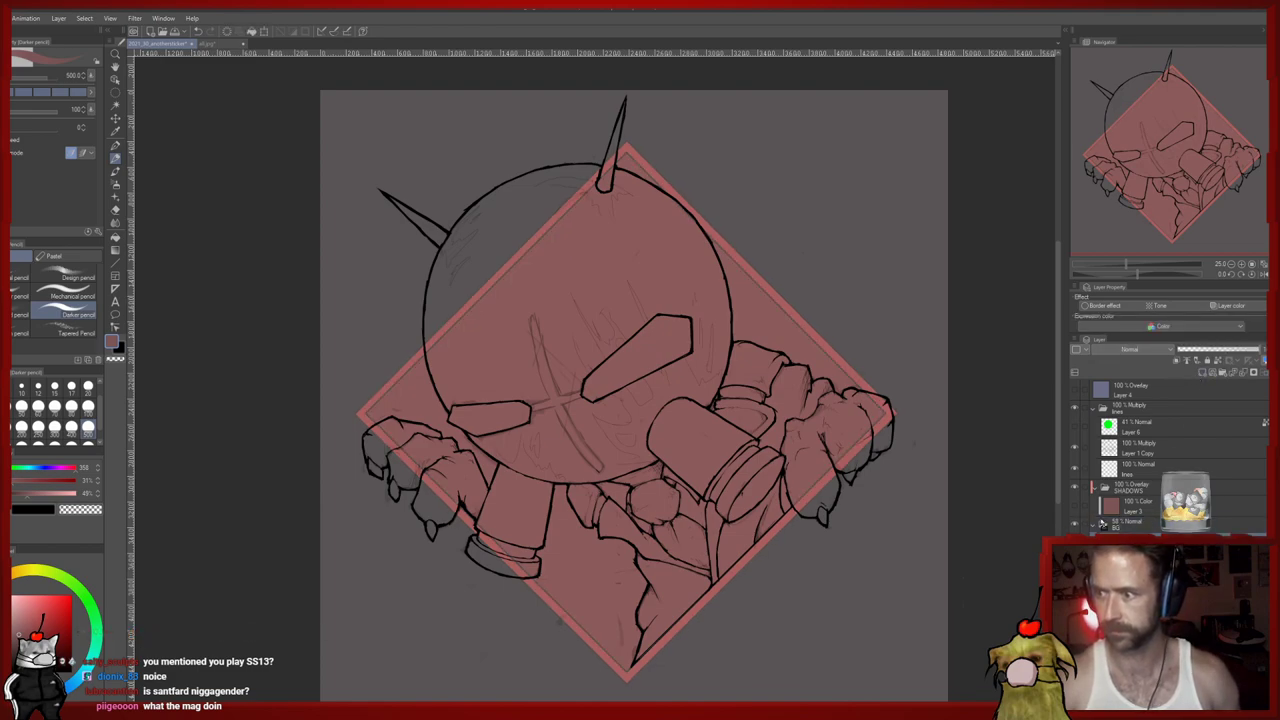
Name the new raster layer COLOR BASE and try an auto selection of the canvas on it
{"action": "left_click", "coordinate": [1119, 526]}
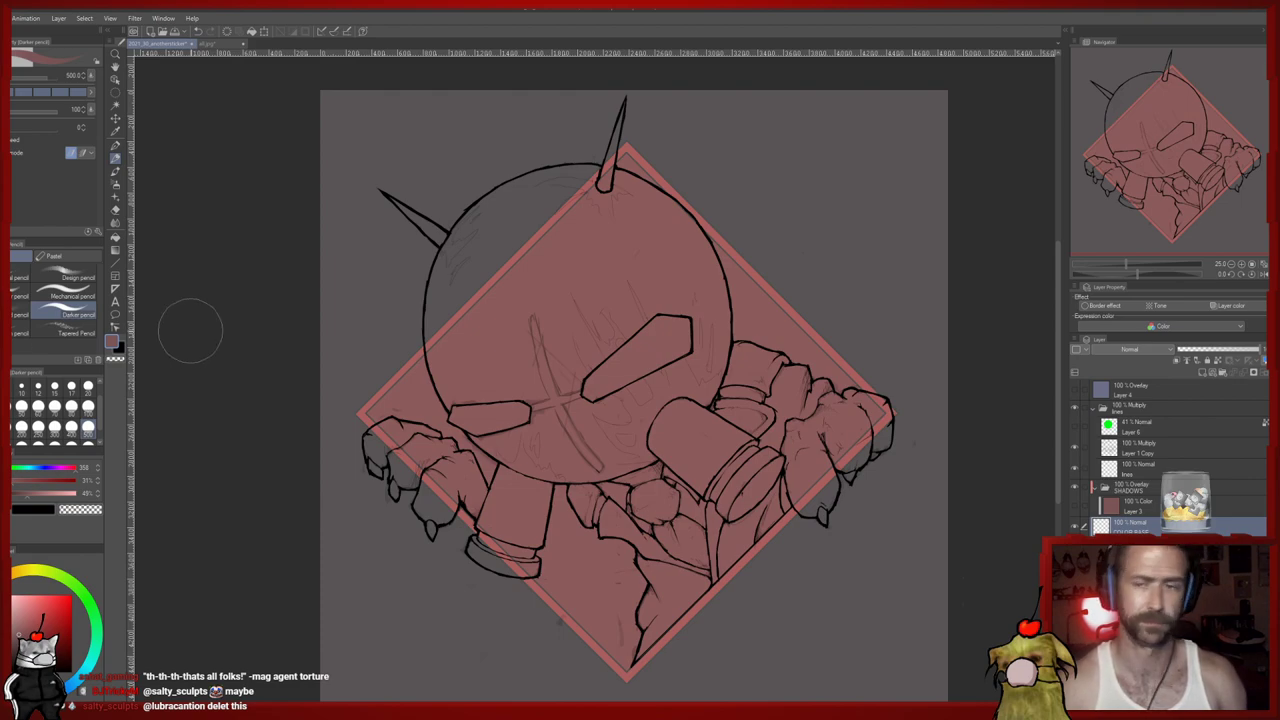
{"action": "left_click", "coordinate": [115, 106]}
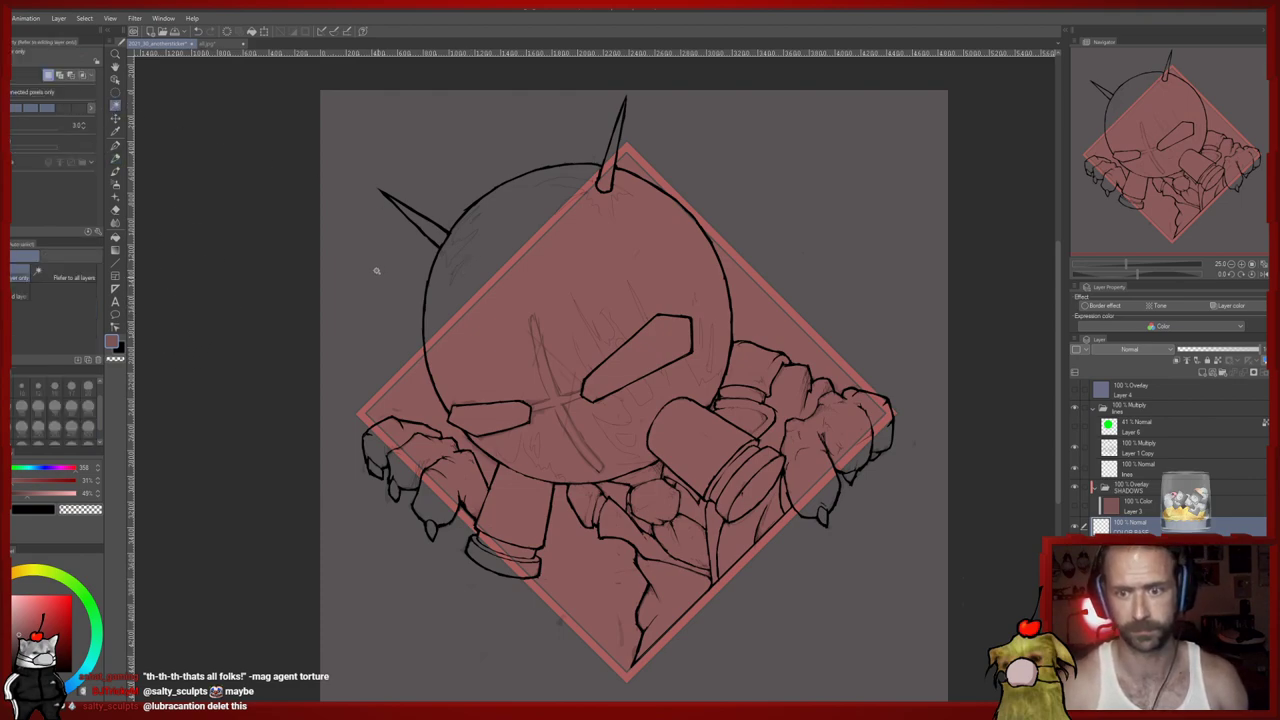
{"action": "left_click", "coordinate": [507, 325]}
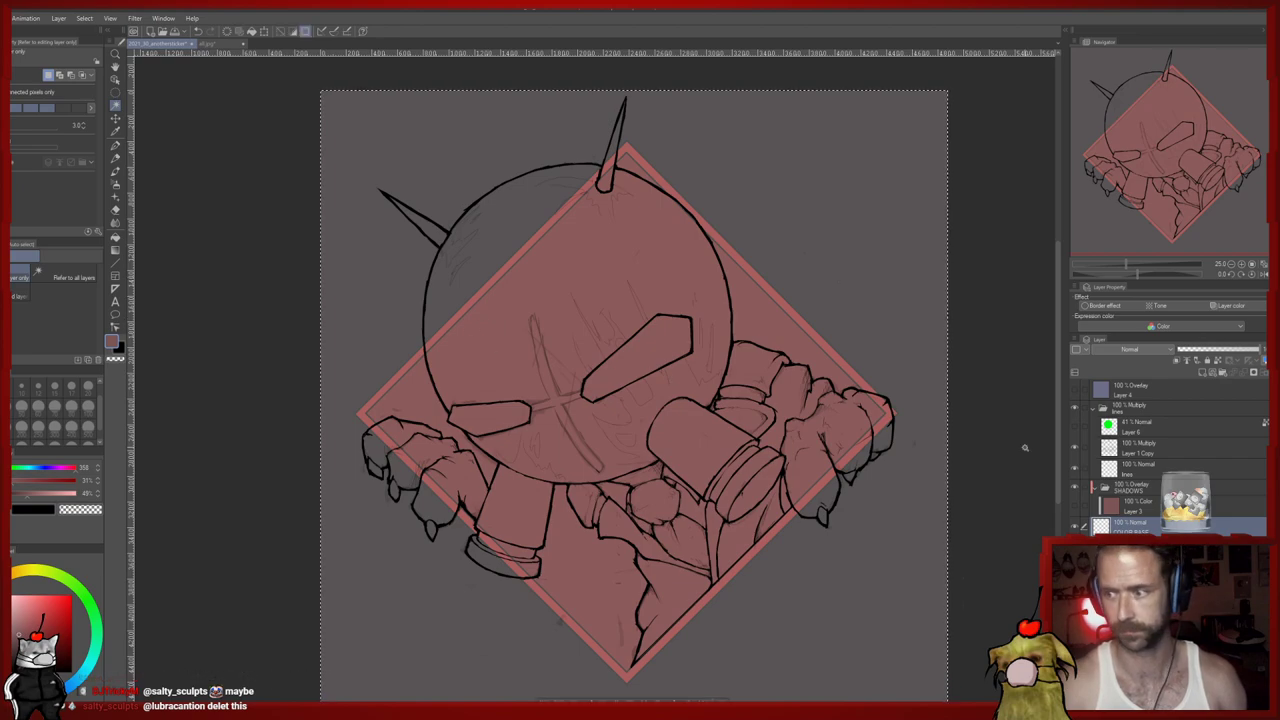
{"action": "key", "text": "ctrl+d"}
Auto-select the area around the character on Layer 1 Copy with a colour margin of 24.7, and invert the selection
{"action": "left_click", "coordinate": [1140, 447]}
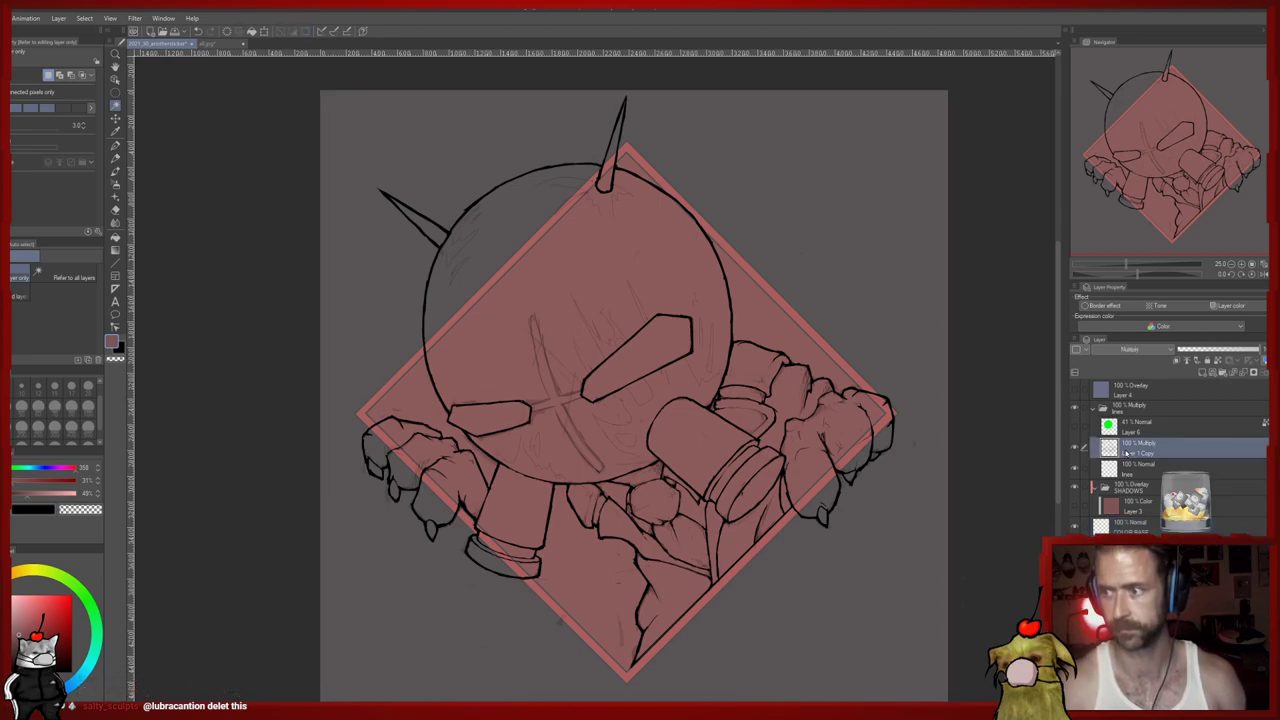
{"action": "left_click", "coordinate": [888, 342]}
{"action": "left_click_drag", "start_coordinate": [788, 349], "coordinate": [797, 277]}
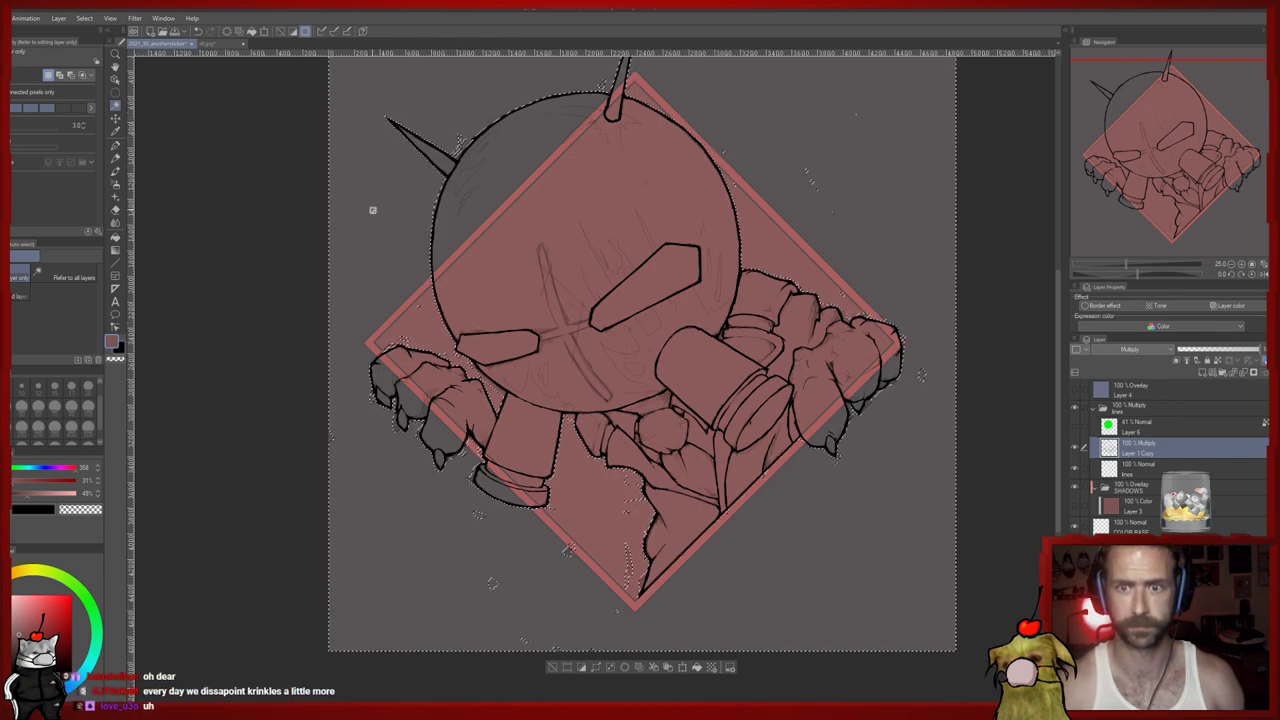
{"action": "key", "text": "ctrl+d"}
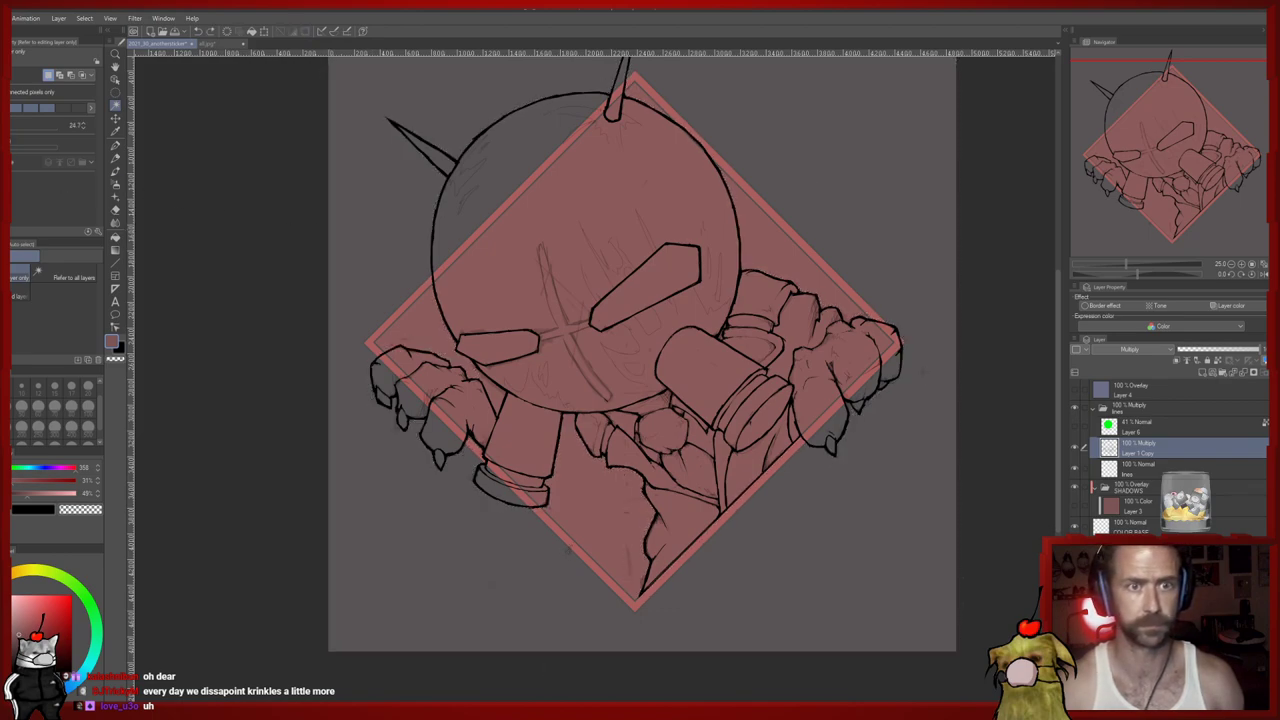
{"action": "left_click", "coordinate": [390, 252]}
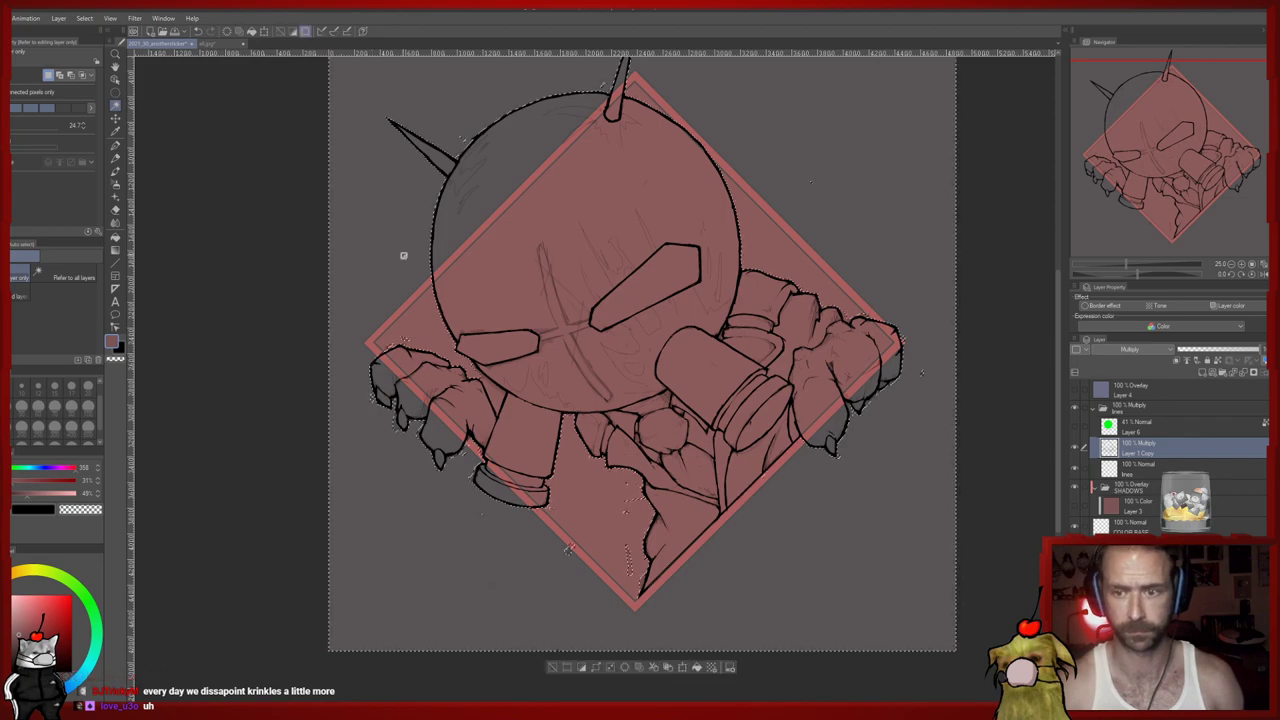
{"action": "left_click_drag", "start_coordinate": [434, 271], "coordinate": [409, 289]}
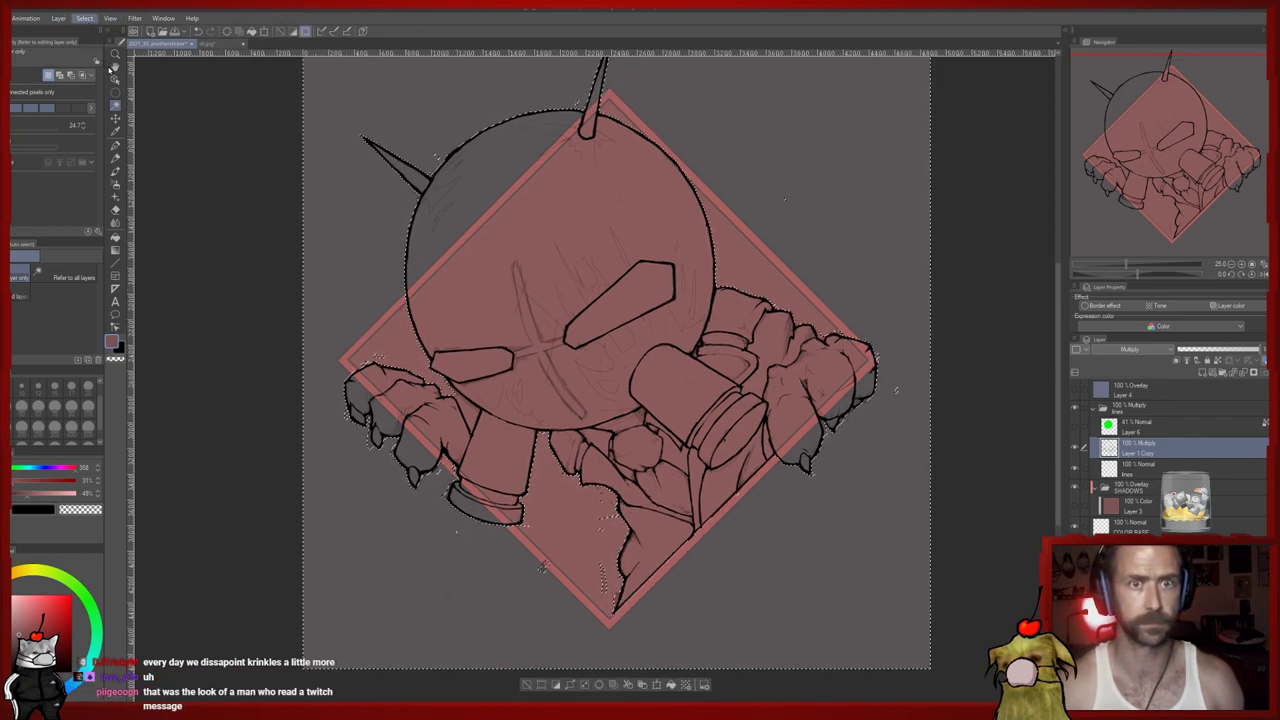
Paint a blue band (hue 196) across the selected character's lower mask and hands on the COLOR BASE layer with the darker pencil
{"action": "left_click", "coordinate": [1135, 522]}
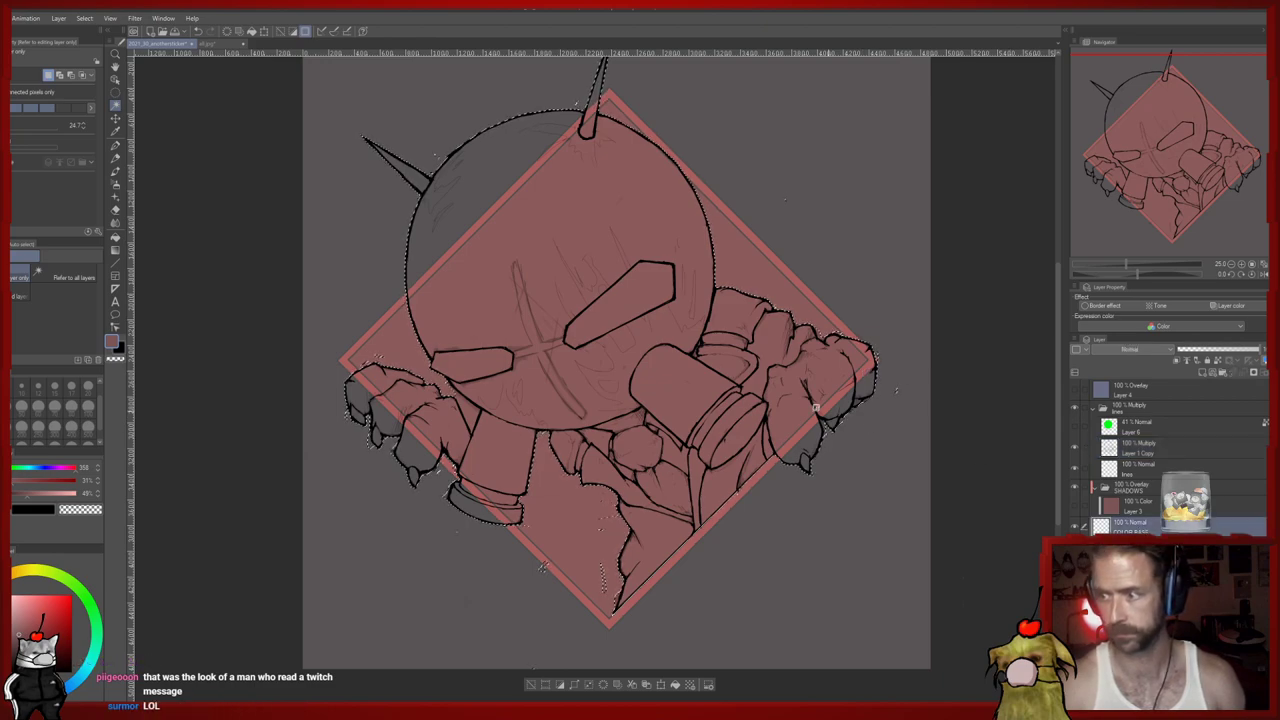
{"action": "key", "text": "p"}
{"action": "left_click_drag", "start_coordinate": [62, 607], "coordinate": [49, 613]}
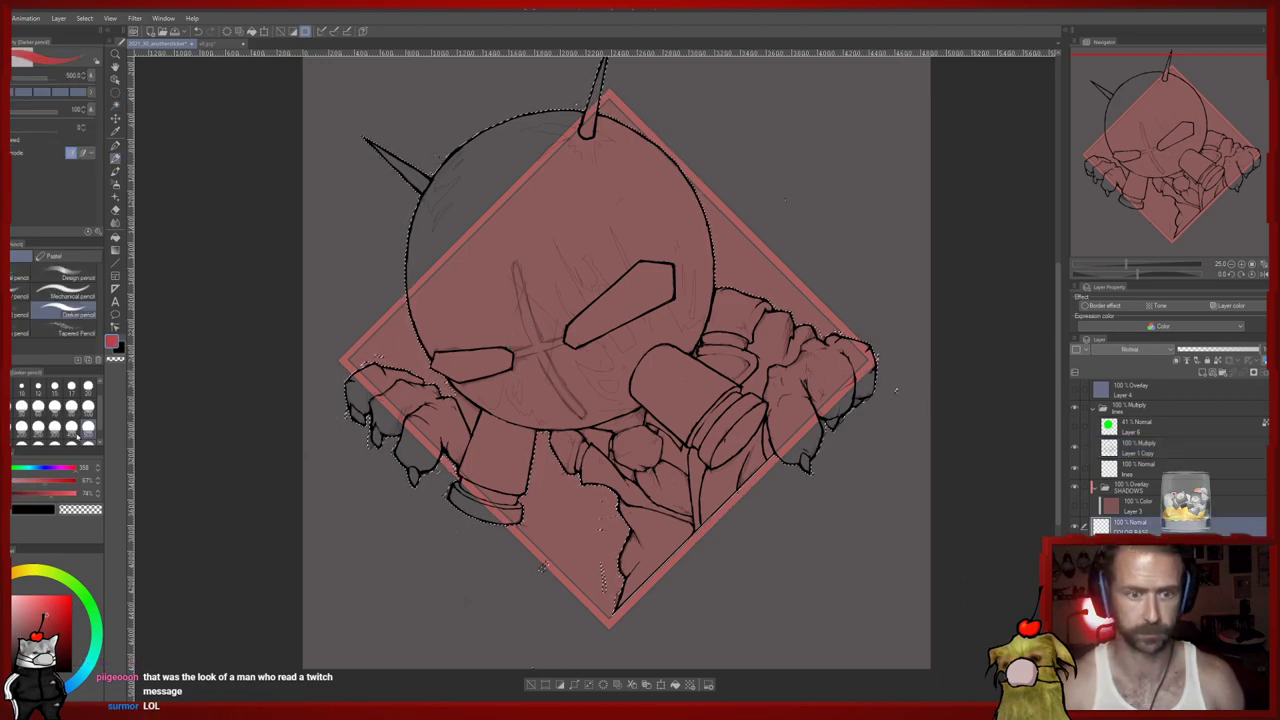
{"action": "left_click_drag", "start_coordinate": [22, 470], "coordinate": [33, 475]}
{"action": "left_click", "coordinate": [33, 474]}
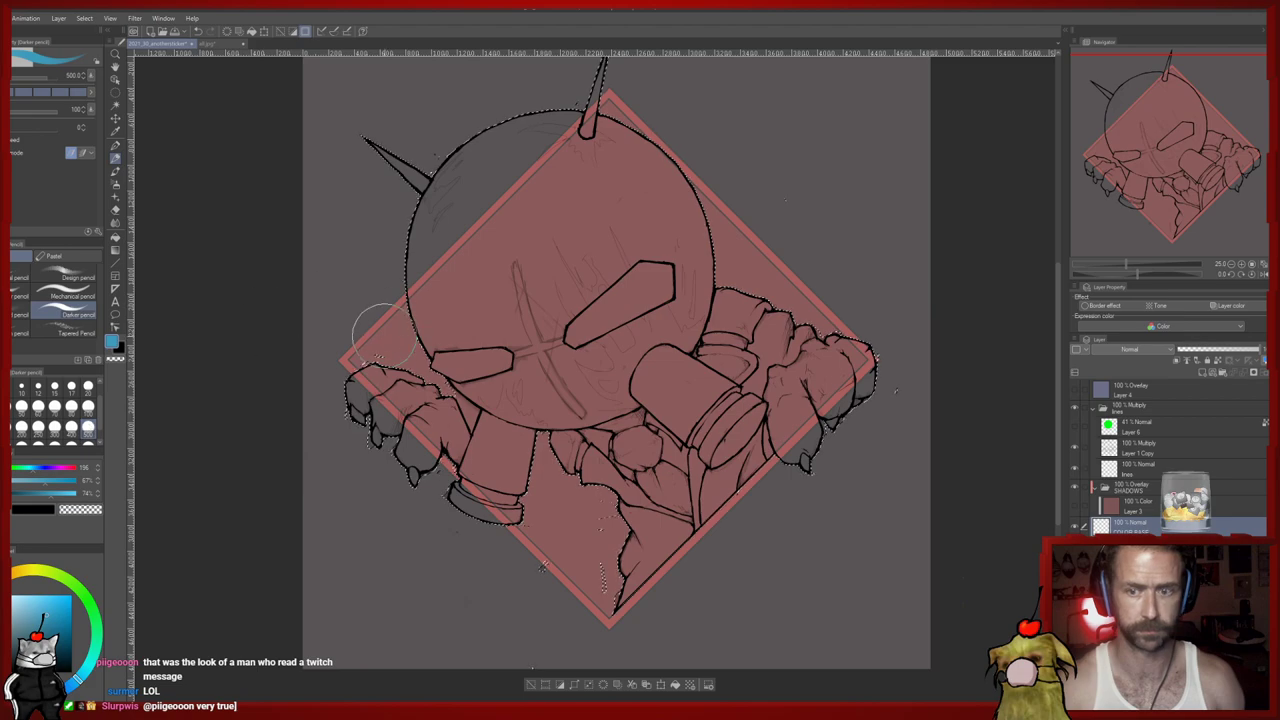
{"action": "mouse_move", "coordinate": [385, 325]}
{"action": "left_mouse_down"}
{"action": "mouse_move", "coordinate": [365, 391]}
{"action": "mouse_move", "coordinate": [271, 414]}
{"action": "left_mouse_up"}
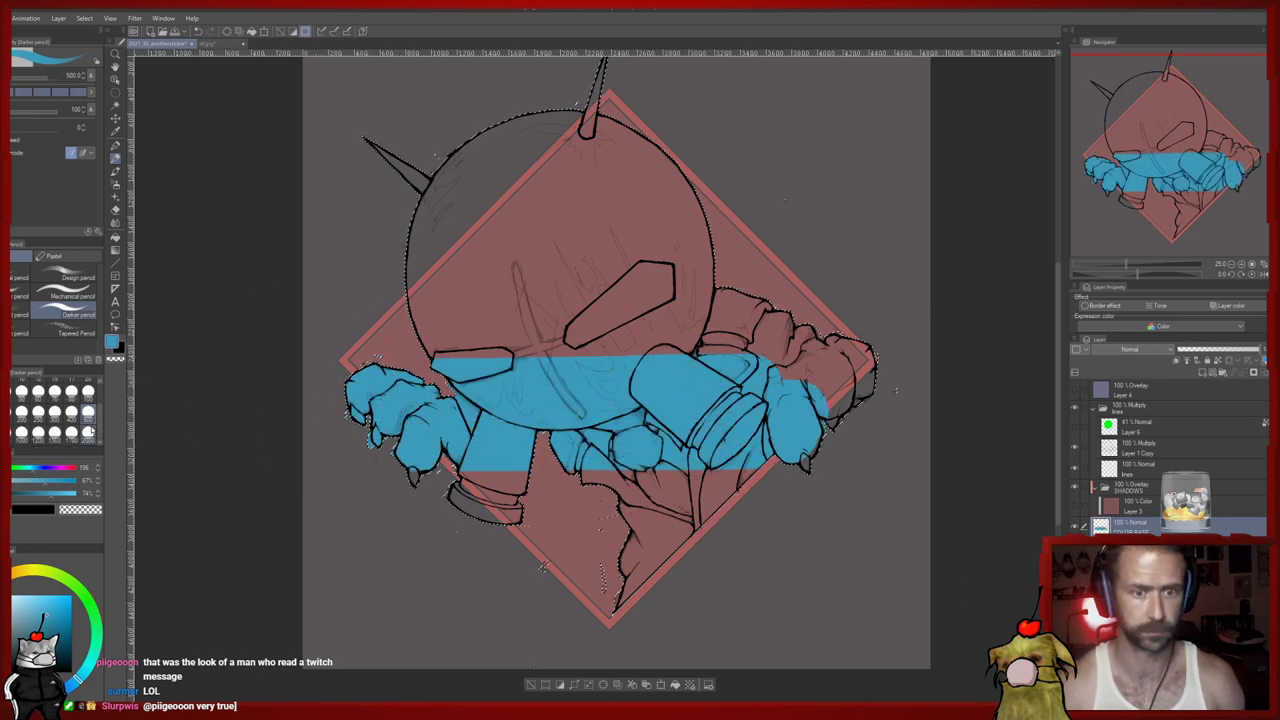
Fill the rest of the selected character silhouette with blue using a size 1700 darker pencil, and clear the selection
{"action": "left_click", "coordinate": [71, 434]}
{"action": "mouse_move", "coordinate": [706, 416]}
{"action": "left_mouse_down"}
{"action": "mouse_move", "coordinate": [671, 439]}
{"action": "mouse_move", "coordinate": [285, 540]}
{"action": "mouse_move", "coordinate": [723, 392]}
{"action": "mouse_move", "coordinate": [913, 429]}
{"action": "mouse_move", "coordinate": [746, 197]}
{"action": "mouse_move", "coordinate": [343, 282]}
{"action": "mouse_move", "coordinate": [367, 120]}
{"action": "left_mouse_up"}
{"action": "left_click_drag", "start_coordinate": [533, 154], "coordinate": [514, 240]}
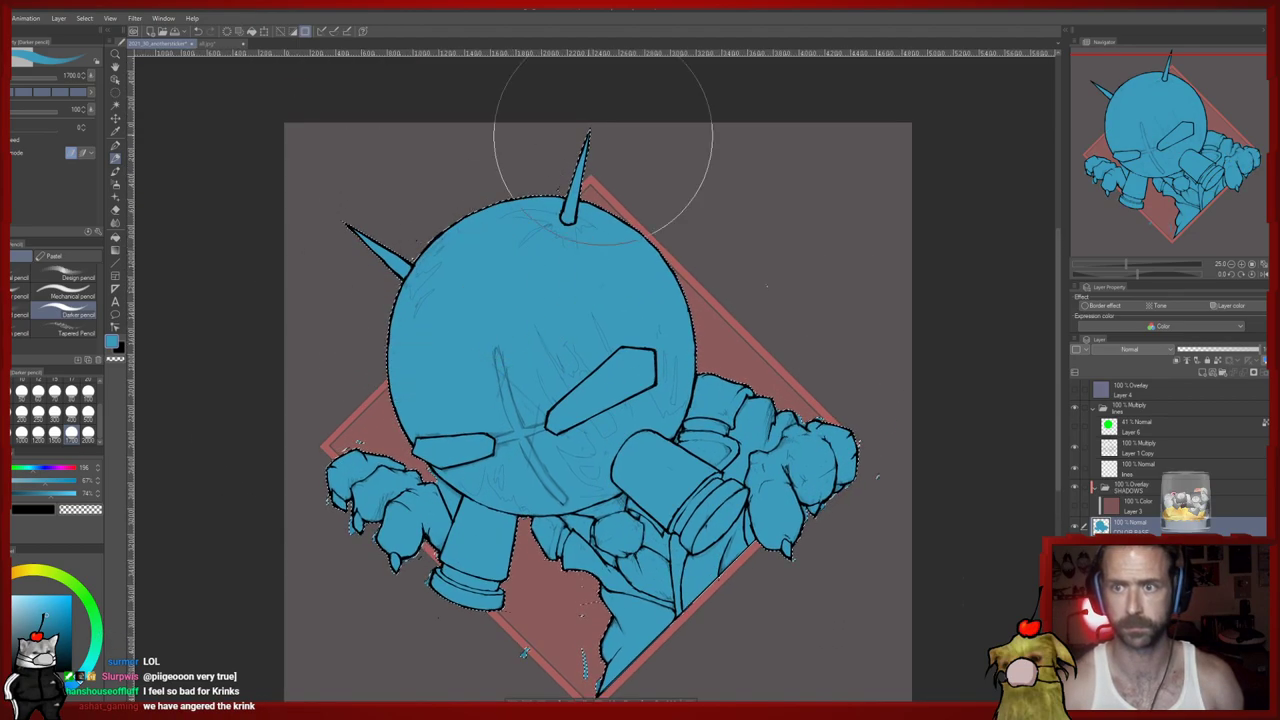
{"action": "left_click_drag", "start_coordinate": [635, 440], "coordinate": [638, 346]}
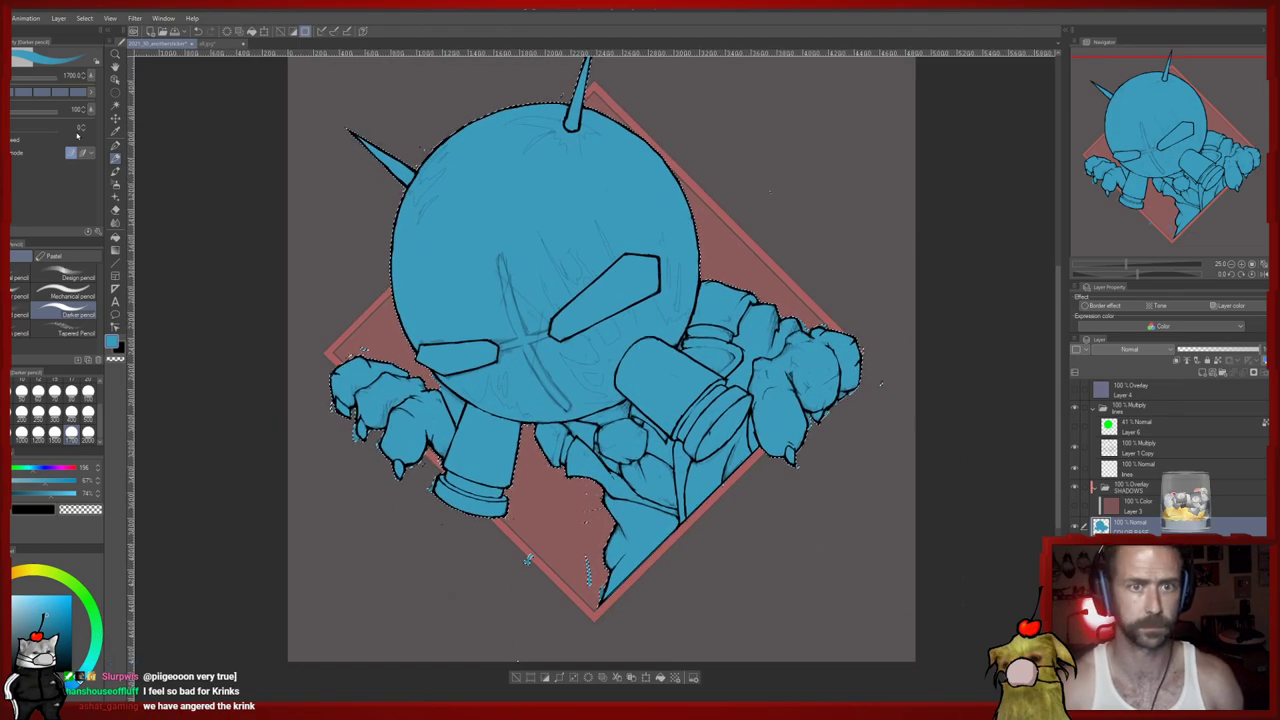
{"action": "left_click", "coordinate": [115, 105]}
{"action": "key", "text": "ctrl+d"}
{"action": "left_click_drag", "start_coordinate": [359, 147], "coordinate": [286, 197]}
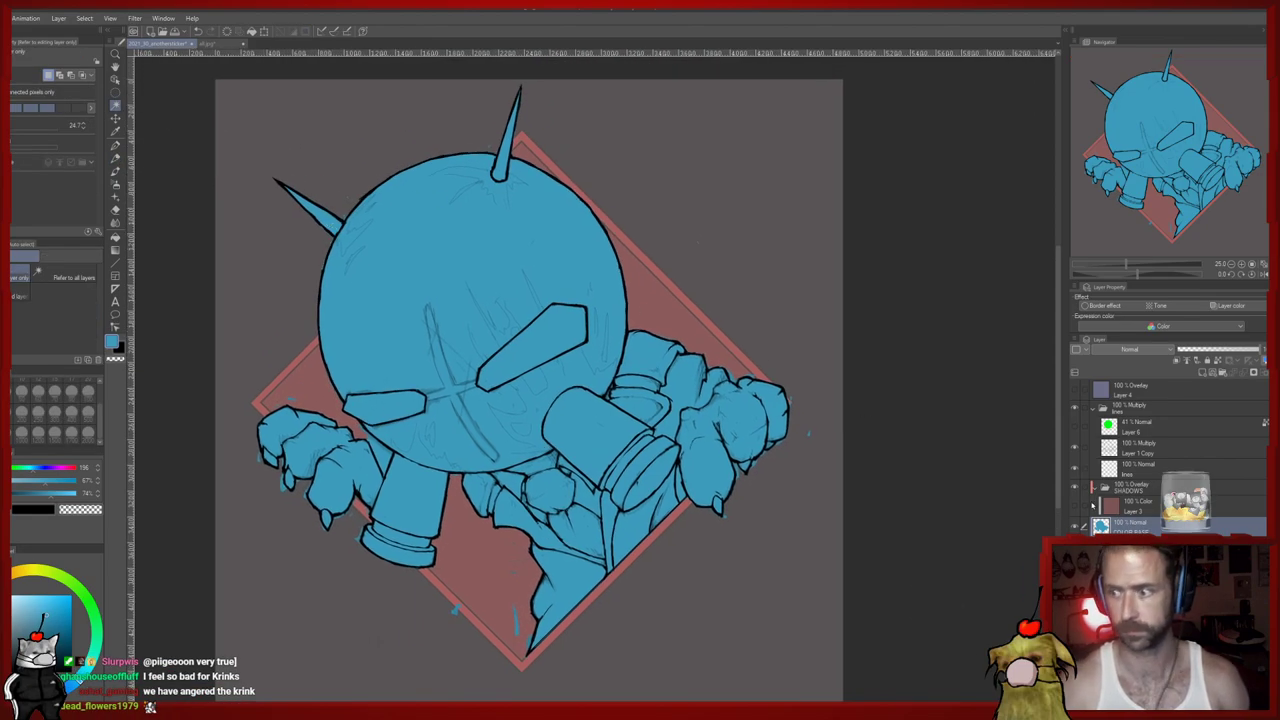
Set the darker pencil's size to 40 and look at the finished diamond stickers in the other open document
{"action": "key", "text": "e"}
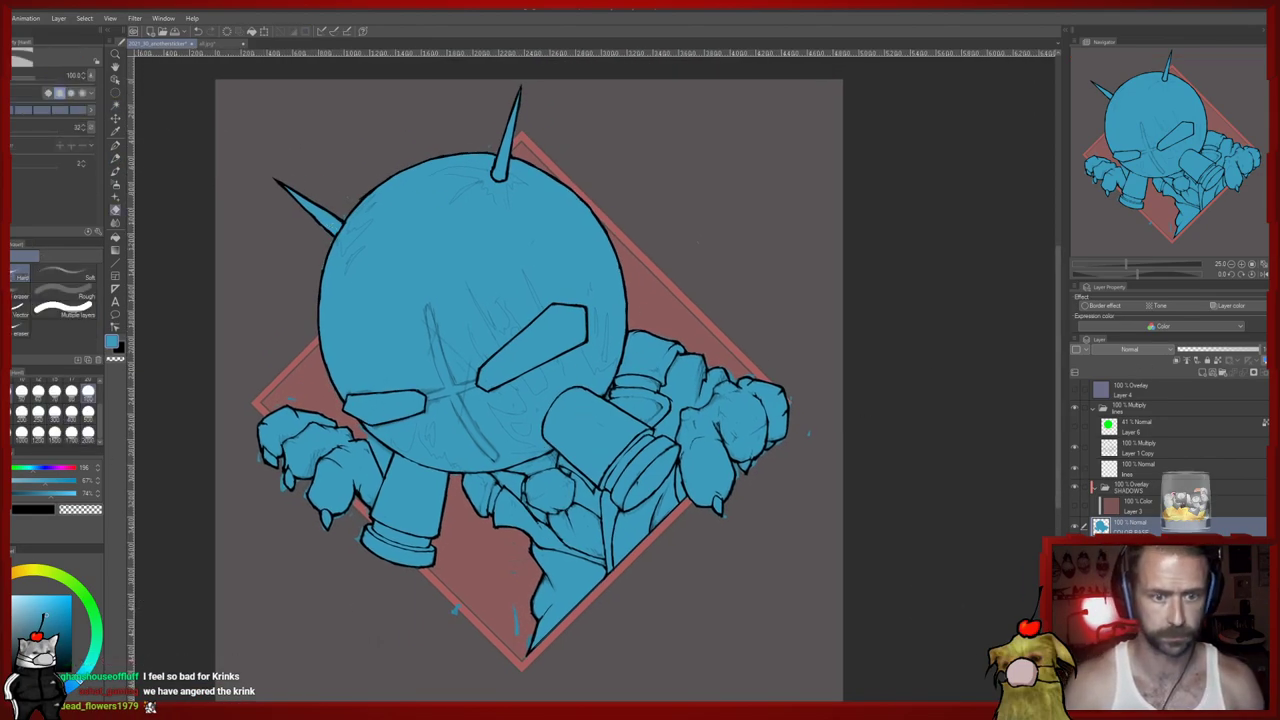
{"action": "key", "text": "p"}
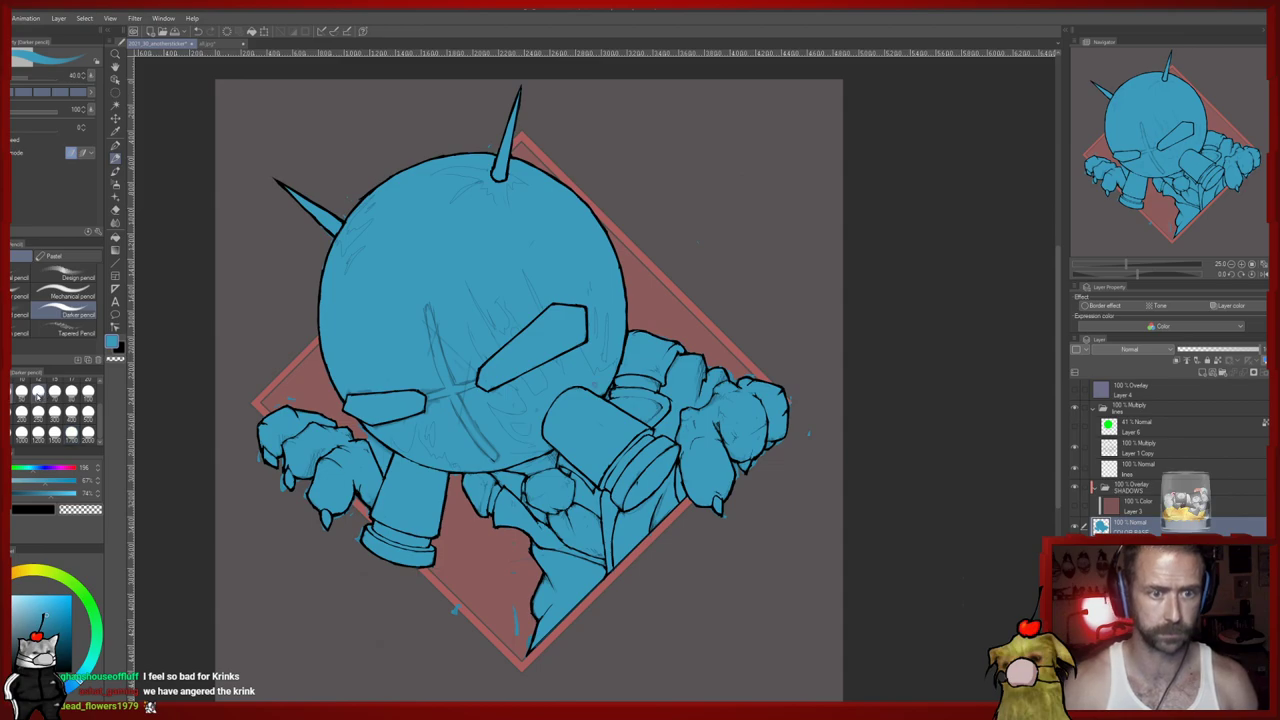
{"action": "scroll", "coordinate": [36, 397], "scroll_direction": "up", "scroll_amount": 5}
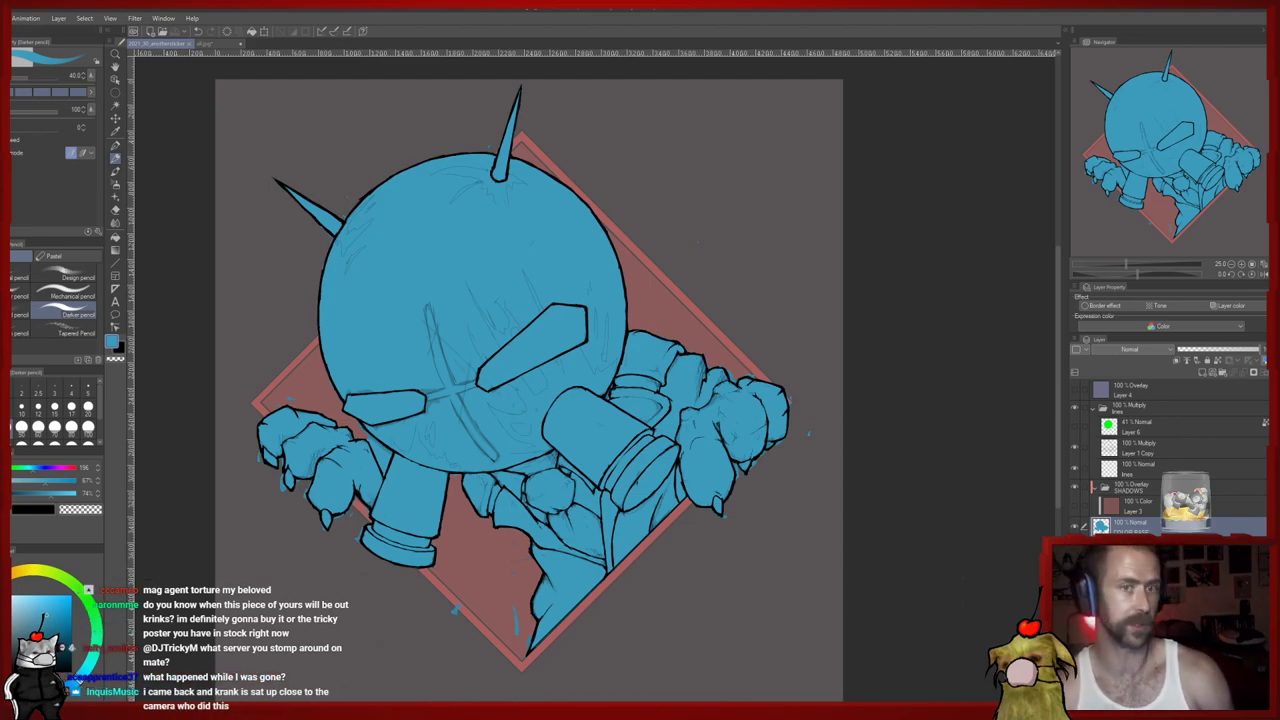
{"action": "left_click", "coordinate": [210, 44]}
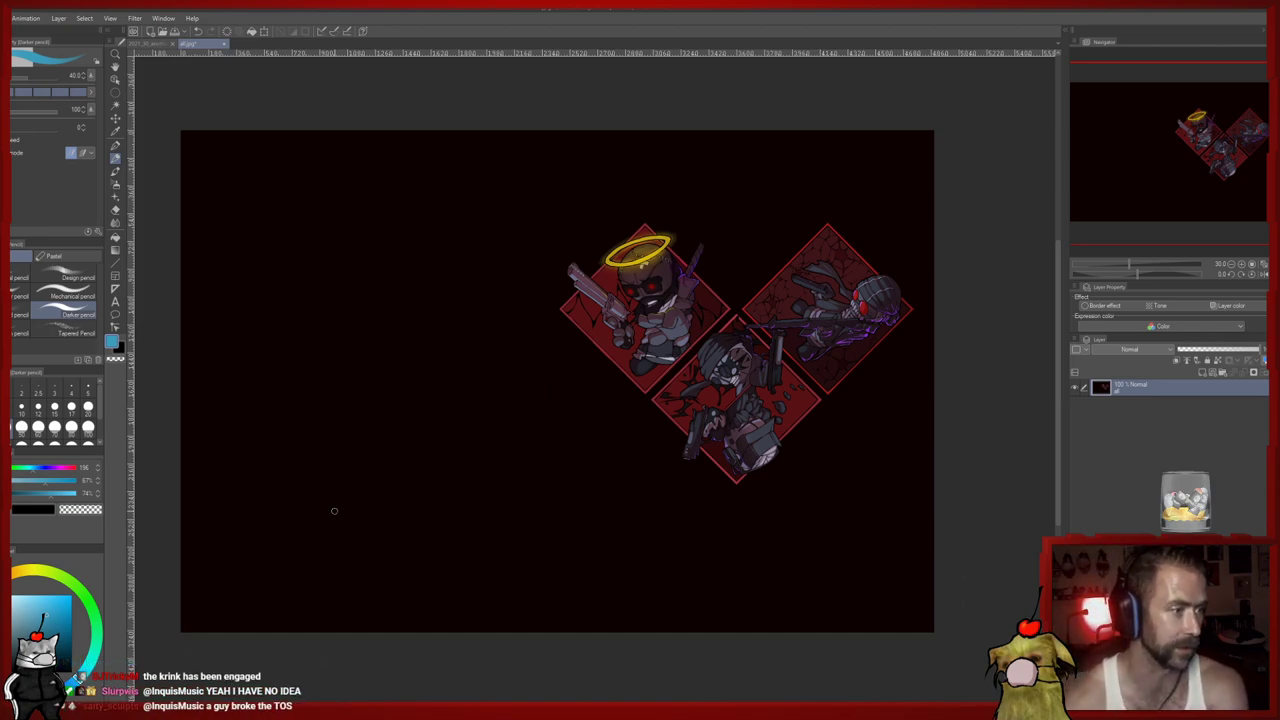
{"action": "left_click", "coordinate": [148, 44]}
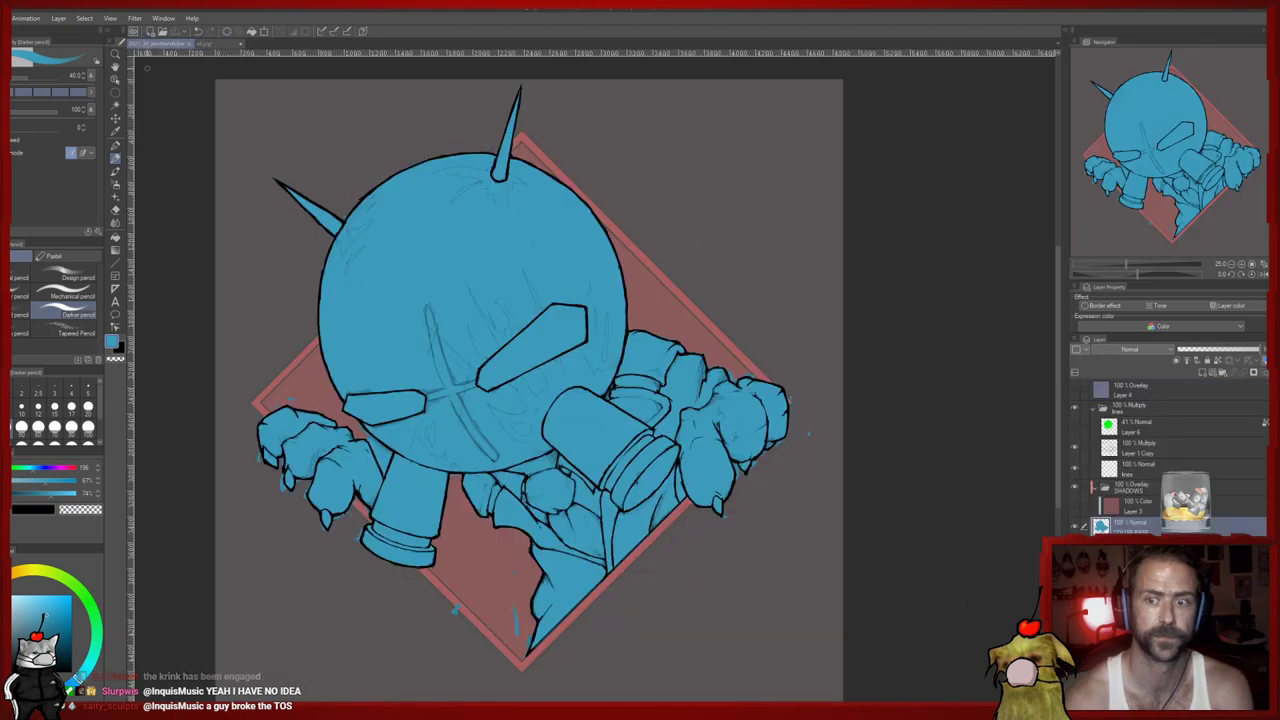
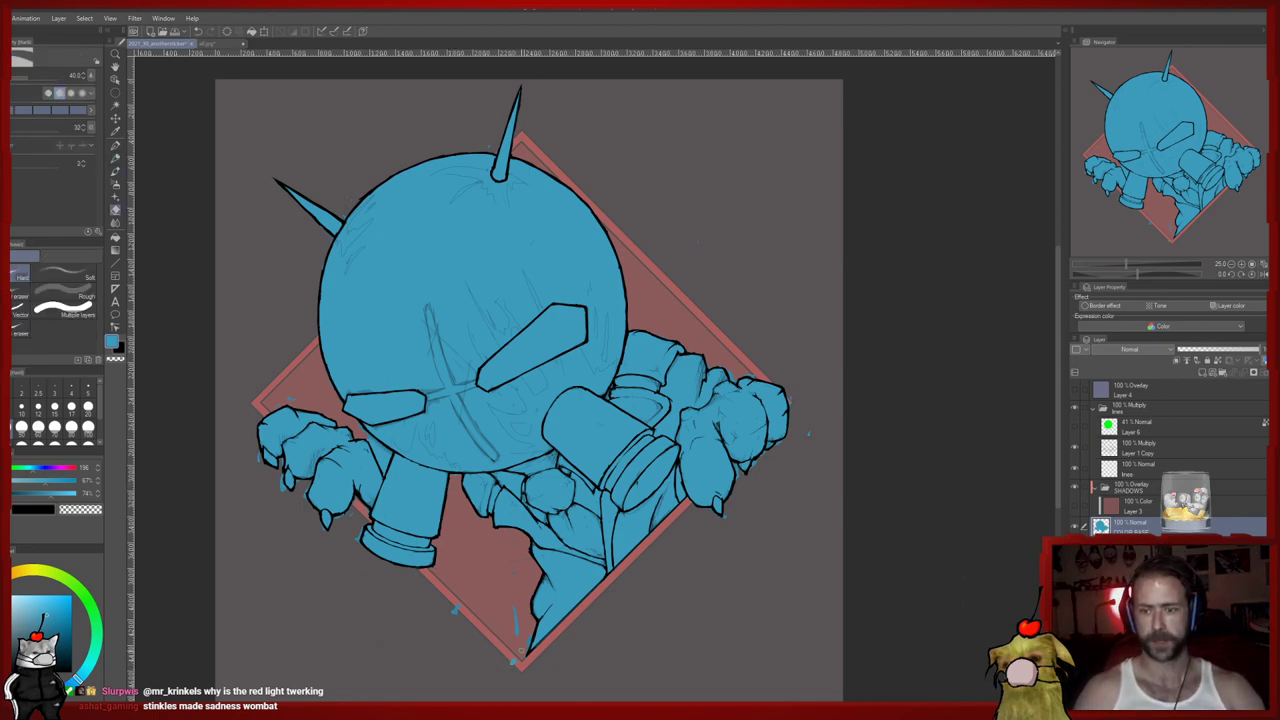
Erase the blue streak near the diamond's lower corner with a size 40 hard eraser and fill the unpainted spot on the left canister
{"action": "key", "text": "e"}
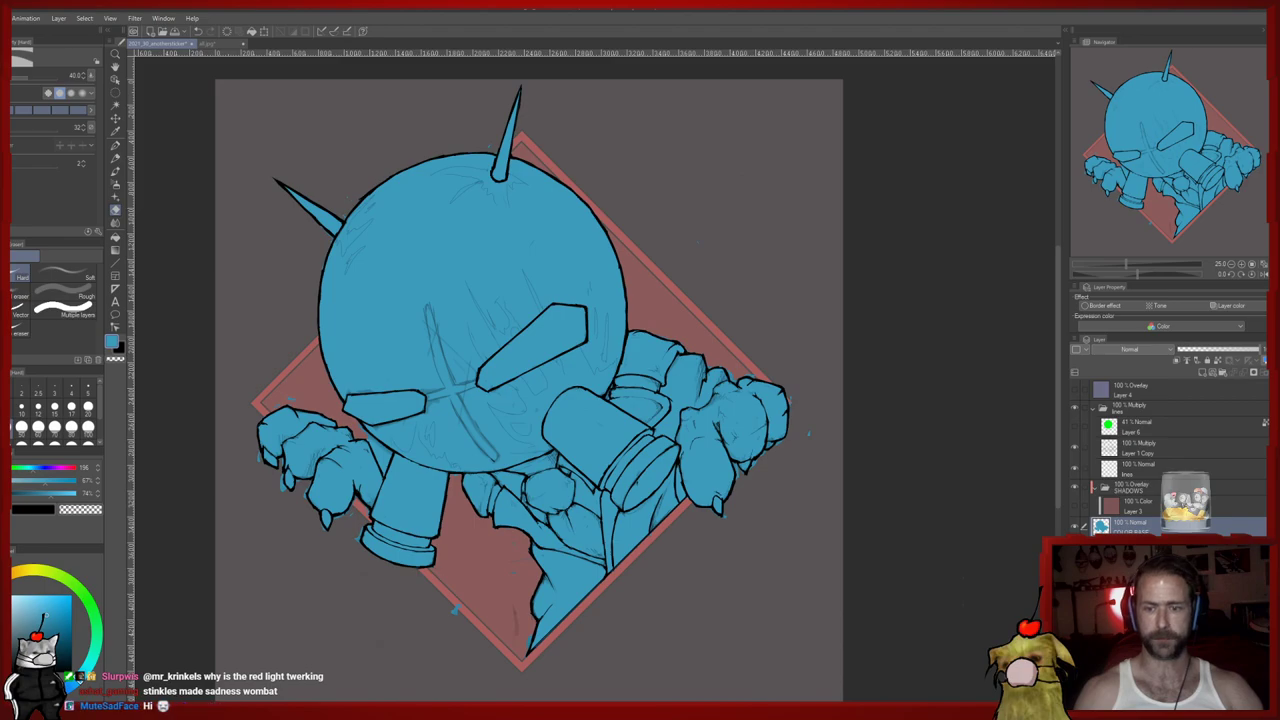
{"action": "scroll", "coordinate": [470, 556], "scroll_direction": "up", "scroll_amount": 1}
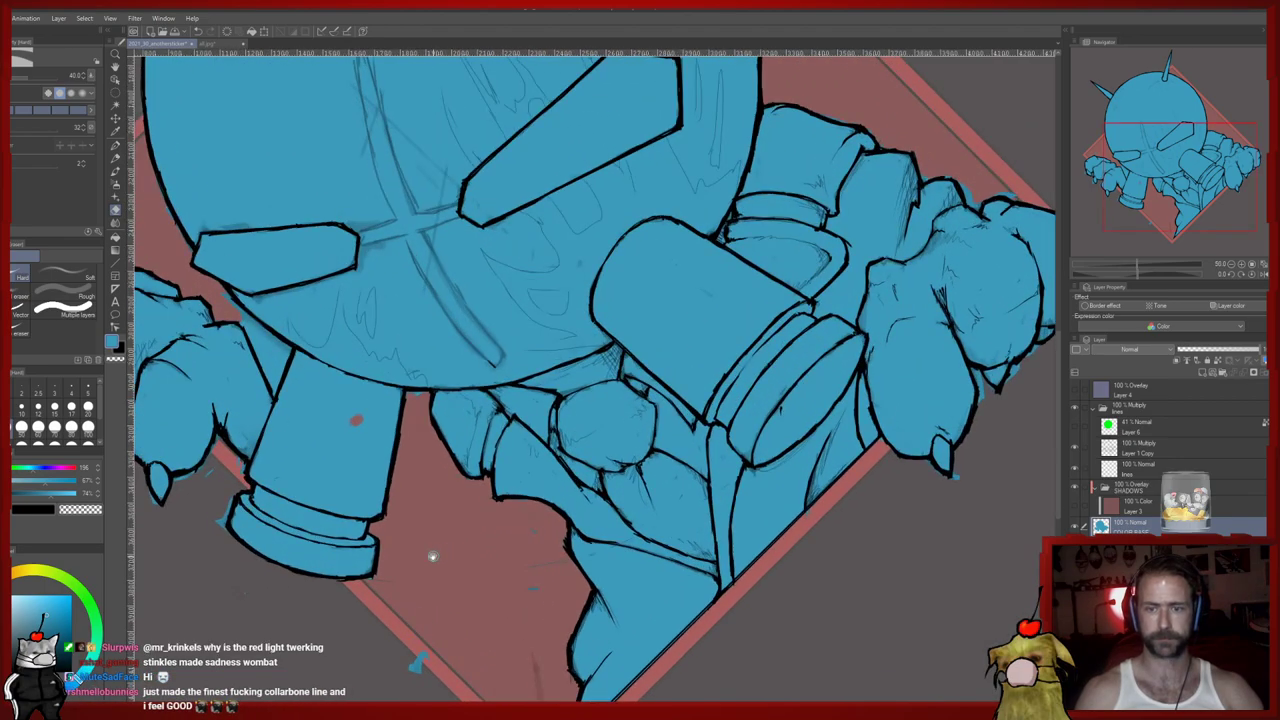
{"action": "left_click_drag", "start_coordinate": [432, 557], "coordinate": [484, 479]}
{"action": "key", "text": "p"}
{"action": "left_click_drag", "start_coordinate": [411, 338], "coordinate": [404, 366]}
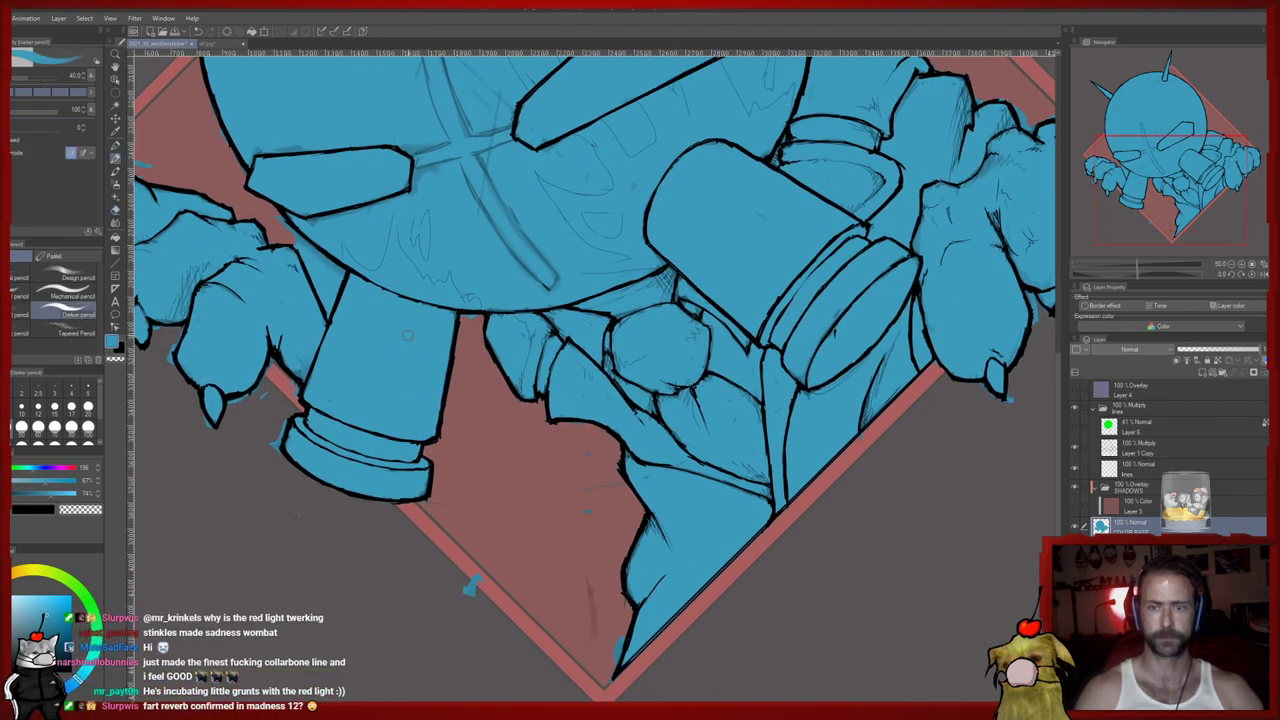
Erase the blue spill around the left canister, the torso edge and the diamond's lower-left border with a size 25 hard eraser
{"action": "key", "text": "e"}
{"action": "left_click", "coordinate": [20, 427]}
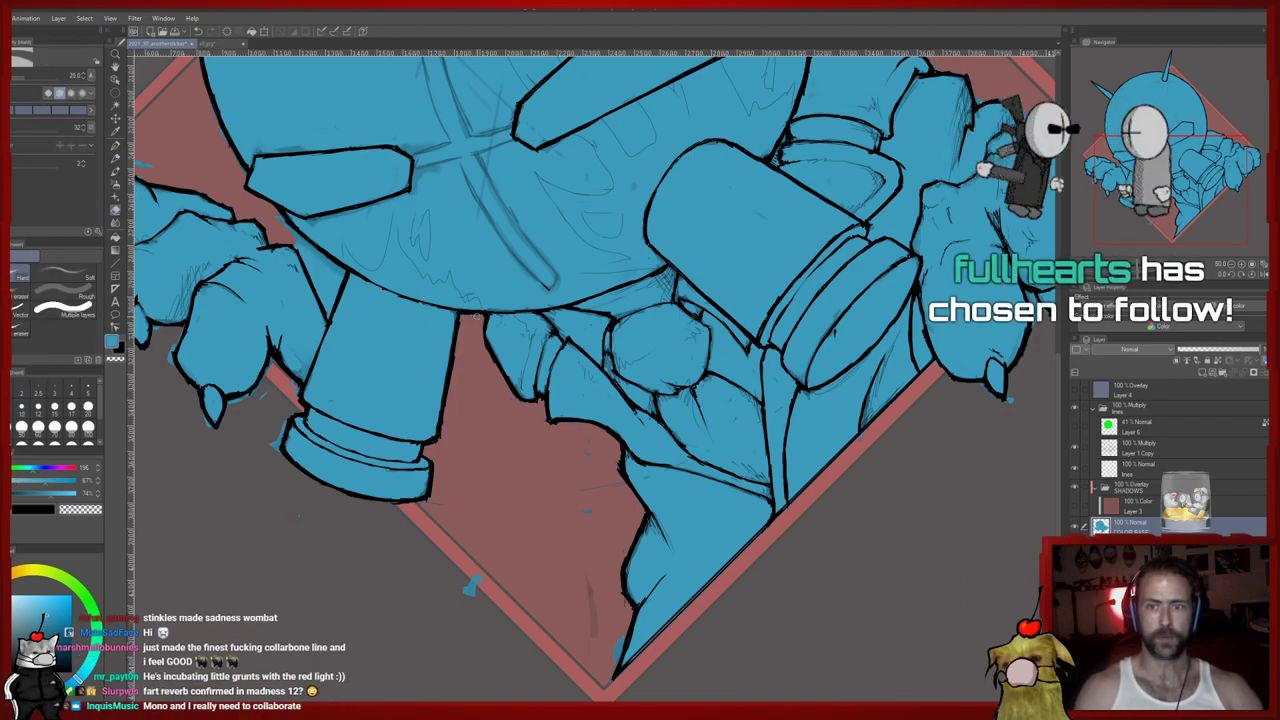
{"action": "left_click_drag", "start_coordinate": [440, 445], "coordinate": [462, 396]}
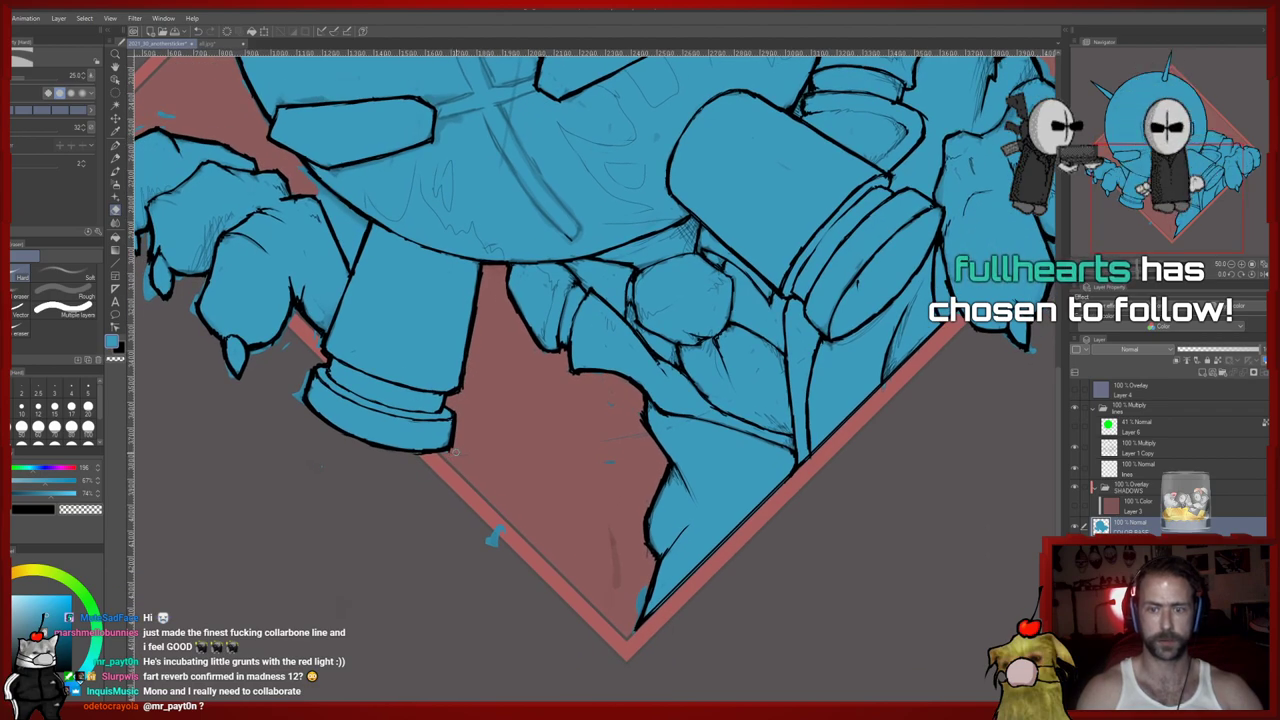
{"action": "left_click_drag", "start_coordinate": [457, 461], "coordinate": [453, 447]}
{"action": "left_click_drag", "start_coordinate": [460, 507], "coordinate": [474, 496]}
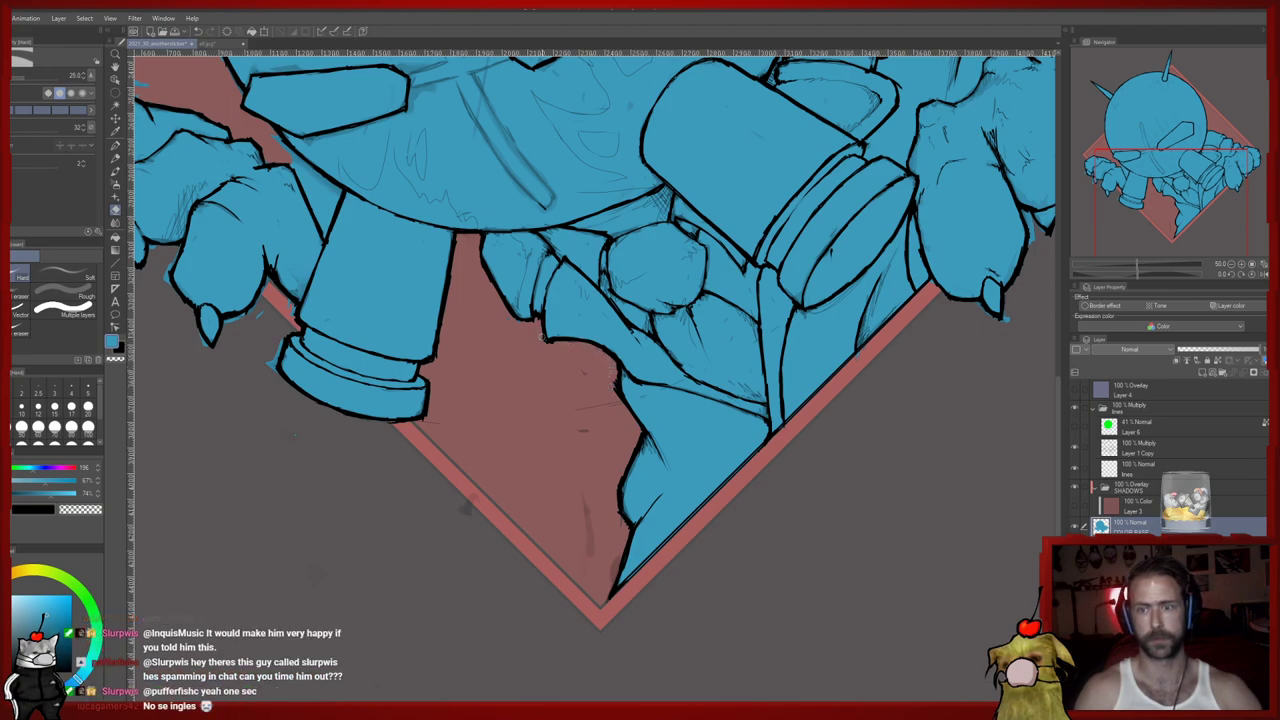
Erase the blue spill around the fingers and claws of the hand on the drawing's left side
{"action": "left_click_drag", "start_coordinate": [466, 360], "coordinate": [642, 398]}
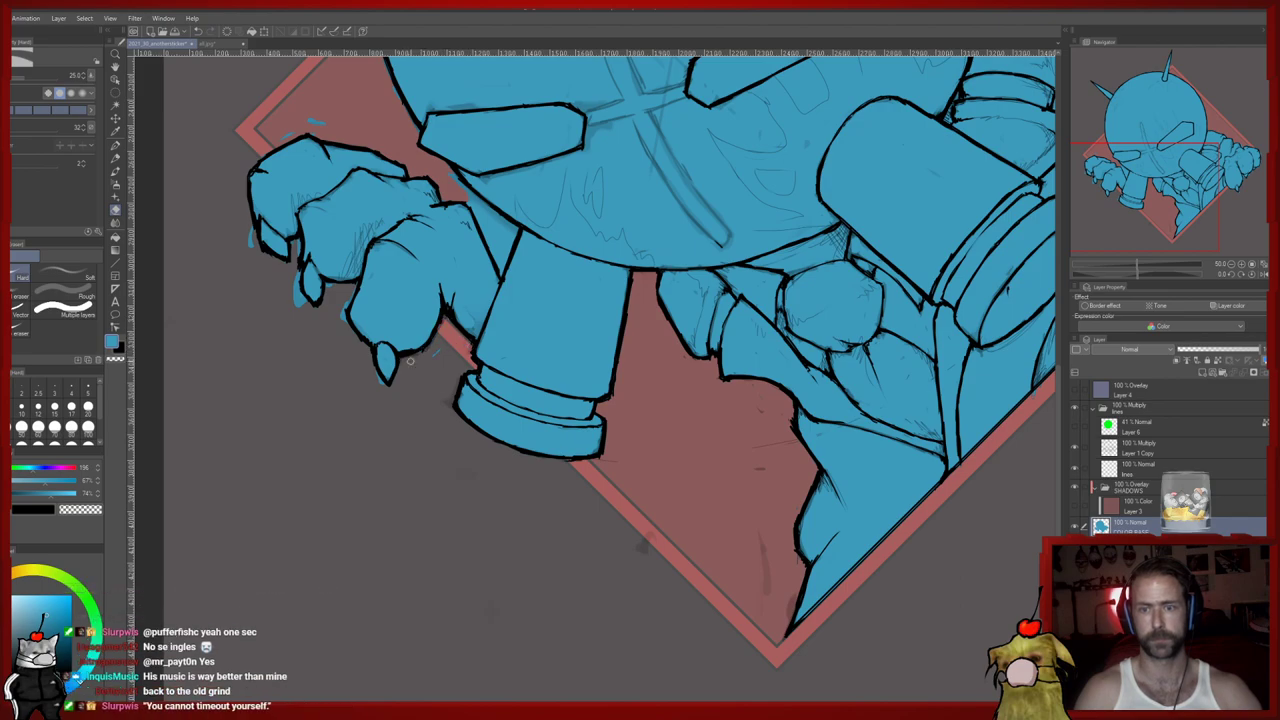
{"action": "scroll", "coordinate": [395, 380], "scroll_direction": "up", "scroll_amount": 3}
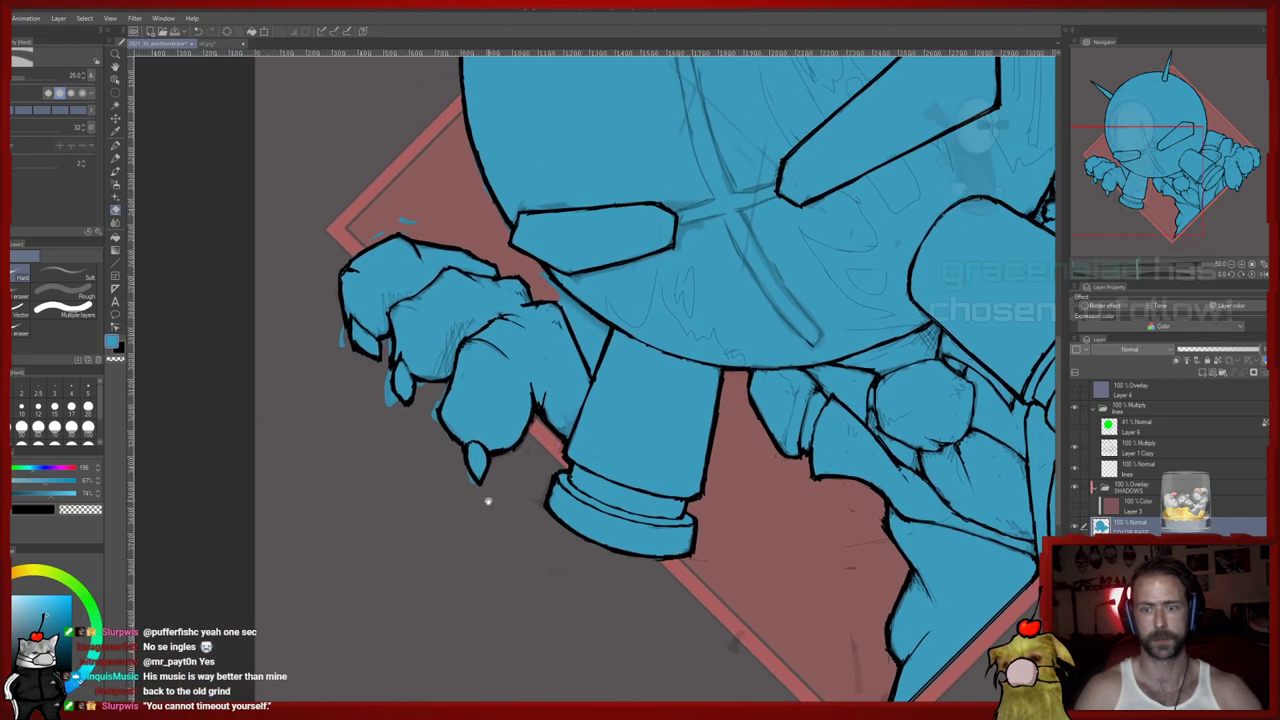
{"action": "left_click_drag", "start_coordinate": [465, 470], "coordinate": [510, 497]}
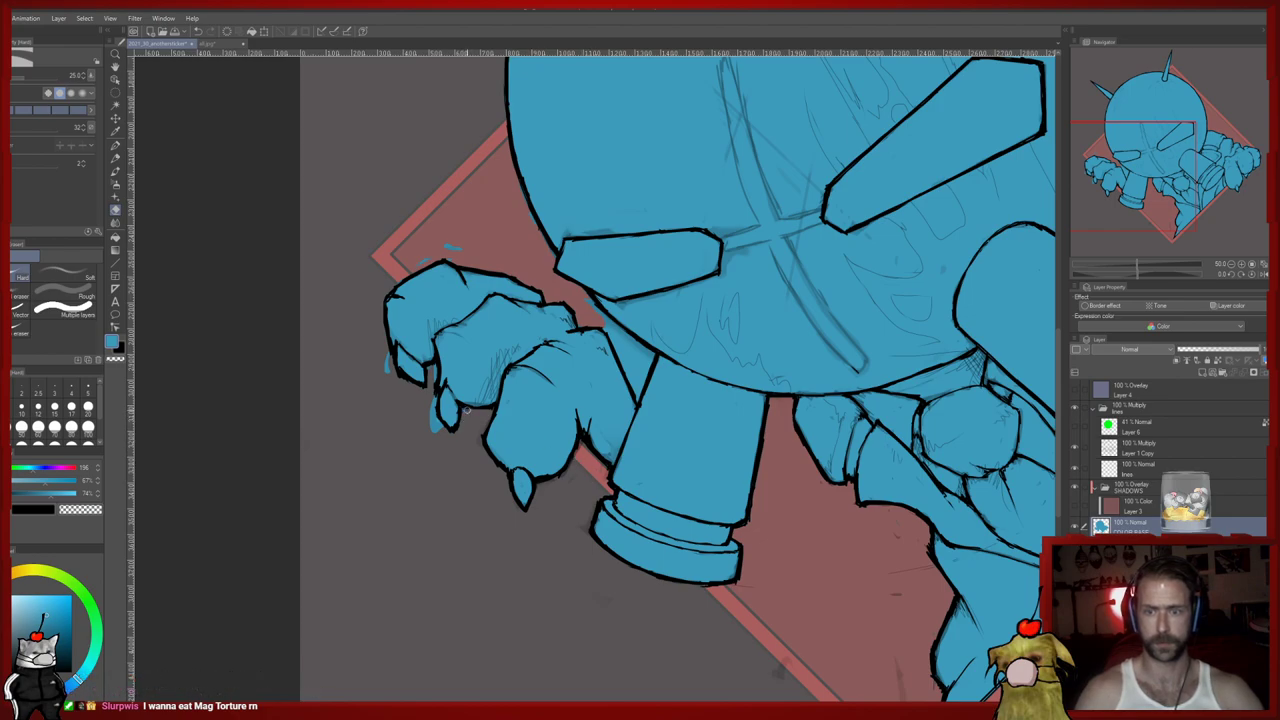
{"action": "left_click_drag", "start_coordinate": [435, 403], "coordinate": [442, 430]}
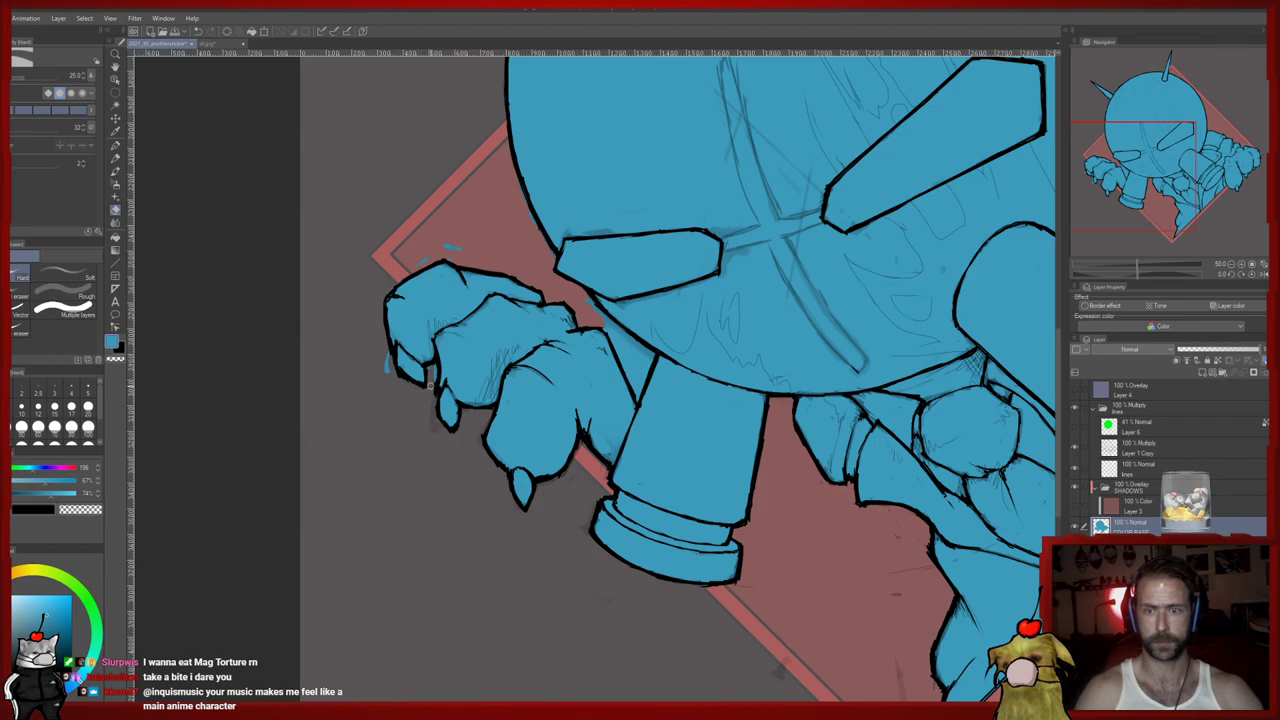
{"action": "mouse_move", "coordinate": [427, 403]}
{"action": "left_mouse_down"}
{"action": "mouse_move", "coordinate": [485, 462]}
{"action": "mouse_move", "coordinate": [443, 414]}
{"action": "left_mouse_up"}
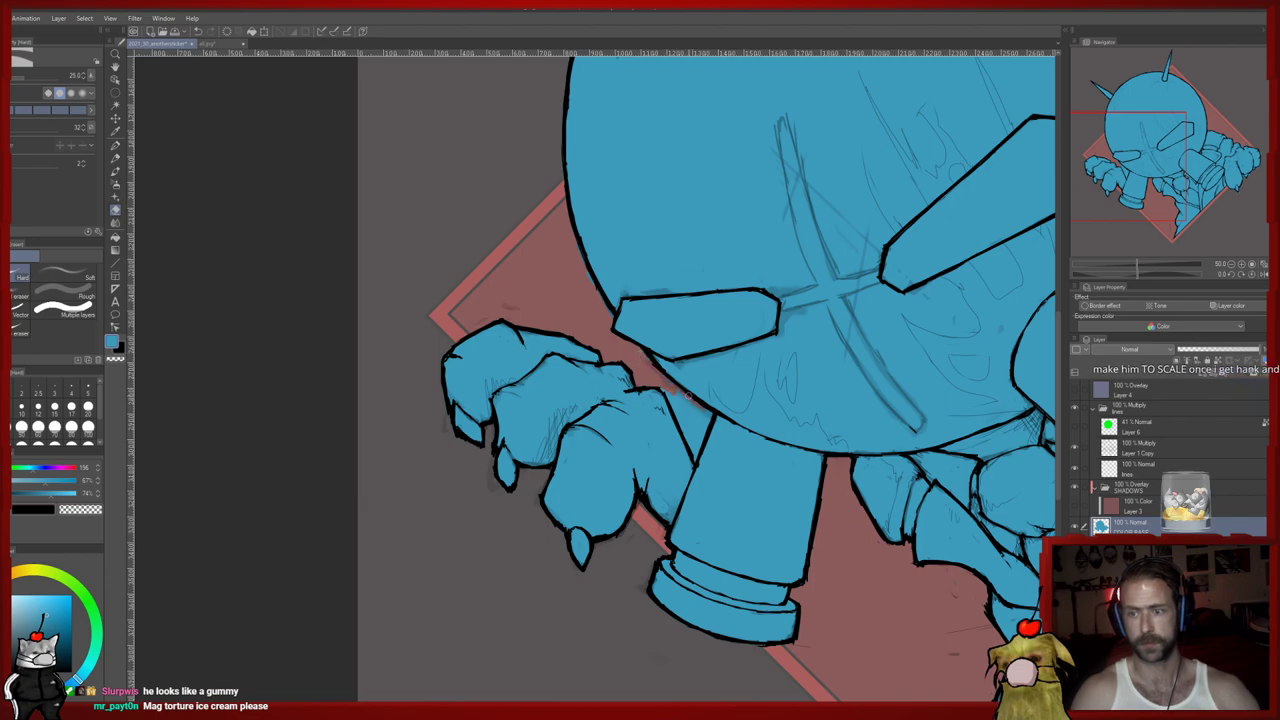
Erase the blue from the narrow gap between the mask, the left hand and the canister
{"action": "mouse_move", "coordinate": [694, 462]}
{"action": "left_mouse_down"}
{"action": "mouse_move", "coordinate": [668, 398]}
{"action": "mouse_move", "coordinate": [694, 438]}
{"action": "left_mouse_up"}
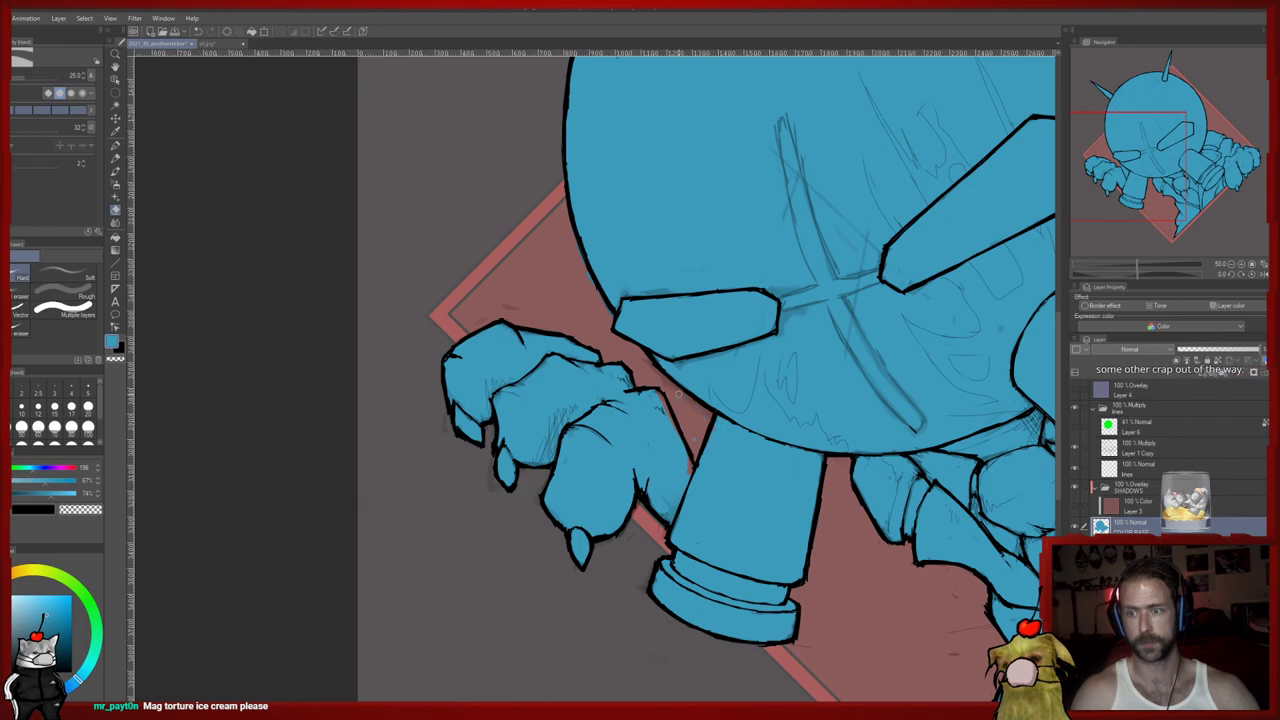
{"action": "key", "text": "p"}
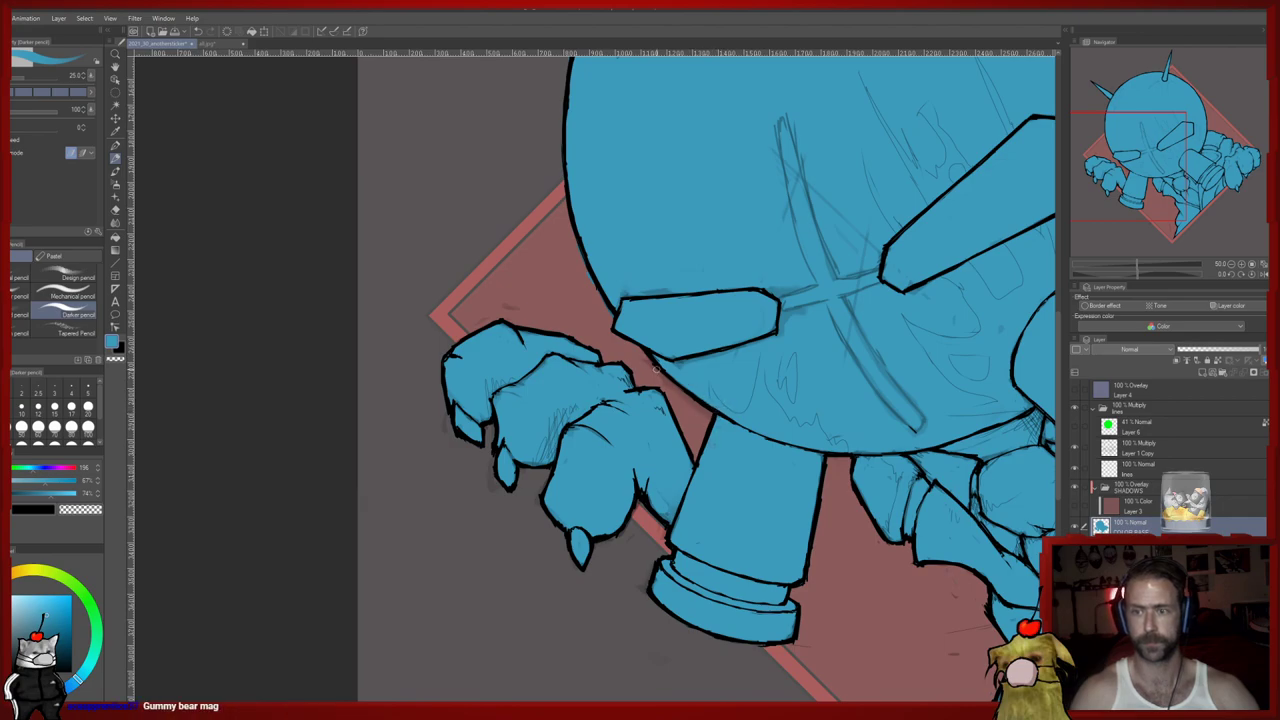
{"action": "key", "text": "e"}
{"action": "left_click_drag", "start_coordinate": [639, 367], "coordinate": [688, 424]}
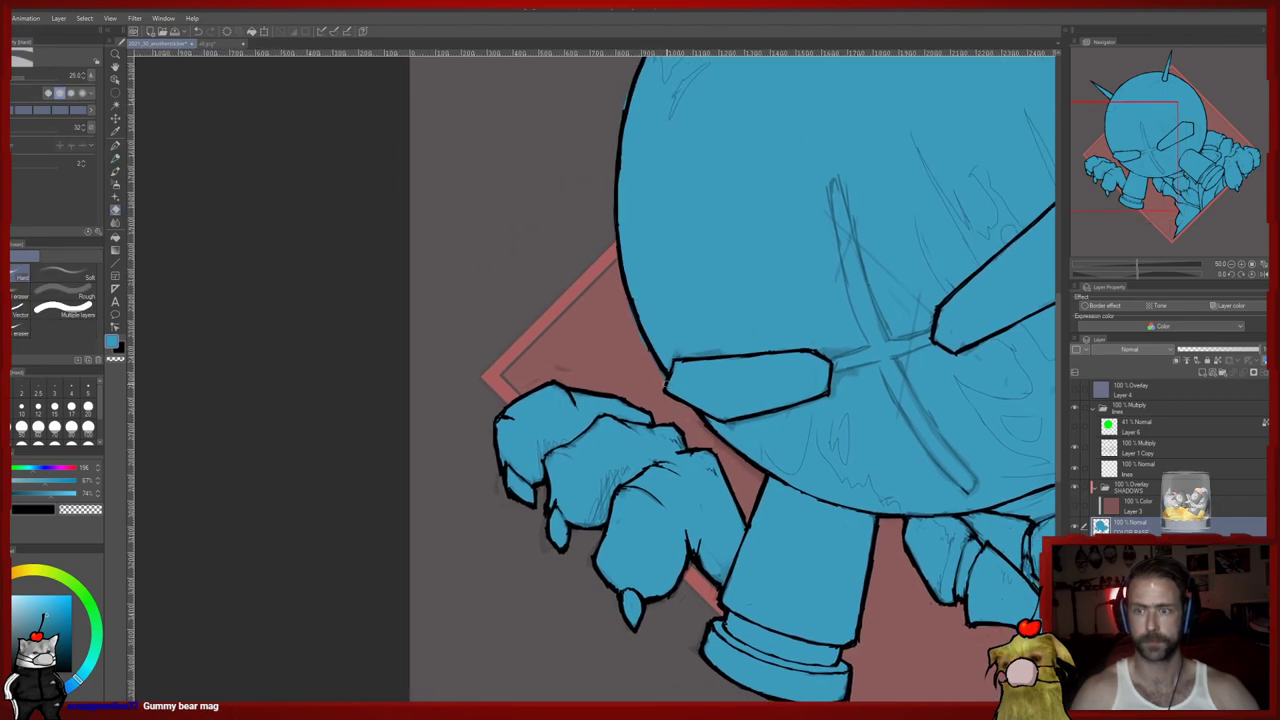
Erase the stray blue specks around the mask outline, the two horns and the diamond's upper-right border
{"action": "left_click_drag", "start_coordinate": [612, 272], "coordinate": [628, 392]}
{"action": "left_click_drag", "start_coordinate": [661, 168], "coordinate": [678, 402]}
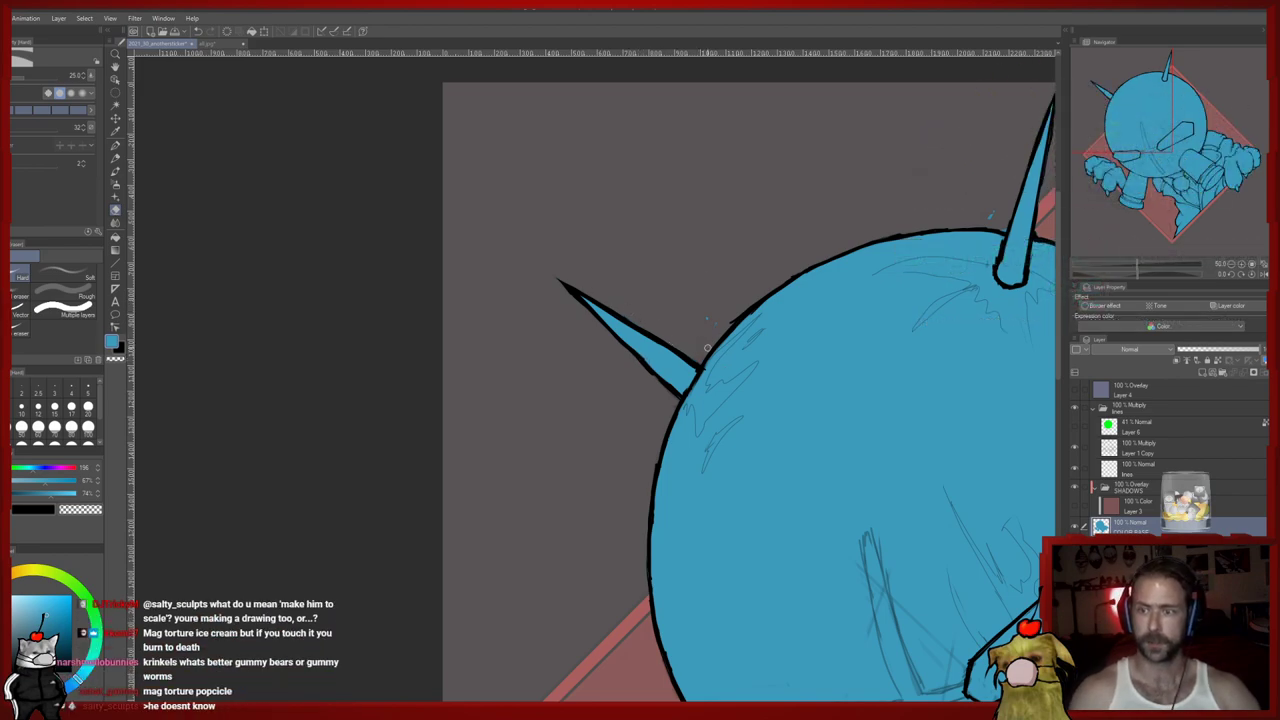
{"action": "left_click_drag", "start_coordinate": [766, 279], "coordinate": [611, 271]}
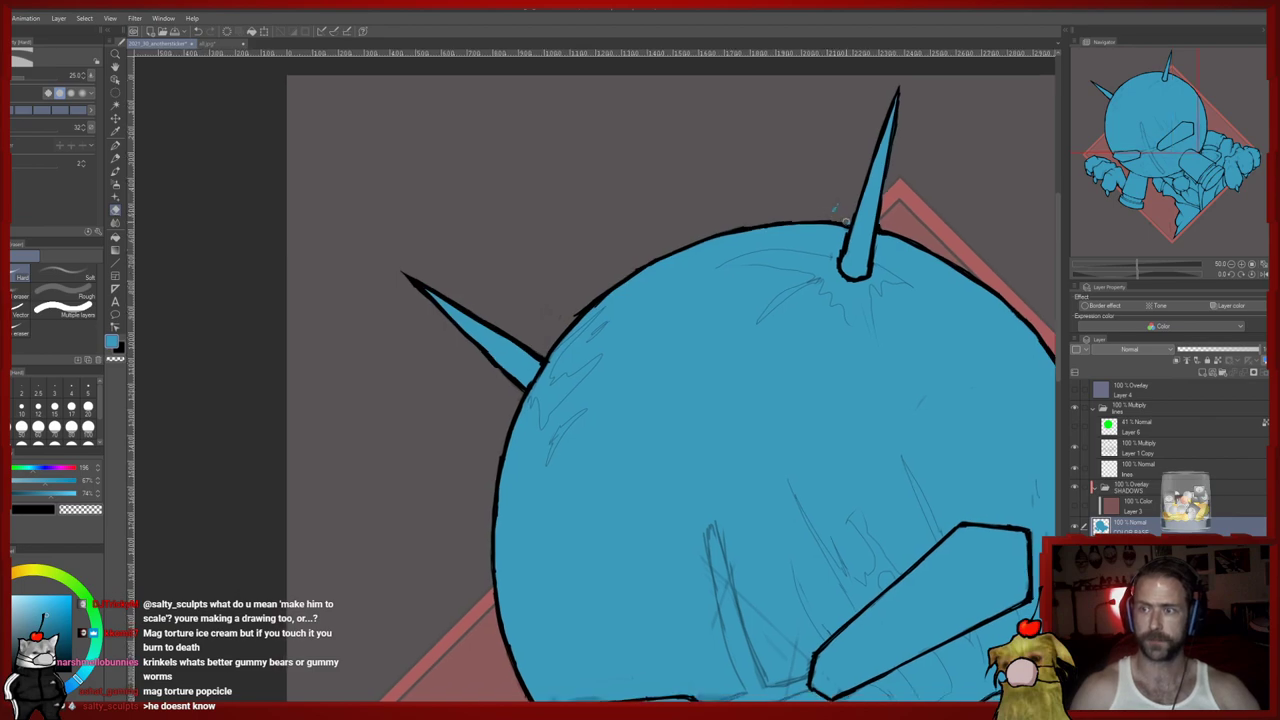
{"action": "mouse_move", "coordinate": [827, 213]}
{"action": "left_mouse_down"}
{"action": "mouse_move", "coordinate": [683, 283]}
{"action": "mouse_move", "coordinate": [656, 326]}
{"action": "left_mouse_up"}
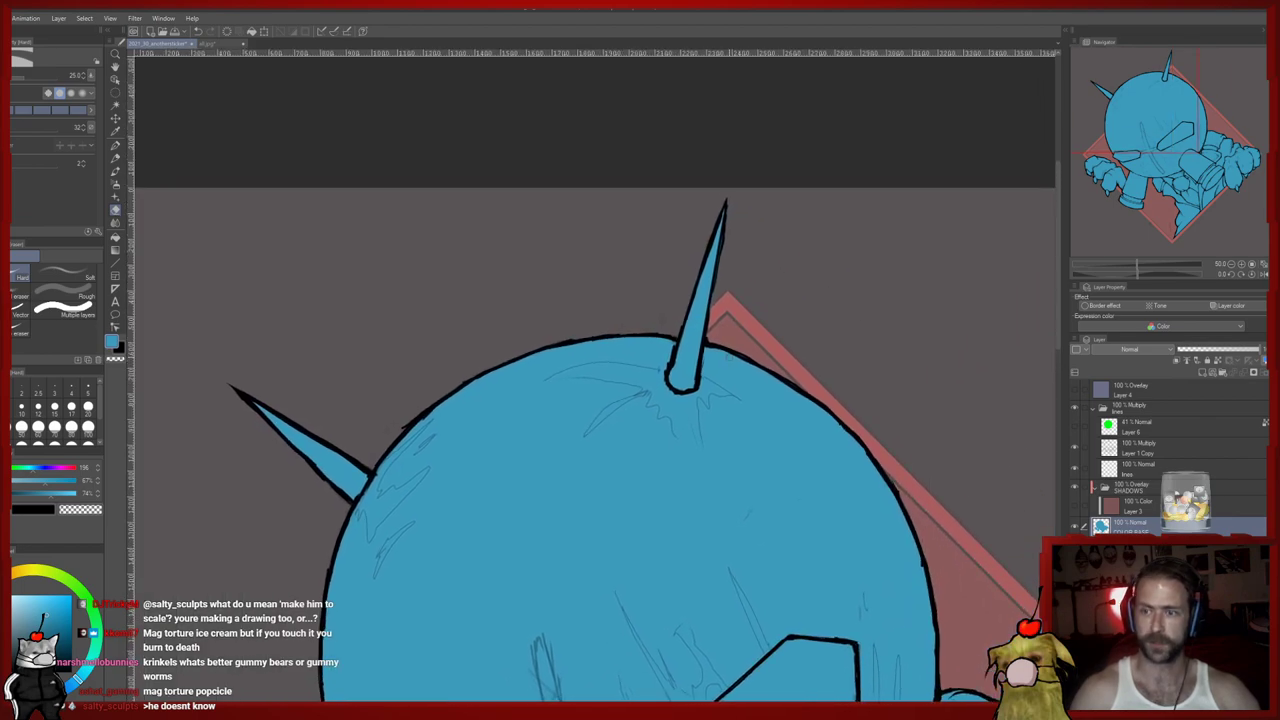
{"action": "left_click_drag", "start_coordinate": [743, 256], "coordinate": [549, 189]}
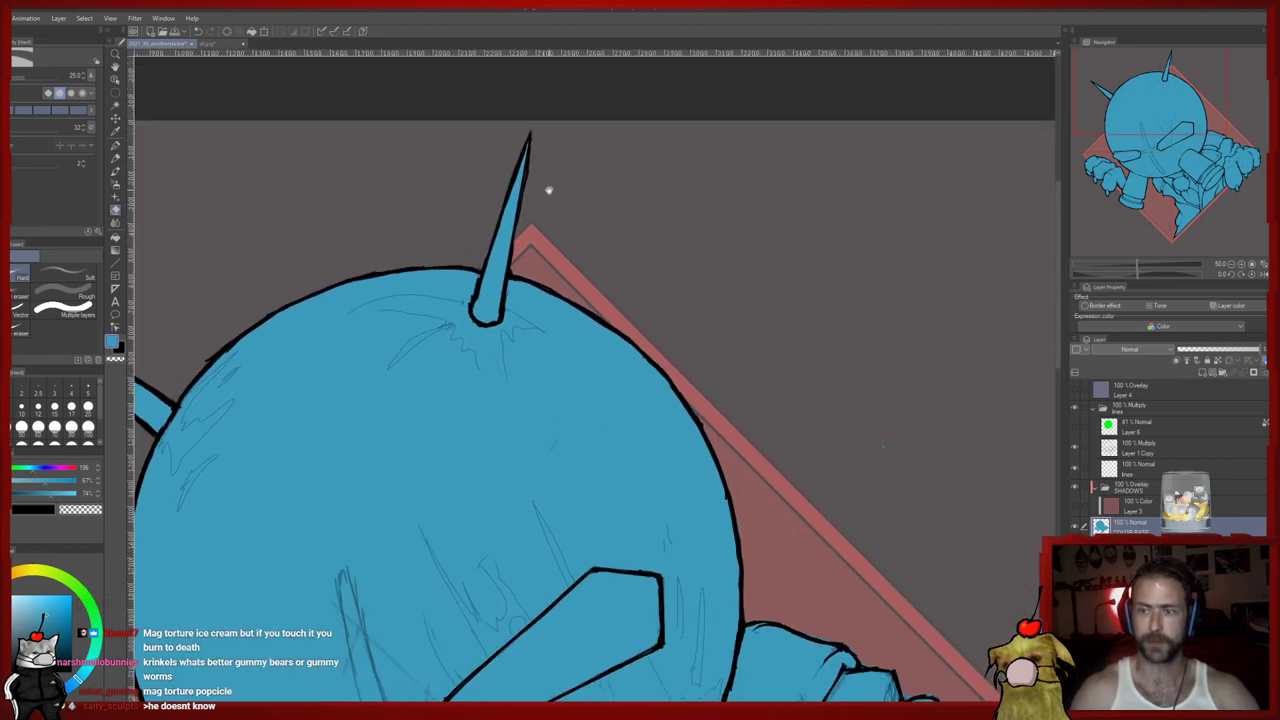
{"action": "left_click_drag", "start_coordinate": [708, 369], "coordinate": [665, 281]}
{"action": "left_click_drag", "start_coordinate": [713, 356], "coordinate": [640, 251]}
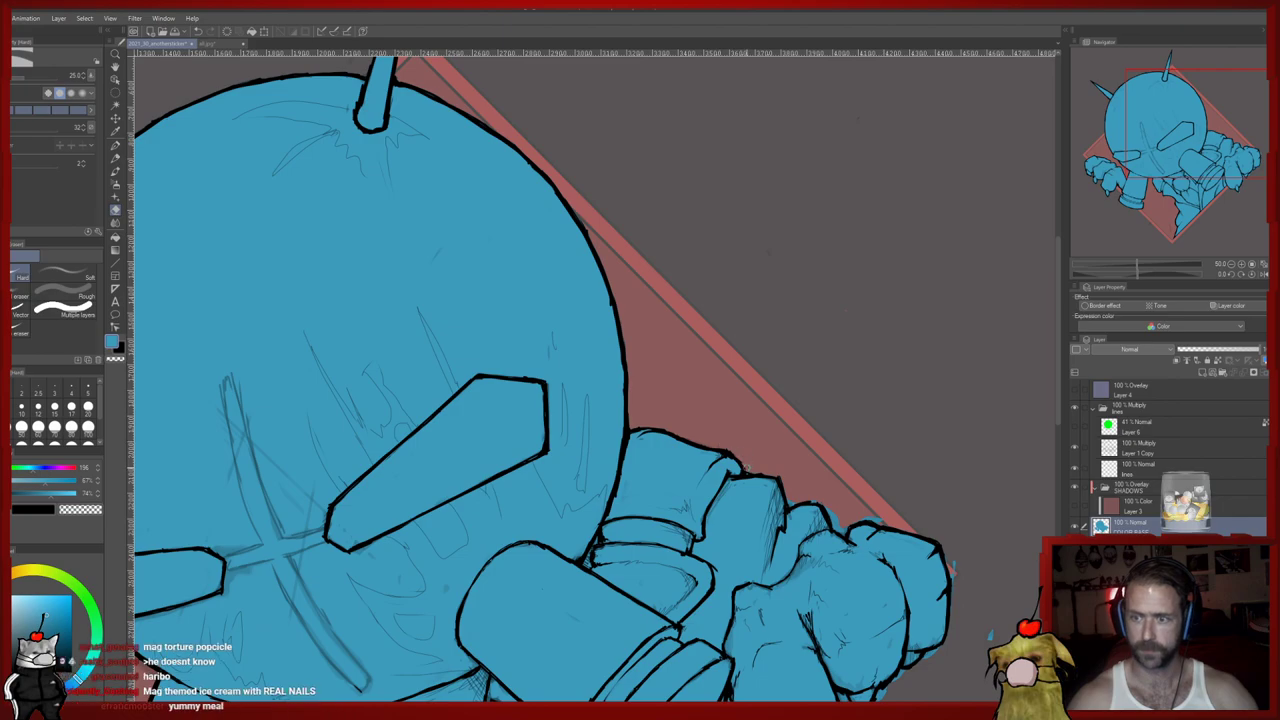
Erase the blue spill around the fingers and claws of the hand on the drawing's right side
{"action": "left_click_drag", "start_coordinate": [749, 469], "coordinate": [678, 384]}
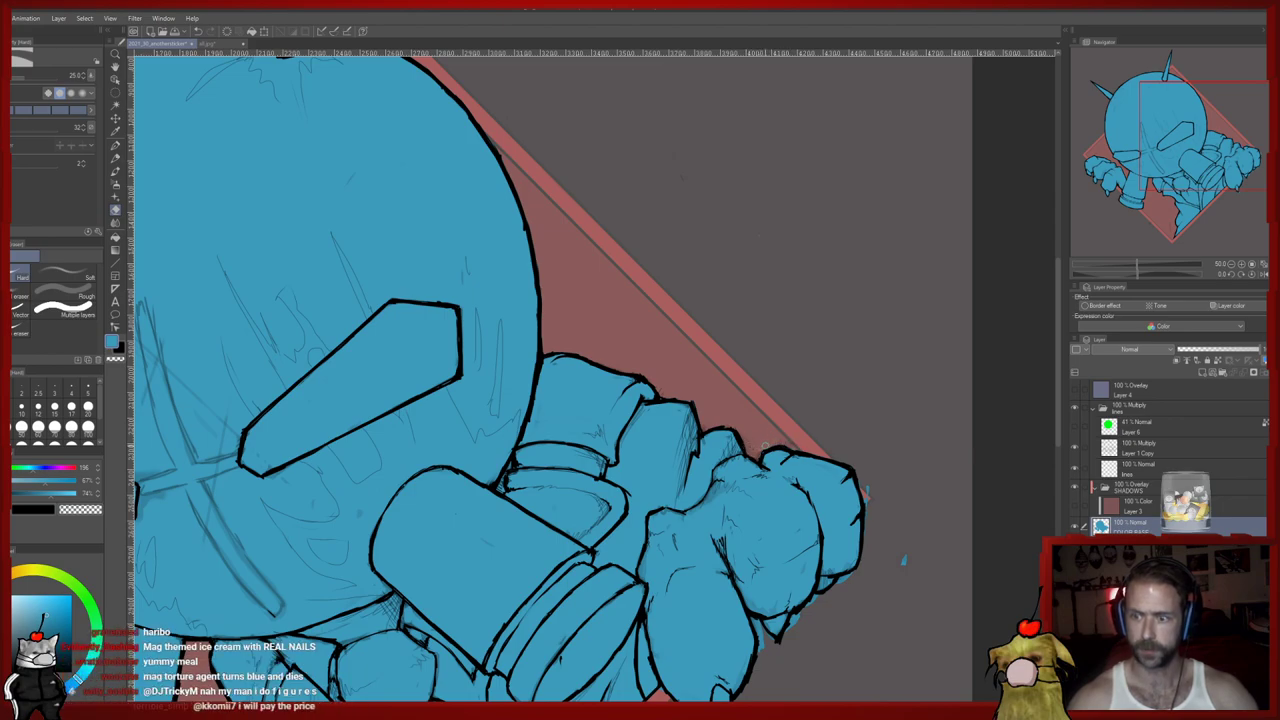
{"action": "left_click_drag", "start_coordinate": [793, 445], "coordinate": [633, 319]}
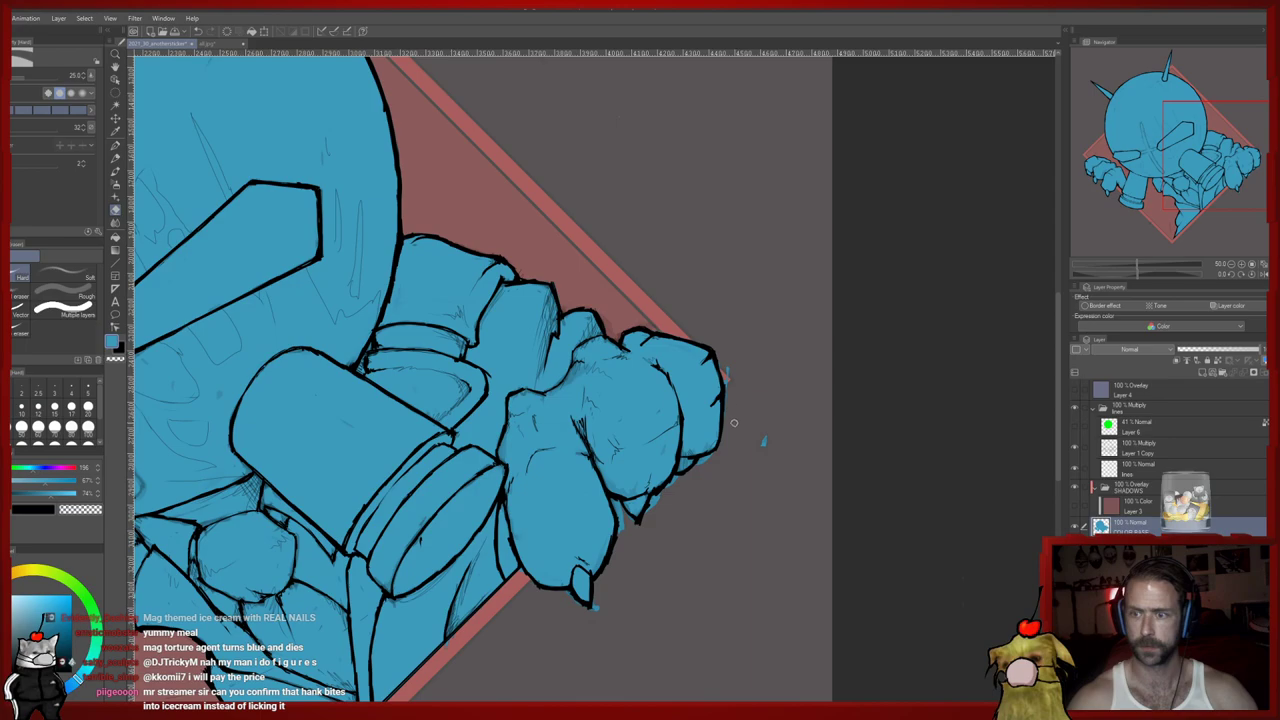
{"action": "mouse_move", "coordinate": [728, 360]}
{"action": "left_mouse_down"}
{"action": "mouse_move", "coordinate": [719, 300]}
{"action": "mouse_move", "coordinate": [718, 329]}
{"action": "left_mouse_up"}
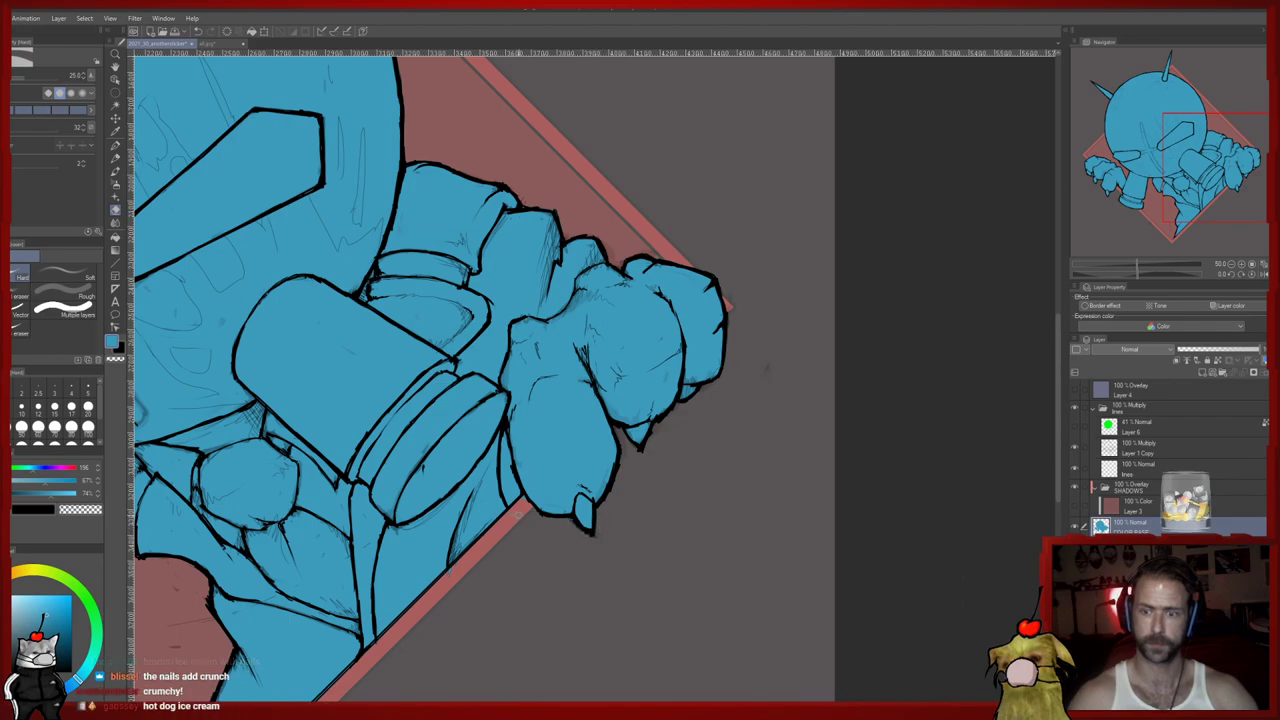
{"action": "mouse_move", "coordinate": [498, 532]}
{"action": "left_mouse_down"}
{"action": "mouse_move", "coordinate": [708, 309]}
{"action": "mouse_move", "coordinate": [705, 323]}
{"action": "left_mouse_up"}
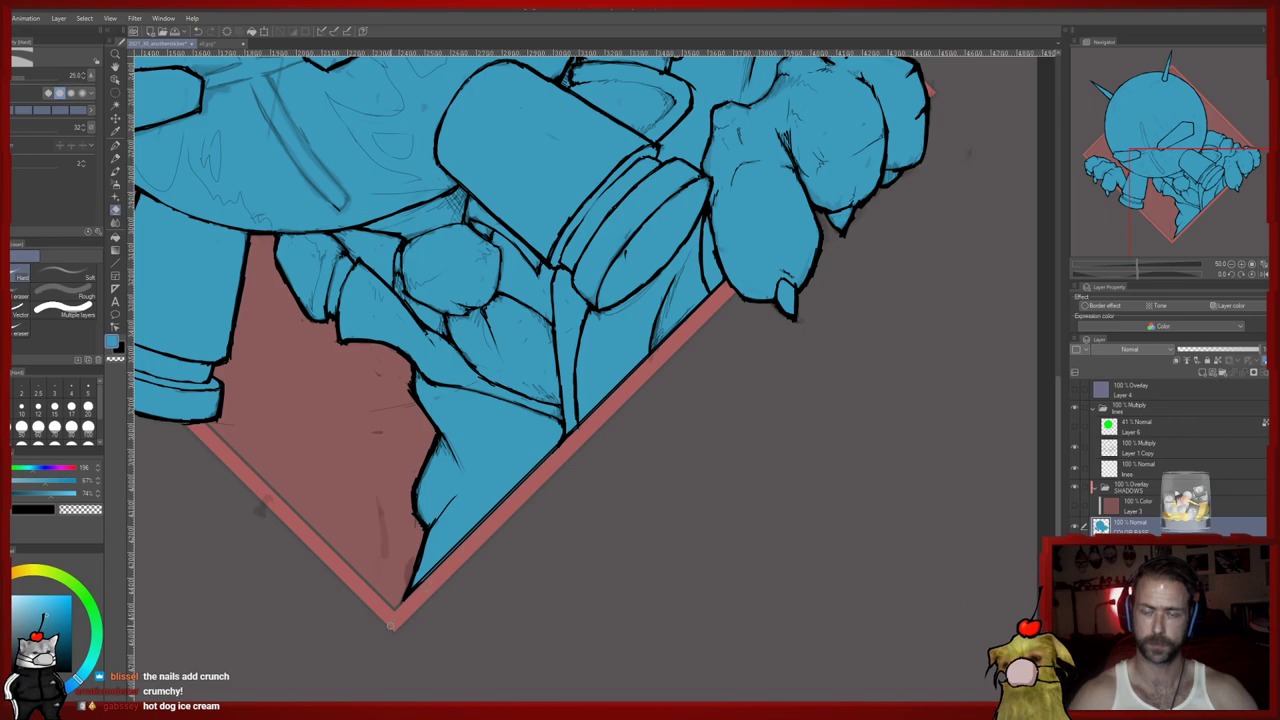
{"action": "left_click_drag", "start_coordinate": [374, 573], "coordinate": [451, 623]}
{"action": "scroll", "coordinate": [536, 538], "scroll_direction": "down", "scroll_amount": 5}
{"action": "scroll", "coordinate": [391, 625], "scroll_direction": "down", "scroll_amount": 2}
{"action": "scroll", "coordinate": [485, 356], "scroll_direction": "up", "scroll_amount": 1}
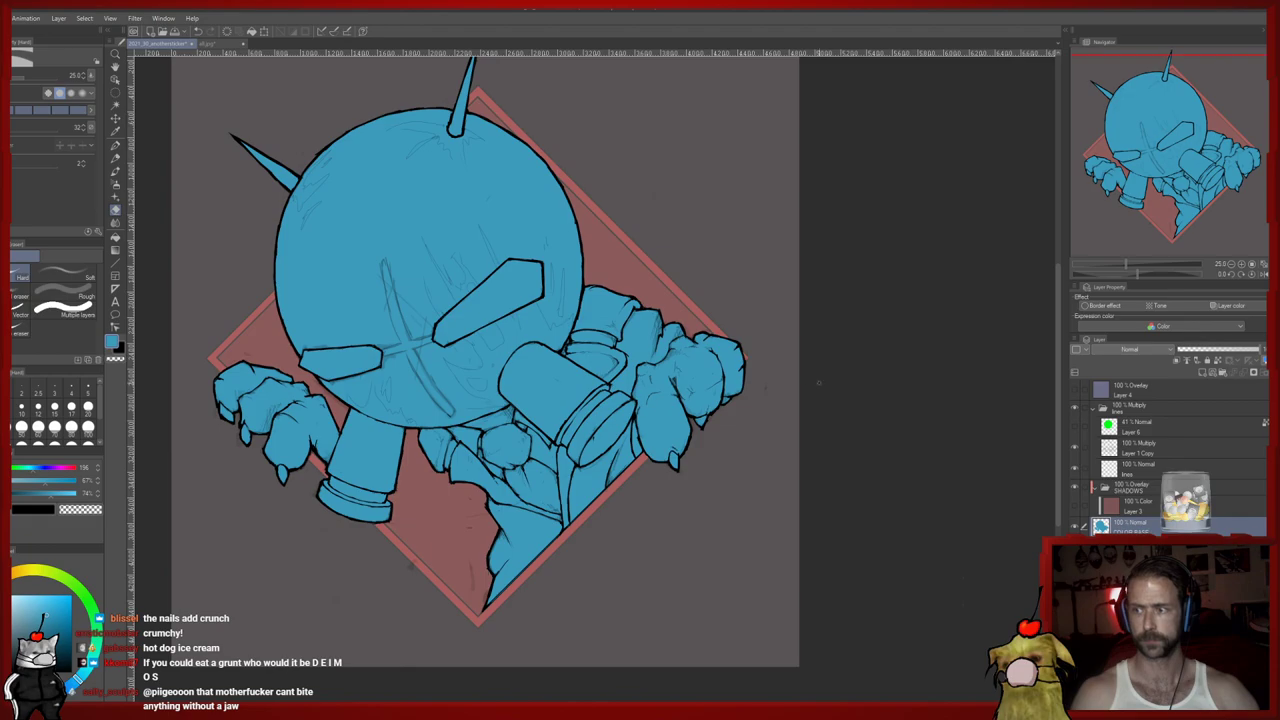
Add a layer clipped to the blue colour base and cover the whole figure in mid grey with a size 2000 Darker pencil
{"action": "left_click", "coordinate": [1202, 375]}
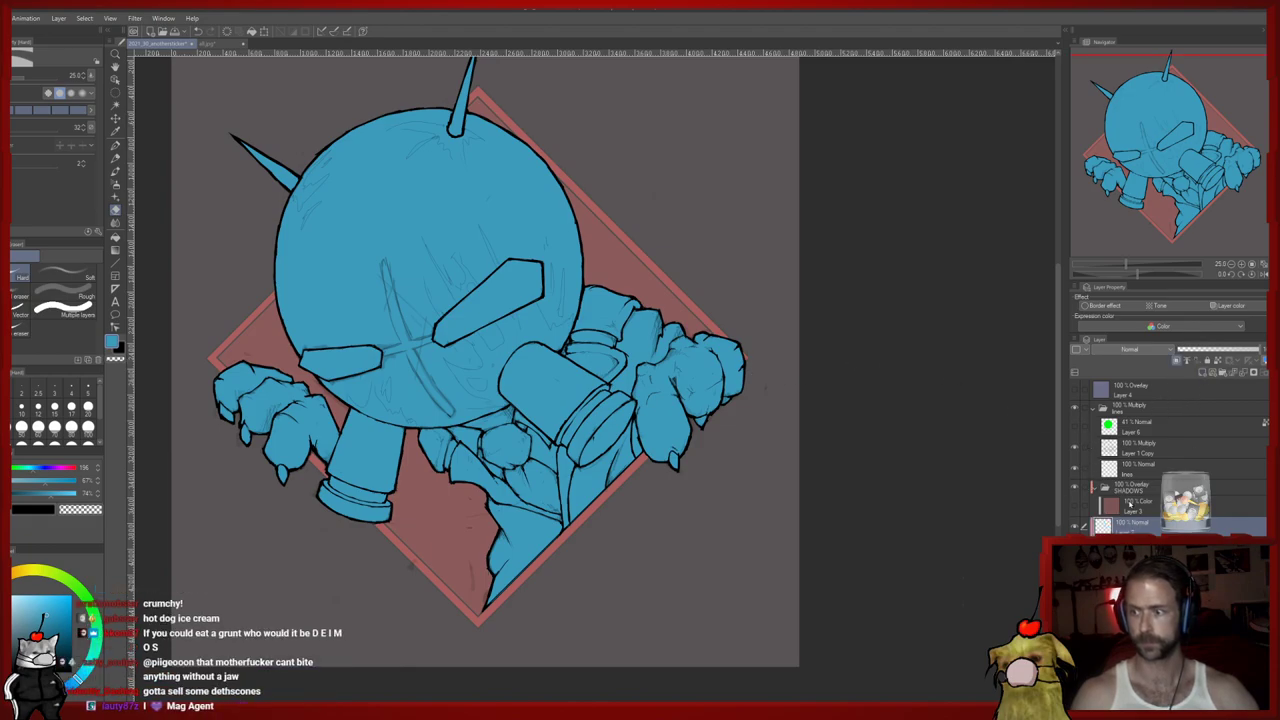
{"action": "left_click", "coordinate": [13, 612]}
{"action": "key", "text": "p"}
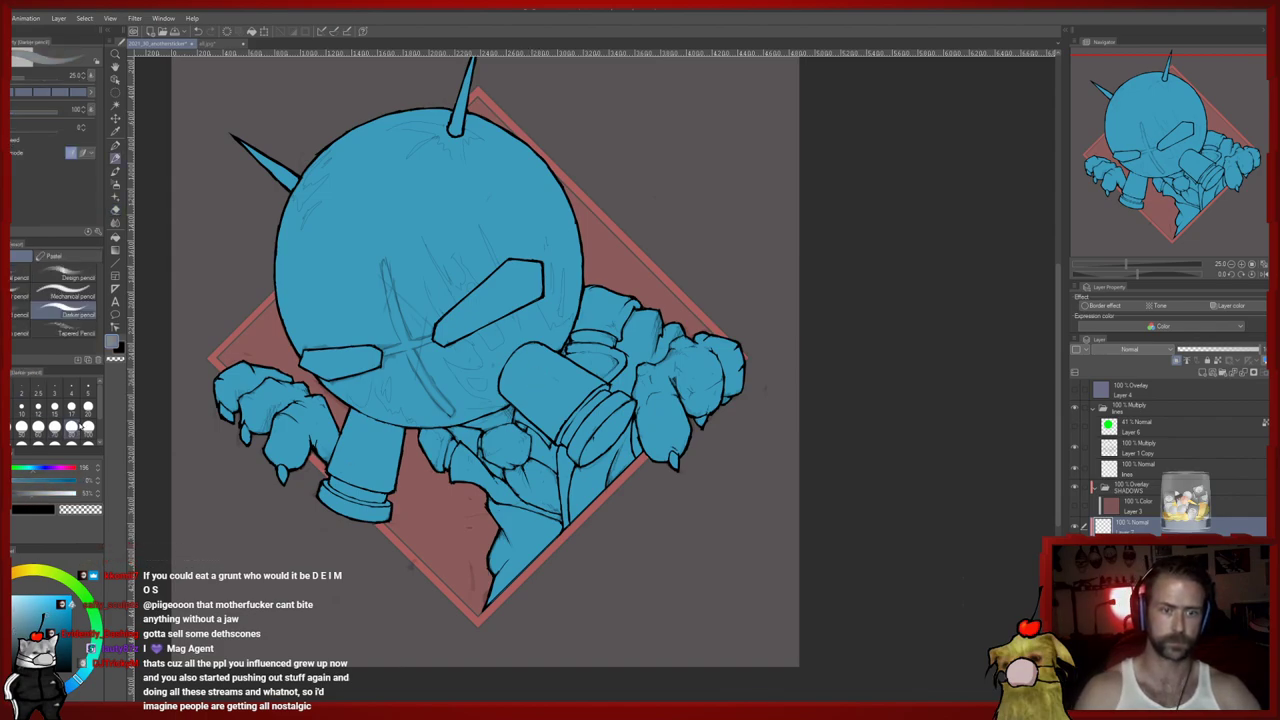
{"action": "scroll", "coordinate": [75, 420], "scroll_direction": "down", "scroll_amount": 5}
{"action": "left_click", "coordinate": [88, 432]}
{"action": "mouse_move", "coordinate": [361, 350]}
{"action": "left_mouse_down"}
{"action": "mouse_move", "coordinate": [520, 226]}
{"action": "mouse_move", "coordinate": [526, 254]}
{"action": "mouse_move", "coordinate": [531, 162]}
{"action": "mouse_move", "coordinate": [675, 536]}
{"action": "mouse_move", "coordinate": [656, 557]}
{"action": "mouse_move", "coordinate": [766, 117]}
{"action": "left_mouse_up"}
{"action": "left_click_drag", "start_coordinate": [642, 302], "coordinate": [703, 338]}
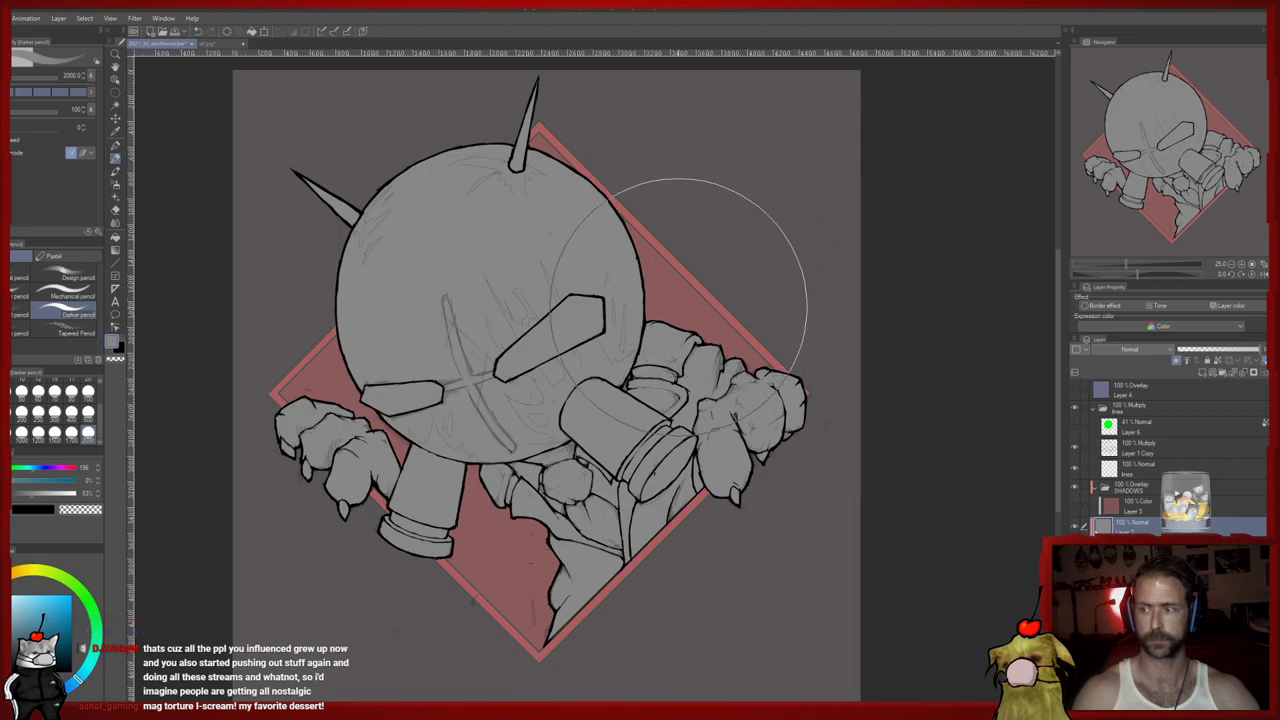
{"action": "left_click_drag", "start_coordinate": [700, 250], "coordinate": [715, 284]}
Hide the Layer Property palette and enlarge the layer list so the layers below the colour base are reachable
{"action": "left_click", "coordinate": [1138, 560]}
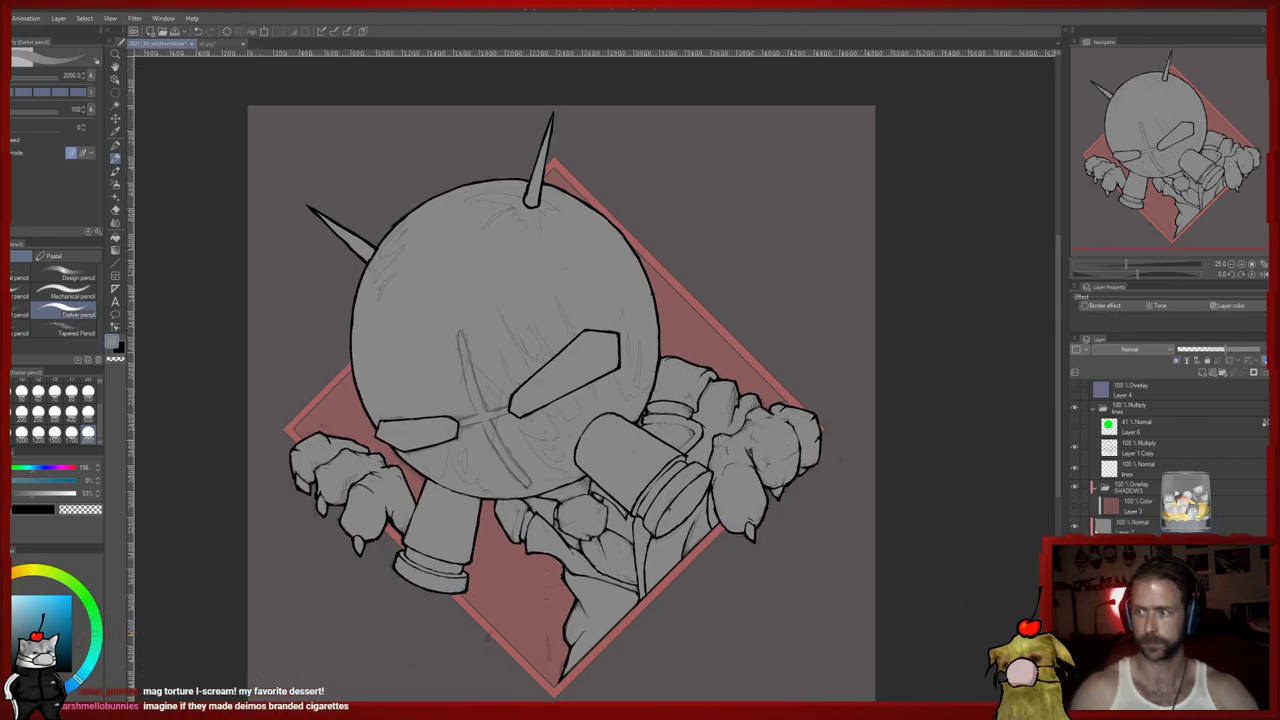
{"action": "left_click", "coordinate": [1235, 340]}
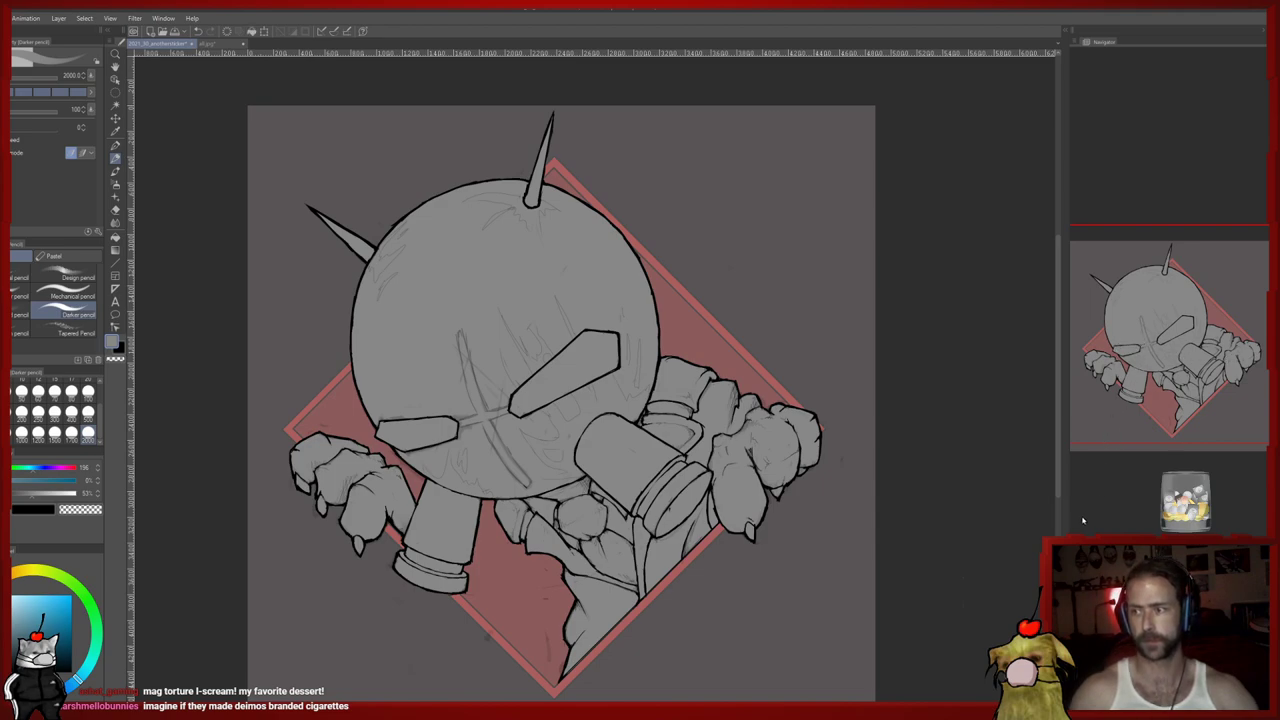
{"action": "left_click_drag", "start_coordinate": [1128, 668], "coordinate": [1128, 405]}
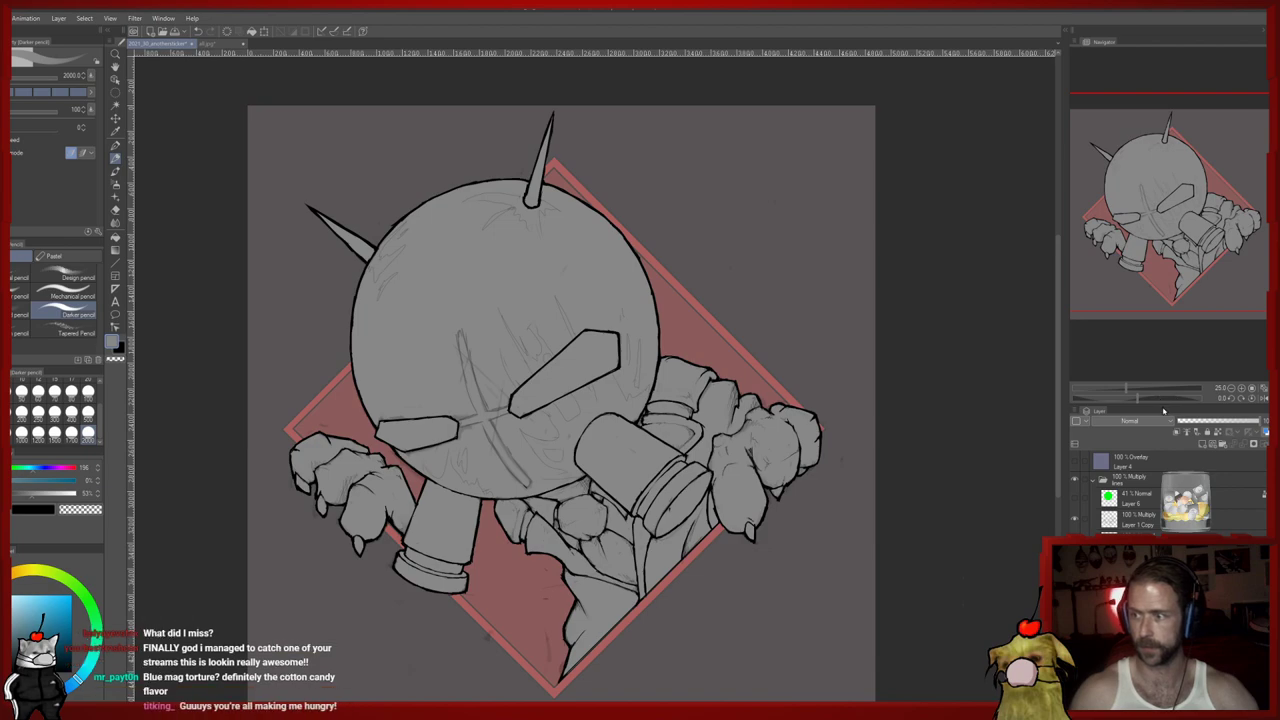
{"action": "left_click_drag", "start_coordinate": [1176, 402], "coordinate": [1170, 305]}
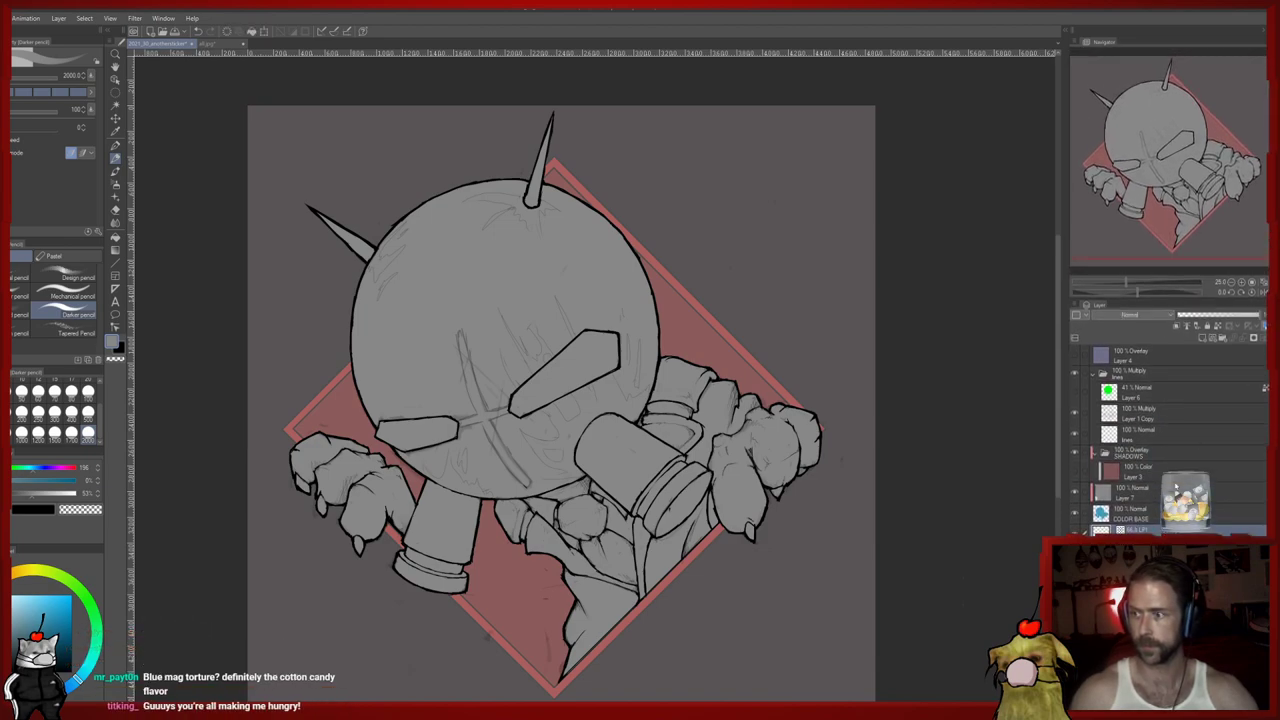
Rename the grey clipped layer above the colour base to COLOR
{"action": "key", "text": "ctrl+z"}
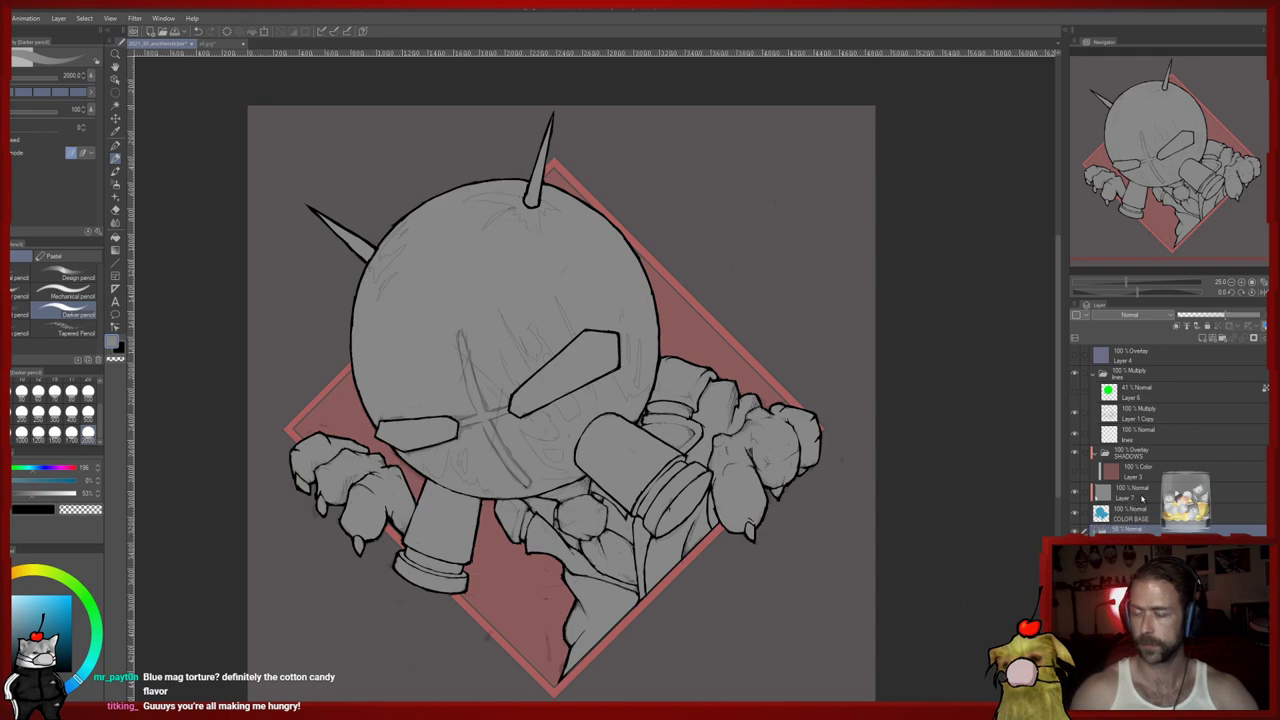
{"action": "left_click", "coordinate": [1142, 498]}
{"action": "left_click_drag", "start_coordinate": [364, 516], "coordinate": [382, 416]}
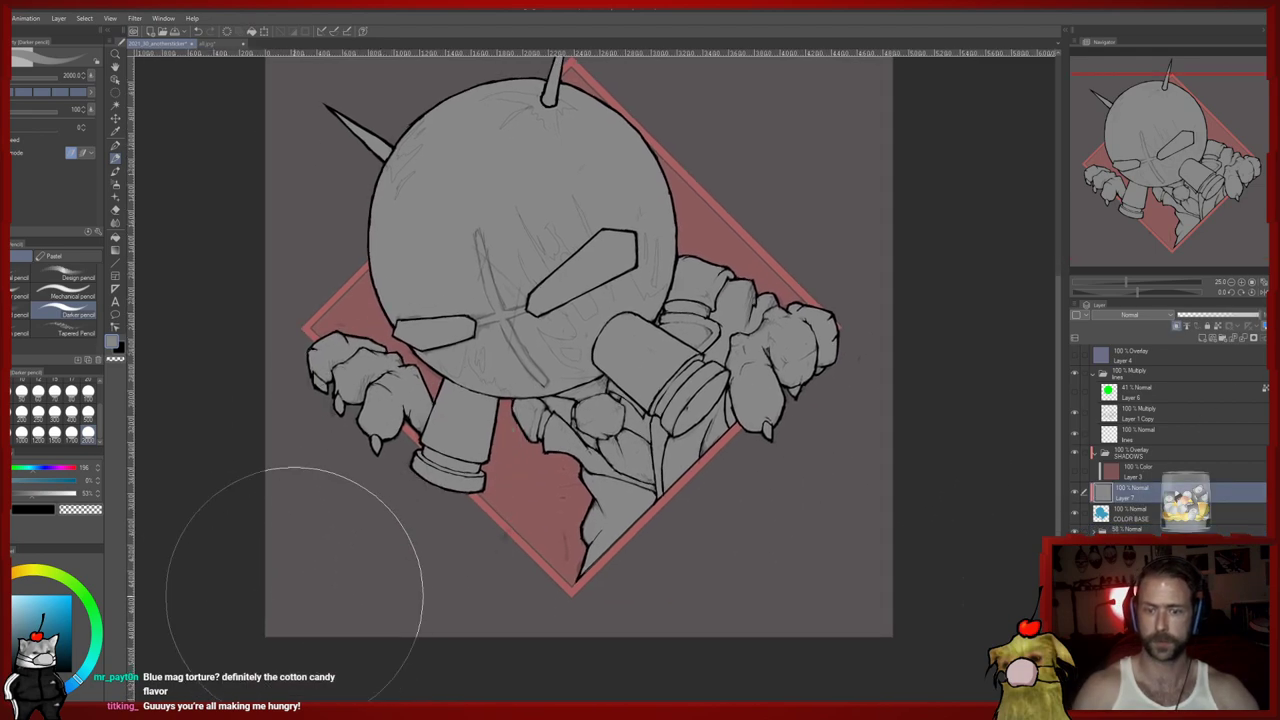
{"action": "left_click_drag", "start_coordinate": [385, 283], "coordinate": [394, 380]}
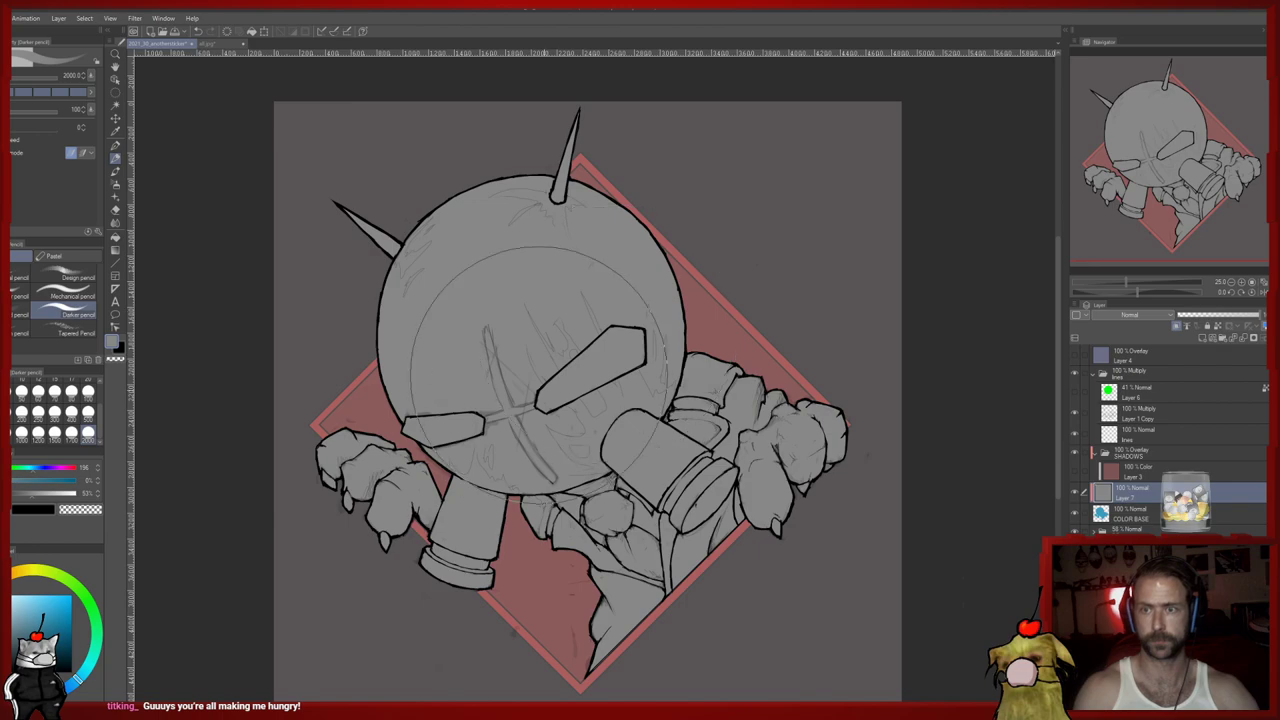
{"action": "left_click_drag", "start_coordinate": [883, 317], "coordinate": [863, 294]}
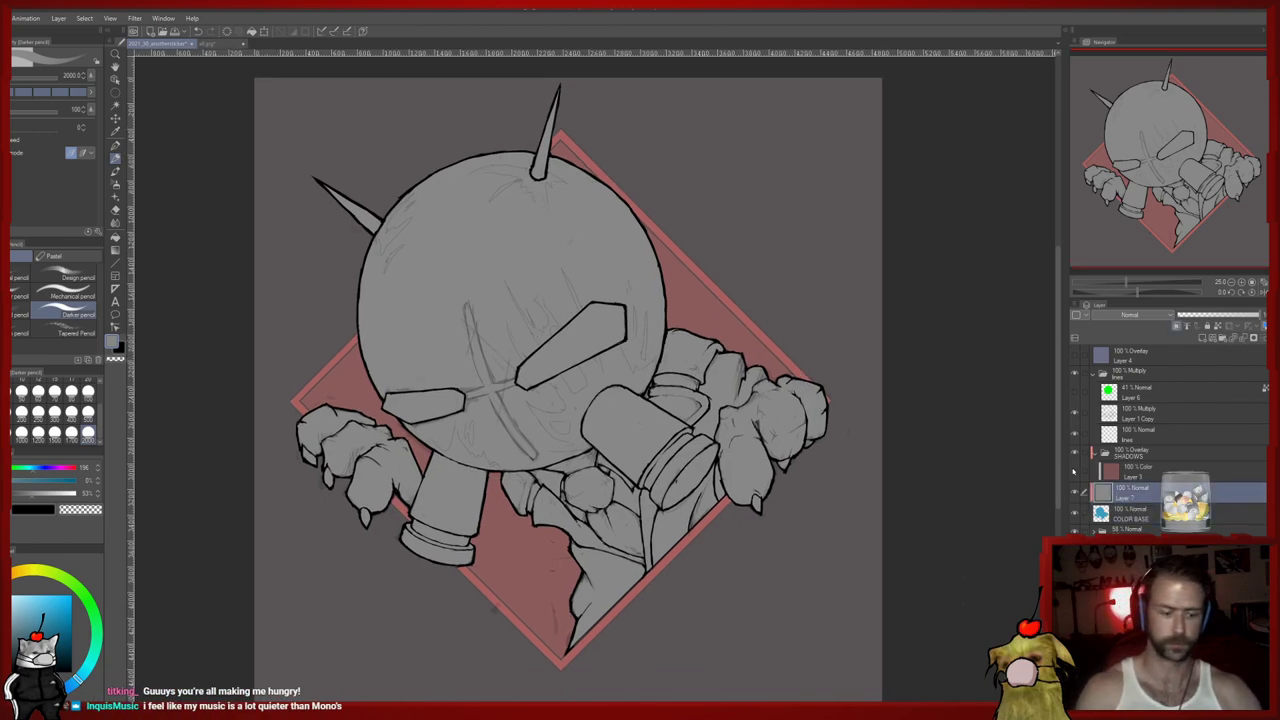
{"action": "type", "text": "COLOR"}
{"action": "key", "text": "Return"}
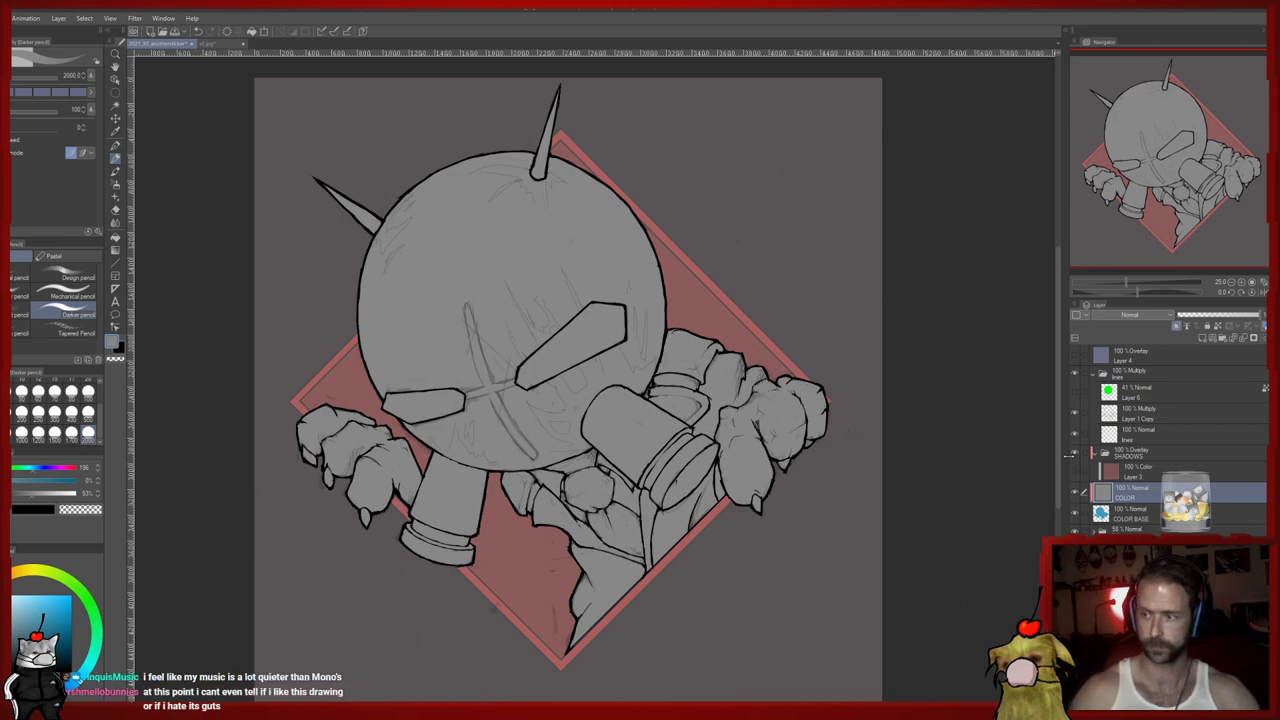
Raise the opacity of the background folder beneath the colour base to 100%
{"action": "left_click", "coordinate": [1160, 531]}
{"action": "left_click_drag", "start_coordinate": [1227, 316], "coordinate": [1262, 317]}
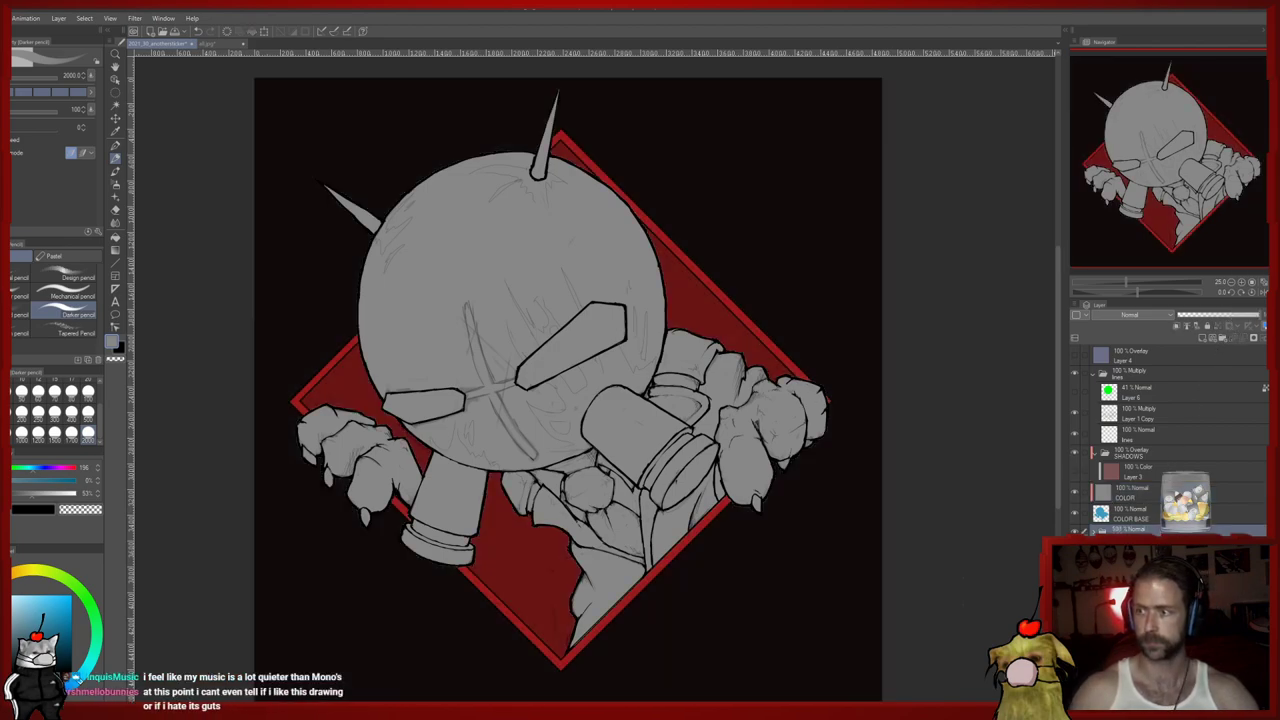
{"action": "left_click_drag", "start_coordinate": [757, 505], "coordinate": [796, 450]}
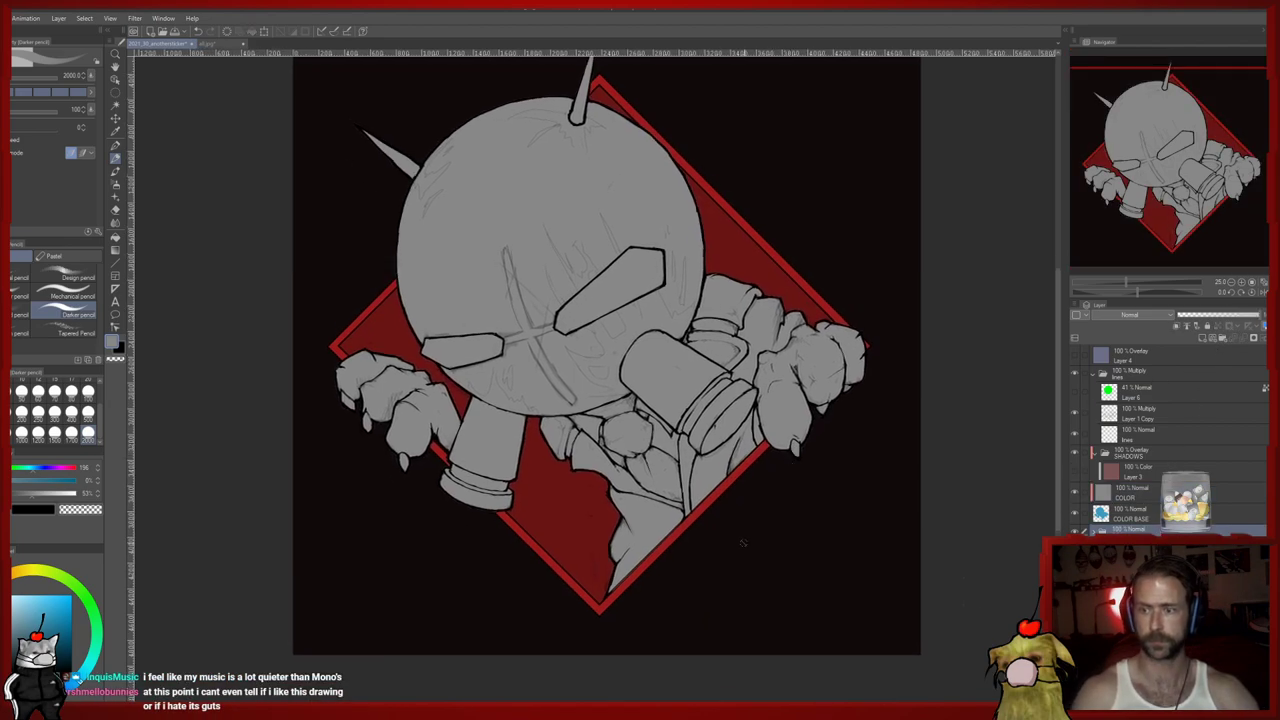
Make the lines layer active near the diamond's lower corner and set the Darker pencil to size 10
{"action": "scroll", "coordinate": [742, 543], "scroll_direction": "up", "scroll_amount": 3}
{"action": "key", "text": "e"}
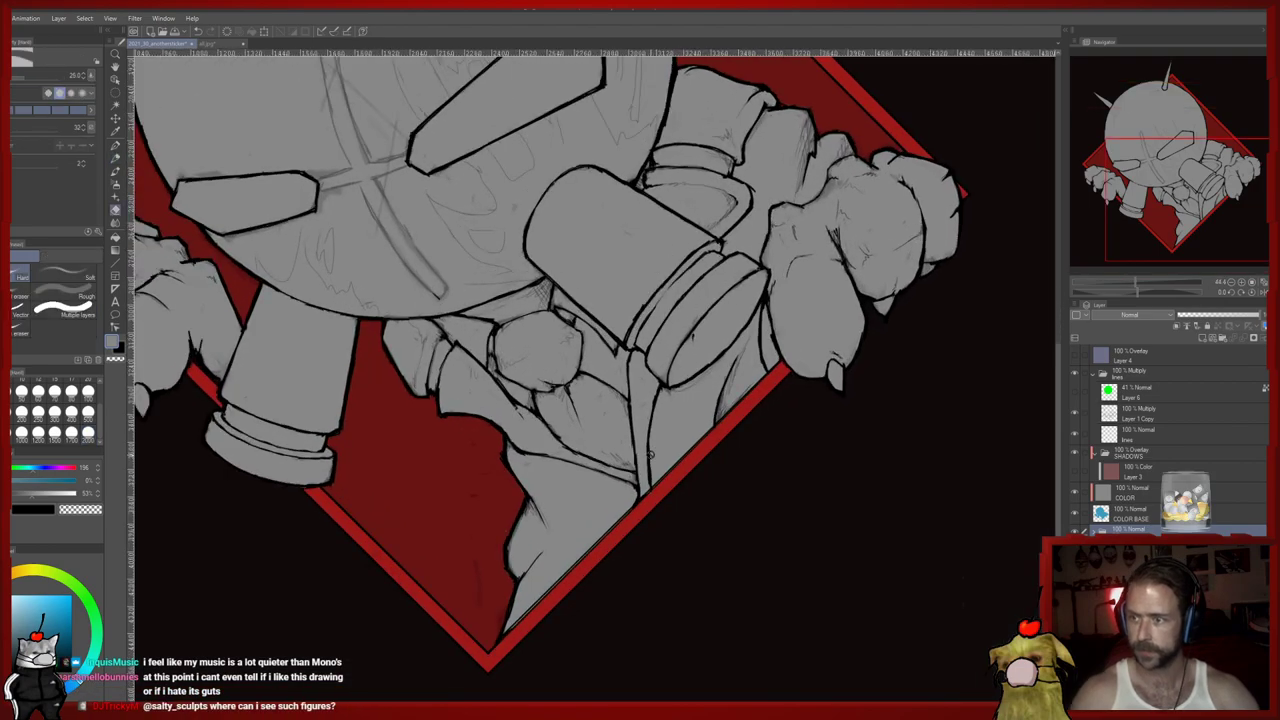
{"action": "left_click_drag", "start_coordinate": [738, 540], "coordinate": [757, 496]}
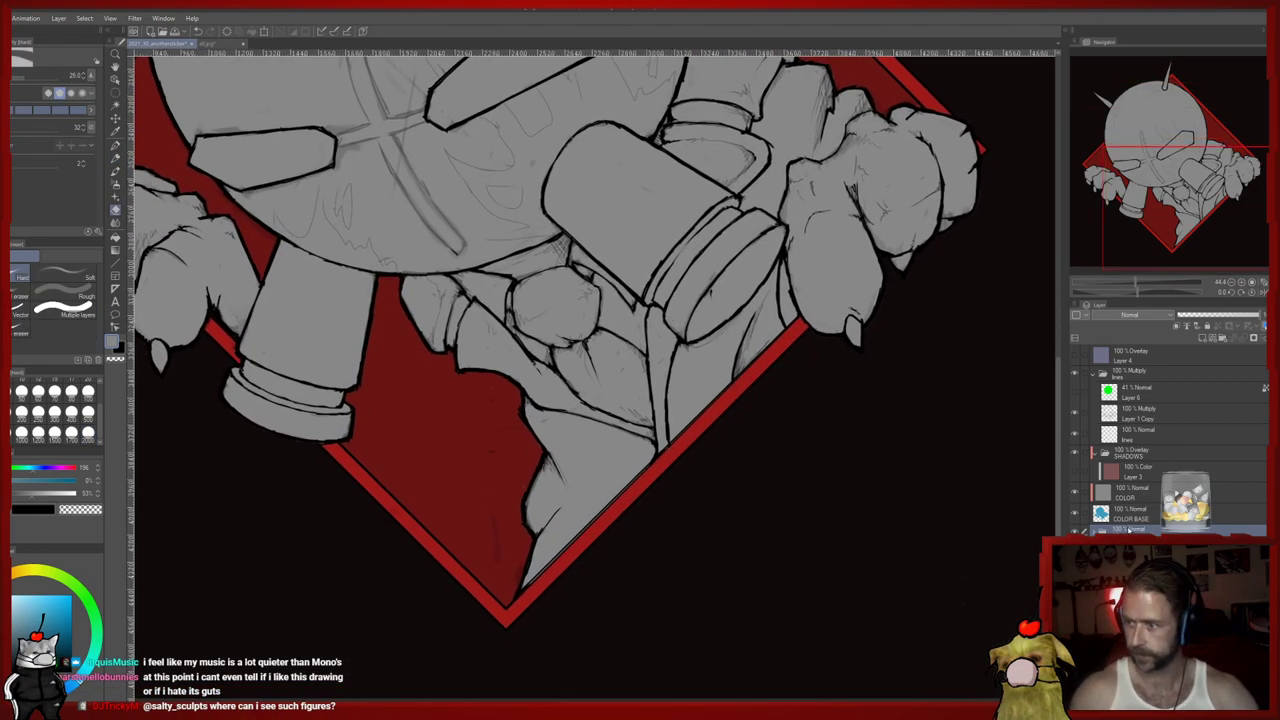
{"action": "left_click", "coordinate": [1140, 432]}
{"action": "key", "text": "p"}
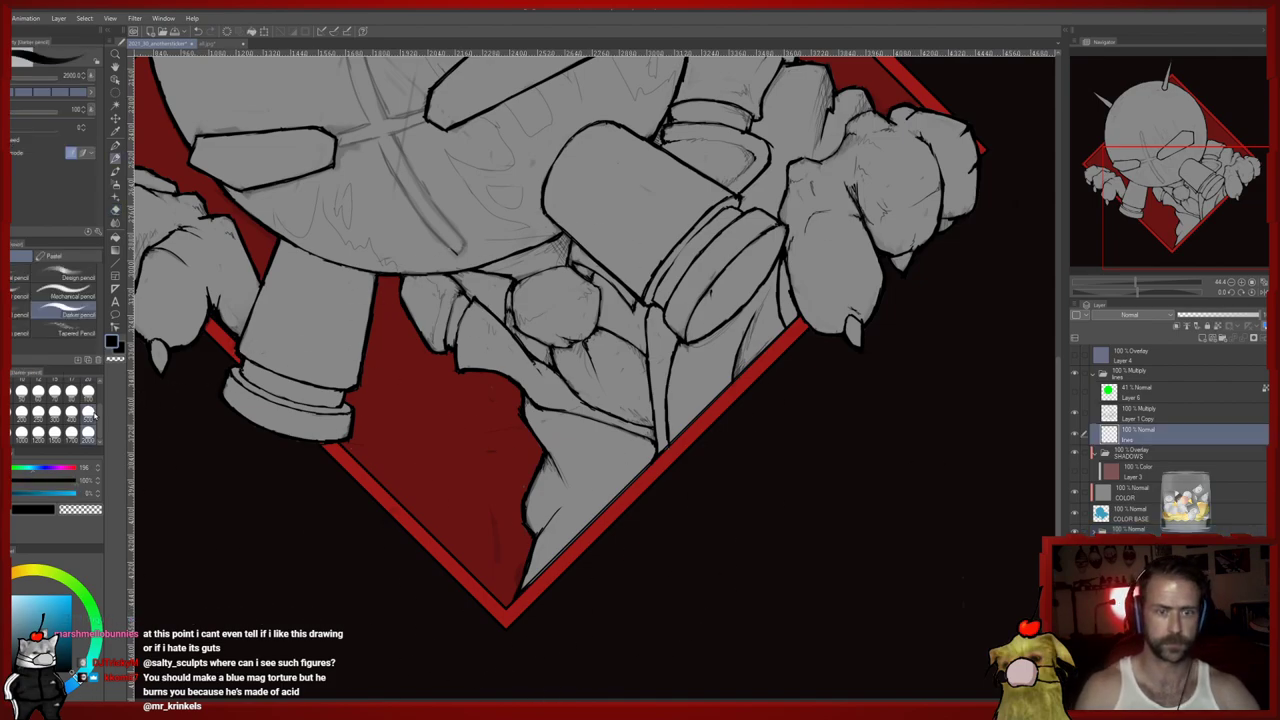
{"action": "scroll", "coordinate": [88, 415], "scroll_direction": "up", "scroll_amount": 3}
{"action": "left_click", "coordinate": [20, 408]}
{"action": "left_click_drag", "start_coordinate": [292, 346], "coordinate": [376, 500]}
{"action": "left_click_drag", "start_coordinate": [572, 391], "coordinate": [424, 546]}
{"action": "key", "text": "ctrl+z"}
{"action": "key", "text": "ctrl+z"}
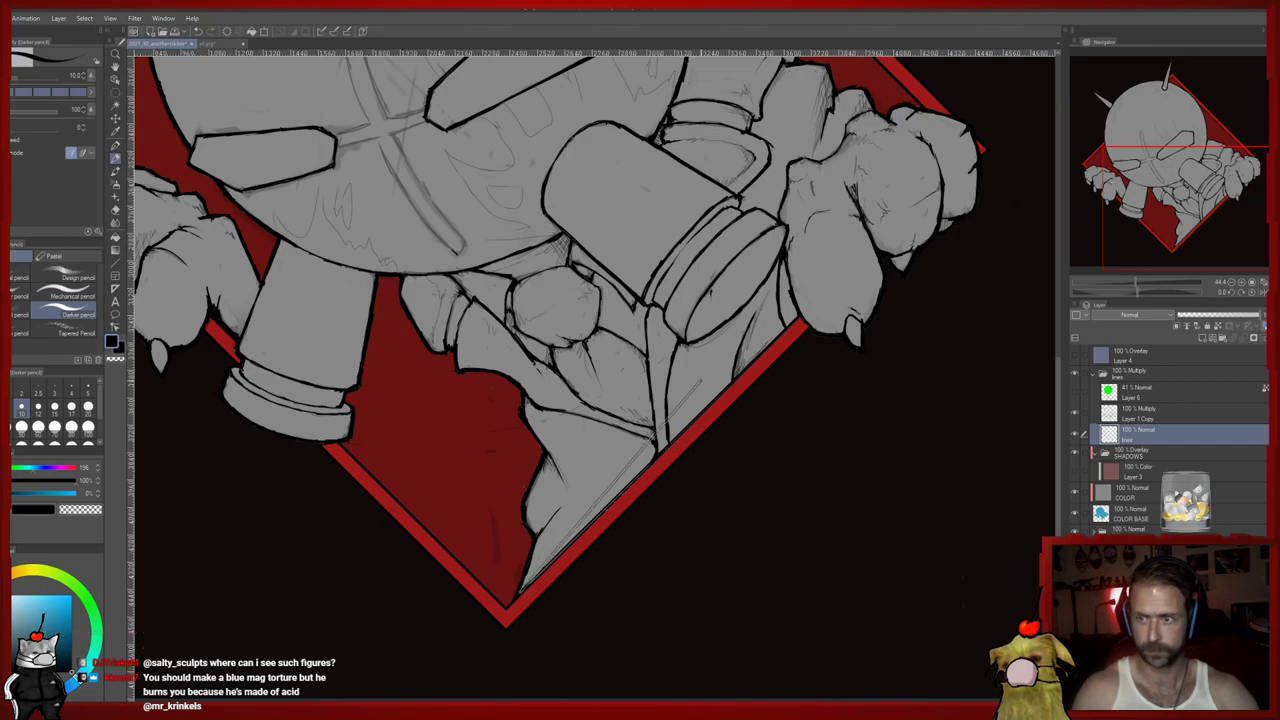
{"action": "key", "text": "ctrl+z"}
Ink a straight black line between the torso and the diamond's lower-right border, down to the lower corner
{"action": "left_click_drag", "start_coordinate": [801, 317], "coordinate": [525, 588]}
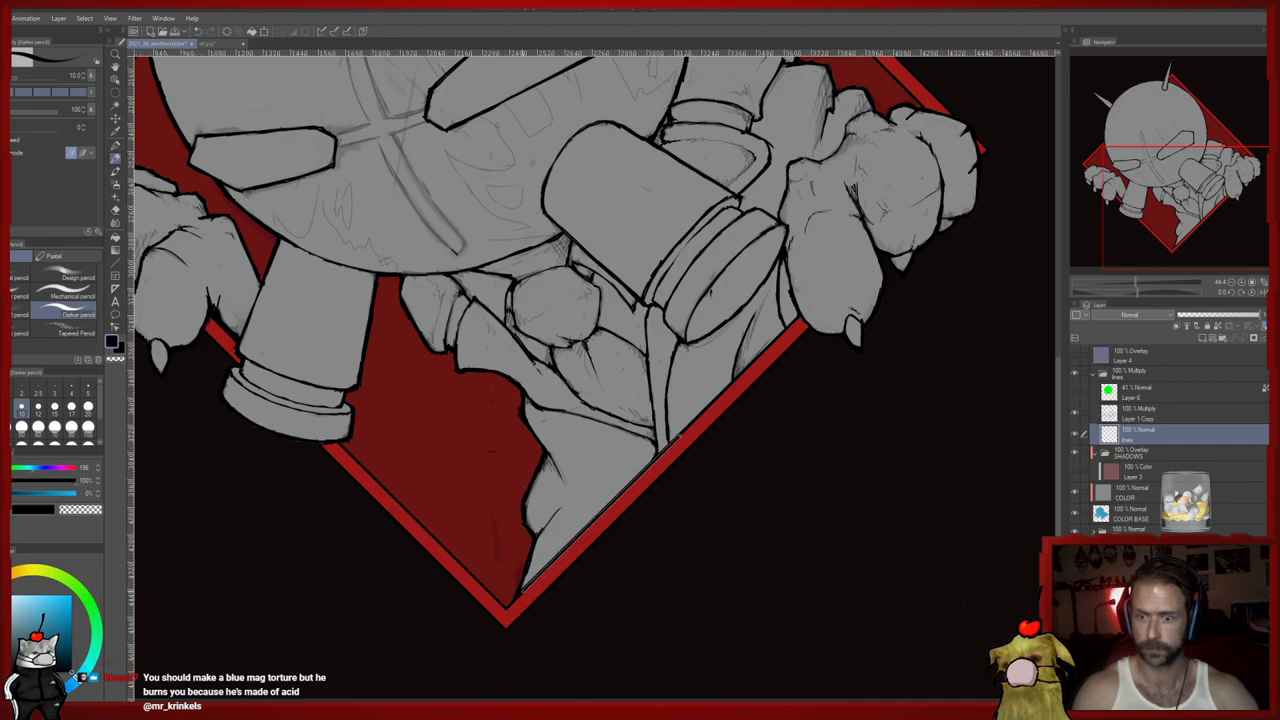
{"action": "key", "text": "e"}
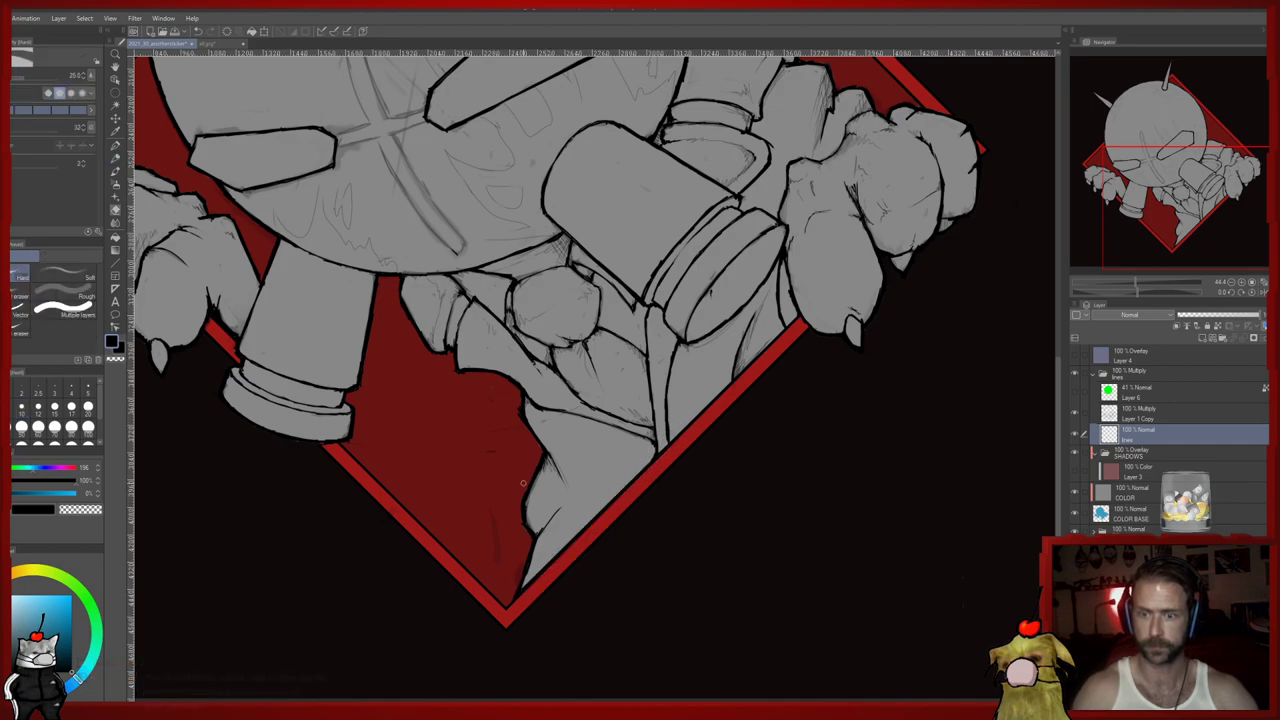
Fill the background layer beneath the colour base with a near-black red around the diamond
{"action": "left_click", "coordinate": [1134, 513]}
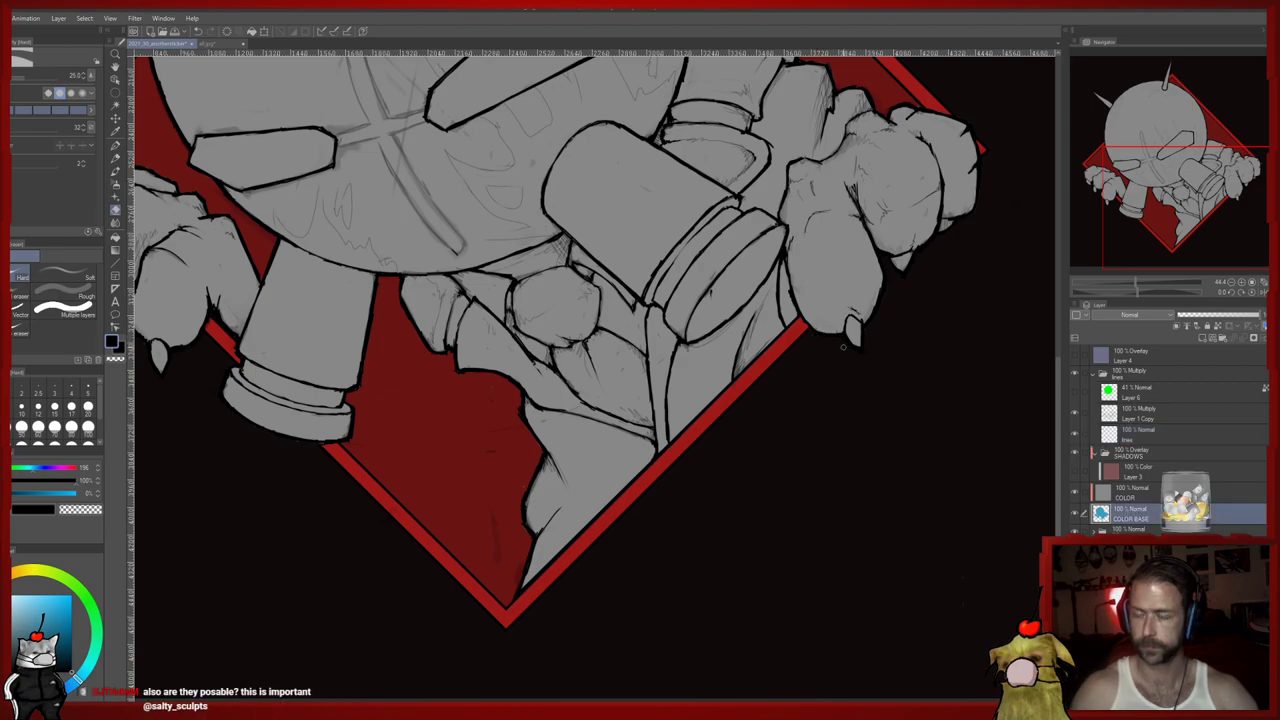
{"action": "scroll", "coordinate": [843, 343], "scroll_direction": "up", "scroll_amount": 2}
{"action": "scroll", "coordinate": [700, 465], "scroll_direction": "up", "scroll_amount": 2}
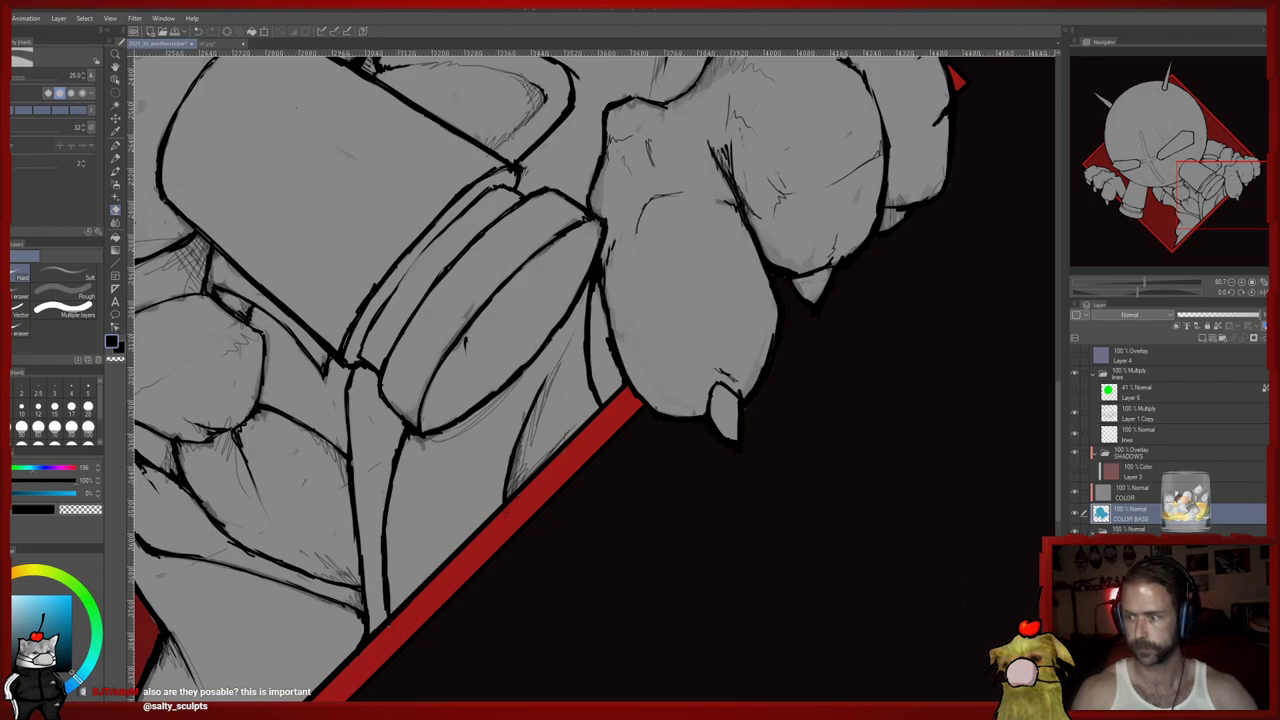
{"action": "left_click", "coordinate": [1130, 573]}
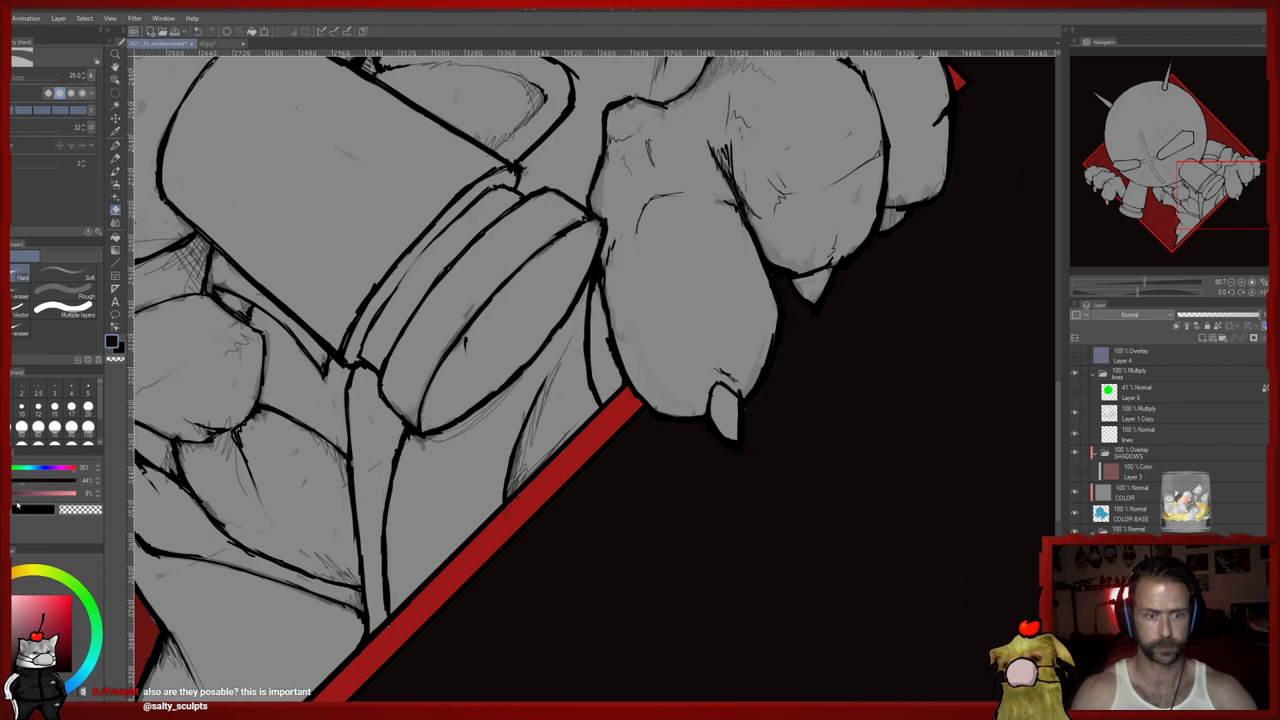
{"action": "left_click", "coordinate": [115, 237]}
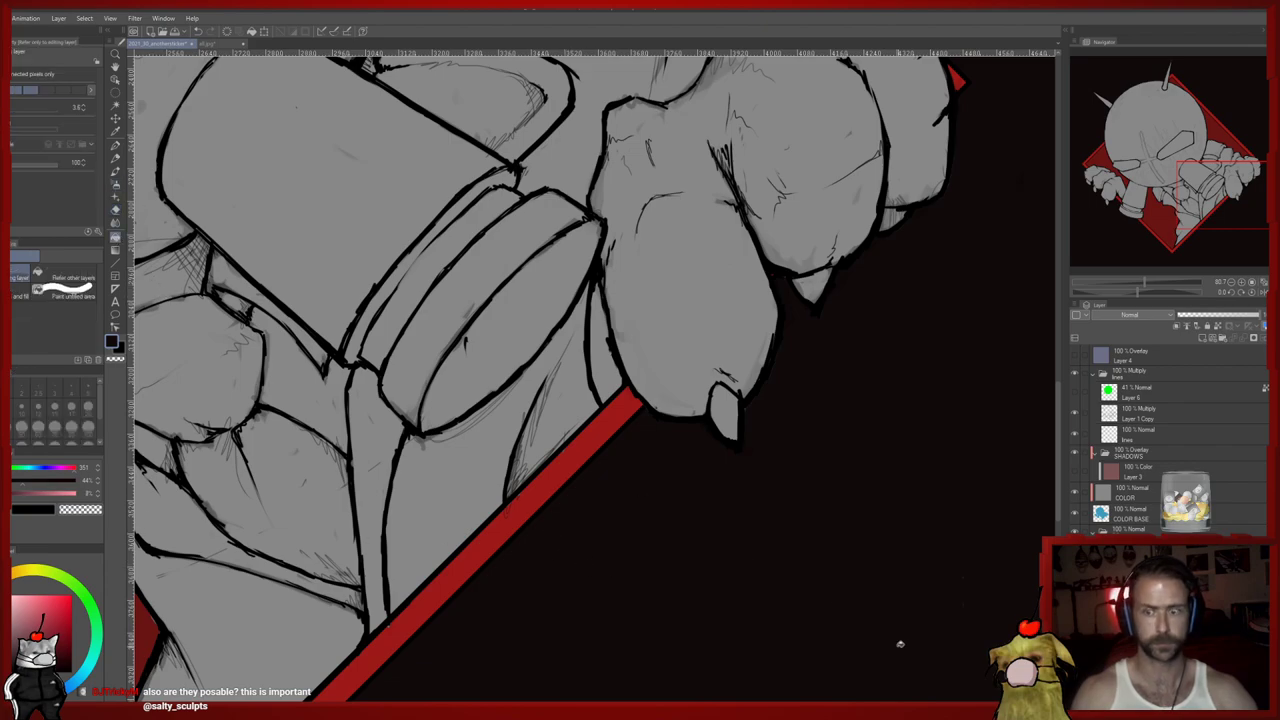
{"action": "left_click_drag", "start_coordinate": [791, 559], "coordinate": [681, 588]}
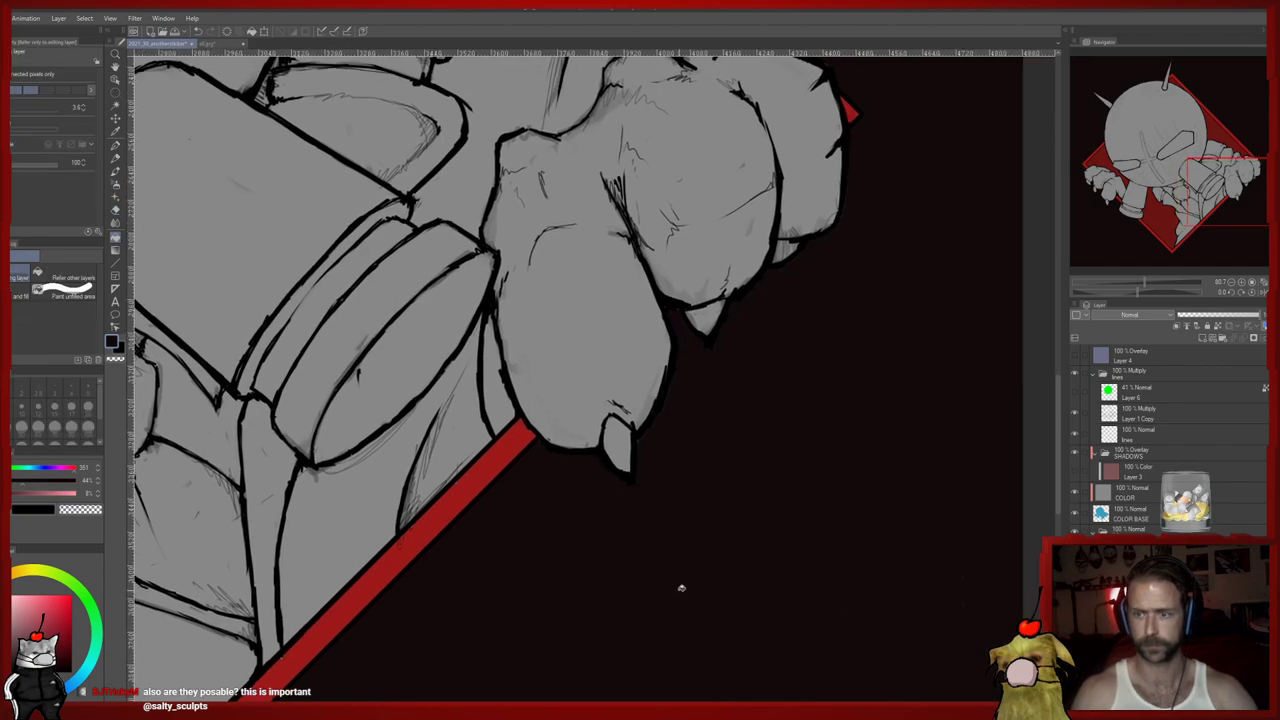
With the hard eraser ready on COLOR BASE, check its edges along the larger tube side's clawed hand, the head's curve and the upper horn
{"action": "left_click", "coordinate": [1134, 515]}
{"action": "key", "text": "e"}
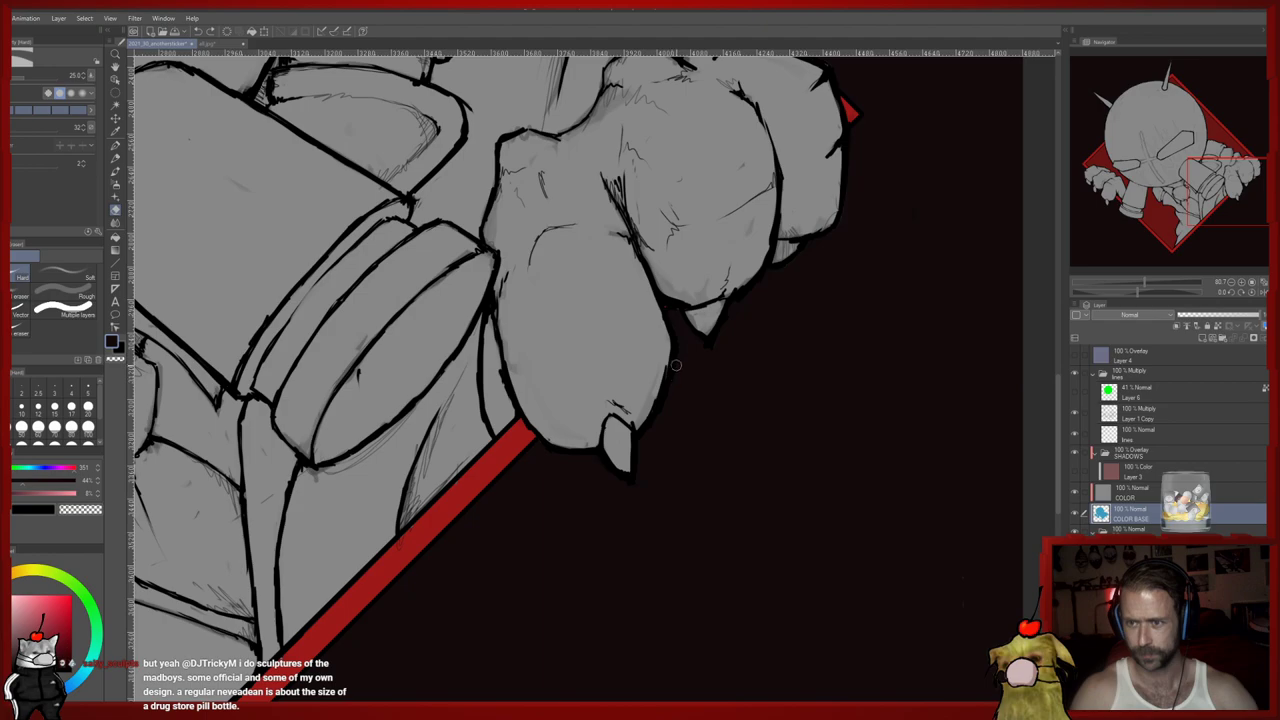
{"action": "left_click_drag", "start_coordinate": [743, 327], "coordinate": [633, 486]}
{"action": "scroll", "coordinate": [745, 345], "scroll_direction": "up", "scroll_amount": 2}
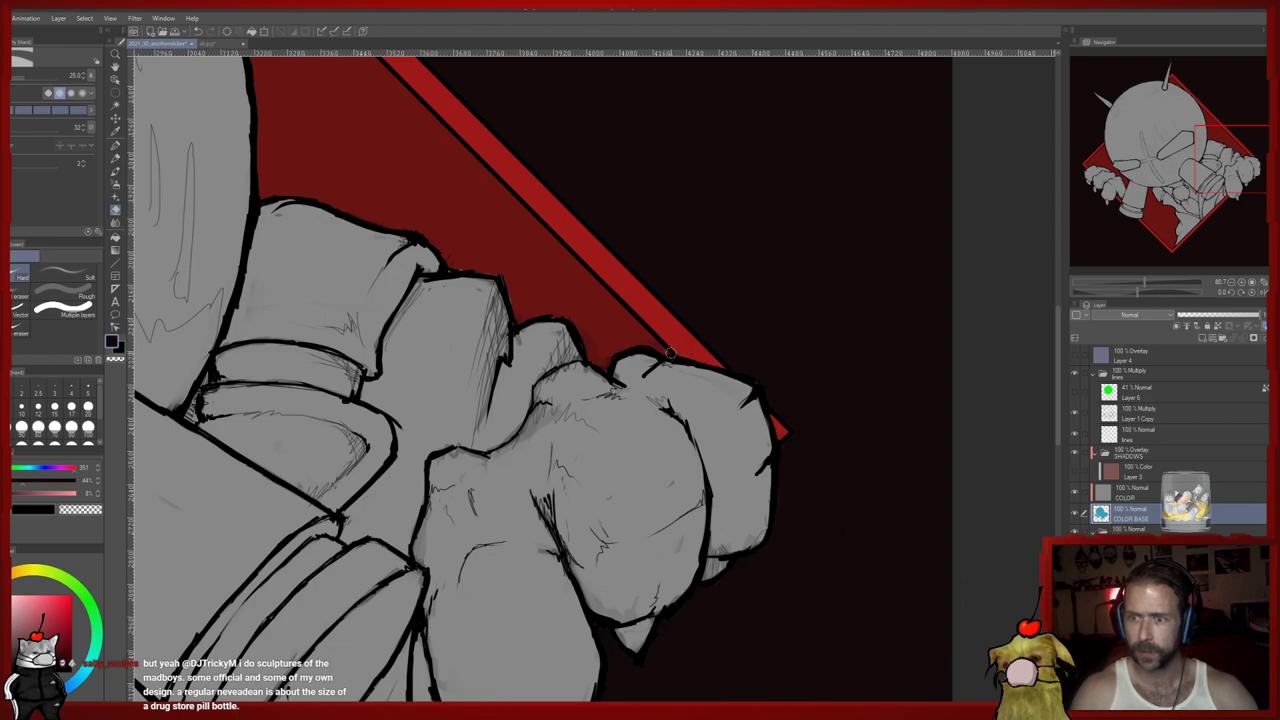
{"action": "scroll", "coordinate": [669, 353], "scroll_direction": "up", "scroll_amount": 2}
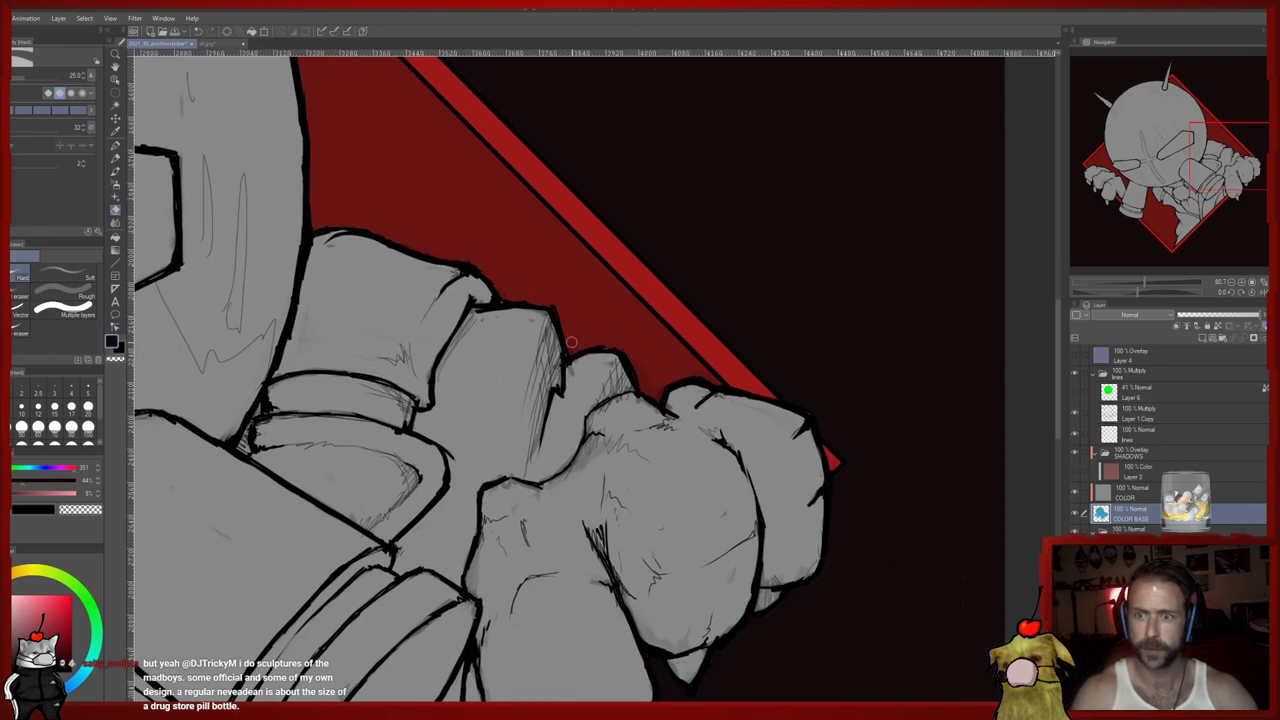
{"action": "left_click_drag", "start_coordinate": [538, 308], "coordinate": [665, 485]}
{"action": "left_click_drag", "start_coordinate": [493, 317], "coordinate": [663, 558]}
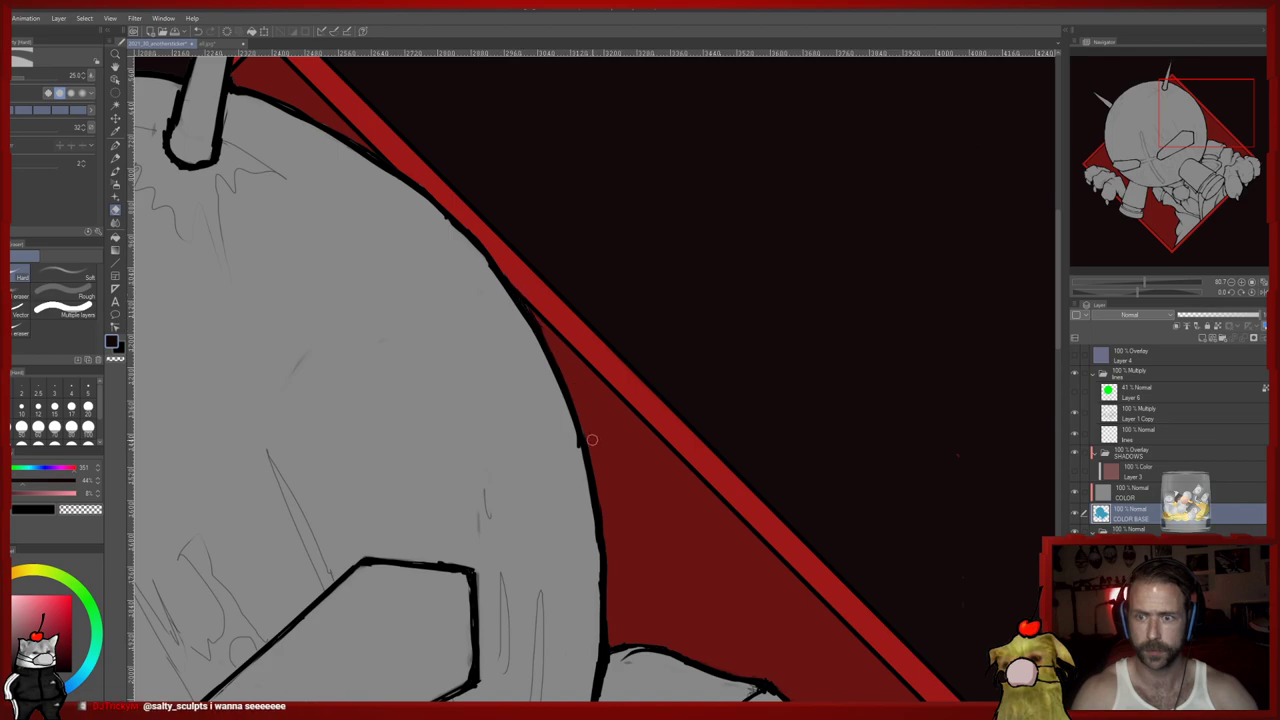
{"action": "left_click_drag", "start_coordinate": [551, 368], "coordinate": [739, 560]}
{"action": "left_click_drag", "start_coordinate": [543, 394], "coordinate": [643, 474]}
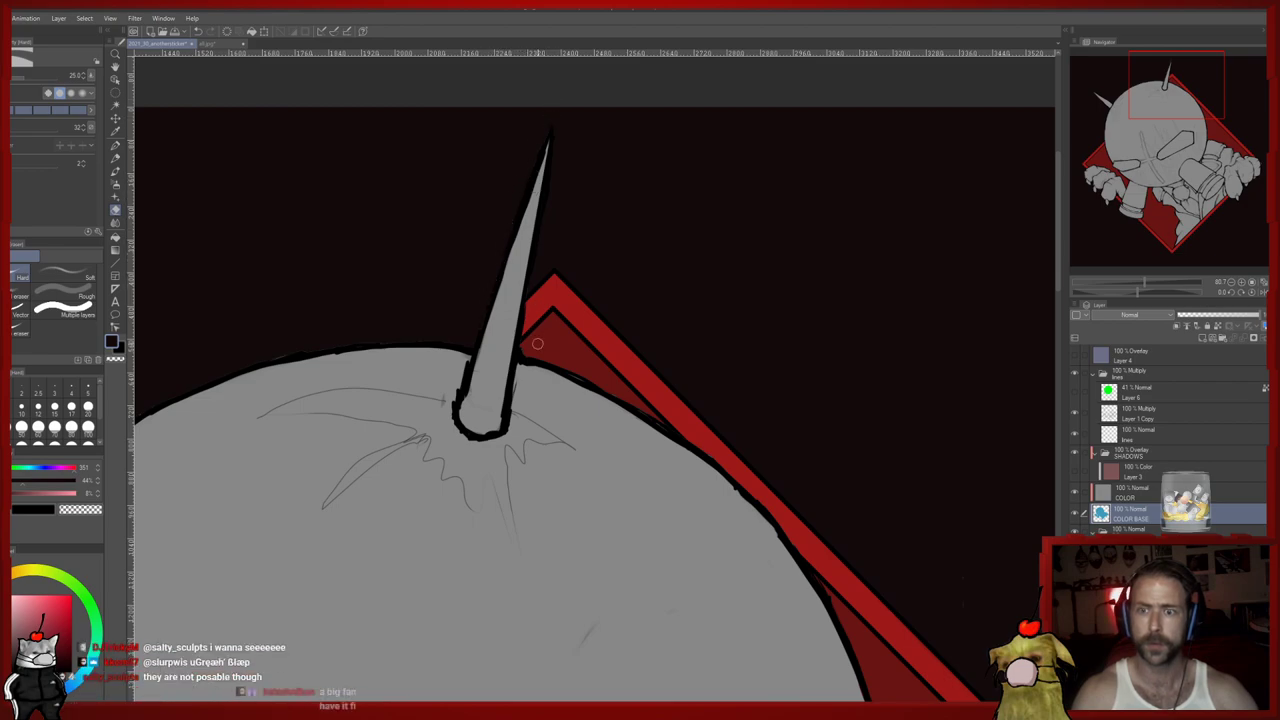
{"action": "left_click_drag", "start_coordinate": [539, 349], "coordinate": [794, 308]}
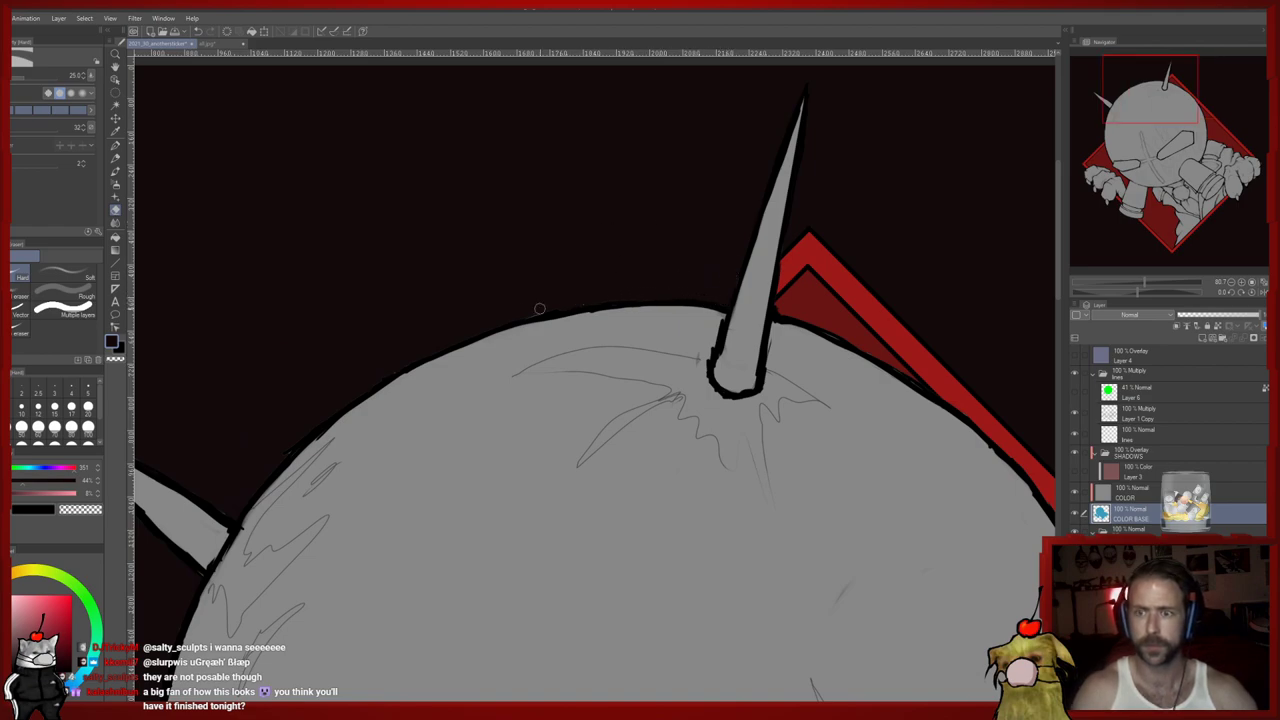
Check the COLOR BASE edges around the side horn, the opposite clawed hand, the hanging tube and the diamond's lower half for stray paint
{"action": "left_click_drag", "start_coordinate": [362, 385], "coordinate": [584, 248]}
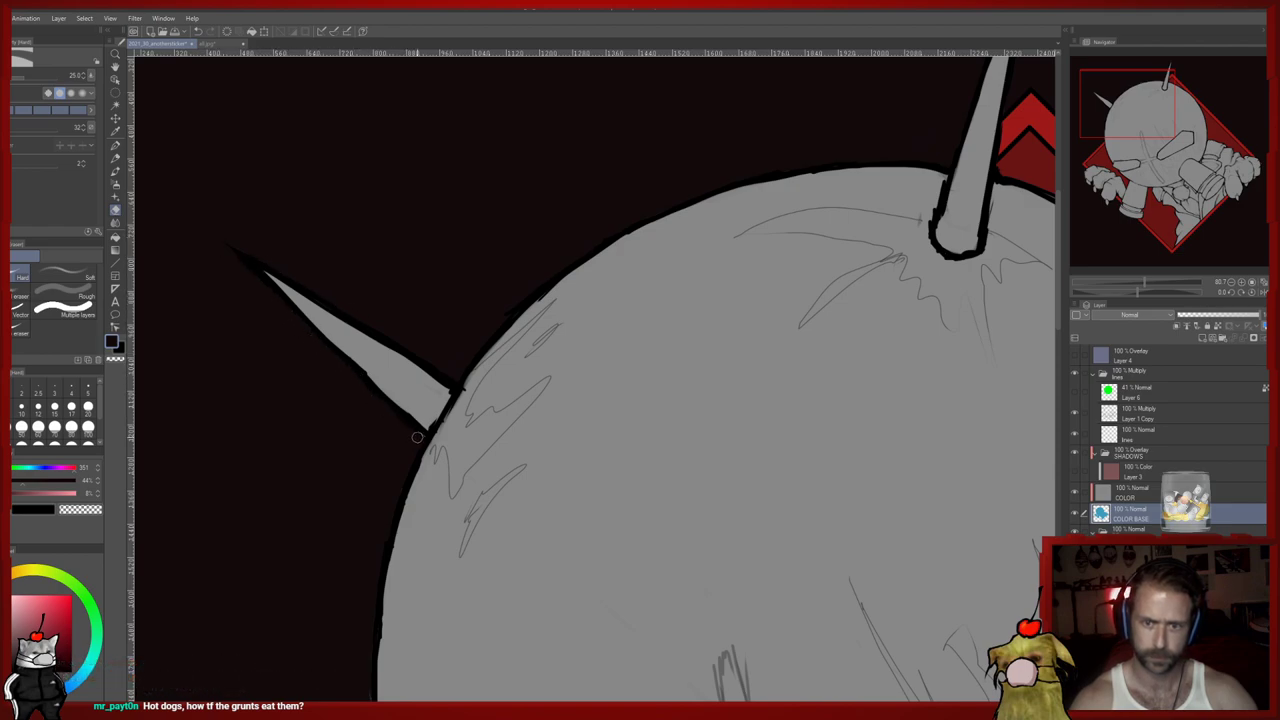
{"action": "left_click_drag", "start_coordinate": [362, 439], "coordinate": [381, 286]}
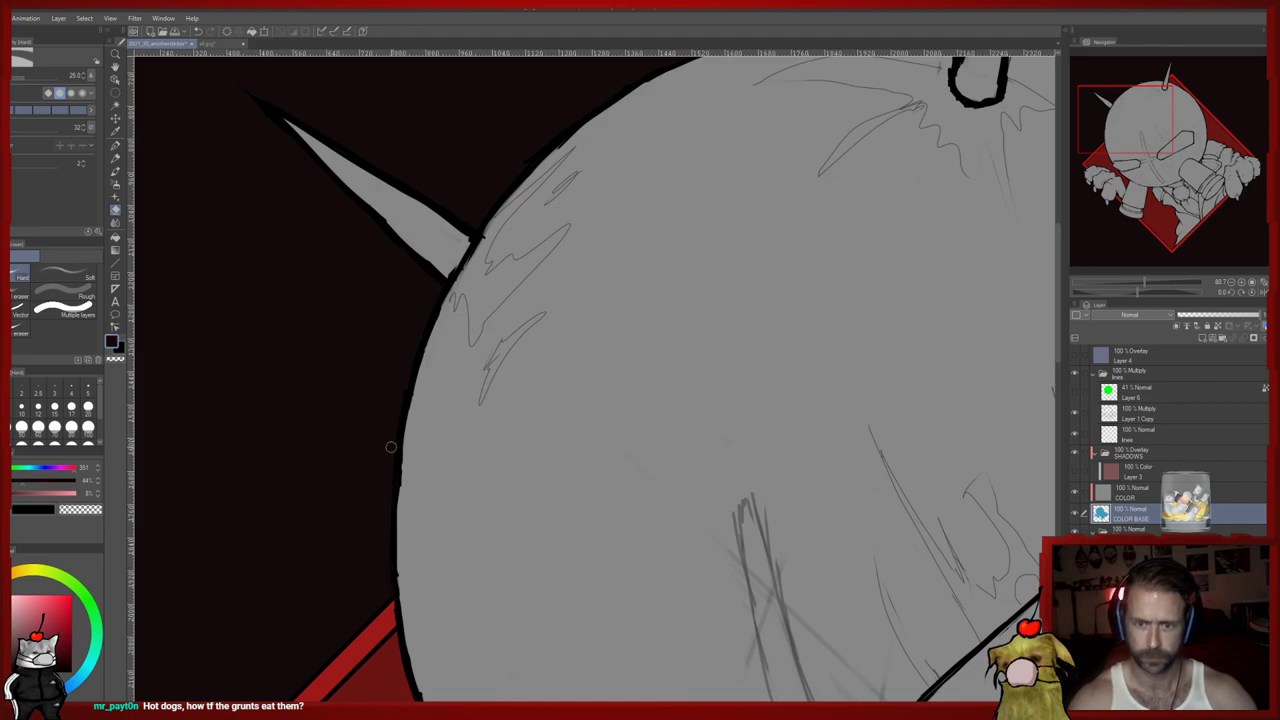
{"action": "scroll", "coordinate": [429, 510], "scroll_direction": "down", "scroll_amount": 3}
{"action": "left_click_drag", "start_coordinate": [423, 547], "coordinate": [471, 293]}
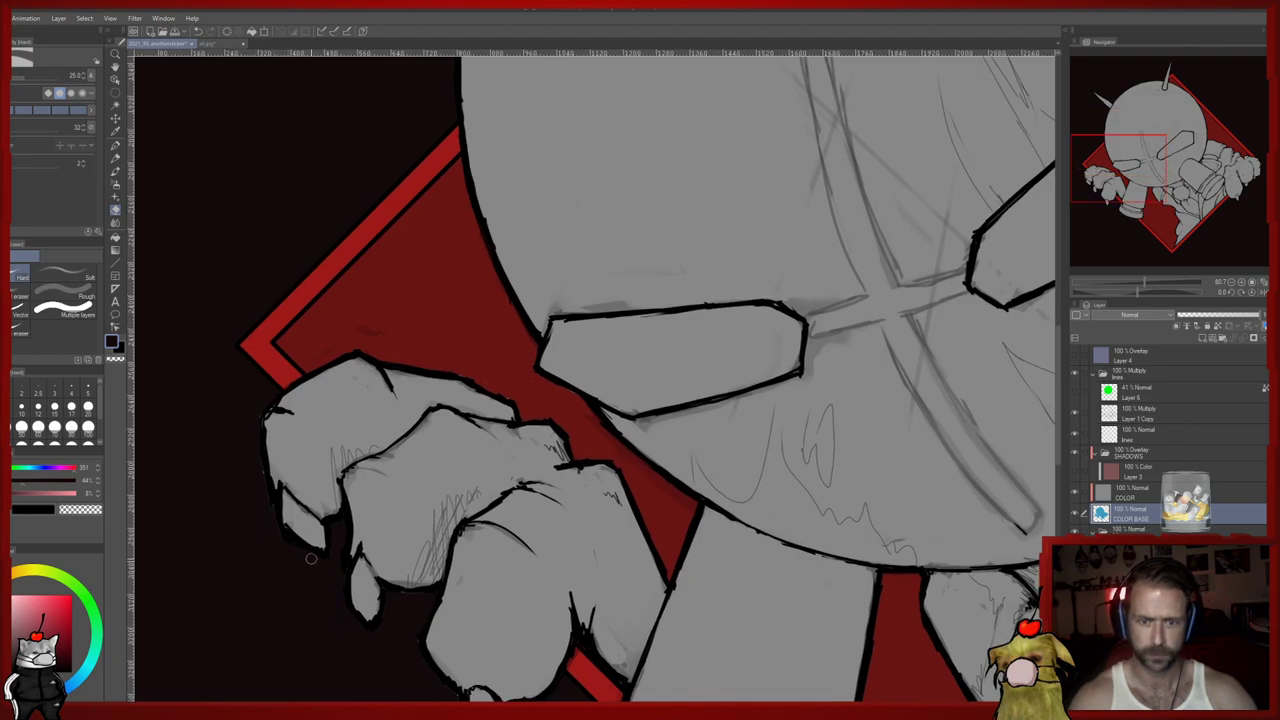
{"action": "left_click_drag", "start_coordinate": [299, 442], "coordinate": [287, 416]}
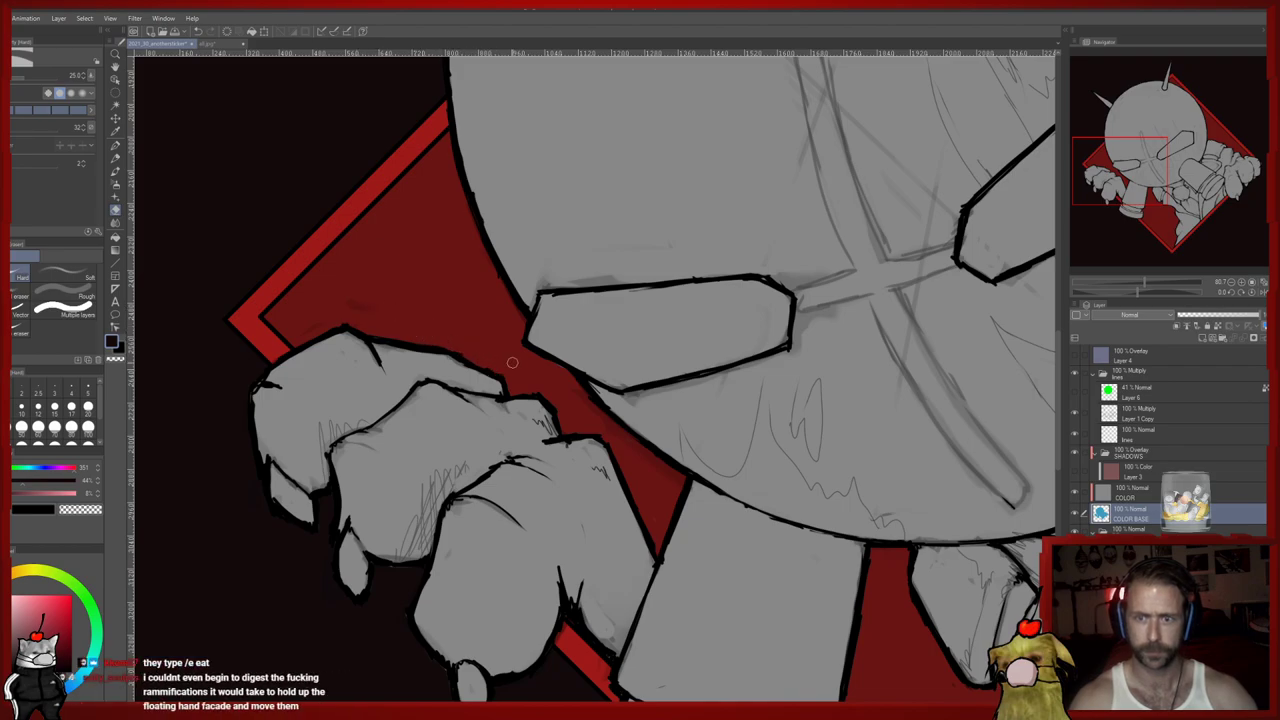
{"action": "left_click_drag", "start_coordinate": [557, 370], "coordinate": [478, 213]}
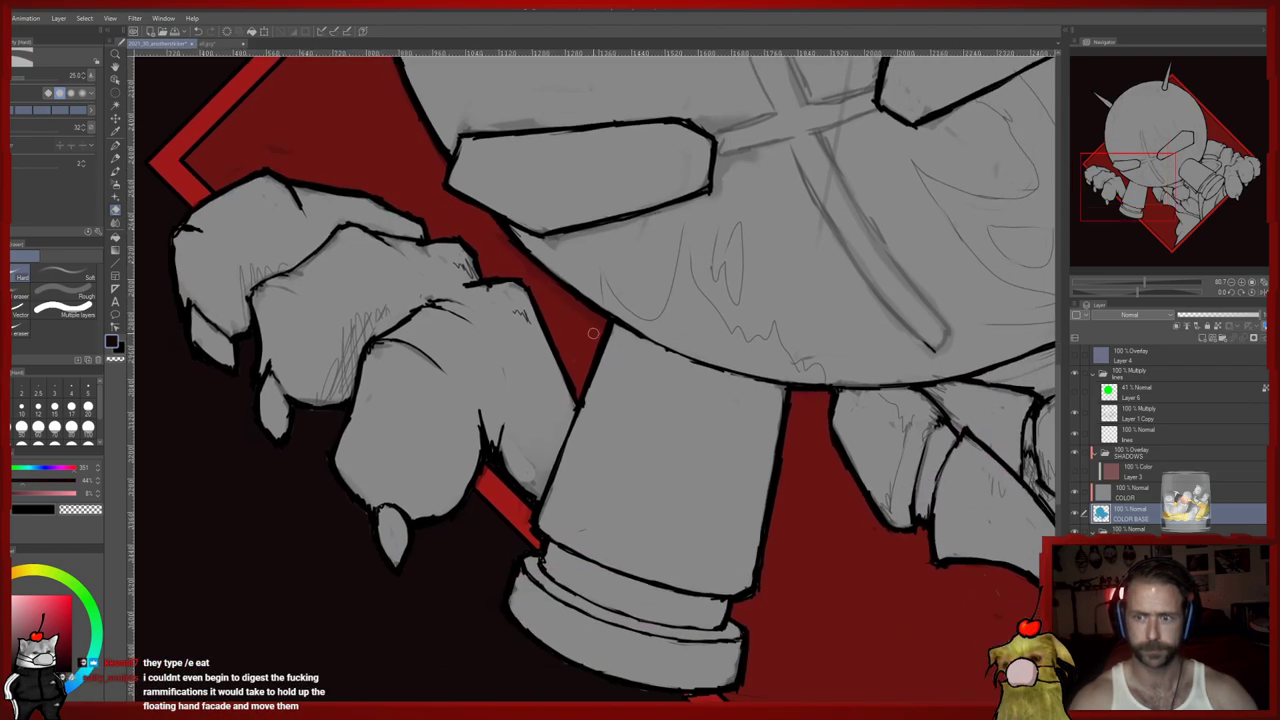
{"action": "left_click_drag", "start_coordinate": [447, 520], "coordinate": [476, 466]}
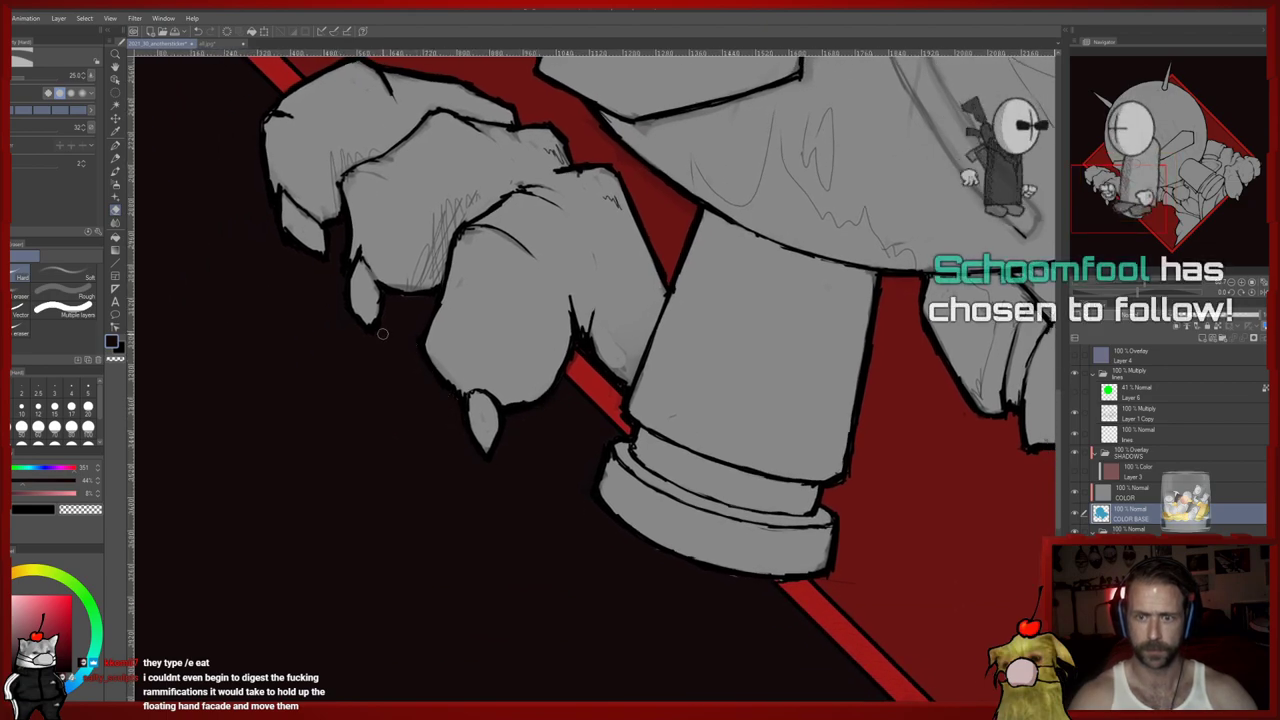
{"action": "left_click_drag", "start_coordinate": [344, 323], "coordinate": [407, 363]}
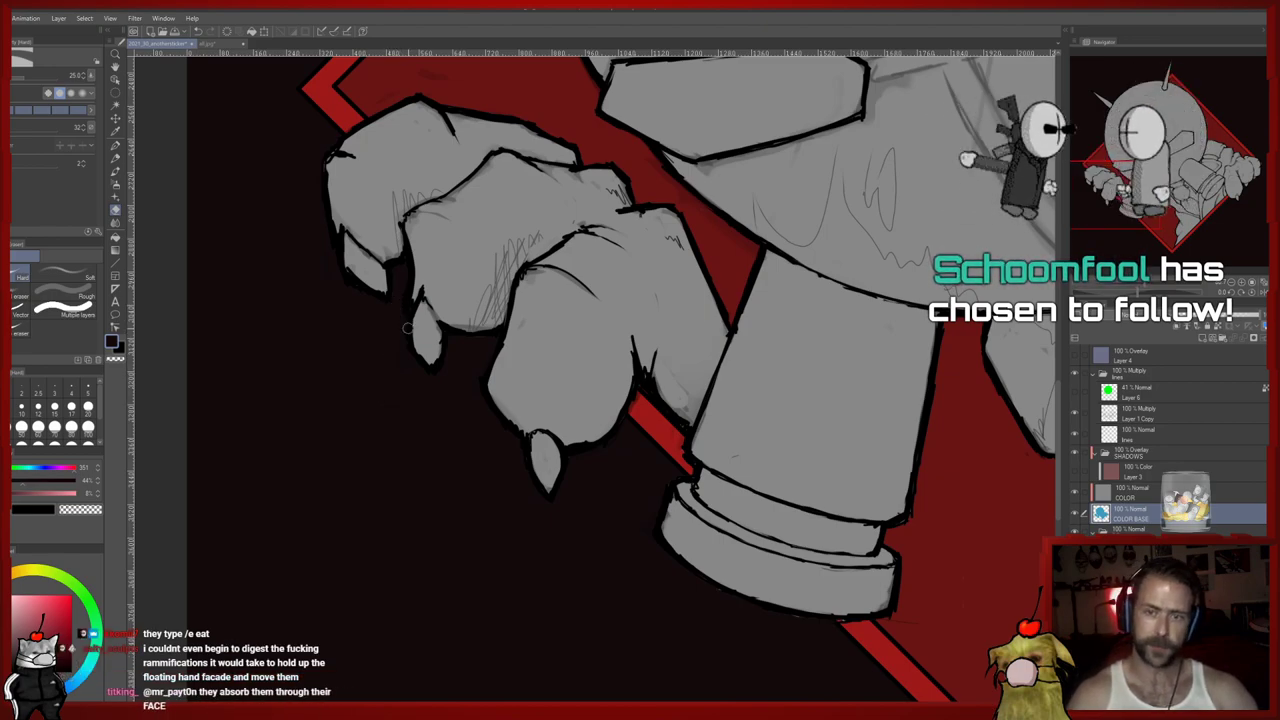
{"action": "left_click_drag", "start_coordinate": [628, 504], "coordinate": [394, 404]}
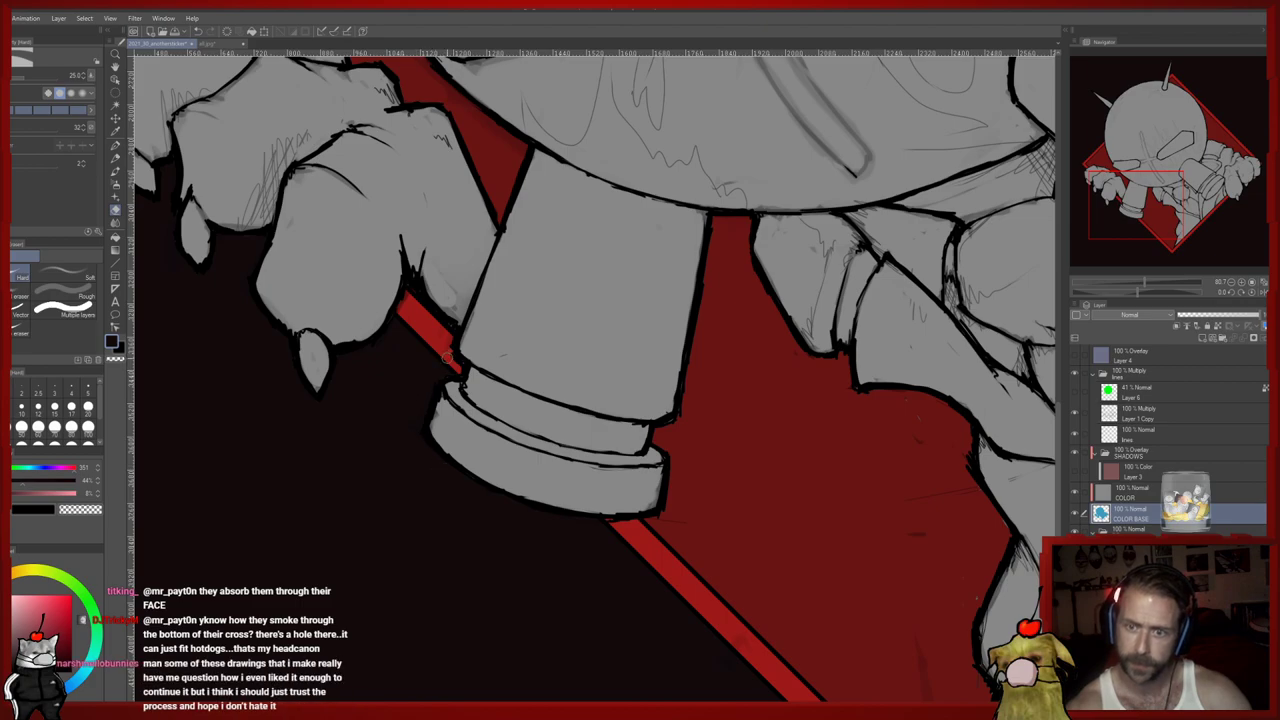
{"action": "scroll", "coordinate": [414, 310], "scroll_direction": "right", "scroll_amount": 4}
{"action": "scroll", "coordinate": [414, 310], "scroll_direction": "down", "scroll_amount": 4}
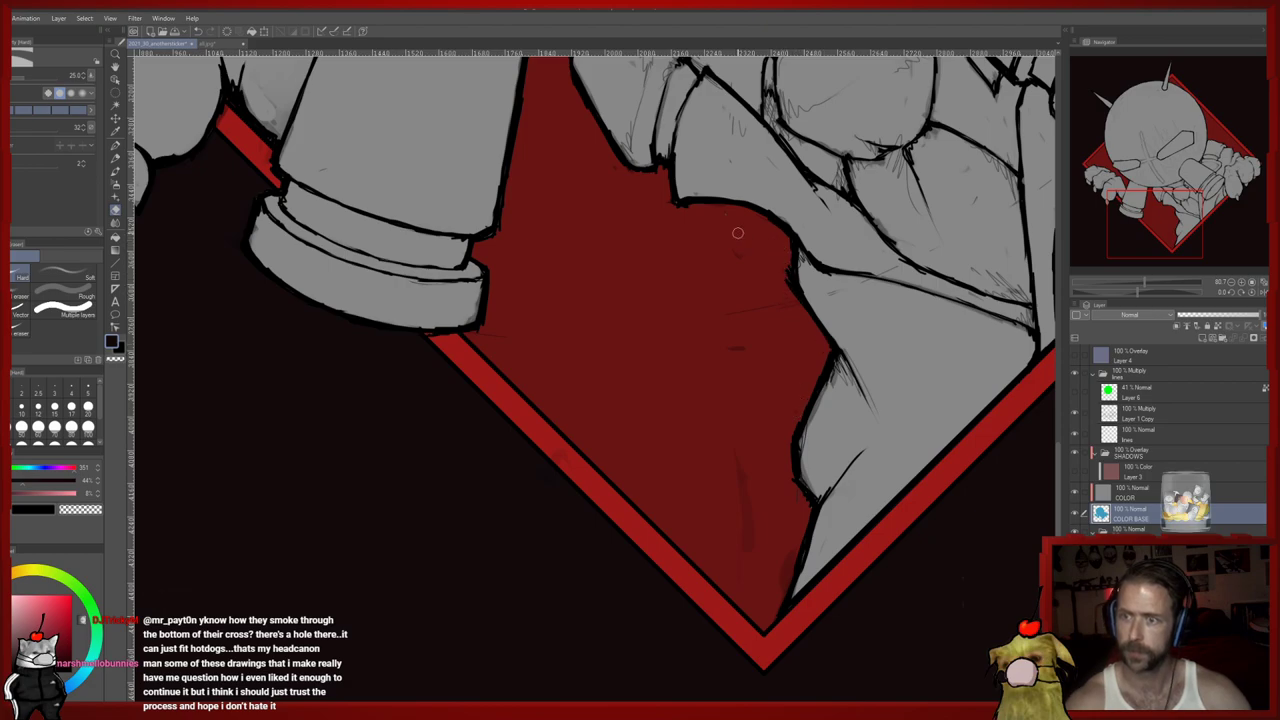
{"action": "scroll", "coordinate": [700, 450], "scroll_direction": "up", "scroll_amount": 6}
{"action": "scroll", "coordinate": [700, 450], "scroll_direction": "left", "scroll_amount": 5}
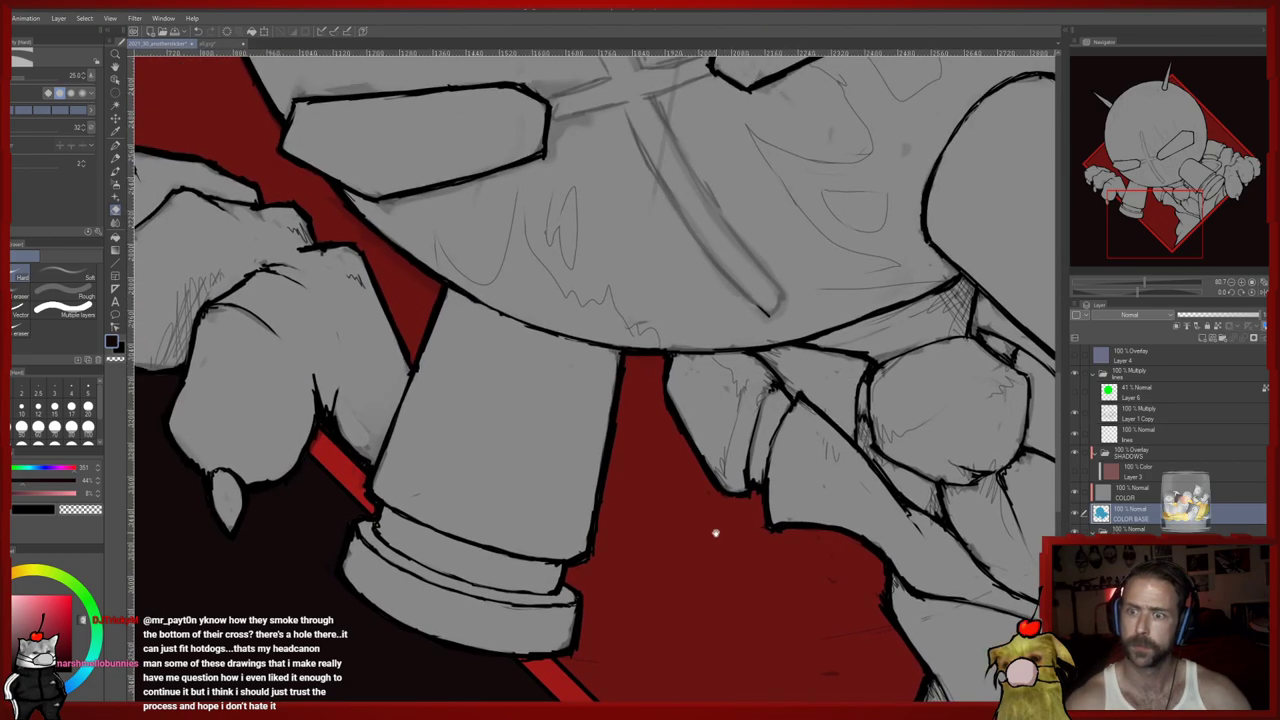
{"action": "scroll", "coordinate": [681, 425], "scroll_direction": "down", "scroll_amount": 8}
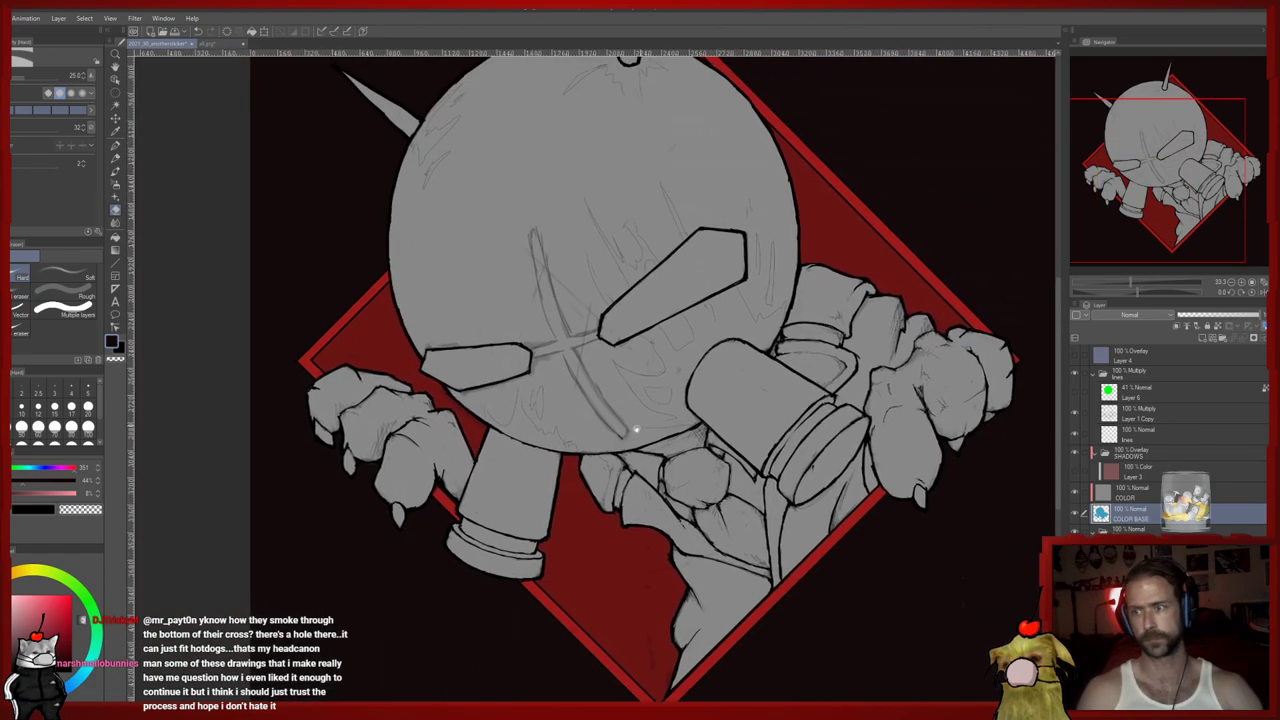
{"action": "scroll", "coordinate": [887, 399], "scroll_direction": "up", "scroll_amount": 3}
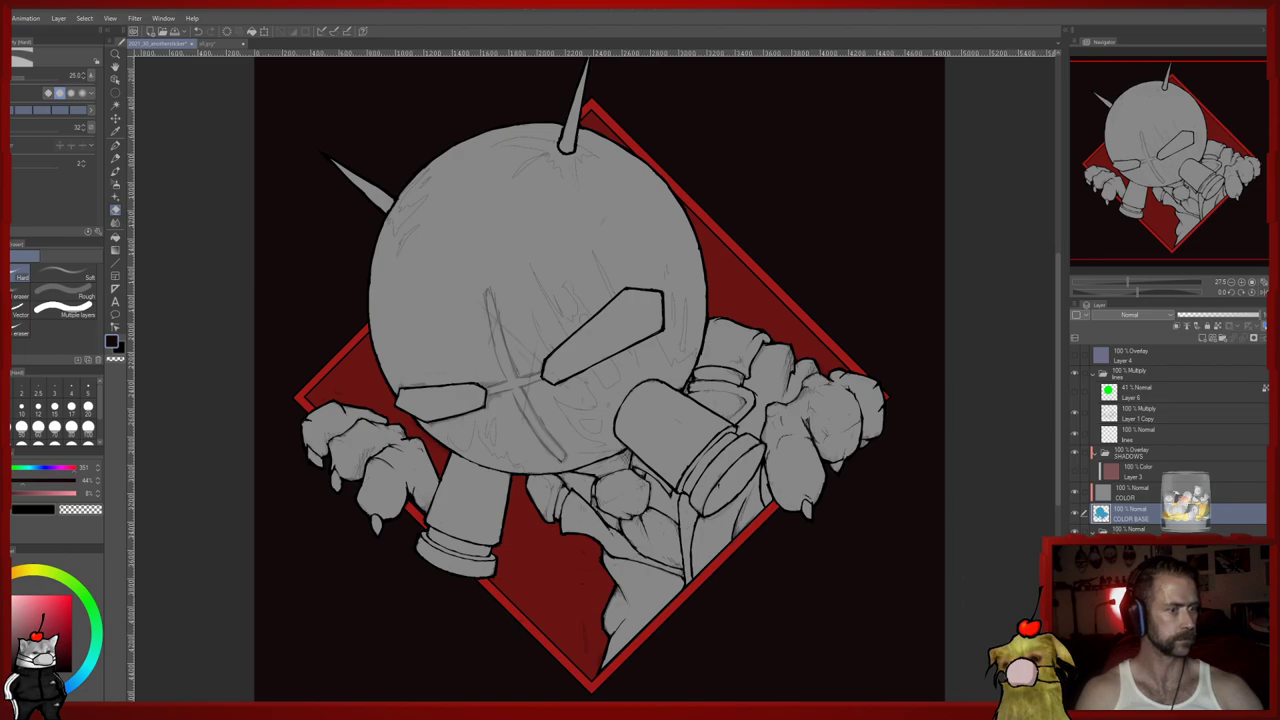
{"action": "scroll", "coordinate": [358, 374], "scroll_direction": "up", "scroll_amount": 2}
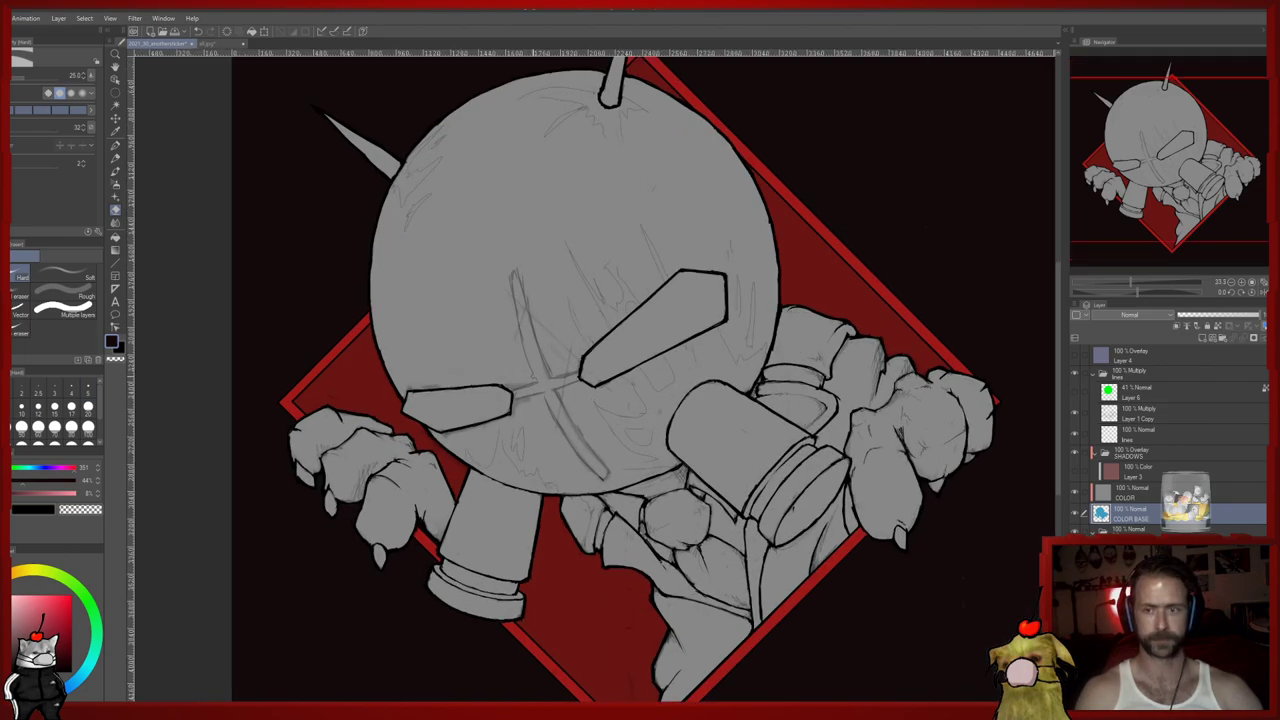
{"action": "scroll", "coordinate": [534, 377], "scroll_direction": "up", "scroll_amount": 1}
{"action": "left_click_drag", "start_coordinate": [476, 390], "coordinate": [406, 350]}
{"action": "key", "text": "ctrl+z"}
On the COLOR layer, paint a thick dark grey stroke along the larger eye's upper edge with the Darker pencil at size 100
{"action": "left_click_drag", "start_coordinate": [26, 652], "coordinate": [2, 659]}
{"action": "mouse_move", "coordinate": [310, 350]}
{"action": "left_mouse_down"}
{"action": "mouse_move", "coordinate": [591, 284]}
{"action": "mouse_move", "coordinate": [516, 352]}
{"action": "mouse_move", "coordinate": [566, 456]}
{"action": "left_mouse_up"}
{"action": "key", "text": "ctrl+z"}
{"action": "left_click", "coordinate": [1135, 493]}
{"action": "key", "text": "p"}
{"action": "key", "text": "ctrl+z"}
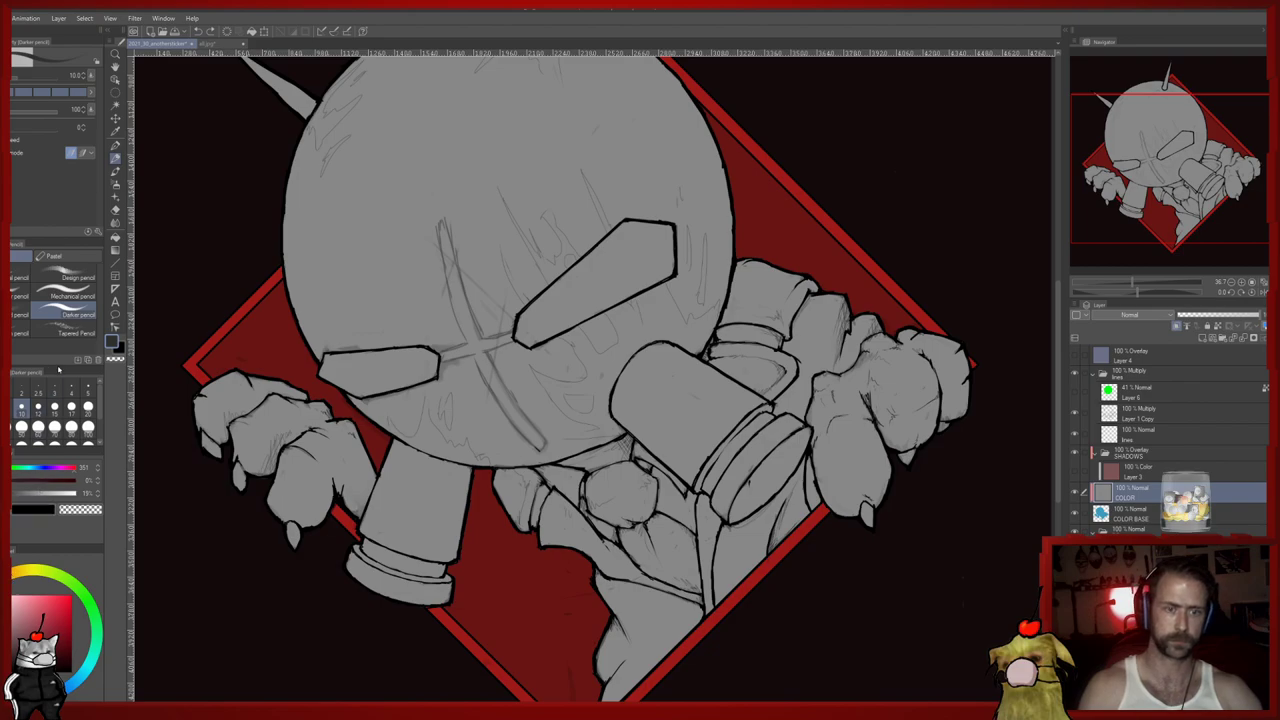
{"action": "left_click_drag", "start_coordinate": [480, 240], "coordinate": [440, 590]}
{"action": "left_click_drag", "start_coordinate": [500, 480], "coordinate": [720, 300]}
{"action": "key", "text": "ctrl+z"}
{"action": "key", "text": "ctrl+z"}
{"action": "mouse_move", "coordinate": [540, 312]}
{"action": "left_mouse_down"}
{"action": "mouse_move", "coordinate": [628, 246]}
{"action": "mouse_move", "coordinate": [592, 268]}
{"action": "left_mouse_up"}
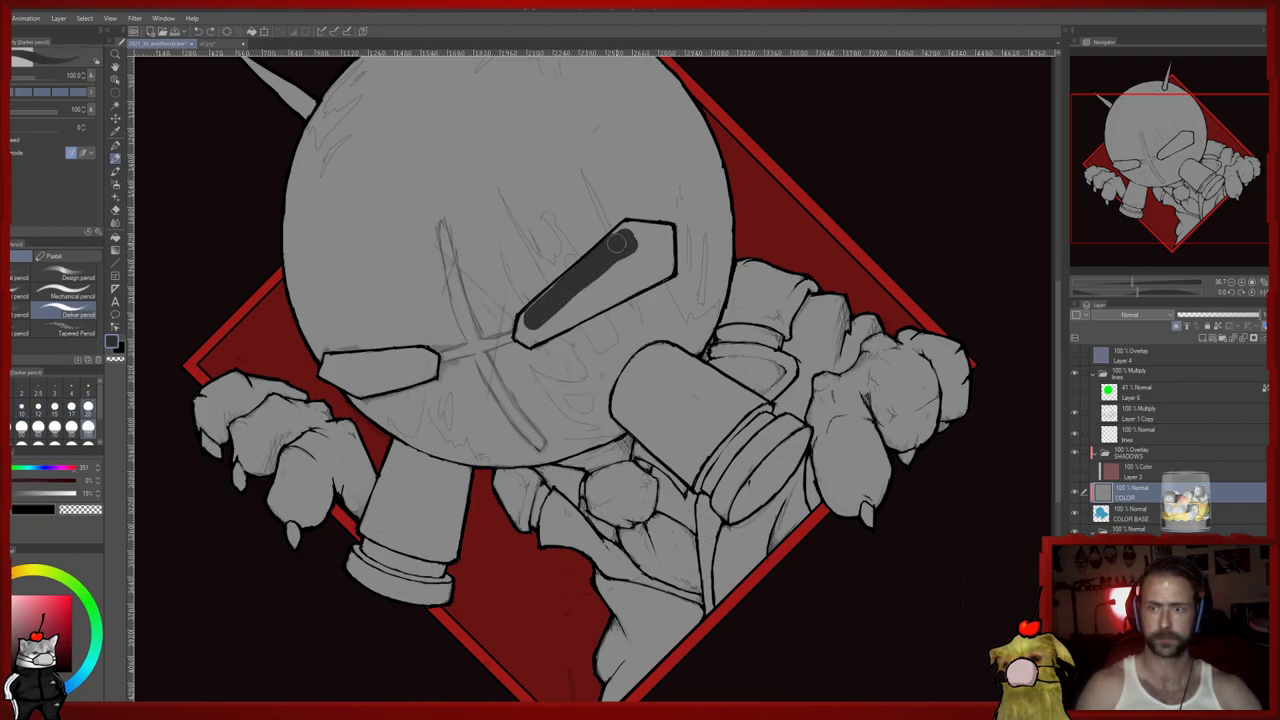
Trace inside the larger eye's outline in dark grey with the pencil at size 40 and fill its remaining area with a bigger tip
{"action": "scroll", "coordinate": [567, 281], "scroll_direction": "up", "scroll_amount": 2}
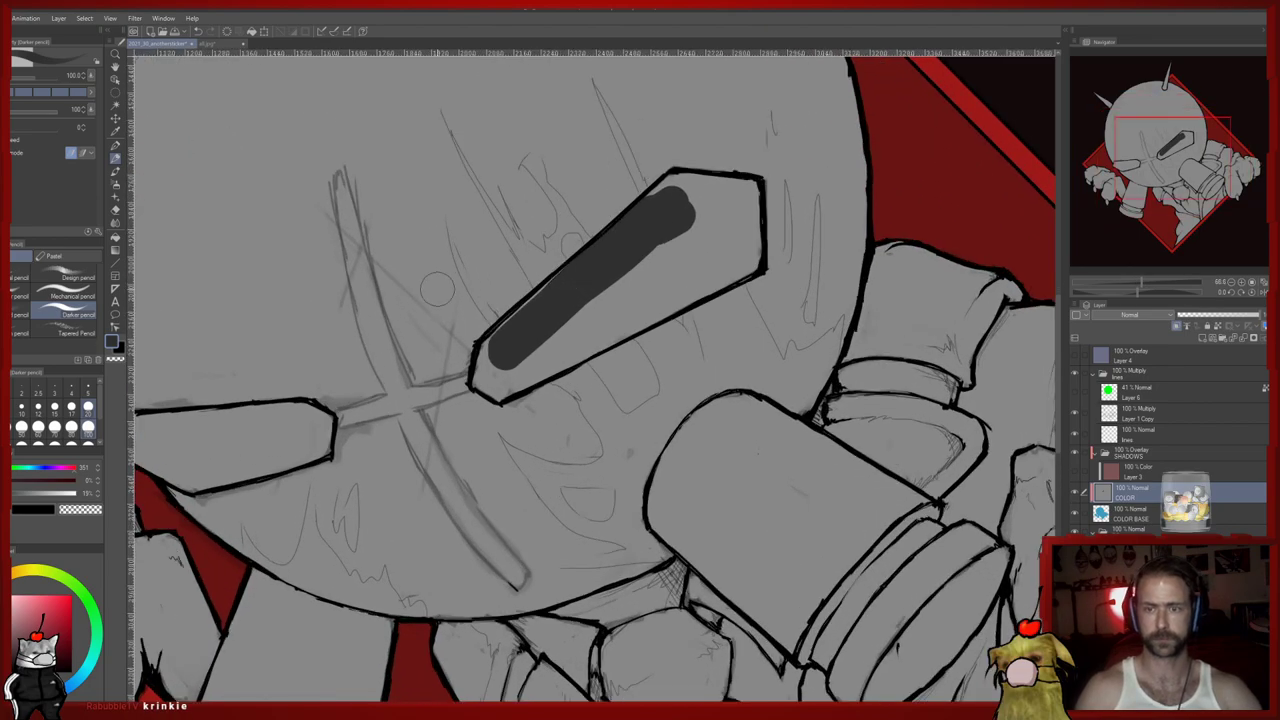
{"action": "key", "text": "e"}
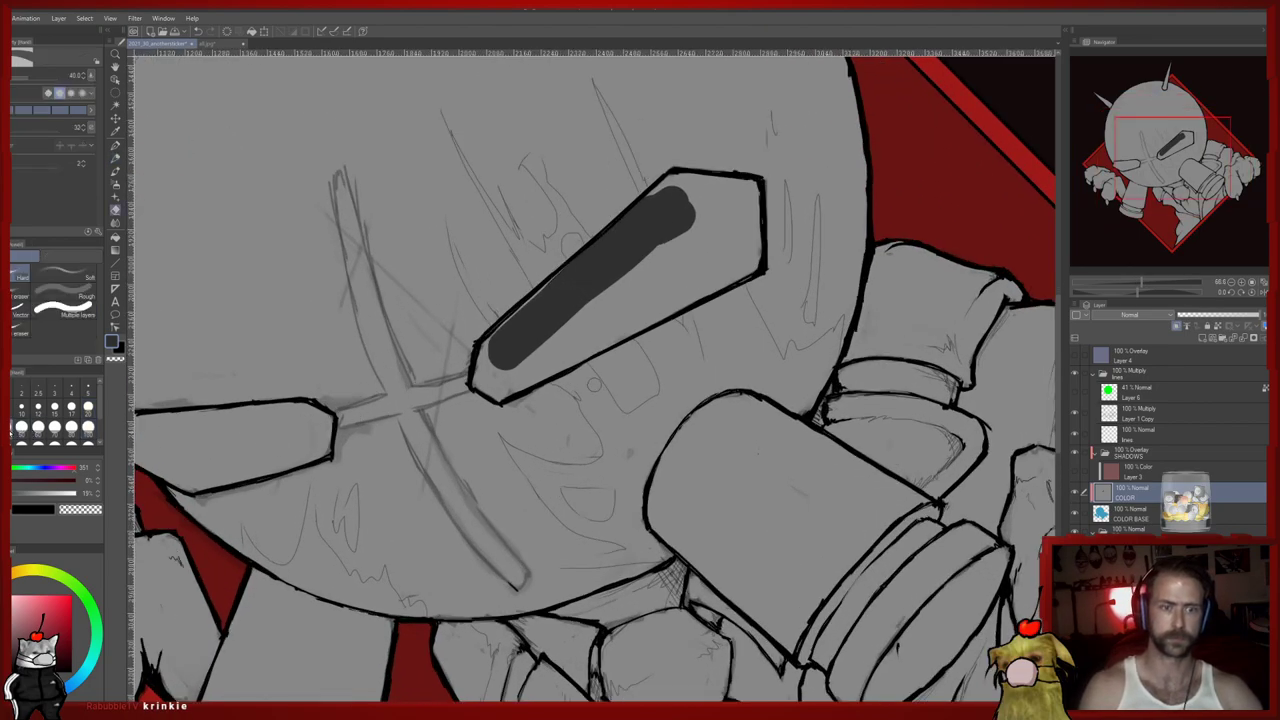
{"action": "key", "text": "p"}
{"action": "left_click_drag", "start_coordinate": [488, 350], "coordinate": [479, 380]}
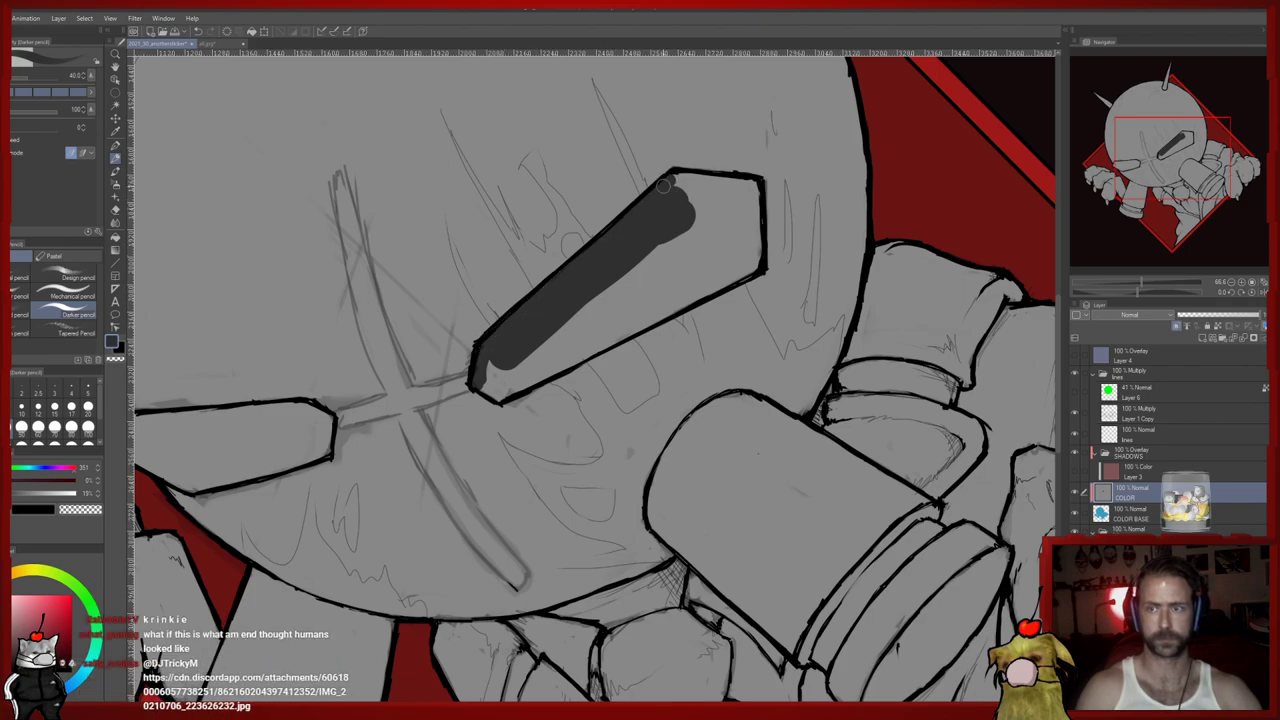
{"action": "mouse_move", "coordinate": [681, 176]}
{"action": "left_mouse_down"}
{"action": "mouse_move", "coordinate": [753, 186]}
{"action": "mouse_move", "coordinate": [756, 248]}
{"action": "left_mouse_up"}
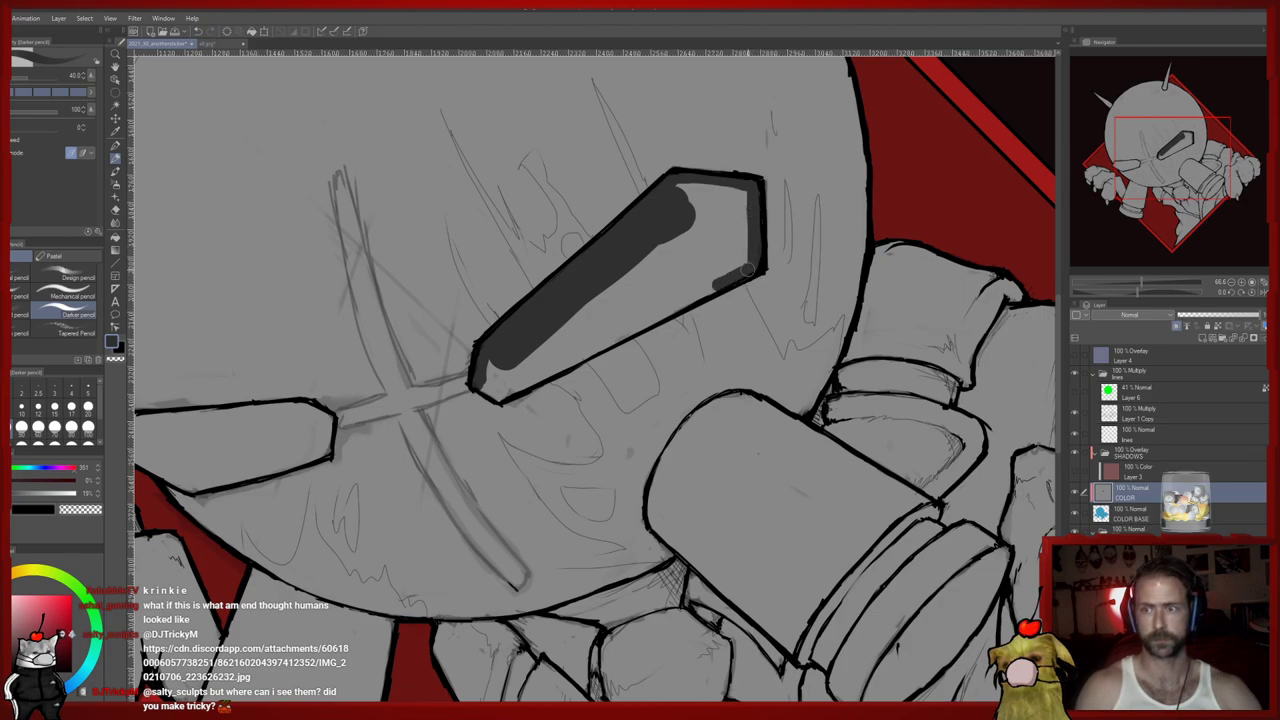
{"action": "left_click_drag", "start_coordinate": [736, 274], "coordinate": [501, 395]}
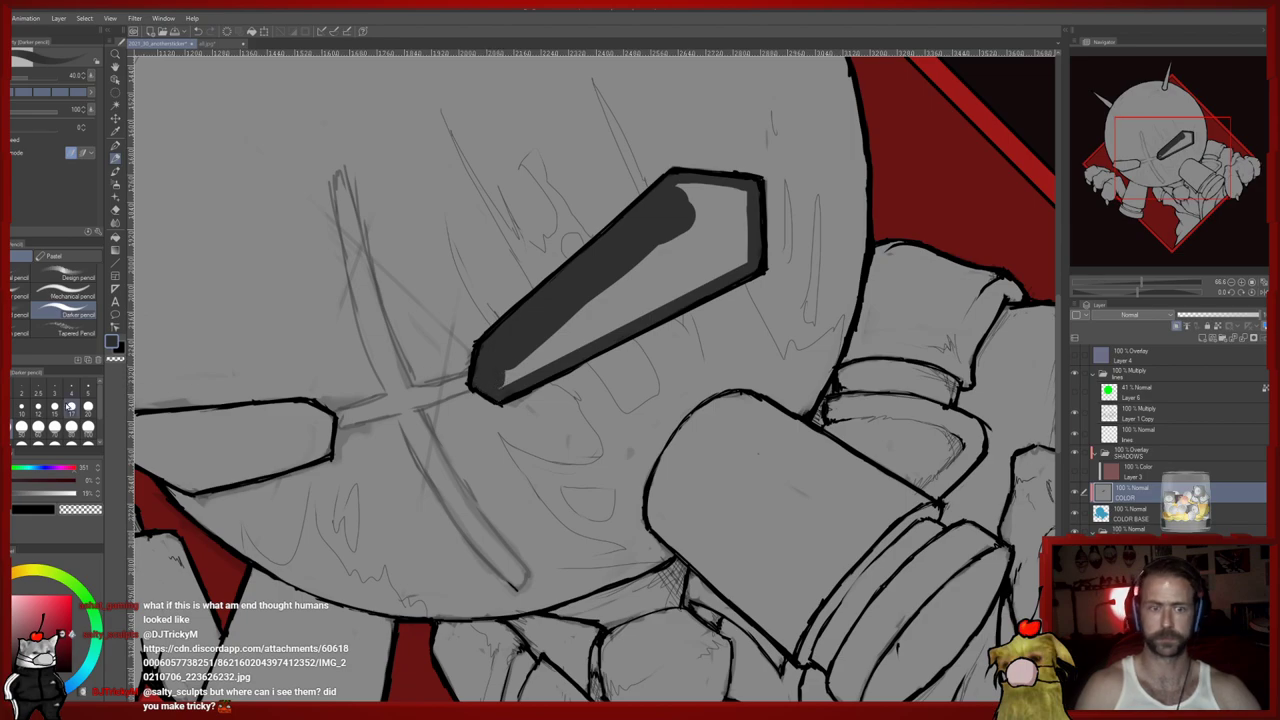
{"action": "left_click", "coordinate": [88, 428]}
{"action": "mouse_move", "coordinate": [502, 382]}
{"action": "left_mouse_down"}
{"action": "mouse_move", "coordinate": [581, 321]}
{"action": "mouse_move", "coordinate": [549, 343]}
{"action": "mouse_move", "coordinate": [690, 265]}
{"action": "mouse_move", "coordinate": [730, 258]}
{"action": "mouse_move", "coordinate": [735, 202]}
{"action": "mouse_move", "coordinate": [690, 196]}
{"action": "mouse_move", "coordinate": [680, 240]}
{"action": "mouse_move", "coordinate": [653, 272]}
{"action": "left_mouse_up"}
Fill the smaller eye with the same dark grey on the COLOR layer, using the Darker pencil at size 40
{"action": "left_click_drag", "start_coordinate": [556, 339], "coordinate": [809, 211]}
{"action": "left_click_drag", "start_coordinate": [382, 332], "coordinate": [391, 305]}
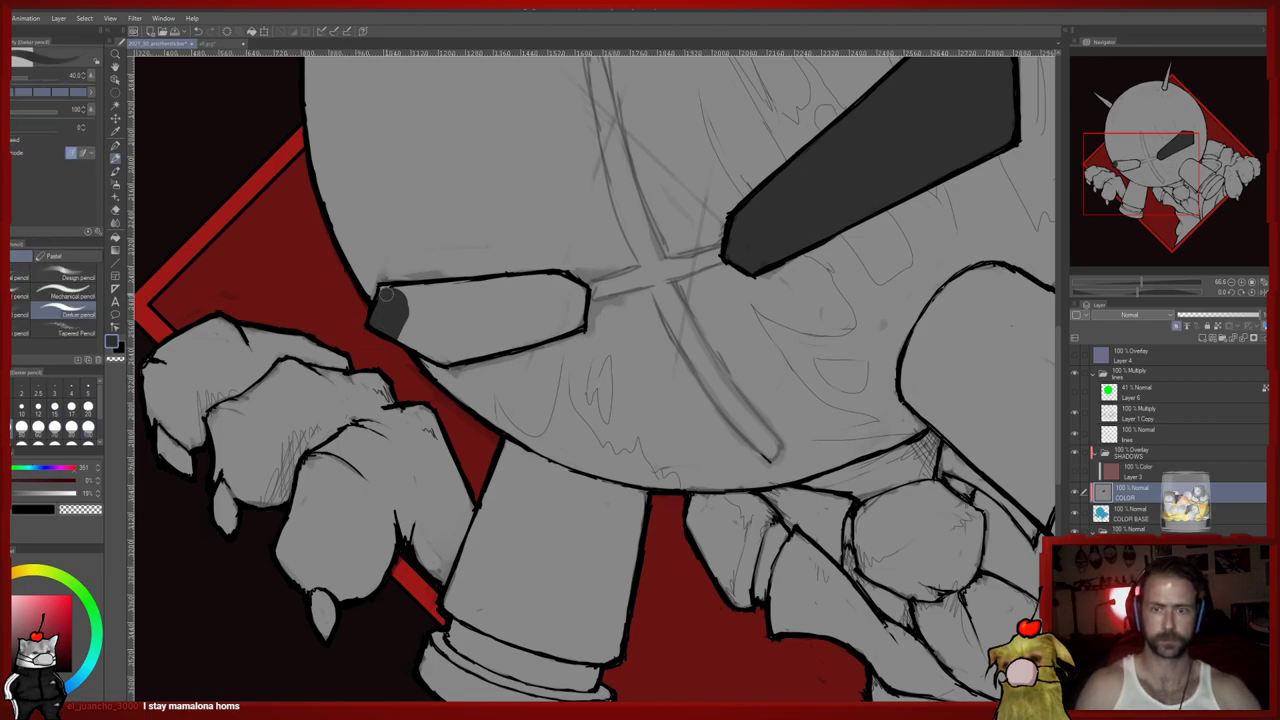
{"action": "left_click_drag", "start_coordinate": [395, 287], "coordinate": [540, 281]}
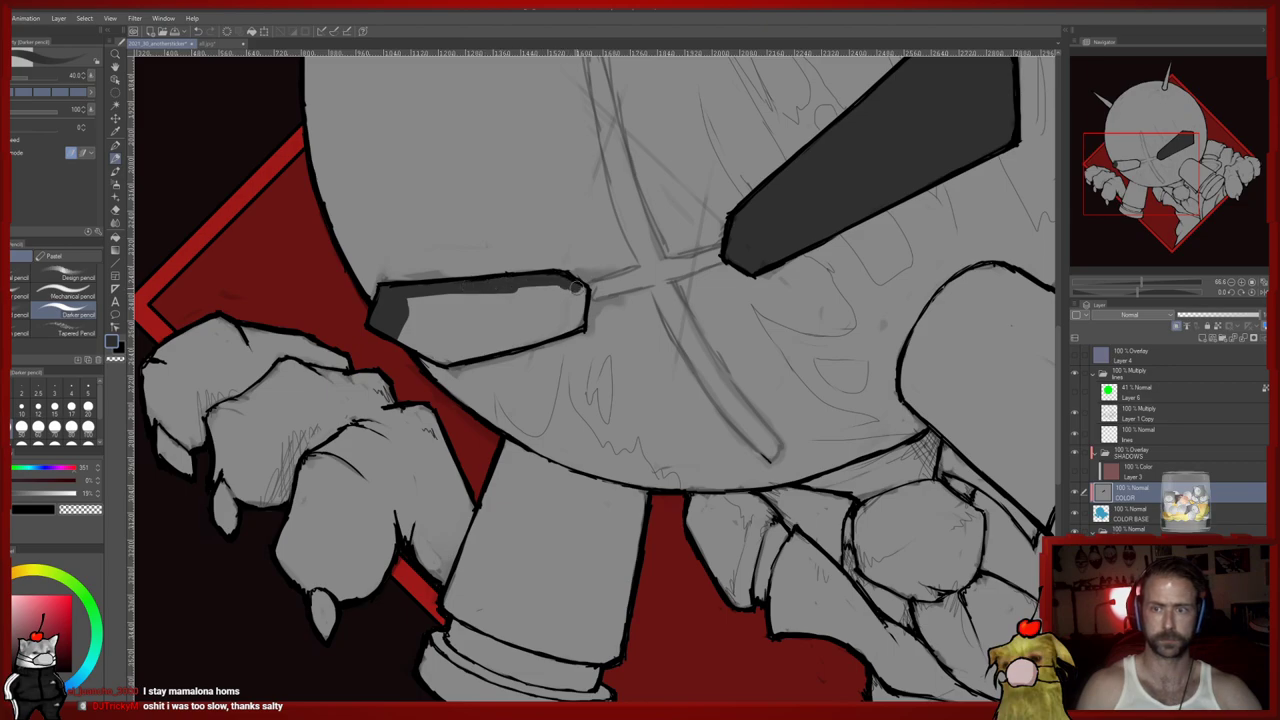
{"action": "mouse_move", "coordinate": [577, 318]}
{"action": "left_mouse_down"}
{"action": "mouse_move", "coordinate": [445, 358]}
{"action": "mouse_move", "coordinate": [403, 340]}
{"action": "mouse_move", "coordinate": [444, 357]}
{"action": "mouse_move", "coordinate": [405, 328]}
{"action": "mouse_move", "coordinate": [407, 295]}
{"action": "mouse_move", "coordinate": [431, 302]}
{"action": "mouse_move", "coordinate": [424, 350]}
{"action": "mouse_move", "coordinate": [541, 325]}
{"action": "mouse_move", "coordinate": [569, 297]}
{"action": "mouse_move", "coordinate": [466, 320]}
{"action": "left_mouse_up"}
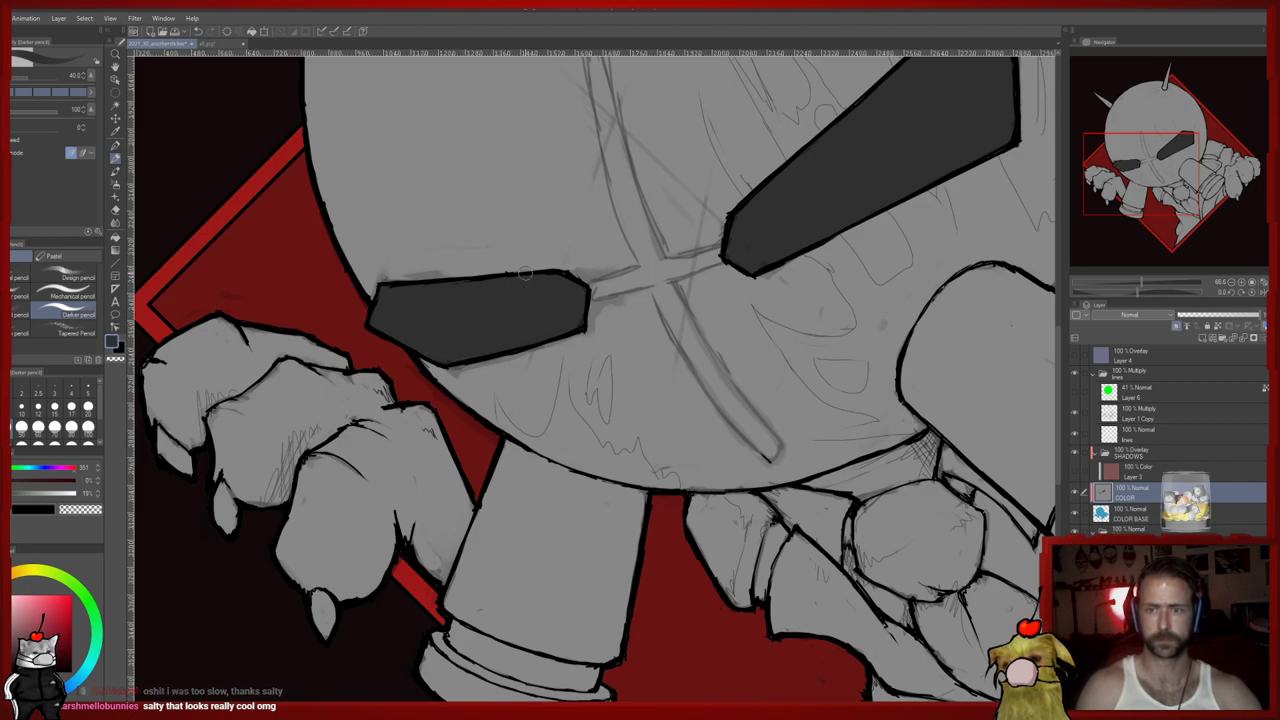
{"action": "scroll", "coordinate": [472, 345], "scroll_direction": "down", "scroll_amount": 4}
{"action": "scroll", "coordinate": [457, 363], "scroll_direction": "up", "scroll_amount": 2}
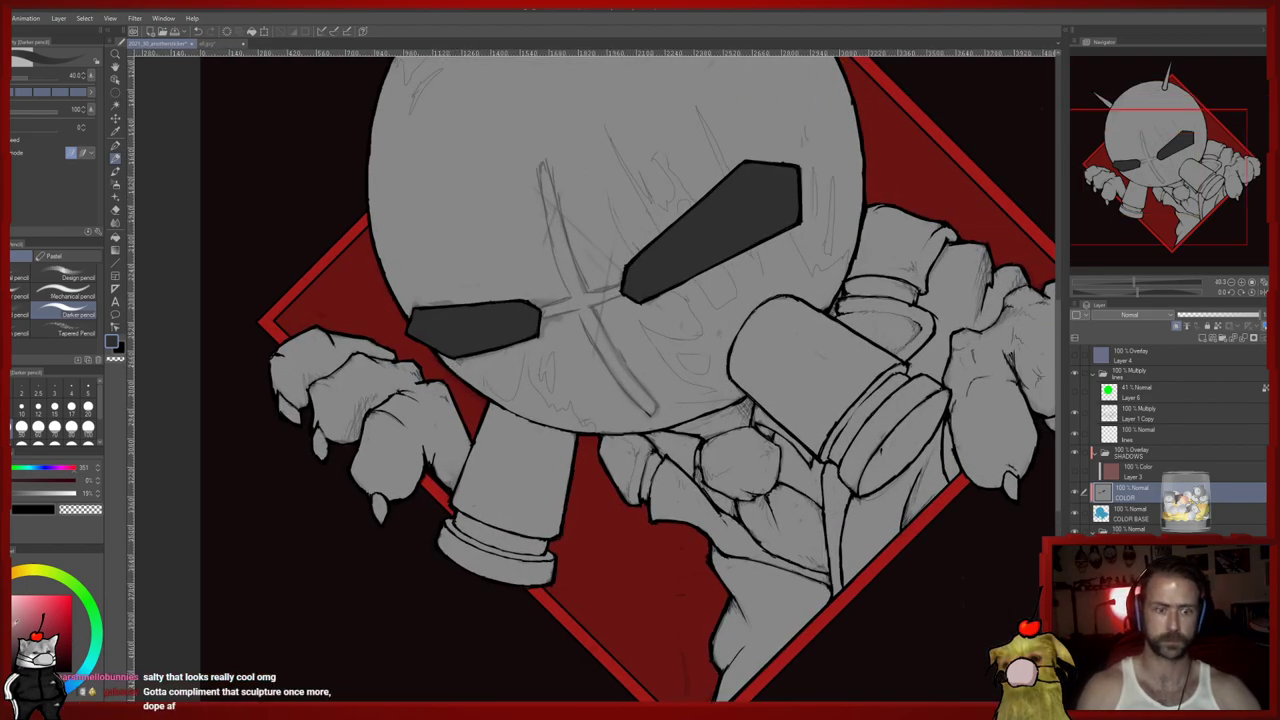
Fill the hanging tube and its rim with a medium-dark grey on the COLOR layer, raising the Darker pencil's size to 80
{"action": "left_click", "coordinate": [18, 496]}
{"action": "mouse_move", "coordinate": [452, 548]}
{"action": "left_mouse_down"}
{"action": "mouse_move", "coordinate": [473, 509]}
{"action": "mouse_move", "coordinate": [478, 574]}
{"action": "mouse_move", "coordinate": [505, 523]}
{"action": "mouse_move", "coordinate": [489, 577]}
{"action": "mouse_move", "coordinate": [534, 582]}
{"action": "mouse_move", "coordinate": [534, 545]}
{"action": "mouse_move", "coordinate": [554, 547]}
{"action": "mouse_move", "coordinate": [548, 512]}
{"action": "left_mouse_up"}
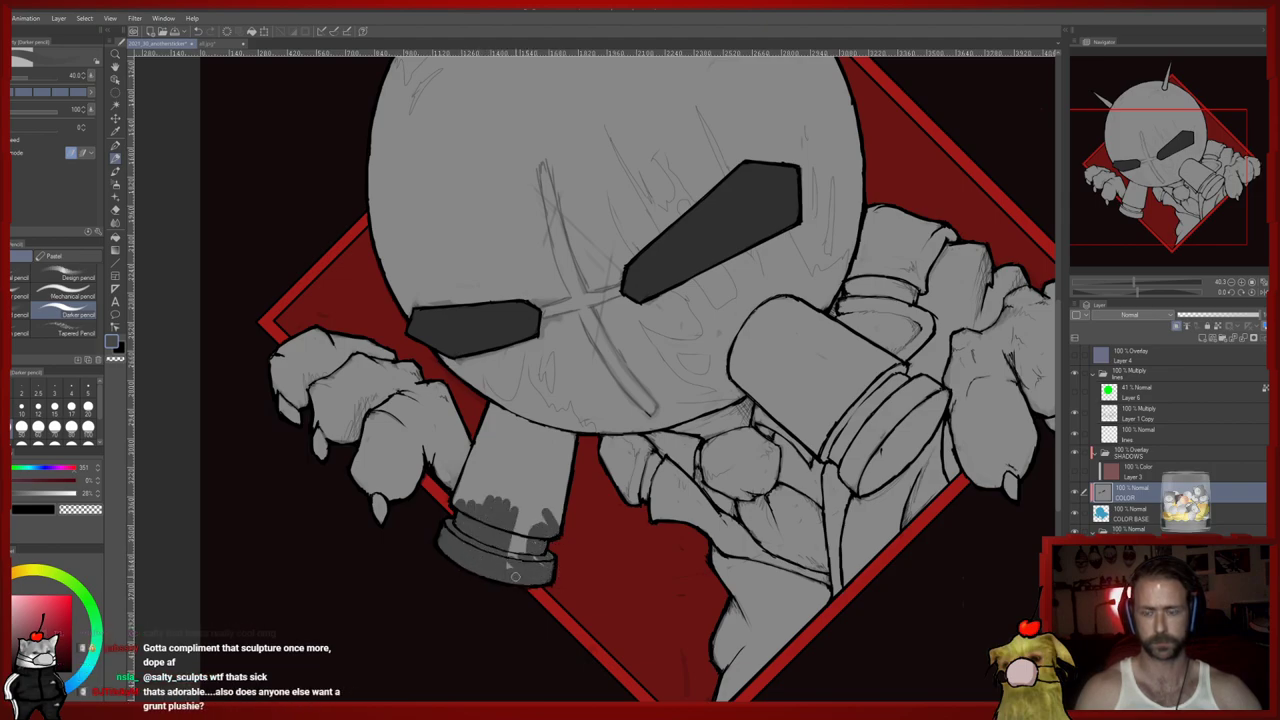
{"action": "left_click", "coordinate": [71, 428]}
{"action": "left_click_drag", "start_coordinate": [508, 567], "coordinate": [526, 519]}
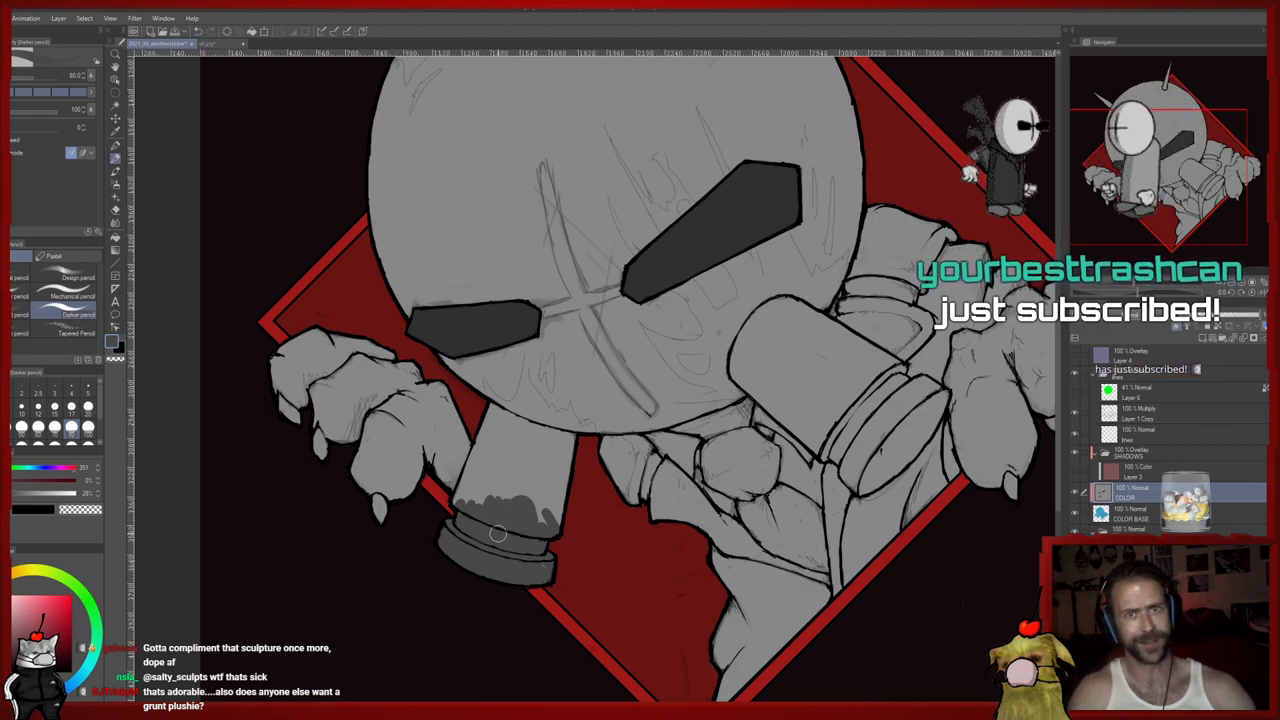
{"action": "mouse_move", "coordinate": [545, 522]}
{"action": "left_mouse_down"}
{"action": "mouse_move", "coordinate": [567, 477]}
{"action": "mouse_move", "coordinate": [568, 439]}
{"action": "mouse_move", "coordinate": [487, 412]}
{"action": "mouse_move", "coordinate": [509, 421]}
{"action": "mouse_move", "coordinate": [495, 423]}
{"action": "mouse_move", "coordinate": [453, 518]}
{"action": "mouse_move", "coordinate": [471, 514]}
{"action": "mouse_move", "coordinate": [477, 529]}
{"action": "mouse_move", "coordinate": [546, 440]}
{"action": "mouse_move", "coordinate": [551, 475]}
{"action": "left_mouse_up"}
Fill both head spikes with the tube's medium-dark grey, using the Darker pencil at size 80
{"action": "left_click_drag", "start_coordinate": [509, 384], "coordinate": [515, 652]}
{"action": "mouse_move", "coordinate": [372, 283]}
{"action": "left_mouse_down"}
{"action": "mouse_move", "coordinate": [408, 305]}
{"action": "mouse_move", "coordinate": [337, 263]}
{"action": "left_mouse_up"}
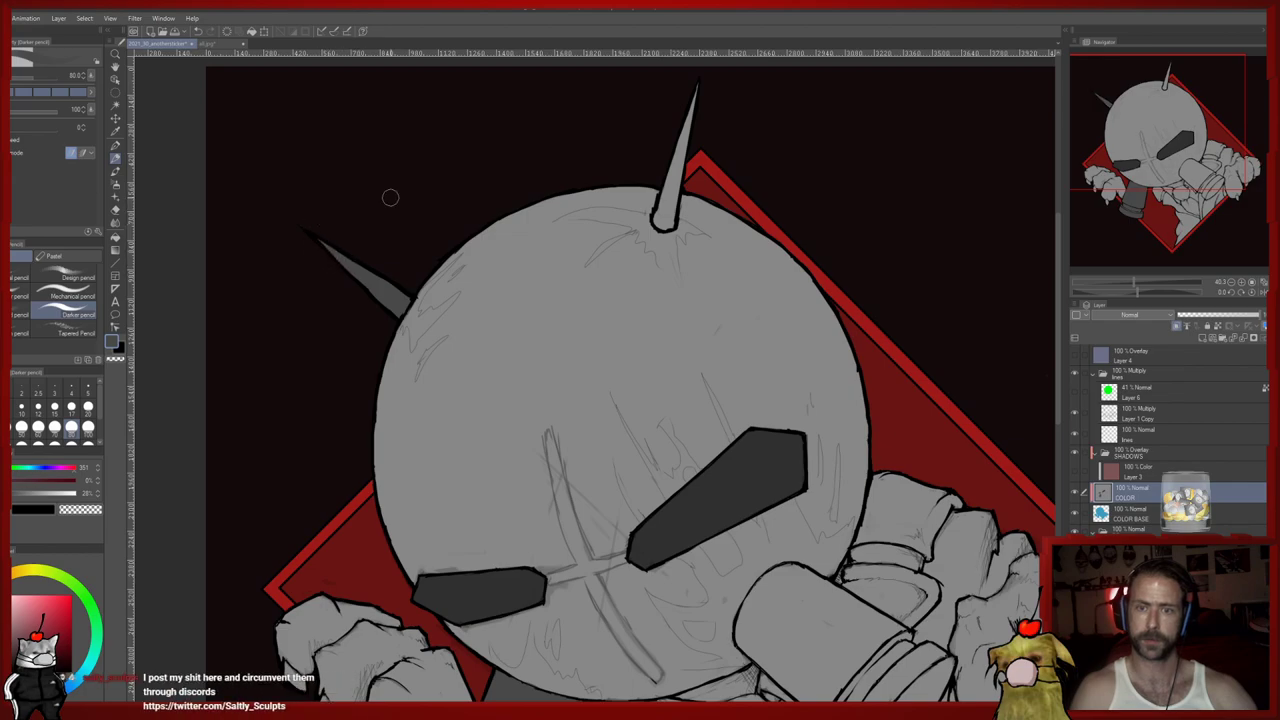
{"action": "left_click_drag", "start_coordinate": [662, 214], "coordinate": [670, 190]}
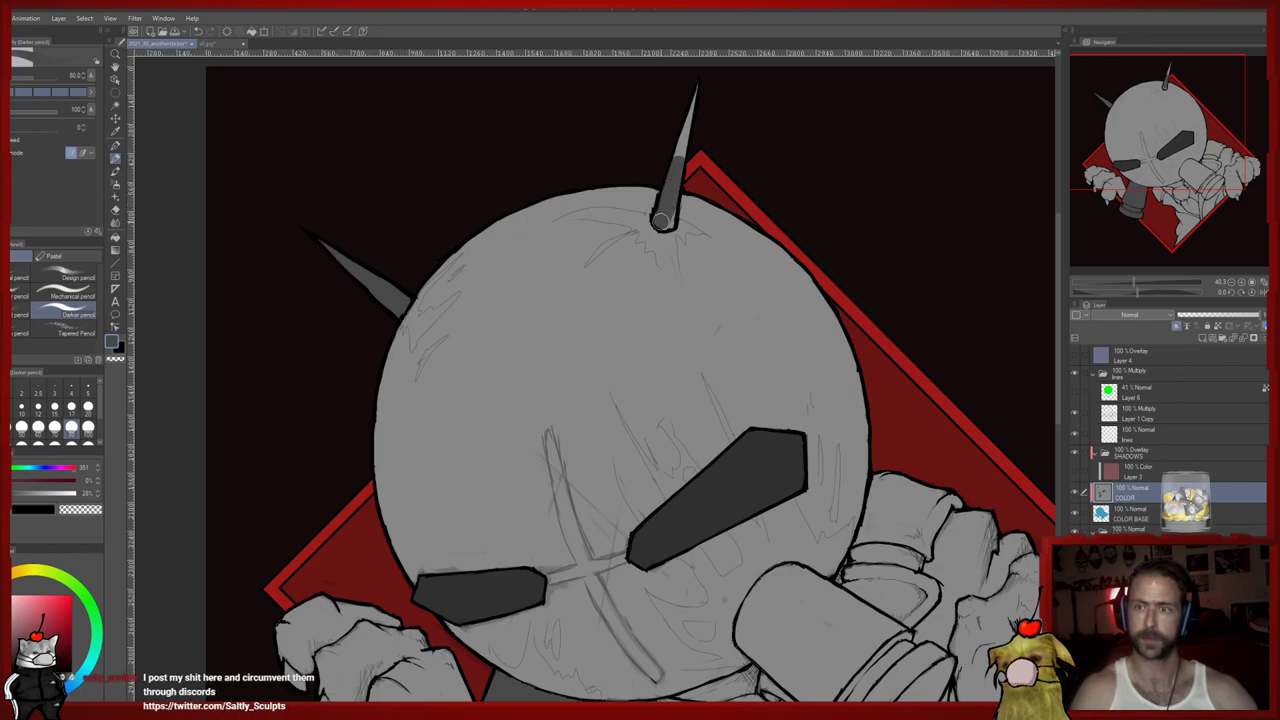
Fill the front tube's barrel, ridges and end cap with the same medium-dark grey, resampling the colour from the painted area
{"action": "left_click_drag", "start_coordinate": [698, 438], "coordinate": [597, 168]}
{"action": "mouse_move", "coordinate": [664, 380]}
{"action": "left_mouse_down"}
{"action": "mouse_move", "coordinate": [640, 376]}
{"action": "mouse_move", "coordinate": [670, 396]}
{"action": "mouse_move", "coordinate": [645, 375]}
{"action": "mouse_move", "coordinate": [660, 318]}
{"action": "mouse_move", "coordinate": [706, 309]}
{"action": "mouse_move", "coordinate": [641, 352]}
{"action": "left_mouse_up"}
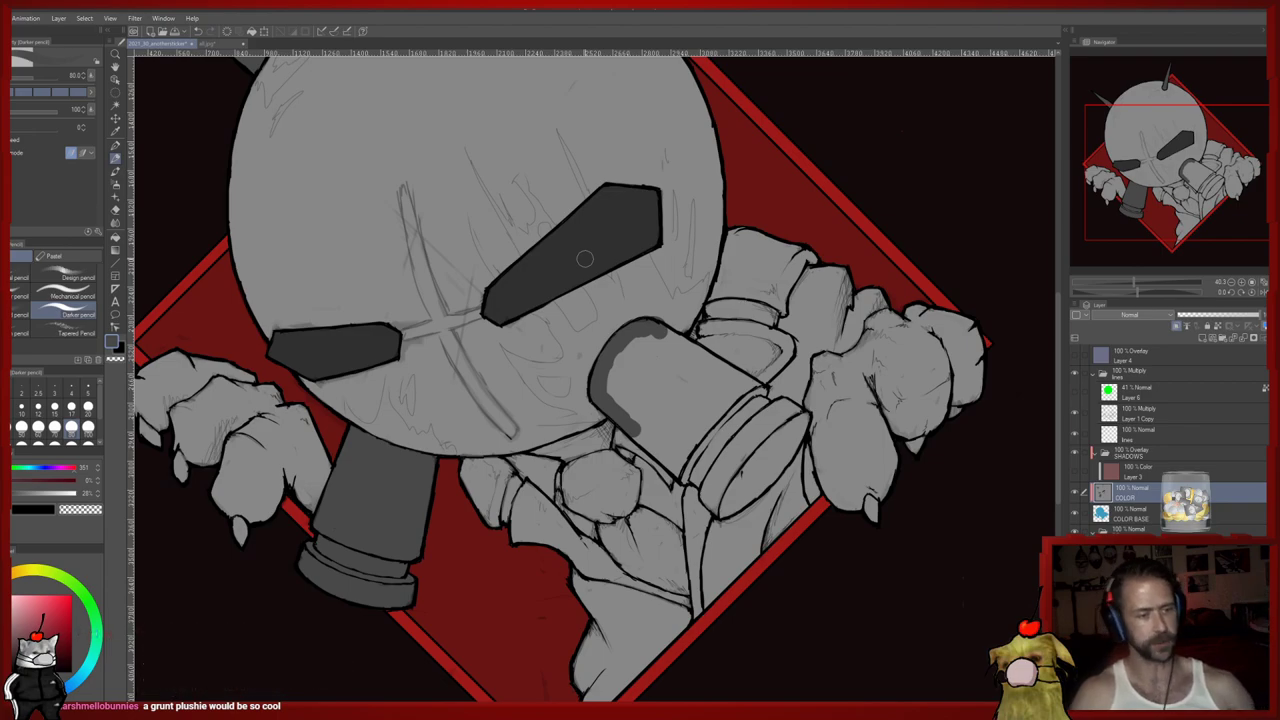
{"action": "left_click", "coordinate": [654, 320], "text": "alt"}
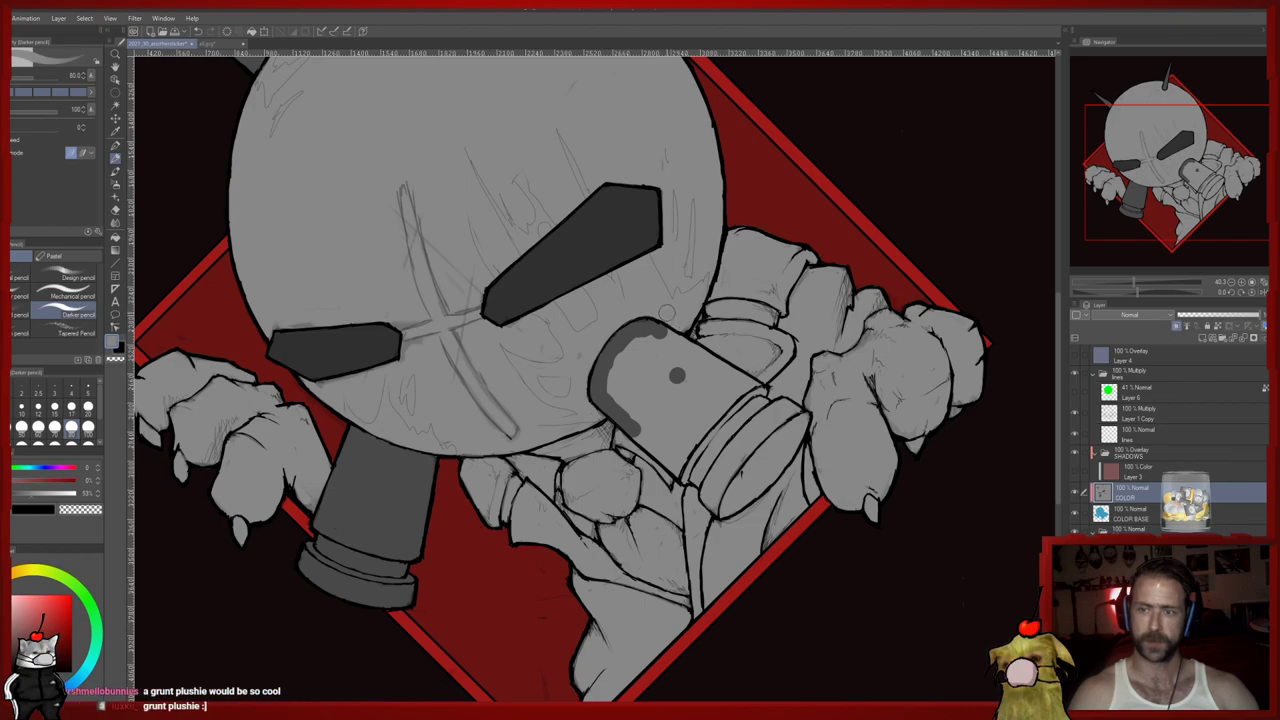
{"action": "left_click", "coordinate": [656, 327], "text": "alt"}
{"action": "mouse_move", "coordinate": [658, 334]}
{"action": "left_mouse_down"}
{"action": "mouse_move", "coordinate": [756, 389]}
{"action": "mouse_move", "coordinate": [656, 340]}
{"action": "mouse_move", "coordinate": [660, 373]}
{"action": "mouse_move", "coordinate": [609, 373]}
{"action": "mouse_move", "coordinate": [643, 406]}
{"action": "mouse_move", "coordinate": [620, 407]}
{"action": "mouse_move", "coordinate": [641, 402]}
{"action": "mouse_move", "coordinate": [687, 468]}
{"action": "mouse_move", "coordinate": [625, 417]}
{"action": "mouse_move", "coordinate": [662, 454]}
{"action": "mouse_move", "coordinate": [651, 418]}
{"action": "mouse_move", "coordinate": [671, 454]}
{"action": "mouse_move", "coordinate": [676, 419]}
{"action": "left_mouse_up"}
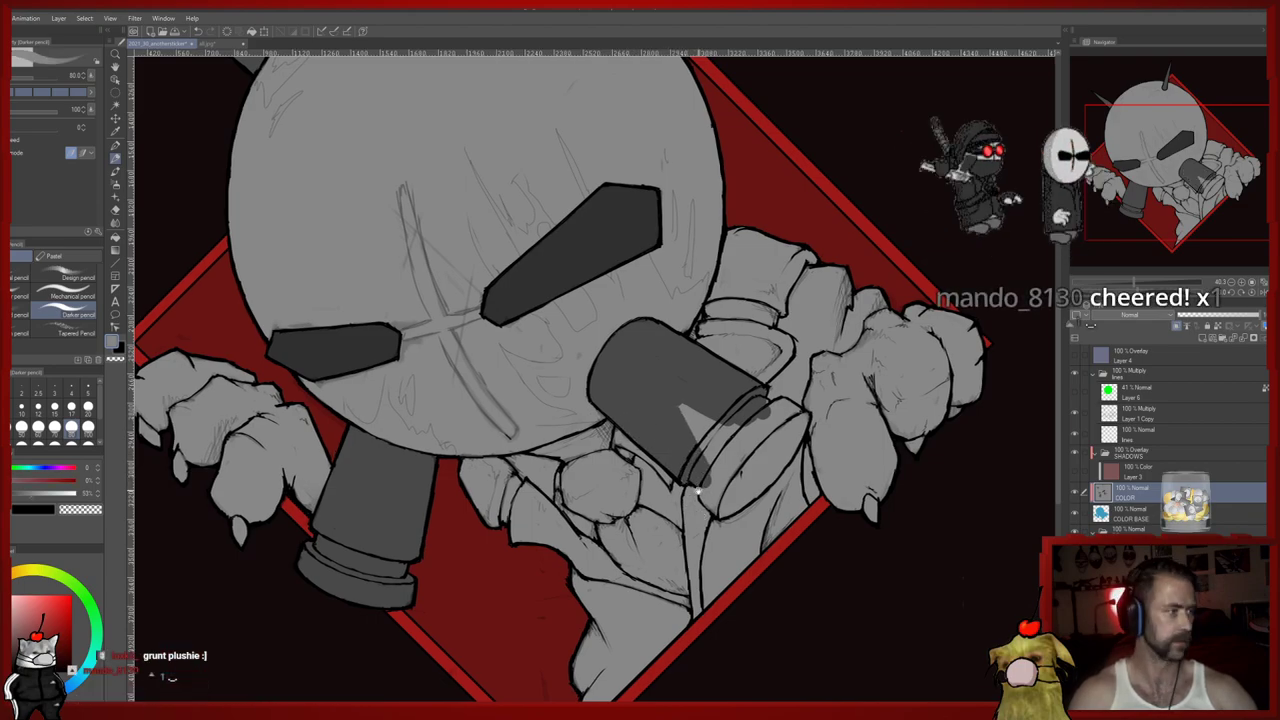
{"action": "left_click_drag", "start_coordinate": [698, 490], "coordinate": [660, 477]}
{"action": "left_click_drag", "start_coordinate": [649, 434], "coordinate": [632, 420]}
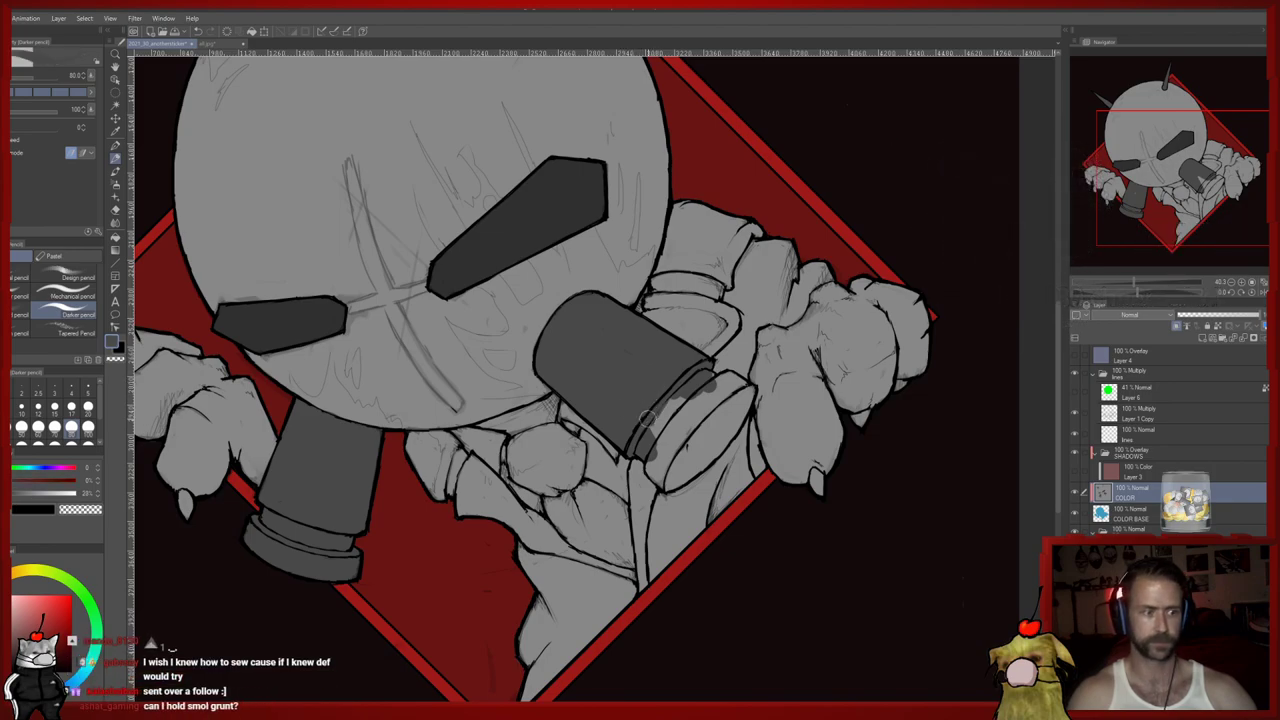
{"action": "mouse_move", "coordinate": [672, 416]}
{"action": "left_mouse_down"}
{"action": "mouse_move", "coordinate": [615, 422]}
{"action": "mouse_move", "coordinate": [699, 366]}
{"action": "mouse_move", "coordinate": [703, 399]}
{"action": "mouse_move", "coordinate": [635, 465]}
{"action": "mouse_move", "coordinate": [618, 452]}
{"action": "mouse_move", "coordinate": [677, 396]}
{"action": "left_mouse_up"}
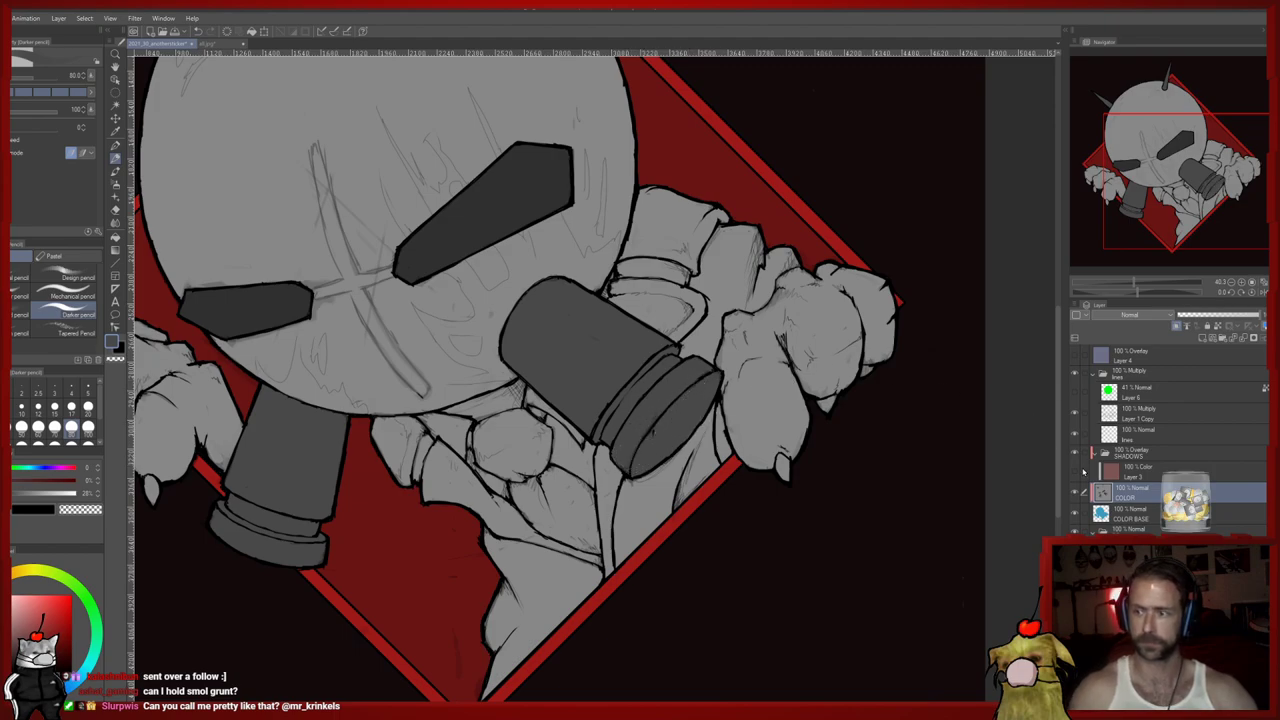
Create a new layer, move it into the SHADOWS folder beneath Layer 3 and set its blending mode to Overlay
{"action": "left_click", "coordinate": [1078, 477]}
{"action": "left_click", "coordinate": [1078, 477]}
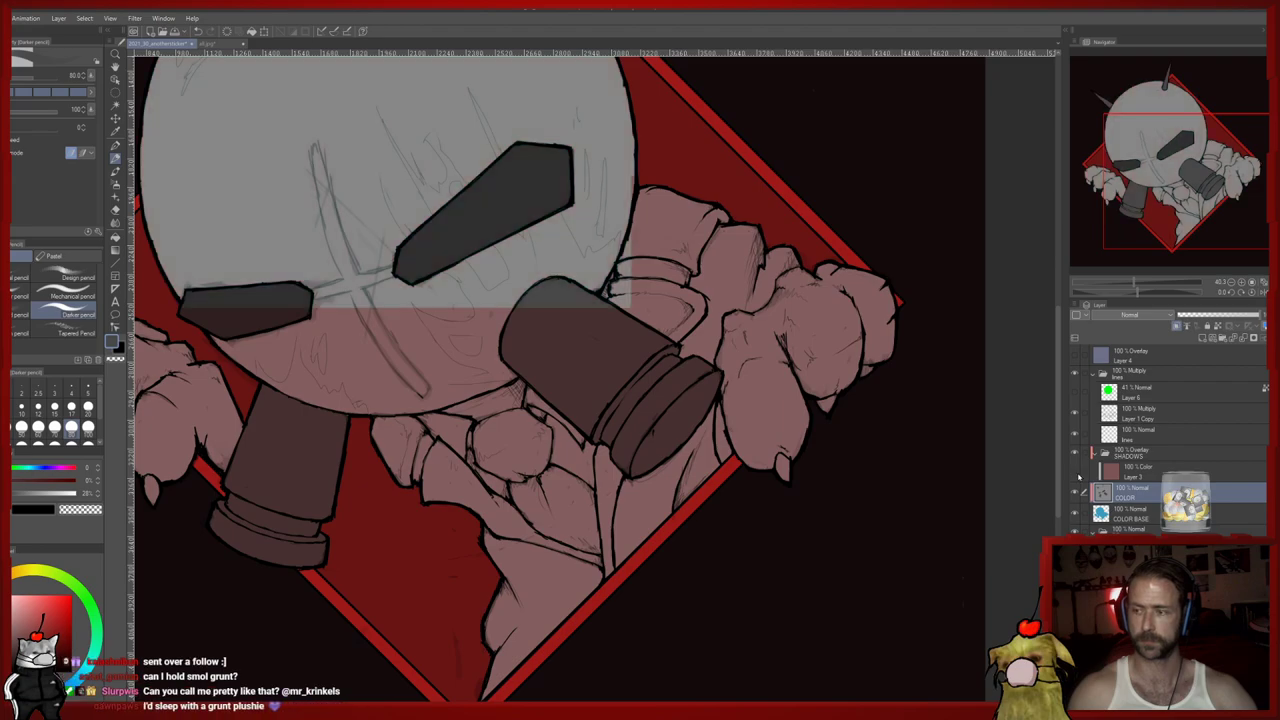
{"action": "left_click", "coordinate": [1205, 340]}
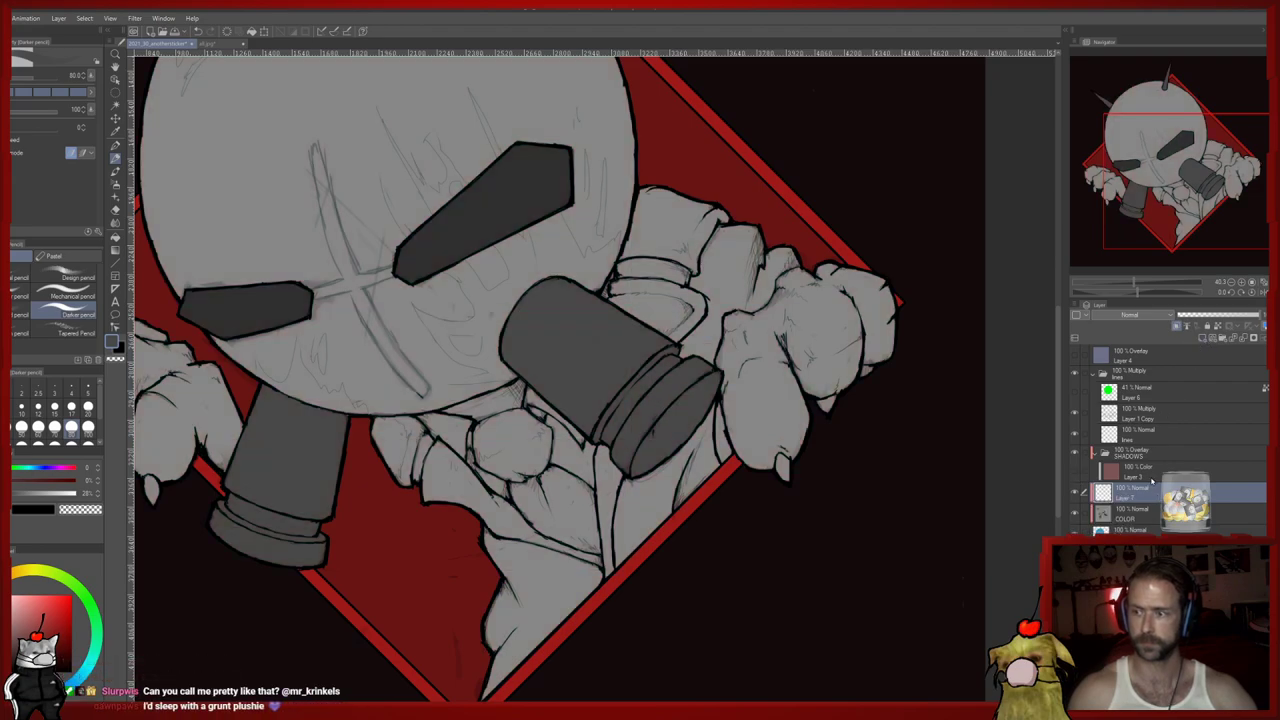
{"action": "left_click_drag", "start_coordinate": [1157, 479], "coordinate": [1157, 480]}
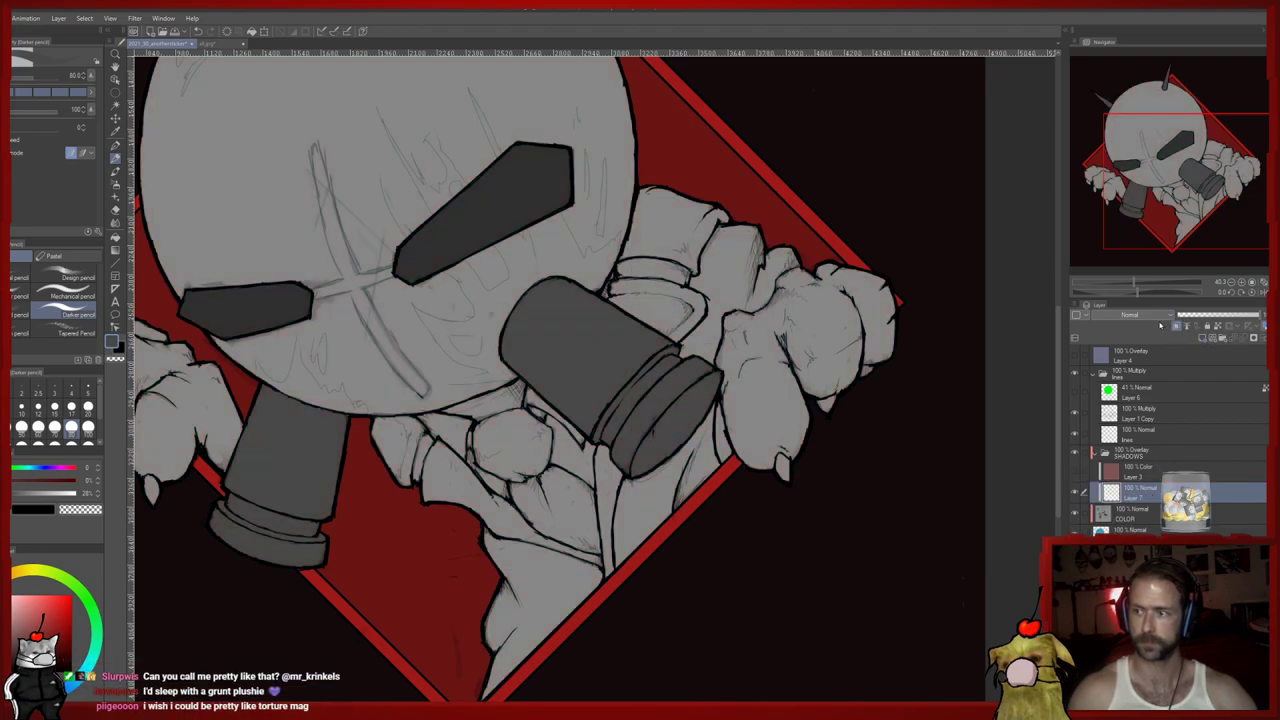
{"action": "left_click", "coordinate": [1125, 454]}
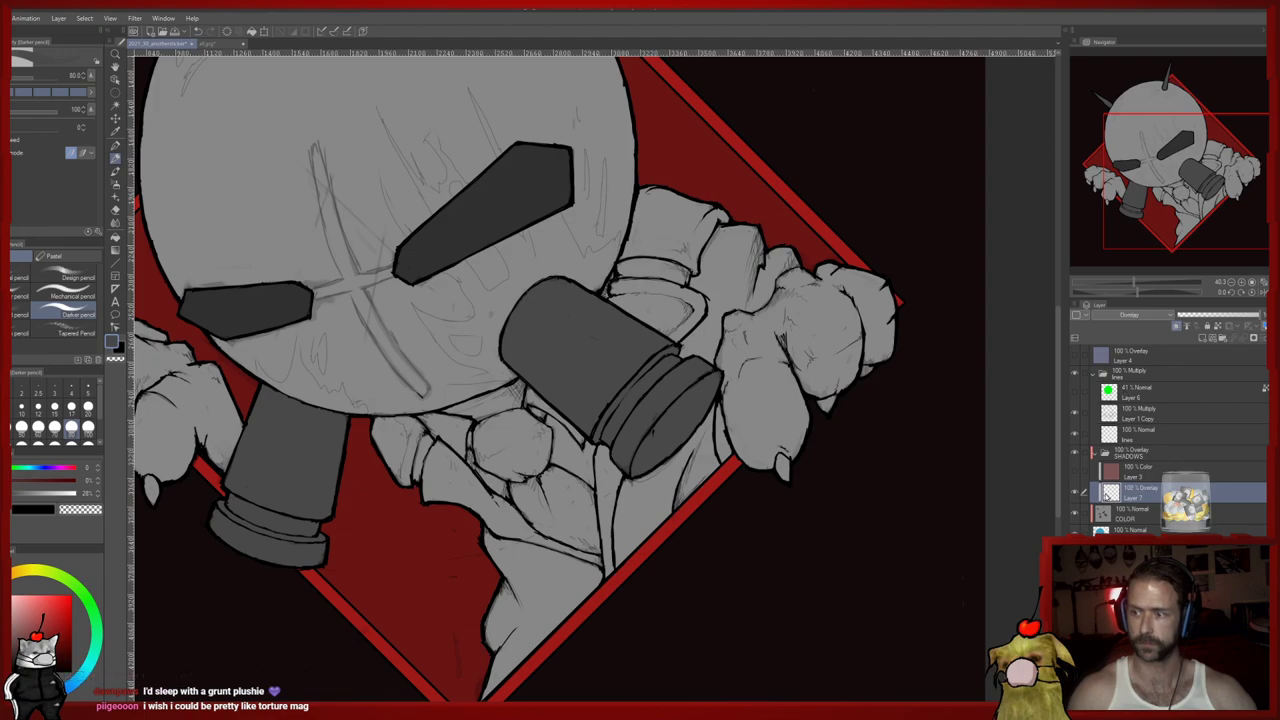
Turn on Layer 3's visibility and clip it to the new Overlay layer below it
{"action": "left_click", "coordinate": [1075, 471]}
{"action": "left_click_drag", "start_coordinate": [605, 576], "coordinate": [547, 598]}
{"action": "key", "text": "ctrl+z"}
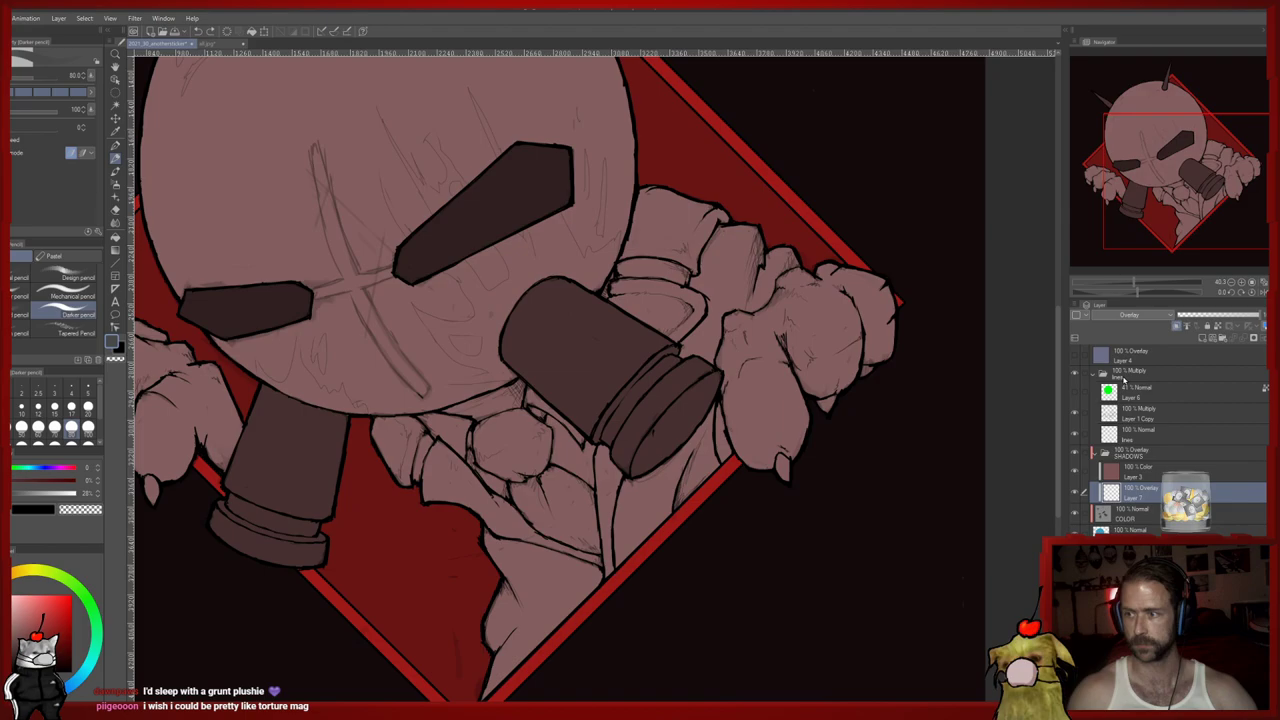
{"action": "left_click", "coordinate": [1177, 328]}
{"action": "left_click_drag", "start_coordinate": [638, 461], "coordinate": [550, 618]}
{"action": "key", "text": "ctrl+z"}
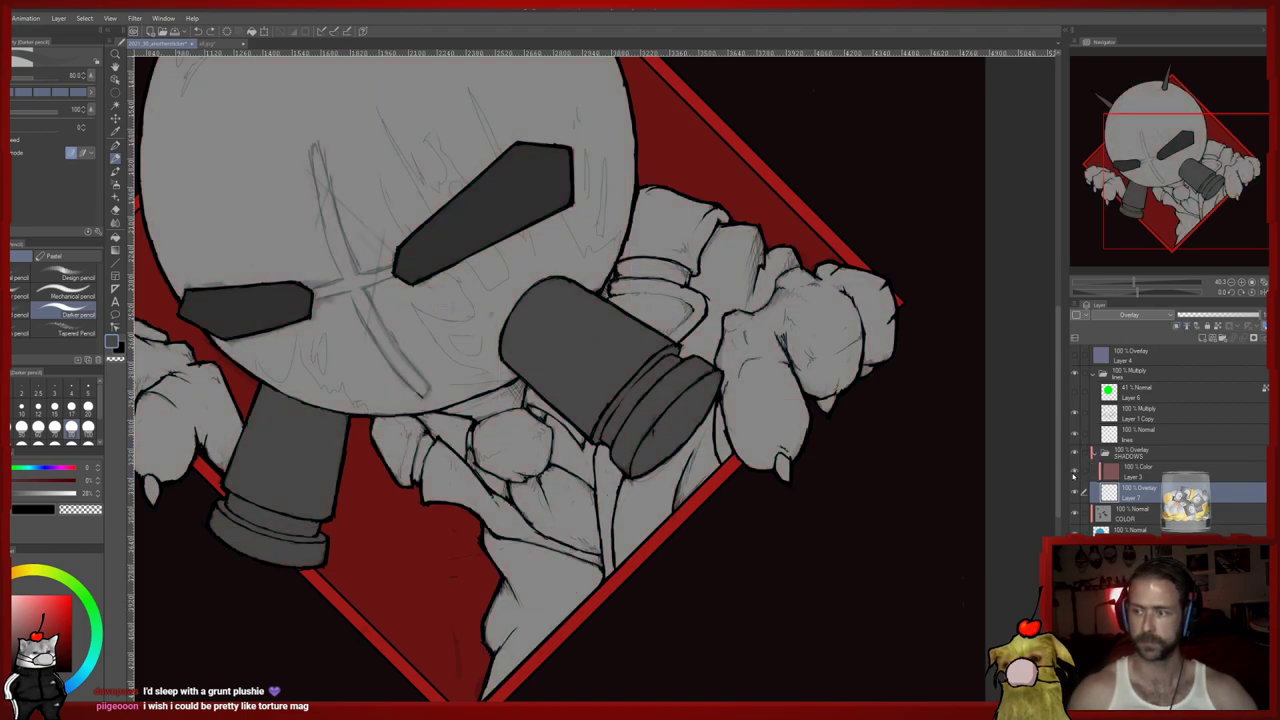
On the COLOR layer, fill the torso's clothing in a darker grey than the tubes with the Darker pencil at size 120
{"action": "left_click", "coordinate": [1130, 514]}
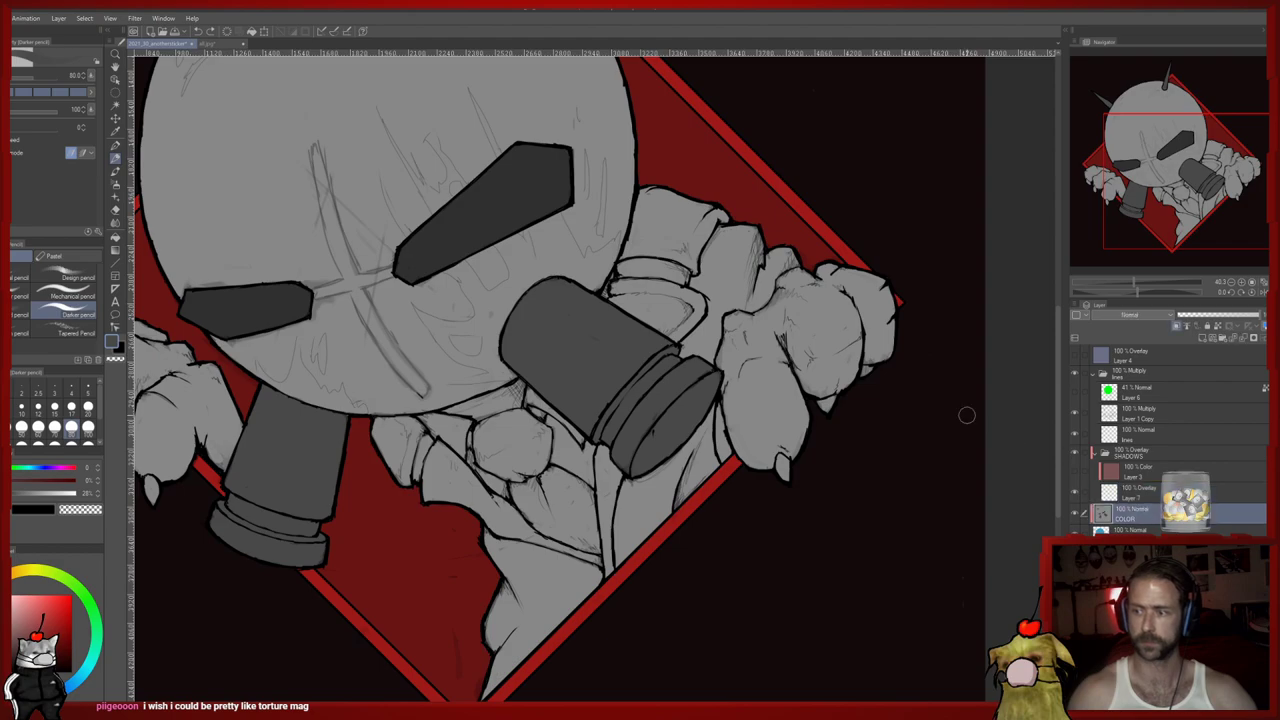
{"action": "left_click_drag", "start_coordinate": [703, 401], "coordinate": [707, 418]}
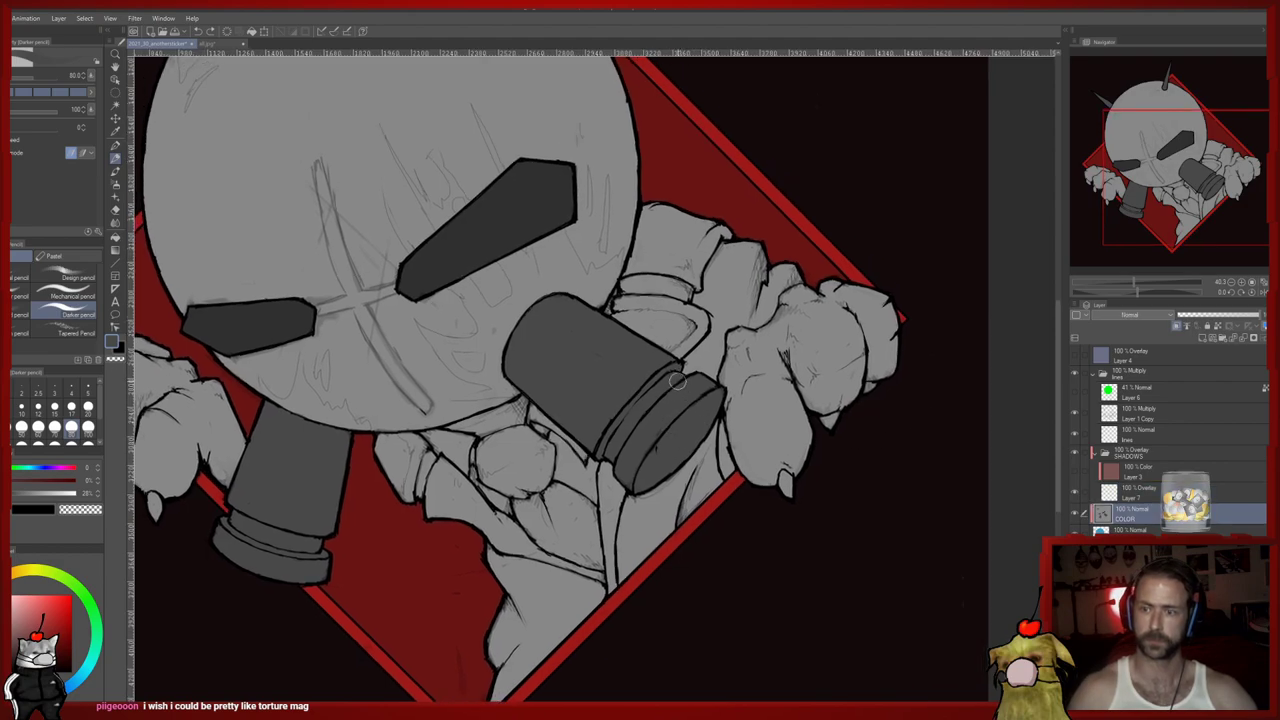
{"action": "scroll", "coordinate": [676, 373], "scroll_direction": "down", "scroll_amount": 1}
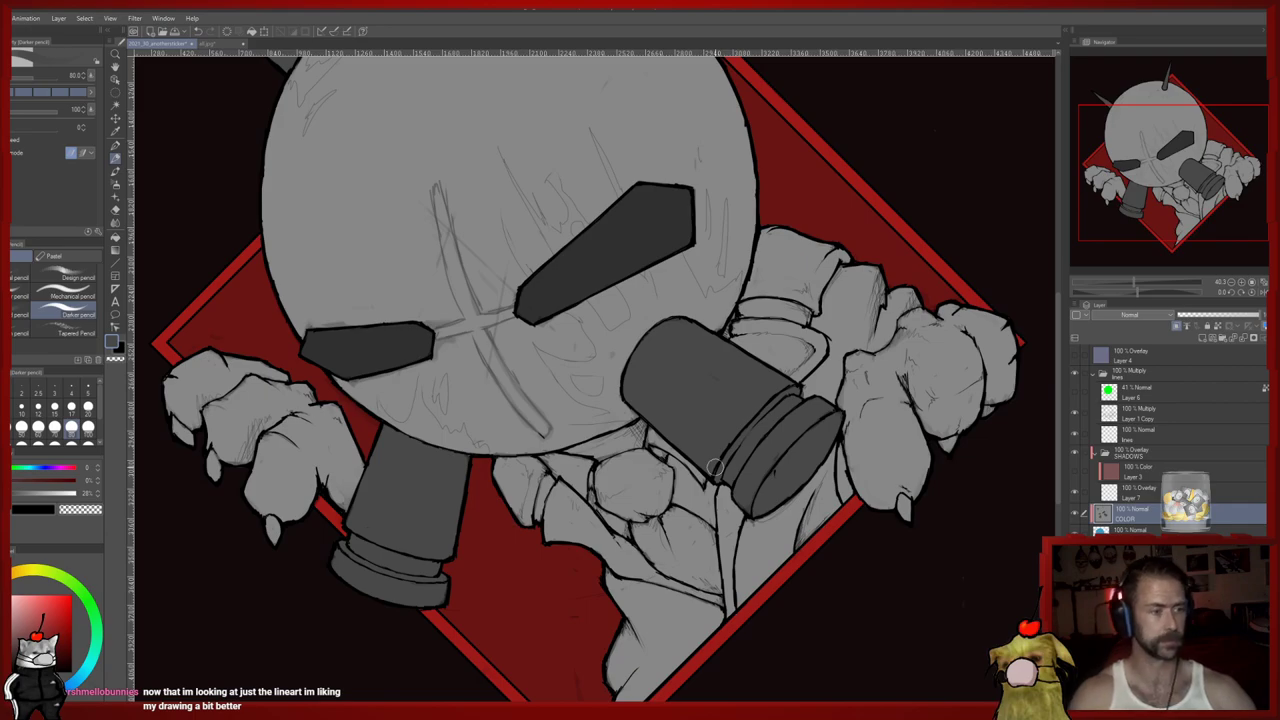
{"action": "scroll", "coordinate": [446, 420], "scroll_direction": "up", "scroll_amount": 1}
{"action": "left_click_drag", "start_coordinate": [446, 420], "coordinate": [410, 374]}
{"action": "left_click_drag", "start_coordinate": [3, 646], "coordinate": [1, 658]}
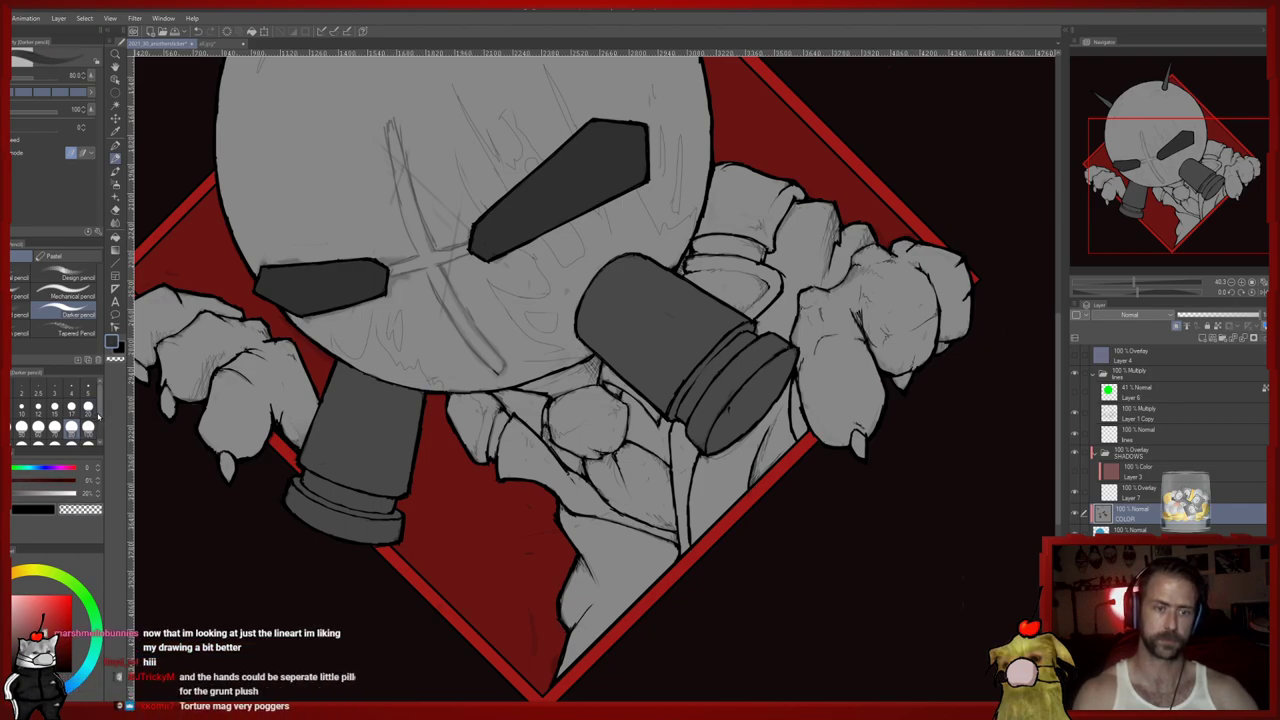
{"action": "left_click_drag", "start_coordinate": [100, 404], "coordinate": [100, 416]}
{"action": "left_click", "coordinate": [71, 419]}
{"action": "mouse_move", "coordinate": [595, 640]}
{"action": "left_mouse_down"}
{"action": "mouse_move", "coordinate": [612, 517]}
{"action": "mouse_move", "coordinate": [650, 470]}
{"action": "mouse_move", "coordinate": [585, 440]}
{"action": "mouse_move", "coordinate": [455, 472]}
{"action": "mouse_move", "coordinate": [470, 430]}
{"action": "mouse_move", "coordinate": [545, 435]}
{"action": "mouse_move", "coordinate": [588, 418]}
{"action": "mouse_move", "coordinate": [560, 445]}
{"action": "left_mouse_up"}
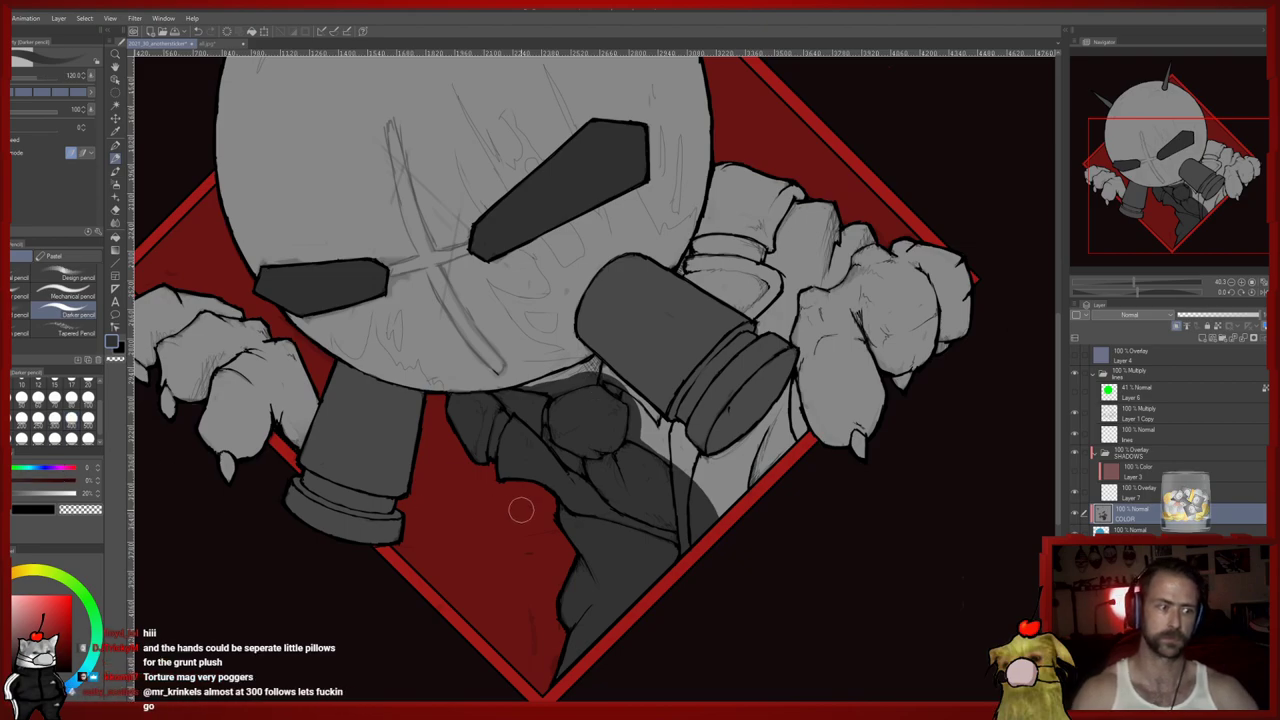
{"action": "left_click_drag", "start_coordinate": [509, 471], "coordinate": [493, 487]}
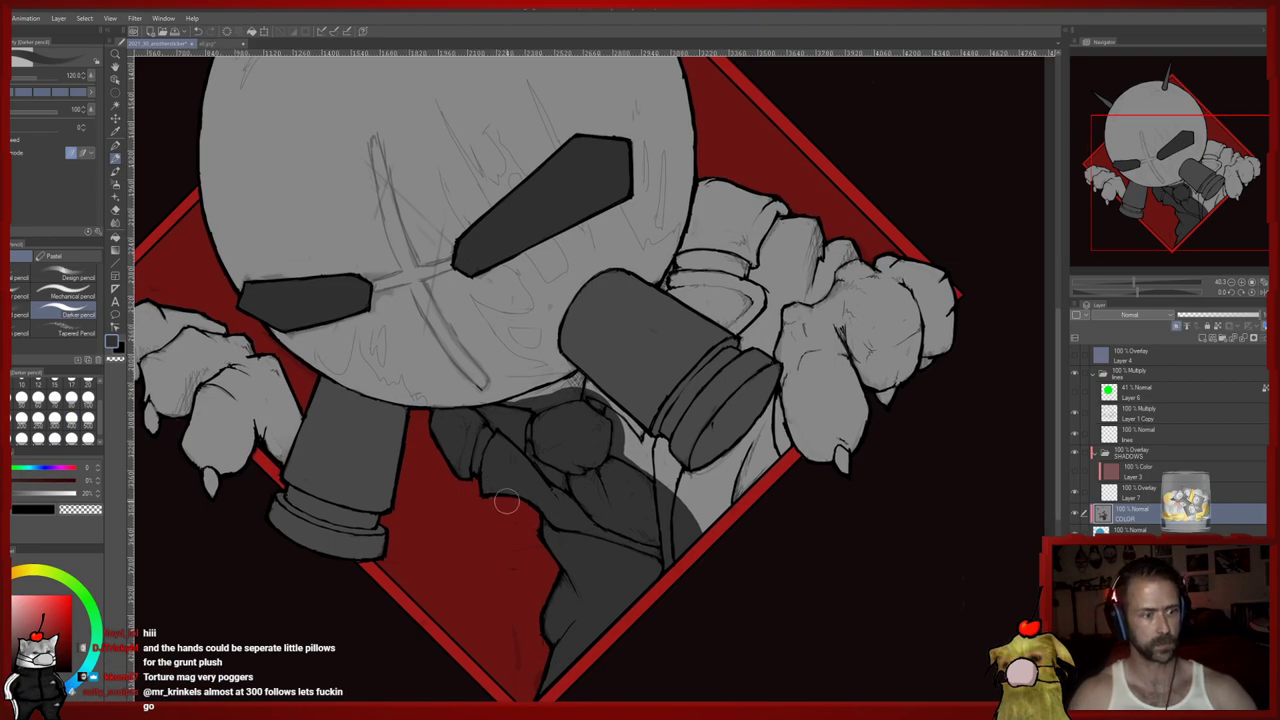
{"action": "mouse_move", "coordinate": [650, 473]}
{"action": "left_mouse_down"}
{"action": "mouse_move", "coordinate": [584, 392]}
{"action": "mouse_move", "coordinate": [612, 421]}
{"action": "left_mouse_up"}
{"action": "mouse_move", "coordinate": [651, 449]}
{"action": "left_mouse_down"}
{"action": "mouse_move", "coordinate": [695, 506]}
{"action": "mouse_move", "coordinate": [678, 496]}
{"action": "mouse_move", "coordinate": [734, 519]}
{"action": "mouse_move", "coordinate": [657, 425]}
{"action": "mouse_move", "coordinate": [735, 505]}
{"action": "mouse_move", "coordinate": [689, 484]}
{"action": "mouse_move", "coordinate": [760, 442]}
{"action": "mouse_move", "coordinate": [786, 402]}
{"action": "mouse_move", "coordinate": [715, 505]}
{"action": "left_mouse_up"}
Clean up the torso paint's edges along the clawed hand and the front tube, using greys sampled from each part
{"action": "left_click", "coordinate": [818, 437], "text": "alt"}
{"action": "mouse_move", "coordinate": [800, 392]}
{"action": "left_mouse_down"}
{"action": "mouse_move", "coordinate": [797, 377]}
{"action": "mouse_move", "coordinate": [788, 438]}
{"action": "mouse_move", "coordinate": [793, 377]}
{"action": "mouse_move", "coordinate": [765, 381]}
{"action": "left_mouse_up"}
{"action": "left_click", "coordinate": [740, 405], "text": "alt"}
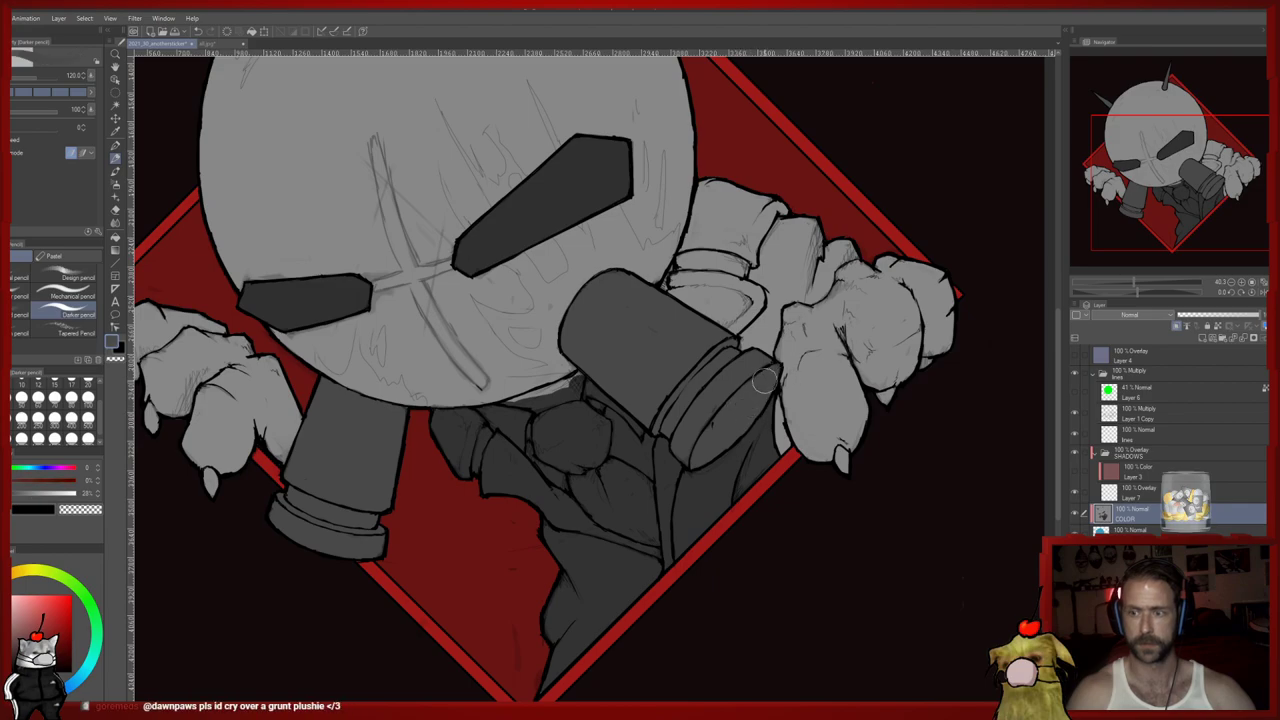
{"action": "left_click", "coordinate": [729, 488], "text": "alt"}
Fill the sleeve from shoulder to wrist behind the front tube in the torso's dark grey, reducing the pencil to size 60 near the hand
{"action": "left_click_drag", "start_coordinate": [709, 435], "coordinate": [673, 553]}
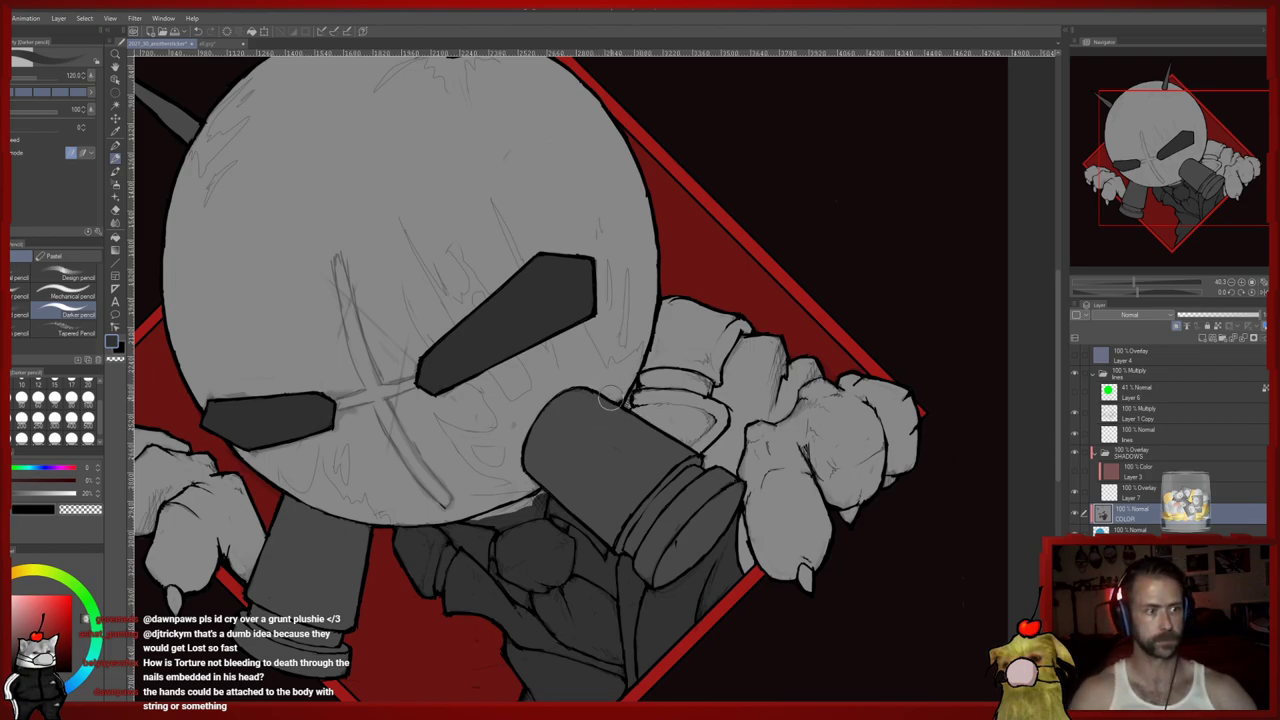
{"action": "mouse_move", "coordinate": [655, 368]}
{"action": "left_mouse_down"}
{"action": "mouse_move", "coordinate": [675, 395]}
{"action": "mouse_move", "coordinate": [643, 410]}
{"action": "mouse_move", "coordinate": [673, 303]}
{"action": "mouse_move", "coordinate": [660, 345]}
{"action": "mouse_move", "coordinate": [700, 320]}
{"action": "mouse_move", "coordinate": [735, 350]}
{"action": "mouse_move", "coordinate": [700, 415]}
{"action": "mouse_move", "coordinate": [672, 435]}
{"action": "mouse_move", "coordinate": [686, 428]}
{"action": "left_mouse_up"}
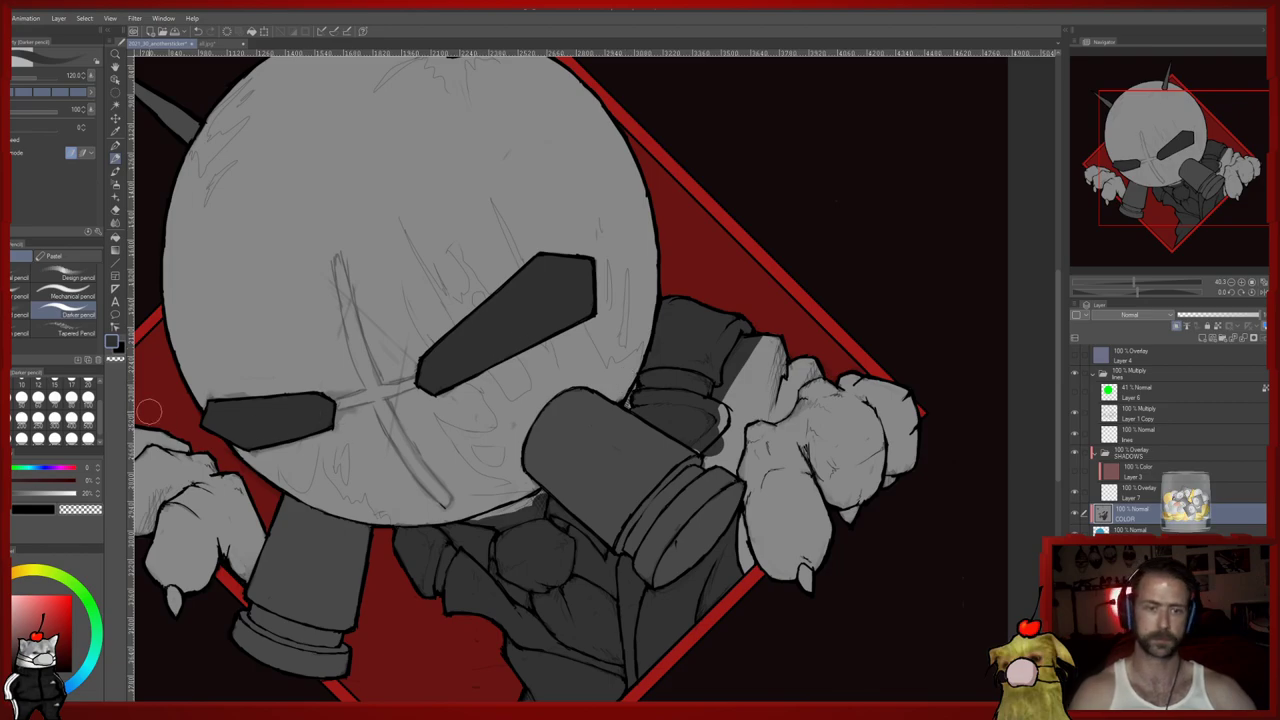
{"action": "left_click", "coordinate": [71, 427]}
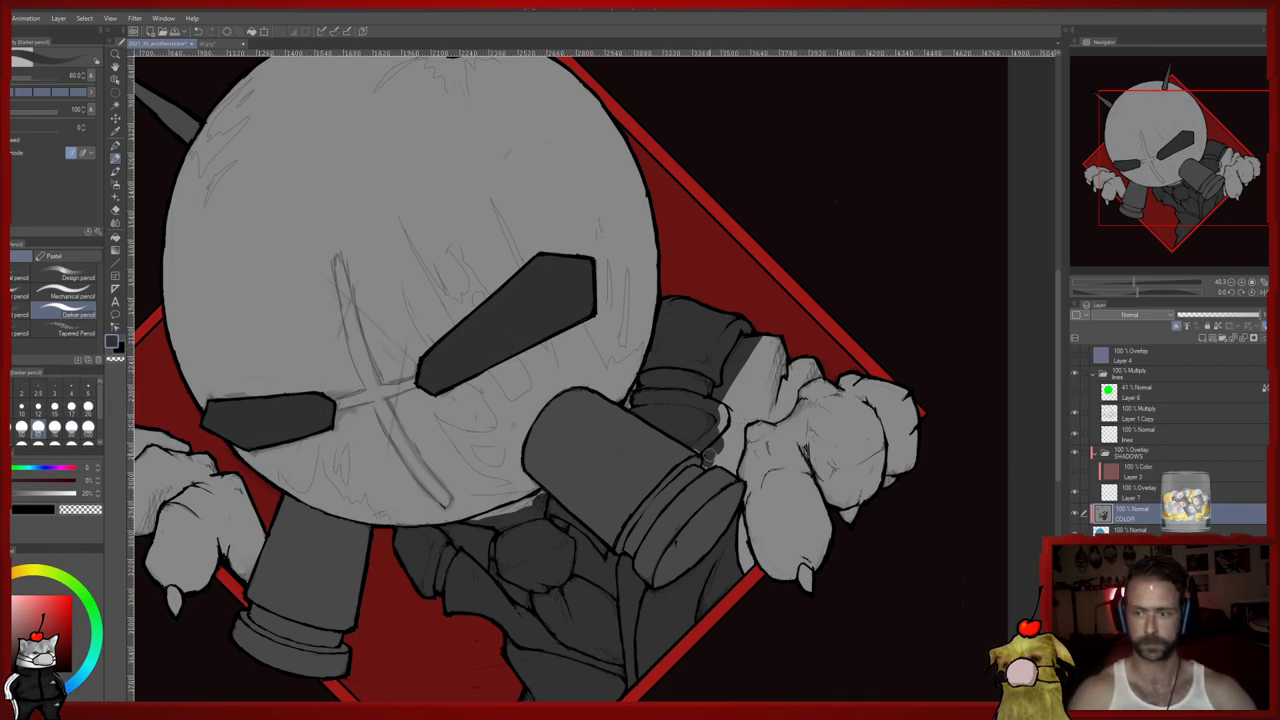
{"action": "left_click", "coordinate": [719, 486], "text": "alt"}
{"action": "left_click", "coordinate": [714, 446], "text": "alt"}
{"action": "mouse_move", "coordinate": [720, 459]}
{"action": "left_mouse_down"}
{"action": "mouse_move", "coordinate": [736, 468]}
{"action": "mouse_move", "coordinate": [739, 445]}
{"action": "mouse_move", "coordinate": [722, 398]}
{"action": "mouse_move", "coordinate": [762, 368]}
{"action": "mouse_move", "coordinate": [738, 423]}
{"action": "mouse_move", "coordinate": [725, 398]}
{"action": "mouse_move", "coordinate": [735, 385]}
{"action": "mouse_move", "coordinate": [760, 400]}
{"action": "mouse_move", "coordinate": [808, 375]}
{"action": "mouse_move", "coordinate": [772, 416]}
{"action": "mouse_move", "coordinate": [788, 395]}
{"action": "left_mouse_up"}
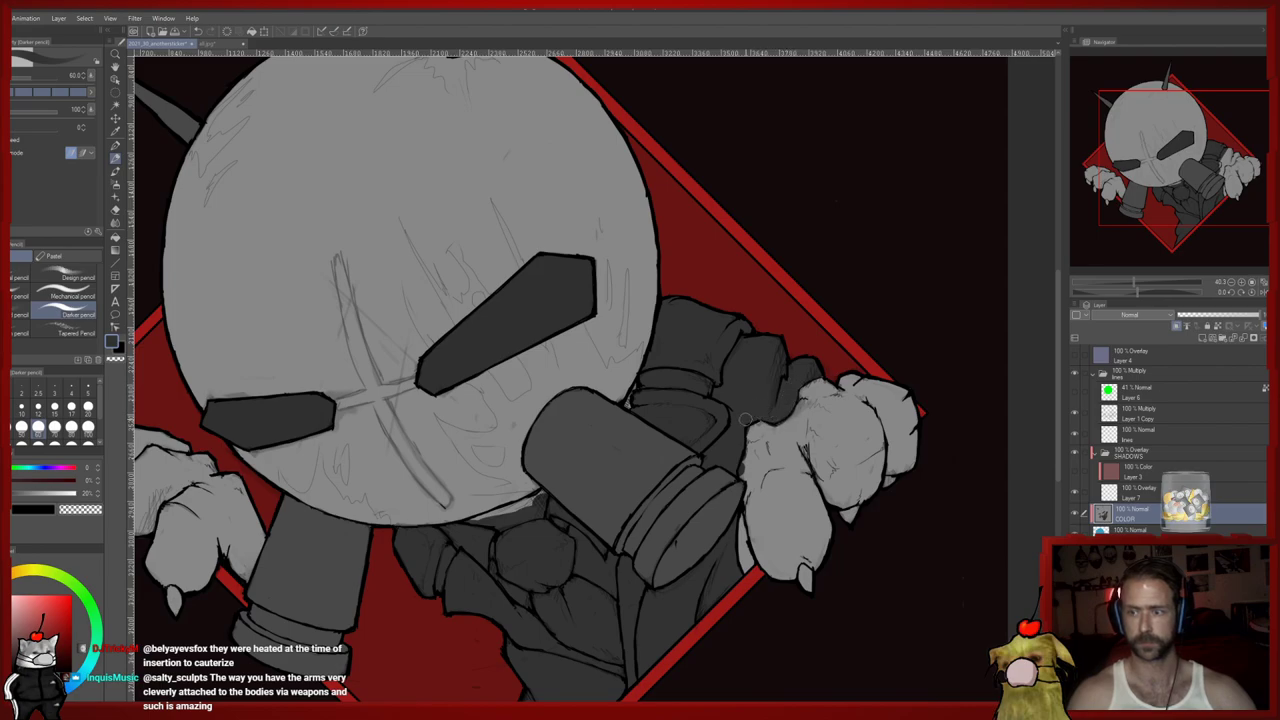
{"action": "left_click", "coordinate": [748, 474], "text": "alt"}
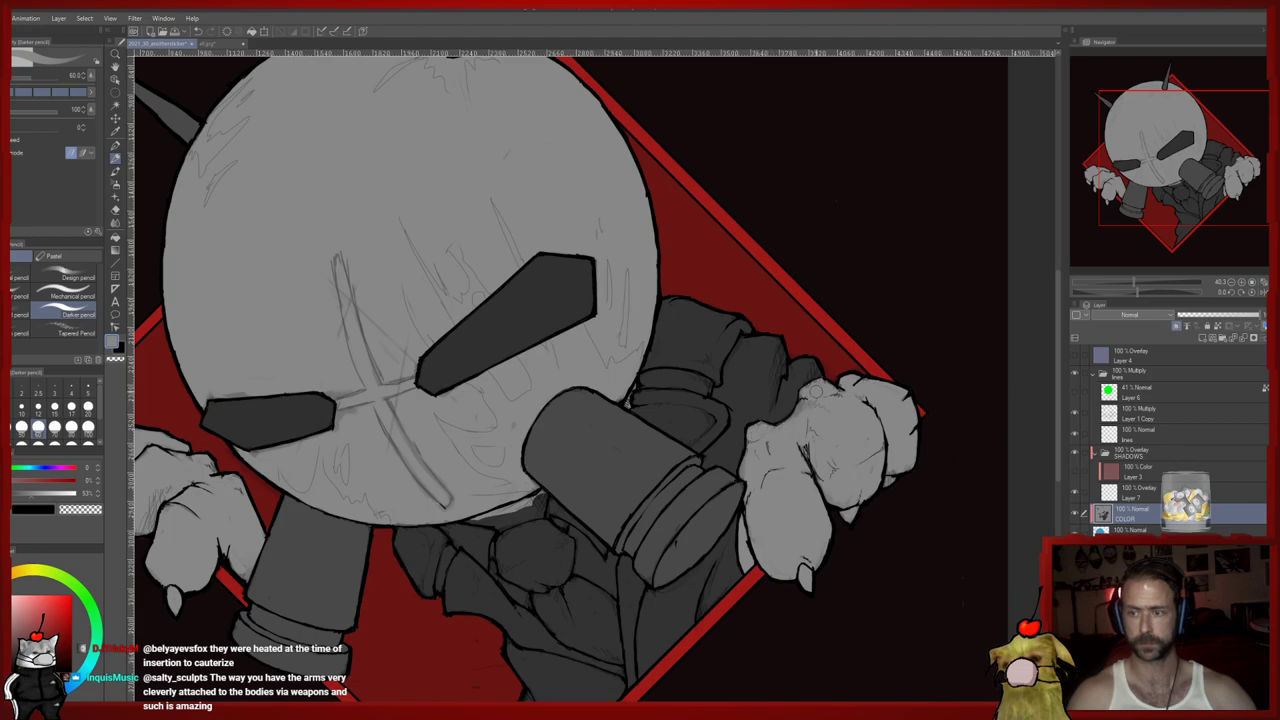
{"action": "left_click", "coordinate": [794, 372], "text": "alt"}
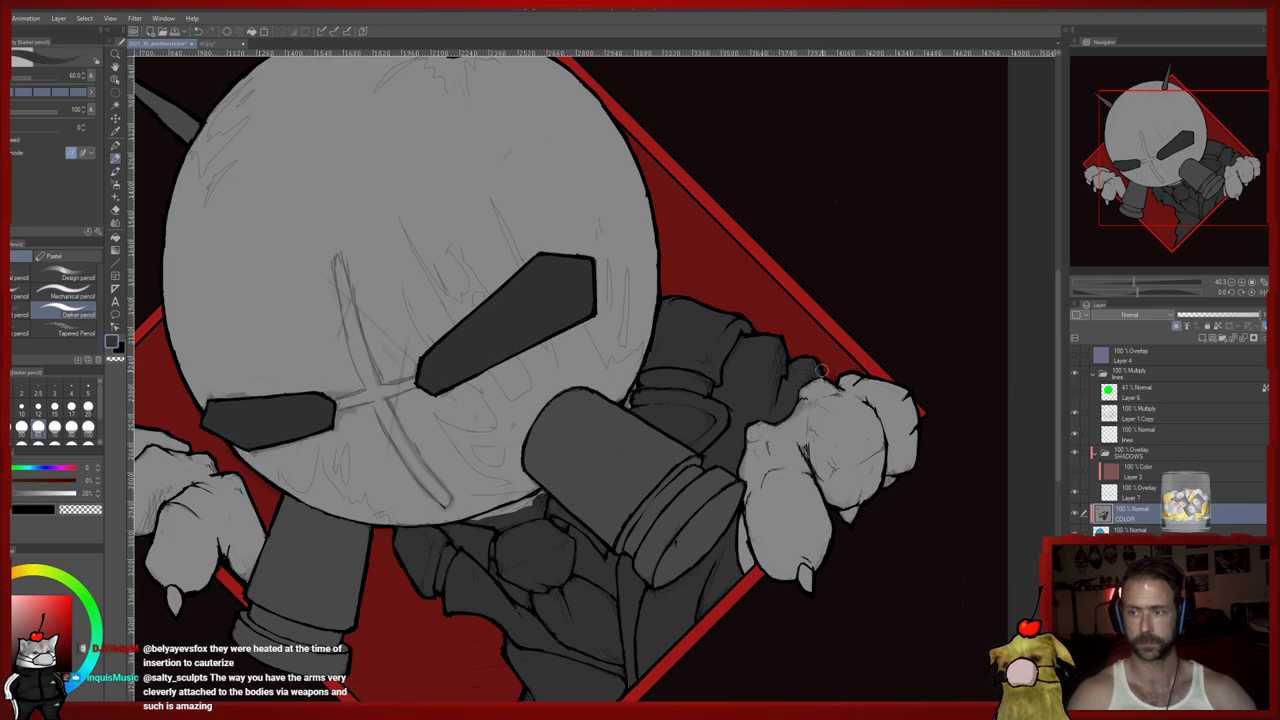
Paint the narrow neck area under the head in a mid grey, between the mask's light grey and the torso's dark grey
{"action": "mouse_move", "coordinate": [507, 520]}
{"action": "left_mouse_down"}
{"action": "mouse_move", "coordinate": [595, 482]}
{"action": "mouse_move", "coordinate": [640, 440]}
{"action": "left_mouse_up"}
{"action": "left_click", "coordinate": [612, 437], "text": "alt"}
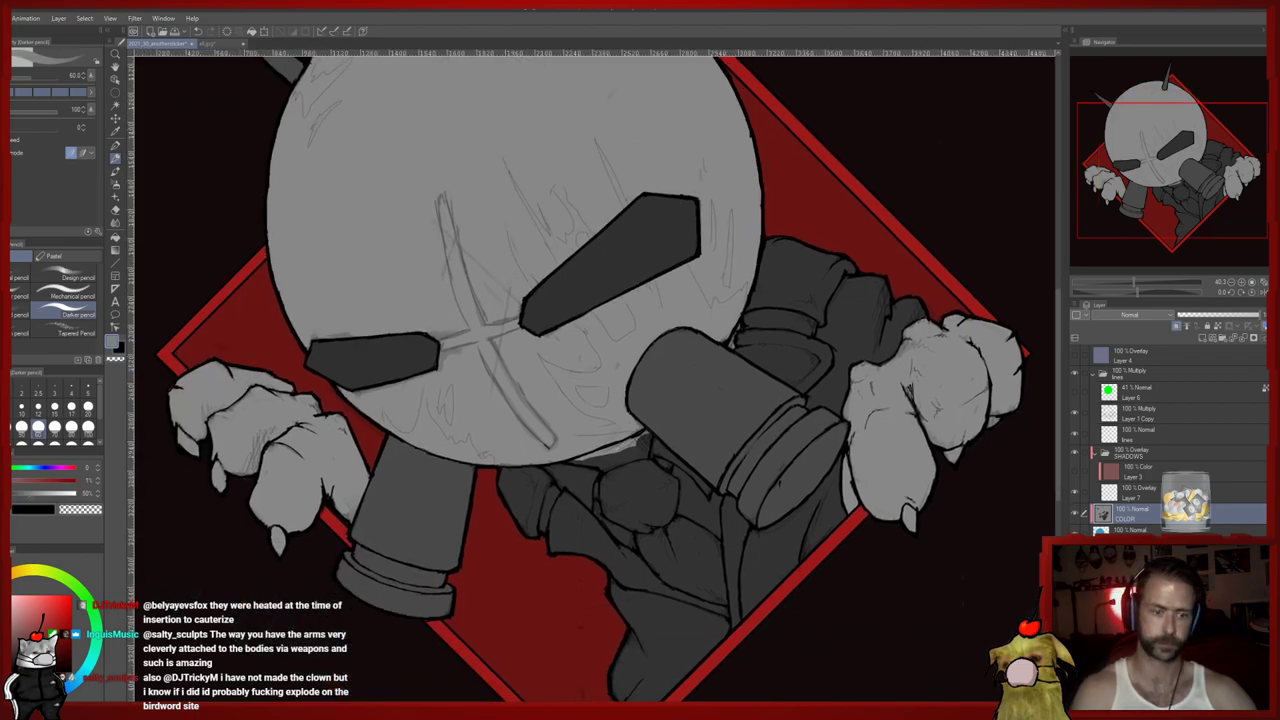
{"action": "scroll", "coordinate": [600, 455], "scroll_direction": "down", "scroll_amount": 2}
{"action": "scroll", "coordinate": [600, 455], "scroll_direction": "up", "scroll_amount": 2}
{"action": "scroll", "coordinate": [600, 456], "scroll_direction": "down", "scroll_amount": 2}
{"action": "scroll", "coordinate": [630, 448], "scroll_direction": "up", "scroll_amount": 2}
{"action": "scroll", "coordinate": [630, 442], "scroll_direction": "down", "scroll_amount": 2}
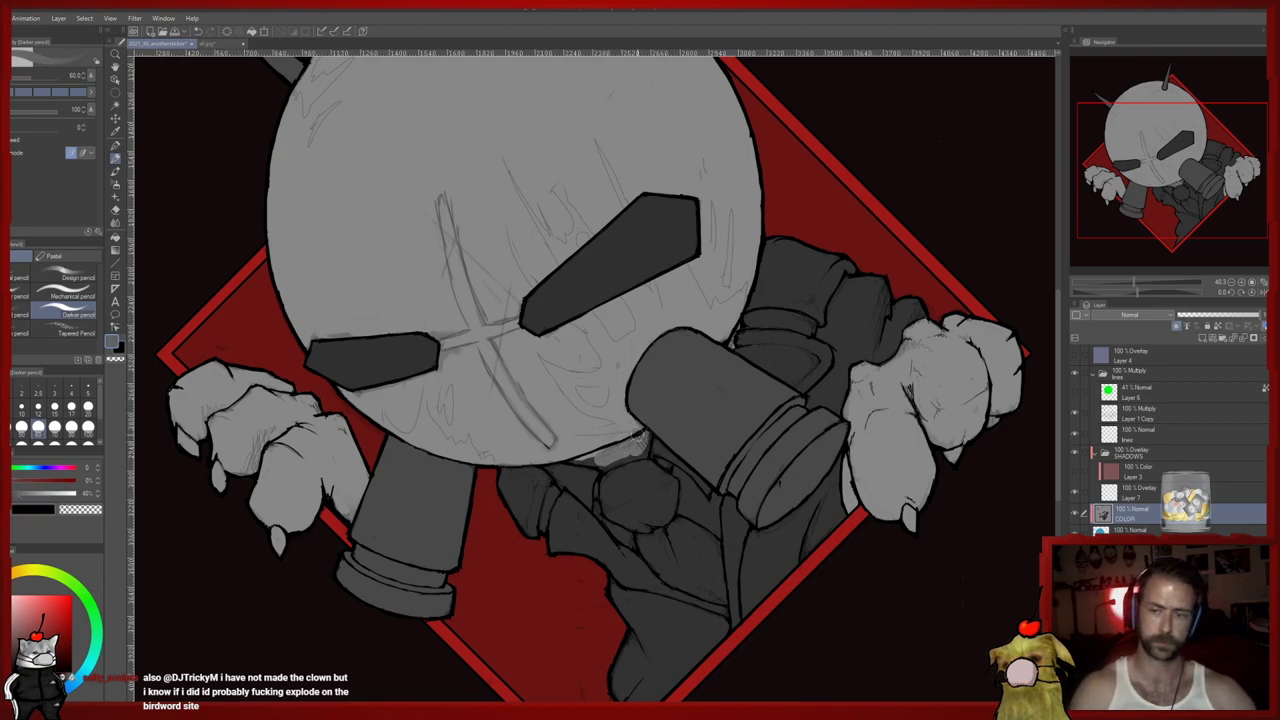
{"action": "scroll", "coordinate": [600, 452], "scroll_direction": "up", "scroll_amount": 2}
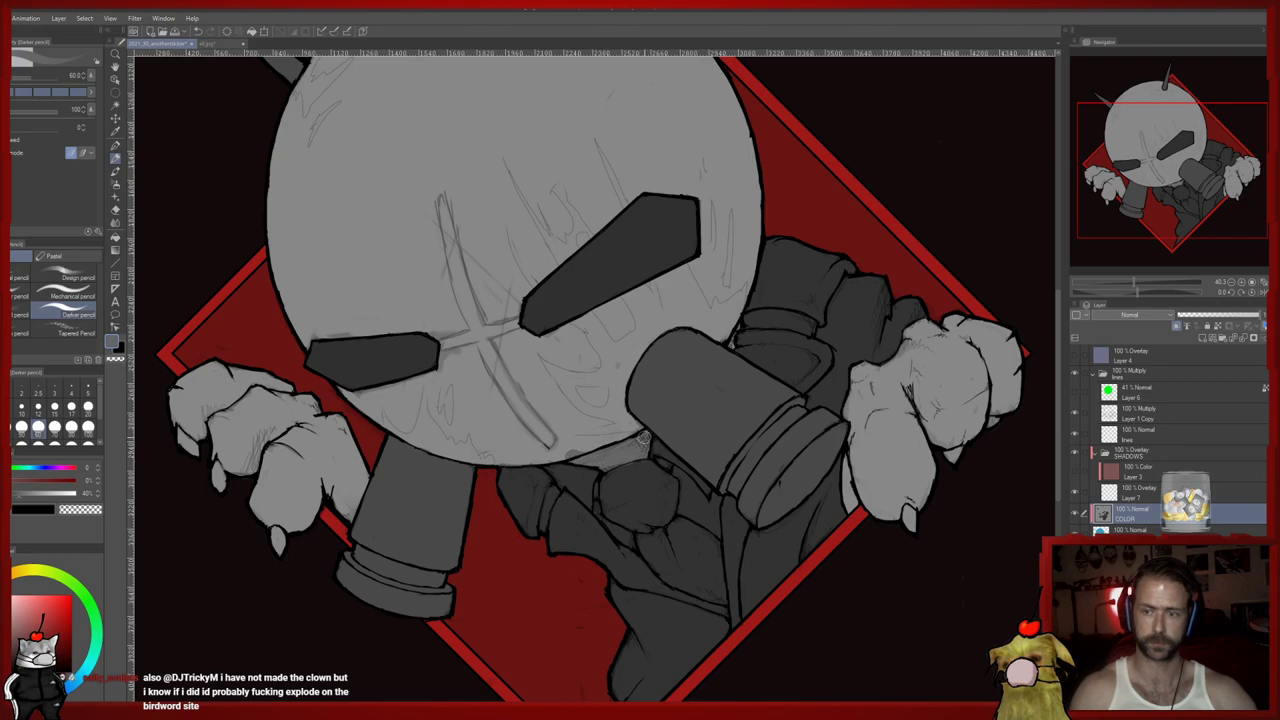
{"action": "left_click", "coordinate": [641, 476], "text": "alt"}
{"action": "scroll", "coordinate": [642, 468], "scroll_direction": "down", "scroll_amount": 2}
{"action": "scroll", "coordinate": [648, 472], "scroll_direction": "up", "scroll_amount": 2}
Fill both of the mask's eye shapes with a near-black grey, darker than the clothing, using the Fill tool
{"action": "left_click", "coordinate": [580, 431], "text": "alt"}
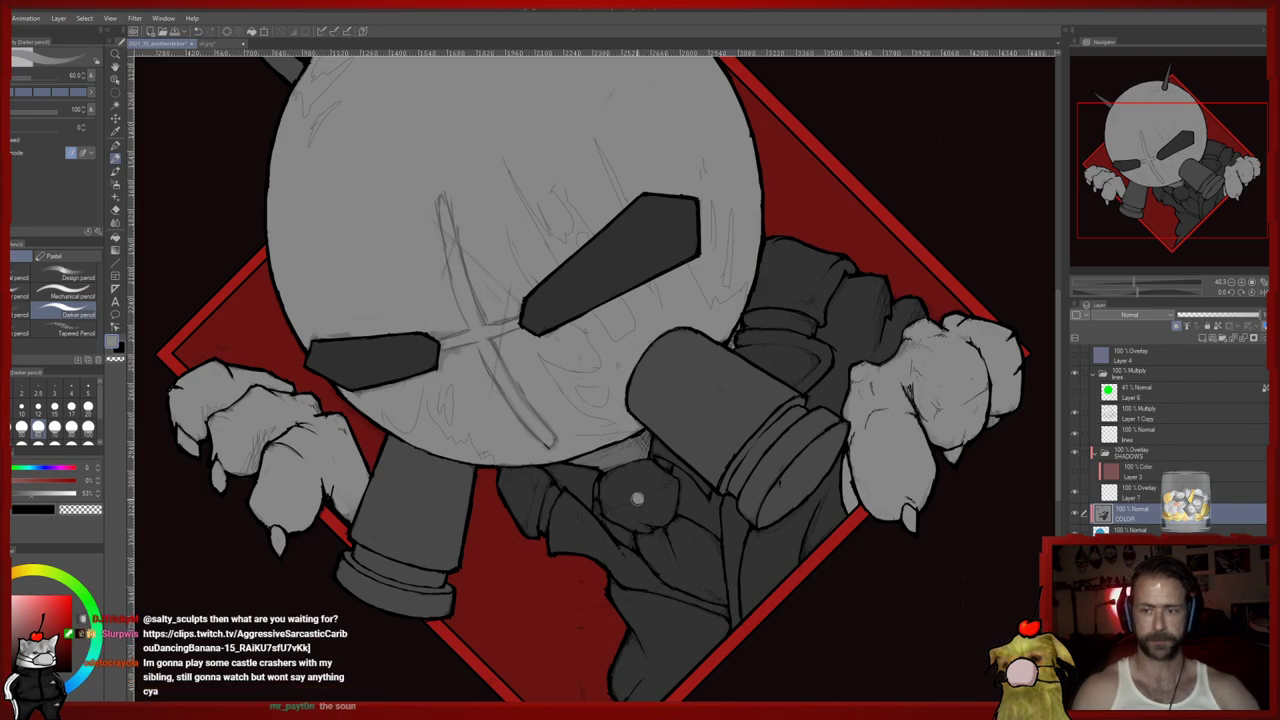
{"action": "left_click", "coordinate": [628, 505], "text": "alt"}
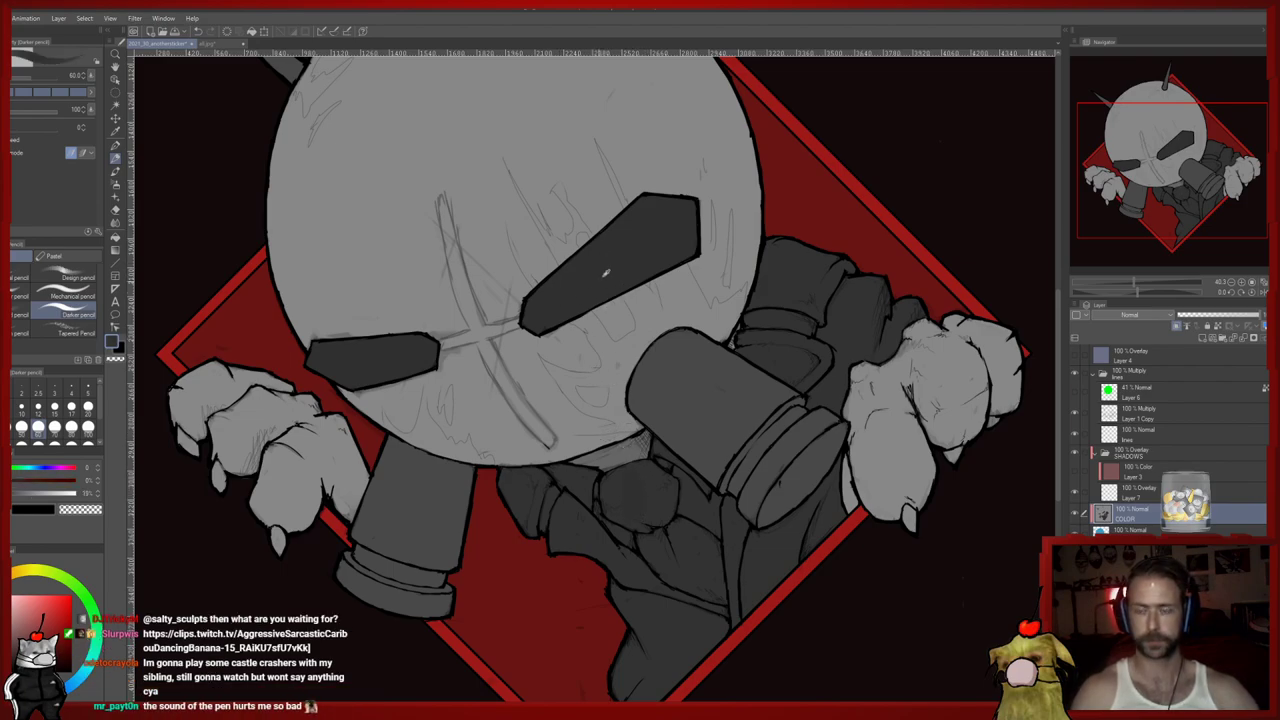
{"action": "left_click", "coordinate": [5, 493]}
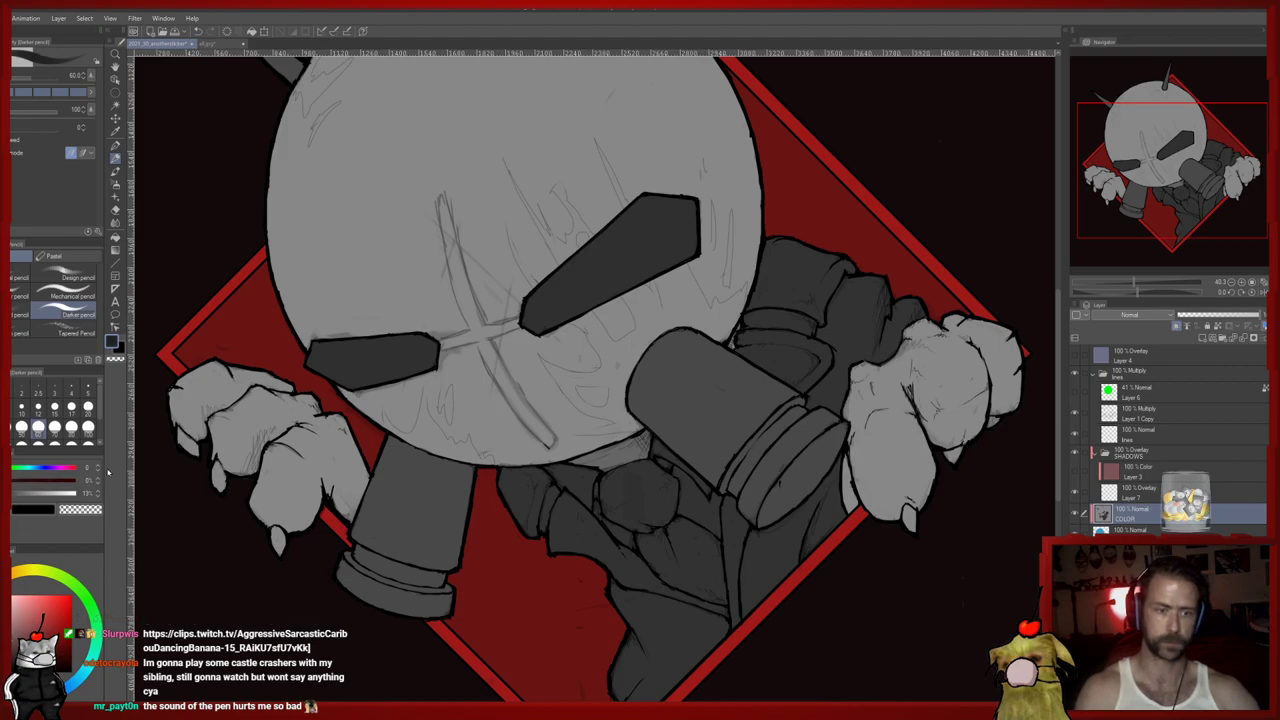
{"action": "left_click", "coordinate": [115, 210]}
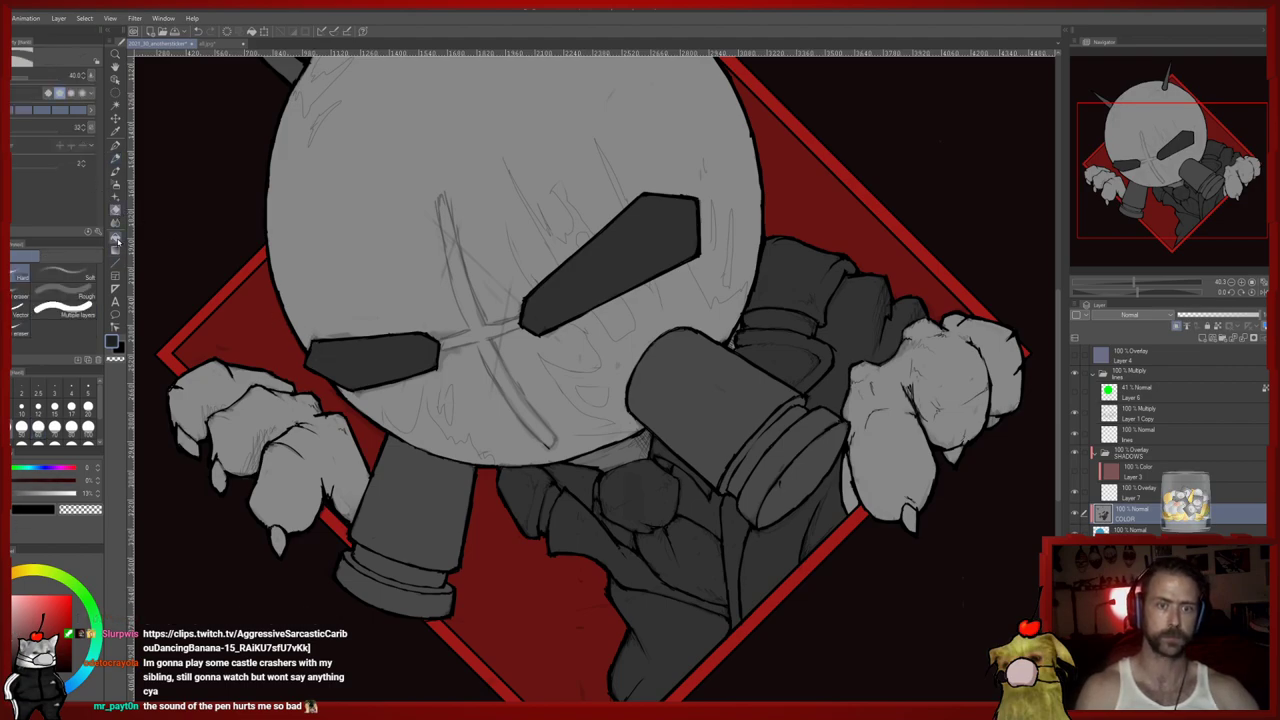
{"action": "left_click", "coordinate": [115, 238]}
{"action": "left_click", "coordinate": [395, 371]}
{"action": "left_click", "coordinate": [592, 288]}
Paint the tie knot and the tie below it in the eyes' near-black grey with the Darker pencil at size 60
{"action": "key", "text": "p"}
{"action": "mouse_move", "coordinate": [630, 478]}
{"action": "left_mouse_down"}
{"action": "mouse_move", "coordinate": [622, 518]}
{"action": "mouse_move", "coordinate": [606, 495]}
{"action": "left_mouse_up"}
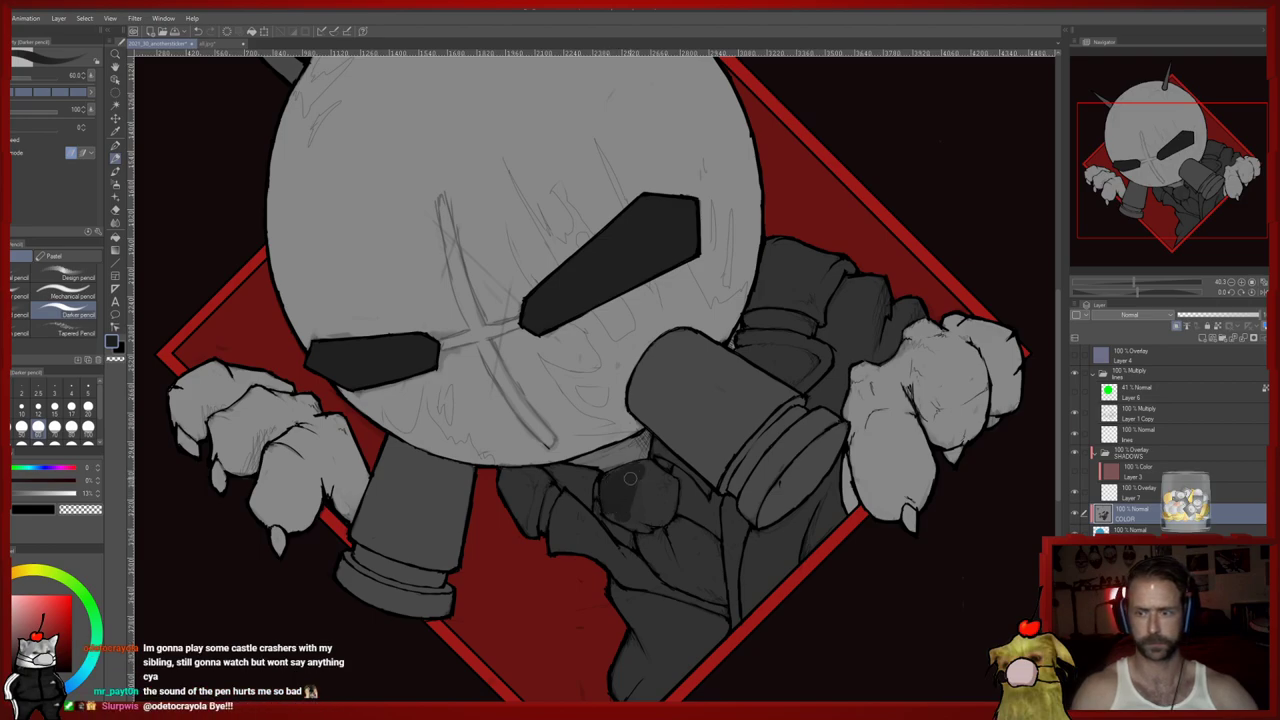
{"action": "mouse_move", "coordinate": [656, 471]}
{"action": "left_mouse_down"}
{"action": "mouse_move", "coordinate": [658, 508]}
{"action": "mouse_move", "coordinate": [638, 482]}
{"action": "mouse_move", "coordinate": [640, 523]}
{"action": "mouse_move", "coordinate": [614, 515]}
{"action": "mouse_move", "coordinate": [636, 522]}
{"action": "mouse_move", "coordinate": [620, 516]}
{"action": "mouse_move", "coordinate": [668, 573]}
{"action": "left_mouse_up"}
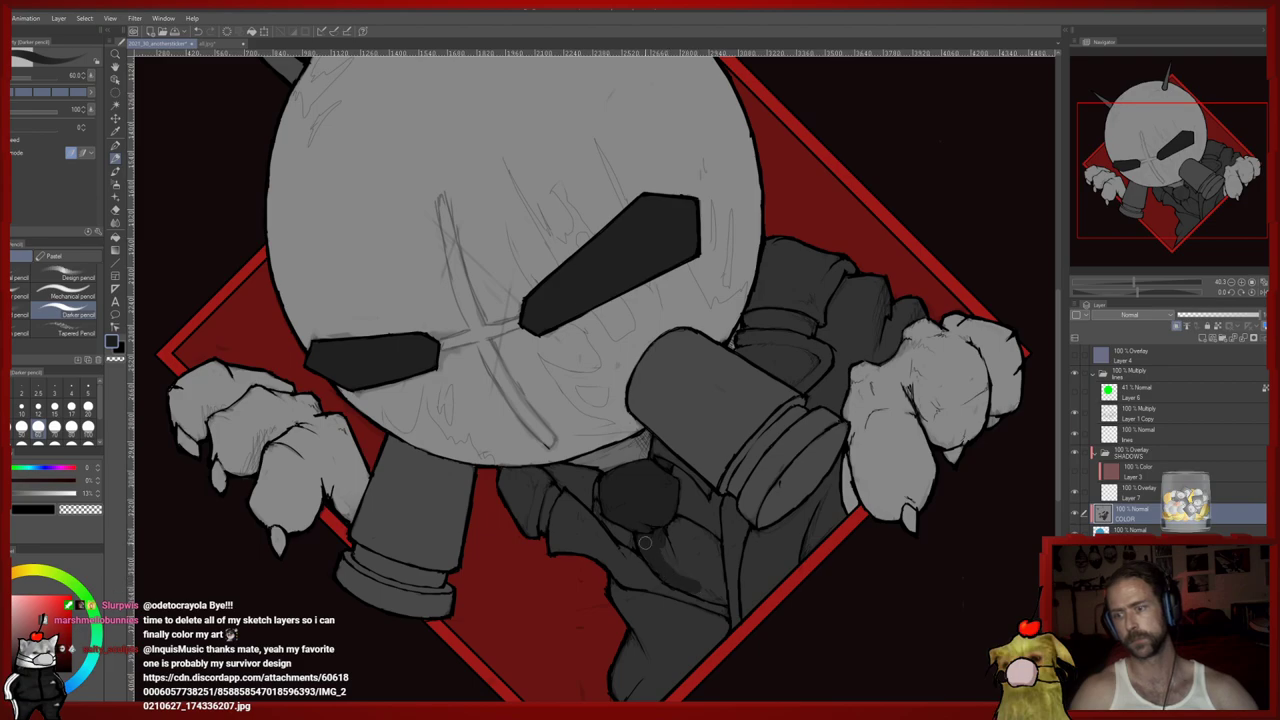
{"action": "mouse_move", "coordinate": [667, 566]}
{"action": "left_mouse_down"}
{"action": "mouse_move", "coordinate": [680, 524]}
{"action": "mouse_move", "coordinate": [704, 538]}
{"action": "mouse_move", "coordinate": [682, 523]}
{"action": "mouse_move", "coordinate": [713, 541]}
{"action": "mouse_move", "coordinate": [713, 585]}
{"action": "left_mouse_up"}
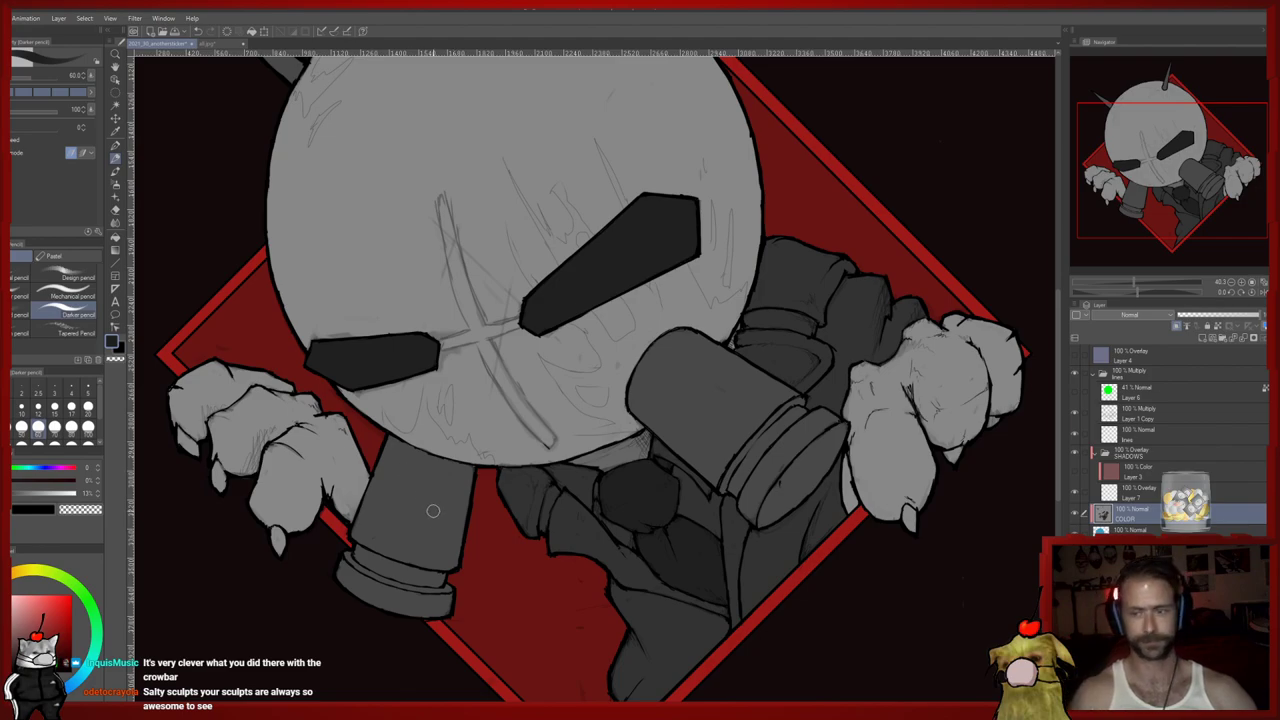
Paint the shirt area left of the tie knot in a grey lighter than the mask, reducing the pencil to size 20 for the edges
{"action": "left_click_drag", "start_coordinate": [583, 392], "coordinate": [557, 435]}
{"action": "key", "text": "ctrl+z"}
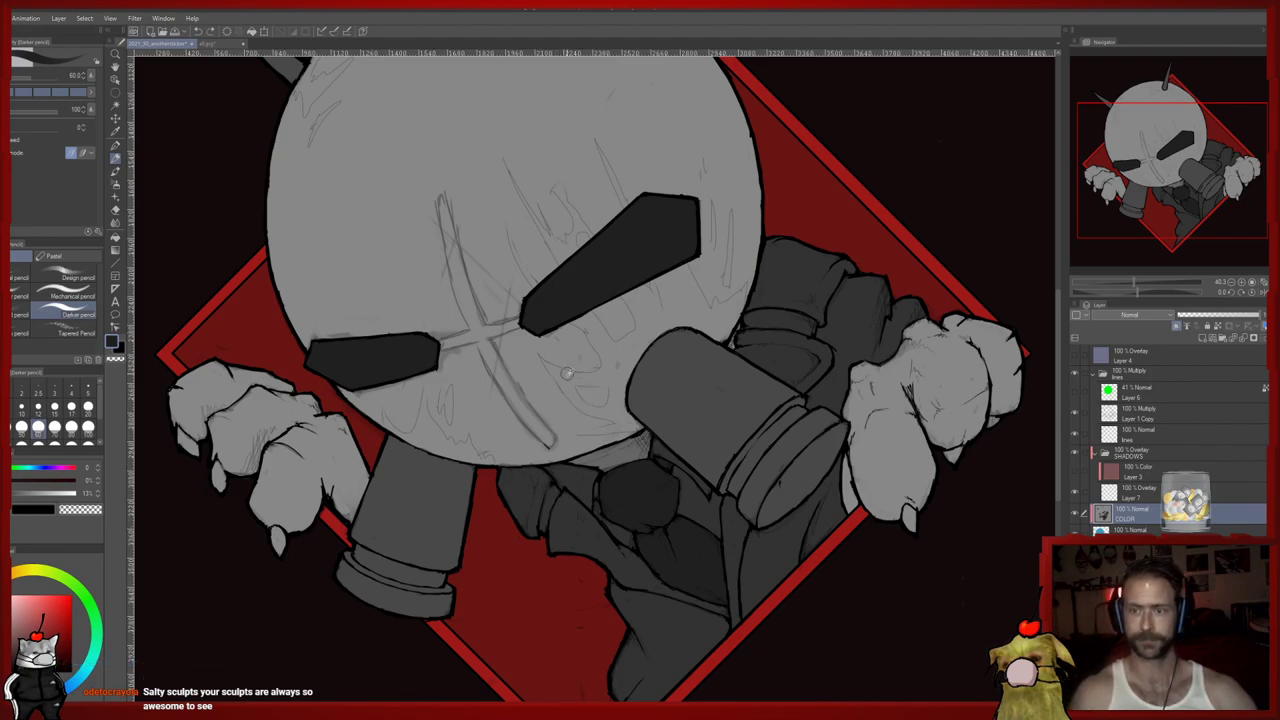
{"action": "left_click", "coordinate": [542, 391], "text": "alt"}
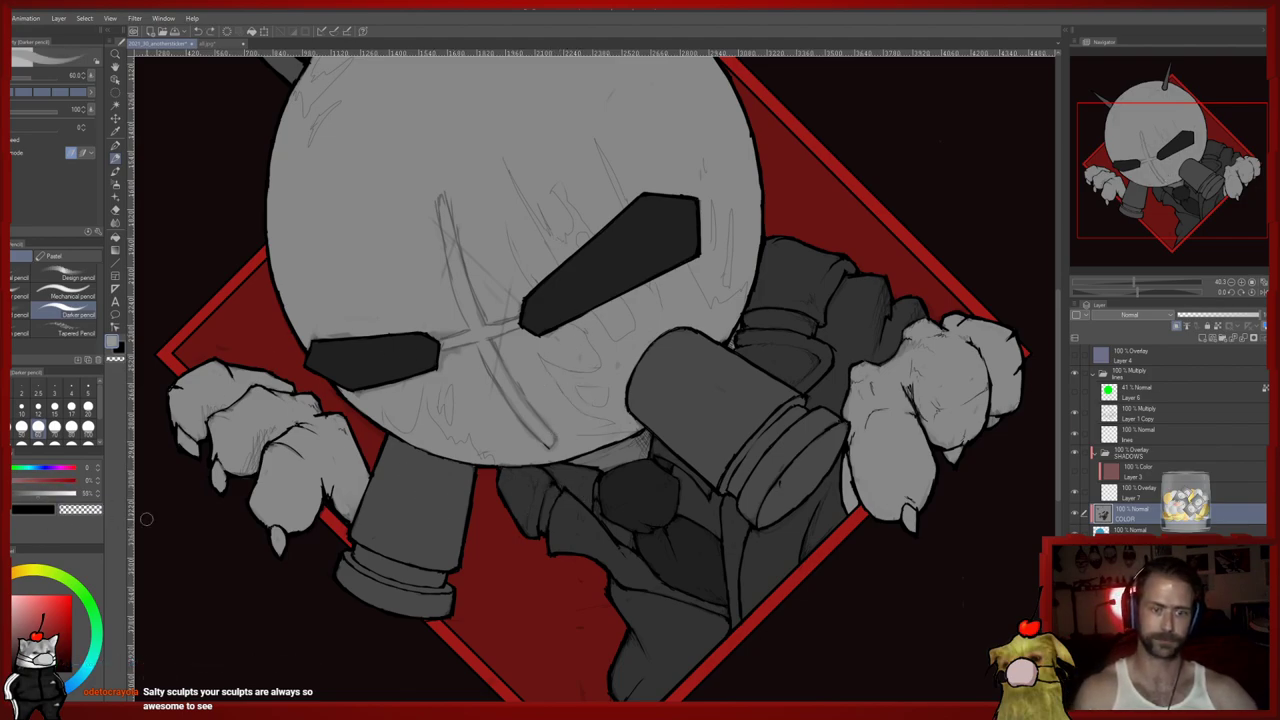
{"action": "left_click_drag", "start_coordinate": [593, 483], "coordinate": [569, 480]}
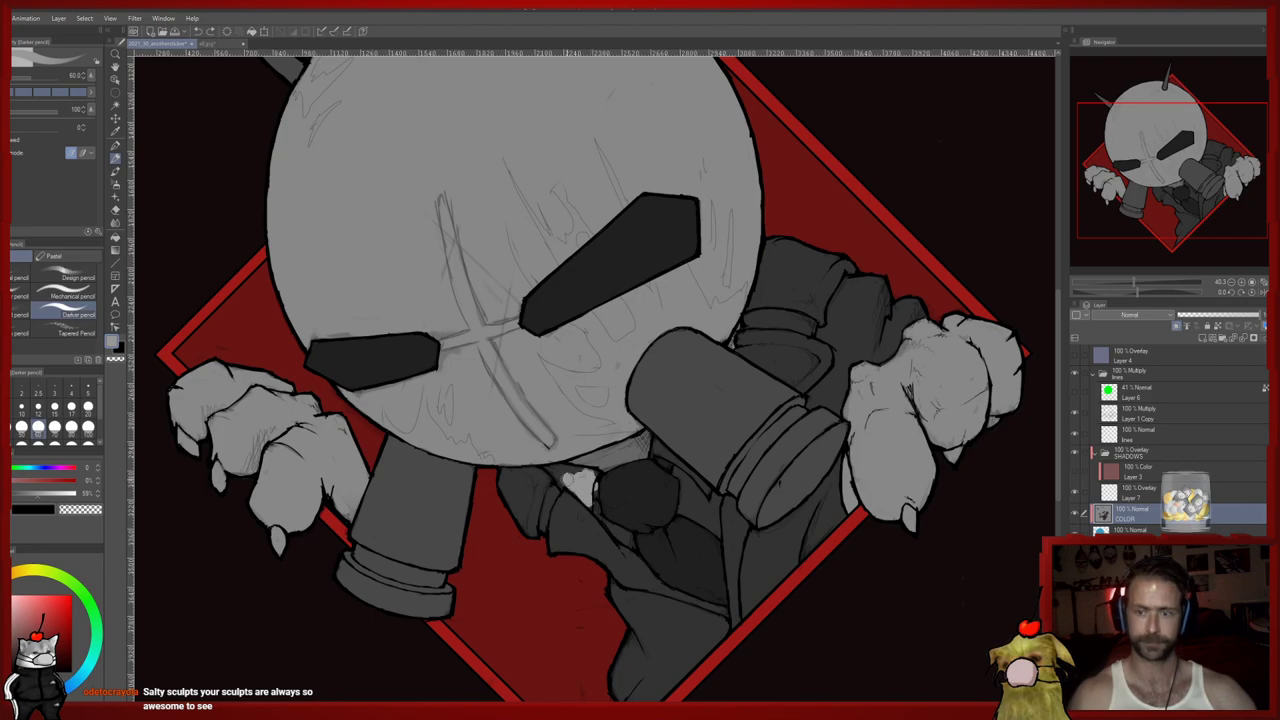
{"action": "key", "text": "ctrl+0"}
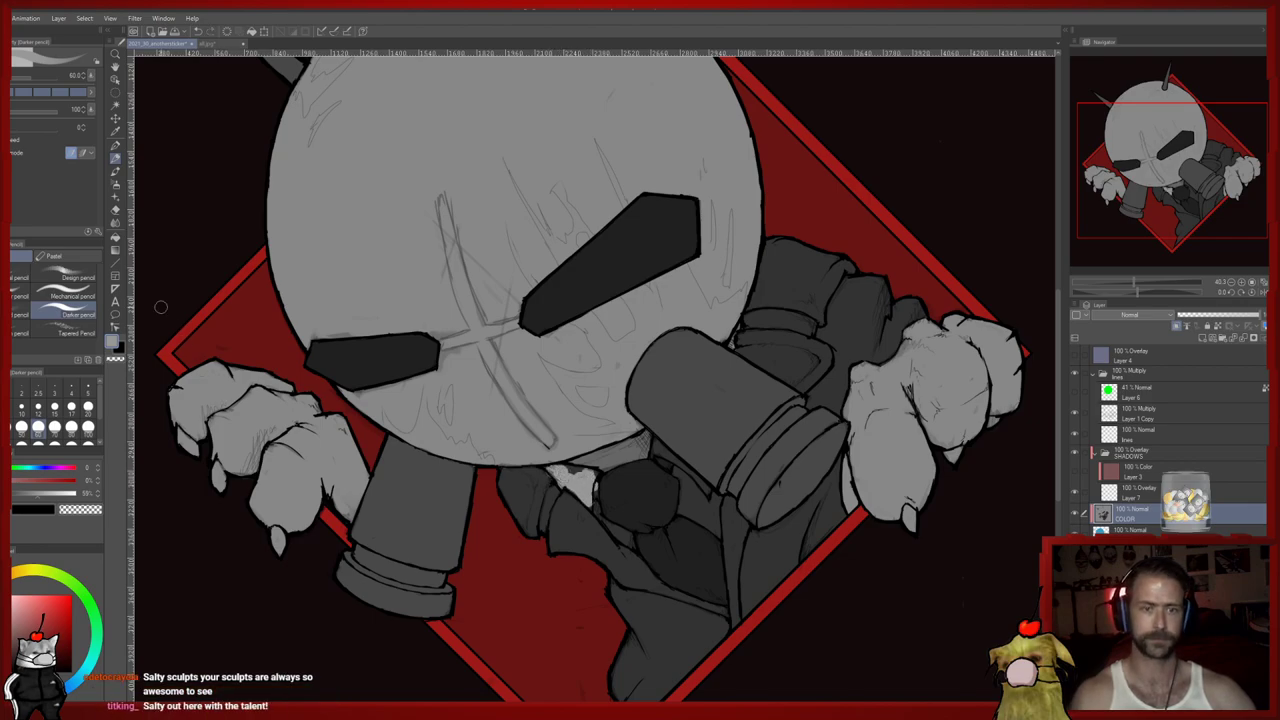
{"action": "key", "text": "ctrl+alt+0"}
{"action": "left_click", "coordinate": [88, 407]}
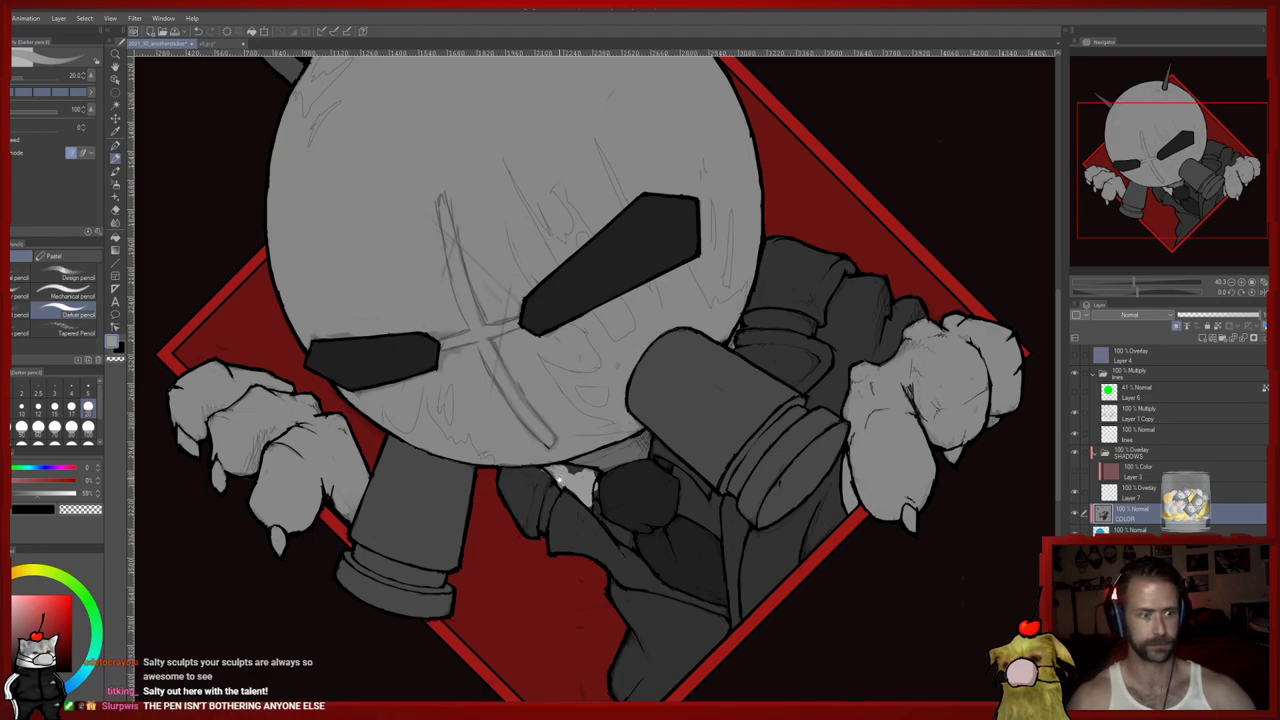
{"action": "left_click_drag", "start_coordinate": [572, 487], "coordinate": [556, 480]}
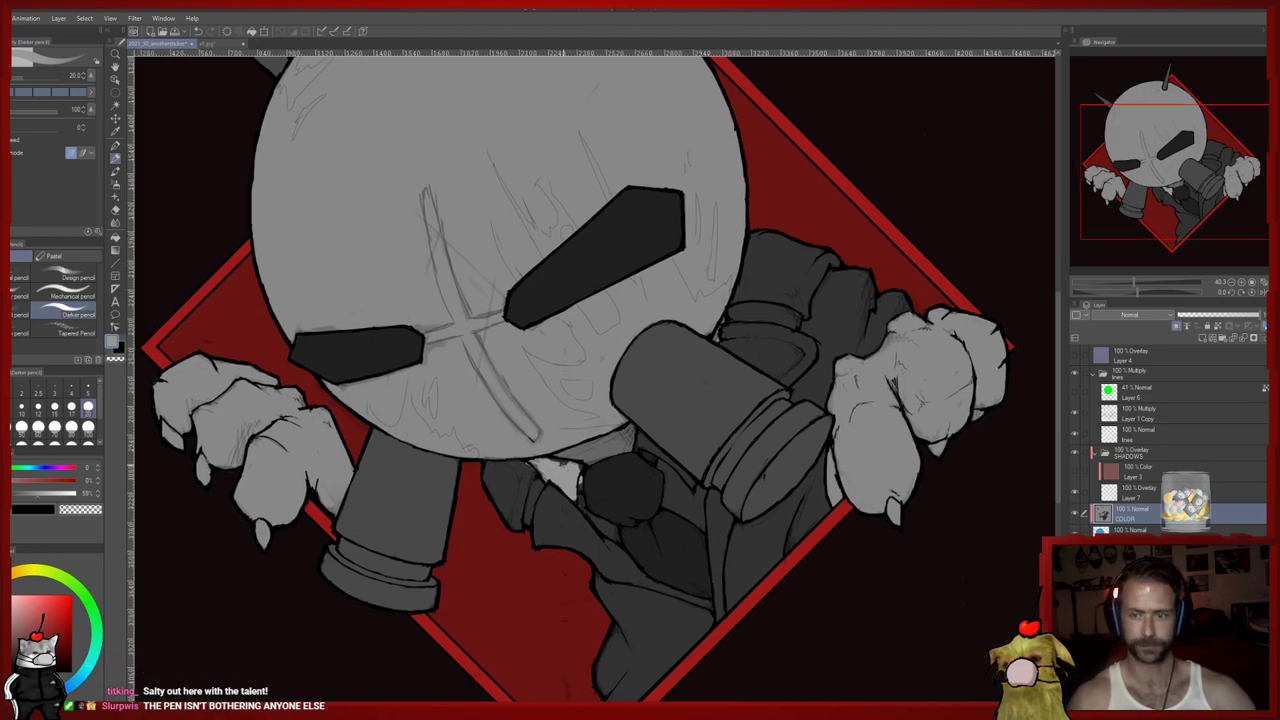
{"action": "left_click_drag", "start_coordinate": [582, 510], "coordinate": [575, 488]}
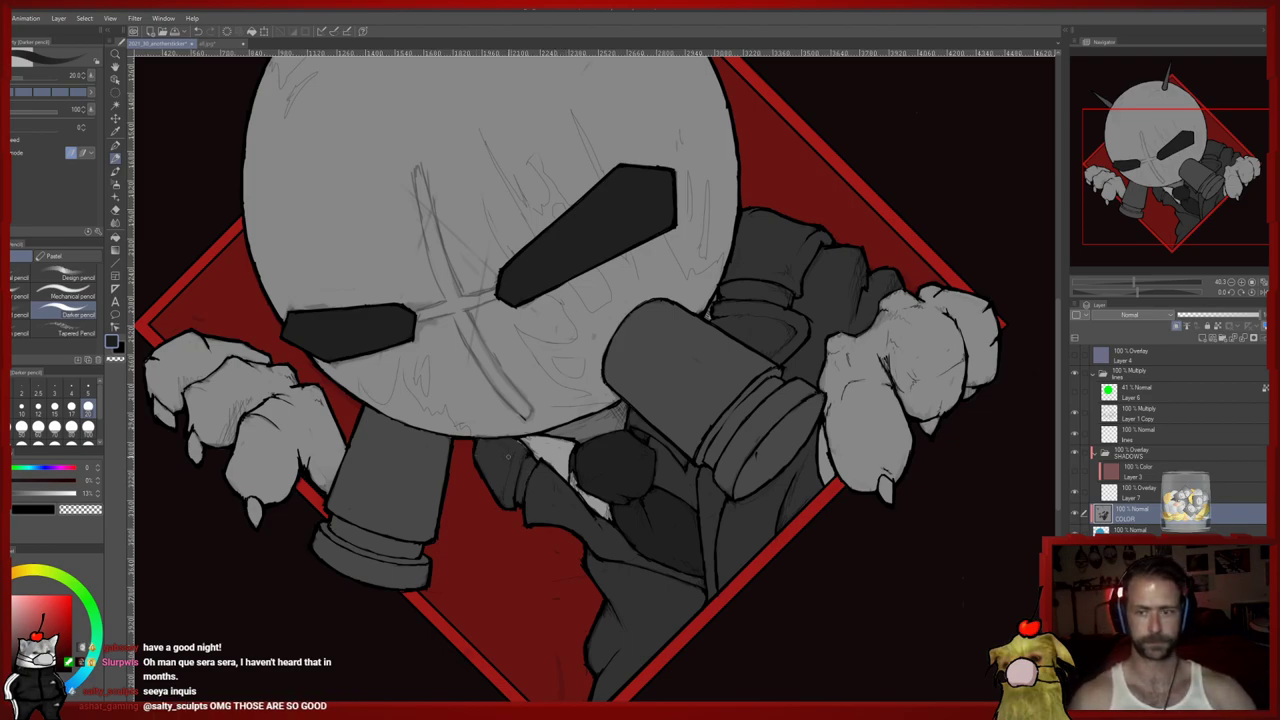
Paint the shirt area between the tie and the front tube in the same light grey, filling it up to the jacket line
{"action": "left_click", "coordinate": [528, 458], "text": "alt"}
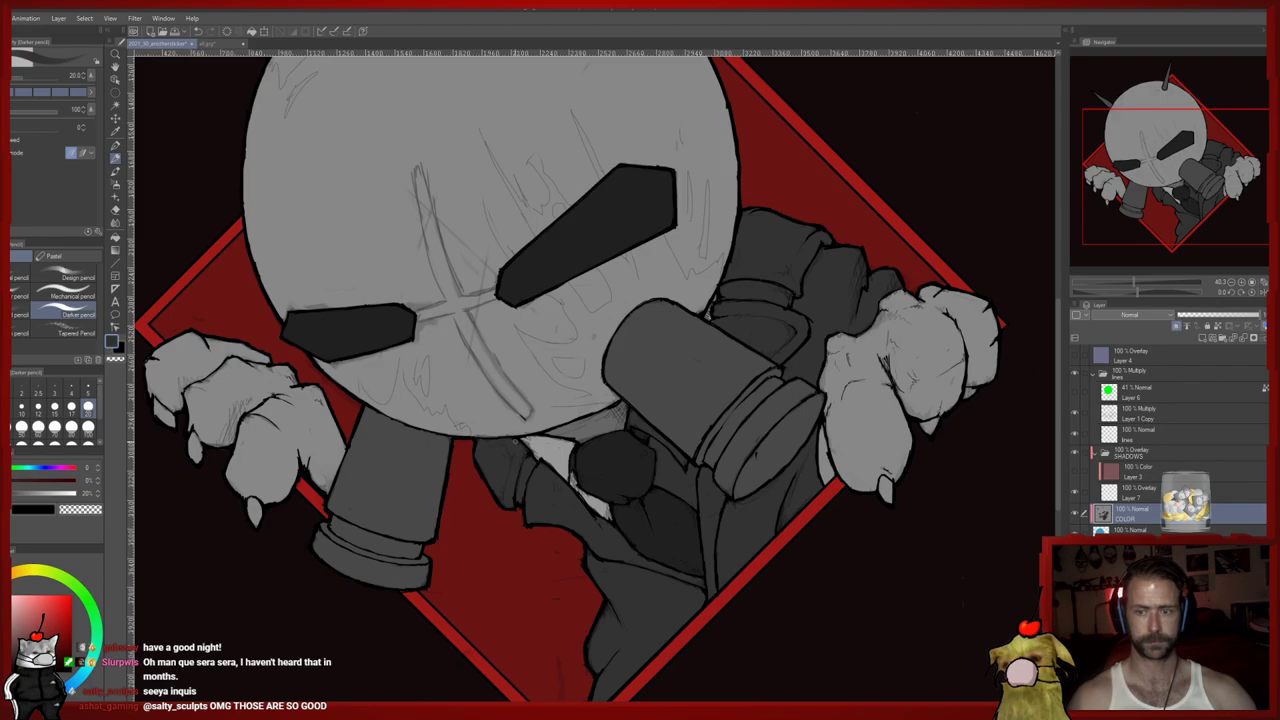
{"action": "left_click", "coordinate": [448, 441], "text": "alt"}
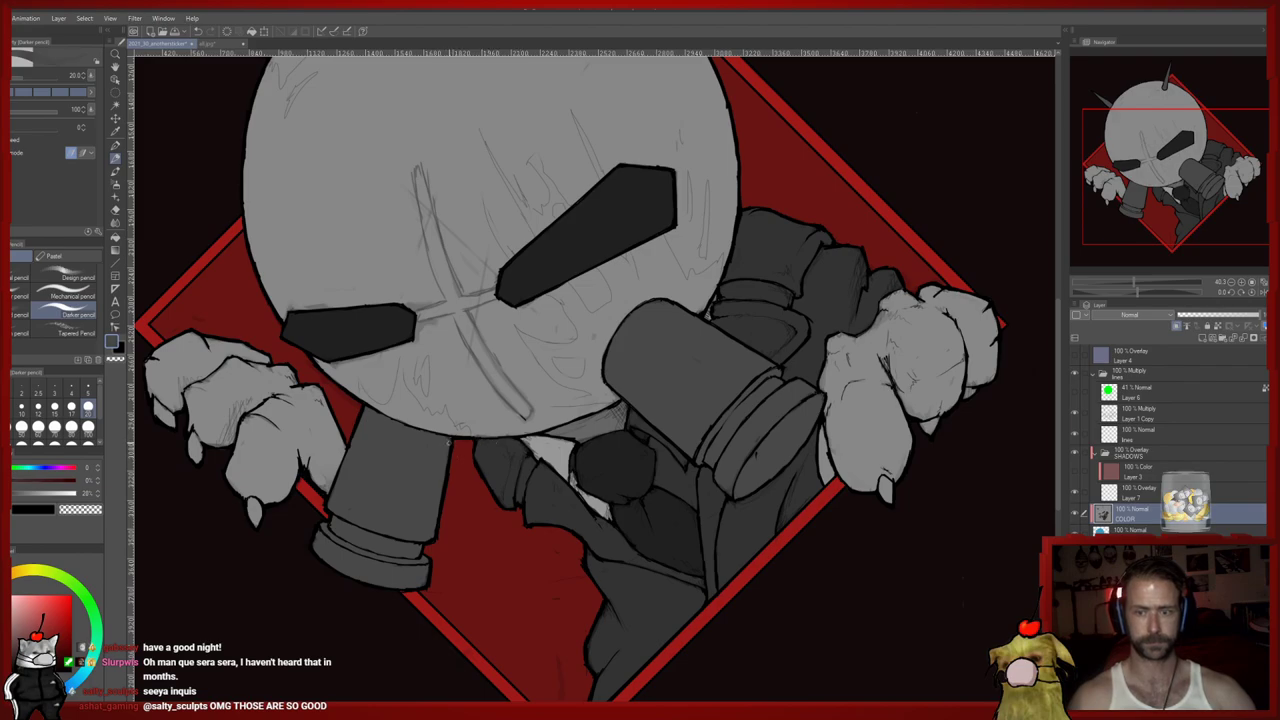
{"action": "mouse_move", "coordinate": [604, 505]}
{"action": "left_mouse_down"}
{"action": "mouse_move", "coordinate": [521, 486]}
{"action": "mouse_move", "coordinate": [580, 440]}
{"action": "left_mouse_up"}
{"action": "left_click", "coordinate": [523, 492], "text": "alt"}
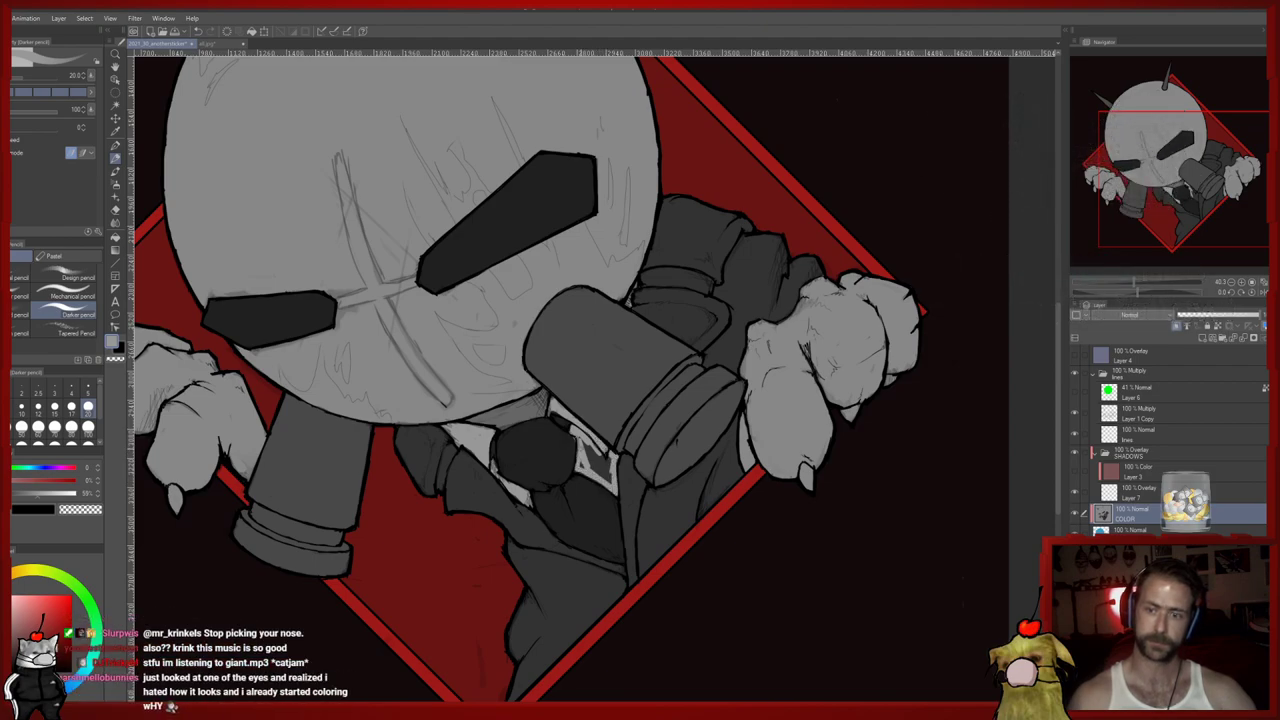
{"action": "left_click_drag", "start_coordinate": [593, 470], "coordinate": [610, 482]}
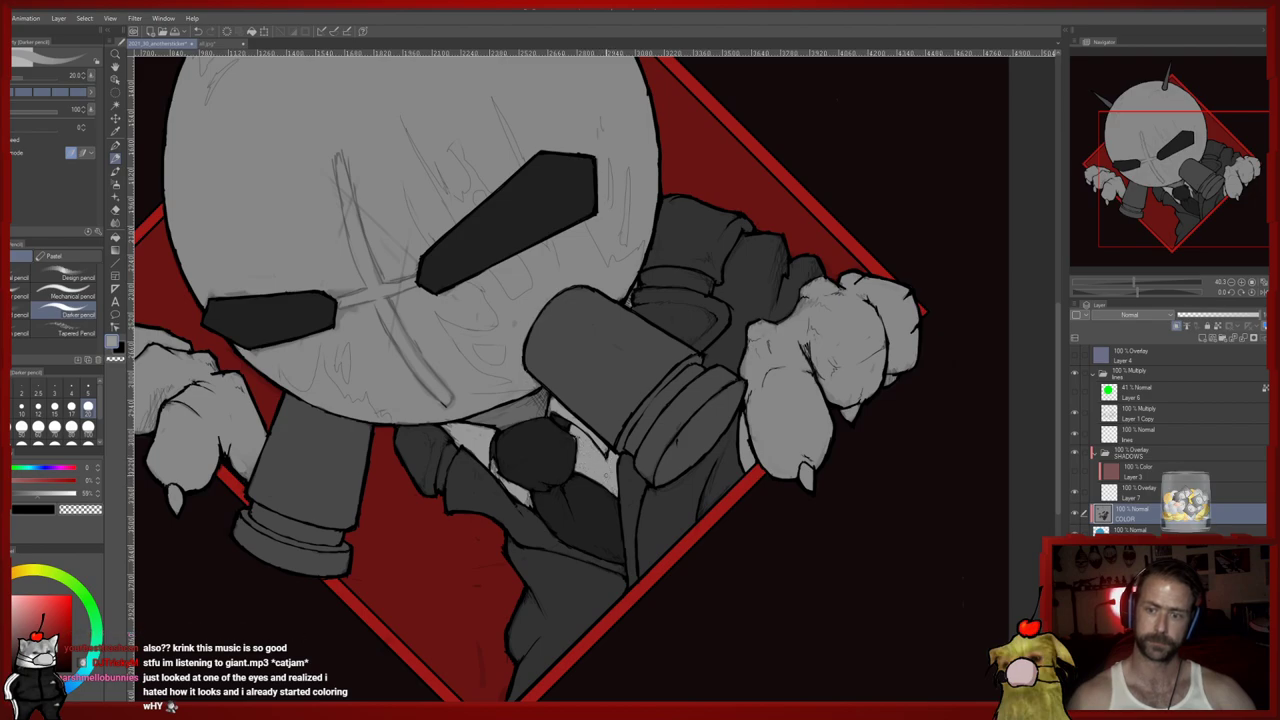
Touch up the border between the tie knot and the shirt beside the front tube, using greys sampled from each part
{"action": "left_click", "coordinate": [571, 450], "text": "alt"}
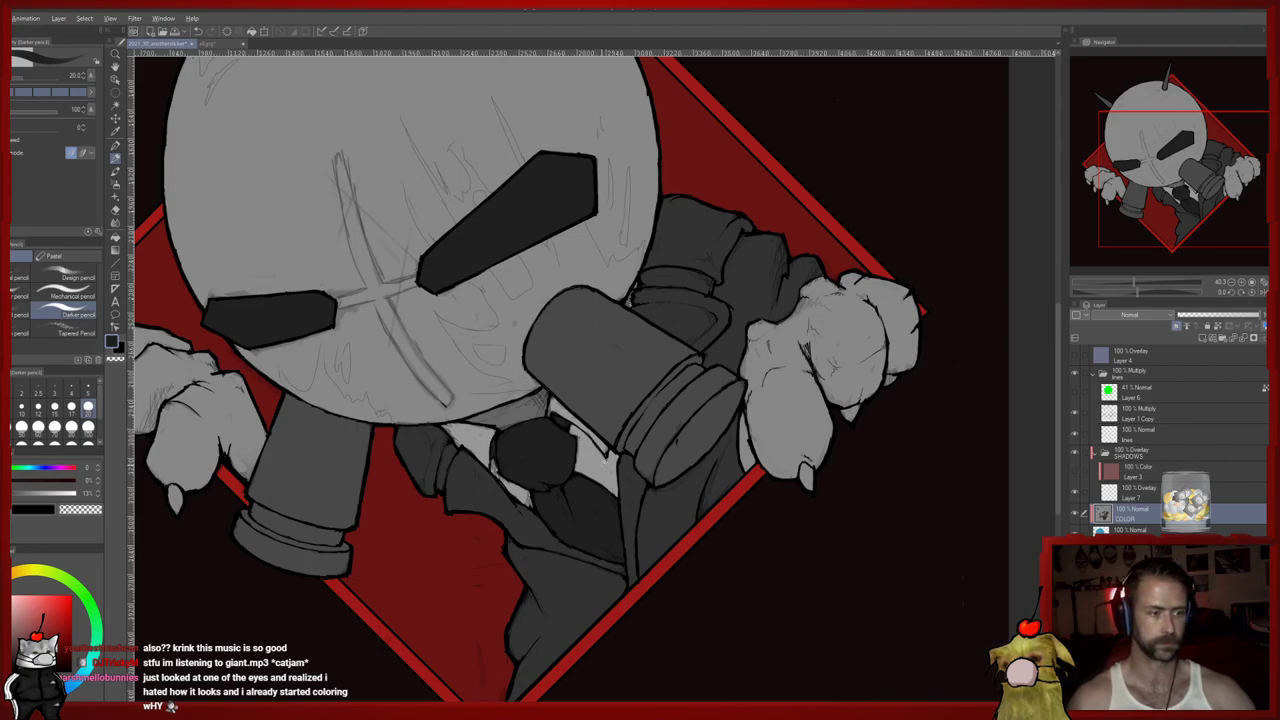
{"action": "left_click_drag", "start_coordinate": [600, 459], "coordinate": [597, 452]}
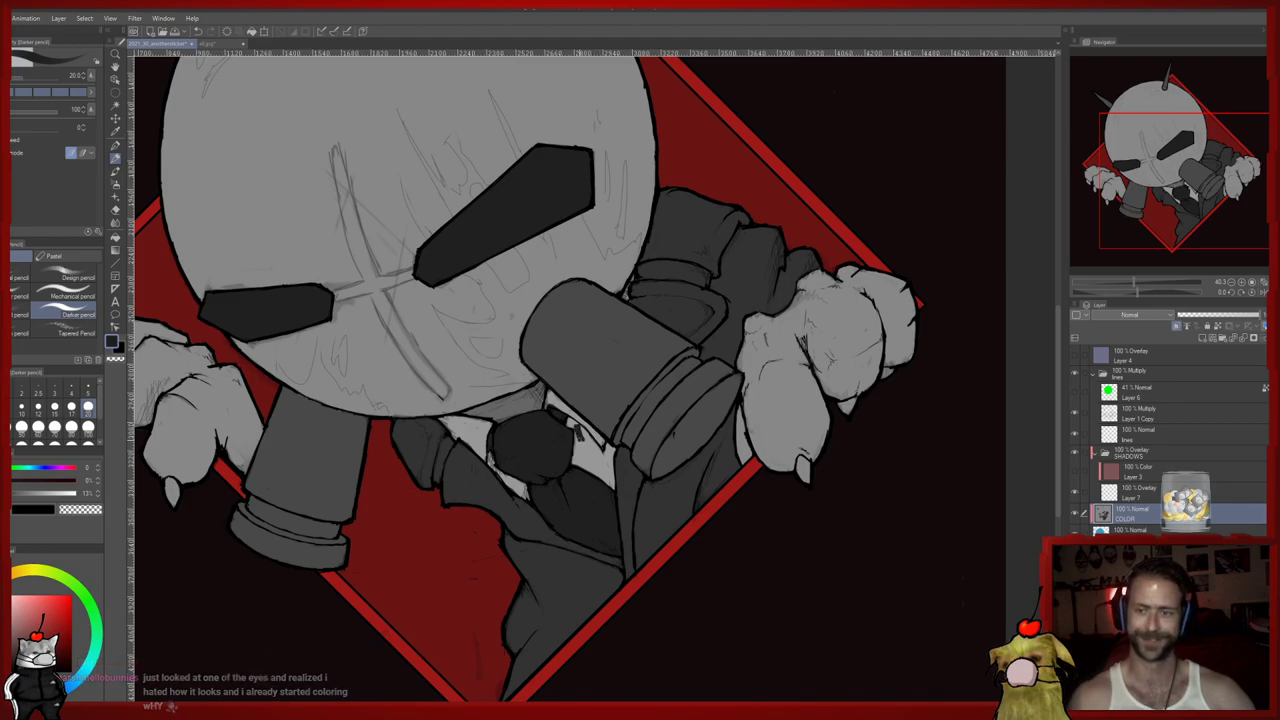
{"action": "left_click", "coordinate": [580, 432], "text": "alt"}
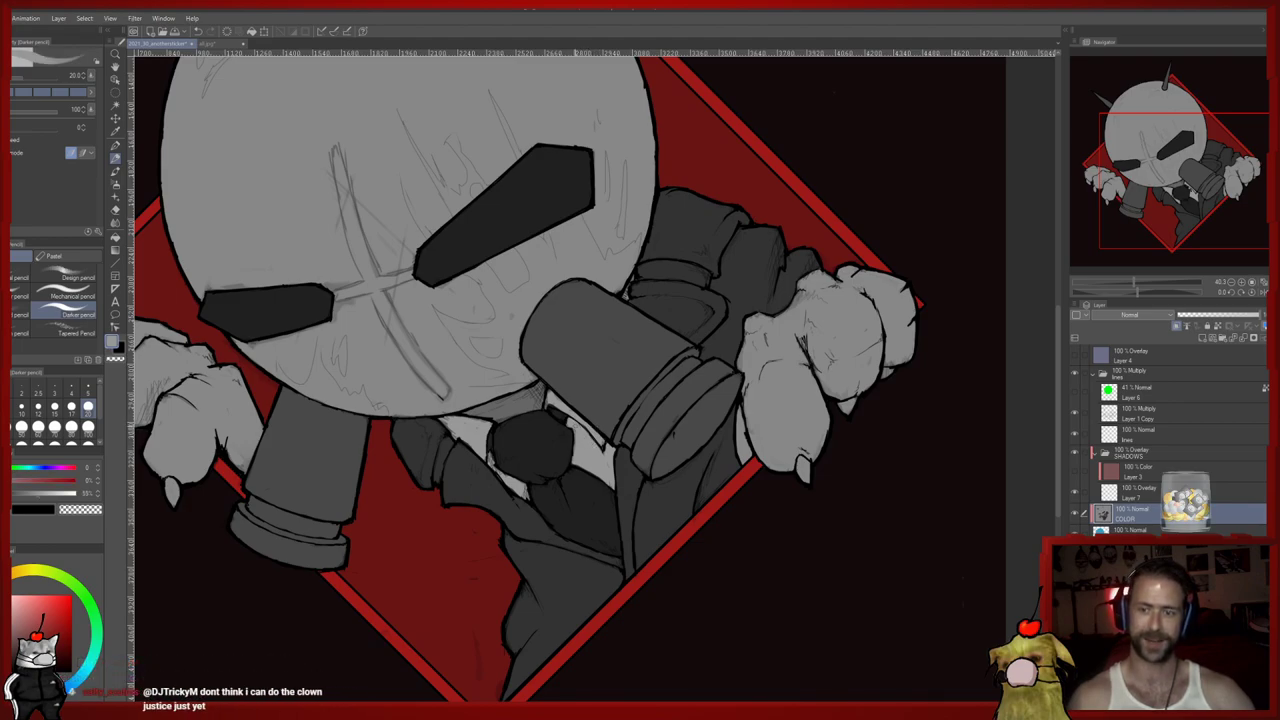
{"action": "scroll", "coordinate": [590, 441], "scroll_direction": "down", "scroll_amount": 2}
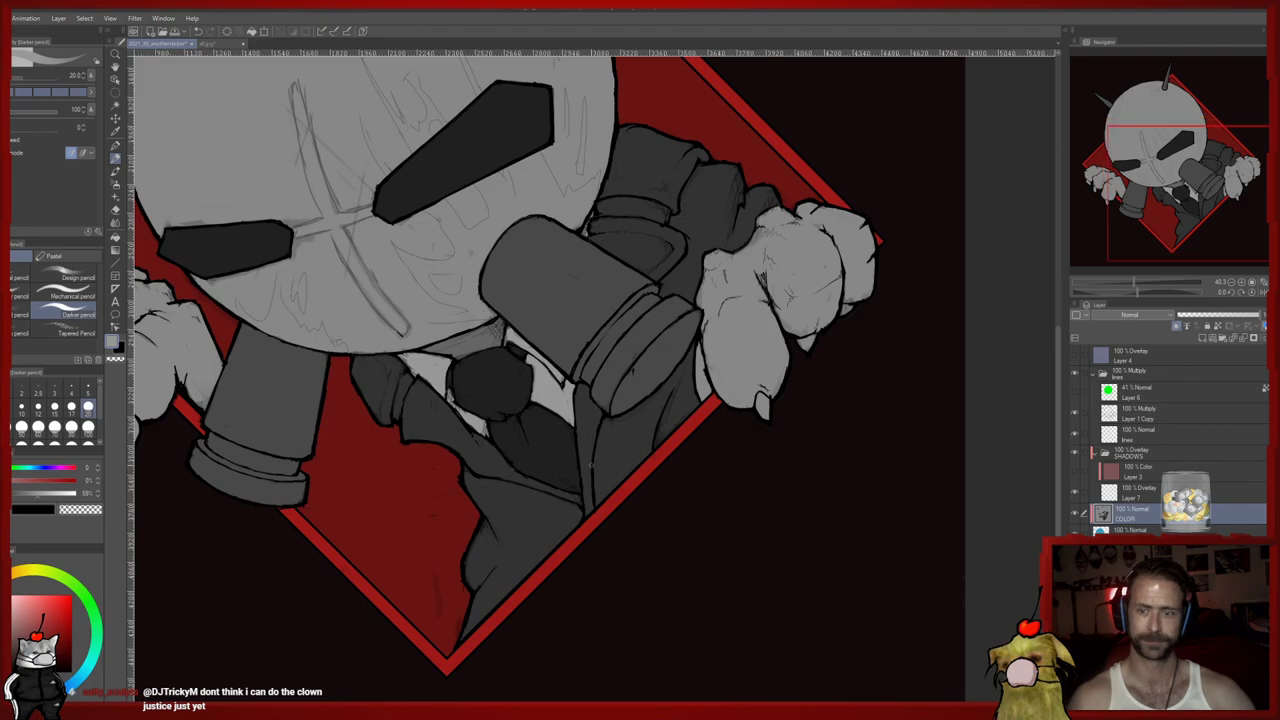
{"action": "scroll", "coordinate": [588, 398], "scroll_direction": "up", "scroll_amount": 4}
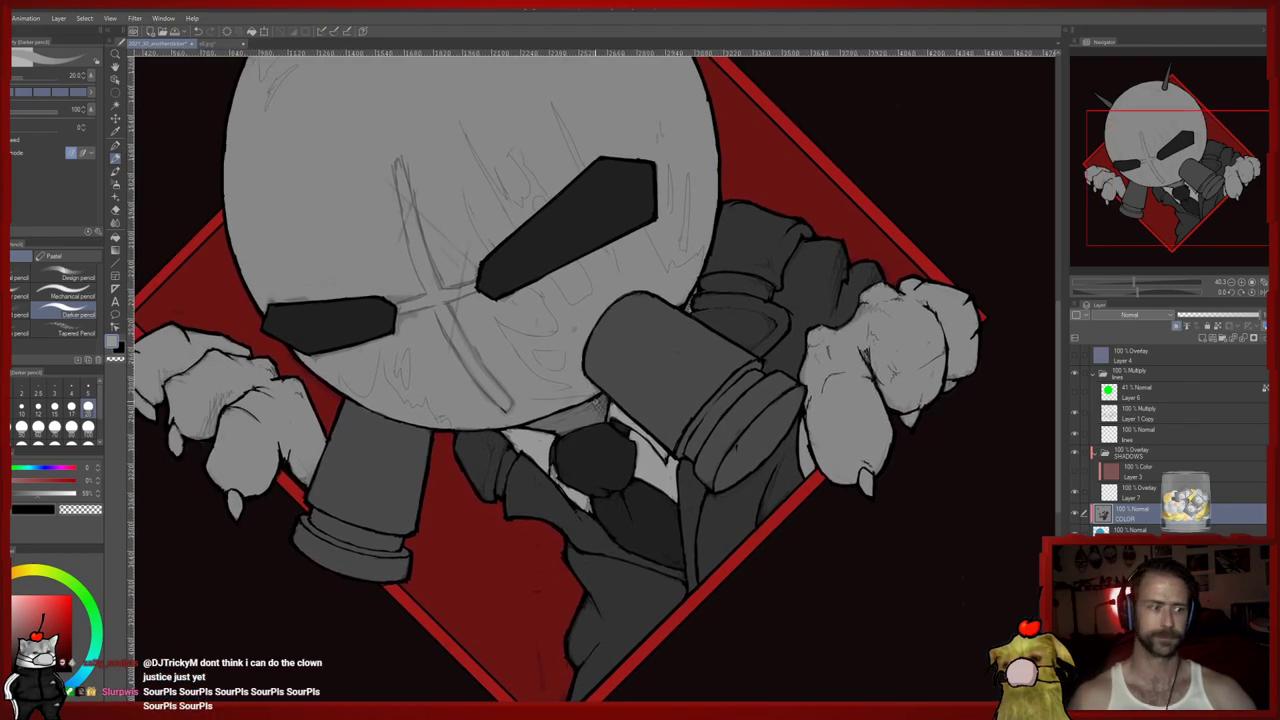
{"action": "scroll", "coordinate": [595, 402], "scroll_direction": "down", "scroll_amount": 4}
{"action": "scroll", "coordinate": [521, 358], "scroll_direction": "up", "scroll_amount": 4}
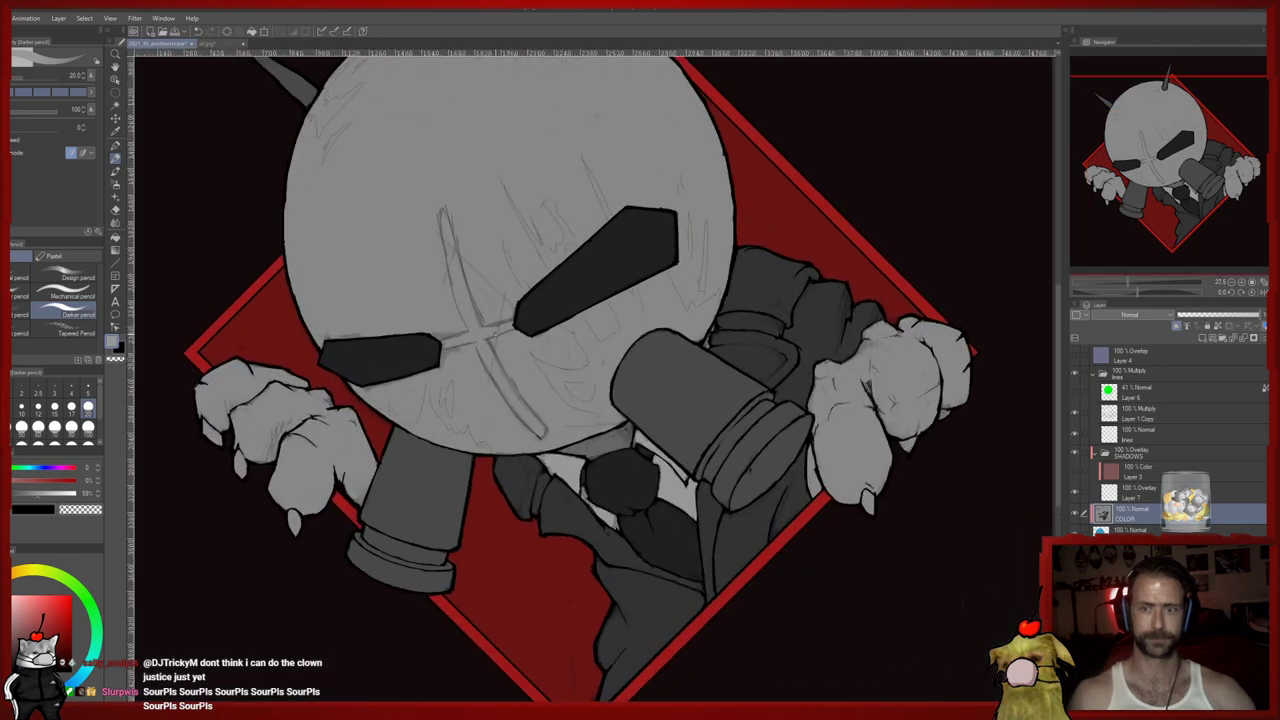
Paint the long curved bar of the face's cross in the dark grey sampled from the artwork
{"action": "left_click", "coordinate": [450, 473], "text": "alt"}
{"action": "mouse_move", "coordinate": [506, 406]}
{"action": "left_mouse_down"}
{"action": "mouse_move", "coordinate": [527, 444]}
{"action": "mouse_move", "coordinate": [563, 462]}
{"action": "left_mouse_up"}
{"action": "left_click_drag", "start_coordinate": [503, 389], "coordinate": [538, 436]}
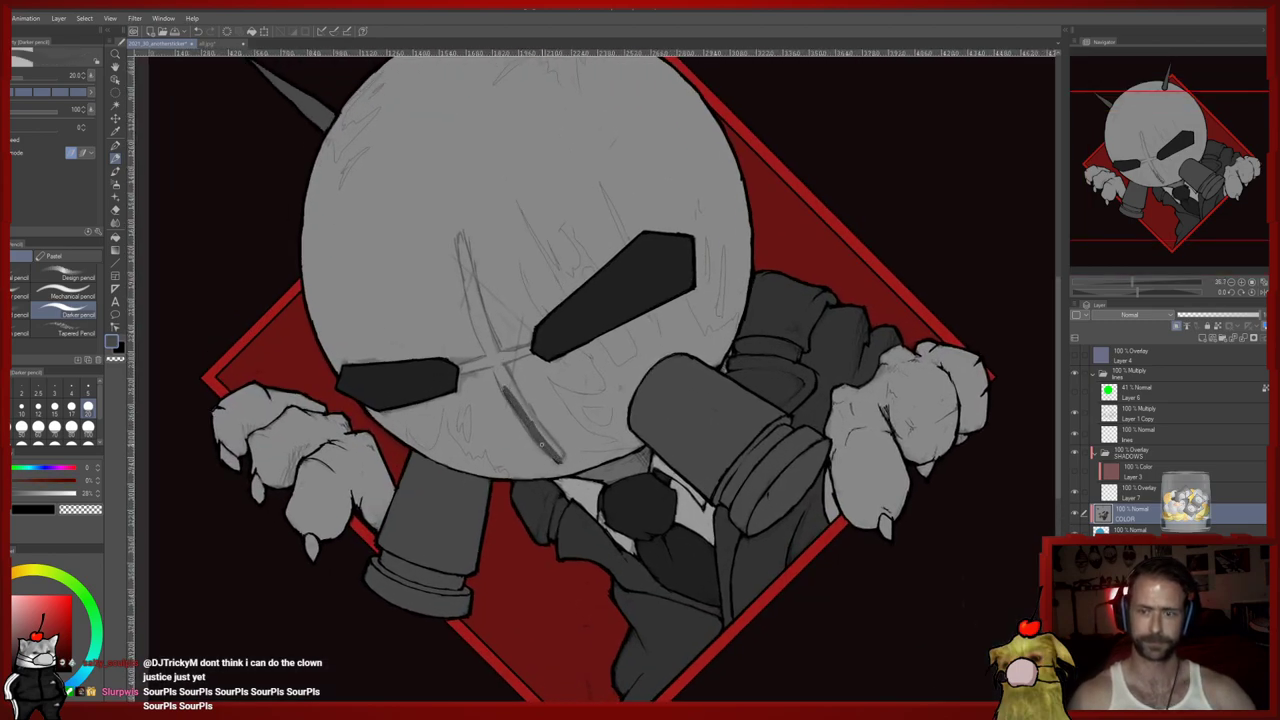
{"action": "mouse_move", "coordinate": [512, 392]}
{"action": "left_mouse_down"}
{"action": "mouse_move", "coordinate": [536, 426]}
{"action": "mouse_move", "coordinate": [460, 255]}
{"action": "mouse_move", "coordinate": [482, 336]}
{"action": "left_mouse_up"}
{"action": "mouse_move", "coordinate": [472, 284]}
{"action": "left_mouse_down"}
{"action": "mouse_move", "coordinate": [476, 312]}
{"action": "mouse_move", "coordinate": [461, 254]}
{"action": "left_mouse_up"}
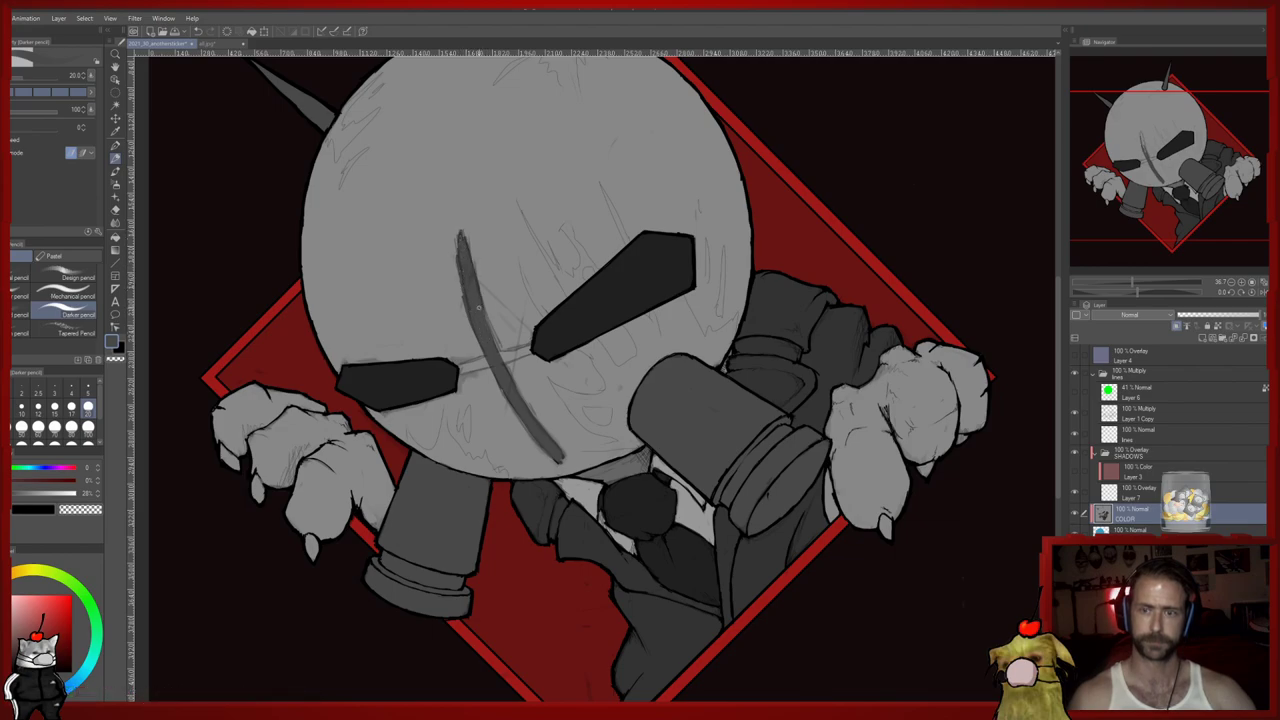
Tidy the edges of the cross's upper arm and fill the short crossbar between the eyes with dark grey
{"action": "left_click", "coordinate": [492, 318], "text": "alt"}
{"action": "left_click_drag", "start_coordinate": [492, 333], "coordinate": [458, 261]}
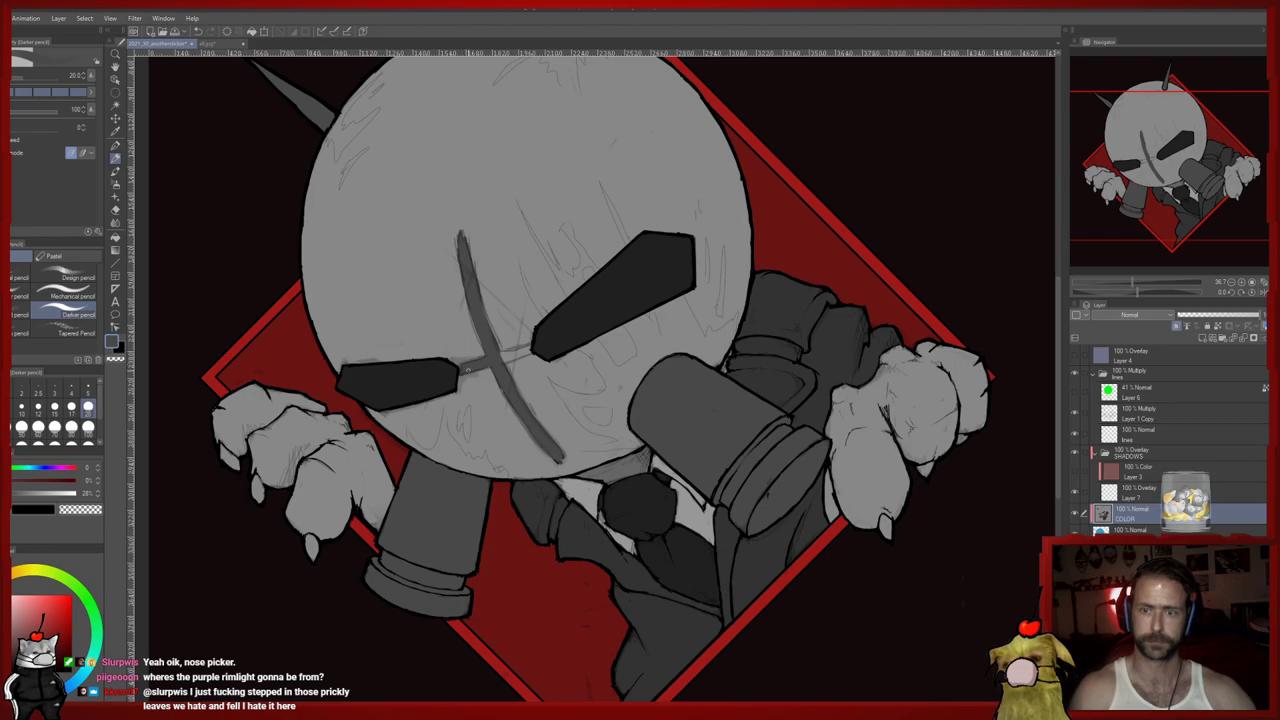
{"action": "left_click_drag", "start_coordinate": [524, 355], "coordinate": [504, 361]}
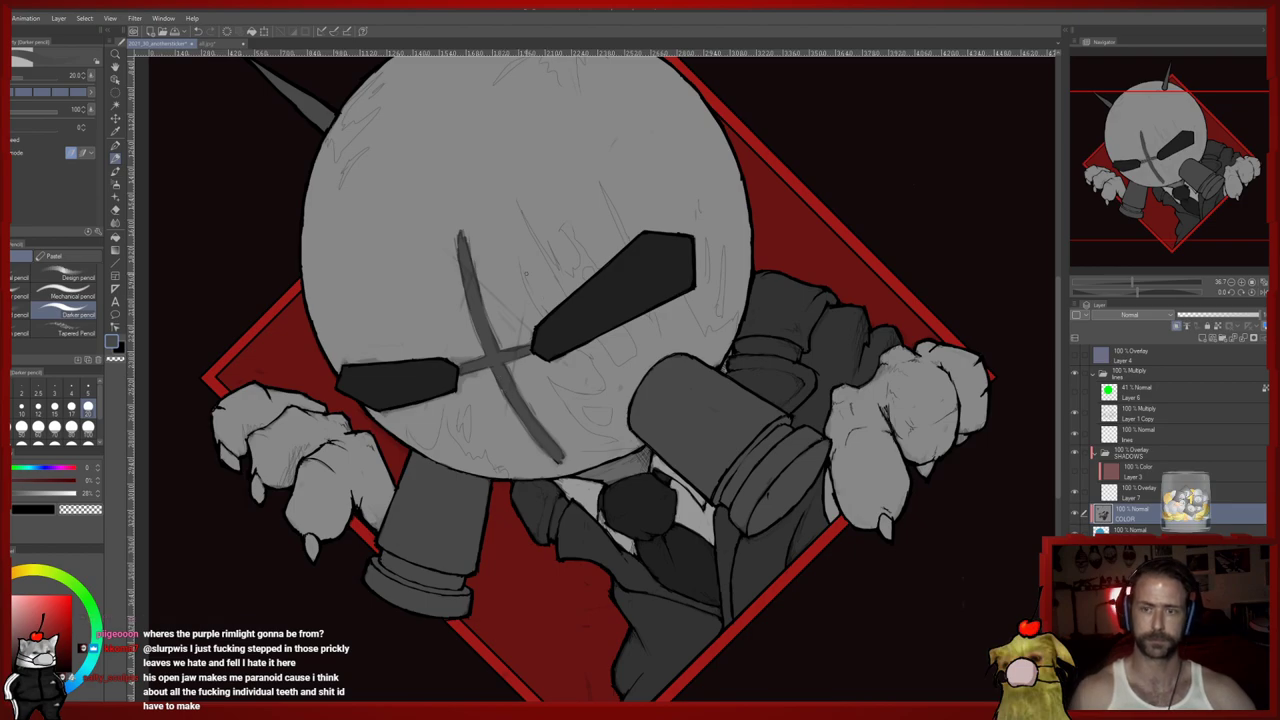
Cut a jagged notch into the lower end of the cross's long bar using the face's sampled light grey
{"action": "scroll", "coordinate": [544, 295], "scroll_direction": "up", "scroll_amount": 2}
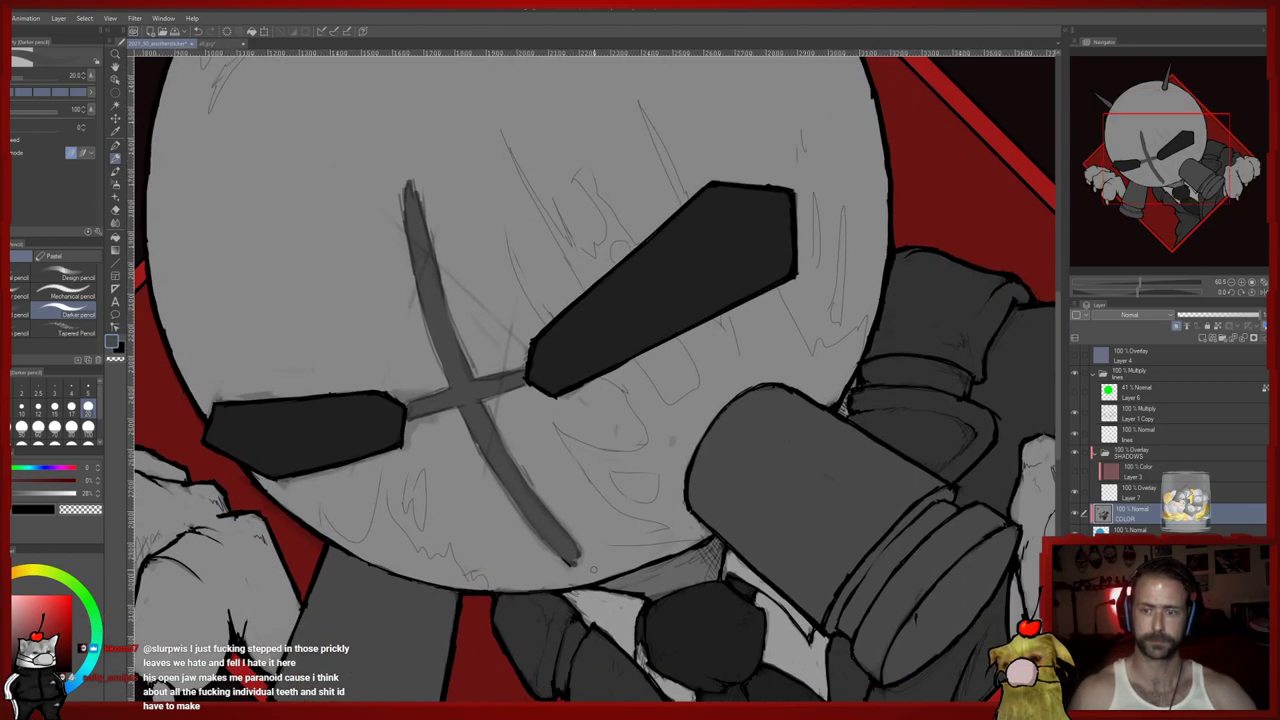
{"action": "left_click", "coordinate": [586, 566], "text": "alt"}
{"action": "mouse_move", "coordinate": [578, 556]}
{"action": "left_mouse_down"}
{"action": "mouse_move", "coordinate": [539, 509]}
{"action": "mouse_move", "coordinate": [562, 548]}
{"action": "left_mouse_up"}
{"action": "left_click", "coordinate": [556, 534], "text": "alt"}
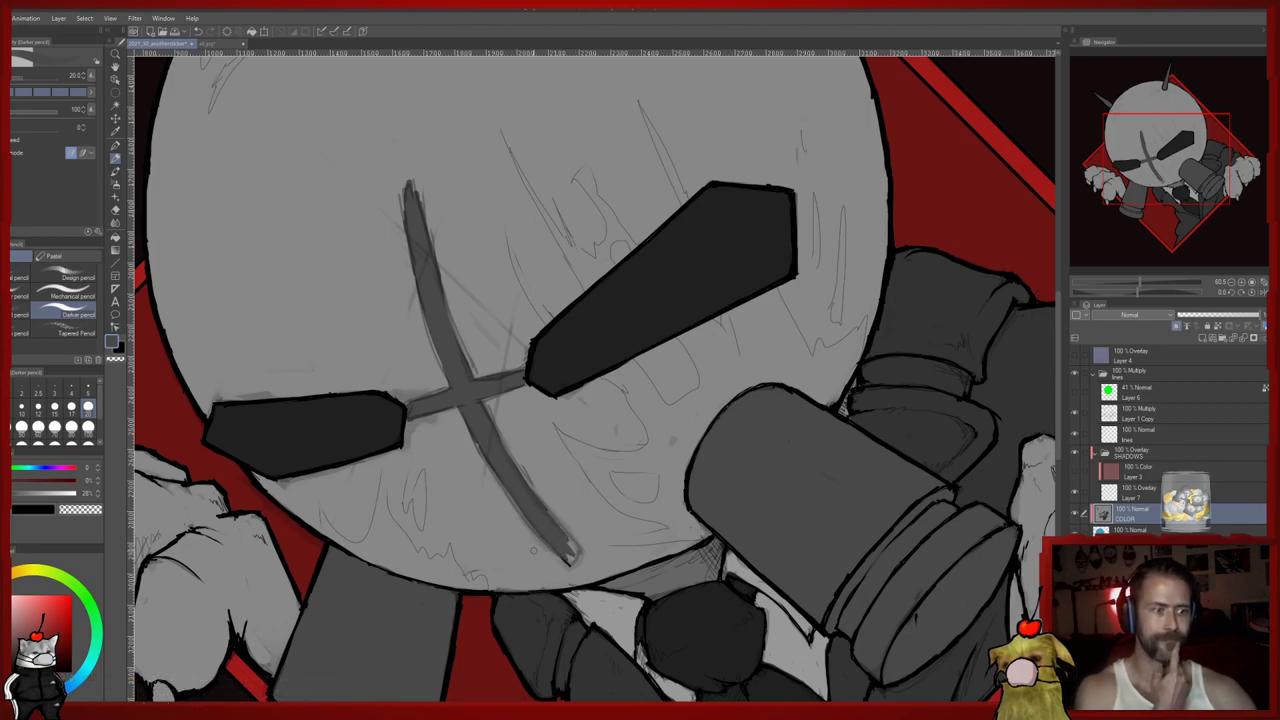
{"action": "left_click_drag", "start_coordinate": [520, 383], "coordinate": [506, 365]}
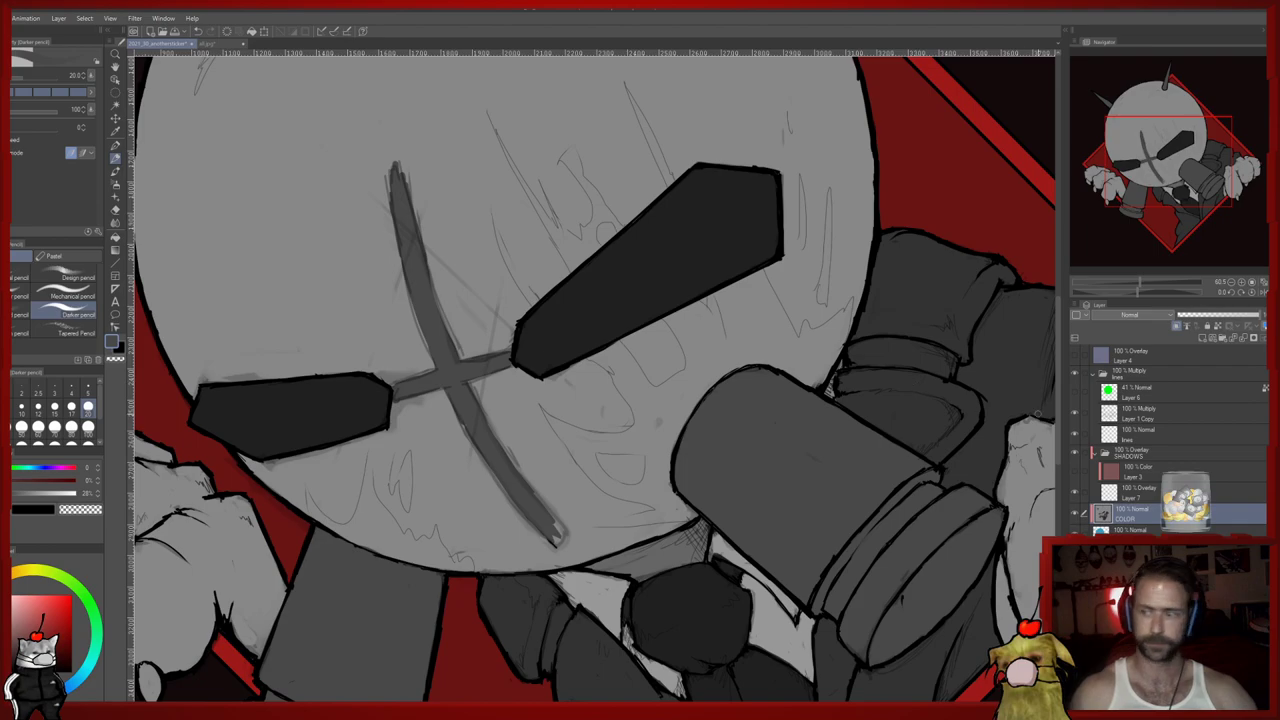
Switch to the Layer 1 Copy line layer and set the Darker pencil to black at a fine size, undoing the test strokes
{"action": "left_click", "coordinate": [1137, 414]}
{"action": "left_click_drag", "start_coordinate": [652, 380], "coordinate": [655, 695]}
{"action": "key", "text": "ctrl+z"}
{"action": "left_click", "coordinate": [71, 671]}
{"action": "mouse_move", "coordinate": [313, 445]}
{"action": "left_mouse_down"}
{"action": "mouse_move", "coordinate": [363, 405]}
{"action": "mouse_move", "coordinate": [612, 654]}
{"action": "left_mouse_up"}
{"action": "key", "text": "ctrl+z"}
{"action": "left_click", "coordinate": [90, 393]}
{"action": "left_click_drag", "start_coordinate": [233, 301], "coordinate": [391, 556]}
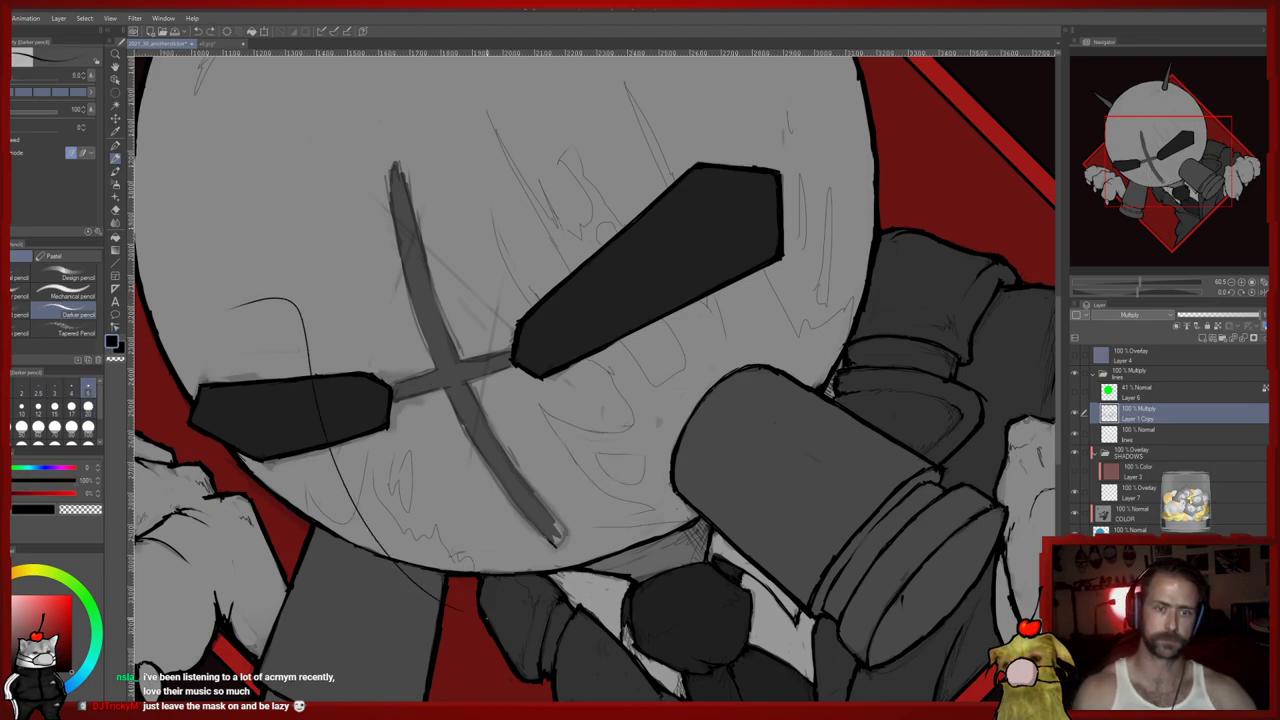
{"action": "key", "text": "ctrl+z"}
{"action": "key", "text": "e"}
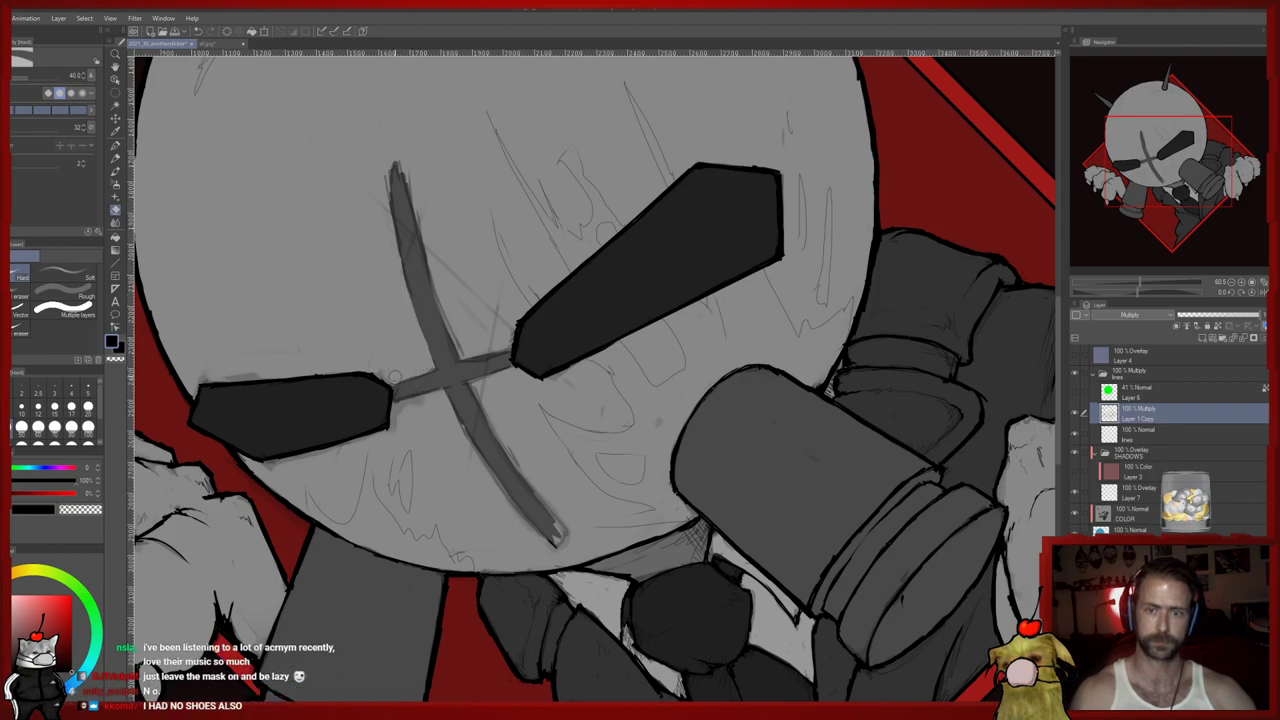
{"action": "key", "text": "p"}
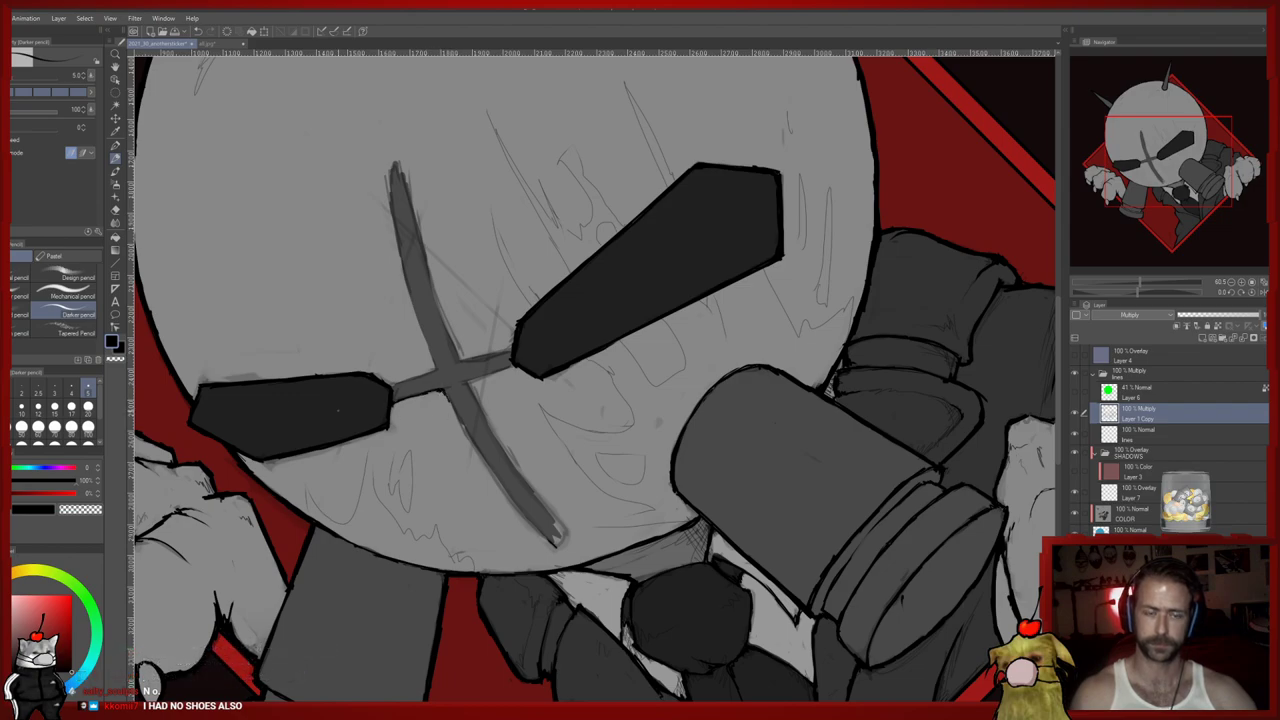
{"action": "left_click", "coordinate": [11, 409]}
{"action": "left_click_drag", "start_coordinate": [234, 303], "coordinate": [450, 560]}
{"action": "key", "text": "ctrl+z"}
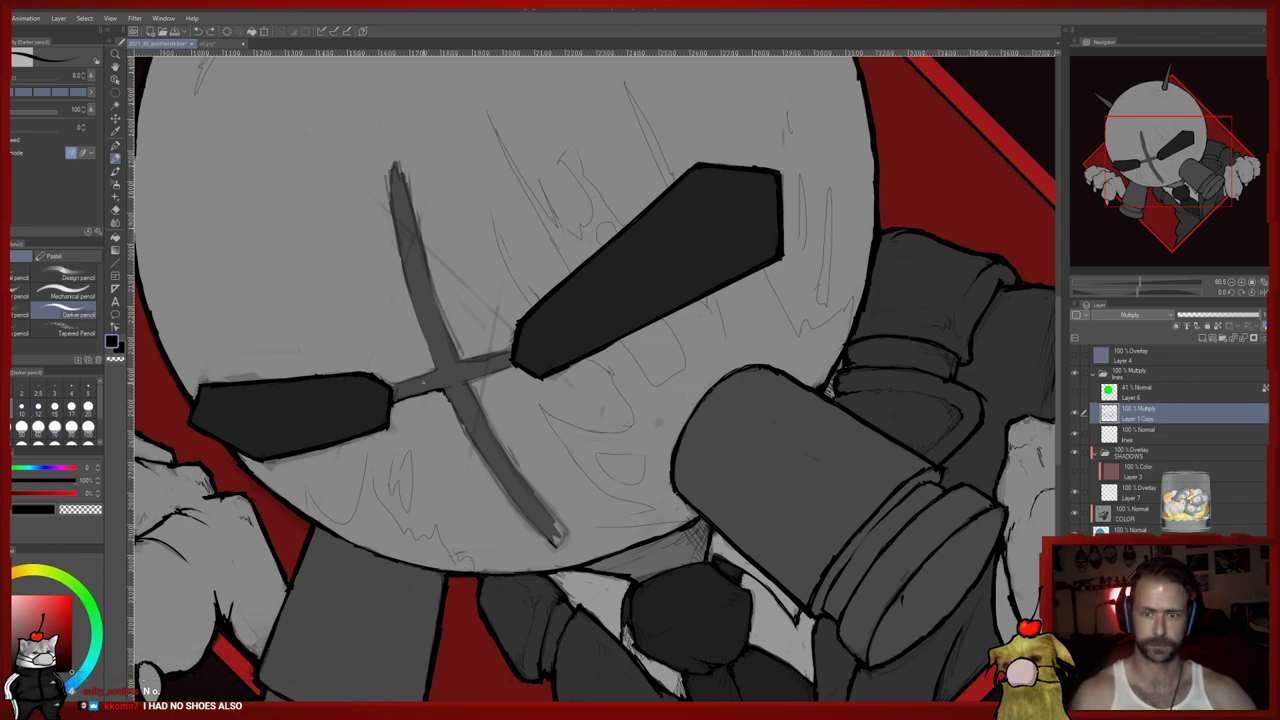
Ink the jagged upper tip of the cross's long bar in black, trimming the lines with the Hard eraser at size 17
{"action": "left_click_drag", "start_coordinate": [410, 302], "coordinate": [442, 433]}
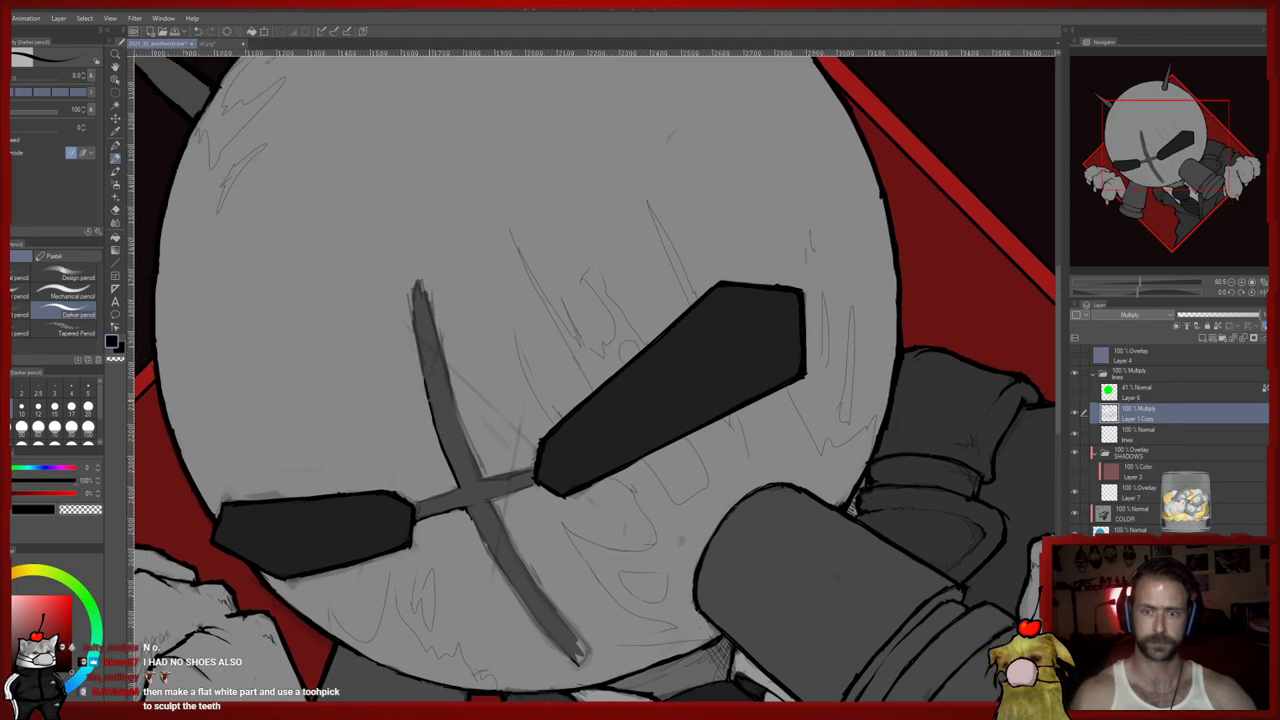
{"action": "key", "text": "e"}
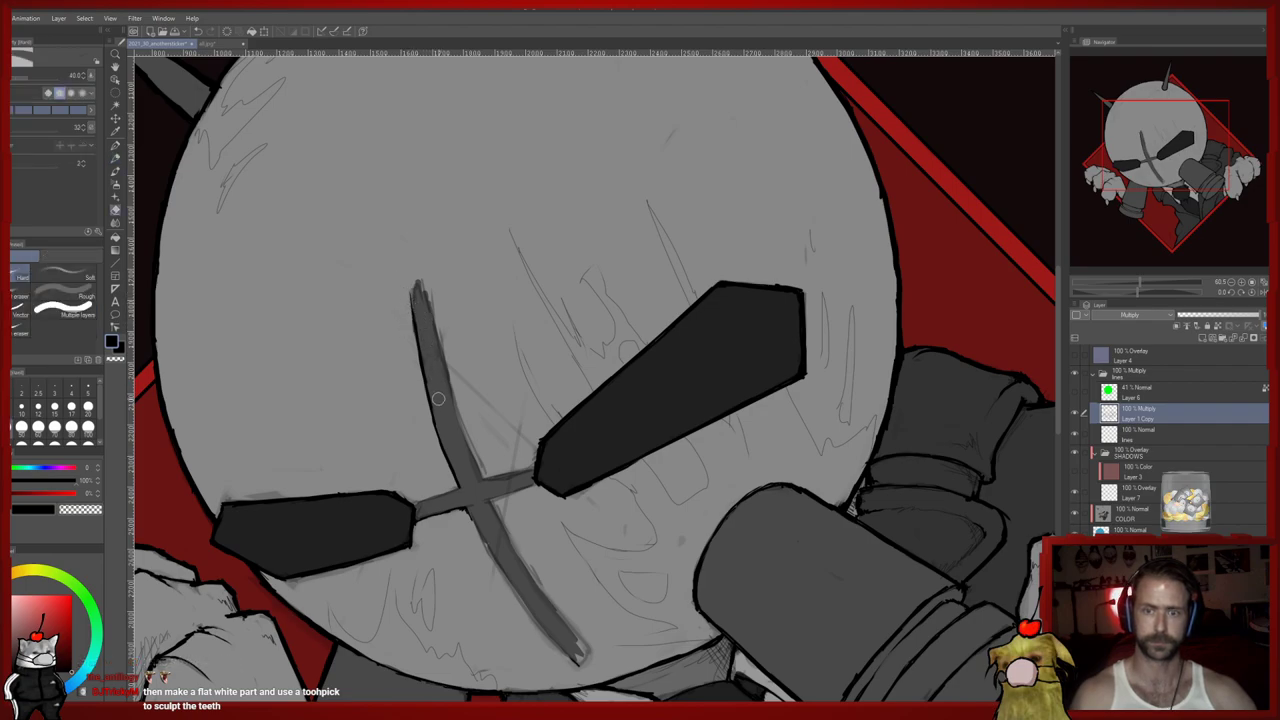
{"action": "left_click_drag", "start_coordinate": [419, 363], "coordinate": [411, 306]}
{"action": "key", "text": "bracketleft"}
{"action": "key", "text": "bracketleft"}
{"action": "key", "text": "bracketleft"}
{"action": "key", "text": "bracketleft"}
{"action": "key", "text": "p"}
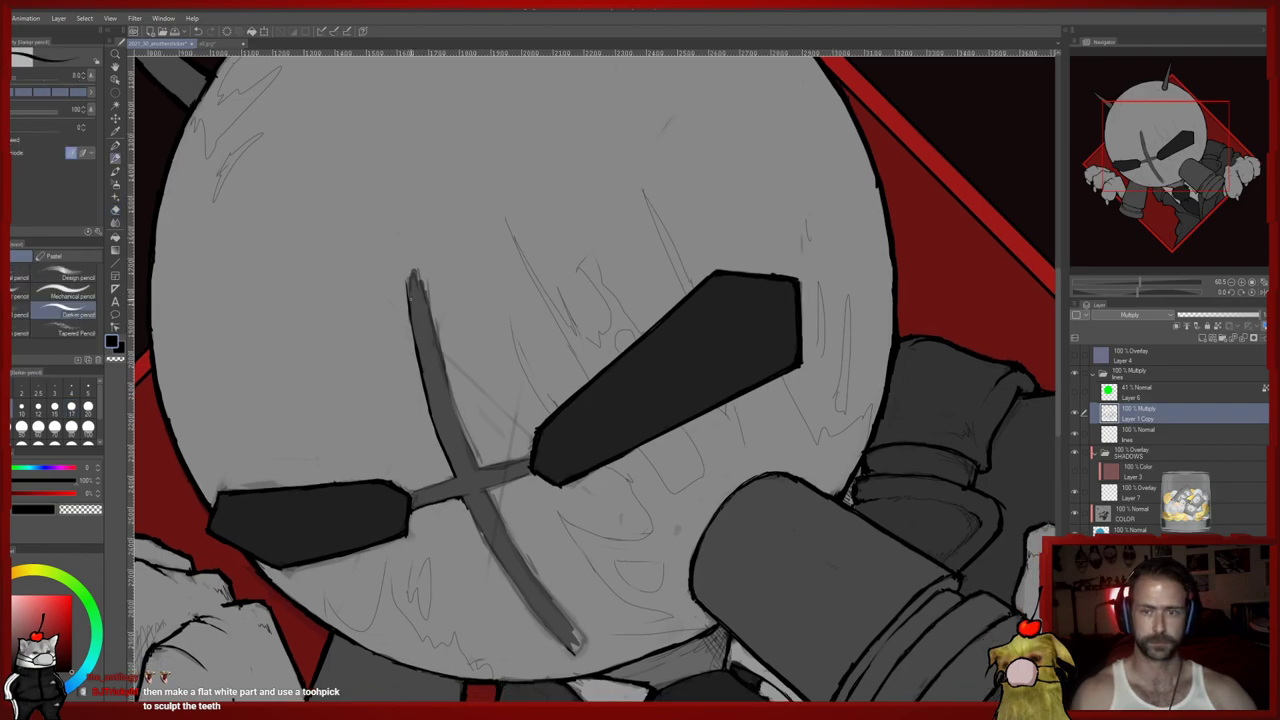
{"action": "key", "text": "e"}
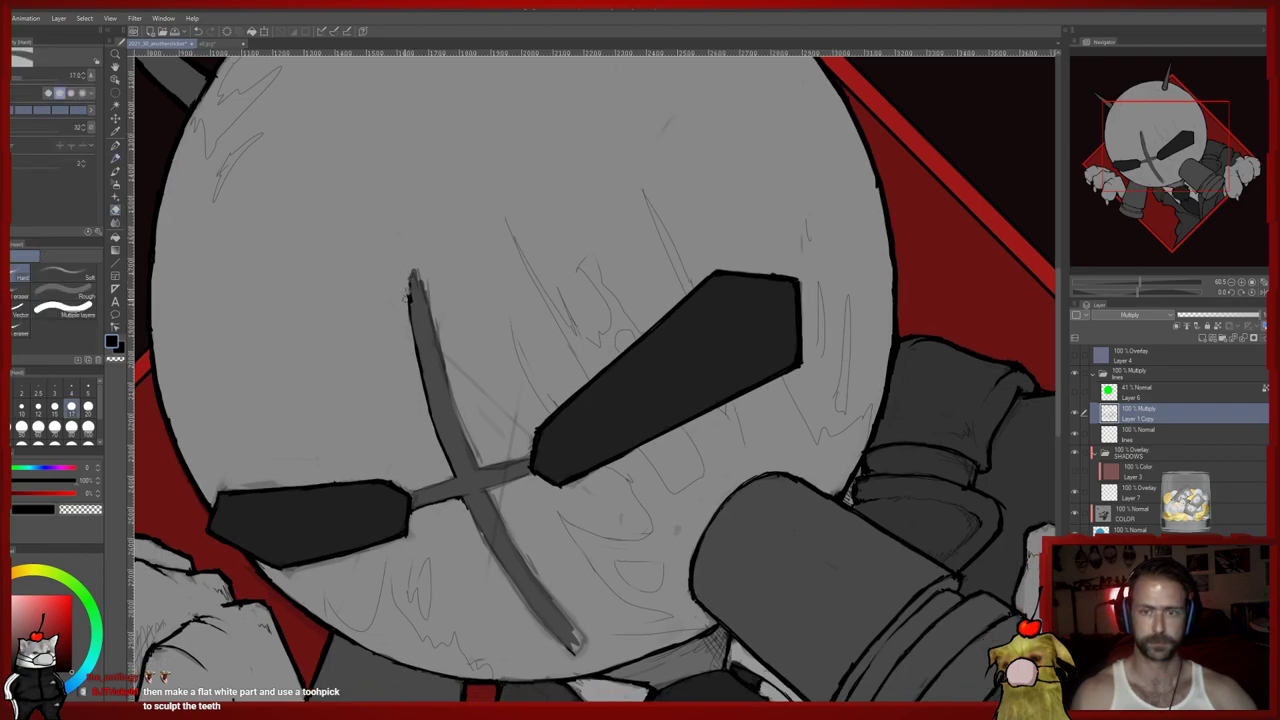
{"action": "key", "text": "p"}
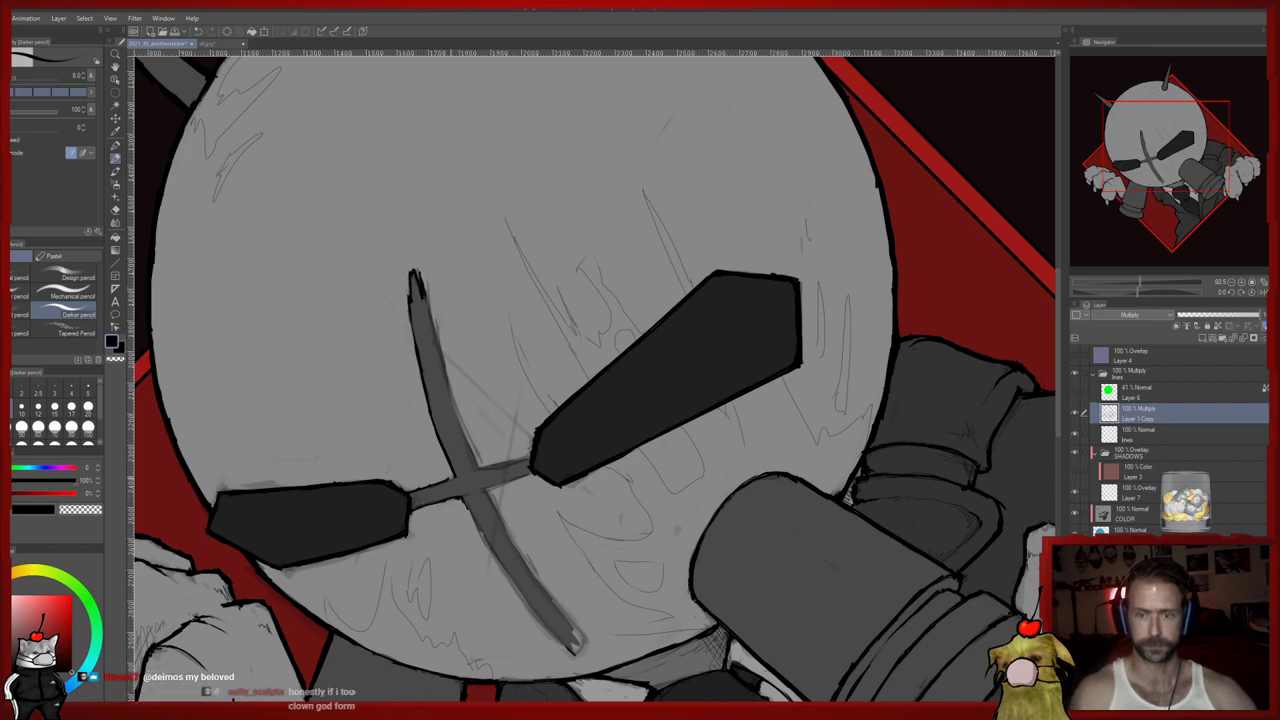
Ink the edges of the cross's upper arm down to the crossing and clean the line with the Hard eraser
{"action": "left_click_drag", "start_coordinate": [391, 357], "coordinate": [377, 373]}
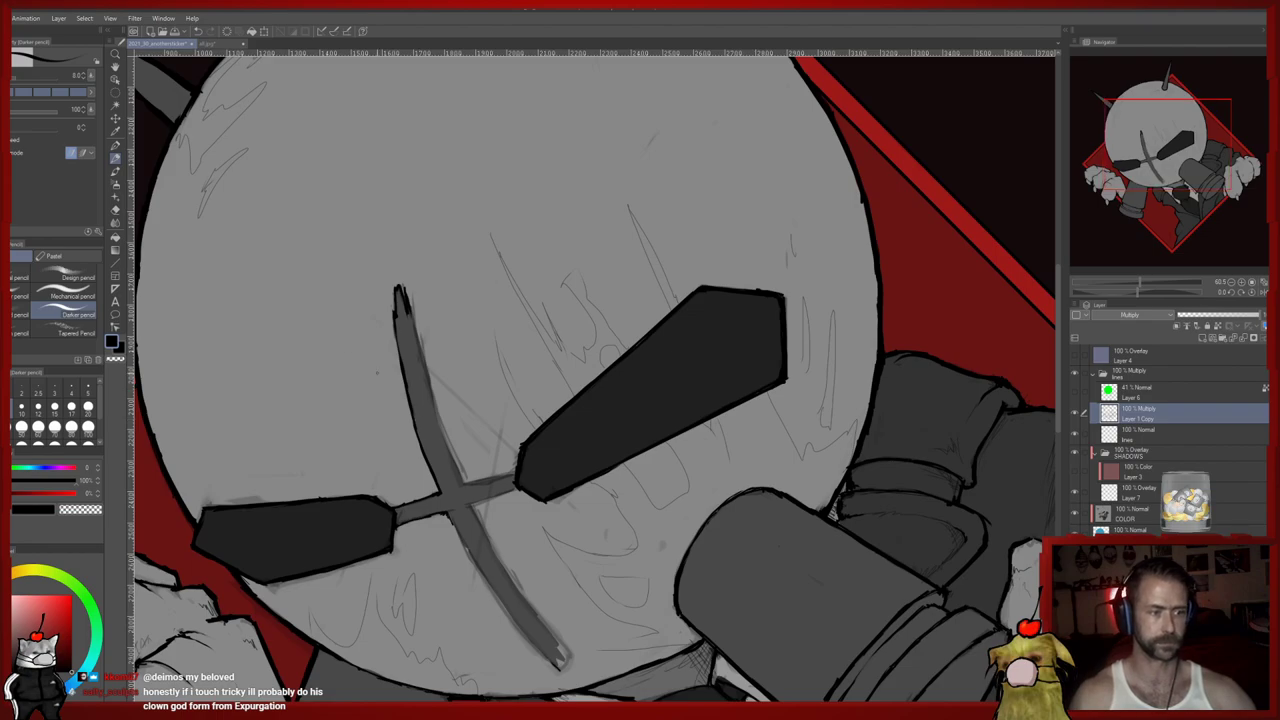
{"action": "left_click_drag", "start_coordinate": [457, 421], "coordinate": [468, 389]}
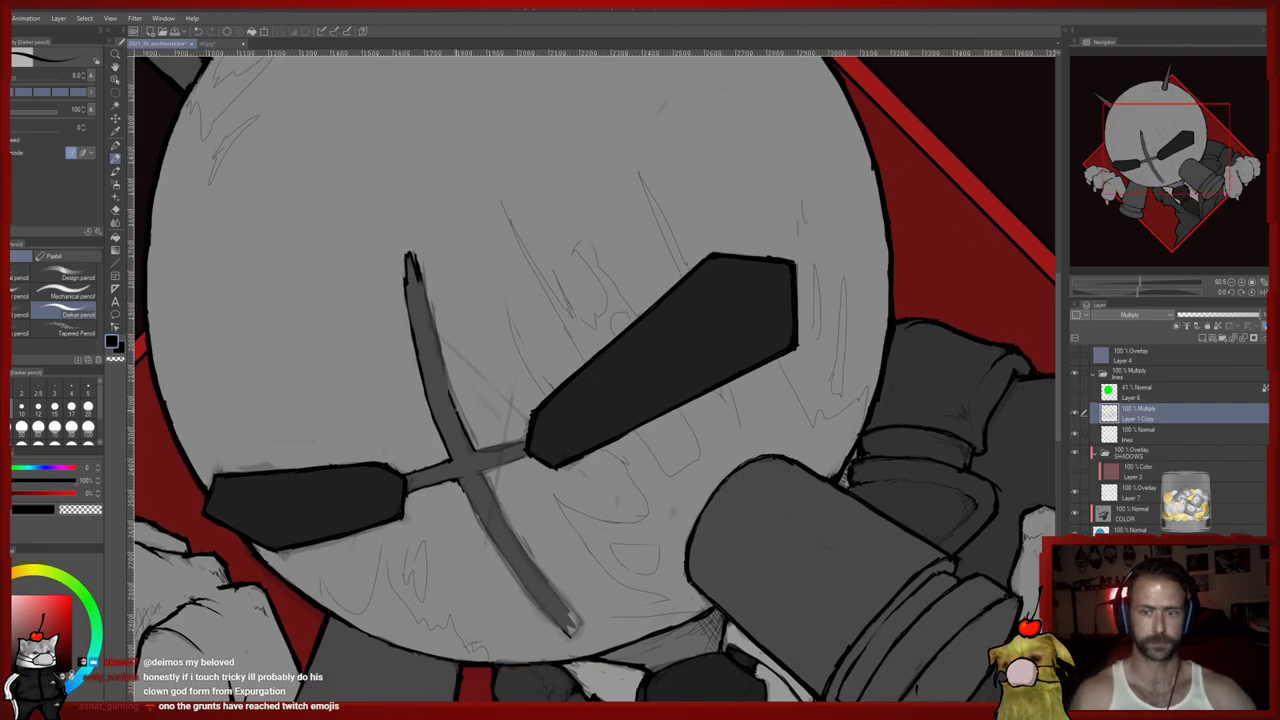
{"action": "left_click_drag", "start_coordinate": [442, 364], "coordinate": [432, 323]}
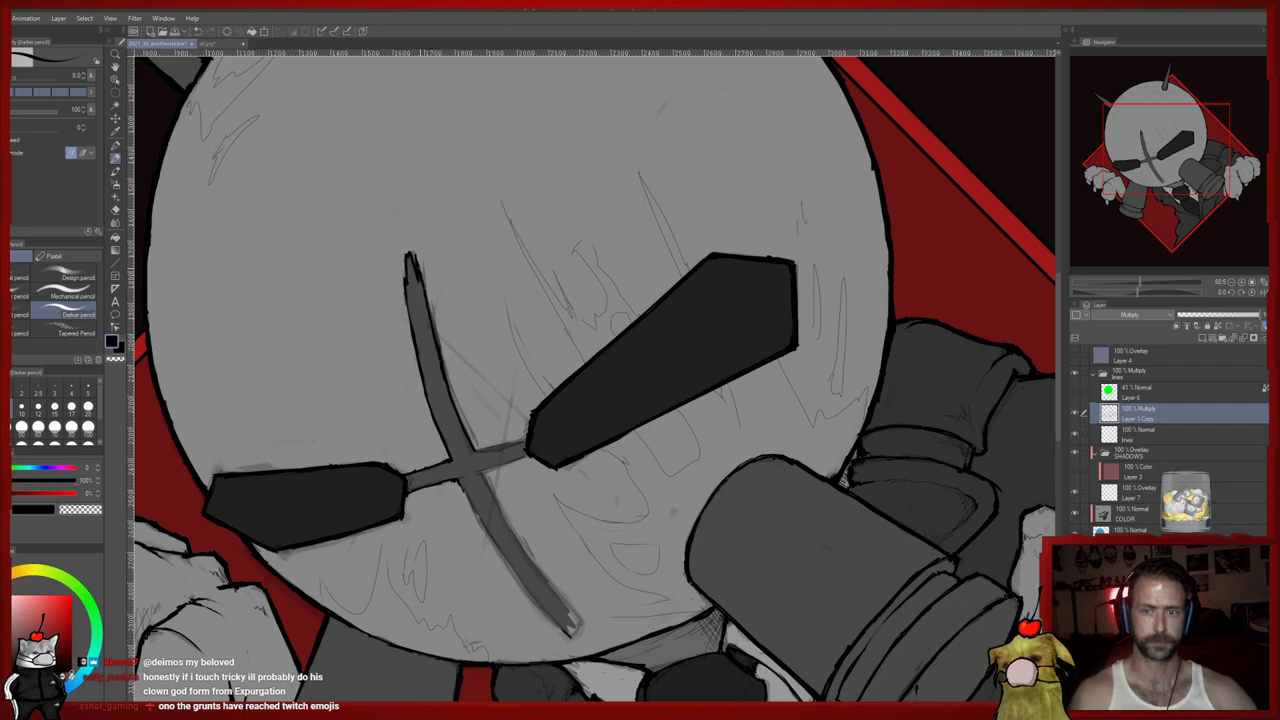
{"action": "key", "text": "e"}
{"action": "left_click_drag", "start_coordinate": [447, 376], "coordinate": [434, 305]}
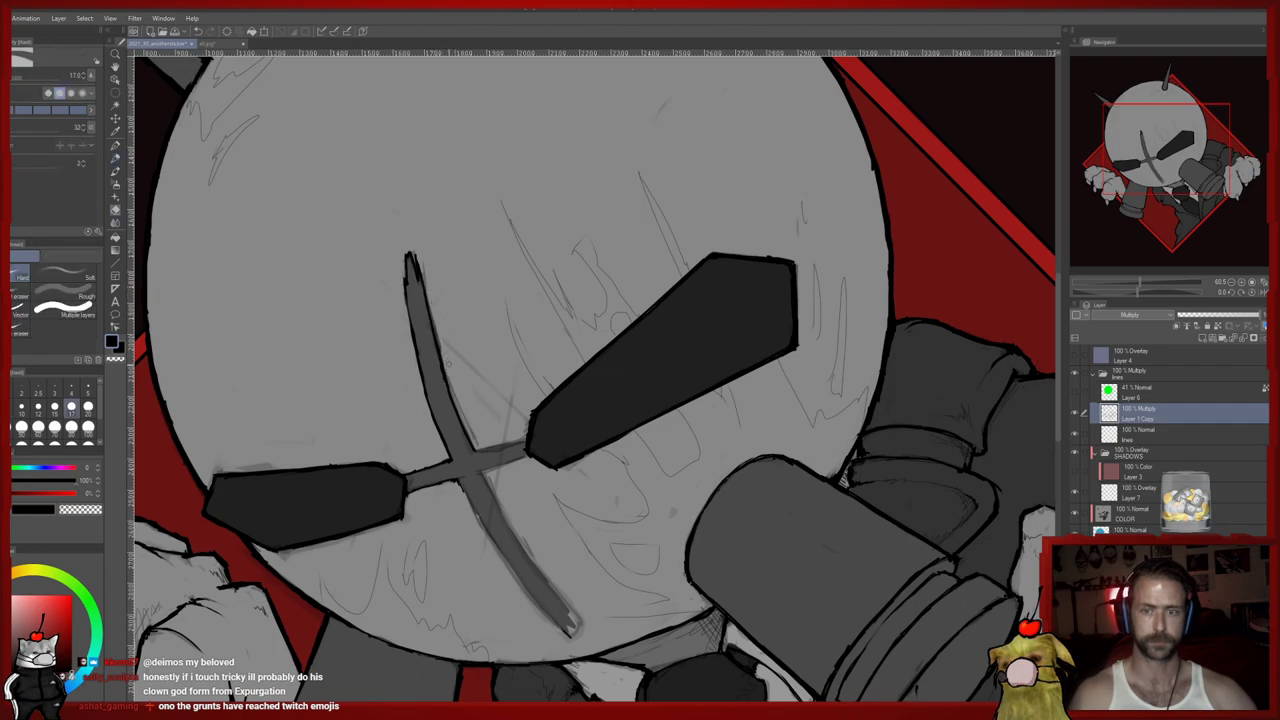
{"action": "left_click_drag", "start_coordinate": [452, 384], "coordinate": [476, 438]}
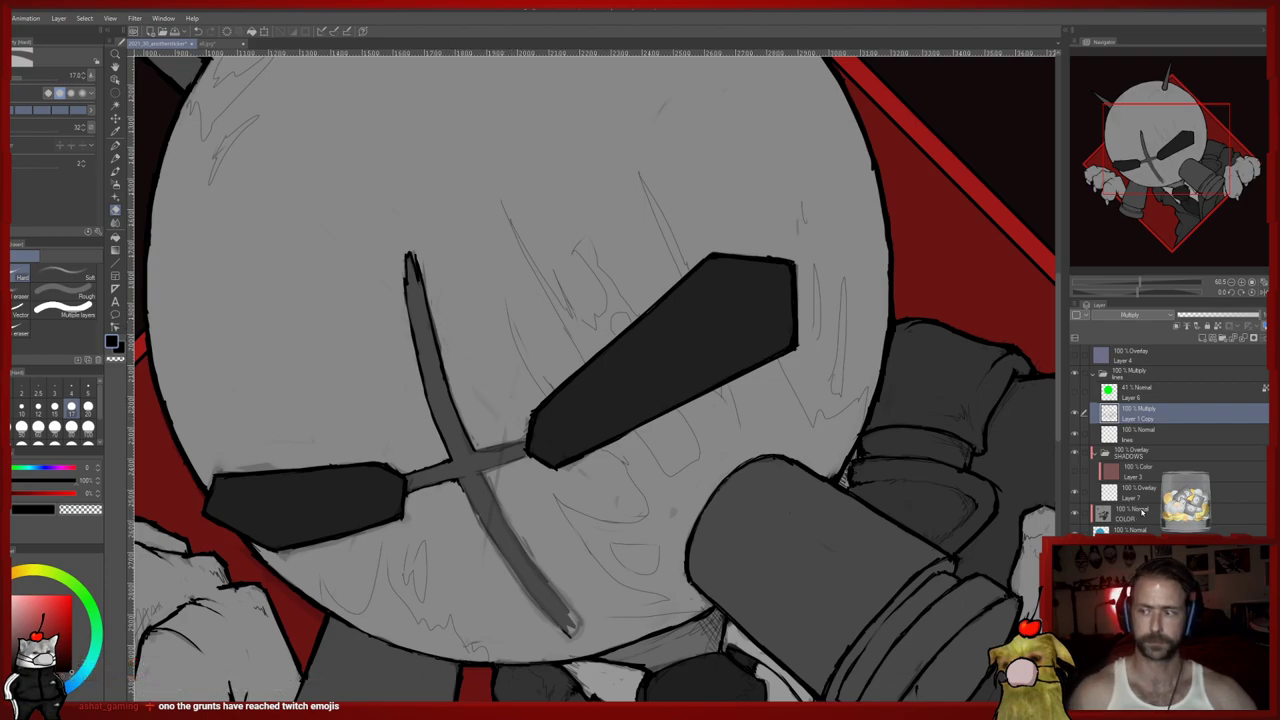
Outline the lower arm of the cross and its jagged end in black on Layer 1 Copy, undoing the stray test stroke
{"action": "left_click", "coordinate": [1142, 512]}
{"action": "key", "text": "p"}
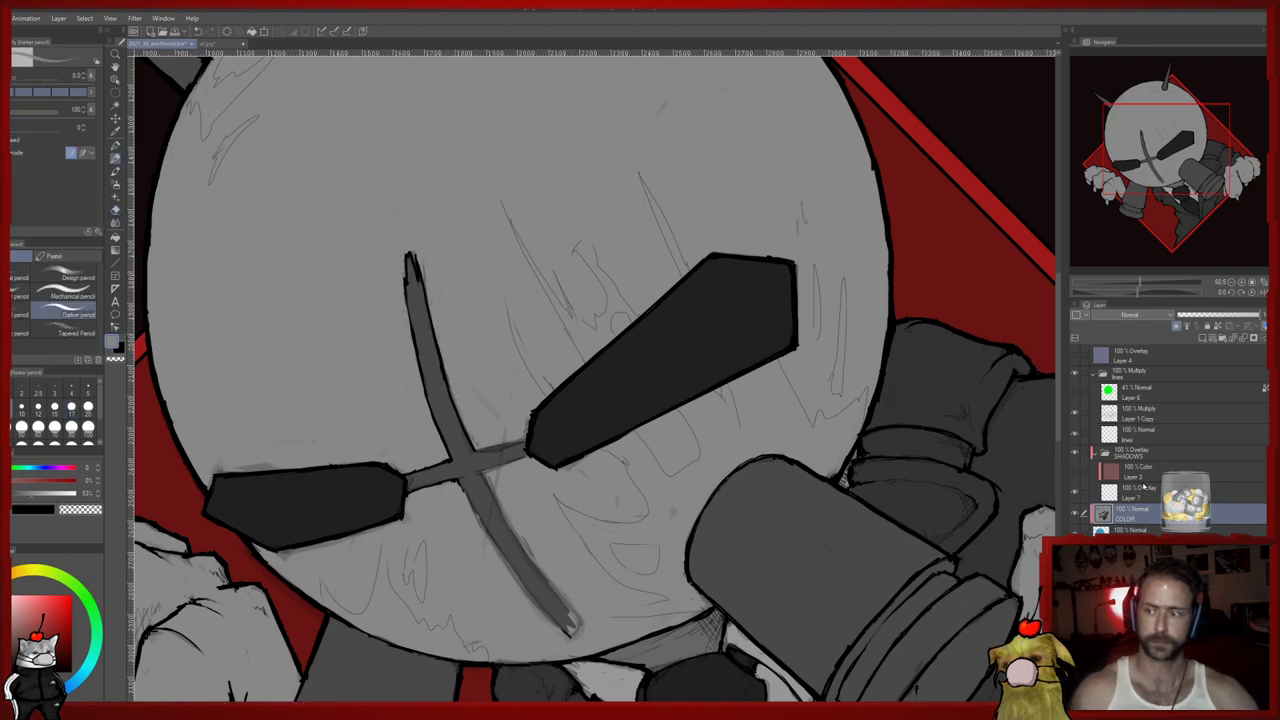
{"action": "left_click", "coordinate": [1145, 412]}
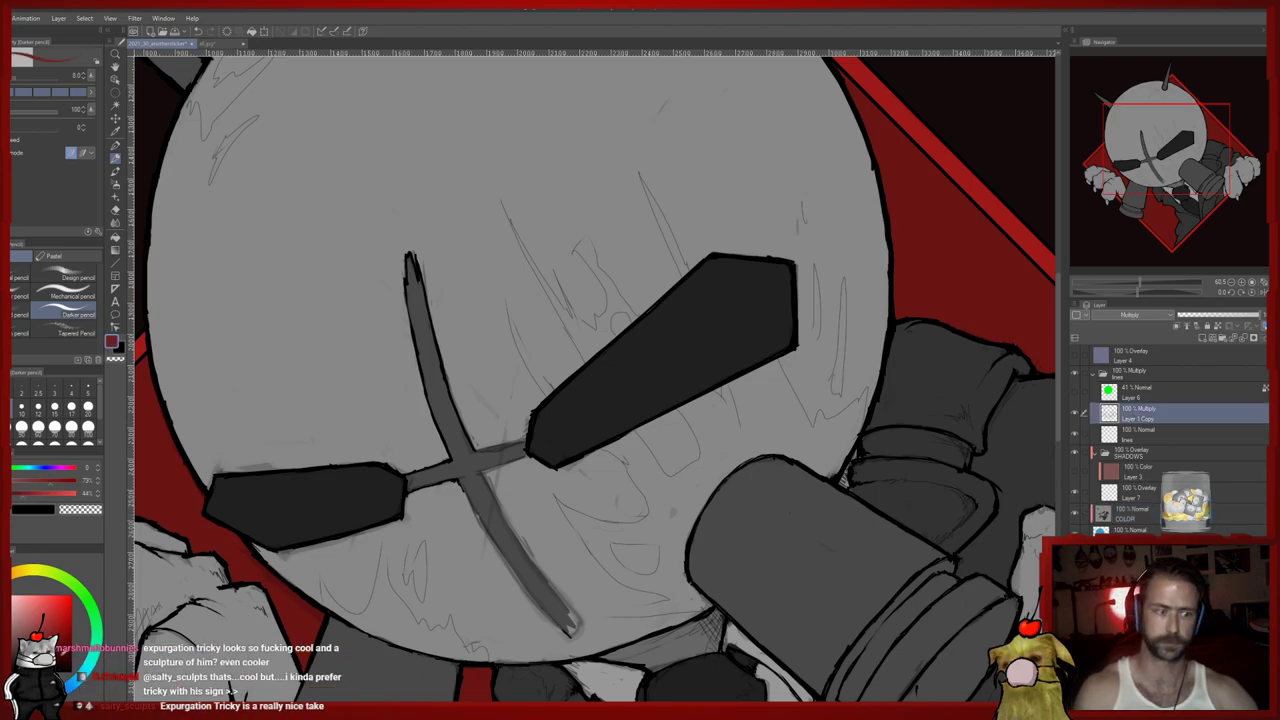
{"action": "left_click_drag", "start_coordinate": [394, 486], "coordinate": [398, 648]}
{"action": "key", "text": "ctrl+z"}
{"action": "mouse_move", "coordinate": [491, 509]}
{"action": "left_mouse_down"}
{"action": "mouse_move", "coordinate": [486, 457]}
{"action": "mouse_move", "coordinate": [427, 385]}
{"action": "left_mouse_up"}
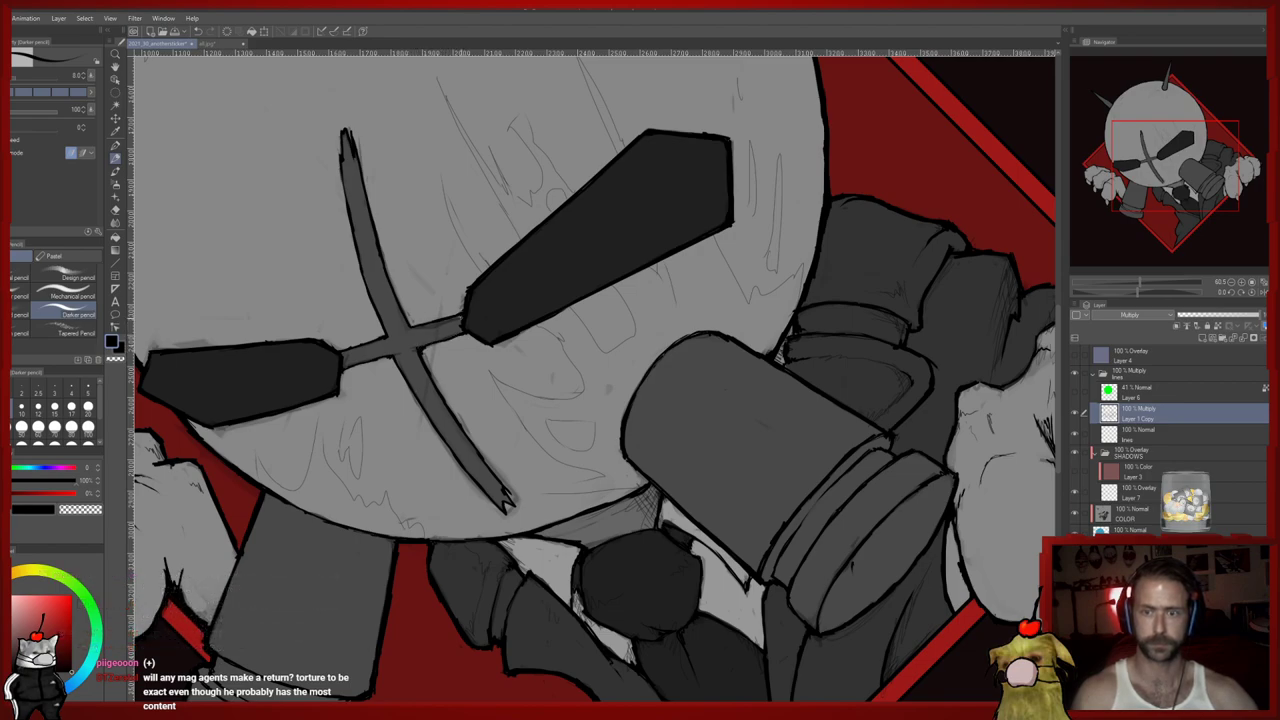
Refine the black outlines around the cross's crossing point and short crossbar, alternating between pencil and Hard eraser
{"action": "key", "text": "e"}
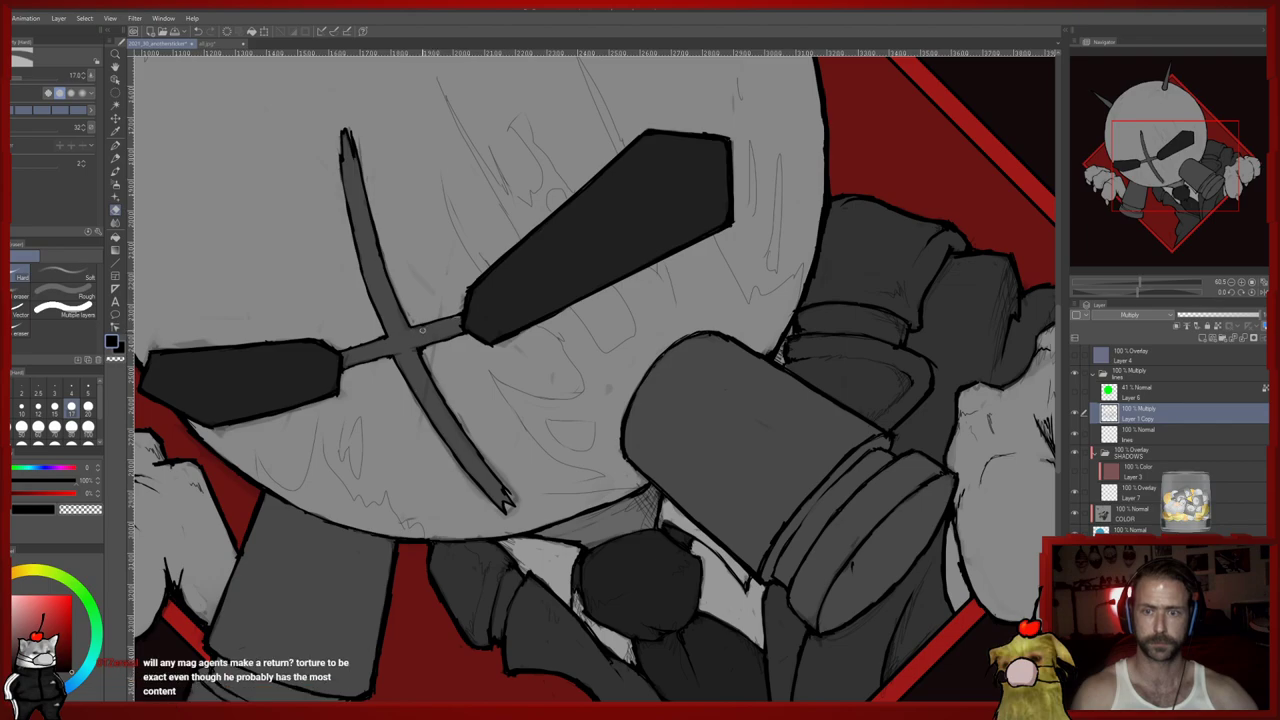
{"action": "key", "text": "p"}
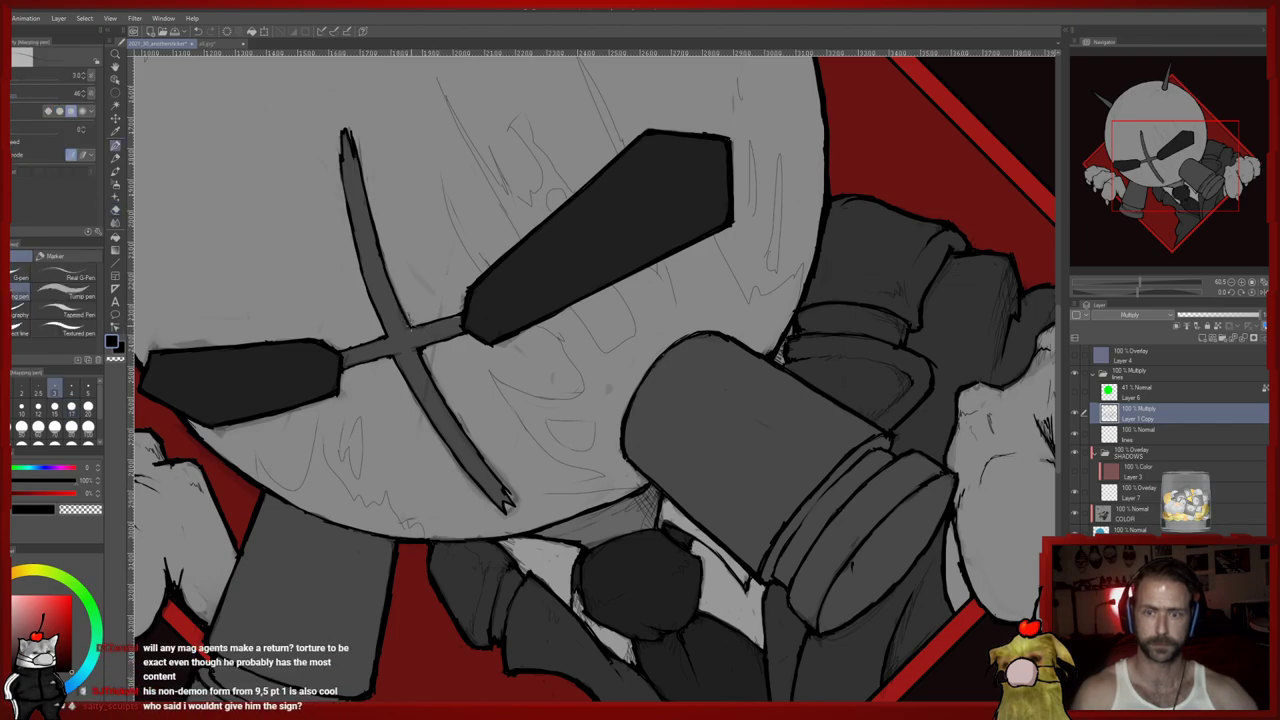
{"action": "key", "text": "p"}
{"action": "key", "text": "e"}
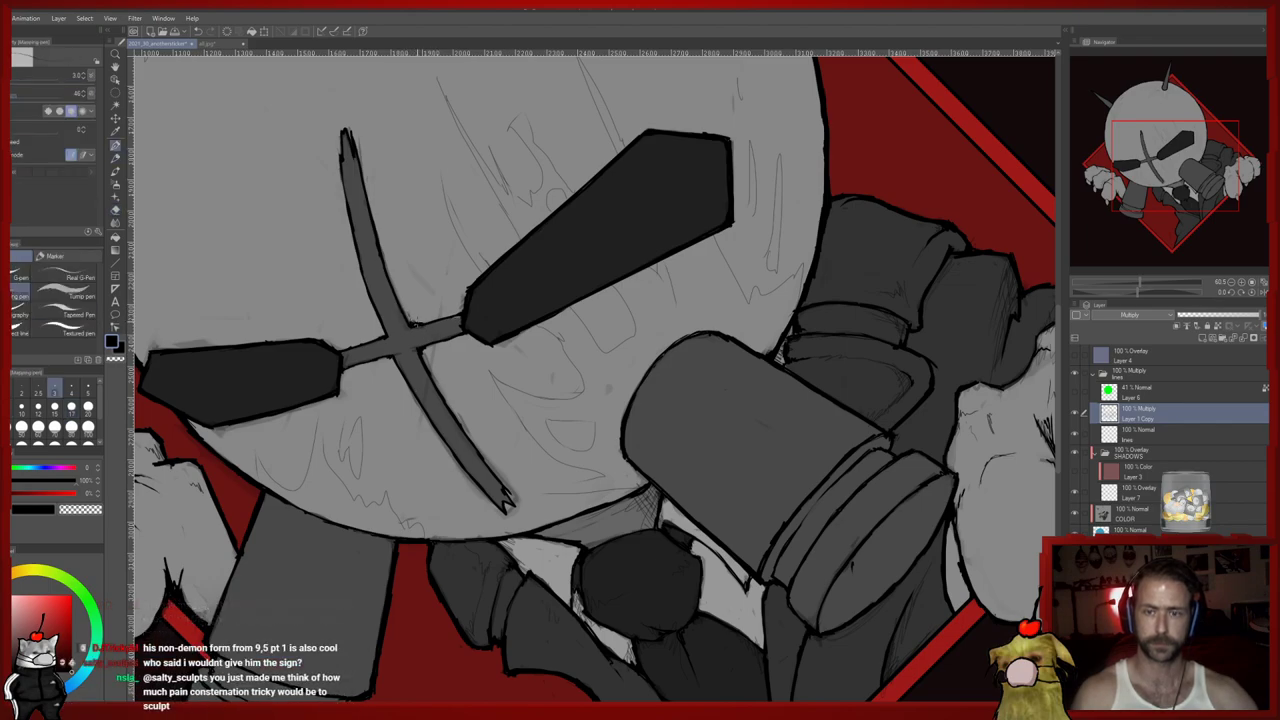
{"action": "key", "text": "p"}
{"action": "key", "text": "p"}
{"action": "key", "text": "e"}
{"action": "mouse_move", "coordinate": [414, 322]}
{"action": "left_mouse_down"}
{"action": "mouse_move", "coordinate": [404, 297]}
{"action": "mouse_move", "coordinate": [459, 372]}
{"action": "left_mouse_up"}
{"action": "key", "text": "p"}
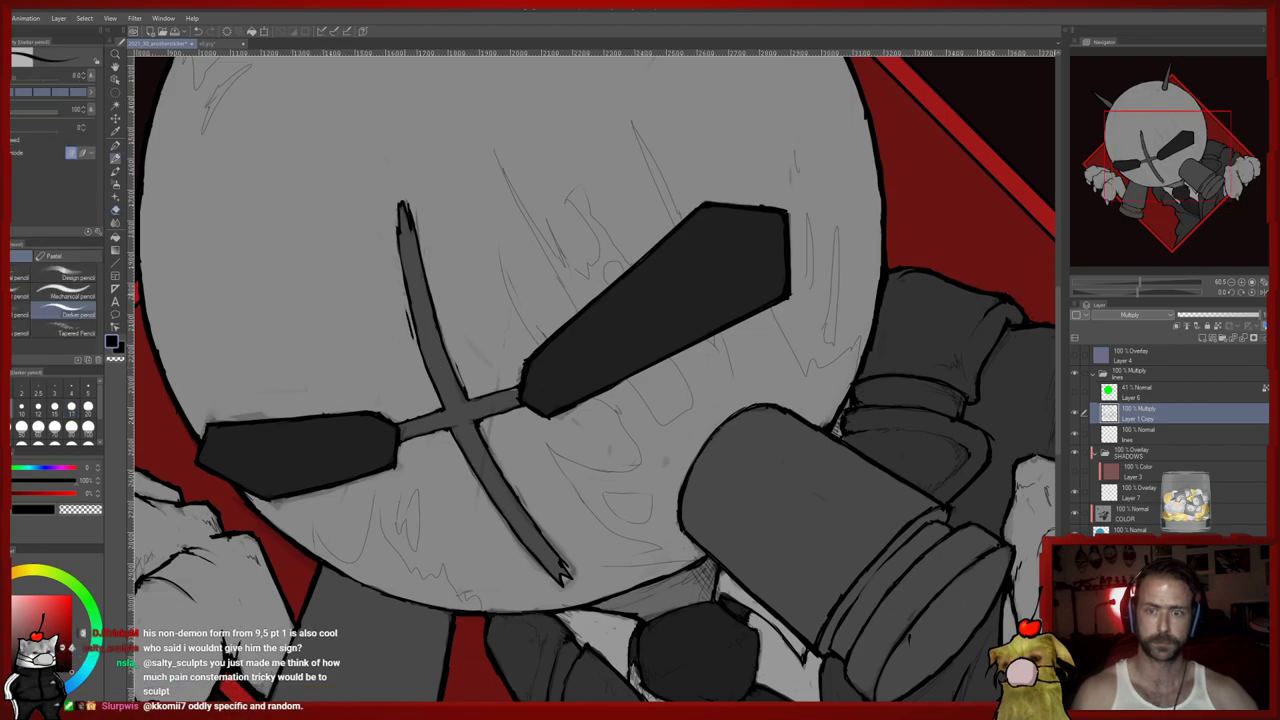
{"action": "key", "text": "e"}
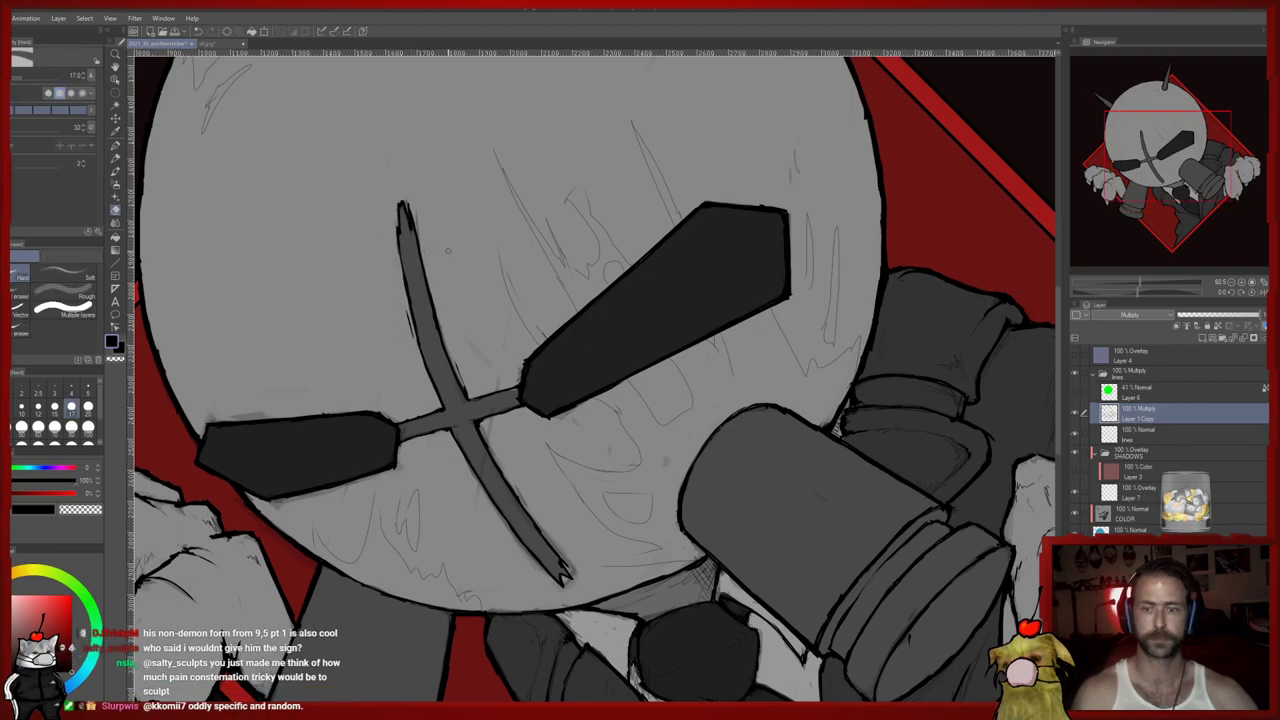
Examine the inked cross against the whole head and the full composition
{"action": "scroll", "coordinate": [541, 238], "scroll_direction": "down", "scroll_amount": 3}
{"action": "scroll", "coordinate": [541, 238], "scroll_direction": "down", "scroll_amount": 3}
{"action": "left_click_drag", "start_coordinate": [541, 238], "coordinate": [549, 410]}
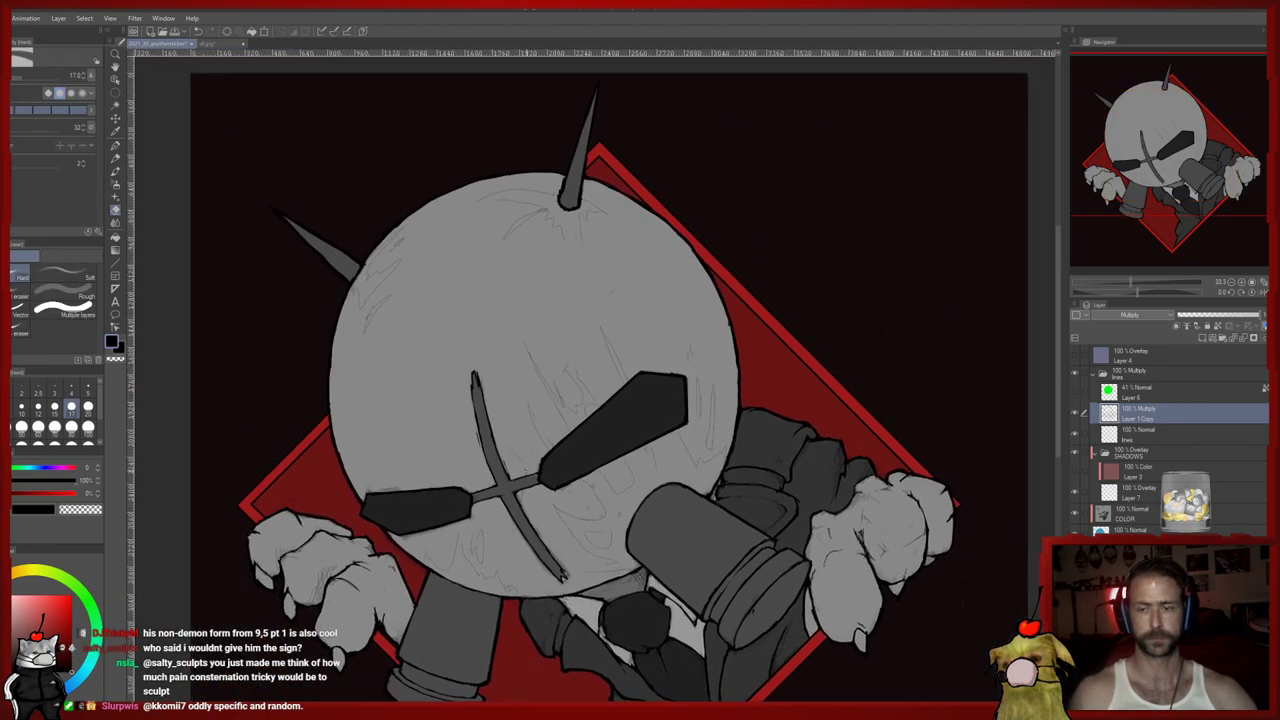
{"action": "scroll", "coordinate": [546, 466], "scroll_direction": "up", "scroll_amount": 5}
{"action": "left_click_drag", "start_coordinate": [546, 466], "coordinate": [535, 358]}
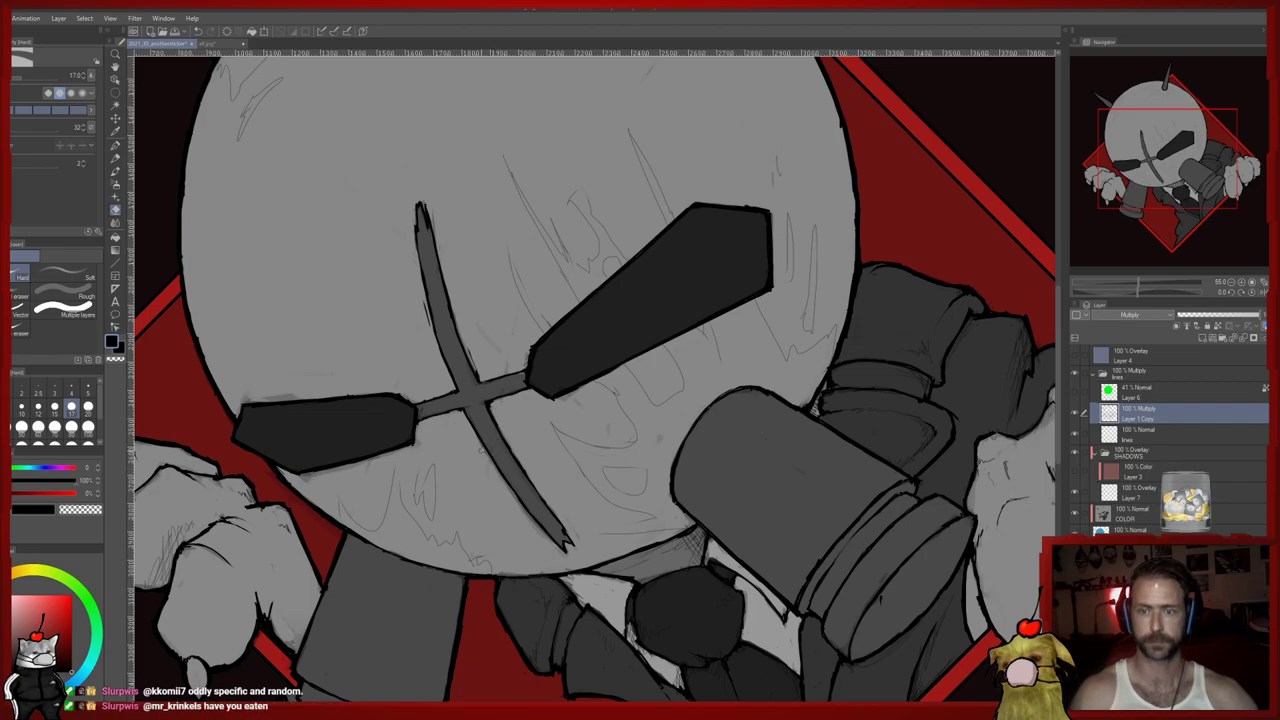
{"action": "scroll", "coordinate": [524, 600], "scroll_direction": "down", "scroll_amount": 5}
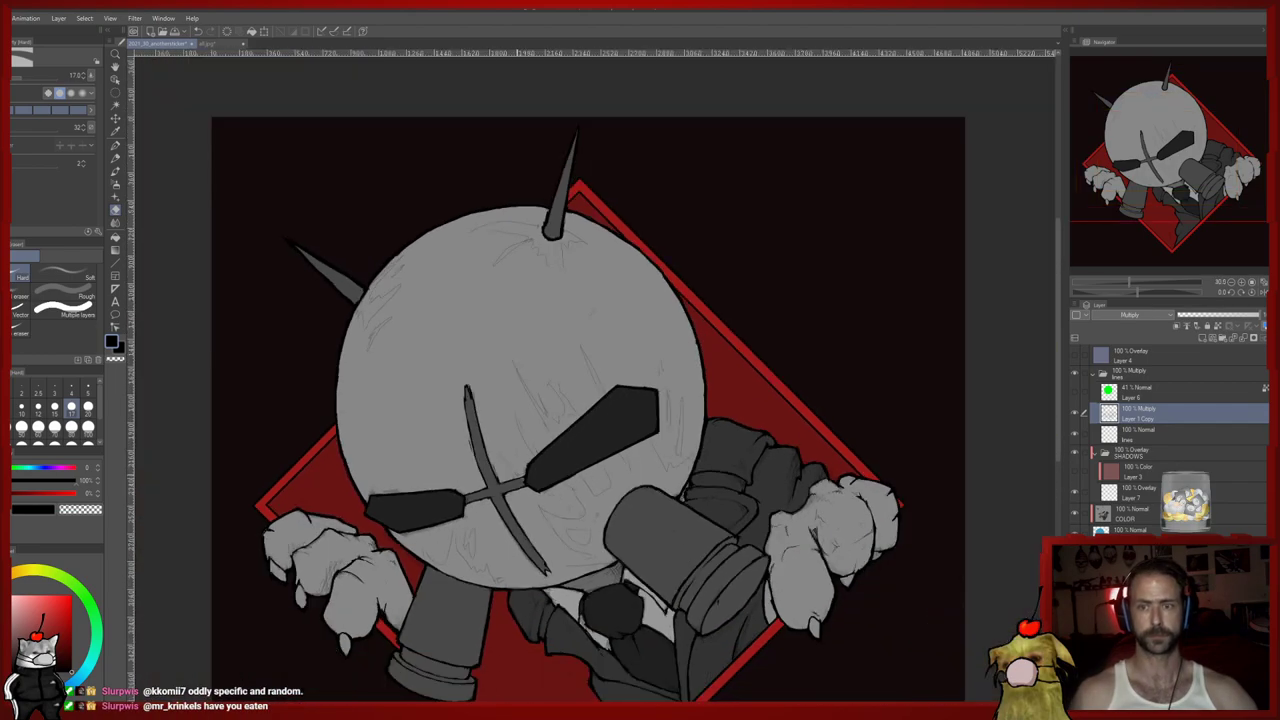
{"action": "scroll", "coordinate": [515, 472], "scroll_direction": "up", "scroll_amount": 1}
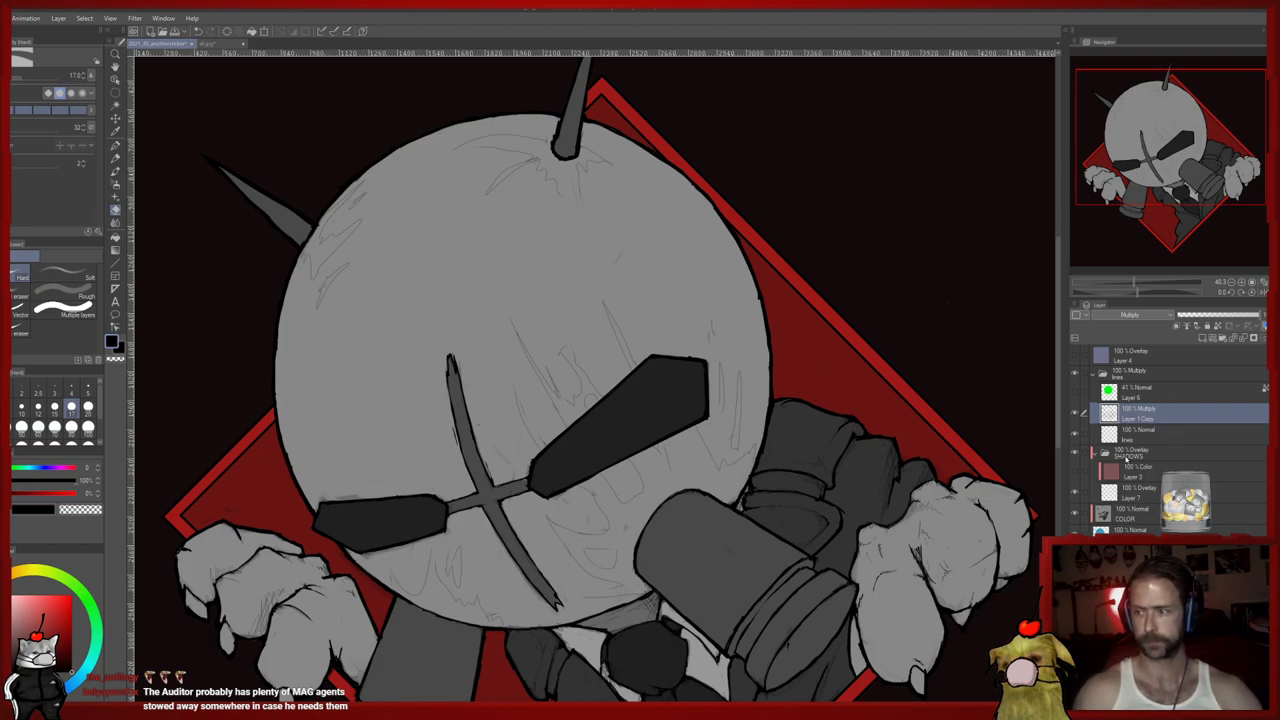
Add a new raster layer directly above the COLOR layer and switch to the Darker pencil, undoing the first test stroke
{"action": "left_click", "coordinate": [1150, 510]}
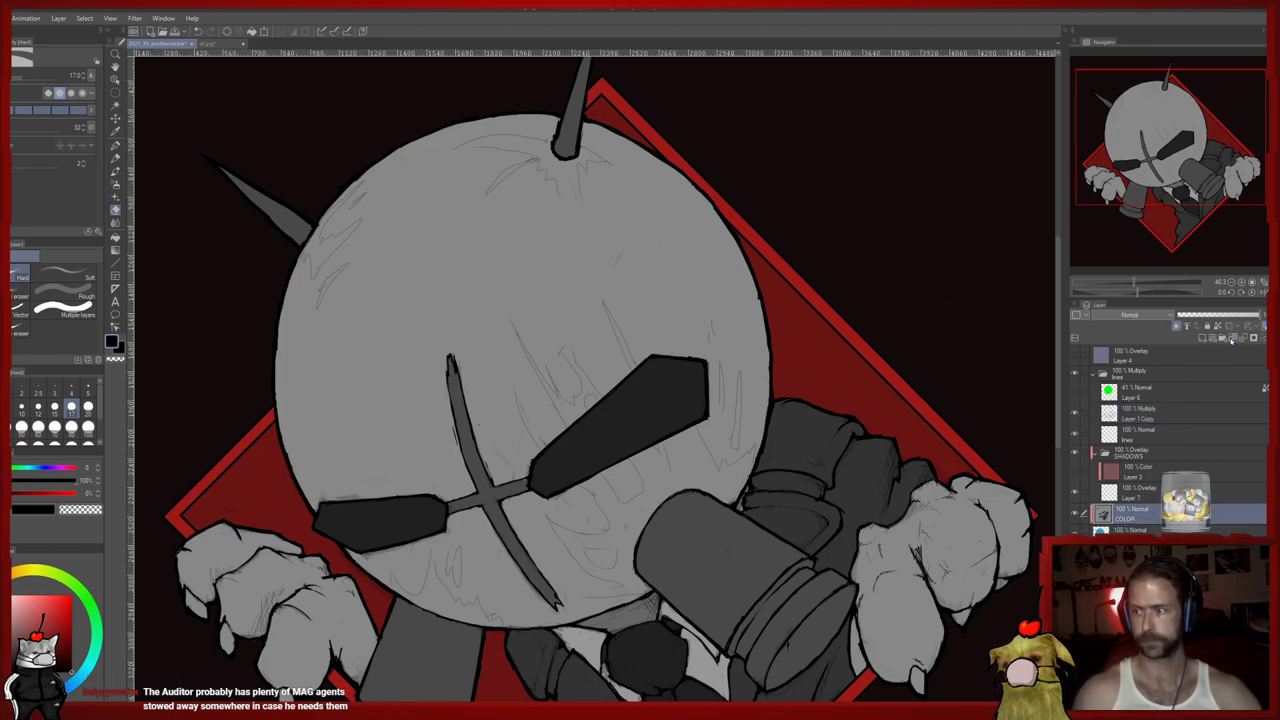
{"action": "left_click", "coordinate": [1207, 340]}
{"action": "key", "text": "p"}
{"action": "left_click_drag", "start_coordinate": [662, 444], "coordinate": [632, 546]}
{"action": "key", "text": "ctrl+z"}
Choose a saturated red for the Darker pencil by testing strokes across the face, undoing each one
{"action": "left_click", "coordinate": [71, 596]}
{"action": "mouse_move", "coordinate": [401, 413]}
{"action": "left_mouse_down"}
{"action": "mouse_move", "coordinate": [460, 429]}
{"action": "mouse_move", "coordinate": [448, 618]}
{"action": "left_mouse_up"}
{"action": "left_click_drag", "start_coordinate": [472, 624], "coordinate": [700, 323]}
{"action": "key", "text": "ctrl+z"}
{"action": "key", "text": "ctrl+z"}
{"action": "left_click_drag", "start_coordinate": [424, 495], "coordinate": [448, 396]}
{"action": "left_click_drag", "start_coordinate": [66, 636], "coordinate": [70, 598]}
{"action": "left_click_drag", "start_coordinate": [262, 476], "coordinate": [495, 365]}
{"action": "key", "text": "ctrl+z"}
{"action": "left_click", "coordinate": [59, 609]}
{"action": "mouse_move", "coordinate": [228, 477]}
{"action": "left_mouse_down"}
{"action": "mouse_move", "coordinate": [334, 588]}
{"action": "mouse_move", "coordinate": [482, 356]}
{"action": "left_mouse_up"}
{"action": "key", "text": "ctrl+z"}
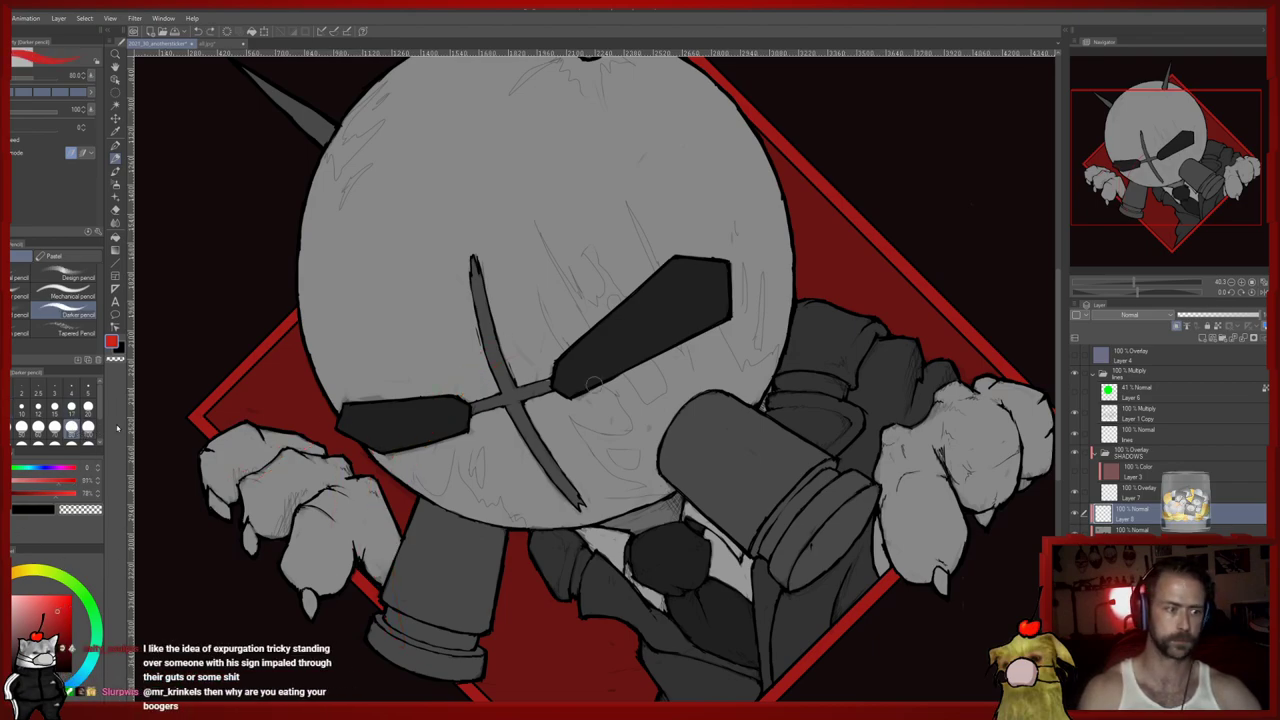
Choose a brighter, more saturated red for the Darker pencil, testing it with a stroke below the face and undoing it
{"action": "key", "text": "e"}
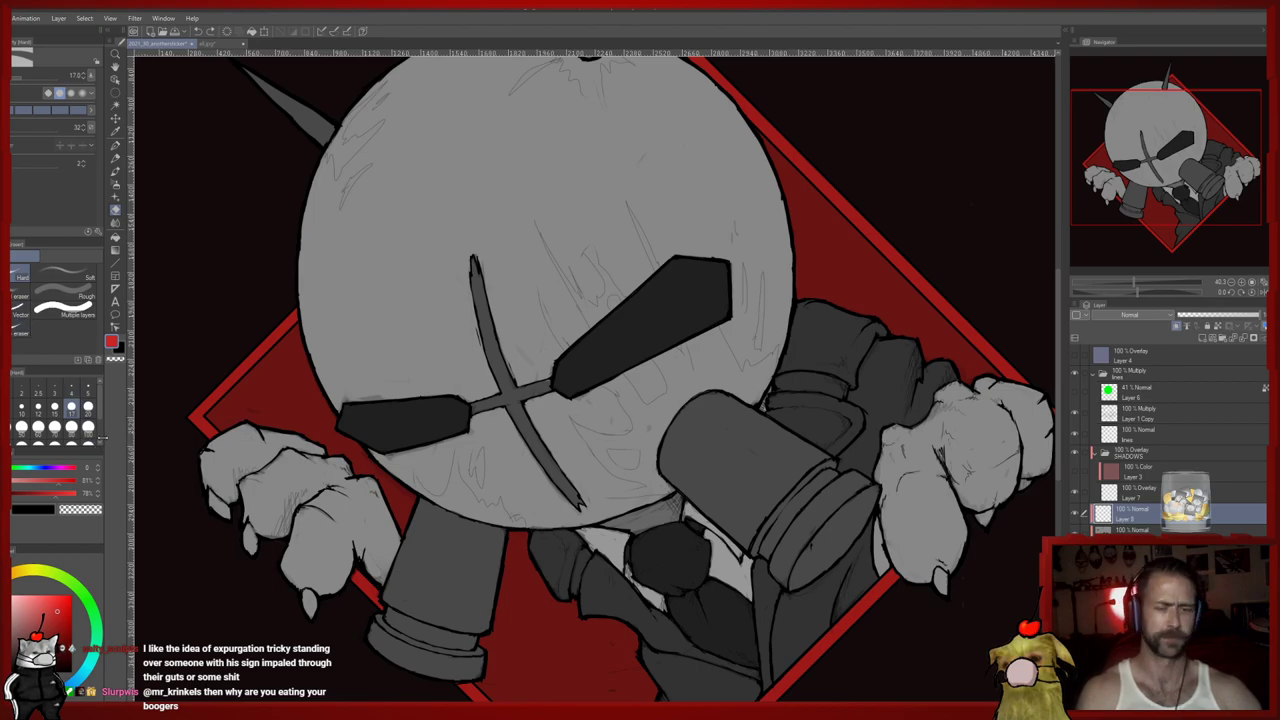
{"action": "key", "text": "p"}
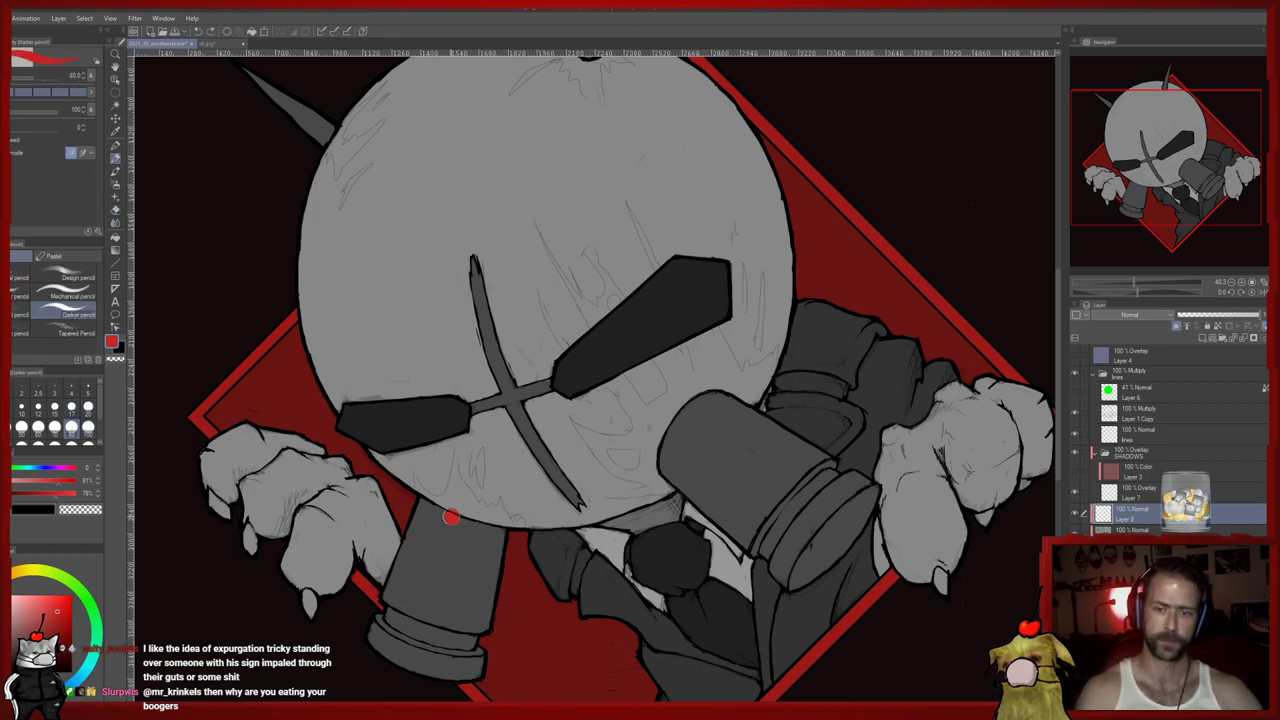
{"action": "left_click", "coordinate": [65, 610]}
{"action": "mouse_move", "coordinate": [280, 456]}
{"action": "left_mouse_down"}
{"action": "mouse_move", "coordinate": [408, 412]}
{"action": "mouse_move", "coordinate": [489, 604]}
{"action": "left_mouse_up"}
{"action": "key", "text": "ctrl+z"}
Paint a short red blood mark on the jaw edge beneath the smaller eye lens and trim it to a sharp point
{"action": "left_click_drag", "start_coordinate": [443, 514], "coordinate": [413, 474]}
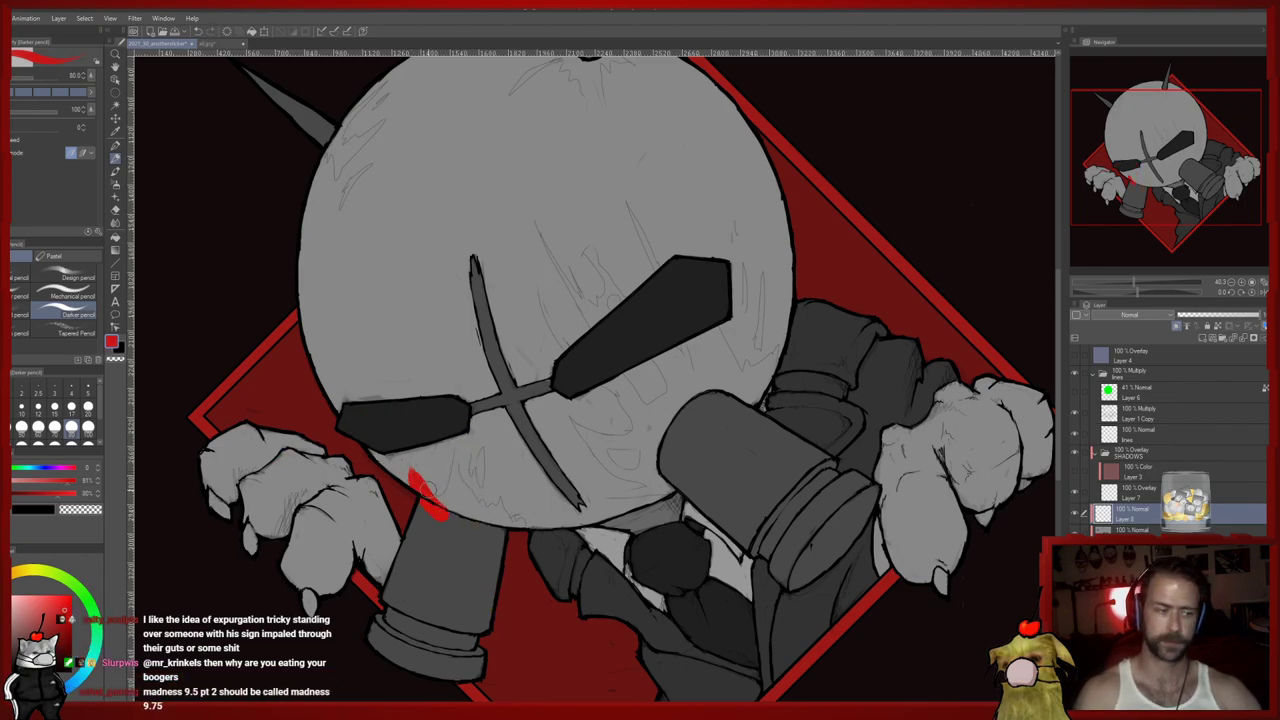
{"action": "key", "text": "e"}
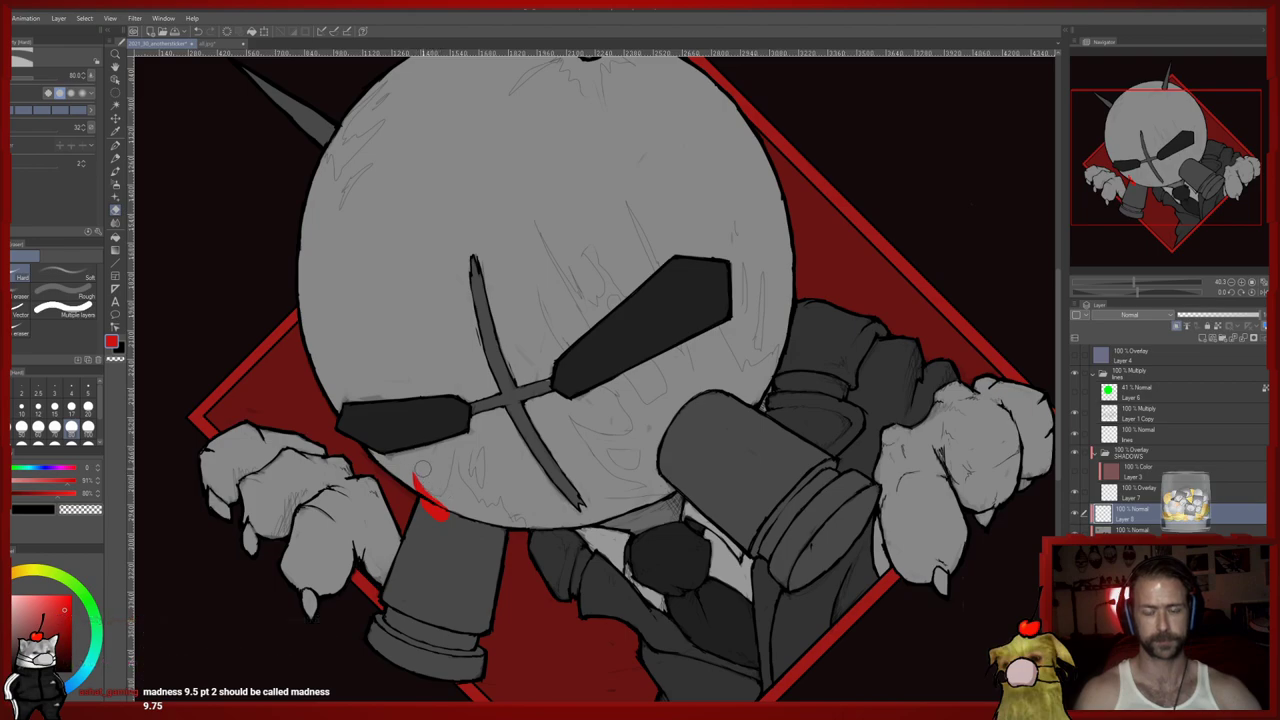
{"action": "key", "text": "p"}
{"action": "key", "text": "e"}
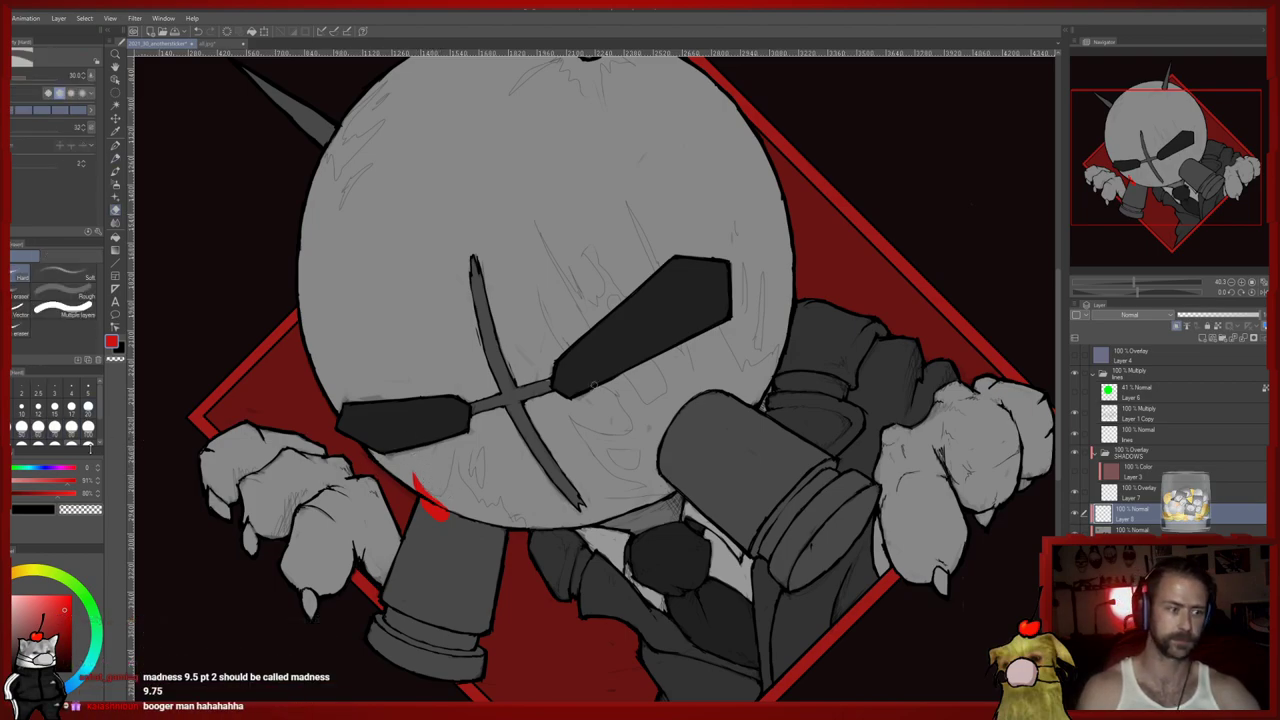
{"action": "left_click_drag", "start_coordinate": [409, 489], "coordinate": [392, 420]}
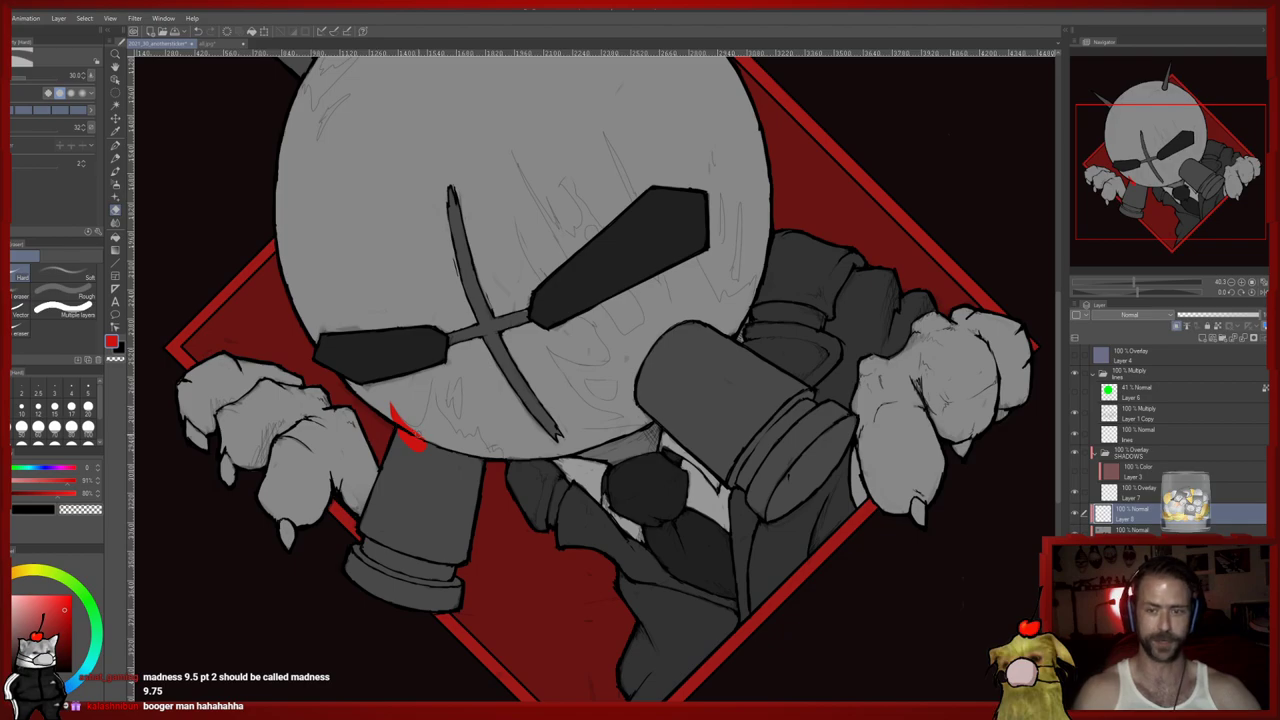
Add a tall pointed red spike beside the first mark and fill a ragged splash along the jaw above the collar
{"action": "key", "text": "p"}
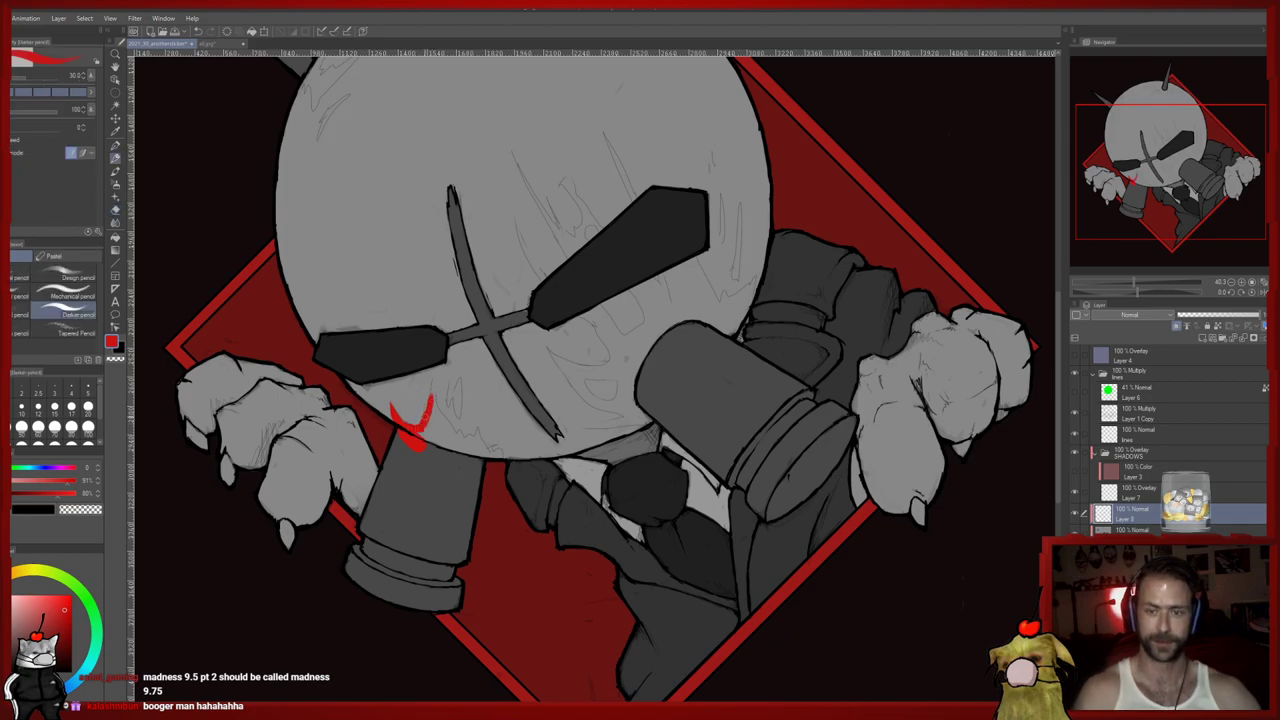
{"action": "left_click_drag", "start_coordinate": [437, 368], "coordinate": [424, 420]}
{"action": "key", "text": "e"}
{"action": "left_click_drag", "start_coordinate": [437, 368], "coordinate": [430, 450]}
{"action": "key", "text": "p"}
{"action": "mouse_move", "coordinate": [432, 392]}
{"action": "left_mouse_down"}
{"action": "mouse_move", "coordinate": [432, 452]}
{"action": "mouse_move", "coordinate": [465, 464]}
{"action": "left_mouse_up"}
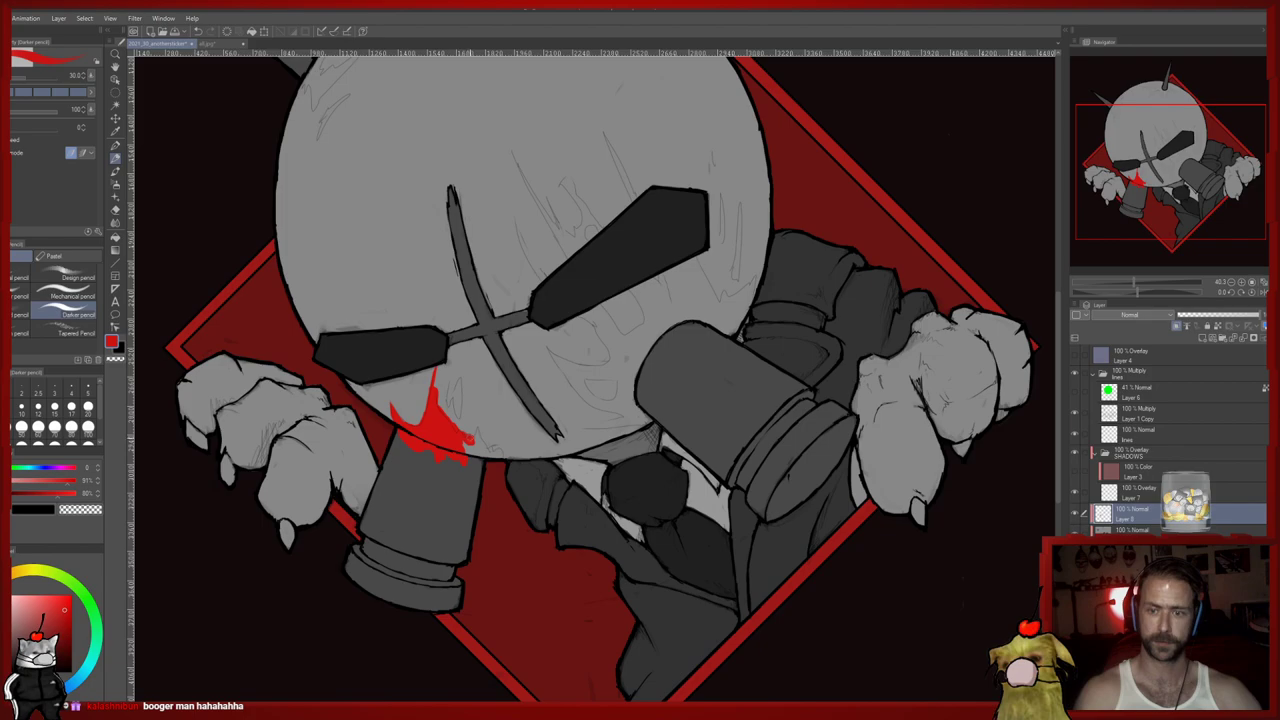
Extend the red splatter along the chin with another spike and a tapering end near the cross's lower tip
{"action": "left_click_drag", "start_coordinate": [475, 408], "coordinate": [478, 438]}
{"action": "left_click_drag", "start_coordinate": [474, 378], "coordinate": [474, 414]}
{"action": "mouse_move", "coordinate": [477, 422]}
{"action": "left_mouse_down"}
{"action": "mouse_move", "coordinate": [473, 383]}
{"action": "mouse_move", "coordinate": [479, 445]}
{"action": "mouse_move", "coordinate": [499, 457]}
{"action": "mouse_move", "coordinate": [531, 445]}
{"action": "left_mouse_up"}
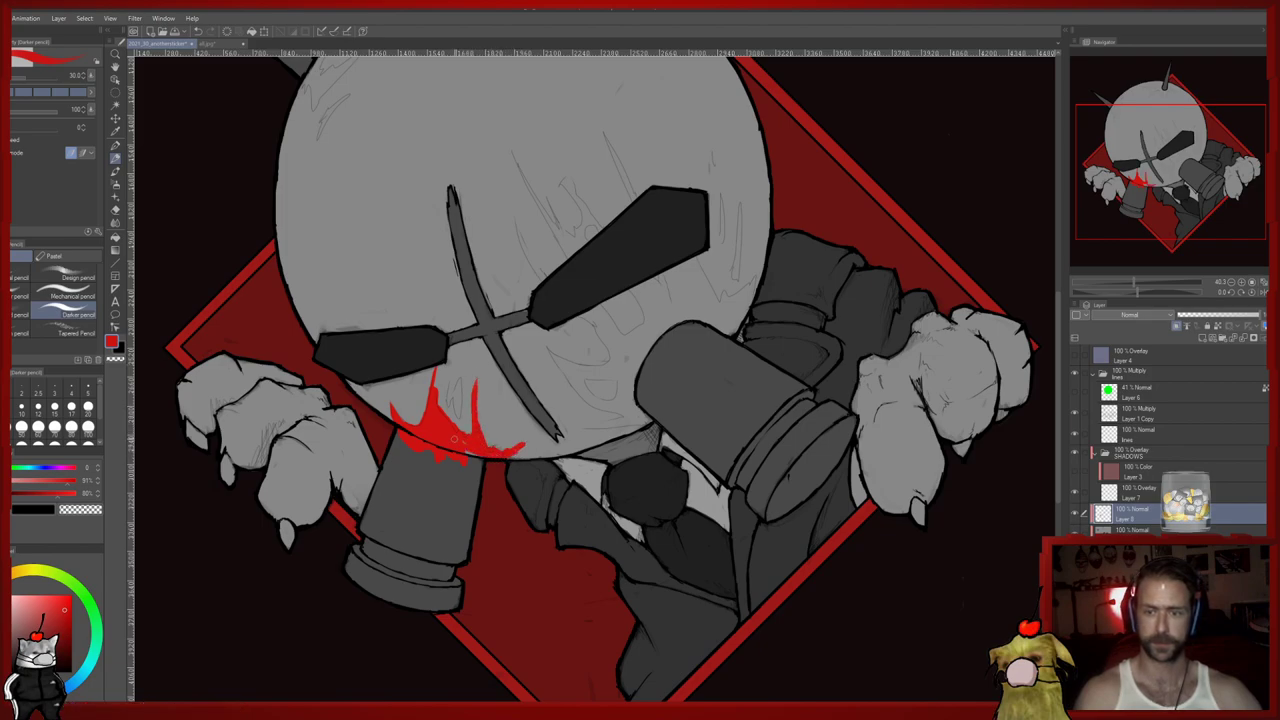
{"action": "key", "text": "e"}
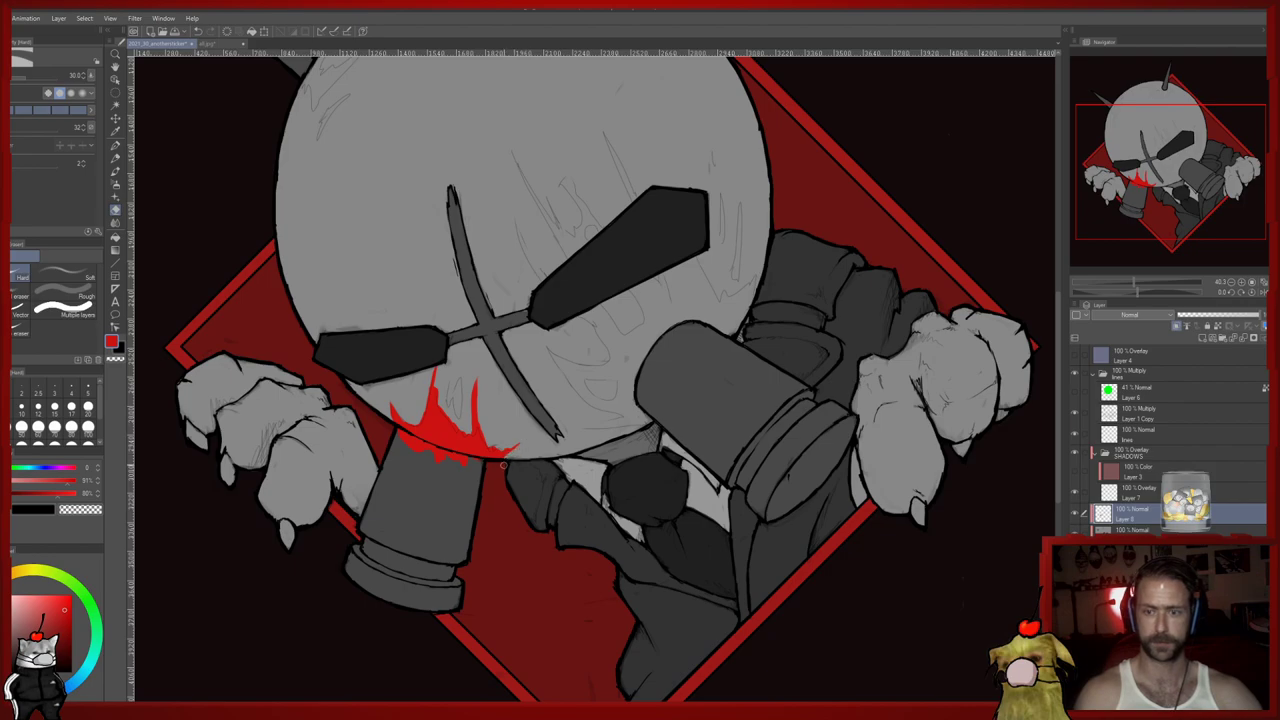
{"action": "key", "text": "p"}
{"action": "left_click_drag", "start_coordinate": [500, 456], "coordinate": [526, 438]}
{"action": "key", "text": "e"}
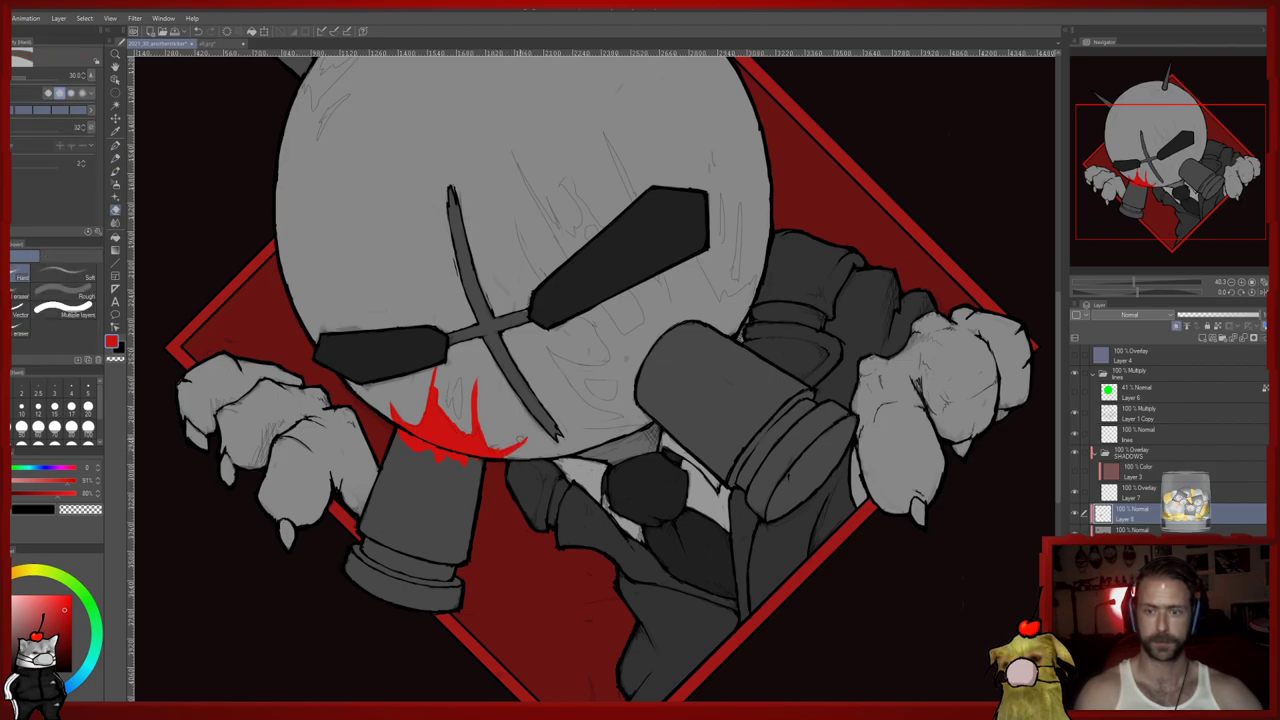
{"action": "mouse_move", "coordinate": [487, 445]}
{"action": "left_mouse_down"}
{"action": "mouse_move", "coordinate": [476, 379]}
{"action": "mouse_move", "coordinate": [550, 381]}
{"action": "mouse_move", "coordinate": [492, 389]}
{"action": "mouse_move", "coordinate": [511, 429]}
{"action": "left_mouse_up"}
Paint thin red streaks on the forehead above the smaller eye lens and taper them with the Hard eraser
{"action": "left_click_drag", "start_coordinate": [467, 323], "coordinate": [500, 425]}
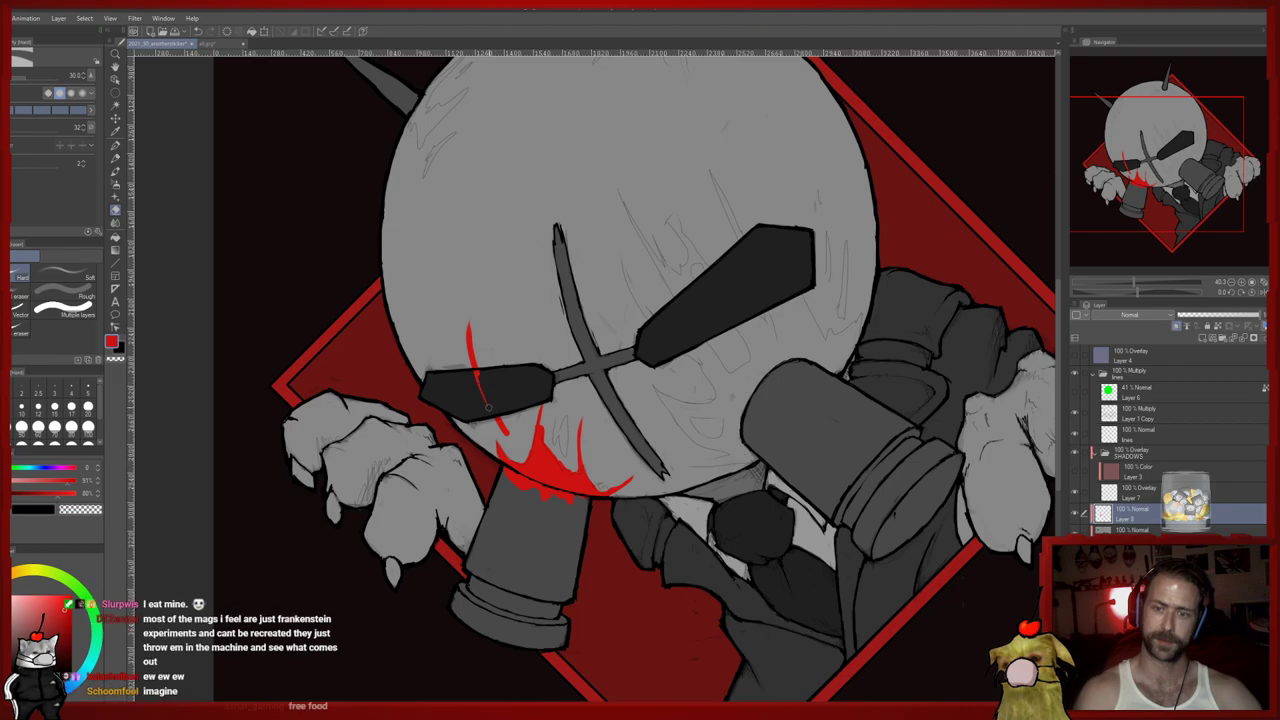
{"action": "mouse_move", "coordinate": [457, 336]}
{"action": "left_mouse_down"}
{"action": "mouse_move", "coordinate": [460, 298]}
{"action": "mouse_move", "coordinate": [466, 358]}
{"action": "mouse_move", "coordinate": [473, 335]}
{"action": "left_mouse_up"}
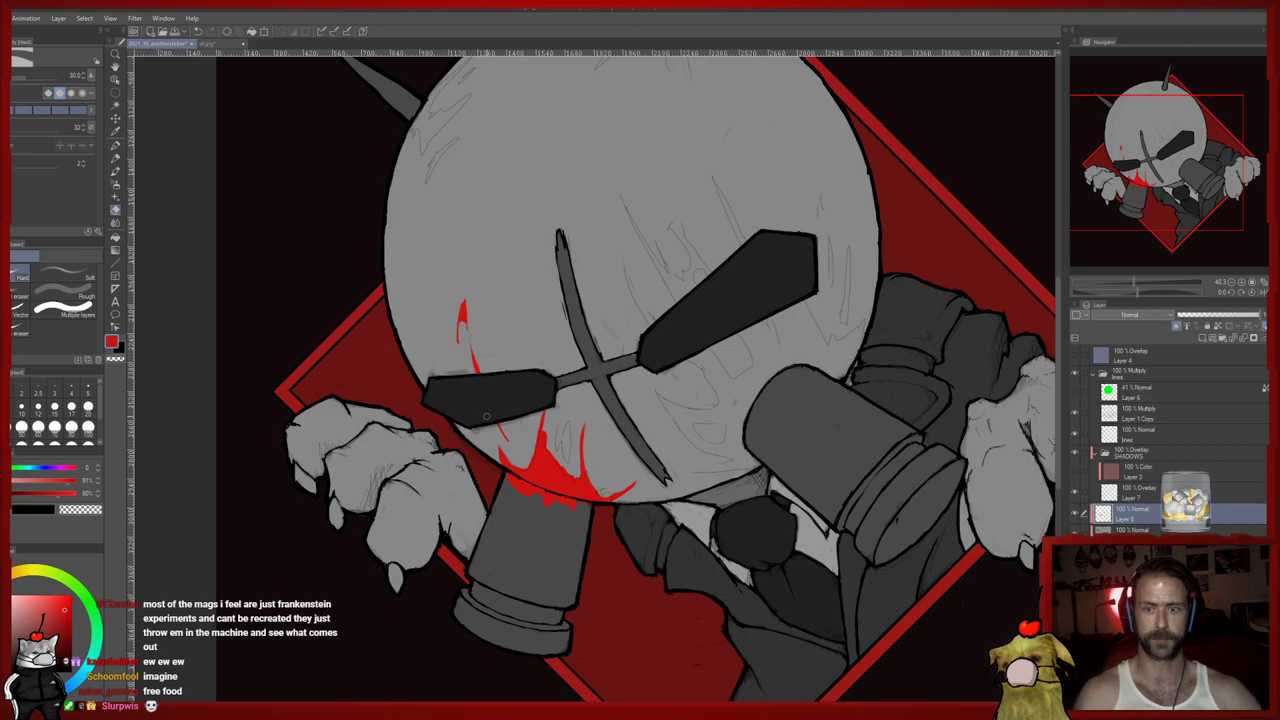
{"action": "key", "text": "p"}
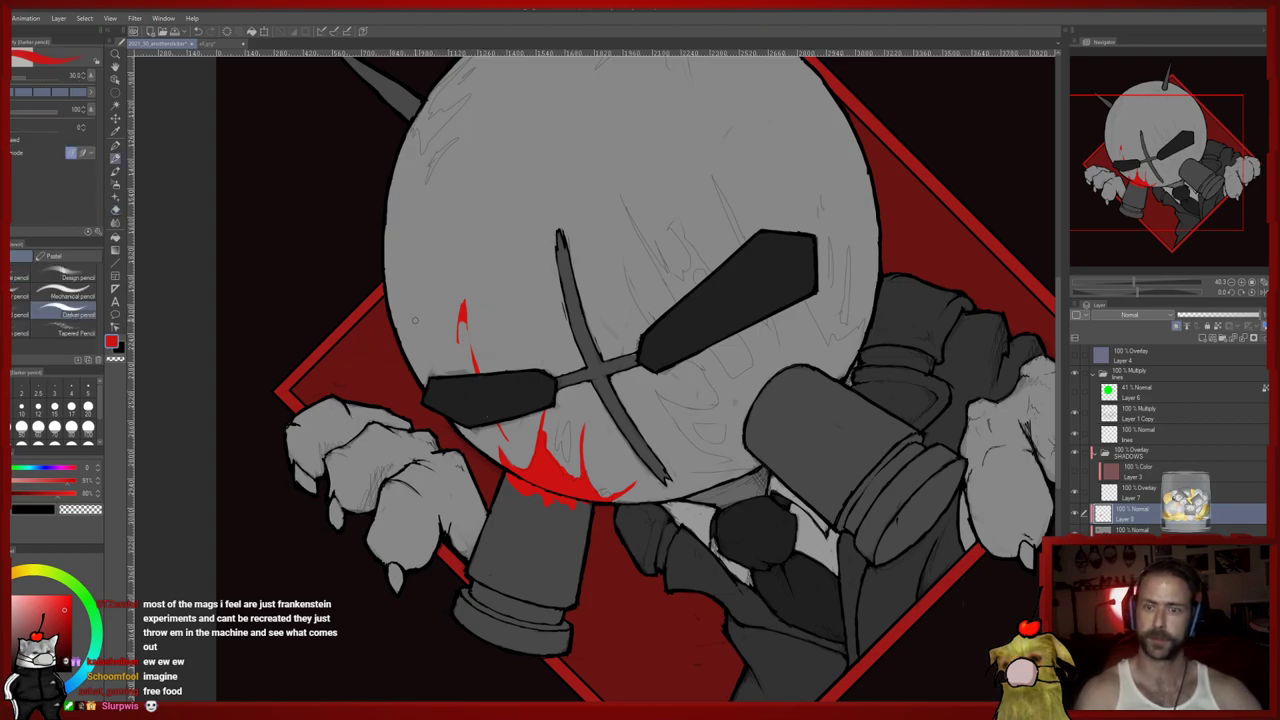
{"action": "left_click_drag", "start_coordinate": [436, 346], "coordinate": [432, 323]}
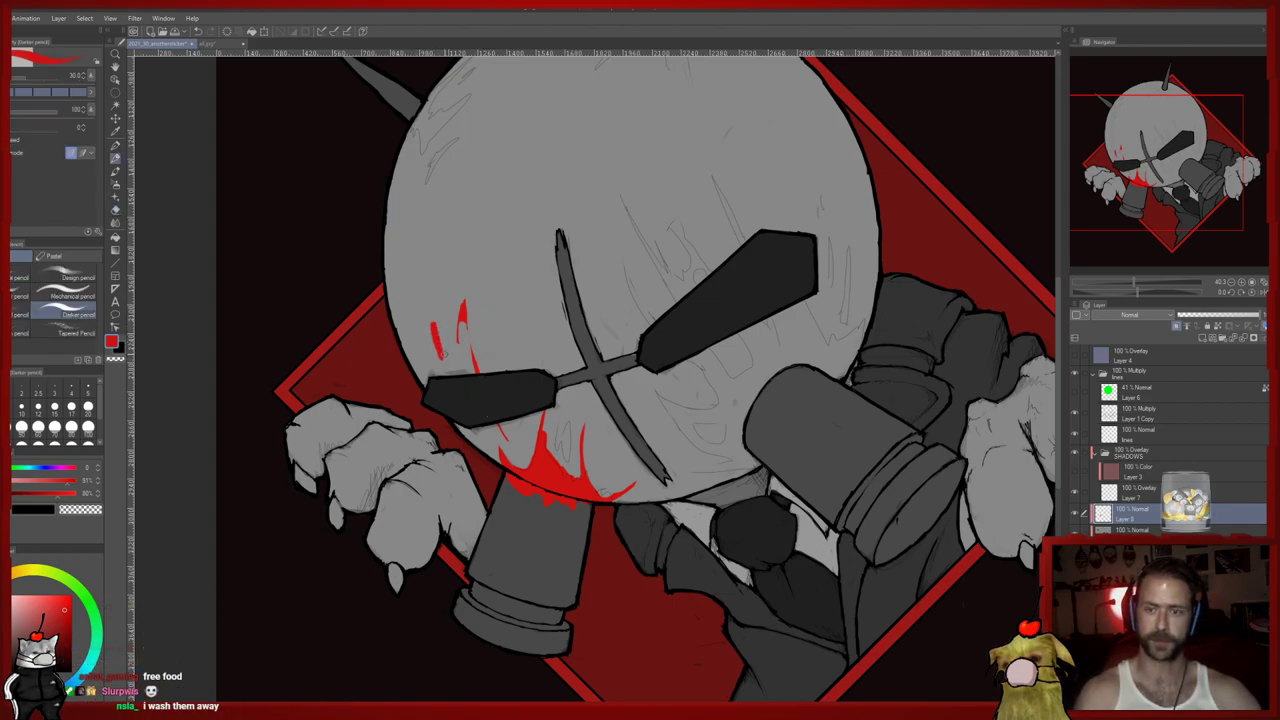
{"action": "key", "text": "e"}
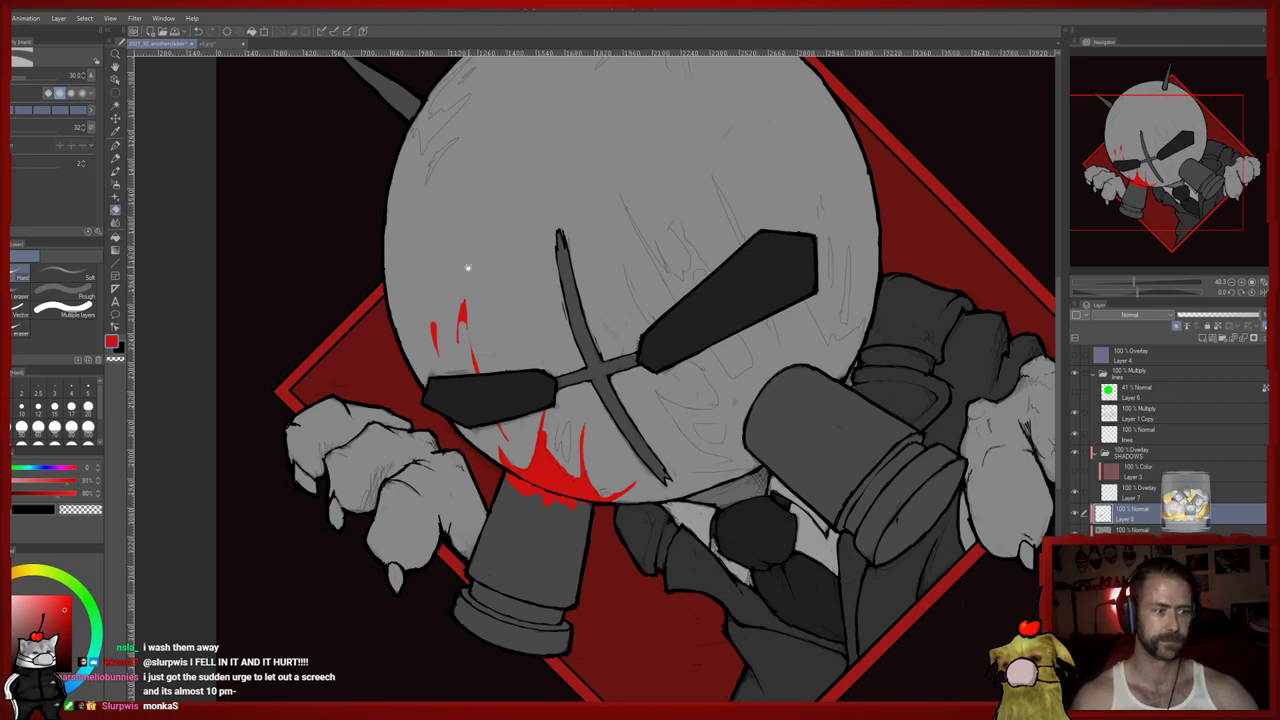
{"action": "left_click_drag", "start_coordinate": [481, 304], "coordinate": [466, 290]}
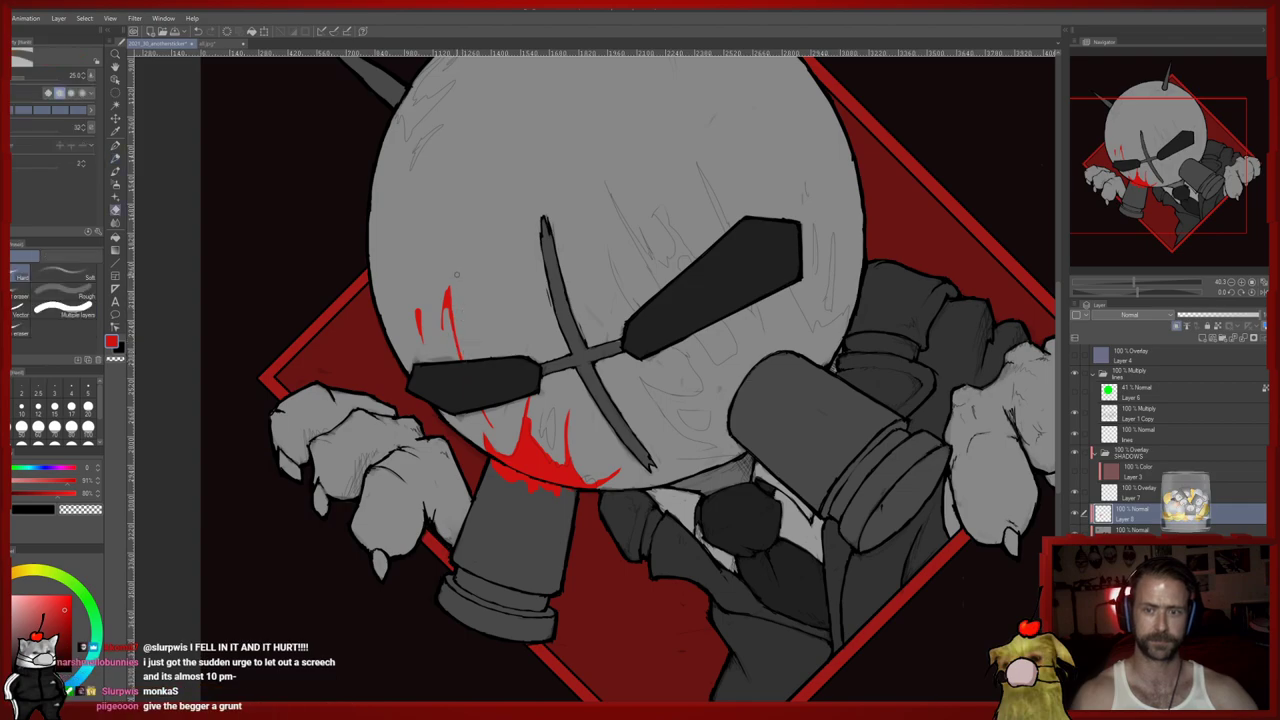
{"action": "left_click_drag", "start_coordinate": [459, 277], "coordinate": [461, 273]}
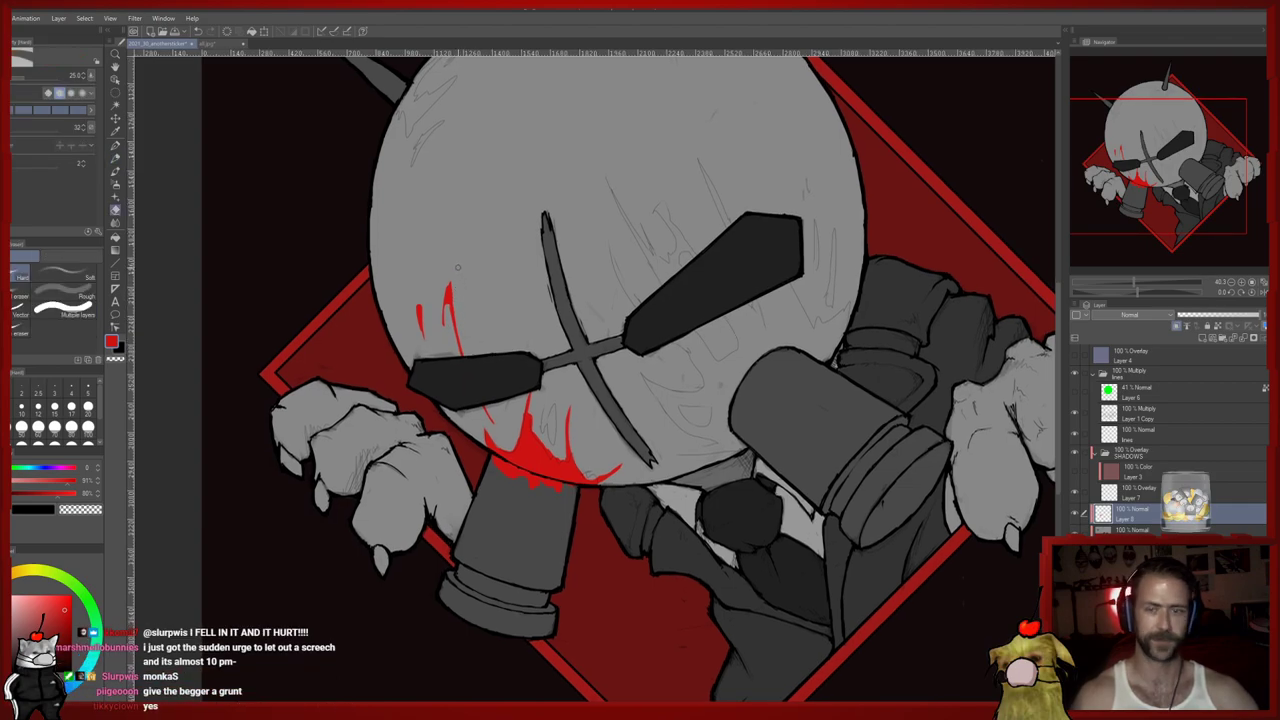
Paint a longer red streak from the forehead down to the chin splatter and erase the part crossing the smaller lens
{"action": "key", "text": "p"}
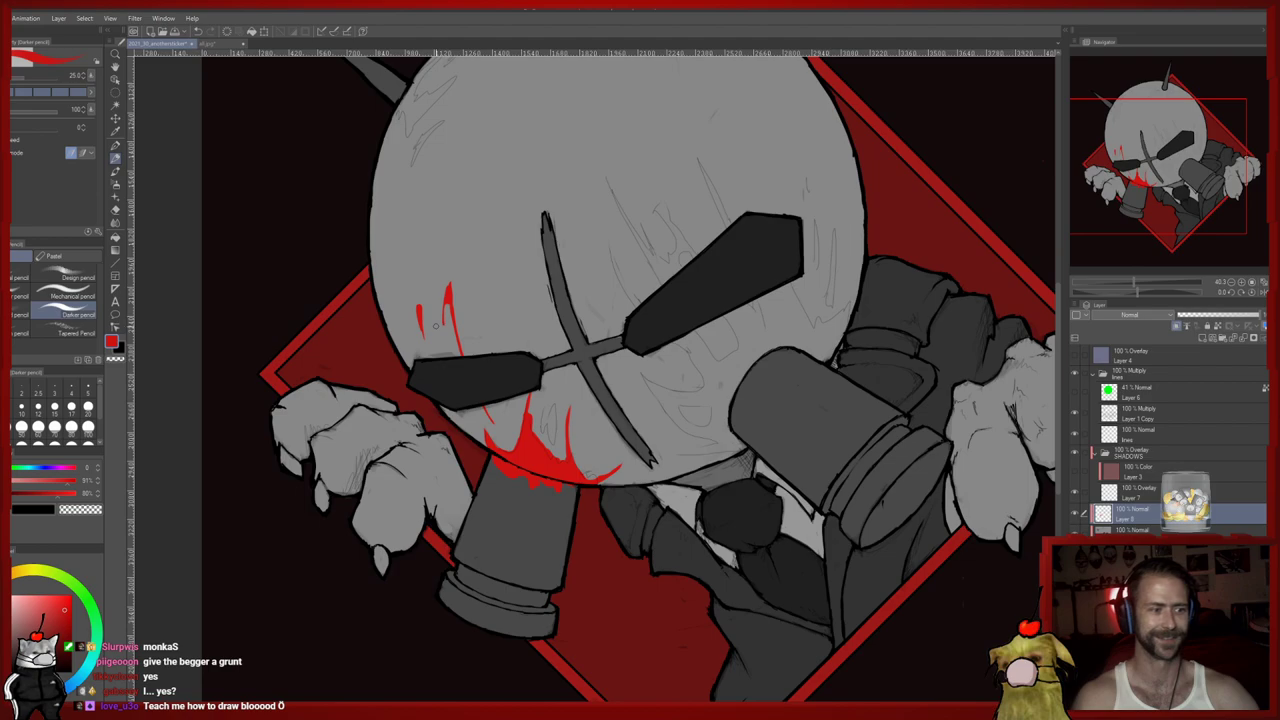
{"action": "left_click_drag", "start_coordinate": [474, 299], "coordinate": [473, 303]}
{"action": "left_click_drag", "start_coordinate": [488, 360], "coordinate": [517, 429]}
{"action": "key", "text": "e"}
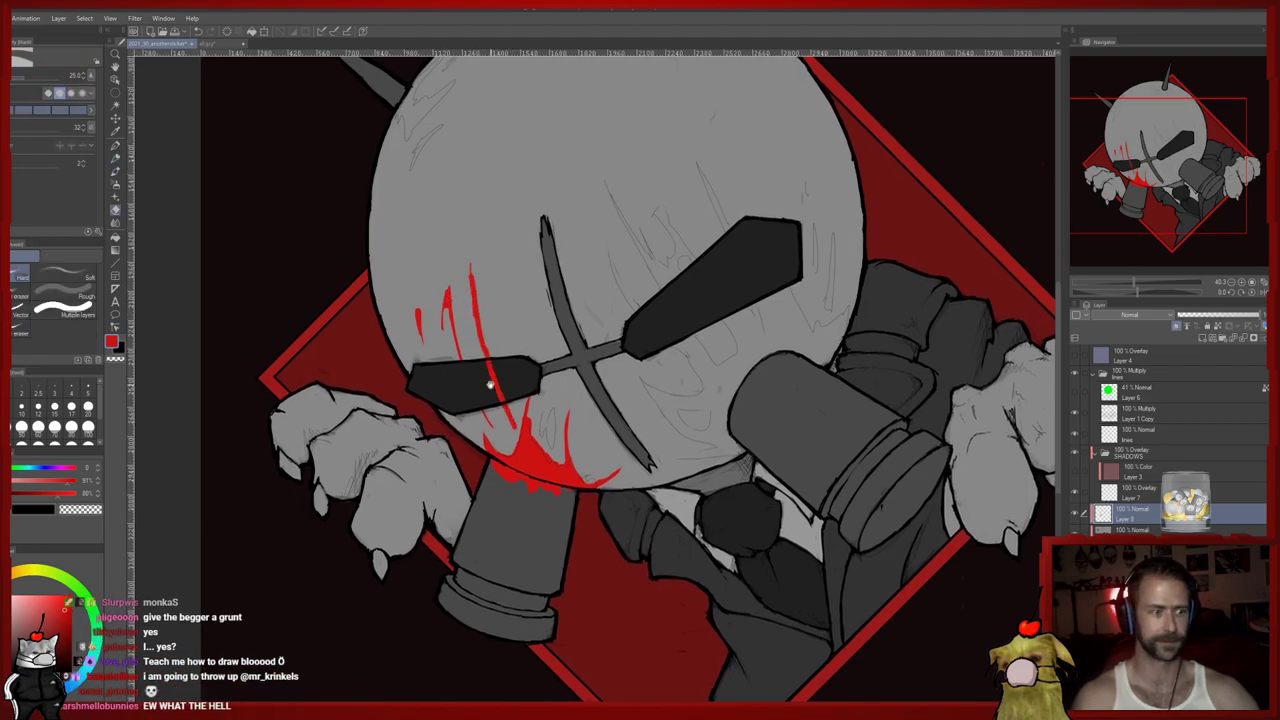
{"action": "left_click_drag", "start_coordinate": [492, 385], "coordinate": [486, 367]}
{"action": "key", "text": "p"}
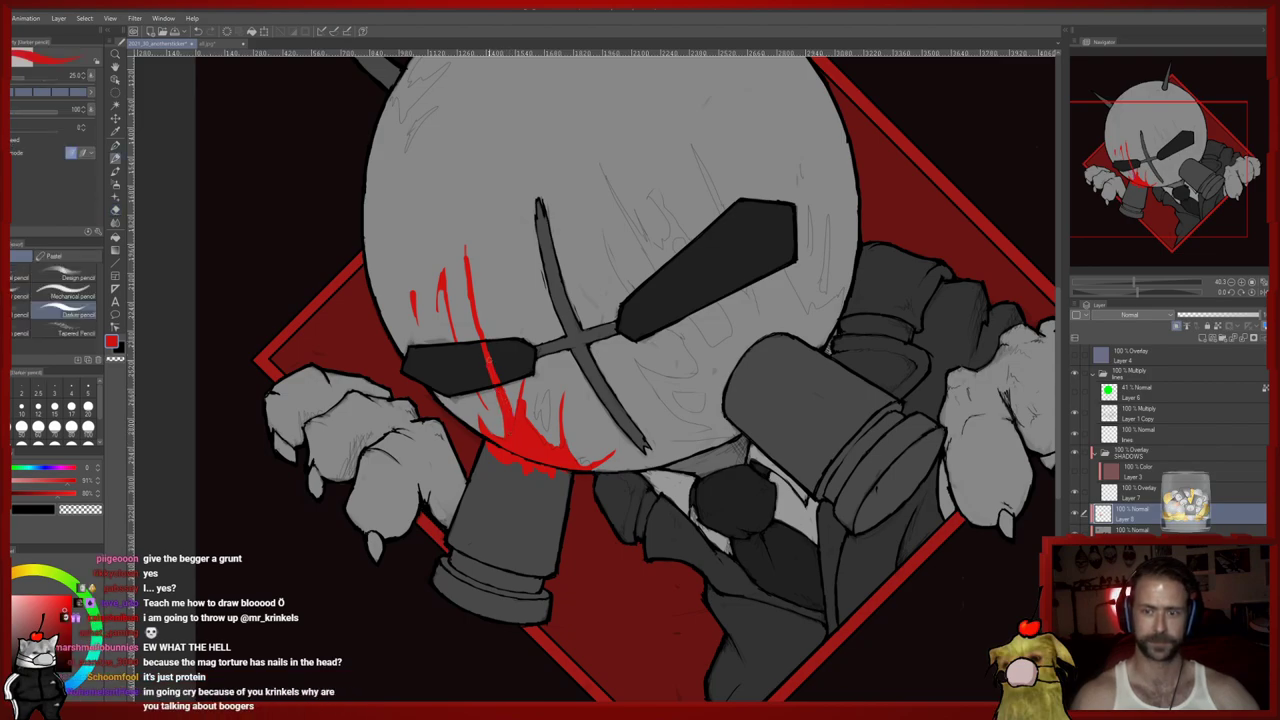
{"action": "key", "text": "e"}
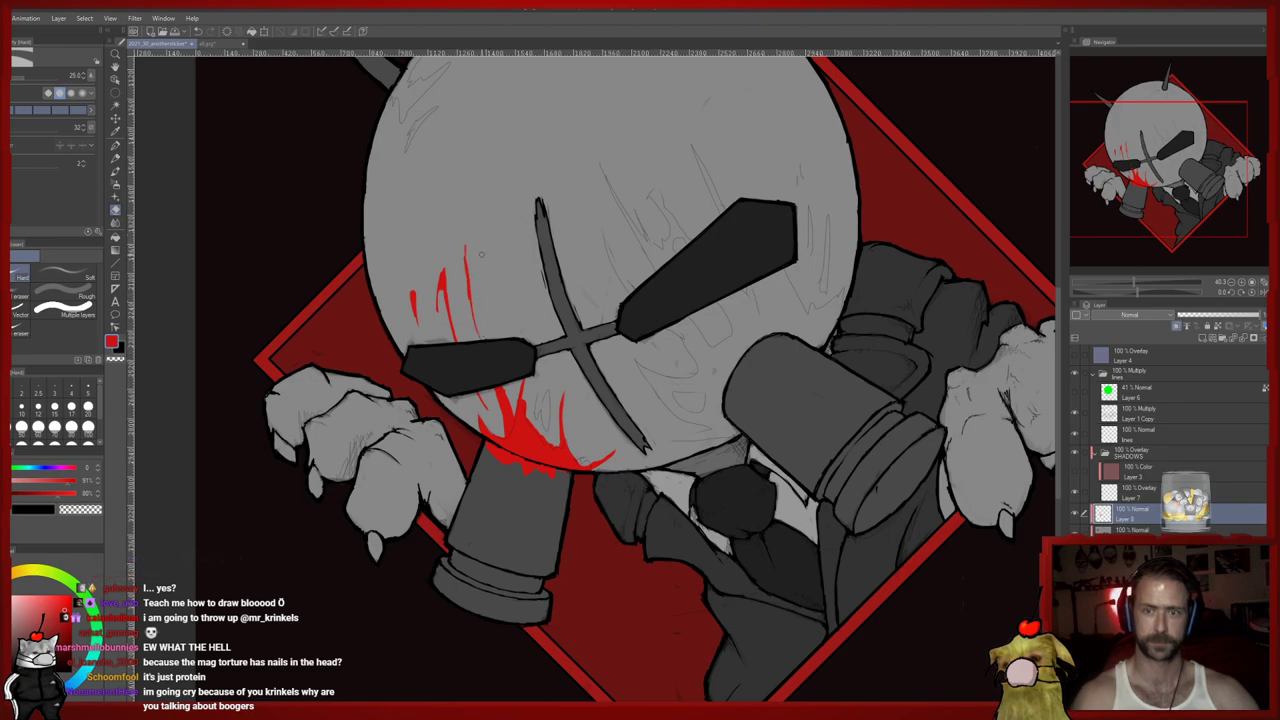
Erase the red forehead streaks and the entire chin splatter, enlarging the Hard eraser to size 100
{"action": "key", "text": "p"}
{"action": "mouse_move", "coordinate": [453, 256]}
{"action": "left_mouse_down"}
{"action": "mouse_move", "coordinate": [463, 285]}
{"action": "mouse_move", "coordinate": [459, 240]}
{"action": "mouse_move", "coordinate": [473, 332]}
{"action": "left_mouse_up"}
{"action": "key", "text": "e"}
{"action": "key", "text": "p"}
{"action": "key", "text": "e"}
{"action": "left_click_drag", "start_coordinate": [447, 272], "coordinate": [456, 342]}
{"action": "mouse_move", "coordinate": [445, 270]}
{"action": "left_mouse_down"}
{"action": "mouse_move", "coordinate": [446, 310]}
{"action": "mouse_move", "coordinate": [442, 276]}
{"action": "mouse_move", "coordinate": [417, 325]}
{"action": "left_mouse_up"}
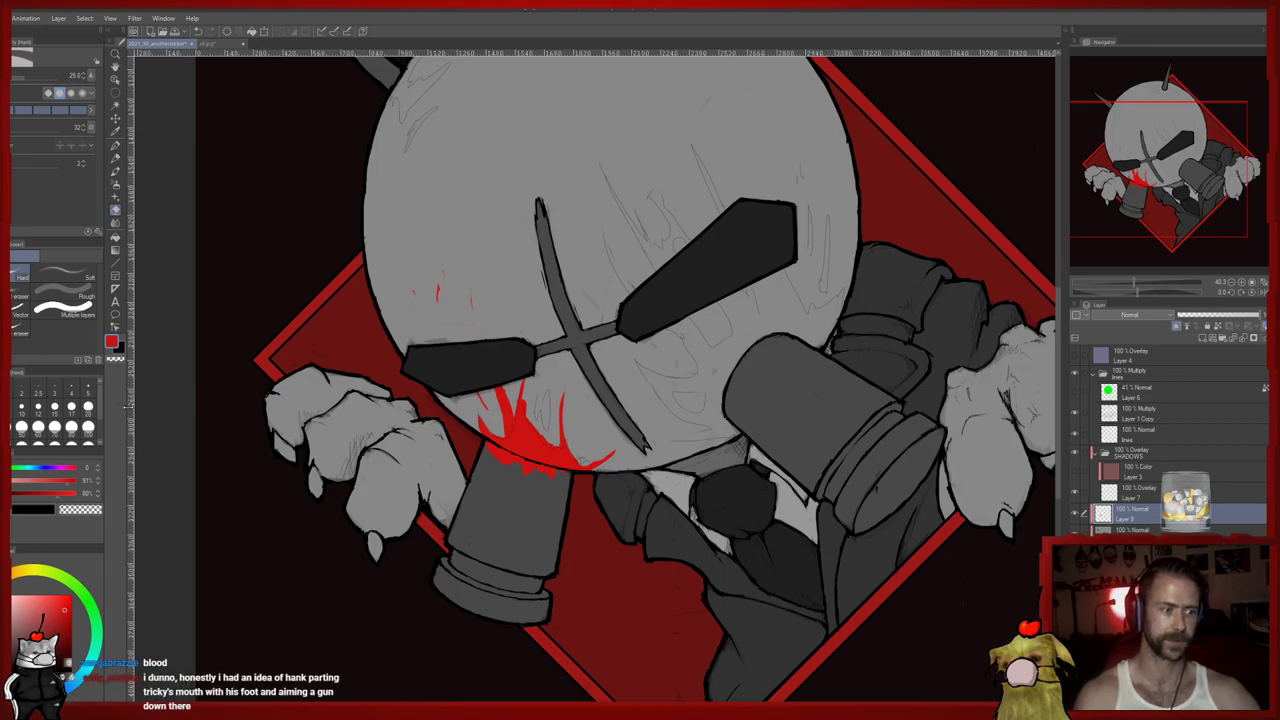
{"action": "left_click", "coordinate": [88, 426]}
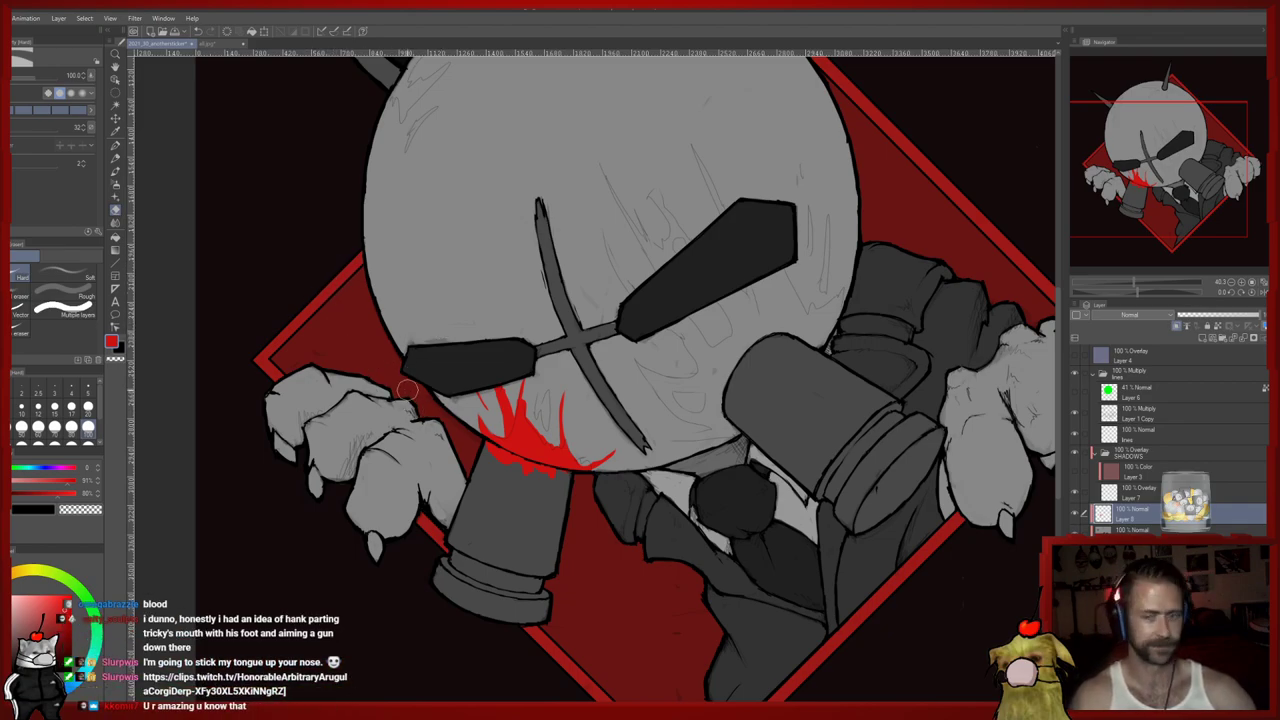
{"action": "mouse_move", "coordinate": [524, 400]}
{"action": "left_mouse_down"}
{"action": "mouse_move", "coordinate": [510, 440]}
{"action": "mouse_move", "coordinate": [585, 460]}
{"action": "mouse_move", "coordinate": [536, 463]}
{"action": "mouse_move", "coordinate": [480, 395]}
{"action": "mouse_move", "coordinate": [564, 438]}
{"action": "mouse_move", "coordinate": [547, 373]}
{"action": "mouse_move", "coordinate": [590, 382]}
{"action": "left_mouse_up"}
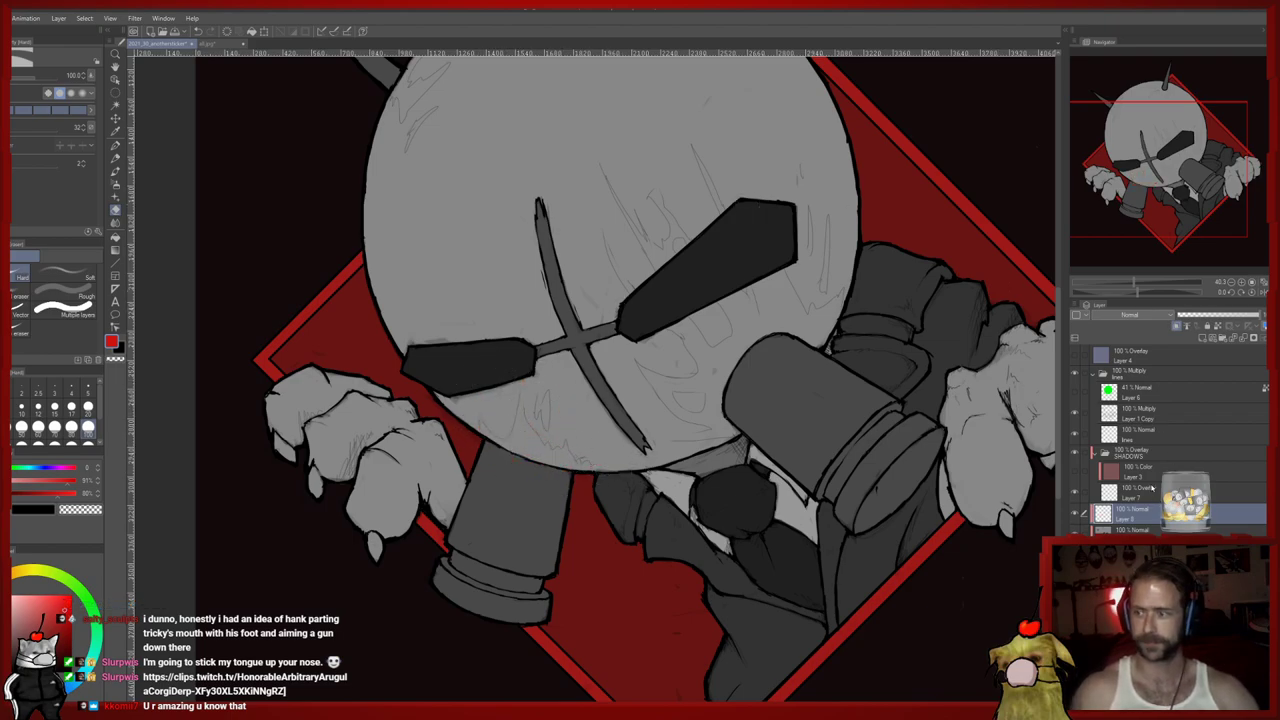
Erase the leftover thin sketch lines from the head and face on the Multiply layer Layer 1 Copy
{"action": "left_click", "coordinate": [1158, 420]}
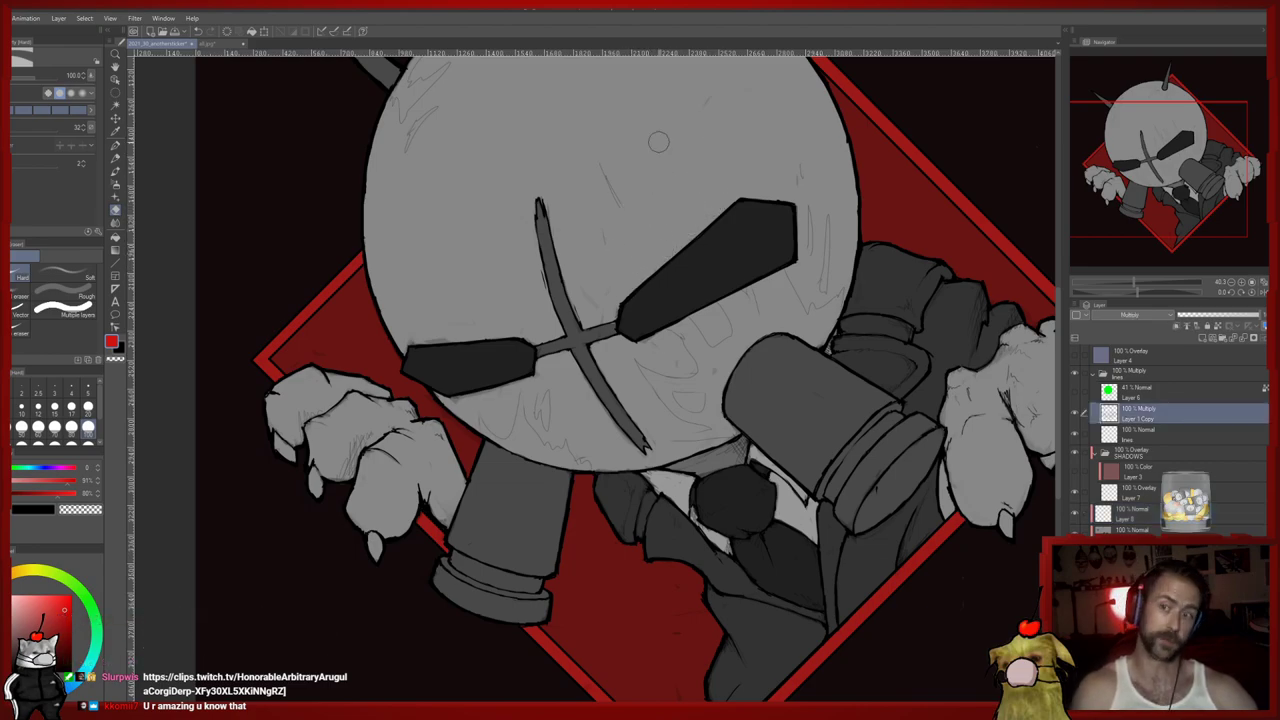
{"action": "mouse_move", "coordinate": [596, 177]}
{"action": "left_mouse_down"}
{"action": "mouse_move", "coordinate": [757, 303]}
{"action": "mouse_move", "coordinate": [733, 318]}
{"action": "left_mouse_up"}
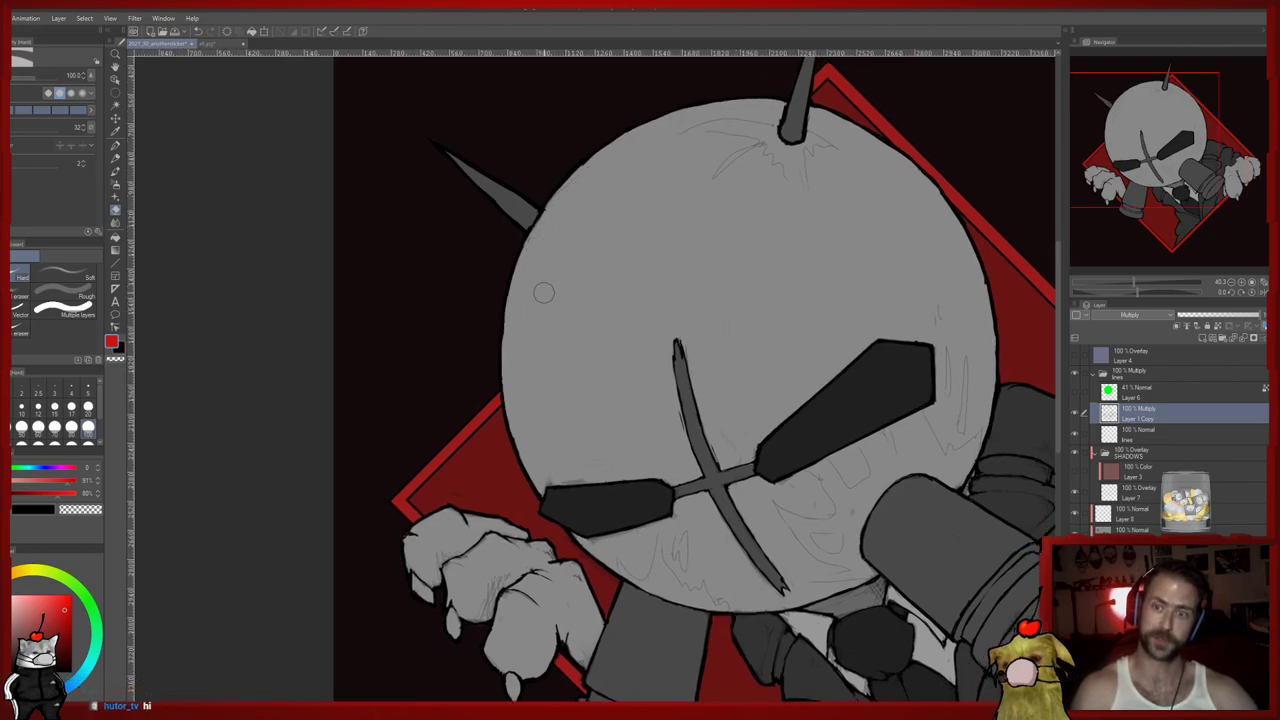
{"action": "mouse_move", "coordinate": [706, 184]}
{"action": "left_mouse_down"}
{"action": "mouse_move", "coordinate": [763, 124]}
{"action": "mouse_move", "coordinate": [715, 123]}
{"action": "mouse_move", "coordinate": [780, 181]}
{"action": "mouse_move", "coordinate": [809, 181]}
{"action": "mouse_move", "coordinate": [821, 132]}
{"action": "left_mouse_up"}
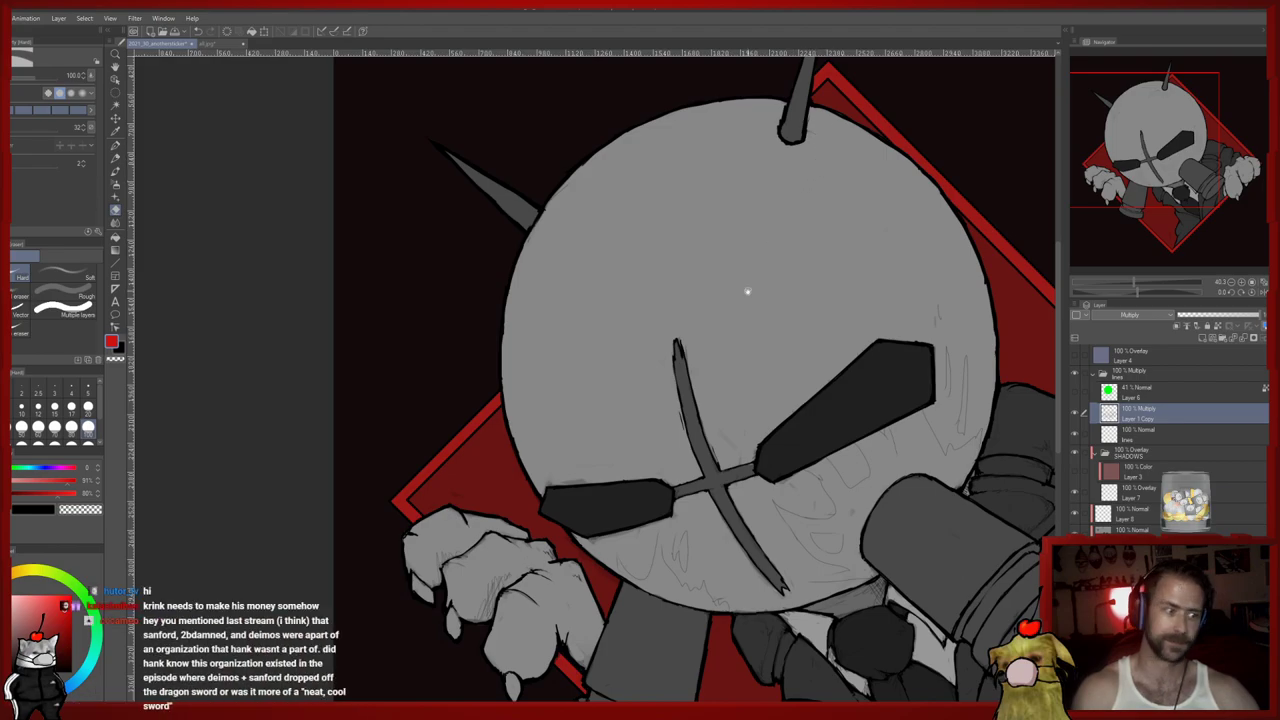
{"action": "left_click_drag", "start_coordinate": [715, 365], "coordinate": [689, 245]}
{"action": "mouse_move", "coordinate": [688, 322]}
{"action": "left_mouse_down"}
{"action": "mouse_move", "coordinate": [658, 279]}
{"action": "mouse_move", "coordinate": [639, 303]}
{"action": "mouse_move", "coordinate": [654, 331]}
{"action": "left_mouse_up"}
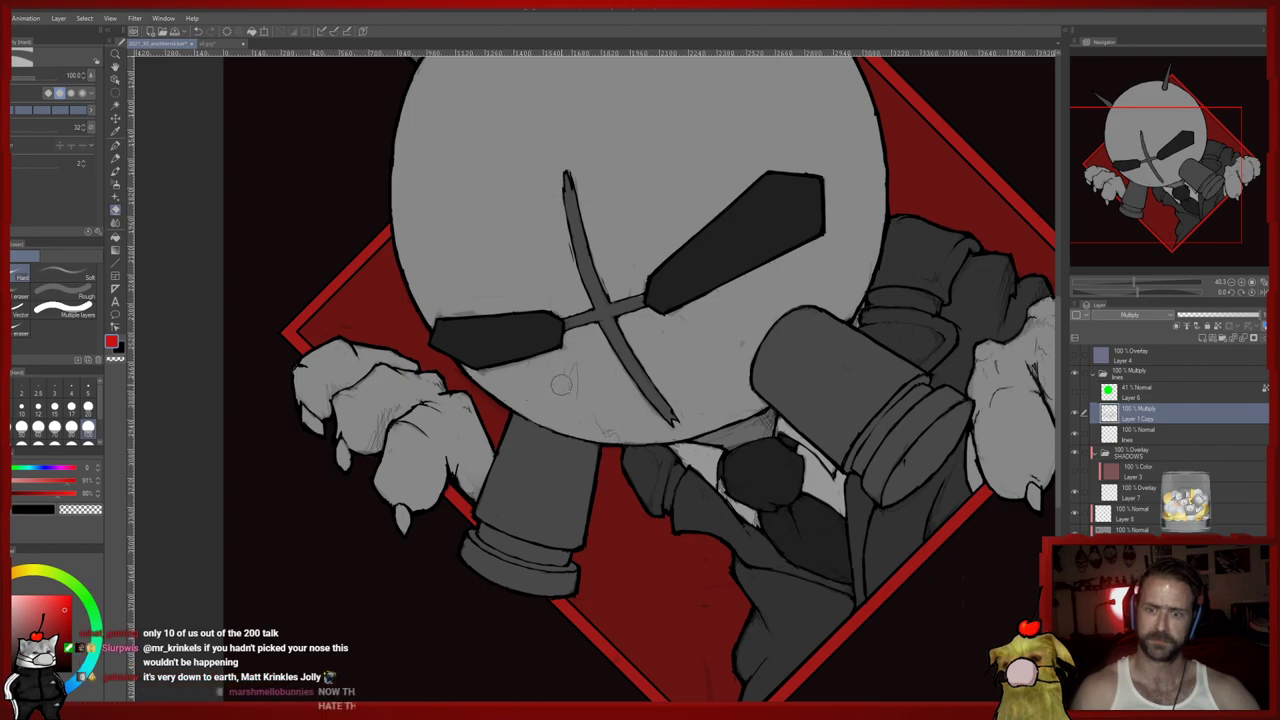
{"action": "left_click_drag", "start_coordinate": [615, 422], "coordinate": [626, 429]}
{"action": "left_click_drag", "start_coordinate": [613, 360], "coordinate": [643, 466]}
On Layer 8, outline a new jagged red blood splatter along the jaw, with spikes rising across the smaller eye lens
{"action": "left_click", "coordinate": [1135, 512]}
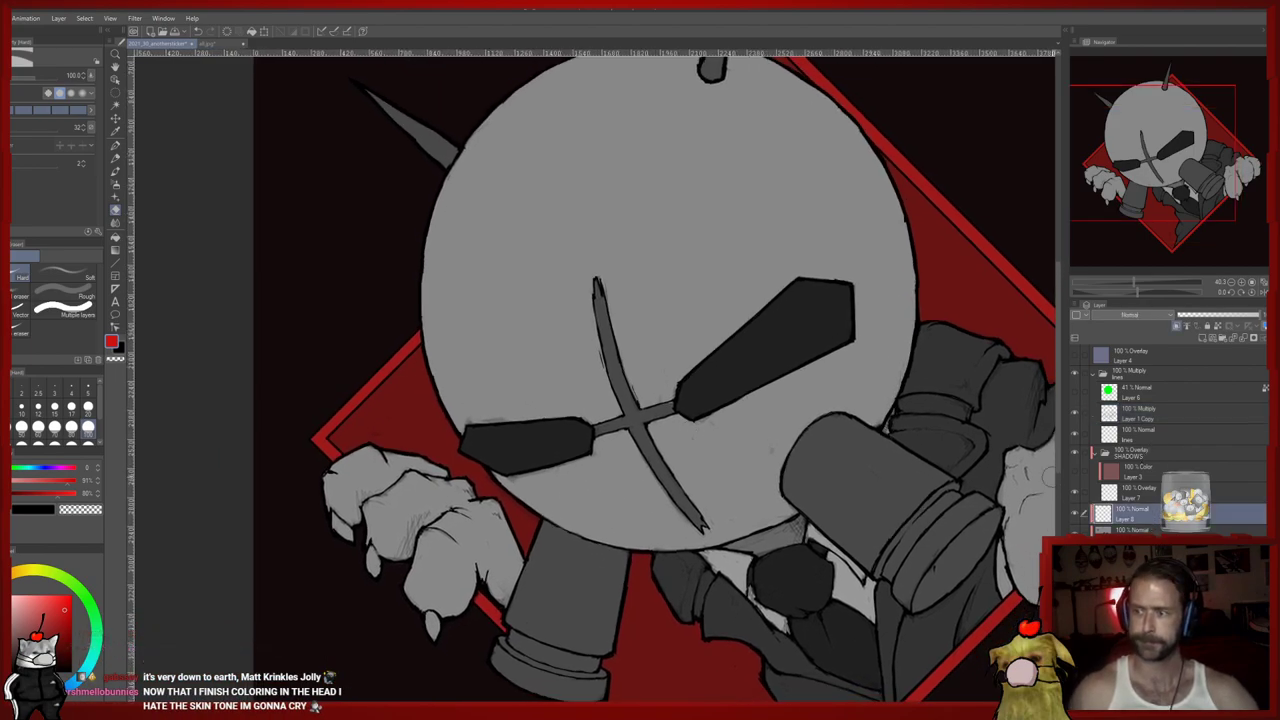
{"action": "key", "text": "p"}
{"action": "mouse_move", "coordinate": [491, 482]}
{"action": "left_mouse_down"}
{"action": "mouse_move", "coordinate": [480, 461]}
{"action": "mouse_move", "coordinate": [448, 453]}
{"action": "left_mouse_up"}
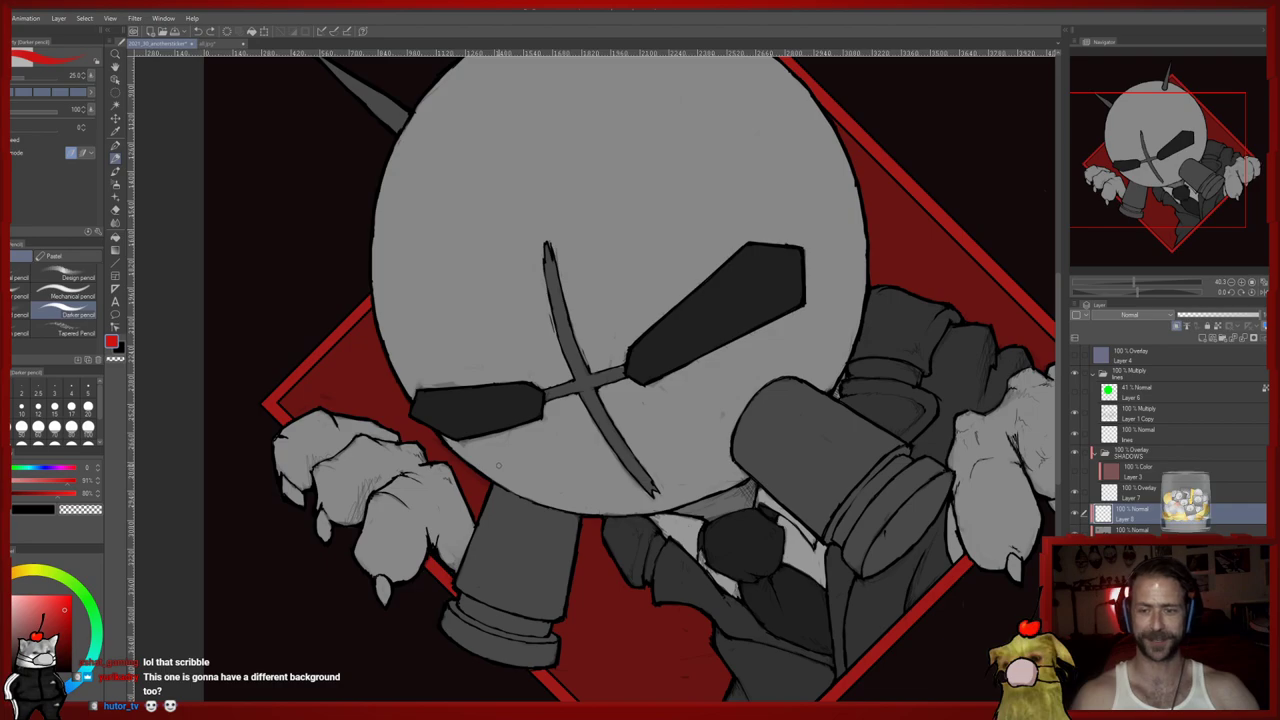
{"action": "left_click_drag", "start_coordinate": [493, 482], "coordinate": [463, 422]}
{"action": "mouse_move", "coordinate": [464, 436]}
{"action": "left_mouse_down"}
{"action": "mouse_move", "coordinate": [499, 479]}
{"action": "mouse_move", "coordinate": [487, 436]}
{"action": "mouse_move", "coordinate": [505, 481]}
{"action": "mouse_move", "coordinate": [526, 491]}
{"action": "mouse_move", "coordinate": [523, 417]}
{"action": "mouse_move", "coordinate": [568, 496]}
{"action": "left_mouse_up"}
{"action": "mouse_move", "coordinate": [566, 452]}
{"action": "left_mouse_down"}
{"action": "mouse_move", "coordinate": [582, 487]}
{"action": "mouse_move", "coordinate": [597, 502]}
{"action": "mouse_move", "coordinate": [637, 488]}
{"action": "mouse_move", "coordinate": [590, 524]}
{"action": "mouse_move", "coordinate": [624, 502]}
{"action": "left_mouse_up"}
Trim the new splatter's edges and spikes with the Hard eraser and fill its base solid red along the chin
{"action": "key", "text": "e"}
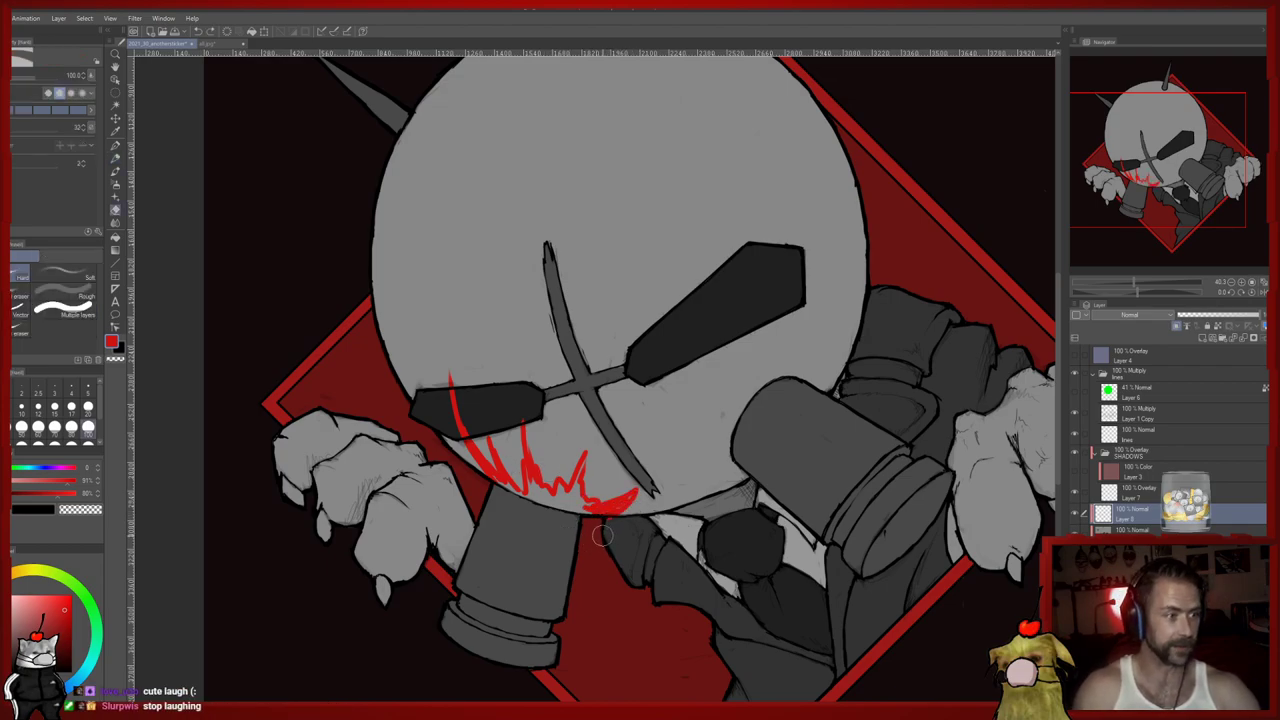
{"action": "mouse_move", "coordinate": [591, 530]}
{"action": "left_mouse_down"}
{"action": "mouse_move", "coordinate": [641, 507]}
{"action": "mouse_move", "coordinate": [652, 477]}
{"action": "left_mouse_up"}
{"action": "key", "text": "p"}
{"action": "mouse_move", "coordinate": [592, 506]}
{"action": "left_mouse_down"}
{"action": "mouse_move", "coordinate": [504, 488]}
{"action": "mouse_move", "coordinate": [540, 488]}
{"action": "left_mouse_up"}
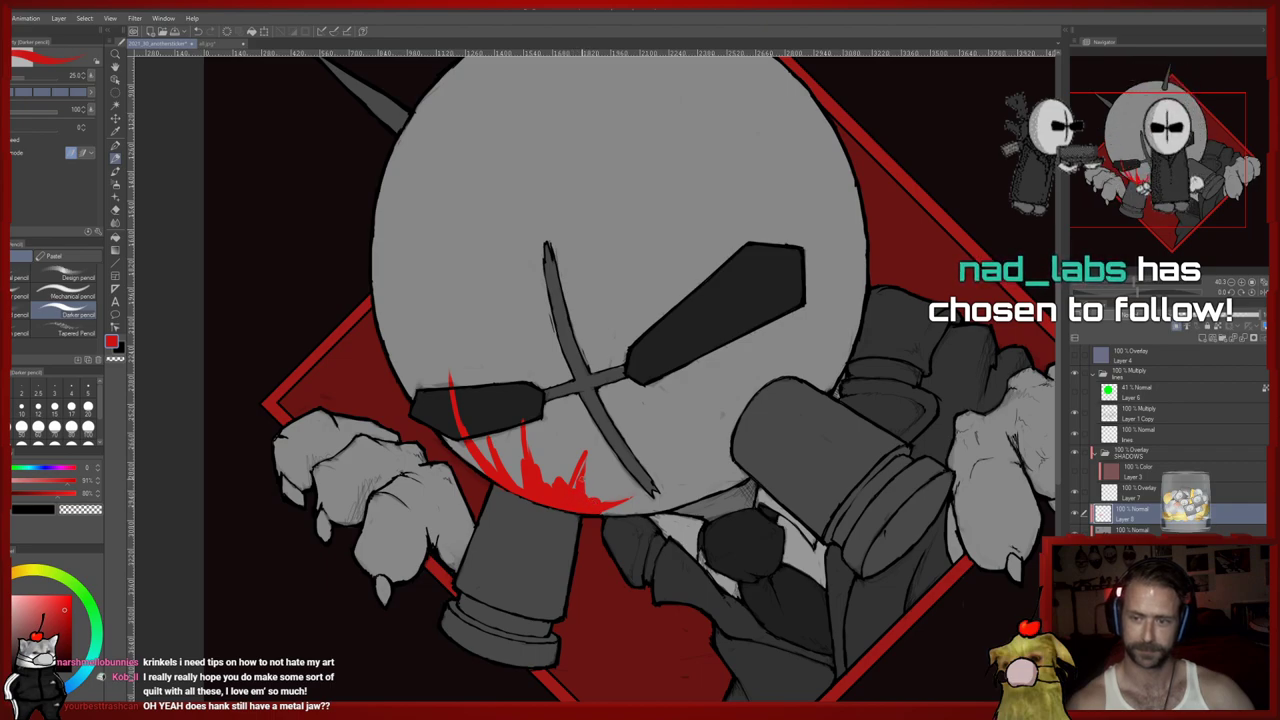
{"action": "key", "text": "e"}
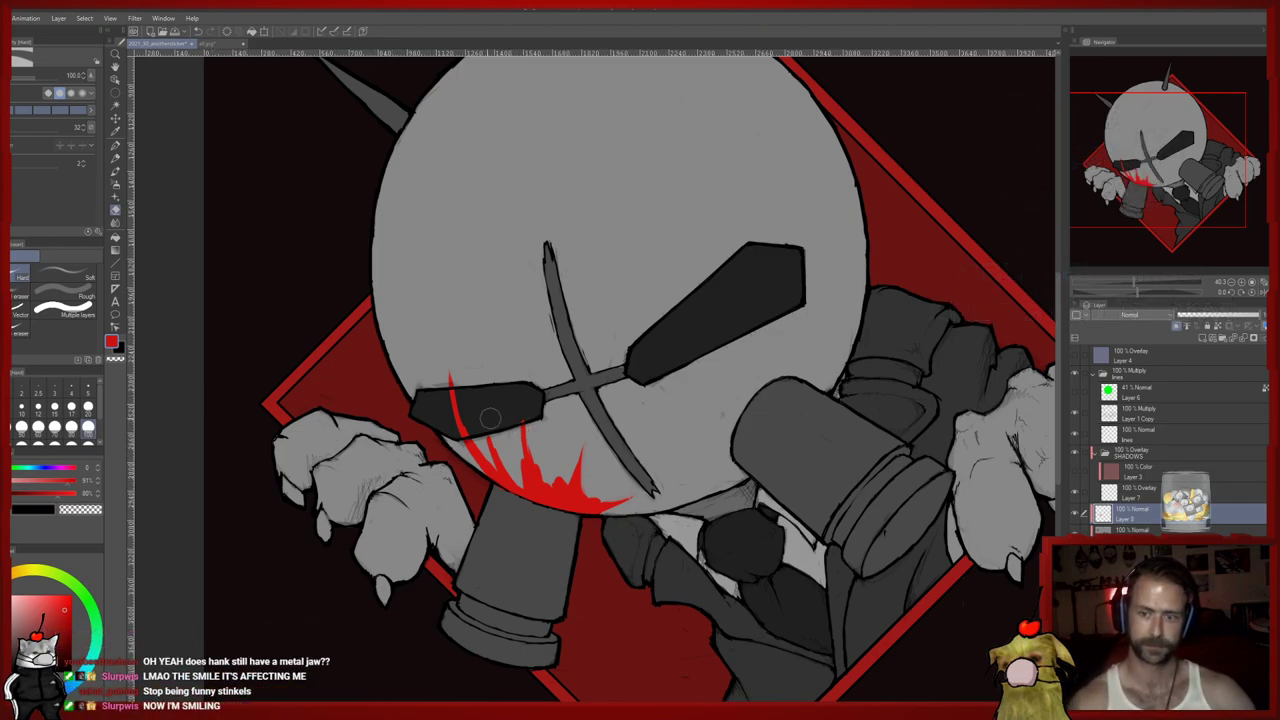
Paint thin red streaks and small drops on the forehead above the smaller eye lens with the Darker pencil
{"action": "key", "text": "p"}
{"action": "mouse_move", "coordinate": [419, 309]}
{"action": "left_mouse_down"}
{"action": "mouse_move", "coordinate": [418, 284]}
{"action": "mouse_move", "coordinate": [424, 362]}
{"action": "left_mouse_up"}
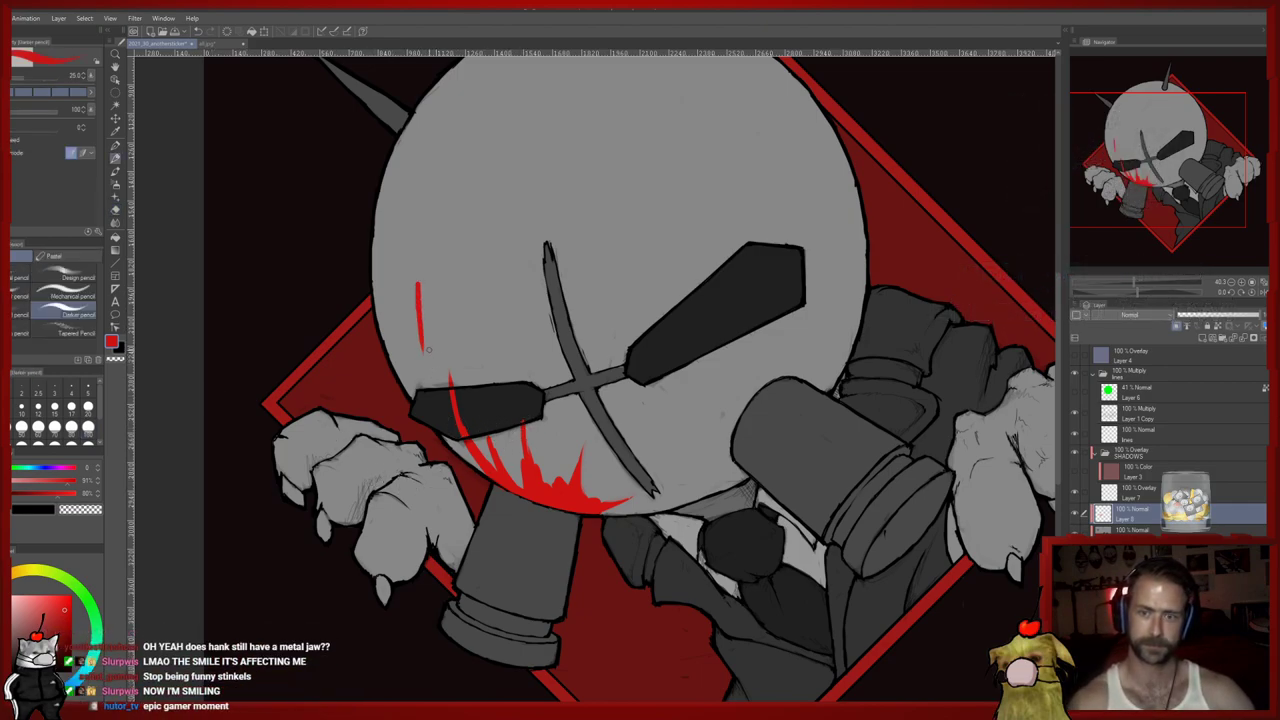
{"action": "left_click_drag", "start_coordinate": [455, 314], "coordinate": [472, 380]}
{"action": "mouse_move", "coordinate": [508, 322]}
{"action": "left_mouse_down"}
{"action": "mouse_move", "coordinate": [510, 364]}
{"action": "mouse_move", "coordinate": [489, 378]}
{"action": "mouse_move", "coordinate": [488, 336]}
{"action": "left_mouse_up"}
Add a red drop to the cheek splatter and paint blood drips running from the chin onto the canister below
{"action": "left_click_drag", "start_coordinate": [506, 448], "coordinate": [512, 462]}
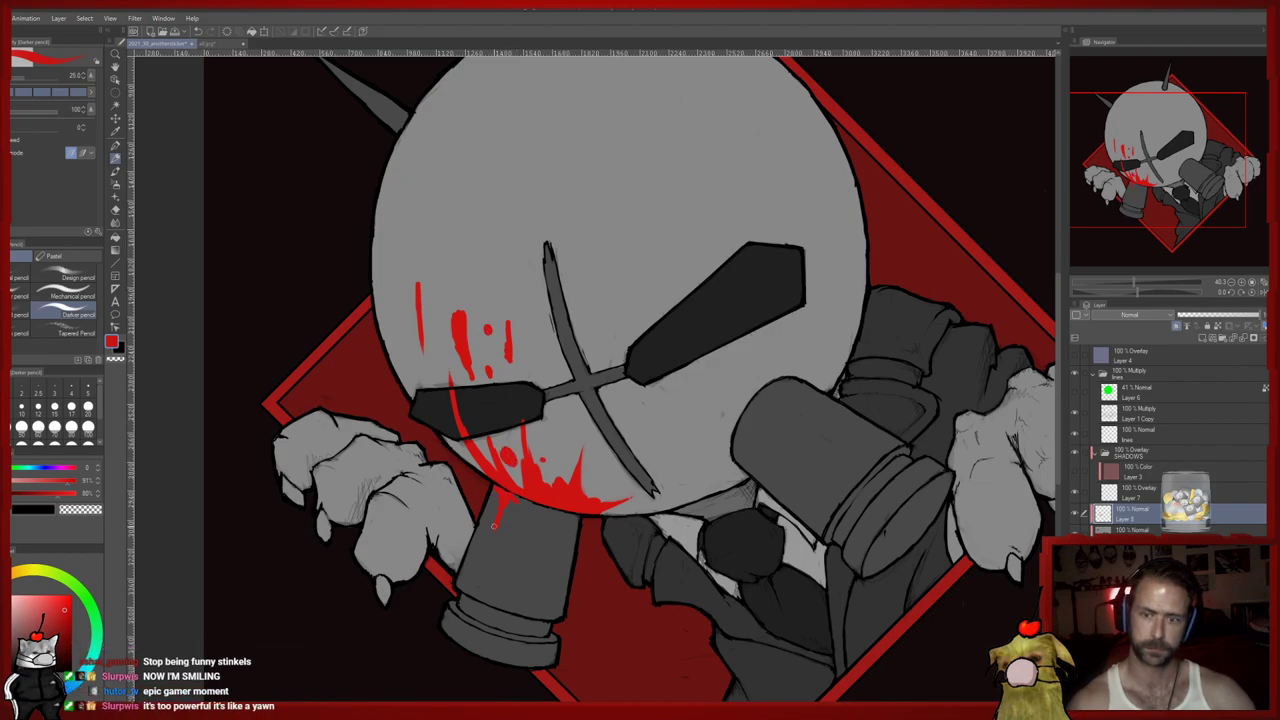
{"action": "left_click_drag", "start_coordinate": [546, 508], "coordinate": [527, 558]}
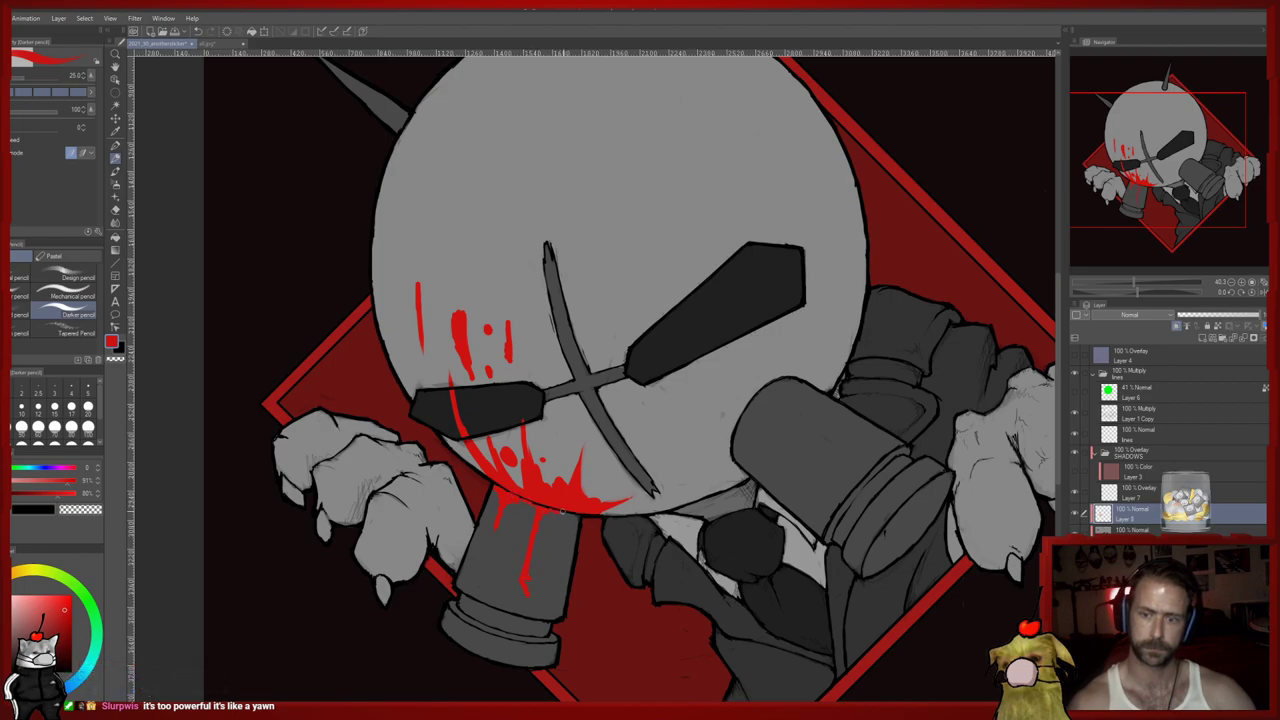
{"action": "left_click_drag", "start_coordinate": [567, 518], "coordinate": [575, 516]}
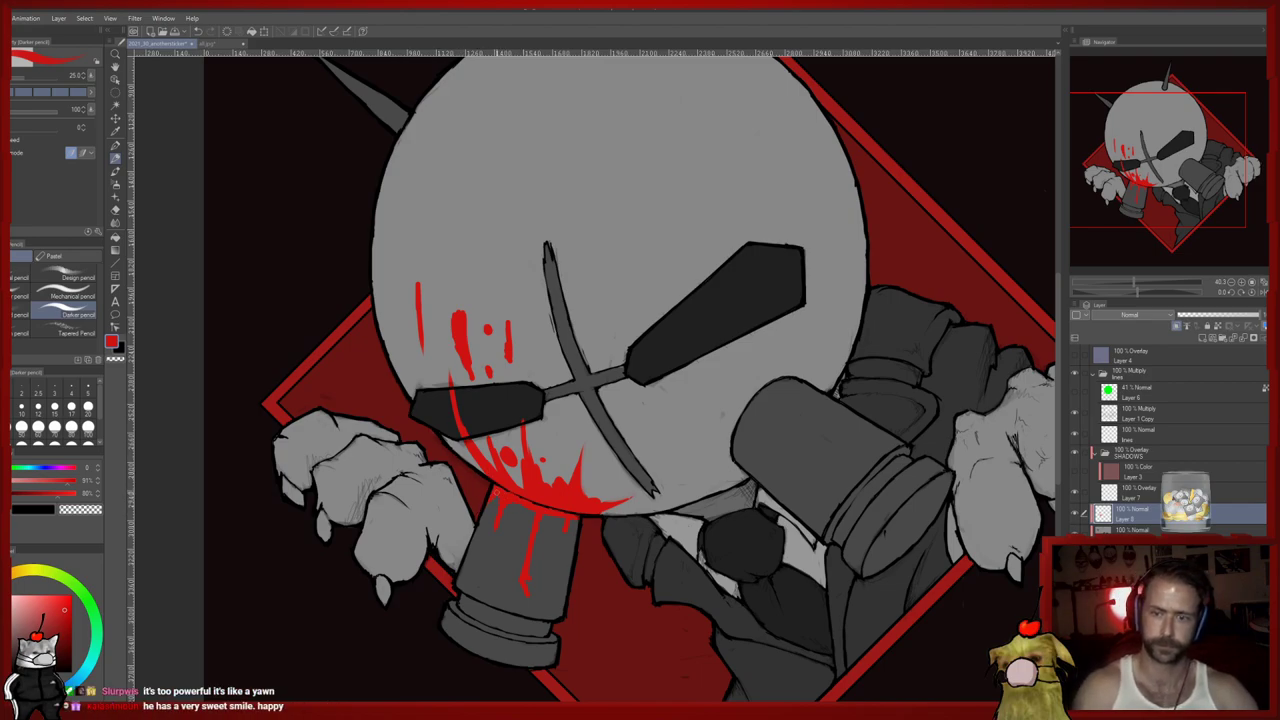
Set the Hard eraser to size 20 and break the long canister drip into thin, tapered streaks
{"action": "key", "text": "e"}
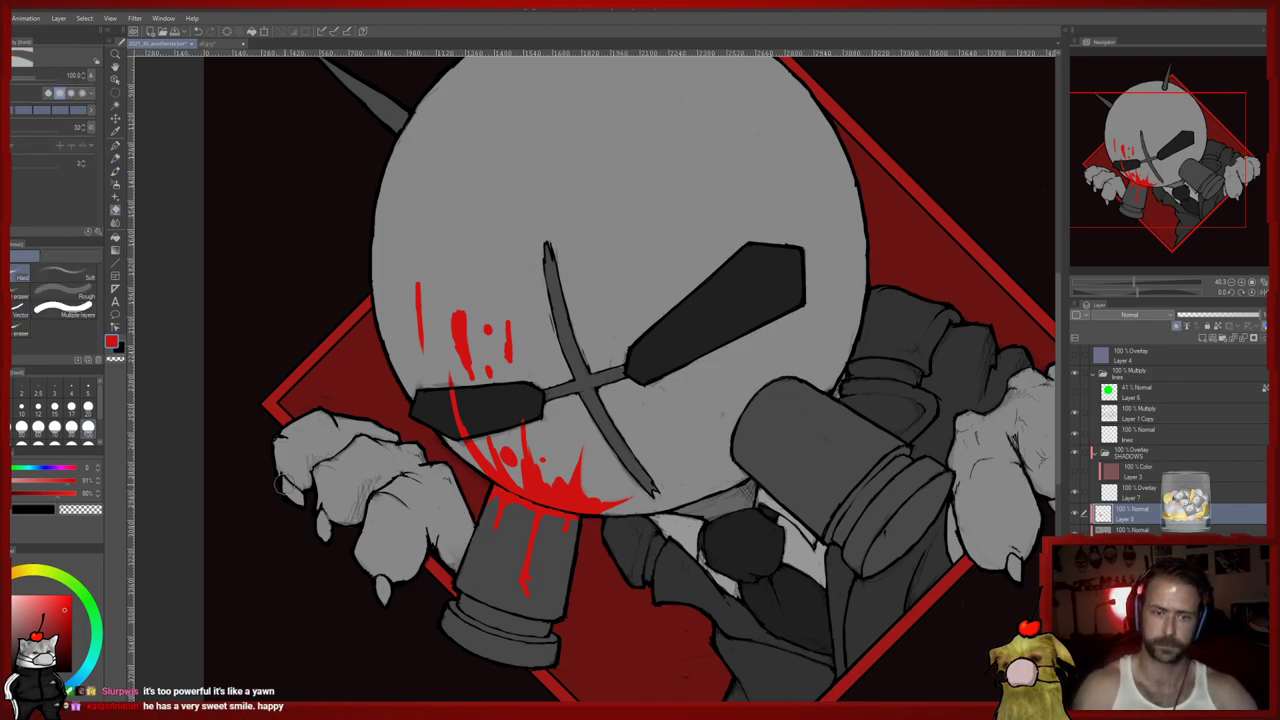
{"action": "left_click", "coordinate": [87, 405]}
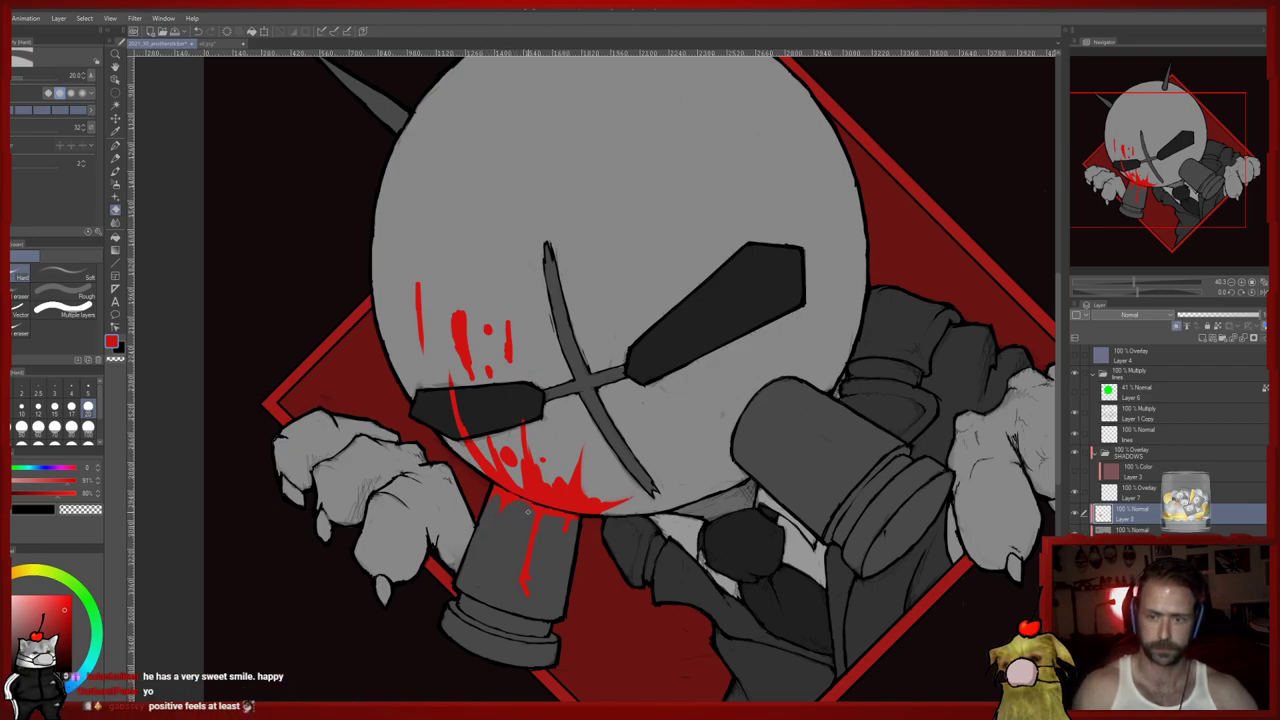
{"action": "key", "text": "p"}
{"action": "key", "text": "e"}
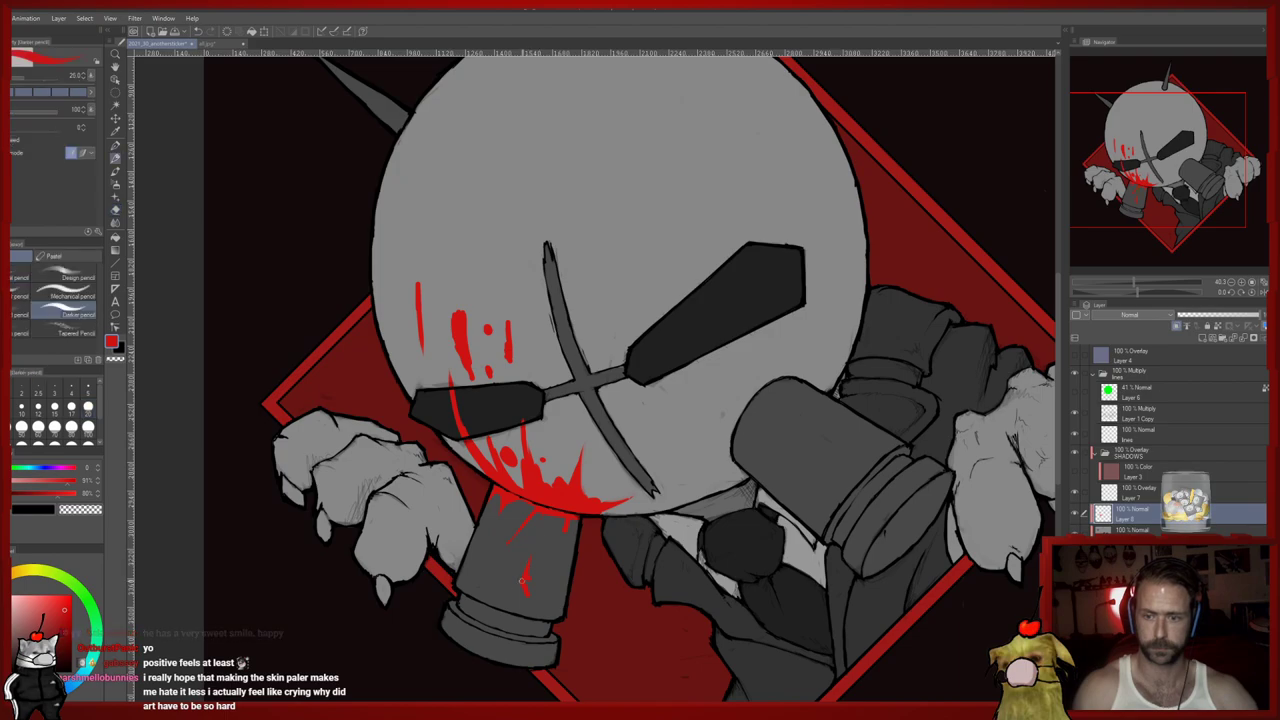
{"action": "left_click_drag", "start_coordinate": [532, 549], "coordinate": [520, 539]}
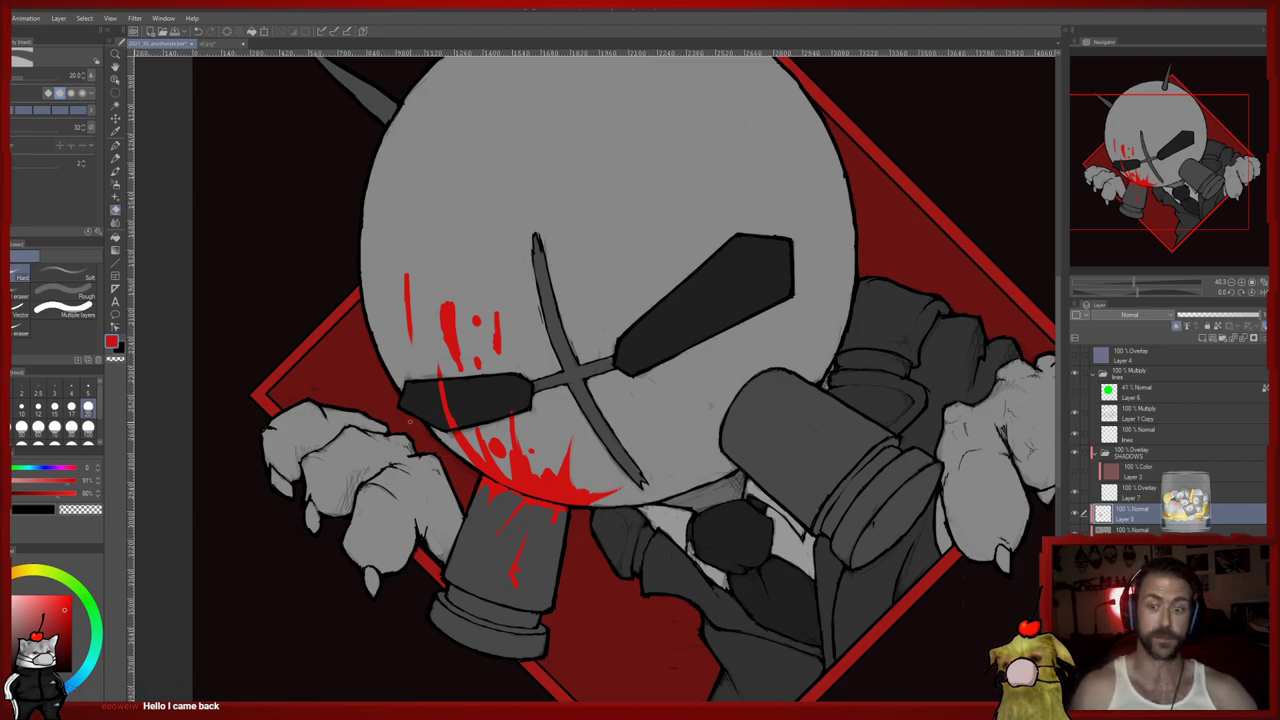
{"action": "key", "text": "p"}
{"action": "key", "text": "e"}
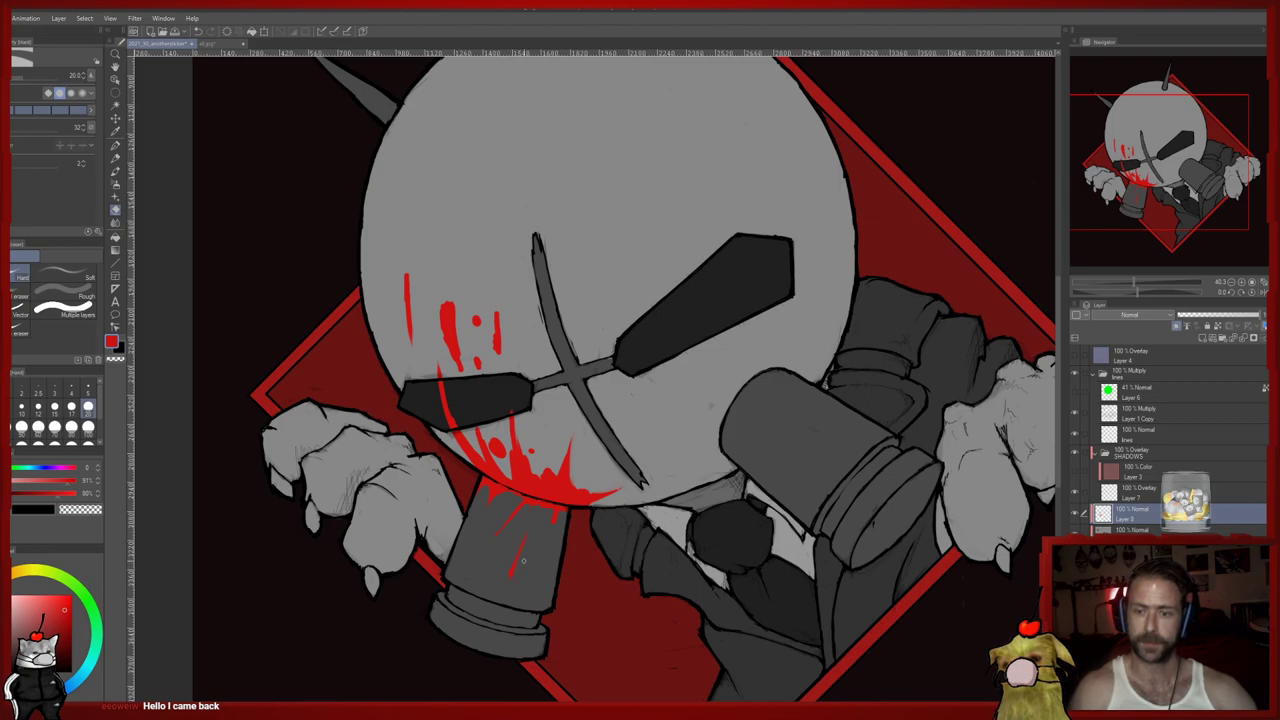
Paint further red drips down the canister's inner side and taper them with the Hard eraser
{"action": "key", "text": "p"}
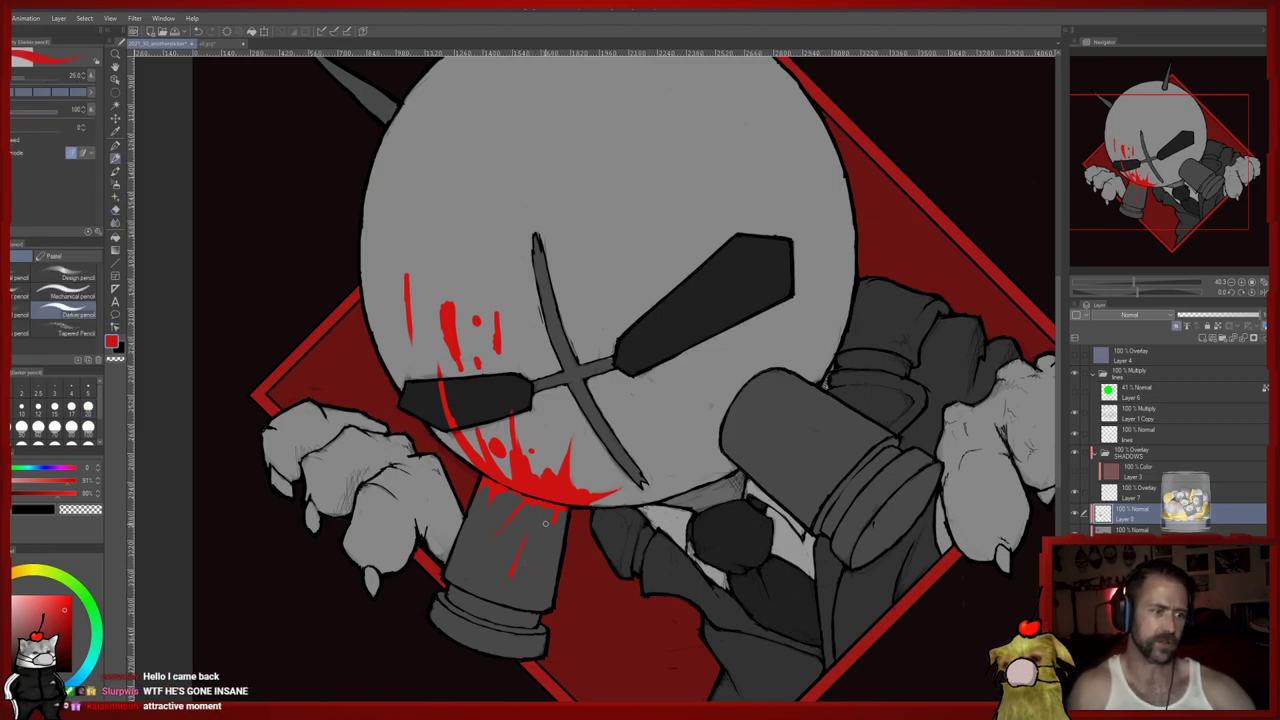
{"action": "scroll", "coordinate": [546, 535], "scroll_direction": "down", "scroll_amount": 1}
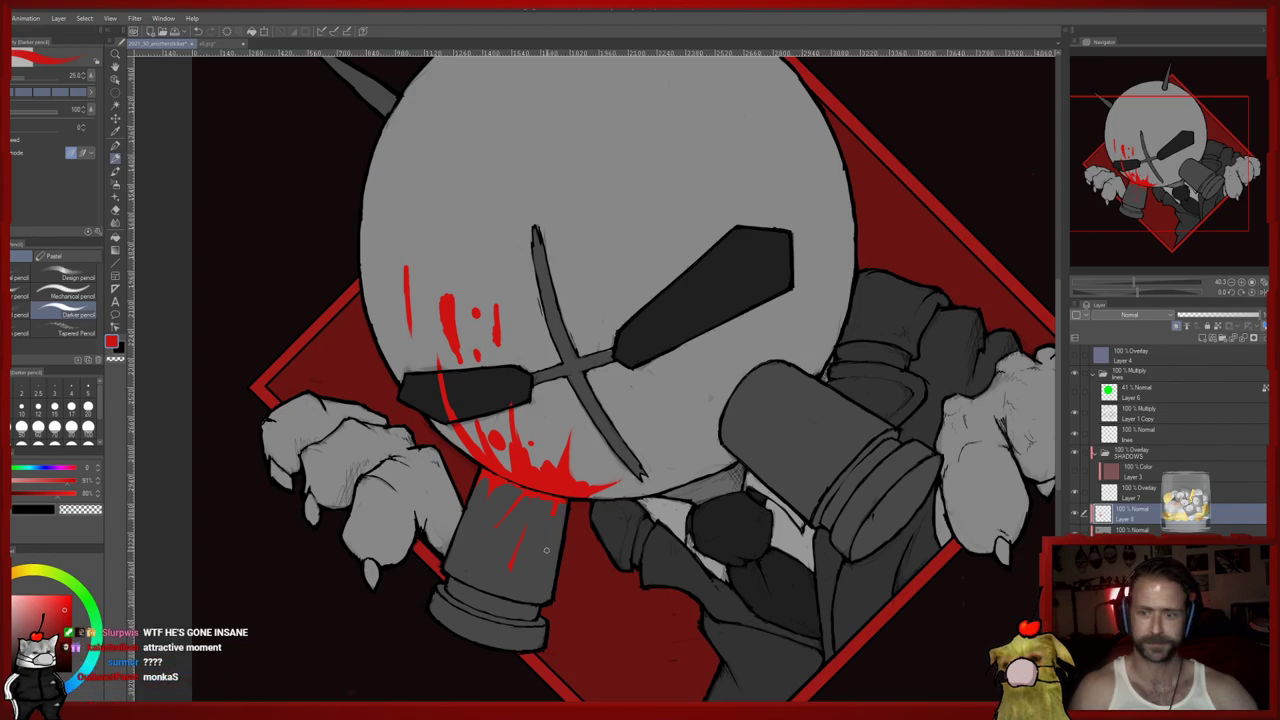
{"action": "key", "text": "e"}
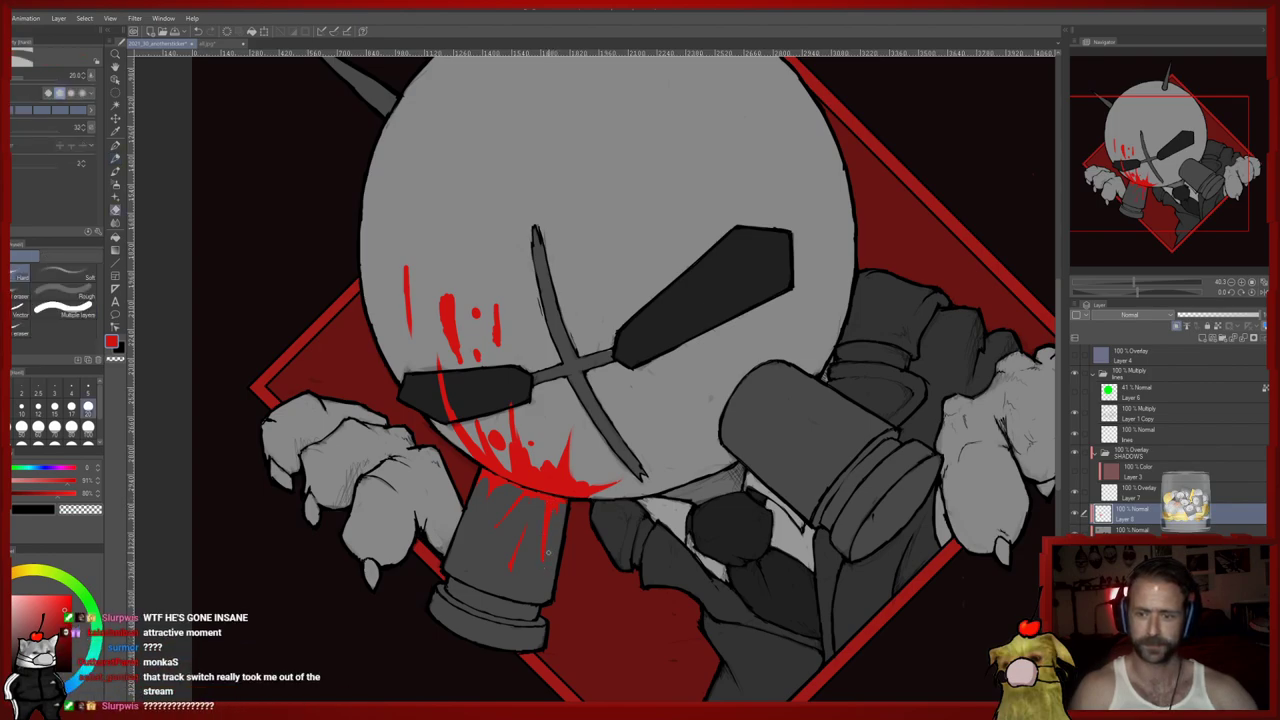
{"action": "key", "text": "p"}
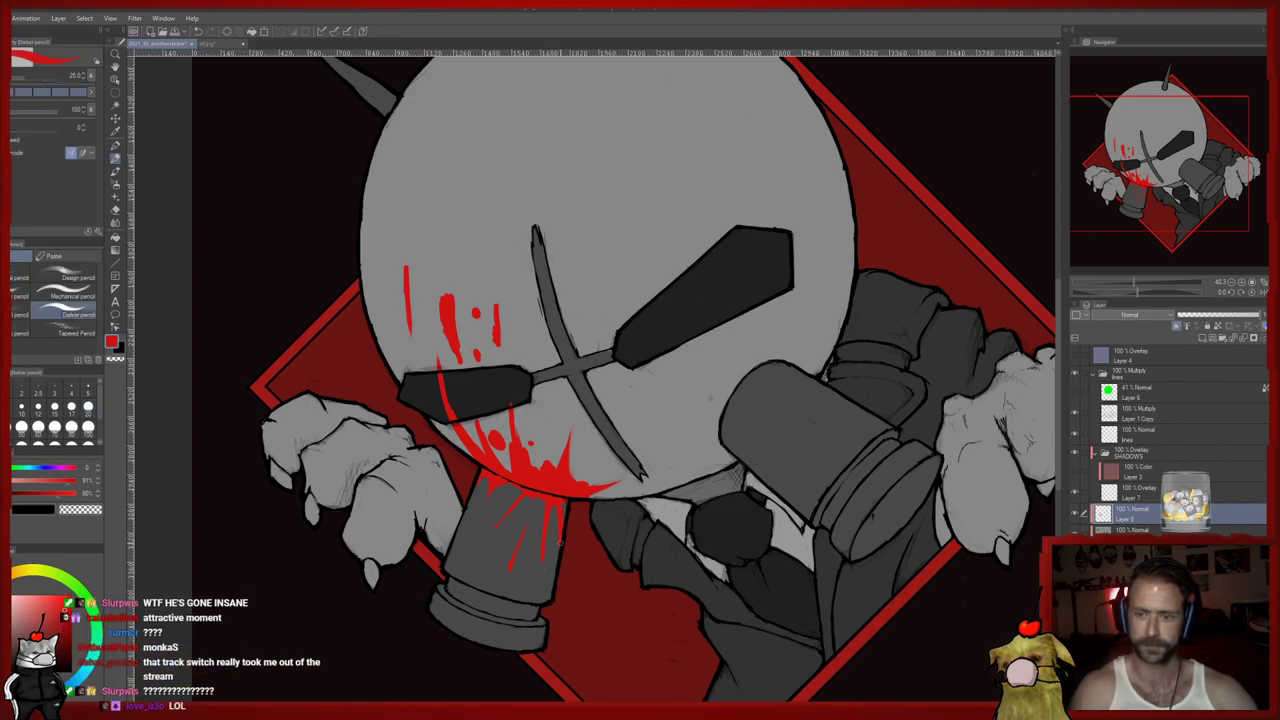
{"action": "key", "text": "e"}
{"action": "key", "text": "p"}
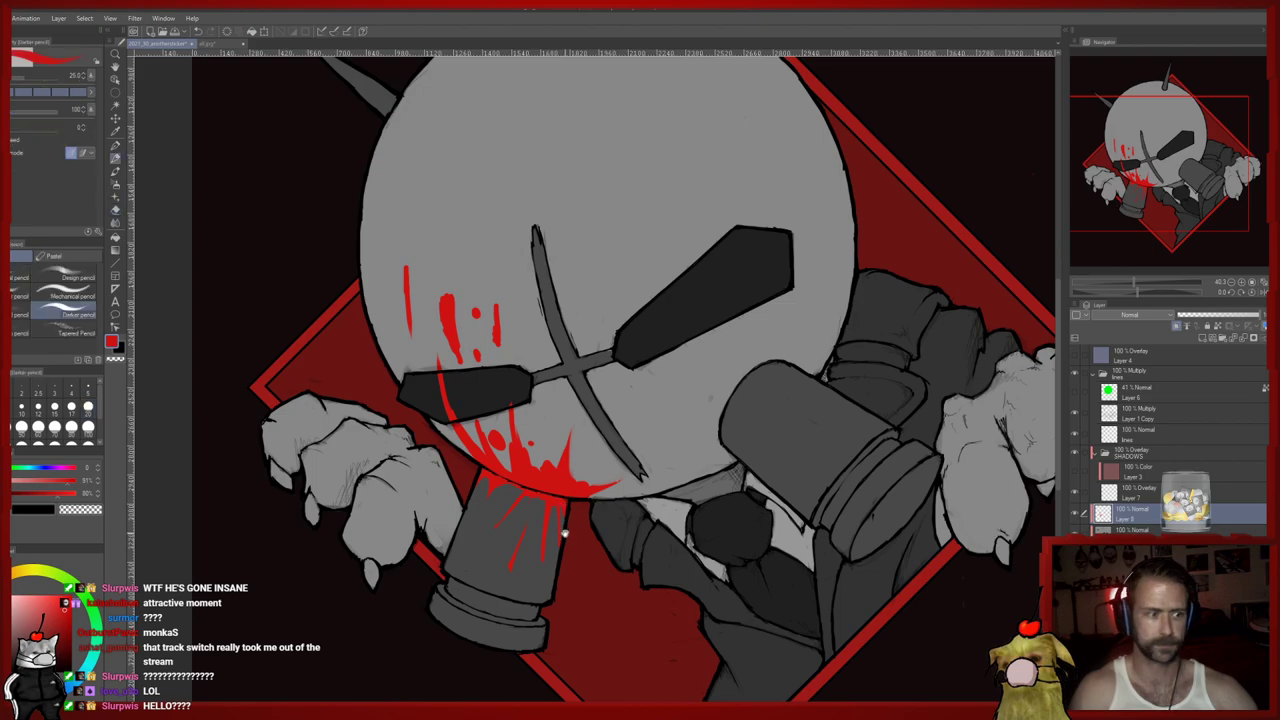
{"action": "scroll", "coordinate": [564, 532], "scroll_direction": "down", "scroll_amount": 1}
{"action": "key", "text": "e"}
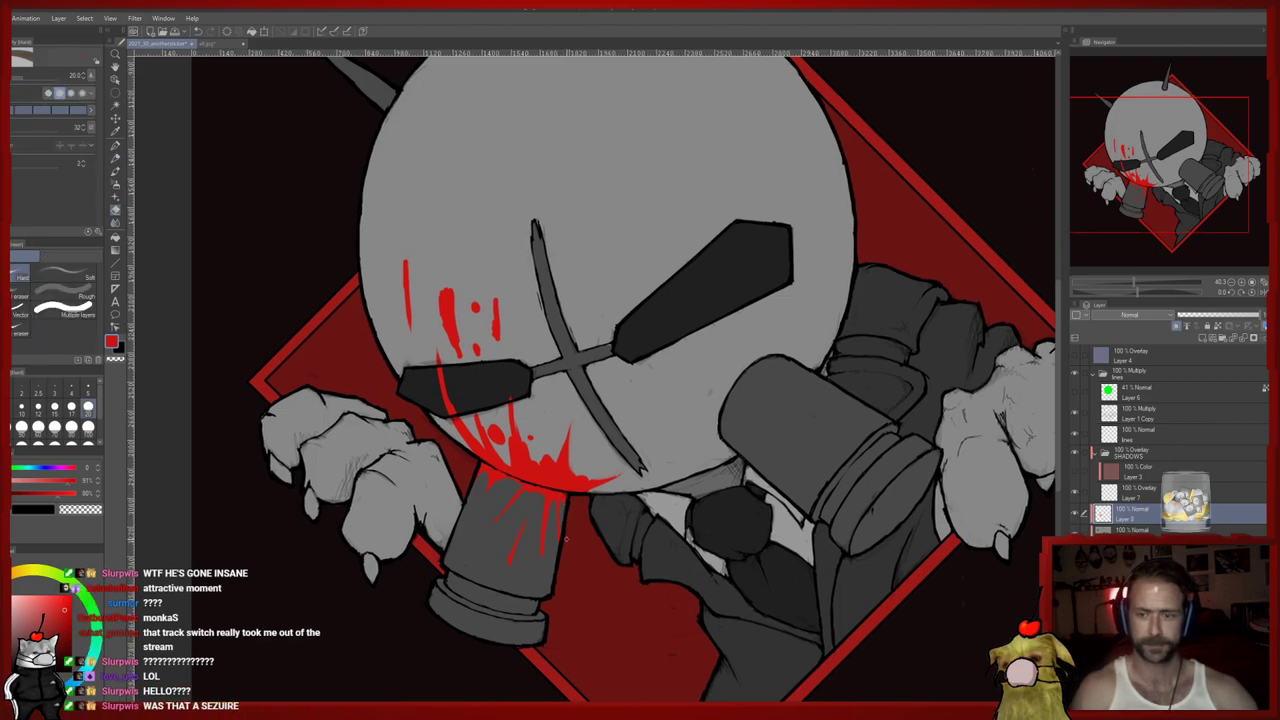
Add round red drops by the smaller lens's inner corner and on the canister, and erase the spike crossing the lens
{"action": "key", "text": "p"}
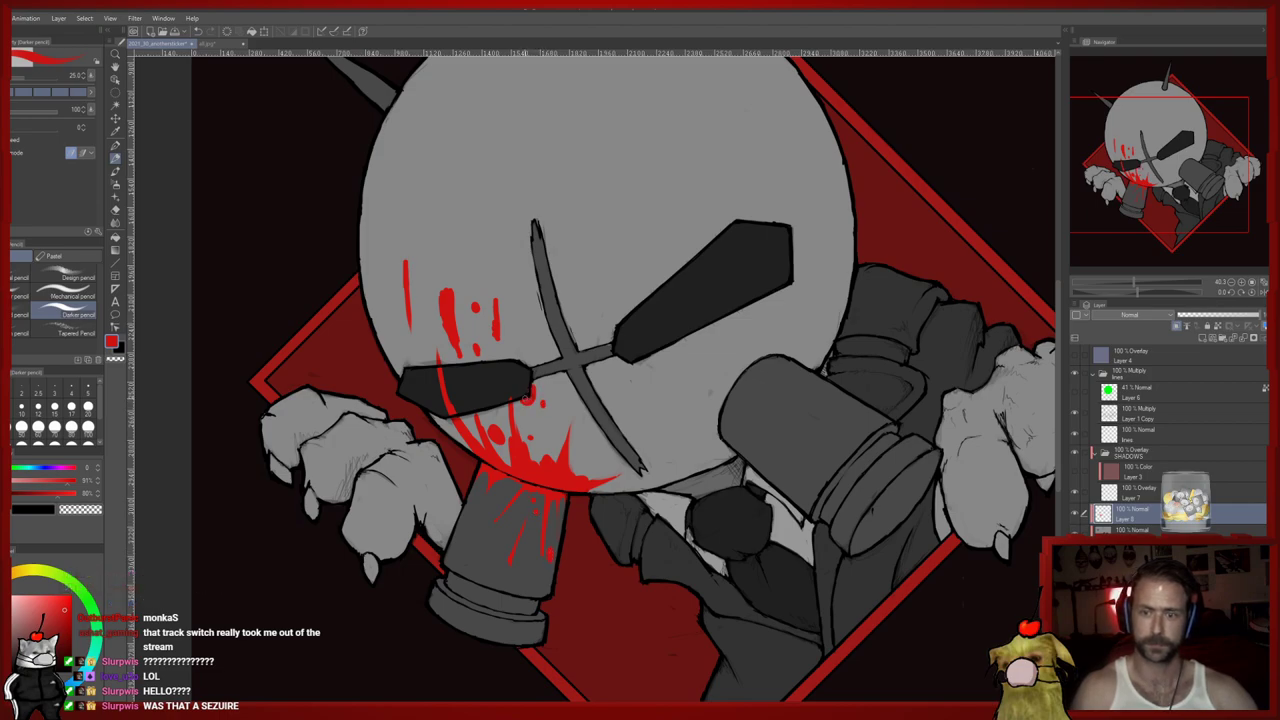
{"action": "key", "text": "e"}
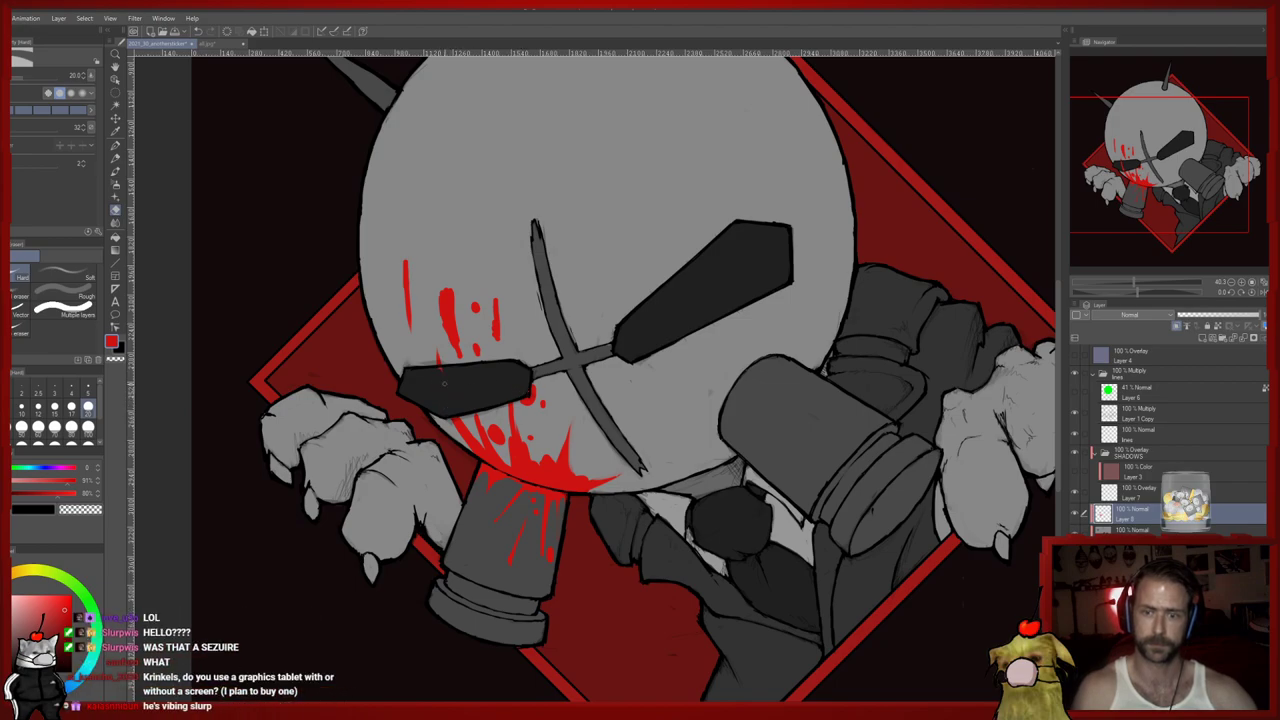
{"action": "scroll", "coordinate": [371, 383], "scroll_direction": "up", "scroll_amount": 1}
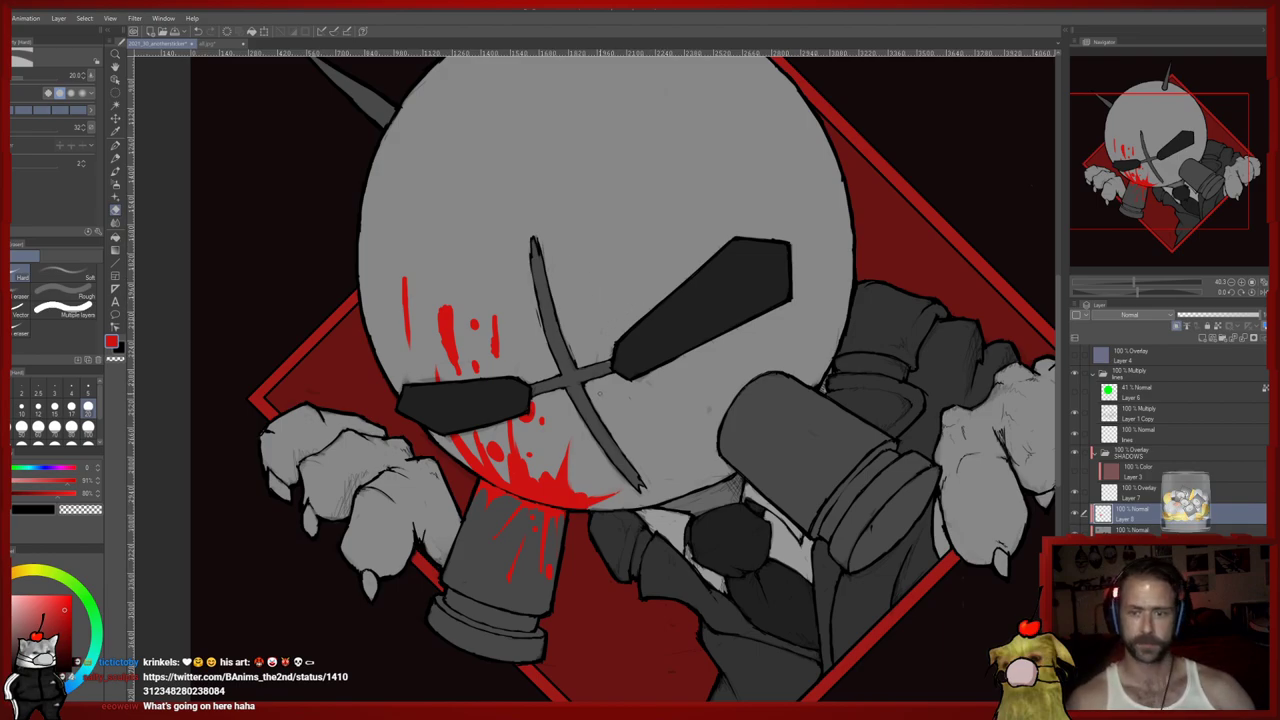
Reduce the Darker pencil to size 17 and scatter small red droplets among the cheek spikes, shaping them with the Hard eraser
{"action": "key", "text": "p"}
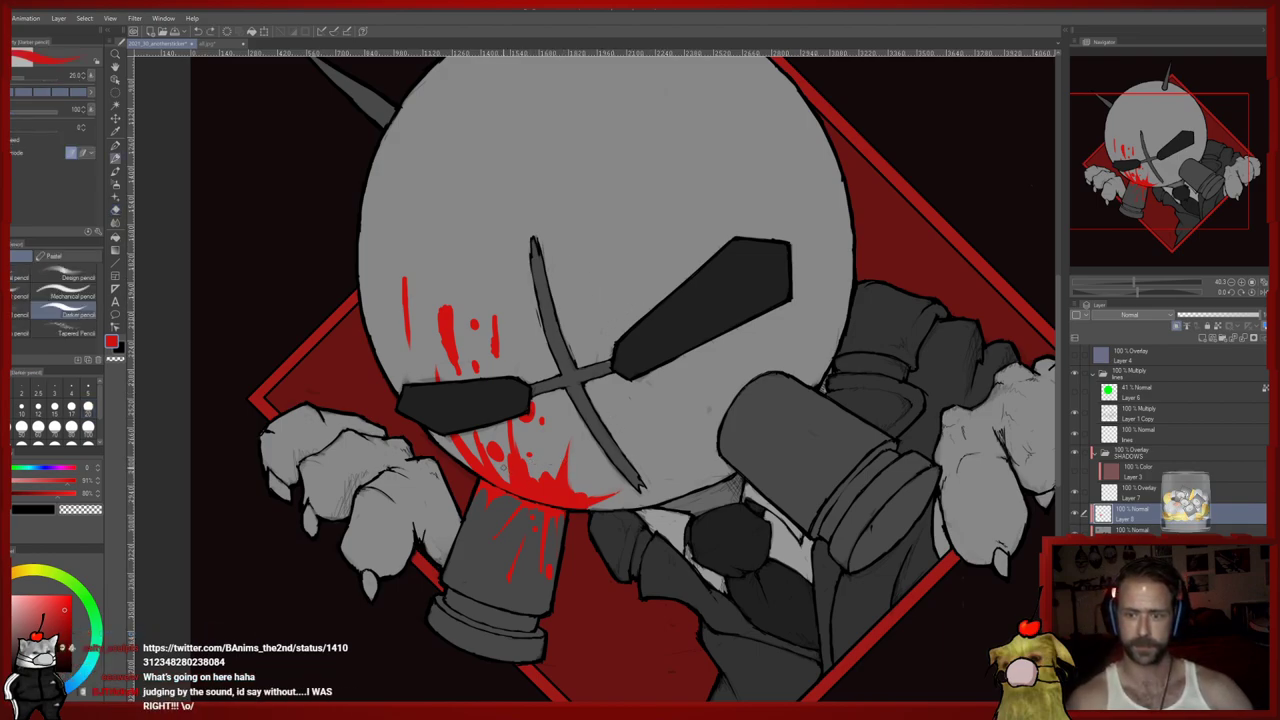
{"action": "key", "text": "bracketleft"}
{"action": "key", "text": "bracketleft"}
{"action": "key", "text": "bracketleft"}
{"action": "key", "text": "bracketright"}
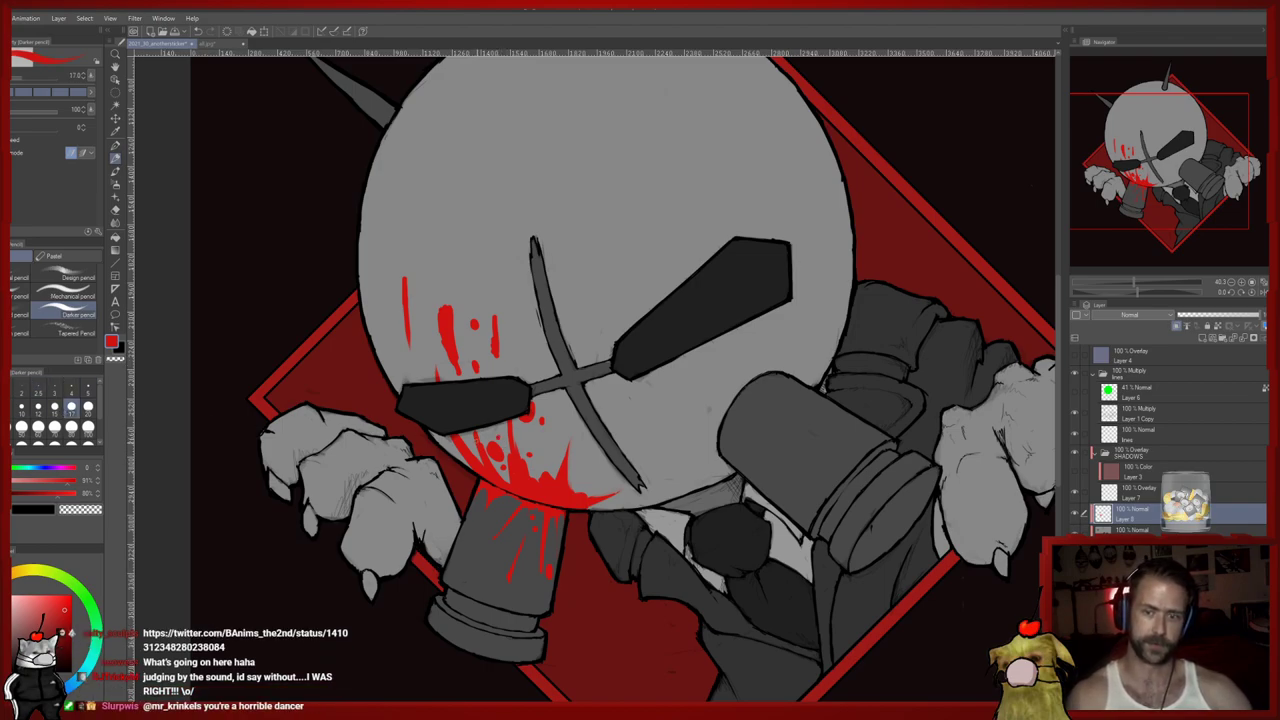
{"action": "key", "text": "e"}
{"action": "key", "text": "p"}
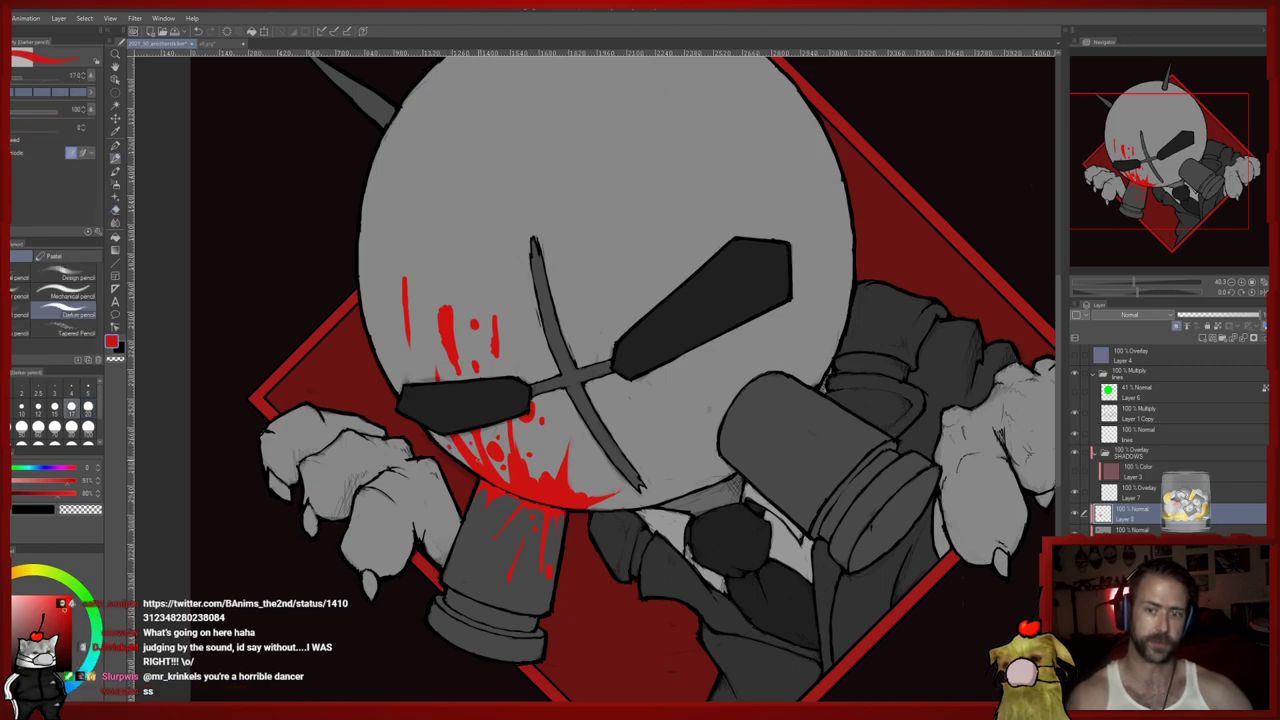
{"action": "key", "text": "e"}
{"action": "key", "text": "p"}
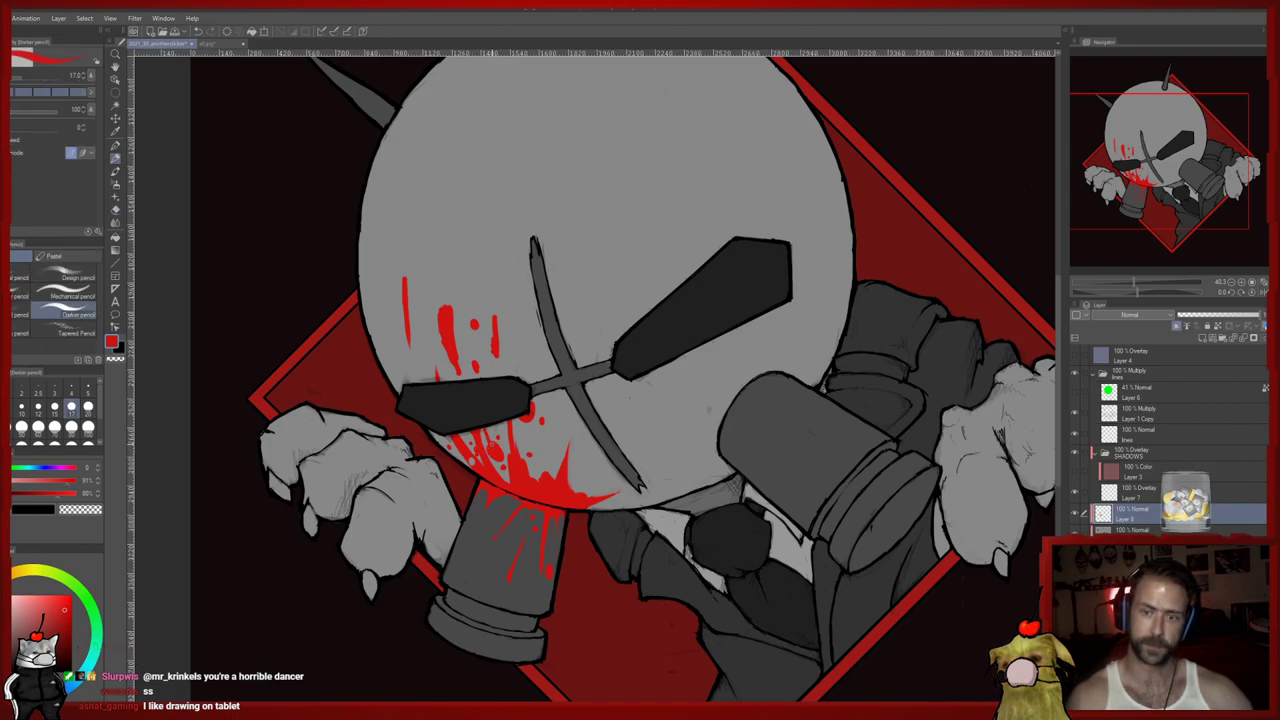
{"action": "key", "text": "e"}
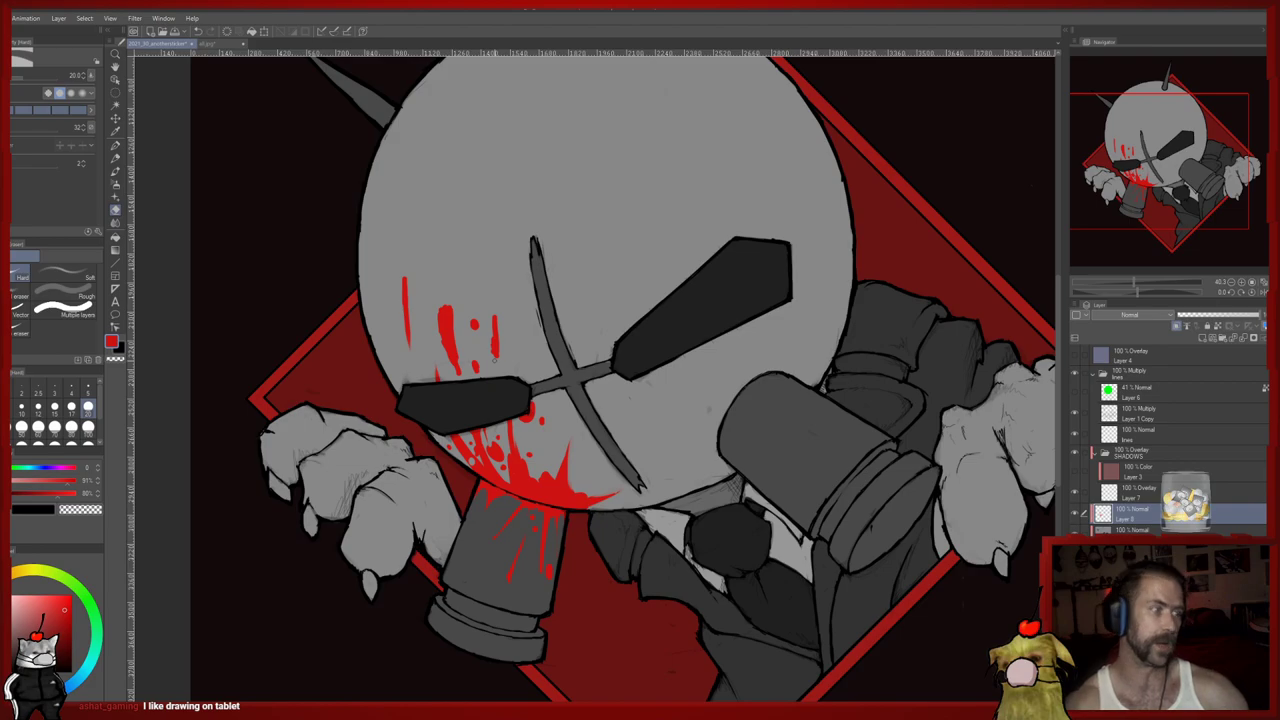
Trim the splatter's spikes on the chin and cheek with the Hard eraser, touching up their shapes in red
{"action": "left_click_drag", "start_coordinate": [553, 467], "coordinate": [550, 466]}
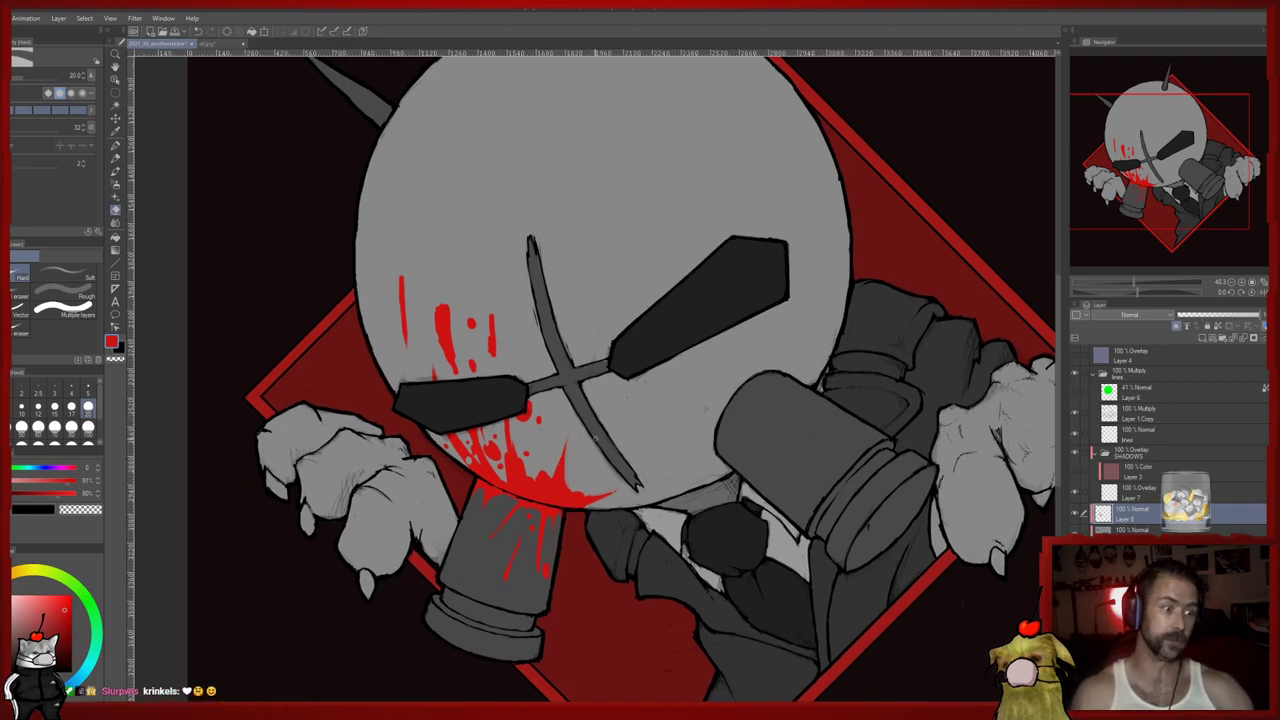
{"action": "left_click_drag", "start_coordinate": [564, 450], "coordinate": [558, 456]}
{"action": "key", "text": "p"}
{"action": "key", "text": "e"}
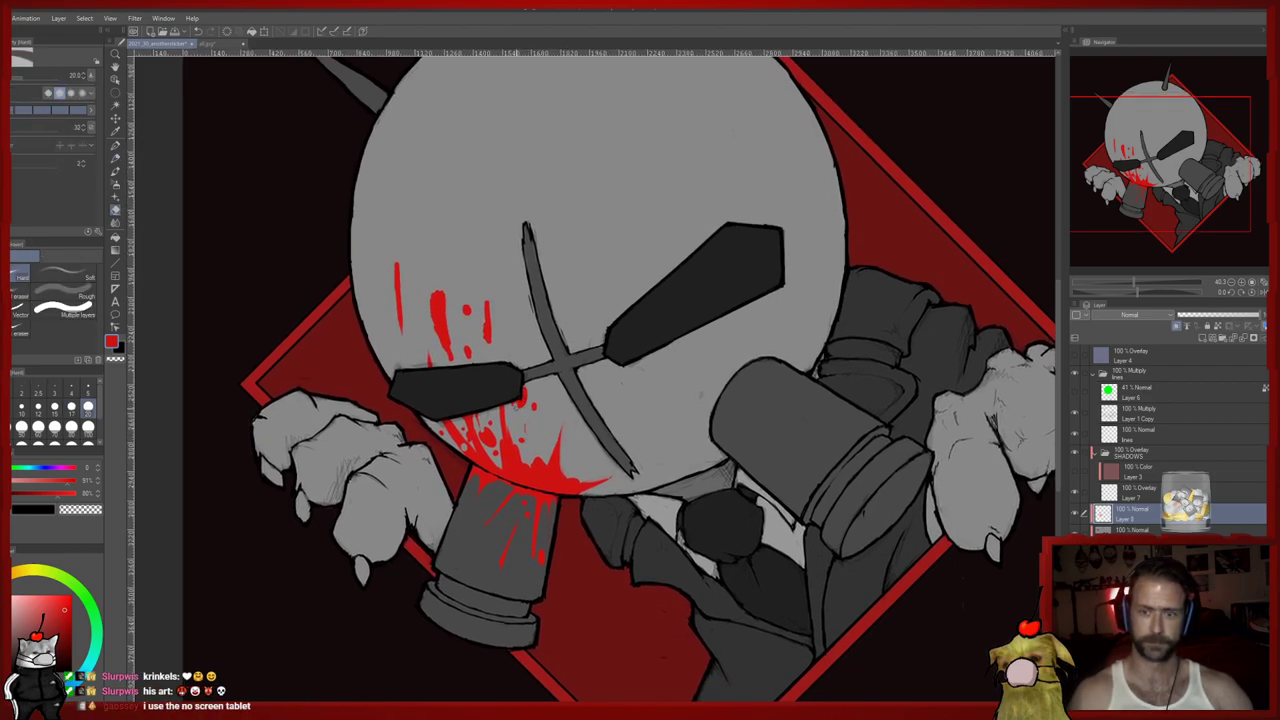
{"action": "key", "text": "p"}
{"action": "key", "text": "e"}
{"action": "mouse_move", "coordinate": [491, 430]}
{"action": "left_mouse_down"}
{"action": "mouse_move", "coordinate": [505, 474]}
{"action": "mouse_move", "coordinate": [496, 457]}
{"action": "left_mouse_up"}
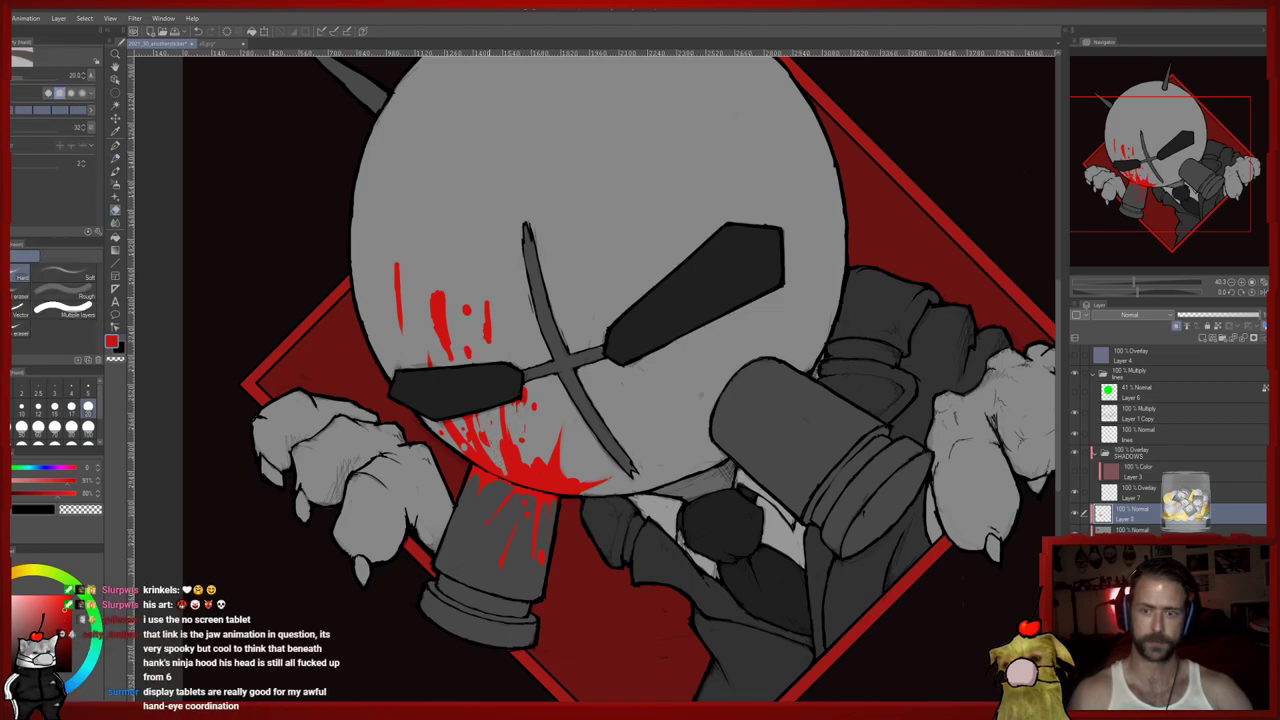
Paint fine red streaks on the cheek beneath the smaller lens and erase clean gaps between them
{"action": "key", "text": "p"}
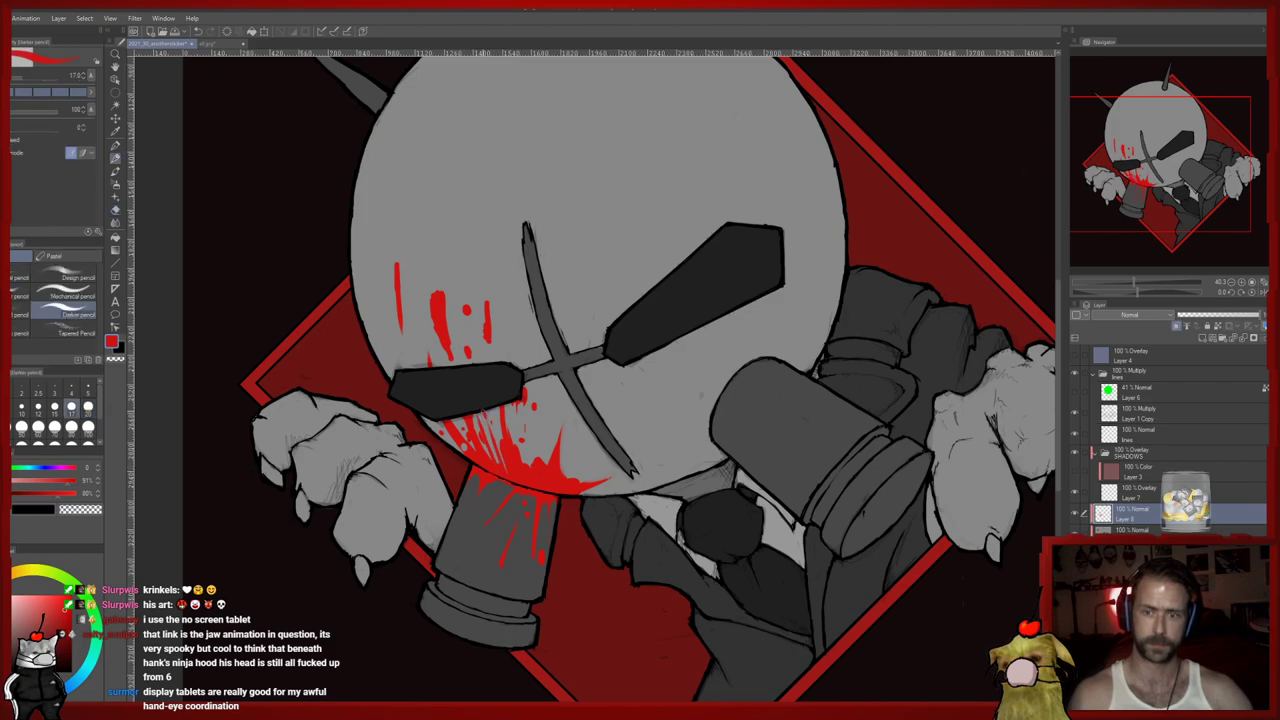
{"action": "key", "text": "e"}
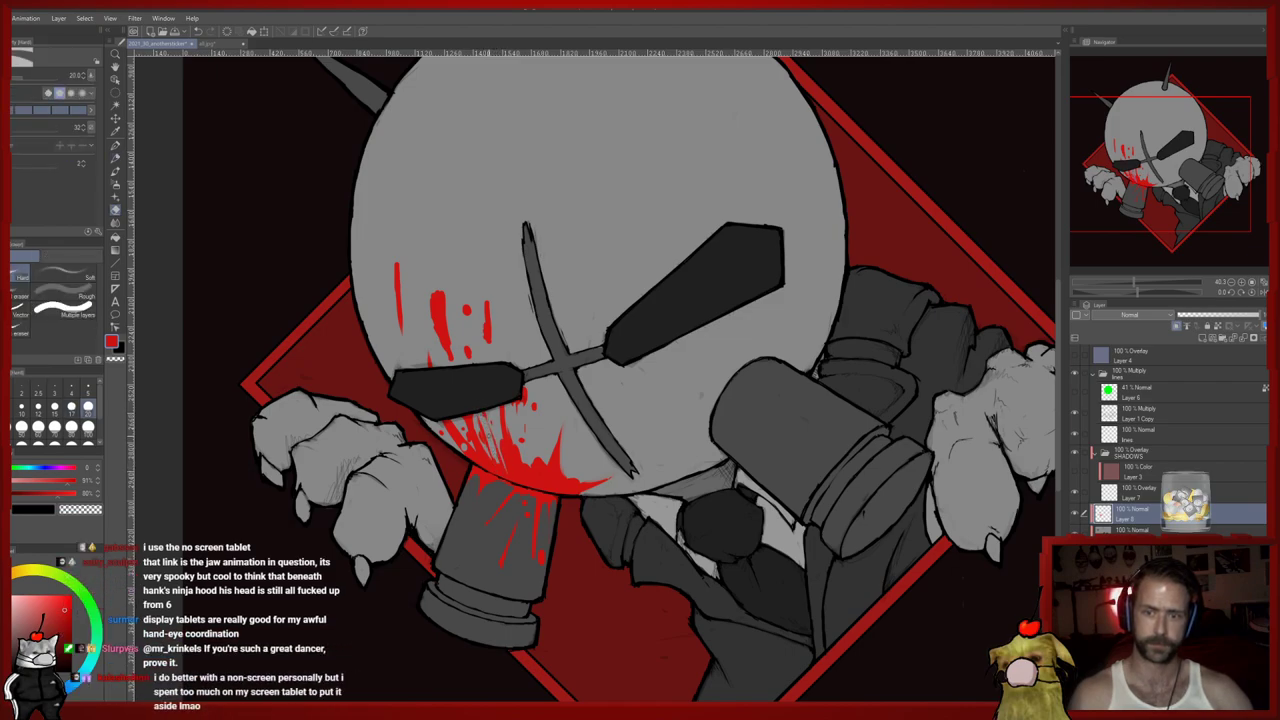
{"action": "mouse_move", "coordinate": [490, 452]}
{"action": "left_mouse_down"}
{"action": "mouse_move", "coordinate": [495, 465]}
{"action": "mouse_move", "coordinate": [477, 430]}
{"action": "left_mouse_up"}
{"action": "key", "text": "p"}
{"action": "key", "text": "e"}
{"action": "key", "text": "p"}
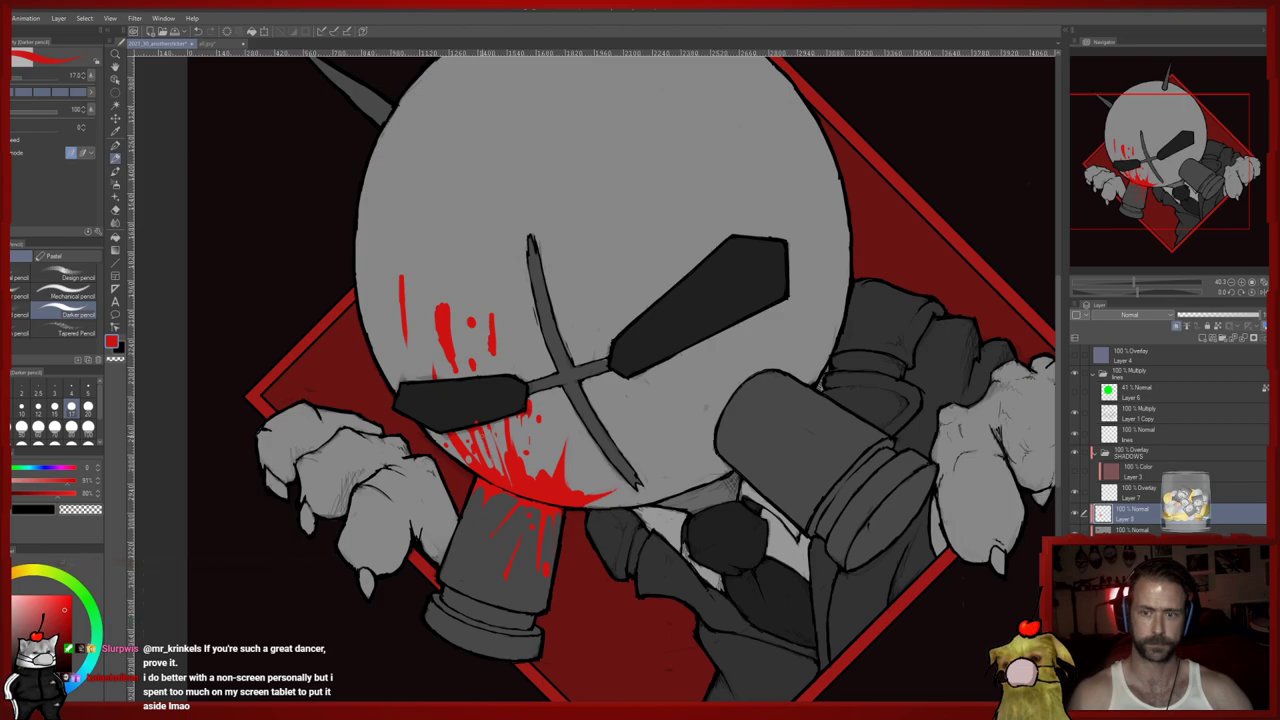
{"action": "key", "text": "e"}
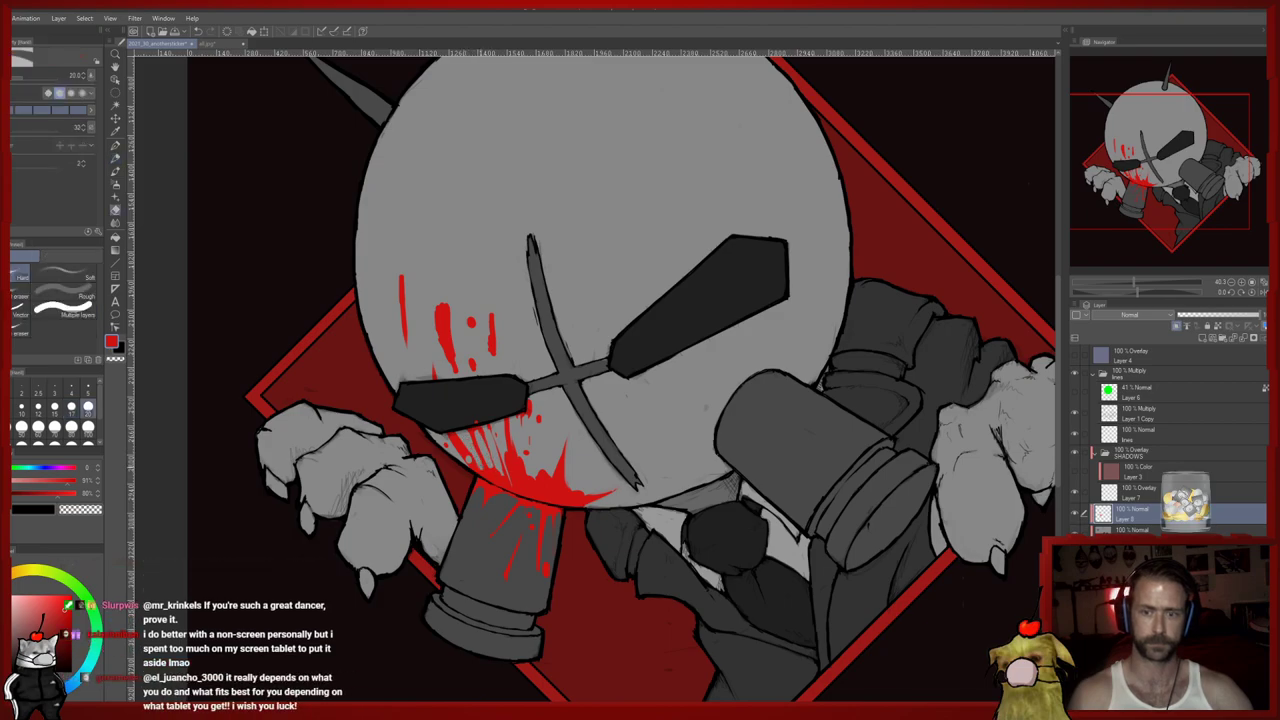
{"action": "key", "text": "p"}
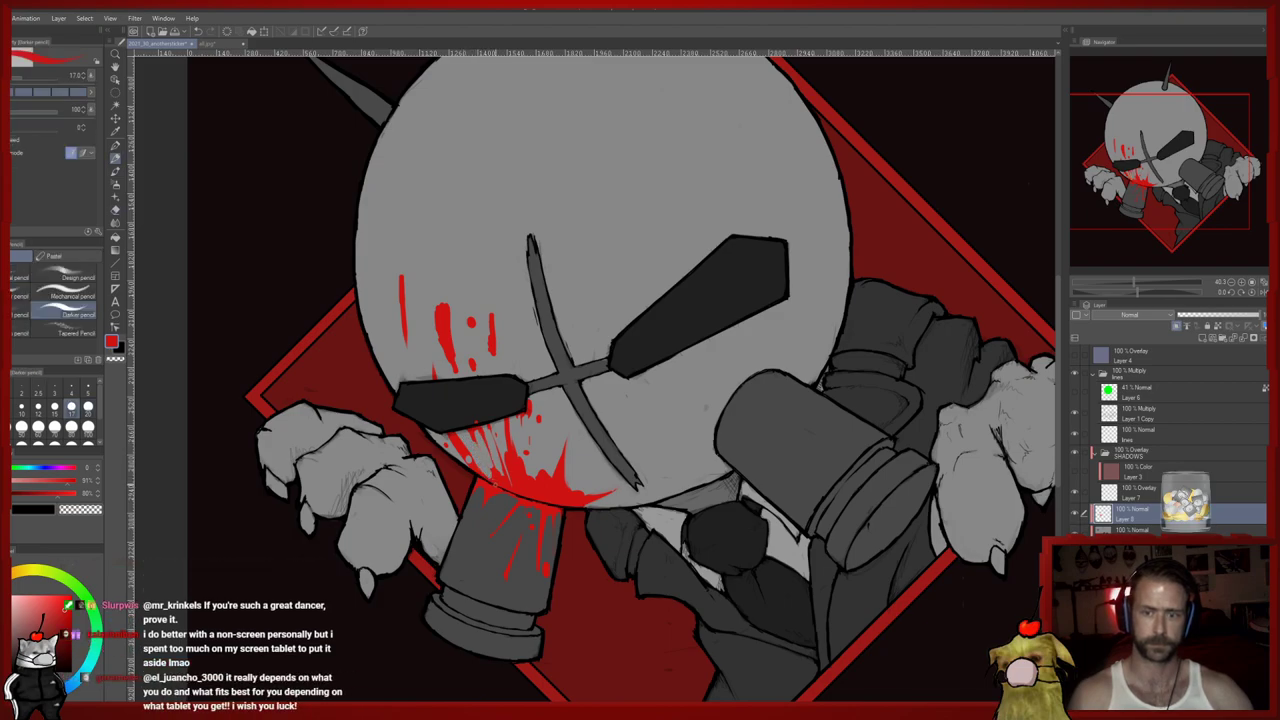
{"action": "key", "text": "e"}
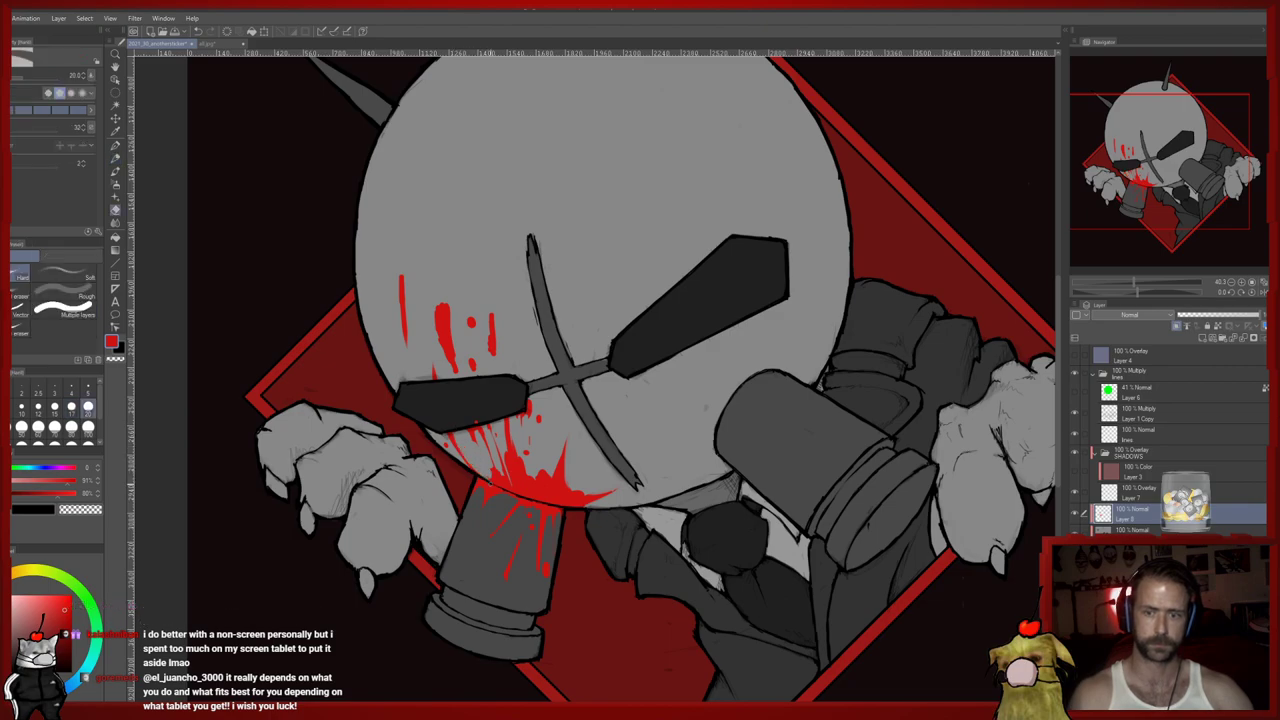
Refine the outermost cheek streaks with alternating pencil and eraser strokes and add a small drop at the smaller lens's upper edge
{"action": "key", "text": "p"}
{"action": "key", "text": "e"}
{"action": "key", "text": "p"}
{"action": "key", "text": "e"}
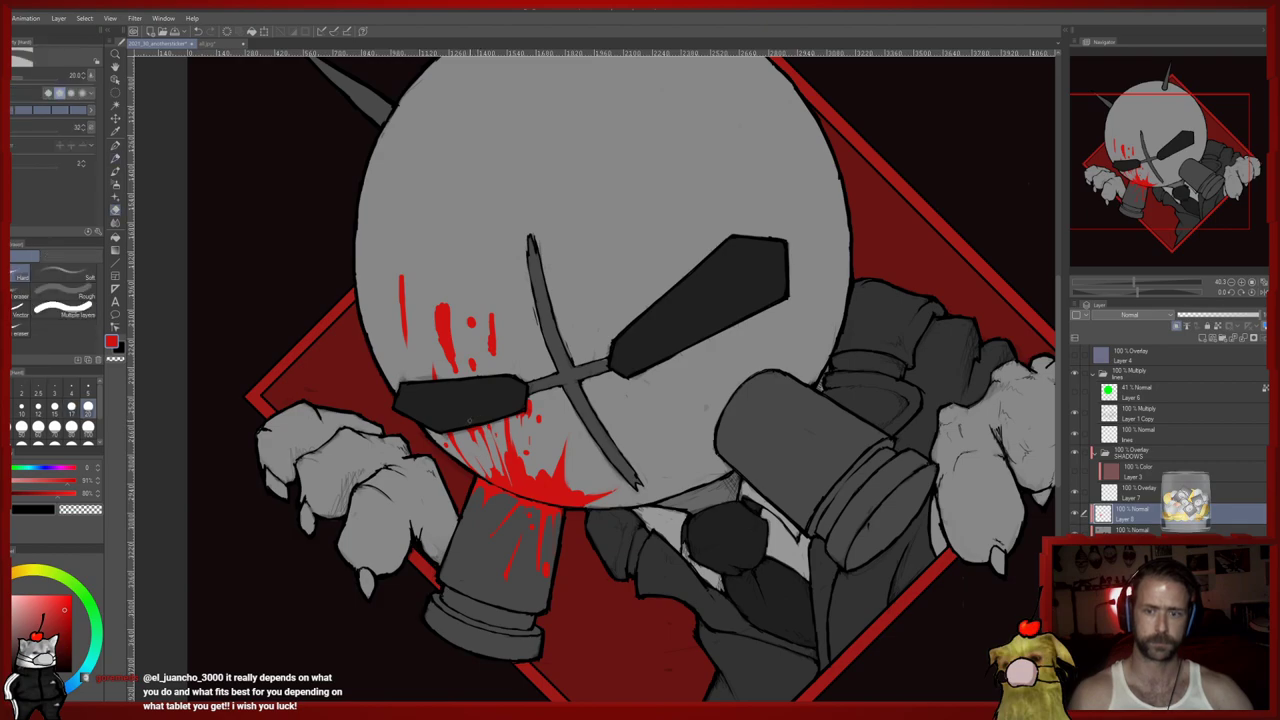
{"action": "key", "text": "p"}
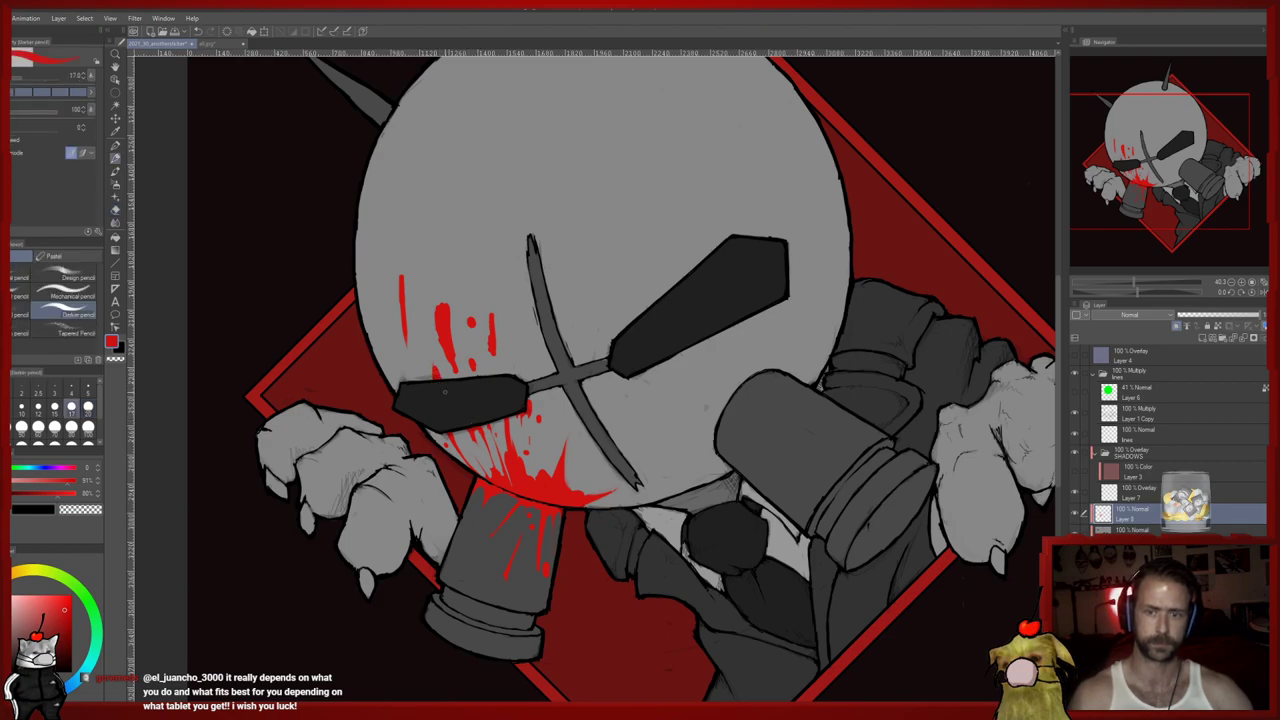
{"action": "key", "text": "e"}
{"action": "left_click_drag", "start_coordinate": [479, 461], "coordinate": [467, 437]}
{"action": "key", "text": "p"}
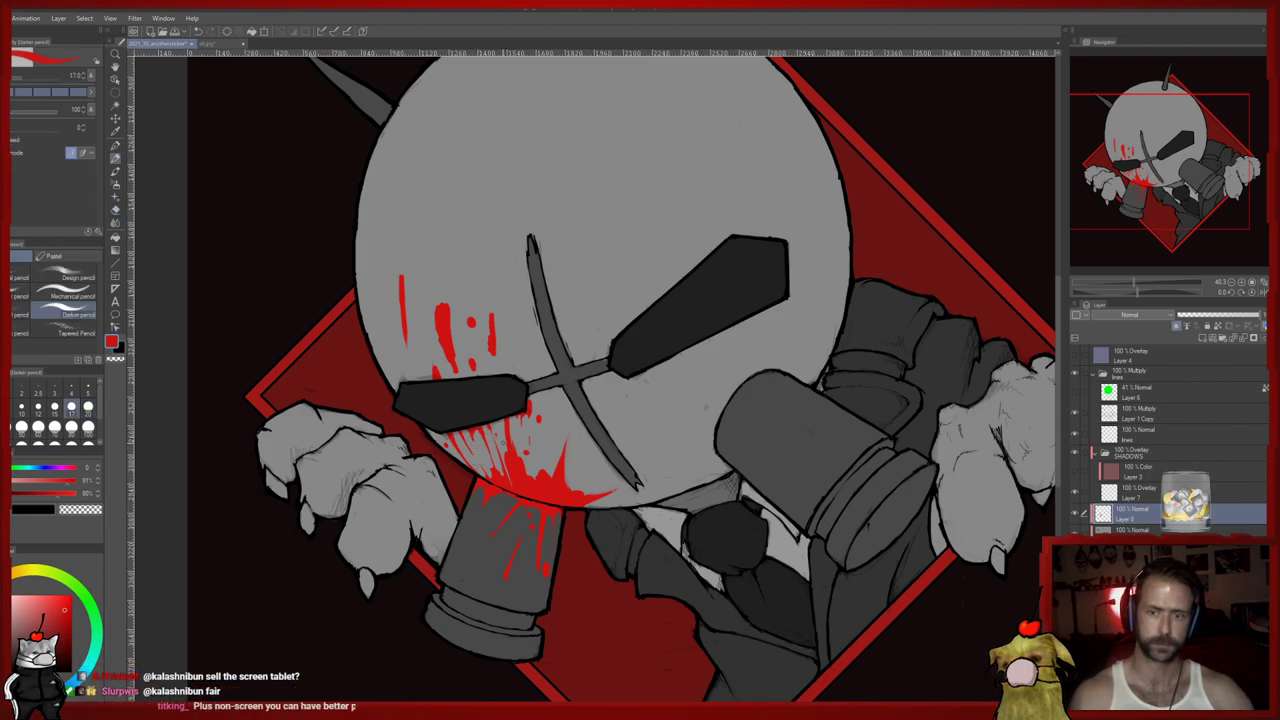
Touch up the cheek streaks beneath the smaller lens and shape a thin red streak above it with the pencil and Hard eraser
{"action": "key", "text": "e"}
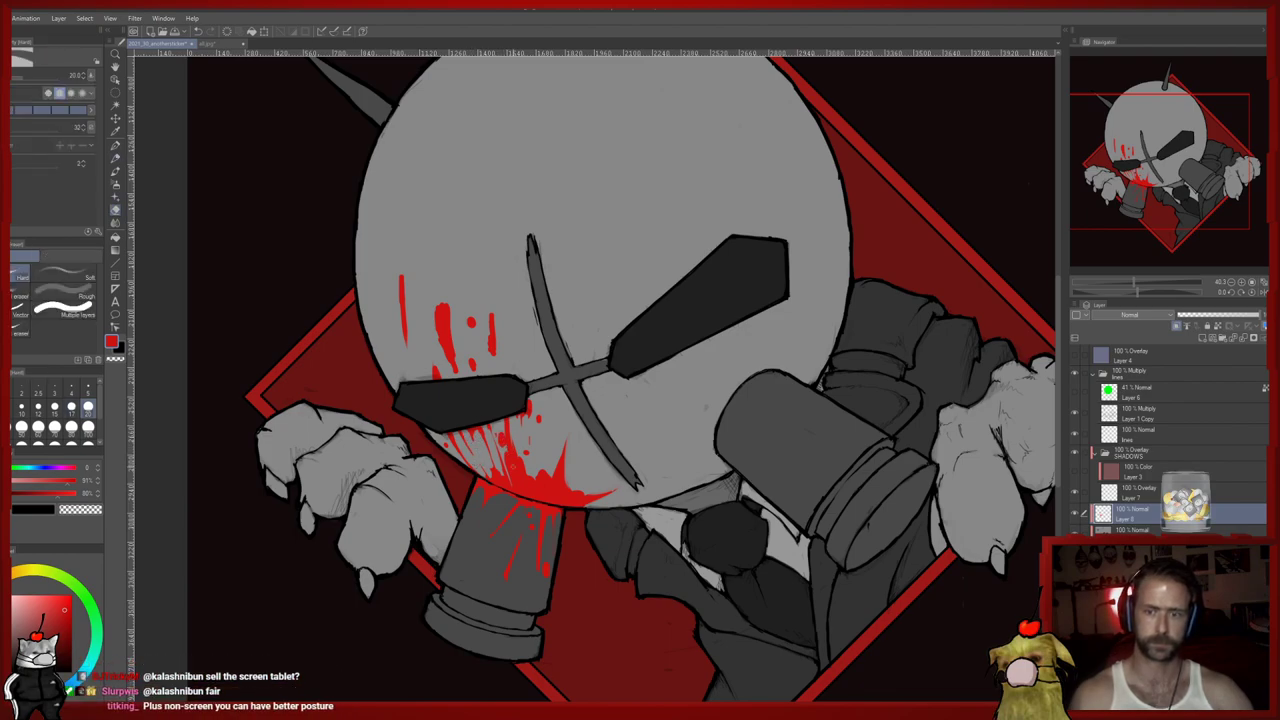
{"action": "key", "text": "p"}
{"action": "mouse_move", "coordinate": [512, 492]}
{"action": "left_mouse_down"}
{"action": "mouse_move", "coordinate": [491, 431]}
{"action": "mouse_move", "coordinate": [503, 475]}
{"action": "left_mouse_up"}
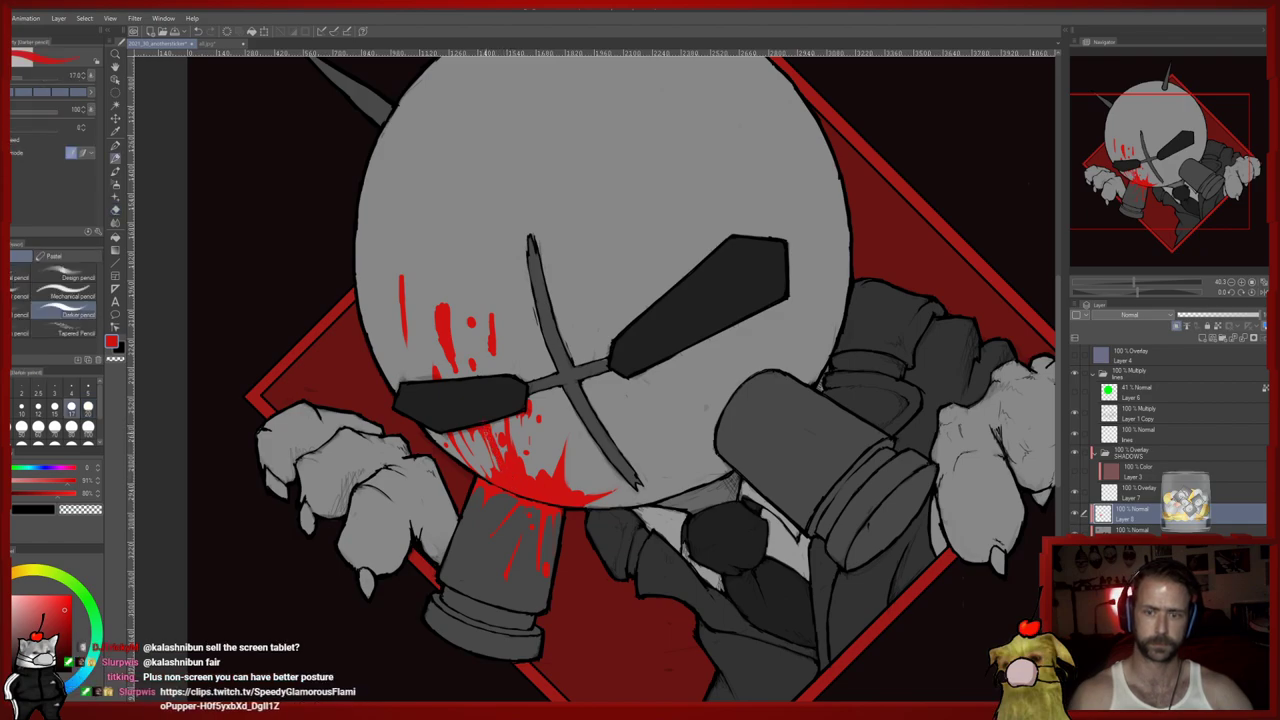
{"action": "key", "text": "e"}
{"action": "left_click_drag", "start_coordinate": [436, 370], "coordinate": [465, 390]}
{"action": "key", "text": "p"}
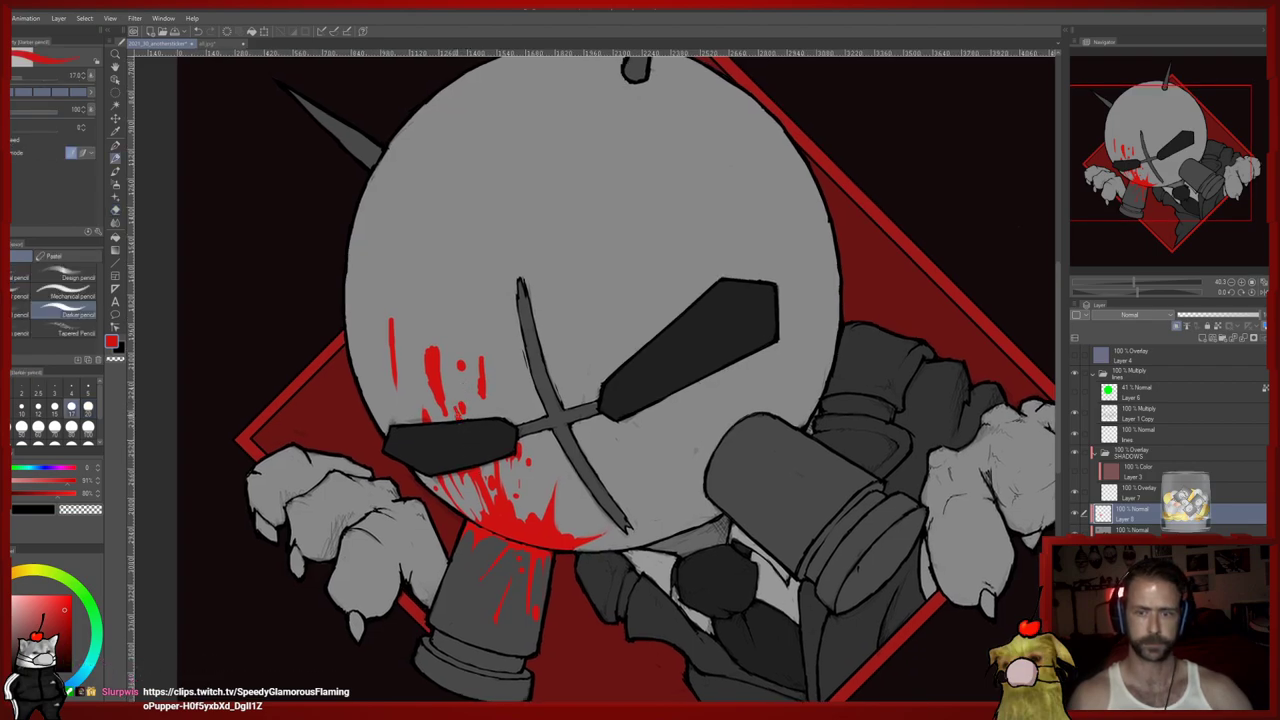
Erase the round drop and the innermost streak above the smaller lens and slim the thick streak beside them
{"action": "key", "text": "e"}
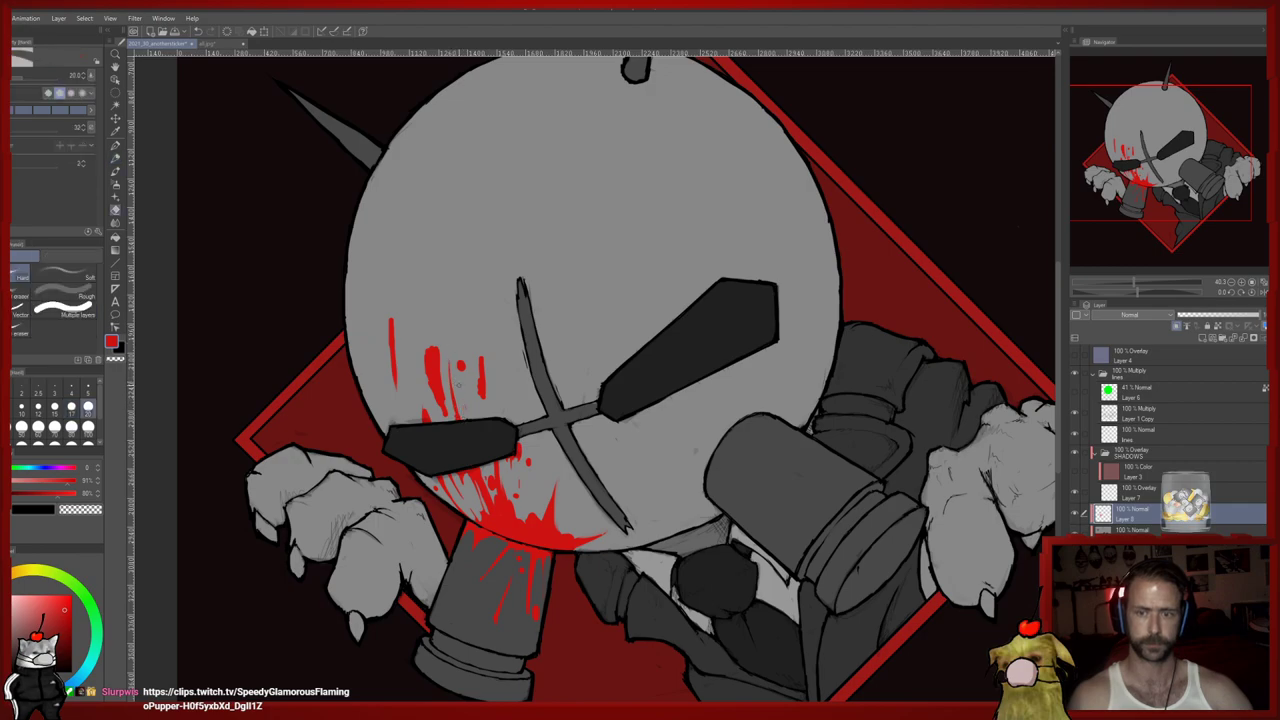
{"action": "mouse_move", "coordinate": [486, 360]}
{"action": "left_mouse_down"}
{"action": "mouse_move", "coordinate": [485, 399]}
{"action": "mouse_move", "coordinate": [481, 359]}
{"action": "left_mouse_up"}
{"action": "left_click_drag", "start_coordinate": [462, 371], "coordinate": [463, 363]}
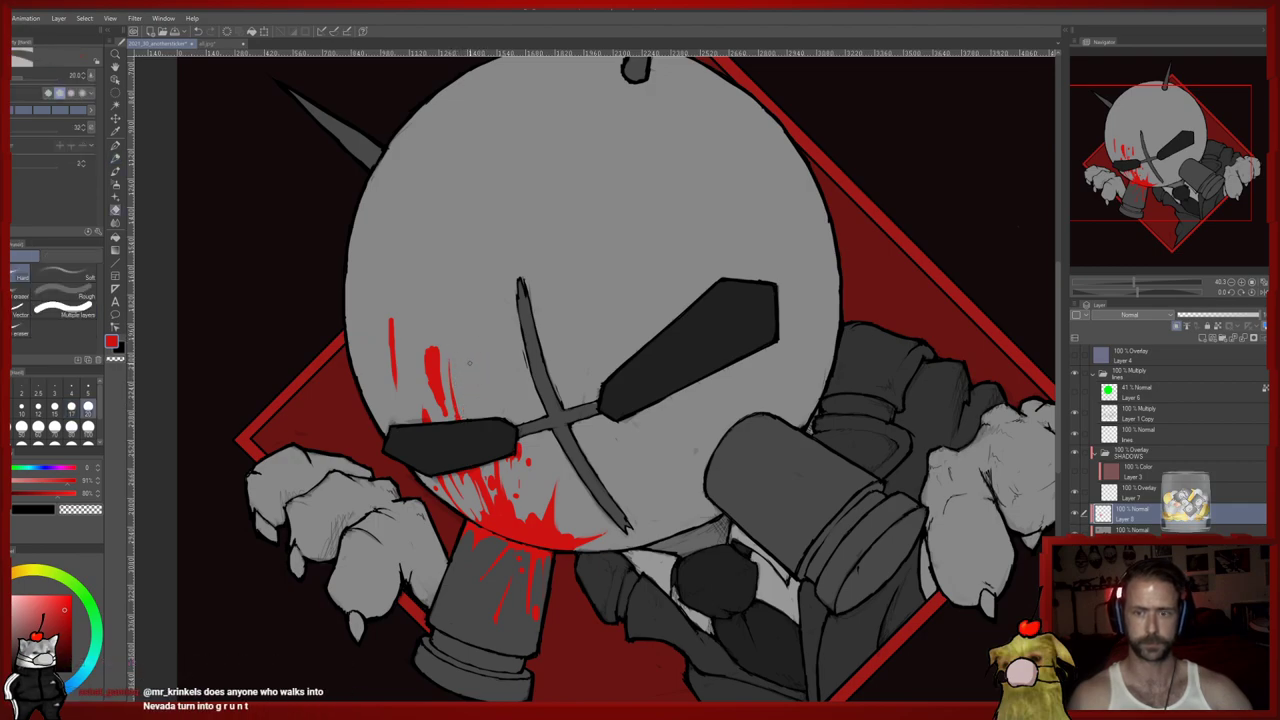
{"action": "mouse_move", "coordinate": [443, 415]}
{"action": "left_mouse_down"}
{"action": "mouse_move", "coordinate": [437, 348]}
{"action": "mouse_move", "coordinate": [438, 410]}
{"action": "mouse_move", "coordinate": [430, 350]}
{"action": "mouse_move", "coordinate": [392, 388]}
{"action": "left_mouse_up"}
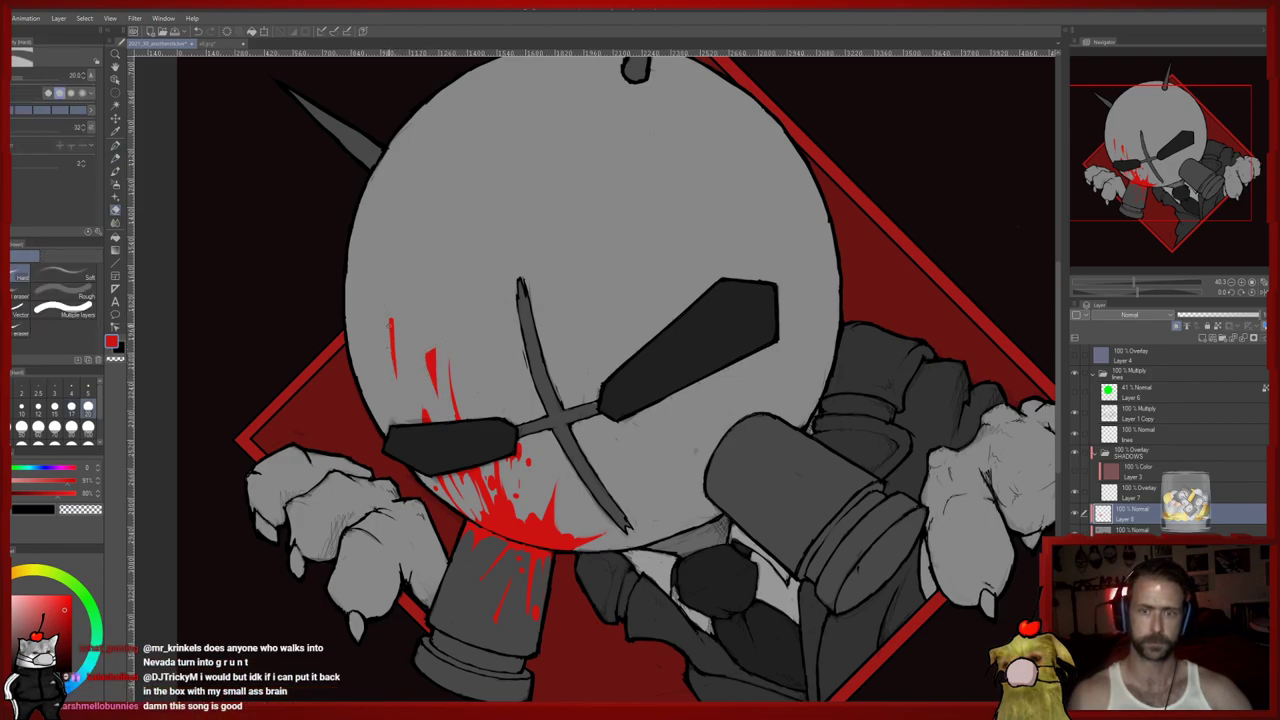
Sharpen the outermost streak above the smaller lens and refine the nearby marks with alternating pencil and eraser strokes
{"action": "key", "text": "p"}
{"action": "key", "text": "e"}
{"action": "key", "text": "p"}
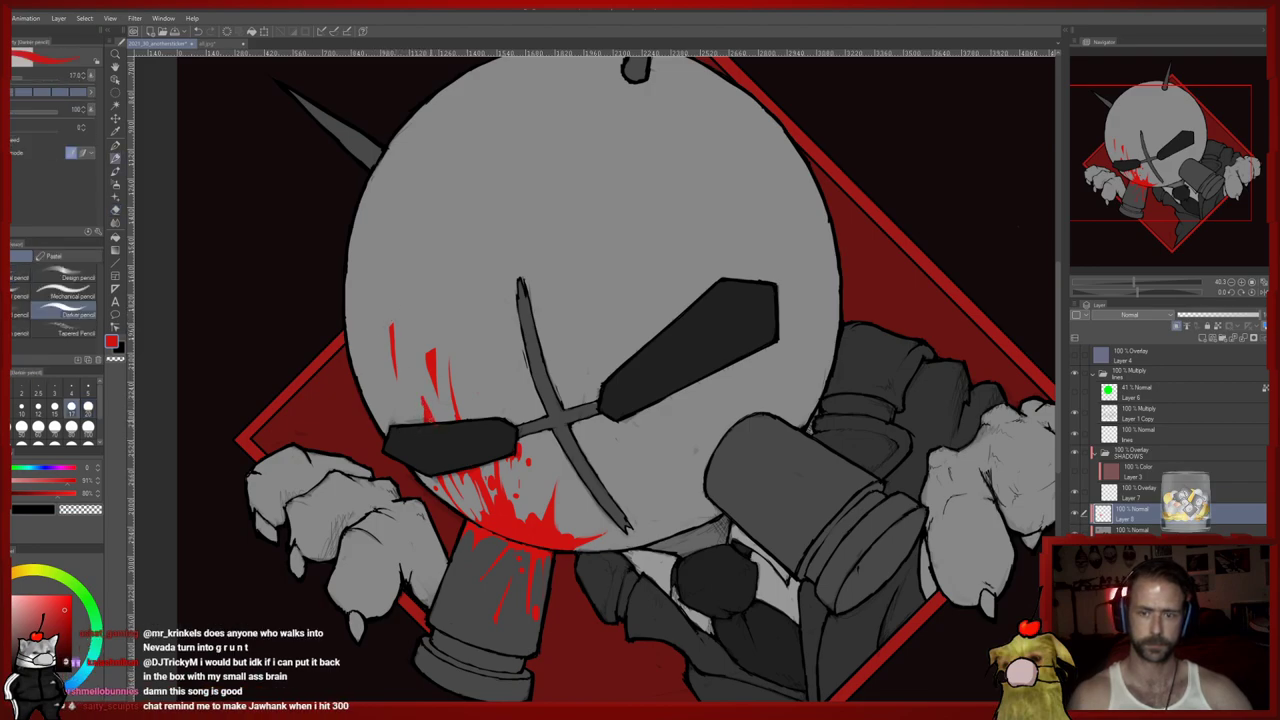
{"action": "key", "text": "e"}
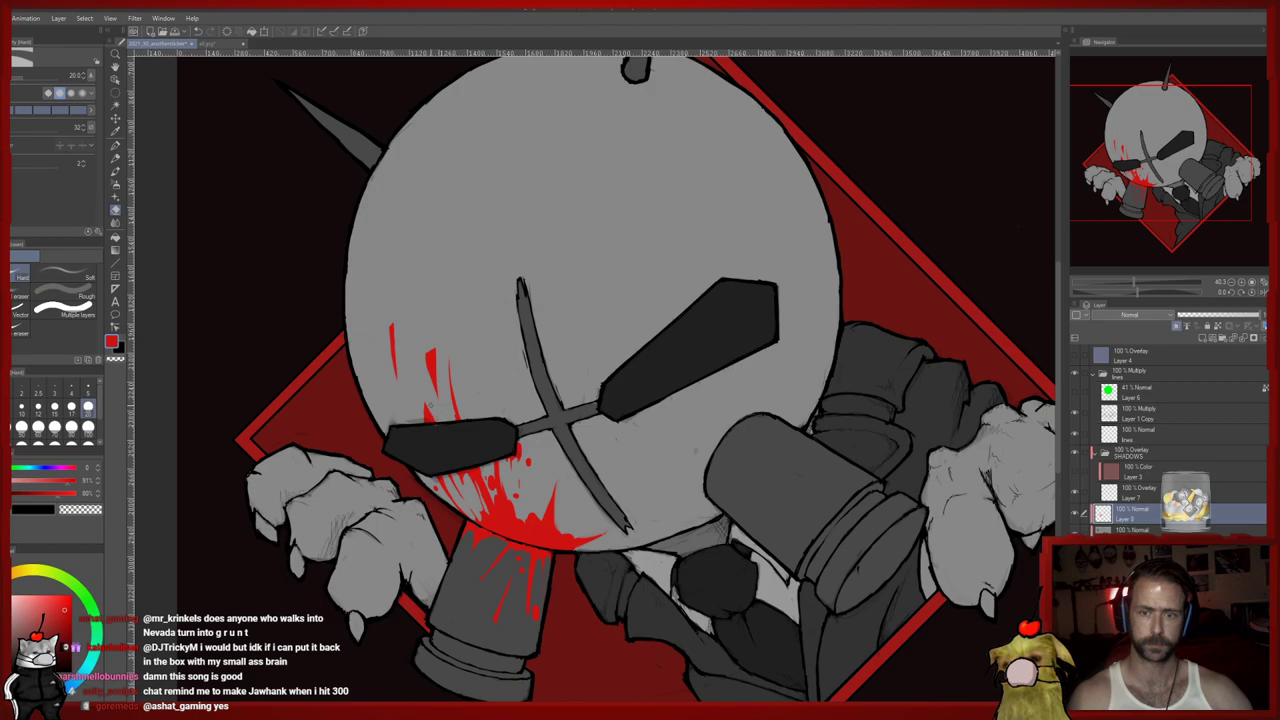
{"action": "key", "text": "p"}
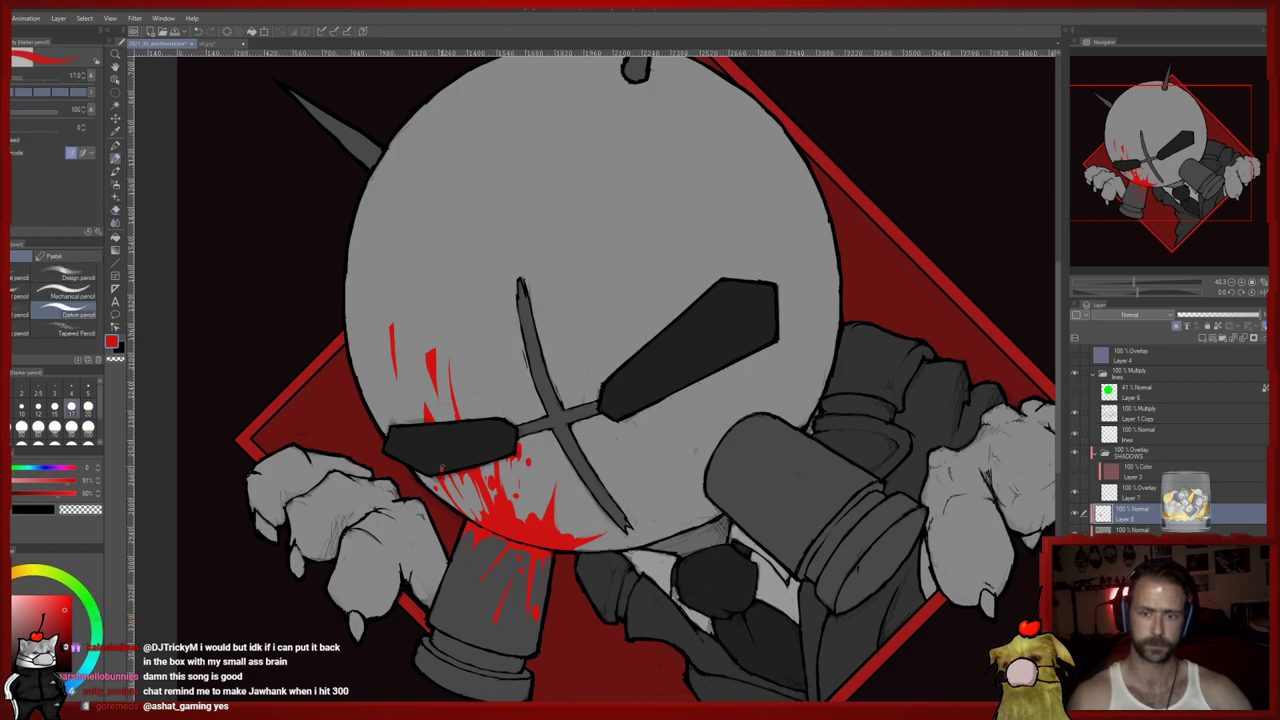
{"action": "key", "text": "e"}
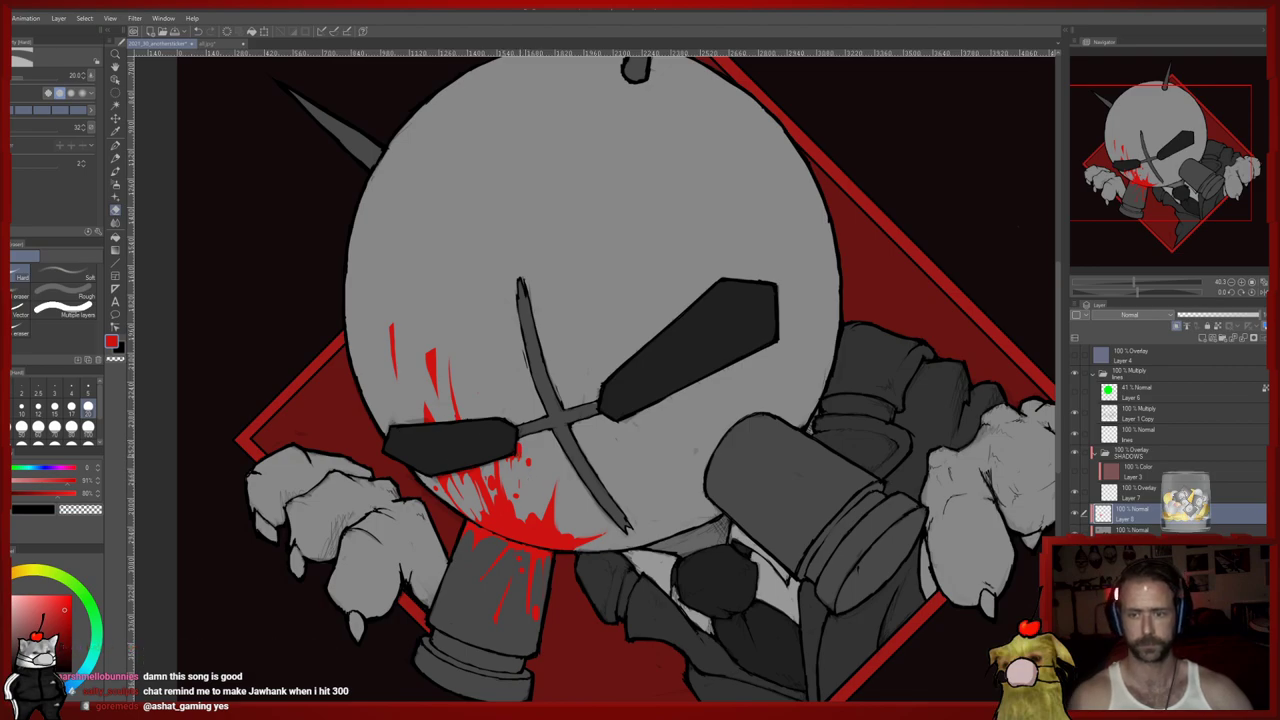
Paint a thin vertical red streak on the cheek near the cross and erase the large spikes at the chin splatter's inner end
{"action": "key", "text": "p"}
{"action": "key", "text": "e"}
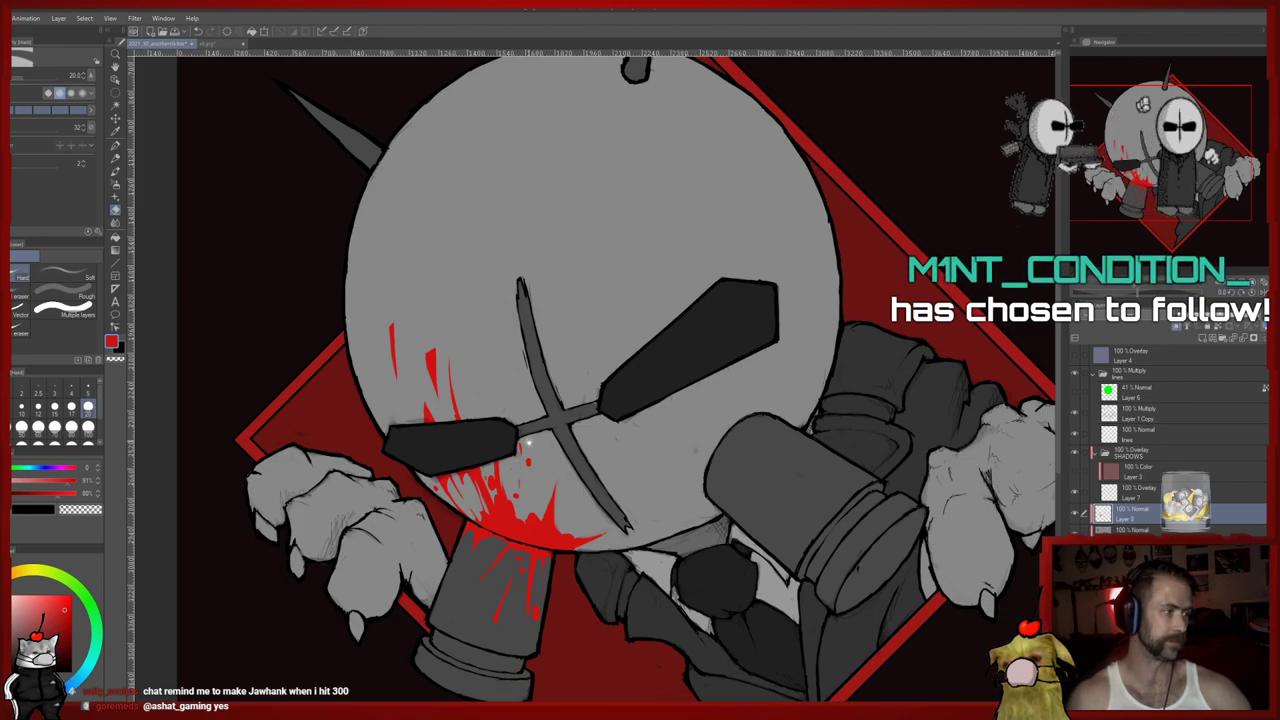
{"action": "left_click_drag", "start_coordinate": [537, 459], "coordinate": [525, 449]}
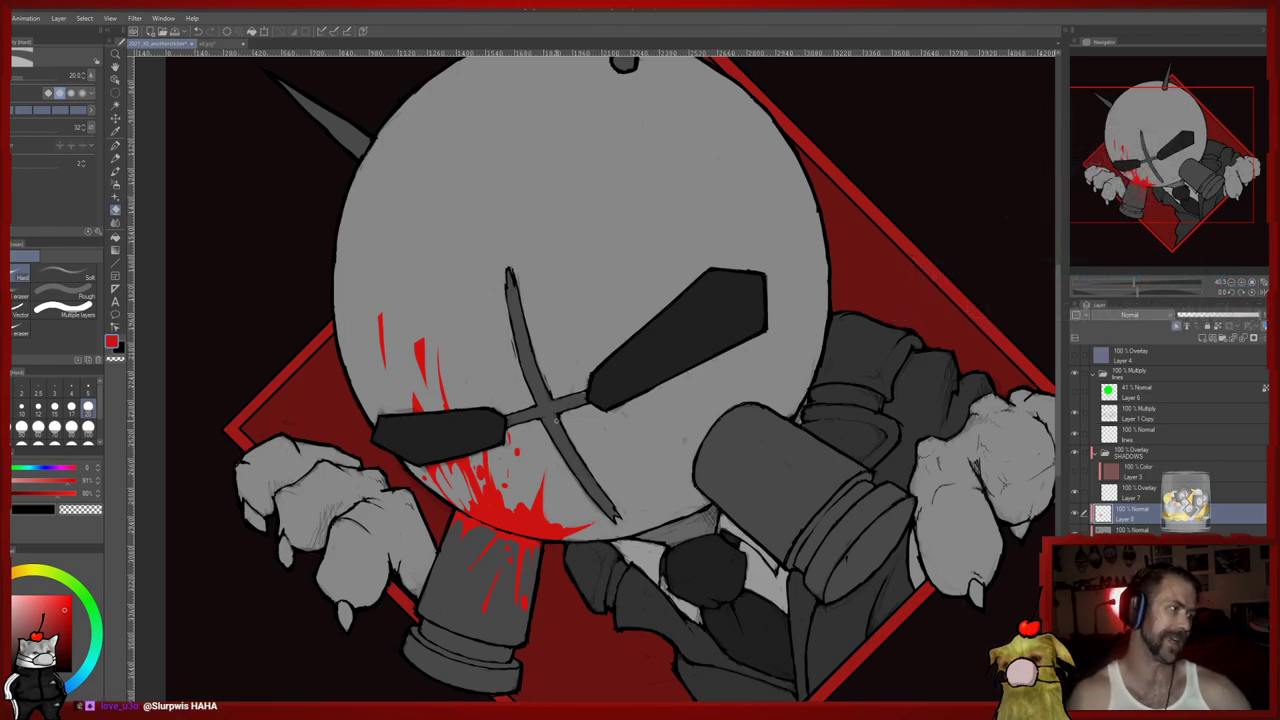
{"action": "key", "text": "p"}
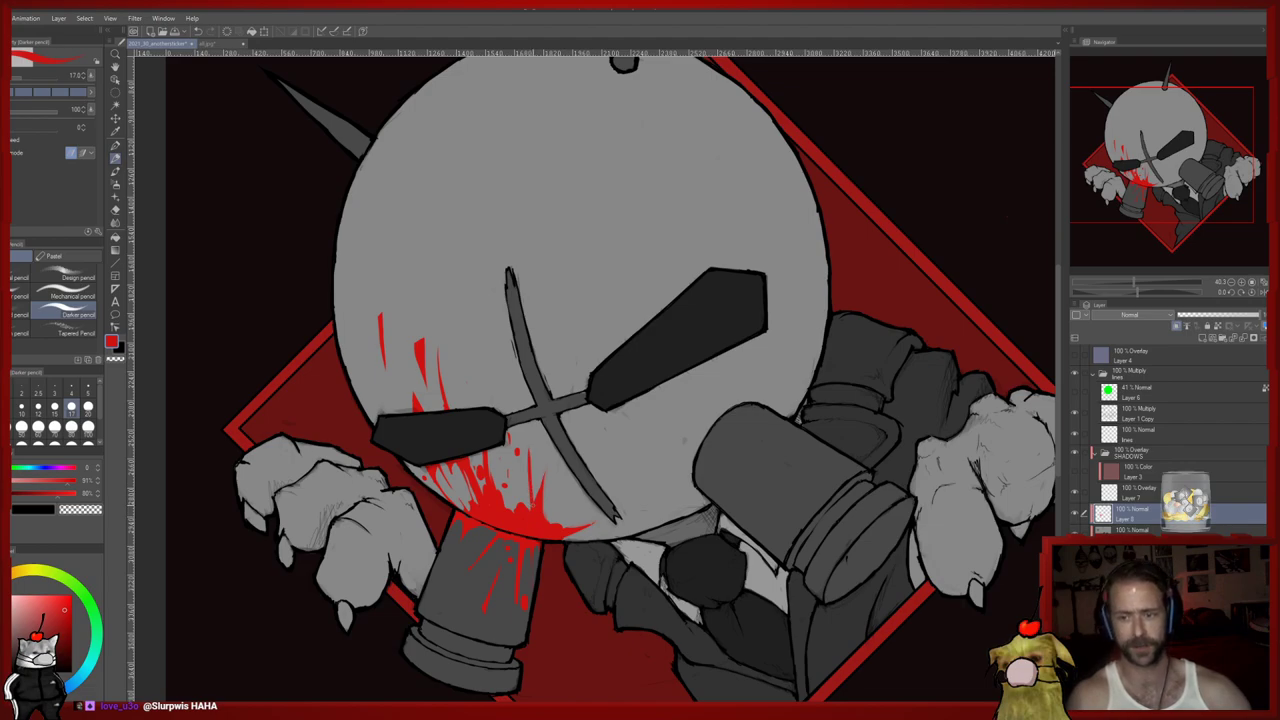
{"action": "key", "text": "e"}
{"action": "mouse_move", "coordinate": [549, 514]}
{"action": "left_mouse_down"}
{"action": "mouse_move", "coordinate": [569, 544]}
{"action": "mouse_move", "coordinate": [555, 538]}
{"action": "mouse_move", "coordinate": [592, 525]}
{"action": "left_mouse_up"}
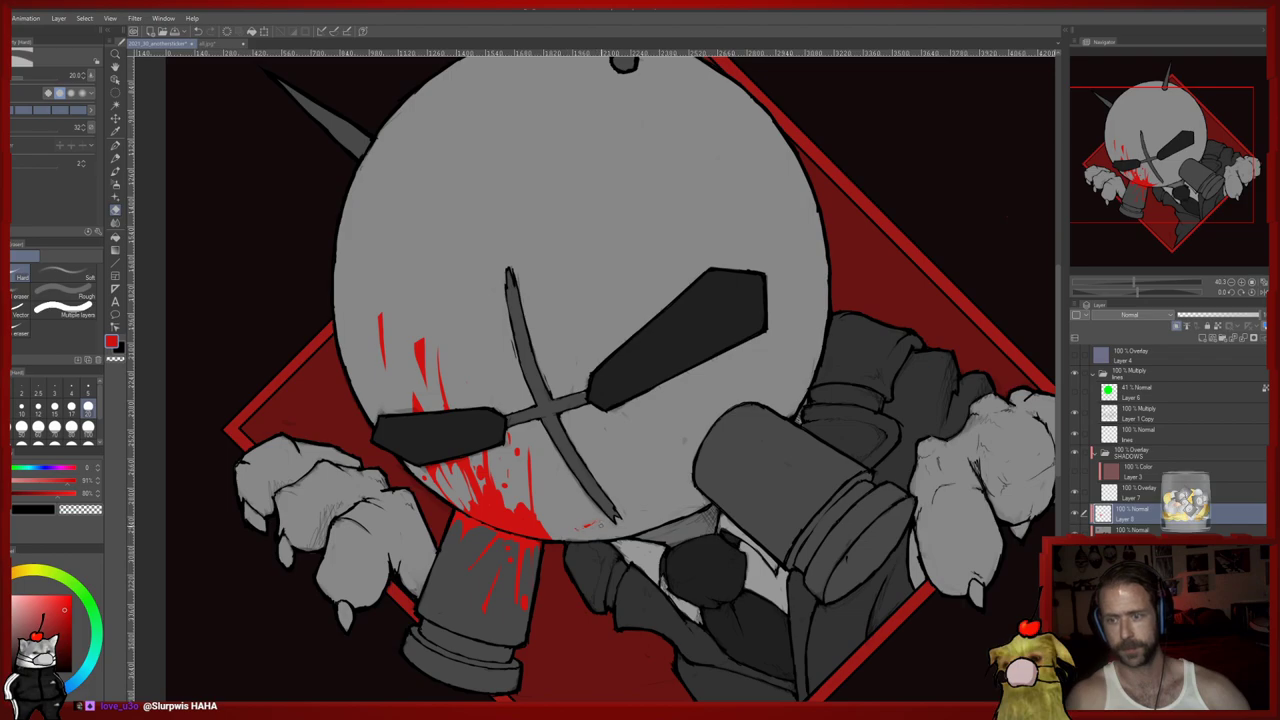
{"action": "left_click_drag", "start_coordinate": [577, 471], "coordinate": [565, 463]}
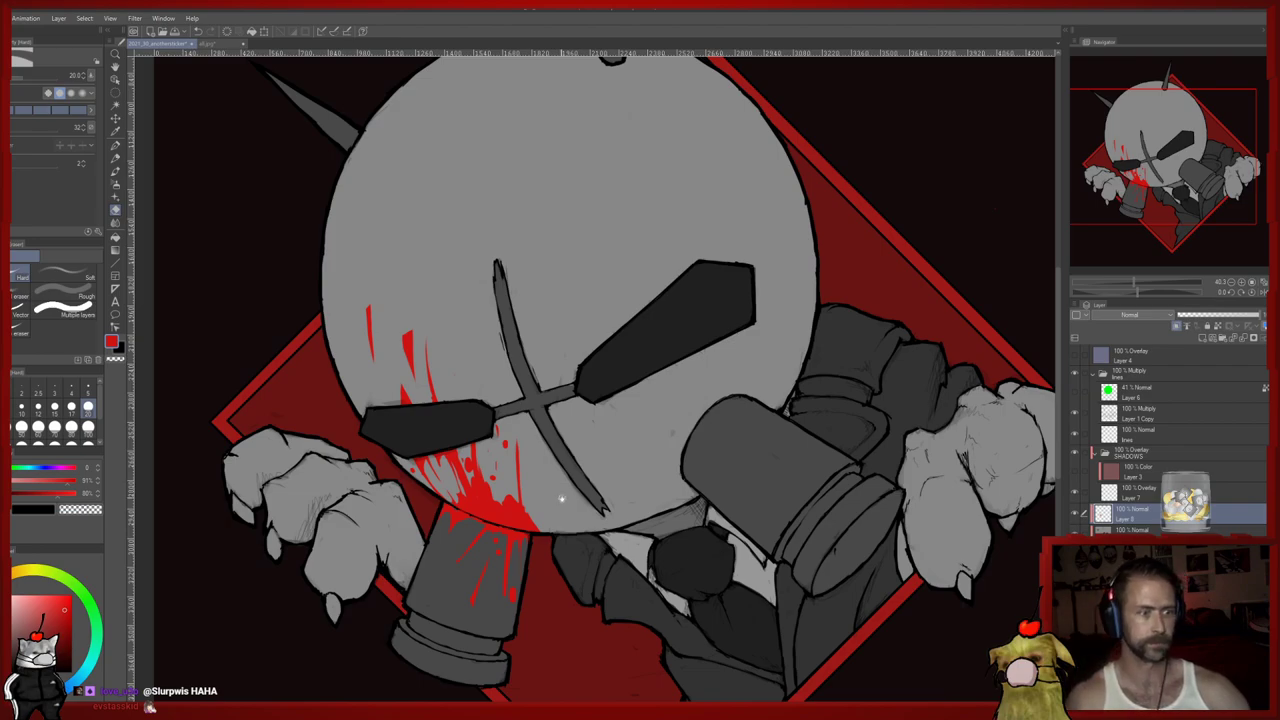
Paint a slender curved spike at the chin splatter's inner end and trim the thin streak beside it into a short sliver
{"action": "left_click_drag", "start_coordinate": [558, 499], "coordinate": [525, 448]}
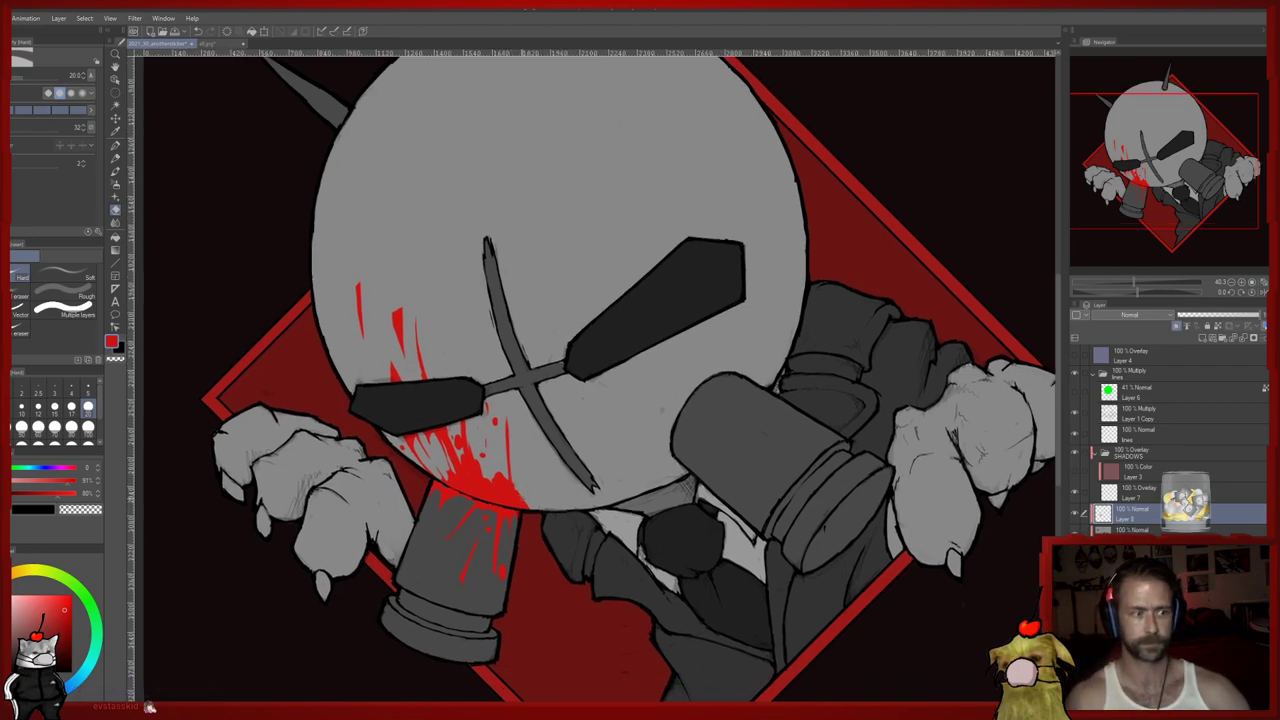
{"action": "key", "text": "p"}
{"action": "mouse_move", "coordinate": [525, 502]}
{"action": "left_mouse_down"}
{"action": "mouse_move", "coordinate": [545, 448]}
{"action": "mouse_move", "coordinate": [526, 503]}
{"action": "left_mouse_up"}
{"action": "key", "text": "e"}
{"action": "key", "text": "p"}
{"action": "key", "text": "e"}
{"action": "left_click_drag", "start_coordinate": [513, 446], "coordinate": [511, 489]}
Paint two red streaks above the smaller lens's inner corner, beside the cross, and taper them with the Hard eraser
{"action": "key", "text": "p"}
{"action": "mouse_move", "coordinate": [477, 340]}
{"action": "left_mouse_down"}
{"action": "mouse_move", "coordinate": [479, 316]}
{"action": "mouse_move", "coordinate": [479, 370]}
{"action": "left_mouse_up"}
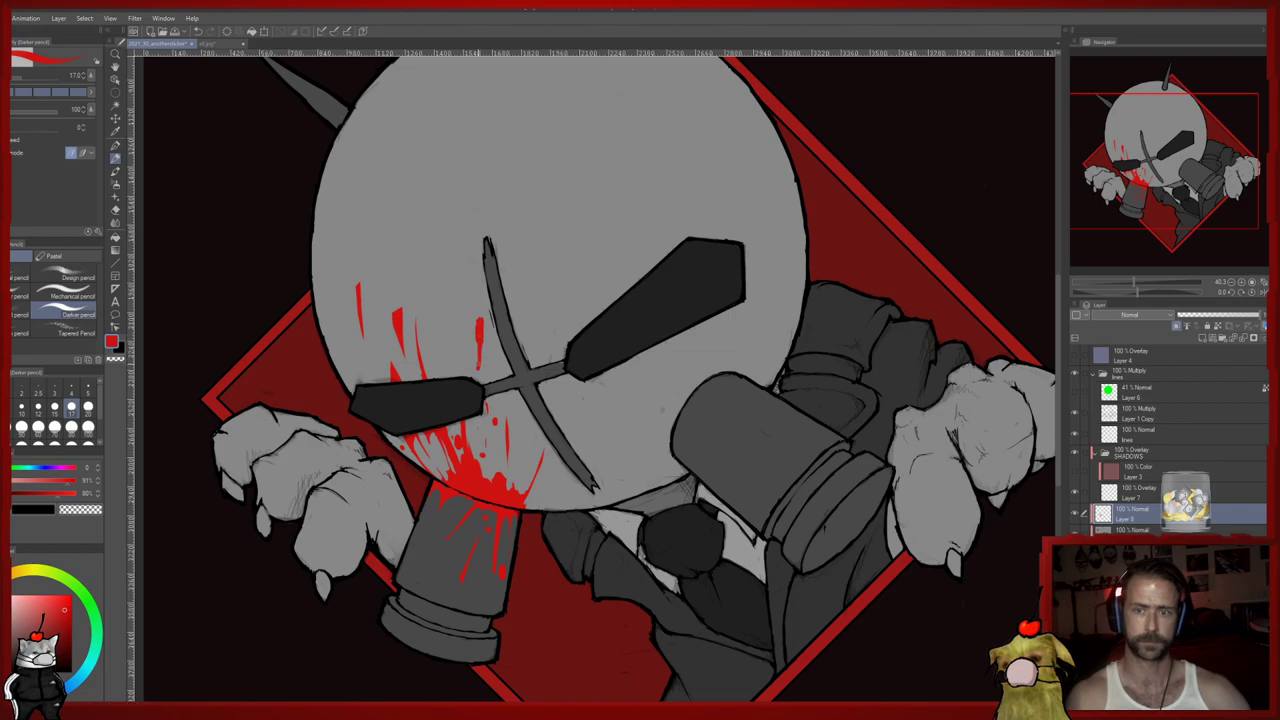
{"action": "key", "text": "e"}
{"action": "left_click_drag", "start_coordinate": [475, 320], "coordinate": [477, 375]}
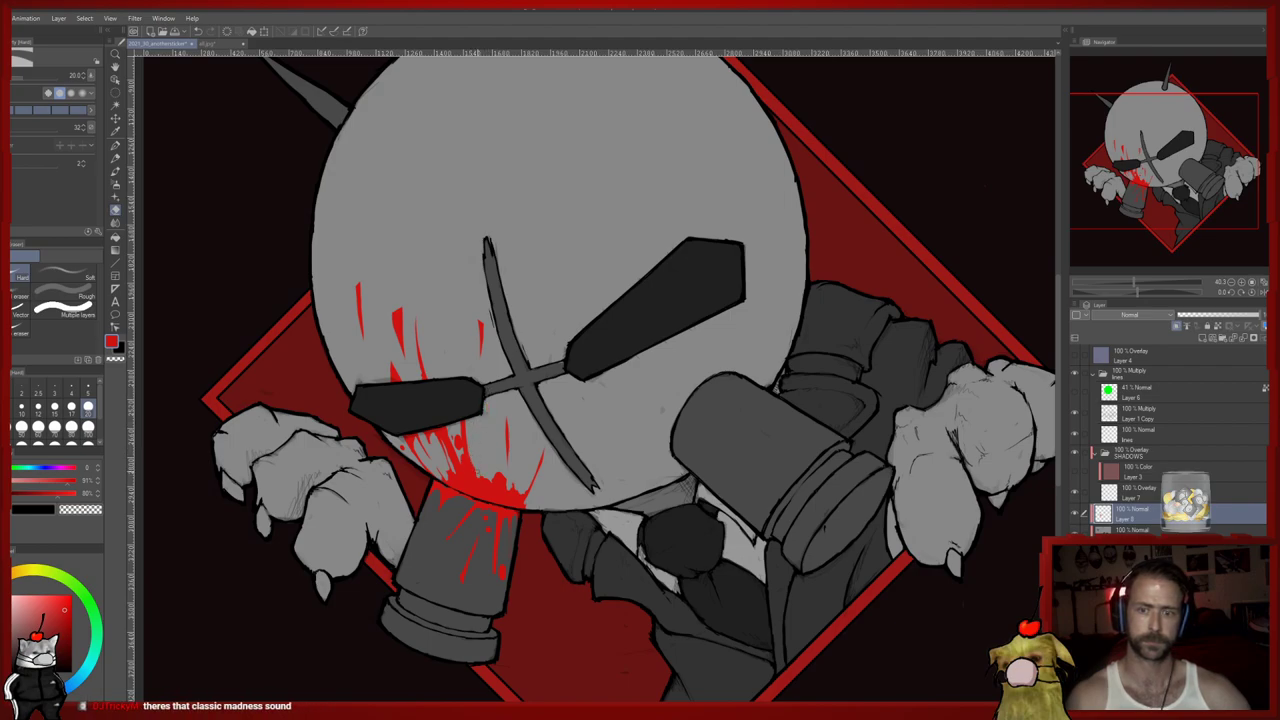
{"action": "key", "text": "p"}
{"action": "left_click_drag", "start_coordinate": [463, 310], "coordinate": [458, 366]}
{"action": "key", "text": "e"}
{"action": "key", "text": "p"}
{"action": "mouse_move", "coordinate": [460, 310]}
{"action": "left_mouse_down"}
{"action": "mouse_move", "coordinate": [460, 362]}
{"action": "mouse_move", "coordinate": [460, 336]}
{"action": "left_mouse_up"}
{"action": "key", "text": "e"}
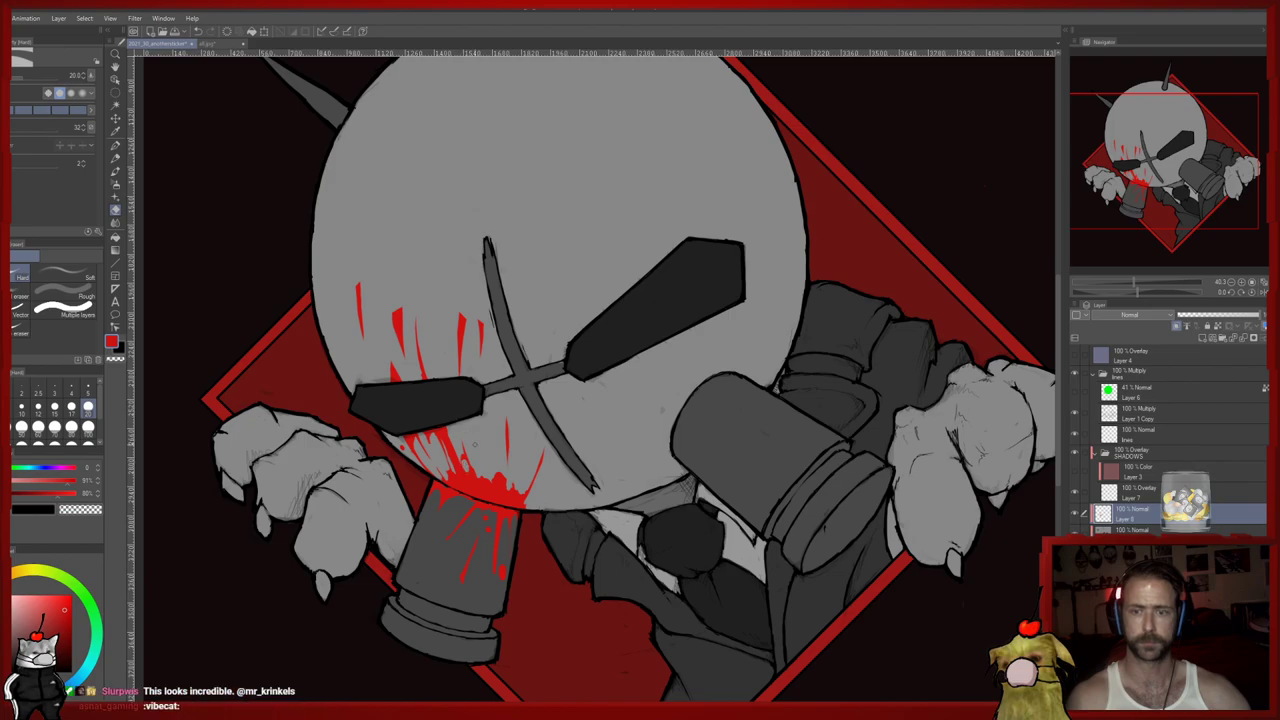
Add pointed red streaks to the middle of the cheek splatter and erase thin gaps to separate and sharpen them
{"action": "key", "text": "p"}
{"action": "key", "text": "e"}
{"action": "mouse_move", "coordinate": [470, 440]}
{"action": "left_mouse_down"}
{"action": "mouse_move", "coordinate": [475, 468]}
{"action": "mouse_move", "coordinate": [484, 430]}
{"action": "mouse_move", "coordinate": [488, 462]}
{"action": "left_mouse_up"}
{"action": "key", "text": "p"}
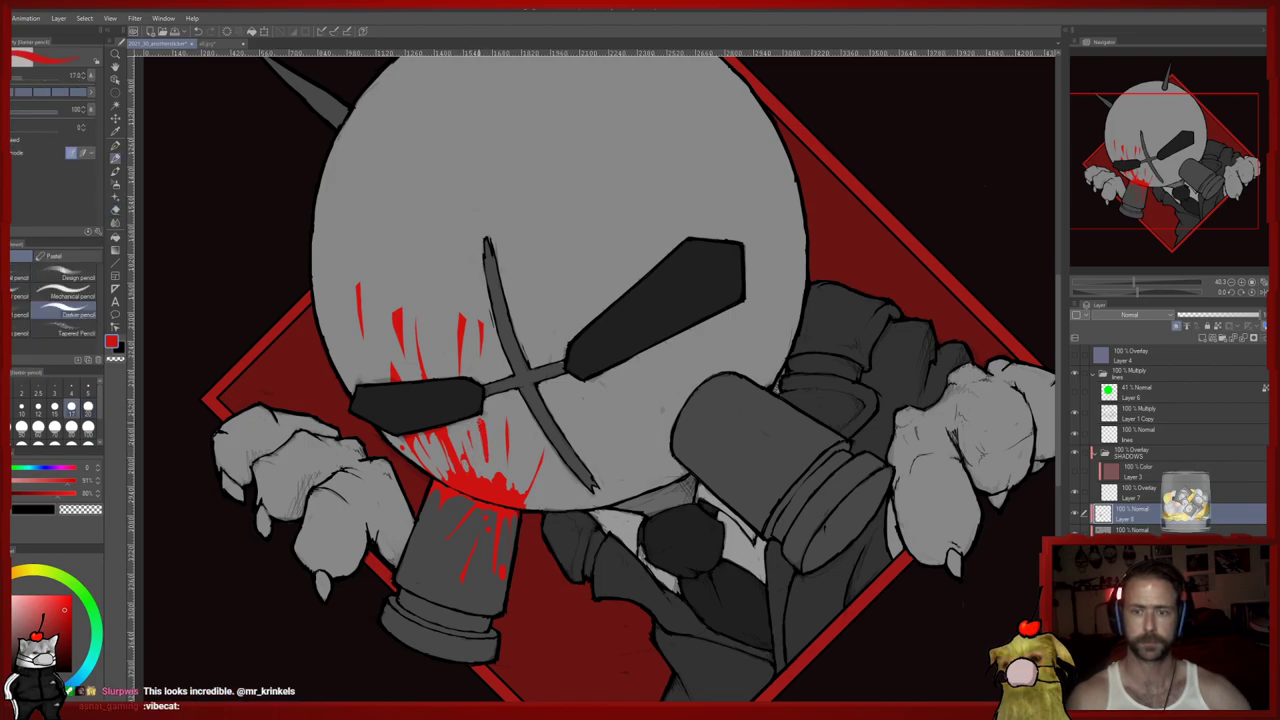
{"action": "key", "text": "e"}
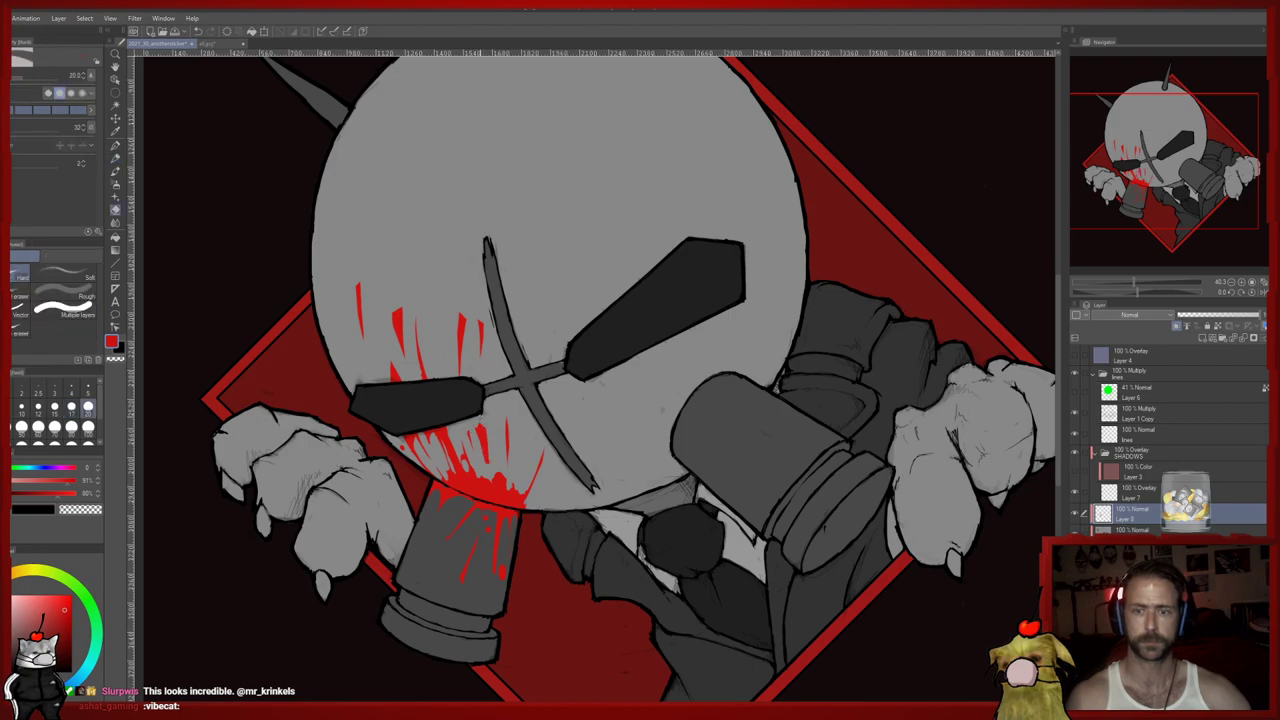
{"action": "left_click_drag", "start_coordinate": [480, 430], "coordinate": [486, 463]}
{"action": "key", "text": "p"}
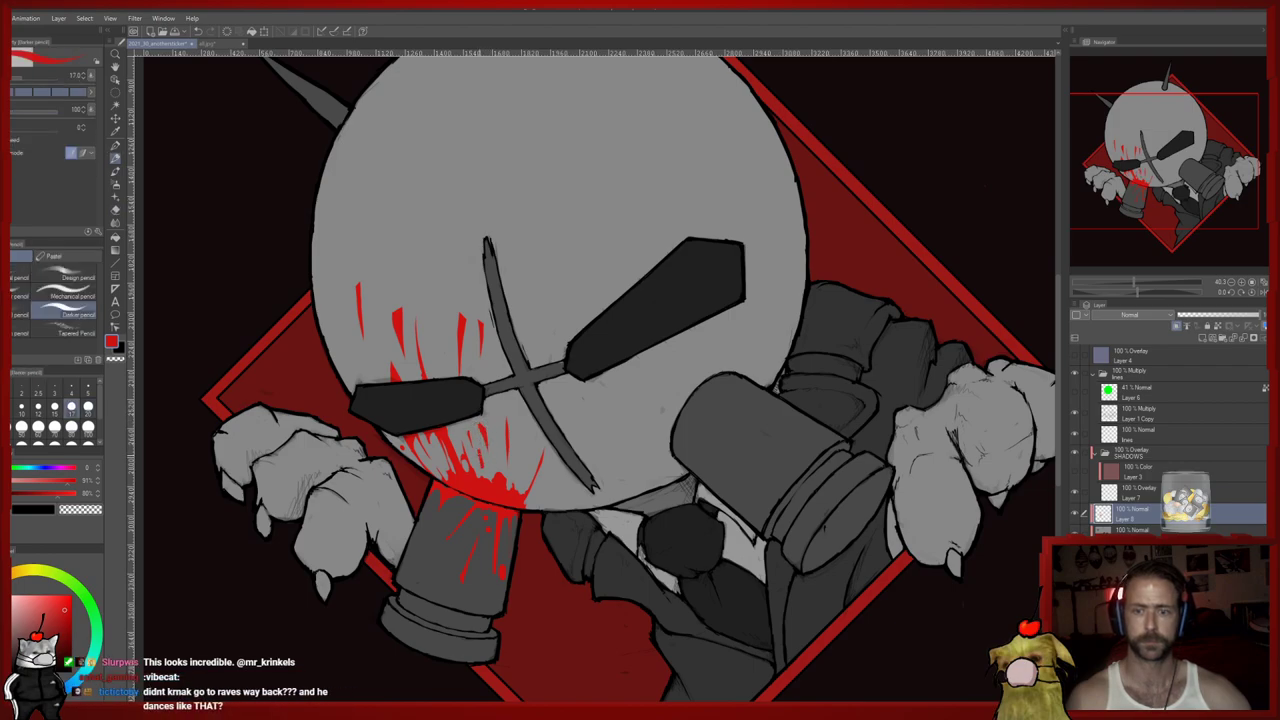
Paint a tapered red spike just below the smaller lens's inner corner and trim its edges with the Hard eraser
{"action": "key", "text": "e"}
{"action": "key", "text": "p"}
{"action": "left_click_drag", "start_coordinate": [494, 402], "coordinate": [497, 448]}
{"action": "key", "text": "e"}
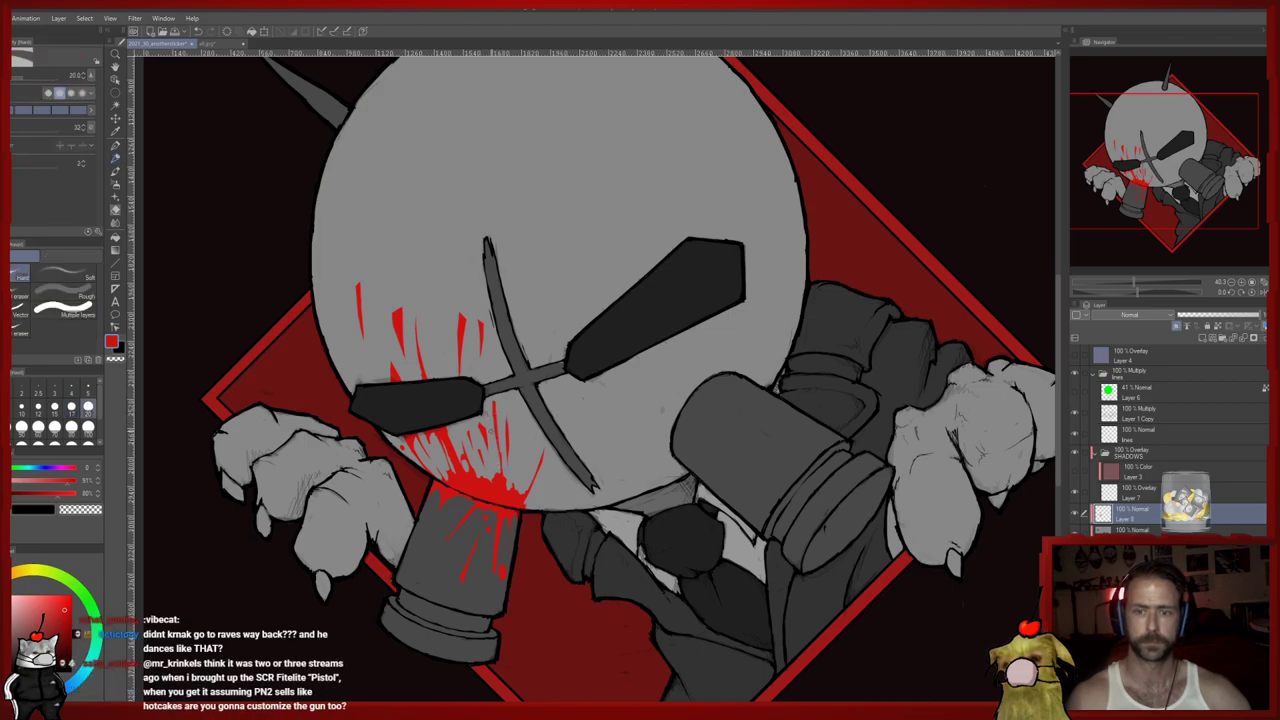
{"action": "key", "text": "p"}
{"action": "key", "text": "e"}
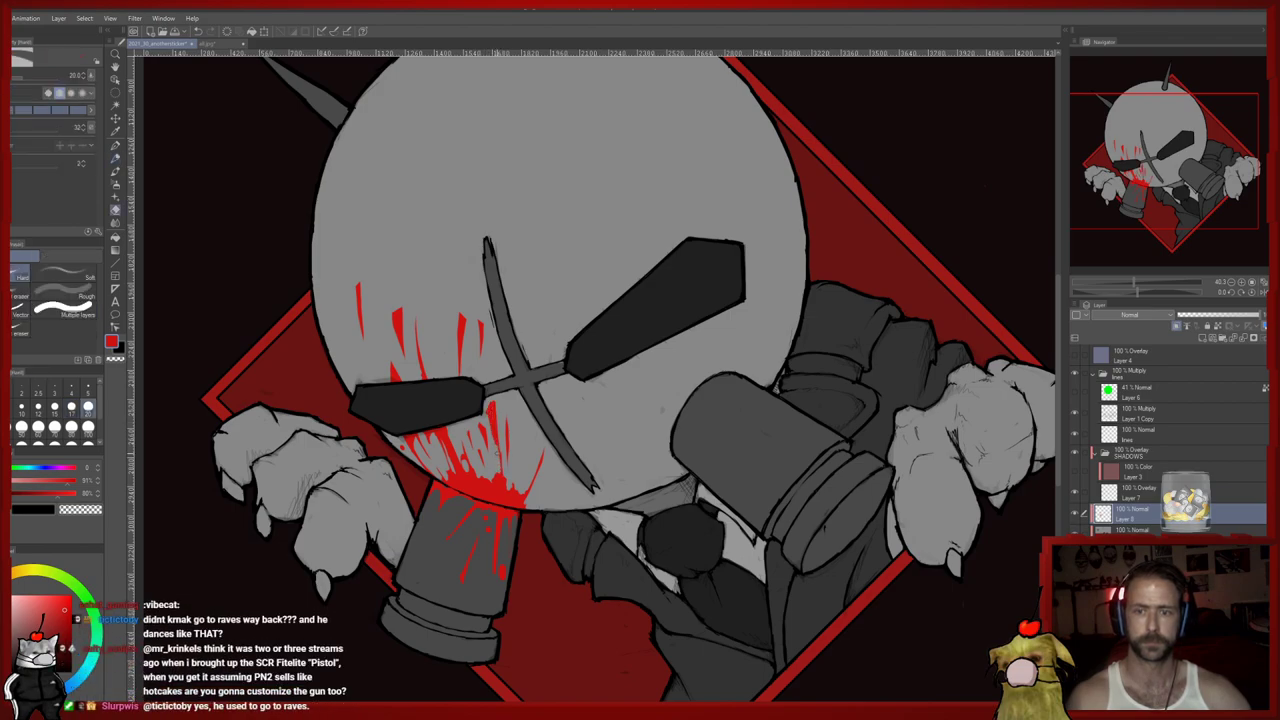
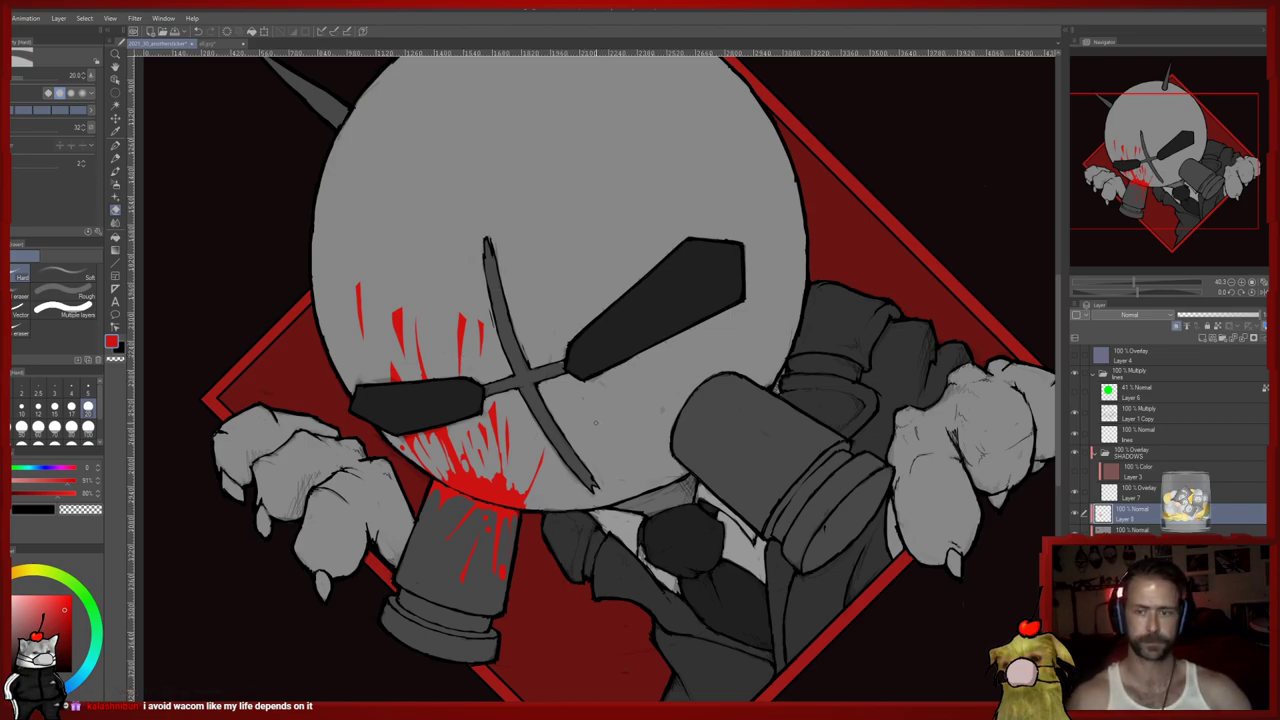
Paint red blood along the larger canister's rim where it meets the face, with two spikes rising beneath the larger lens
{"action": "mouse_move", "coordinate": [596, 423]}
{"action": "left_mouse_down"}
{"action": "mouse_move", "coordinate": [527, 417]}
{"action": "mouse_move", "coordinate": [523, 431]}
{"action": "left_mouse_up"}
{"action": "key", "text": "p"}
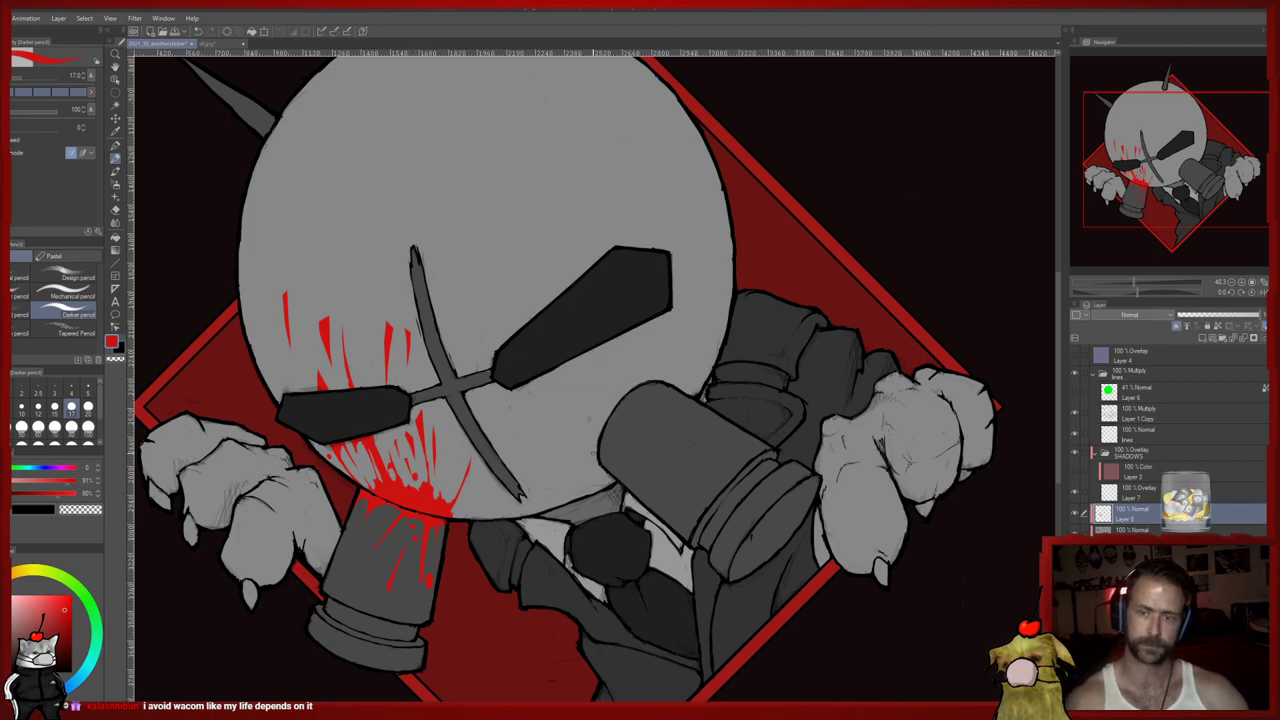
{"action": "left_click_drag", "start_coordinate": [634, 352], "coordinate": [640, 378]}
{"action": "mouse_move", "coordinate": [630, 332]}
{"action": "left_mouse_down"}
{"action": "mouse_move", "coordinate": [646, 382]}
{"action": "mouse_move", "coordinate": [678, 382]}
{"action": "left_mouse_up"}
{"action": "left_click_drag", "start_coordinate": [700, 312], "coordinate": [690, 362]}
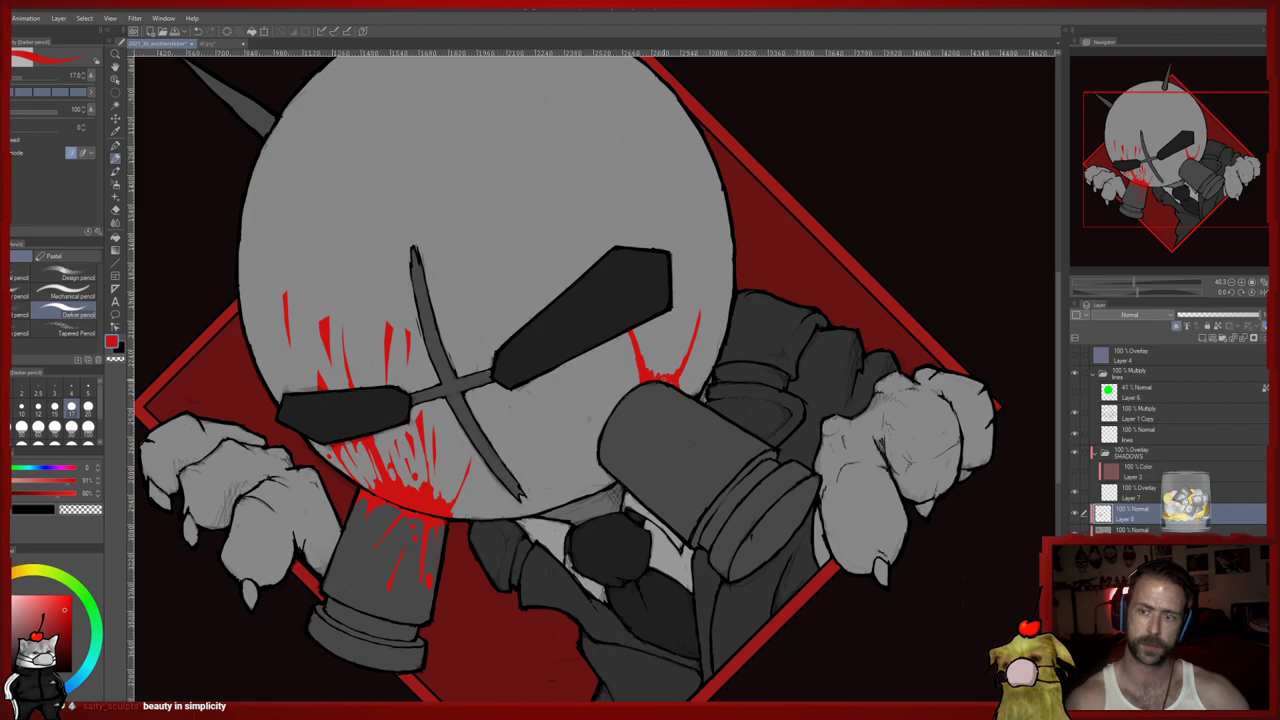
{"action": "mouse_move", "coordinate": [640, 382]}
{"action": "left_mouse_down"}
{"action": "mouse_move", "coordinate": [554, 494]}
{"action": "mouse_move", "coordinate": [587, 480]}
{"action": "left_mouse_up"}
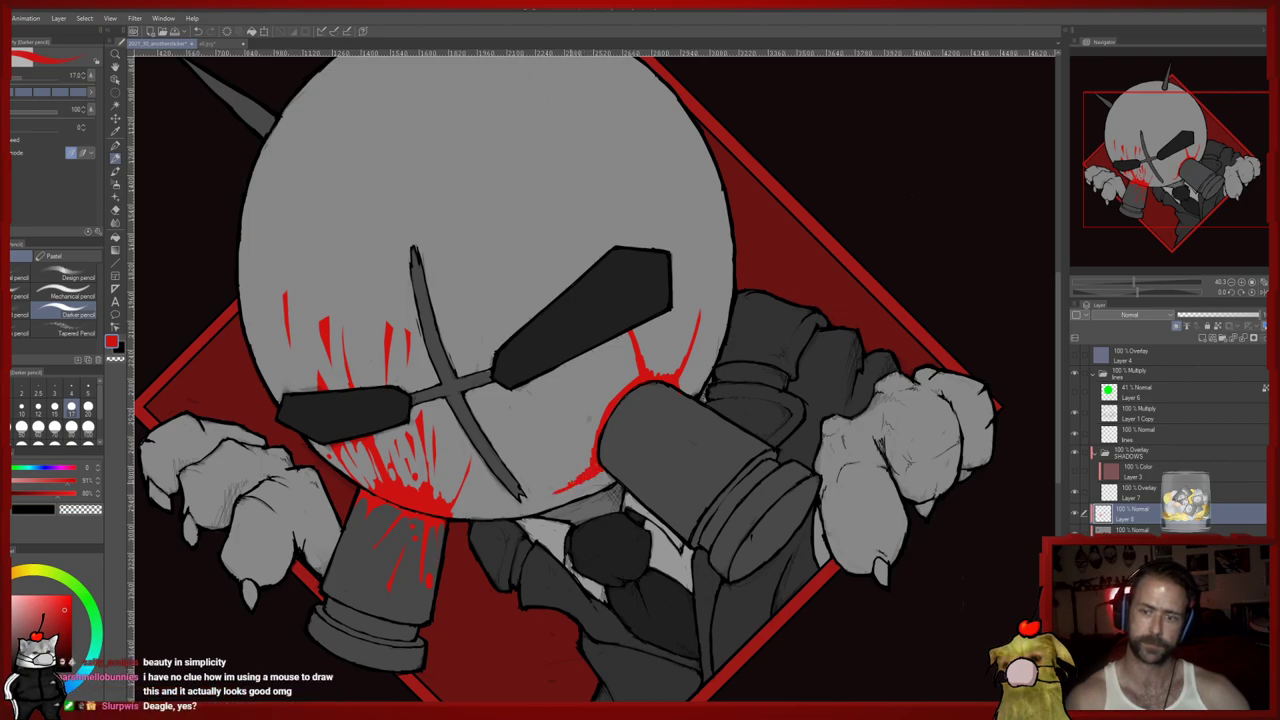
Taper the blood streak at the lower end of the larger canister's rim with the Hard eraser
{"action": "key", "text": "e"}
{"action": "left_click_drag", "start_coordinate": [546, 496], "coordinate": [585, 474]}
{"action": "left_click_drag", "start_coordinate": [553, 493], "coordinate": [591, 470]}
{"action": "left_click_drag", "start_coordinate": [606, 407], "coordinate": [574, 446]}
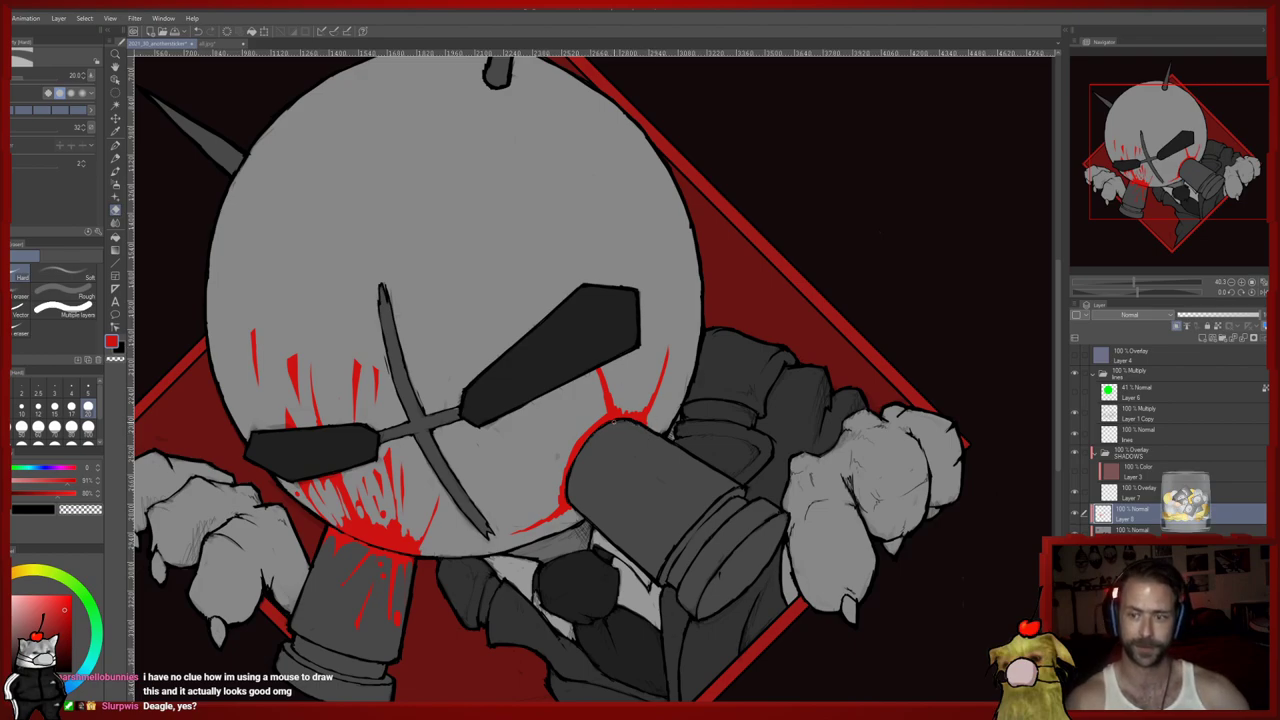
Paint a slim red streak between the larger lens and the head's edge and shape it with the Hard eraser
{"action": "key", "text": "p"}
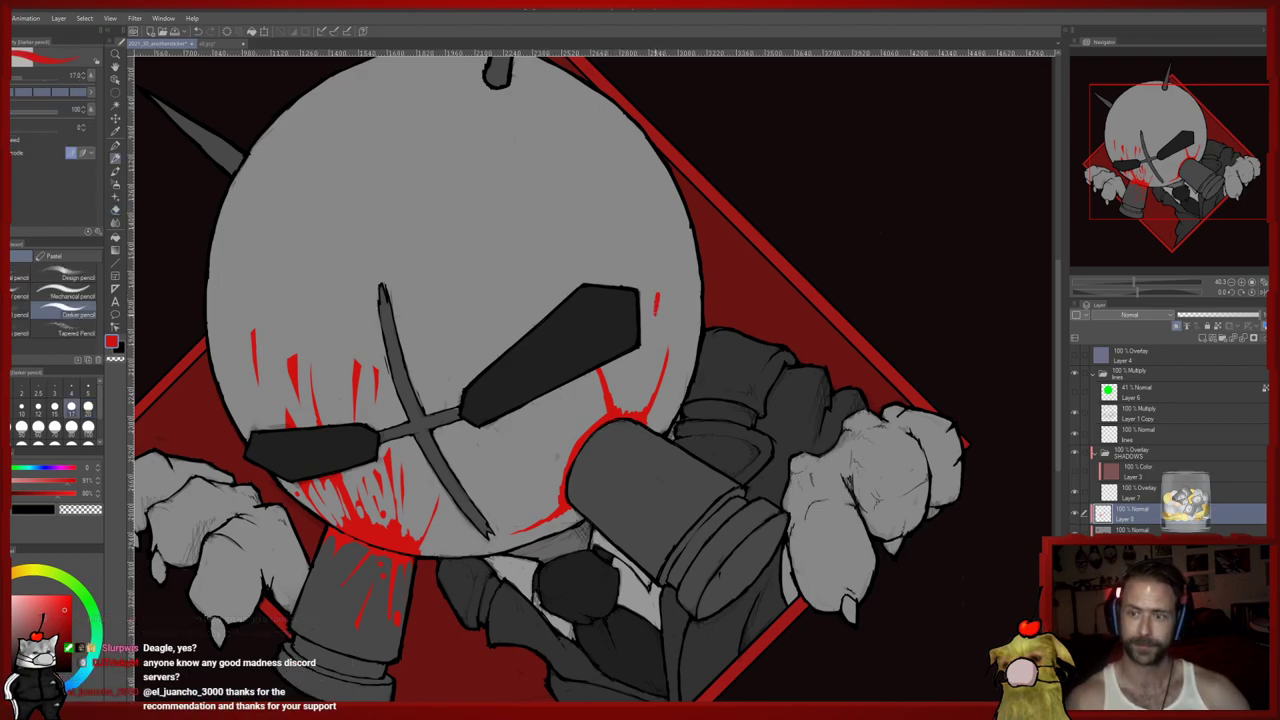
{"action": "key", "text": "e"}
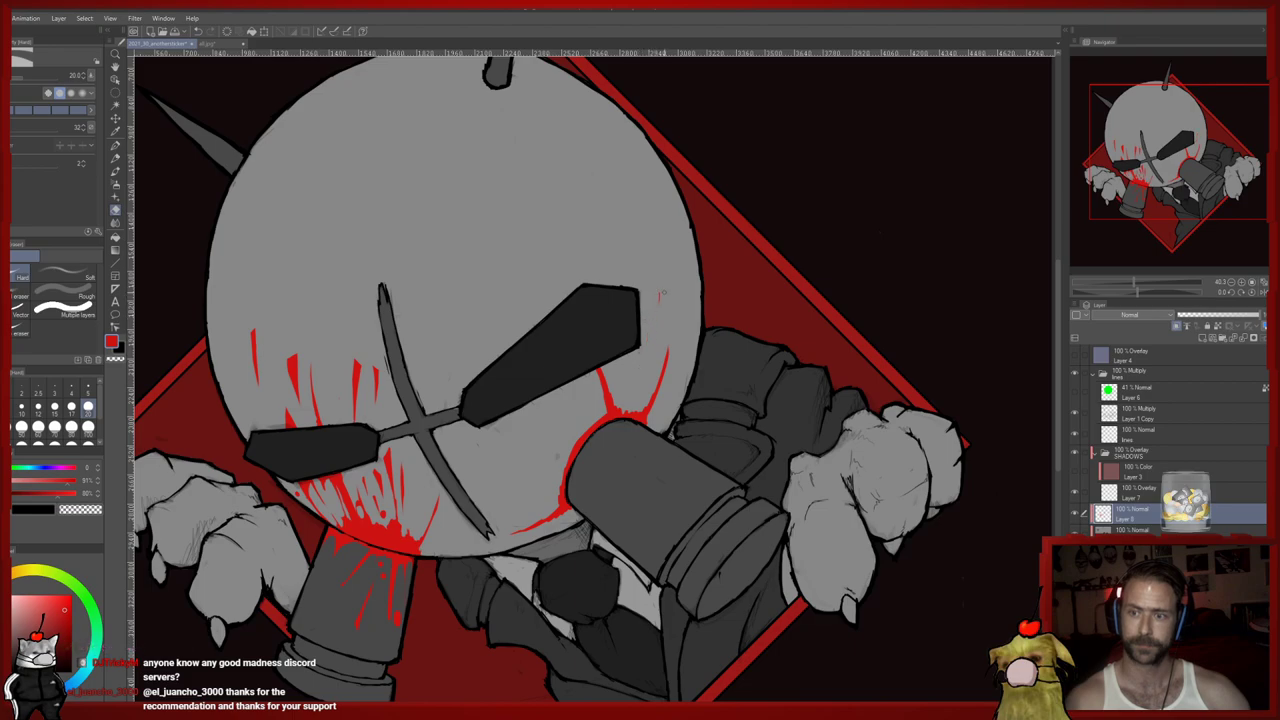
{"action": "key", "text": "p"}
{"action": "mouse_move", "coordinate": [660, 290]}
{"action": "left_mouse_down"}
{"action": "mouse_move", "coordinate": [650, 350]}
{"action": "mouse_move", "coordinate": [654, 294]}
{"action": "mouse_move", "coordinate": [594, 277]}
{"action": "left_mouse_up"}
{"action": "key", "text": "e"}
{"action": "mouse_move", "coordinate": [634, 354]}
{"action": "left_mouse_down"}
{"action": "mouse_move", "coordinate": [609, 372]}
{"action": "mouse_move", "coordinate": [635, 359]}
{"action": "left_mouse_up"}
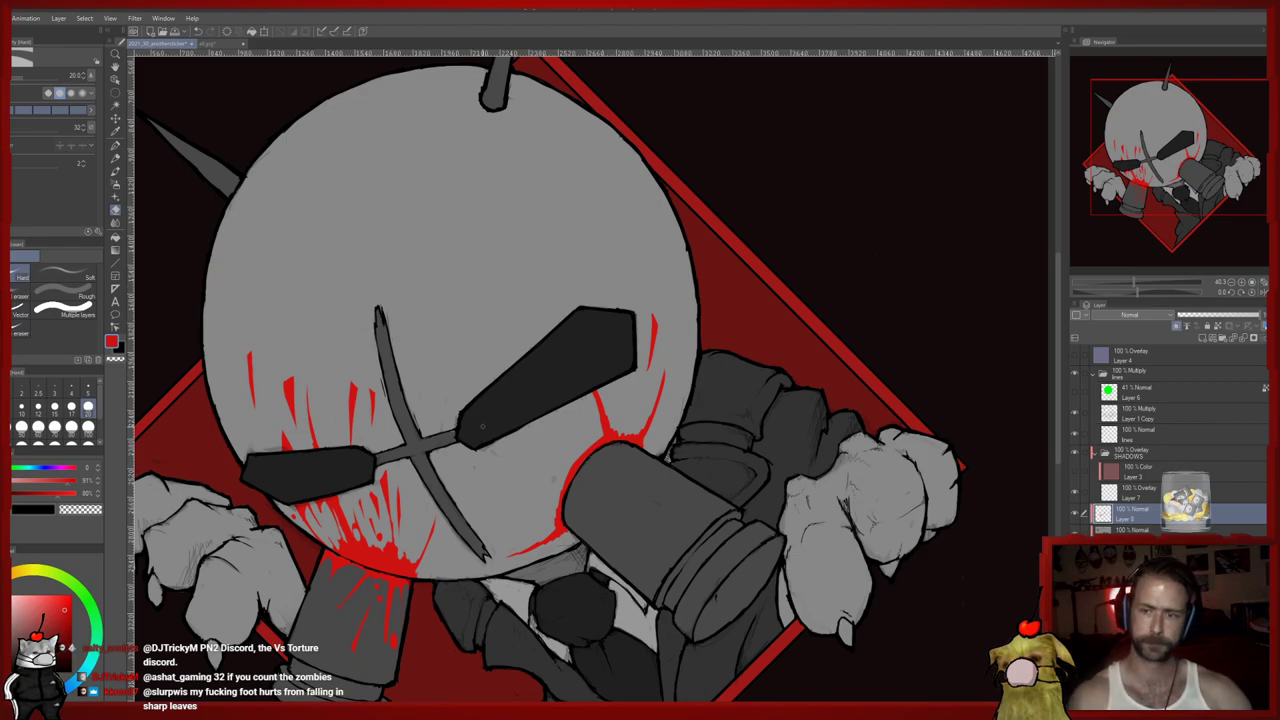
Paint red spikes off the larger canister's rim plus a long arcing streak onto the forehead, erasing the part crossing the larger lens
{"action": "key", "text": "p"}
{"action": "left_click_drag", "start_coordinate": [496, 459], "coordinate": [562, 493]}
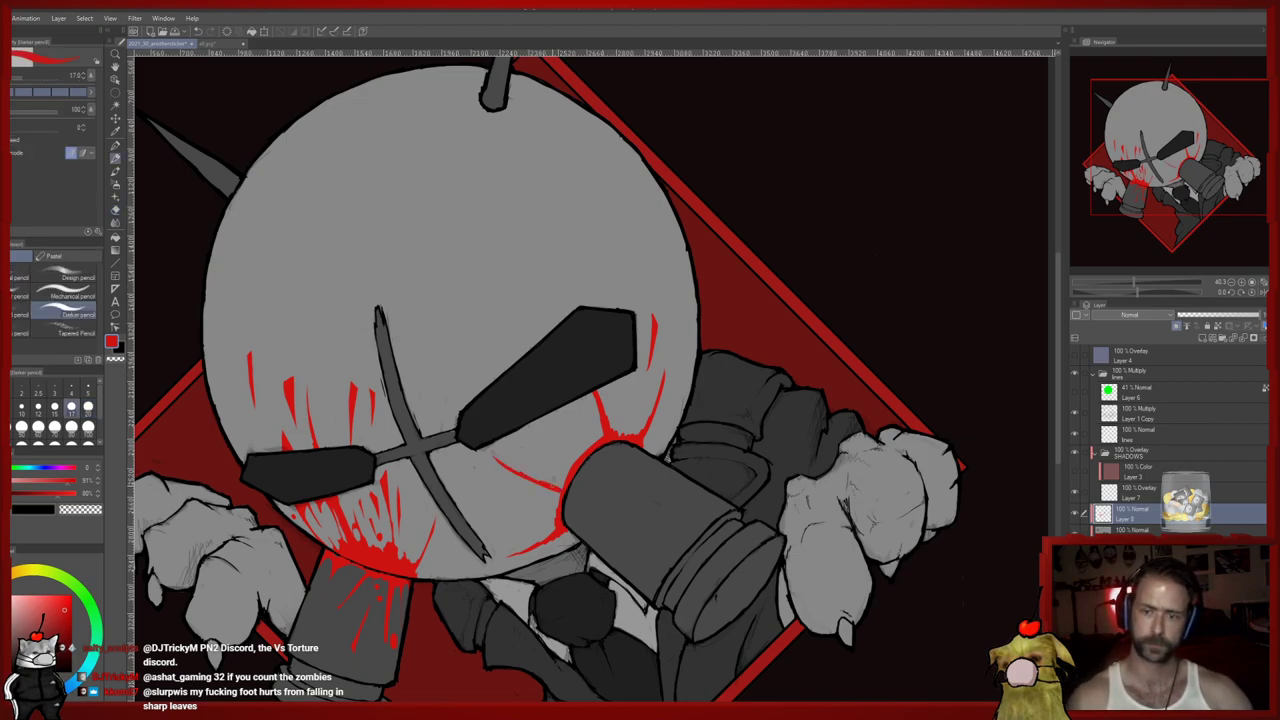
{"action": "mouse_move", "coordinate": [549, 433]}
{"action": "left_mouse_down"}
{"action": "mouse_move", "coordinate": [575, 461]}
{"action": "mouse_move", "coordinate": [590, 444]}
{"action": "left_mouse_up"}
{"action": "mouse_move", "coordinate": [584, 450]}
{"action": "left_mouse_down"}
{"action": "mouse_move", "coordinate": [534, 357]}
{"action": "mouse_move", "coordinate": [438, 290]}
{"action": "left_mouse_up"}
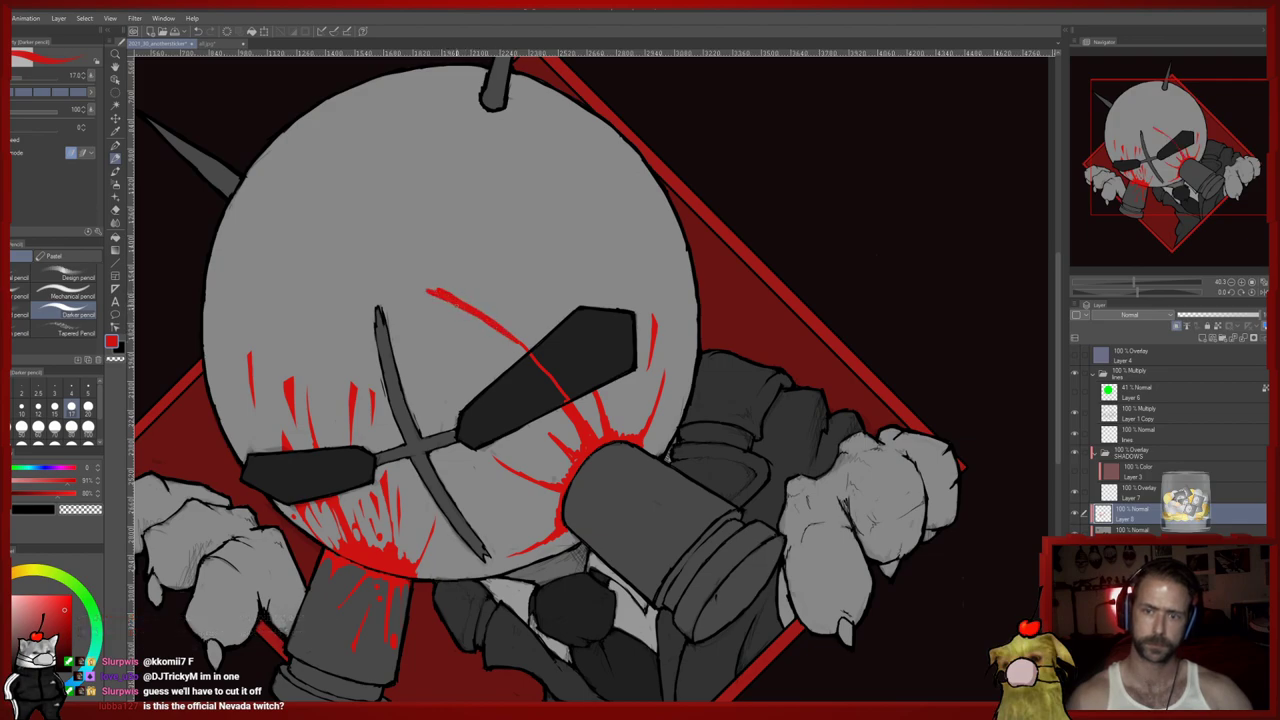
{"action": "key", "text": "e"}
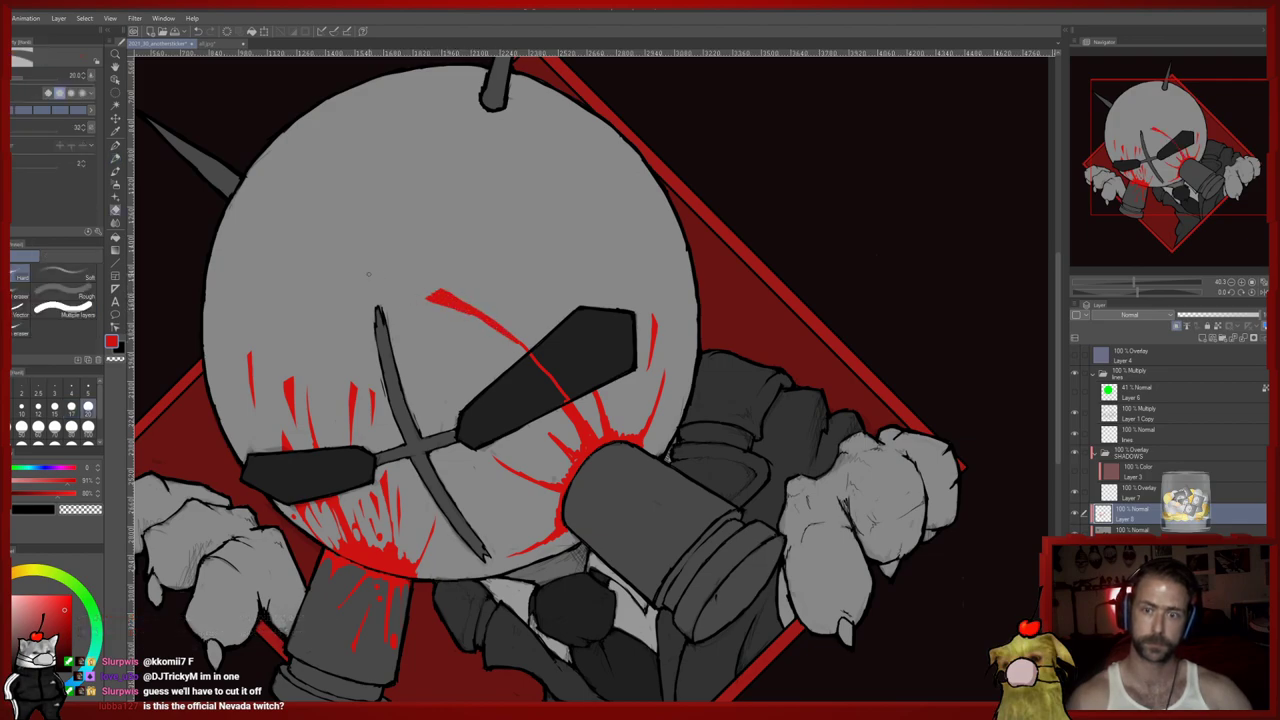
{"action": "mouse_move", "coordinate": [428, 300]}
{"action": "left_mouse_down"}
{"action": "mouse_move", "coordinate": [498, 329]}
{"action": "mouse_move", "coordinate": [536, 369]}
{"action": "mouse_move", "coordinate": [503, 346]}
{"action": "left_mouse_up"}
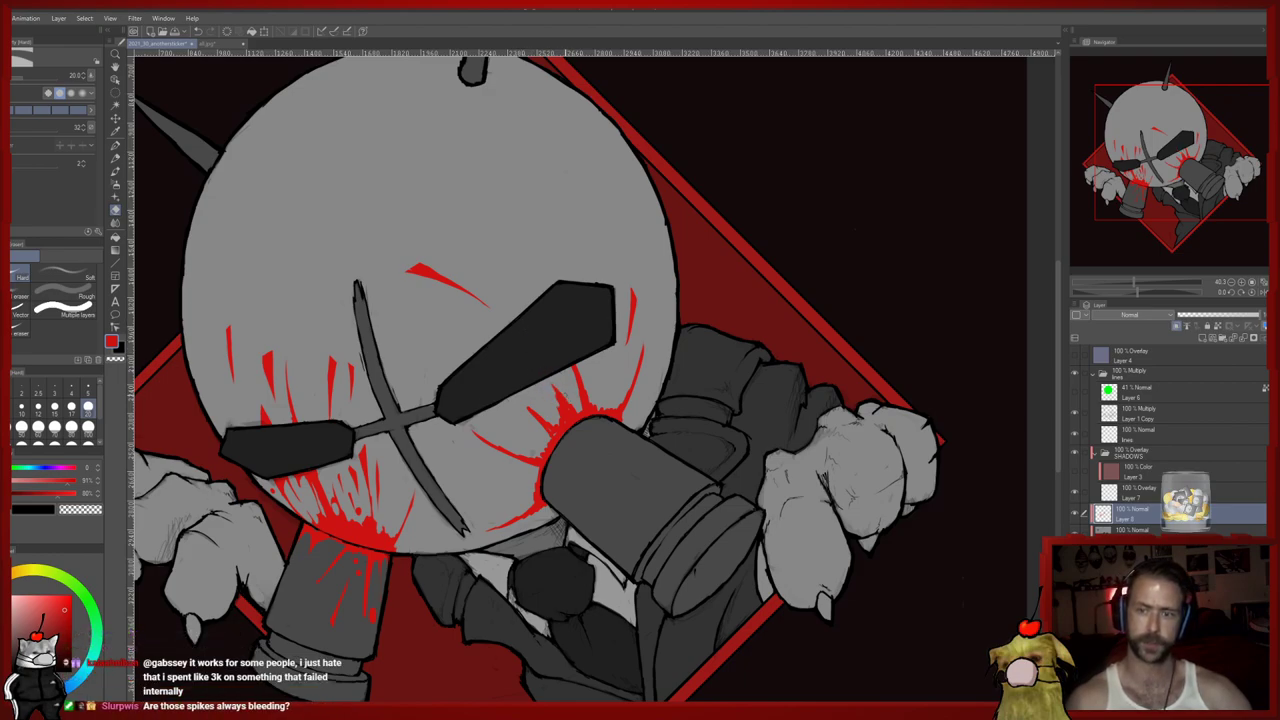
Extend the forehead streak down to the larger lens's upper edge and erase any red overlapping the lens
{"action": "key", "text": "p"}
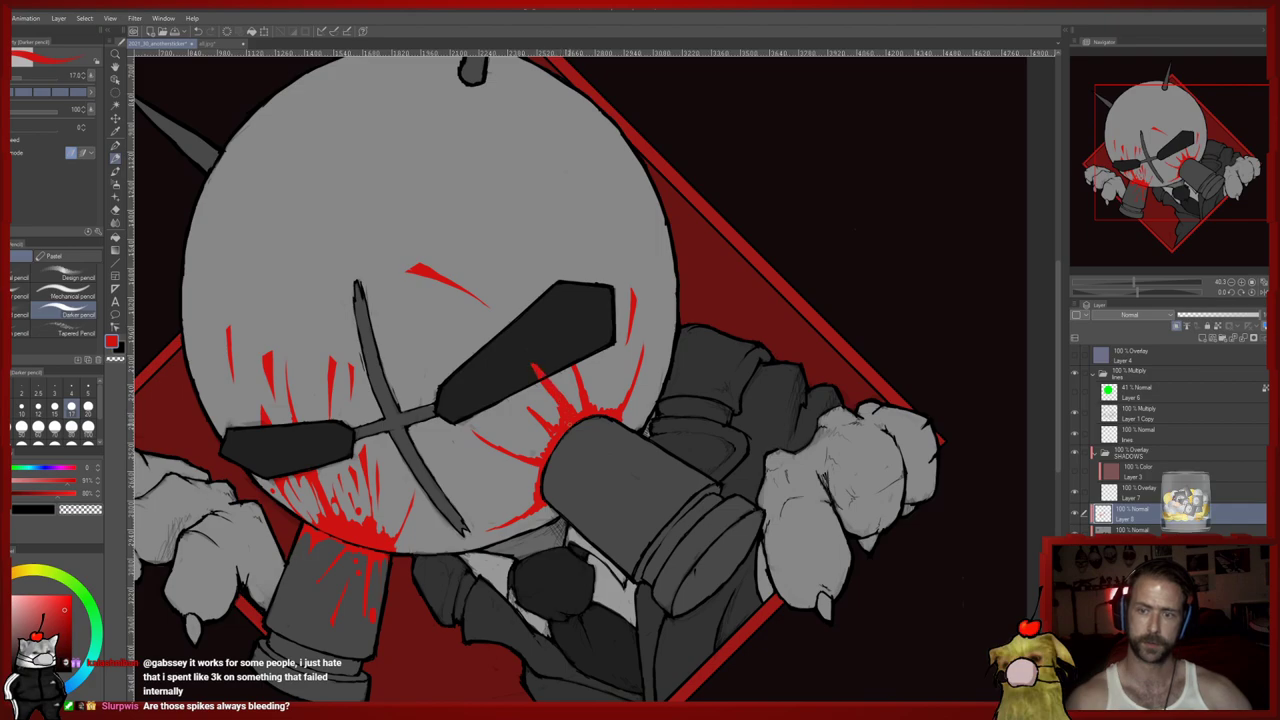
{"action": "key", "text": "e"}
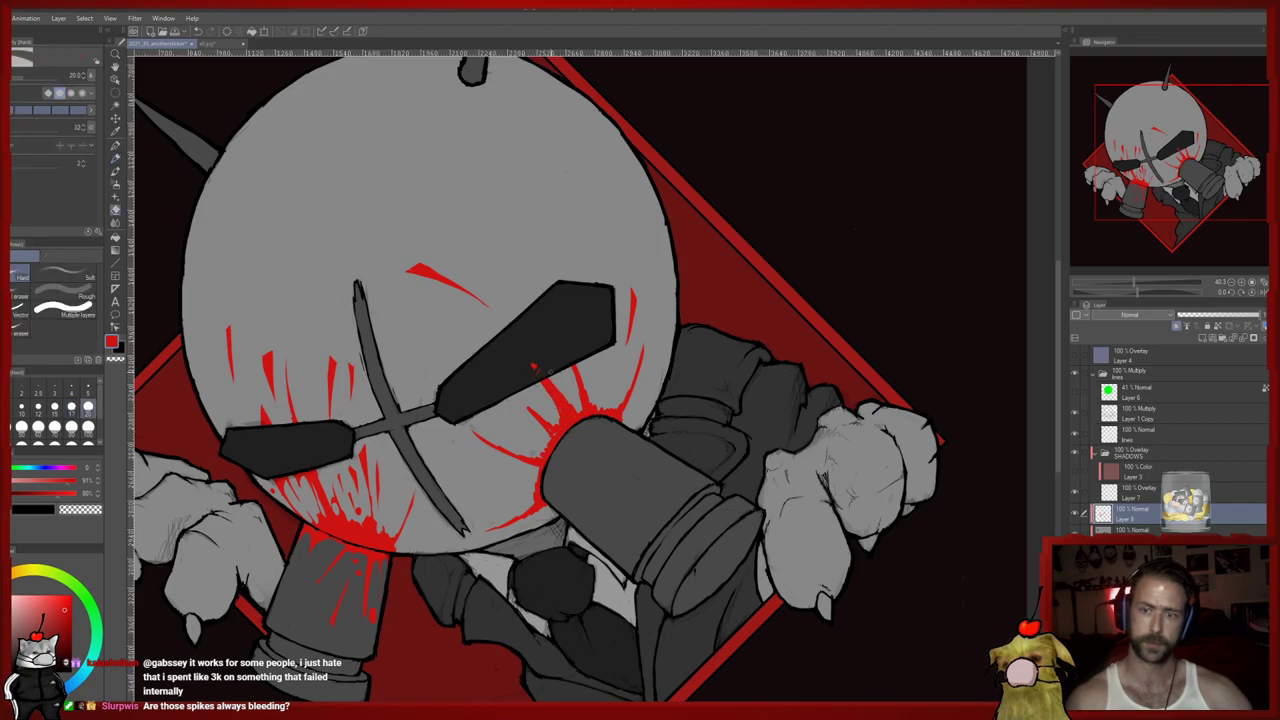
{"action": "key", "text": "p"}
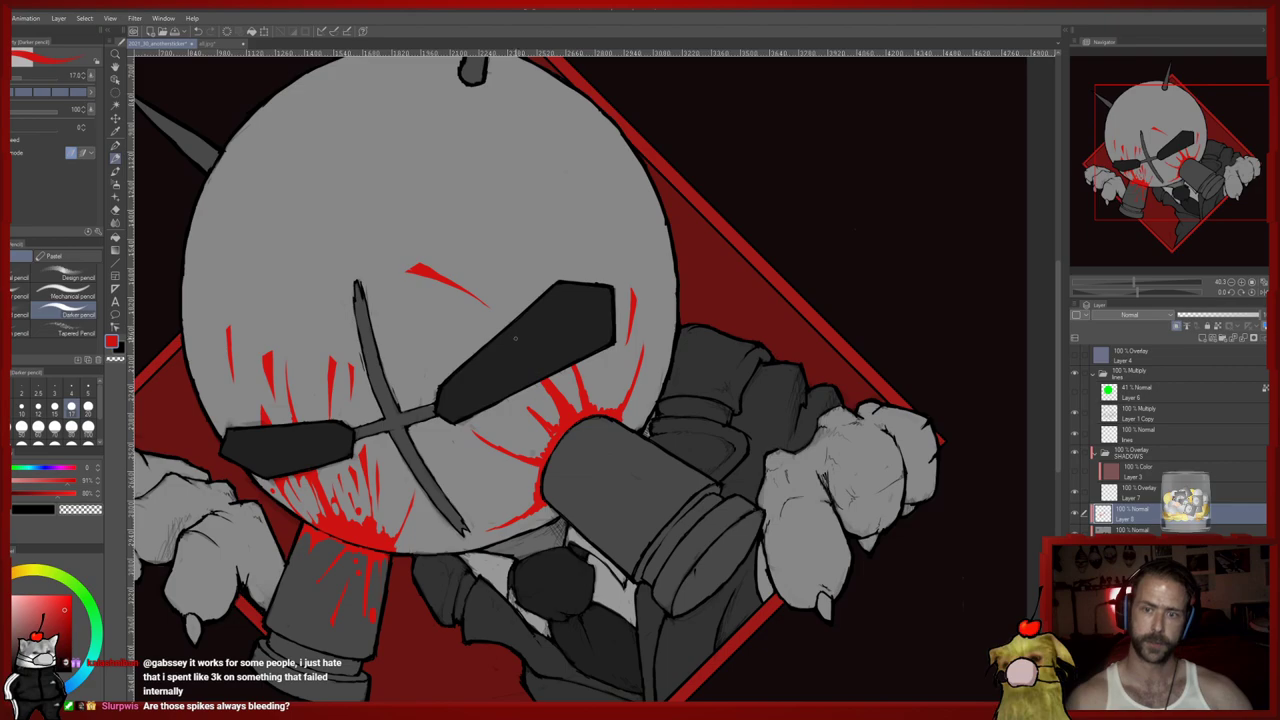
{"action": "key", "text": "e"}
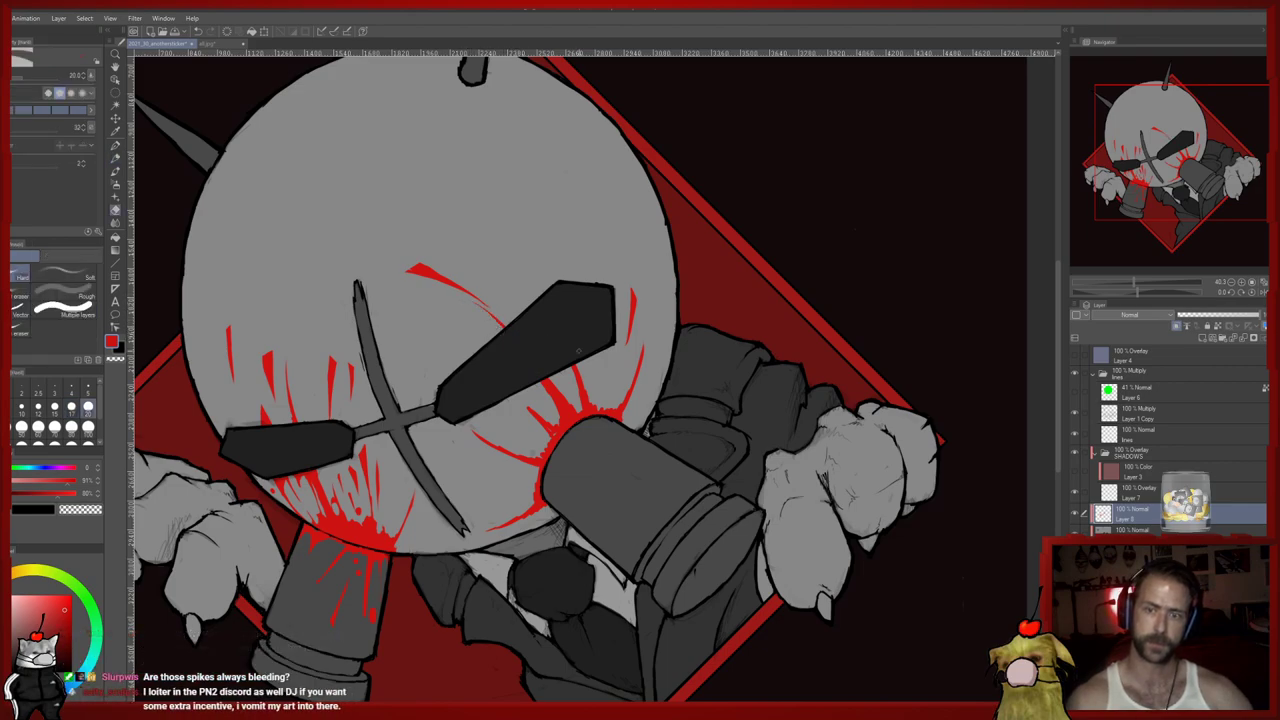
Paint a second thin red streak above the larger lens and taper it with the Hard eraser
{"action": "key", "text": "p"}
{"action": "left_click_drag", "start_coordinate": [472, 243], "coordinate": [536, 302]}
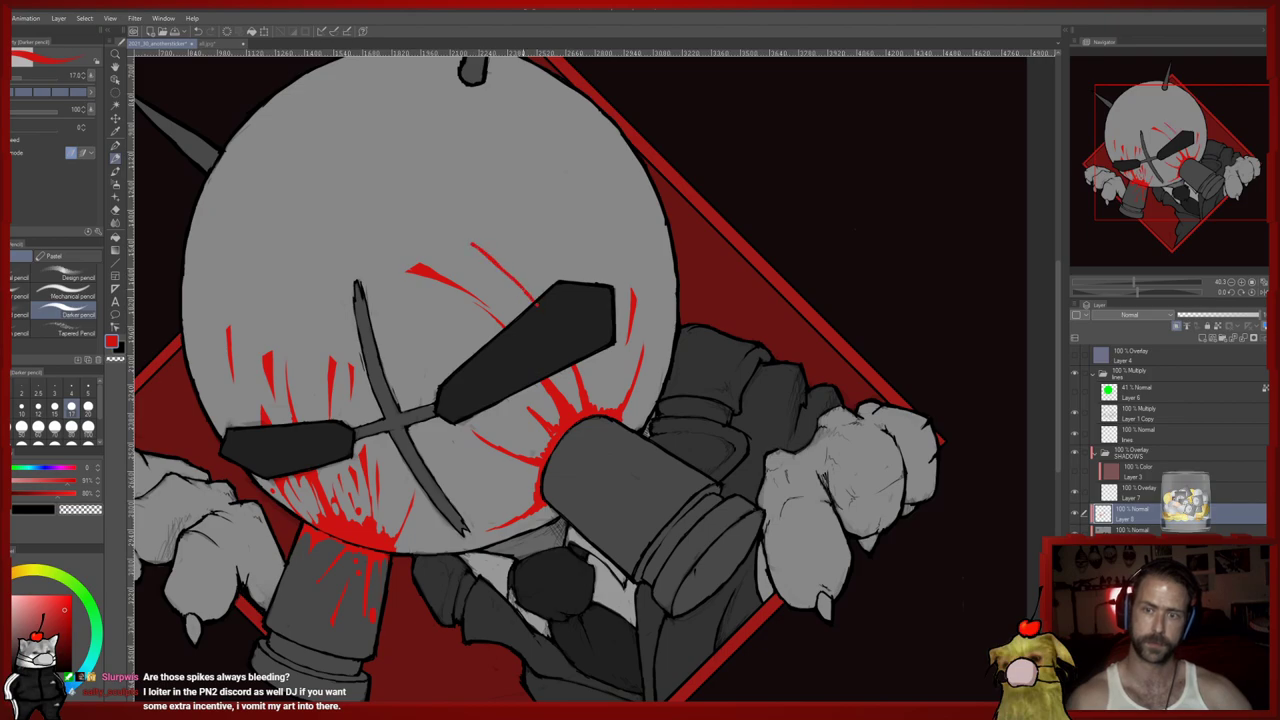
{"action": "key", "text": "e"}
{"action": "mouse_move", "coordinate": [474, 244]}
{"action": "left_mouse_down"}
{"action": "mouse_move", "coordinate": [537, 307]}
{"action": "mouse_move", "coordinate": [553, 306]}
{"action": "left_mouse_up"}
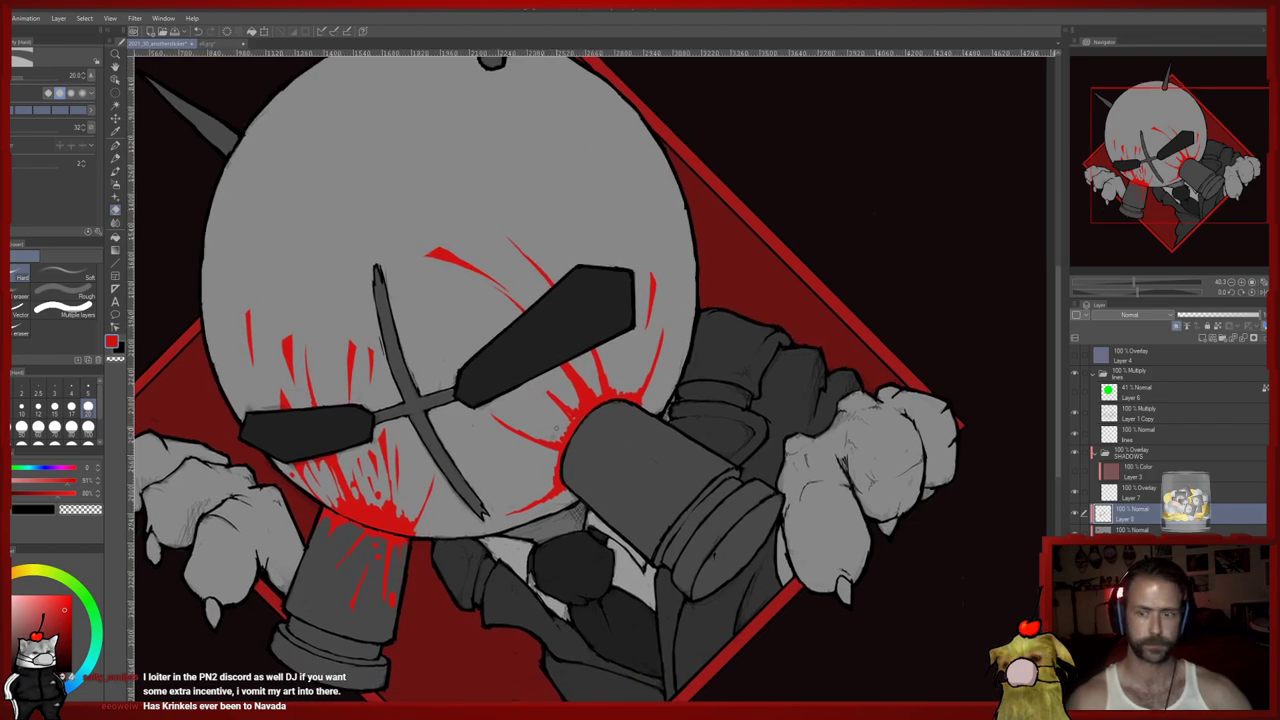
Touch up the blood spikes between the larger canister's rim and the larger lens with the Darker pencil and Hard eraser
{"action": "key", "text": "p"}
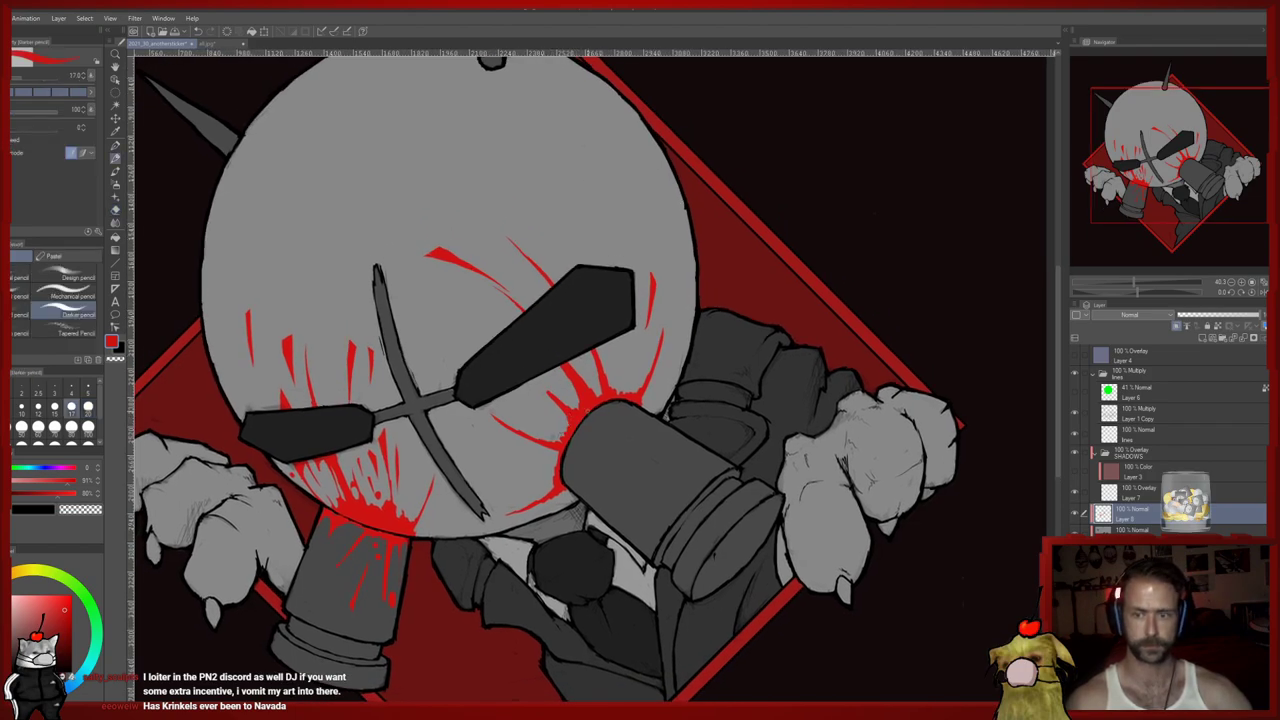
{"action": "key", "text": "e"}
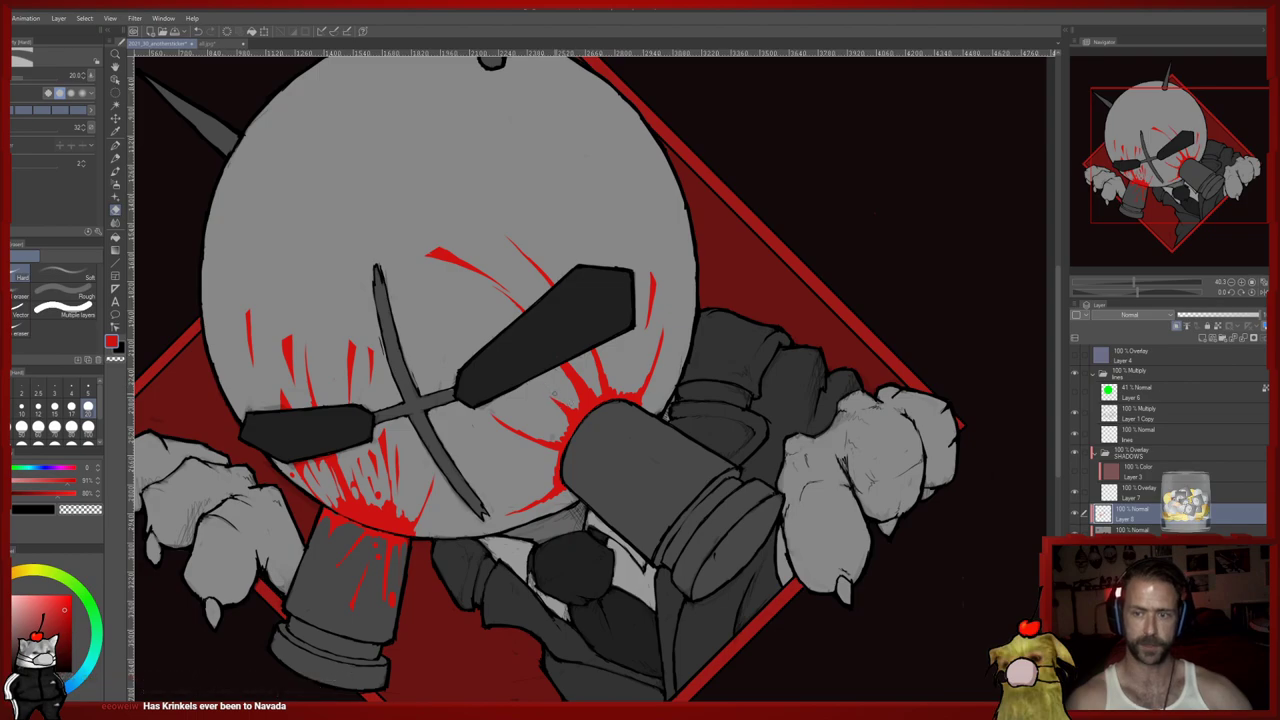
{"action": "key", "text": "p"}
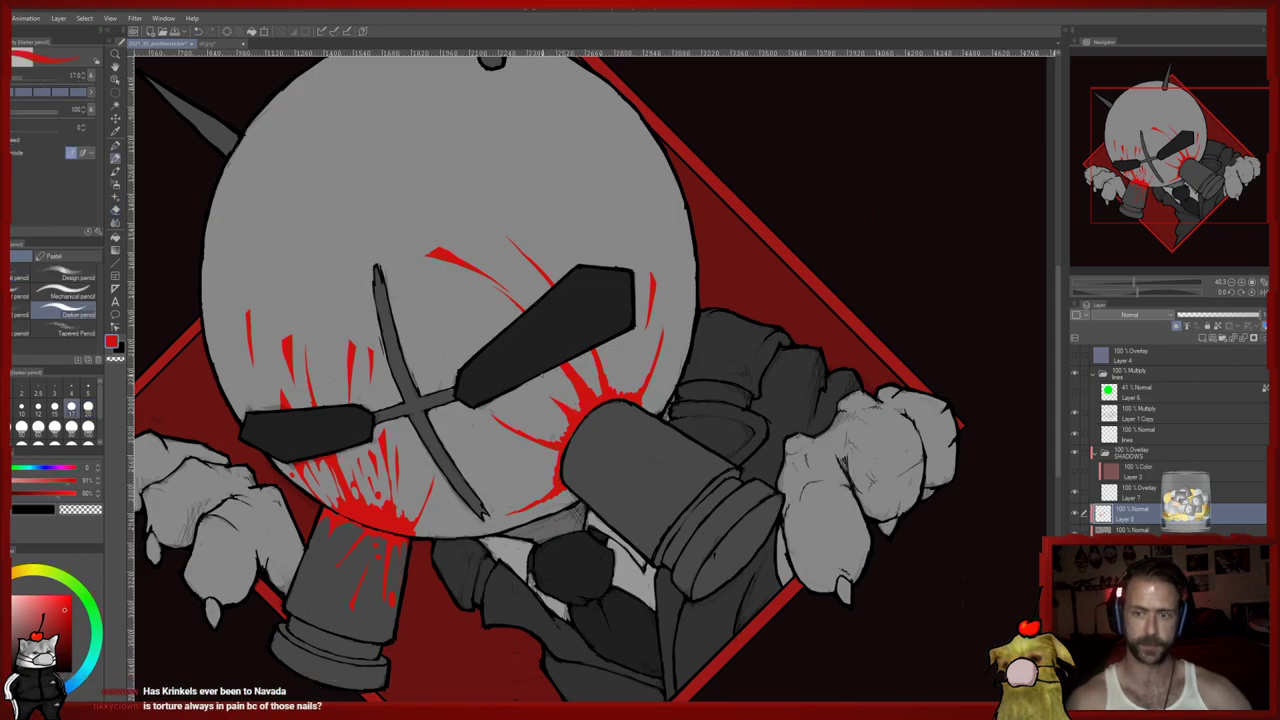
{"action": "key", "text": "e"}
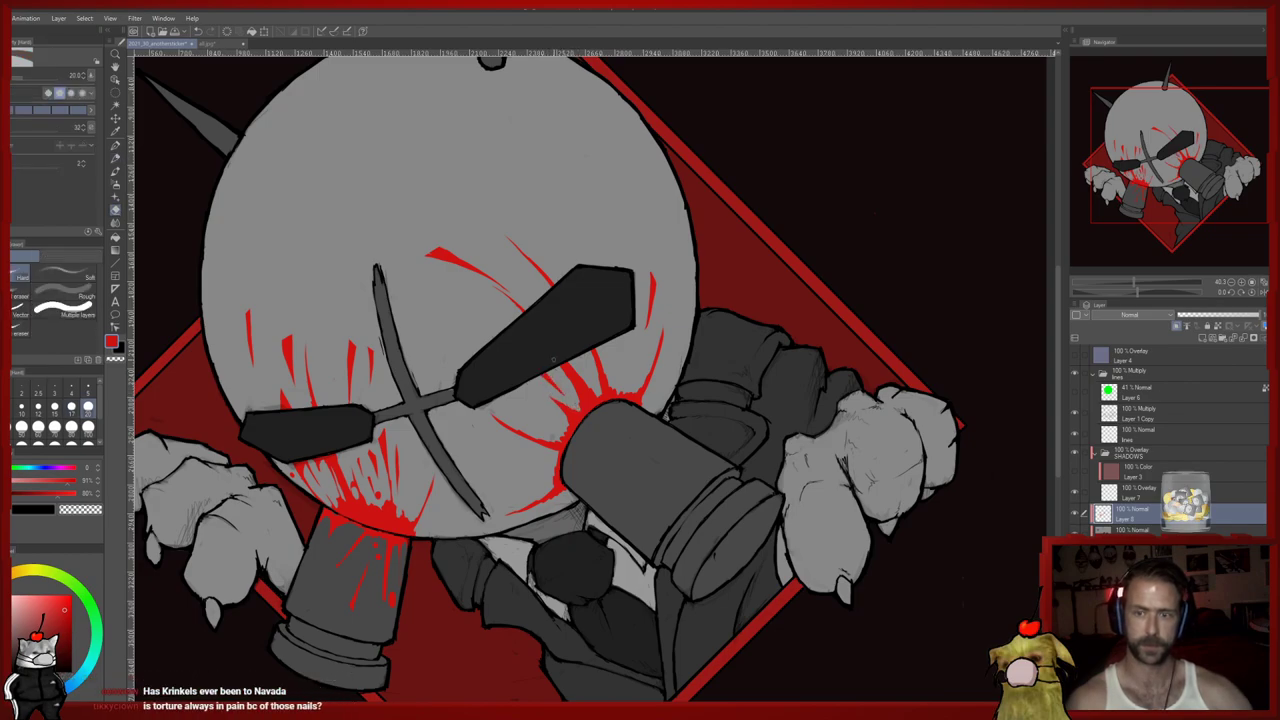
Paint a short thick red streak above the larger lens's inner half, trimming its tip and the part overlapping the lens
{"action": "key", "text": "p"}
{"action": "mouse_move", "coordinate": [510, 338]}
{"action": "left_mouse_down"}
{"action": "mouse_move", "coordinate": [462, 302]}
{"action": "mouse_move", "coordinate": [504, 330]}
{"action": "mouse_move", "coordinate": [466, 298]}
{"action": "mouse_move", "coordinate": [487, 313]}
{"action": "left_mouse_up"}
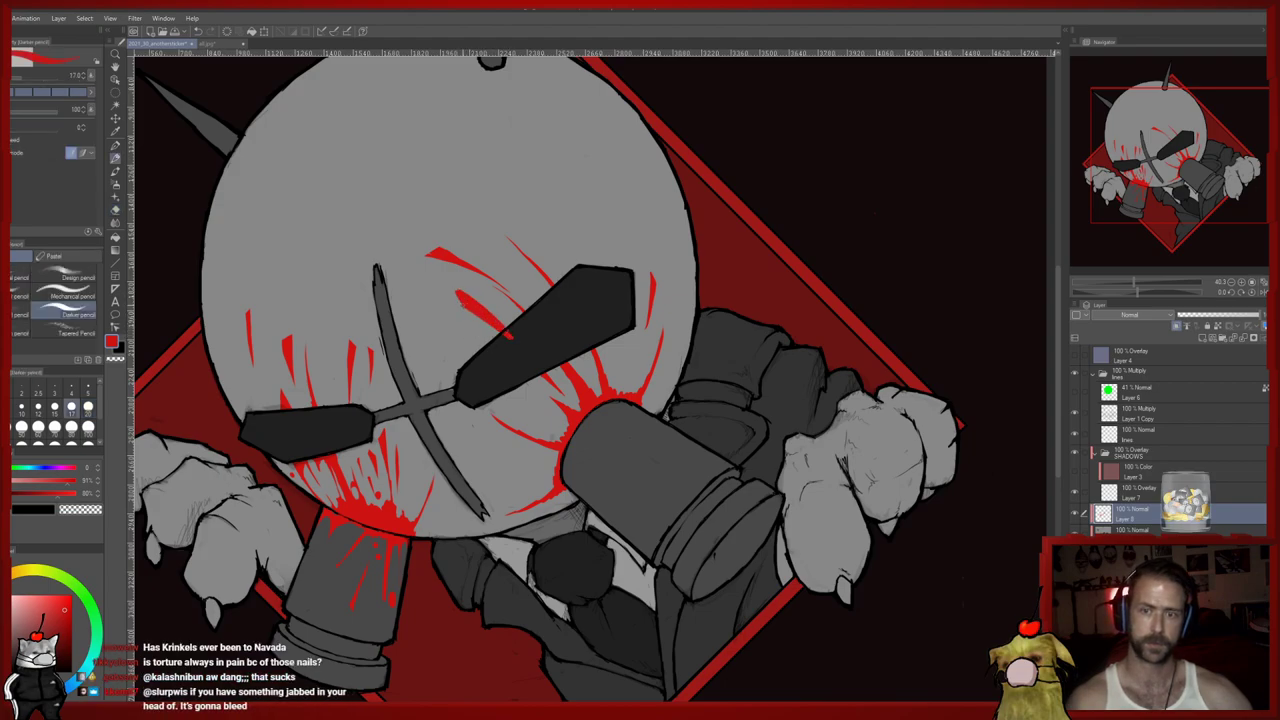
{"action": "key", "text": "e"}
{"action": "mouse_move", "coordinate": [446, 299]}
{"action": "left_mouse_down"}
{"action": "mouse_move", "coordinate": [491, 325]}
{"action": "mouse_move", "coordinate": [462, 288]}
{"action": "mouse_move", "coordinate": [436, 296]}
{"action": "left_mouse_up"}
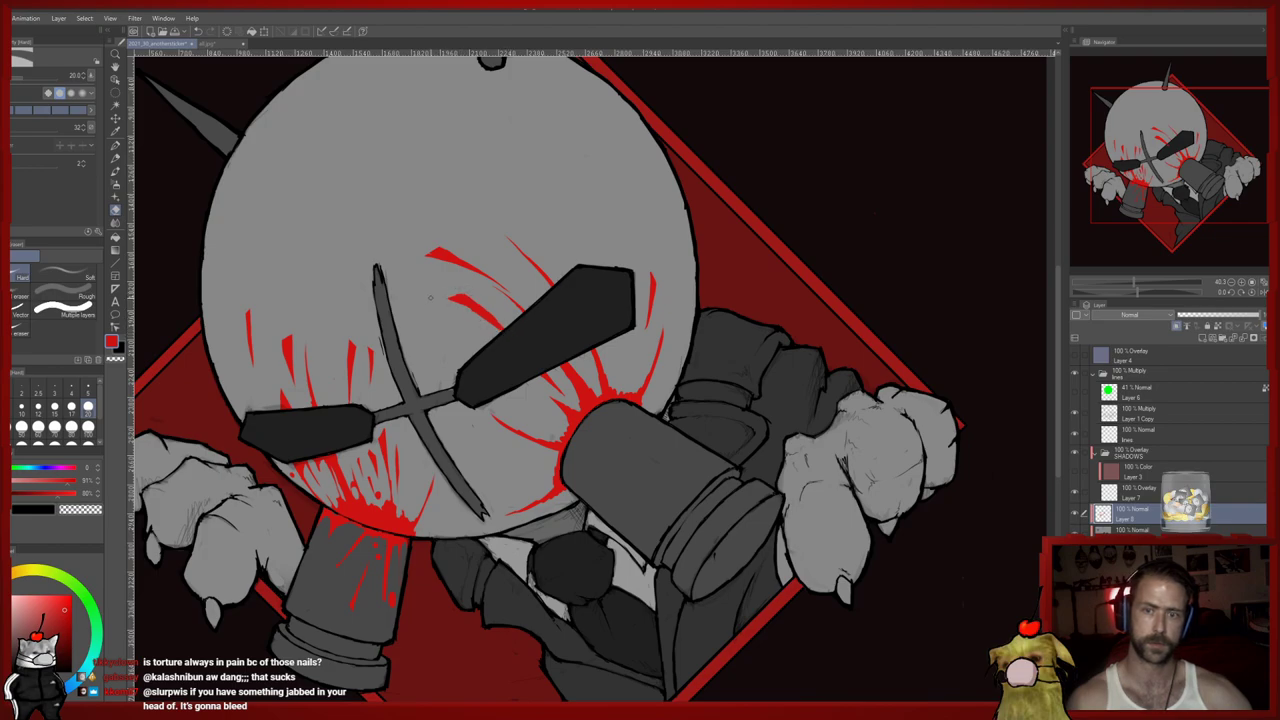
{"action": "left_click_drag", "start_coordinate": [504, 331], "coordinate": [482, 316]}
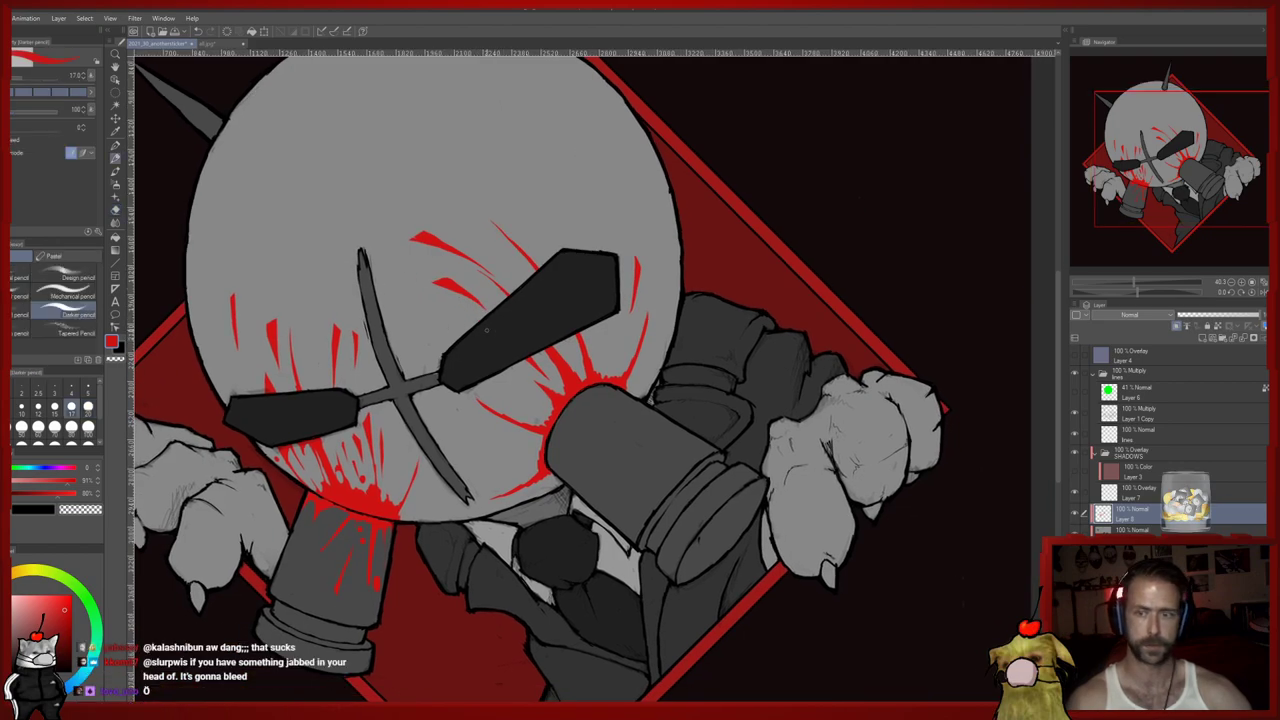
Fill in splatter between the spikes below the larger lens and add a thin tapered streak between the face's cross and that lens
{"action": "key", "text": "p"}
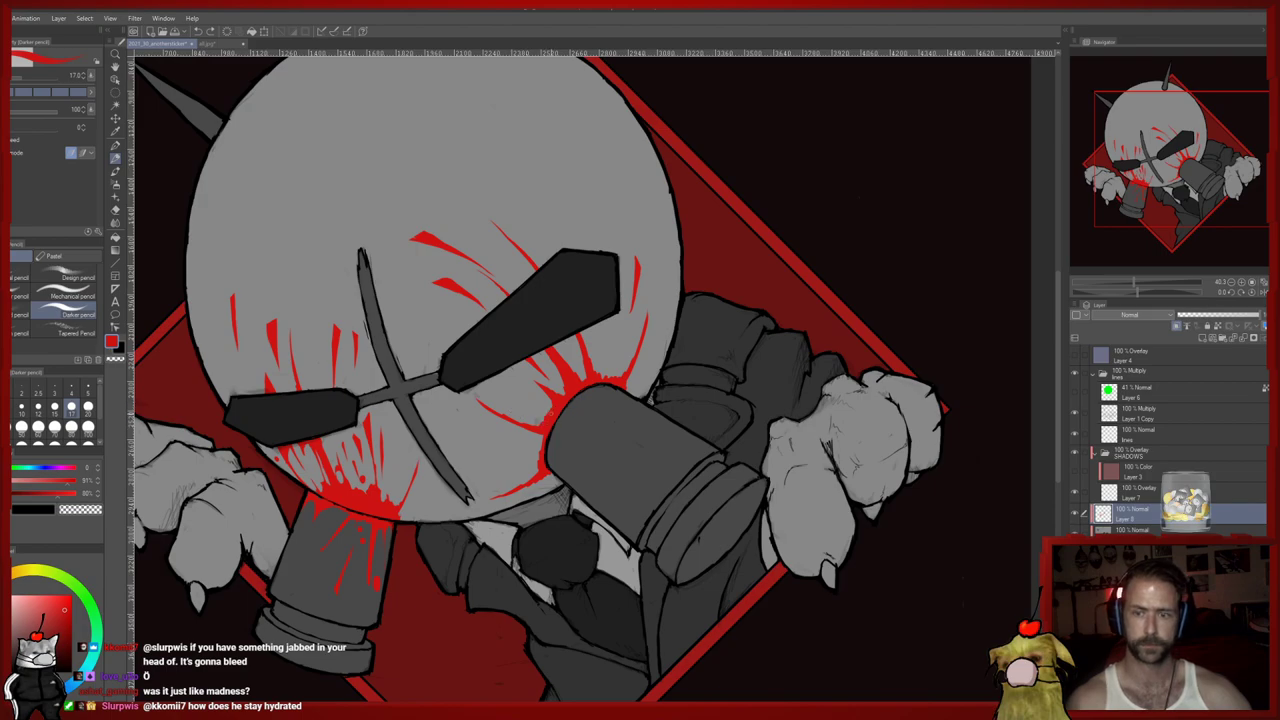
{"action": "mouse_move", "coordinate": [538, 391]}
{"action": "left_mouse_down"}
{"action": "mouse_move", "coordinate": [515, 384]}
{"action": "mouse_move", "coordinate": [549, 405]}
{"action": "left_mouse_up"}
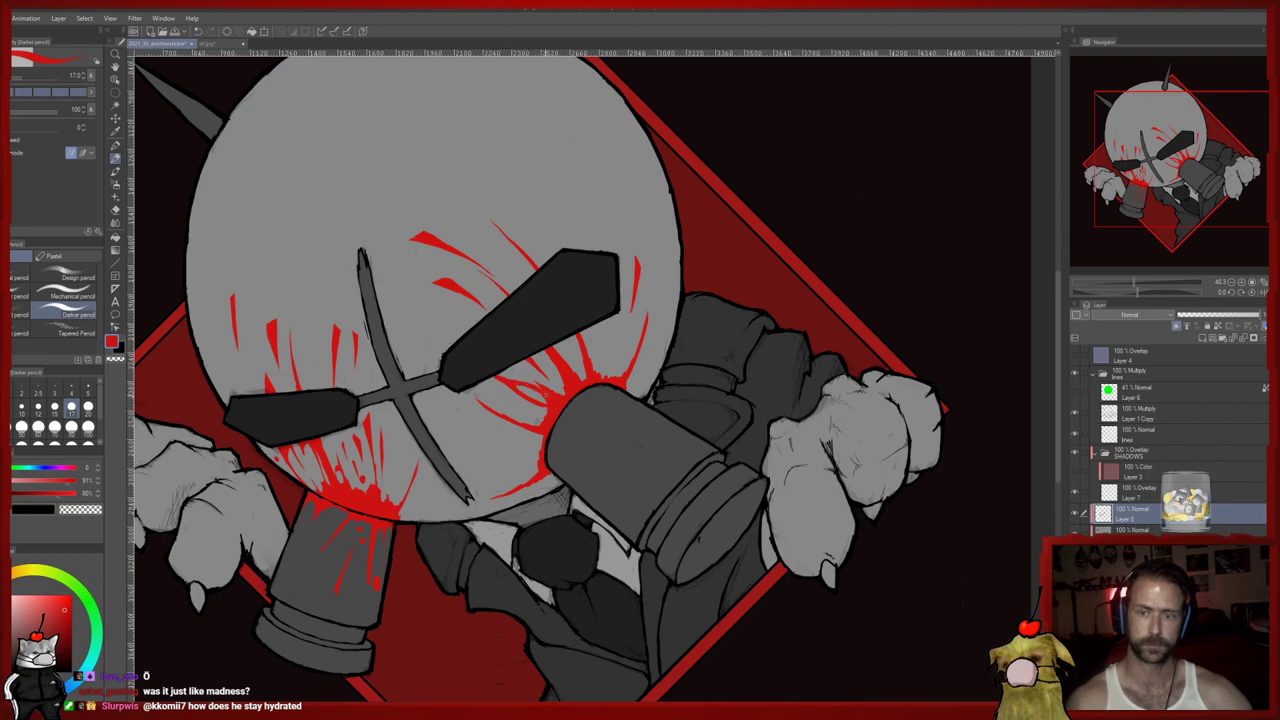
{"action": "key", "text": "e"}
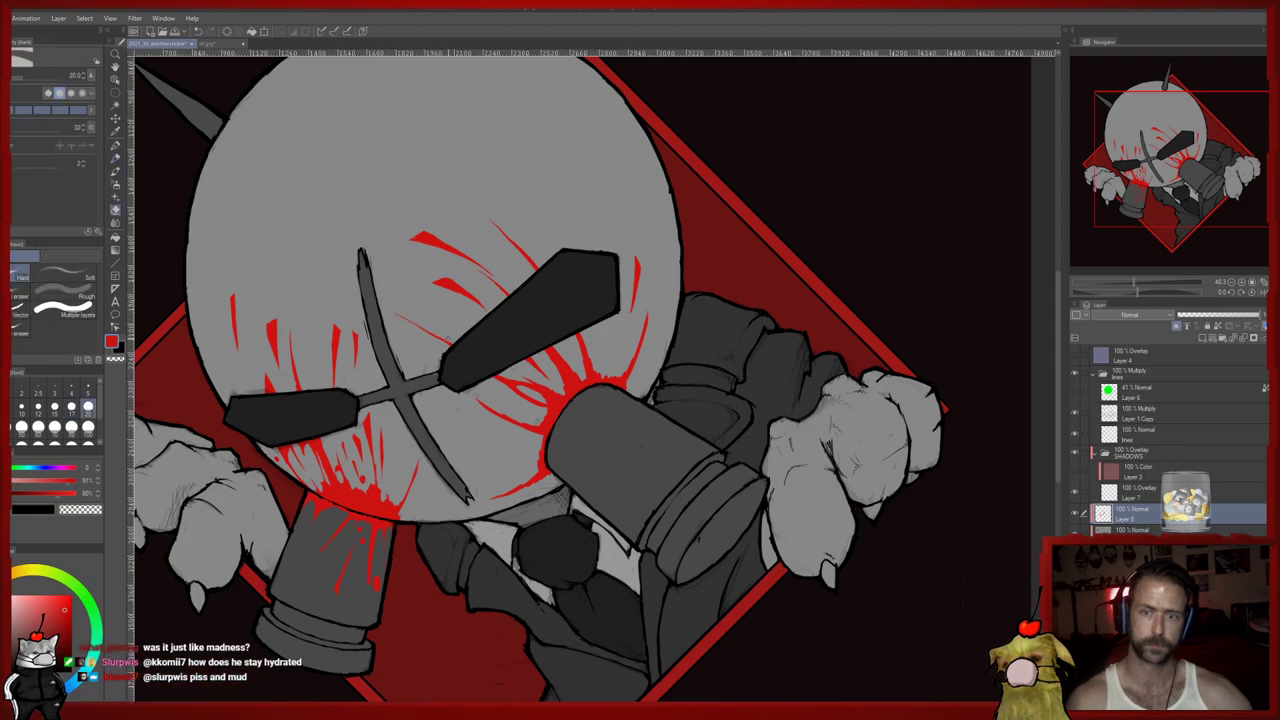
{"action": "left_click_drag", "start_coordinate": [471, 291], "coordinate": [466, 298]}
Paint red blood around the base of the upper head spike, with streaks and droplets running down both sides
{"action": "scroll", "coordinate": [482, 285], "scroll_direction": "down", "scroll_amount": 2}
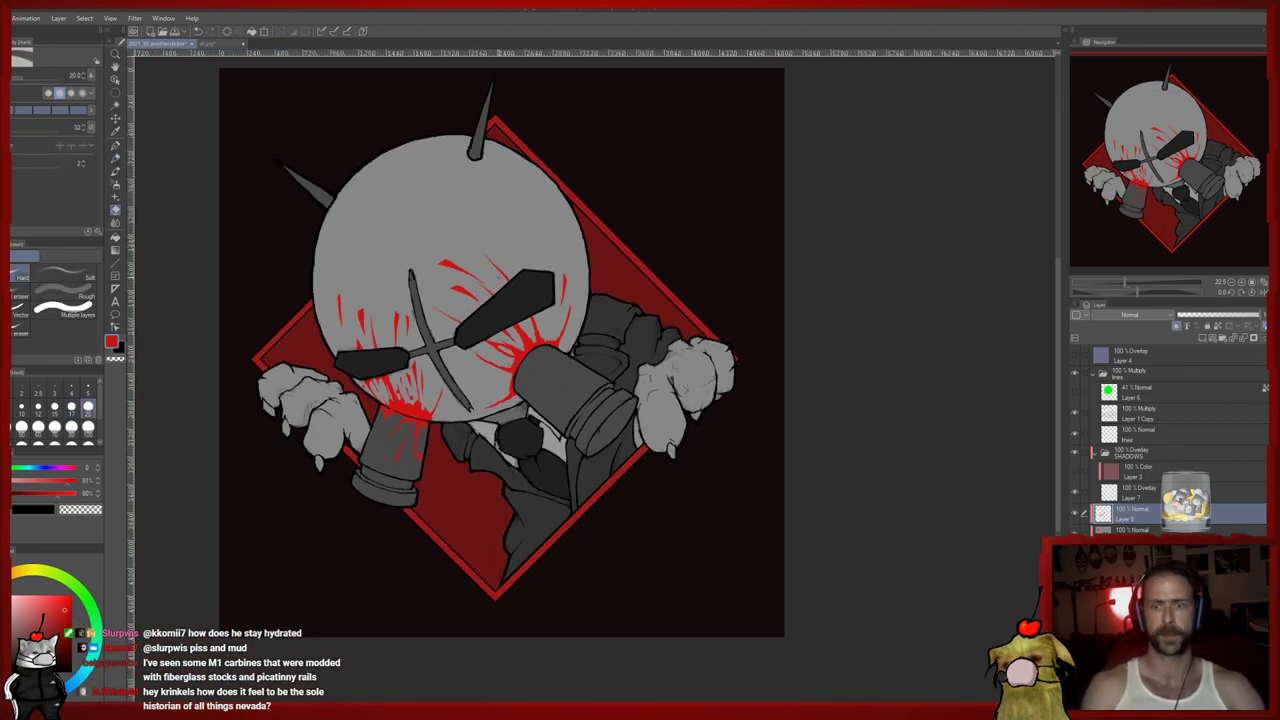
{"action": "scroll", "coordinate": [474, 239], "scroll_direction": "up", "scroll_amount": 3}
{"action": "mouse_move", "coordinate": [479, 319]}
{"action": "left_mouse_down"}
{"action": "mouse_move", "coordinate": [503, 329]}
{"action": "mouse_move", "coordinate": [535, 404]}
{"action": "left_mouse_up"}
{"action": "key", "text": "p"}
{"action": "left_click_drag", "start_coordinate": [505, 159], "coordinate": [486, 204]}
{"action": "left_click_drag", "start_coordinate": [496, 155], "coordinate": [460, 168]}
{"action": "mouse_move", "coordinate": [508, 156]}
{"action": "left_mouse_down"}
{"action": "mouse_move", "coordinate": [467, 160]}
{"action": "mouse_move", "coordinate": [499, 153]}
{"action": "mouse_move", "coordinate": [484, 155]}
{"action": "mouse_move", "coordinate": [575, 193]}
{"action": "left_mouse_up"}
{"action": "key", "text": "e"}
{"action": "key", "text": "p"}
{"action": "left_click_drag", "start_coordinate": [545, 171], "coordinate": [587, 212]}
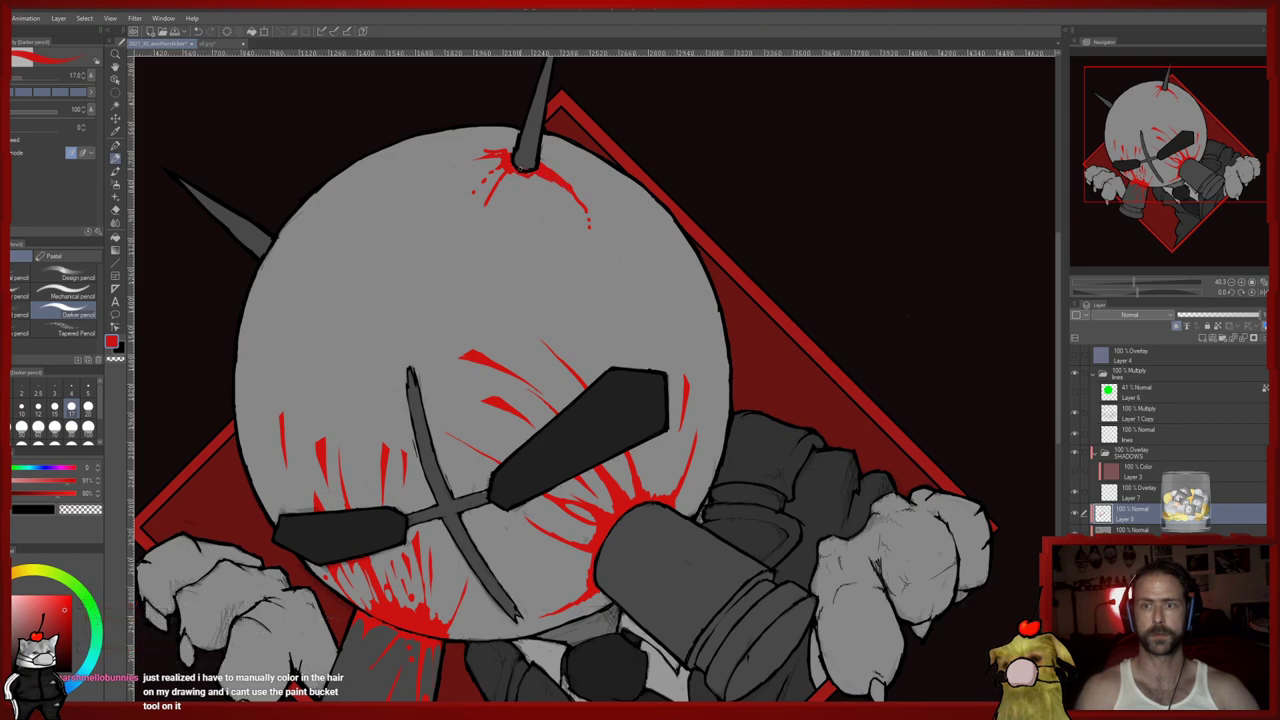
Erase the stray strands beside the upper head spike with a size 60 eraser and repaint them as one curved streak
{"action": "mouse_move", "coordinate": [520, 168]}
{"action": "left_mouse_down"}
{"action": "mouse_move", "coordinate": [522, 244]}
{"action": "mouse_move", "coordinate": [486, 282]}
{"action": "left_mouse_up"}
{"action": "key", "text": "e"}
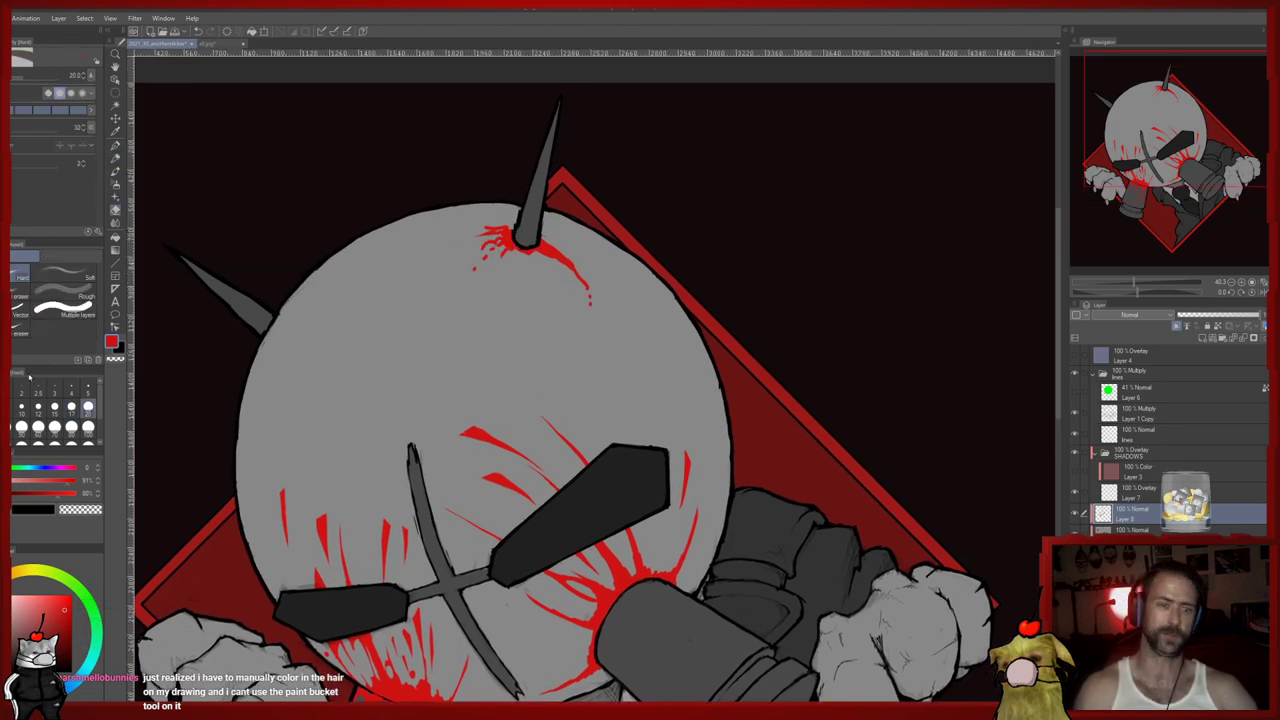
{"action": "left_click", "coordinate": [38, 427]}
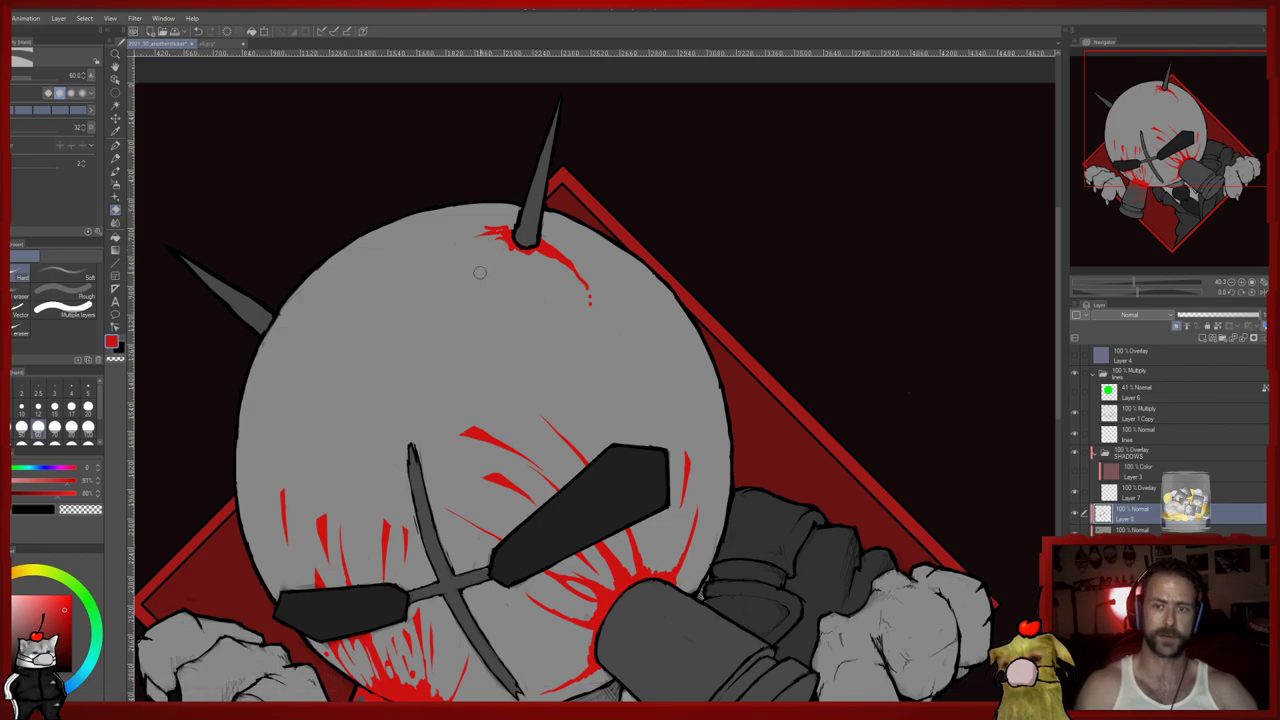
{"action": "key", "text": "p"}
{"action": "mouse_move", "coordinate": [504, 236]}
{"action": "left_mouse_down"}
{"action": "mouse_move", "coordinate": [448, 250]}
{"action": "mouse_move", "coordinate": [466, 242]}
{"action": "left_mouse_up"}
{"action": "left_click_drag", "start_coordinate": [502, 232], "coordinate": [486, 240]}
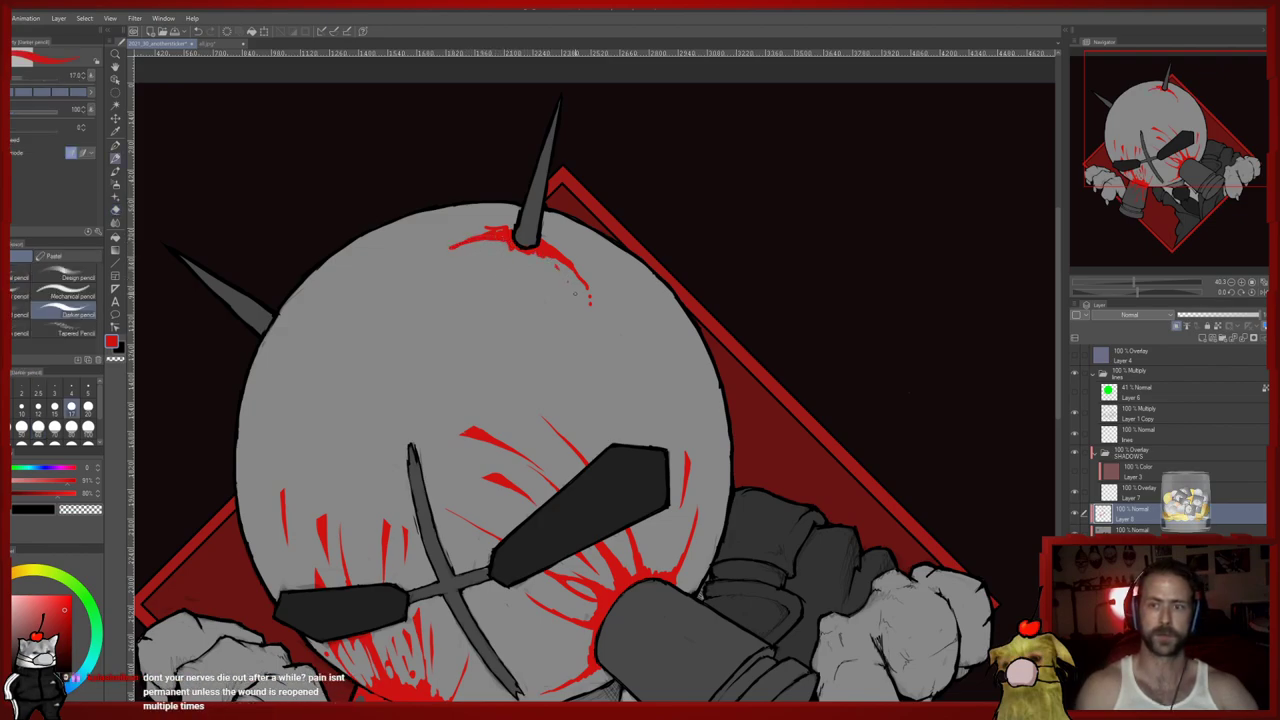
Lengthen and refine the curved streak beside the upper head spike with a size 10 Darker pencil and the Hard eraser
{"action": "left_click", "coordinate": [21, 407]}
{"action": "mouse_move", "coordinate": [446, 249]}
{"action": "left_mouse_down"}
{"action": "mouse_move", "coordinate": [433, 259]}
{"action": "mouse_move", "coordinate": [452, 257]}
{"action": "left_mouse_up"}
{"action": "key", "text": "e"}
{"action": "key", "text": "p"}
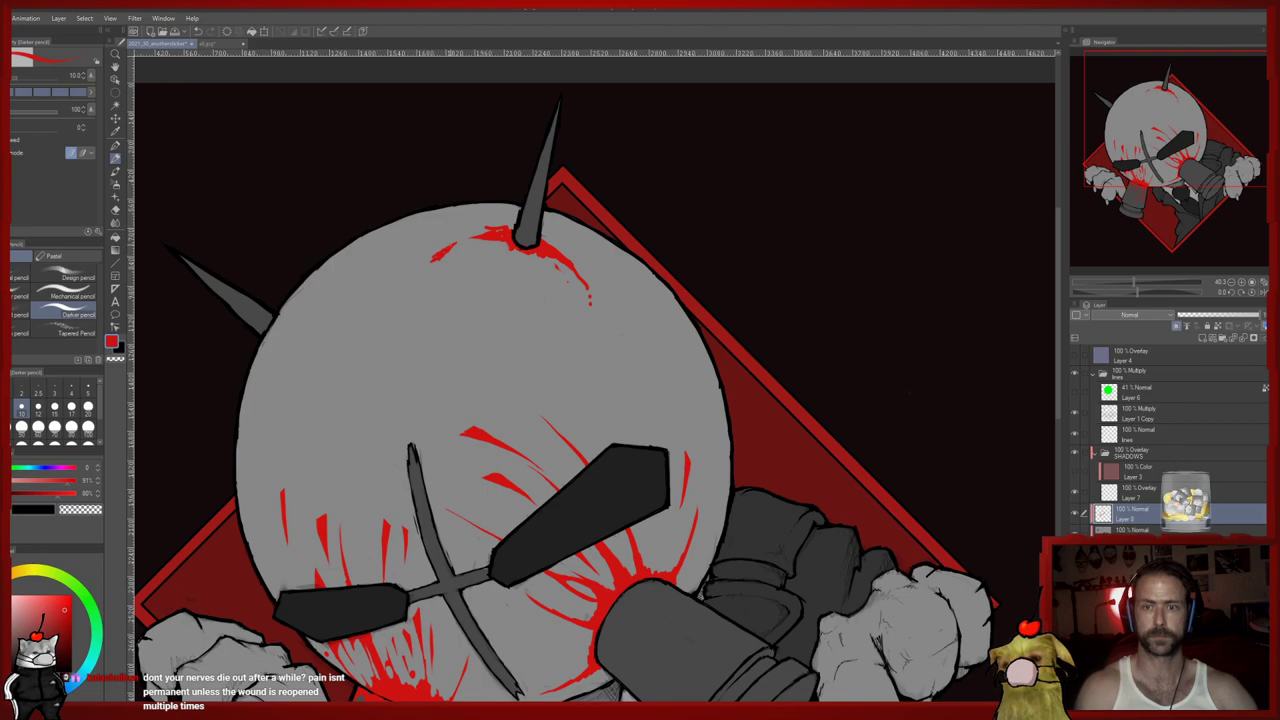
{"action": "key", "text": "e"}
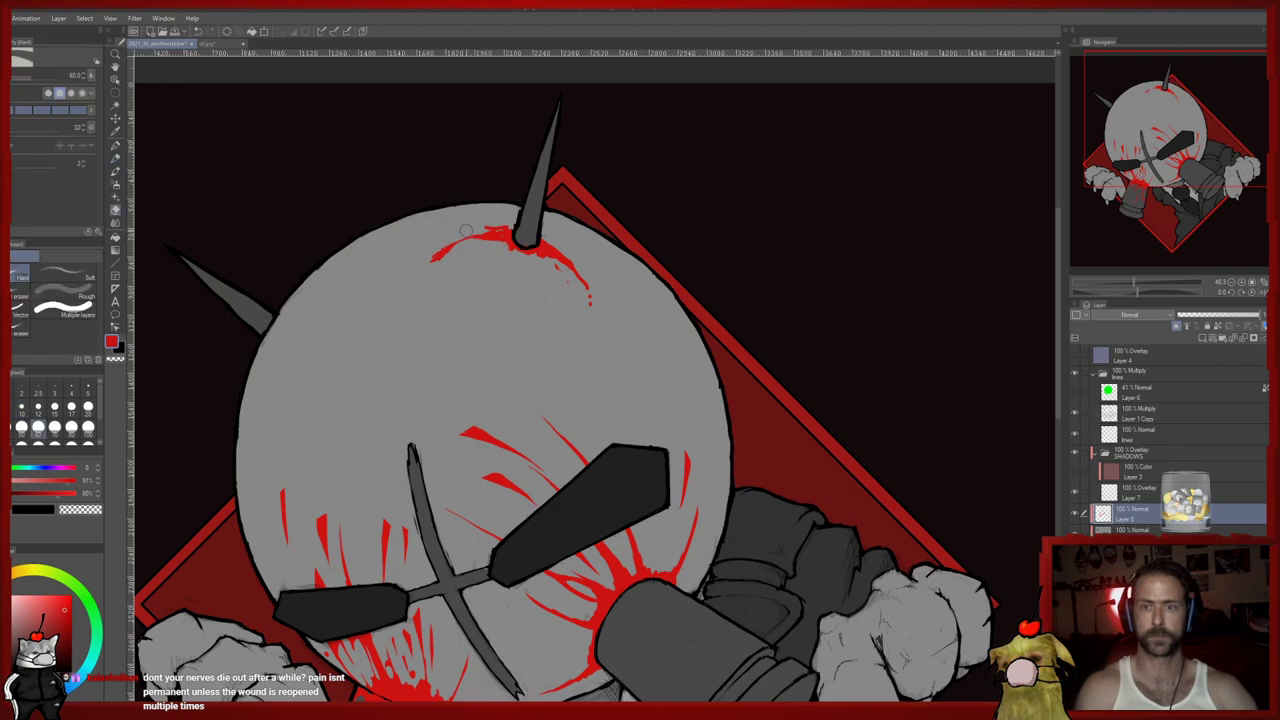
Paint an upper branch on the curved streak and a thin drip below the upper head spike, tapering the drip with a size 25 eraser
{"action": "key", "text": "p"}
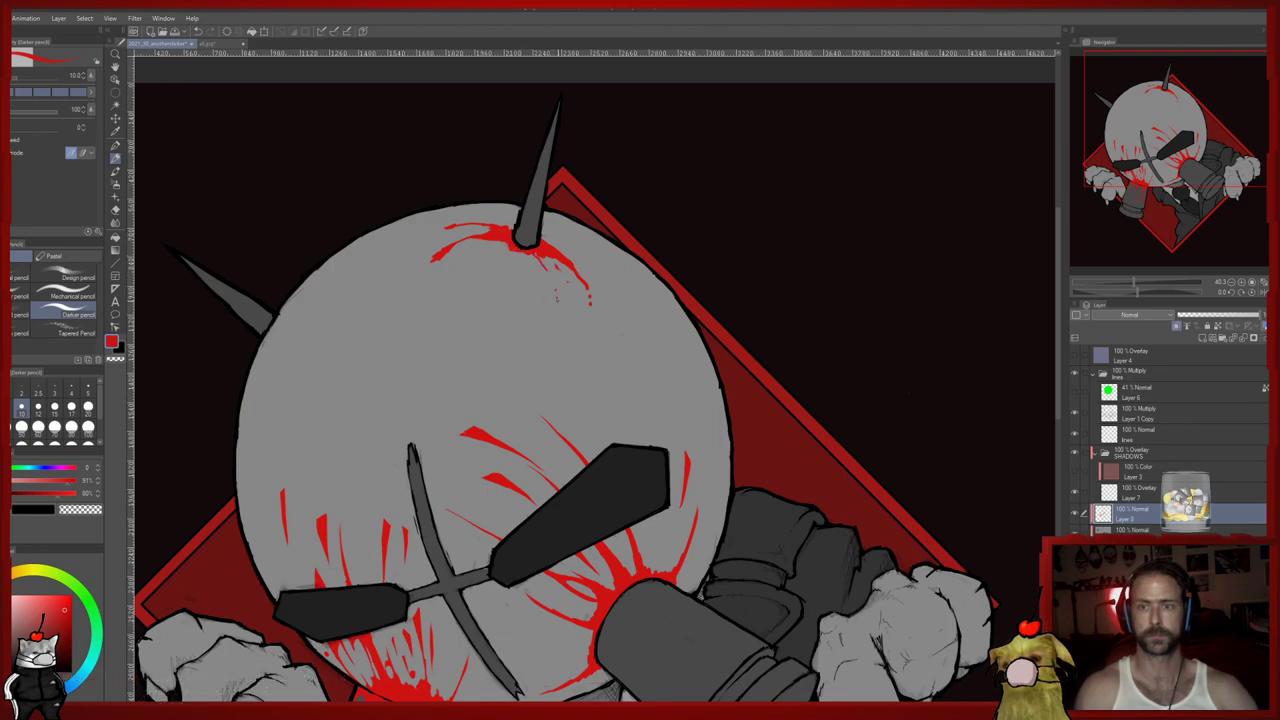
{"action": "key", "text": "e"}
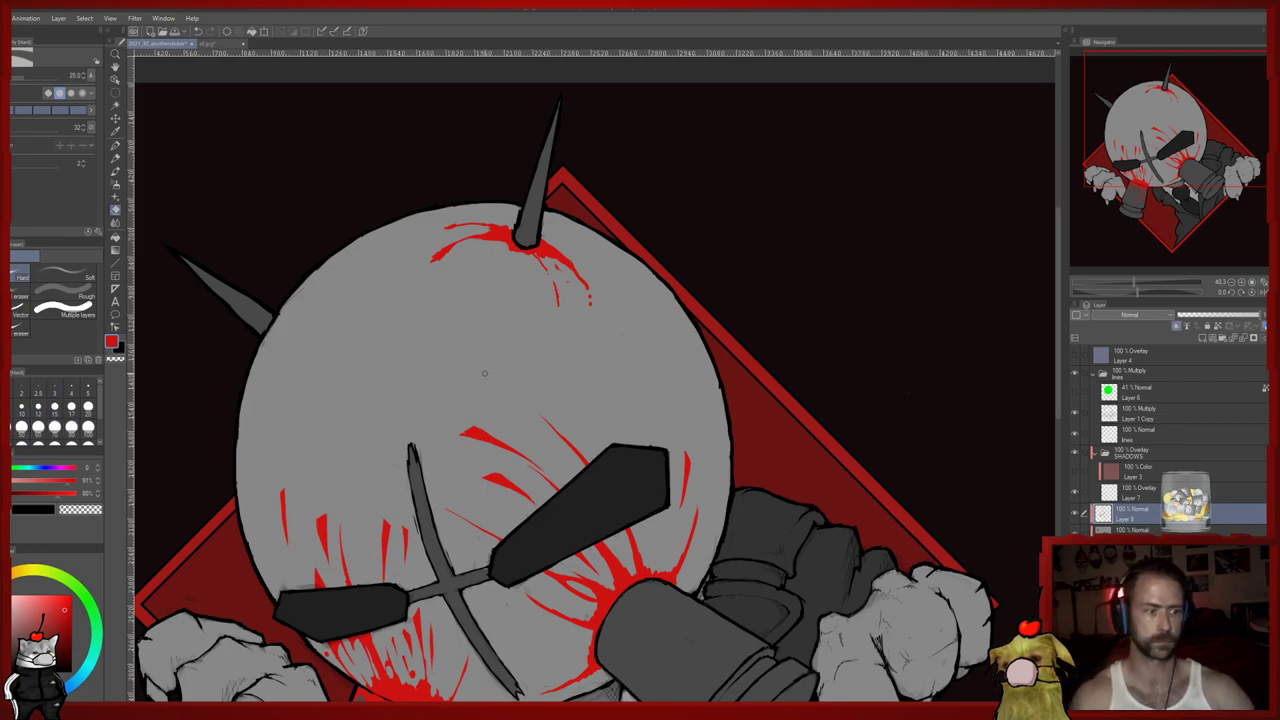
{"action": "left_click_drag", "start_coordinate": [463, 322], "coordinate": [452, 316]}
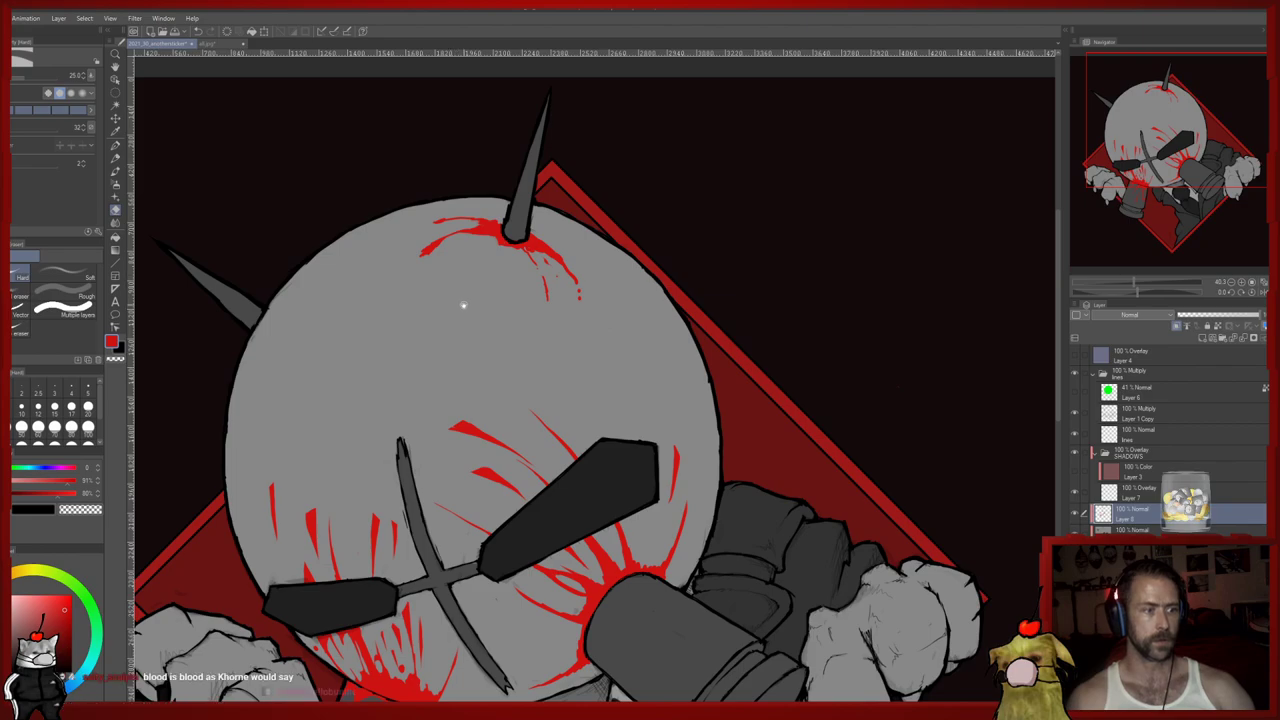
{"action": "left_click_drag", "start_coordinate": [463, 296], "coordinate": [460, 307]}
{"action": "scroll", "coordinate": [463, 300], "scroll_direction": "up", "scroll_amount": 1}
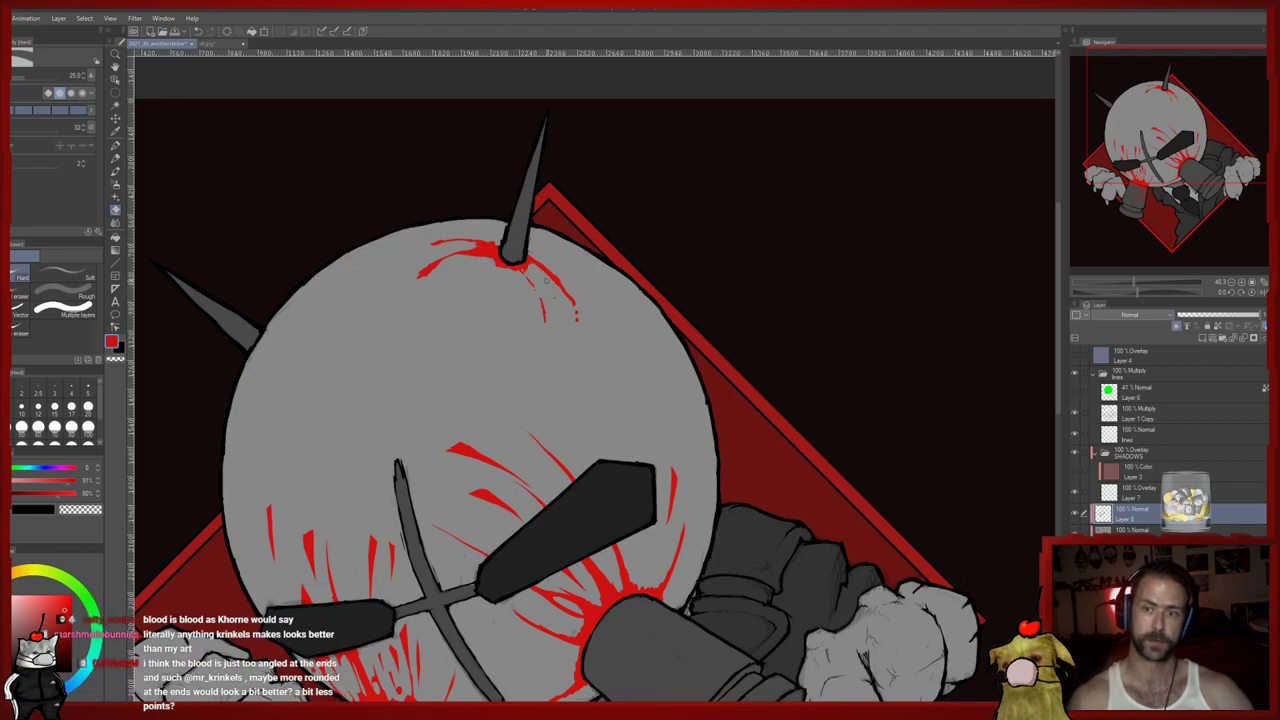
Join the drip to the blood at the upper head spike's base as a continuous streak and shape its edges with the Hard eraser
{"action": "key", "text": "p"}
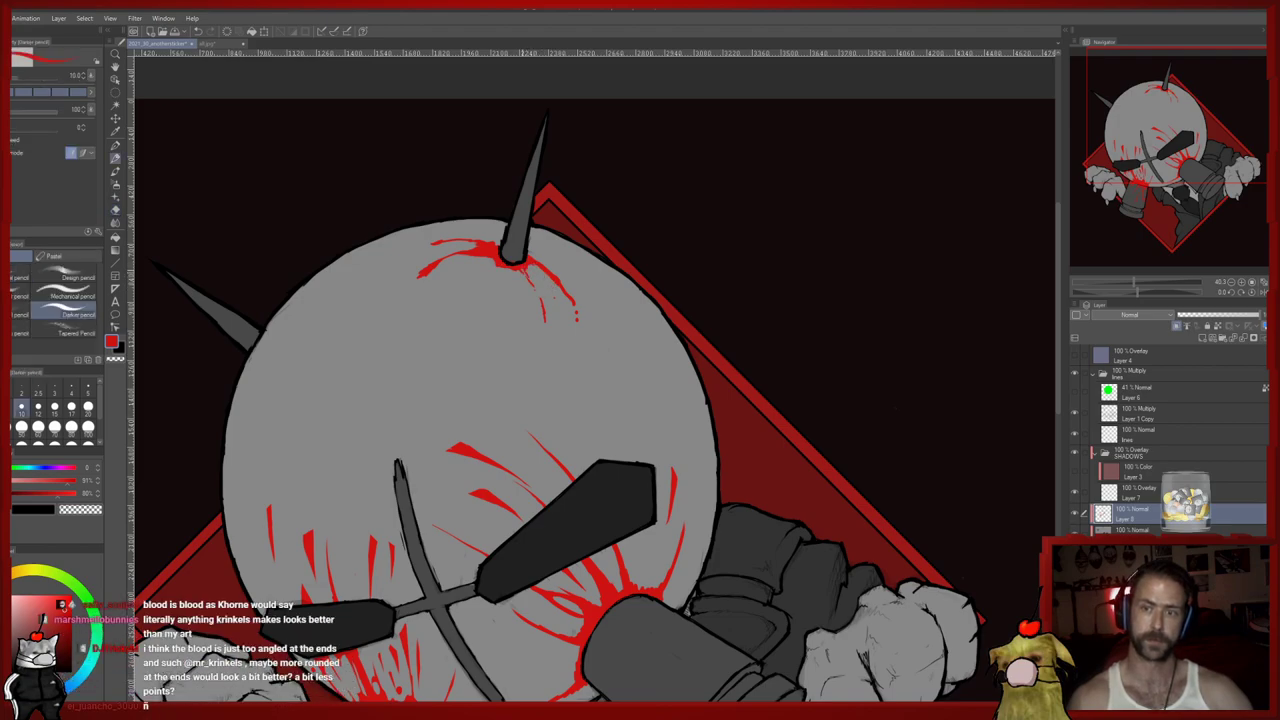
{"action": "mouse_move", "coordinate": [510, 304]}
{"action": "left_mouse_down"}
{"action": "mouse_move", "coordinate": [498, 289]}
{"action": "mouse_move", "coordinate": [511, 321]}
{"action": "left_mouse_up"}
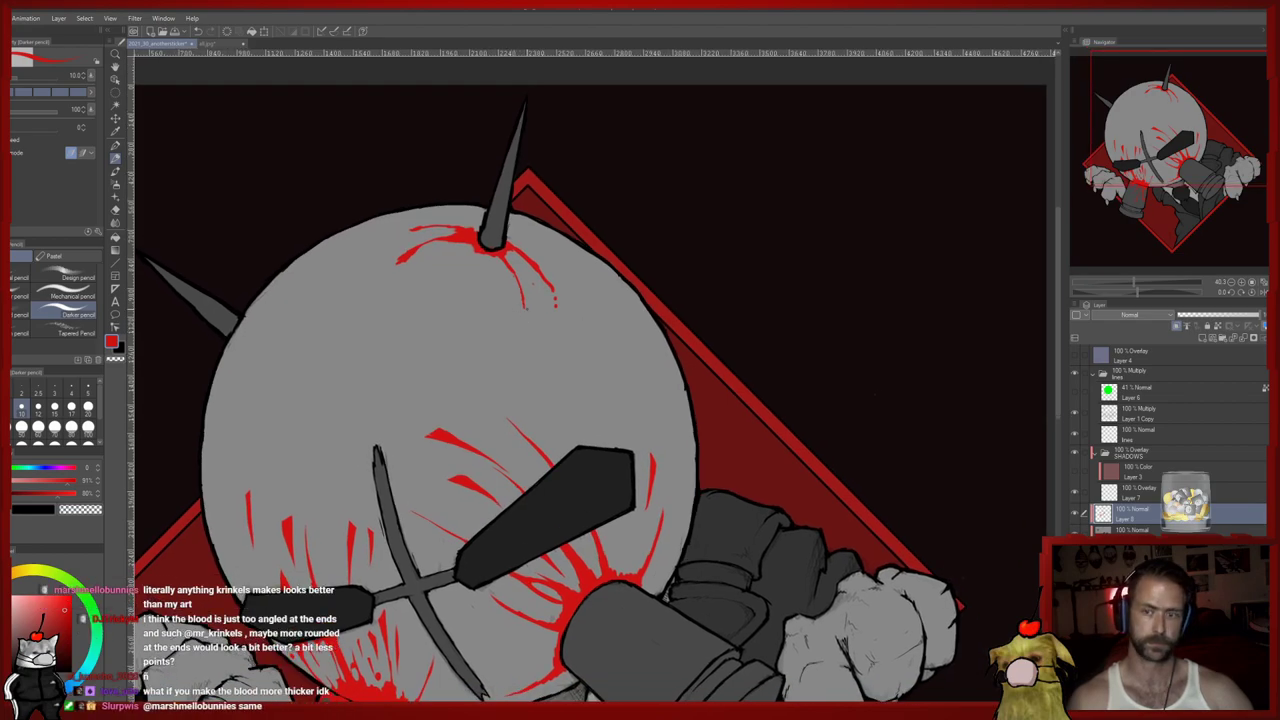
{"action": "key", "text": "e"}
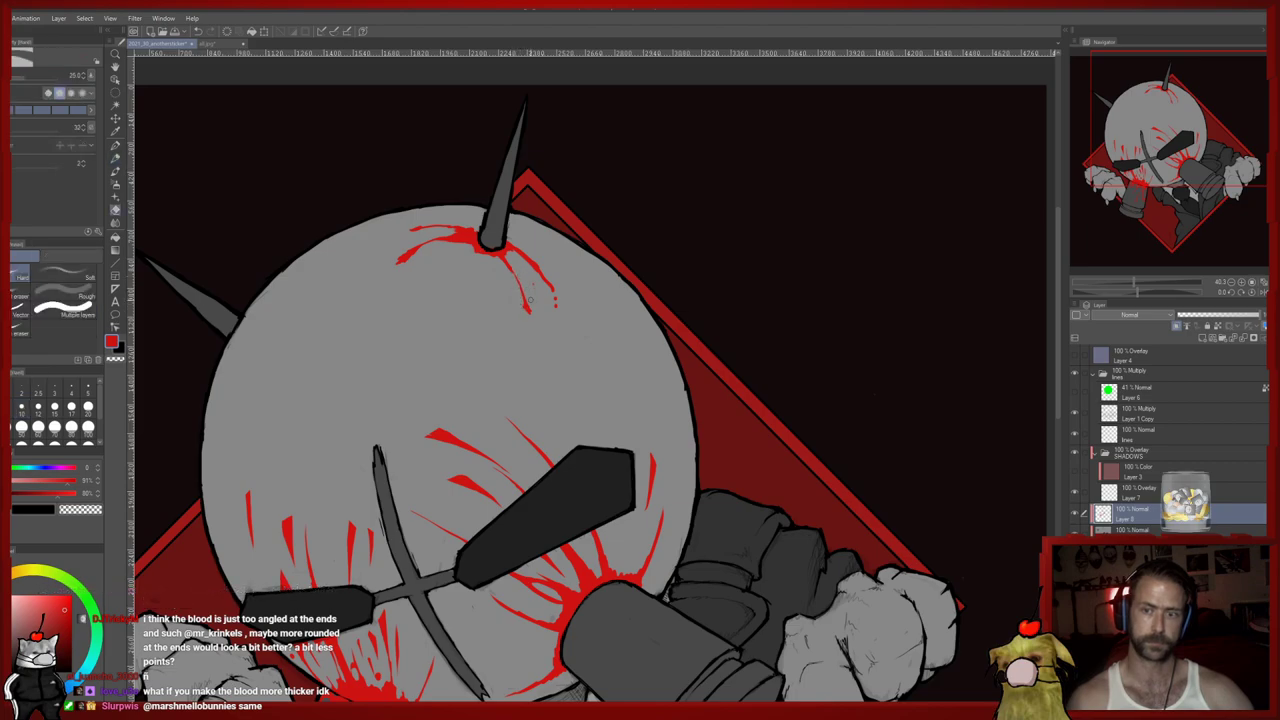
{"action": "key", "text": "p"}
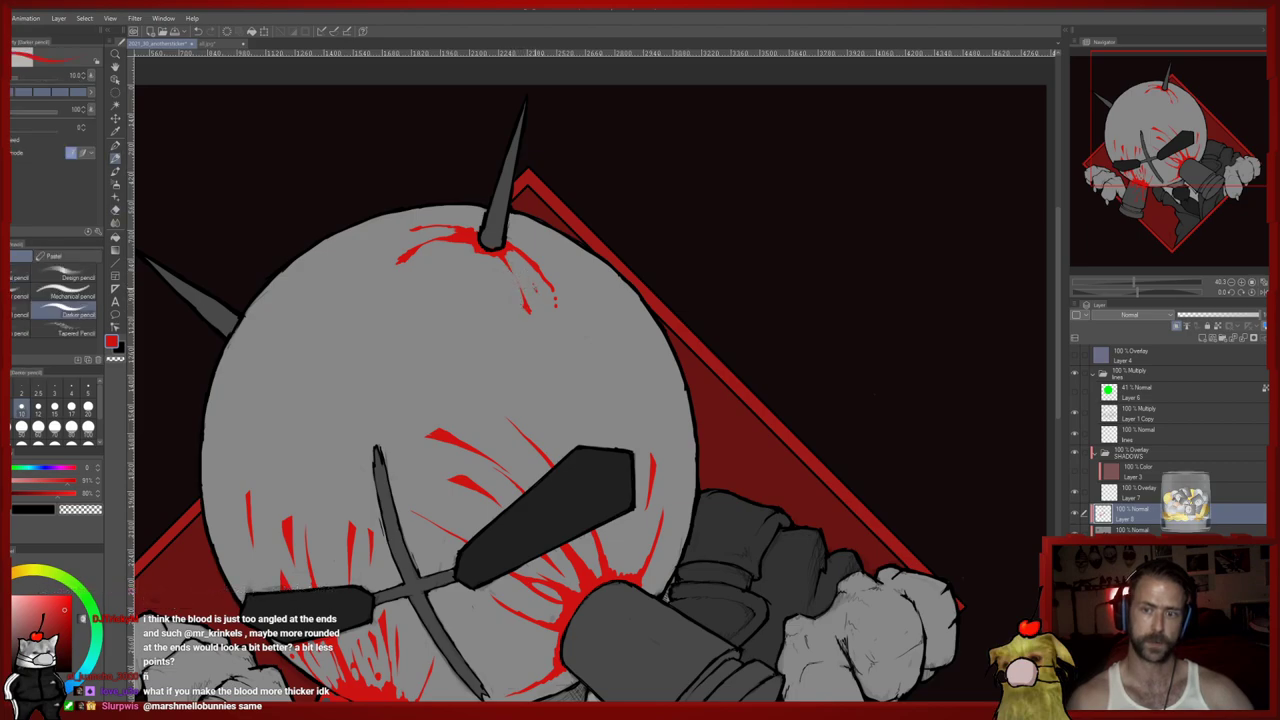
Add thin strands and fine droplets to the blood around the upper head spike's base with the Darker pencil and Hard eraser
{"action": "key", "text": "e"}
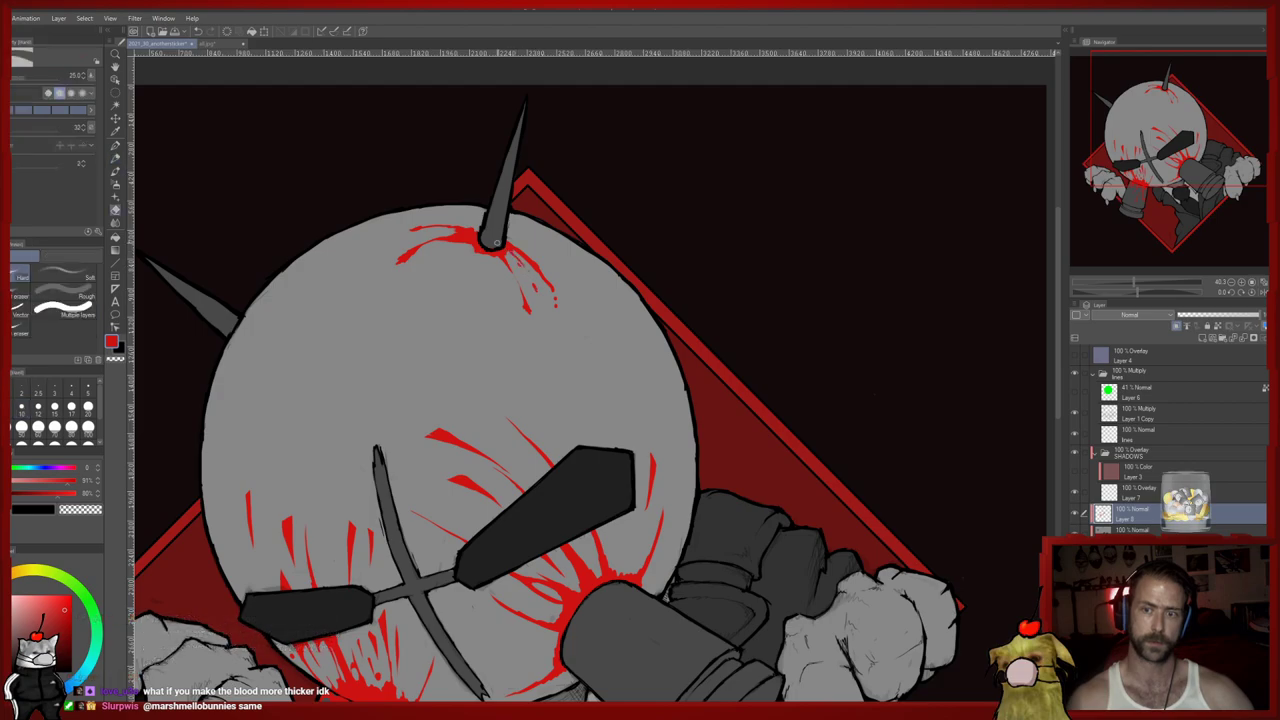
{"action": "key", "text": "p"}
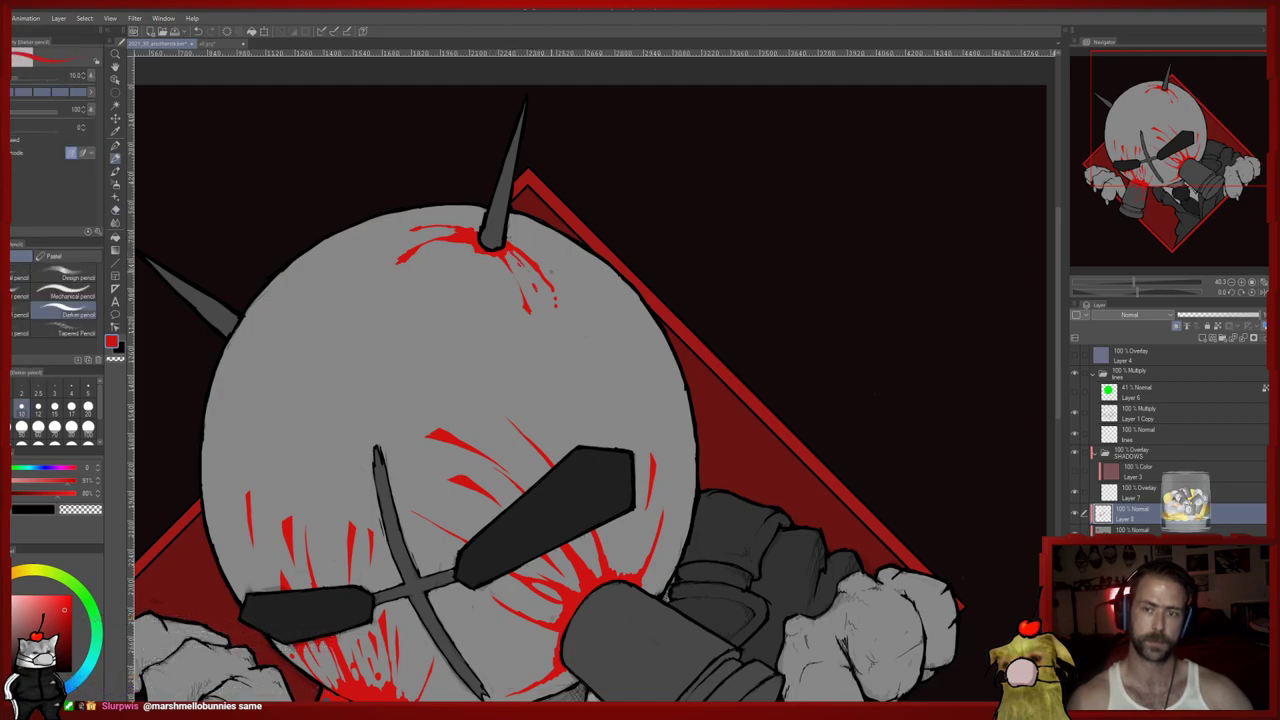
{"action": "key", "text": "e"}
{"action": "key", "text": "p"}
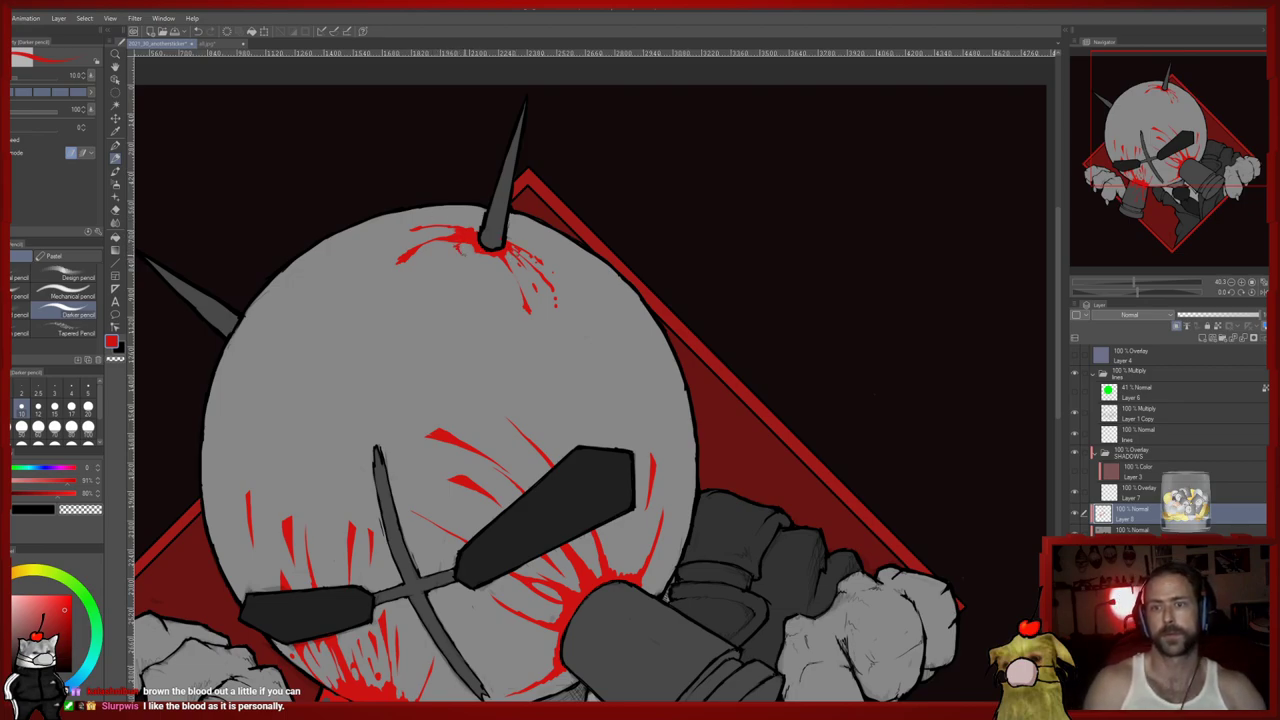
{"action": "left_click_drag", "start_coordinate": [466, 235], "coordinate": [483, 248]}
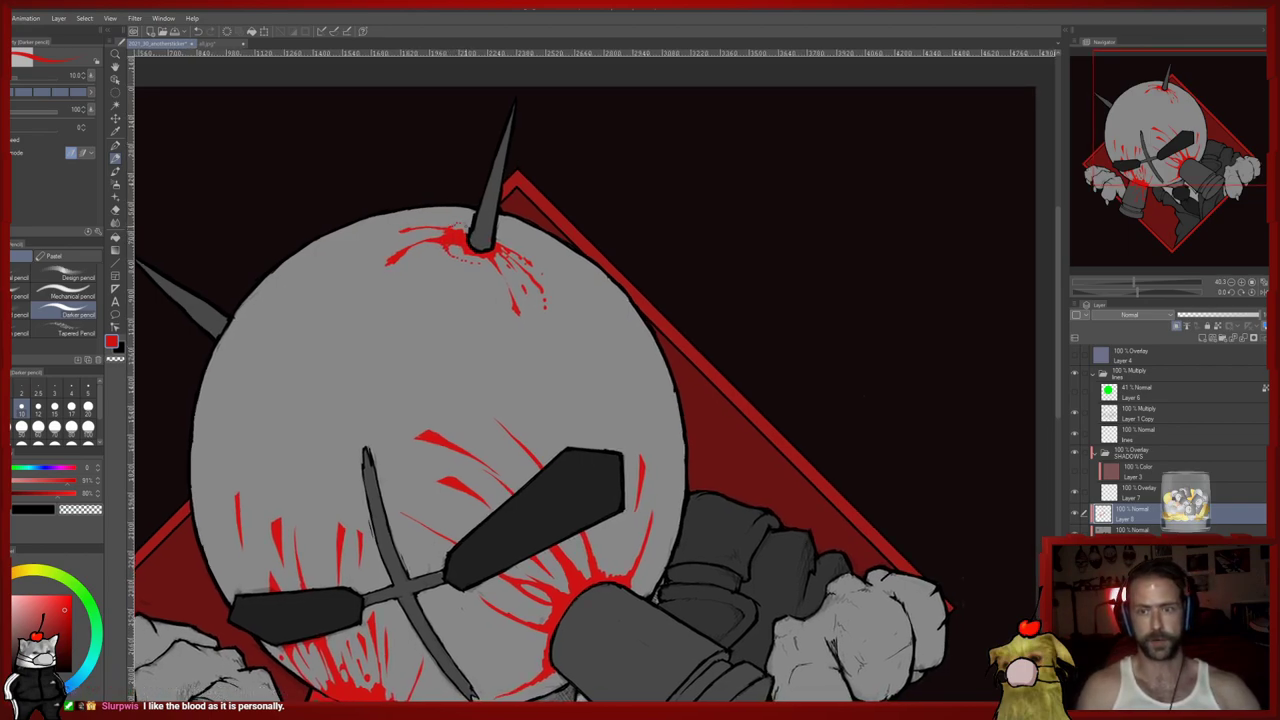
Paint a looping blood strand beside the upper head spike's base with the size 10 Darker pencil, cleaning its edges with the Hard eraser
{"action": "key", "text": "e"}
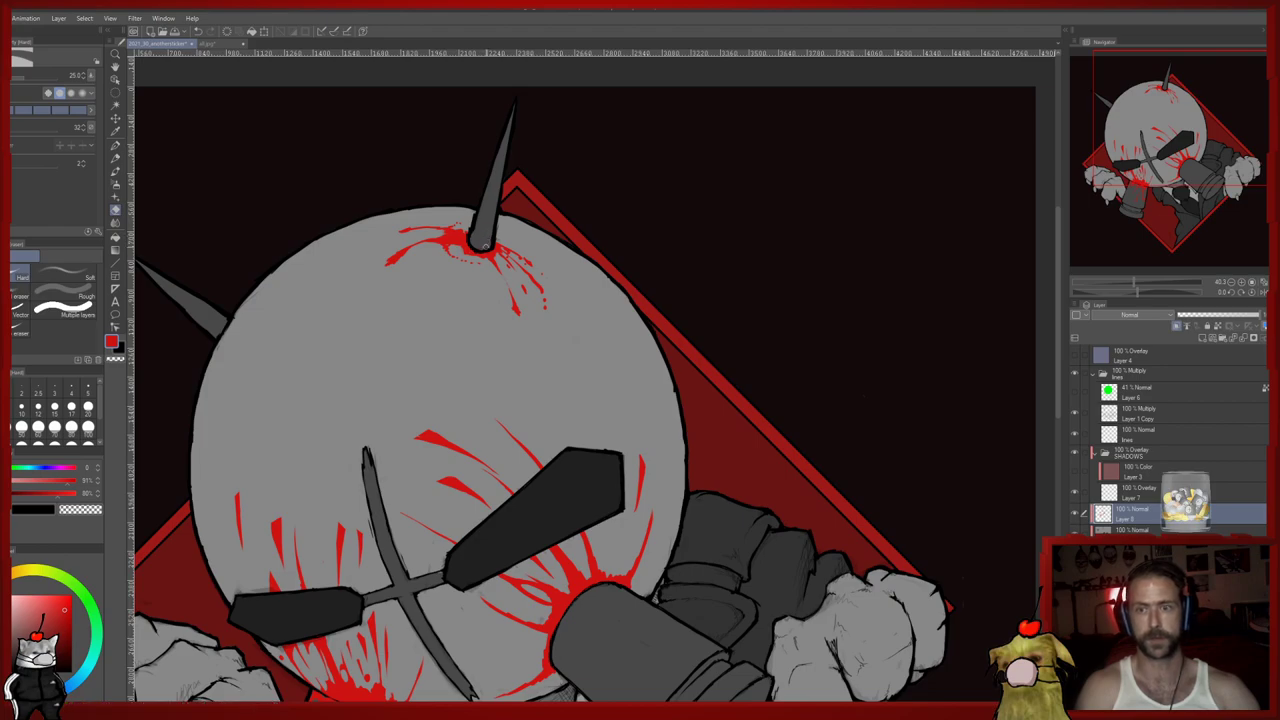
{"action": "key", "text": "p"}
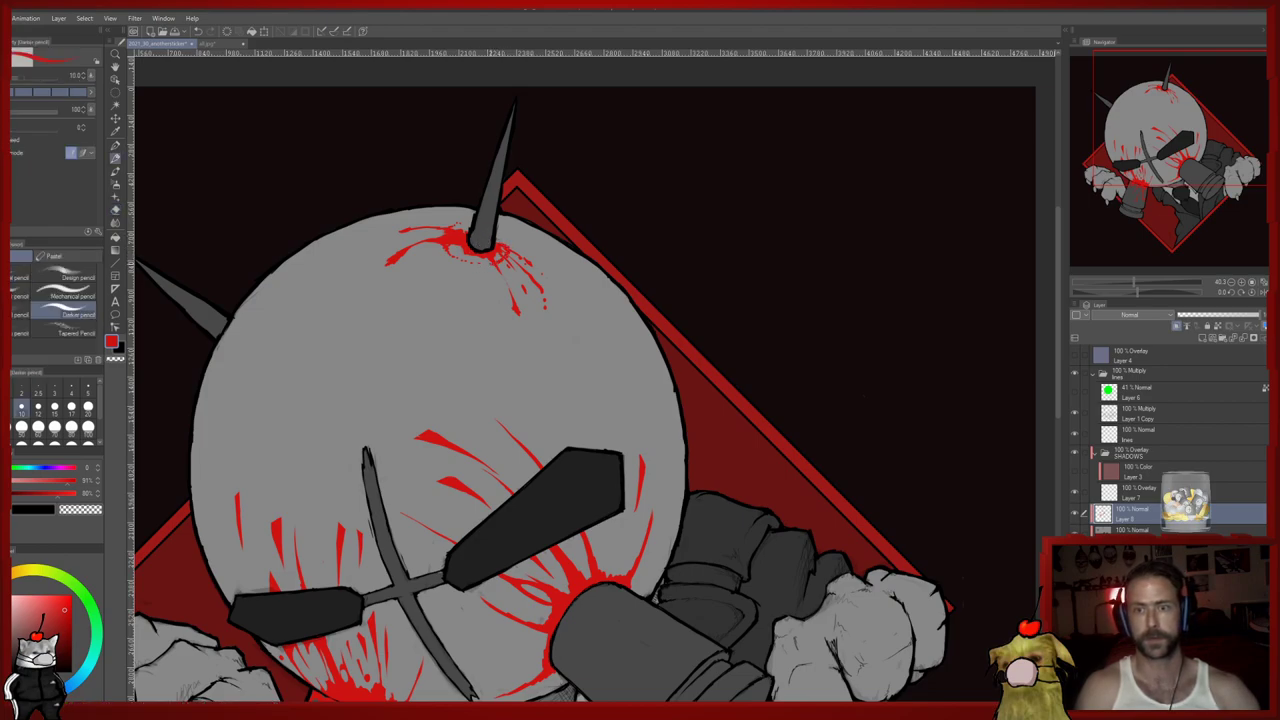
{"action": "key", "text": "e"}
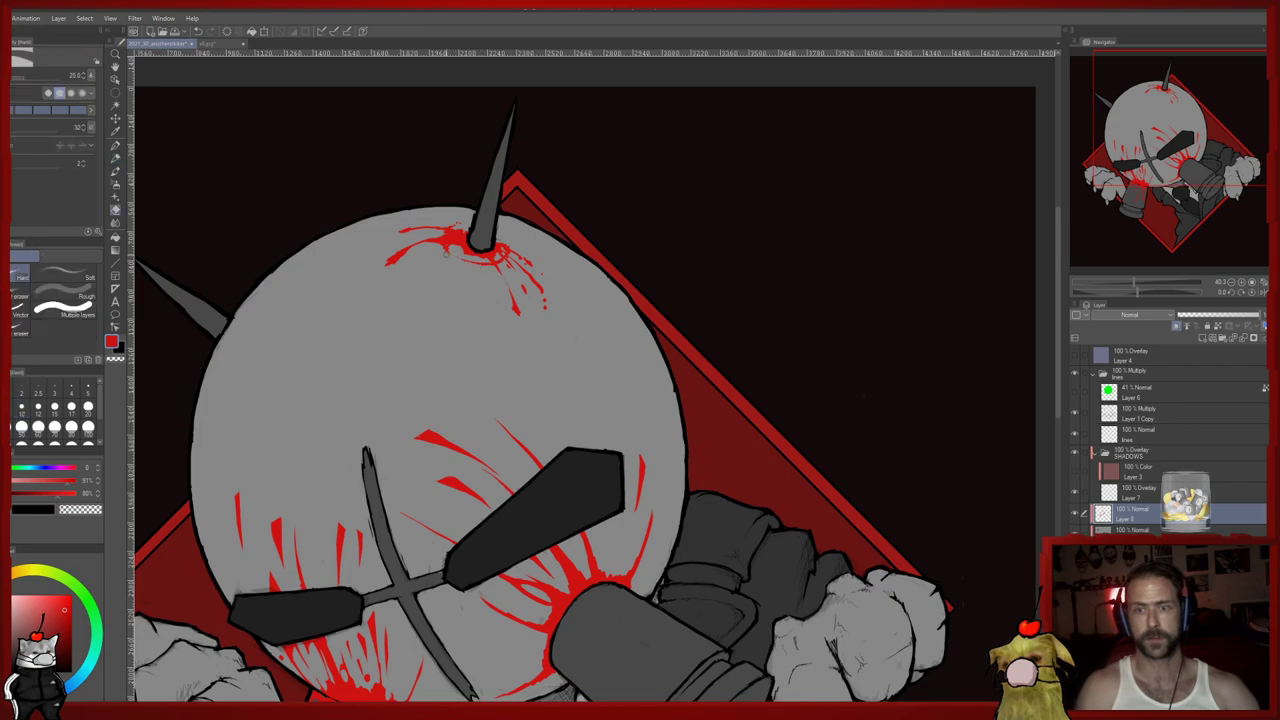
Paint a thin blood drip running down the head from the side spike's base and trim it with the Hard eraser
{"action": "key", "text": "p"}
{"action": "mouse_move", "coordinate": [268, 349]}
{"action": "left_mouse_down"}
{"action": "mouse_move", "coordinate": [283, 334]}
{"action": "mouse_move", "coordinate": [231, 343]}
{"action": "left_mouse_up"}
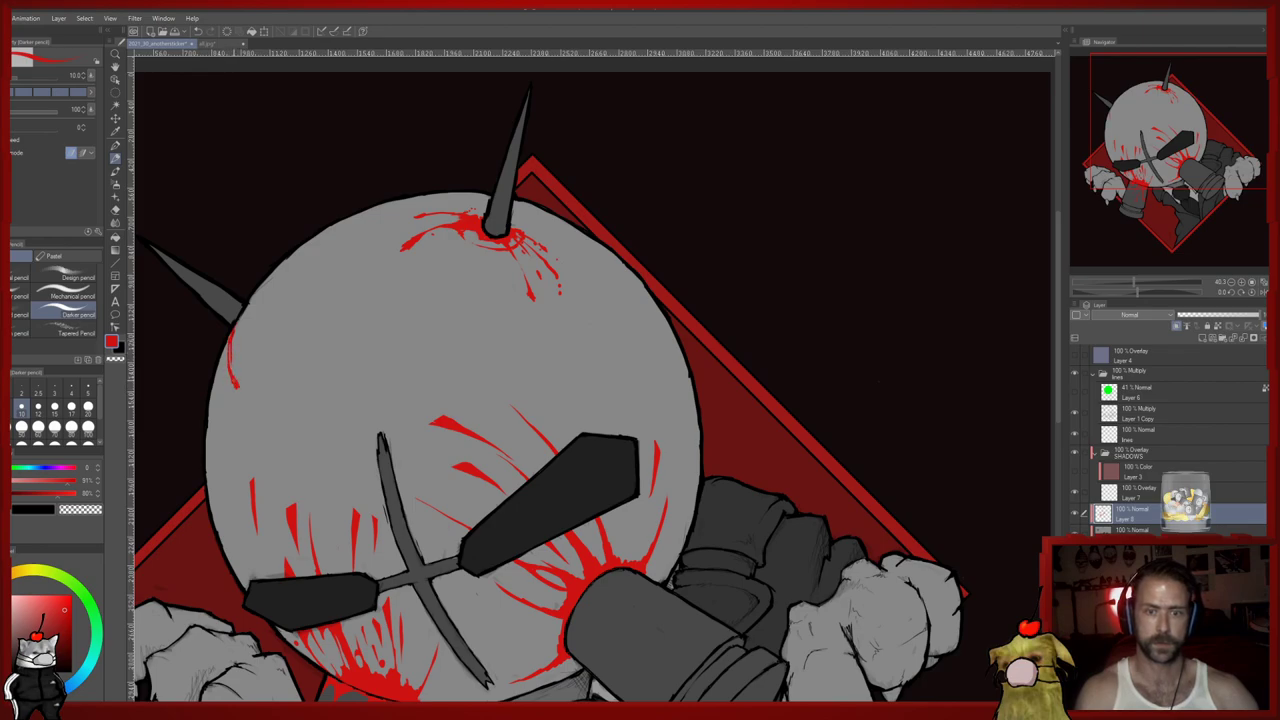
{"action": "key", "text": "e"}
{"action": "left_click_drag", "start_coordinate": [231, 362], "coordinate": [234, 330]}
Paint a streak up the head's edge from the side spike and a short strand beside it, shaping them with the size 25 eraser
{"action": "key", "text": "p"}
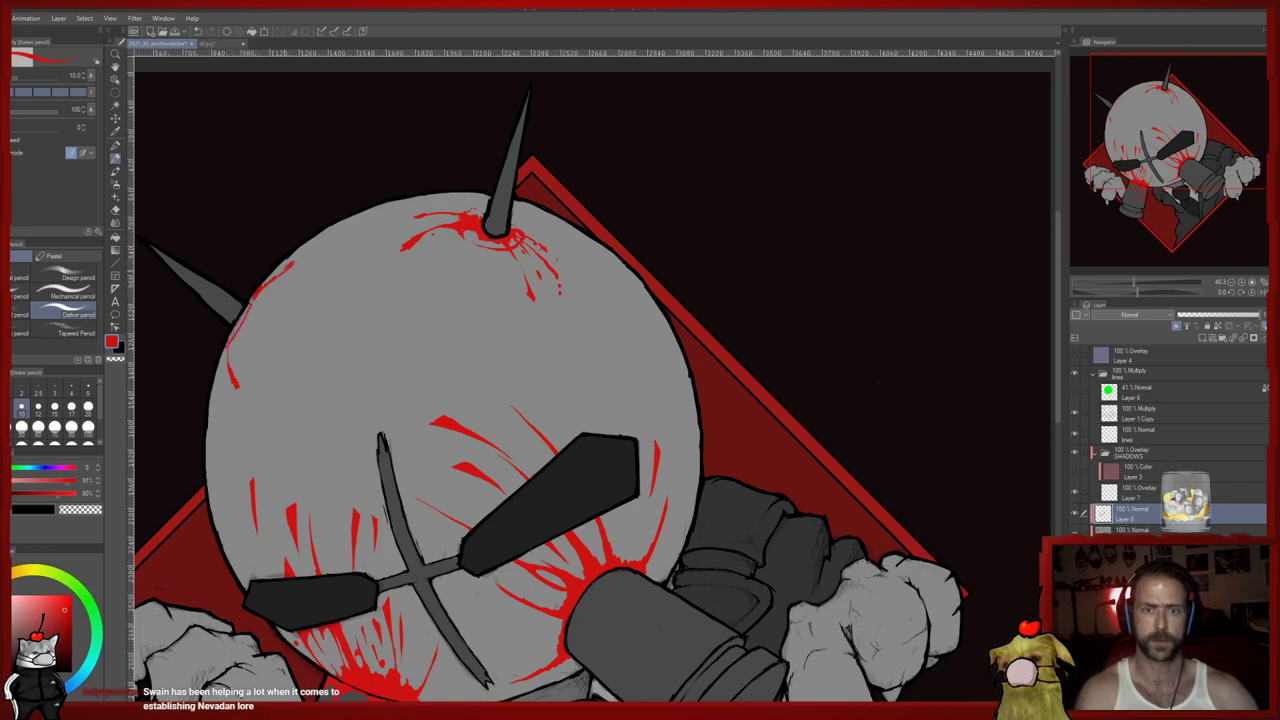
{"action": "key", "text": "e"}
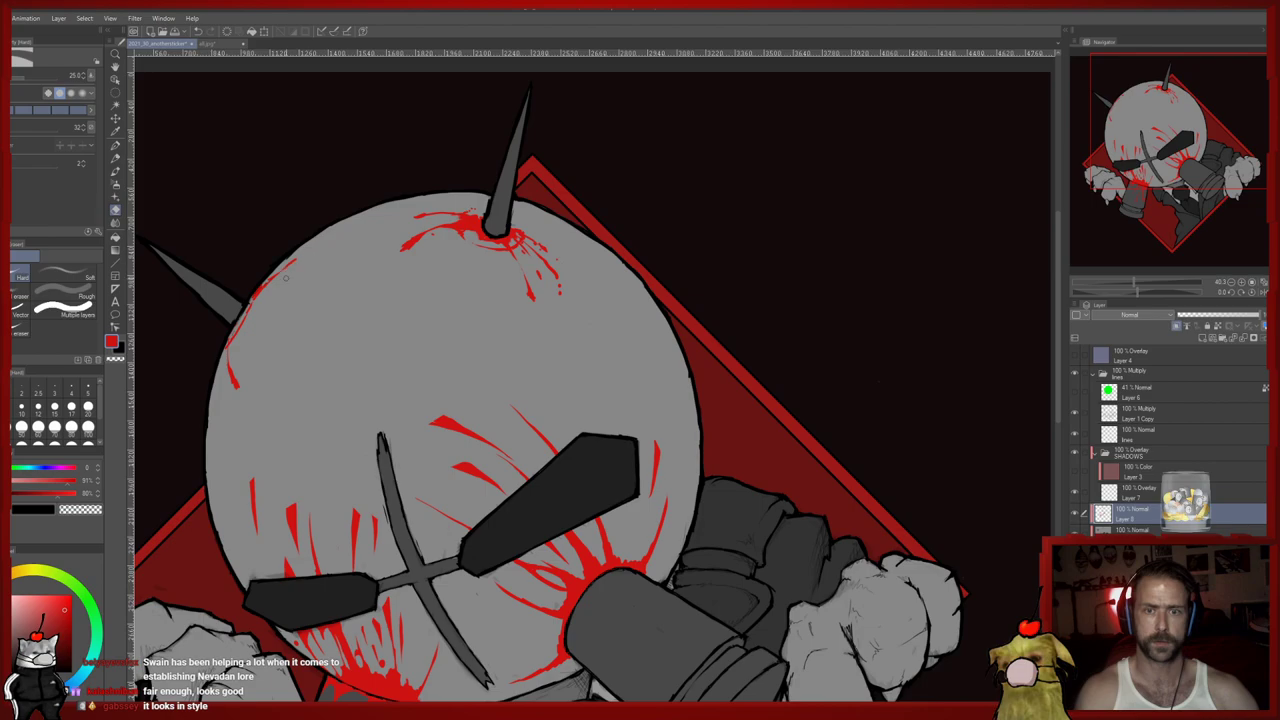
{"action": "key", "text": "p"}
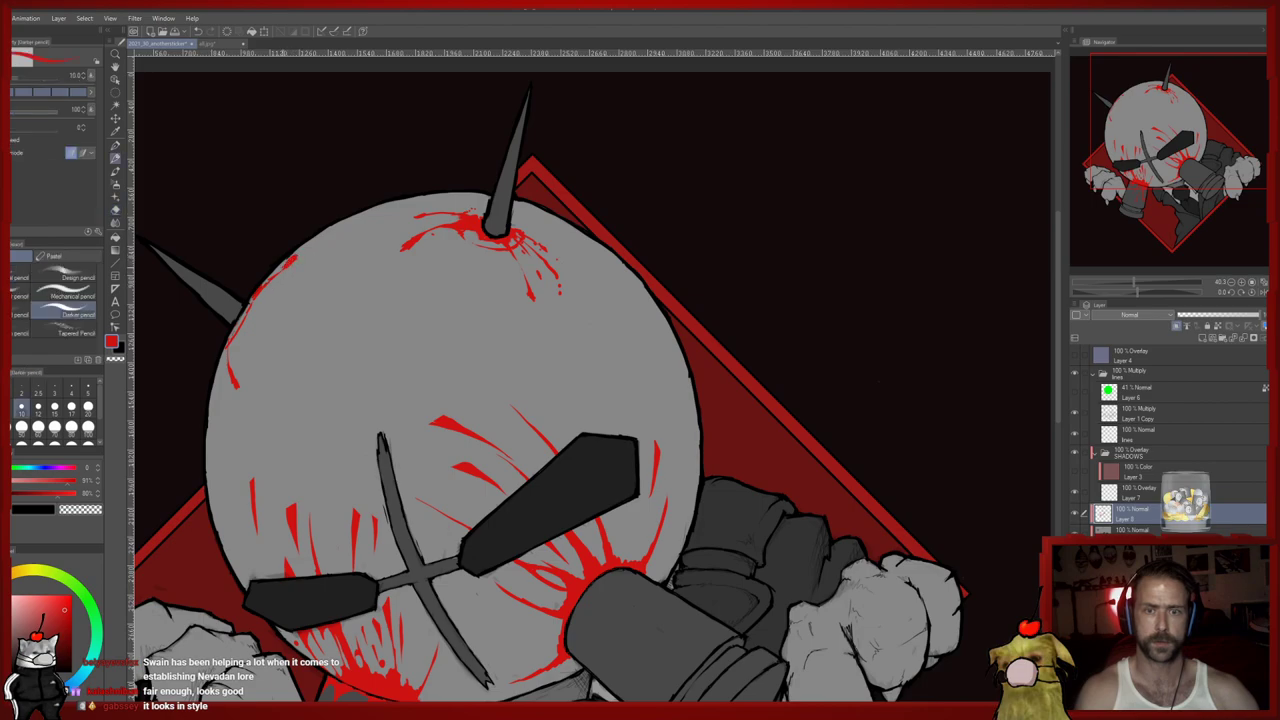
{"action": "key", "text": "e"}
{"action": "left_click_drag", "start_coordinate": [275, 292], "coordinate": [361, 277]}
{"action": "left_click_drag", "start_coordinate": [373, 324], "coordinate": [384, 303]}
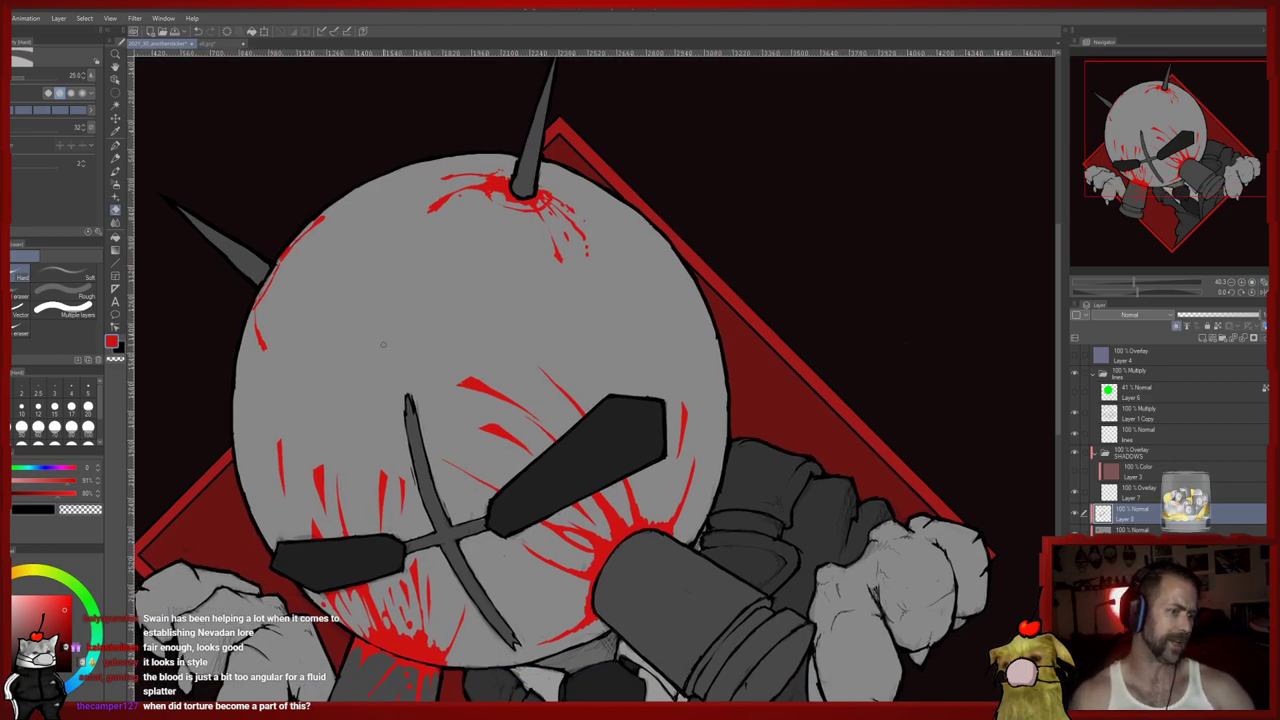
{"action": "key", "text": "p"}
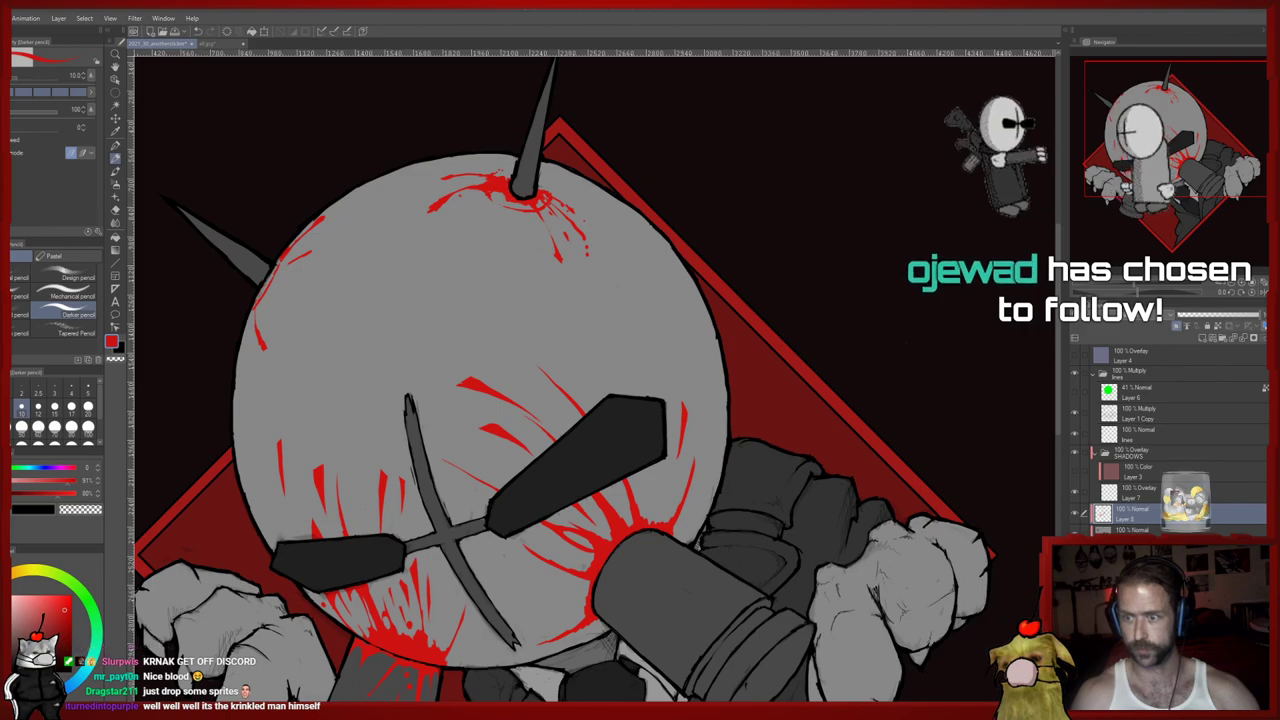
{"action": "left_click_drag", "start_coordinate": [334, 234], "coordinate": [348, 199]}
{"action": "left_click_drag", "start_coordinate": [957, 625], "coordinate": [420, 423]}
{"action": "mouse_move", "coordinate": [898, 388]}
{"action": "left_mouse_down"}
{"action": "mouse_move", "coordinate": [626, 414]}
{"action": "mouse_move", "coordinate": [902, 386]}
{"action": "left_mouse_up"}
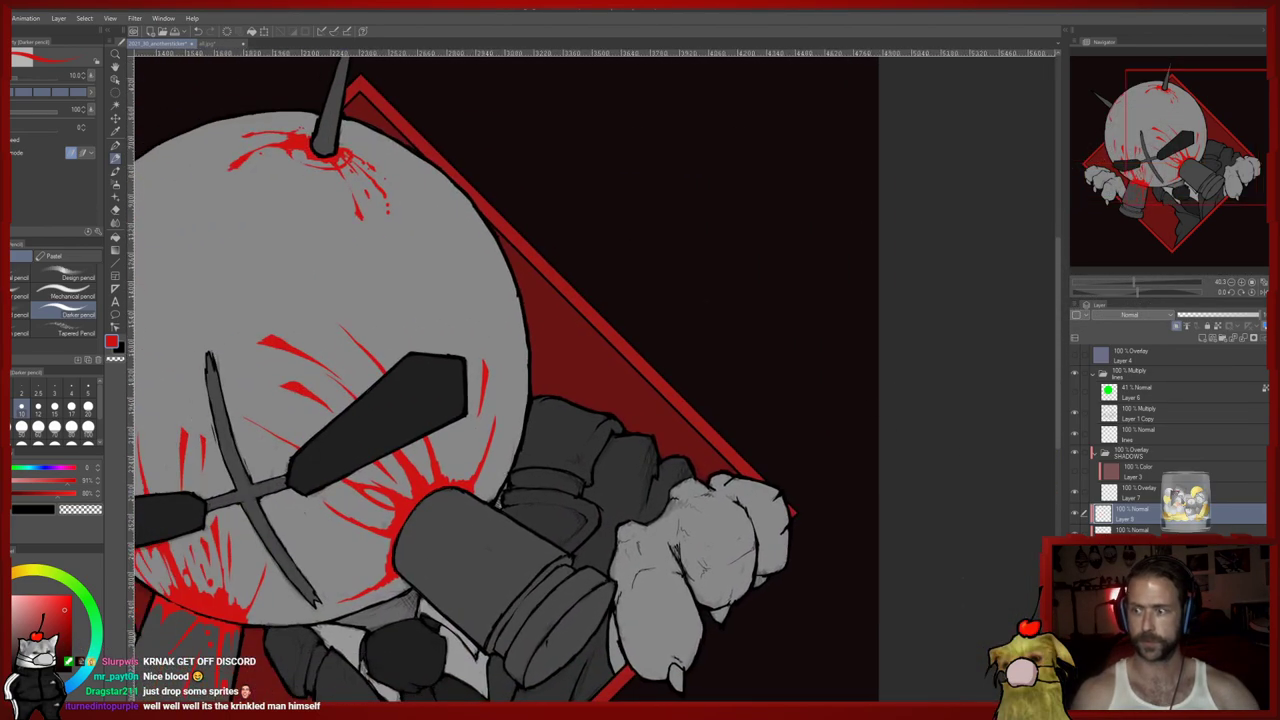
{"action": "left_click_drag", "start_coordinate": [1153, 519], "coordinate": [1162, 352]}
{"action": "left_click_drag", "start_coordinate": [242, 223], "coordinate": [561, 371]}
{"action": "key", "text": "ctrl+z"}
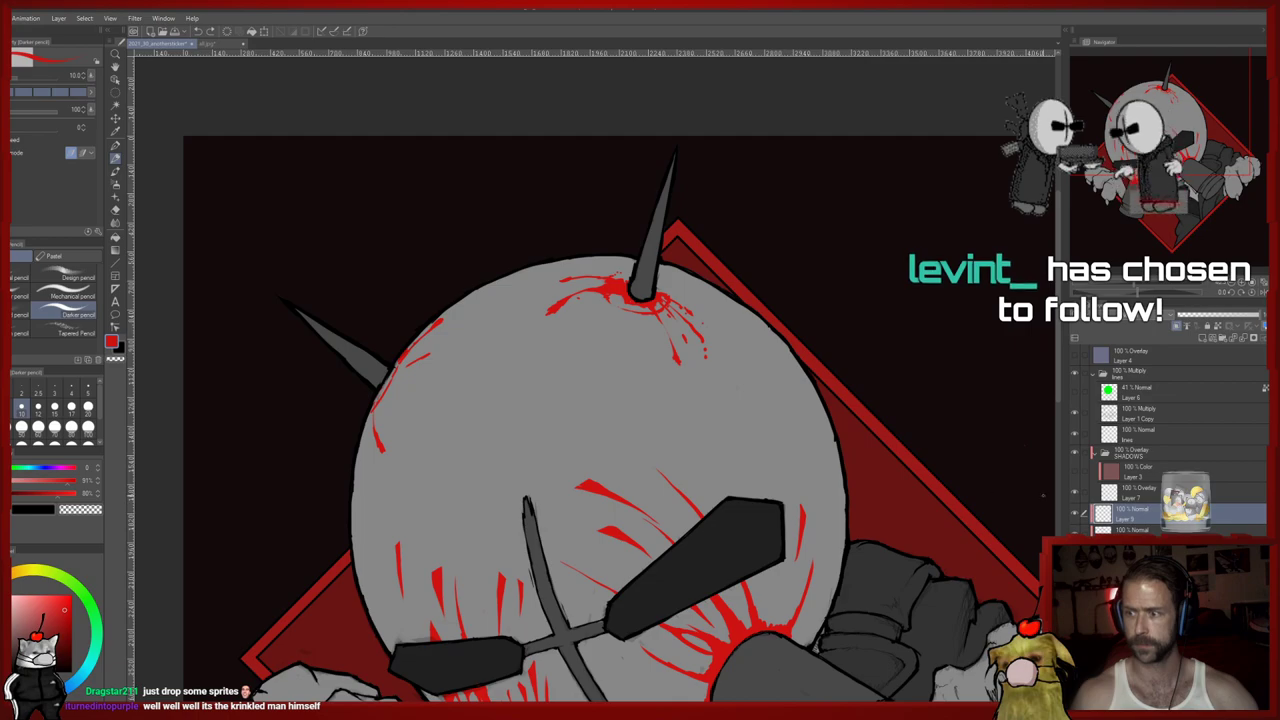
{"action": "scroll", "coordinate": [732, 406], "scroll_direction": "down", "scroll_amount": 5}
{"action": "left_click_drag", "start_coordinate": [734, 406], "coordinate": [701, 380]}
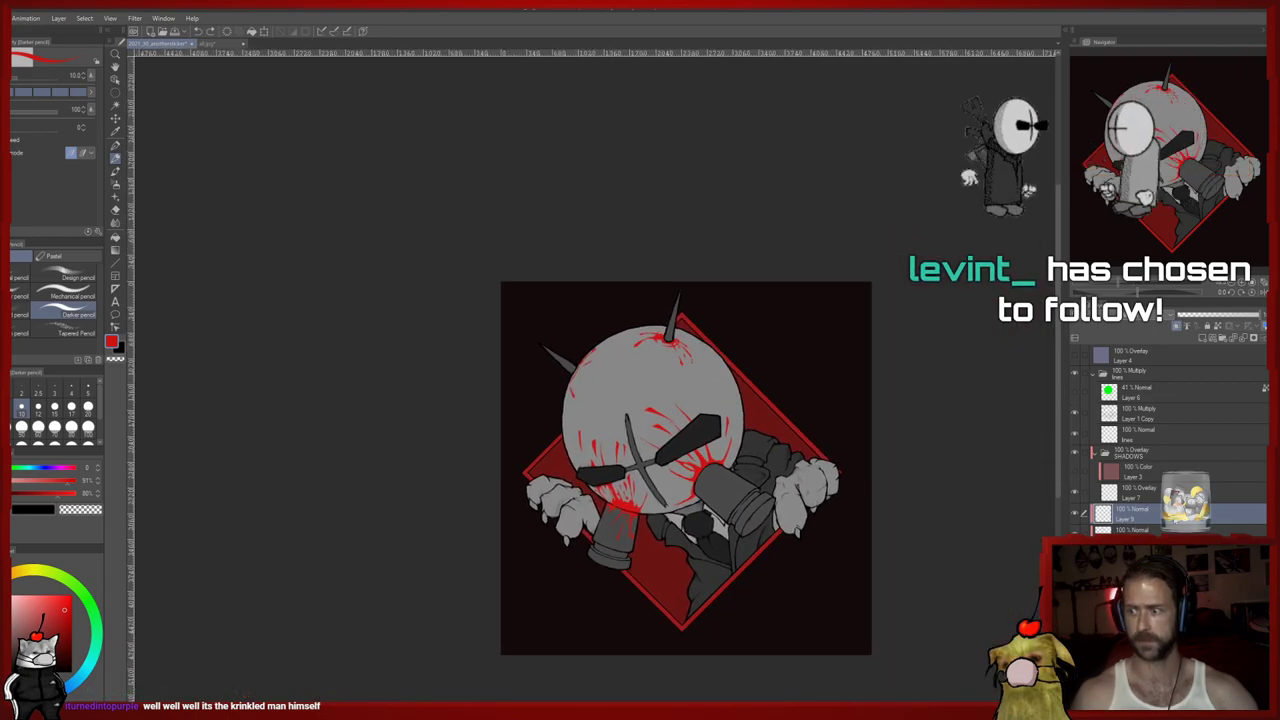
Paste the copied action-figure image above Layer 4 and examine the blood stains on its clothing as a reference
{"action": "left_click", "coordinate": [1106, 353]}
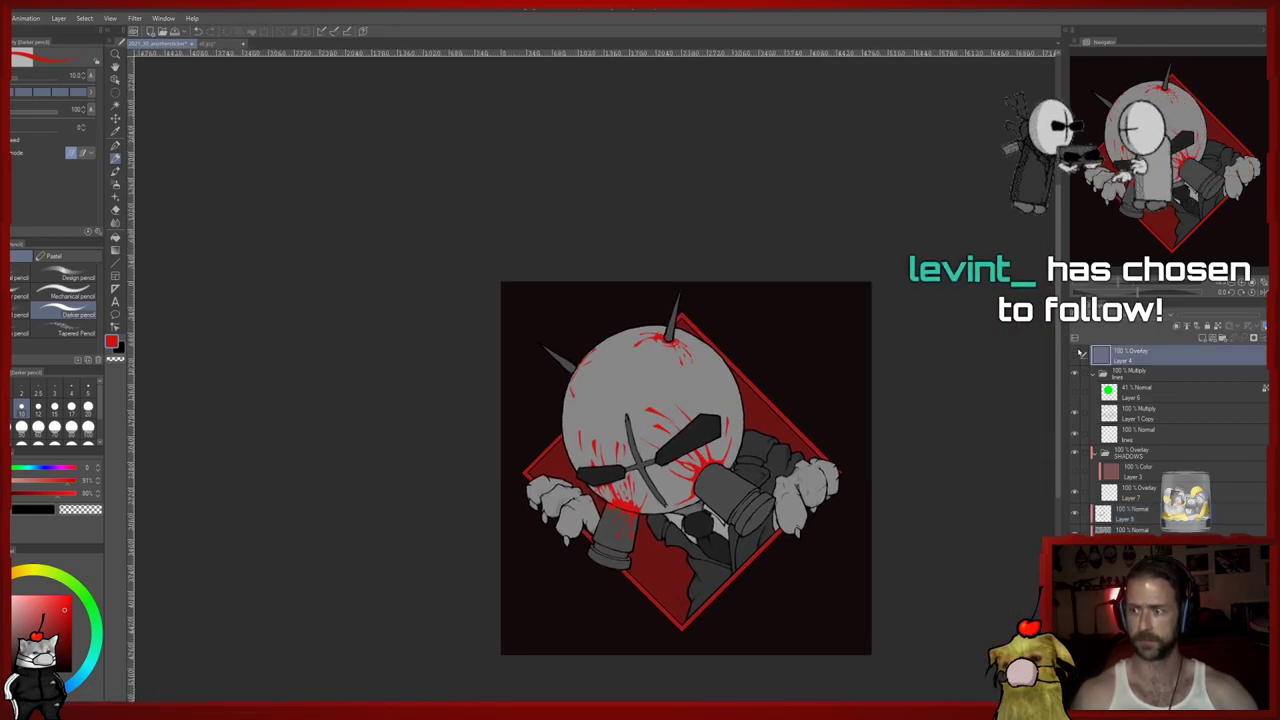
{"action": "key", "text": "ctrl+v"}
{"action": "scroll", "coordinate": [515, 301], "scroll_direction": "up", "scroll_amount": 6}
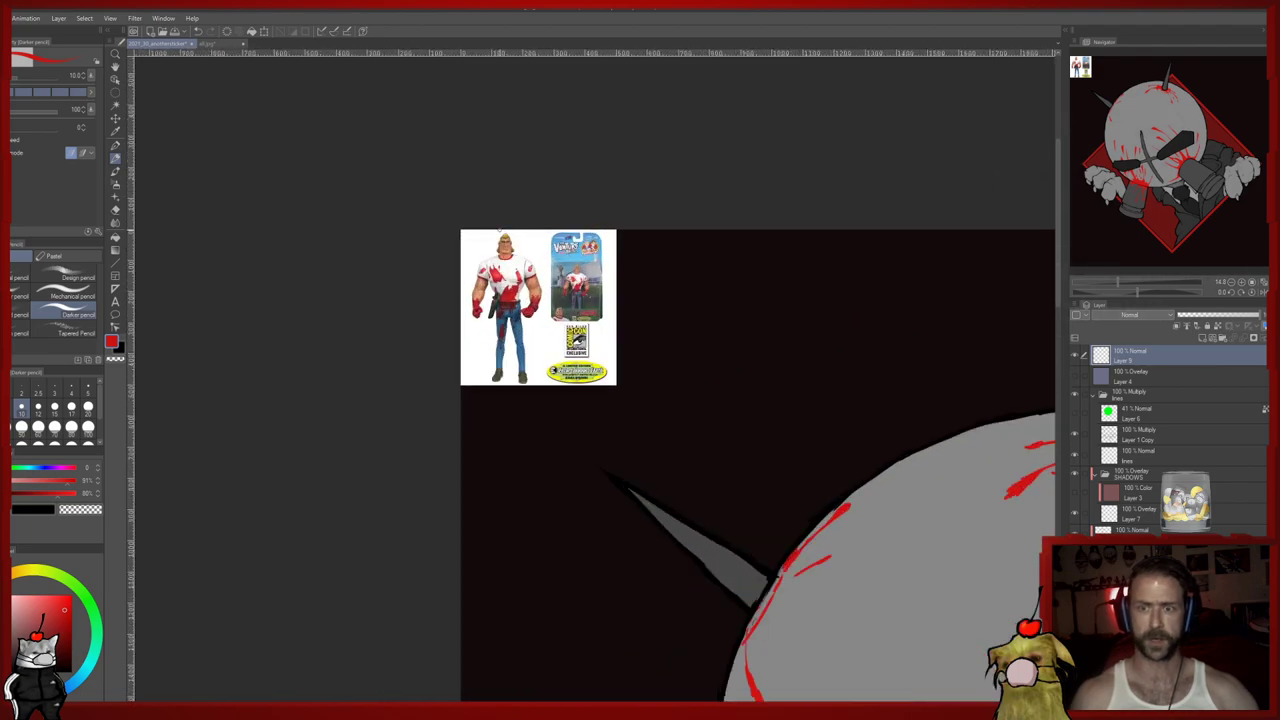
{"action": "scroll", "coordinate": [499, 231], "scroll_direction": "up", "scroll_amount": 4}
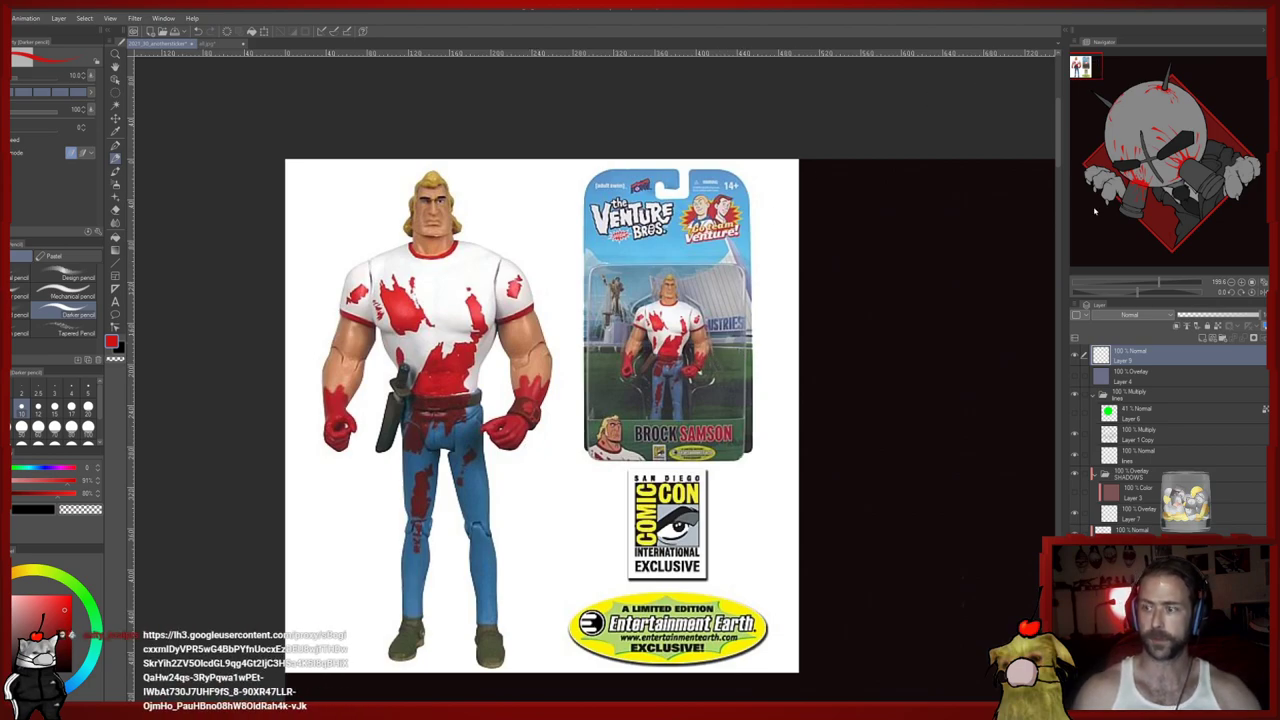
{"action": "key", "text": "ctrl+z"}
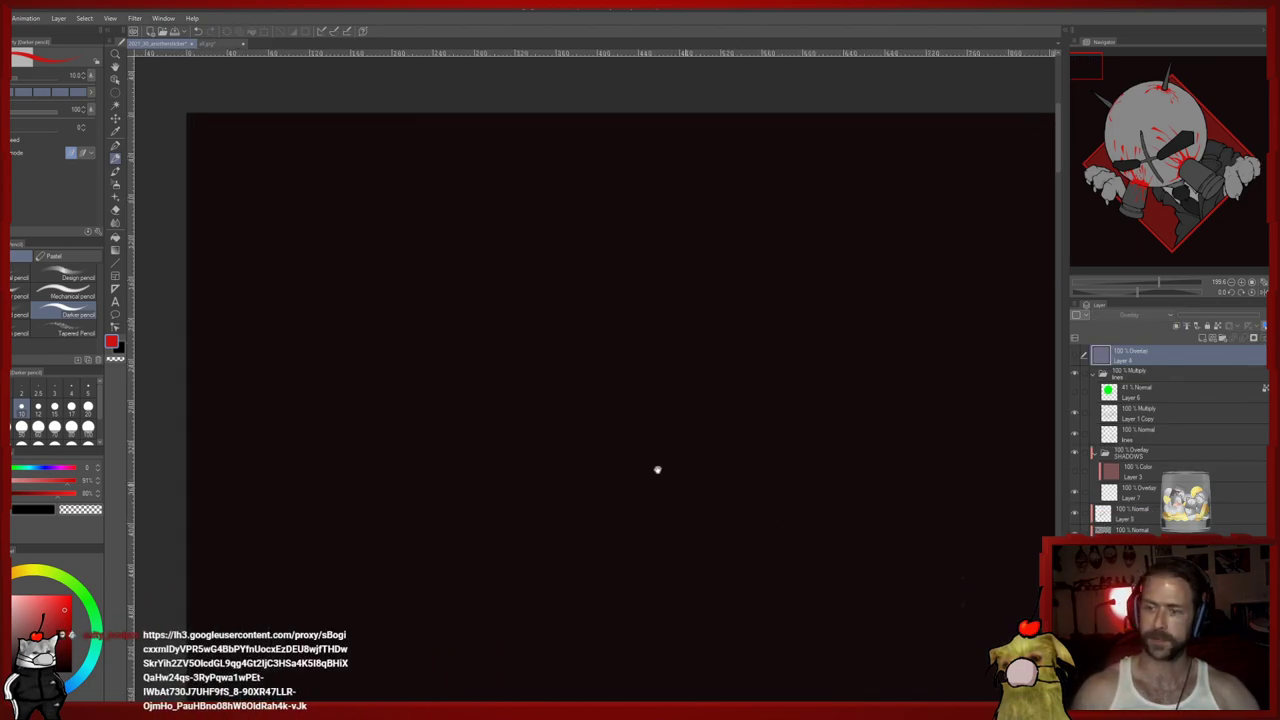
On Layer 8, thicken the short strand beside the side spike and add lower branches and a row of small droplets
{"action": "scroll", "coordinate": [651, 300], "scroll_direction": "down", "scroll_amount": 1}
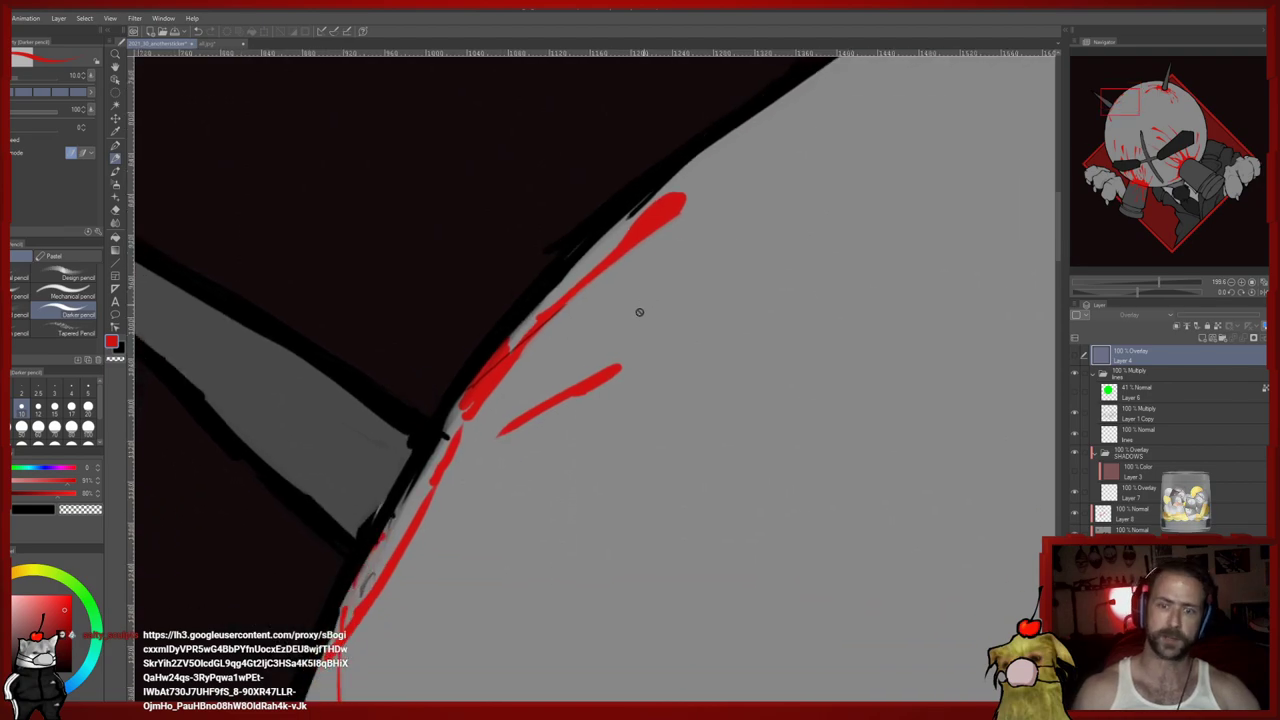
{"action": "scroll", "coordinate": [637, 311], "scroll_direction": "down", "scroll_amount": 3}
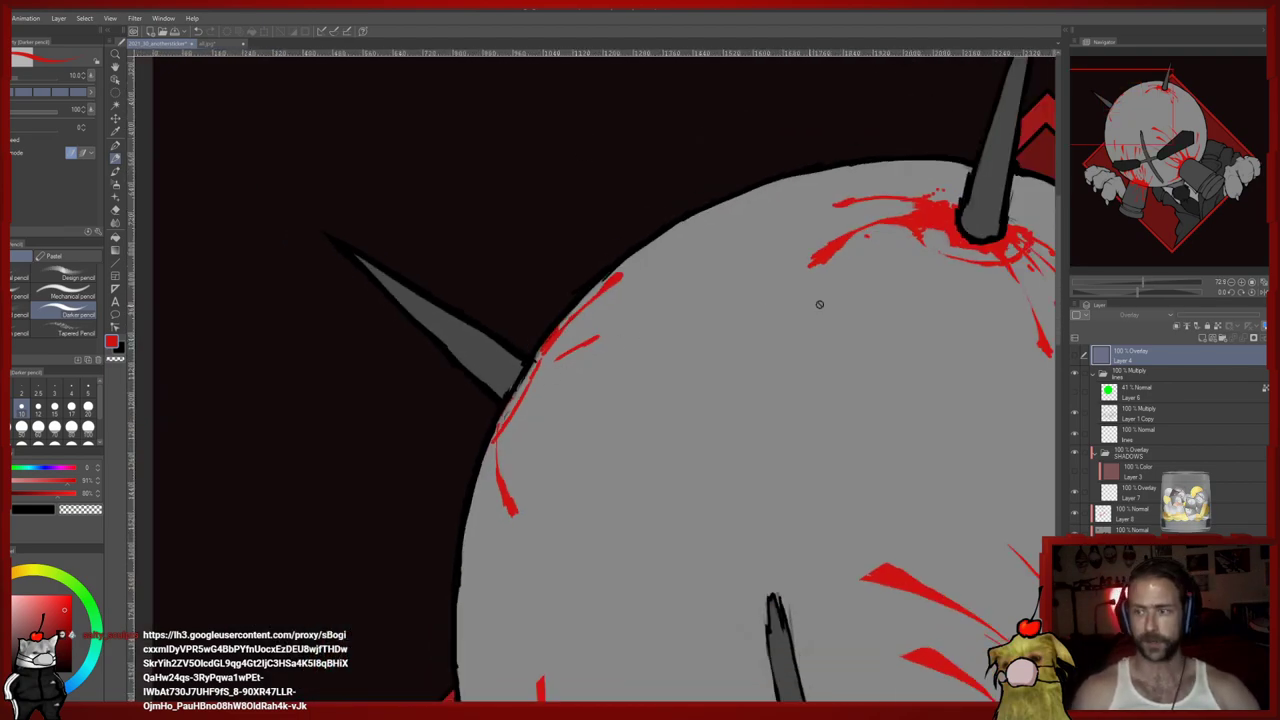
{"action": "left_click", "coordinate": [1146, 515]}
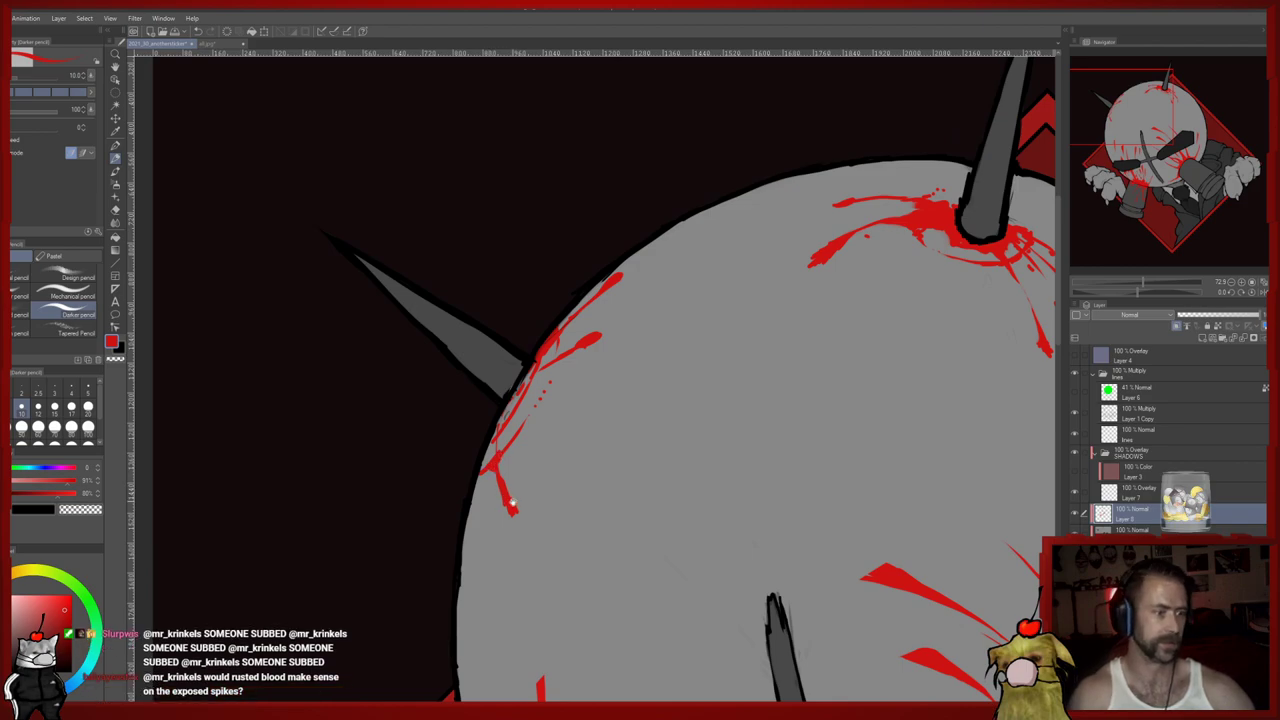
{"action": "left_click_drag", "start_coordinate": [514, 514], "coordinate": [482, 490]}
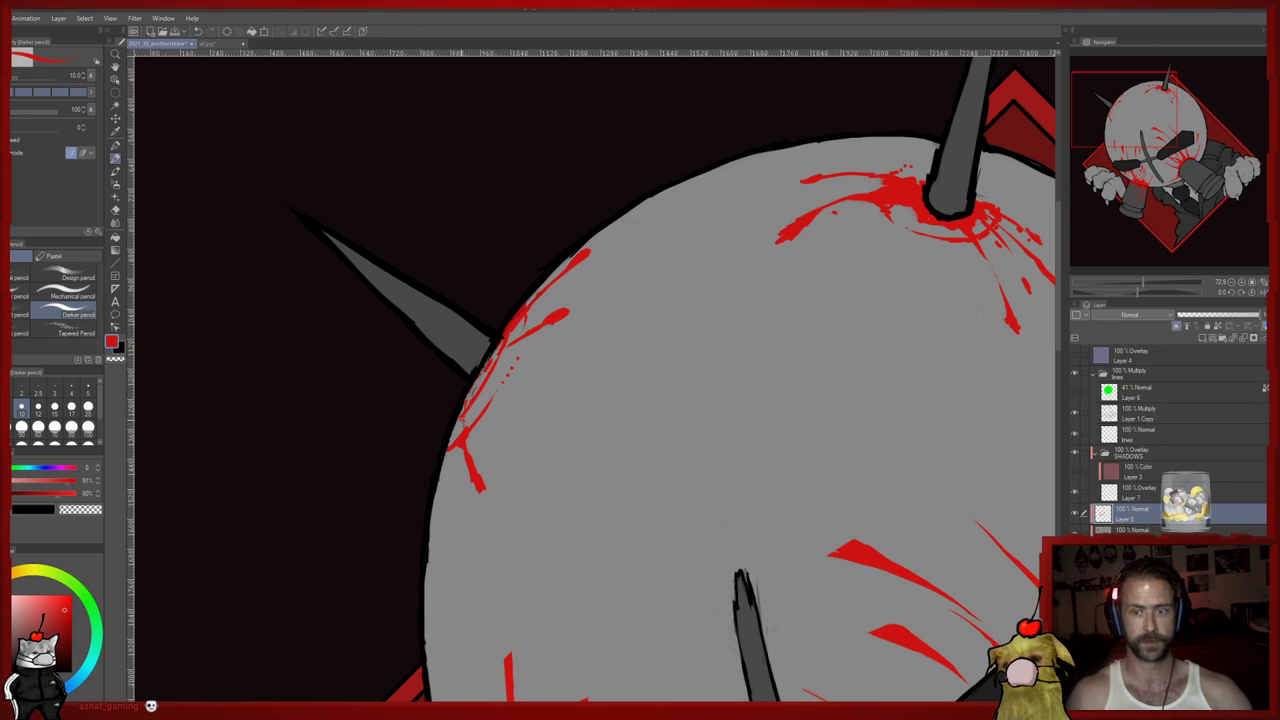
Paint crossing strands and extra droplets into the side spike's splatter with the Darker pencil, breaking them up with the Hard eraser
{"action": "key", "text": "e"}
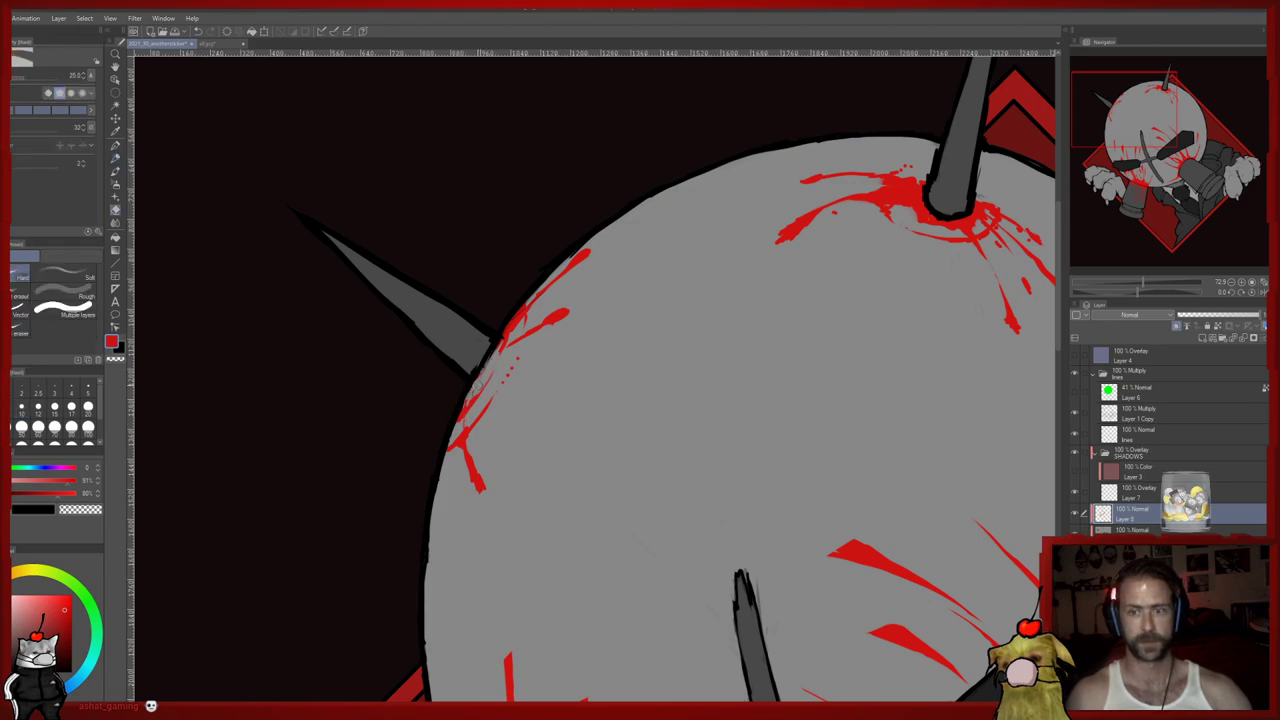
{"action": "key", "text": "p"}
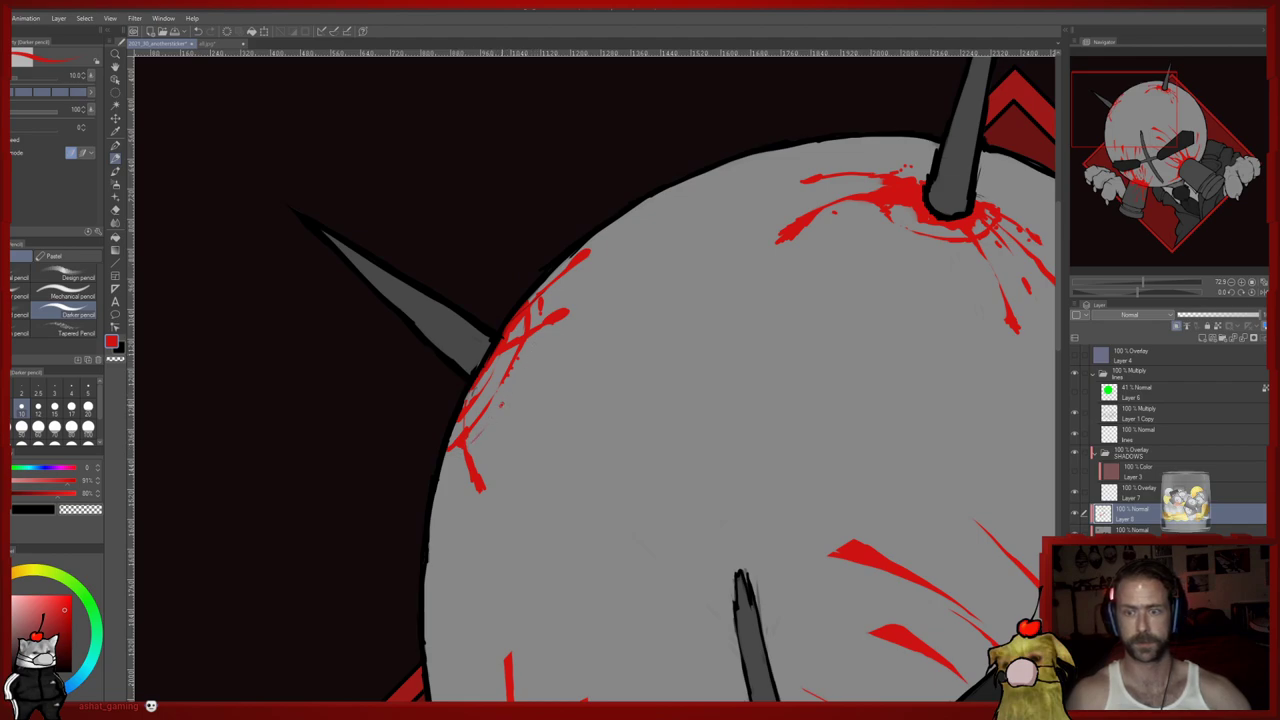
{"action": "left_click", "coordinate": [526, 362]}
{"action": "left_click_drag", "start_coordinate": [517, 362], "coordinate": [500, 388]}
{"action": "key", "text": "e"}
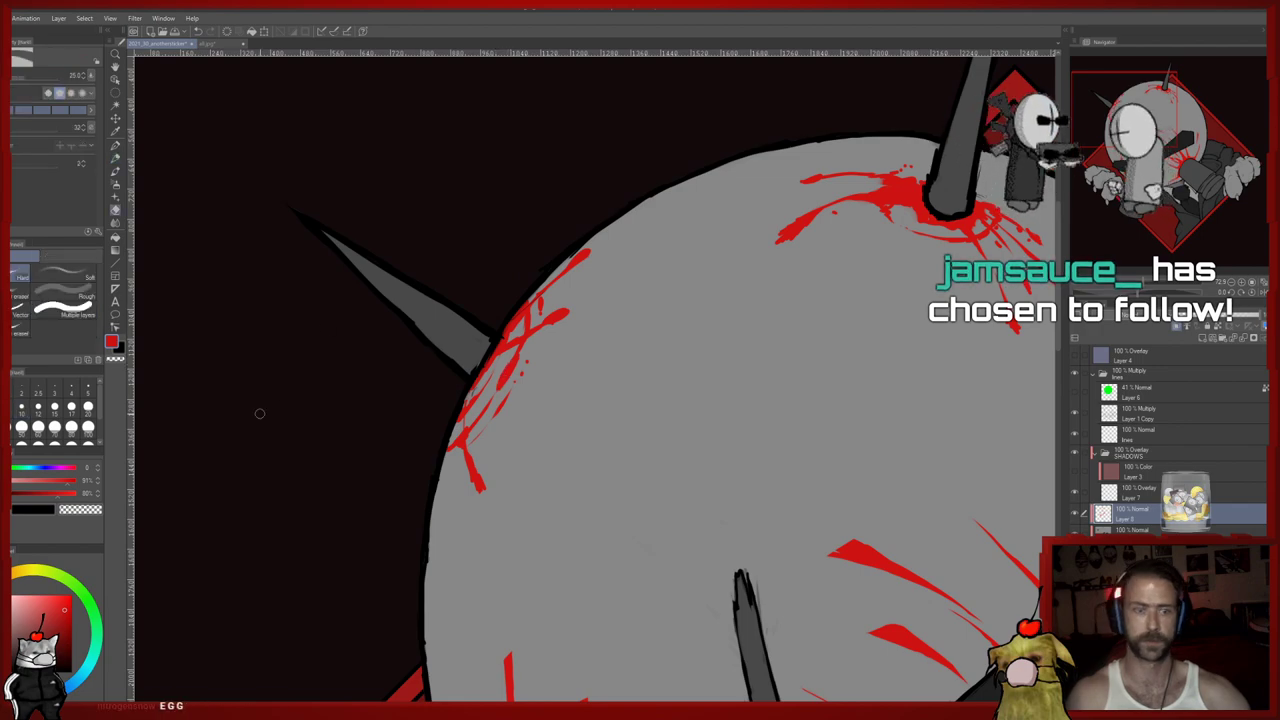
Thin and separate the side spike's blood strands with the size 25 Hard eraser and touch them up with the Darker pencil
{"action": "left_click", "coordinate": [22, 408]}
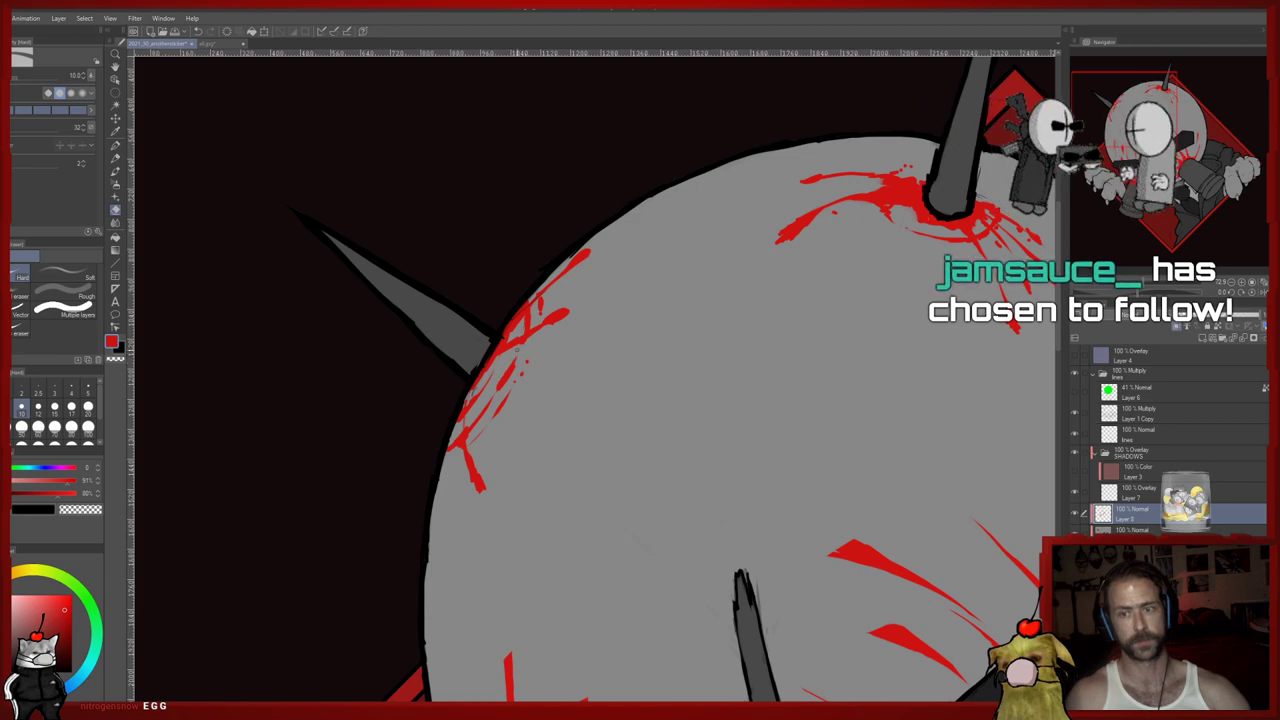
{"action": "key", "text": "p"}
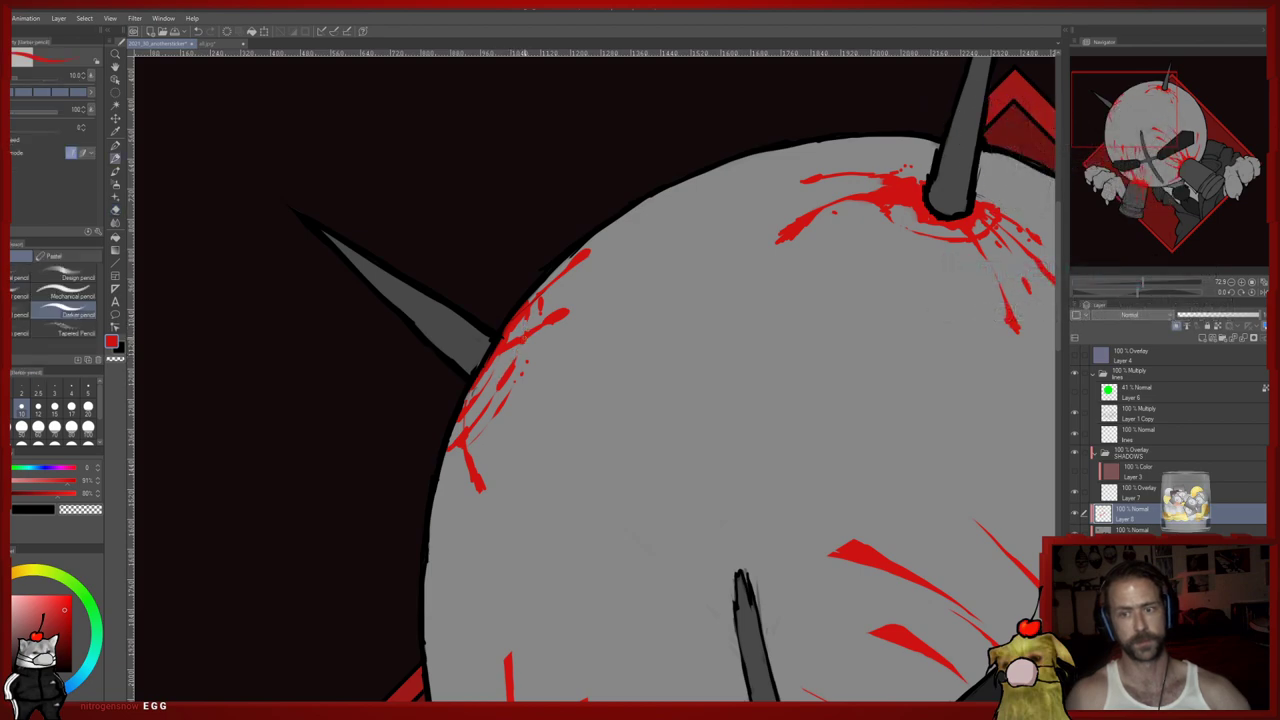
{"action": "key", "text": "e"}
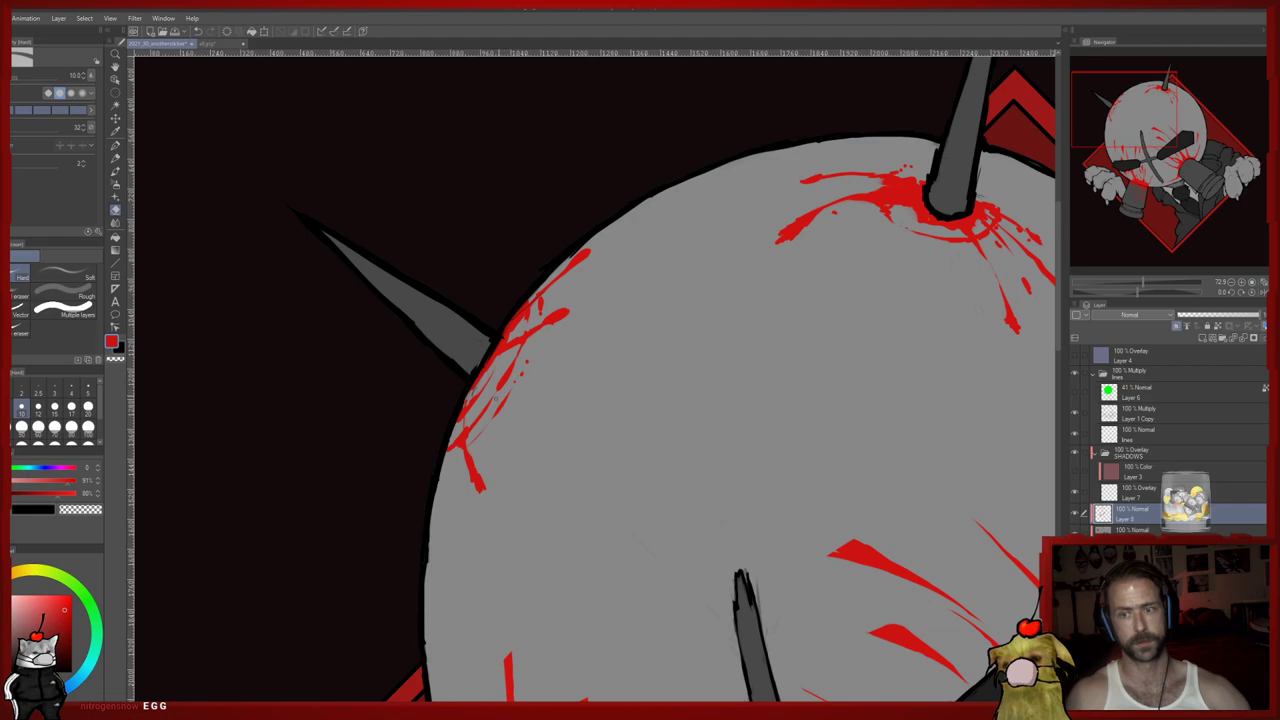
{"action": "key", "text": "p"}
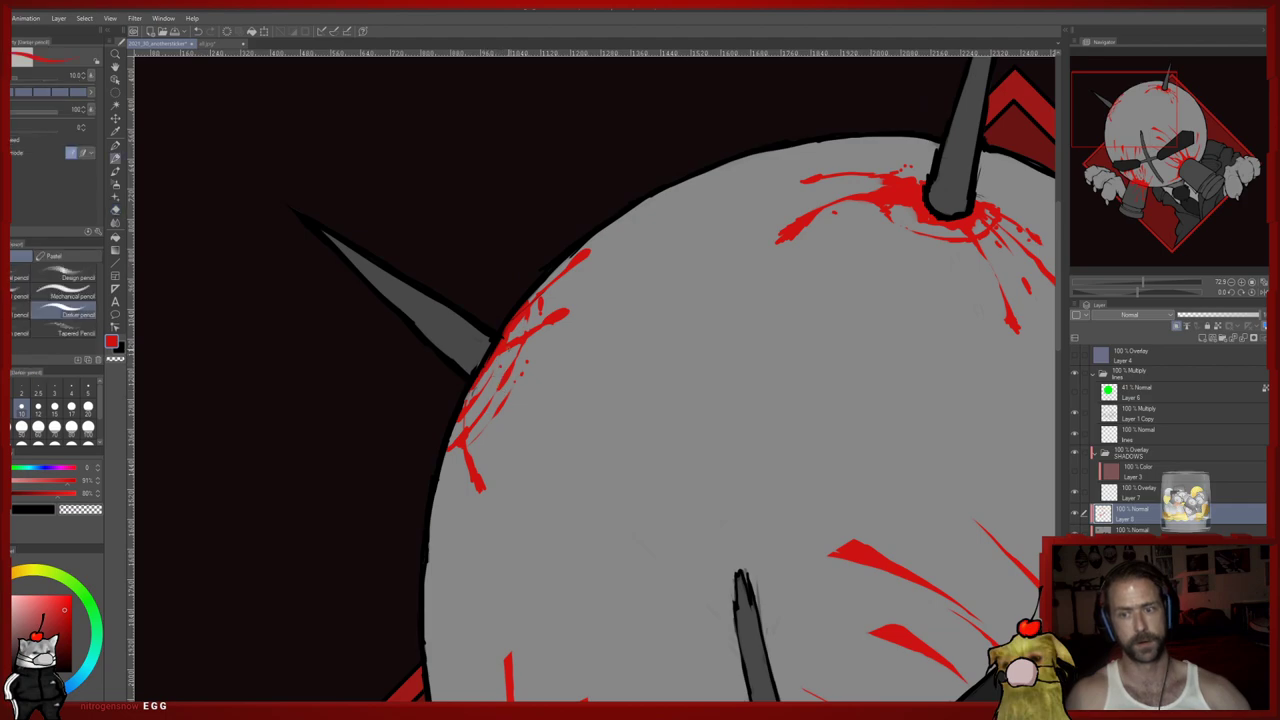
Erase the blood streaks above and below the left lens and most forehead streaks with a size 100 Hard eraser
{"action": "left_click_drag", "start_coordinate": [591, 361], "coordinate": [354, 403]}
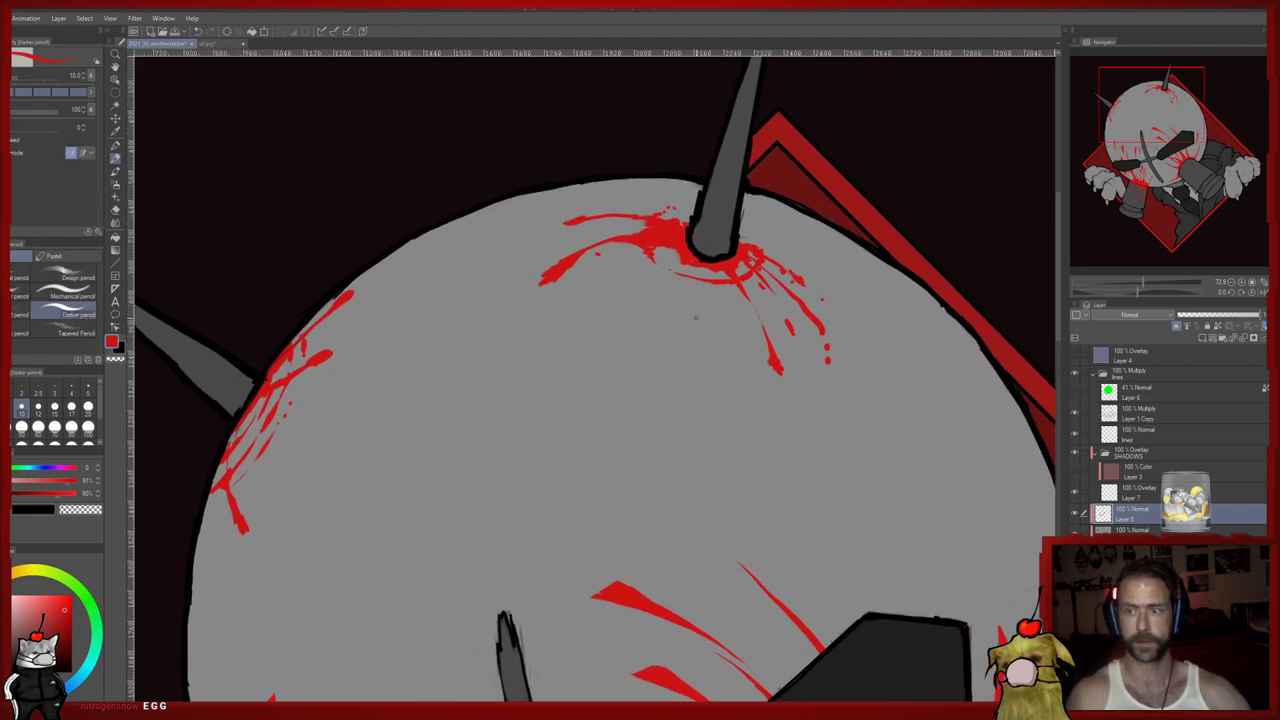
{"action": "left_click_drag", "start_coordinate": [682, 379], "coordinate": [711, 283]}
{"action": "left_click_drag", "start_coordinate": [626, 515], "coordinate": [665, 510]}
{"action": "left_click_drag", "start_coordinate": [482, 431], "coordinate": [492, 395]}
{"action": "scroll", "coordinate": [462, 353], "scroll_direction": "down", "scroll_amount": 4}
{"action": "key", "text": "e"}
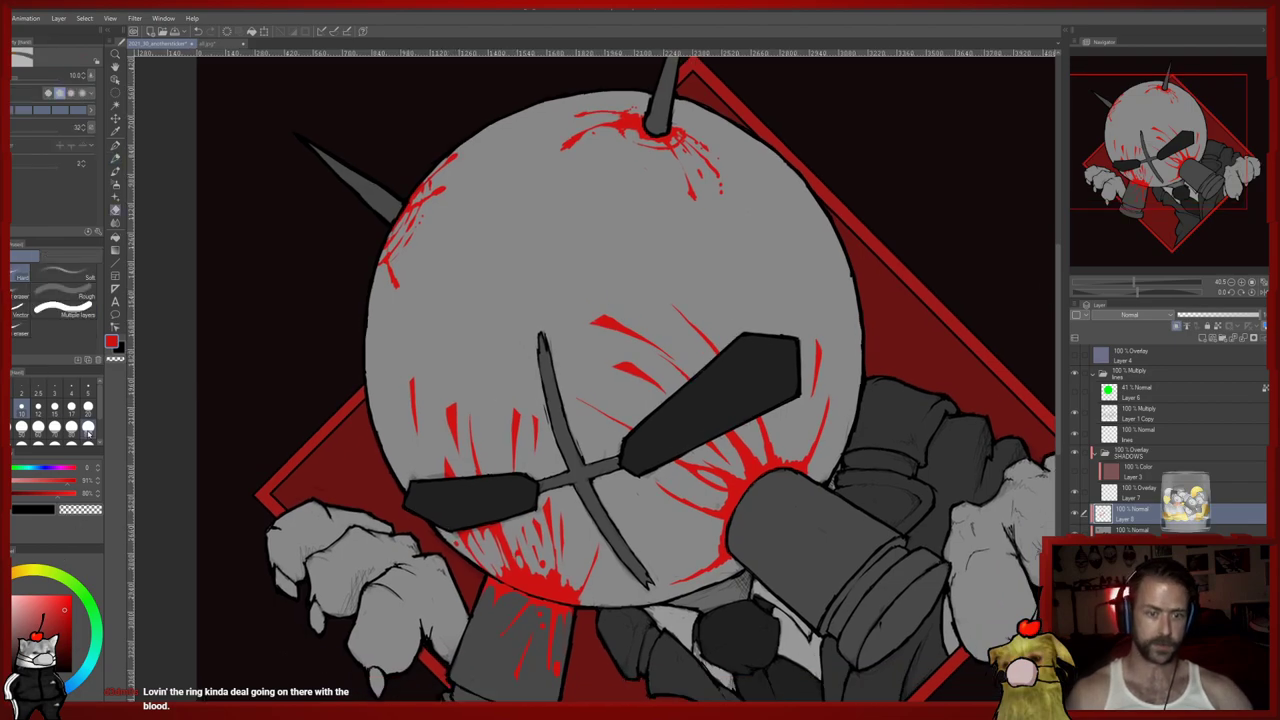
{"action": "mouse_move", "coordinate": [543, 502]}
{"action": "left_mouse_down"}
{"action": "mouse_move", "coordinate": [565, 560]}
{"action": "mouse_move", "coordinate": [476, 541]}
{"action": "mouse_move", "coordinate": [556, 584]}
{"action": "left_mouse_up"}
{"action": "mouse_move", "coordinate": [452, 474]}
{"action": "left_mouse_down"}
{"action": "mouse_move", "coordinate": [444, 456]}
{"action": "mouse_move", "coordinate": [456, 461]}
{"action": "mouse_move", "coordinate": [528, 387]}
{"action": "mouse_move", "coordinate": [645, 380]}
{"action": "mouse_move", "coordinate": [620, 330]}
{"action": "left_mouse_up"}
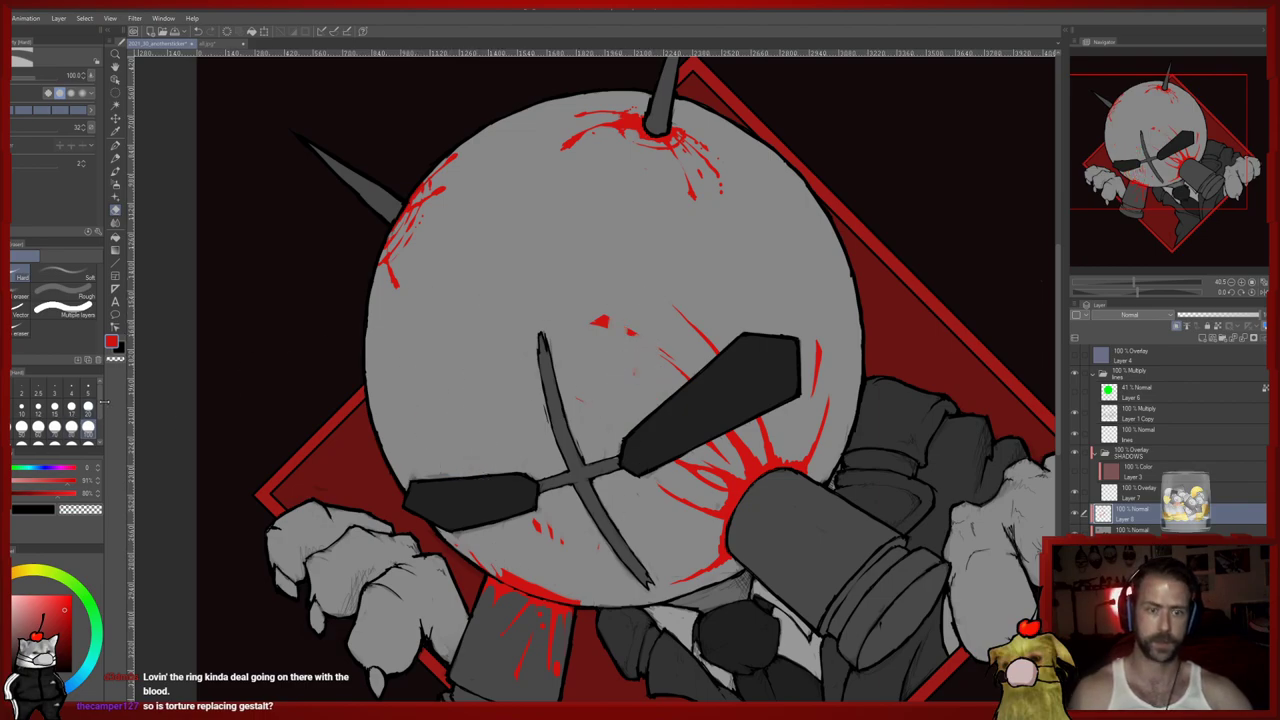
Try to erase the remaining face splatter around the lenses and canisters with a size 400 Hard eraser
{"action": "left_click_drag", "start_coordinate": [99, 414], "coordinate": [99, 419]}
{"action": "left_click", "coordinate": [72, 437]}
{"action": "left_click_drag", "start_coordinate": [600, 349], "coordinate": [609, 323]}
{"action": "mouse_move", "coordinate": [690, 440]}
{"action": "left_mouse_down"}
{"action": "mouse_move", "coordinate": [609, 503]}
{"action": "mouse_move", "coordinate": [810, 380]}
{"action": "mouse_move", "coordinate": [777, 423]}
{"action": "mouse_move", "coordinate": [788, 365]}
{"action": "left_mouse_up"}
{"action": "mouse_move", "coordinate": [717, 421]}
{"action": "left_mouse_down"}
{"action": "mouse_move", "coordinate": [681, 466]}
{"action": "mouse_move", "coordinate": [659, 533]}
{"action": "mouse_move", "coordinate": [589, 534]}
{"action": "left_mouse_up"}
{"action": "mouse_move", "coordinate": [500, 514]}
{"action": "left_mouse_down"}
{"action": "mouse_move", "coordinate": [548, 560]}
{"action": "mouse_move", "coordinate": [485, 516]}
{"action": "mouse_move", "coordinate": [459, 396]}
{"action": "left_mouse_up"}
{"action": "key", "text": "ctrl+z"}
{"action": "key", "text": "ctrl+z"}
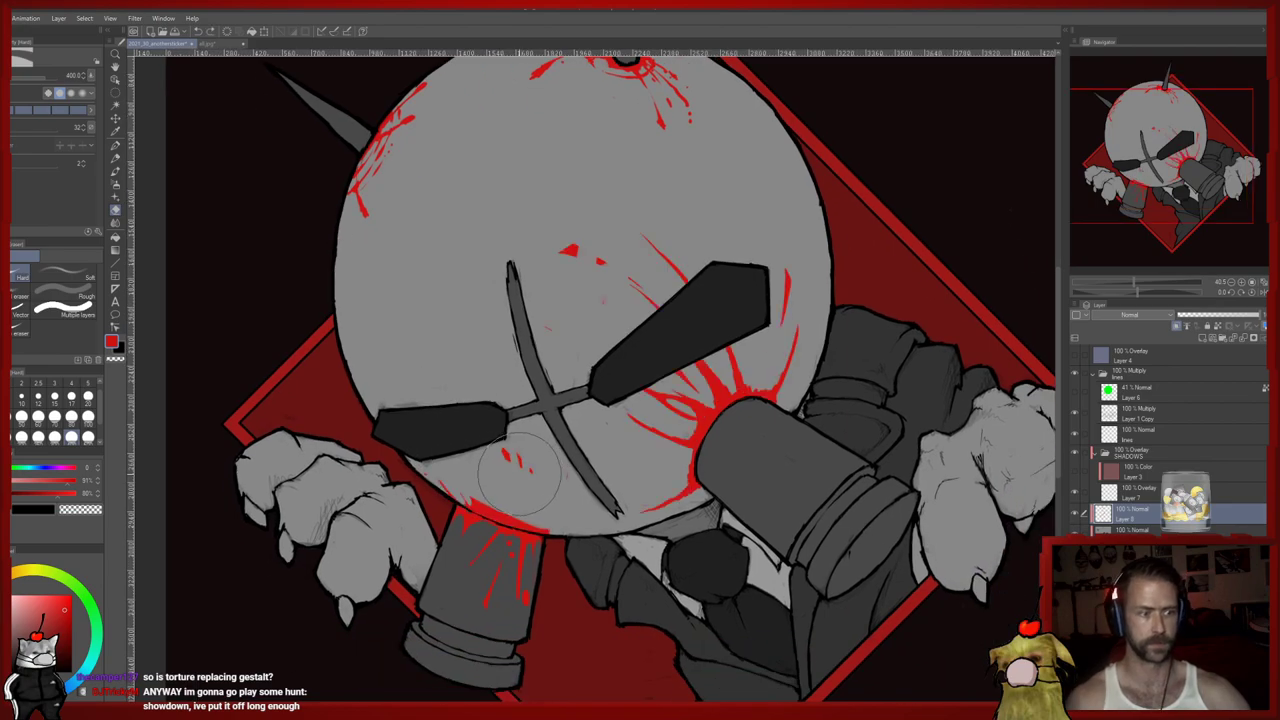
Erase the small droplets below the smaller lens and paint a tapered blood streak above it, trimmed with the size 80 Hard eraser
{"action": "mouse_move", "coordinate": [536, 470]}
{"action": "left_mouse_down"}
{"action": "mouse_move", "coordinate": [560, 472]}
{"action": "mouse_move", "coordinate": [550, 486]}
{"action": "mouse_move", "coordinate": [460, 457]}
{"action": "mouse_move", "coordinate": [497, 409]}
{"action": "left_mouse_up"}
{"action": "key", "text": "p"}
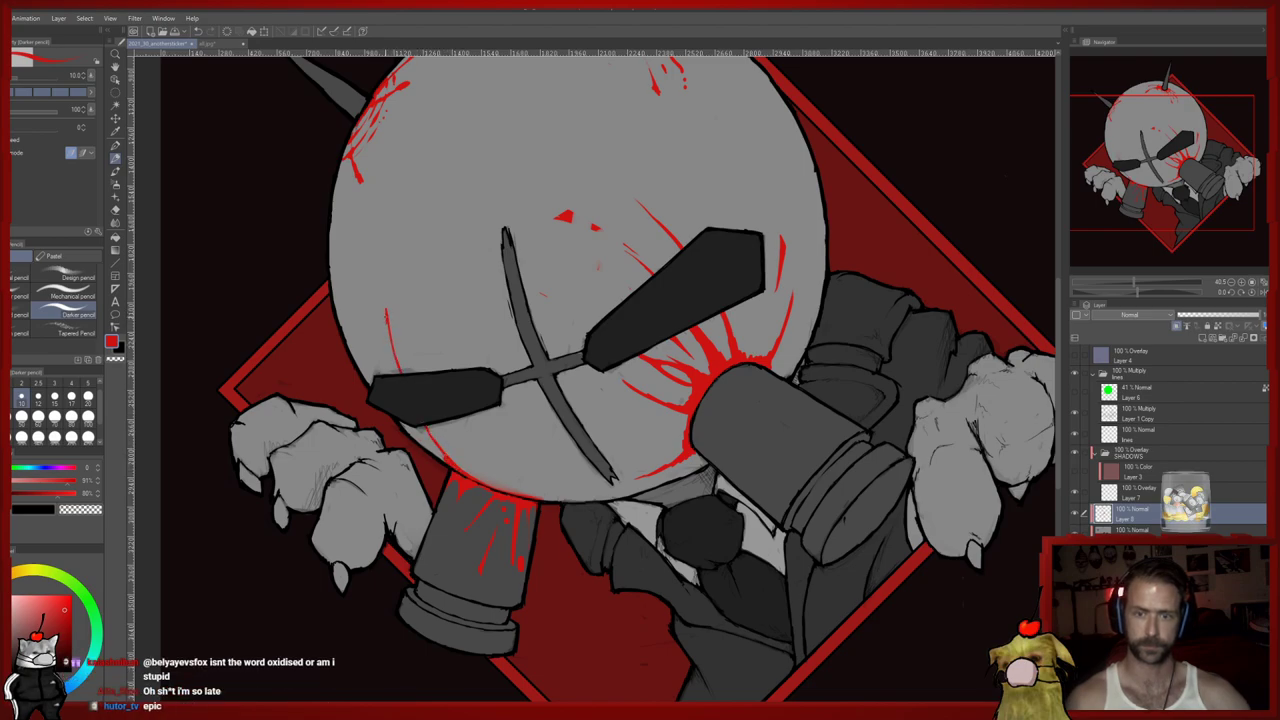
{"action": "key", "text": "e"}
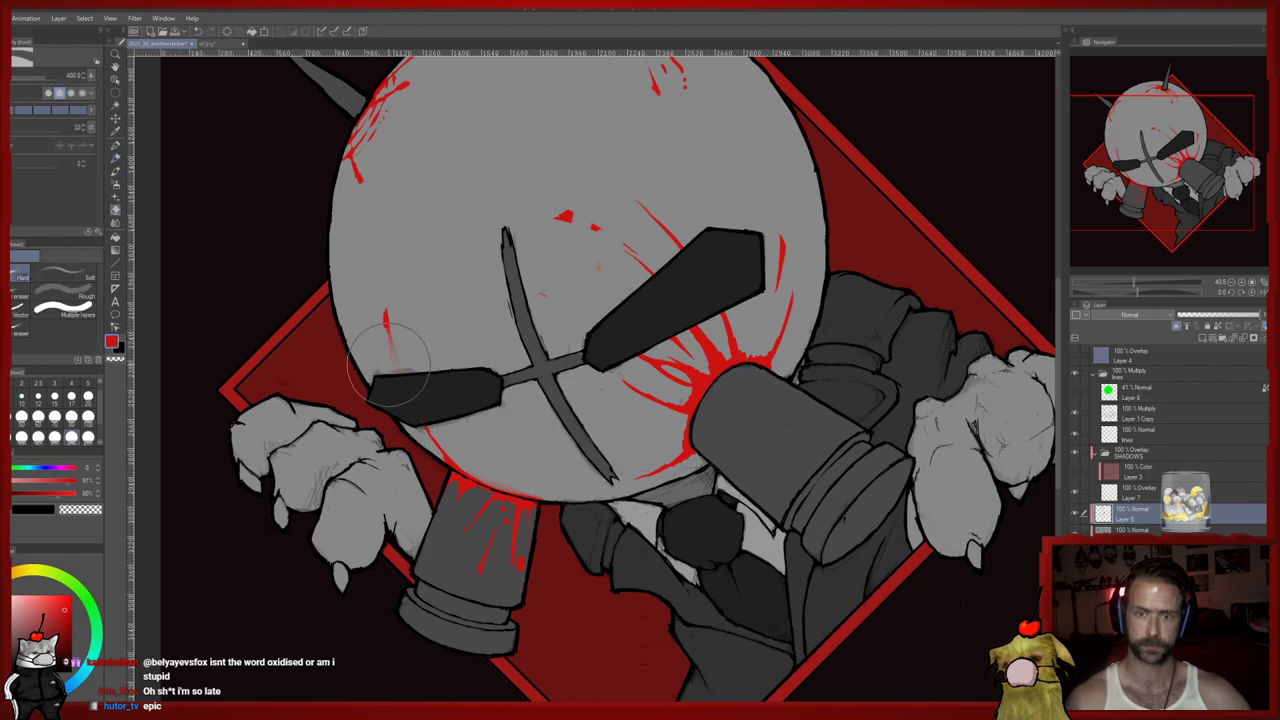
{"action": "left_click", "coordinate": [75, 418]}
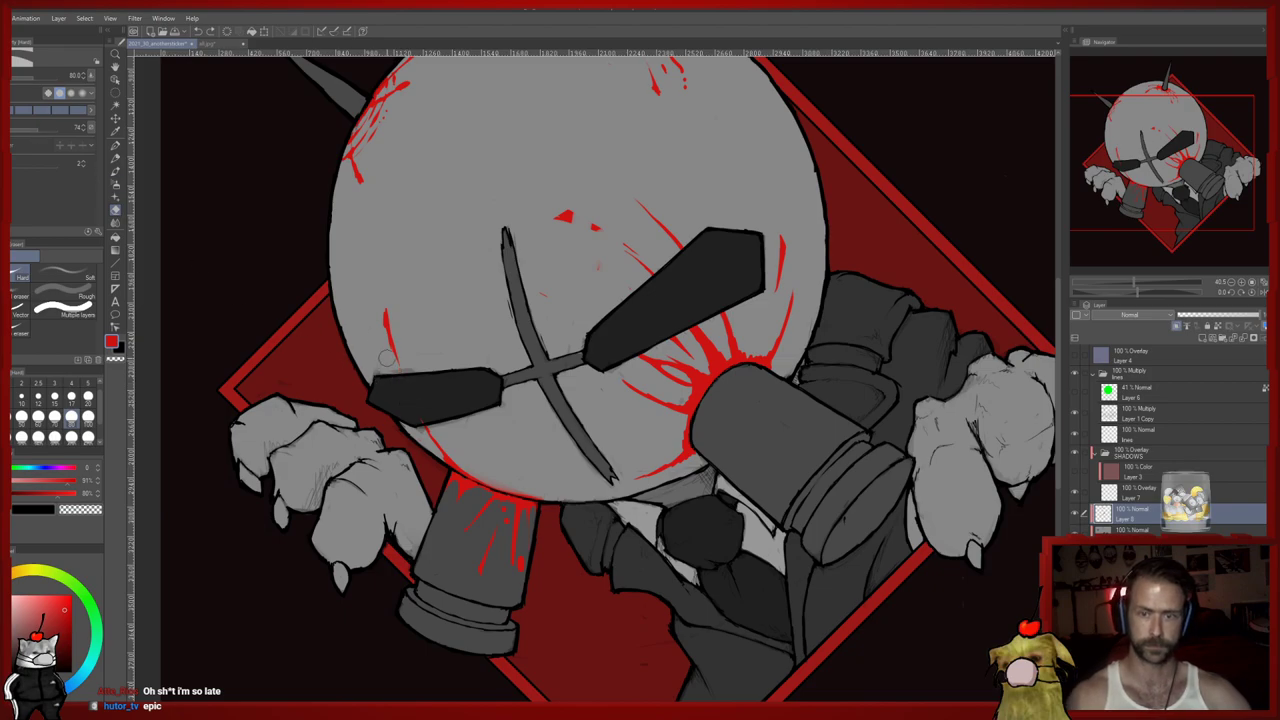
{"action": "key", "text": "p"}
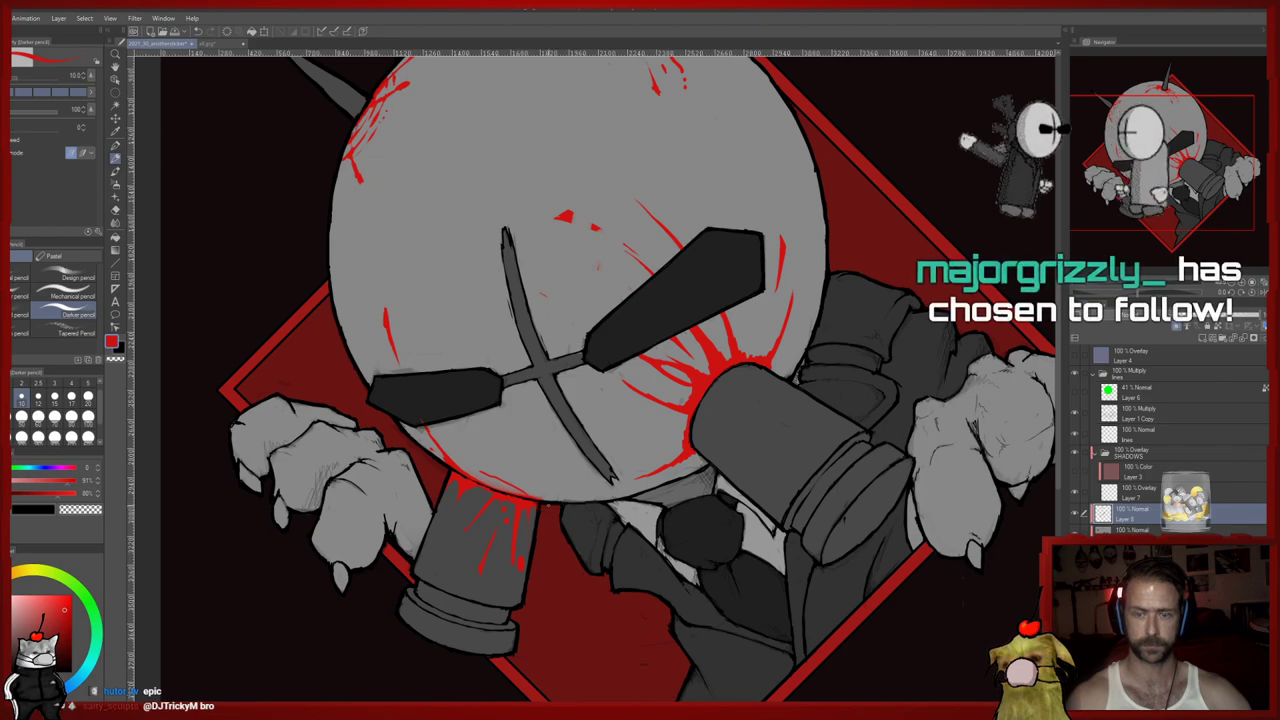
Erase the radiating blood streaks around the large canister and larger lens with the size 80 Hard eraser, keeping the canister's red rim
{"action": "key", "text": "e"}
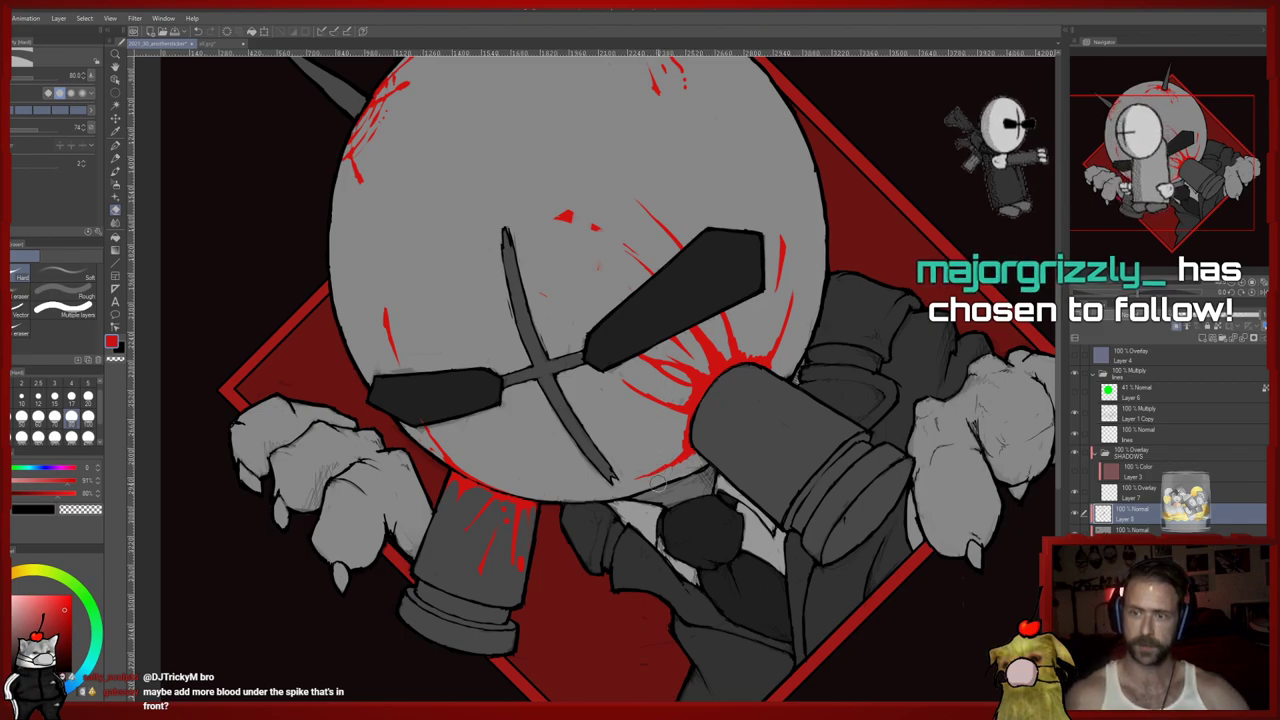
{"action": "mouse_move", "coordinate": [692, 378]}
{"action": "left_mouse_down"}
{"action": "mouse_move", "coordinate": [757, 346]}
{"action": "mouse_move", "coordinate": [794, 292]}
{"action": "left_mouse_up"}
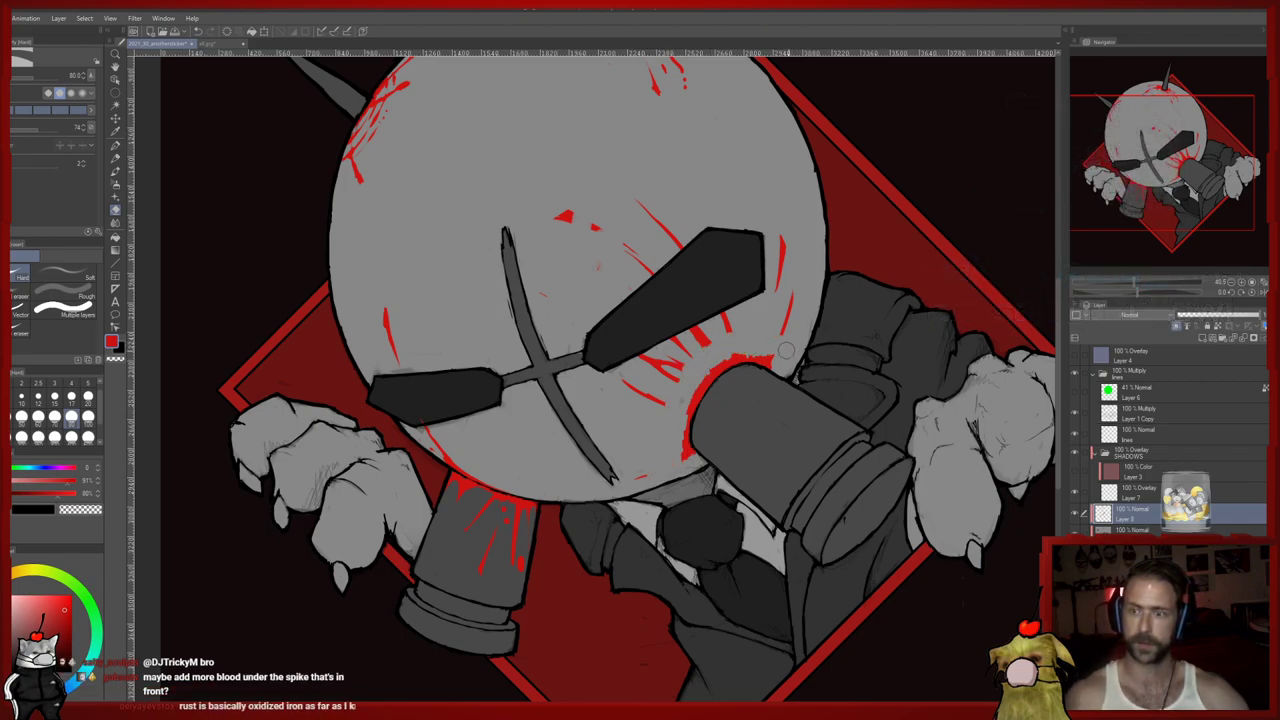
{"action": "mouse_move", "coordinate": [783, 236]}
{"action": "left_mouse_down"}
{"action": "mouse_move", "coordinate": [740, 327]}
{"action": "mouse_move", "coordinate": [679, 359]}
{"action": "mouse_move", "coordinate": [641, 431]}
{"action": "mouse_move", "coordinate": [668, 404]}
{"action": "left_mouse_up"}
{"action": "left_click_drag", "start_coordinate": [640, 258], "coordinate": [674, 217]}
{"action": "mouse_move", "coordinate": [600, 264]}
{"action": "left_mouse_down"}
{"action": "mouse_move", "coordinate": [580, 213]}
{"action": "mouse_move", "coordinate": [650, 198]}
{"action": "left_mouse_up"}
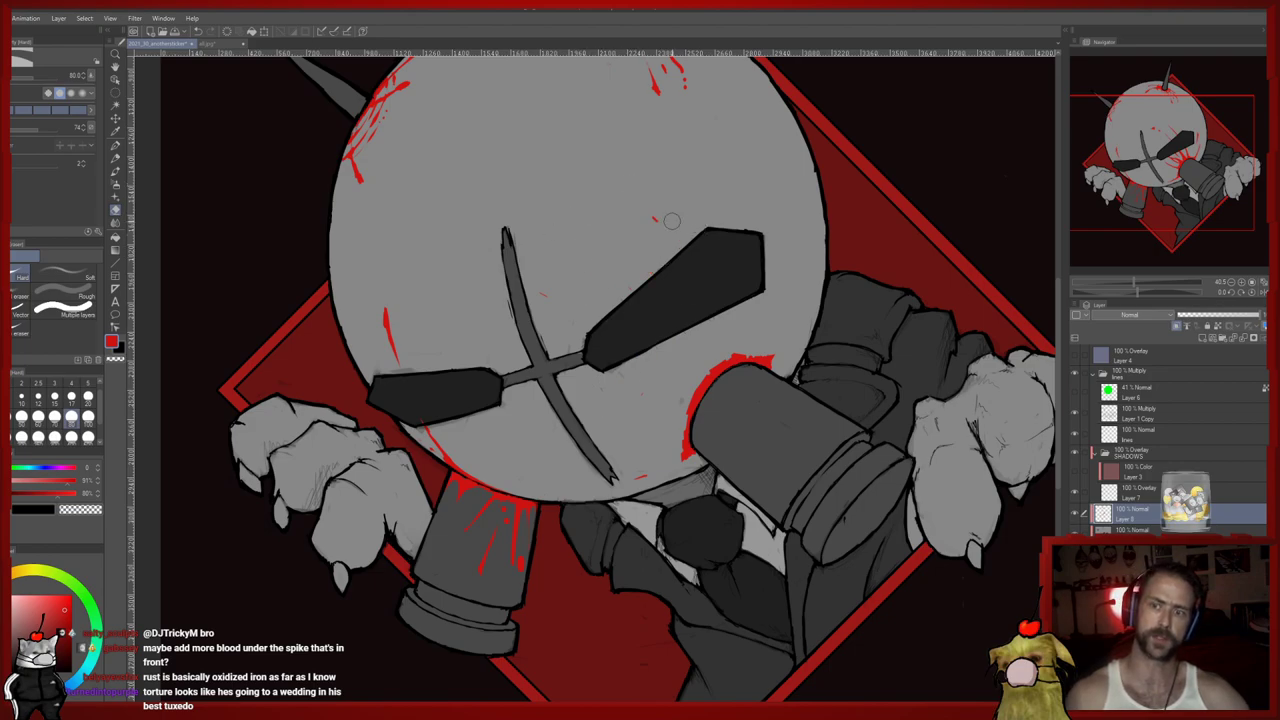
Paint crossing blood strands above the small canister with the Darker pencil, undoing the stray curves and erasing the blood over the smaller lens
{"action": "key", "text": "p"}
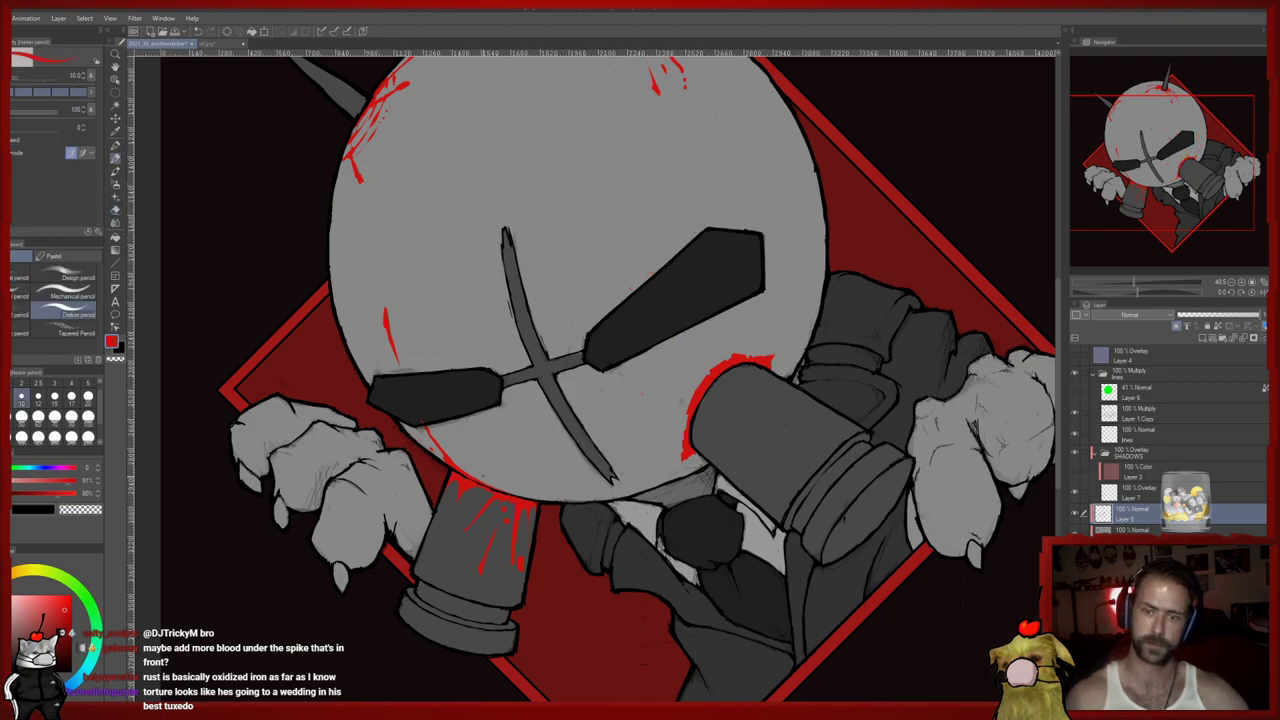
{"action": "left_click_drag", "start_coordinate": [440, 392], "coordinate": [462, 474]}
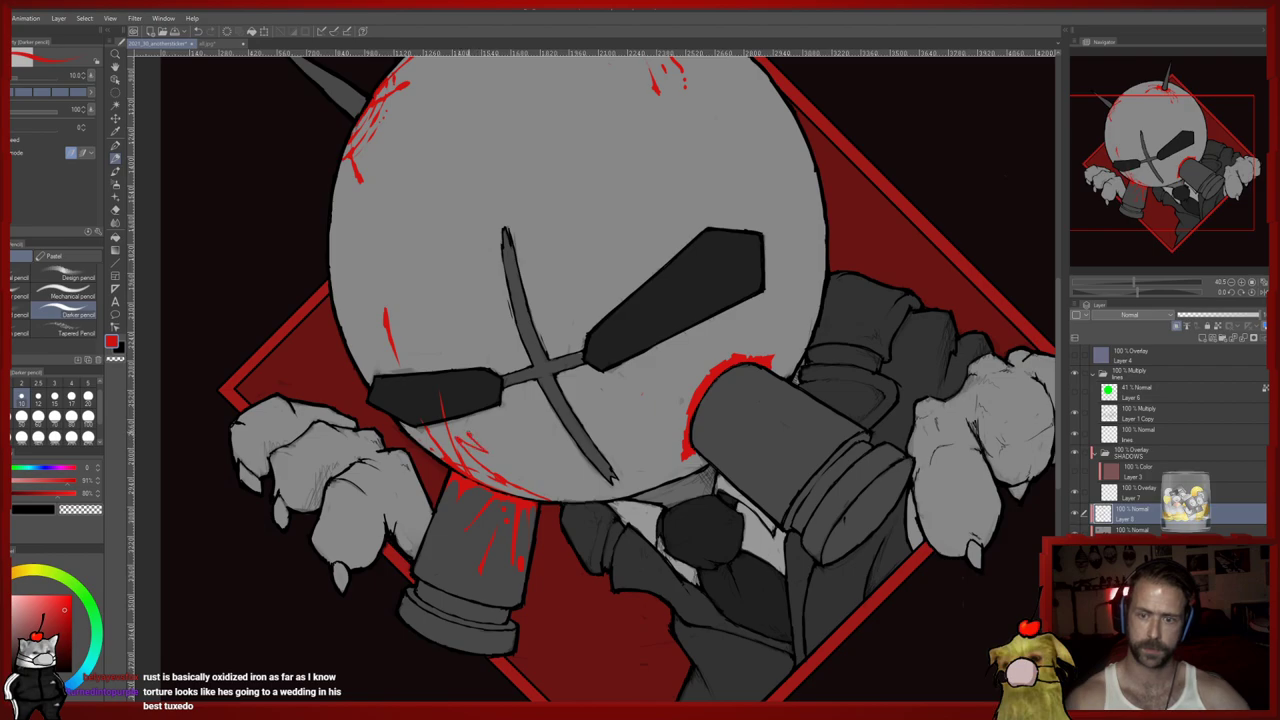
{"action": "left_click_drag", "start_coordinate": [524, 386], "coordinate": [496, 472]}
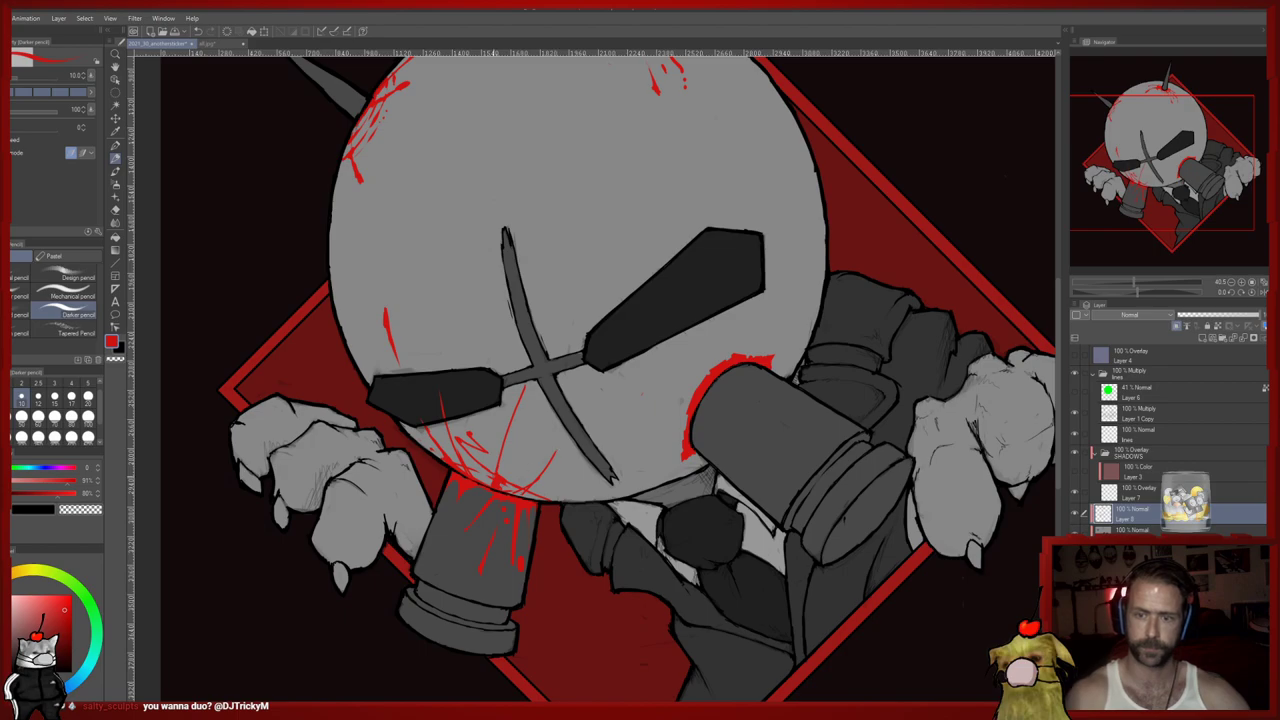
{"action": "key", "text": "ctrl+z"}
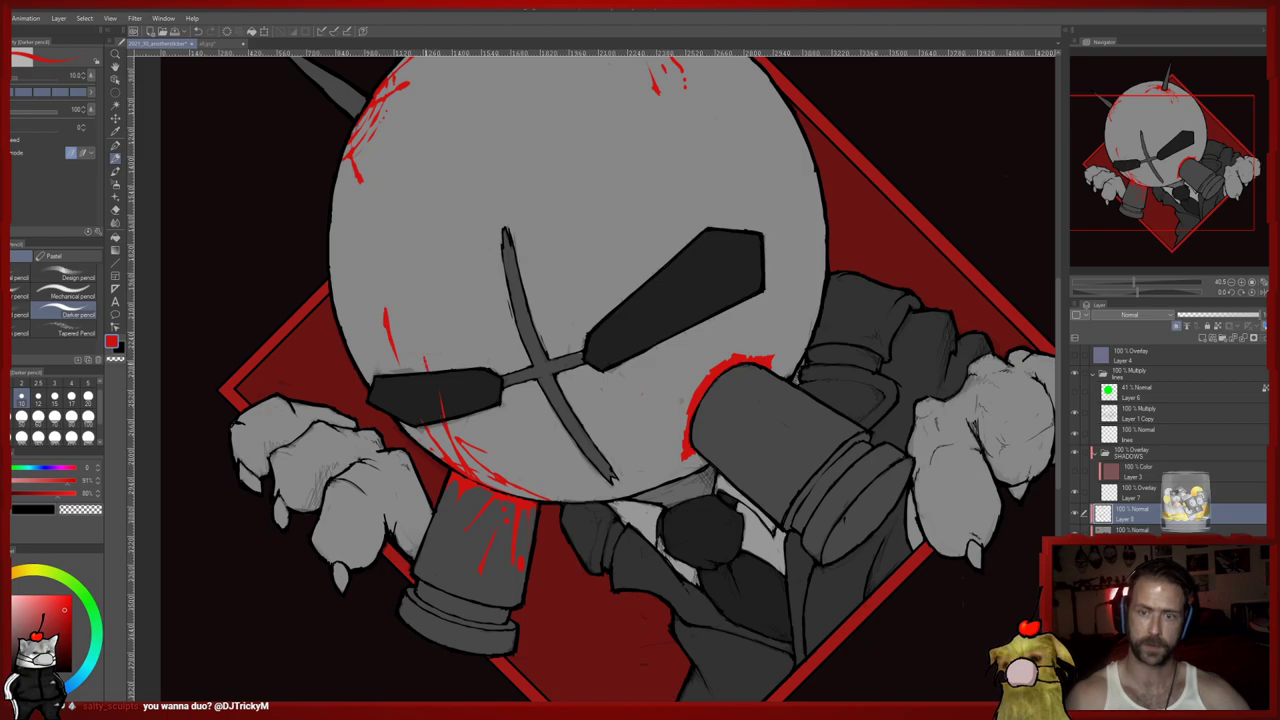
{"action": "key", "text": "e"}
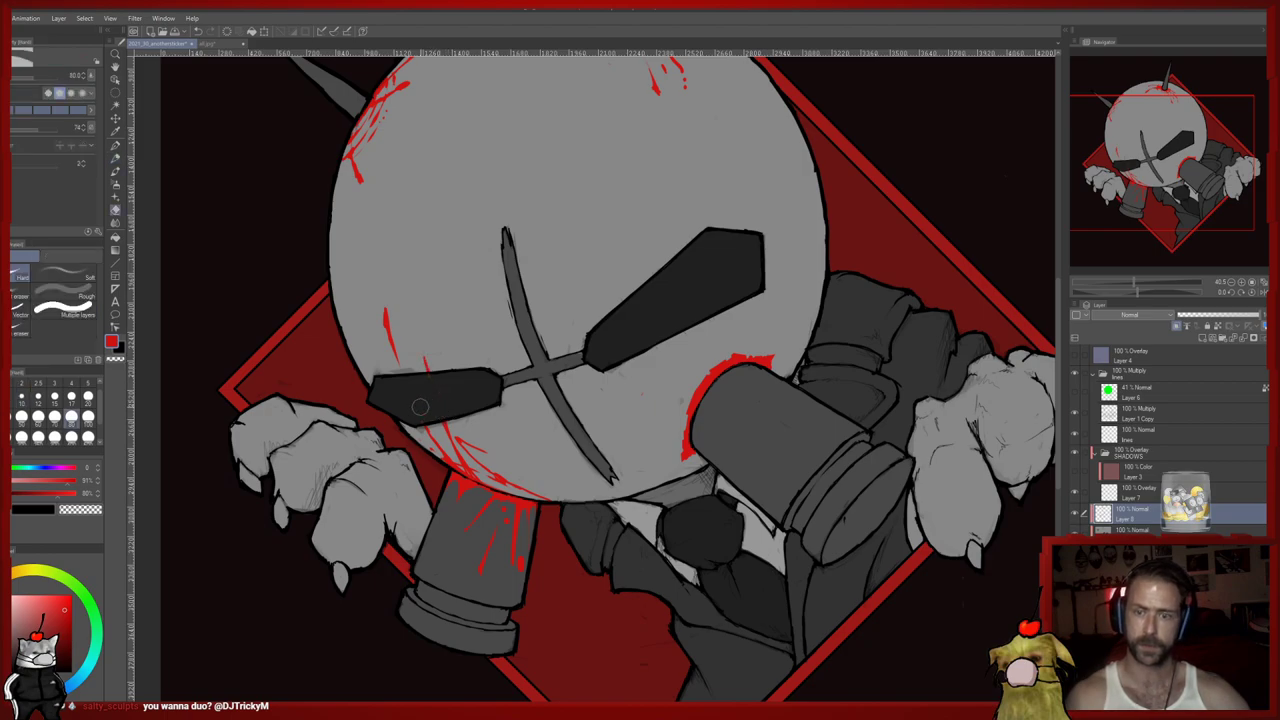
{"action": "key", "text": "p"}
Extend the small canister's blood along the chin edge as a tapered strand, thinning it with the size 80 Hard eraser
{"action": "left_click_drag", "start_coordinate": [680, 420], "coordinate": [643, 388]}
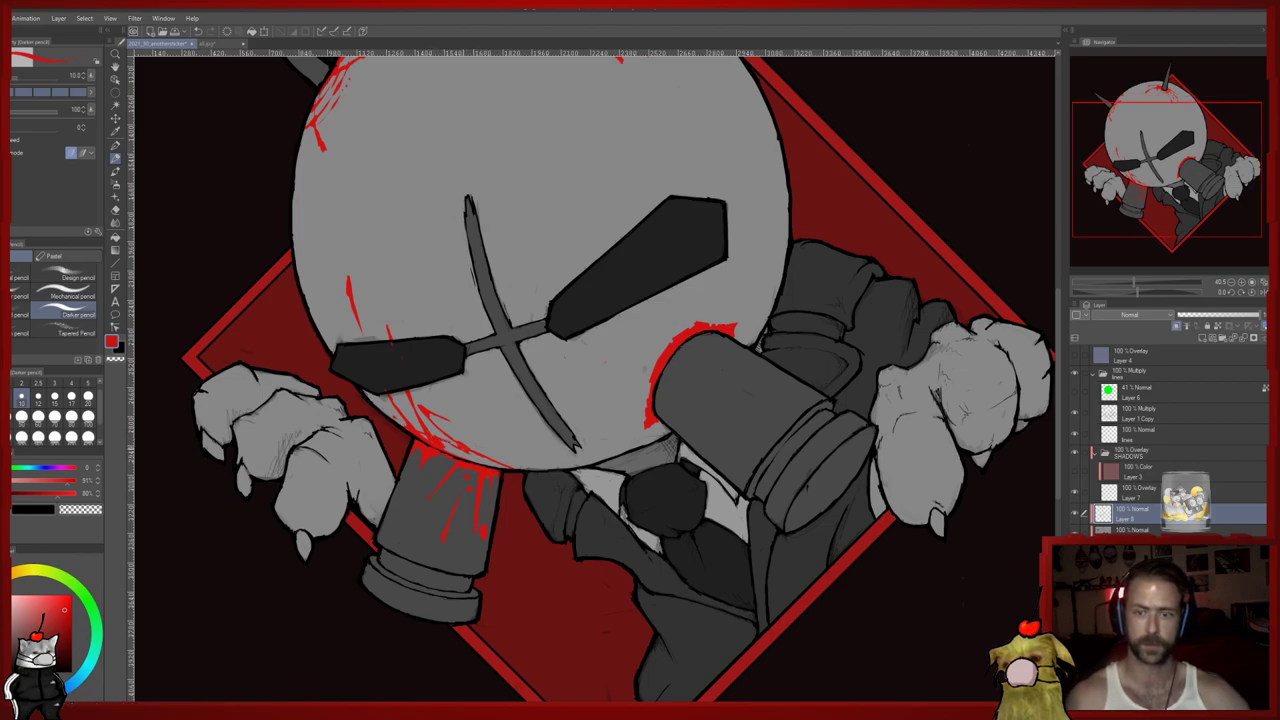
{"action": "left_click_drag", "start_coordinate": [492, 466], "coordinate": [524, 459]}
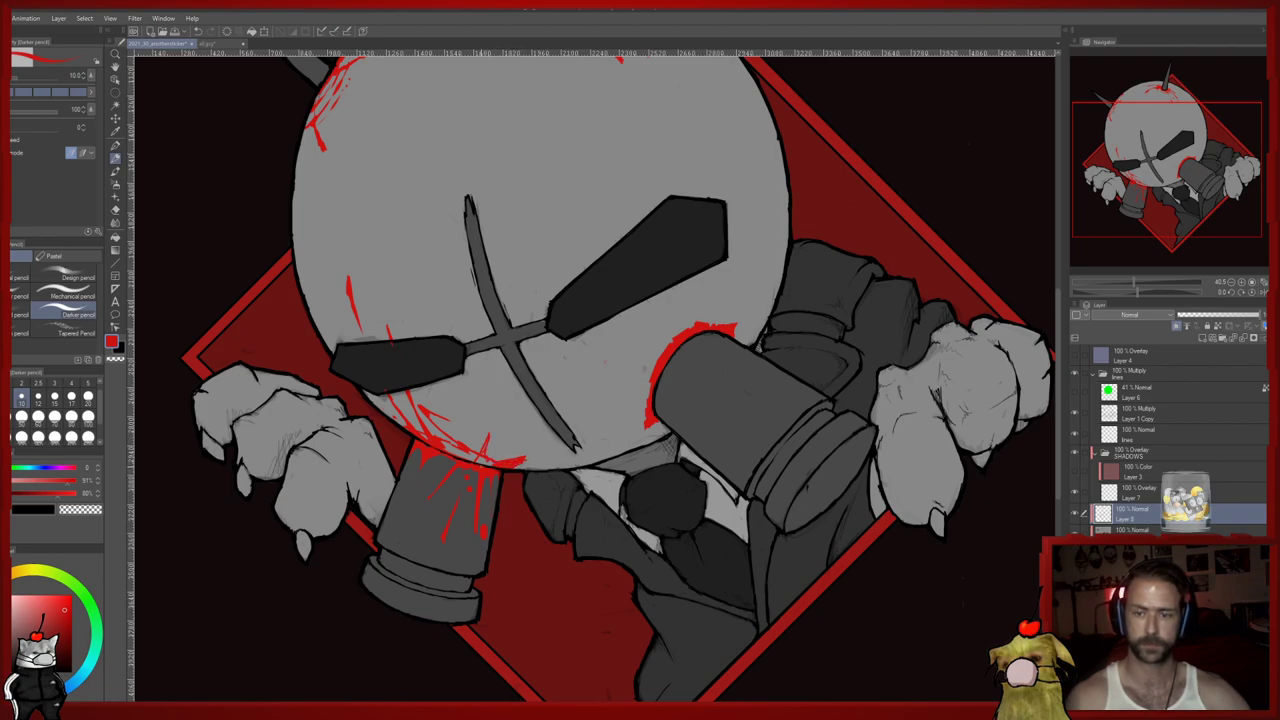
{"action": "left_click_drag", "start_coordinate": [492, 462], "coordinate": [446, 447]}
{"action": "key", "text": "e"}
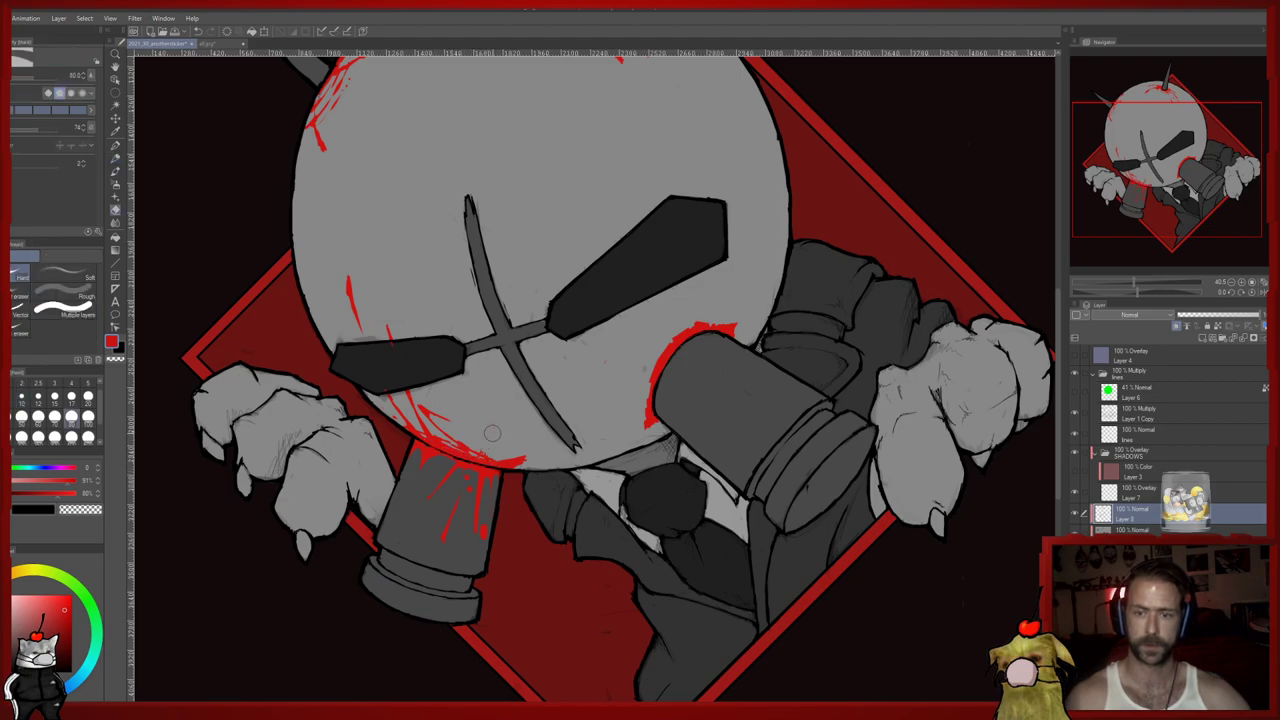
{"action": "left_click_drag", "start_coordinate": [486, 450], "coordinate": [540, 459]}
{"action": "key", "text": "p"}
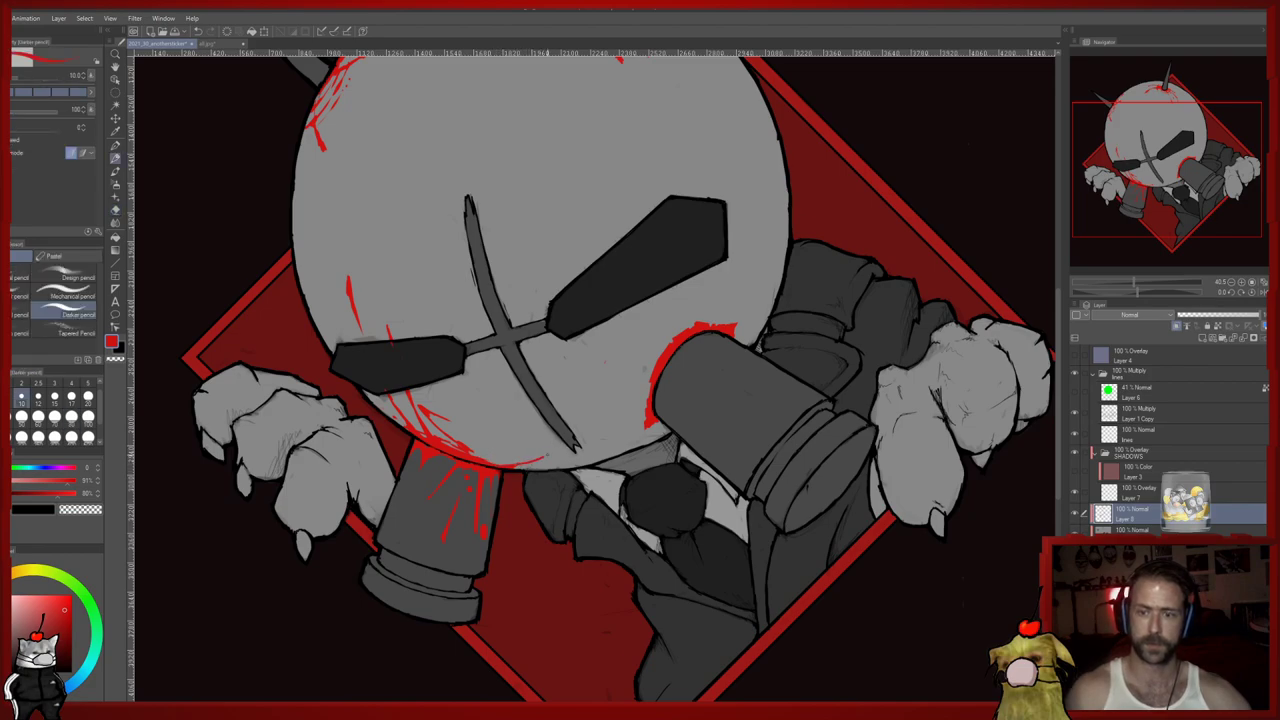
{"action": "key", "text": "e"}
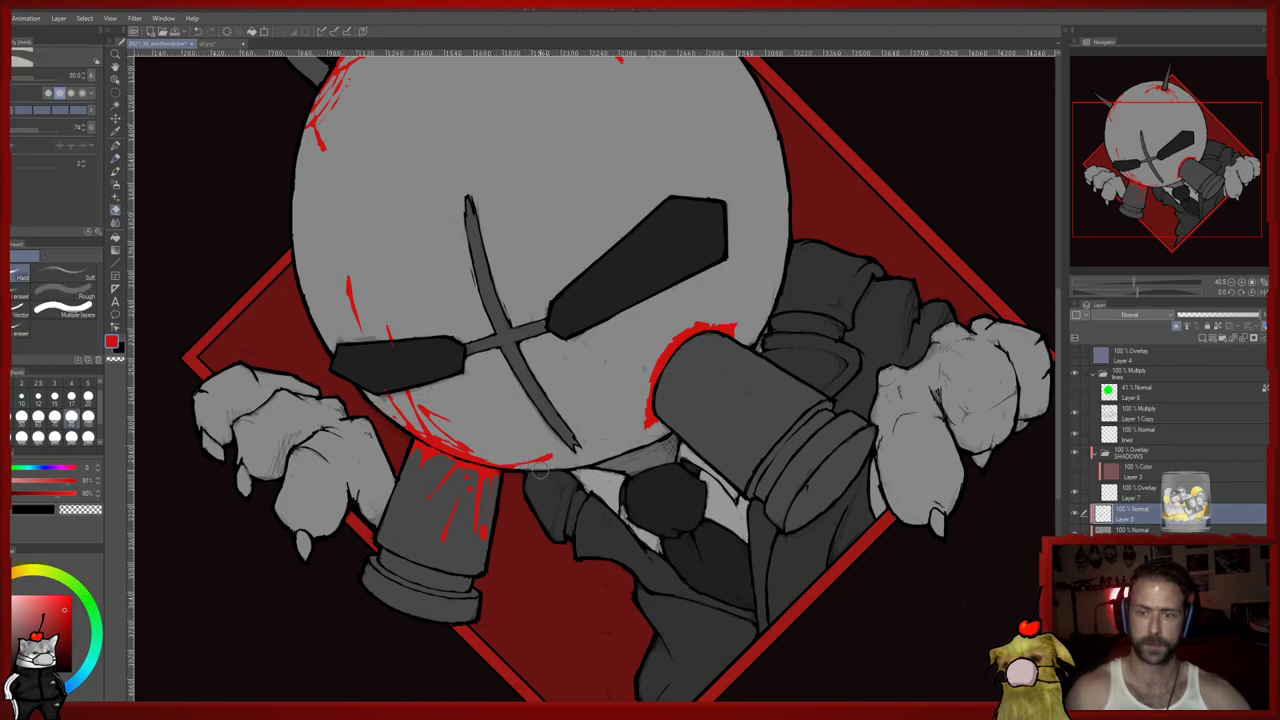
Add small blood droplets beside the tapered streak above the smaller lens with the Darker pencil
{"action": "key", "text": "p"}
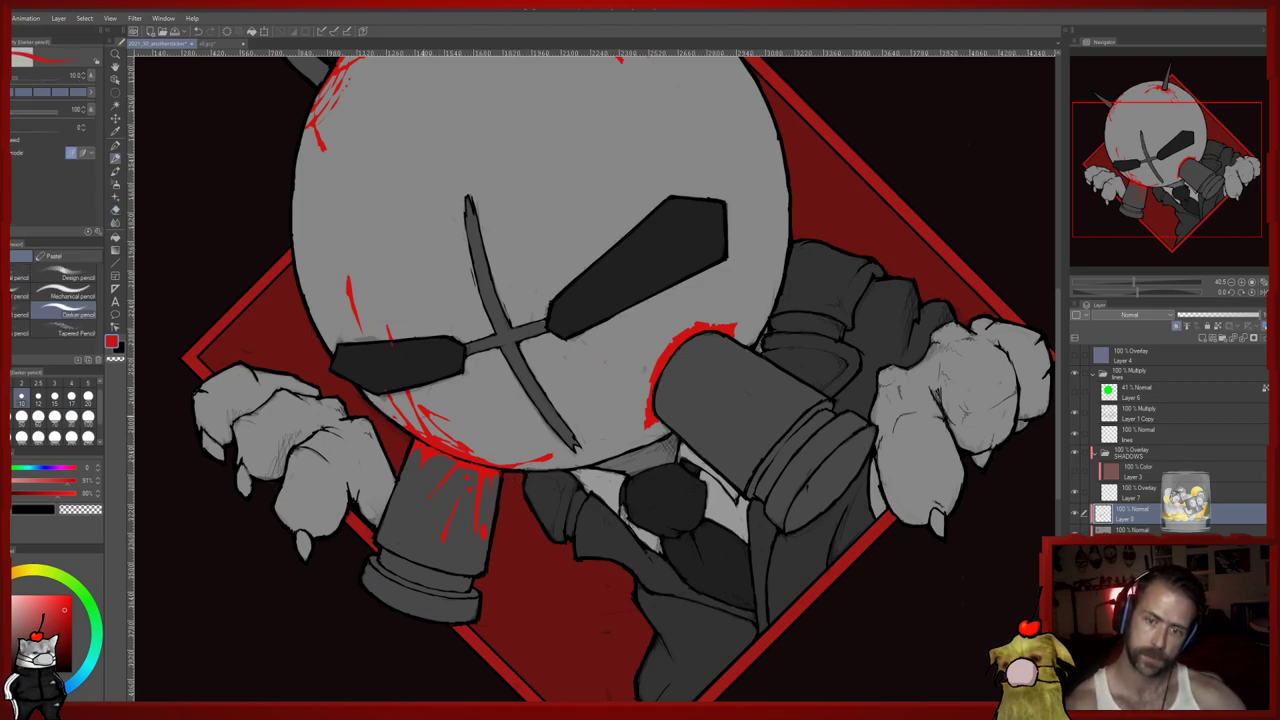
{"action": "key", "text": "e"}
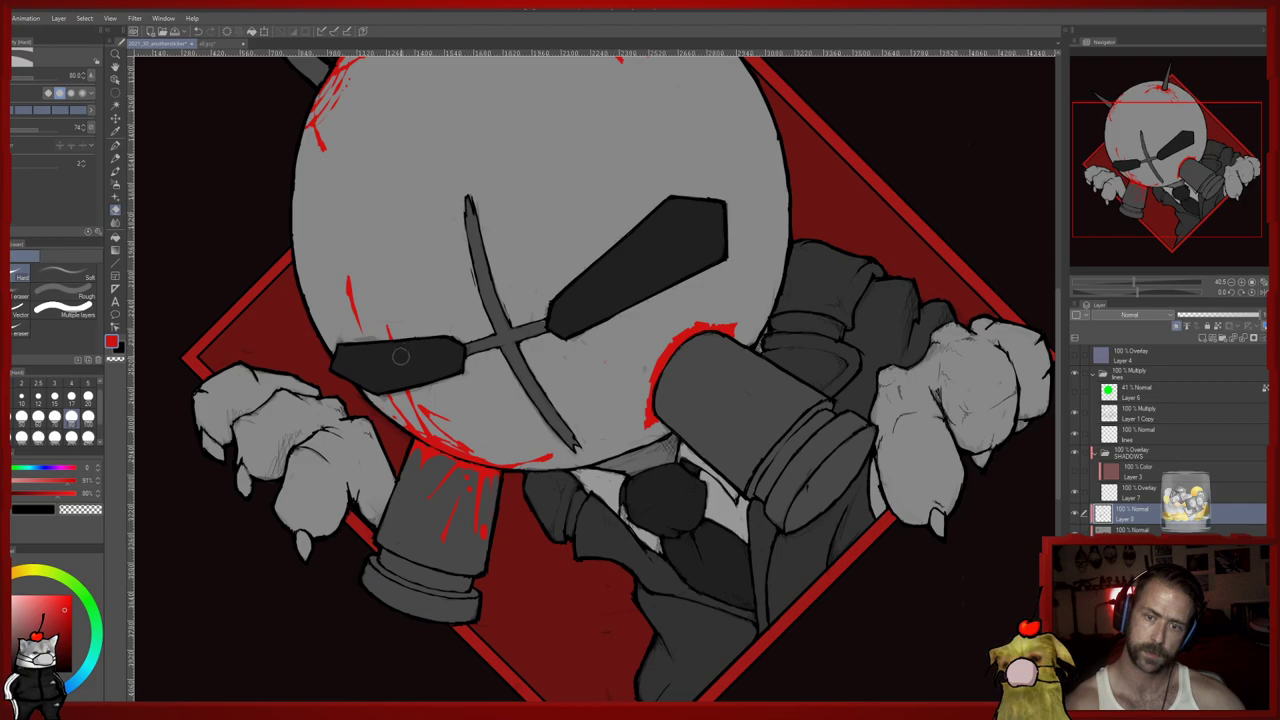
{"action": "key", "text": "p"}
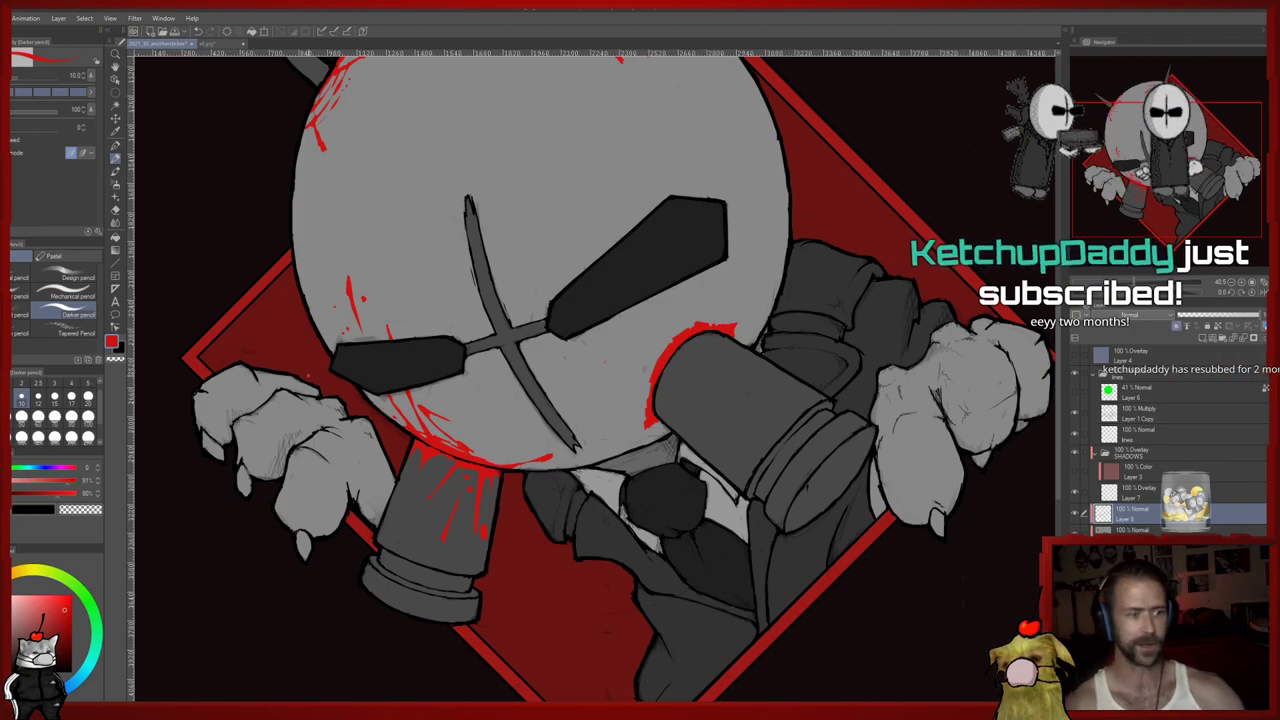
{"action": "left_click_drag", "start_coordinate": [417, 352], "coordinate": [398, 324]}
{"action": "key", "text": "ctrl+minus"}
{"action": "key", "text": "ctrl+plus"}
{"action": "key", "text": "ctrl+minus"}
{"action": "key", "text": "ctrl+plus"}
{"action": "key", "text": "ctrl+minus"}
{"action": "key", "text": "ctrl+plus"}
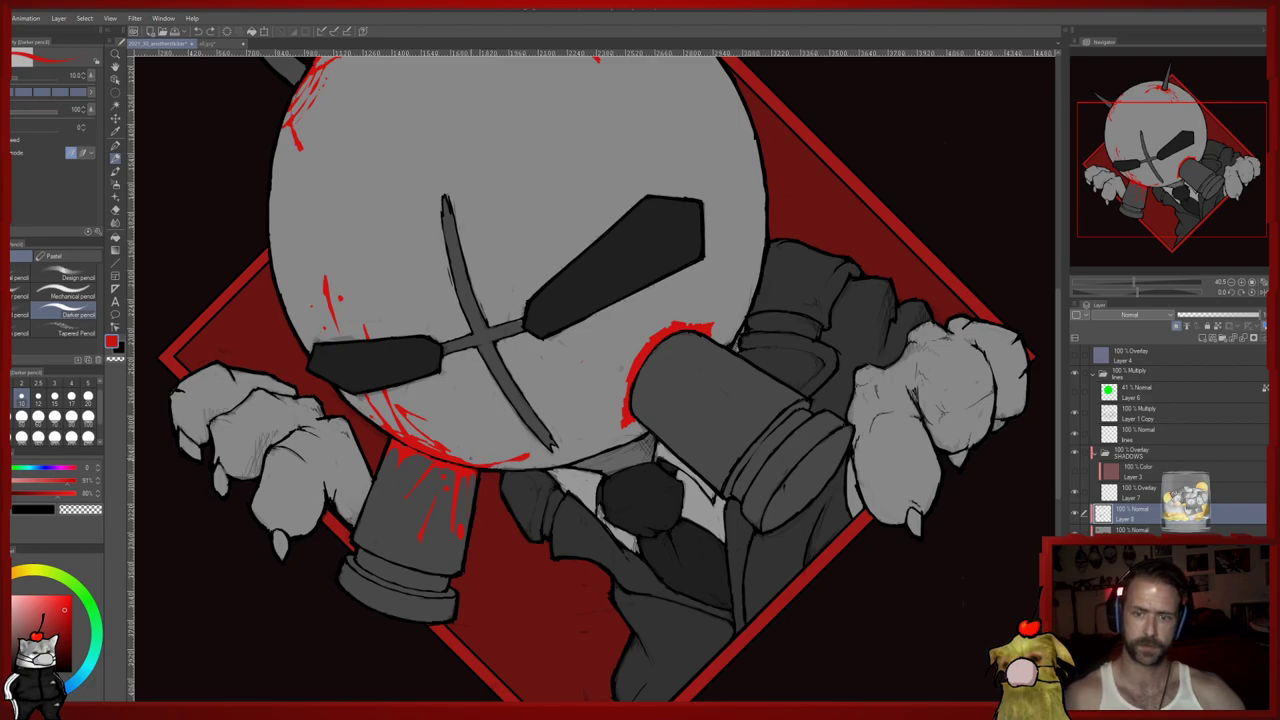
Paint short flecks and strands over the chin beside the small canister's splatter and trim them with the Hard eraser
{"action": "left_click_drag", "start_coordinate": [463, 456], "coordinate": [489, 441]}
{"action": "key", "text": "ctrl+minus"}
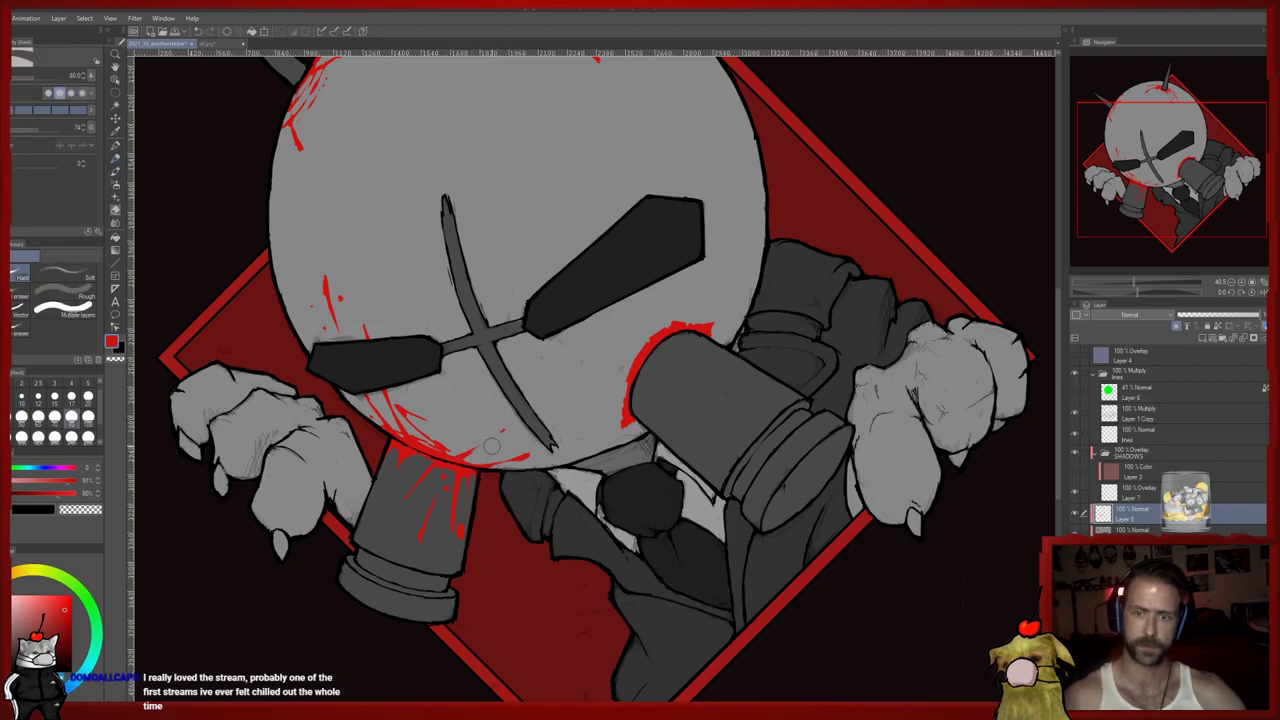
{"action": "key", "text": "ctrl+plus"}
{"action": "left_click_drag", "start_coordinate": [466, 459], "coordinate": [494, 438]}
{"action": "key", "text": "e"}
{"action": "key", "text": "ctrl+minus"}
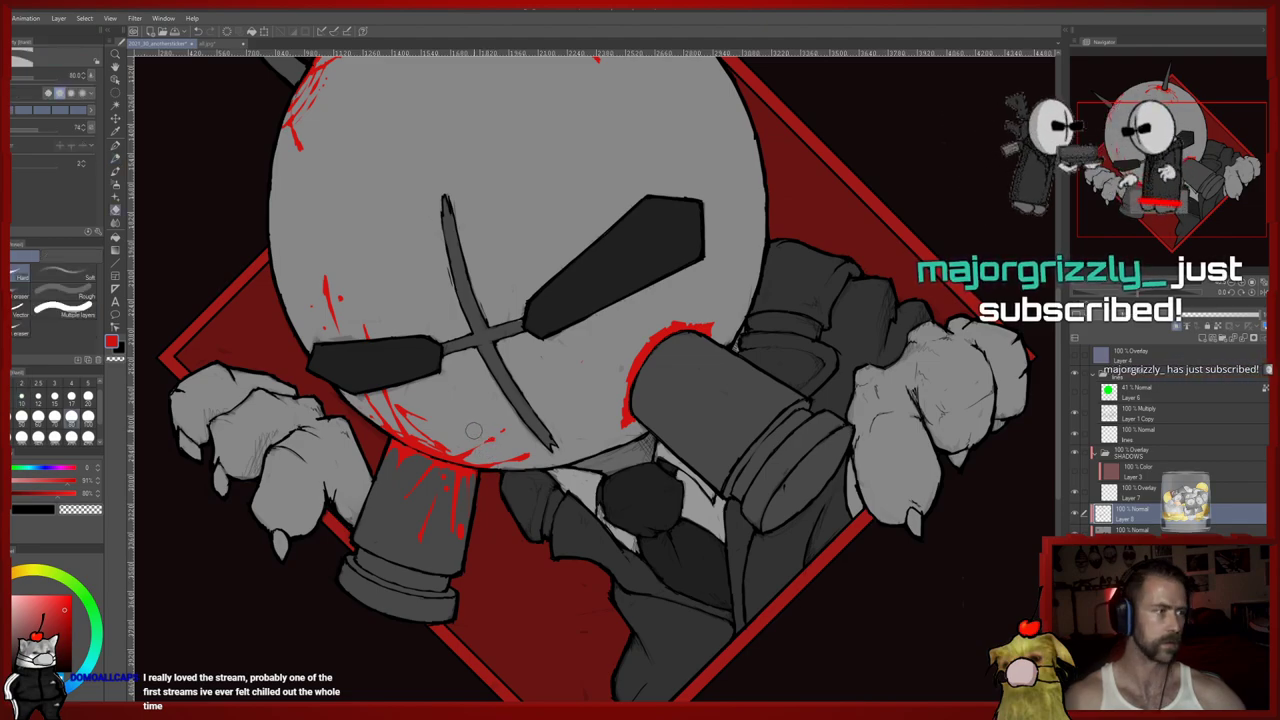
{"action": "key", "text": "ctrl+plus"}
{"action": "key", "text": "ctrl+minus"}
{"action": "key", "text": "ctrl+plus"}
{"action": "key", "text": "ctrl+minus"}
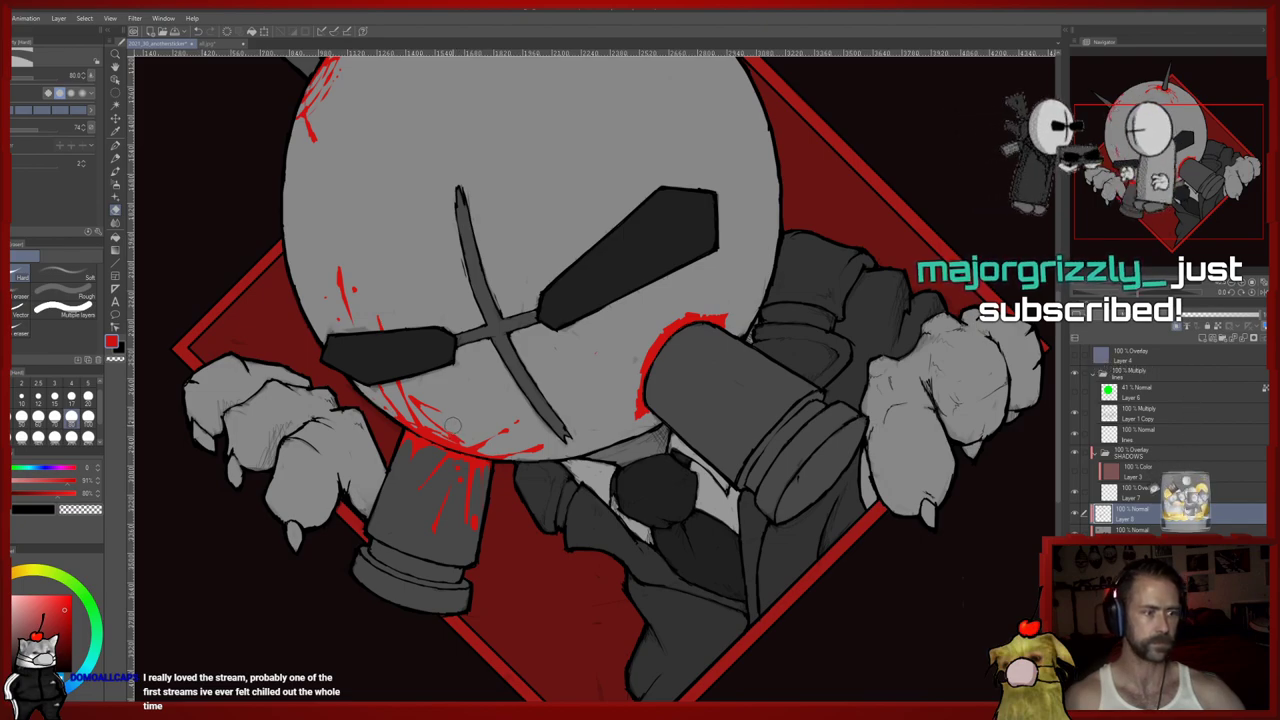
{"action": "key", "text": "ctrl+plus"}
{"action": "key", "text": "ctrl+minus"}
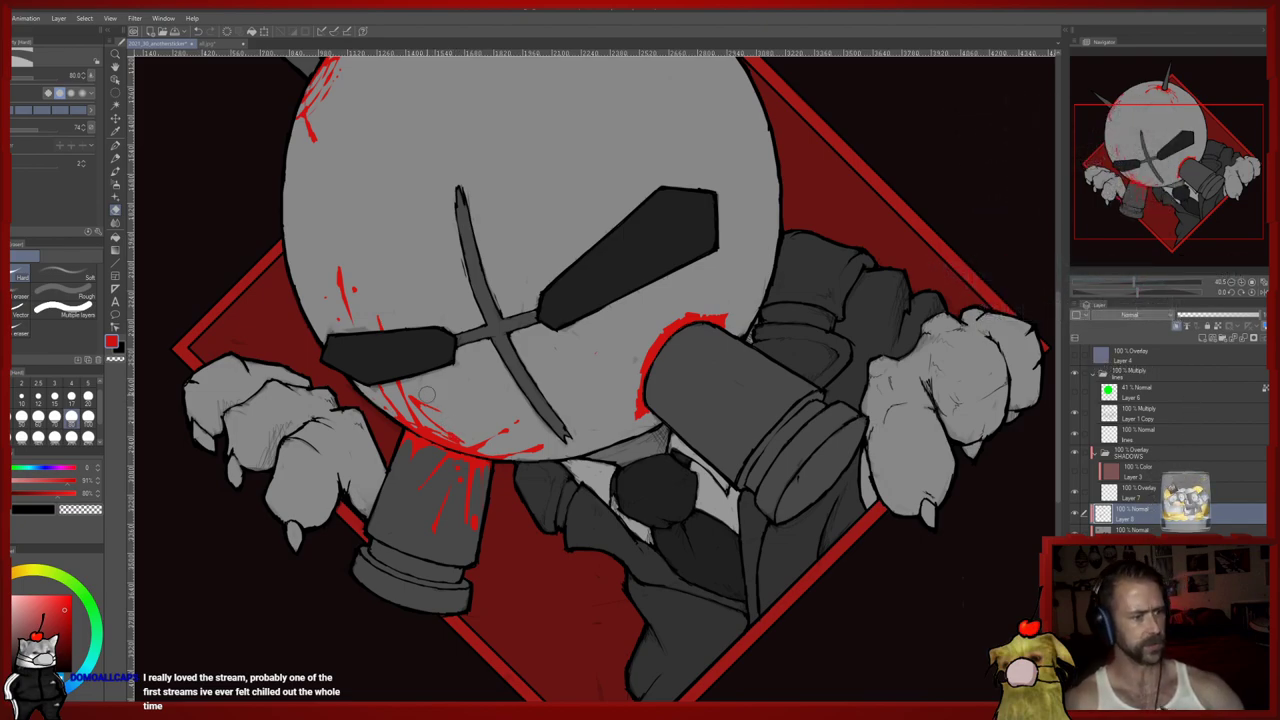
{"action": "key", "text": "ctrl+plus"}
{"action": "key", "text": "ctrl+minus"}
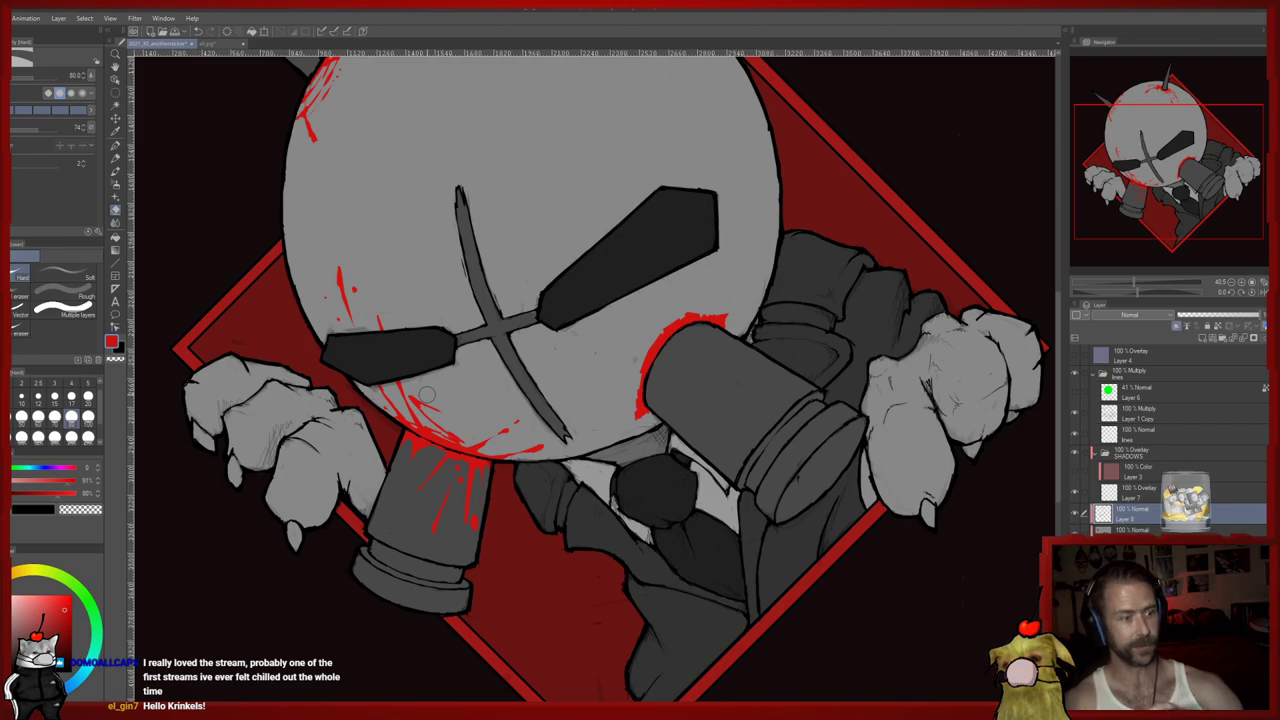
{"action": "key", "text": "ctrl+plus"}
{"action": "key", "text": "ctrl+minus"}
{"action": "key", "text": "ctrl+plus"}
{"action": "key", "text": "ctrl+minus"}
{"action": "key", "text": "ctrl+plus"}
Fill the chin splatter above the small canister with additional fine strands and droplets using the Darker pencil
{"action": "key", "text": "p"}
{"action": "key", "text": "ctrl+minus"}
{"action": "key", "text": "ctrl+plus"}
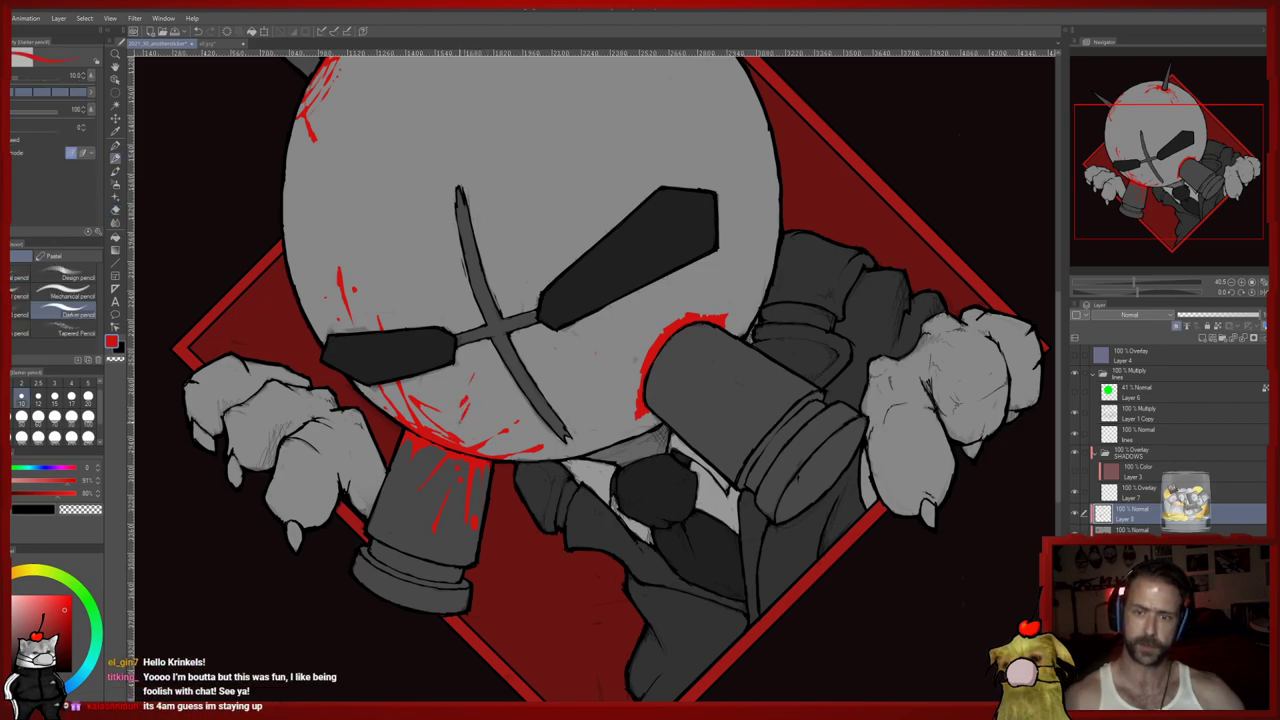
{"action": "key", "text": "ctrl+minus"}
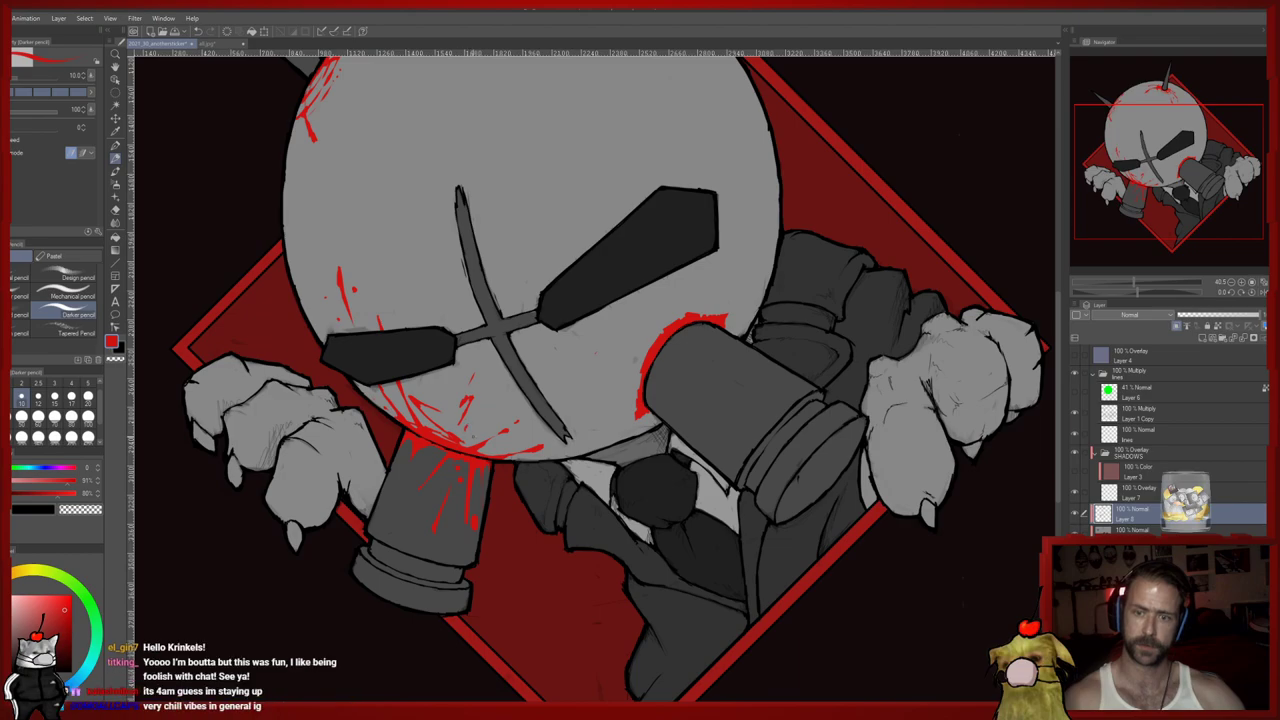
{"action": "key", "text": "ctrl+plus"}
{"action": "key", "text": "ctrl+minus"}
{"action": "key", "text": "ctrl+plus"}
Thin the thick red rim around the large canister with the size 80 Hard eraser
{"action": "key", "text": "e"}
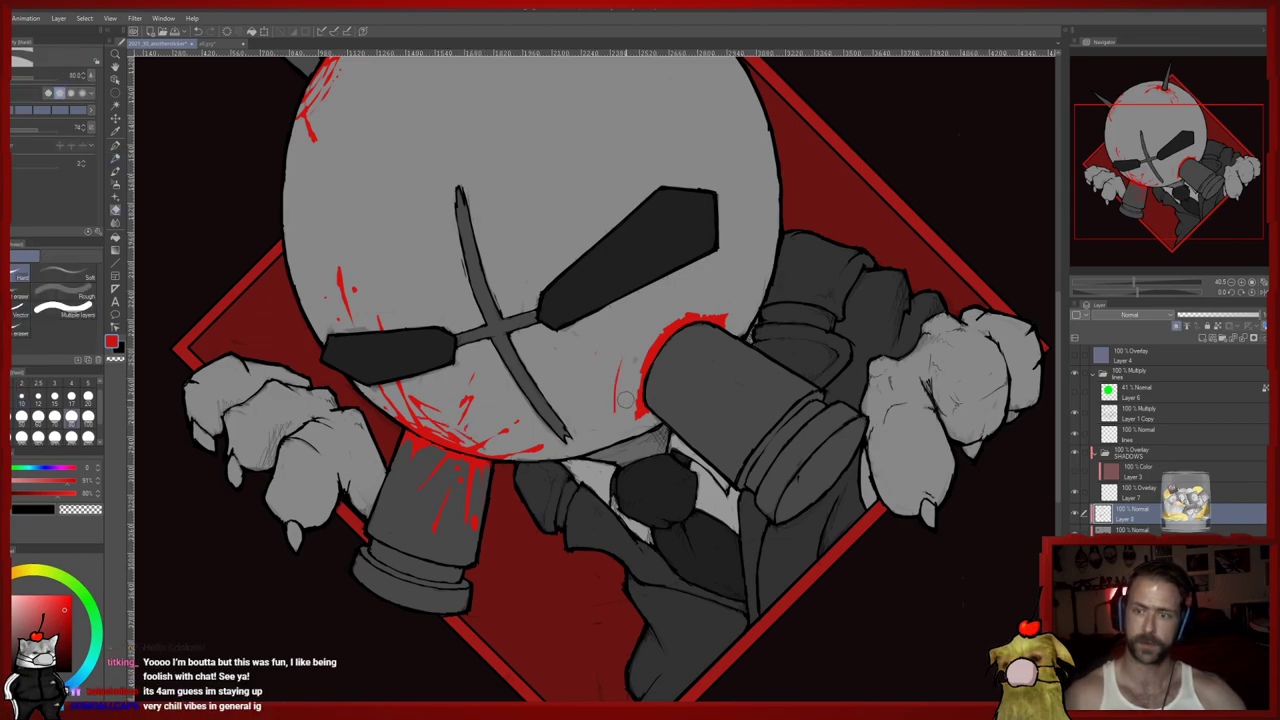
{"action": "mouse_move", "coordinate": [631, 386]}
{"action": "left_mouse_down"}
{"action": "mouse_move", "coordinate": [674, 318]}
{"action": "mouse_move", "coordinate": [645, 345]}
{"action": "mouse_move", "coordinate": [722, 308]}
{"action": "left_mouse_up"}
{"action": "key", "text": "p"}
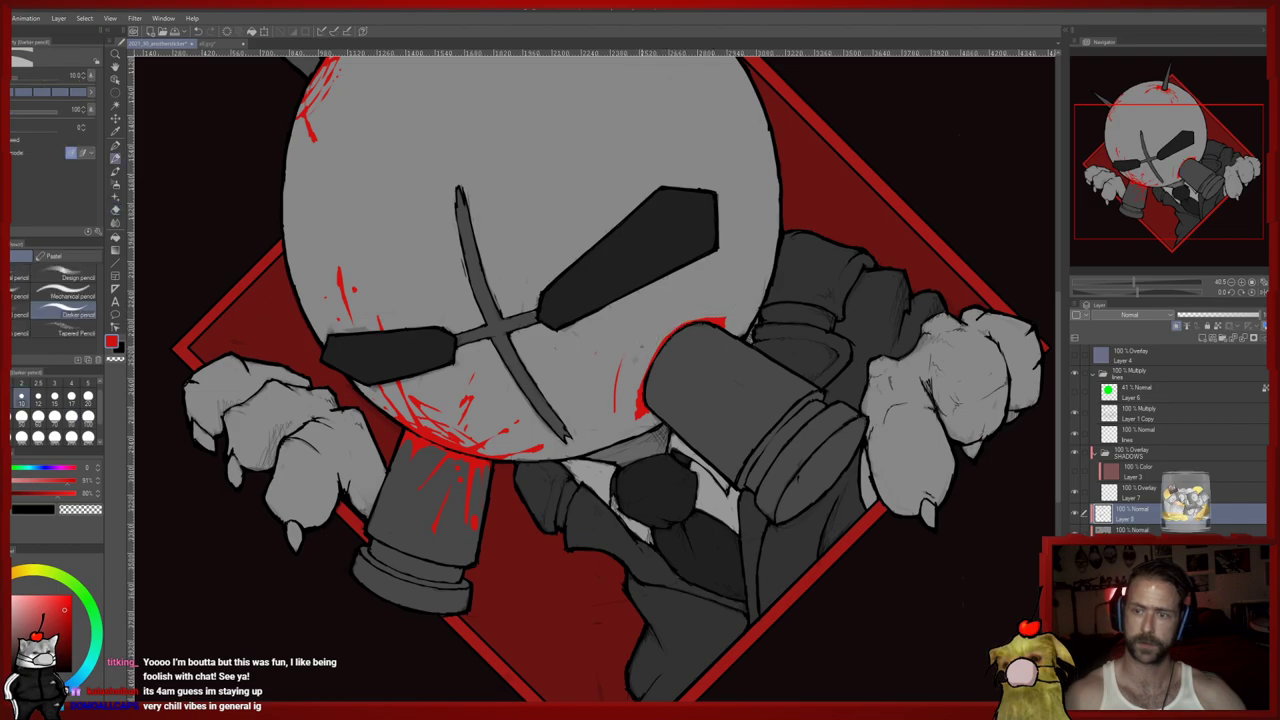
Paint a thin curved blood strand on the face following the large canister's rim, hooking back toward its lower end
{"action": "key", "text": "ctrl+minus"}
{"action": "mouse_move", "coordinate": [613, 394]}
{"action": "left_mouse_down"}
{"action": "mouse_move", "coordinate": [628, 340]}
{"action": "mouse_move", "coordinate": [662, 307]}
{"action": "left_mouse_up"}
{"action": "key", "text": "ctrl+plus"}
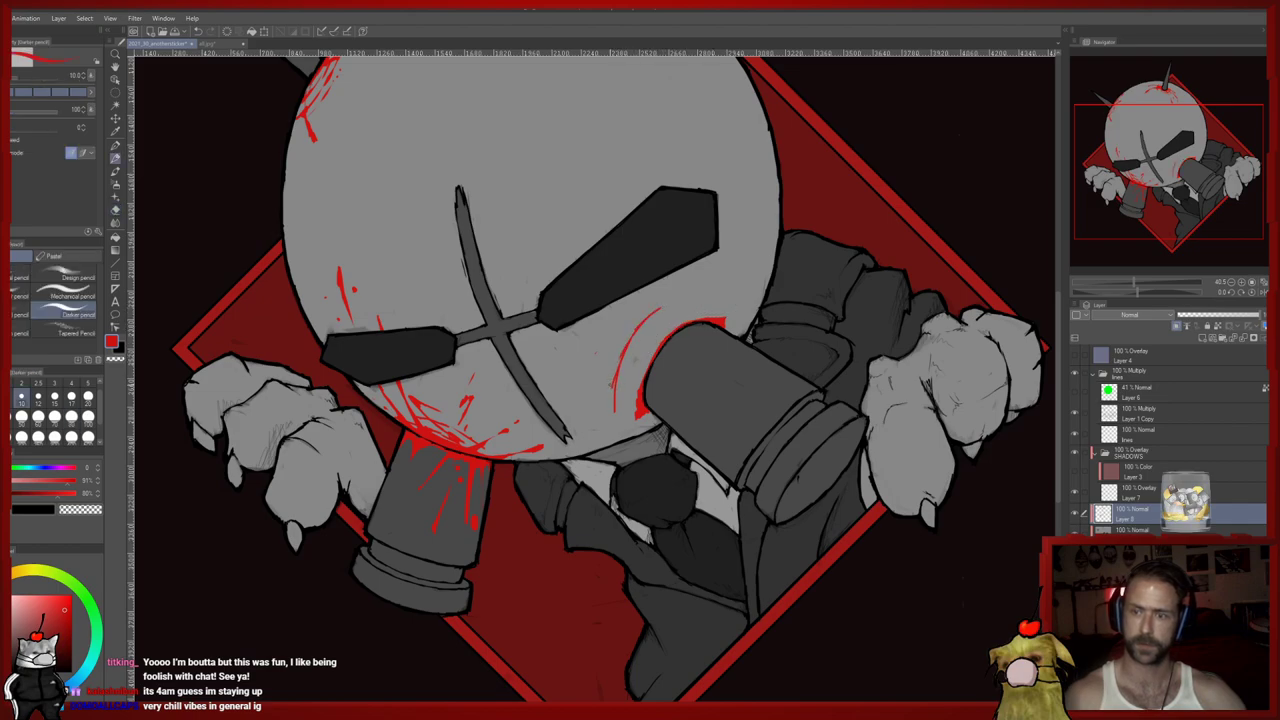
{"action": "key", "text": "ctrl+minus"}
{"action": "key", "text": "ctrl+plus"}
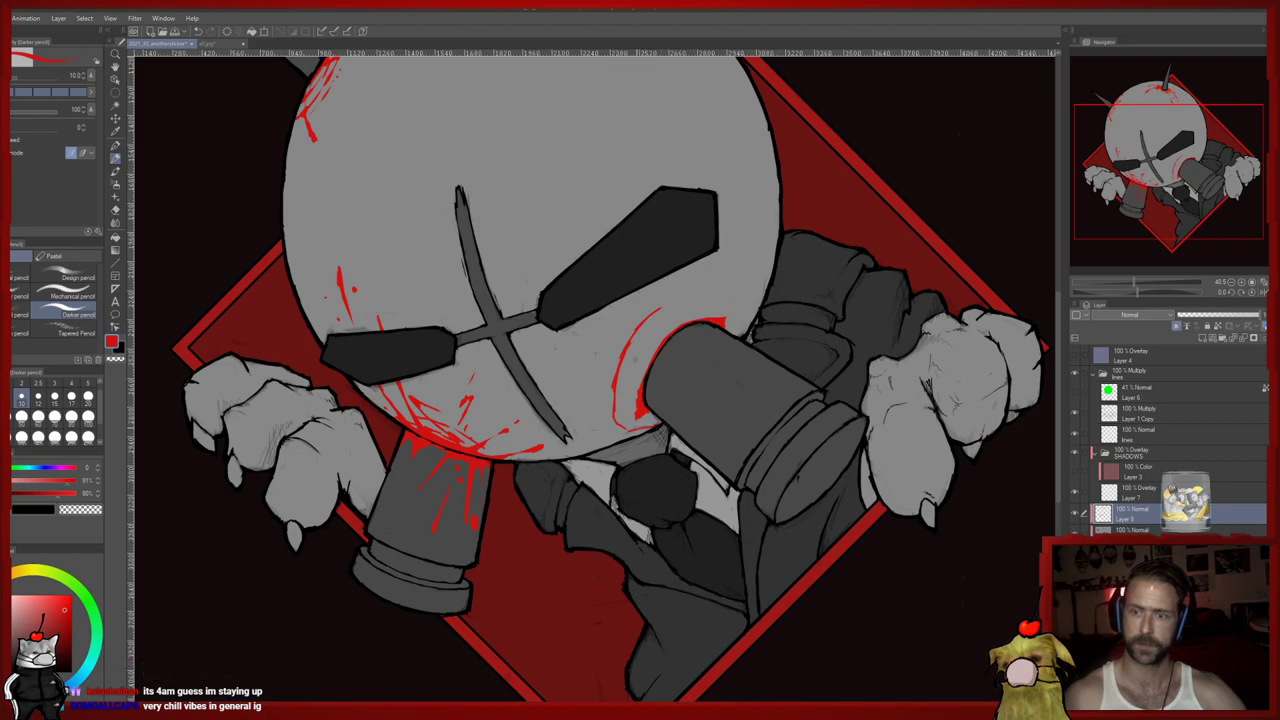
Break up the curved strand, then paint a short arc above the large canister and a drip along its underside, trimmed with the Hard eraser
{"action": "key", "text": "ctrl+minus"}
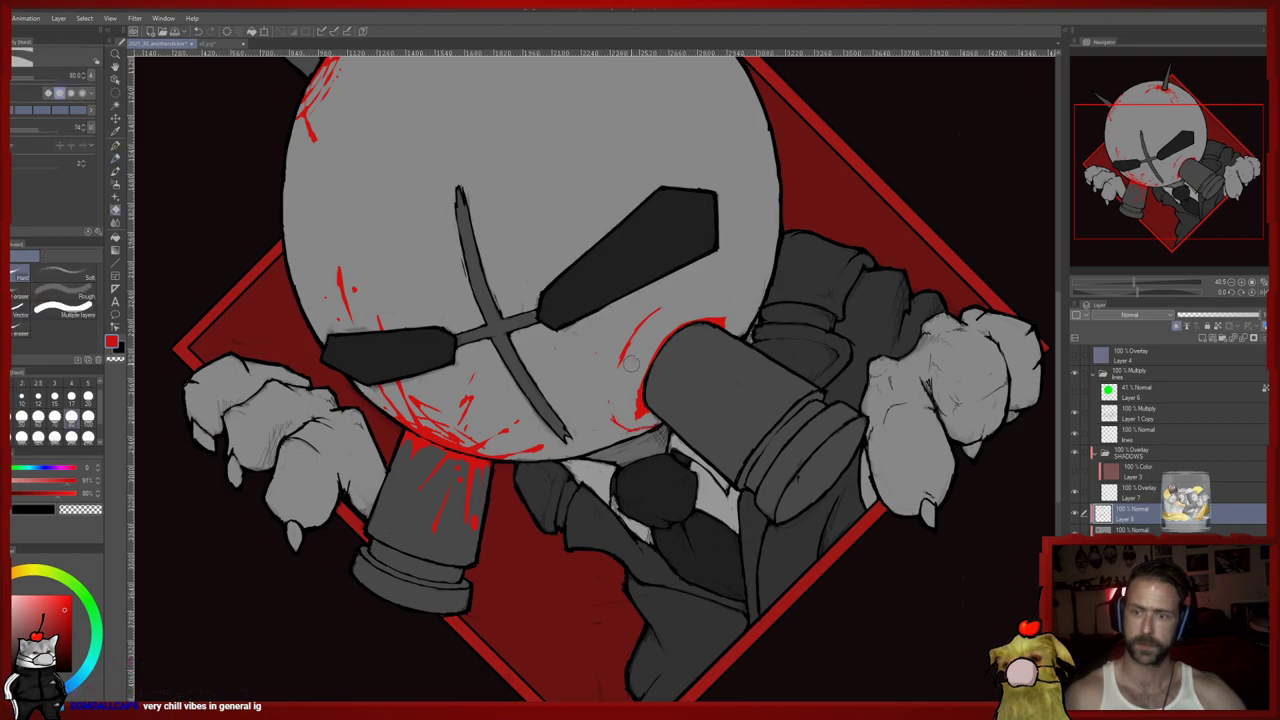
{"action": "key", "text": "ctrl+plus"}
{"action": "mouse_move", "coordinate": [740, 303]}
{"action": "left_mouse_down"}
{"action": "mouse_move", "coordinate": [718, 293]}
{"action": "mouse_move", "coordinate": [706, 317]}
{"action": "left_mouse_up"}
{"action": "key", "text": "e"}
{"action": "key", "text": "p"}
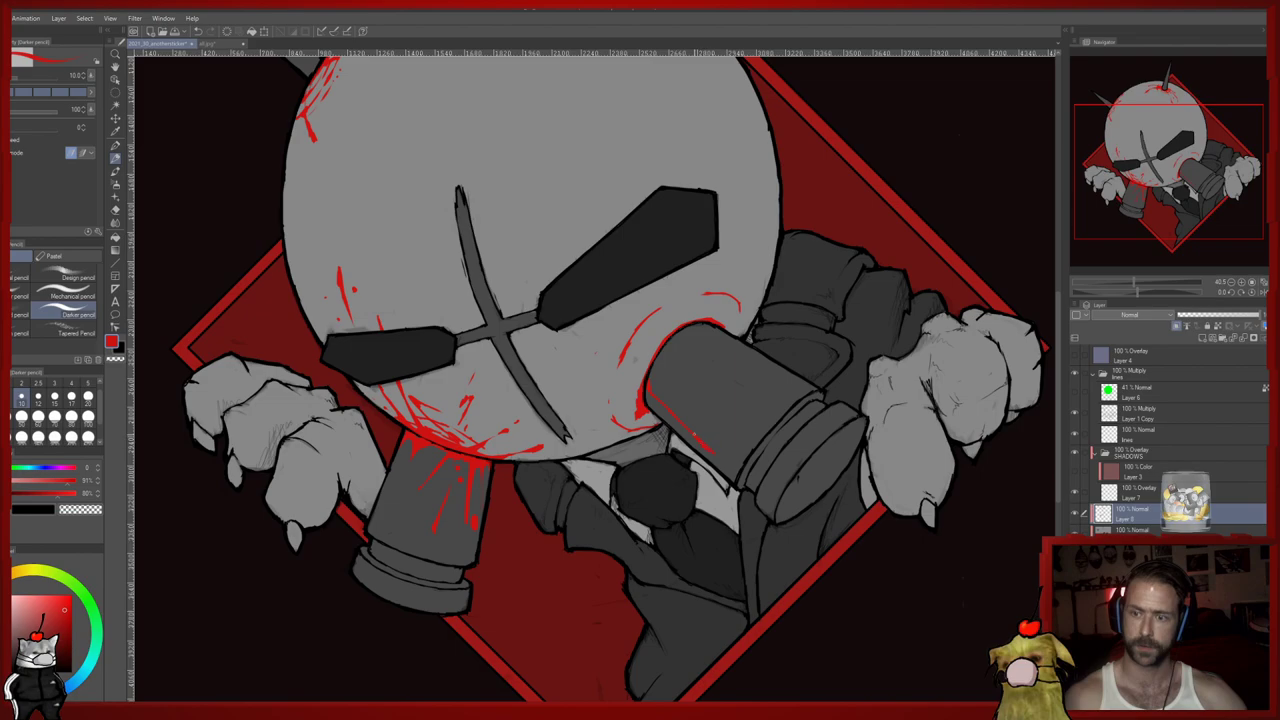
{"action": "key", "text": "e"}
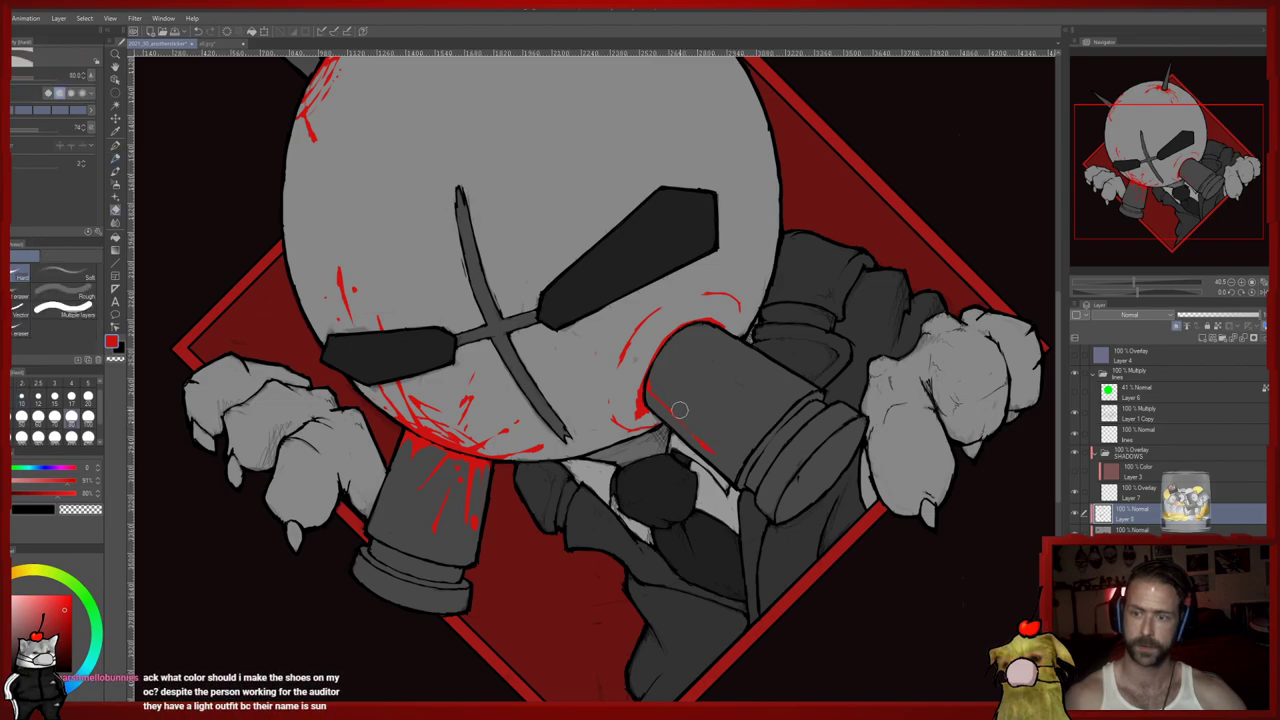
Paint a red rim with drips around the large canister and thin blood strands radiating across the face with the size 10 Darker pencil
{"action": "key", "text": "p"}
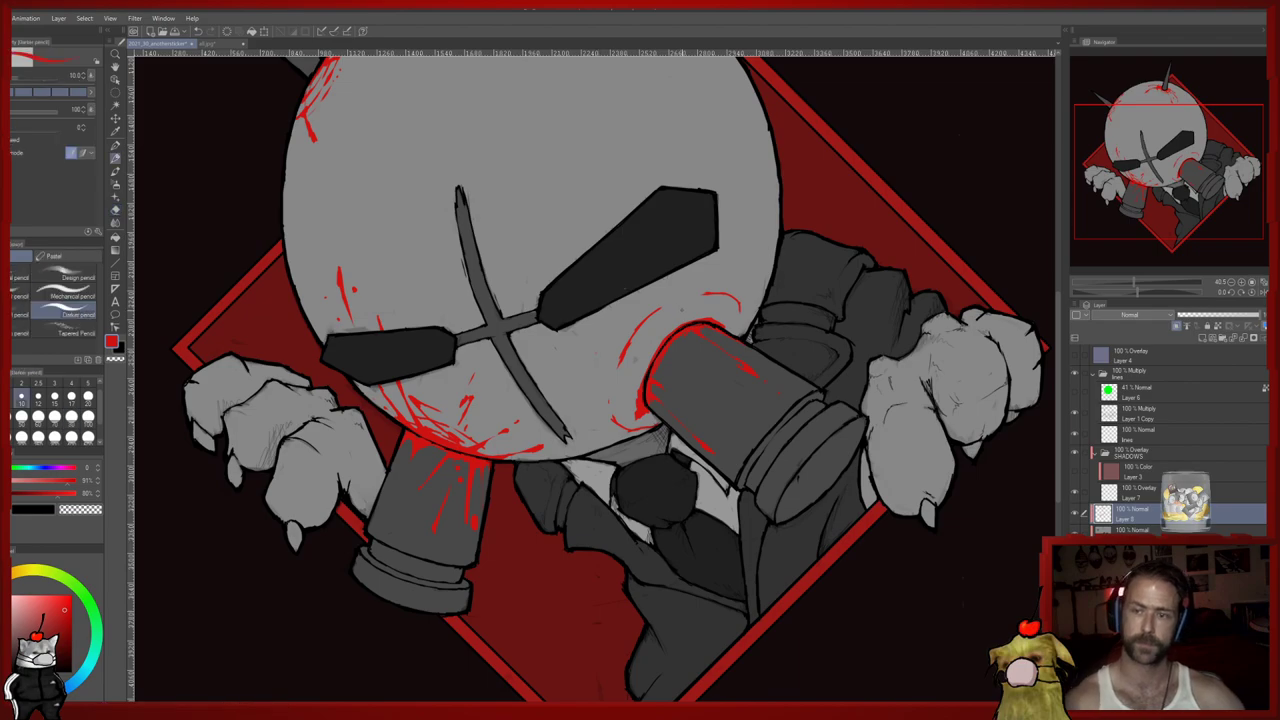
{"action": "mouse_move", "coordinate": [698, 319]}
{"action": "left_mouse_down"}
{"action": "mouse_move", "coordinate": [697, 260]}
{"action": "mouse_move", "coordinate": [711, 332]}
{"action": "left_mouse_up"}
{"action": "left_click_drag", "start_coordinate": [707, 263], "coordinate": [682, 187]}
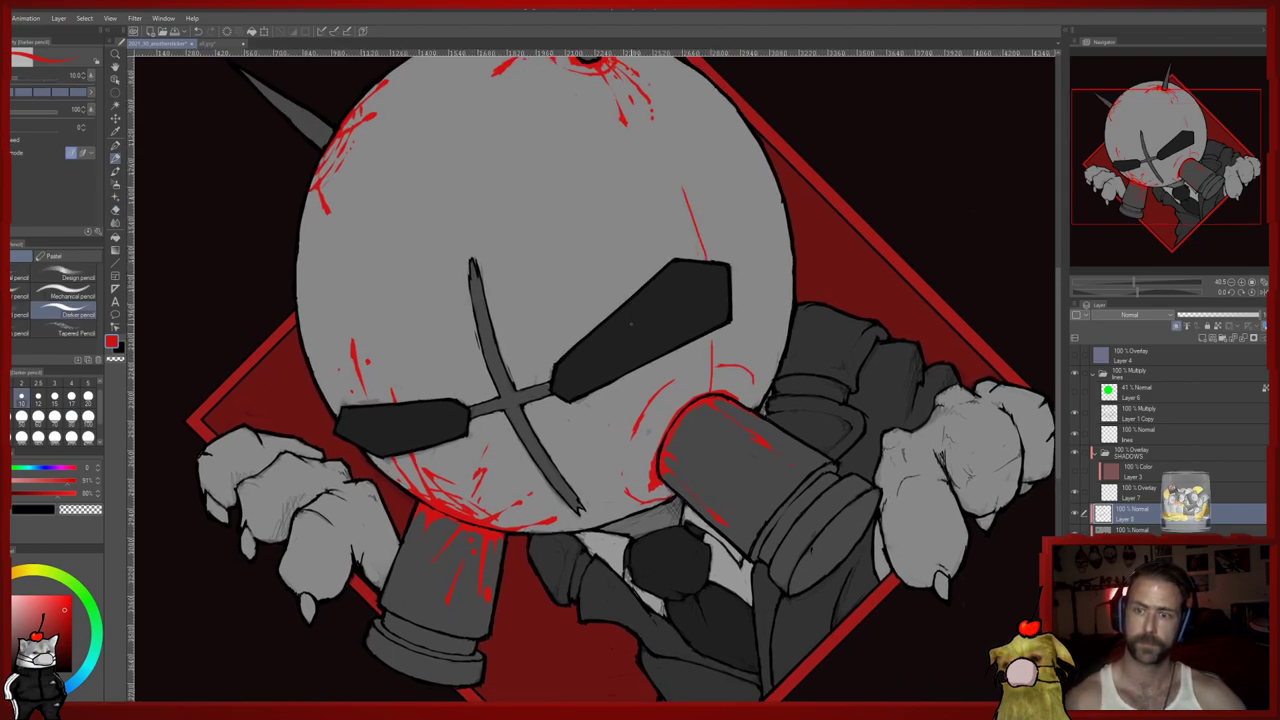
{"action": "left_click_drag", "start_coordinate": [672, 410], "coordinate": [640, 369]}
{"action": "left_click_drag", "start_coordinate": [597, 329], "coordinate": [540, 277]}
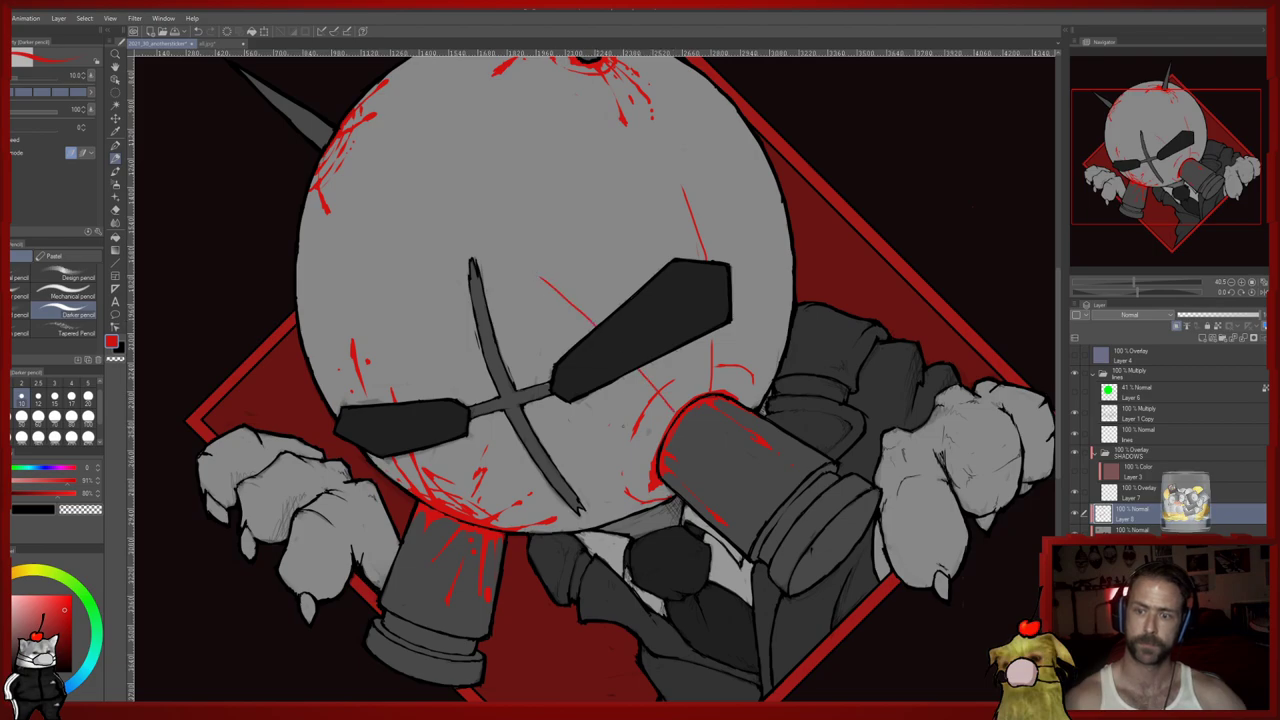
{"action": "left_click_drag", "start_coordinate": [641, 471], "coordinate": [565, 465]}
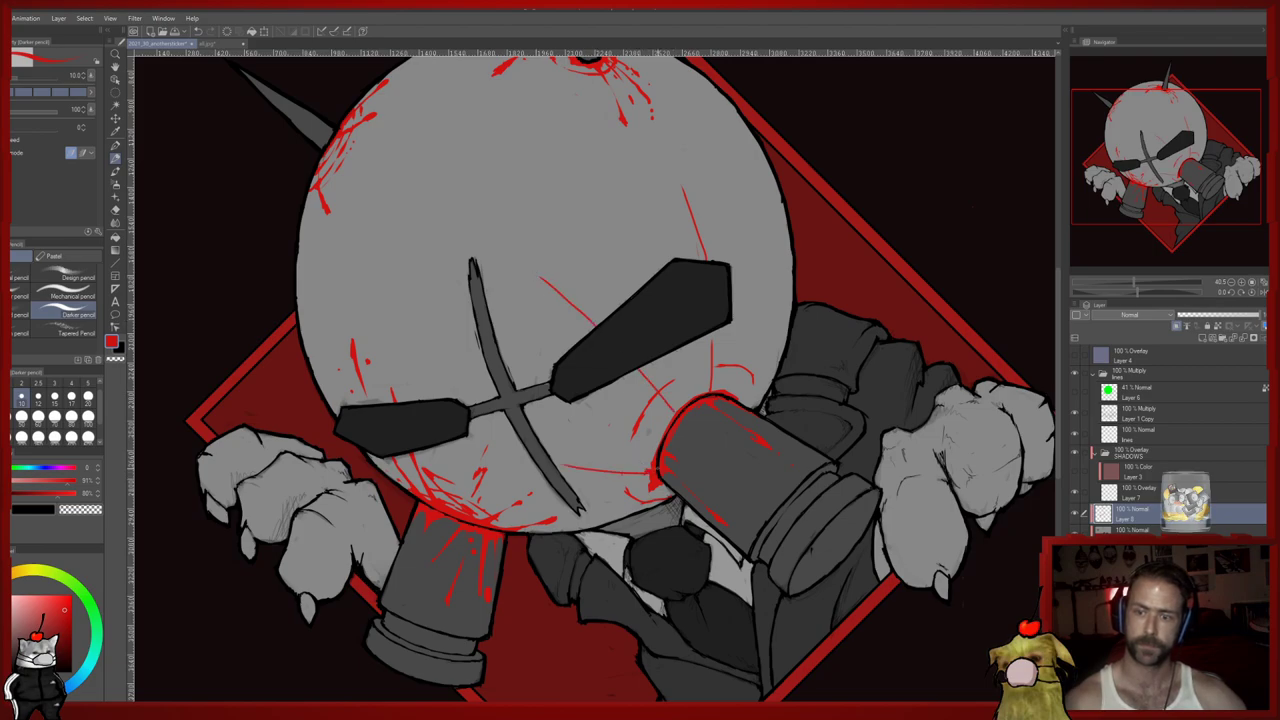
{"action": "left_click_drag", "start_coordinate": [648, 472], "coordinate": [588, 467]}
{"action": "left_click_drag", "start_coordinate": [653, 391], "coordinate": [645, 375]}
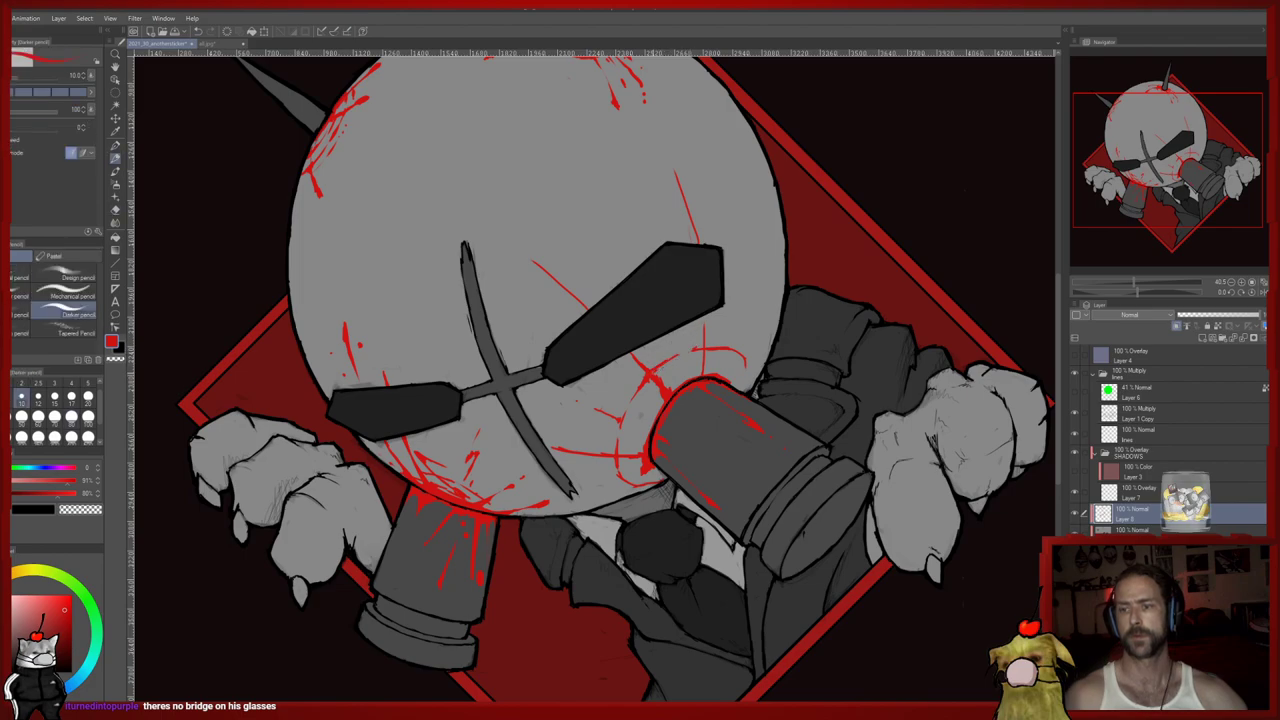
Extend and thicken the strand above the large lens's outer corner, breaking and trimming its lower end with the Hard eraser
{"action": "key", "text": "e"}
{"action": "key", "text": "p"}
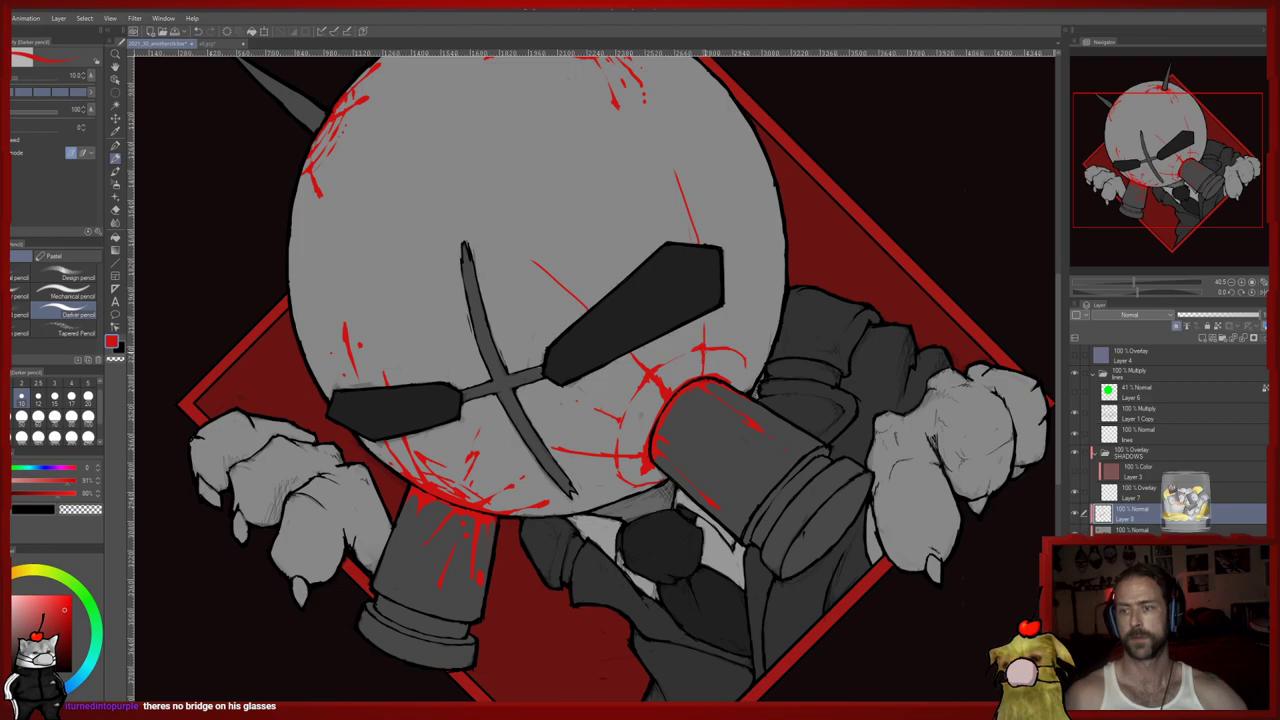
{"action": "mouse_move", "coordinate": [705, 346]}
{"action": "left_mouse_down"}
{"action": "mouse_move", "coordinate": [706, 316]}
{"action": "mouse_move", "coordinate": [733, 399]}
{"action": "left_mouse_up"}
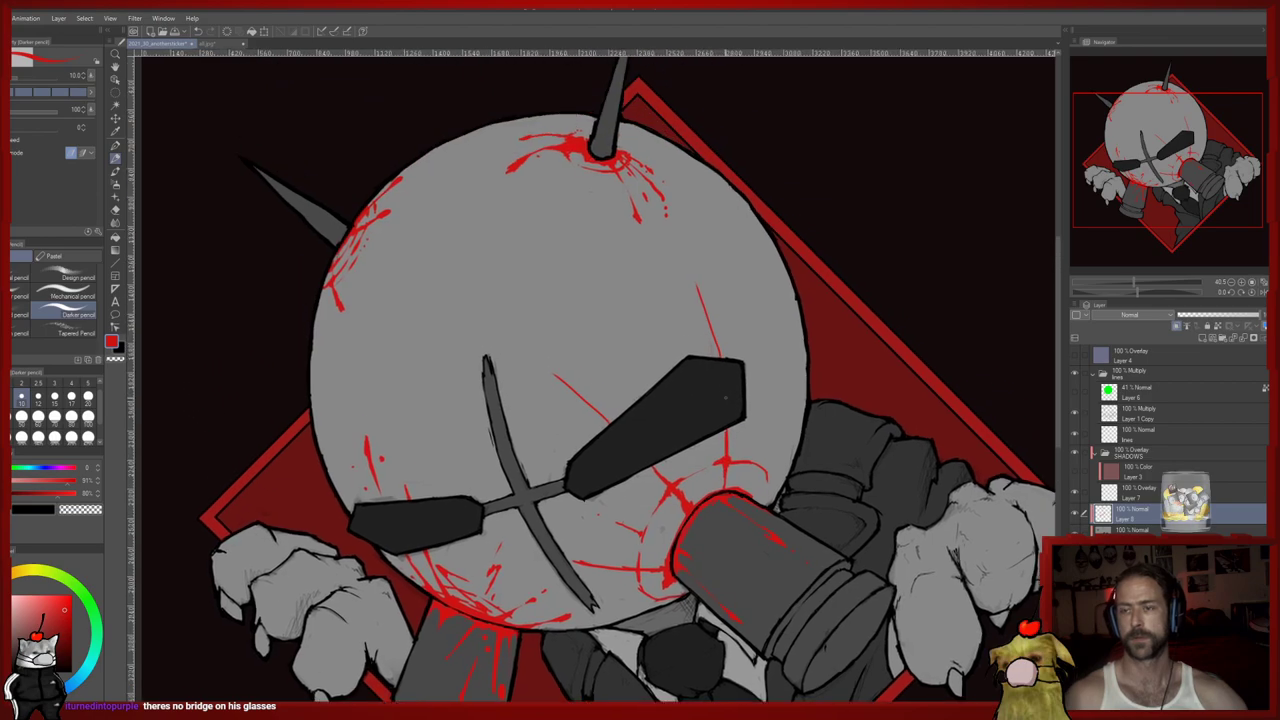
{"action": "mouse_move", "coordinate": [708, 303]}
{"action": "left_mouse_down"}
{"action": "mouse_move", "coordinate": [717, 337]}
{"action": "mouse_move", "coordinate": [702, 287]}
{"action": "left_mouse_up"}
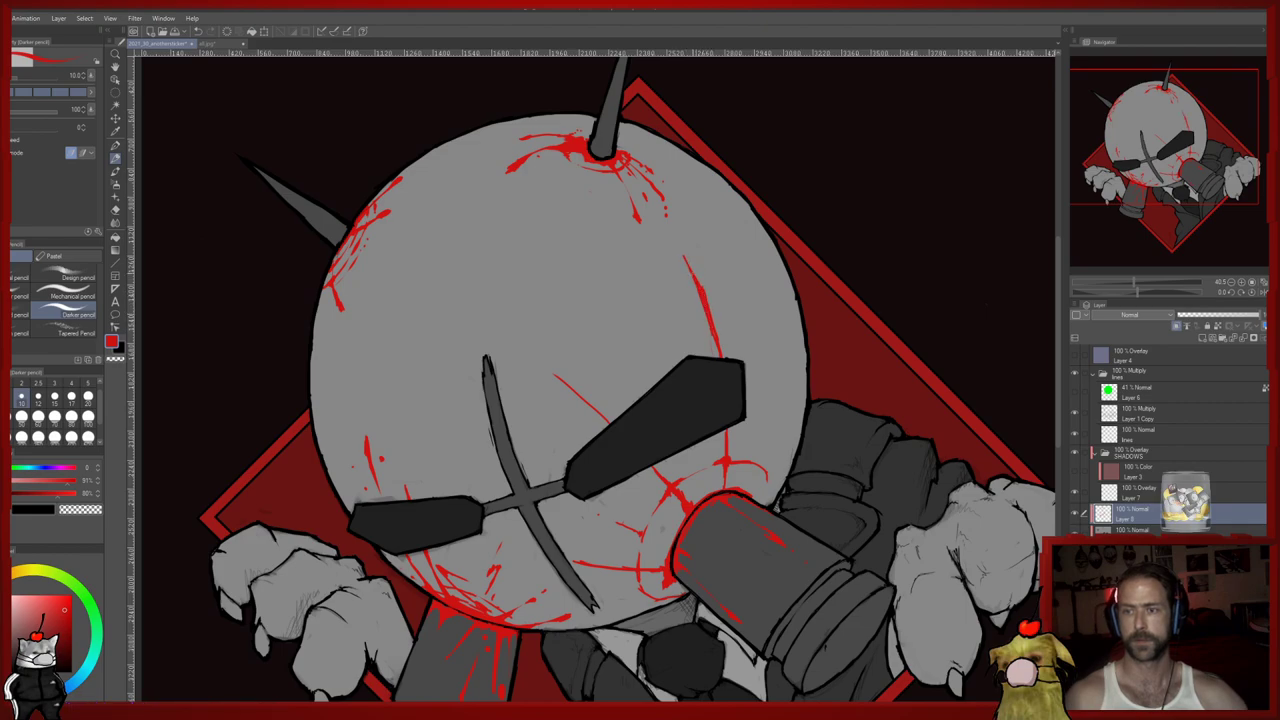
{"action": "key", "text": "e"}
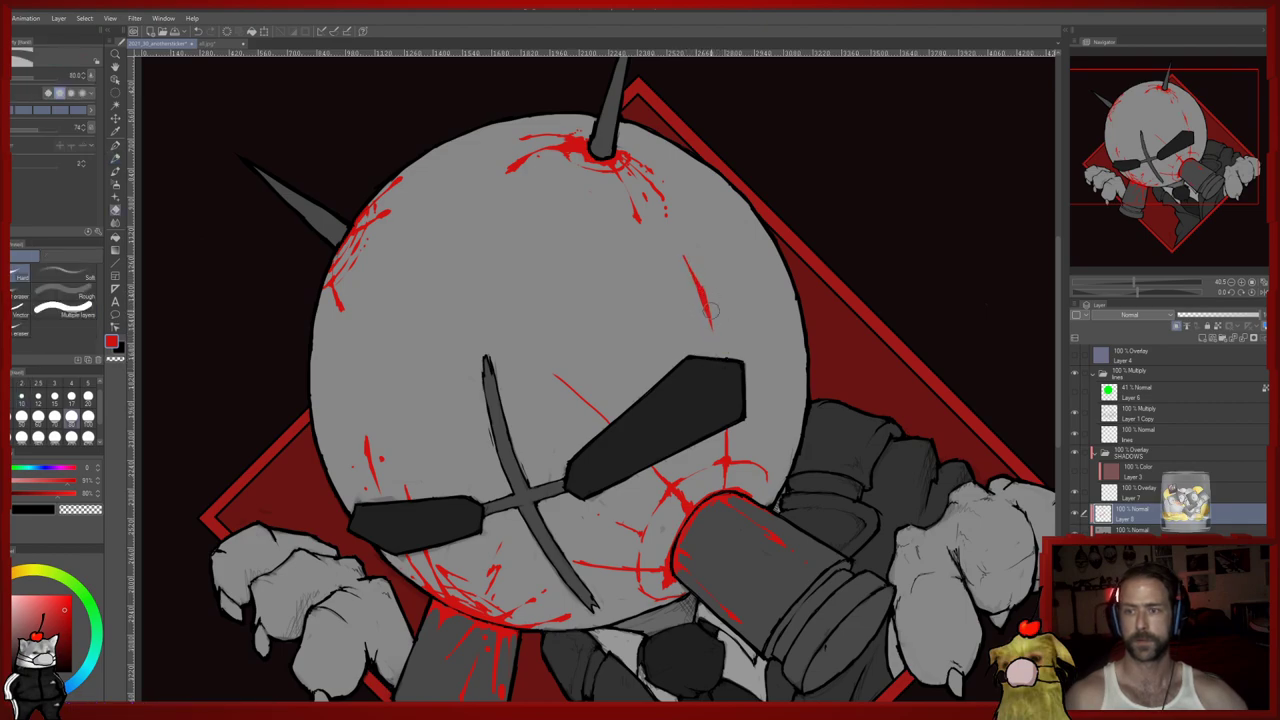
{"action": "key", "text": "p"}
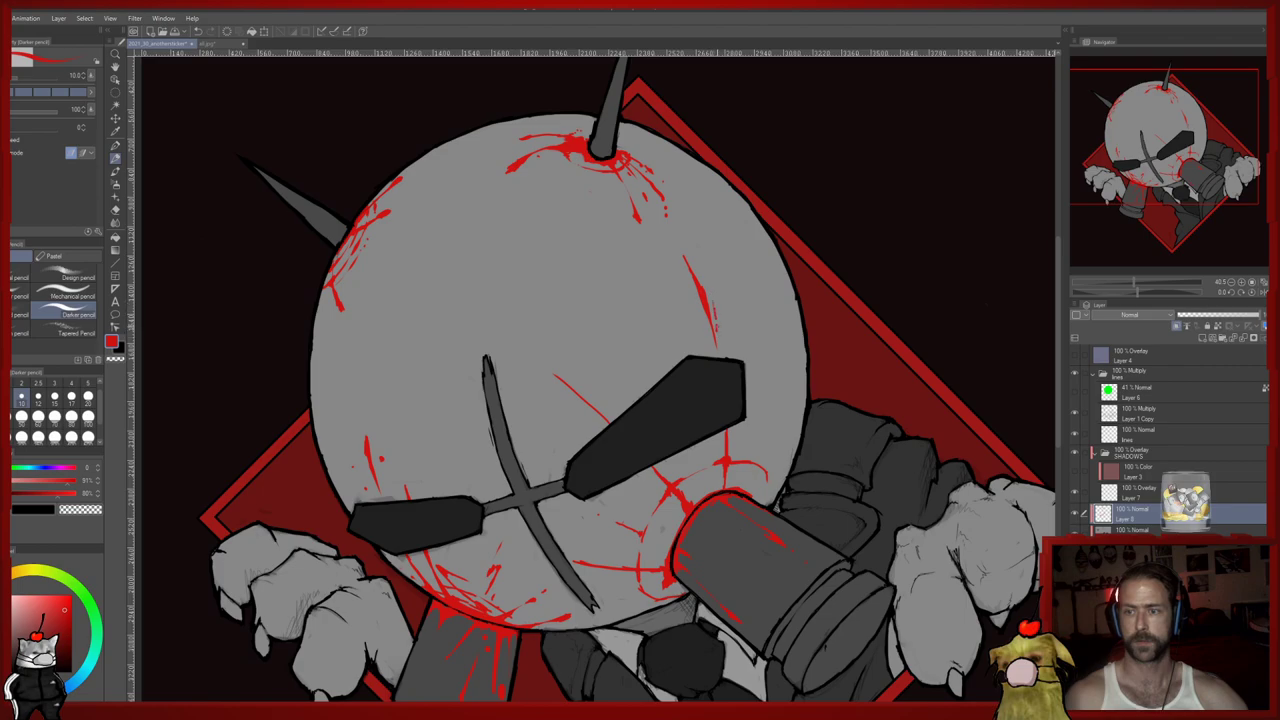
{"action": "key", "text": "e"}
{"action": "left_click_drag", "start_coordinate": [720, 338], "coordinate": [722, 316]}
Thicken the diagonal forehead strand above the large lens's inner end and add a short strand between the two existing ones
{"action": "key", "text": "p"}
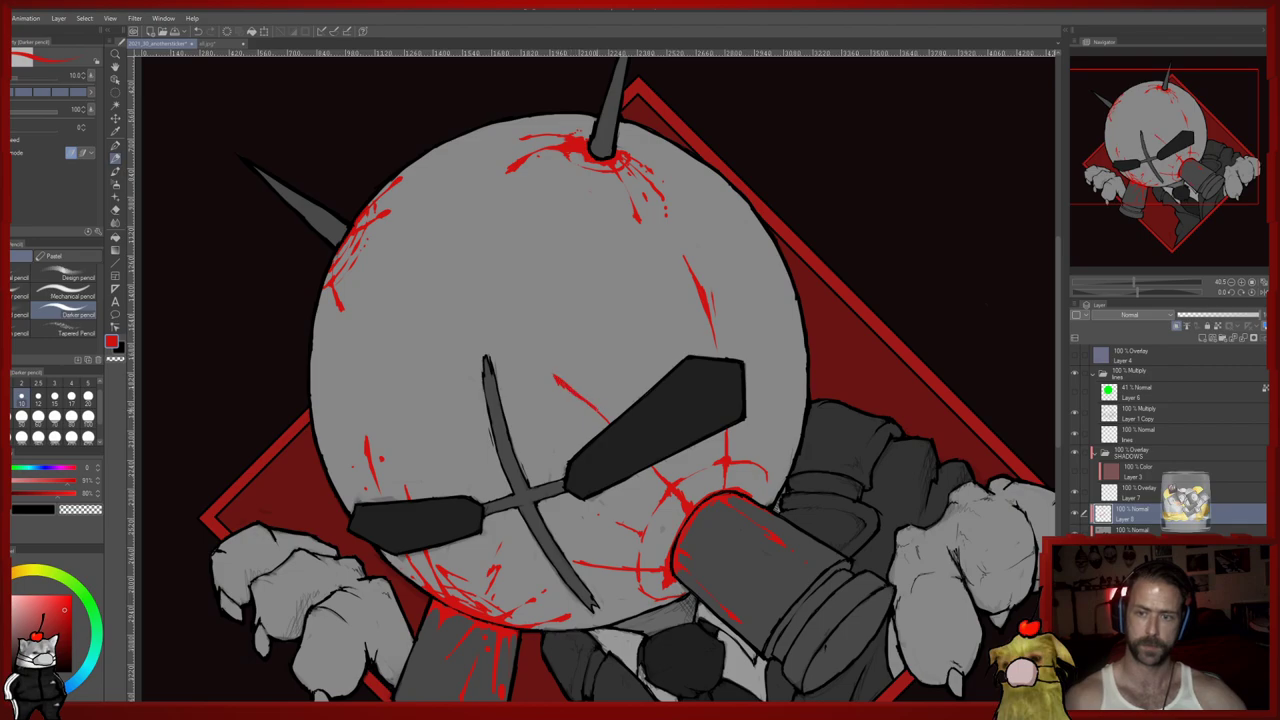
{"action": "key", "text": "e"}
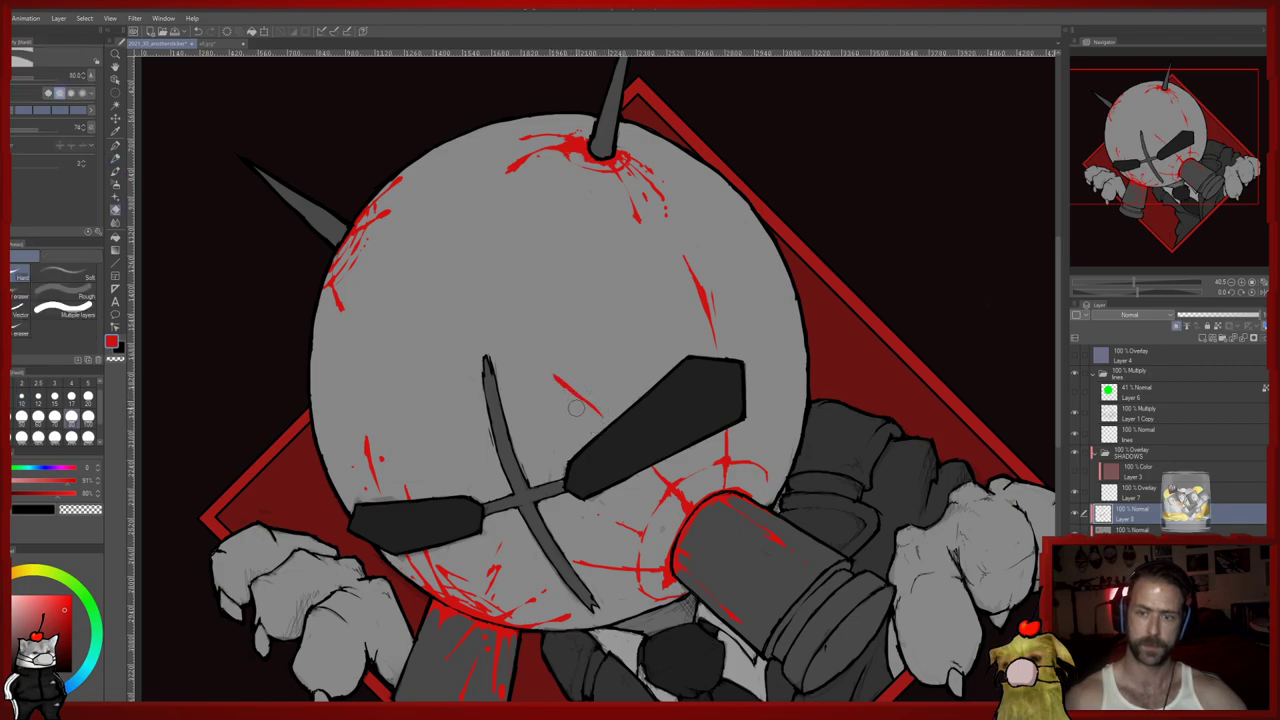
{"action": "left_click_drag", "start_coordinate": [562, 401], "coordinate": [545, 370]}
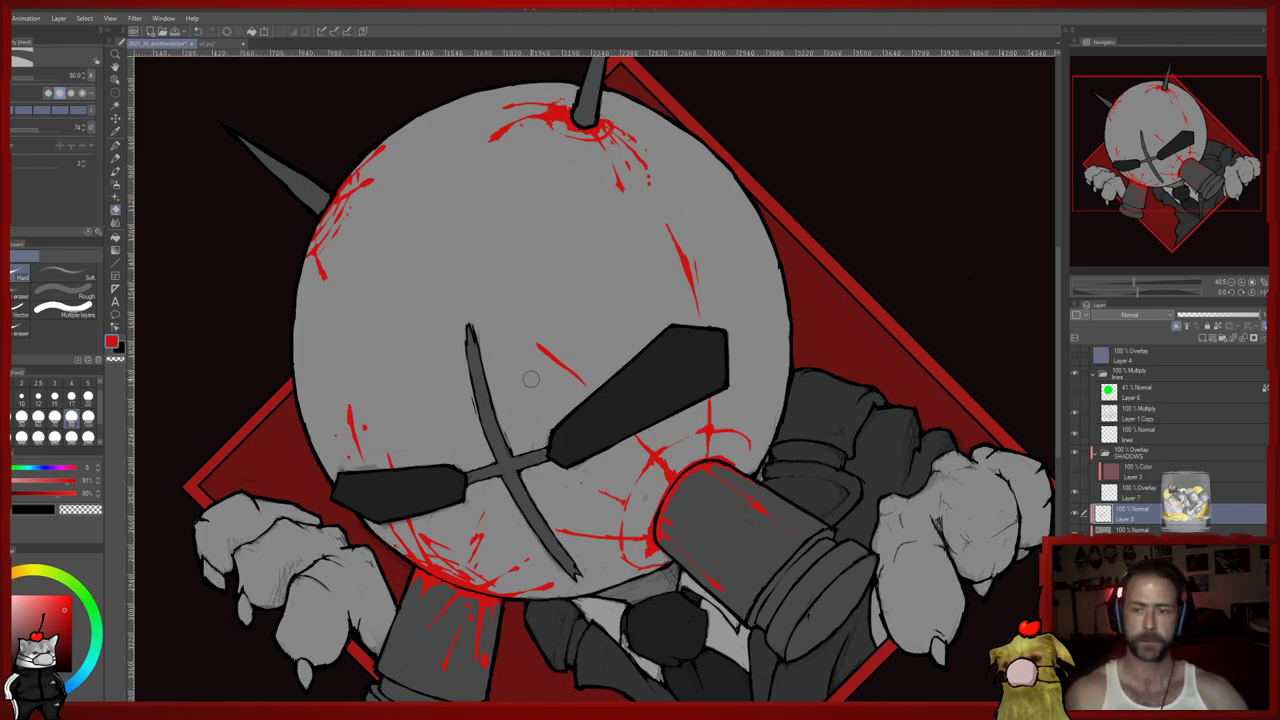
{"action": "key", "text": "p"}
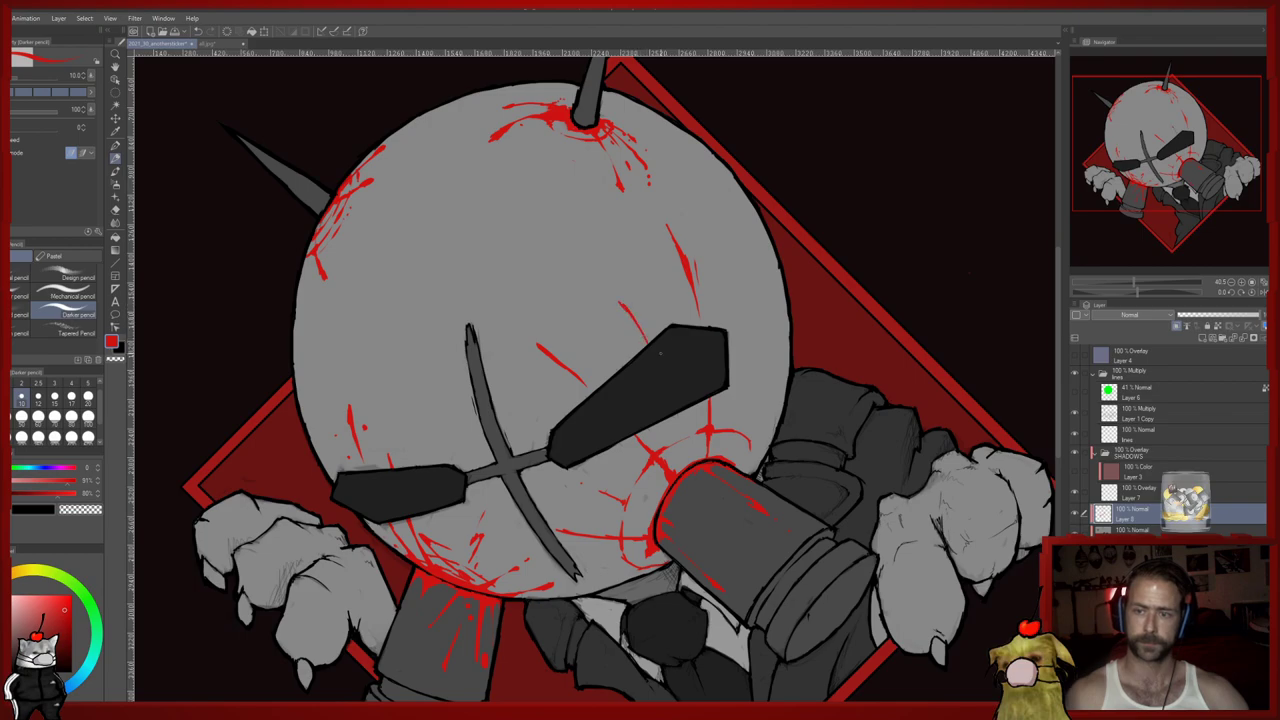
{"action": "left_click_drag", "start_coordinate": [696, 427], "coordinate": [660, 364]}
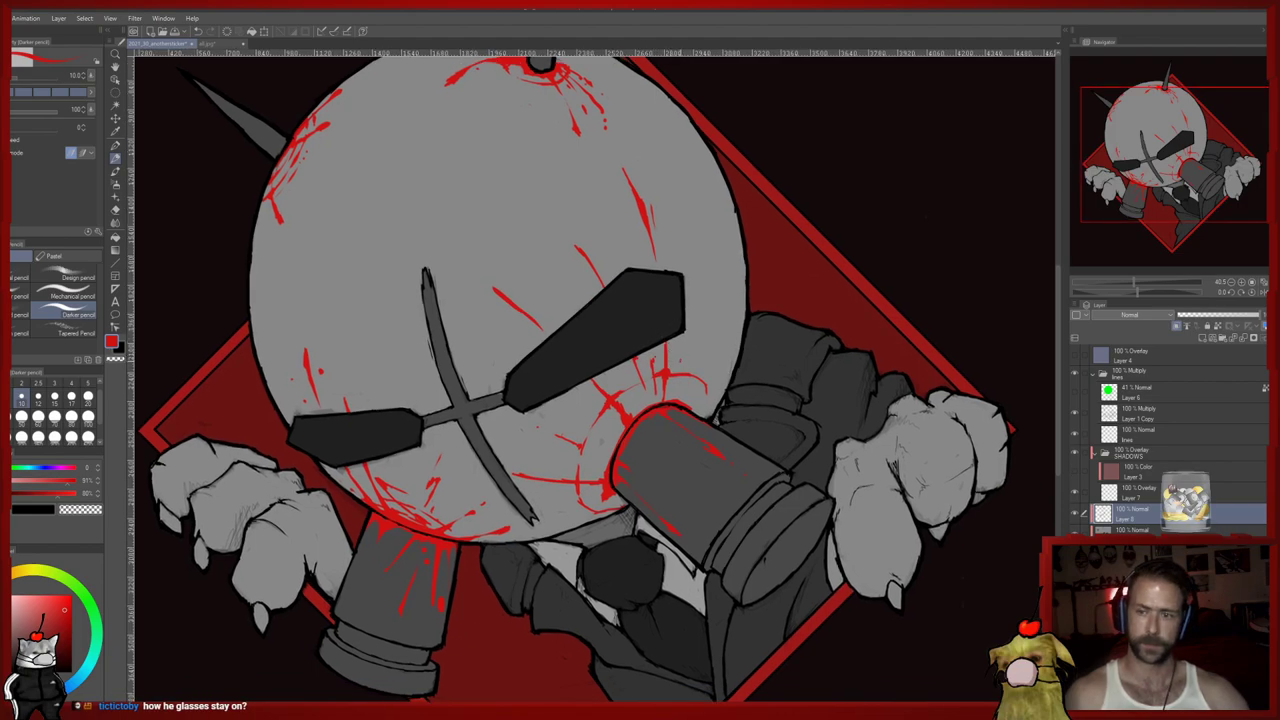
{"action": "left_click_drag", "start_coordinate": [547, 366], "coordinate": [580, 348]}
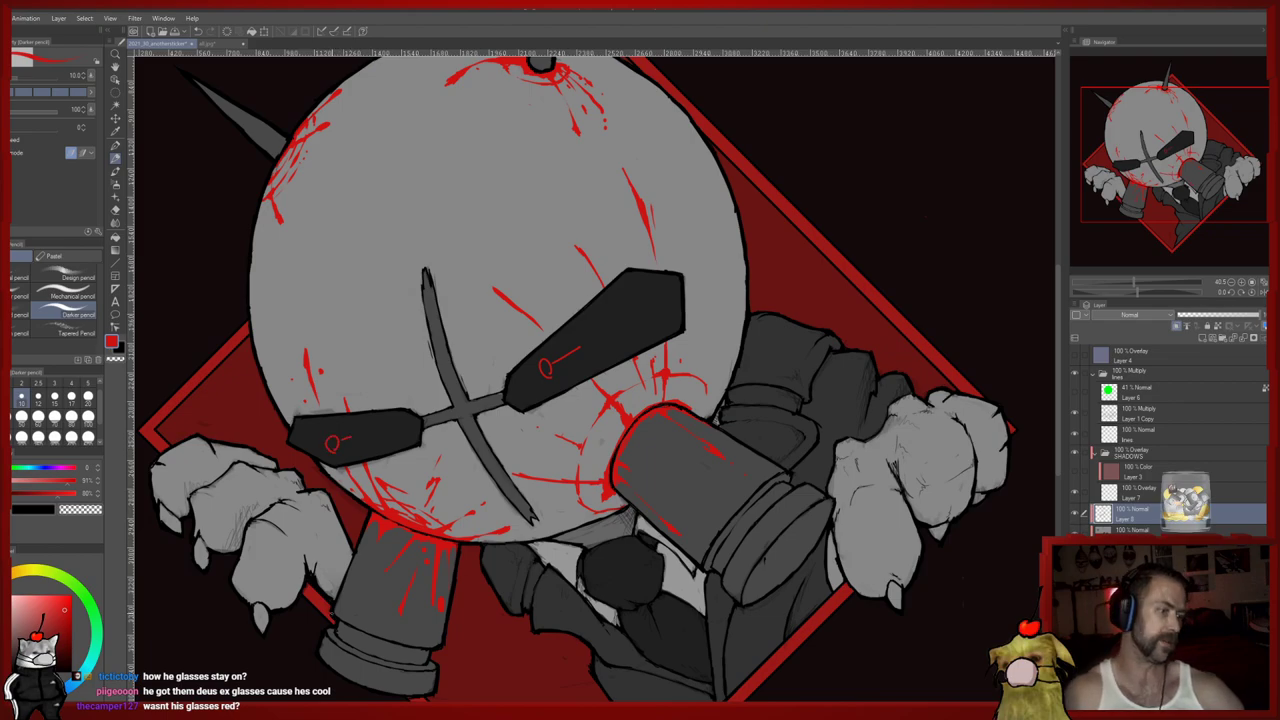
{"action": "left_click_drag", "start_coordinate": [350, 606], "coordinate": [336, 553]}
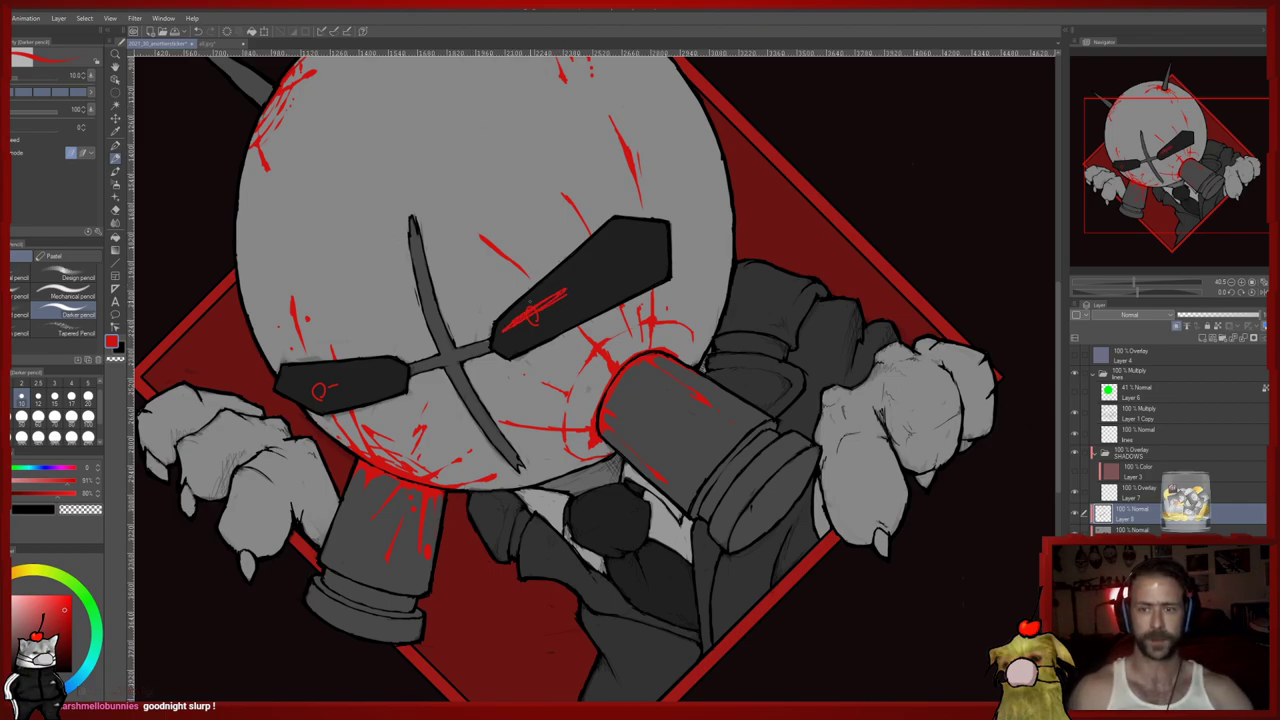
{"action": "key", "text": "e"}
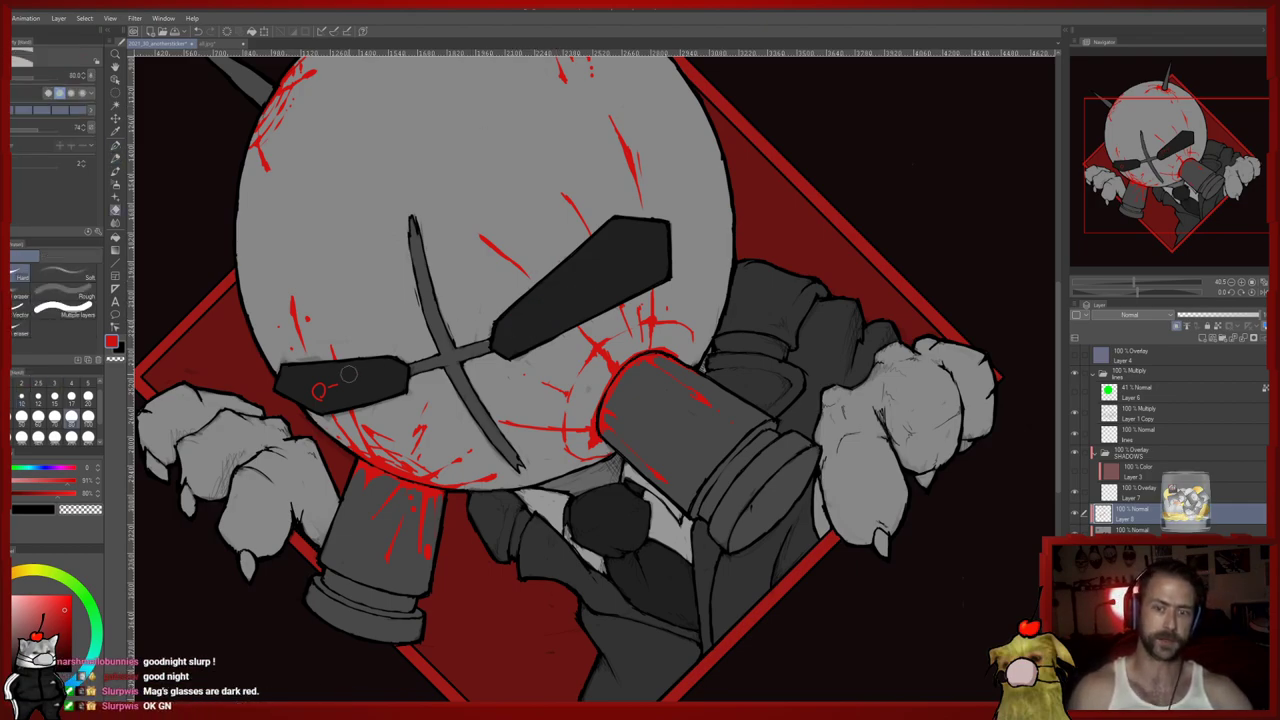
{"action": "mouse_move", "coordinate": [347, 382]}
{"action": "left_mouse_down"}
{"action": "mouse_move", "coordinate": [304, 384]}
{"action": "mouse_move", "coordinate": [384, 409]}
{"action": "left_mouse_up"}
Add droplets and drips to the large canister's surface and small red flecks on the face beside its rim
{"action": "key", "text": "p"}
{"action": "mouse_move", "coordinate": [532, 274]}
{"action": "left_mouse_down"}
{"action": "mouse_move", "coordinate": [582, 234]}
{"action": "mouse_move", "coordinate": [612, 244]}
{"action": "left_mouse_up"}
{"action": "key", "text": "ctrl+z"}
{"action": "left_click_drag", "start_coordinate": [524, 383], "coordinate": [498, 358]}
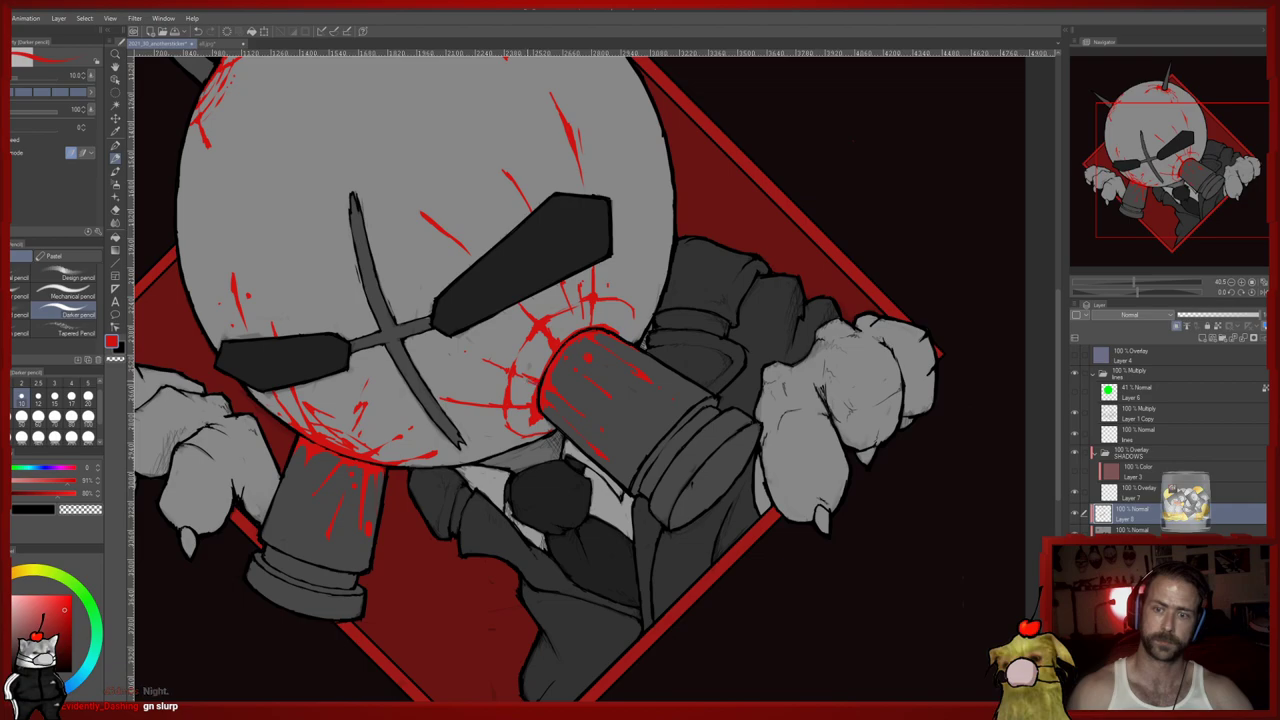
{"action": "key", "text": "e"}
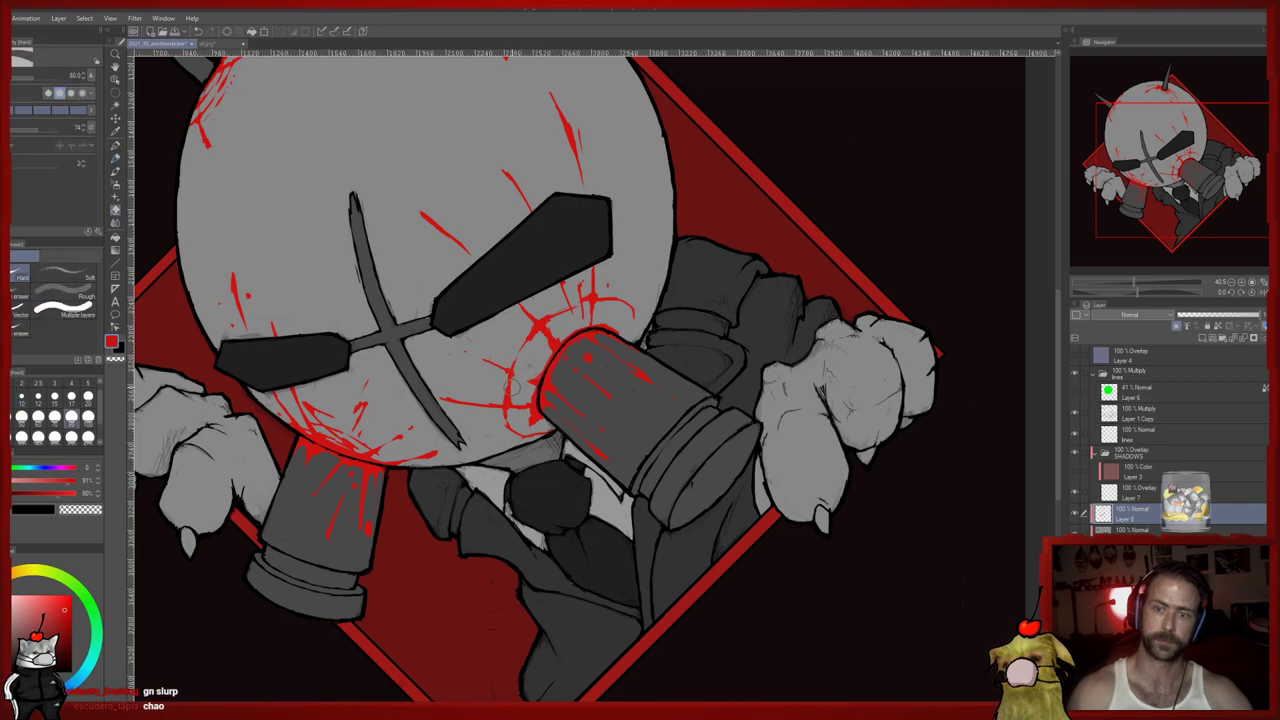
{"action": "key", "text": "p"}
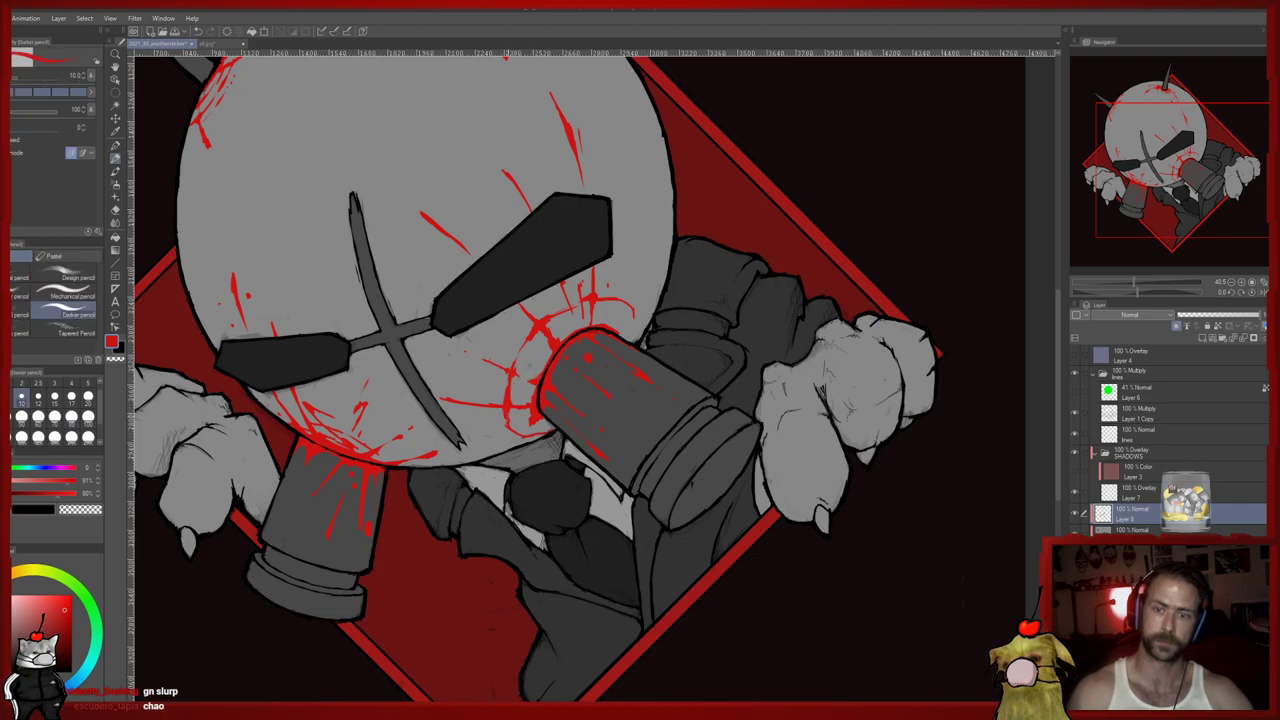
{"action": "left_click_drag", "start_coordinate": [490, 390], "coordinate": [492, 405]}
{"action": "left_click_drag", "start_coordinate": [430, 358], "coordinate": [452, 420]}
{"action": "left_click_drag", "start_coordinate": [494, 359], "coordinate": [506, 349]}
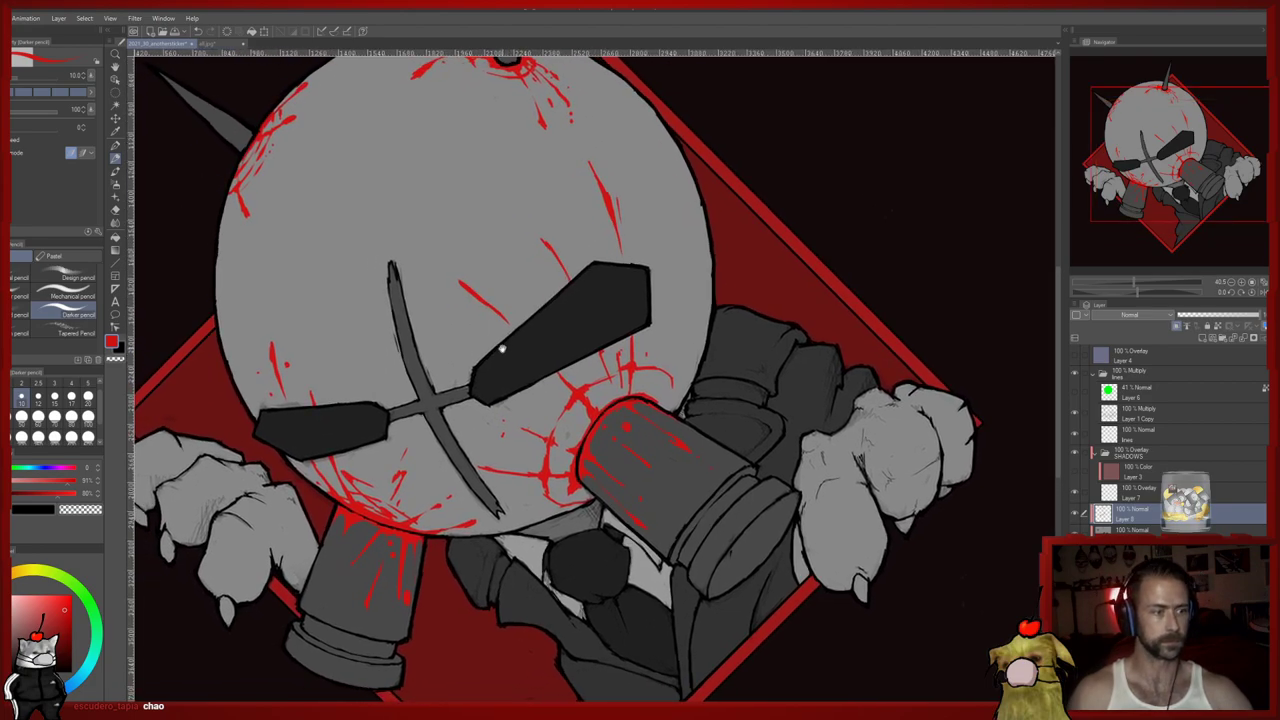
{"action": "scroll", "coordinate": [430, 330], "scroll_direction": "down", "scroll_amount": 3}
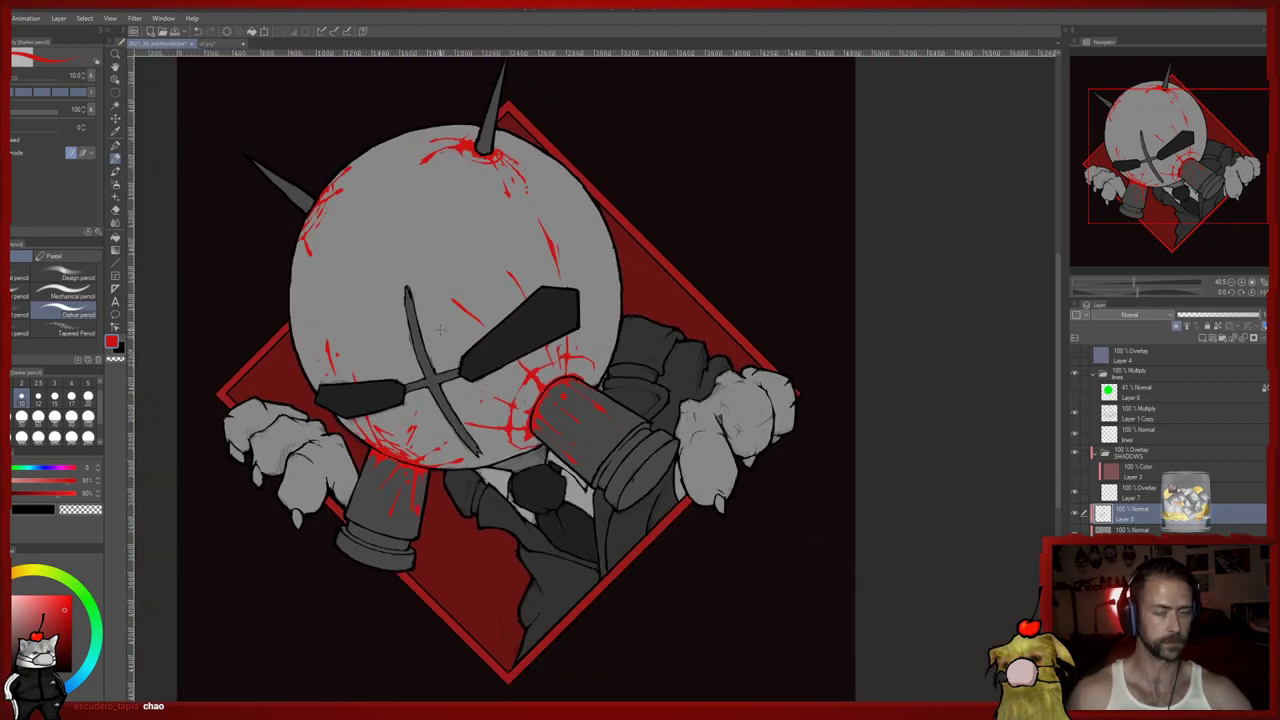
{"action": "scroll", "coordinate": [463, 322], "scroll_direction": "up", "scroll_amount": 1}
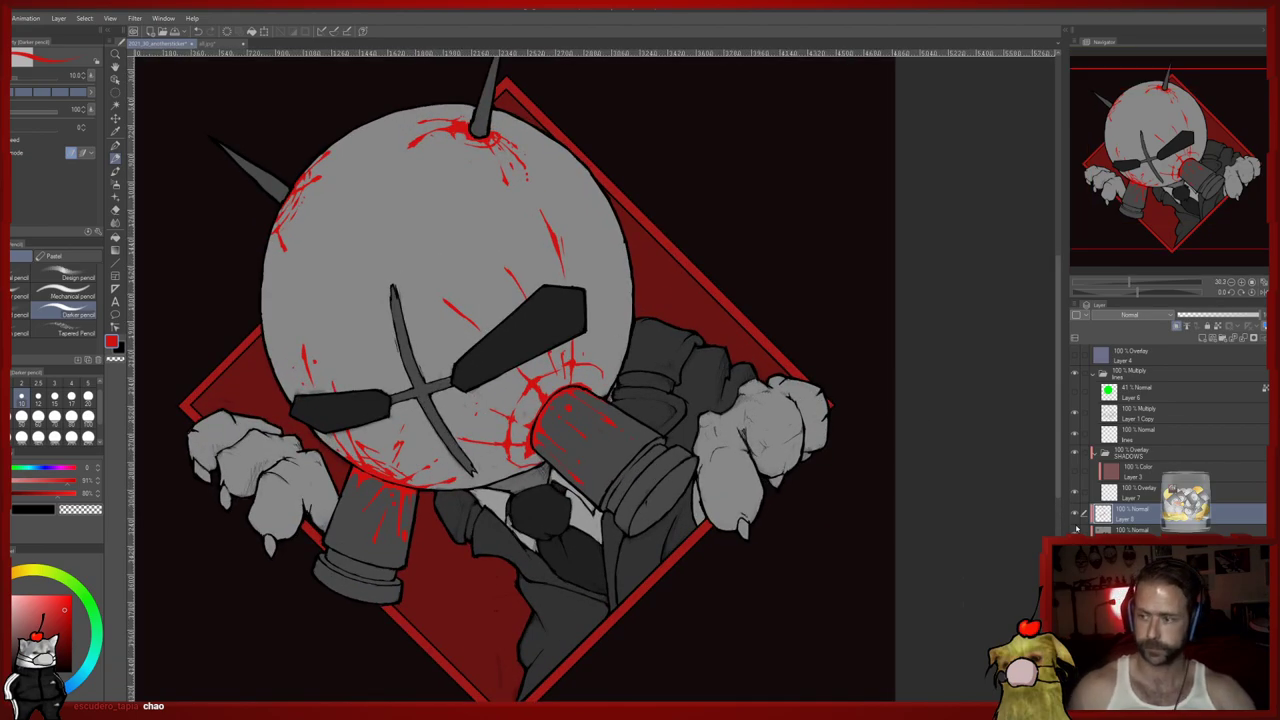
{"action": "left_click", "coordinate": [1138, 415]}
{"action": "left_click", "coordinate": [1075, 413]}
{"action": "left_click", "coordinate": [1075, 413]}
{"action": "mouse_move", "coordinate": [381, 371]}
{"action": "left_mouse_down"}
{"action": "mouse_move", "coordinate": [283, 485]}
{"action": "mouse_move", "coordinate": [460, 385]}
{"action": "mouse_move", "coordinate": [536, 558]}
{"action": "left_mouse_up"}
{"action": "key", "text": "ctrl+z"}
{"action": "left_click", "coordinate": [71, 671]}
{"action": "key", "text": "ctrl+z"}
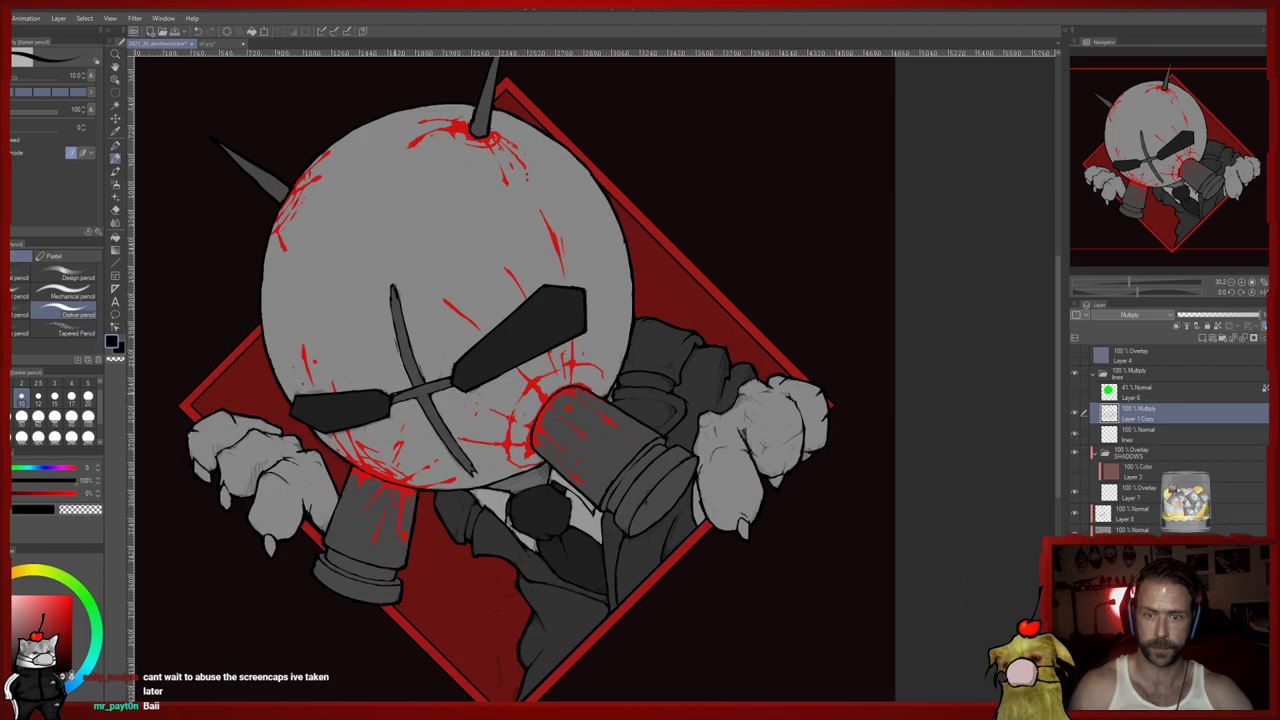
{"action": "left_click_drag", "start_coordinate": [537, 341], "coordinate": [573, 298]}
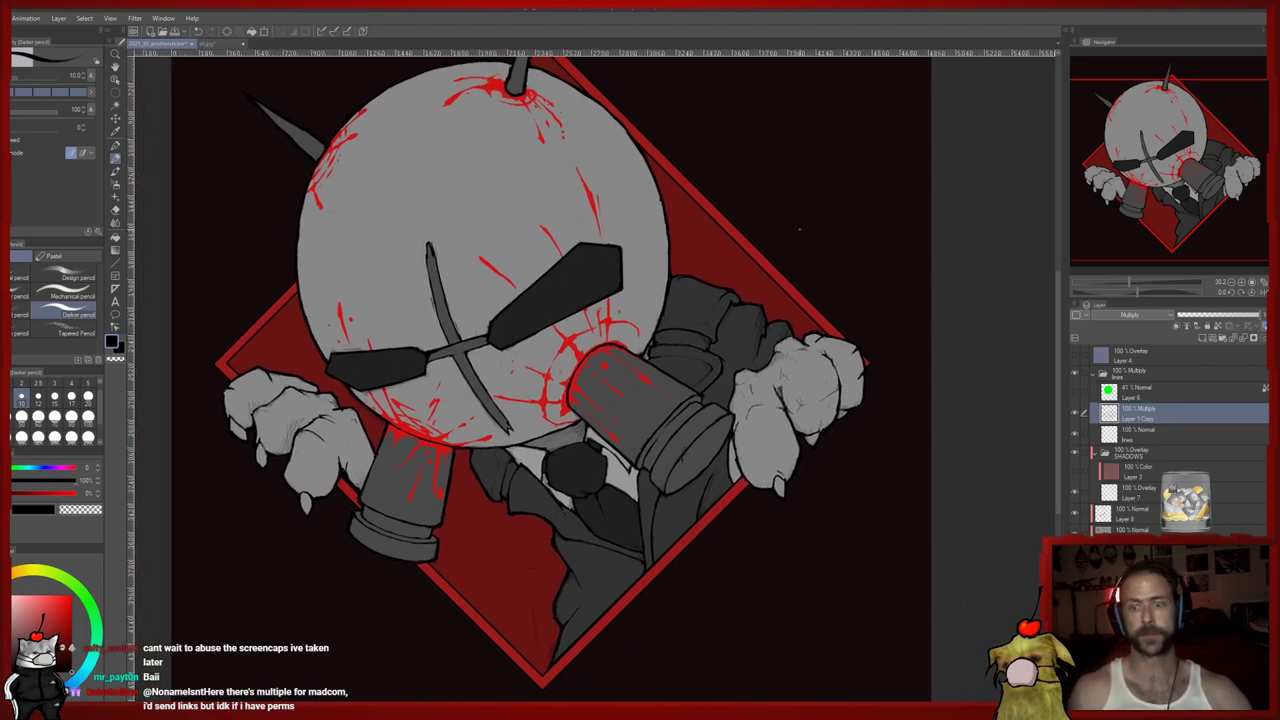
{"action": "scroll", "coordinate": [786, 247], "scroll_direction": "down", "scroll_amount": 3}
{"action": "left_click_drag", "start_coordinate": [754, 257], "coordinate": [694, 335]}
{"action": "scroll", "coordinate": [697, 334], "scroll_direction": "up", "scroll_amount": 2}
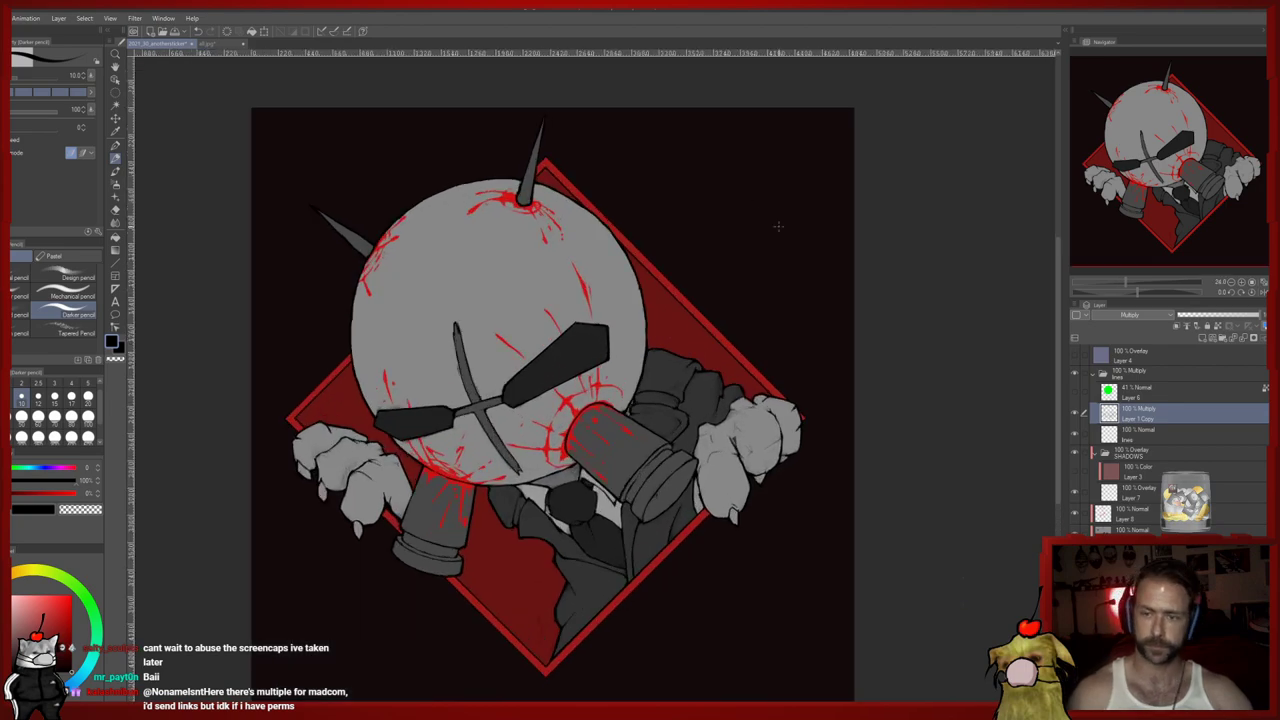
Make Layer 7 in the SHADOWS folder active, trying and undoing shading strokes over the face and sampling a light grey
{"action": "left_click", "coordinate": [1118, 500]}
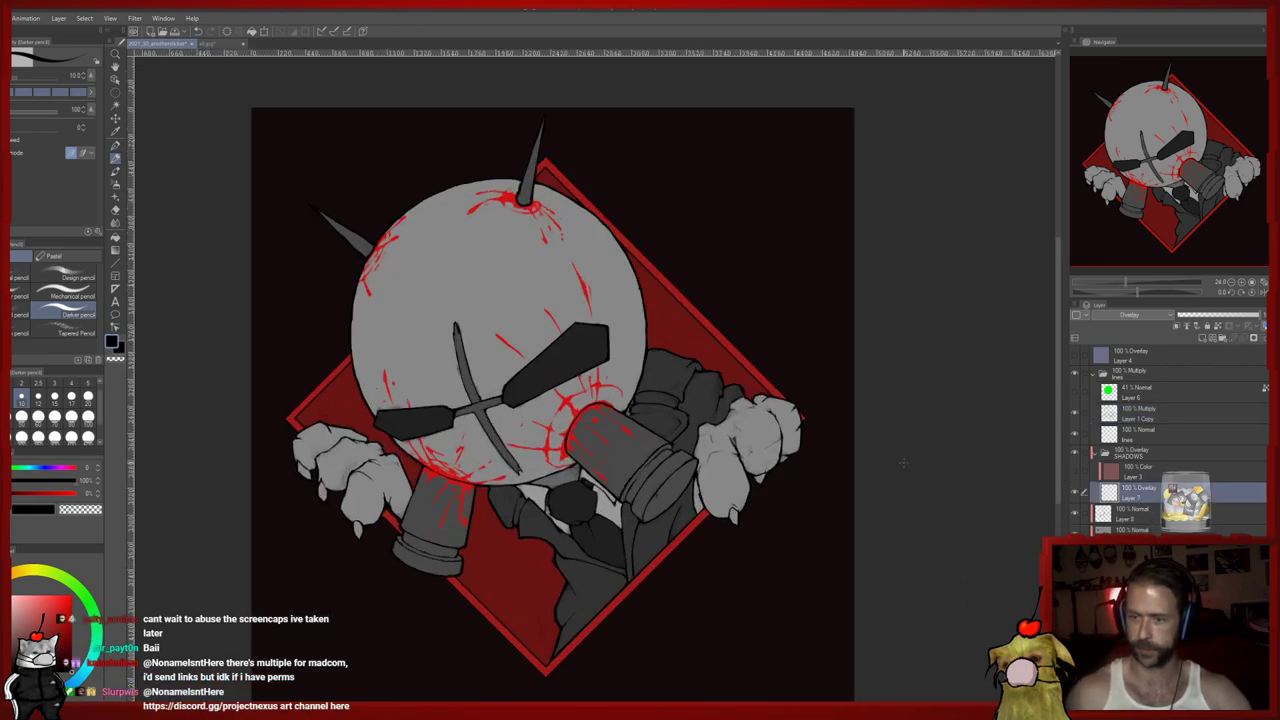
{"action": "left_click_drag", "start_coordinate": [560, 390], "coordinate": [516, 448]}
{"action": "left_click_drag", "start_coordinate": [643, 311], "coordinate": [610, 402]}
{"action": "key", "text": "ctrl+z"}
{"action": "key", "text": "ctrl+z"}
{"action": "left_click", "coordinate": [610, 300], "text": "alt"}
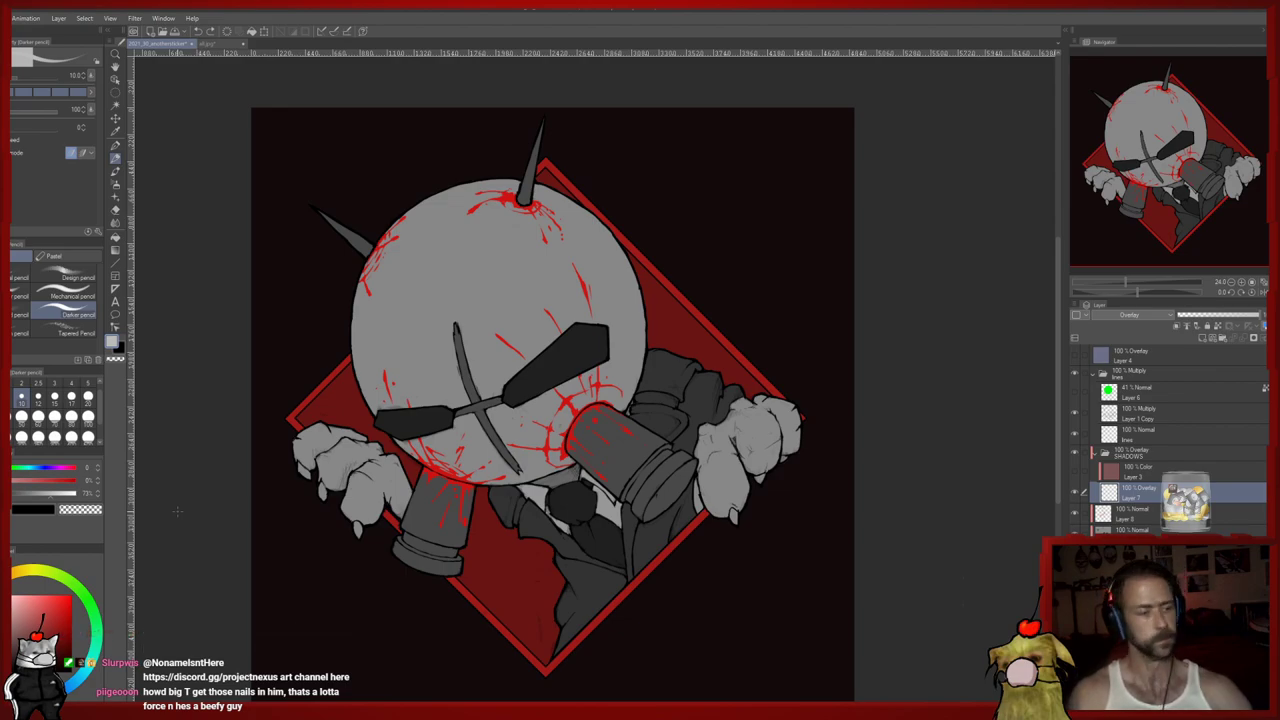
Sample a dark blue-grey from the haloed gunman illustration and return to the masked character's document
{"action": "left_click", "coordinate": [207, 44]}
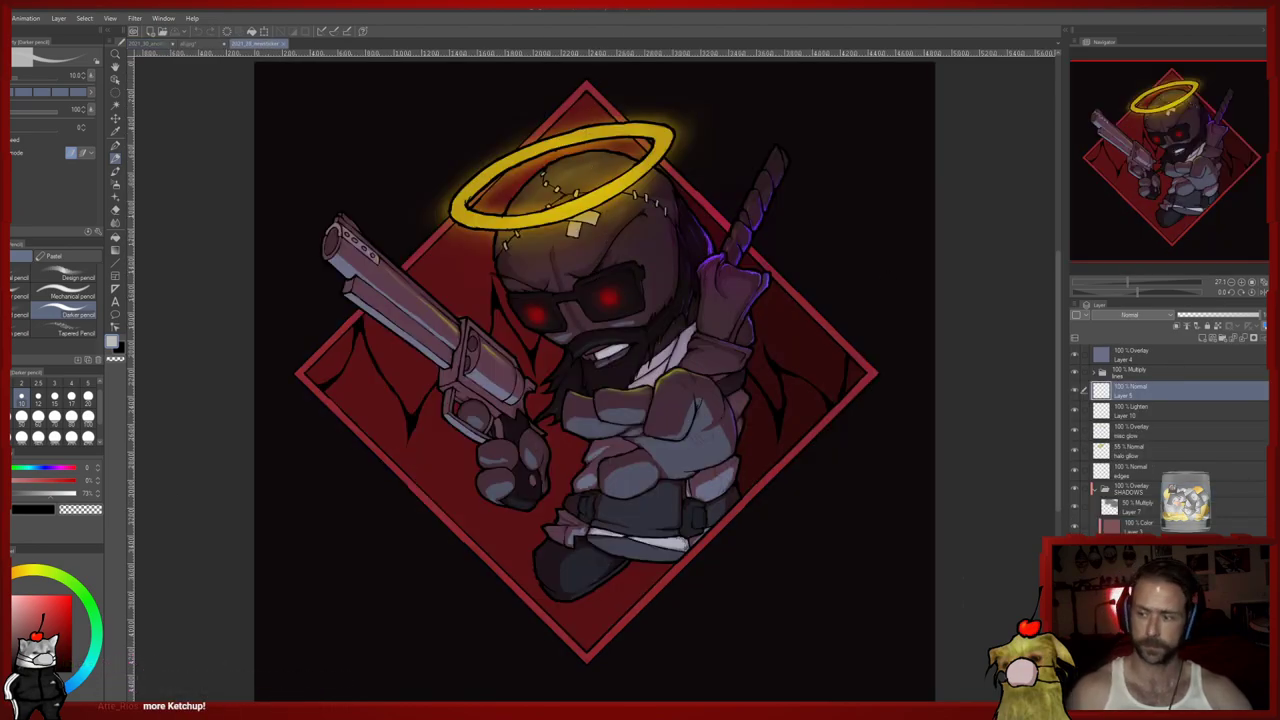
{"action": "left_click", "coordinate": [771, 347], "text": "ctrl+shift"}
{"action": "left_click", "coordinate": [13, 493]}
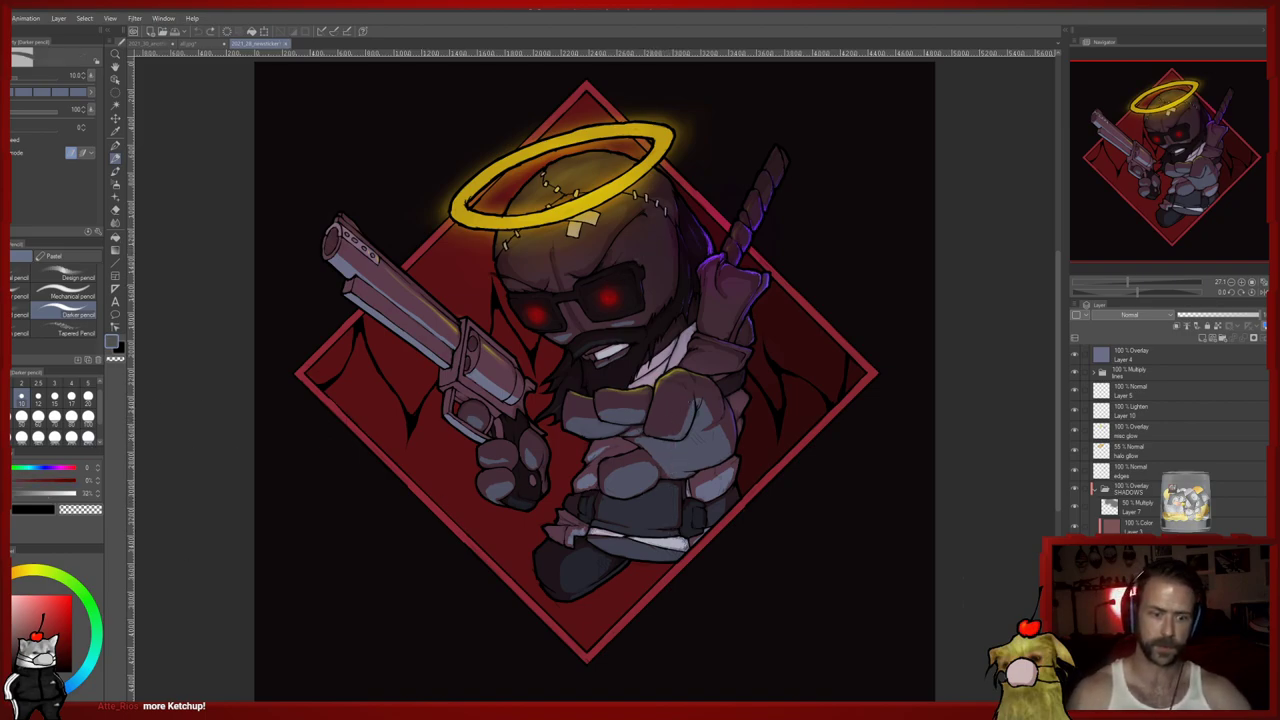
{"action": "left_click", "coordinate": [151, 44]}
Cover the whole canvas on Layer 7 with the dark blue-grey, using the Darker pencil at size 500 and at size 2000
{"action": "left_click_drag", "start_coordinate": [422, 370], "coordinate": [480, 268]}
{"action": "key", "text": "ctrl+z"}
{"action": "left_click", "coordinate": [88, 437]}
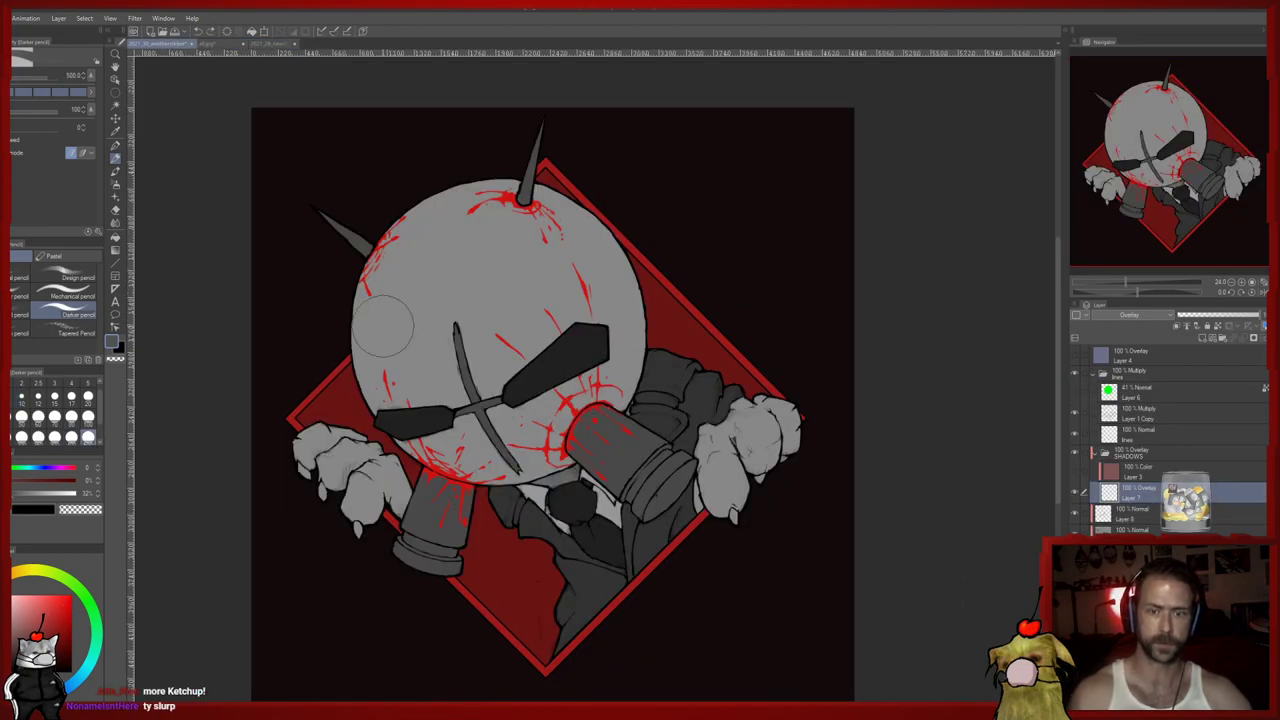
{"action": "scroll", "coordinate": [382, 325], "scroll_direction": "down", "scroll_amount": 3}
{"action": "key", "text": "x"}
{"action": "left_click", "coordinate": [20, 493]}
{"action": "mouse_move", "coordinate": [342, 410]}
{"action": "left_mouse_down"}
{"action": "mouse_move", "coordinate": [329, 563]}
{"action": "mouse_move", "coordinate": [191, 531]}
{"action": "left_mouse_up"}
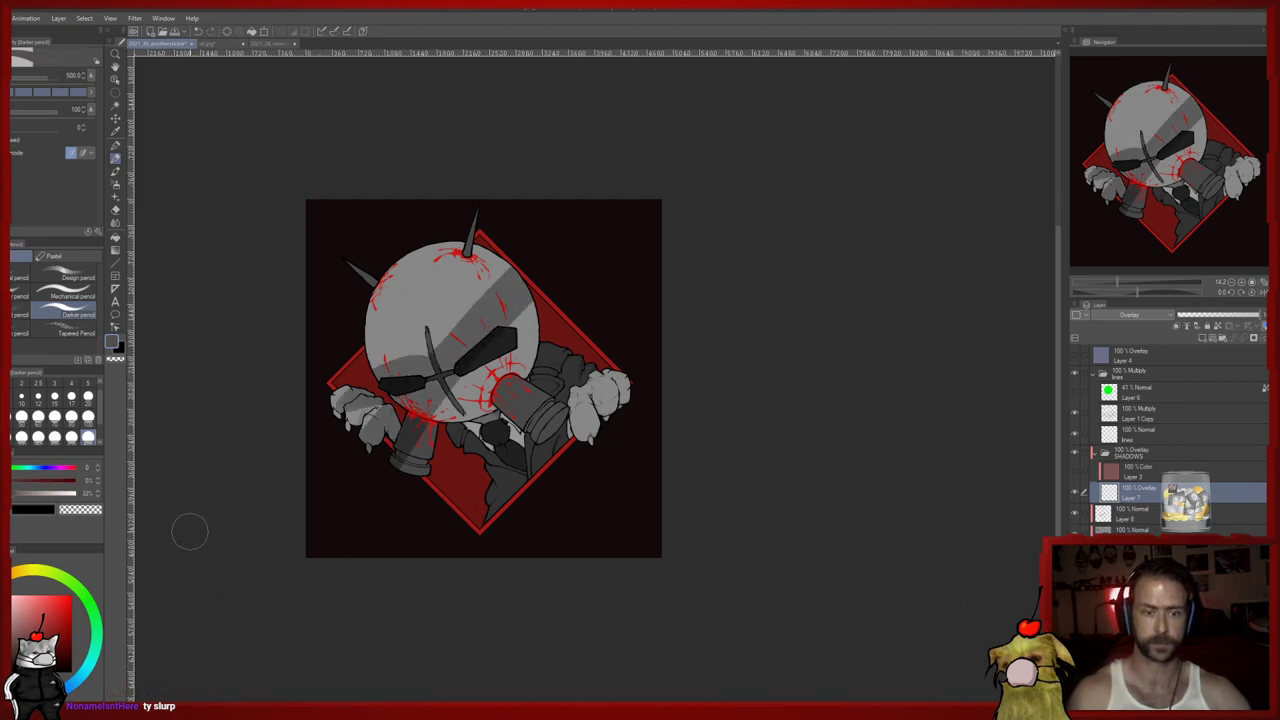
{"action": "left_click_drag", "start_coordinate": [100, 411], "coordinate": [100, 430]}
{"action": "left_click", "coordinate": [88, 434]}
{"action": "mouse_move", "coordinate": [362, 464]}
{"action": "left_mouse_down"}
{"action": "mouse_move", "coordinate": [424, 197]}
{"action": "mouse_move", "coordinate": [411, 524]}
{"action": "mouse_move", "coordinate": [503, 285]}
{"action": "mouse_move", "coordinate": [544, 364]}
{"action": "left_mouse_up"}
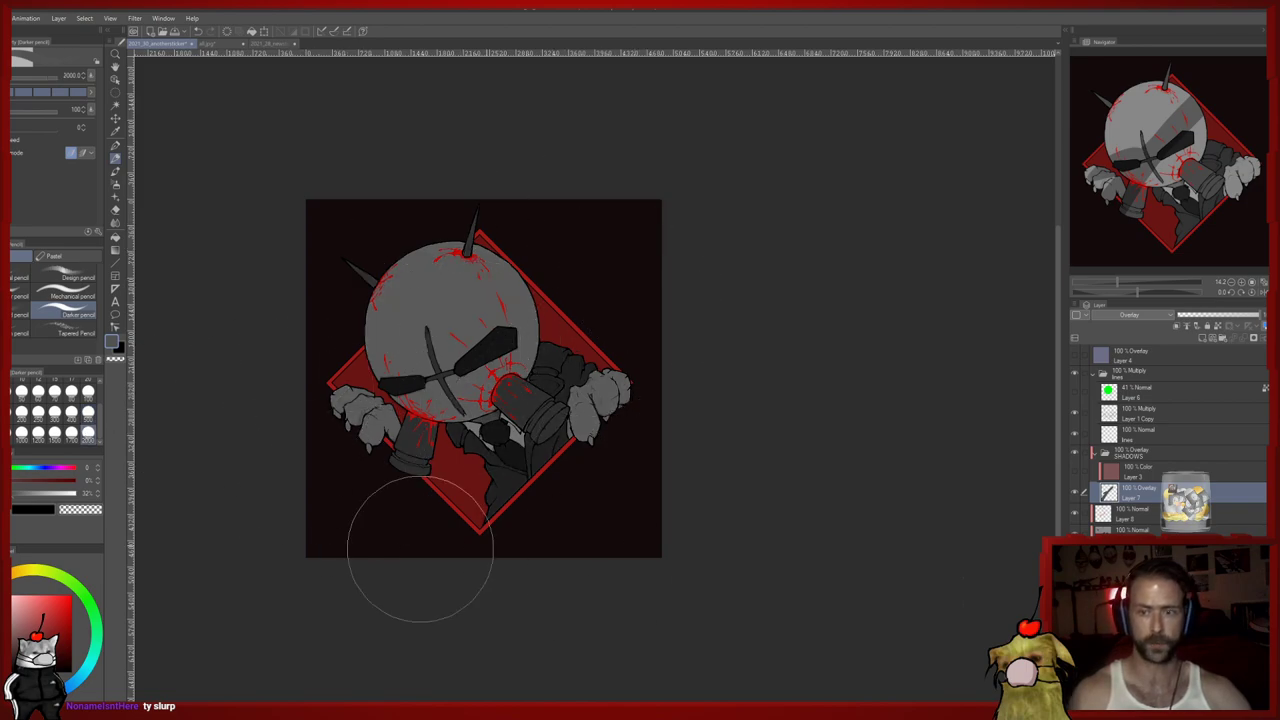
{"action": "scroll", "coordinate": [488, 333], "scroll_direction": "up", "scroll_amount": 3}
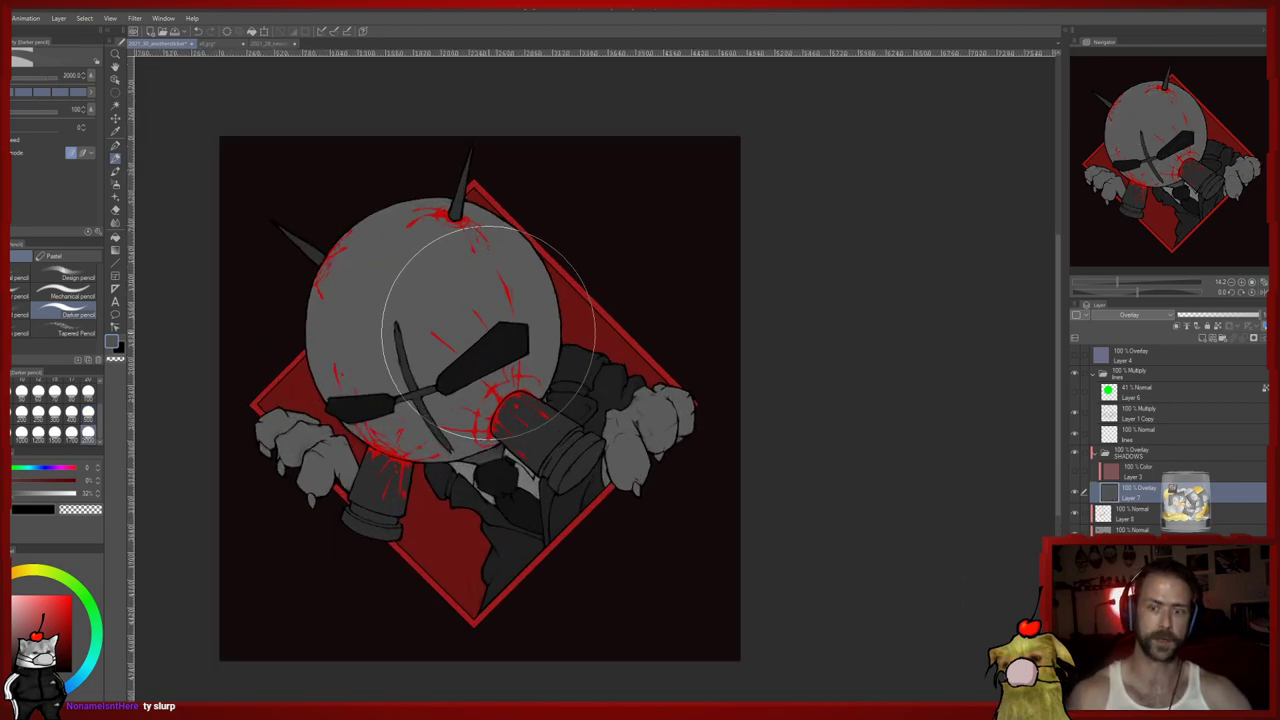
Set the Darker pencil to size 1200 and the Hard eraser to size 700 for carving light out of Layer 7
{"action": "mouse_move", "coordinate": [402, 355]}
{"action": "left_mouse_down"}
{"action": "mouse_move", "coordinate": [434, 337]}
{"action": "mouse_move", "coordinate": [450, 345]}
{"action": "left_mouse_up"}
{"action": "key", "text": "e"}
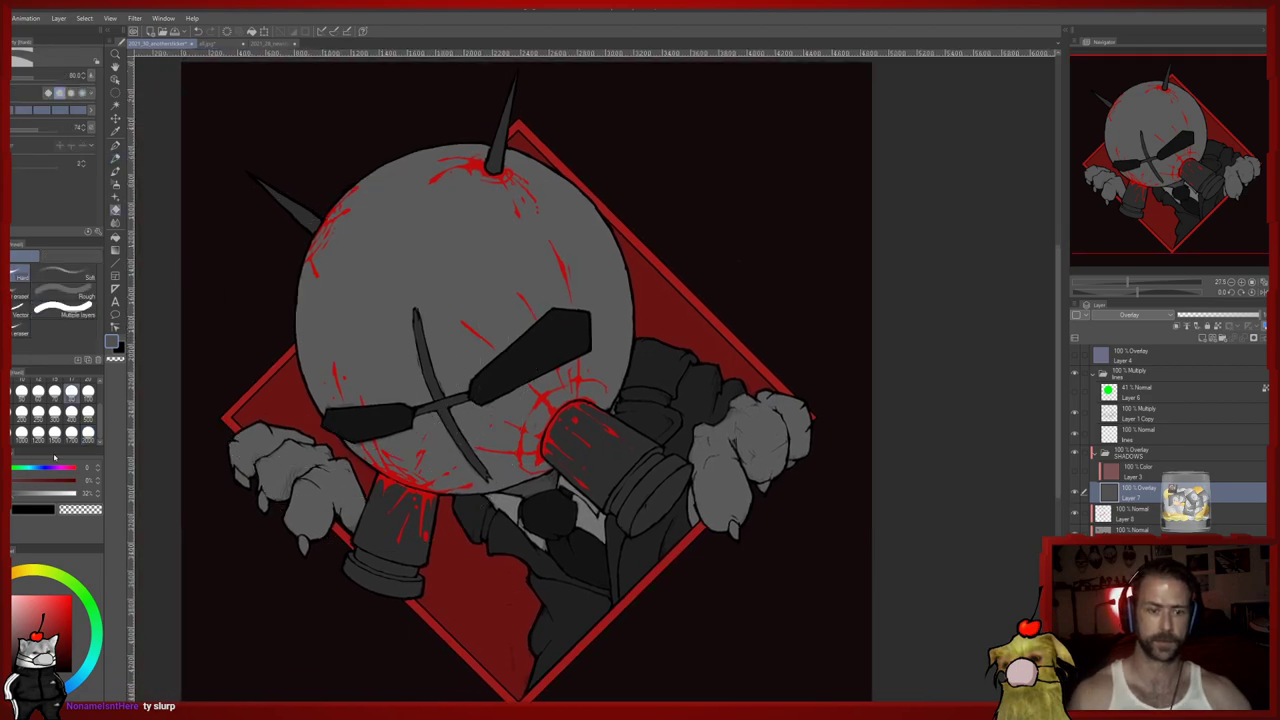
{"action": "left_click", "coordinate": [38, 437]}
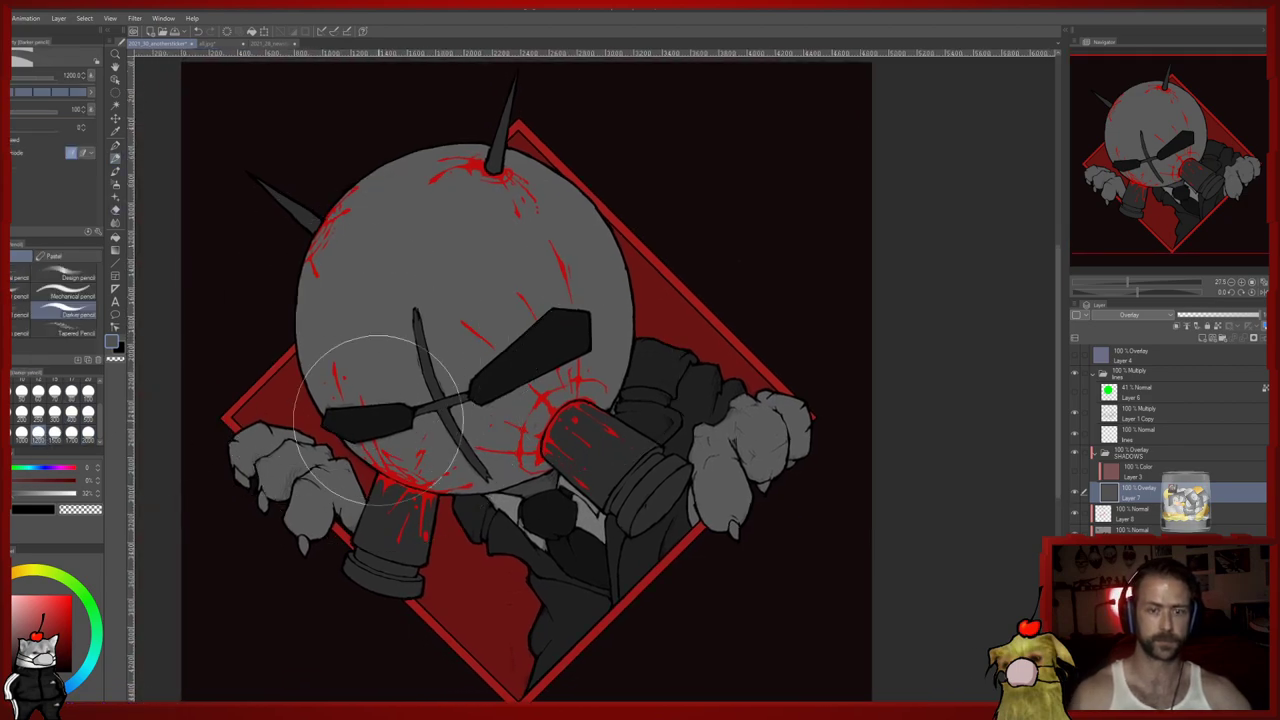
{"action": "left_click", "coordinate": [3, 434]}
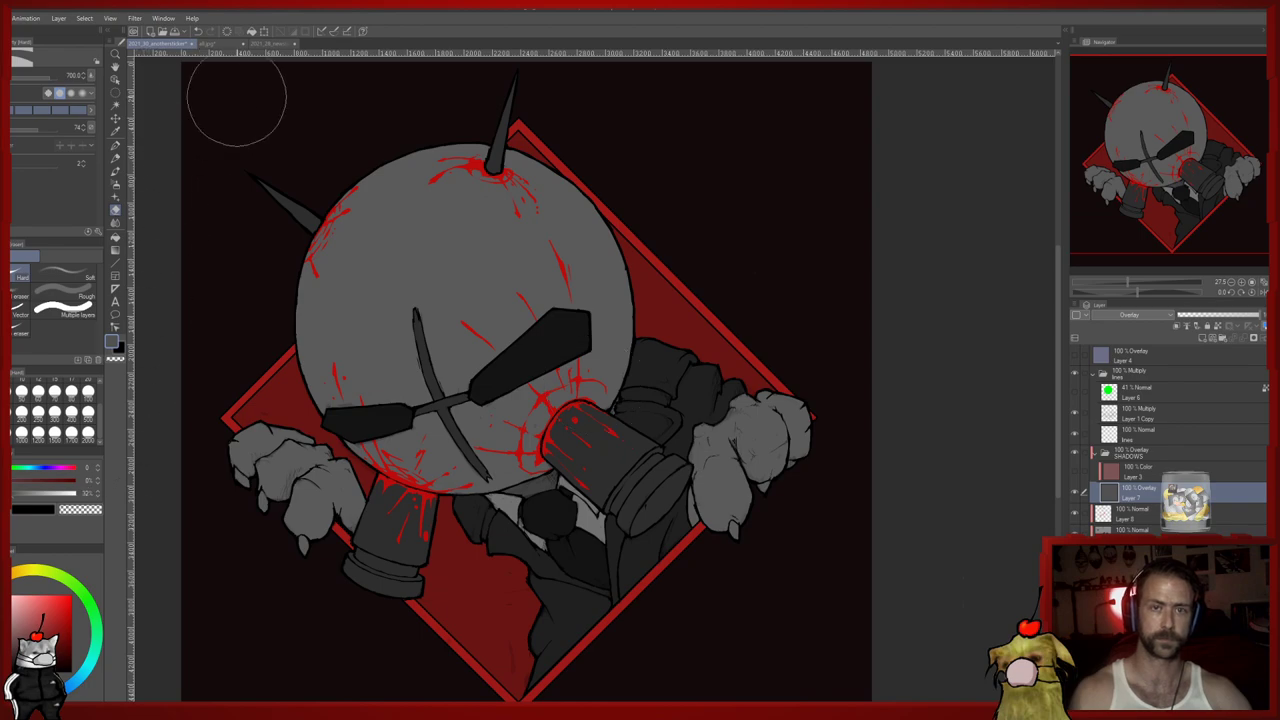
Try eraser and pencil strokes over the haloed gunman's torso, undo them, and return to the masked character's document
{"action": "left_click", "coordinate": [276, 45]}
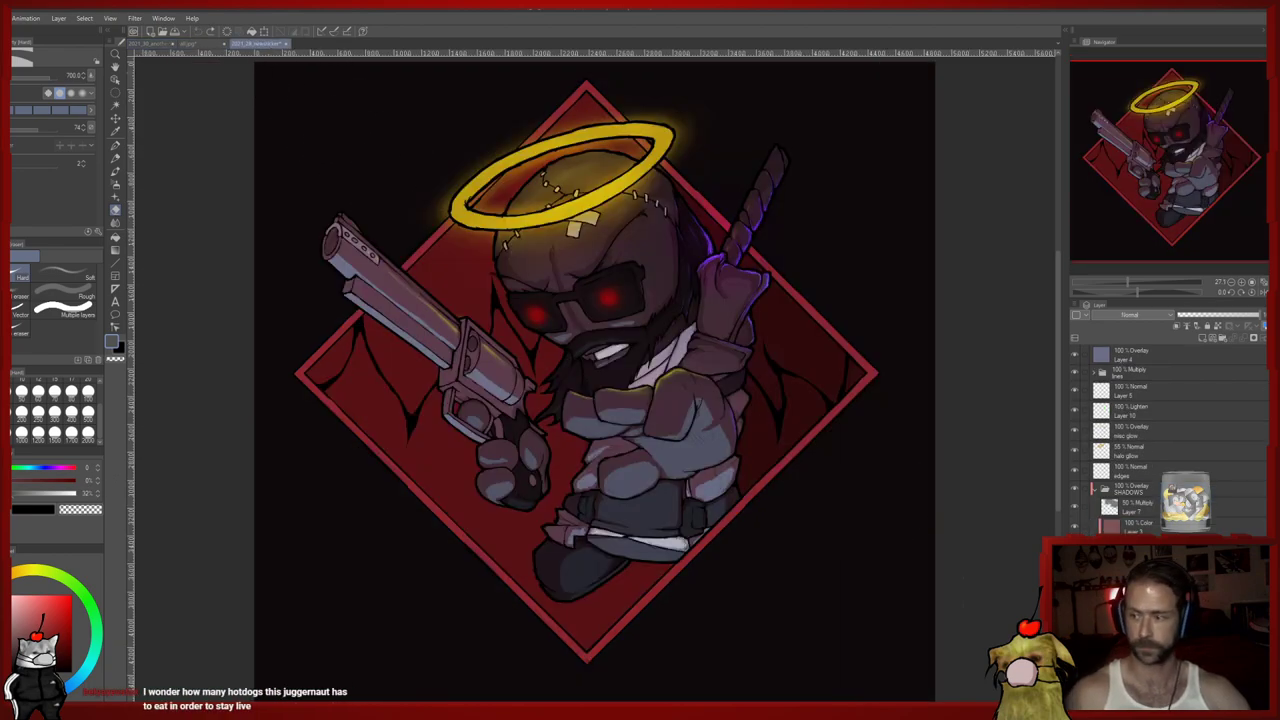
{"action": "key", "text": "x"}
{"action": "key", "text": "x"}
{"action": "key", "text": "x"}
{"action": "key", "text": "x"}
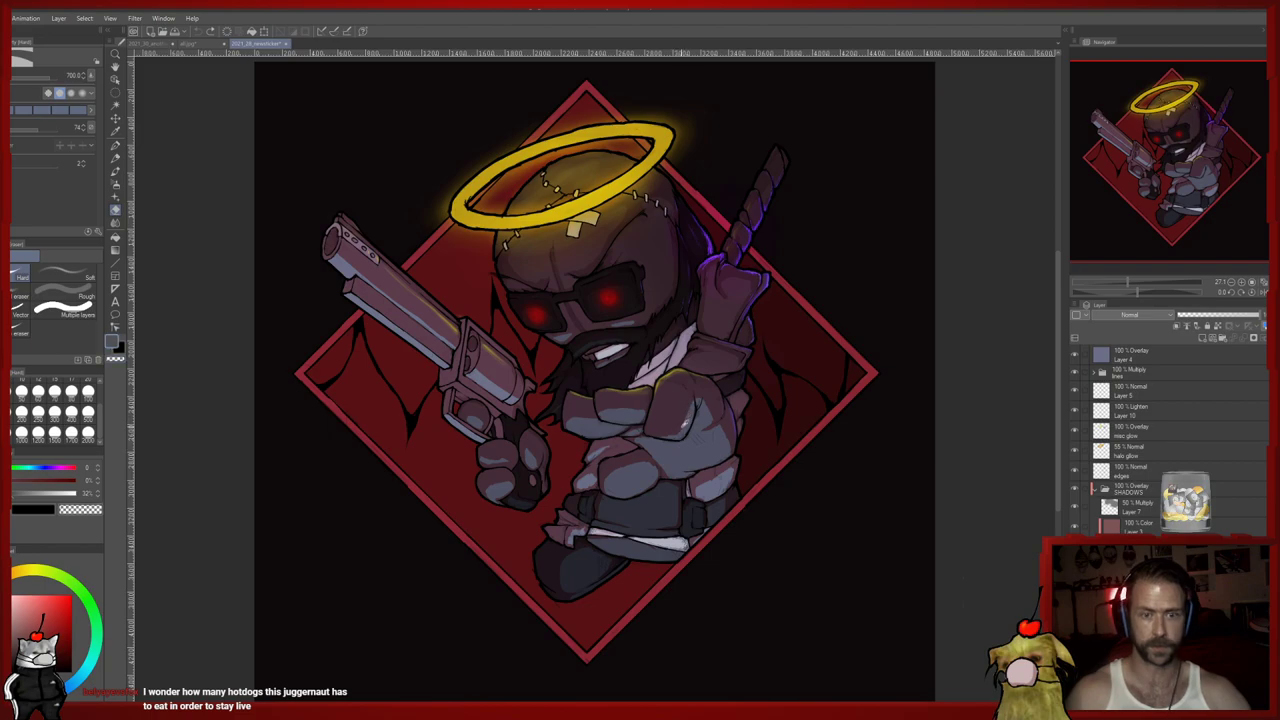
{"action": "left_click_drag", "start_coordinate": [669, 472], "coordinate": [708, 380]}
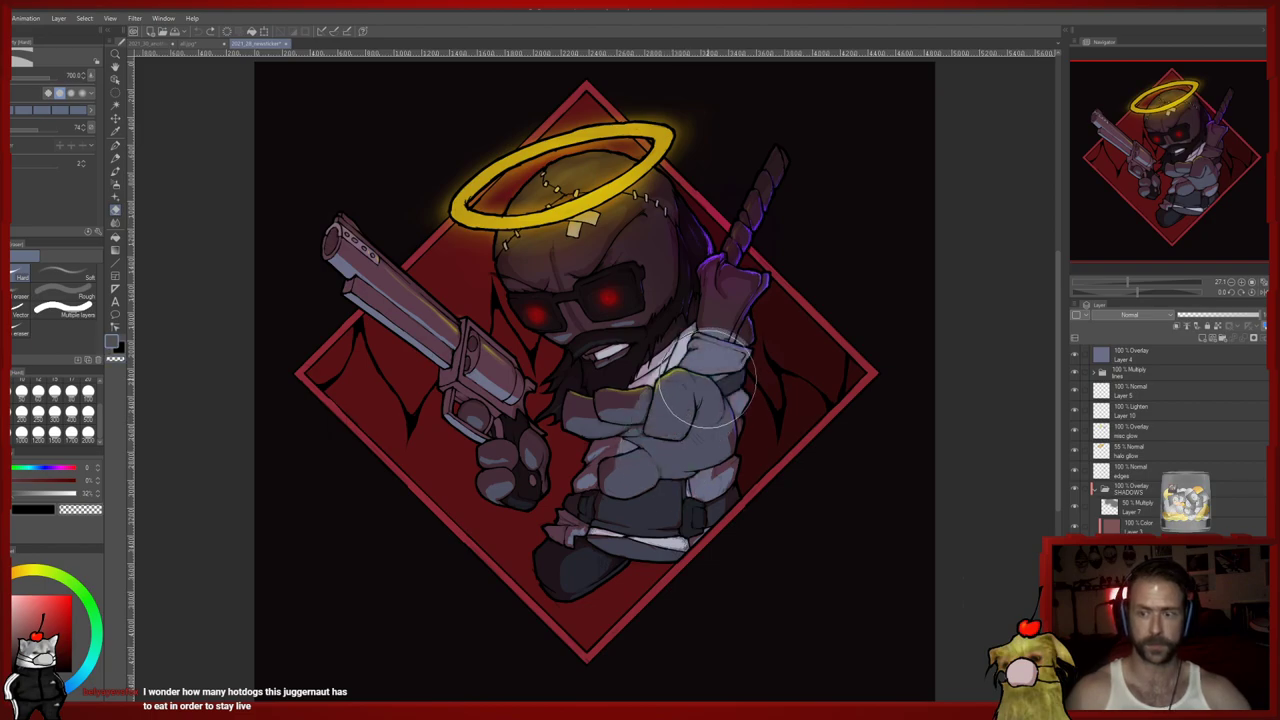
{"action": "key", "text": "ctrl+z"}
{"action": "key", "text": "p"}
{"action": "left_click_drag", "start_coordinate": [662, 475], "coordinate": [718, 383]}
{"action": "key", "text": "ctrl+z"}
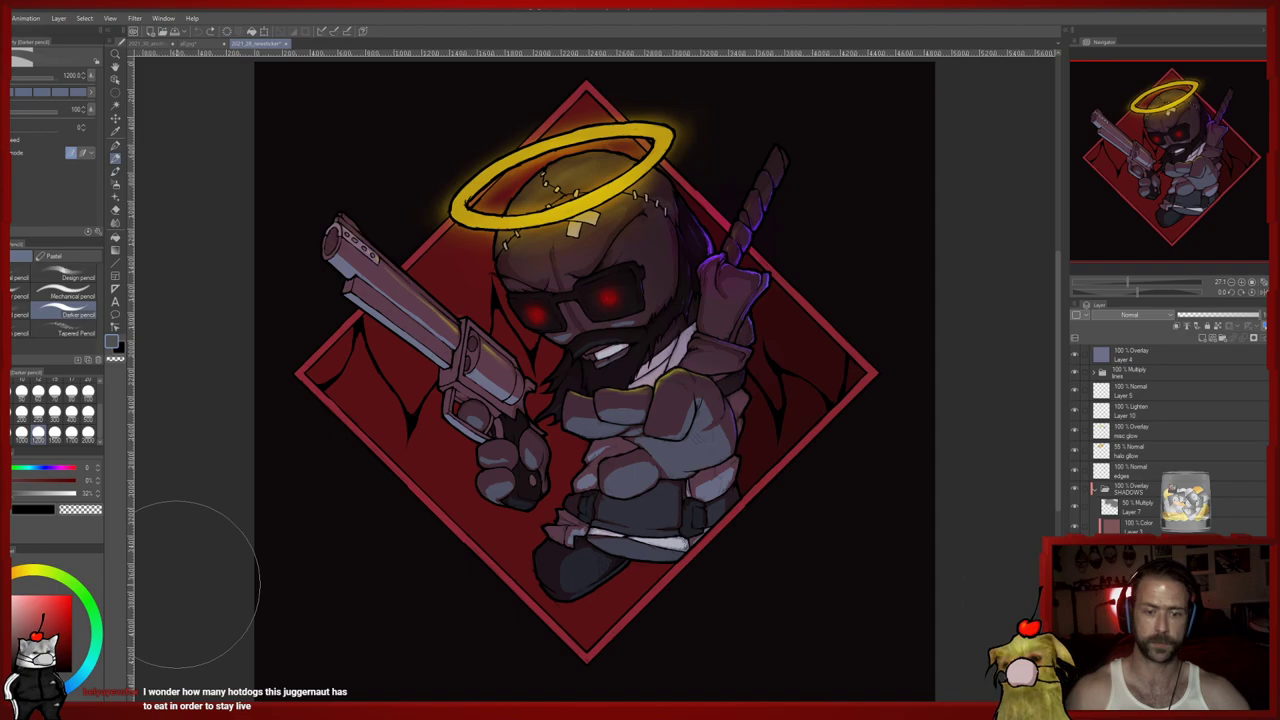
{"action": "left_click", "coordinate": [155, 44]}
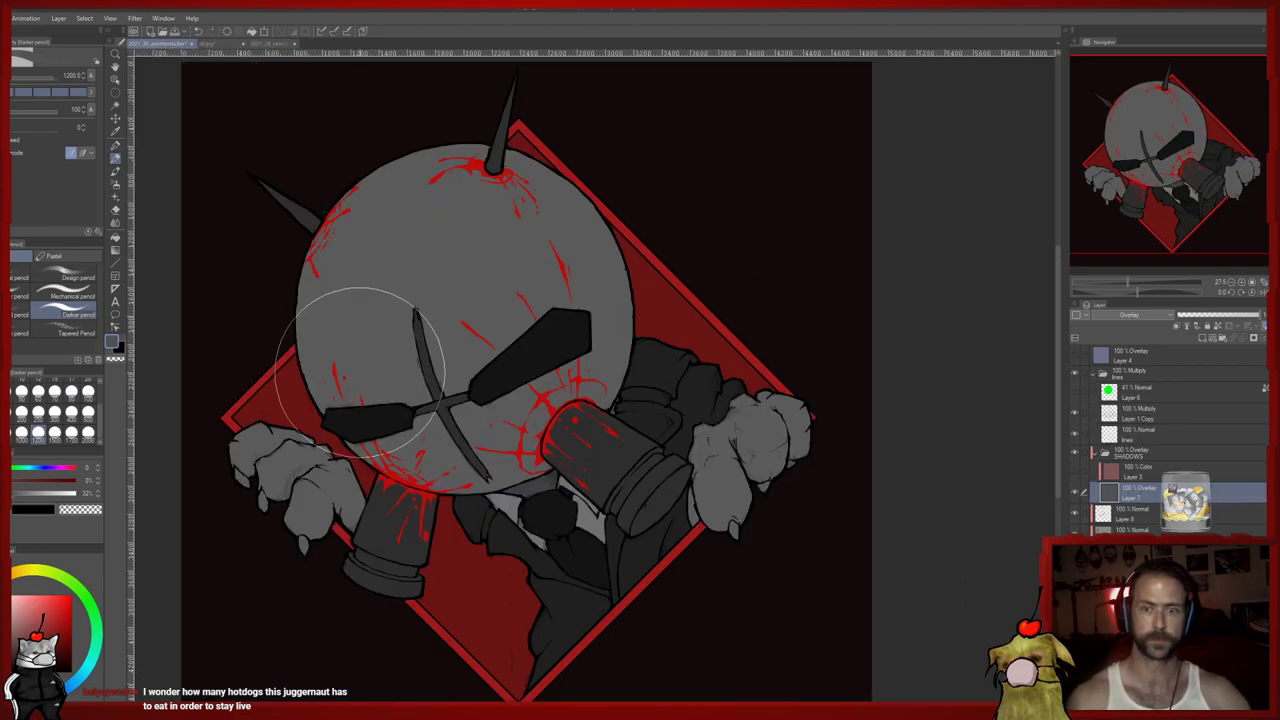
Erase the Layer 7 shading across the lower face with the Hard eraser at size 700, trying a smaller size on the small canister
{"action": "key", "text": "e"}
{"action": "mouse_move", "coordinate": [432, 454]}
{"action": "left_mouse_down"}
{"action": "mouse_move", "coordinate": [392, 388]}
{"action": "mouse_move", "coordinate": [352, 392]}
{"action": "mouse_move", "coordinate": [492, 450]}
{"action": "mouse_move", "coordinate": [487, 350]}
{"action": "mouse_move", "coordinate": [518, 315]}
{"action": "mouse_move", "coordinate": [600, 330]}
{"action": "left_mouse_up"}
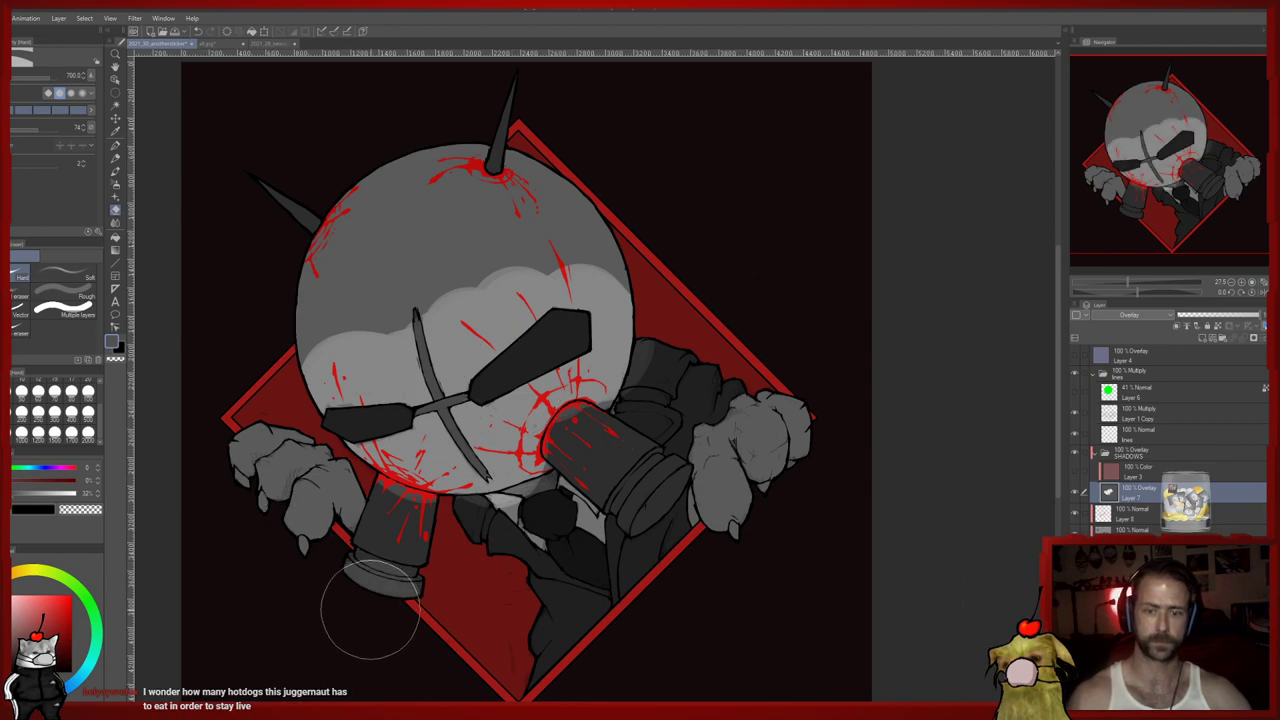
{"action": "left_click", "coordinate": [88, 411]}
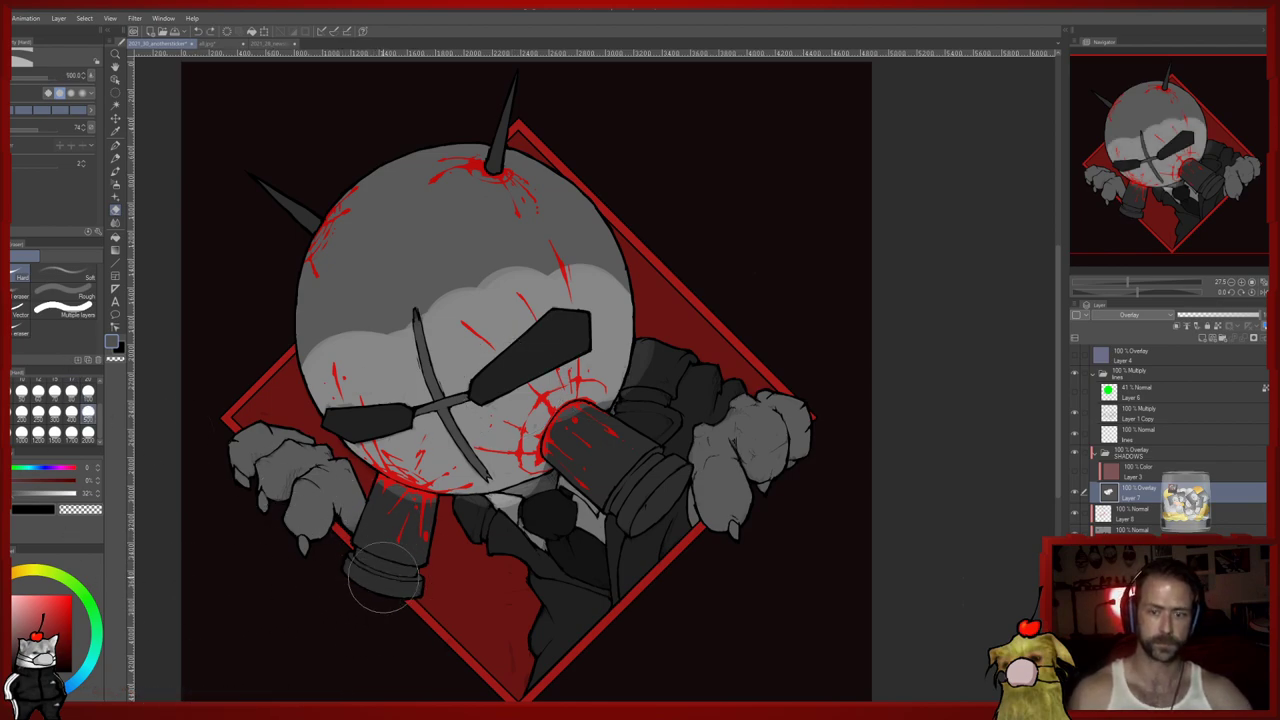
{"action": "mouse_move", "coordinate": [383, 577]}
{"action": "left_mouse_down"}
{"action": "mouse_move", "coordinate": [398, 535]}
{"action": "mouse_move", "coordinate": [410, 577]}
{"action": "mouse_move", "coordinate": [370, 570]}
{"action": "mouse_move", "coordinate": [408, 526]}
{"action": "mouse_move", "coordinate": [419, 550]}
{"action": "left_mouse_up"}
{"action": "key", "text": "ctrl+z"}
Erase shading with the Hard eraser at size 200 on the large canister, jacket, adjacent hand's thumb and the forehead's light area
{"action": "left_click", "coordinate": [22, 412]}
{"action": "key", "text": "p"}
{"action": "key", "text": "e"}
{"action": "mouse_move", "coordinate": [619, 517]}
{"action": "left_mouse_down"}
{"action": "mouse_move", "coordinate": [625, 470]}
{"action": "mouse_move", "coordinate": [585, 440]}
{"action": "mouse_move", "coordinate": [540, 560]}
{"action": "mouse_move", "coordinate": [597, 572]}
{"action": "mouse_move", "coordinate": [587, 533]}
{"action": "mouse_move", "coordinate": [528, 632]}
{"action": "left_mouse_up"}
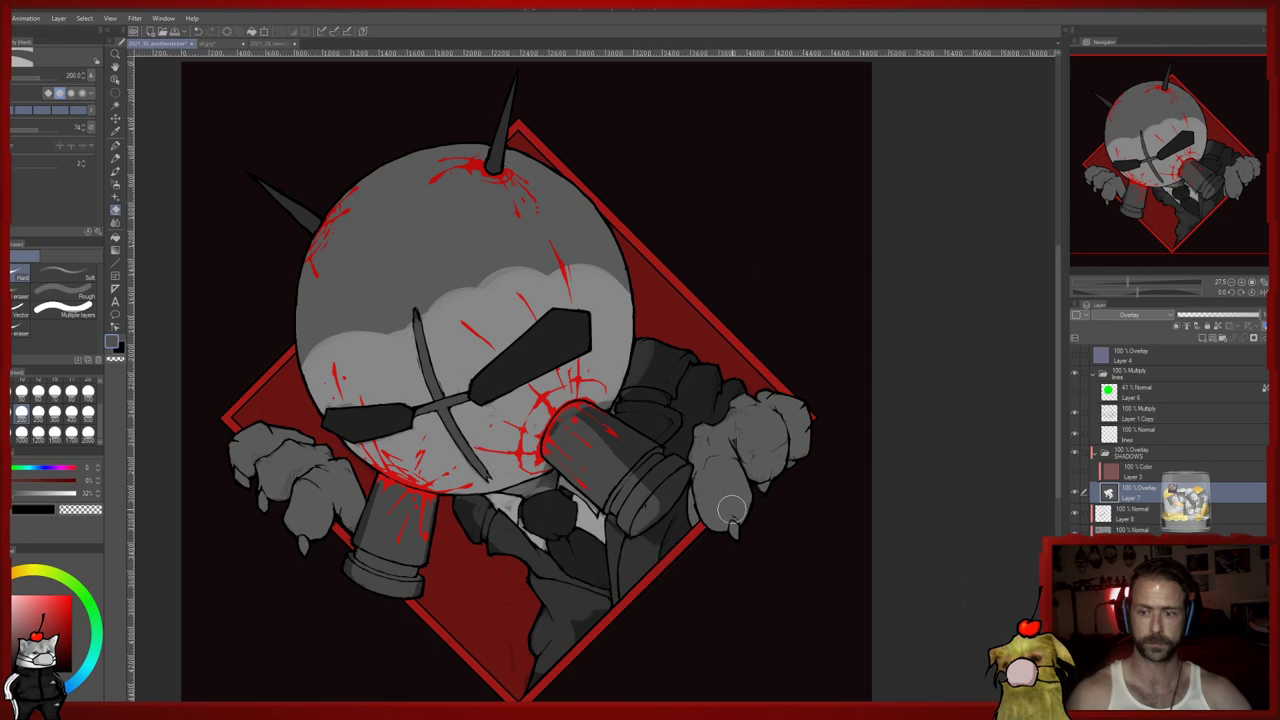
{"action": "left_click_drag", "start_coordinate": [731, 508], "coordinate": [717, 471]}
{"action": "mouse_move", "coordinate": [303, 377]}
{"action": "left_mouse_down"}
{"action": "mouse_move", "coordinate": [410, 285]}
{"action": "mouse_move", "coordinate": [351, 345]}
{"action": "mouse_move", "coordinate": [407, 346]}
{"action": "mouse_move", "coordinate": [461, 255]}
{"action": "mouse_move", "coordinate": [438, 312]}
{"action": "mouse_move", "coordinate": [560, 315]}
{"action": "mouse_move", "coordinate": [377, 298]}
{"action": "left_mouse_up"}
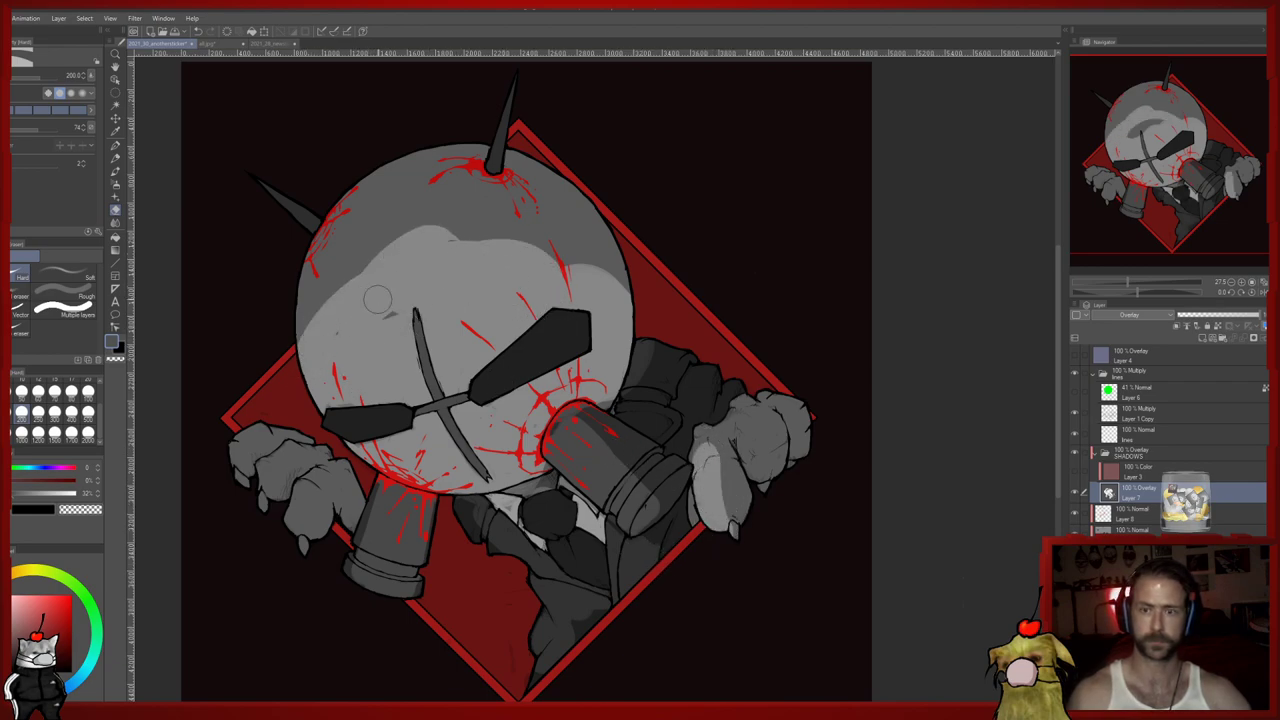
Paint the shadow back along the face's edge above the large canister with the Darker pencil at size 100
{"action": "left_click", "coordinate": [88, 391]}
{"action": "key", "text": "p"}
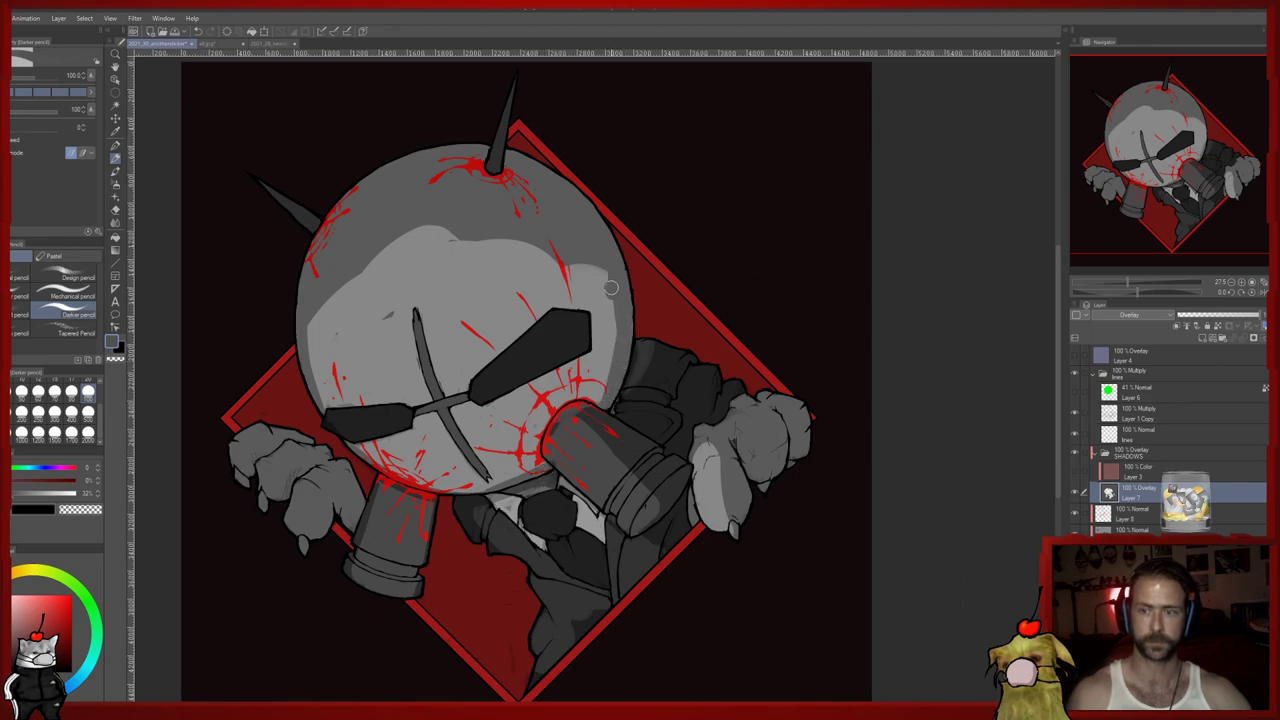
{"action": "key", "text": "e"}
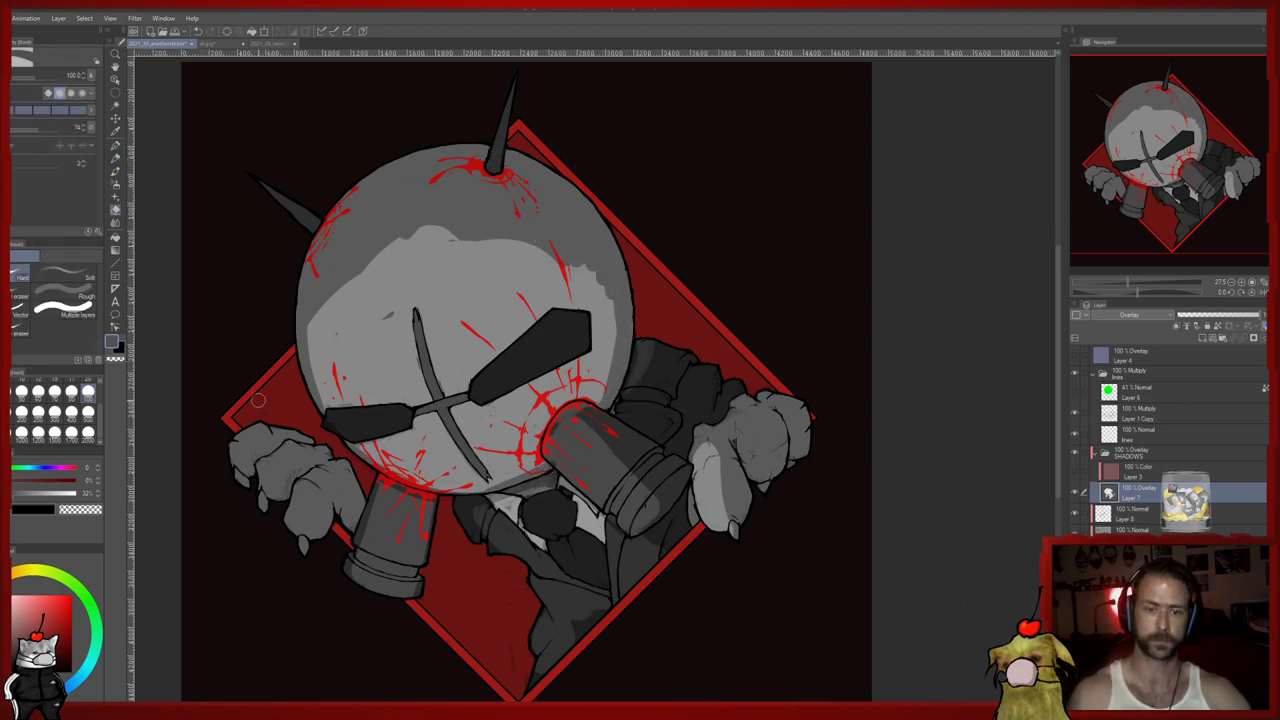
Erase highlights into the shading on the hand beside the small canister and on the collar and jacket at size 100
{"action": "left_click_drag", "start_coordinate": [257, 402], "coordinate": [252, 408]}
{"action": "left_click_drag", "start_coordinate": [300, 540], "coordinate": [321, 502]}
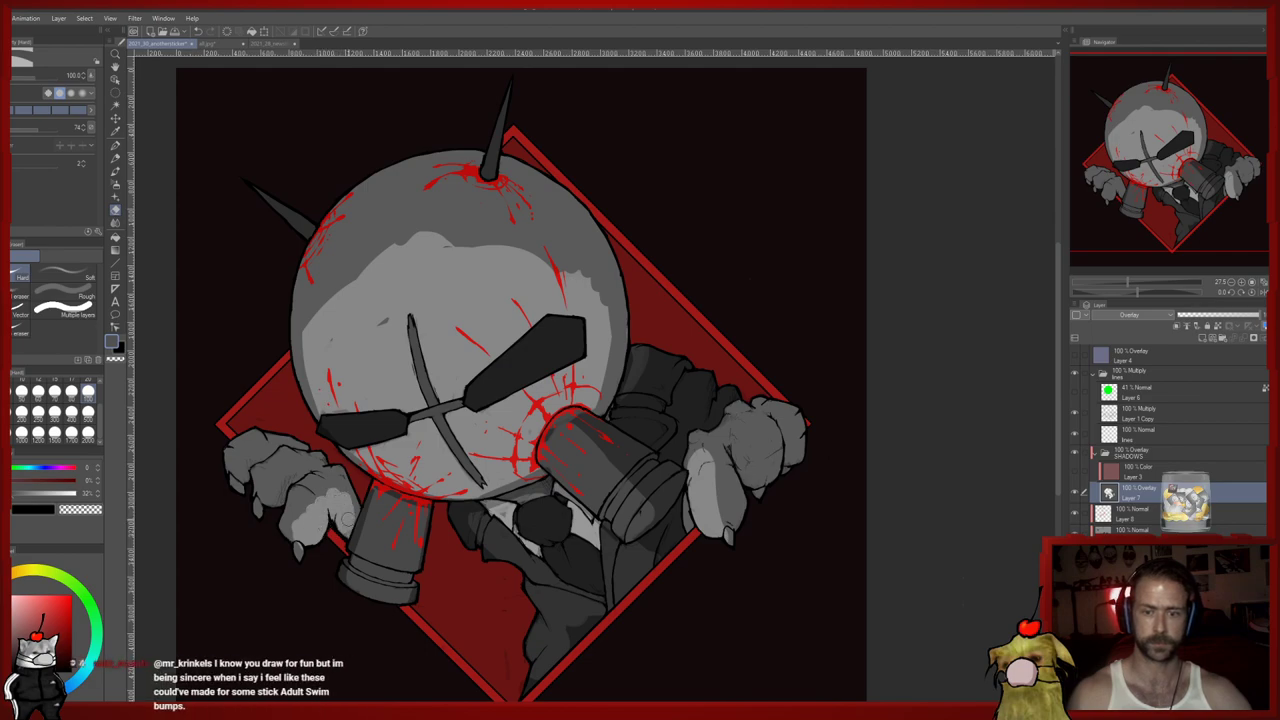
{"action": "mouse_move", "coordinate": [243, 484]}
{"action": "left_mouse_down"}
{"action": "mouse_move", "coordinate": [242, 455]}
{"action": "mouse_move", "coordinate": [267, 452]}
{"action": "left_mouse_up"}
{"action": "mouse_move", "coordinate": [551, 588]}
{"action": "left_mouse_down"}
{"action": "mouse_move", "coordinate": [510, 528]}
{"action": "mouse_move", "coordinate": [568, 543]}
{"action": "mouse_move", "coordinate": [472, 495]}
{"action": "left_mouse_up"}
{"action": "key", "text": "p"}
{"action": "key", "text": "e"}
{"action": "key", "text": "p"}
{"action": "key", "text": "e"}
Smooth the shadow boundary into a clean curve across the forehead and down the cheek, alternating Hard eraser and Darker pencil
{"action": "left_click_drag", "start_coordinate": [404, 246], "coordinate": [437, 300]}
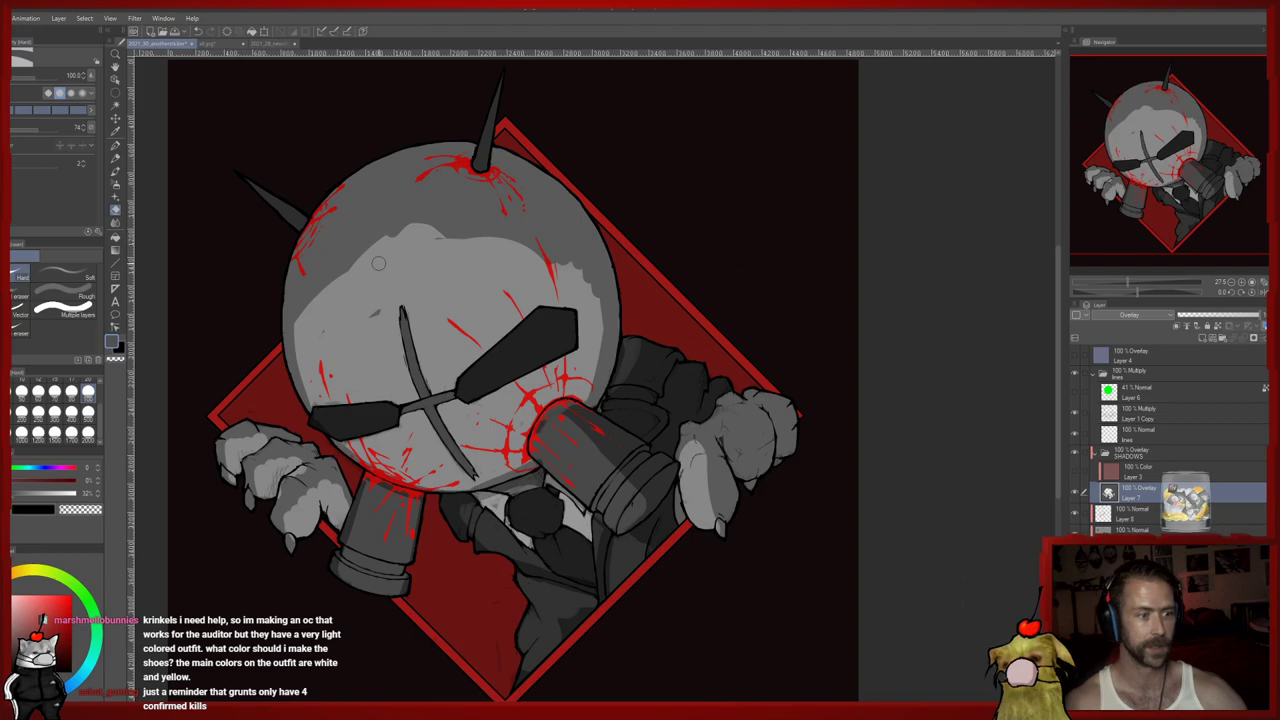
{"action": "left_click_drag", "start_coordinate": [447, 220], "coordinate": [479, 306]}
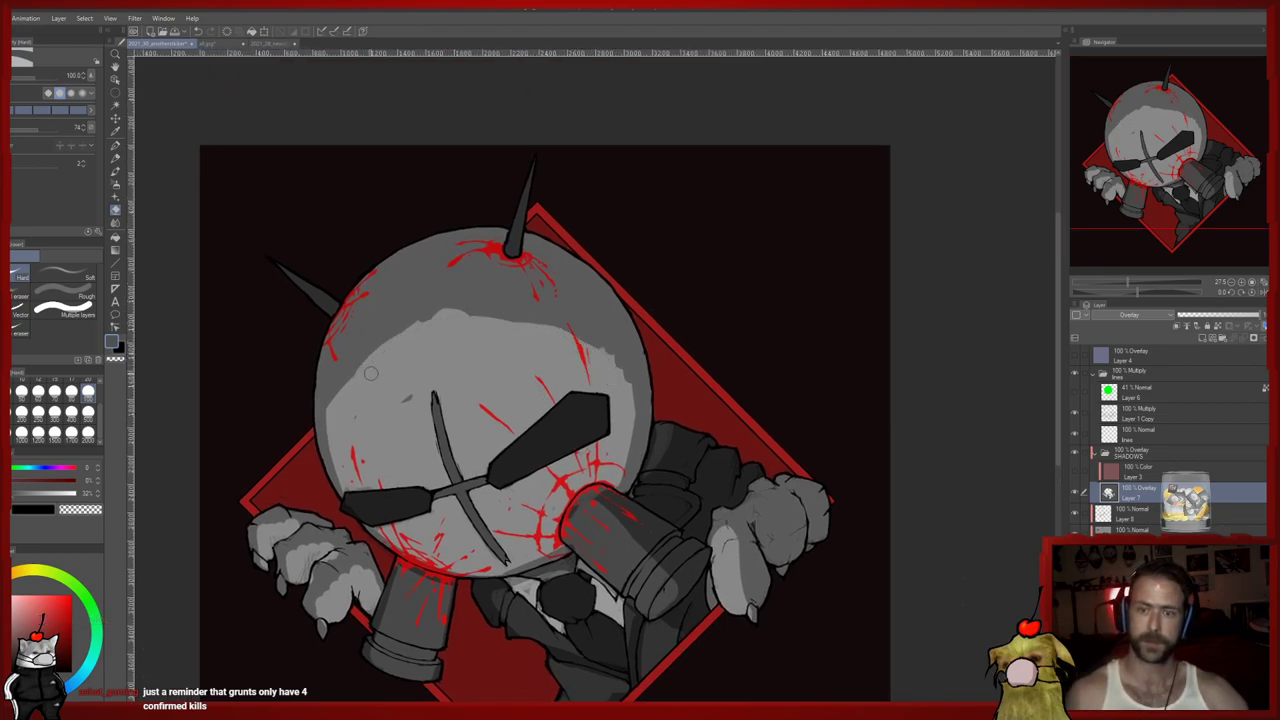
{"action": "key", "text": "p"}
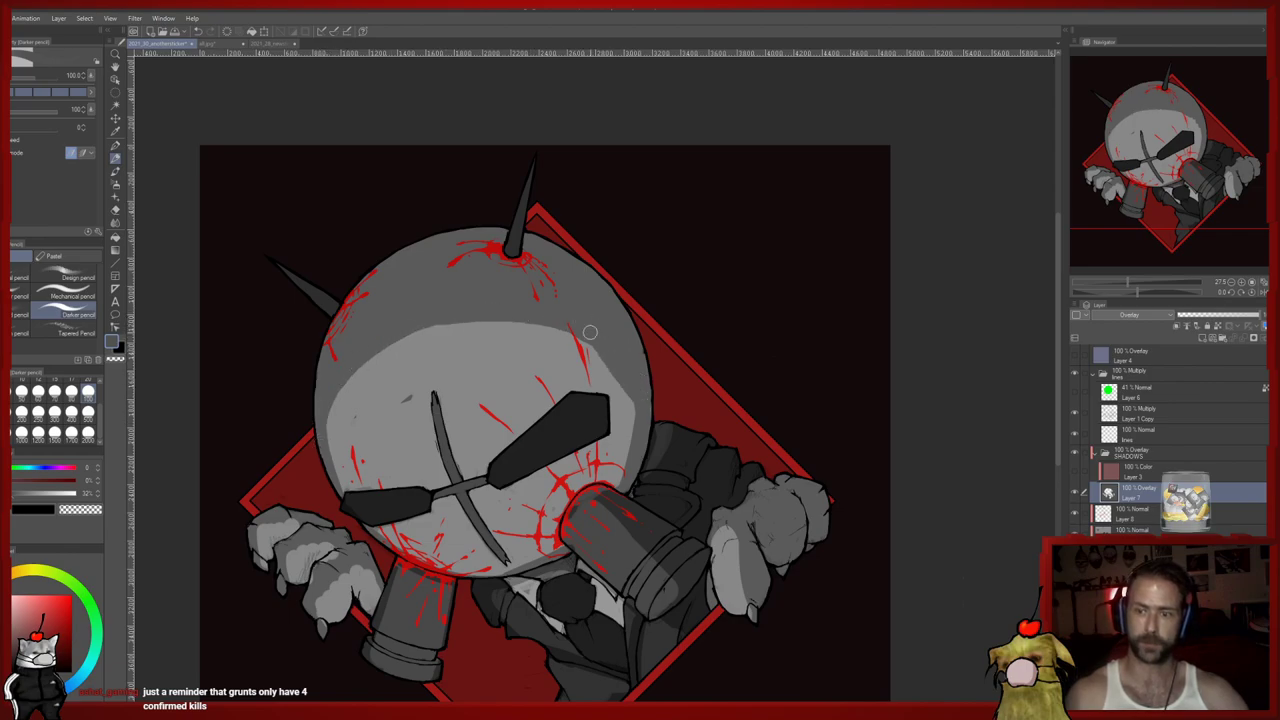
{"action": "key", "text": "e"}
{"action": "mouse_move", "coordinate": [630, 409]}
{"action": "left_mouse_down"}
{"action": "mouse_move", "coordinate": [616, 374]}
{"action": "mouse_move", "coordinate": [567, 340]}
{"action": "left_mouse_up"}
{"action": "key", "text": "p"}
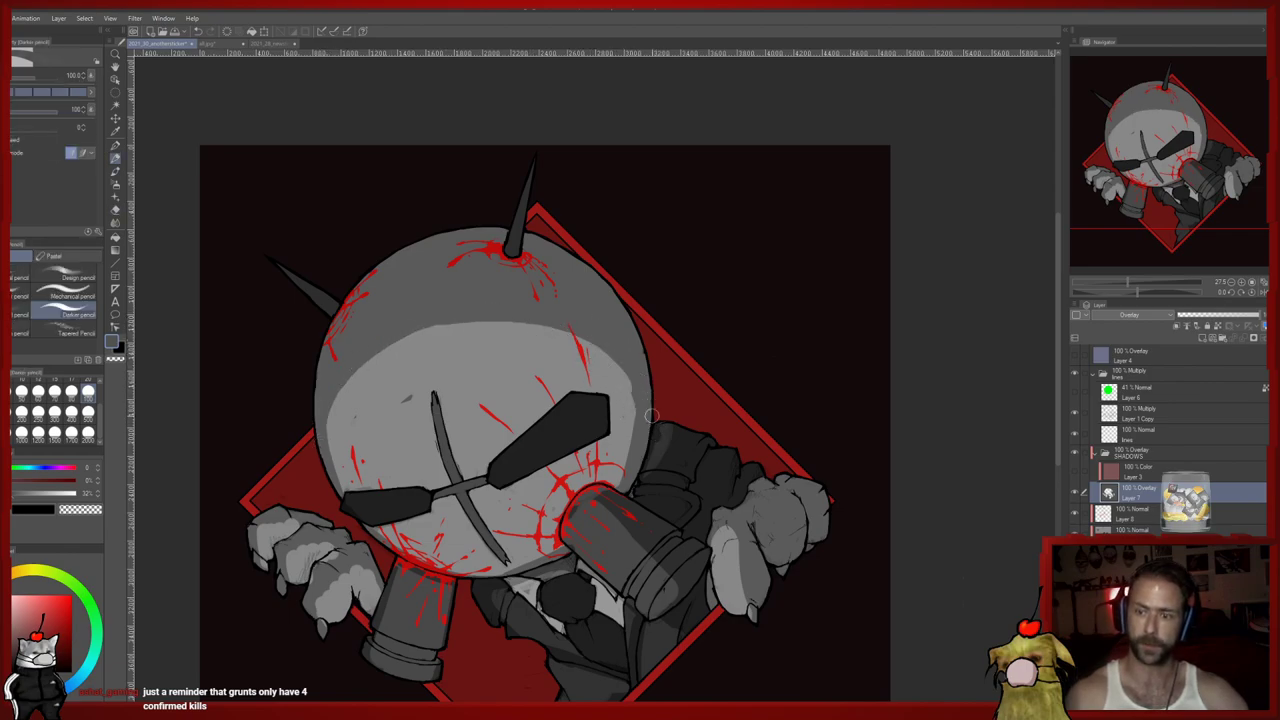
{"action": "key", "text": "e"}
{"action": "mouse_move", "coordinate": [647, 474]}
{"action": "left_mouse_down"}
{"action": "mouse_move", "coordinate": [657, 432]}
{"action": "mouse_move", "coordinate": [646, 486]}
{"action": "left_mouse_up"}
Paint shading onto the jacket's shoulder and sleeve beside the large canister and onto the base of the small canister
{"action": "key", "text": "p"}
{"action": "left_click_drag", "start_coordinate": [671, 431], "coordinate": [664, 477]}
{"action": "mouse_move", "coordinate": [778, 562]}
{"action": "left_mouse_down"}
{"action": "mouse_move", "coordinate": [703, 431]}
{"action": "mouse_move", "coordinate": [716, 443]}
{"action": "mouse_move", "coordinate": [746, 402]}
{"action": "left_mouse_up"}
{"action": "key", "text": "e"}
{"action": "key", "text": "p"}
{"action": "mouse_move", "coordinate": [746, 450]}
{"action": "left_mouse_down"}
{"action": "mouse_move", "coordinate": [736, 412]}
{"action": "mouse_move", "coordinate": [749, 396]}
{"action": "left_mouse_up"}
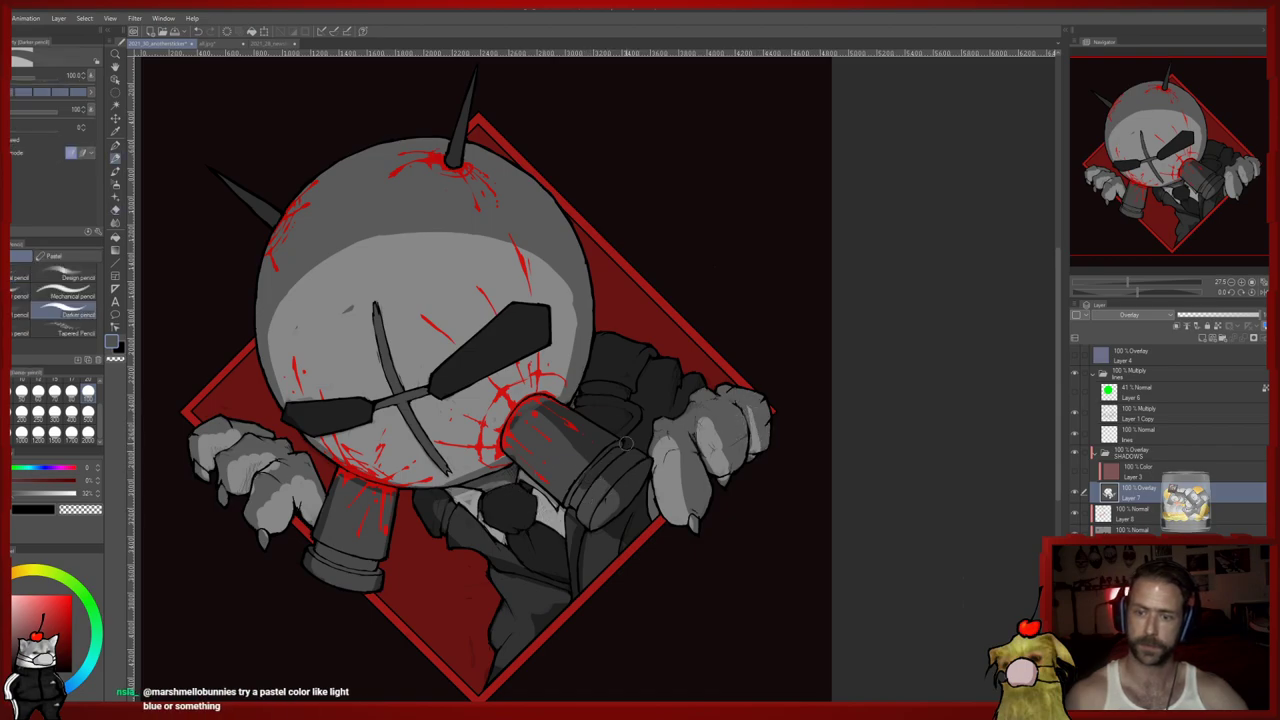
{"action": "left_click_drag", "start_coordinate": [314, 543], "coordinate": [356, 559]}
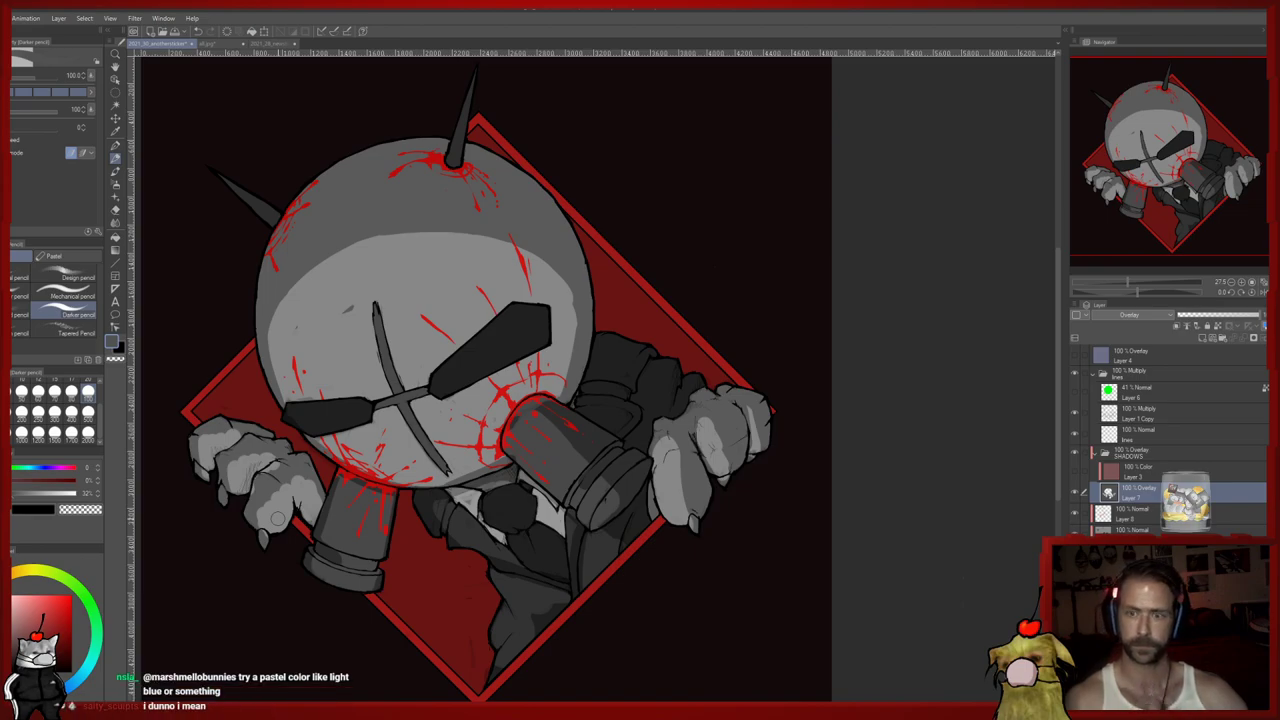
Paint shadows along the upper edges of both dark eye lenses with the Darker pencil
{"action": "scroll", "coordinate": [360, 514], "scroll_direction": "down", "scroll_amount": 8}
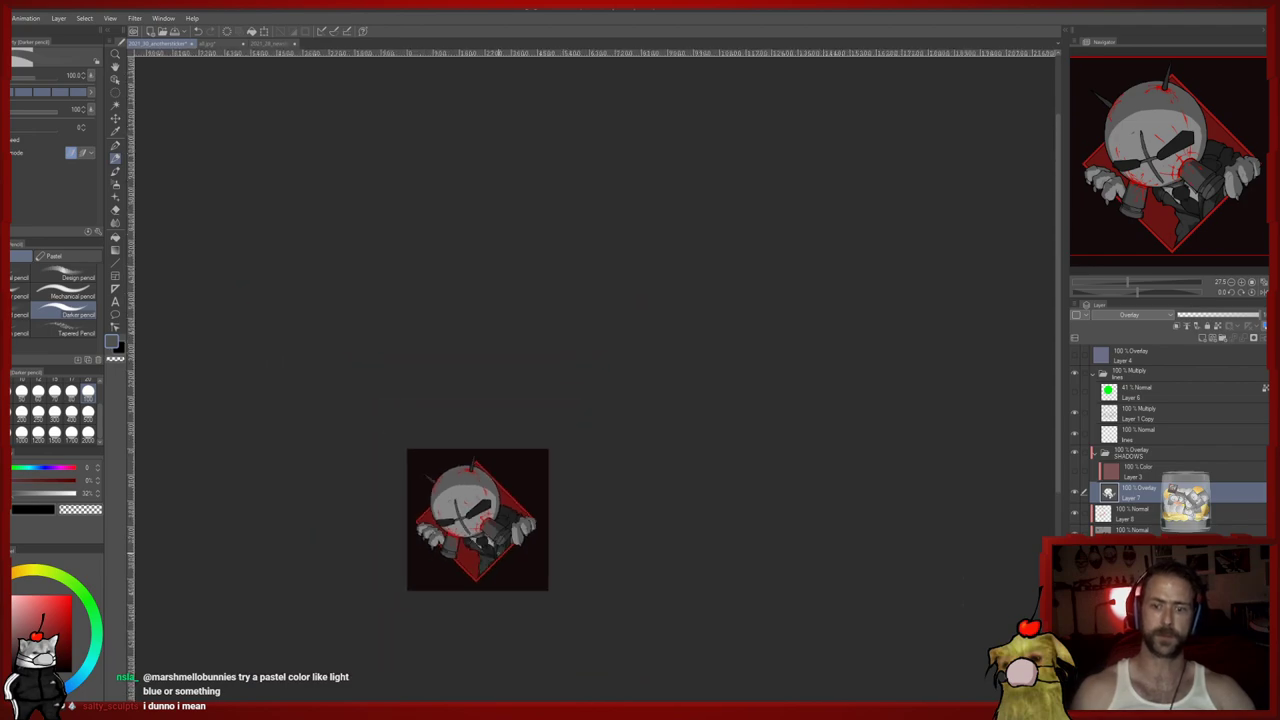
{"action": "scroll", "coordinate": [438, 540], "scroll_direction": "up", "scroll_amount": 1}
{"action": "scroll", "coordinate": [428, 535], "scroll_direction": "up", "scroll_amount": 3}
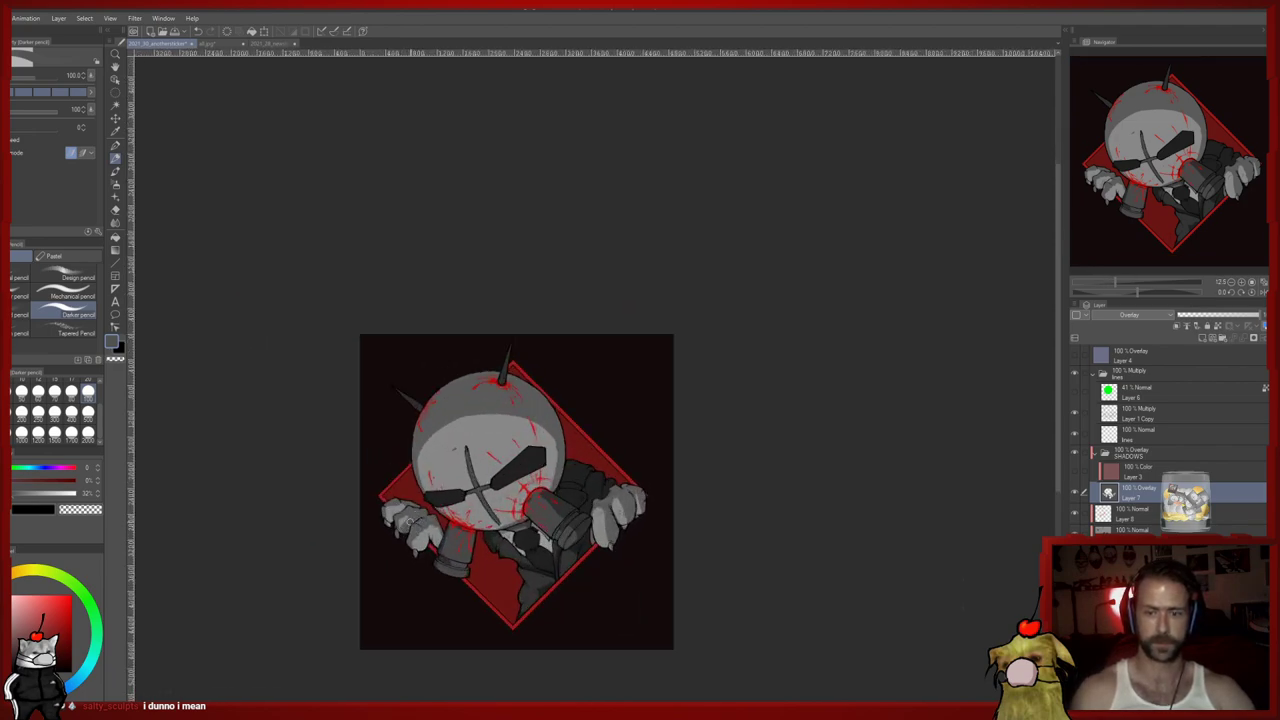
{"action": "key", "text": "e"}
{"action": "key", "text": "p"}
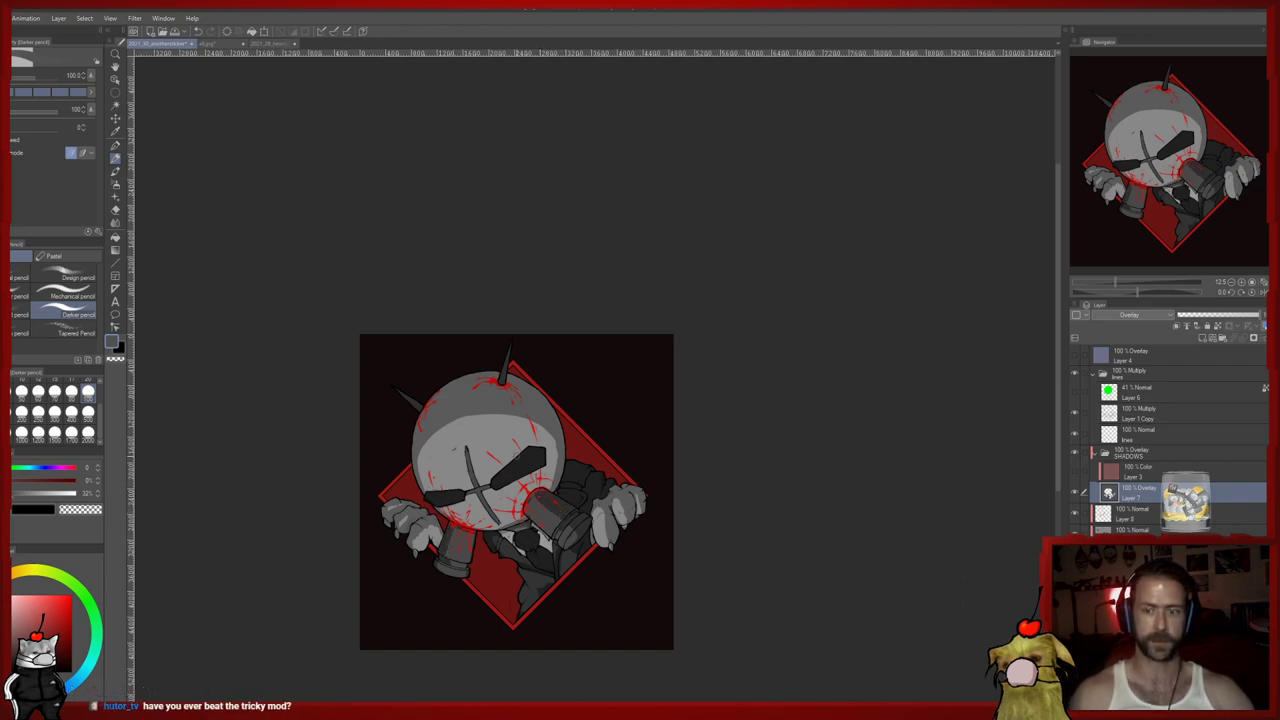
{"action": "left_click_drag", "start_coordinate": [491, 478], "coordinate": [524, 447]}
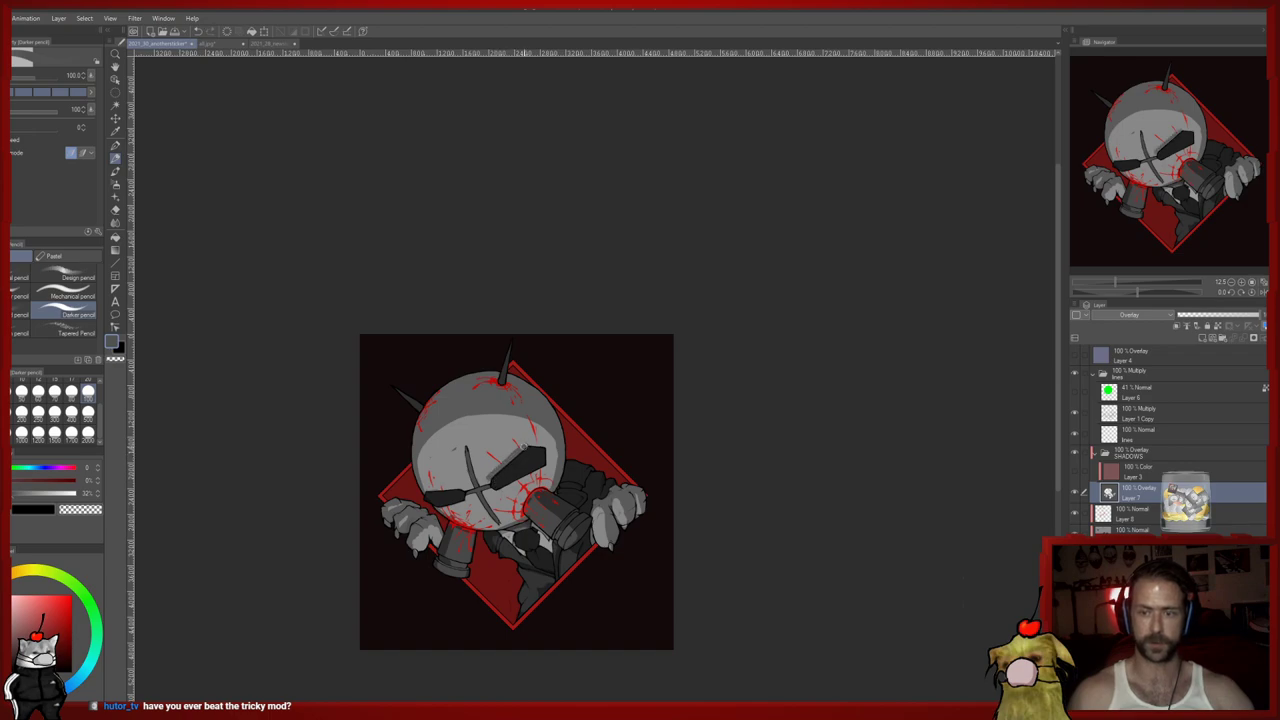
{"action": "left_click_drag", "start_coordinate": [424, 492], "coordinate": [456, 490]}
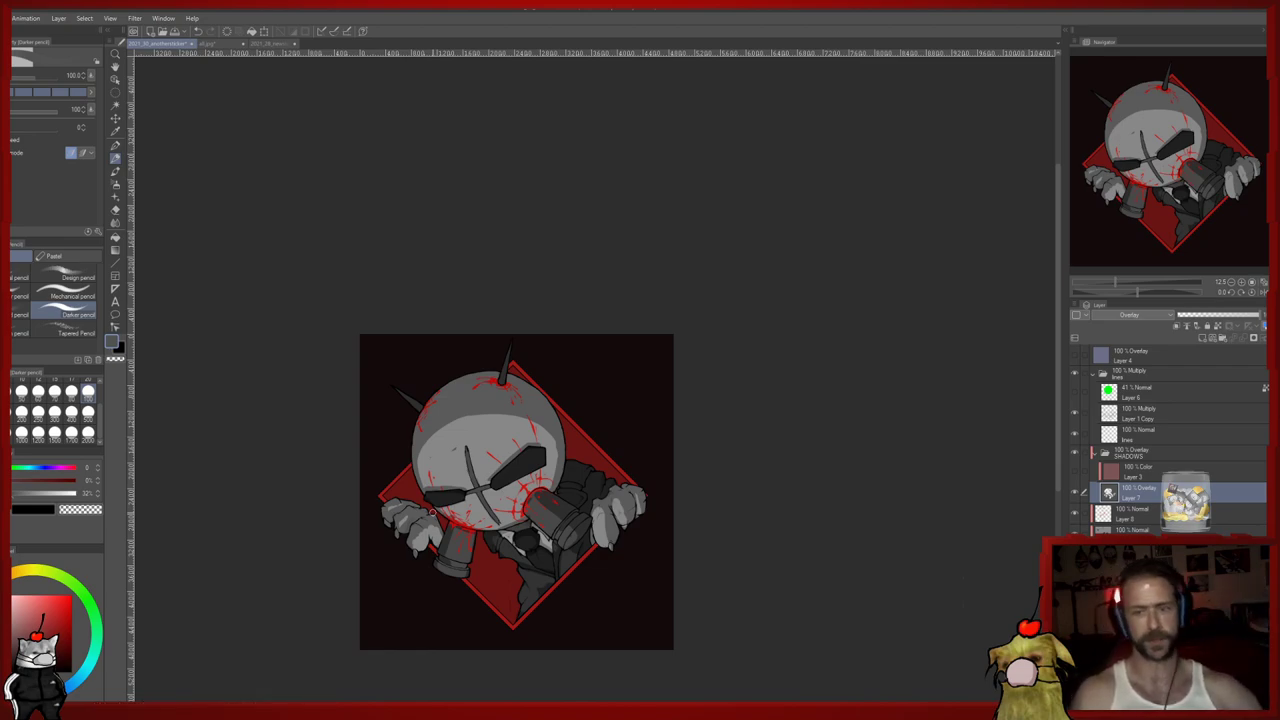
Examine the face shading up close and from afar, and compare it with the composite of the three finished diamond illustrations
{"action": "scroll", "coordinate": [550, 509], "scroll_direction": "up", "scroll_amount": 9}
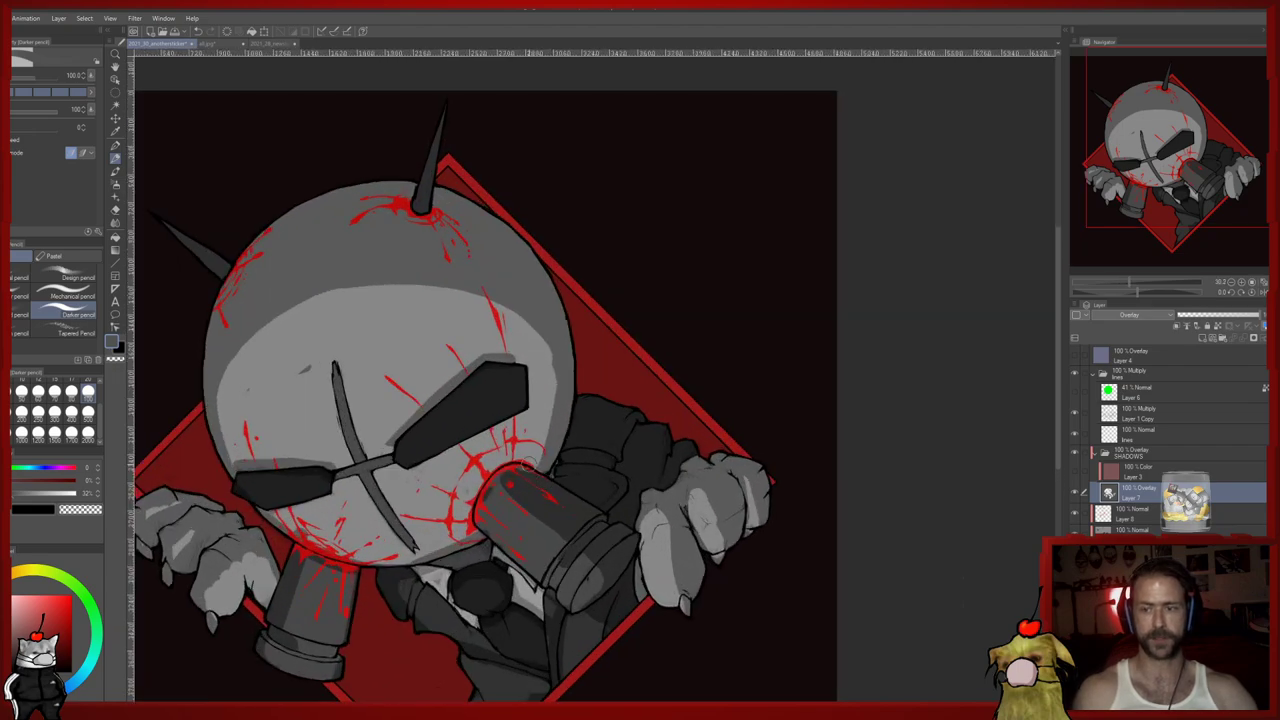
{"action": "scroll", "coordinate": [650, 345], "scroll_direction": "up", "scroll_amount": 8}
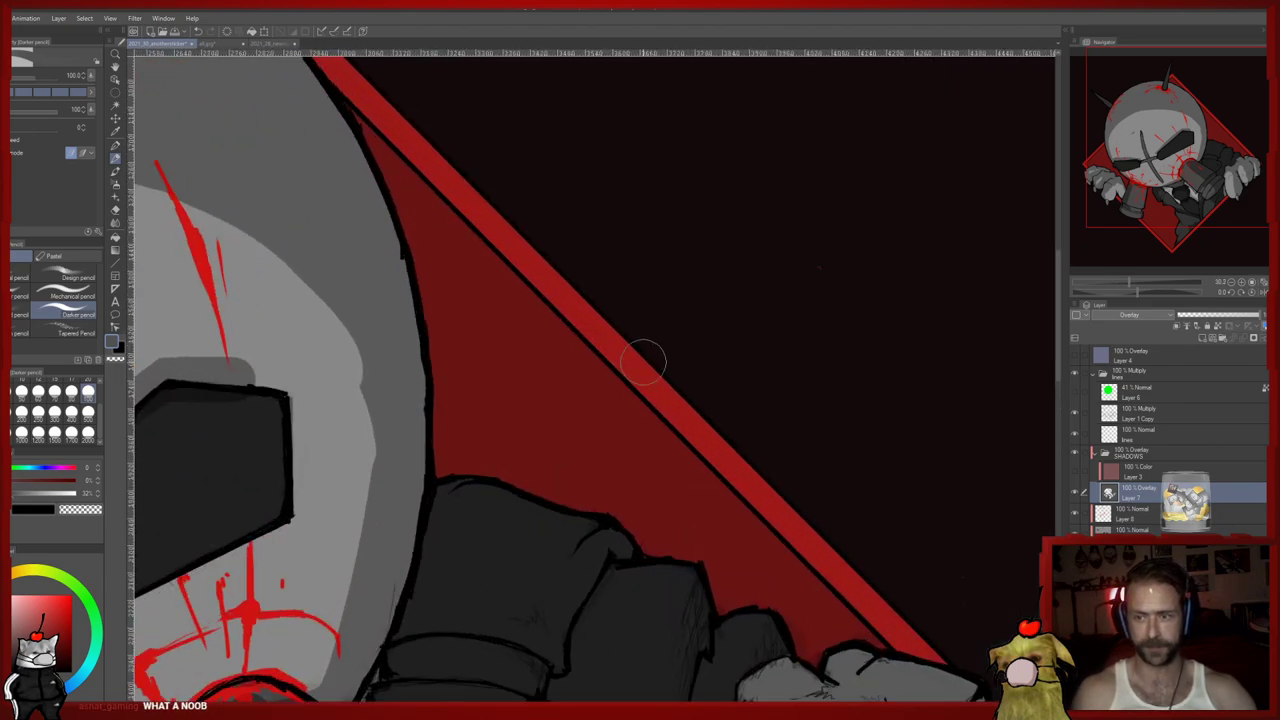
{"action": "scroll", "coordinate": [643, 361], "scroll_direction": "down", "scroll_amount": 10}
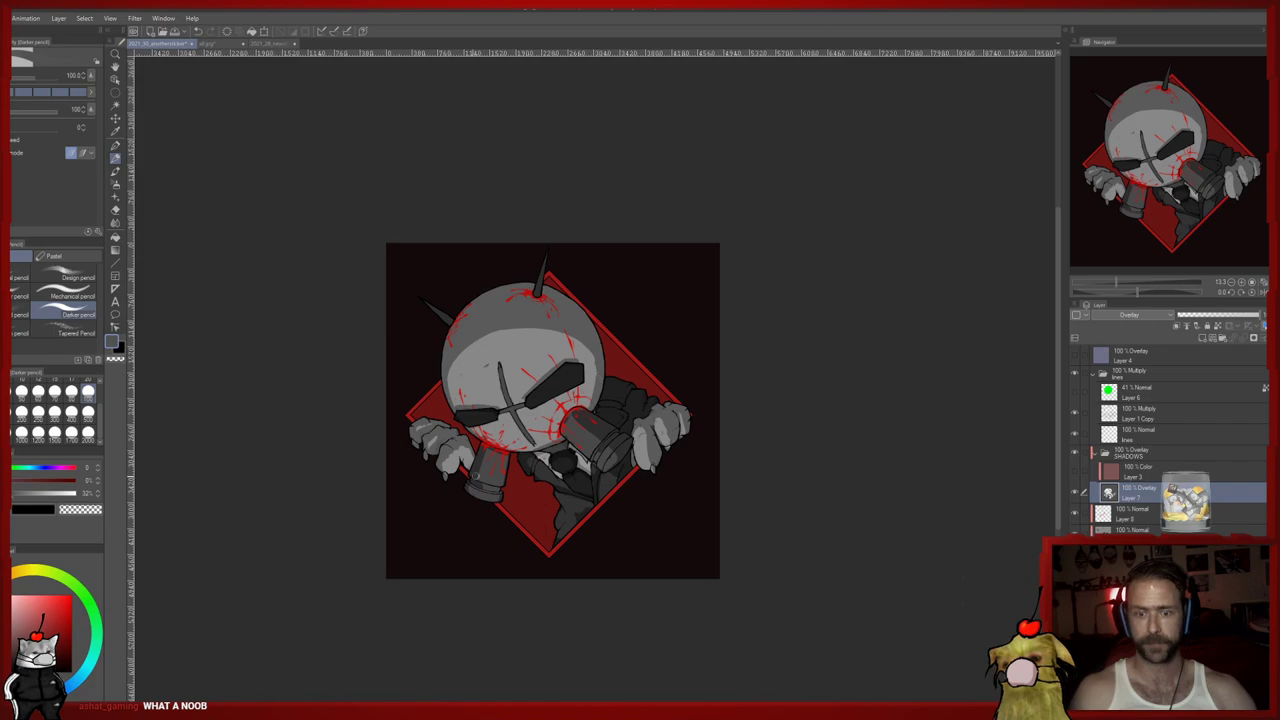
{"action": "left_click", "coordinate": [212, 44]}
{"action": "scroll", "coordinate": [713, 293], "scroll_direction": "up", "scroll_amount": 4}
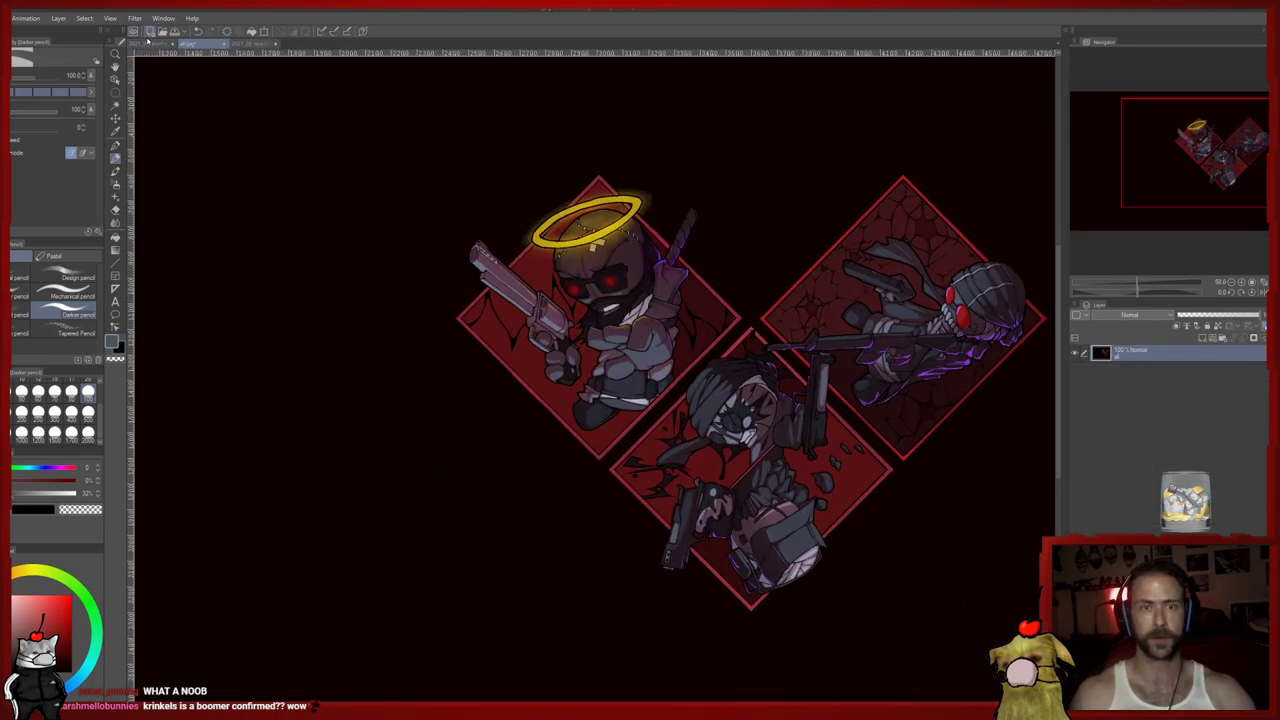
{"action": "left_click", "coordinate": [165, 44]}
{"action": "scroll", "coordinate": [451, 272], "scroll_direction": "down", "scroll_amount": 5}
{"action": "scroll", "coordinate": [500, 297], "scroll_direction": "up", "scroll_amount": 10}
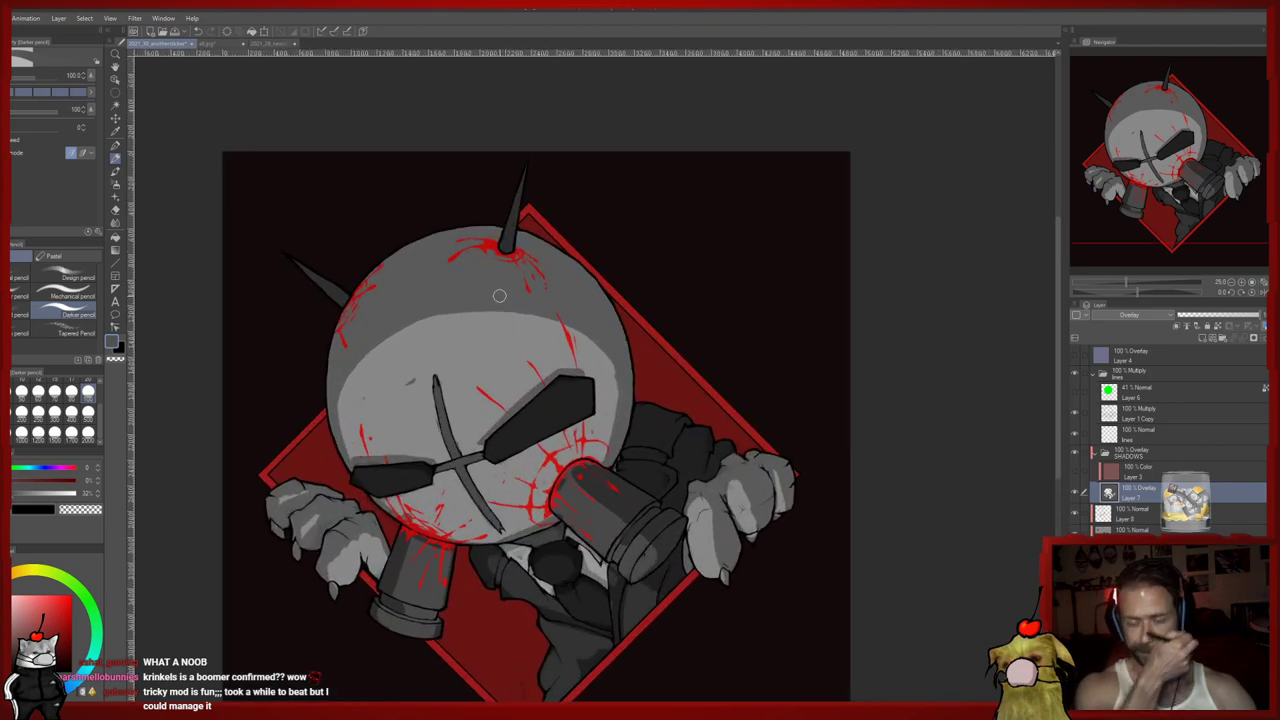
Show the Color Layer 3 in the SHADOWS folder and the Overlay Layer 4 above the lines
{"action": "key", "text": "e"}
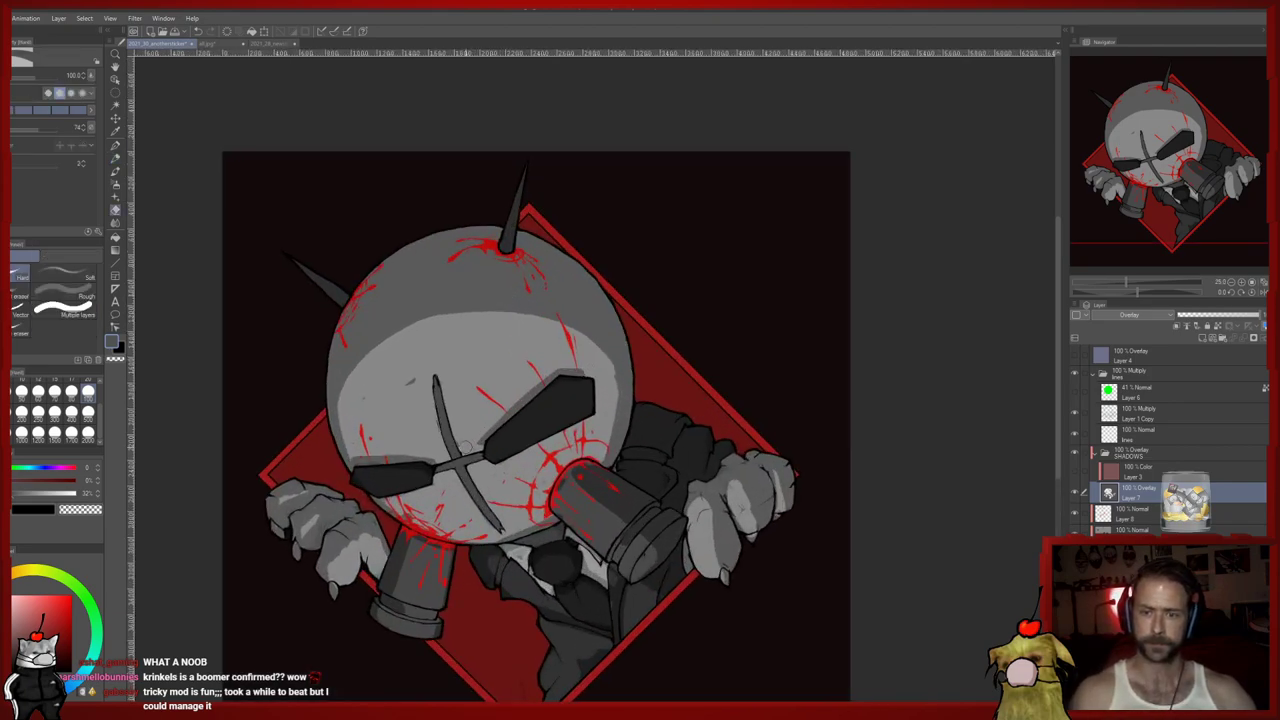
{"action": "key", "text": "p"}
{"action": "left_click_drag", "start_coordinate": [490, 455], "coordinate": [480, 376]}
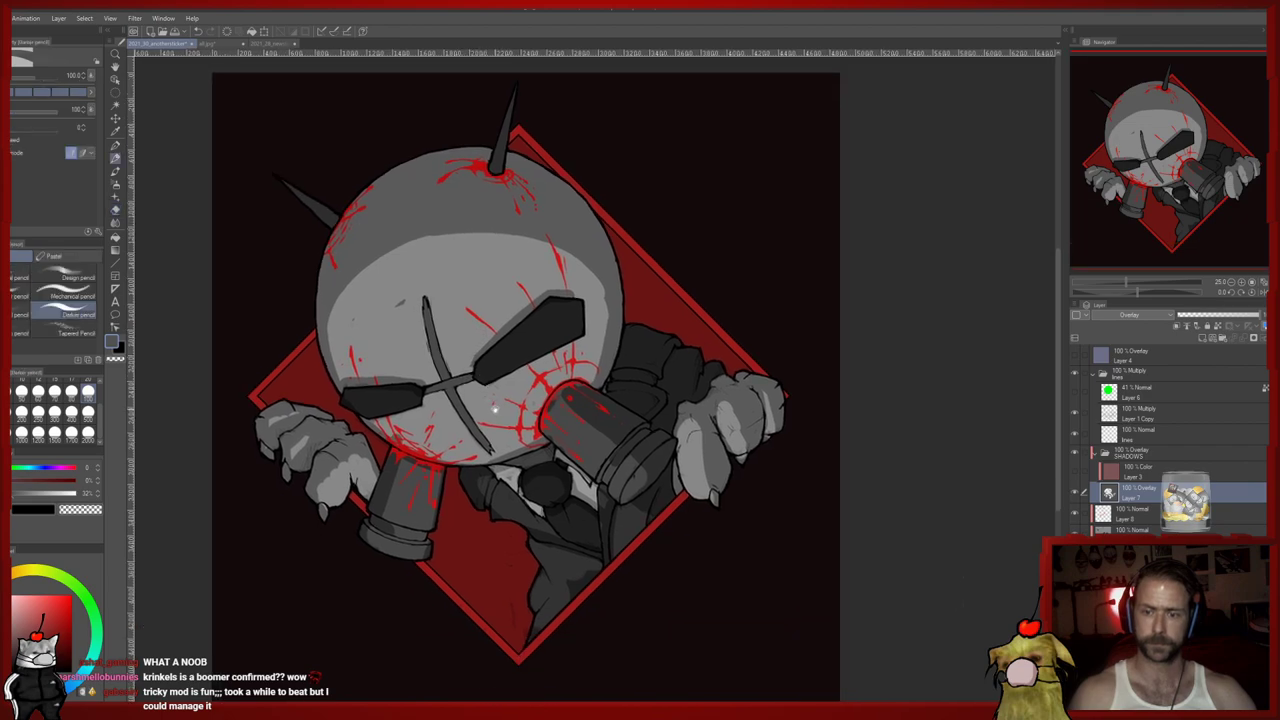
{"action": "left_click_drag", "start_coordinate": [602, 411], "coordinate": [664, 405]}
{"action": "left_click", "coordinate": [1075, 473]}
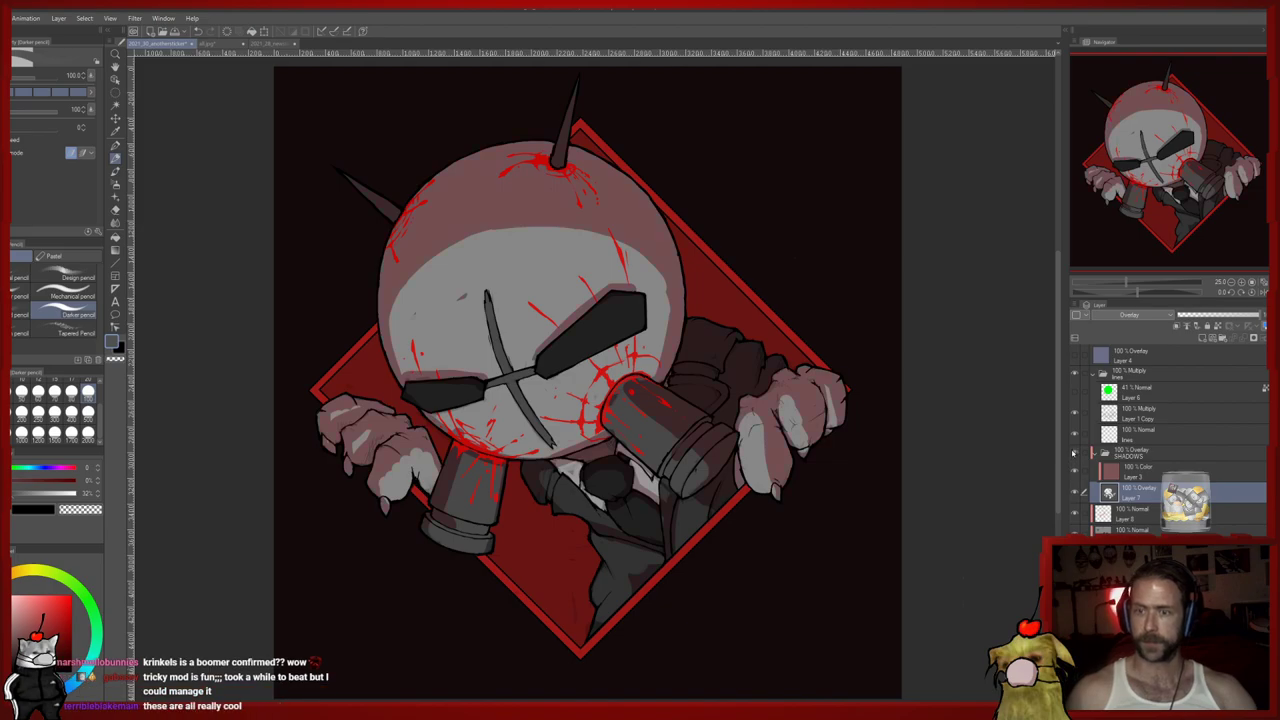
{"action": "left_click", "coordinate": [1075, 356]}
{"action": "left_click_drag", "start_coordinate": [663, 457], "coordinate": [726, 528]}
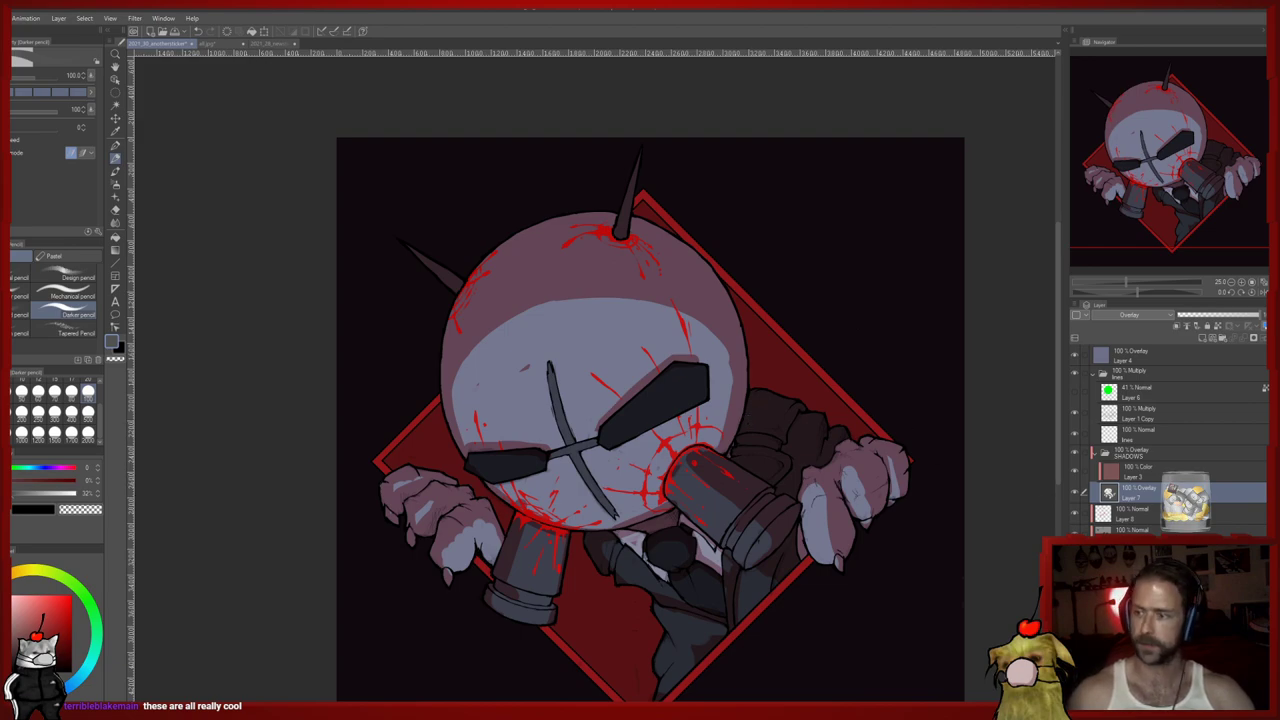
Add a new layer beneath Layer 8 and paint the outer part of the larger eye lens red with the Darker pencil
{"action": "left_click", "coordinate": [1134, 531]}
{"action": "left_click", "coordinate": [1202, 340]}
{"action": "mouse_move", "coordinate": [602, 384]}
{"action": "left_mouse_down"}
{"action": "mouse_move", "coordinate": [654, 358]}
{"action": "mouse_move", "coordinate": [628, 370]}
{"action": "left_mouse_up"}
{"action": "key", "text": "ctrl+z"}
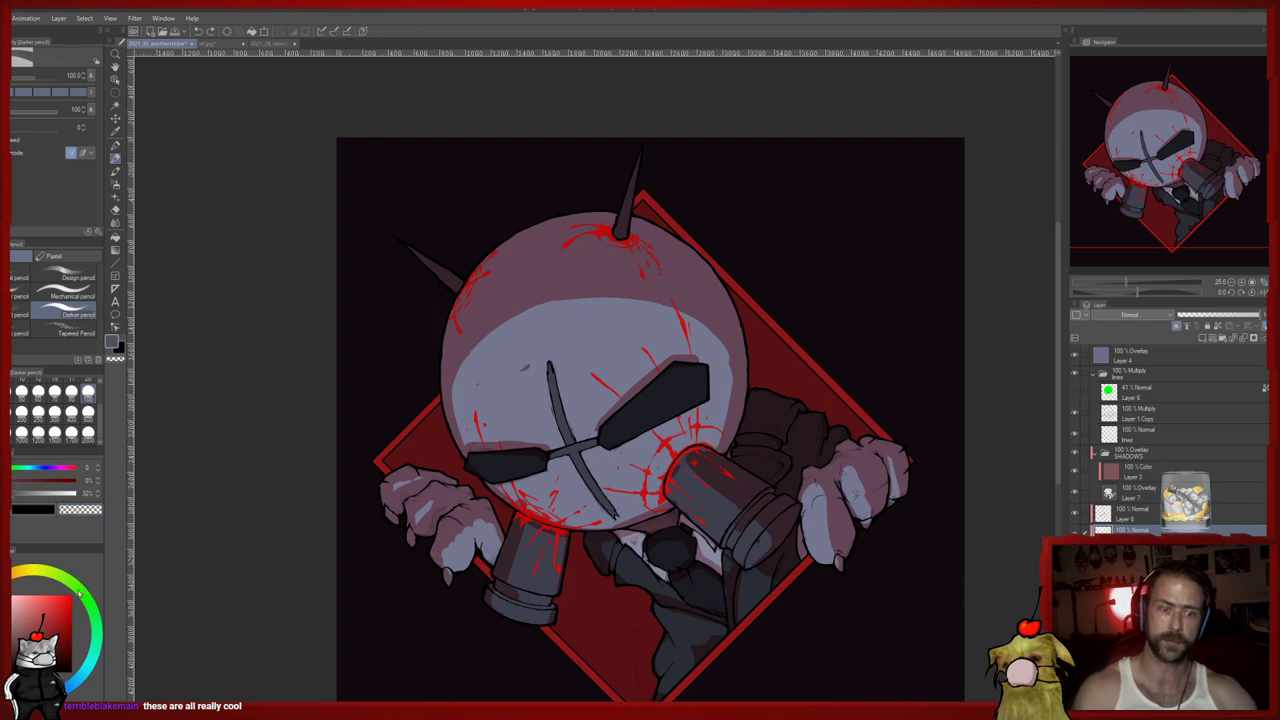
{"action": "left_click", "coordinate": [58, 608]}
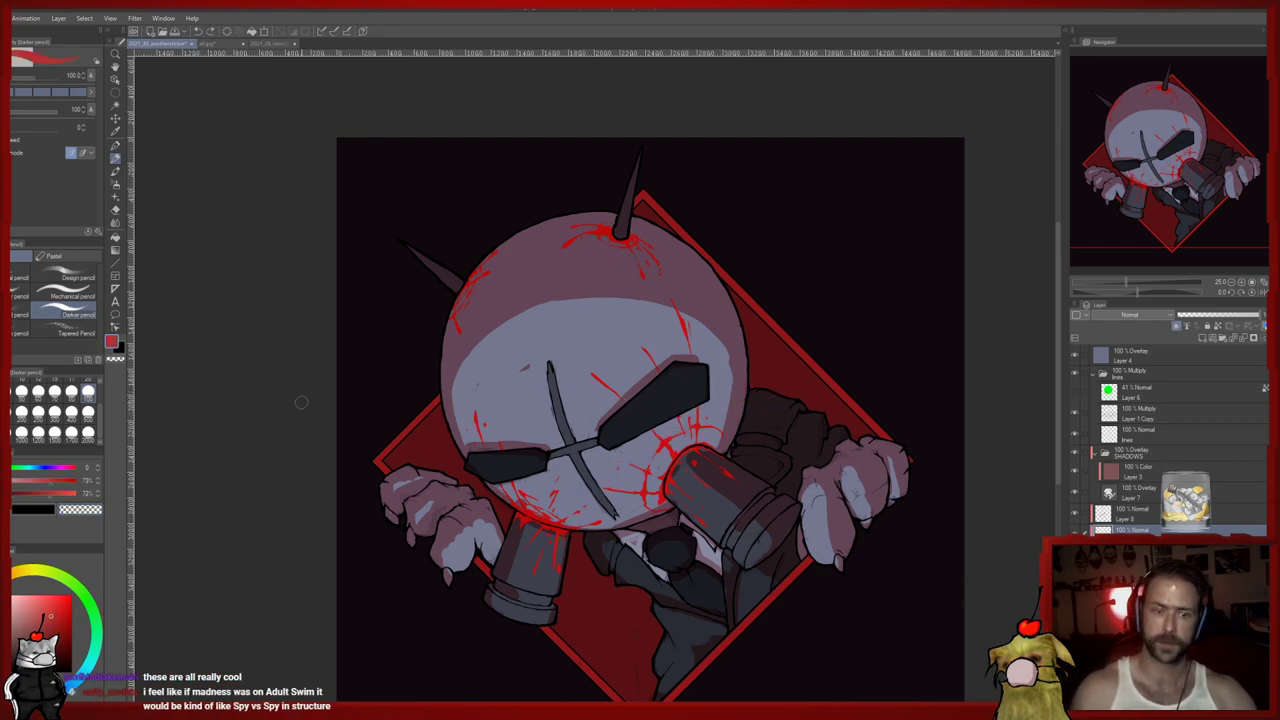
{"action": "mouse_move", "coordinate": [660, 396]}
{"action": "left_mouse_down"}
{"action": "mouse_move", "coordinate": [687, 370]}
{"action": "mouse_move", "coordinate": [672, 390]}
{"action": "mouse_move", "coordinate": [703, 383]}
{"action": "mouse_move", "coordinate": [660, 412]}
{"action": "left_mouse_up"}
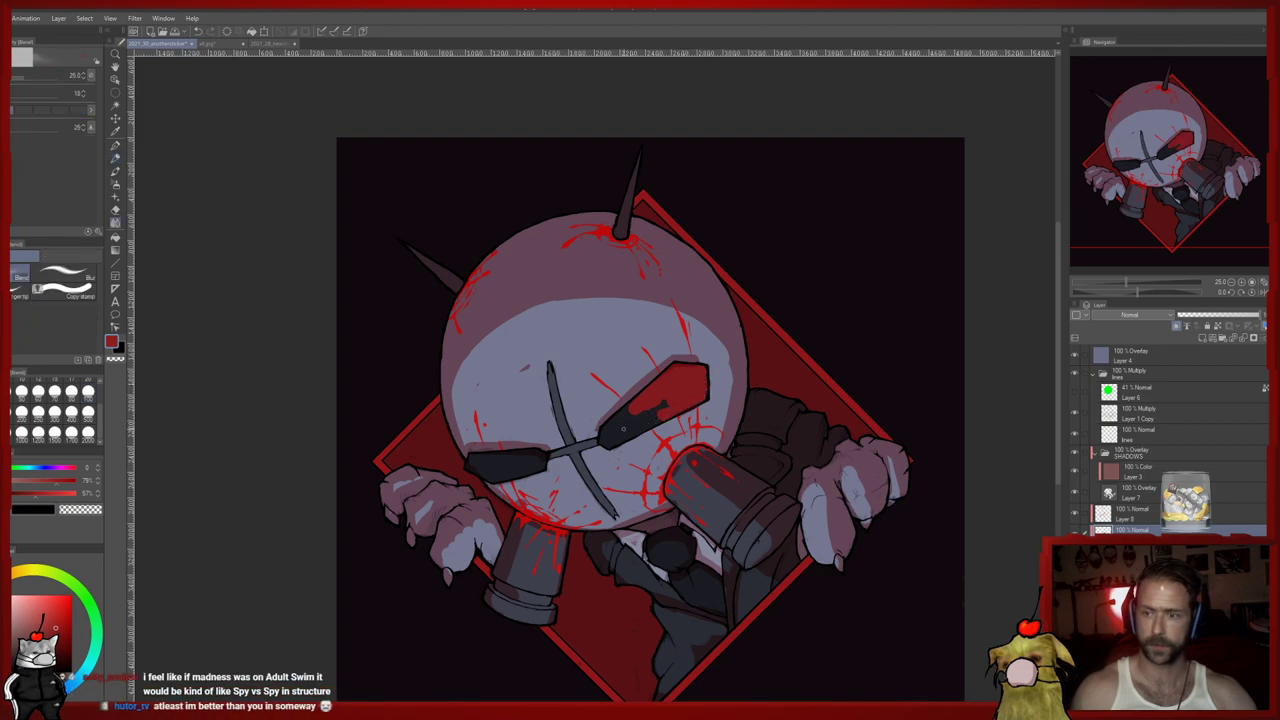
Add red to the smaller eye lens and blend the red on both lenses into soft gradients with the Blend tool at size 500
{"action": "key", "text": "j"}
{"action": "left_click", "coordinate": [88, 411]}
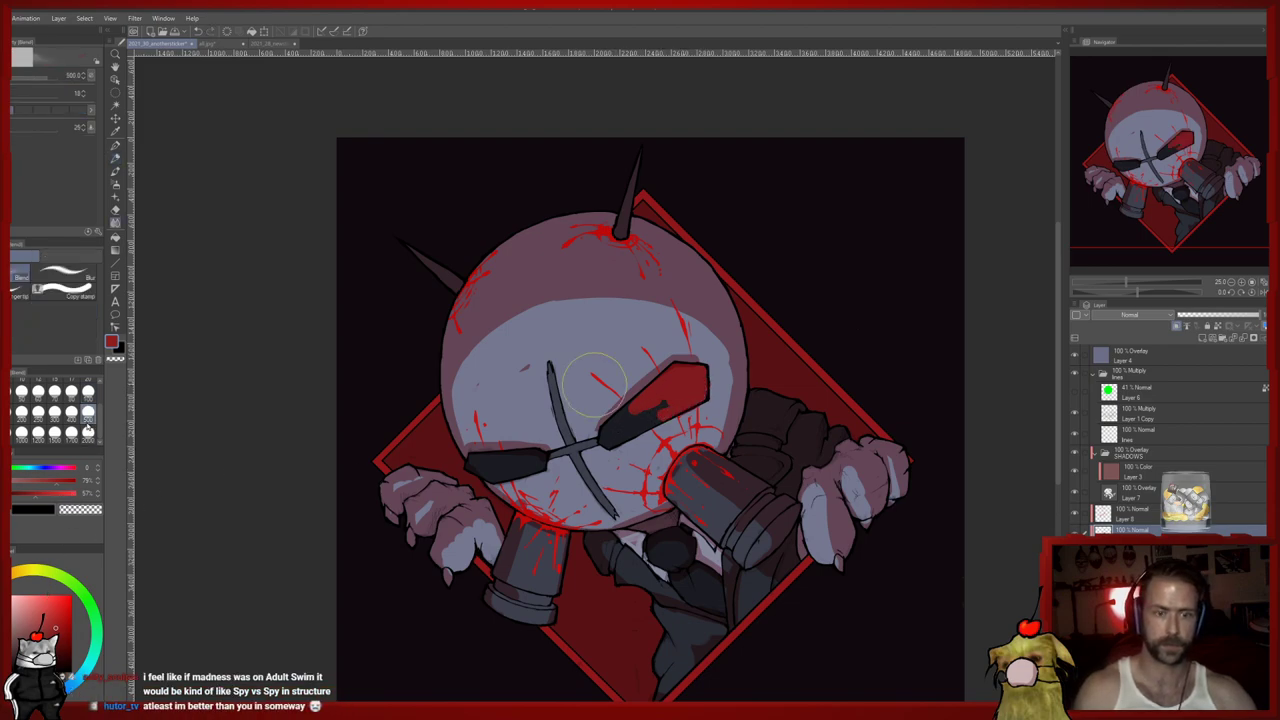
{"action": "mouse_move", "coordinate": [662, 396]}
{"action": "left_mouse_down"}
{"action": "mouse_move", "coordinate": [592, 441]}
{"action": "mouse_move", "coordinate": [598, 474]}
{"action": "mouse_move", "coordinate": [521, 455]}
{"action": "mouse_move", "coordinate": [488, 457]}
{"action": "mouse_move", "coordinate": [487, 475]}
{"action": "left_mouse_up"}
{"action": "key", "text": "p"}
{"action": "key", "text": "j"}
{"action": "scroll", "coordinate": [512, 565], "scroll_direction": "down", "scroll_amount": 2}
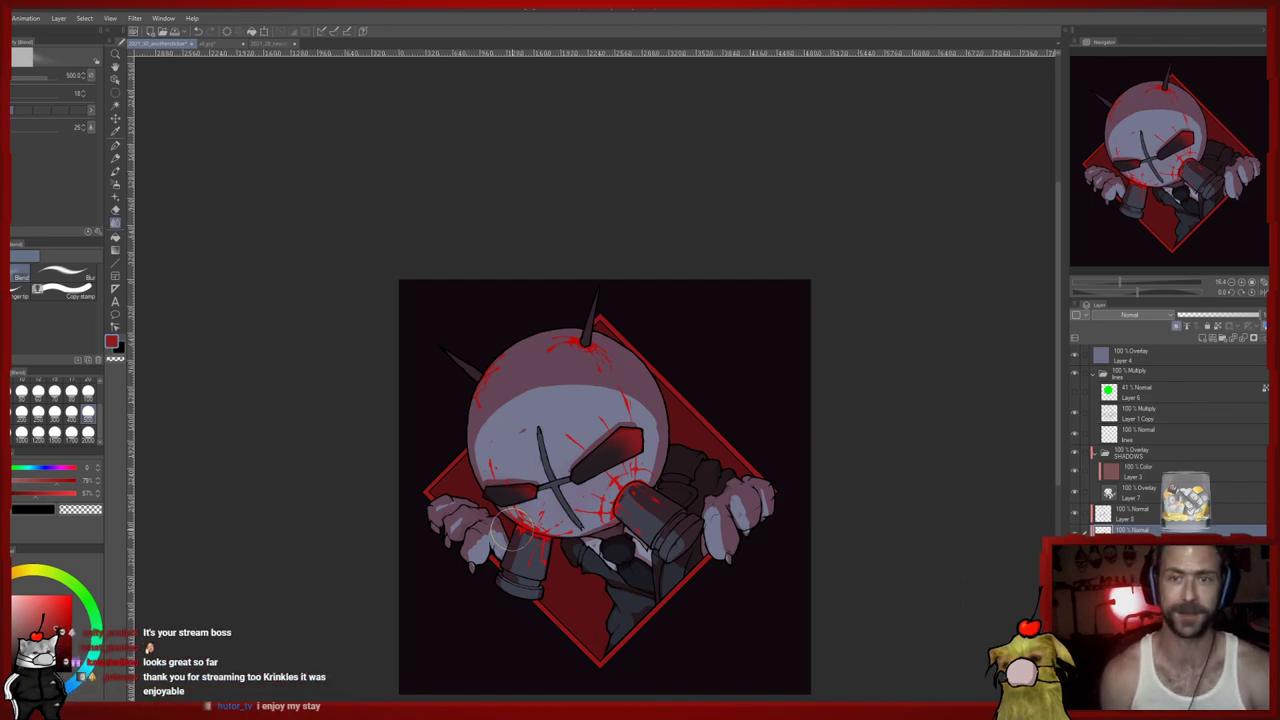
Compare the glowing-eyed character with the composite of the three finished diamond illustrations, and view its flattened image
{"action": "left_click", "coordinate": [210, 45]}
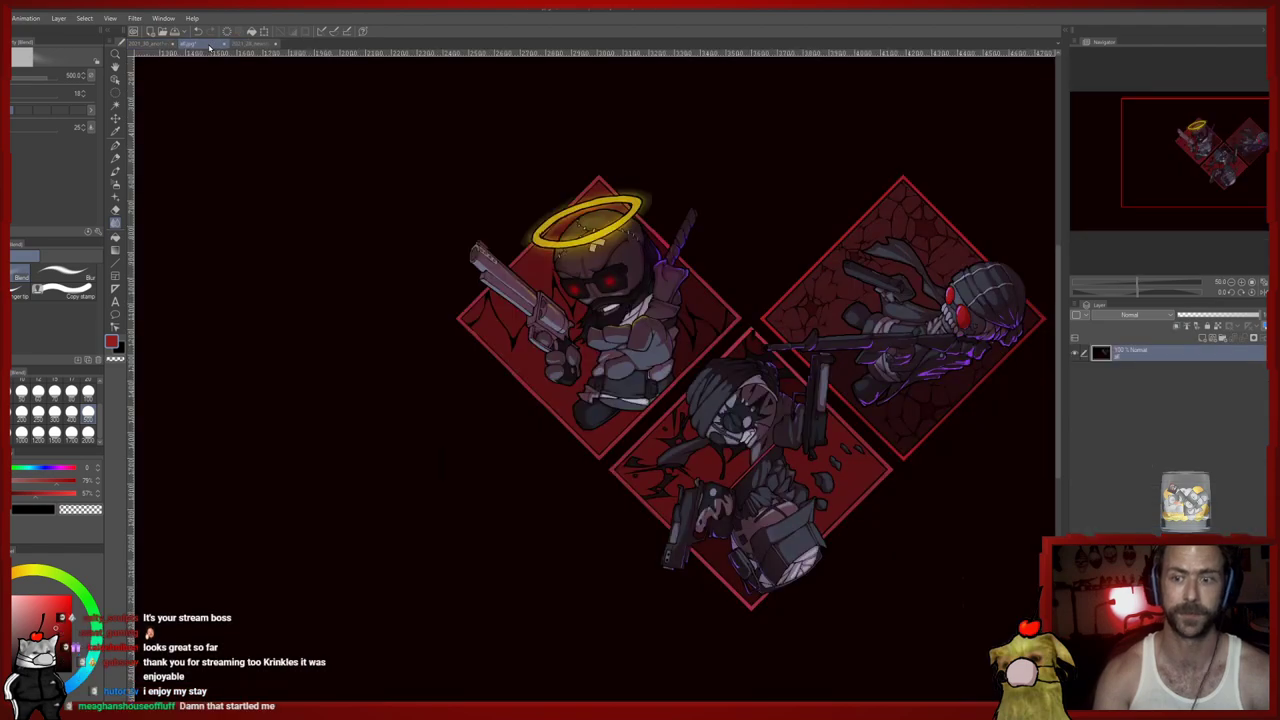
{"action": "left_click", "coordinate": [155, 45]}
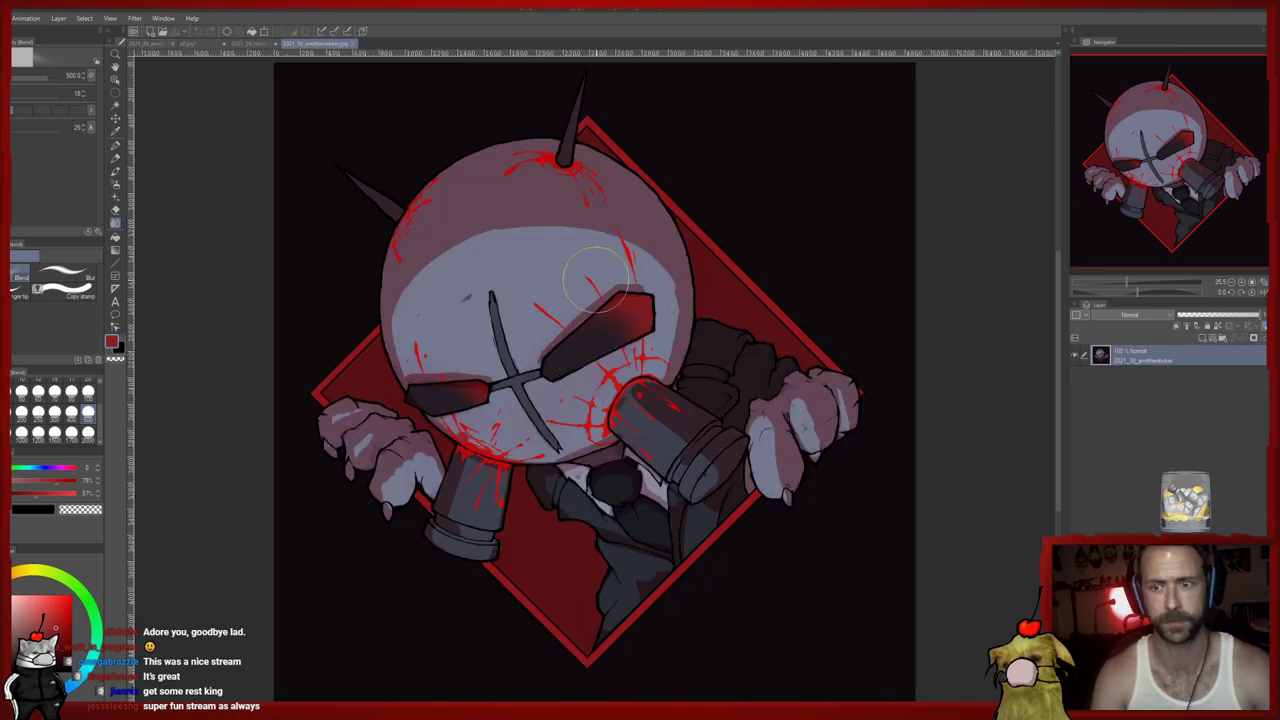
{"action": "key", "text": "Tab"}
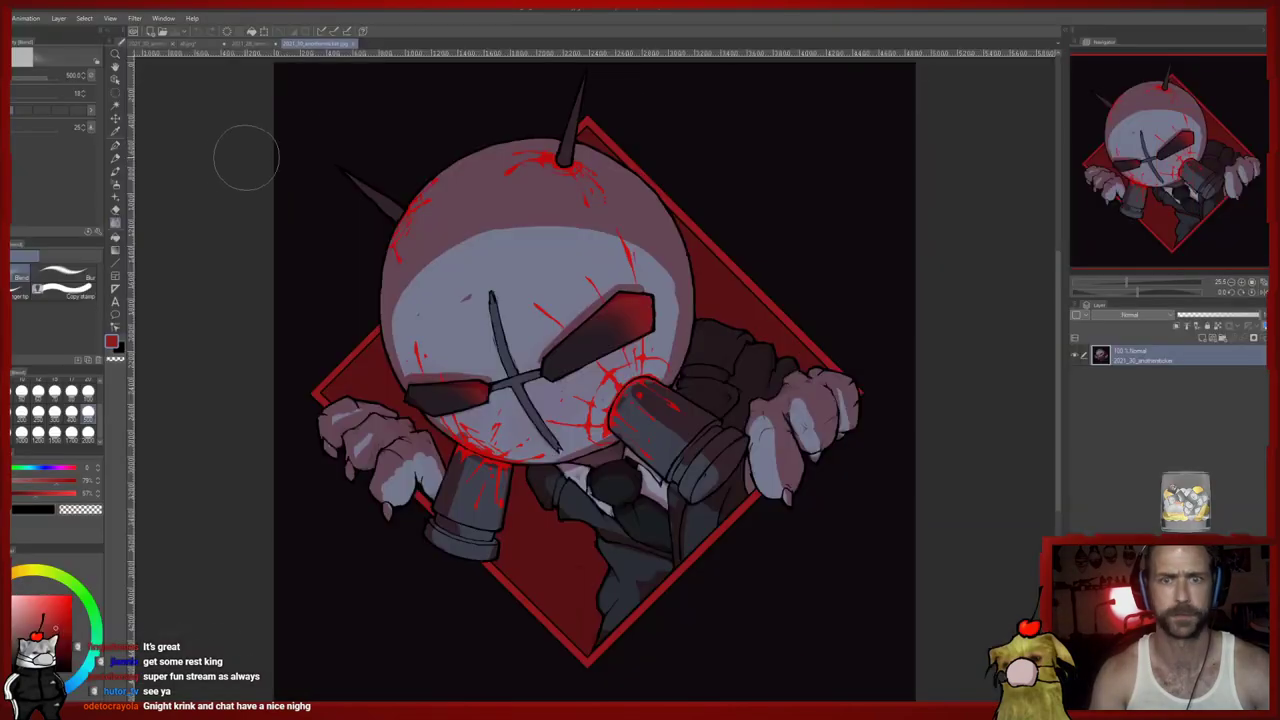
Auto-select the dark background of the flattened image and invert the selection to isolate the character and its diamond
{"action": "left_click", "coordinate": [115, 105]}
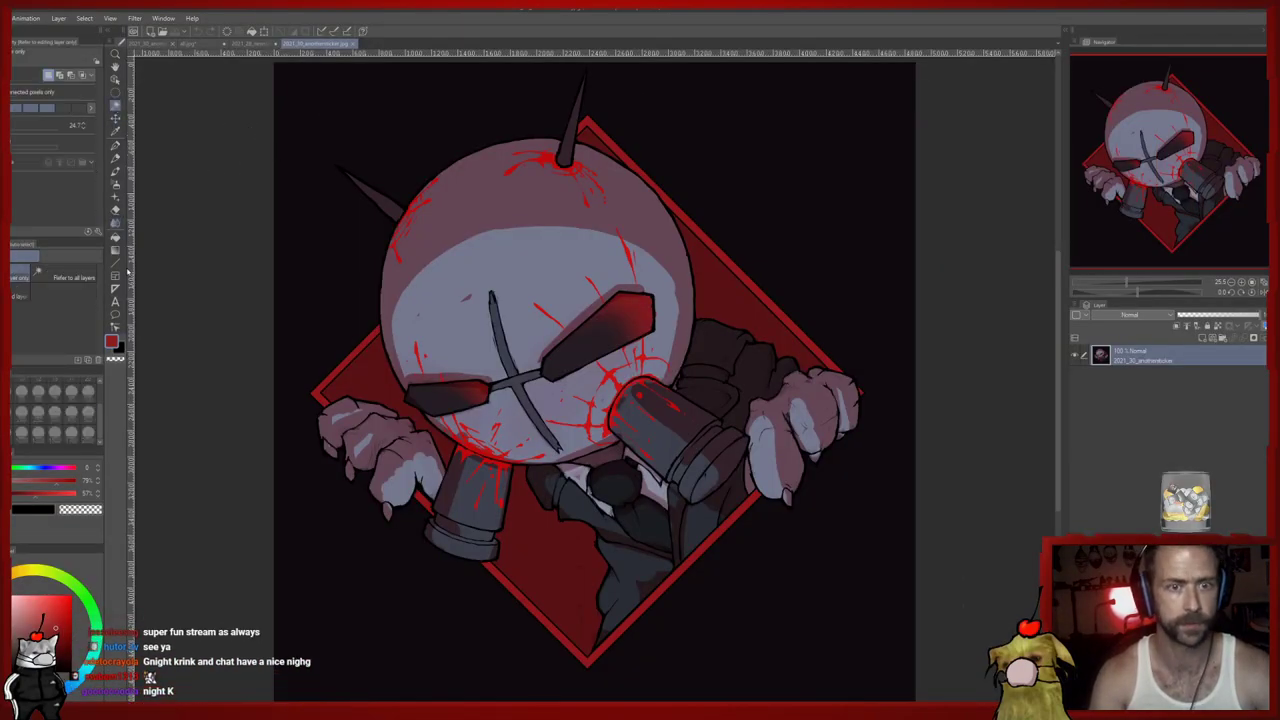
{"action": "left_click", "coordinate": [333, 214]}
{"action": "left_click_drag", "start_coordinate": [343, 211], "coordinate": [282, 233]}
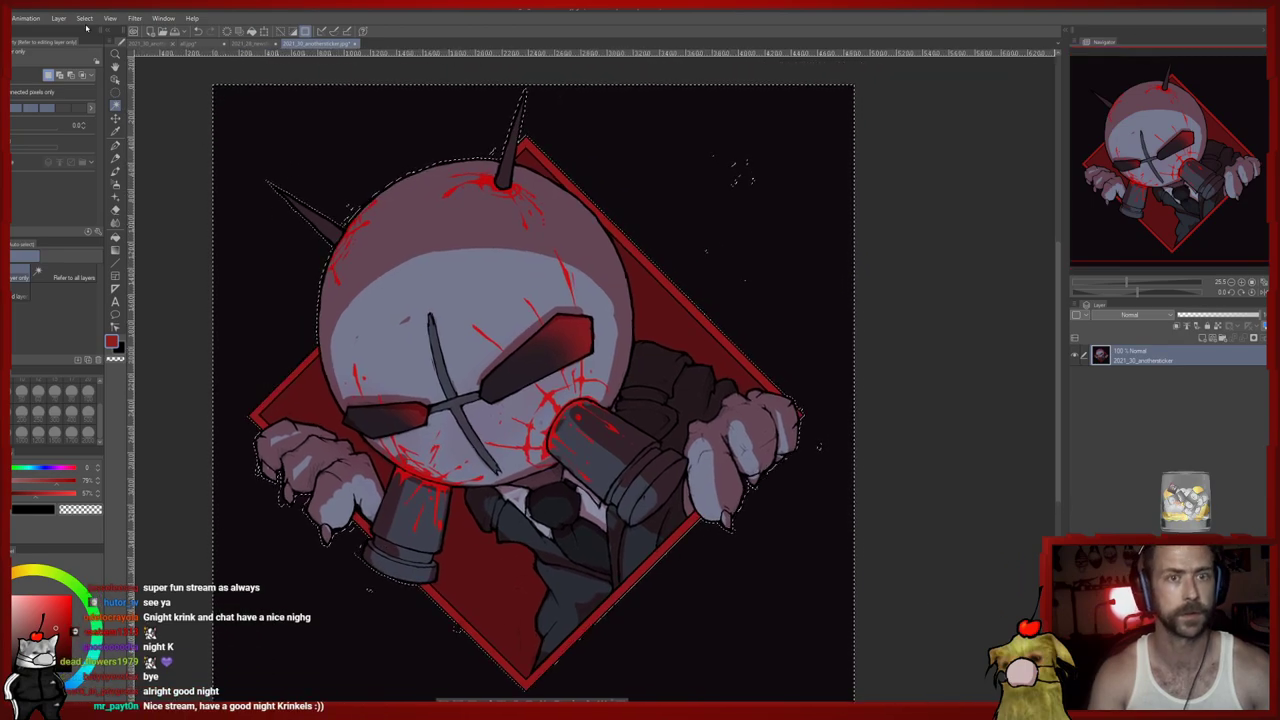
{"action": "left_click", "coordinate": [85, 19]}
{"action": "left_click", "coordinate": [113, 86]}
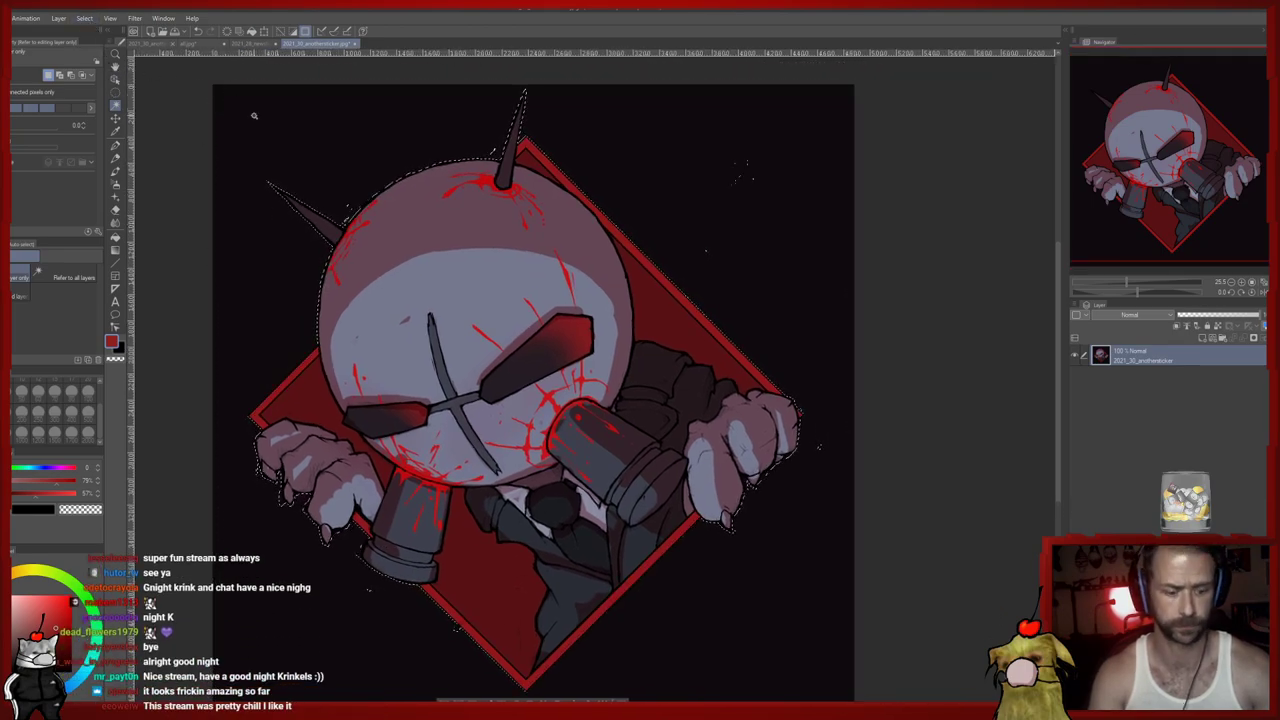
Copy the isolated character and diamond and paste them as a new layer into the composite of the three finished illustrations
{"action": "key", "text": "ctrl+c"}
{"action": "key", "text": "ctrl+Tab"}
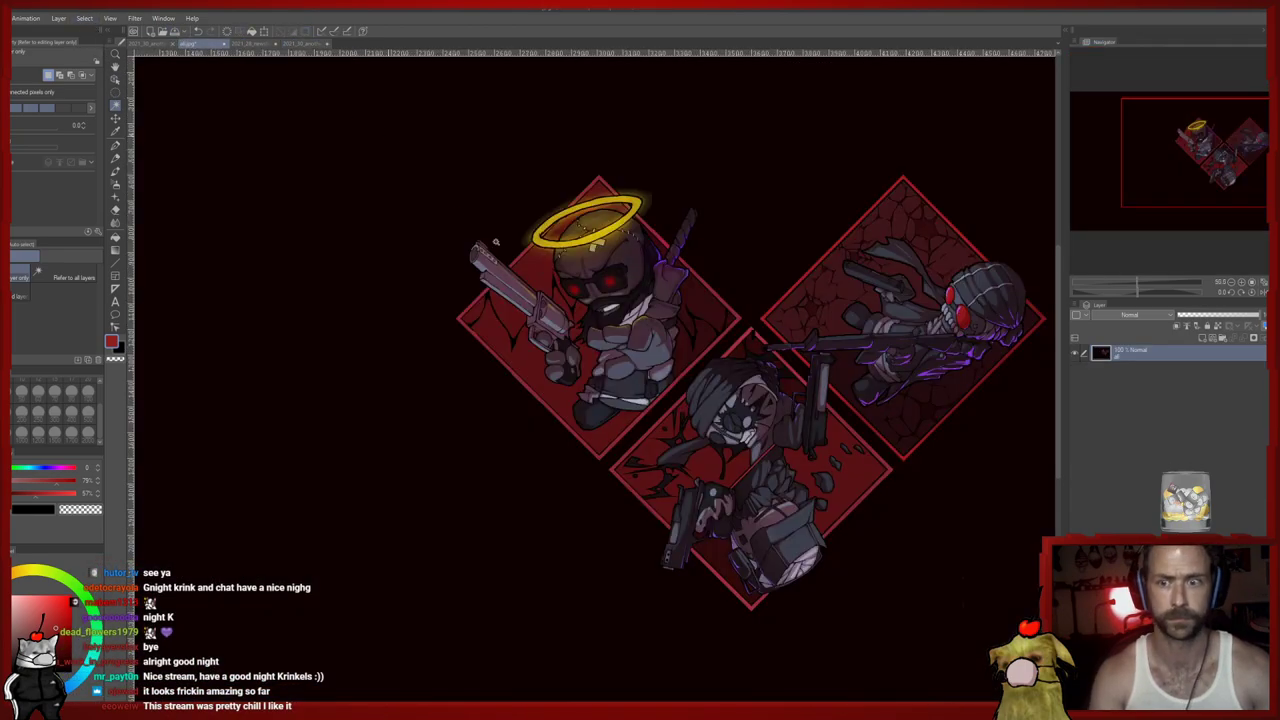
{"action": "key", "text": "ctrl+v"}
{"action": "left_click_drag", "start_coordinate": [541, 296], "coordinate": [543, 252]}
{"action": "scroll", "coordinate": [543, 252], "scroll_direction": "down", "scroll_amount": 2}
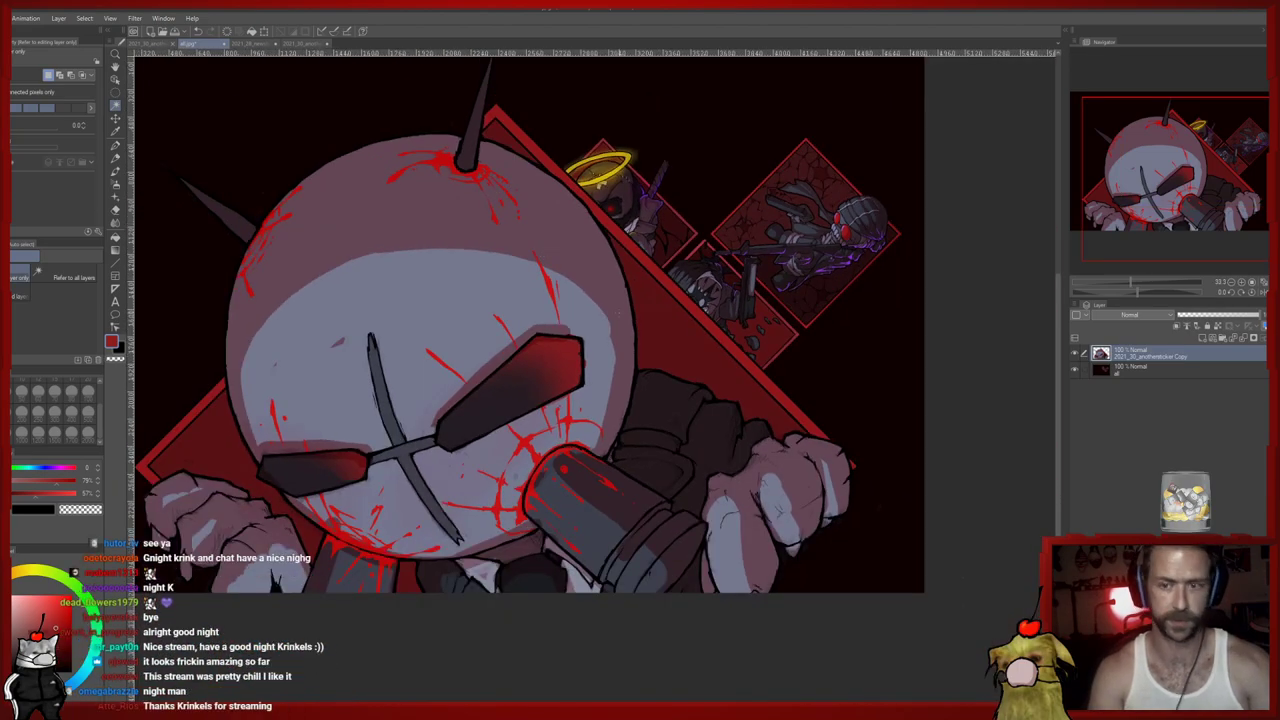
Scale the pasted illustration to 42% and place it beside the lower edges of the existing diamonds in the composite
{"action": "scroll", "coordinate": [615, 320], "scroll_direction": "down", "scroll_amount": 2}
{"action": "key", "text": "ctrl+shift+t"}
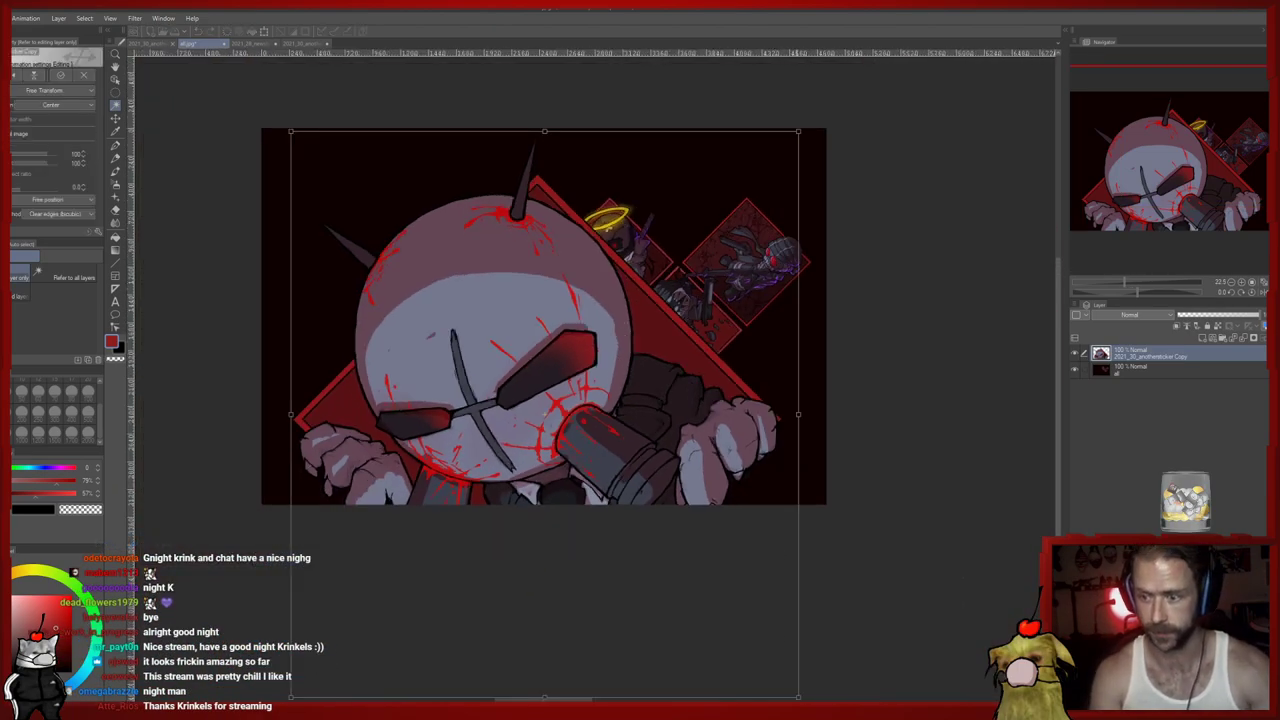
{"action": "left_click_drag", "start_coordinate": [798, 697], "coordinate": [550, 417]}
{"action": "left_click_drag", "start_coordinate": [469, 278], "coordinate": [567, 346]}
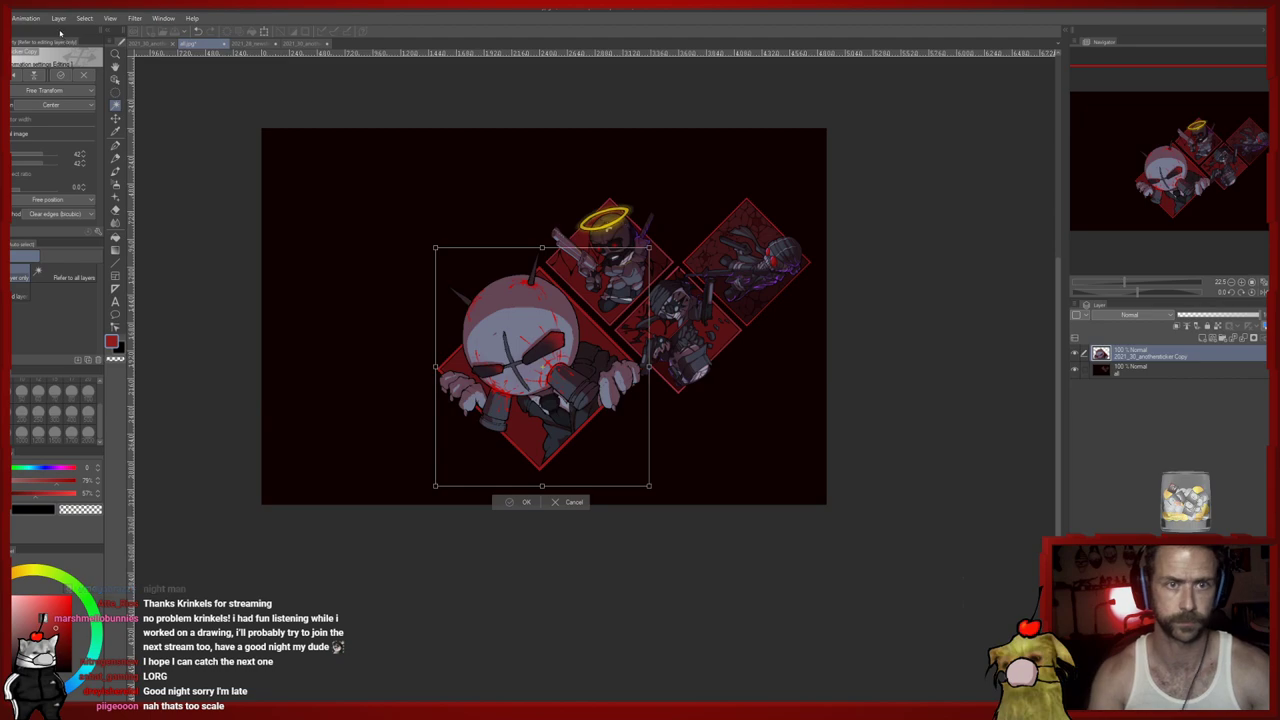
{"action": "key", "text": "Return"}
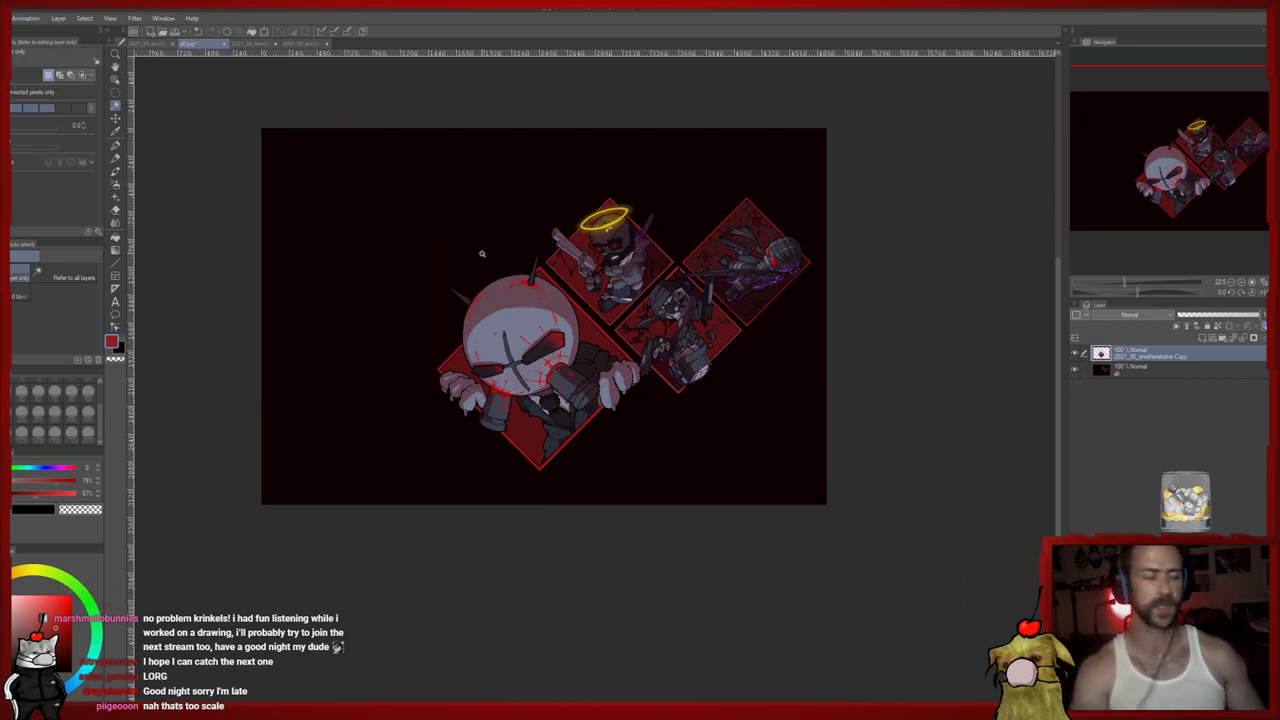